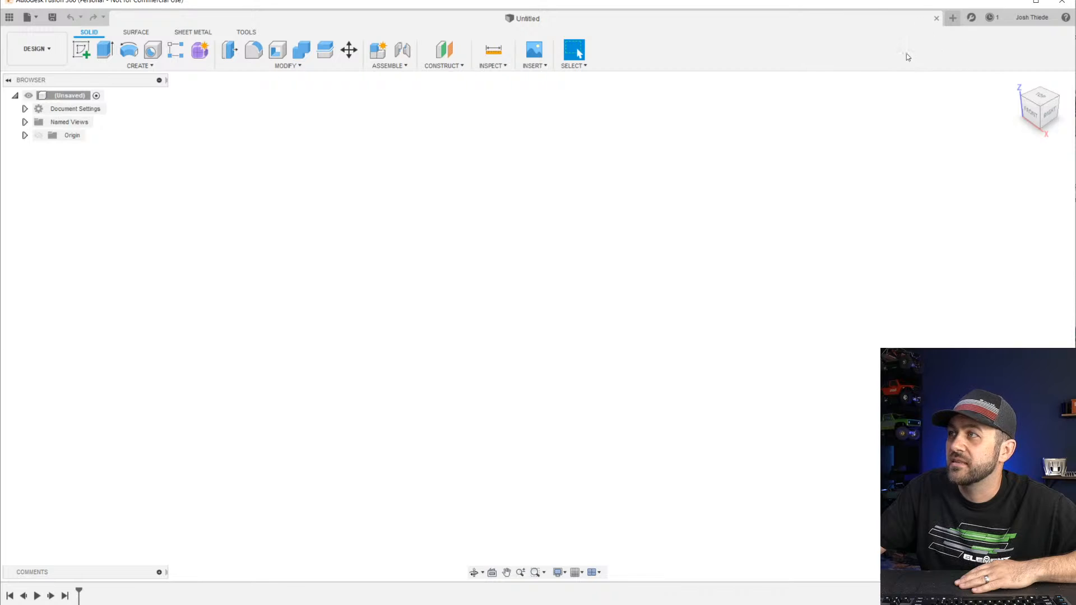
drag(543, 3, 542, 0)
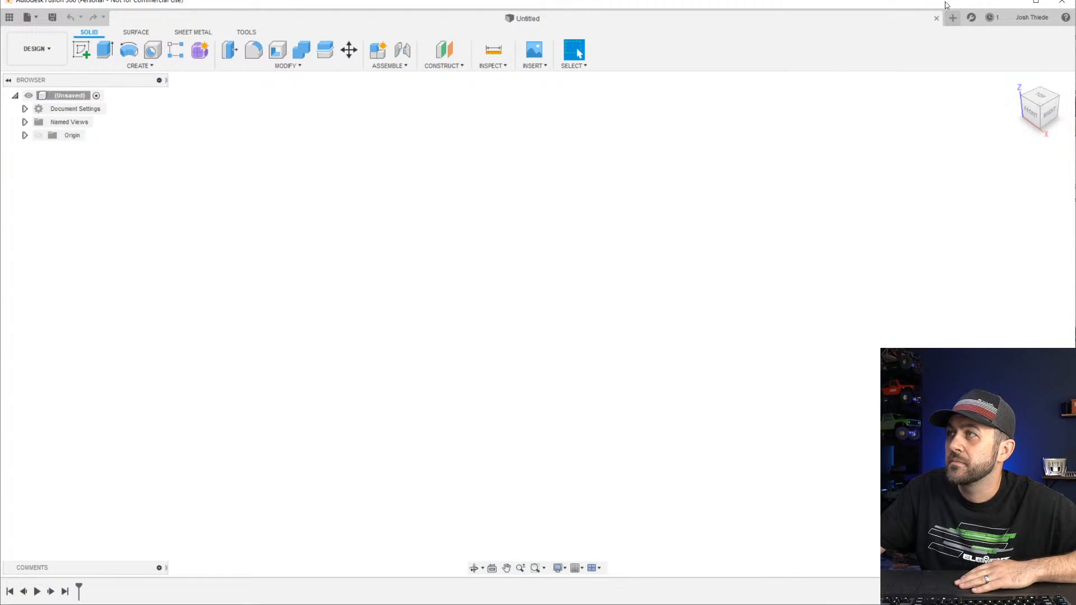
drag(949, 4, 952, 24)
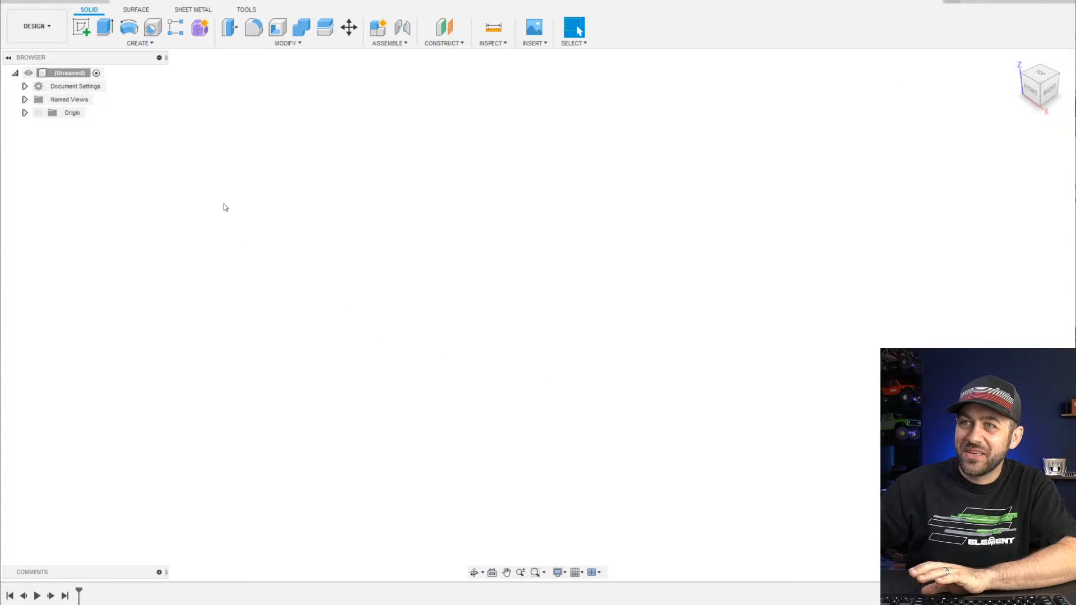
Create a new sketch on the front (XZ) plane and start the Line tool
click(83, 31)
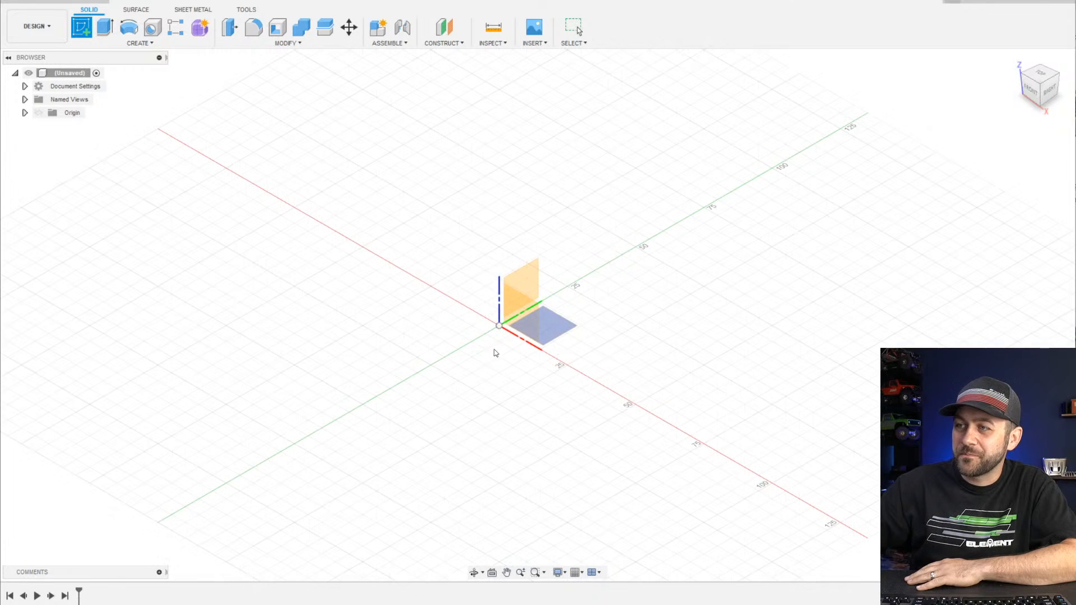
click(527, 319)
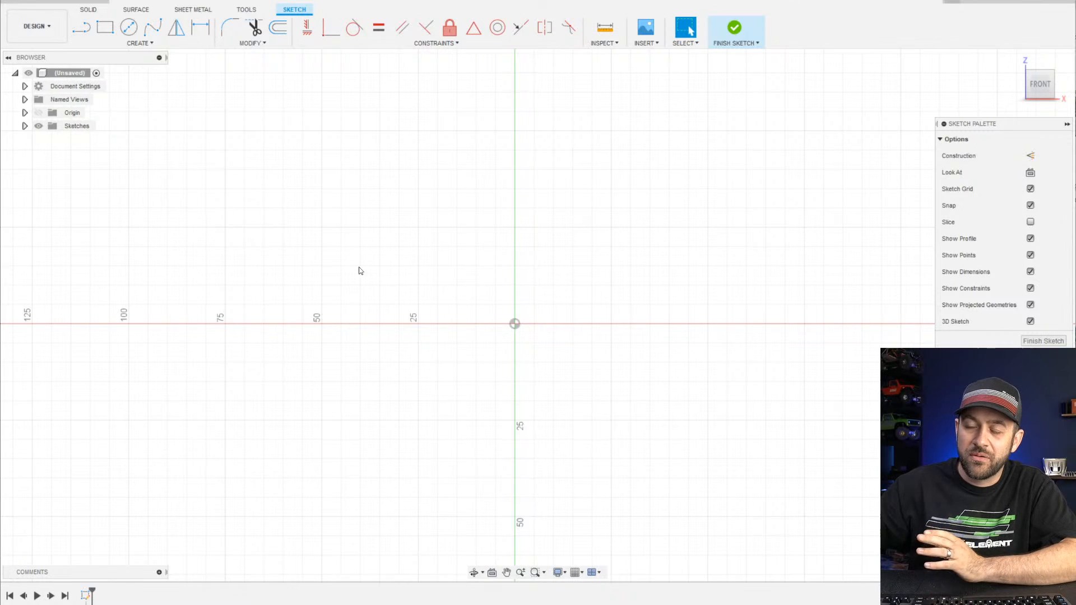
click(81, 29)
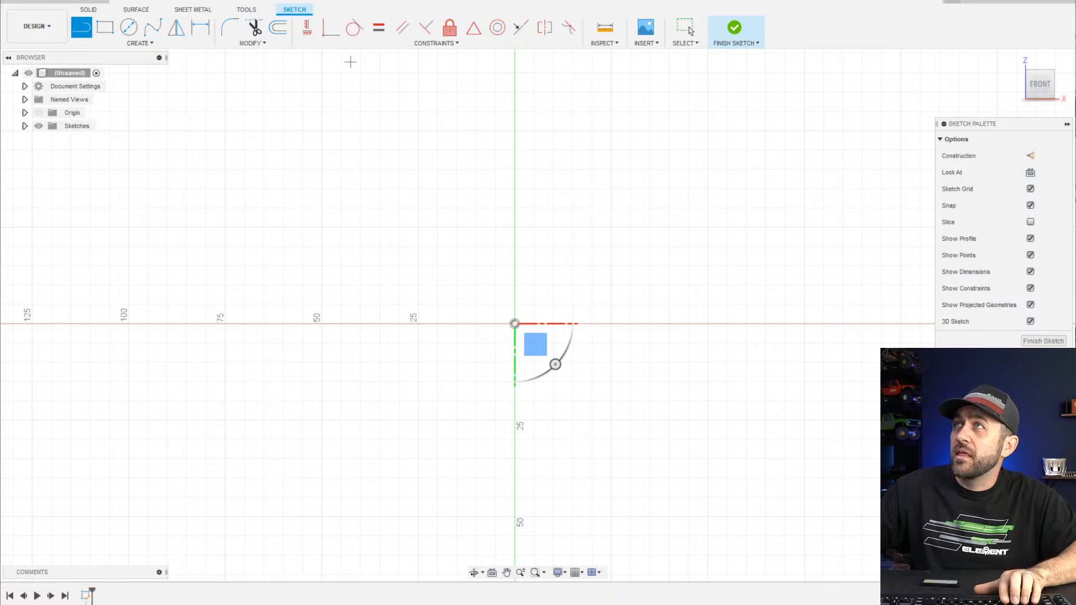
Switch to the Chrome window with the skee ball machine image results and look through them for a reference machine
mouse_move(312, 604)
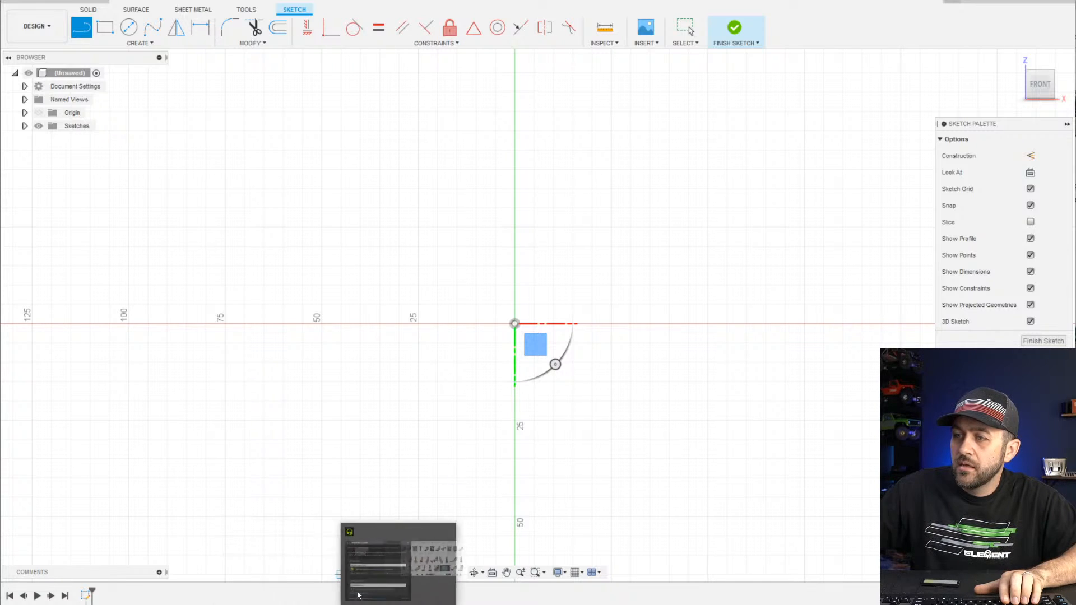
click(338, 576)
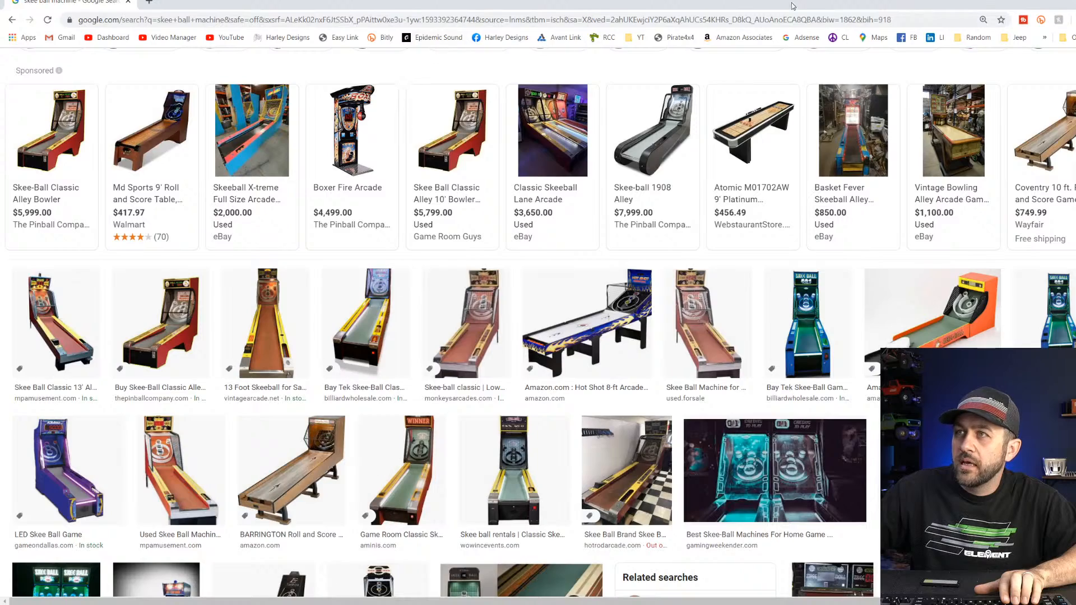
double_click(529, 2)
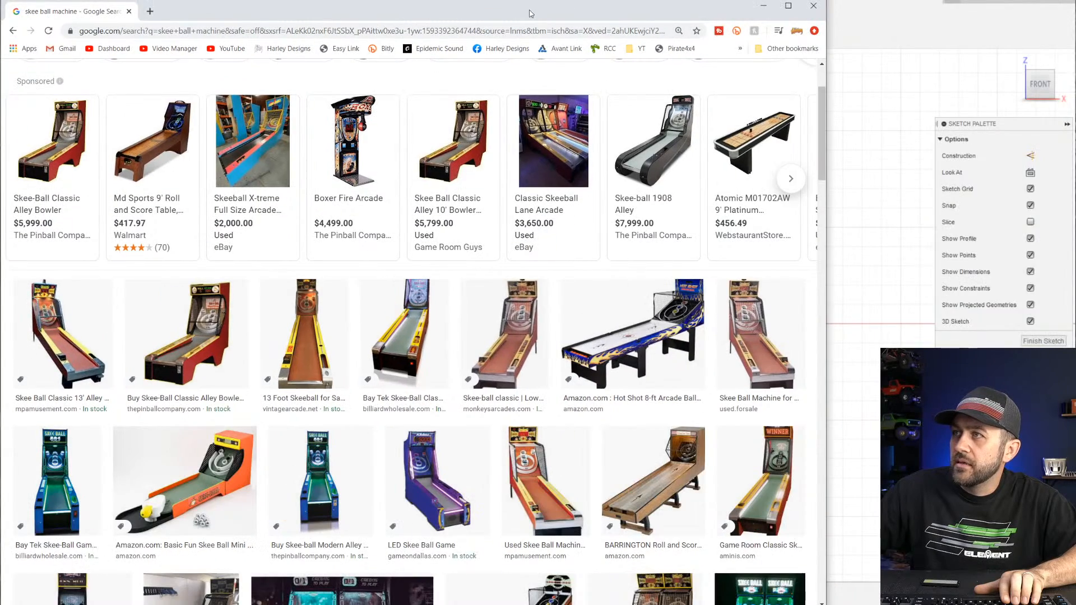
drag(560, 10, 641, 7)
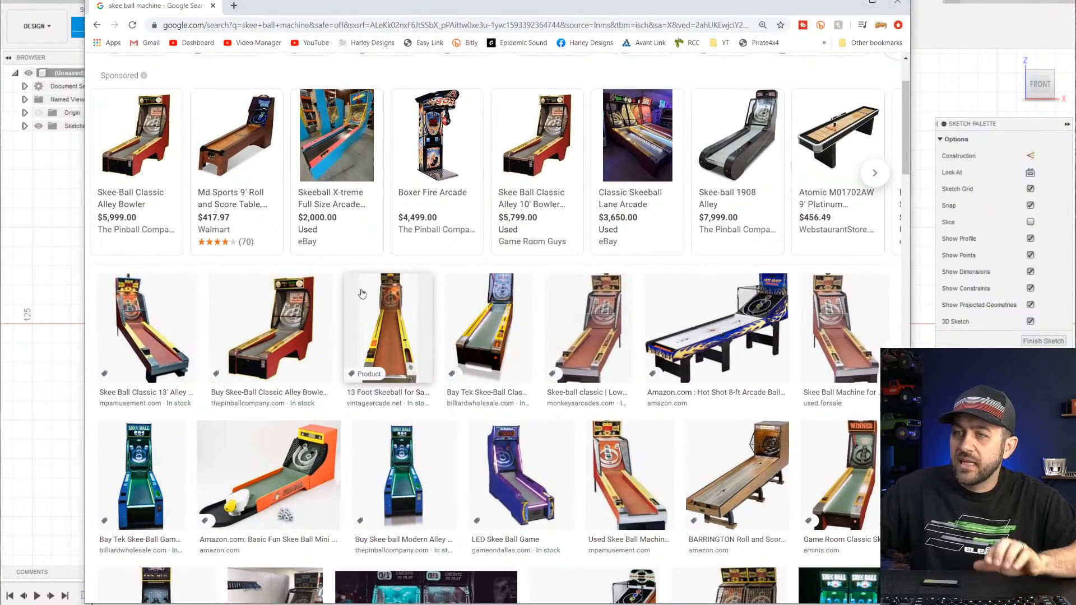
scroll(416, 341, down, 4)
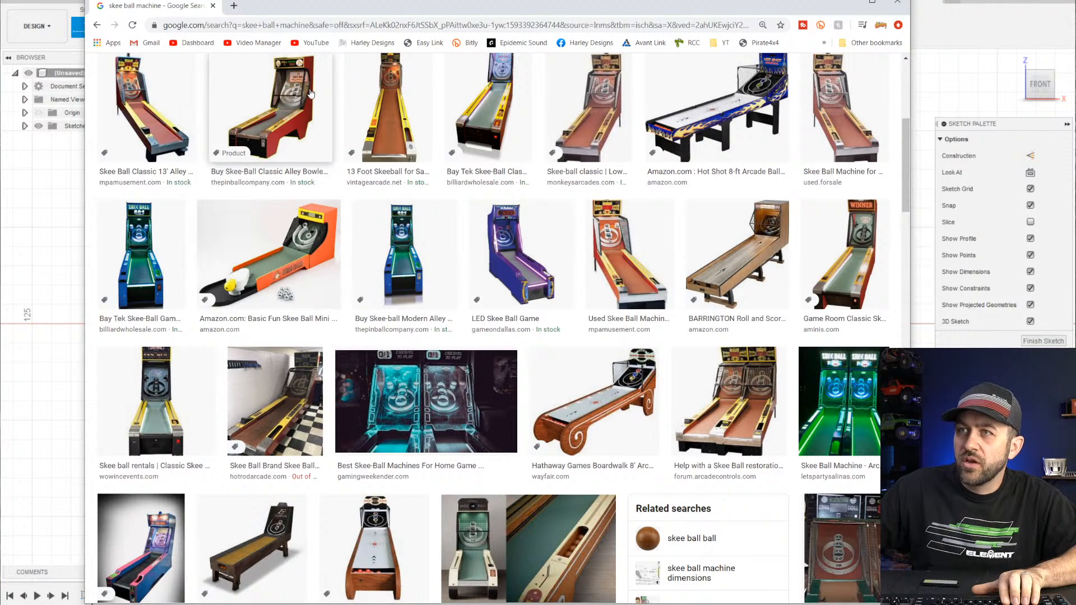
Open the Skee-Ball Classic Alley Bowler product page from the image results and view its full-size picture
click(279, 116)
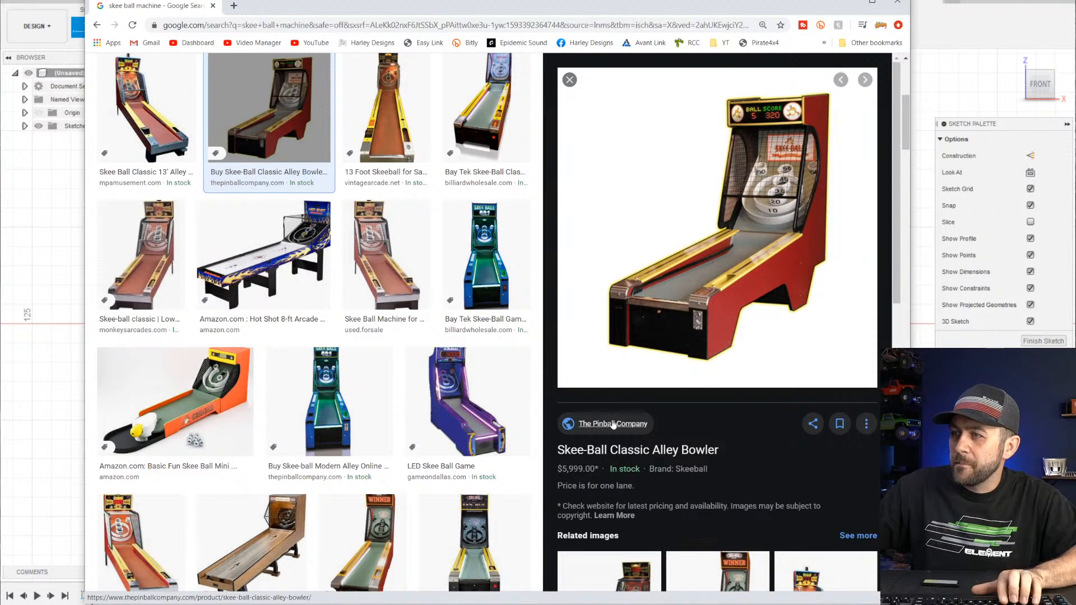
click(633, 452)
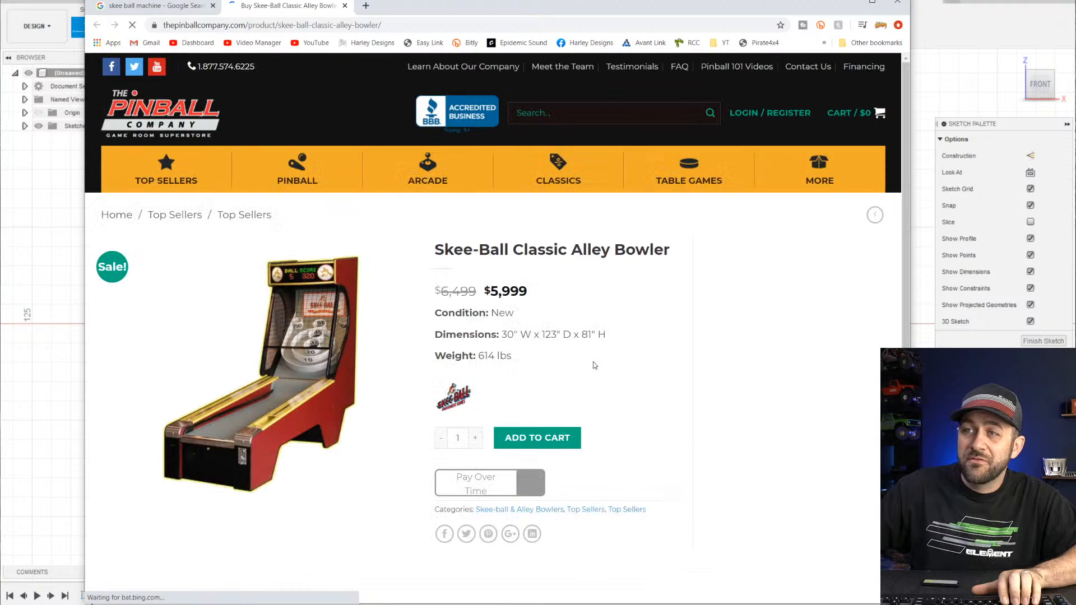
click(312, 391)
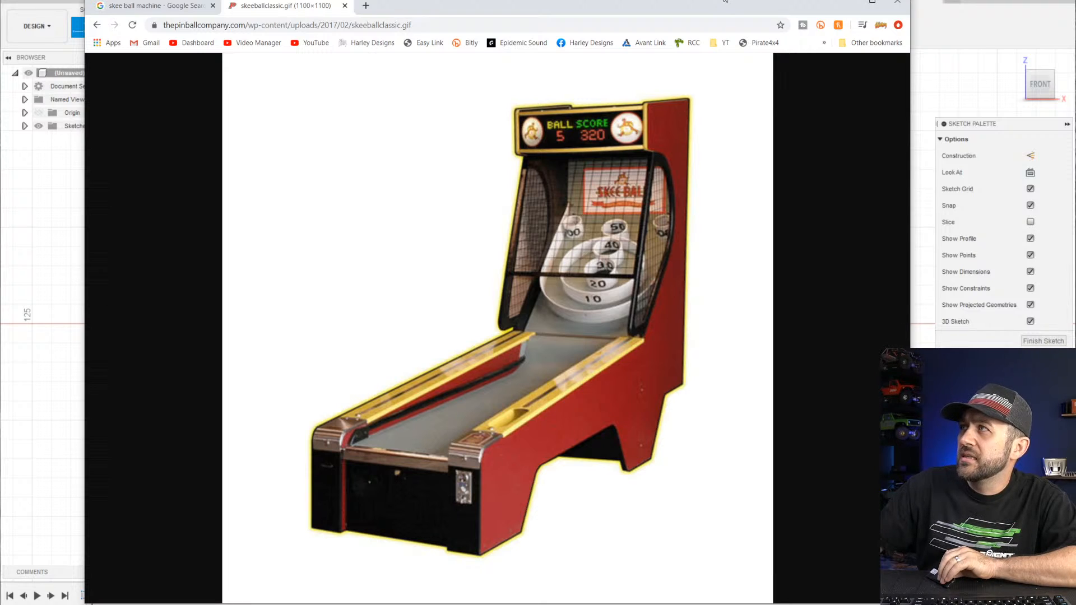
Shrink the browser window over the Fusion 360 sketch, examine the machine's side profile in the picture, and minimise the browser
mouse_move(511, 7)
mouse_down()
mouse_move(470, 0)
mouse_move(530, 8)
mouse_up()
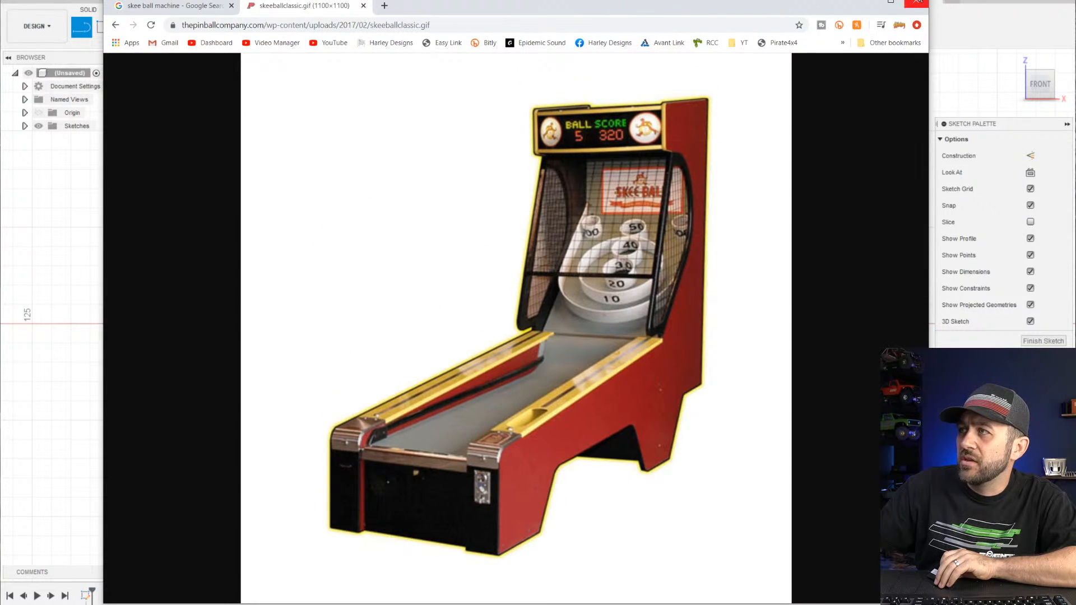
drag(929, 1, 633, 127)
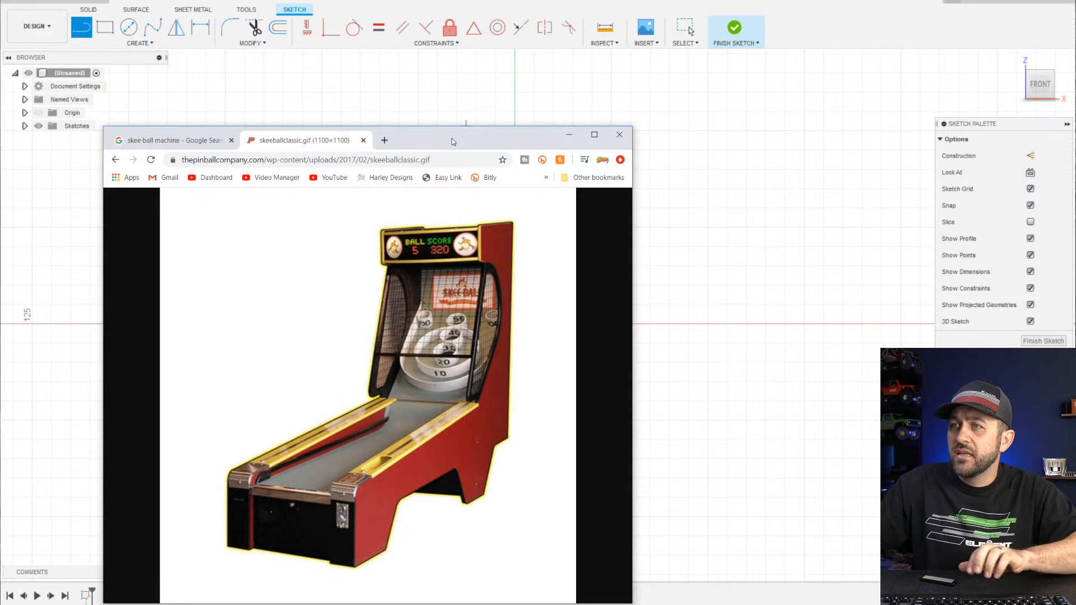
mouse_move(458, 144)
mouse_down()
mouse_move(540, 88)
mouse_move(641, 91)
mouse_move(683, 0)
mouse_move(720, 0)
mouse_up()
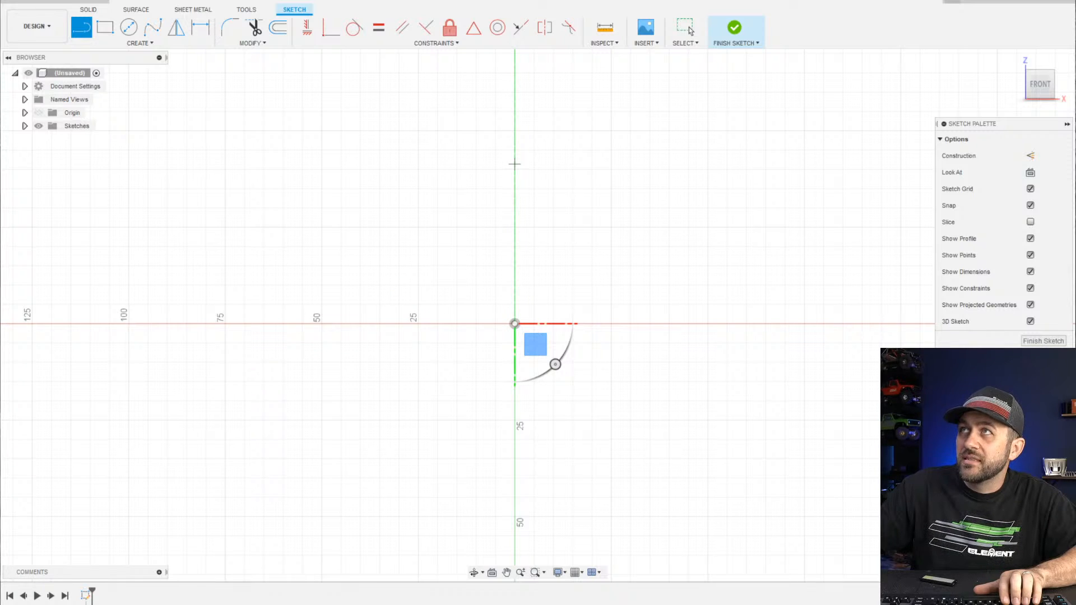
mouse_move(583, 0)
mouse_down()
mouse_move(598, 0)
mouse_move(520, 130)
mouse_move(557, 42)
mouse_up()
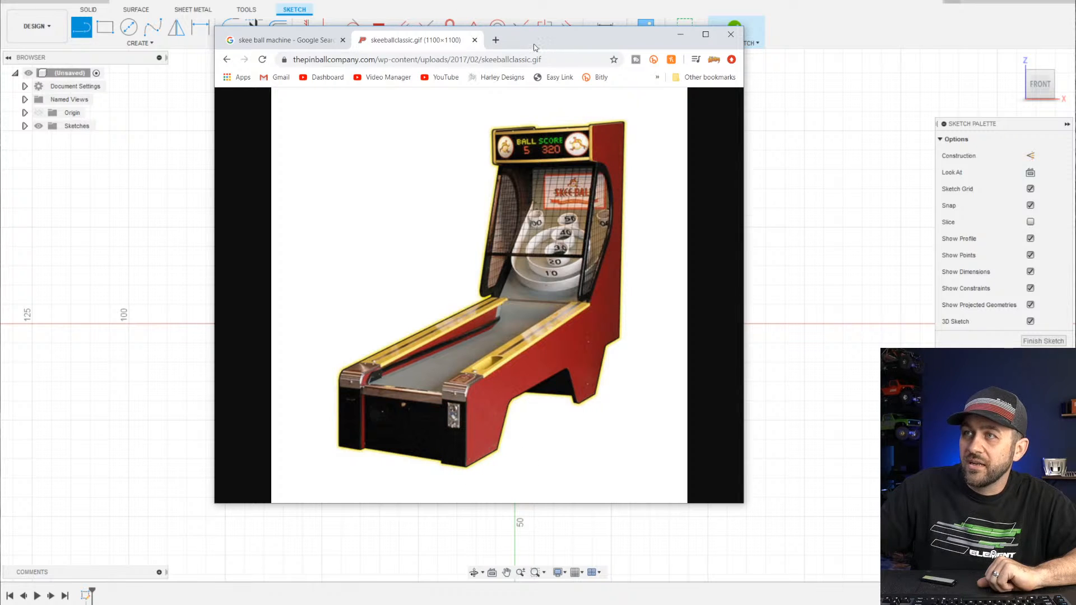
click(680, 34)
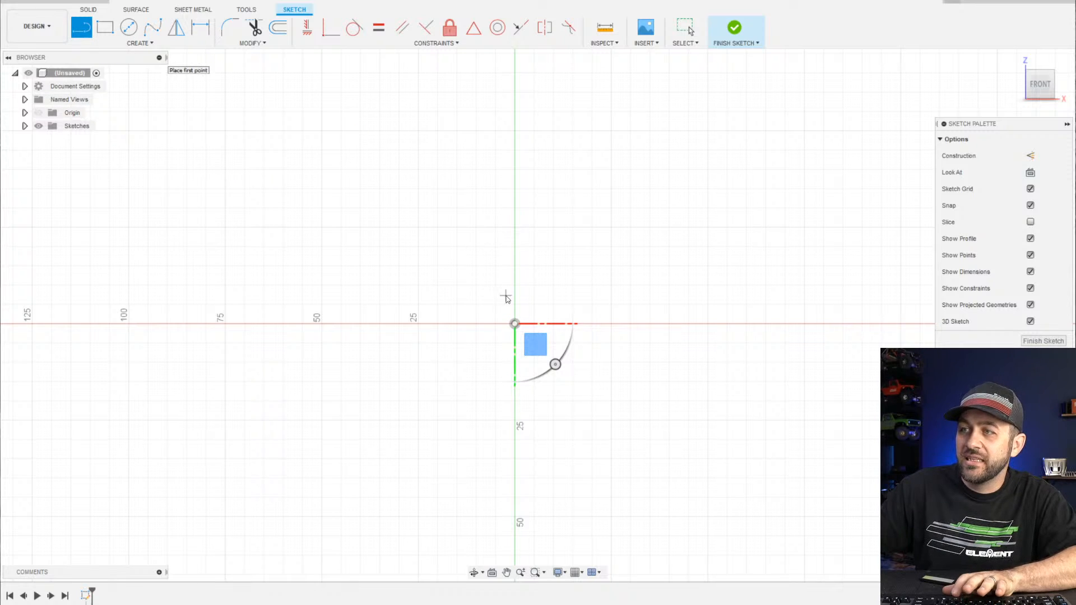
Draw connected lines from the origin along negative X: flat foot, angled leg, gently sloped underside, angled leg, second flat foot and slanted rear edge
click(515, 324)
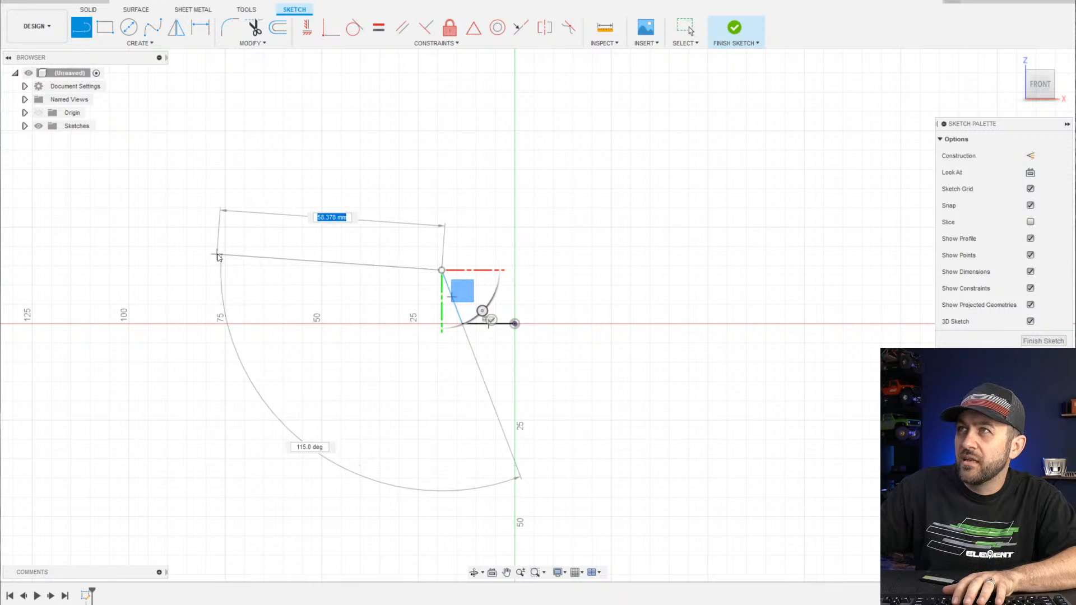
click(188, 256)
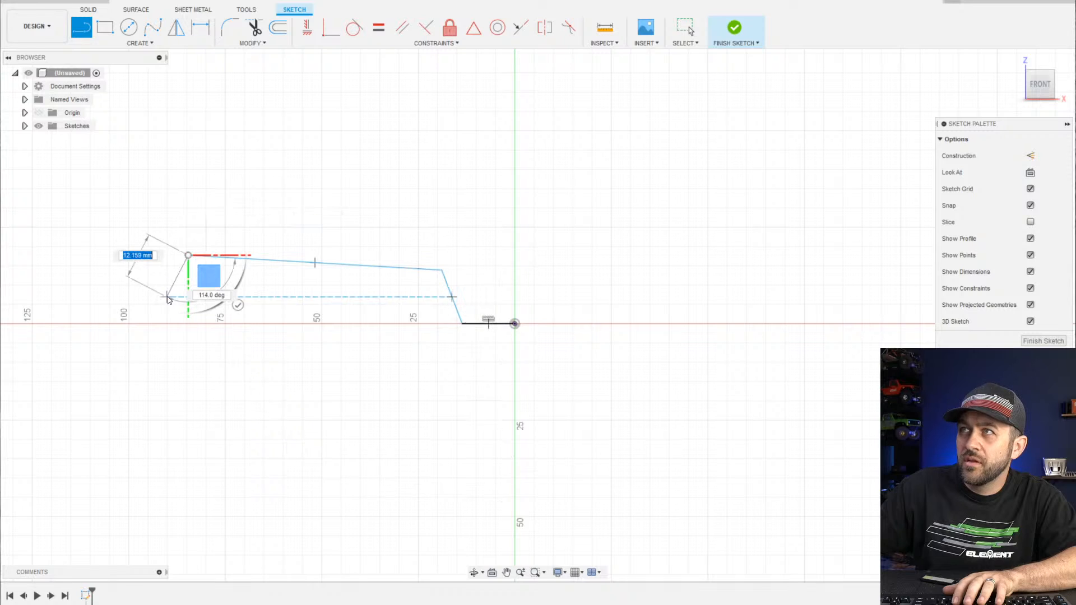
click(155, 324)
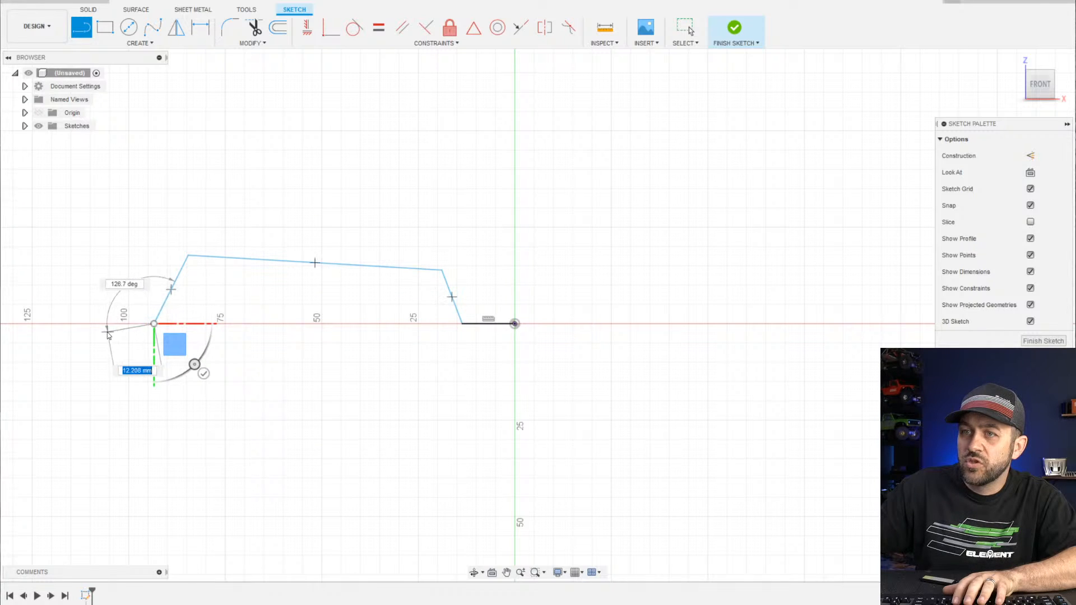
mouse_move(96, 329)
middle_down()
mouse_move(365, 342)
mouse_move(361, 367)
middle_up()
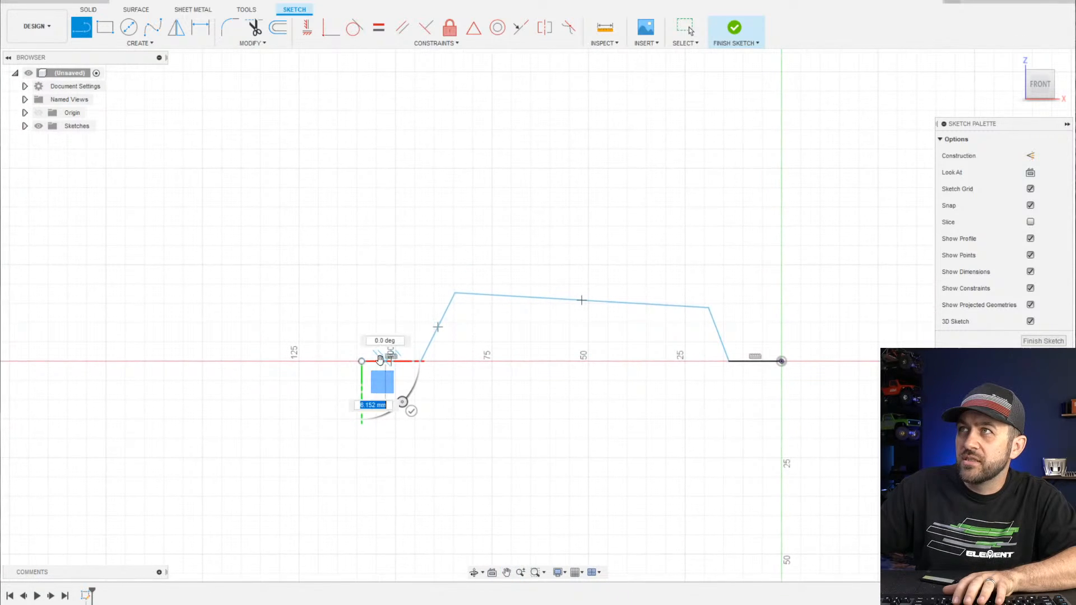
click(312, 272)
scroll(310, 273, down, 1)
scroll(309, 278, down, 3)
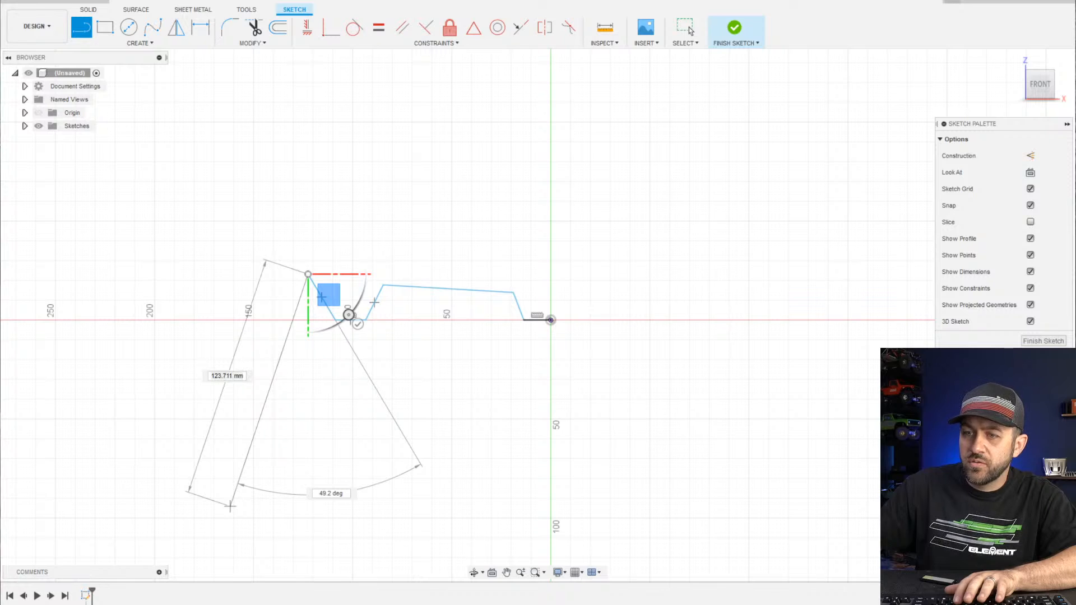
Open the Windows Calculator, divide 220 by 25.4 to convert millimetres to inches, and move the calculator off the sketch
key(super)
text(calc)
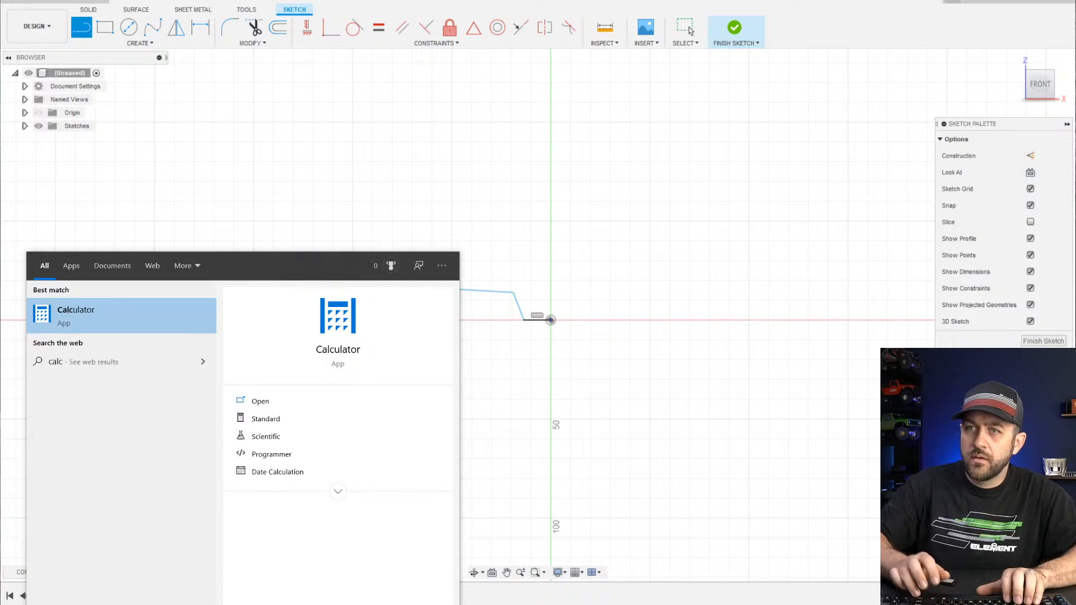
key(Return)
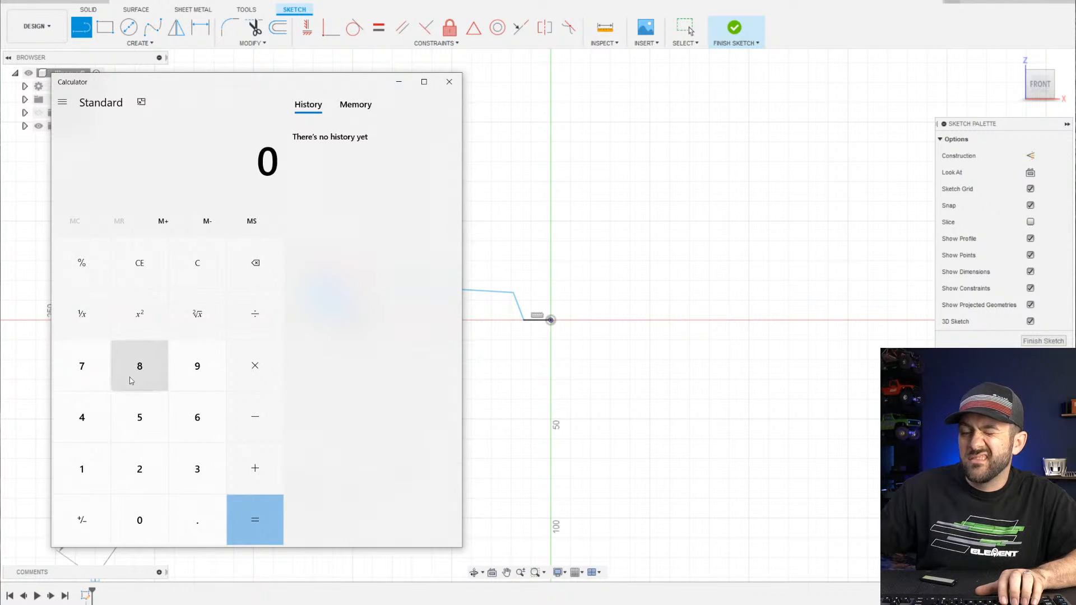
text(220 ÷ )
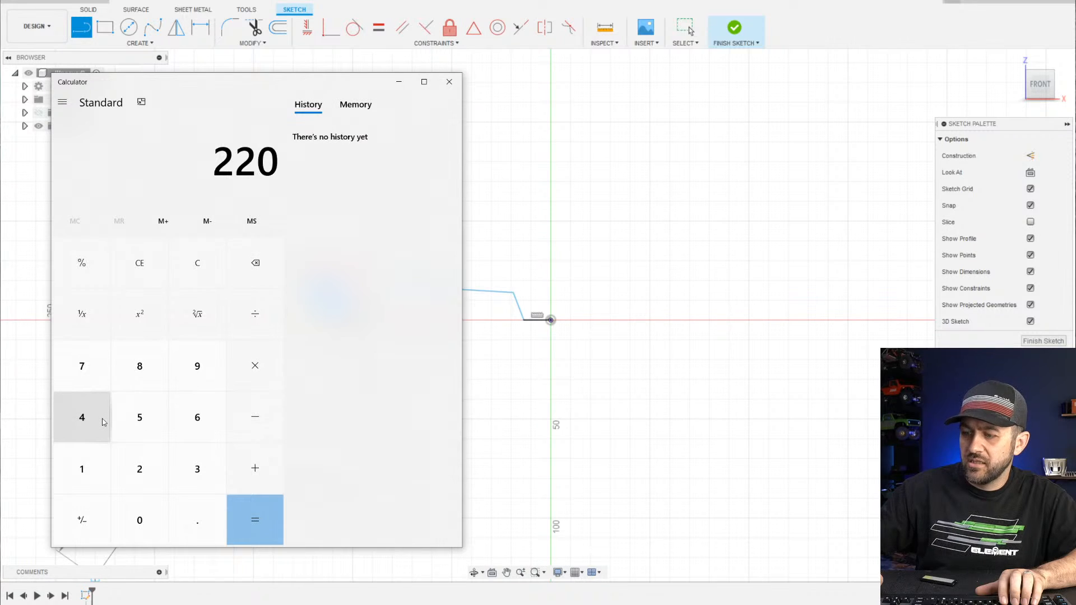
text(25.4)
key(Return)
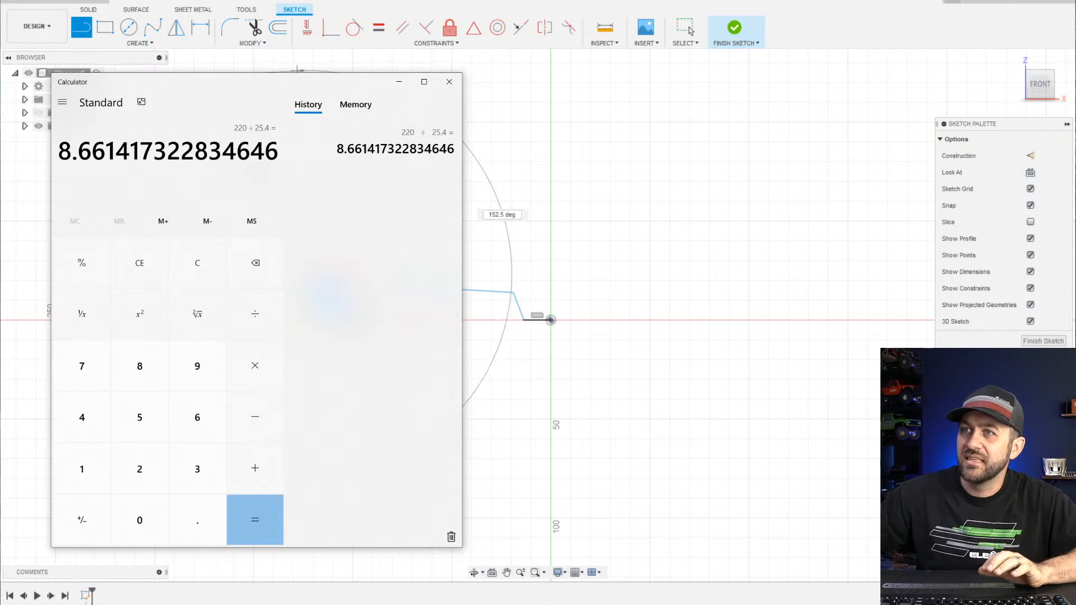
mouse_move(242, 94)
mouse_down()
mouse_move(282, 88)
mouse_move(241, 0)
mouse_up()
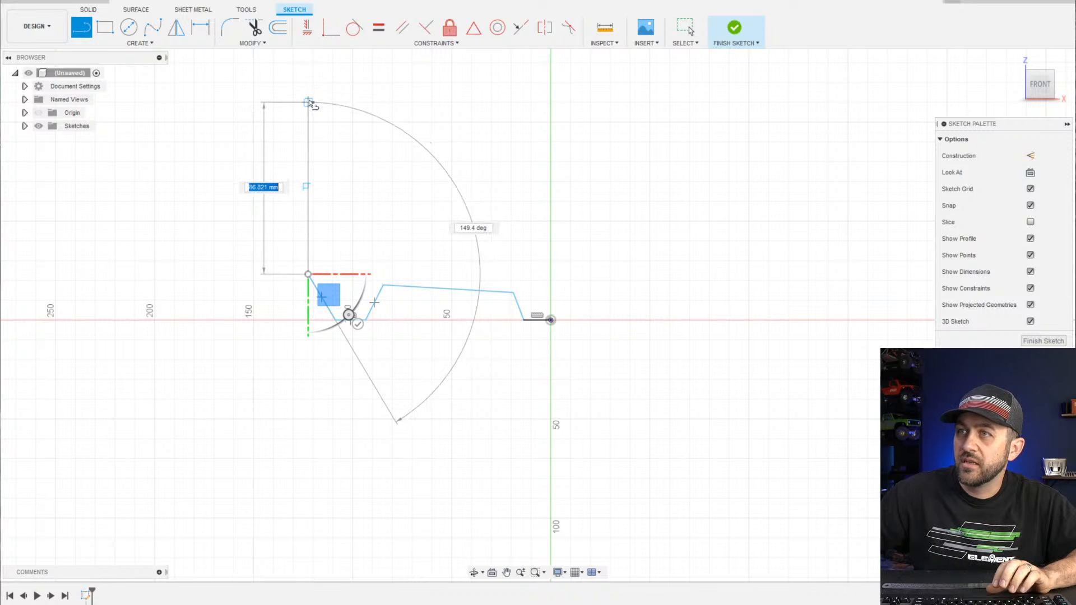
Continue the profile with a vertical back edge about 90 mm tall from the slanted rear edge and end the line chain
click(308, 96)
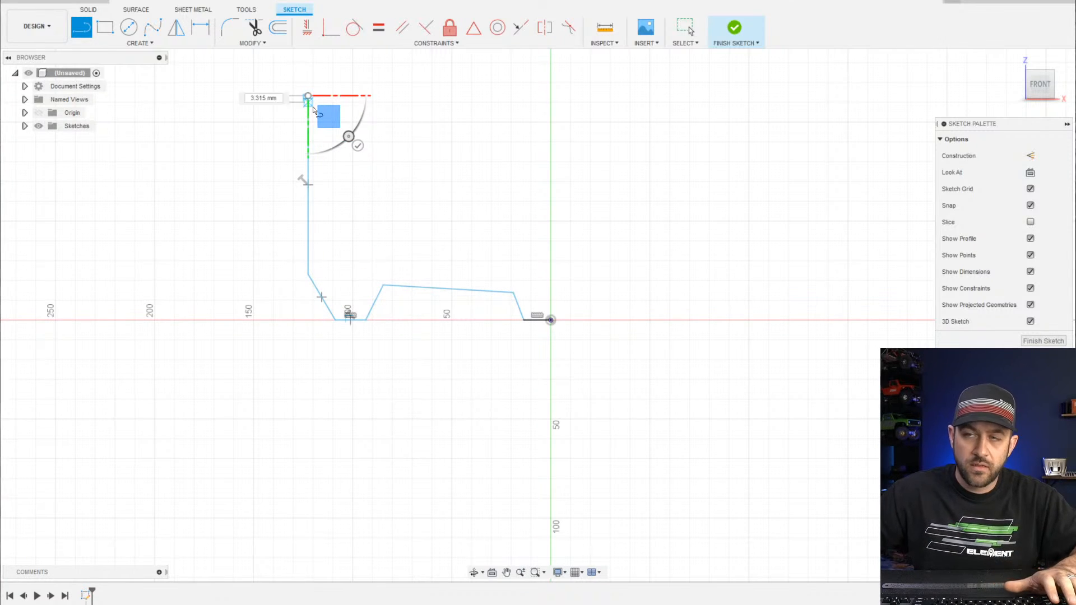
key(Escape)
Dimension the horizontal distance from the origin to the vertical back edge as 210 mm
key(d)
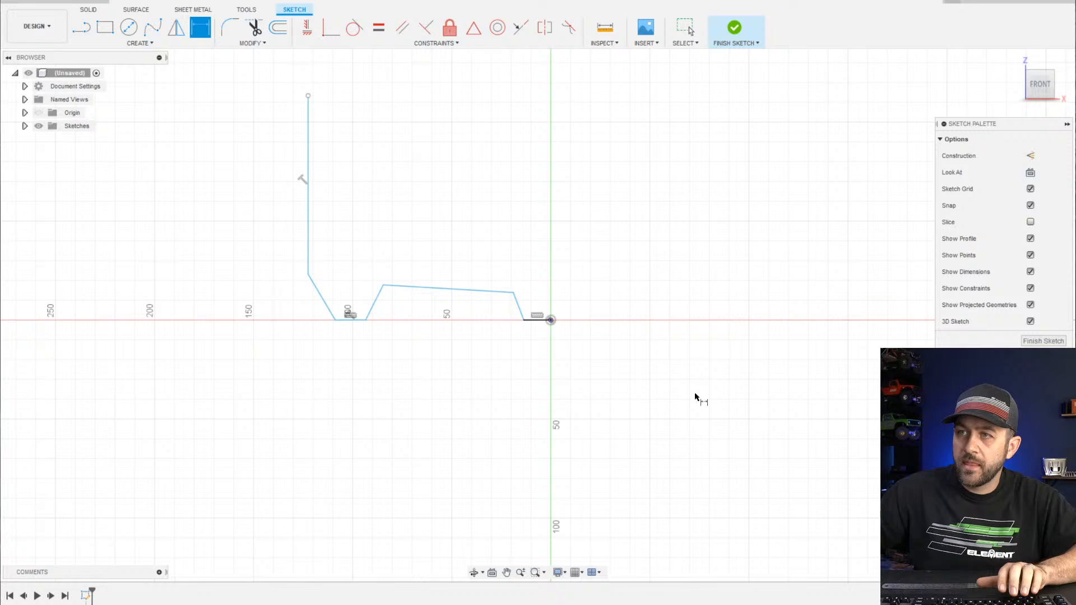
click(550, 321)
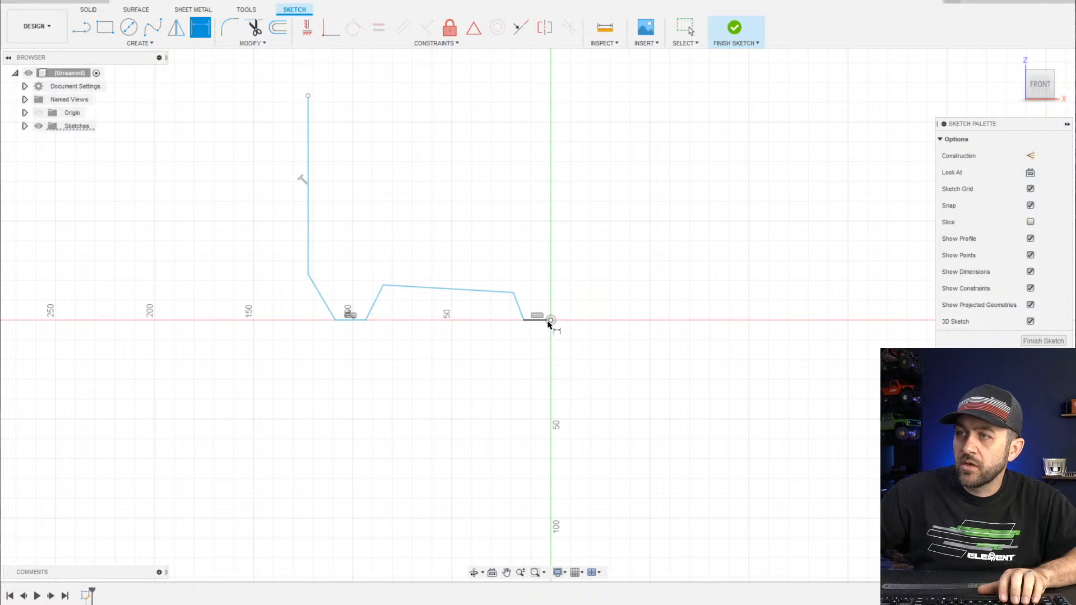
click(308, 234)
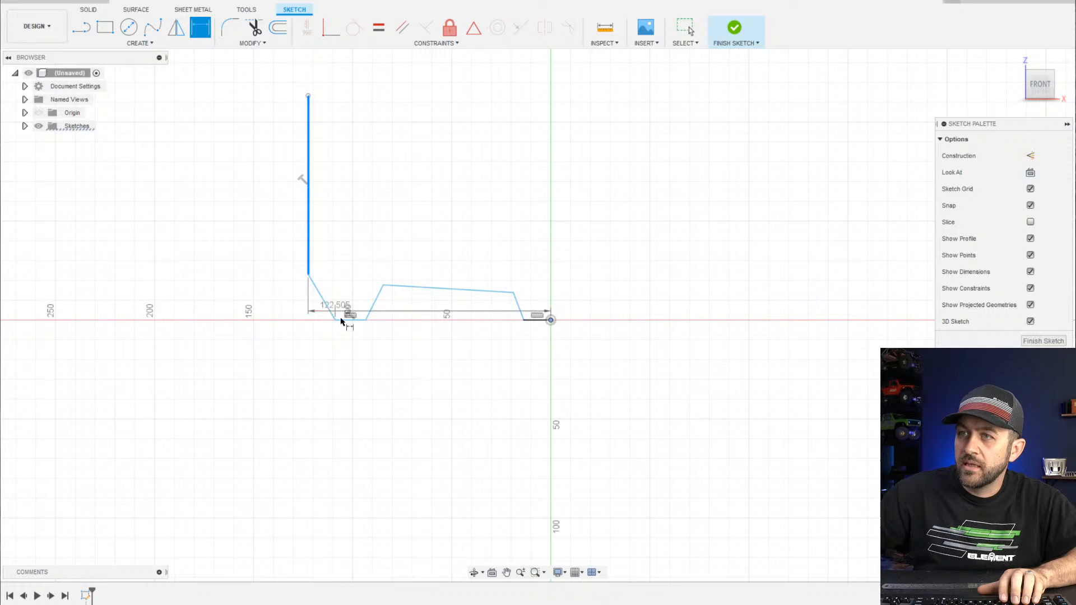
click(391, 407)
text(210)
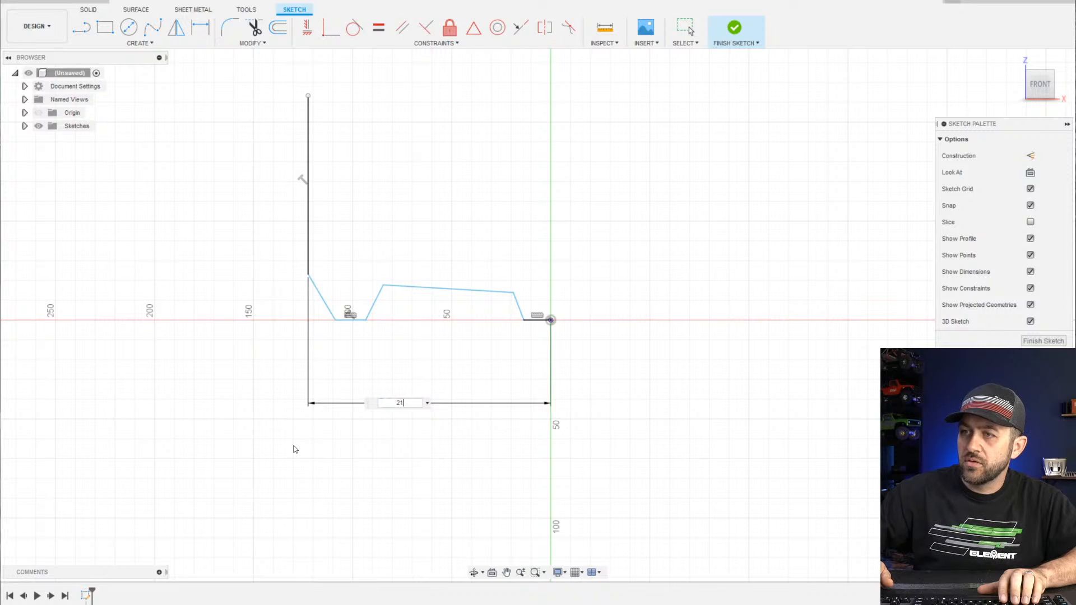
key(Return)
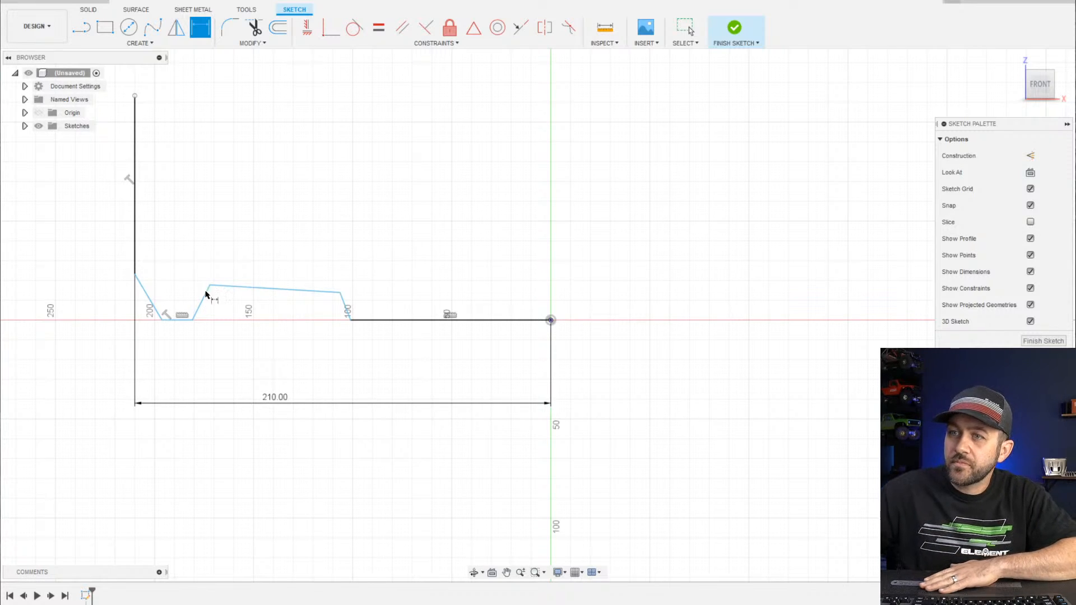
scroll(412, 283, up, 2)
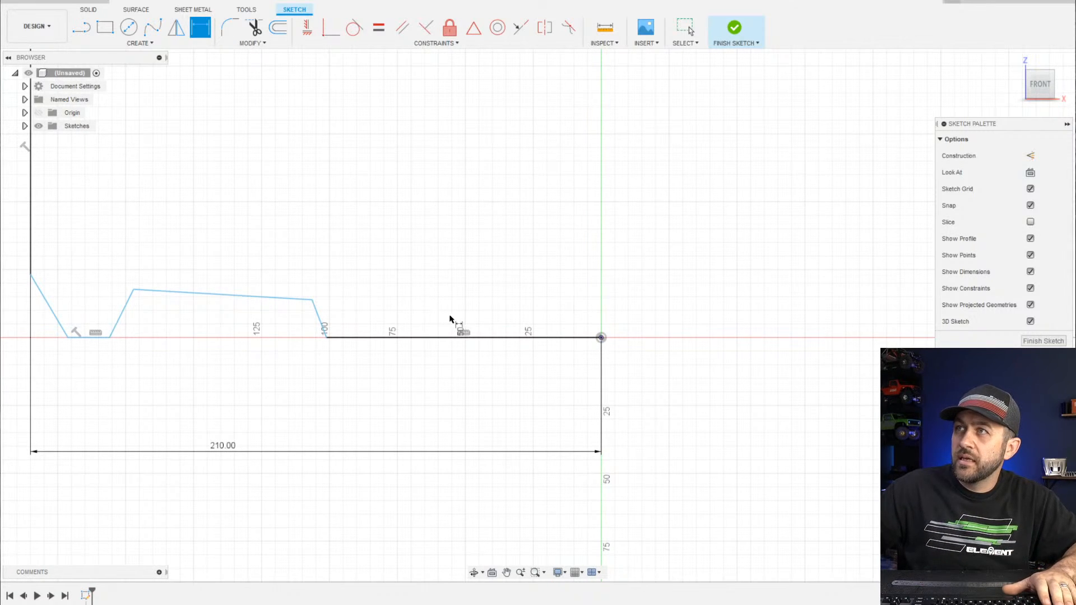
Reshape the profile's underside: shorten the front foot to about 18 mm and move both upper leg corners toward the origin
key(Escape)
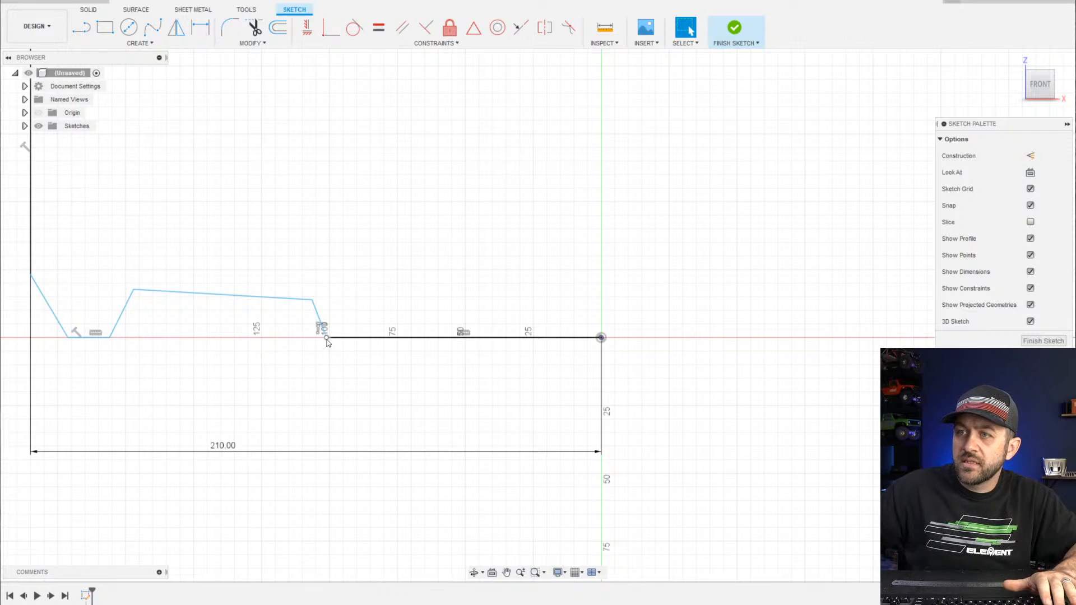
drag(328, 340, 550, 348)
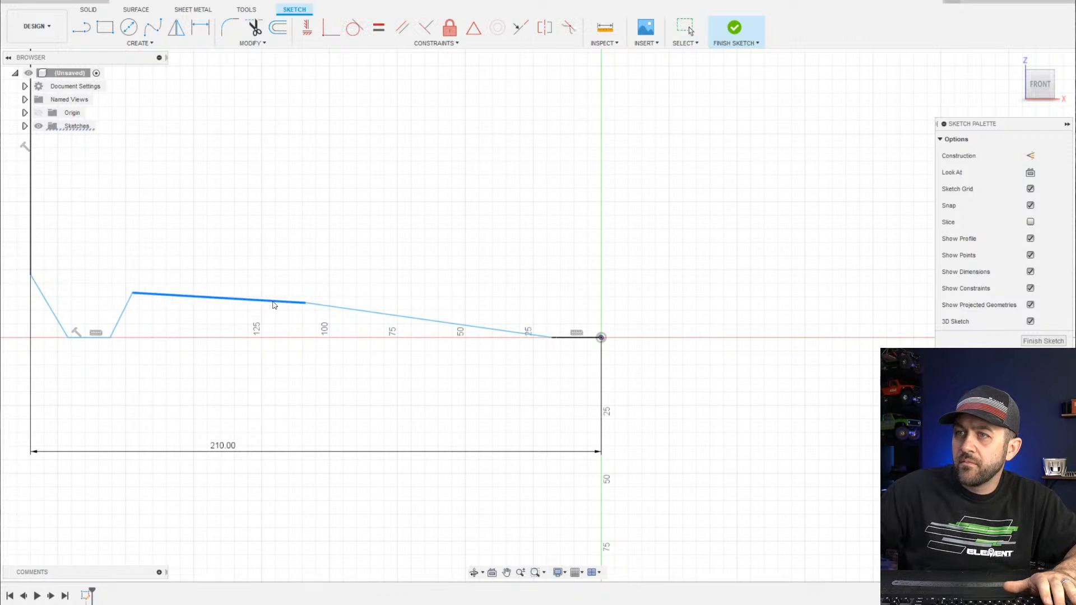
drag(305, 303, 488, 284)
drag(132, 292, 176, 272)
scroll(358, 276, down, 2)
middle_drag(349, 178, 340, 257)
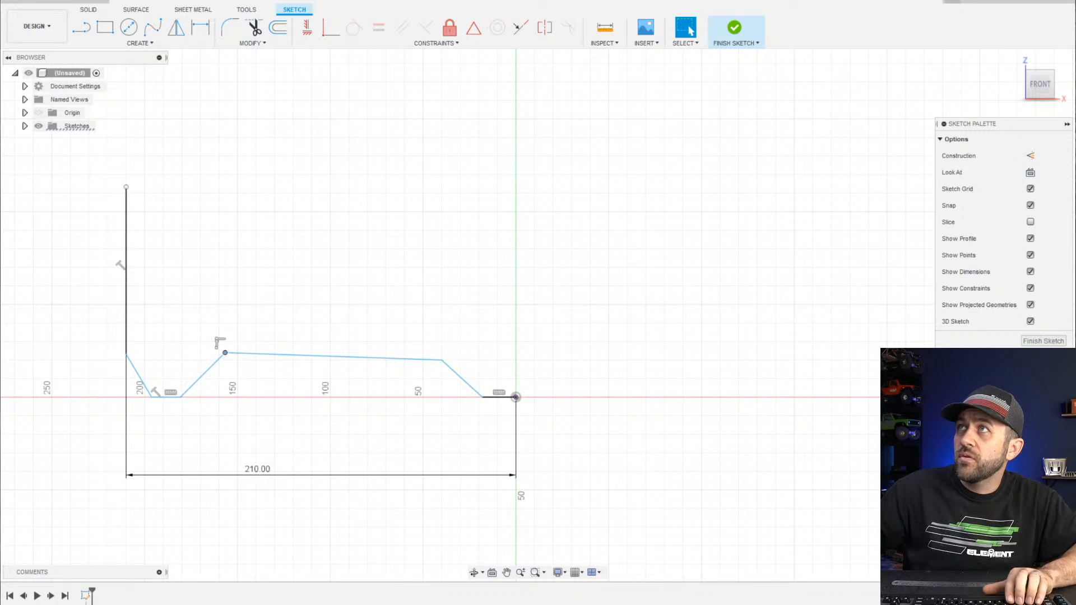
Switch to the browser and run an image search for "skee ball machine side" in a new tab
drag(0, 93, 558, 31)
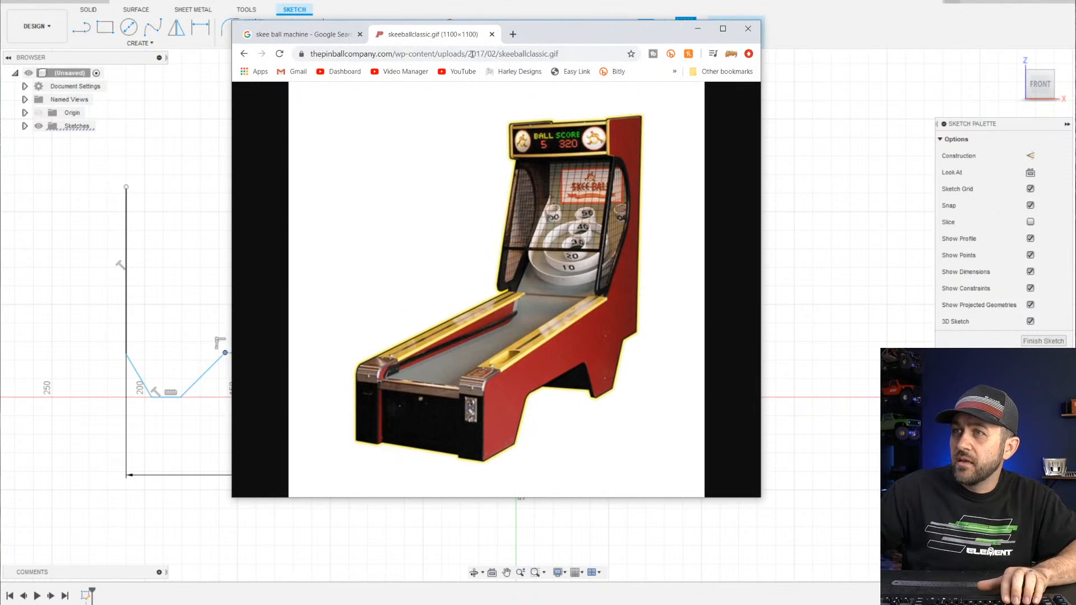
click(513, 34)
text(skee)
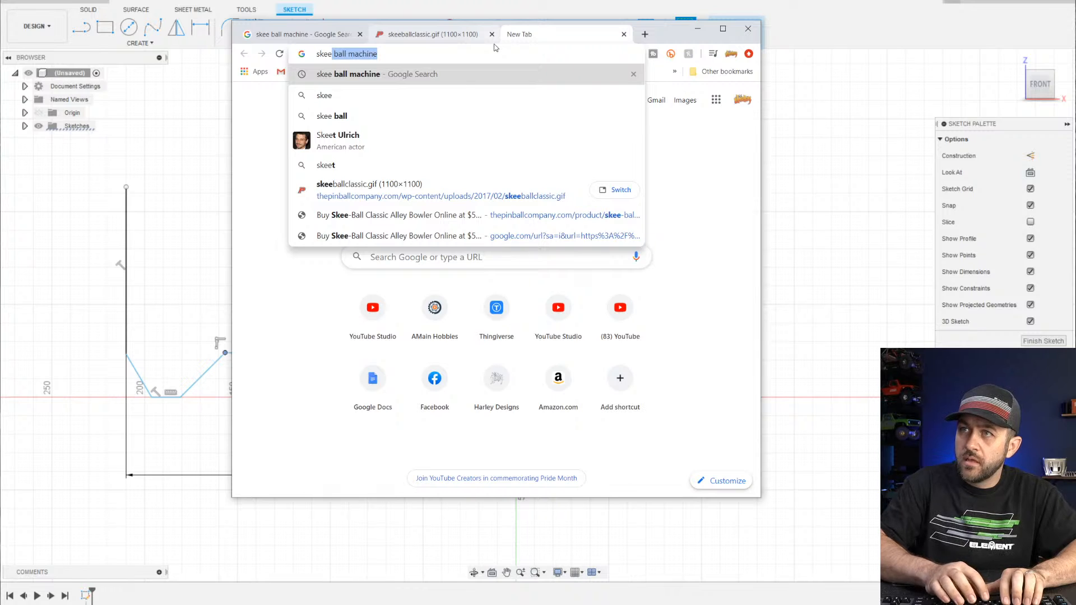
key(End)
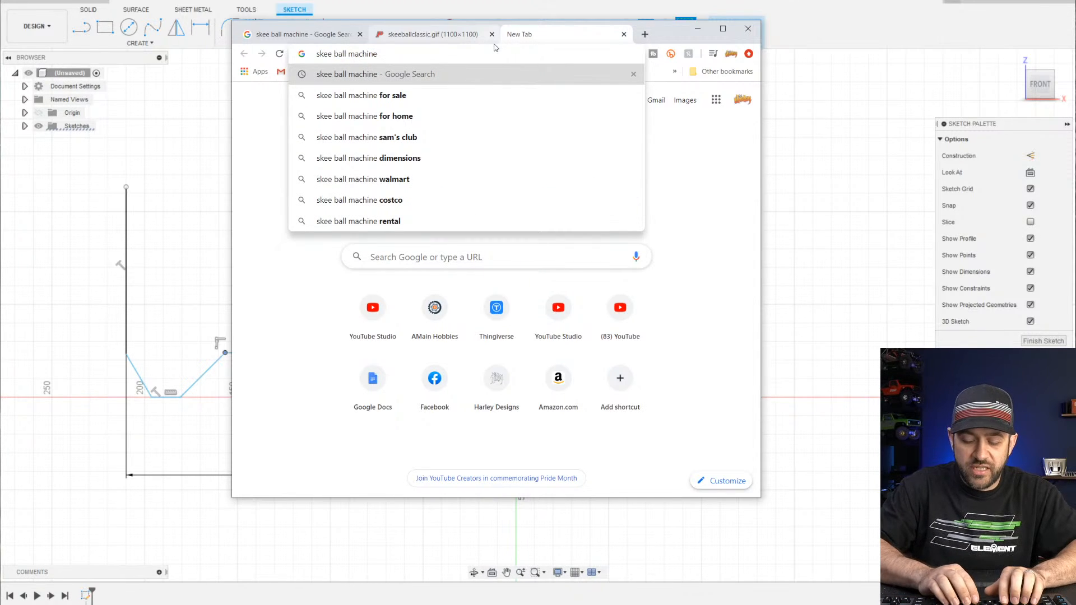
text(side)
key(Return)
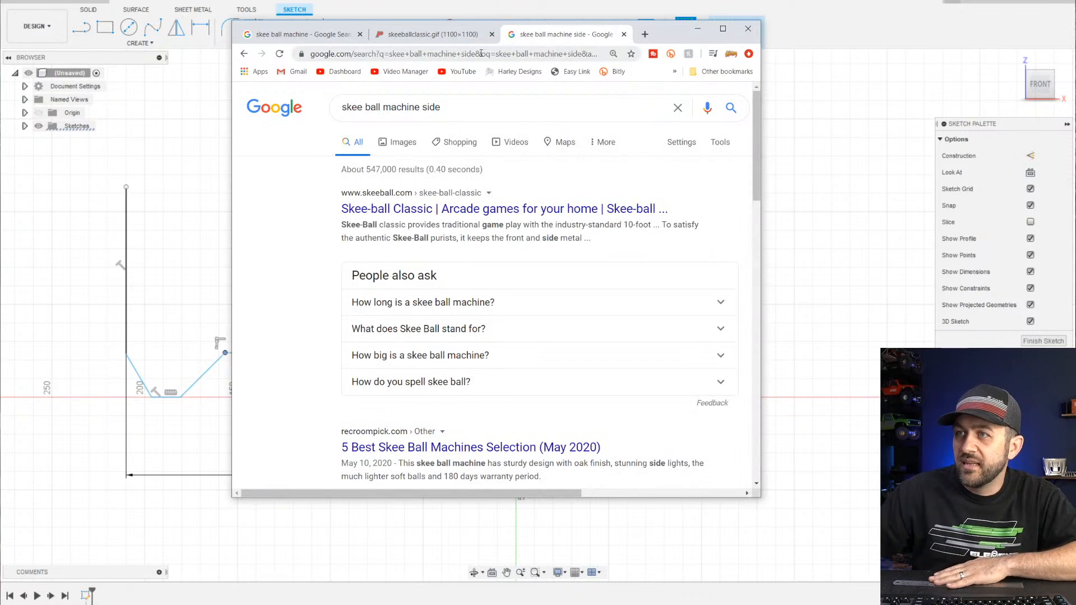
click(406, 146)
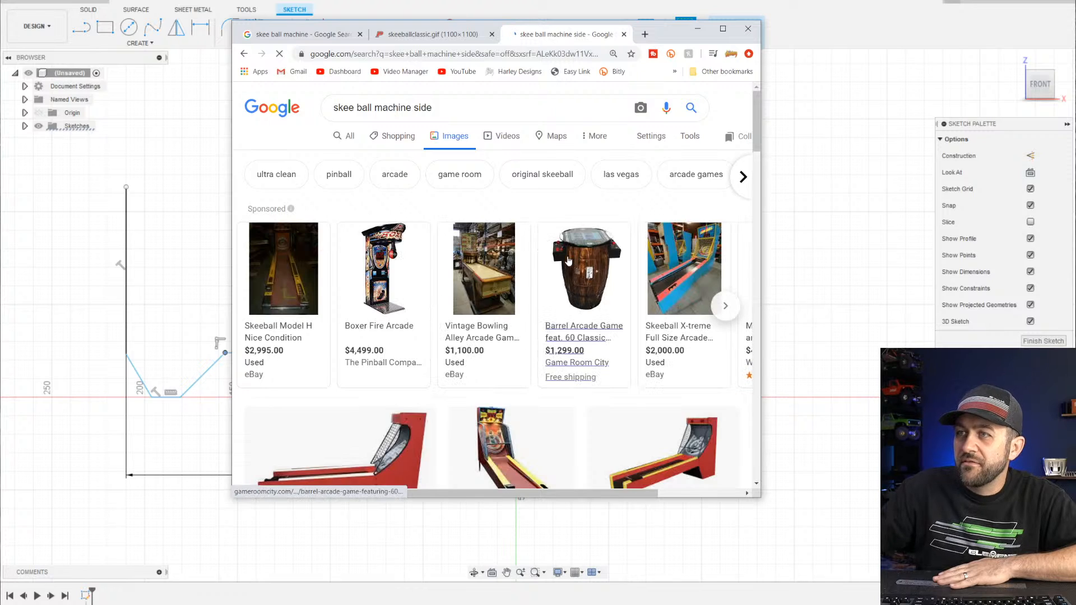
Examine the image results for a usable side view of a skee ball machine
scroll(505, 280, down, 4)
scroll(460, 321, down, 1)
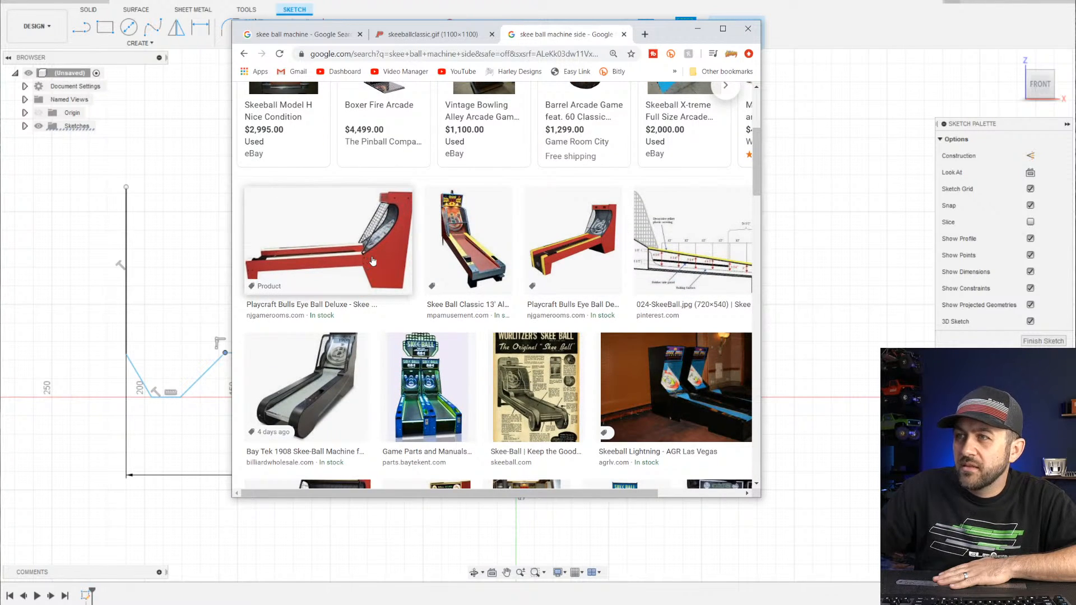
scroll(372, 260, down, 4)
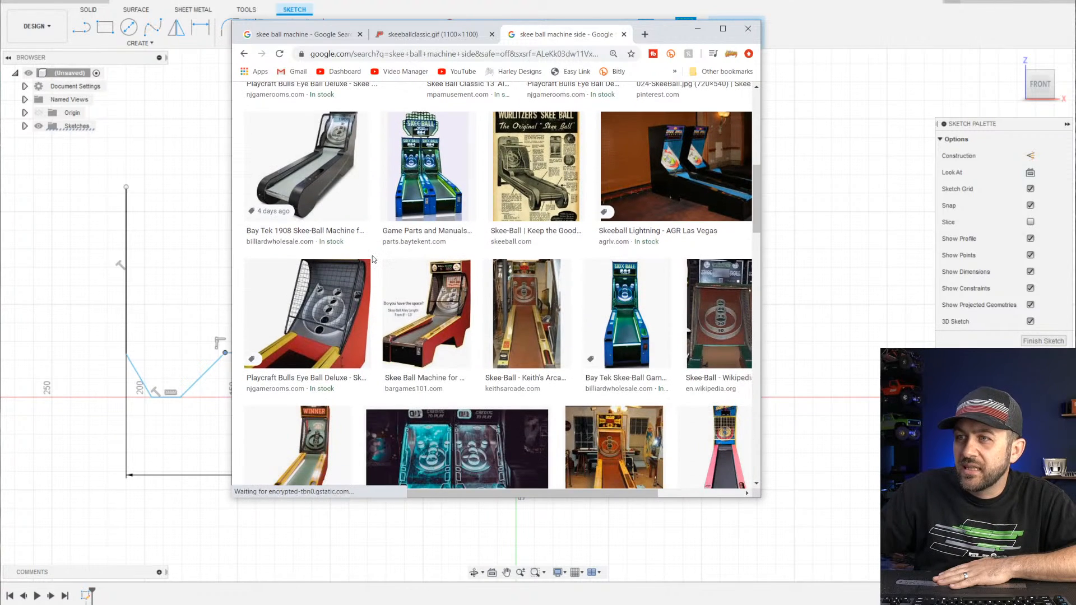
scroll(372, 259, down, 5)
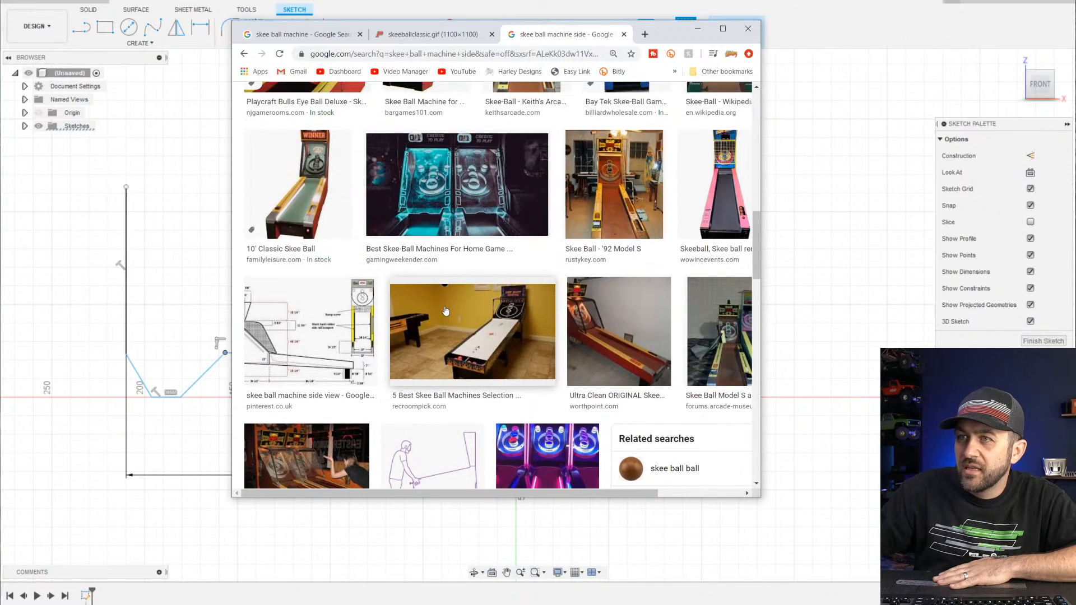
scroll(446, 309, down, 10)
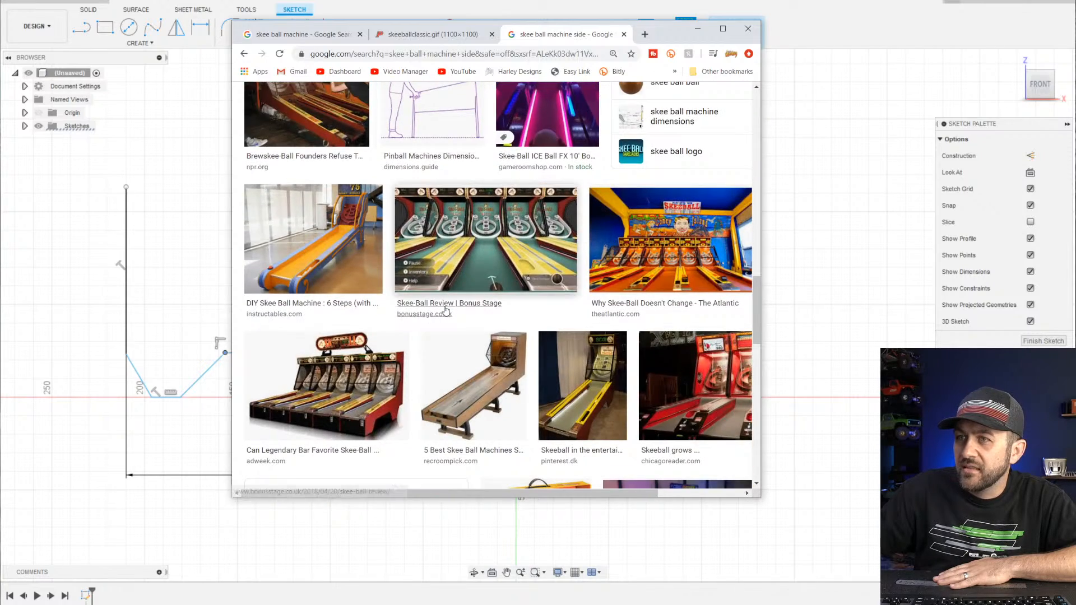
scroll(447, 306, down, 11)
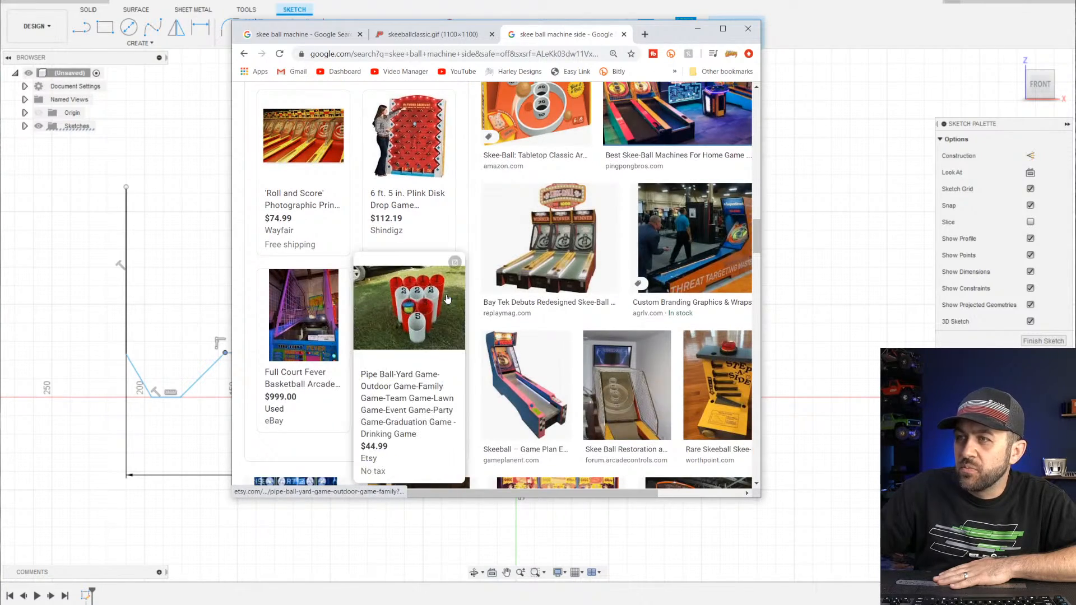
scroll(448, 299, down, 11)
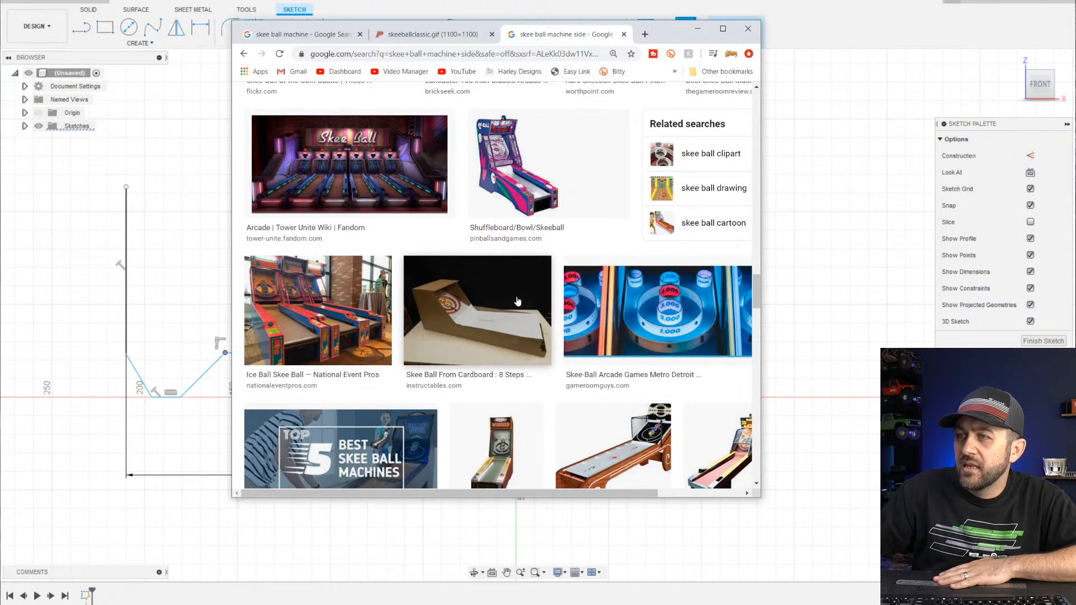
scroll(519, 300, down, 11)
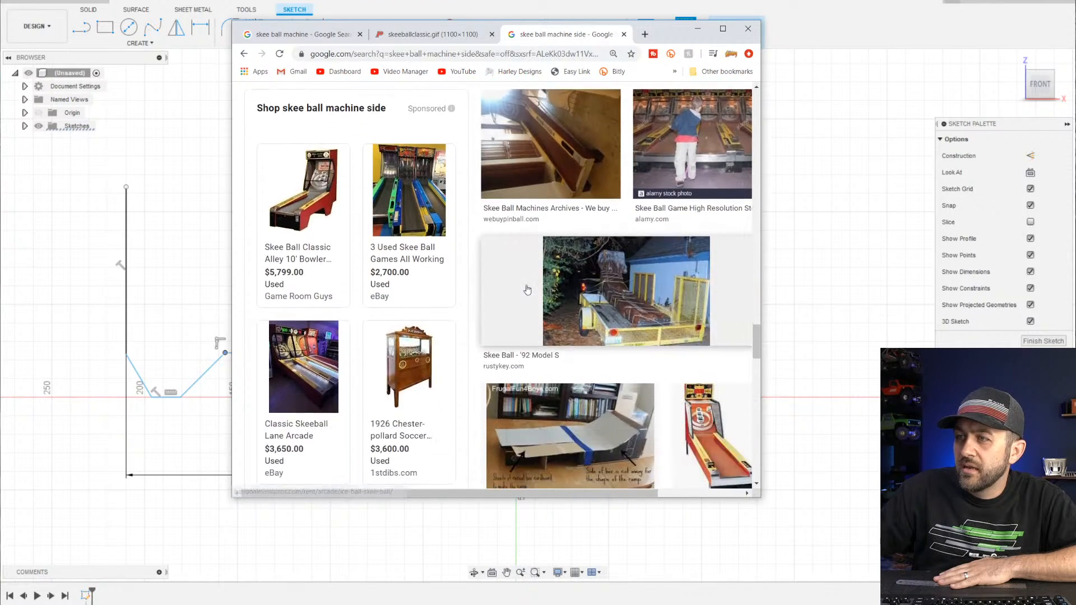
scroll(529, 288, down, 9)
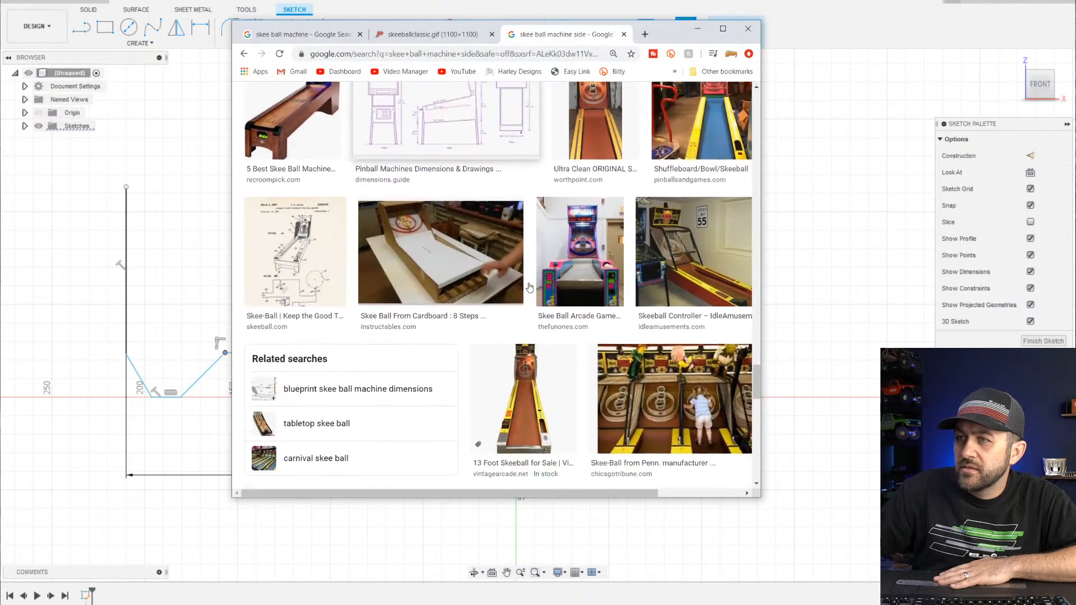
scroll(530, 287, down, 2)
scroll(493, 204, up, 11)
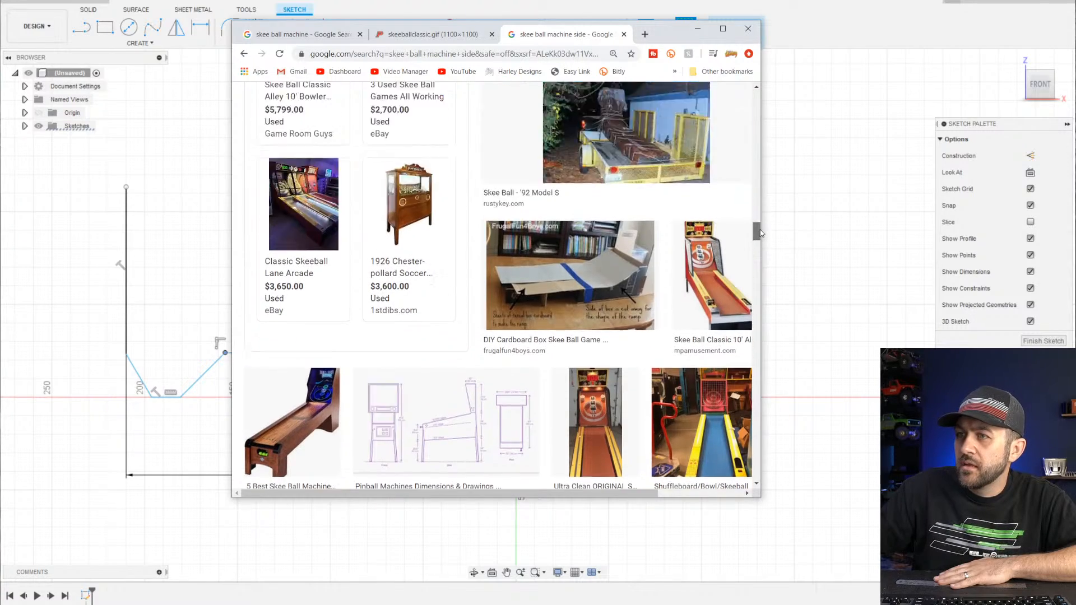
Refine the image search to "skee ball machine side view"
drag(757, 232, 758, 65)
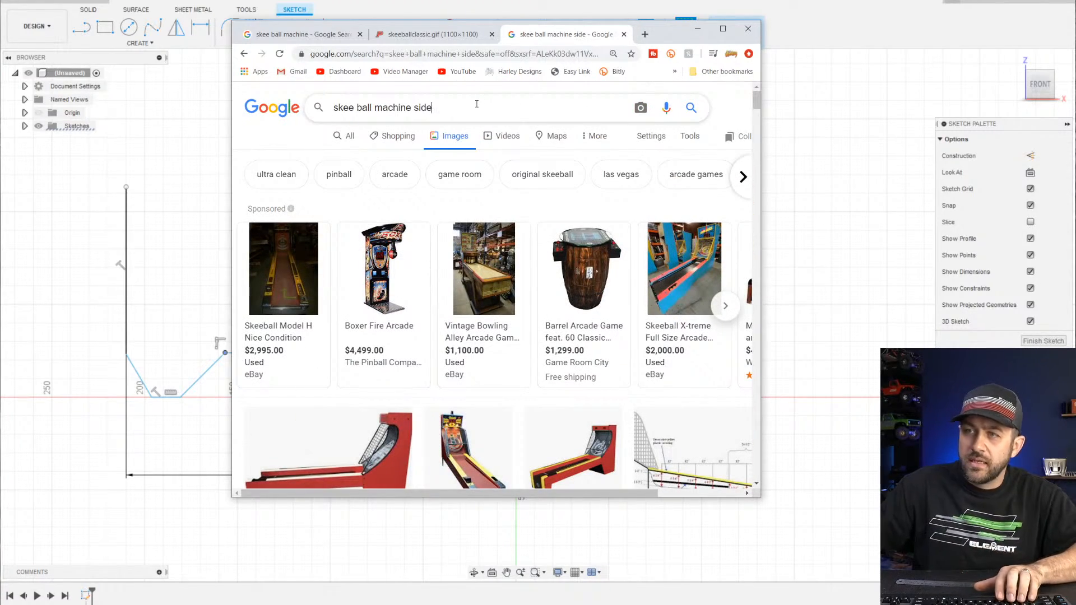
text(view)
key(Return)
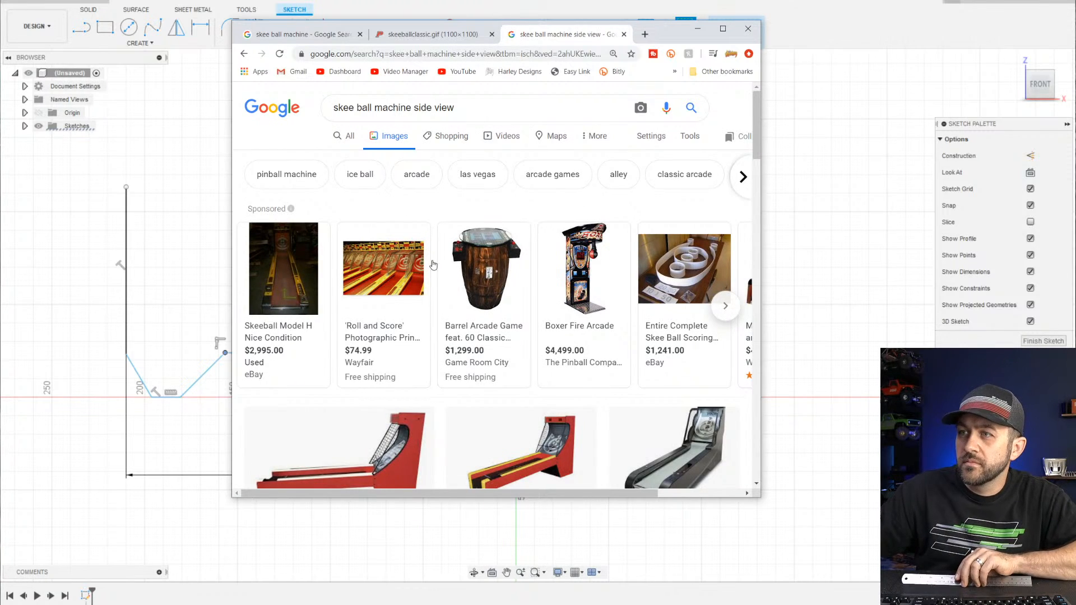
Find the dimensioned side-view drawing of a skee ball machine among the image results and open its full preview
scroll(511, 287, down, 2)
scroll(511, 287, down, 2)
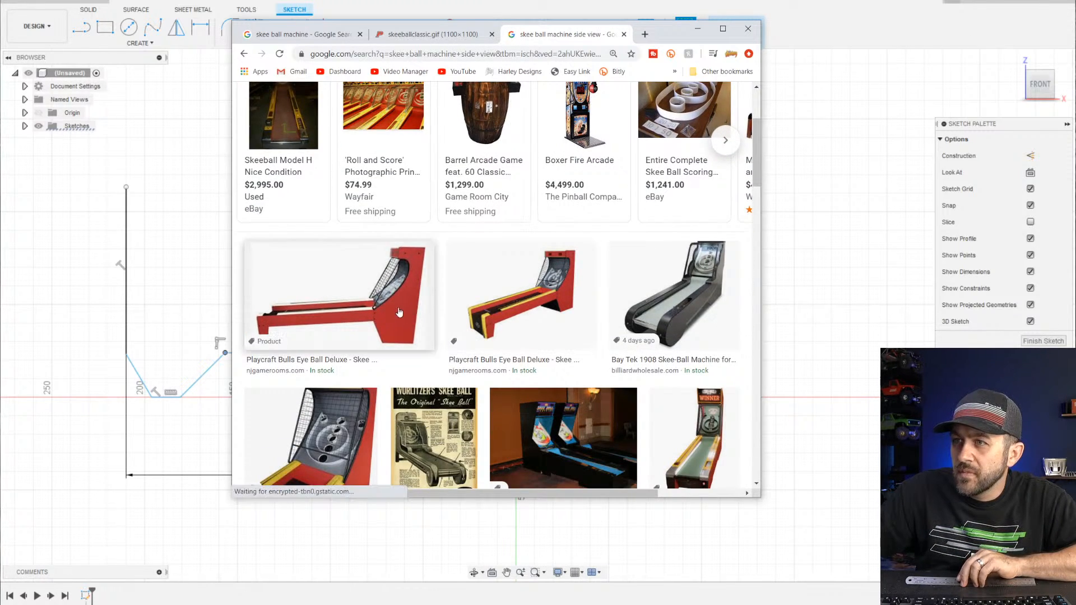
scroll(388, 306, down, 1)
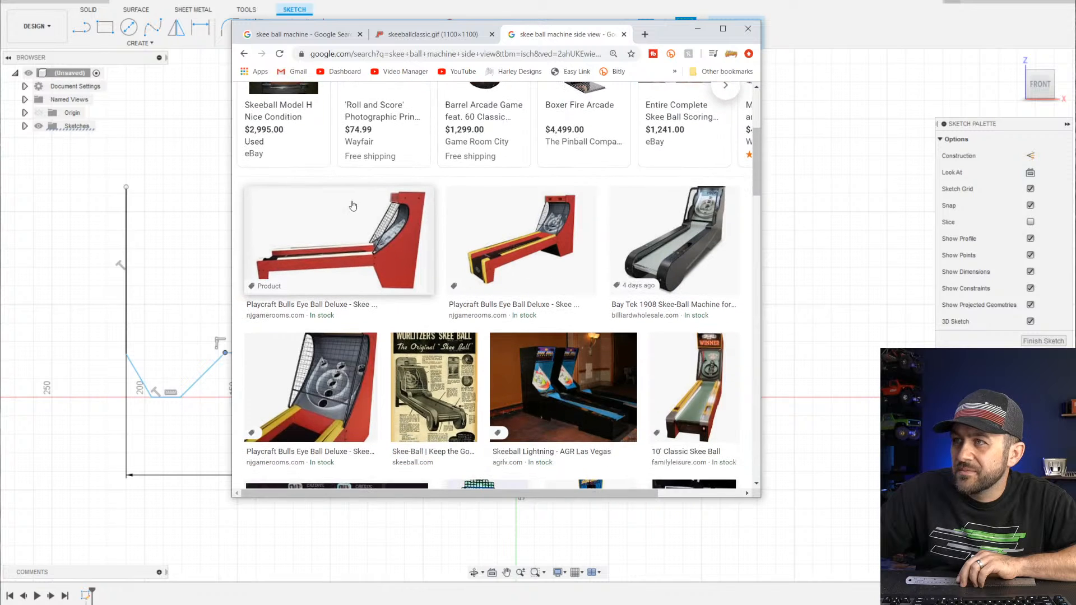
scroll(370, 258, down, 2)
scroll(372, 163, up, 1)
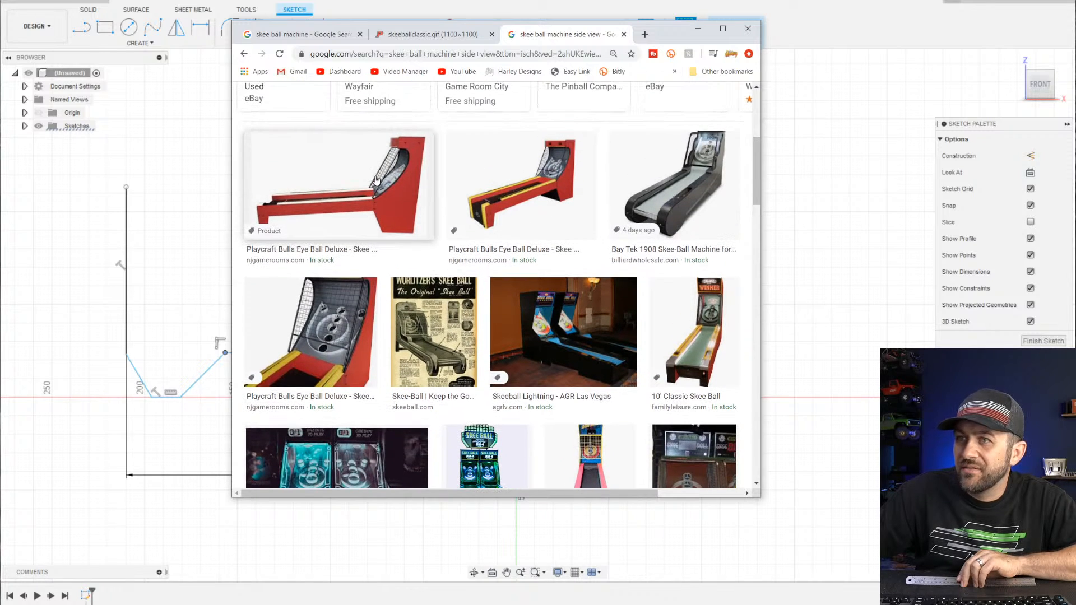
scroll(391, 176, down, 10)
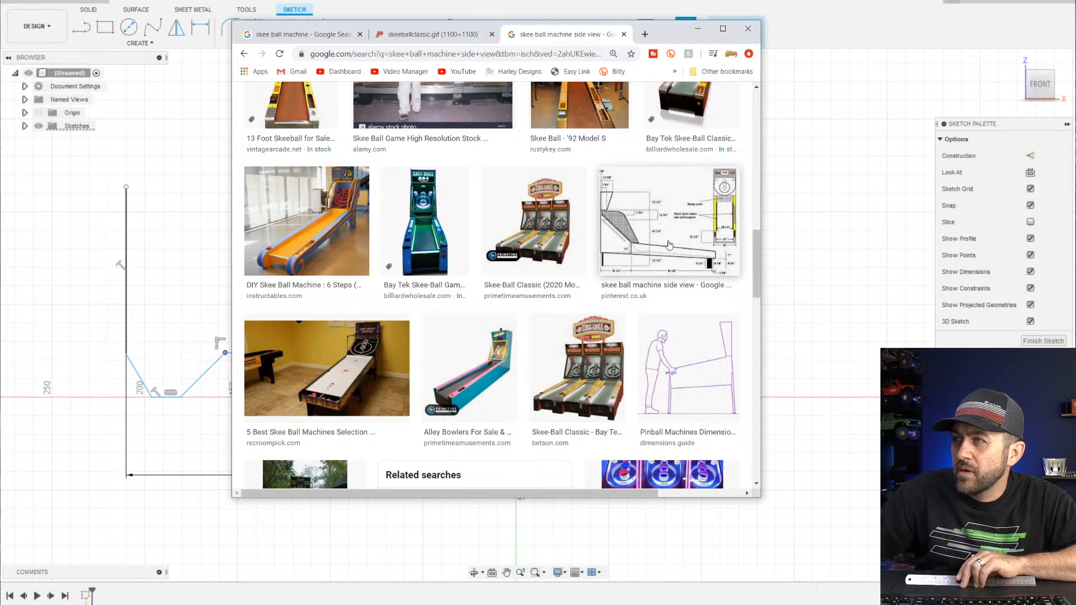
click(661, 235)
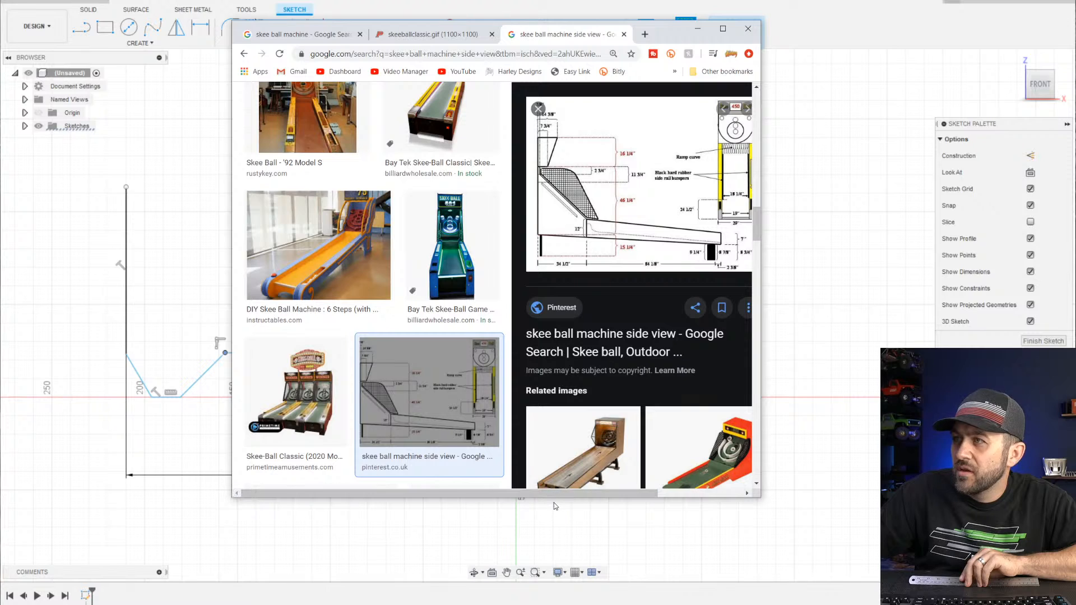
drag(554, 493, 634, 492)
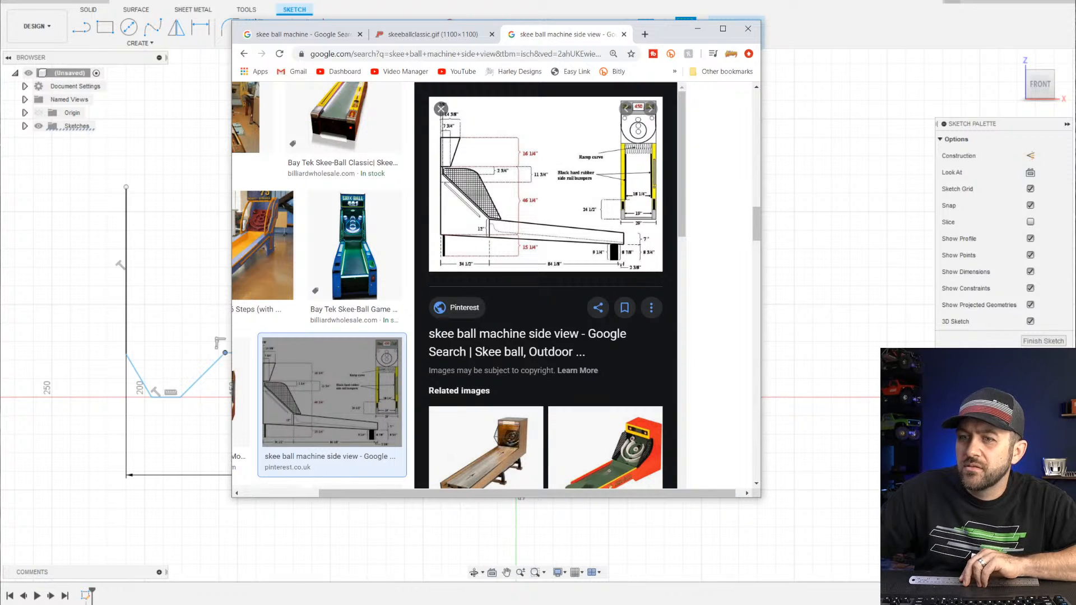
Open the Windows Calculator, move the browser so the drawing stays visible beside it, and divide 54.125 by 12
key(super+s)
text(calc)
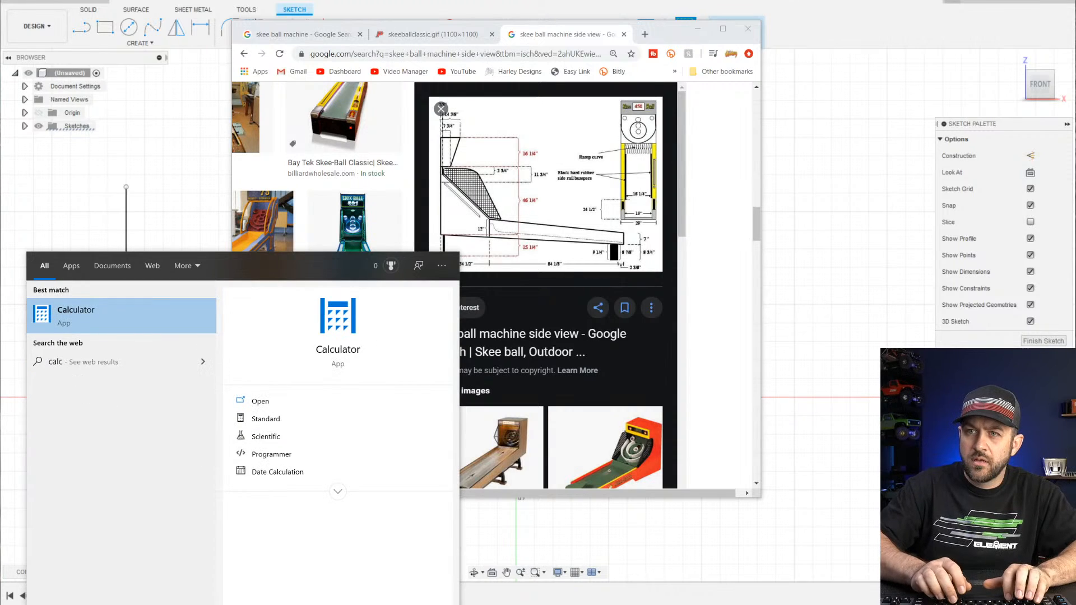
key(Return)
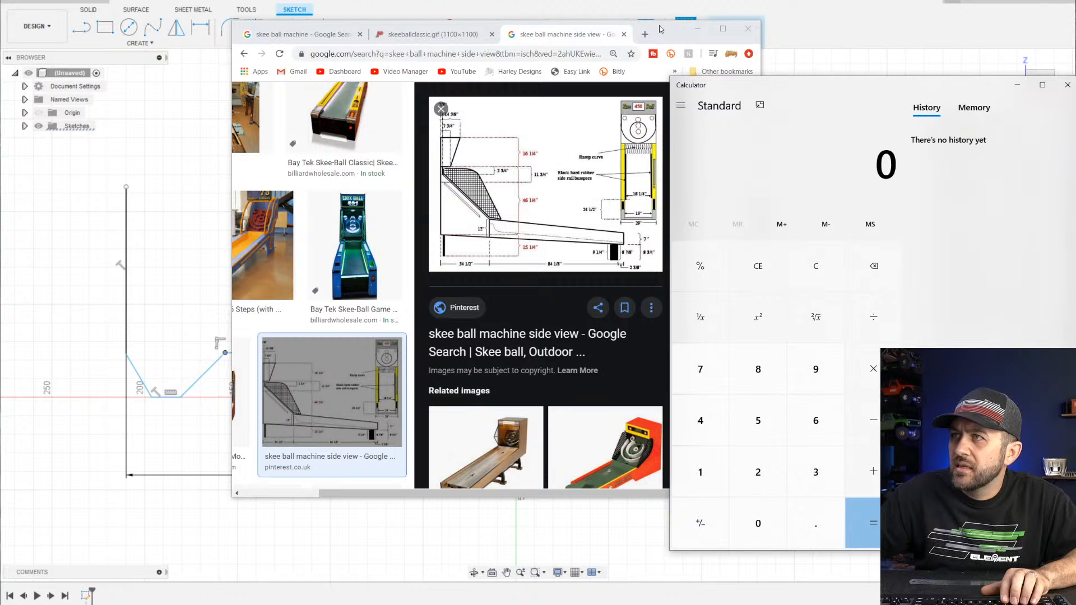
drag(661, 29, 591, 36)
click(830, 98)
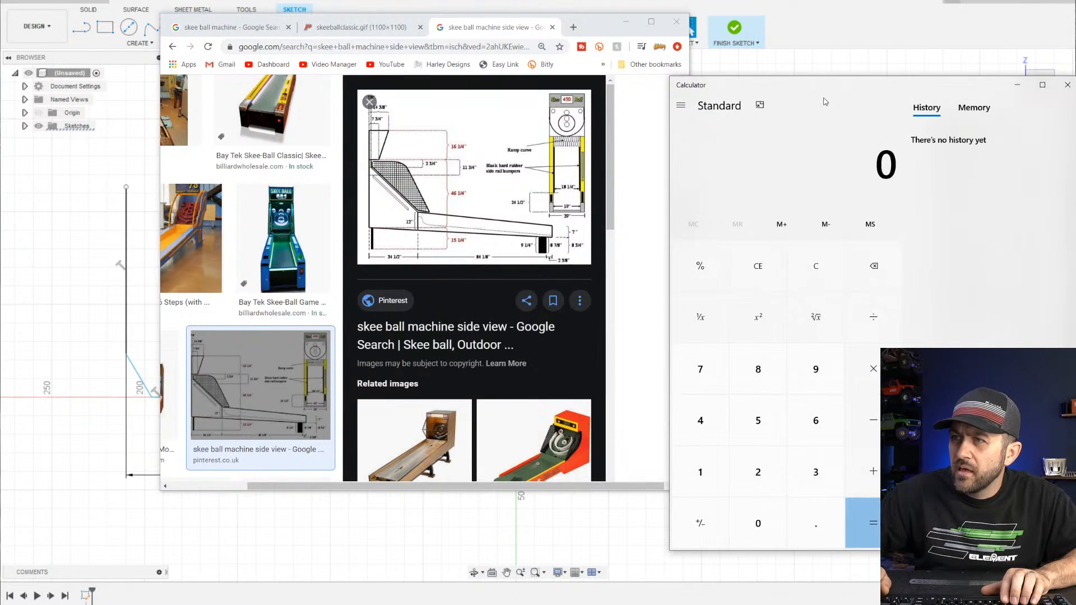
text(54.125/12)
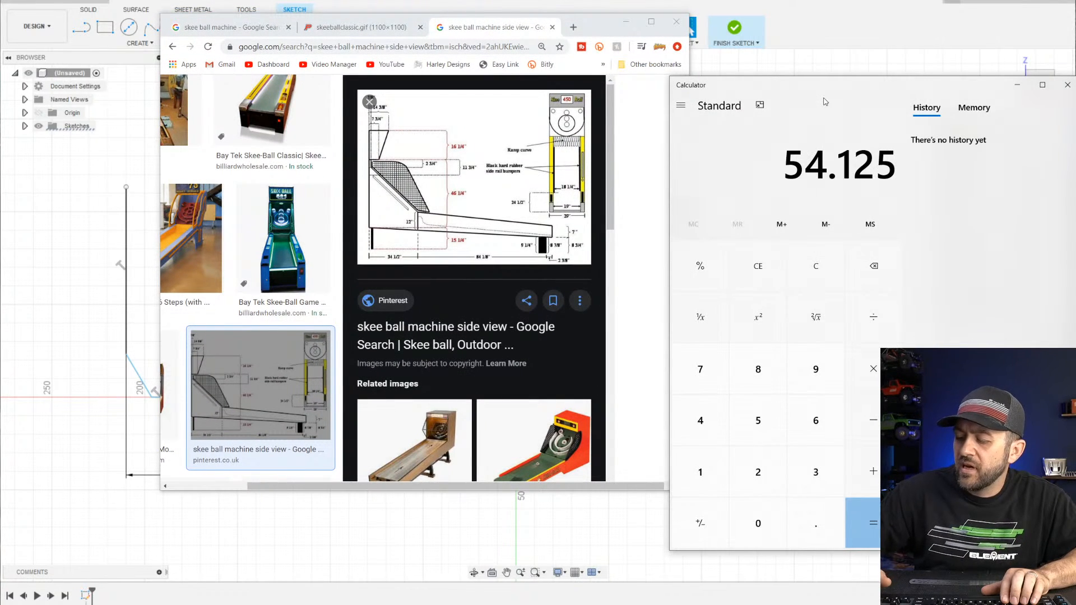
key(Return)
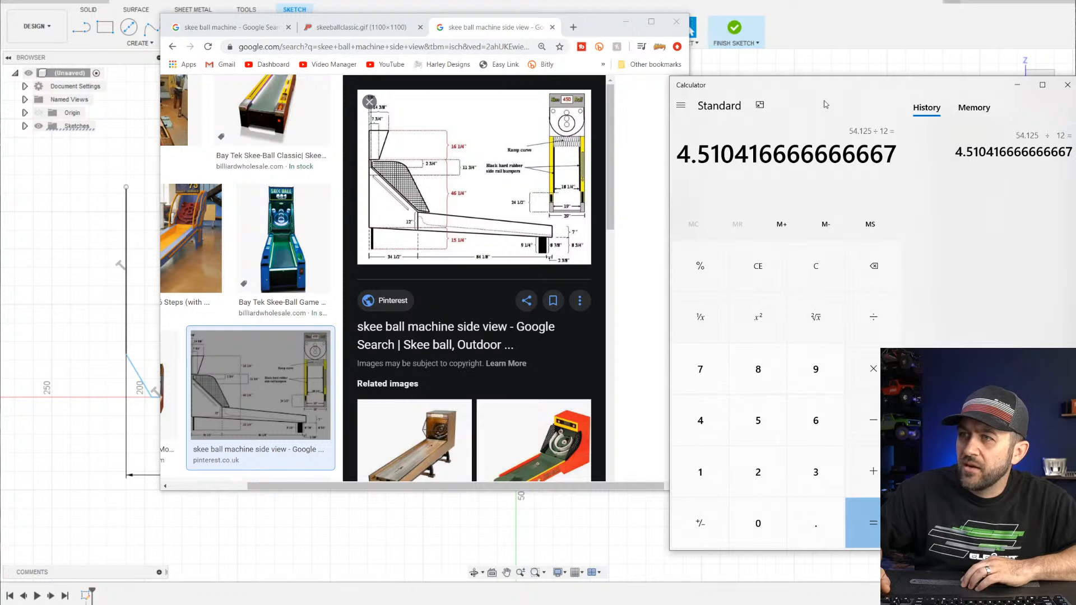
Add the drawing's three height segments in the Calculator: 15.25 + 46.25 + 16.25
text(15.256)
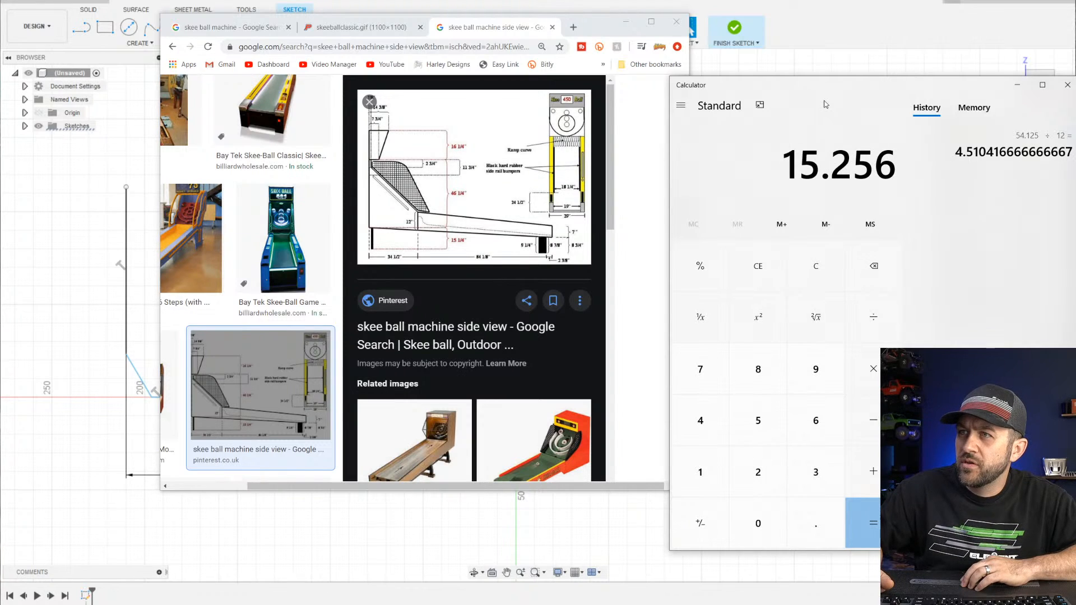
key(BackSpace)
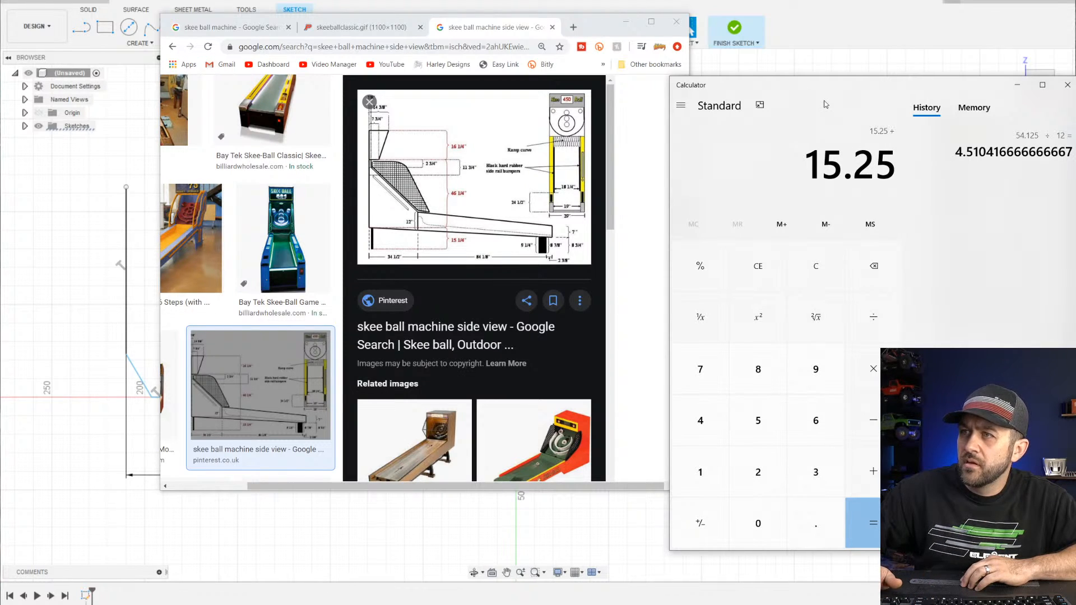
text(46.25 + )
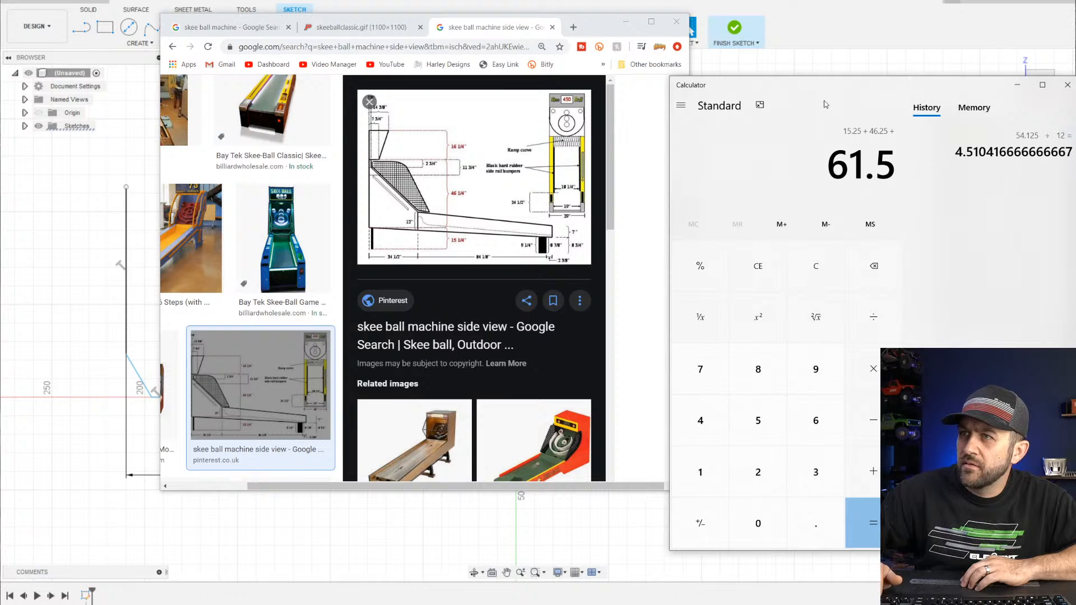
text(16.25)
key(Return)
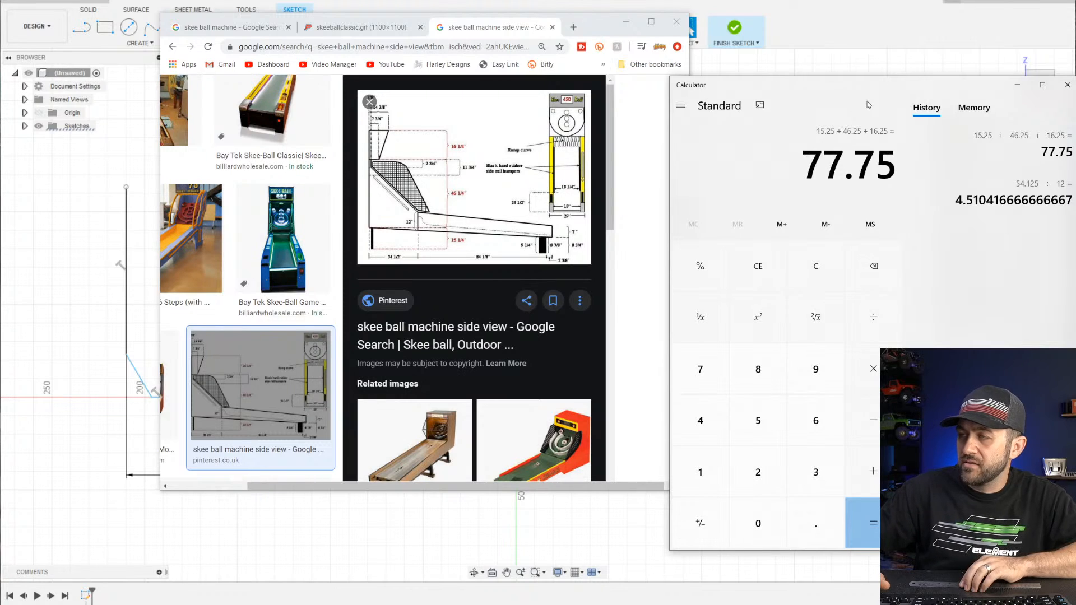
key(slash)
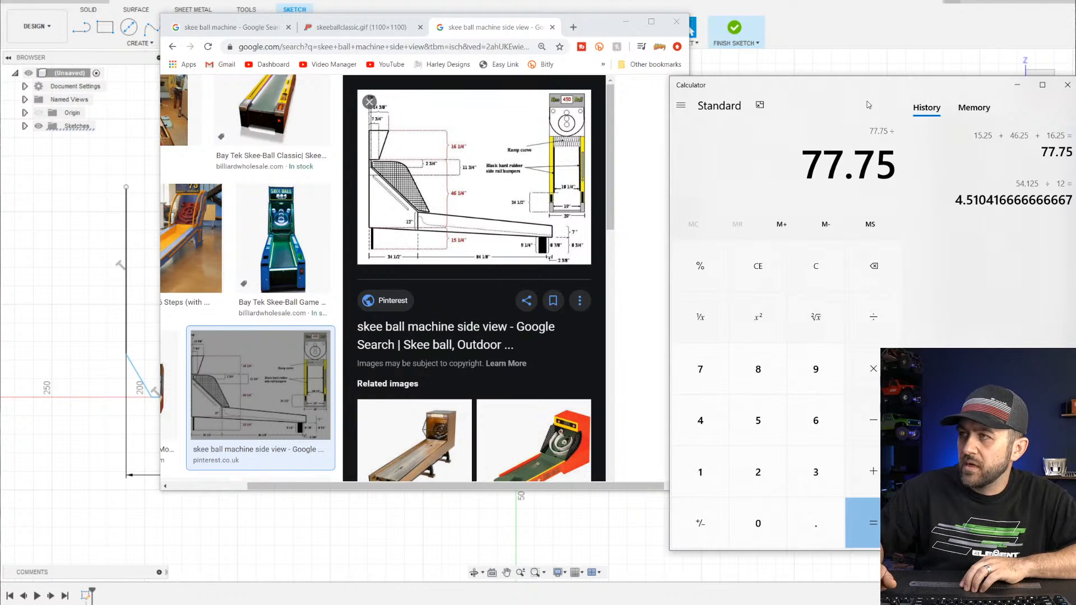
text(25.4)
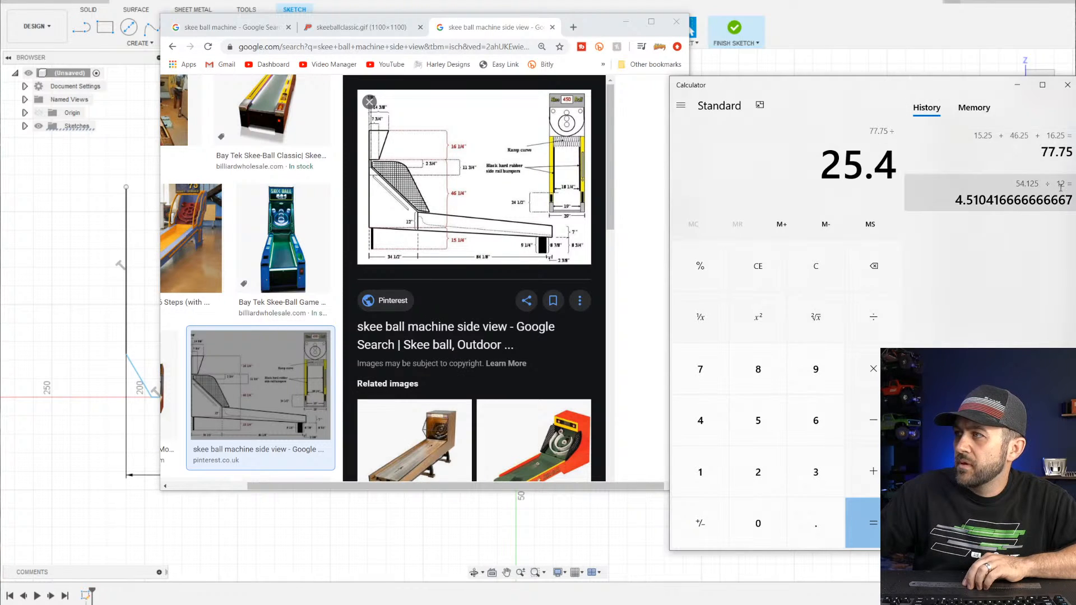
key(Return)
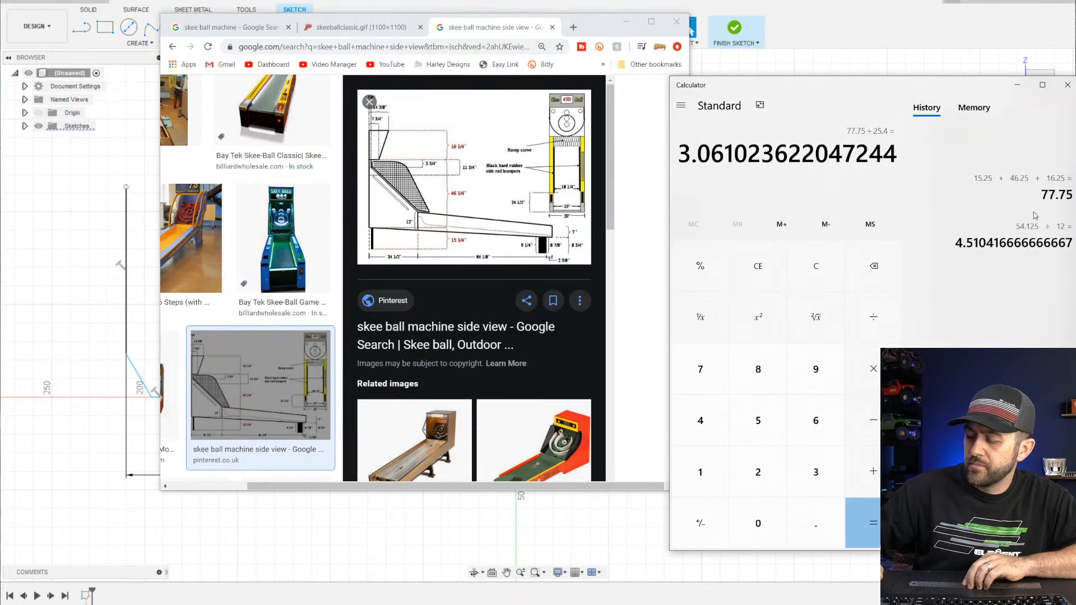
key(asterisk)
text(25.4)
key(Return)
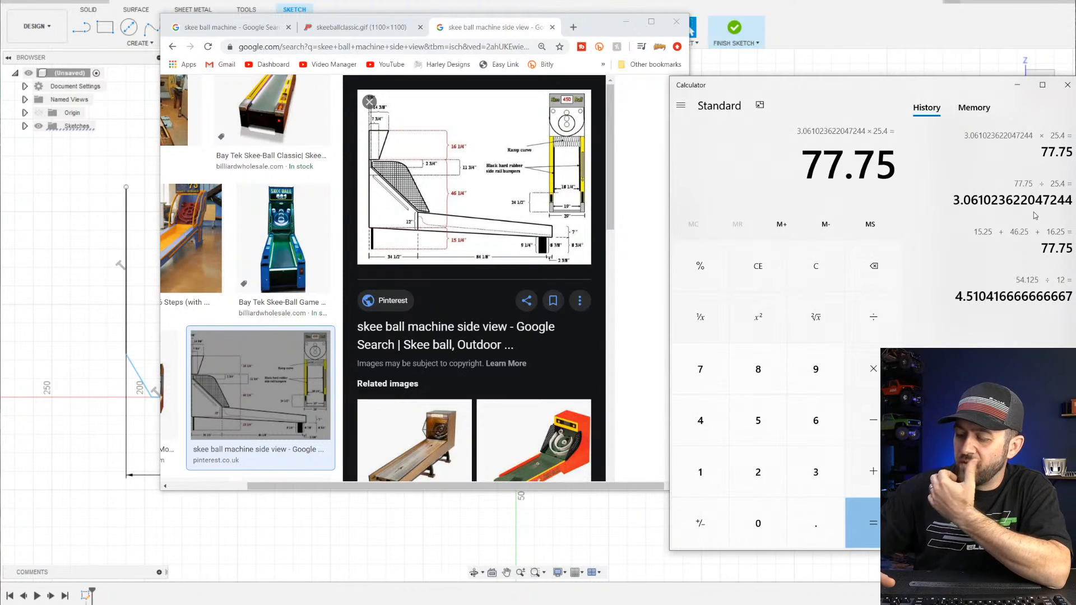
Convert the summed height to millimetres by multiplying it by 25.4, and scale it down by dividing by 10
key(asterisk)
text(25.4)
key(Return)
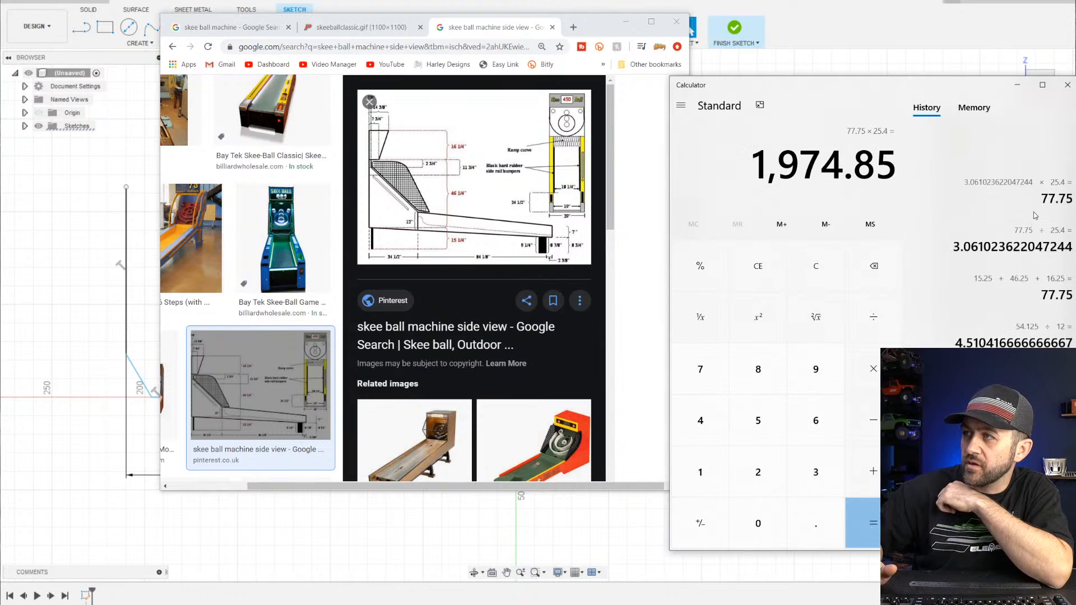
key(slash)
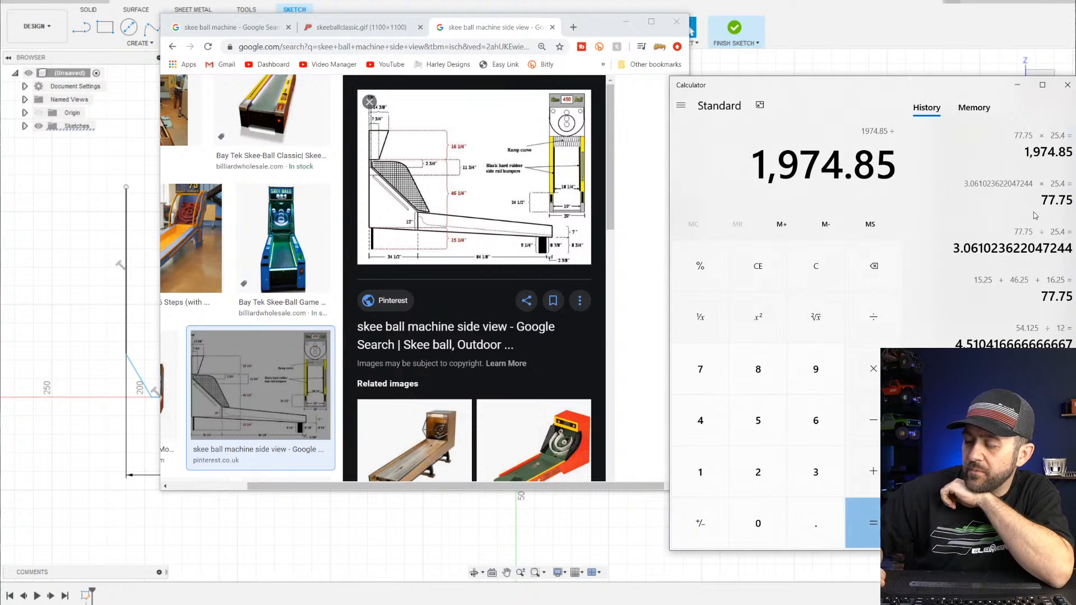
text(10)
key(Return)
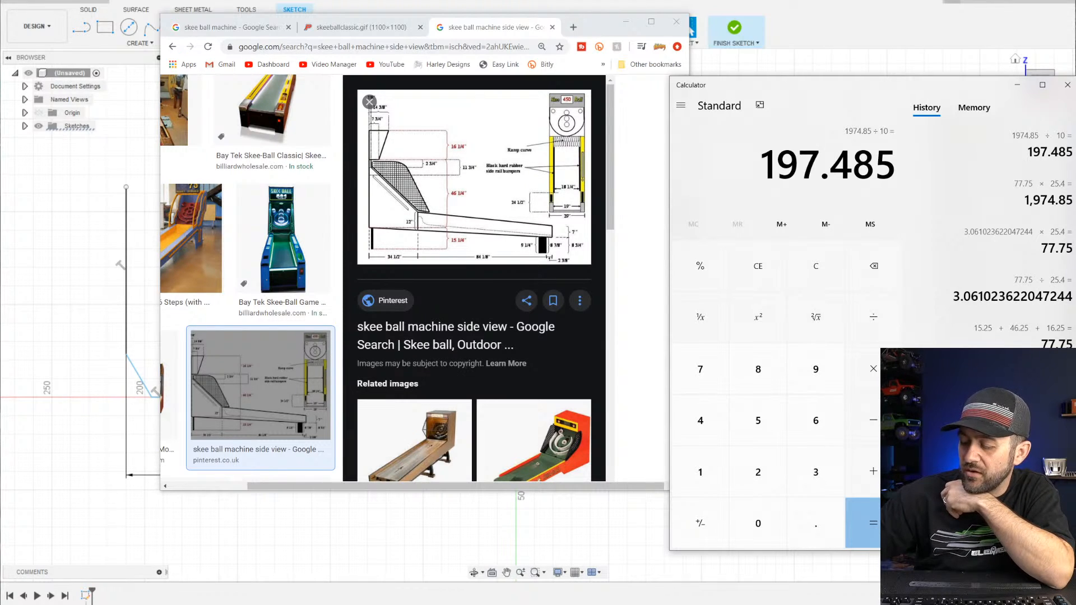
Divide 85.5 by 10, and move the Calculator and browser windows away to return to the Fusion 360 sketch
text(85.5)
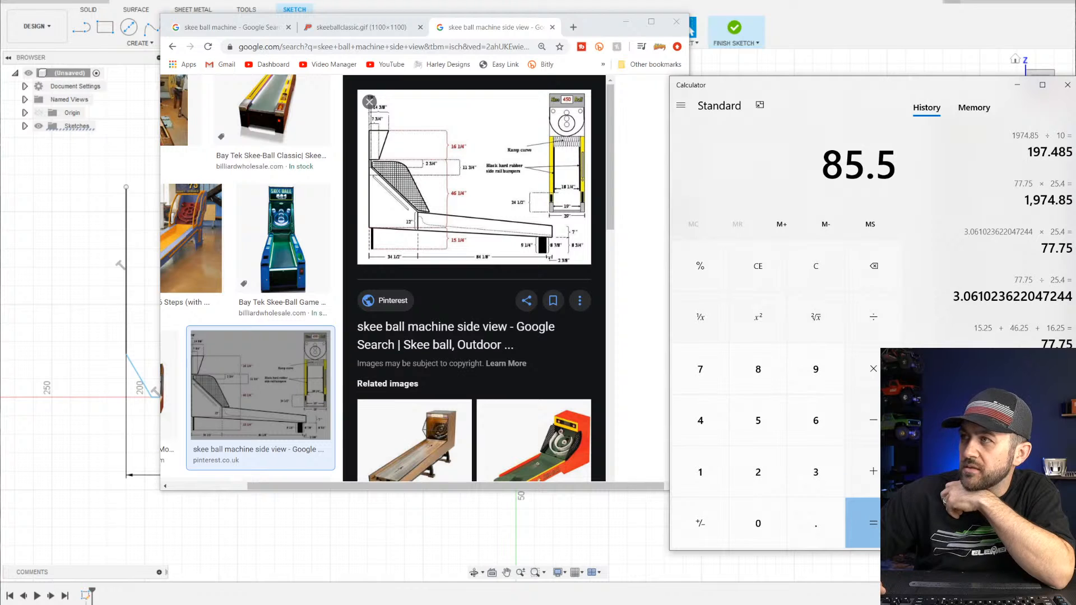
text( ÷ 10)
key(Return)
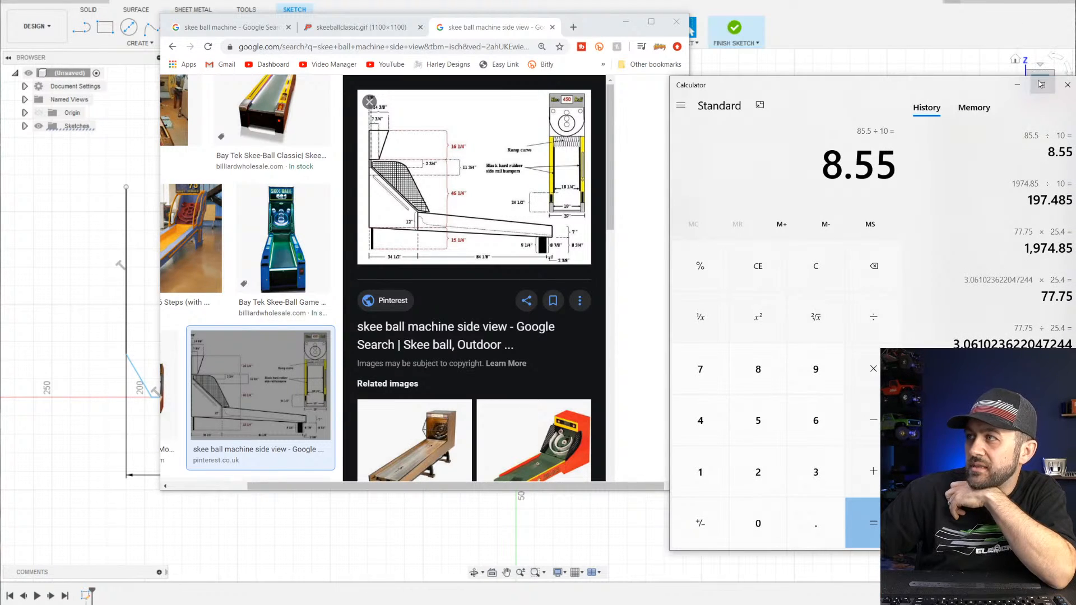
mouse_move(970, 88)
mouse_down()
mouse_move(703, 0)
mouse_move(617, 0)
mouse_up()
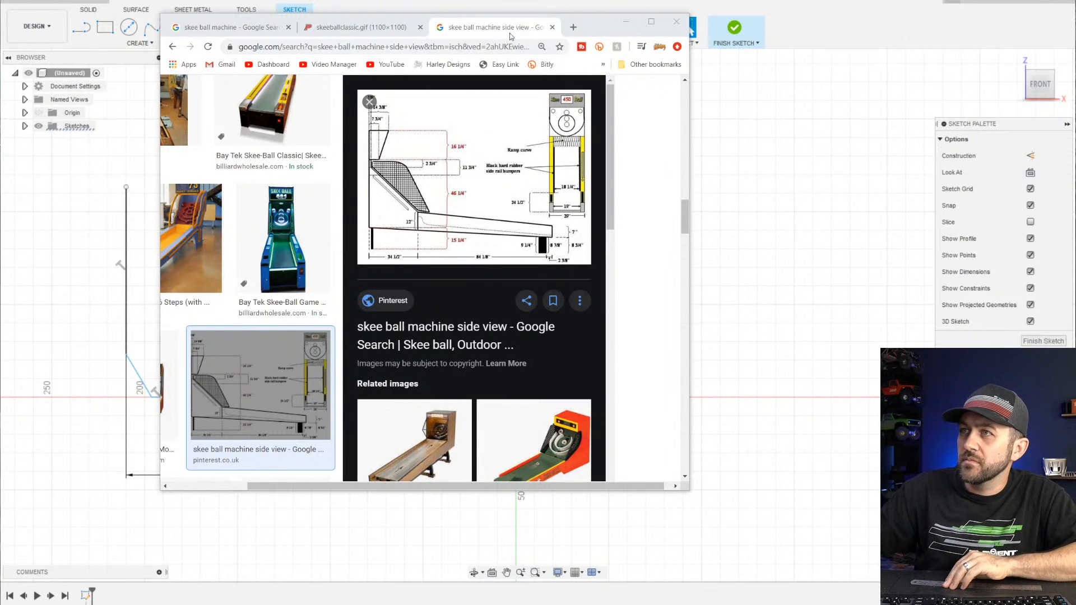
drag(596, 35, 596, 0)
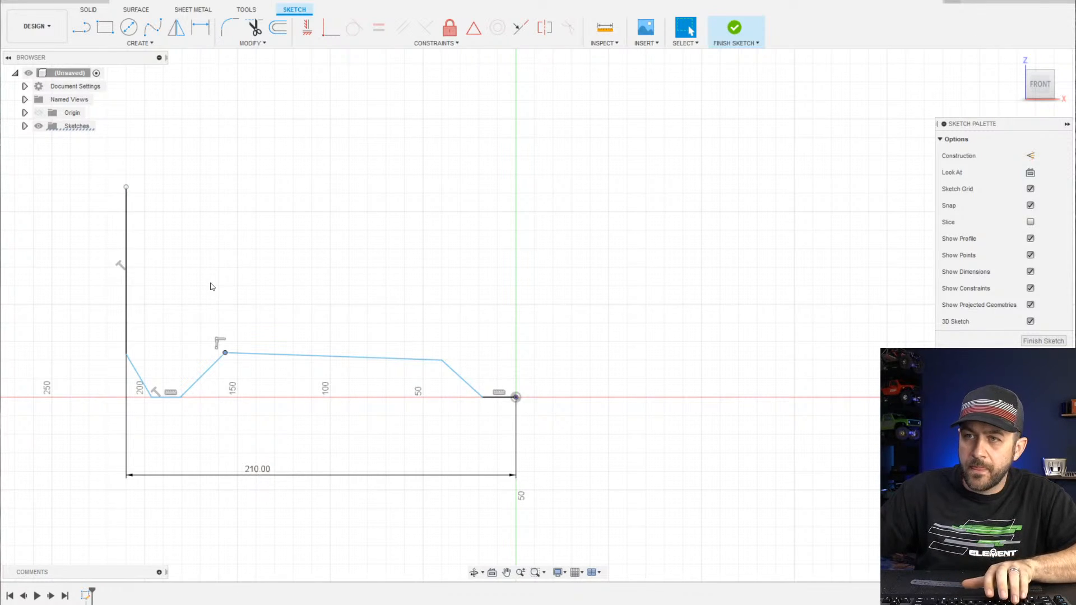
Dimension the vertical height from the origin to the upper end of the back line at 200 mm
key(d)
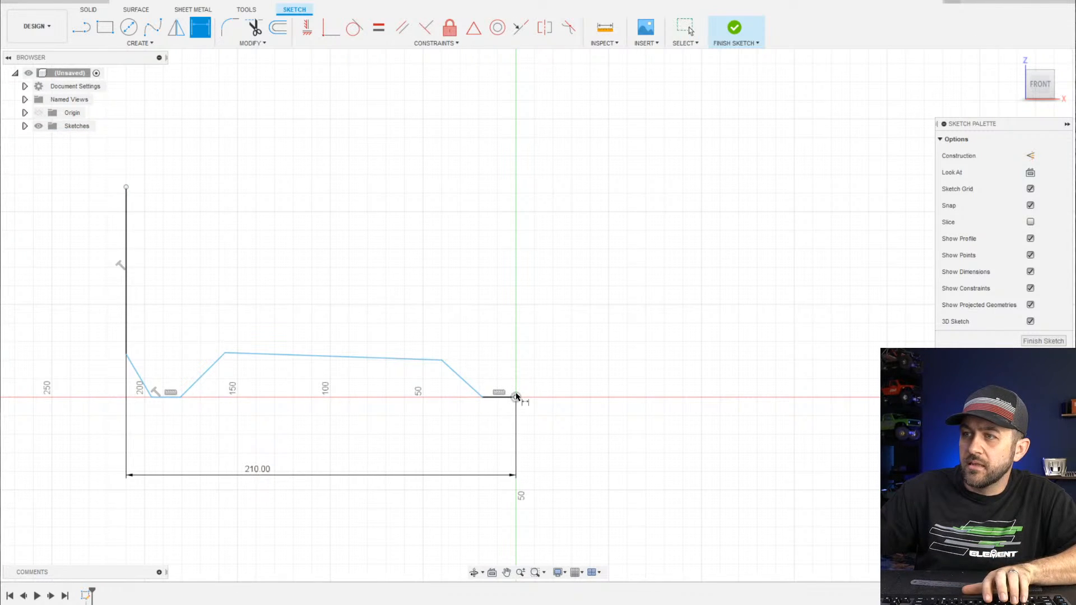
click(517, 397)
click(128, 188)
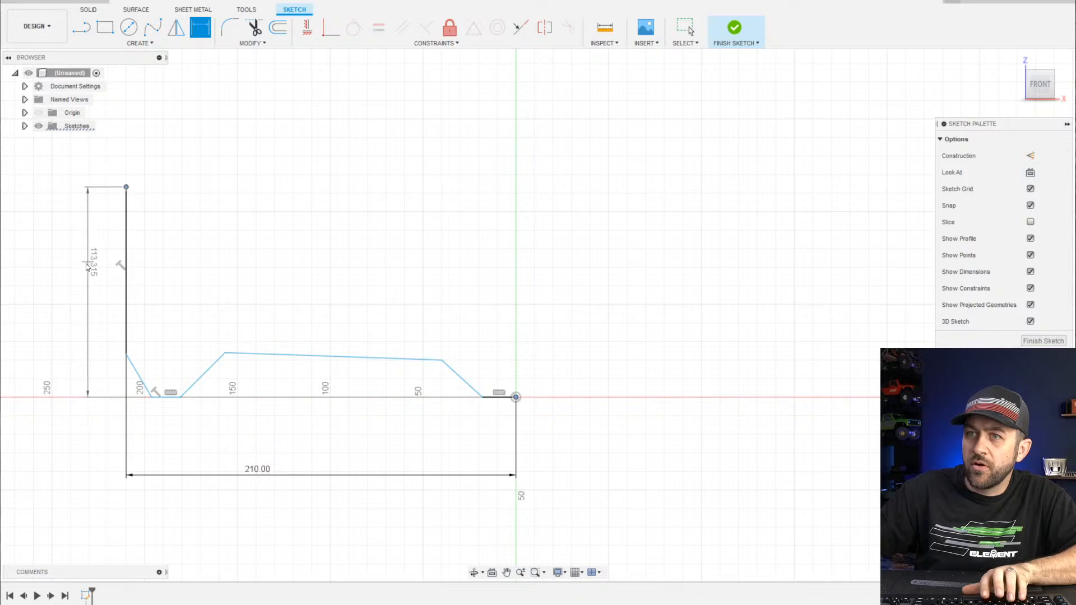
click(81, 267)
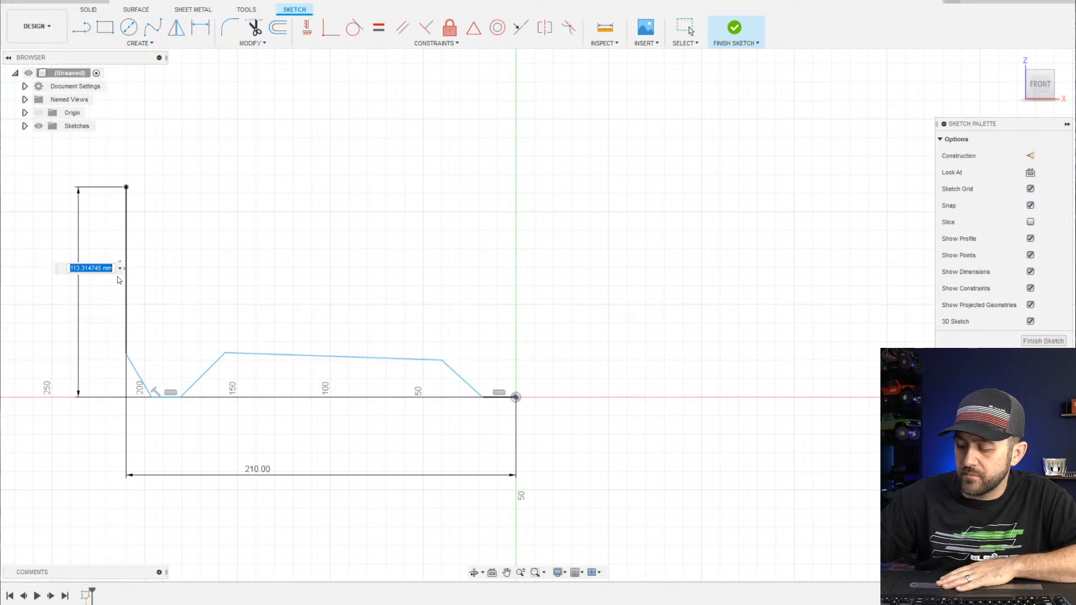
text(200)
key(Return)
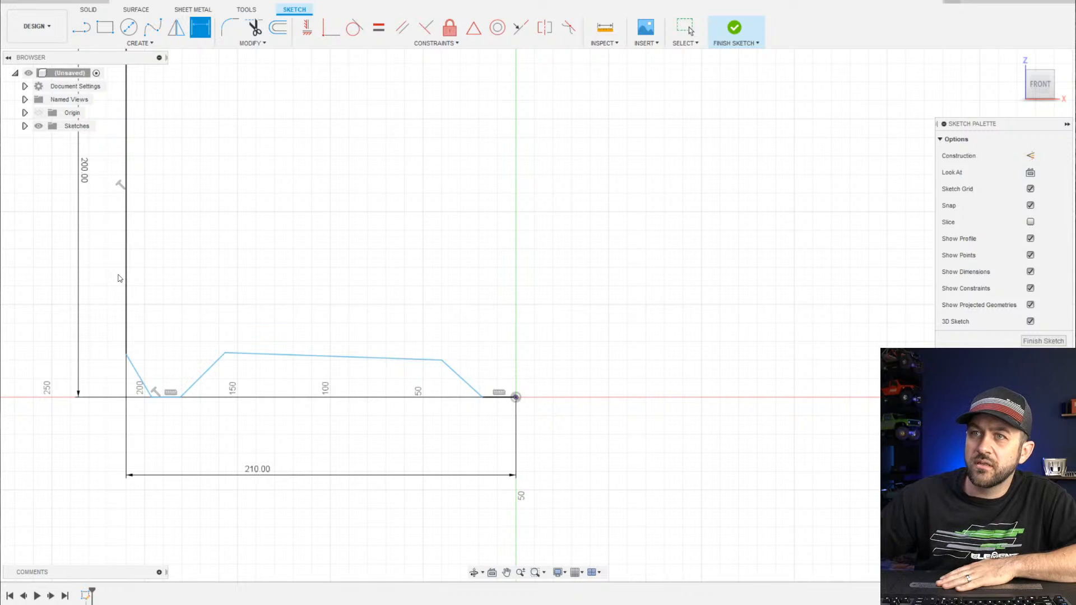
scroll(132, 373, down, 2)
scroll(213, 305, up, 1)
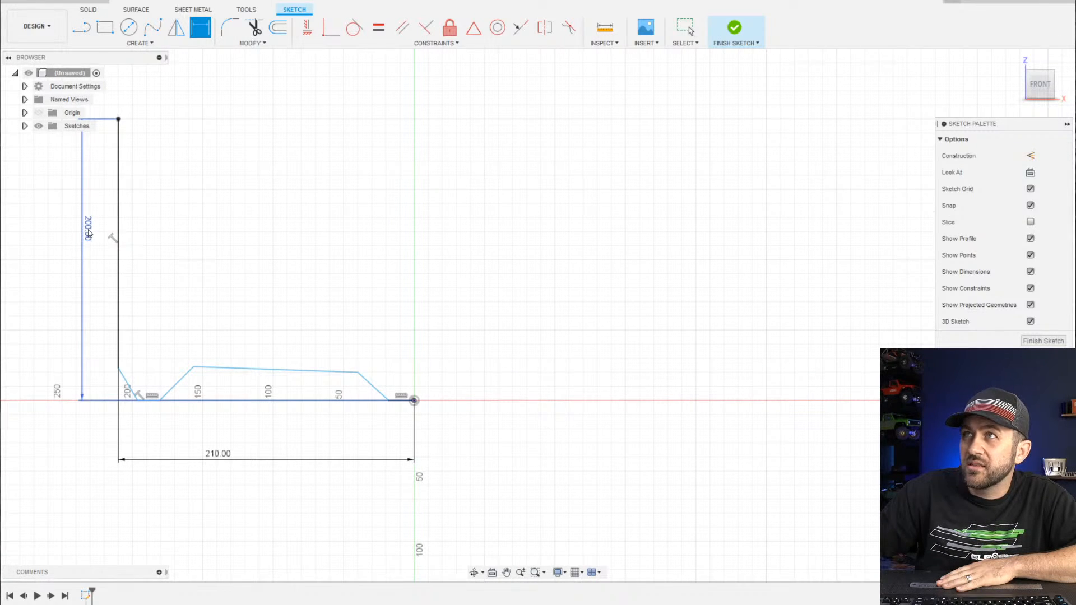
scroll(297, 241, down, 1)
key(Escape)
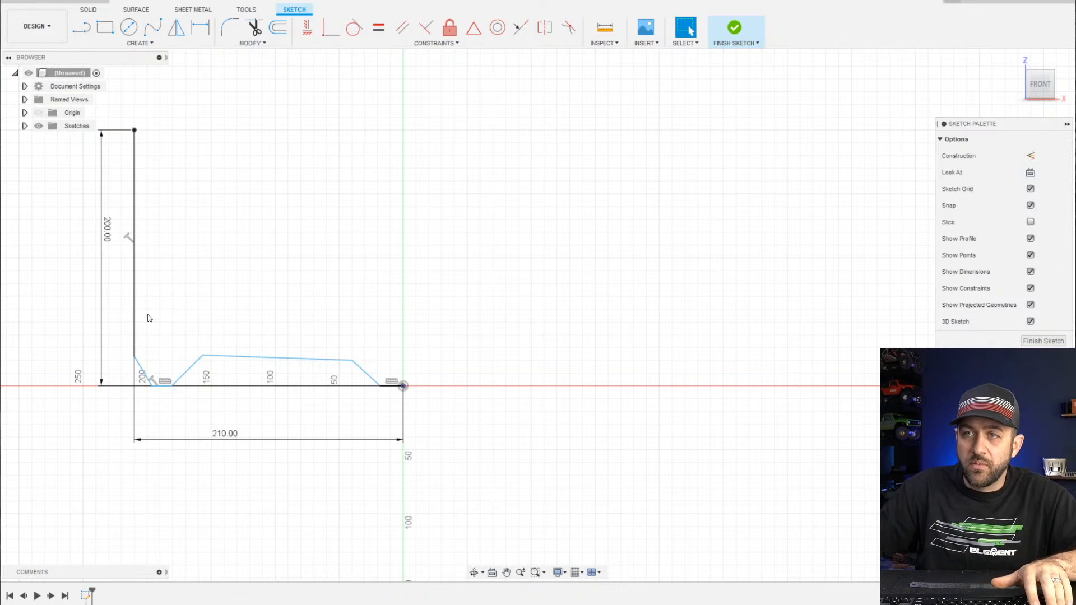
Sketch a slightly downward-sloping line forward from the back line's upper end, followed by a vertical line about 45 mm long going down
key(l)
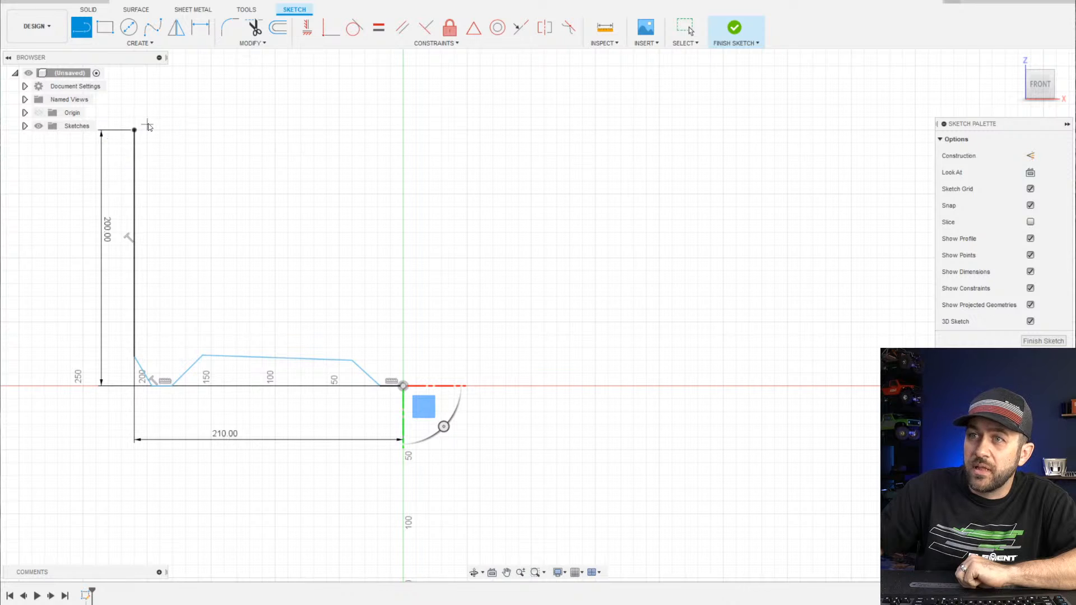
click(135, 131)
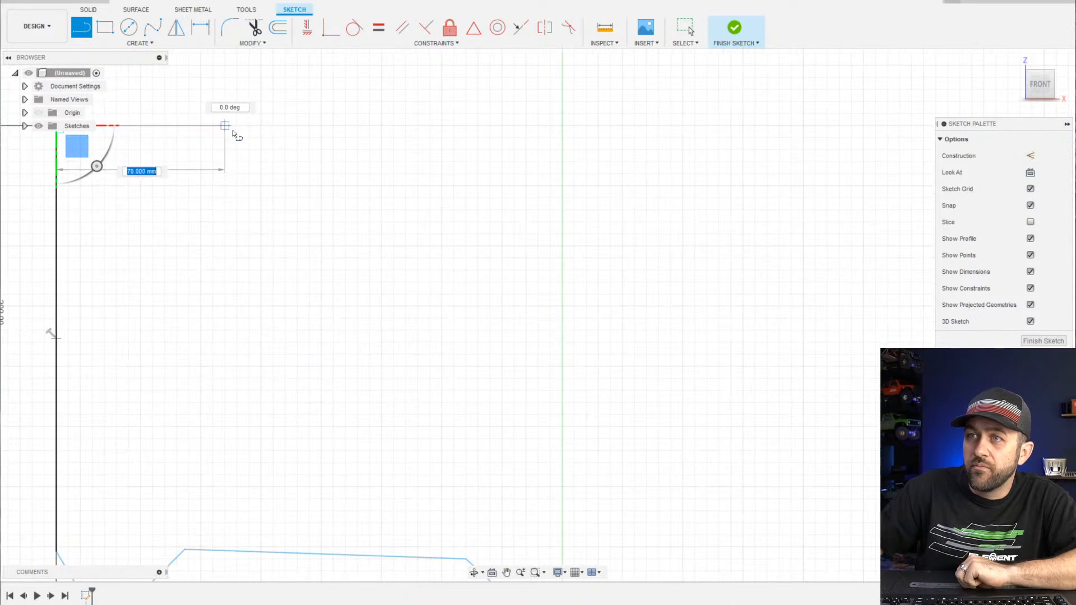
scroll(227, 134, up, 3)
click(253, 144)
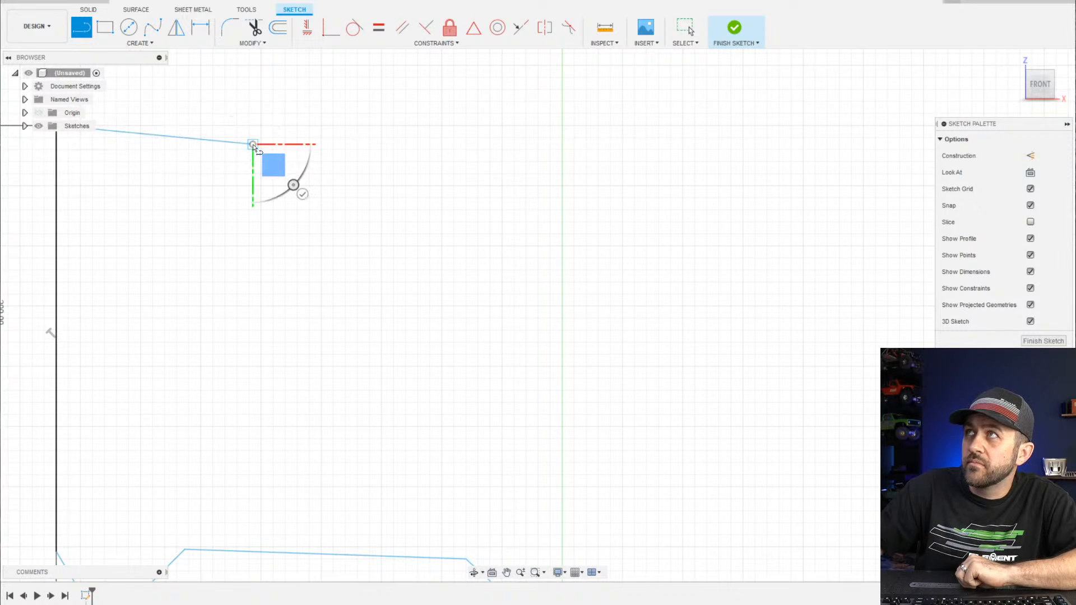
click(254, 250)
scroll(254, 250, up, 2)
middle_drag(245, 227, 473, 276)
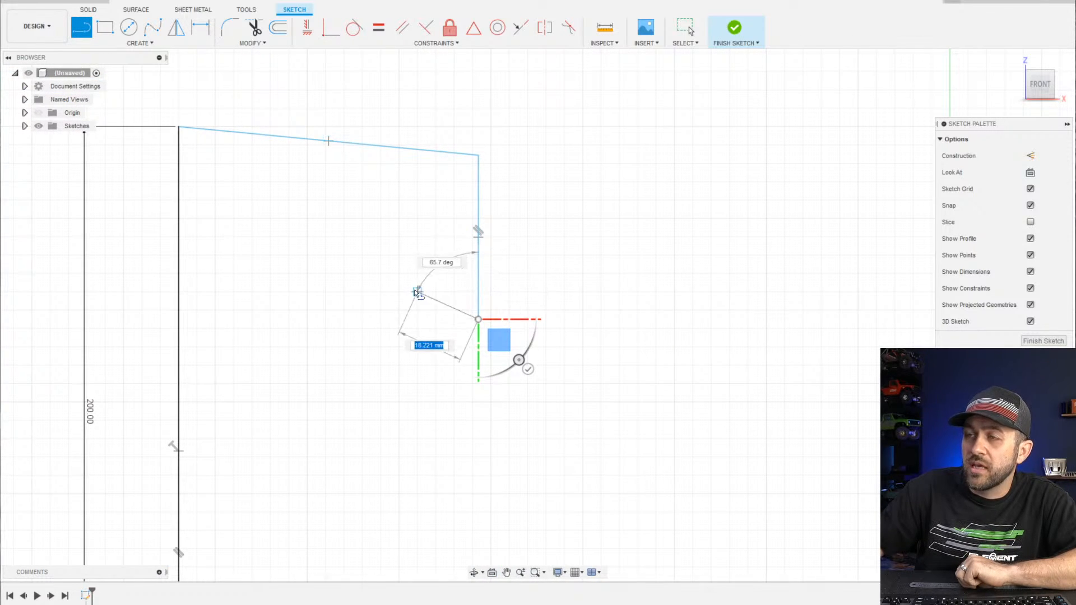
scroll(449, 308, down, 2)
middle_drag(440, 337, 411, 328)
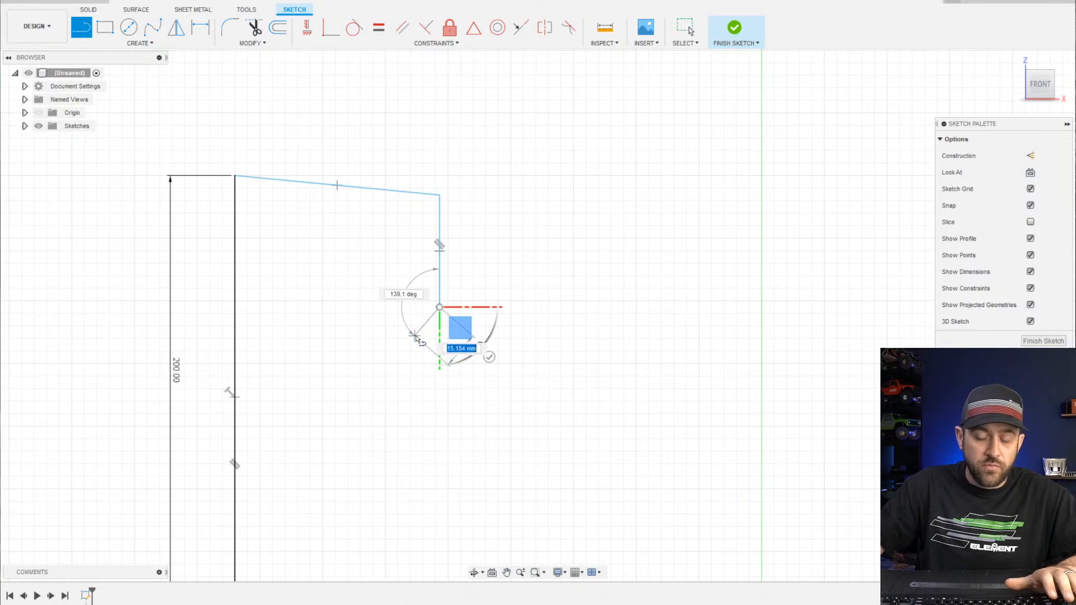
key(Escape)
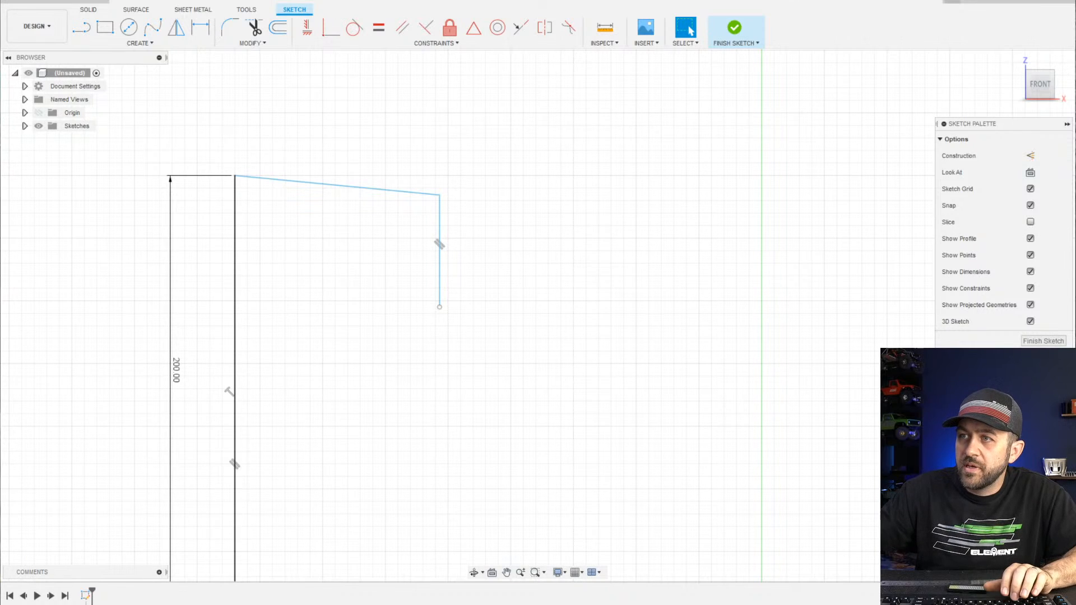
Dimension the short vertical line at the front of the upper section at 45 mm
key(d)
click(441, 273)
click(503, 254)
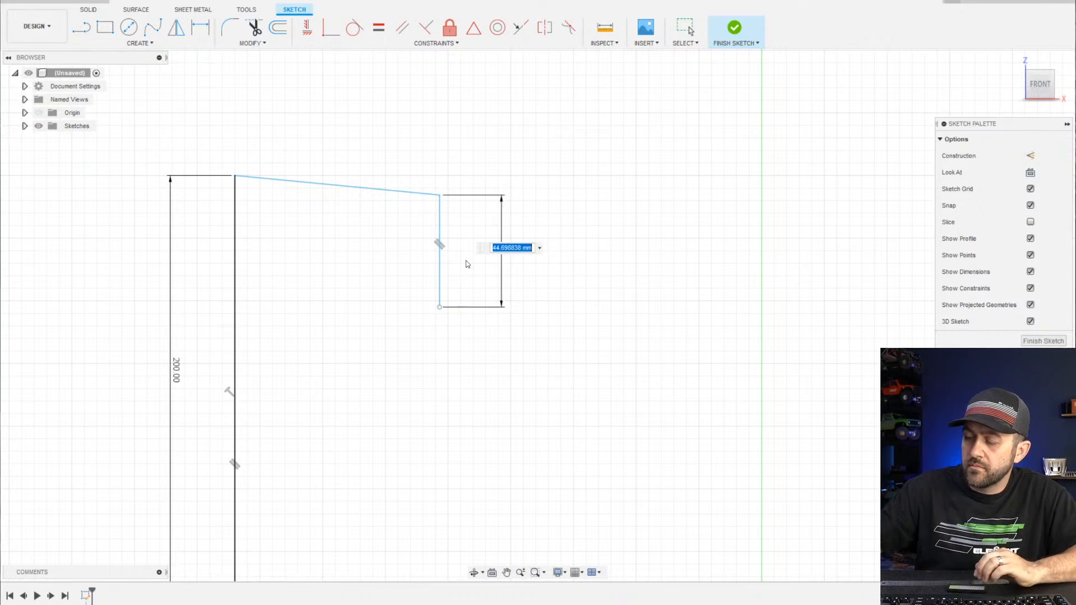
text(45)
key(Return)
scroll(435, 289, down, 3)
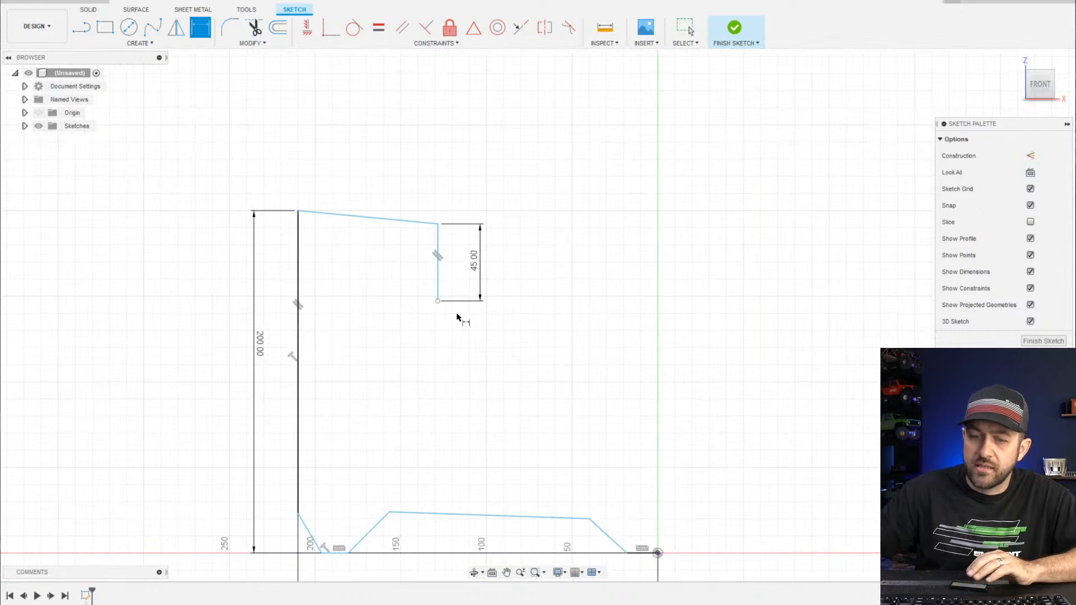
key(Escape)
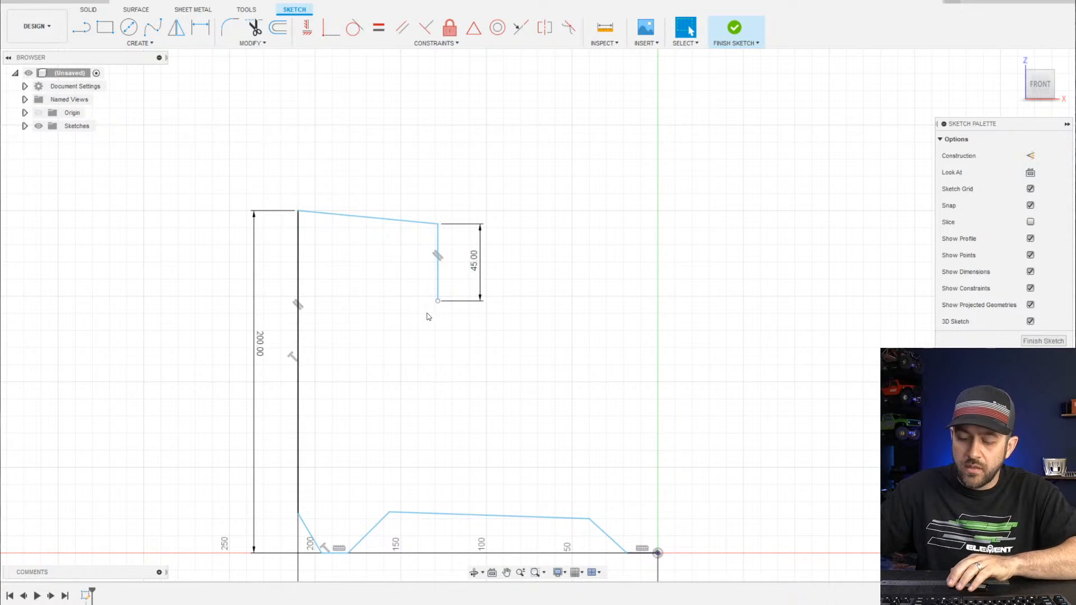
Sketch a short line sloping down and back from the lower end of the 45 mm vertical line
key(l)
mouse_move(437, 301)
mouse_down()
mouse_move(399, 309)
mouse_move(403, 321)
mouse_up()
scroll(399, 309, up, 3)
click(403, 318)
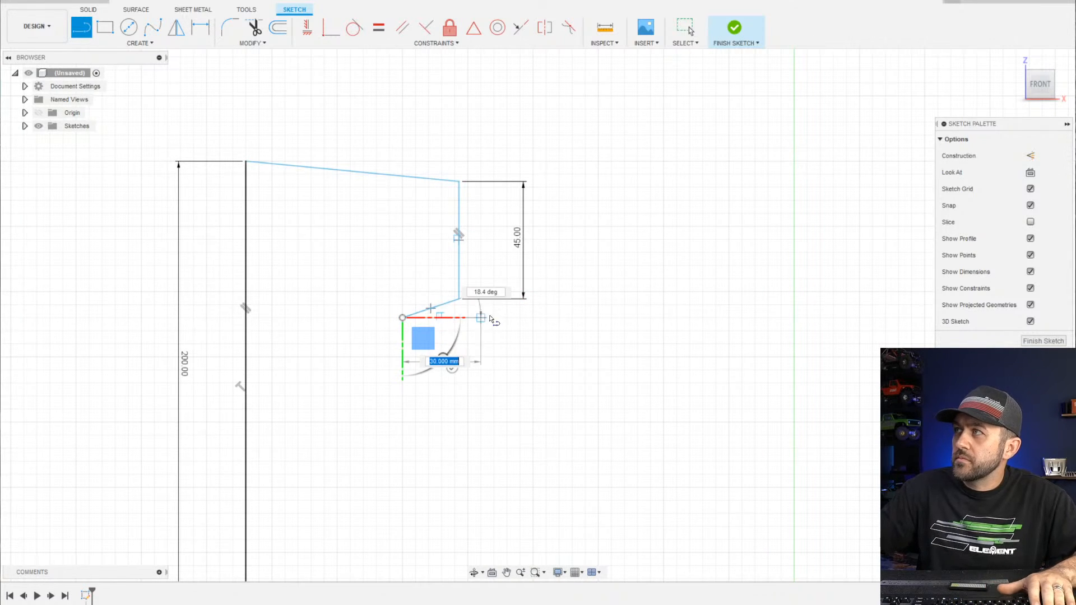
middle_drag(491, 307, 324, 200)
key(Escape)
middle_drag(545, 445, 438, 320)
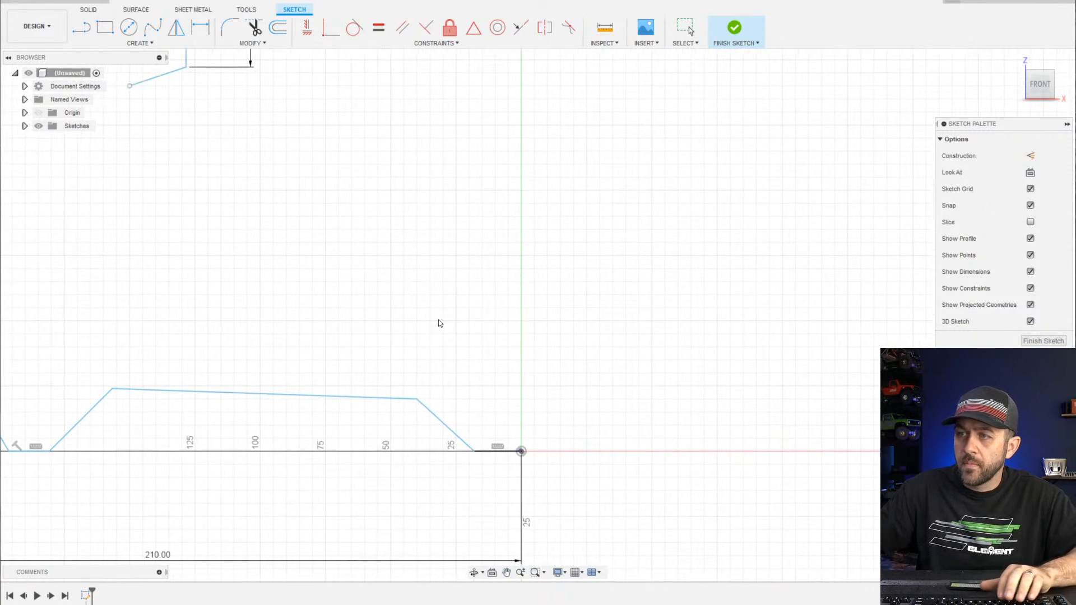
Sketch a vertical line up from the origin, continued by a ramp line about 149 mm long rising toward the back
key(l)
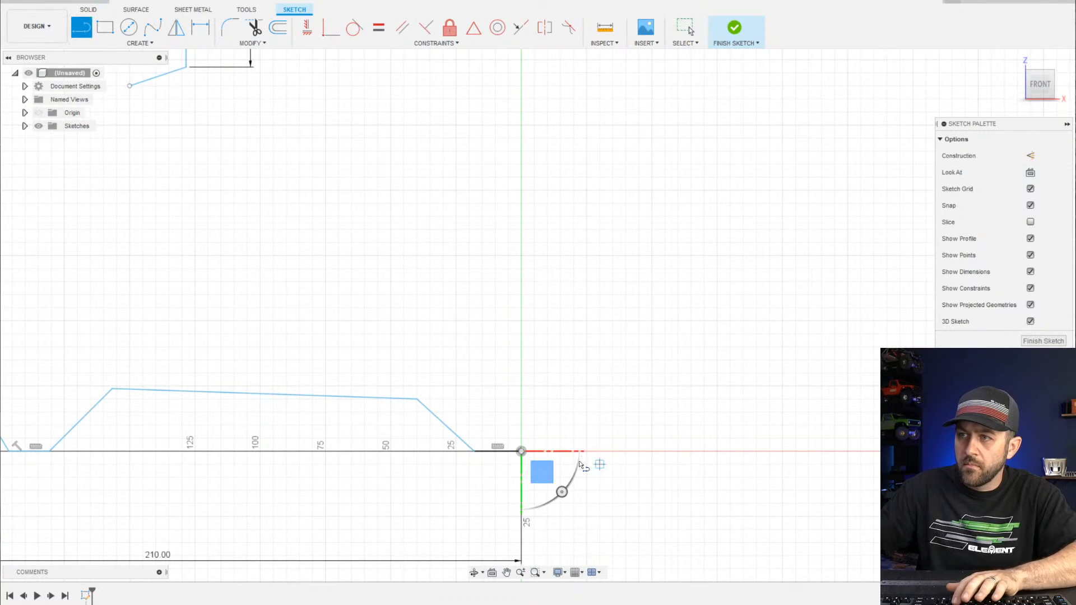
click(521, 452)
click(521, 307)
scroll(522, 307, down, 3)
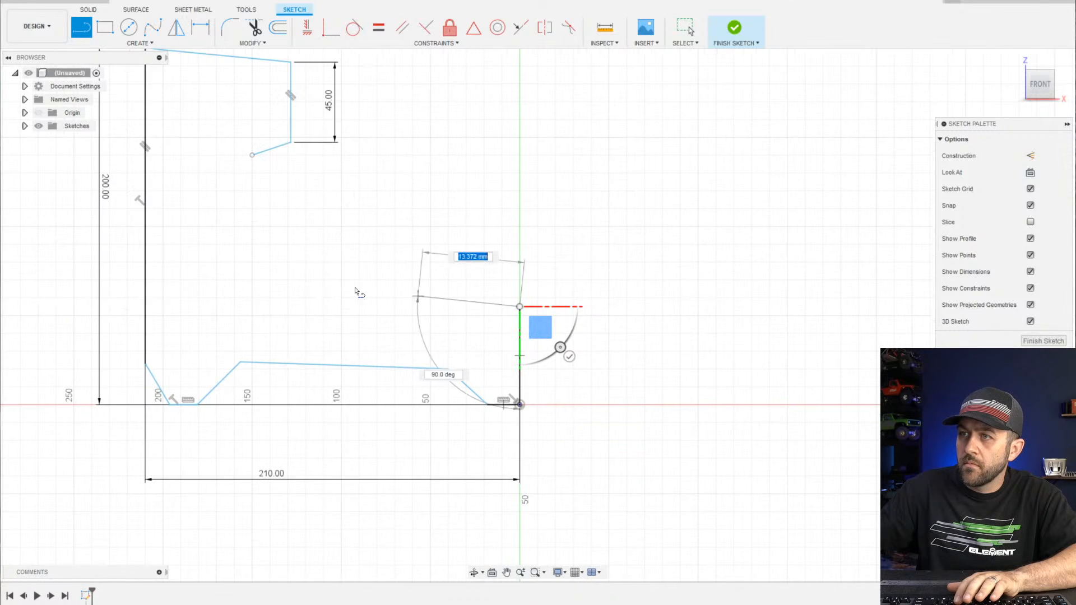
scroll(274, 275, up, 3)
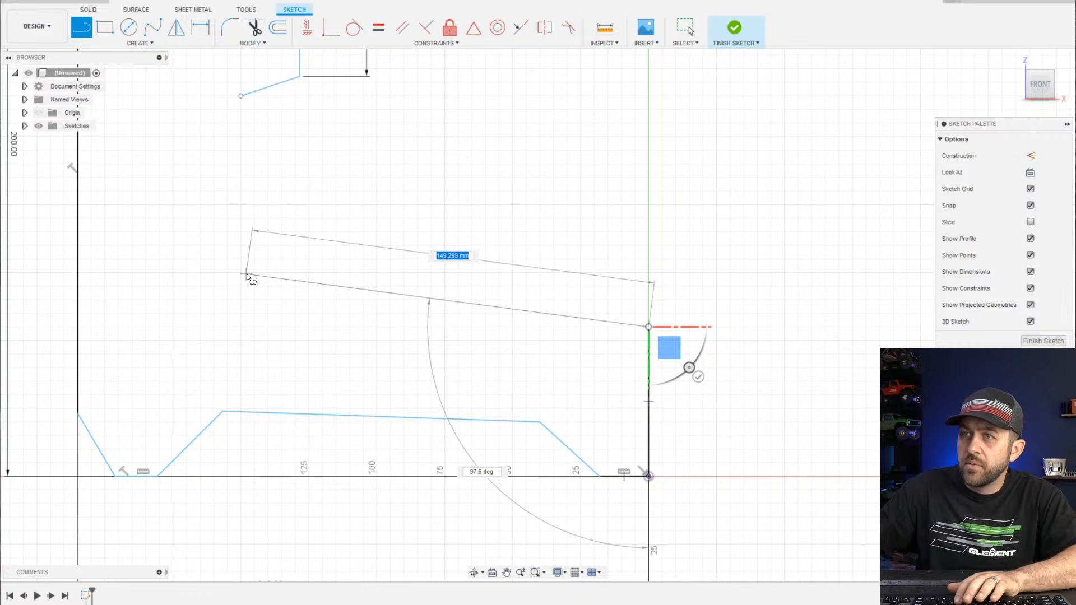
click(247, 276)
middle_drag(247, 276, 310, 352)
key(Escape)
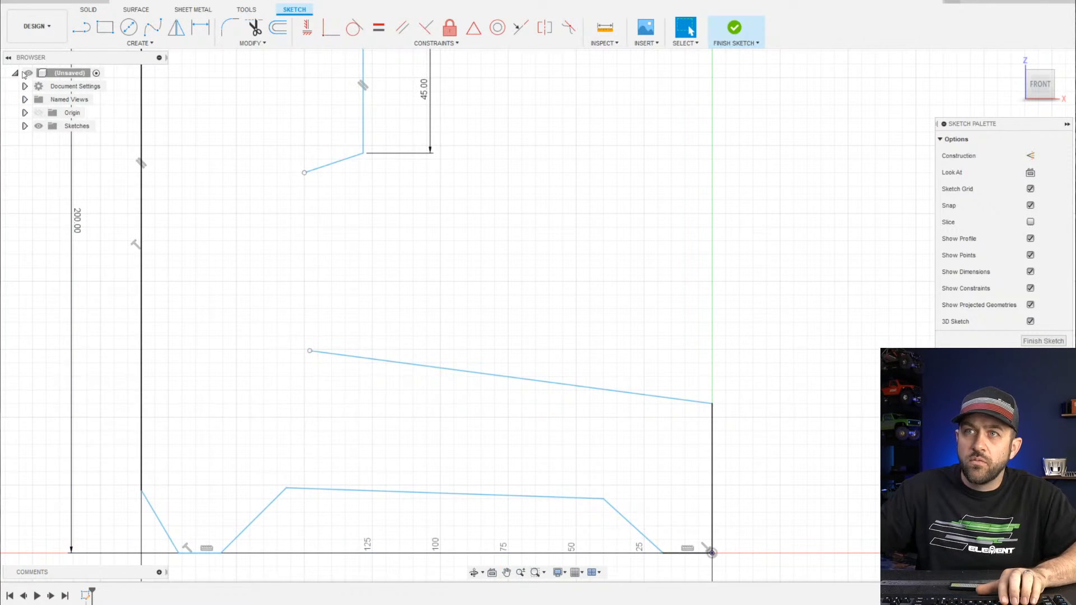
Connect the short sloping line's end to the ramp line's back end with a three-point arc bulging toward the back line
click(143, 44)
mouse_move(163, 94)
click(213, 97)
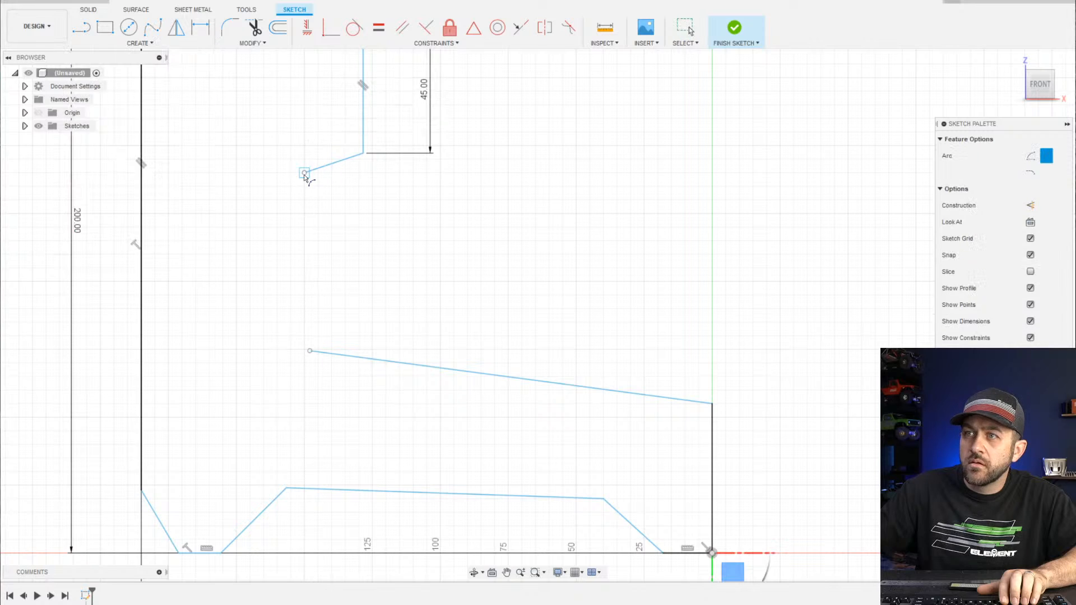
click(306, 349)
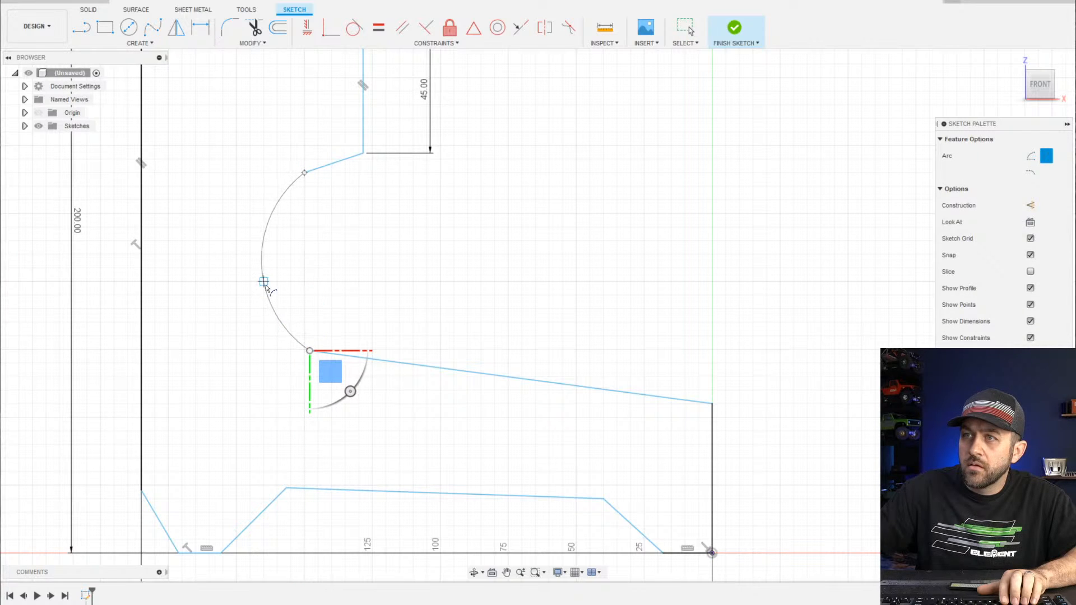
click(258, 271)
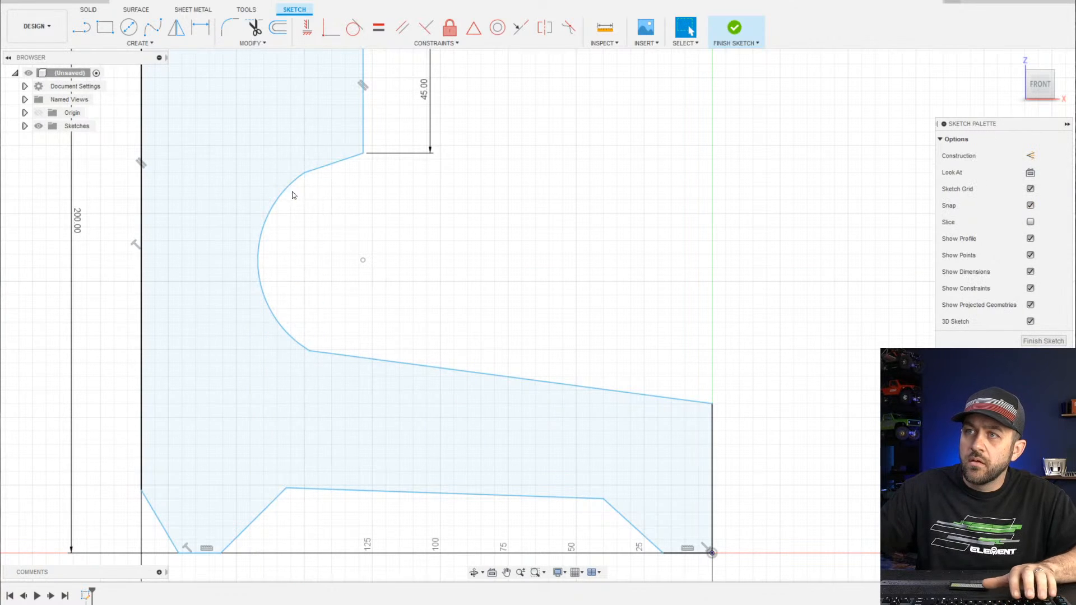
key(Escape)
click(349, 223)
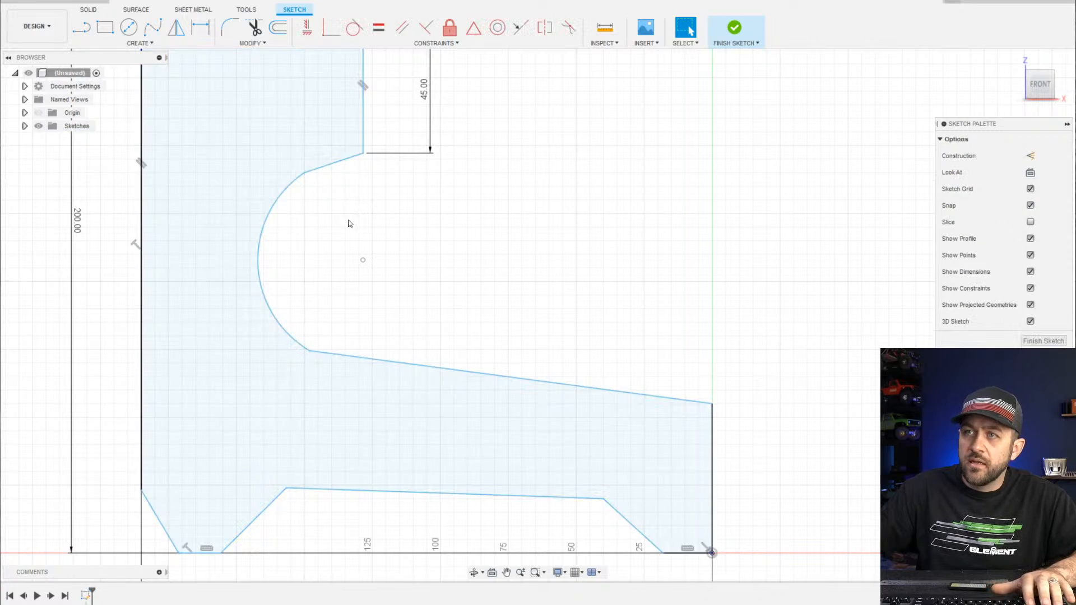
Examine the junction between the arc and the short sloping line beneath the upper section
scroll(348, 222, down, 3)
middle_drag(344, 248, 393, 337)
scroll(360, 263, up, 4)
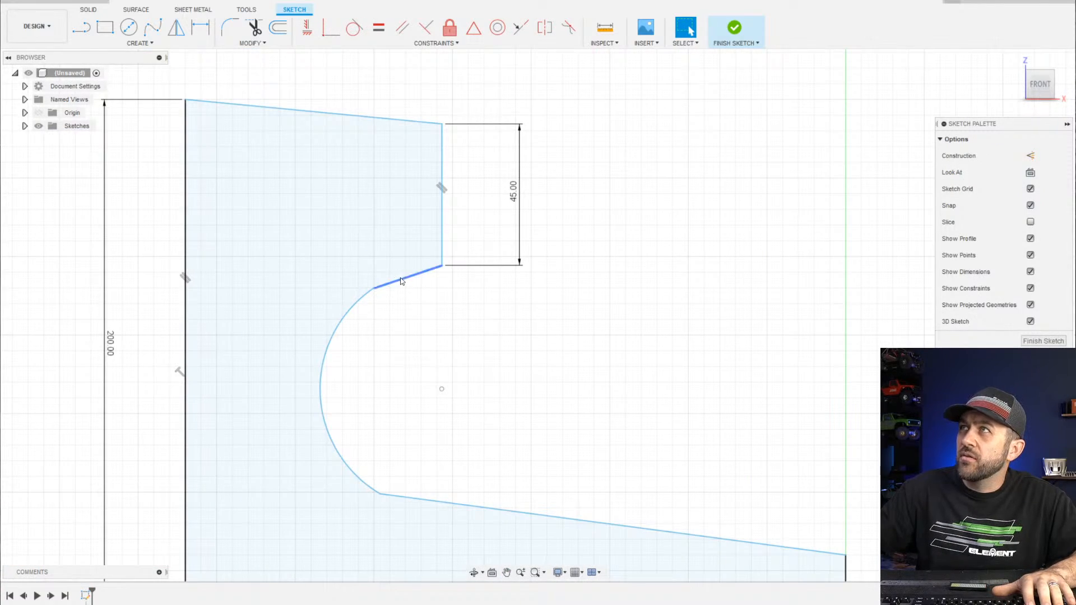
scroll(397, 267, up, 3)
scroll(366, 313, up, 3)
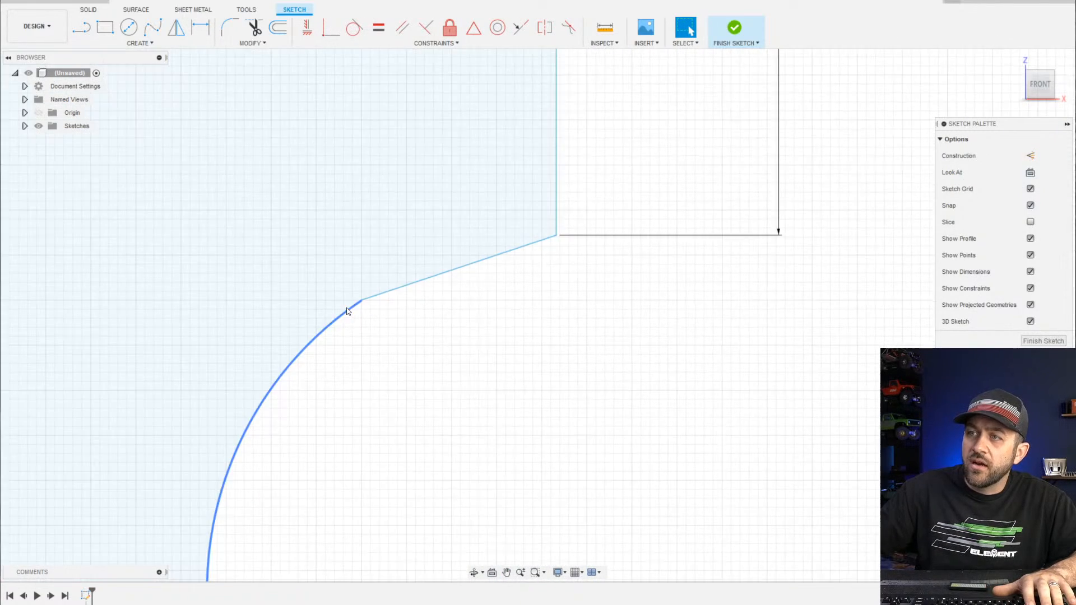
drag(318, 290, 318, 289)
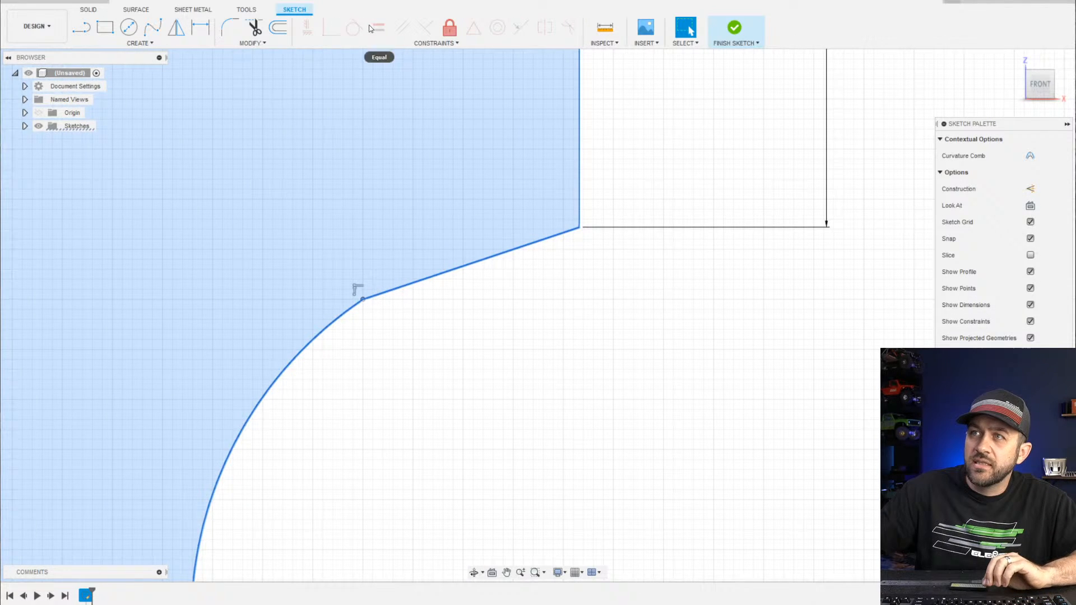
click(371, 28)
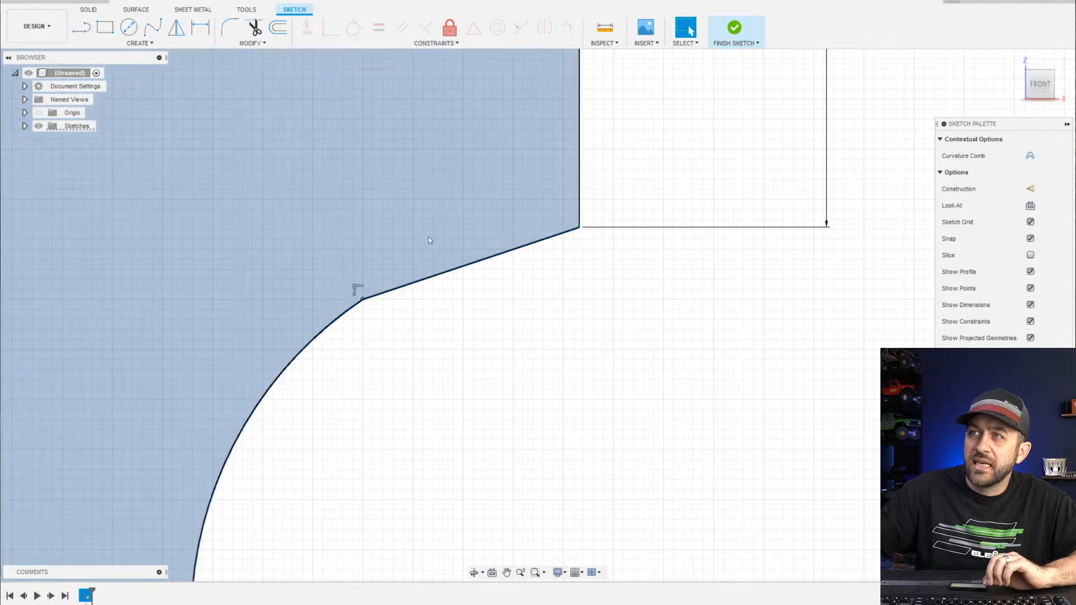
scroll(443, 291, down, 5)
middle_drag(438, 348, 321, 262)
scroll(319, 266, down, 2)
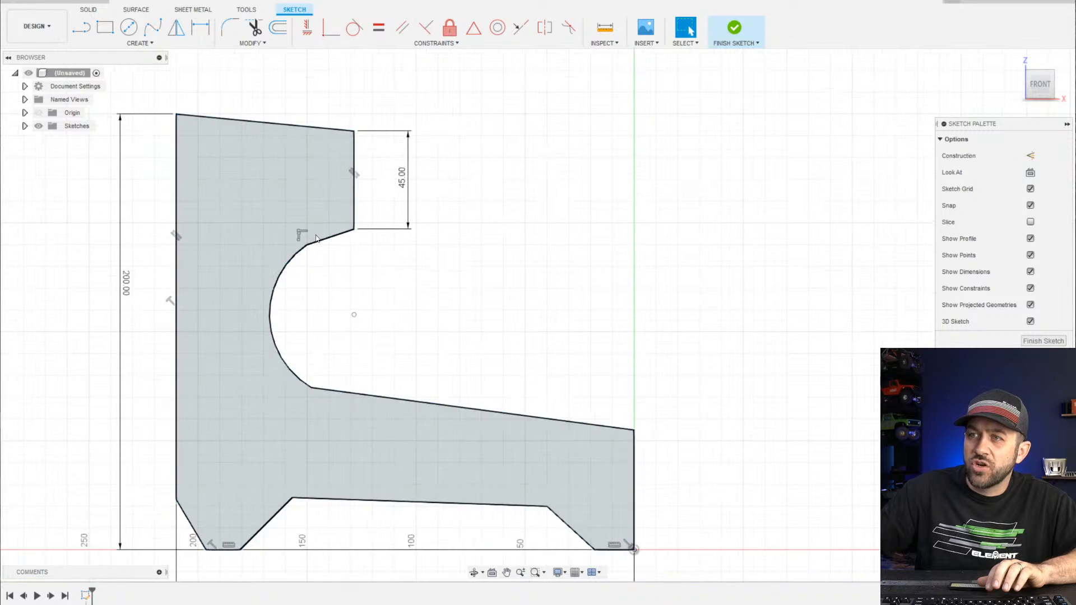
Reshape the throat by moving the arc's upper and lower ends closer to the back line
scroll(307, 245, up, 4)
drag(289, 256, 284, 245)
scroll(319, 284, down, 3)
middle_drag(378, 403, 329, 352)
scroll(330, 352, down, 2)
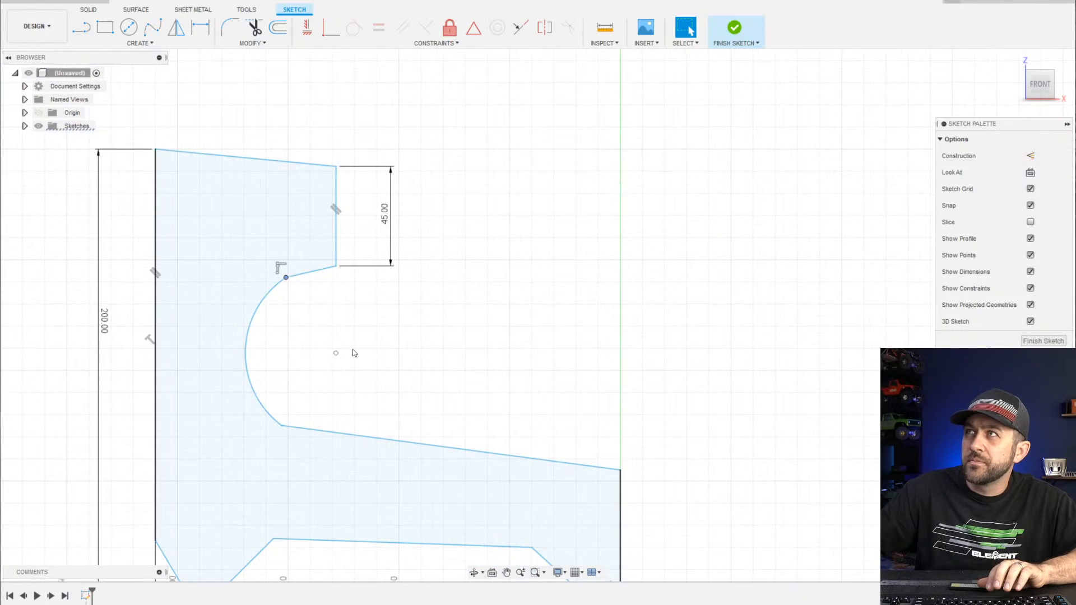
middle_drag(295, 389, 405, 359)
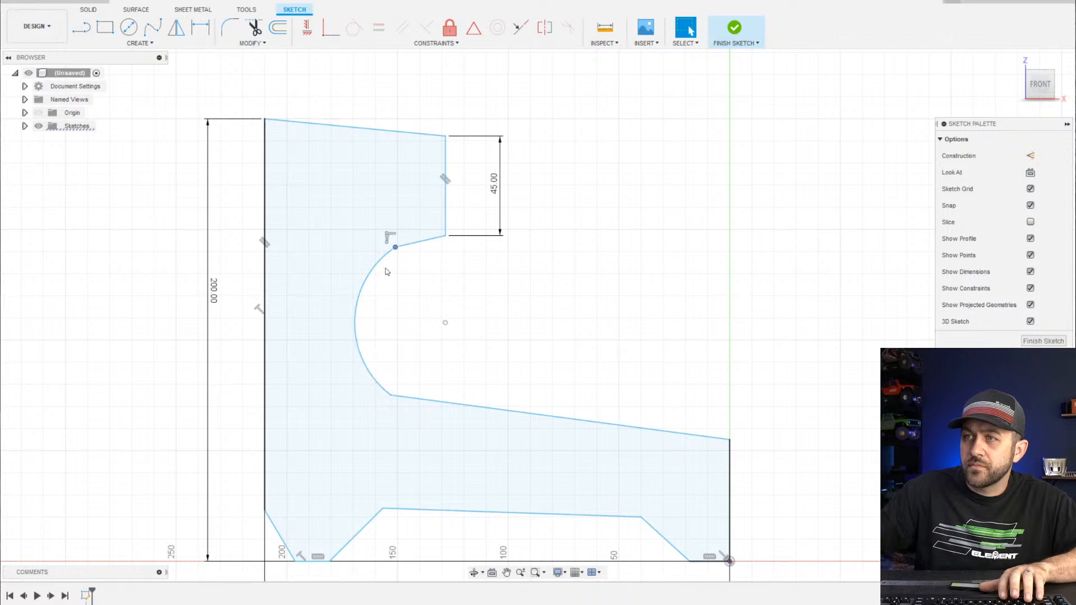
mouse_move(388, 259)
mouse_down()
mouse_move(313, 316)
mouse_move(317, 308)
mouse_up()
drag(328, 267, 356, 258)
scroll(591, 414, up, 2)
scroll(593, 411, down, 2)
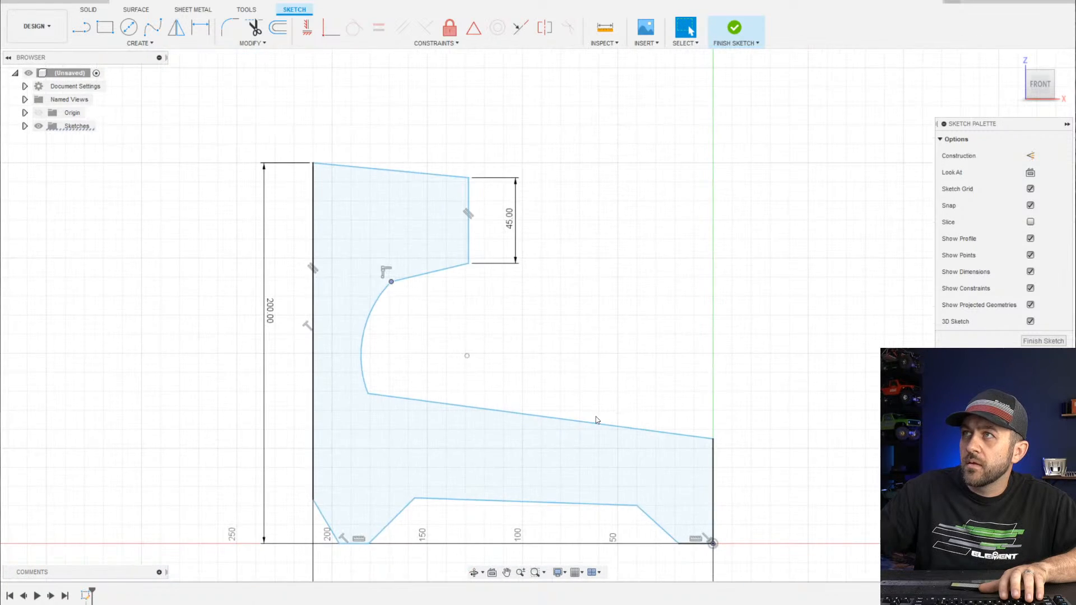
Lower the upper end of the front vertical line so the ramp line slopes more steeply
middle_drag(595, 415, 460, 302)
mouse_move(579, 325)
mouse_down()
mouse_move(579, 353)
mouse_move(580, 339)
mouse_up()
scroll(506, 84, down, 1)
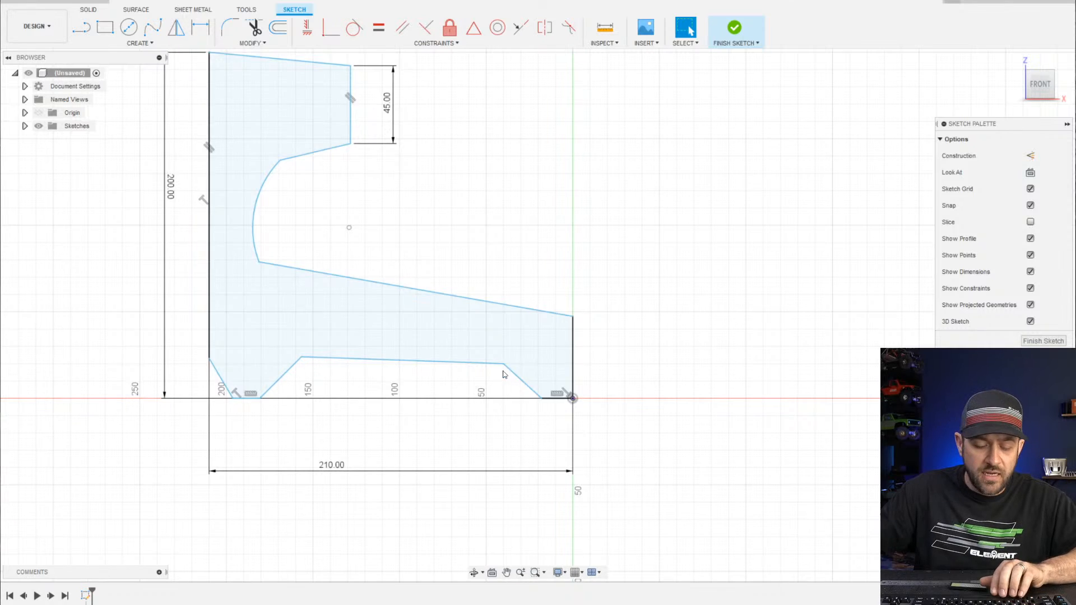
key(d)
click(514, 309)
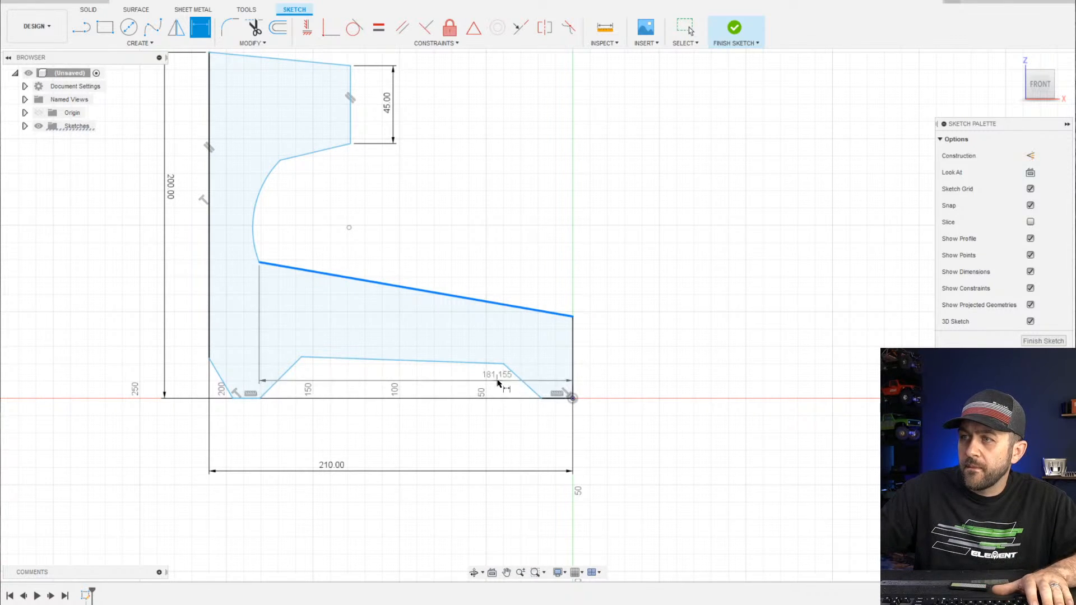
click(558, 395)
key(Return)
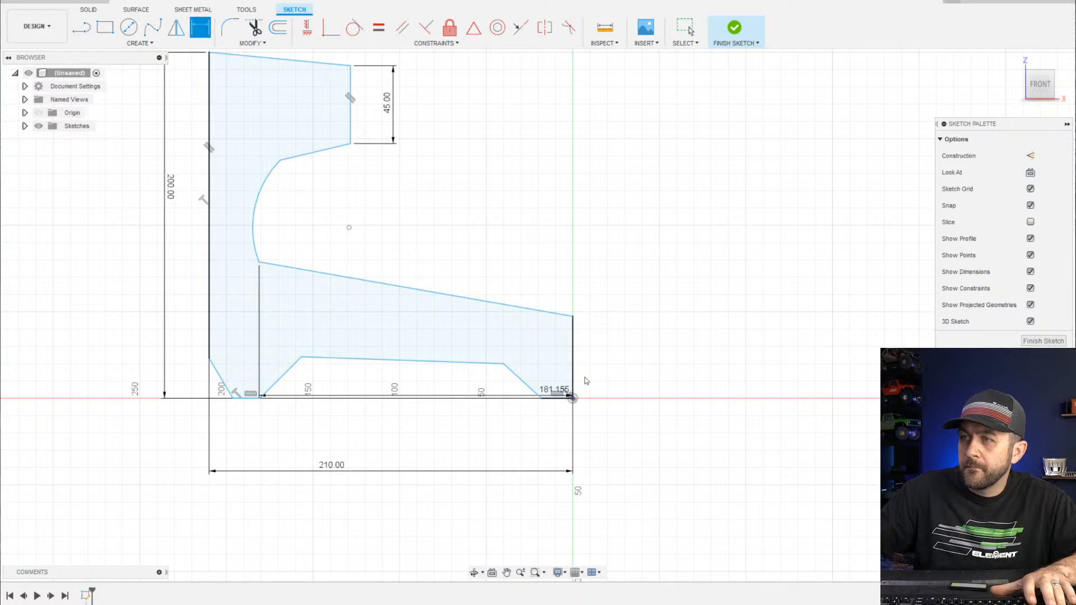
key(Escape)
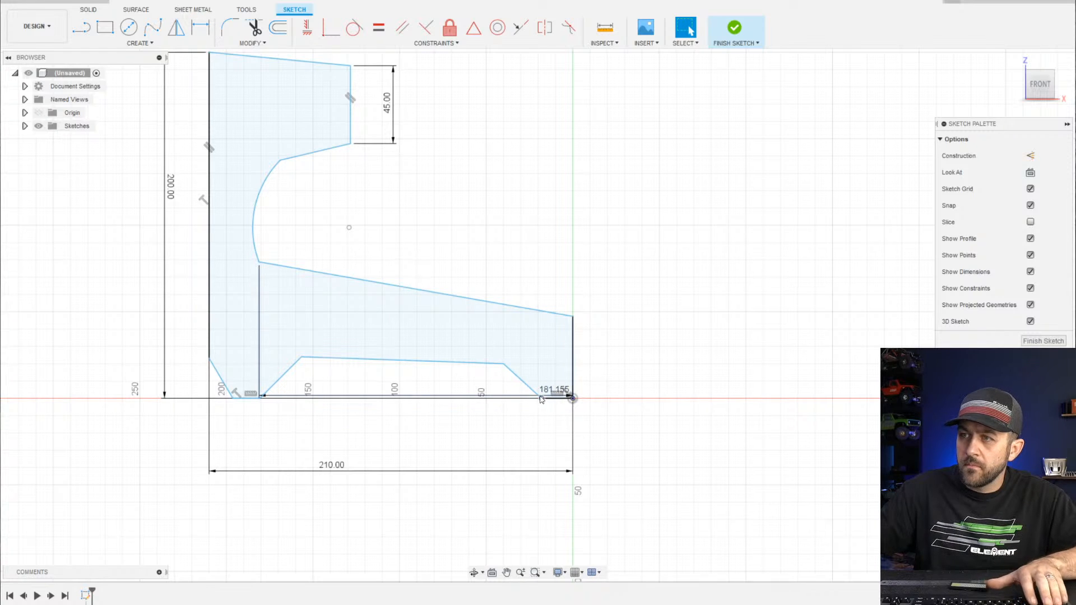
key(ctrl+z)
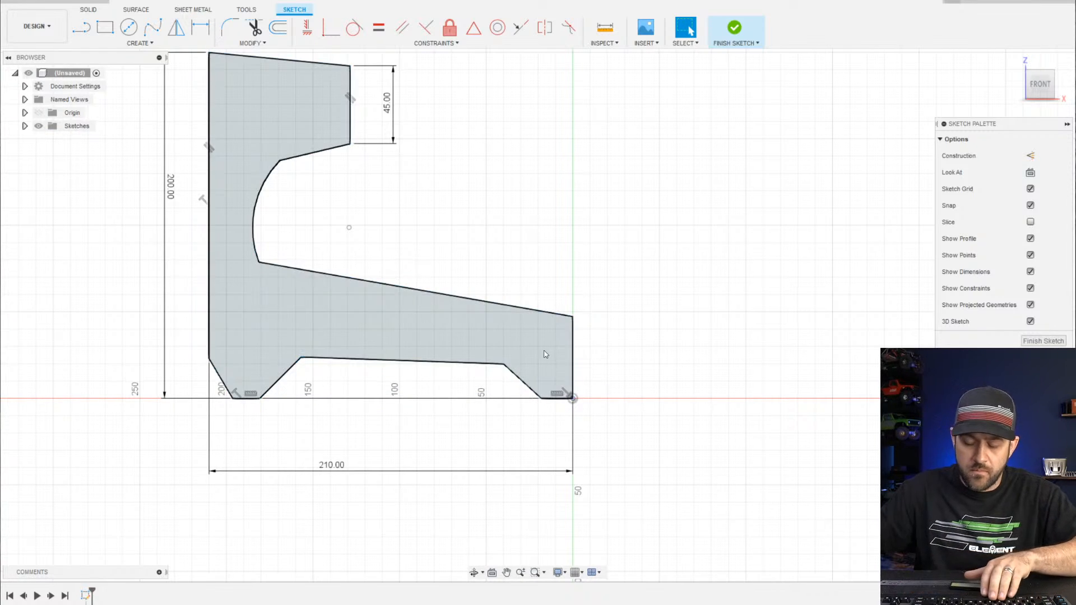
Dimension the angle between the ramp line and the front foot's base line at 10 degrees
key(d)
click(551, 314)
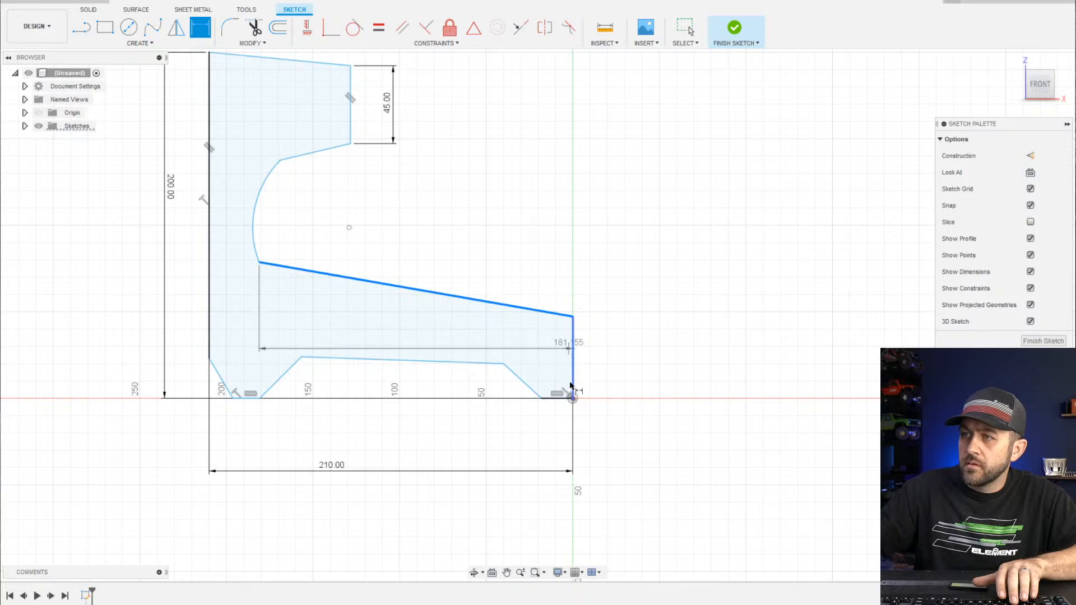
click(563, 398)
click(624, 361)
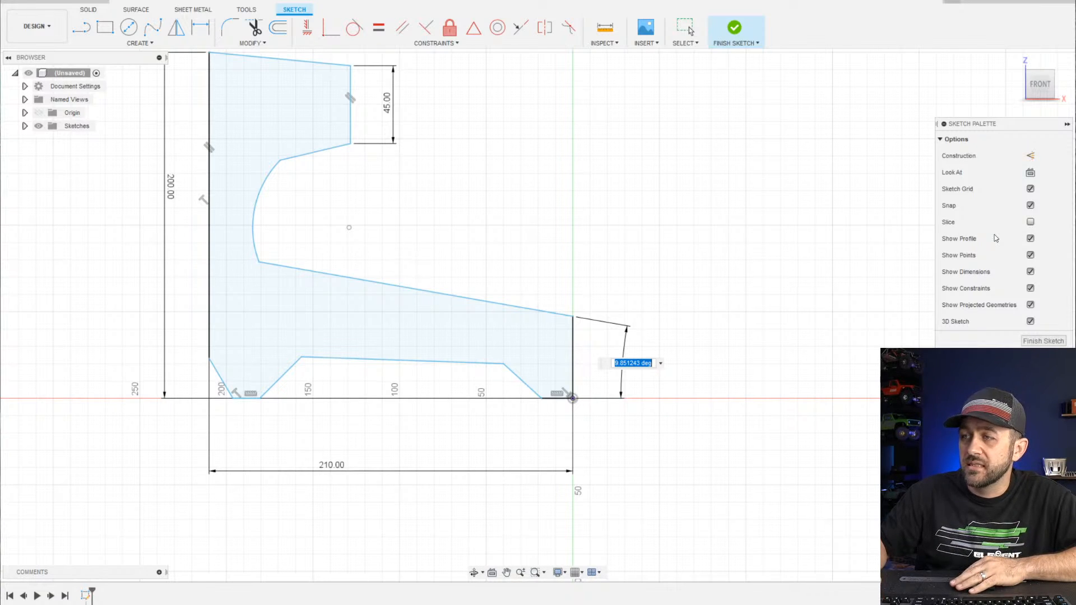
text(10)
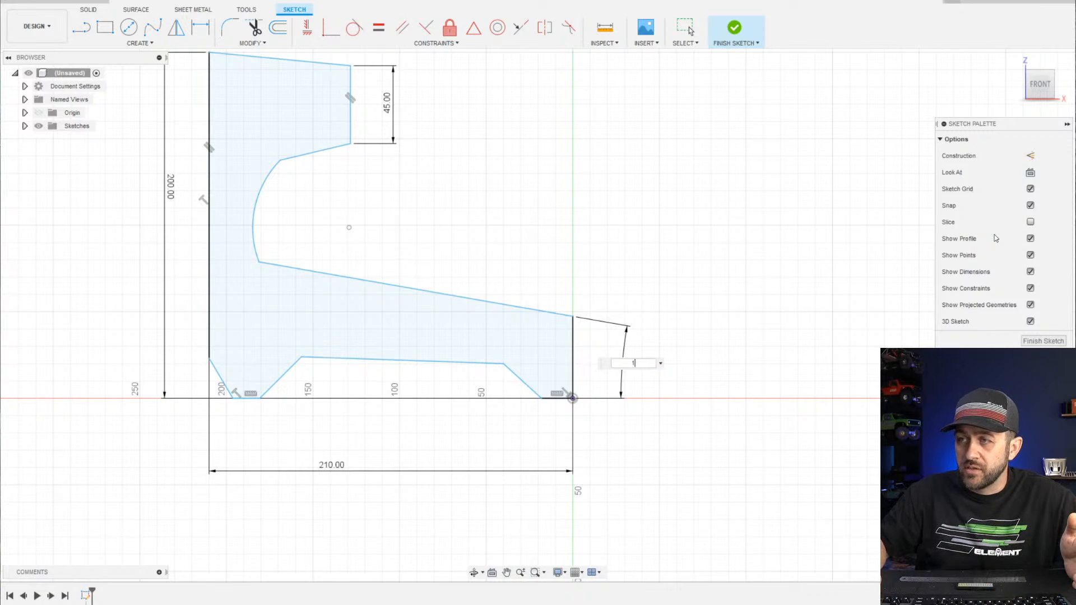
key(Return)
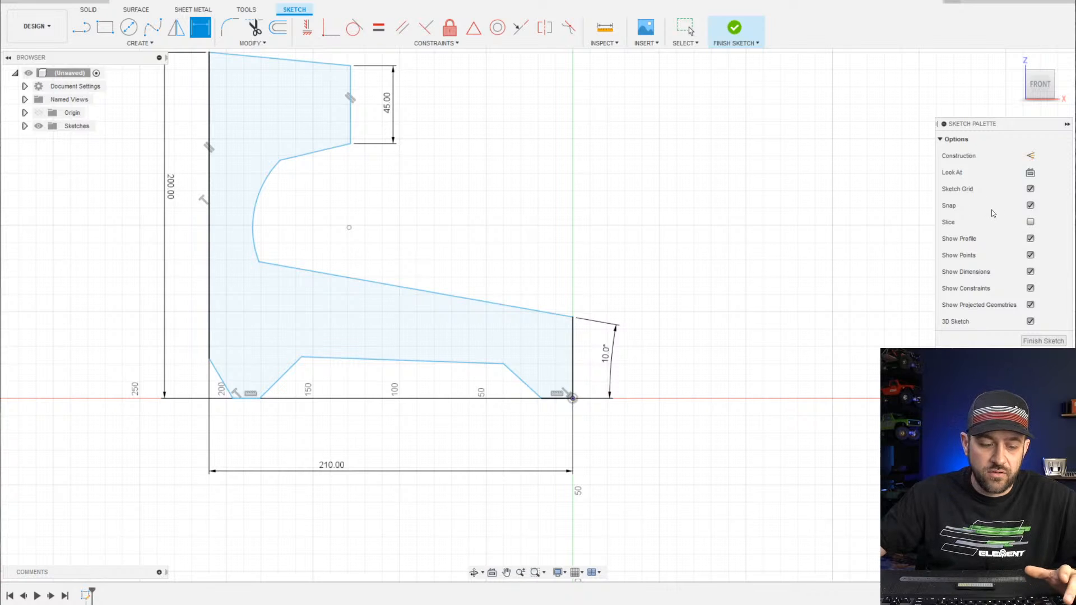
Move the junction of the arc and the ramp line slightly forward and down
scroll(317, 270, up, 3)
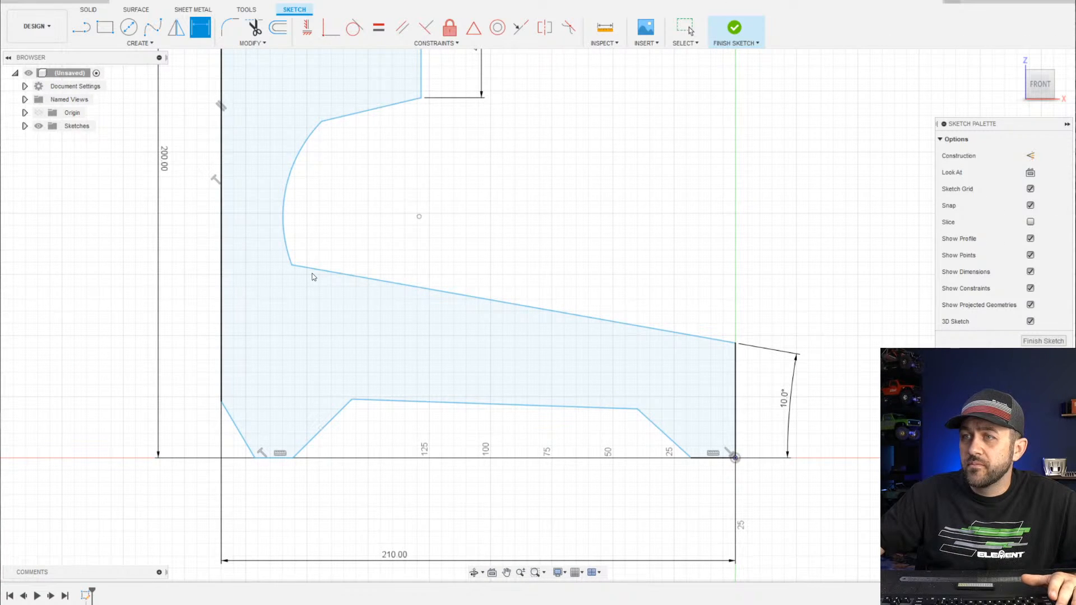
key(Escape)
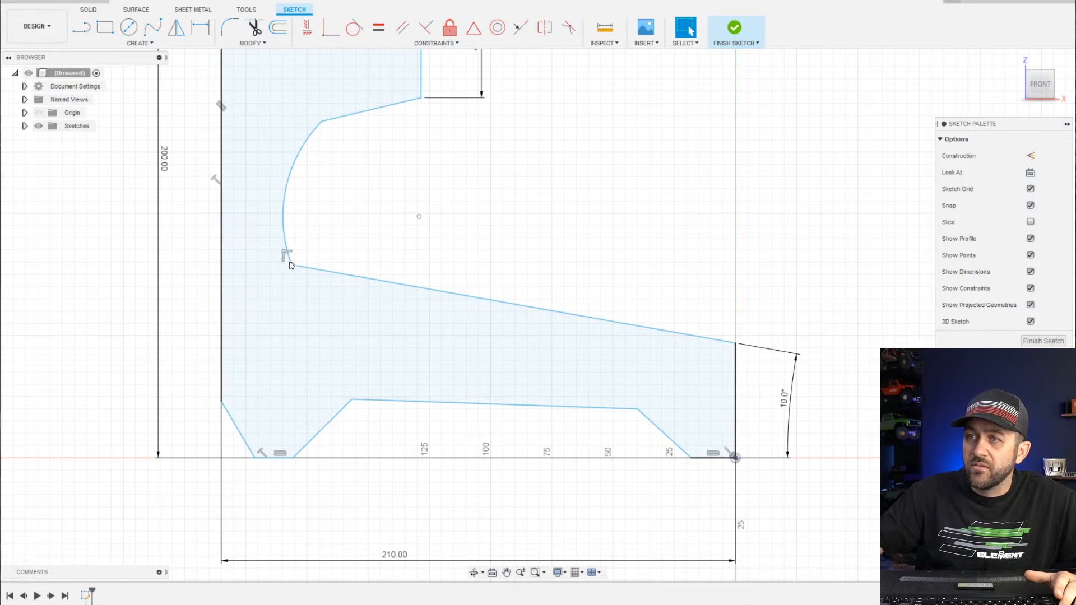
drag(290, 265, 313, 287)
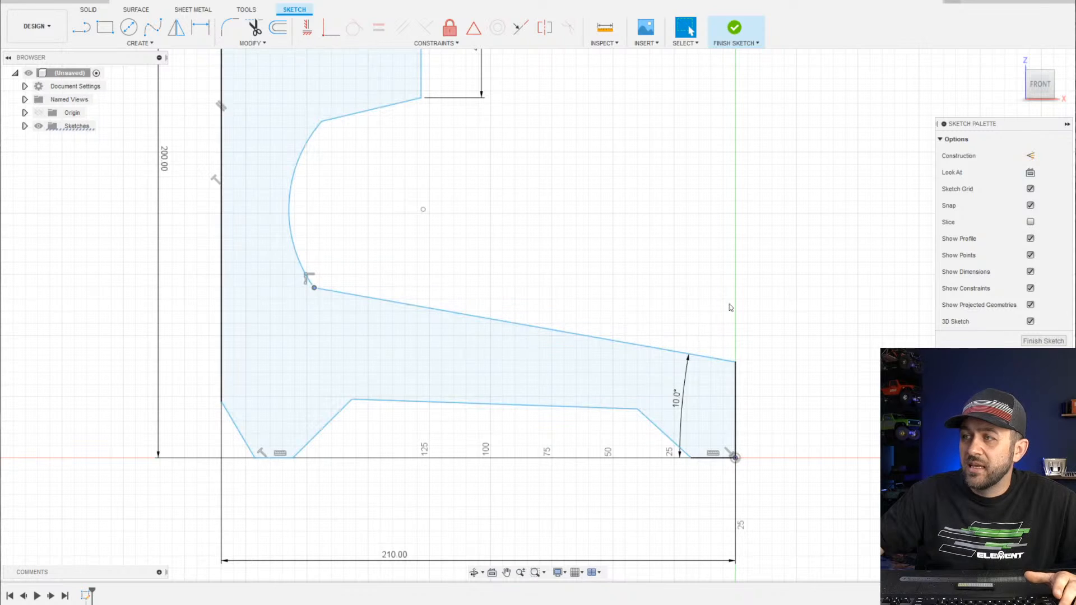
Dimension the height of the front vertical line at the origin at 40 mm
key(d)
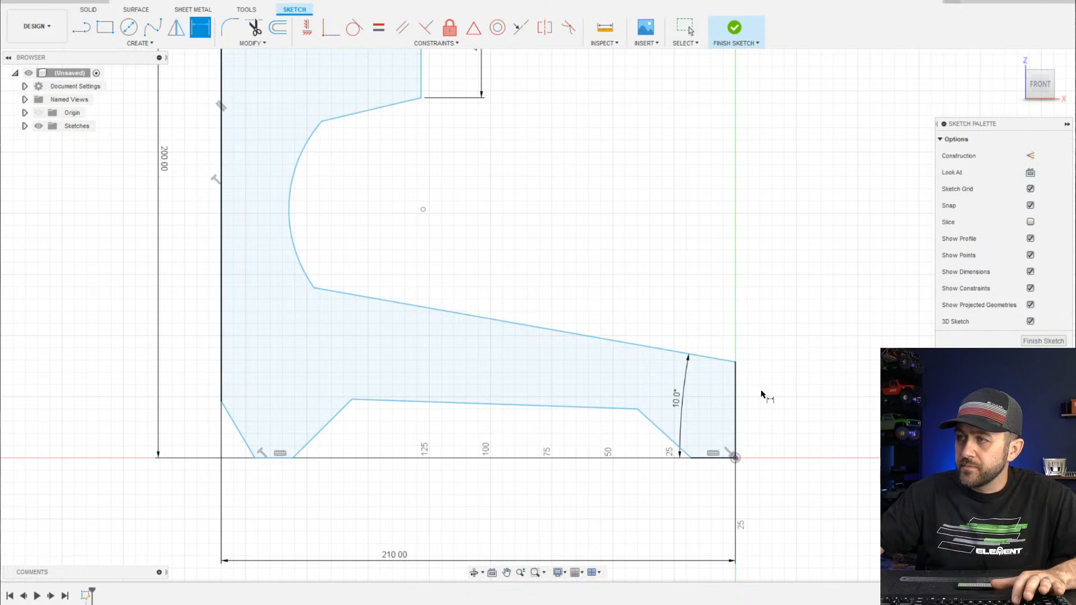
click(737, 415)
click(781, 412)
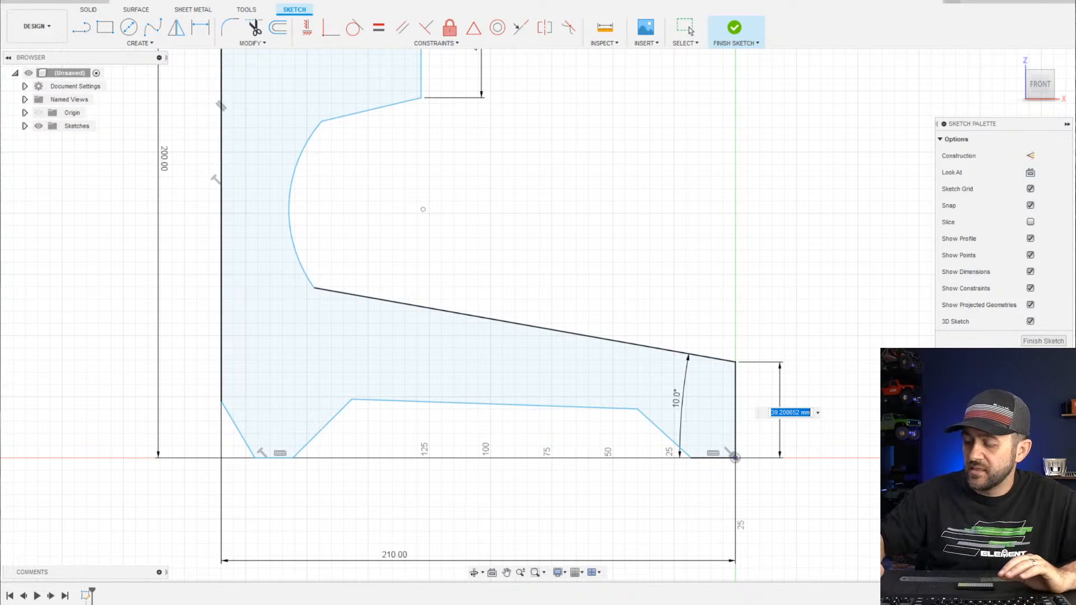
text(40)
key(Return)
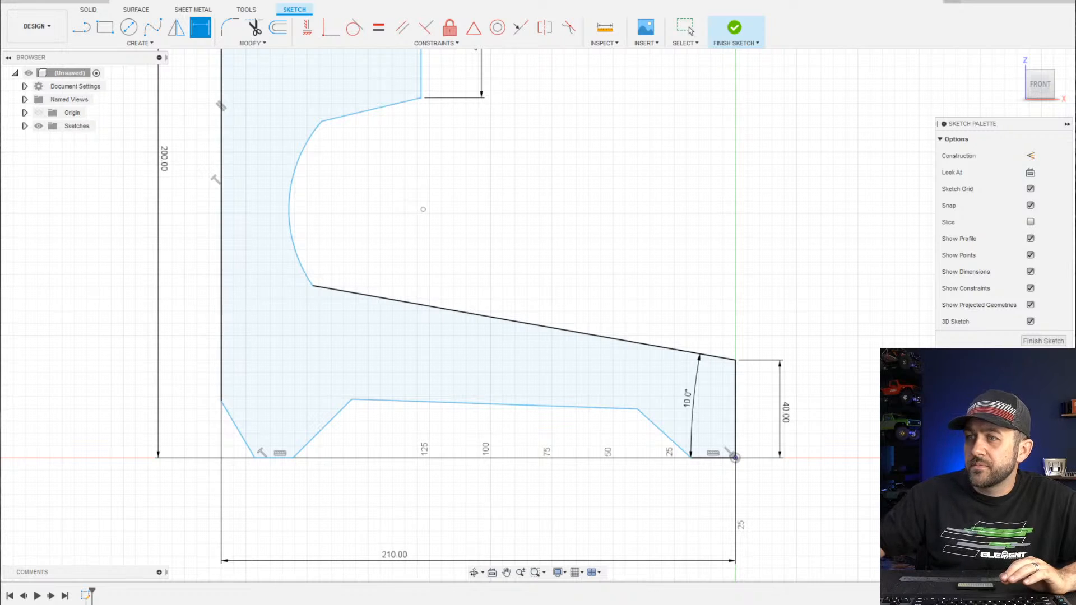
Dimension the horizontal distance between the back vertical line and the head's front vertical line at 75 mm
scroll(583, 387, down, 3)
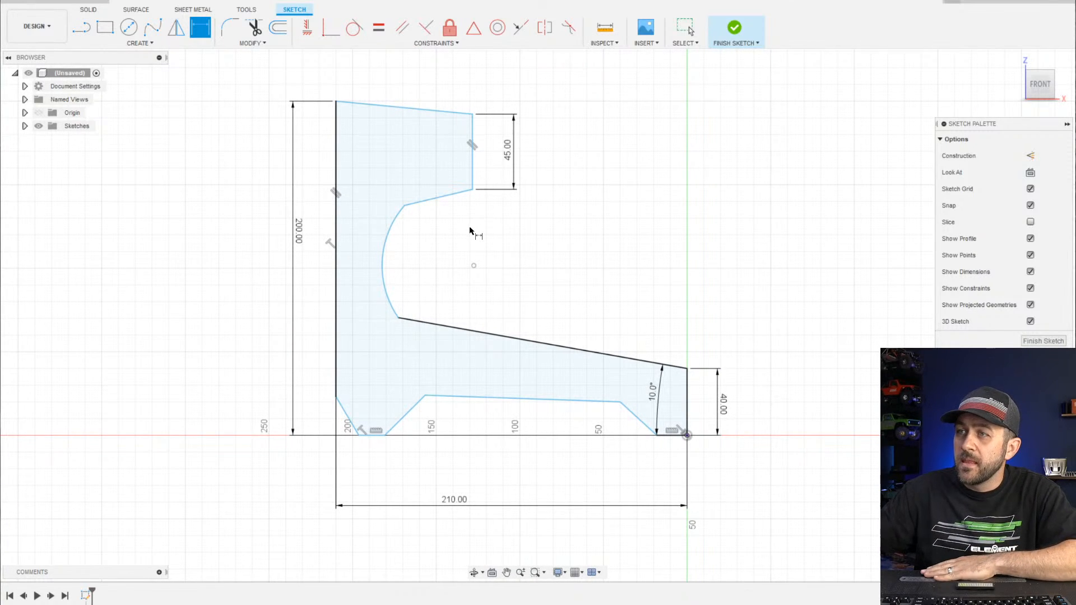
scroll(433, 161, down, 1)
scroll(440, 140, up, 4)
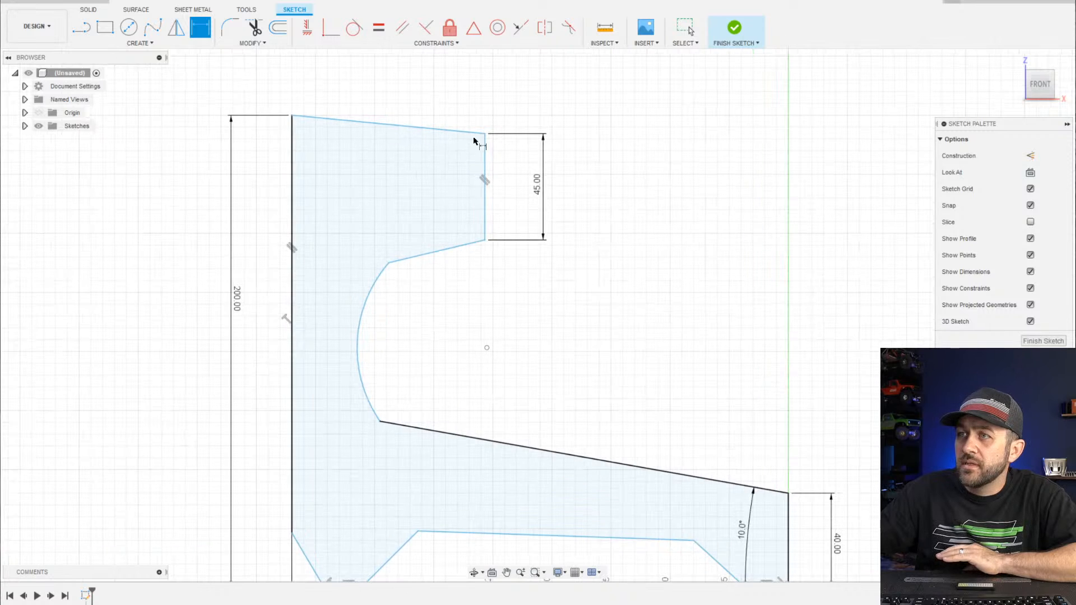
click(486, 151)
click(293, 138)
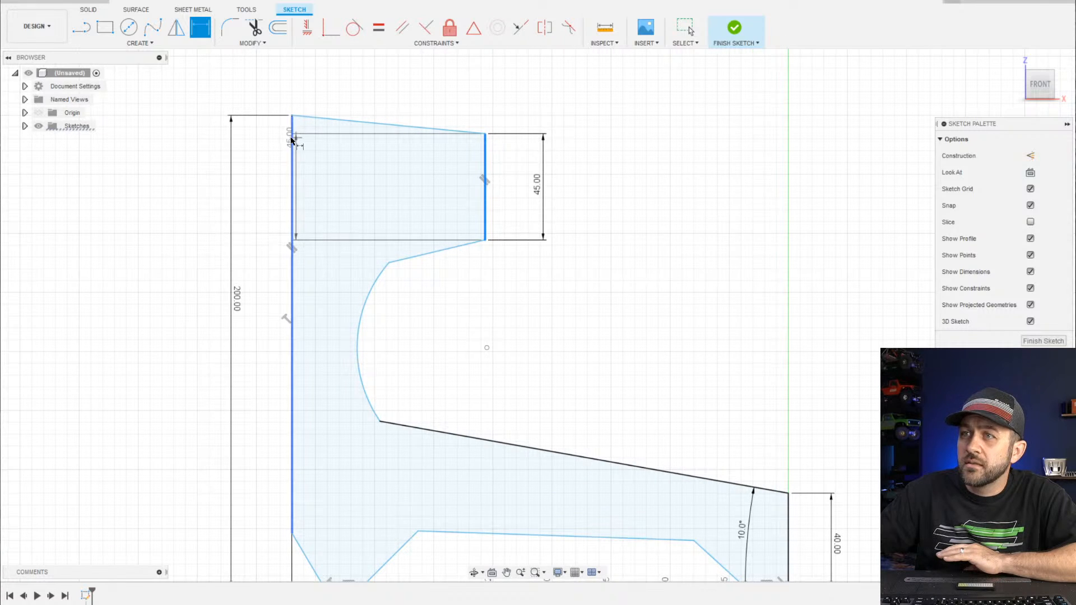
click(377, 76)
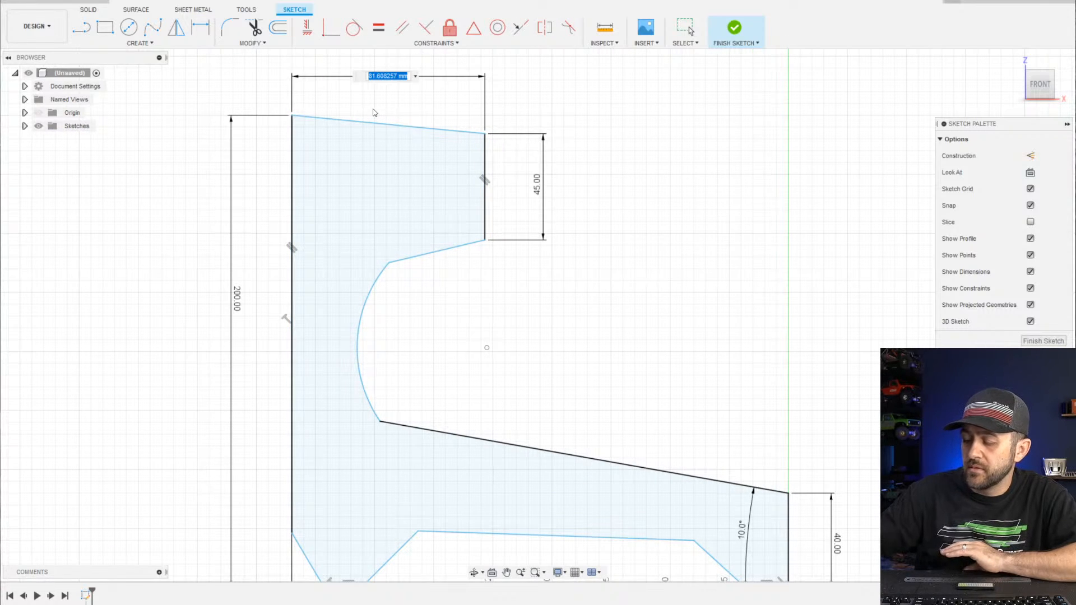
text(75)
key(Return)
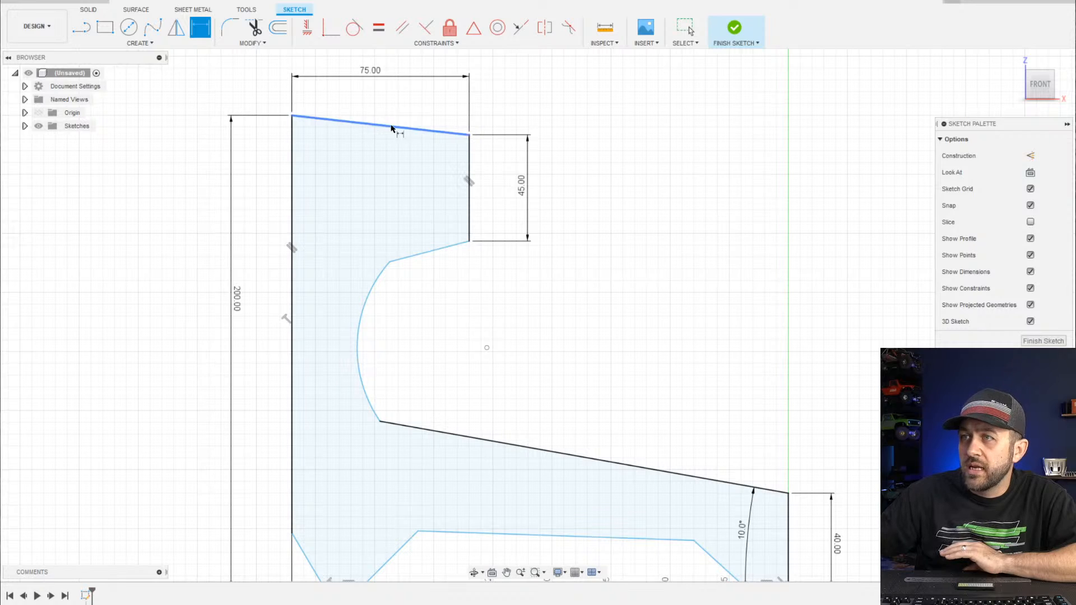
Dimension the vertical drop of the head's sloping top line at 6 mm
click(450, 135)
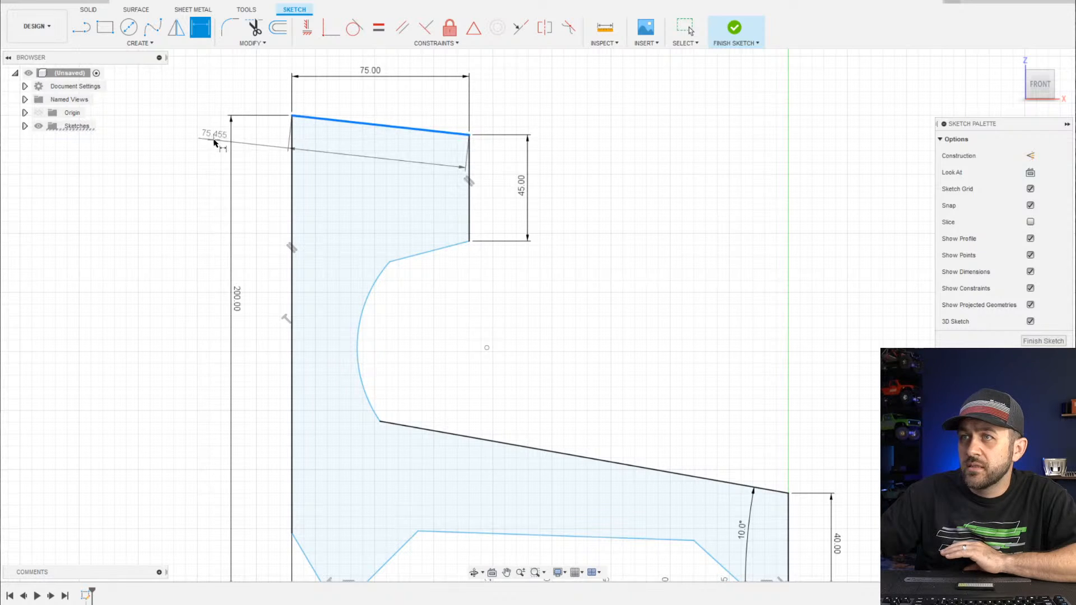
click(179, 130)
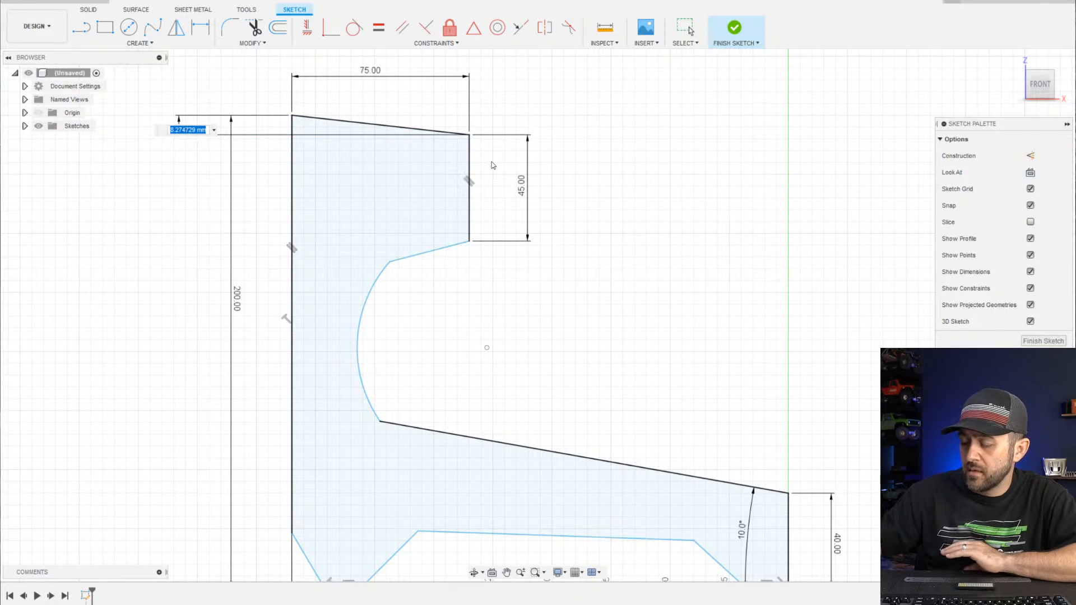
text(6)
key(Return)
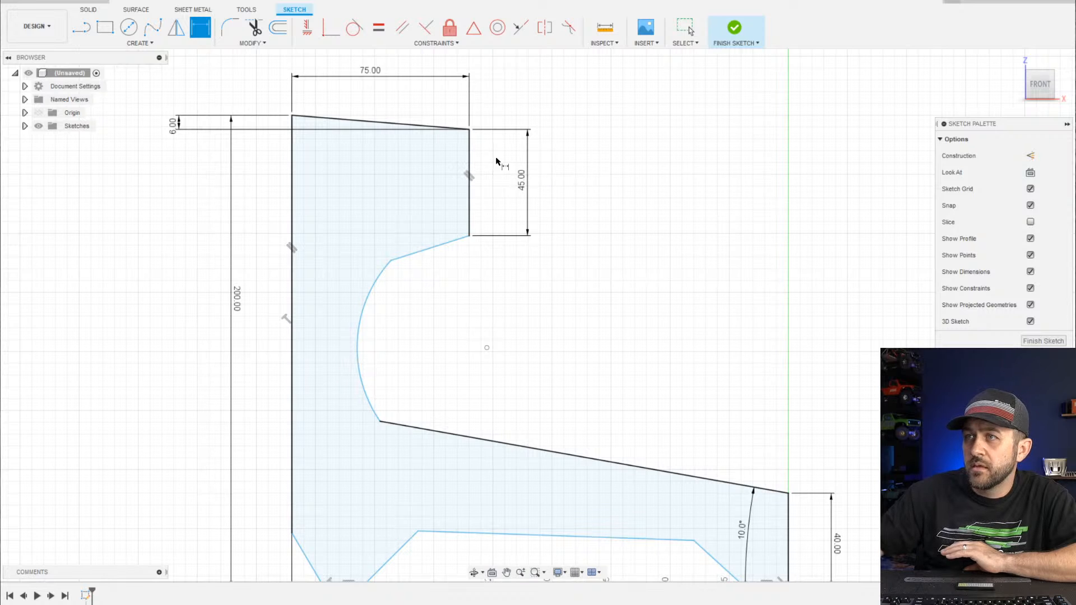
Move the junction of the arc and the head's sloping underside line forward and up, shortening that line
scroll(496, 161, down, 1)
scroll(538, 172, up, 3)
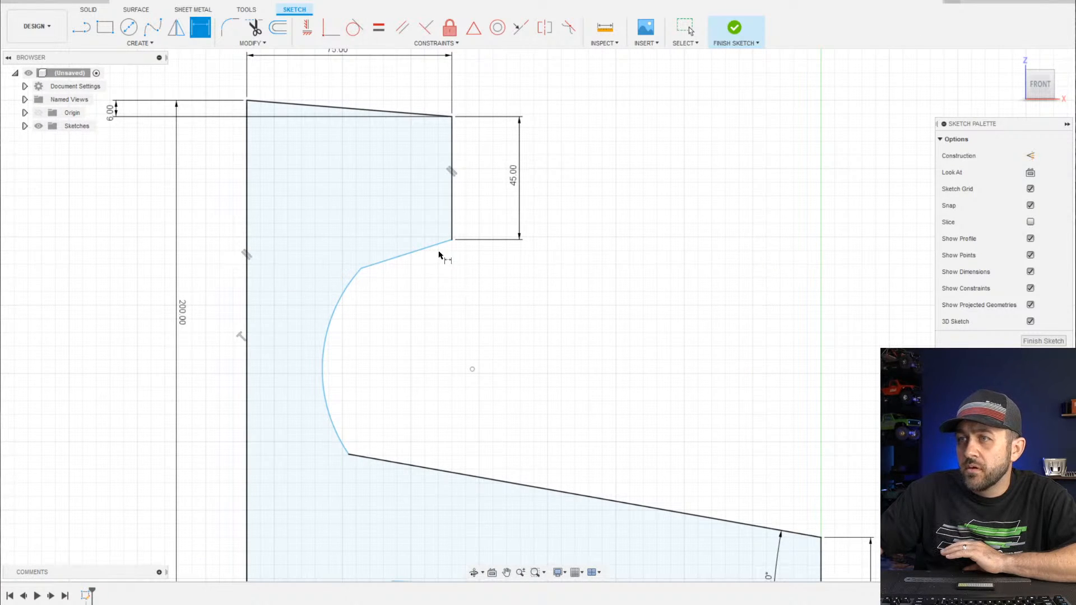
scroll(395, 257, up, 2)
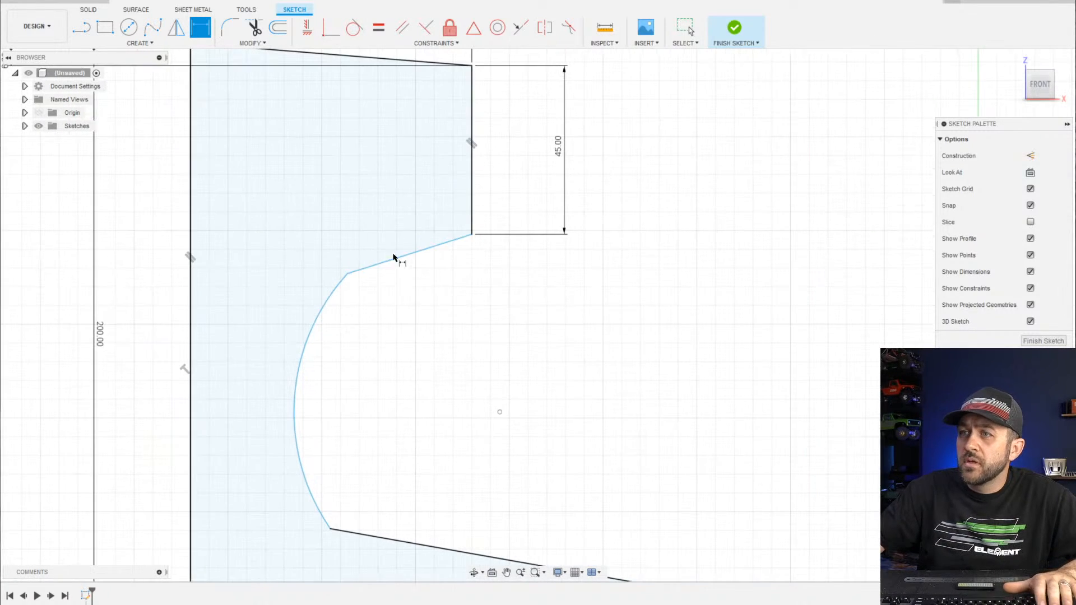
key(Escape)
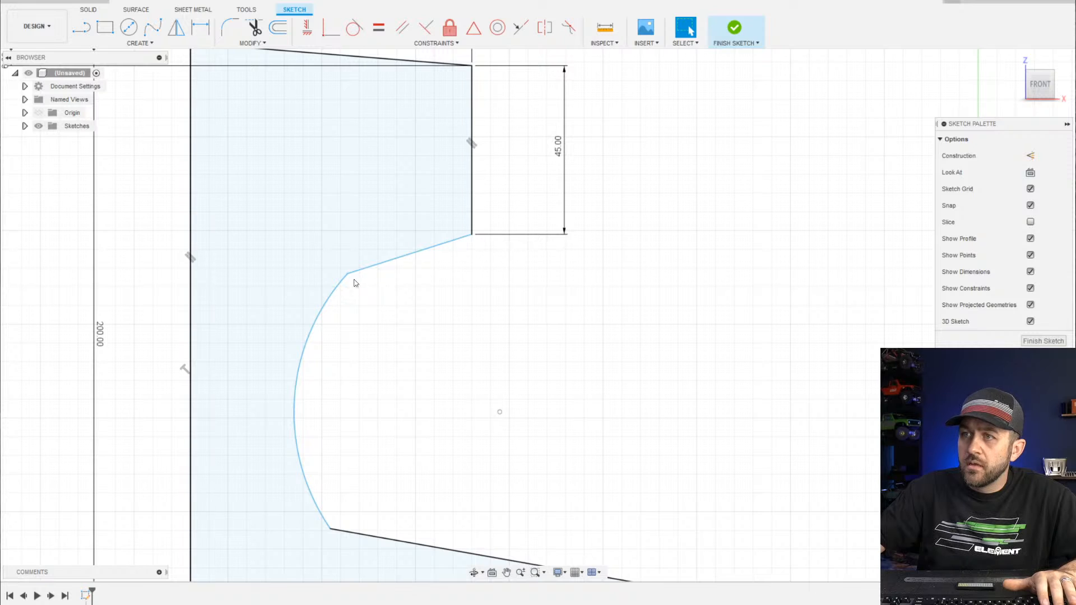
drag(348, 274, 416, 241)
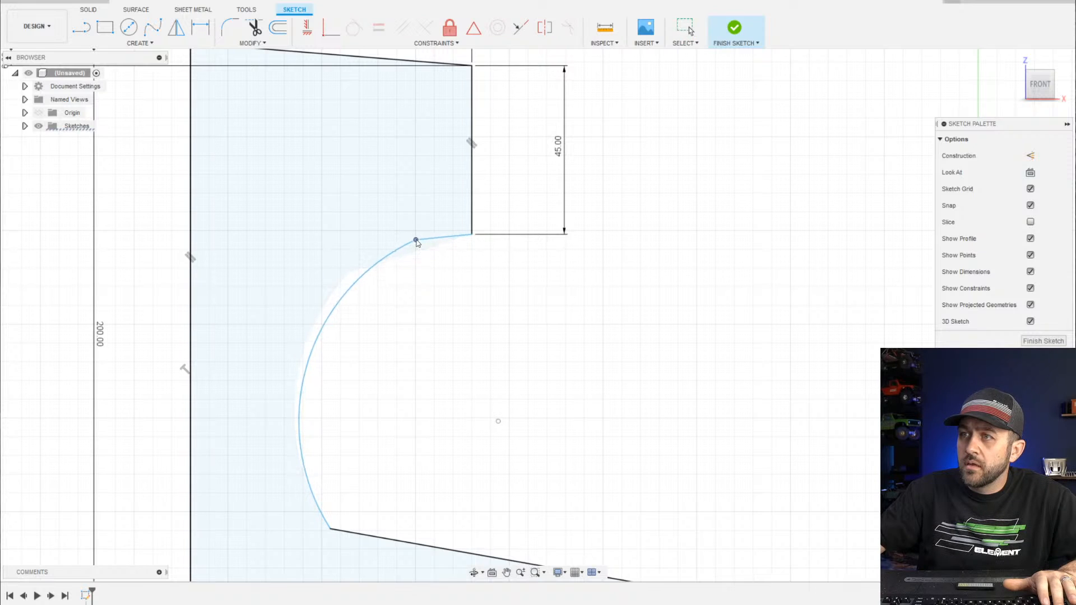
Dimension the vertical drop of the short line under the head at 2 mm
key(d)
click(439, 238)
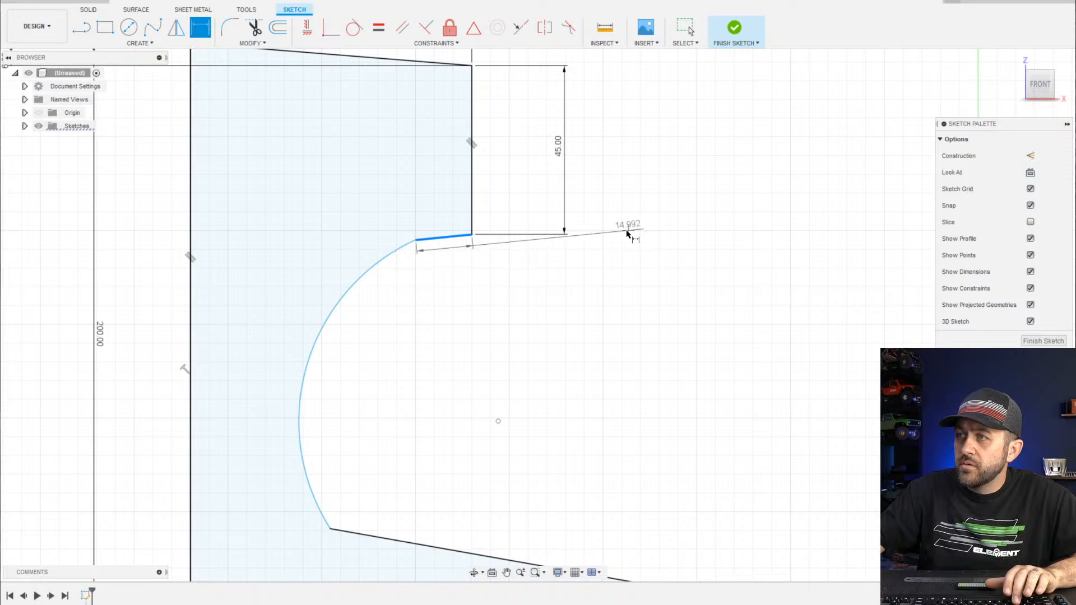
scroll(626, 233, up, 5)
click(373, 240)
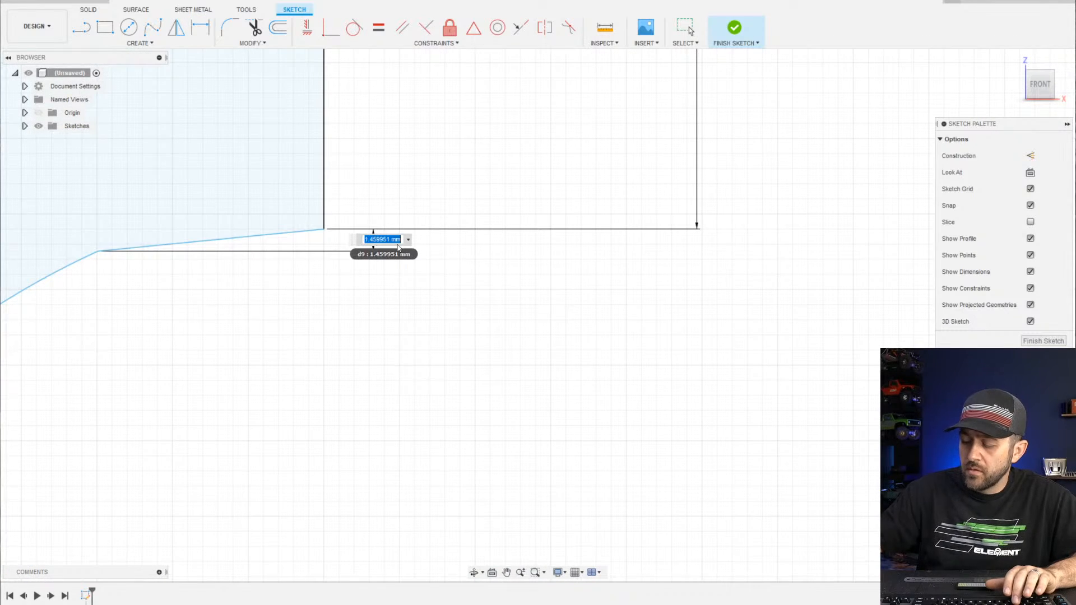
text(2)
key(Return)
Dimension the horizontal length of the short line under the head at 15 mm
click(298, 231)
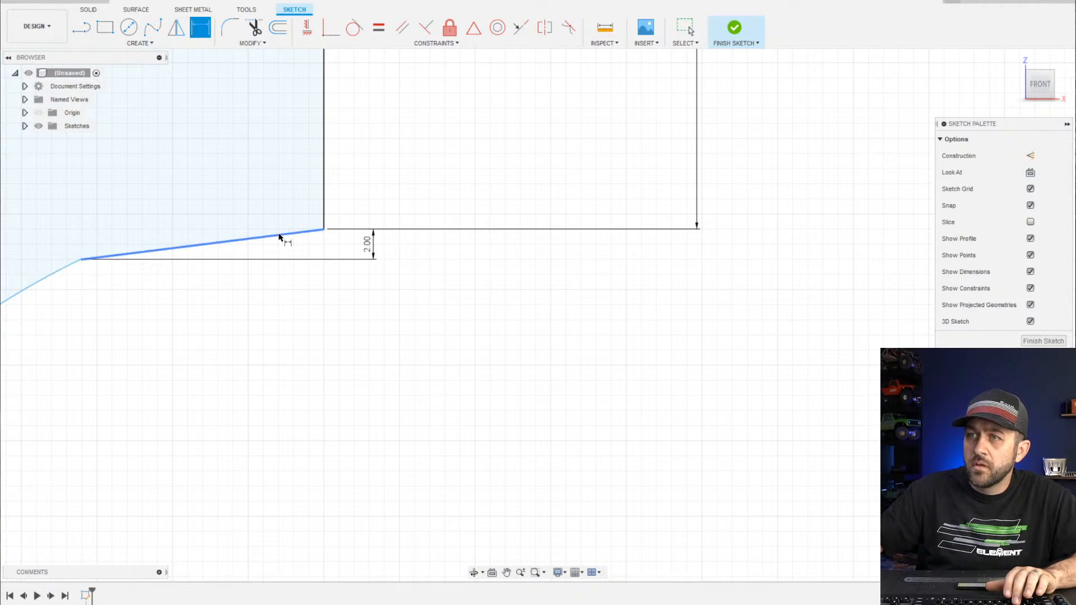
scroll(275, 233, up, 2)
click(227, 321)
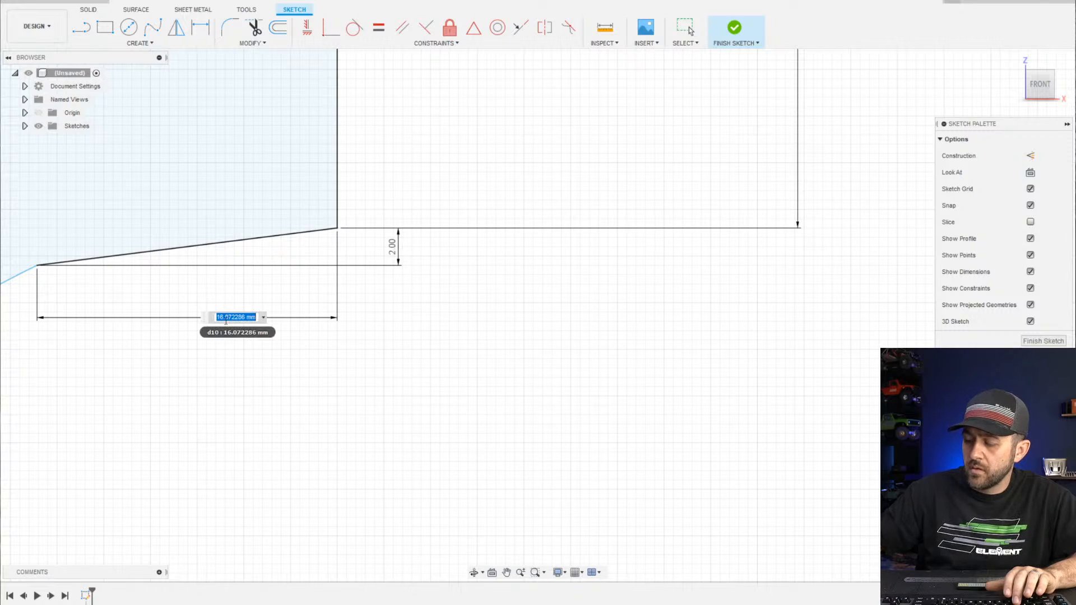
text(15)
key(Return)
scroll(241, 317, down, 2)
scroll(301, 336, down, 3)
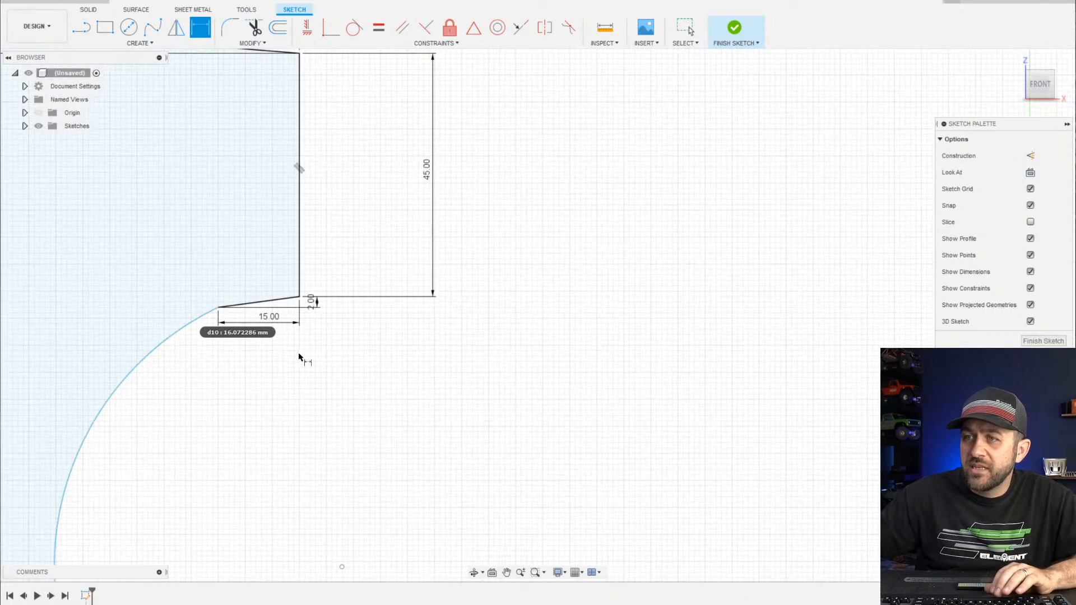
scroll(390, 395, down, 4)
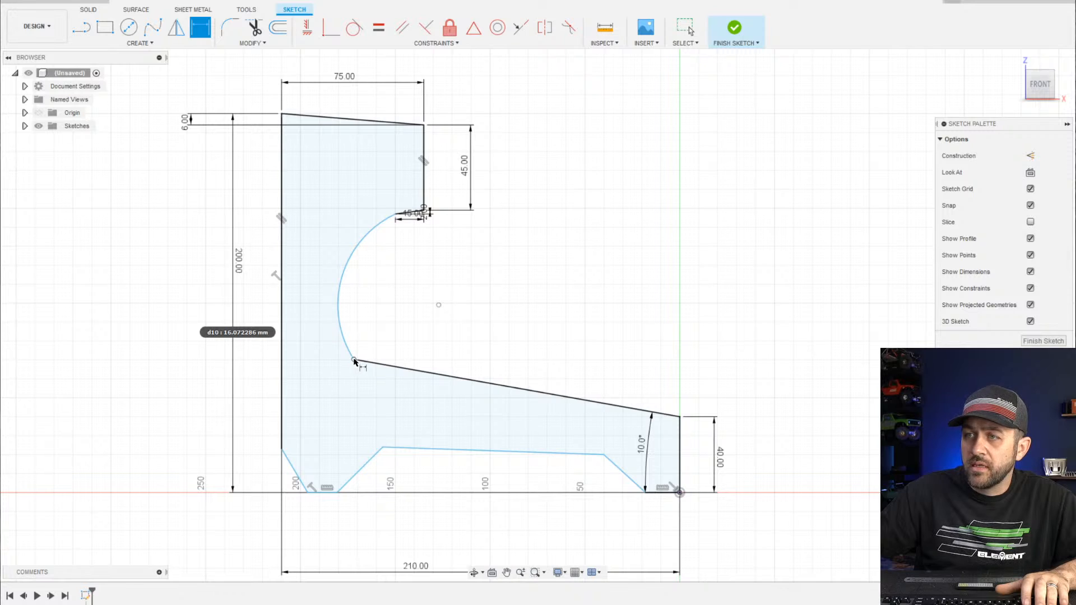
Dimension the horizontal distance from the back vertical line to the ramp line's upper end at 40 mm
click(354, 360)
click(282, 365)
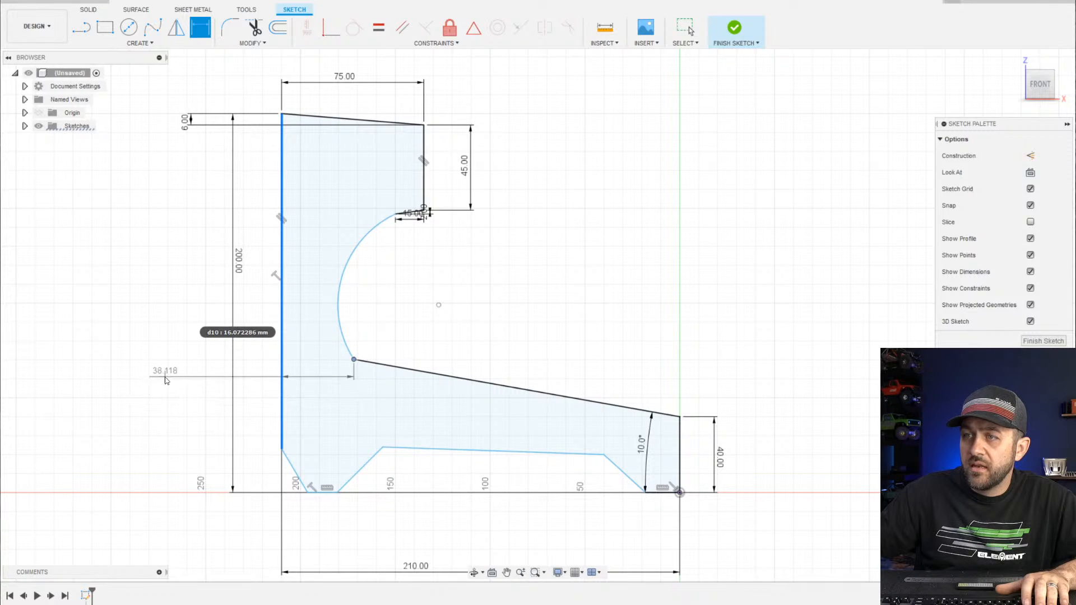
click(166, 381)
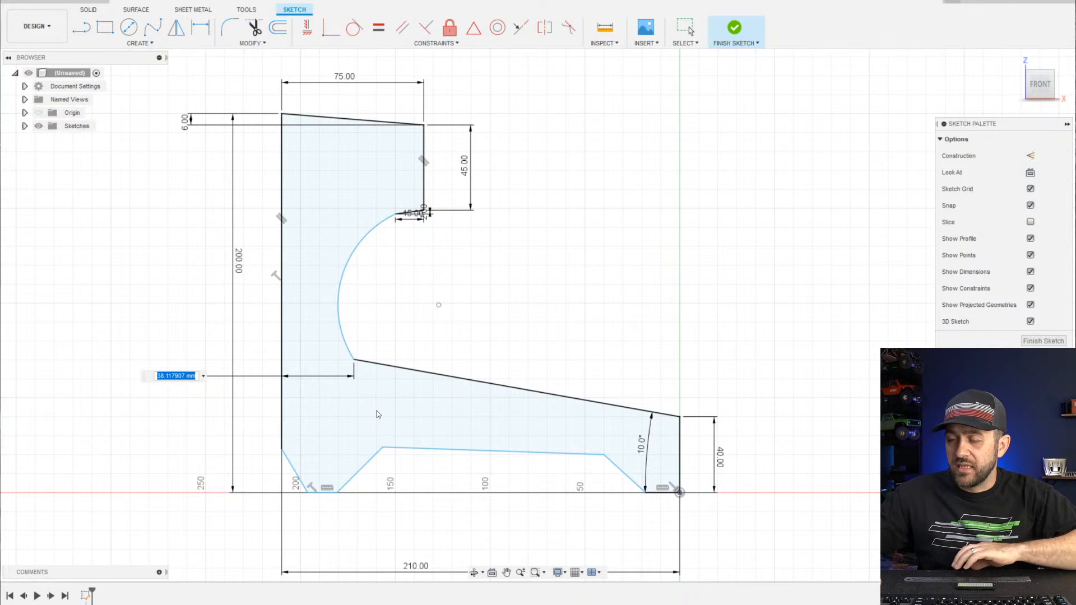
text(40)
key(Return)
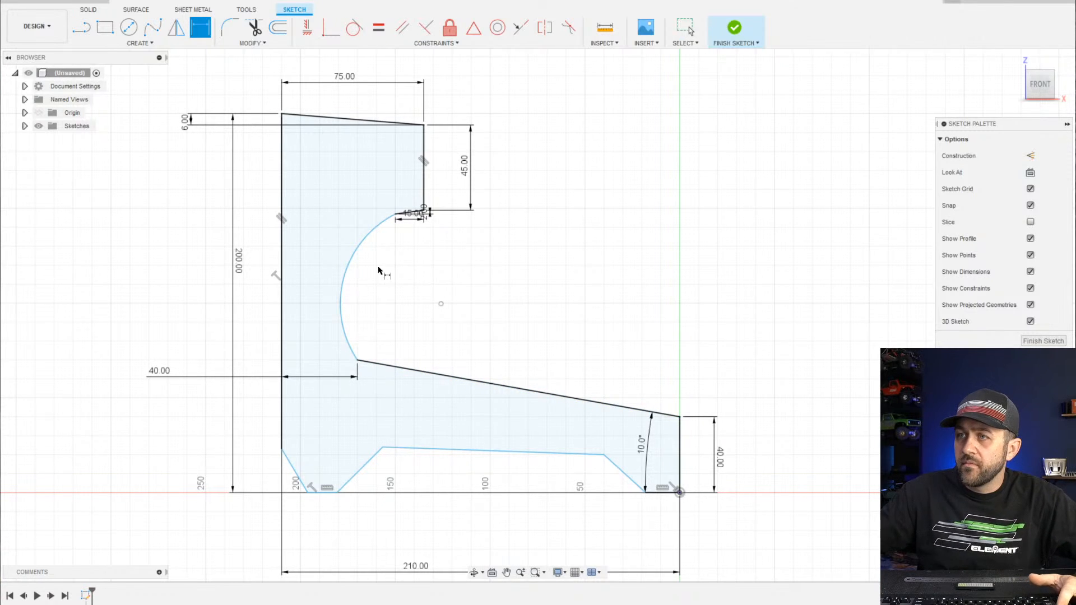
Delete the arc joining the ramp line to the short line under the head
scroll(387, 275, down, 3)
scroll(393, 278, up, 5)
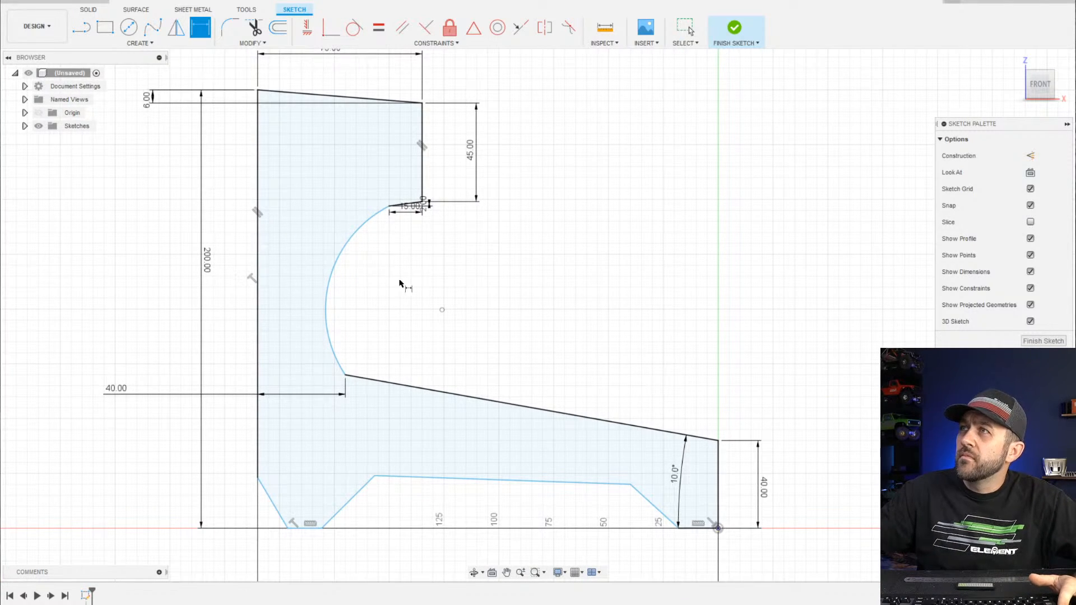
key(Escape)
click(329, 303)
key(Delete)
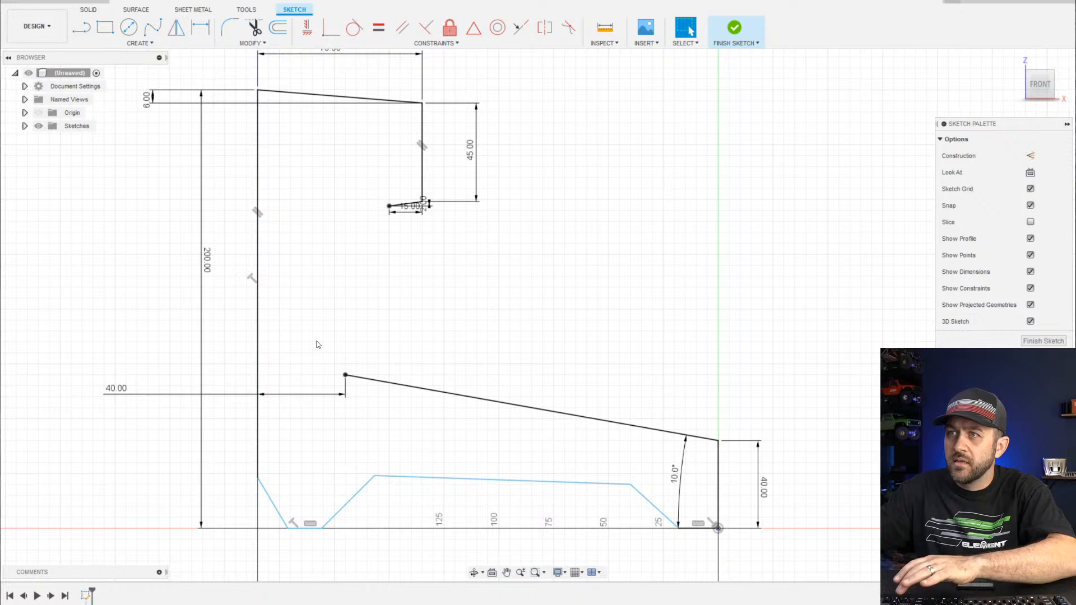
Draw a steep line from the ramp line's upper end, leaning up and back toward the back vertical line
click(82, 31)
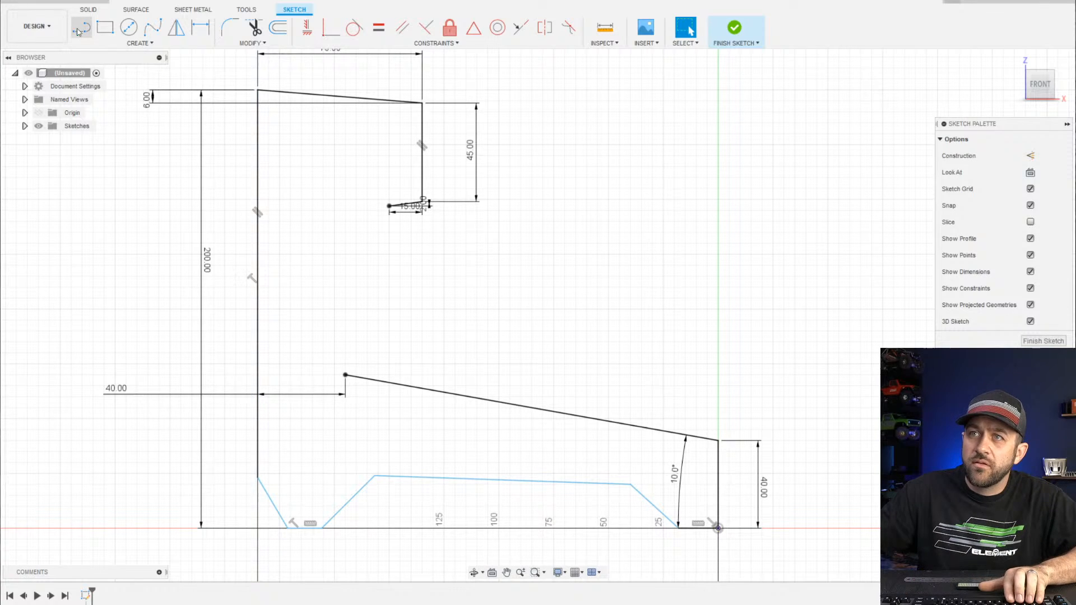
click(347, 375)
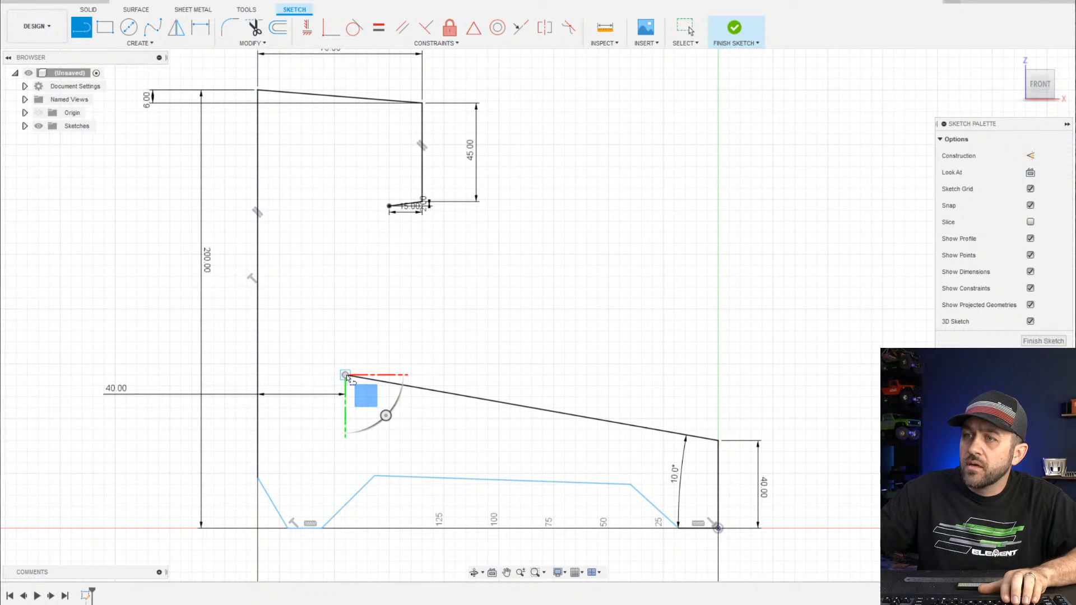
click(306, 286)
key(Escape)
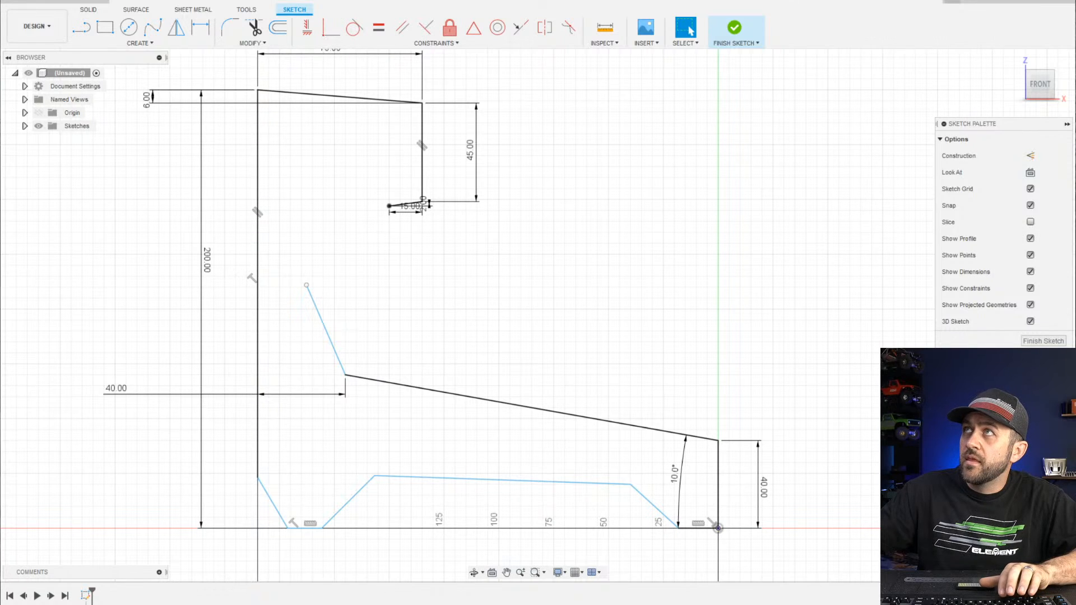
Switch to the browser's skee ball machine photo and examine the shape of the cabinet's side profile
mouse_move(785, 0)
mouse_down()
mouse_move(656, 4)
mouse_move(642, 47)
mouse_up()
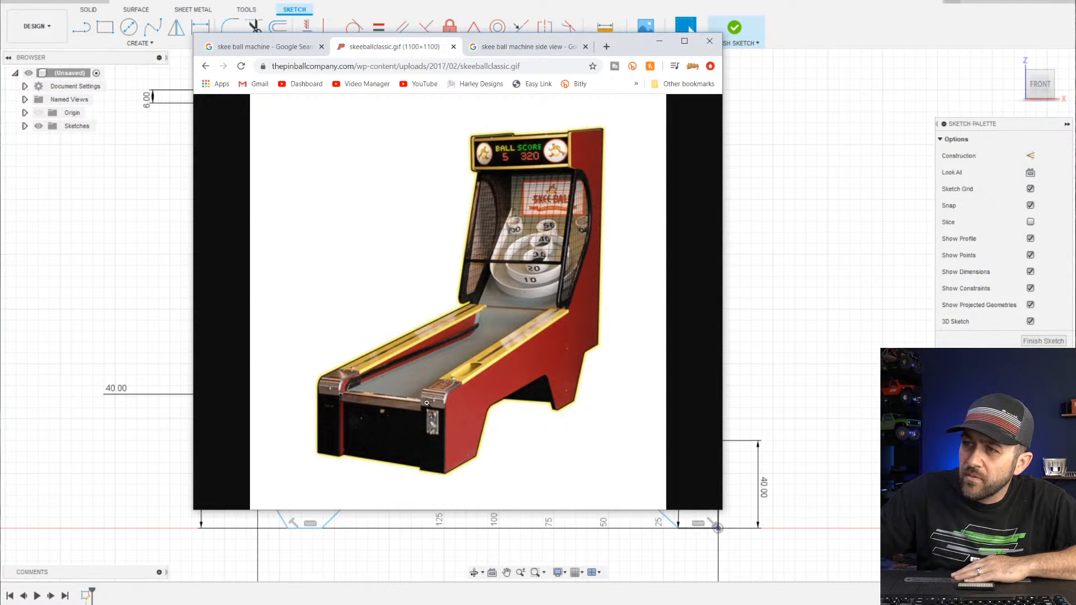
mouse_move(626, 46)
mouse_down()
mouse_move(1030, 26)
mouse_move(960, 28)
mouse_up()
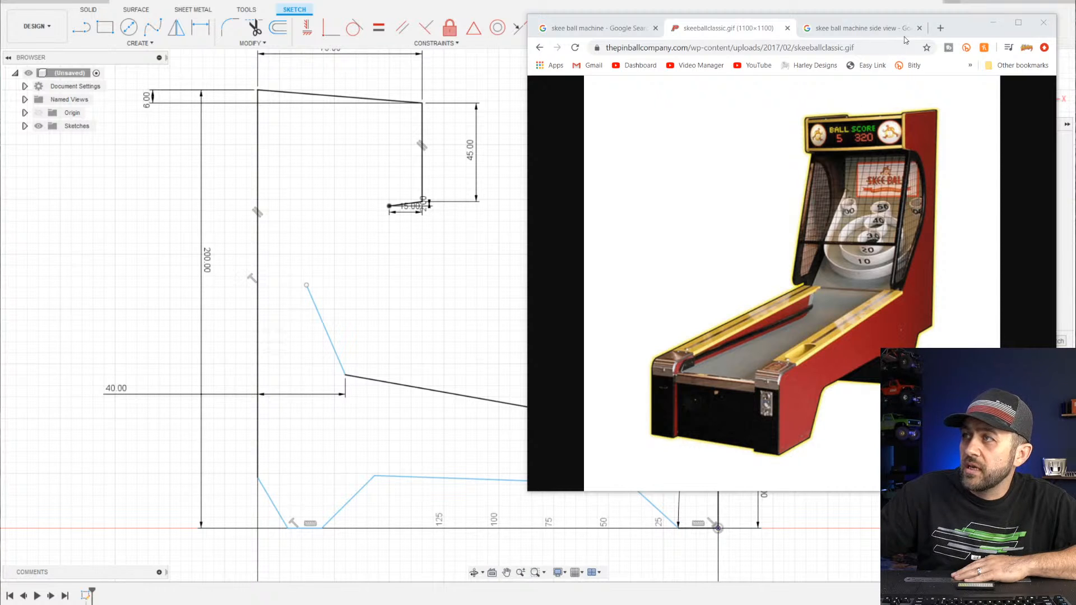
click(993, 22)
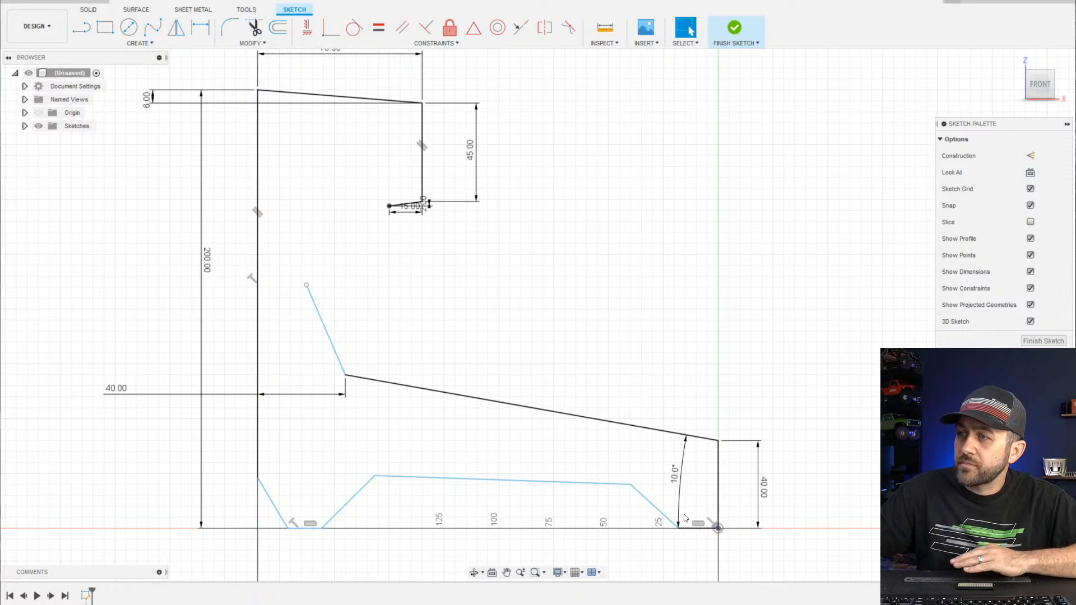
Draw a 3-point arc from the steep line's upper end to the short line under the head, bulging toward the back
click(139, 43)
mouse_move(144, 93)
click(207, 93)
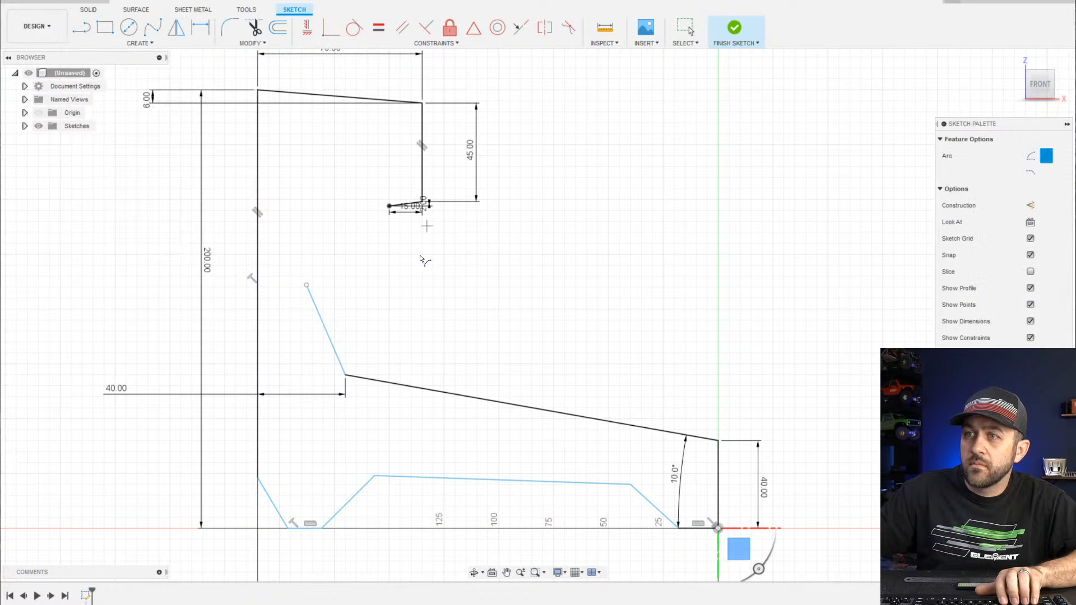
click(307, 285)
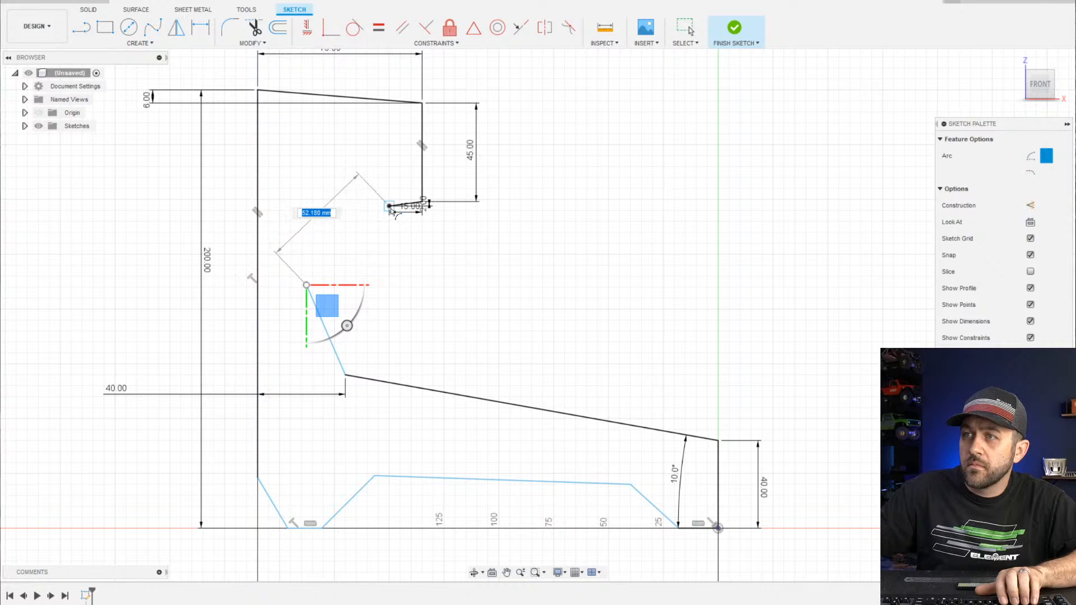
click(389, 206)
click(328, 235)
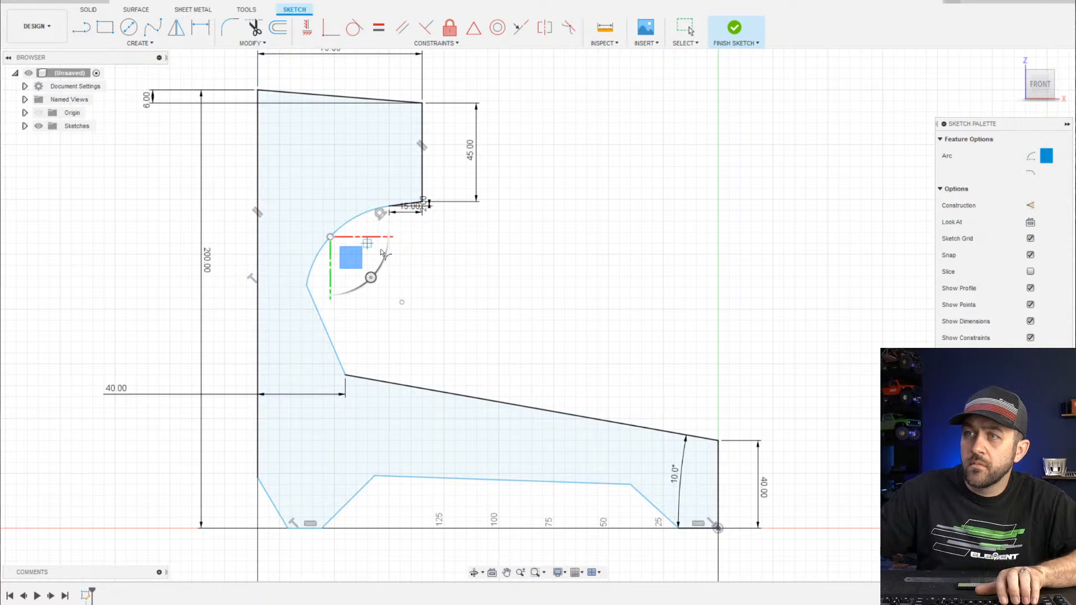
key(Escape)
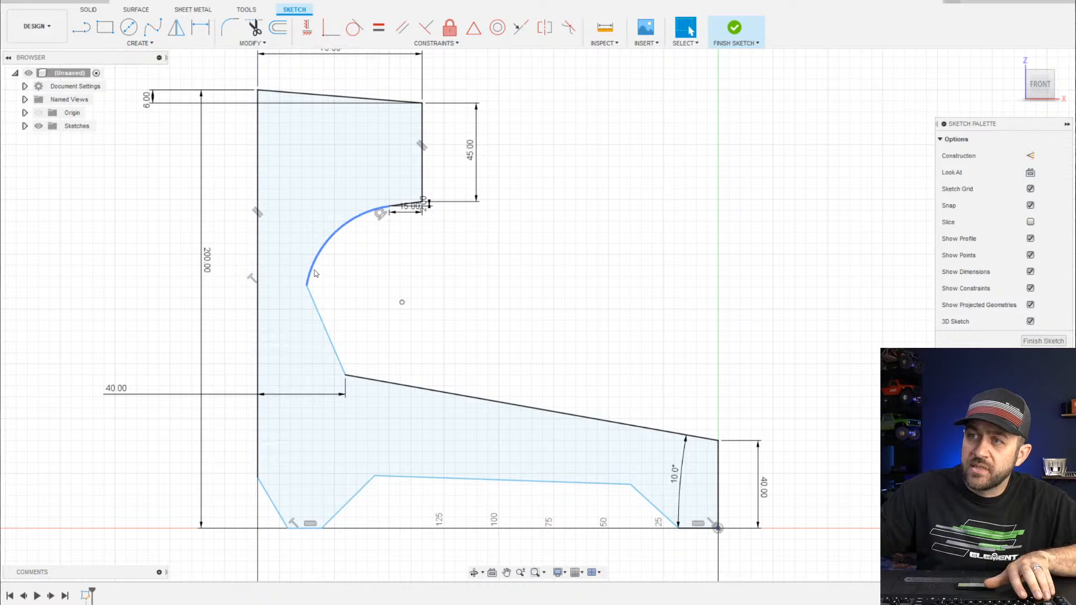
Apply a Tangent constraint between the new arc and the steep line rising from the ramp
click(310, 272)
shift+click(326, 331)
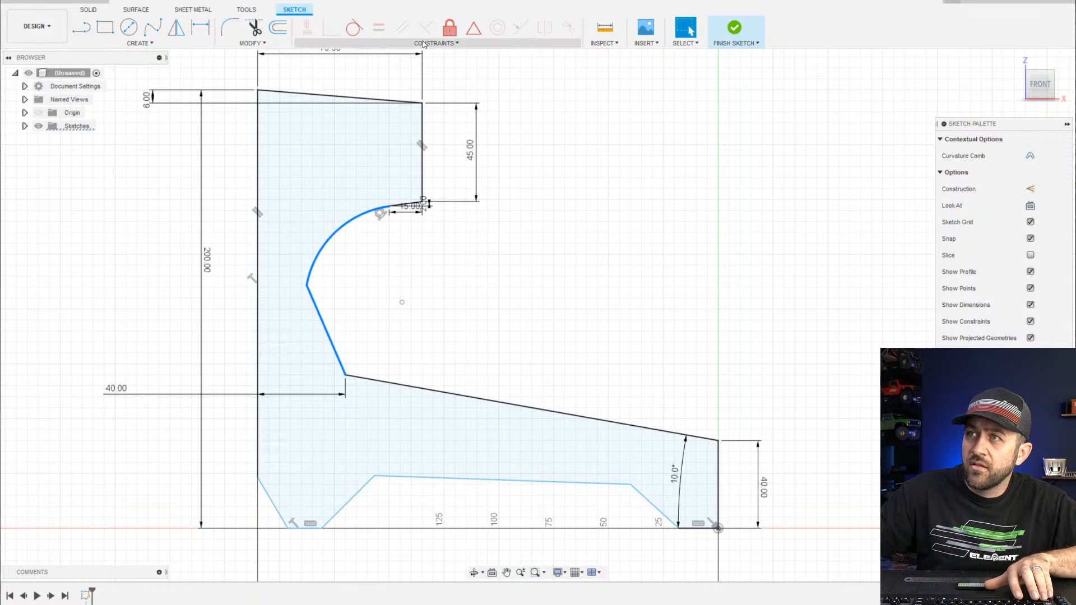
click(350, 30)
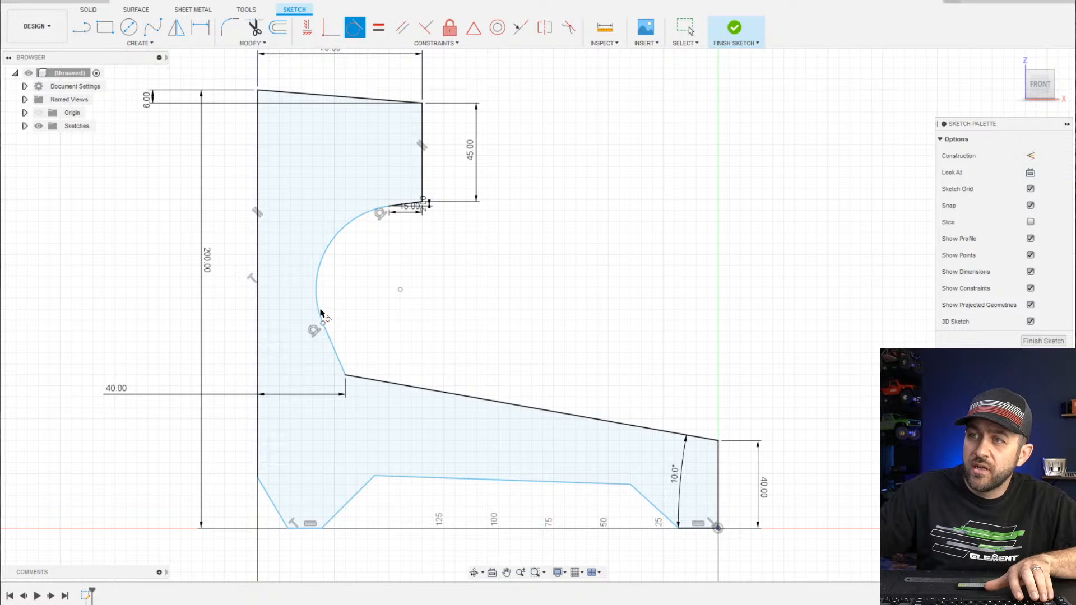
Move the arc's lower tangent point slightly up and back, and set the ramp's upper end 35 mm from the back vertical line
key(Escape)
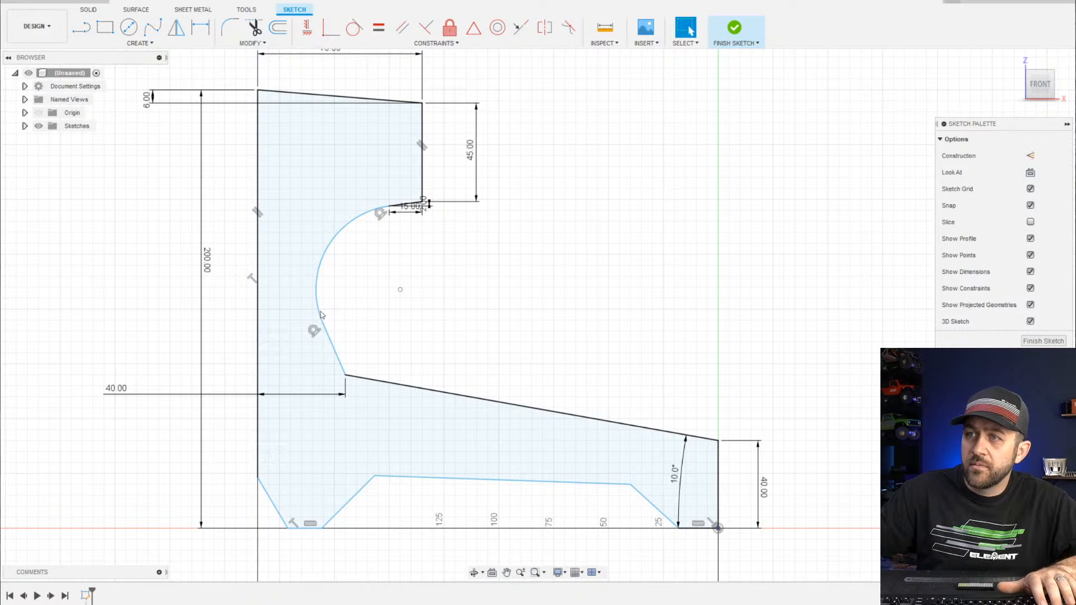
mouse_move(318, 313)
mouse_down()
mouse_move(316, 287)
mouse_move(314, 302)
mouse_up()
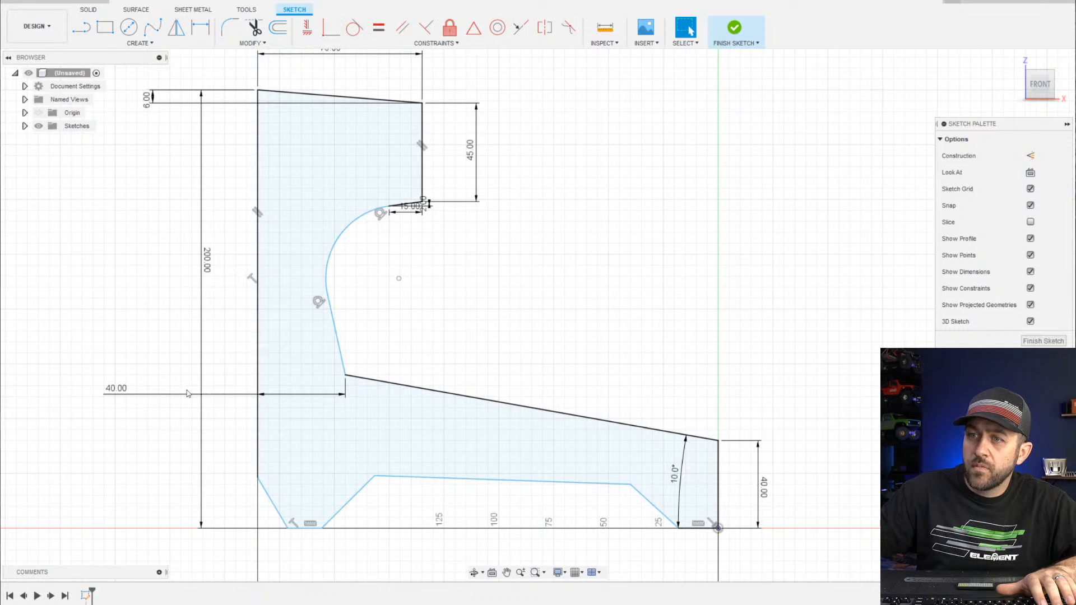
double_click(116, 389)
text(35)
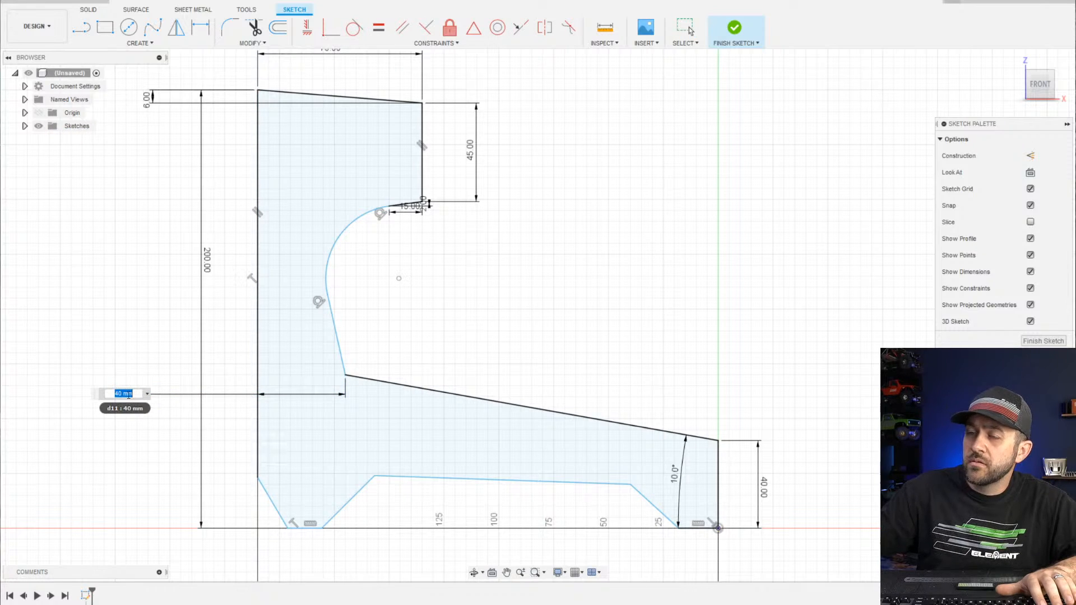
key(Return)
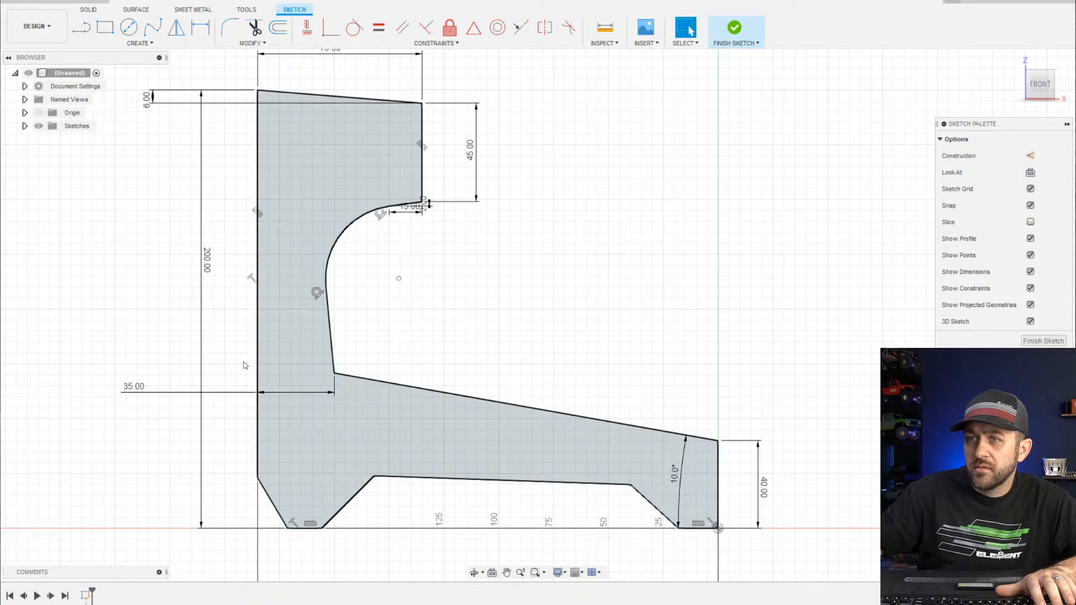
Set the ramp's upper end 50 mm from the back vertical line and shift the arc's lower tangent point toward the back
double_click(138, 387)
text(50)
key(Return)
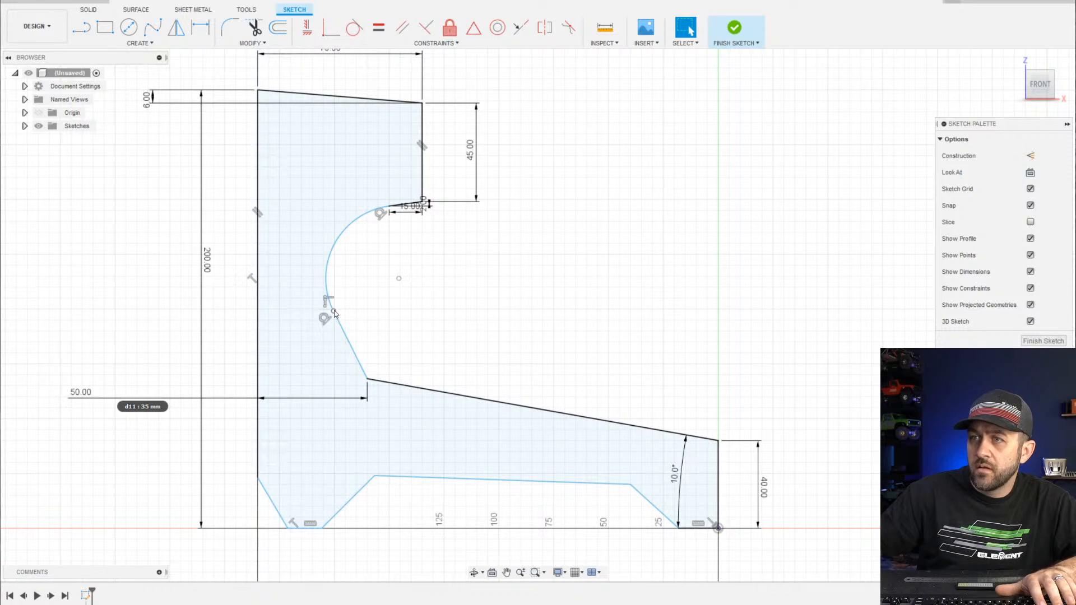
mouse_move(334, 312)
mouse_down()
mouse_move(326, 281)
mouse_move(308, 299)
mouse_move(317, 307)
mouse_up()
scroll(488, 348, down, 3)
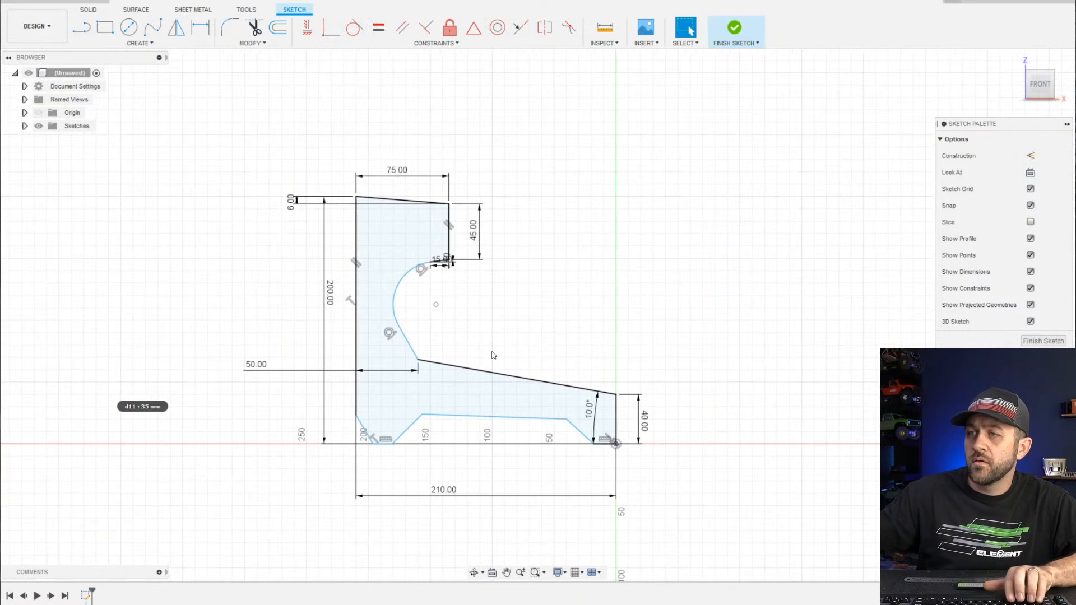
mouse_move(532, 343)
middle_down()
mouse_move(458, 349)
mouse_move(497, 279)
middle_up()
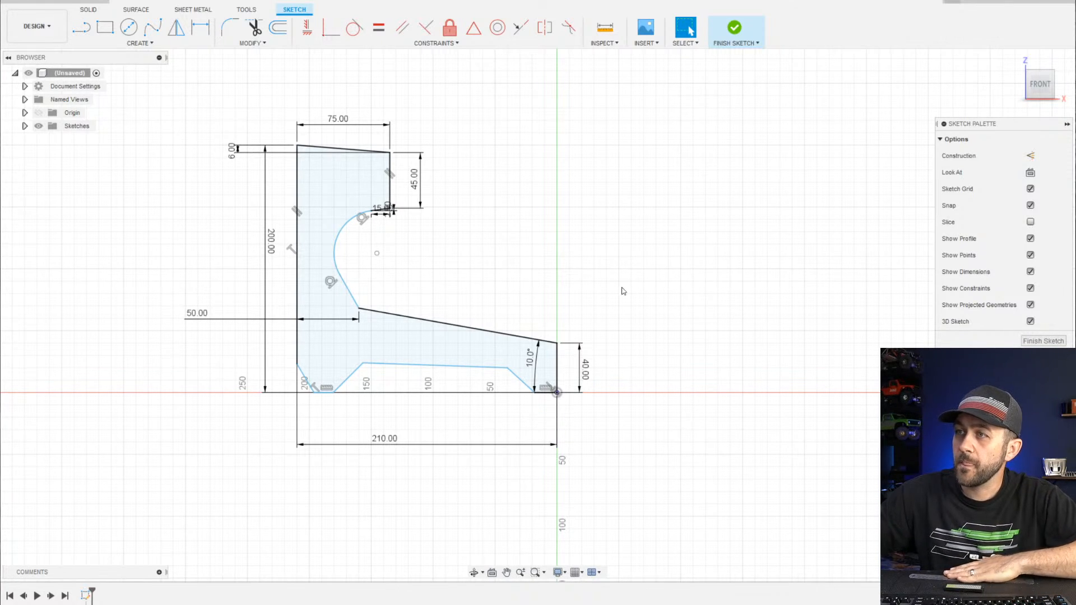
Dimension the angle between the steep line and the ramp line as 130°
scroll(405, 254, up, 3)
scroll(426, 266, down, 2)
mouse_move(447, 300)
middle_down()
mouse_move(409, 282)
mouse_move(431, 280)
middle_up()
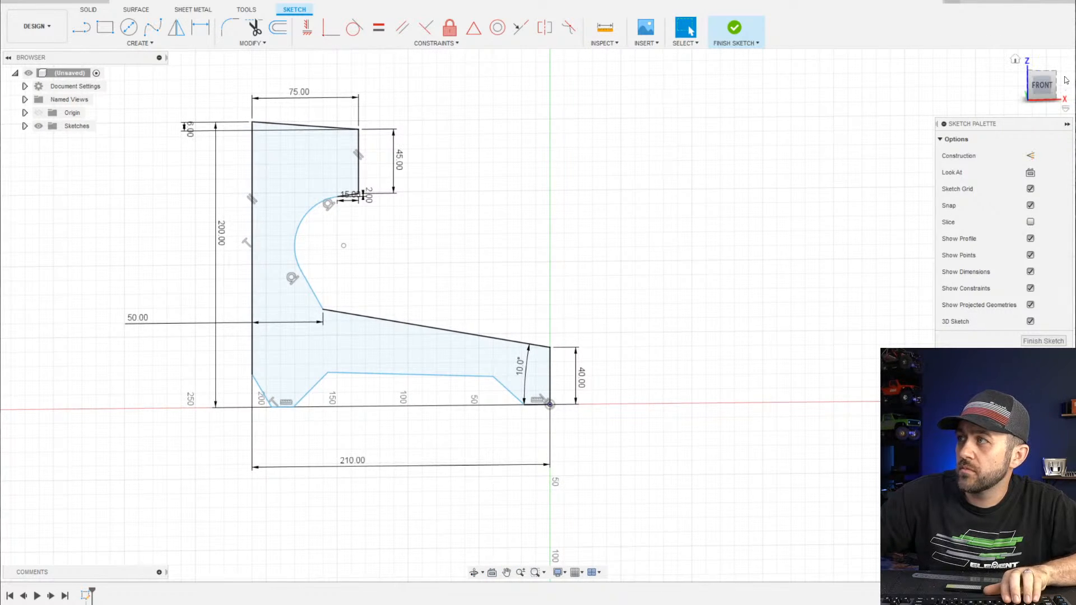
click(1046, 90)
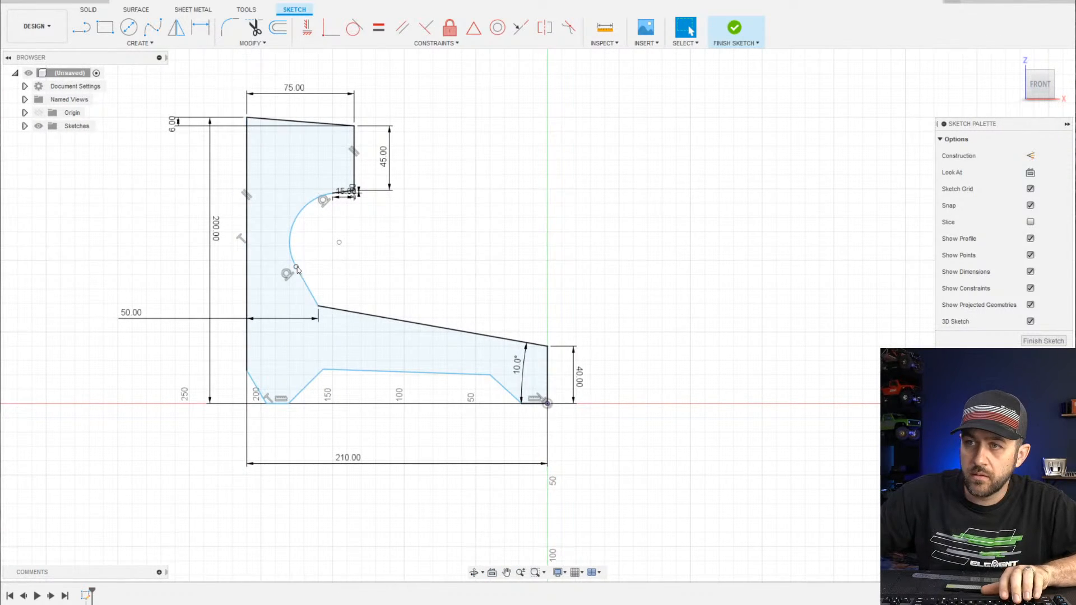
key(d)
click(307, 286)
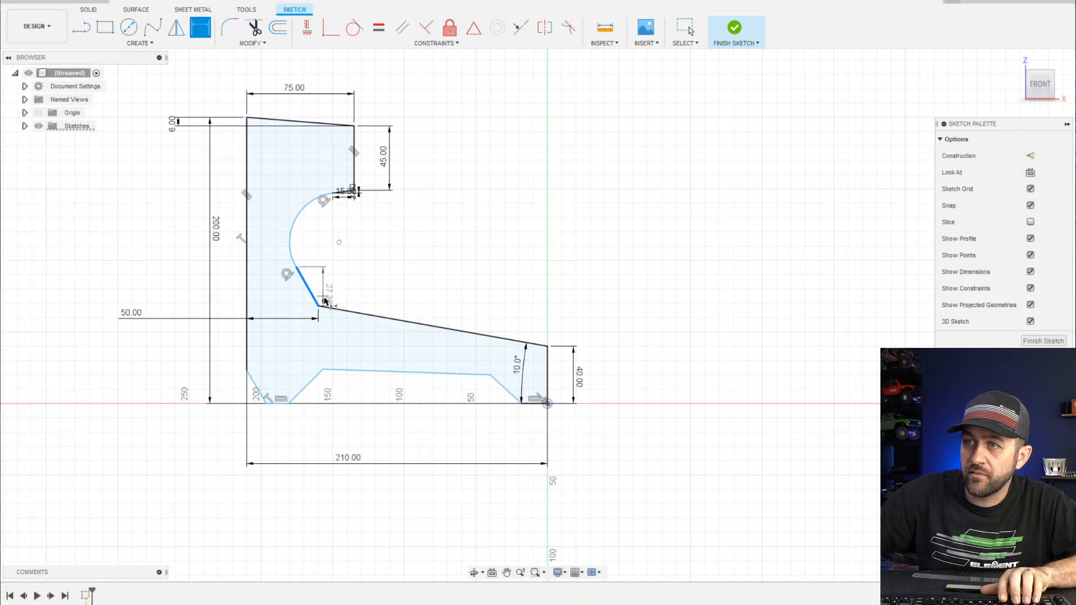
click(336, 312)
scroll(334, 290, up, 3)
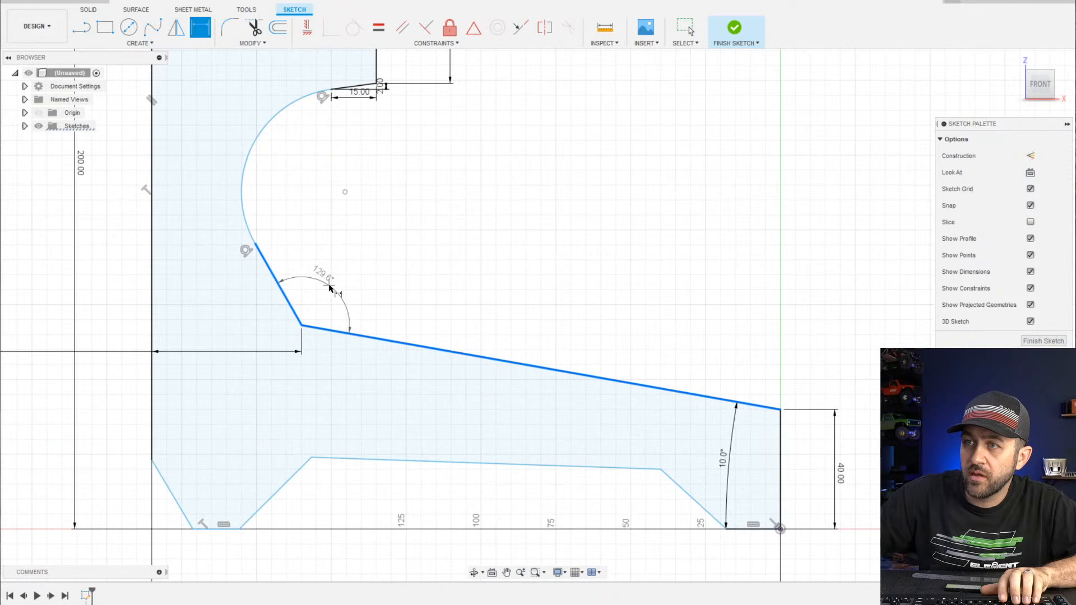
click(345, 307)
text(130)
key(Return)
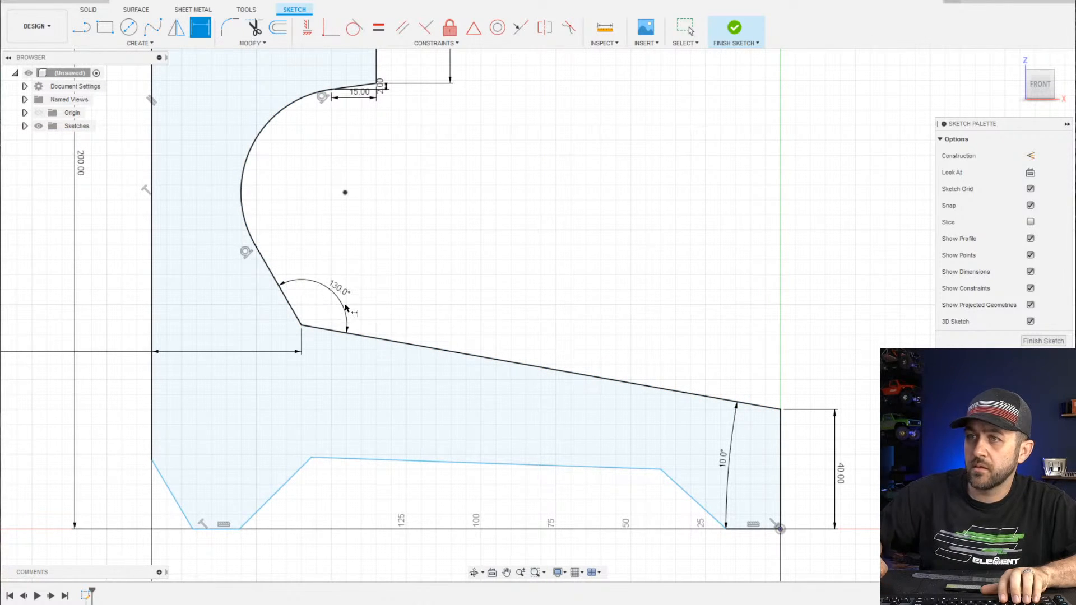
scroll(351, 286, down, 3)
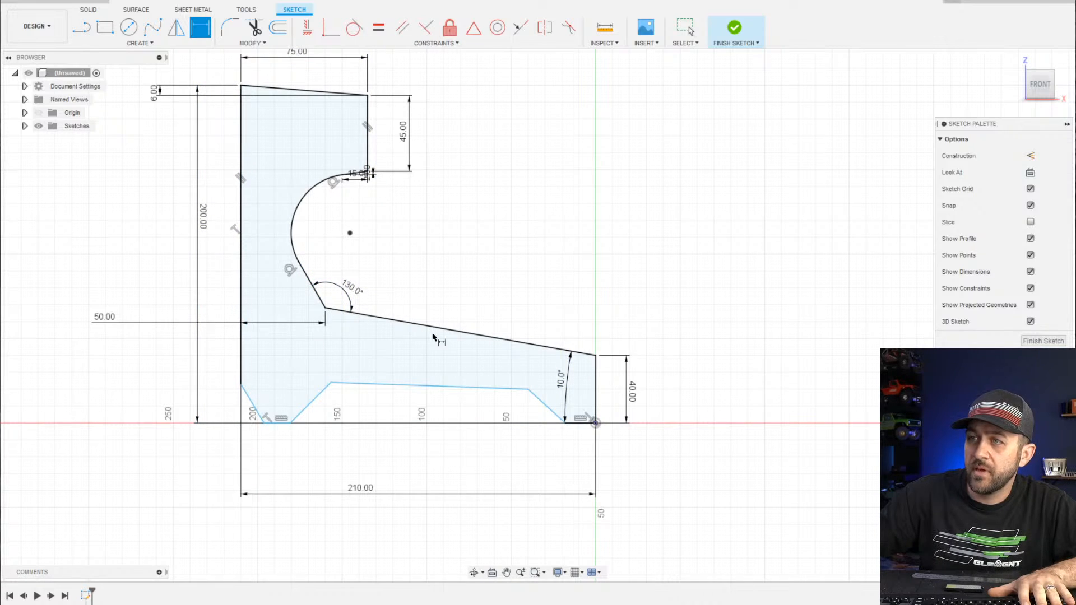
Pull the long underside line between the two feet slightly down toward the base line
scroll(304, 97, up, 5)
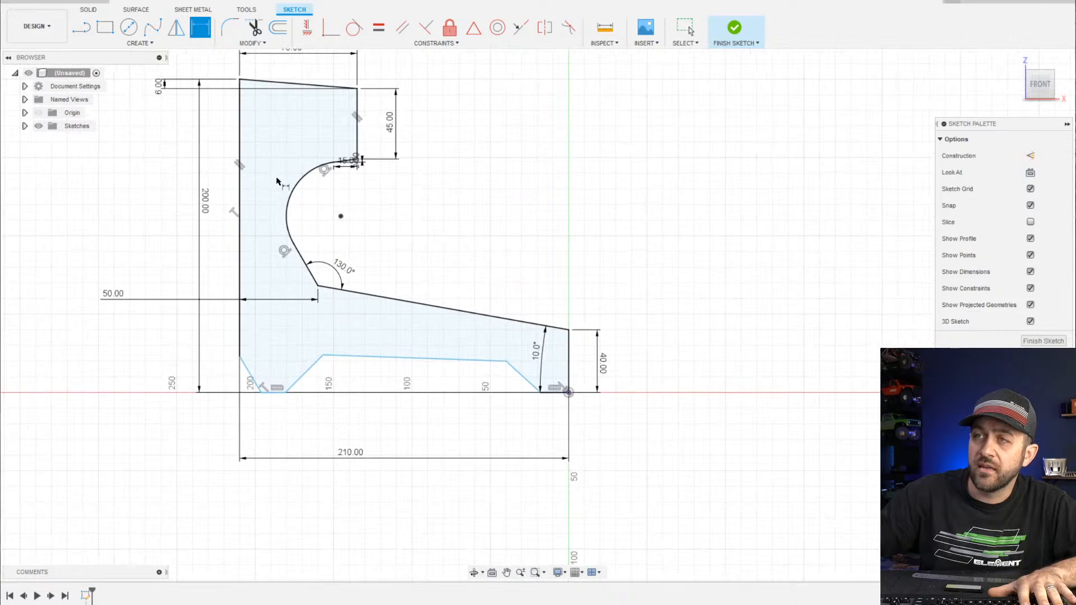
middle_drag(290, 378, 331, 187)
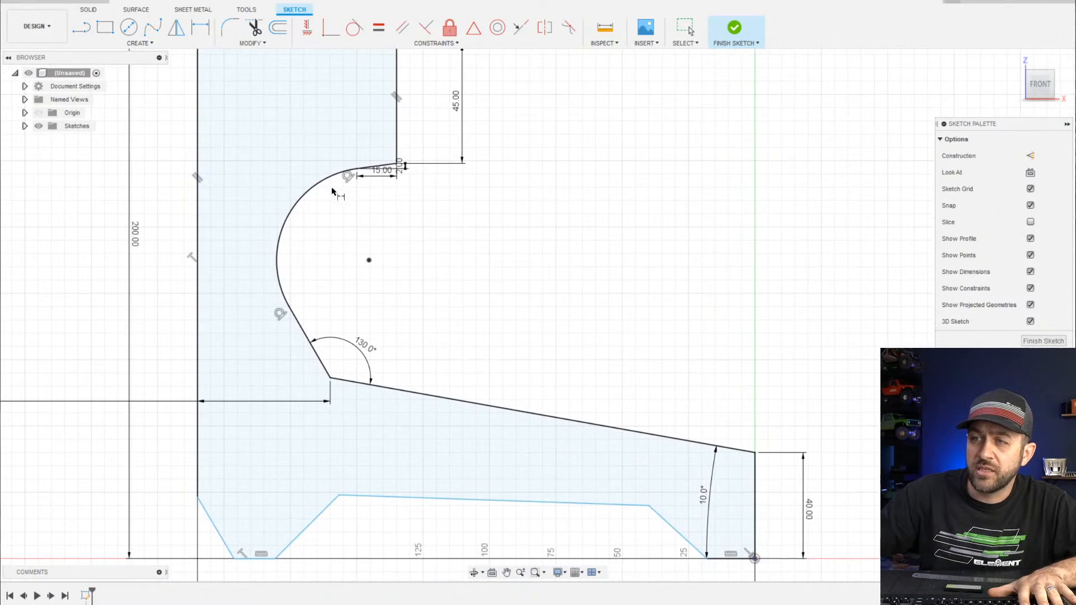
scroll(310, 335, down, 3)
middle_drag(364, 393, 361, 352)
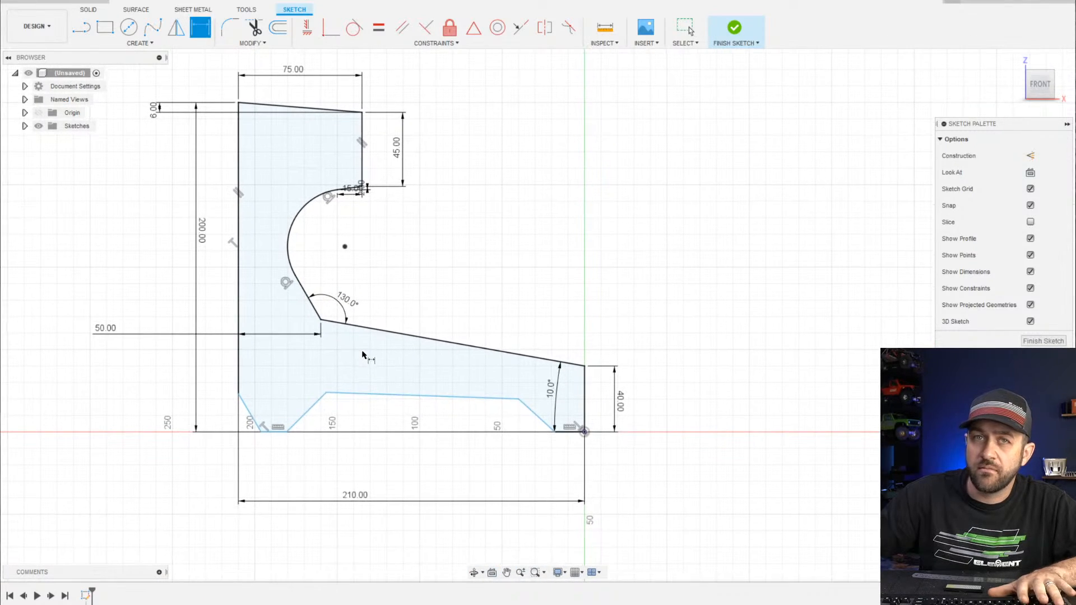
scroll(296, 425, down, 2)
scroll(306, 425, up, 5)
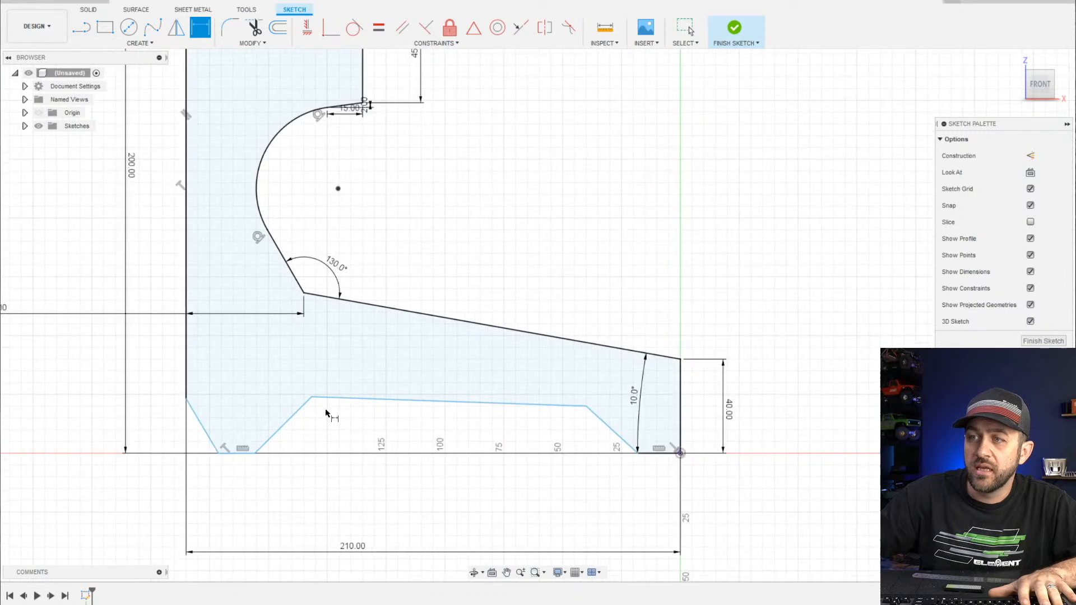
key(Escape)
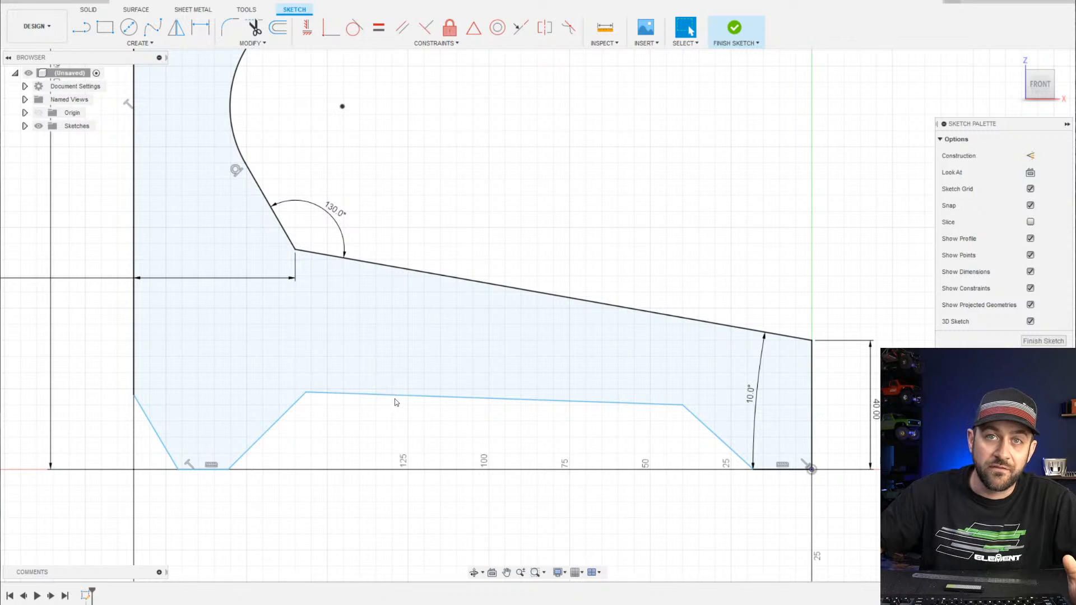
mouse_move(399, 401)
mouse_down()
mouse_move(400, 430)
mouse_move(411, 384)
mouse_move(413, 421)
mouse_up()
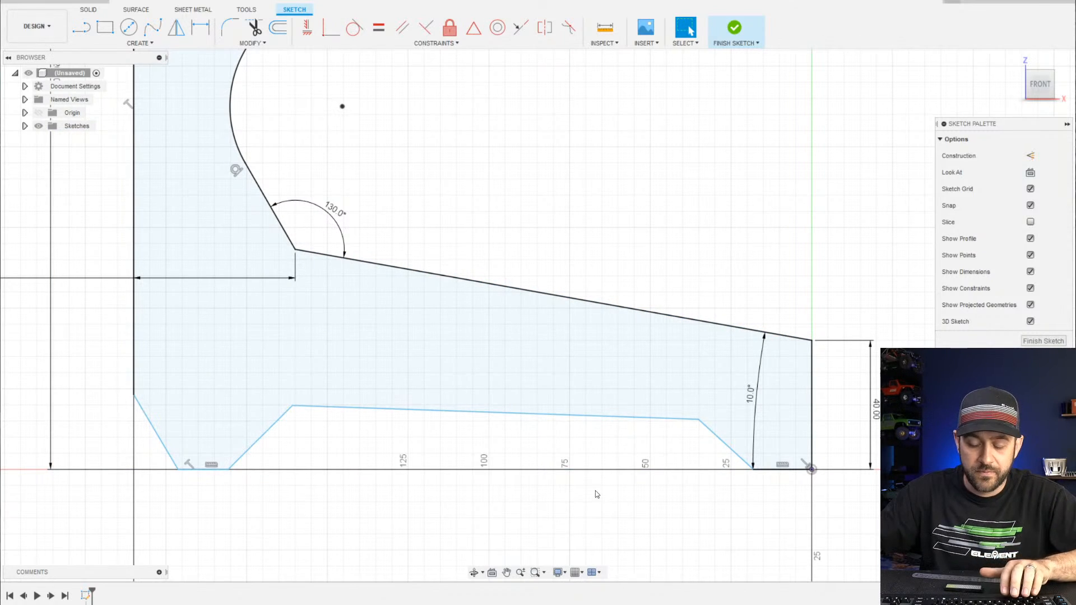
Dimension the angle between the front foot's slanted line and its flat base as 60°
key(d)
click(723, 442)
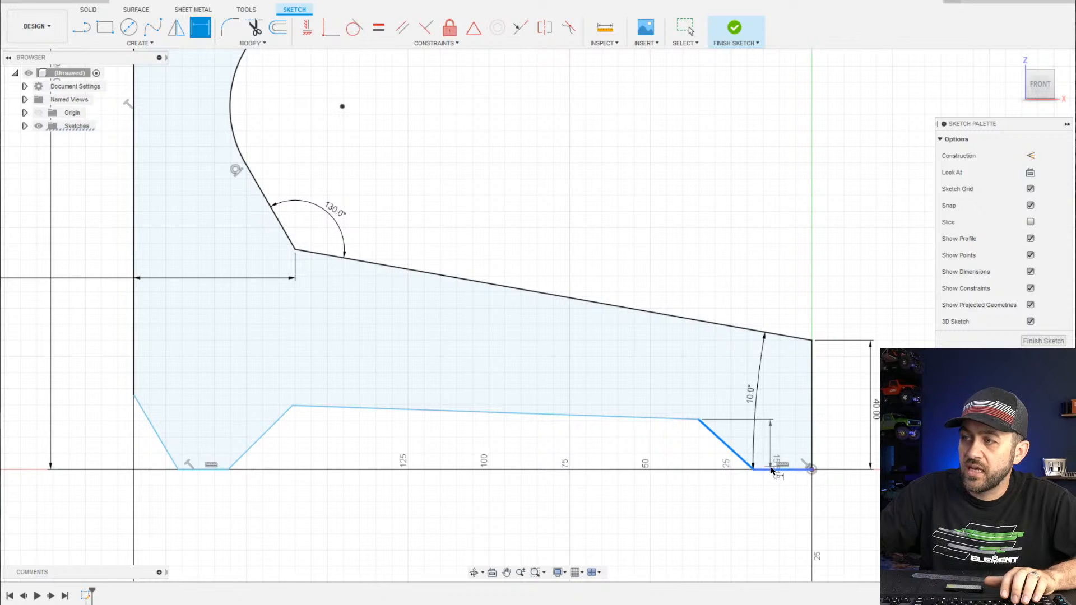
click(775, 469)
scroll(653, 434, up, 5)
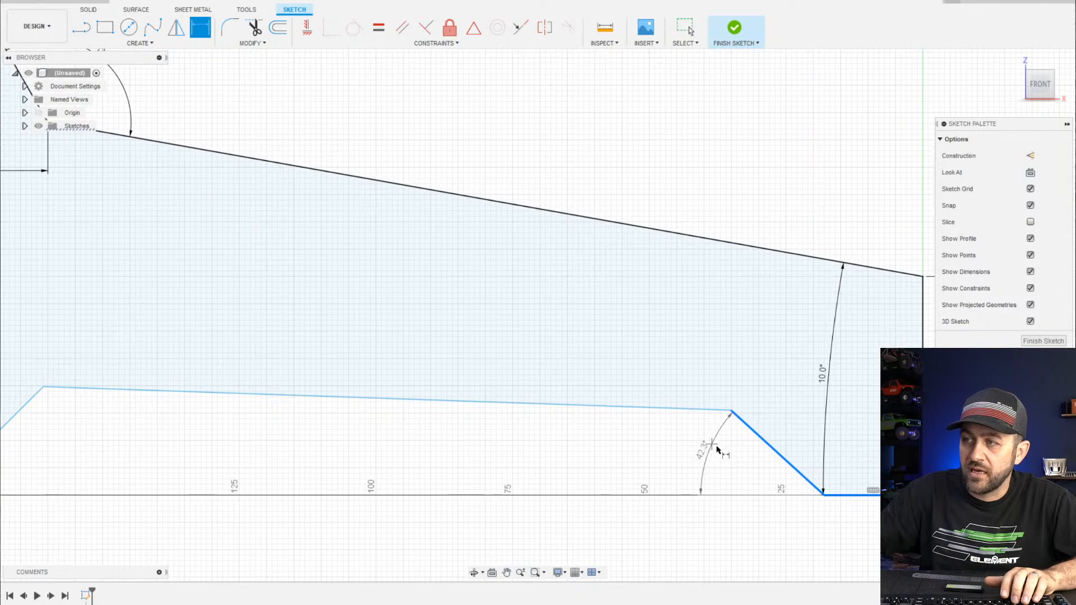
click(740, 465)
text(60)
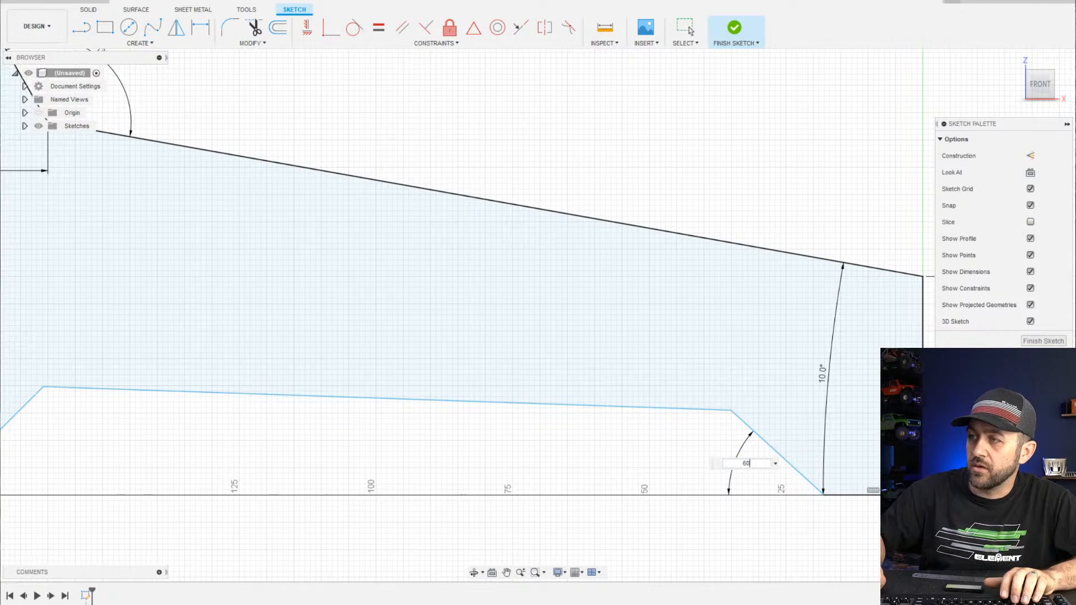
key(Return)
scroll(793, 389, down, 3)
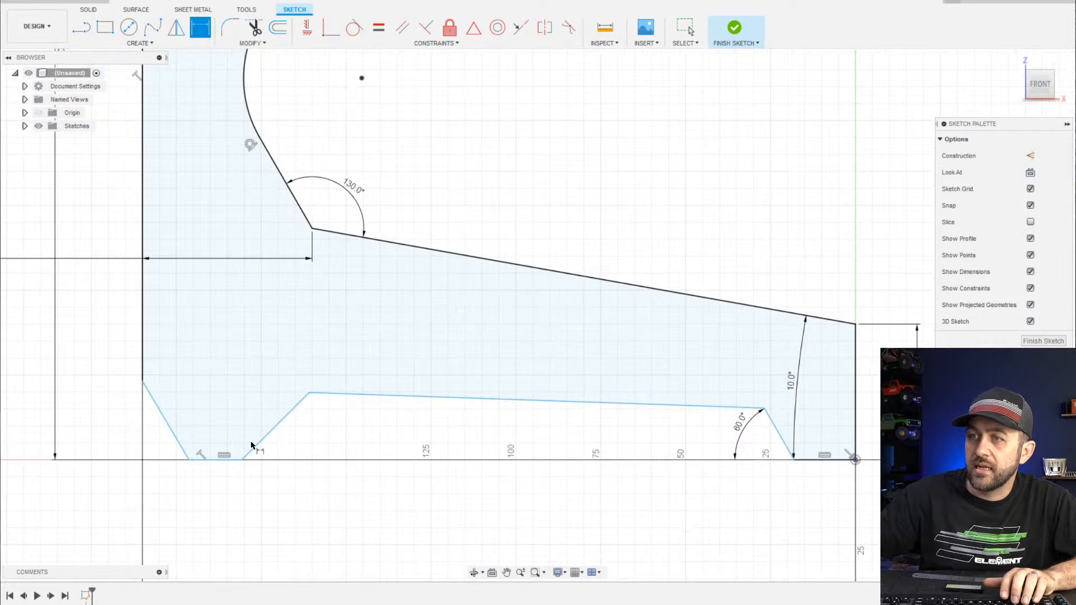
Dimension the angle between the rear foot's inner slanted line and its flat base as 60°
scroll(242, 436, up, 3)
click(258, 409)
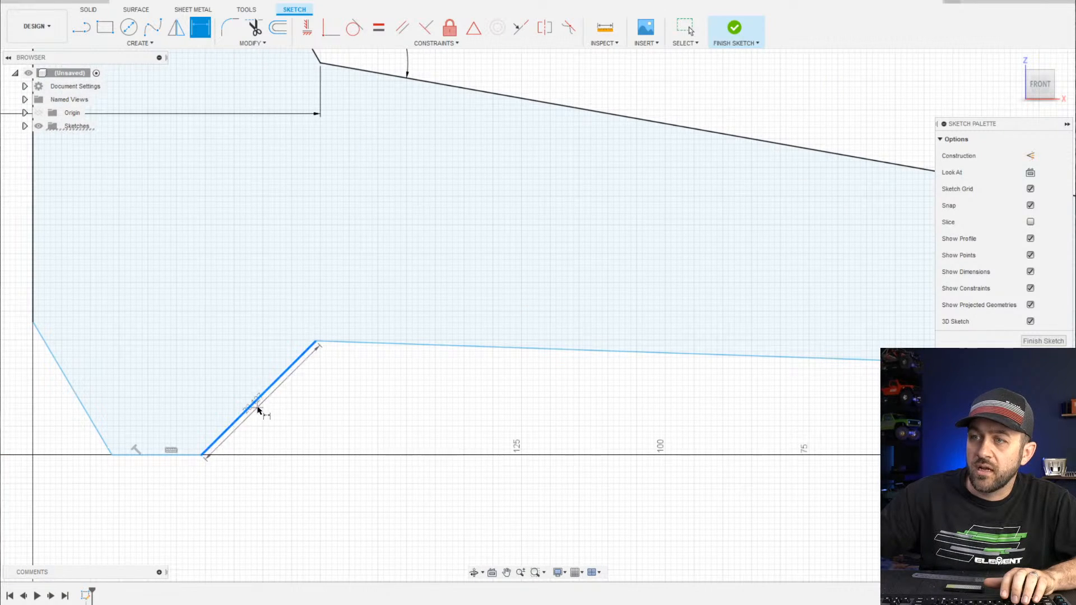
scroll(259, 409, up, 2)
click(146, 486)
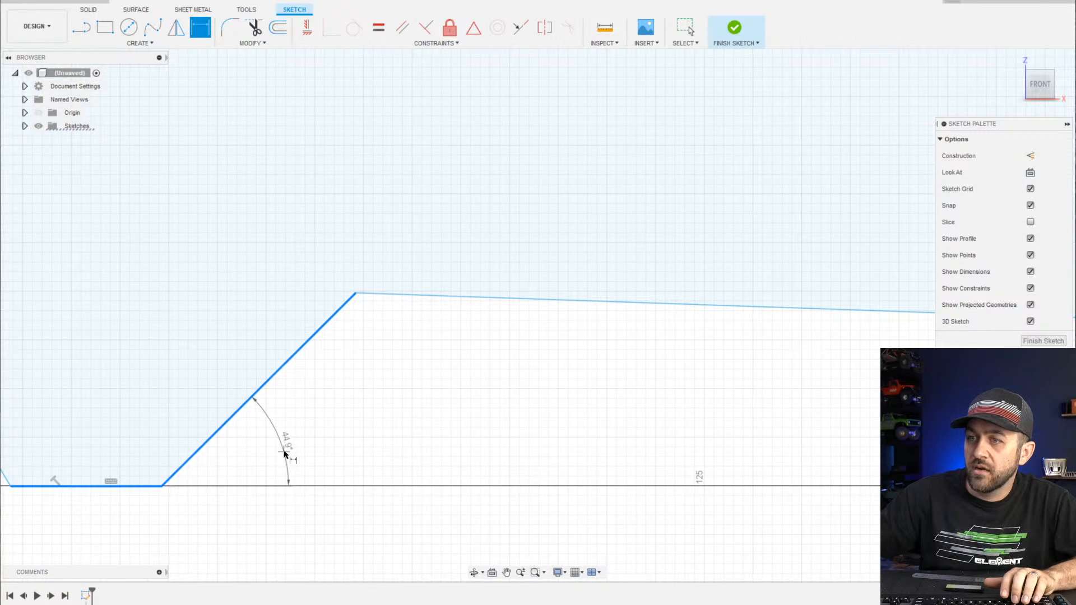
click(286, 451)
text(60)
key(Return)
scroll(283, 547, down, 3)
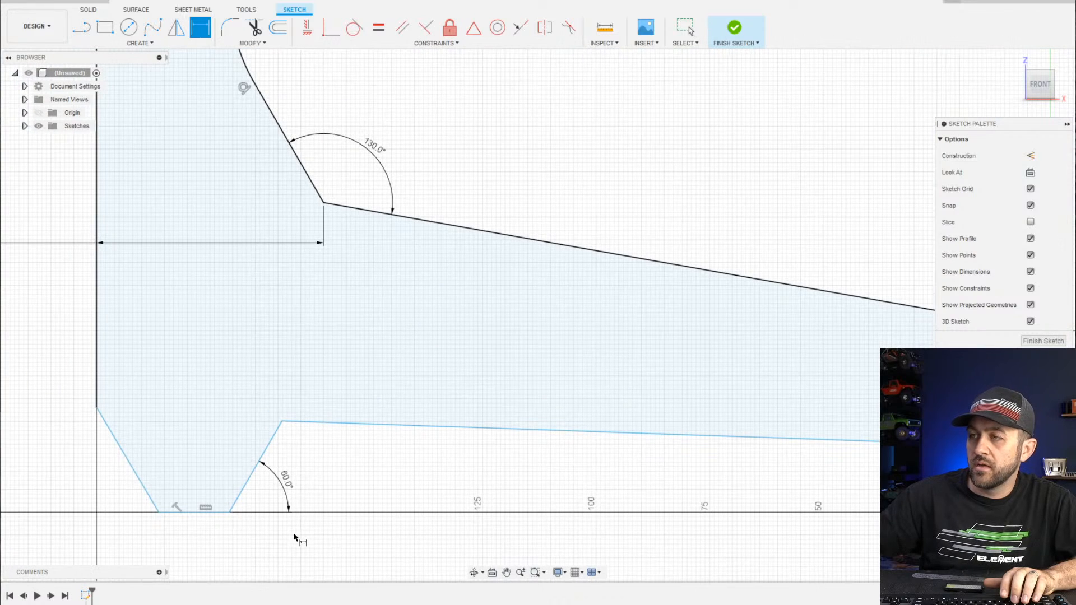
Dimension the angle between the rear foot's outer slanted line, on the cabinet's back side, and its flat base as 60°
middle_drag(296, 534, 308, 448)
key(d)
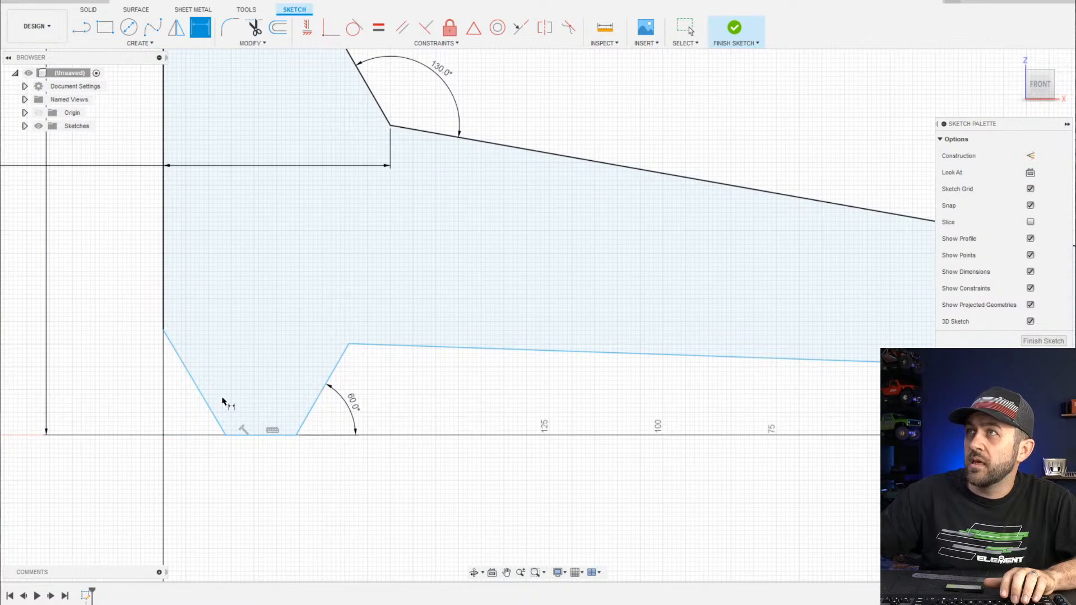
click(203, 397)
click(241, 435)
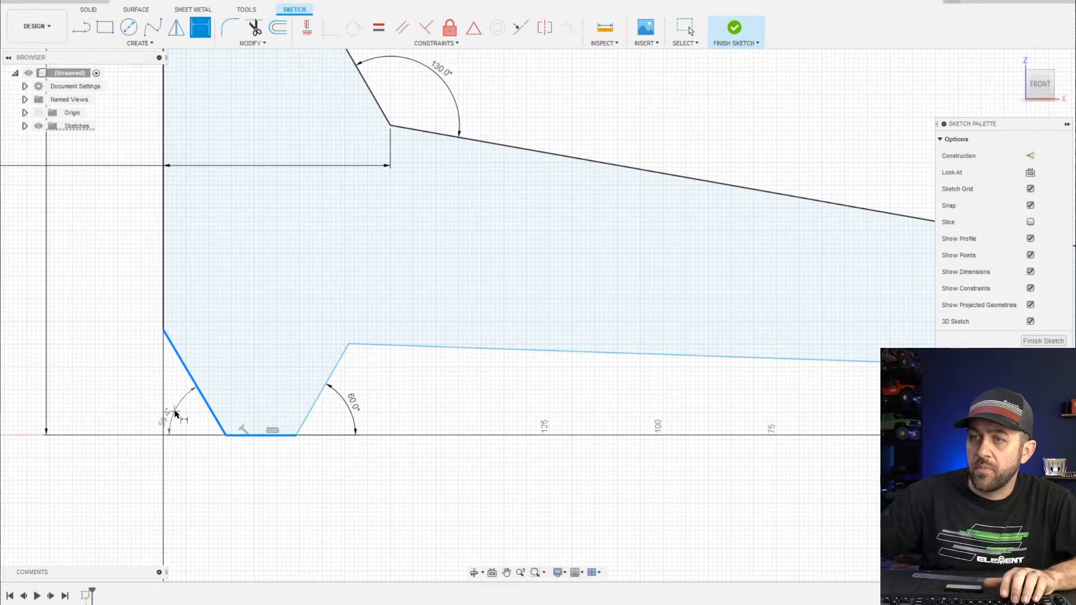
click(163, 426)
text(60)
key(Return)
scroll(211, 387, down, 2)
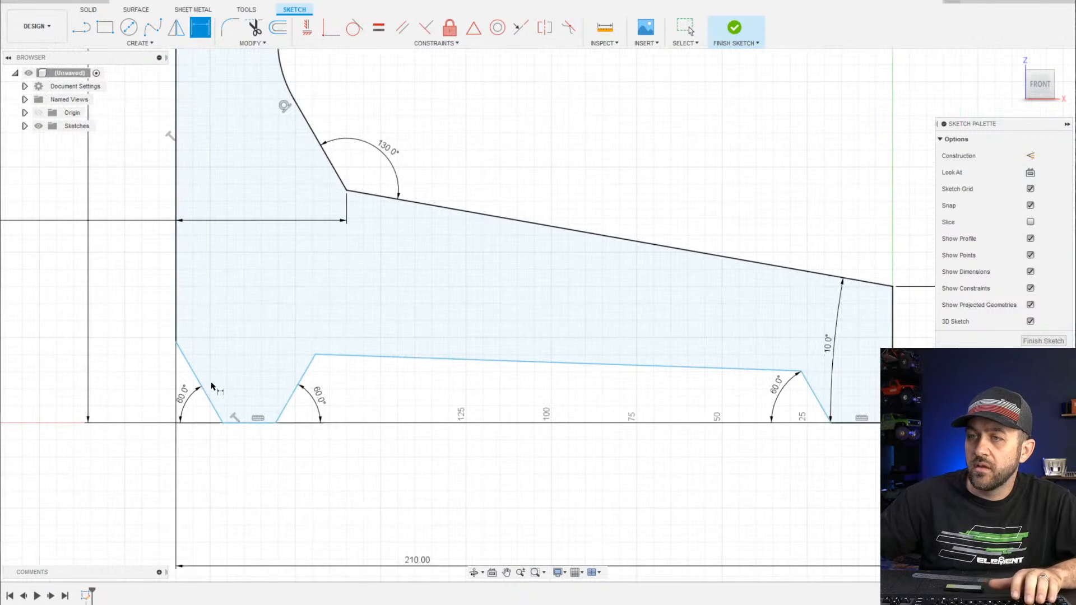
Dimension the angle between the long underside line and the horizontal base line as 5°
click(666, 367)
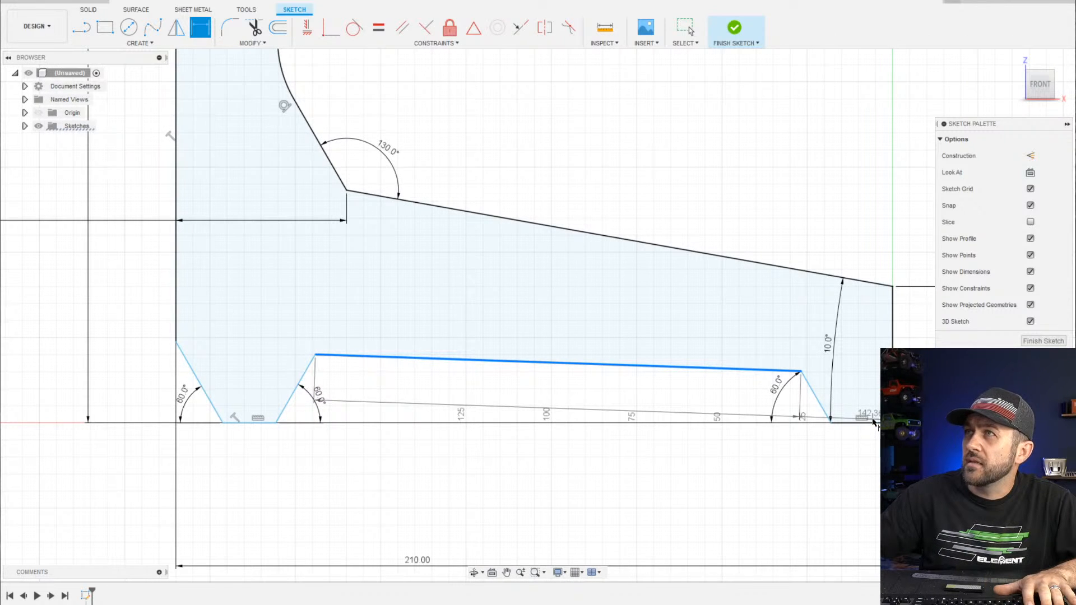
click(740, 422)
scroll(700, 412, up, 3)
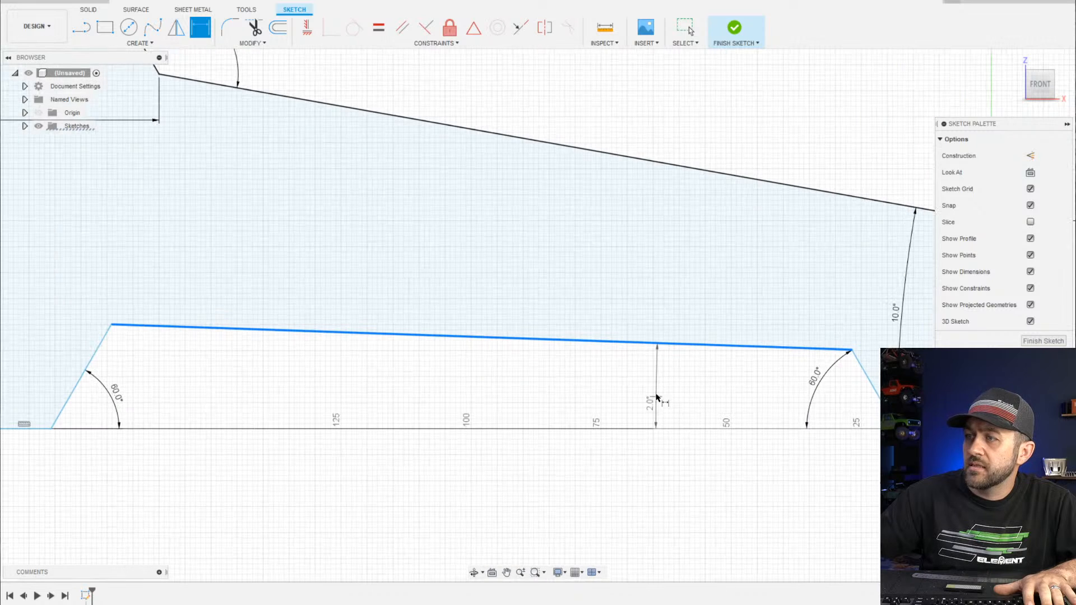
click(658, 391)
scroll(647, 425, down, 2)
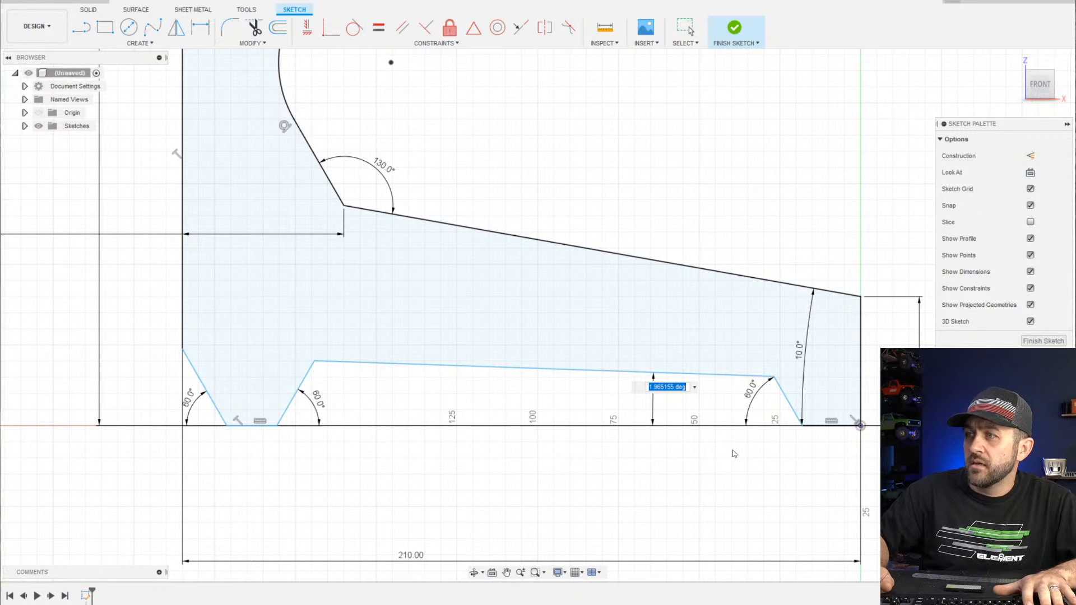
key(Return)
scroll(684, 413, down, 2)
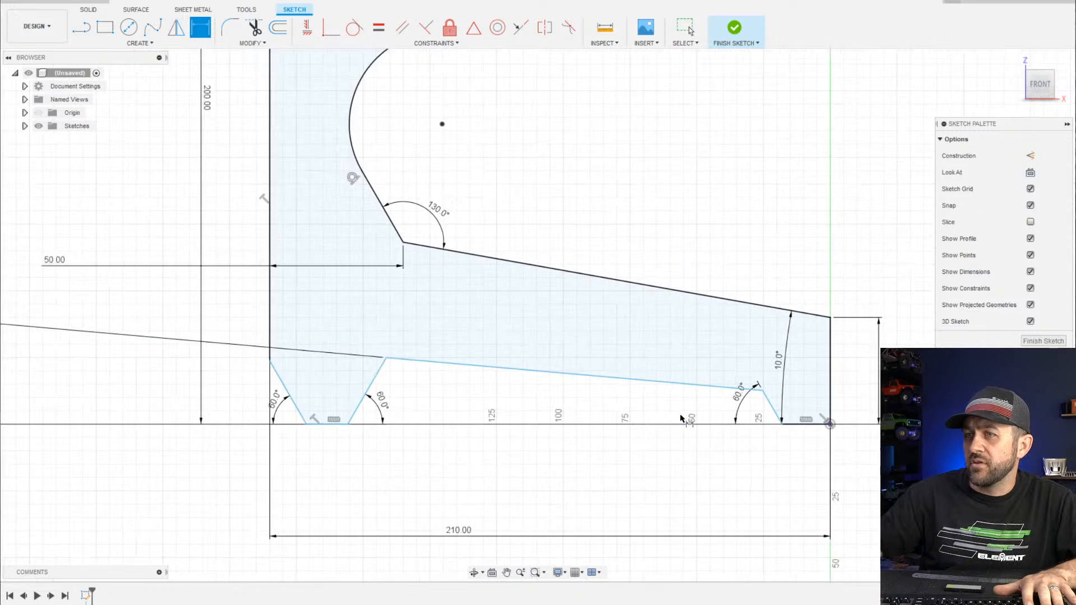
scroll(492, 421, down, 2)
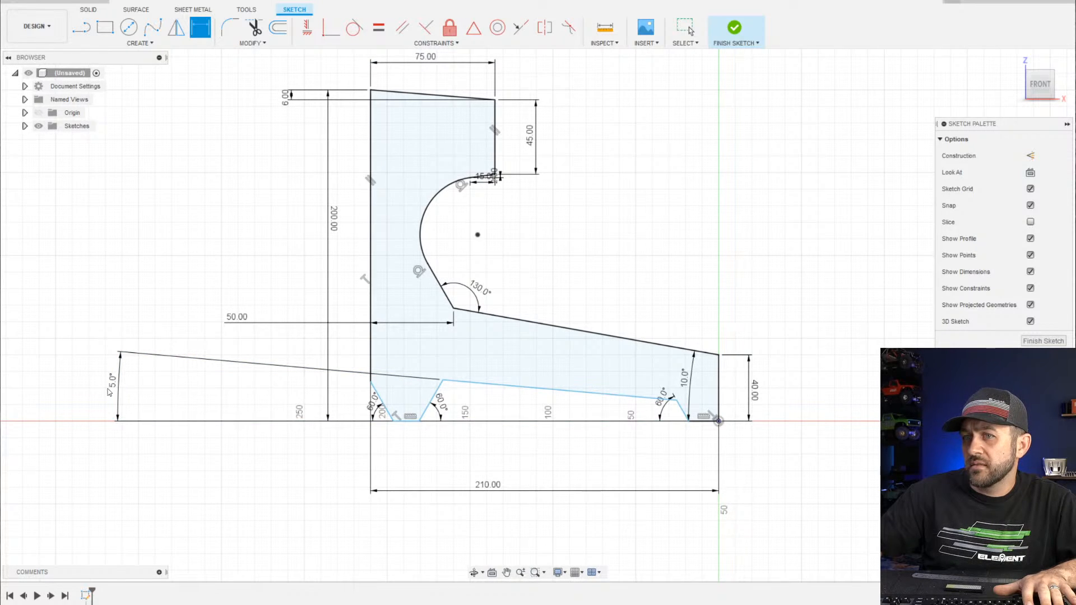
scroll(518, 403, up, 2)
scroll(638, 396, down, 2)
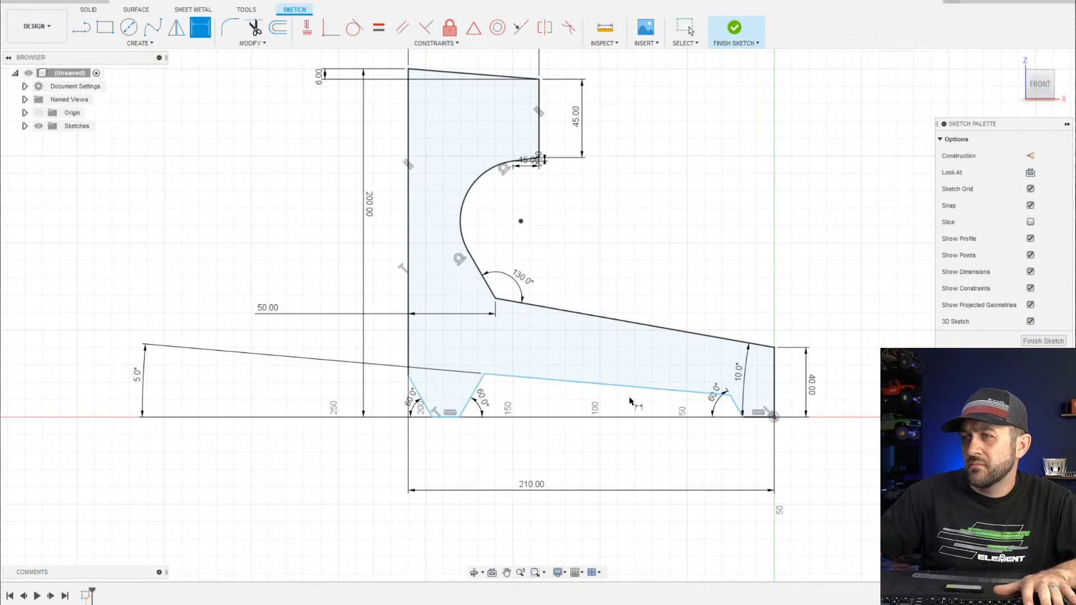
Dimension the vertical height of the front foot's inner slanted line above the base line as 20 mm
scroll(619, 400, up, 2)
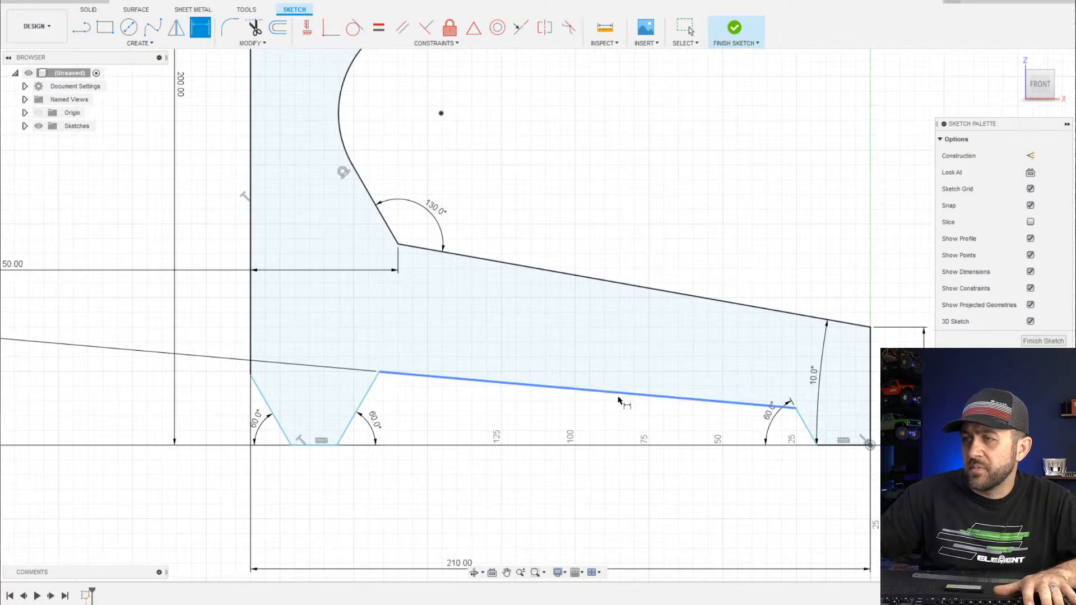
scroll(540, 386, down, 2)
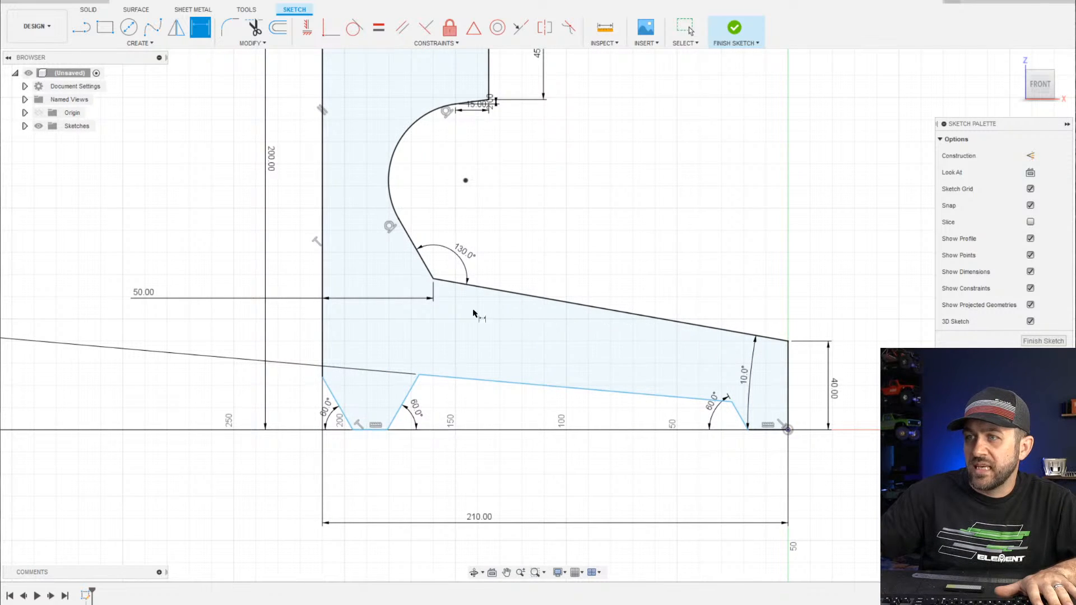
scroll(577, 337, down, 2)
scroll(504, 376, up, 2)
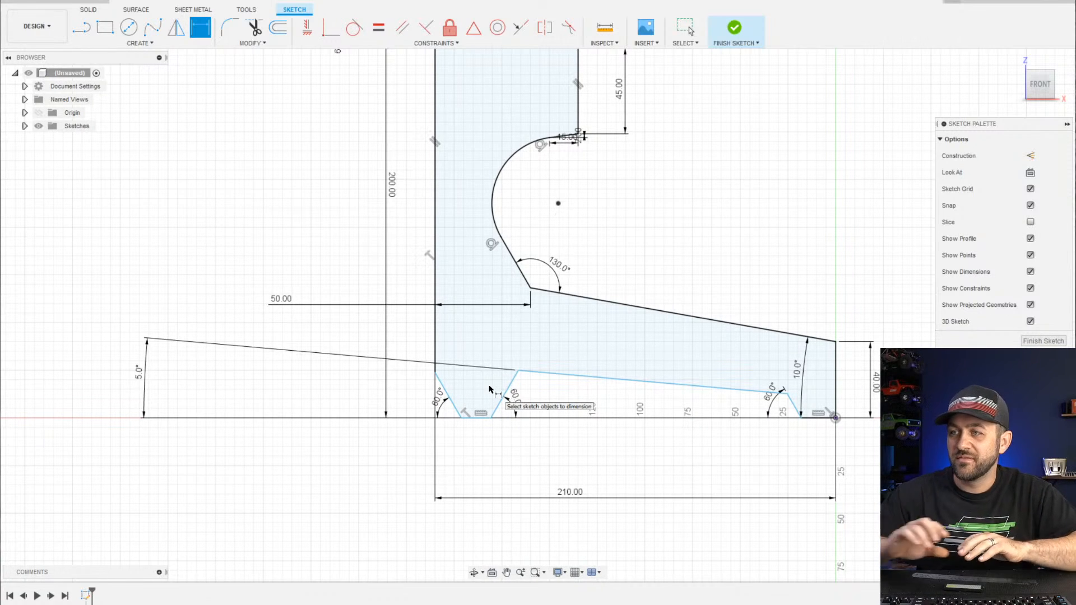
scroll(769, 367, up, 3)
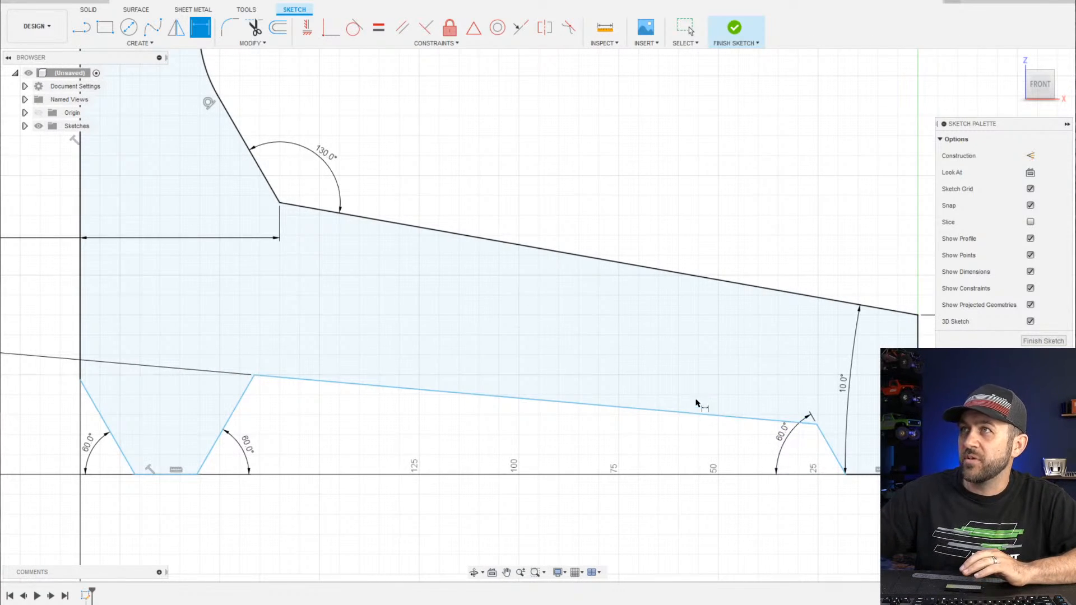
scroll(738, 404, up, 2)
scroll(773, 473, down, 2)
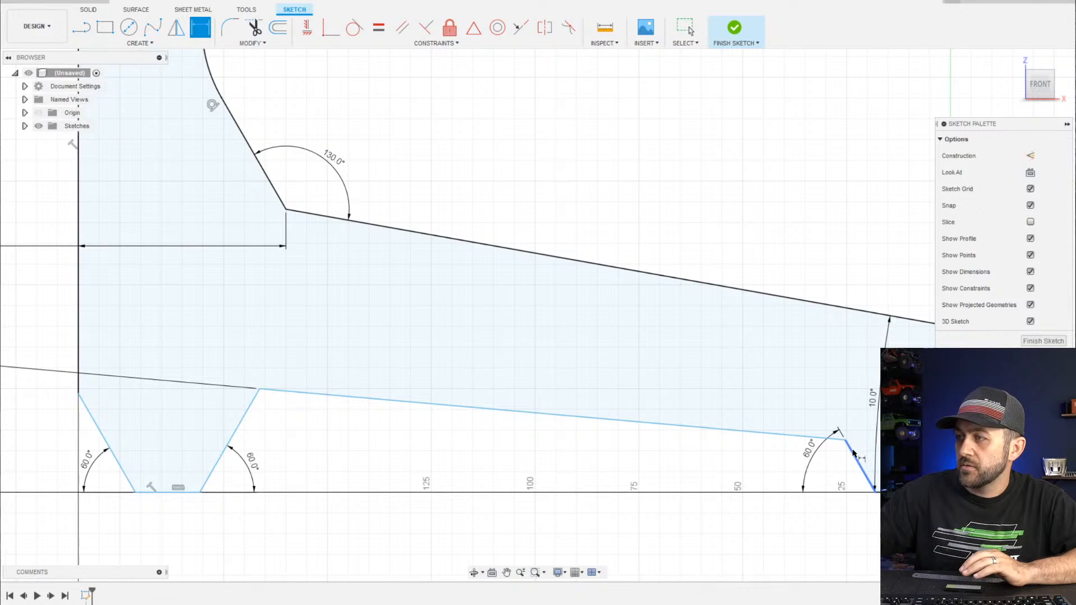
click(851, 451)
click(666, 461)
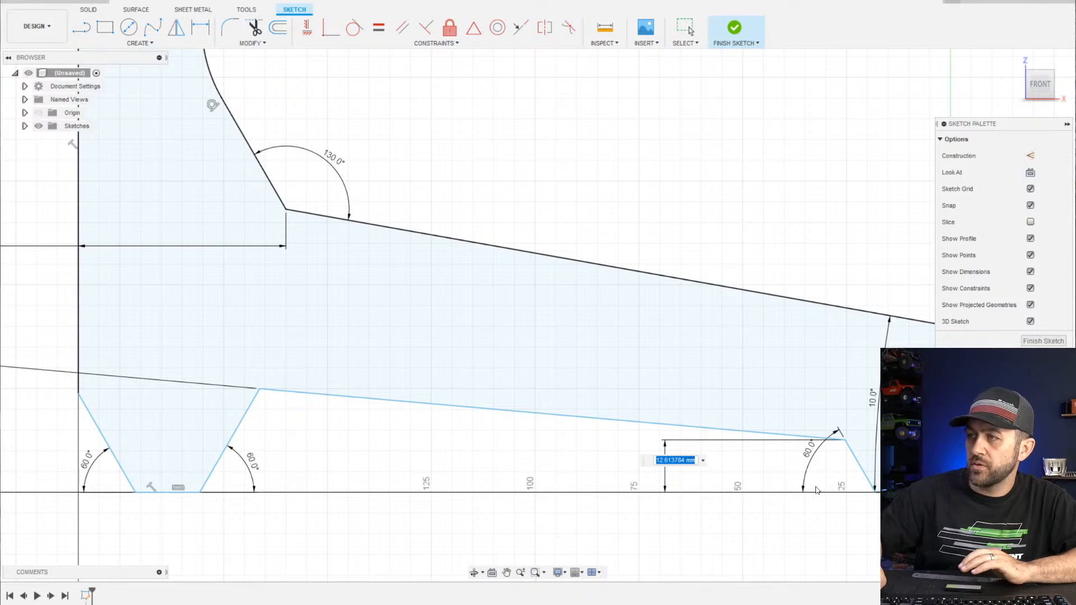
text(20)
key(Return)
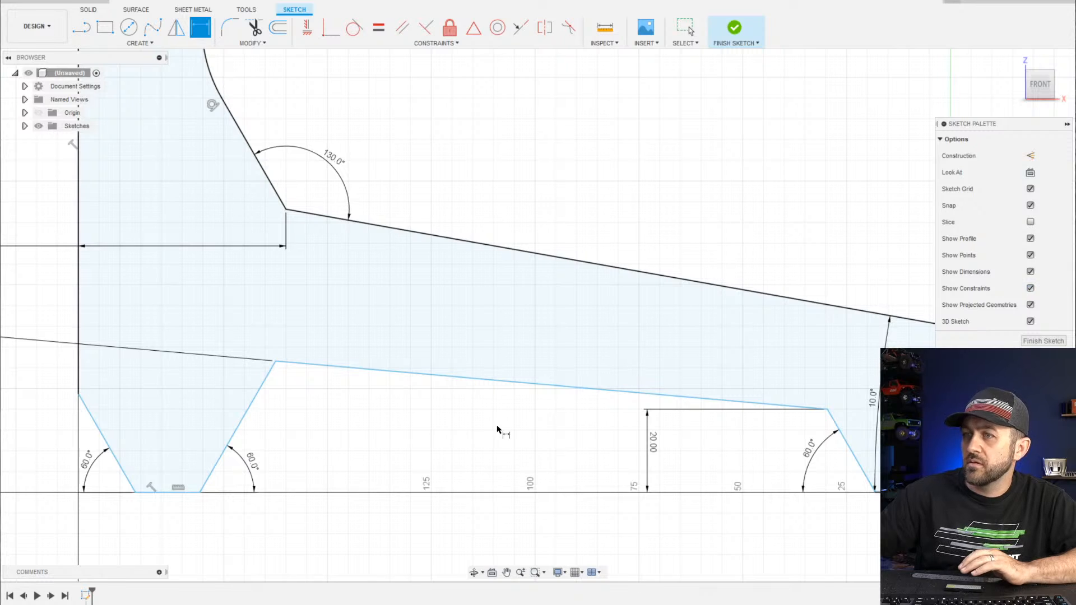
Set the angle between the long underside line and the horizontal base line to 4°
scroll(500, 418, down, 2)
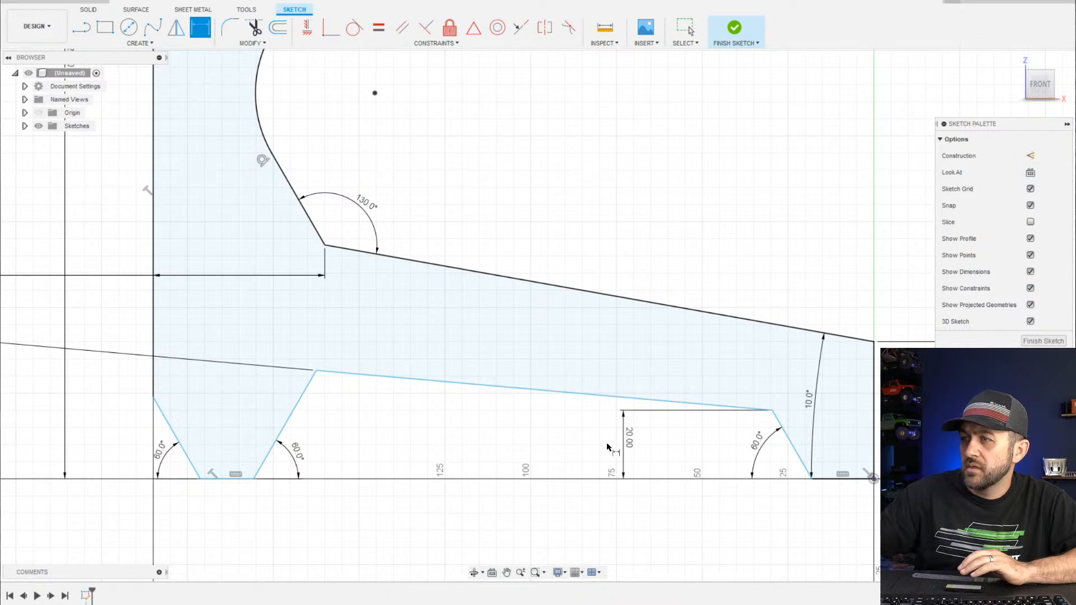
scroll(626, 435, down, 2)
double_click(128, 413)
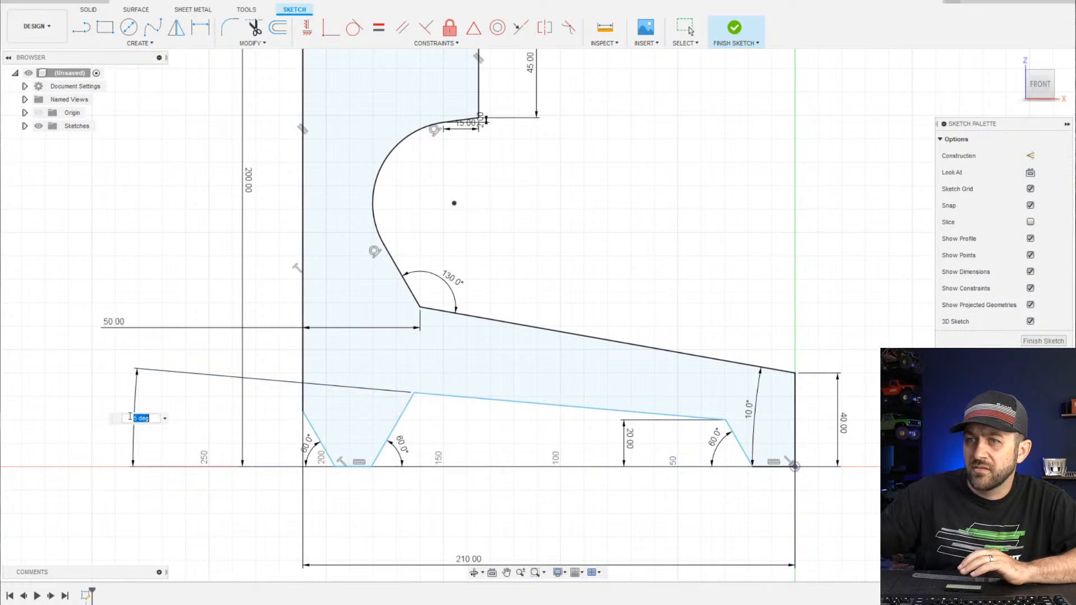
text(4)
key(Return)
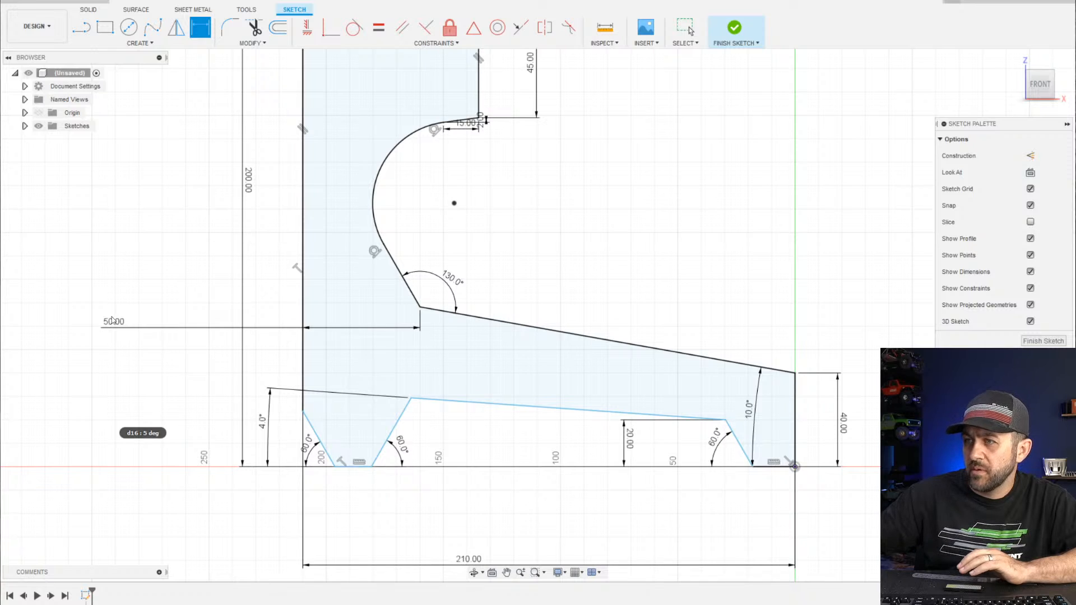
Dimension the flat bases of the front foot and the rear foot as 20 mm wide each
scroll(432, 409, up, 2)
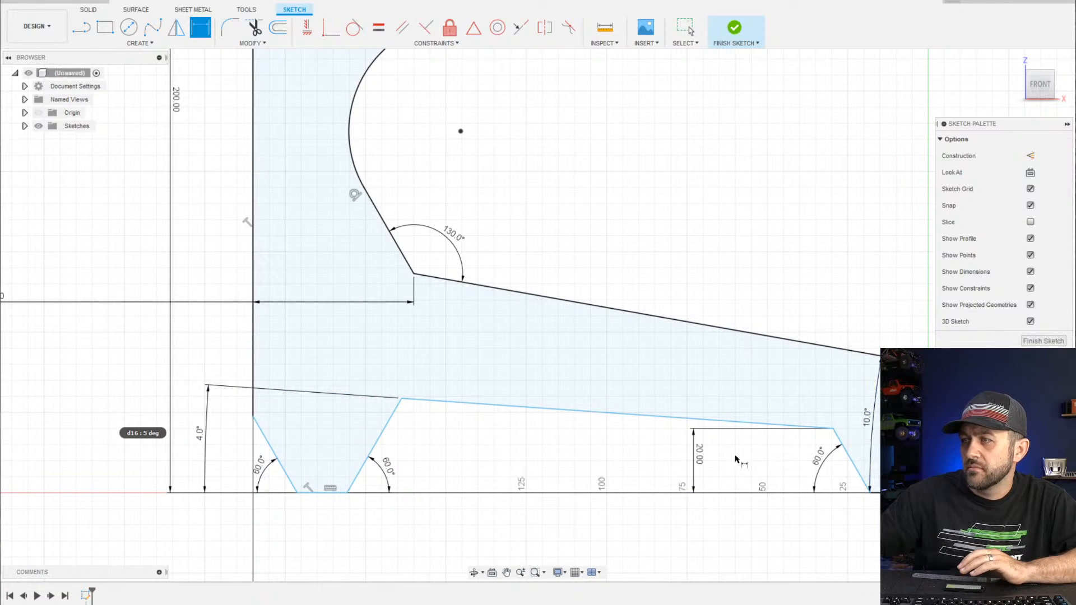
click(899, 515)
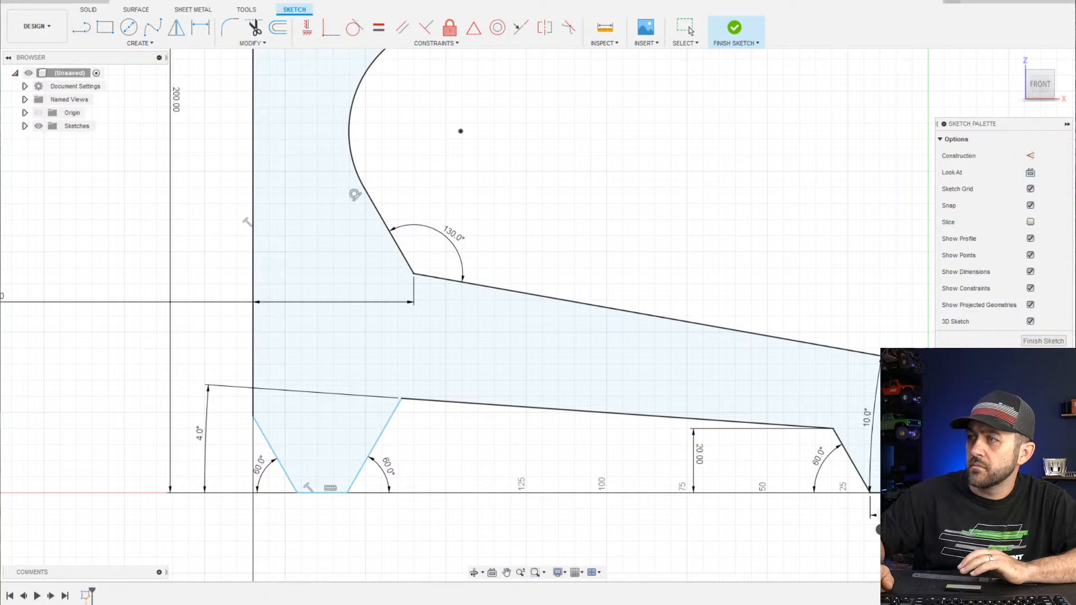
key(Return)
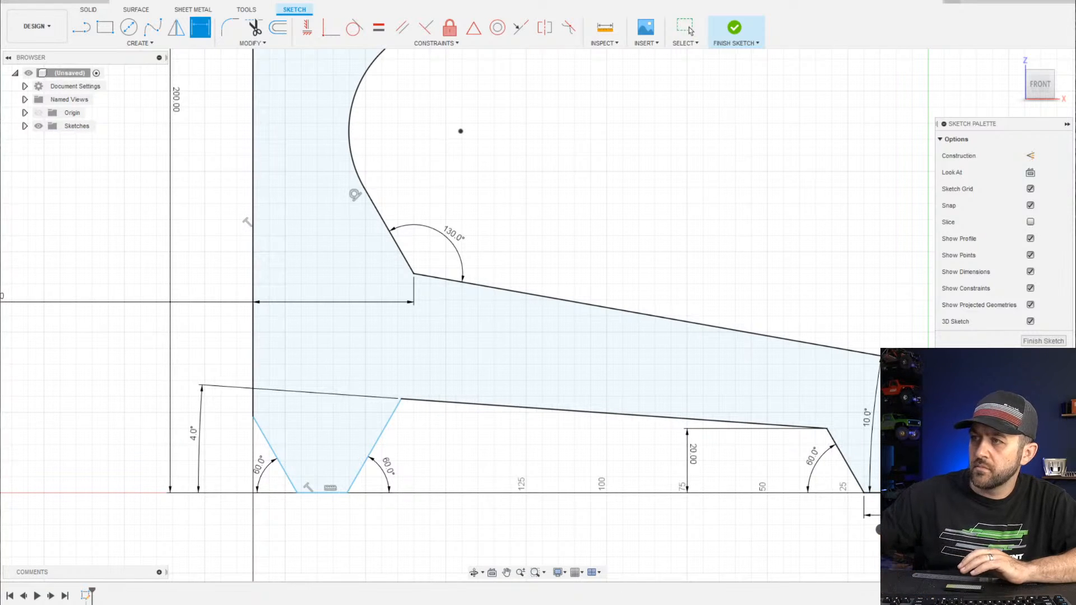
click(331, 493)
click(336, 532)
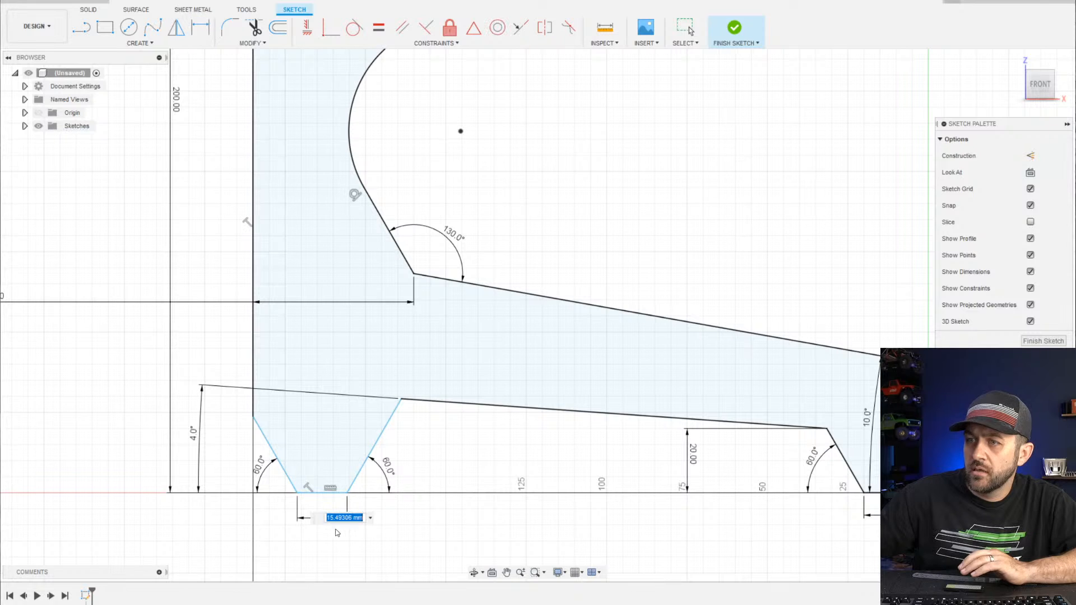
text(20)
key(Return)
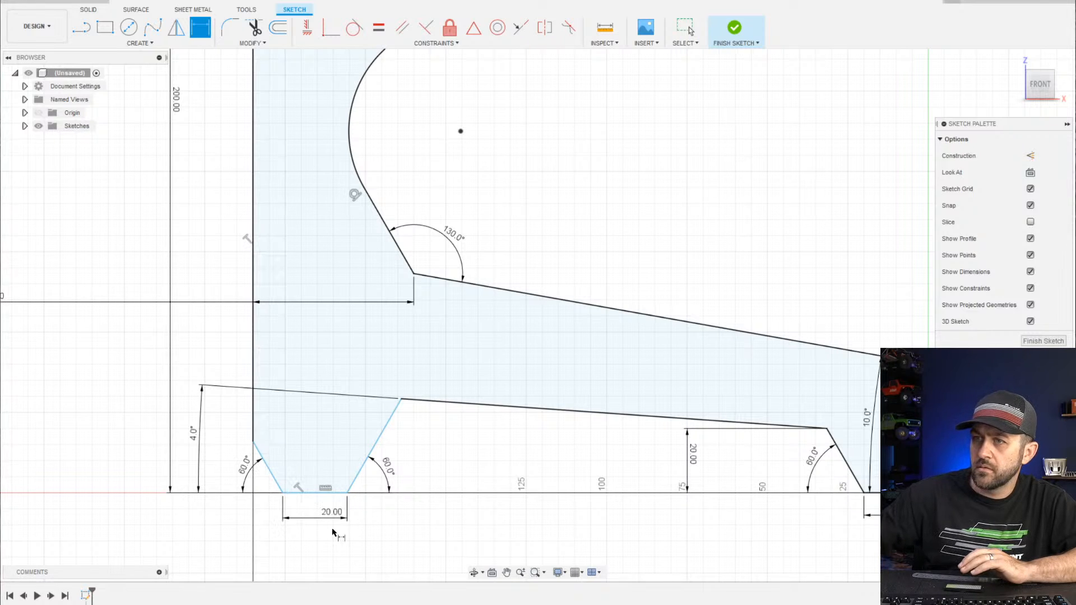
Dimension the horizontal distance from the cabinet's back line to the near end of the rear foot's flat base as 25 mm
click(270, 470)
scroll(262, 525, up, 2)
click(260, 532)
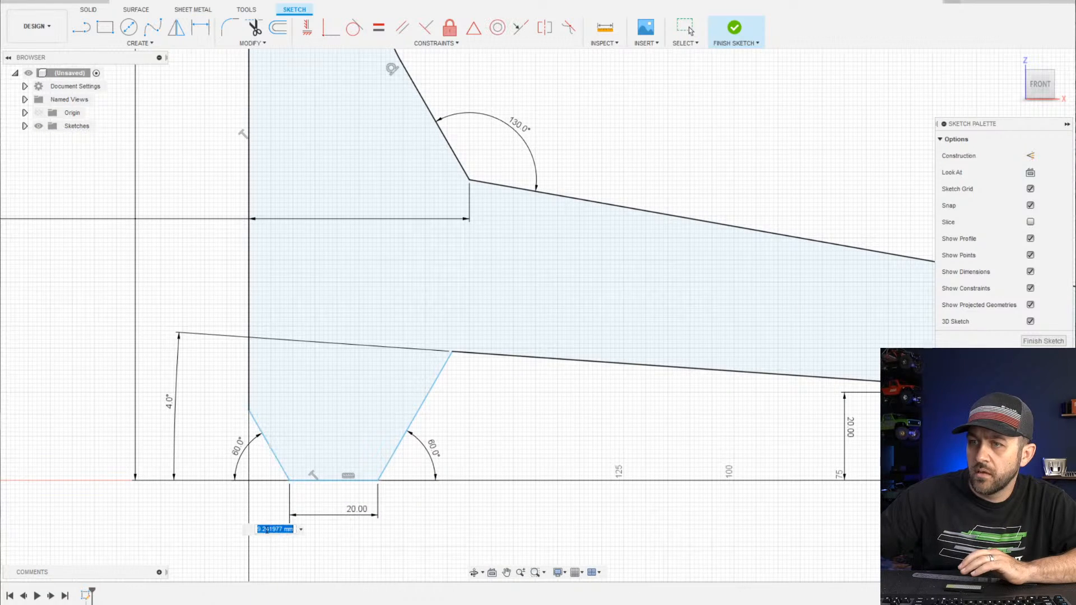
text(25)
key(Return)
scroll(329, 527, down, 2)
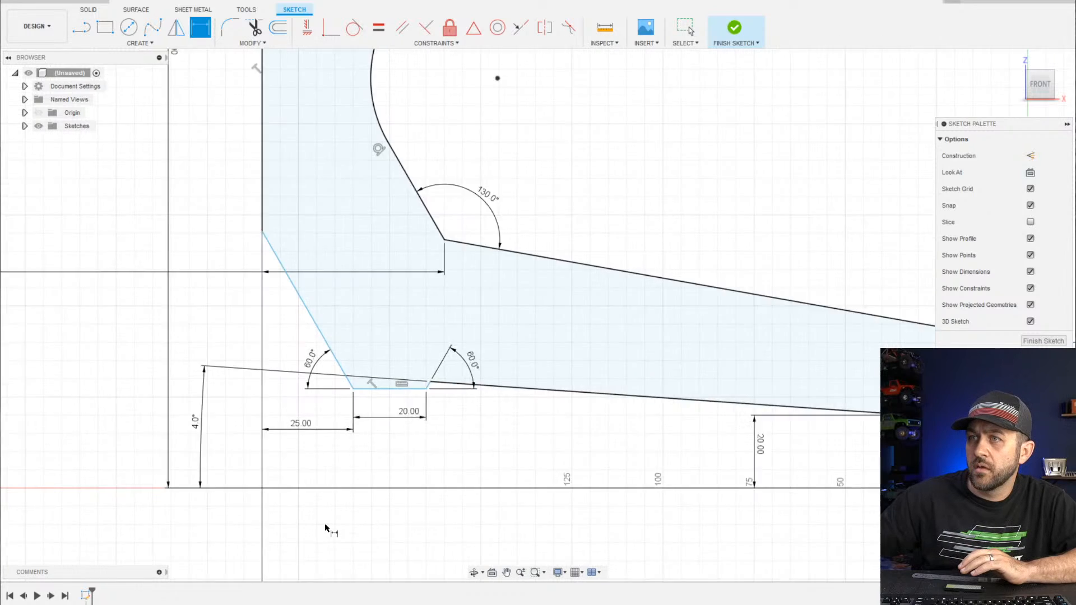
key(Escape)
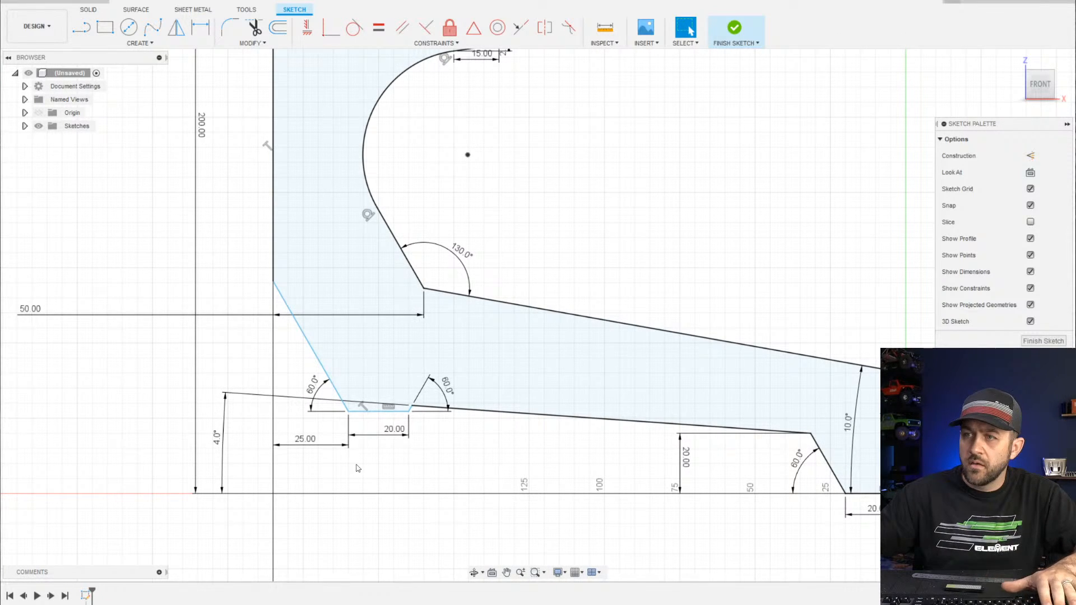
Move the rear foot's flat base down towards the base line and make it collinear with the front foot's flat base
click(379, 411)
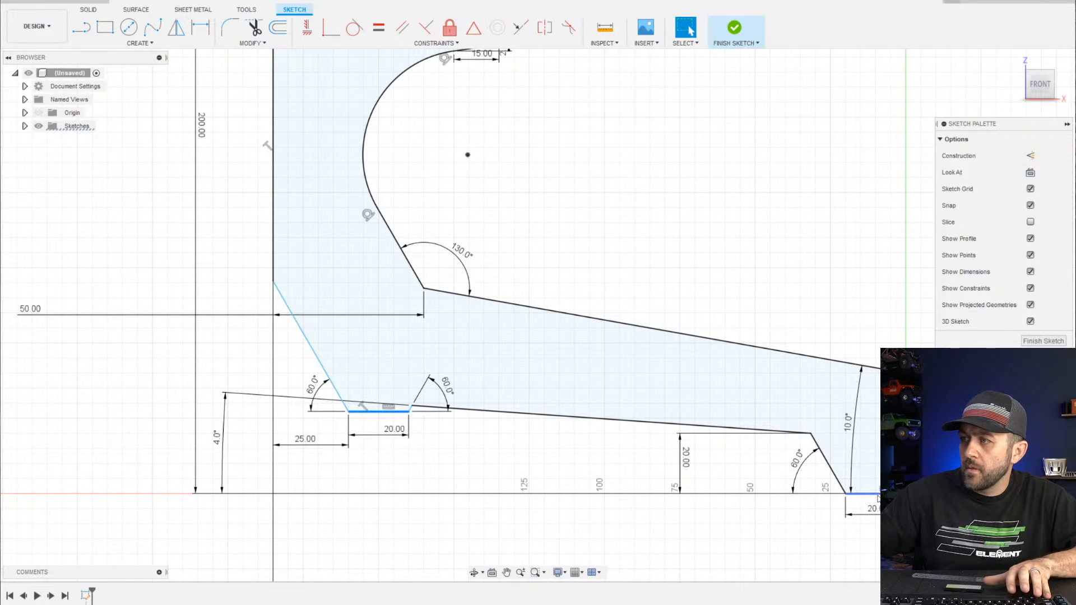
click(459, 472)
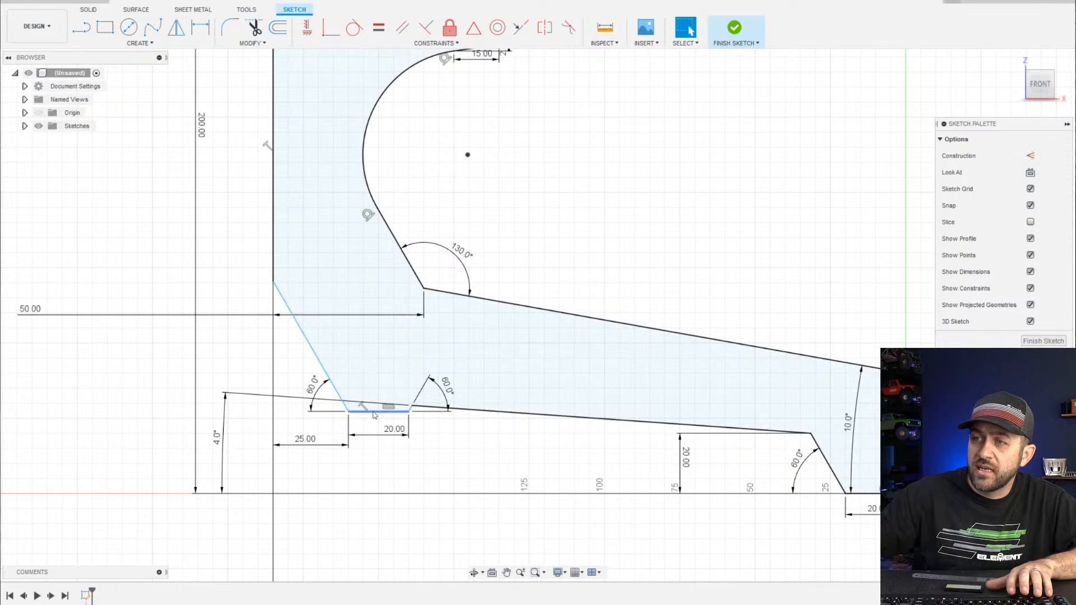
drag(374, 415, 439, 471)
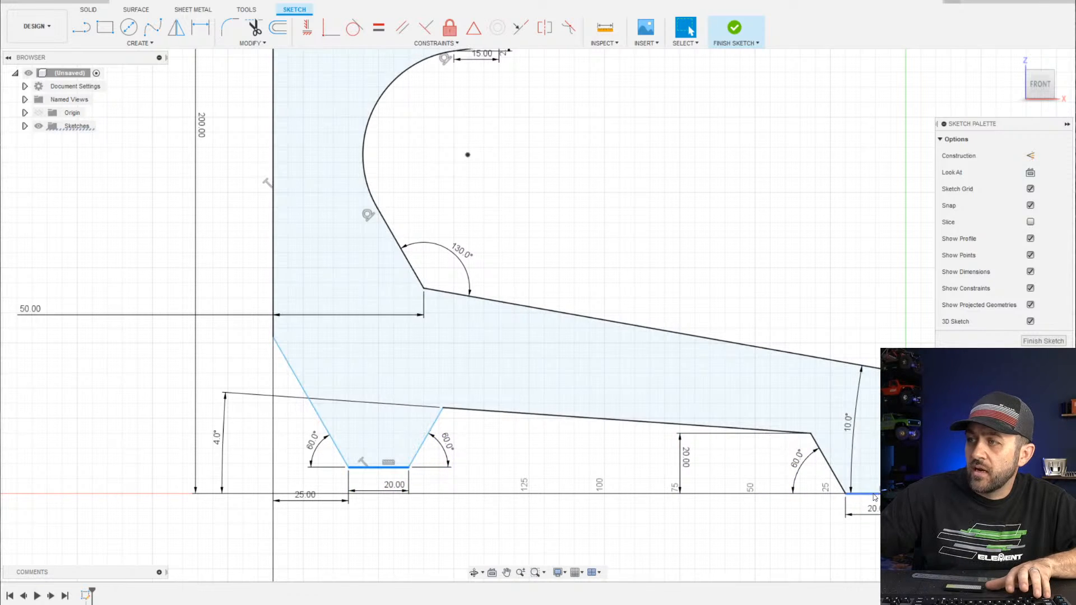
shift+click(873, 495)
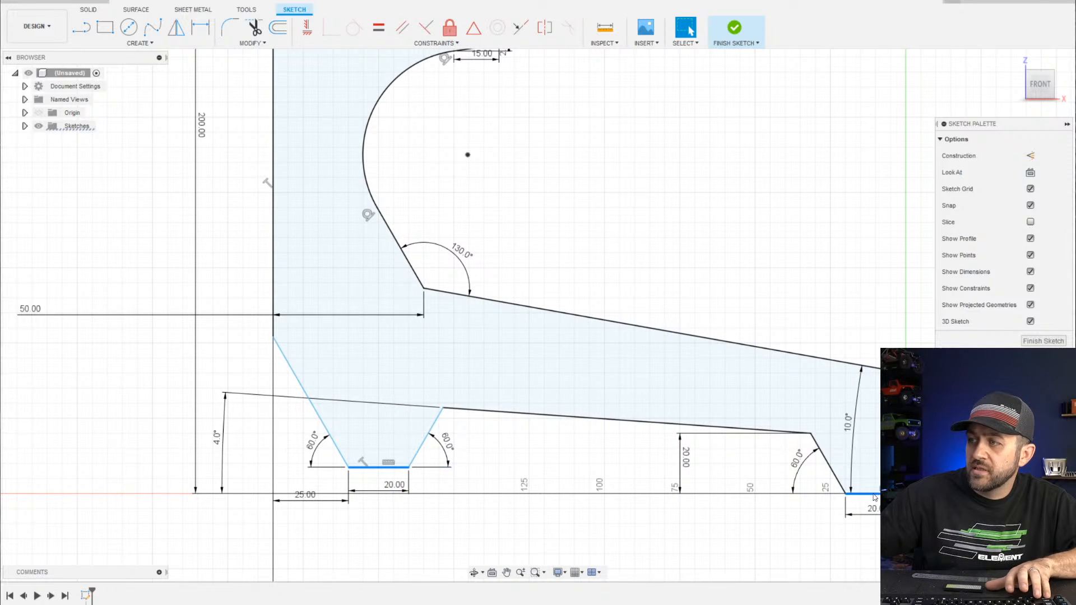
click(527, 34)
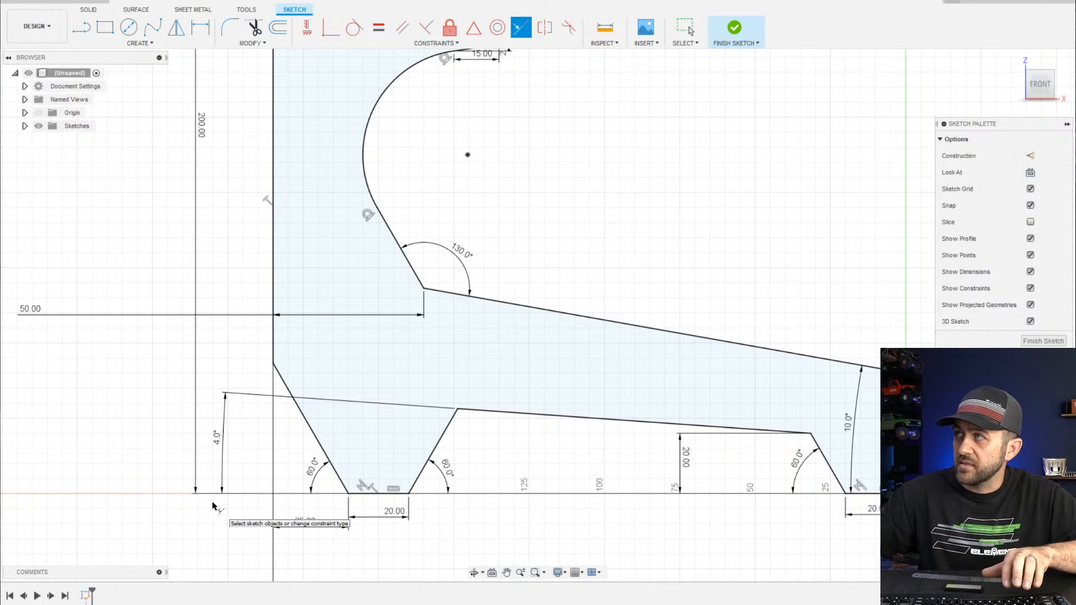
scroll(469, 415, down, 3)
middle_drag(526, 454, 452, 444)
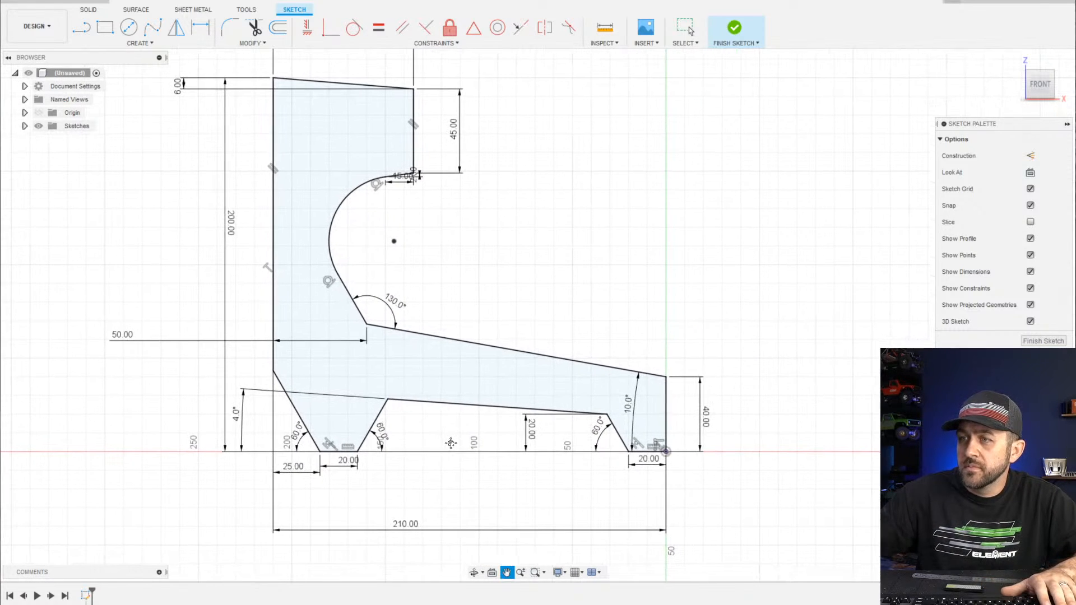
scroll(315, 433, up, 2)
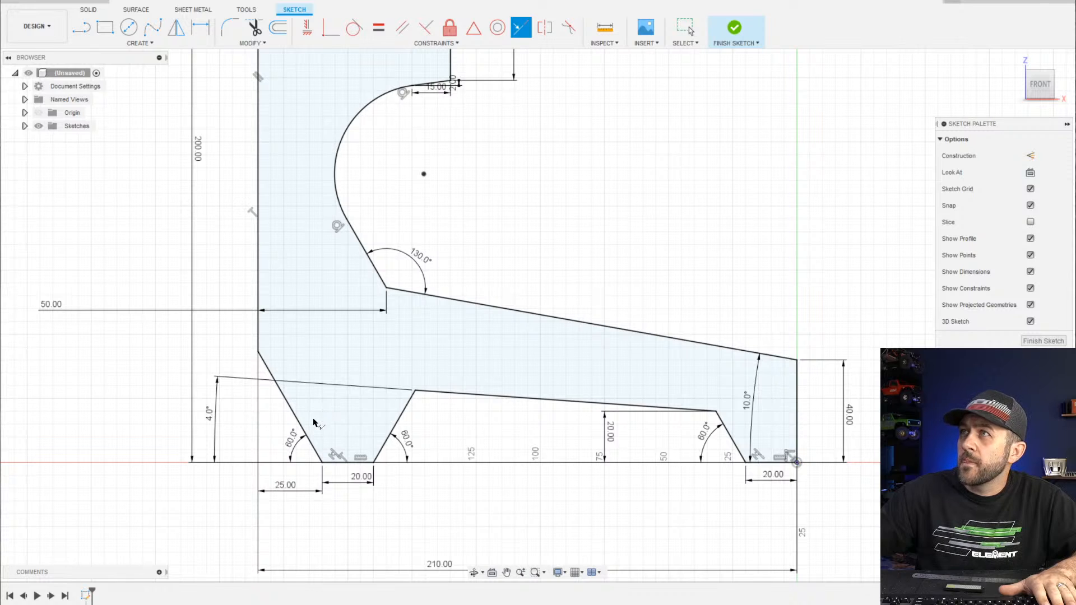
scroll(314, 422, up, 2)
scroll(247, 424, down, 1)
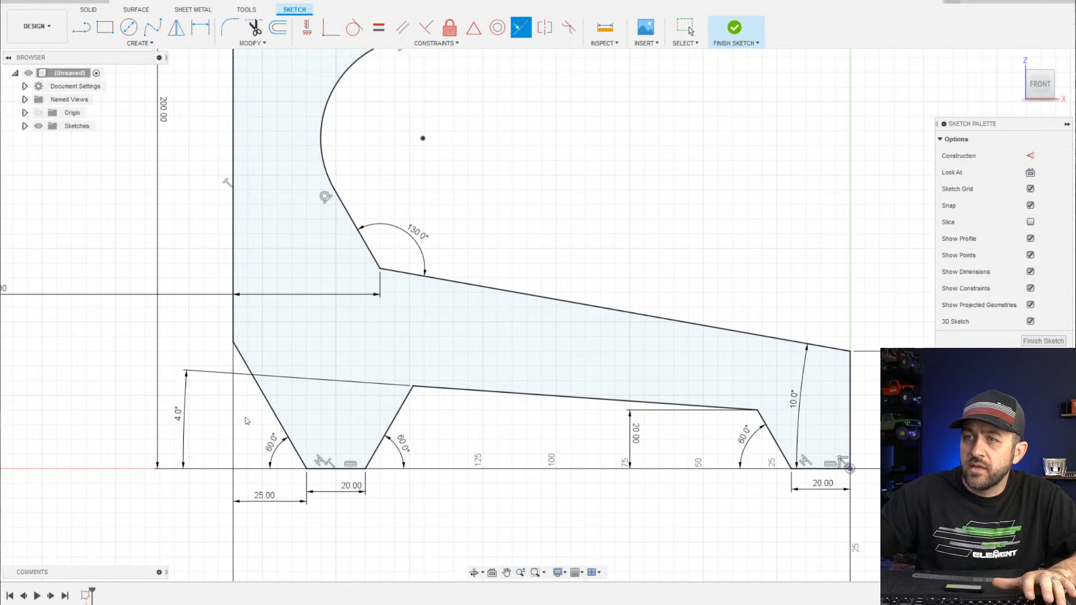
key(Escape)
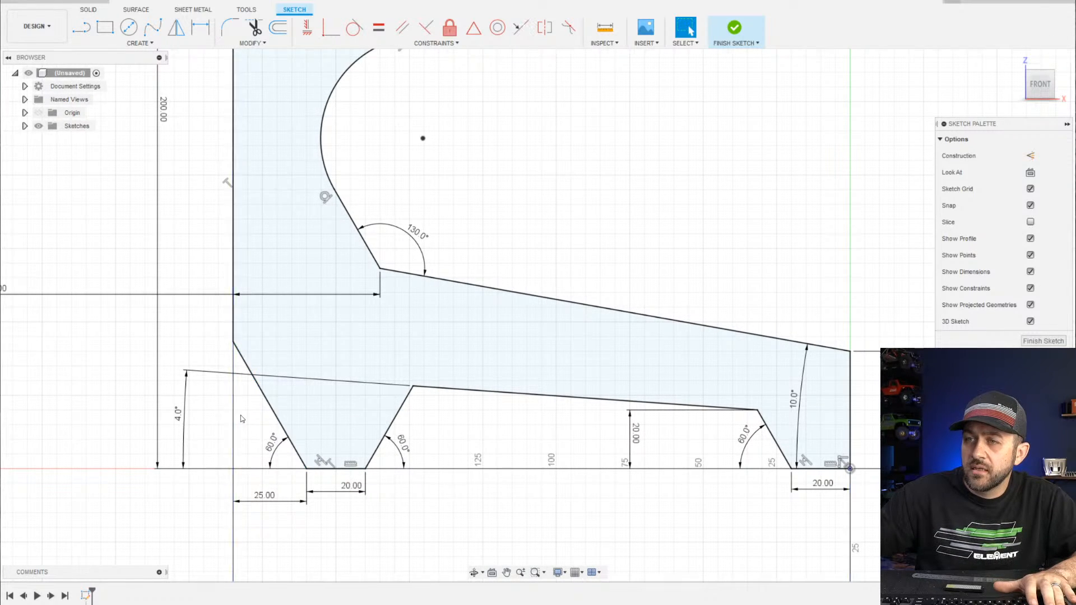
Delete the coincident constraint joining the back line and the rear foot's outer slanted line, shorten the slanted line and extend the back line downward
scroll(242, 419, down, 1)
scroll(245, 388, up, 2)
click(247, 375)
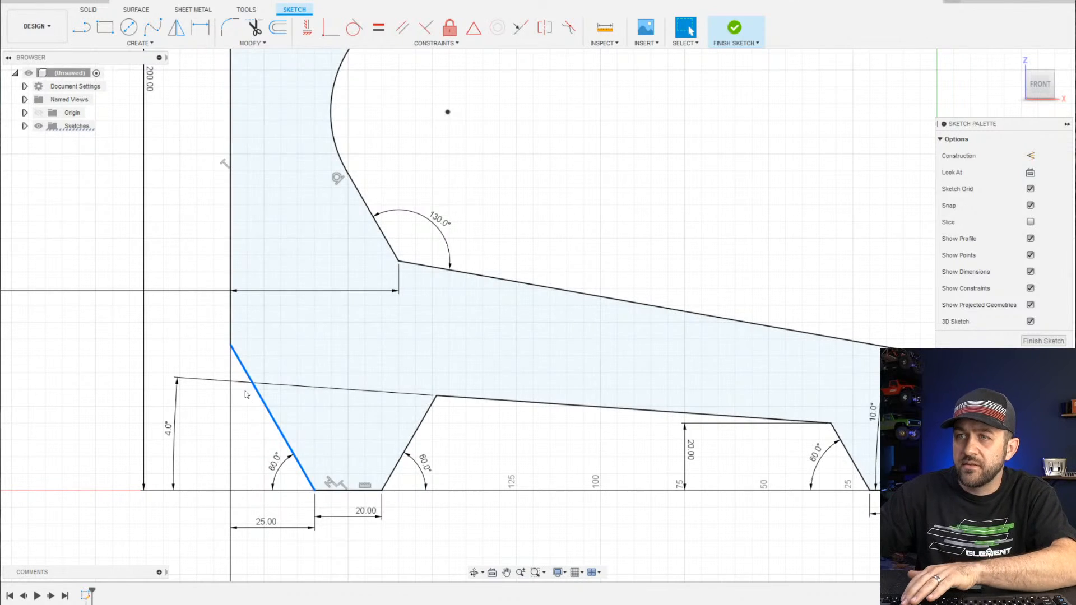
click(230, 345)
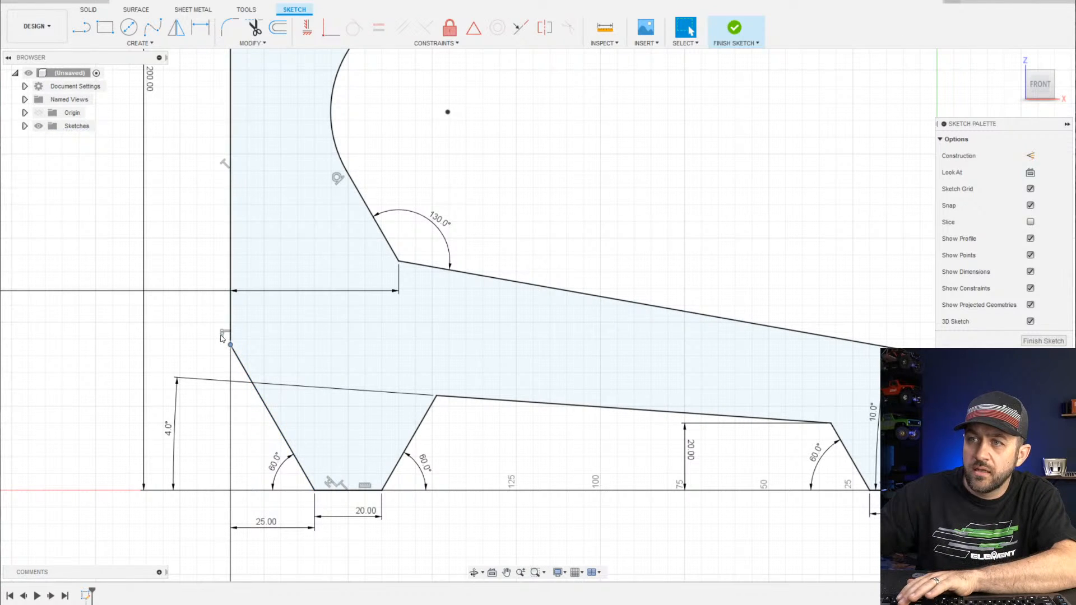
click(224, 335)
key(Delete)
mouse_move(231, 346)
mouse_down()
mouse_move(259, 399)
mouse_move(243, 319)
mouse_move(232, 350)
mouse_move(273, 418)
mouse_up()
drag(231, 322, 232, 374)
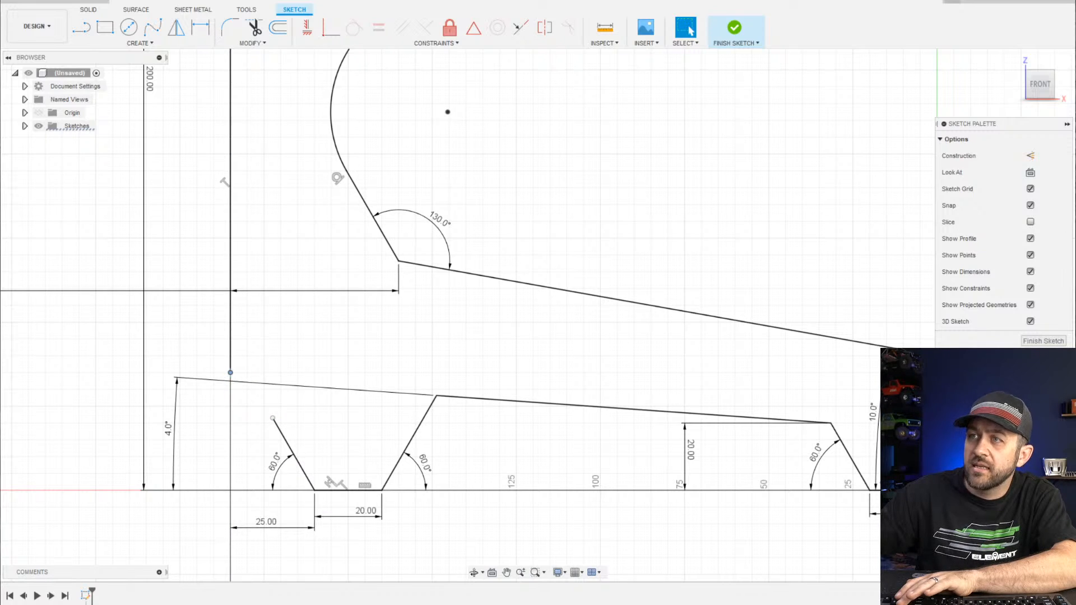
Check the rear corner in the browser's skee ball photo and connect the back line's lower end to the rear foot's outer slanted line
key(alt+Tab)
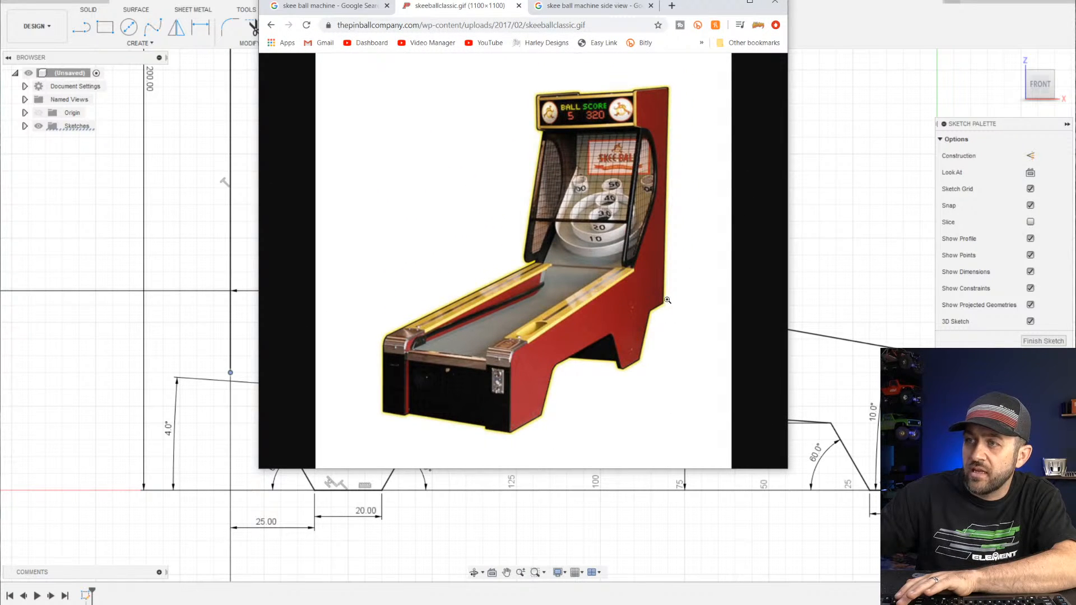
key(alt+Tab)
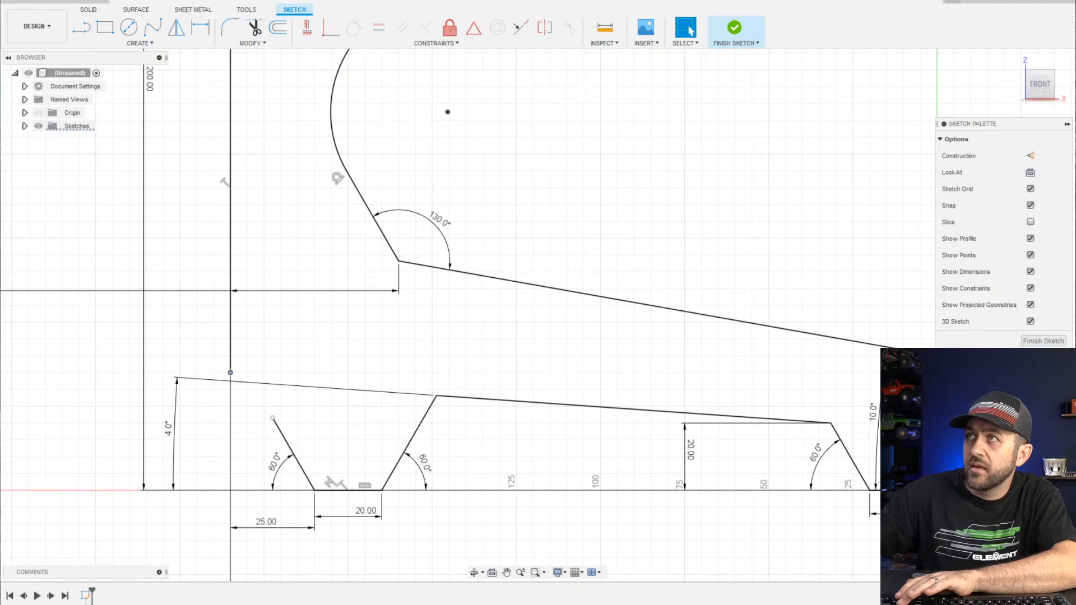
key(l)
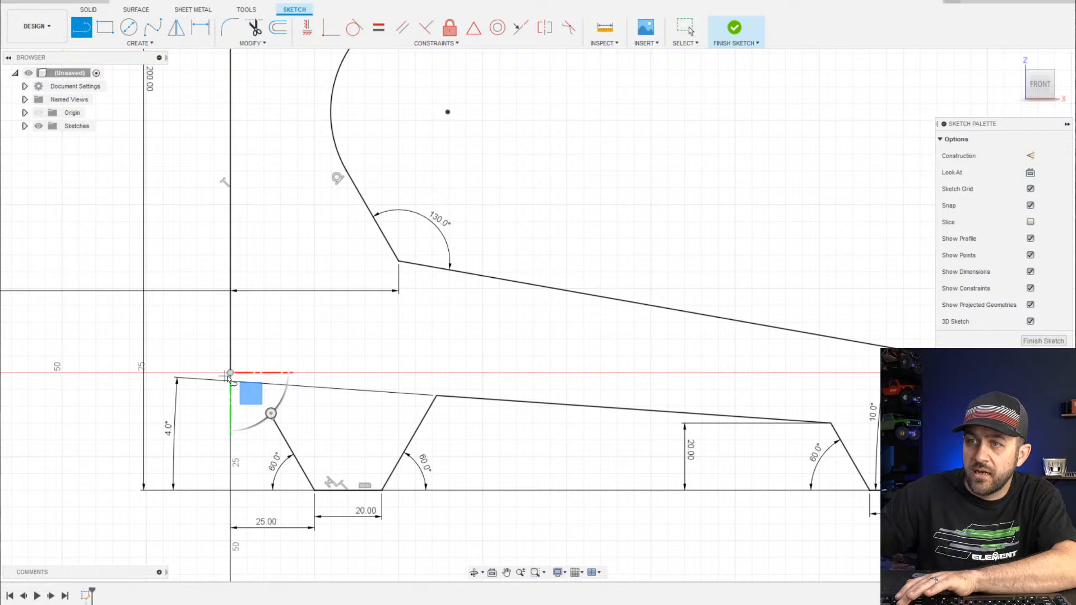
click(231, 374)
scroll(264, 427, up, 4)
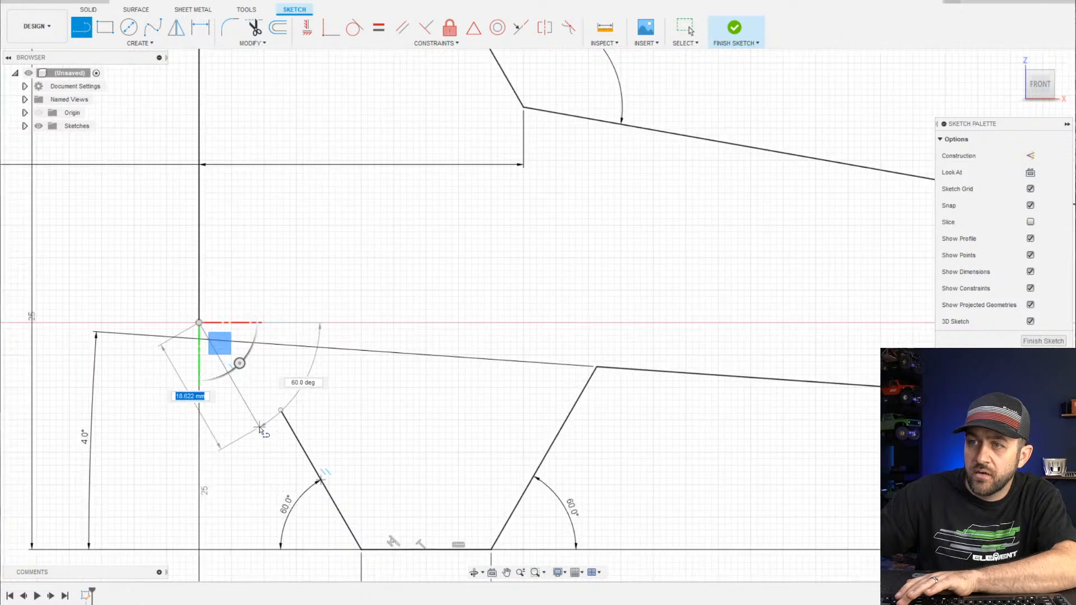
click(284, 399)
scroll(283, 408, up, 2)
scroll(271, 394, down, 3)
key(Escape)
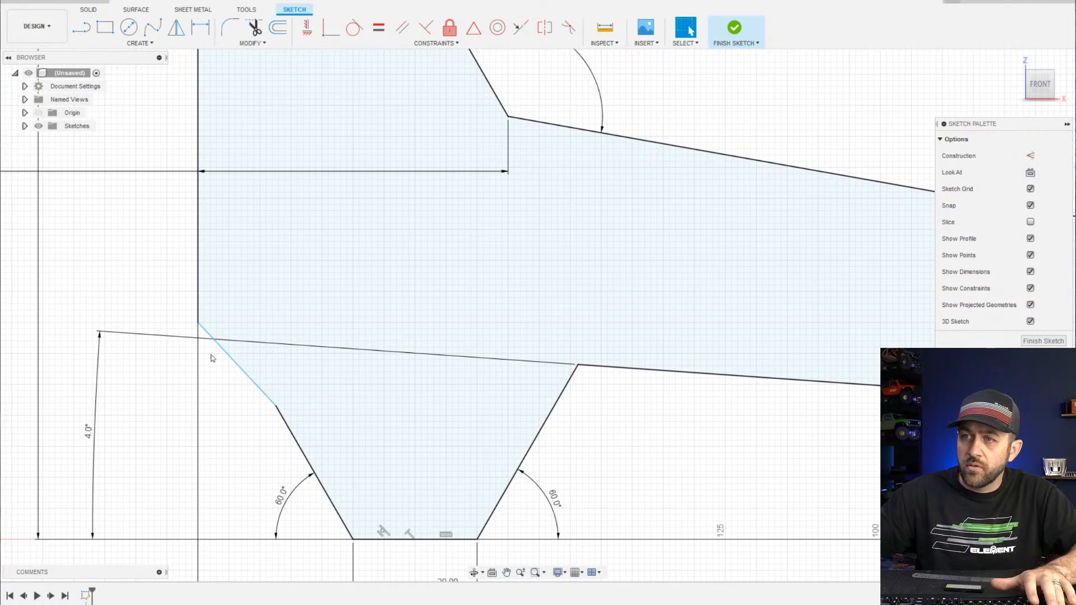
Make the short slanted line at the rear corner collinear with the cabinet's underside line
scroll(248, 362, down, 2)
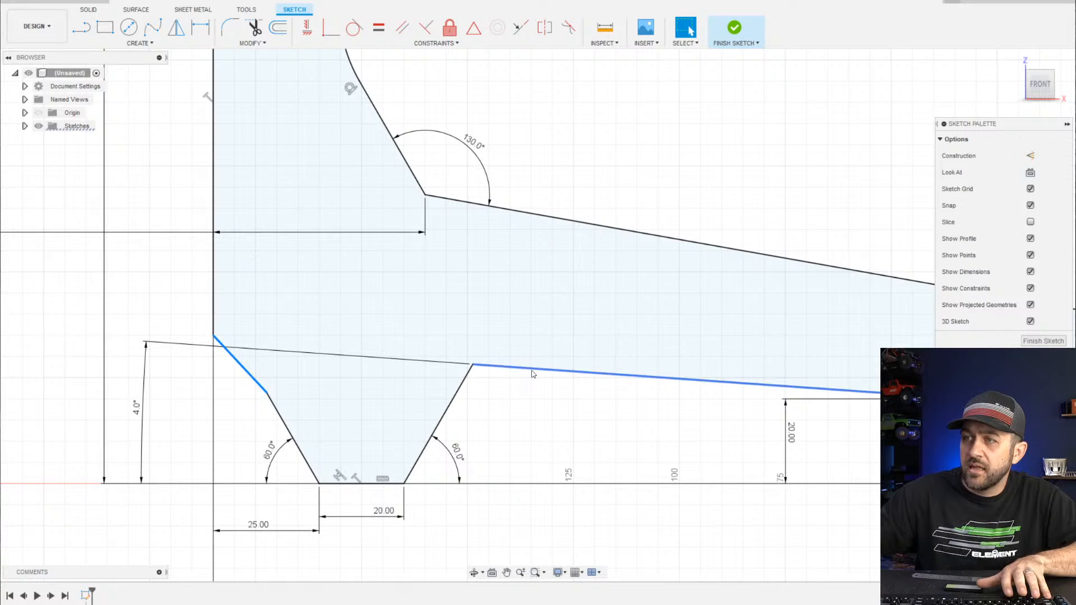
click(516, 32)
scroll(277, 387, down, 3)
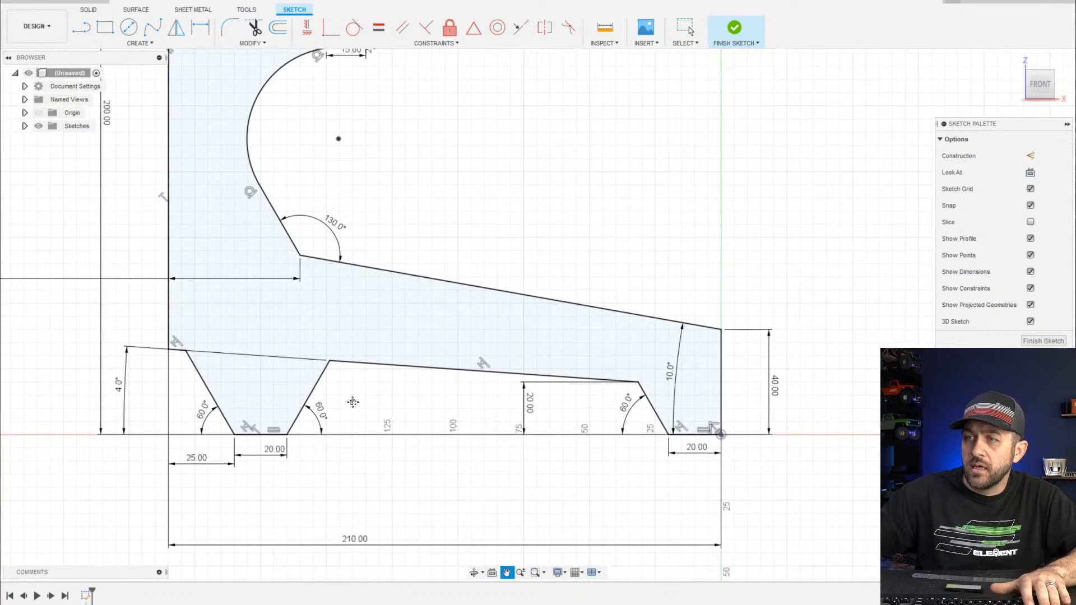
middle_drag(353, 403, 337, 397)
scroll(255, 362, up, 3)
middle_drag(274, 427, 330, 396)
scroll(322, 410, down, 2)
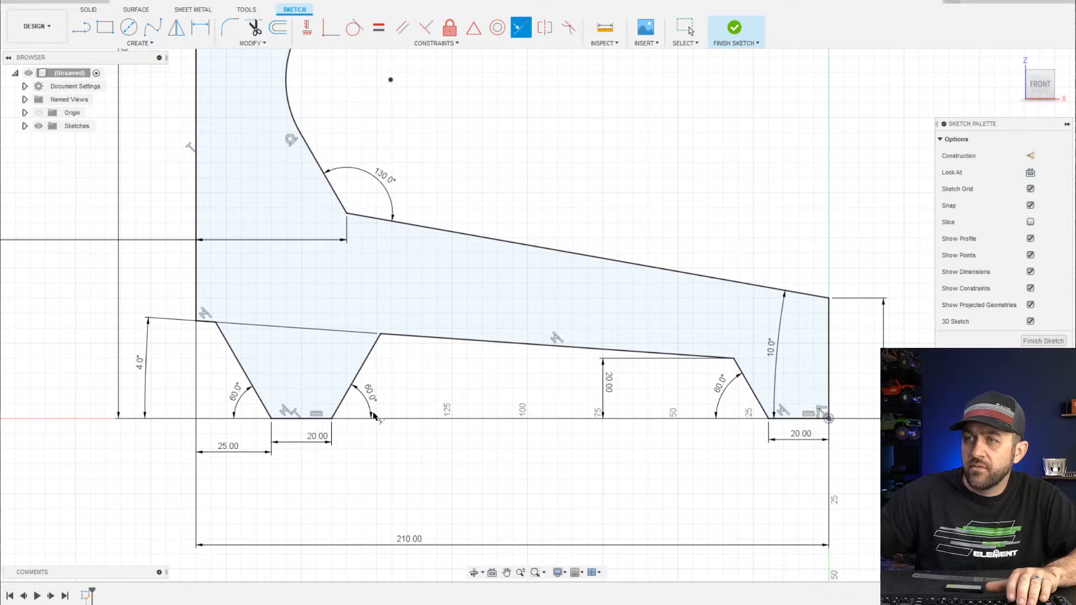
key(Escape)
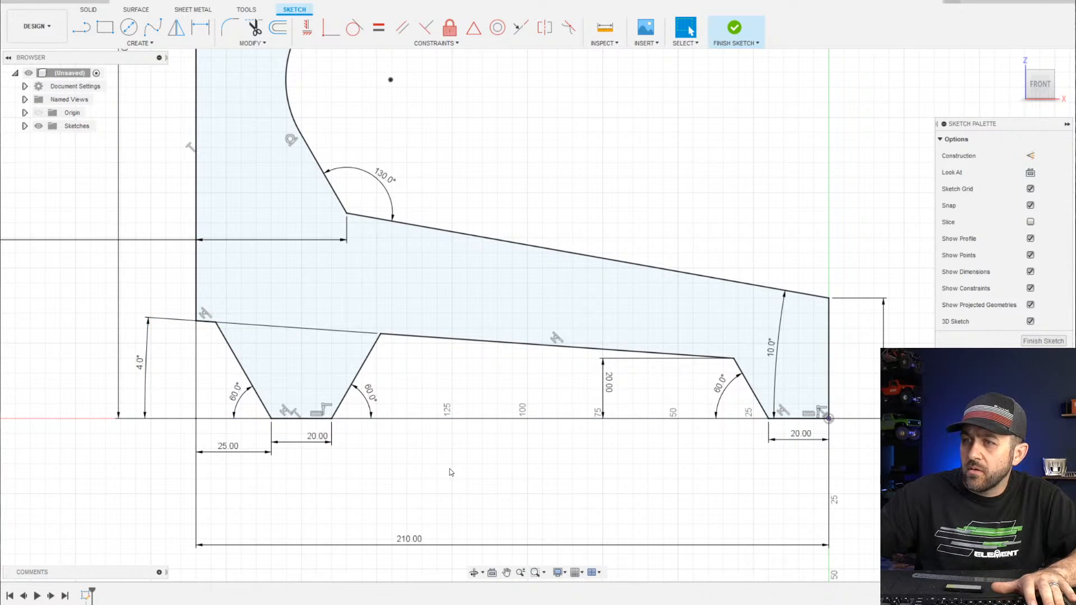
Set the horizontal distance from the cabinet's back line to the rear foot's flat base to 35 mm
click(325, 419)
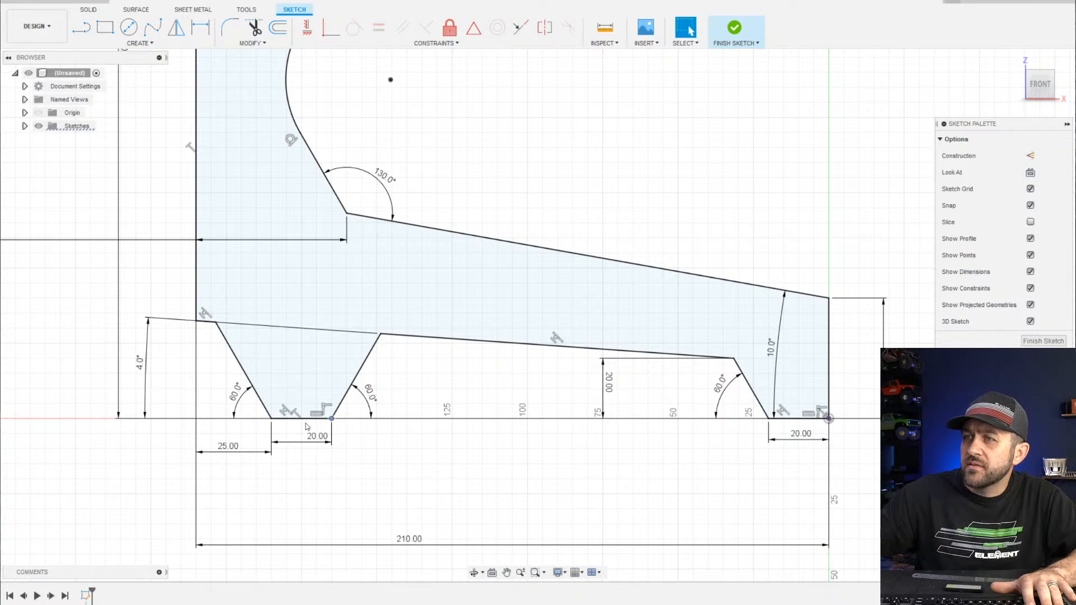
scroll(364, 448, down, 3)
scroll(368, 433, up, 3)
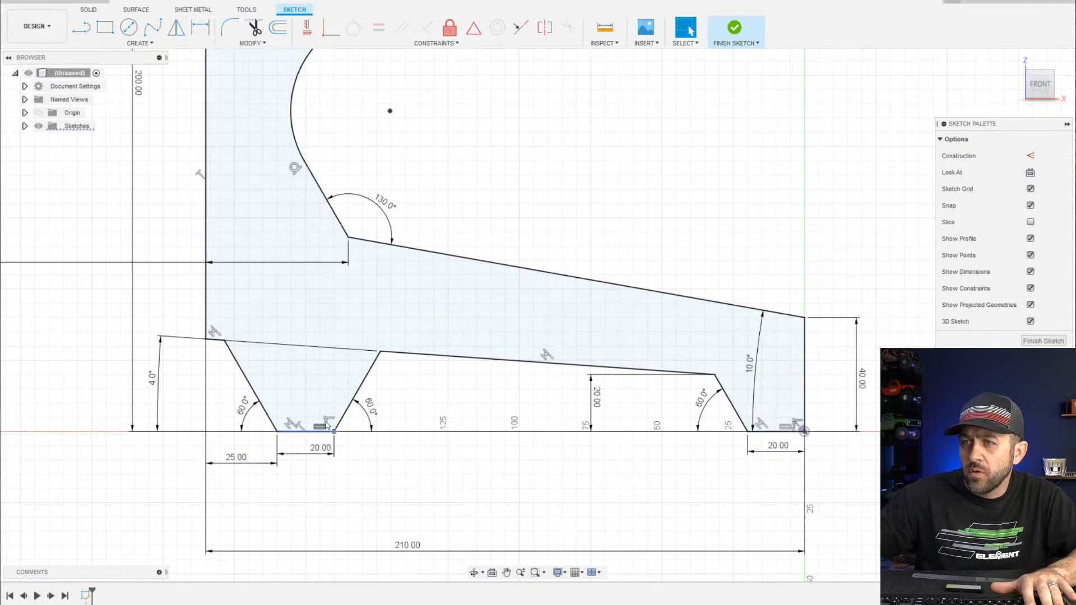
double_click(237, 458)
text(35)
key(Return)
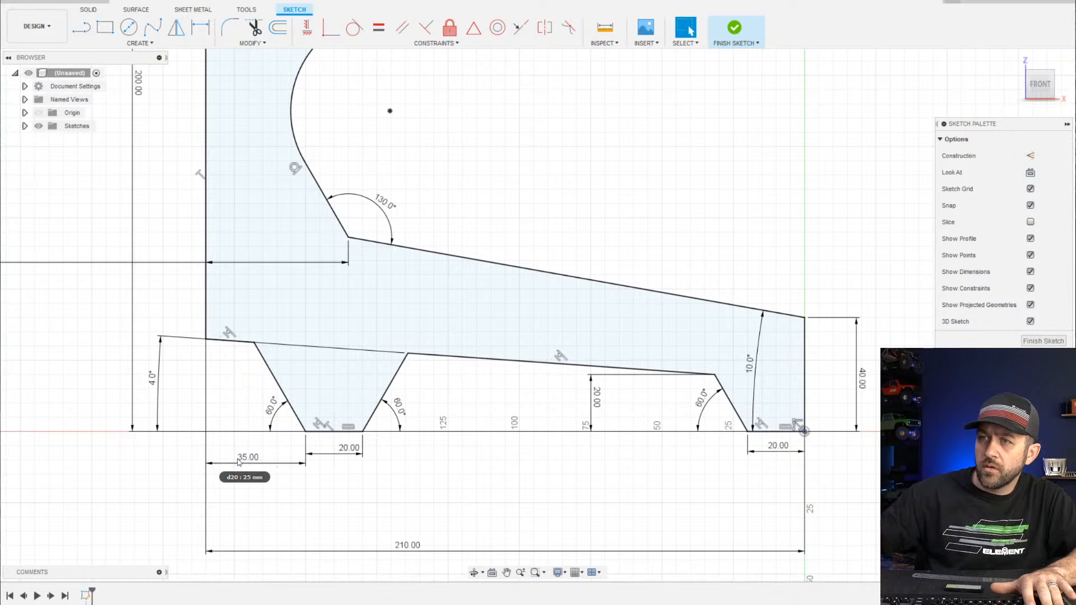
scroll(293, 395, down, 1)
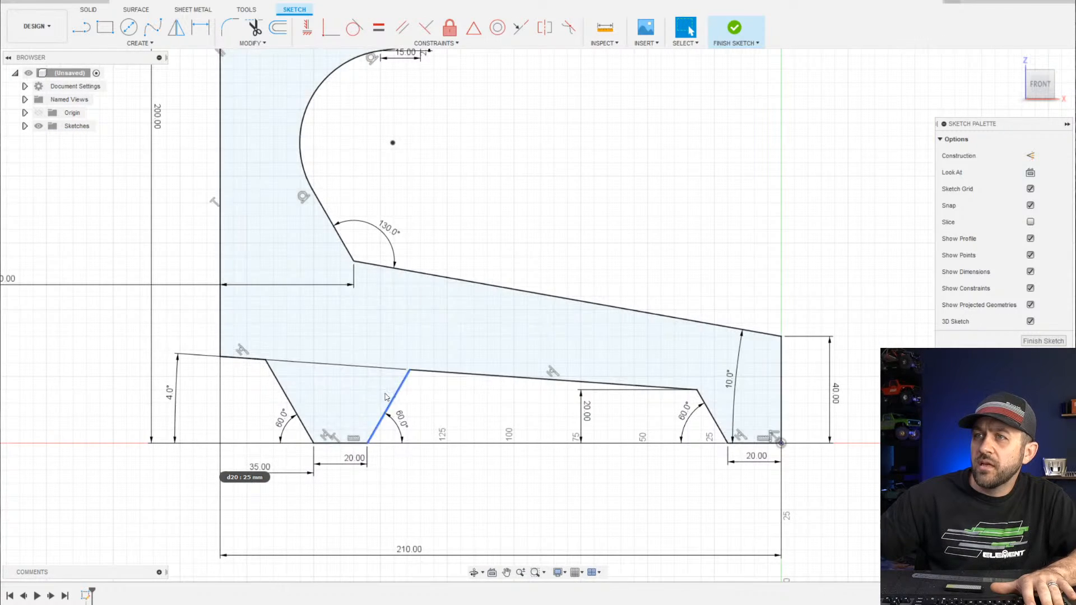
scroll(370, 417, down, 3)
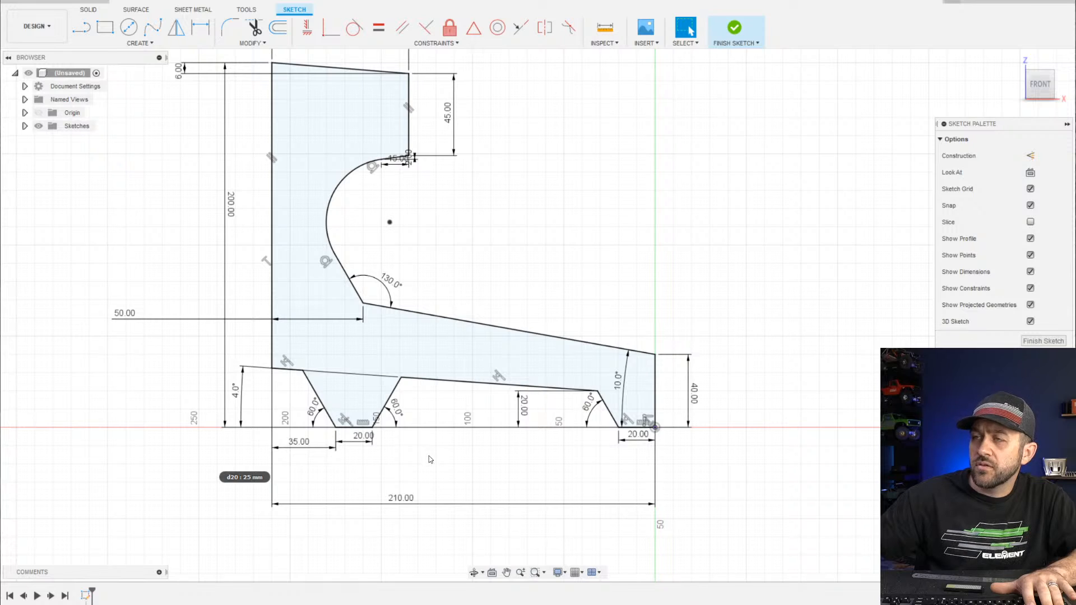
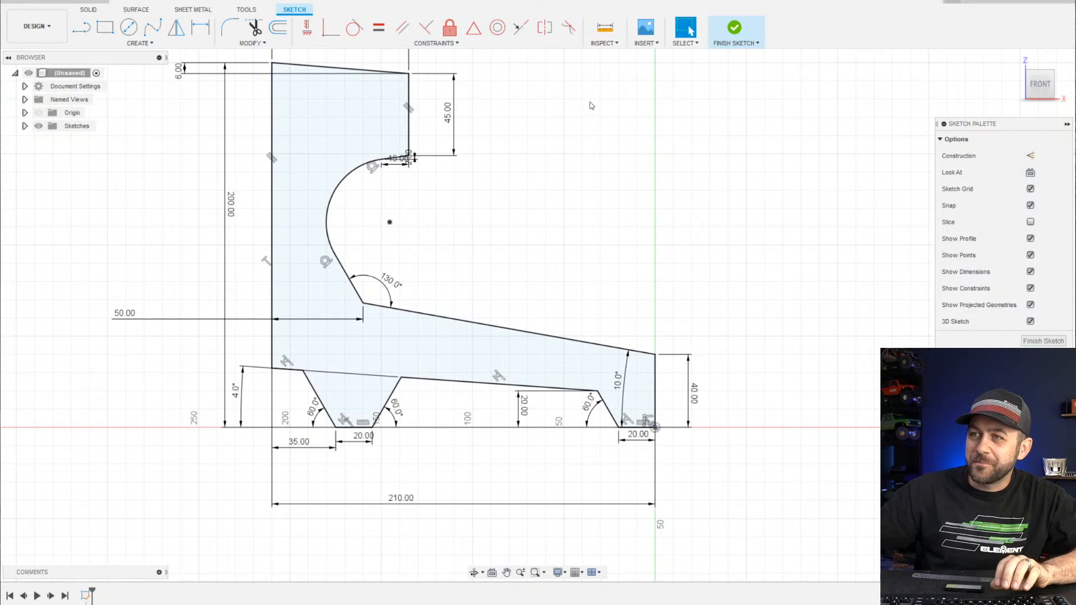
Set the height of the upper cabinet's vertical front edge to 40 mm
scroll(366, 338, down, 3)
scroll(366, 172, up, 3)
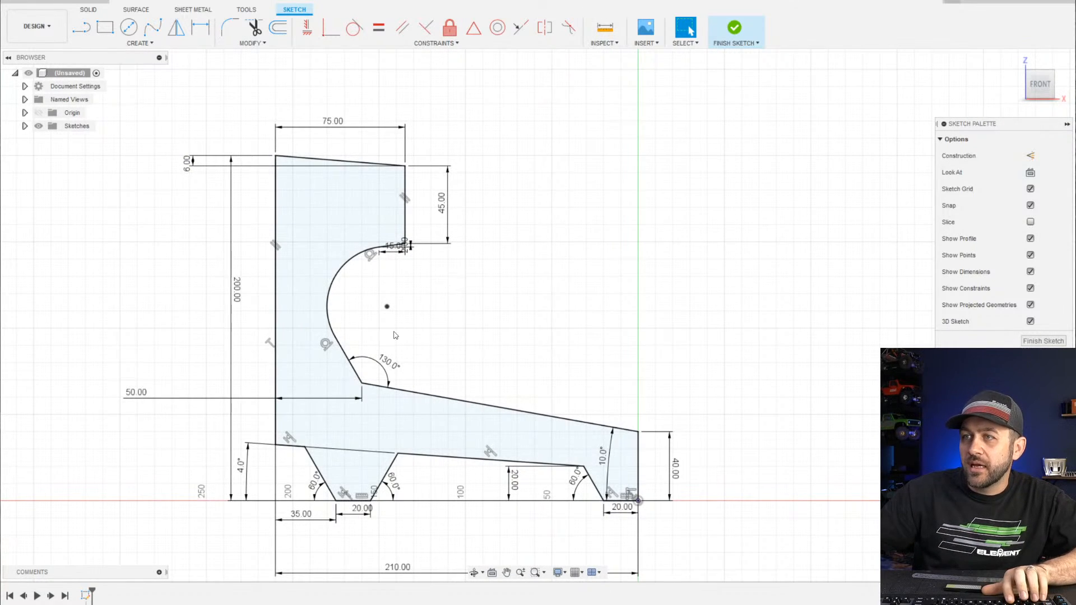
scroll(454, 373, down, 1)
scroll(406, 321, up, 1)
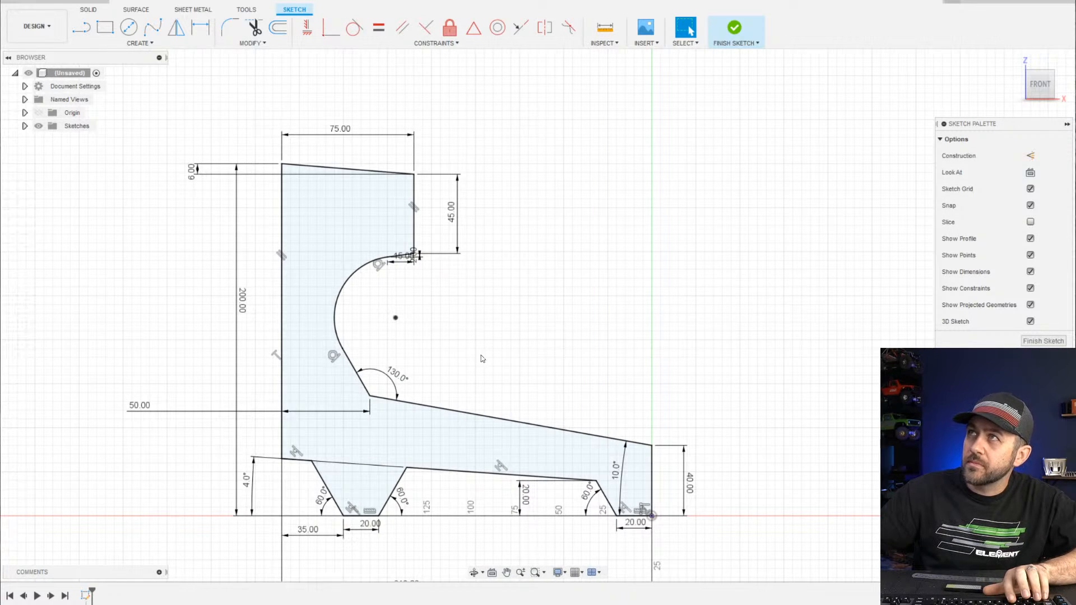
double_click(453, 213)
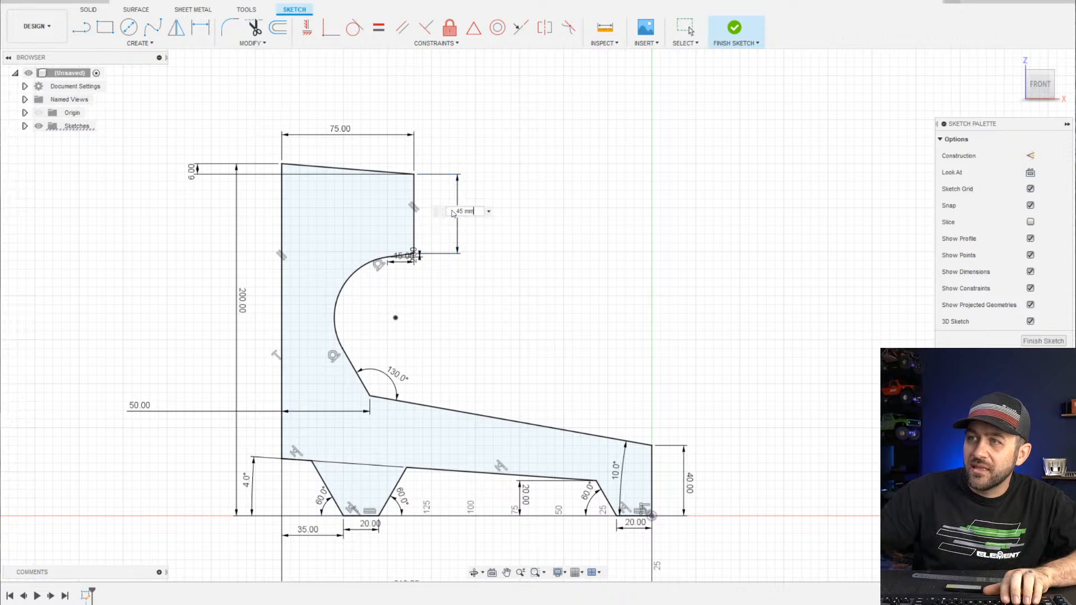
text(40)
key(Return)
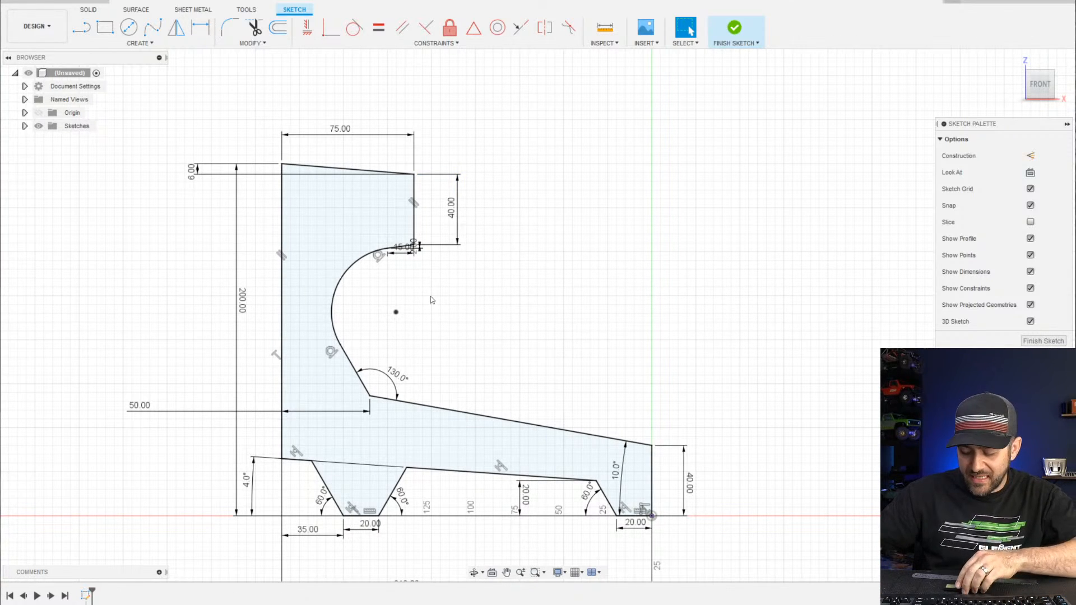
Set the height of the upper cabinet's vertical front edge to 35 mm
double_click(451, 209)
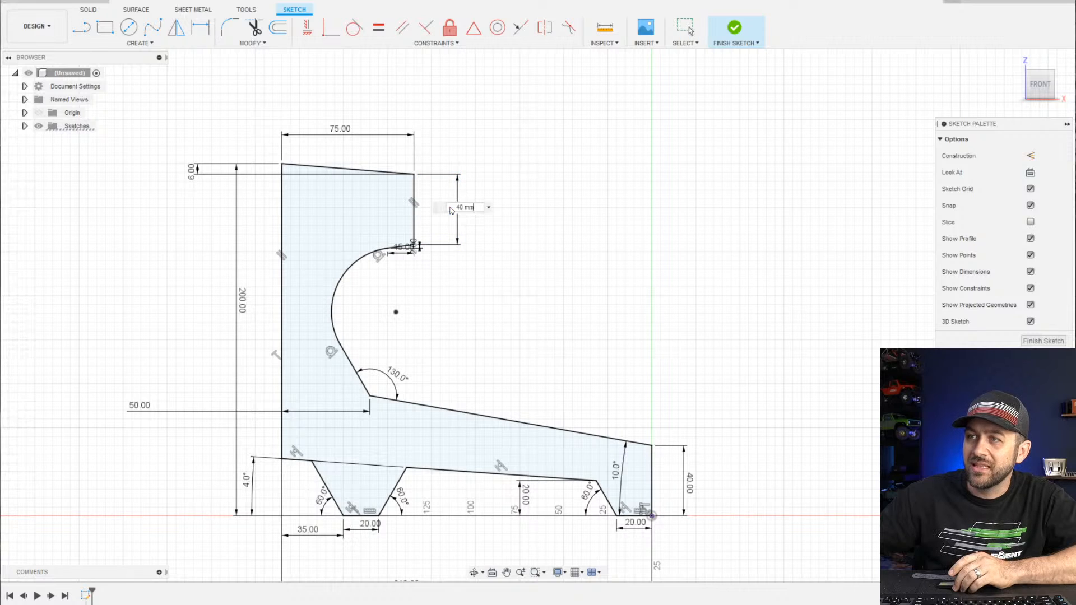
text(35)
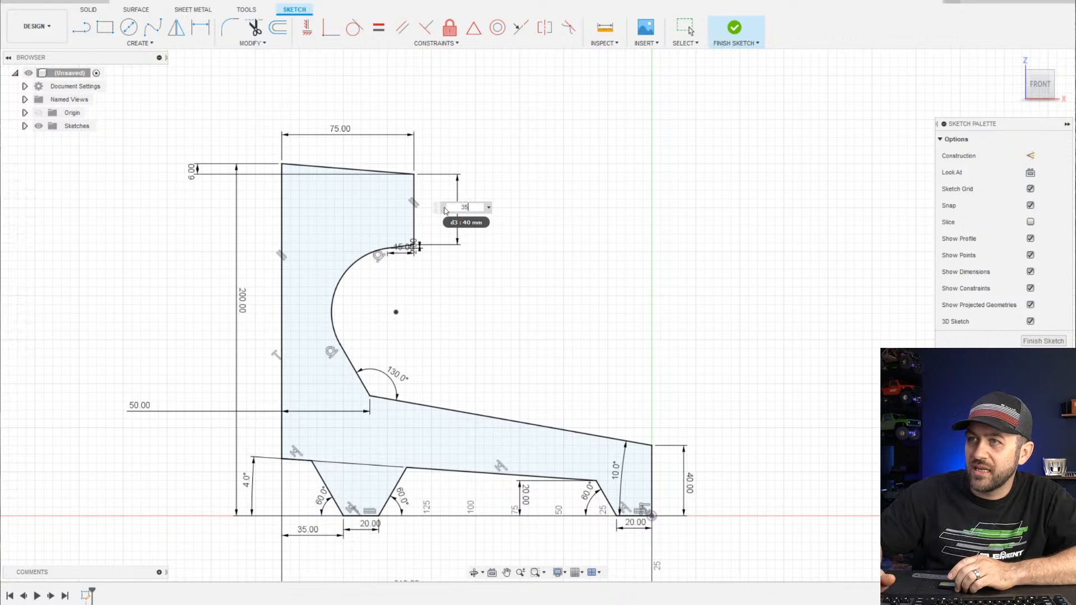
key(Return)
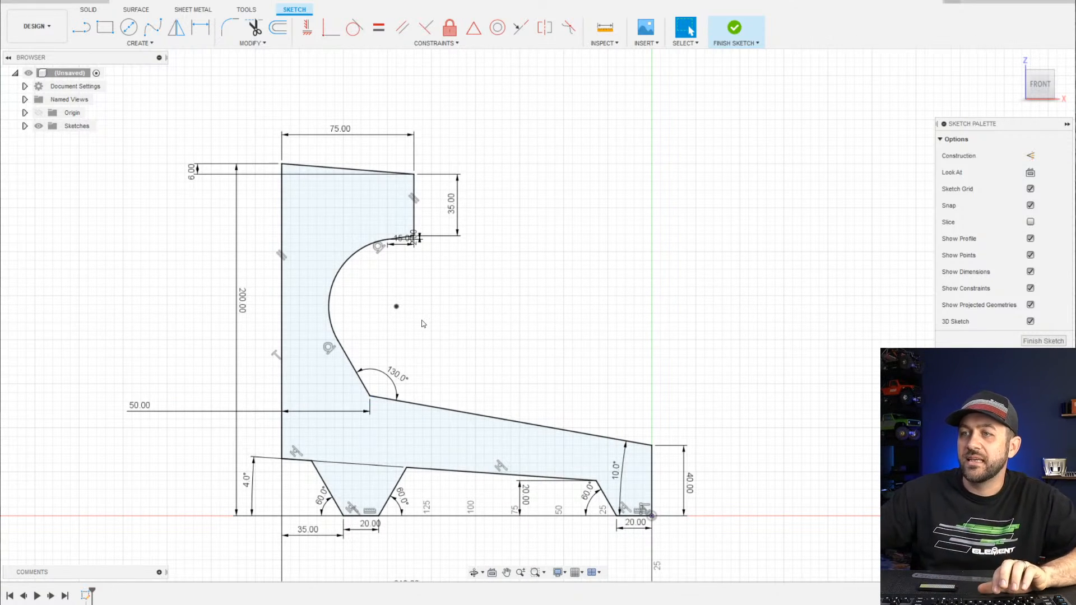
Finish the side profile sketch
scroll(471, 429, up, 2)
scroll(471, 429, down, 2)
mouse_move(586, 428)
middle_down()
mouse_move(572, 288)
mouse_move(551, 292)
mouse_move(560, 292)
middle_up()
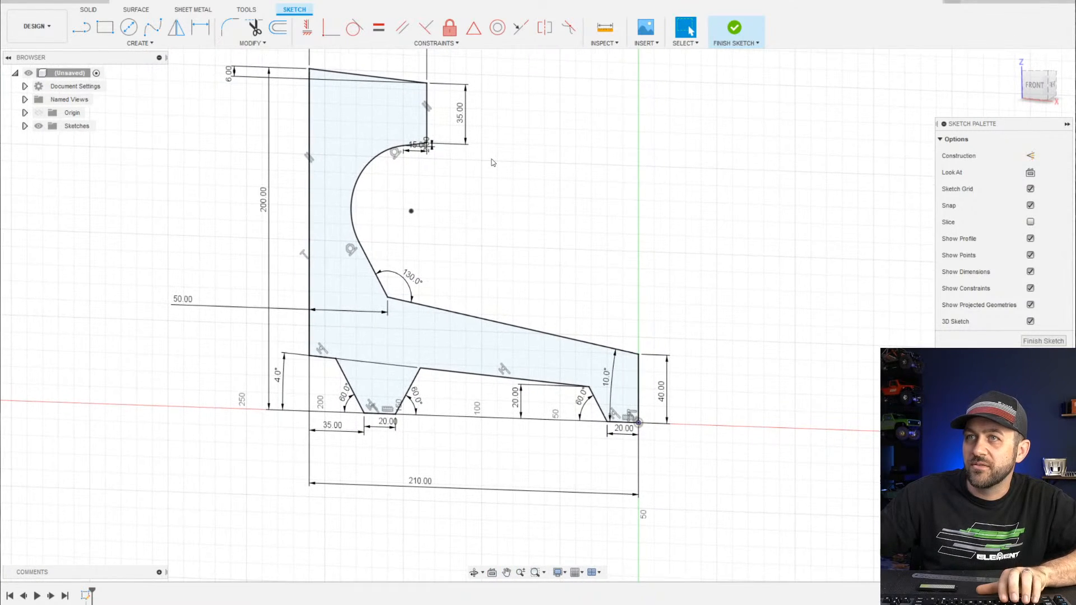
click(734, 31)
scroll(538, 348, down, 3)
scroll(567, 361, up, 1)
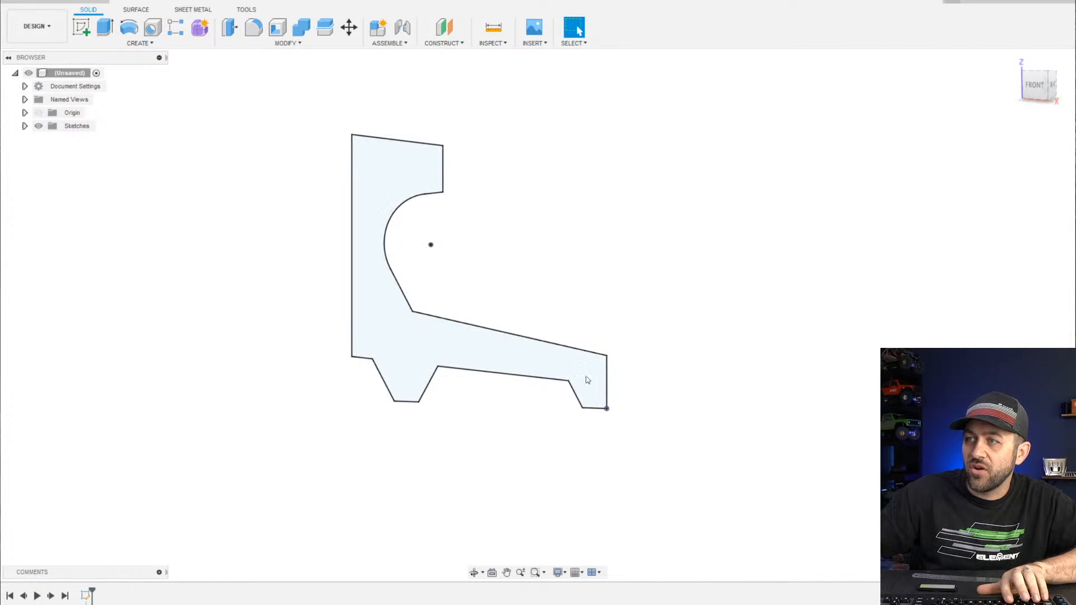
Start extruding the side profile as a new body from an offset plane, with the offset set to 97/2 mm
click(105, 35)
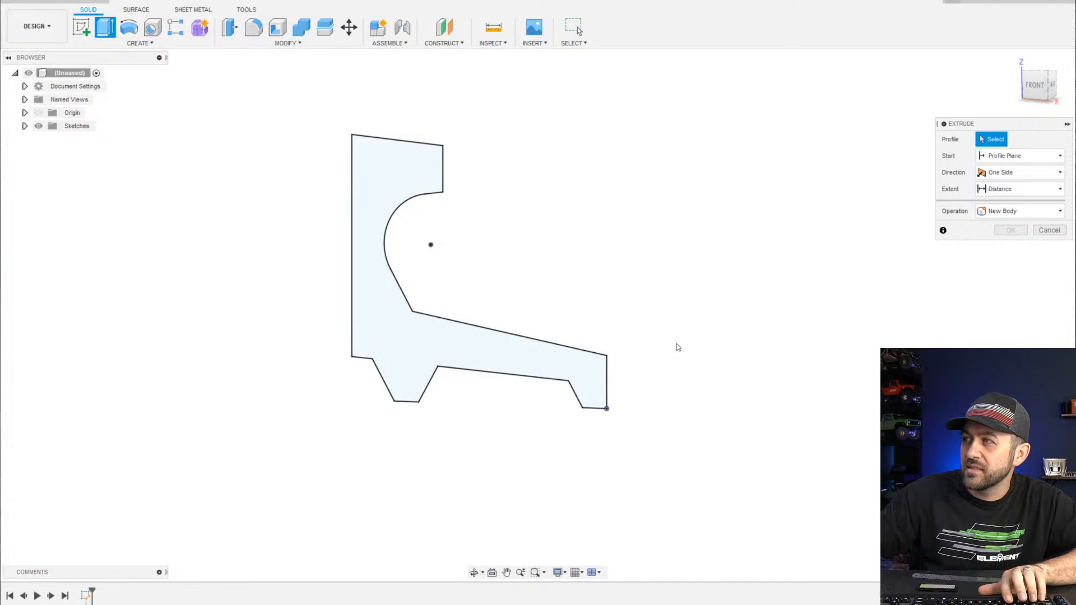
click(1029, 189)
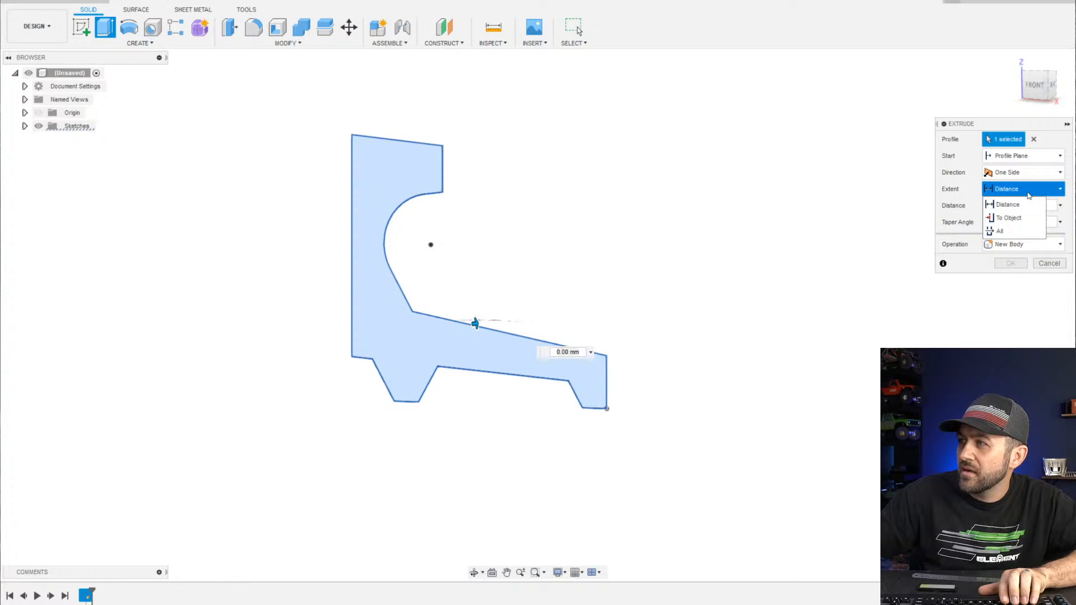
click(1032, 175)
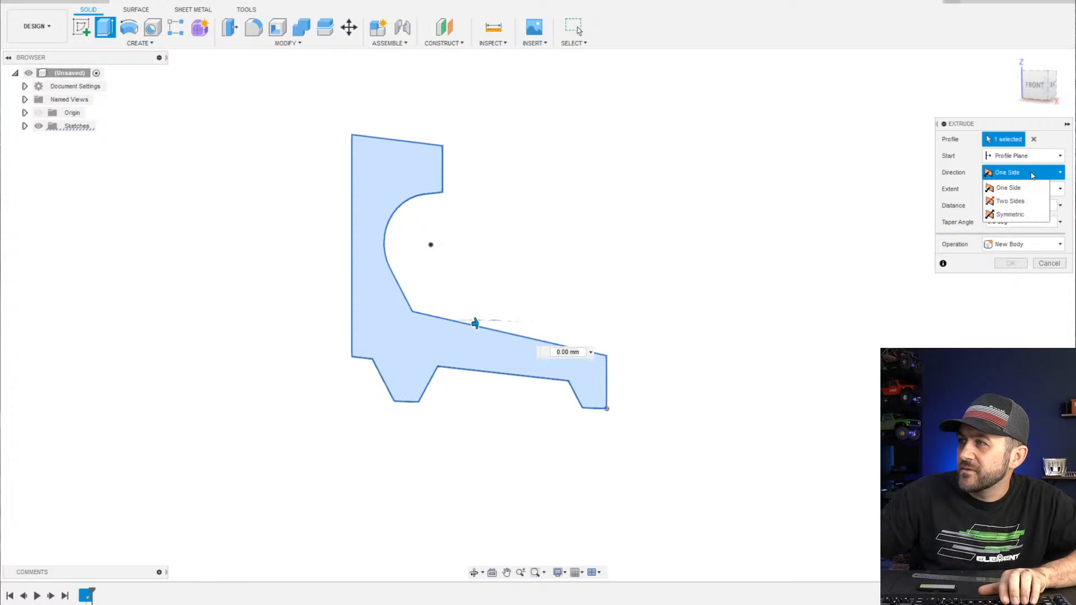
click(1032, 175)
click(1031, 156)
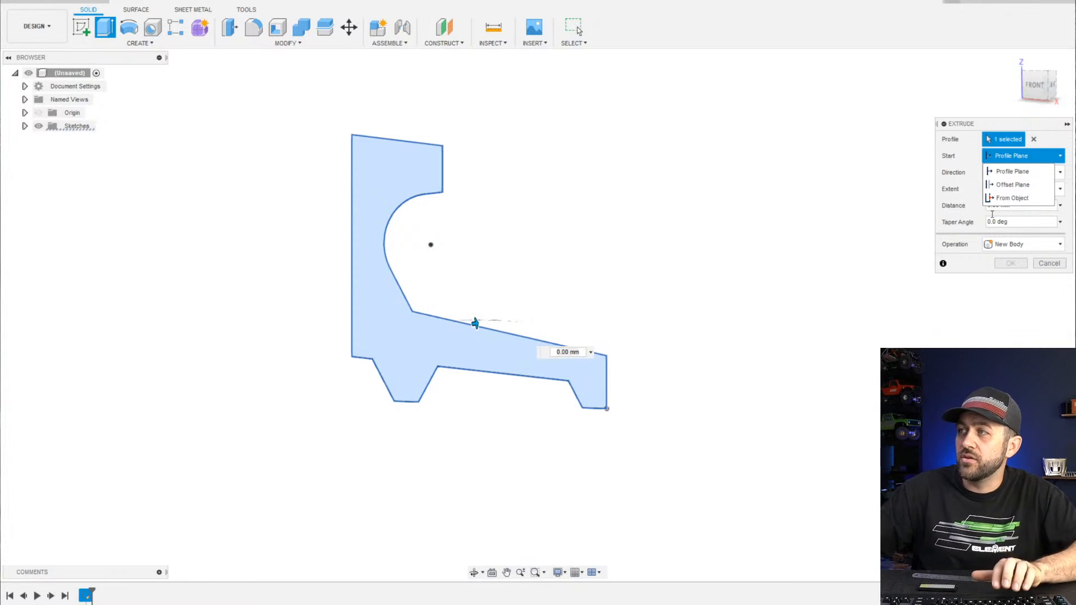
click(1009, 185)
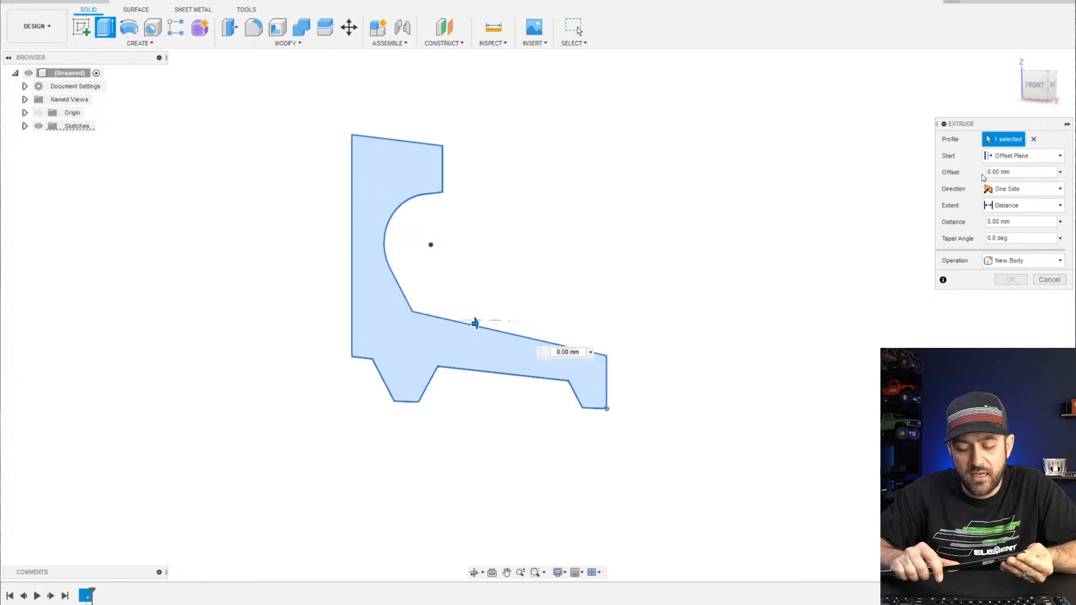
click(1012, 174)
text(97)
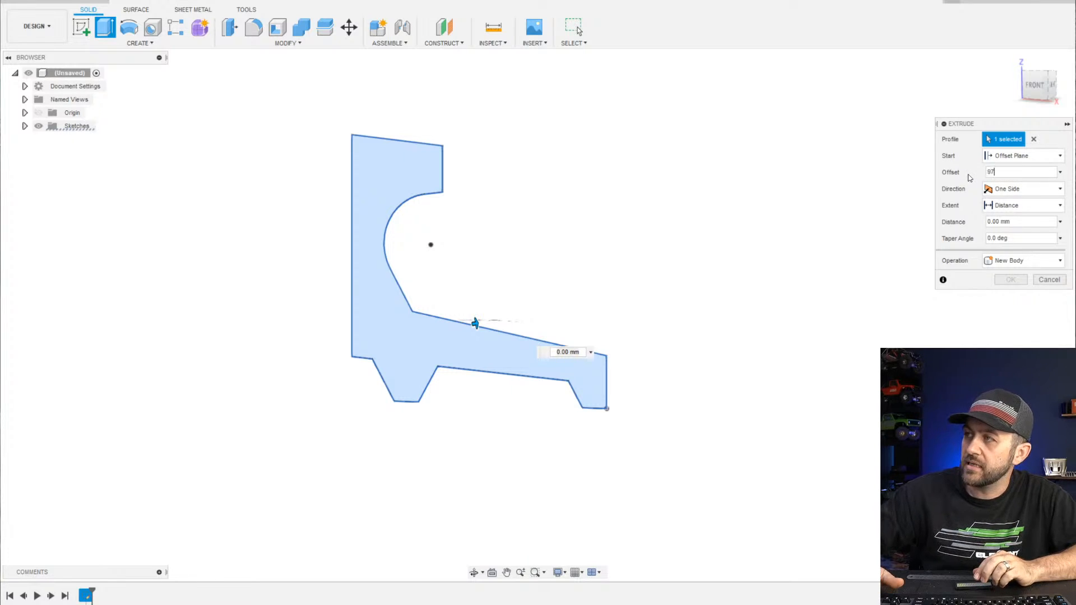
text(/2)
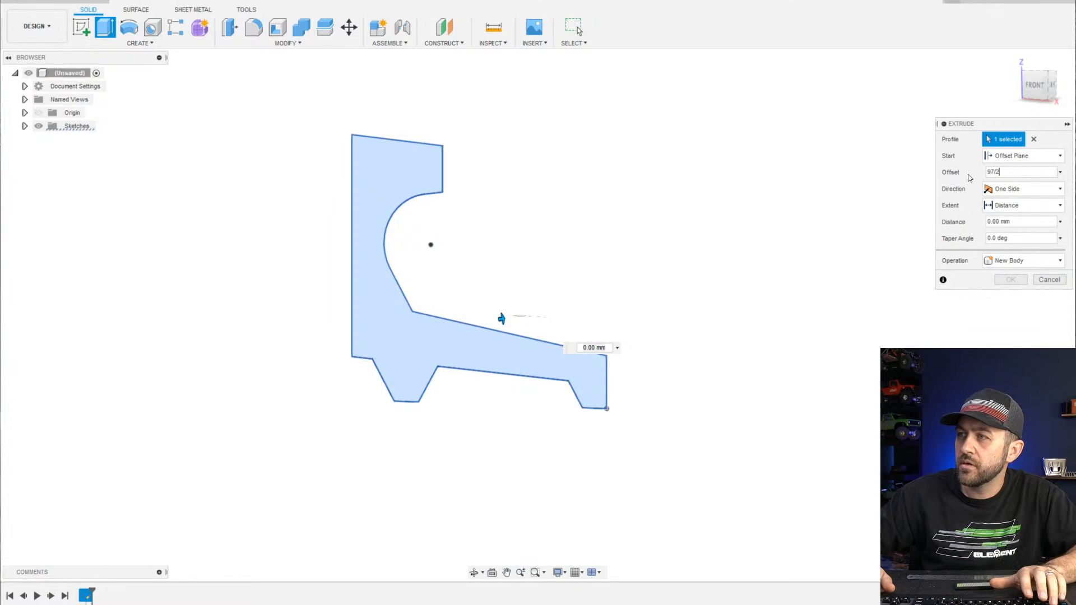
key(Tab)
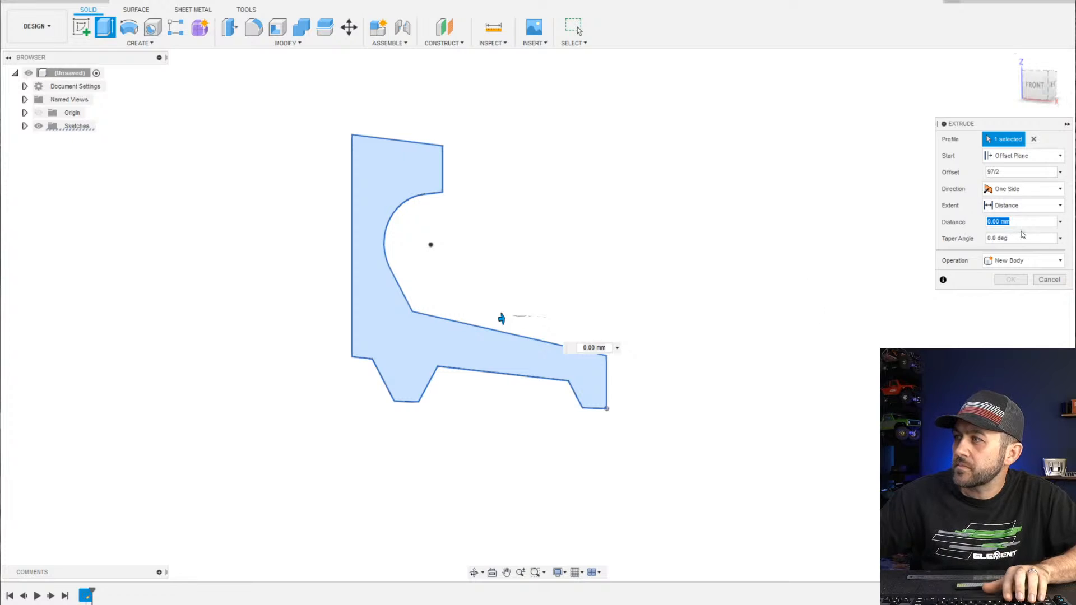
Reselect the side profile for the extrusion and set its distance to 2 mm
click(468, 347)
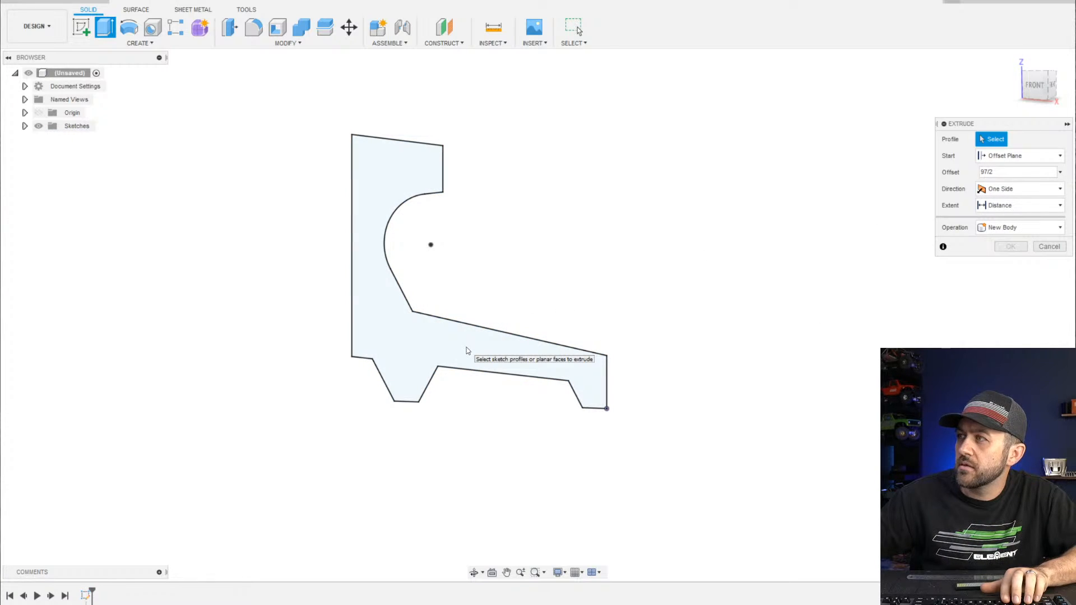
click(508, 355)
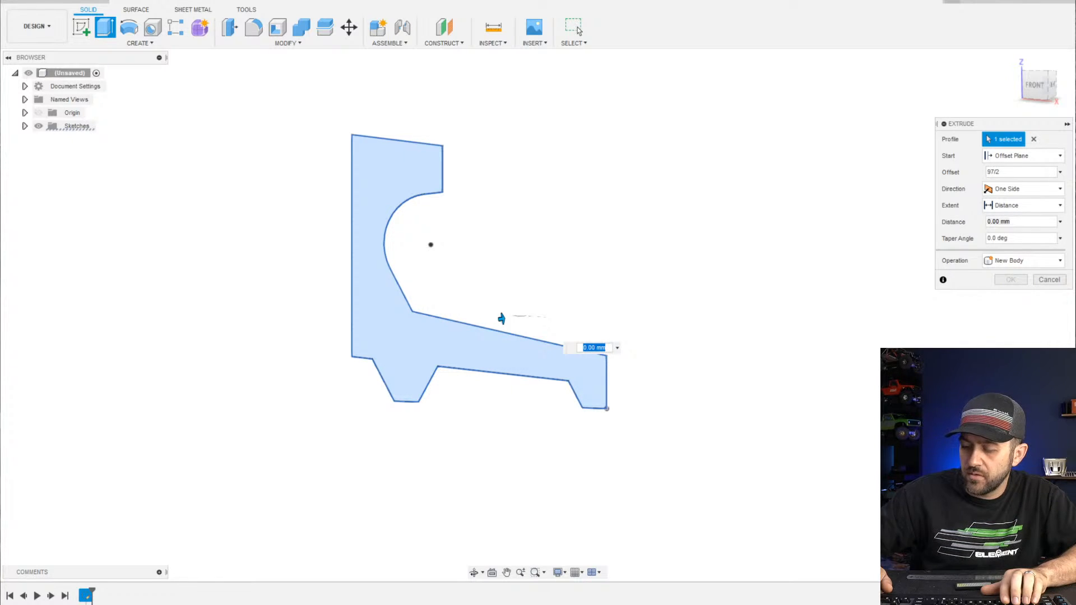
text(2)
key(Tab)
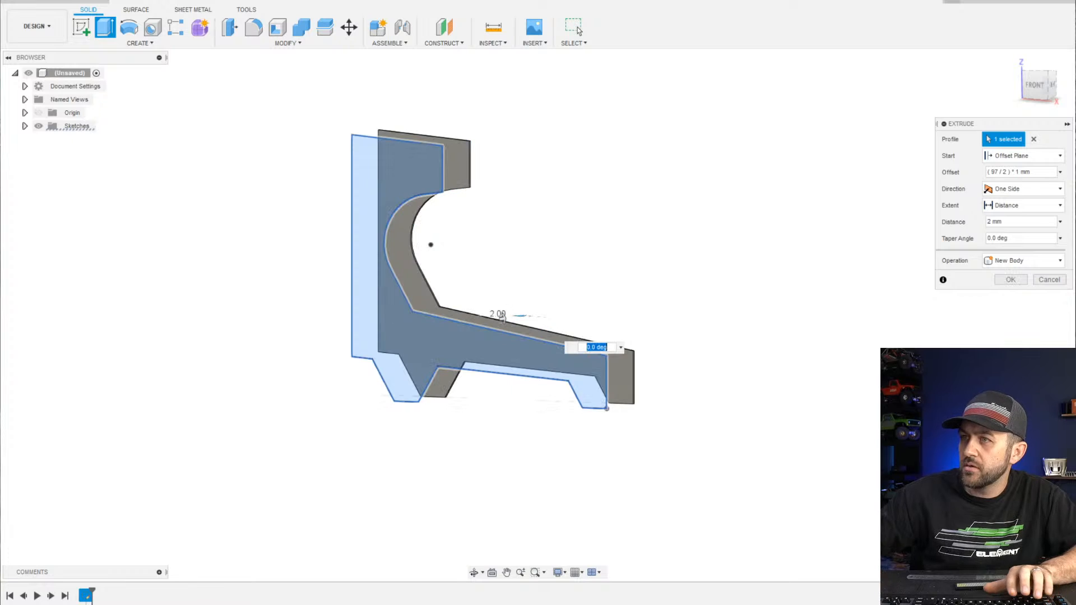
Set the side panel's extrusion distance to 4 mm
shift+middle_drag(503, 318, 640, 411)
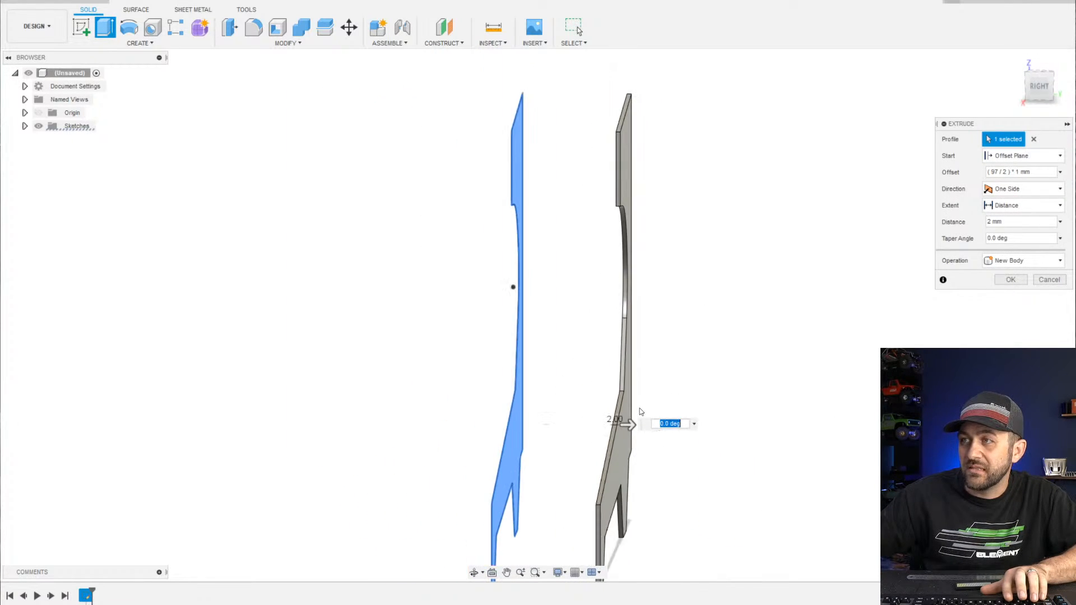
mouse_move(616, 447)
shift+middle_down()
mouse_move(620, 426)
mouse_move(624, 440)
shift+middle_up()
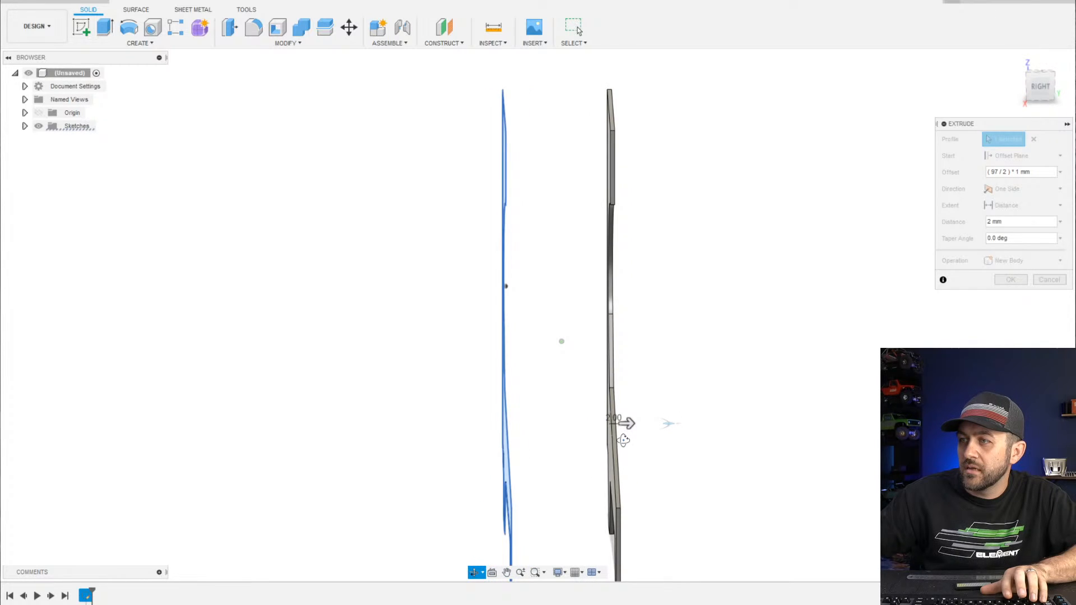
double_click(990, 222)
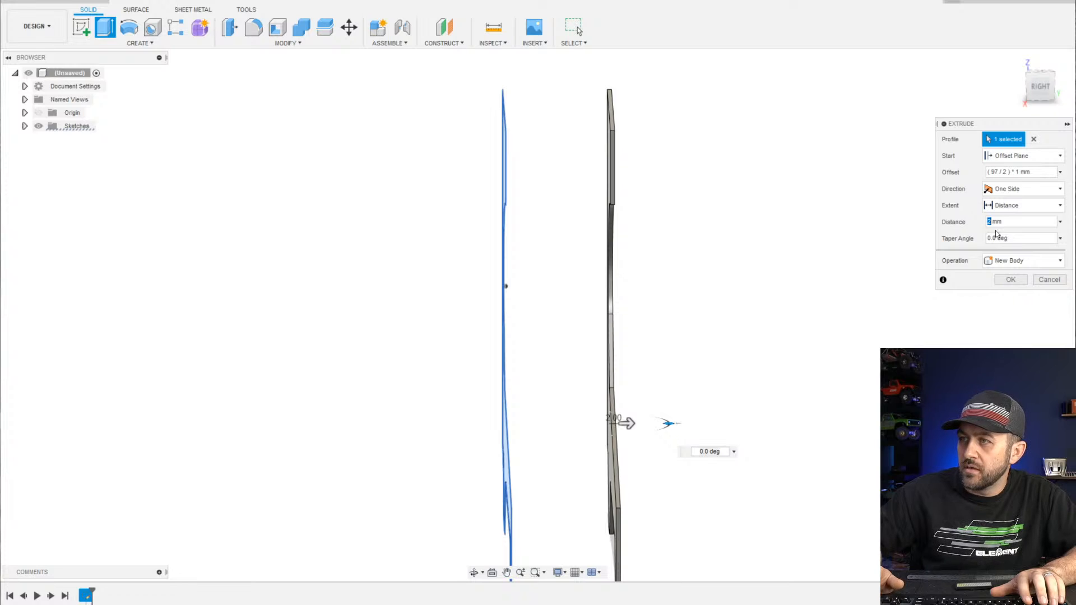
text(4)
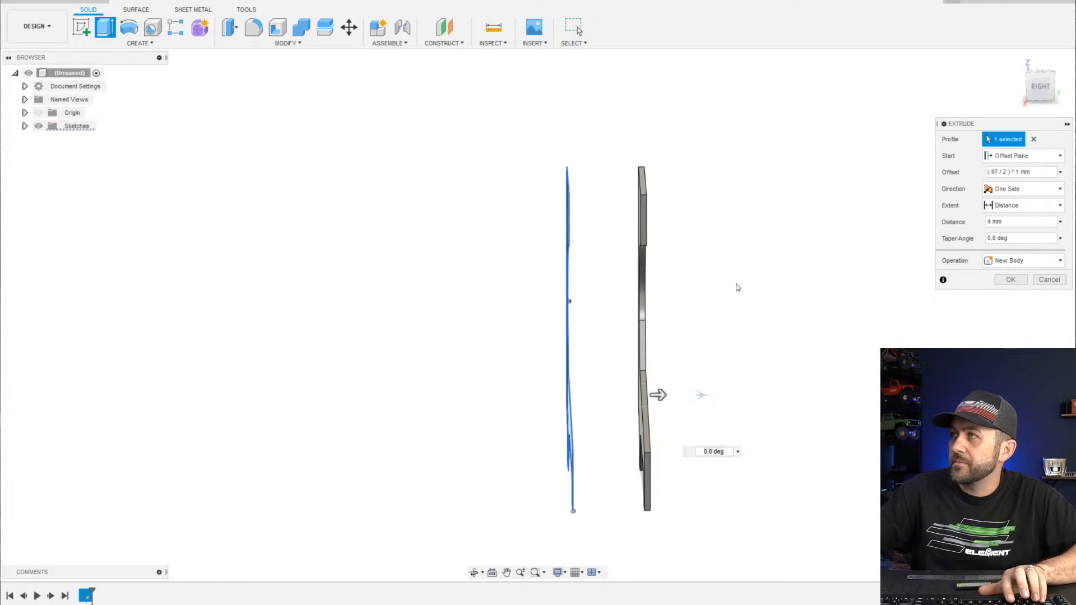
shift+middle_drag(735, 286, 716, 287)
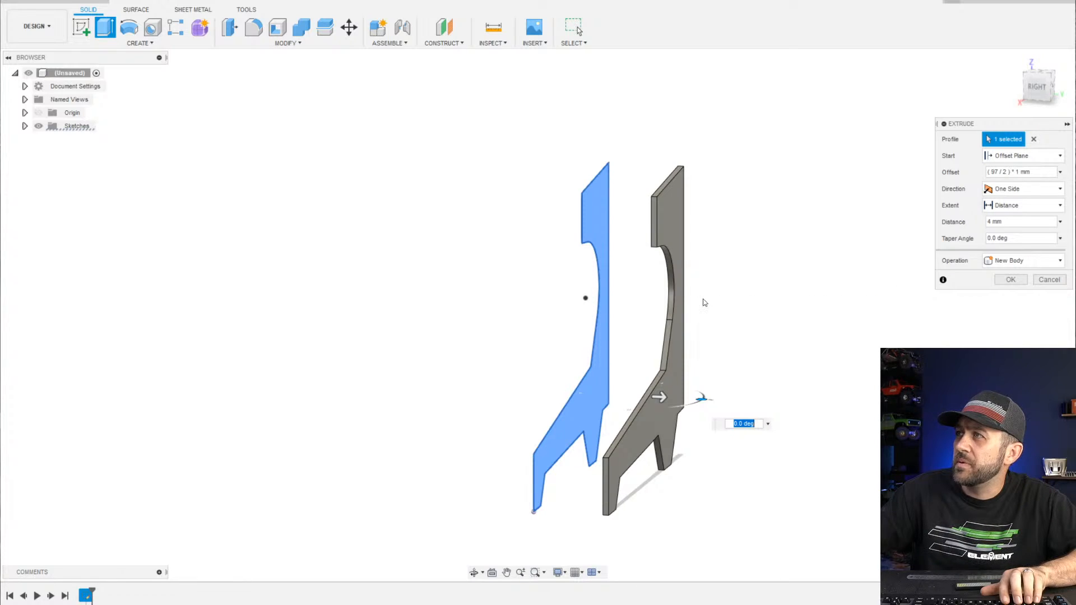
Finish extruding the side panel as a new body
shift+middle_drag(471, 380, 602, 407)
scroll(607, 415, up, 4)
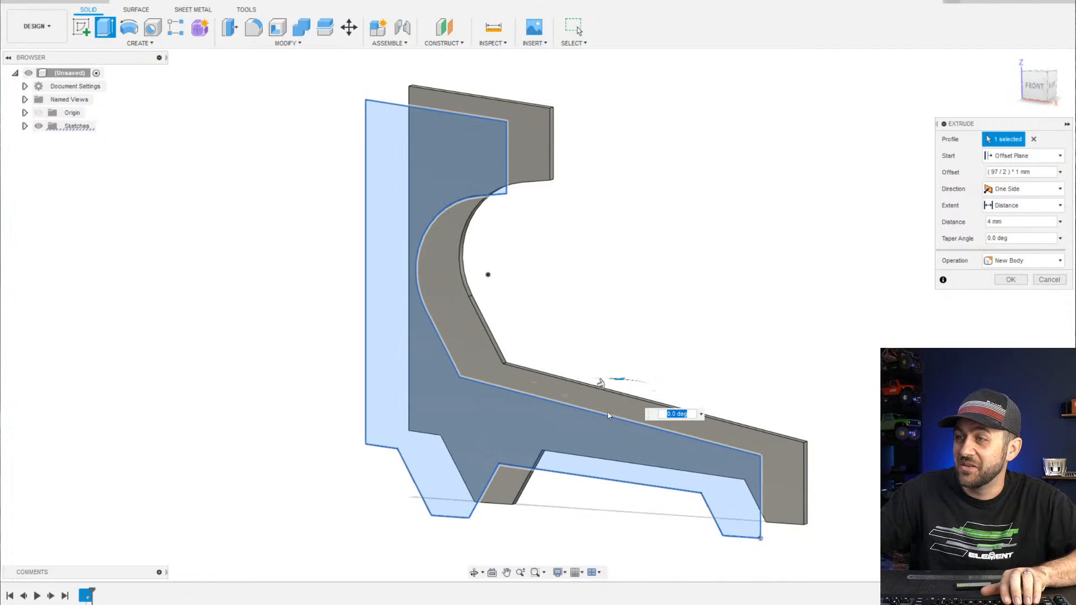
click(1009, 280)
scroll(470, 375, down, 1)
scroll(470, 374, up, 2)
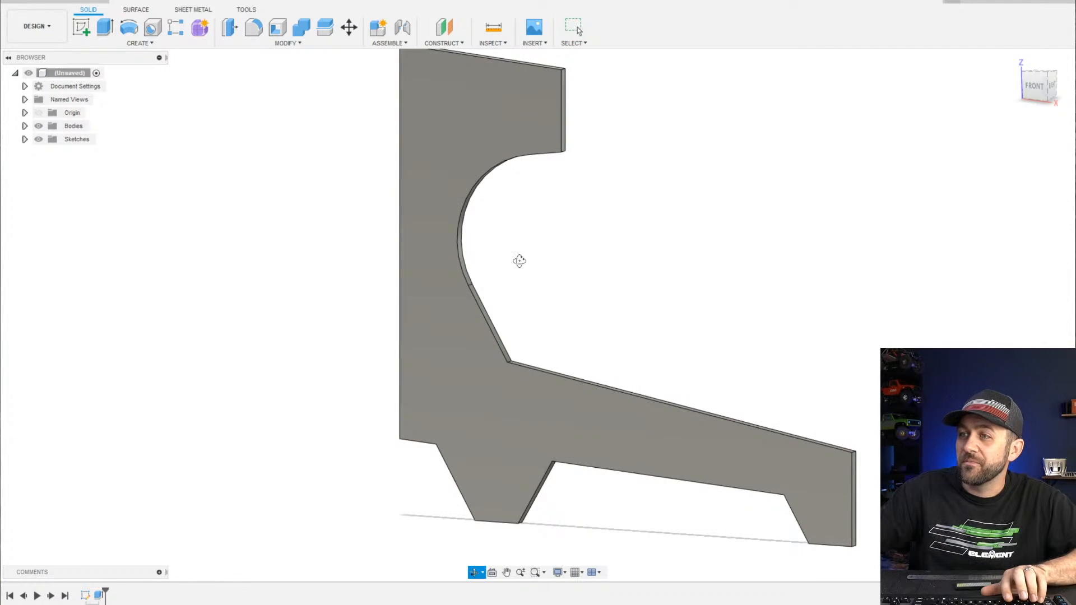
Examine the extruded side panel from the front and at an angle
shift+middle_drag(519, 260, 536, 261)
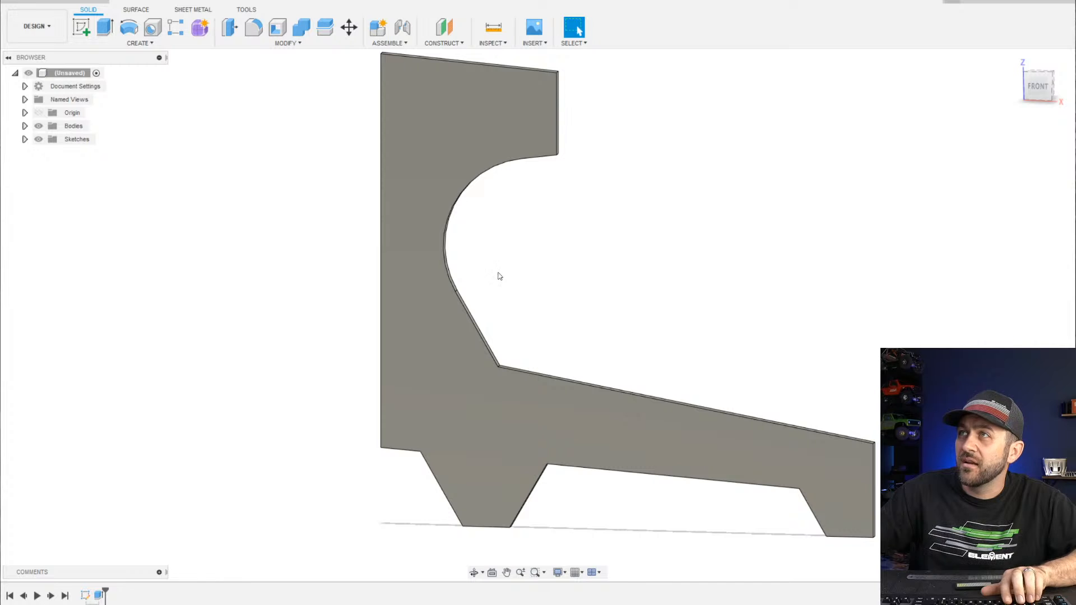
scroll(523, 365, down, 3)
mouse_move(574, 361)
shift+middle_down()
mouse_move(532, 357)
mouse_move(620, 324)
mouse_move(559, 342)
mouse_move(584, 341)
shift+middle_up()
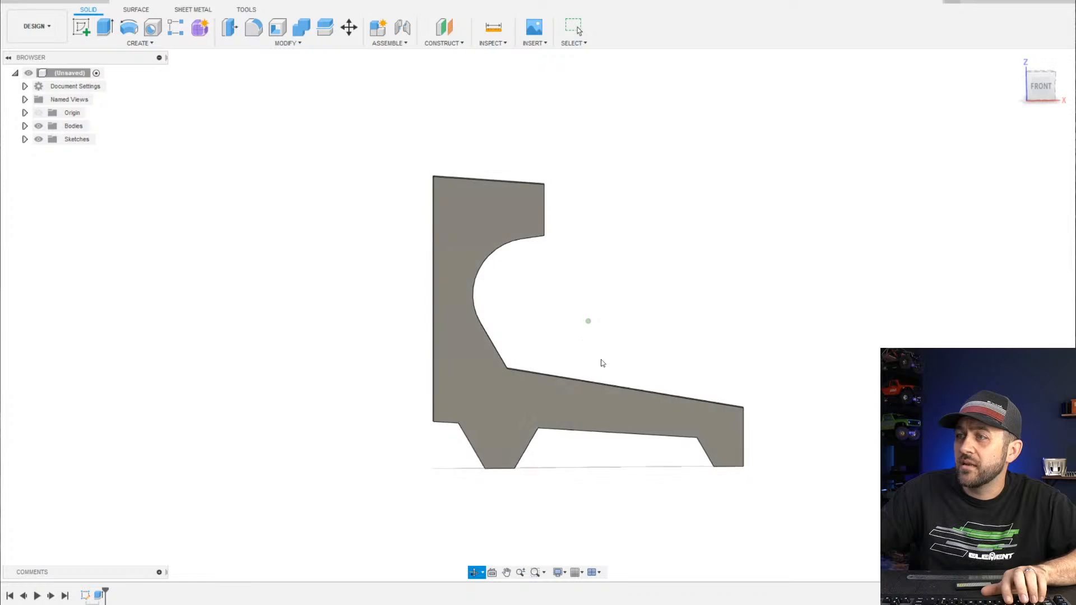
key(Escape)
scroll(676, 429, up, 3)
scroll(642, 432, down, 3)
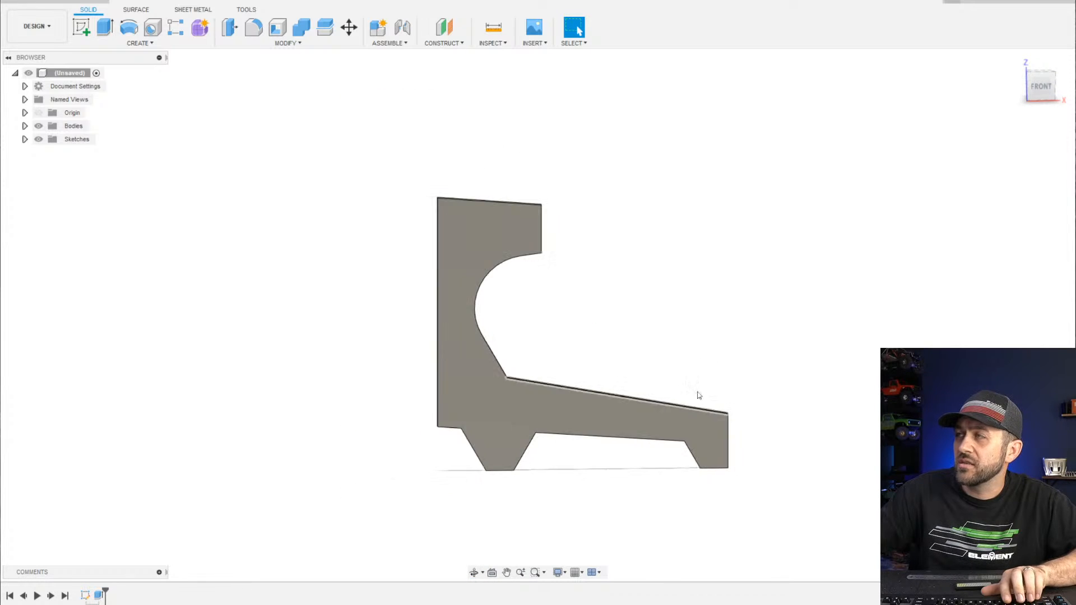
shift+middle_drag(724, 297, 656, 291)
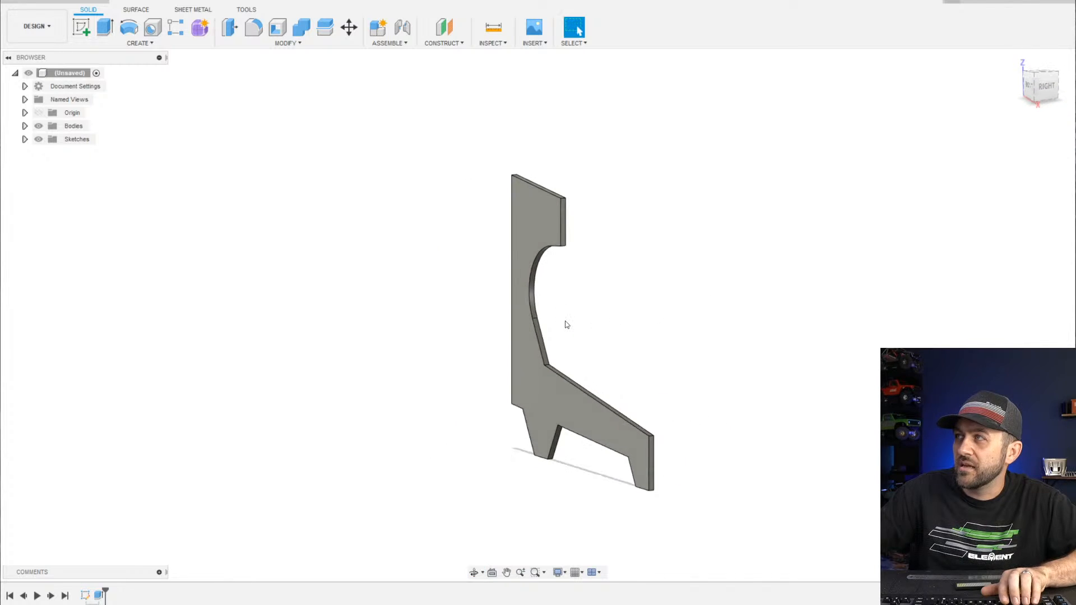
scroll(565, 325, up, 3)
scroll(504, 150, down, 3)
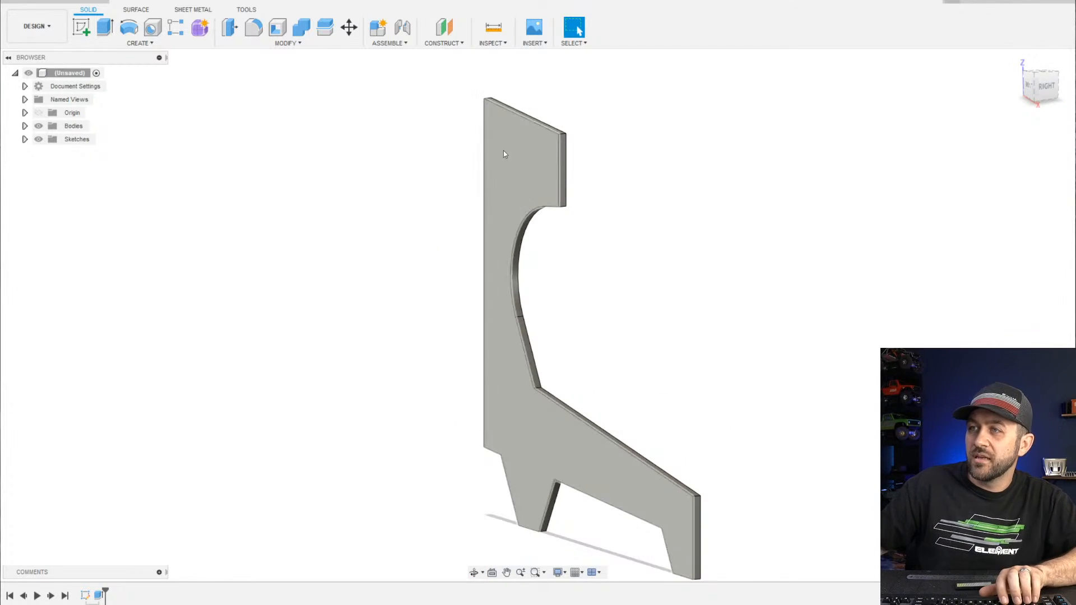
Mirror the side panel body about the origin's XZ plane to make the opposite side panel
click(150, 43)
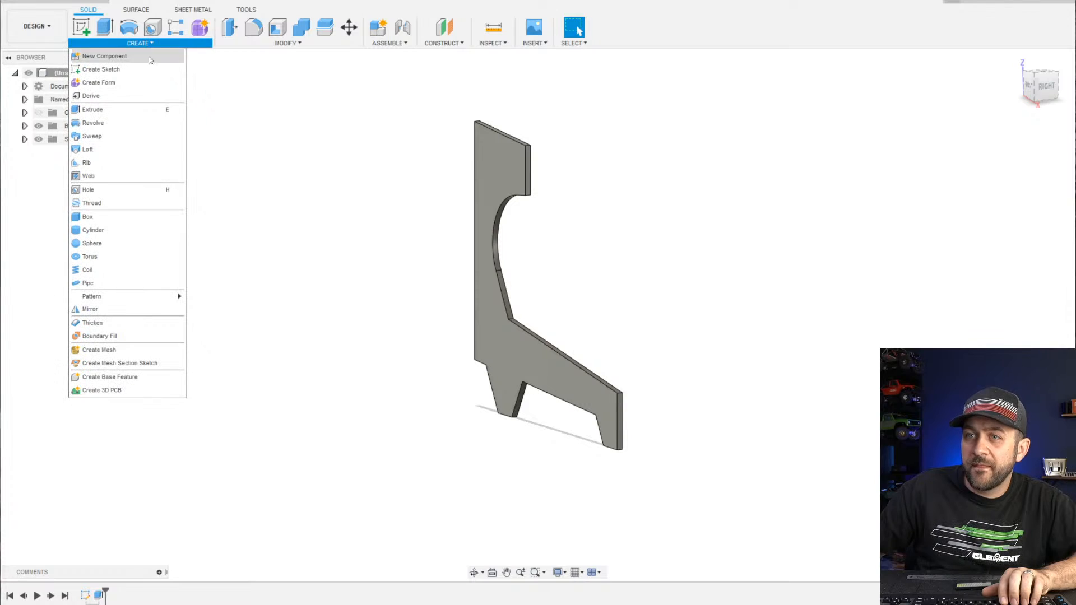
click(113, 309)
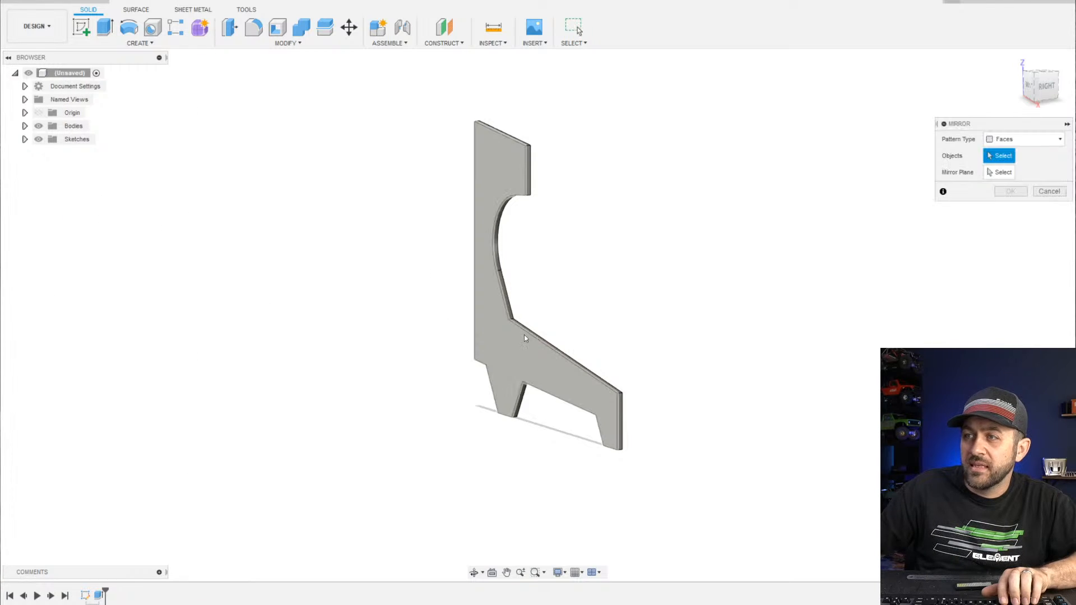
click(1025, 139)
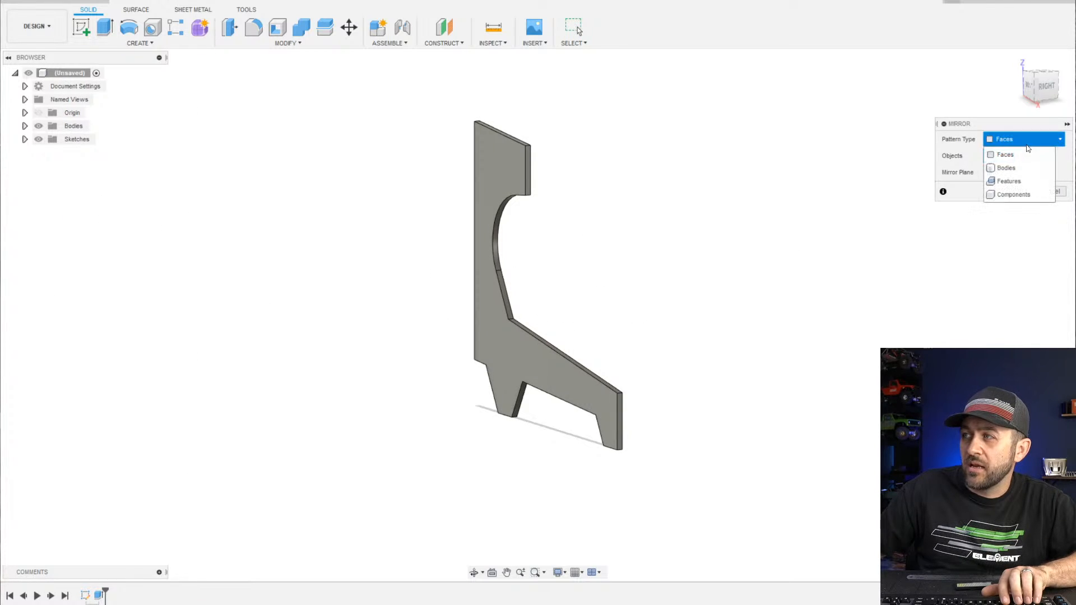
click(1026, 169)
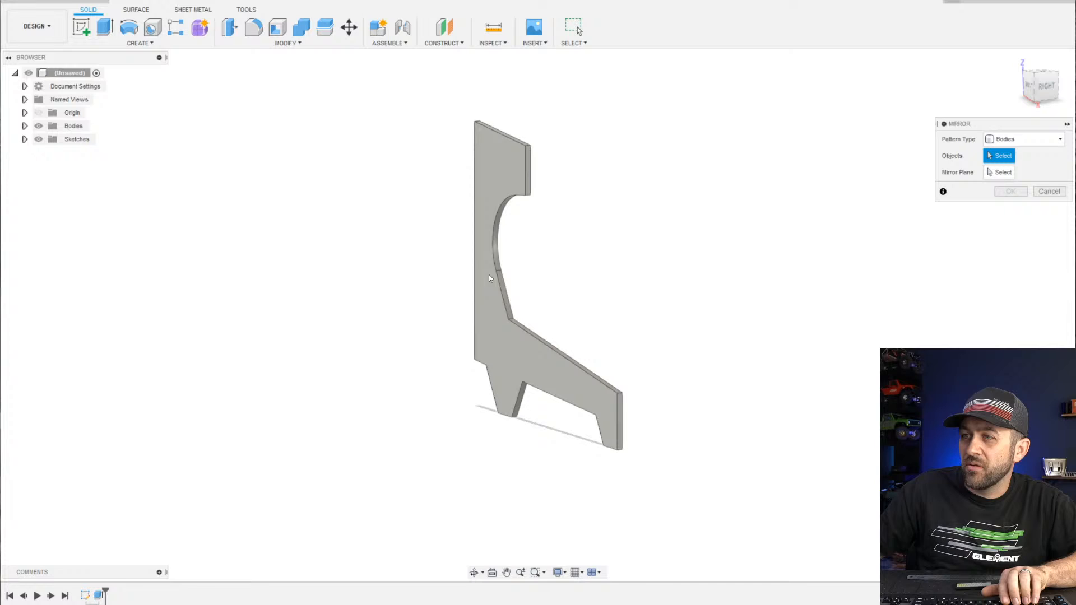
click(510, 335)
click(1000, 173)
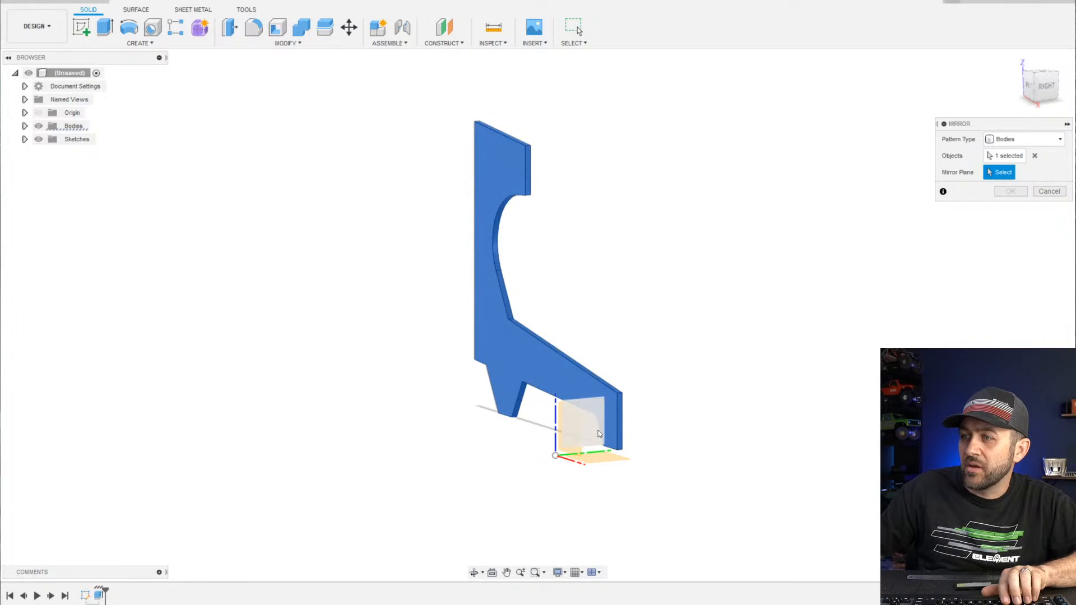
shift+middle_drag(595, 442, 516, 464)
scroll(526, 438, up, 3)
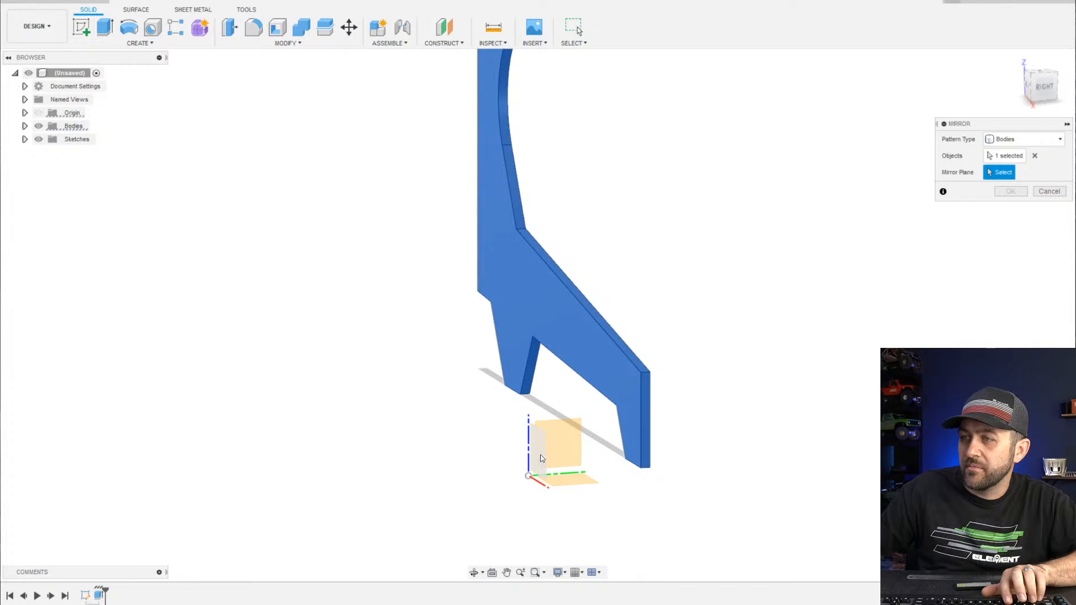
click(543, 453)
scroll(544, 453, down, 3)
click(1010, 191)
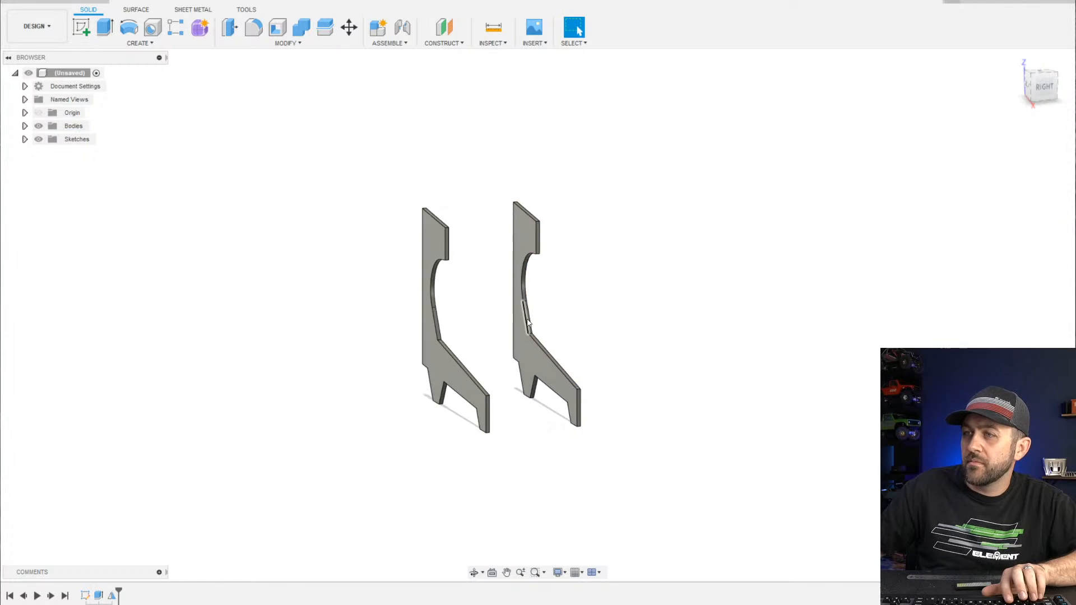
Examine both side panels and the spacing between them from several angles
shift+middle_drag(555, 336, 407, 362)
scroll(463, 337, up, 3)
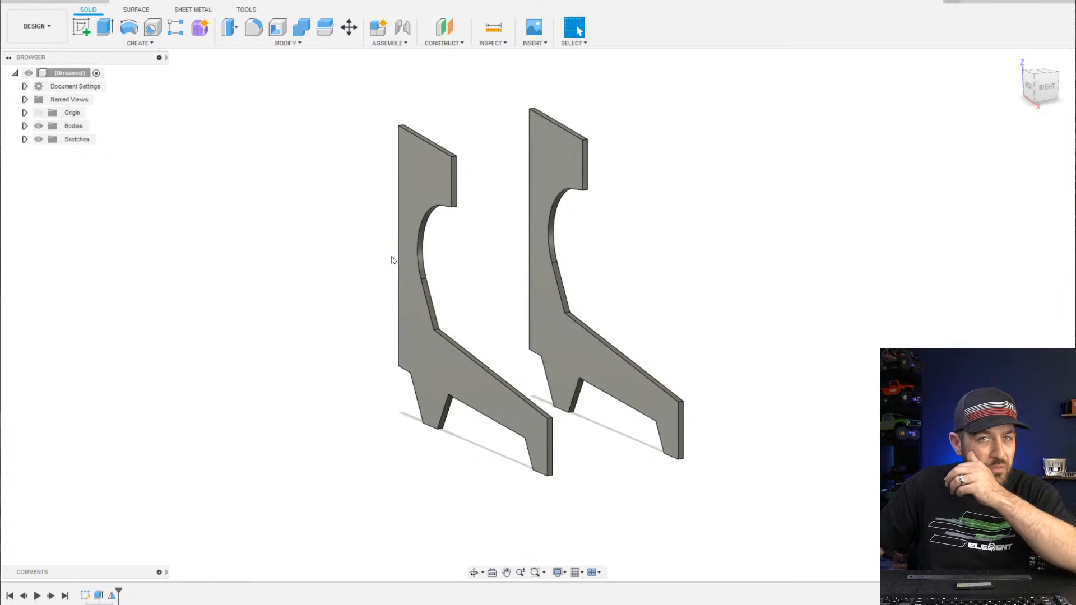
scroll(520, 332, up, 2)
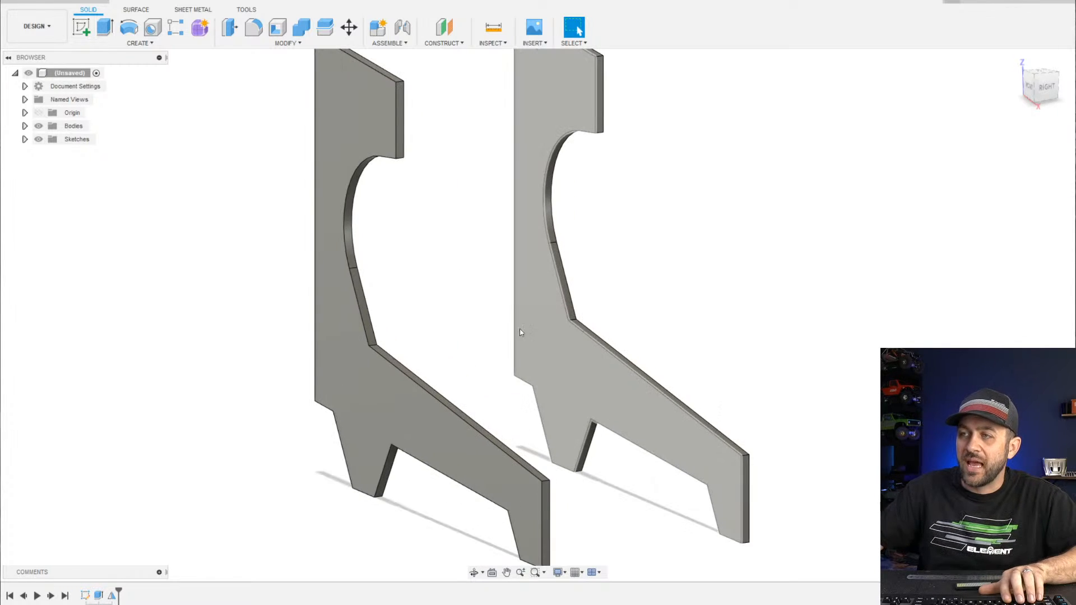
scroll(570, 183, down, 4)
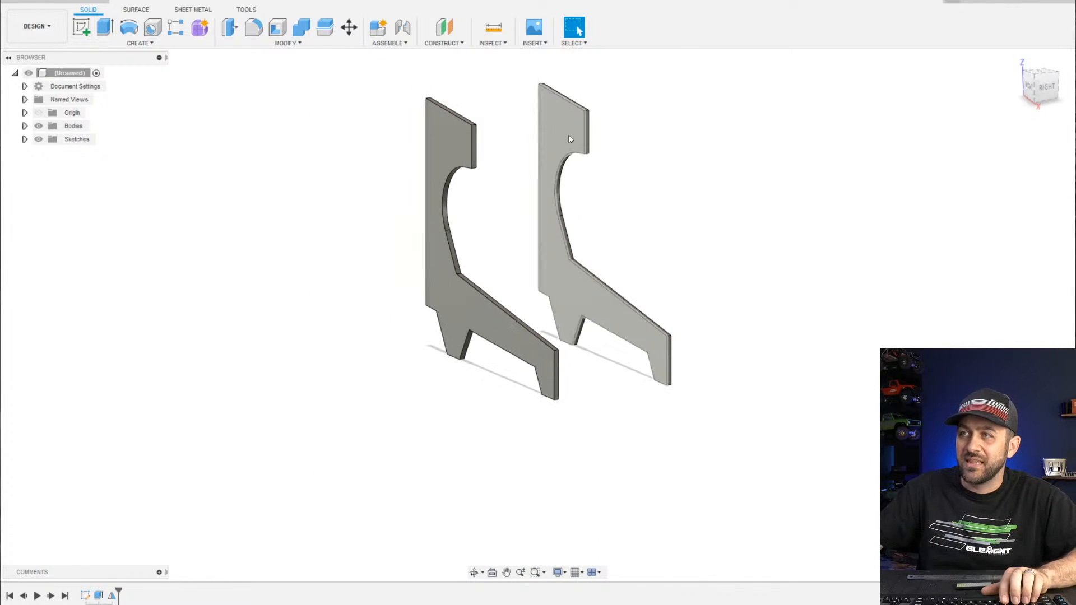
click(576, 127)
scroll(577, 127, up, 3)
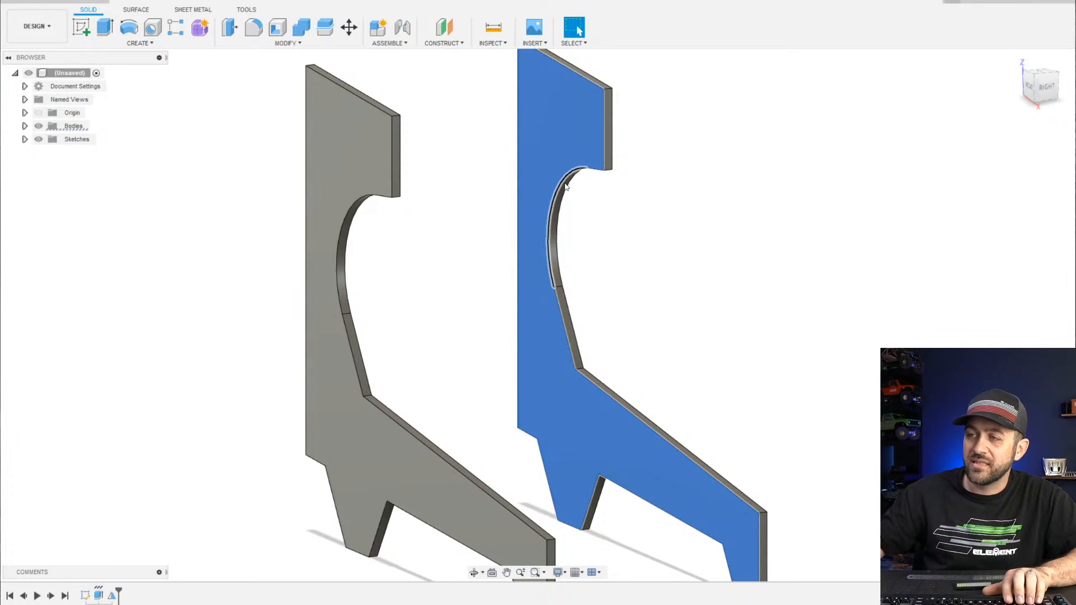
scroll(543, 160, down, 3)
mouse_move(670, 304)
shift+middle_down()
mouse_move(591, 303)
mouse_move(679, 303)
shift+middle_up()
click(680, 306)
scroll(681, 306, up, 3)
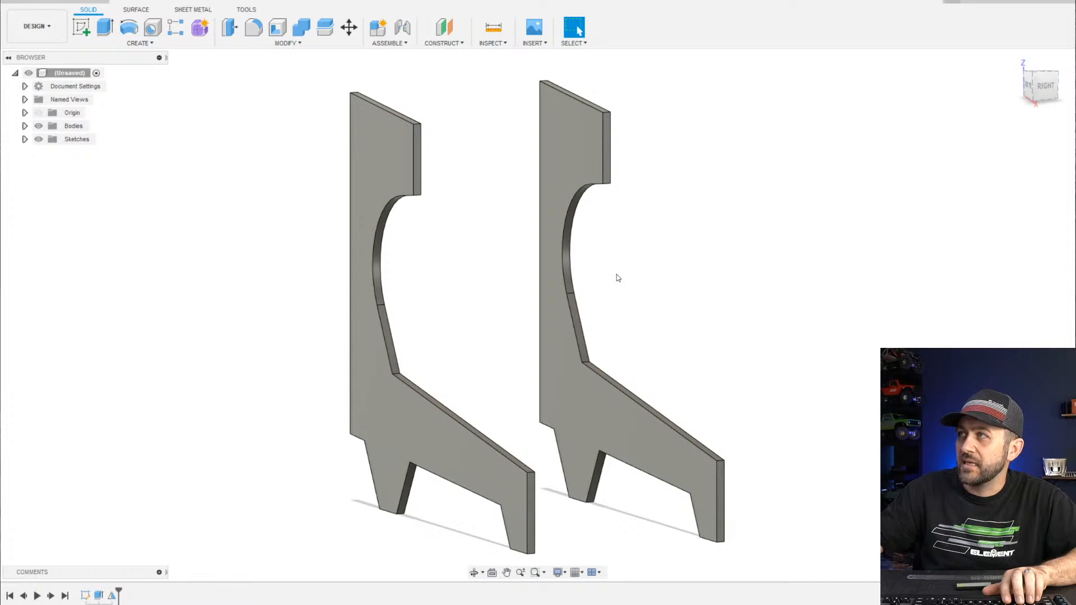
shift+middle_drag(611, 283, 638, 305)
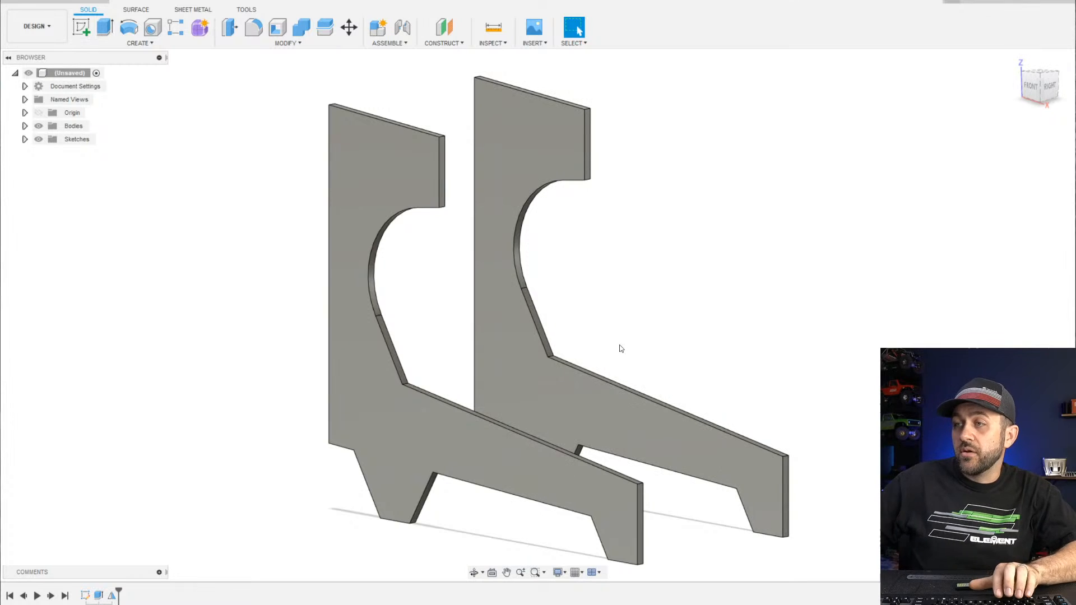
scroll(531, 409, up, 3)
scroll(538, 433, down, 4)
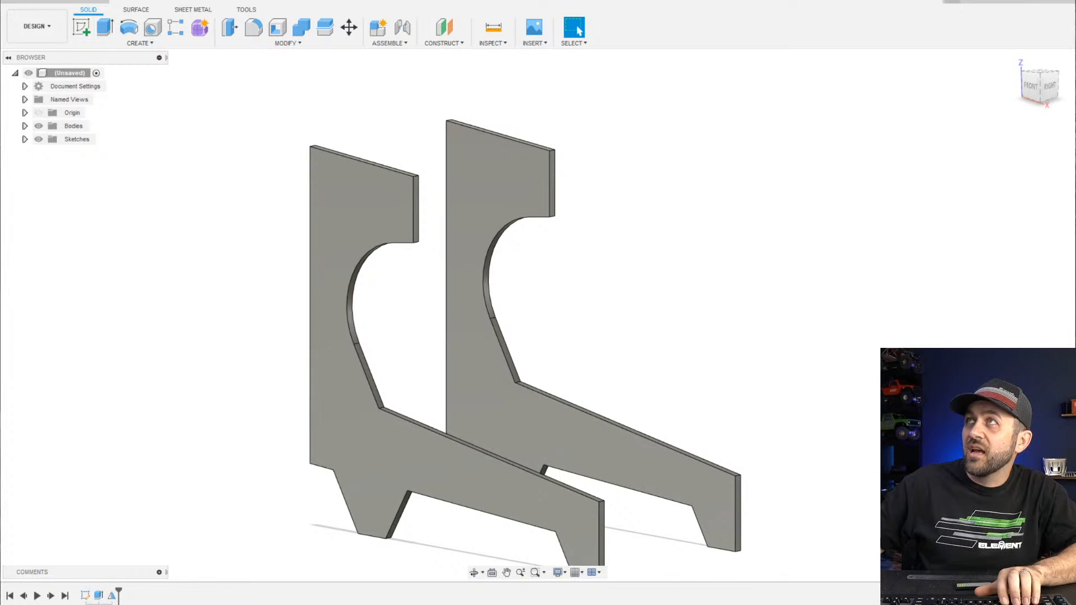
Check the skee ball machine reference photo and round the original side panel's upper front corner with a 16.5 mm fillet
drag(723, 0, 698, 4)
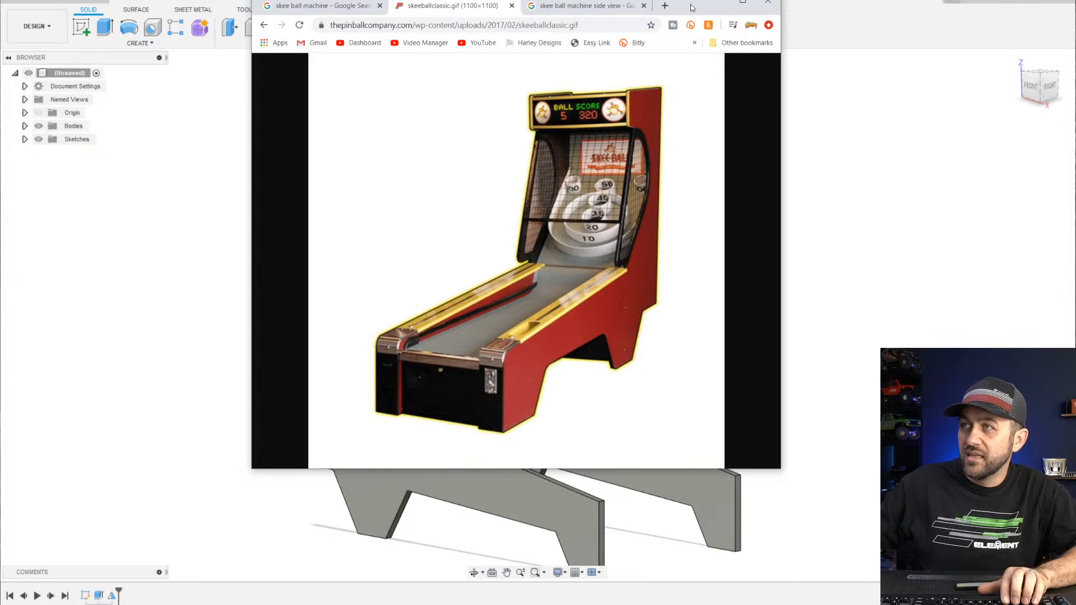
click(718, 2)
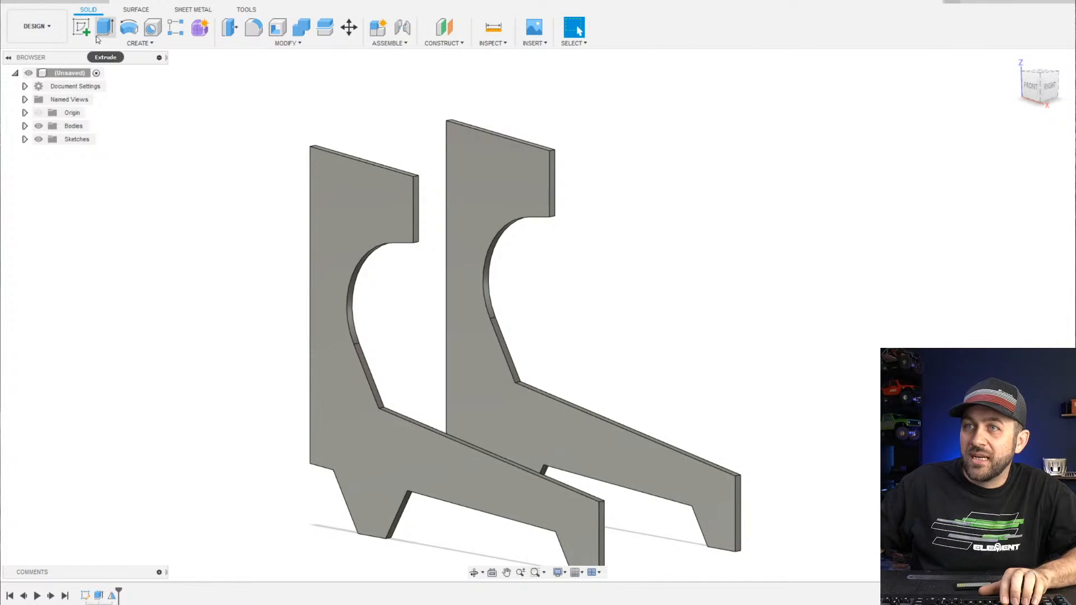
click(253, 27)
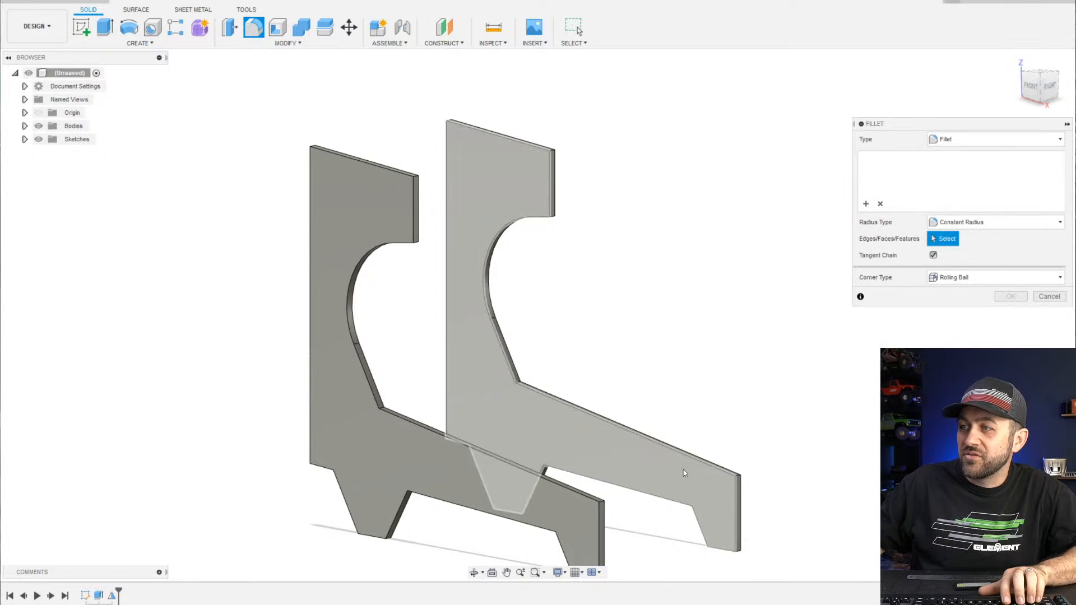
scroll(684, 470, up, 5)
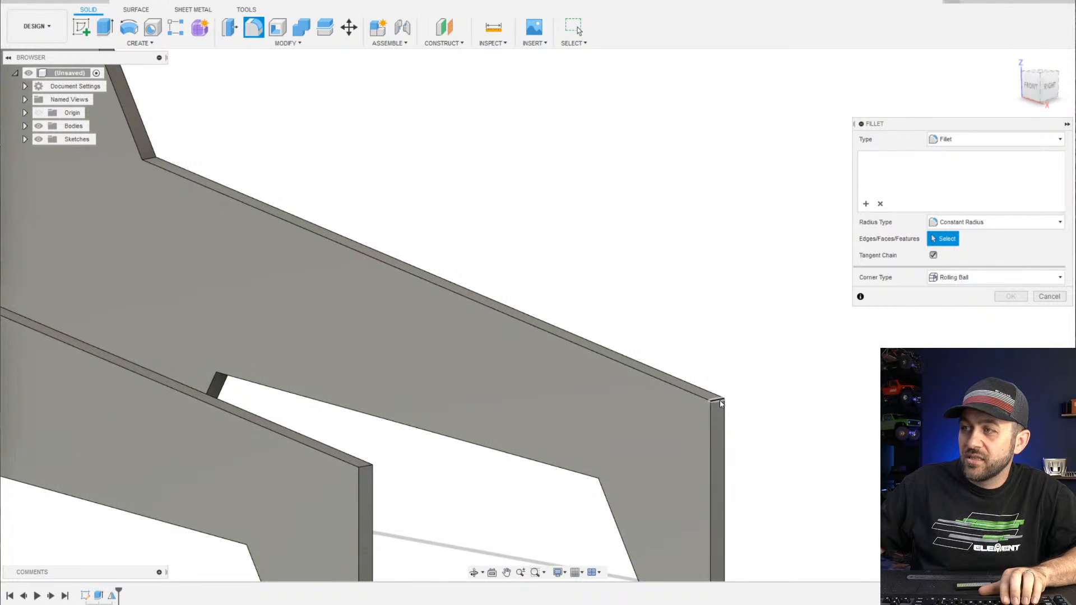
click(721, 402)
drag(723, 390, 709, 418)
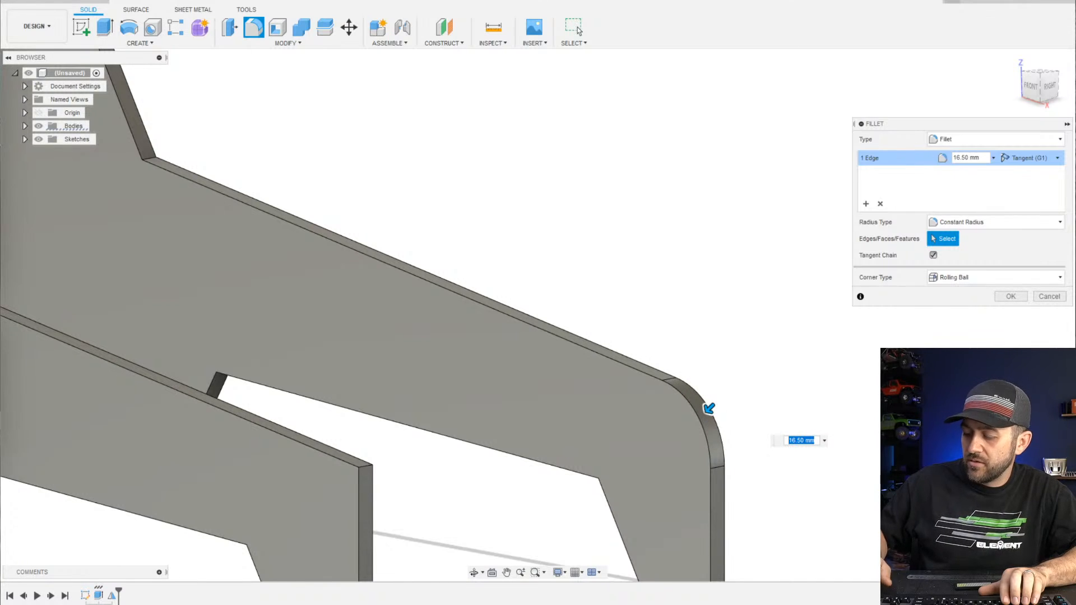
key(Return)
scroll(533, 392, down, 3)
scroll(639, 409, down, 4)
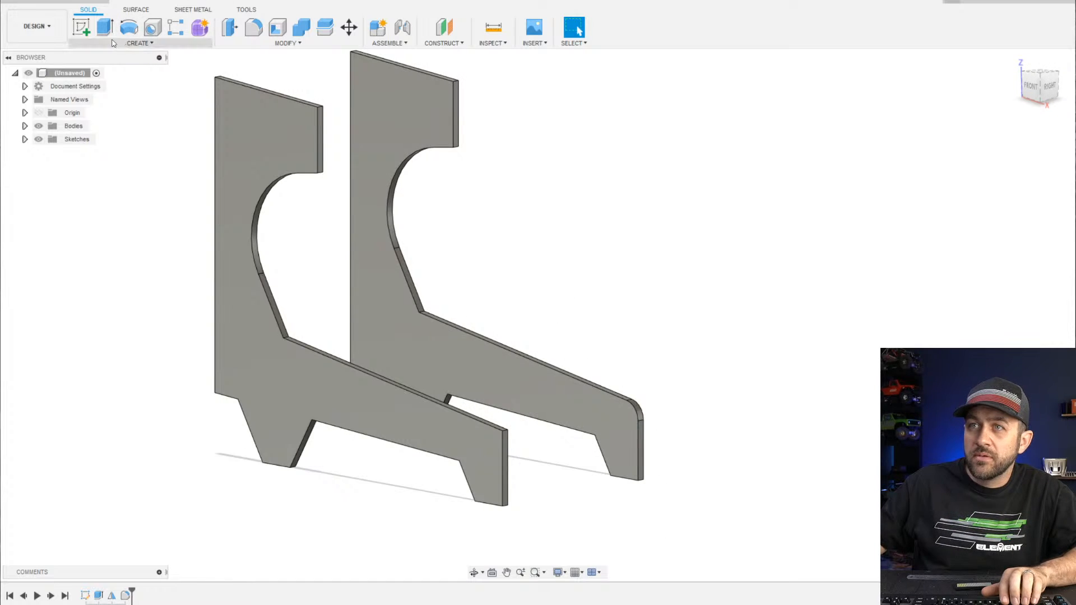
Start a sketch on the inner face of the filleted side panel and hide the mirrored panel, Body2, viewing from the front
click(88, 23)
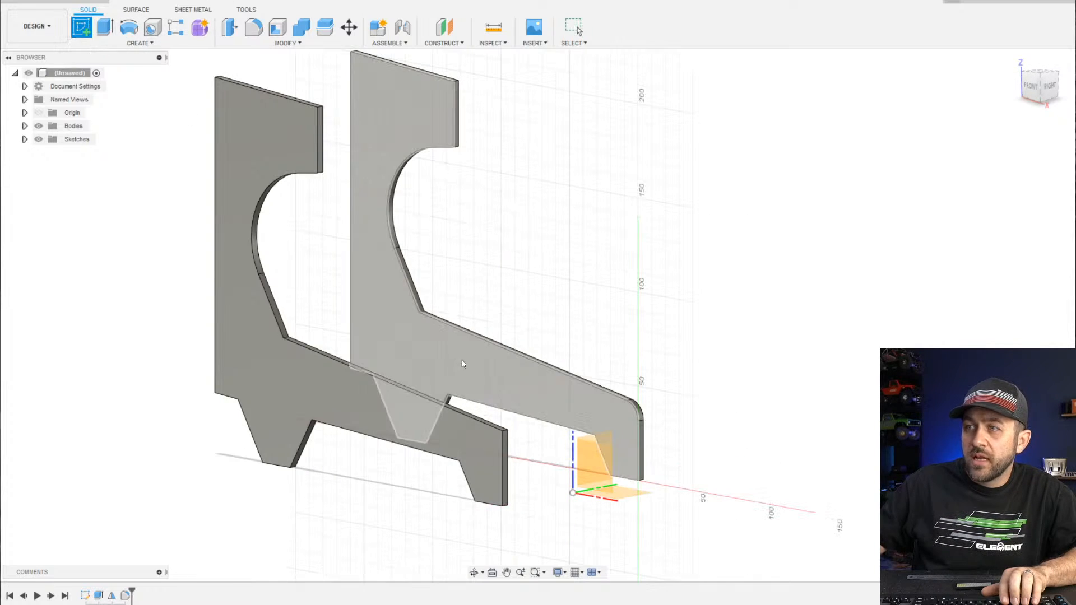
click(502, 371)
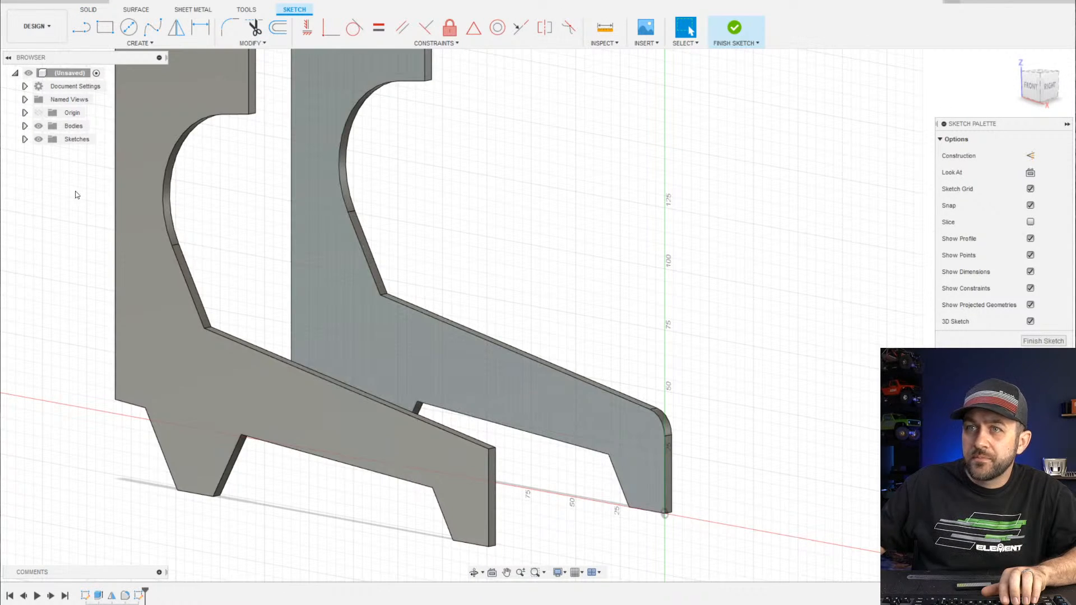
click(26, 126)
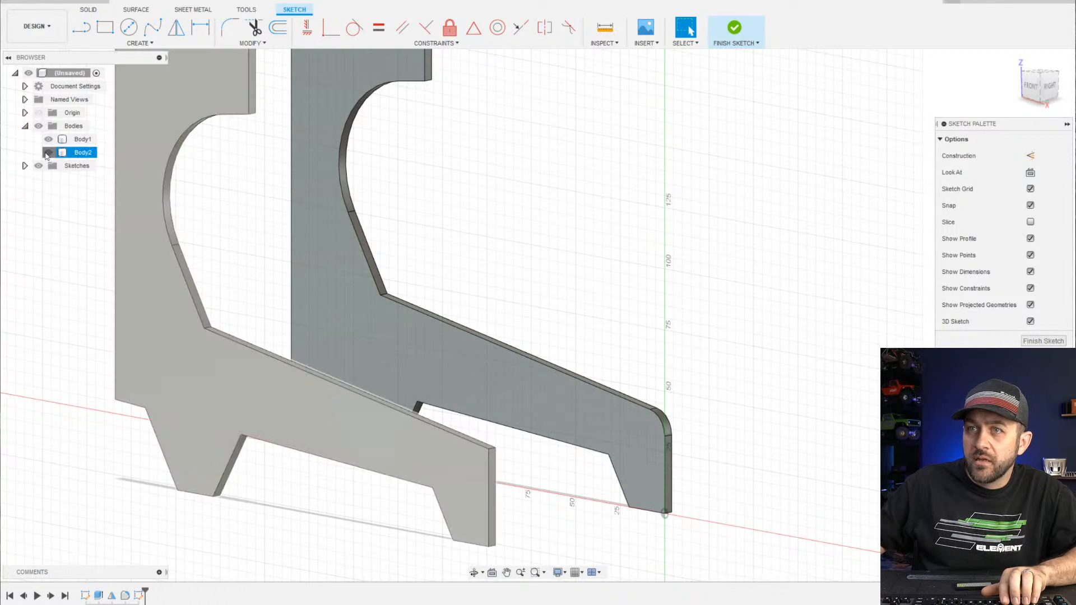
click(48, 153)
scroll(603, 428, up, 3)
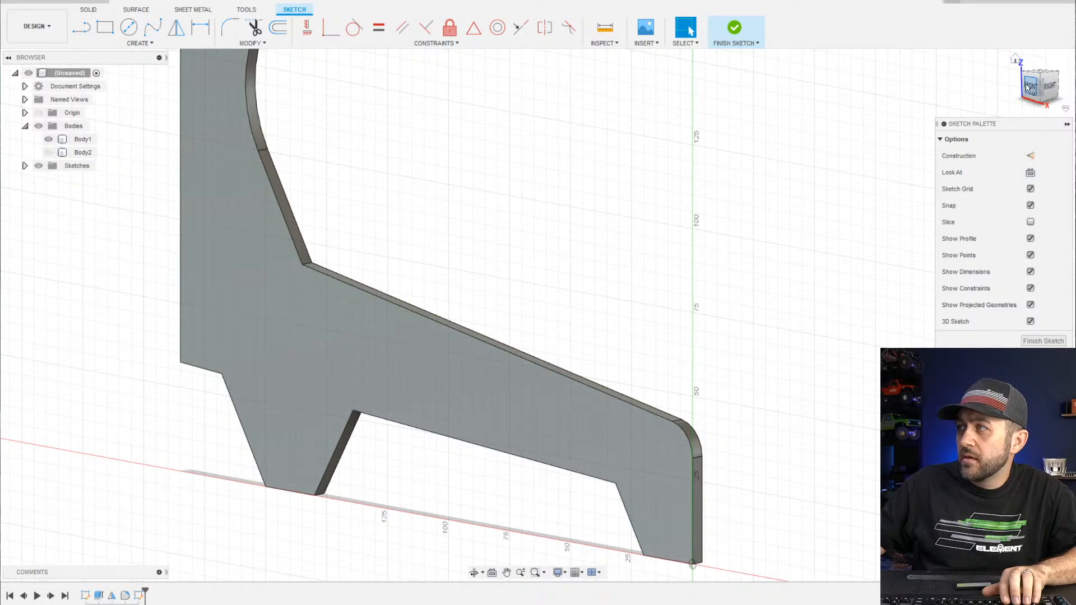
click(1028, 87)
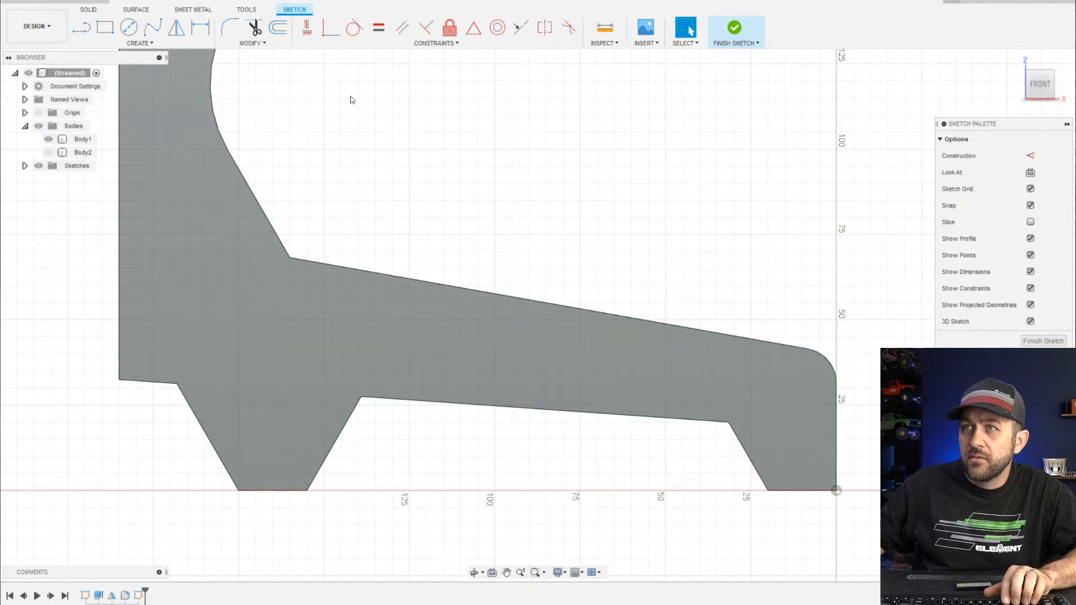
Offset the side panel's entire outline 3 mm inward
click(278, 28)
click(473, 288)
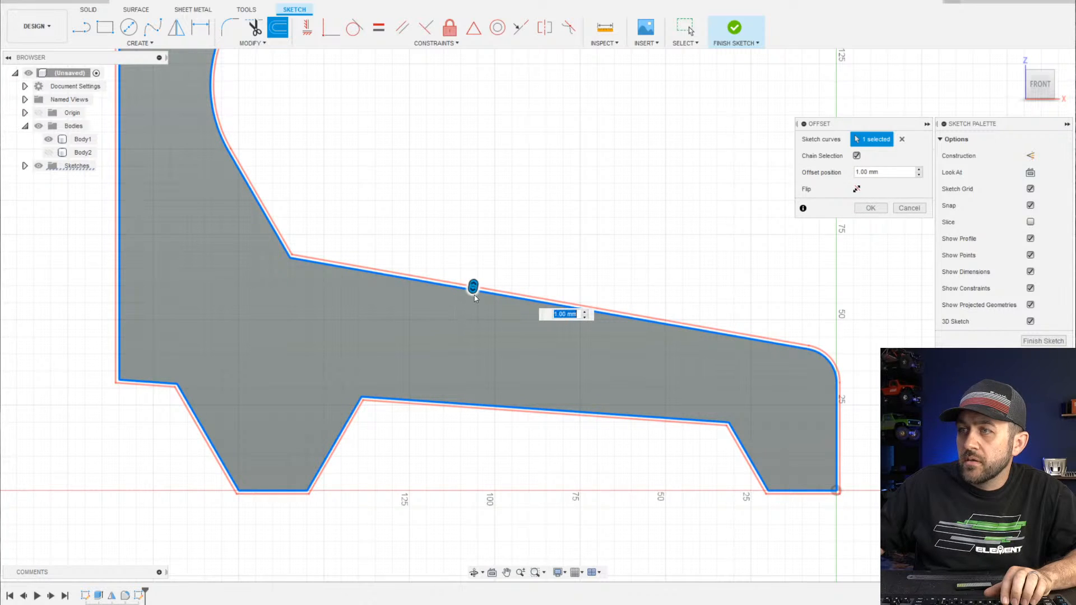
drag(472, 286, 475, 275)
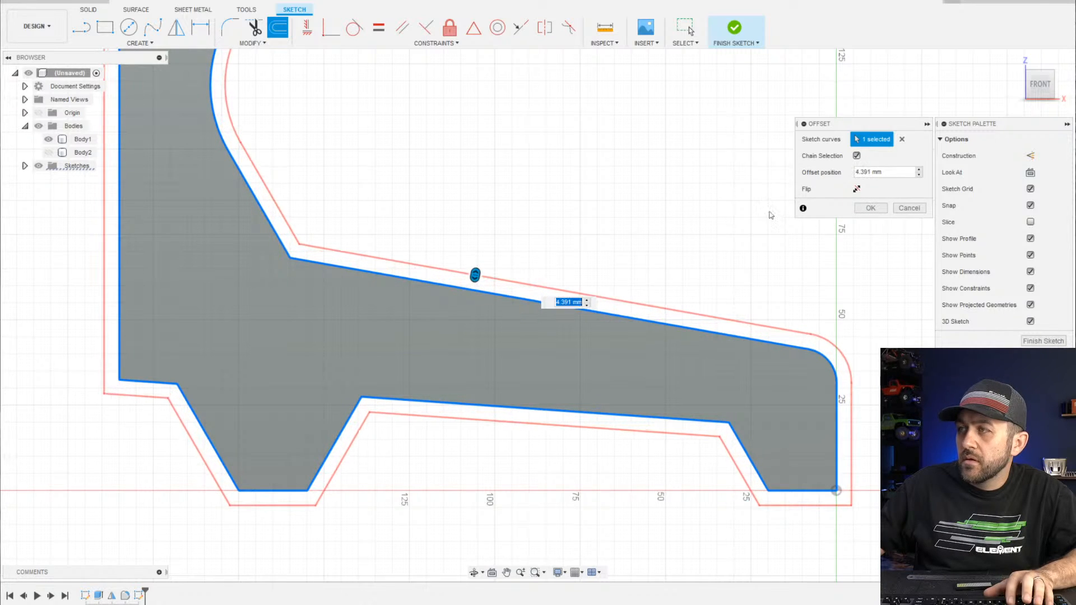
click(854, 191)
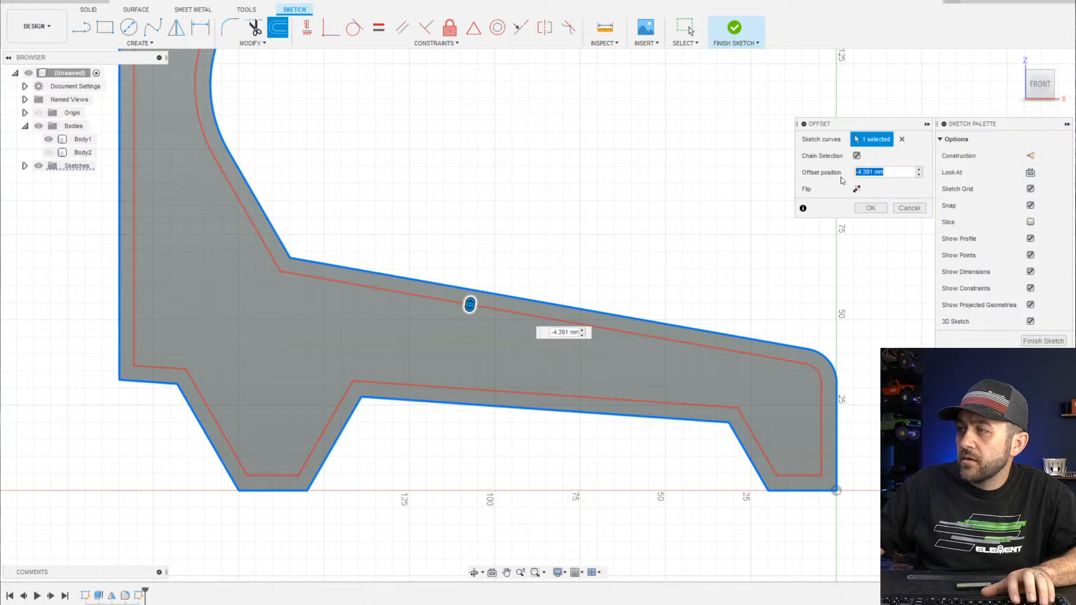
text(3)
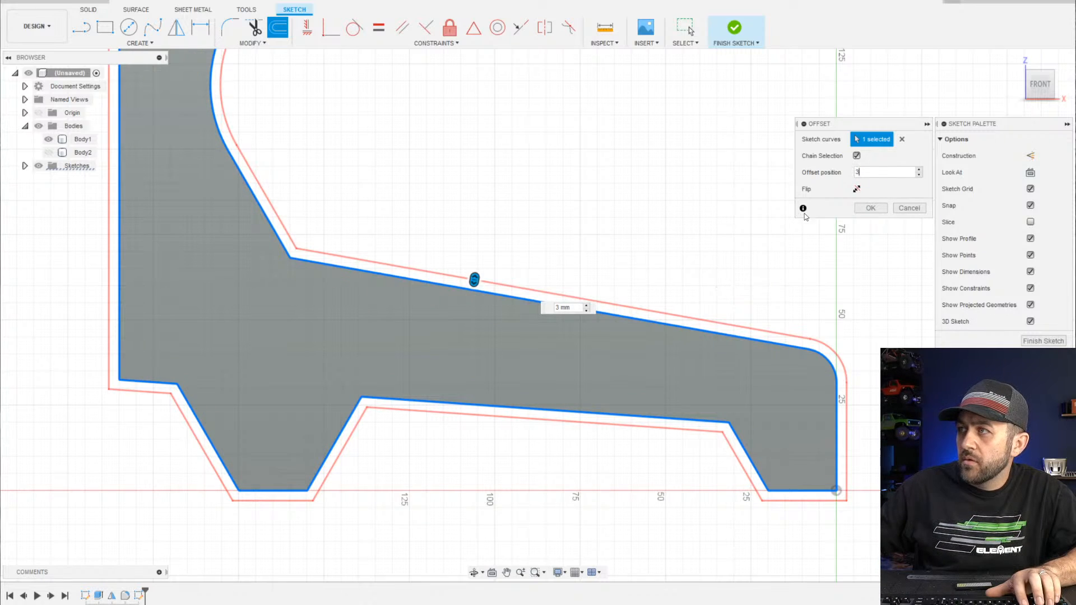
click(859, 192)
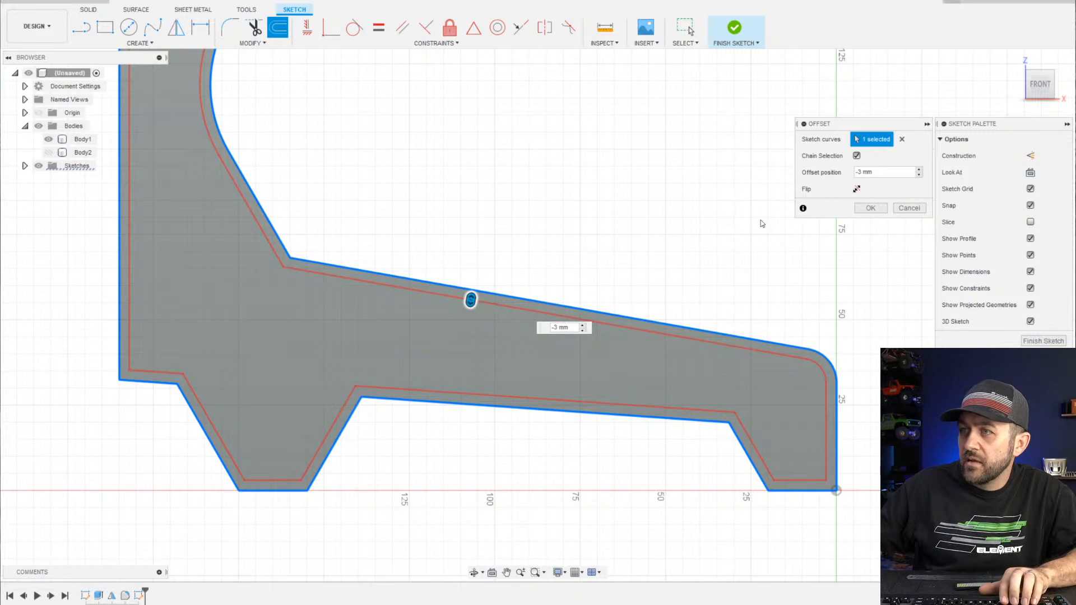
click(866, 208)
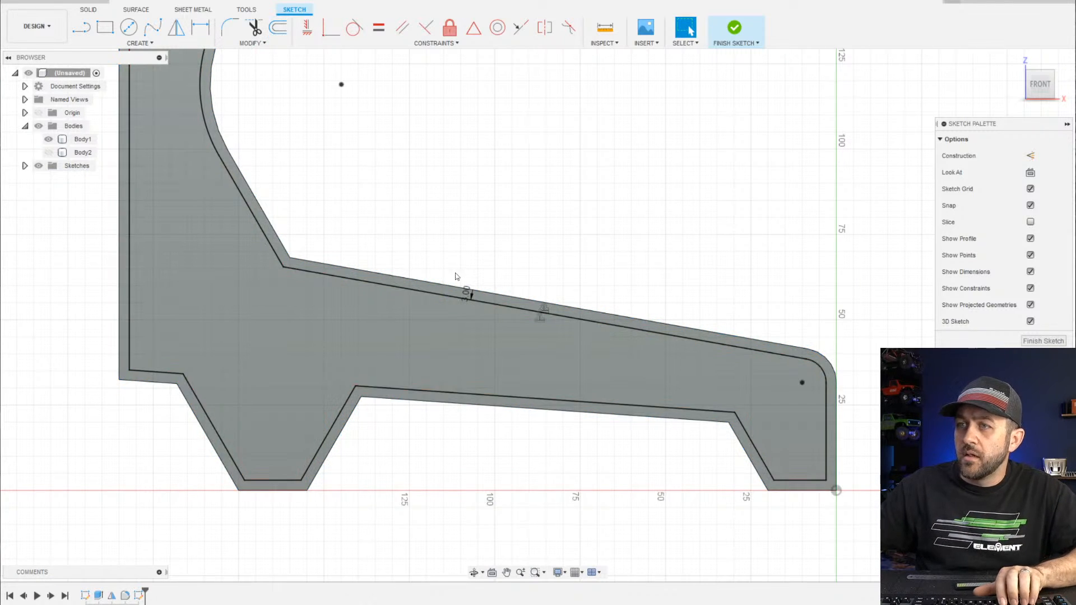
Draw a short line from the panel's inside corner, where the sloped top edge begins, perpendicular to the offset outline
scroll(478, 315, down, 3)
scroll(355, 252, up, 5)
click(82, 26)
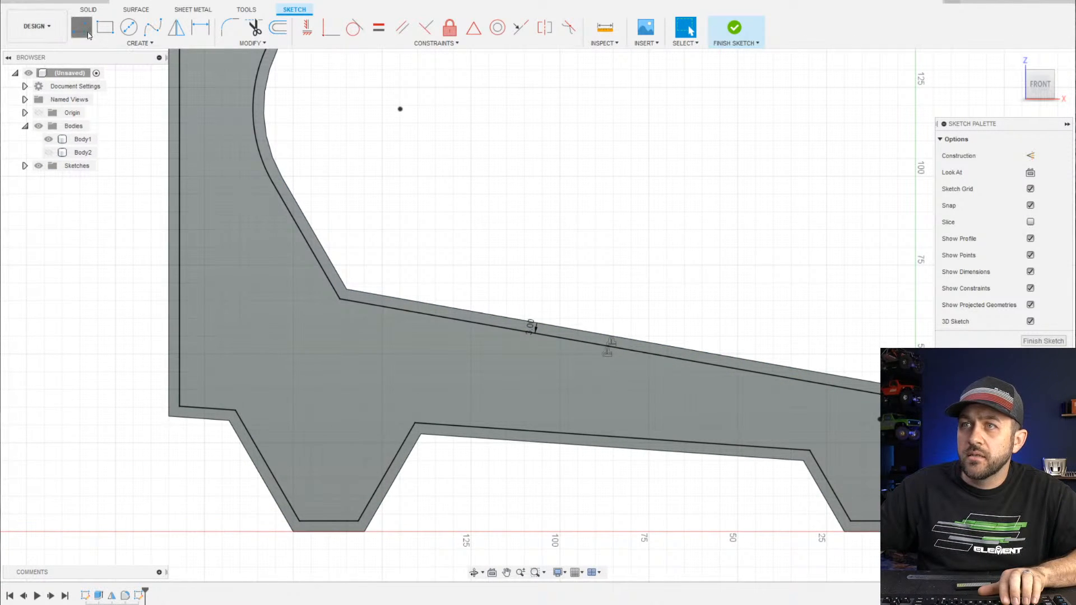
scroll(407, 303, up, 3)
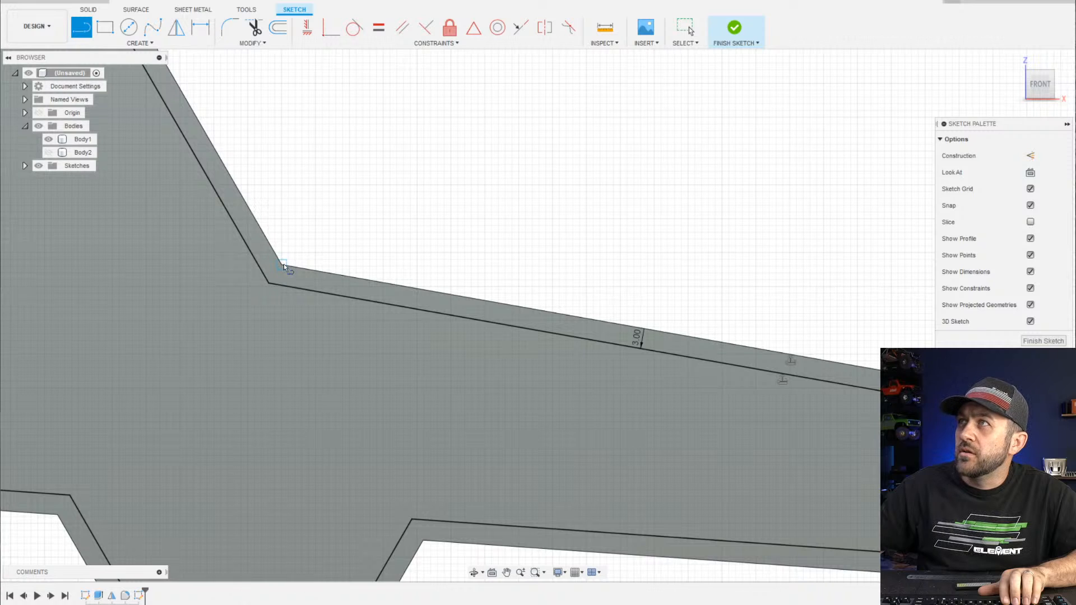
click(283, 264)
scroll(282, 286, up, 2)
scroll(280, 290, up, 2)
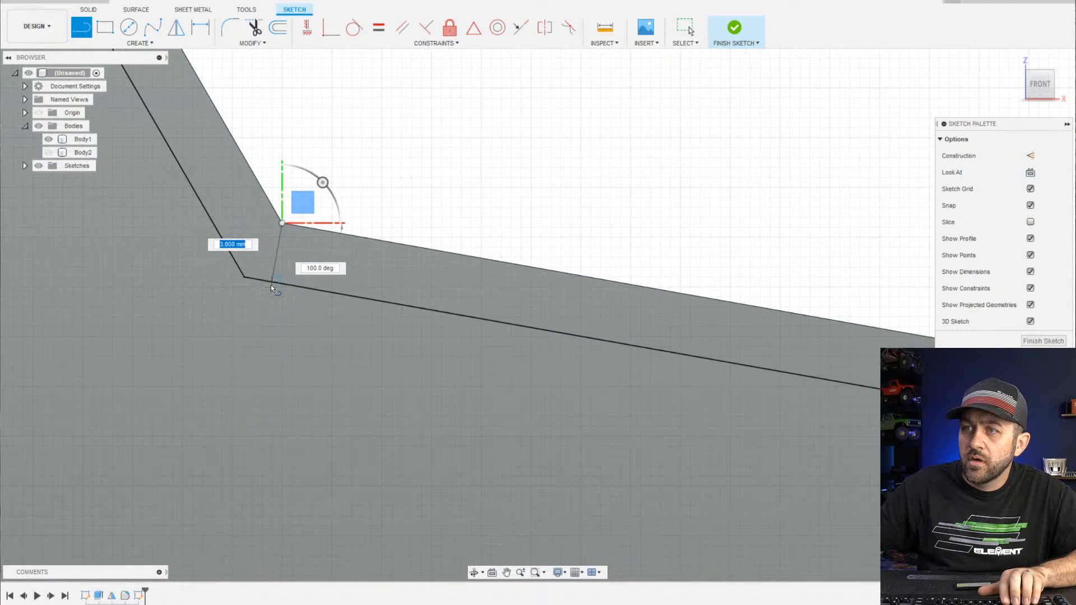
click(272, 283)
scroll(332, 328, down, 5)
key(Escape)
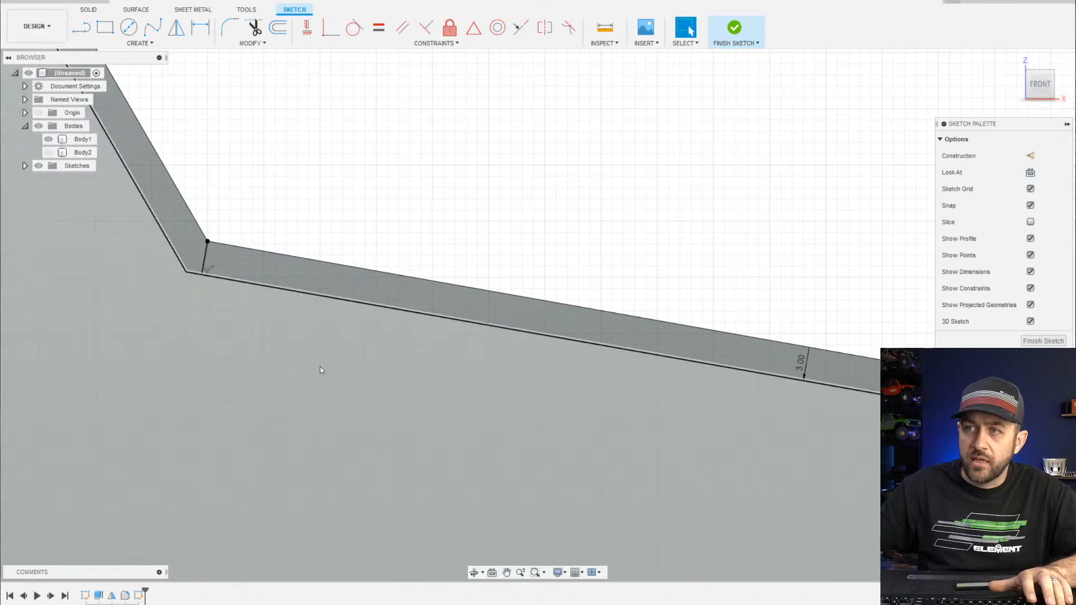
Draw a short vertical line closing the gap between the offset outline and the bottom edge at the front foot, and finish the sketch
middle_drag(507, 452, 257, 311)
scroll(356, 312, down, 3)
mouse_move(368, 314)
middle_down()
mouse_move(641, 430)
mouse_move(653, 422)
mouse_move(332, 418)
middle_up()
middle_drag(531, 177, 482, 276)
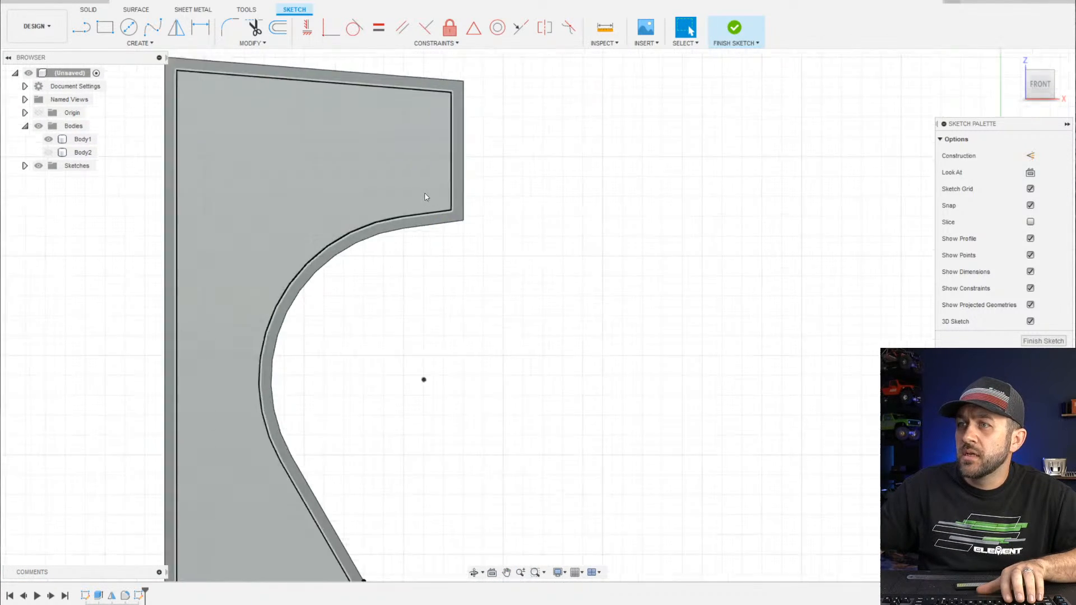
scroll(490, 185, up, 3)
scroll(368, 209, down, 3)
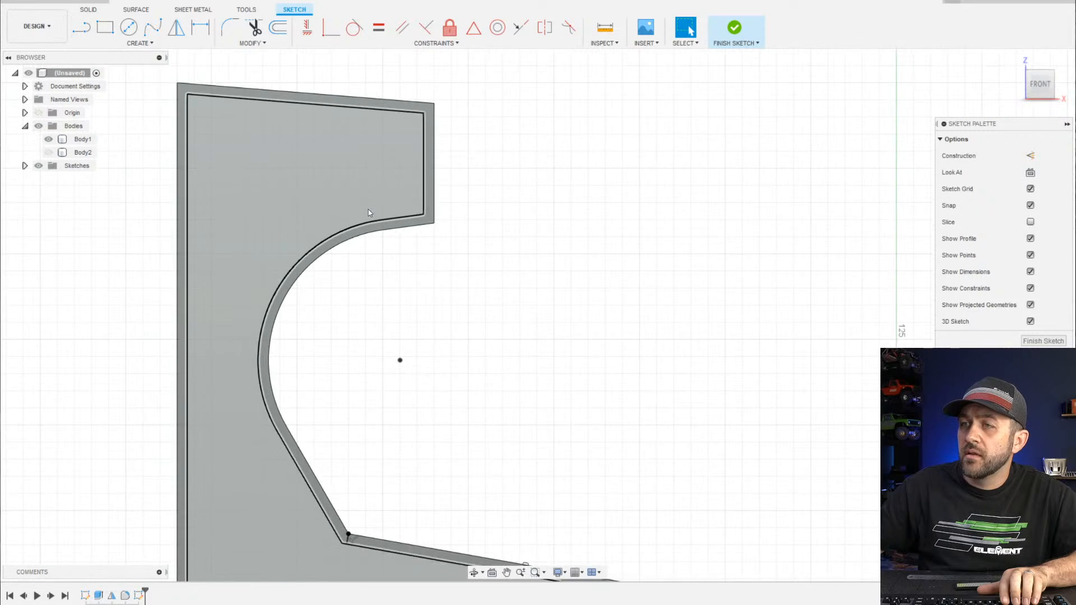
middle_drag(473, 324, 183, 67)
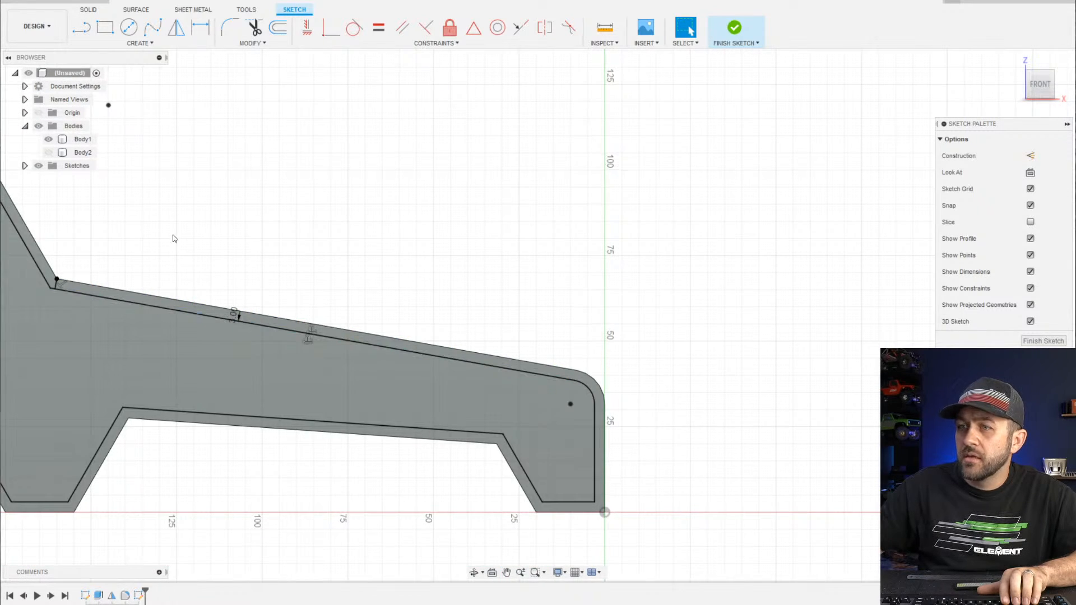
click(82, 26)
click(605, 512)
scroll(599, 516, up, 3)
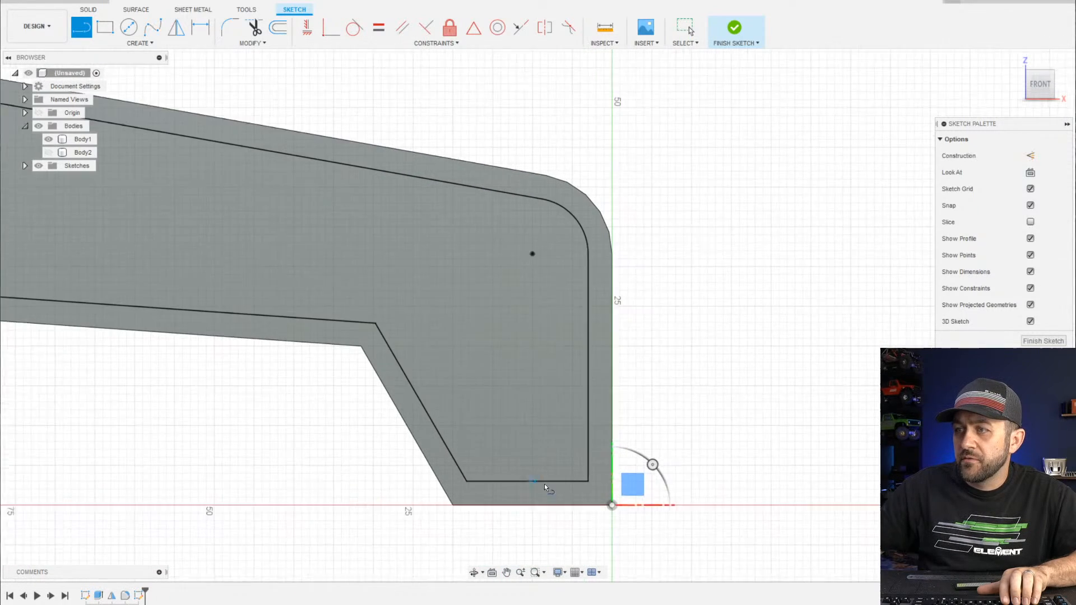
scroll(544, 487, up, 1)
click(595, 506)
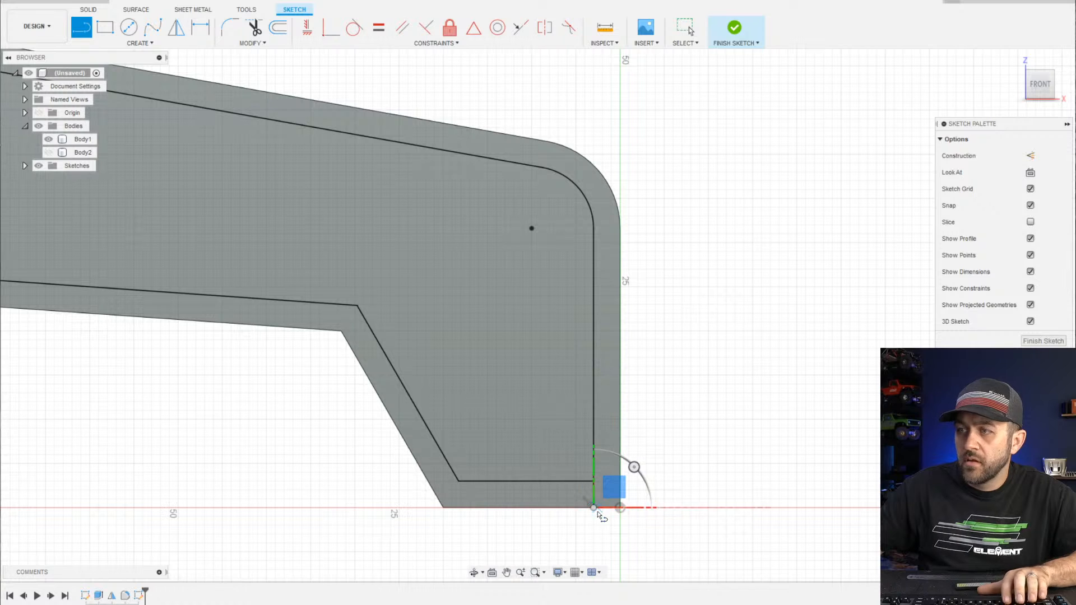
scroll(597, 510, down, 2)
key(Escape)
scroll(465, 449, down, 2)
middle_drag(364, 386, 679, 427)
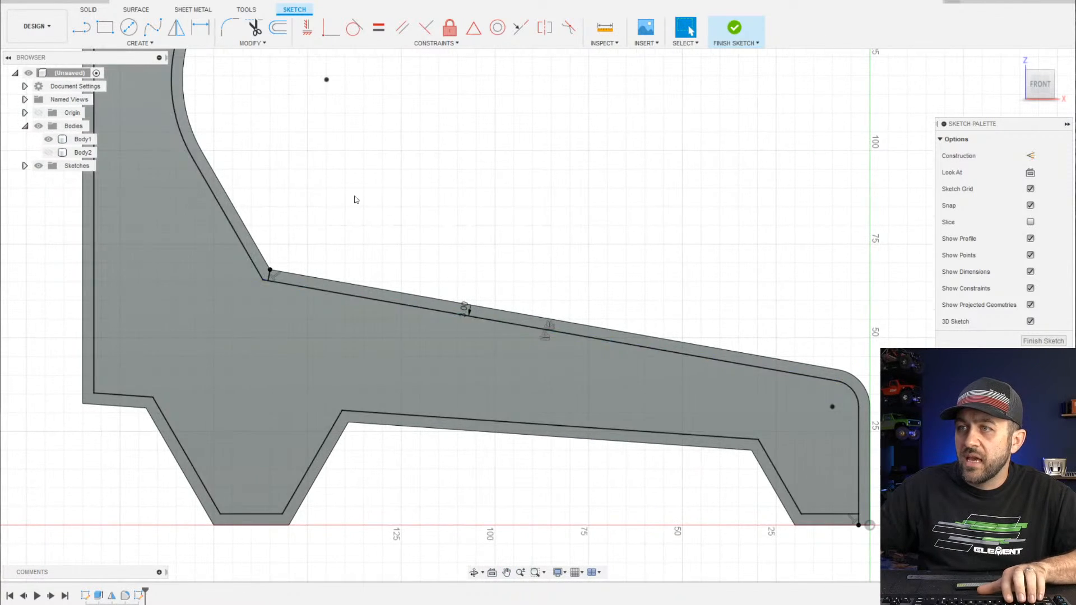
click(738, 40)
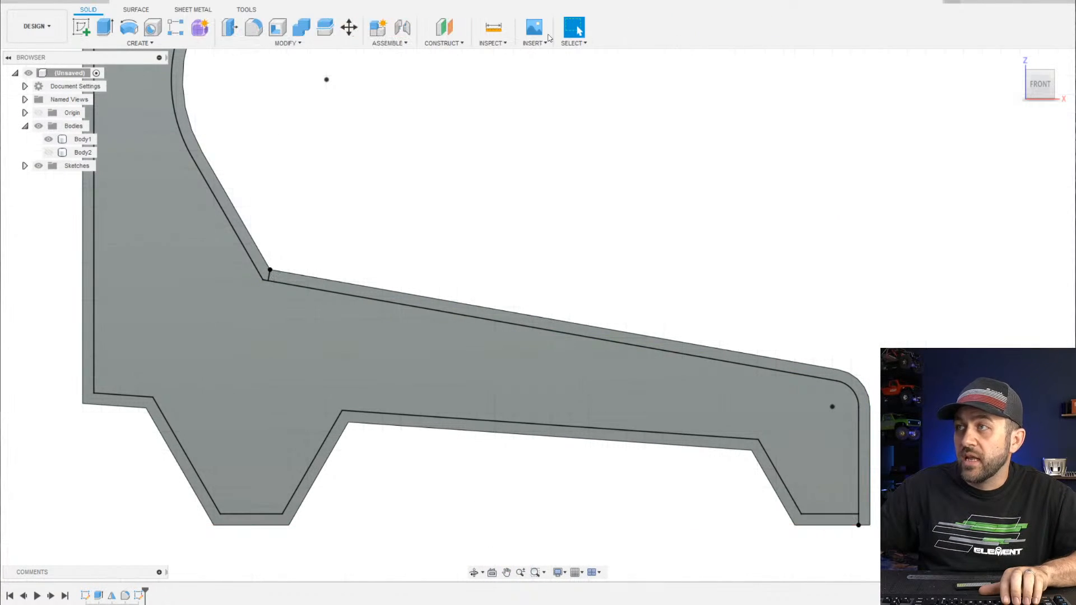
Extrude the strip along the sloped top and rounded front edge 12 mm inward, joined to the side panel
click(104, 27)
scroll(291, 280, up, 3)
click(291, 280)
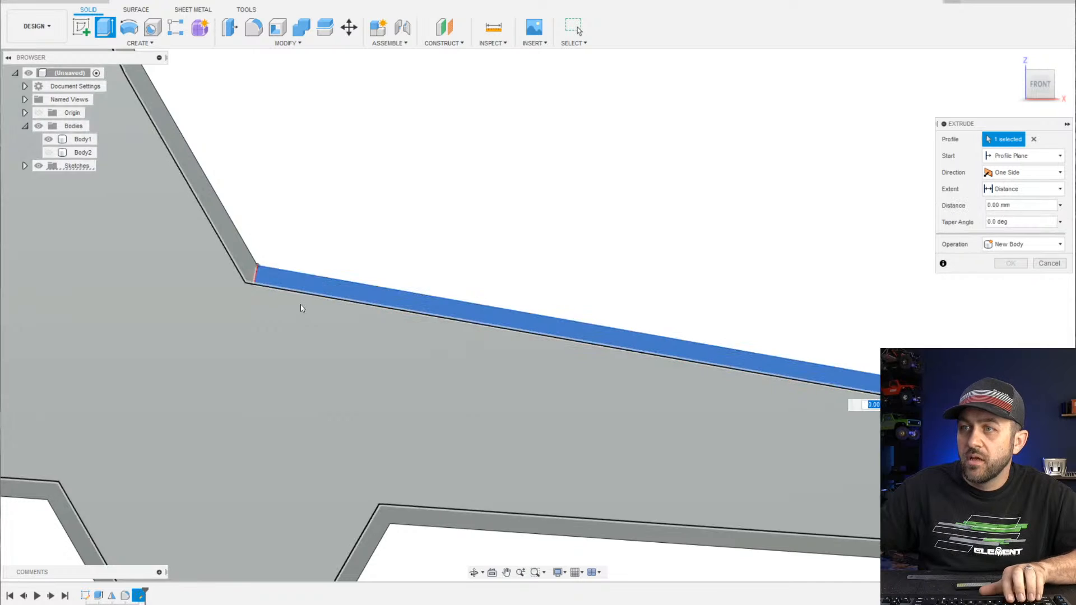
scroll(300, 305, down, 3)
shift+middle_drag(332, 98, 633, 368)
drag(727, 342, 700, 348)
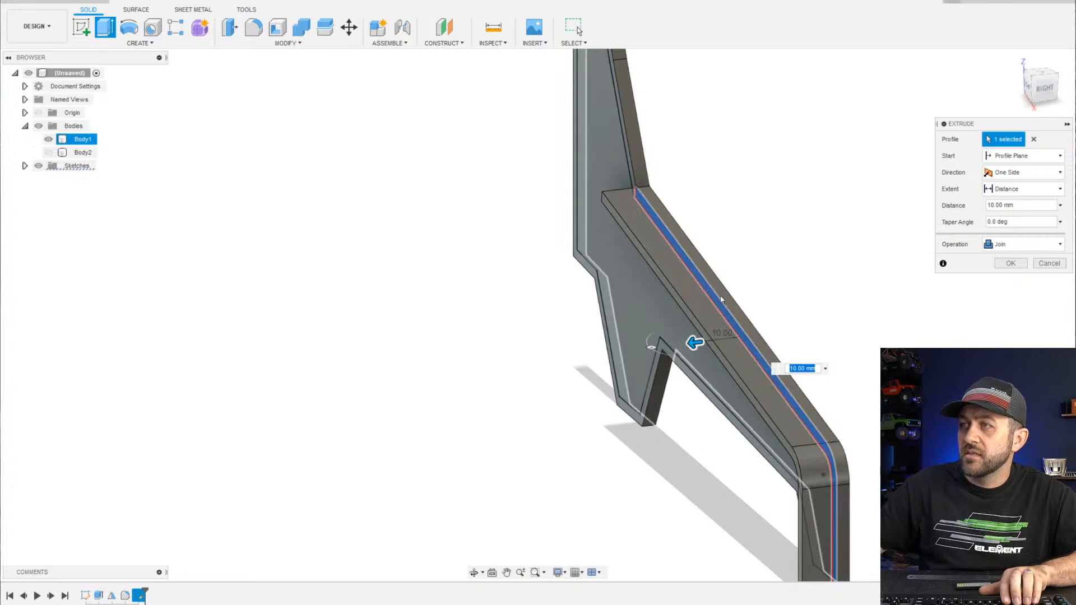
scroll(717, 308, up, 3)
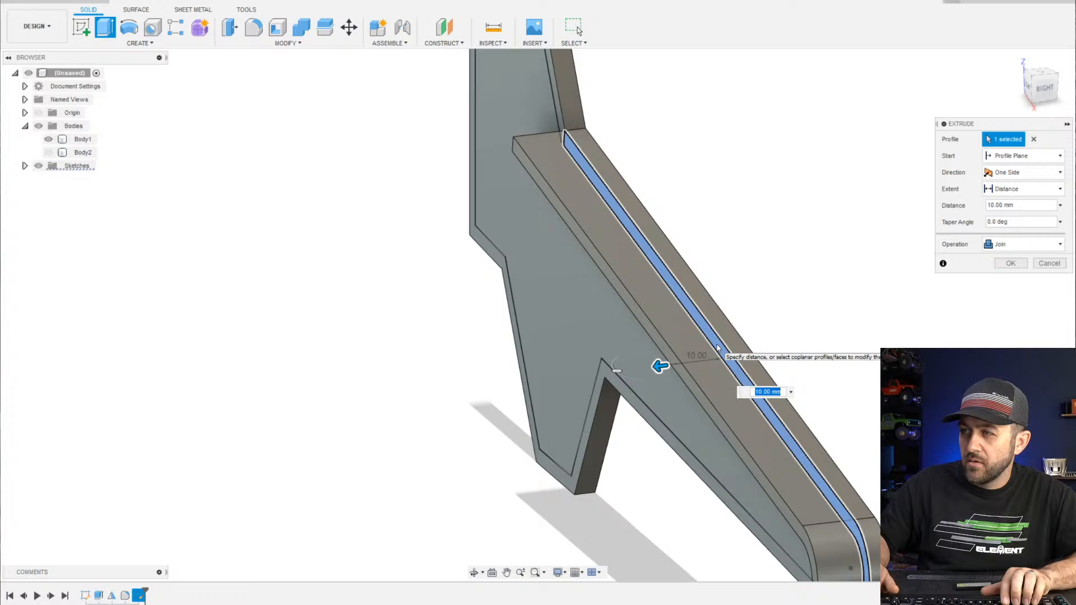
text(12)
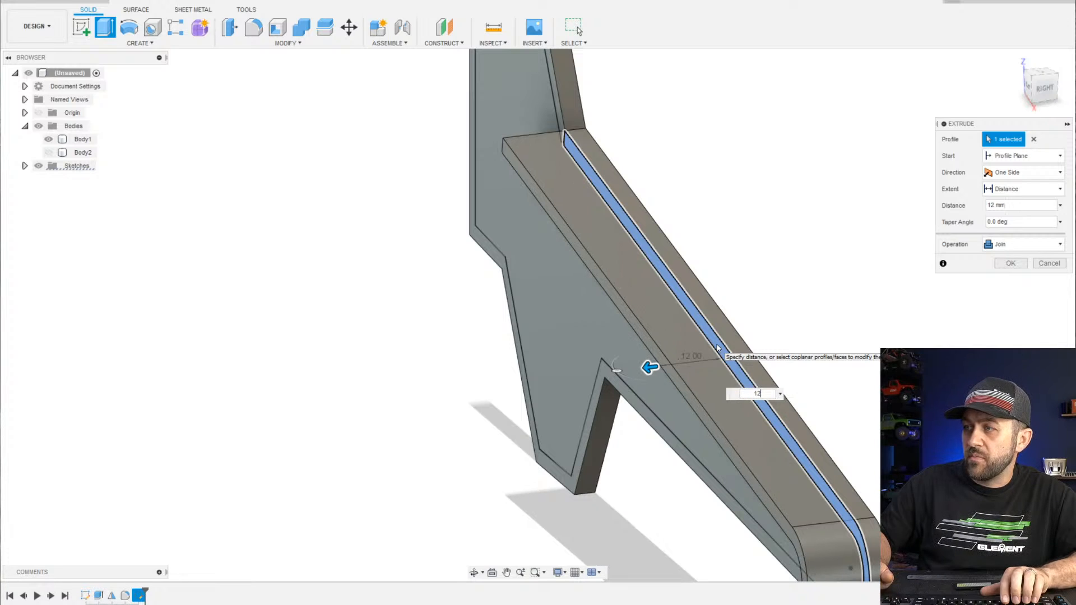
key(Return)
Compare the new ledge with the side rails in the browser's skee ball machine reference photo
shift+middle_drag(716, 348, 722, 316)
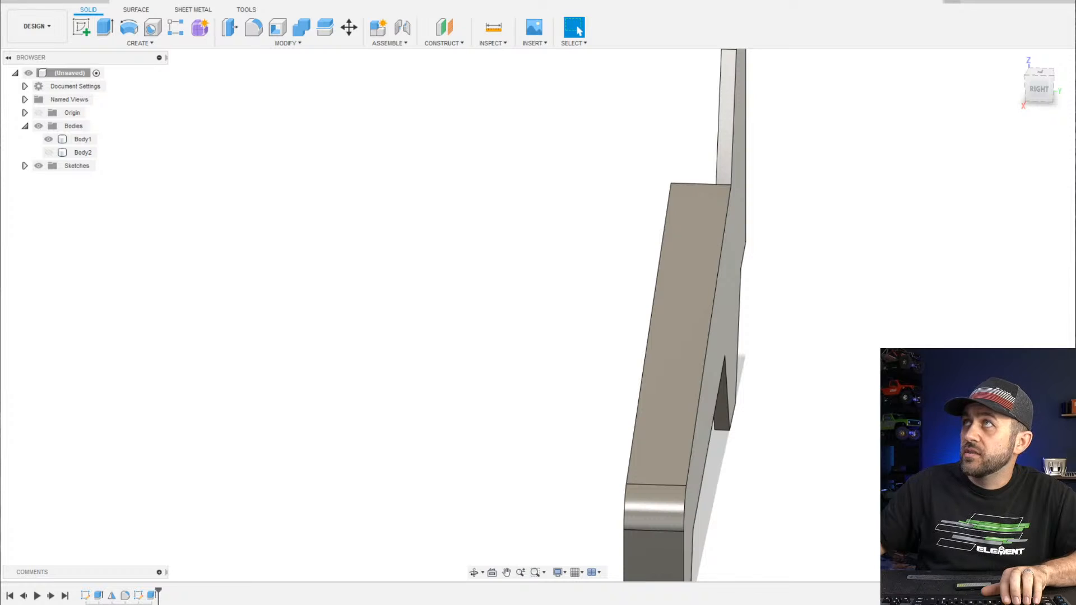
drag(772, 0, 731, 44)
click(568, 371)
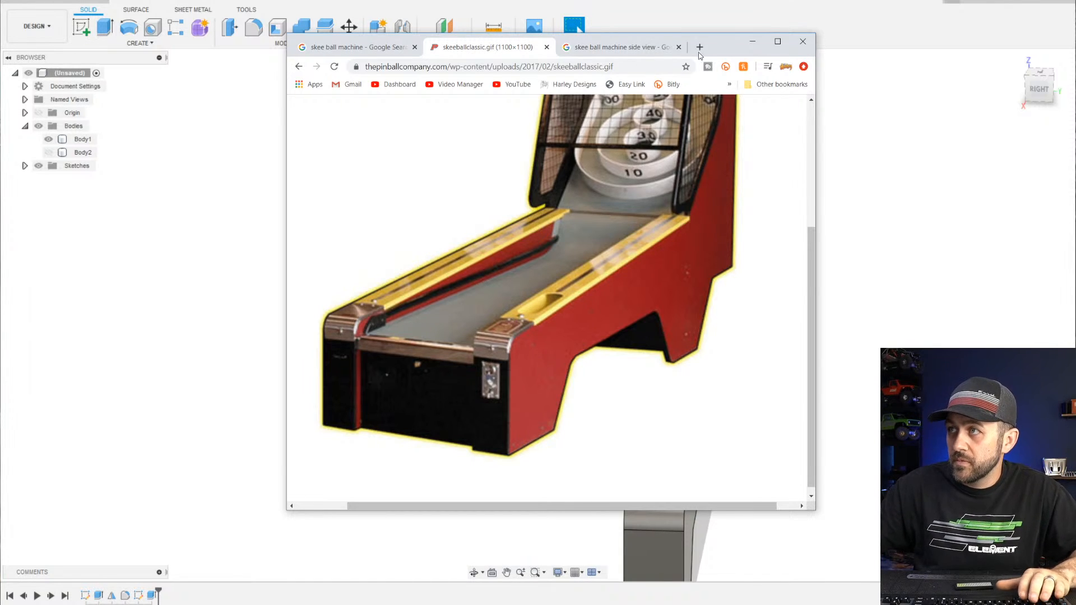
click(699, 15)
scroll(661, 371, down, 2)
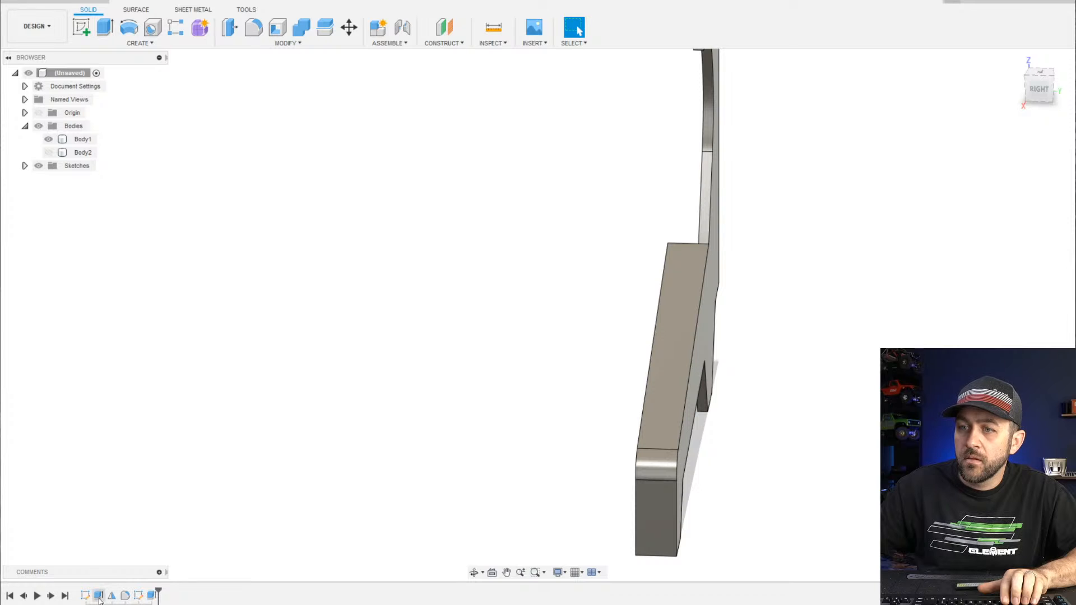
Edit the side panel's original extrusion to make the panel slightly thinner
right_click(99, 597)
click(120, 519)
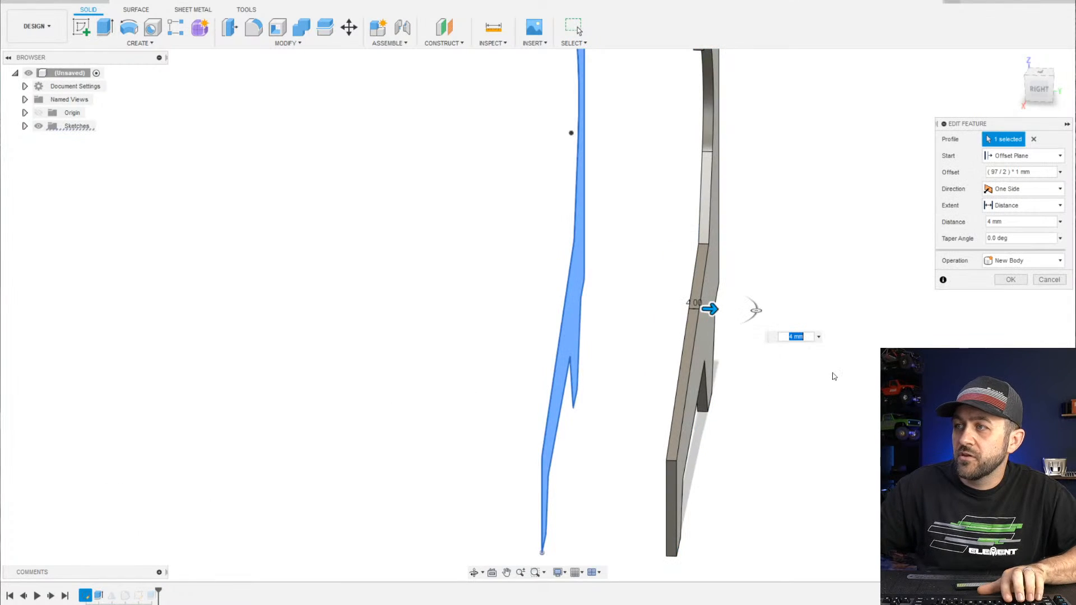
key(Return)
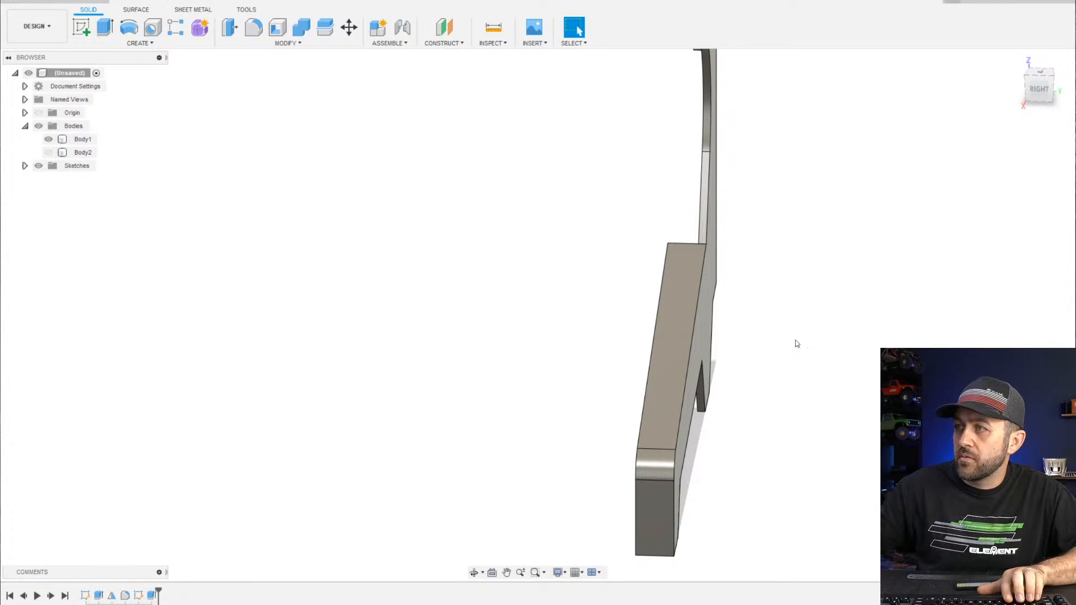
Set the ledge's extrusion distance to 10 mm
right_click(153, 596)
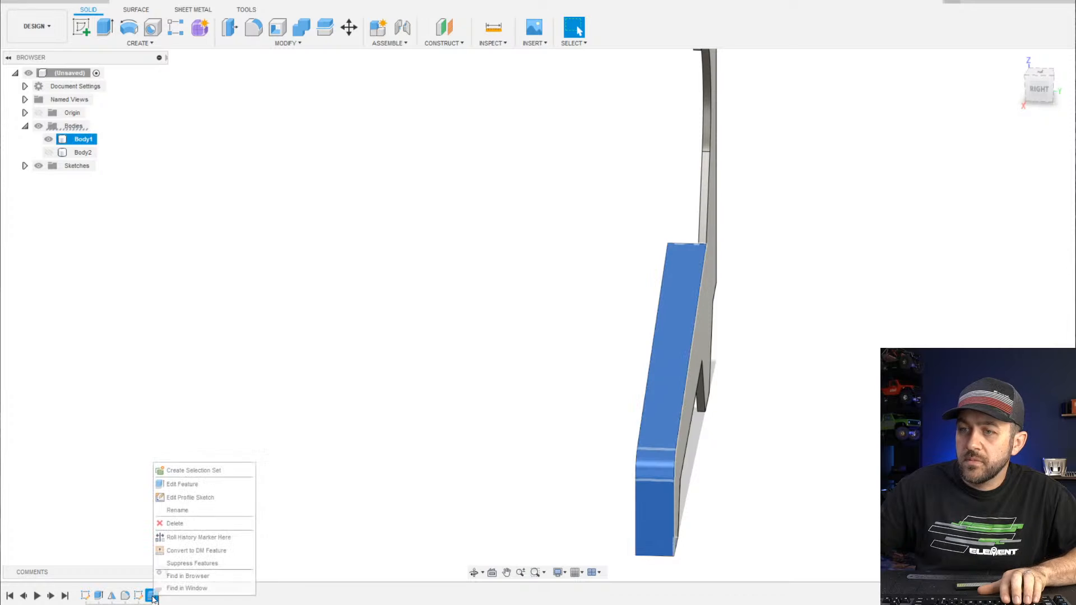
click(181, 483)
scroll(653, 381, up, 3)
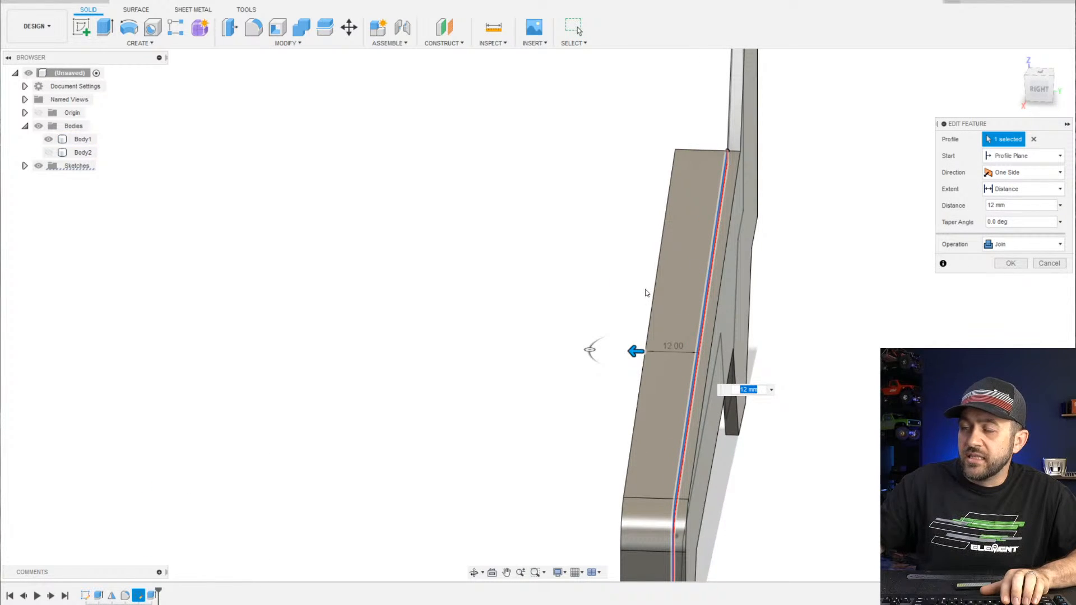
text(10)
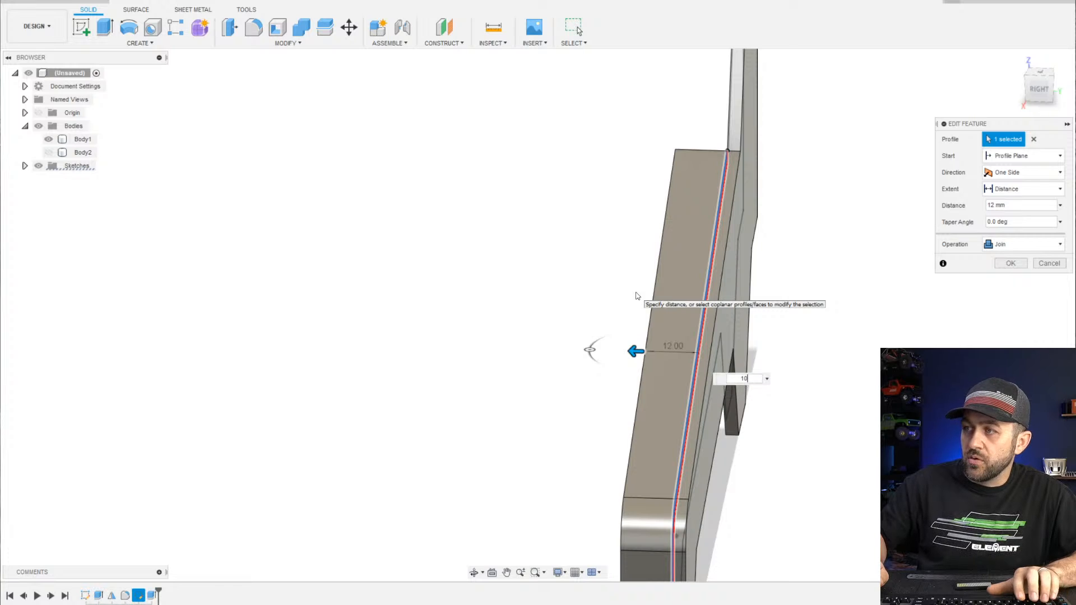
key(Return)
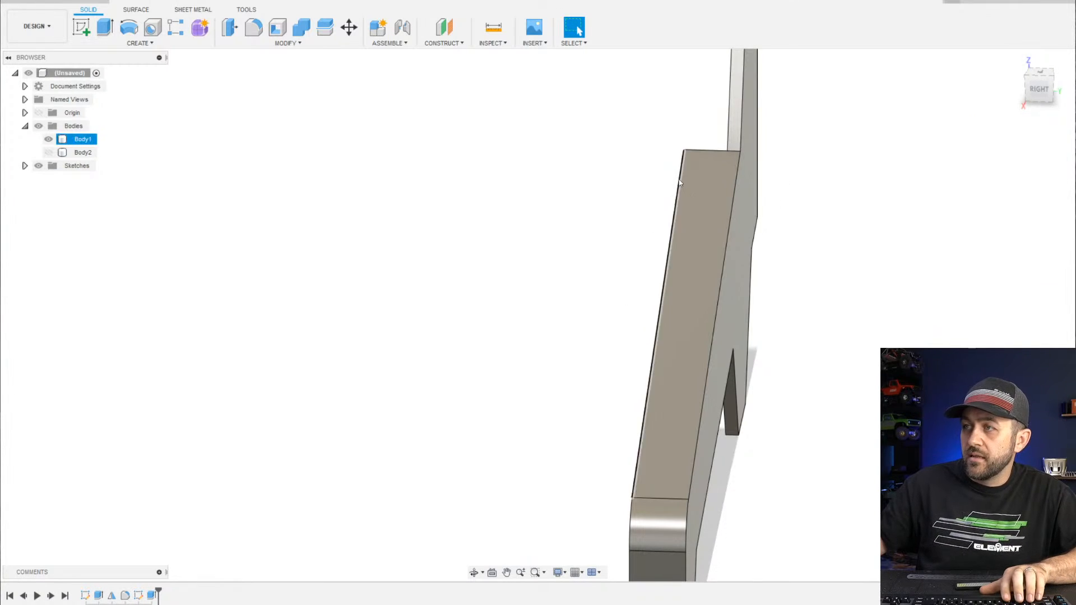
Measure the total width from the side panel's outer face to the ledge's inner face
click(492, 29)
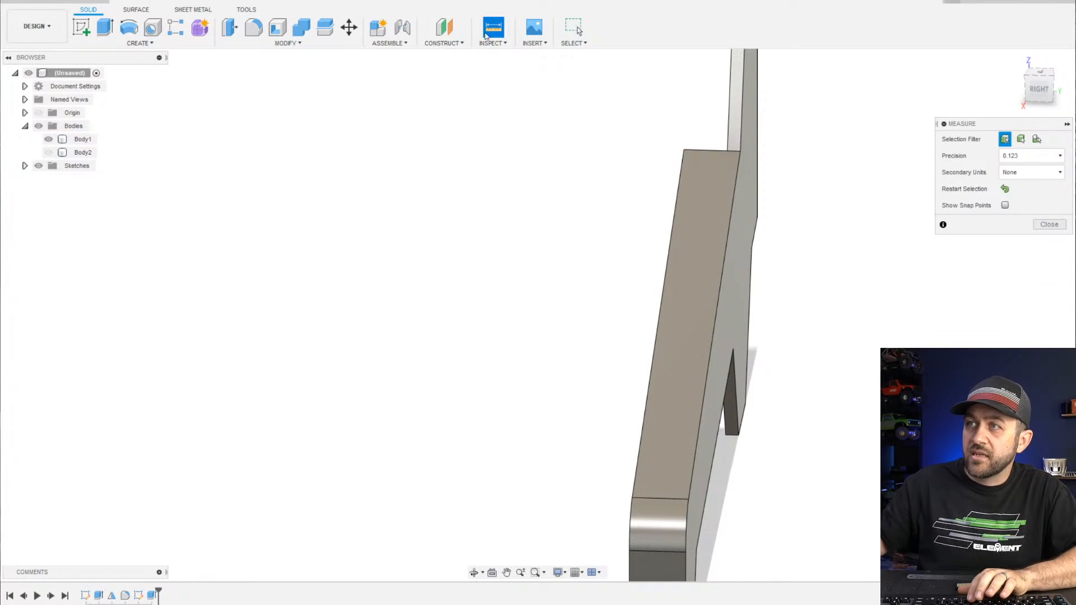
click(752, 244)
shift+middle_drag(752, 244, 670, 261)
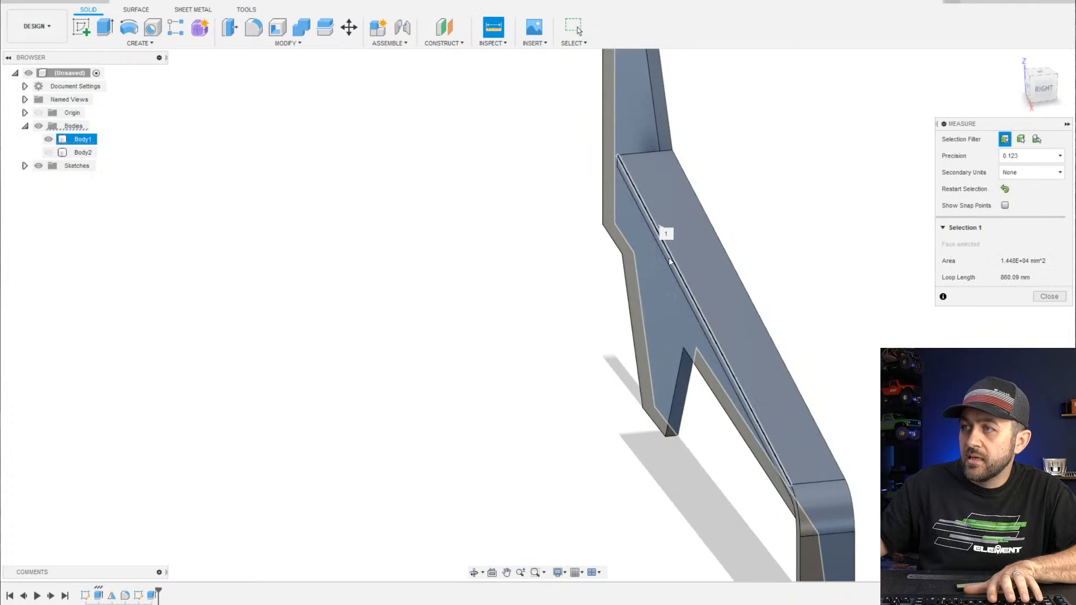
scroll(670, 260, up, 3)
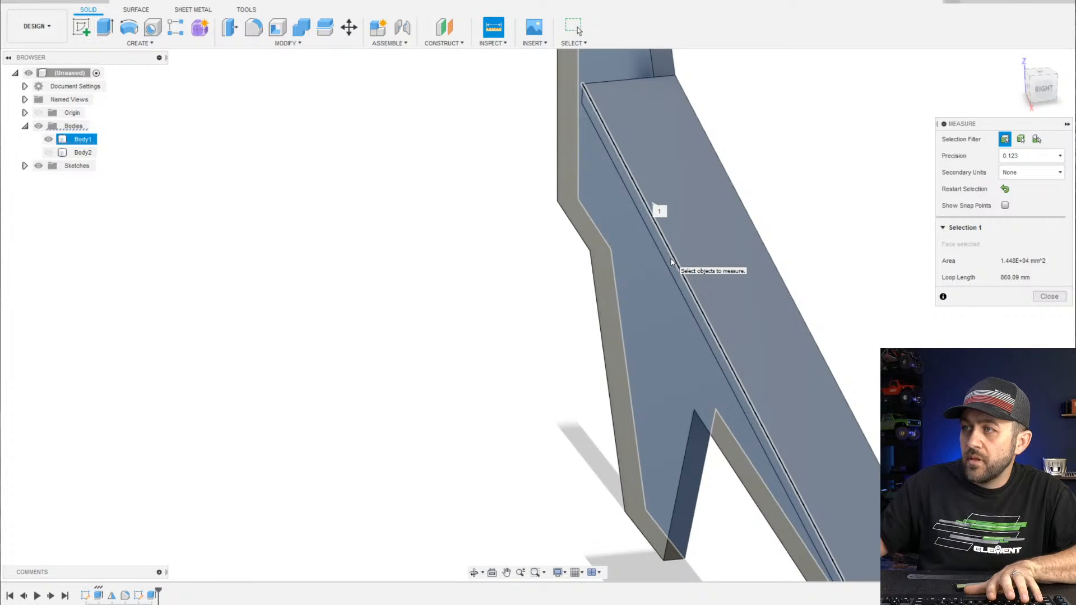
click(673, 263)
shift+middle_drag(673, 262, 730, 394)
scroll(724, 348, up, 6)
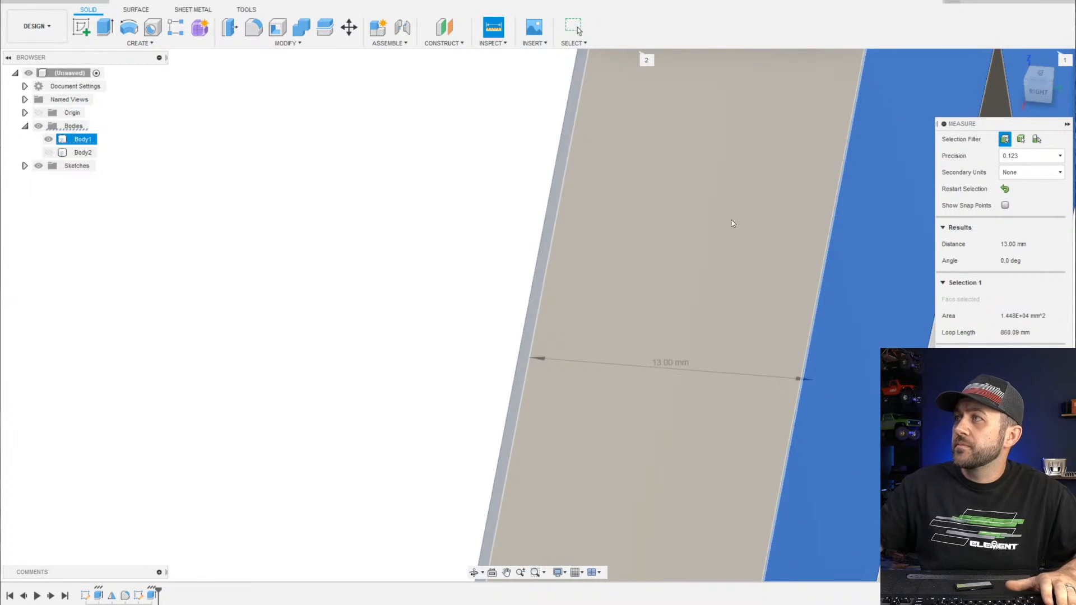
scroll(784, 237, down, 4)
key(Escape)
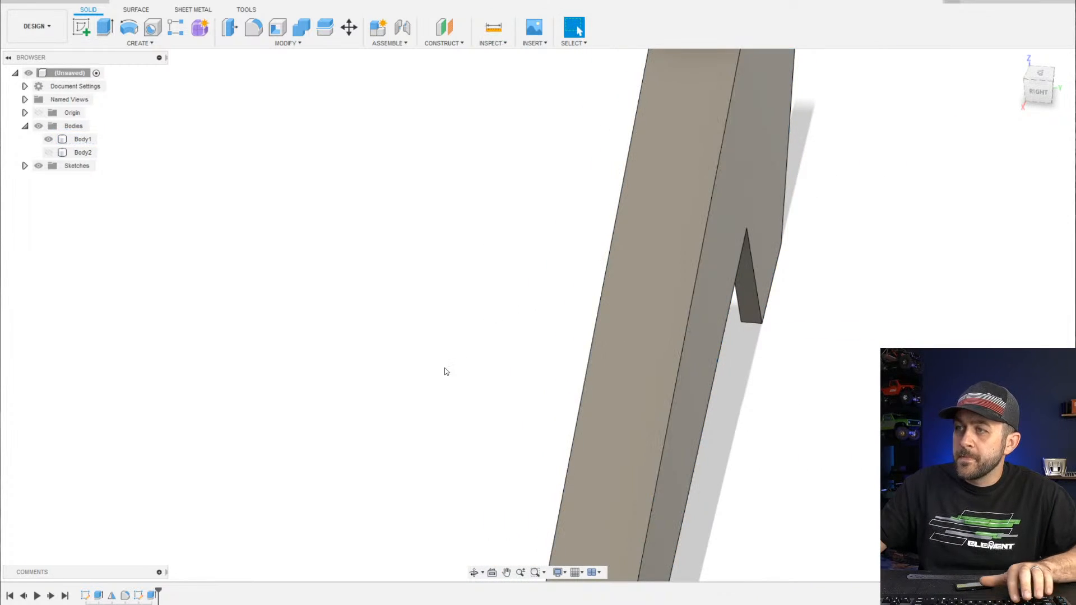
Start a sketch on the side panel's inner face, viewed from the front
scroll(480, 357, down, 3)
shift+middle_drag(480, 356, 384, 320)
click(1038, 87)
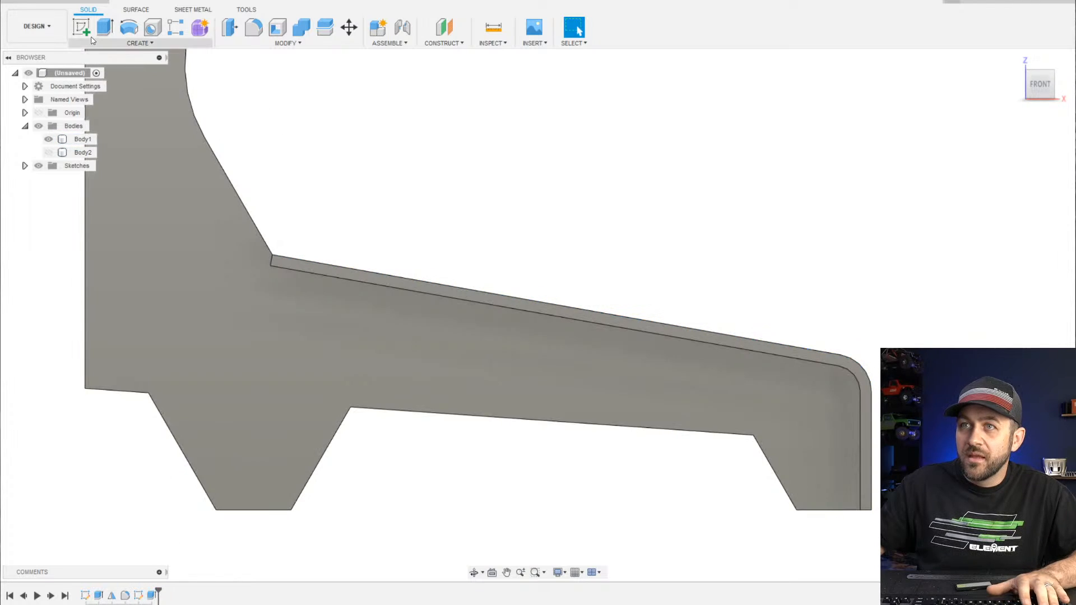
click(351, 372)
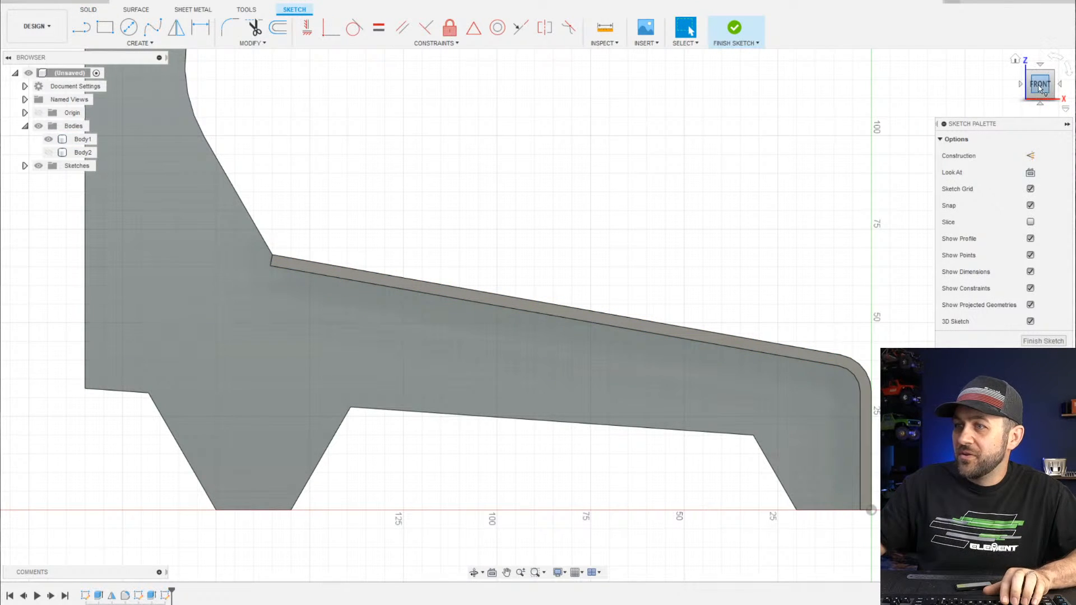
Offset the chained outline of the side panel's inner face inward by 7 mm
click(82, 27)
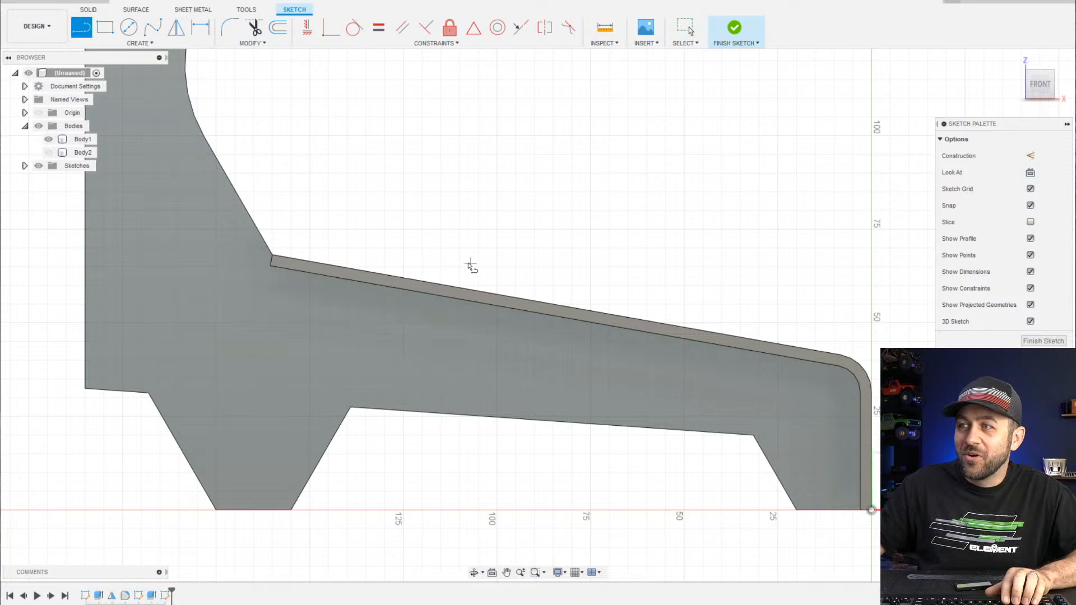
click(277, 28)
click(341, 280)
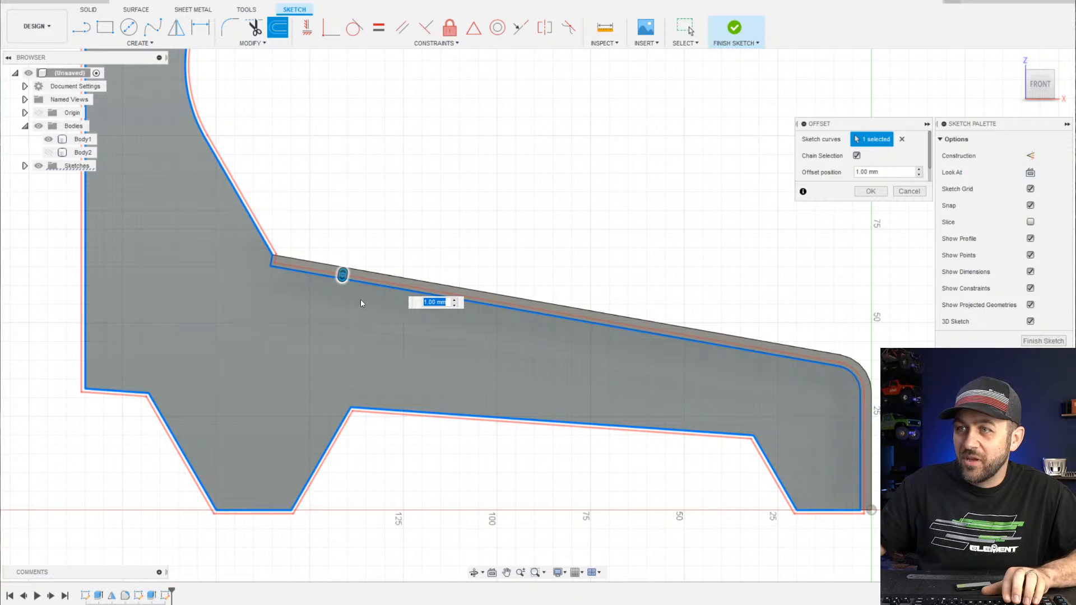
drag(342, 274, 333, 317)
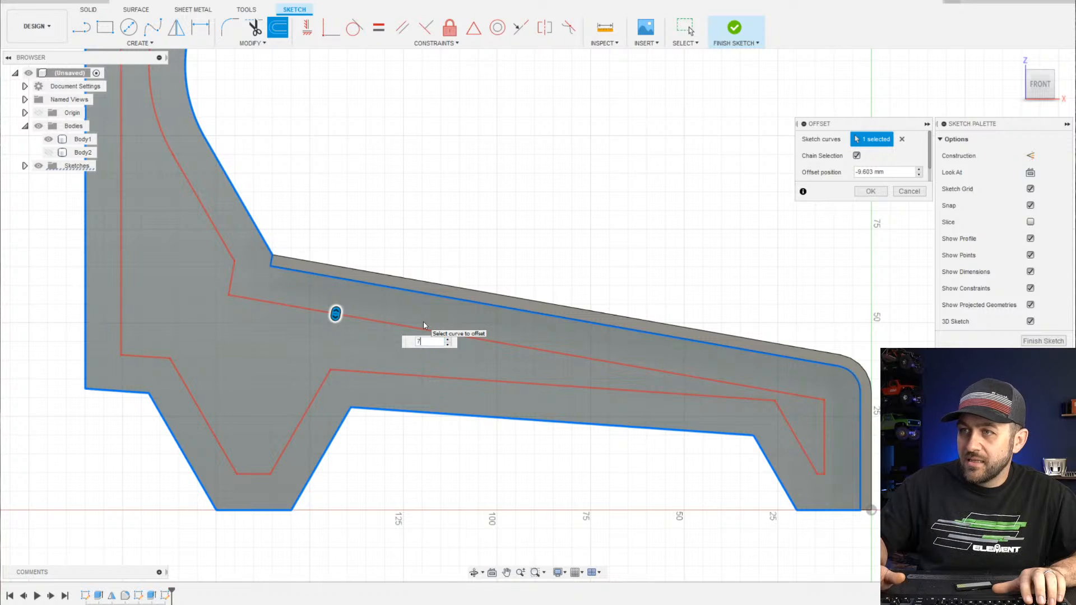
text(7)
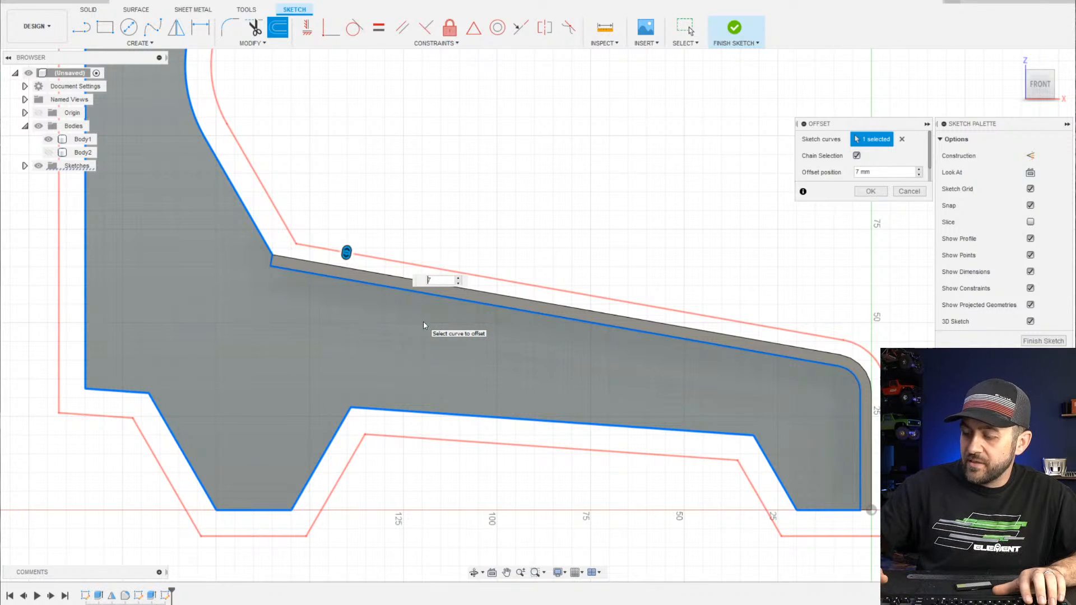
key(Left)
text(-)
key(Return)
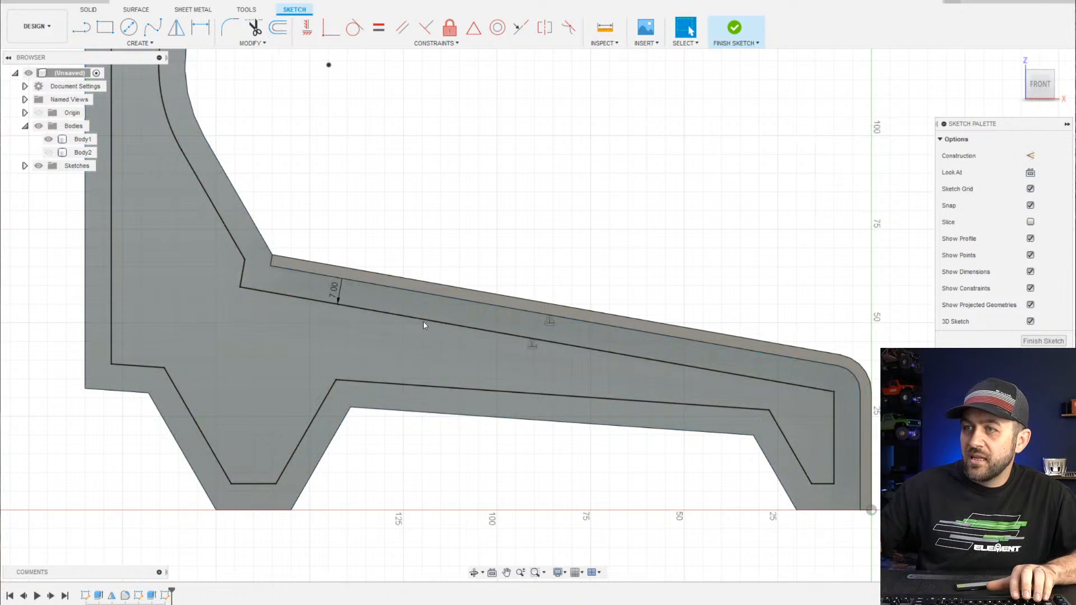
Delete the offset outline's segments along the front edge, feet, underside and back edge of the side panel
scroll(499, 340, down, 2)
scroll(563, 379, up, 3)
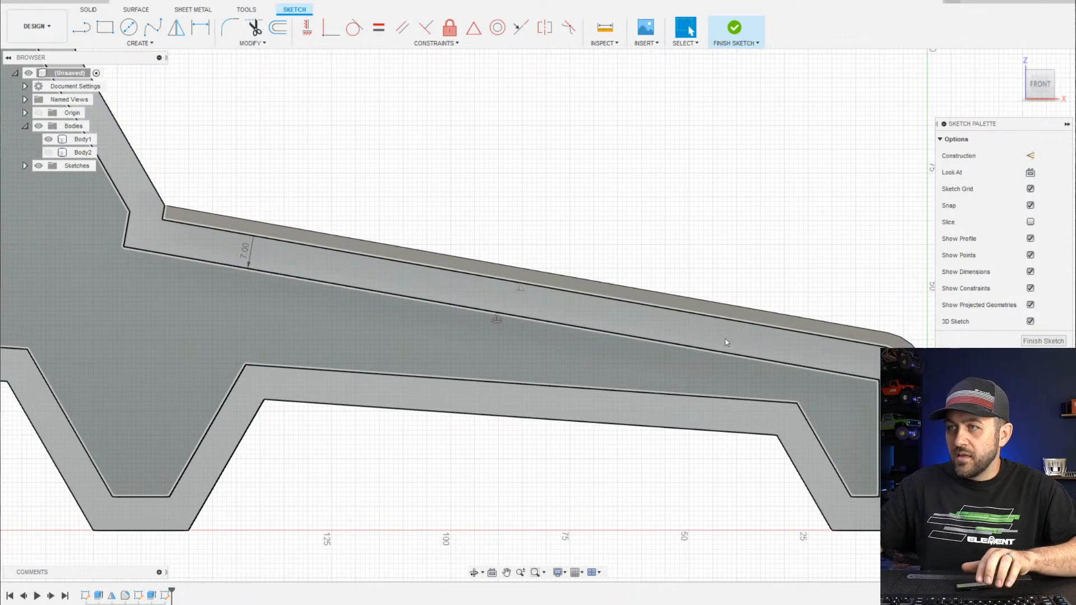
middle_drag(725, 339, 592, 318)
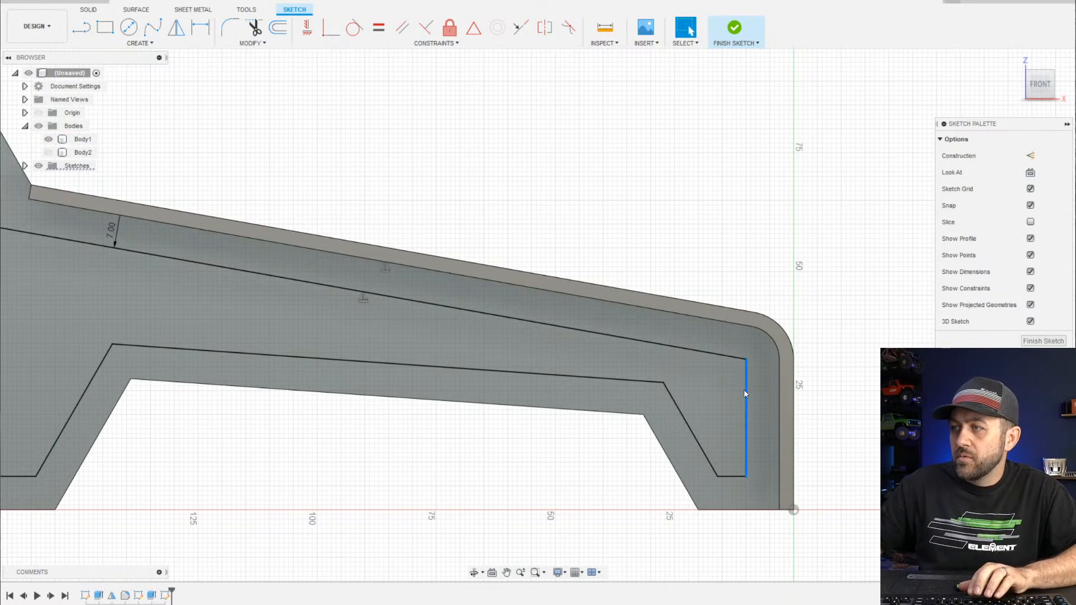
double_click(745, 389)
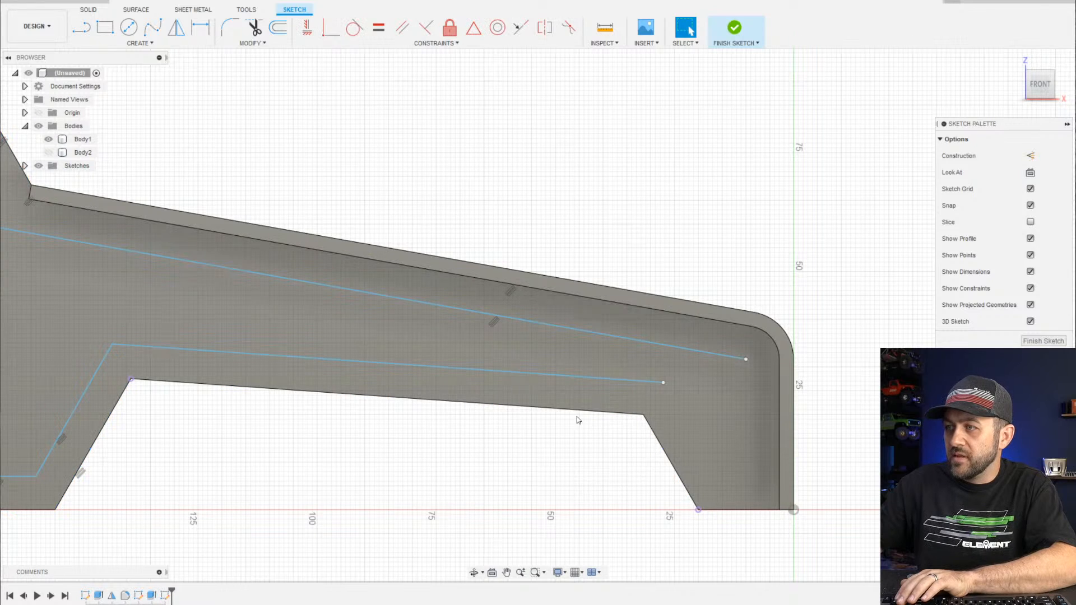
scroll(577, 416, down, 3)
drag(473, 499, 163, 361)
key(Delete)
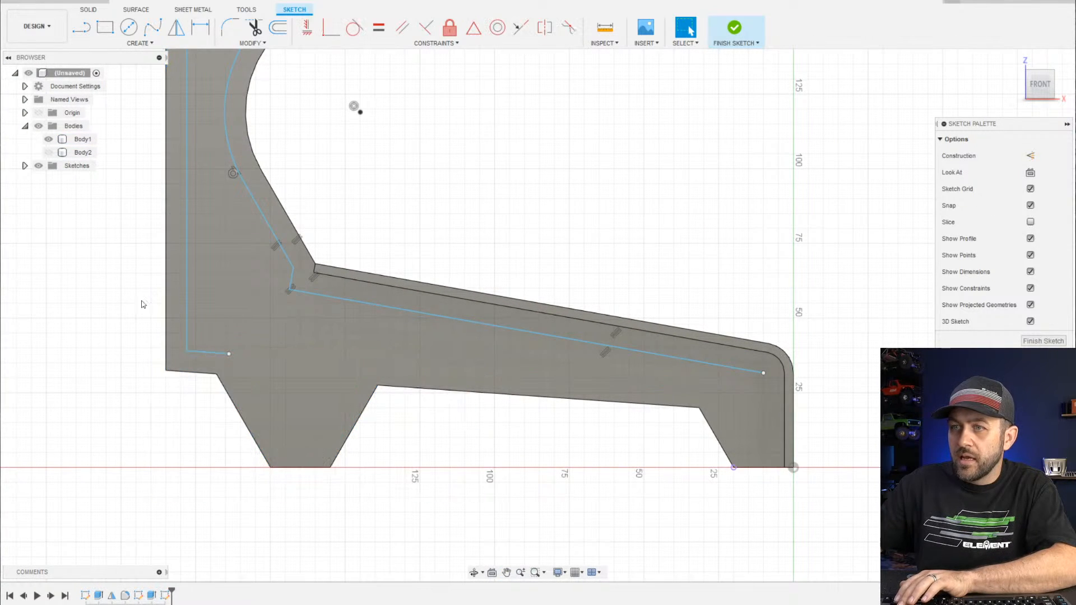
drag(228, 391, 108, 261)
key(Delete)
Delete the offset outline's remaining slanted, short connecting and upper curved segments, keeping only the long sloped line below the ledge
click(251, 243)
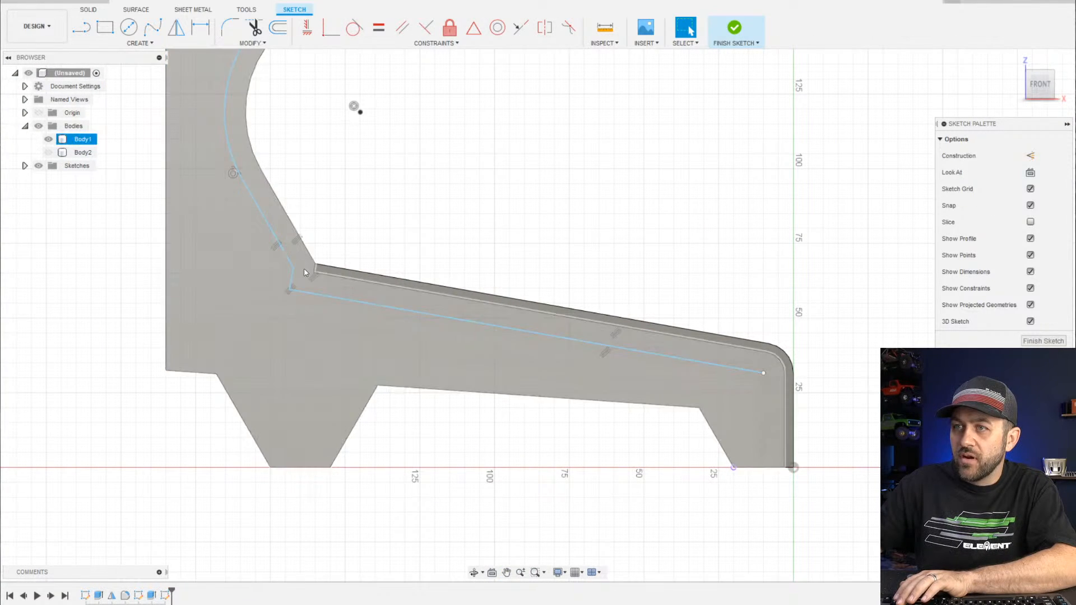
click(273, 228)
key(Delete)
click(293, 279)
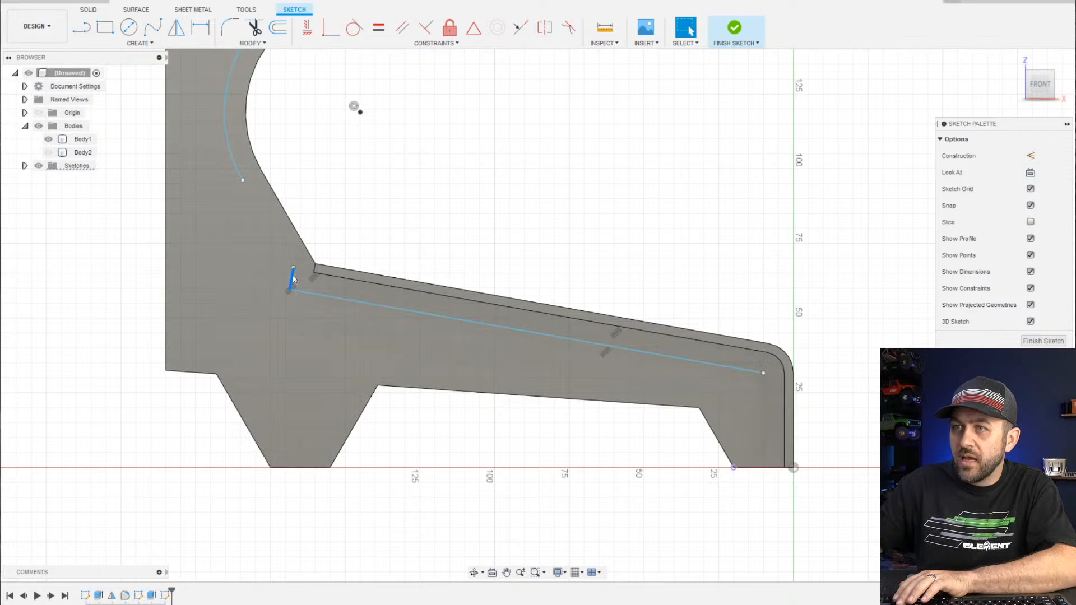
key(Delete)
middle_drag(359, 168, 362, 354)
drag(460, 370, 104, 80)
key(Delete)
Offset the long sloped line 3 mm downward to create a second parallel line
scroll(534, 327, down, 2)
middle_drag(694, 510, 550, 321)
scroll(550, 320, up, 2)
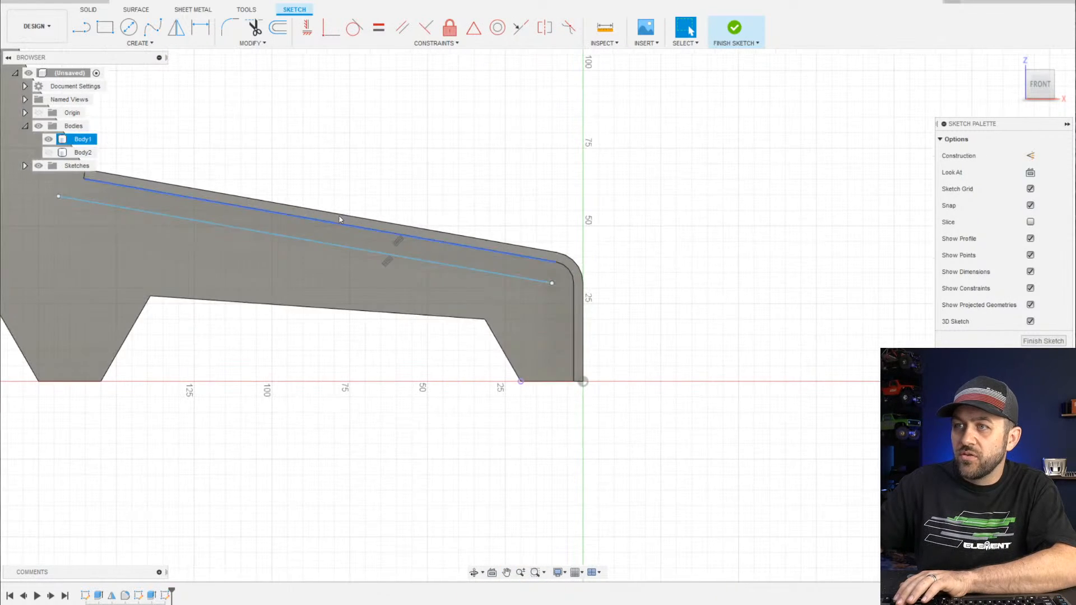
middle_drag(339, 219, 446, 239)
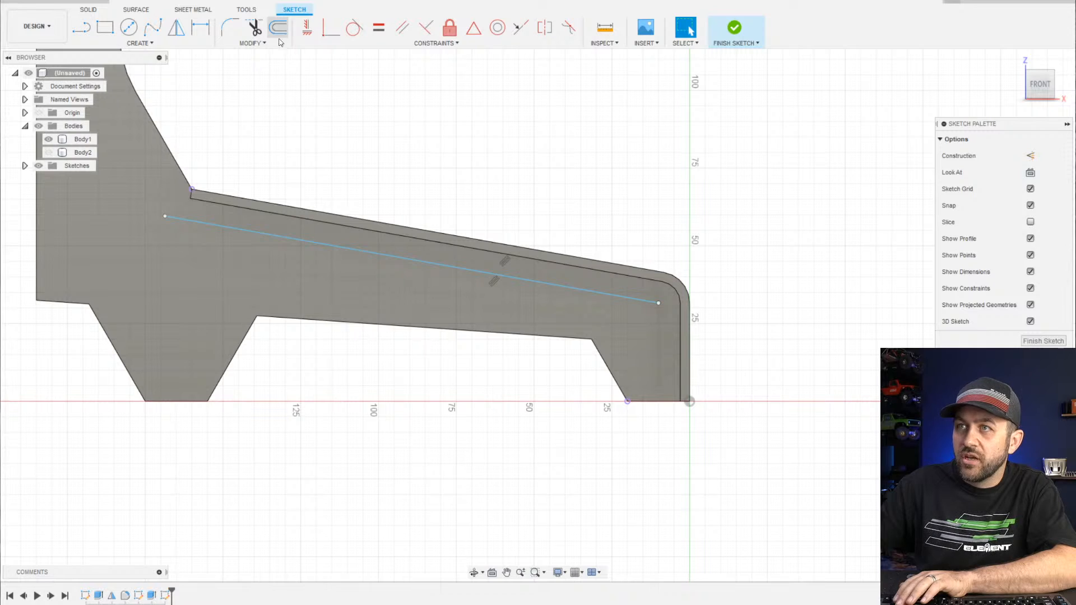
click(278, 27)
click(307, 238)
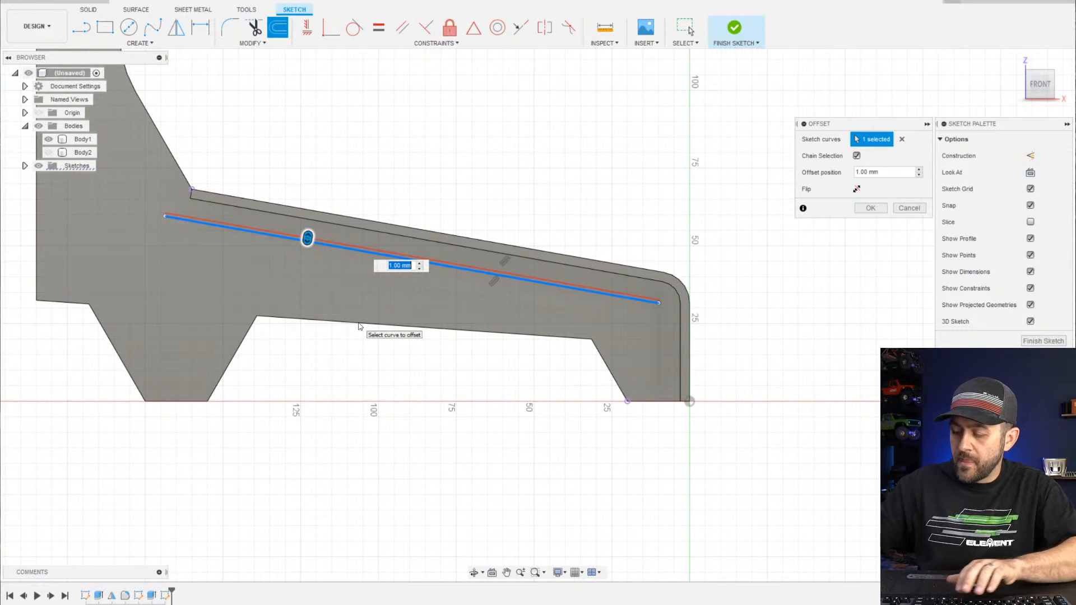
text(-3)
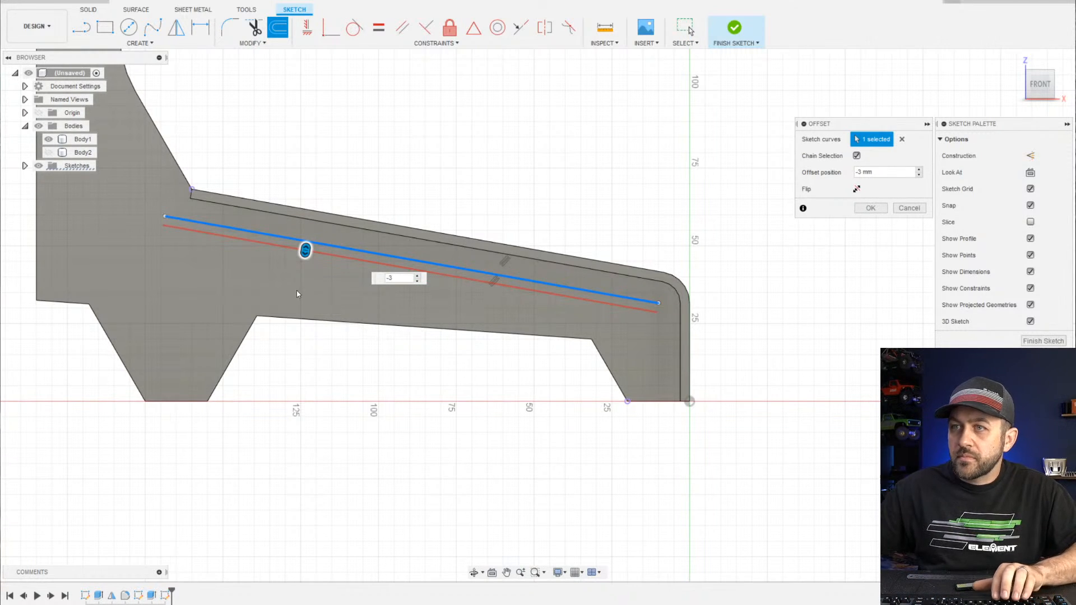
key(Return)
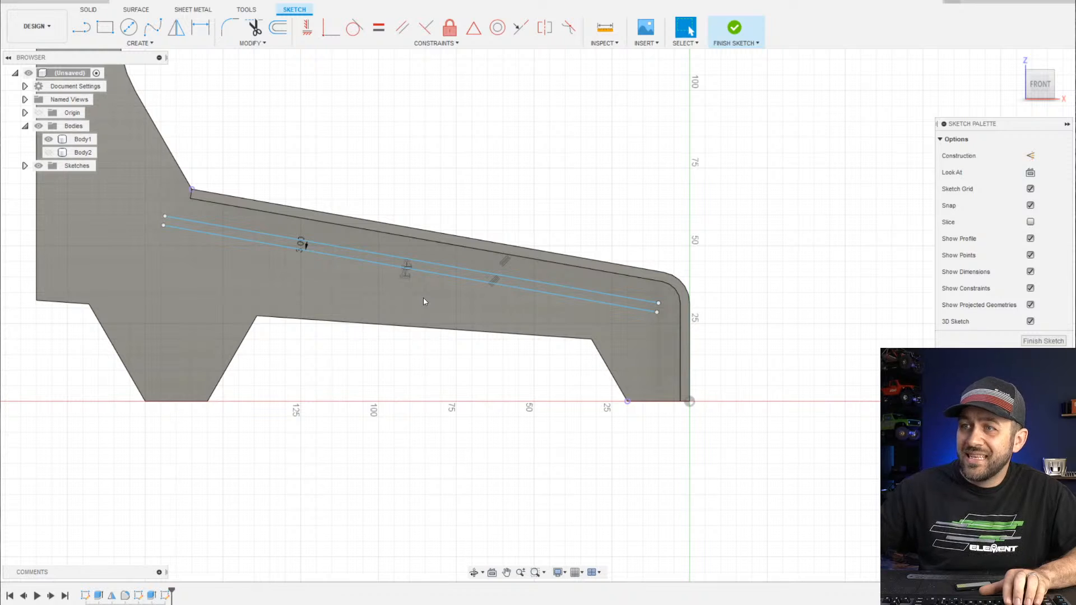
scroll(423, 301, up, 2)
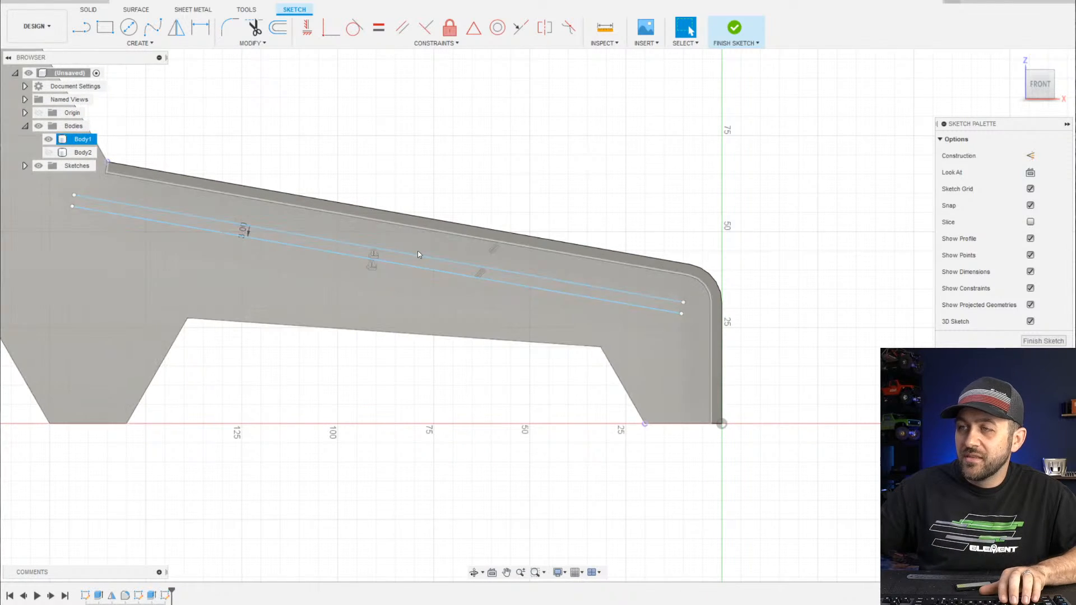
key(l)
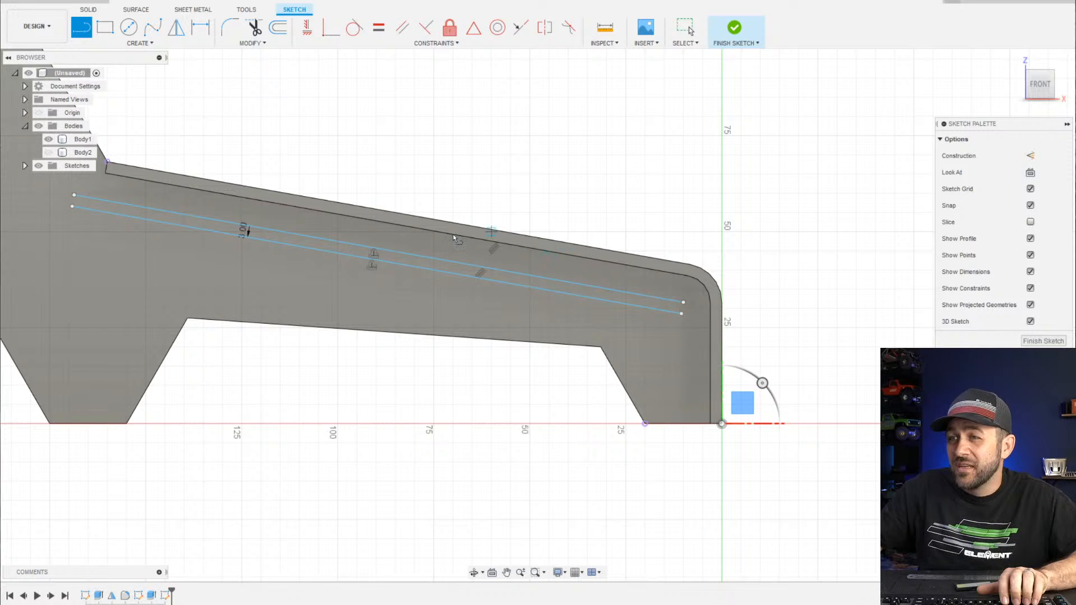
click(600, 260)
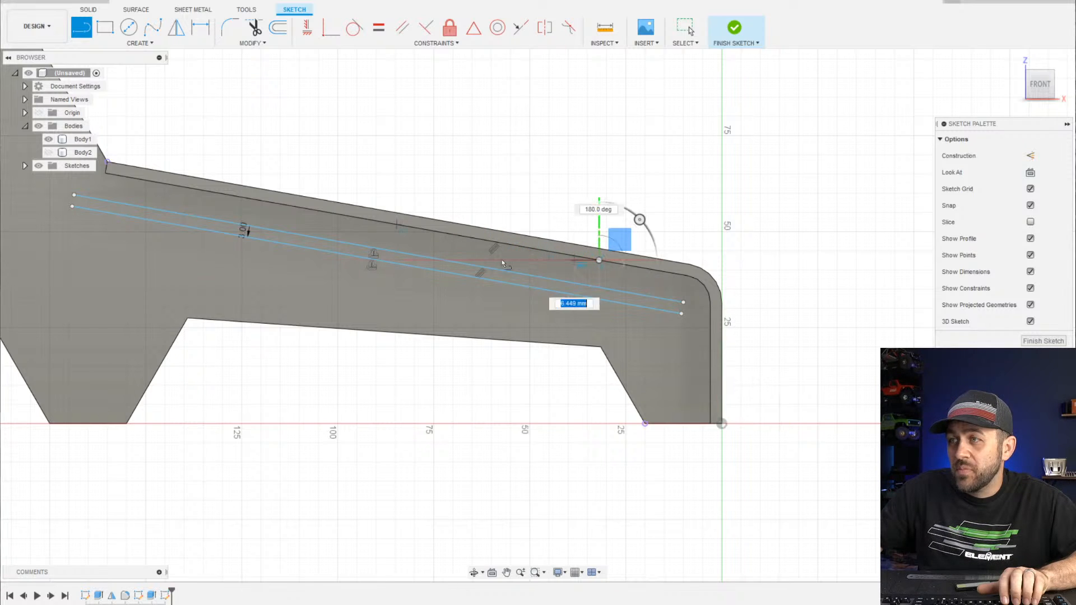
scroll(402, 263, up, 2)
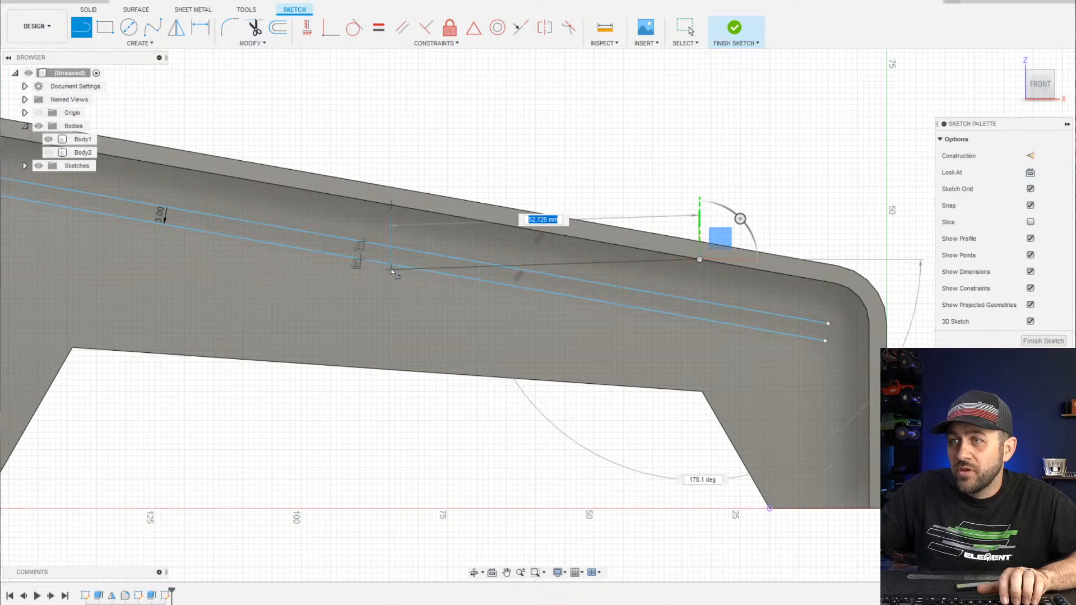
click(340, 257)
scroll(358, 264, down, 3)
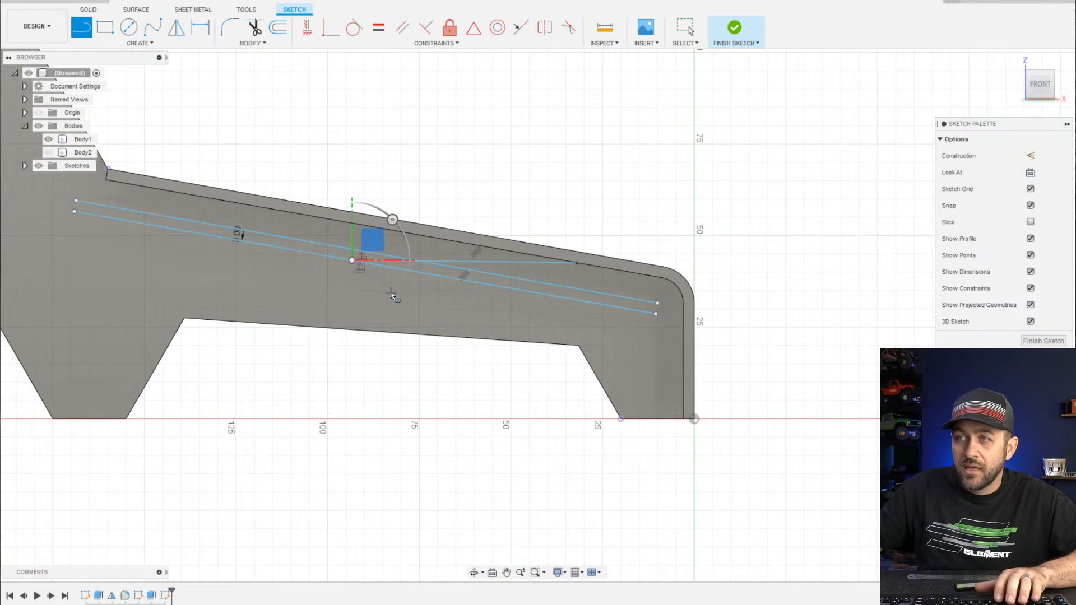
key(Escape)
click(452, 194)
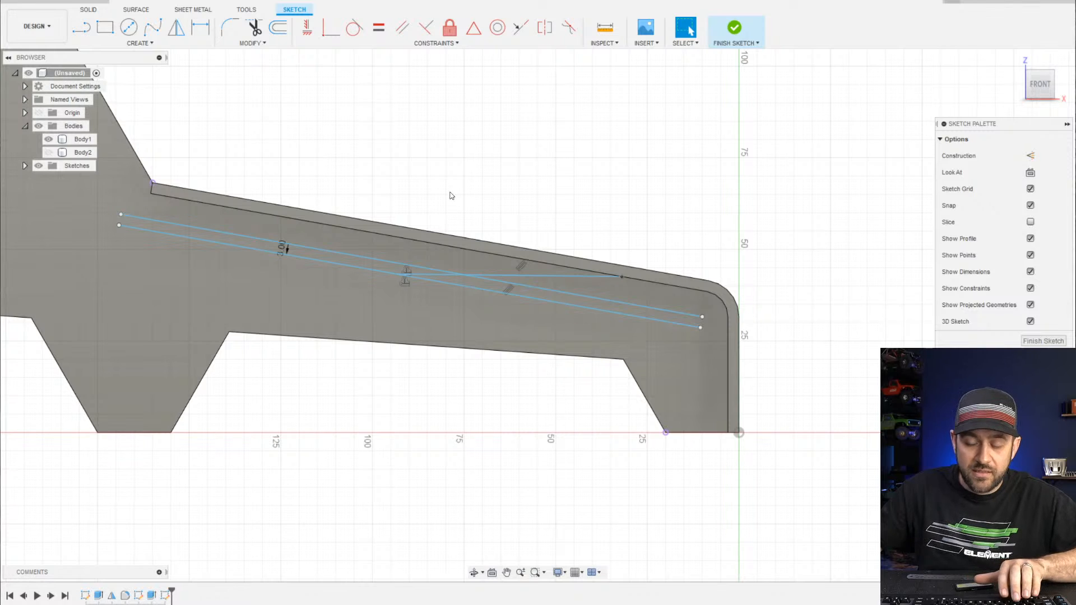
click(583, 275)
key(Delete)
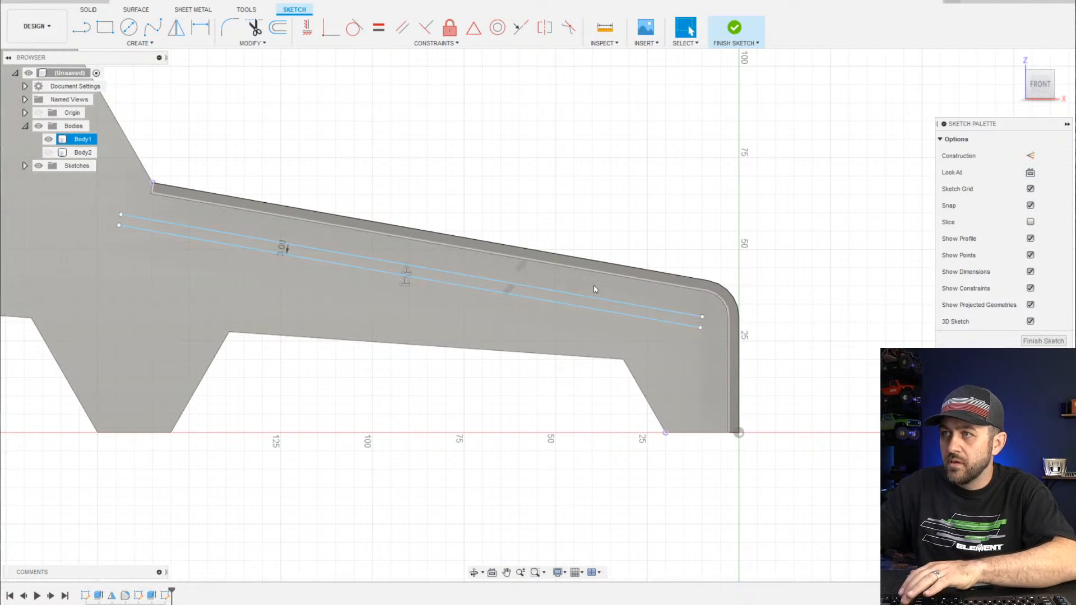
key(l)
scroll(625, 260, up, 2)
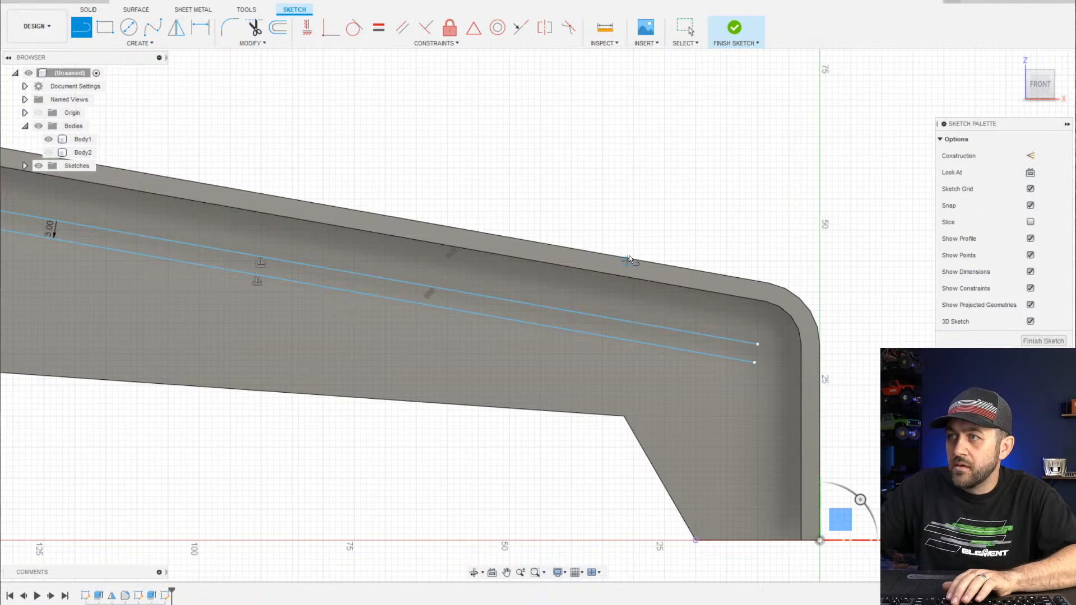
key(Escape)
Project the outer sloped top edge of the body into the sketch
scroll(626, 258, up, 5)
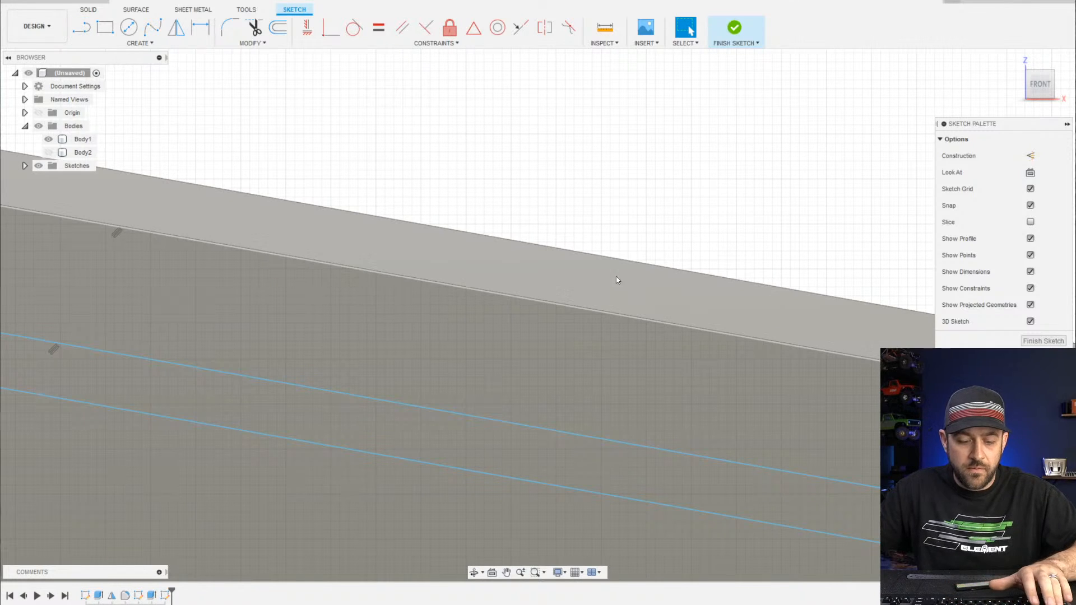
key(p)
click(631, 269)
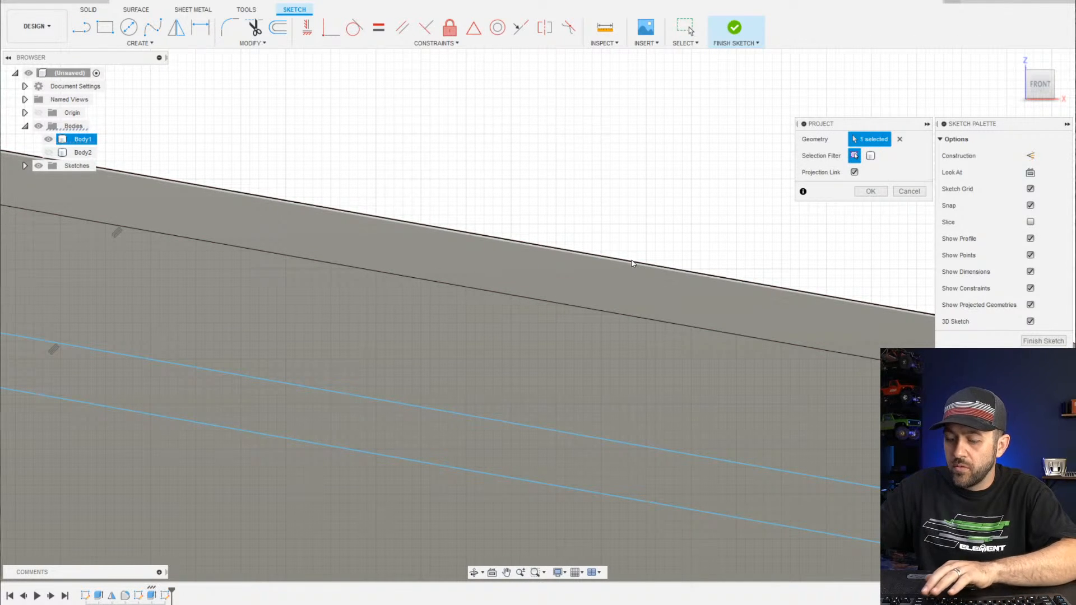
key(Return)
scroll(601, 267, down, 3)
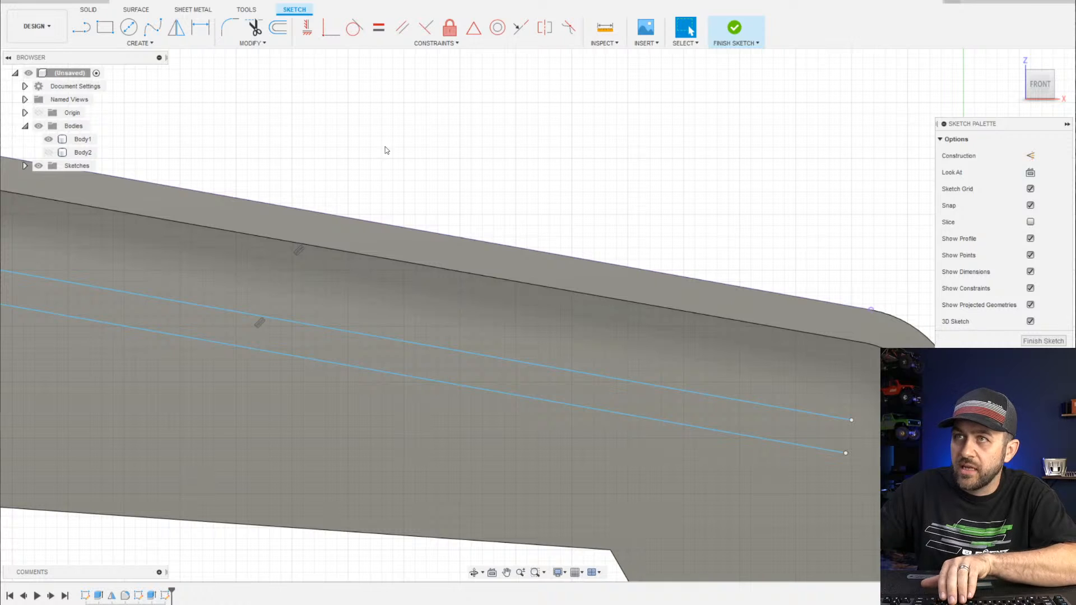
Draw a short vertical line down from the projected edge, continuing with a long shallow line that ends on the lower parallel line
key(l)
click(584, 261)
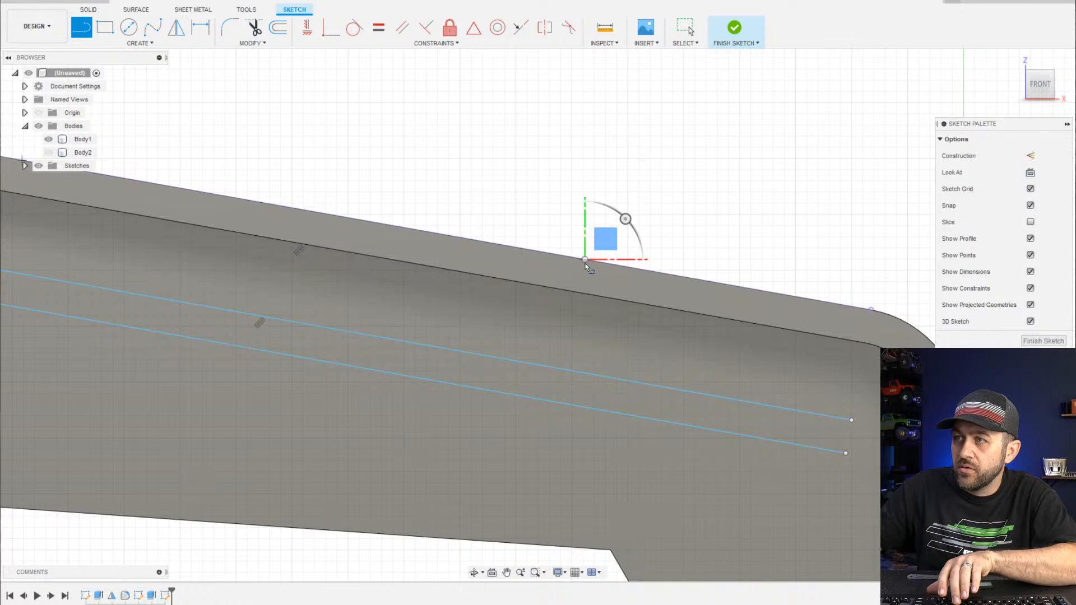
scroll(584, 264, up, 2)
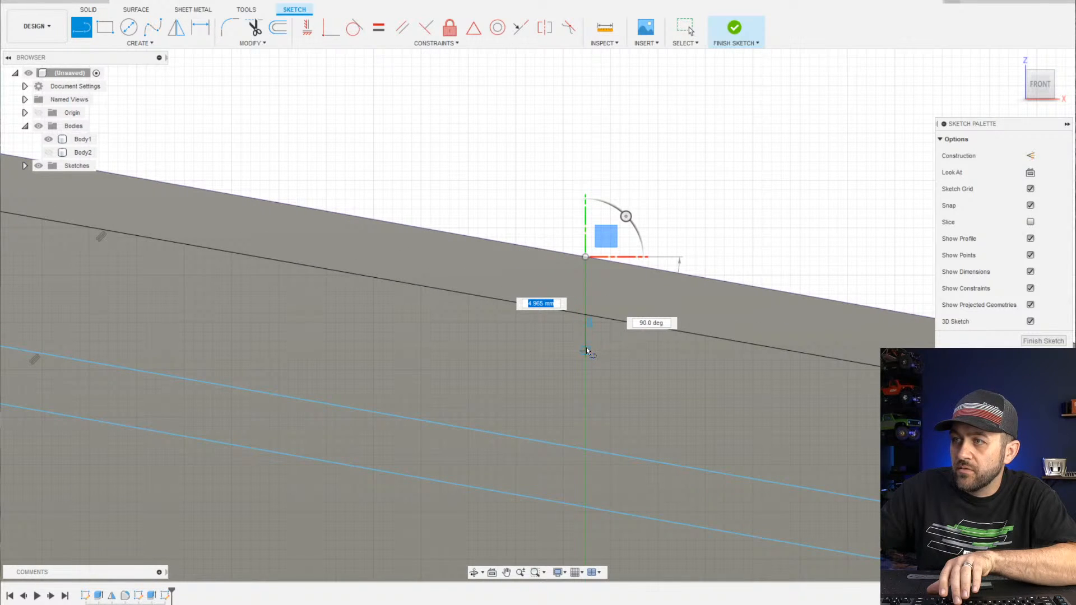
click(585, 341)
scroll(585, 340, down, 3)
middle_drag(309, 324, 658, 357)
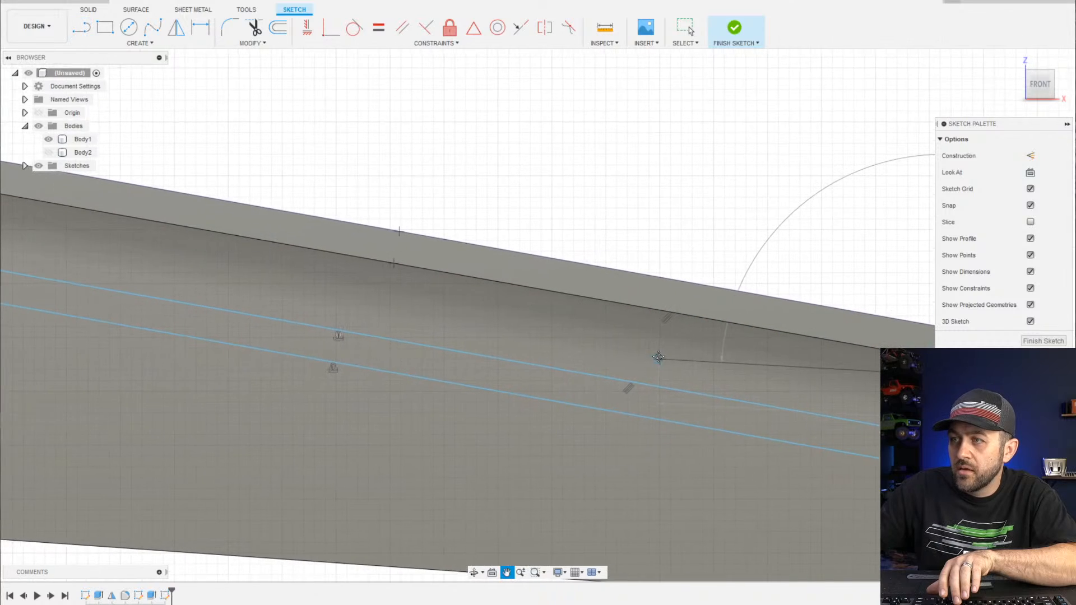
scroll(474, 345, down, 2)
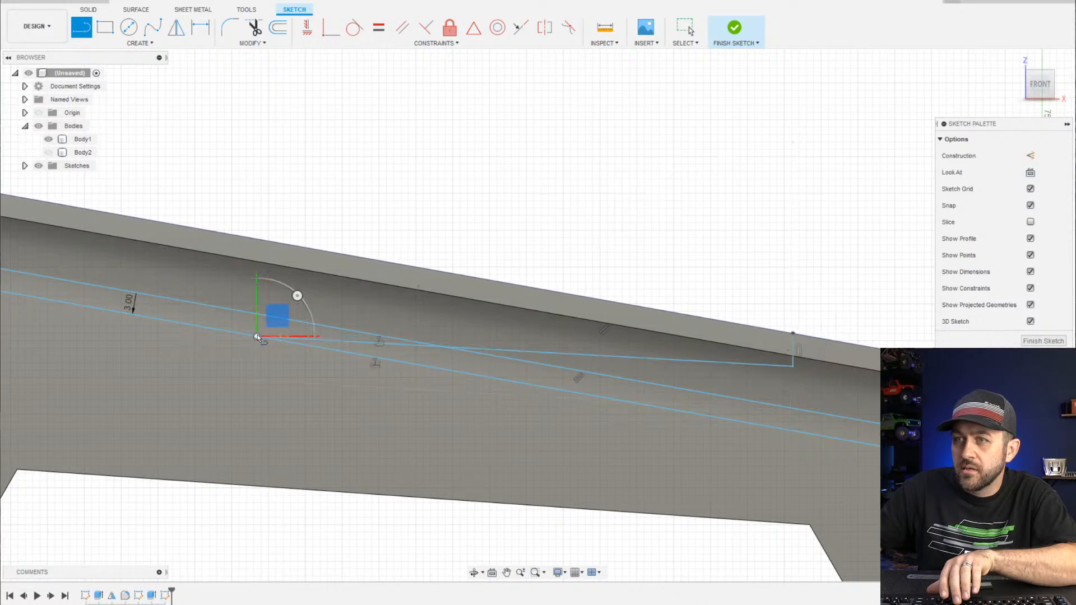
click(258, 334)
key(Escape)
Sketch a circle just above the projected sloped edge and dimension its diameter as 6.35 mm
middle_drag(333, 324, 507, 345)
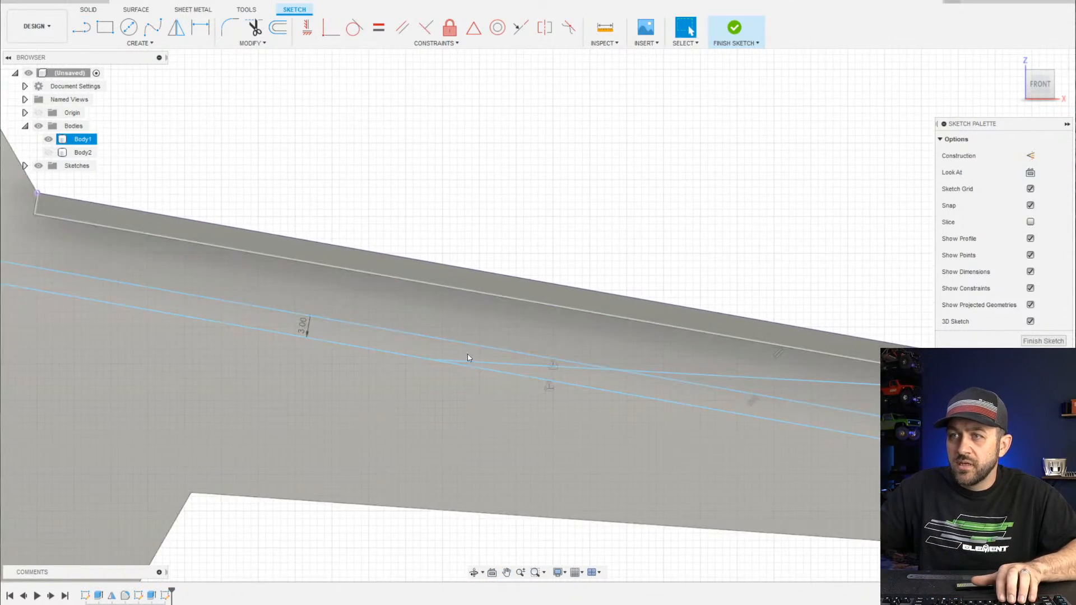
scroll(465, 355, down, 2)
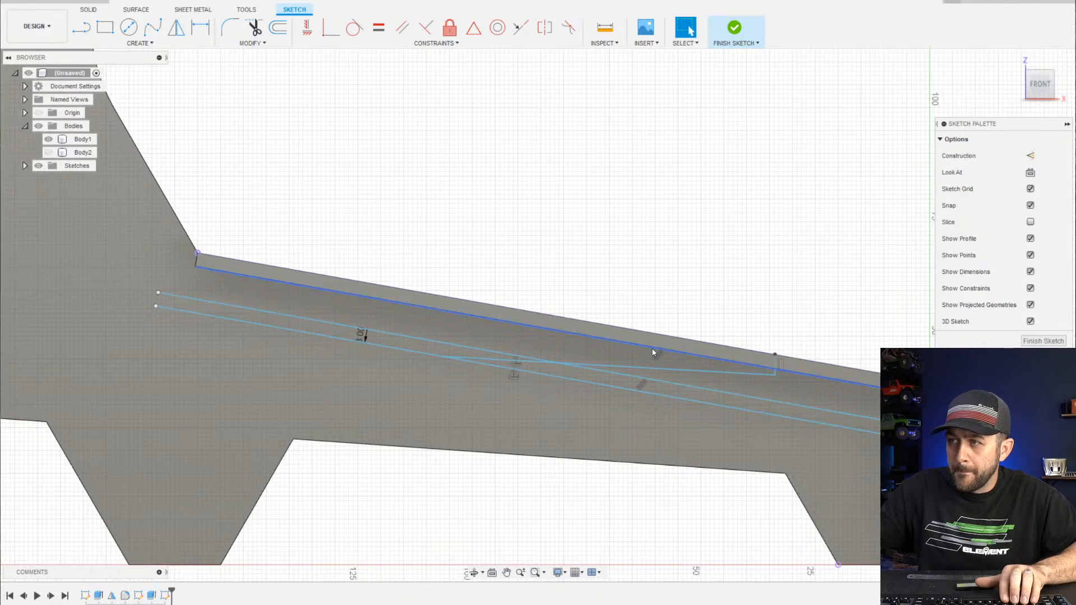
key(c)
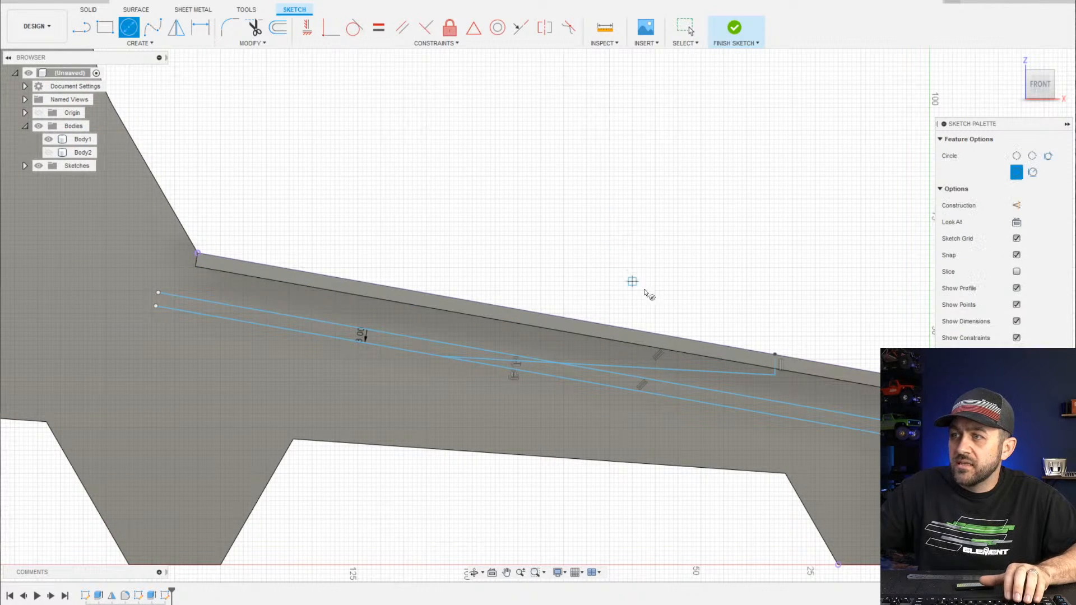
scroll(681, 345, up, 3)
click(663, 277)
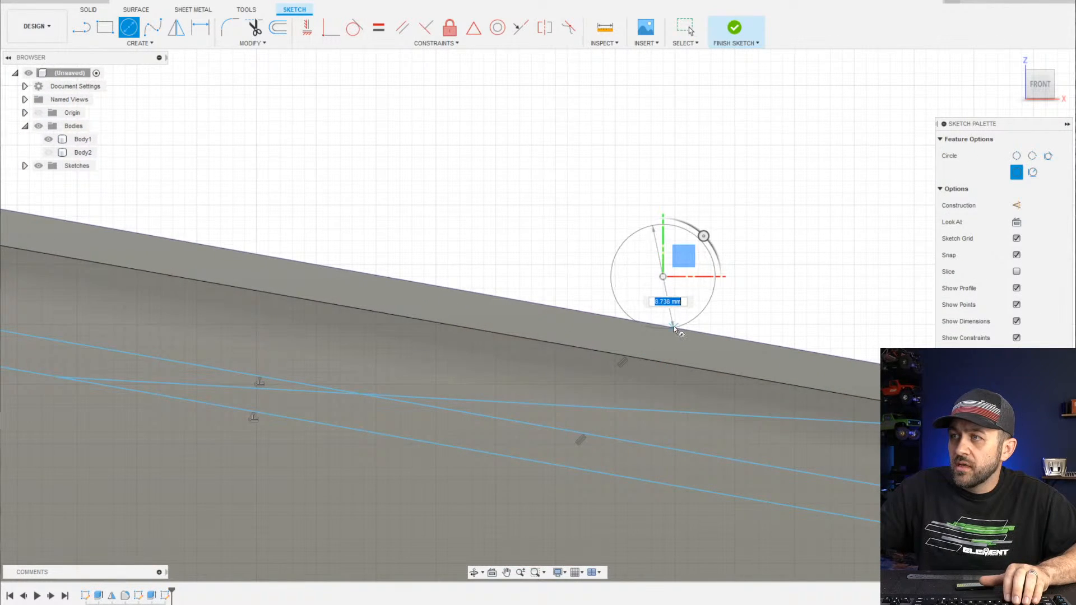
click(674, 327)
key(d)
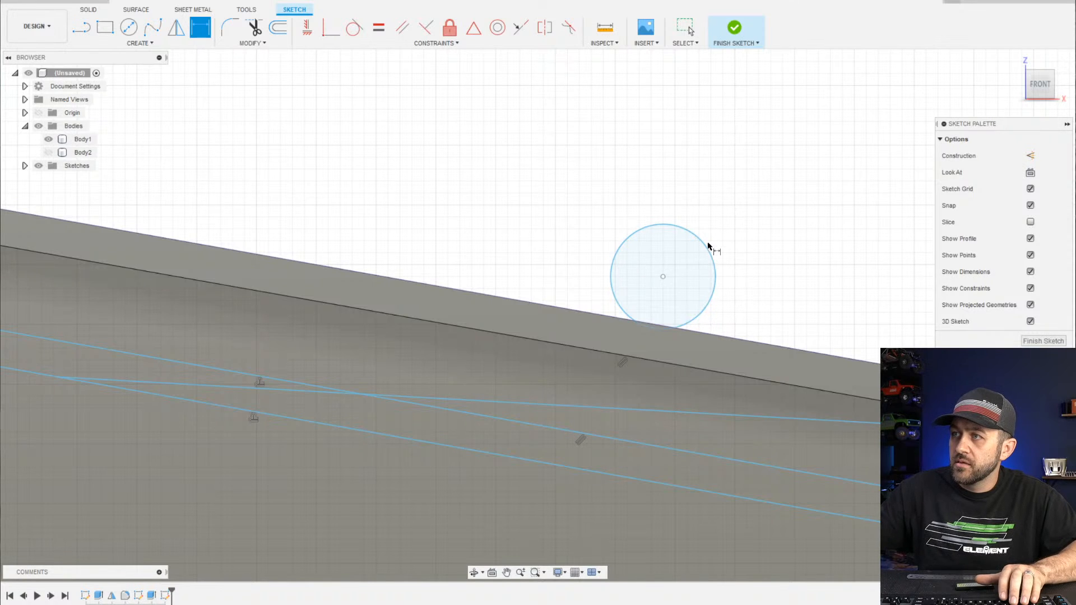
click(709, 243)
click(726, 190)
text(6.3)
key(Return)
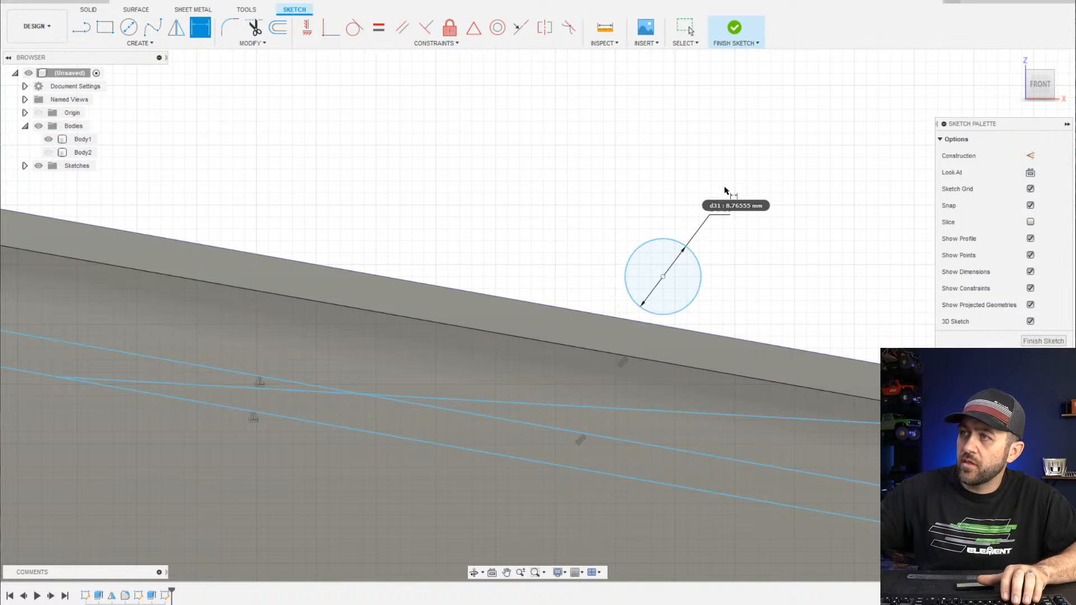
Convert the 6.35 mm circle to construction geometry
click(703, 275)
key(x)
click(746, 272)
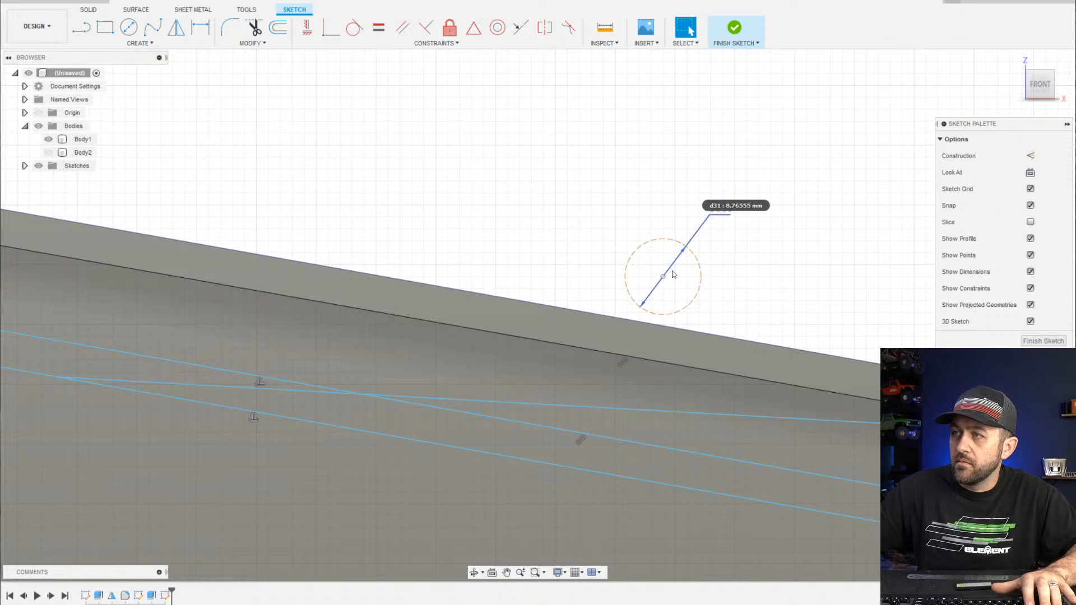
Make the construction circle tangent to the long shallow line and slide it along that line towards the short vertical line
click(691, 305)
ctrl+click(695, 413)
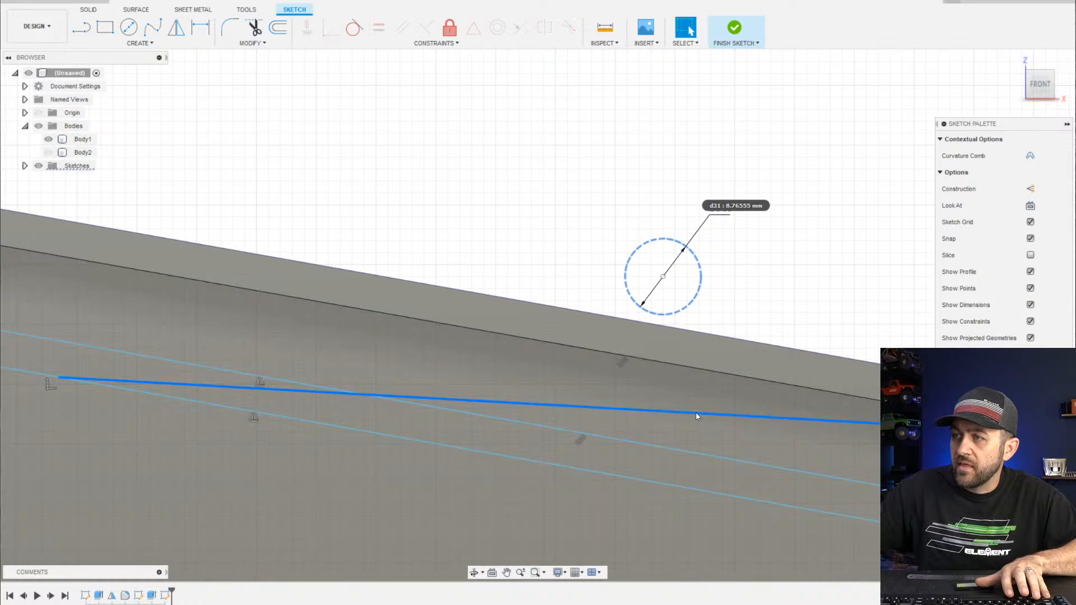
click(353, 33)
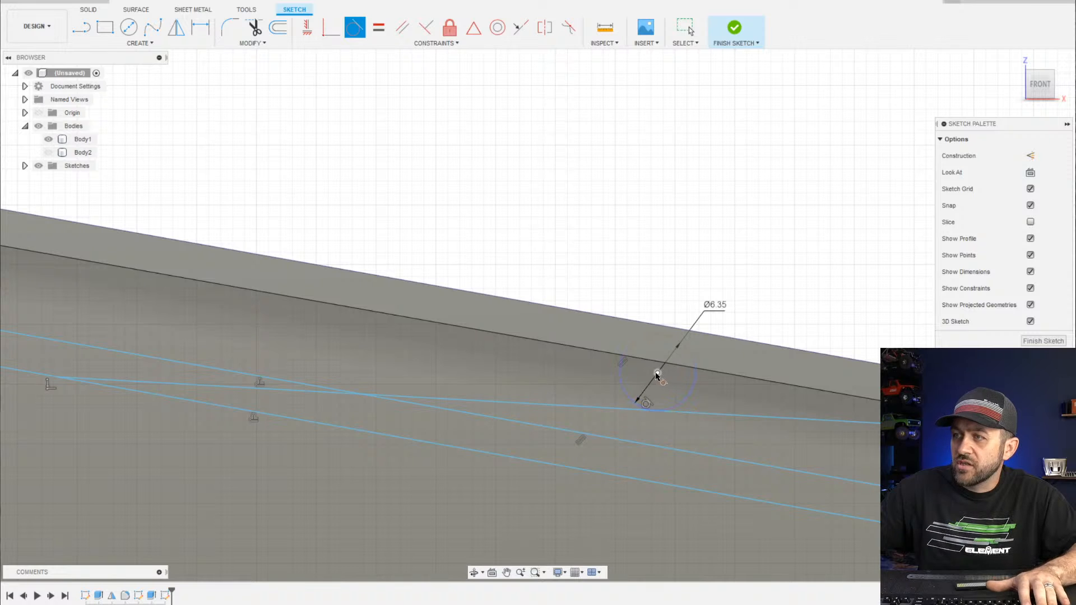
scroll(658, 373, down, 2)
key(Escape)
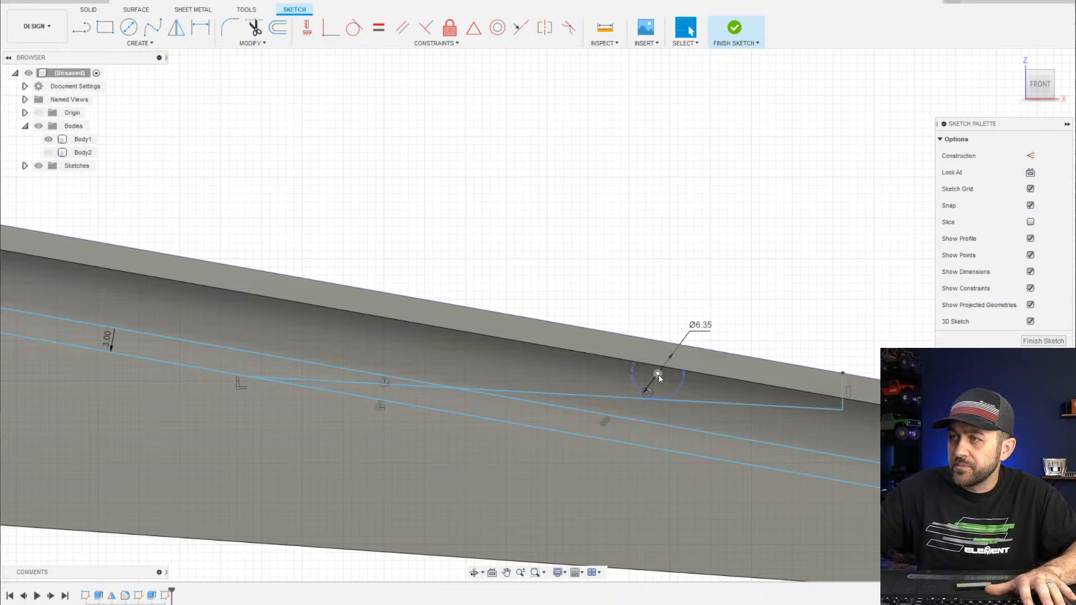
drag(659, 374, 731, 378)
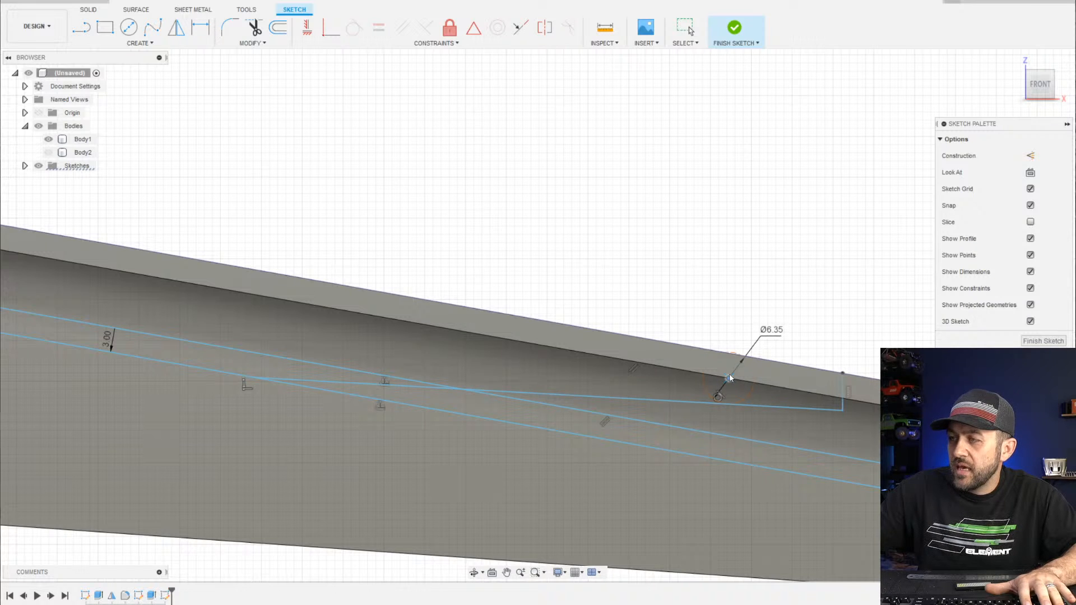
Dimension the angle between the long shallow line and the flat bottom edge of the body's foot as 2°
scroll(729, 374, down, 3)
scroll(728, 373, up, 4)
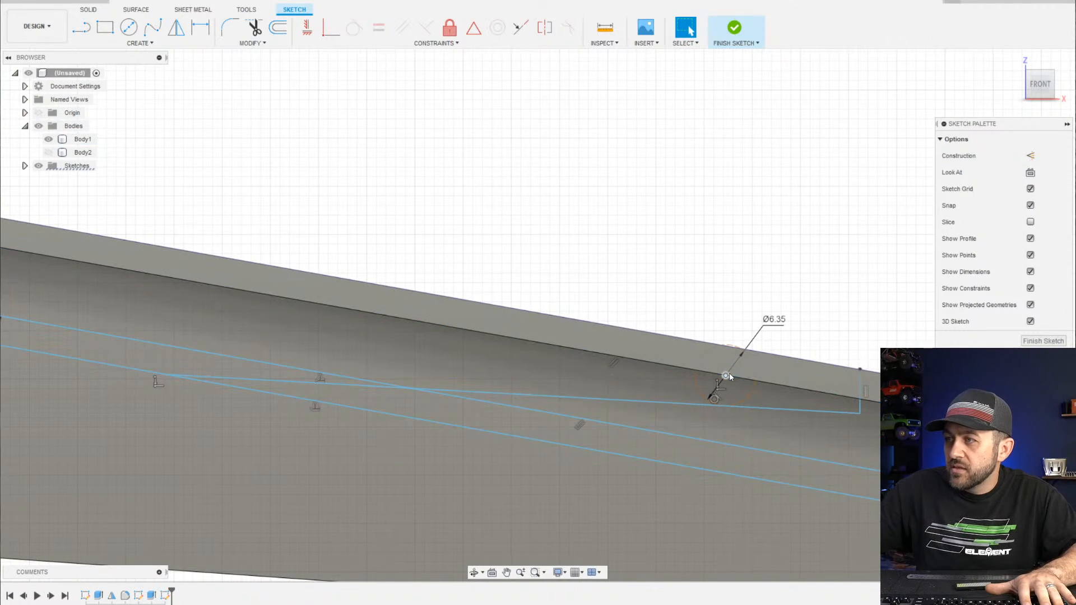
key(d)
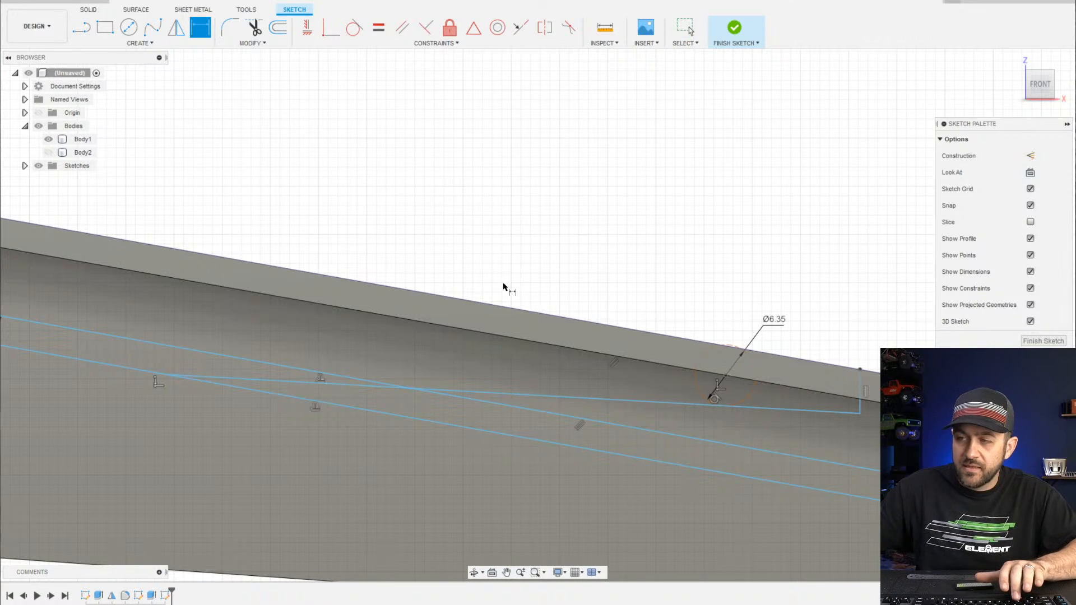
click(569, 398)
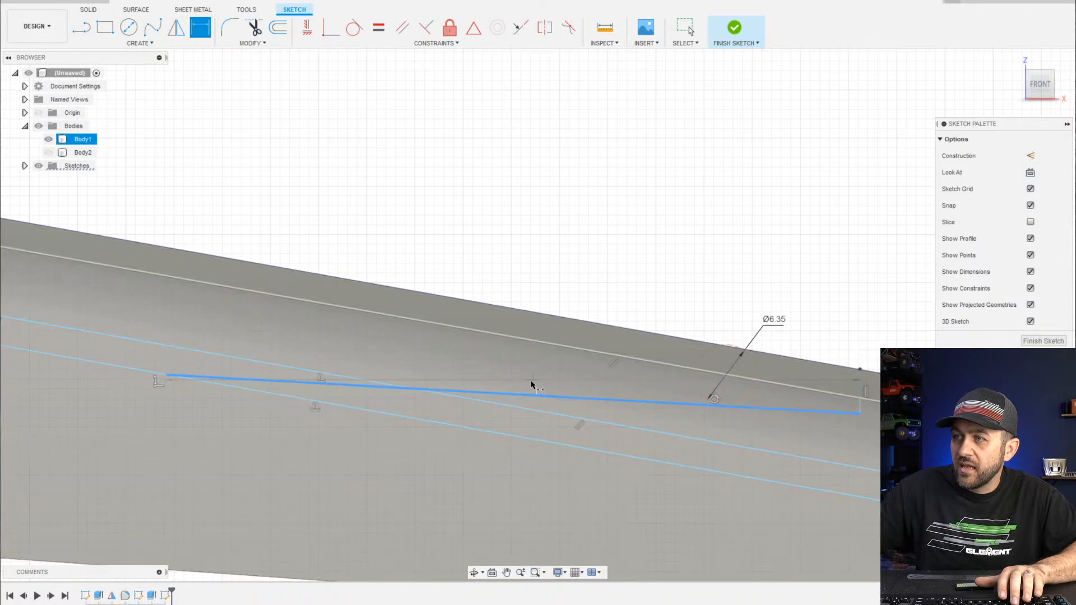
scroll(531, 385, down, 5)
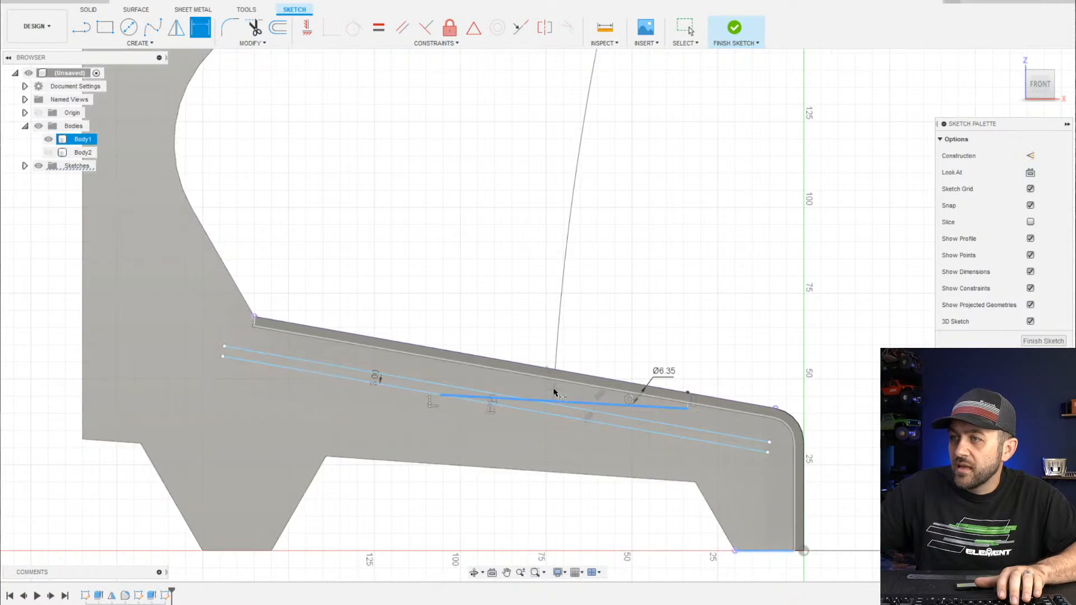
scroll(554, 392, up, 2)
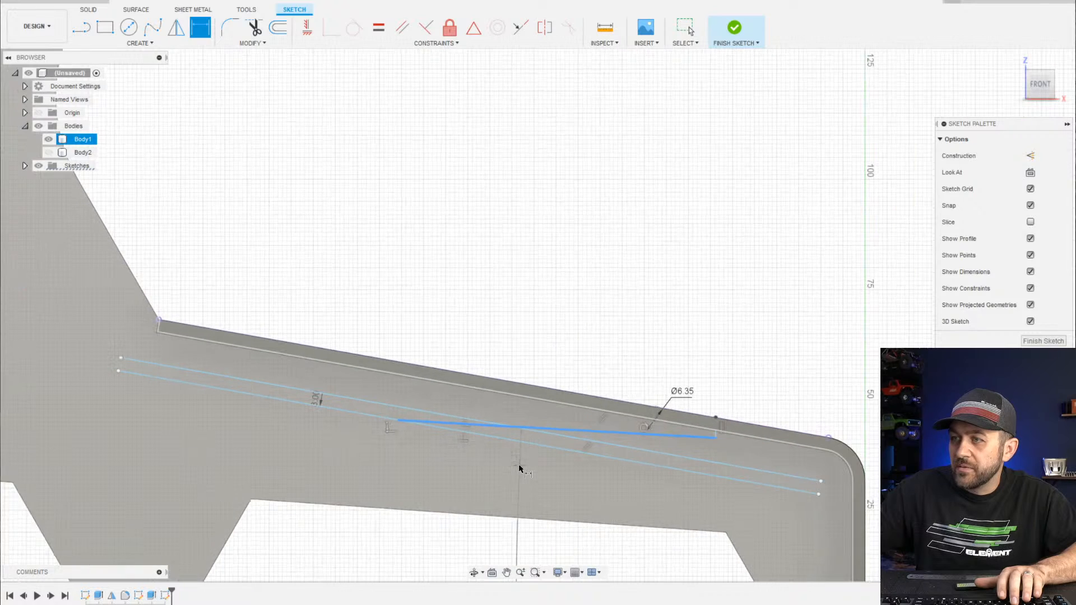
click(521, 527)
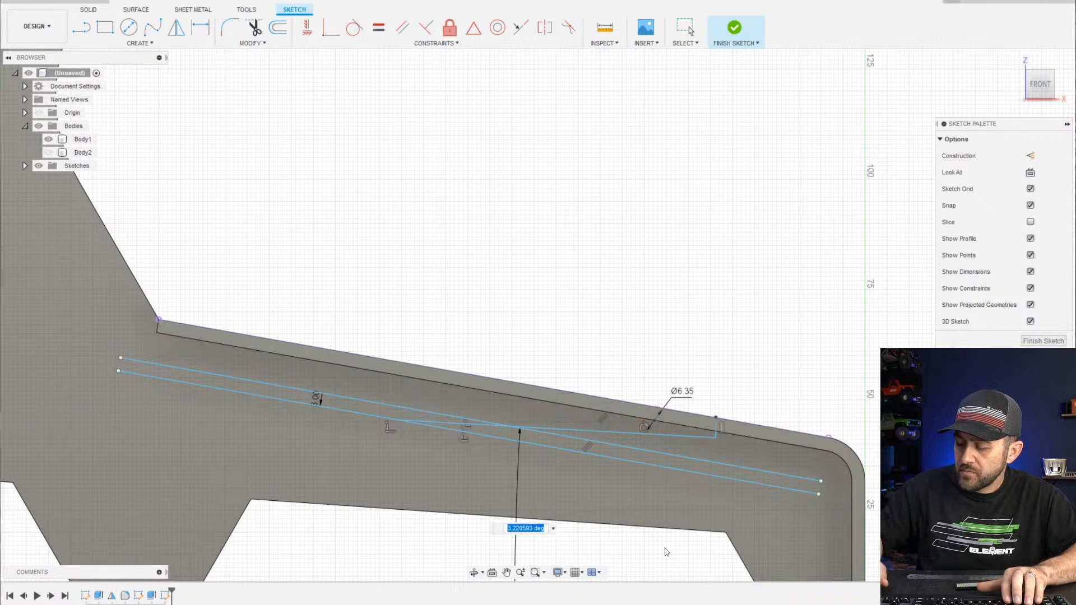
key(Return)
Move the 2° angle dimension from far outside the body to directly beneath the long shallow line
scroll(529, 456, down, 2)
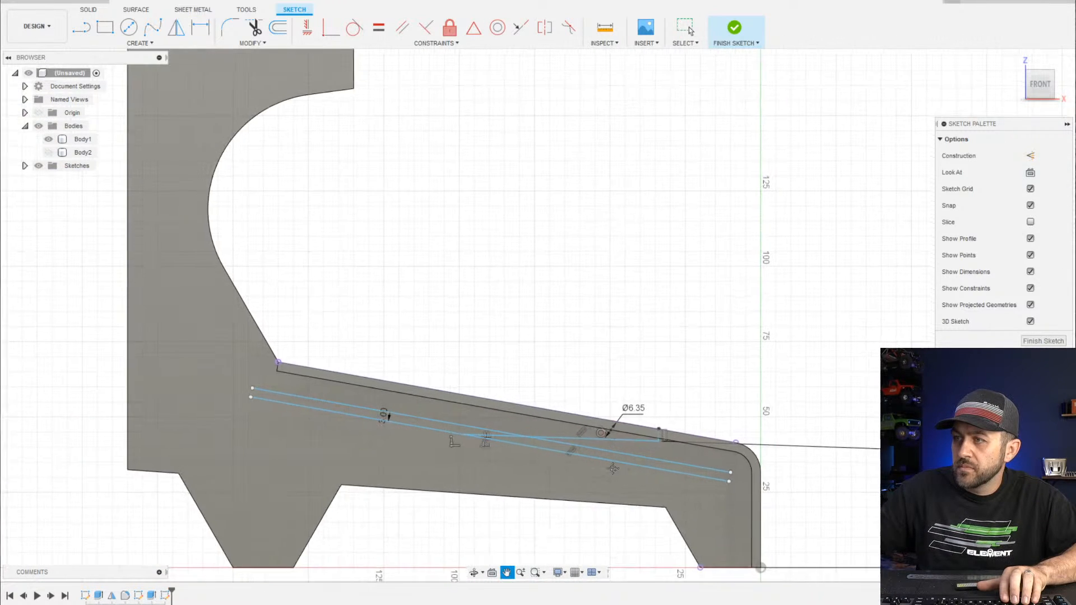
scroll(561, 449, down, 2)
scroll(656, 456, up, 2)
scroll(672, 440, down, 3)
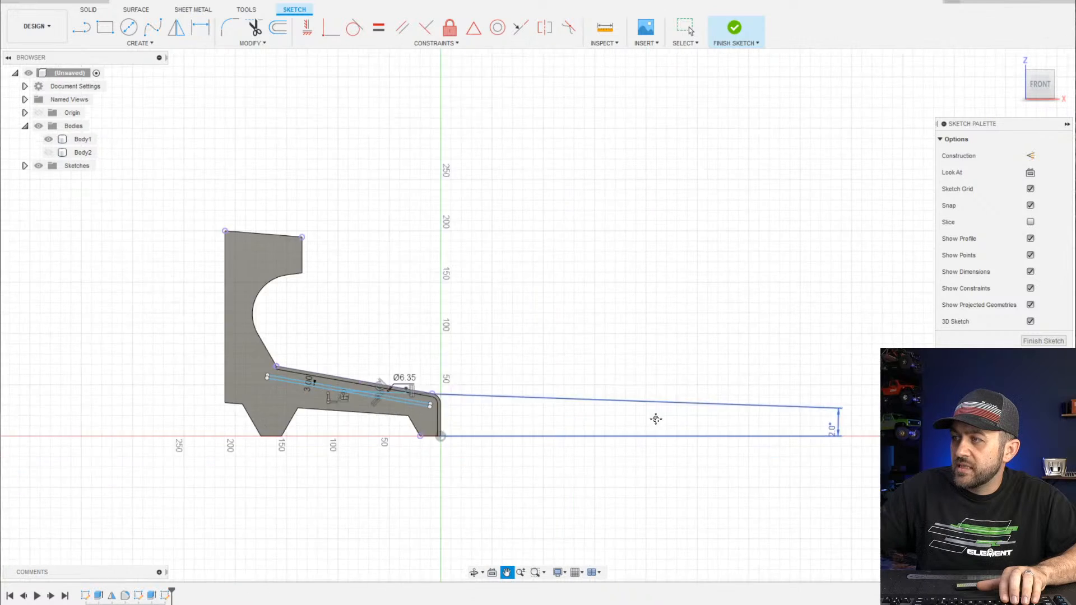
middle_drag(656, 419, 577, 403)
scroll(577, 403, up, 1)
drag(763, 417, 257, 414)
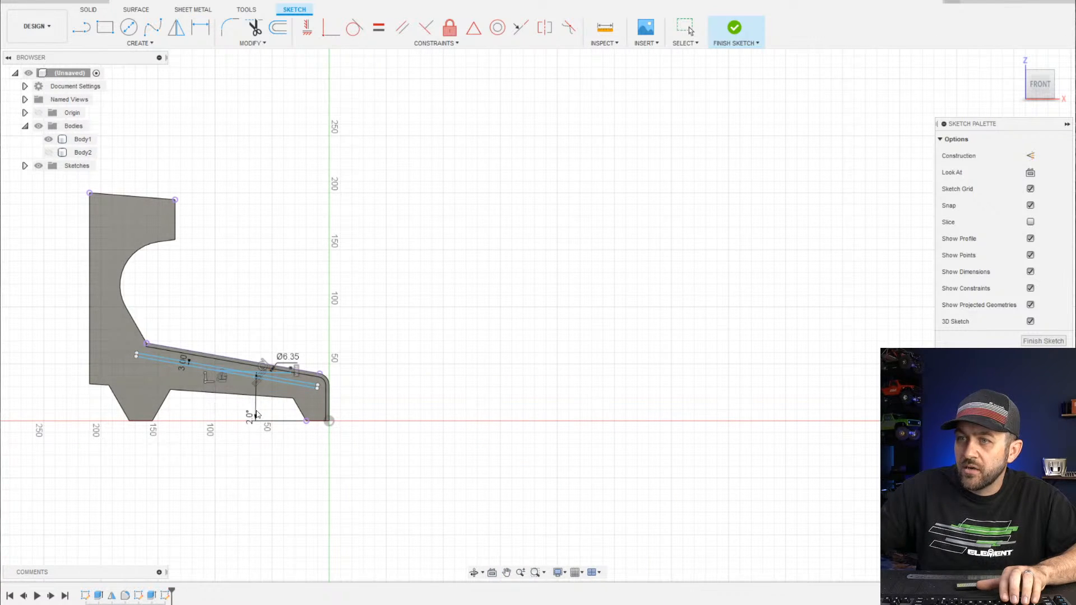
key(d)
scroll(267, 382, up, 6)
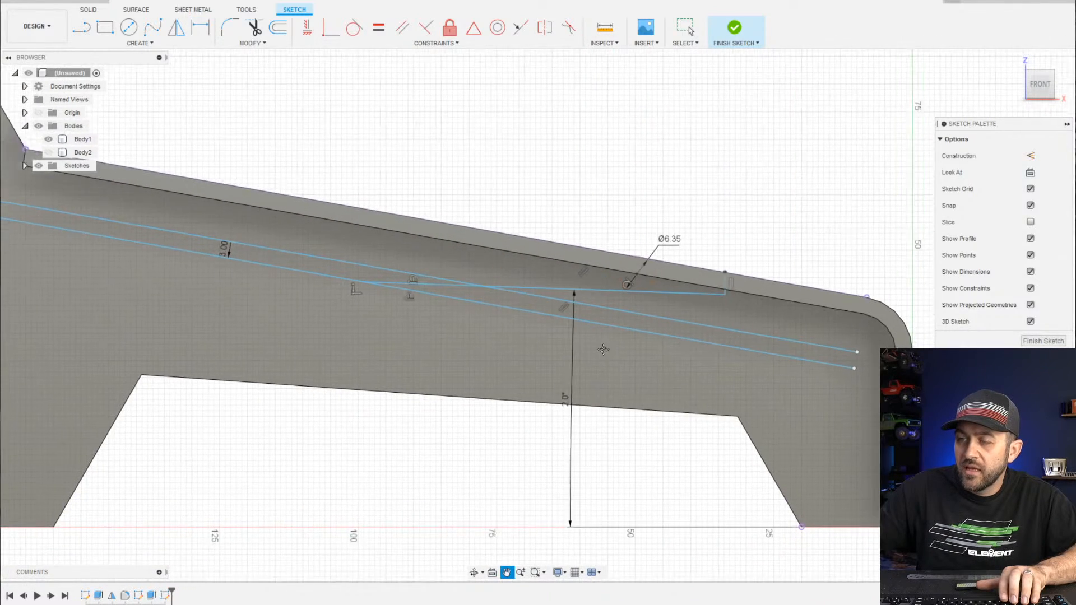
Slide the 6.35 mm construction circle along the body's sloped edge towards the short vertical line
scroll(674, 279, up, 1)
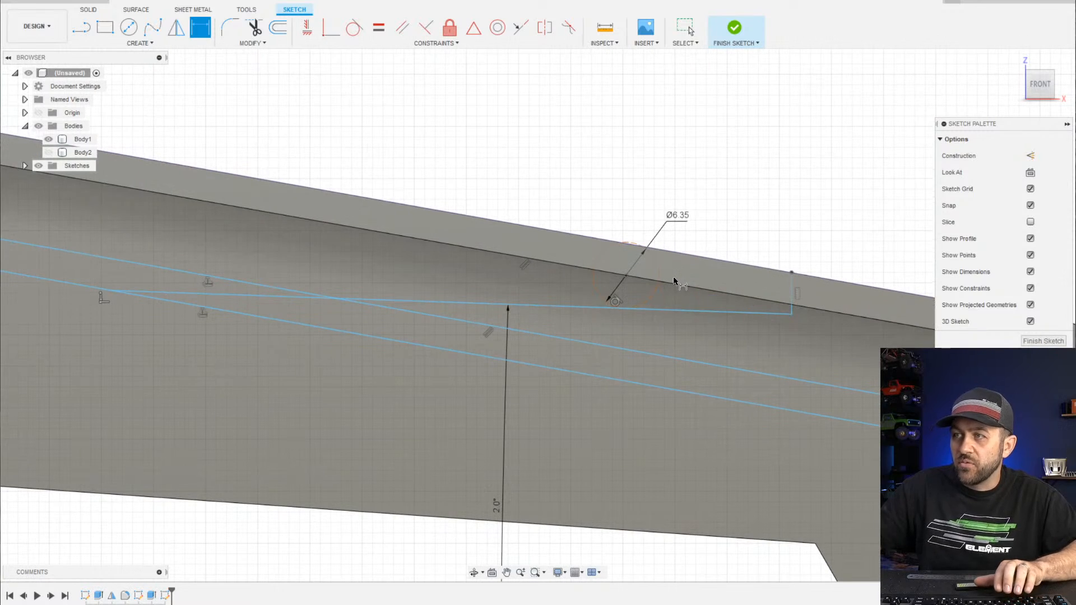
scroll(674, 280, up, 1)
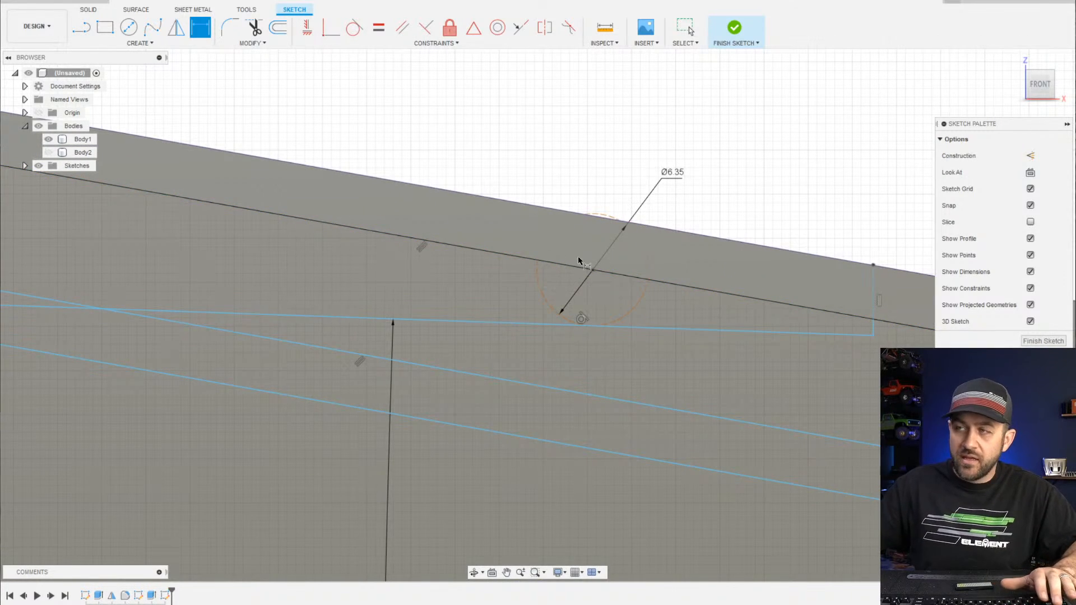
key(Escape)
click(661, 300)
scroll(661, 299, down, 2)
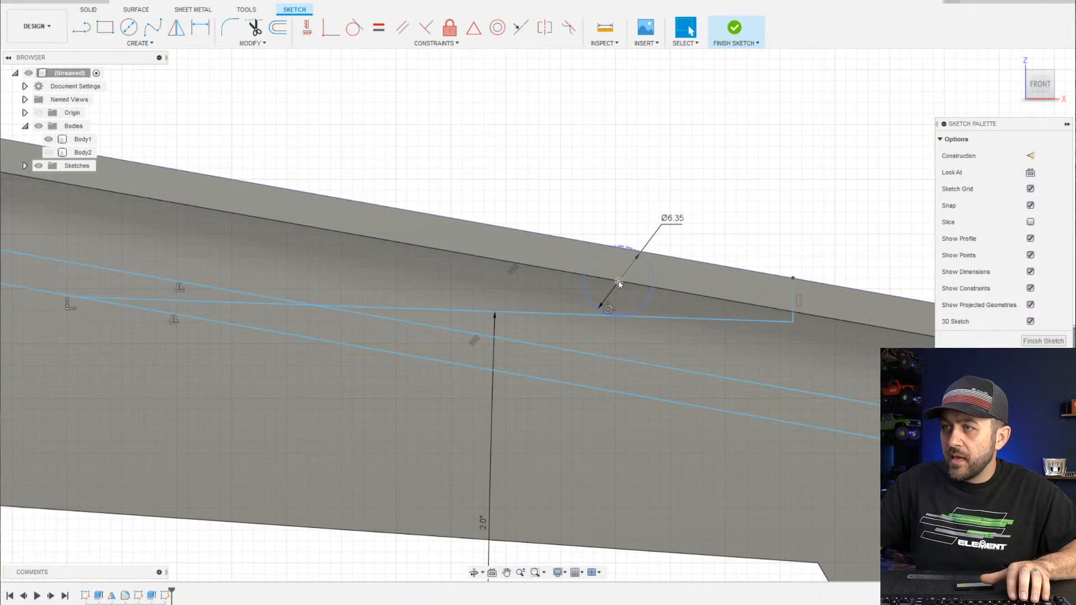
mouse_move(621, 279)
mouse_down()
mouse_move(821, 262)
mouse_move(751, 268)
mouse_up()
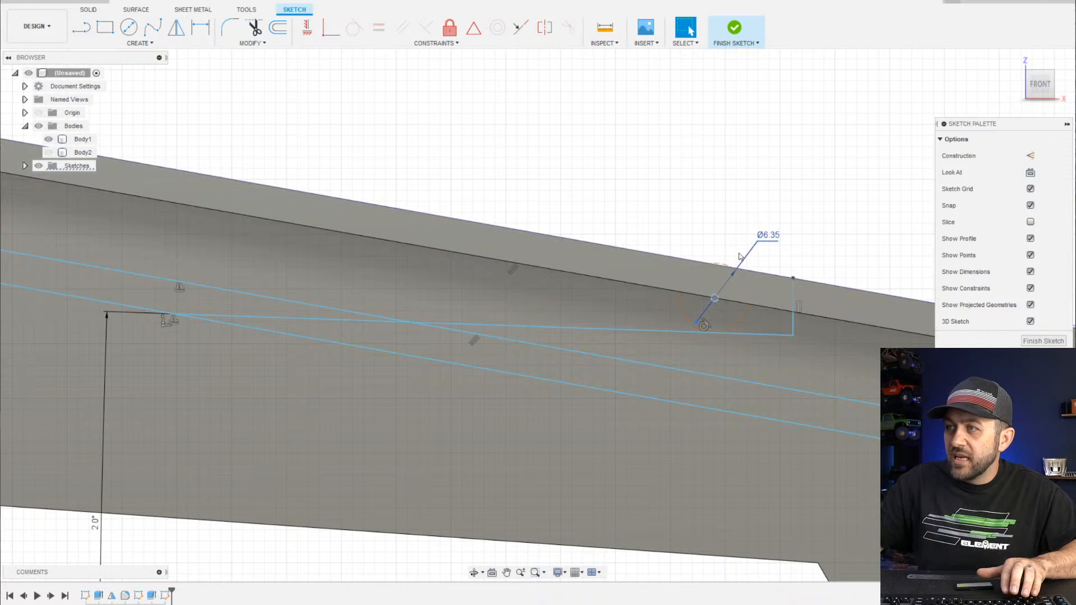
Offset the shallow line and its short vertical end line by -3 mm to form a parallel outline beneath and outside them
scroll(710, 277, down, 2)
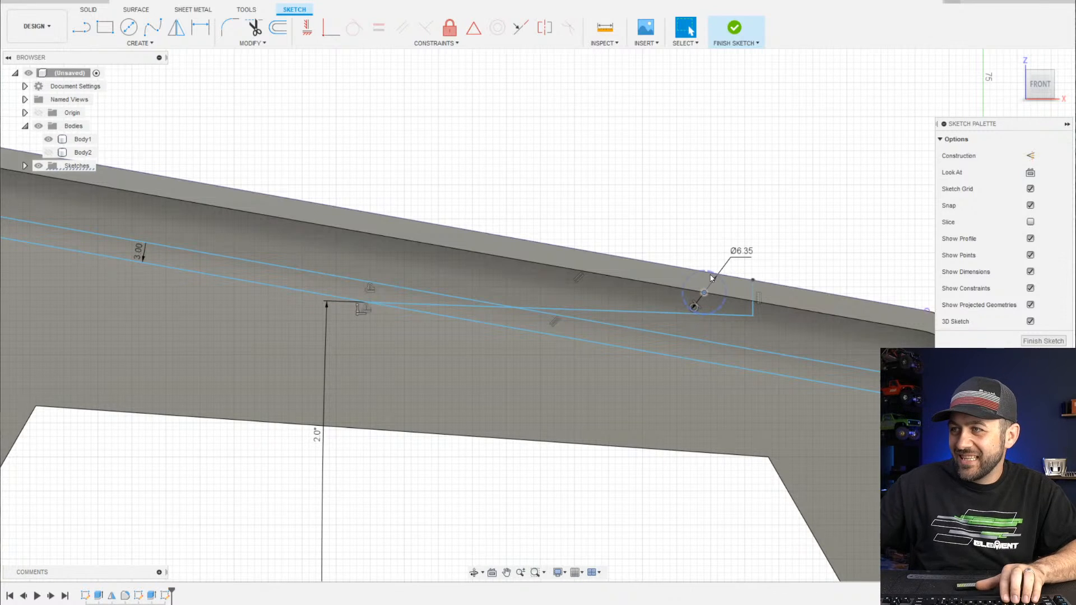
scroll(592, 317, down, 3)
scroll(592, 317, up, 5)
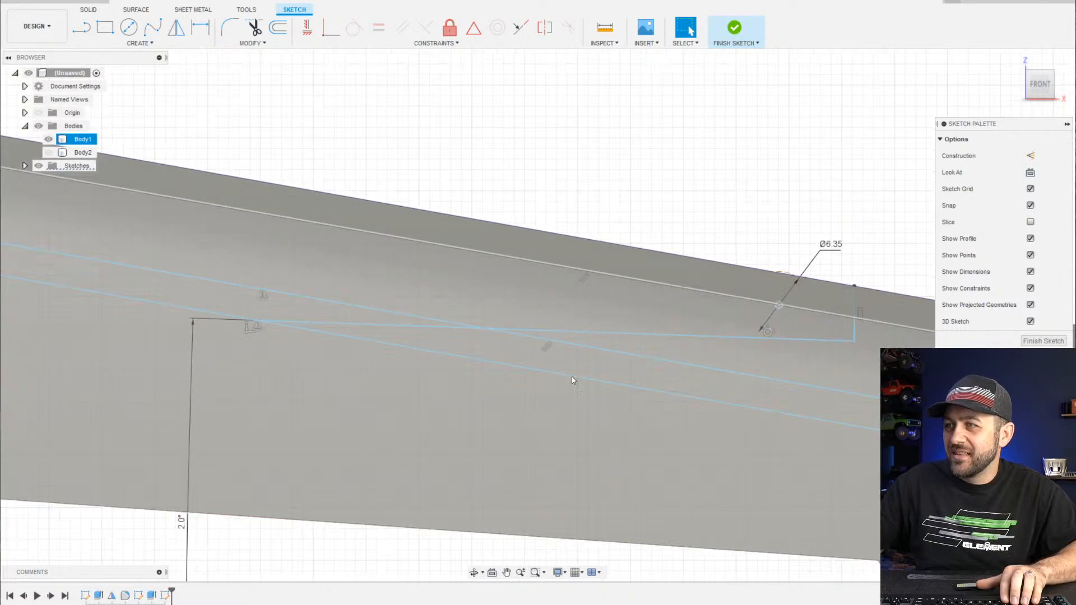
scroll(572, 380, down, 3)
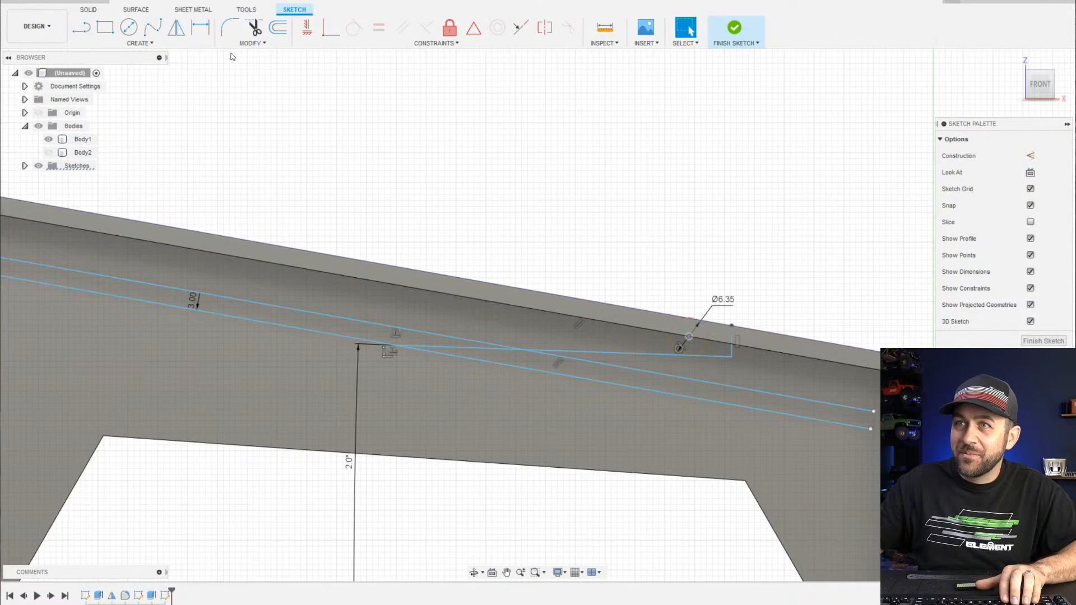
click(278, 27)
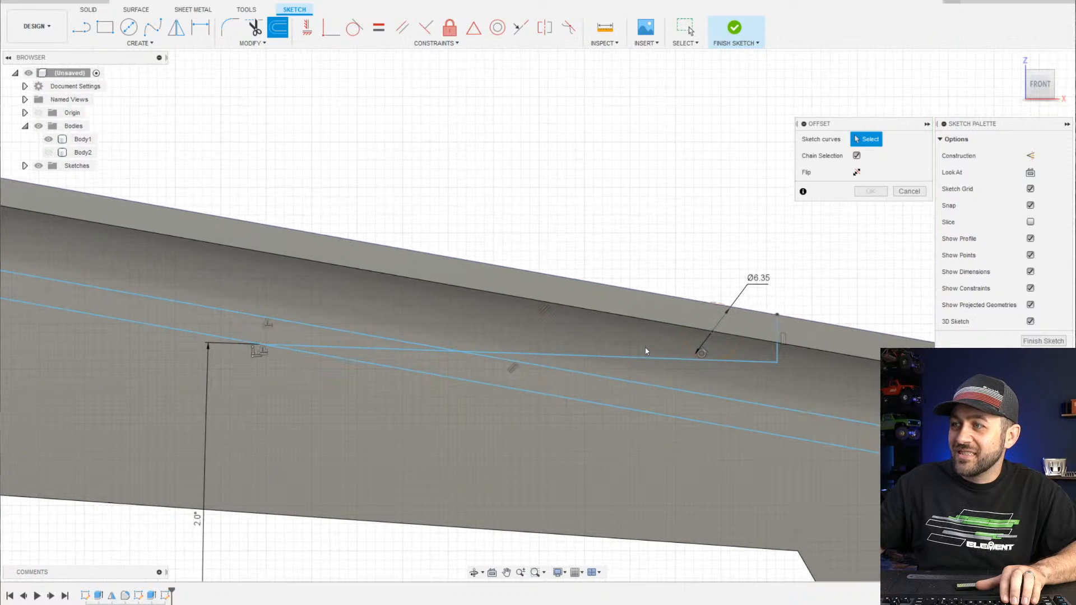
scroll(644, 350, up, 2)
click(662, 355)
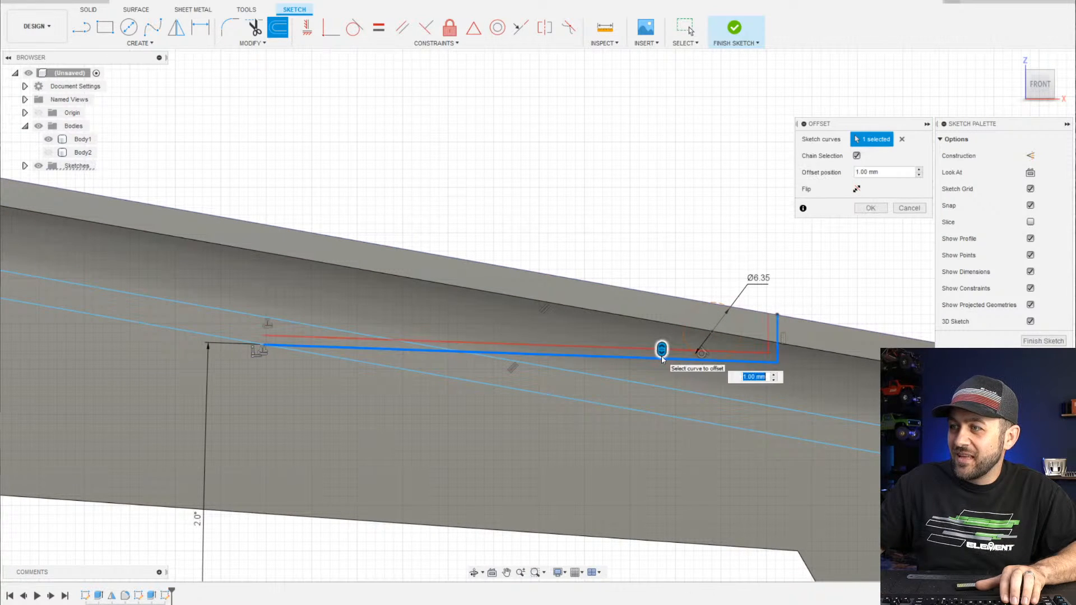
text(-3)
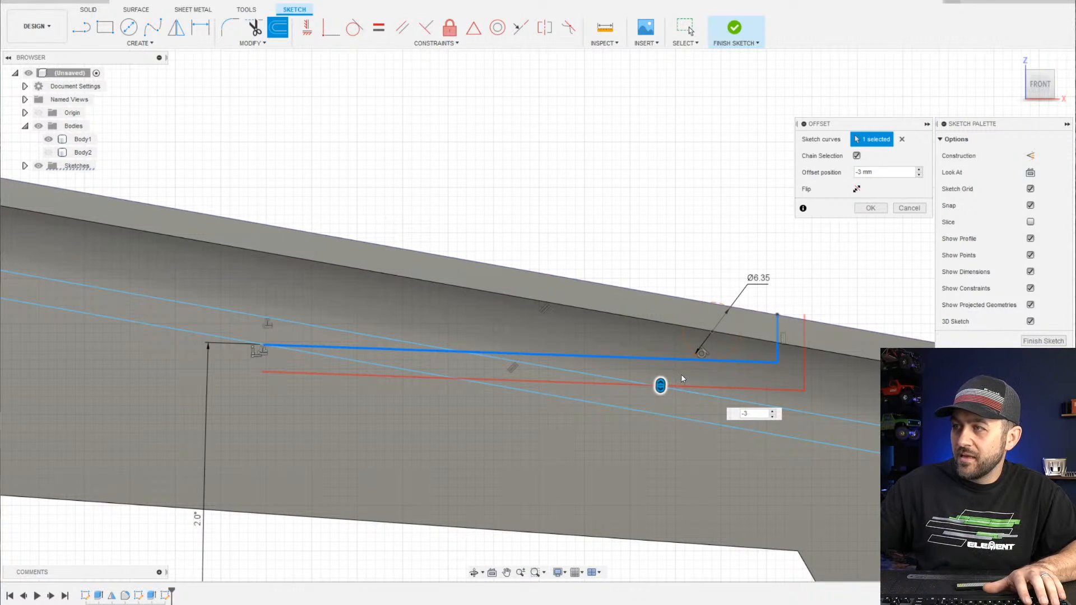
key(Return)
Dimension the inner short vertical line 25 mm from the body's vertical end edge
scroll(681, 374, down, 3)
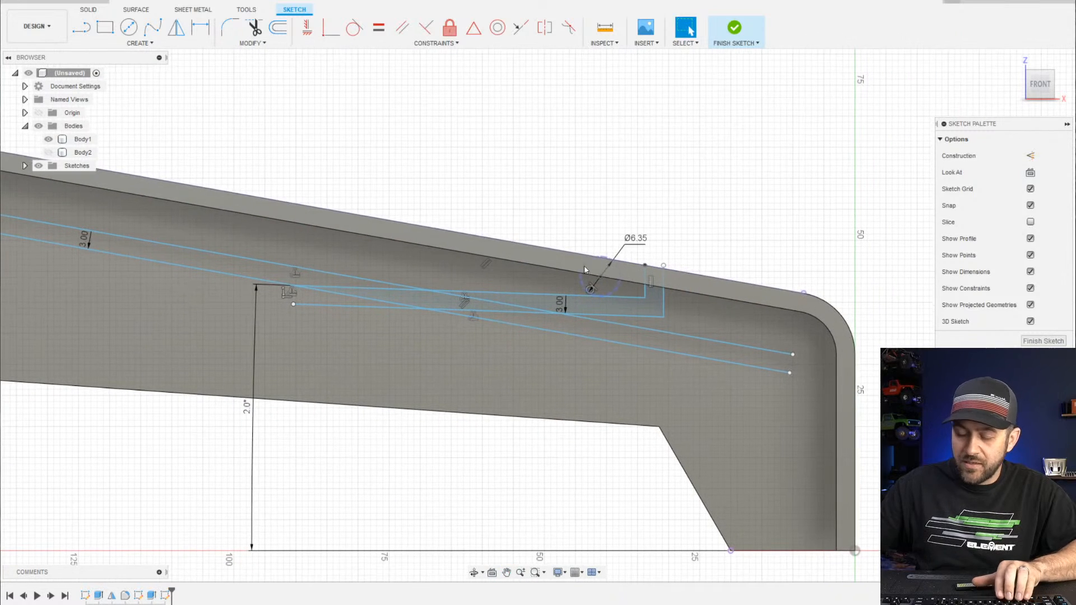
key(d)
click(648, 291)
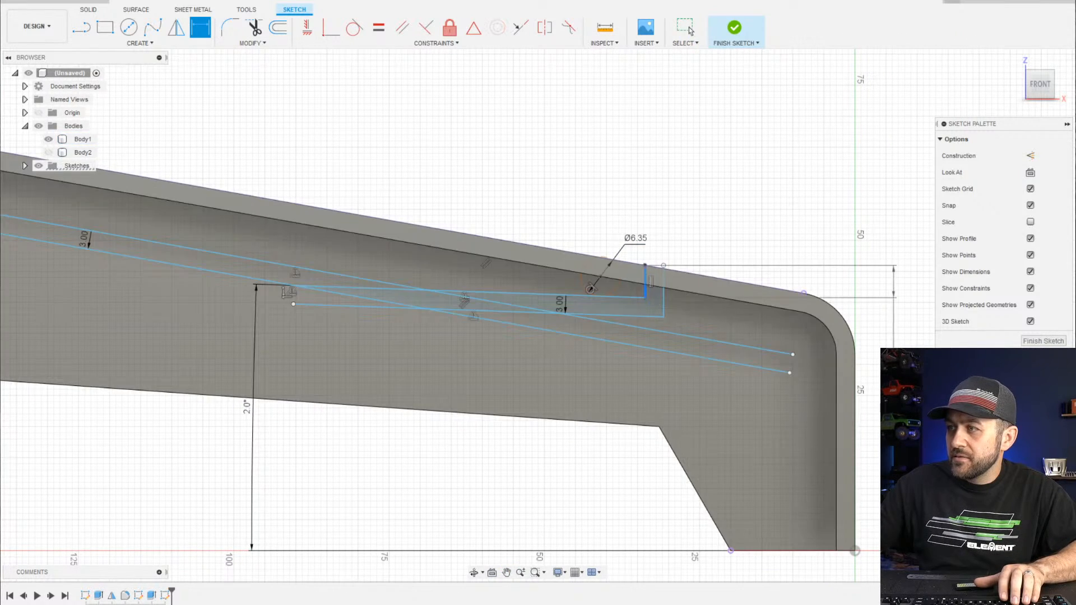
click(856, 415)
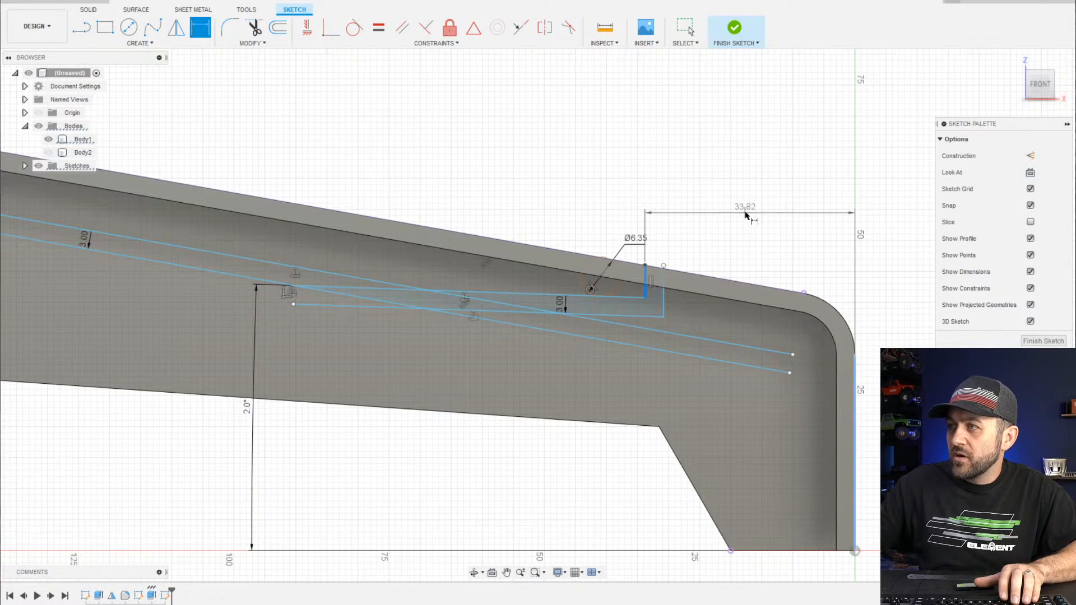
click(750, 212)
text(28)
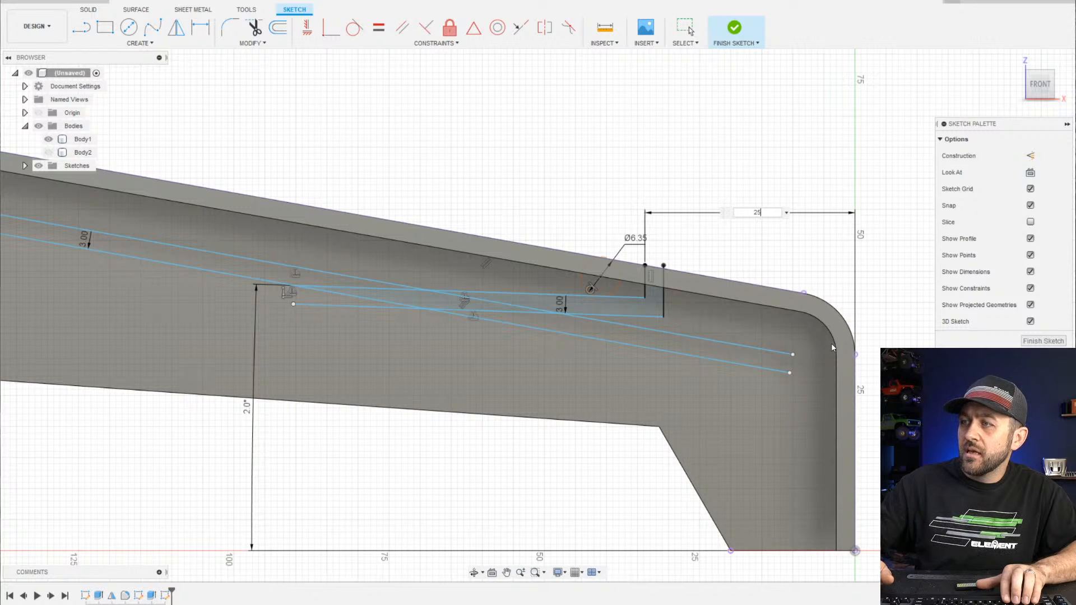
key(Return)
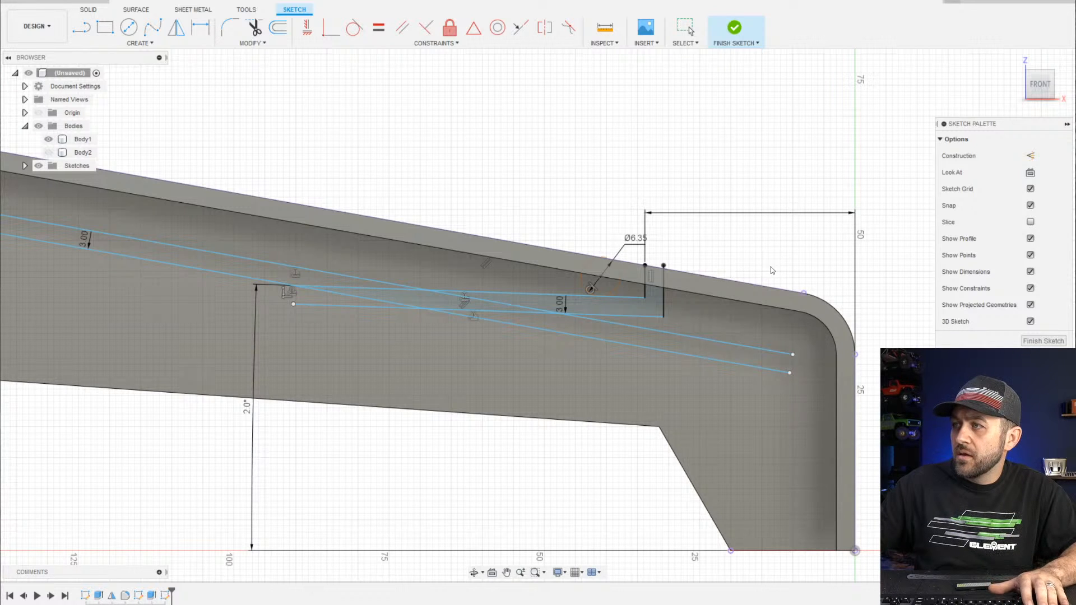
scroll(770, 271, down, 2)
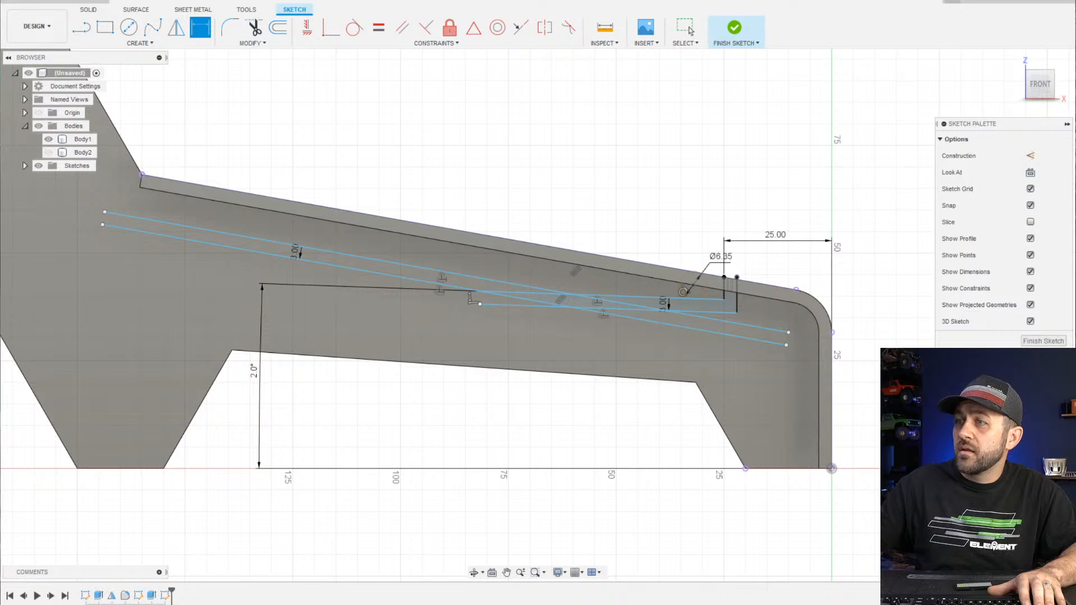
scroll(698, 305, up, 2)
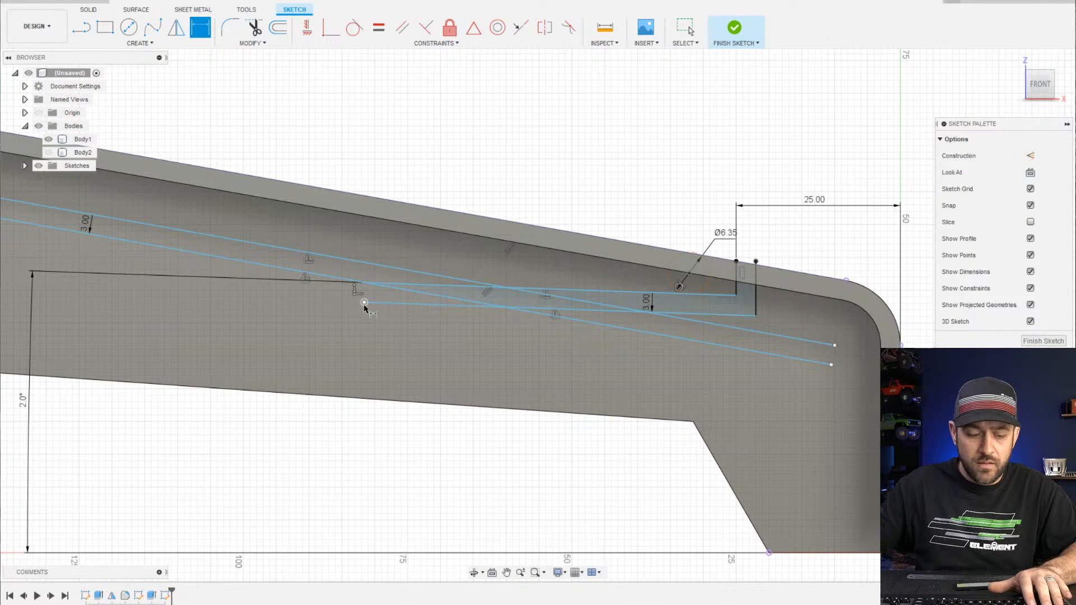
key(Escape)
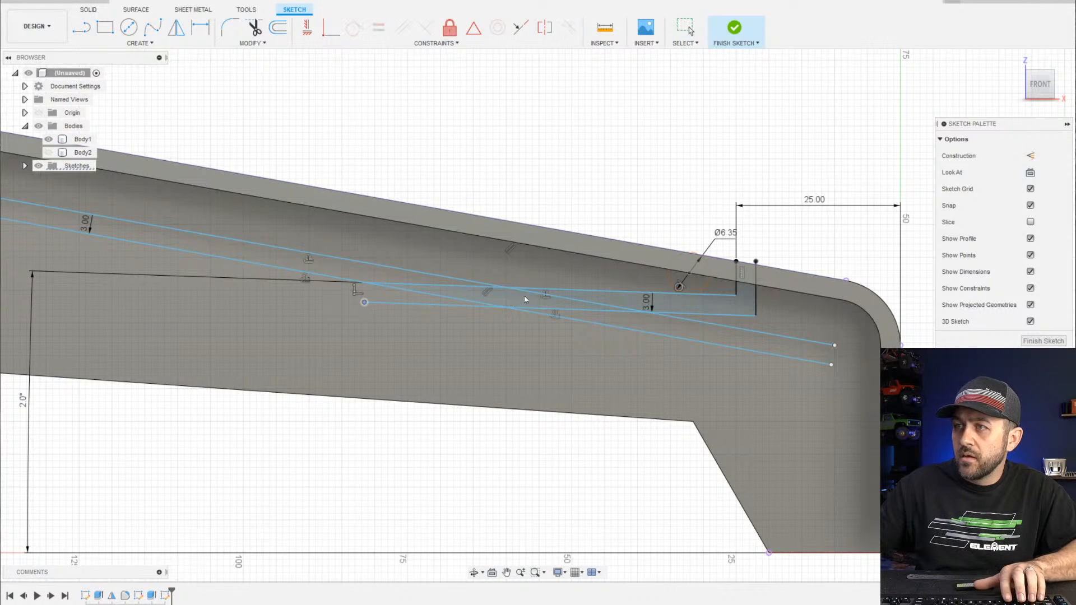
Dimension the upper long slot line 8 mm from the inner edge of the body's sloped rim
click(365, 302)
scroll(420, 311, down, 5)
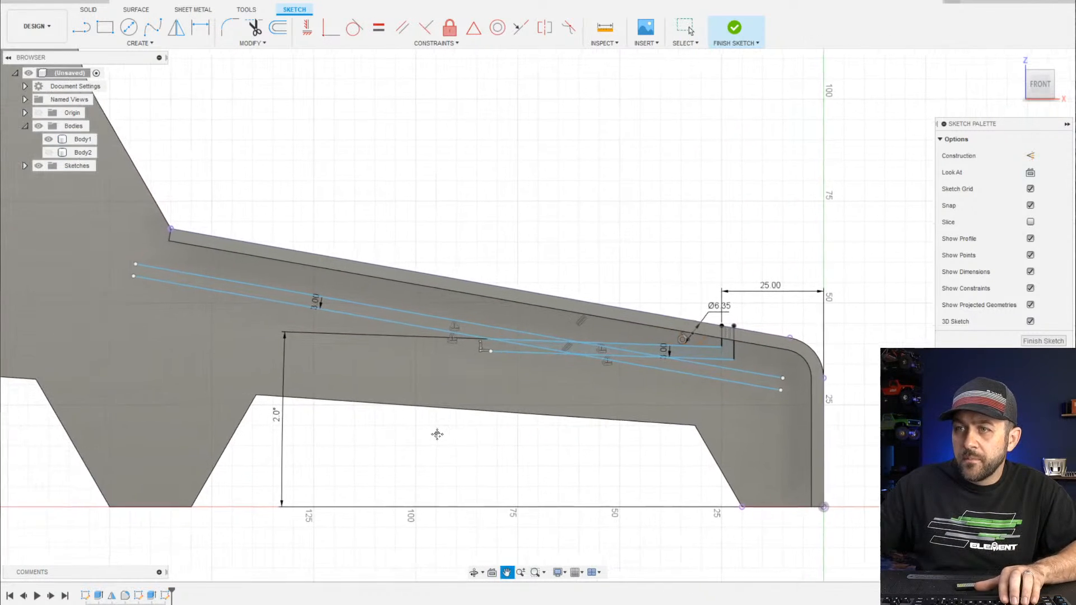
key(d)
click(412, 310)
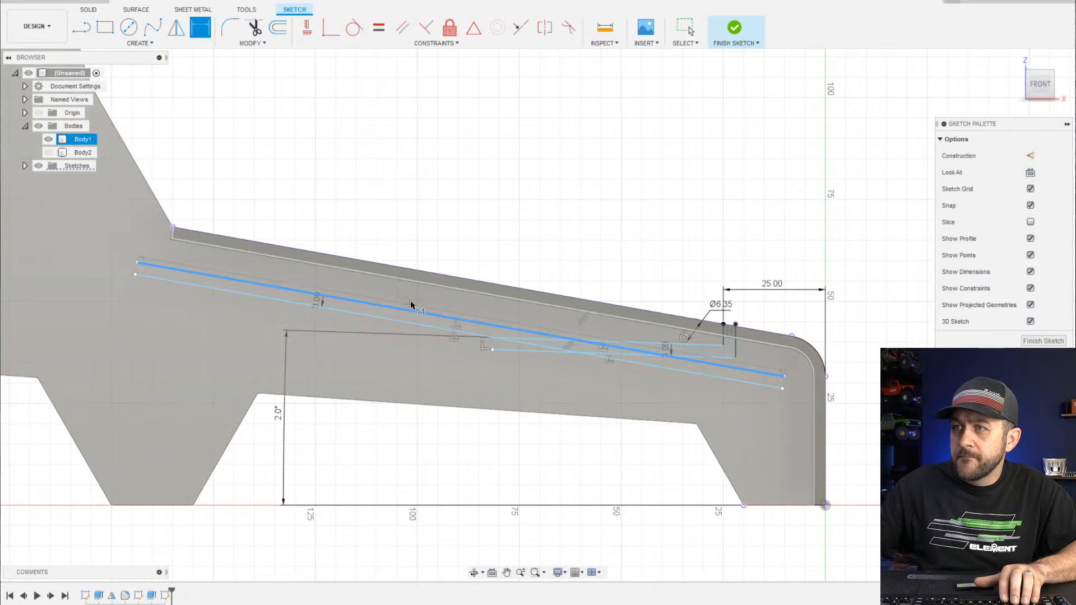
click(421, 287)
click(434, 213)
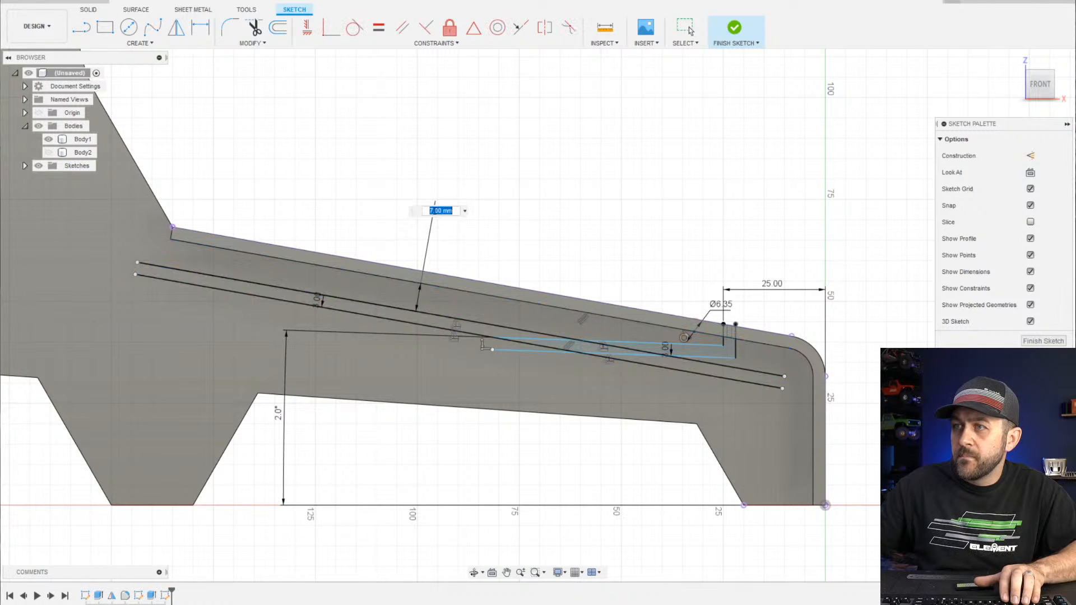
text(8)
key(Return)
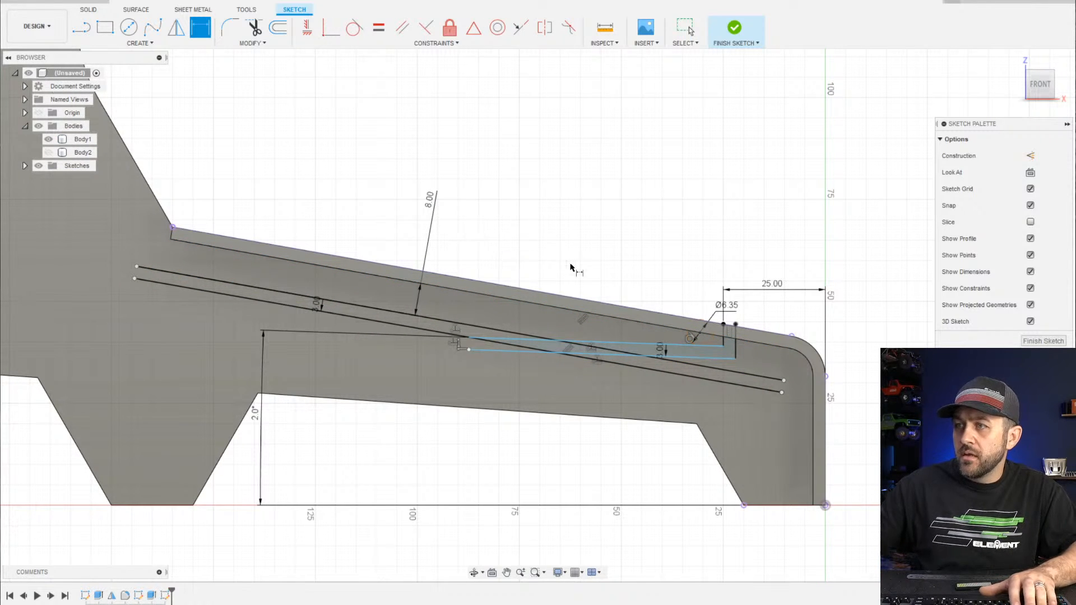
Dimension the length of the inner short vertical line as 5 mm
scroll(570, 267, up, 5)
middle_drag(544, 339, 333, 278)
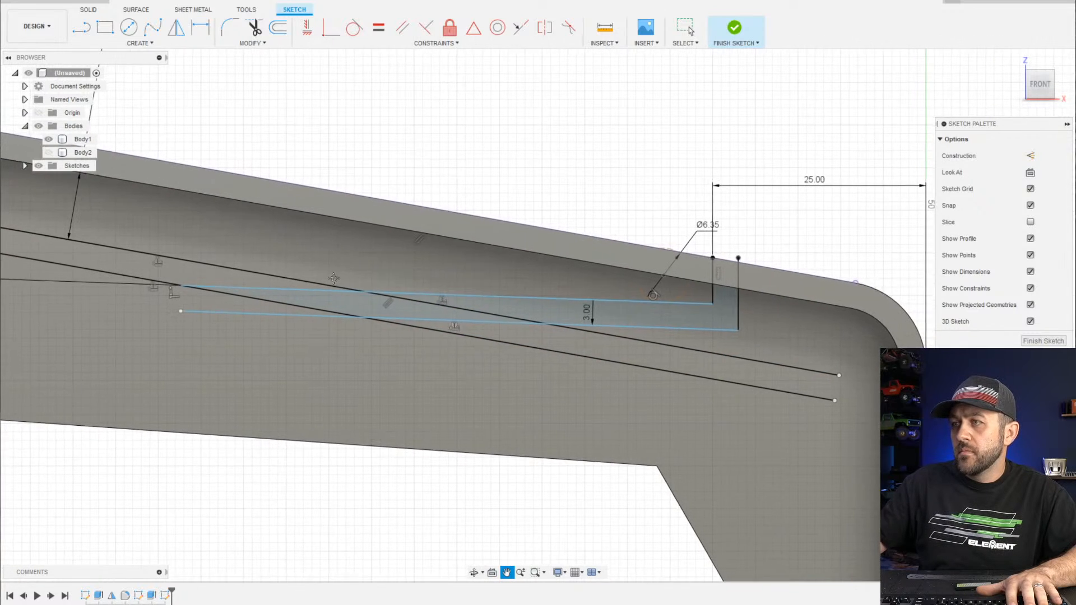
scroll(428, 300, down, 2)
key(d)
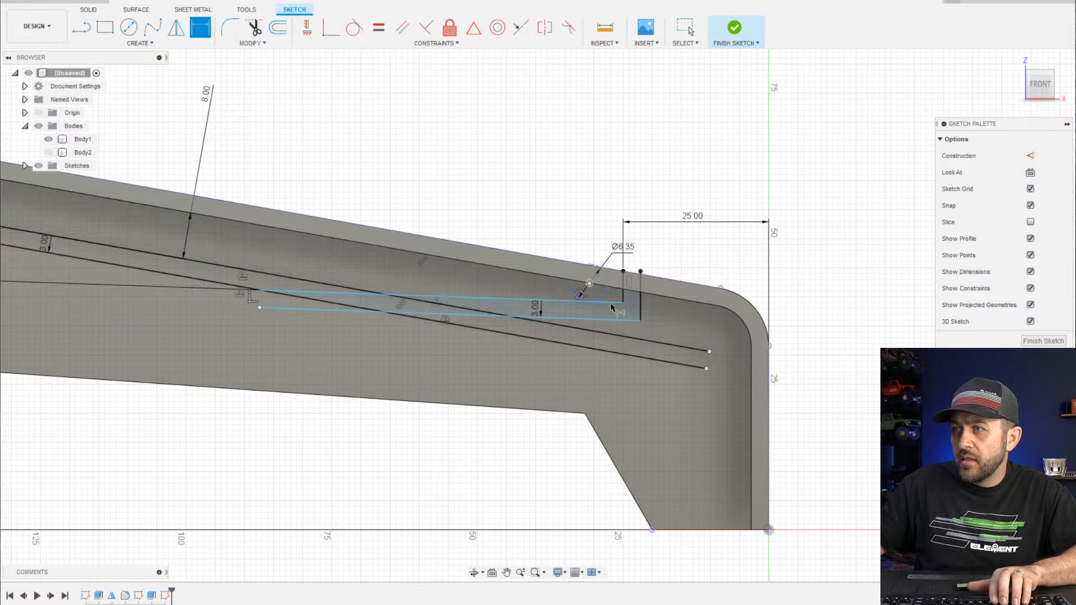
scroll(597, 306, up, 3)
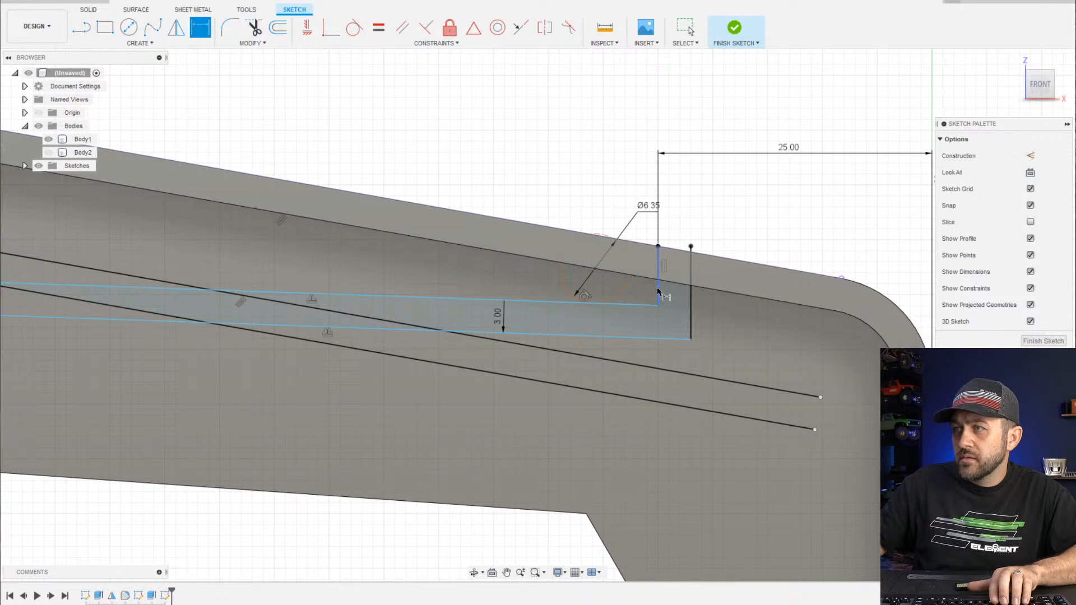
click(657, 287)
click(752, 183)
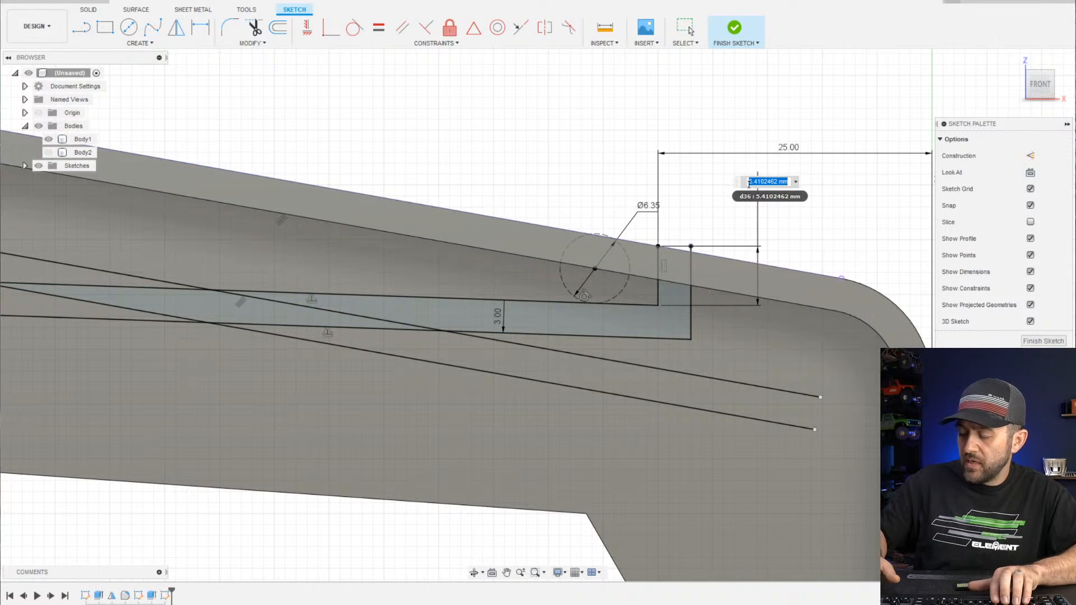
text(5)
key(Return)
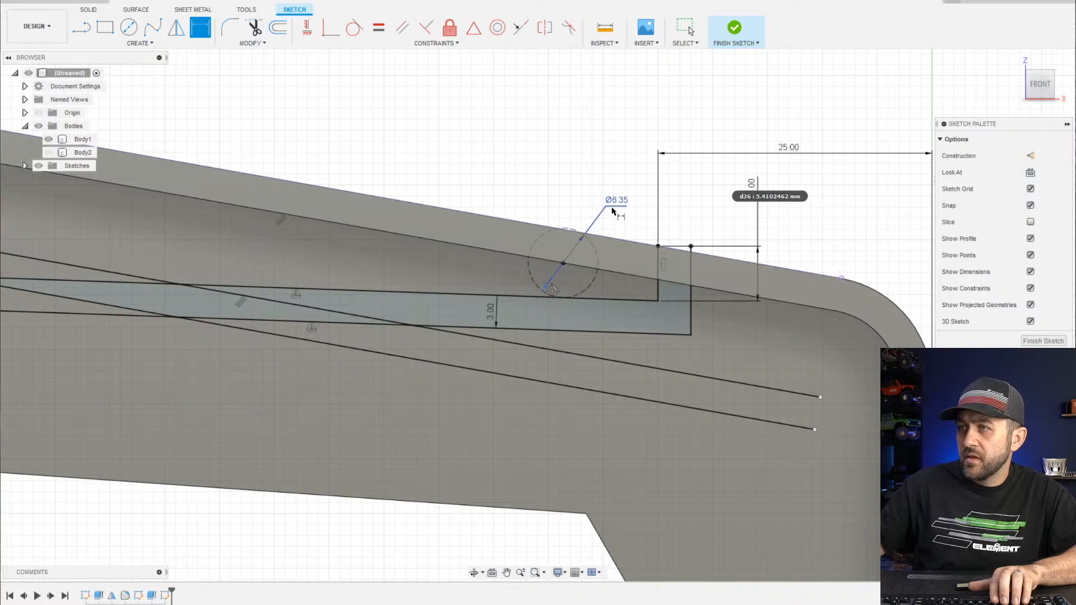
key(Escape)
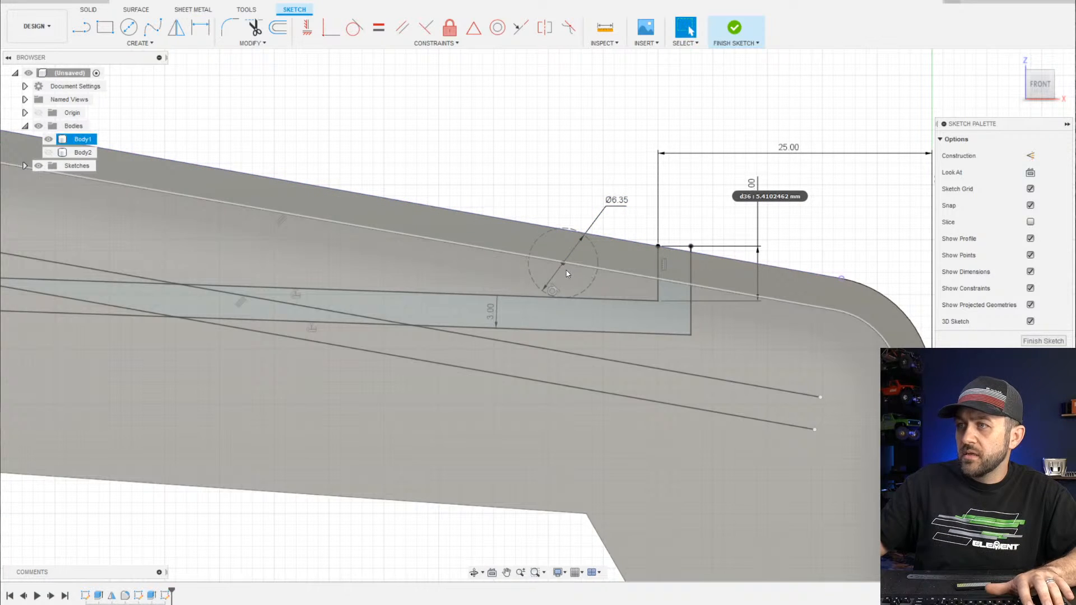
Slide the 6.35 mm construction circle along the shallow line closer to the inner short vertical line
scroll(624, 265, down, 3)
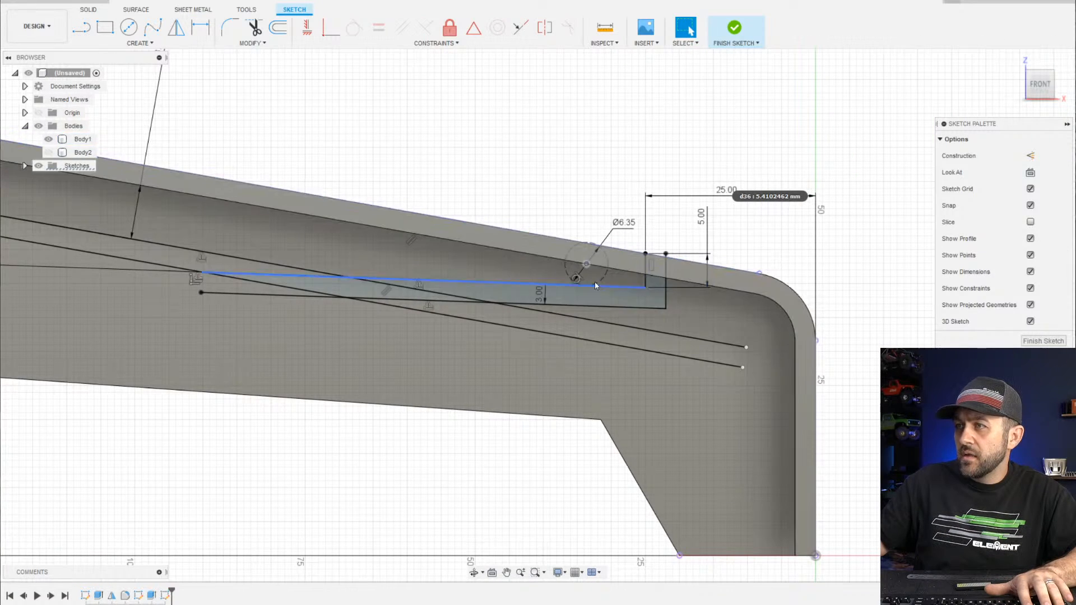
scroll(616, 254, up, 2)
scroll(723, 316, down, 2)
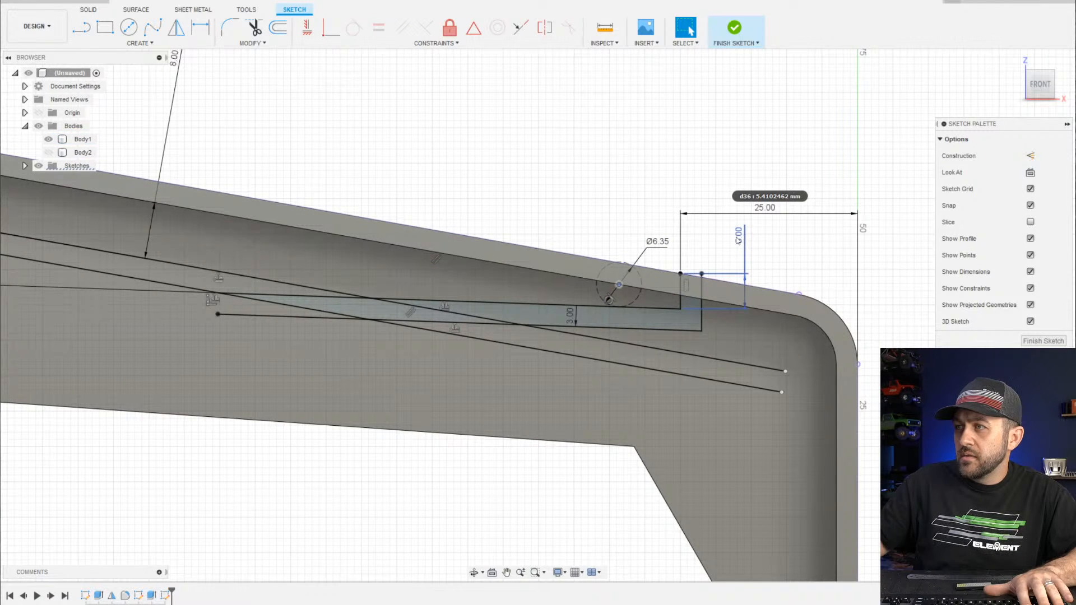
scroll(636, 247, up, 2)
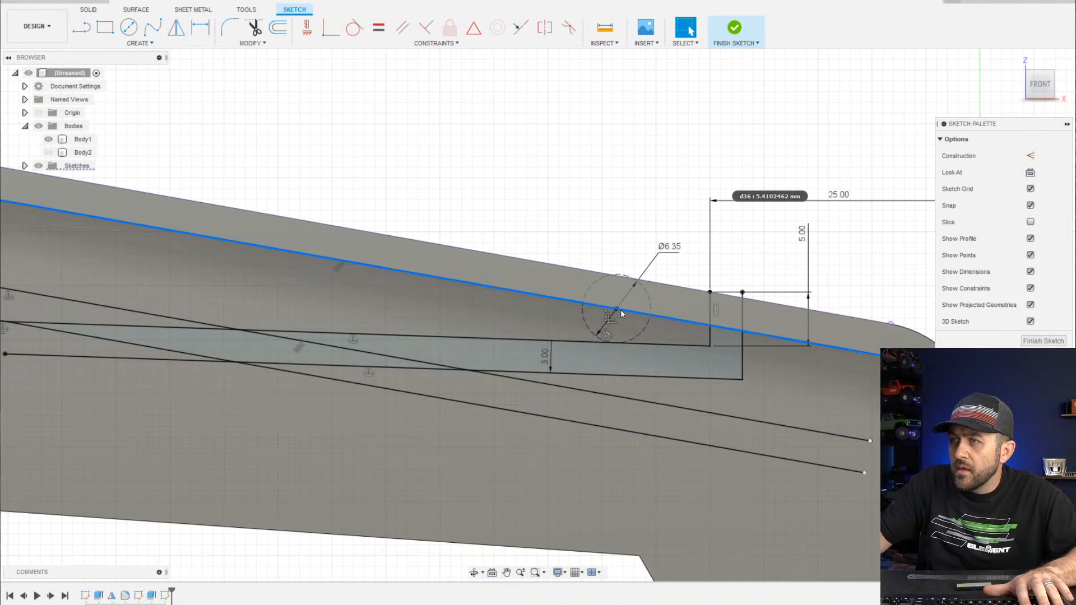
click(611, 318)
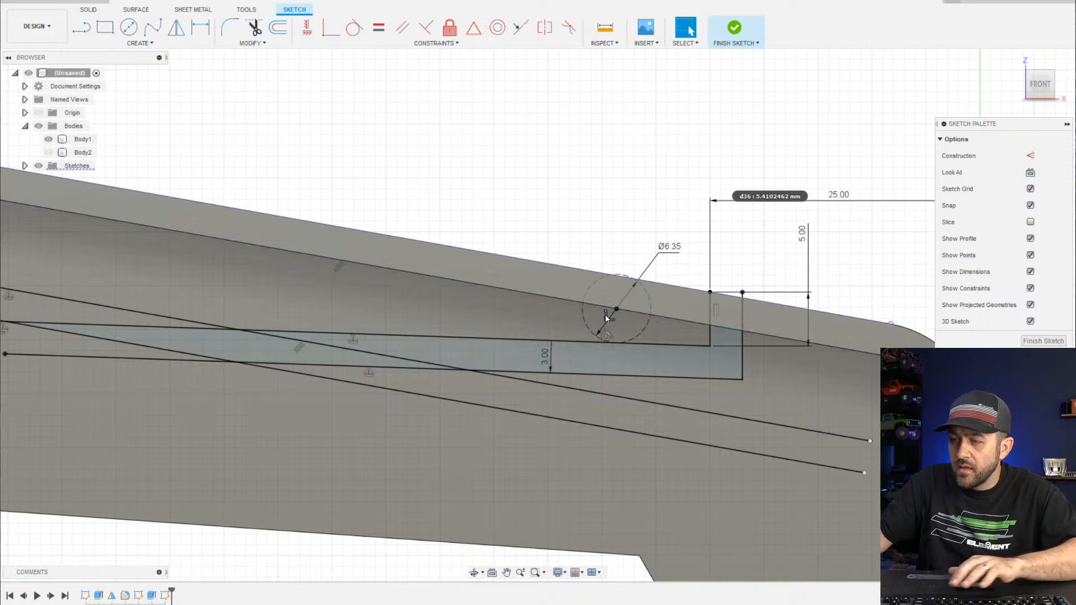
drag(619, 310, 684, 311)
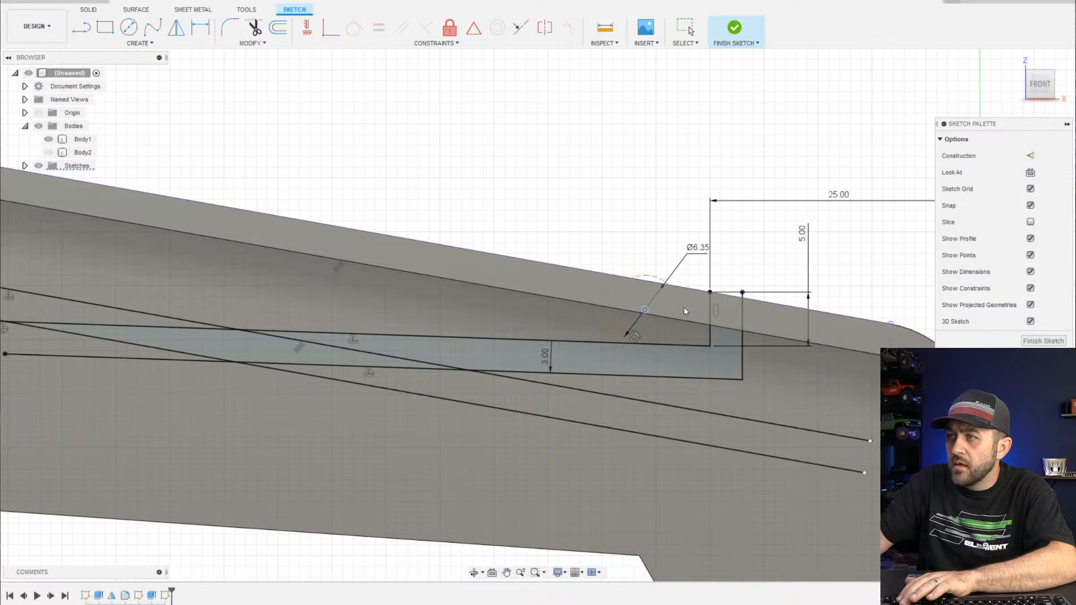
scroll(662, 309, up, 1)
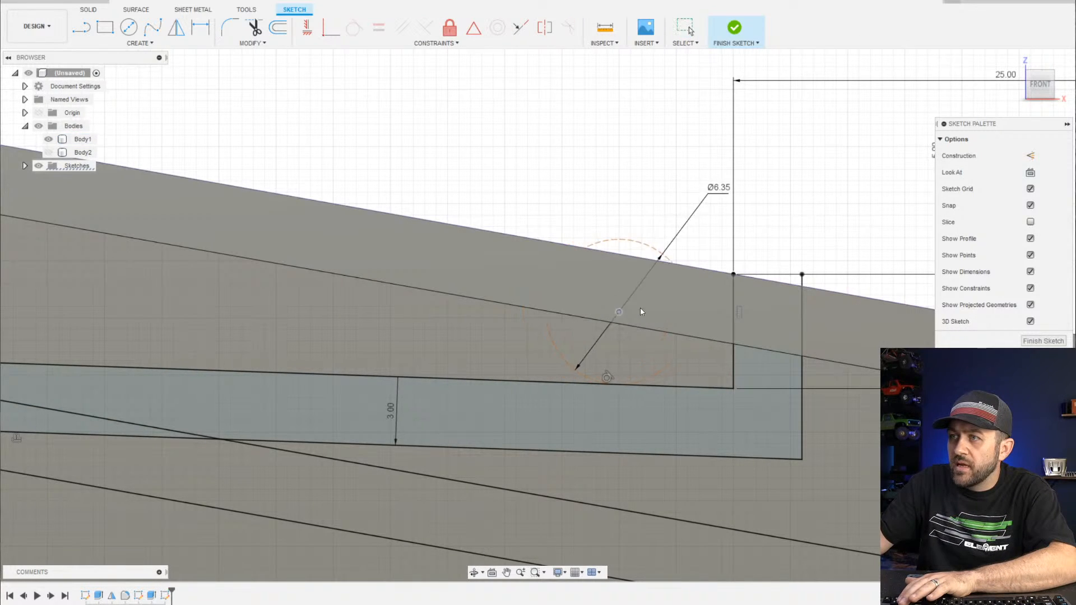
click(658, 304)
scroll(664, 306, down, 3)
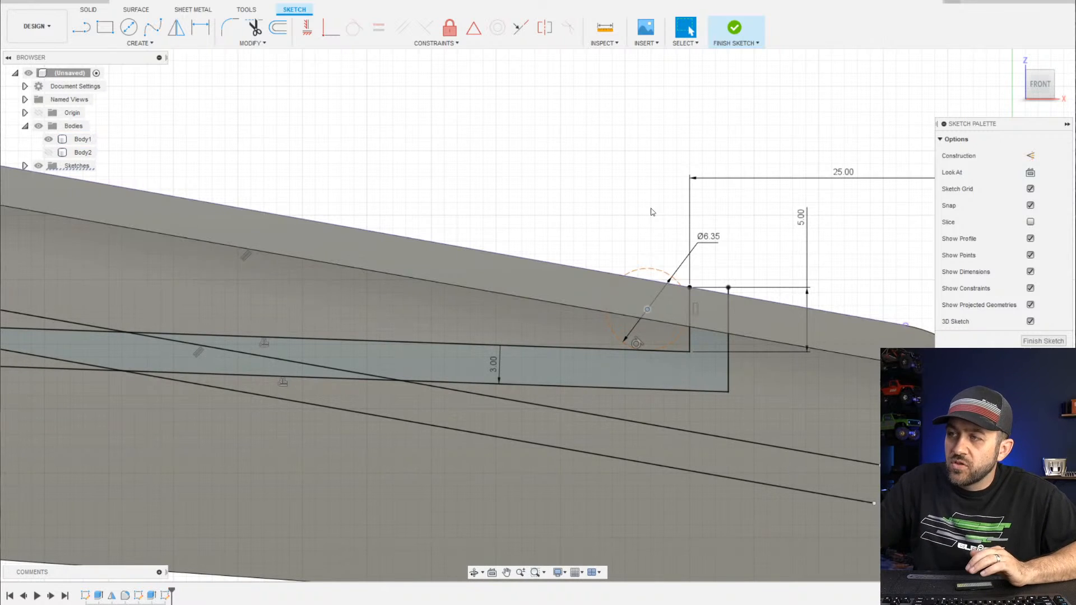
scroll(685, 305, up, 3)
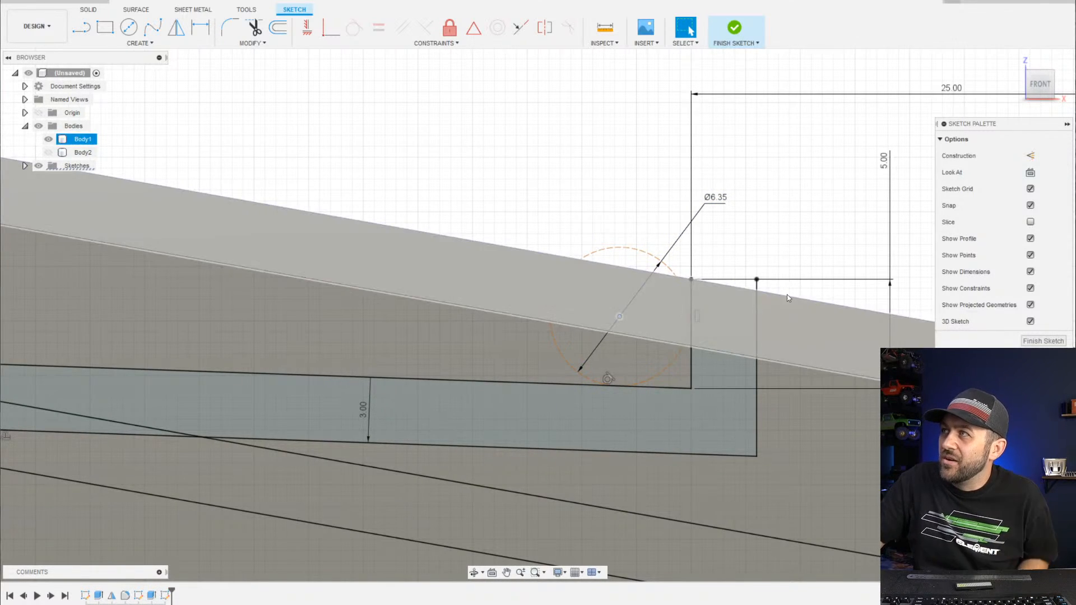
scroll(774, 281, up, 3)
scroll(641, 342, down, 3)
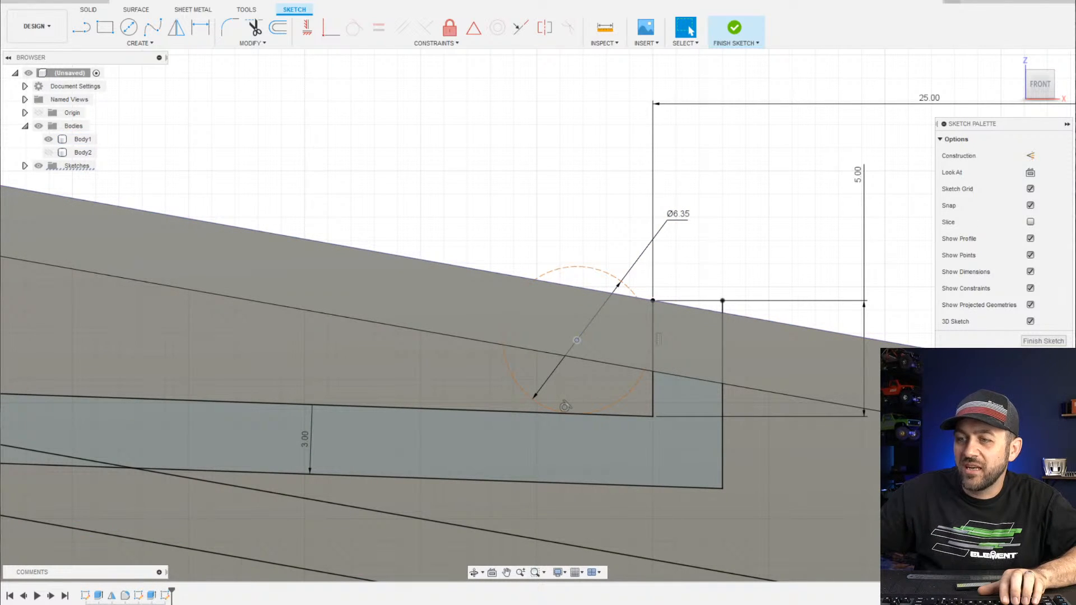
click(337, 595)
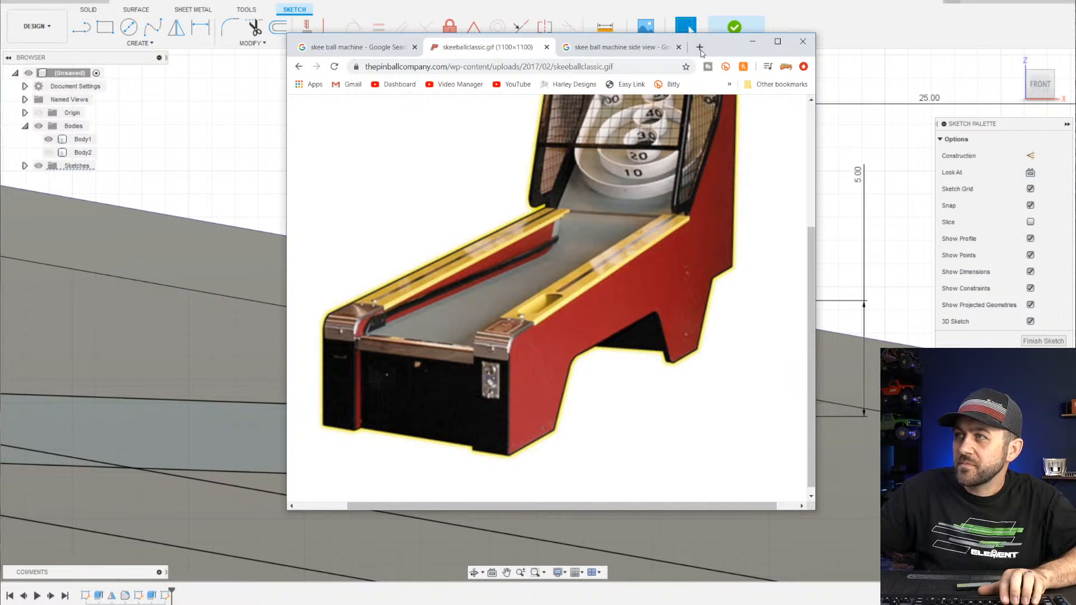
click(752, 41)
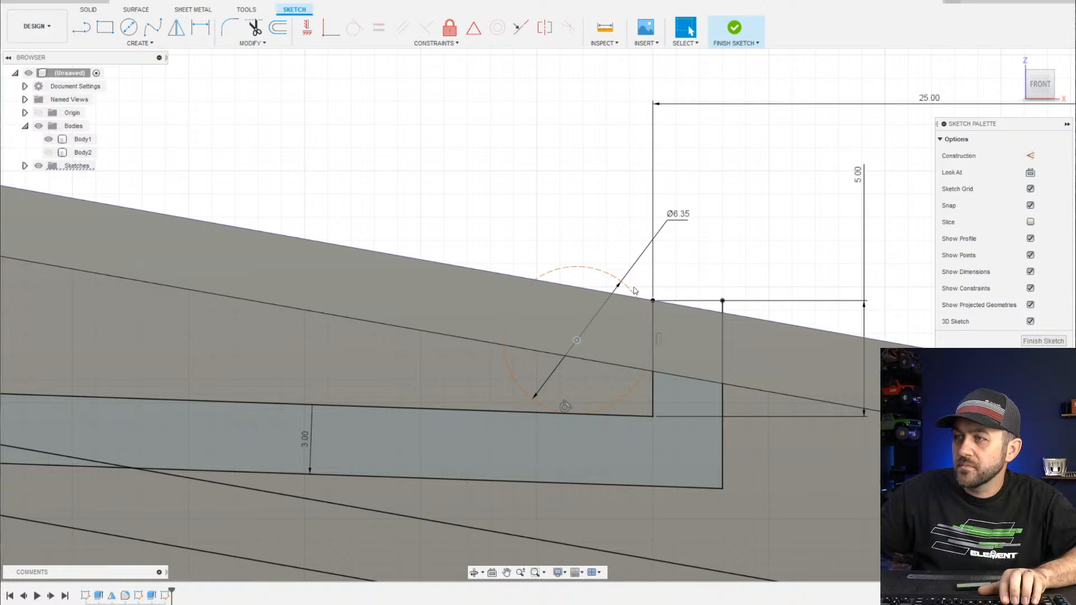
Draw a 3 mm line perpendicular across the long sloped slot near its upper end to close it
scroll(635, 291, down, 3)
scroll(425, 344, down, 3)
middle_drag(96, 363, 447, 367)
scroll(447, 367, down, 2)
middle_drag(346, 345, 599, 356)
scroll(226, 357, up, 2)
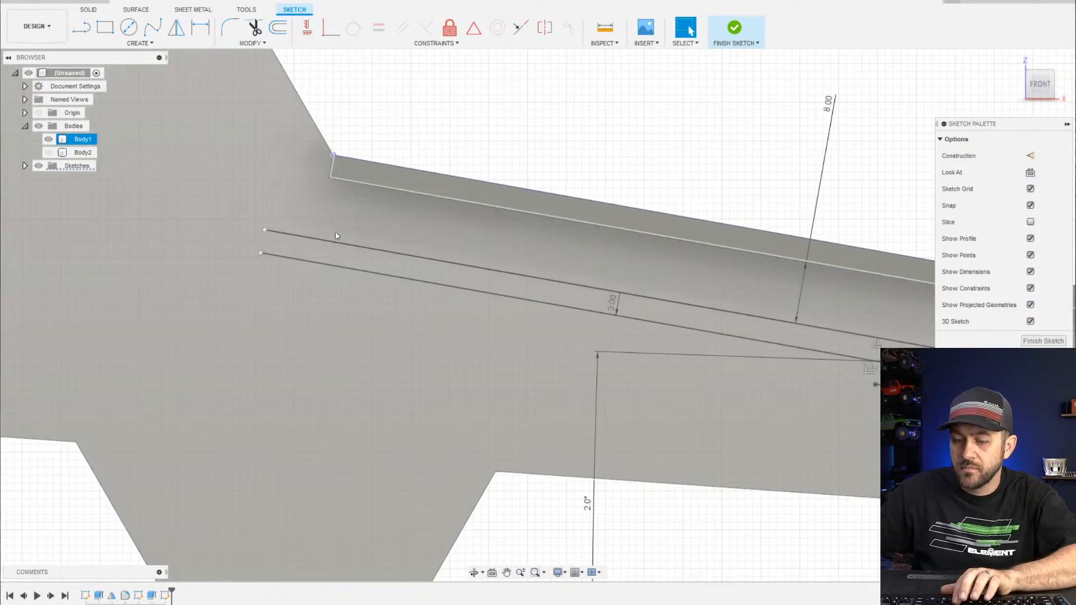
key(l)
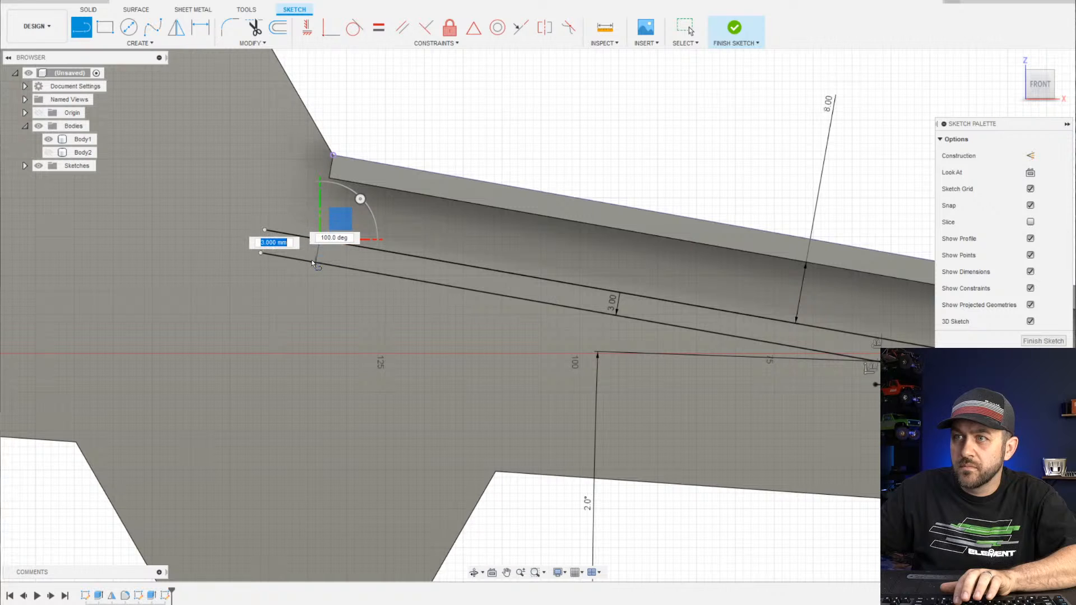
click(313, 261)
key(Escape)
Project the short edge at the upper end of the body's sloped rim into the sketch
scroll(336, 191, up, 1)
scroll(336, 191, up, 1)
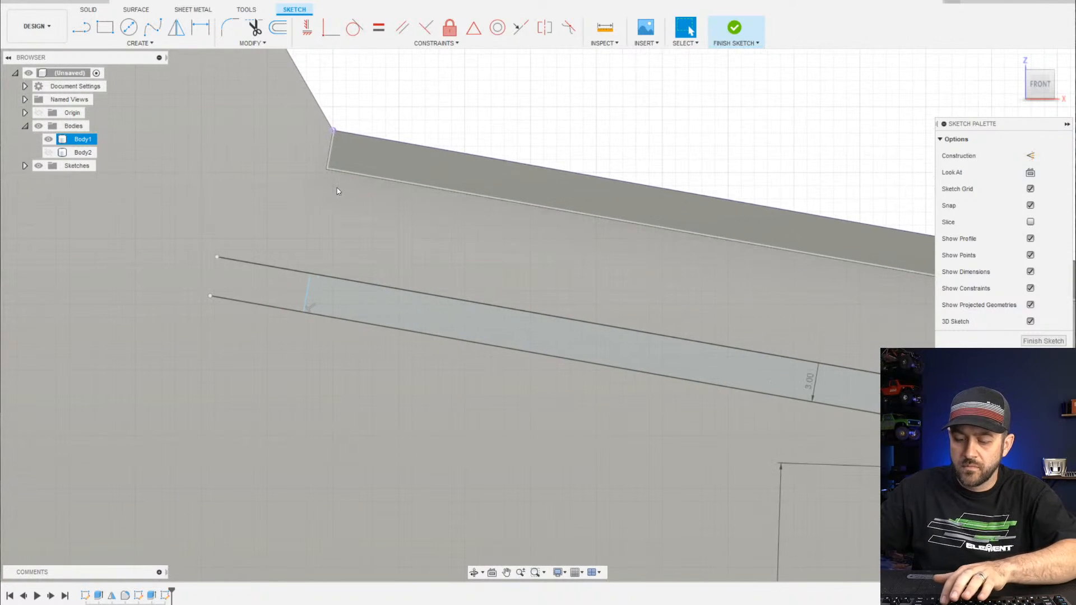
key(p)
key(Return)
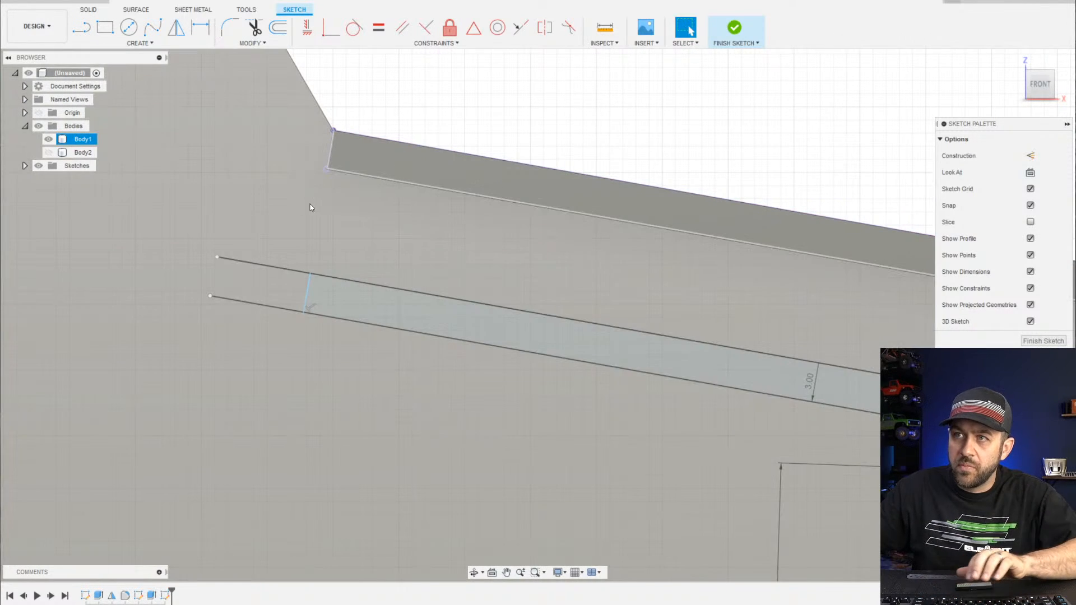
Make the slot's short closing line collinear with the projected rim end edge and finish the sketch
scroll(312, 205, up, 1)
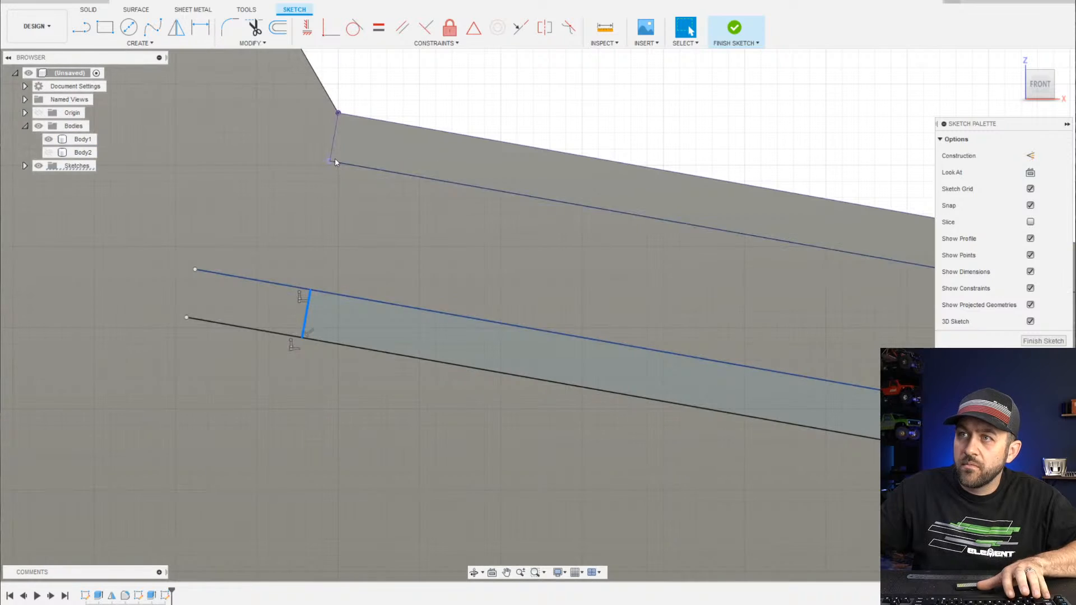
shift+click(335, 137)
click(526, 31)
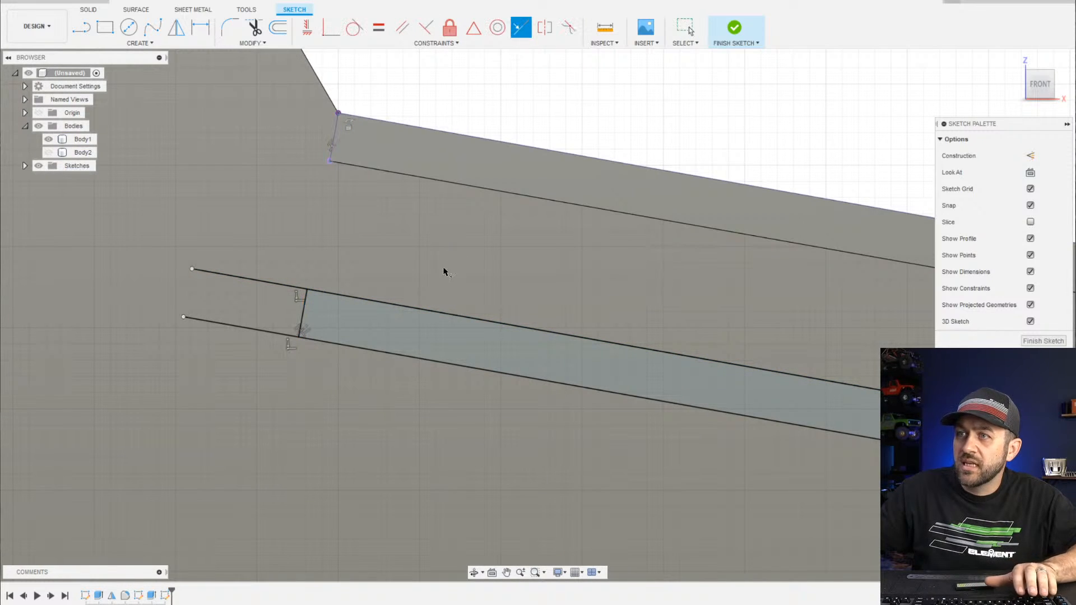
scroll(445, 271, down, 2)
scroll(271, 406, down, 2)
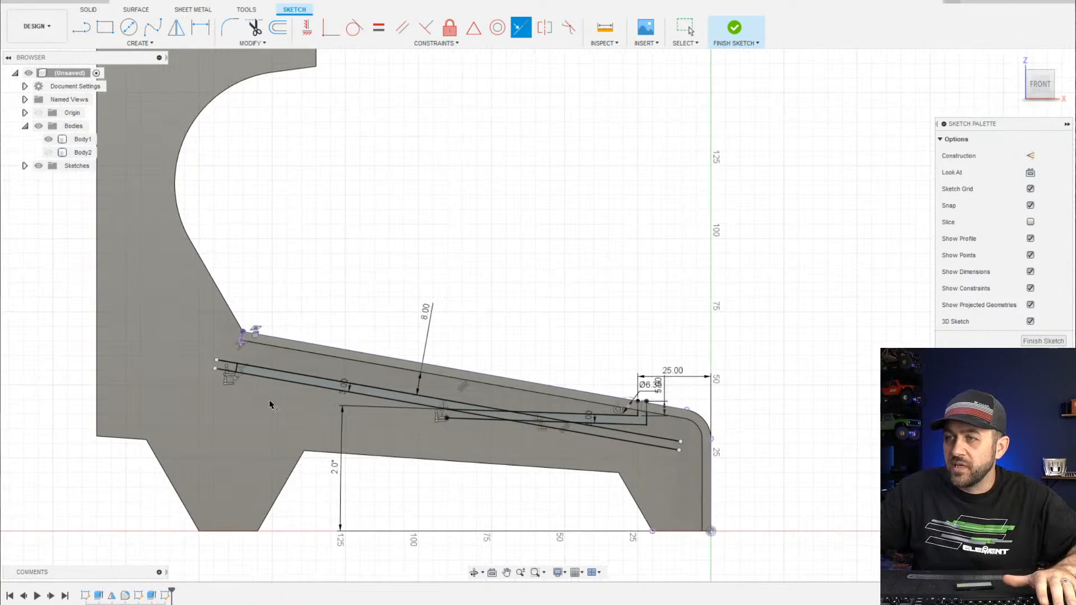
scroll(368, 334, up, 2)
key(Escape)
click(735, 28)
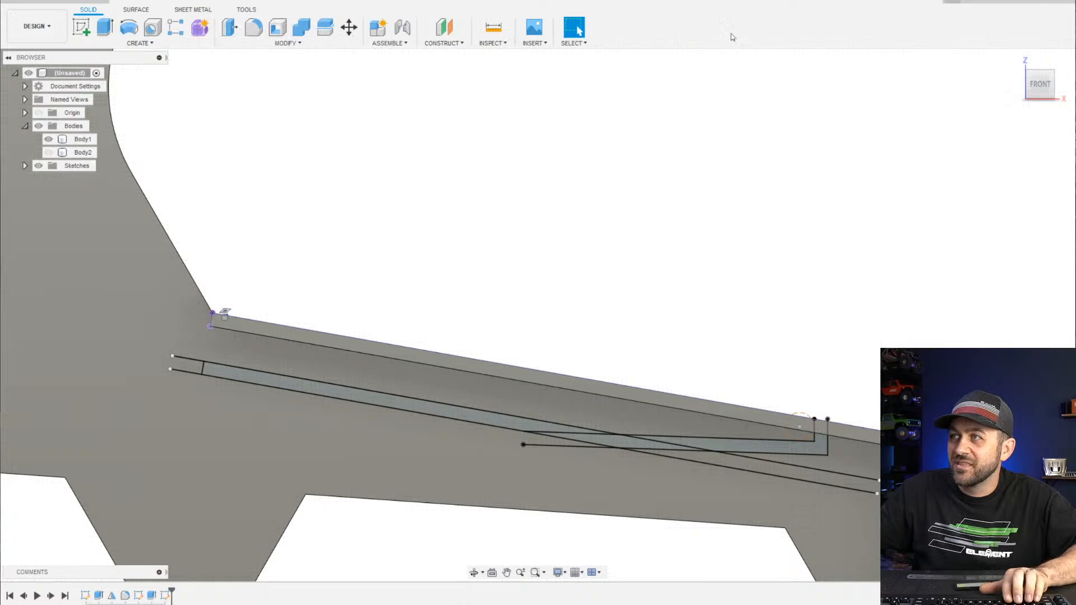
Extrude the three connected profiles of the bent ledge and its end lip 10 mm, joined to the body
click(103, 28)
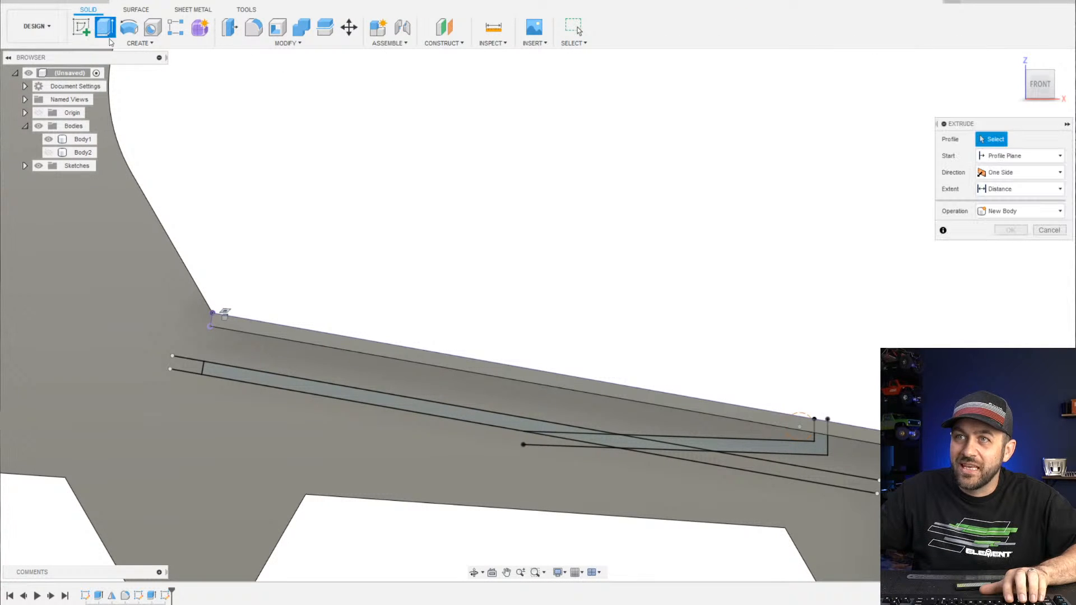
click(496, 407)
click(689, 456)
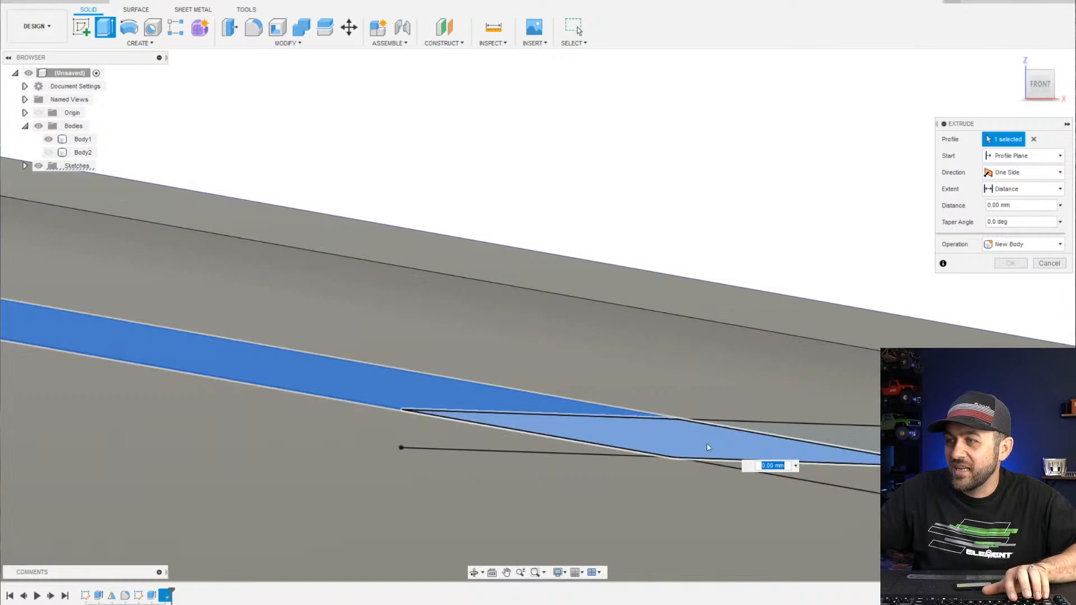
click(813, 436)
scroll(816, 440, down, 2)
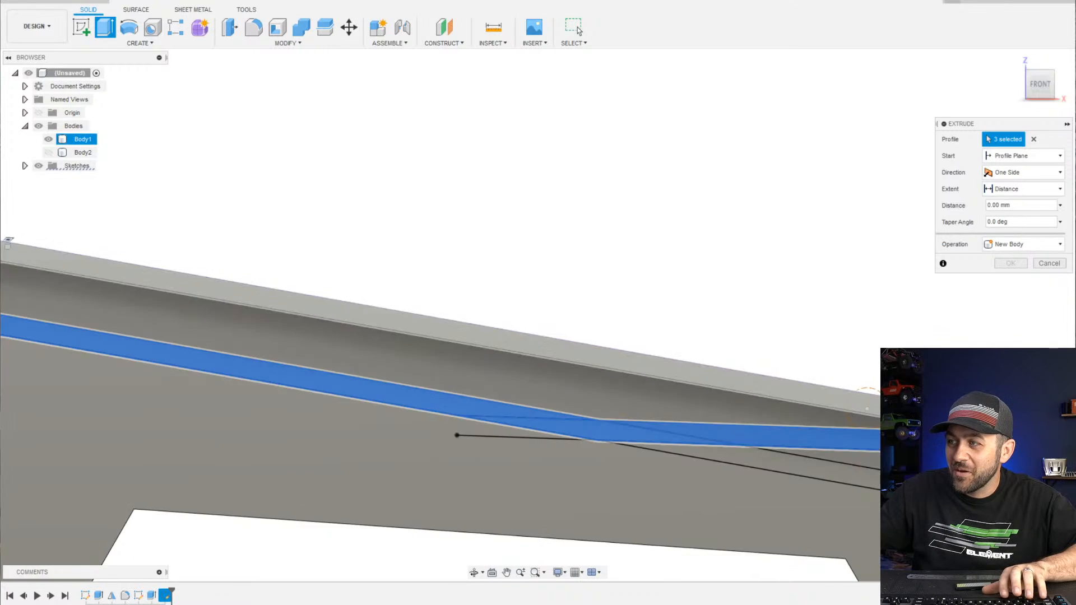
scroll(817, 441, down, 3)
scroll(526, 375, up, 3)
scroll(526, 374, down, 3)
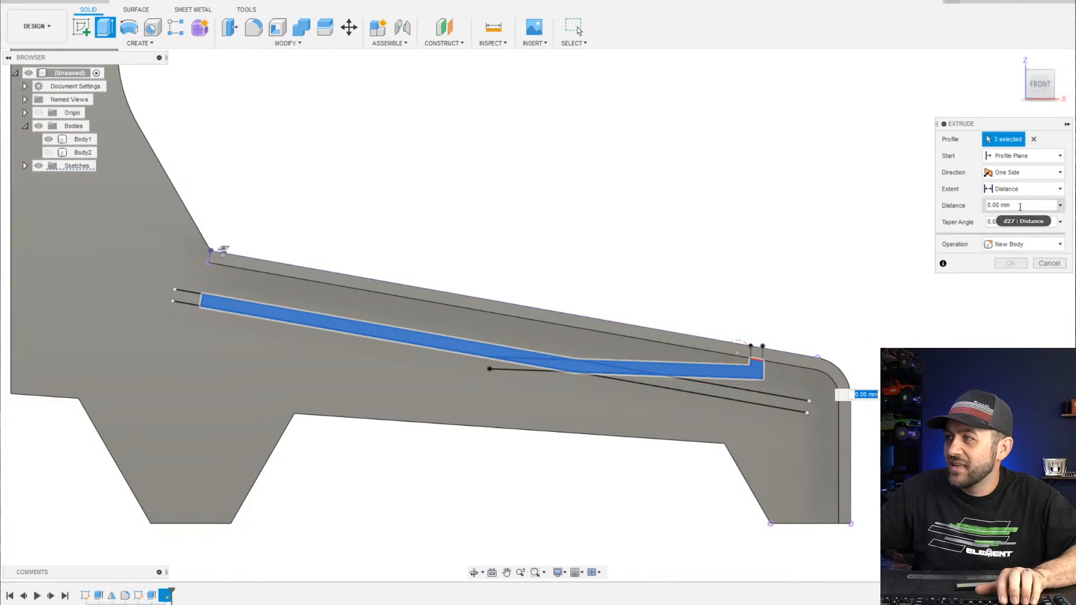
click(1020, 207)
text(10)
key(Tab)
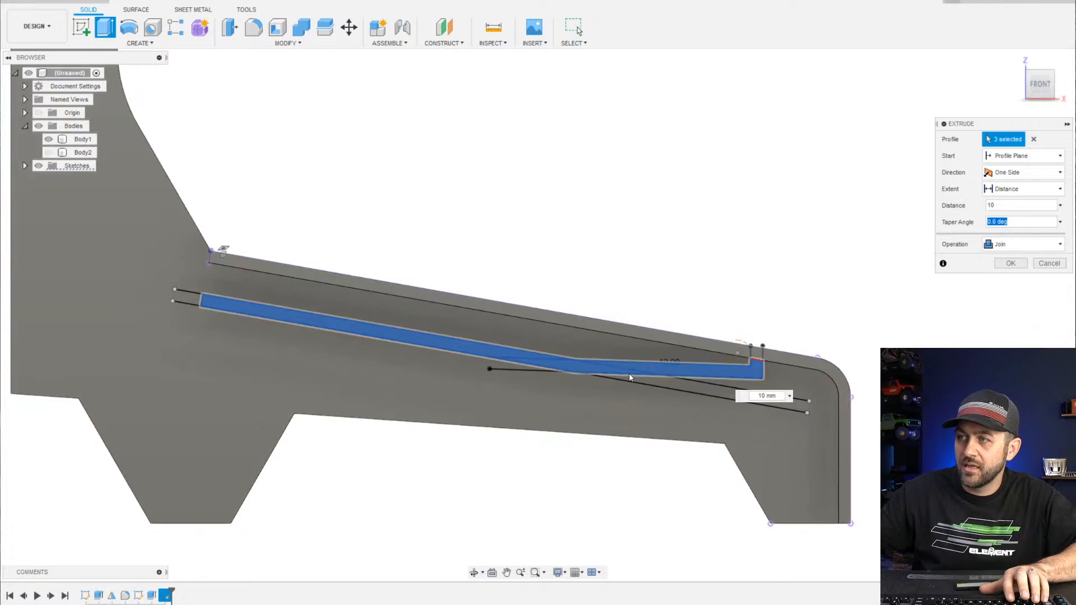
shift+middle_drag(630, 378, 553, 356)
key(Return)
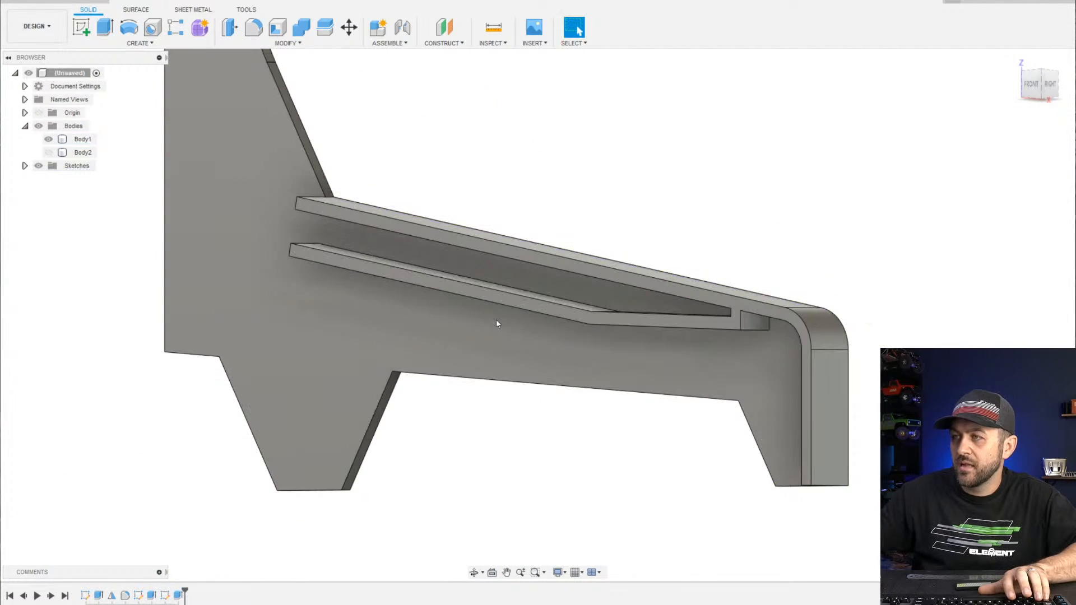
Start a new sketch on the front face of the sloped rim and ledge, viewed from the front
scroll(389, 292, up, 3)
scroll(390, 291, down, 5)
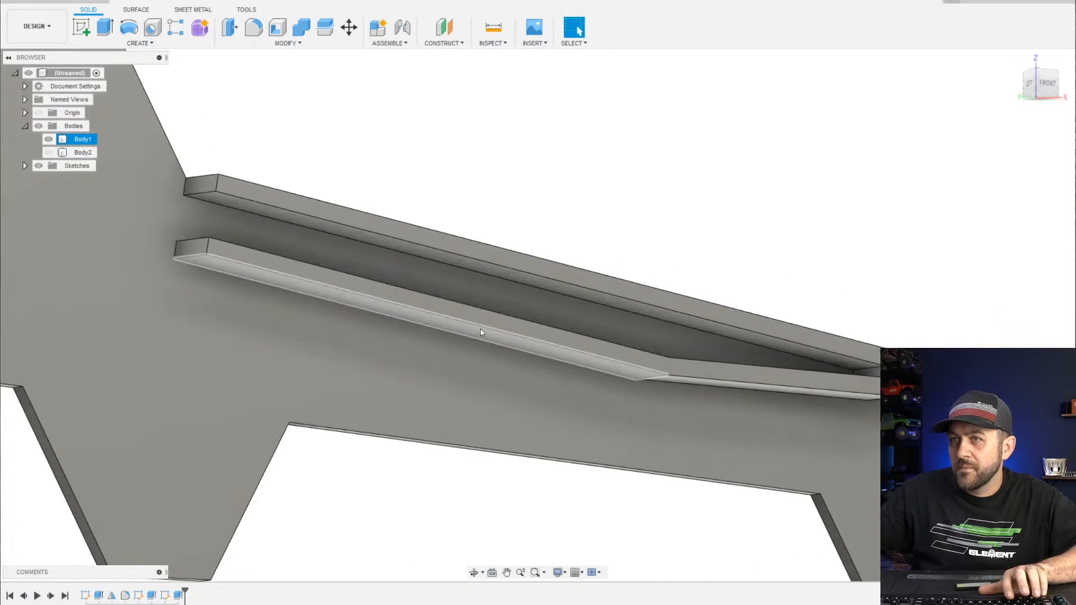
shift+middle_drag(480, 328, 533, 365)
scroll(620, 375, up, 3)
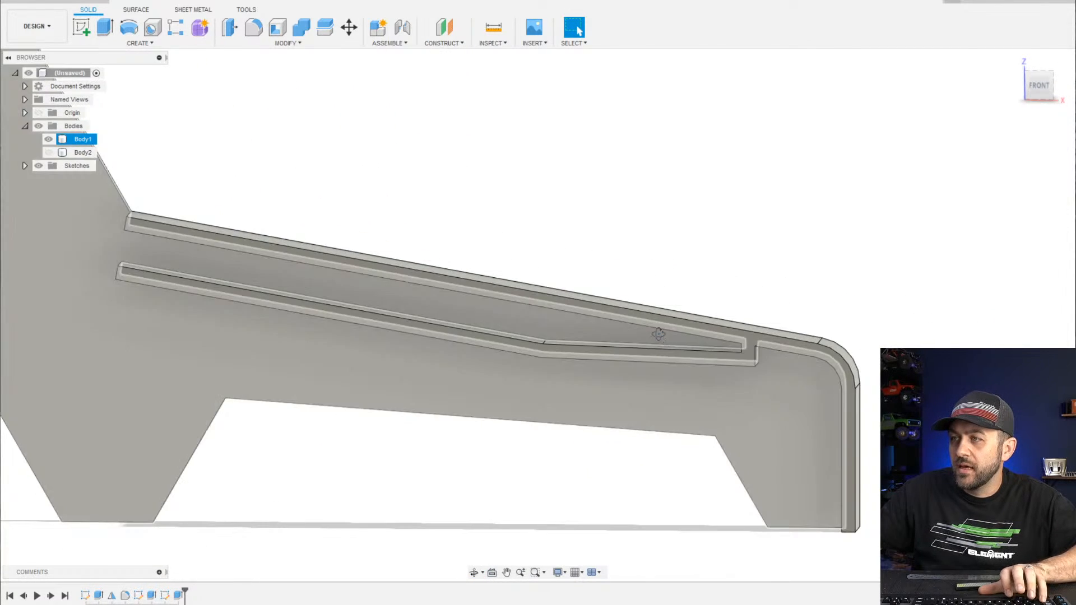
mouse_move(660, 334)
shift+middle_down()
mouse_move(595, 361)
mouse_move(649, 343)
shift+middle_up()
scroll(649, 343, up, 1)
click(295, 97)
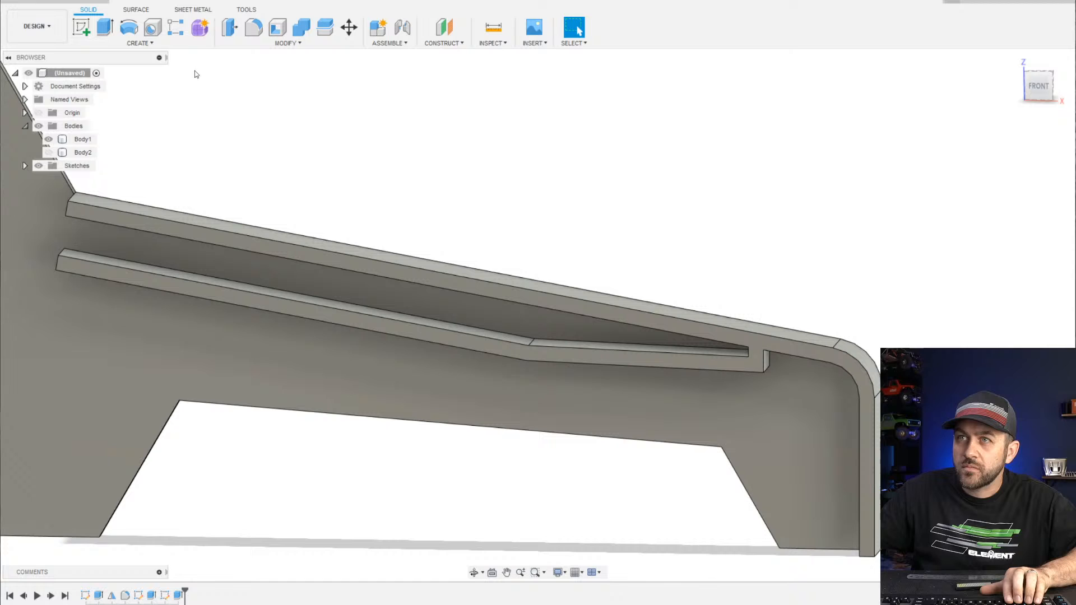
click(86, 24)
click(523, 312)
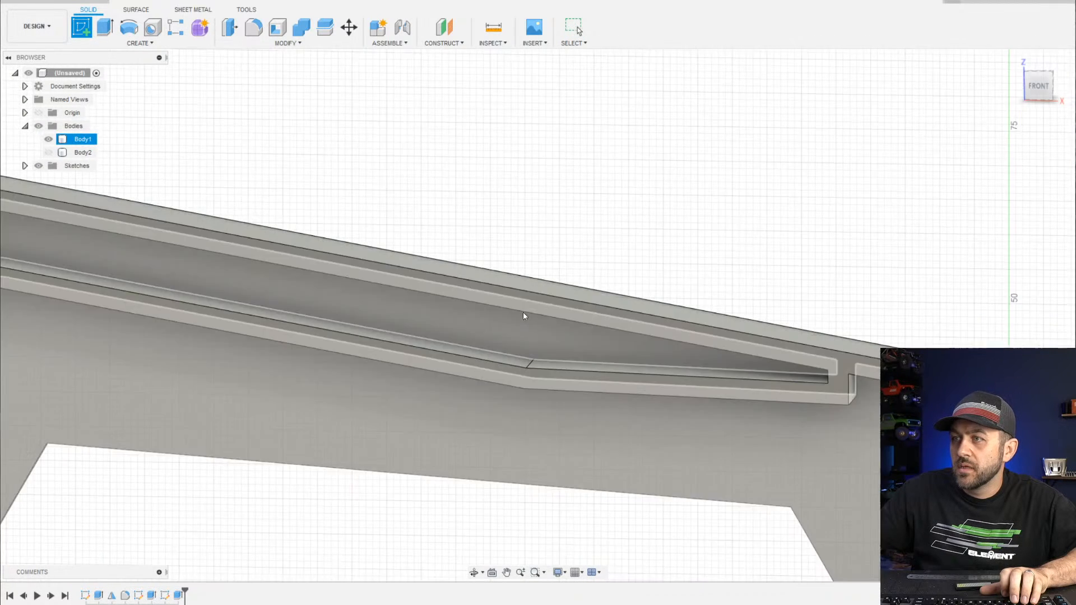
click(1038, 85)
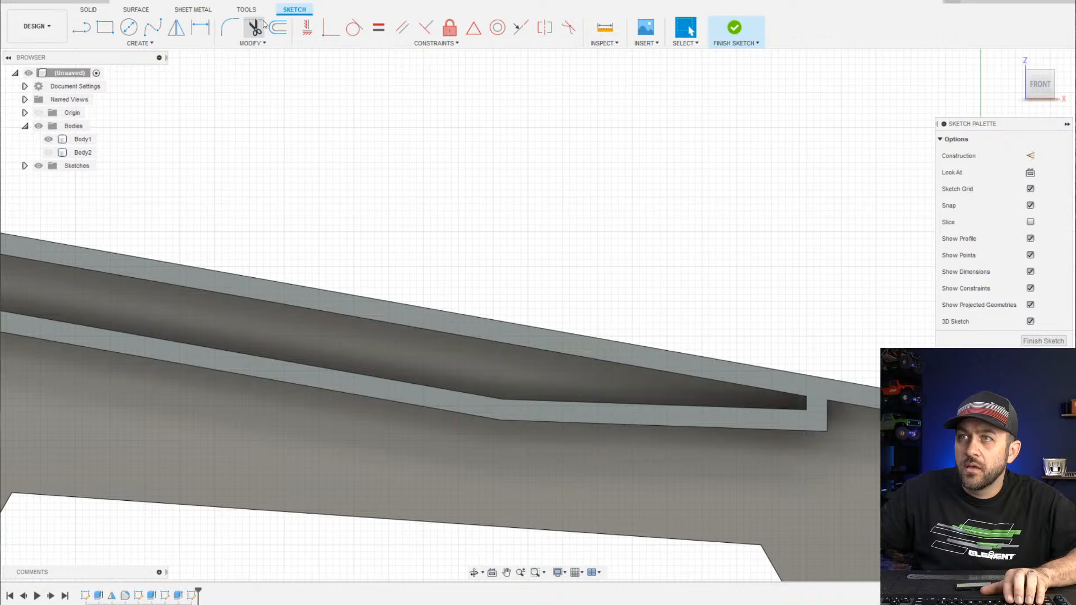
click(278, 27)
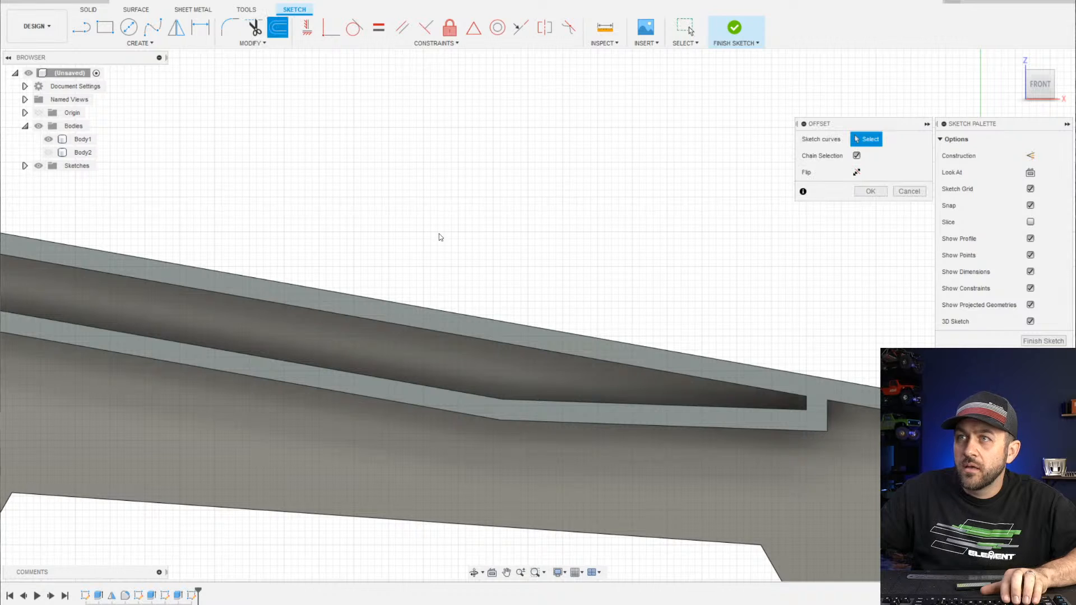
scroll(471, 408, up, 2)
click(476, 408)
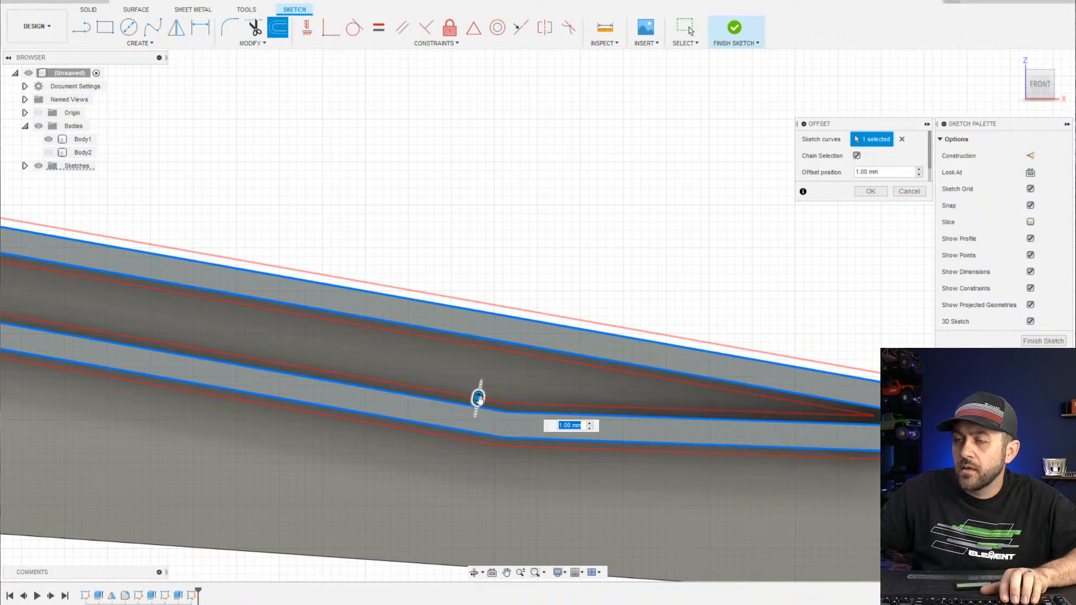
mouse_move(479, 399)
mouse_down()
mouse_move(488, 344)
mouse_move(487, 396)
mouse_up()
key(Escape)
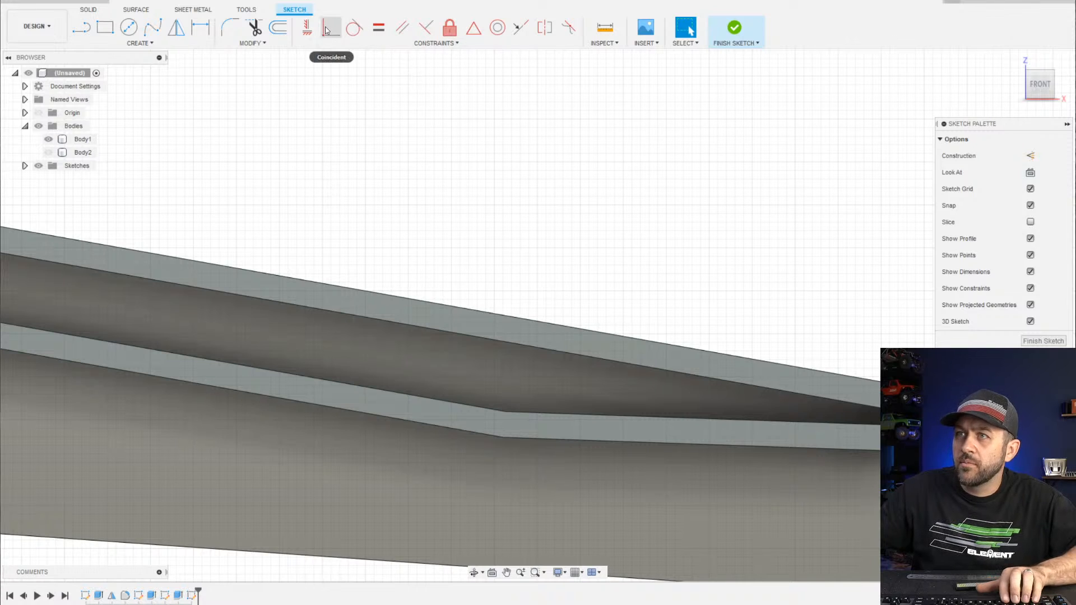
Offset only the two upper edges of the bent ledge 7 mm upward, with chain selection turned off
click(278, 27)
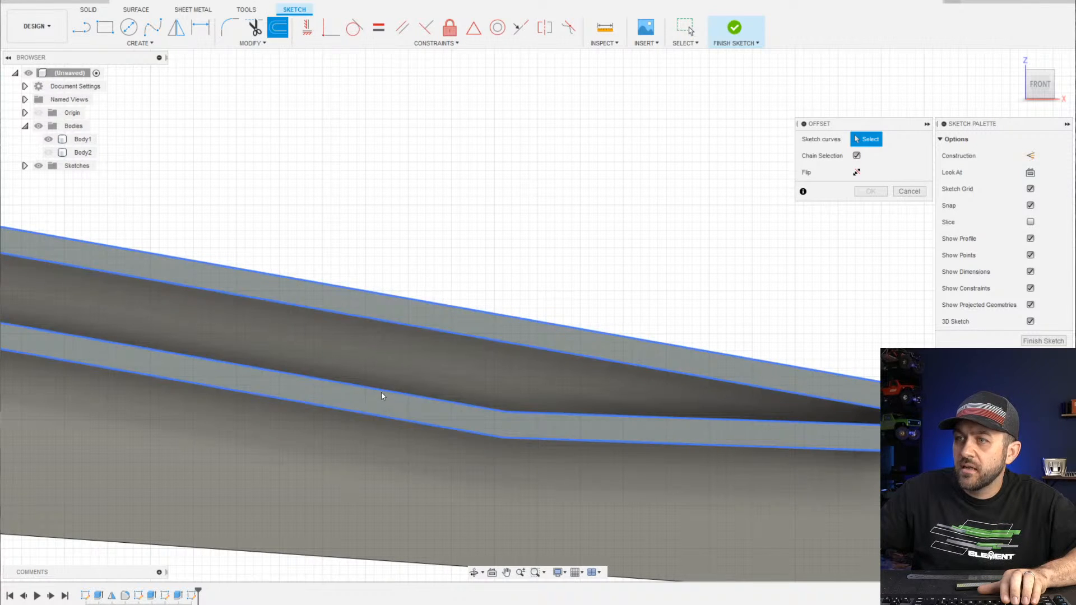
click(856, 156)
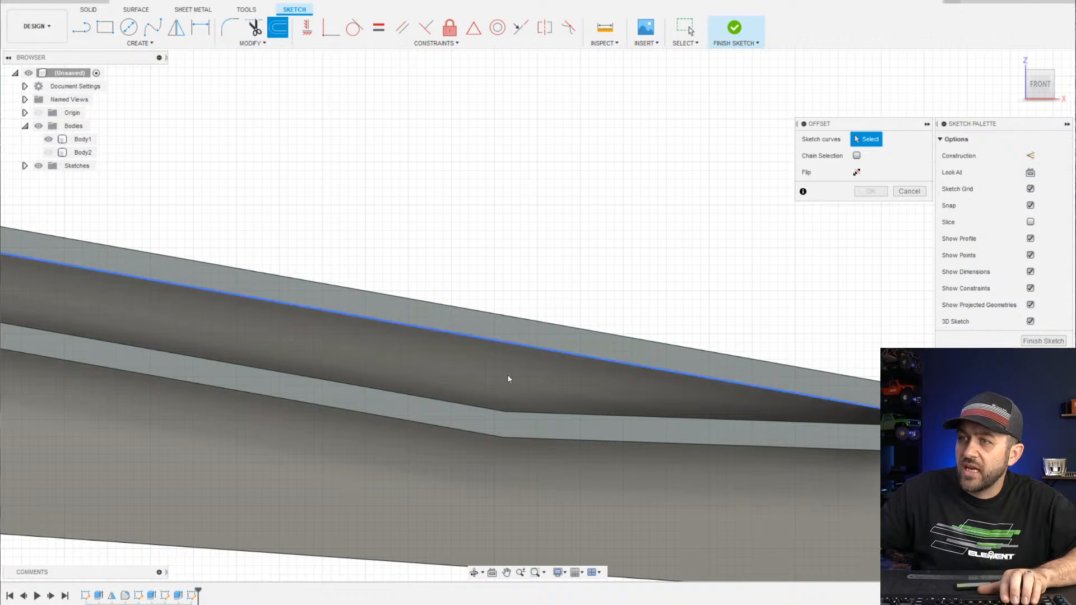
click(479, 410)
click(519, 414)
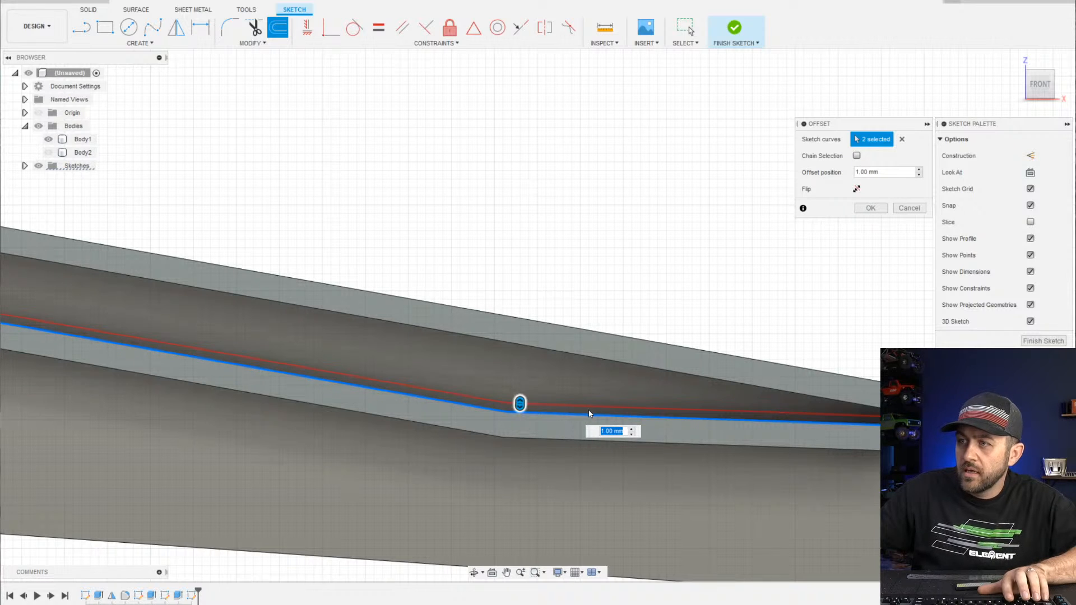
text(7)
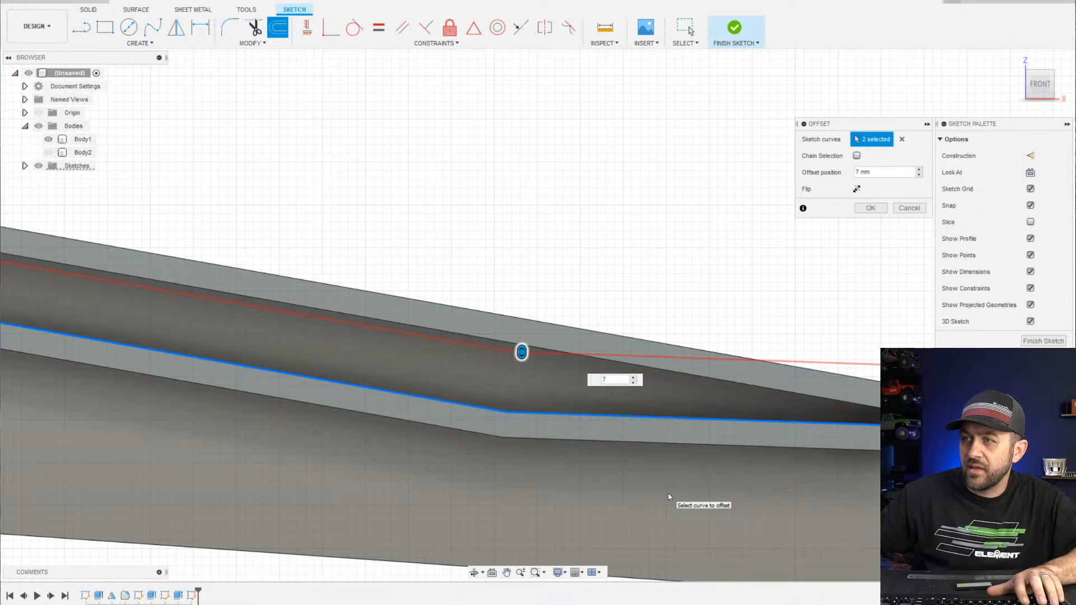
scroll(560, 283, up, 3)
middle_drag(702, 405, 414, 300)
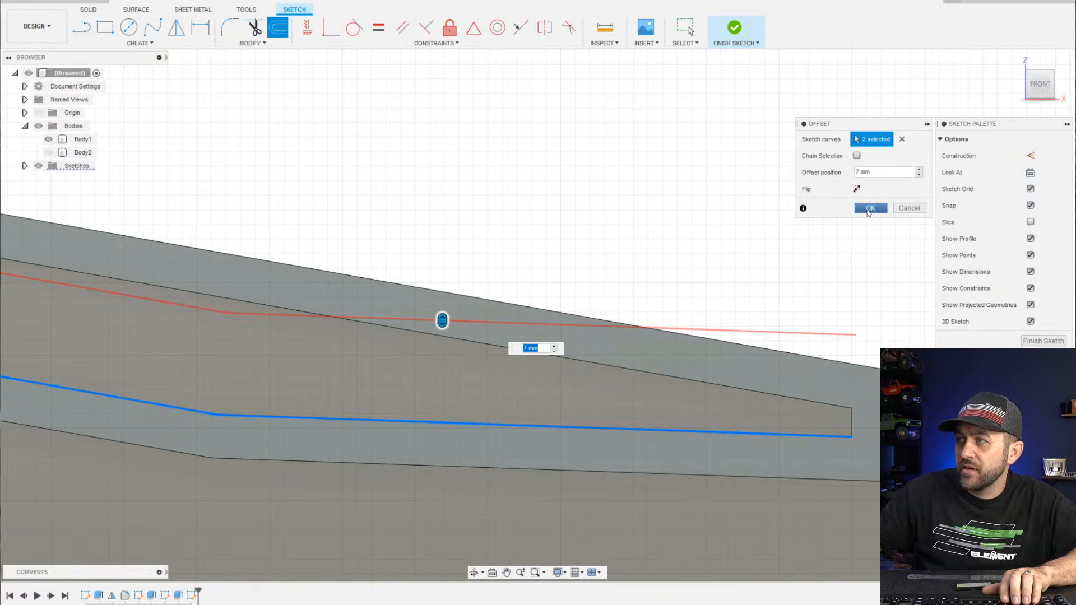
click(870, 208)
scroll(499, 305, down, 2)
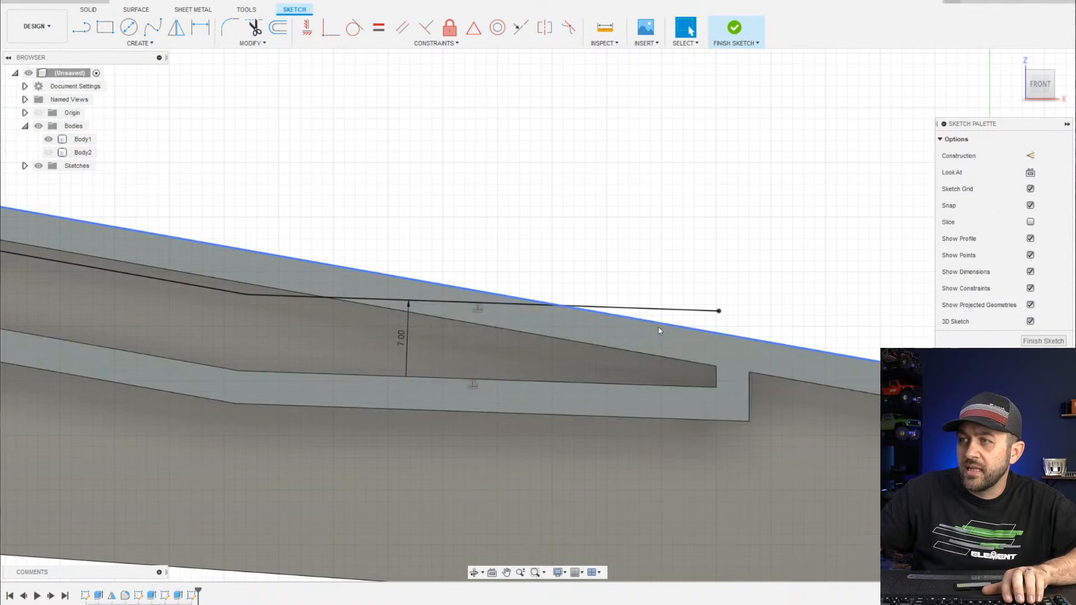
Draw a line from the upper inner corner of the ledge's end lip to the free end of the offset line
click(677, 365)
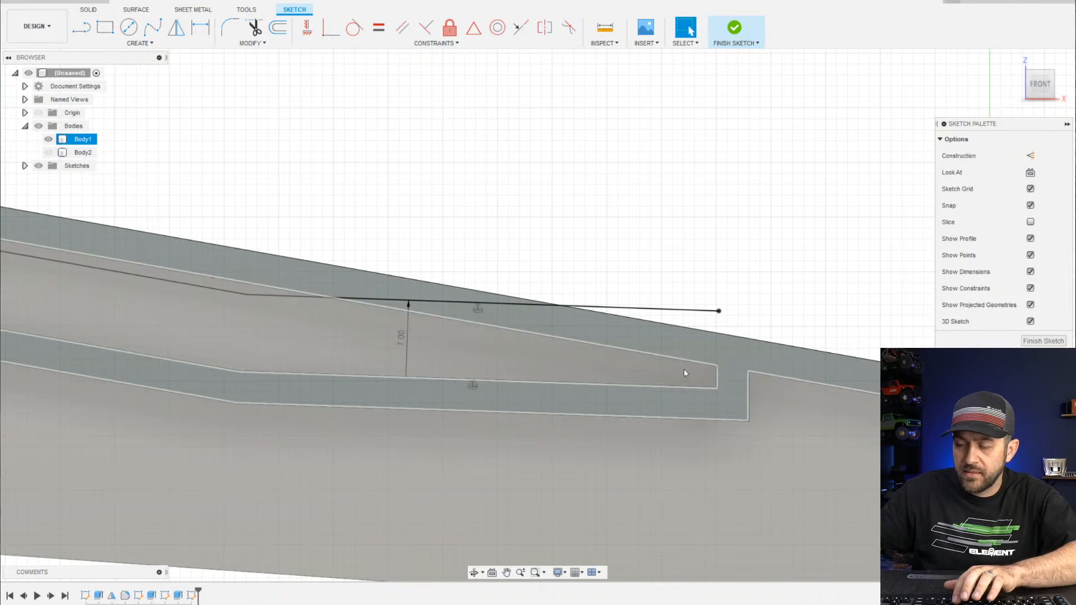
scroll(684, 368, up, 2)
key(l)
click(729, 369)
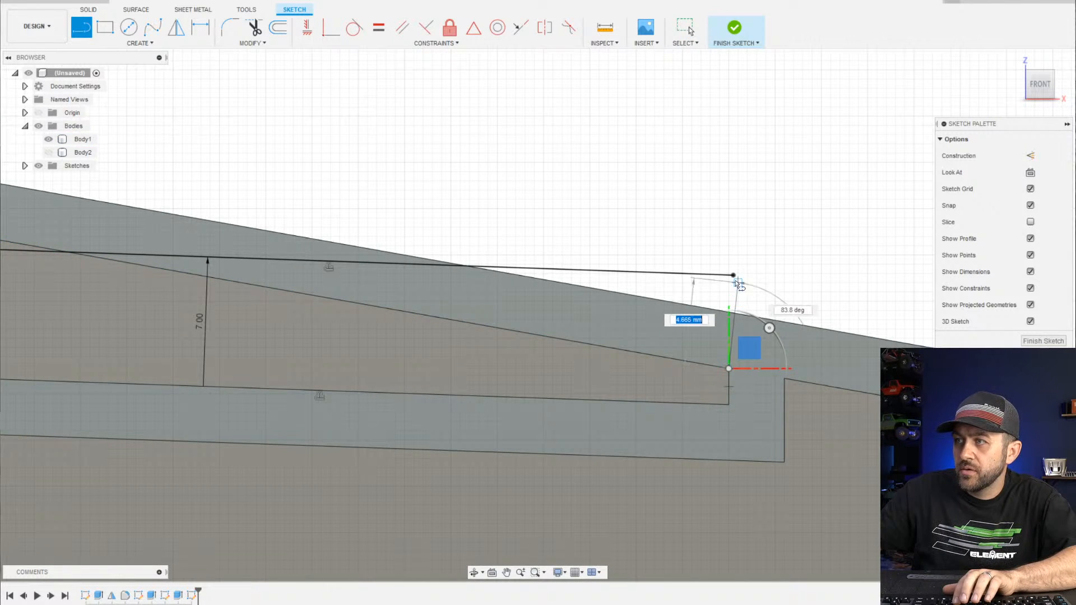
click(734, 275)
key(Escape)
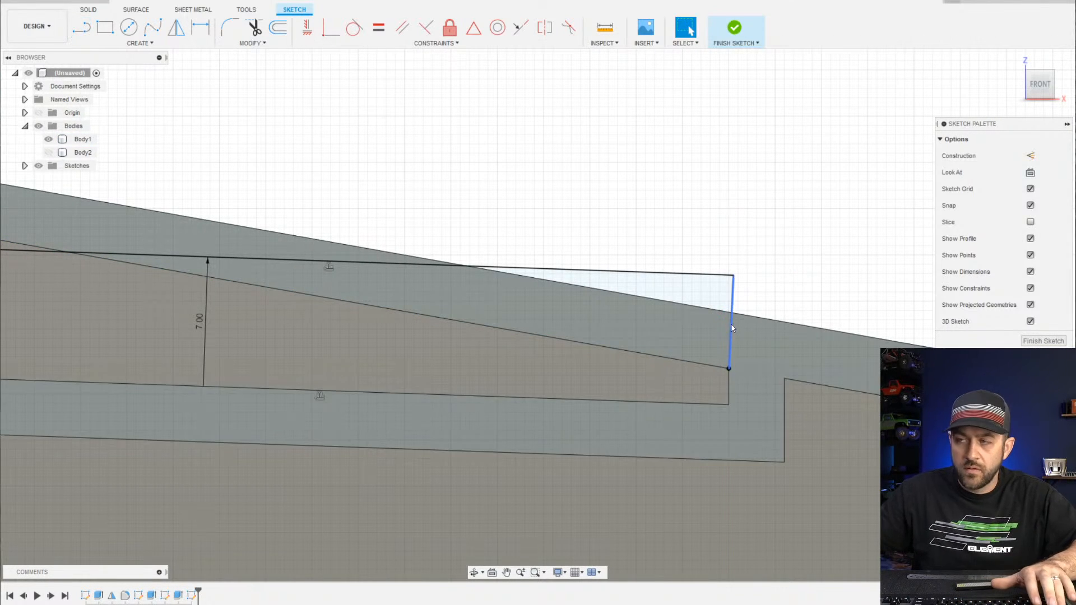
Try to make the closing line collinear with the inner edge of the ledge's end lip
click(731, 387)
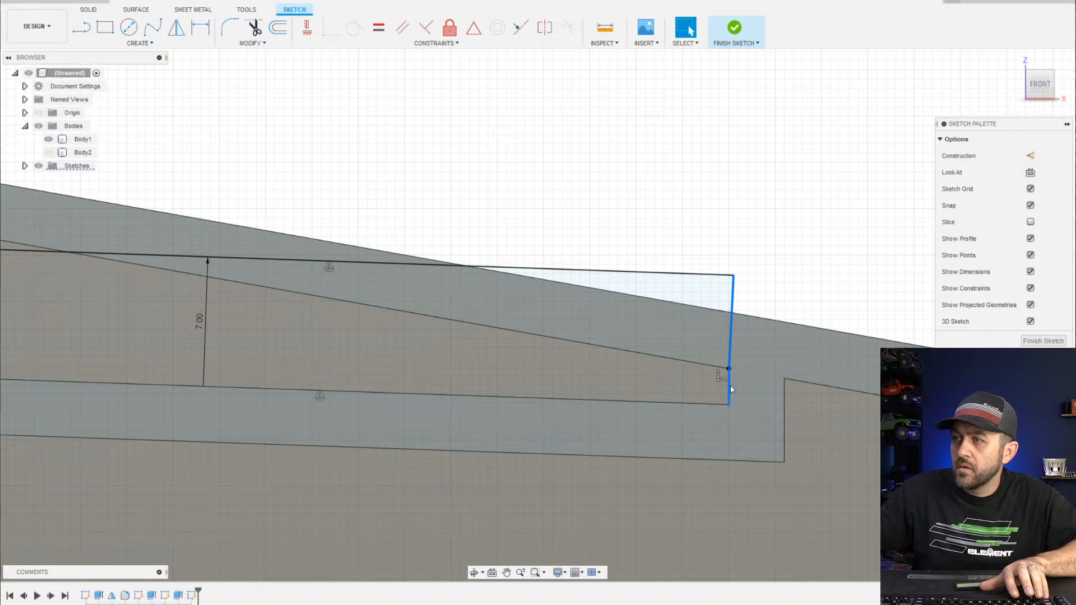
click(517, 34)
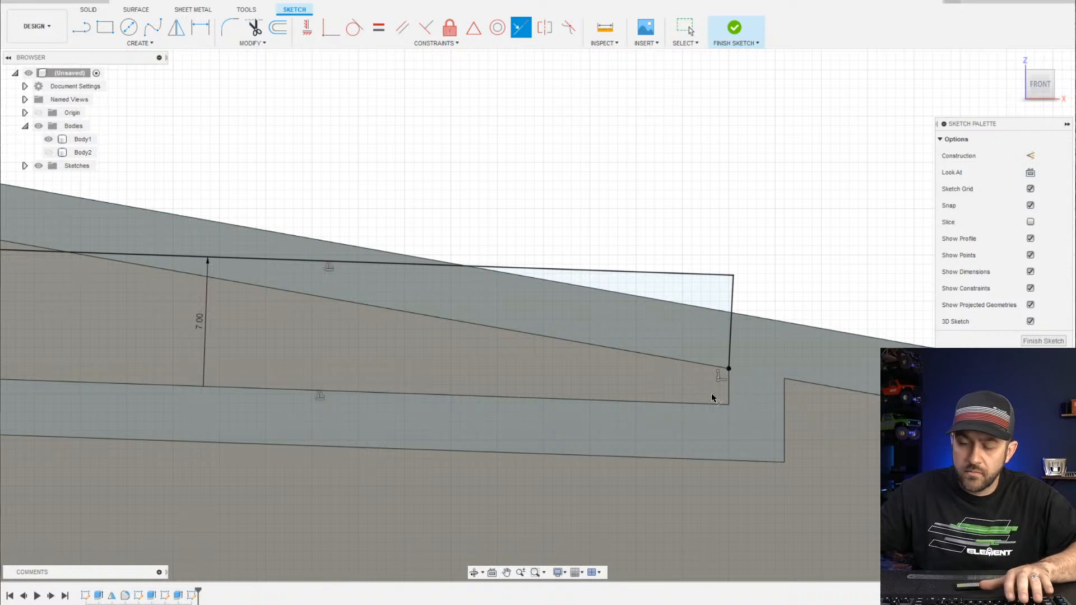
key(Escape)
Delete the slanted closing line between the end lip's upper inner corner and the free end of the offset line
click(731, 328)
scroll(724, 377, up, 1)
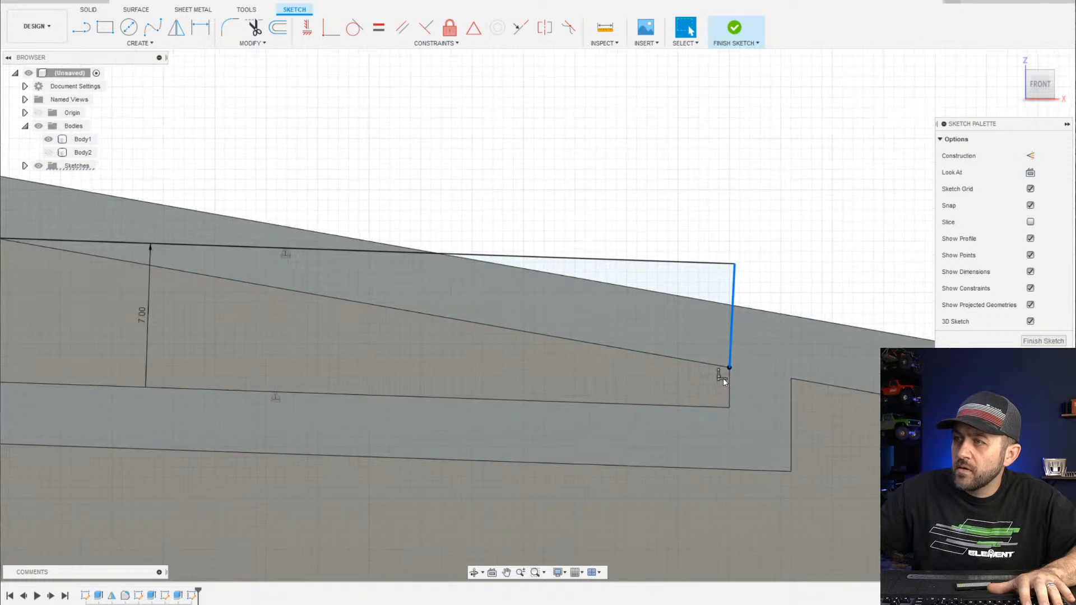
scroll(723, 378, up, 1)
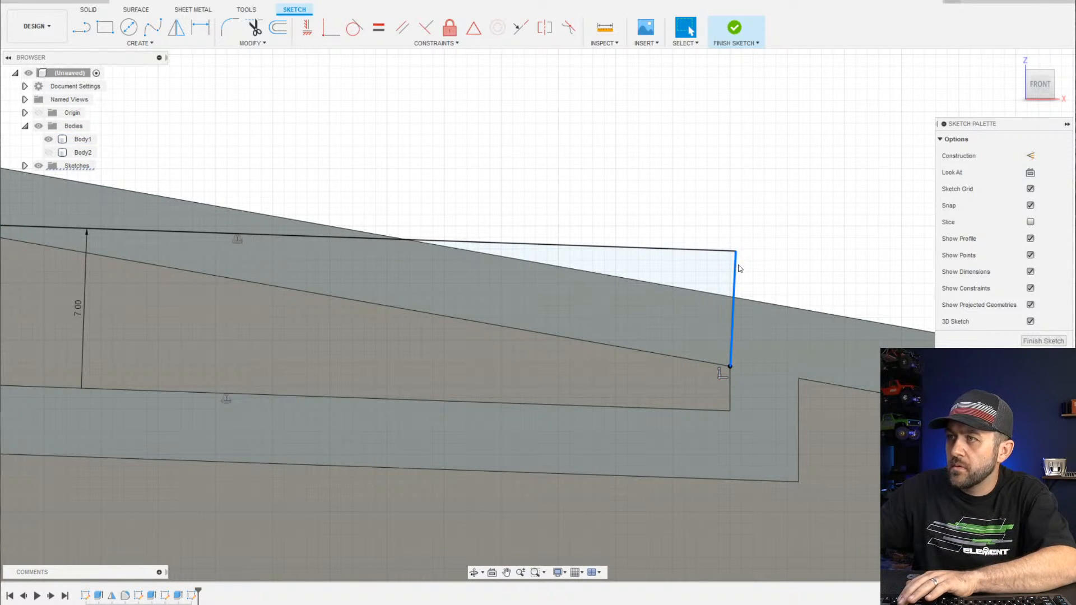
key(Delete)
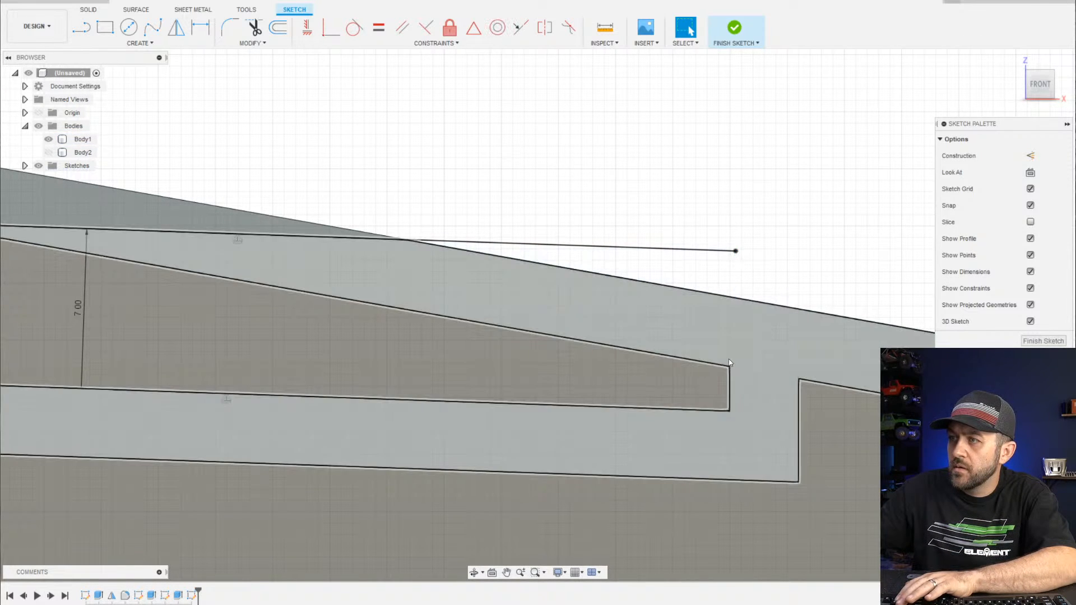
click(736, 252)
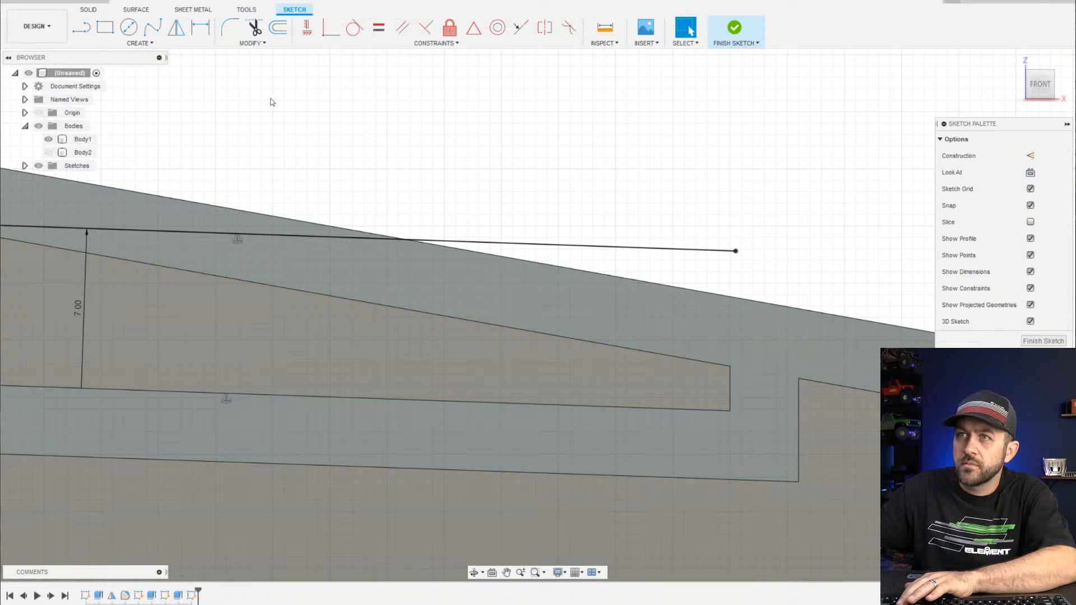
Draw a line from the end lip's upper inner corner, collinear with the lip's inner edge, up to just past the offset line
key(l)
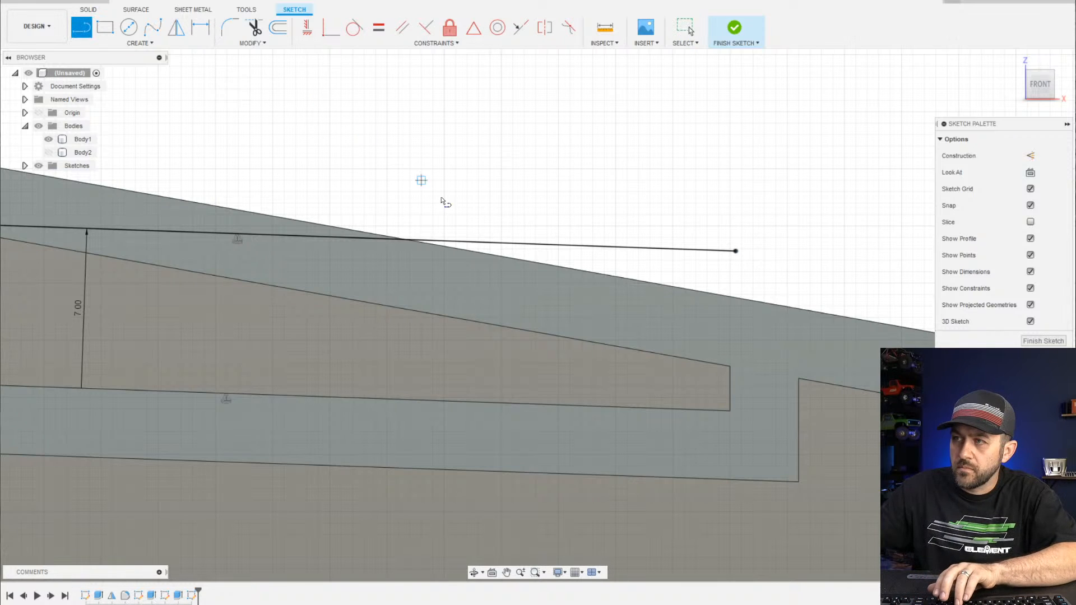
click(730, 367)
scroll(732, 250, up, 4)
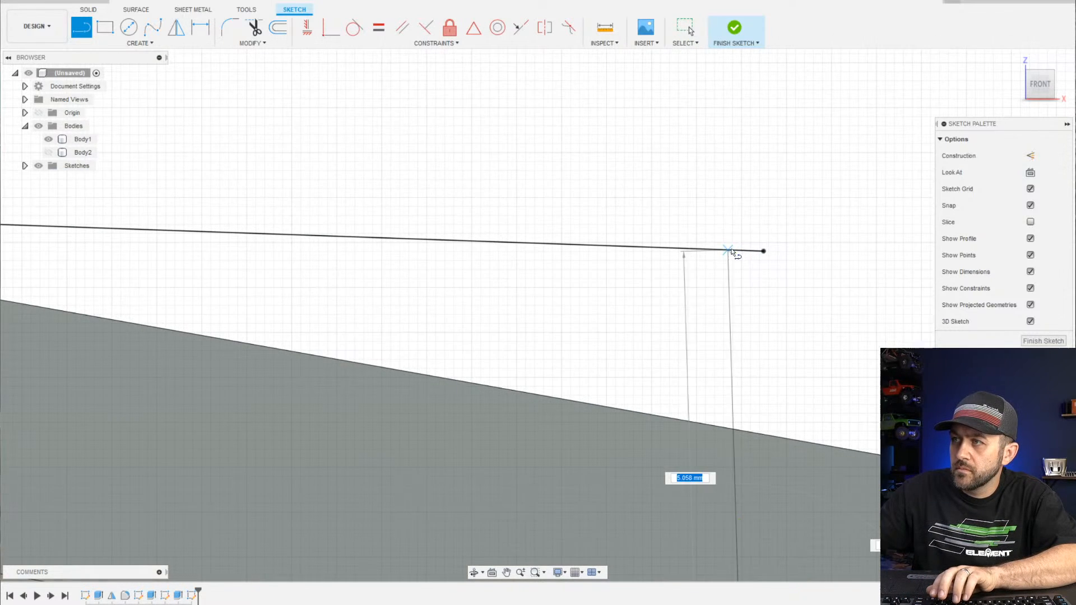
click(738, 232)
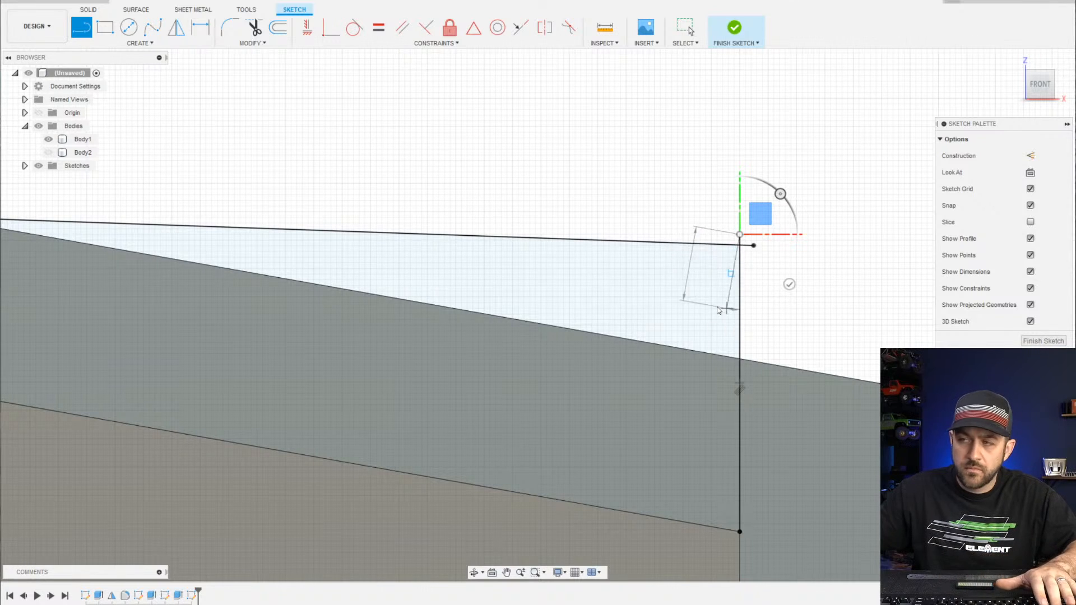
key(Escape)
middle_drag(721, 303, 692, 199)
scroll(743, 303, down, 4)
middle_drag(493, 311, 757, 311)
scroll(213, 234, down, 4)
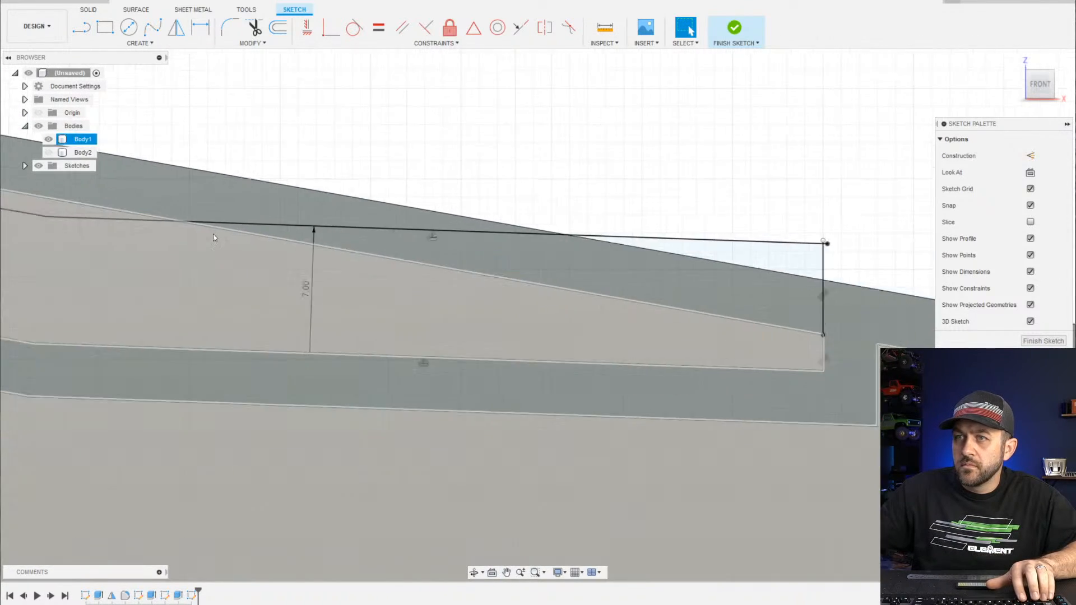
Project the lower edge of the sloped rim into the sketch and finish the sketch
scroll(491, 232, up, 1)
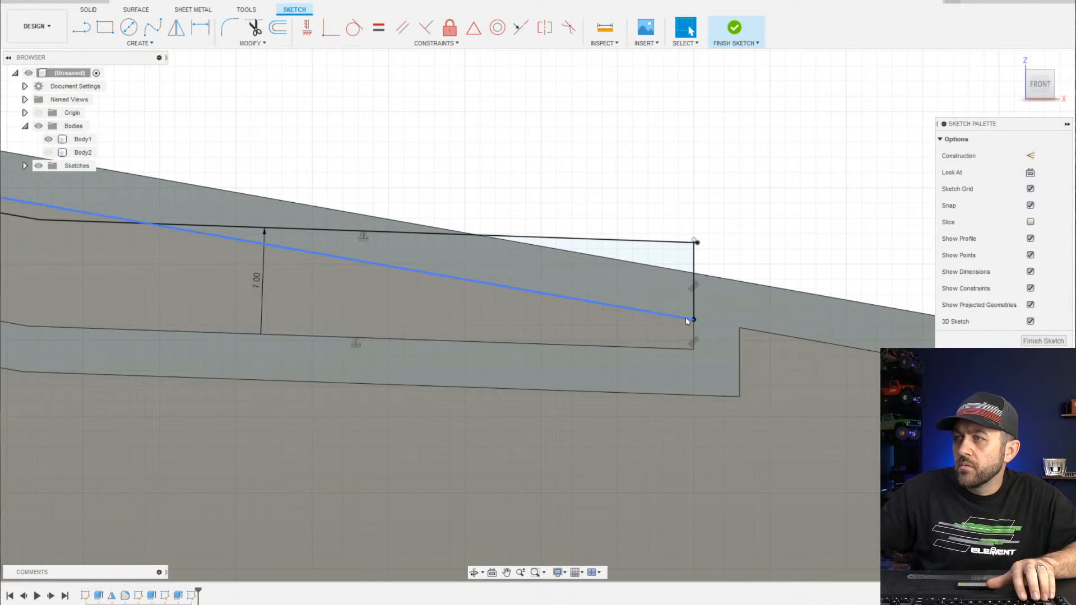
key(p)
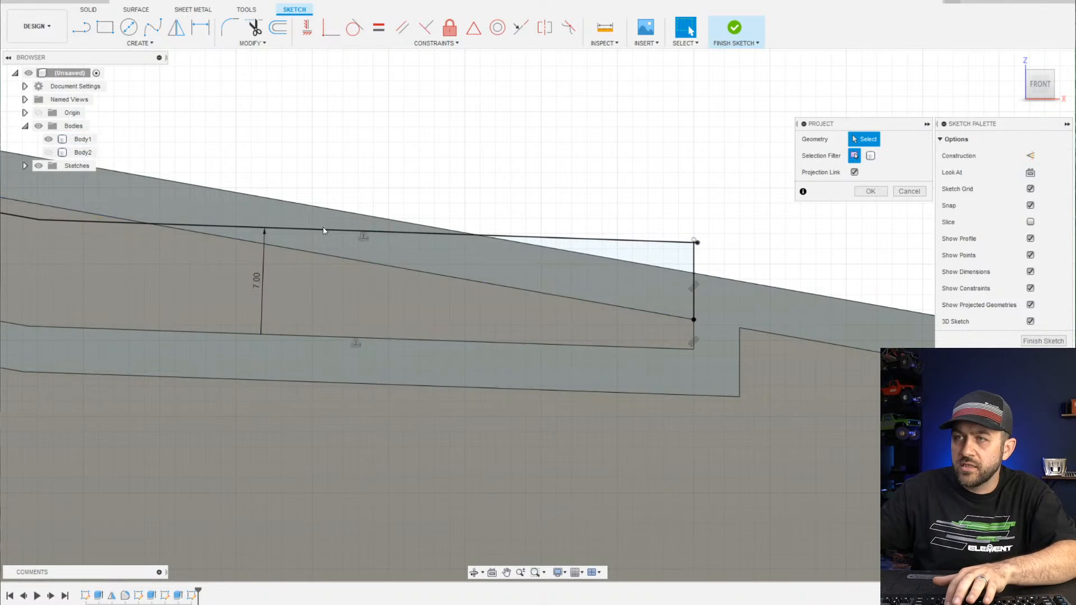
click(338, 247)
key(Return)
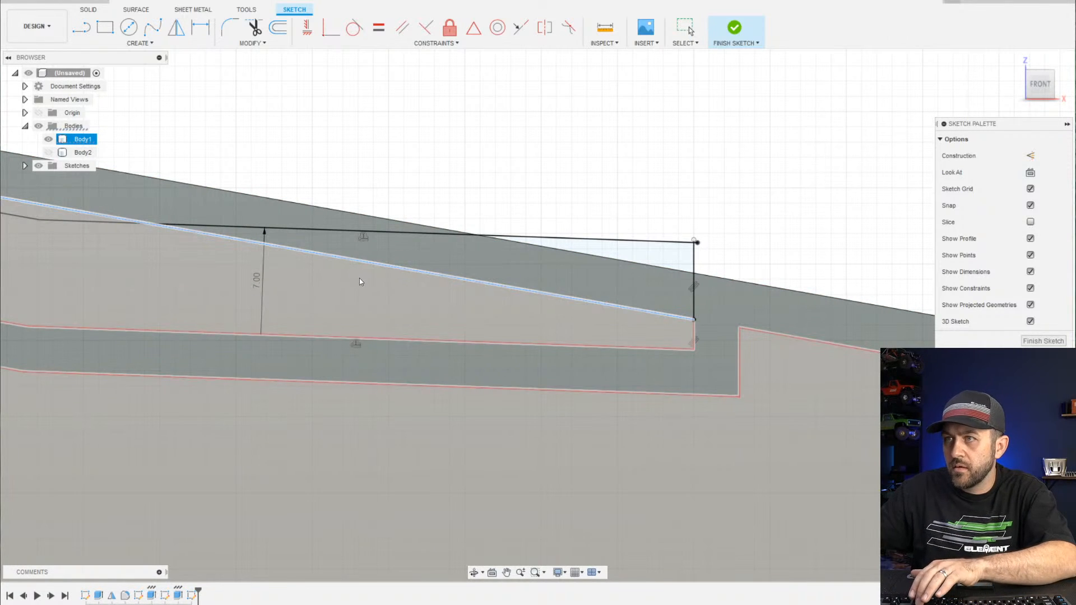
click(735, 28)
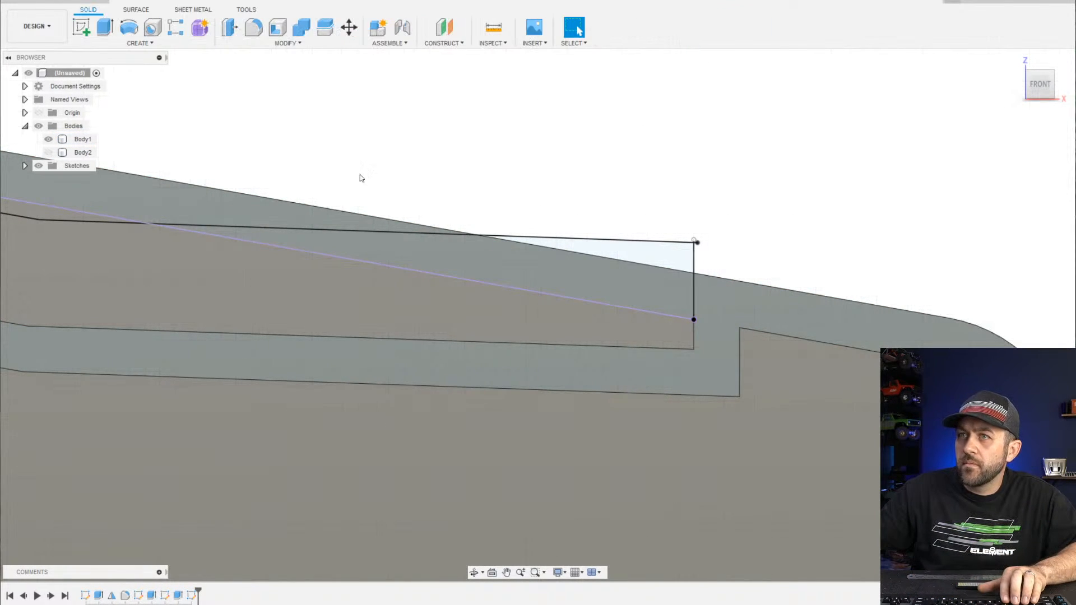
Extrude the enclosed rim profile above the ledge's lipped end by -10 mm to cut the ball opening through the rim
key(e)
click(561, 277)
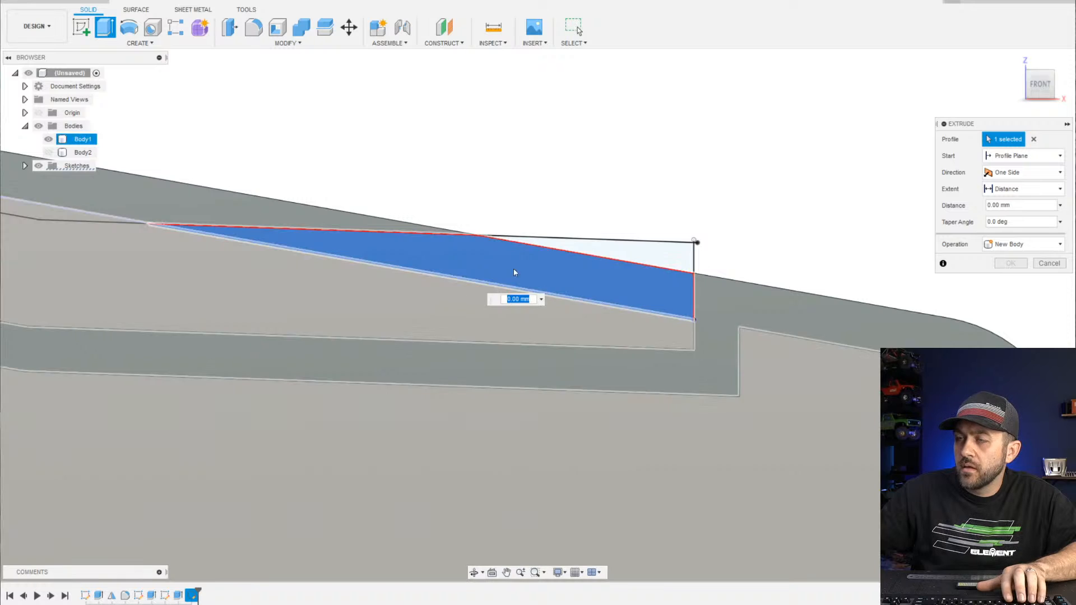
shift+middle_drag(513, 268, 433, 257)
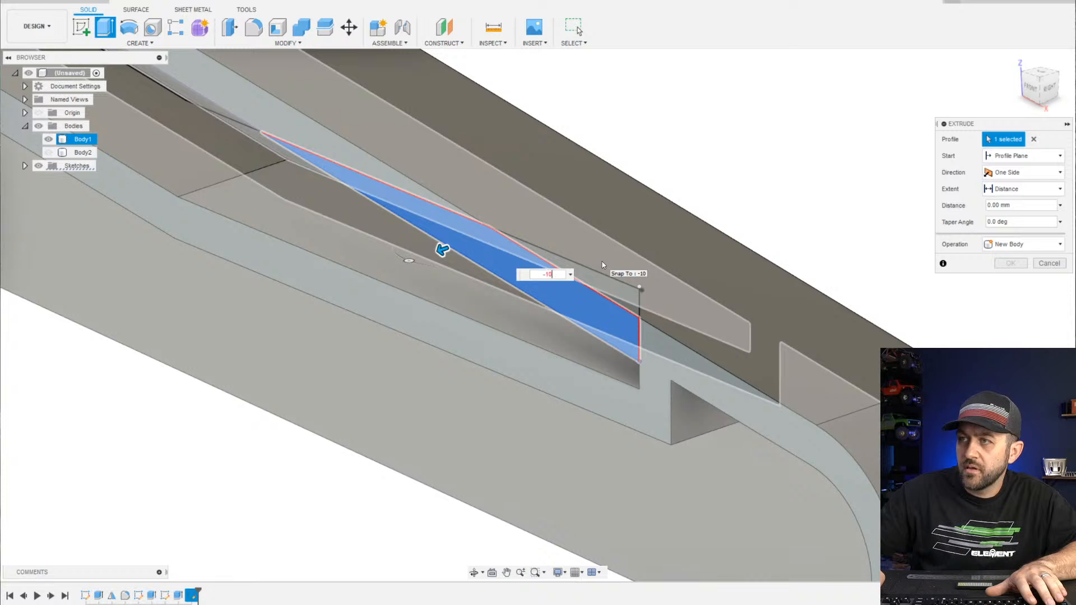
key(Return)
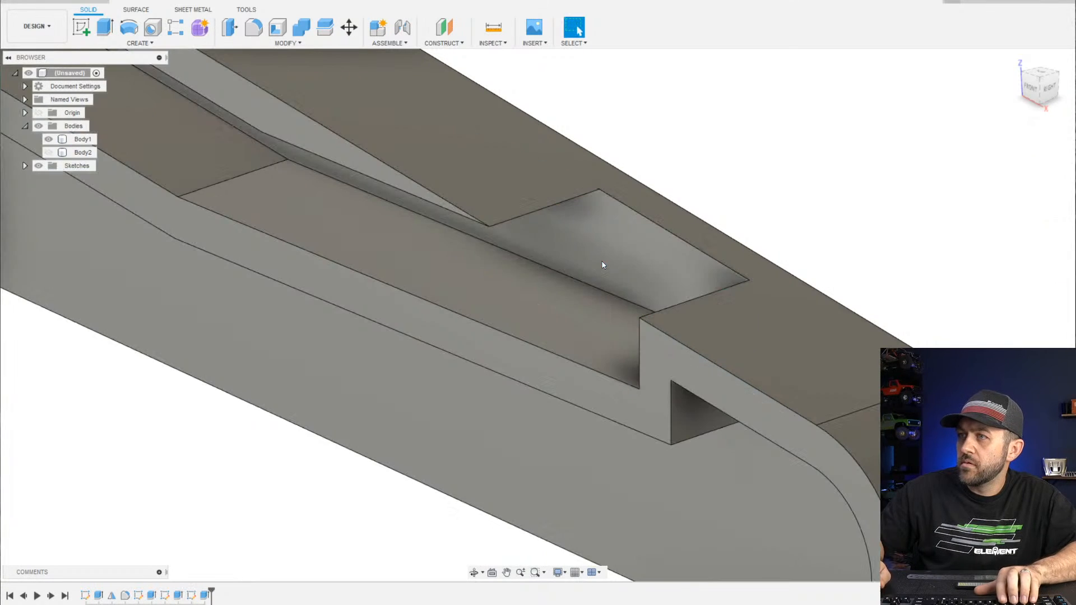
Examine the rim opening, the bent ledge and the whole side body from several angles
scroll(473, 217, down, 3)
shift+middle_drag(621, 272, 630, 220)
key(Escape)
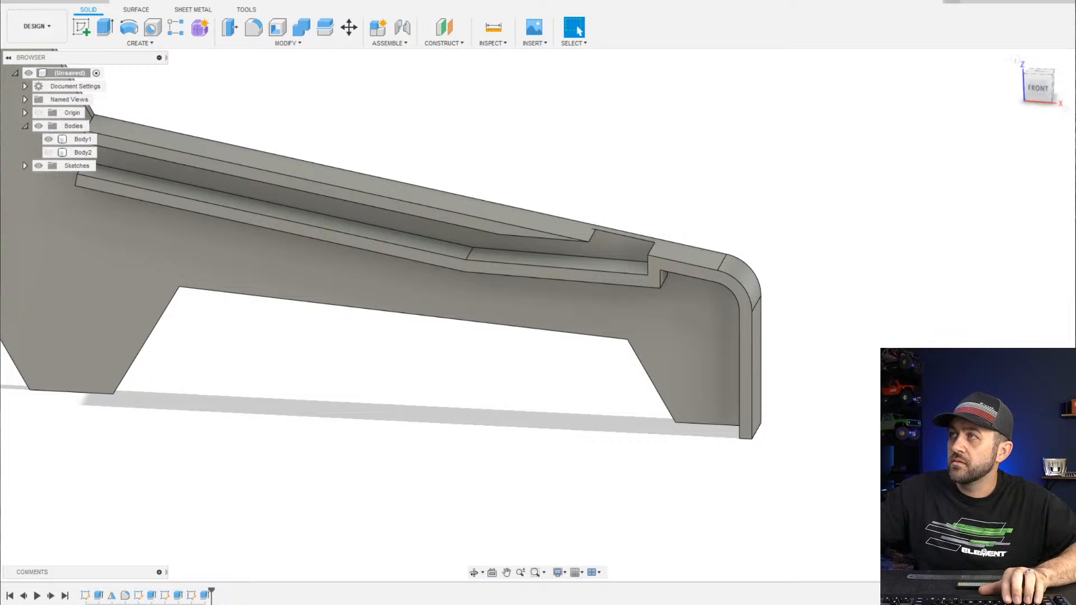
shift+middle_drag(687, 267, 459, 284)
key(Escape)
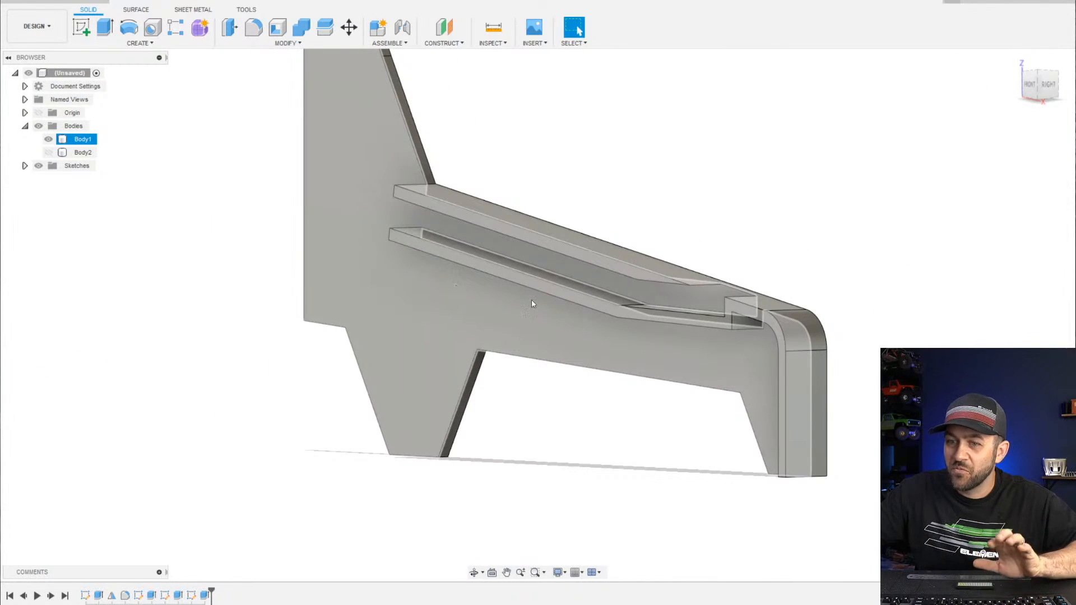
shift+middle_drag(595, 329, 562, 331)
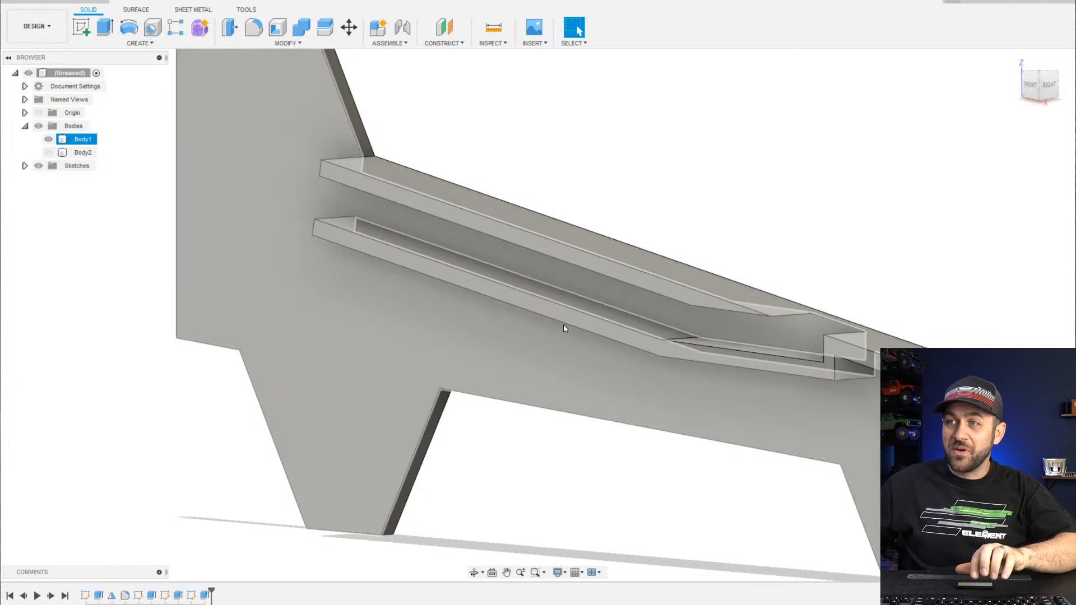
shift+middle_drag(533, 316, 640, 320)
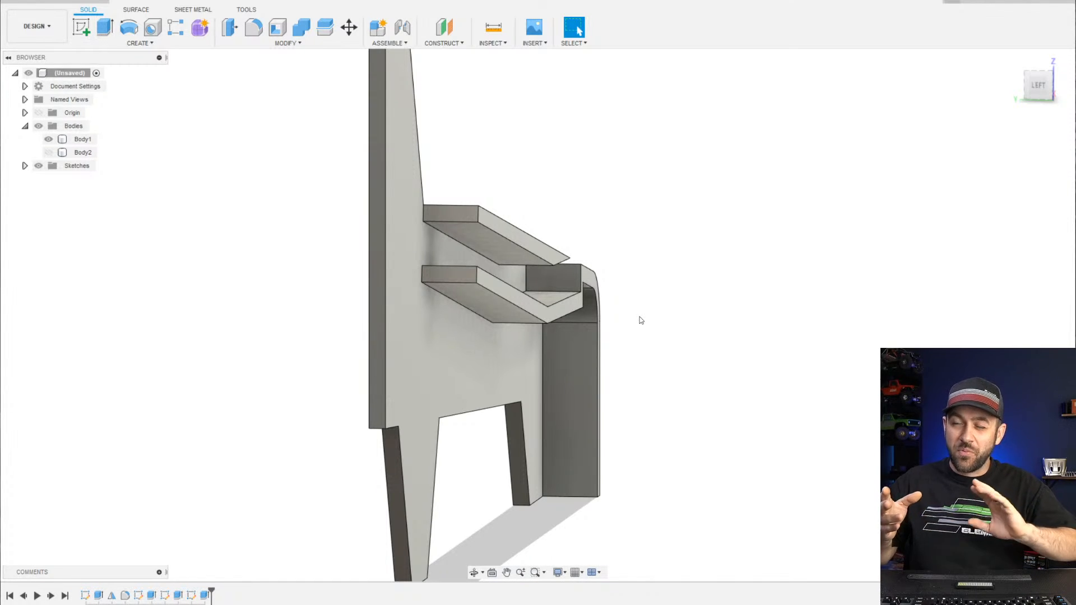
scroll(593, 319, down, 3)
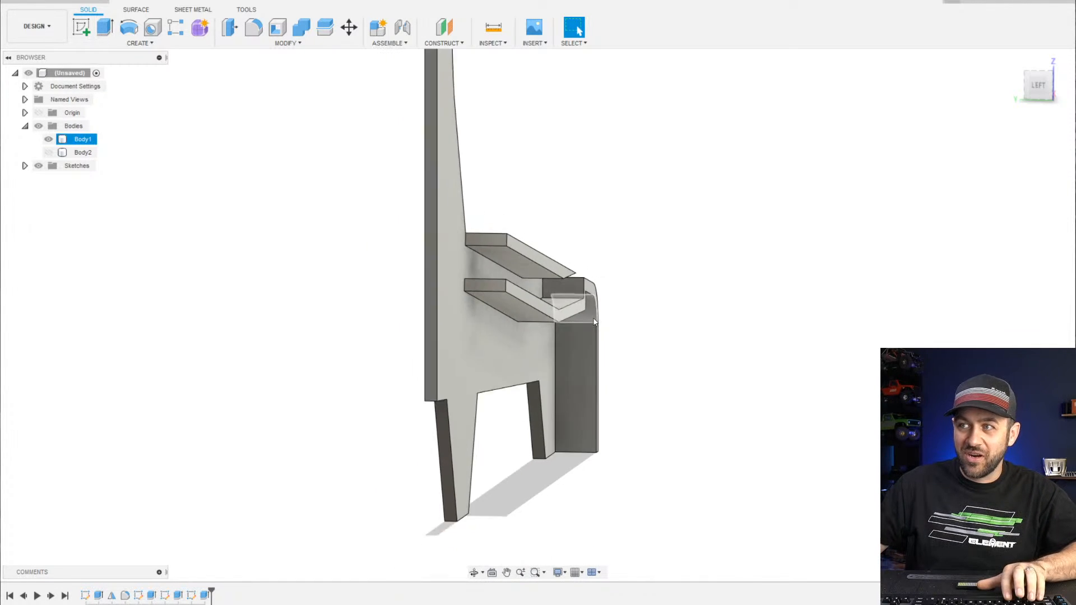
scroll(543, 335, up, 2)
mouse_move(552, 338)
shift+middle_down()
mouse_move(595, 352)
mouse_move(536, 337)
shift+middle_up()
shift+middle_drag(509, 274, 230, 218)
scroll(162, 148, up, 3)
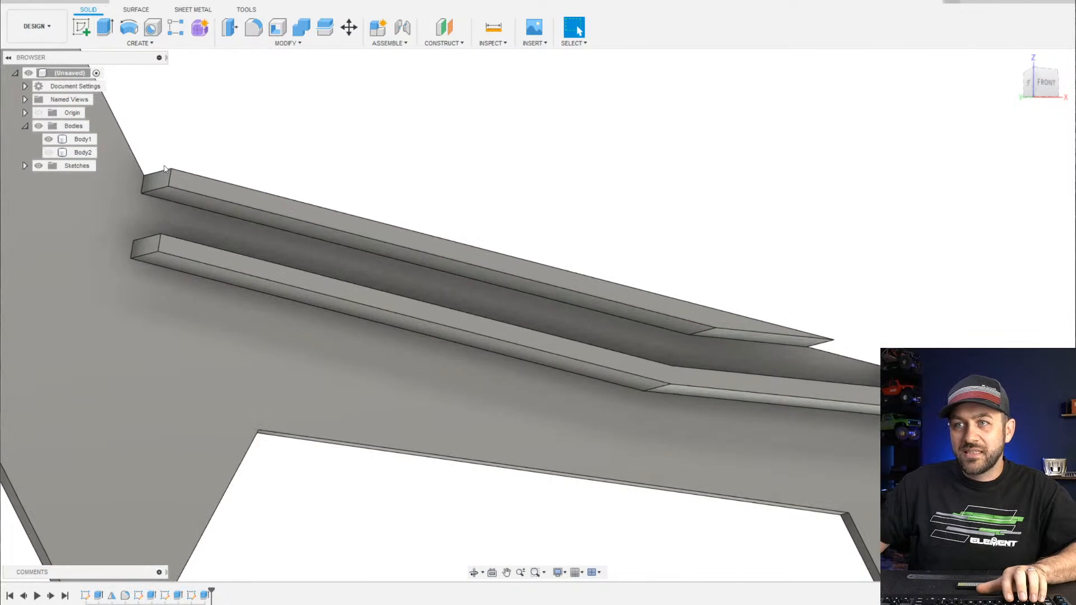
scroll(349, 315, down, 5)
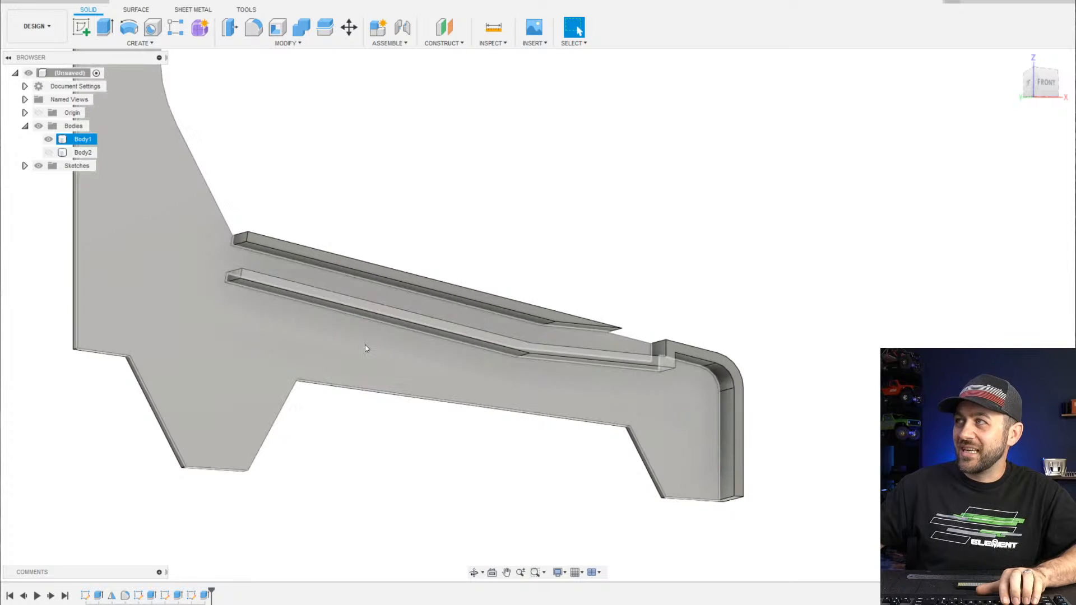
scroll(312, 367, down, 3)
middle_drag(28, 276, 93, 343)
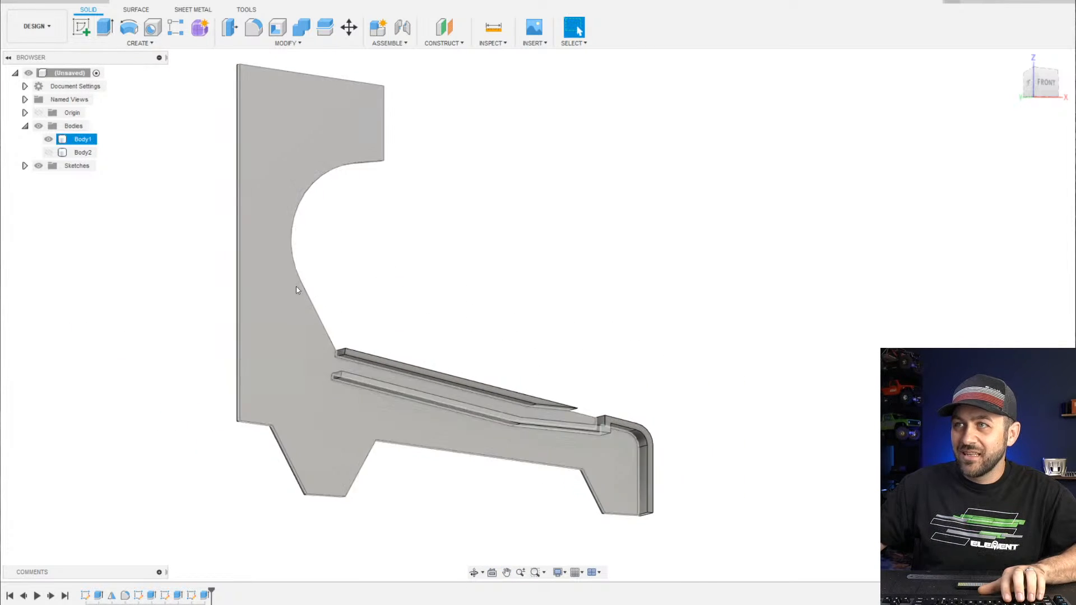
scroll(296, 287, up, 2)
shift+middle_drag(451, 307, 382, 320)
scroll(379, 324, down, 3)
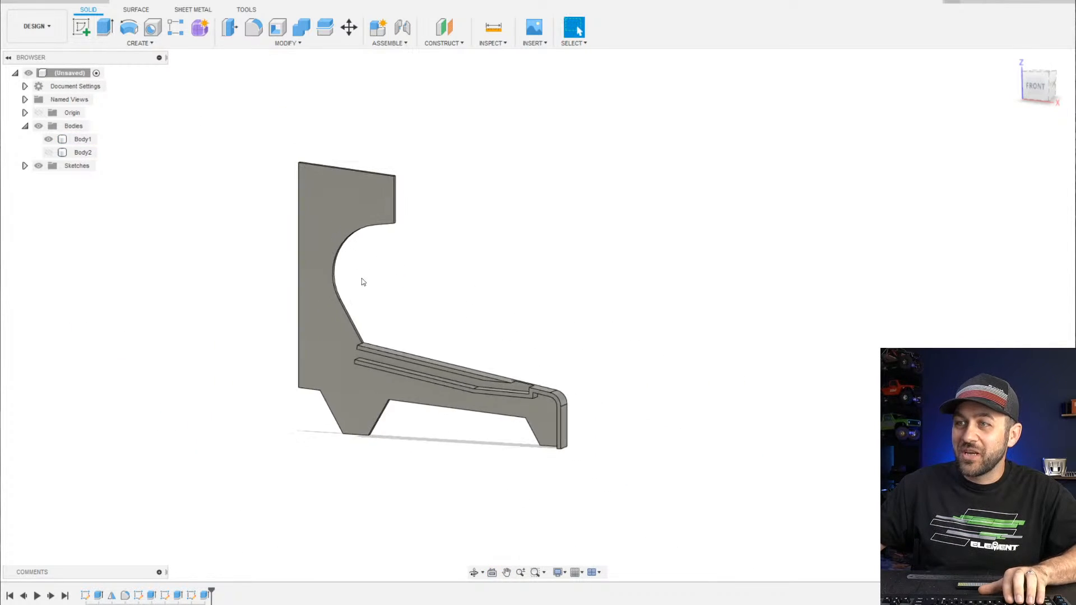
scroll(343, 175, up, 3)
shift+middle_drag(361, 443, 374, 412)
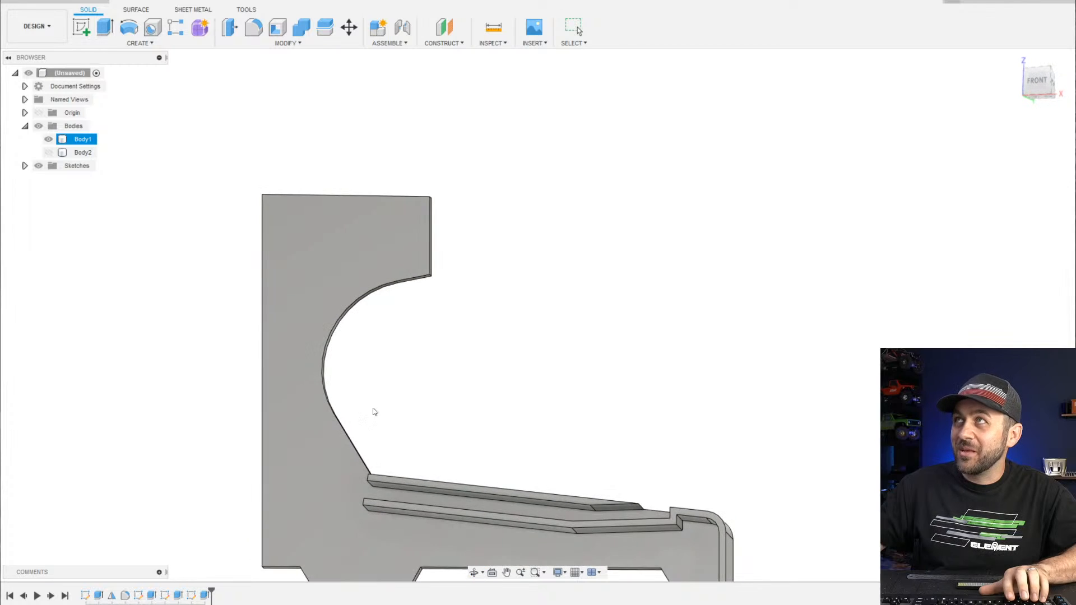
Switch to the browser, examine the skee ball machine reference photo from marquee to base, and return to Fusion 360
key(alt+Tab)
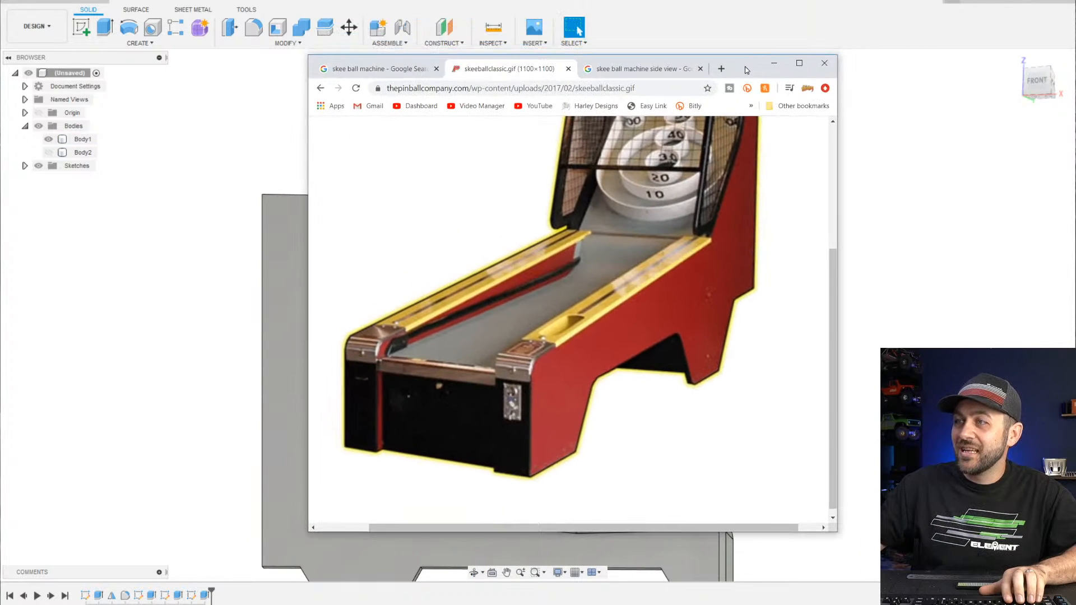
scroll(673, 202, up, 5)
scroll(672, 202, up, 2)
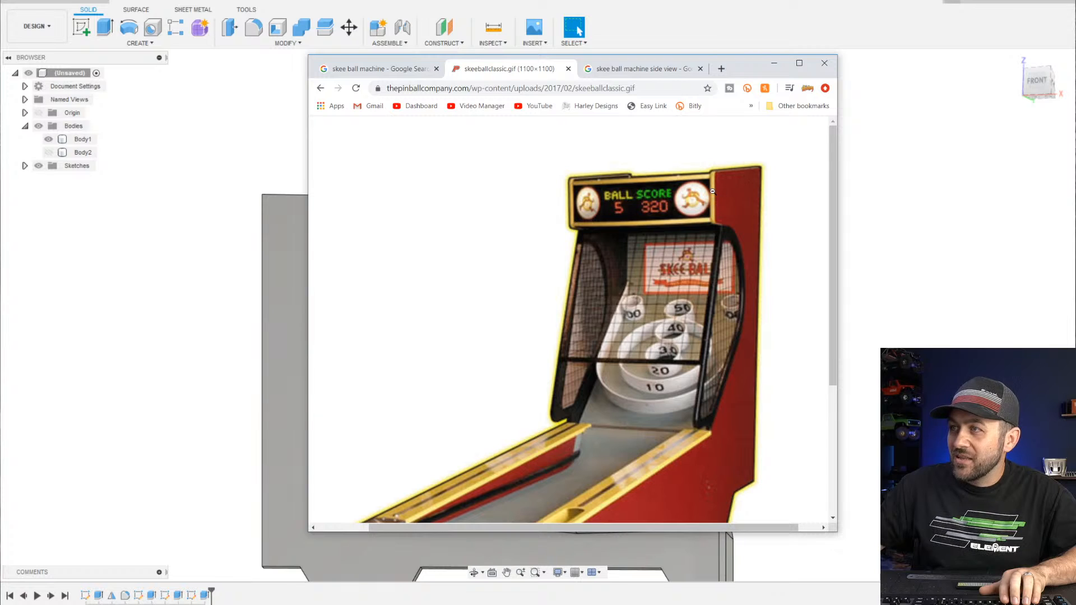
scroll(576, 394, down, 4)
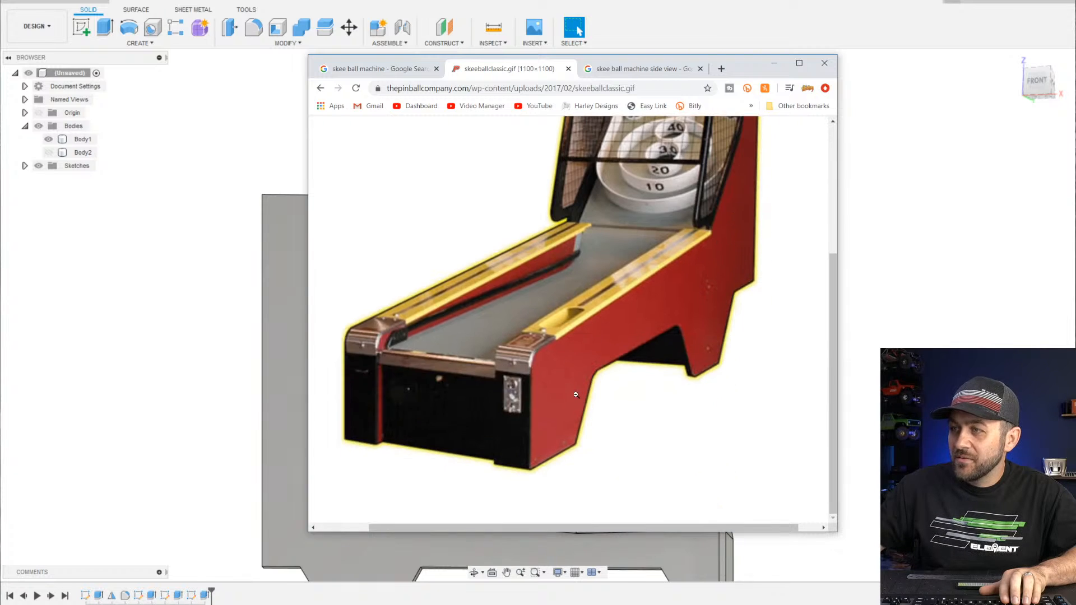
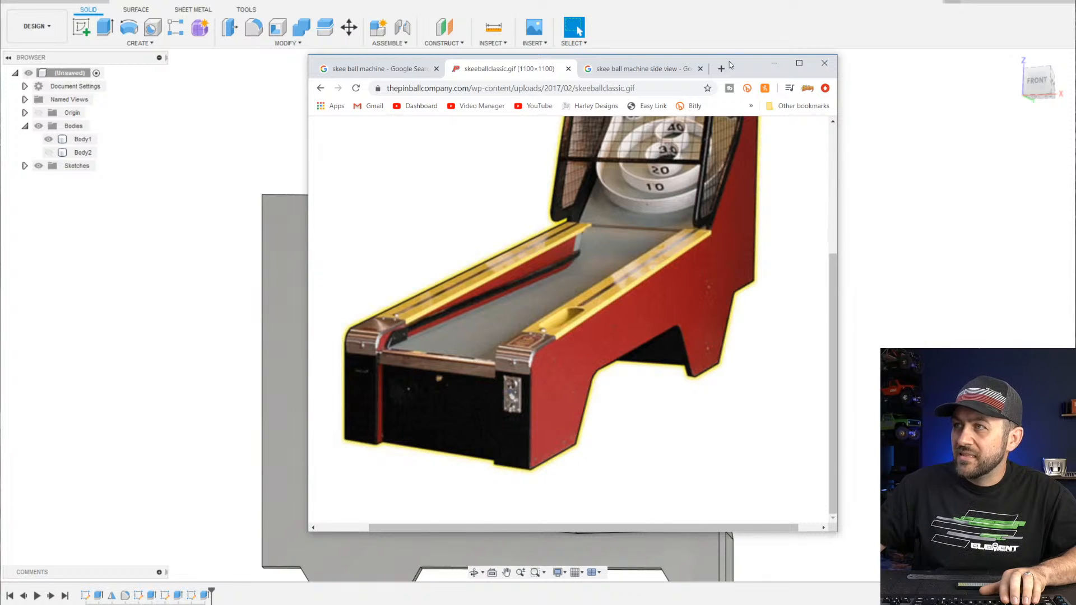
click(775, 63)
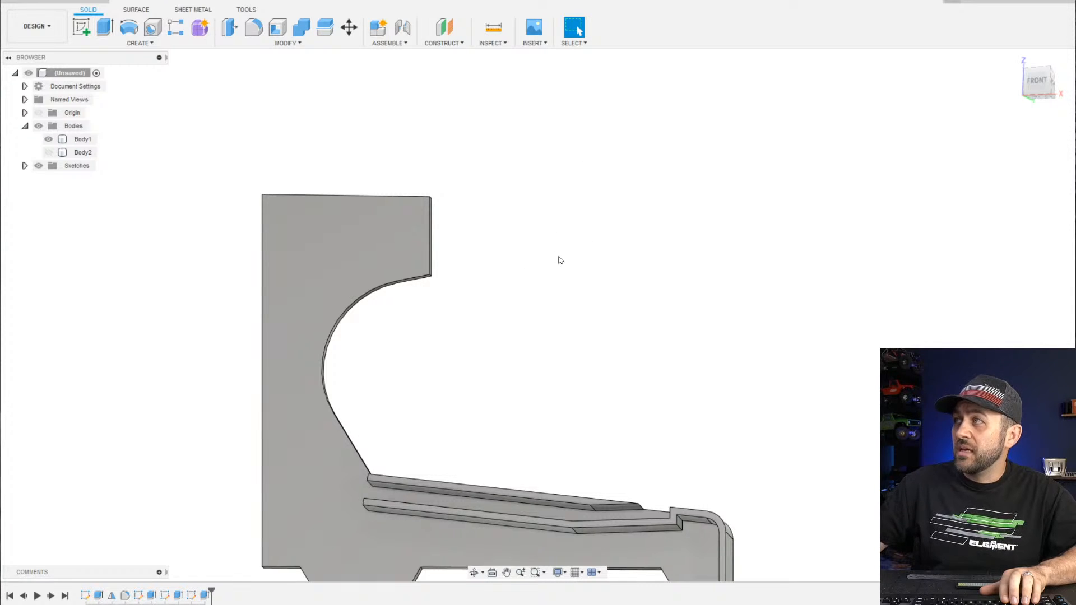
Fillet the two inside corners of the underside cutout between the rear and front feet with a 10 mm radius
scroll(564, 306, up, 1)
scroll(493, 362, down, 2)
middle_drag(493, 363, 472, 252)
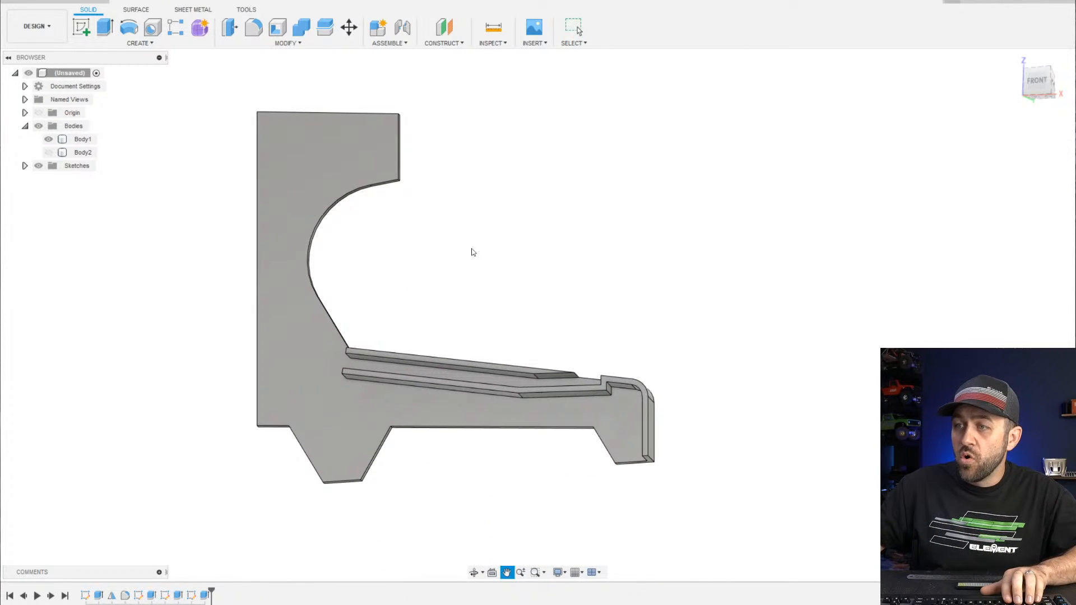
click(254, 28)
scroll(409, 514, up, 6)
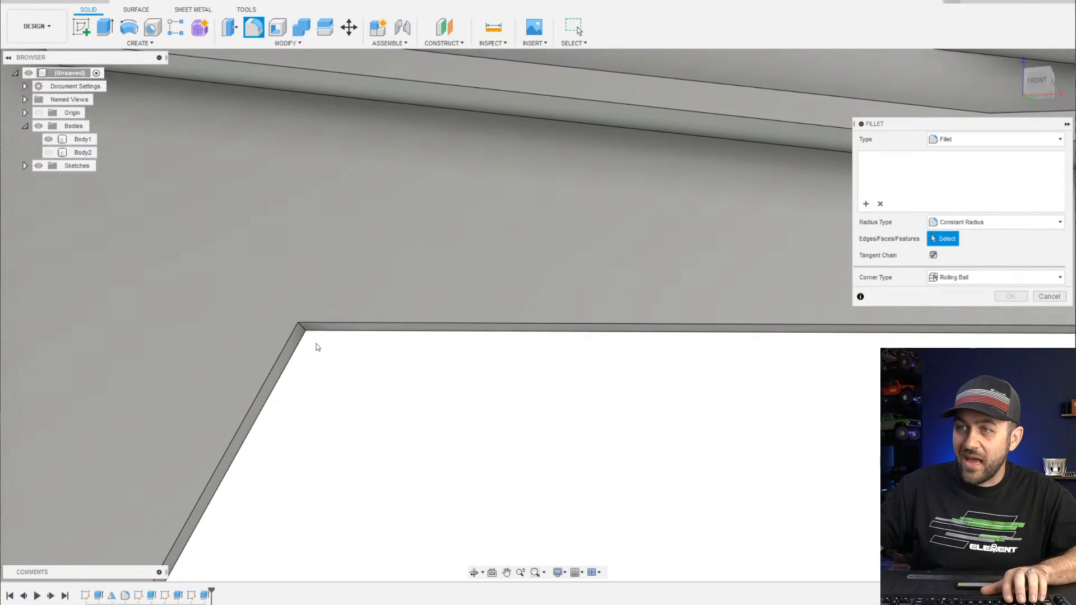
click(326, 332)
scroll(337, 342, down, 4)
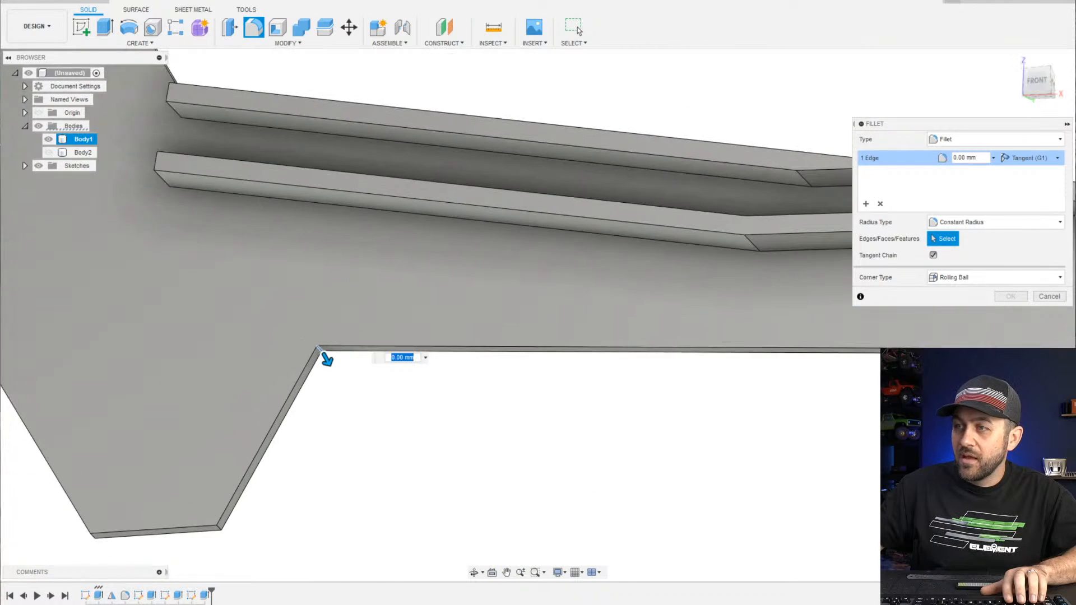
middle_drag(347, 341, 643, 338)
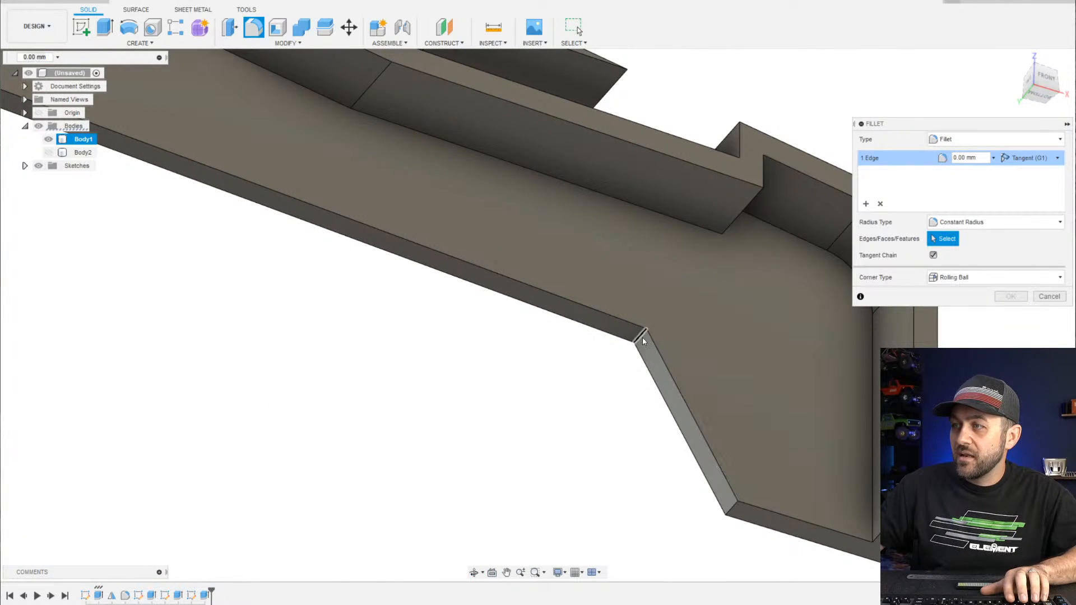
click(642, 338)
drag(632, 343, 629, 355)
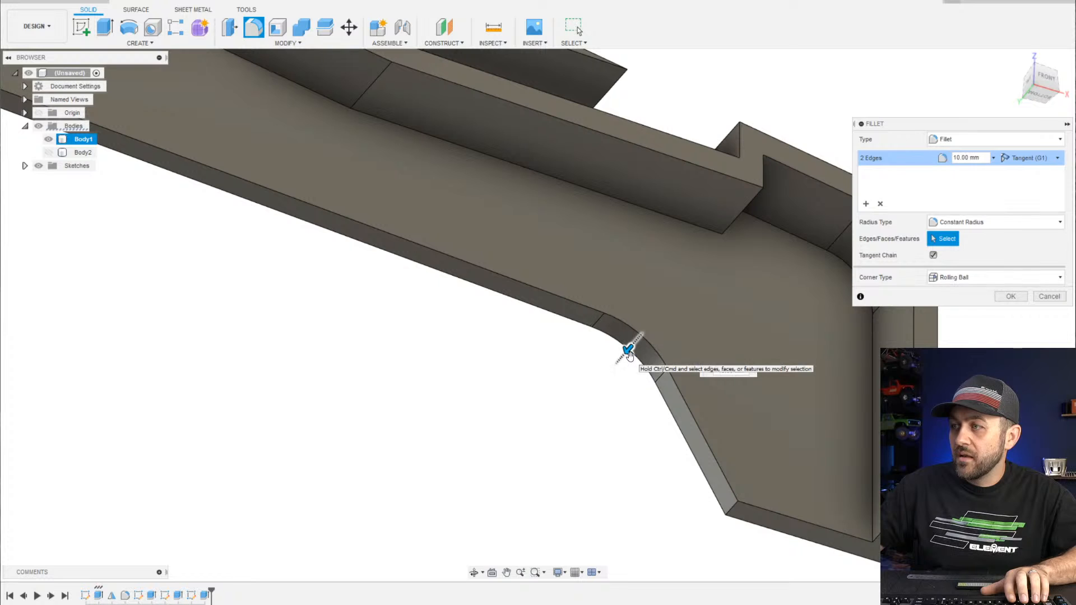
scroll(598, 381, down, 2)
scroll(598, 382, down, 2)
shift+middle_drag(443, 387, 259, 359)
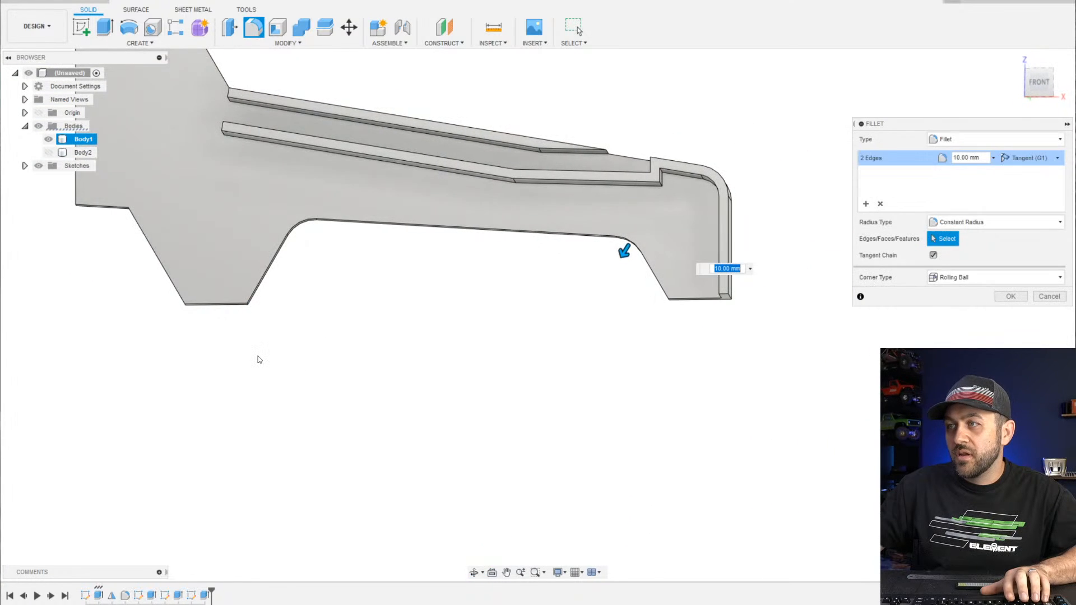
key(Return)
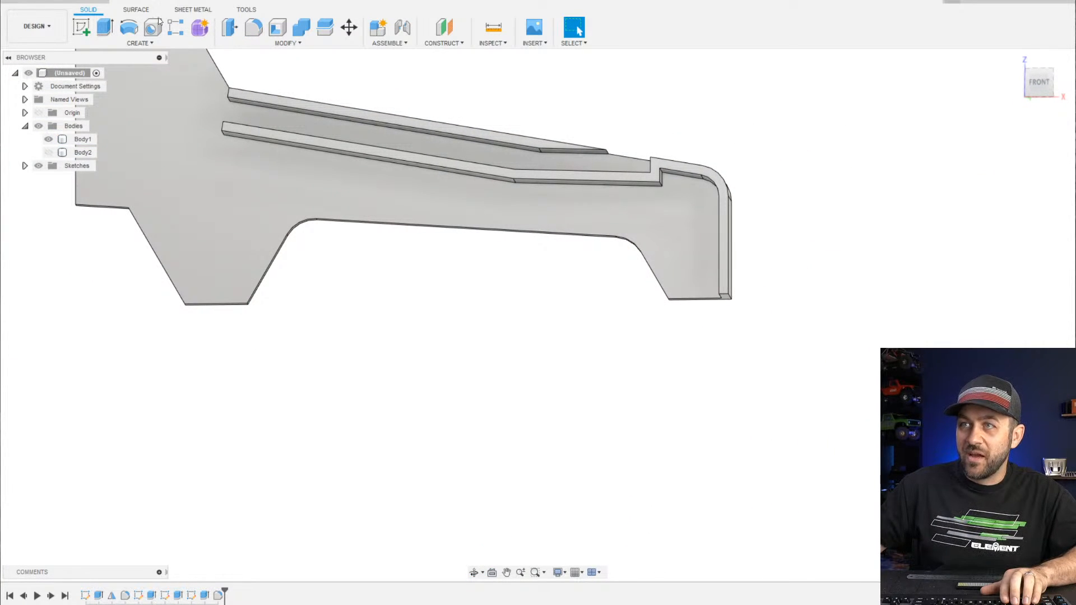
Begin another fillet on the front foot's inner bottom corner edge
click(254, 27)
scroll(654, 314, up, 3)
shift+middle_drag(654, 314, 653, 319)
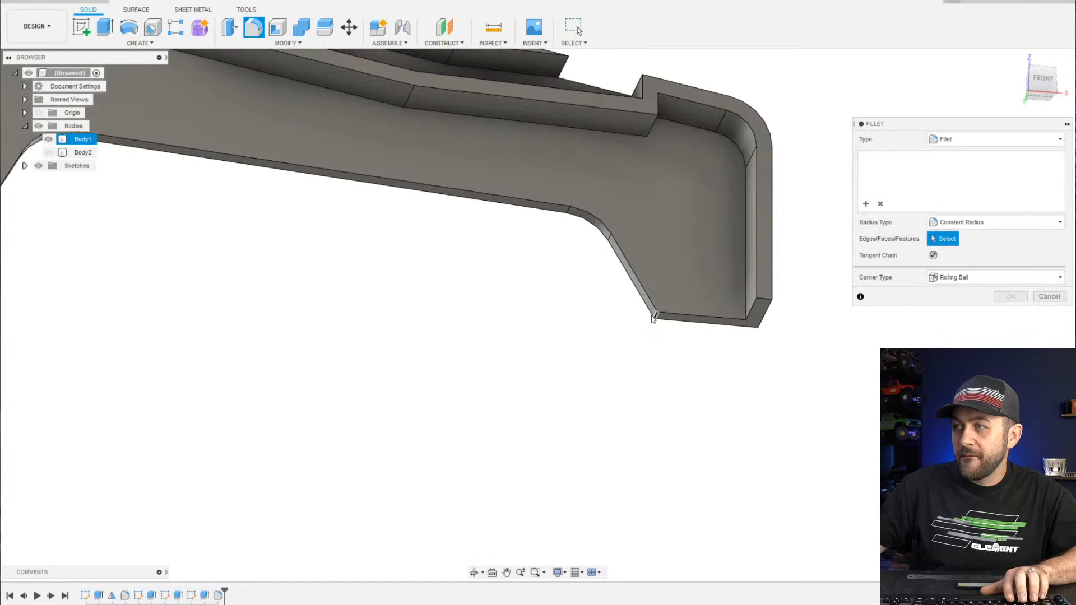
click(660, 314)
click(667, 317)
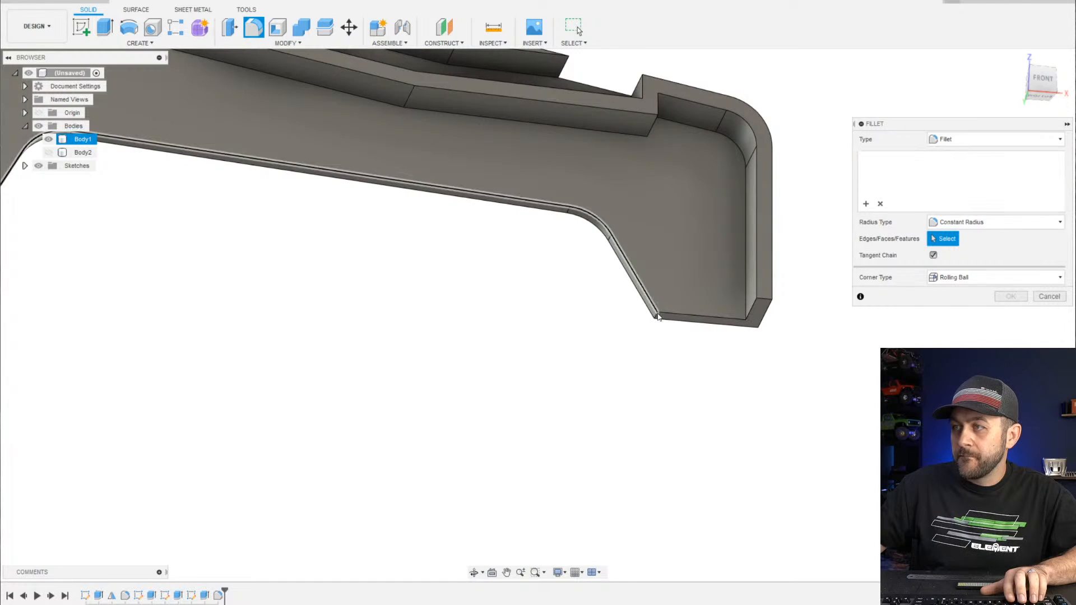
scroll(665, 318, up, 5)
click(629, 326)
scroll(624, 330, down, 5)
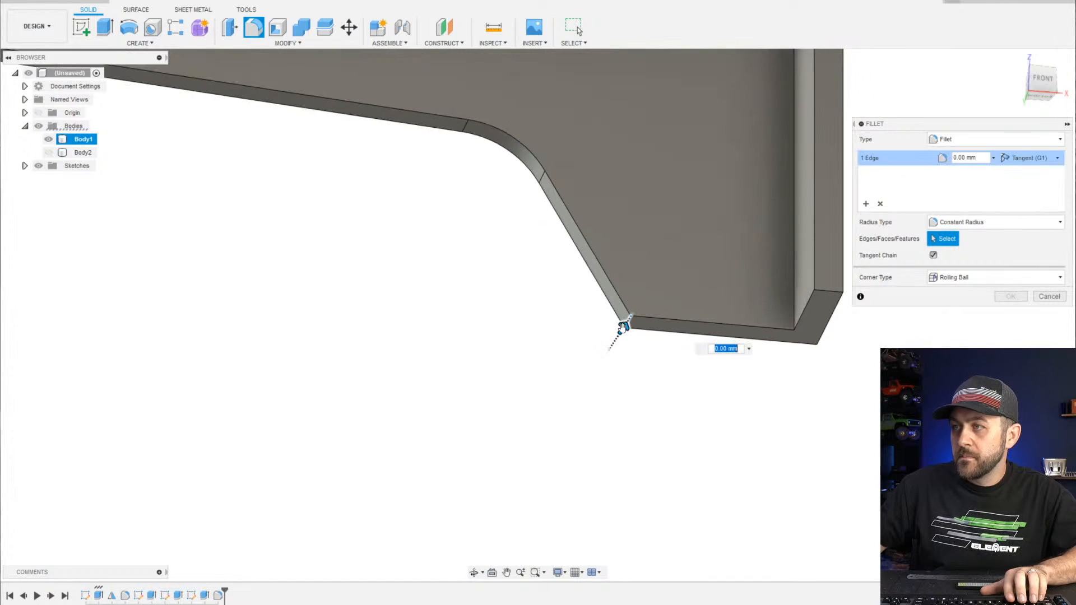
Add the rear foot's two bottom corners and the corner where its back slope meets the body to the fillet selection
middle_drag(325, 329, 500, 339)
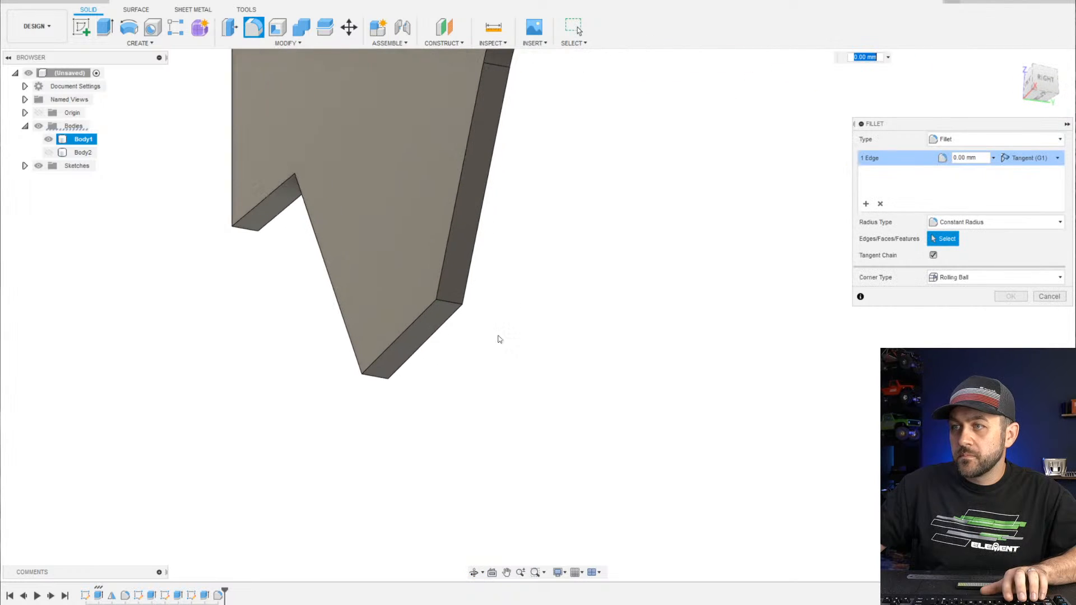
click(454, 307)
shift+middle_drag(449, 305, 442, 338)
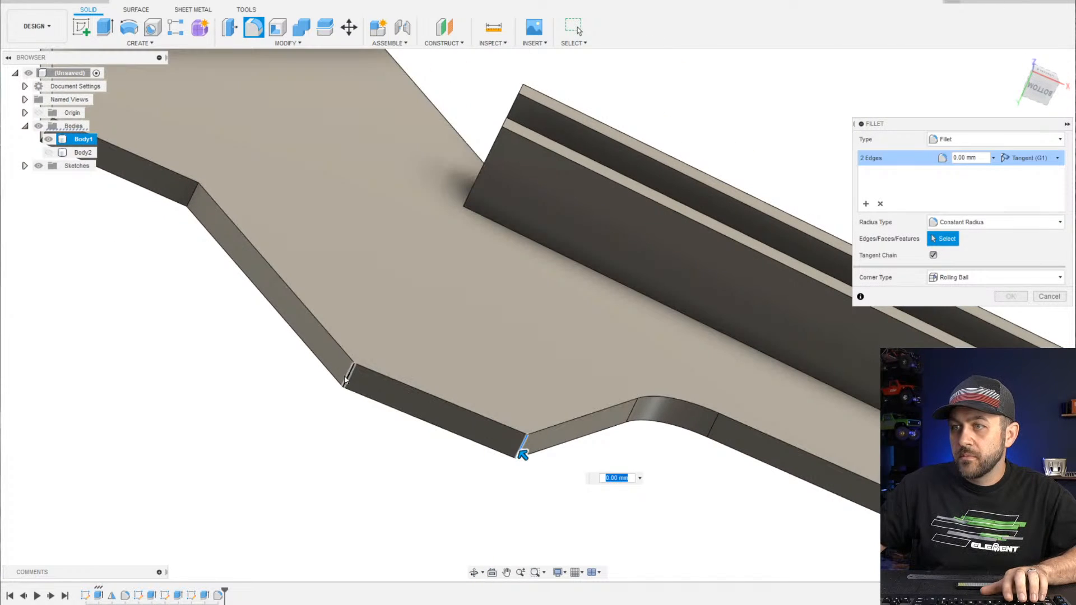
click(347, 379)
middle_drag(197, 207, 266, 291)
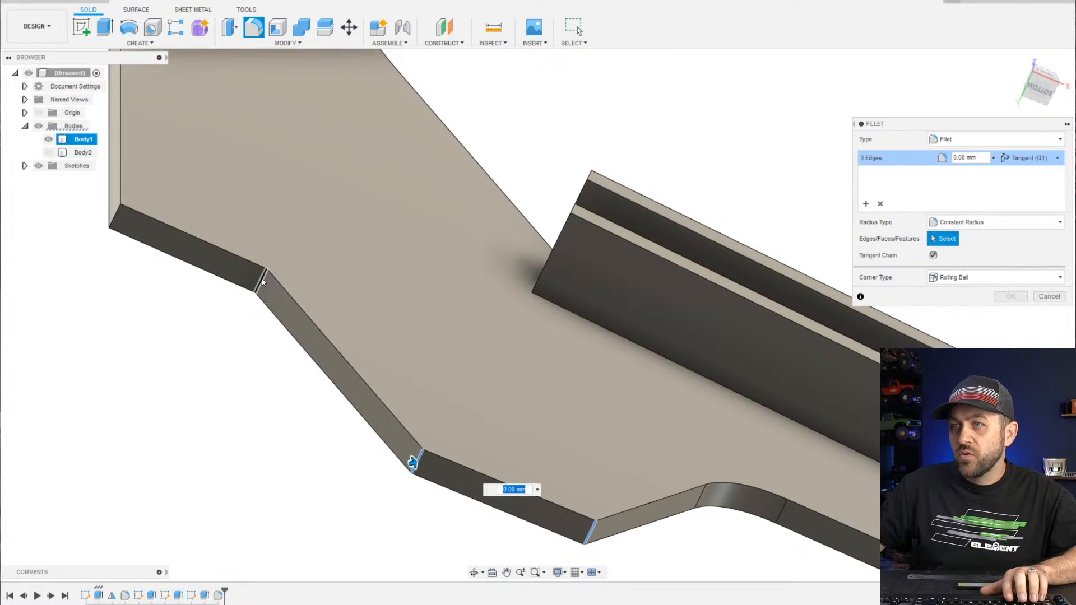
click(259, 281)
scroll(390, 398, down, 6)
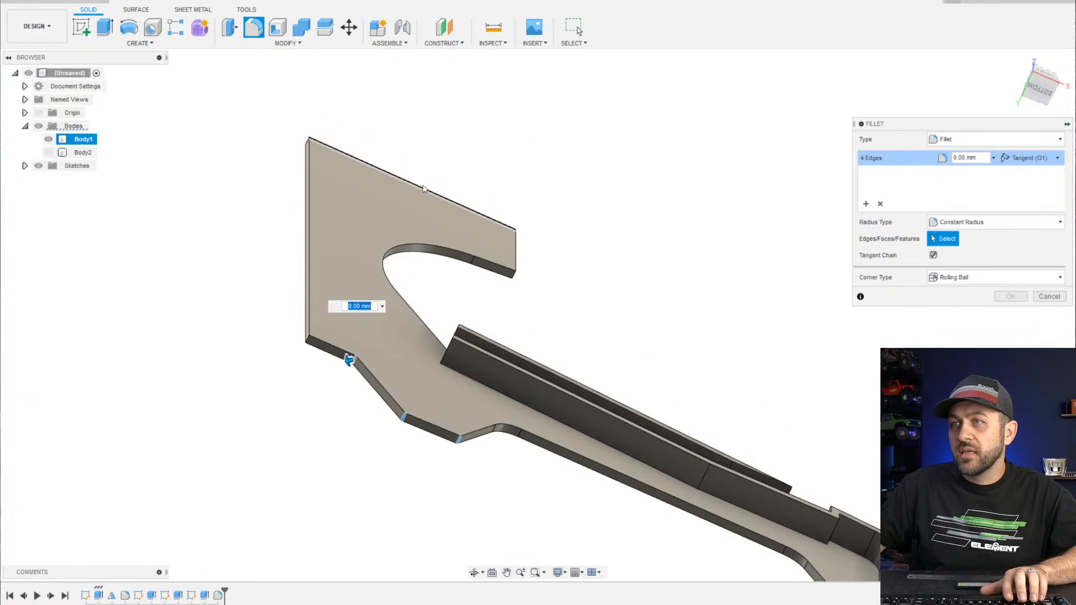
Add the upper and lower corner edges of the body's tall back side to the fillet selection
shift+middle_drag(486, 234, 346, 187)
scroll(335, 154, up, 3)
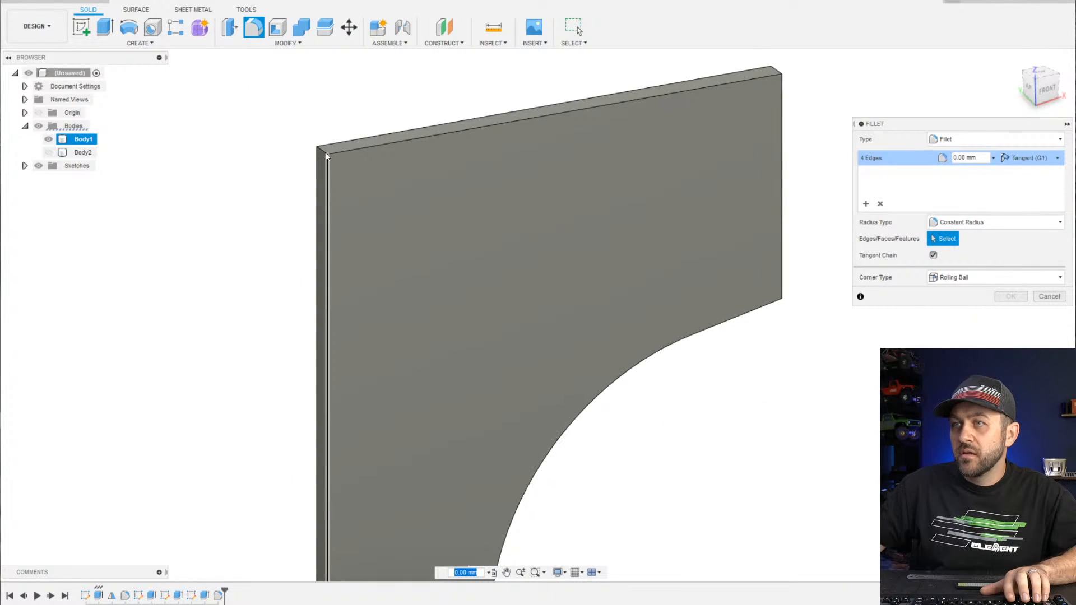
click(322, 152)
scroll(375, 264, down, 2)
middle_drag(404, 550, 378, 304)
scroll(322, 331, up, 3)
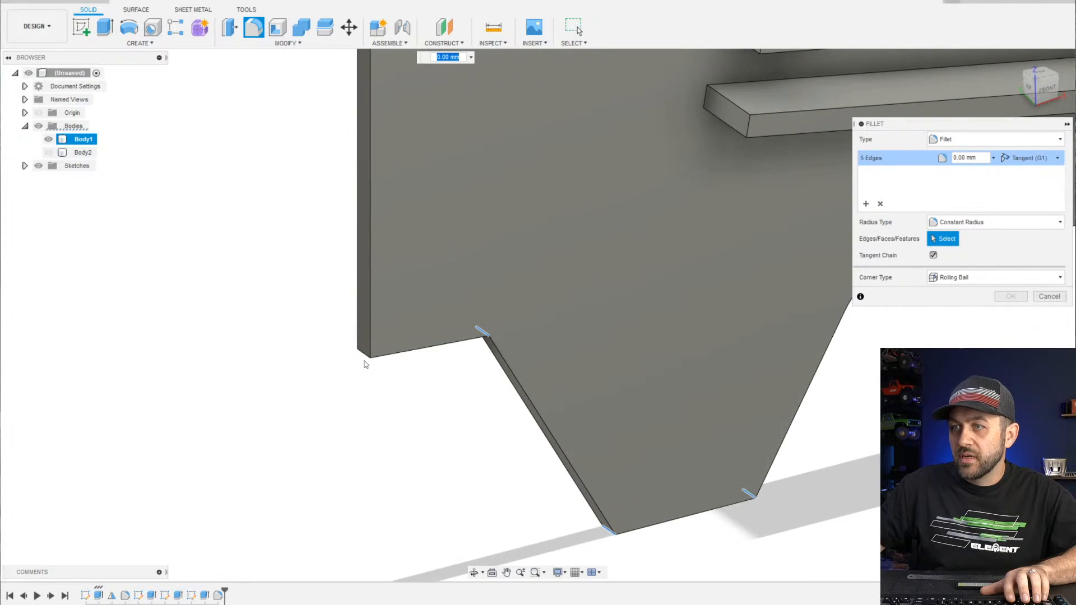
click(366, 355)
scroll(395, 314, down, 4)
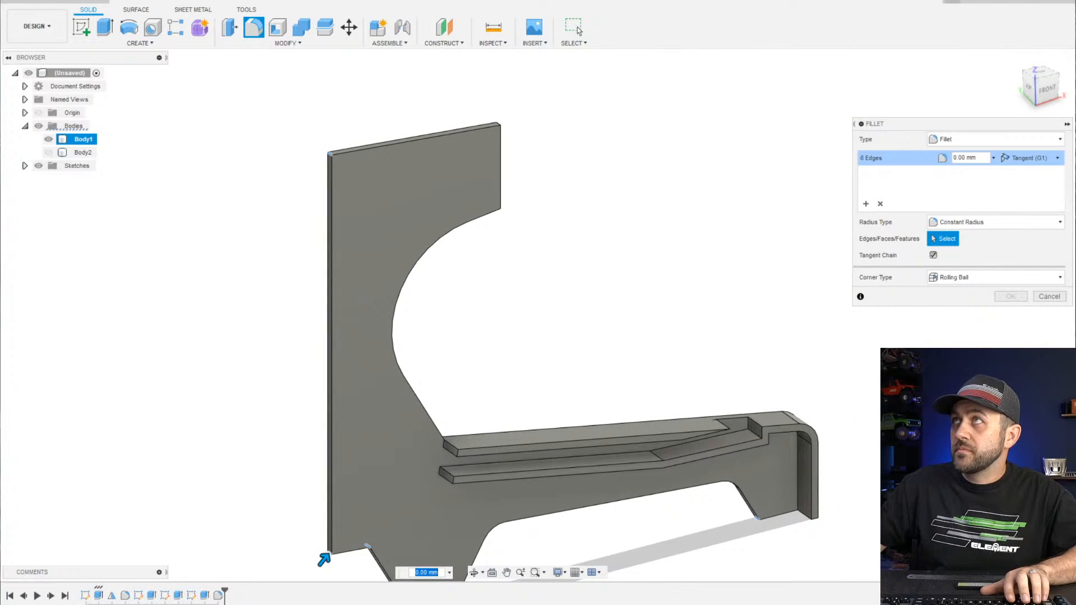
Check the marquee in the reference photo and add the upper and lower front corners of the body's marquee section to the fillet
drag(715, 0, 661, 92)
scroll(590, 278, up, 3)
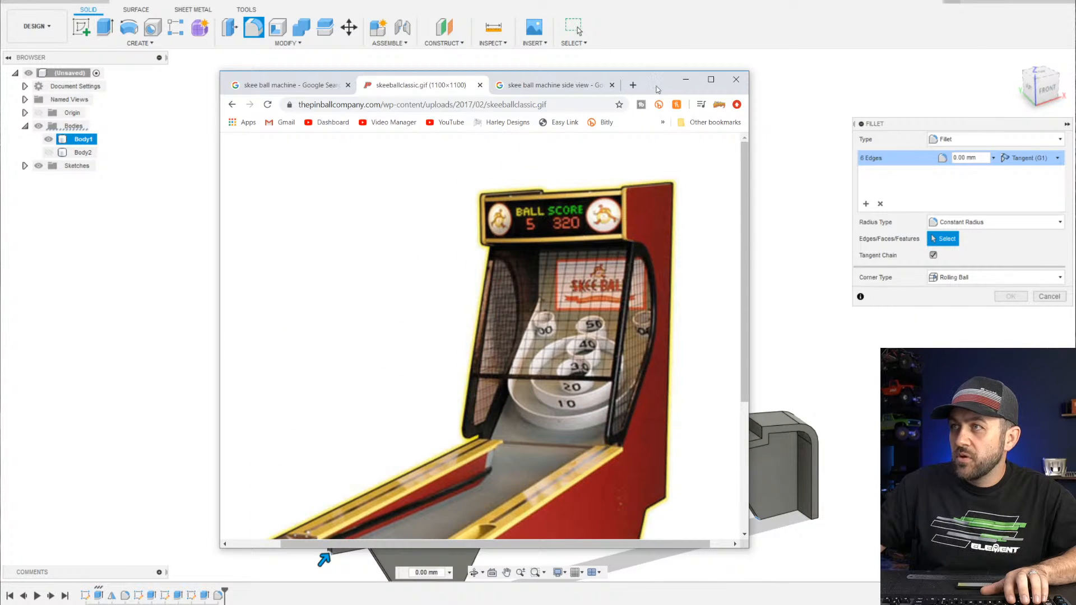
drag(658, 89, 667, 0)
scroll(494, 131, up, 4)
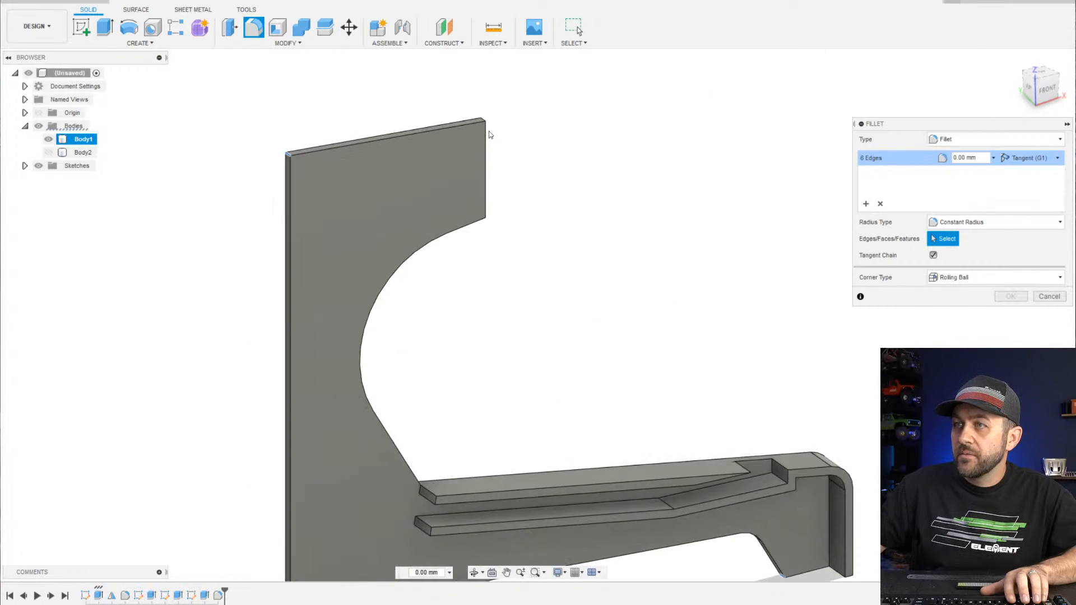
shift+middle_drag(493, 130, 426, 131)
scroll(496, 128, up, 3)
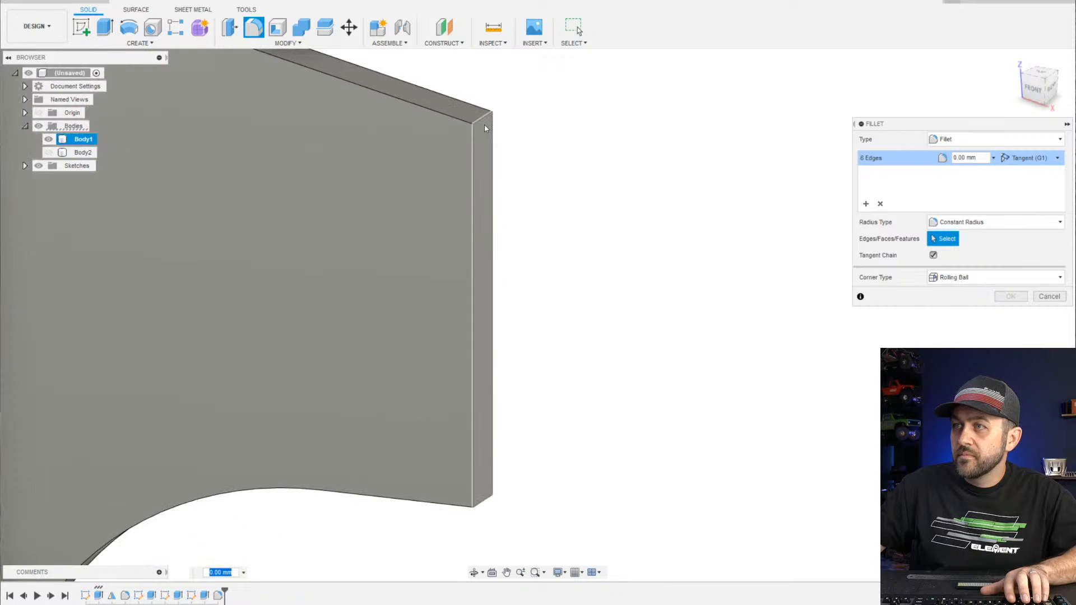
click(482, 109)
middle_drag(505, 497, 399, 330)
click(439, 265)
scroll(382, 410, down, 2)
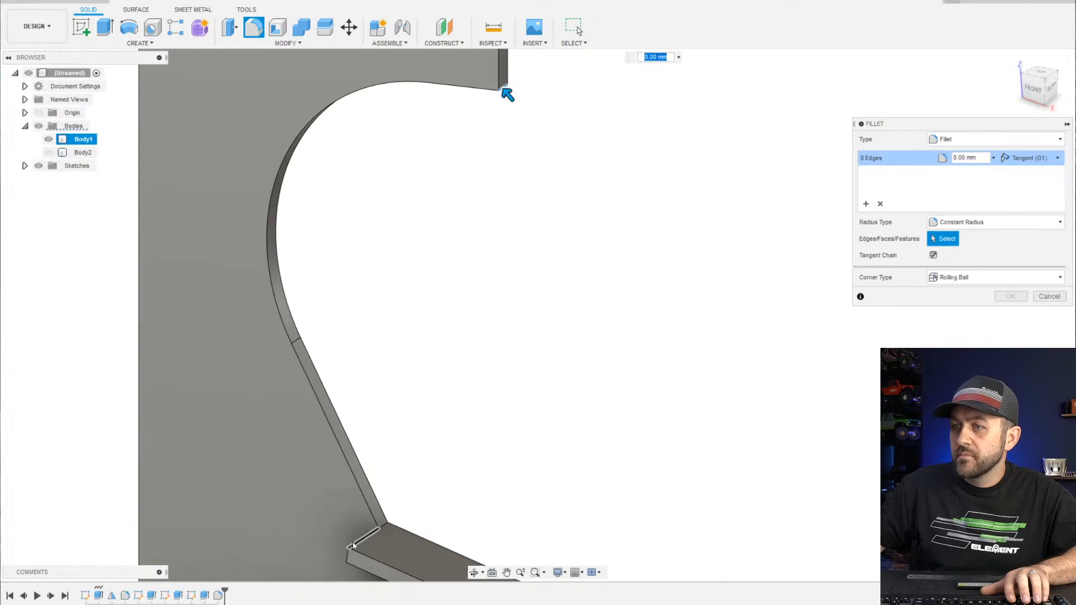
scroll(359, 541, up, 4)
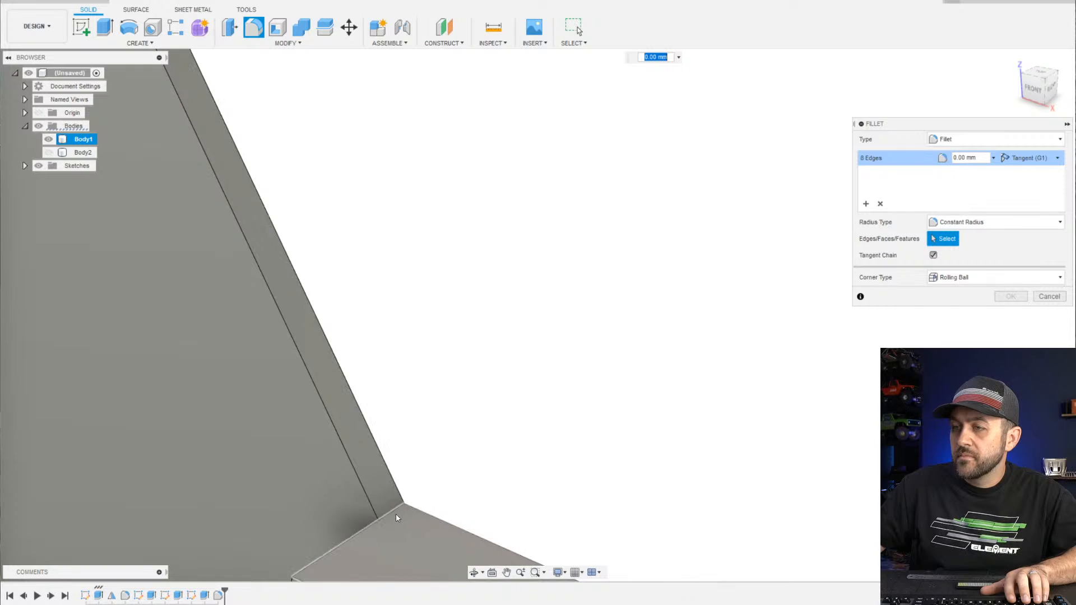
click(402, 499)
drag(402, 499, 396, 504)
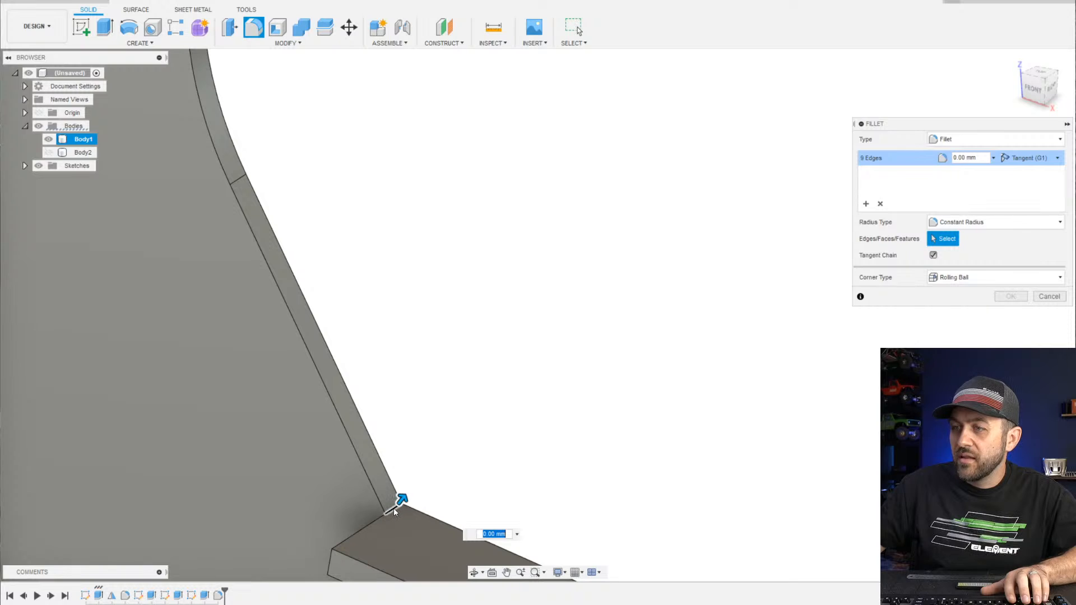
click(393, 509)
Set the radius of the selected outer corners to 3 mm and complete the fillet
scroll(426, 477, down, 5)
scroll(476, 238, up, 4)
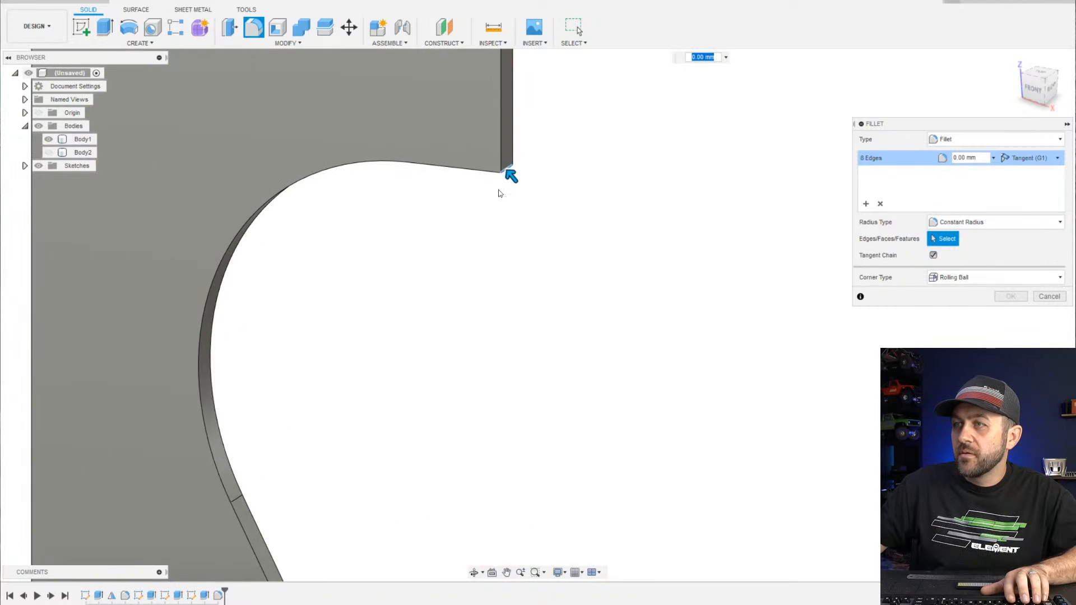
middle_drag(500, 193, 520, 280)
scroll(535, 260, up, 2)
drag(524, 255, 520, 251)
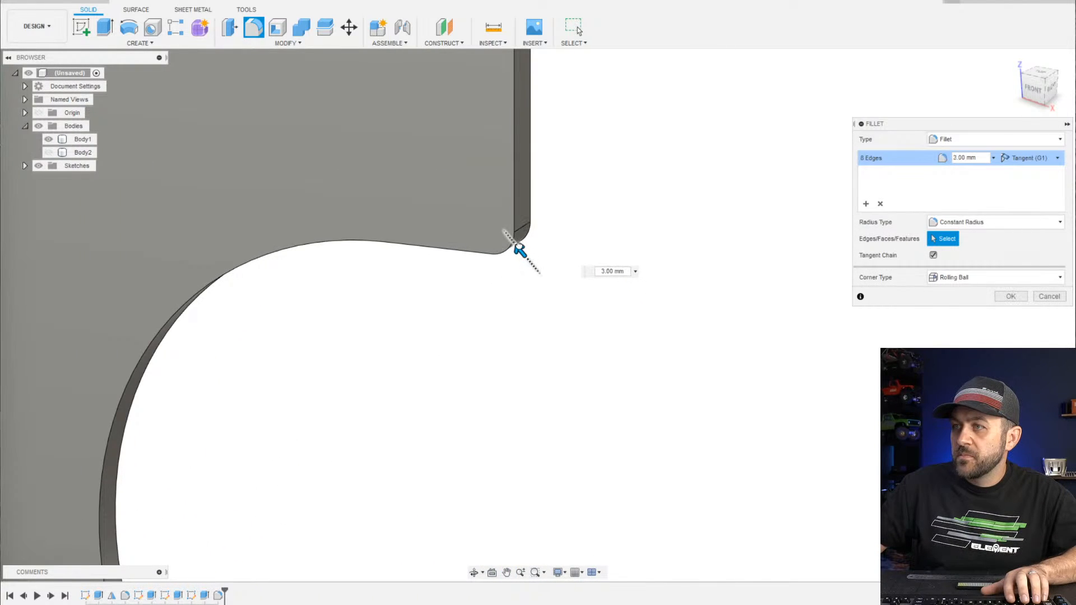
key(Return)
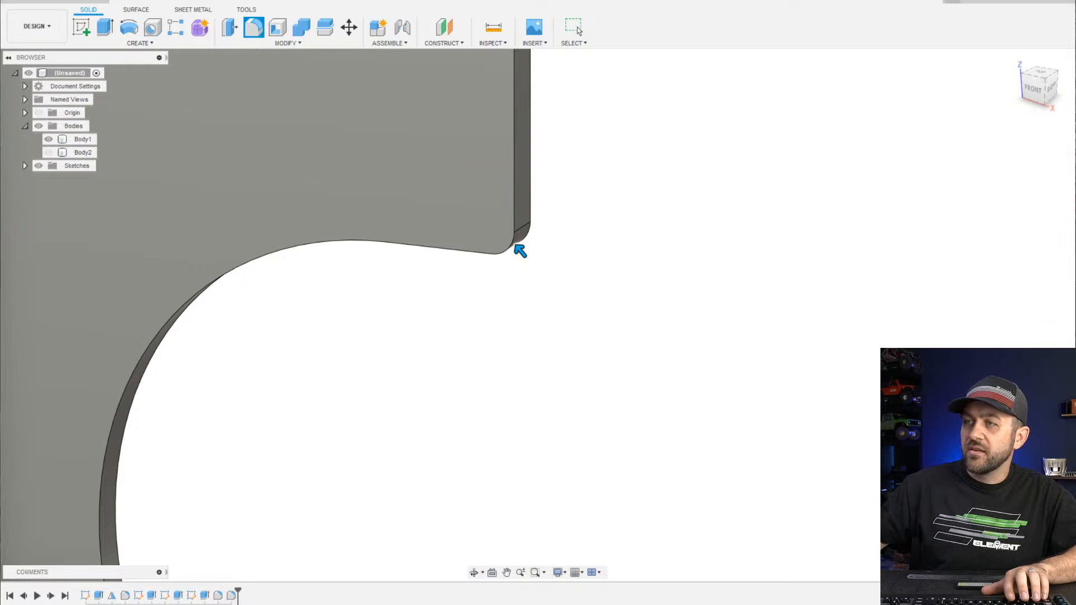
Save the design as Skee Ball Machine in Admin Project
scroll(570, 331, down, 2)
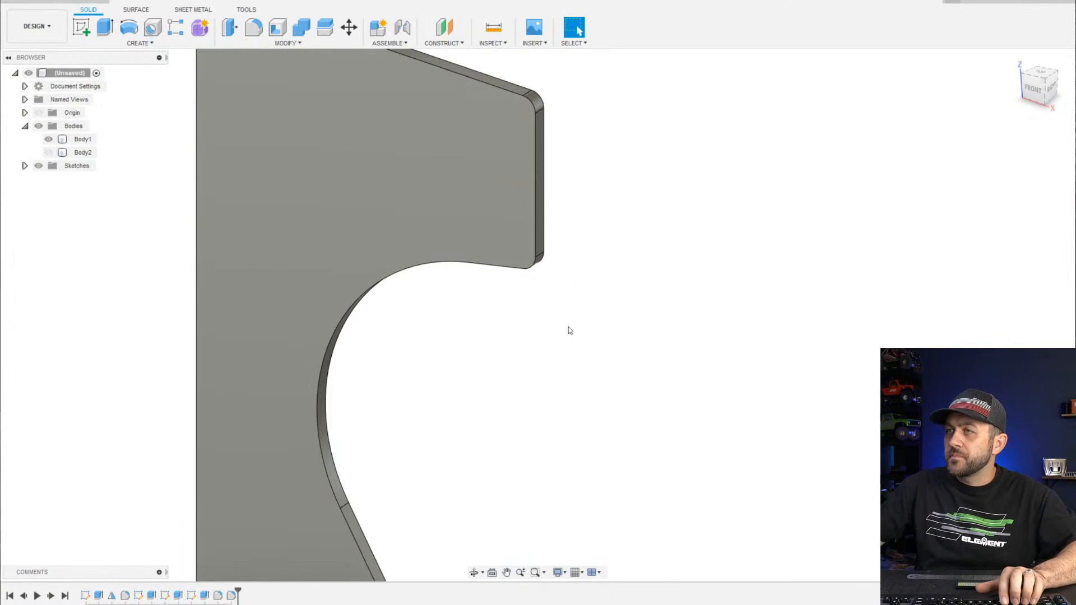
scroll(622, 272, down, 3)
middle_drag(612, 276, 583, 232)
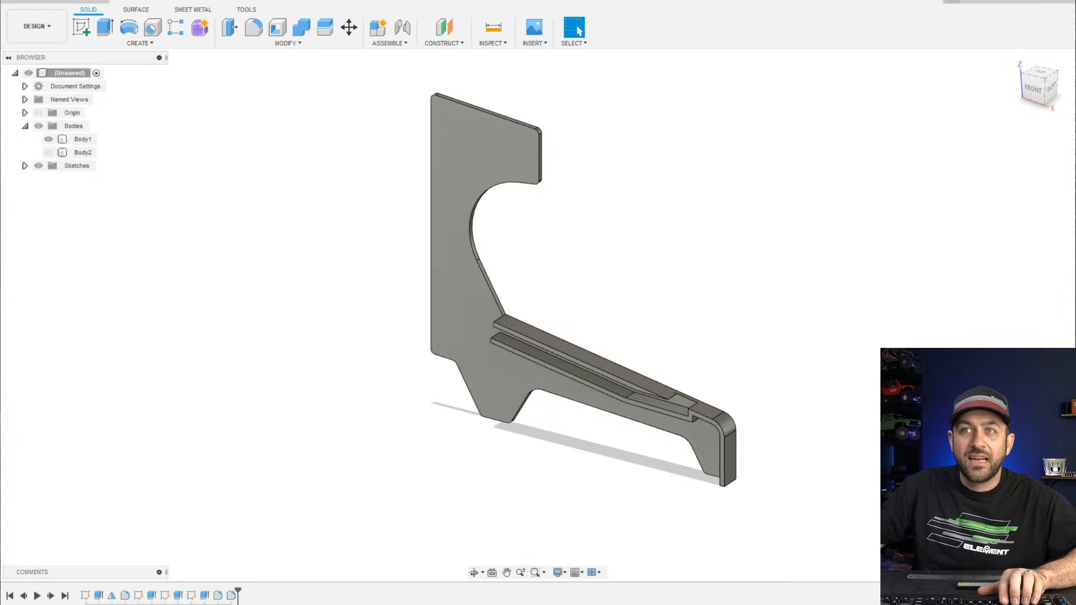
key(ctrl+s)
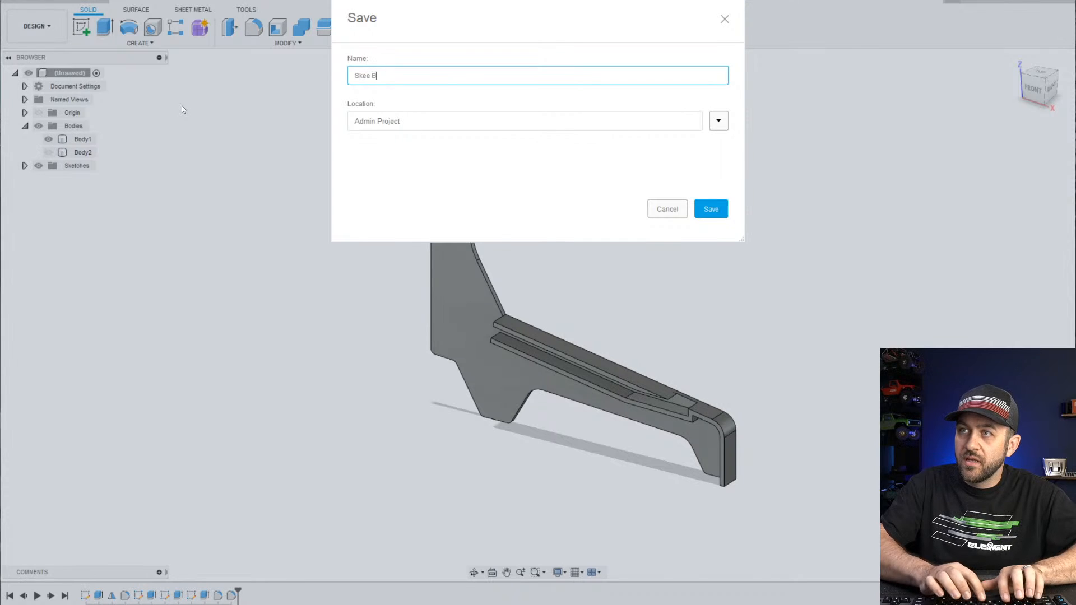
key(Return)
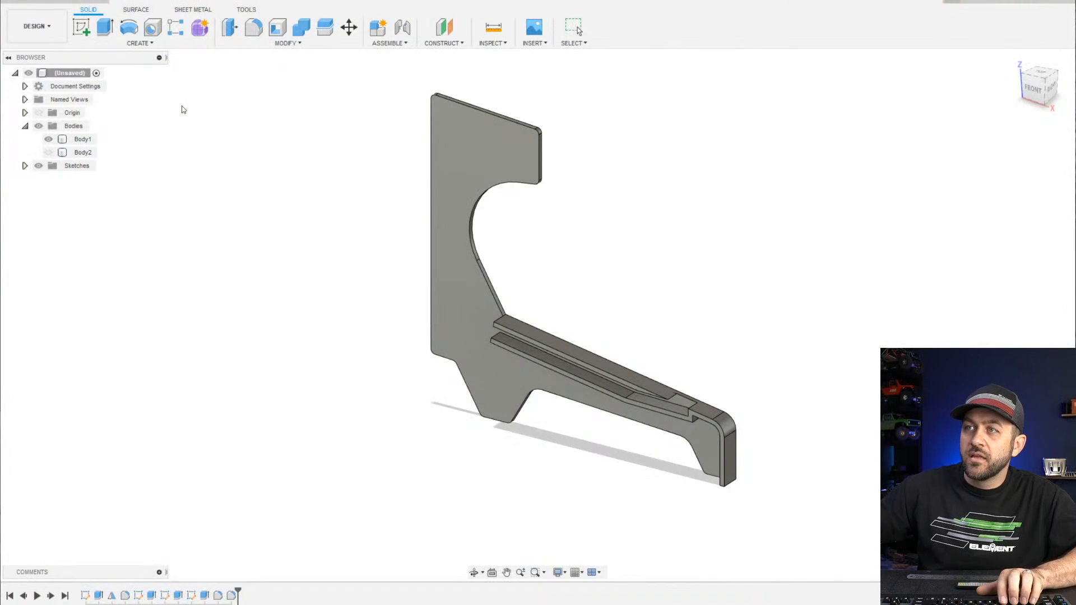
Examine the rounded side body, its ball-return ledge and the rim opening from several angles
scroll(488, 195, up, 3)
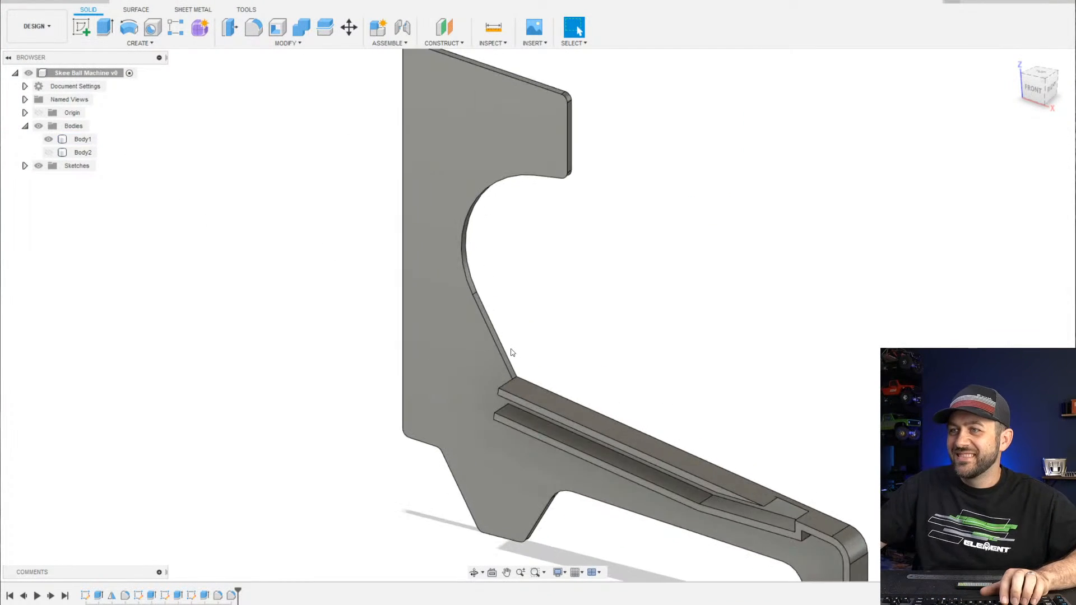
scroll(512, 353, down, 3)
shift+middle_drag(592, 427, 552, 433)
scroll(612, 461, up, 3)
middle_drag(614, 471, 617, 254)
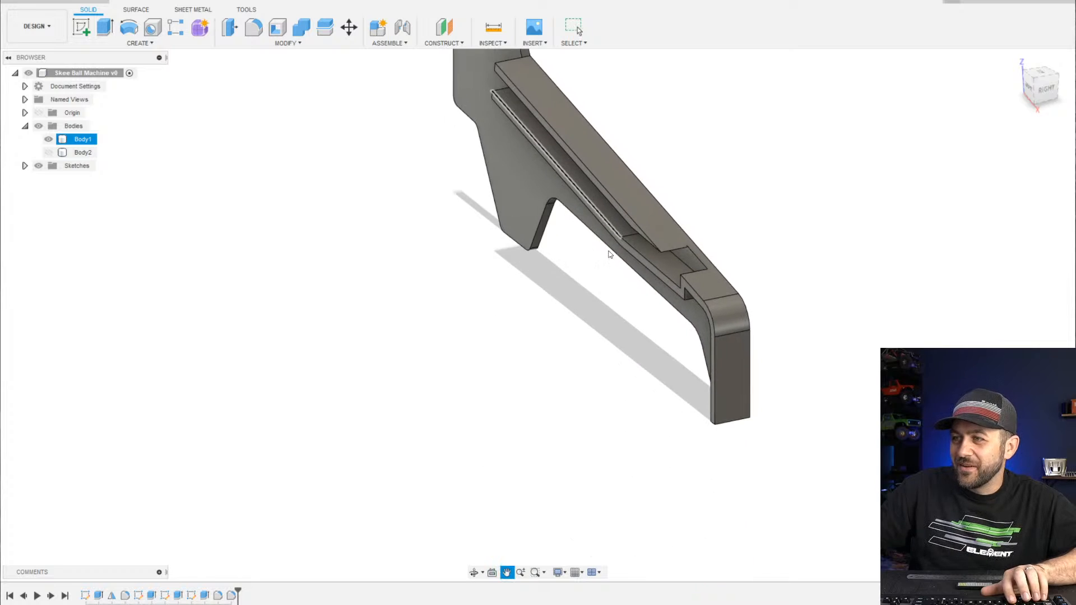
scroll(606, 270, down, 3)
middle_drag(632, 292, 645, 391)
scroll(694, 387, up, 3)
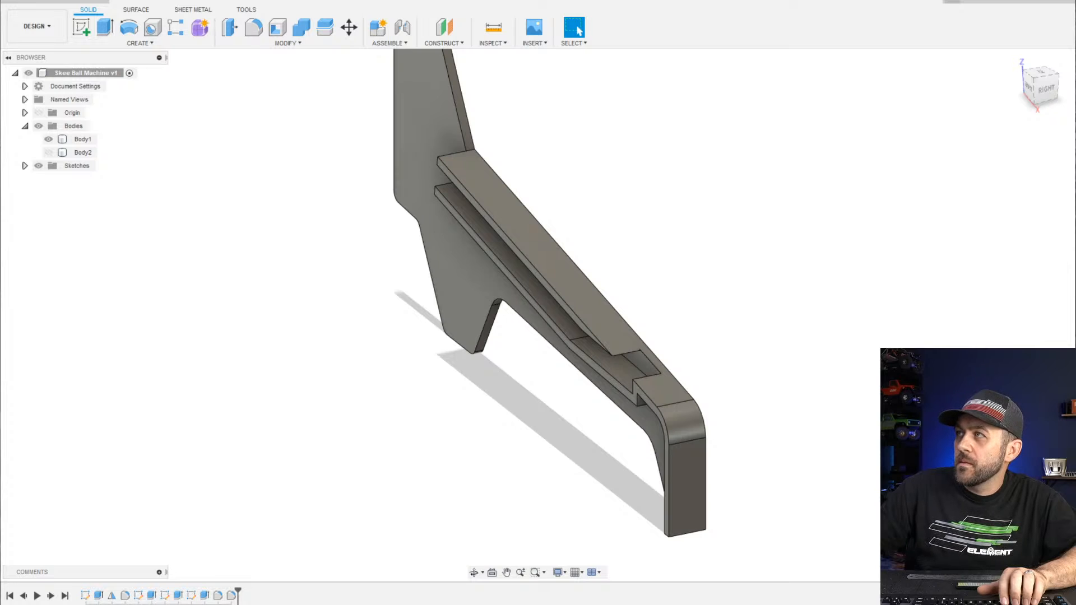
scroll(577, 232, down, 3)
middle_drag(530, 283, 588, 371)
scroll(567, 291, up, 2)
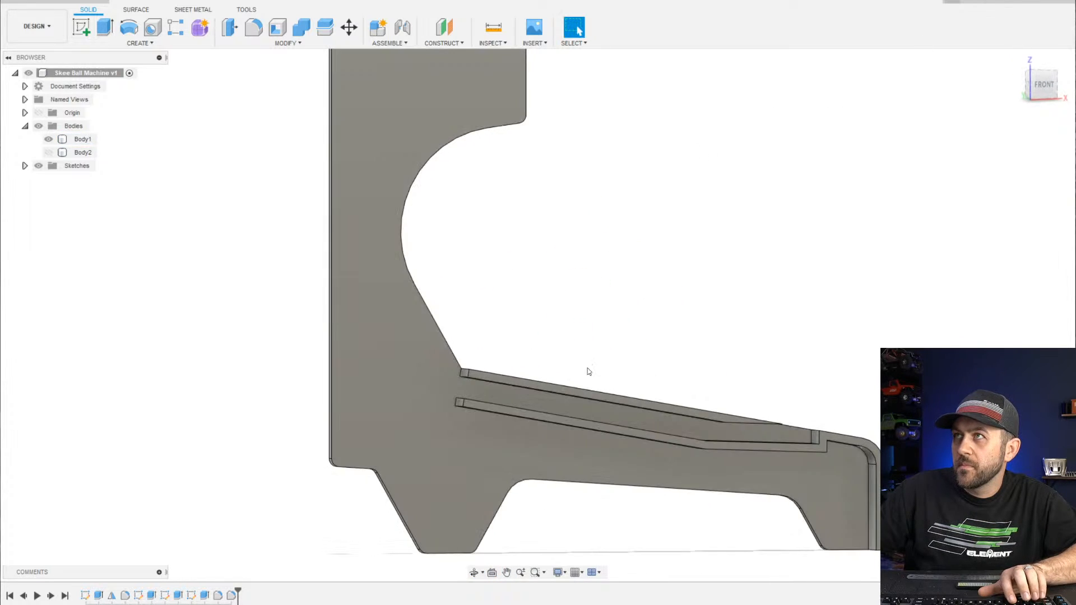
scroll(530, 349, down, 3)
shift+middle_drag(525, 312, 576, 305)
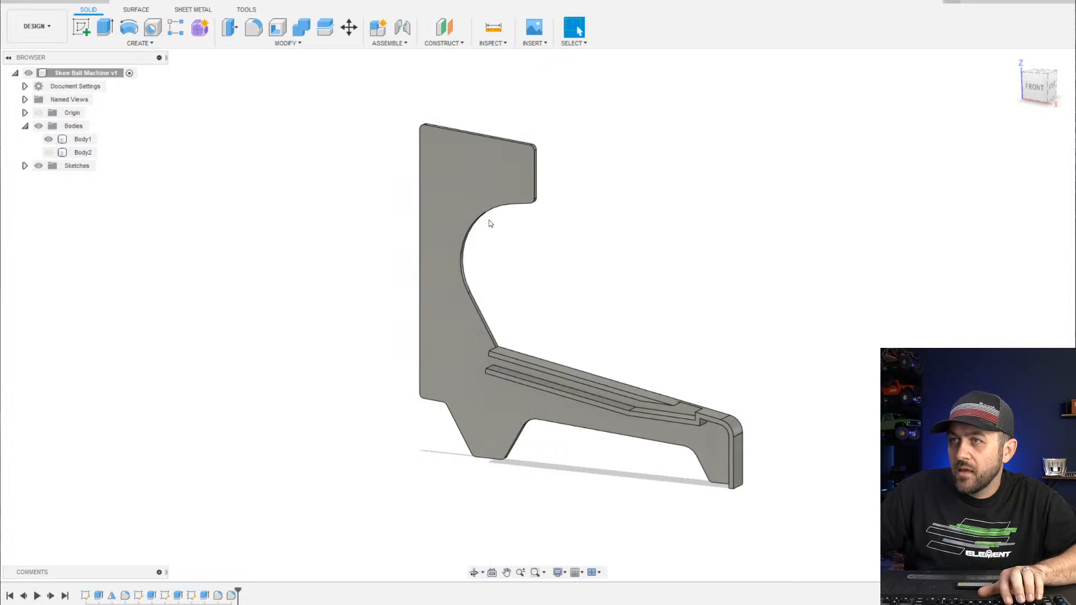
Show the second side body again and compare it with the detailed side body and its ball-return ledge
scroll(489, 219, up, 3)
middle_drag(475, 335, 483, 248)
scroll(480, 287, down, 3)
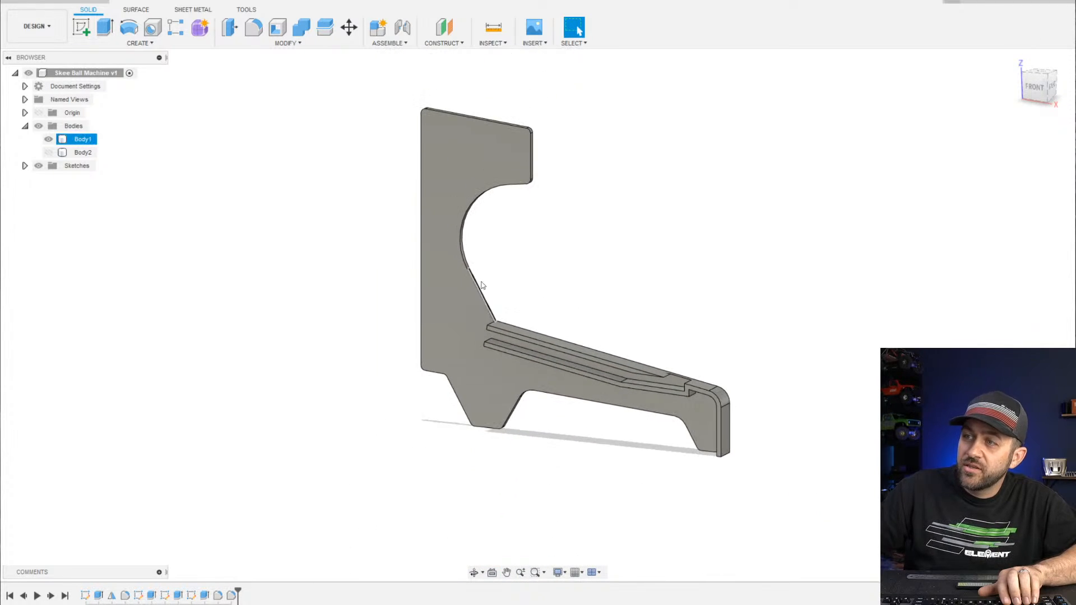
shift+middle_drag(601, 359, 382, 277)
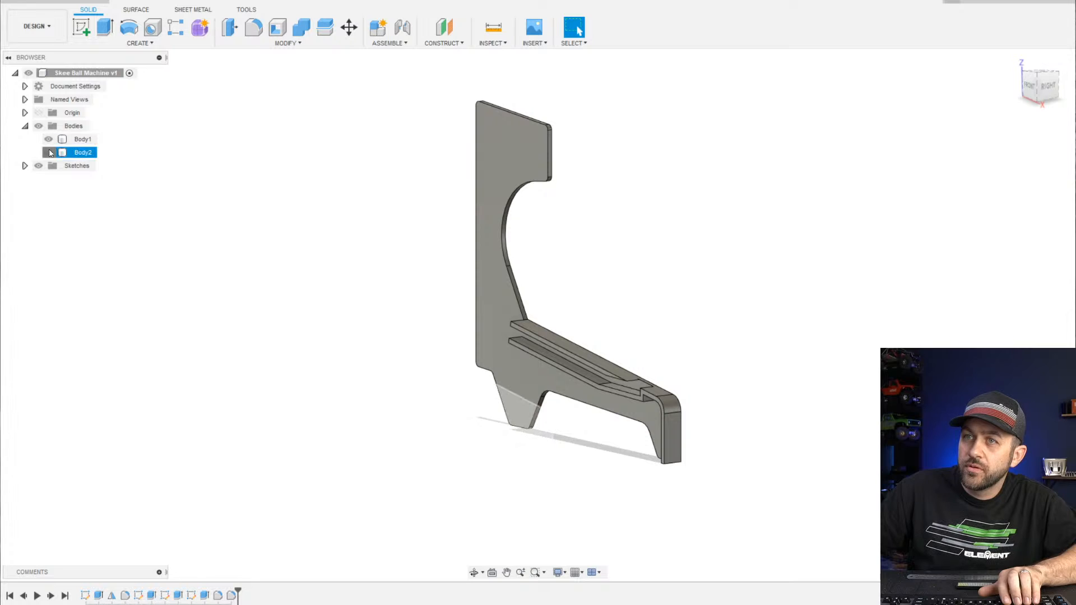
click(49, 153)
scroll(597, 430, up, 2)
shift+middle_drag(597, 430, 593, 361)
scroll(611, 361, up, 3)
scroll(587, 369, down, 3)
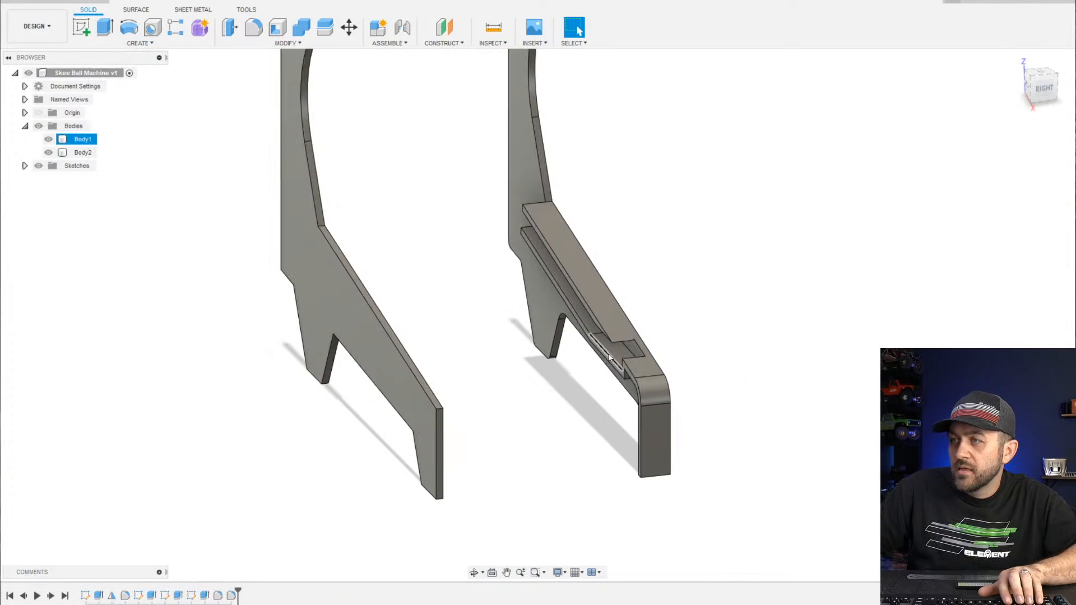
scroll(522, 238, up, 2)
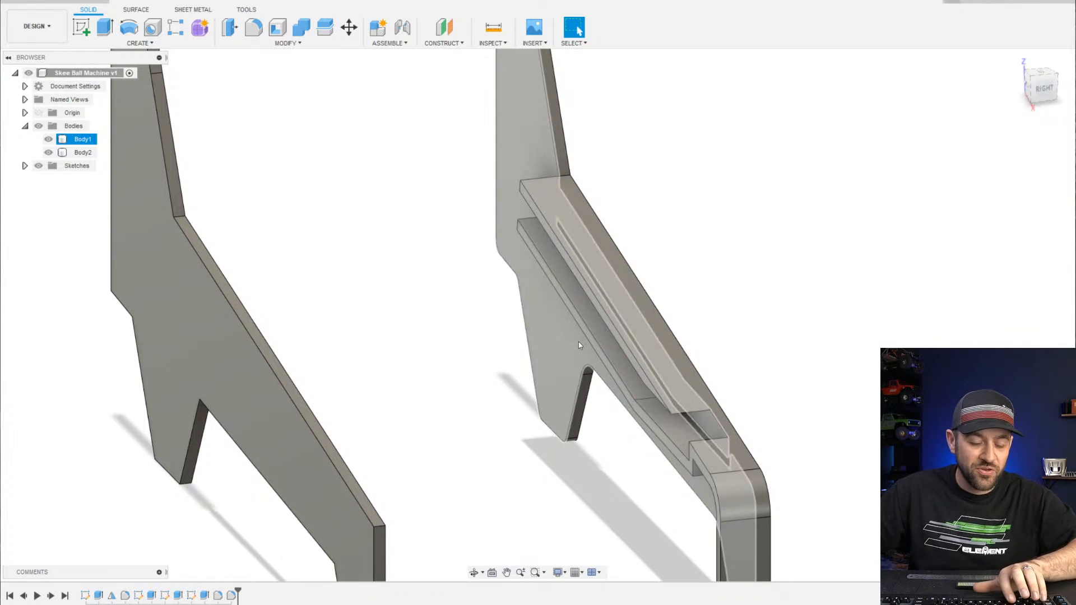
shift+middle_drag(579, 342, 564, 398)
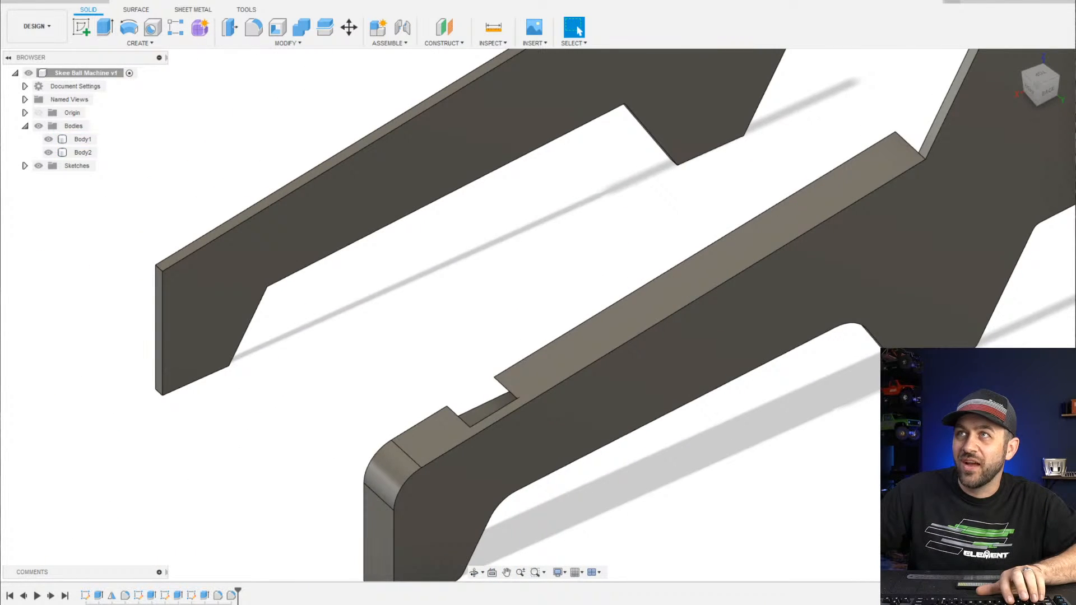
Check the side rails and ball-return area in the skee ball reference photo, and return to the model
key(alt+Tab)
click(723, 151)
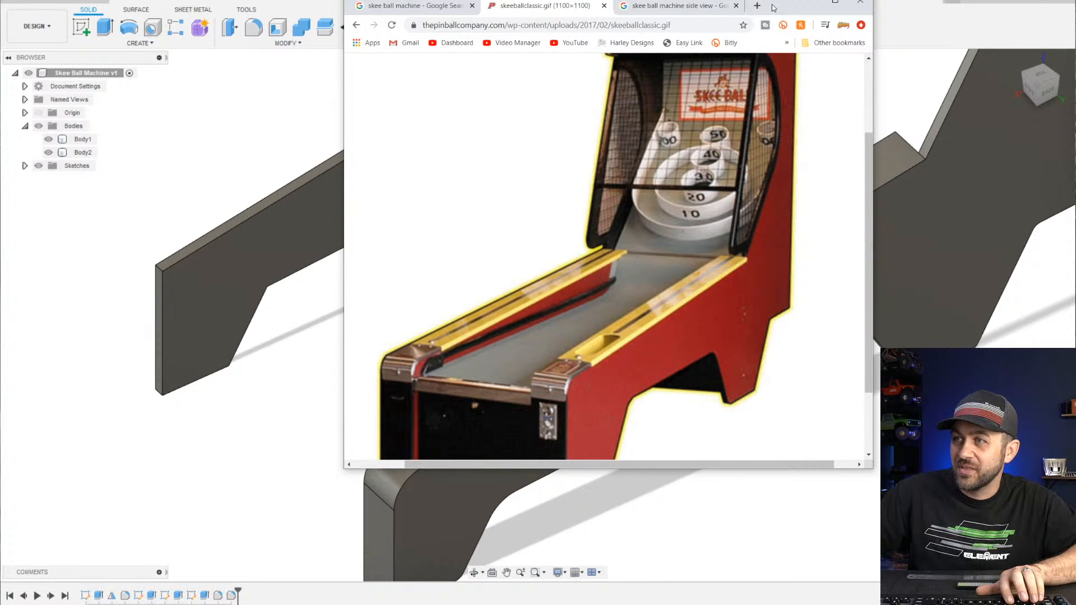
key(alt+Tab)
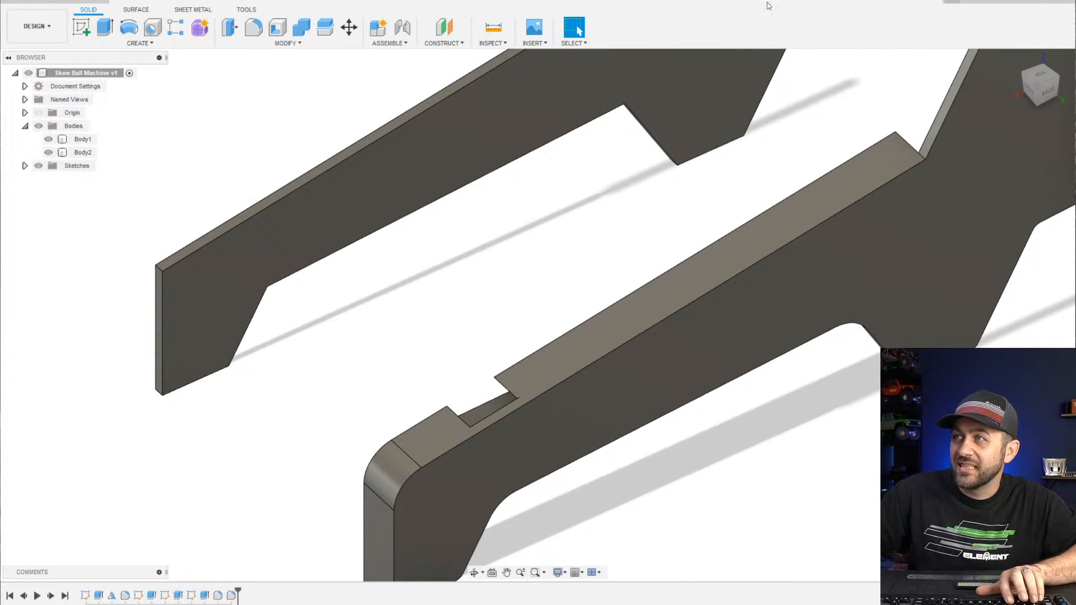
Examine the plain and detailed side bodies together, focusing on the ledge, the ball-return opening and the front end
scroll(509, 371, down, 3)
shift+middle_drag(359, 404, 457, 359)
middle_drag(428, 283, 579, 429)
scroll(438, 342, up, 2)
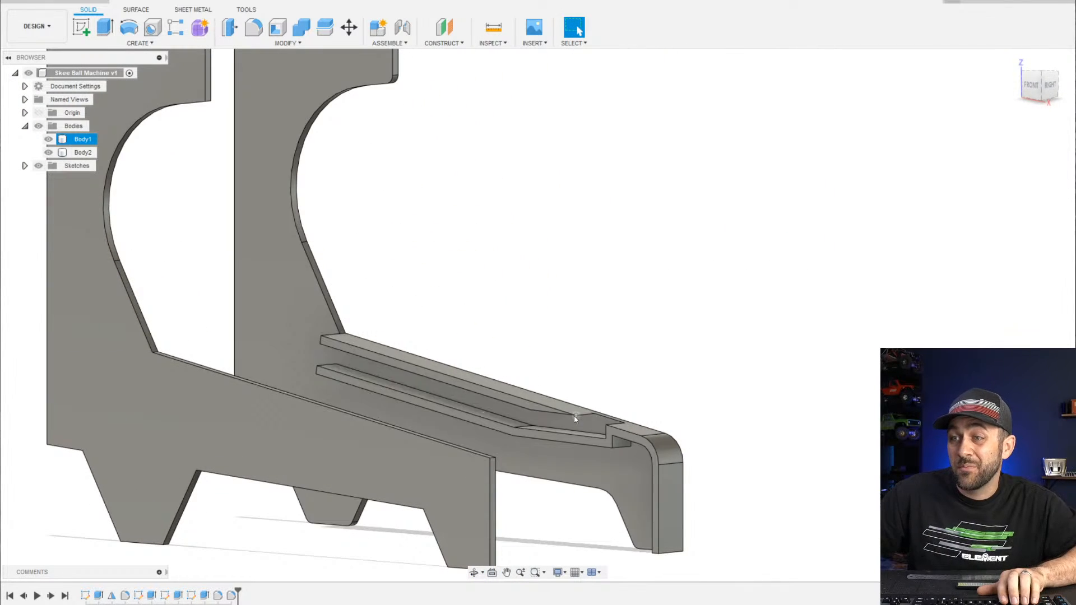
scroll(472, 432, down, 3)
shift+middle_drag(472, 431, 366, 397)
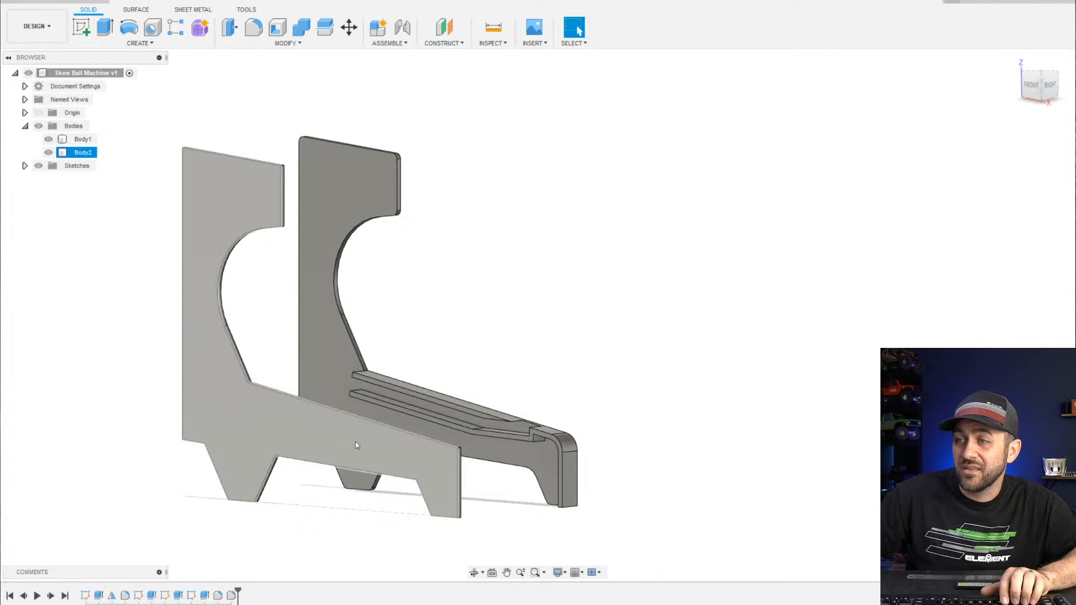
scroll(392, 457, up, 2)
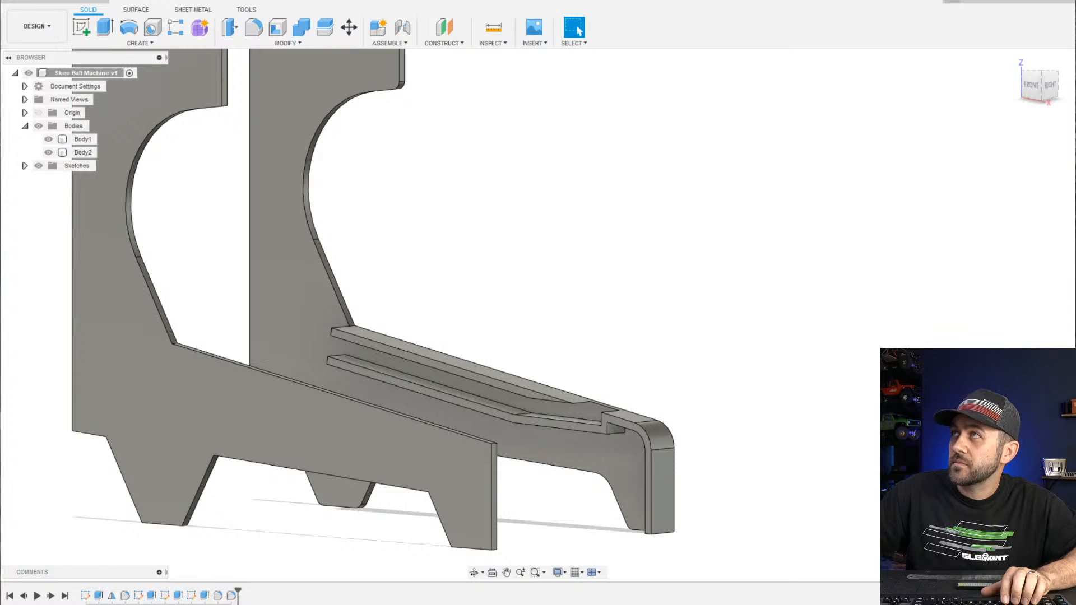
scroll(574, 270, down, 4)
scroll(499, 349, up, 3)
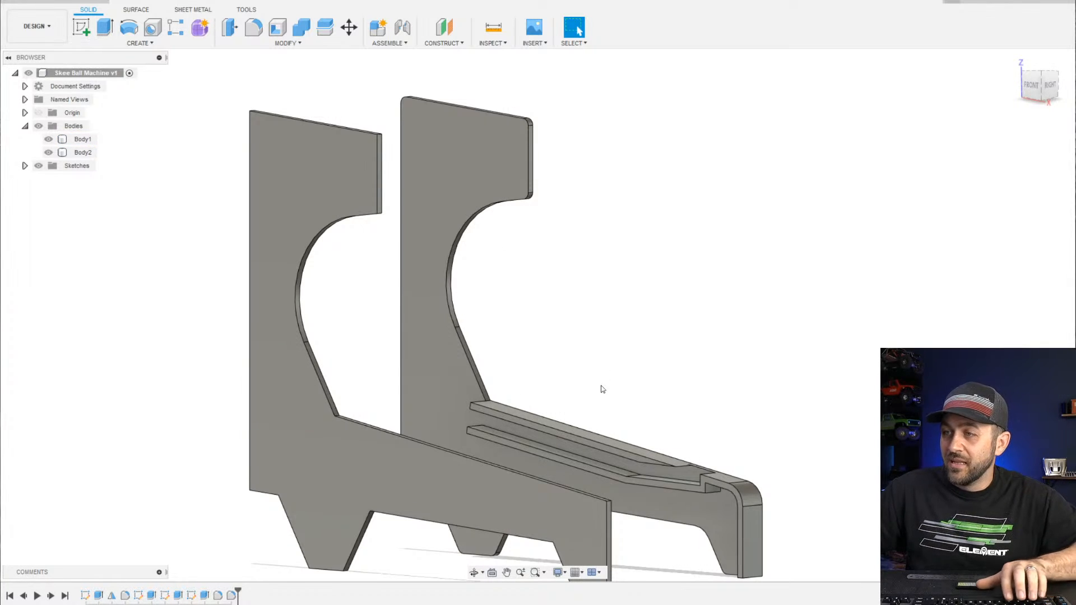
scroll(597, 473, down, 2)
middle_drag(596, 473, 638, 288)
scroll(643, 329, up, 4)
shift+middle_drag(746, 330, 650, 336)
scroll(713, 307, up, 4)
scroll(650, 336, down, 8)
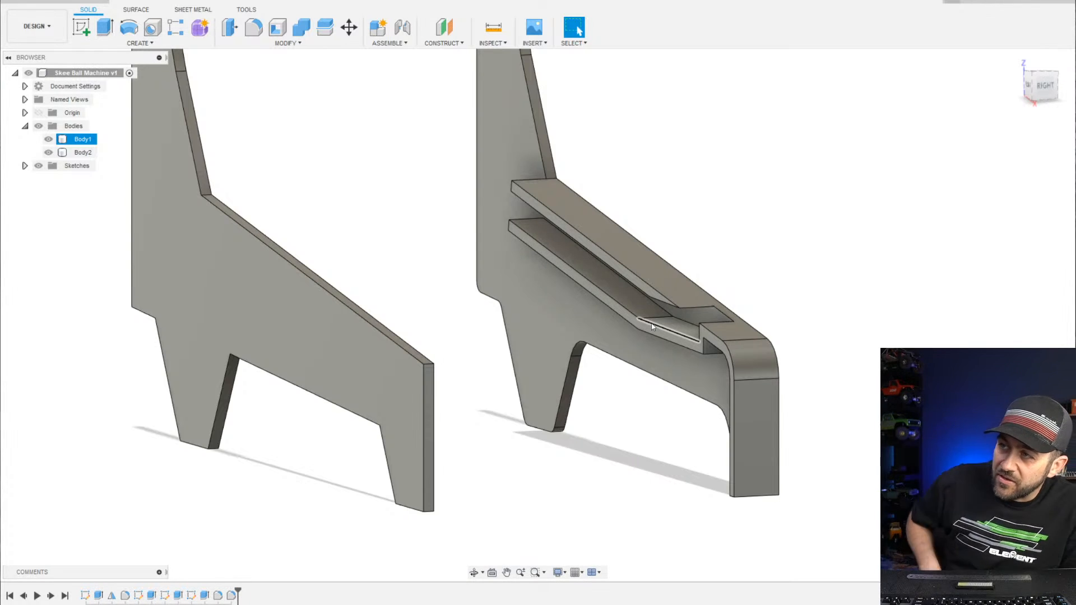
Hide the plain second side body so only the detailed side body is displayed
click(266, 337)
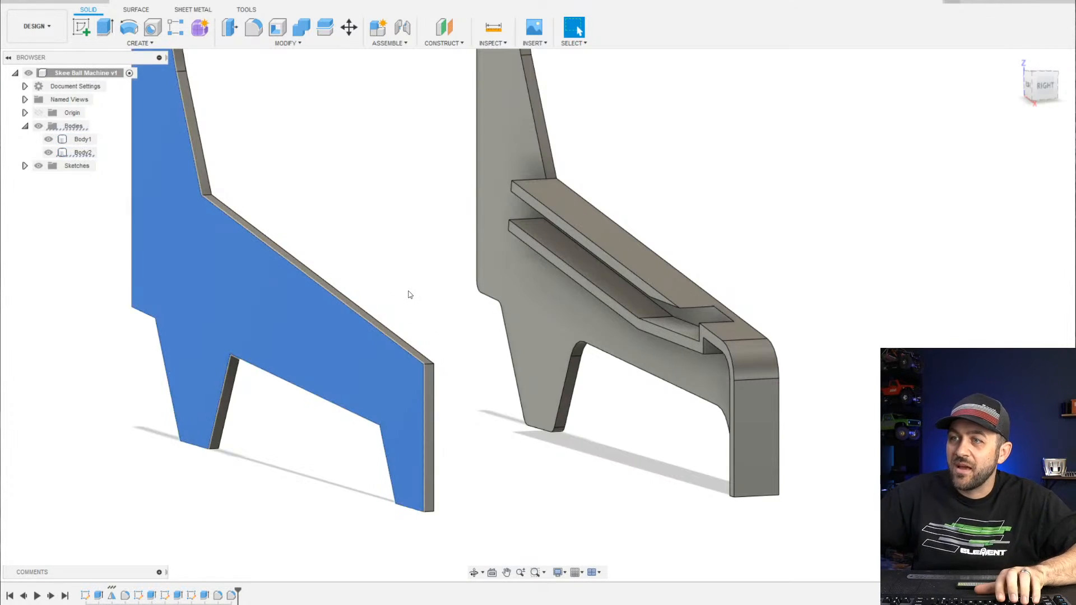
scroll(409, 294, down, 3)
scroll(368, 201, up, 2)
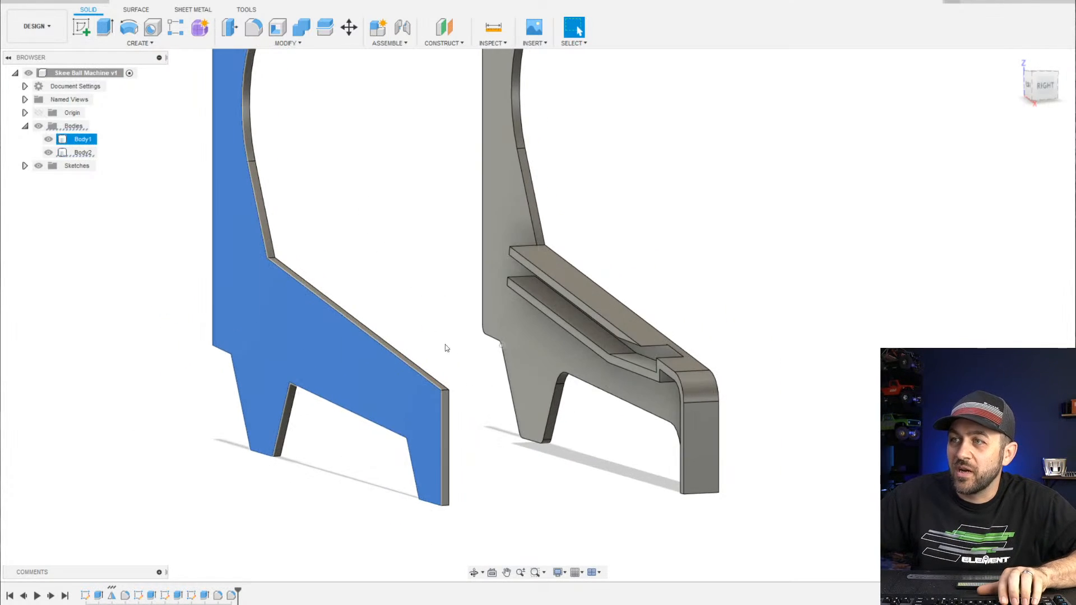
click(48, 152)
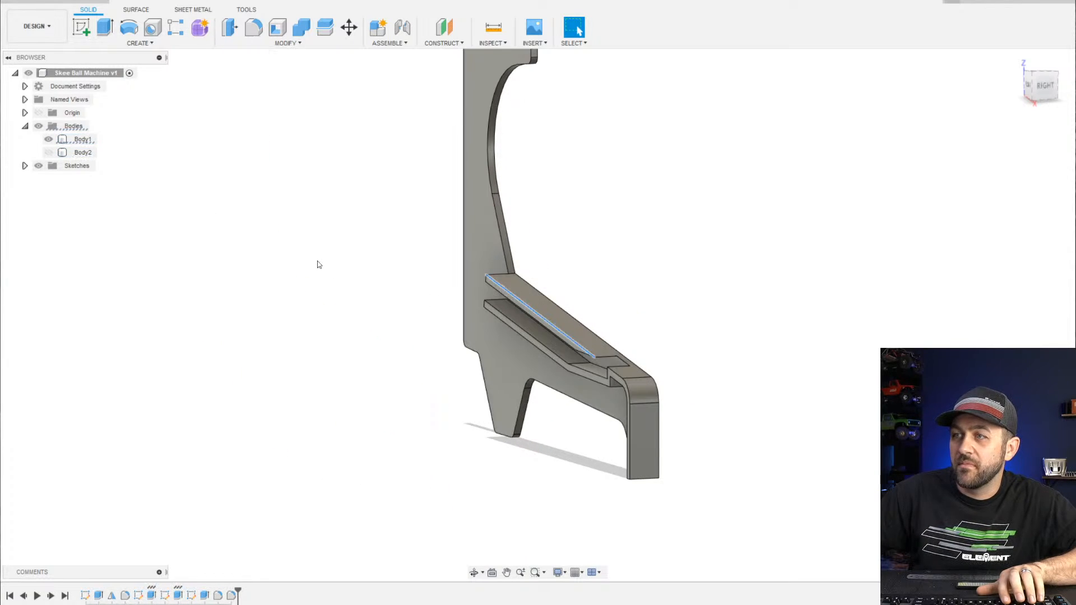
scroll(443, 320, down, 2)
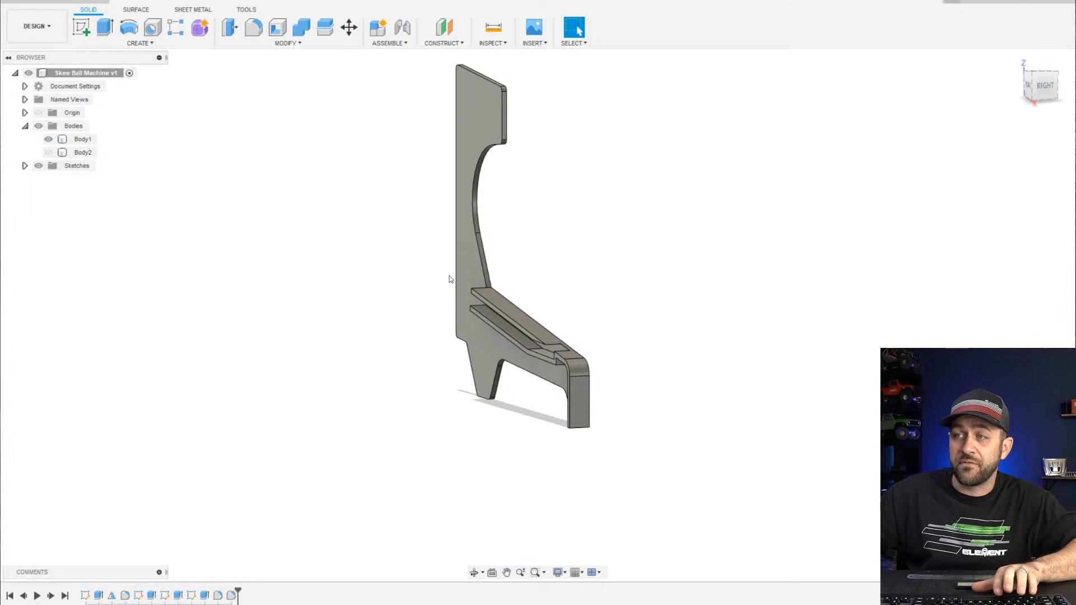
Examine the detailed side body's overall profile, from the marquee section down to the legs
scroll(449, 279, up, 3)
scroll(470, 301, down, 4)
middle_drag(474, 282, 398, 200)
scroll(486, 338, up, 3)
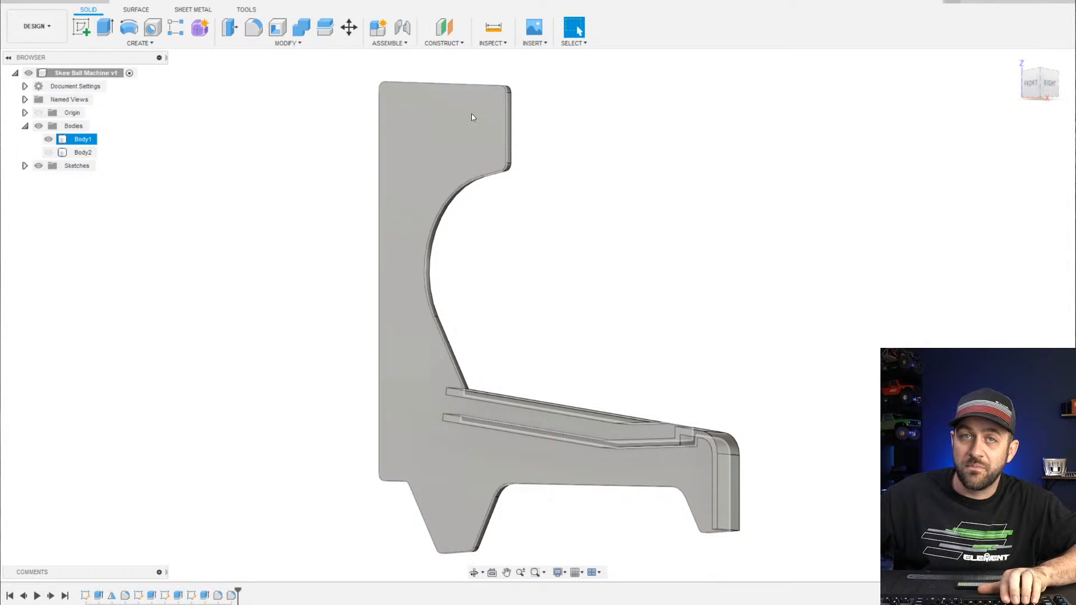
scroll(428, 466, down, 3)
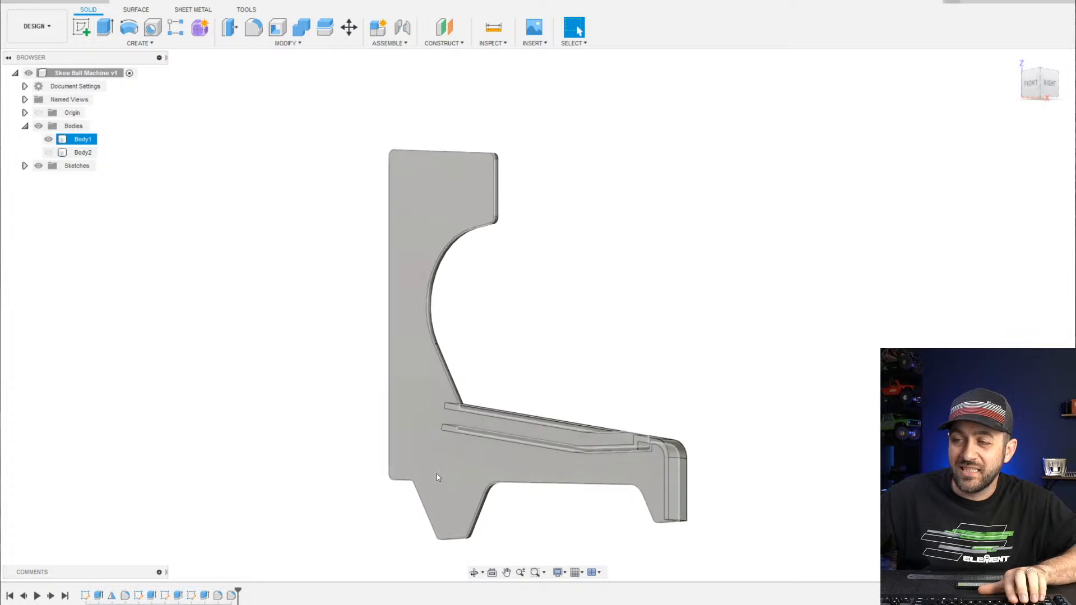
scroll(479, 439, up, 3)
middle_drag(498, 525, 512, 435)
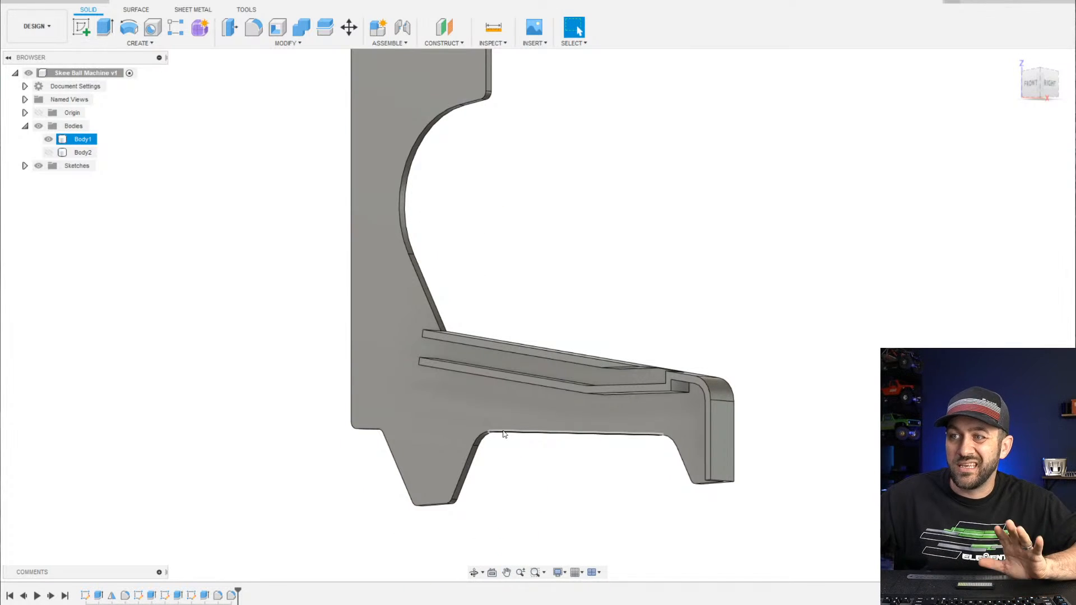
scroll(506, 426, down, 3)
scroll(507, 416, down, 2)
scroll(420, 376, up, 5)
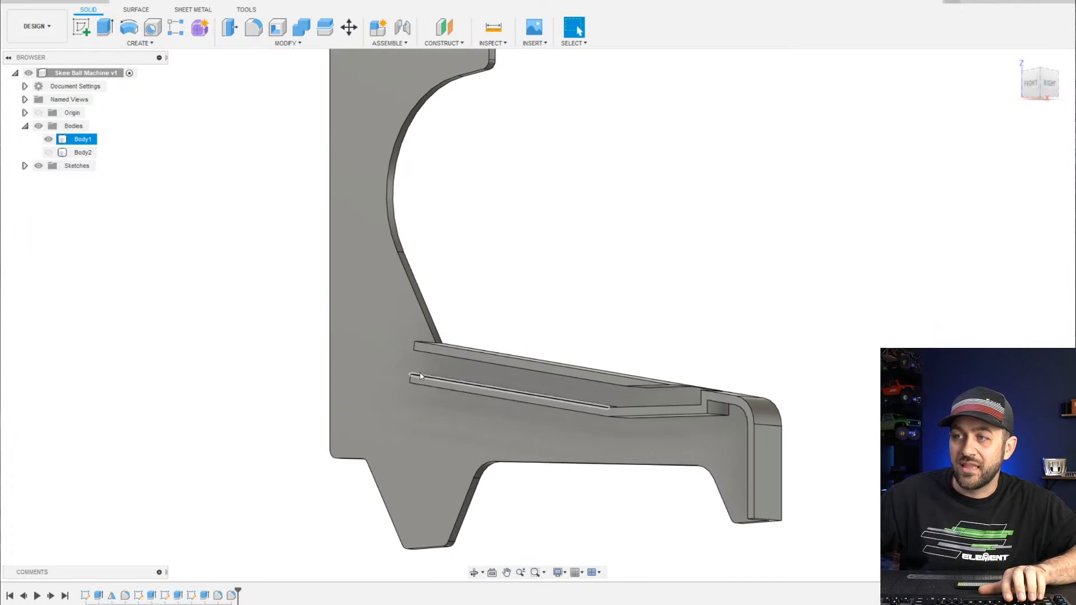
Inspect the lower ball-return ledge, its bend toward the front and the rim's underside from several angles
shift+middle_drag(420, 376, 470, 368)
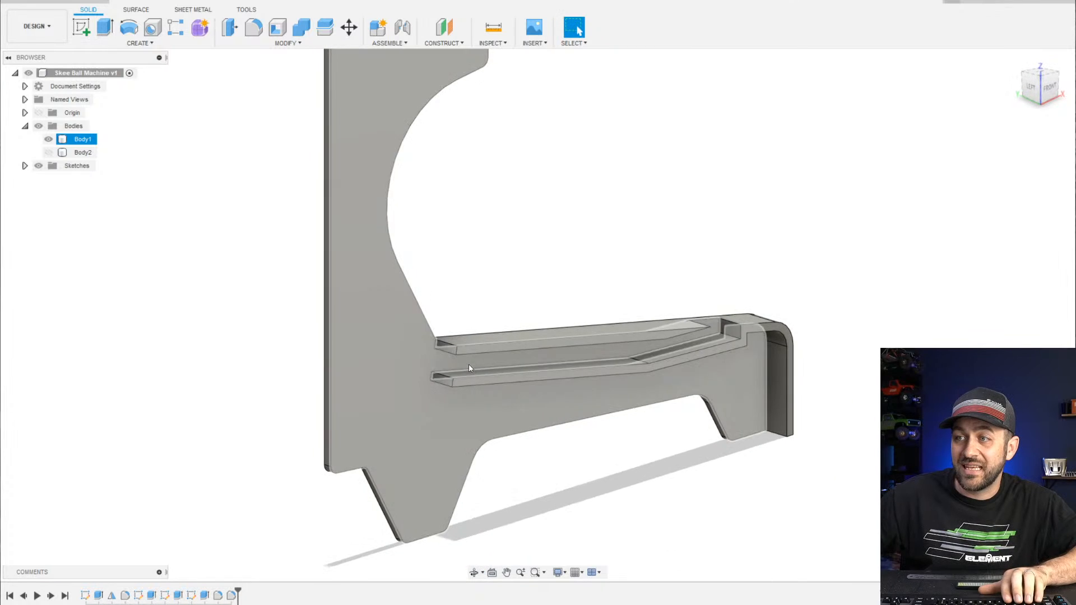
click(521, 374)
scroll(524, 387, down, 2)
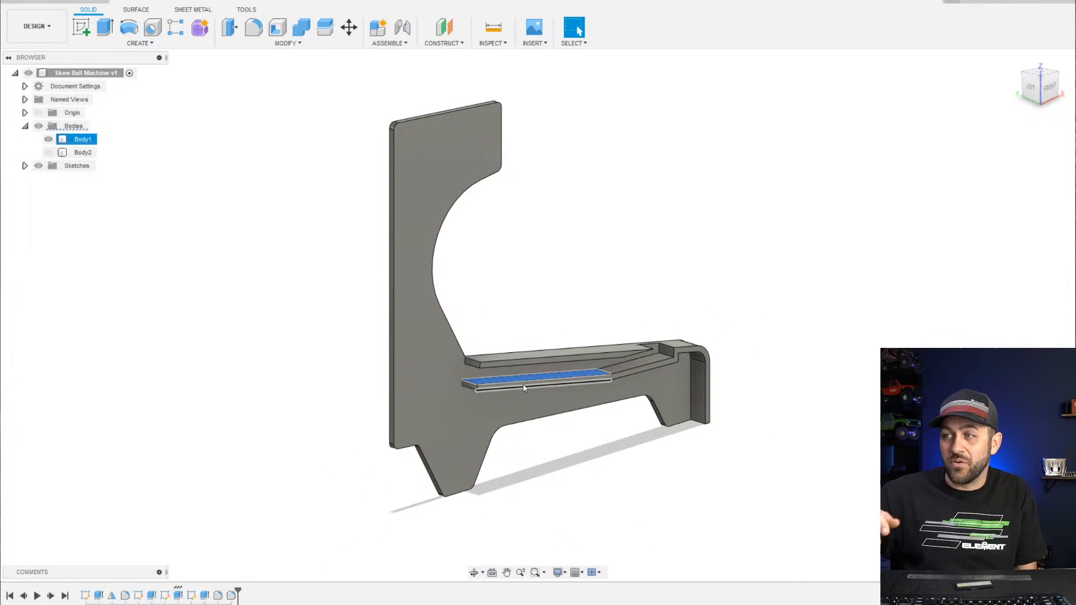
scroll(648, 344, up, 5)
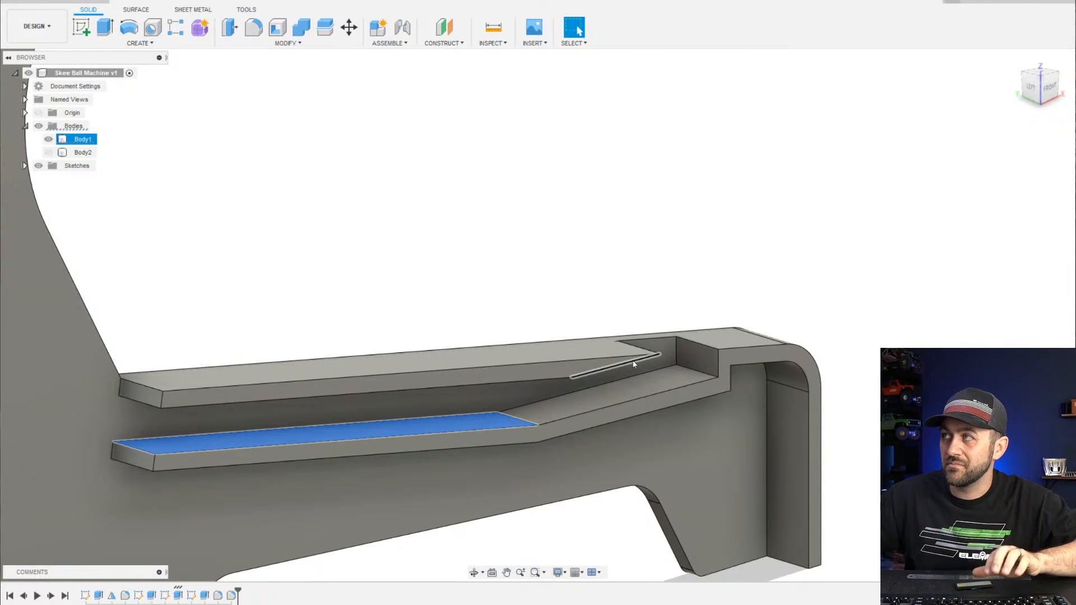
scroll(634, 365, down, 4)
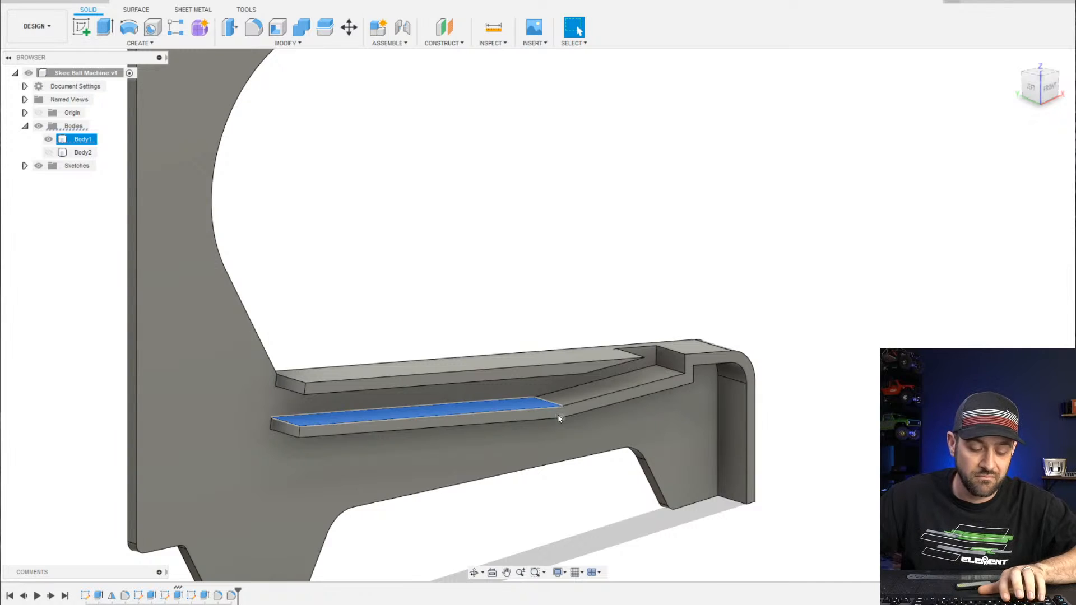
shift+middle_drag(558, 418, 466, 385)
click(836, 106)
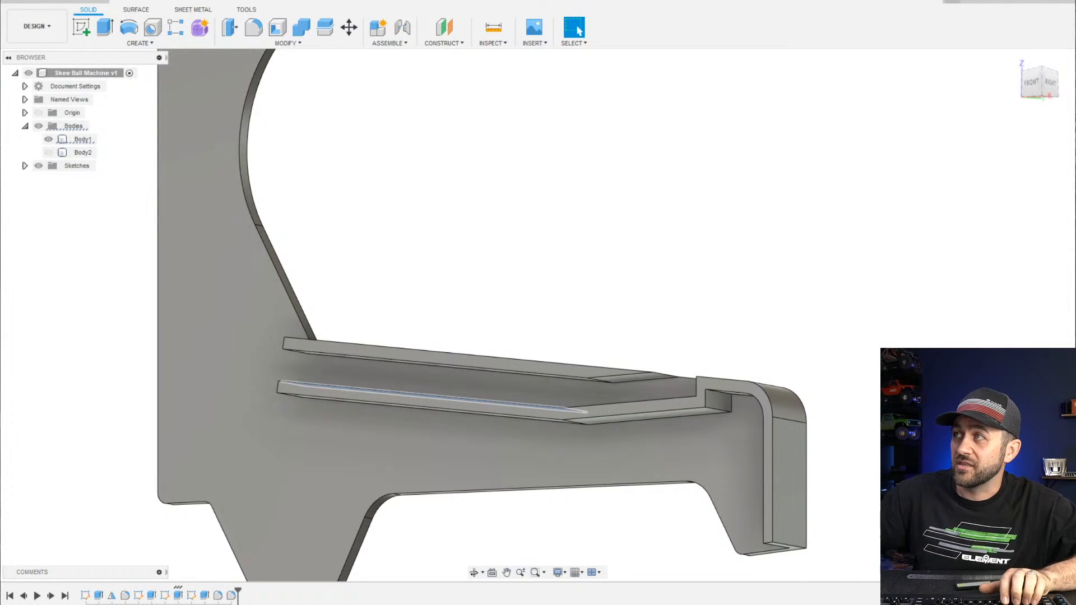
scroll(313, 387, up, 3)
scroll(313, 387, down, 4)
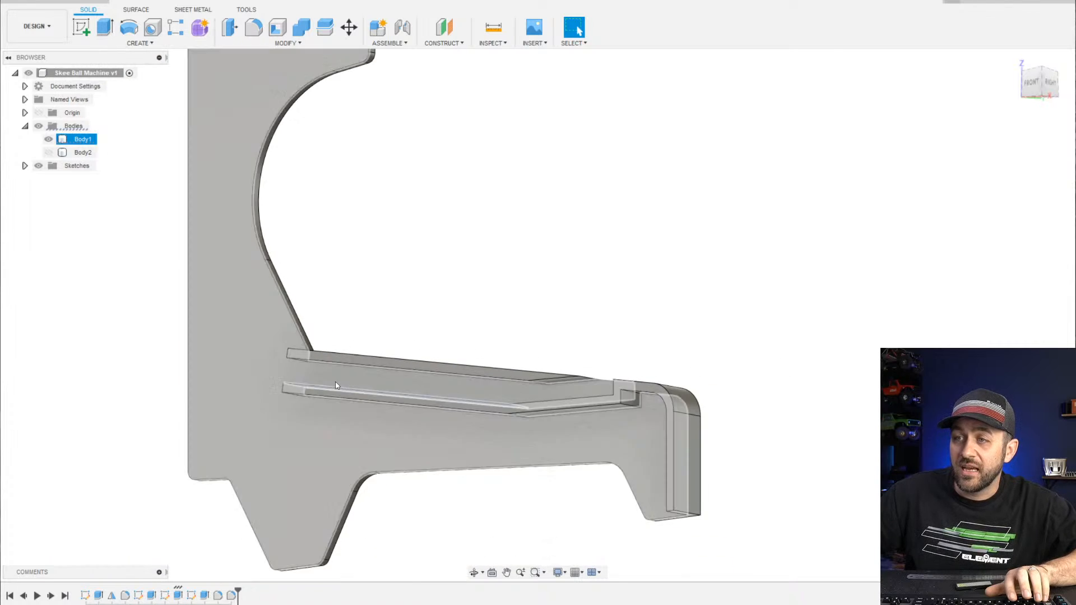
shift+middle_drag(473, 430, 733, 342)
scroll(348, 369, up, 3)
scroll(495, 340, down, 3)
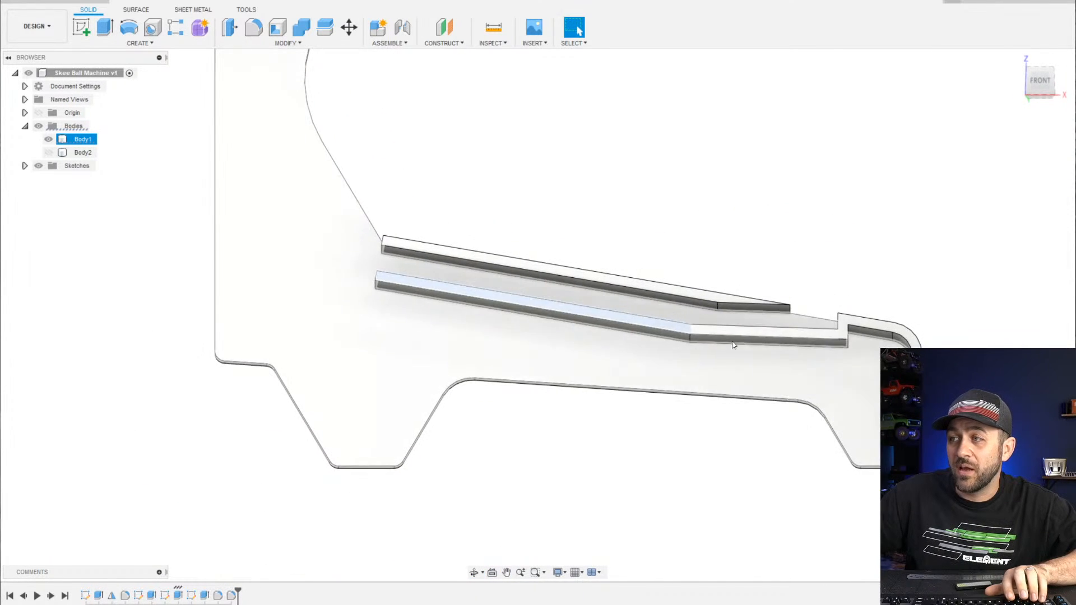
scroll(505, 310, up, 3)
scroll(449, 328, down, 2)
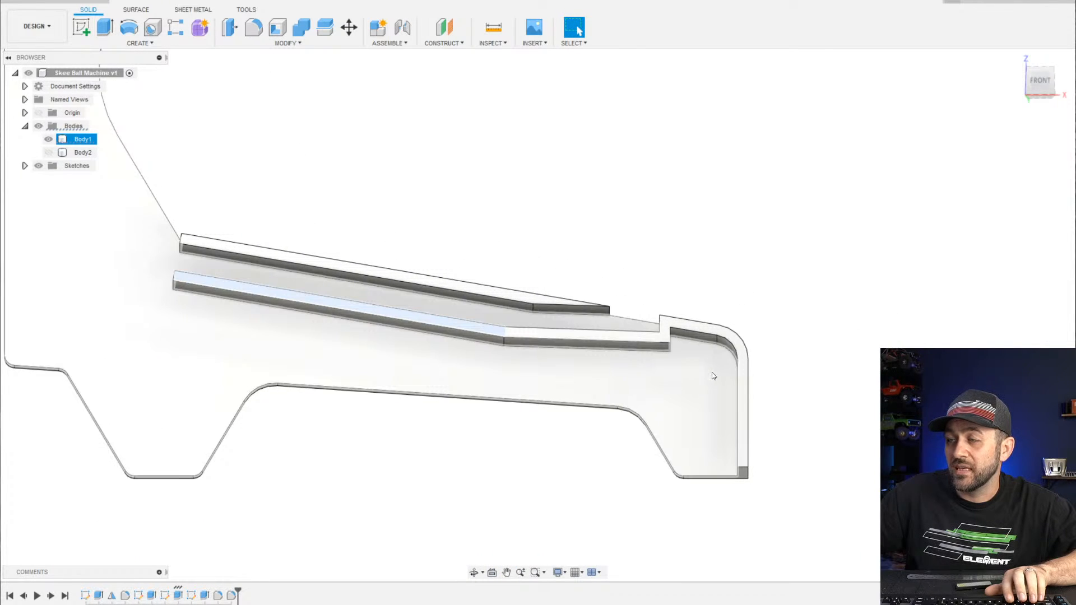
mouse_move(712, 372)
shift+middle_down()
mouse_move(697, 362)
mouse_move(750, 377)
shift+middle_up()
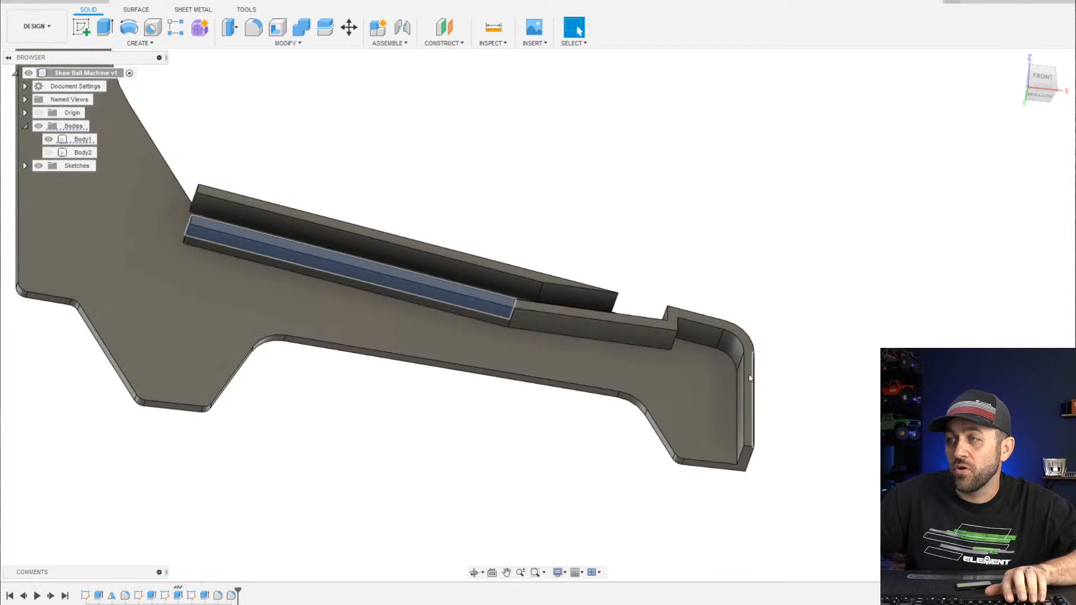
shift+middle_drag(591, 338, 656, 393)
scroll(437, 375, down, 2)
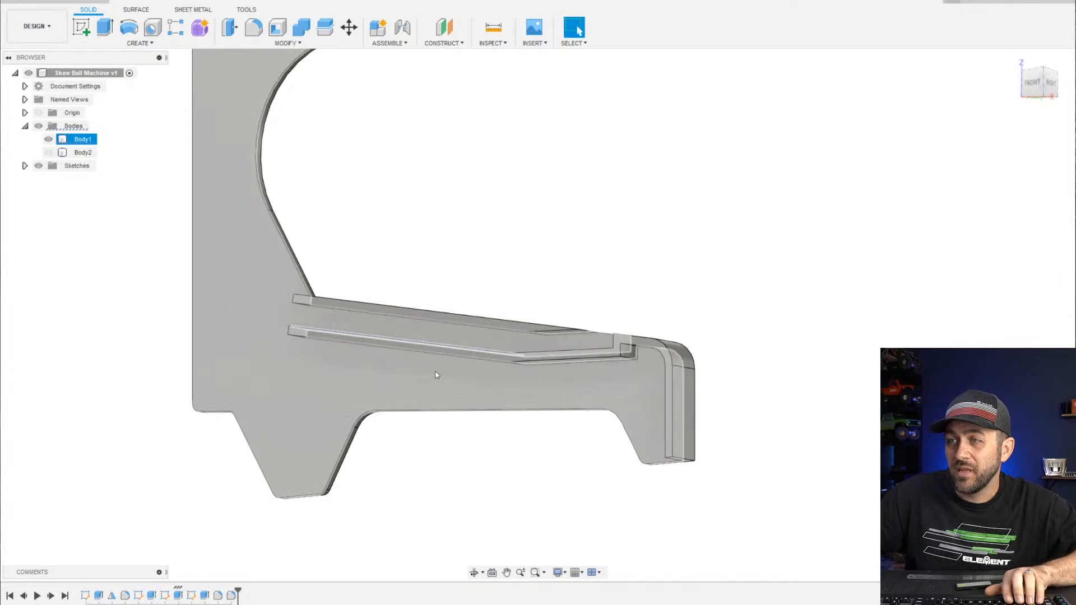
scroll(555, 359, up, 3)
scroll(395, 373, down, 3)
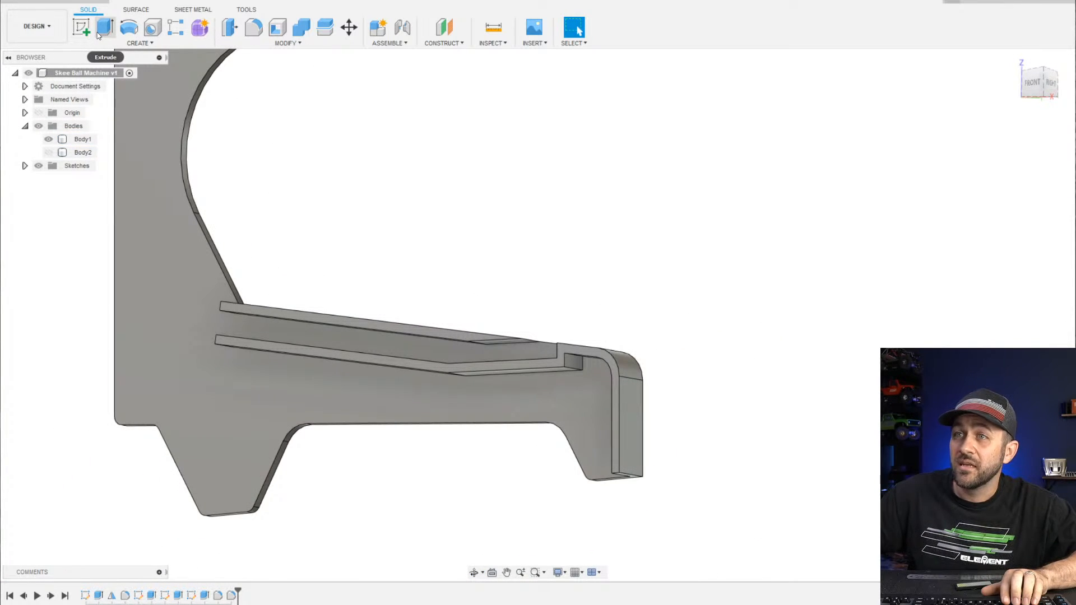
Start a new sketch on the side body's large inner face, between the upper rail and the ball-return ledge
click(81, 27)
scroll(223, 318, up, 3)
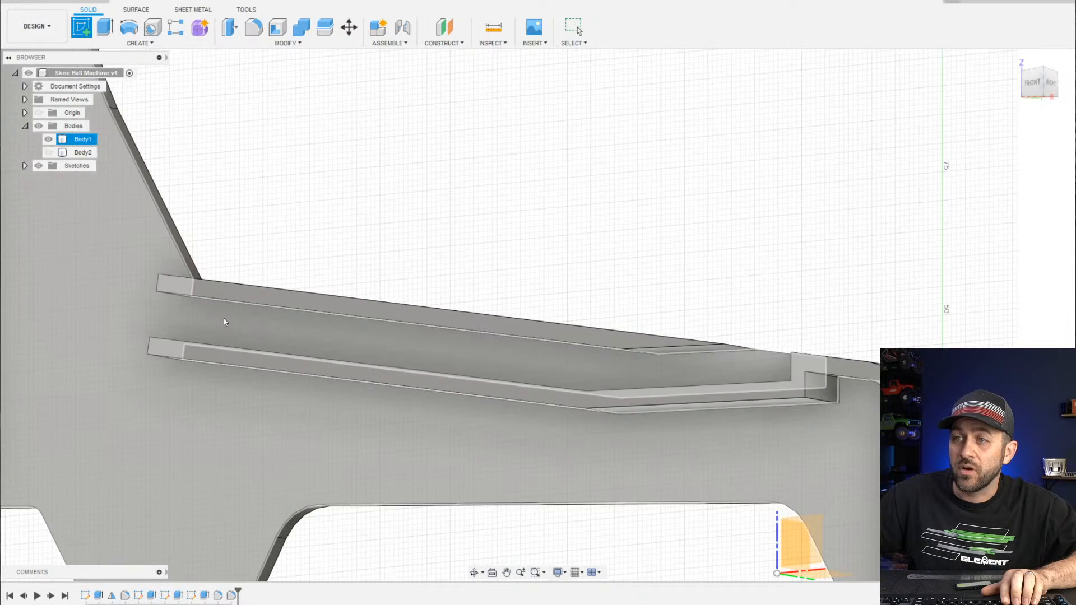
scroll(223, 321, down, 3)
click(230, 299)
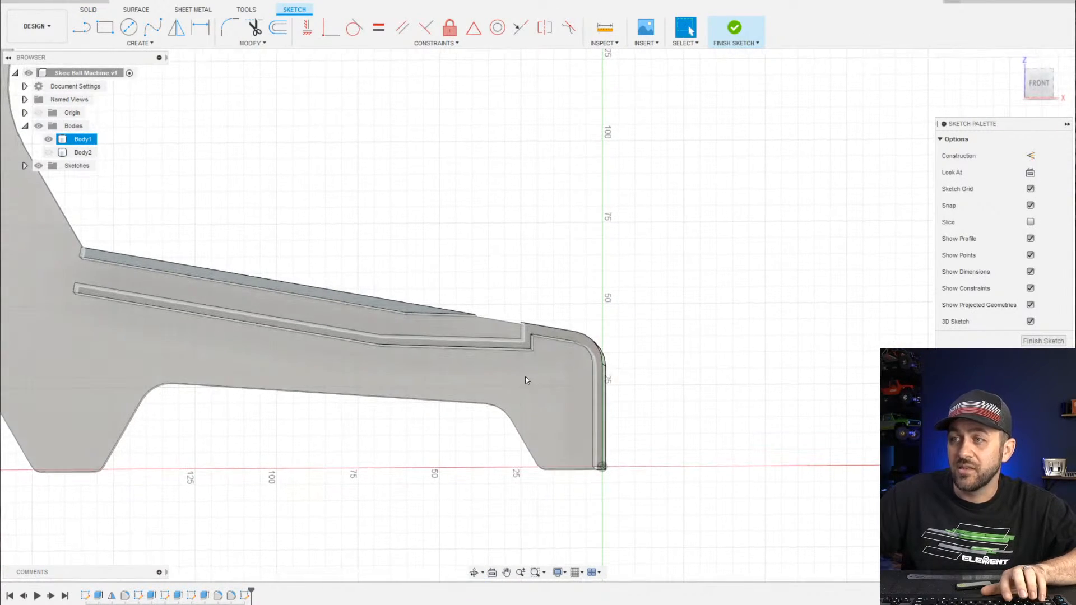
mouse_move(526, 380)
middle_down()
mouse_move(367, 295)
mouse_move(606, 323)
middle_up()
scroll(607, 323, down, 1)
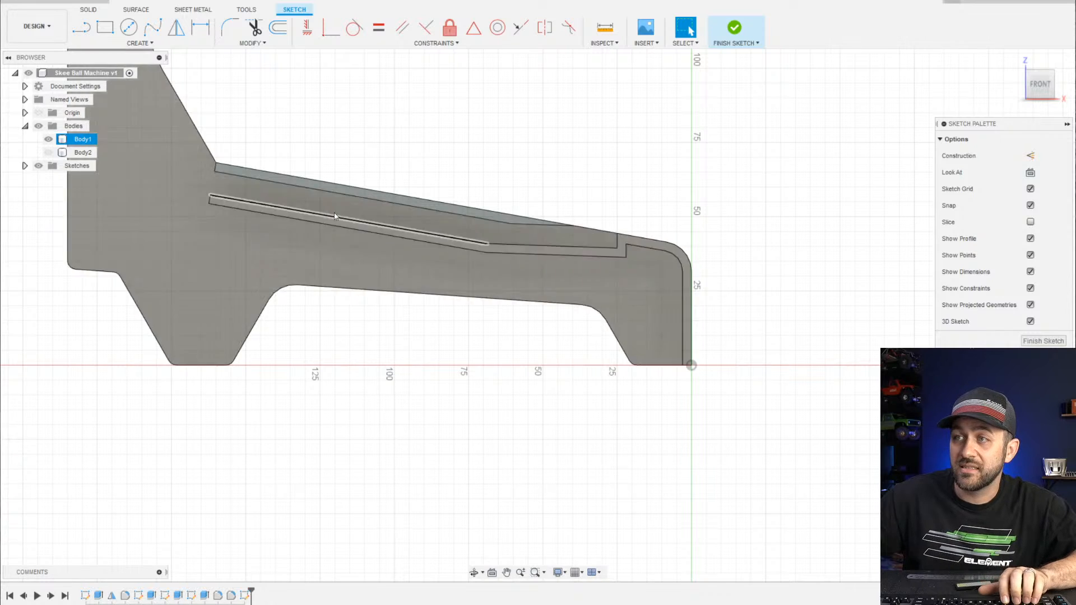
Draw a line about 166 mm long from the lower end of the rounded front corner to just below the ledge's rear end
click(79, 32)
scroll(692, 323, up, 3)
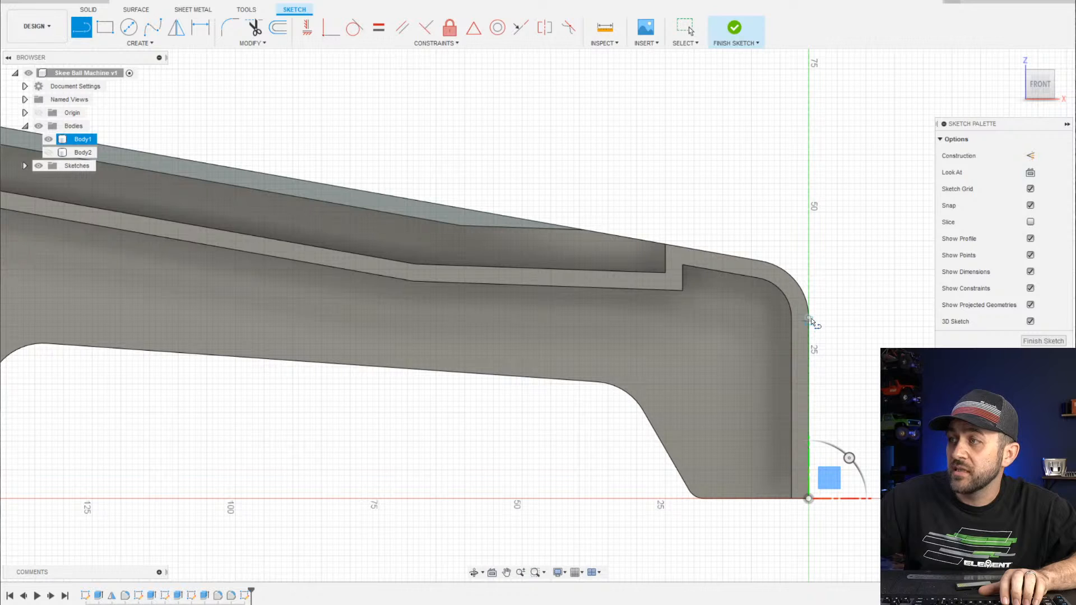
scroll(785, 300, up, 3)
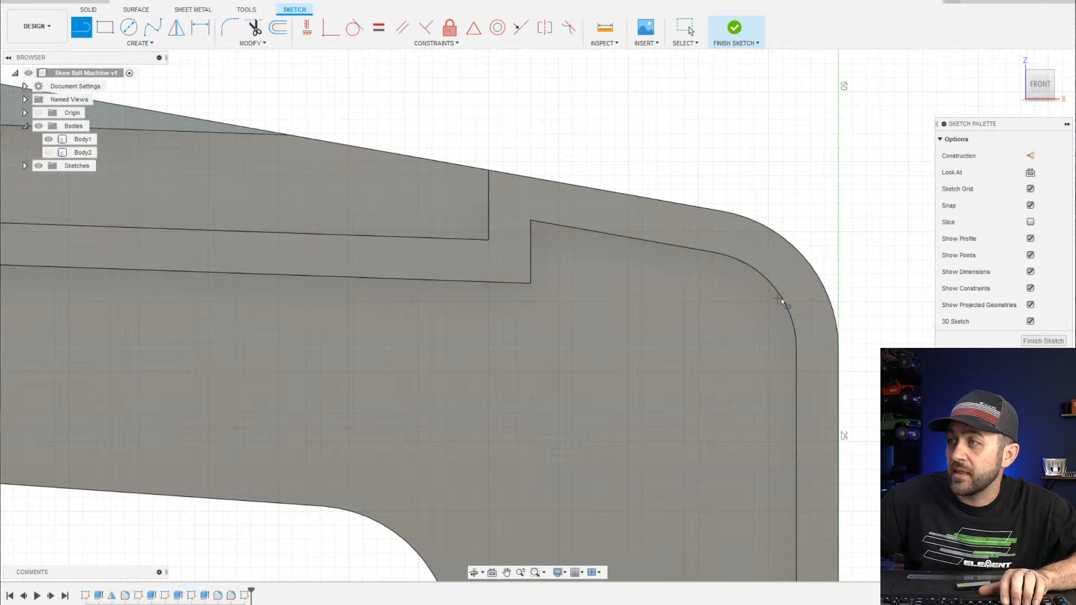
click(839, 344)
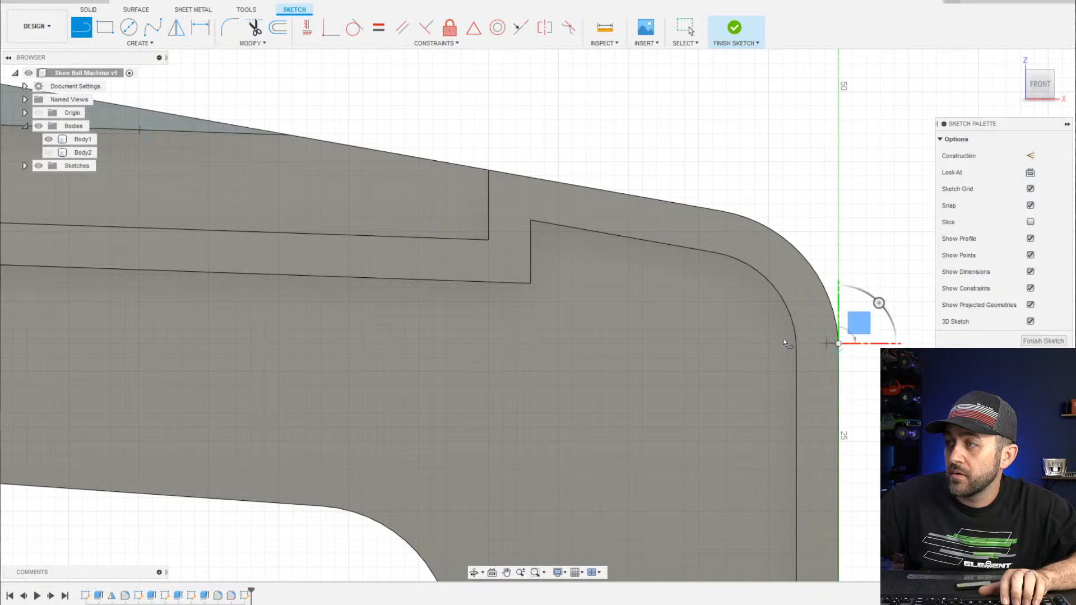
scroll(784, 339, down, 5)
scroll(335, 273, up, 2)
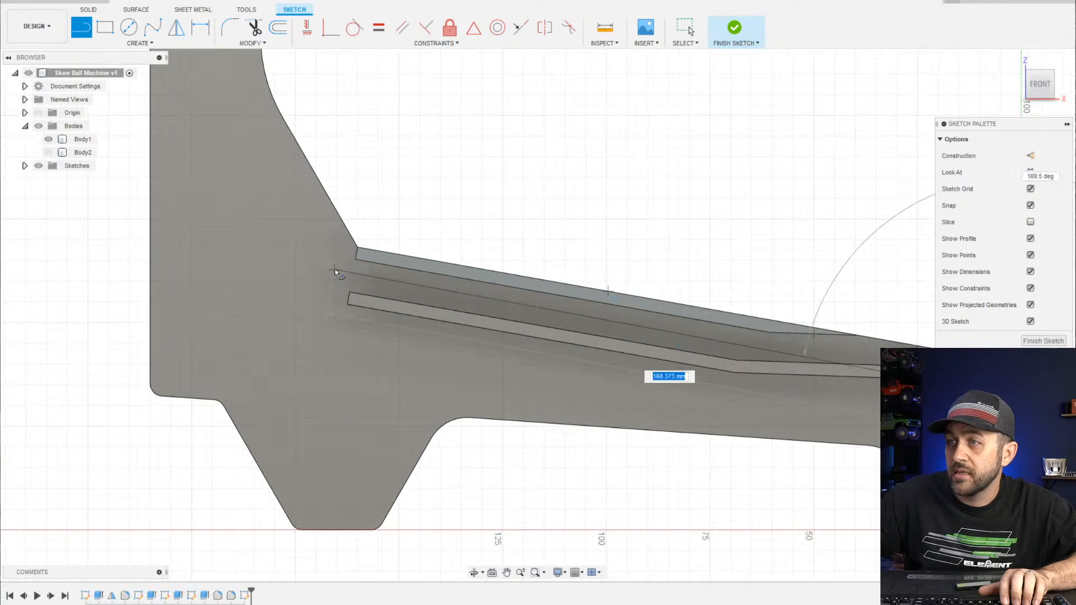
scroll(345, 286, up, 1)
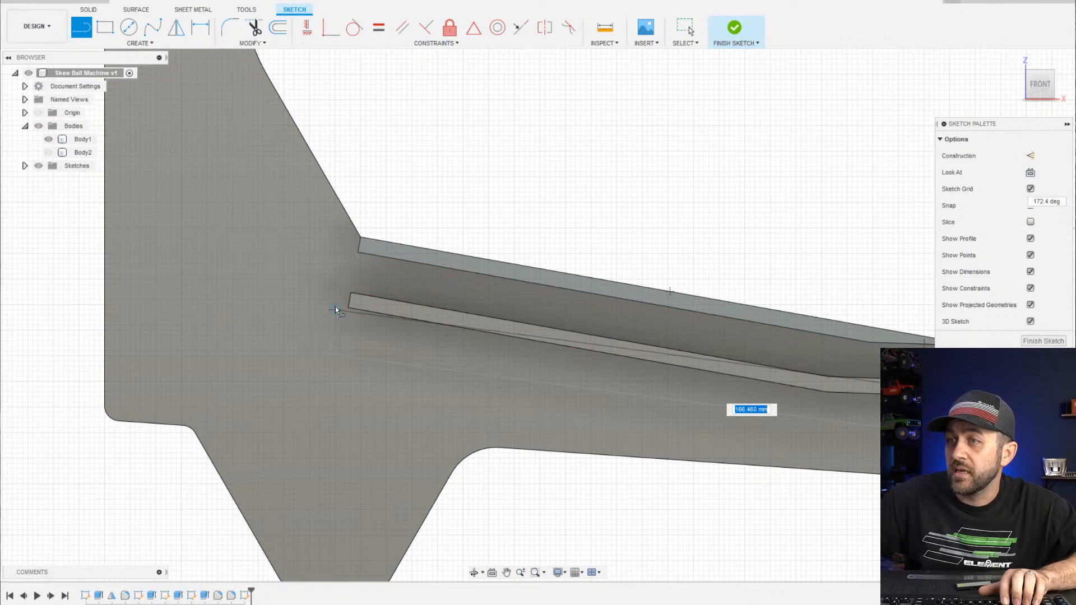
scroll(335, 310, up, 3)
click(351, 323)
scroll(342, 336, down, 3)
middle_drag(426, 401, 150, 338)
key(Escape)
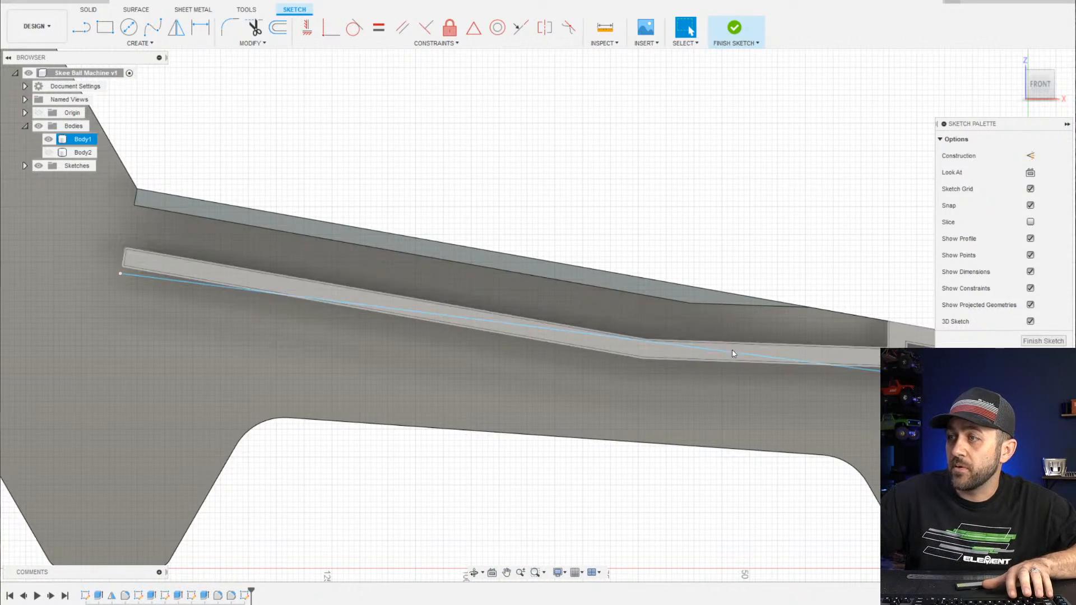
Make the new line parallel to the underside edge between the legs and move it down below the ledge
click(733, 352)
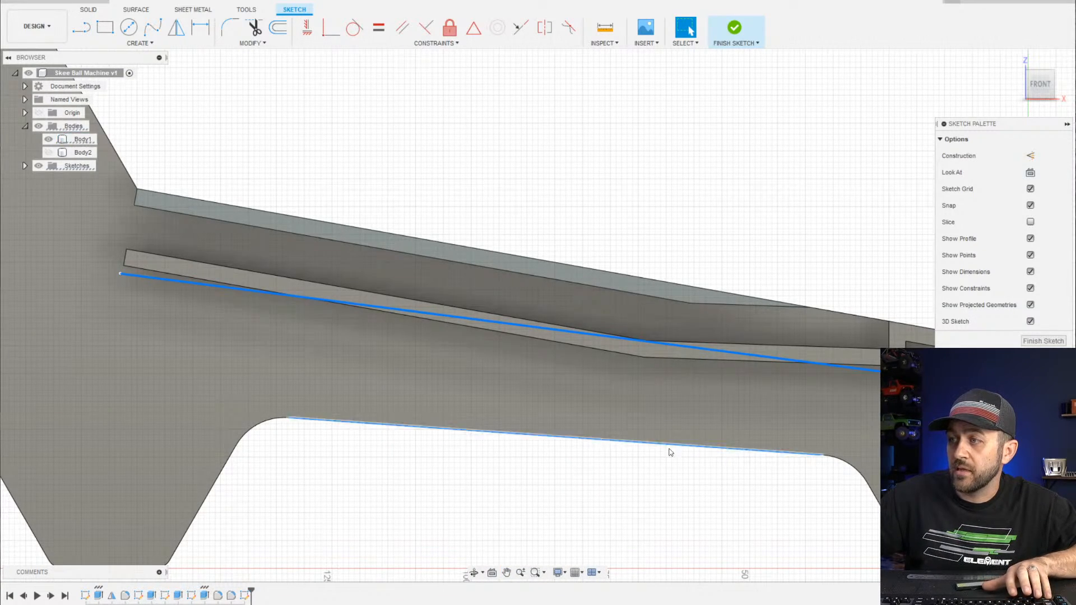
shift+click(670, 452)
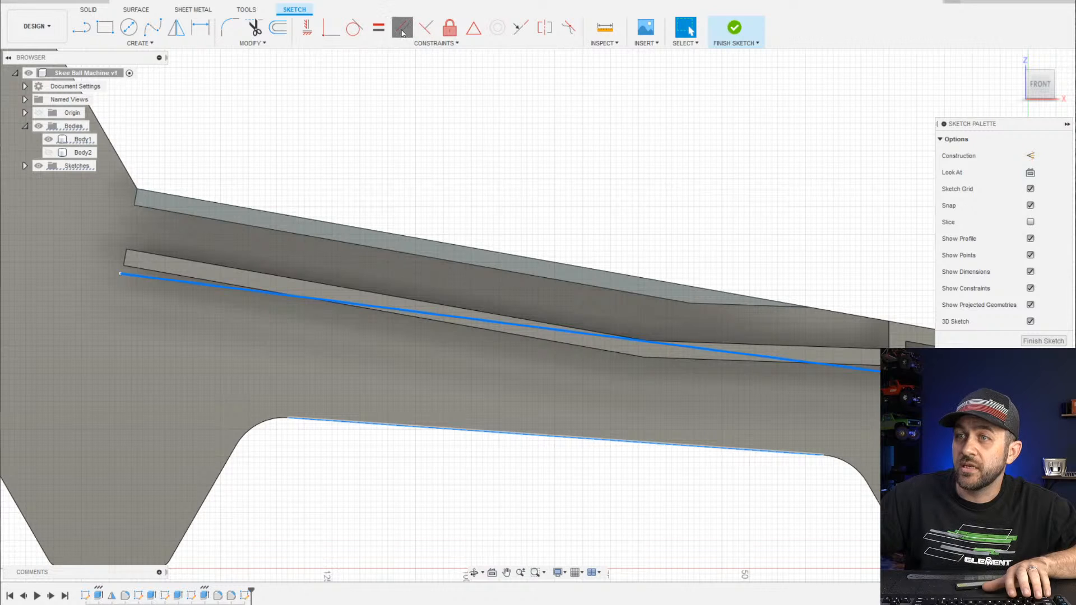
click(402, 28)
scroll(499, 241, down, 3)
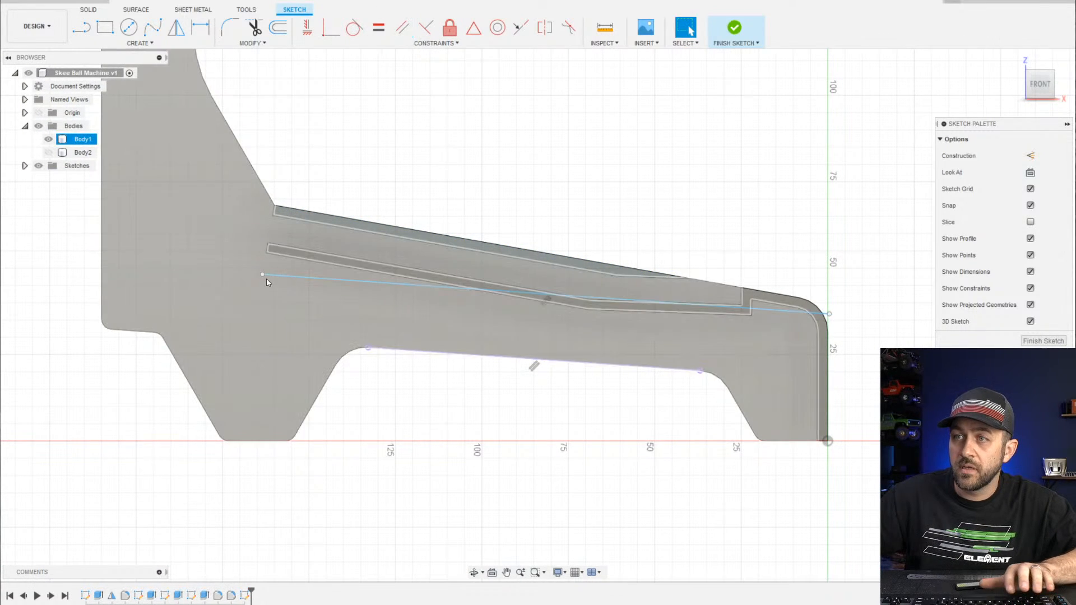
mouse_move(262, 274)
mouse_down()
mouse_move(332, 277)
mouse_move(279, 279)
mouse_move(290, 296)
mouse_up()
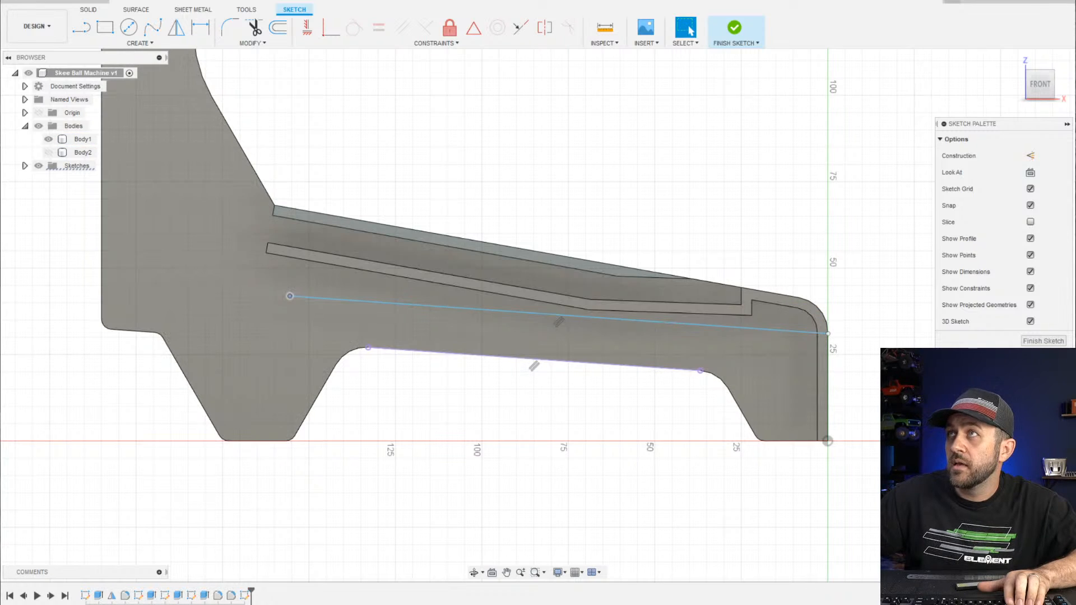
Switch to the browser's skee ball machine photo to compare it with the sketched line, and return to finish the sketch
key(alt+Tab)
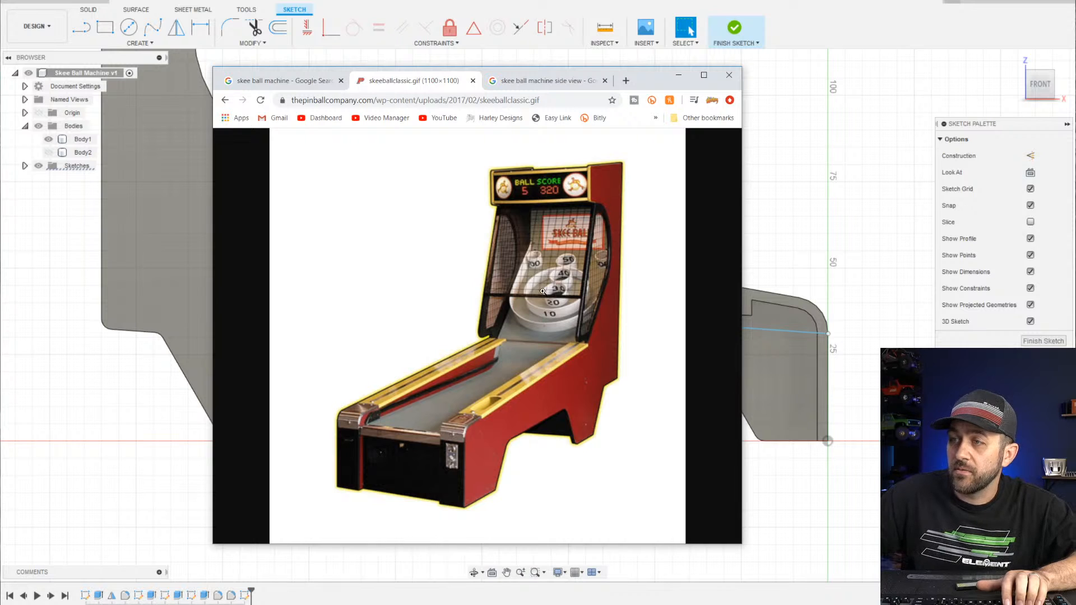
drag(643, 90, 1075, 55)
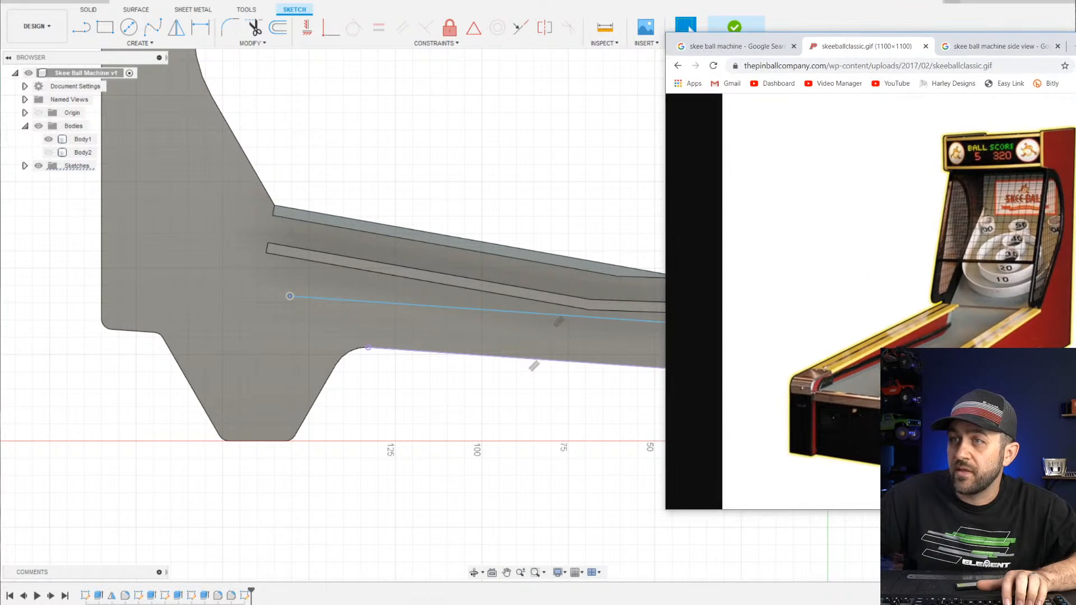
click(360, 324)
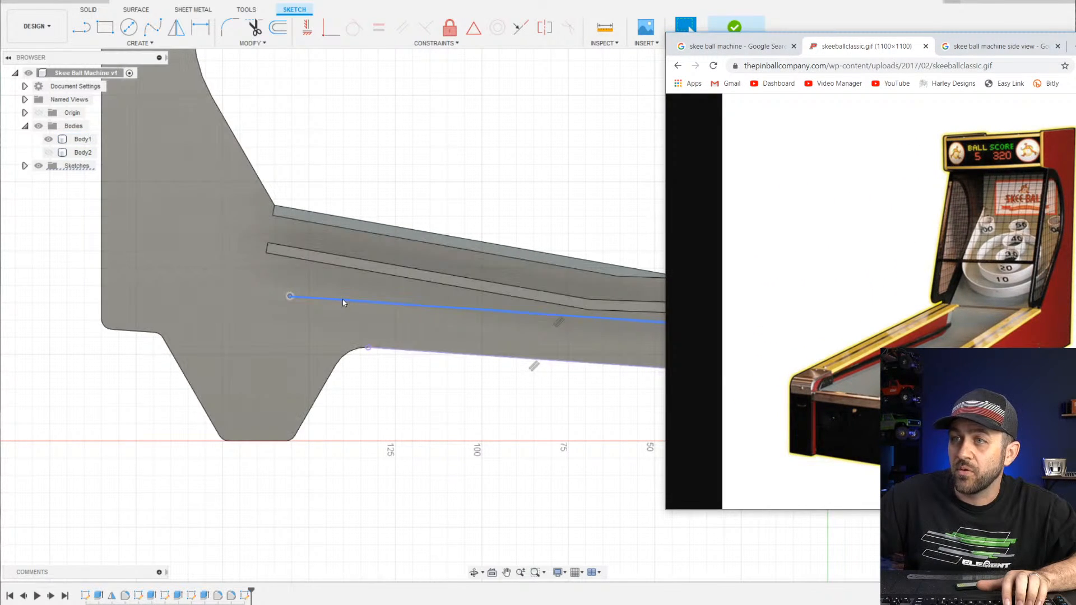
click(343, 303)
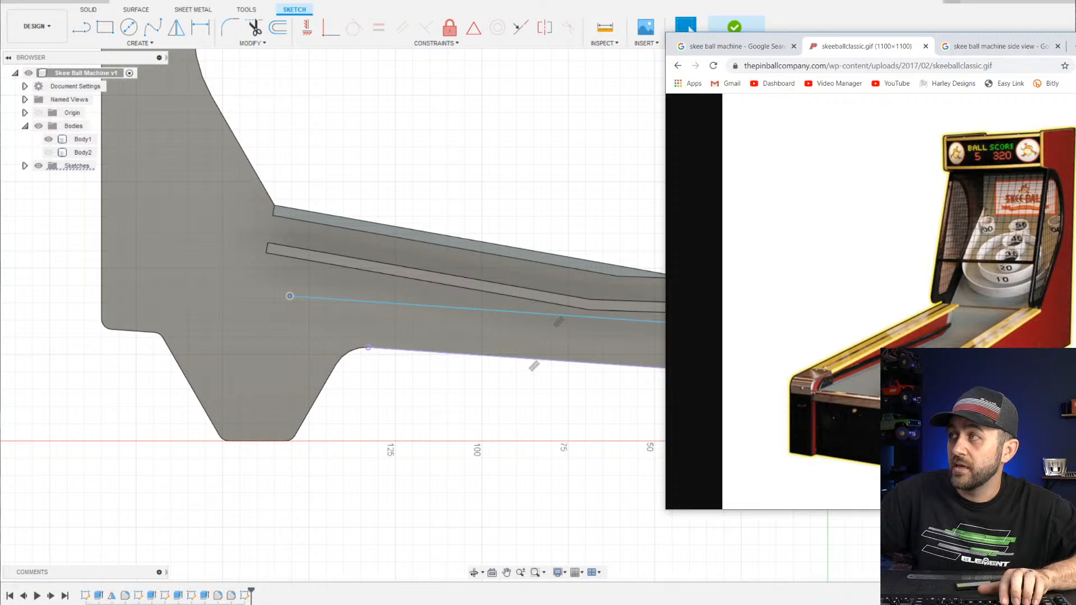
mouse_move(948, 37)
mouse_down()
mouse_move(697, 0)
mouse_move(592, 0)
mouse_up()
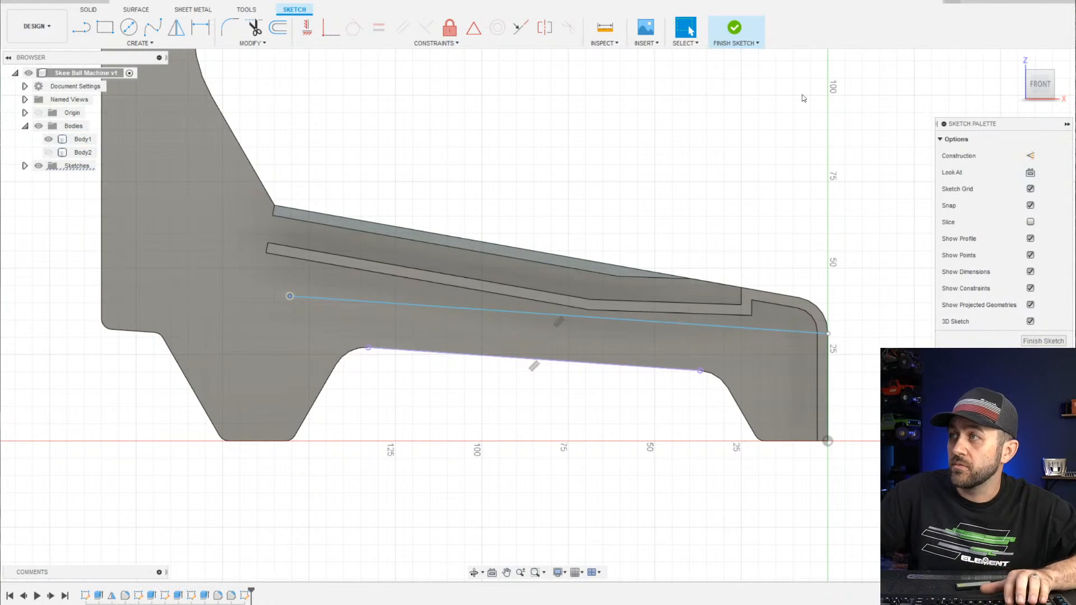
click(734, 31)
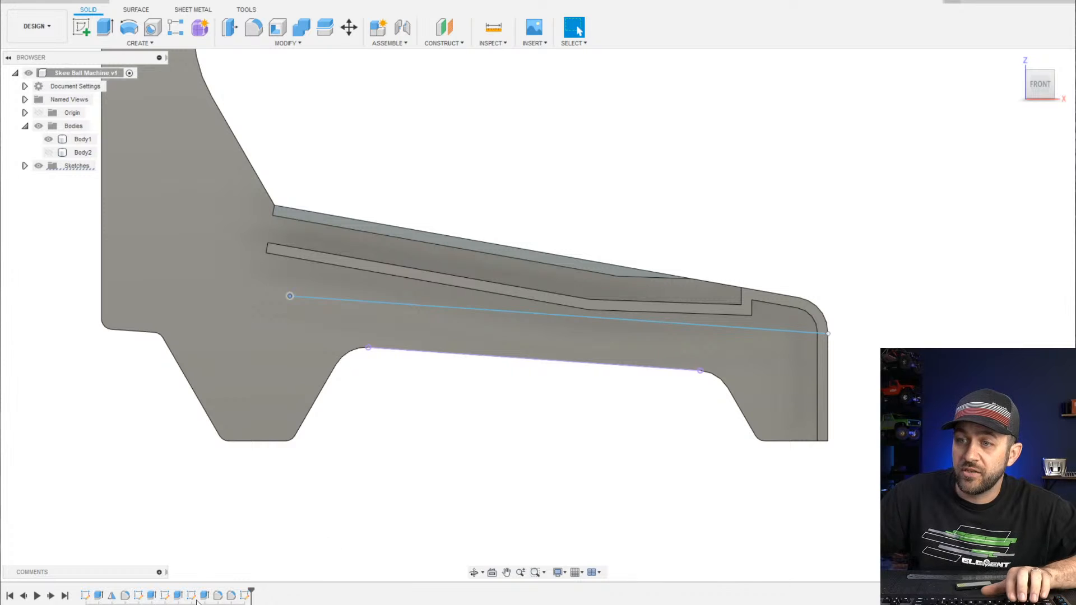
Edit the side profile's base sketch, set the underside line's angle to 5°, and finish the sketch
right_click(87, 595)
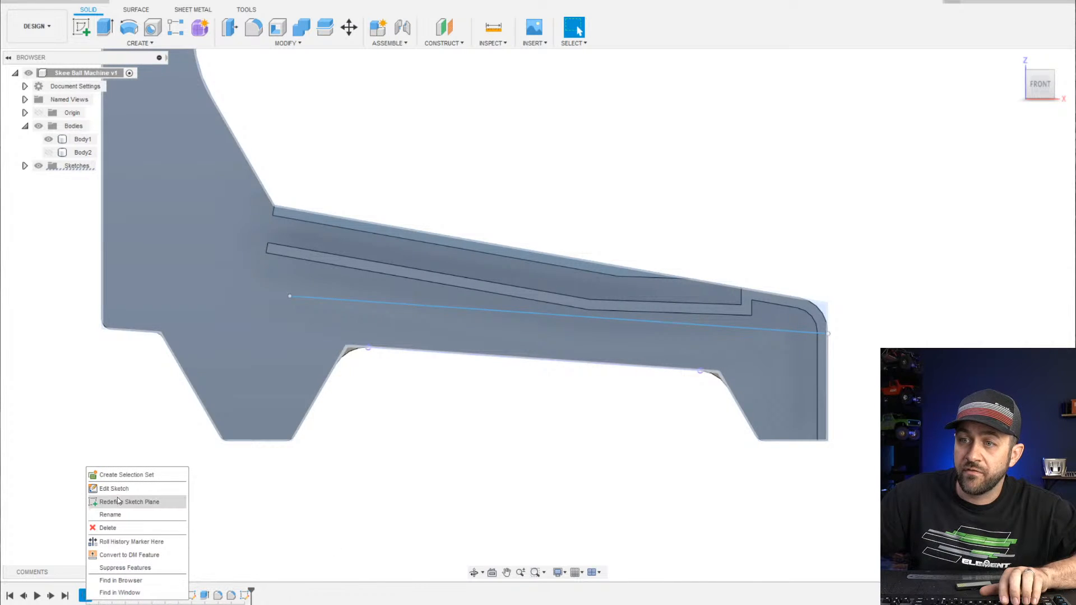
click(138, 488)
scroll(190, 403, up, 2)
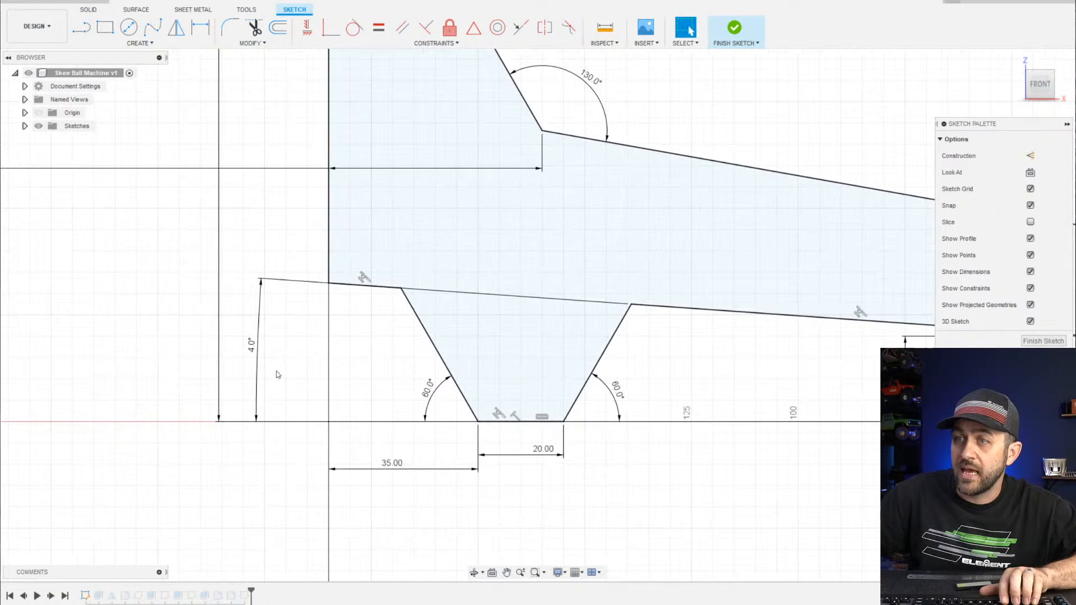
double_click(253, 349)
text(5)
key(Return)
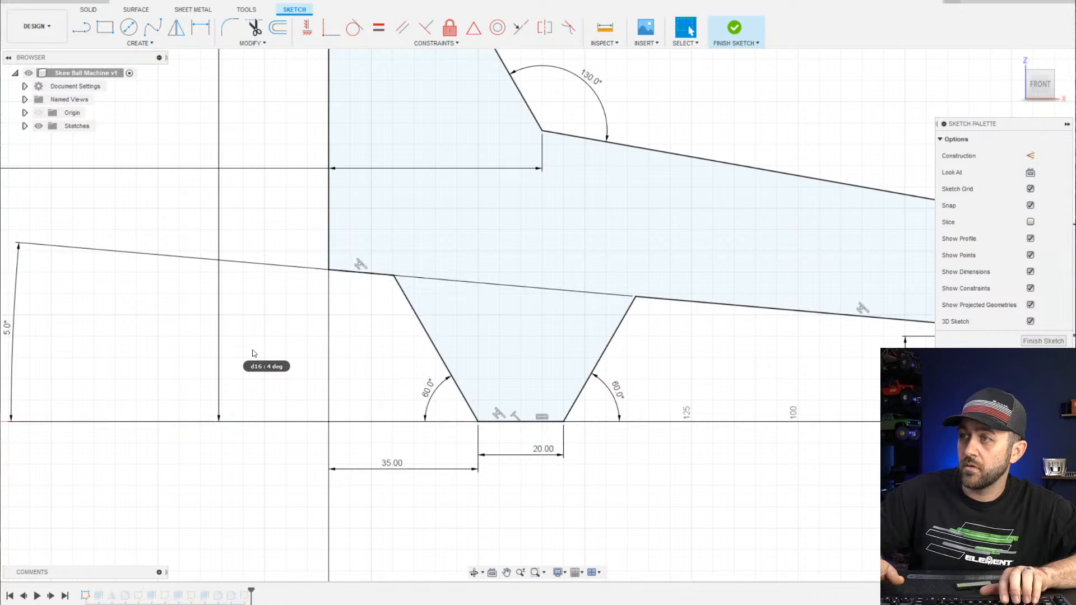
click(734, 31)
middle_drag(700, 253, 508, 280)
scroll(445, 311, down, 3)
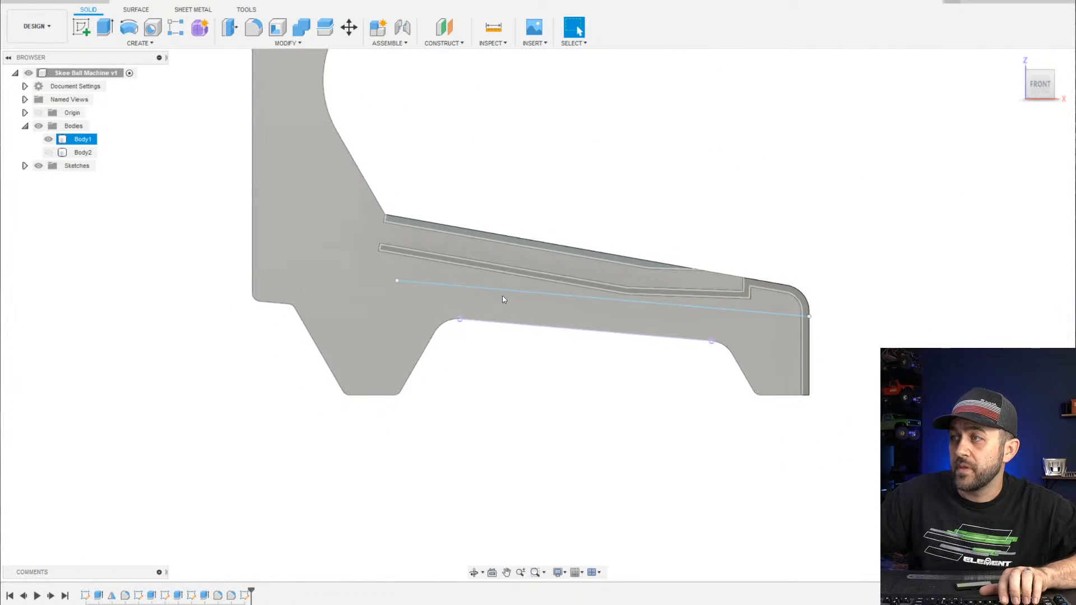
scroll(505, 298, up, 2)
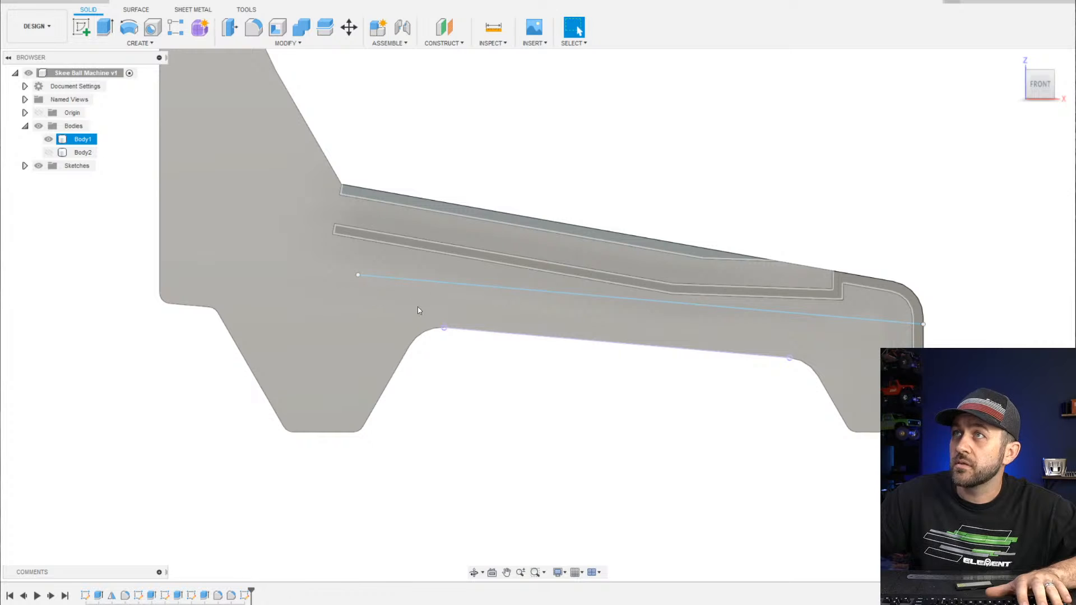
Move the sketched line slightly upward across the ledge and examine its slope against the side body's profile
mouse_move(360, 274)
mouse_down()
mouse_move(343, 260)
mouse_move(363, 263)
mouse_up()
scroll(521, 233, up, 3)
scroll(374, 356, down, 4)
middle_drag(431, 319, 307, 353)
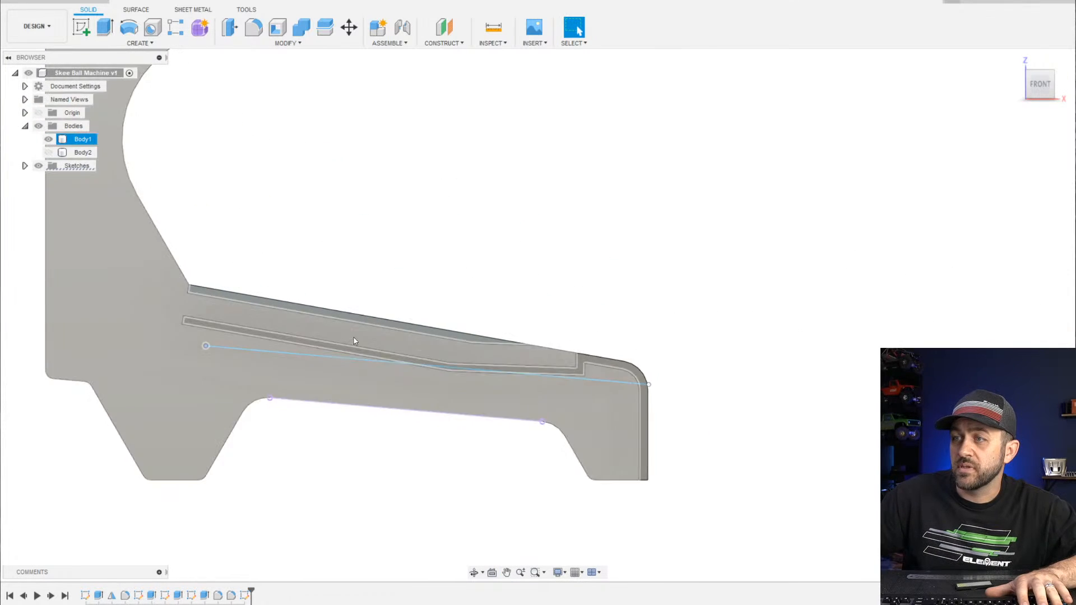
scroll(378, 413, up, 2)
scroll(318, 435, down, 3)
middle_drag(318, 435, 360, 437)
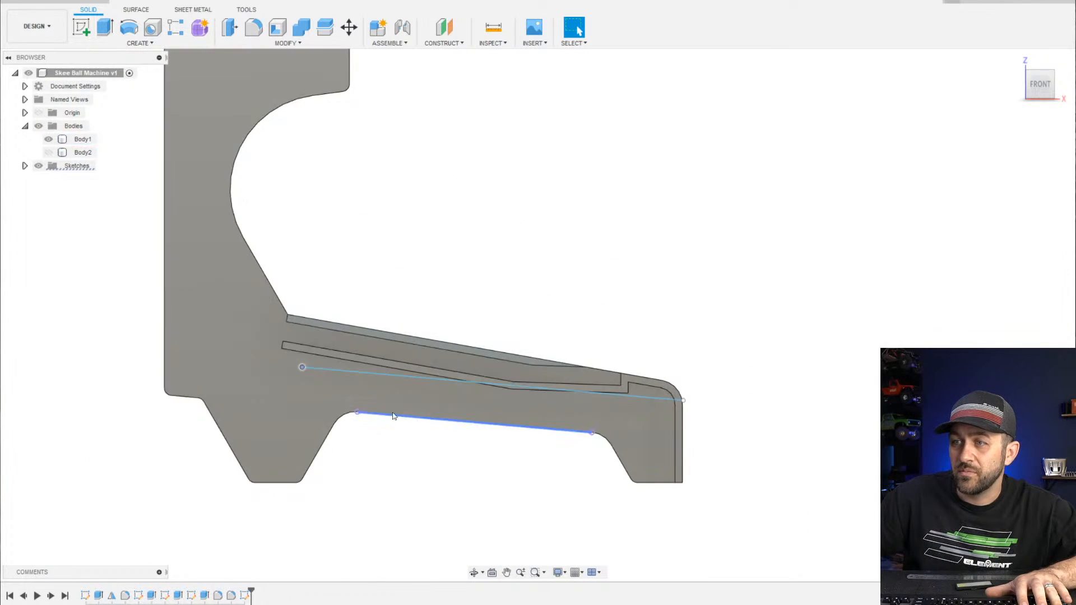
click(310, 354)
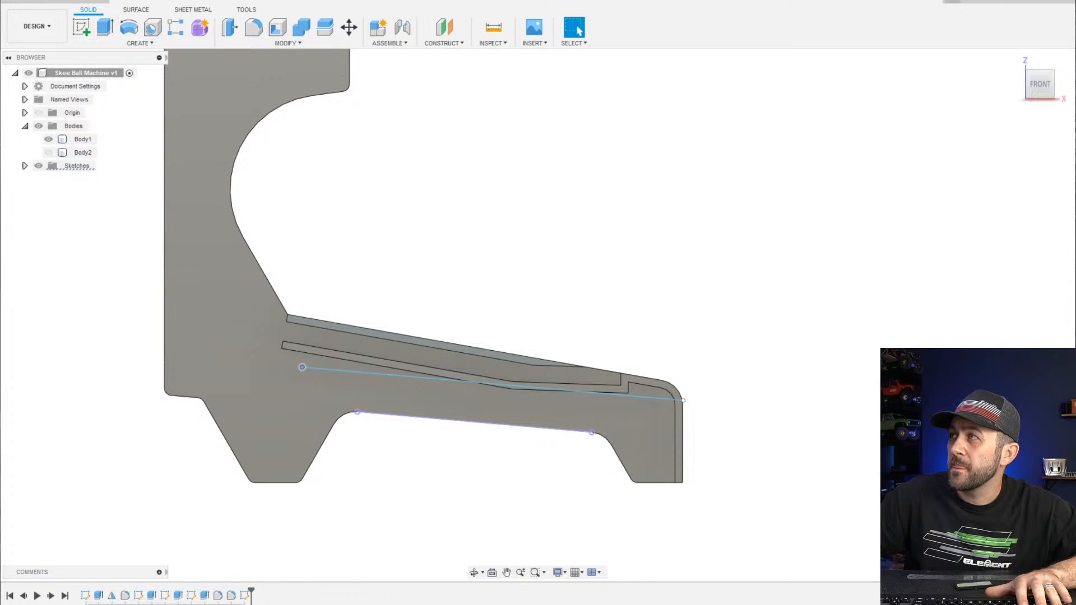
scroll(305, 325, up, 3)
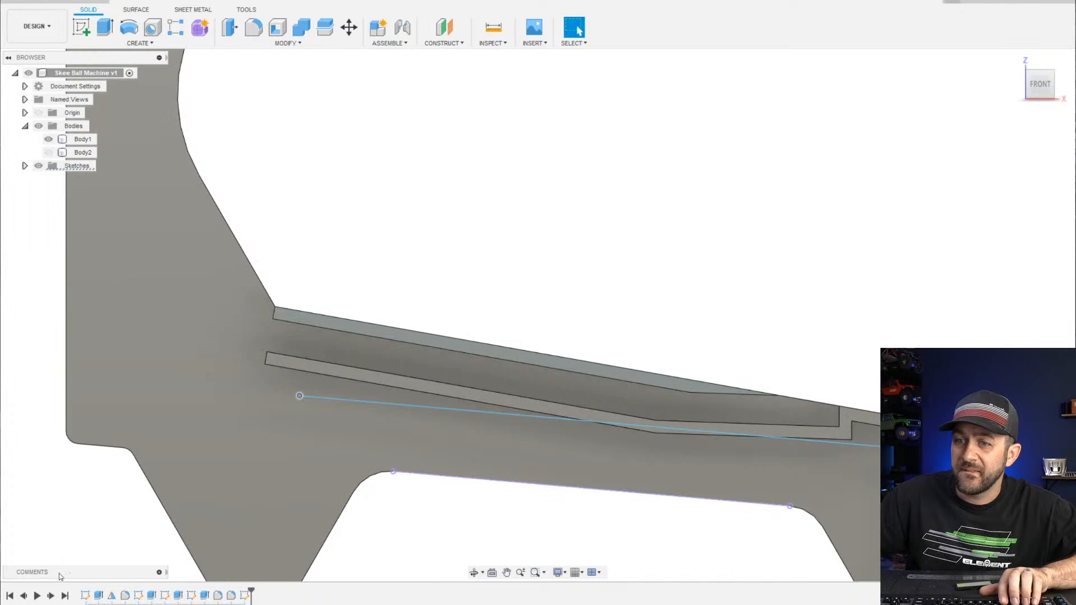
Reopen the side profile's base sketch and try an angle of 7° for the underside line
right_click(86, 595)
click(113, 514)
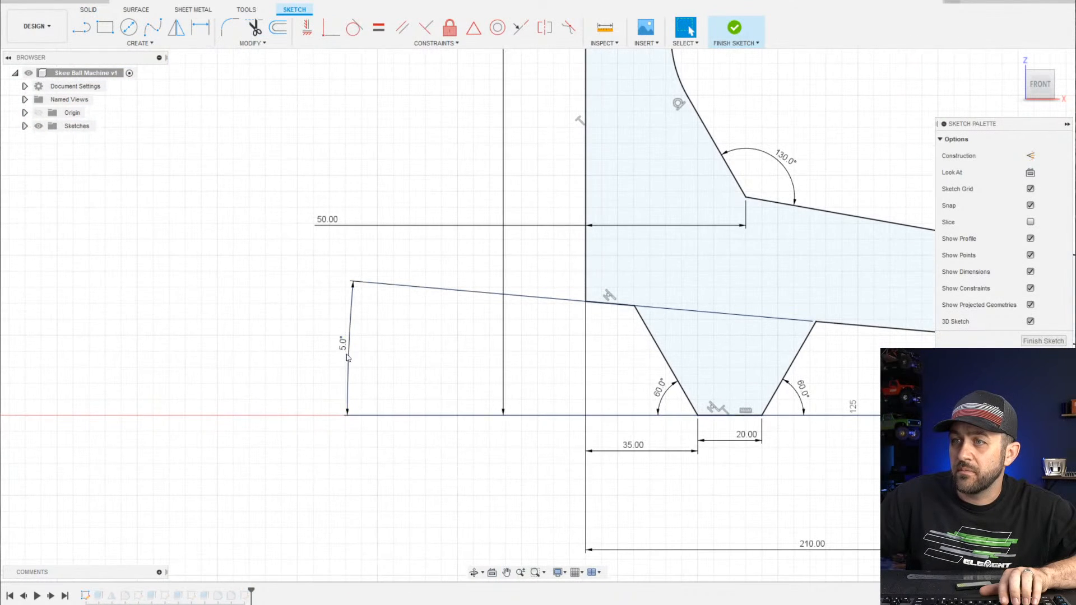
double_click(341, 350)
text(7)
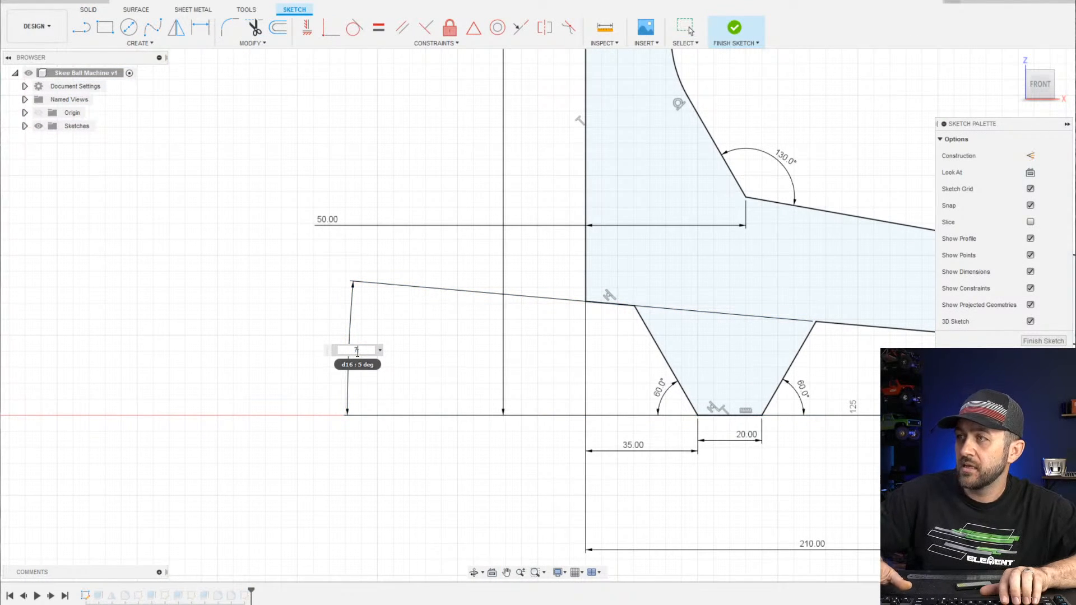
key(Return)
mouse_move(728, 317)
middle_down()
mouse_move(360, 351)
mouse_move(428, 354)
middle_up()
scroll(472, 344, down, 3)
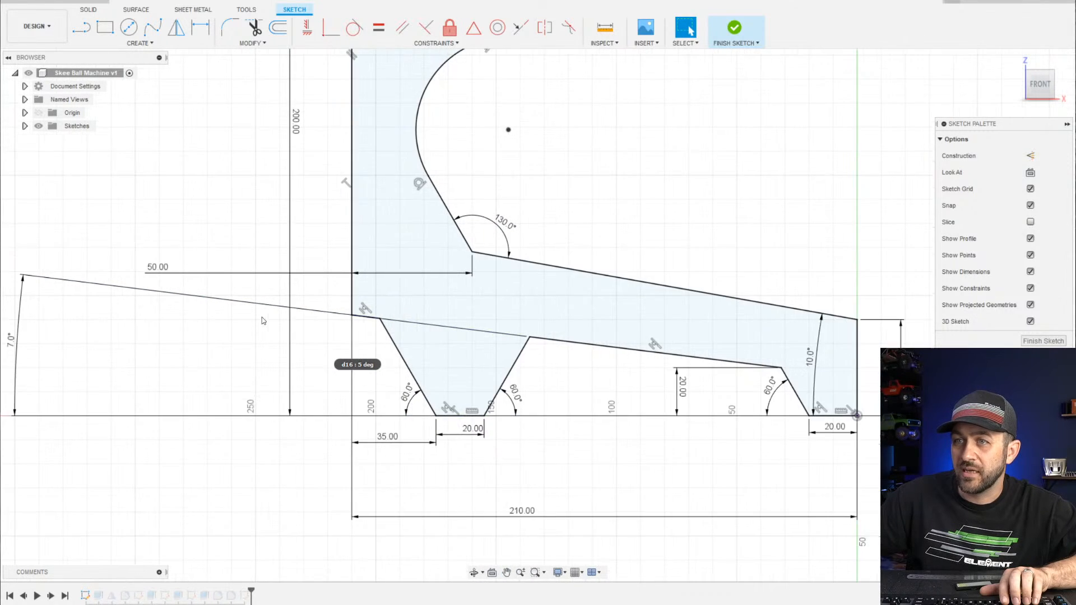
Set the underside line's angle to 6° and finish the base sketch
scroll(225, 322, up, 1)
middle_drag(62, 320, 218, 335)
double_click(160, 356)
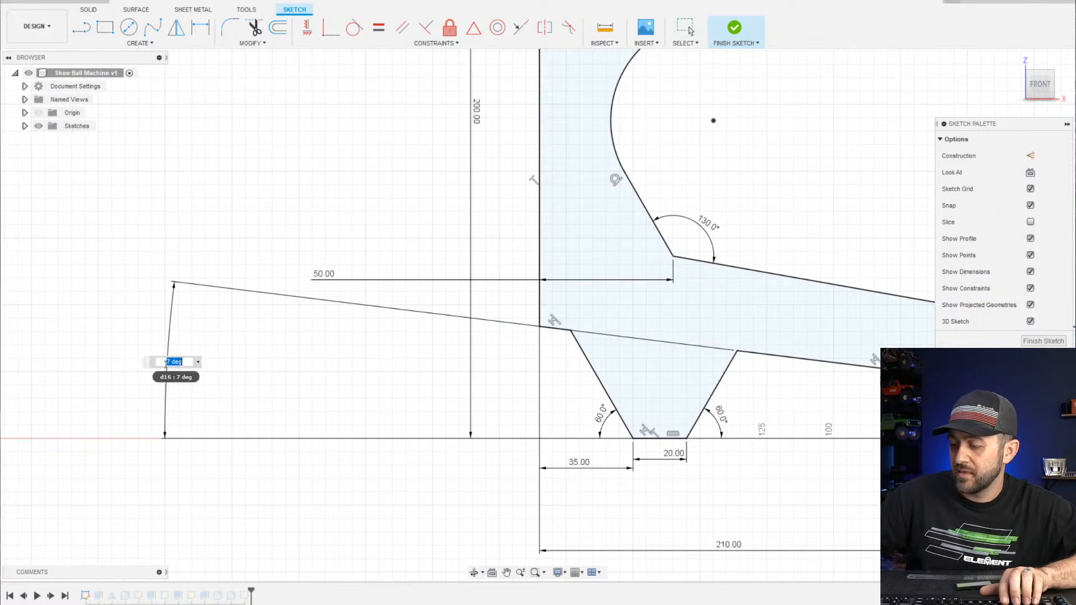
text(6)
key(Return)
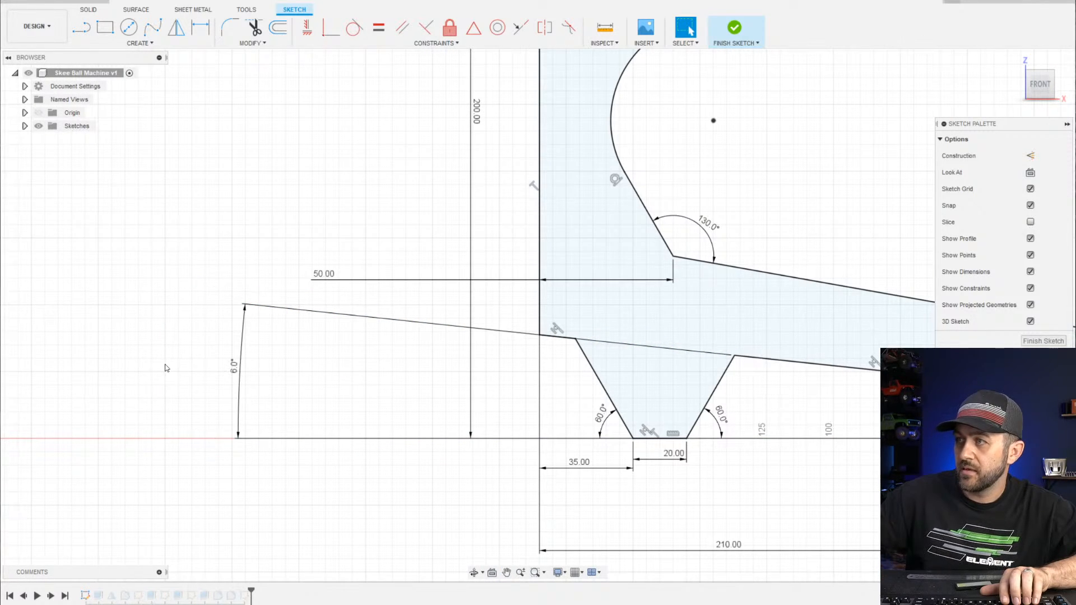
click(735, 29)
Move the front end of the sketched line up, just beyond the curve of the rounded front corner
scroll(920, 334, up, 4)
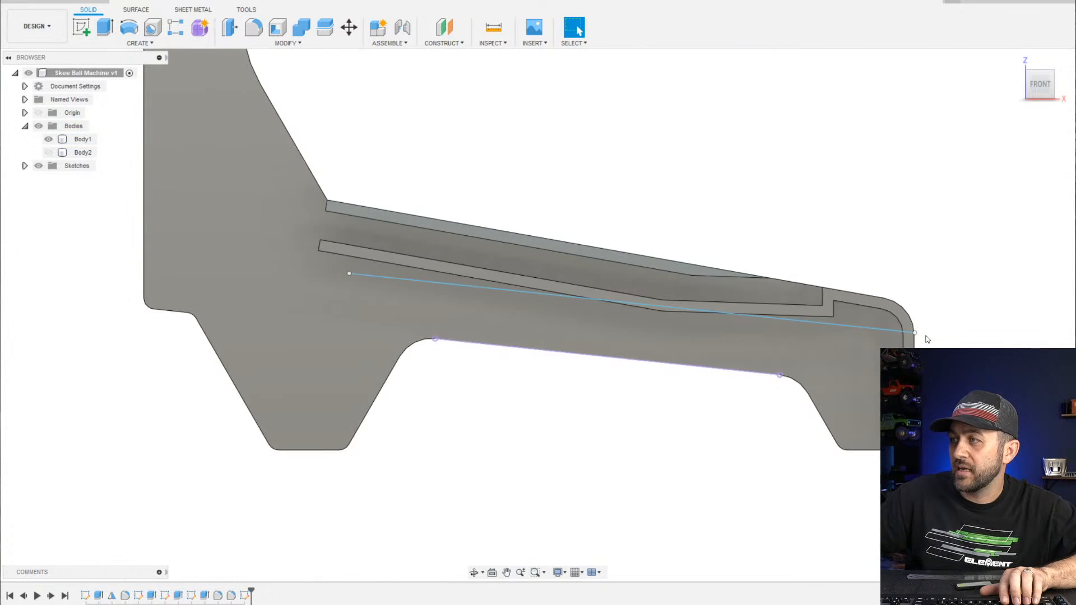
mouse_move(915, 330)
mouse_down()
mouse_move(903, 316)
mouse_move(920, 293)
mouse_up()
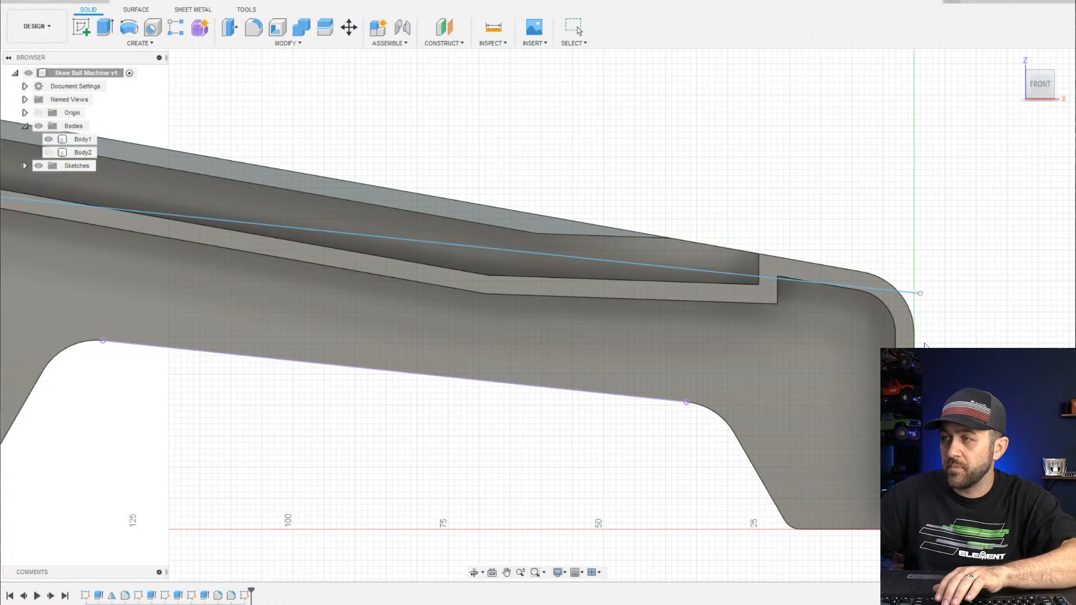
click(903, 315)
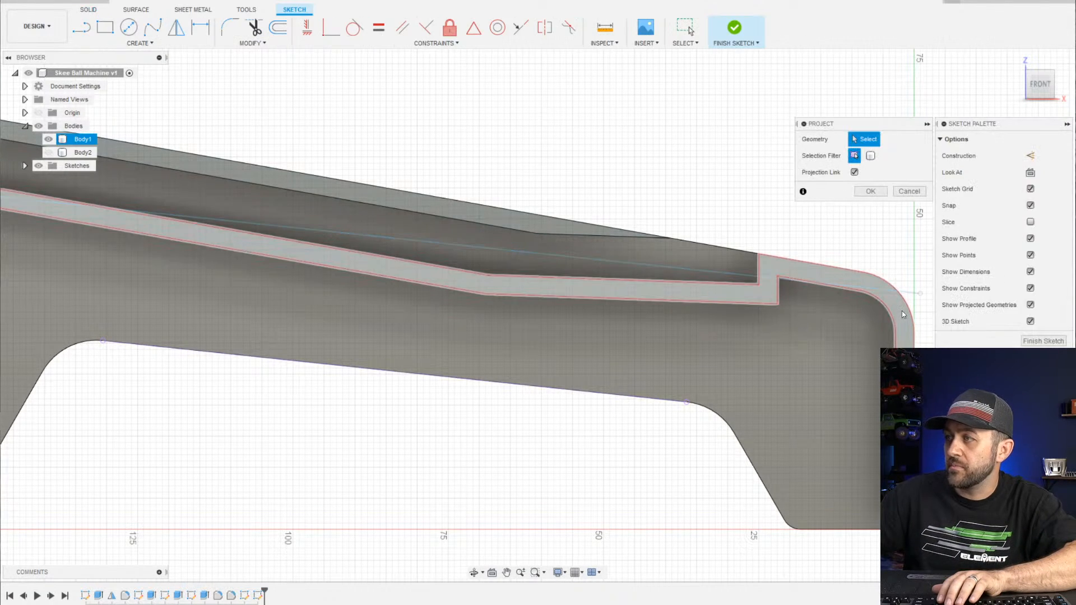
key(Escape)
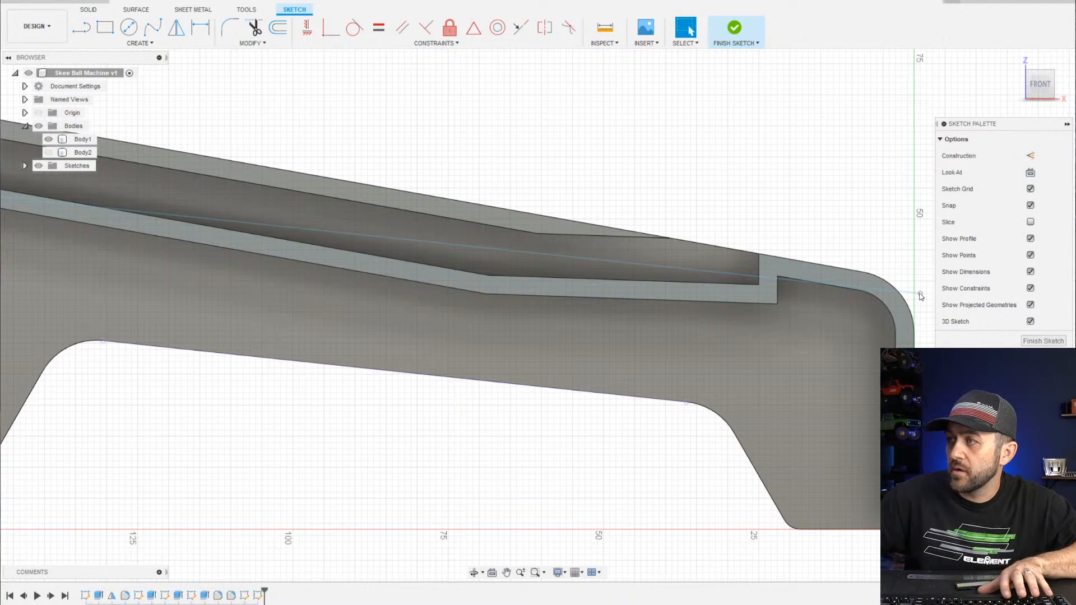
click(905, 305)
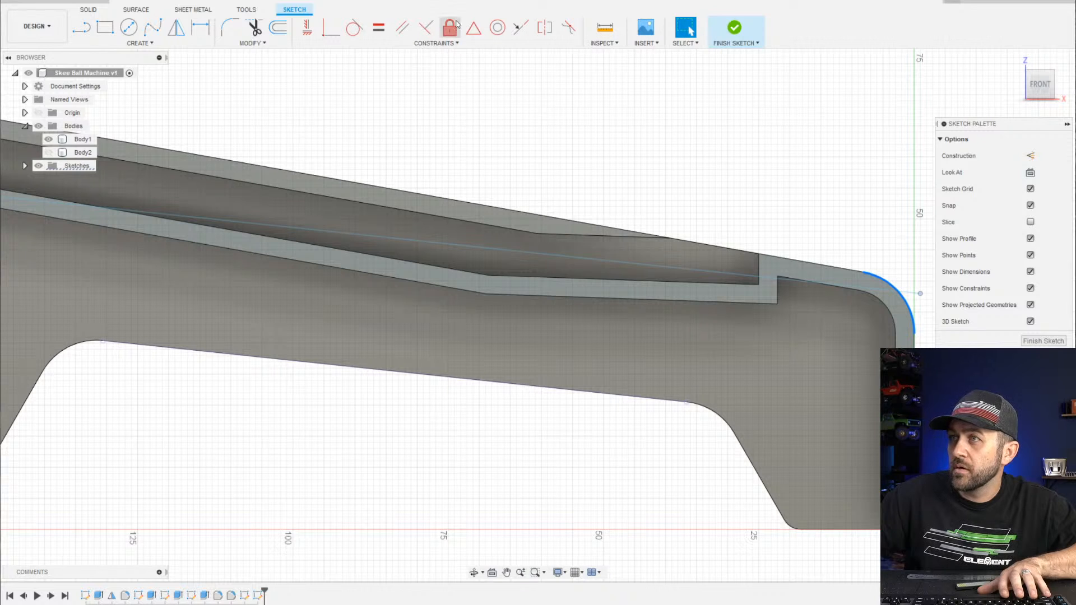
click(331, 27)
scroll(667, 236, down, 3)
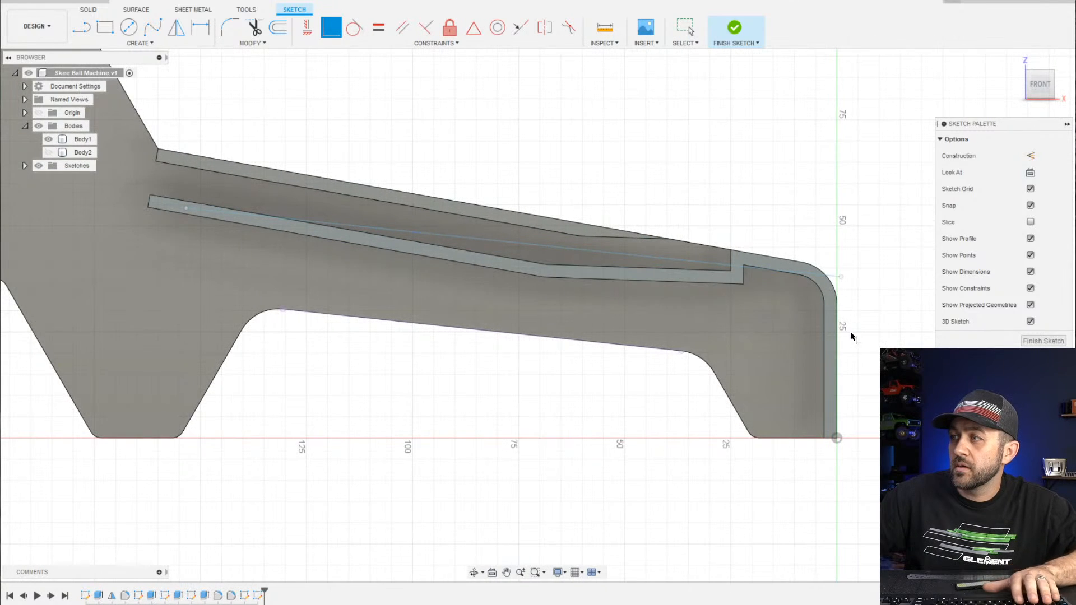
key(Escape)
scroll(836, 283, up, 3)
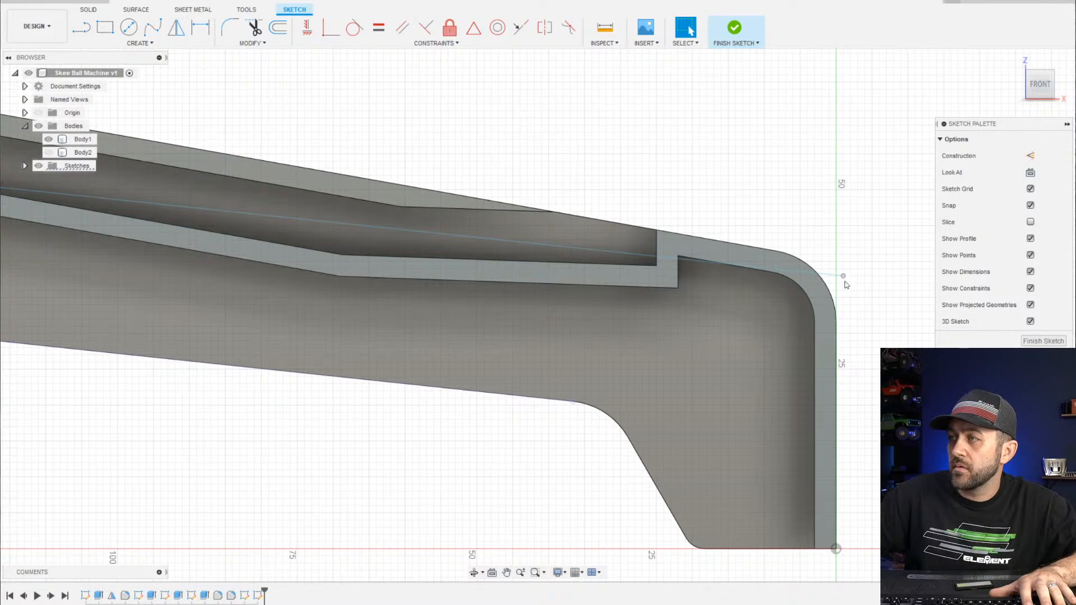
key(ctrl+z)
key(ctrl+z)
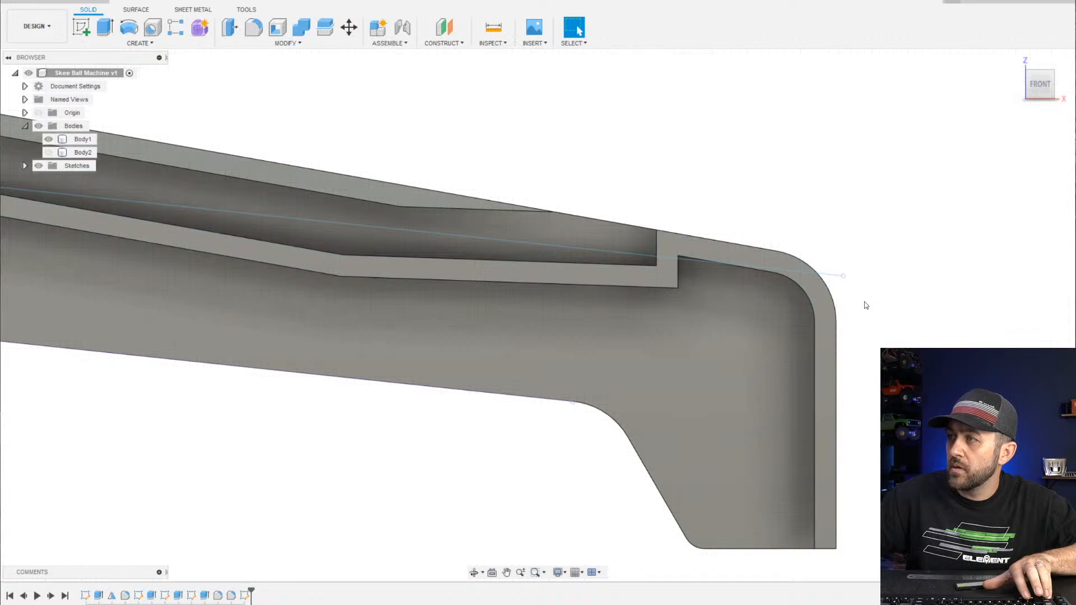
Reopen the sloped line's sketch, lift the line's front end above the rounded corner, and project the side body's thin wall face into the sketch
right_click(816, 319)
click(811, 381)
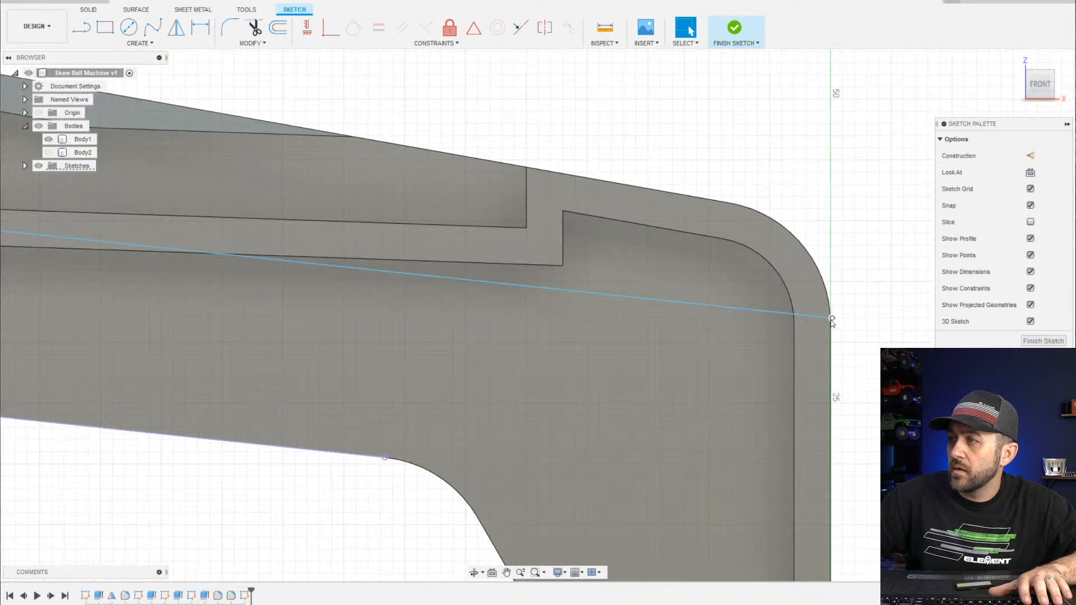
mouse_move(832, 317)
mouse_down()
mouse_move(805, 259)
mouse_move(799, 204)
mouse_up()
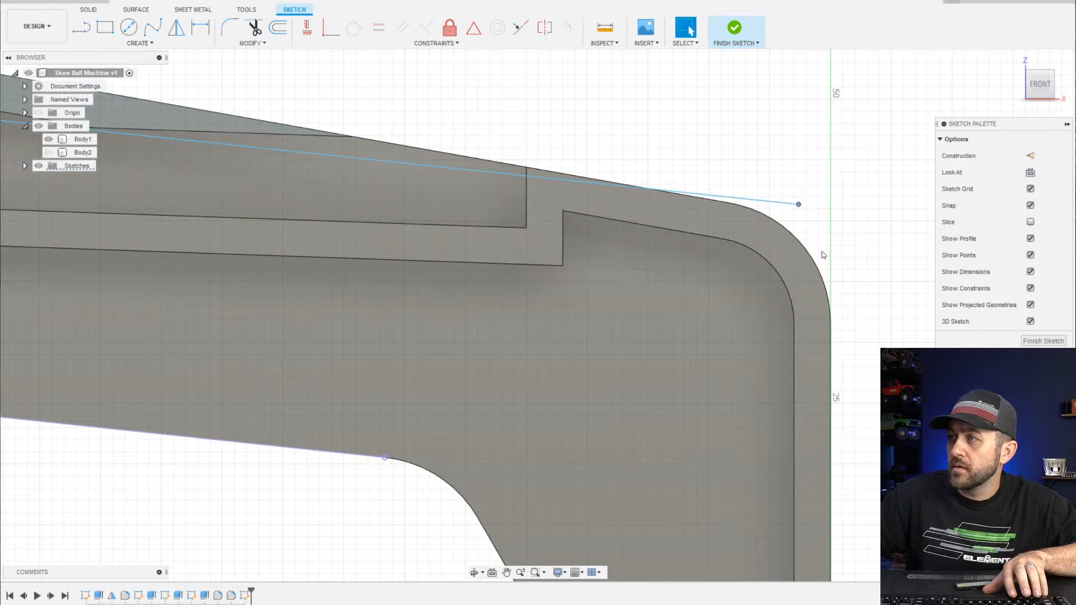
key(p)
click(785, 240)
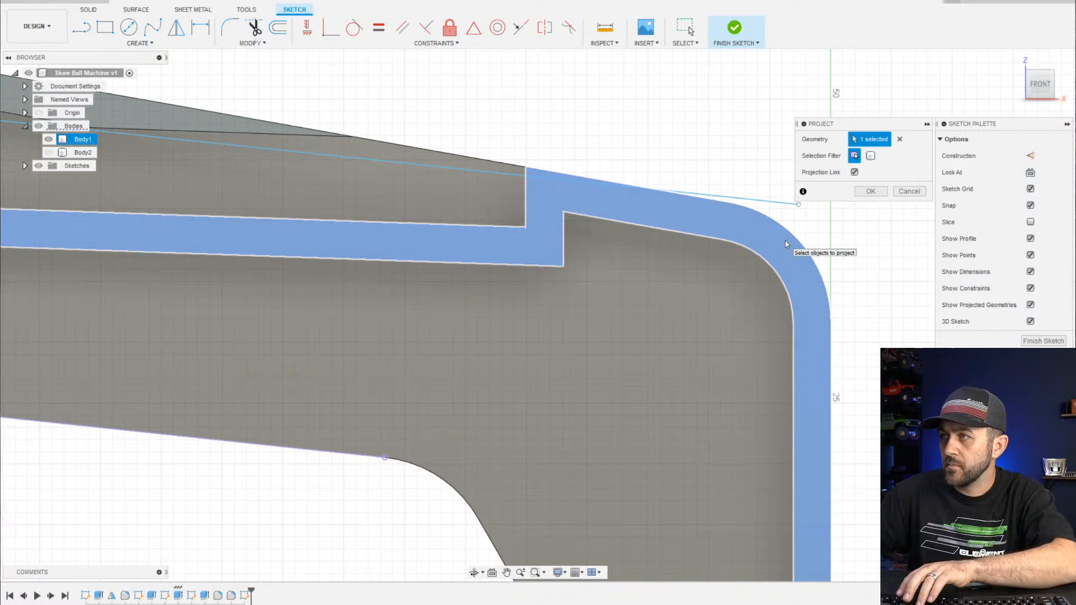
click(870, 191)
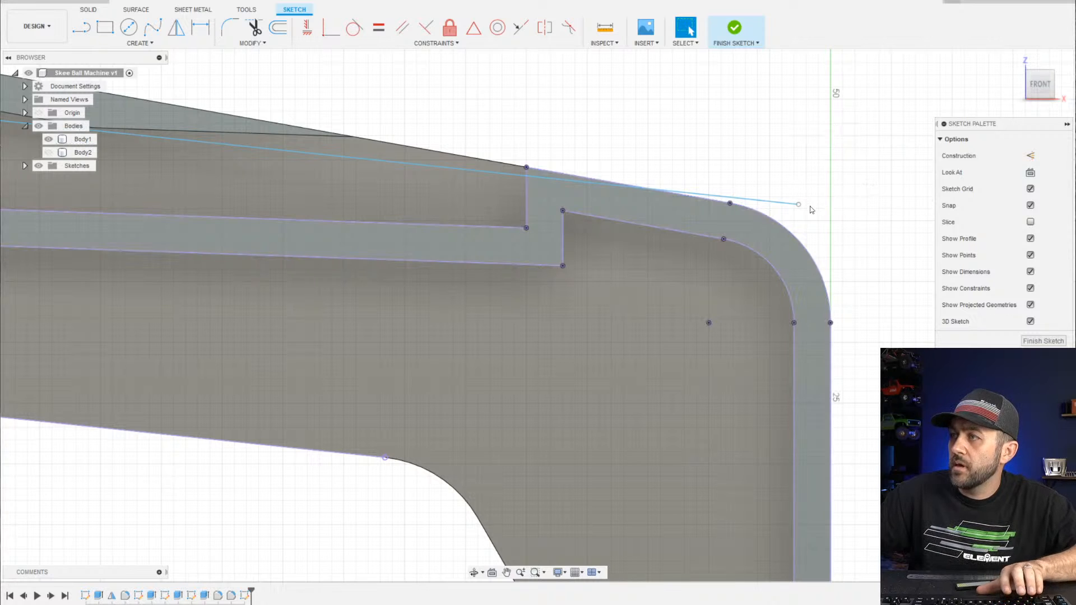
Constrain the sloped line's front end coincident with the rounded corner's outer arc and slide it down near the arc's lower end
click(798, 245)
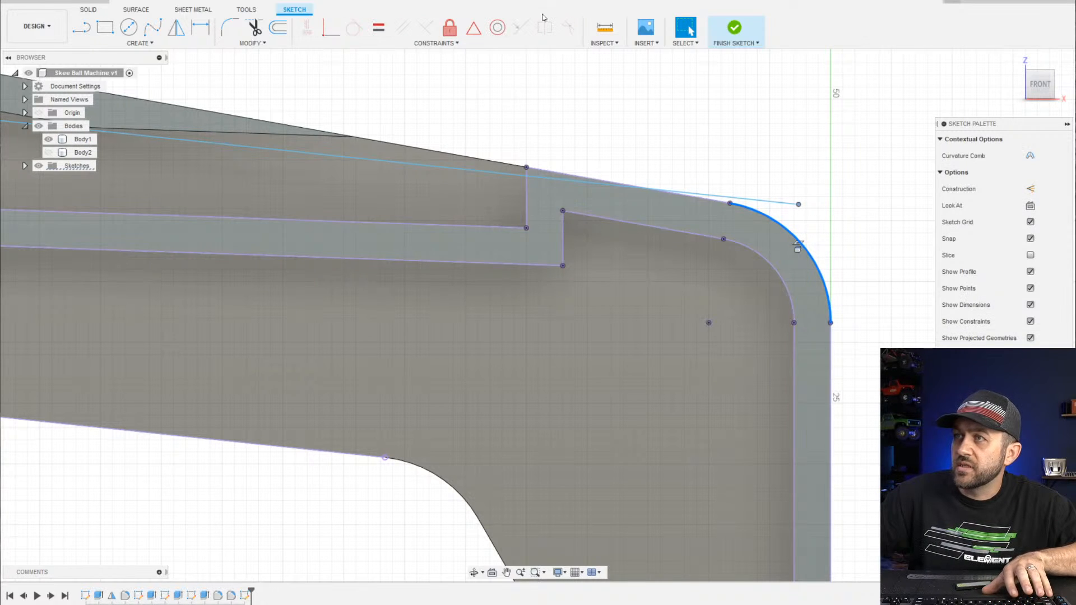
click(330, 27)
scroll(673, 248, down, 3)
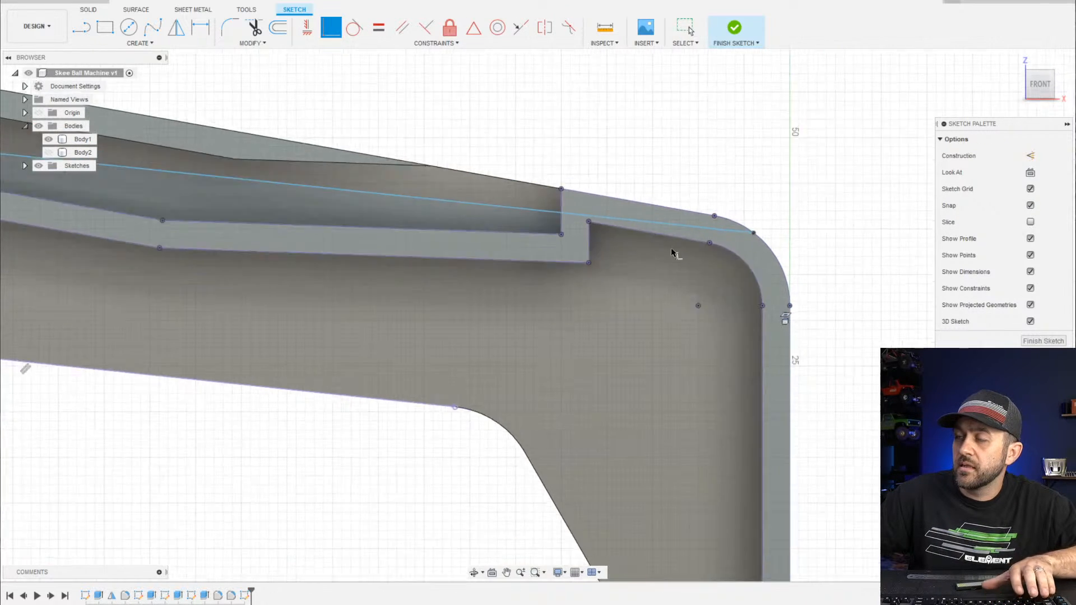
key(Escape)
drag(746, 234, 776, 285)
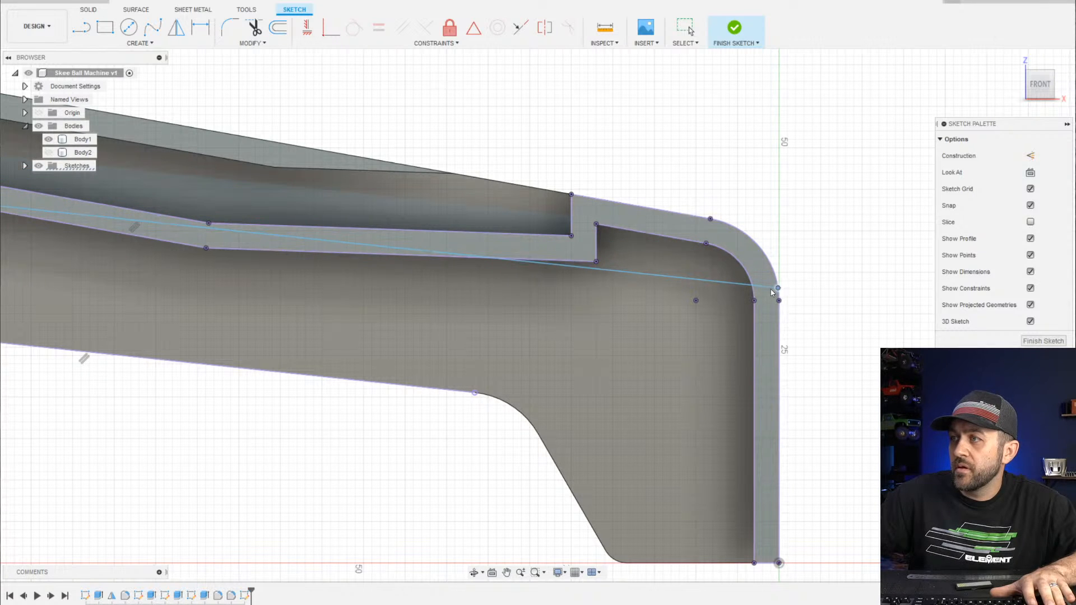
scroll(350, 254, down, 3)
scroll(350, 254, down, 3)
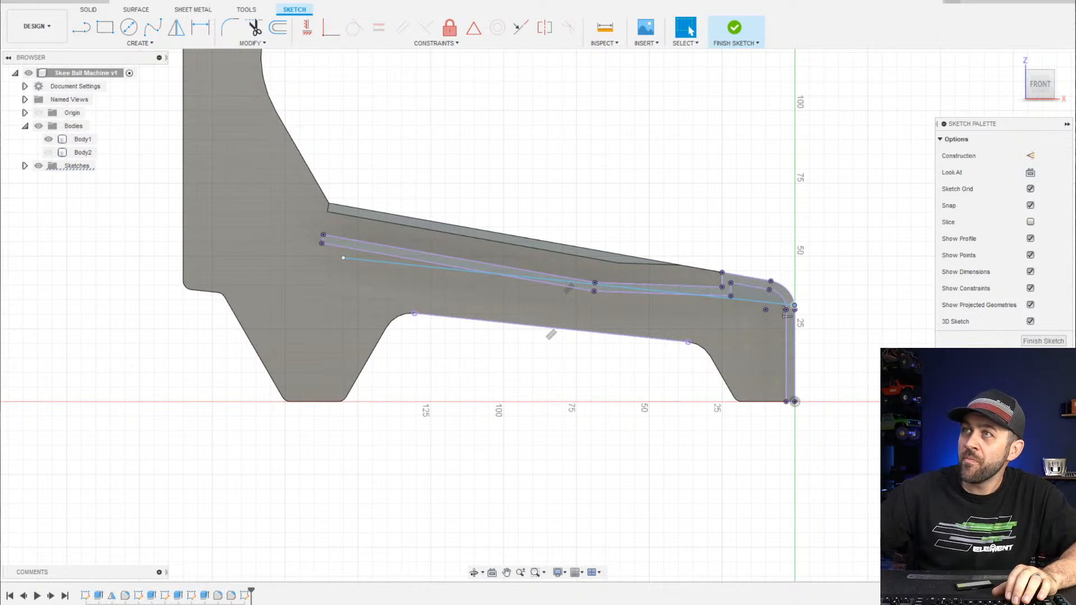
Offset the sloped line 4 mm downward, toward the side body's underside
scroll(746, 369, up, 5)
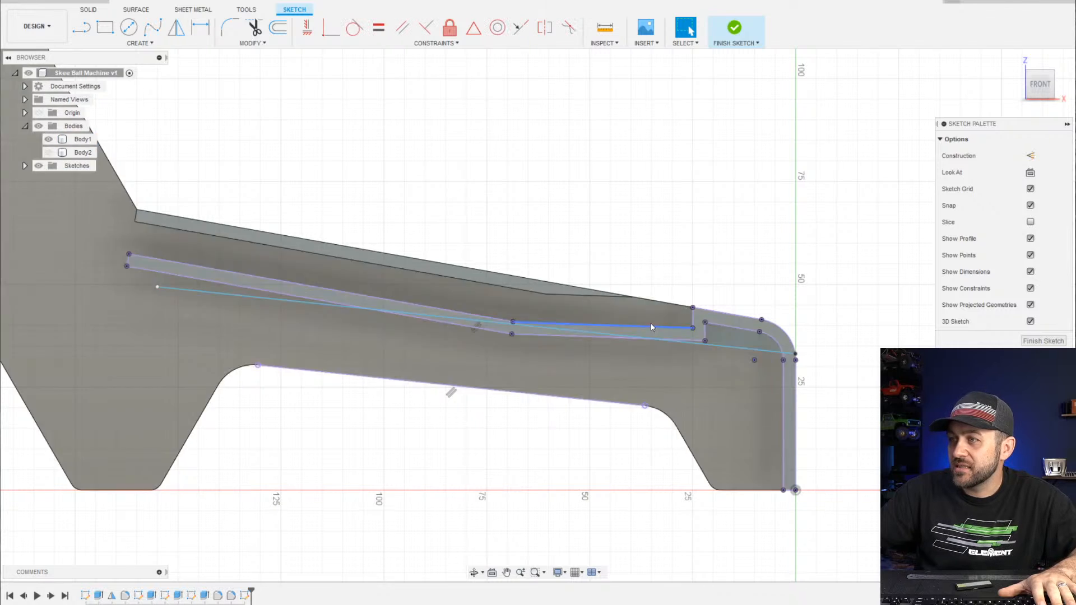
scroll(651, 324, up, 2)
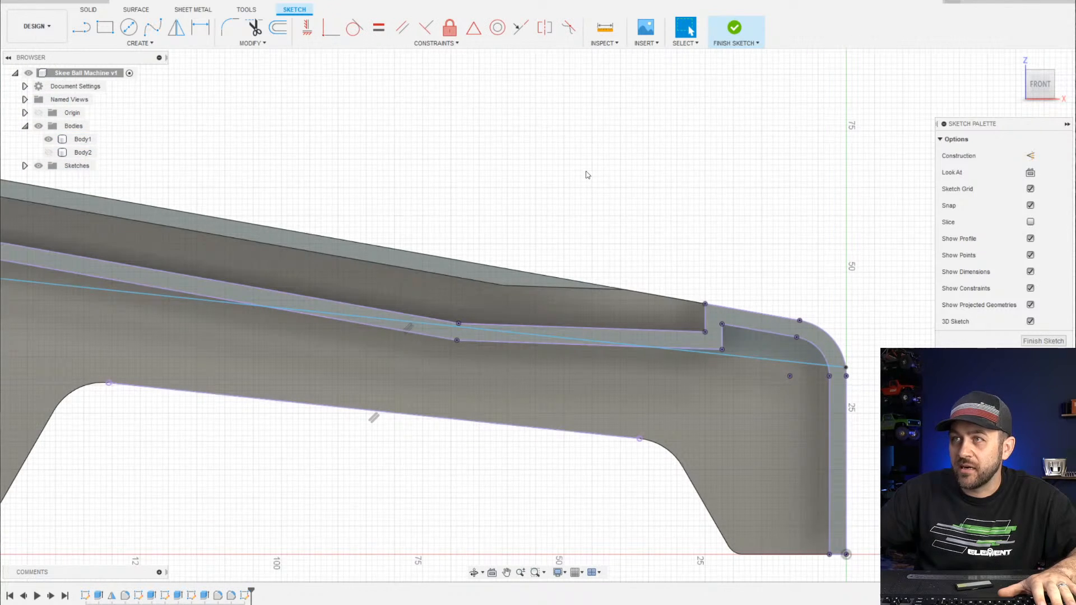
click(278, 28)
click(785, 361)
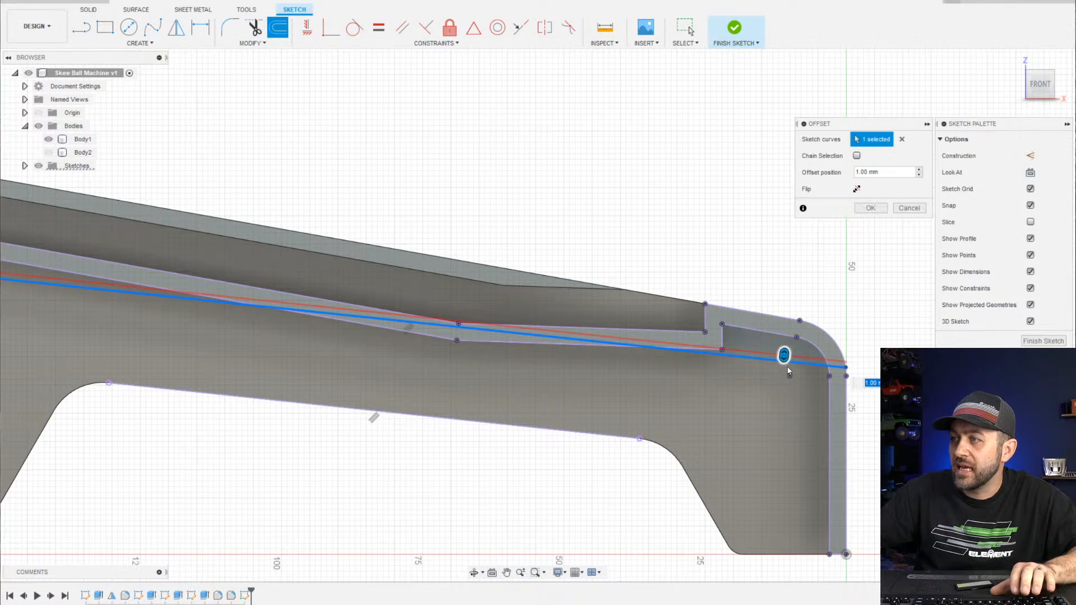
drag(783, 356, 784, 385)
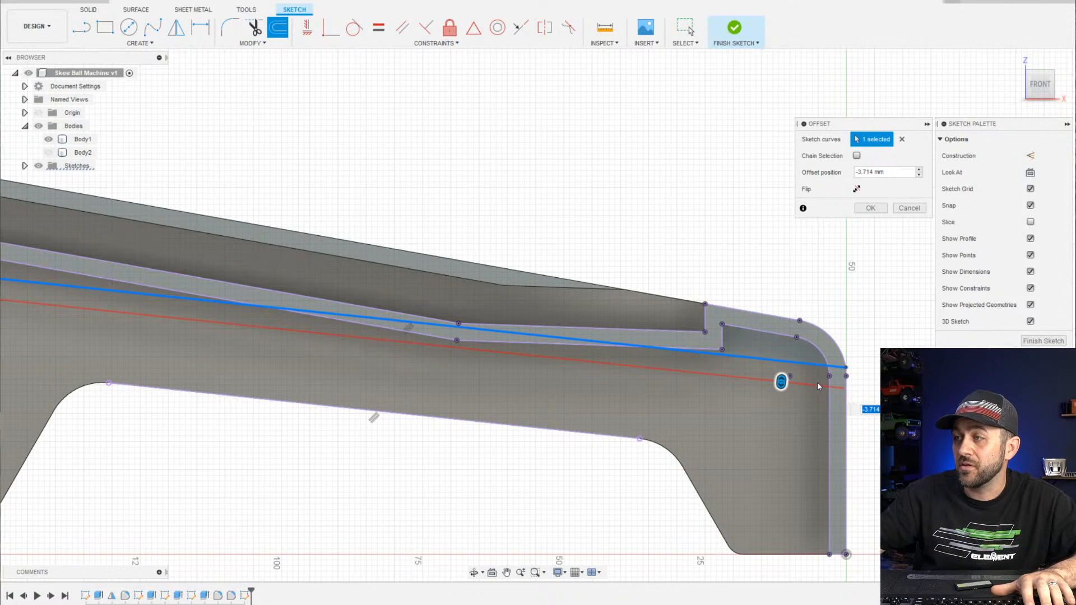
scroll(741, 352, down, 3)
scroll(496, 353, up, 2)
scroll(577, 373, down, 2)
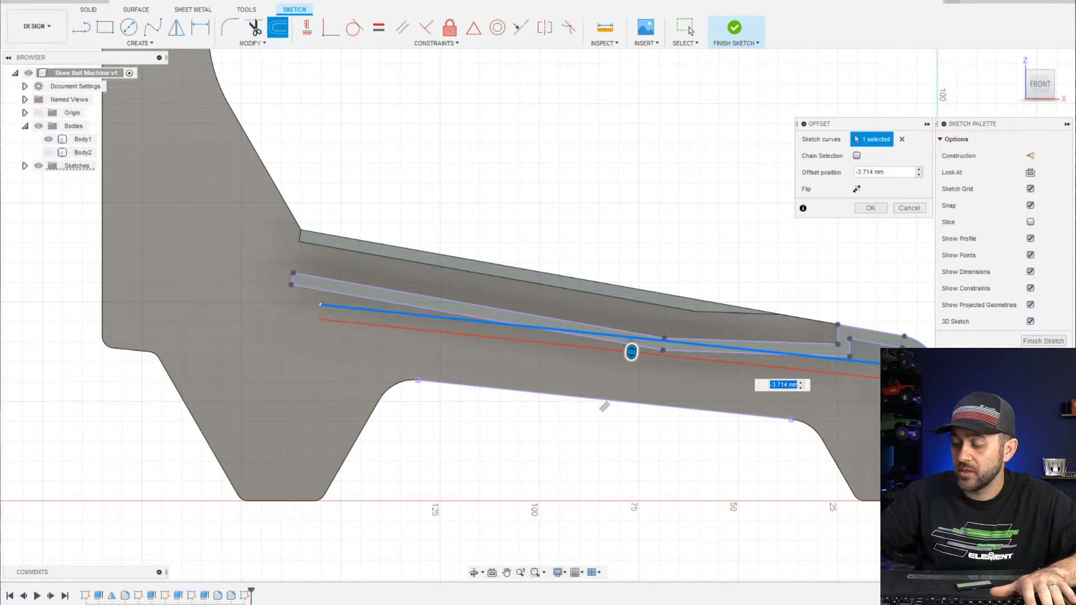
text(-4)
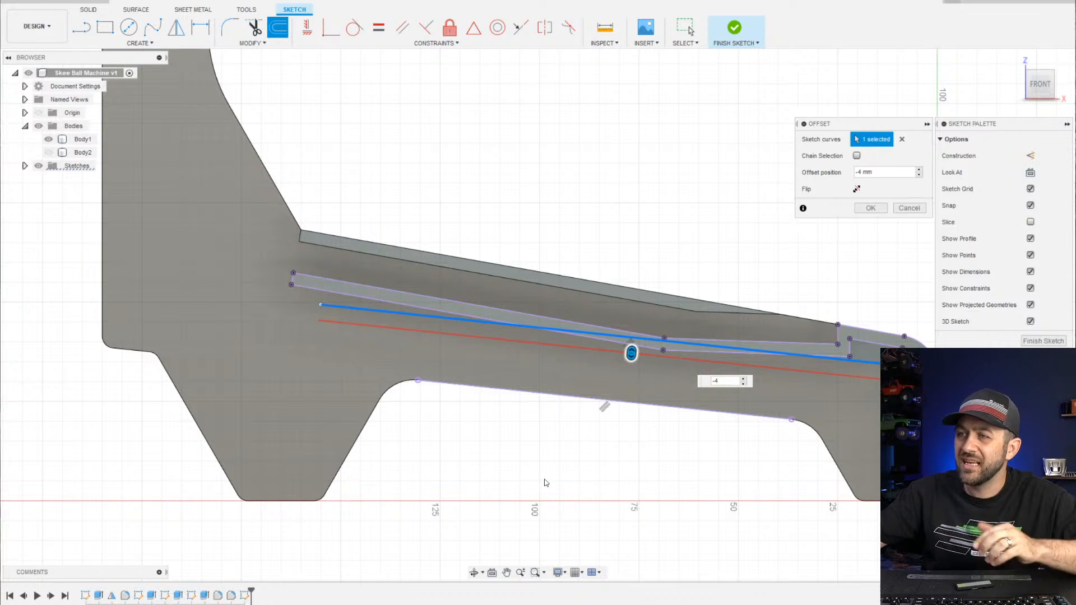
scroll(538, 353, up, 3)
scroll(596, 439, down, 2)
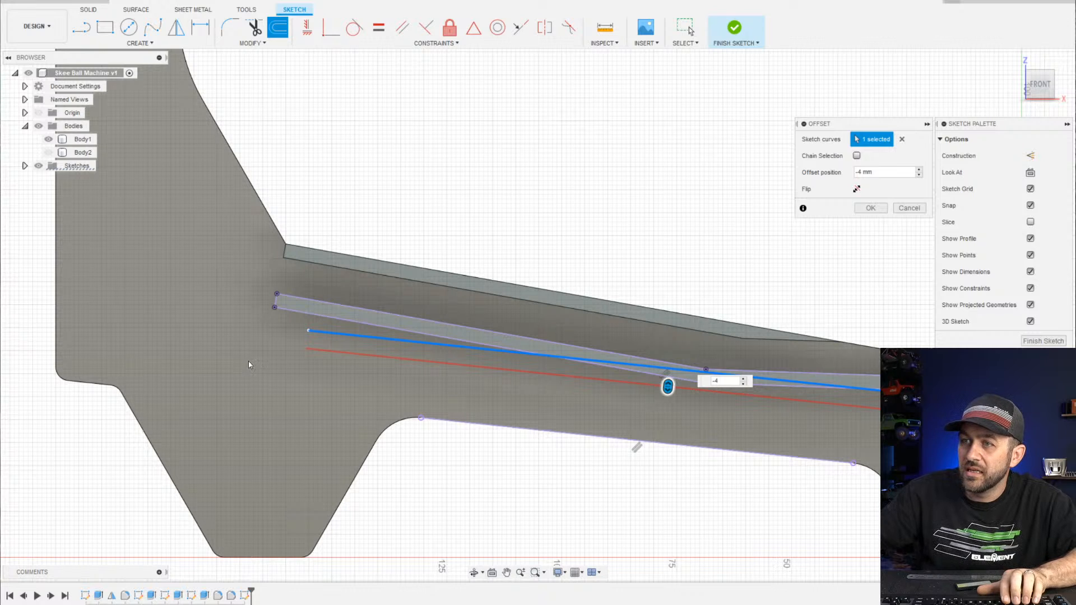
scroll(317, 371, up, 1)
scroll(470, 397, down, 4)
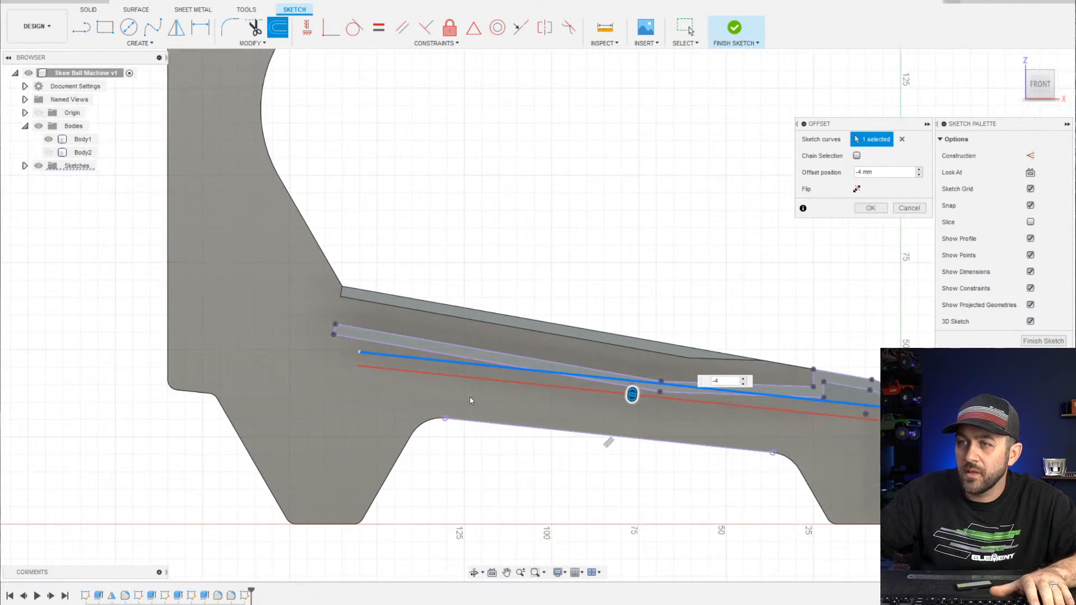
key(Return)
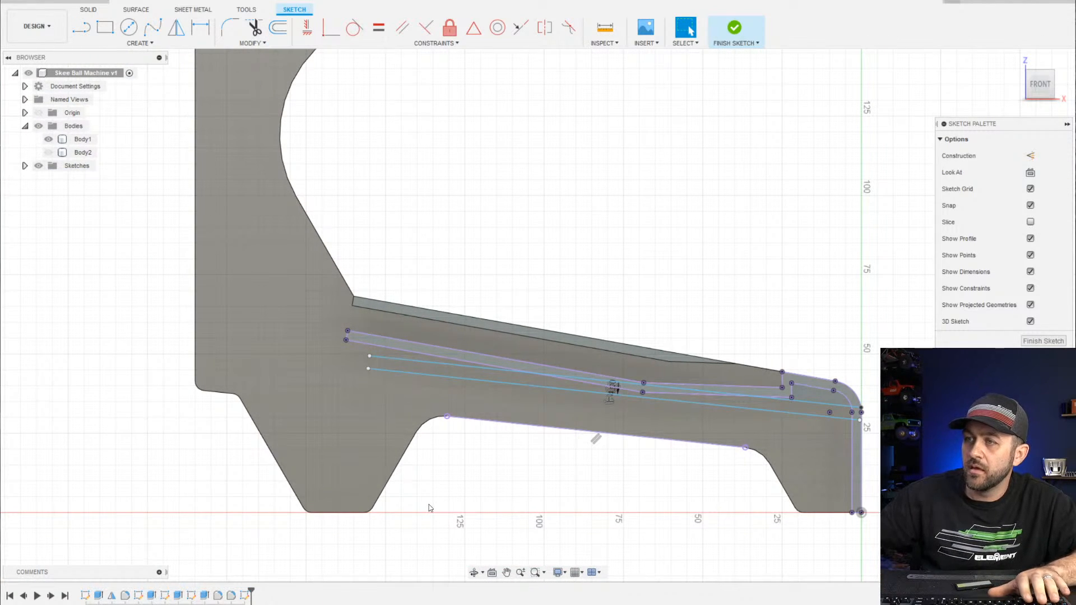
click(221, 253)
scroll(420, 374, up, 2)
click(392, 362)
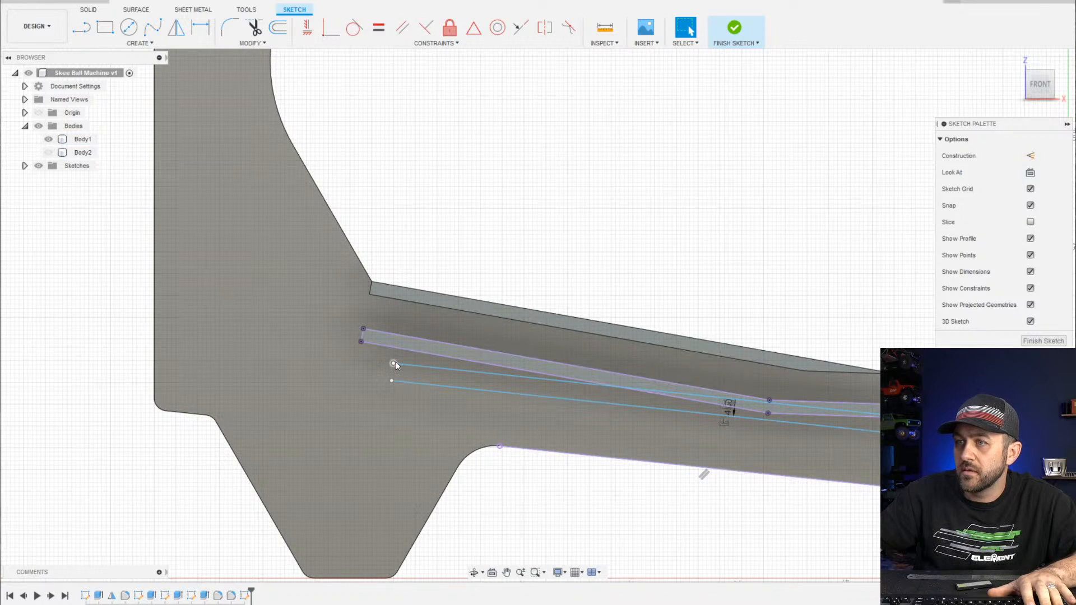
click(391, 362)
click(392, 361)
click(82, 28)
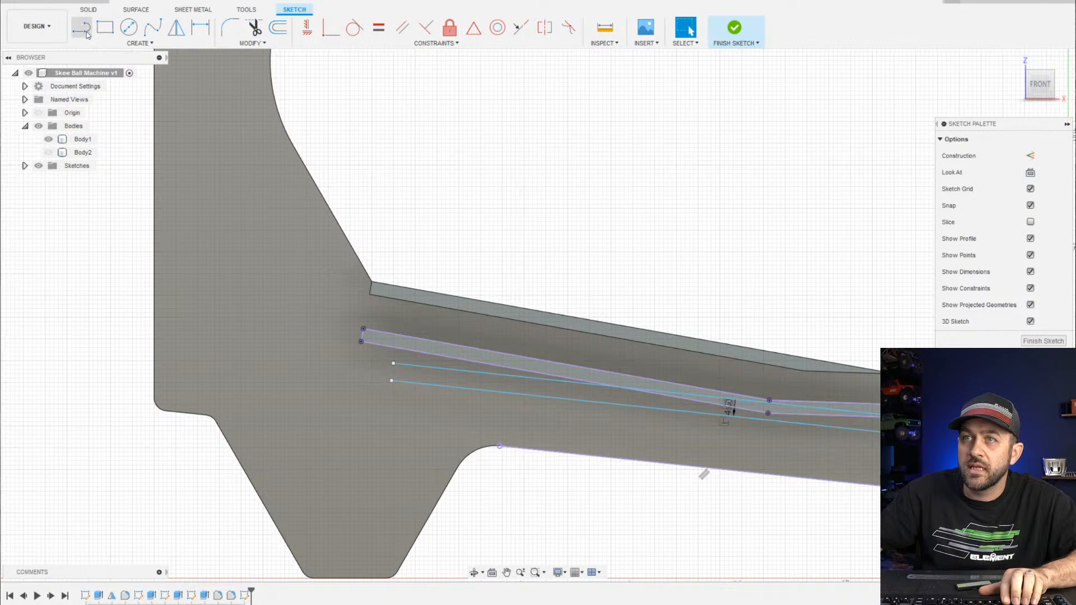
click(140, 44)
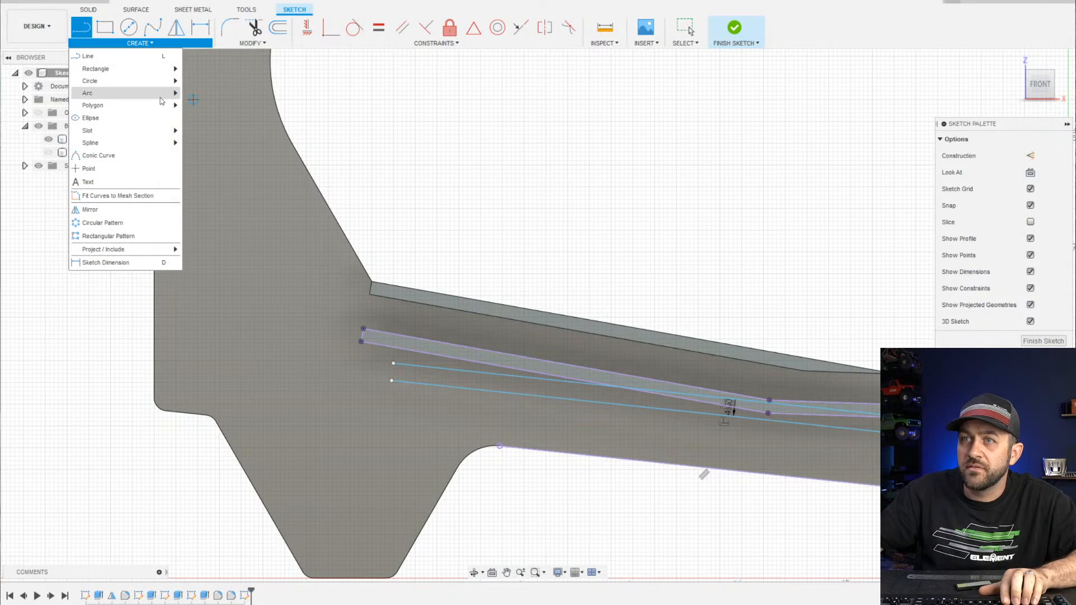
click(191, 96)
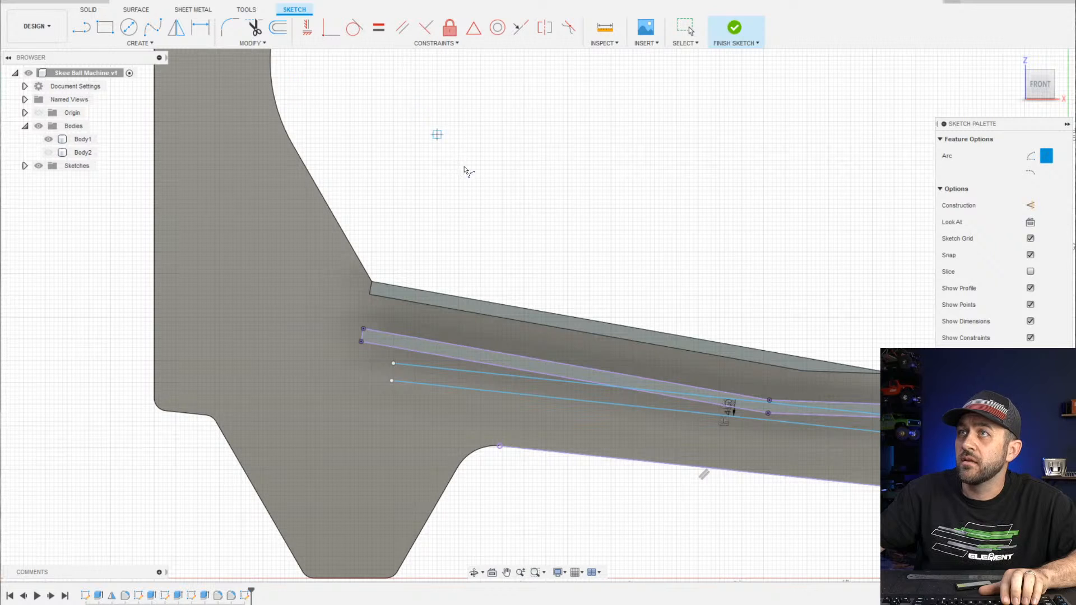
scroll(463, 121, up, 1)
scroll(579, 338, down, 2)
middle_drag(579, 338, 417, 213)
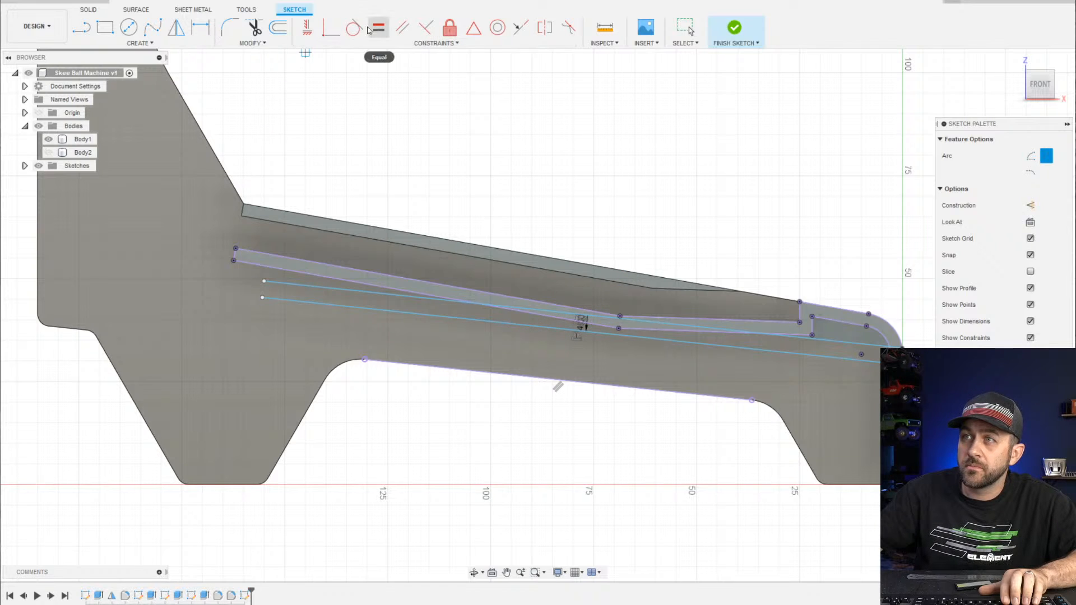
Draw a three-point arc curving upward and backward from the rear end of the upper sloped line
click(149, 44)
mouse_move(141, 93)
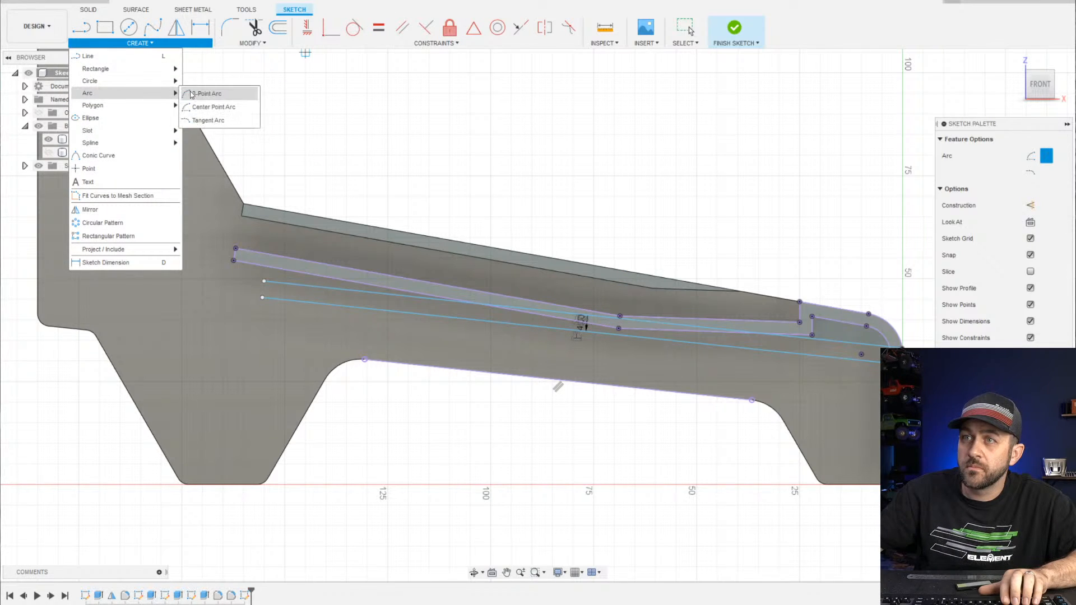
click(211, 92)
scroll(277, 254, up, 2)
click(283, 346)
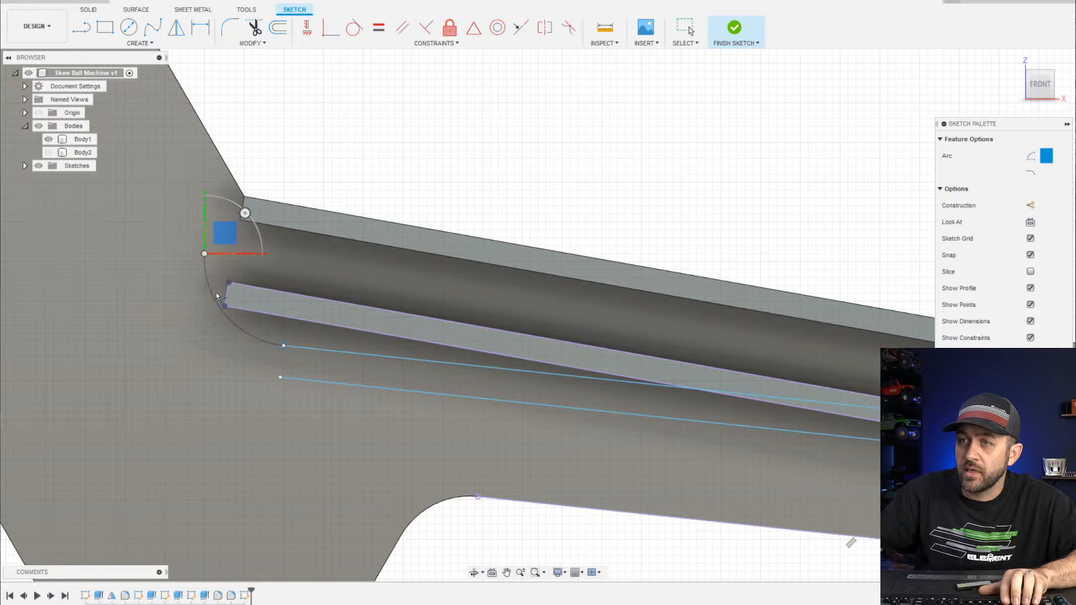
click(204, 253)
key(Escape)
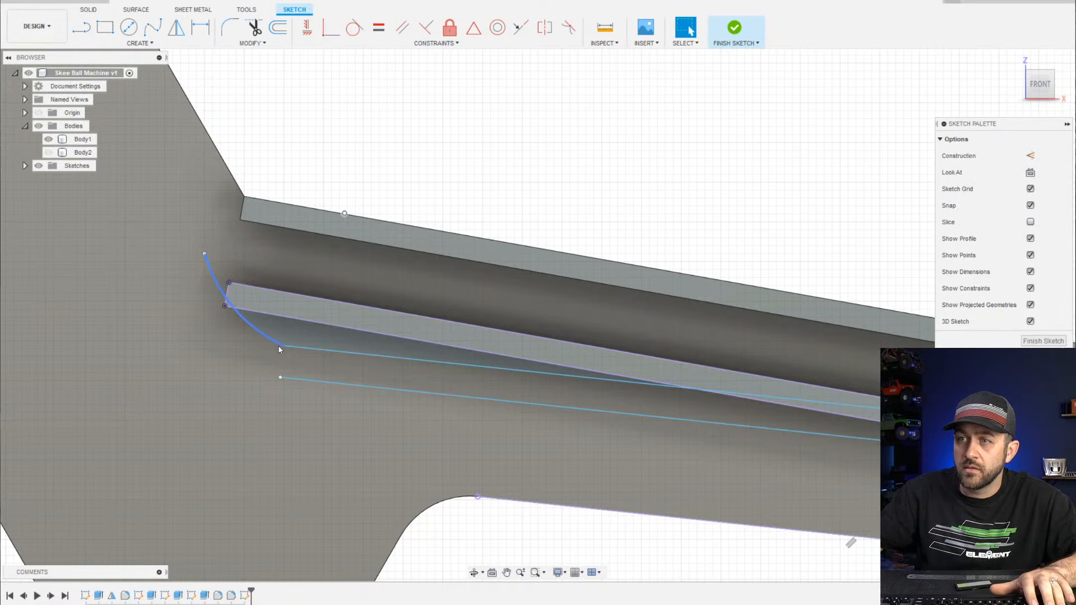
Make the new arc tangent to the upper sloped line
double_click(271, 336)
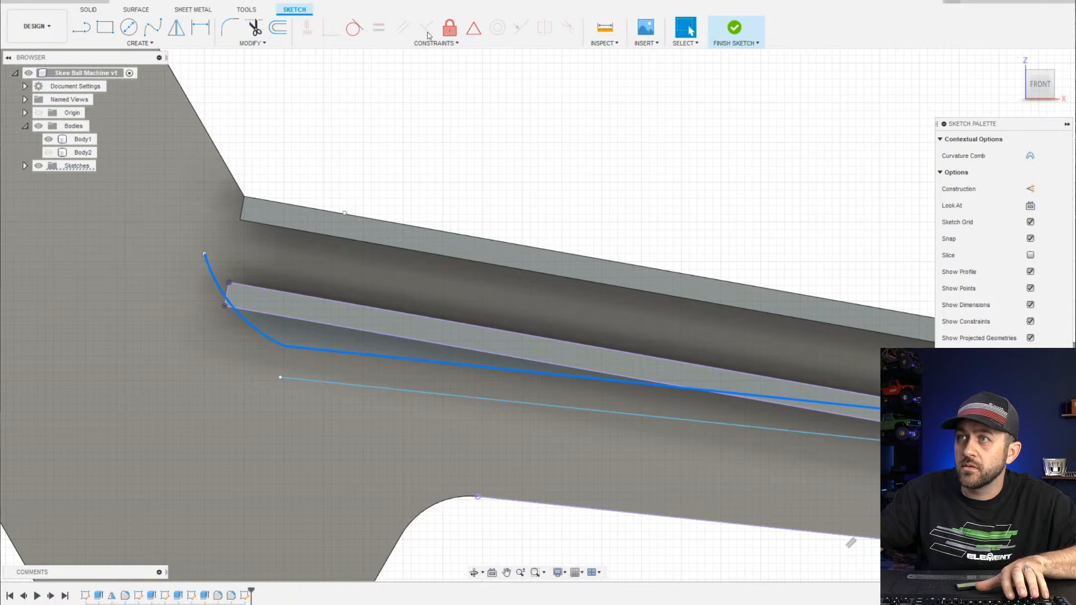
click(355, 26)
scroll(314, 348, down, 2)
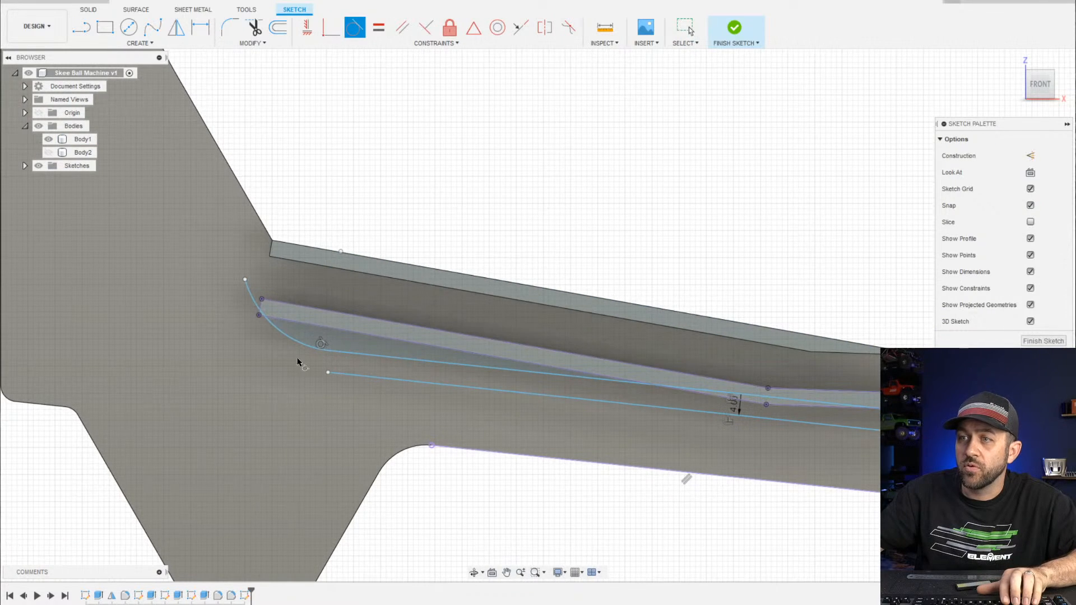
scroll(301, 325, down, 3)
scroll(292, 314, up, 3)
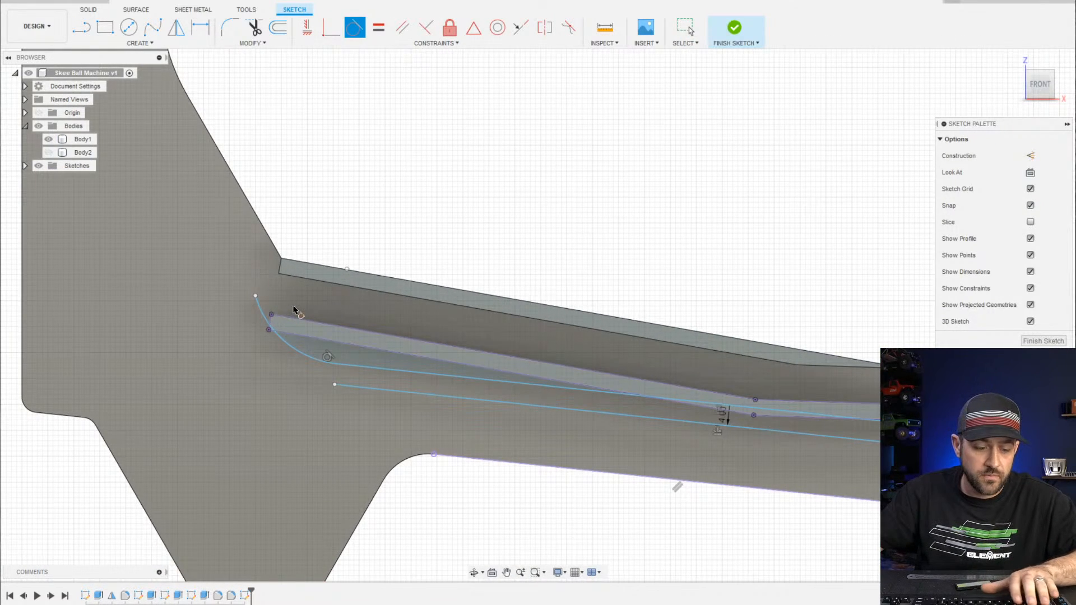
key(Escape)
Draw a construction line from the arc's upper end, running up and backward roughly parallel to the side body's slanted edge
key(l)
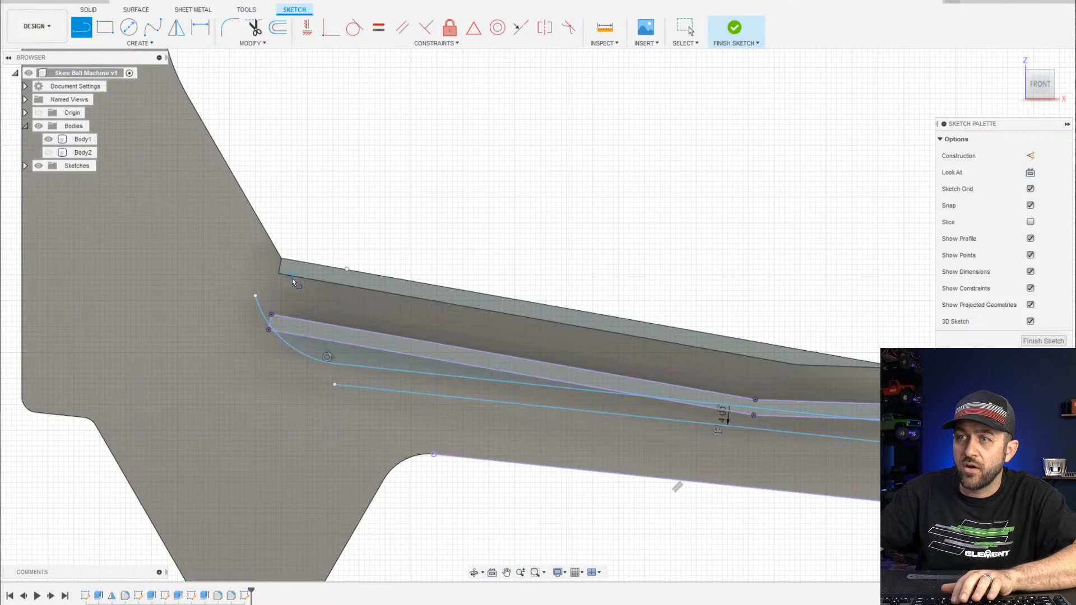
click(257, 296)
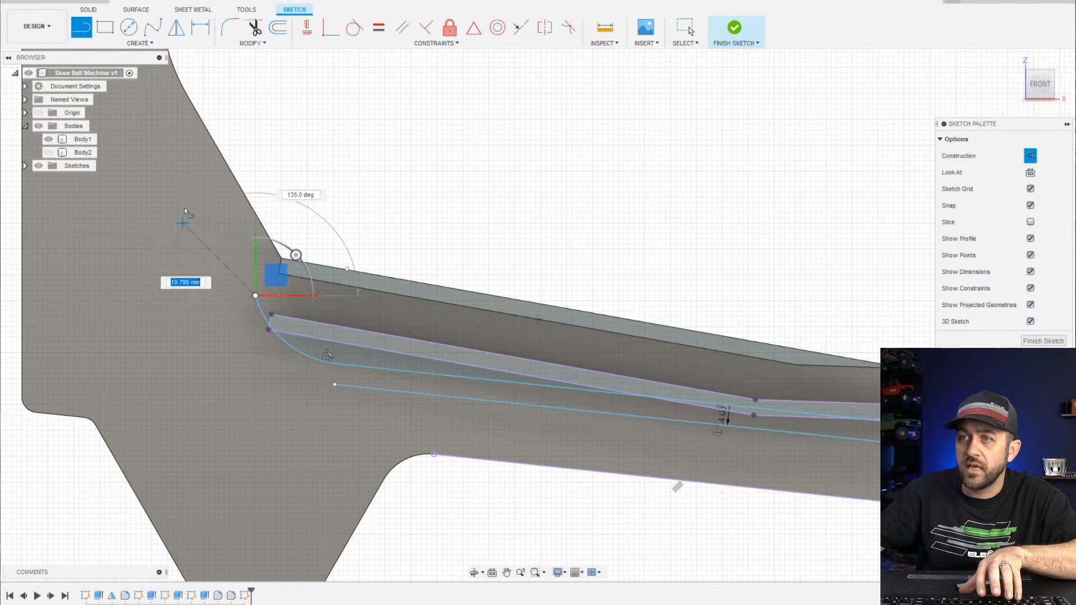
click(151, 119)
key(Escape)
Make the construction line tangent to the ramp's rear arc
click(271, 316)
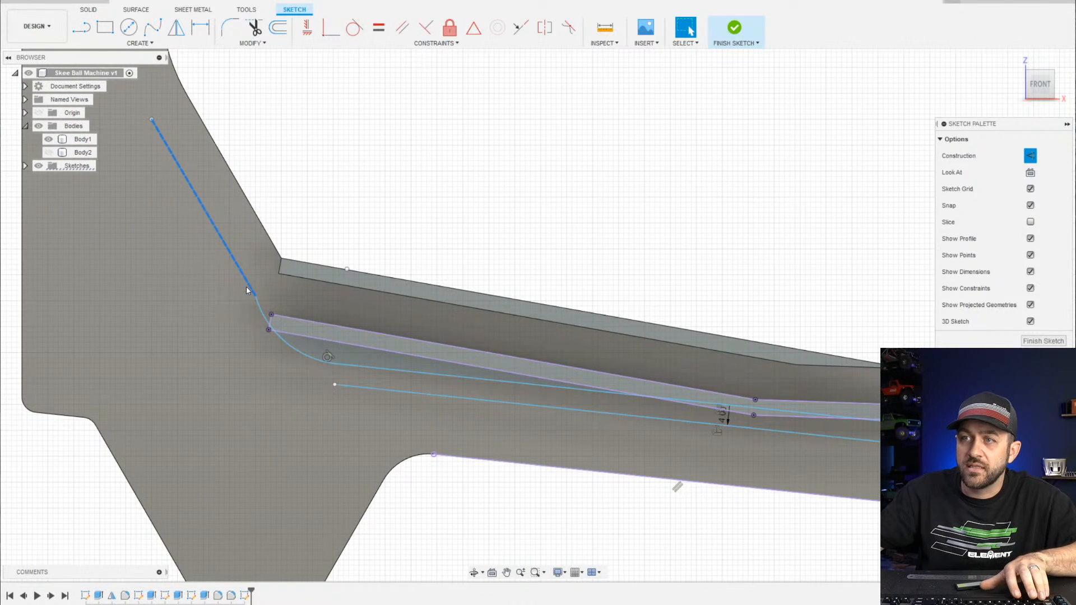
double_click(251, 287)
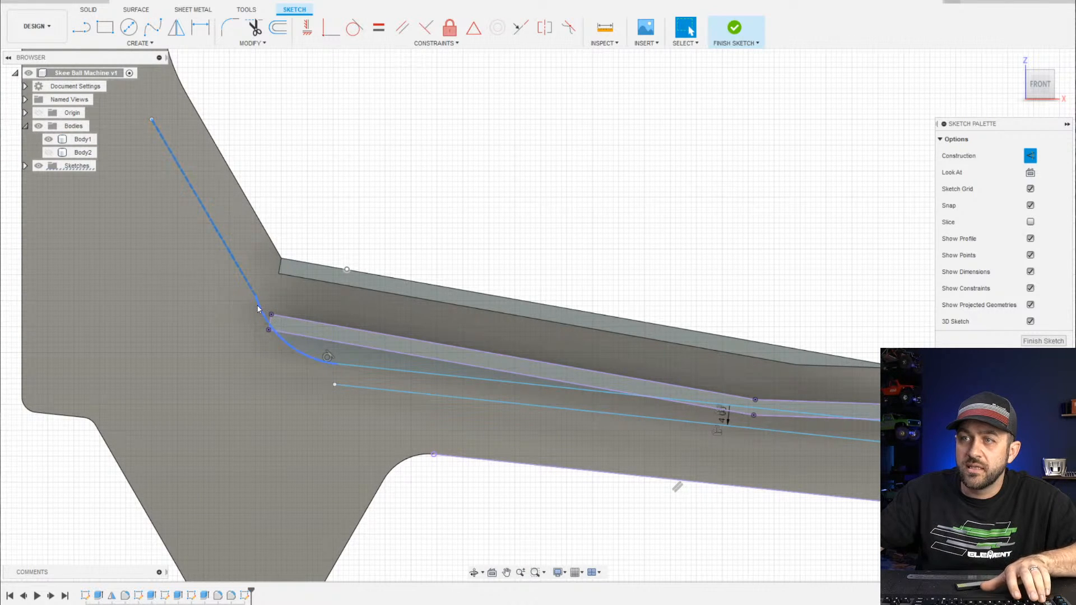
click(355, 26)
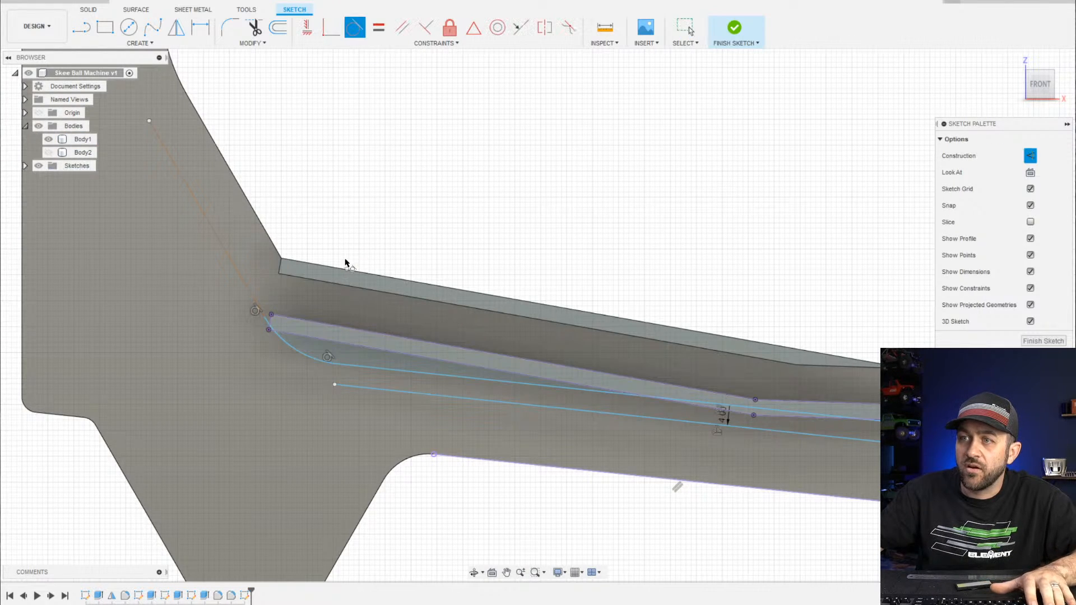
key(Escape)
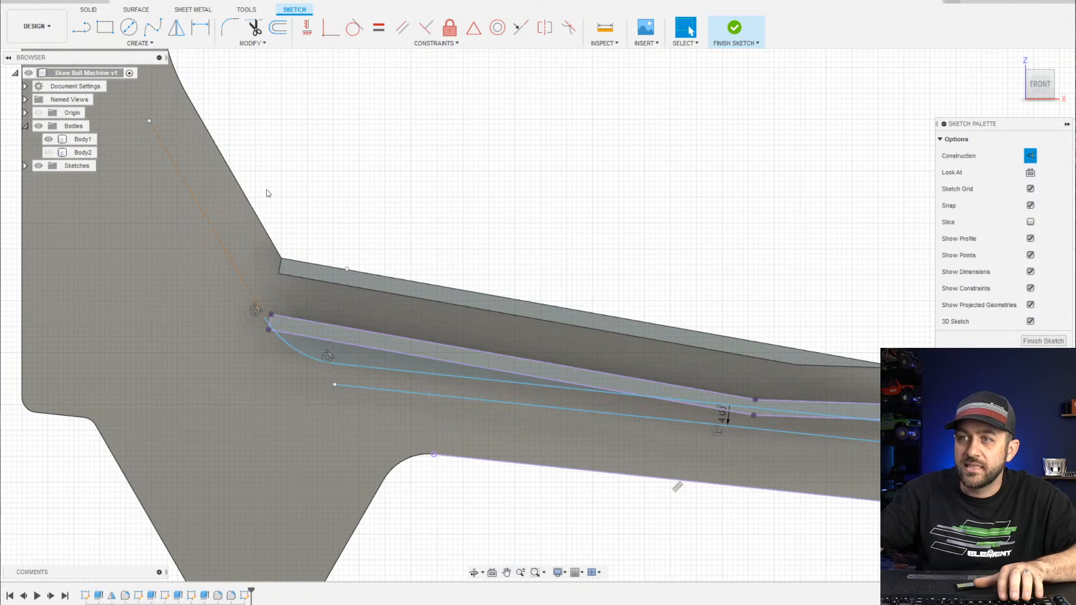
Reshape the rear arc by raising its lower end, shortening the construction line and moving their shared endpoint forward and down
drag(337, 363, 347, 355)
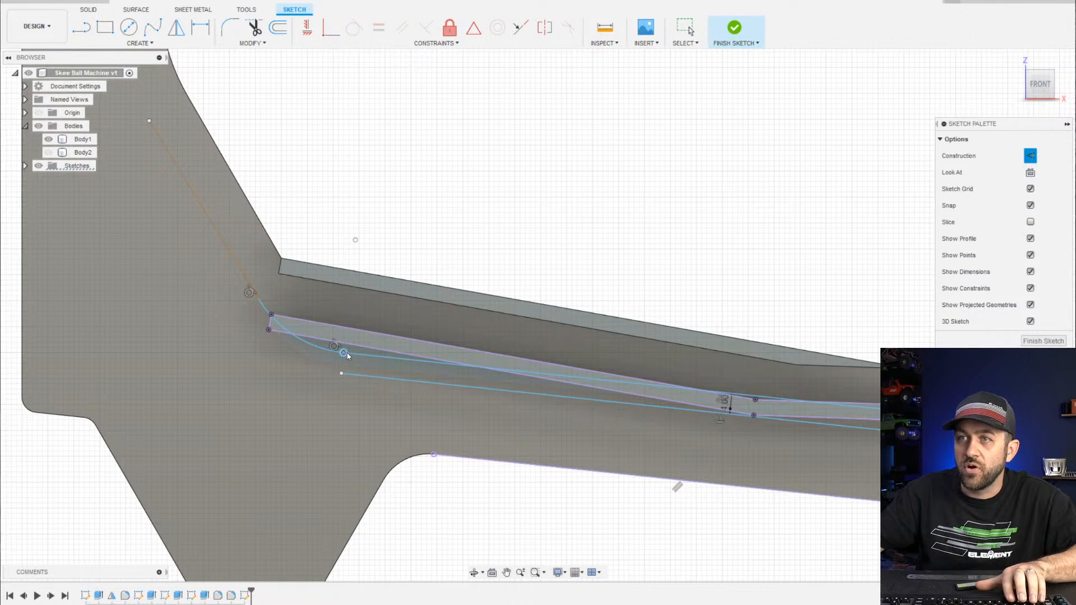
drag(150, 123, 215, 249)
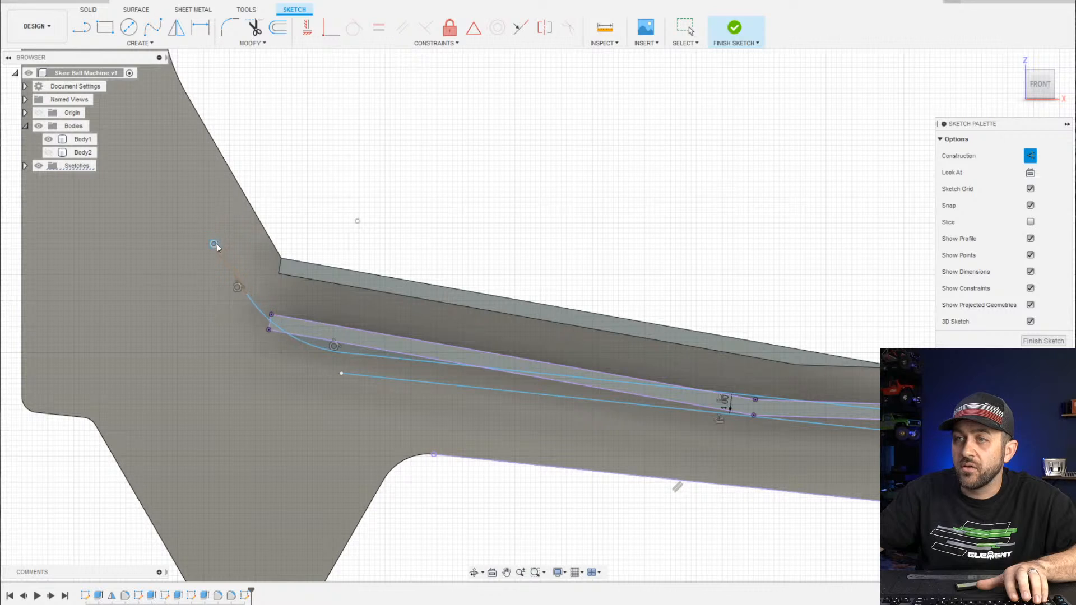
drag(244, 295, 262, 312)
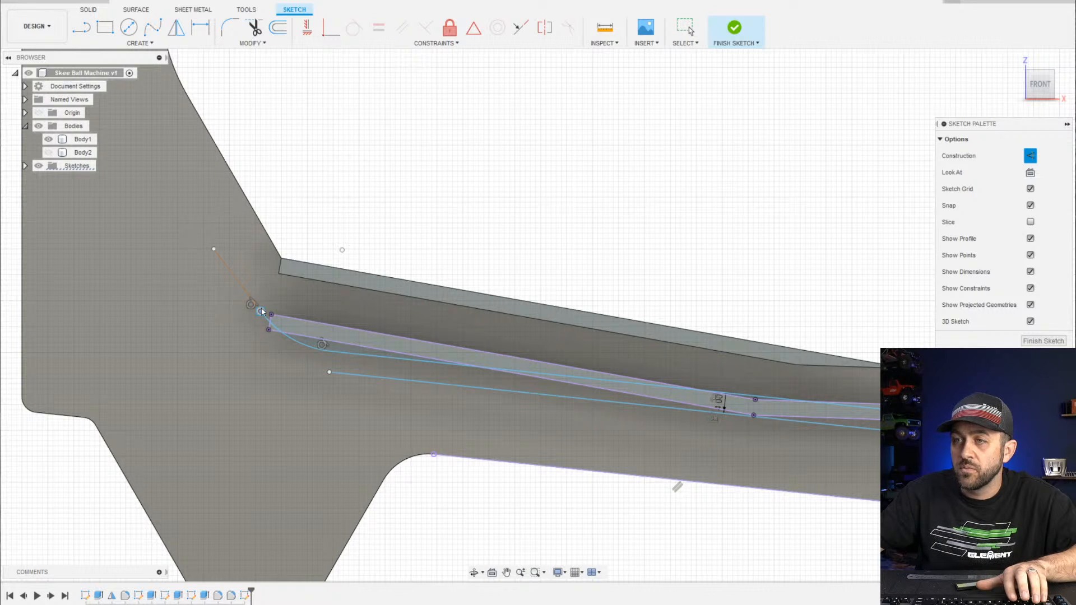
Dimension the horizontal distance between the upper rail's rear corner and the arc's lower end as 10 mm
key(d)
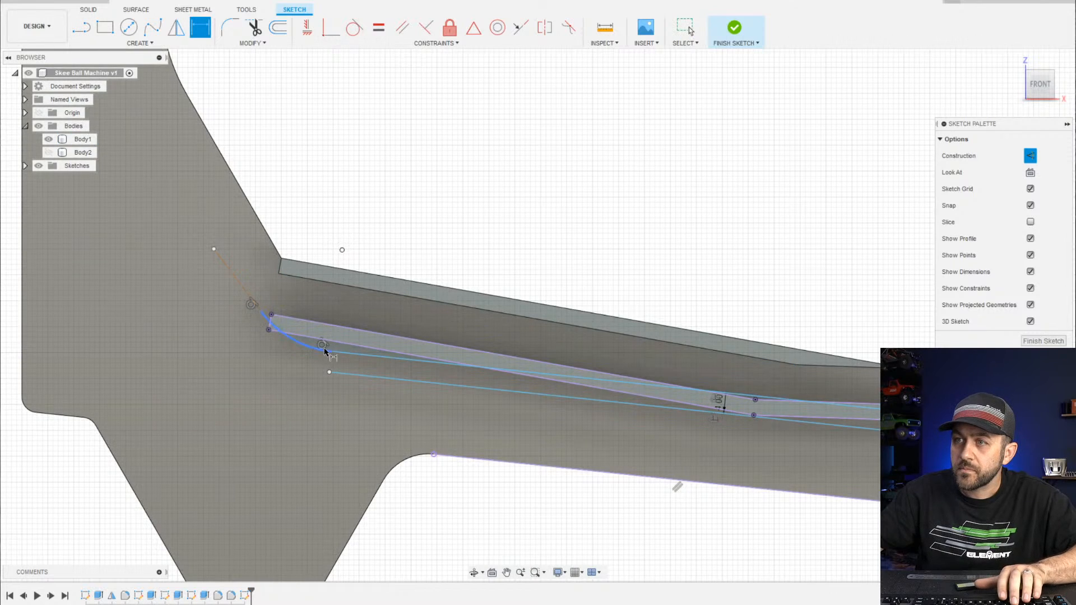
scroll(278, 306, down, 2)
scroll(293, 295, up, 2)
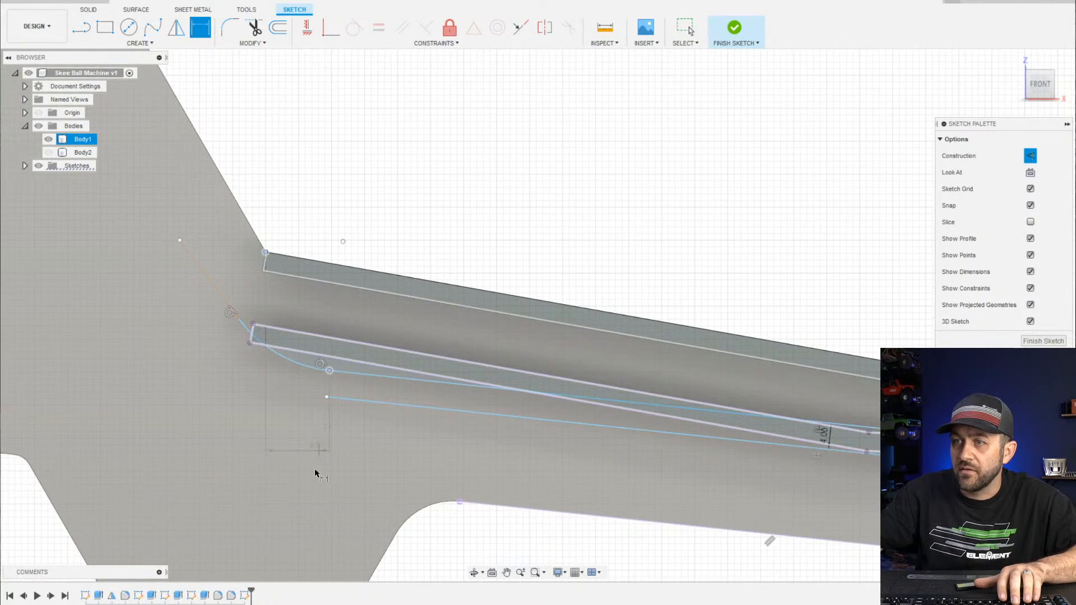
middle_drag(315, 471, 245, 250)
scroll(267, 251, down, 2)
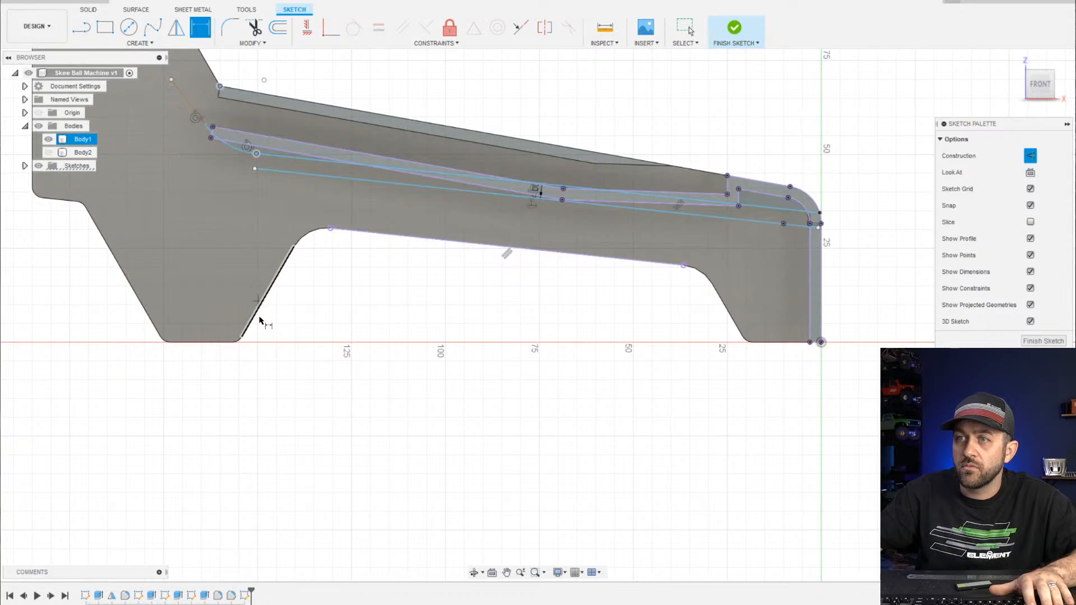
middle_drag(260, 316, 315, 503)
click(292, 223)
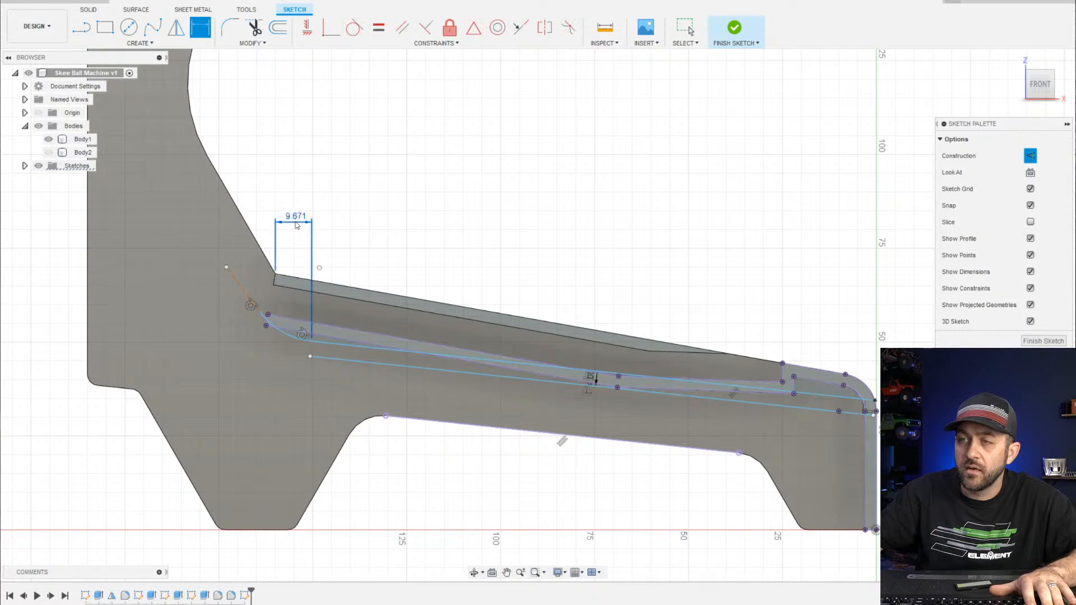
text(10)
key(Return)
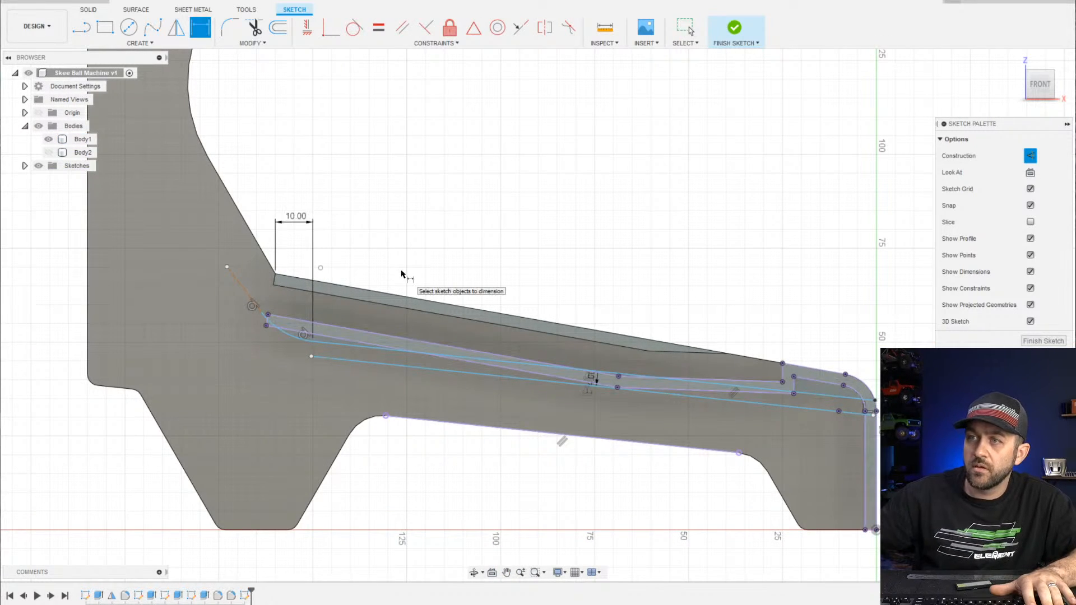
Dimension the horizontal distance between the arc's two ends as 15 mm, placed above the 10 mm dimension
scroll(226, 234, up, 2)
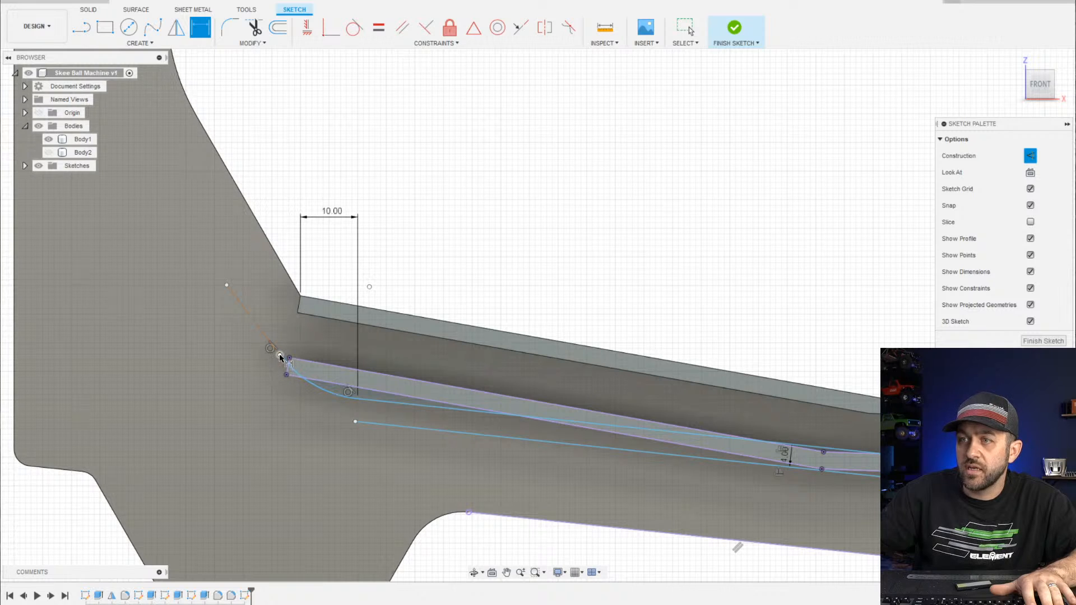
click(281, 357)
click(357, 394)
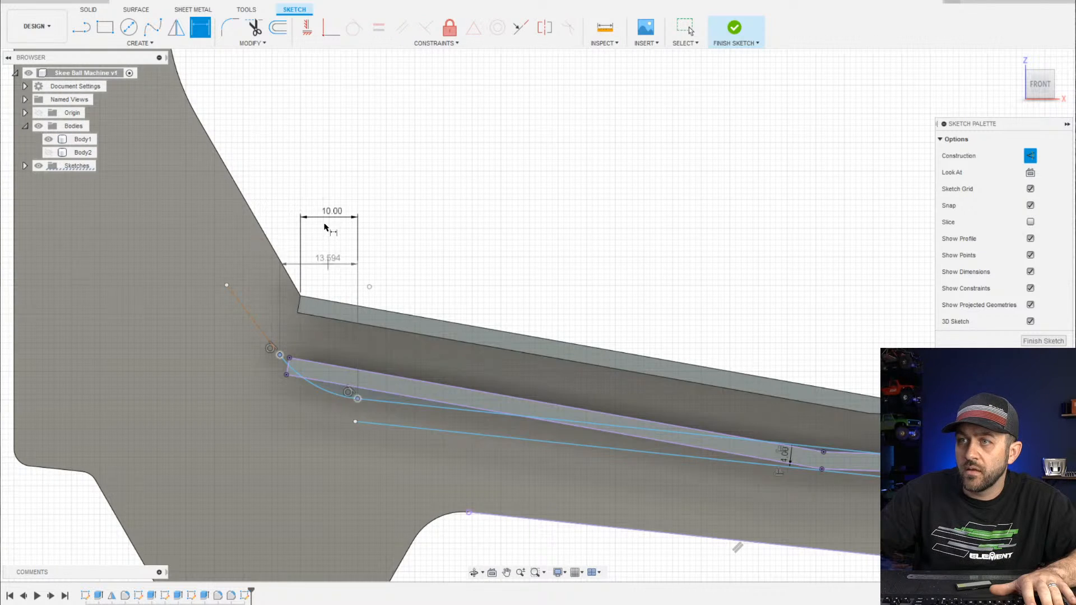
click(310, 146)
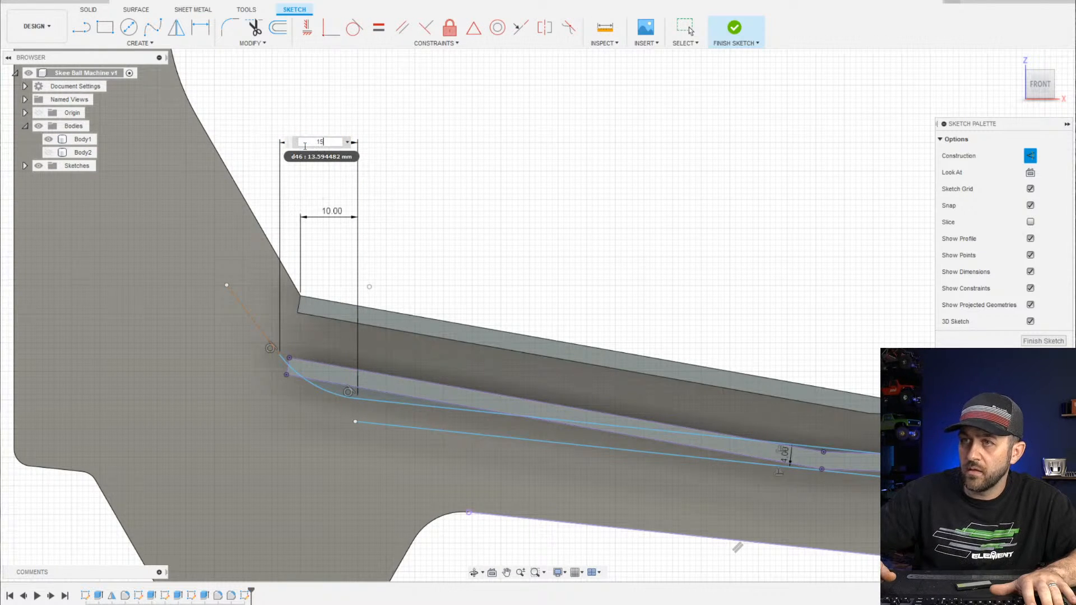
text(15)
key(Return)
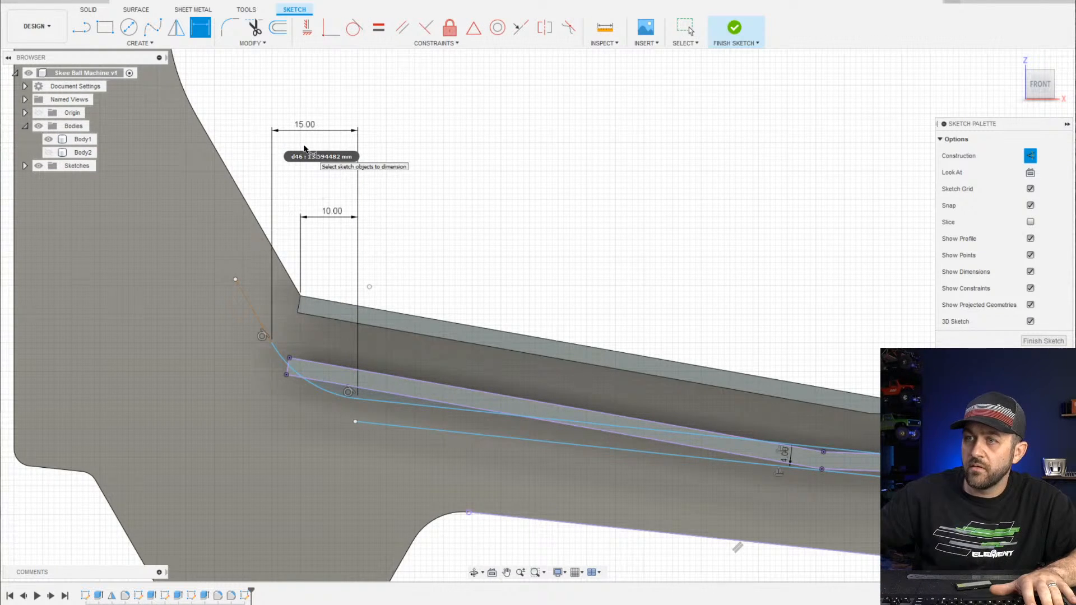
Dimension the vertical distance between the arc's two ends as 10 mm
click(272, 344)
scroll(358, 402, up, 3)
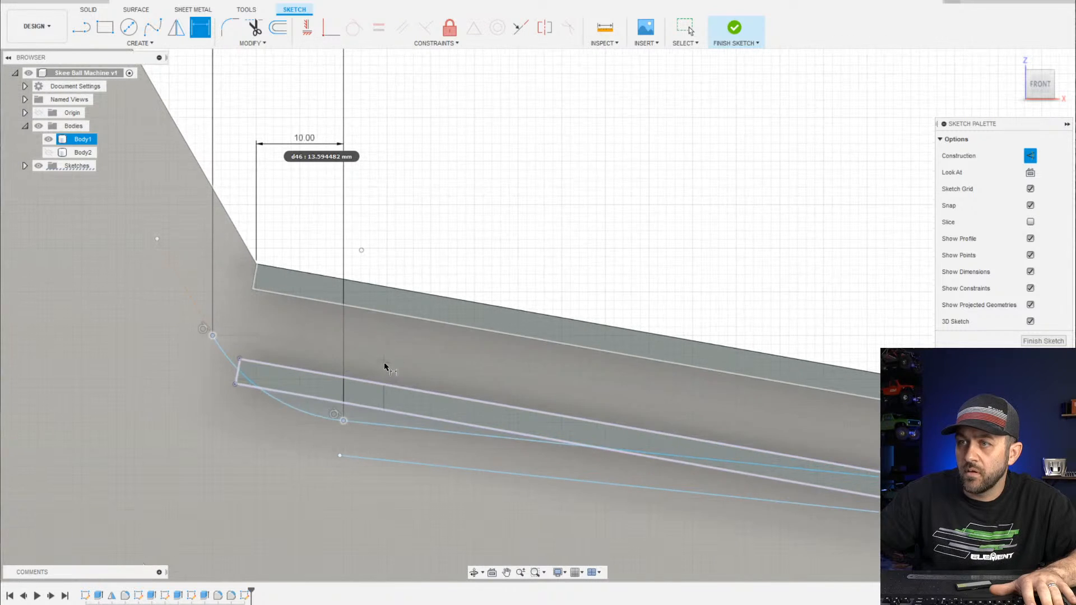
click(407, 364)
scroll(406, 408, down, 2)
text(10)
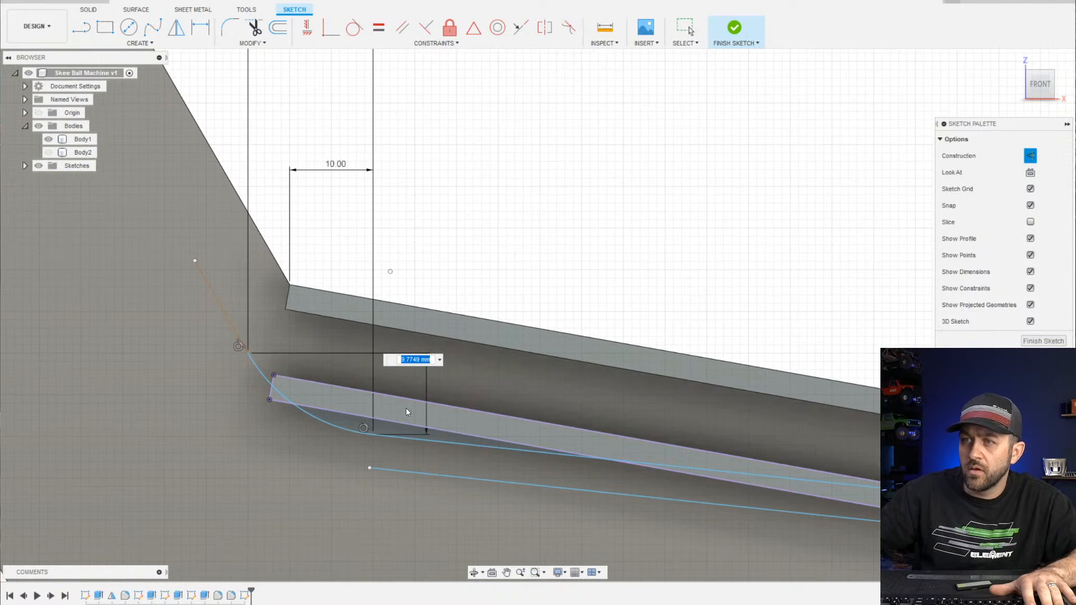
key(Return)
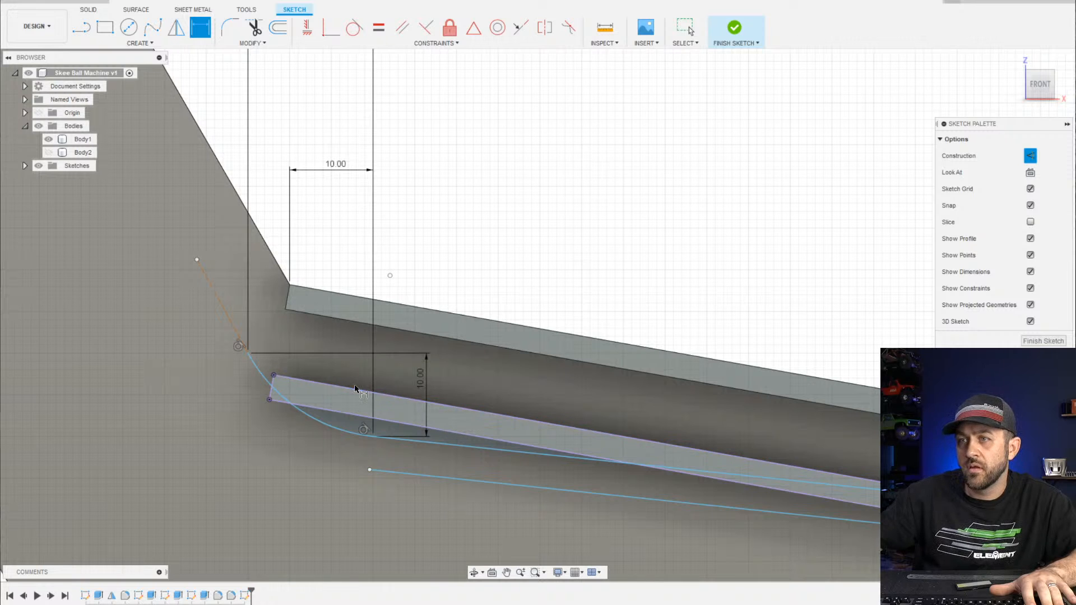
Change the arc's vertical dimension to 9 mm
scroll(391, 379, down, 2)
double_click(407, 388)
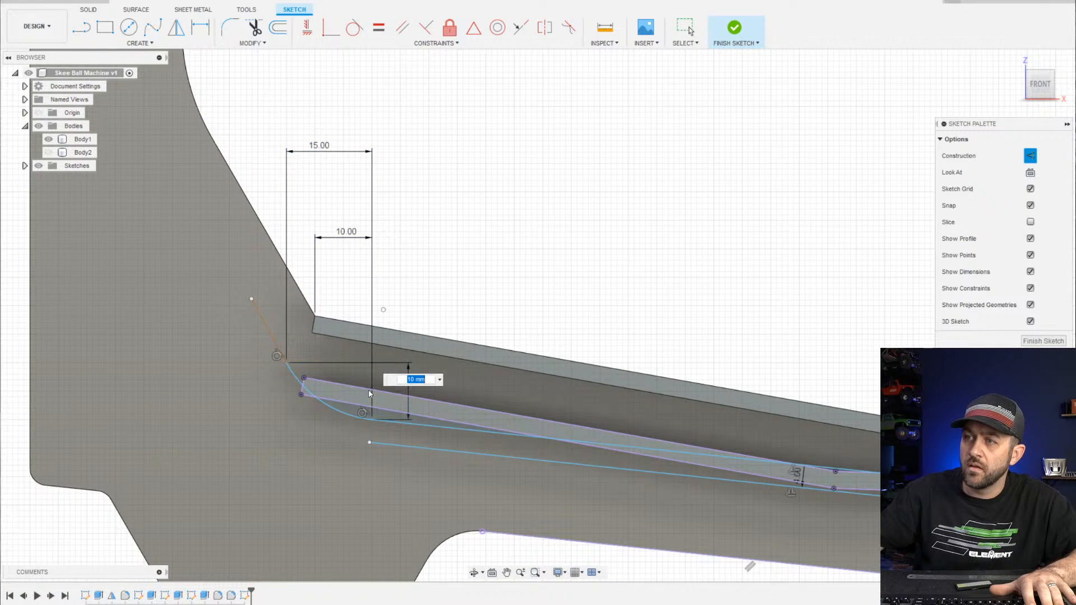
text(9)
key(Return)
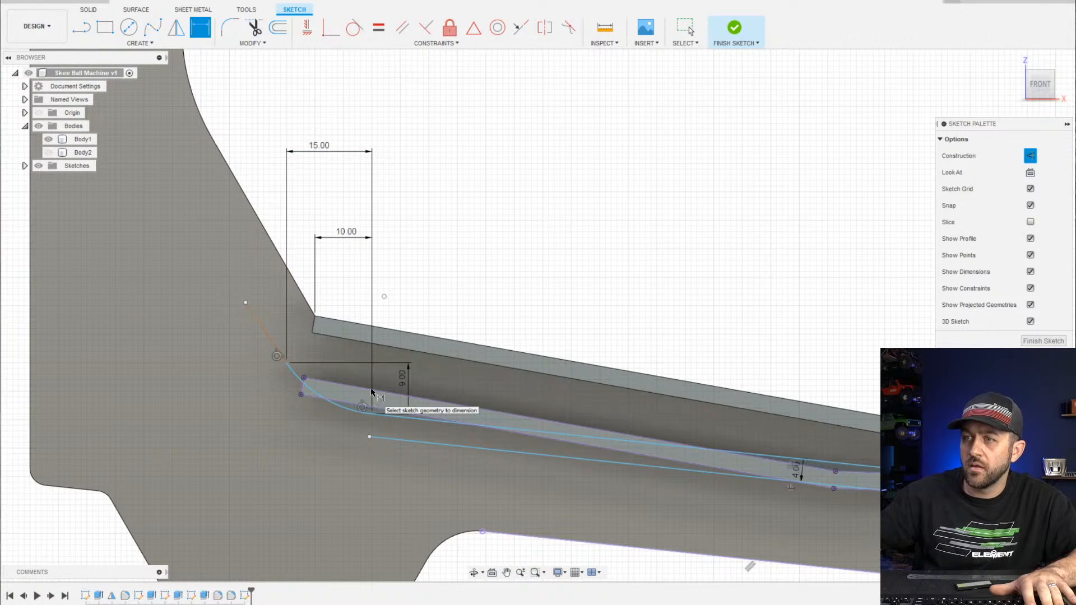
Dimension the height of the upper sloped line's front end above the origin as 33 mm
scroll(372, 392, down, 2)
middle_drag(377, 382, 324, 370)
scroll(554, 371, up, 1)
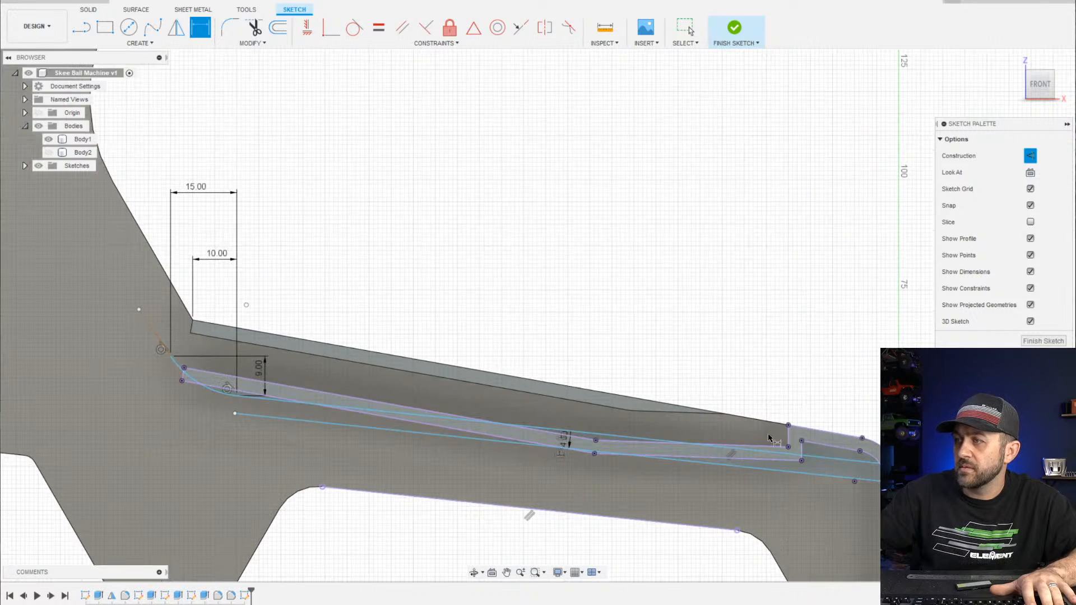
middle_drag(869, 479, 597, 295)
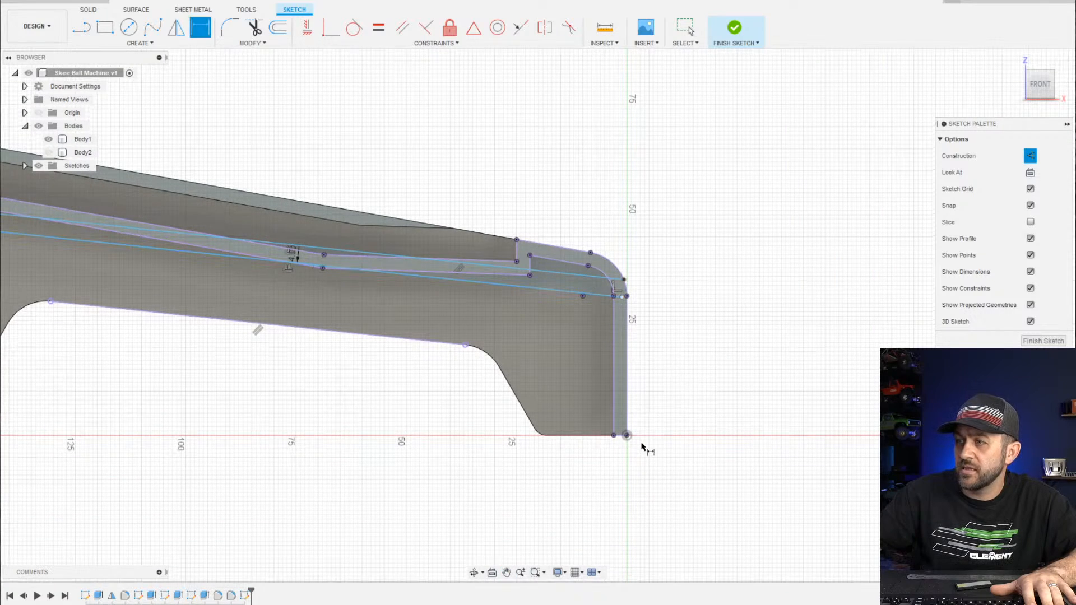
scroll(635, 290, up, 2)
scroll(635, 324, down, 1)
click(632, 325)
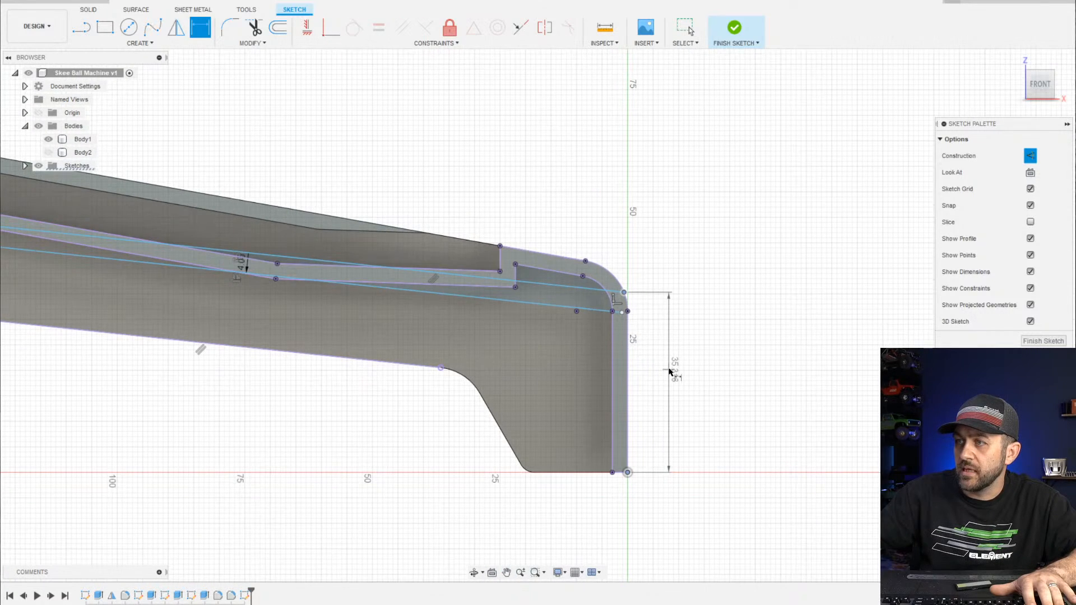
click(668, 368)
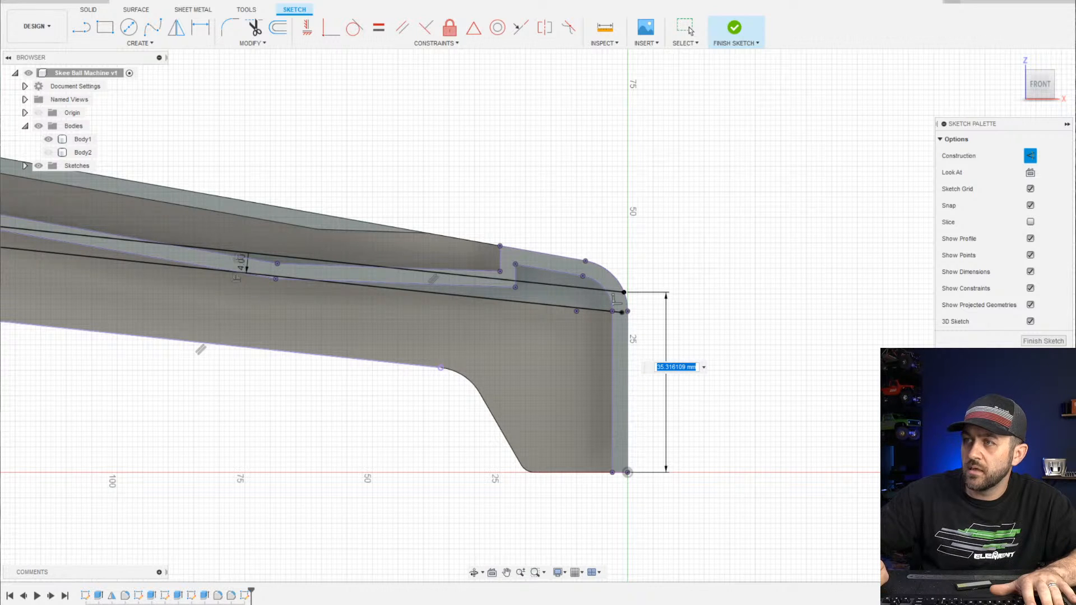
text(33)
key(Return)
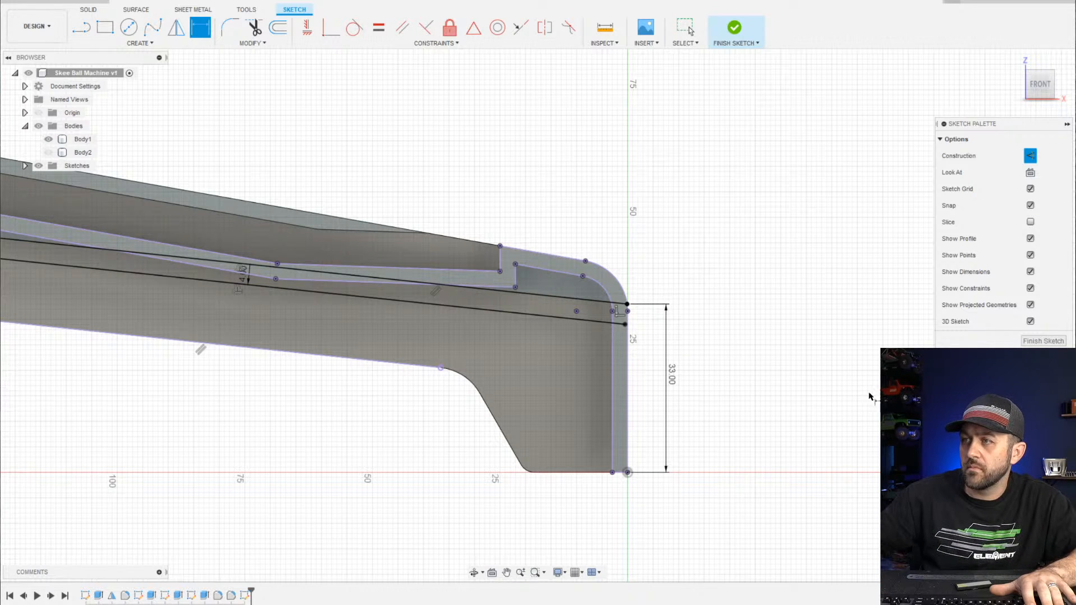
Change the height dimension at the ramp's front end to 34 mm
scroll(654, 385, down, 2)
scroll(703, 399, up, 1)
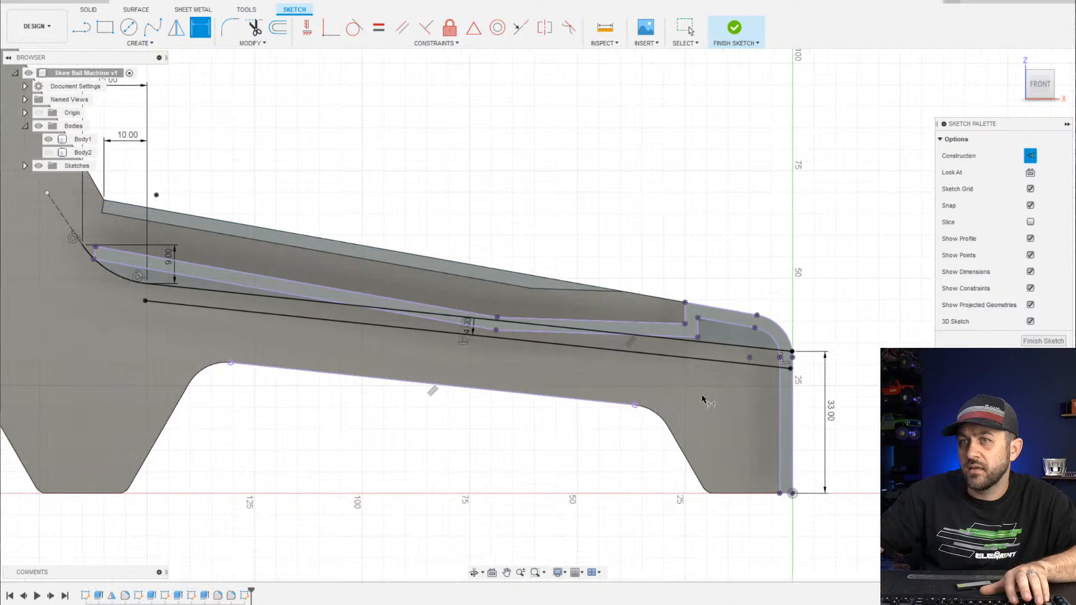
double_click(833, 411)
text(34)
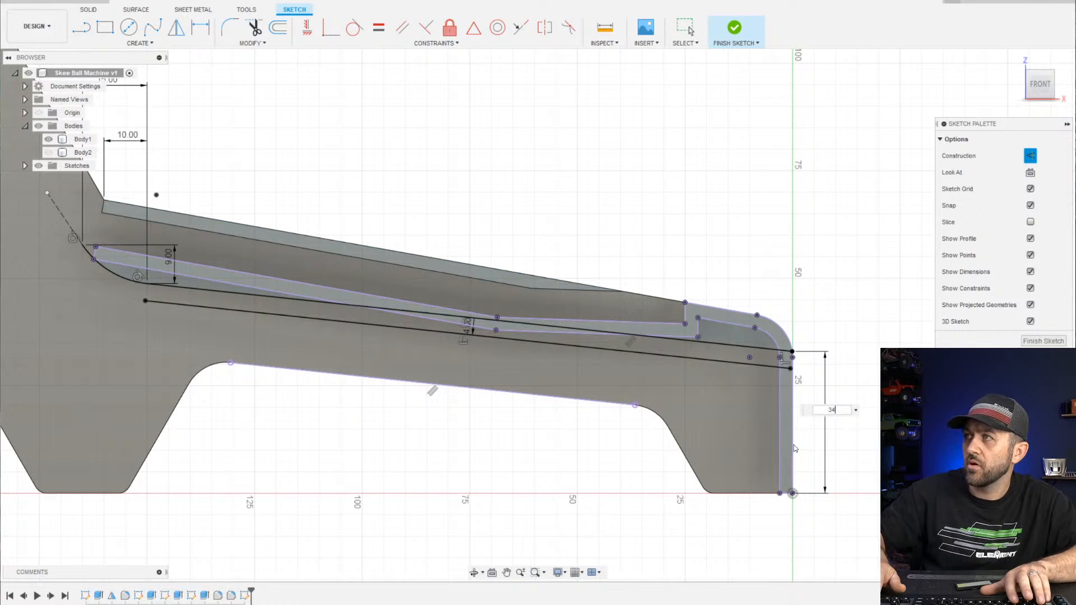
key(Return)
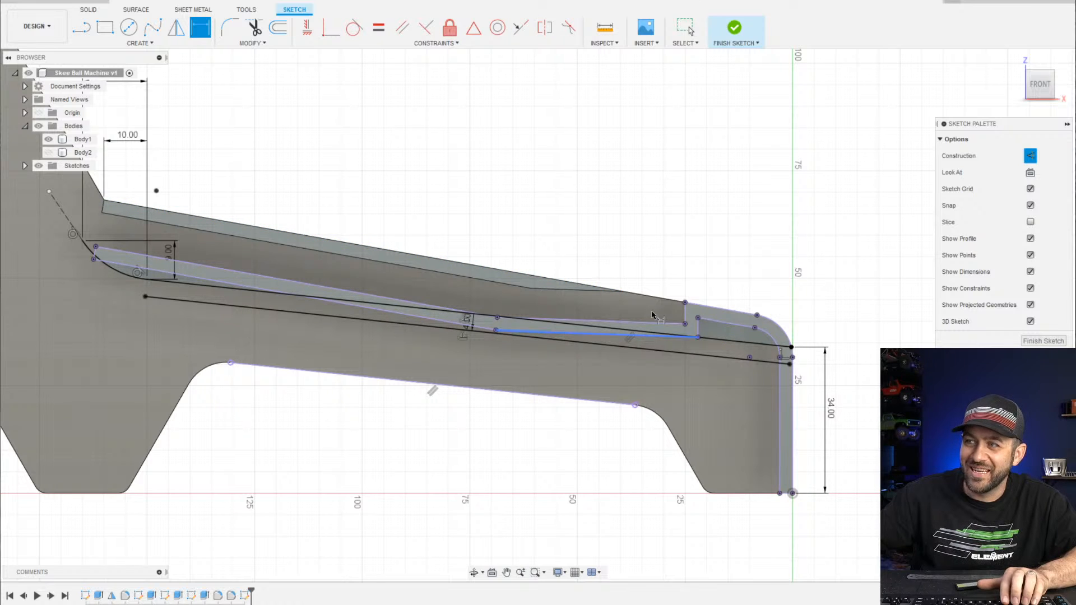
Examine the ramp sketch and its curved rear end against the side body's inner ledges from several angles
scroll(728, 367, down, 2)
scroll(368, 255, up, 2)
middle_drag(635, 310, 679, 304)
scroll(666, 349, up, 3)
scroll(652, 370, down, 4)
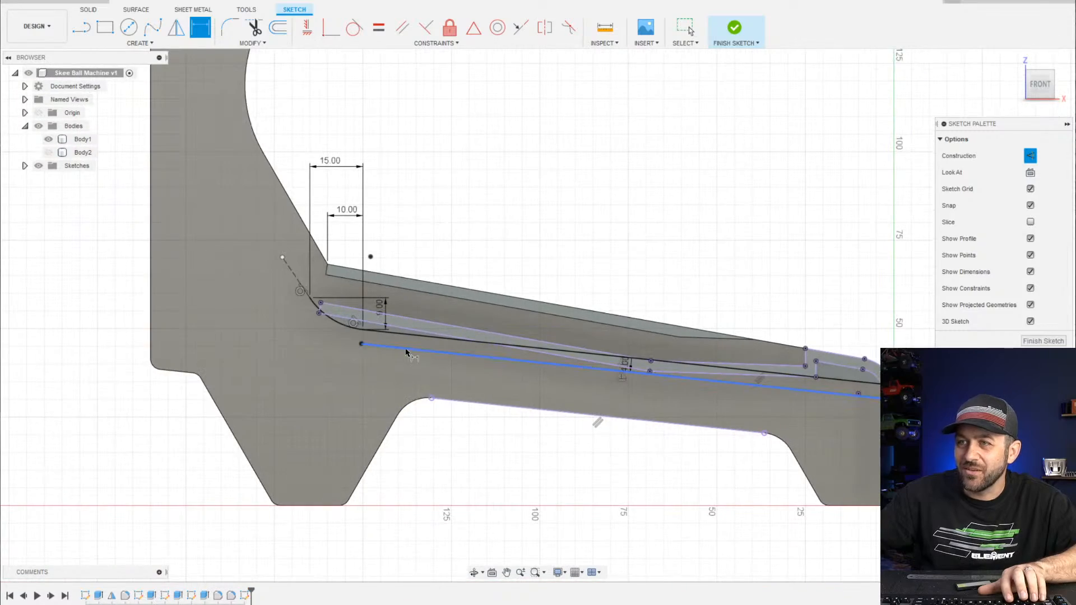
mouse_move(406, 354)
shift+middle_down()
mouse_move(460, 349)
mouse_move(401, 336)
shift+middle_up()
key(d)
scroll(343, 294, up, 3)
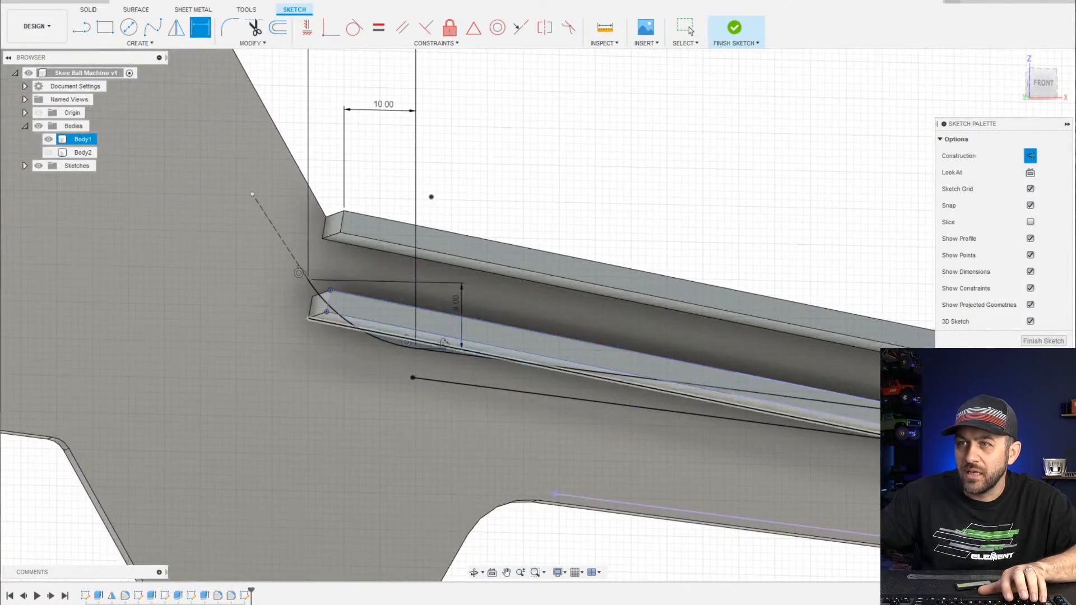
shift+middle_drag(343, 294, 426, 356)
scroll(432, 353, down, 2)
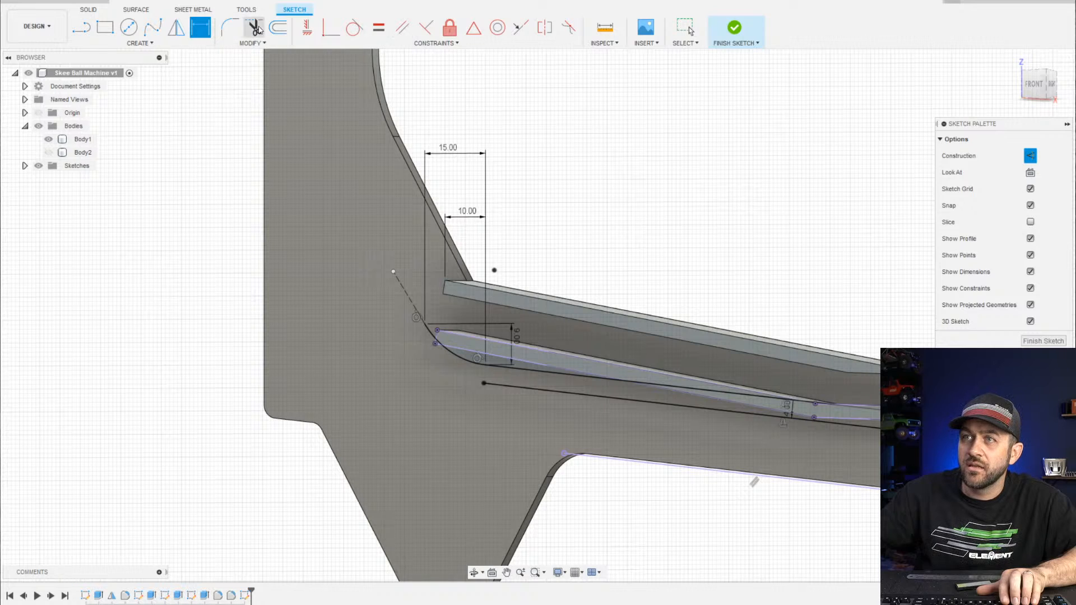
Offset the ramp's curved rear arc outward by 4 mm as a regular, non-construction sketch curve
click(278, 27)
click(465, 362)
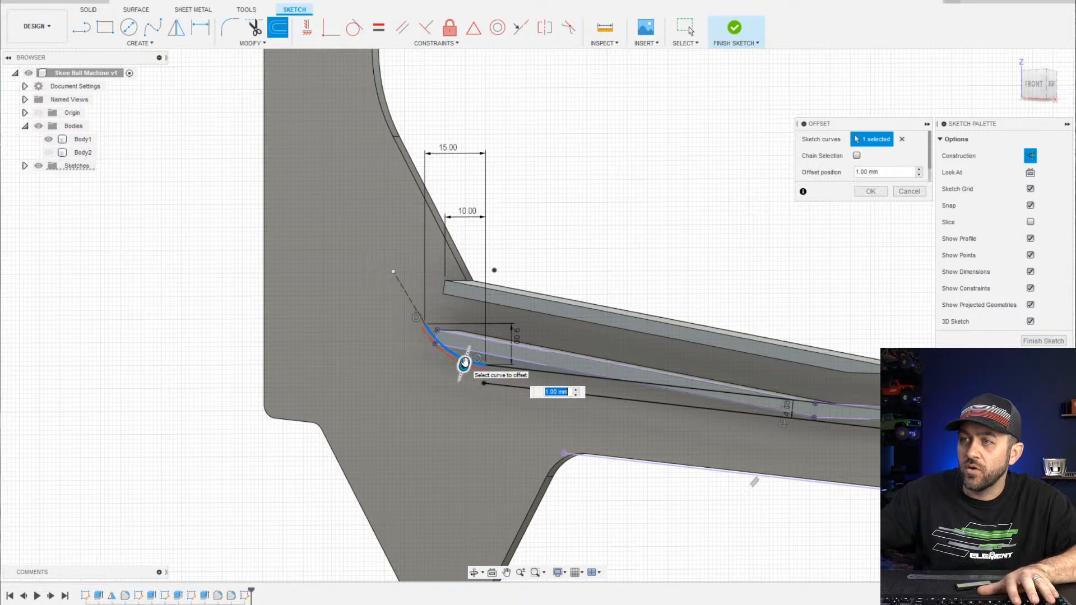
text(4)
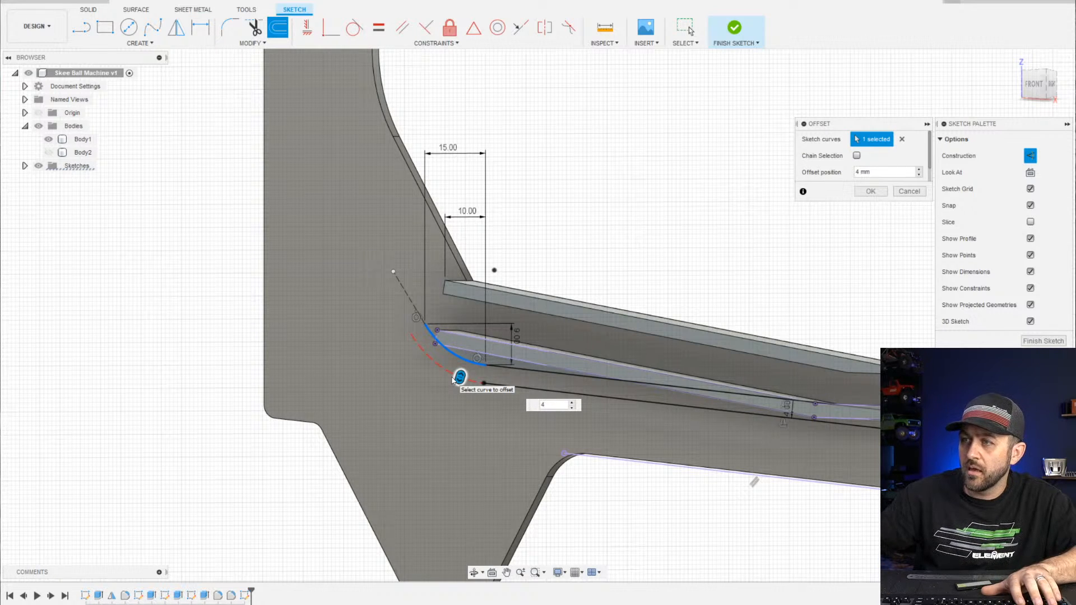
click(1030, 155)
scroll(548, 318, up, 3)
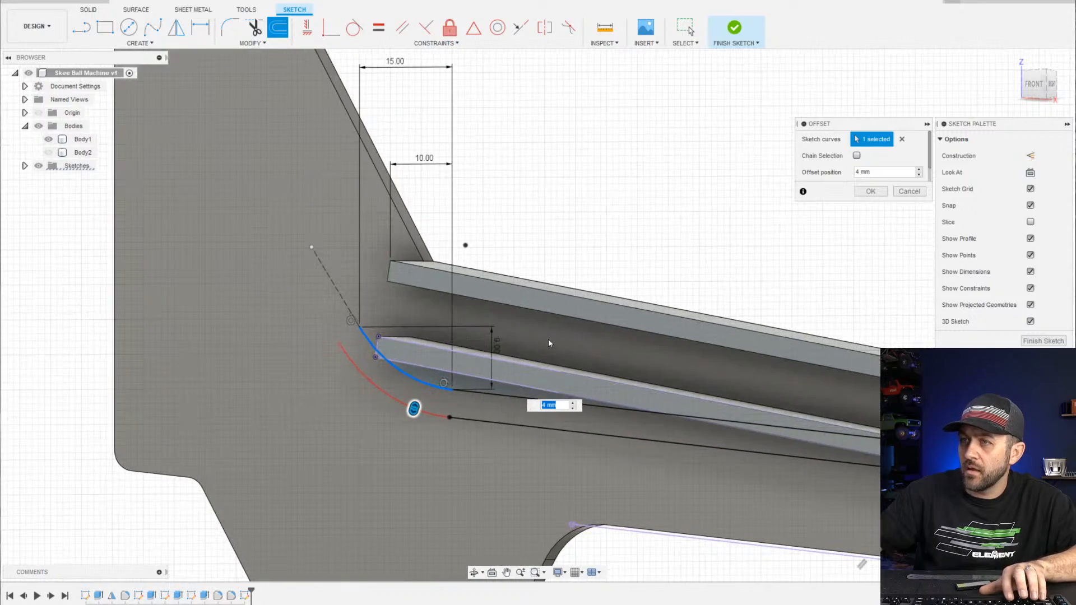
key(Return)
Close the ramp's curved rear end with a line joining the upper ends of the original arc and its offset
scroll(472, 355, down, 3)
shift+middle_drag(589, 386, 709, 442)
scroll(708, 445, down, 3)
mouse_move(883, 462)
middle_down()
mouse_move(757, 452)
mouse_move(795, 450)
mouse_move(781, 450)
middle_up()
scroll(800, 443, up, 3)
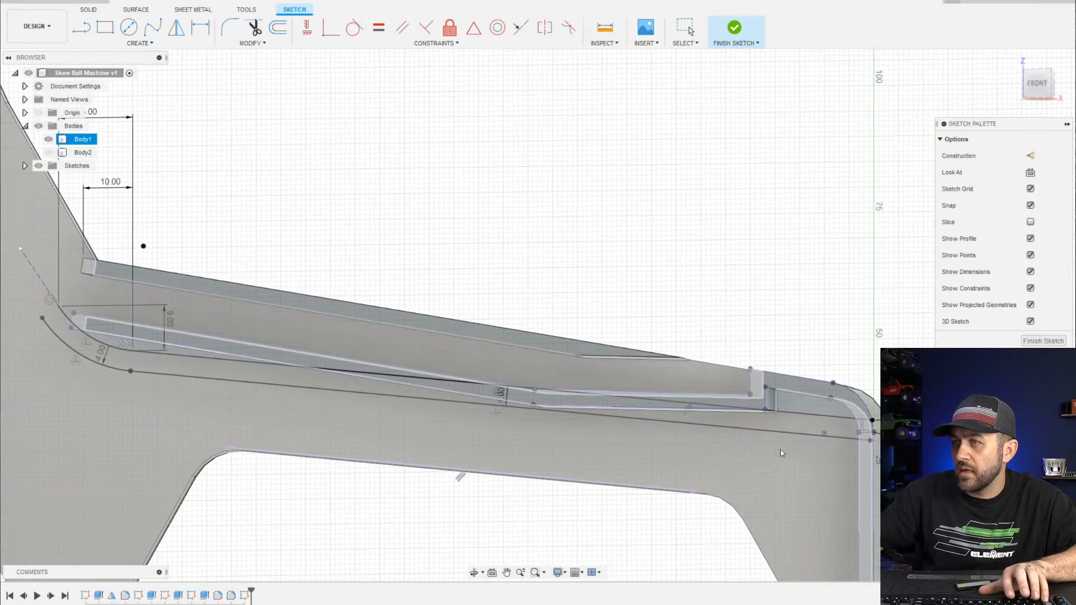
scroll(616, 425, down, 3)
mouse_move(382, 373)
middle_down()
mouse_move(476, 367)
mouse_move(504, 394)
mouse_move(492, 401)
middle_up()
scroll(367, 370, up, 3)
shift+middle_drag(465, 343, 456, 319)
click(311, 316)
key(l)
scroll(330, 362, up, 4)
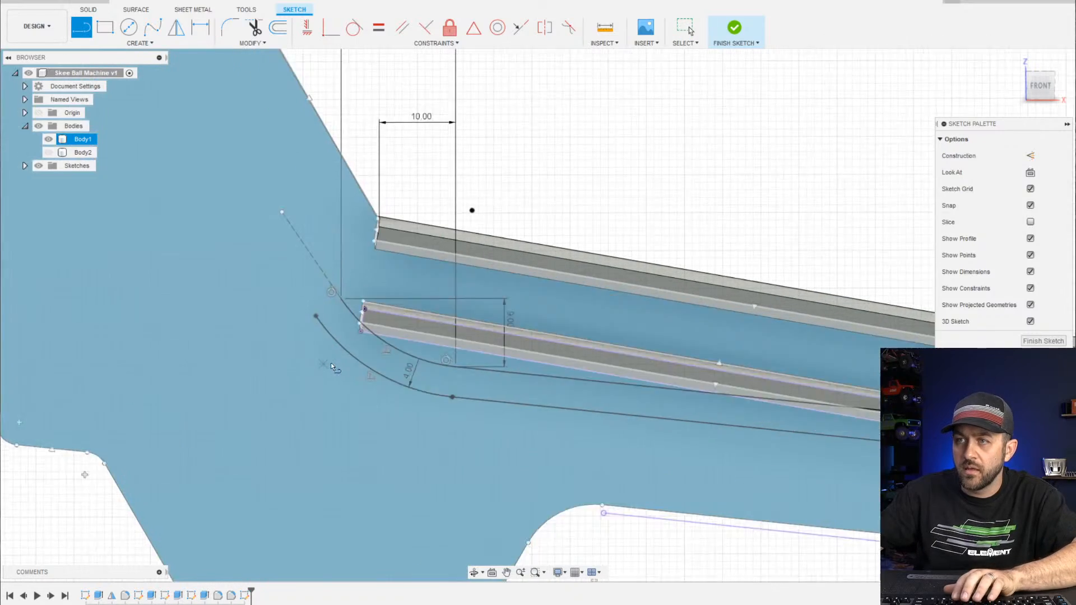
click(344, 283)
click(313, 304)
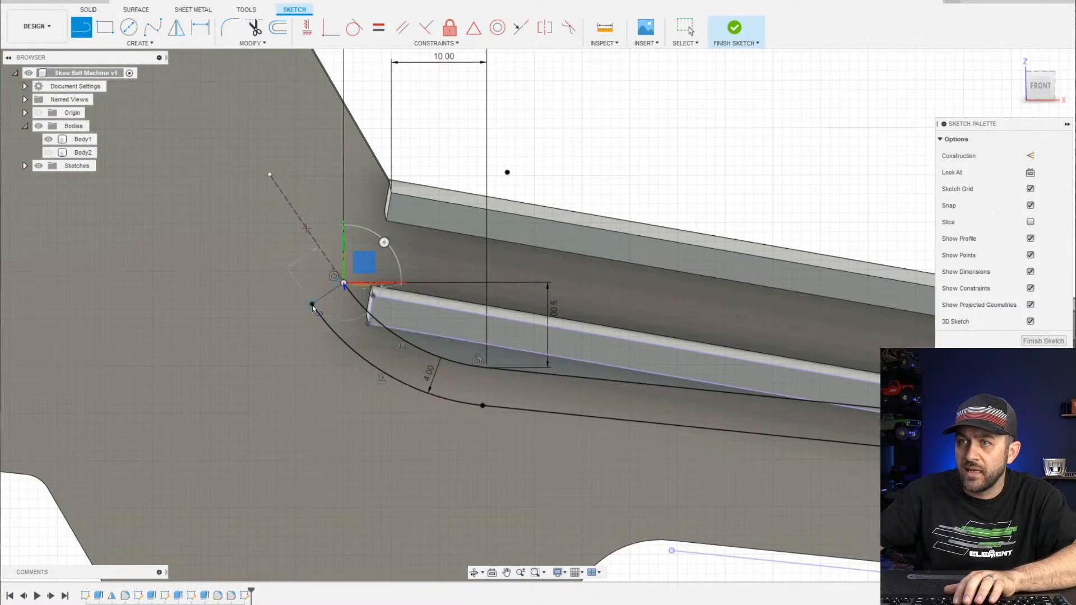
scroll(318, 319, down, 3)
key(Escape)
Check the closed ramp outline against the side body and finish the sketch
scroll(386, 324, down, 2)
scroll(386, 324, down, 3)
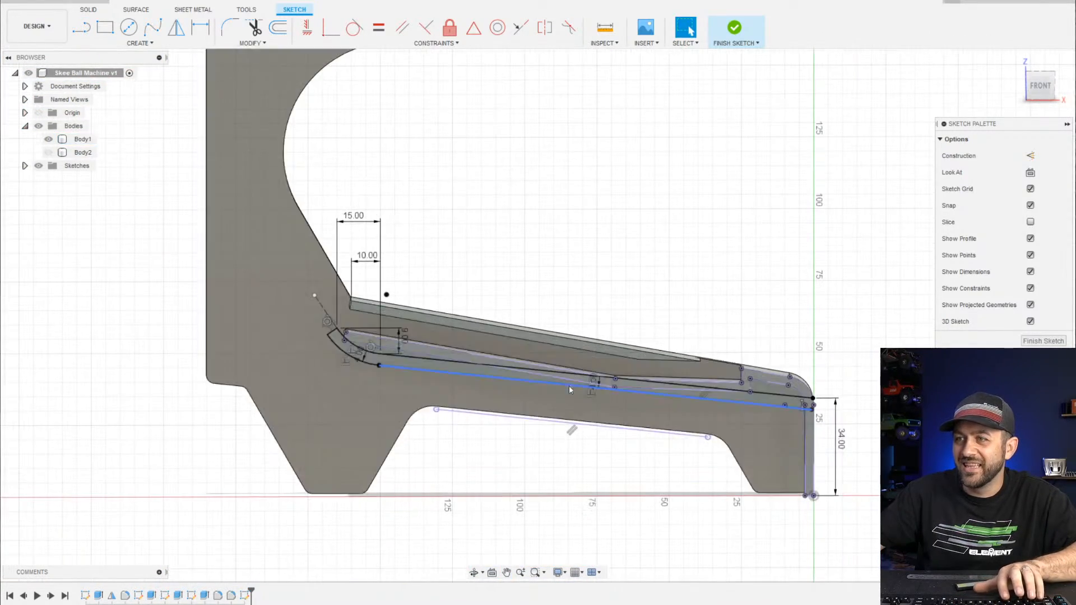
shift+middle_drag(569, 386, 657, 395)
click(698, 379)
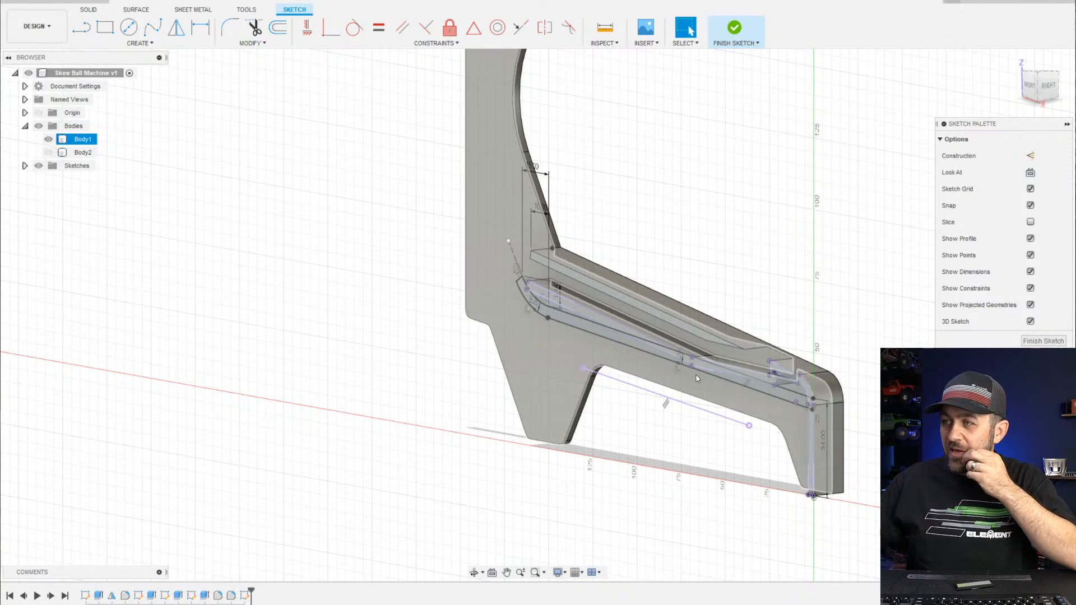
key(Escape)
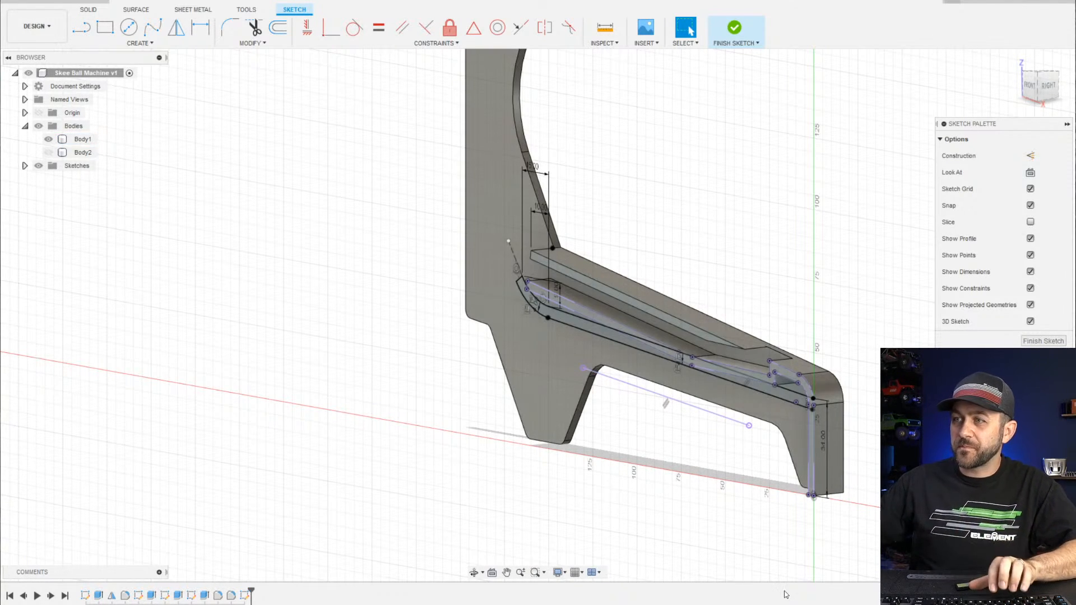
click(736, 38)
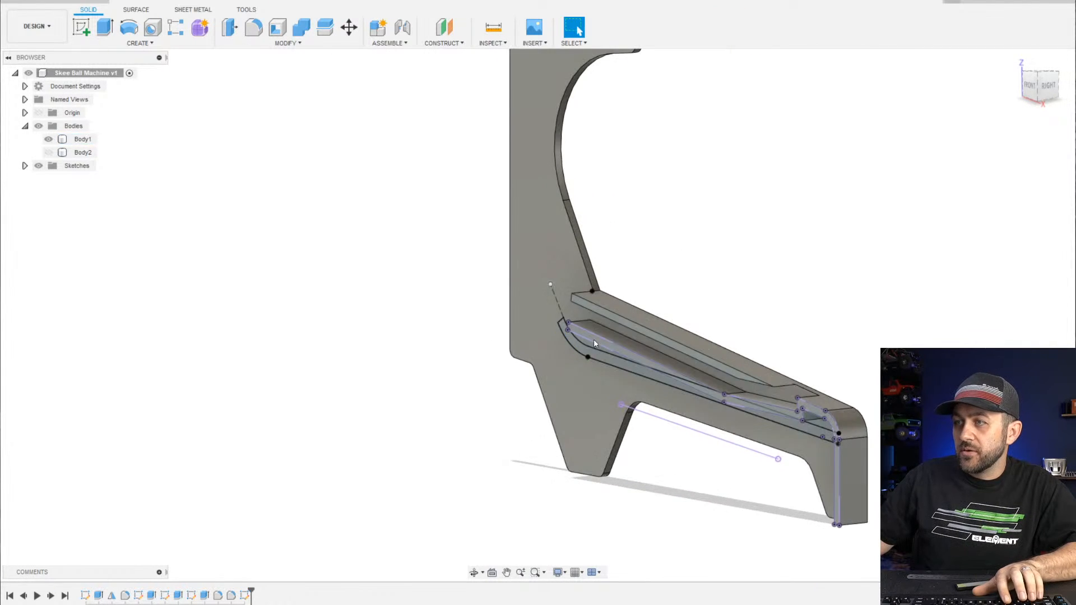
Start an extrusion with three regions of the ramp profile, including the small sliver along its upper edge
shift+middle_drag(594, 338, 612, 362)
click(104, 26)
scroll(538, 348, up, 3)
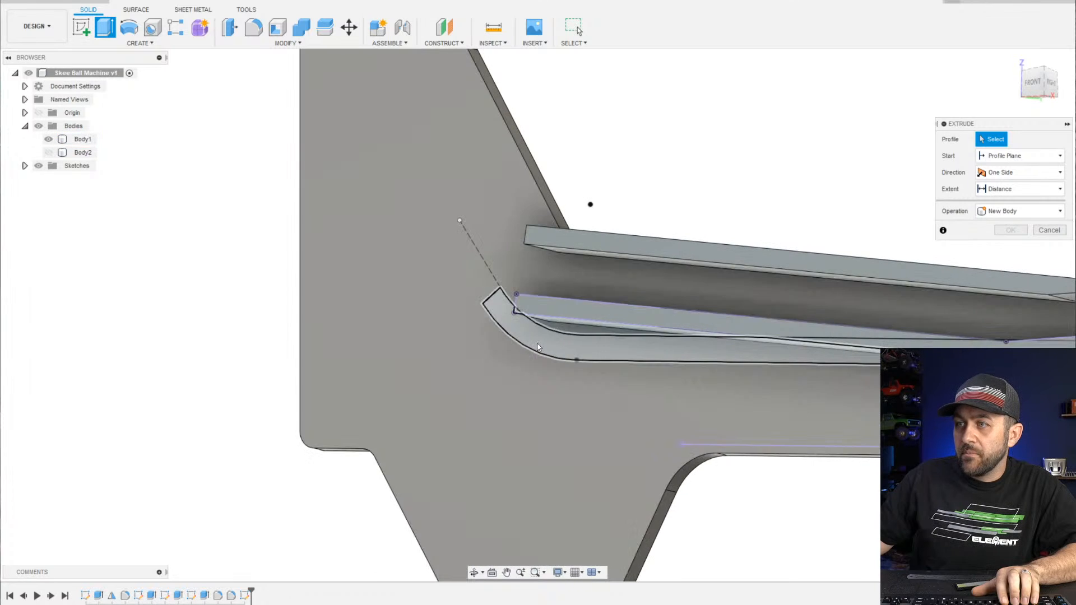
click(537, 347)
shift+middle_drag(734, 352, 730, 354)
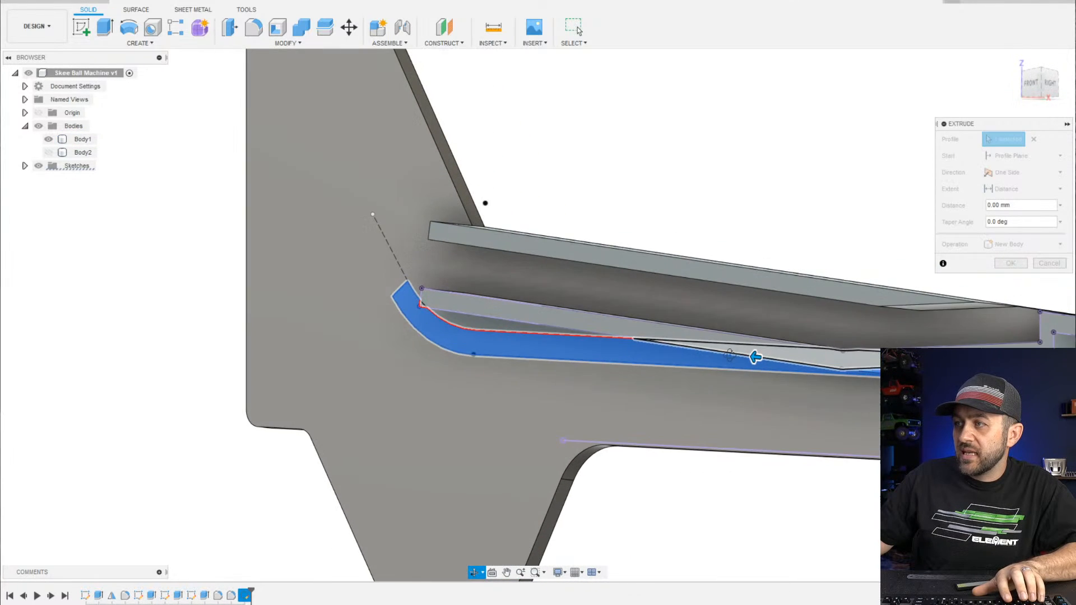
click(823, 356)
scroll(852, 361, up, 3)
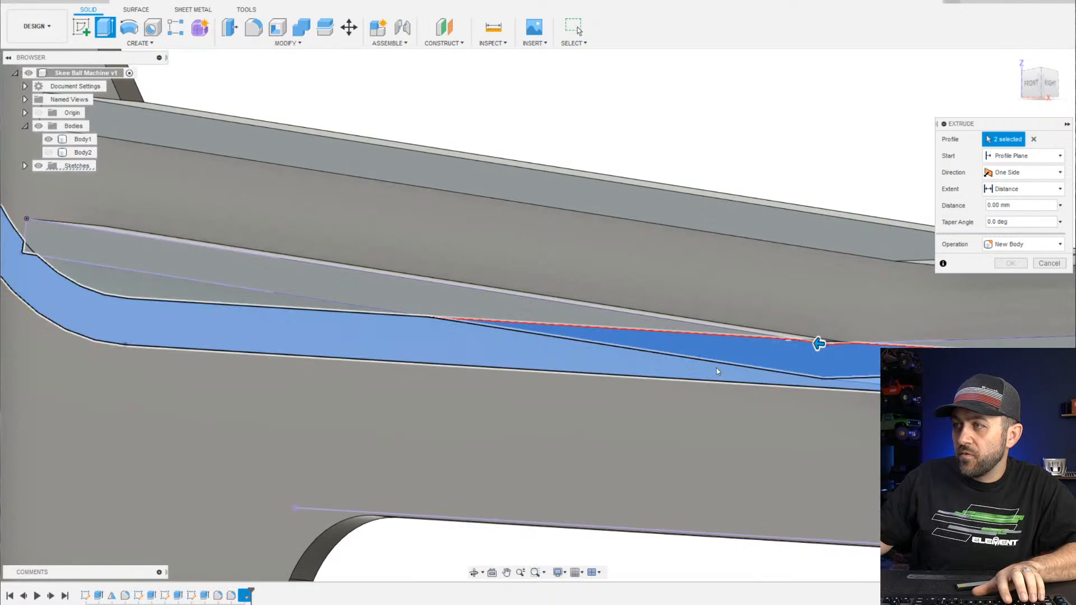
scroll(850, 363, up, 3)
scroll(806, 324, up, 5)
click(768, 320)
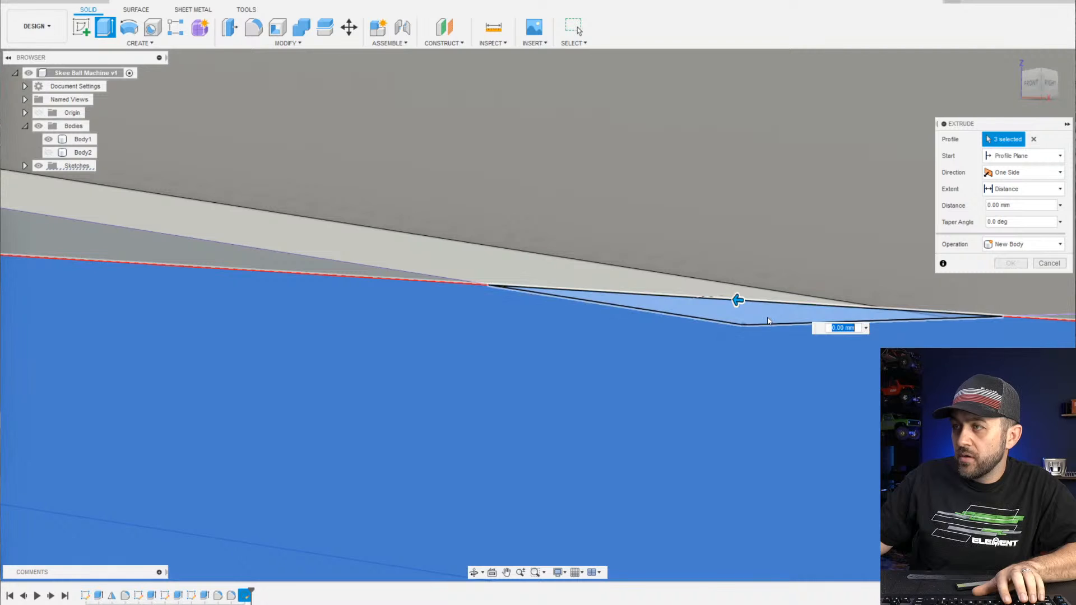
Examine the selected ramp regions along their length up to the side body's front wall for gaps
scroll(547, 354, down, 6)
middle_drag(415, 334, 769, 327)
scroll(171, 319, down, 3)
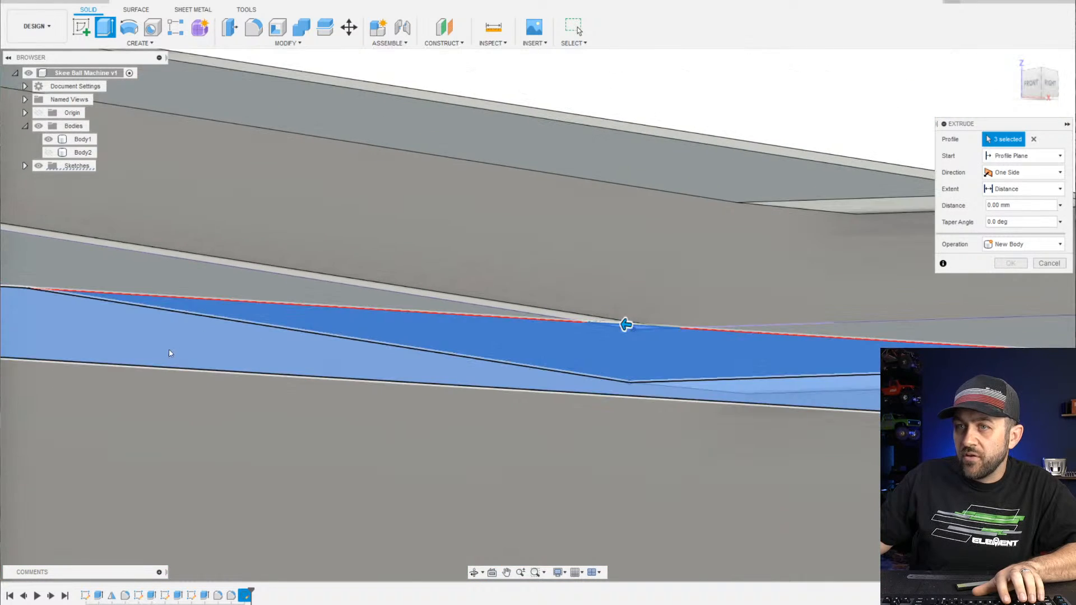
scroll(428, 311, down, 6)
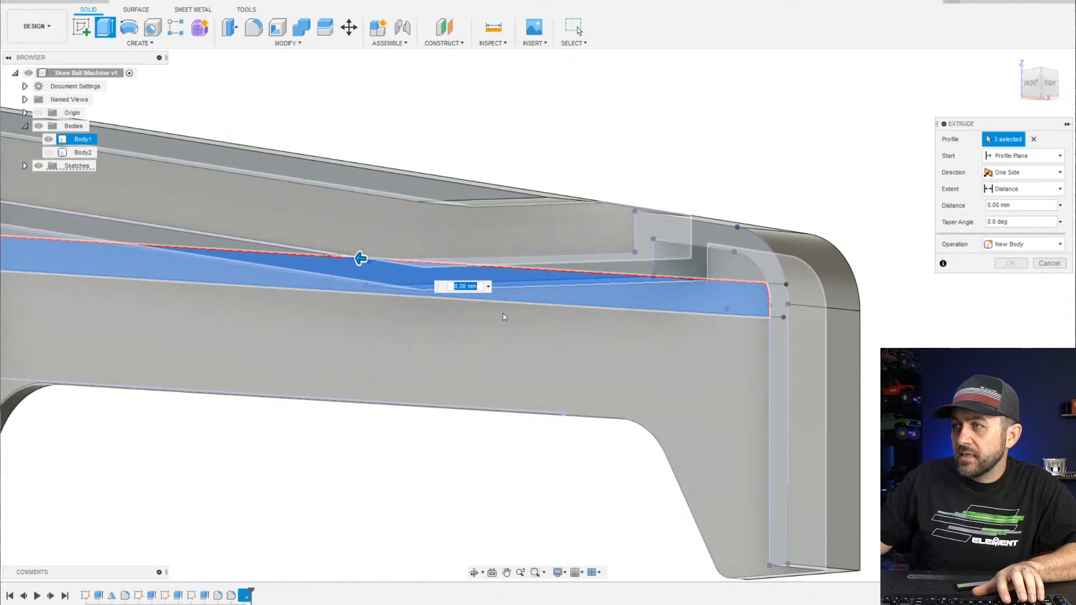
scroll(778, 295, up, 4)
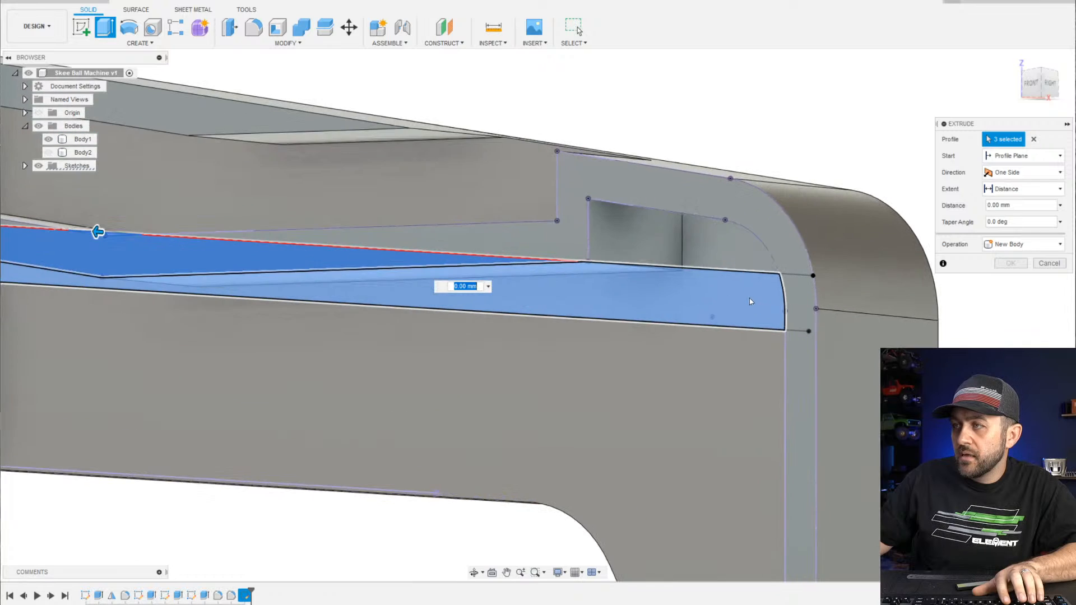
scroll(791, 312, up, 3)
scroll(776, 345, down, 6)
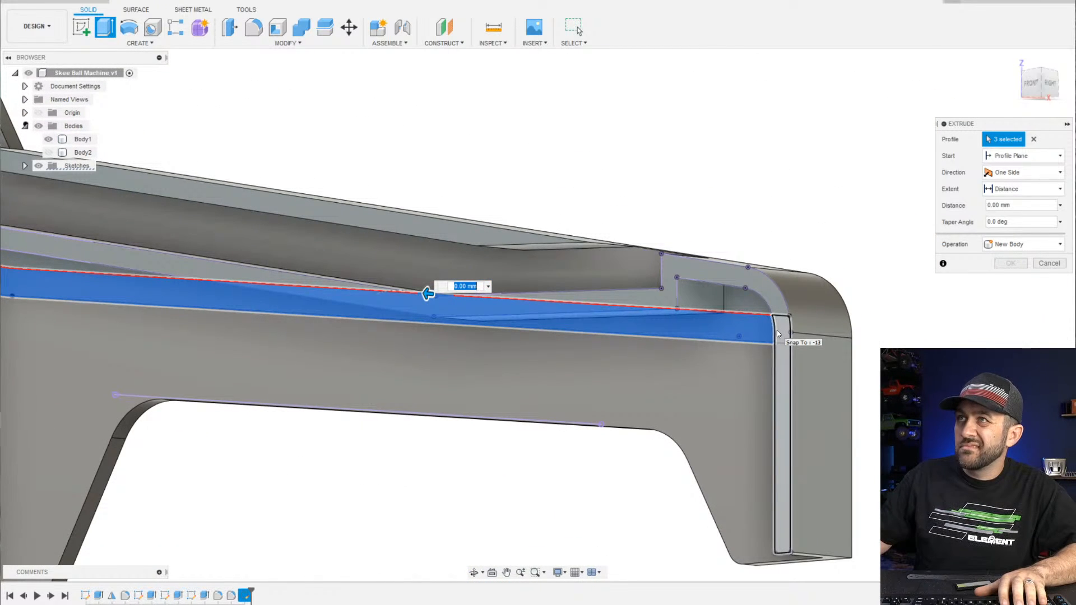
scroll(778, 334, down, 5)
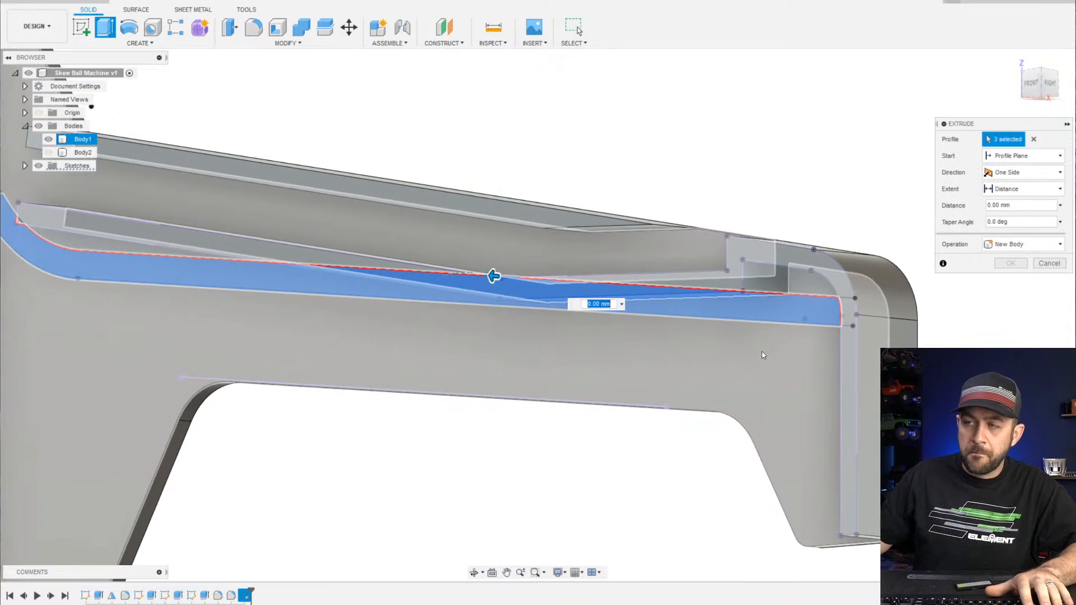
scroll(796, 349, up, 4)
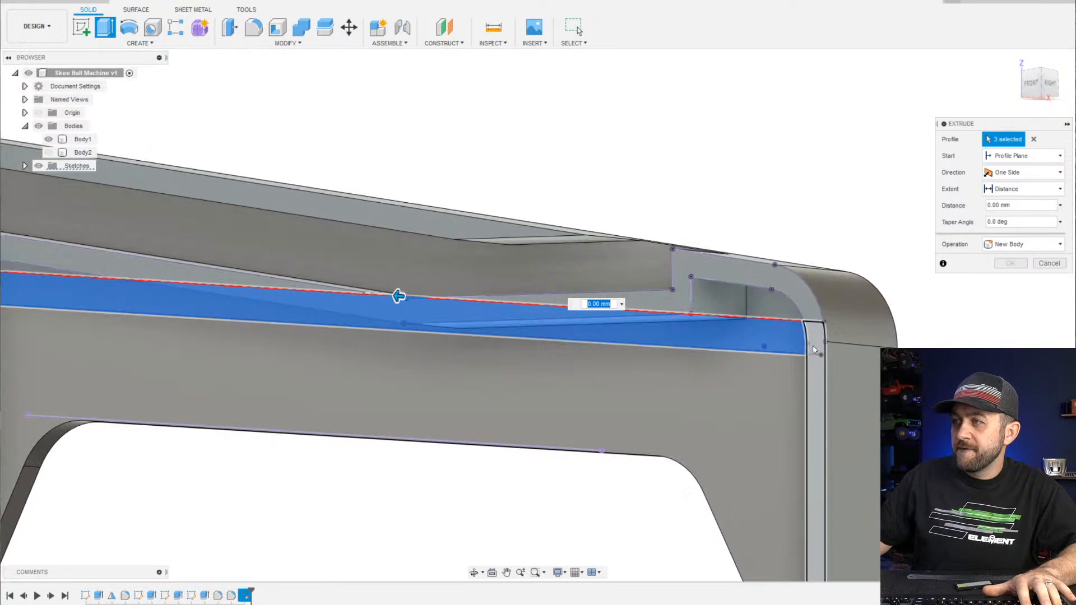
middle_drag(814, 348, 903, 312)
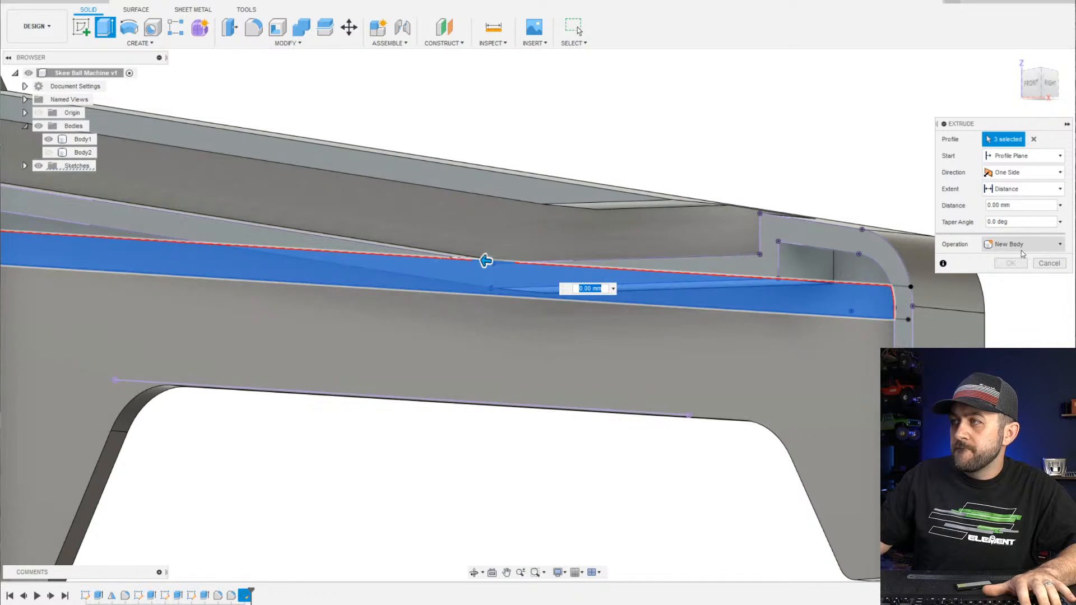
Extend the ramp extrusion away from the side body to 68 mm
scroll(465, 253, down, 3)
shift+middle_drag(465, 257, 480, 273)
drag(479, 274, 261, 320)
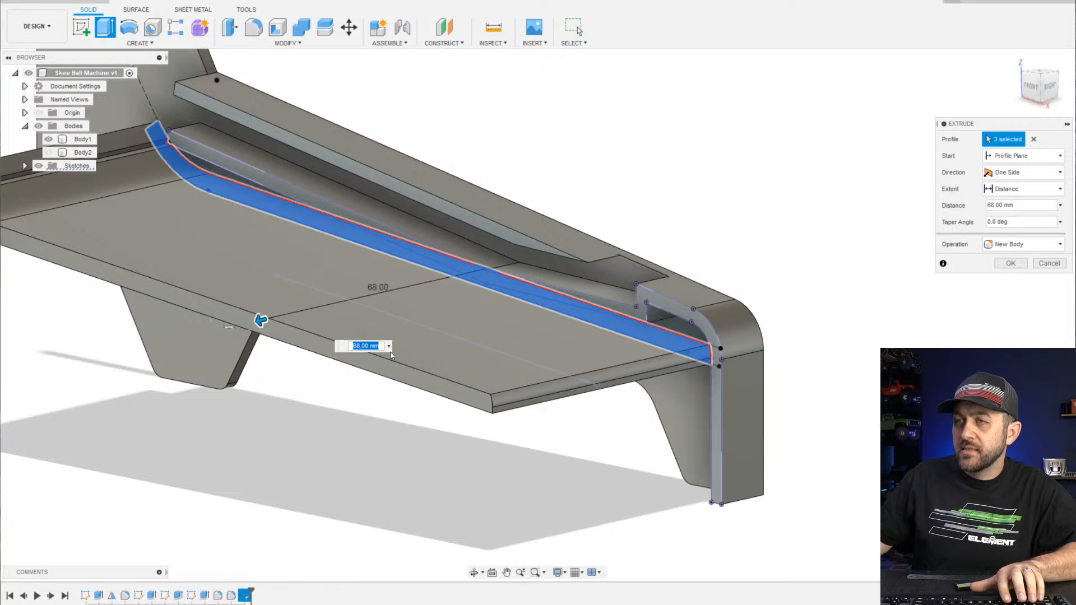
shift+middle_drag(391, 355, 363, 436)
scroll(436, 232, down, 3)
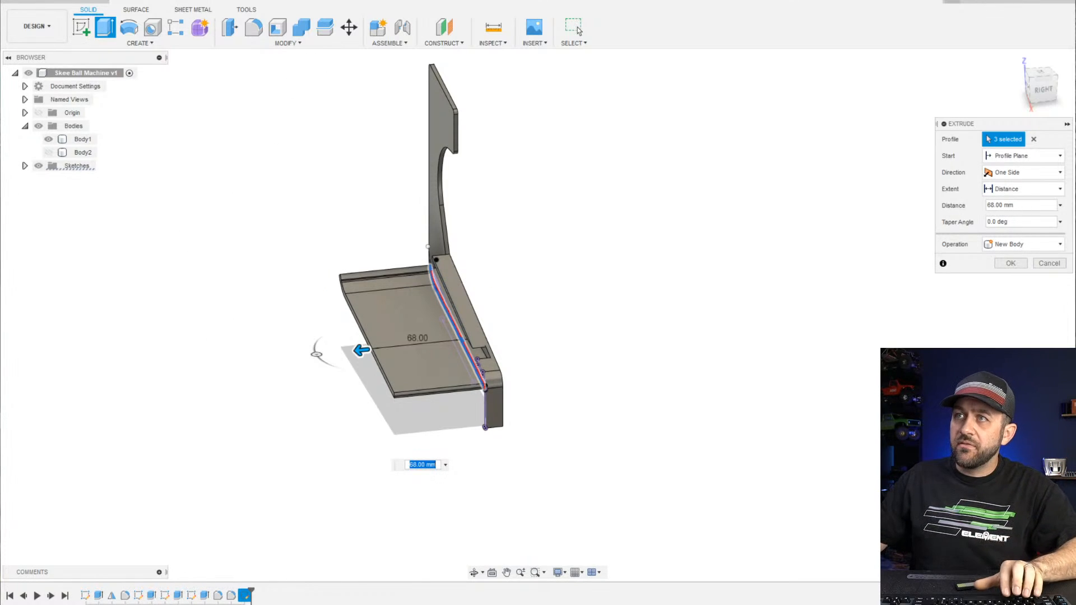
Switch to Calculator, work out the ramp width as 97 − 26, and return to the model
drag(616, 0, 759, 68)
text(97)
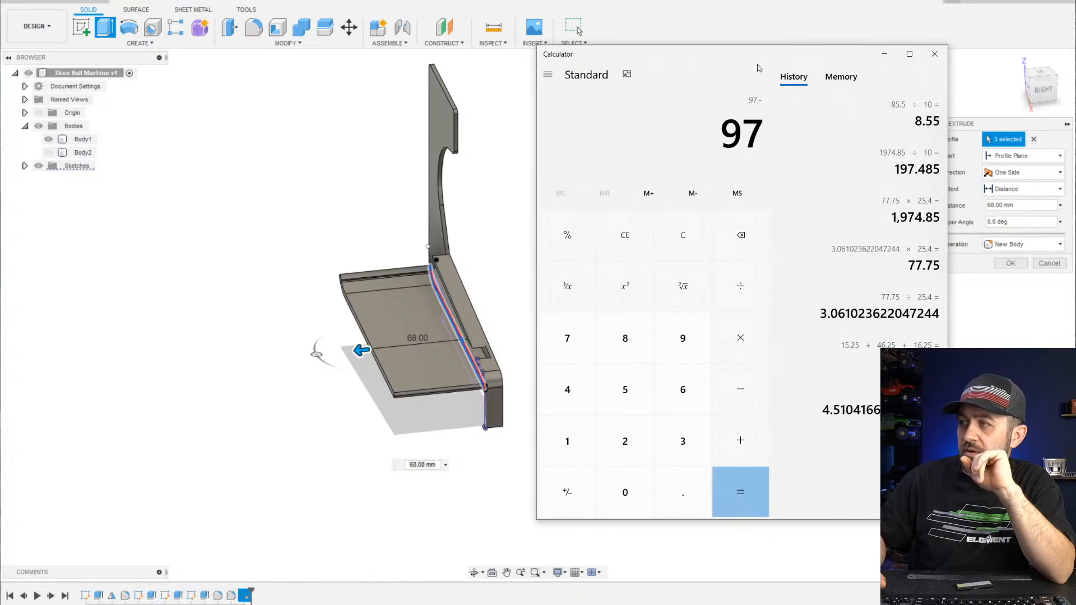
text(26)
key(Return)
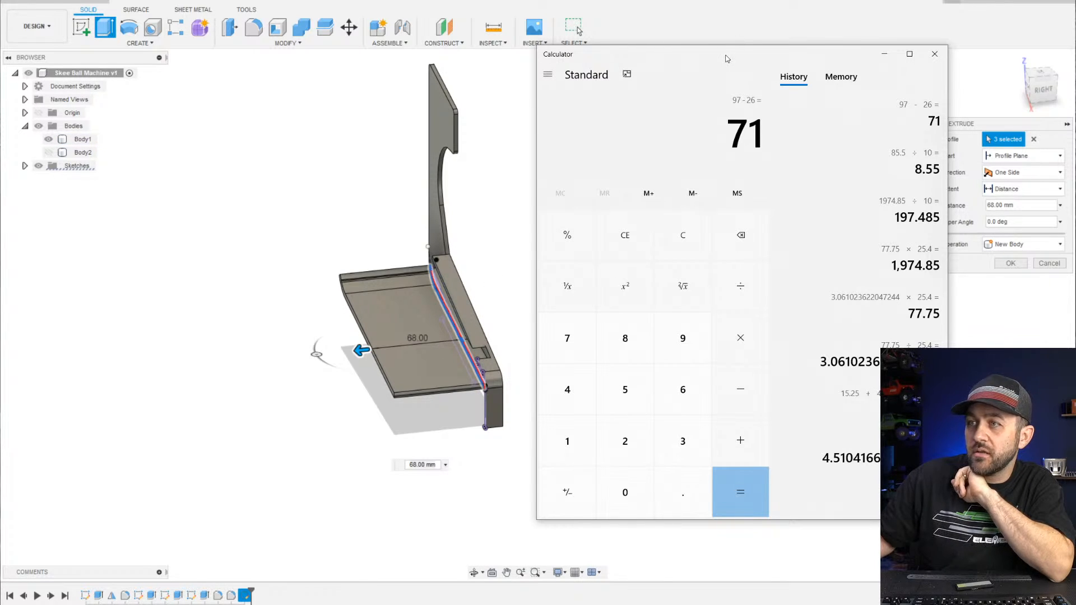
click(635, 8)
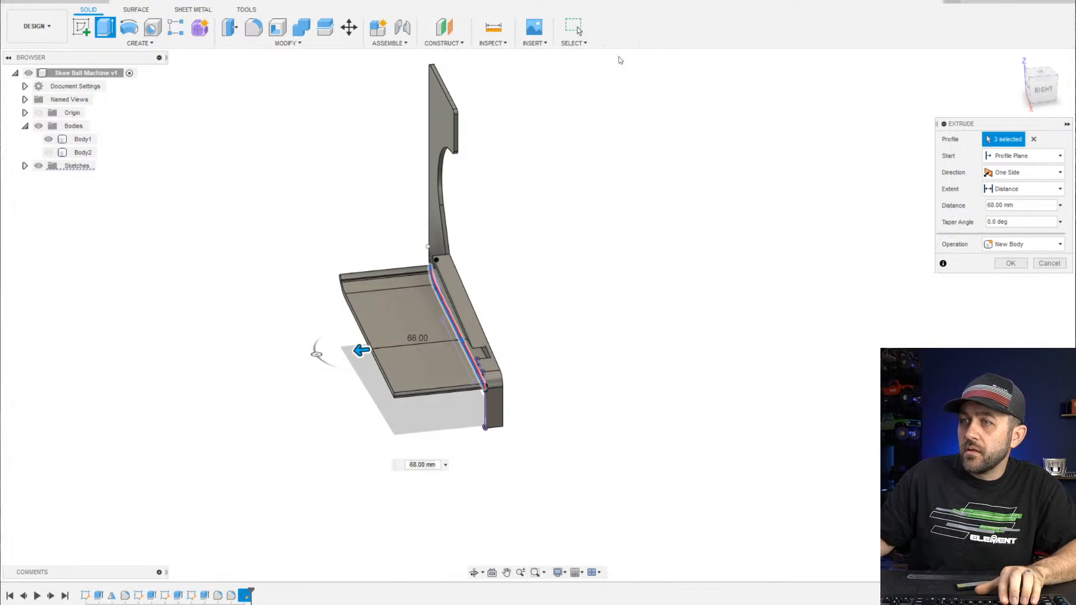
Set the ramp's extrusion distance to 71 mm and create it as a new body
scroll(432, 337, up, 3)
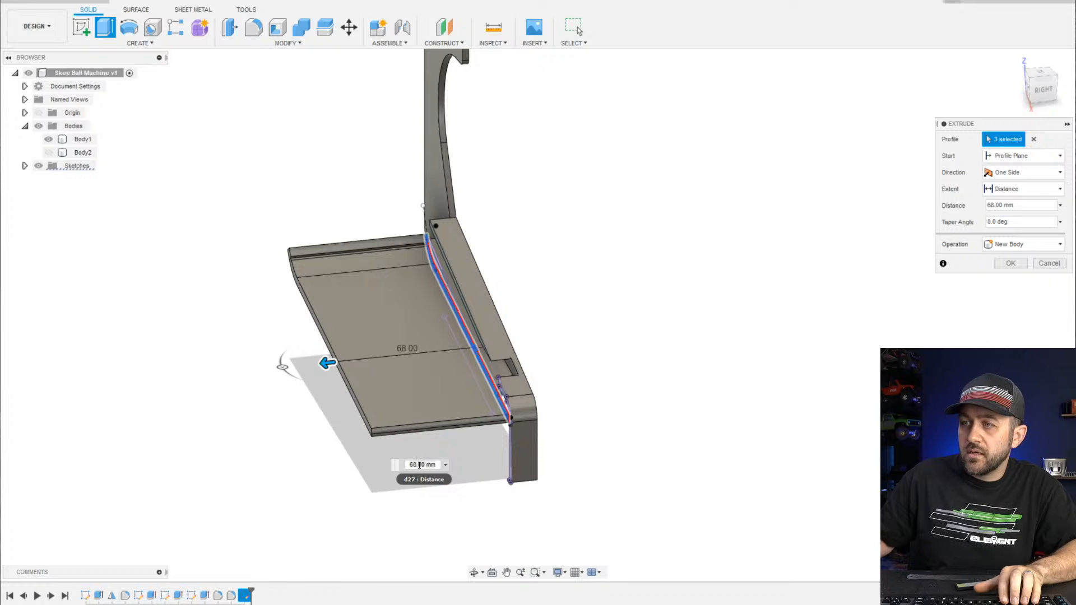
drag(417, 466, 396, 462)
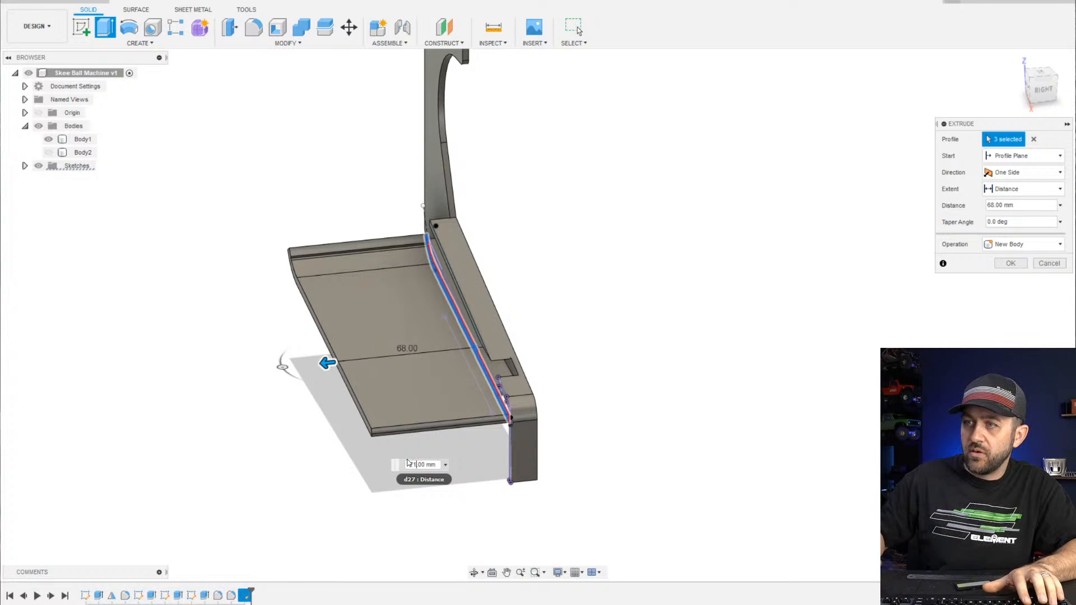
scroll(336, 293, up, 2)
mouse_move(412, 379)
shift+middle_down()
mouse_move(399, 362)
mouse_move(425, 378)
shift+middle_up()
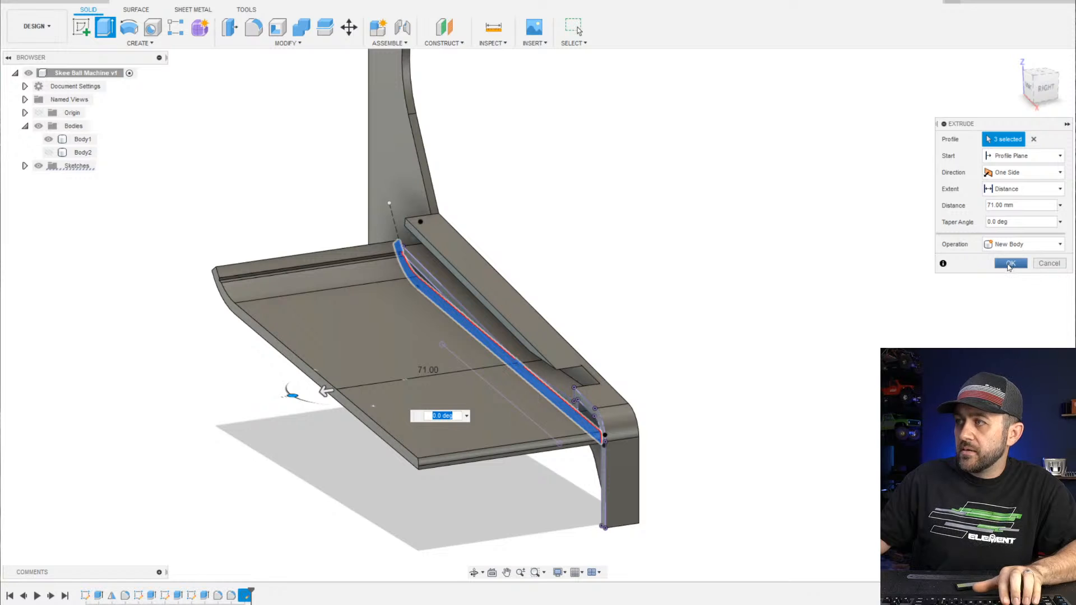
click(1010, 264)
Examine the new ramp body's curved rear end where it meets the side body's inner ledge
scroll(395, 485, down, 3)
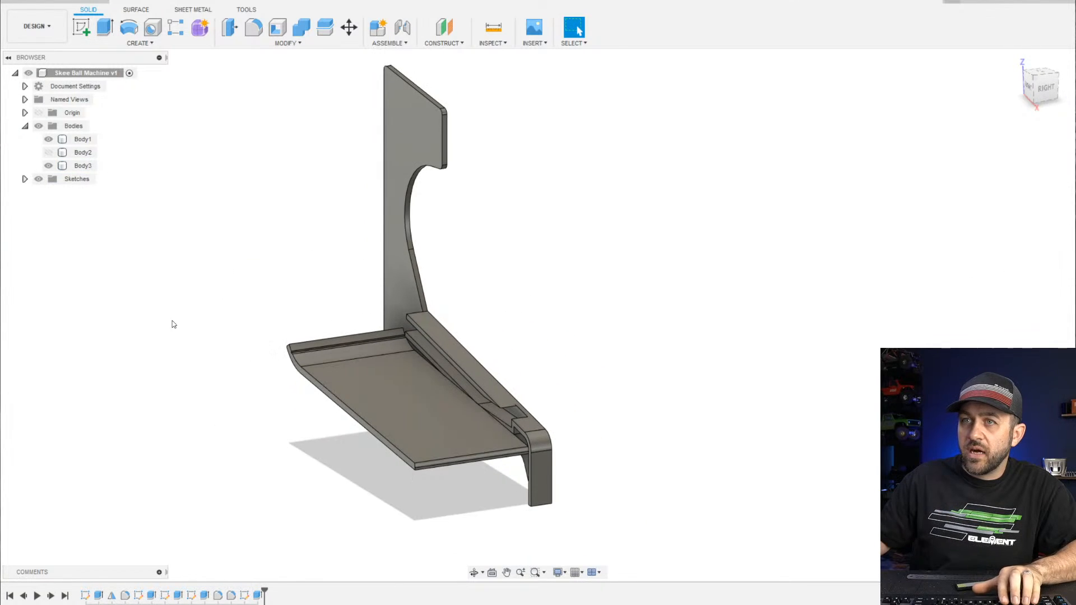
click(83, 166)
scroll(325, 319, up, 4)
scroll(335, 316, up, 4)
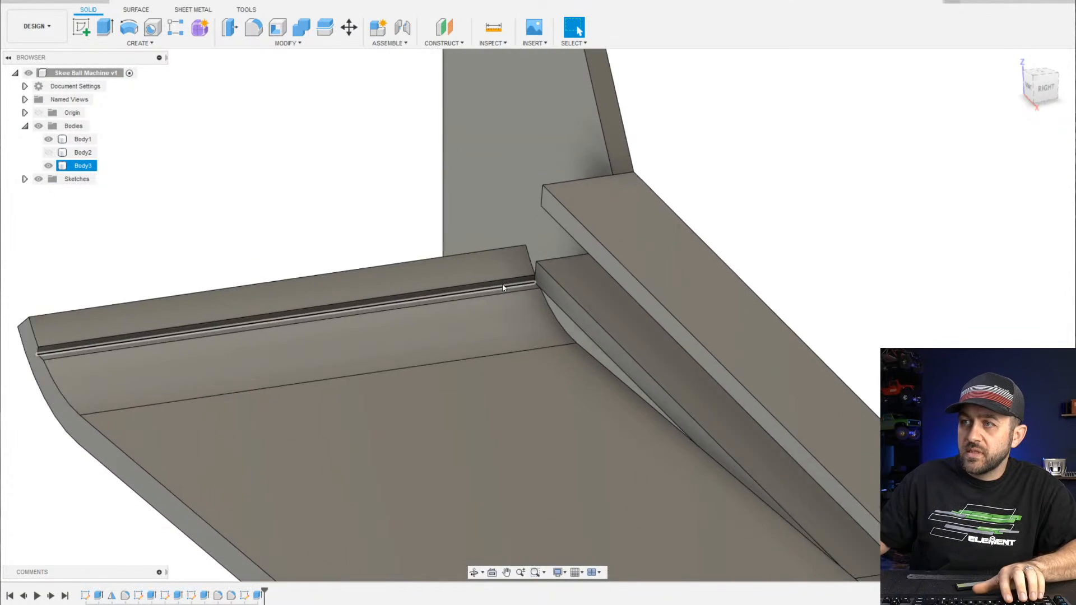
scroll(504, 285, up, 2)
shift+middle_drag(359, 333, 536, 280)
key(Escape)
key(Escape)
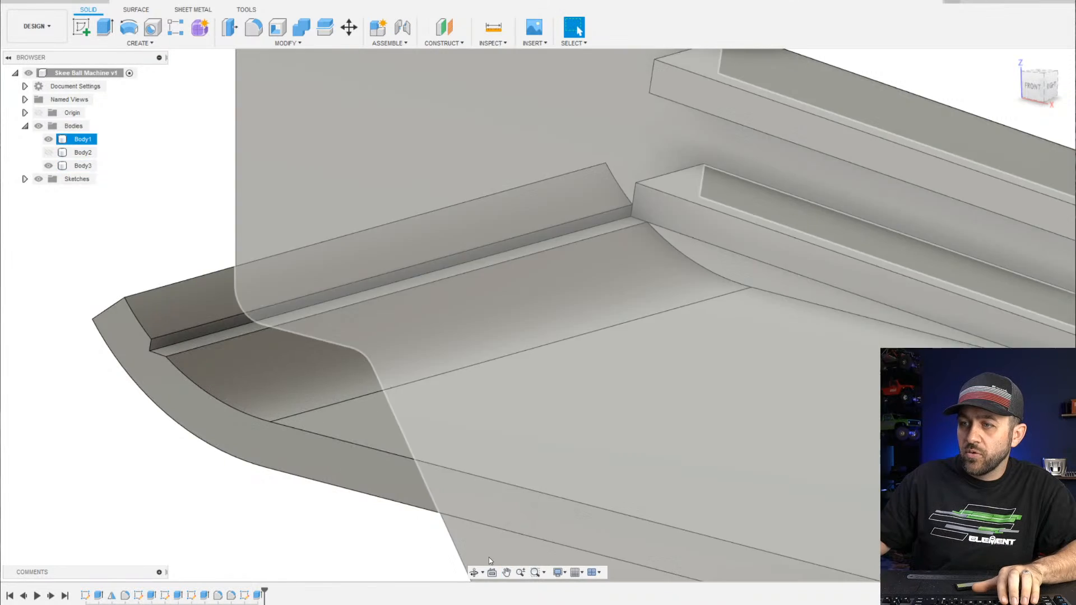
Edit the ramp extrusion to include the missing profile region at the groove in its curved rear end
click(259, 594)
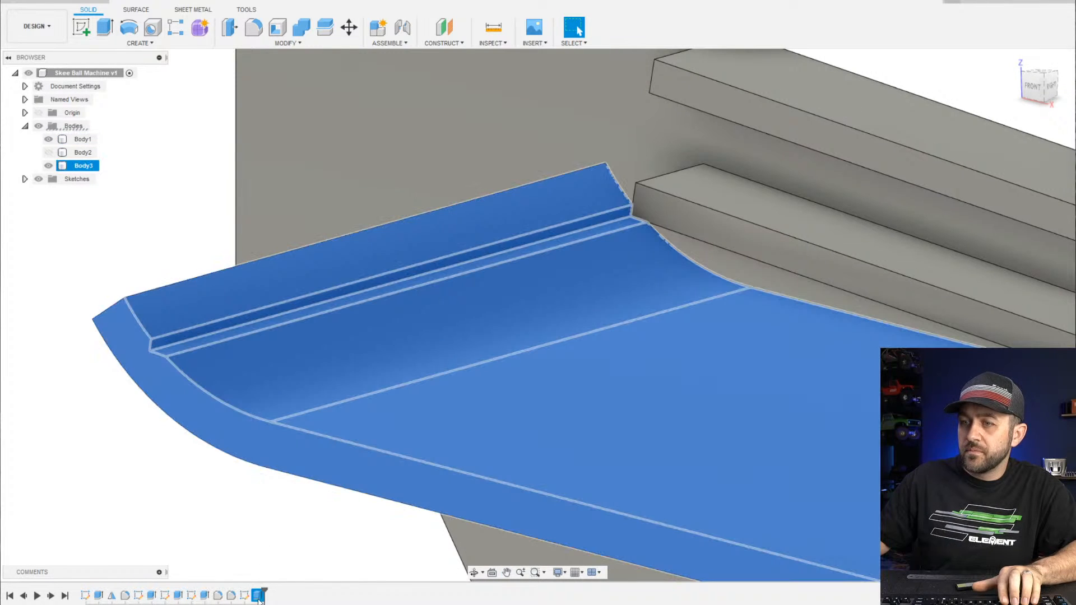
right_click(259, 594)
click(291, 498)
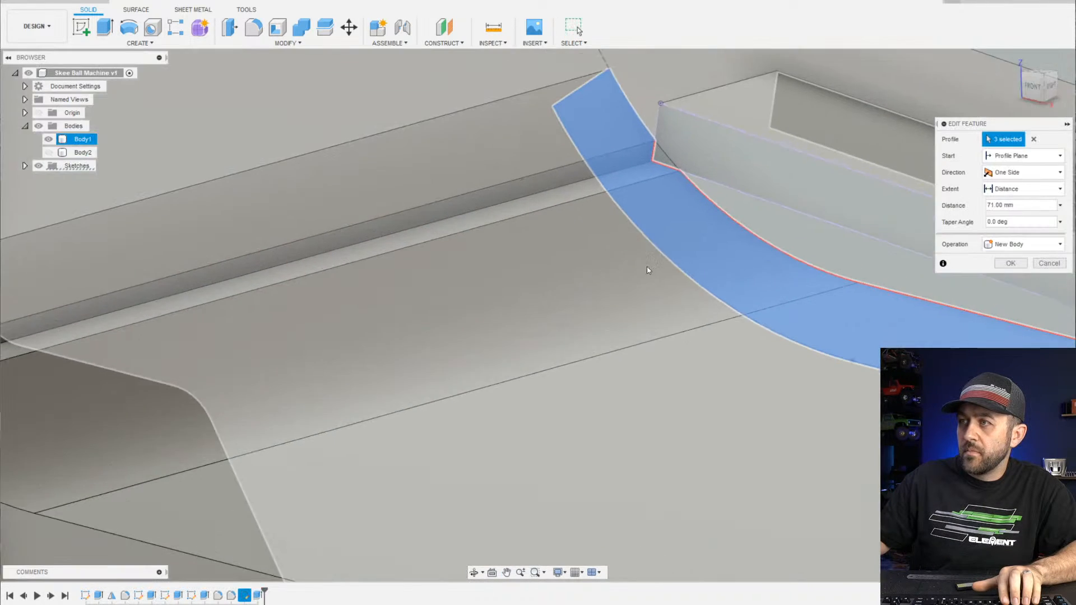
key(Return)
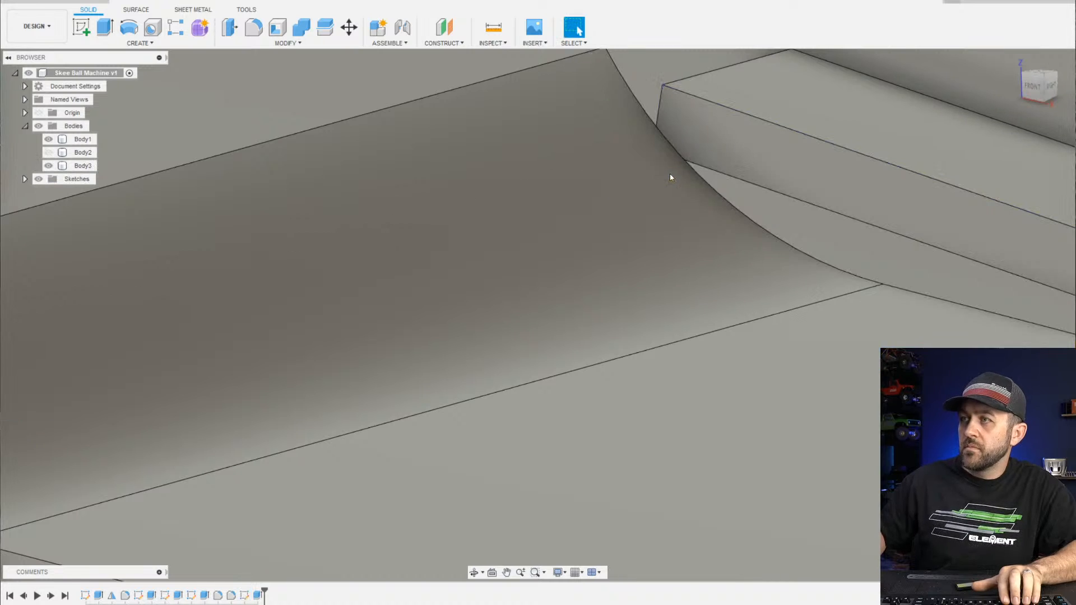
Examine the ramp's curved rear end, compare it with the skee ball machine reference photo in the browser, and return to the model
scroll(617, 213, down, 5)
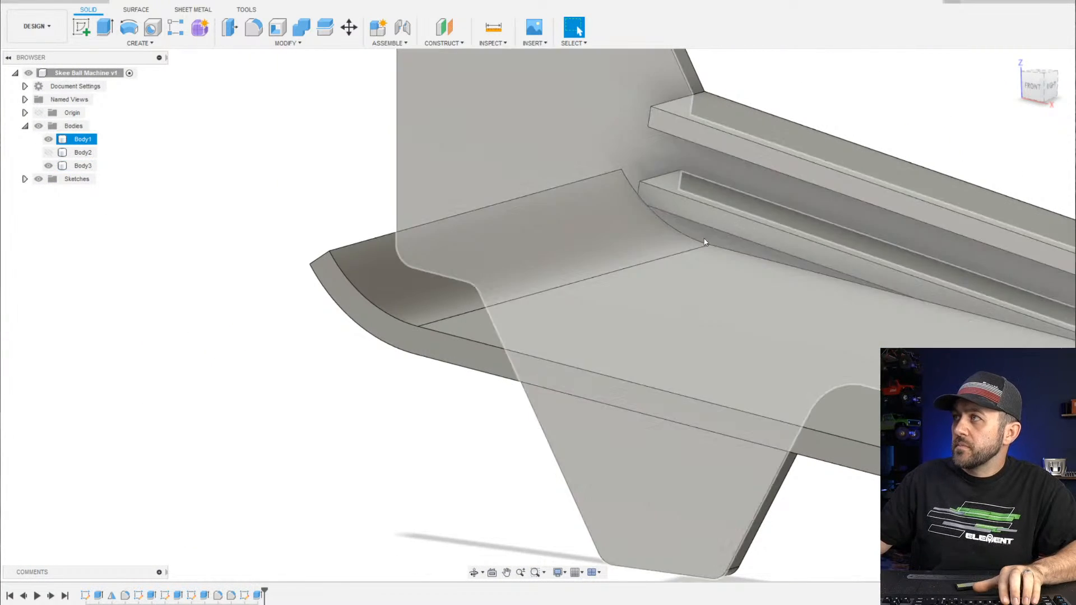
middle_drag(764, 222, 640, 202)
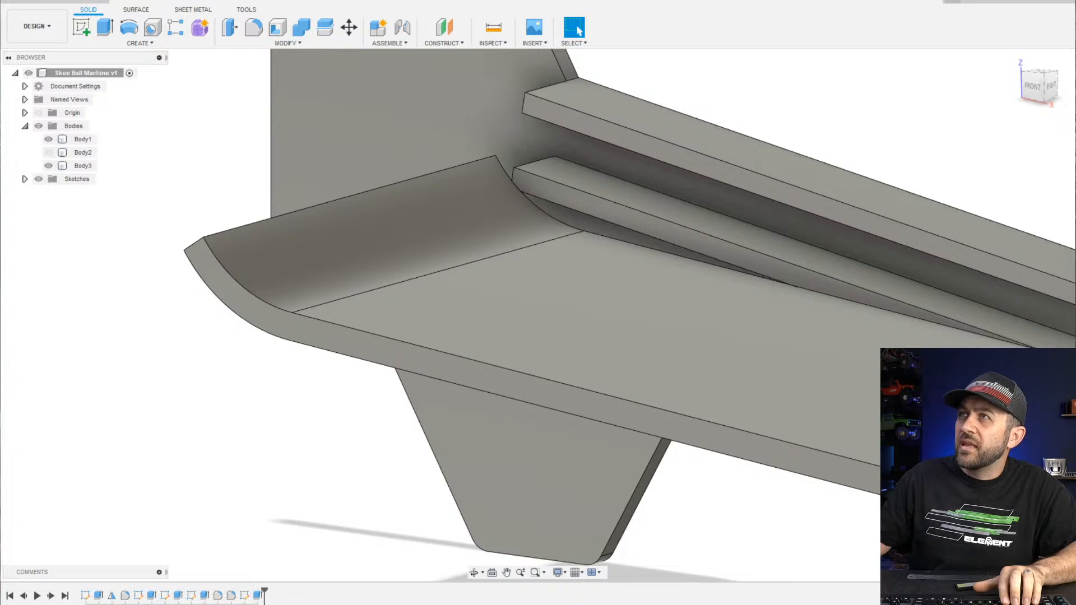
click(505, 216)
scroll(564, 216, down, 3)
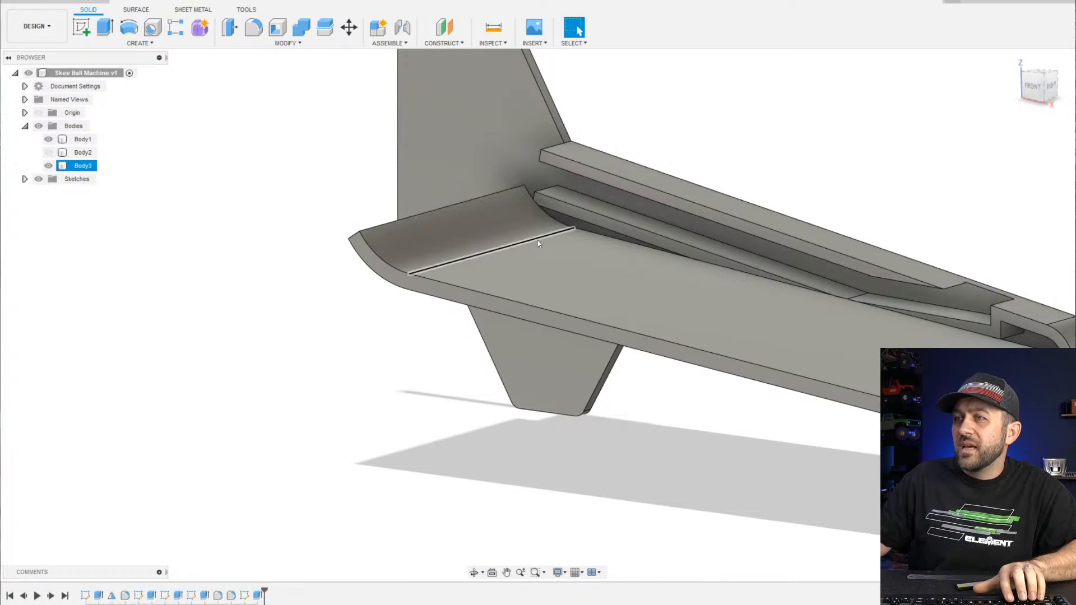
shift+middle_drag(538, 244, 519, 256)
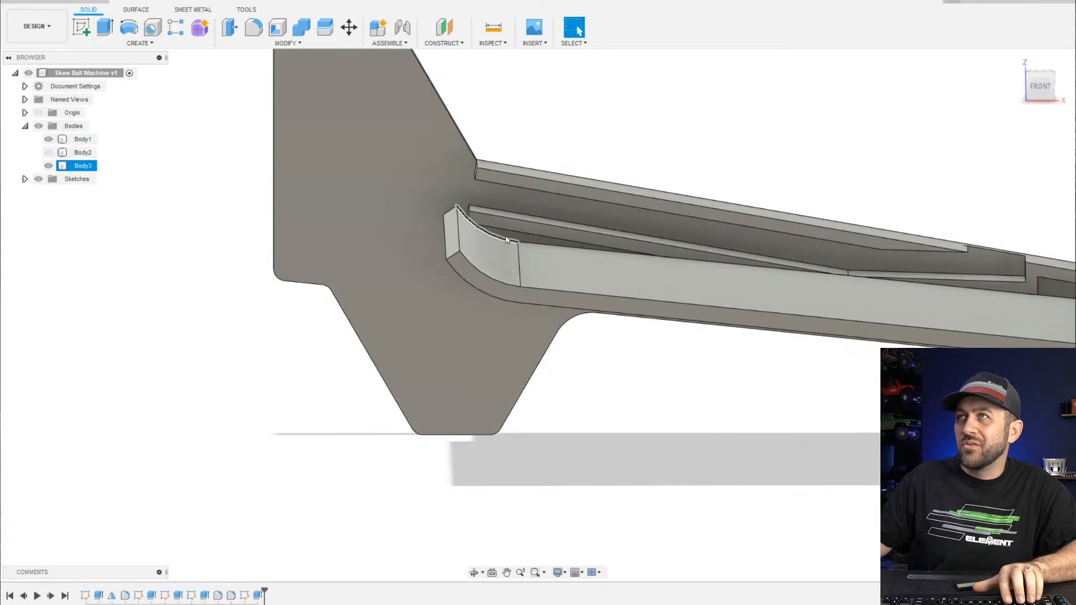
scroll(506, 240, down, 2)
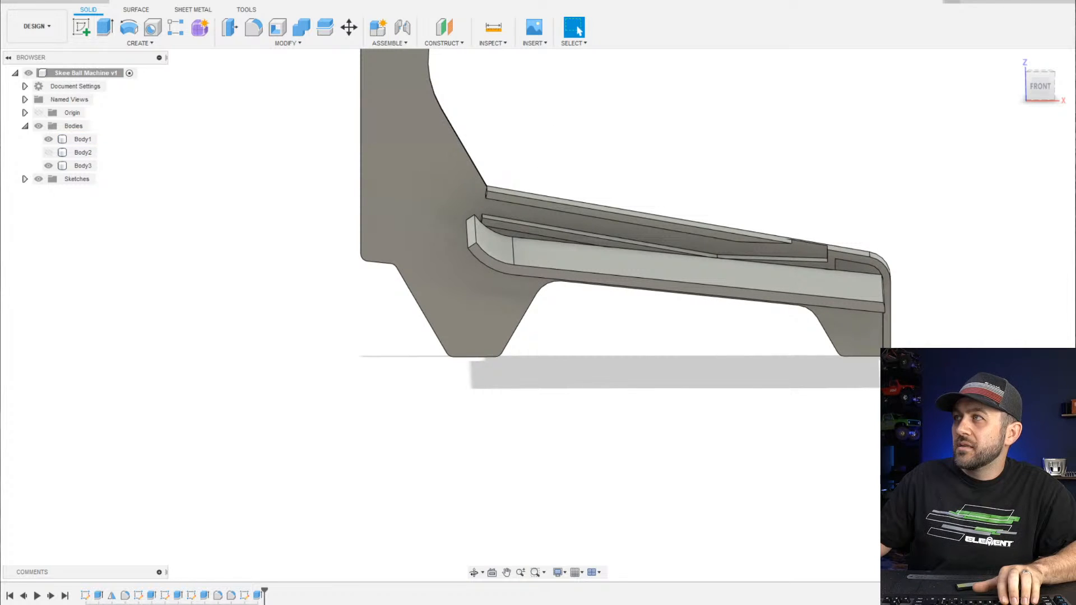
drag(697, 1, 969, 50)
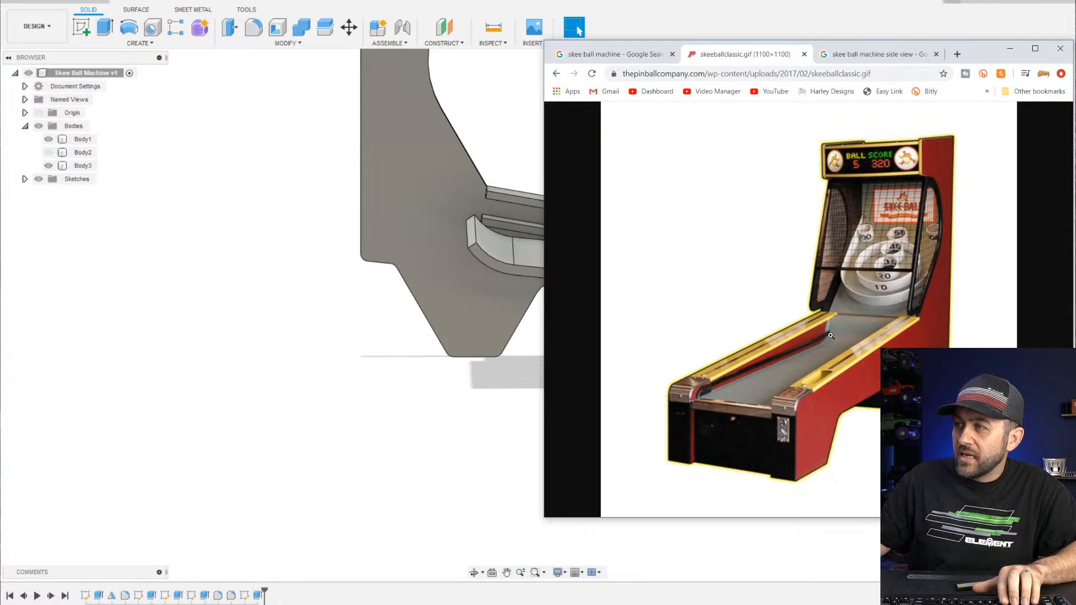
click(490, 199)
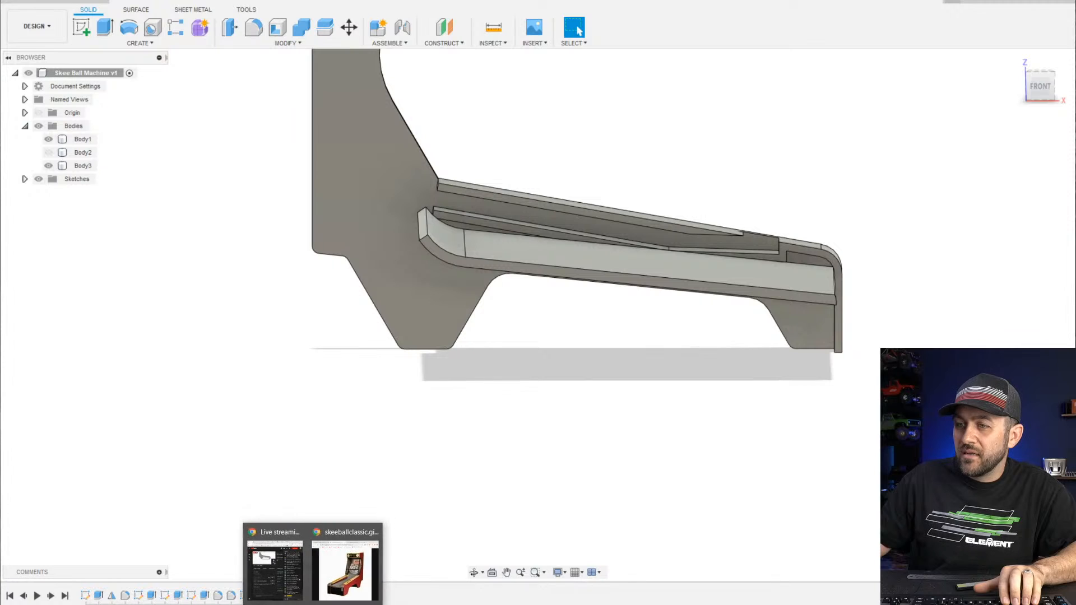
click(351, 547)
click(1010, 49)
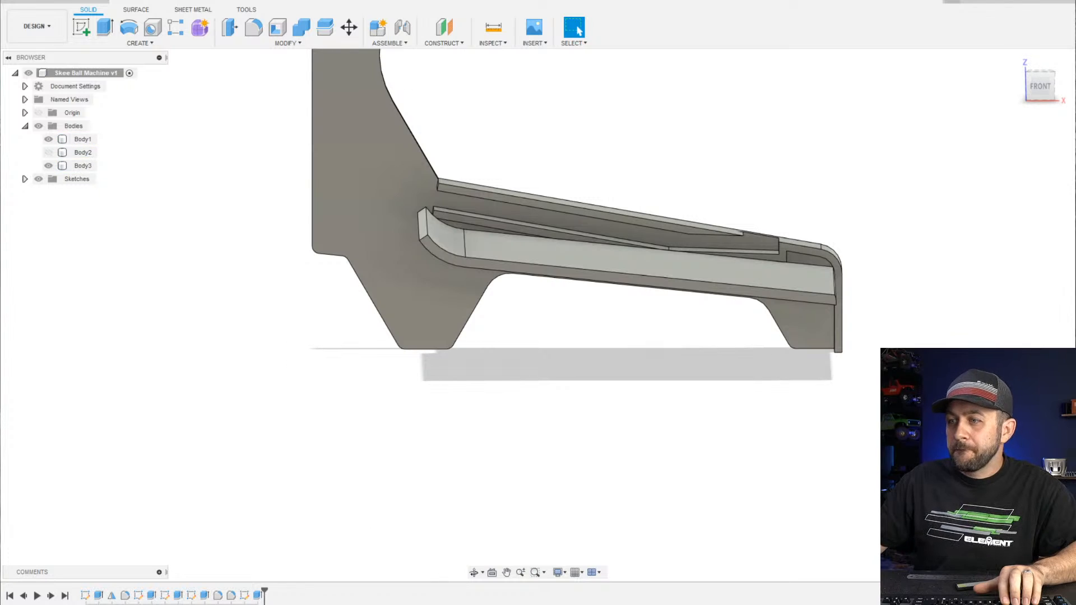
Open the ramp's profile sketch for editing
right_click(244, 595)
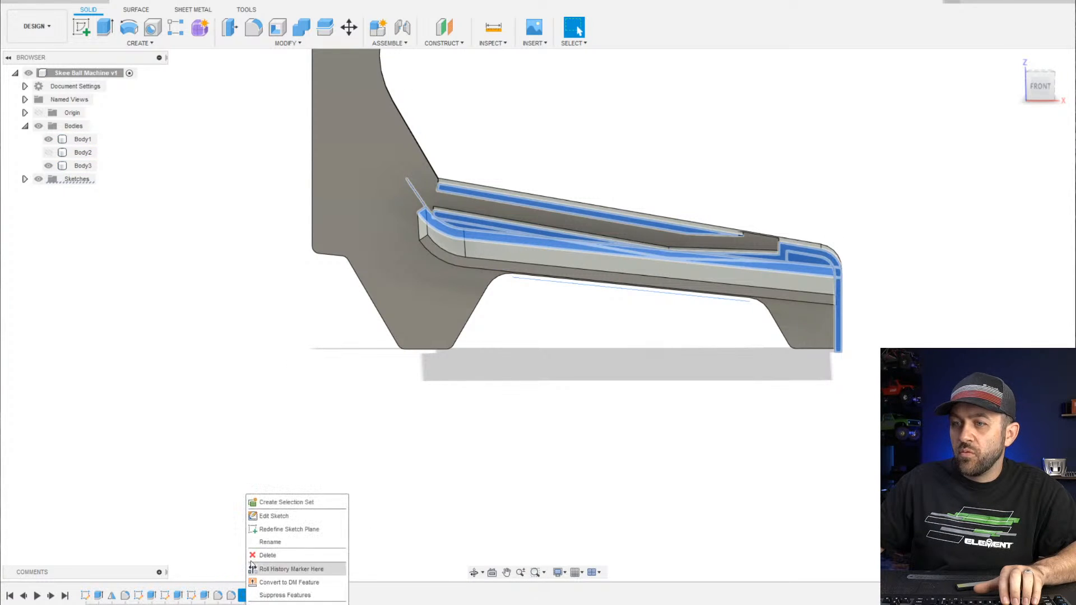
click(264, 516)
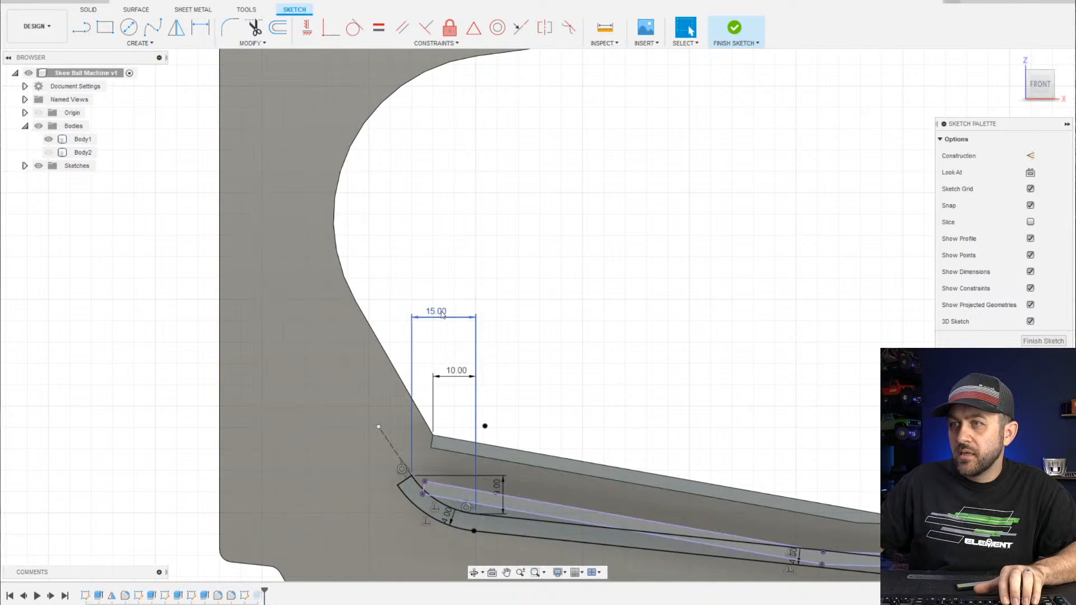
Try a horizontal length of 20 mm for the ramp's curved rear end and undo the change
double_click(442, 315)
text(20)
key(Return)
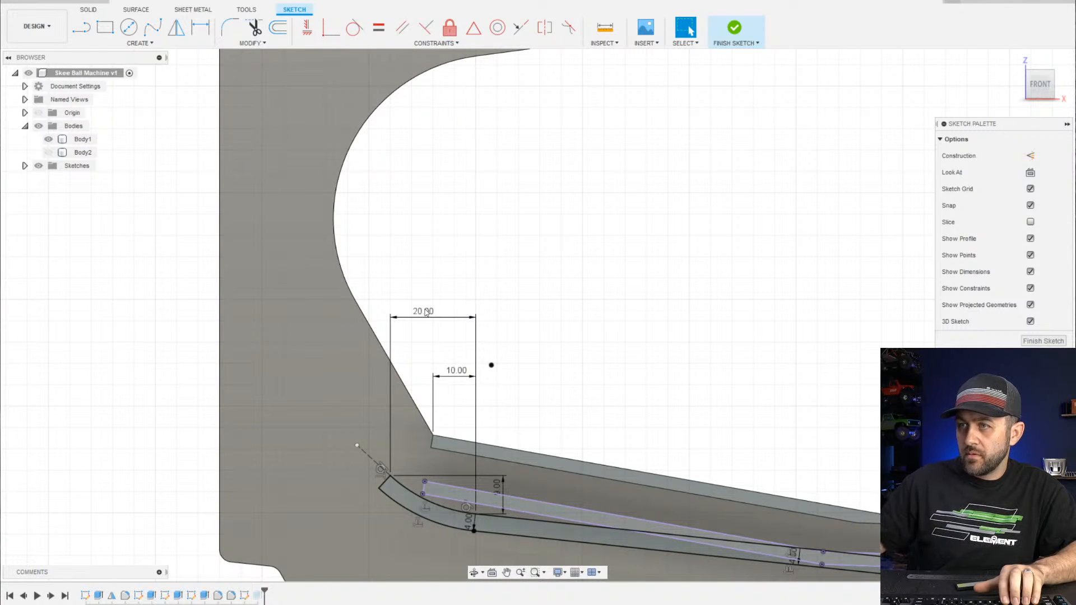
key(ctrl+z)
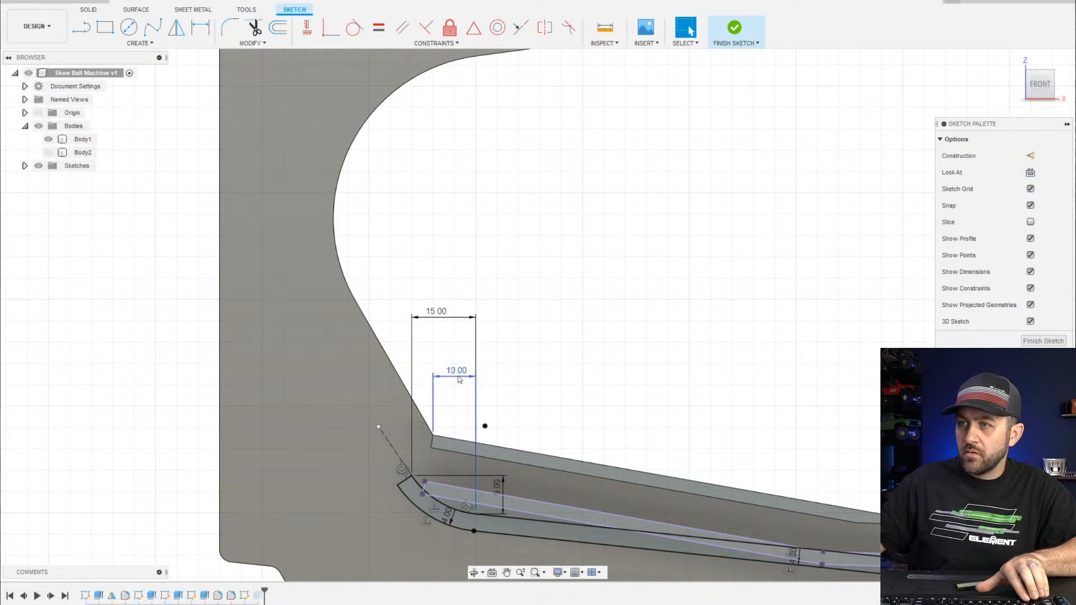
Set the horizontal distance from the upper rail's rear corner to the start of the ramp's curve to 15 mm
double_click(459, 380)
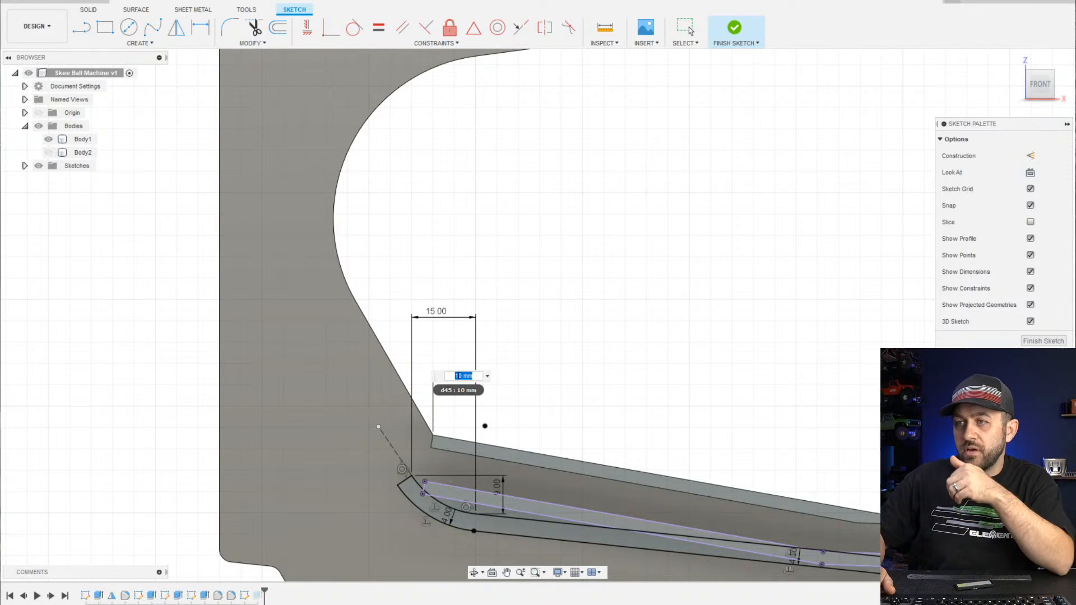
text(15)
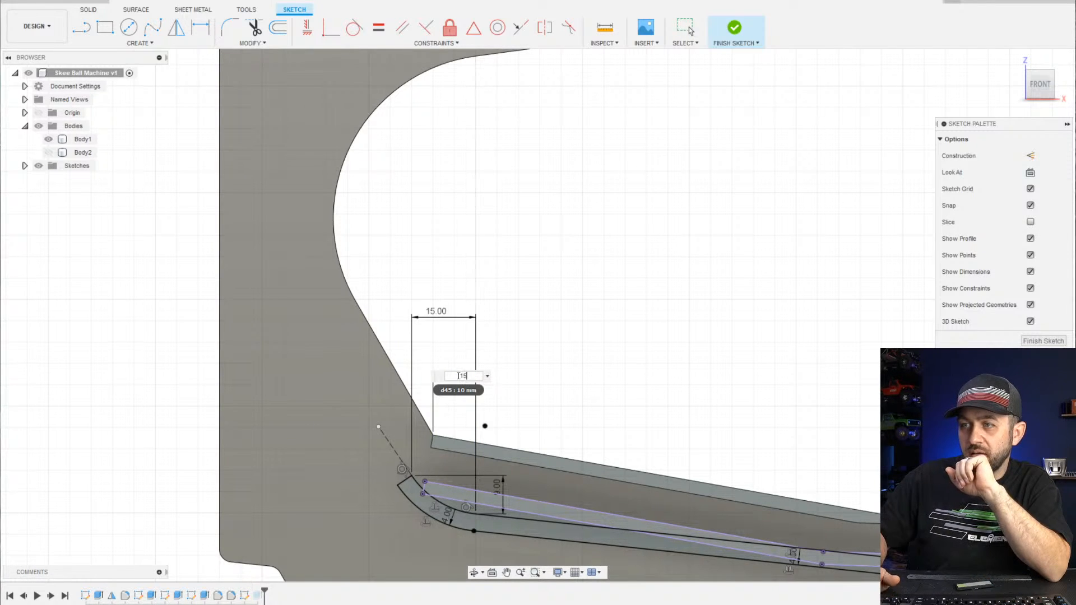
Set the horizontal distance between the upper ramp's corner and the lower end of the arc to 18 mm
key(Return)
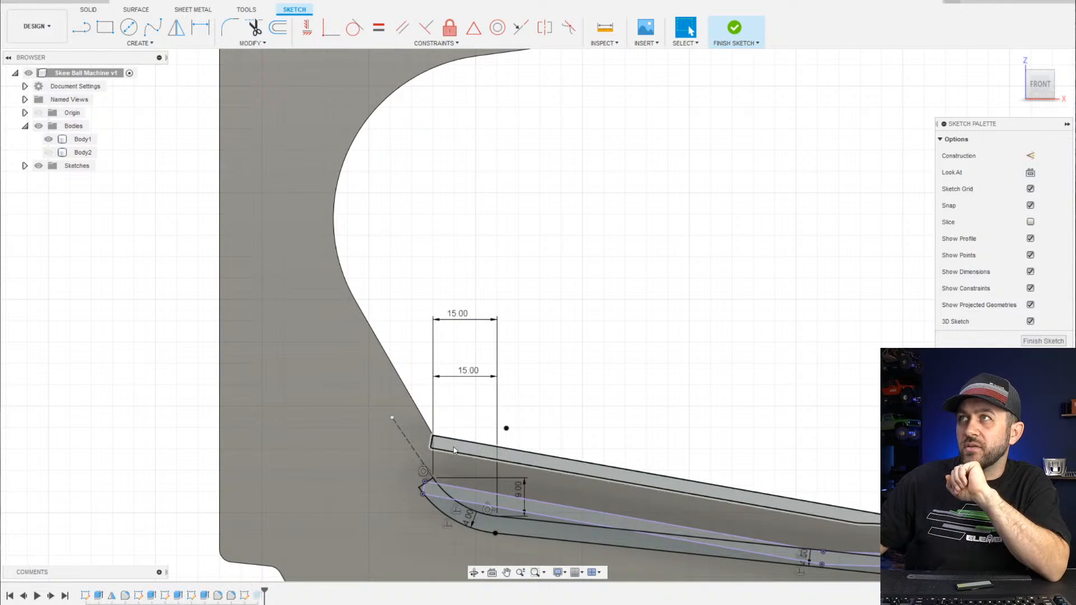
scroll(421, 421, down, 2)
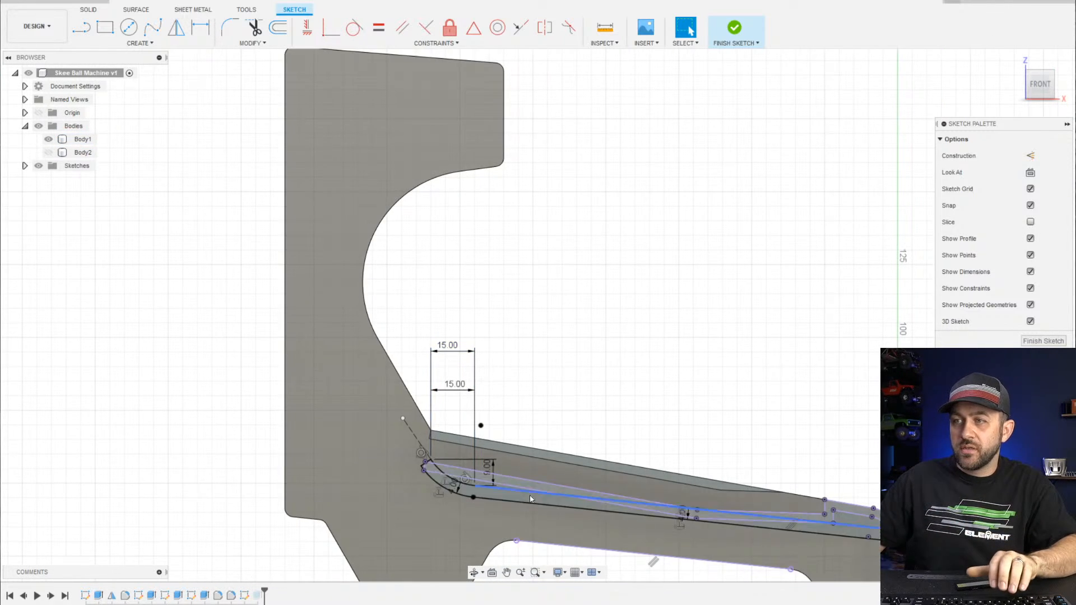
double_click(455, 385)
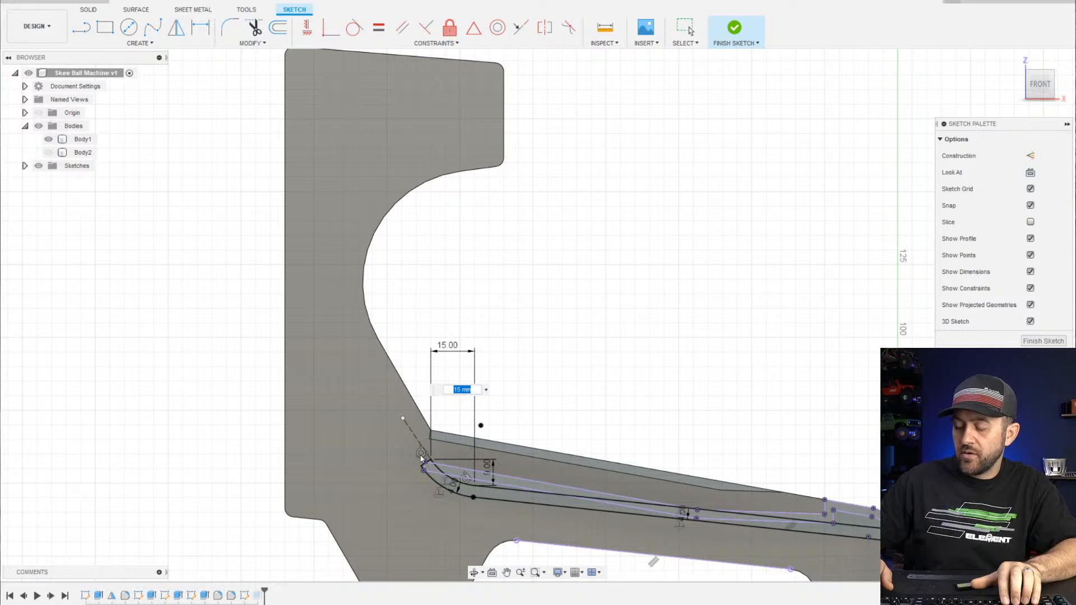
text(18)
key(Return)
Convert the slanted construction line above the arc to a regular line and delete the short line closing the arc's upper end
scroll(429, 454, up, 6)
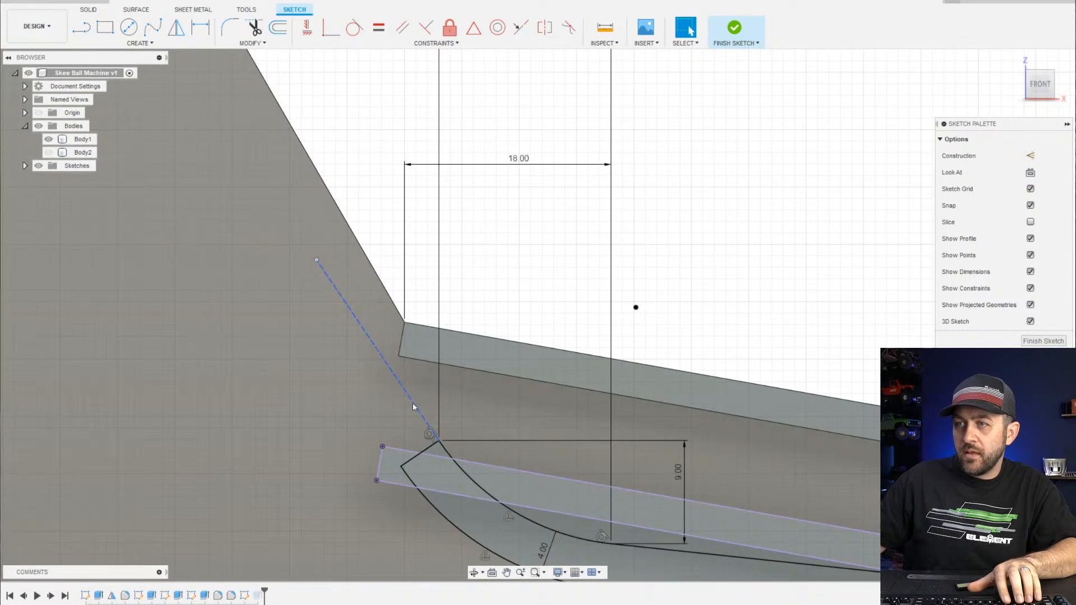
click(413, 404)
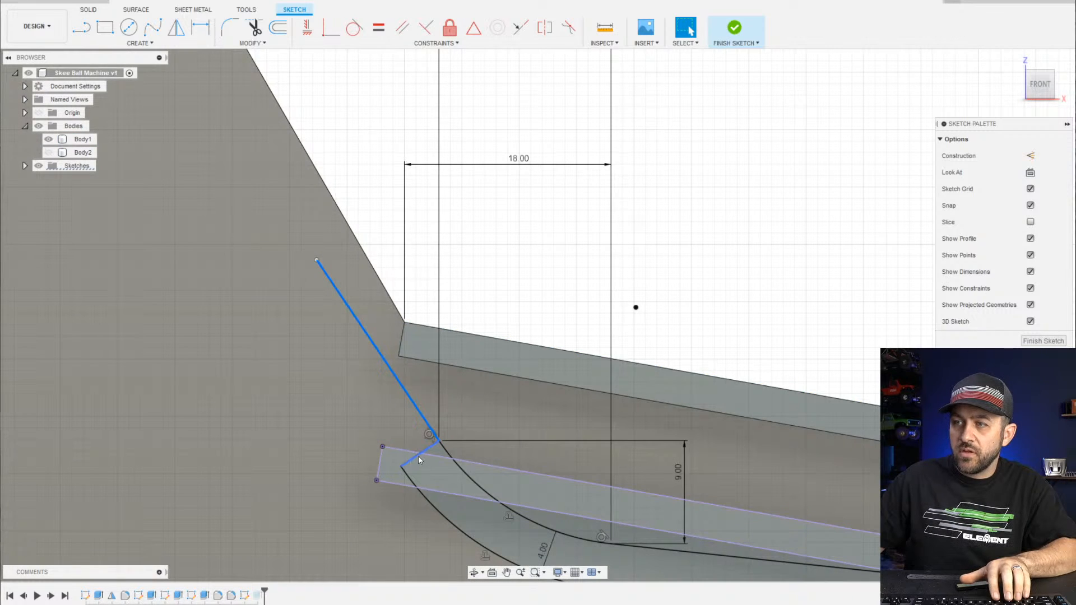
click(418, 457)
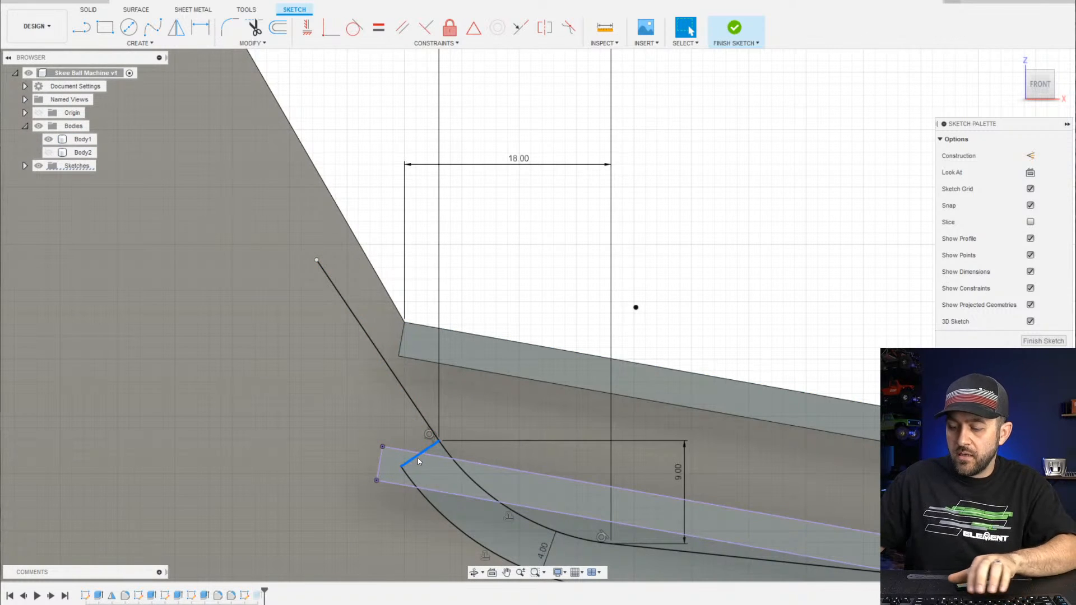
key(Delete)
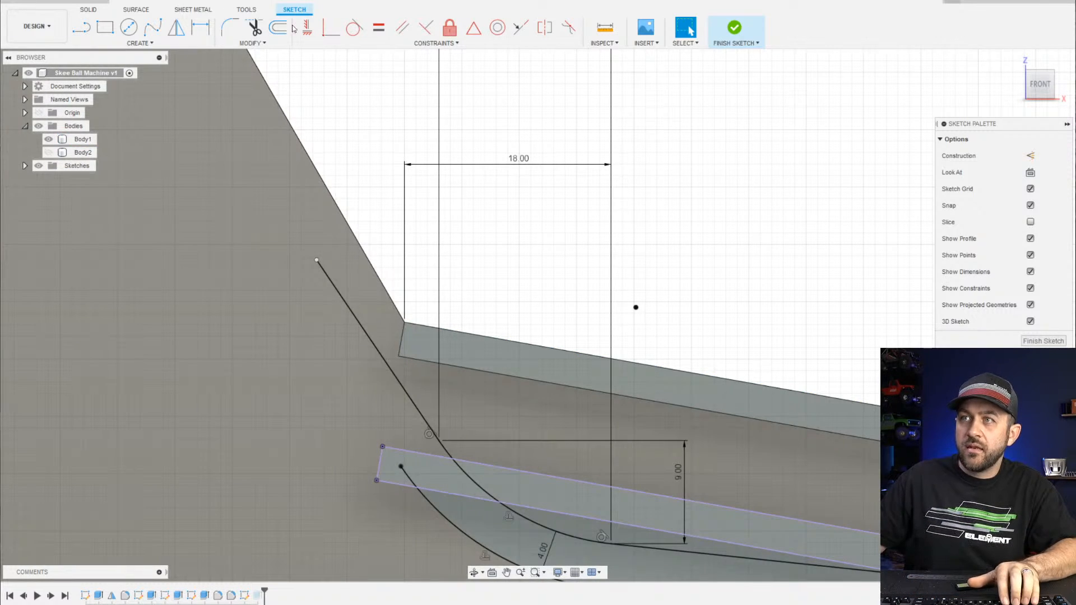
Offset the slanted line by -4 mm, without chain selection, so it continues the arc's outer edge
click(277, 27)
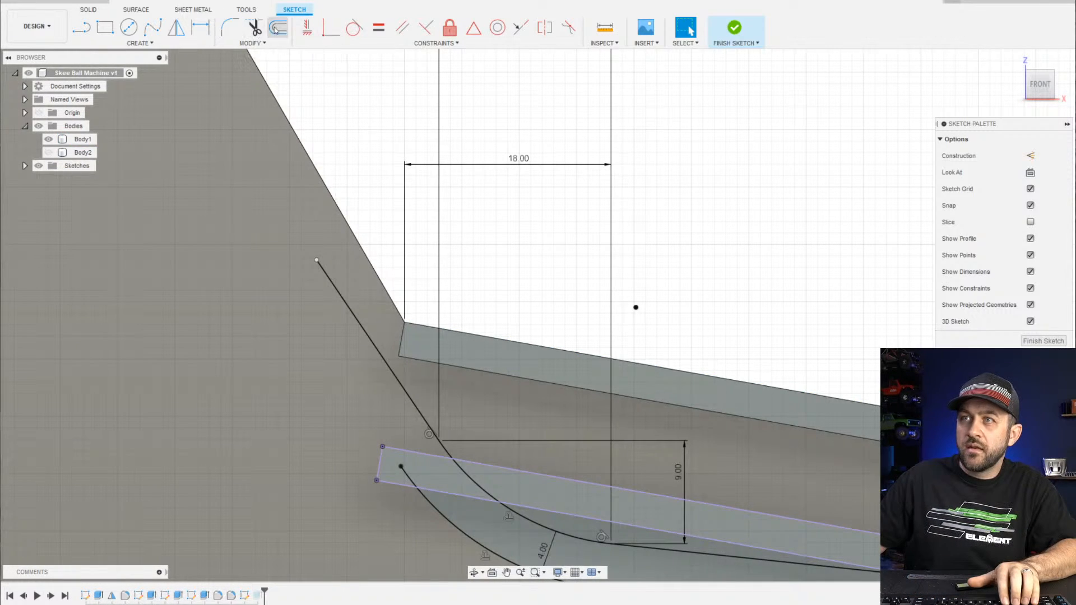
click(402, 390)
text(-3)
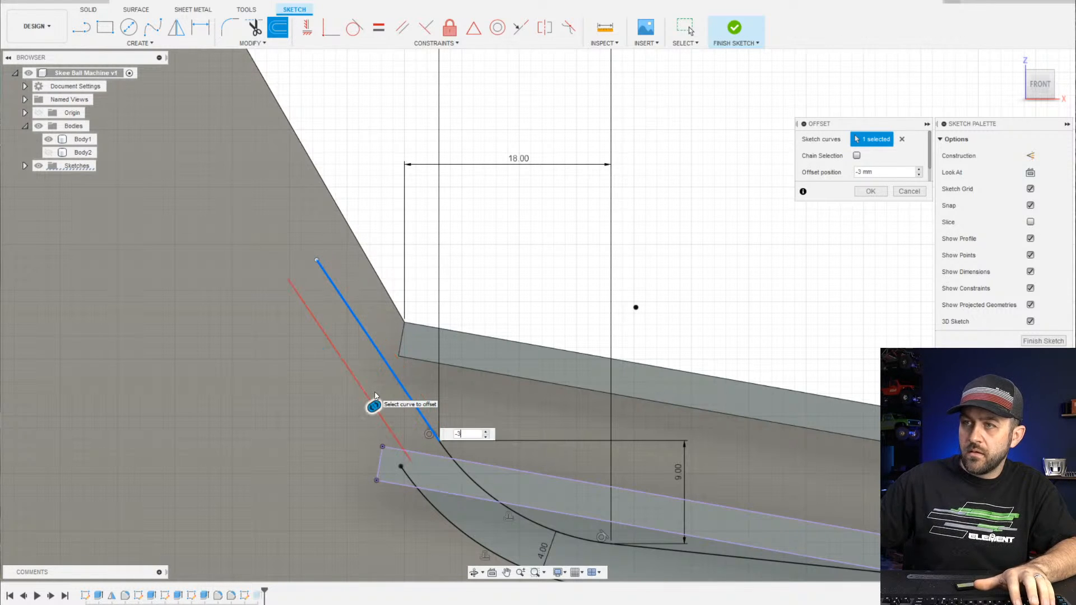
key(BackSpace)
text(4)
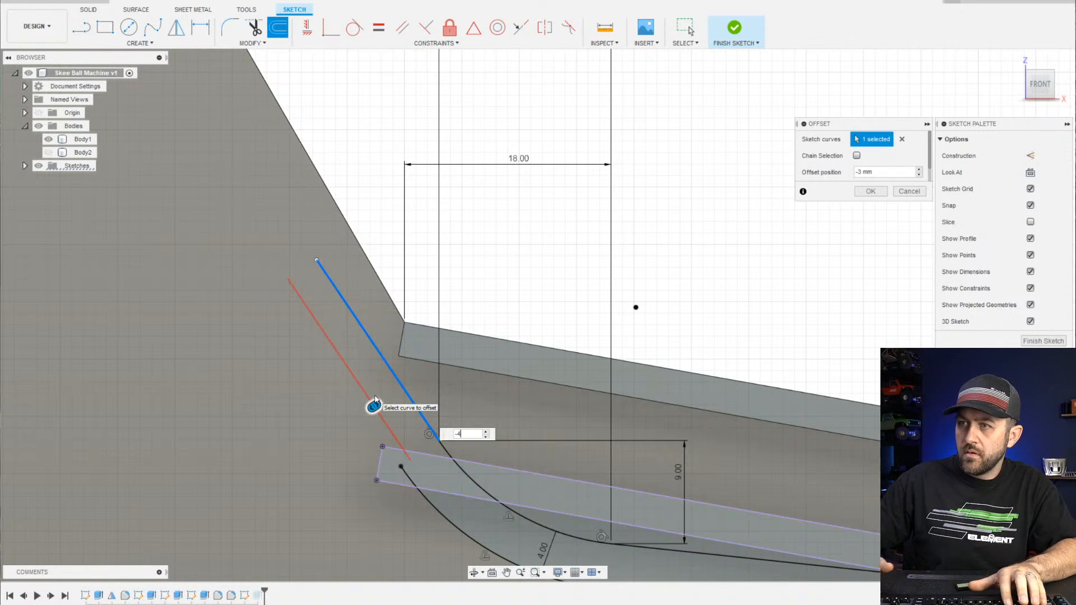
key(Return)
Draw a perpendicular line between the two parallel slanted lines to close the ramp profile
scroll(374, 394, up, 5)
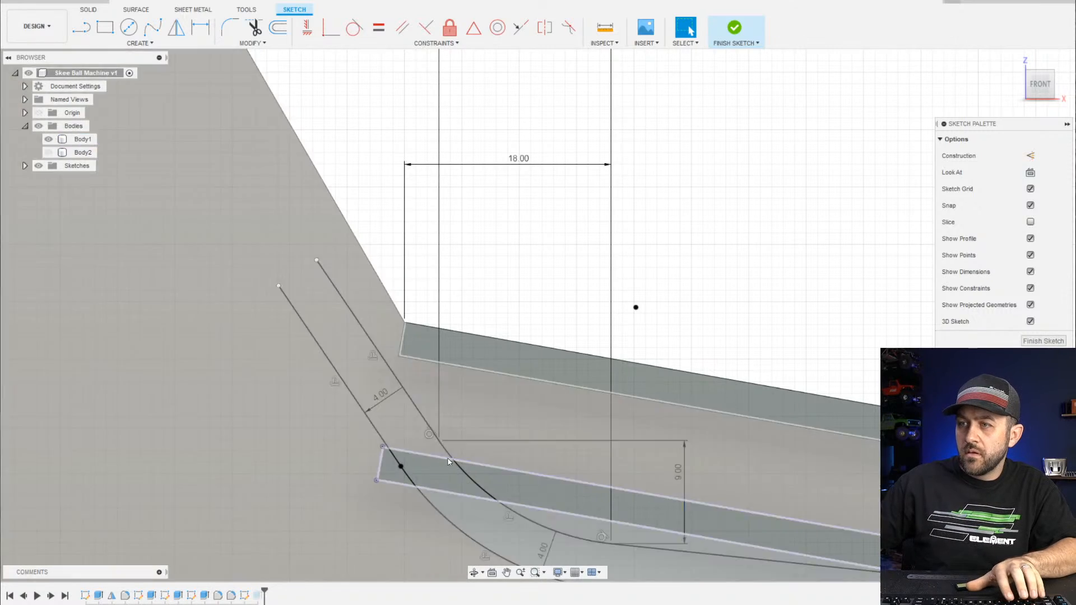
scroll(381, 364, down, 5)
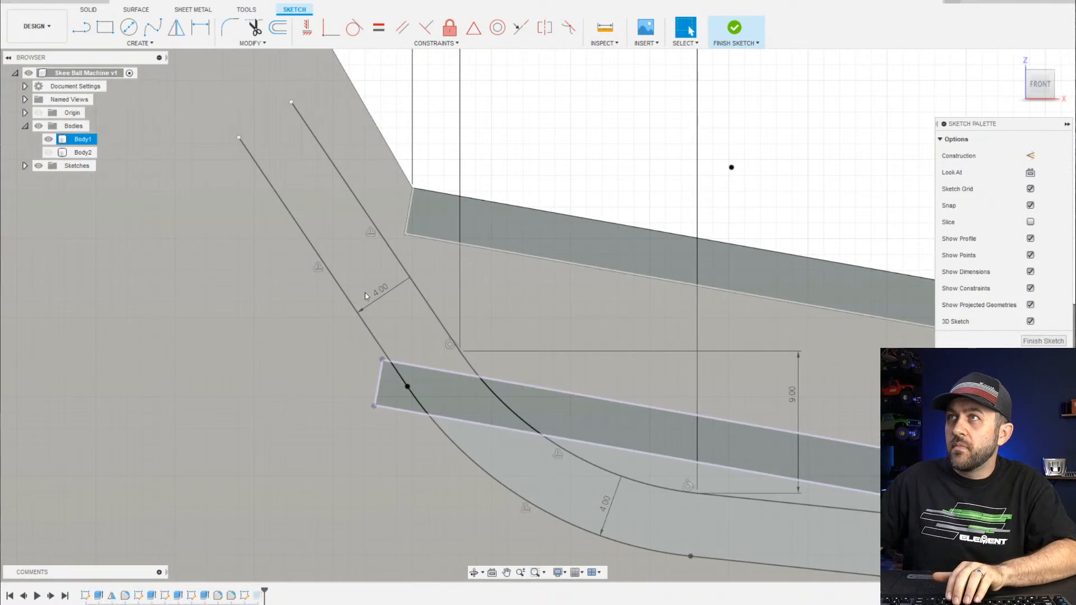
key(l)
scroll(390, 226, up, 3)
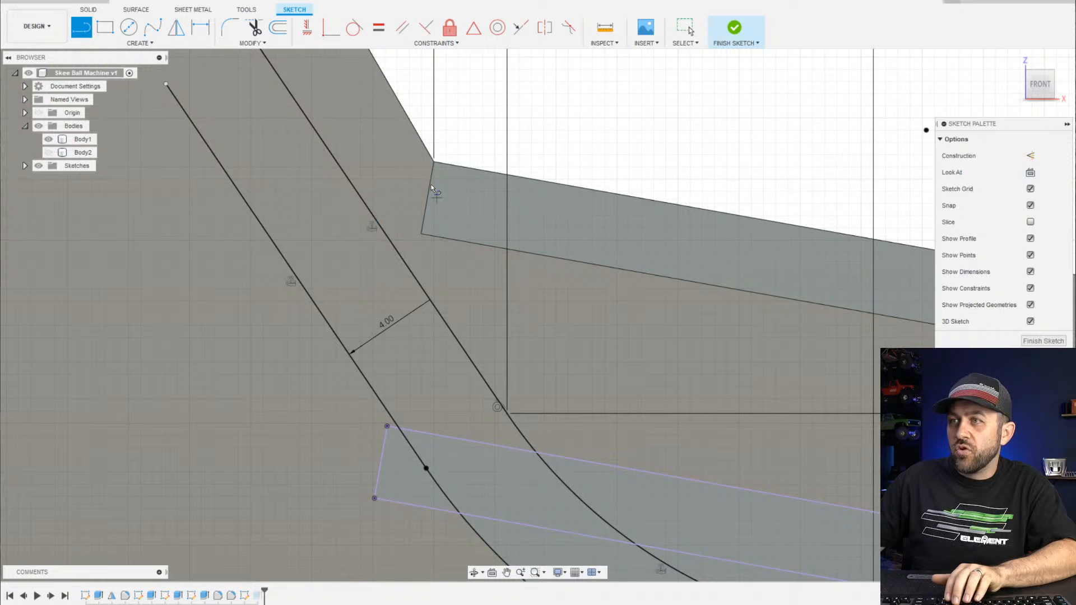
click(429, 297)
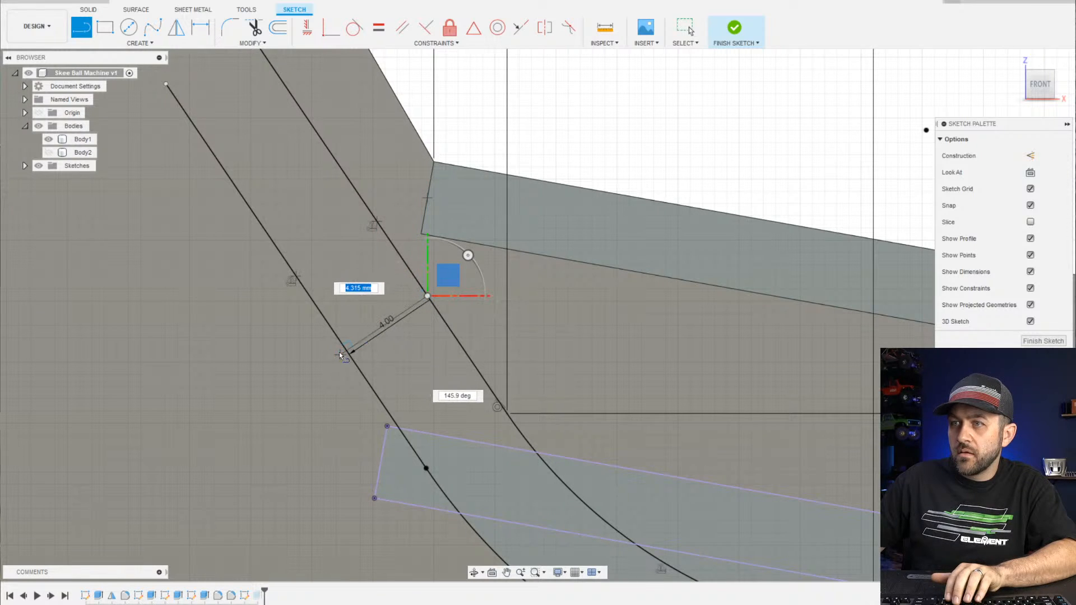
click(347, 351)
scroll(349, 352, down, 3)
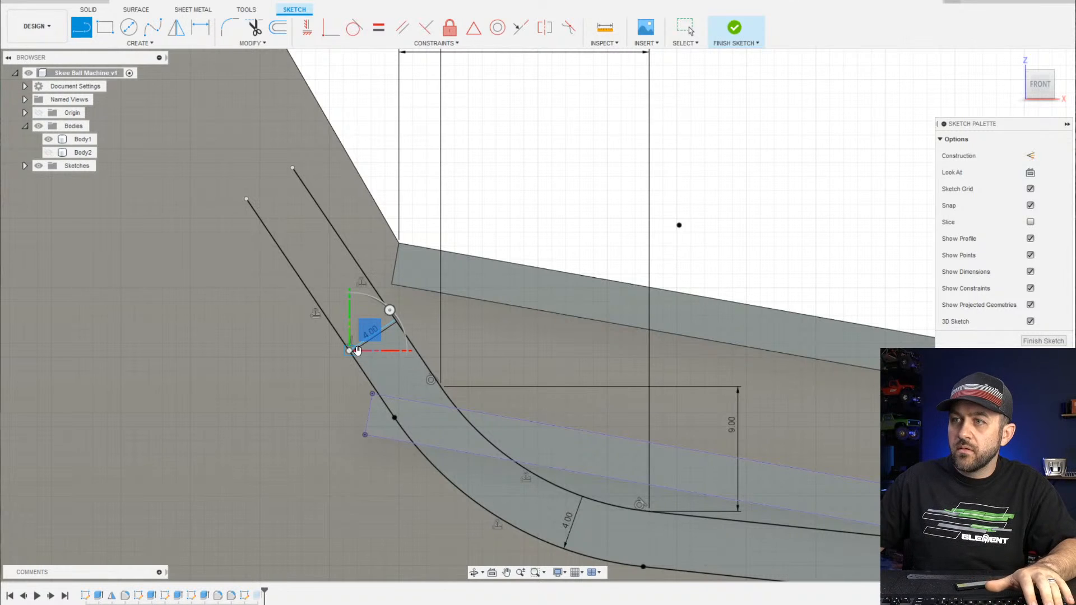
scroll(356, 352, down, 4)
scroll(369, 364, up, 3)
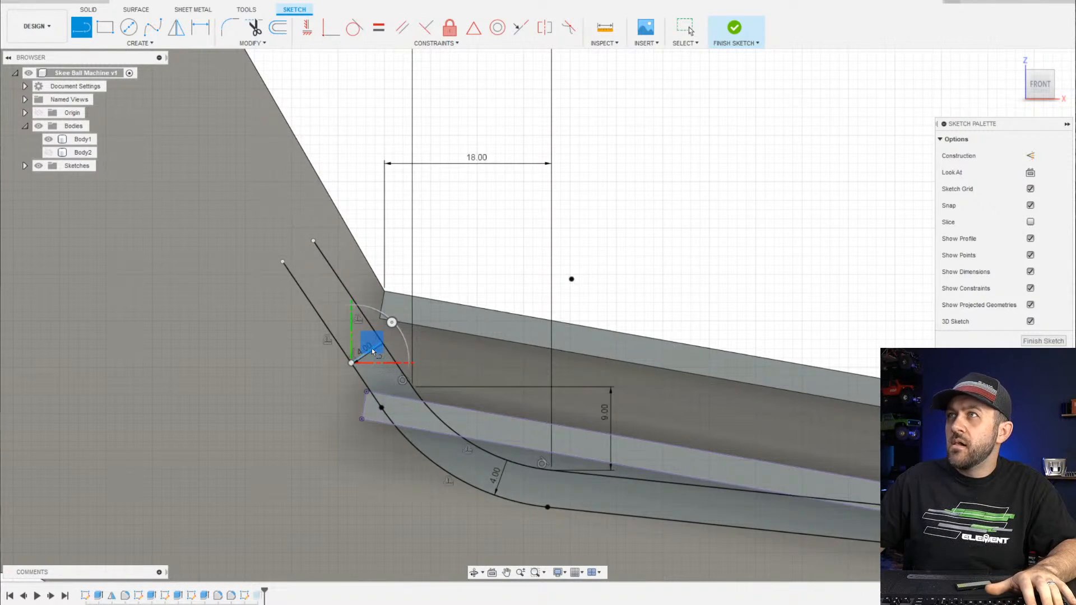
key(Escape)
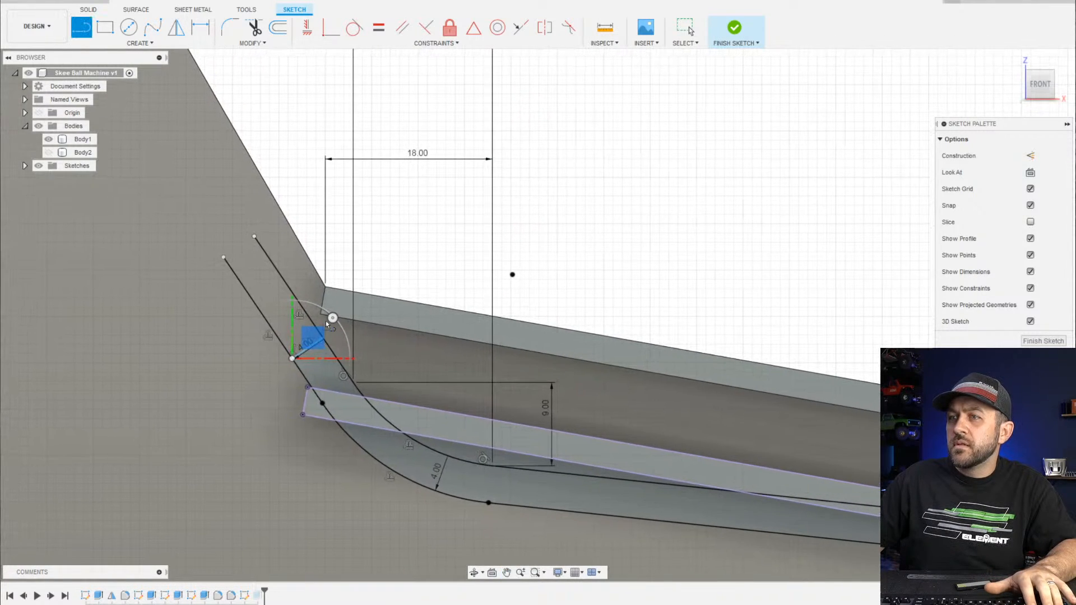
Move the slanted section's 4 mm dimension away from the closing line and slide that line farther up the slanted section
scroll(325, 321, up, 3)
drag(314, 364, 217, 207)
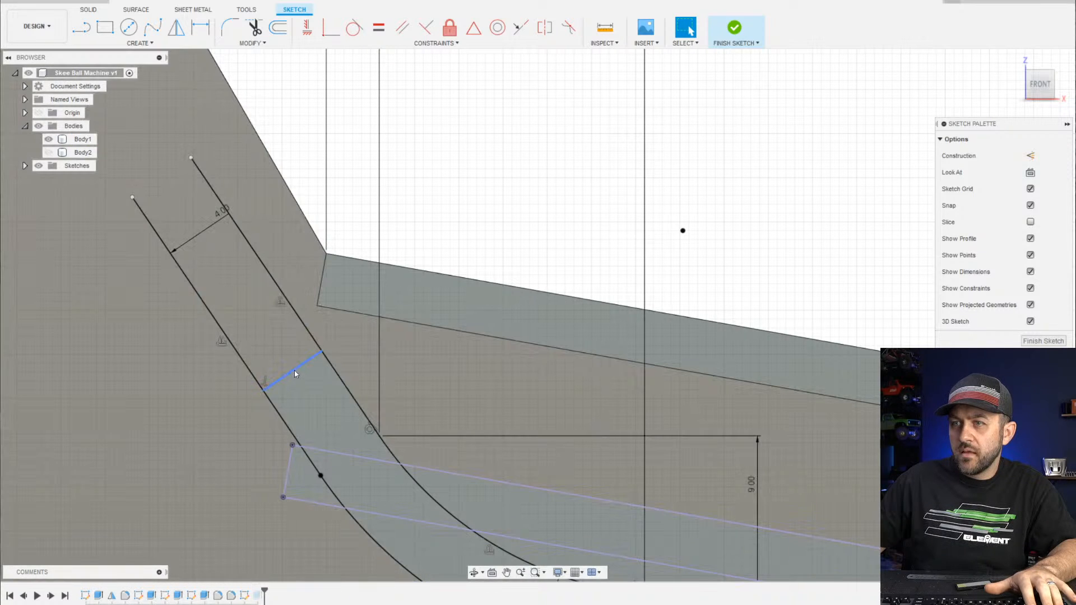
drag(293, 369, 244, 281)
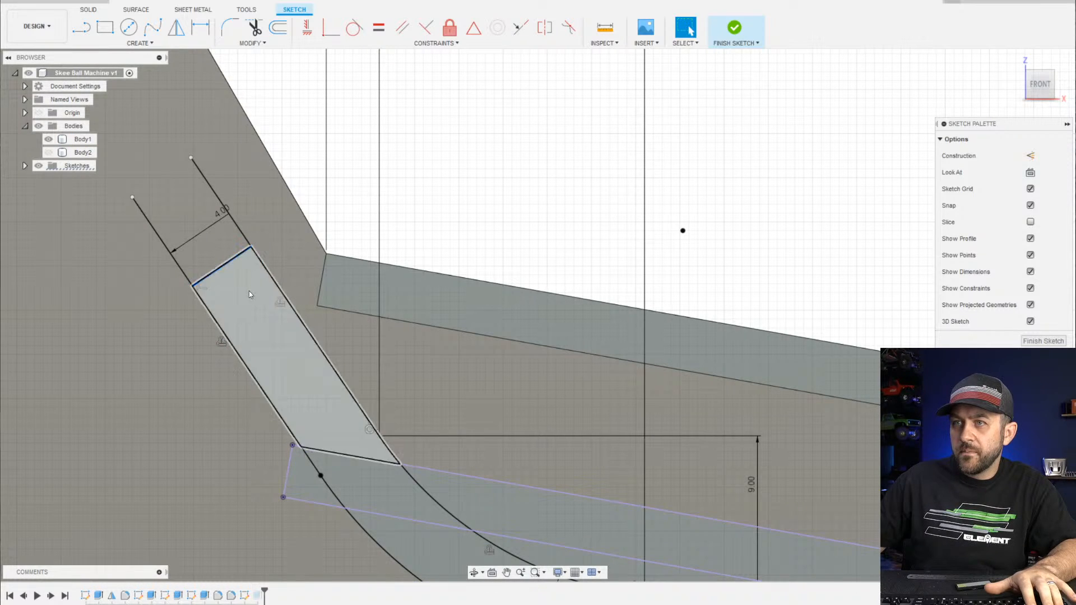
Increase the horizontal distance between the upper ramp's corner and the arc's lower end to 20 mm
scroll(251, 289, down, 5)
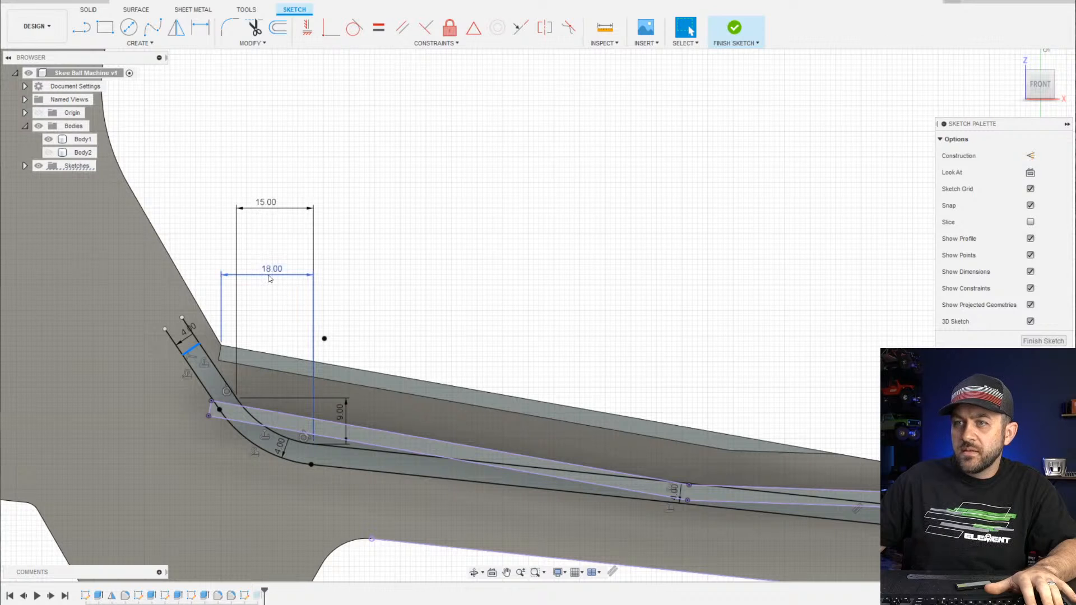
double_click(269, 278)
text(20)
key(Return)
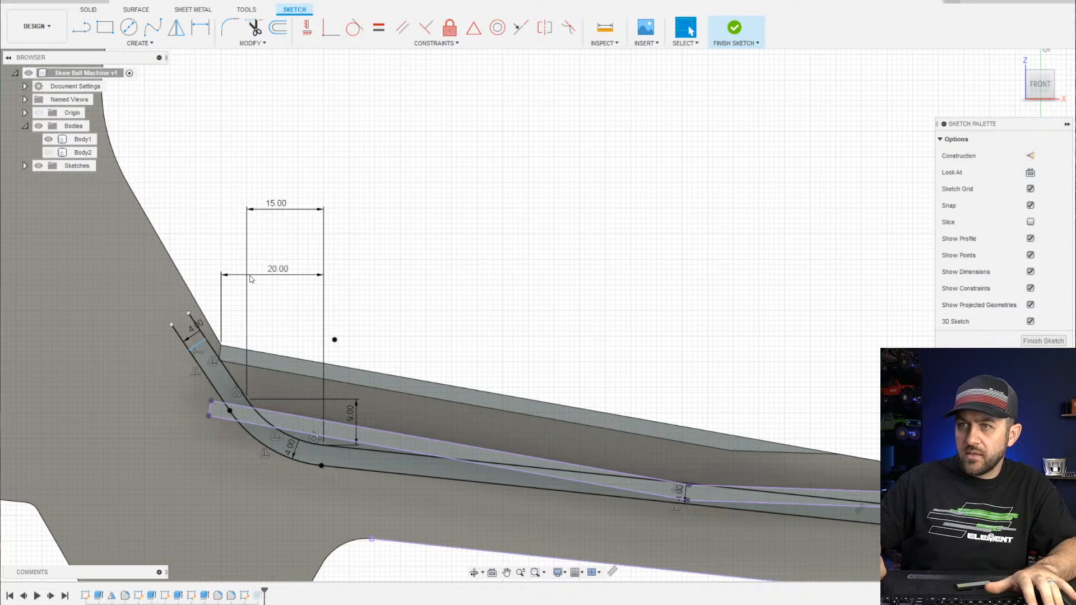
scroll(241, 282, up, 2)
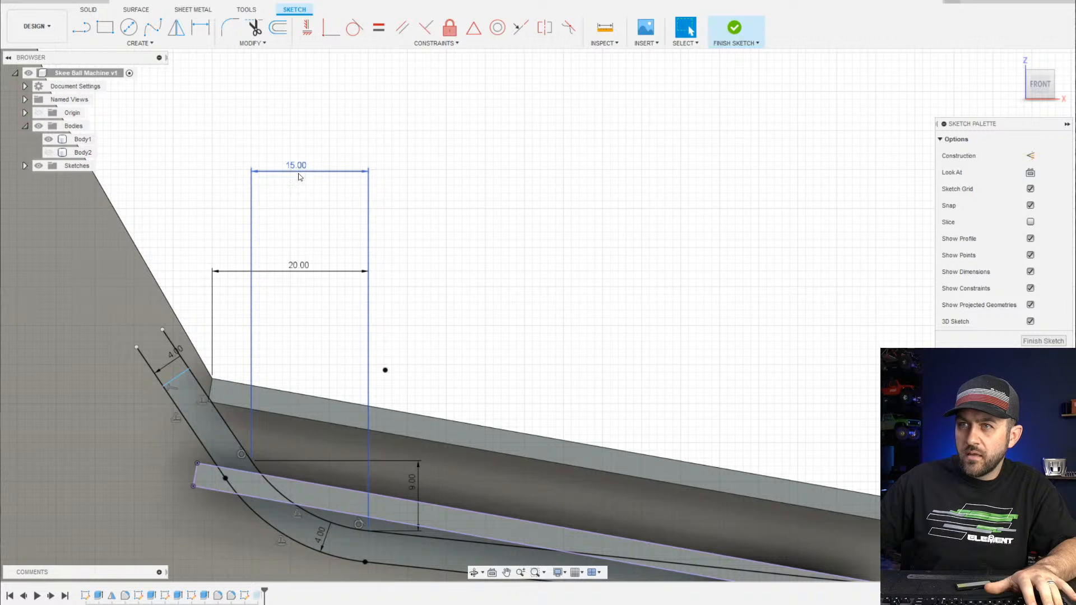
Set the horizontal distance from the upper ramp's corner to the arc's lower end to 24 mm and the arc's width to 16 mm
double_click(296, 271)
text(24)
key(Return)
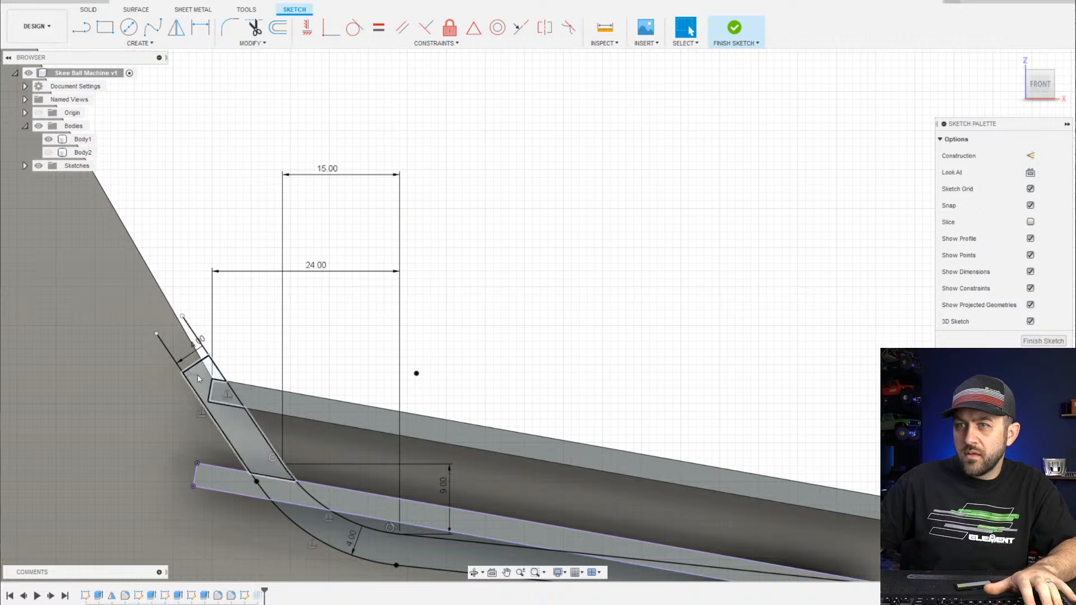
double_click(329, 170)
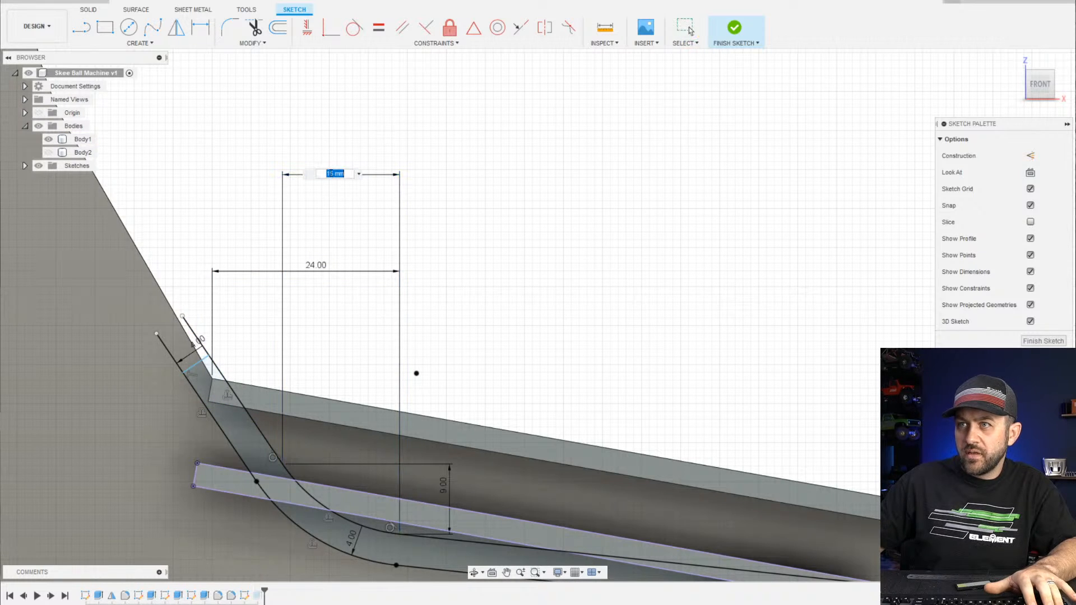
text(16)
key(Return)
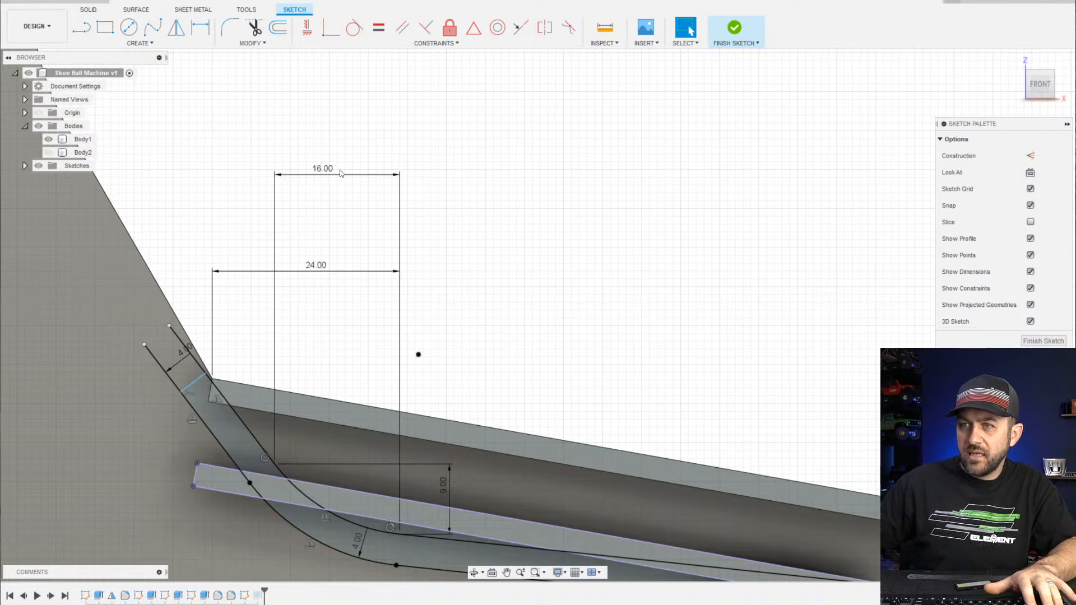
Delete the arc's 9 mm vertical height dimension
scroll(219, 393, up, 5)
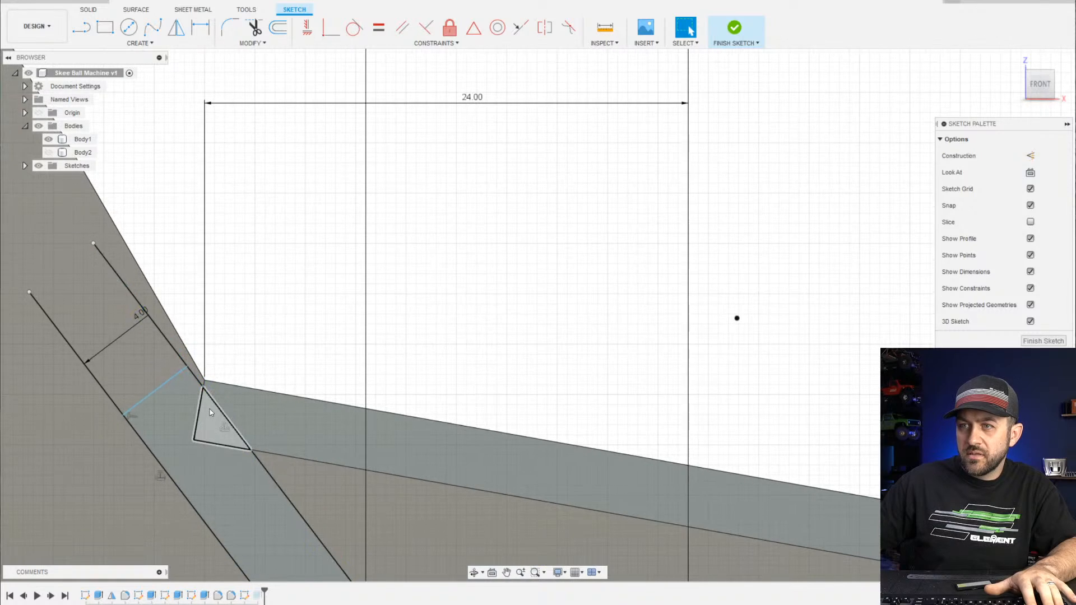
scroll(205, 392, up, 5)
scroll(200, 396, down, 6)
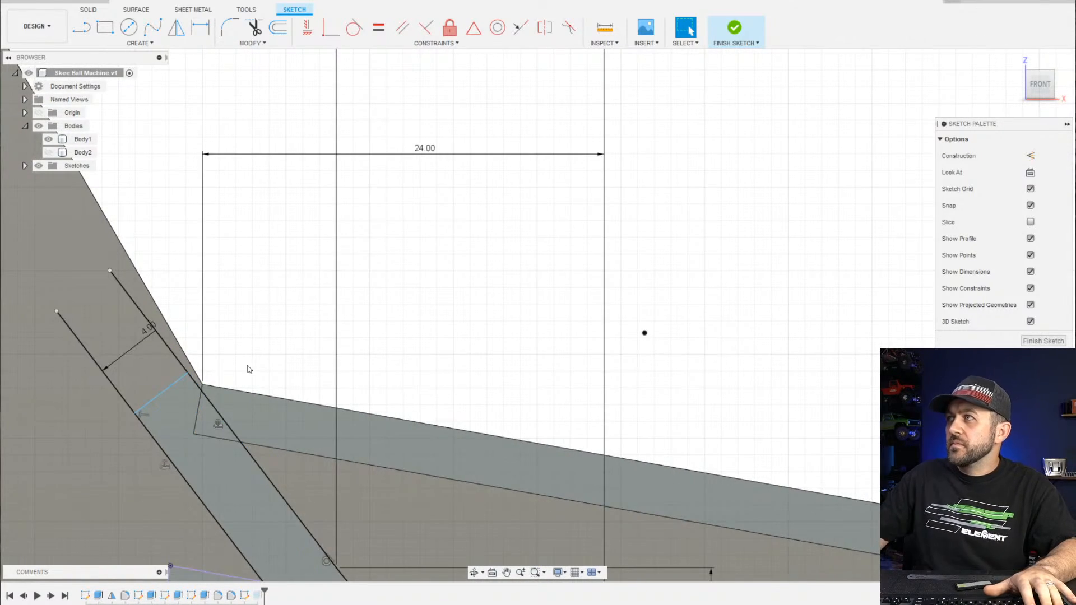
scroll(184, 370, up, 1)
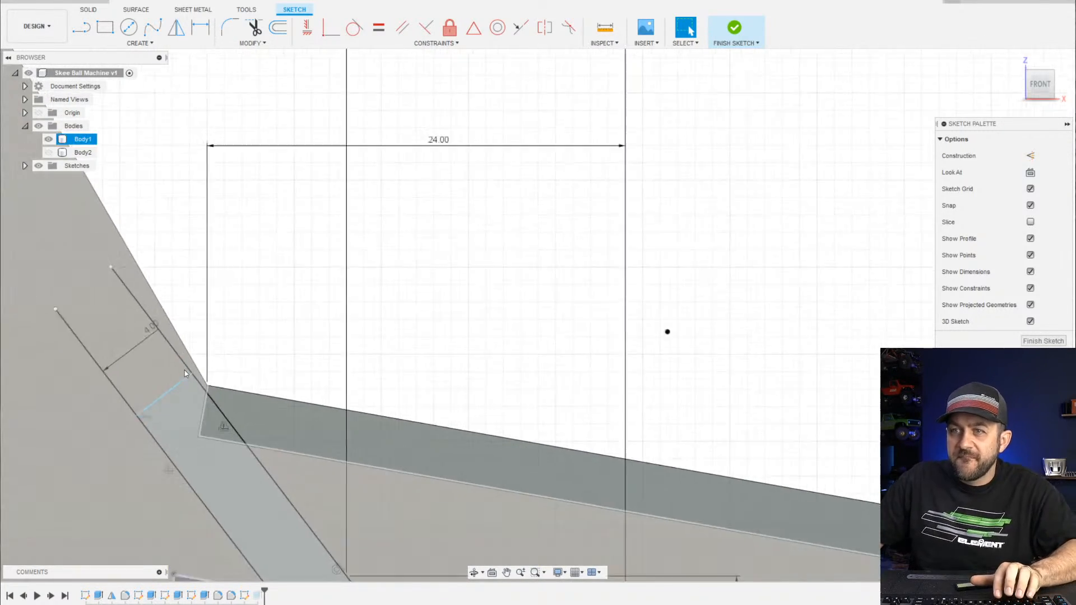
scroll(185, 374, down, 3)
scroll(160, 354, up, 2)
scroll(197, 461, down, 4)
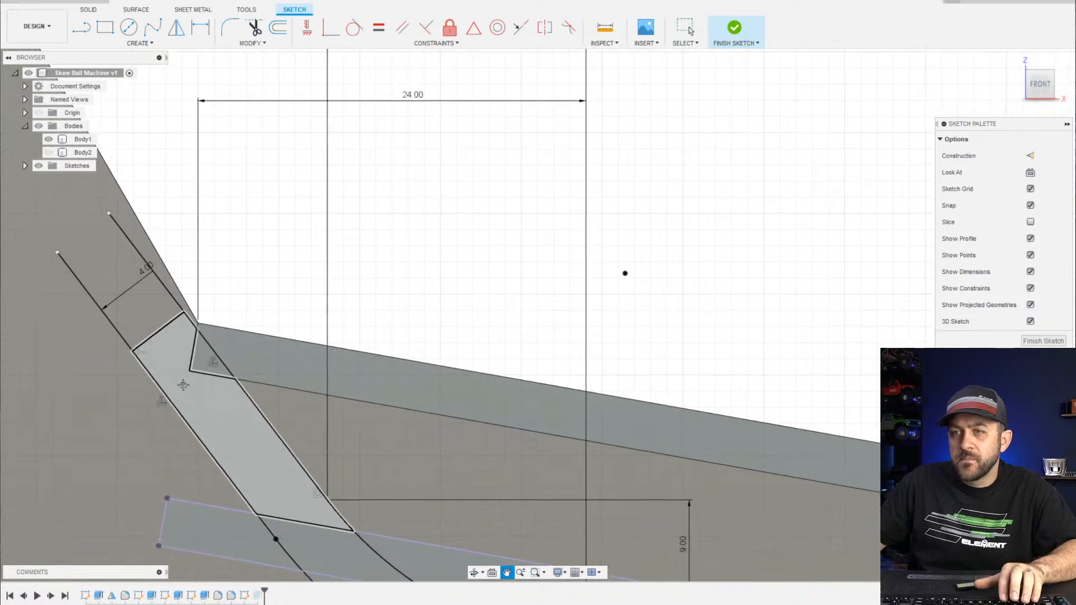
middle_drag(261, 481, 293, 402)
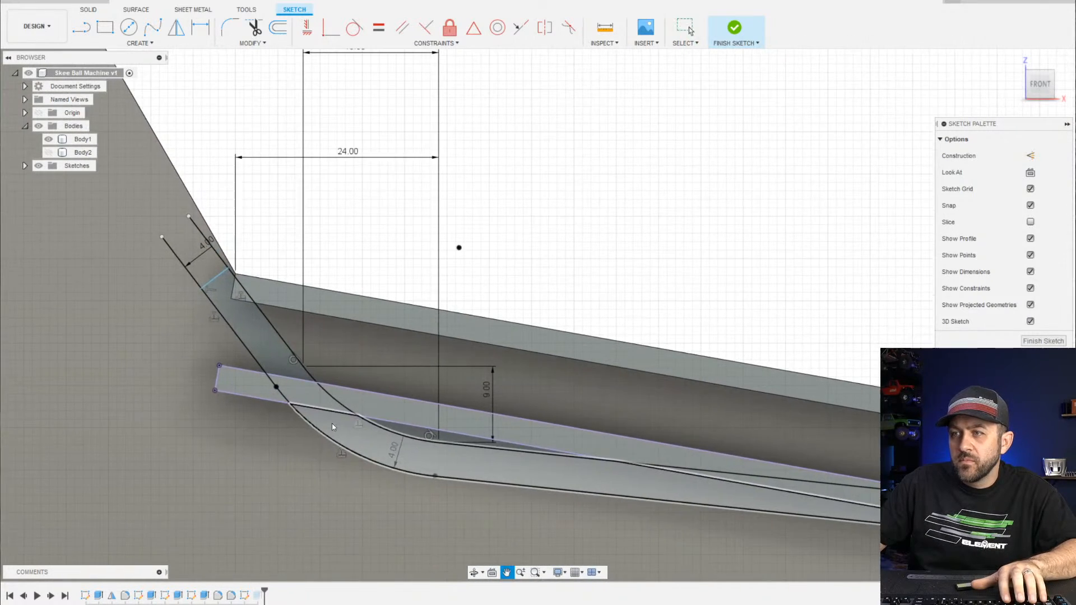
click(489, 391)
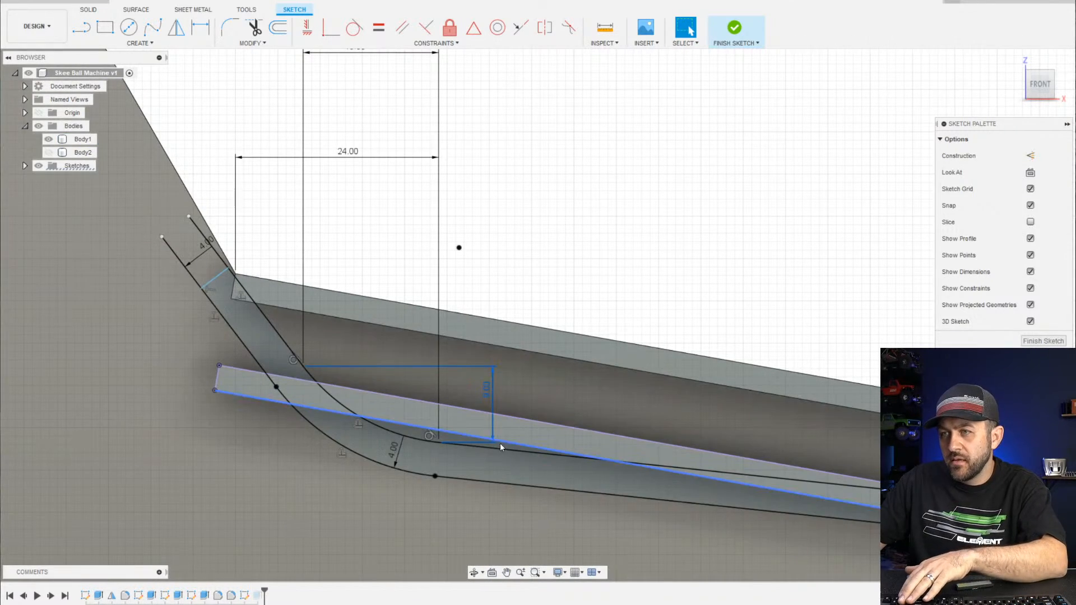
key(Delete)
Snap the inner end of the profile's closing line onto the upper ramp's corner point
scroll(253, 331, up, 2)
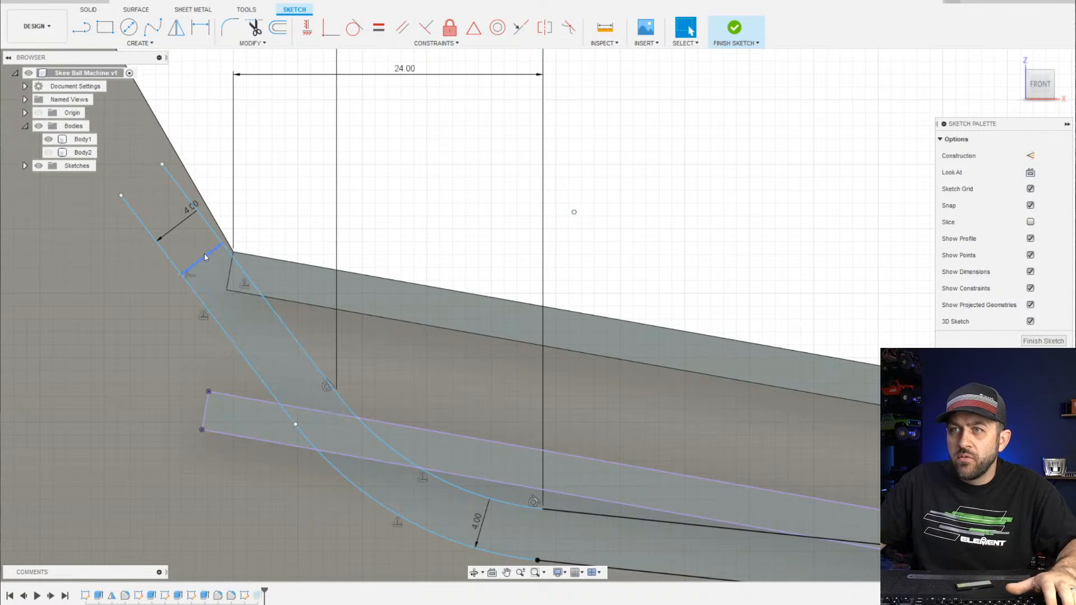
scroll(204, 253, up, 3)
drag(236, 244, 260, 255)
scroll(288, 226, down, 2)
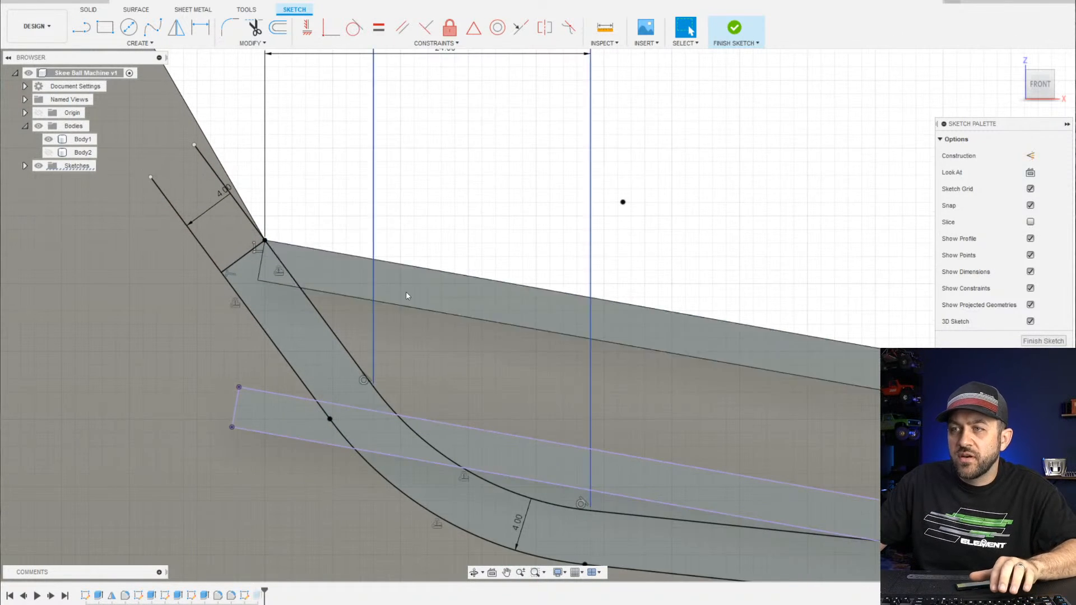
Edit the curved lower ramp's extrusion to include the added profile regions reaching up to the upper ramp's corner
middle_drag(417, 321, 369, 282)
scroll(368, 278, down, 3)
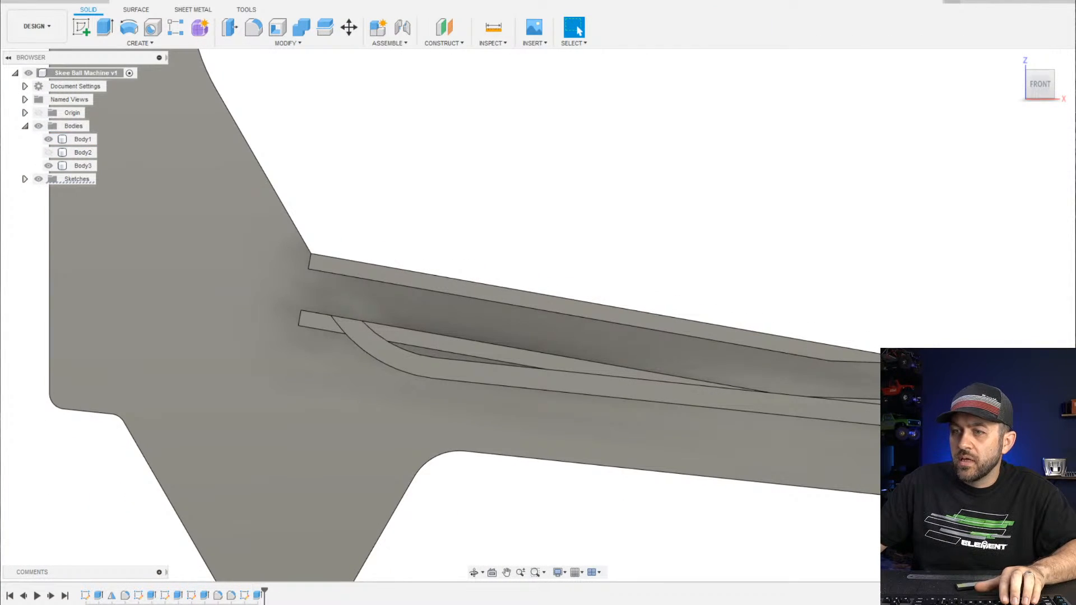
right_click(258, 595)
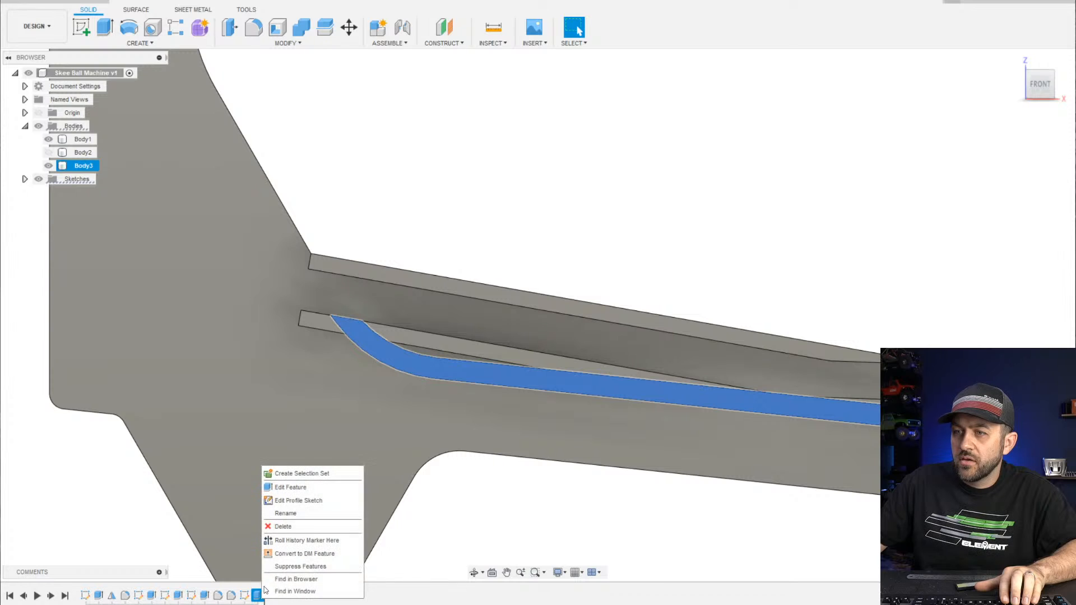
click(285, 486)
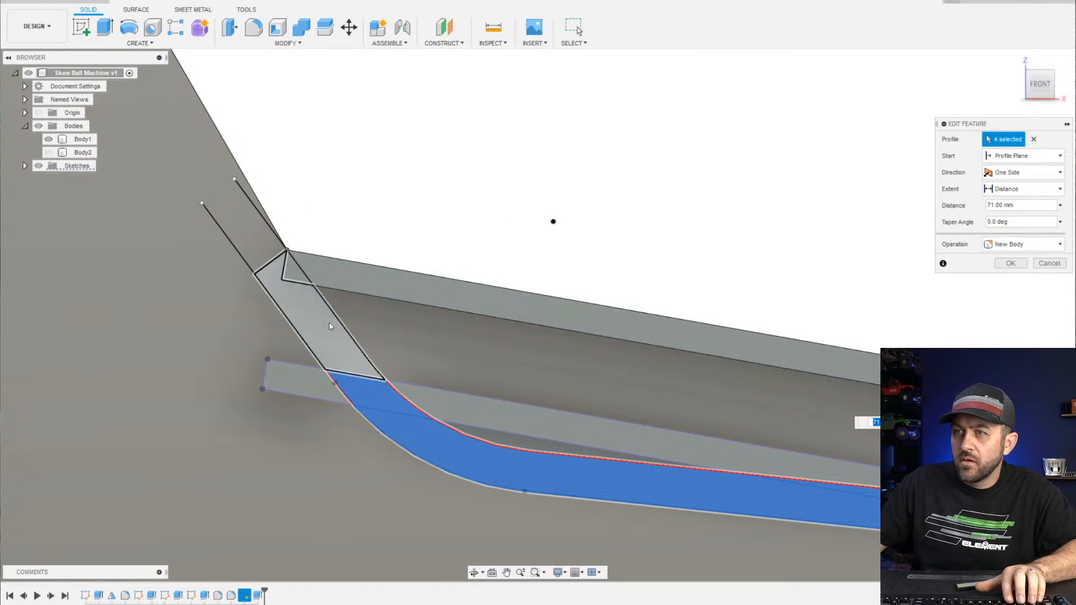
scroll(285, 283, up, 3)
click(285, 284)
scroll(264, 291, down, 3)
middle_drag(297, 335, 185, 245)
scroll(184, 245, down, 3)
middle_drag(593, 401, 201, 320)
scroll(375, 314, up, 5)
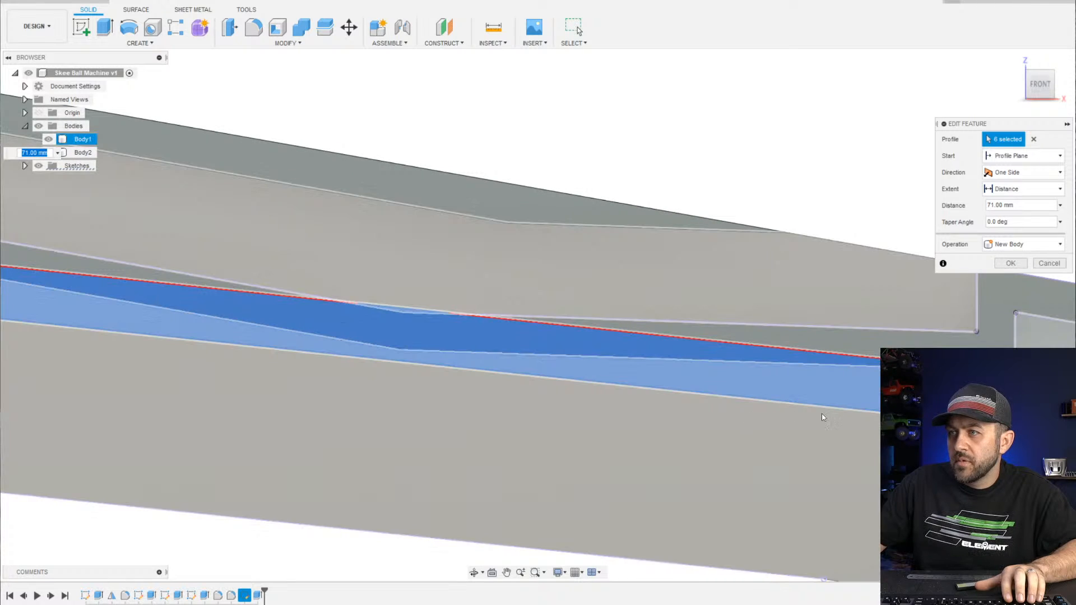
middle_drag(963, 431, 310, 348)
scroll(653, 347, up, 3)
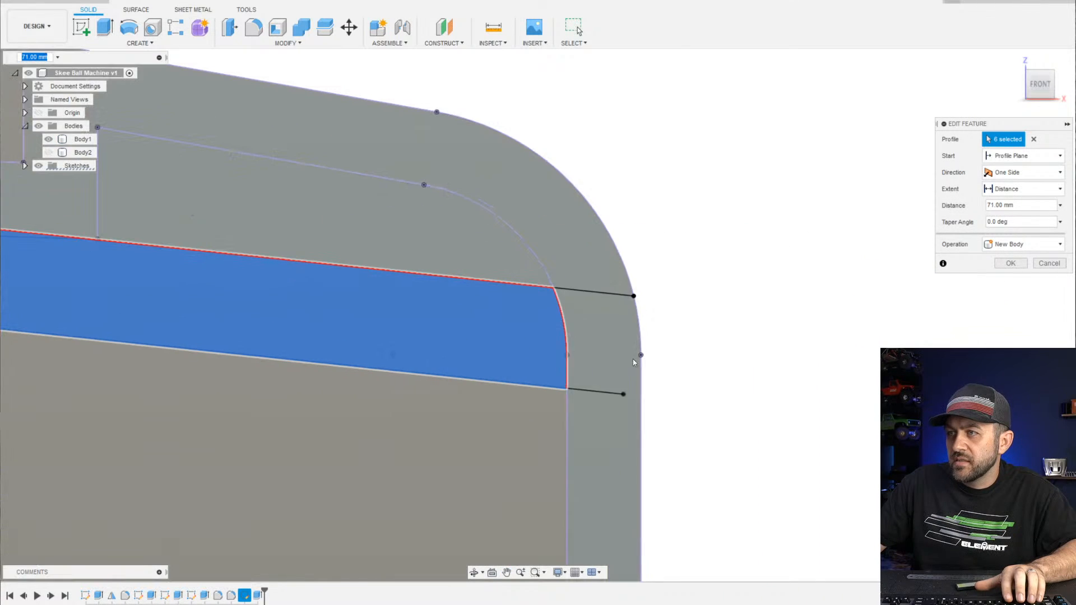
scroll(503, 408, down, 3)
scroll(503, 406, down, 2)
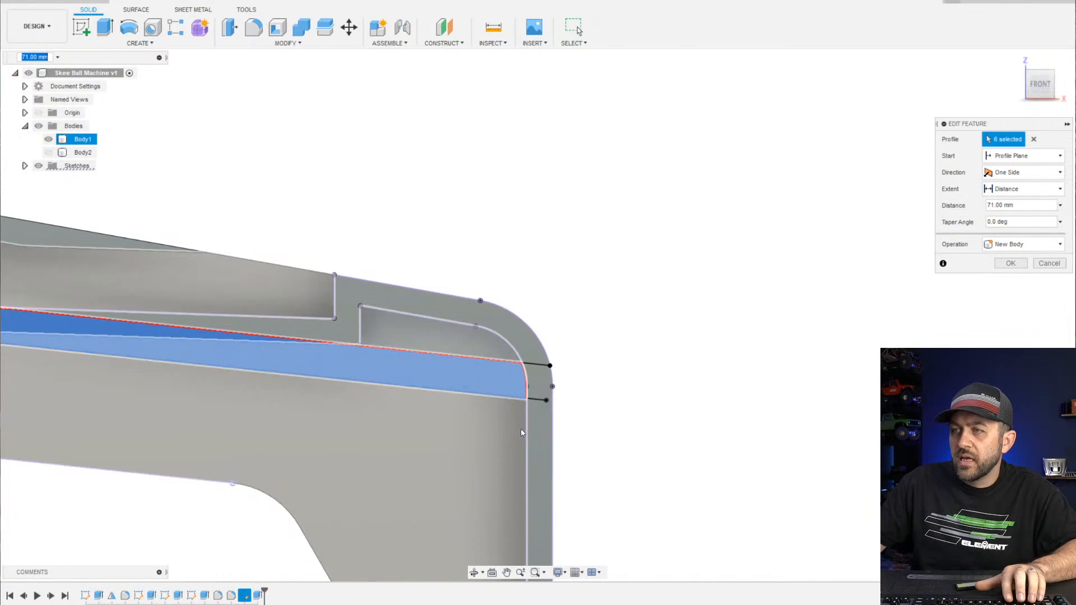
scroll(517, 432, down, 3)
middle_drag(224, 393, 874, 377)
key(Return)
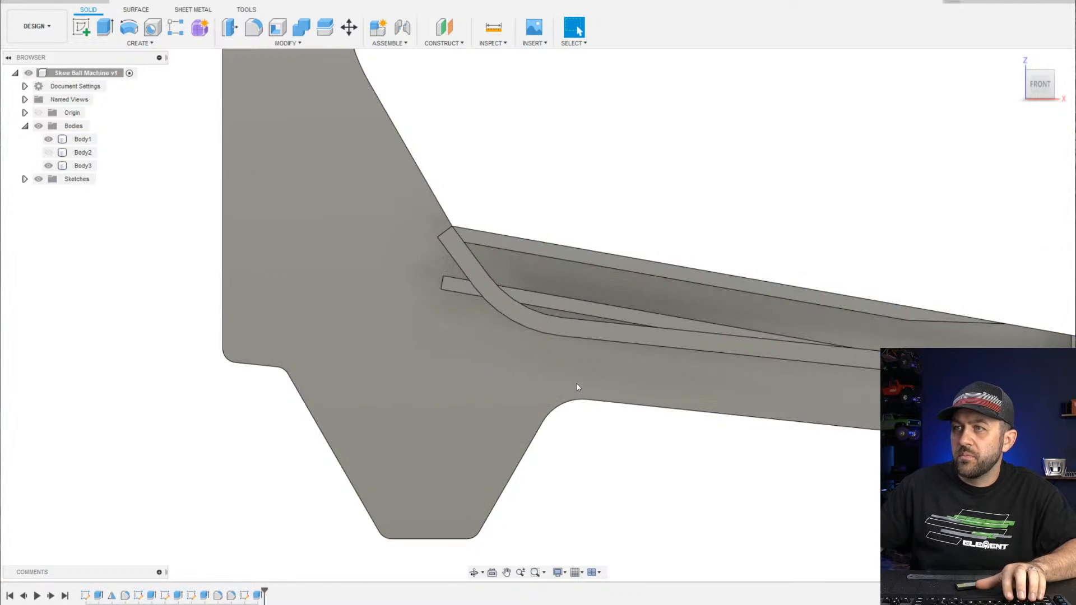
Apply a yellow-orange plastic appearance to the curved lower ramp body
scroll(515, 280, down, 2)
shift+middle_drag(515, 280, 484, 298)
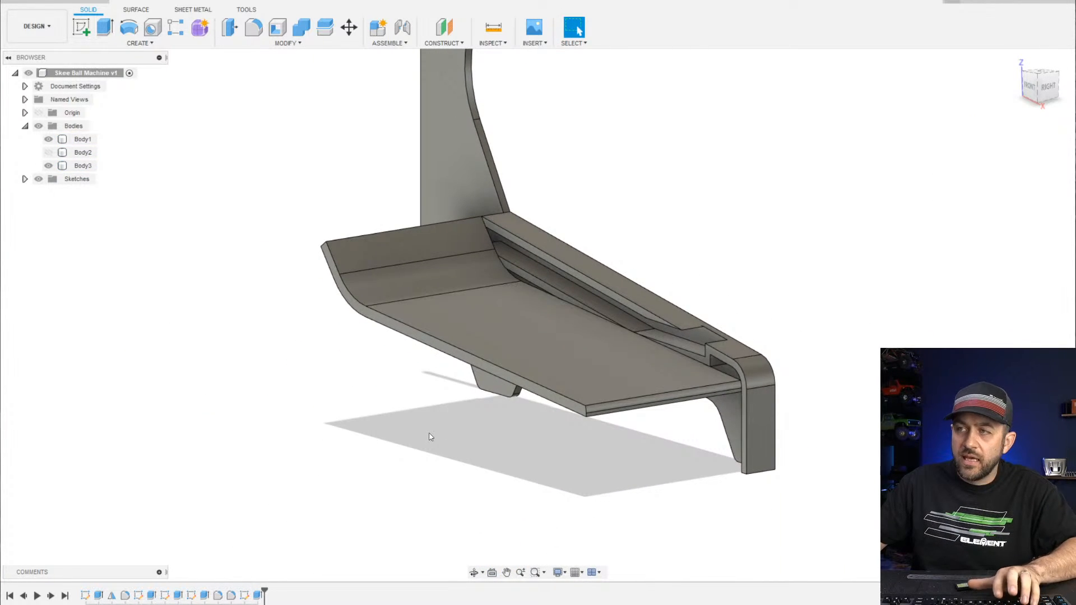
key(a)
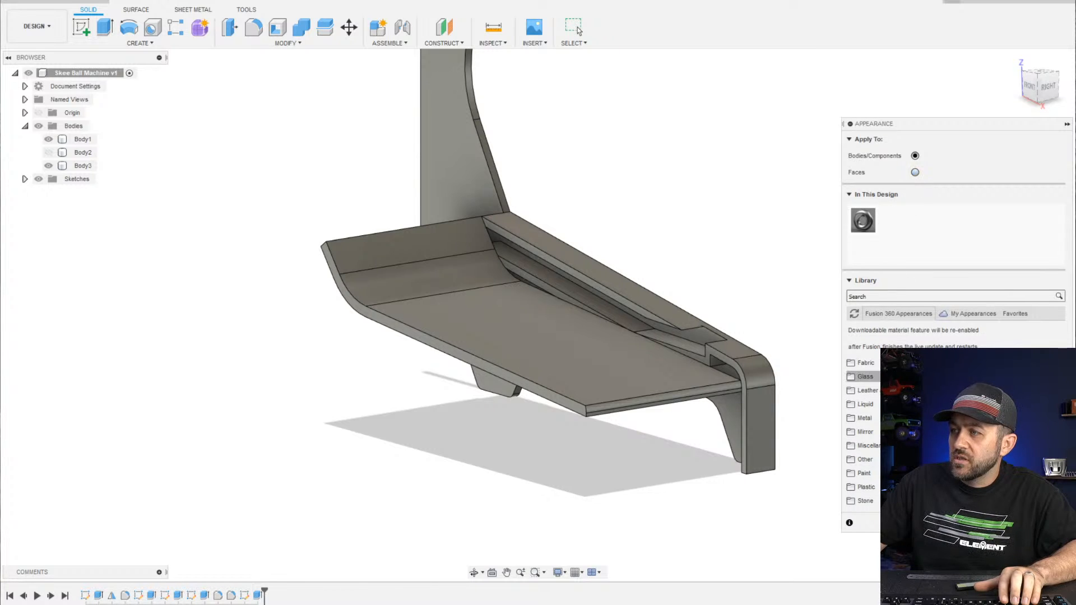
scroll(864, 459, down, 1)
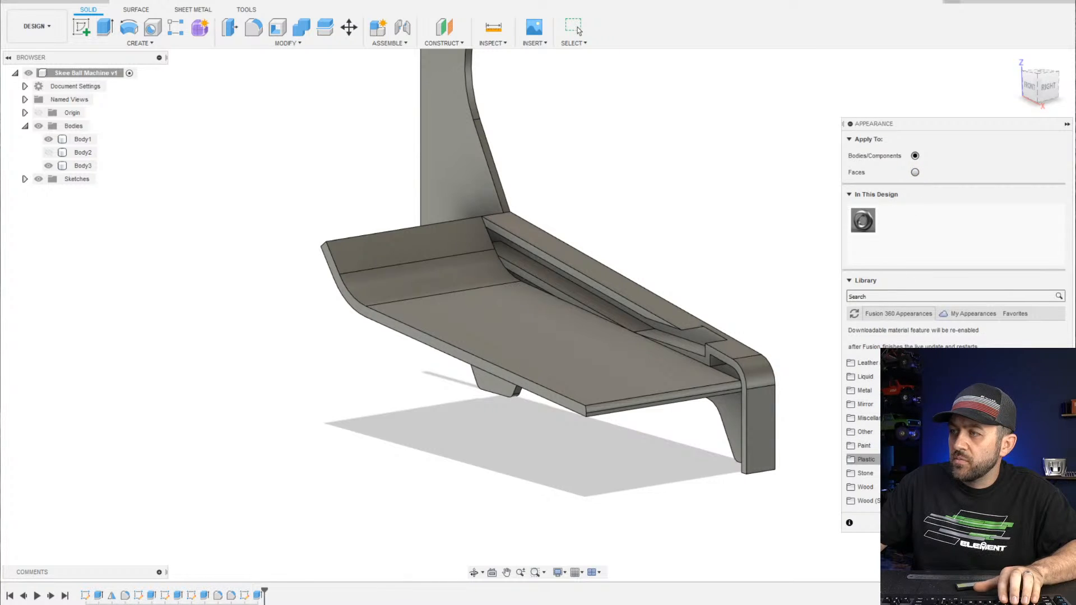
click(866, 460)
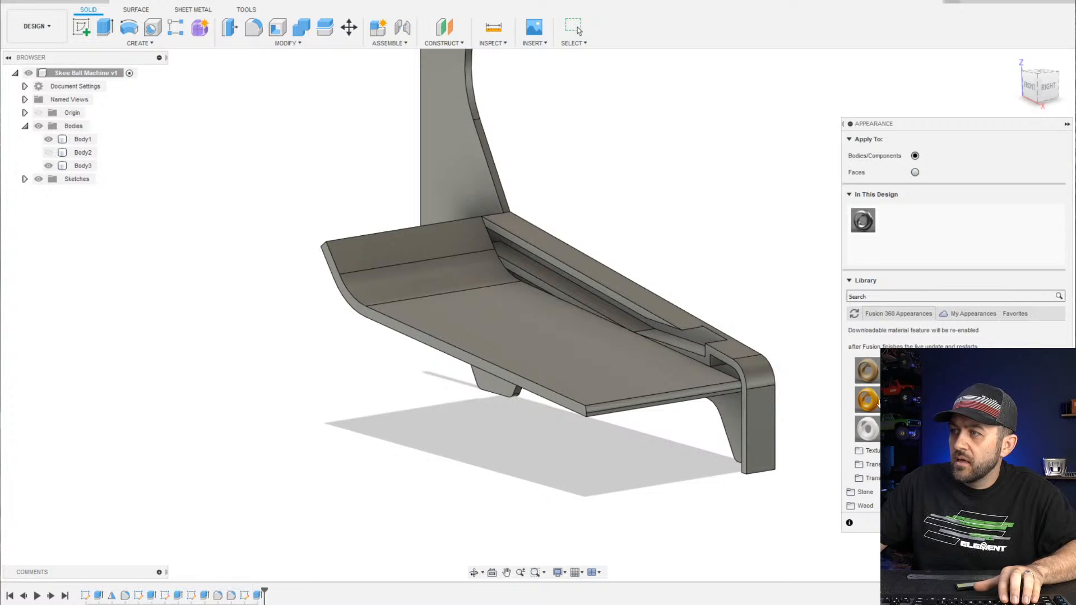
drag(875, 401, 591, 381)
click(440, 193)
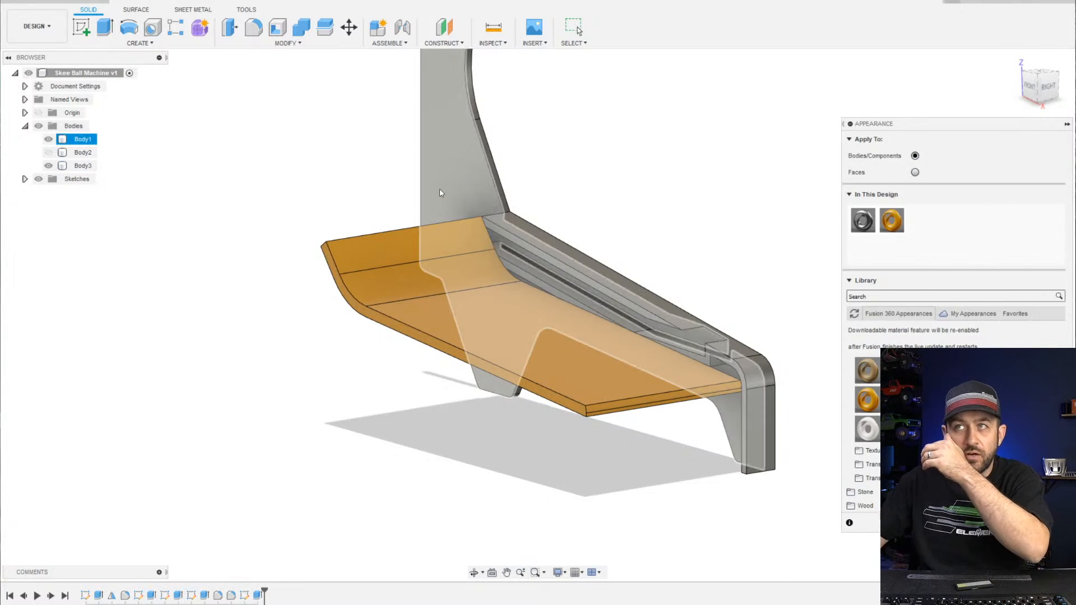
click(286, 162)
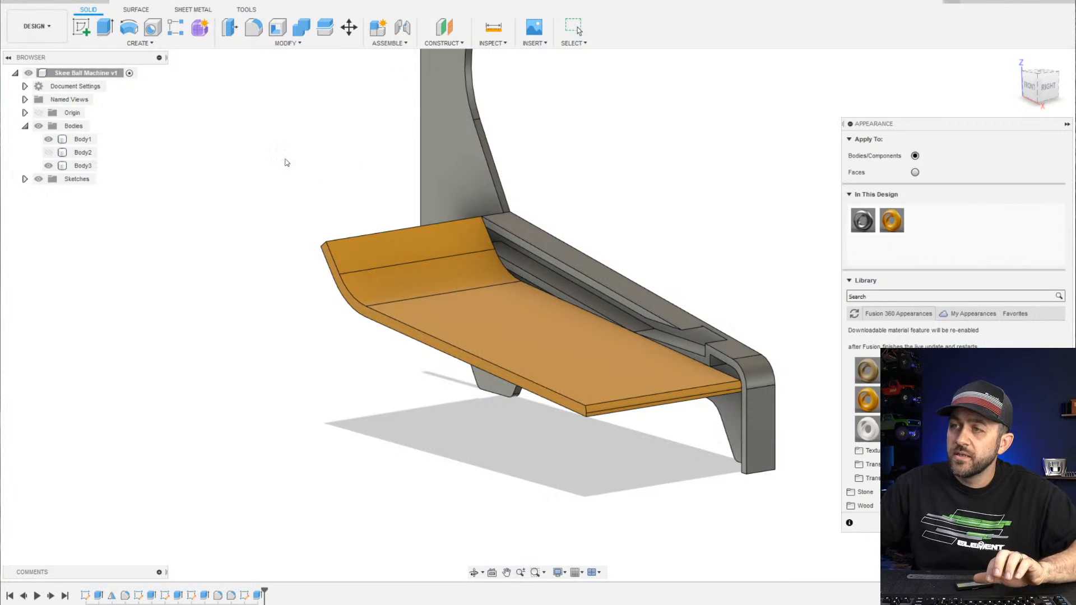
Examine how the lower ramp meets the side body's rounded front end and its rails
scroll(475, 338, down, 3)
scroll(596, 310, up, 3)
mouse_move(634, 381)
shift+middle_down()
mouse_move(597, 391)
mouse_move(642, 392)
shift+middle_up()
scroll(643, 392, up, 3)
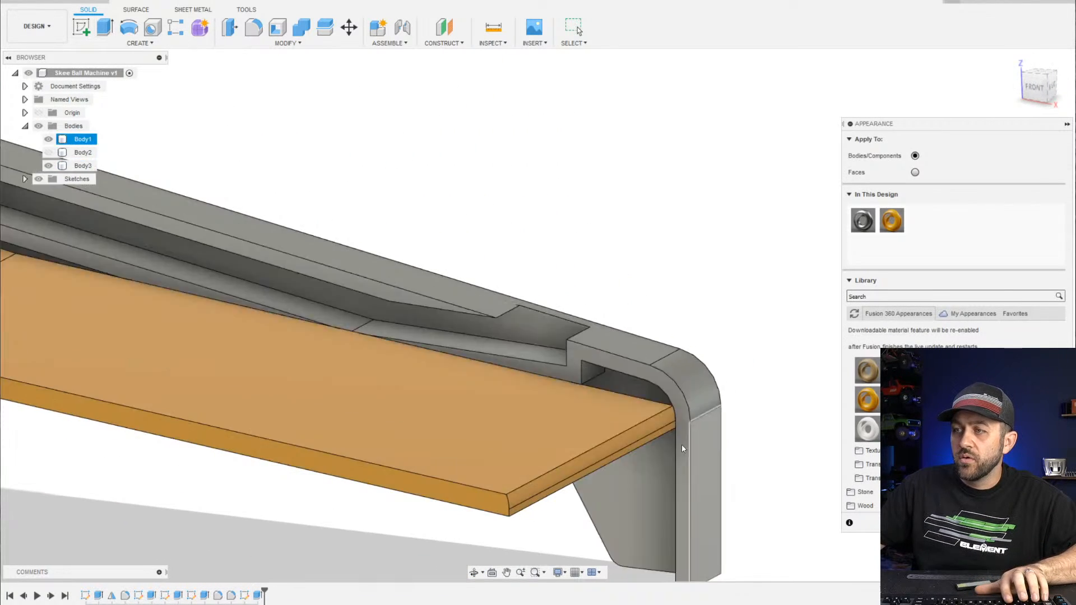
middle_drag(629, 452, 652, 393)
scroll(652, 393, down, 5)
click(433, 256)
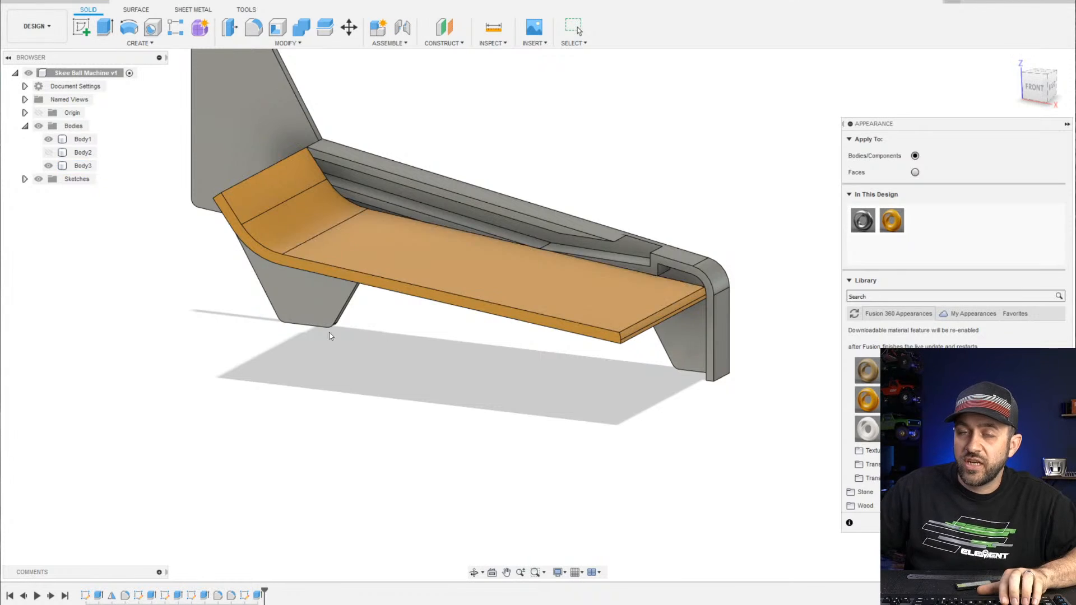
click(692, 171)
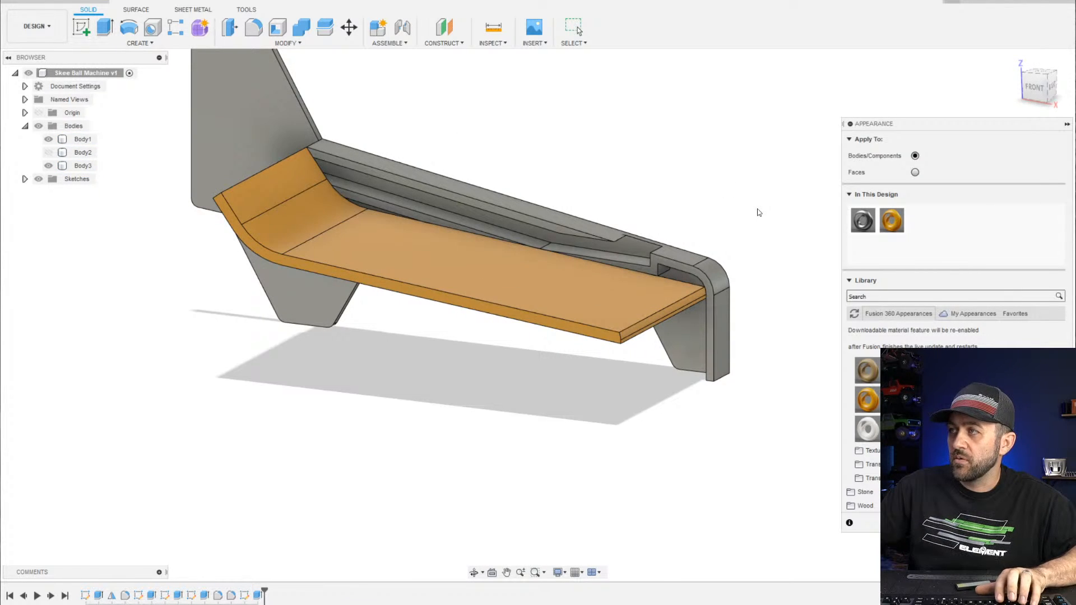
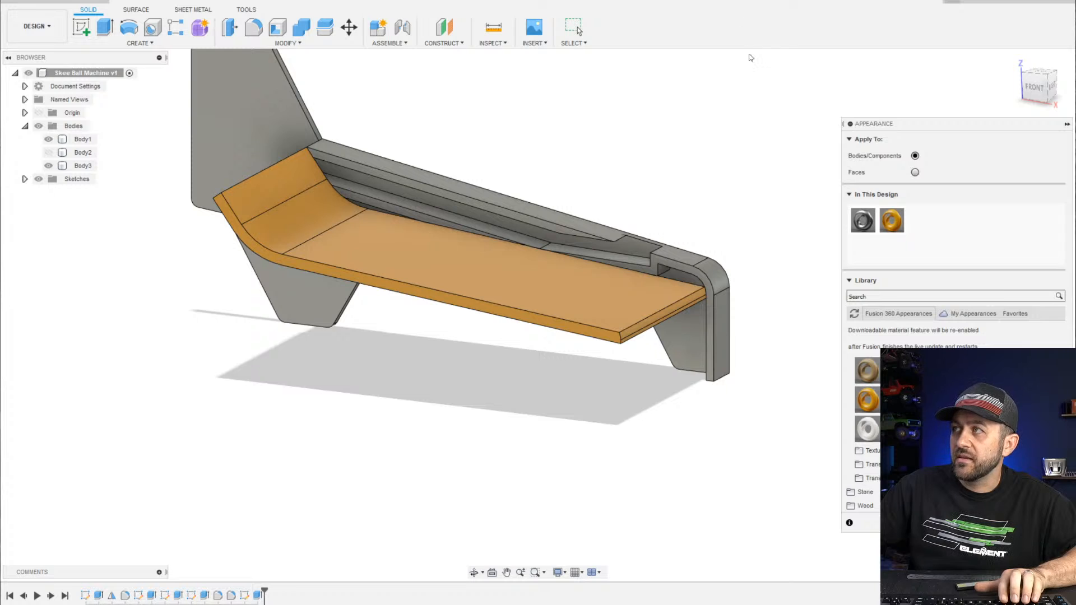
Collapse the appearance settings and examine the lower ramp's curved upper end beside the upper ramp's corner
click(1068, 124)
shift+middle_drag(570, 306, 354, 360)
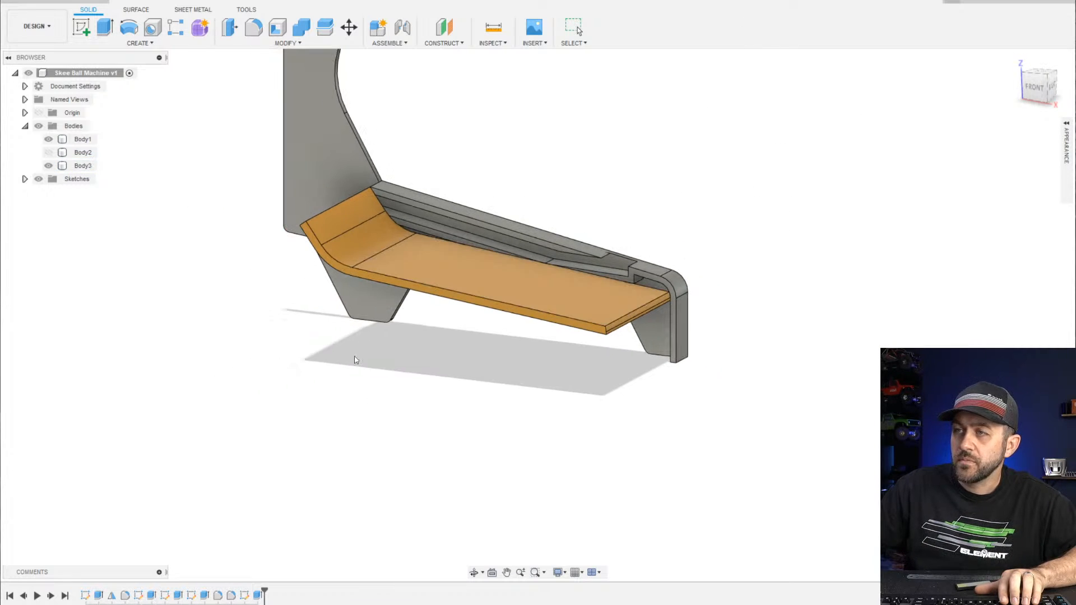
click(421, 250)
shift+middle_drag(421, 250, 507, 338)
scroll(540, 271, up, 5)
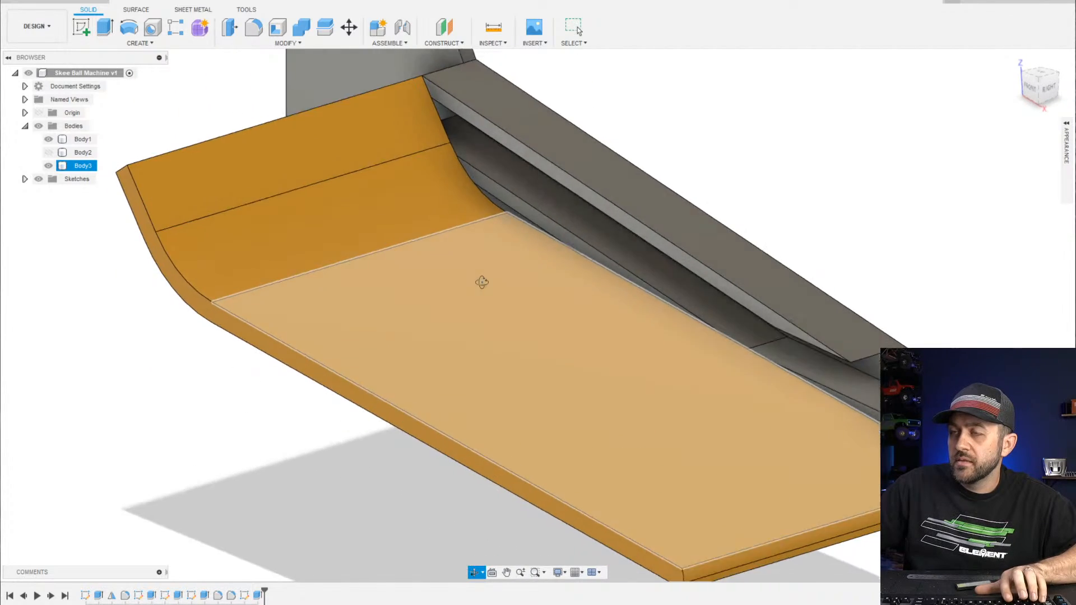
shift+middle_drag(482, 282, 524, 269)
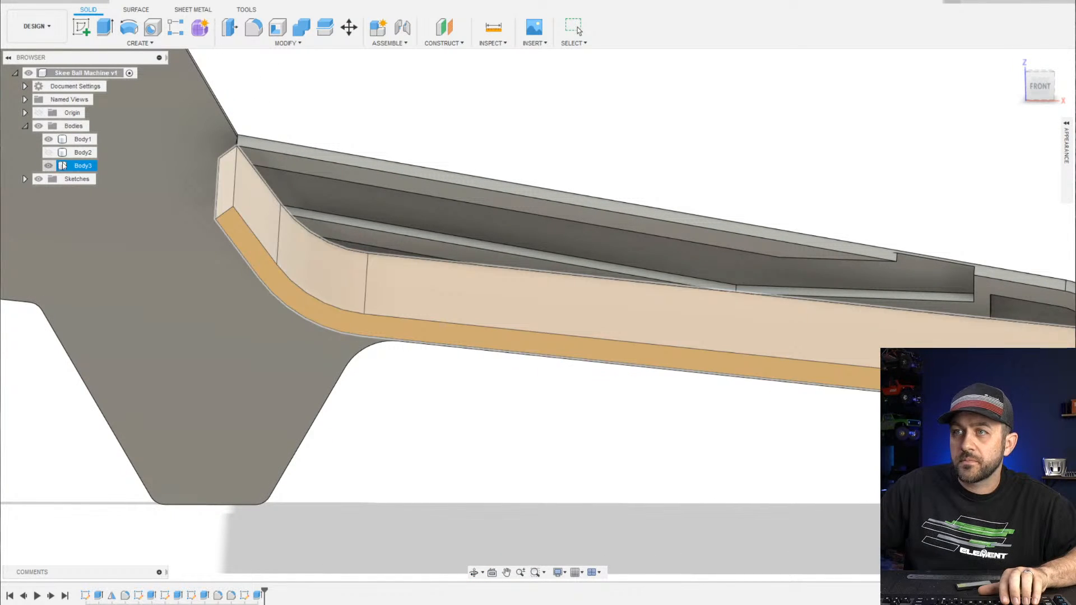
scroll(235, 205, down, 3)
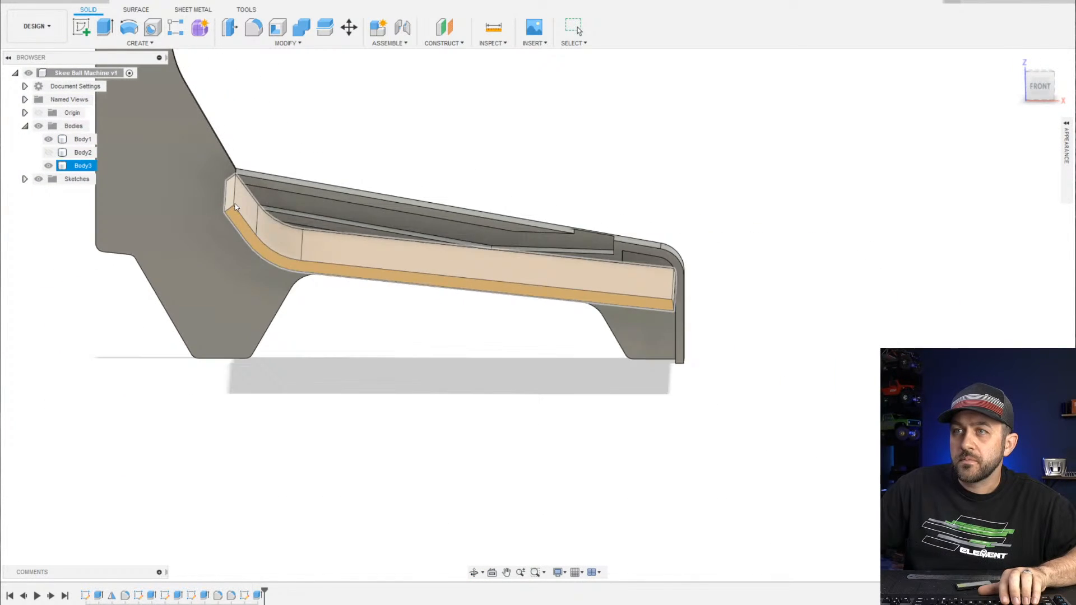
Start a new sketch on the upper ramp's inner side face
click(81, 27)
scroll(369, 185, up, 3)
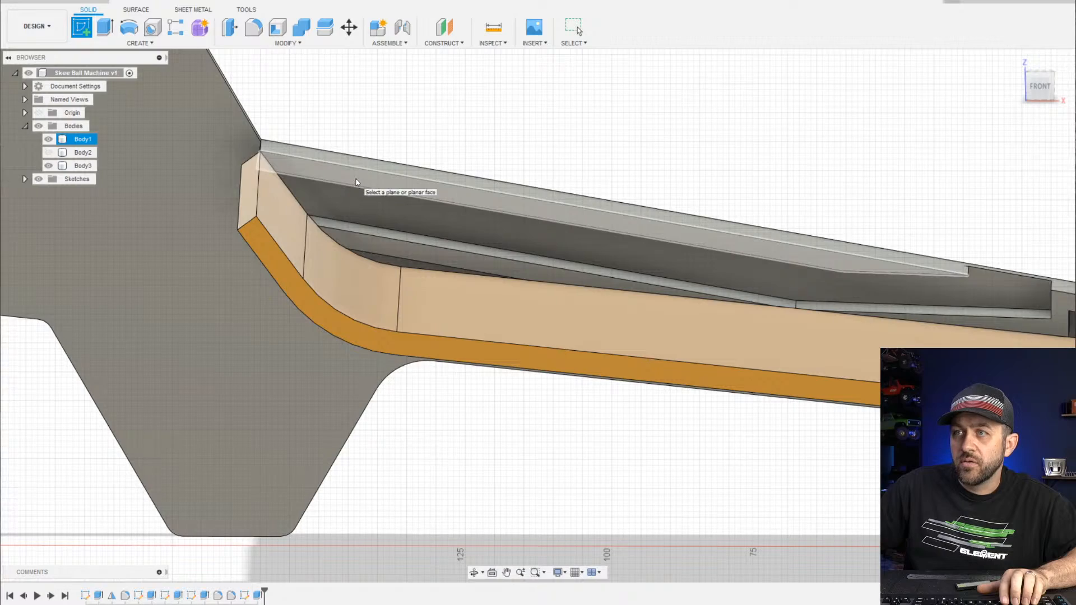
click(356, 182)
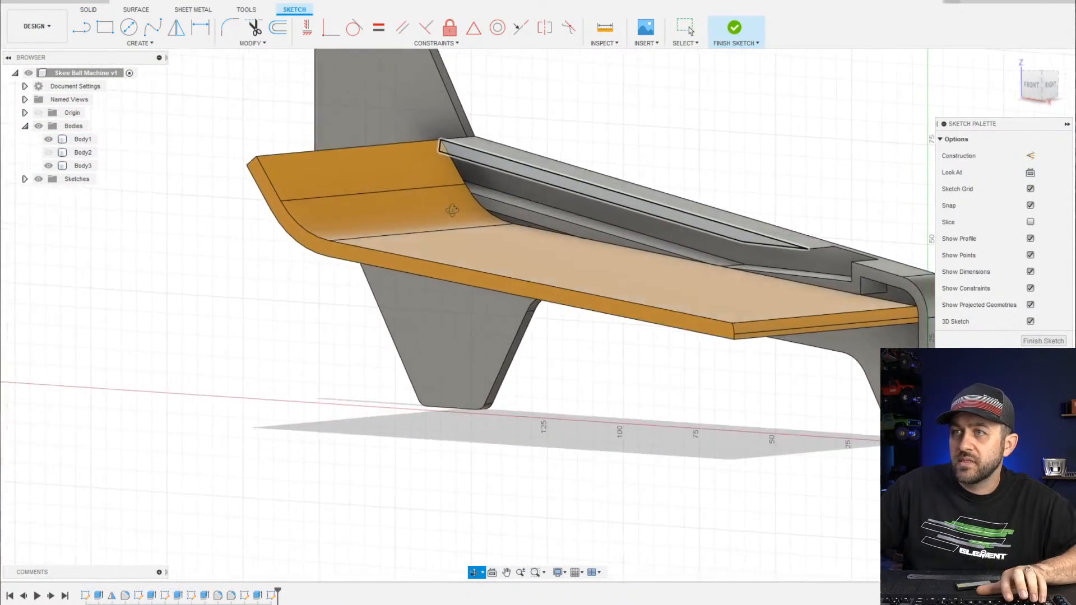
shift+middle_drag(453, 210, 458, 213)
scroll(587, 174, up, 3)
scroll(523, 202, down, 3)
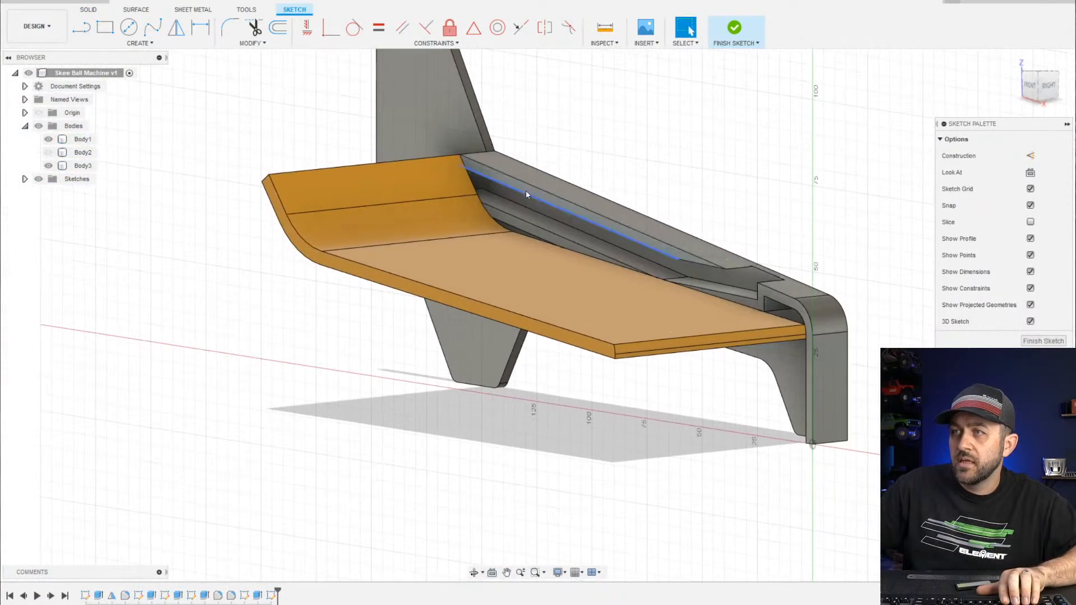
shift+middle_drag(392, 227, 526, 235)
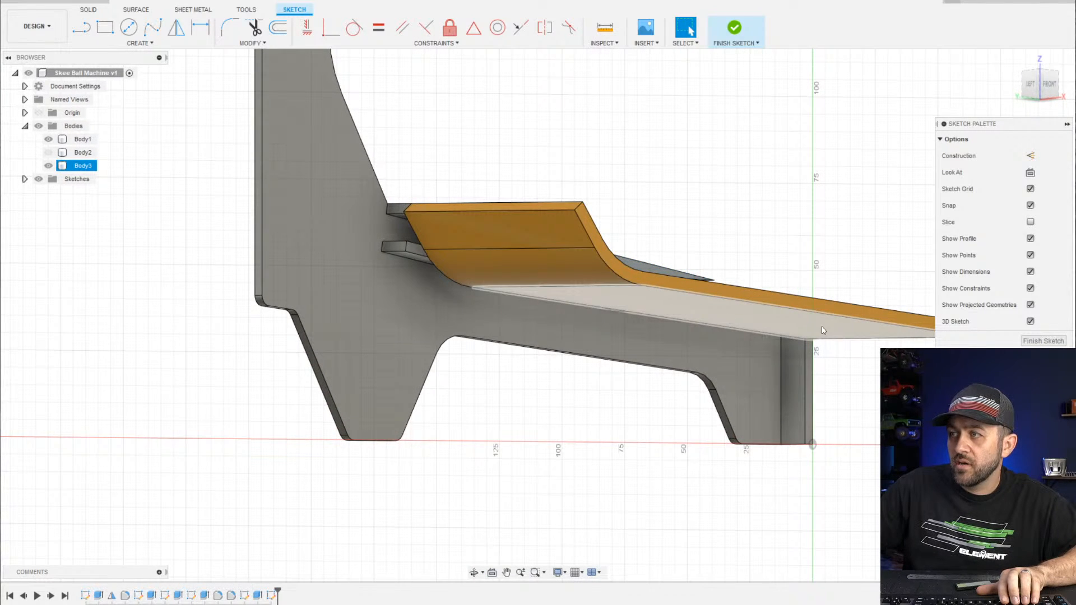
scroll(380, 308, down, 3)
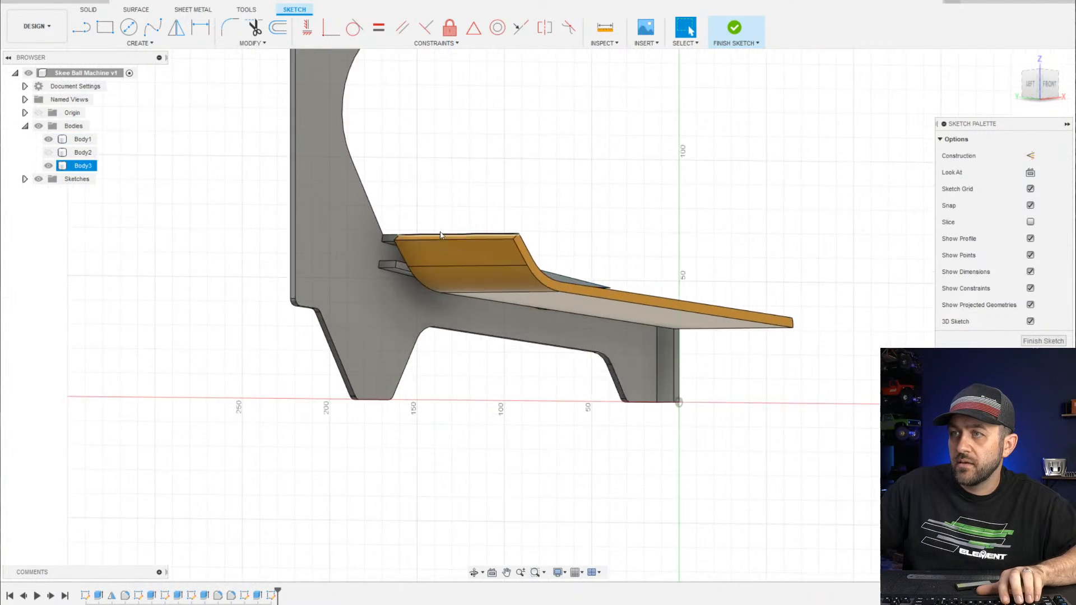
scroll(440, 233, up, 3)
shift+middle_drag(457, 288, 386, 293)
scroll(223, 237, up, 3)
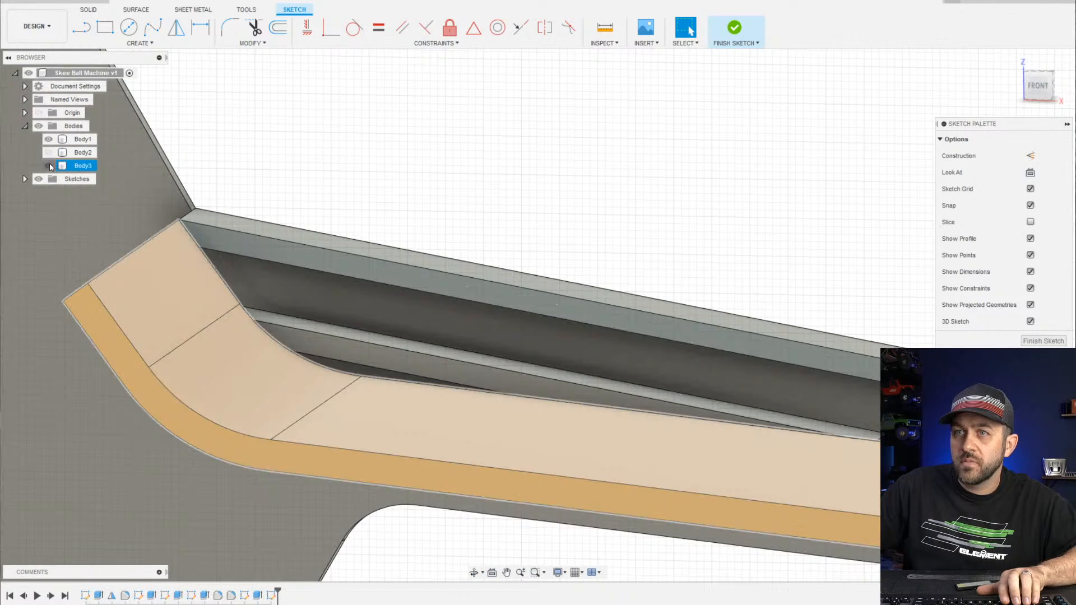
Hide the lower ramp body and project the side faces of the two side rails into the sketch
click(49, 166)
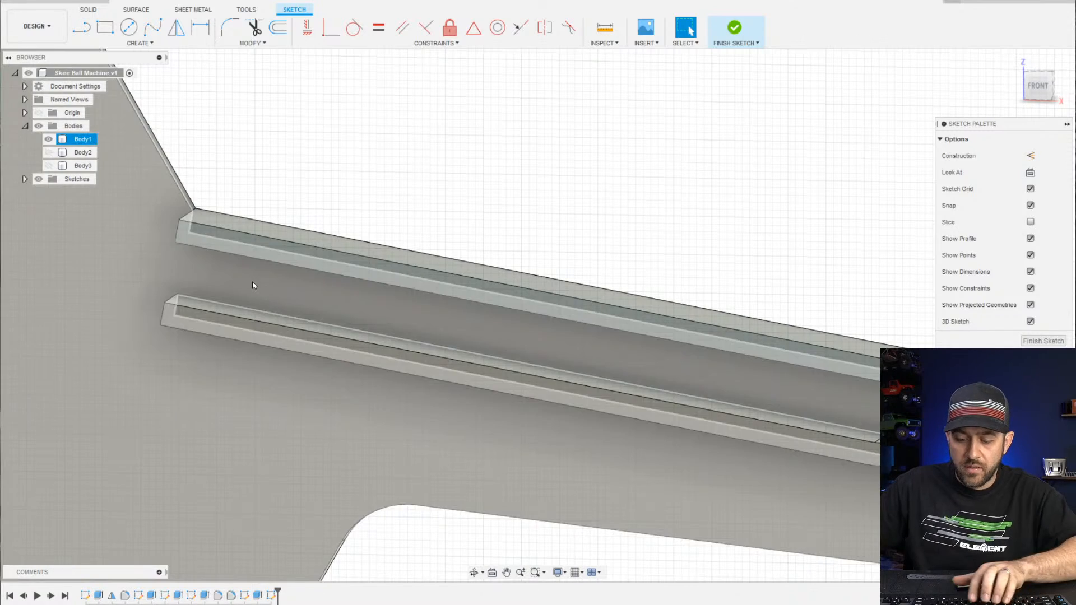
scroll(252, 282, down, 4)
key(p)
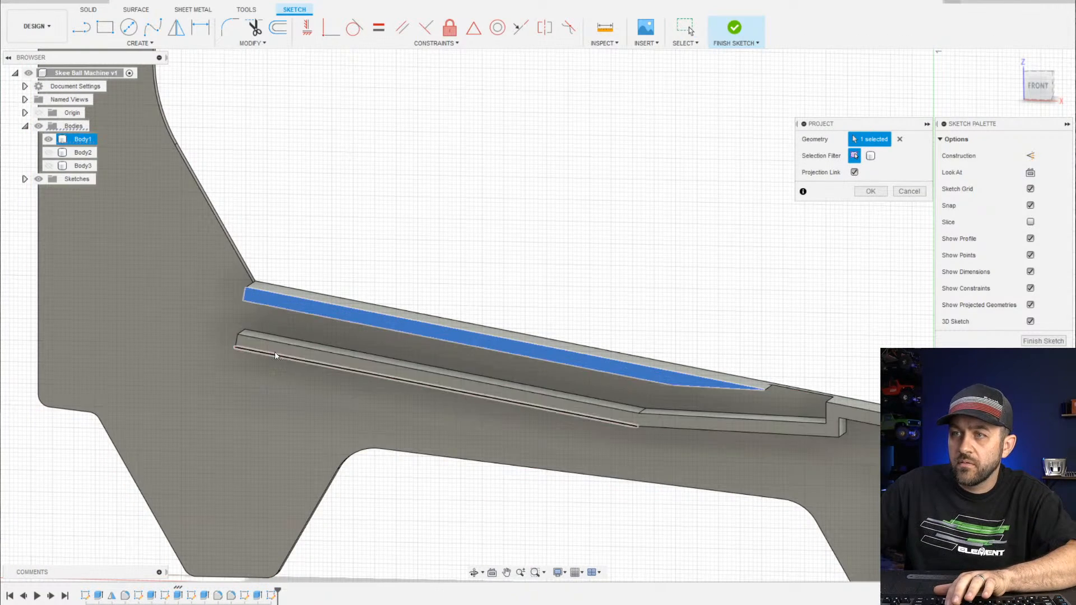
click(275, 356)
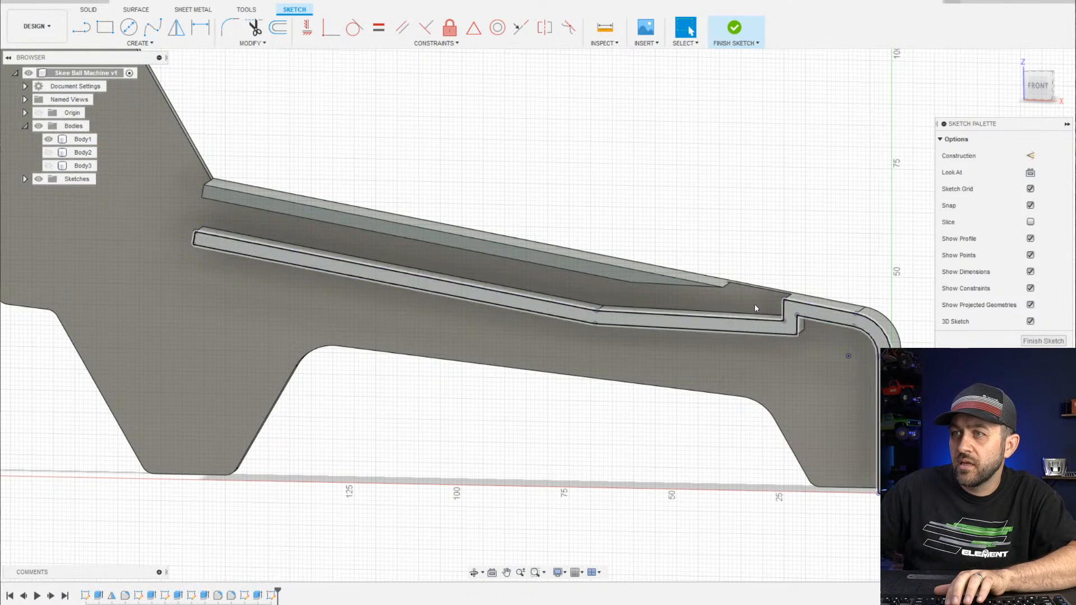
key(p)
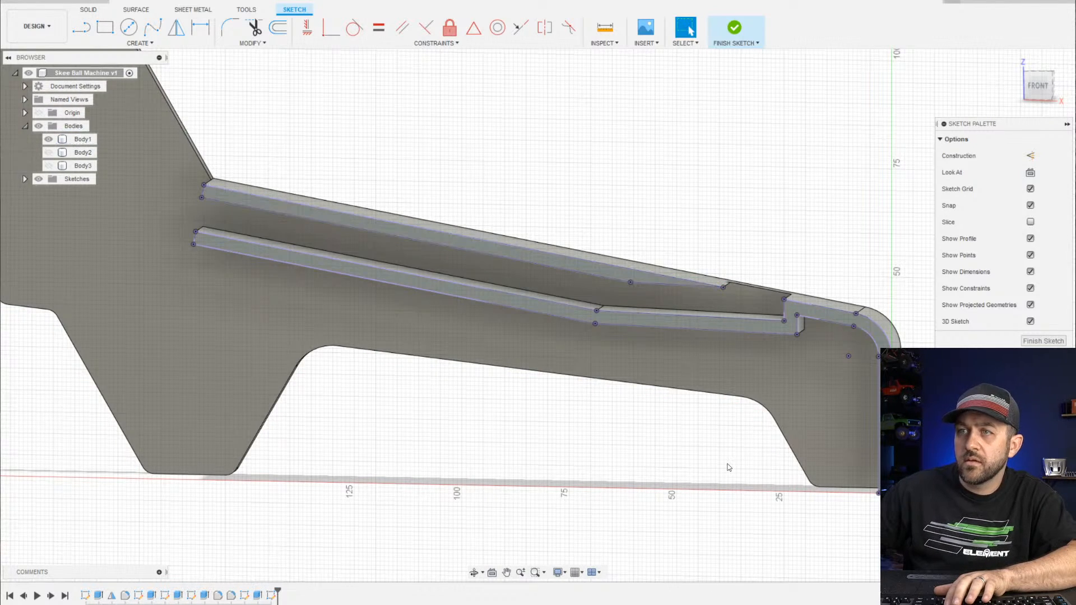
Show the lower ramp, hide the side body, and project the ramp's side face into the current sketch
click(49, 166)
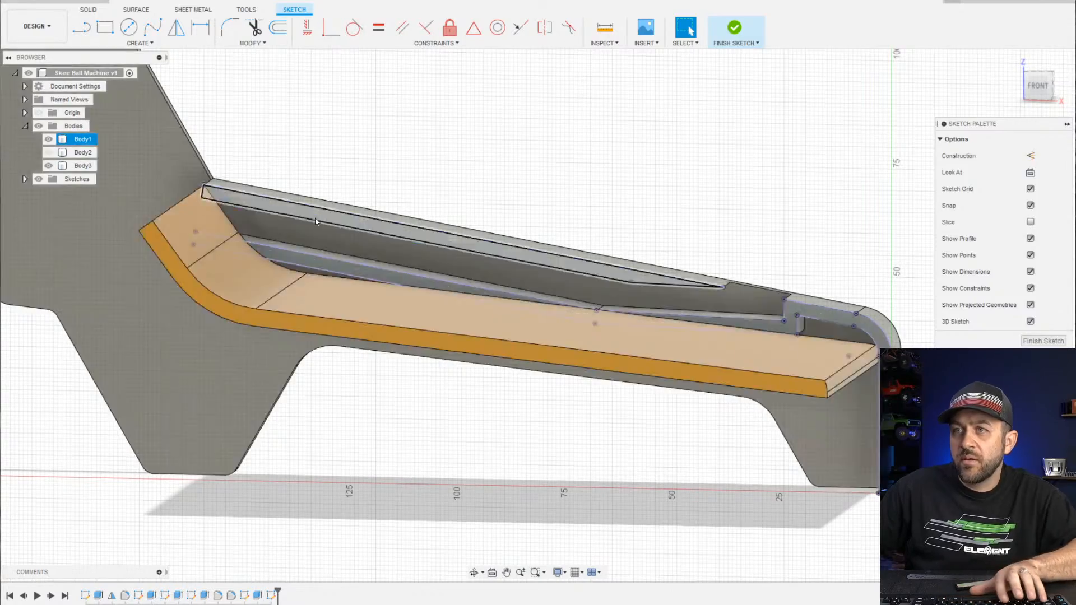
mouse_move(163, 315)
shift+middle_down()
mouse_move(137, 329)
mouse_move(196, 308)
mouse_move(233, 326)
mouse_move(216, 323)
mouse_move(283, 334)
mouse_move(277, 365)
mouse_move(503, 422)
mouse_move(365, 315)
mouse_move(630, 413)
mouse_move(680, 313)
mouse_move(194, 169)
shift+middle_up()
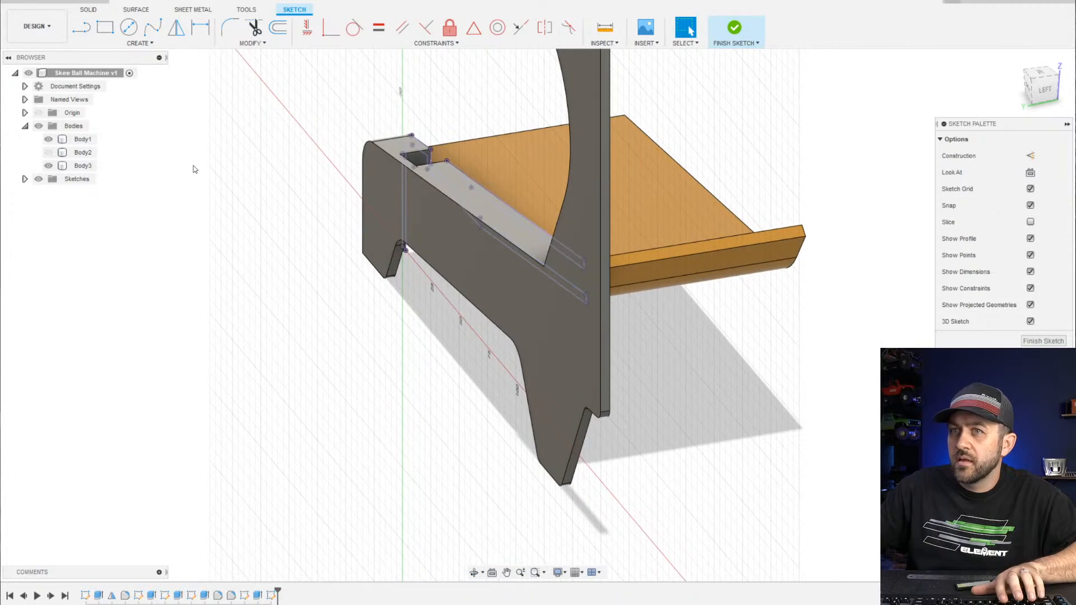
click(49, 140)
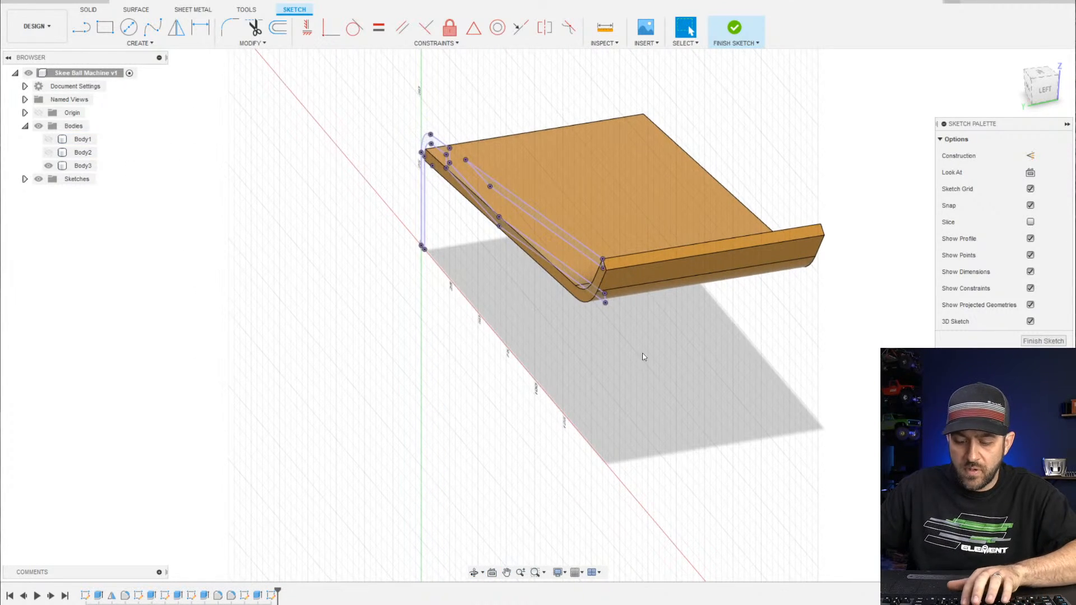
scroll(553, 295, up, 5)
key(p)
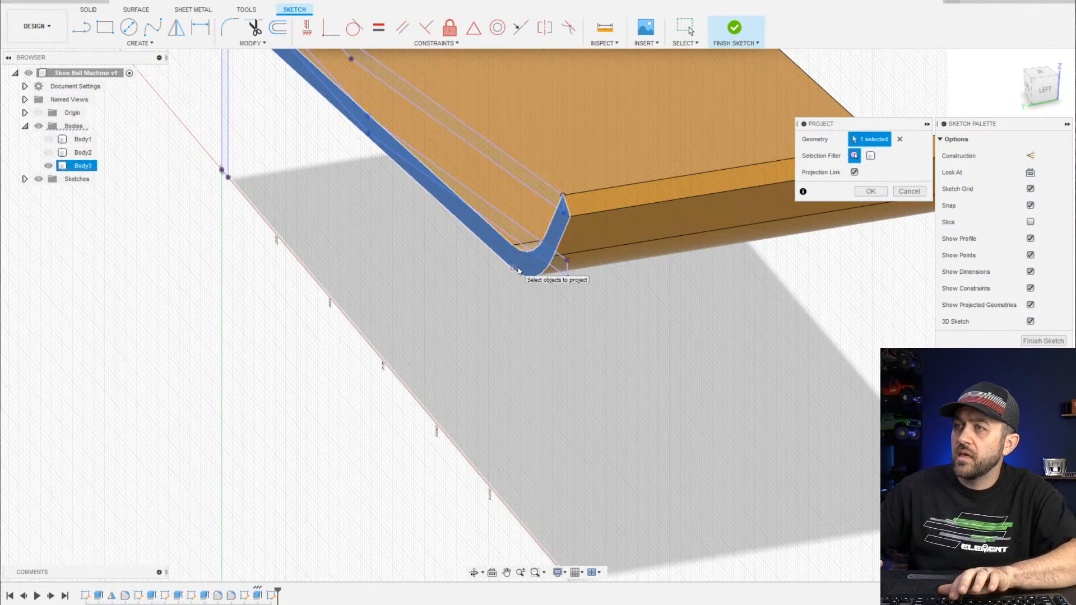
key(Return)
scroll(553, 213, up, 3)
shift+middle_drag(553, 213, 572, 252)
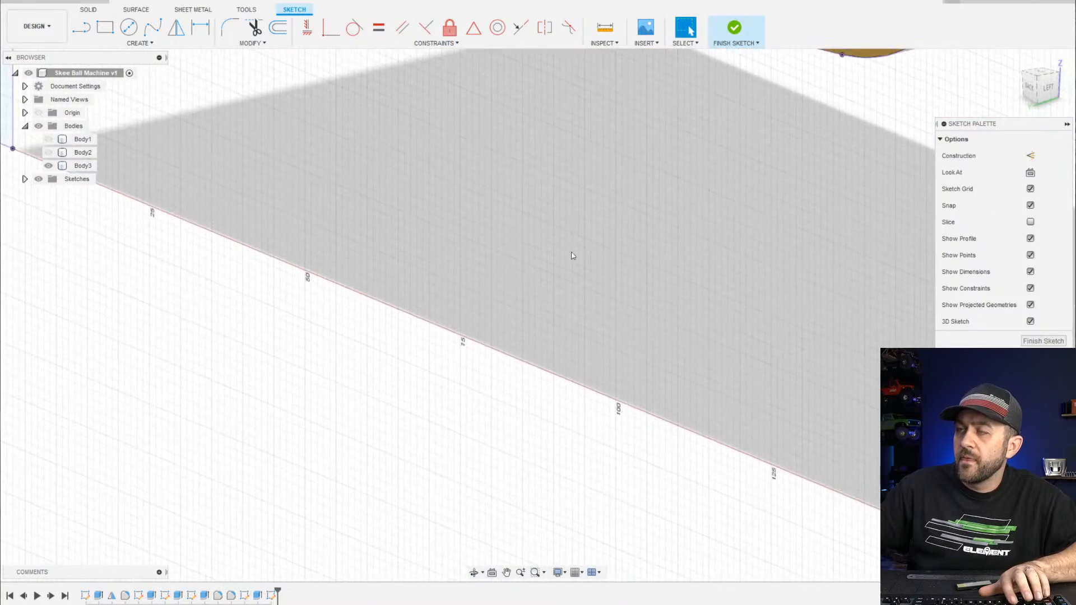
scroll(573, 256, down, 3)
middle_drag(594, 212, 537, 393)
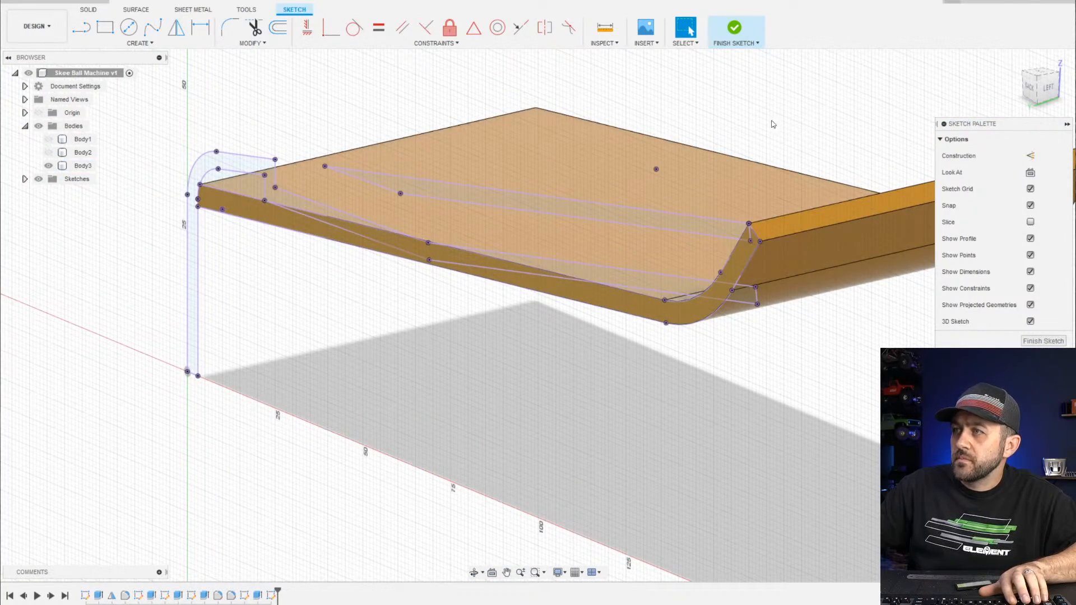
Hide the lower ramp body and show the side body behind the projected rail and ramp profiles
click(48, 166)
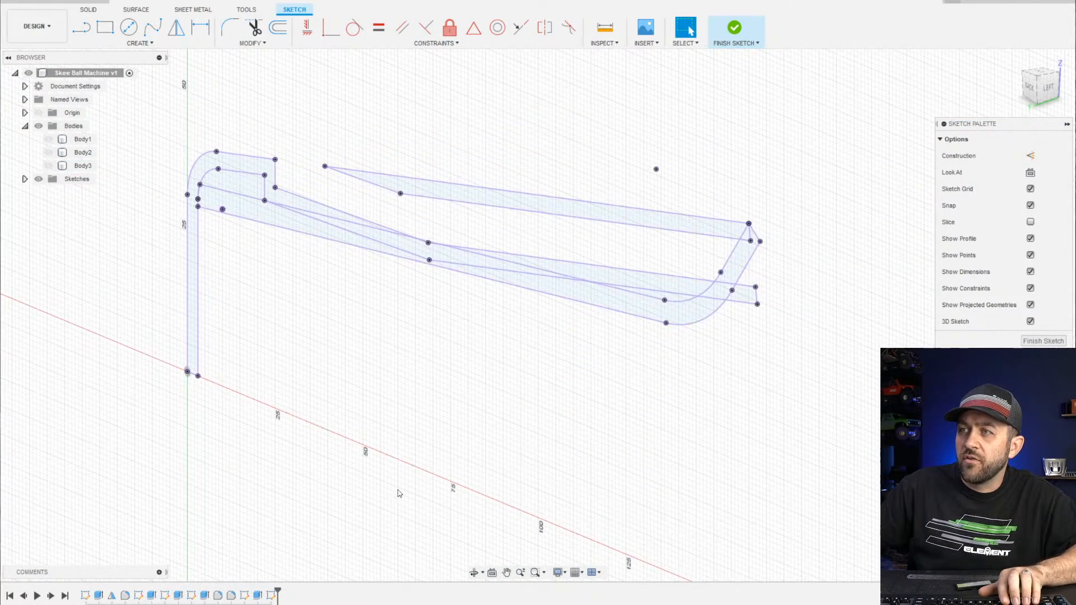
scroll(398, 492, down, 2)
scroll(241, 274, down, 1)
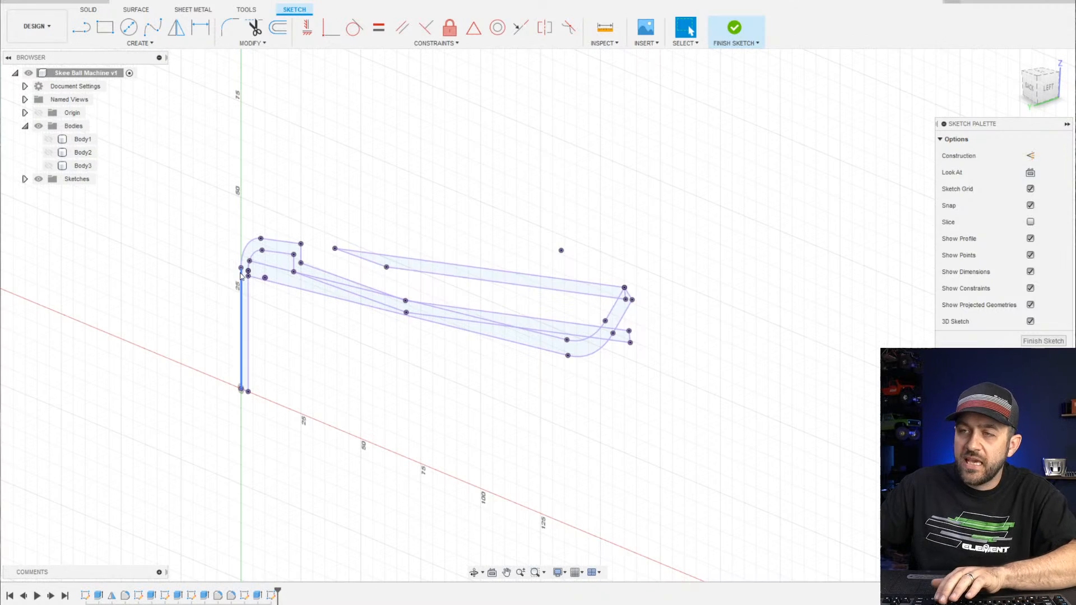
scroll(294, 256, up, 3)
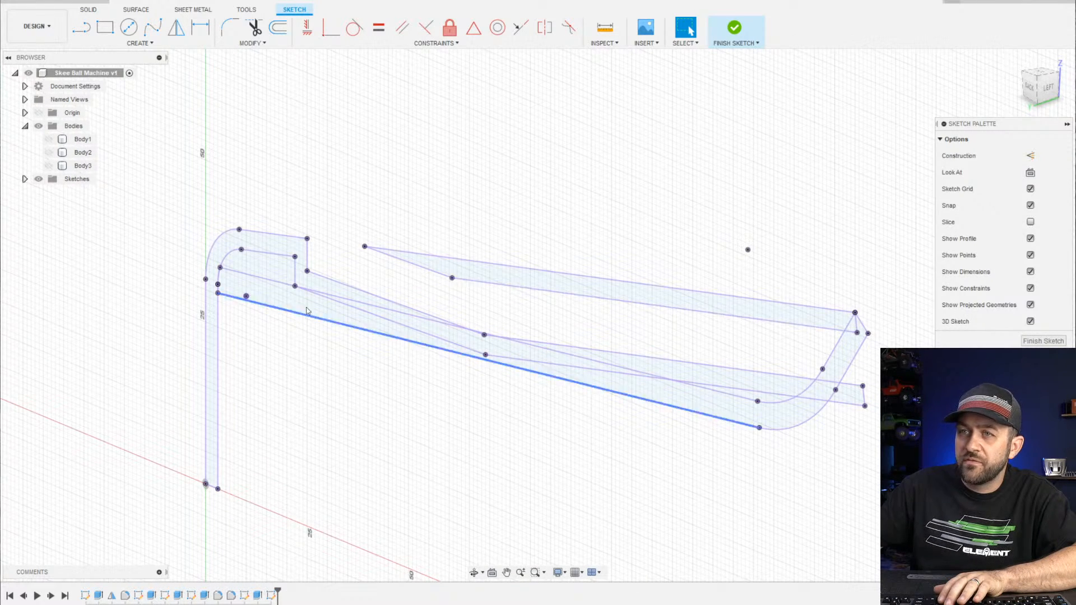
click(49, 165)
click(49, 139)
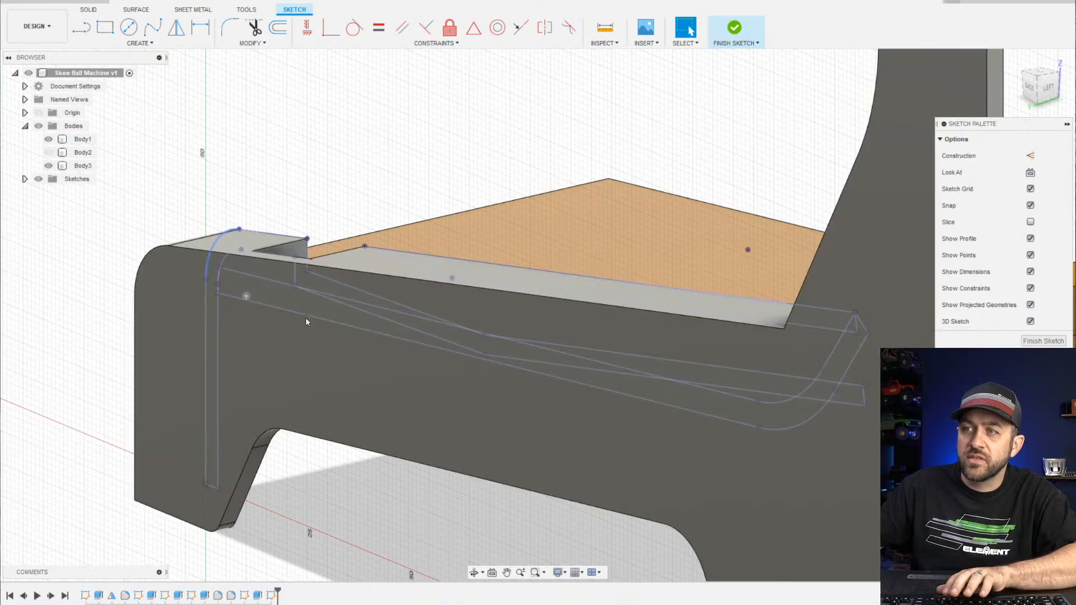
shift+middle_drag(305, 318, 267, 122)
click(51, 166)
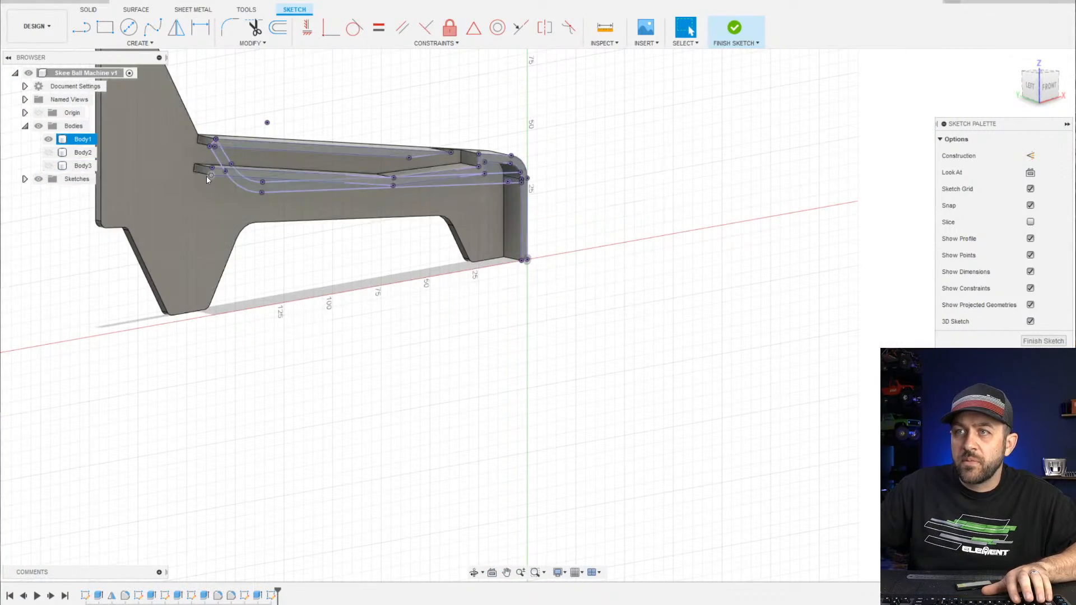
middle_drag(271, 177, 284, 236)
scroll(268, 208, up, 3)
scroll(447, 196, down, 2)
scroll(316, 201, up, 3)
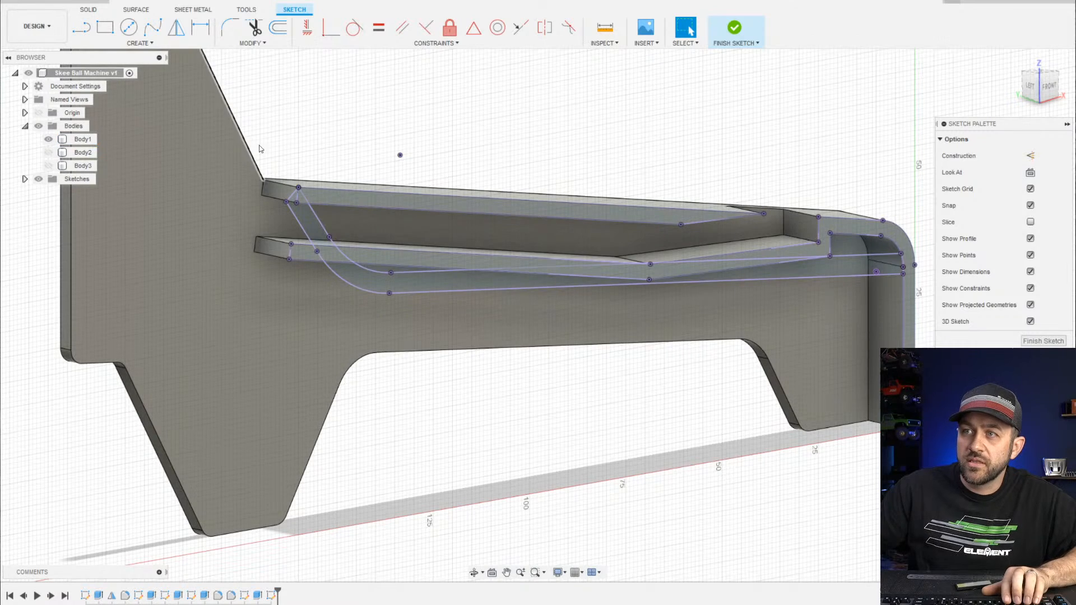
Draw a line joining the facing corners of the upper and lower rails at their rear ends, and finish the sketch
scroll(259, 148, up, 2)
key(l)
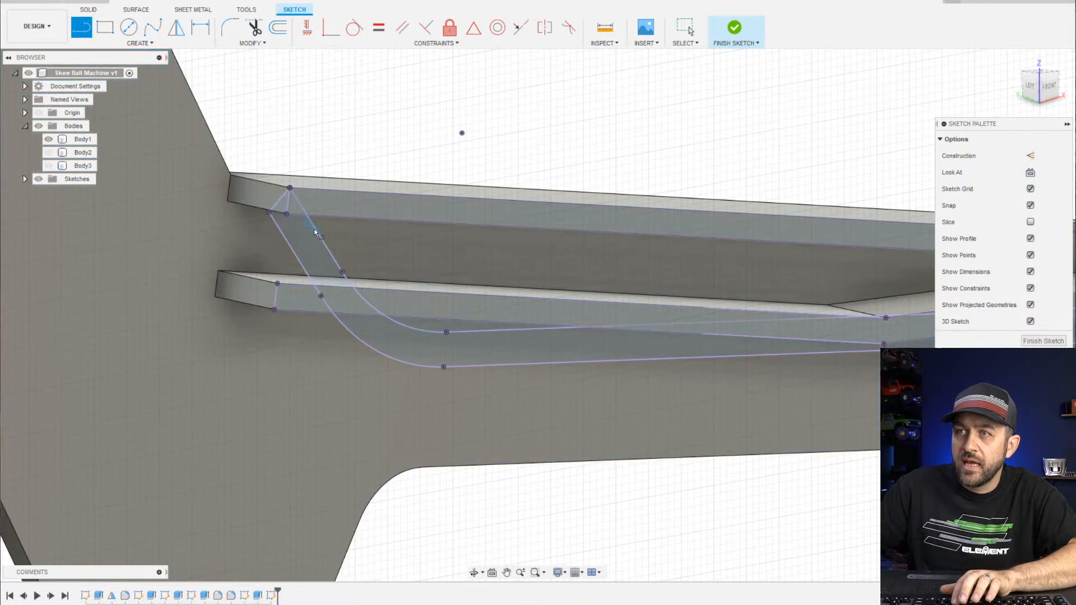
scroll(314, 228, up, 2)
click(273, 203)
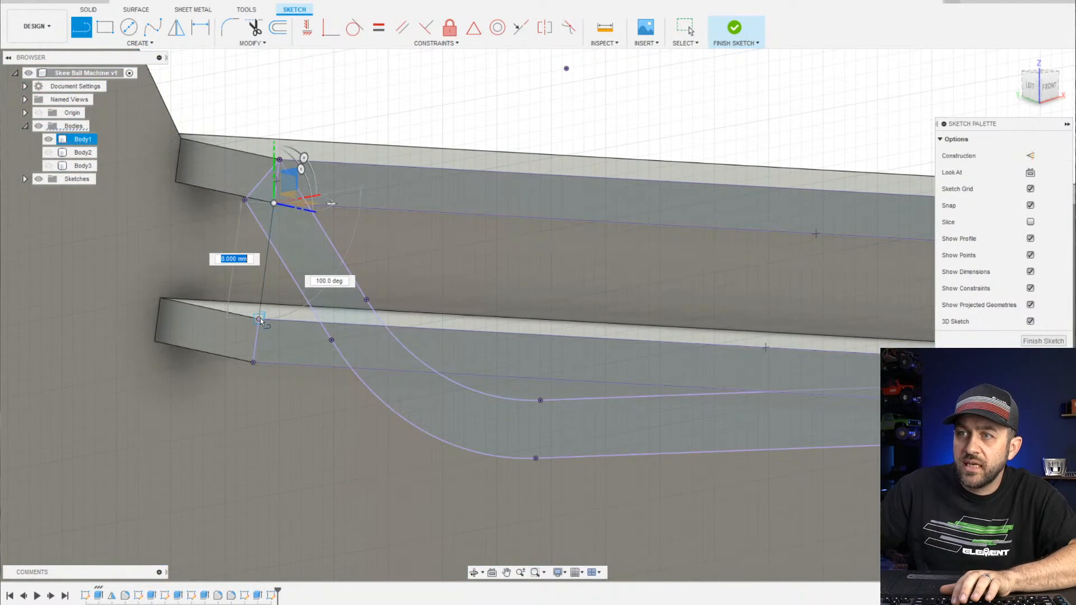
click(260, 319)
scroll(260, 319, down, 3)
middle_drag(603, 337, 459, 357)
middle_drag(724, 379, 527, 343)
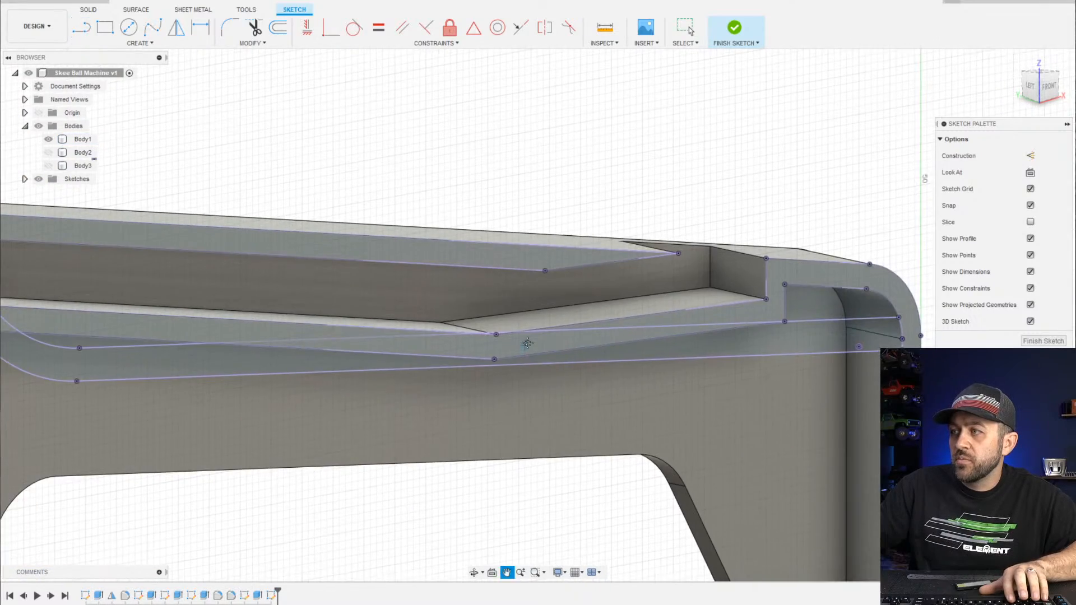
scroll(620, 312, down, 2)
shift+middle_drag(269, 368, 381, 339)
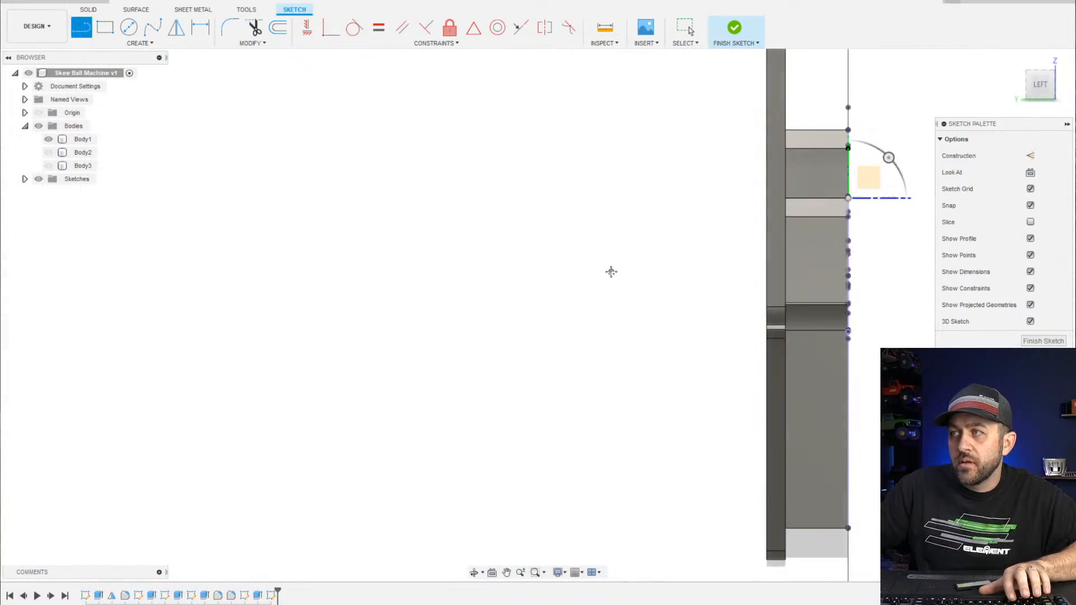
middle_drag(782, 261, 109, 191)
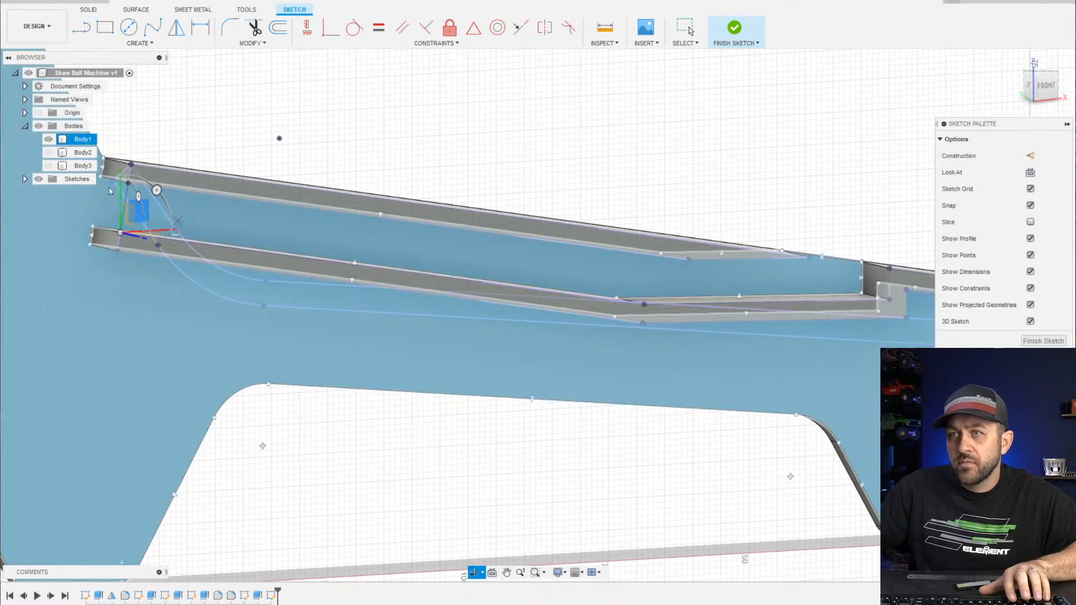
scroll(352, 318, up, 1)
middle_drag(353, 319, 436, 354)
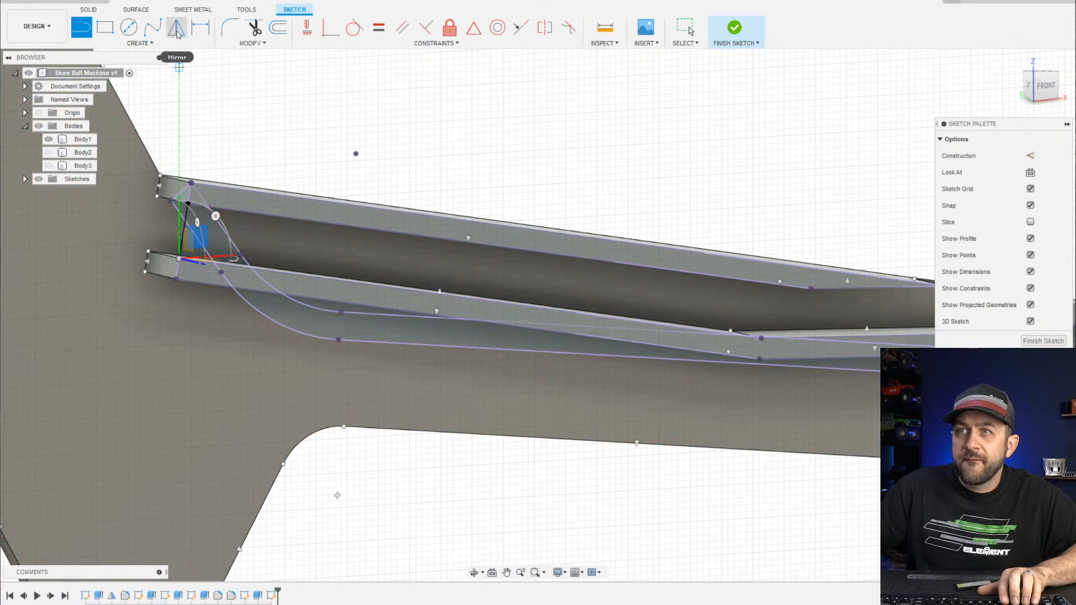
click(730, 31)
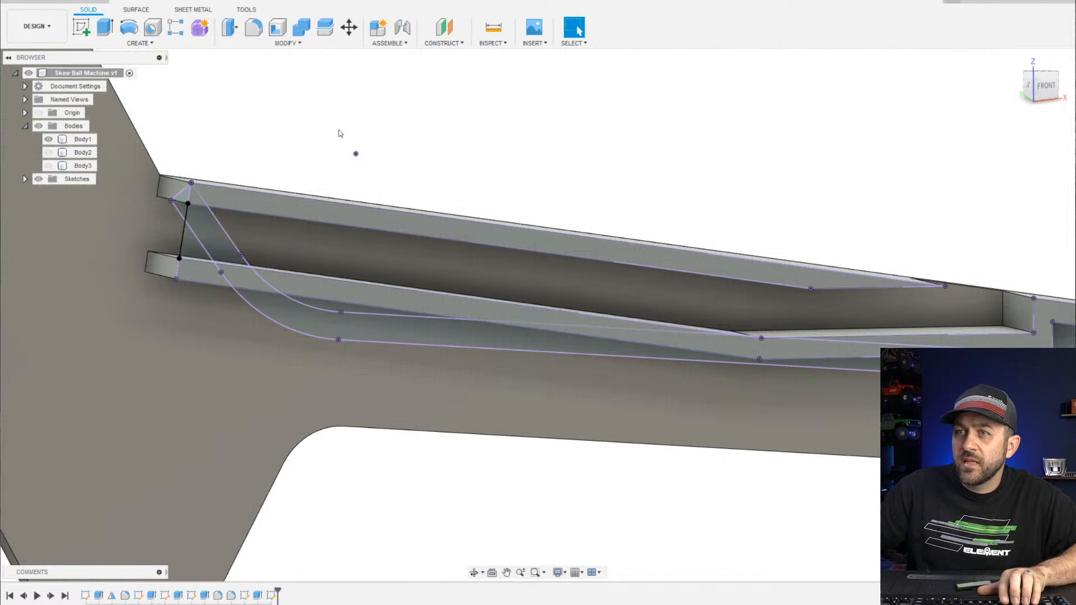
click(104, 31)
scroll(152, 203, up, 3)
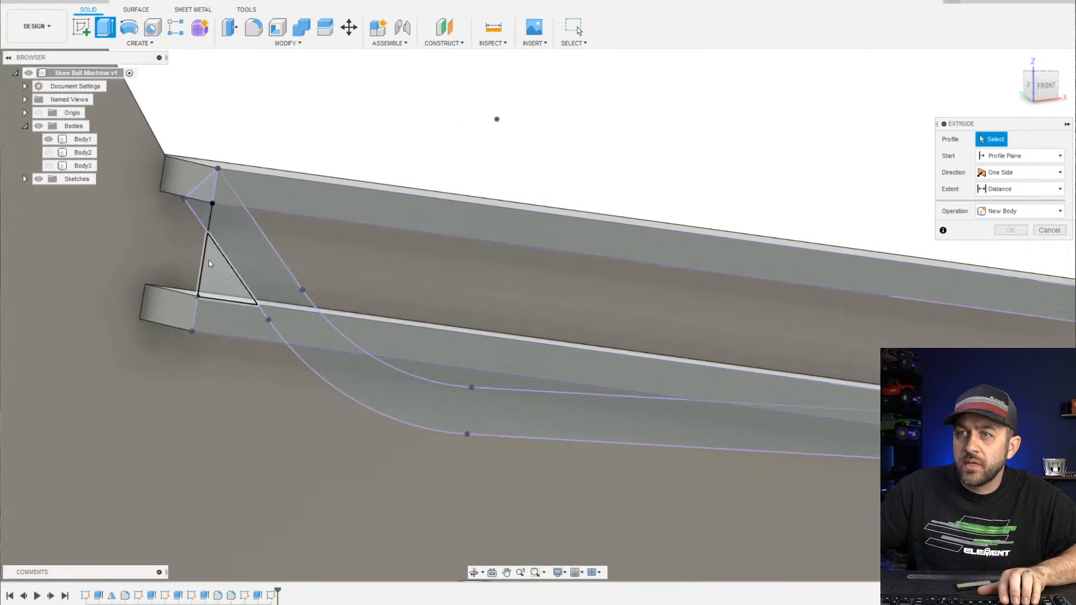
click(230, 266)
click(248, 244)
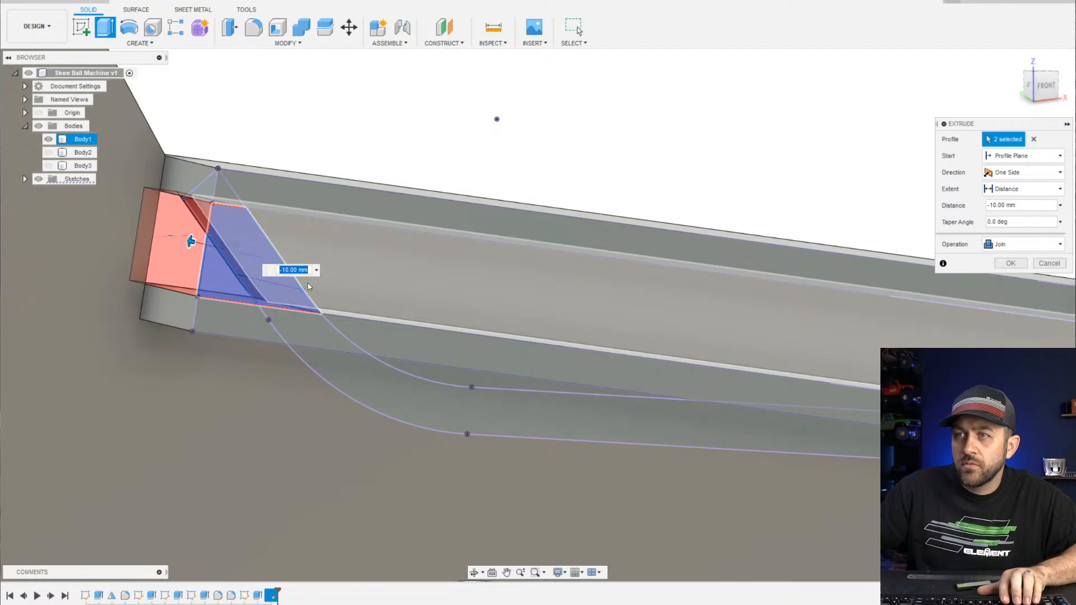
scroll(308, 287, down, 3)
middle_drag(466, 400, 250, 328)
key(Escape)
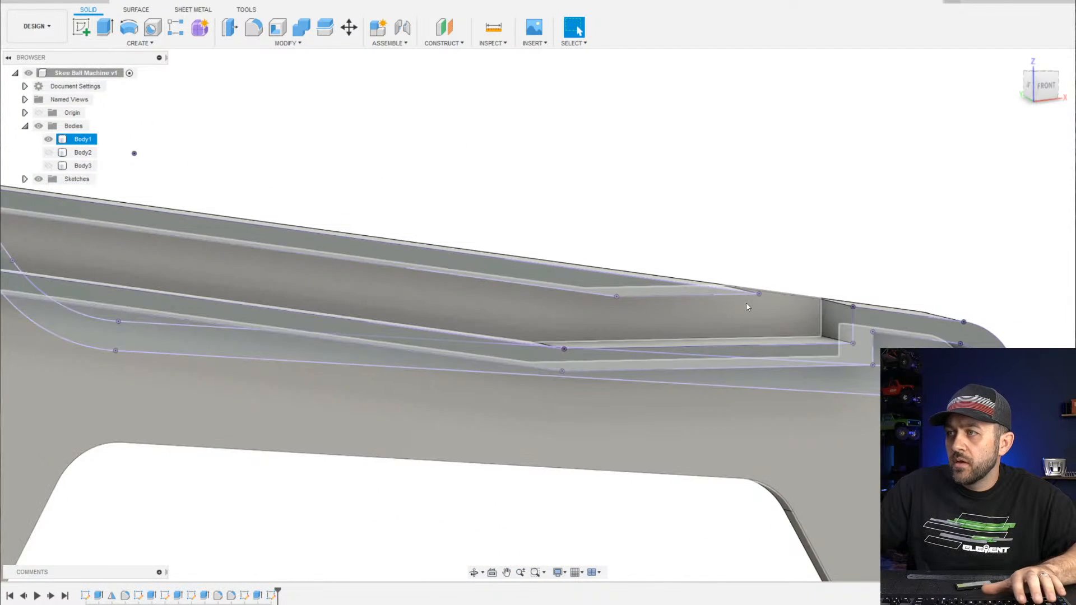
Edit the projected-profile sketch to add a line from the upper rail's front tip to the upper corner of the front block, closing the gap
middle_drag(754, 302, 661, 306)
scroll(662, 310, up, 3)
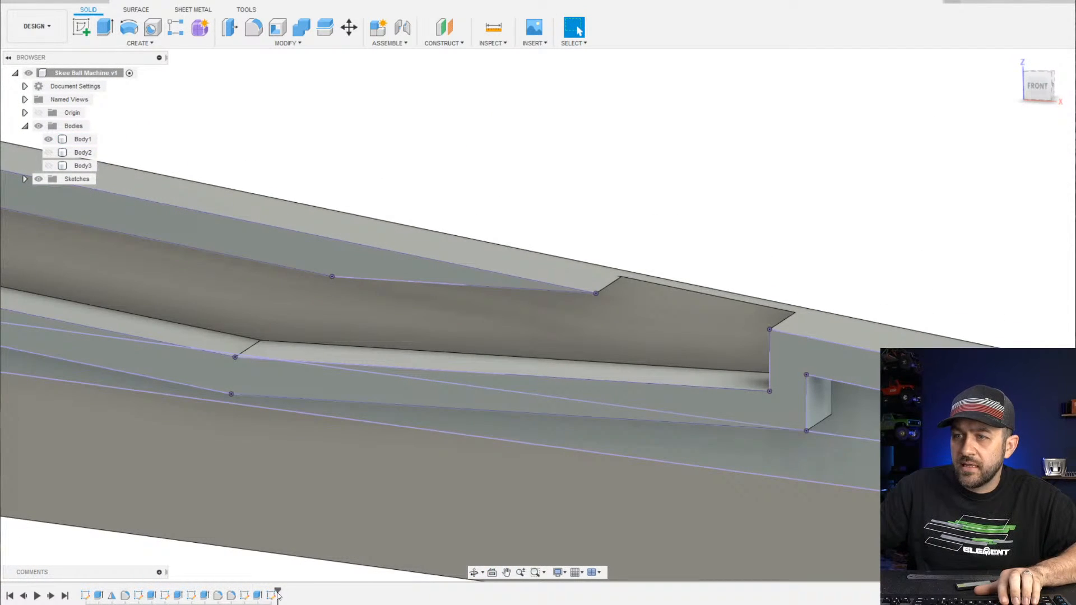
right_click(274, 595)
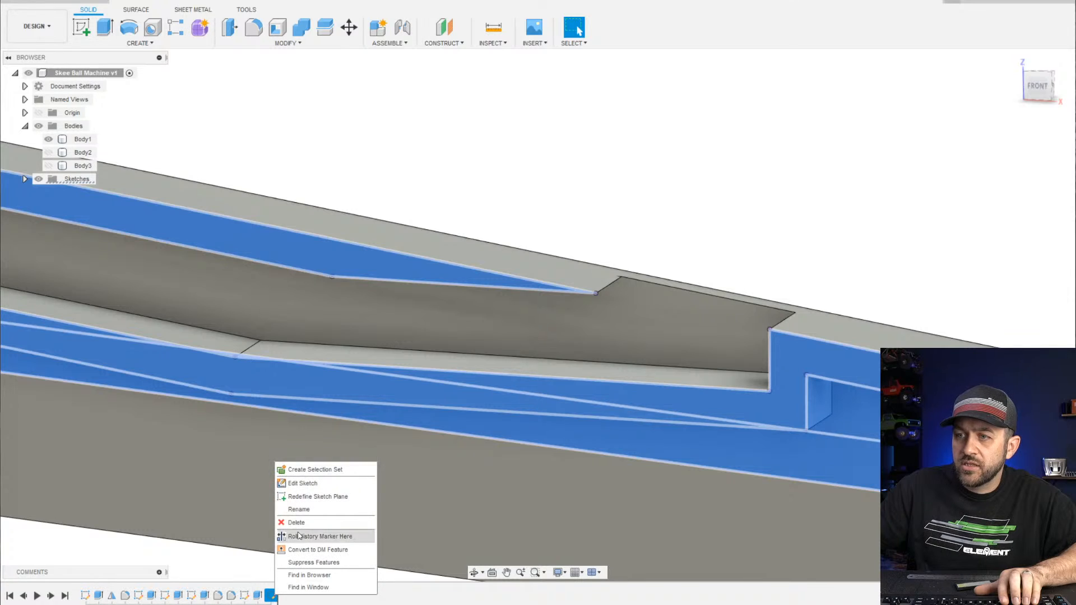
click(301, 484)
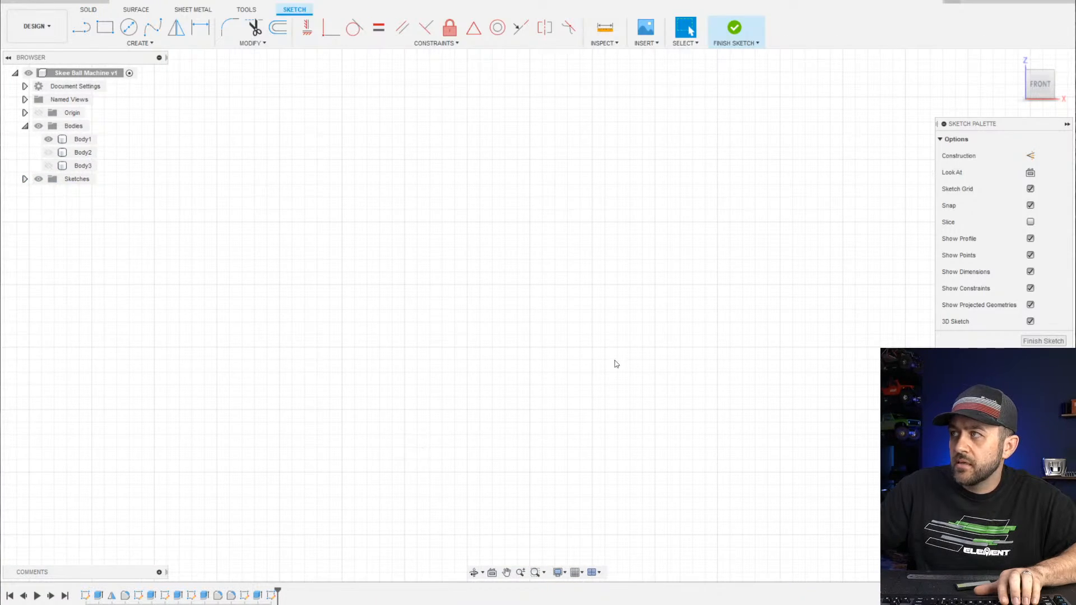
scroll(580, 392, up, 8)
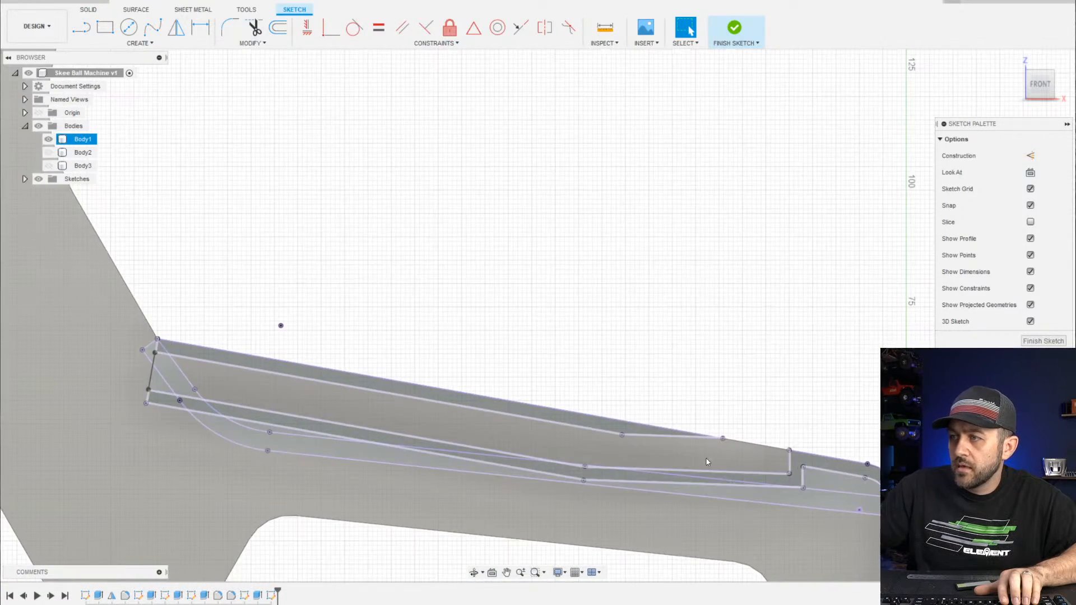
key(l)
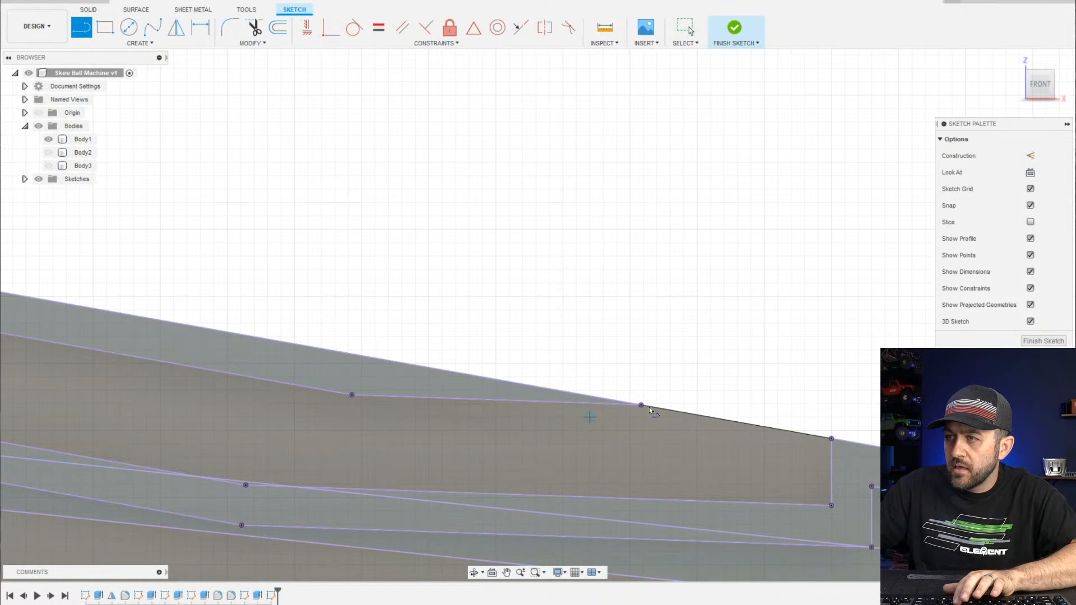
click(642, 405)
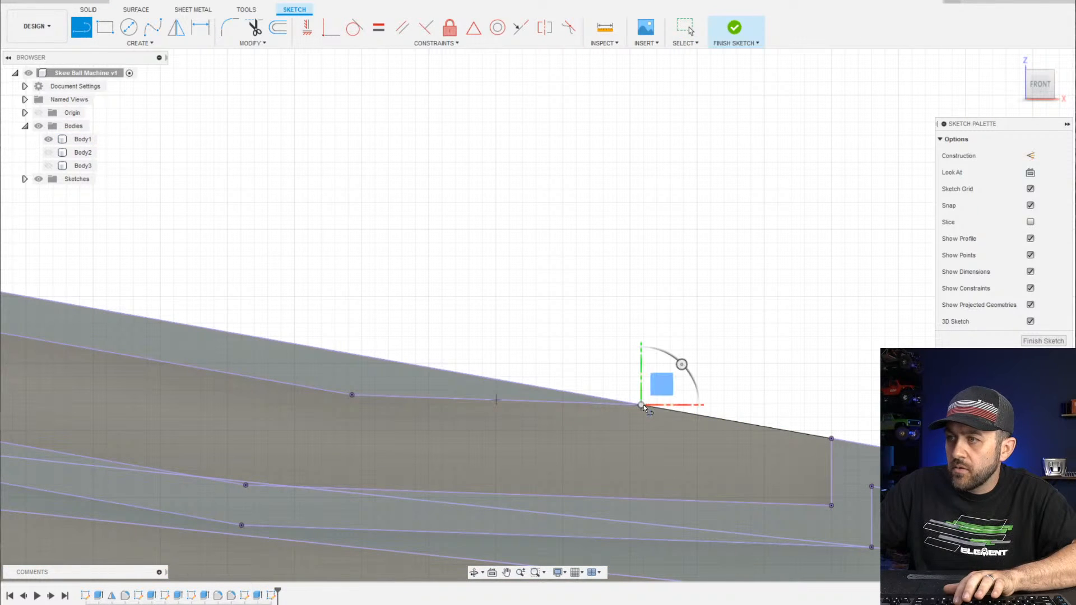
click(834, 439)
middle_drag(725, 440, 789, 385)
scroll(710, 366, down, 2)
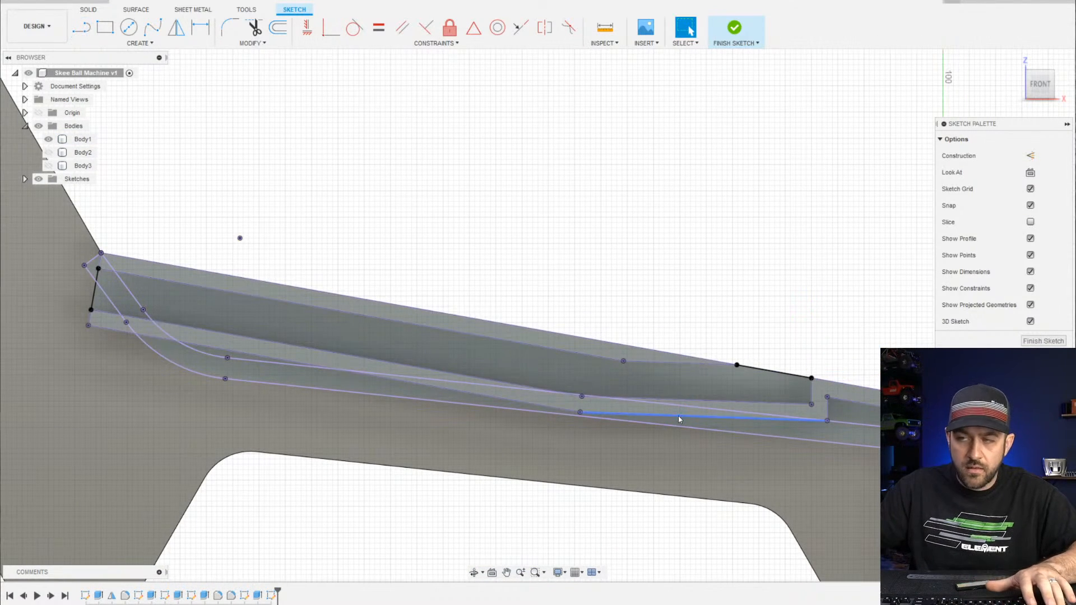
click(748, 42)
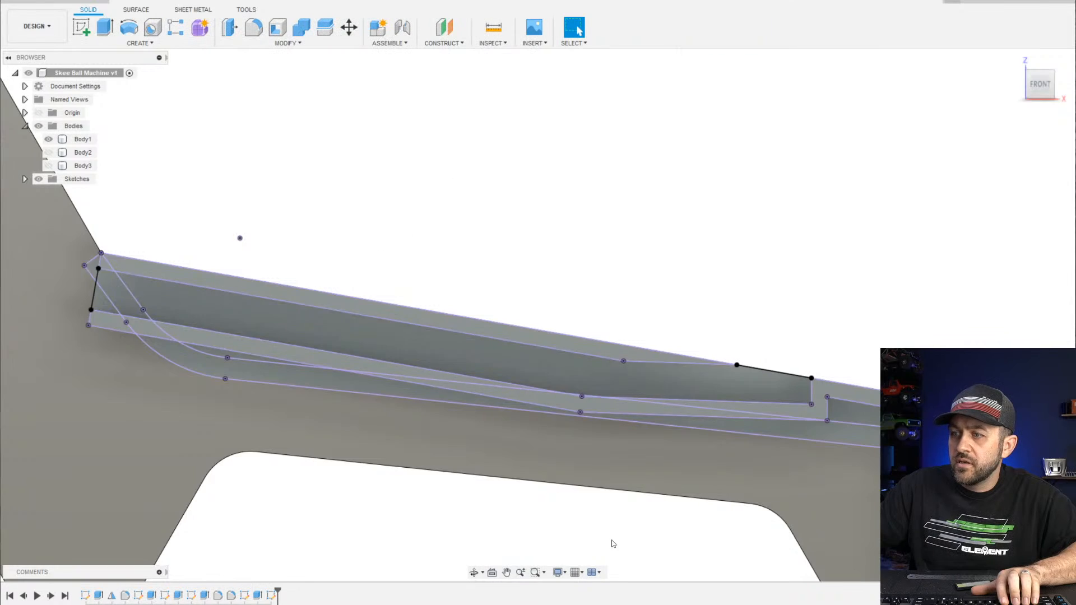
Start an extrusion with the three adjoining regions enclosed between the upper and lower rails as profiles
click(104, 27)
scroll(121, 321, up, 2)
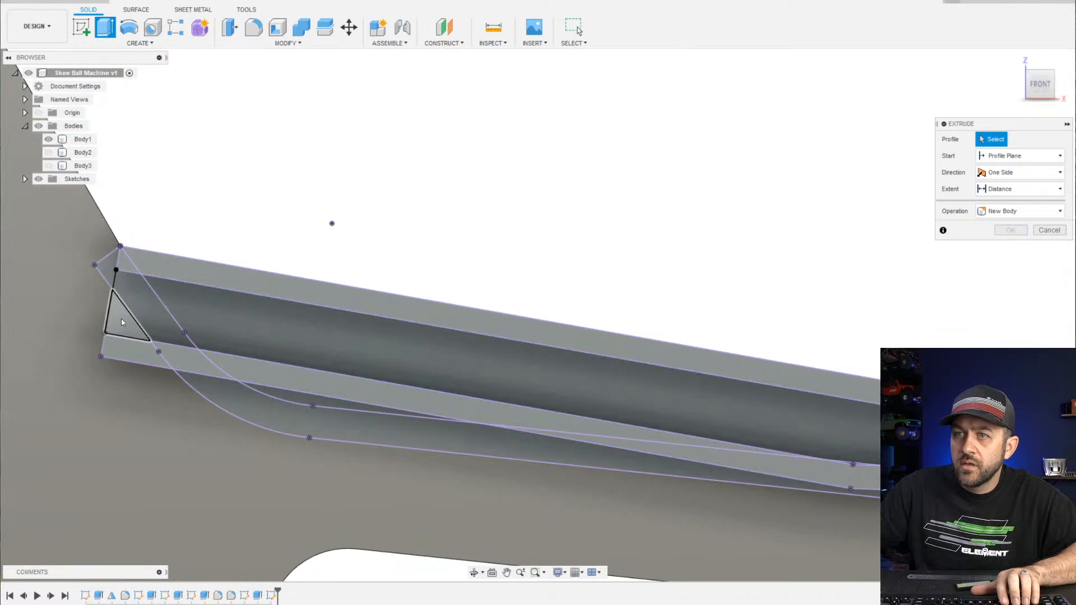
click(121, 319)
click(157, 318)
click(213, 315)
scroll(585, 367, down, 1)
middle_drag(551, 352, 277, 270)
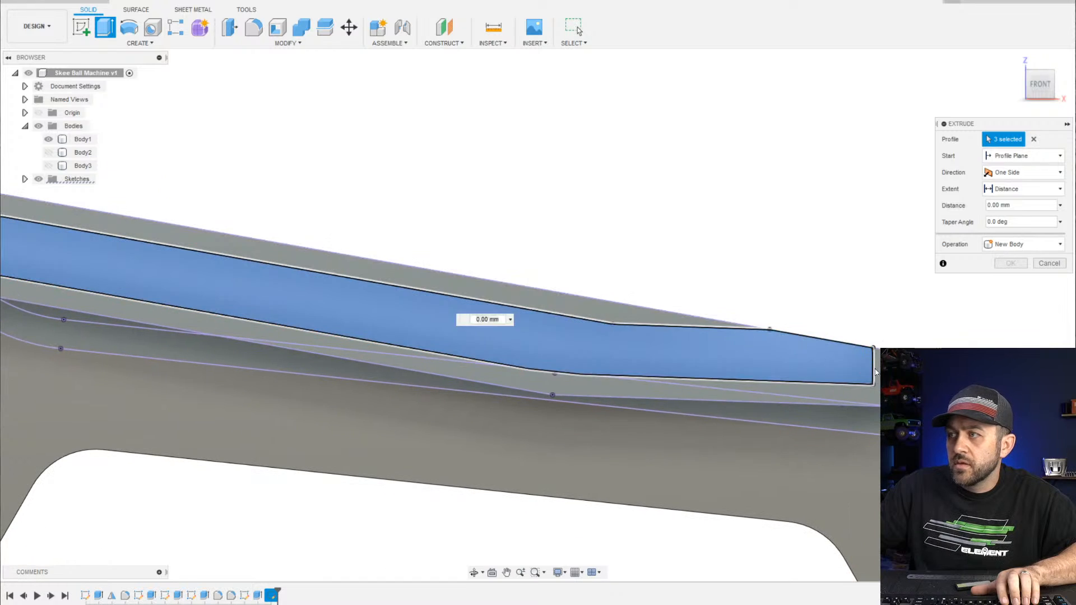
Add the lower ramp region beneath the lower rail and the region under the rounded front corner to the extrusion profiles
middle_drag(590, 342, 908, 443)
click(707, 381)
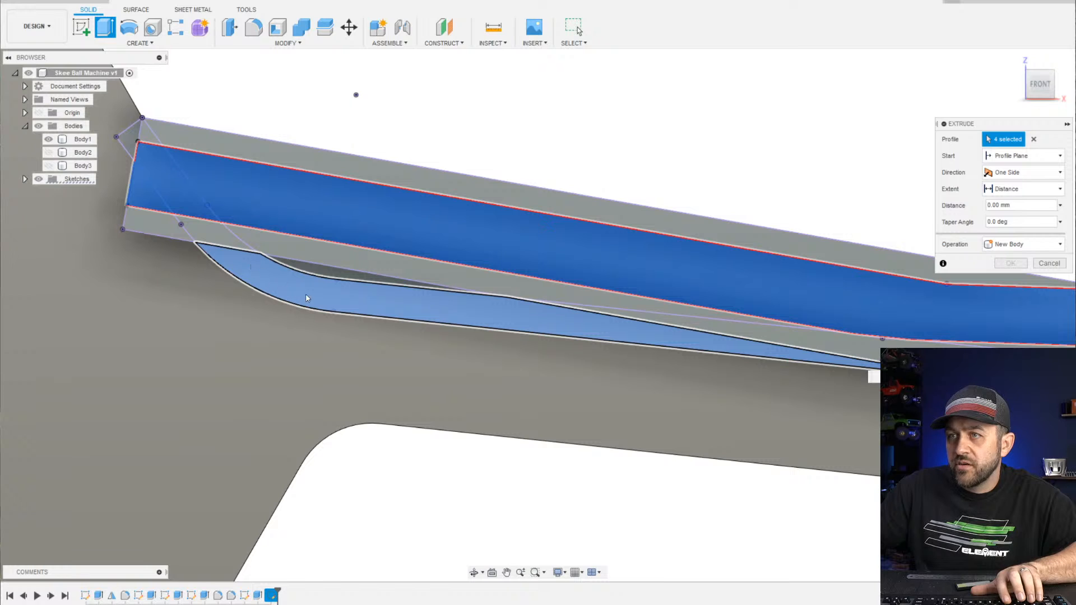
scroll(328, 288, up, 3)
scroll(331, 290, down, 3)
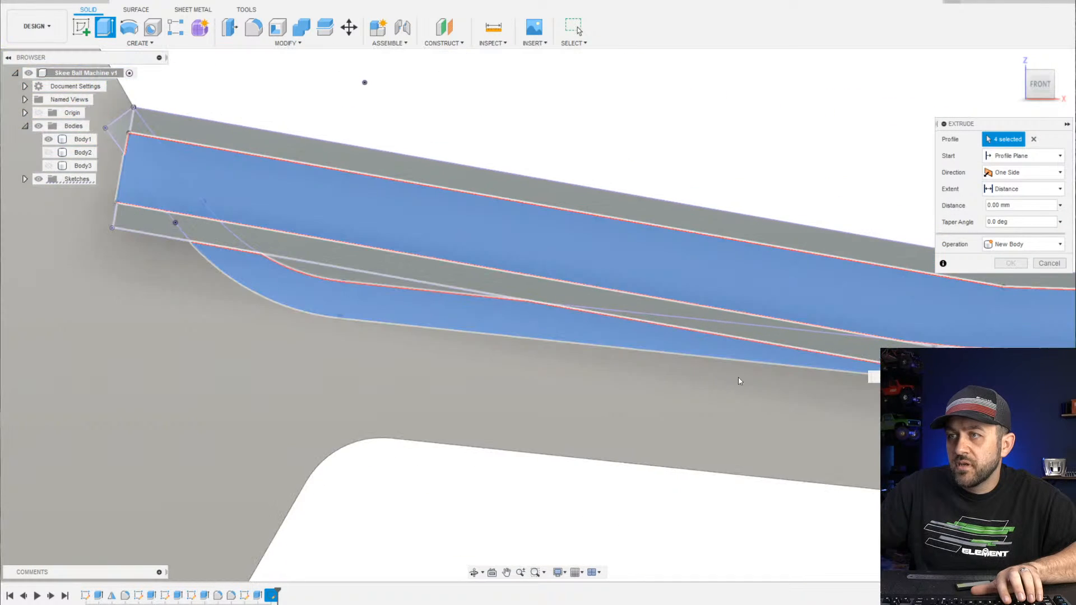
middle_drag(734, 373, 331, 313)
middle_drag(840, 361, 357, 318)
scroll(491, 319, up, 3)
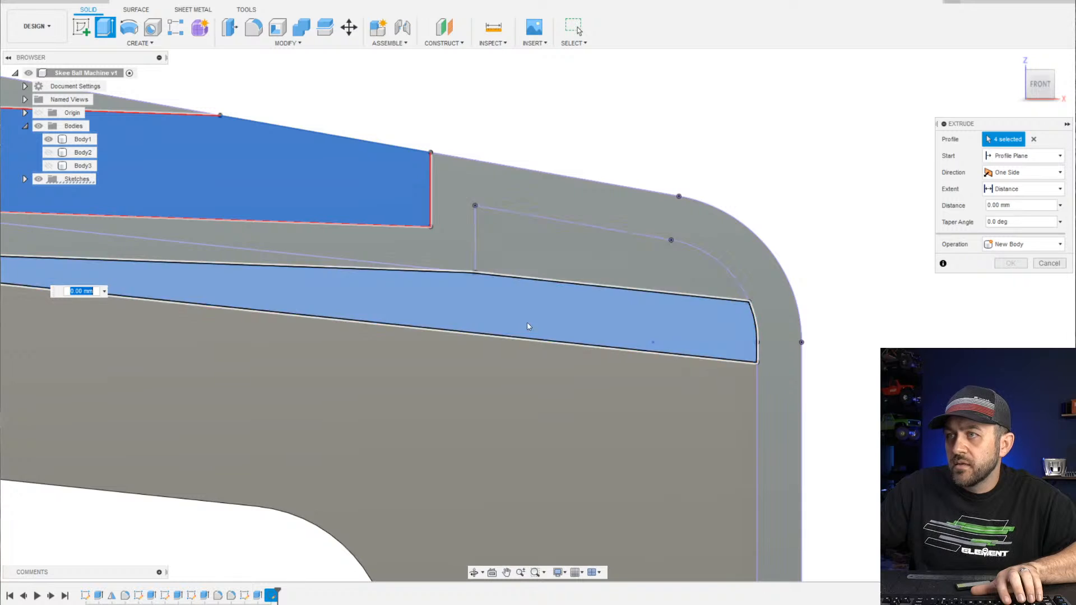
scroll(925, 316, down, 2)
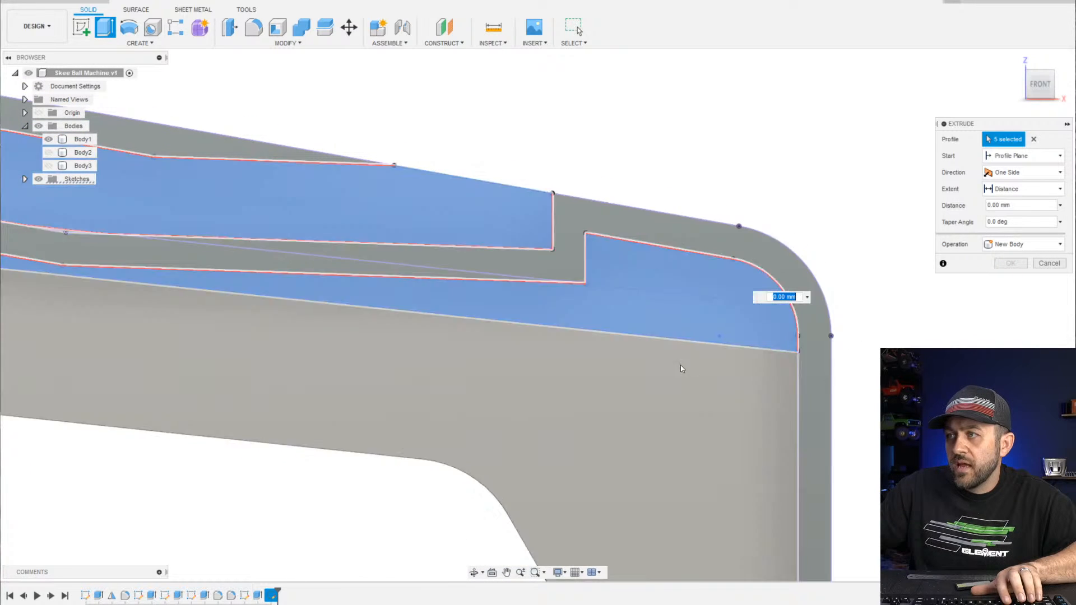
Add the small triangular region at the rear end of the upper rail to the extrusion profiles
scroll(680, 365, down, 3)
middle_drag(375, 314, 880, 384)
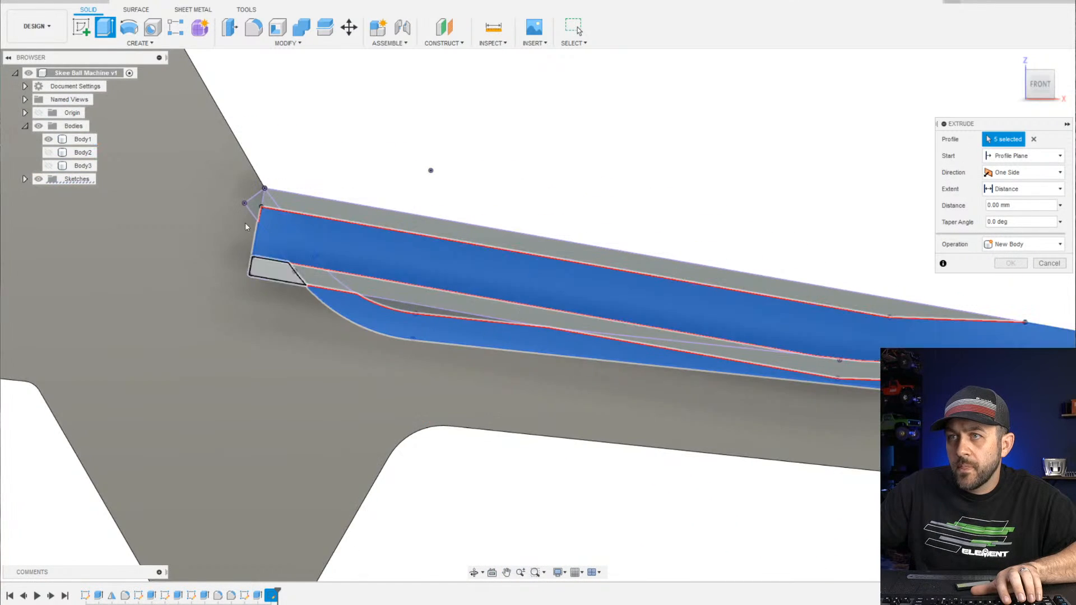
scroll(250, 201, up, 3)
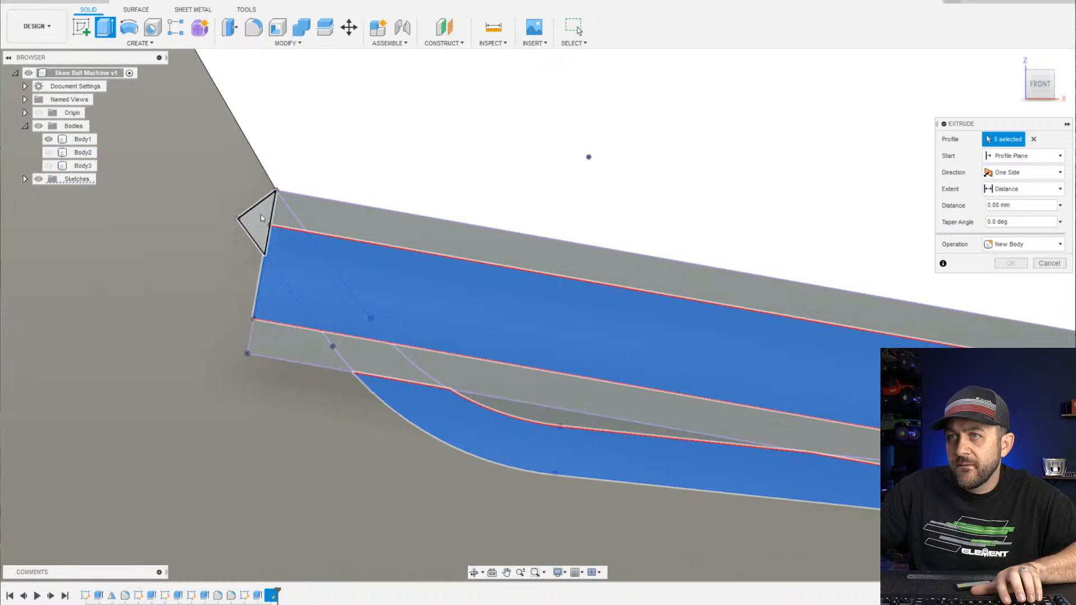
scroll(296, 222, down, 3)
scroll(279, 208, up, 3)
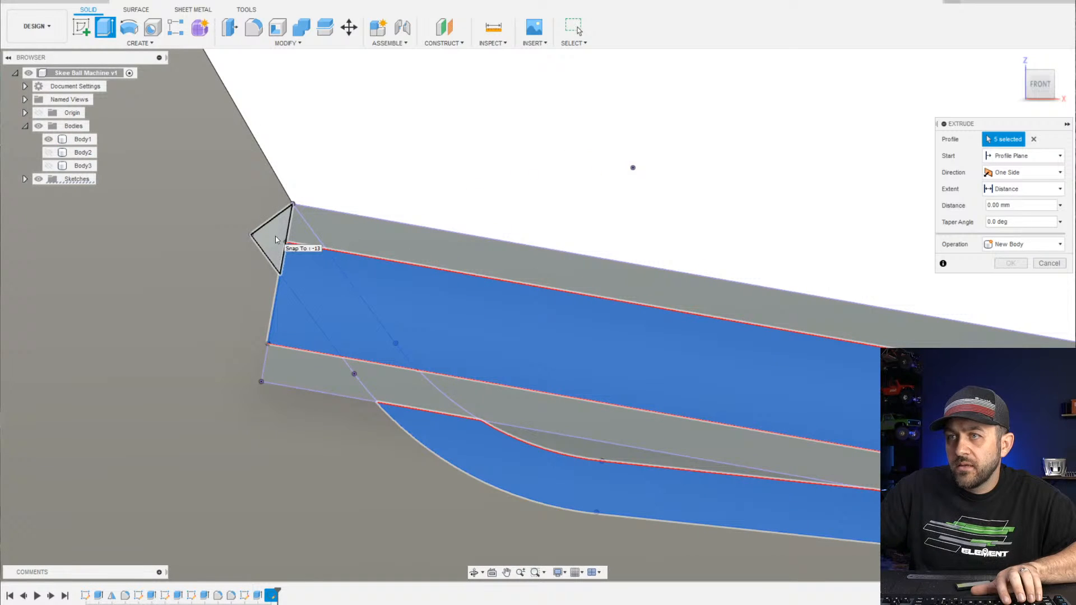
click(274, 239)
scroll(275, 238, down, 3)
scroll(313, 261, up, 3)
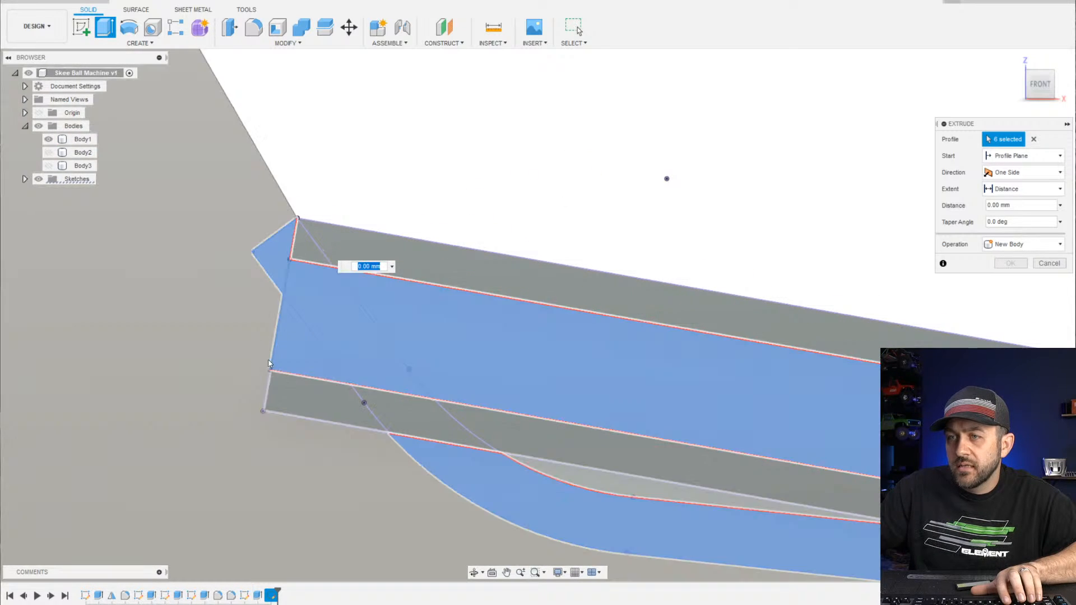
Add the thin sliver between the lower rail's underside and the ramp's curved start to the extrusion profiles
scroll(336, 274, down, 5)
scroll(406, 305, down, 3)
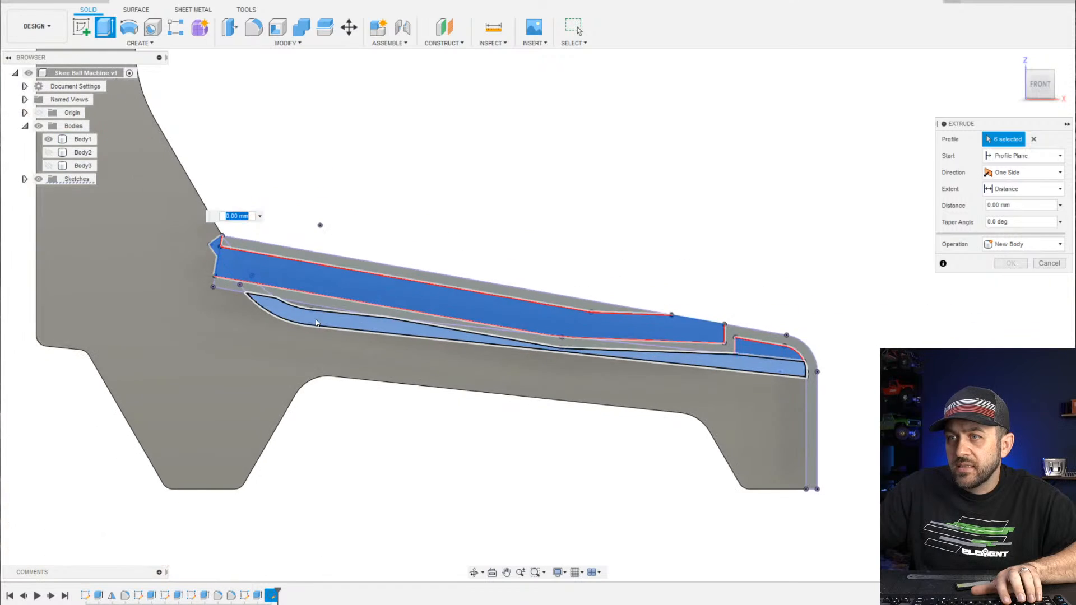
scroll(261, 271, up, 5)
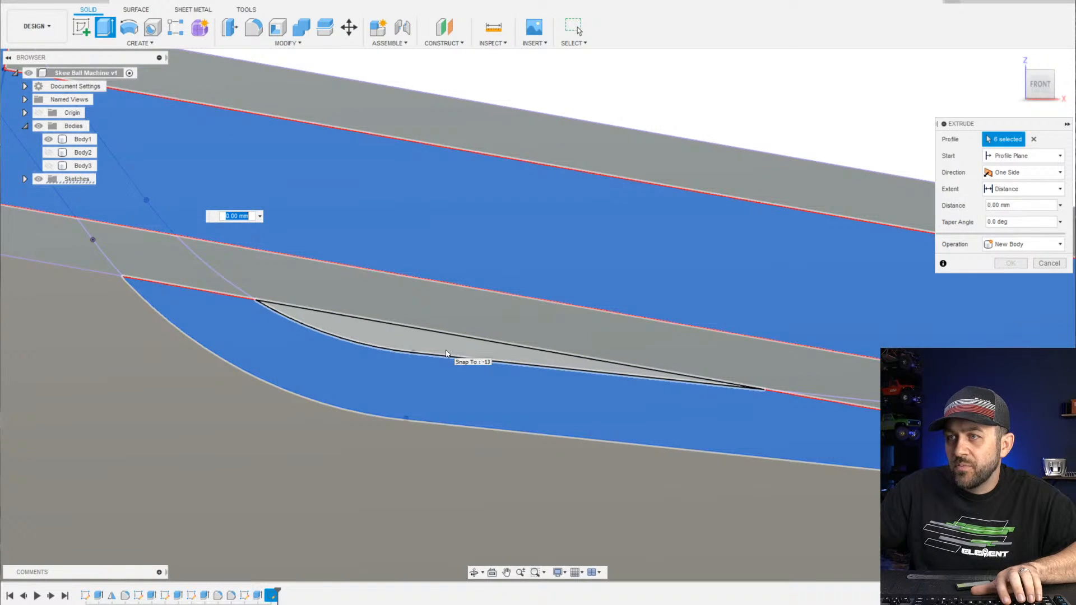
scroll(451, 348, down, 3)
scroll(478, 379, up, 3)
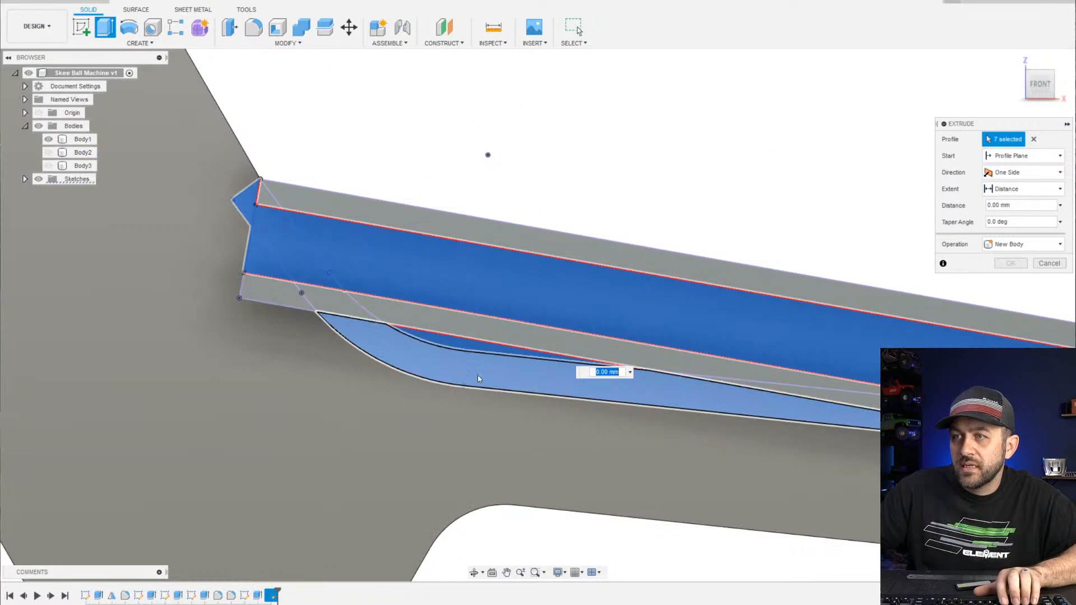
scroll(422, 345, down, 5)
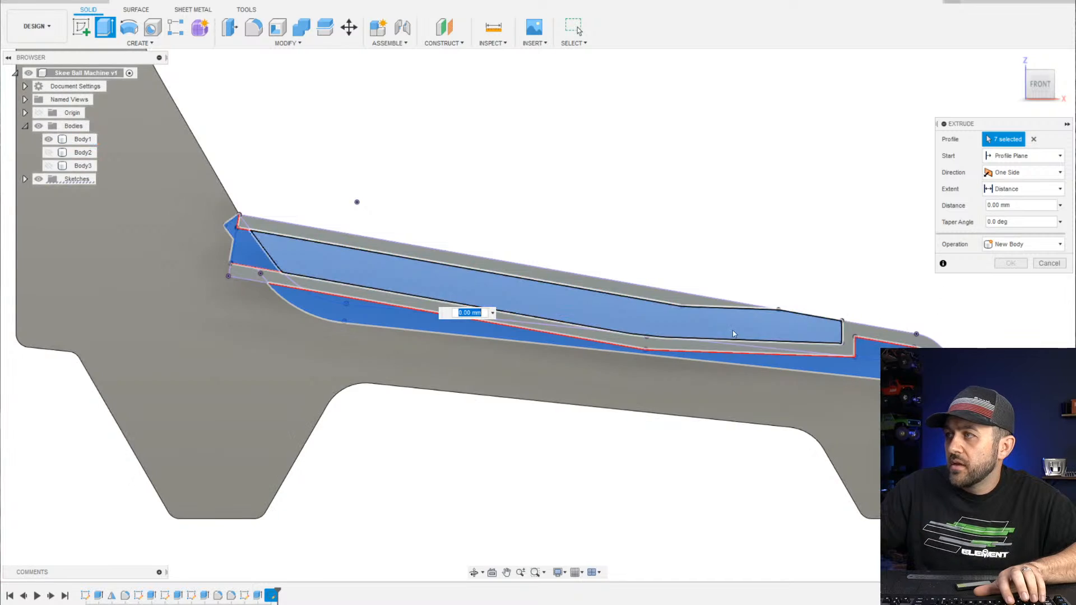
Set the extrusion distance of the selected regions to -3 mm so they extend toward the side body
shift+middle_drag(732, 330, 649, 320)
scroll(734, 317, up, 5)
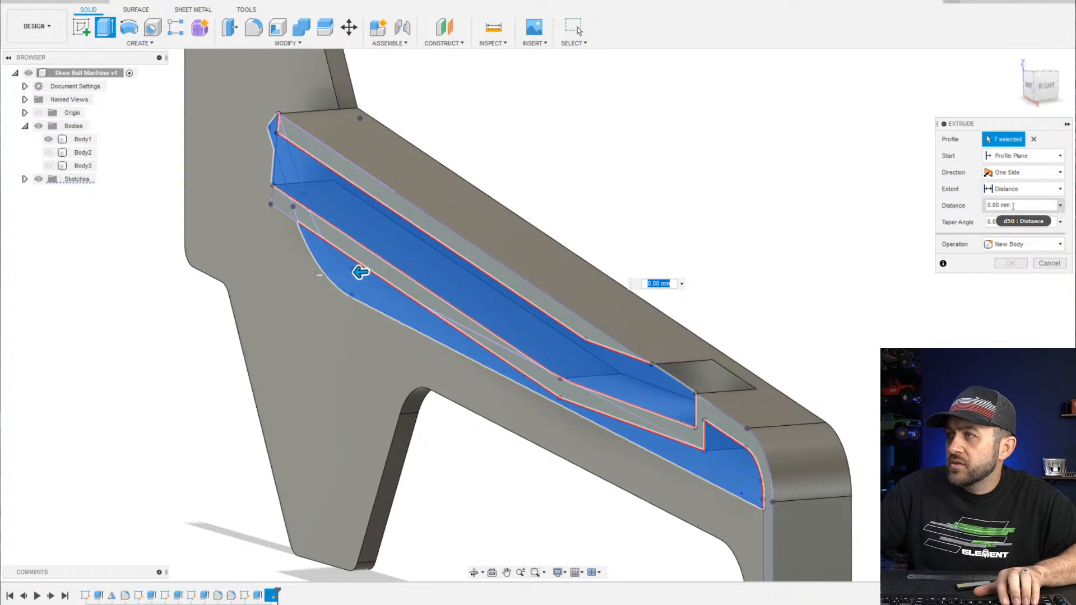
text(3)
key(Tab)
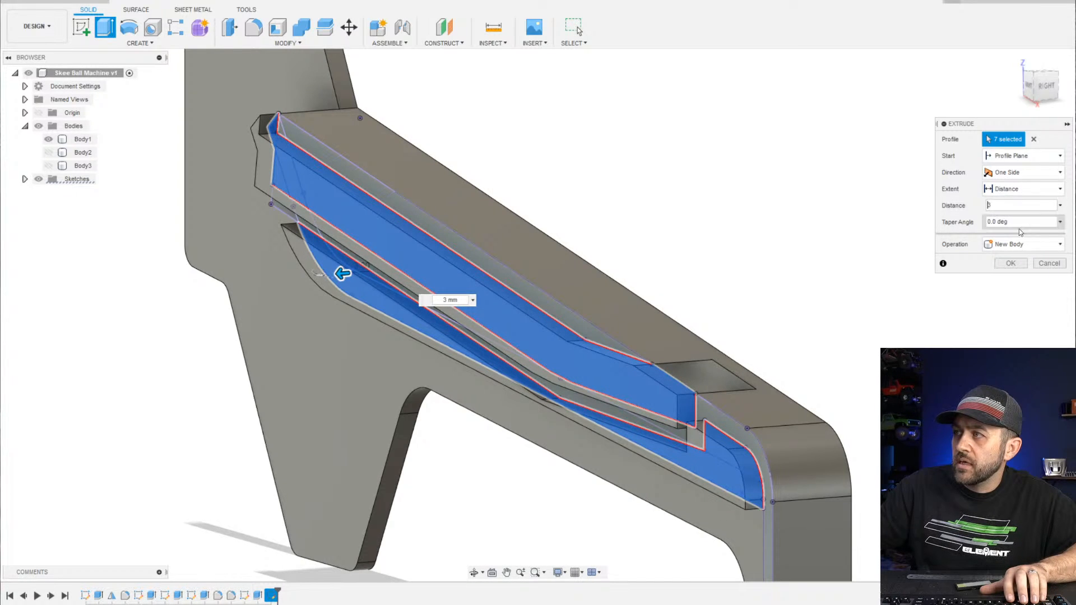
text(-)
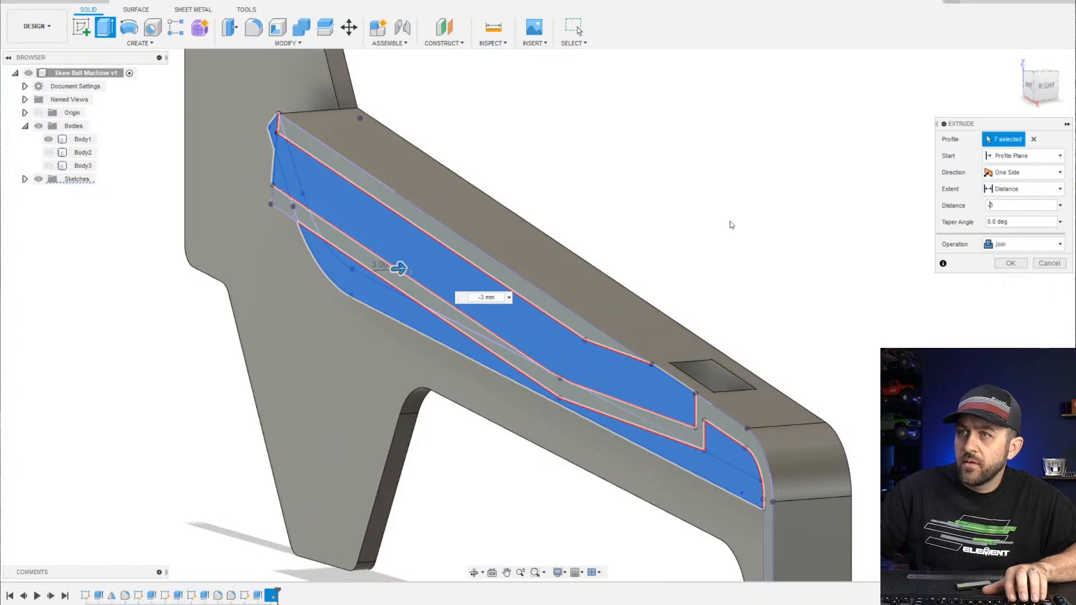
Set the extrusion's operation to New Body and complete it
scroll(720, 230, down, 2)
shift+middle_drag(707, 235, 816, 252)
middle_drag(403, 154, 370, 278)
scroll(371, 204, up, 3)
scroll(370, 278, down, 2)
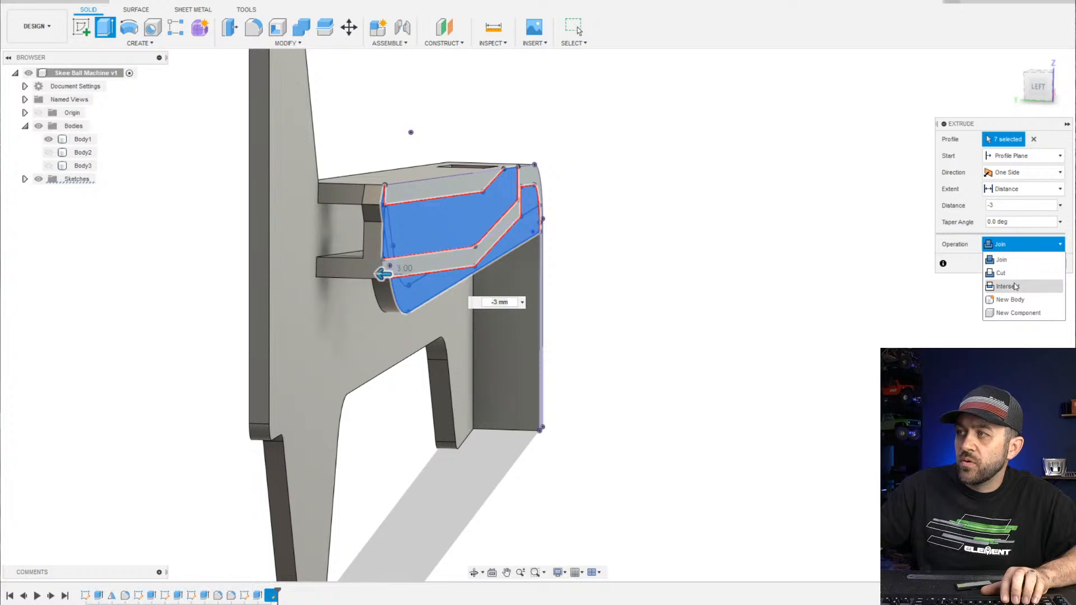
scroll(904, 299, up, 3)
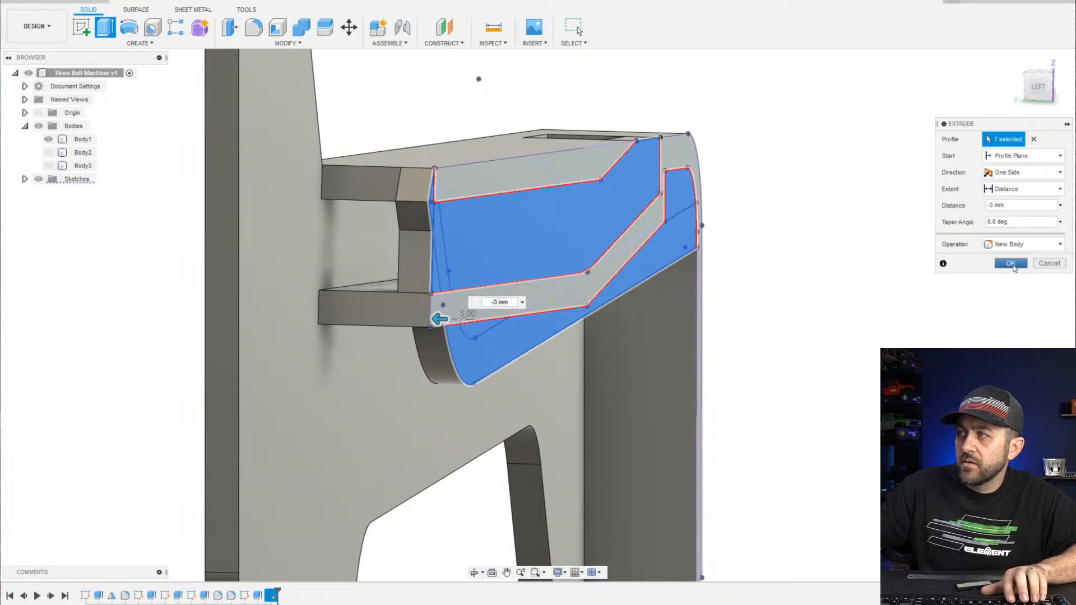
click(1010, 264)
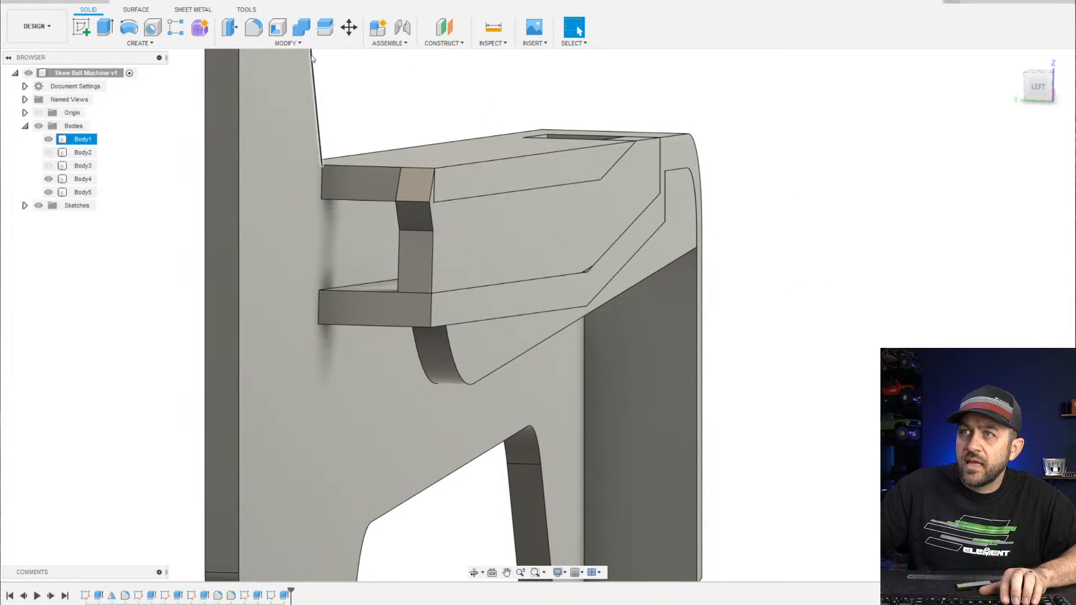
click(301, 26)
scroll(594, 247, up, 6)
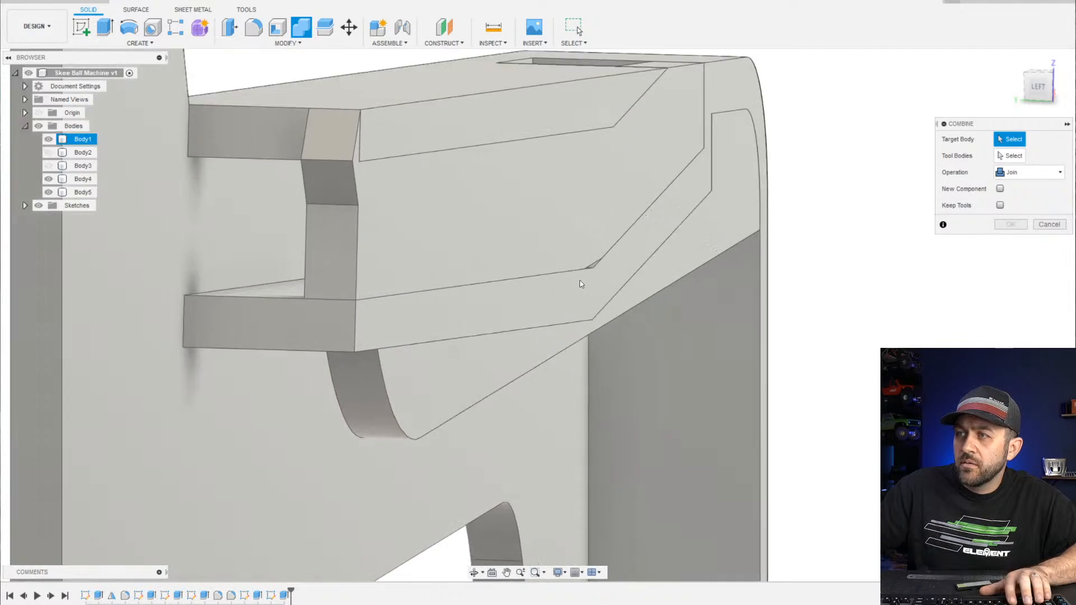
scroll(605, 257, up, 2)
key(Escape)
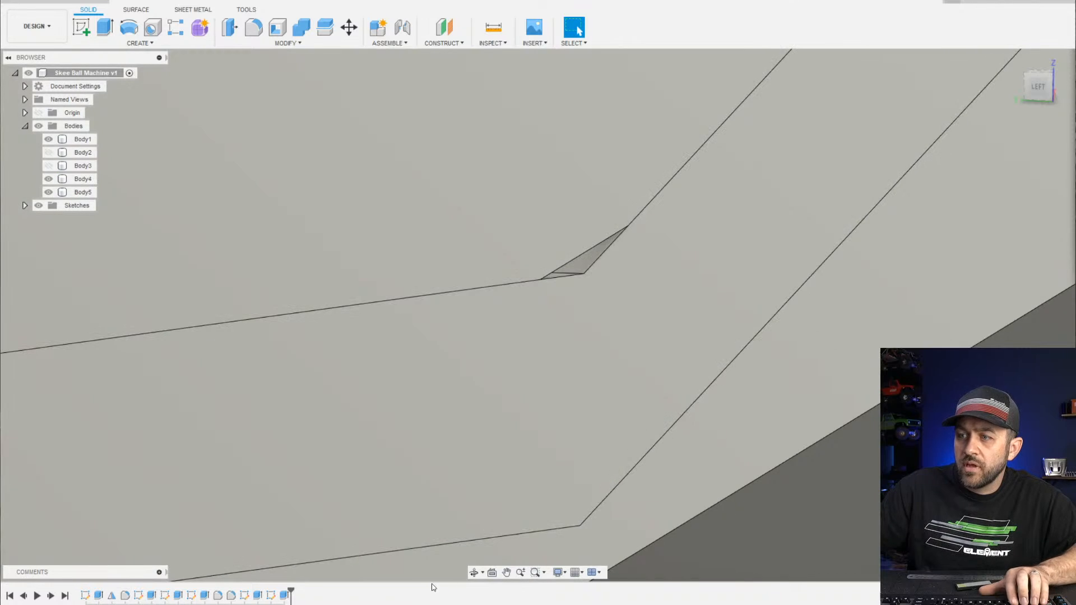
Edit the last extrusion to include the tiny unfilled triangular region at the lower rail's bend
click(285, 596)
right_click(285, 595)
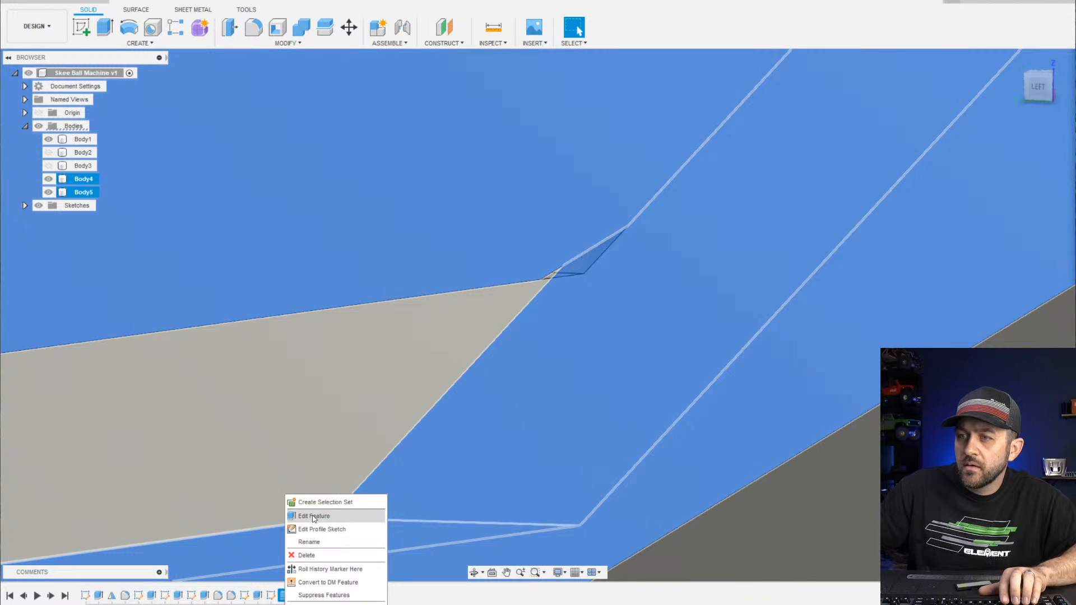
click(314, 517)
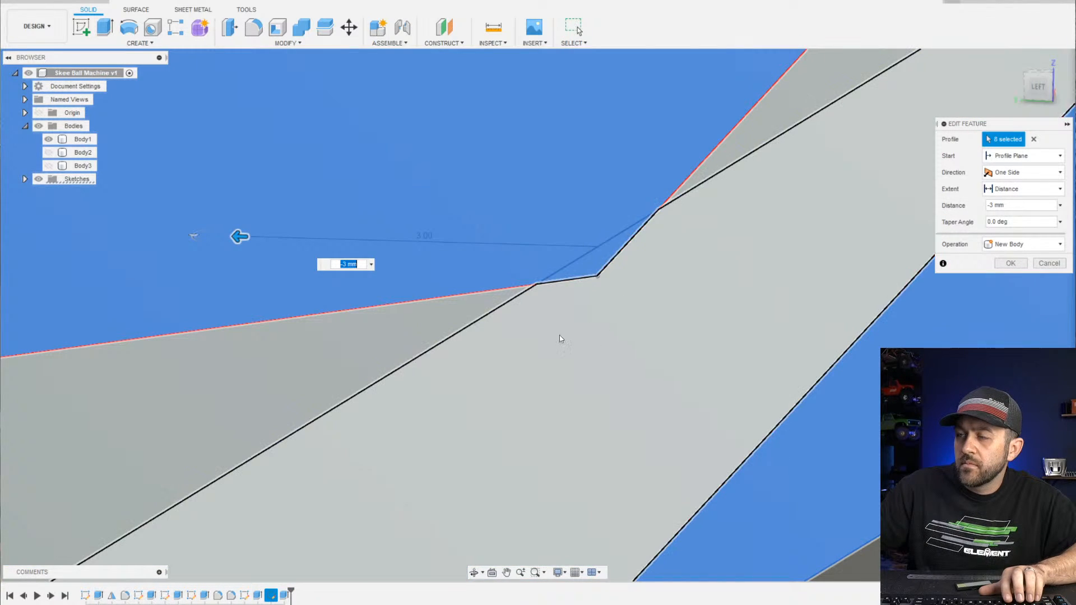
scroll(504, 308, down, 2)
key(Escape)
scroll(503, 300, down, 3)
scroll(537, 301, down, 5)
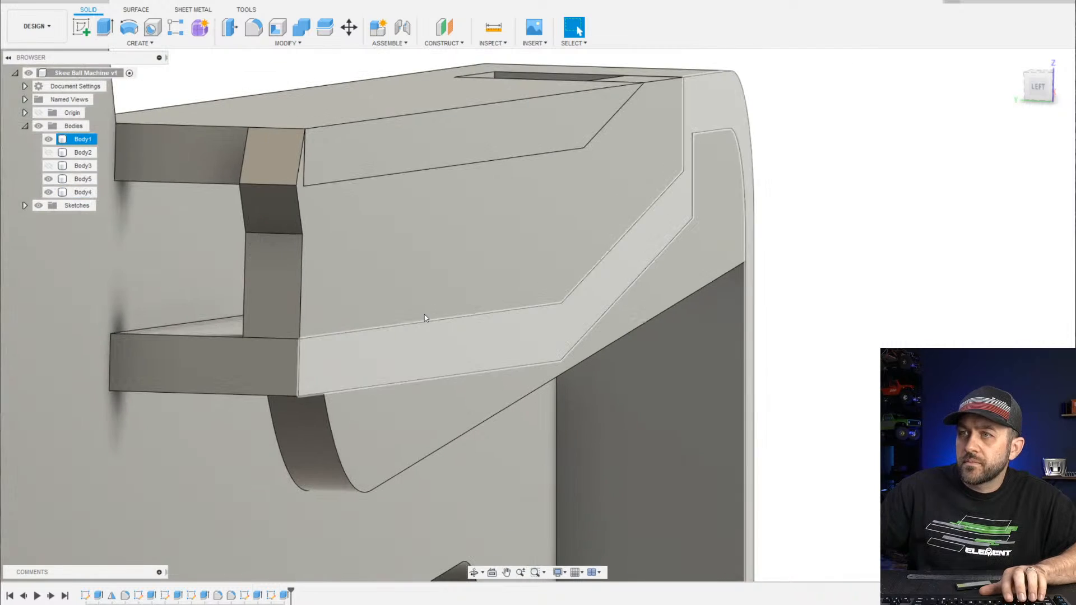
Combine the upper gap filler, the lower ramp filler and the side body into one body with Join
click(302, 28)
click(383, 264)
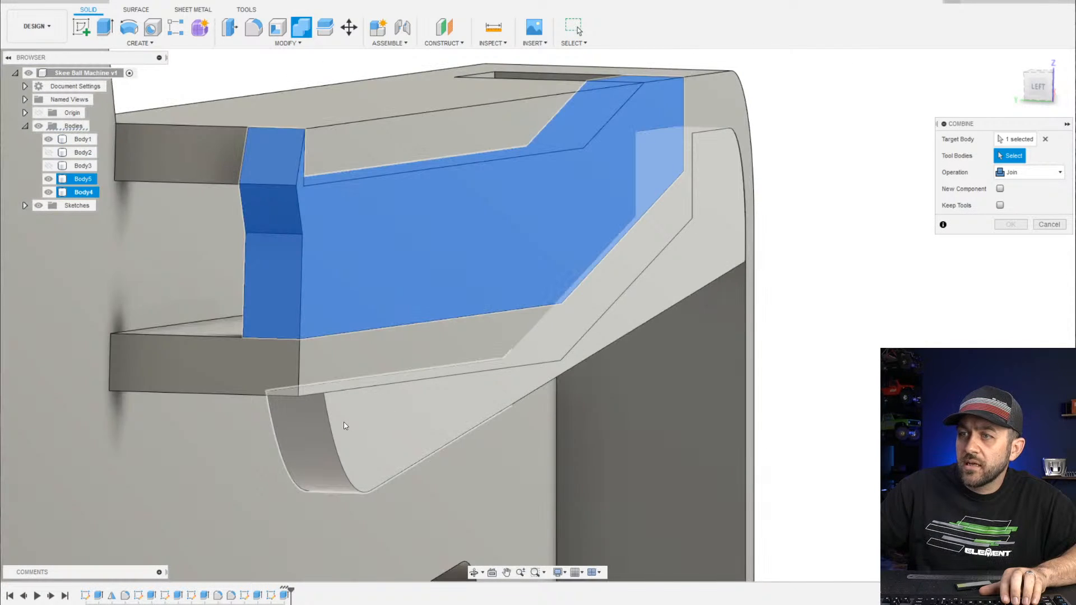
click(345, 424)
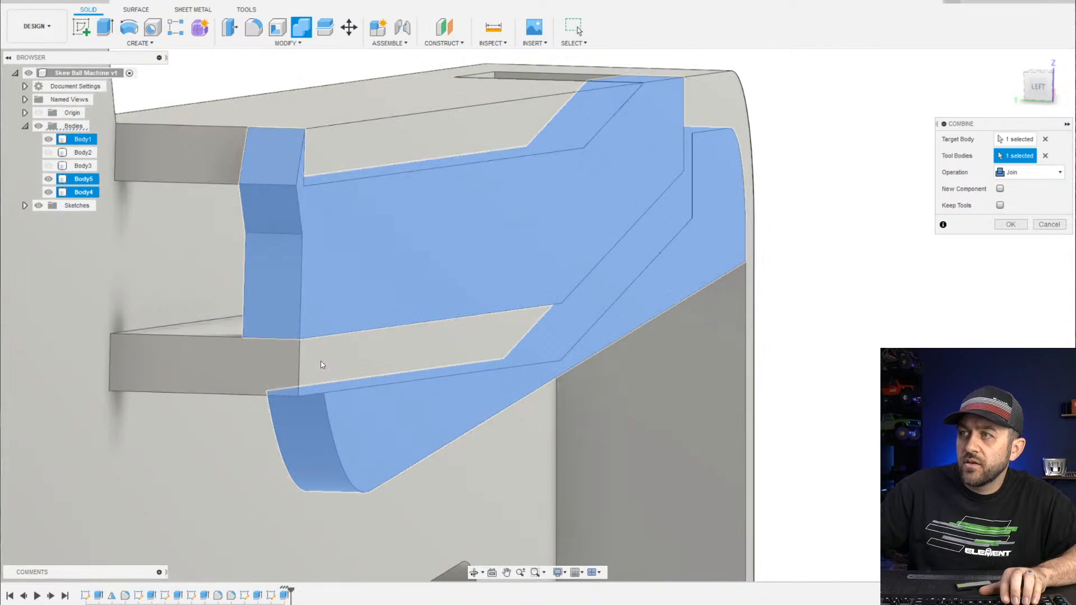
click(322, 364)
scroll(430, 364, down, 3)
key(Return)
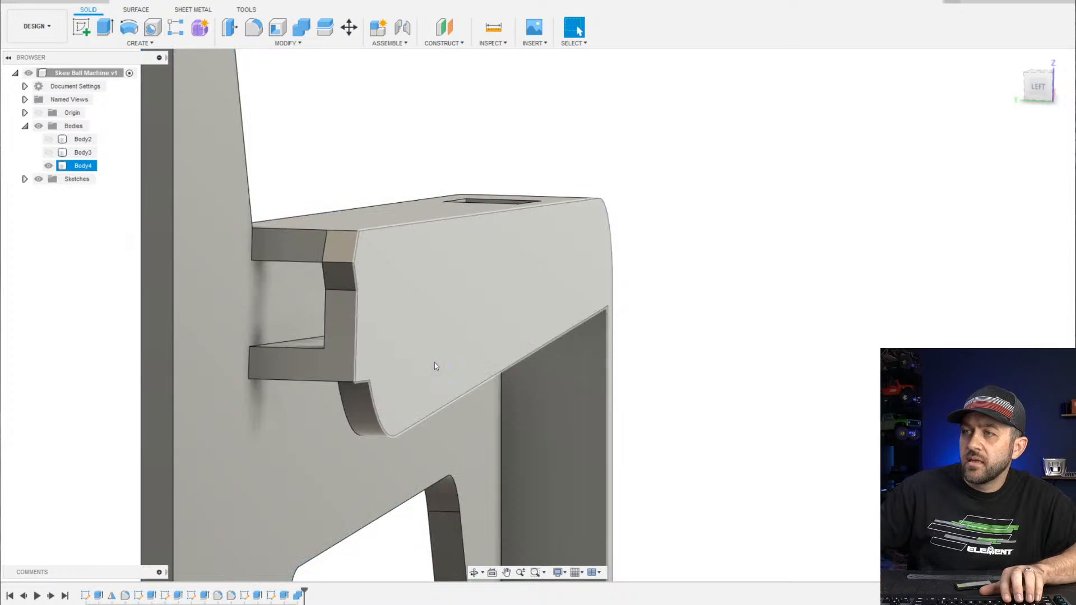
Examine the combined side body from the rear and below, checking the rail channel and the inner face of the lower ramp wall
scroll(516, 362, down, 2)
scroll(470, 361, down, 3)
scroll(396, 361, up, 4)
mouse_move(396, 361)
shift+middle_down()
mouse_move(411, 361)
mouse_move(398, 349)
shift+middle_up()
scroll(399, 352, down, 3)
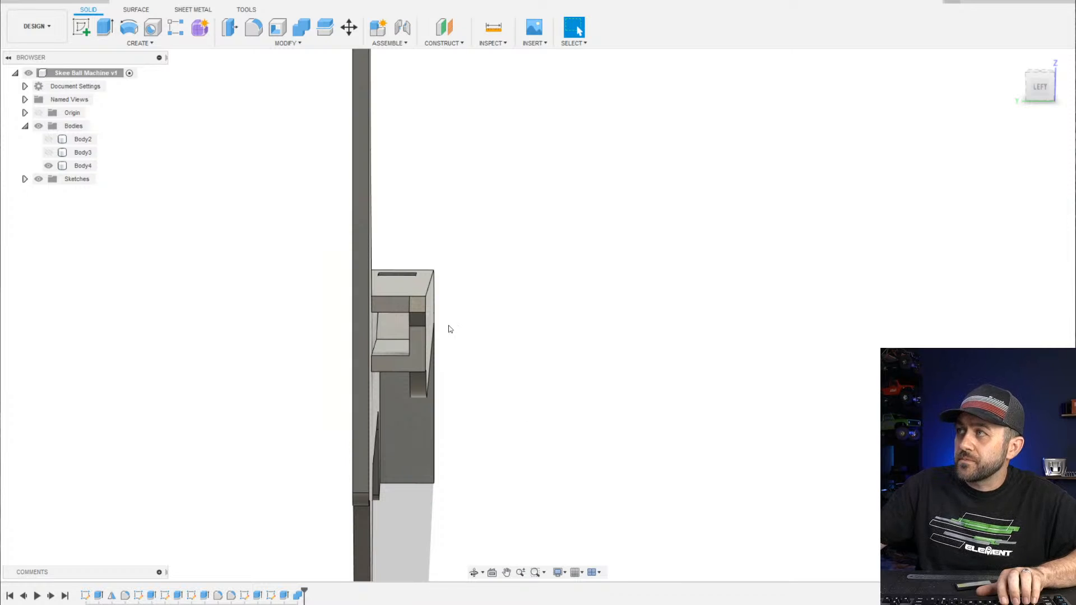
shift+middle_drag(379, 348, 271, 282)
scroll(376, 344, up, 3)
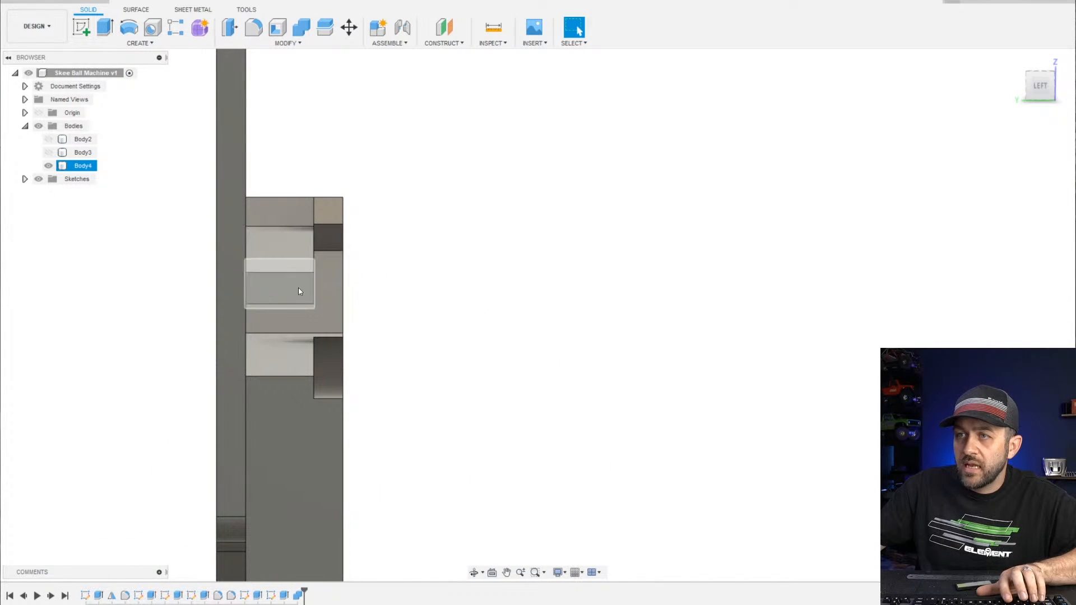
shift+middle_drag(308, 364, 307, 372)
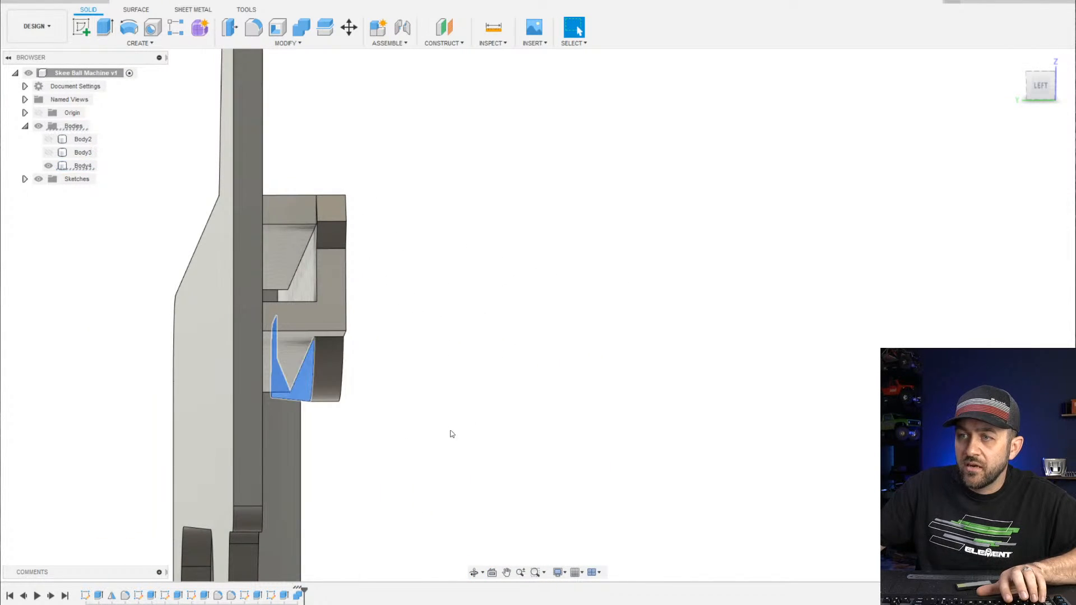
shift+middle_drag(453, 434, 399, 424)
scroll(403, 422, down, 3)
middle_drag(510, 502, 348, 398)
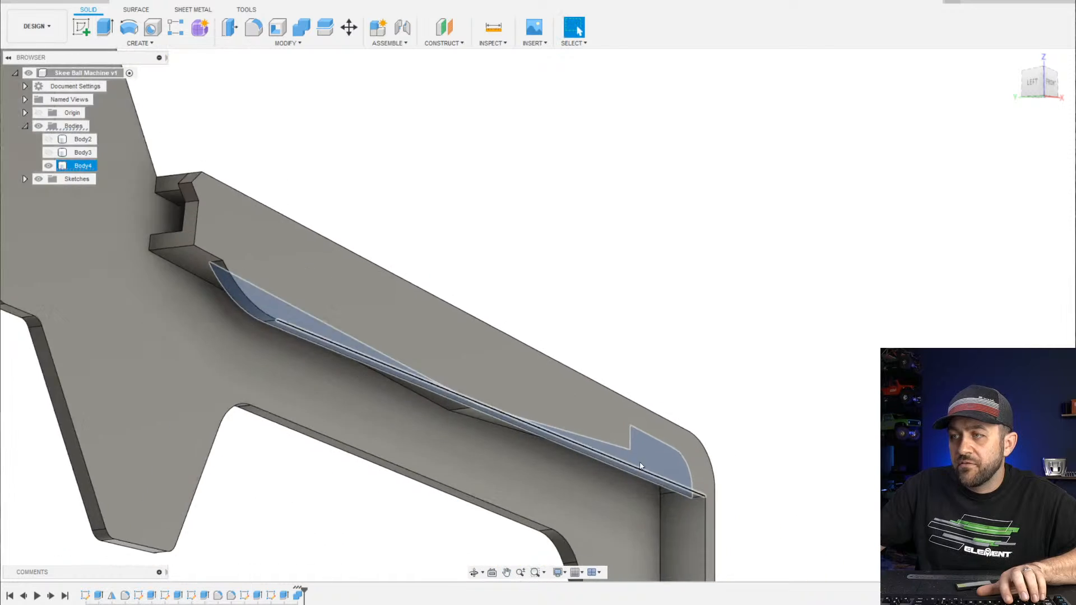
shift+middle_drag(641, 466, 679, 395)
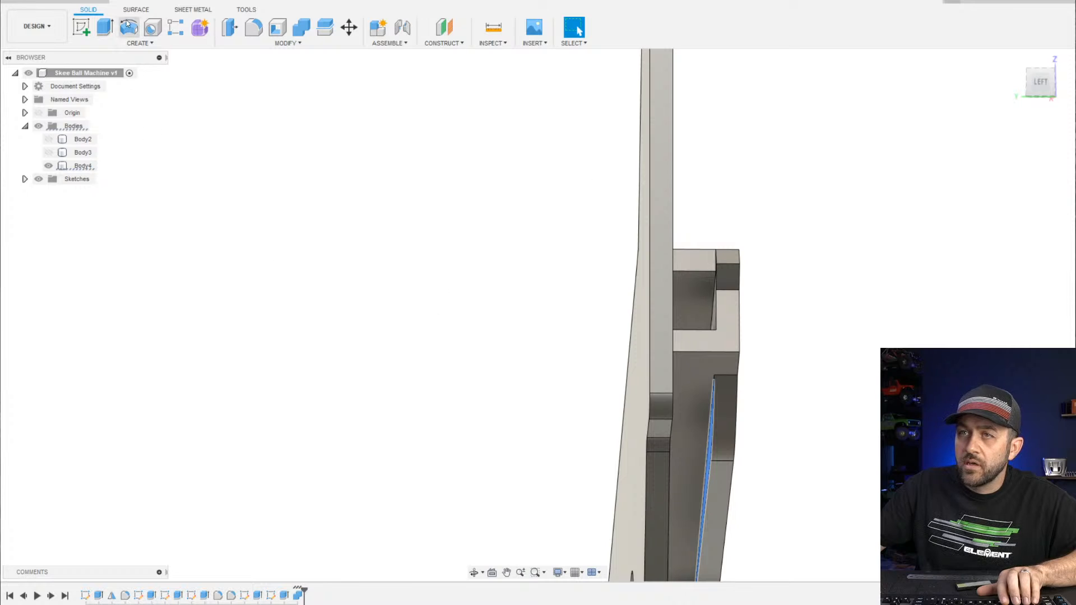
scroll(748, 464, up, 5)
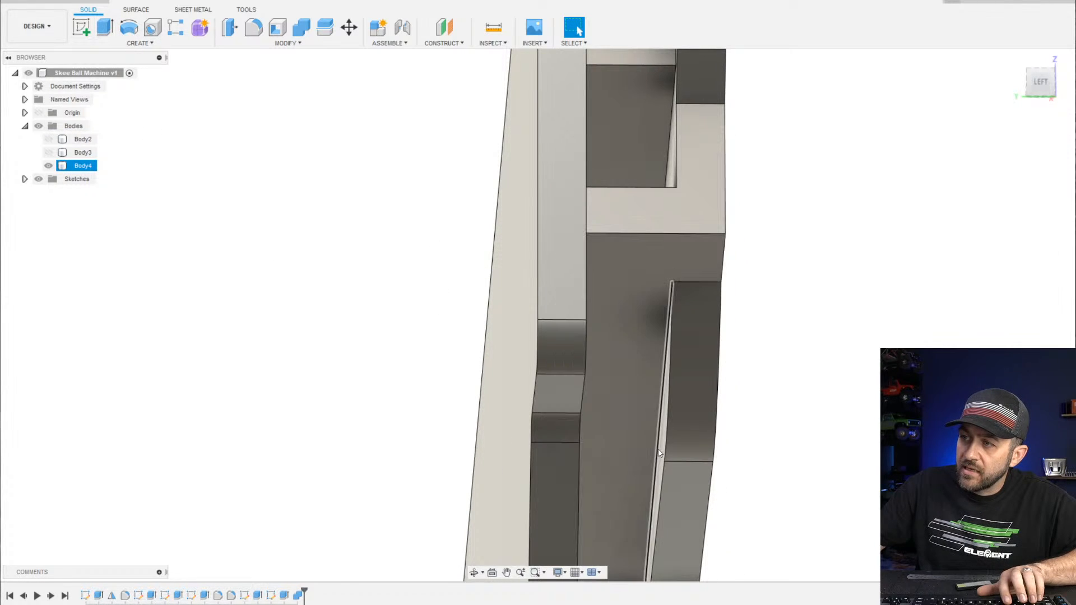
scroll(731, 390, down, 2)
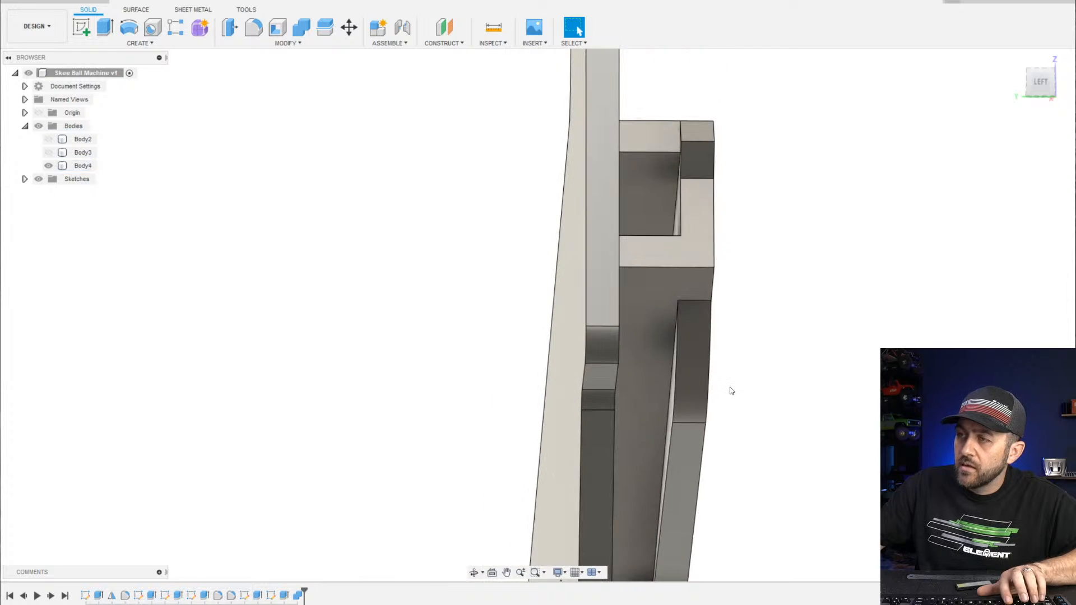
Extrude the inner face of the lower ramp wall 8 mm up to the side panel, using the Join operation
shift+middle_drag(732, 391, 776, 387)
scroll(769, 375, up, 3)
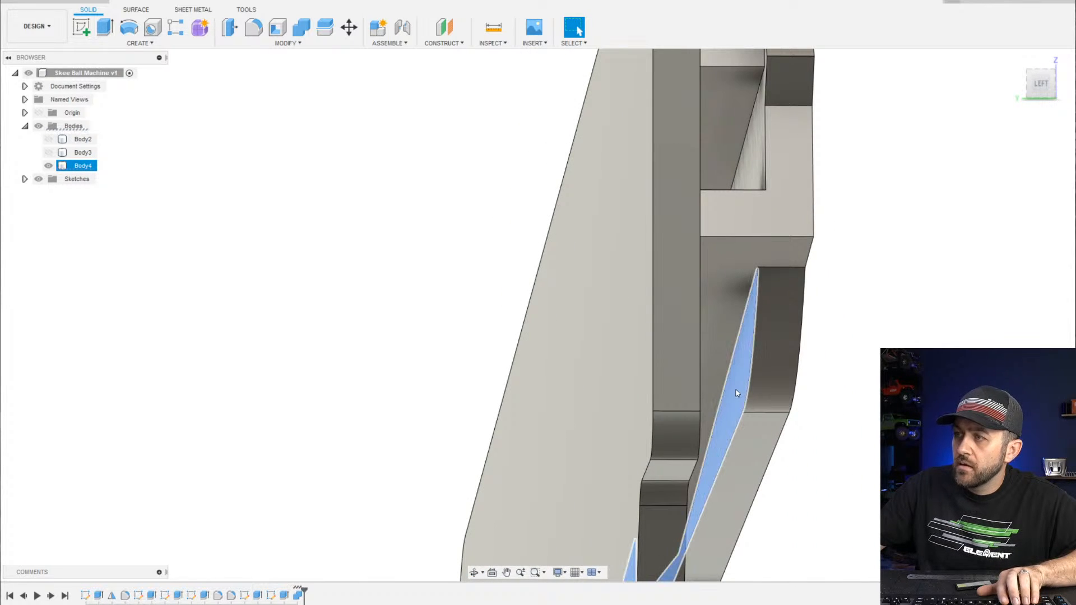
key(e)
shift+middle_drag(721, 389, 698, 364)
drag(647, 370, 566, 379)
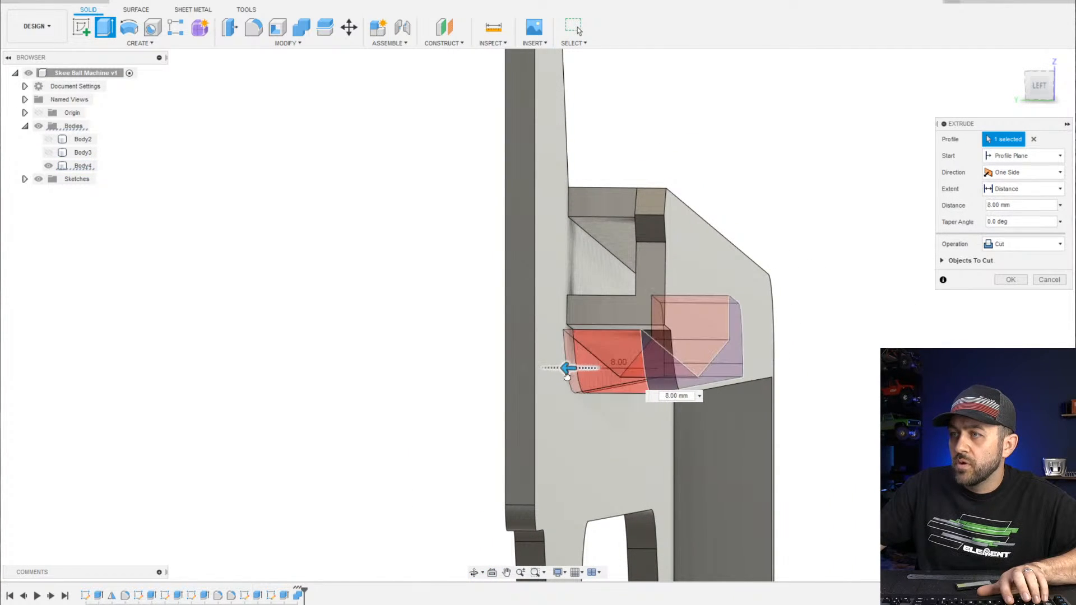
click(1015, 247)
click(1003, 260)
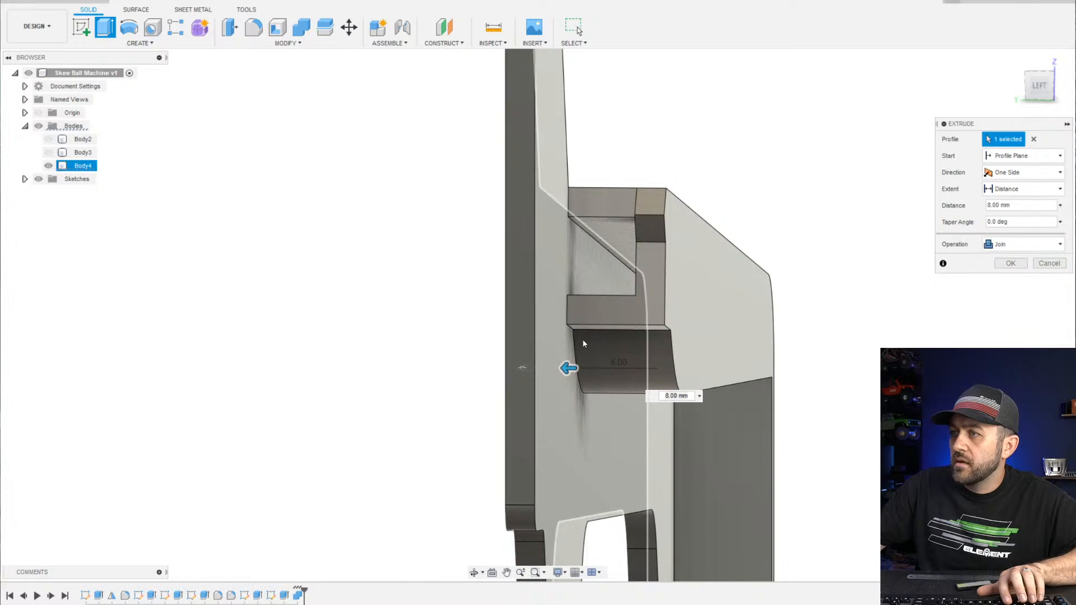
shift+middle_drag(583, 338, 580, 142)
click(1001, 264)
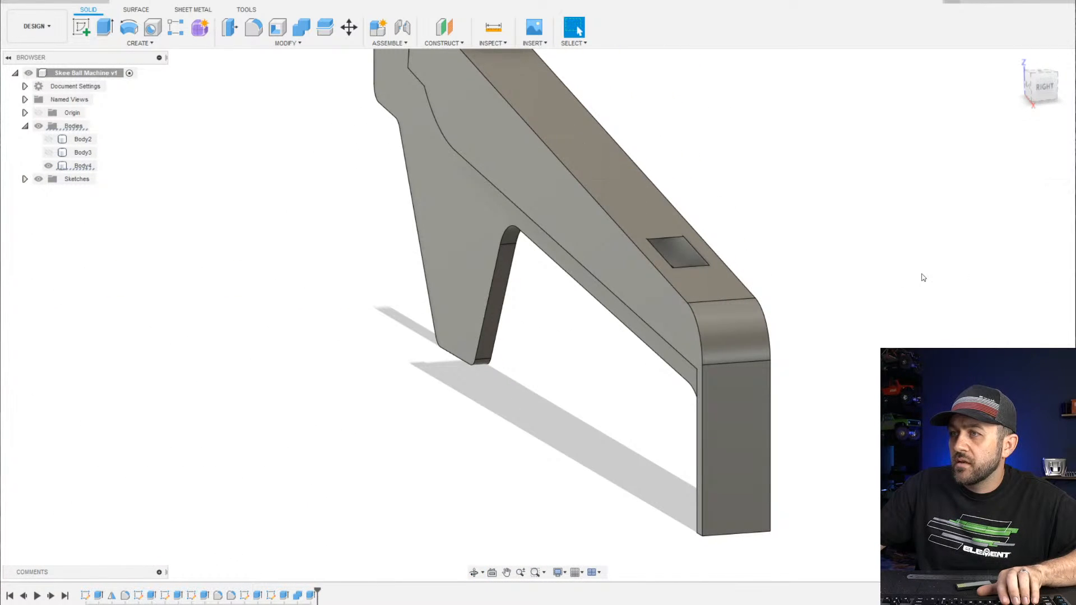
Show the ramp body alongside the side body, keeping the opposite side panel hidden
click(49, 139)
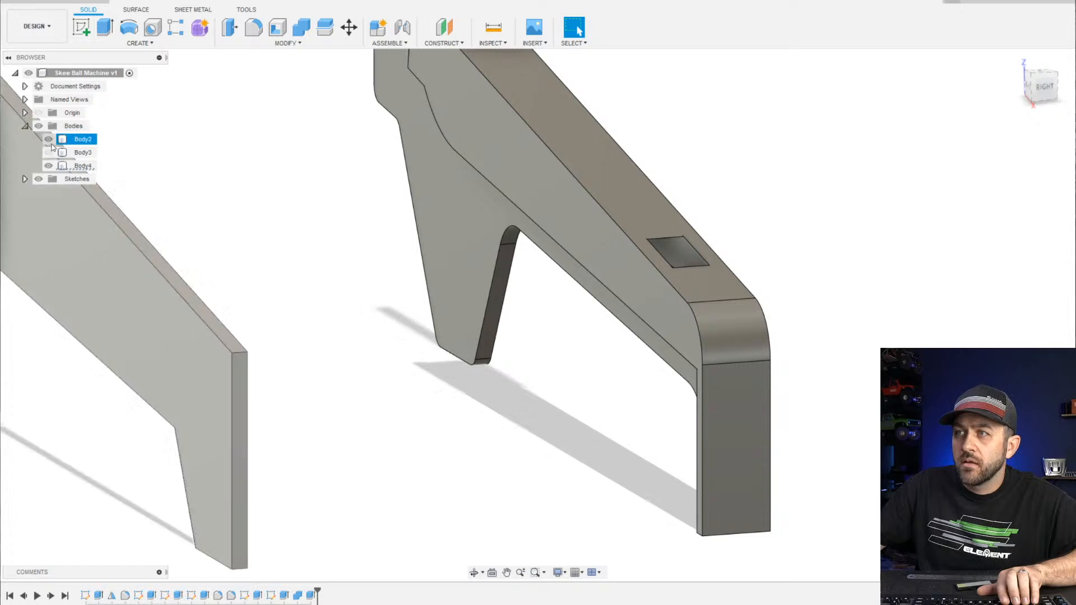
scroll(398, 293, down, 3)
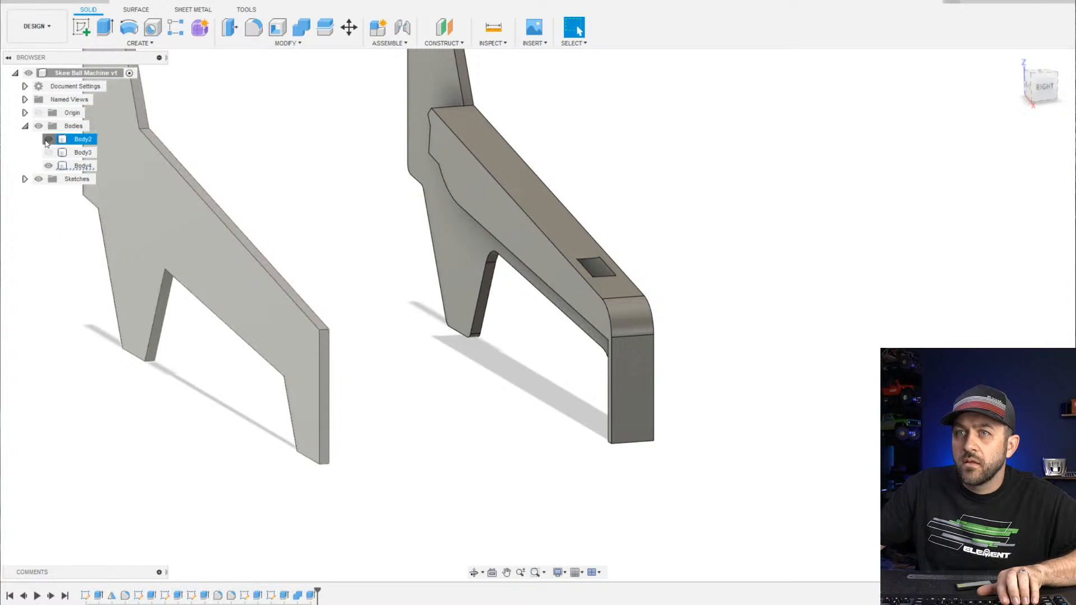
click(49, 139)
click(48, 152)
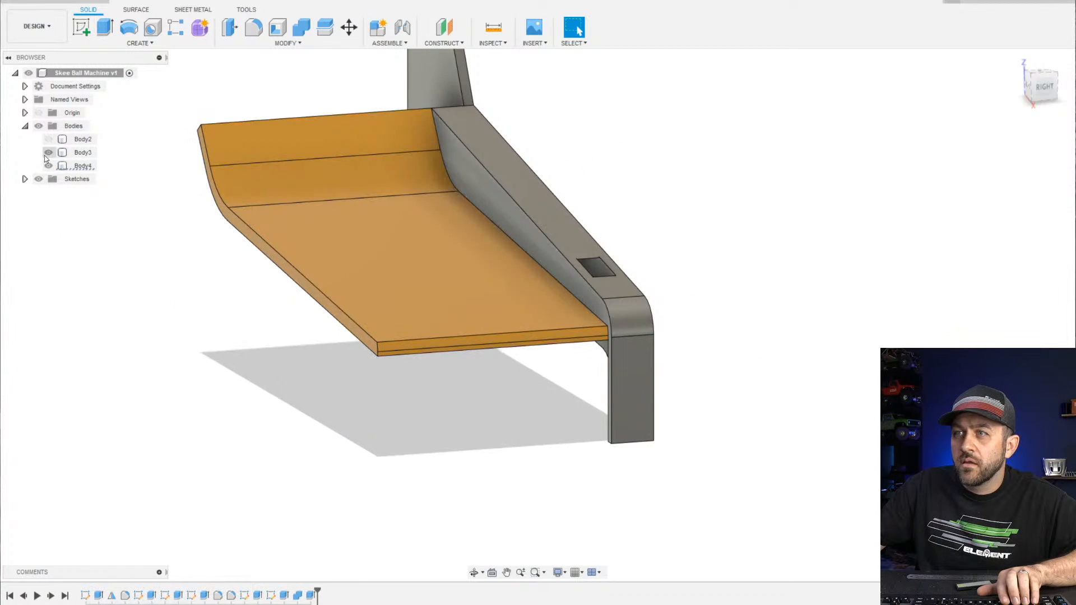
Examine from the rear and below how the curved ramp meets the filled lower wall of the side body
shift+middle_drag(392, 190, 552, 236)
scroll(391, 237, up, 4)
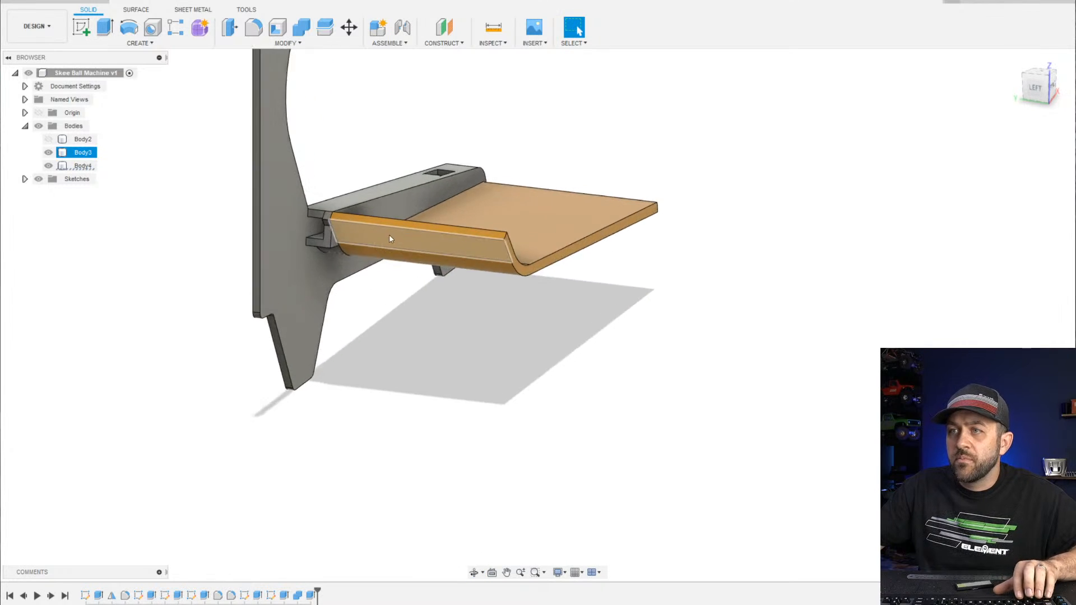
shift+middle_drag(367, 271, 368, 230)
key(v)
scroll(293, 322, up, 3)
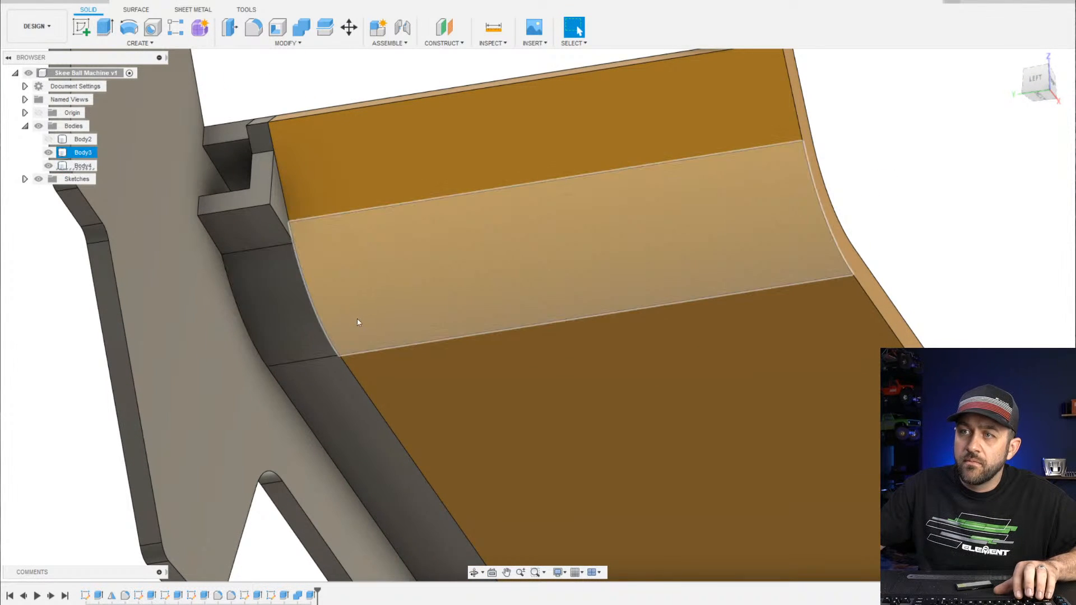
shift+middle_drag(358, 322, 356, 305)
scroll(300, 294, up, 3)
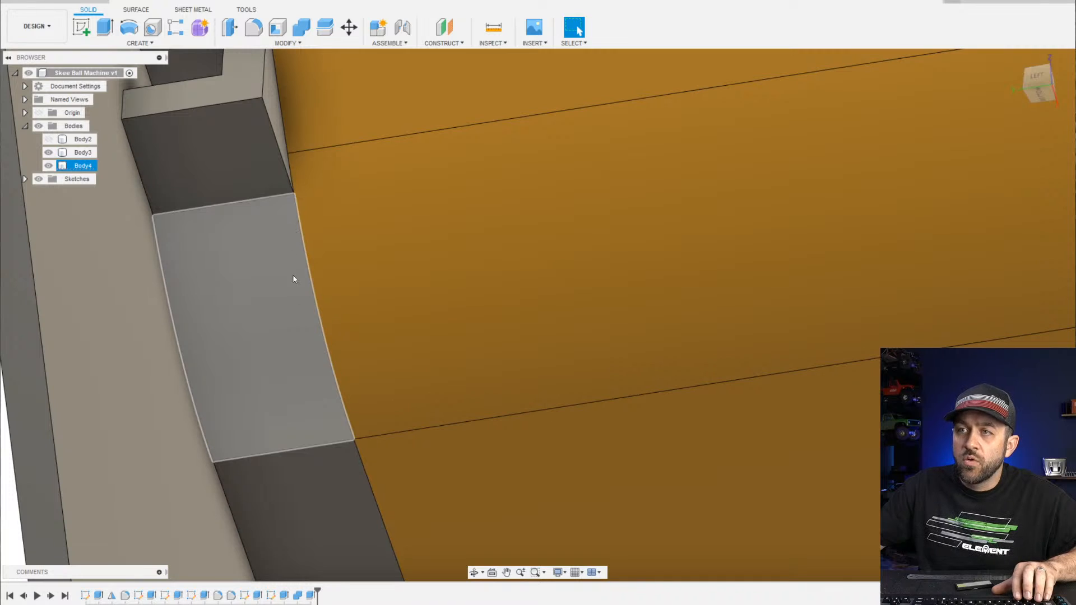
key(v)
scroll(387, 343, down, 4)
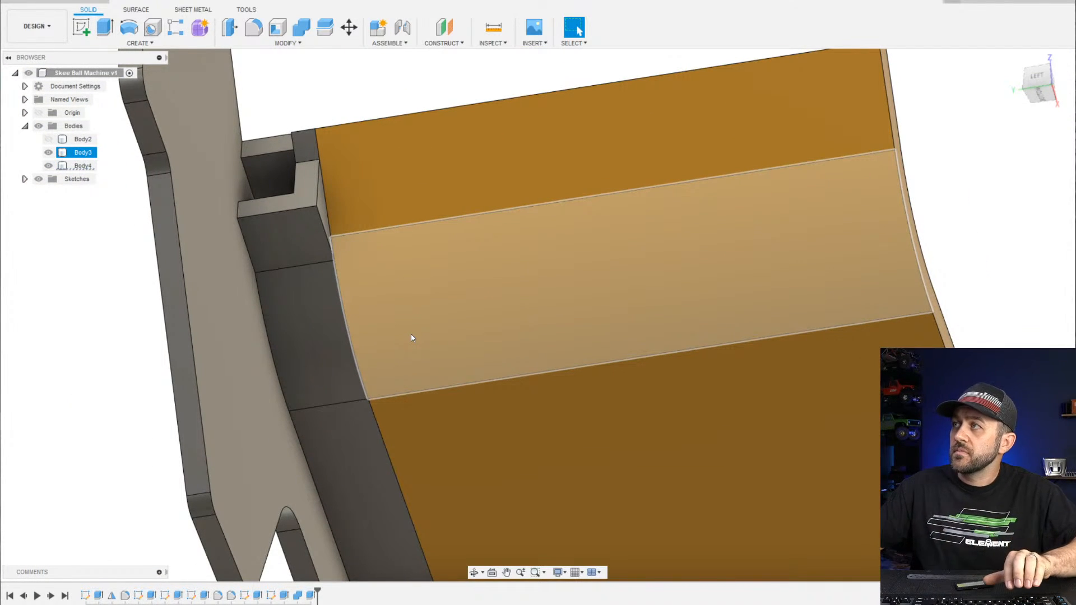
shift+middle_drag(298, 131, 298, 169)
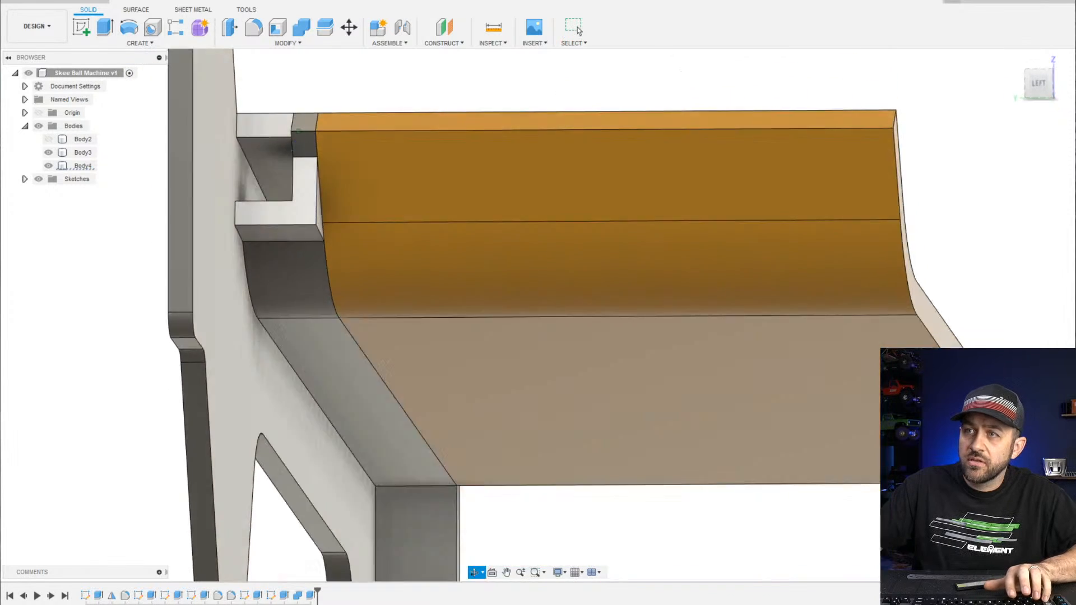
Measure the width of the ball channel between the side panel's inner face and the opposite channel wall
click(493, 27)
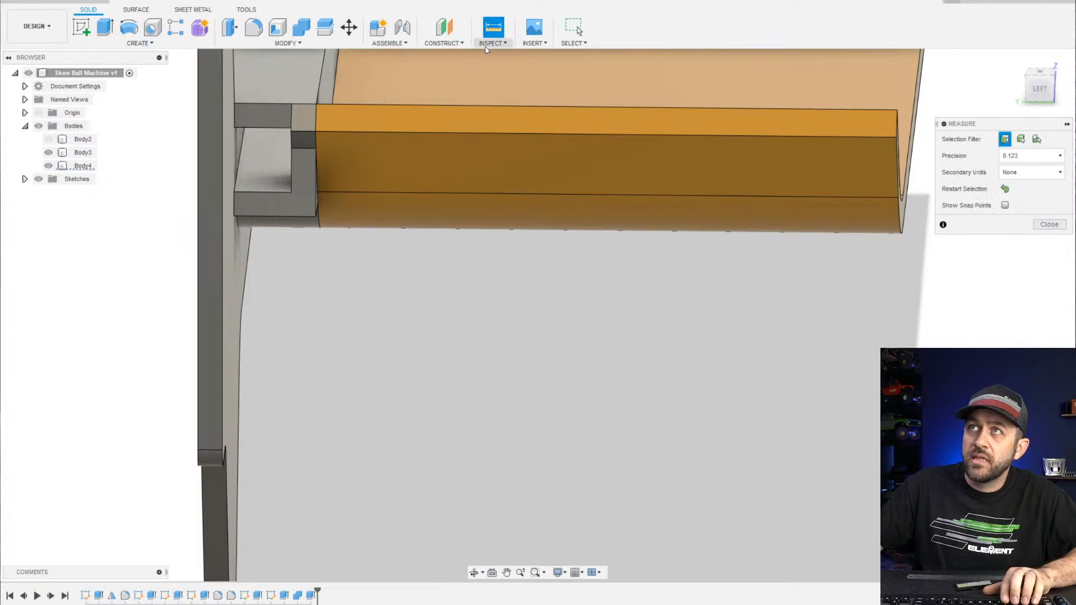
scroll(234, 224, up, 3)
shift+middle_drag(310, 177, 243, 102)
click(243, 102)
scroll(248, 157, down, 3)
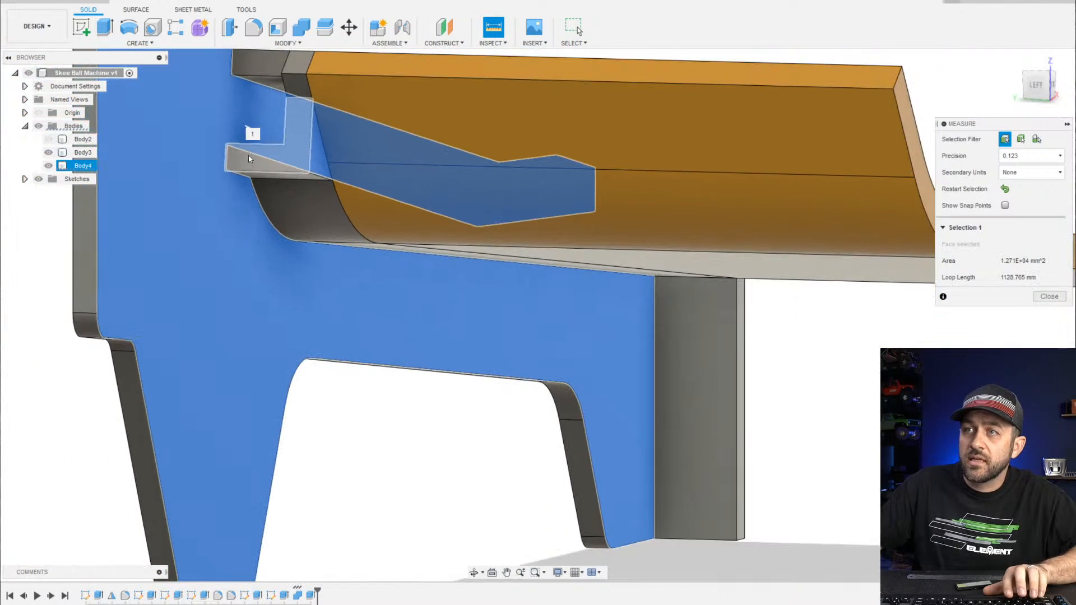
shift+middle_drag(248, 156, 296, 121)
scroll(297, 119, up, 3)
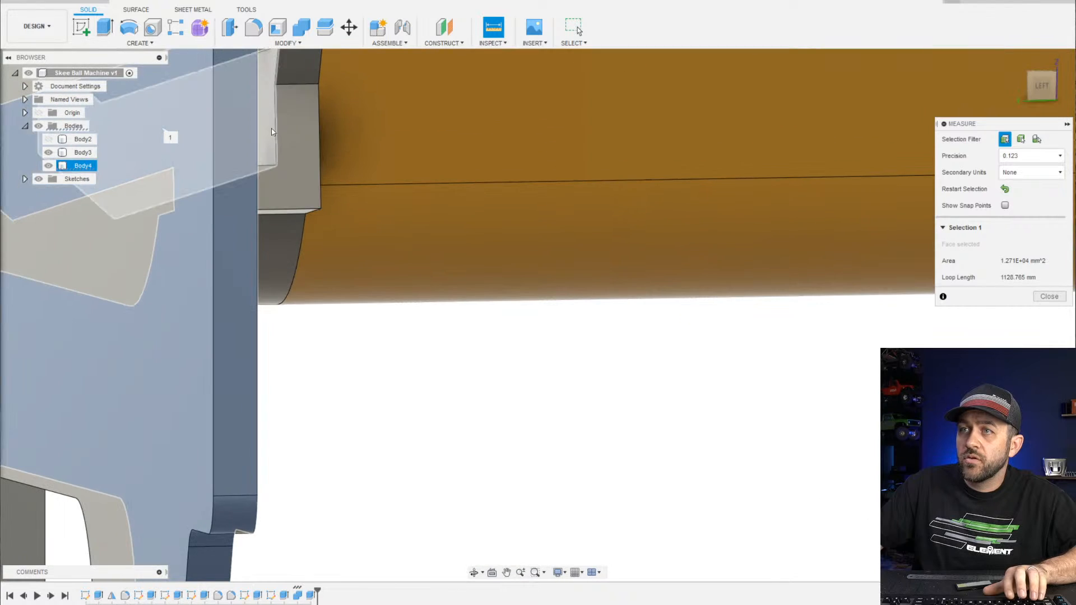
click(272, 129)
scroll(370, 278, down, 3)
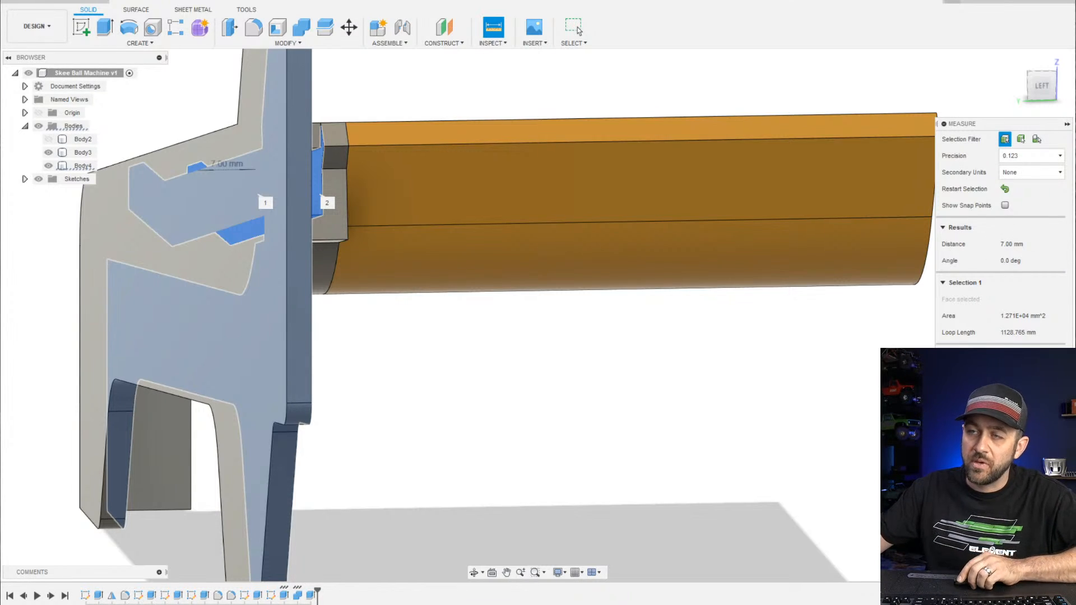
key(Escape)
scroll(503, 400, down, 4)
key(Escape)
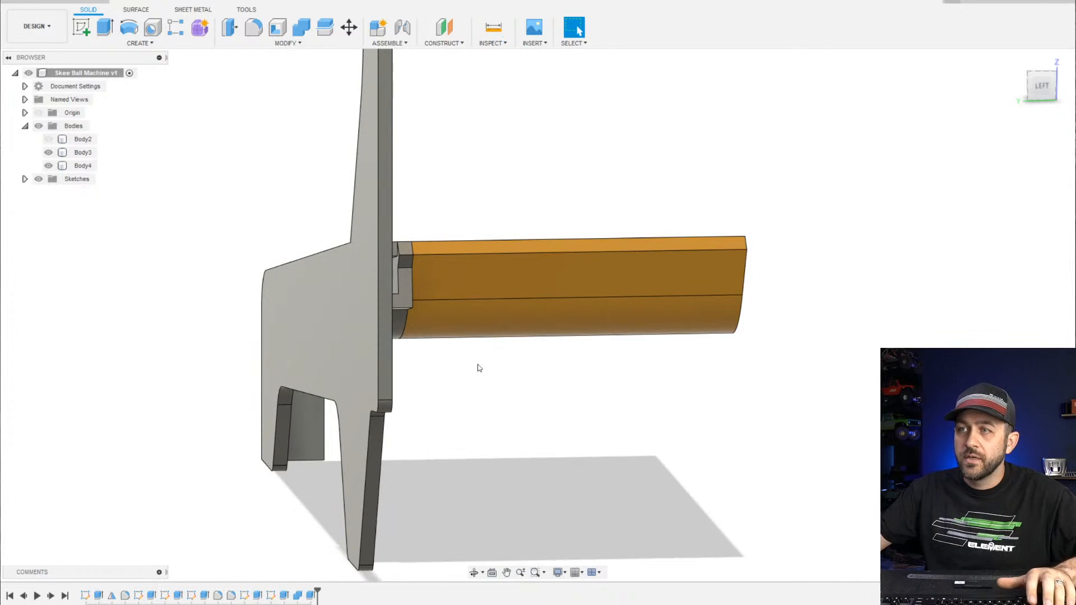
Examine the rear opening of the rail channel where it meets the ramp
scroll(455, 223, up, 4)
shift+middle_drag(487, 304, 465, 312)
scroll(396, 338, up, 3)
shift+middle_drag(396, 338, 297, 363)
scroll(289, 364, up, 3)
scroll(314, 307, down, 3)
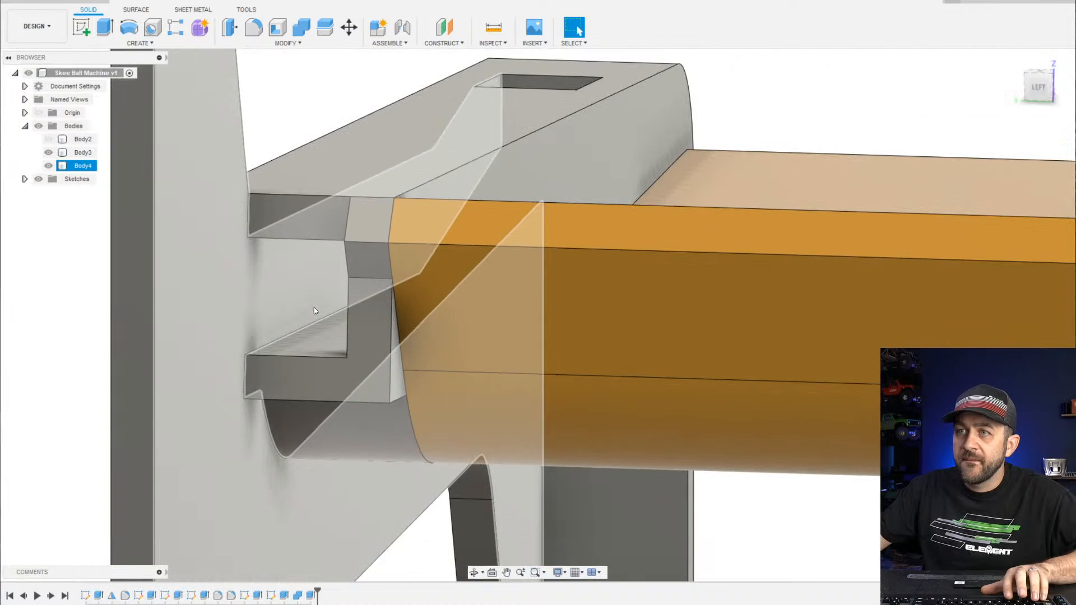
shift+middle_drag(471, 342, 430, 373)
scroll(431, 364, down, 5)
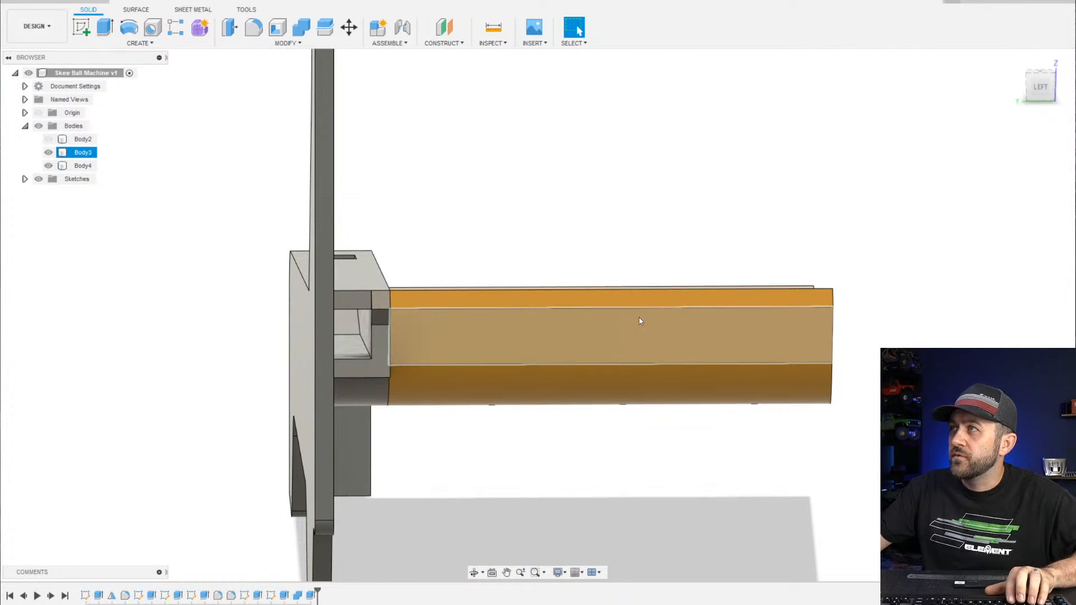
Inspect the ramp's front end and compare it with the skee ball machine reference photo
scroll(640, 318, down, 3)
shift+middle_drag(509, 307, 655, 311)
scroll(740, 319, up, 4)
shift+middle_drag(740, 320, 555, 373)
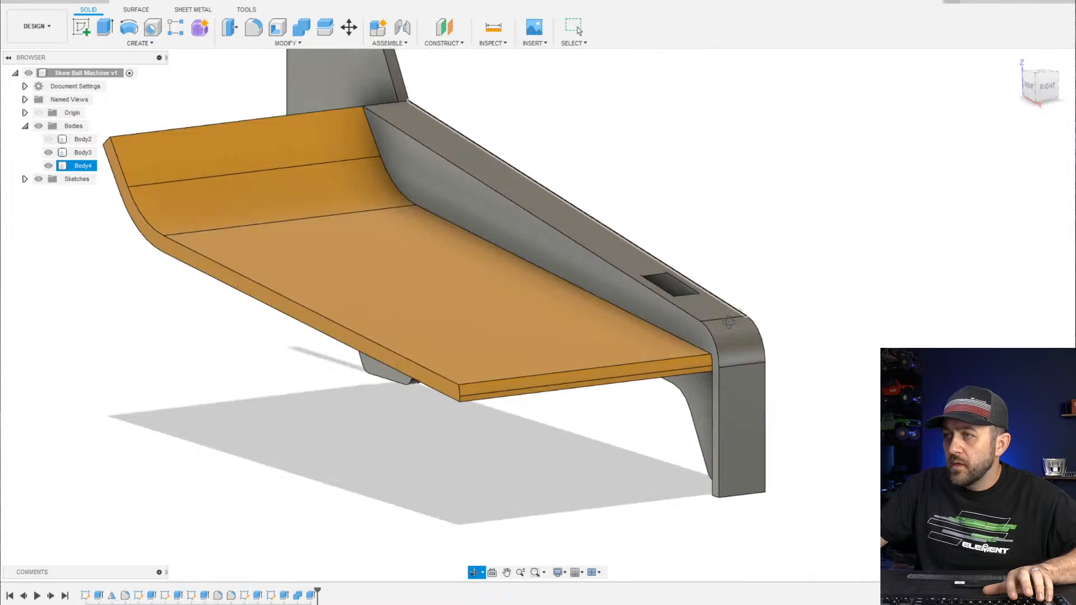
scroll(554, 374, up, 4)
click(554, 376)
scroll(566, 370, down, 4)
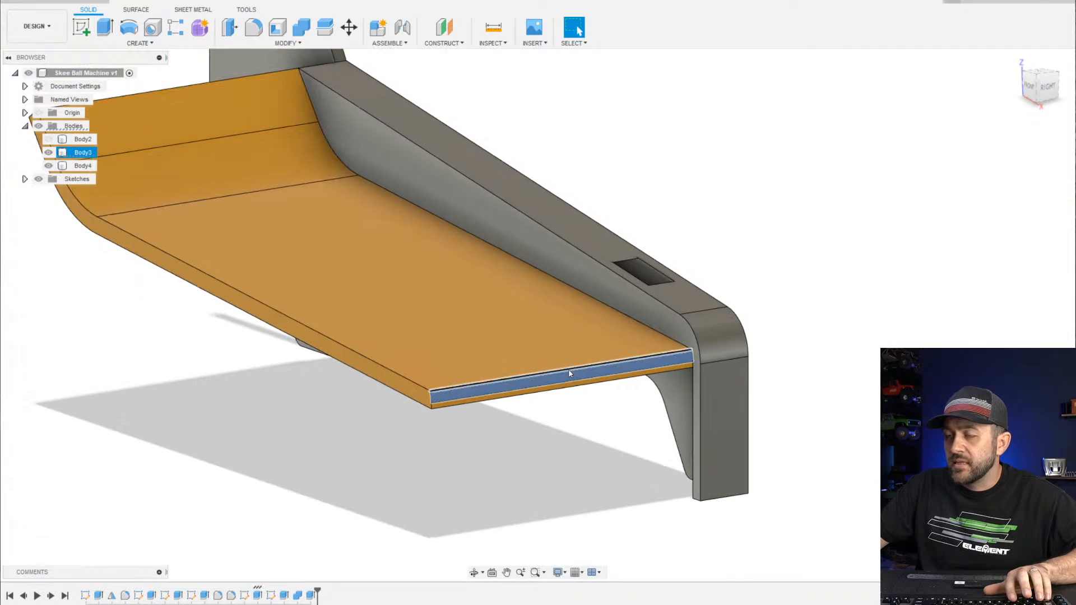
shift+middle_drag(591, 433, 565, 437)
scroll(564, 437, down, 3)
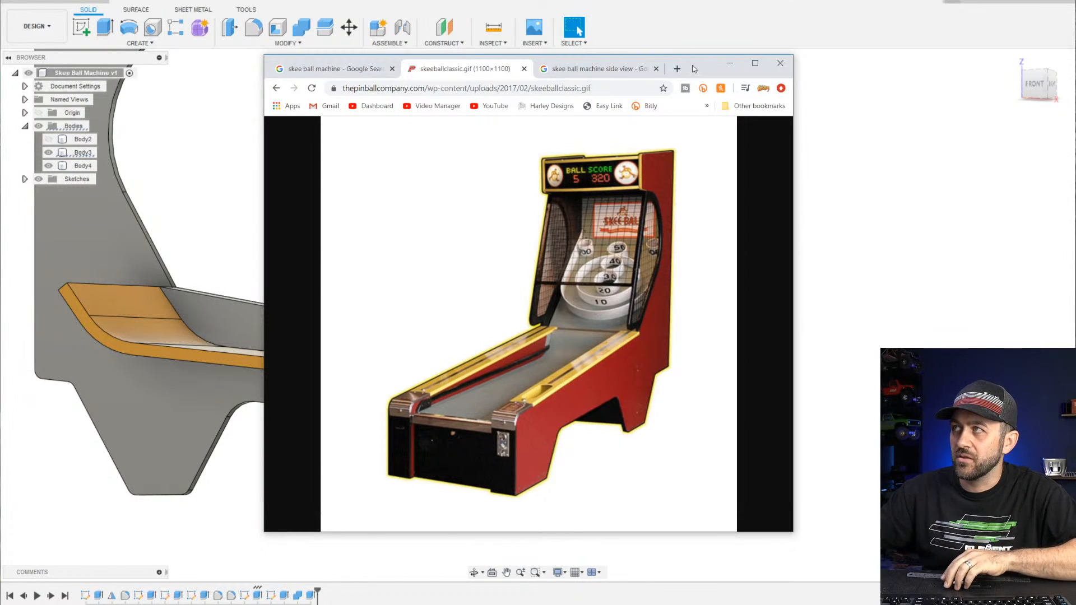
drag(706, 76, 807, 0)
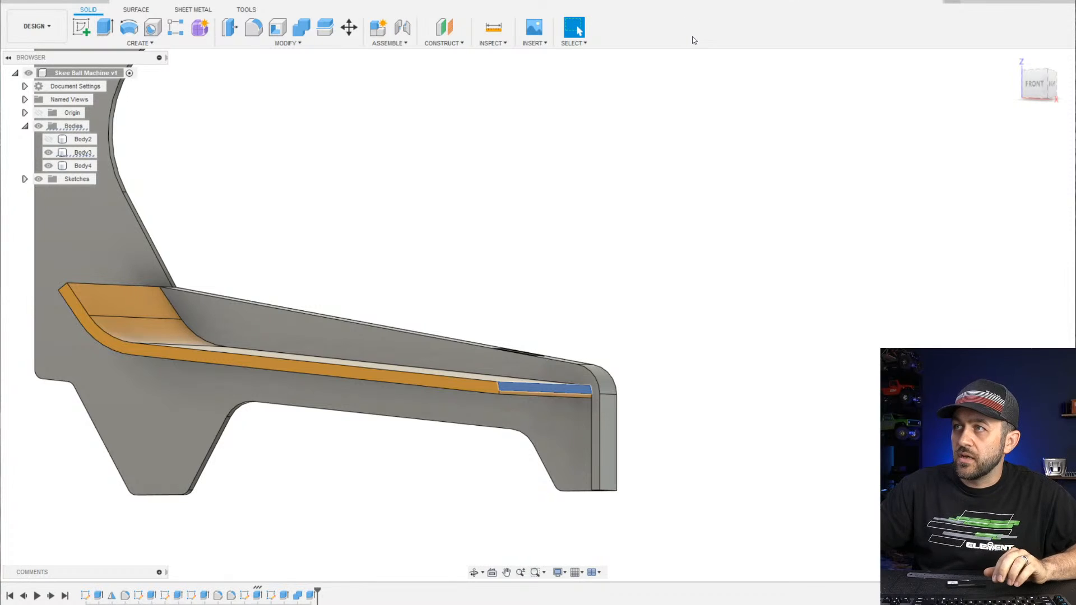
Start a new sketch in the front-view plane, covering the front end of the ramp and side body
scroll(483, 432, down, 3)
scroll(499, 446, up, 4)
middle_drag(499, 447, 514, 449)
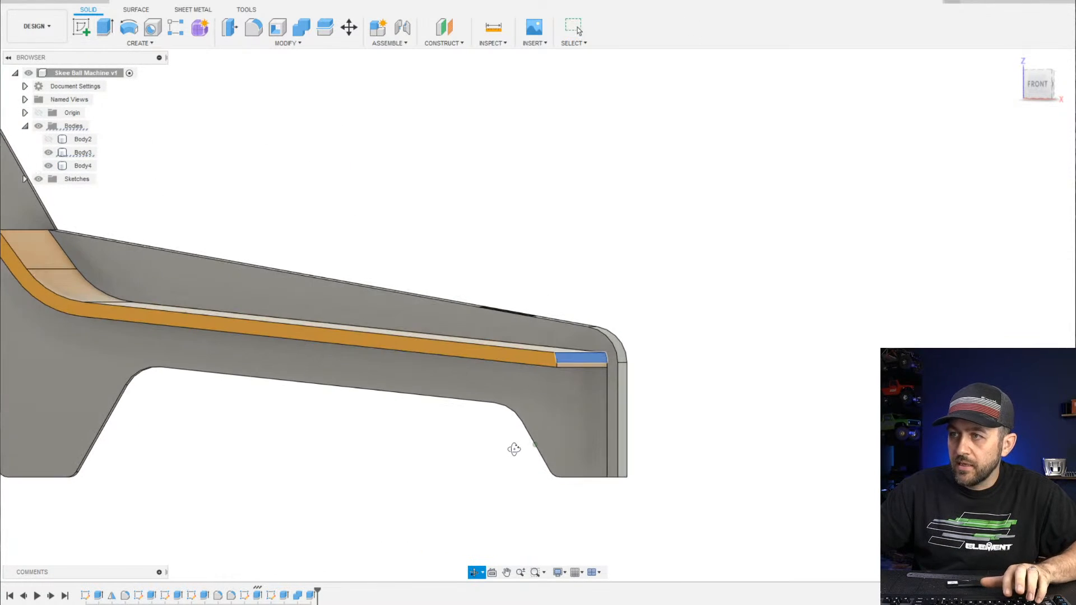
scroll(595, 431, up, 3)
mouse_move(542, 412)
shift+middle_down()
mouse_move(550, 391)
mouse_move(559, 411)
mouse_move(541, 420)
shift+middle_up()
click(865, 248)
click(81, 31)
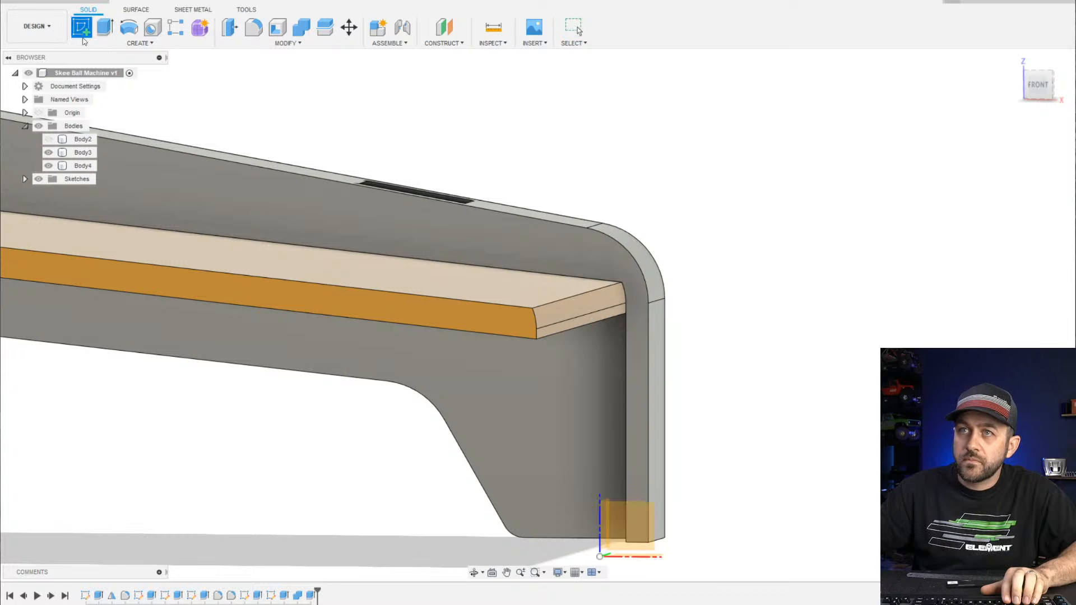
click(469, 332)
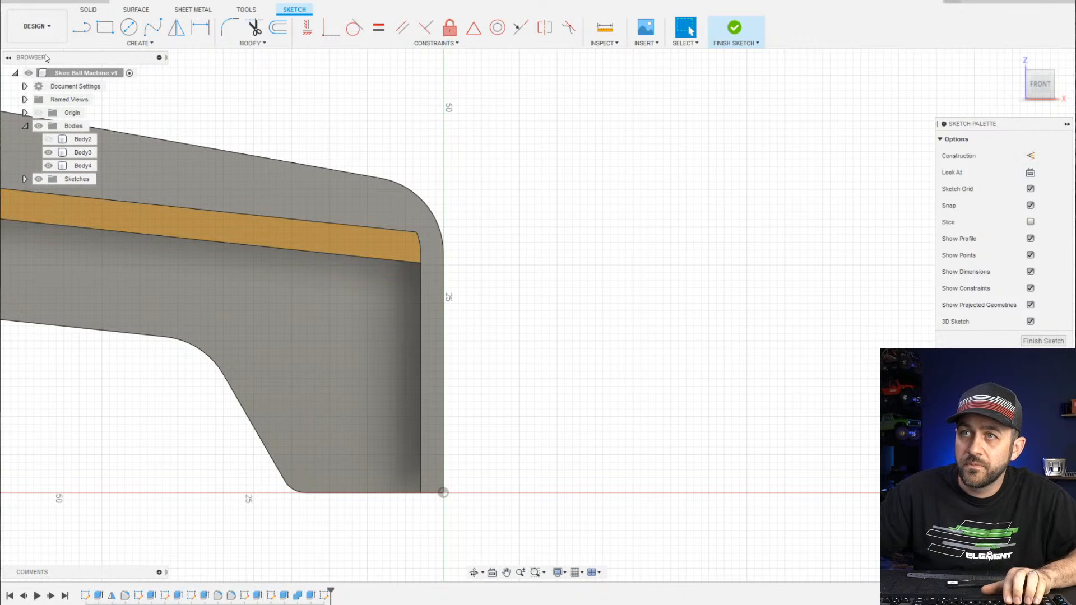
Project the inner vertical edge of the side body's front end, below the ramp, into the sketch
click(81, 34)
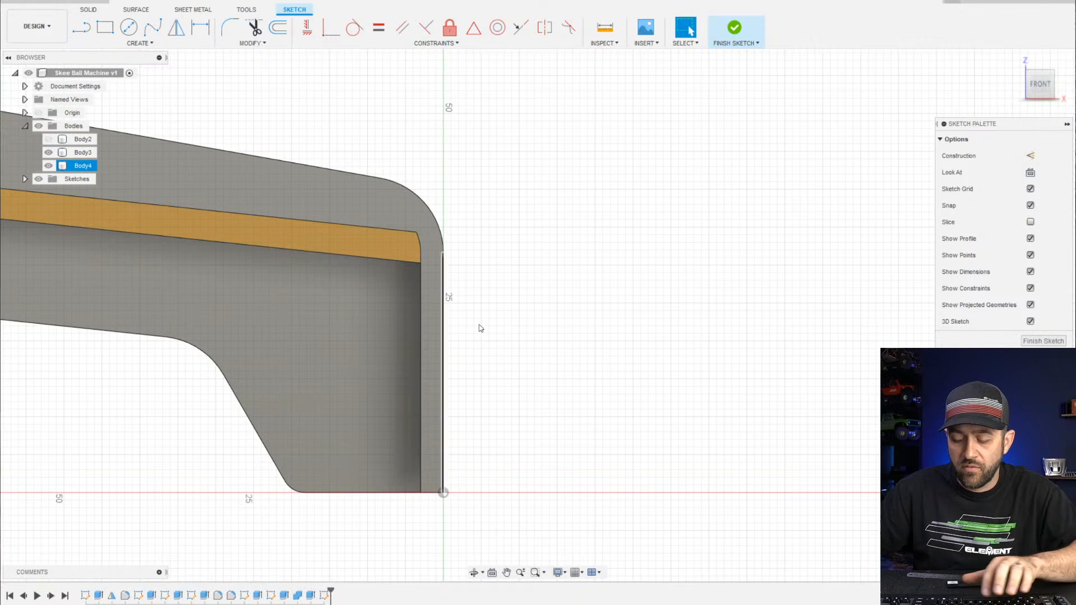
key(p)
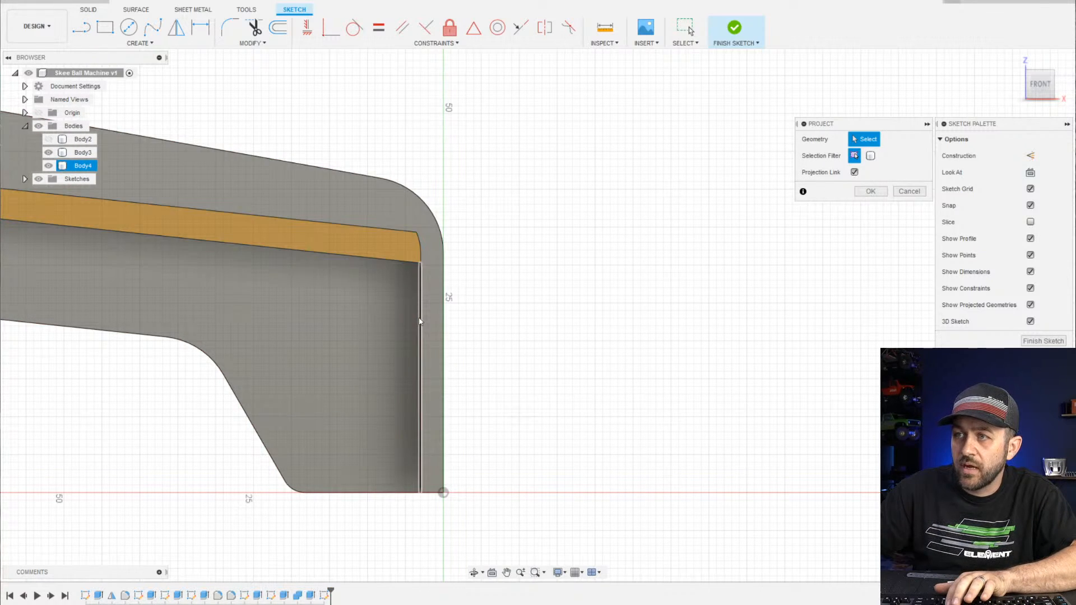
click(420, 322)
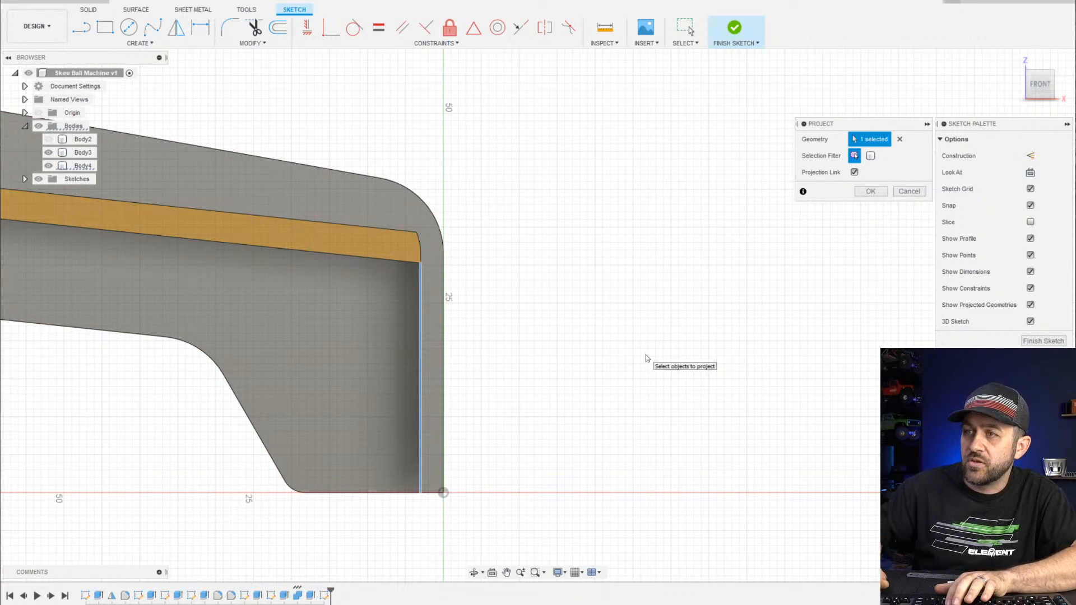
key(Return)
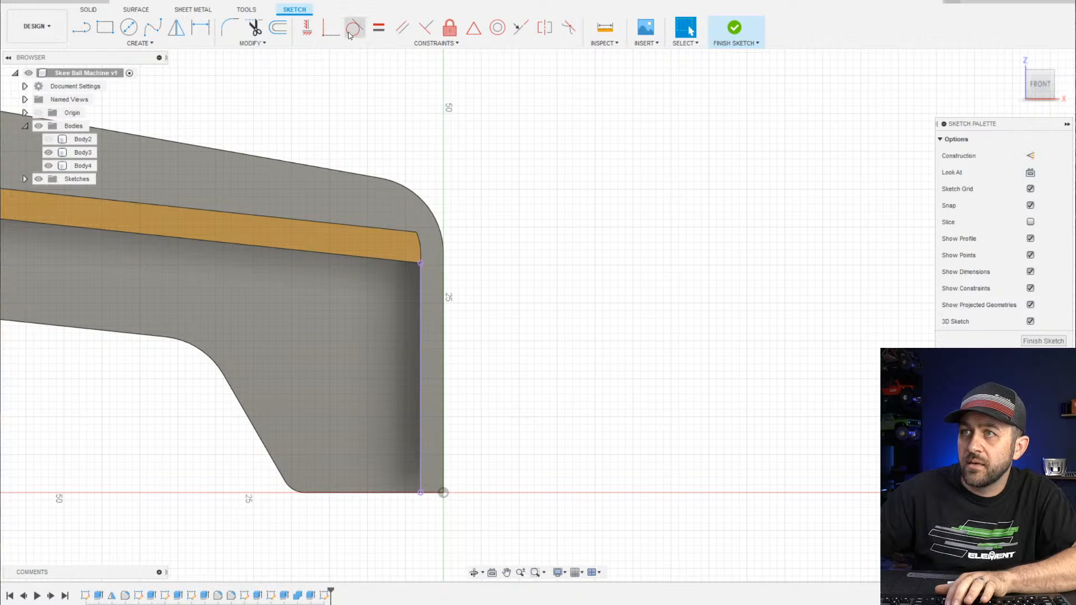
Offset the projected vertical edge 3 mm inward, away from the machine's front
click(279, 27)
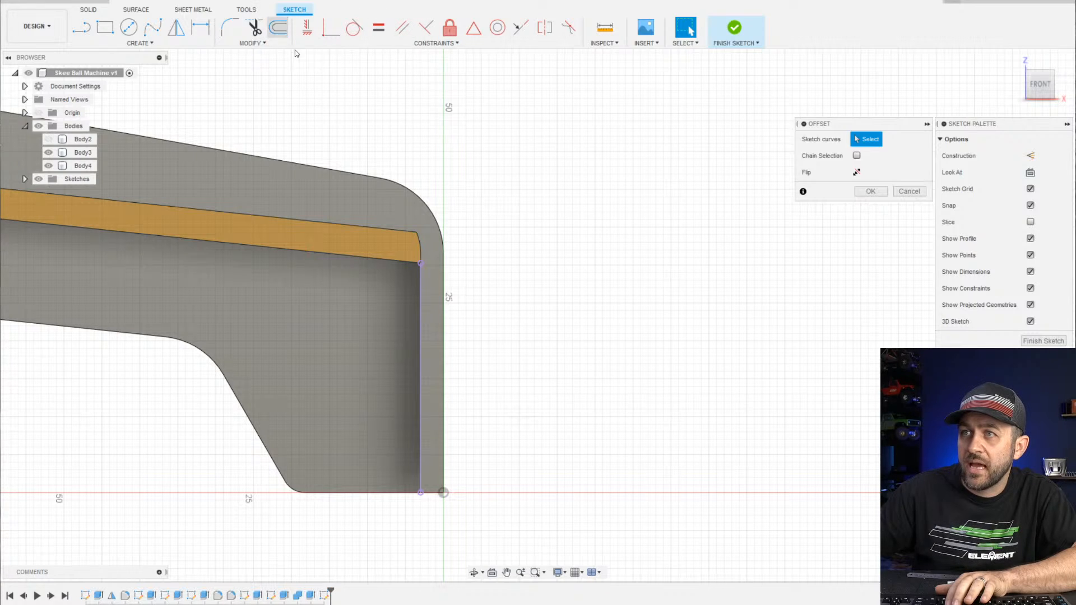
click(420, 332)
drag(408, 332, 385, 331)
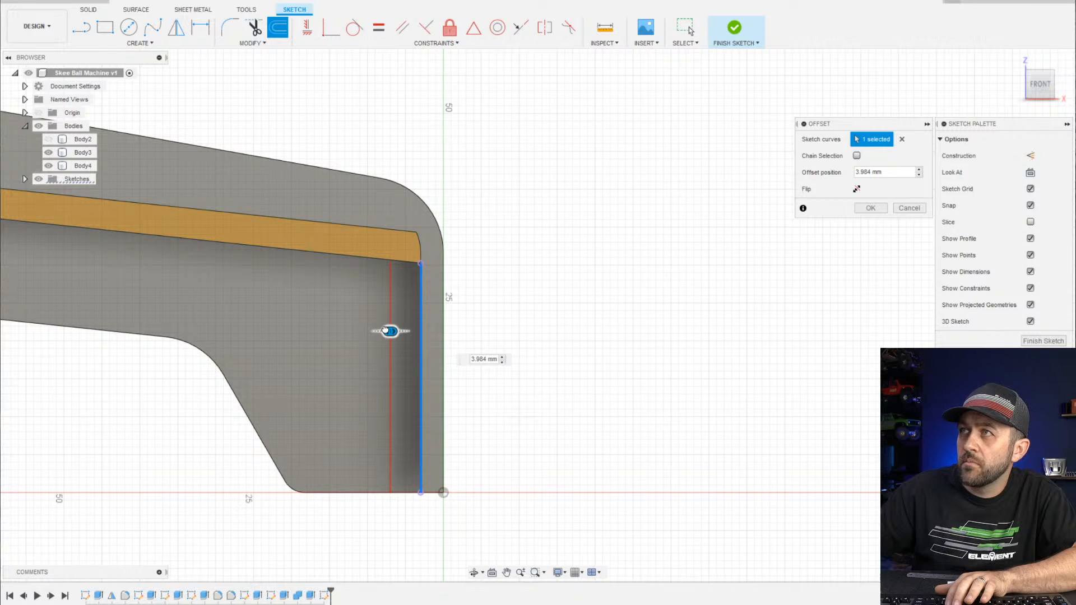
text(3)
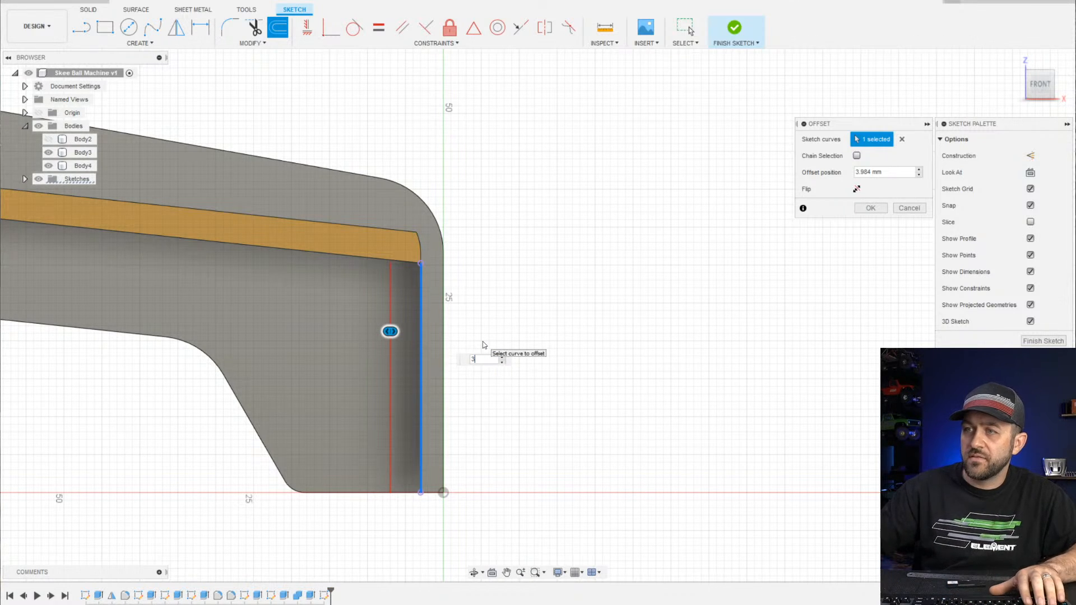
scroll(332, 278, up, 3)
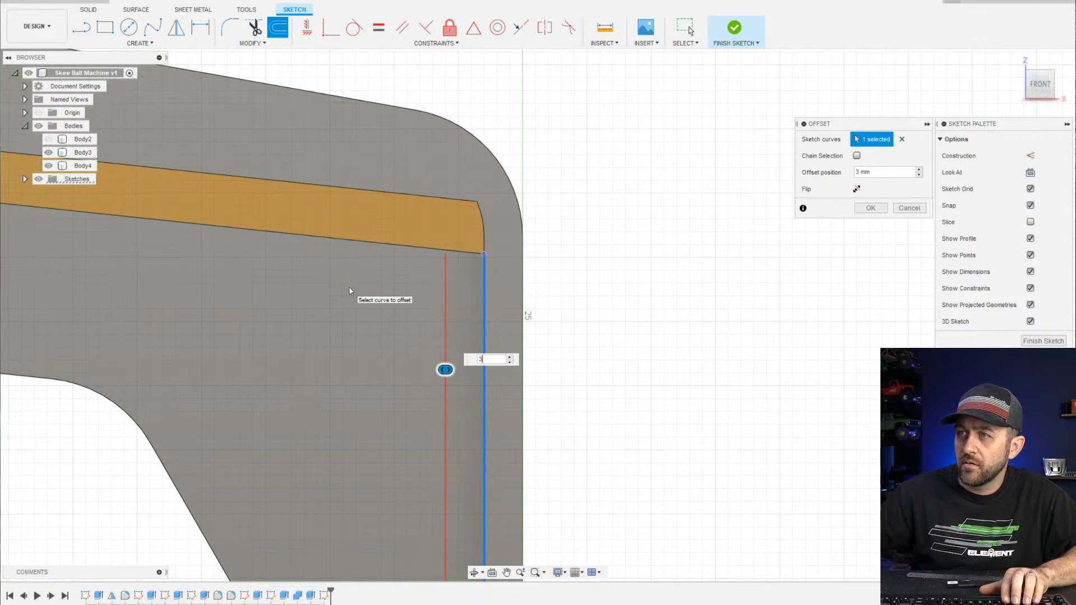
key(Return)
Close the lower end of the front panel profile with a line from the offset line to the projected edge
scroll(491, 259, down, 3)
middle_drag(493, 257, 479, 211)
key(l)
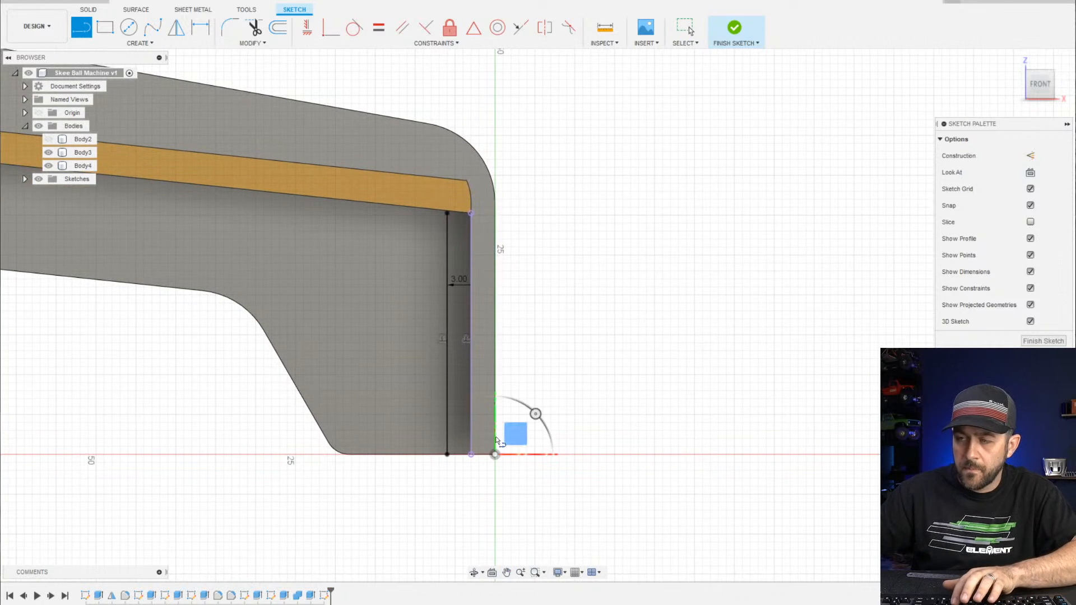
scroll(489, 441, up, 3)
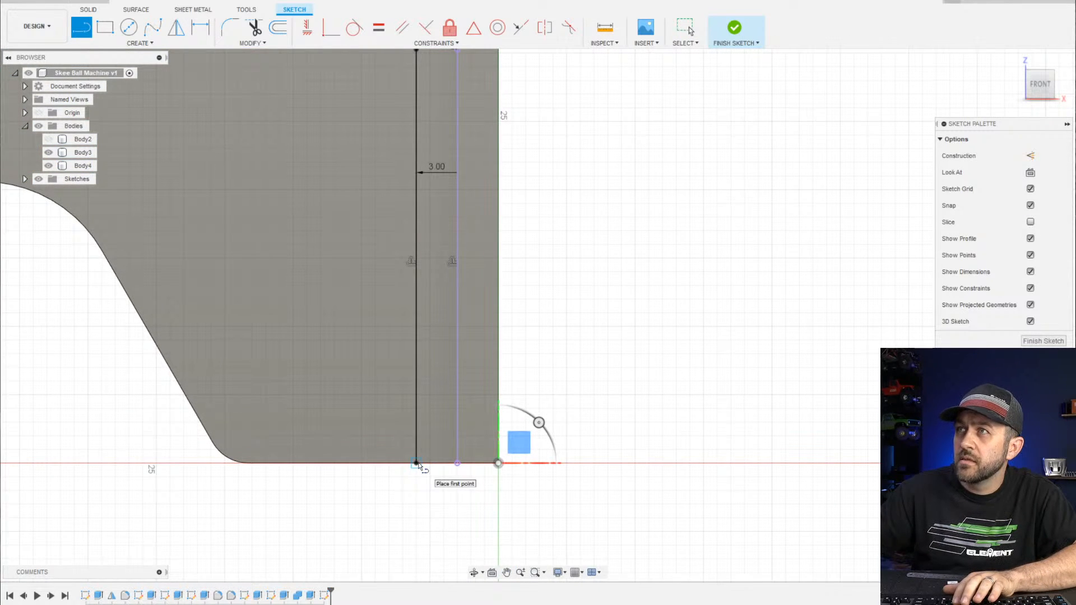
scroll(460, 454, down, 2)
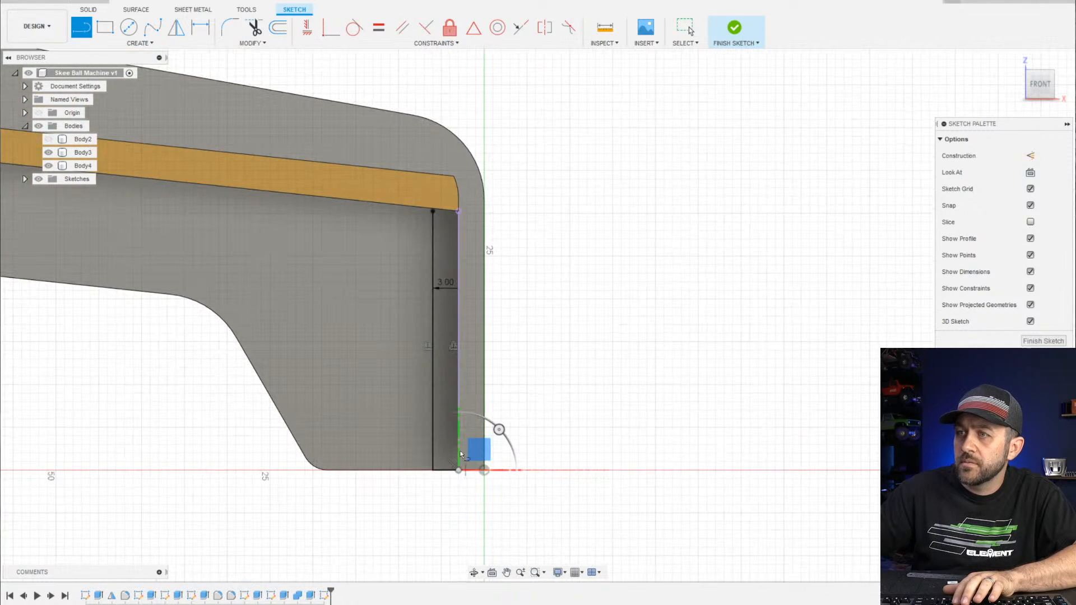
scroll(425, 176, up, 3)
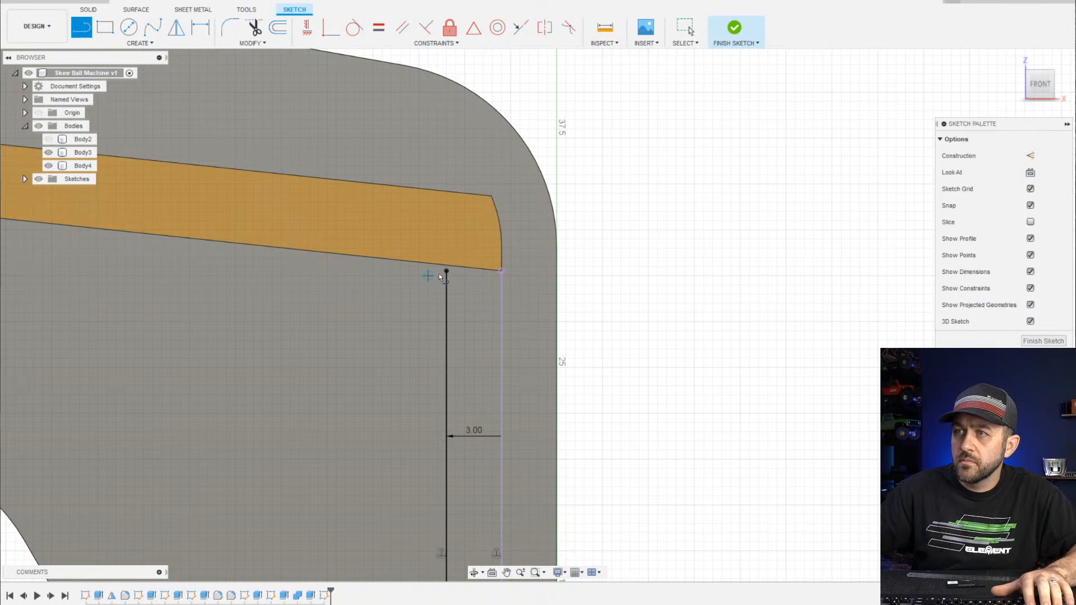
Extend the panel profile with a short vertical line from the offset line's upper end to the ramp's underside
click(448, 272)
scroll(436, 268, up, 2)
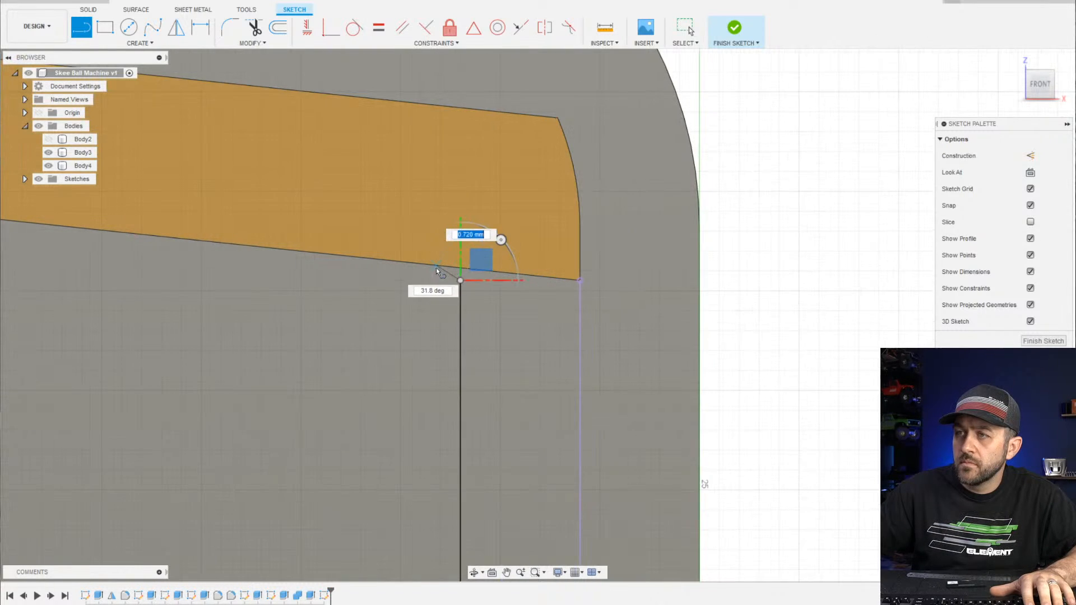
scroll(454, 261, up, 2)
scroll(471, 271, up, 3)
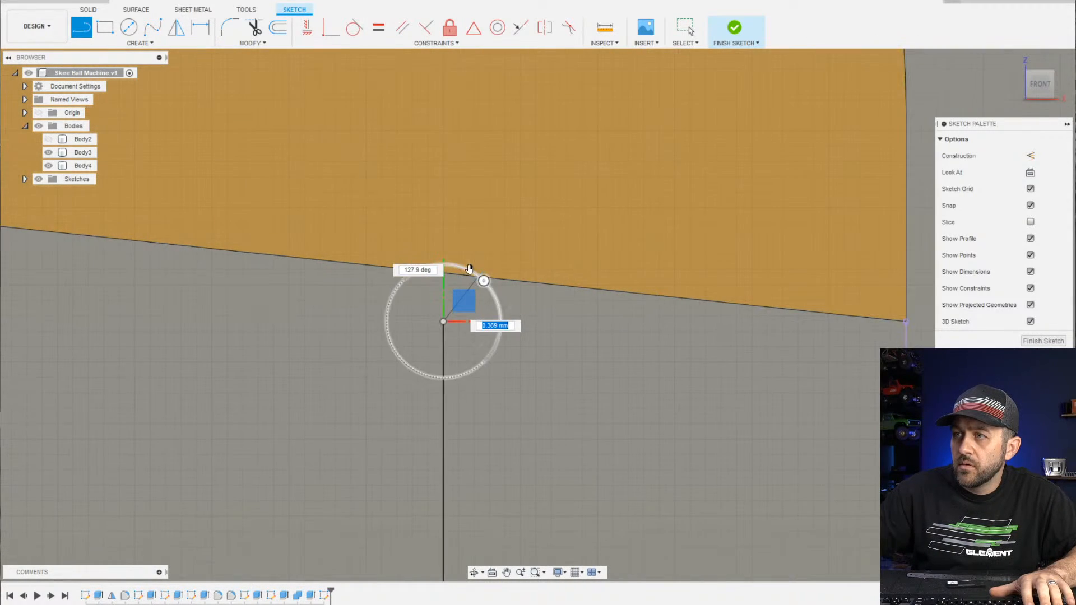
scroll(470, 269, up, 2)
click(430, 272)
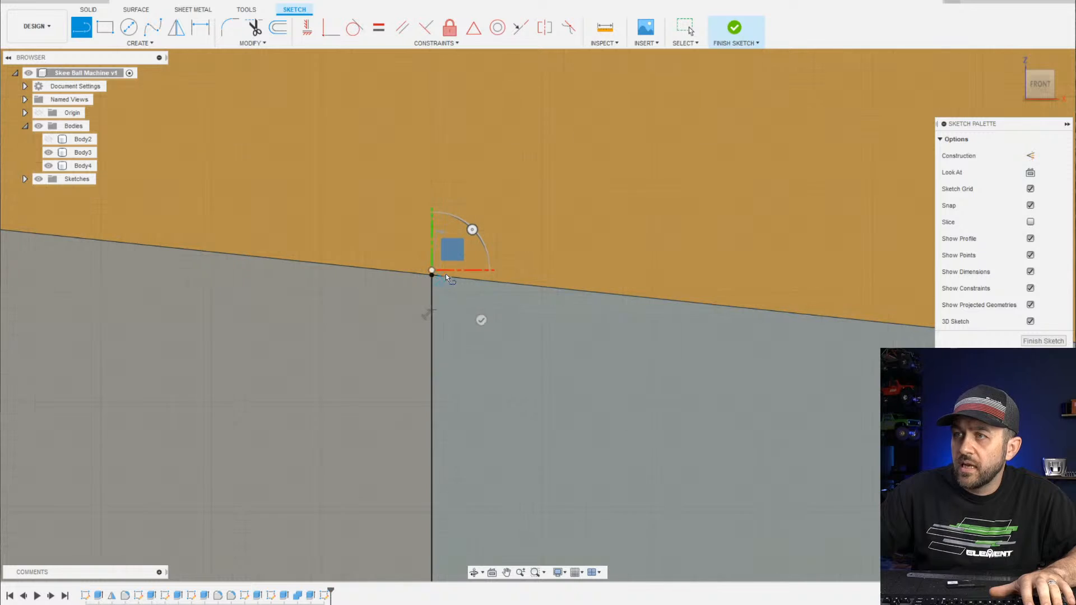
key(Escape)
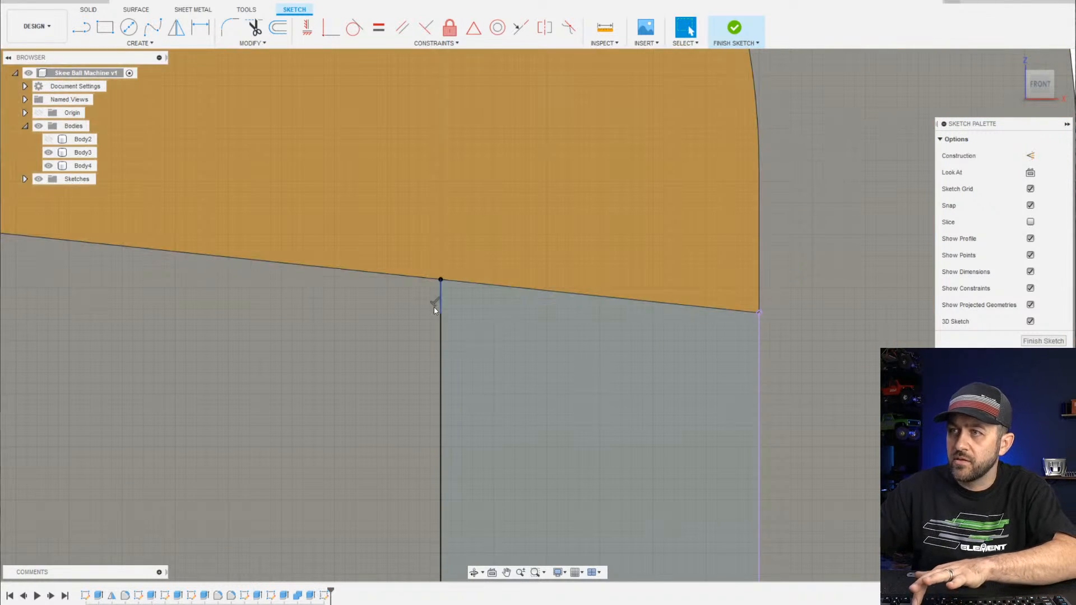
Check that the panel profile closes against the ramp's underside and finish the sketch
scroll(435, 306, down, 2)
scroll(446, 294, up, 4)
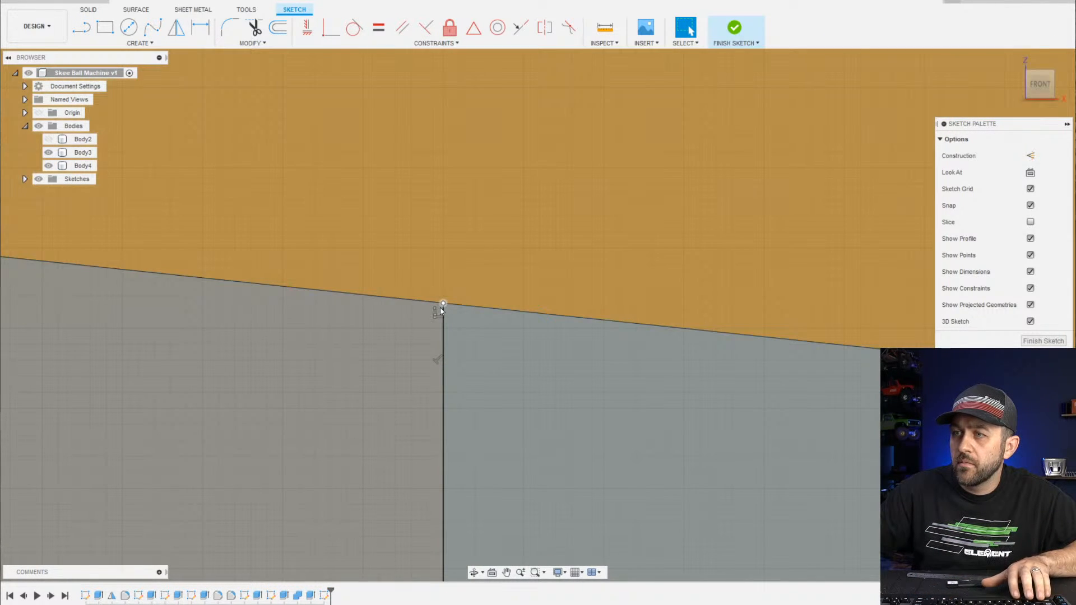
scroll(451, 311, down, 3)
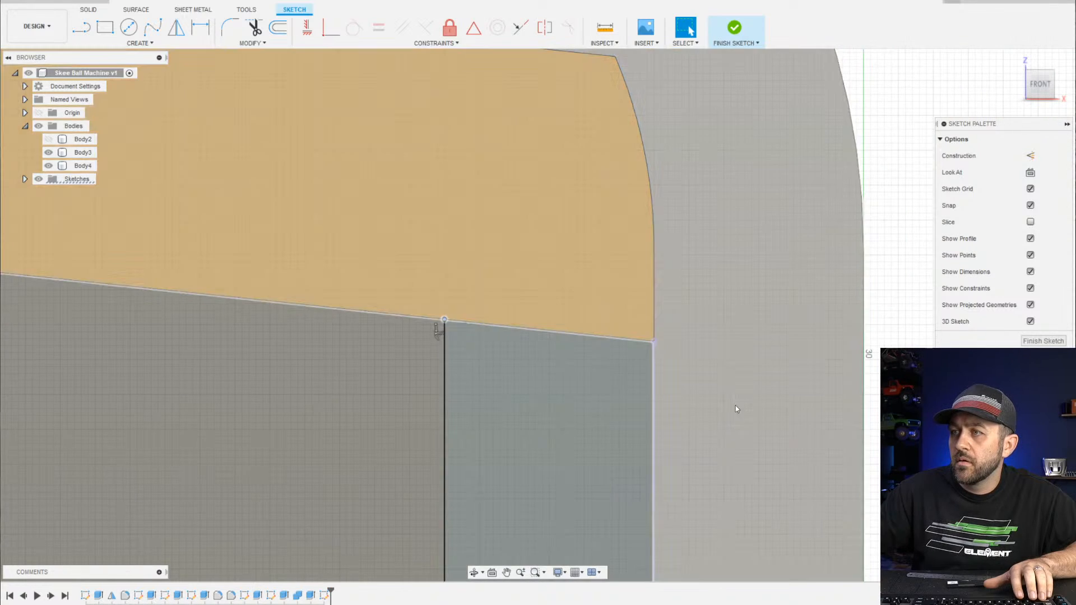
scroll(673, 401, down, 2)
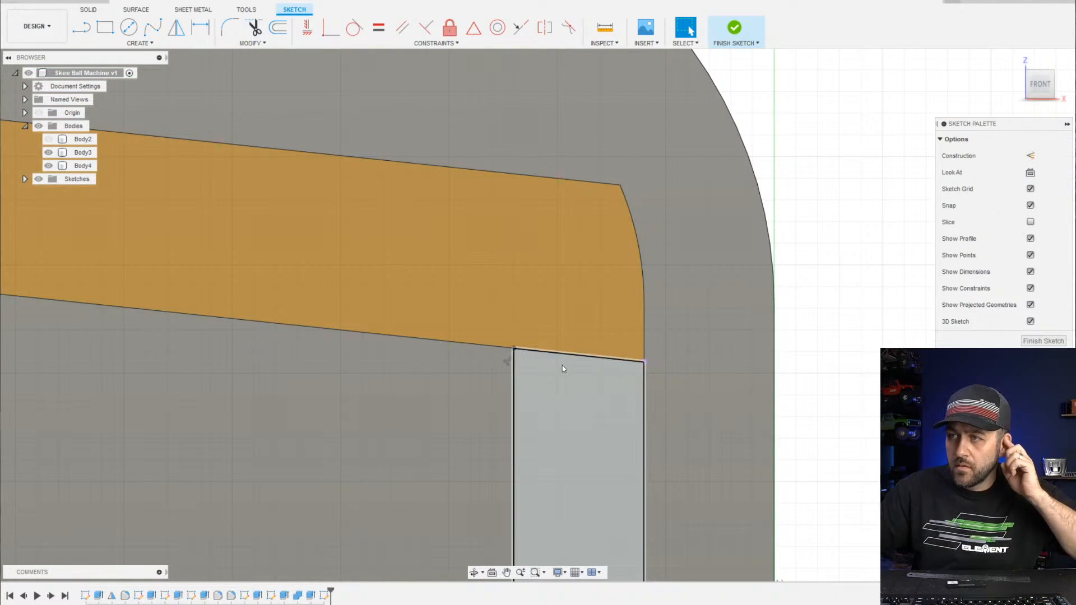
scroll(563, 365, down, 4)
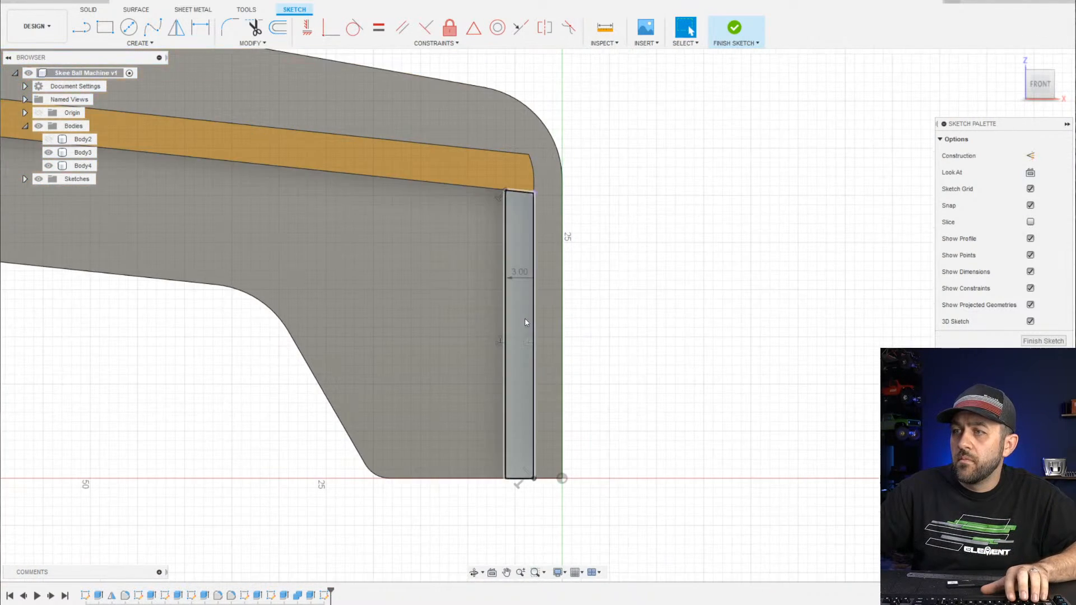
click(734, 28)
Extrude the front panel profile -71 mm beneath the ramp, up to the inner edge of the side body
click(104, 27)
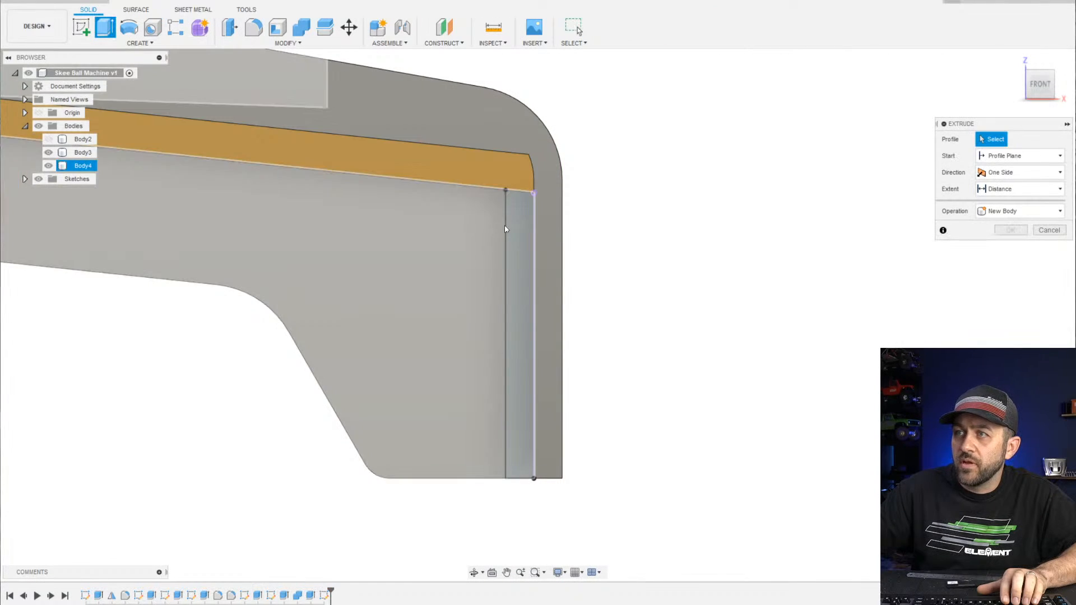
shift+middle_drag(541, 244, 137, 413)
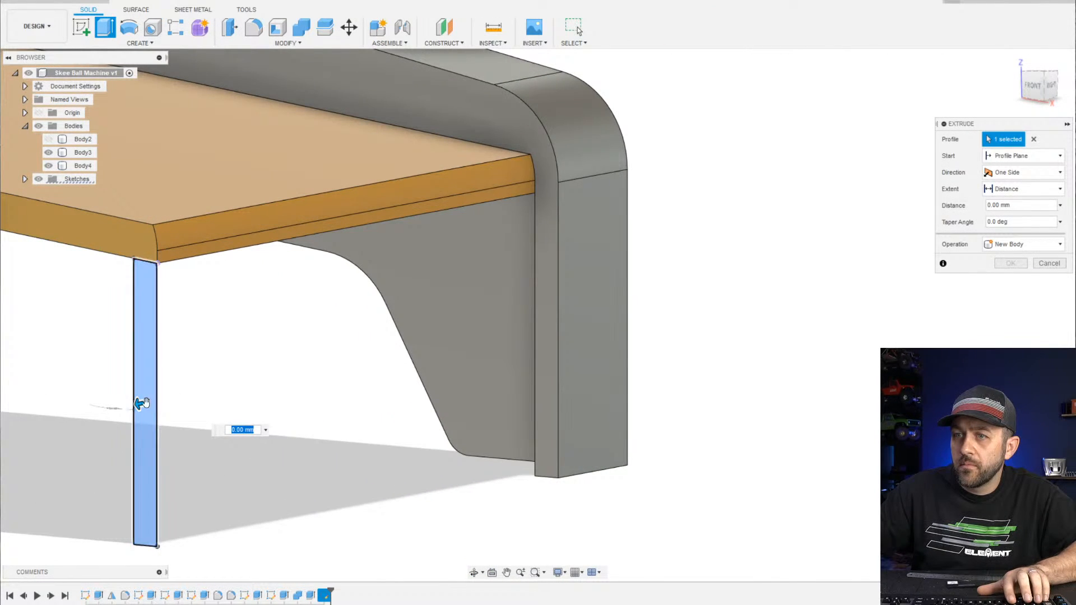
drag(137, 403, 418, 352)
shift+middle_drag(417, 359, 867, 469)
shift+middle_drag(200, 304, 146, 262)
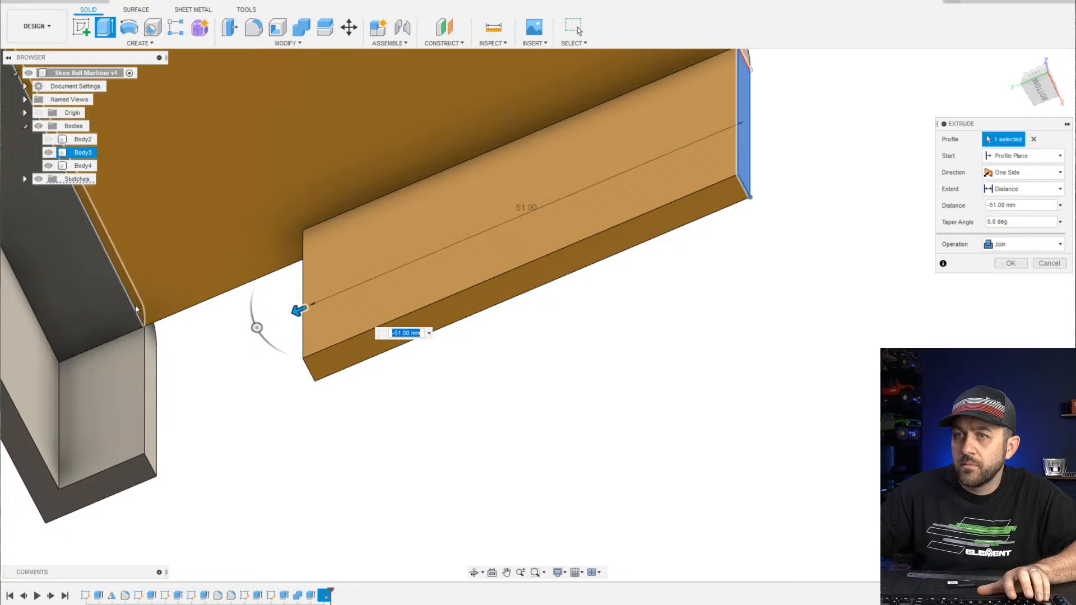
click(136, 306)
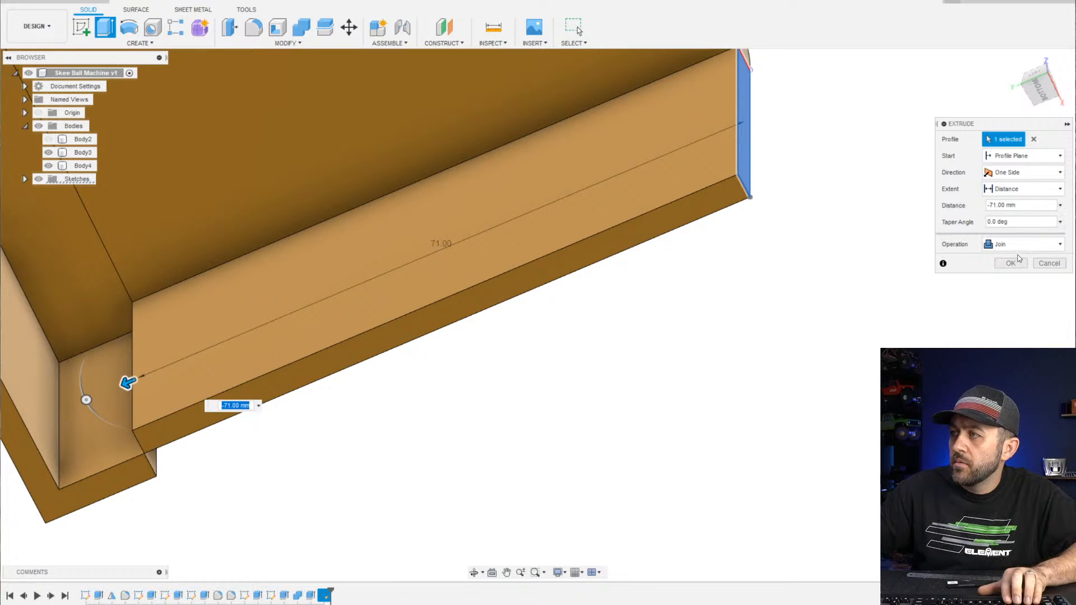
Set the panel extrusion's operation to New Body and complete it
scroll(185, 379, down, 3)
middle_drag(142, 345, 356, 417)
scroll(357, 421, up, 2)
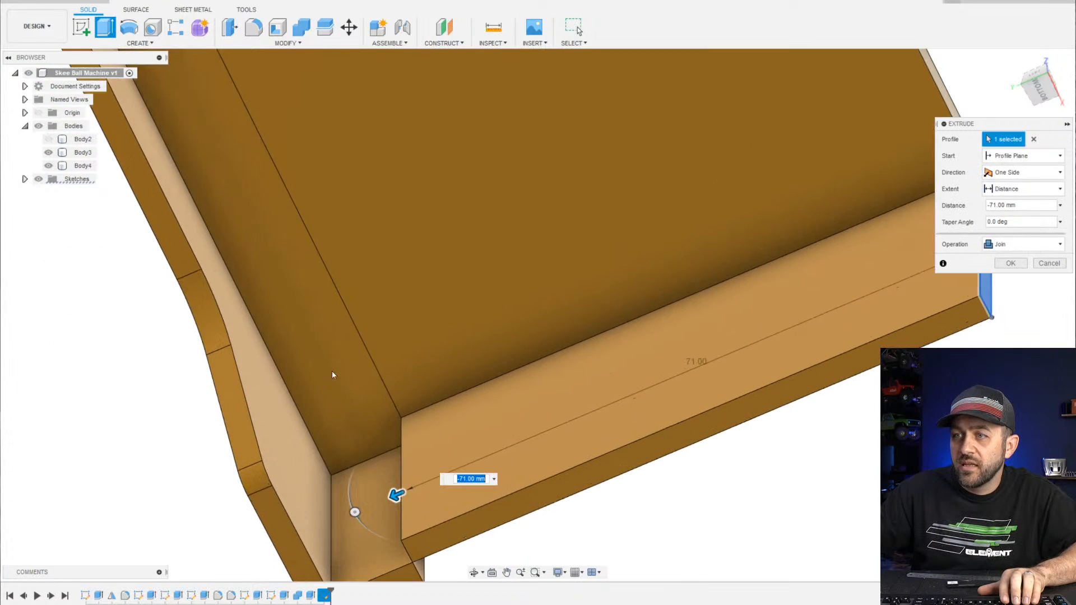
click(1021, 245)
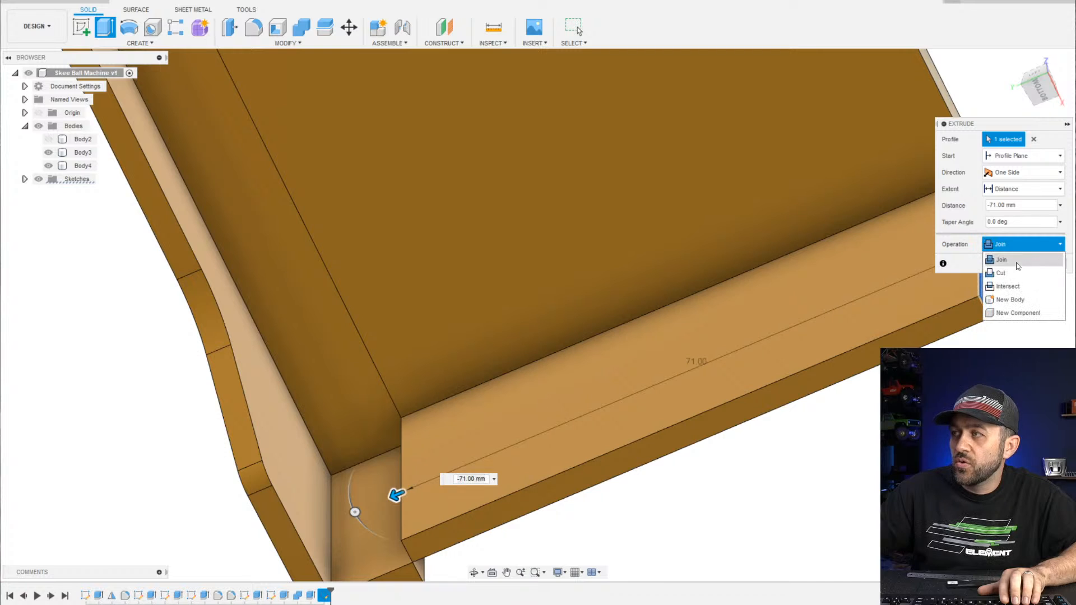
click(1009, 298)
shift+middle_drag(472, 414, 487, 443)
key(Return)
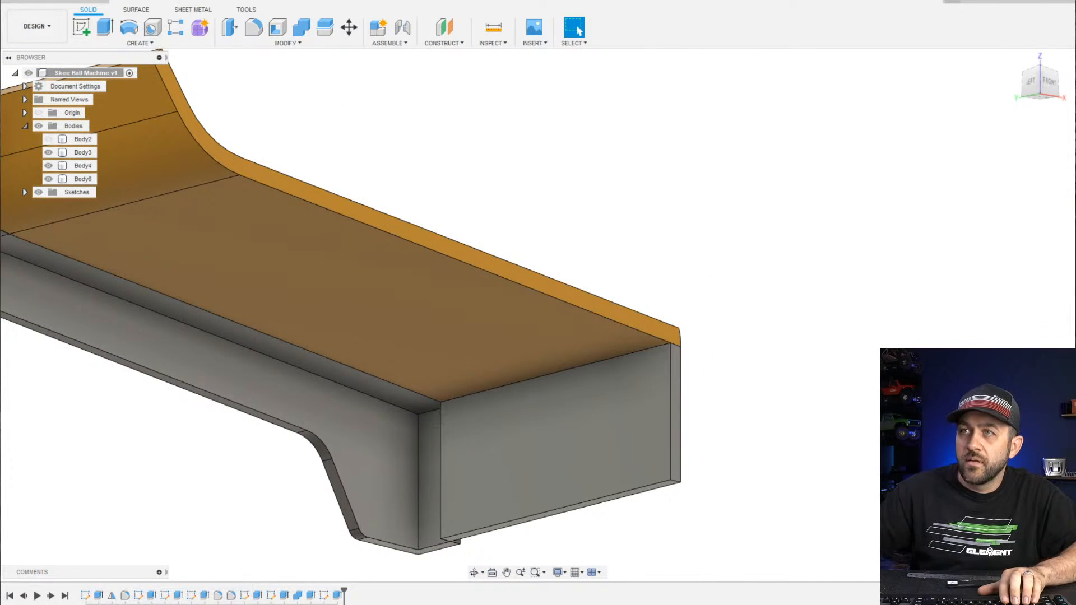
Combine the front panel as target with the ramp as tool body, using the Join operation
click(301, 26)
click(627, 402)
click(620, 355)
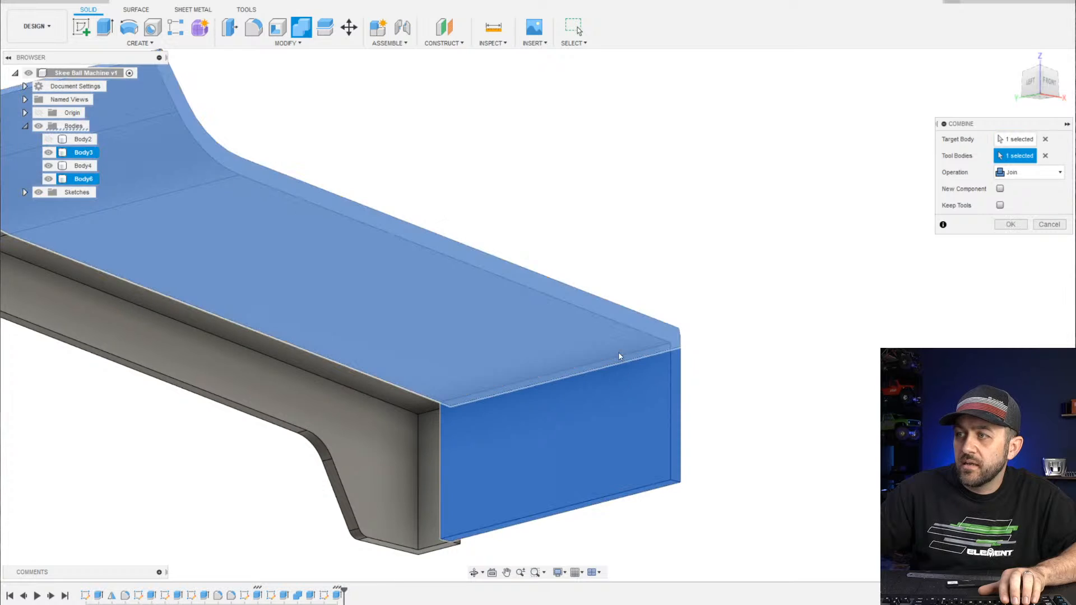
key(Return)
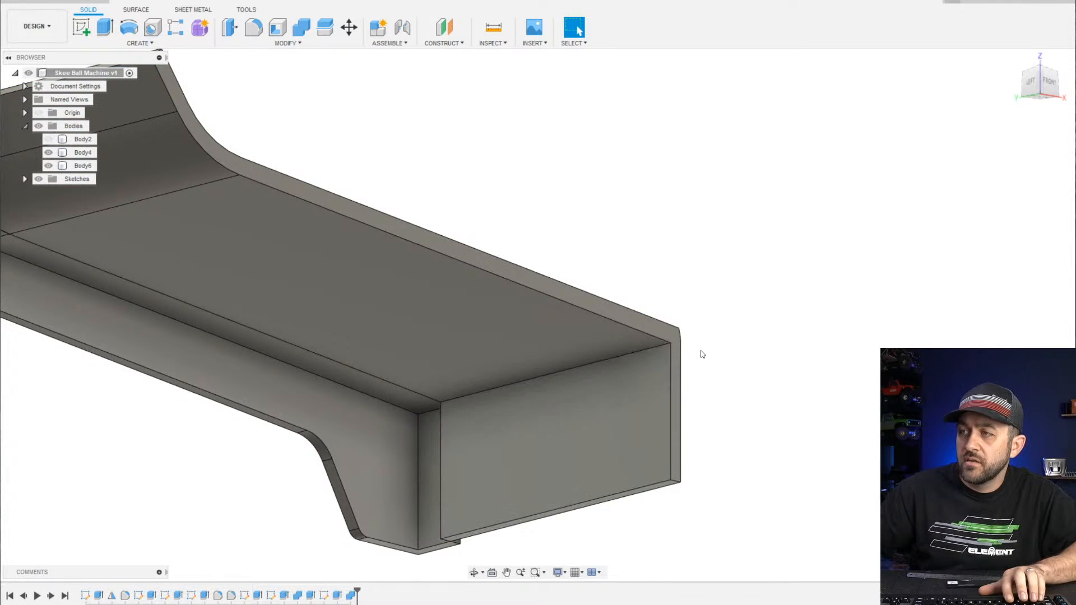
Try applying the design's orange appearance to the ramp's top face and undo it
shift+middle_drag(701, 353, 608, 367)
scroll(811, 302, down, 3)
click(773, 290)
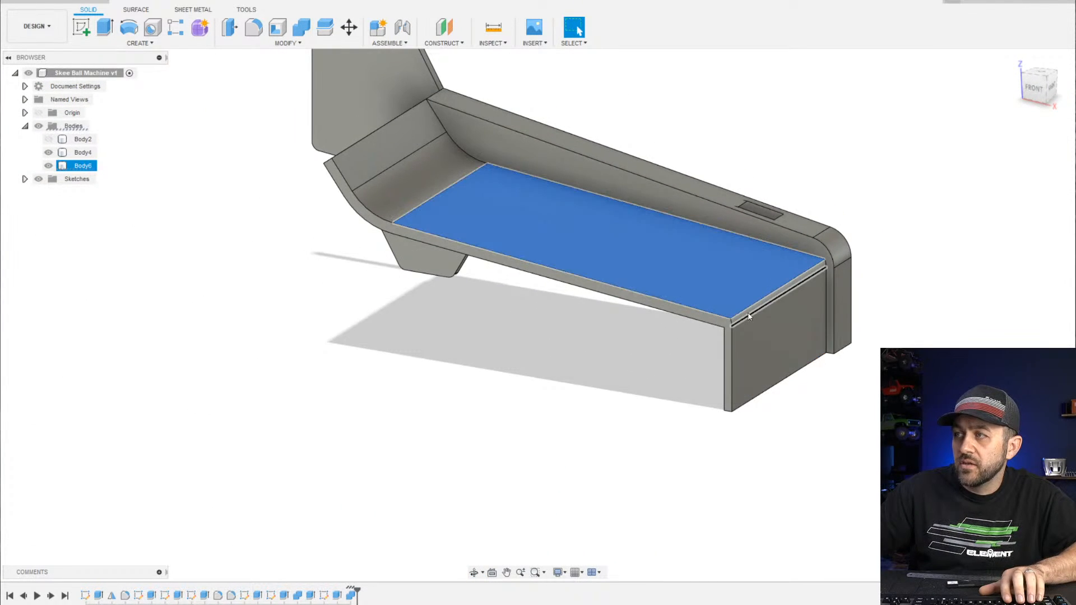
key(a)
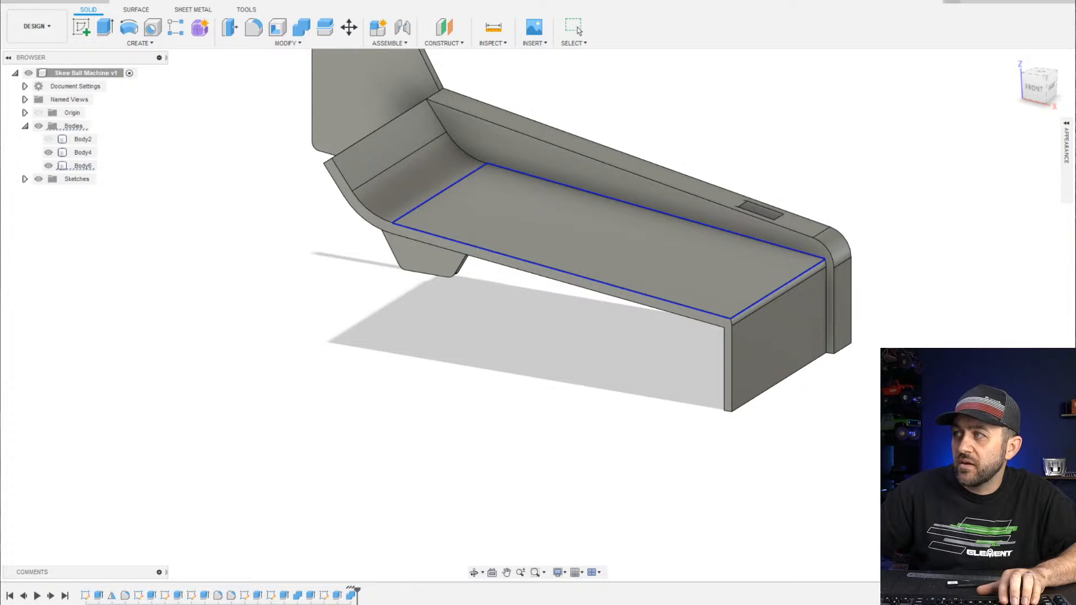
click(1069, 150)
drag(868, 226, 670, 283)
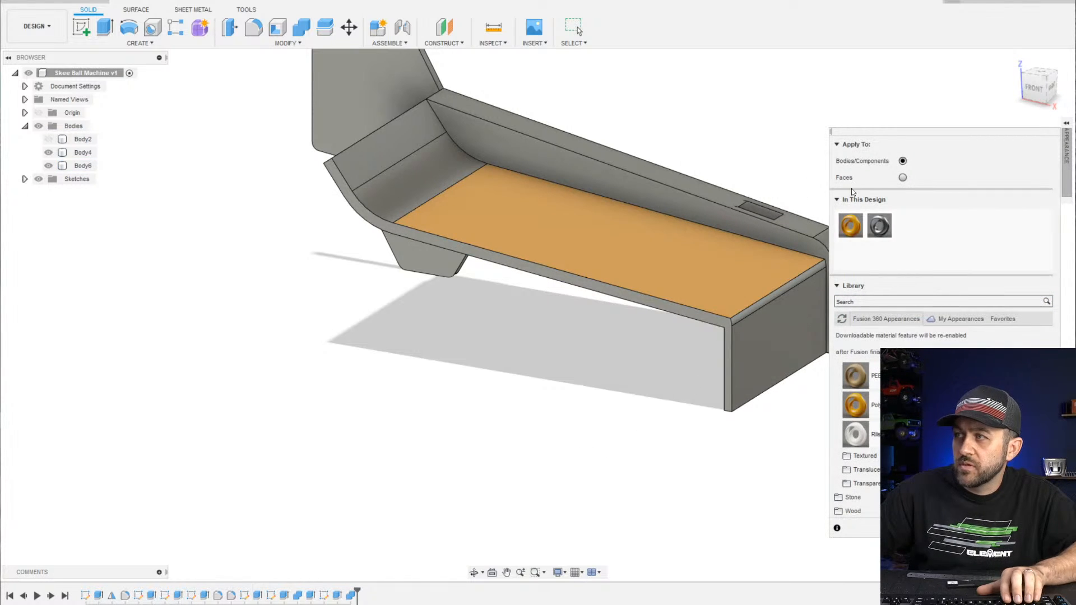
key(Escape)
key(ctrl+z)
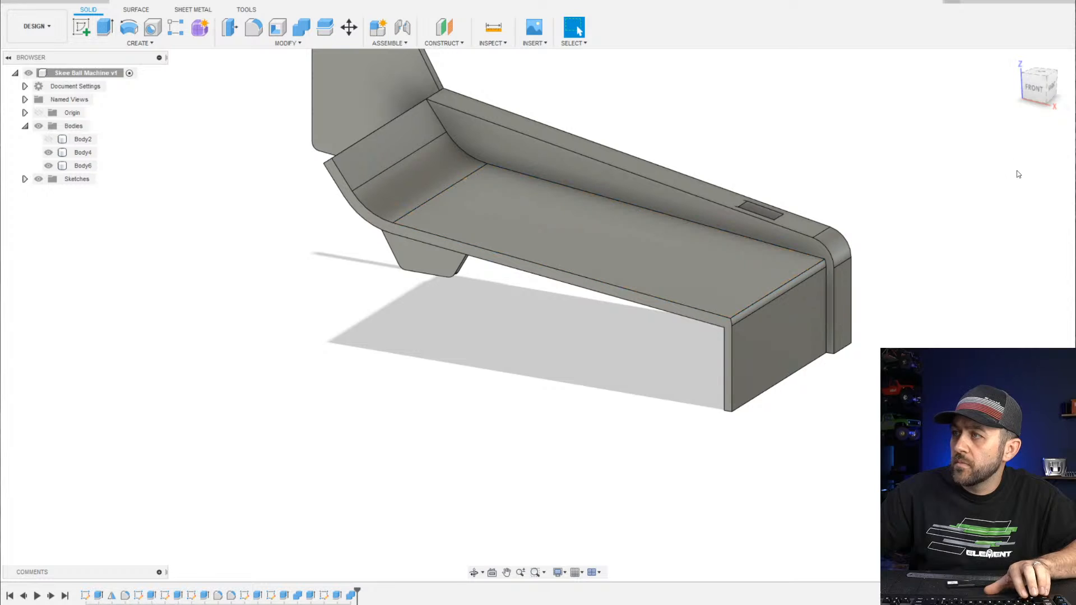
Apply the design's orange appearance to the whole combined ramp and front panel body
key(a)
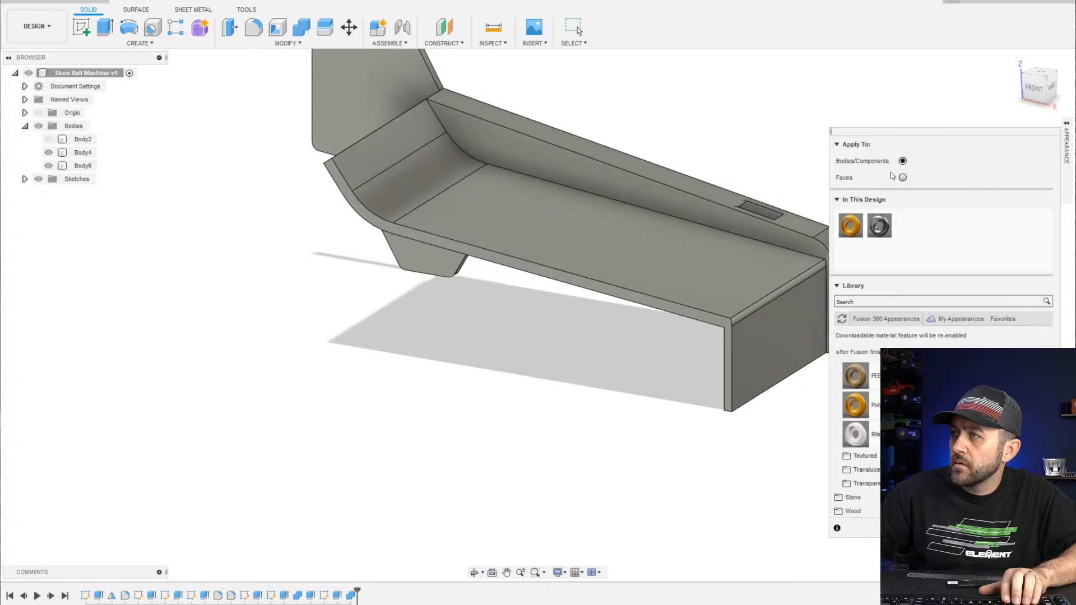
click(49, 167)
click(49, 166)
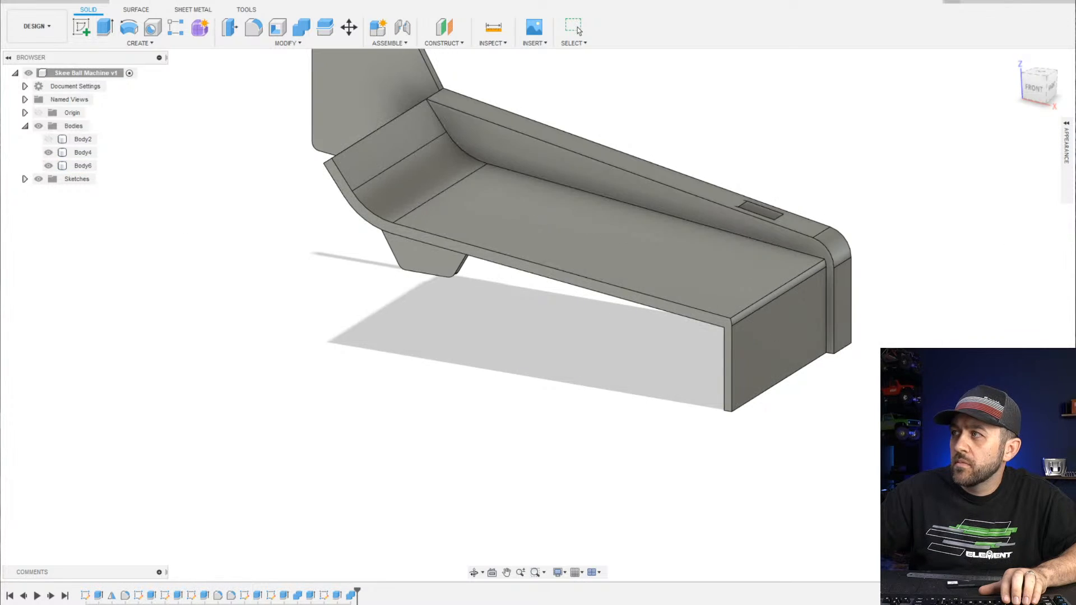
mouse_move(1066, 146)
drag(850, 225, 726, 272)
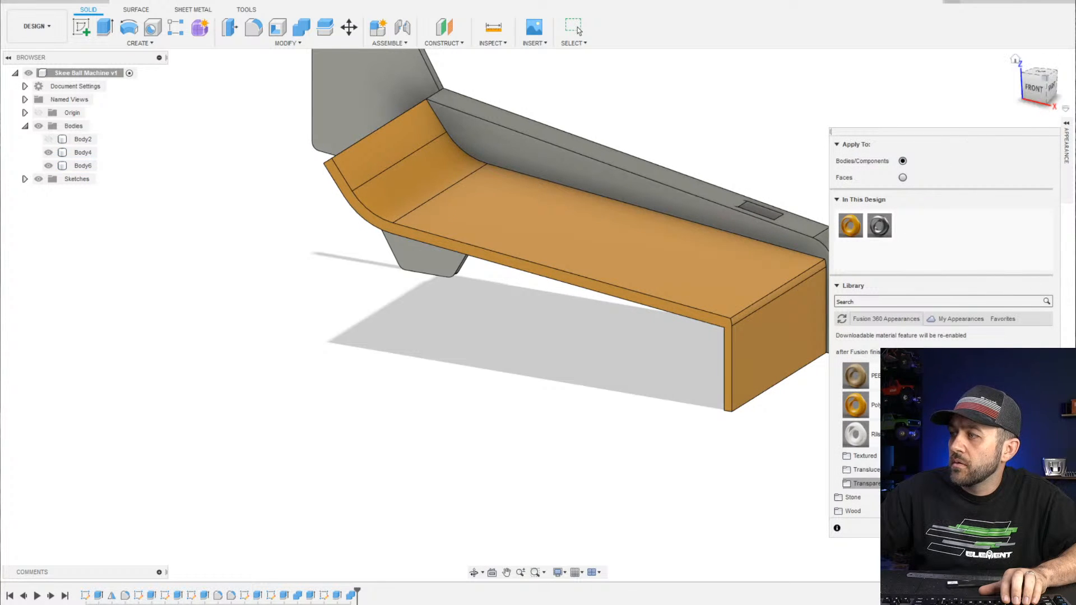
click(1032, 528)
Examine the combined ramp and front panel against the side body, including the ball channel behind the ramp's curve
shift+middle_drag(700, 458, 665, 264)
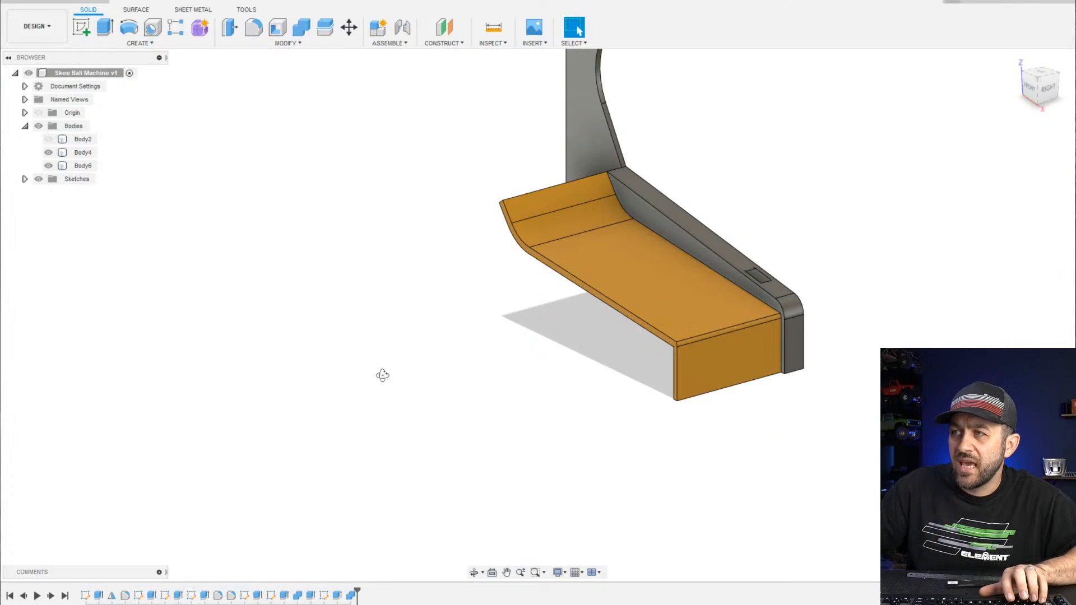
shift+middle_drag(382, 375, 472, 352)
scroll(460, 246, up, 1)
scroll(446, 244, up, 2)
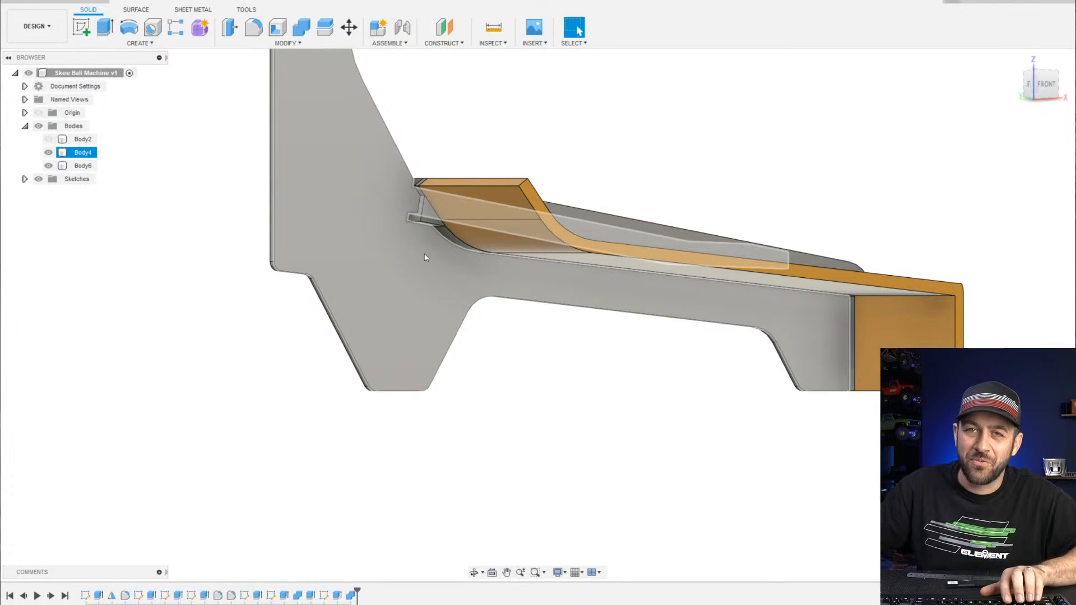
scroll(445, 233, up, 3)
shift+middle_drag(457, 241, 495, 264)
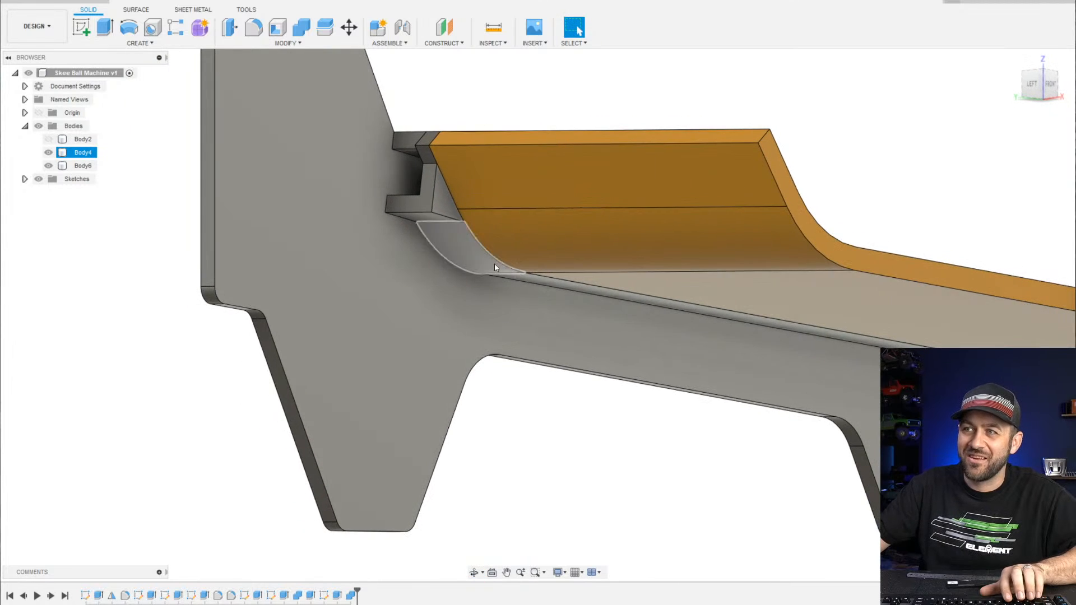
scroll(495, 267, down, 4)
shift+middle_drag(773, 409, 769, 370)
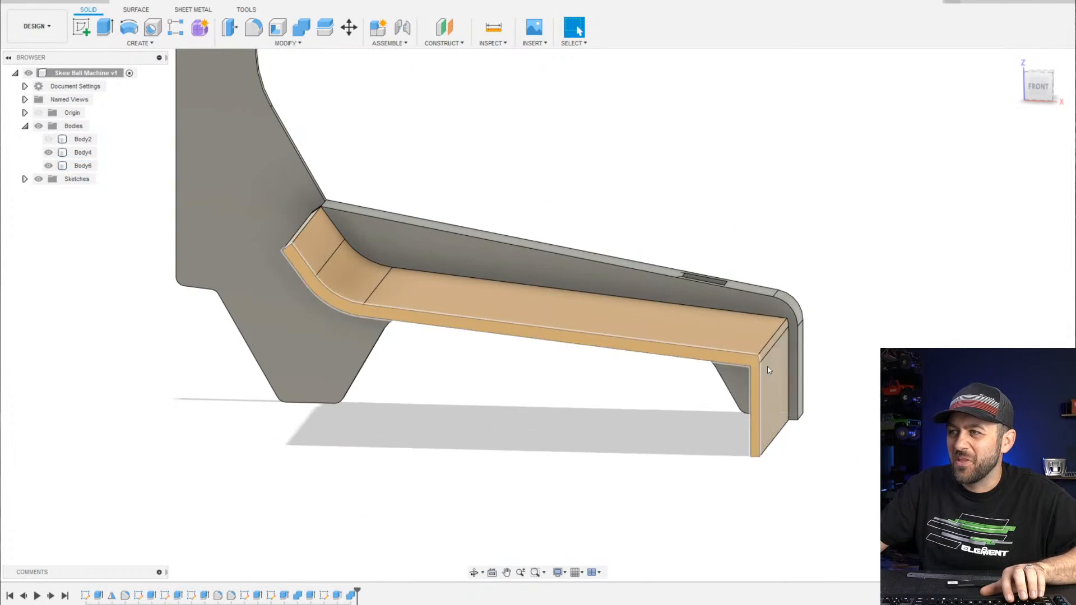
Fillet the outer edge where the ramp's top surface meets the front panel with a 3.5 mm radius
scroll(769, 370, up, 3)
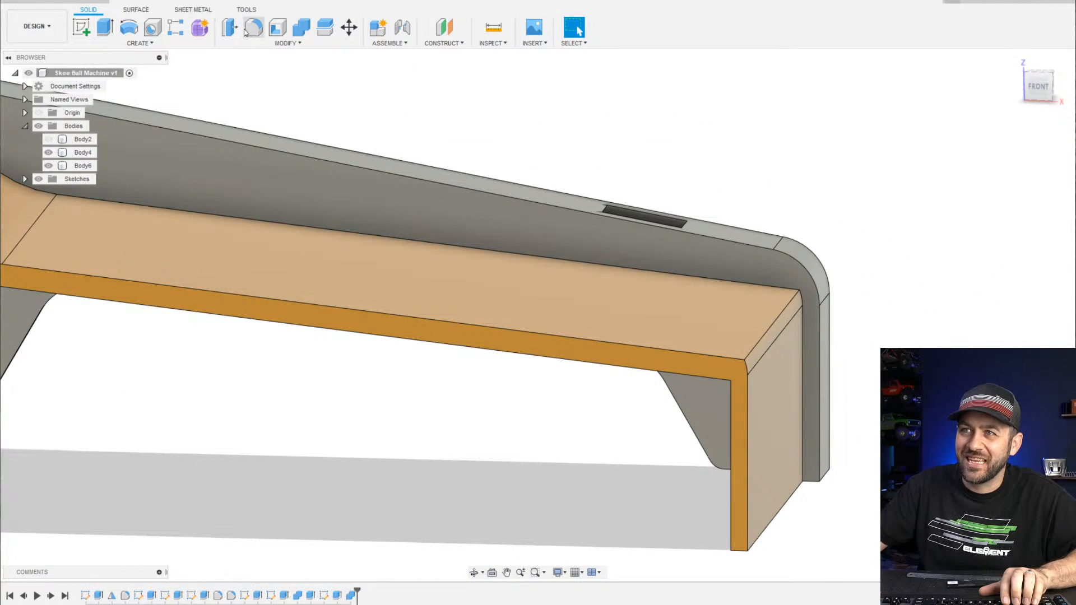
click(247, 31)
scroll(774, 330, up, 2)
click(771, 330)
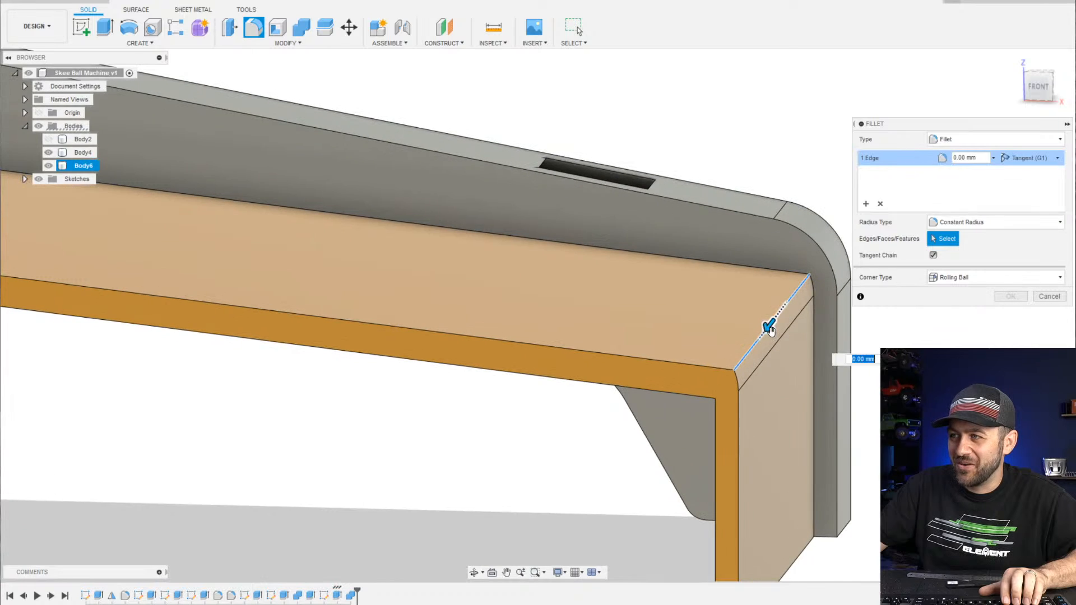
drag(770, 330, 766, 330)
scroll(751, 374, down, 2)
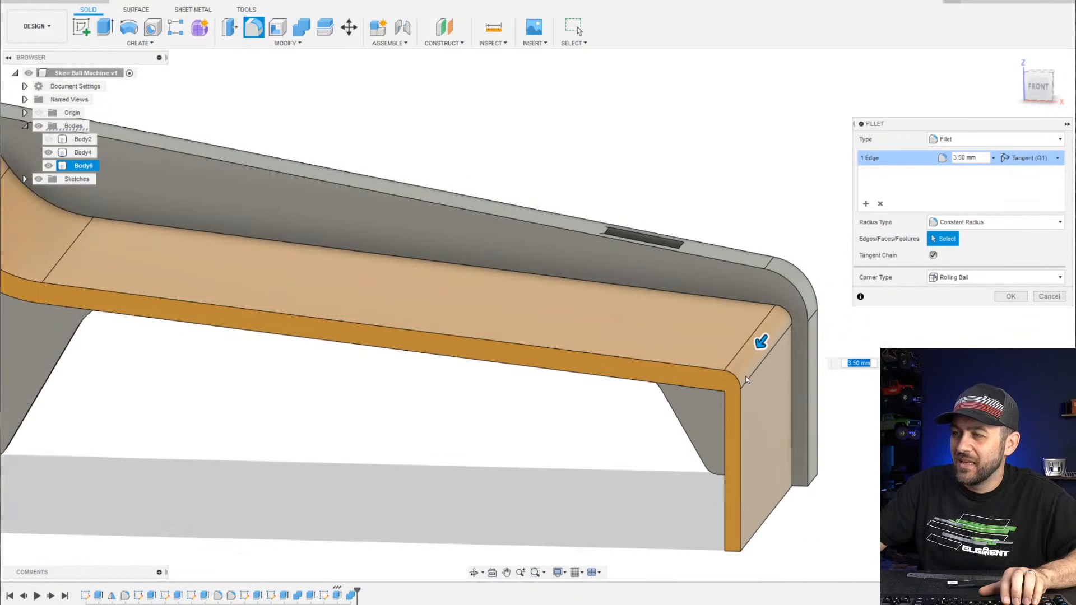
scroll(779, 356, up, 3)
key(Return)
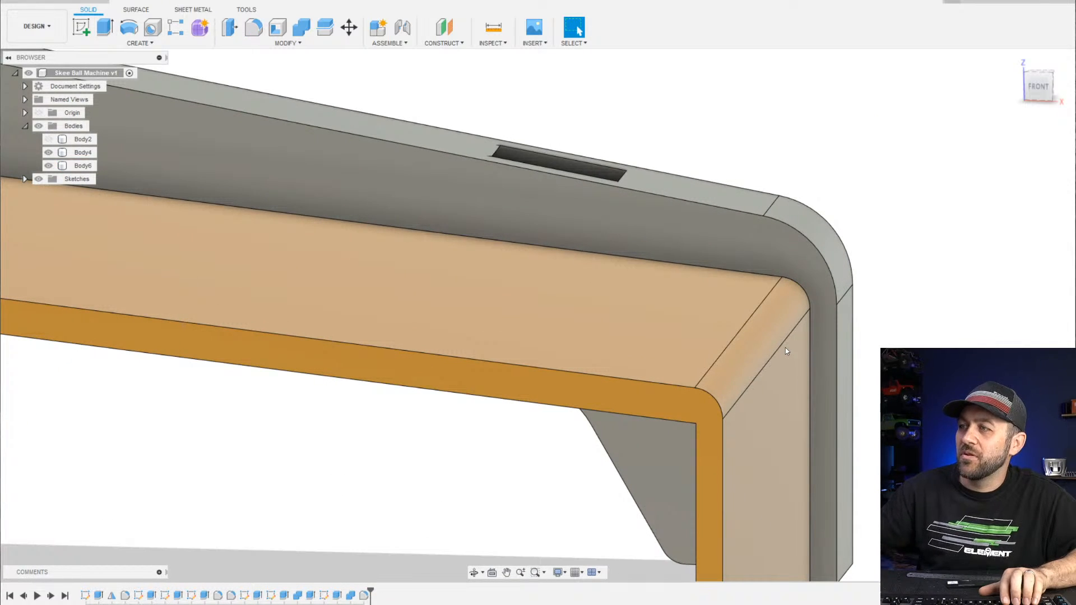
Fillet the inner edge where the ramp's underside meets the back of the front panel with a 4 mm radius
scroll(790, 311, down, 2)
scroll(760, 340, up, 2)
shift+middle_drag(712, 360, 728, 330)
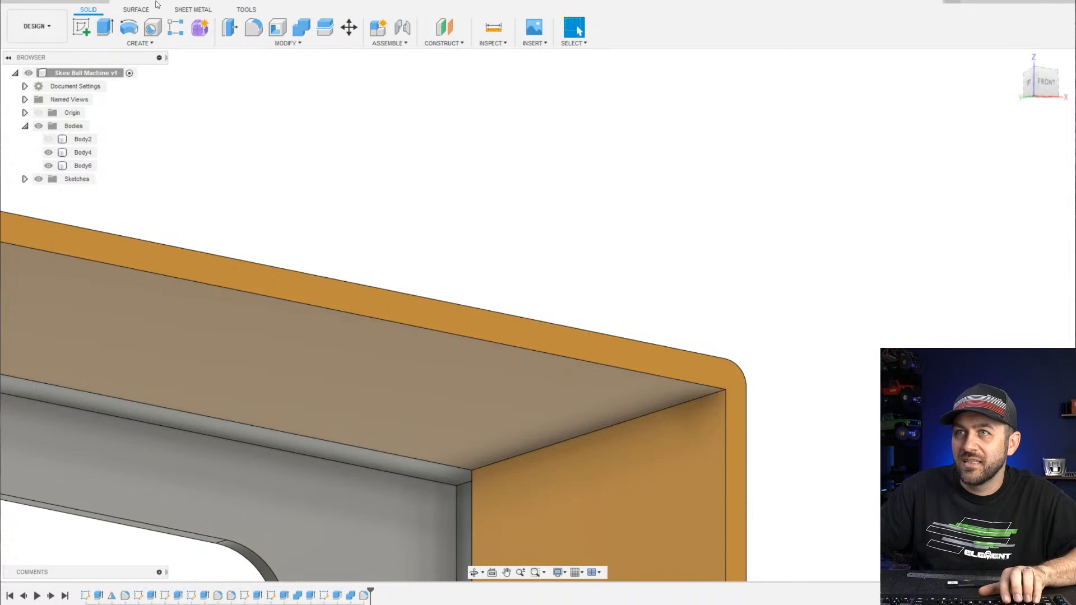
click(255, 29)
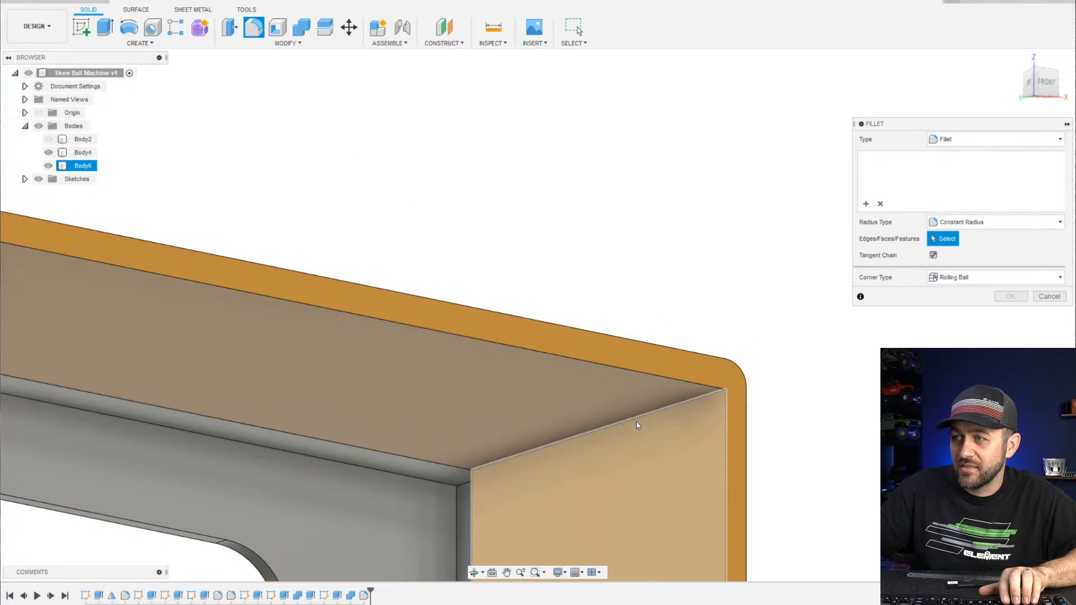
click(632, 420)
click(630, 427)
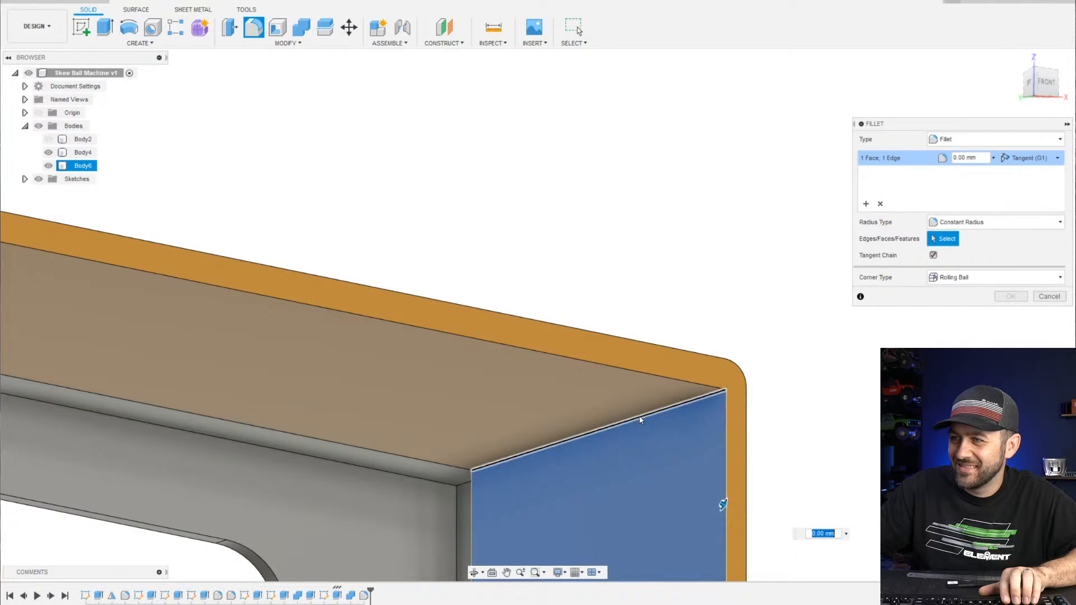
click(640, 418)
click(631, 439)
click(626, 423)
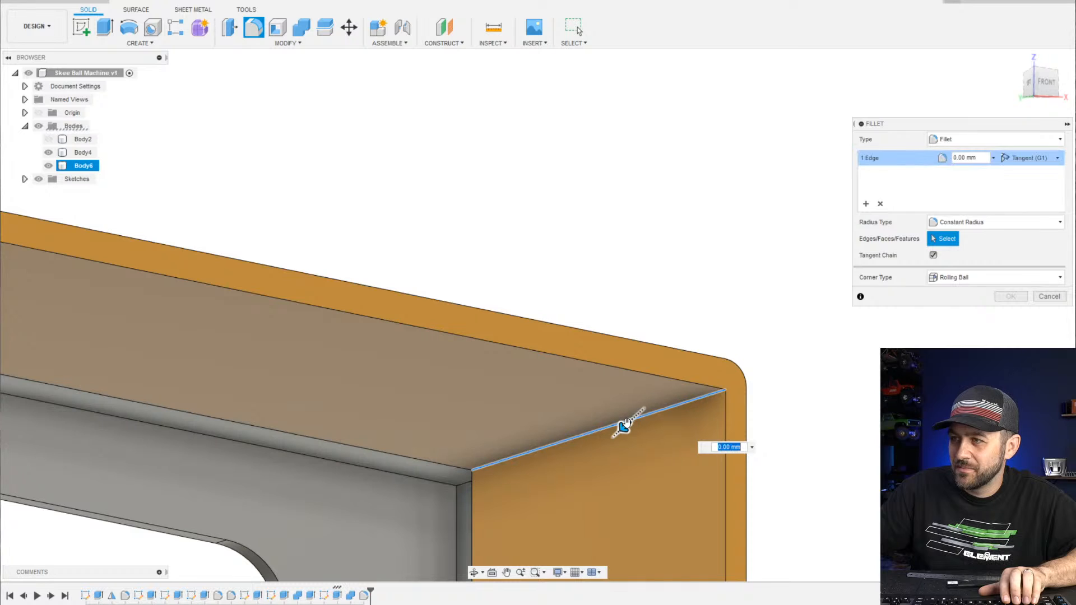
drag(627, 423, 620, 432)
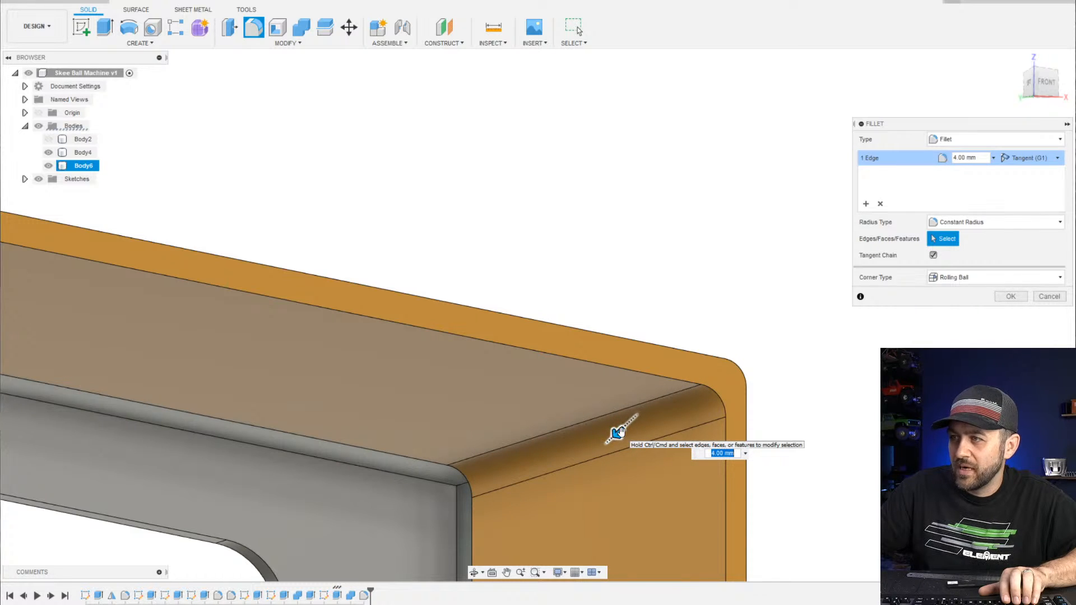
scroll(616, 431, down, 6)
scroll(606, 383, up, 3)
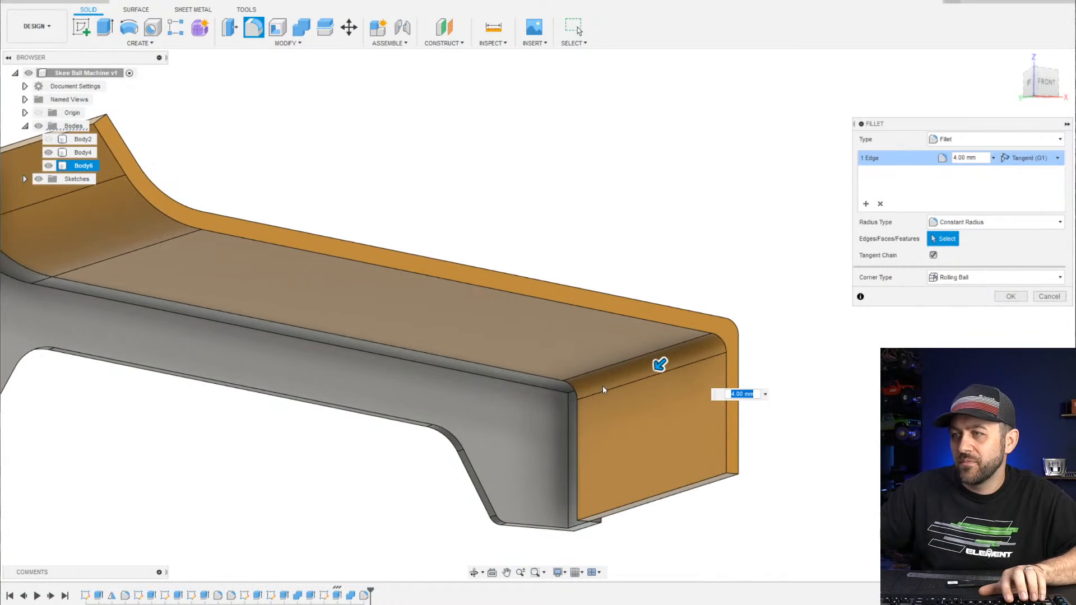
key(Return)
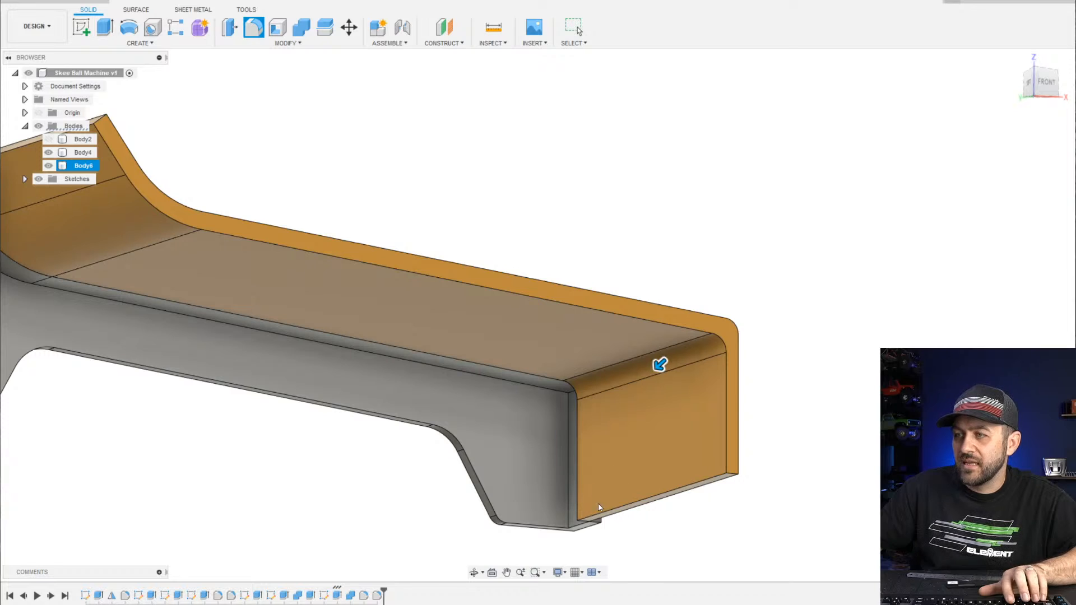
Examine the ramp body and its rounded front corner from the underside, front and side
shift+middle_drag(598, 507, 617, 391)
scroll(597, 510, down, 3)
shift+middle_drag(631, 351, 558, 405)
key(Escape)
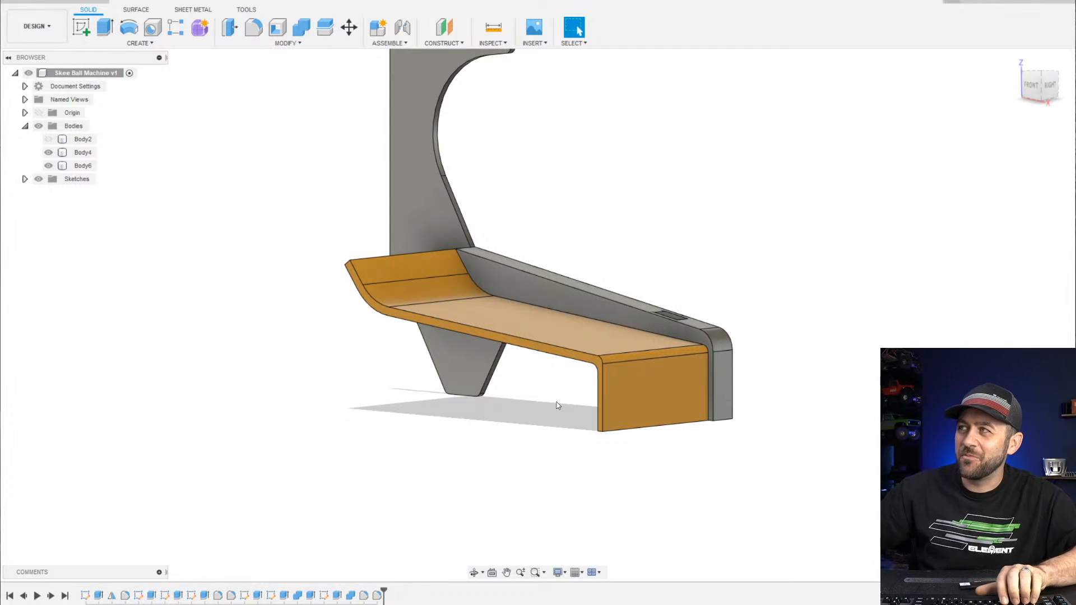
scroll(645, 286, up, 5)
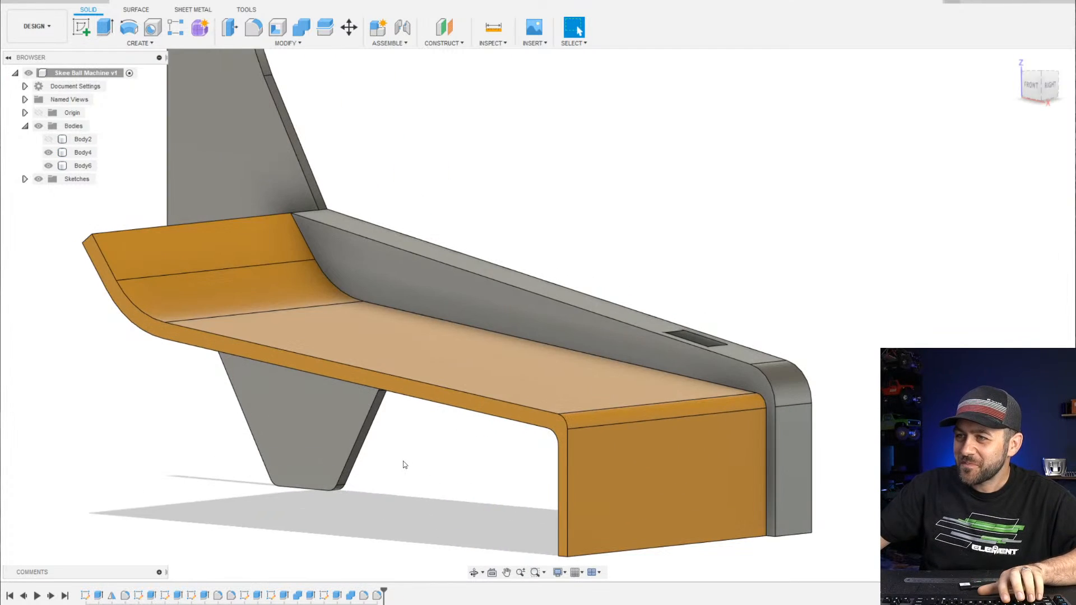
middle_drag(403, 465, 510, 438)
scroll(694, 443, down, 4)
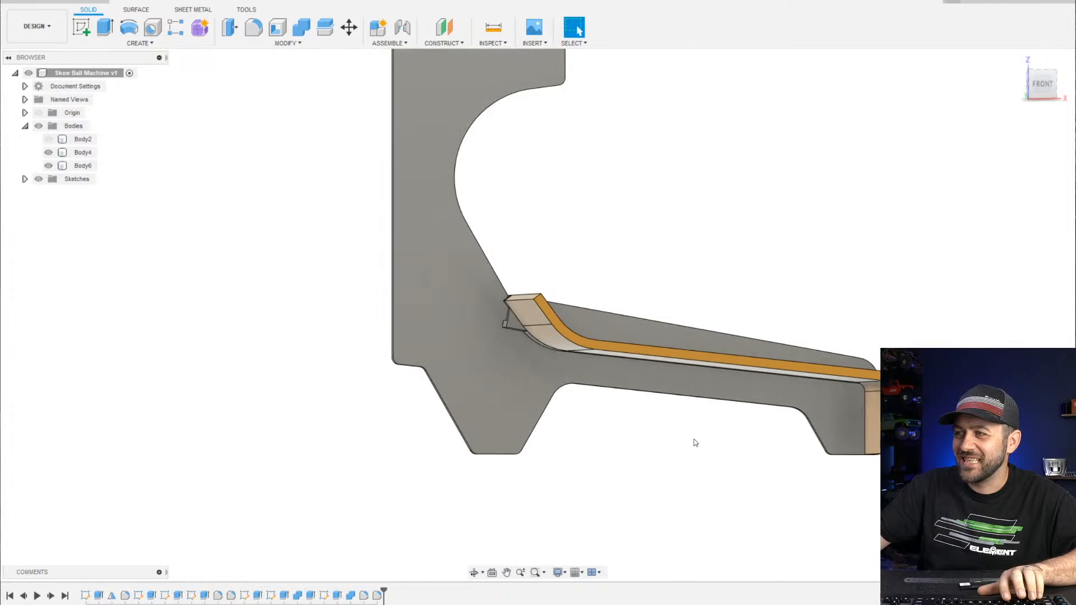
scroll(780, 417, up, 3)
scroll(418, 357, down, 2)
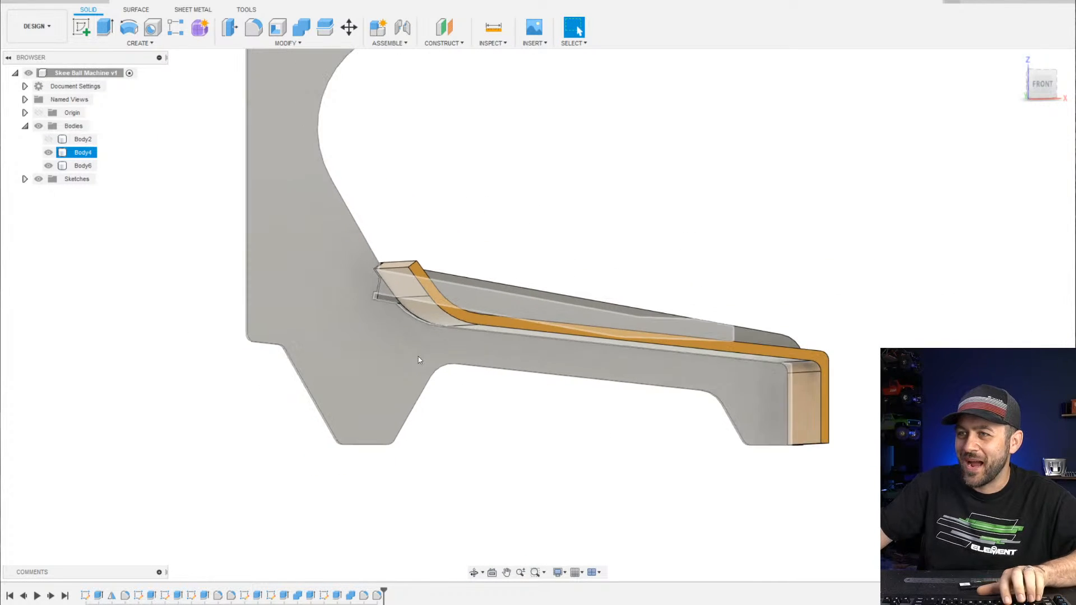
scroll(657, 322, up, 5)
middle_drag(738, 421, 549, 282)
scroll(828, 292, up, 2)
shift+middle_drag(828, 292, 727, 308)
scroll(727, 310, down, 4)
middle_drag(929, 223, 742, 333)
scroll(743, 303, up, 2)
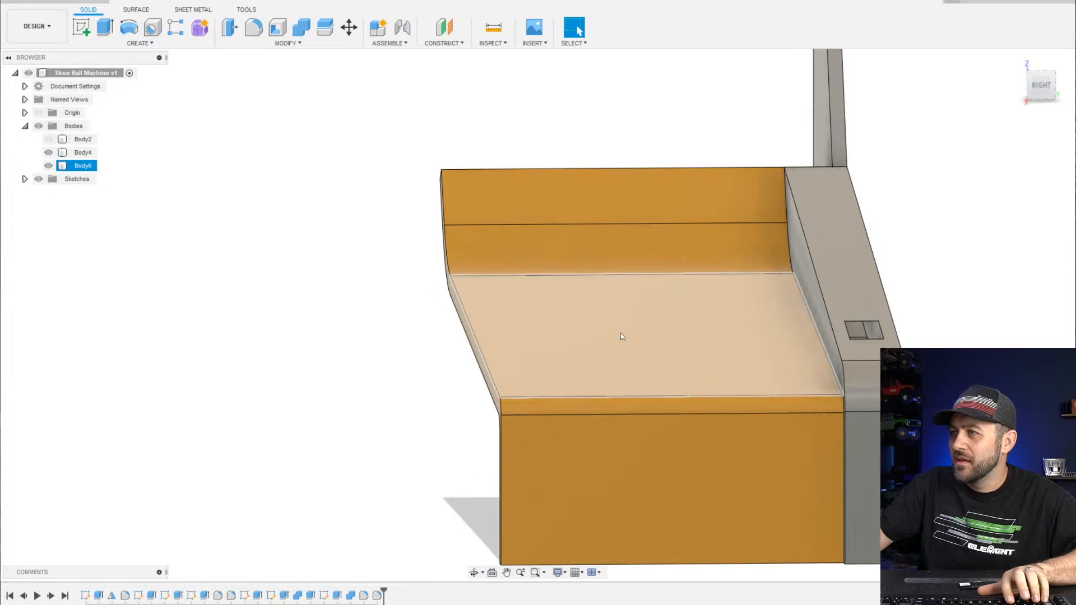
shift+middle_drag(620, 333, 634, 311)
click(583, 228)
click(657, 179)
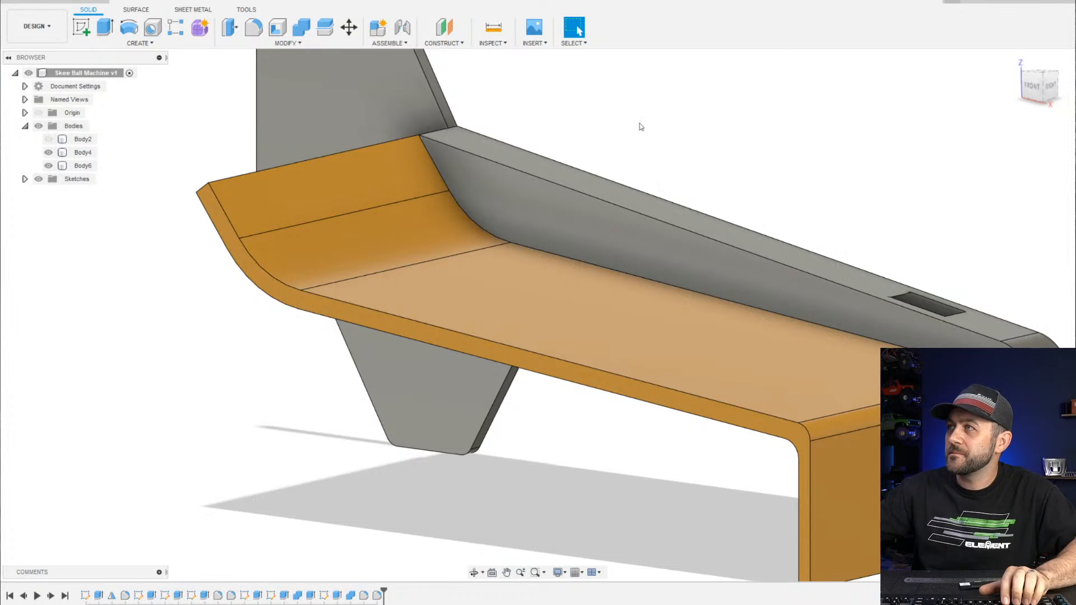
Examine how the ramp's raised back end meets the side body's tall rear section
scroll(398, 266, down, 4)
middle_drag(382, 245, 458, 315)
scroll(486, 298, up, 4)
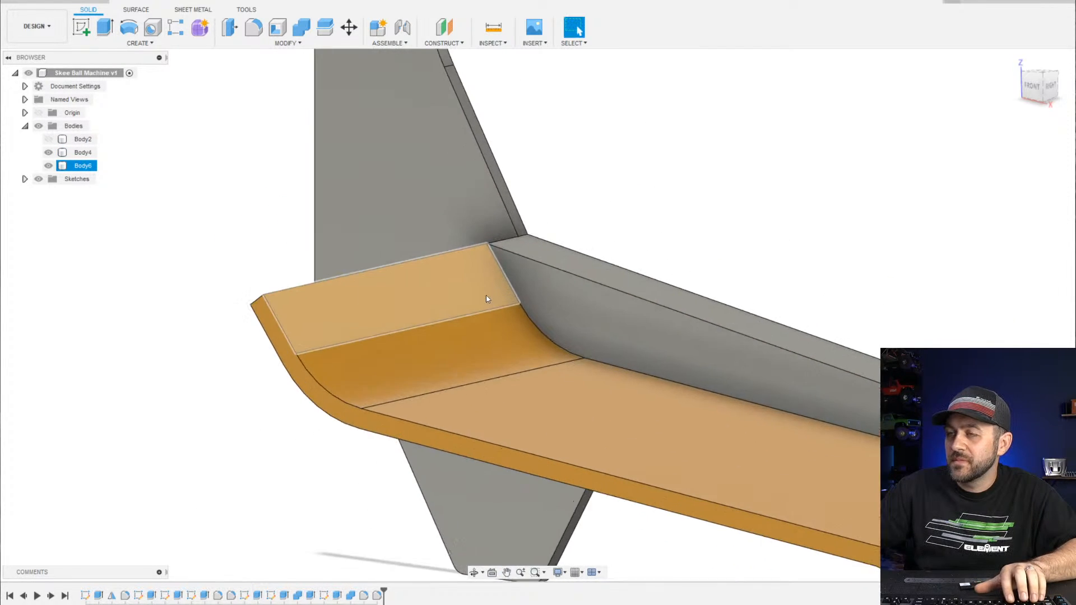
scroll(487, 299, down, 4)
scroll(532, 110, up, 1)
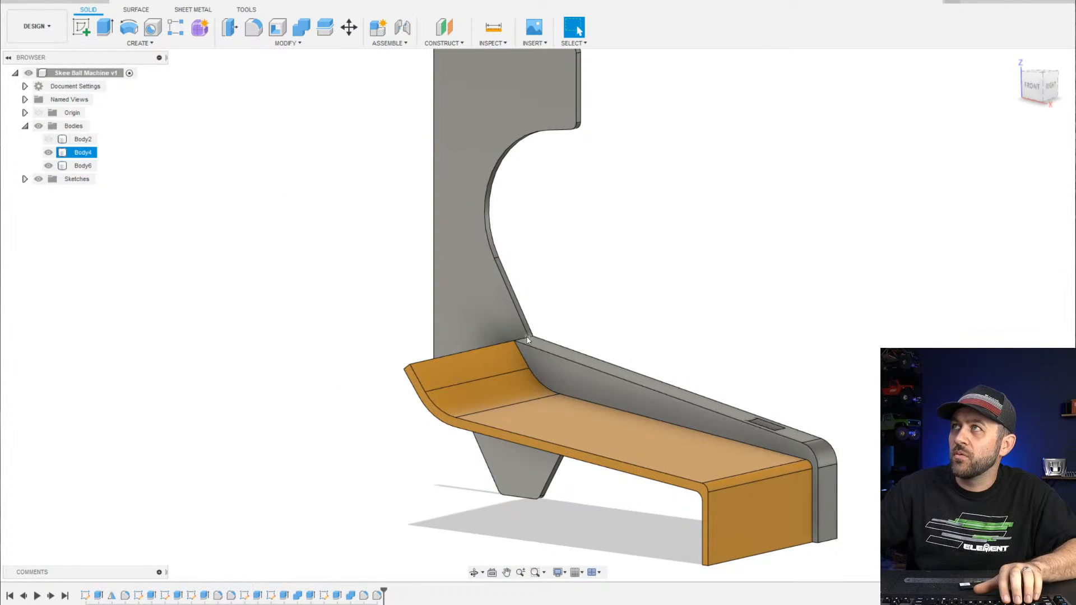
scroll(503, 328, down, 4)
shift+middle_drag(498, 319, 471, 375)
scroll(456, 345, up, 4)
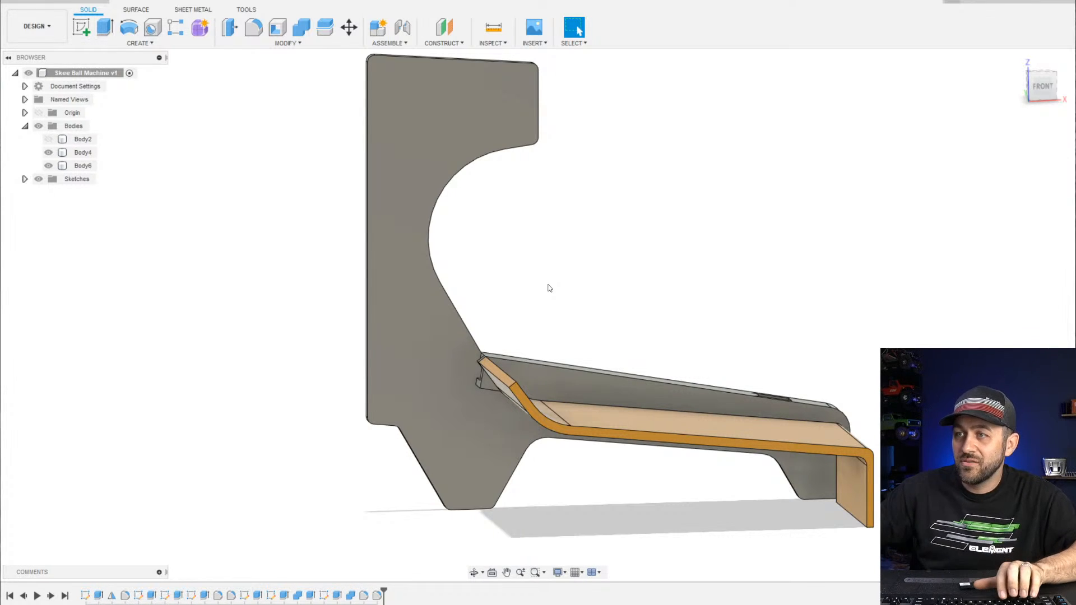
Create a sketch on the side body's inner face and look at it straight from the front
scroll(412, 331, up, 3)
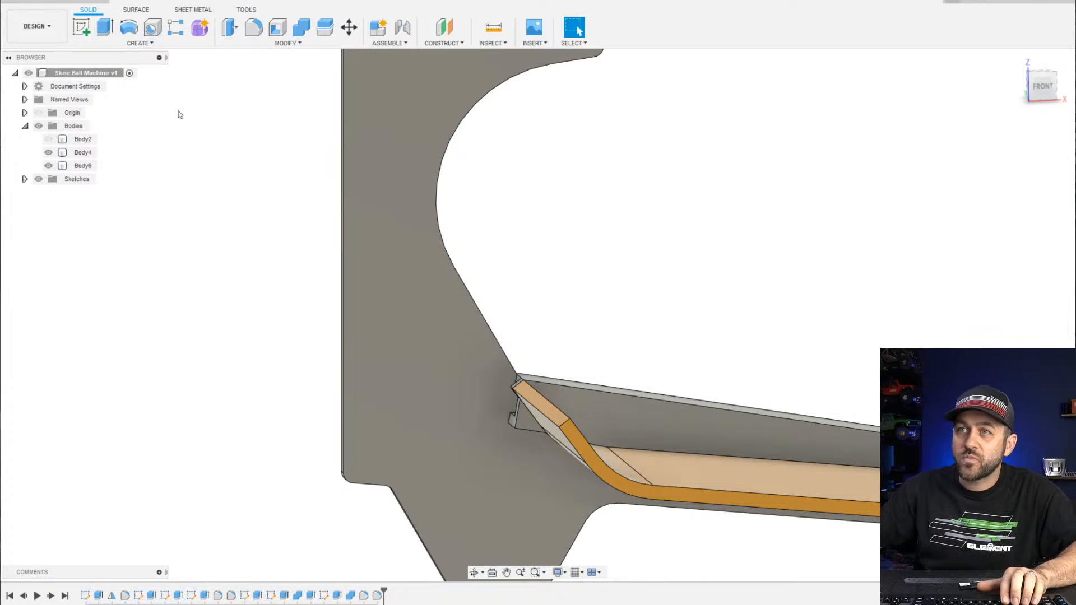
click(78, 29)
click(450, 396)
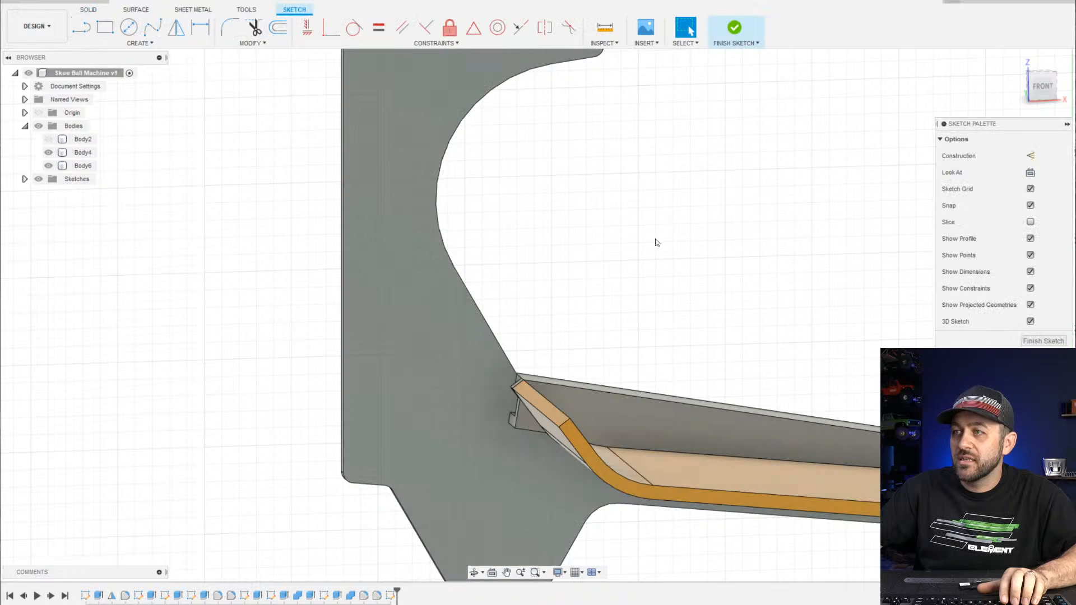
click(1046, 89)
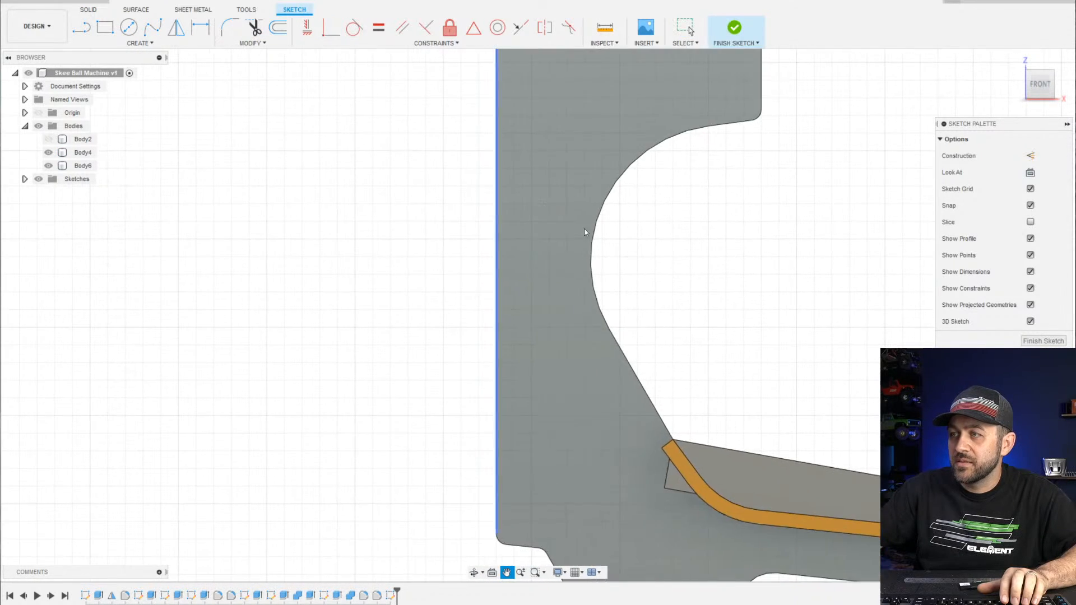
Project the side profile of the ramp and front panel body into the sketch
click(81, 27)
scroll(667, 453, up, 5)
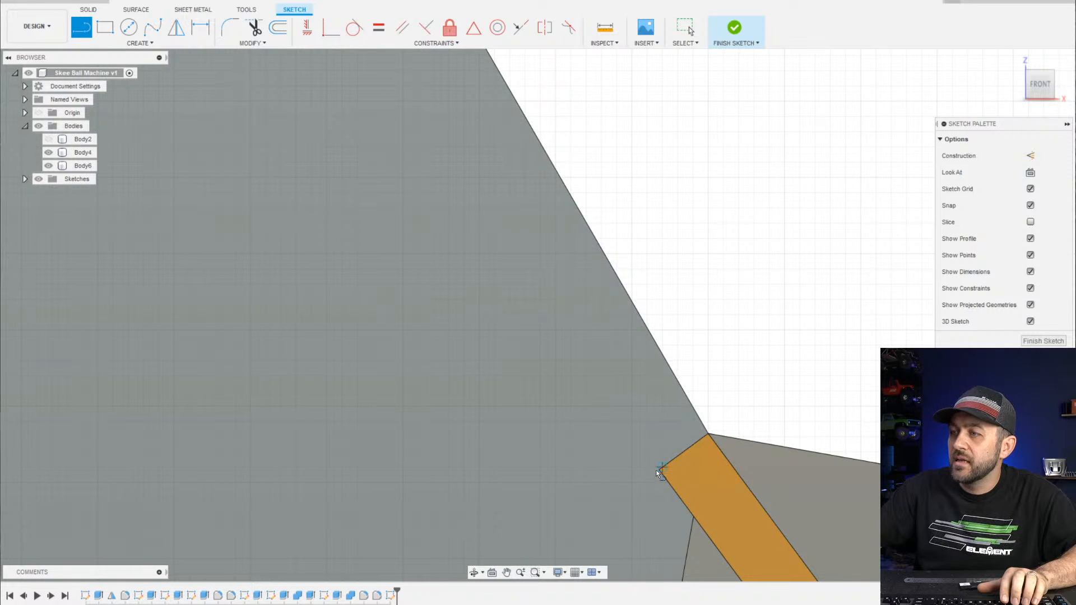
scroll(660, 467, up, 1)
mouse_move(658, 466)
middle_down()
mouse_move(552, 425)
mouse_move(416, 193)
mouse_move(392, 301)
mouse_move(406, 312)
middle_up()
key(p)
click(553, 241)
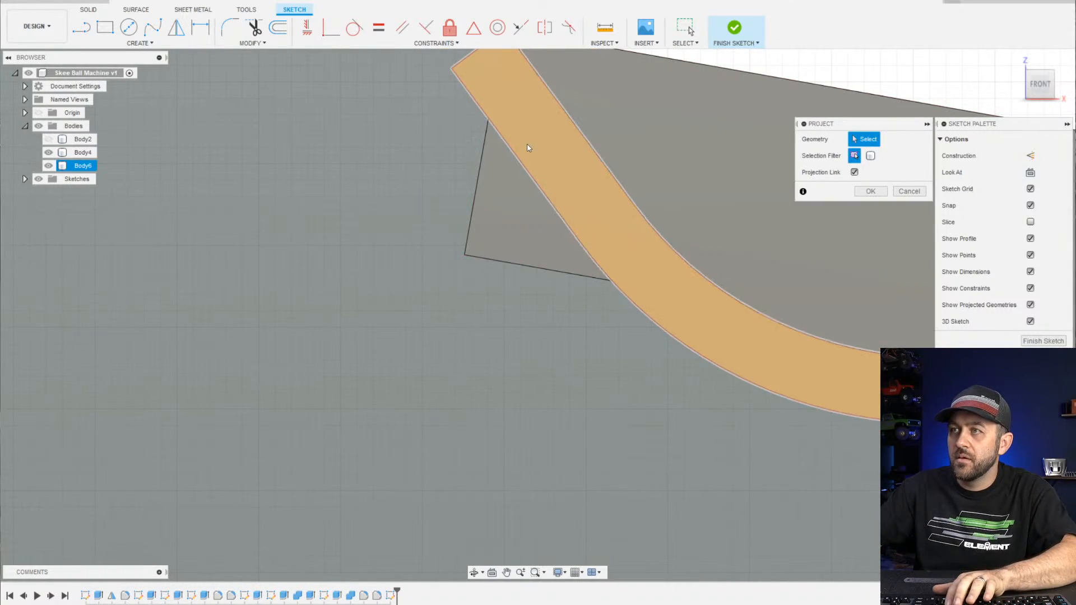
click(528, 148)
scroll(518, 168, down, 3)
key(Return)
Sketch a line about 54 mm long from the ramp's upper back corner, sloping up and backwards at about 133° across the side body
scroll(399, 283, down, 3)
middle_drag(465, 208, 503, 269)
scroll(498, 264, up, 1)
click(81, 27)
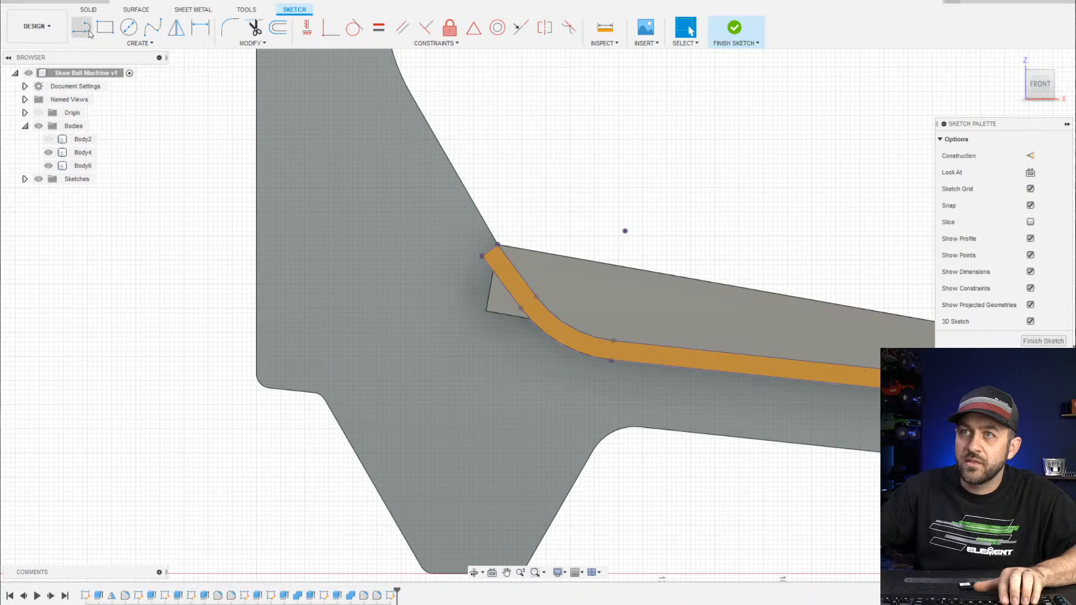
scroll(476, 247, up, 3)
click(458, 236)
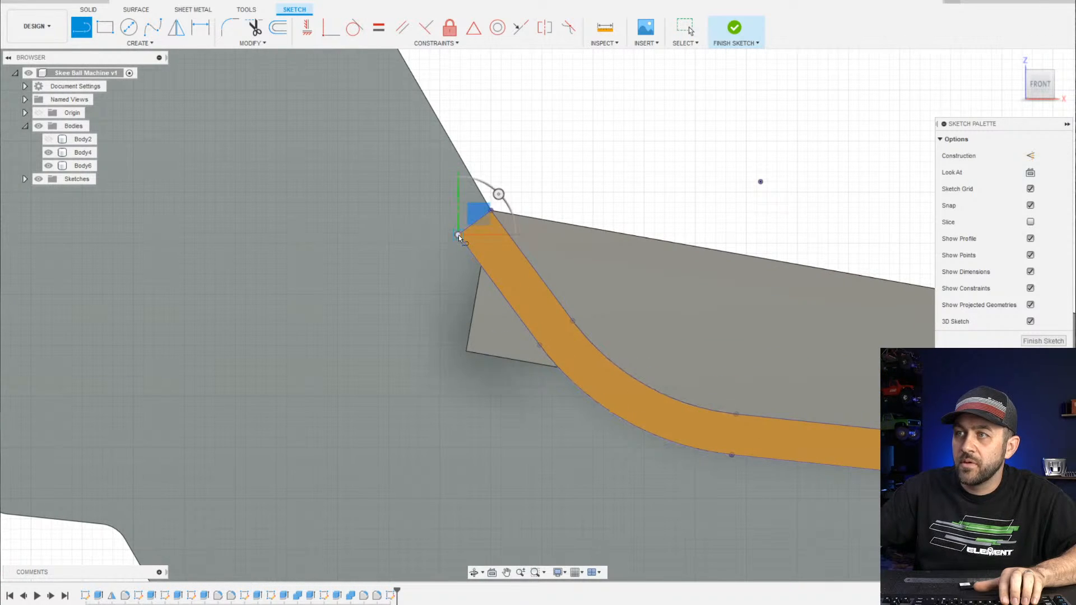
scroll(440, 229, down, 4)
scroll(432, 259, down, 5)
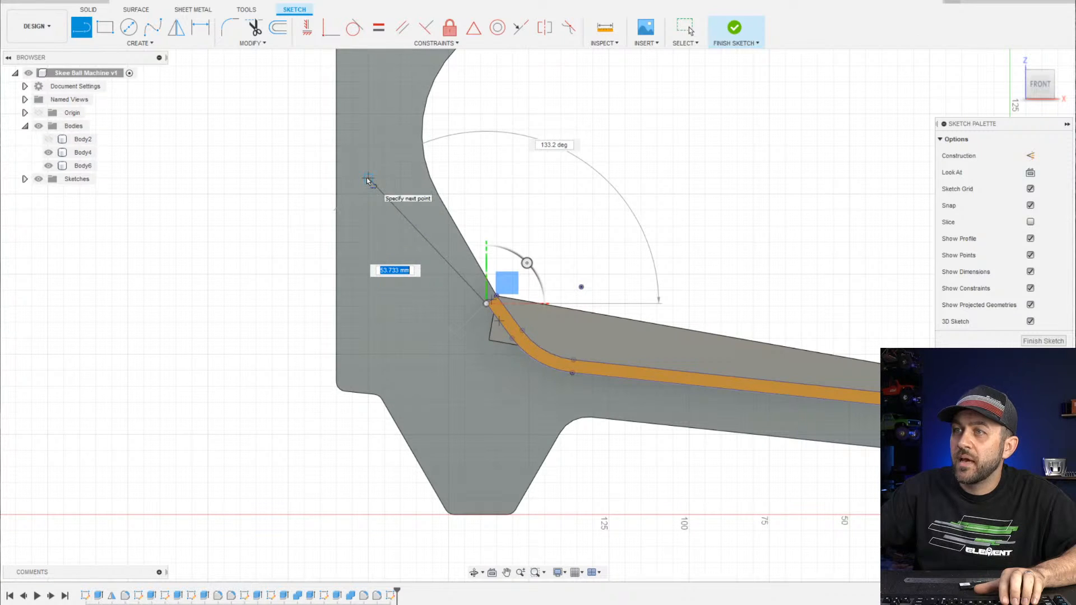
click(363, 176)
scroll(363, 176, down, 3)
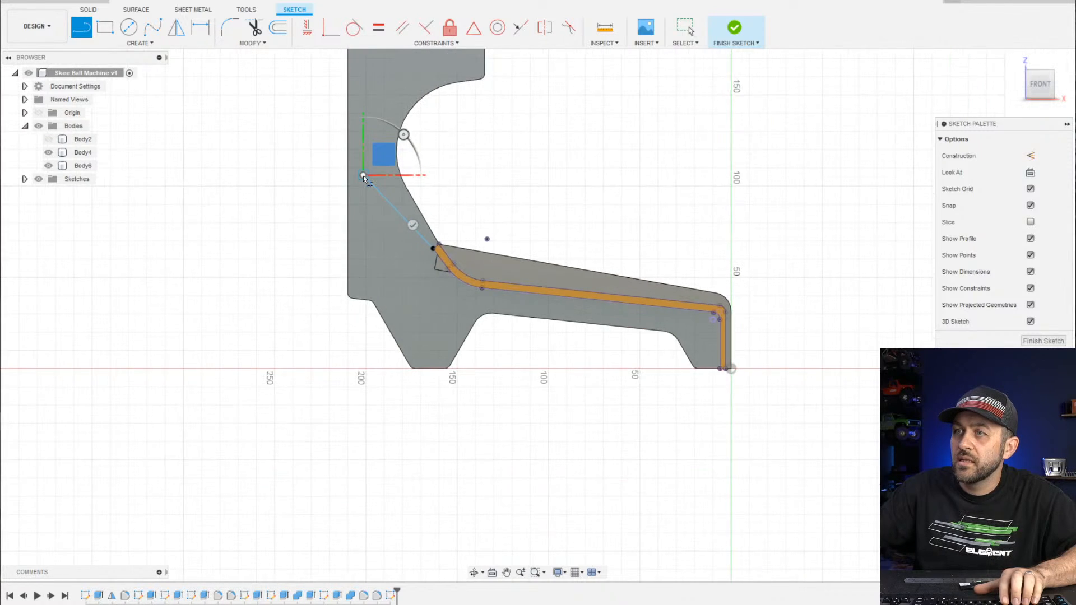
scroll(364, 176, up, 2)
key(Escape)
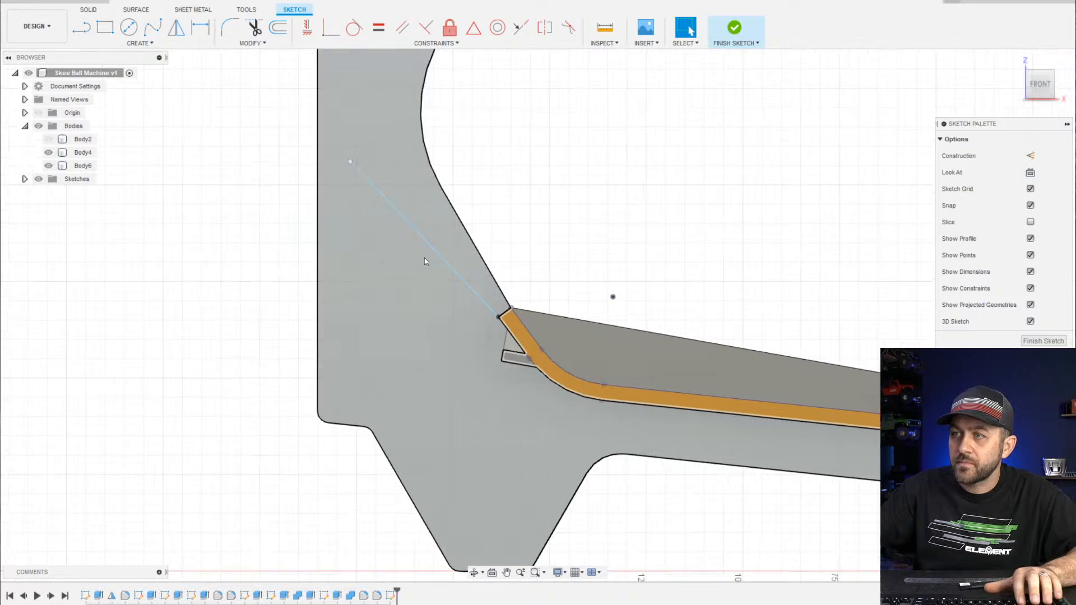
Delete the sloping line that starts at the ramp's upper back corner
scroll(425, 257, up, 2)
scroll(427, 348, down, 1)
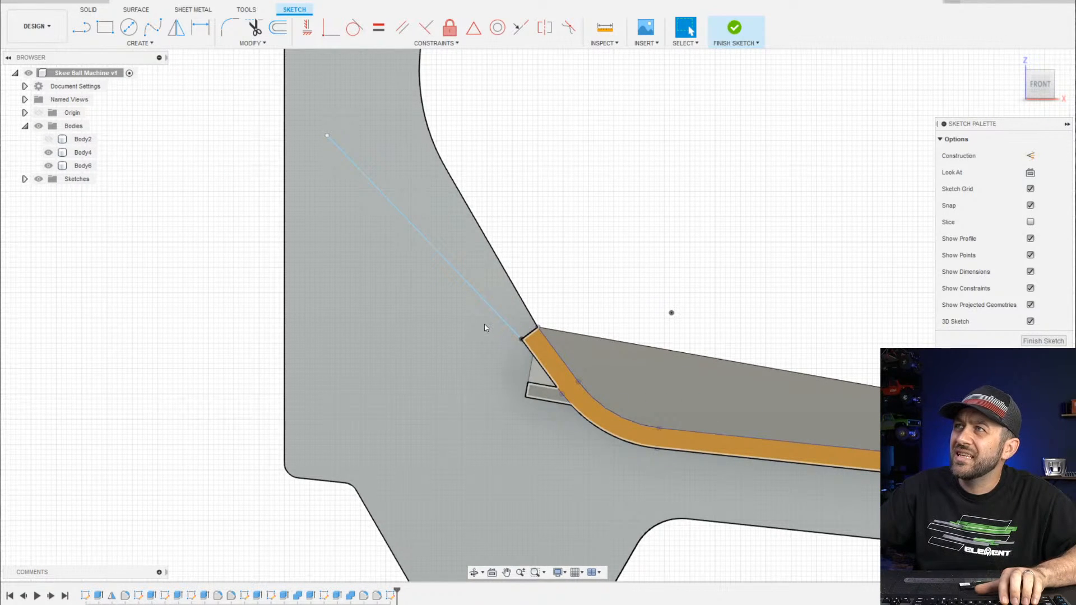
click(517, 337)
key(Delete)
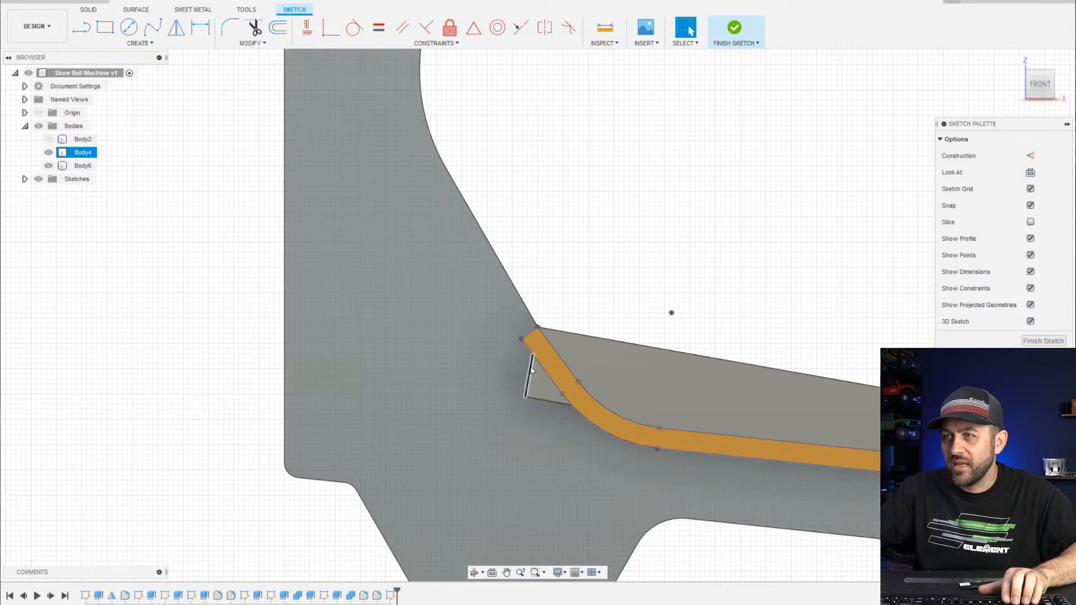
scroll(348, 328, down, 2)
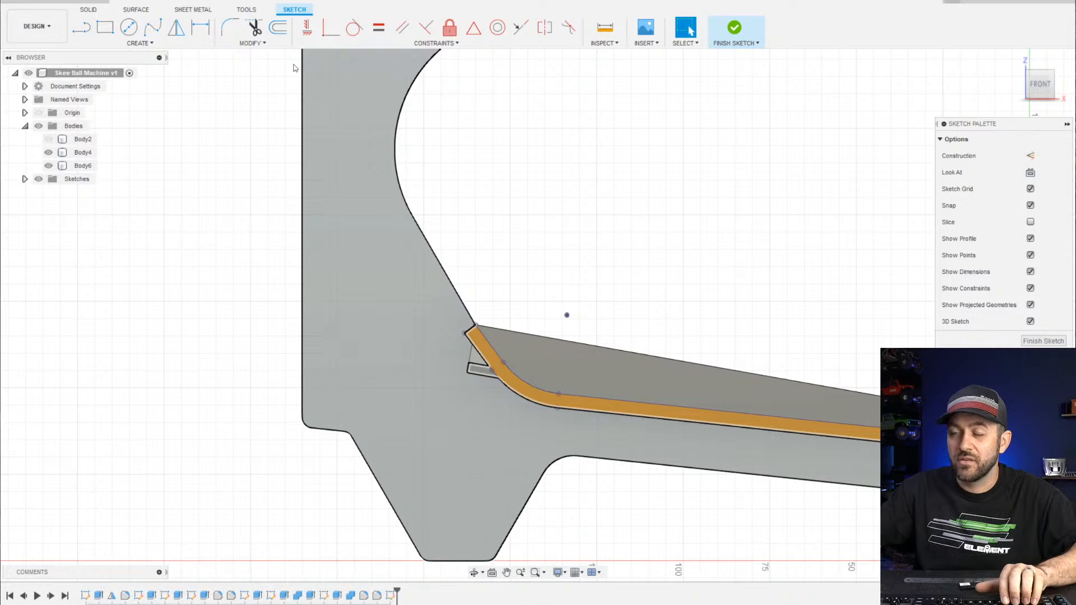
click(81, 28)
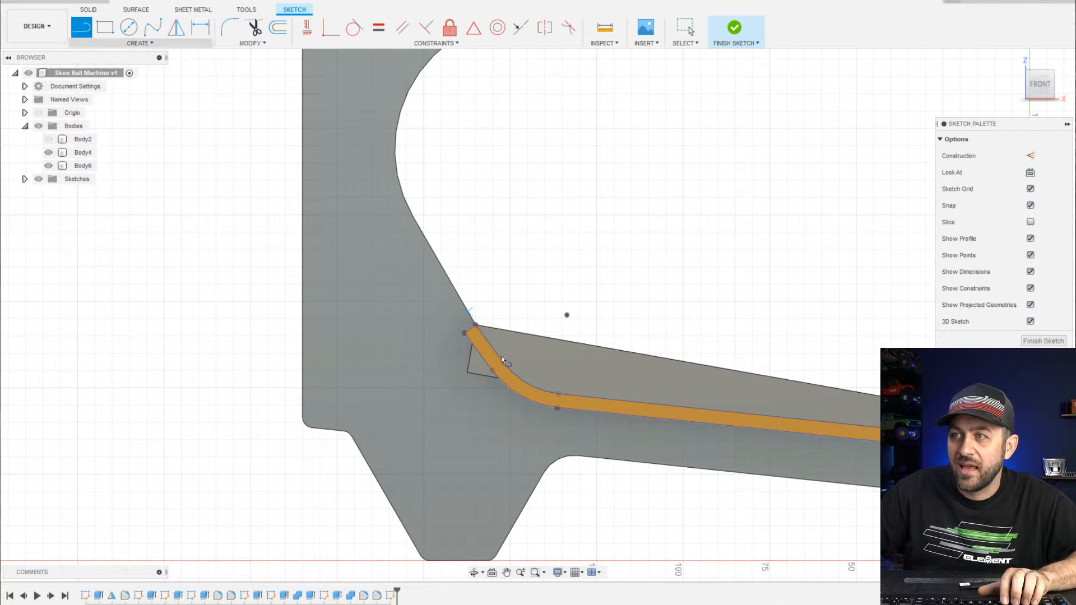
scroll(460, 342, up, 3)
scroll(475, 386, up, 2)
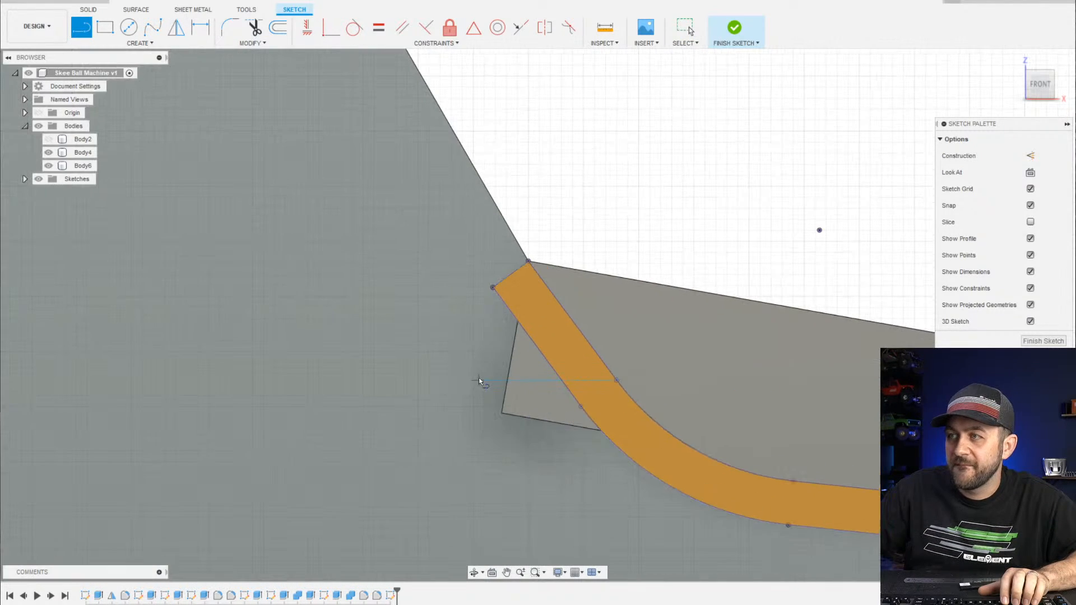
scroll(478, 380, down, 2)
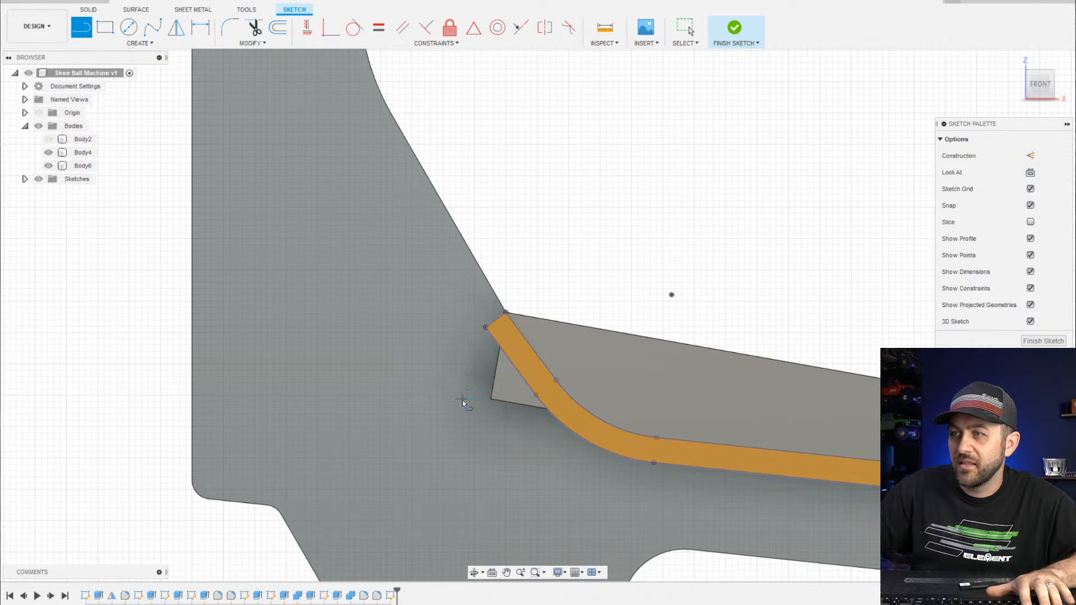
scroll(485, 397, up, 2)
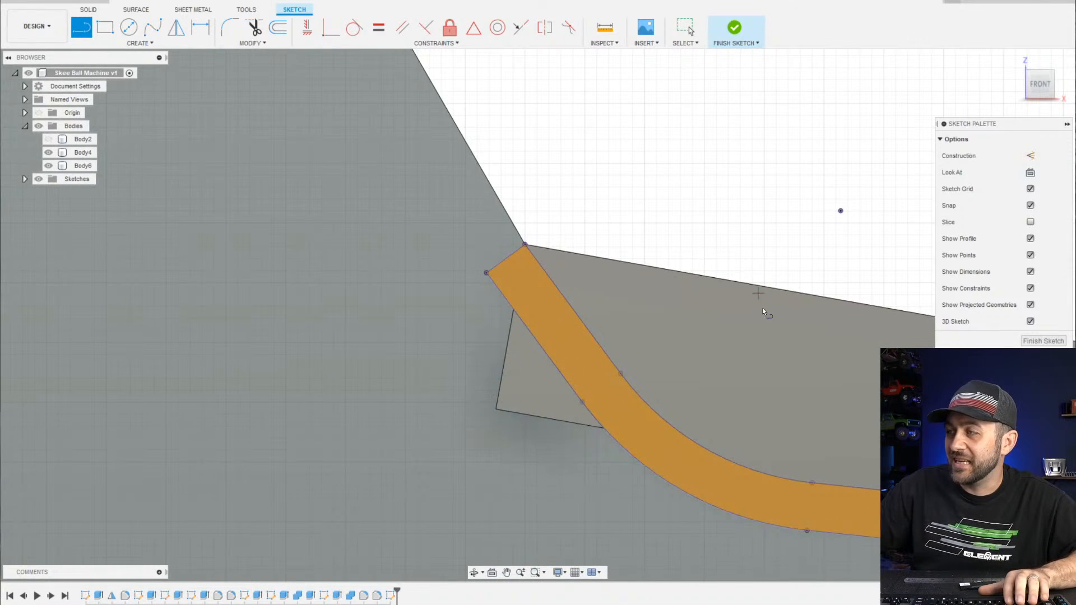
key(Escape)
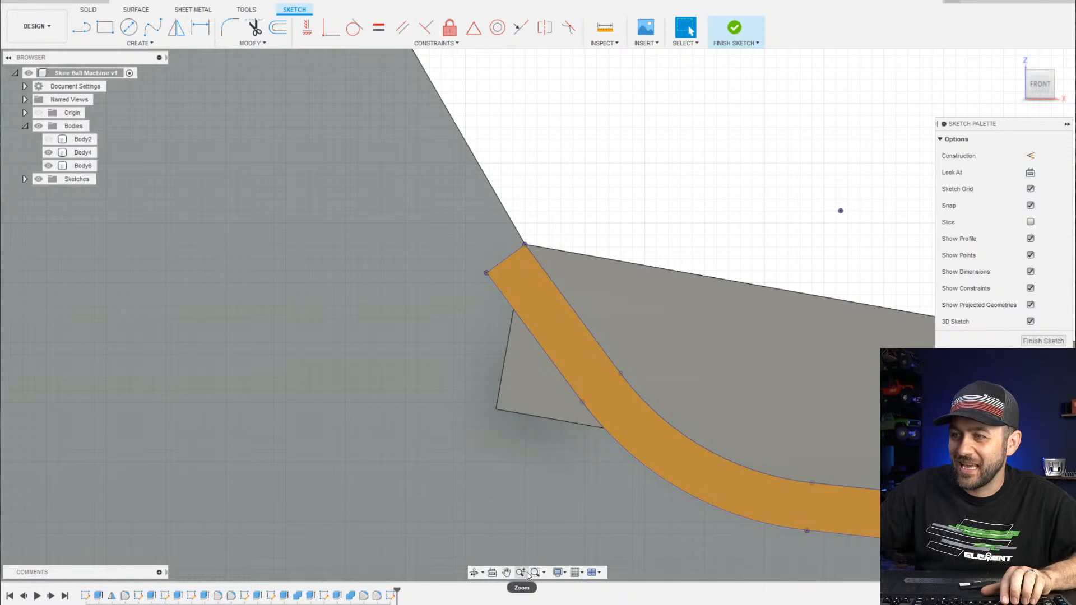
Change the visual style to Shaded with Hidden Edges
click(544, 572)
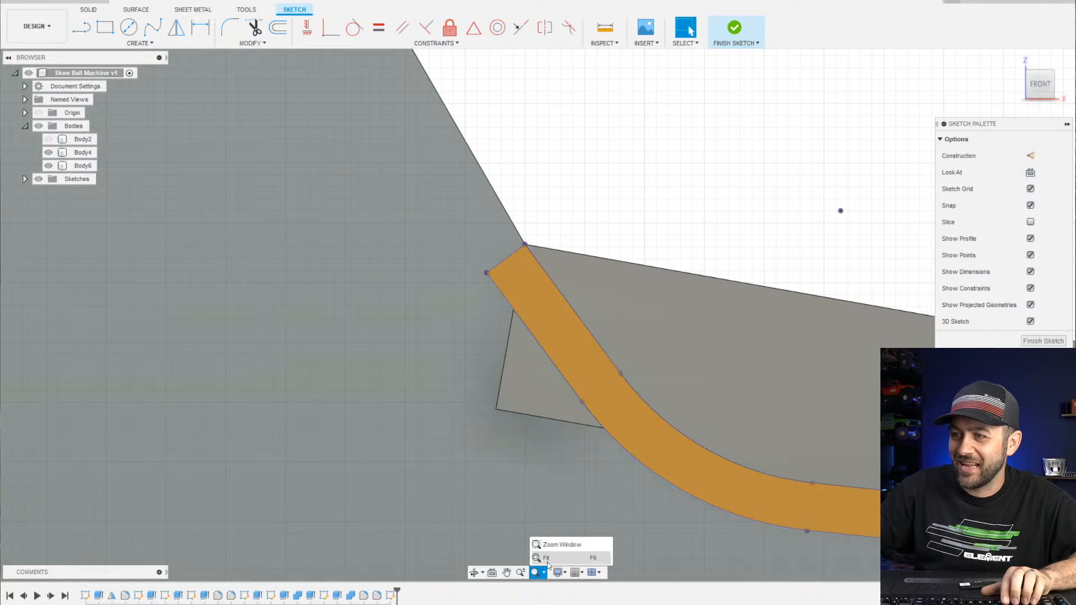
click(560, 572)
mouse_move(610, 474)
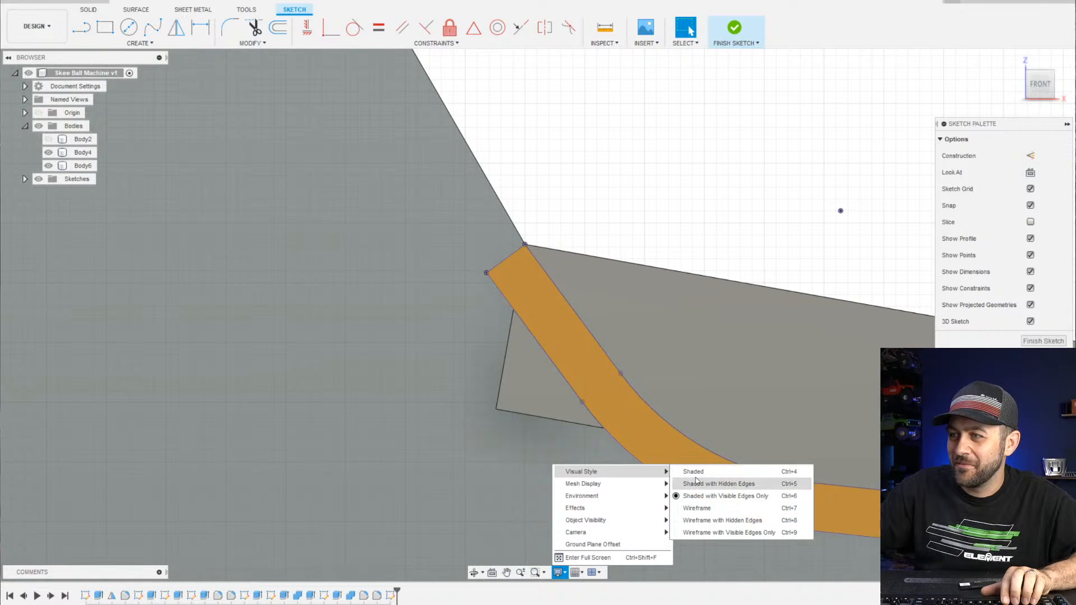
click(708, 485)
scroll(468, 382, down, 3)
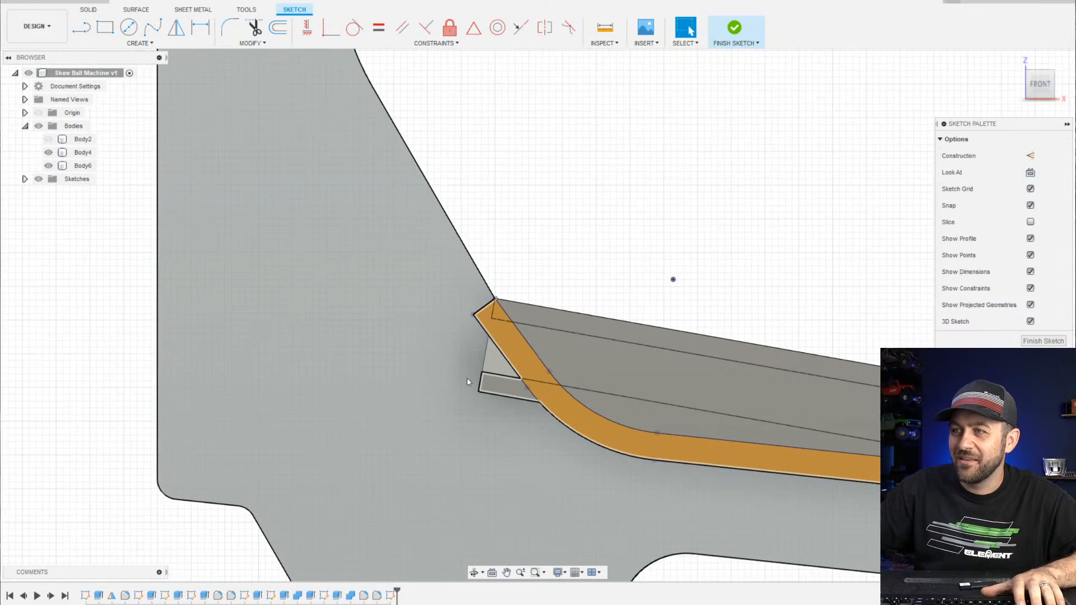
Sketch a horizontal construction line about 61 mm long, running backwards from the rear end of the lower hidden edge behind the ramp
scroll(407, 410, up, 2)
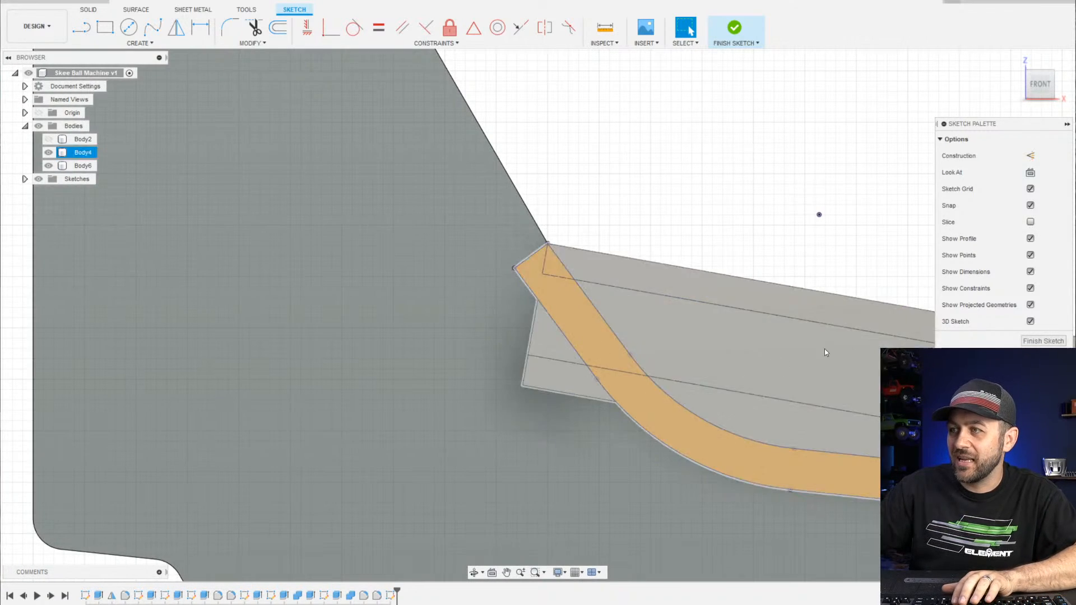
scroll(580, 354, down, 3)
click(562, 360)
scroll(556, 357, up, 3)
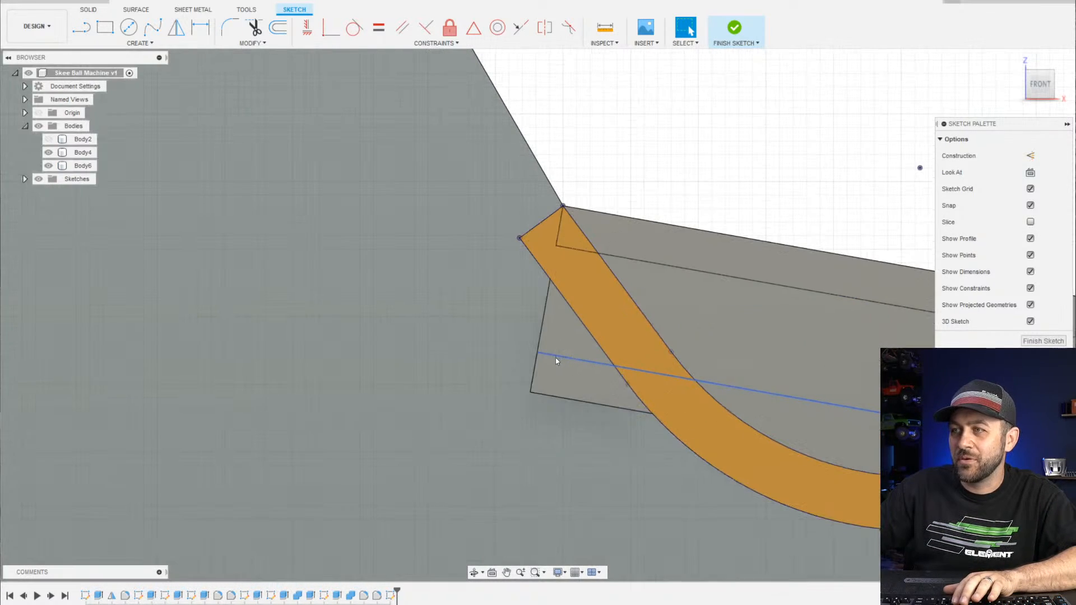
key(l)
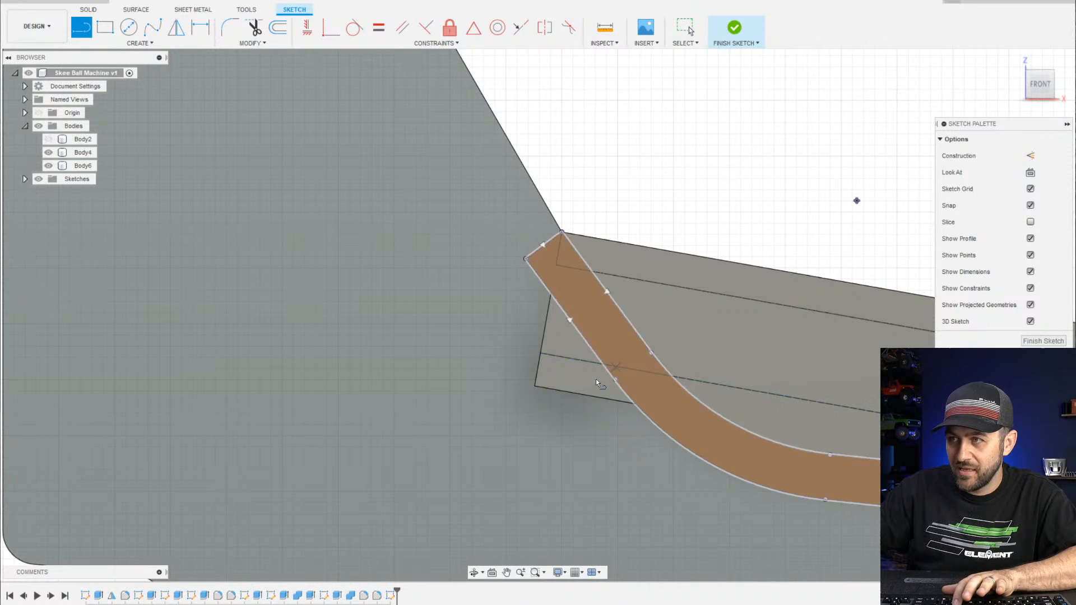
click(541, 356)
scroll(540, 356, down, 3)
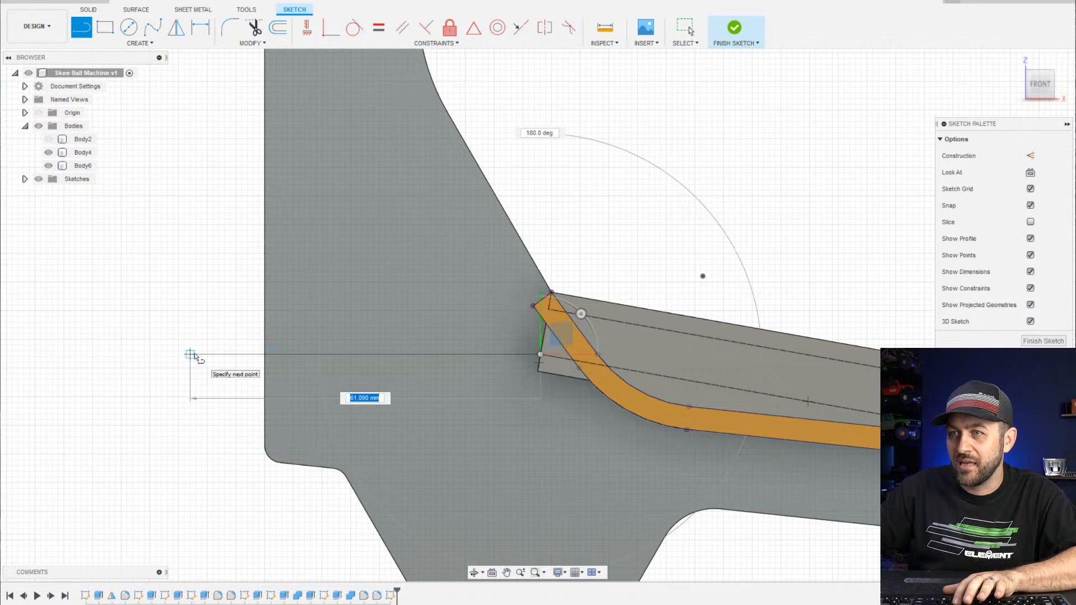
click(190, 354)
key(Escape)
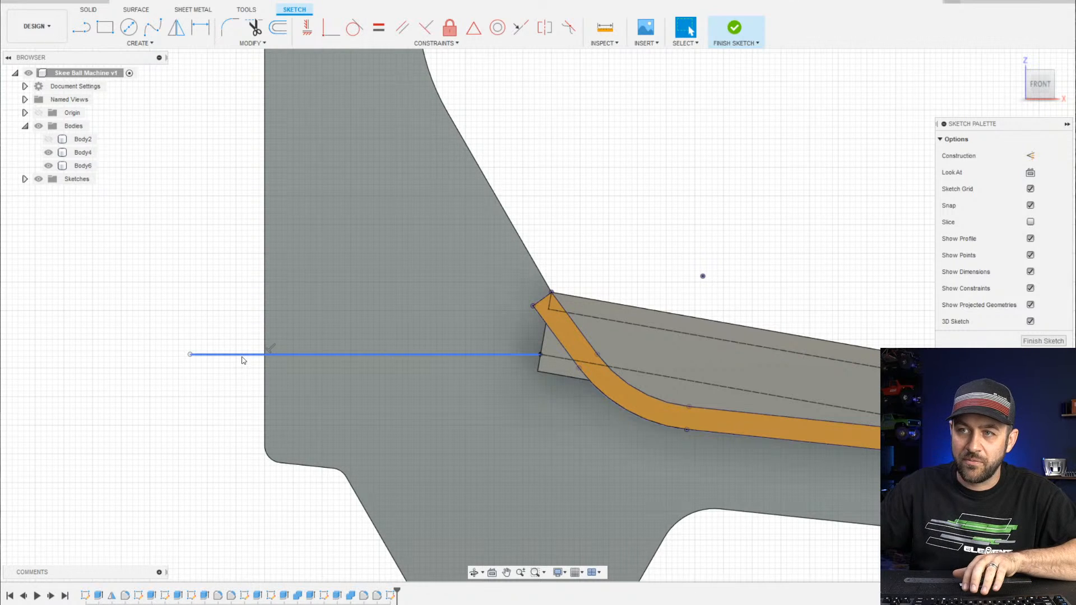
click(243, 357)
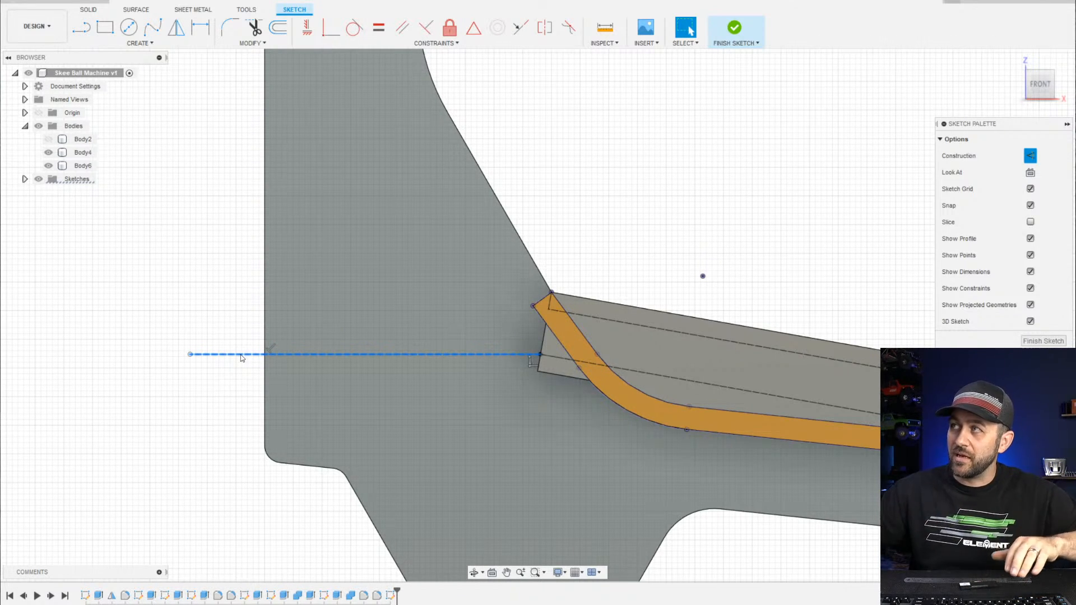
Sketch a line about 56 mm long from near the side body's back edge, sloping down at about 53° to just above the construction line
scroll(439, 312, up, 2)
scroll(437, 308, up, 2)
scroll(539, 418, down, 1)
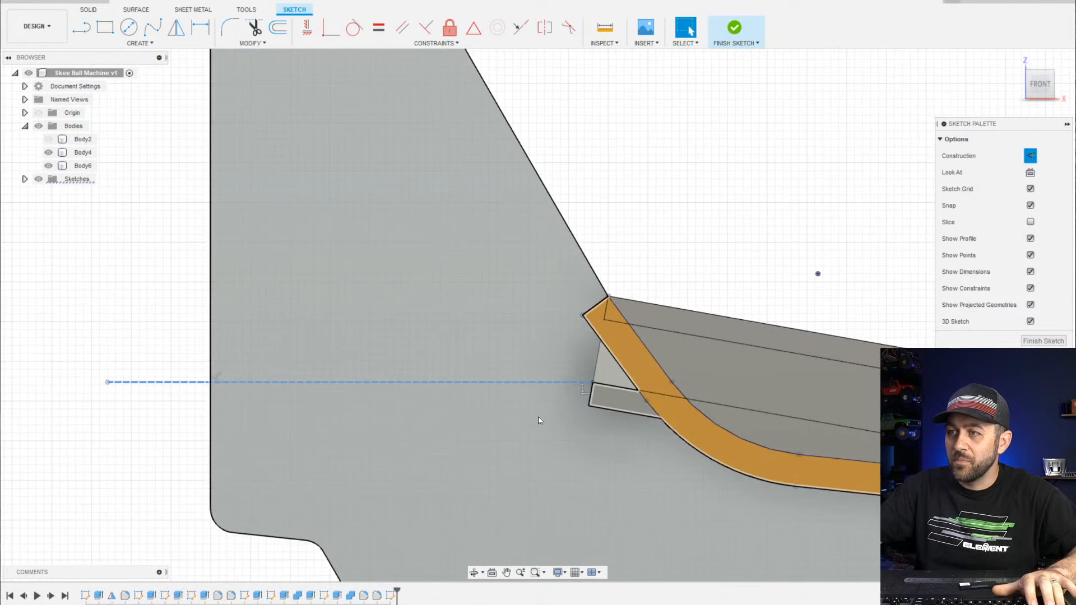
scroll(274, 401, down, 3)
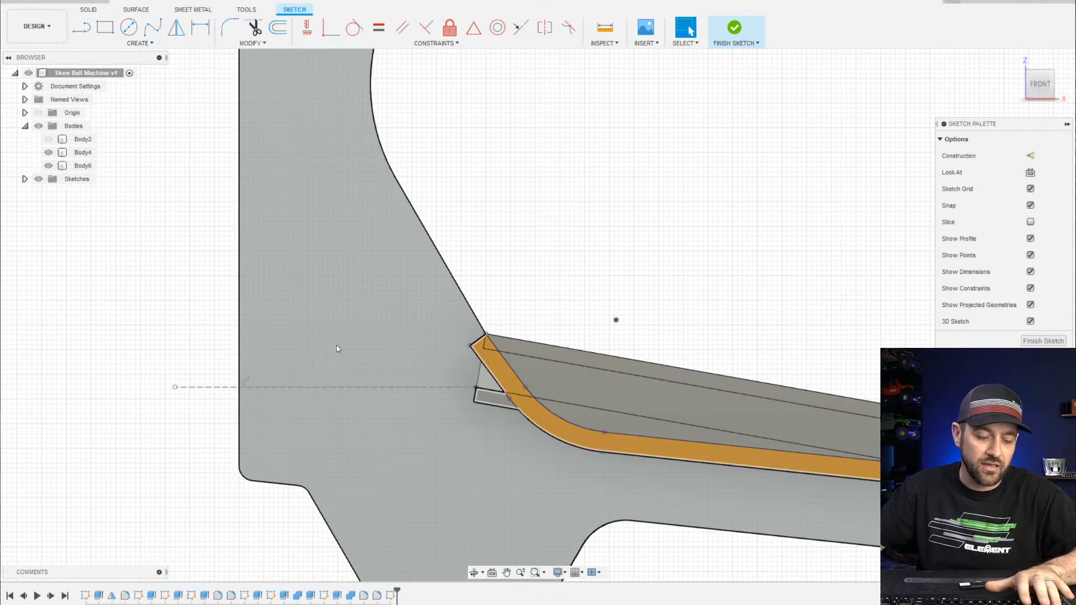
key(l)
scroll(451, 354, up, 2)
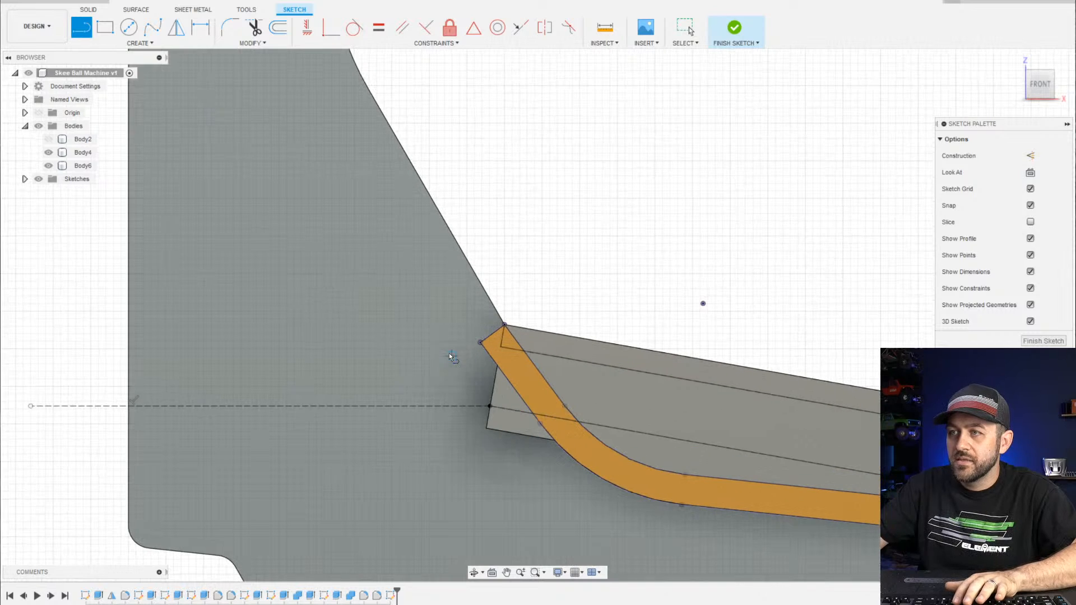
scroll(465, 336, down, 2)
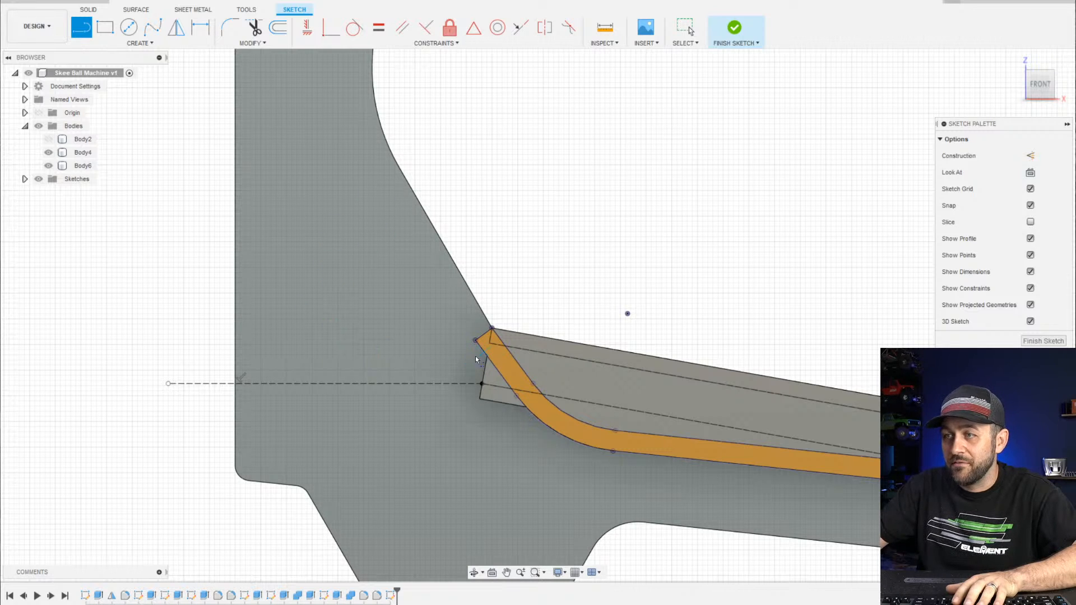
scroll(431, 352, down, 2)
scroll(435, 334, up, 3)
scroll(411, 369, down, 2)
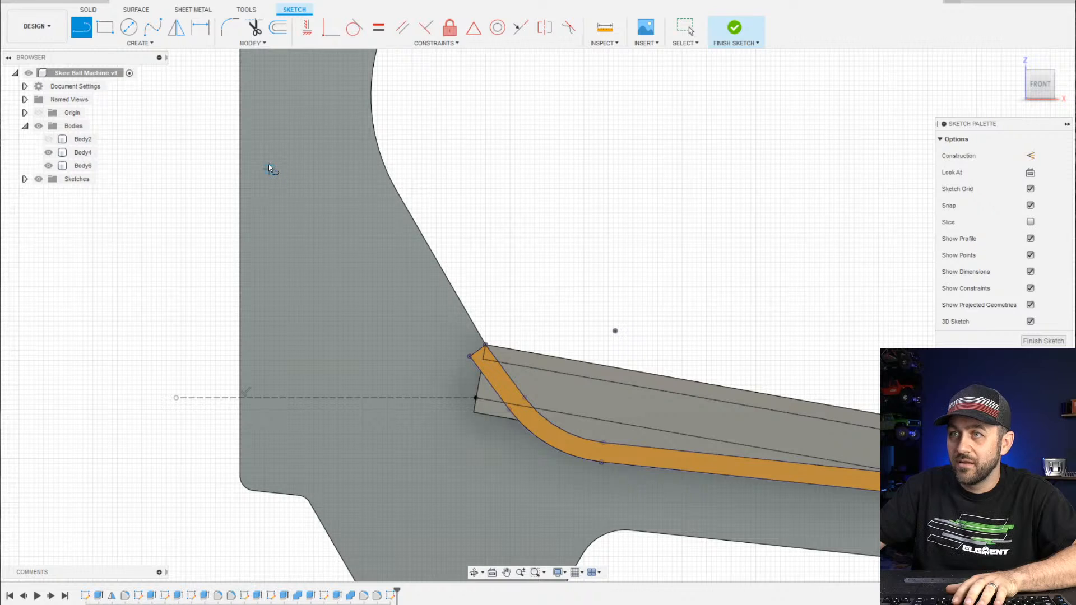
click(256, 163)
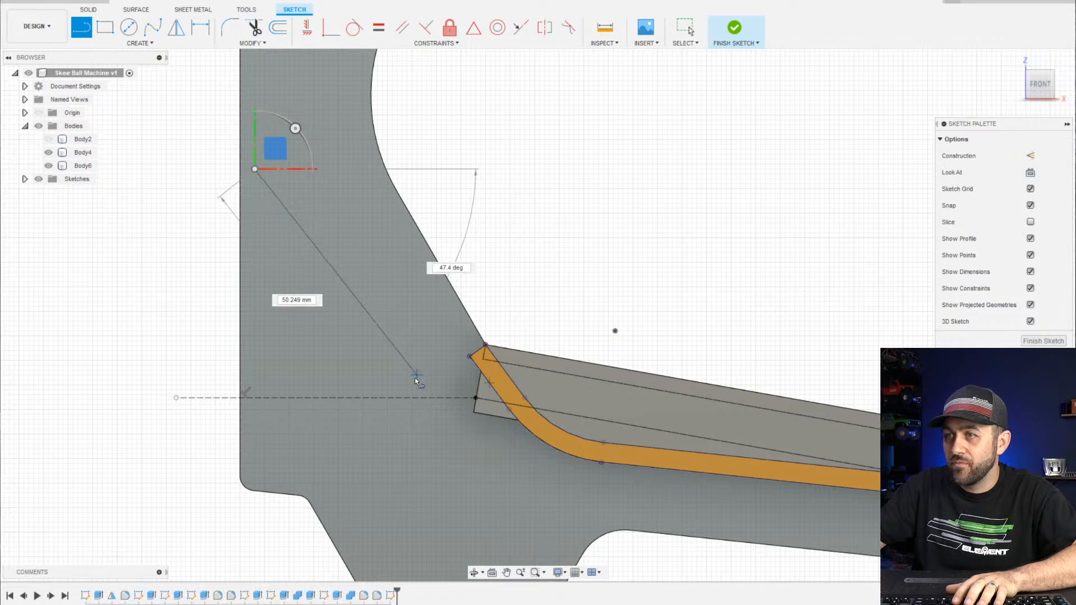
scroll(415, 375, up, 2)
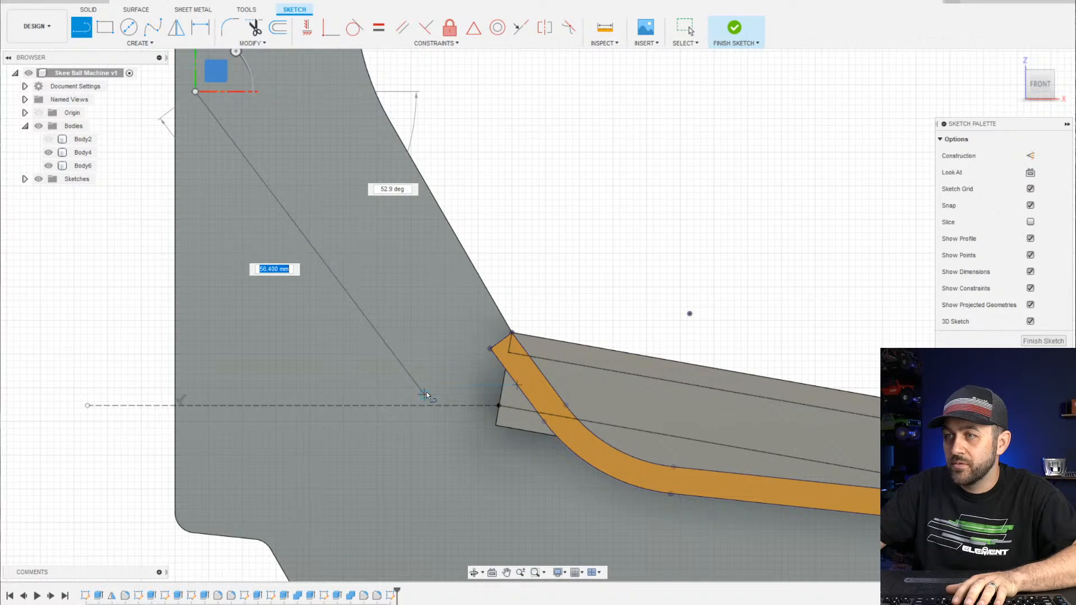
click(424, 394)
Continue the sloping line with a short segment from its lower end up to the rearmost corner of the ramp's raised end
scroll(426, 392, up, 2)
scroll(447, 398, down, 2)
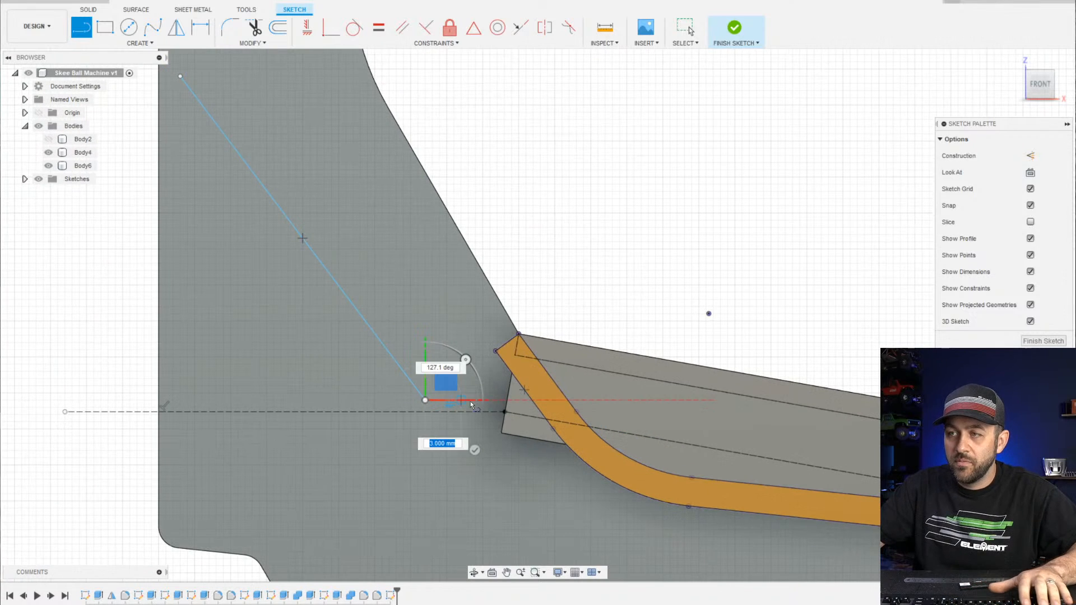
scroll(347, 353, up, 2)
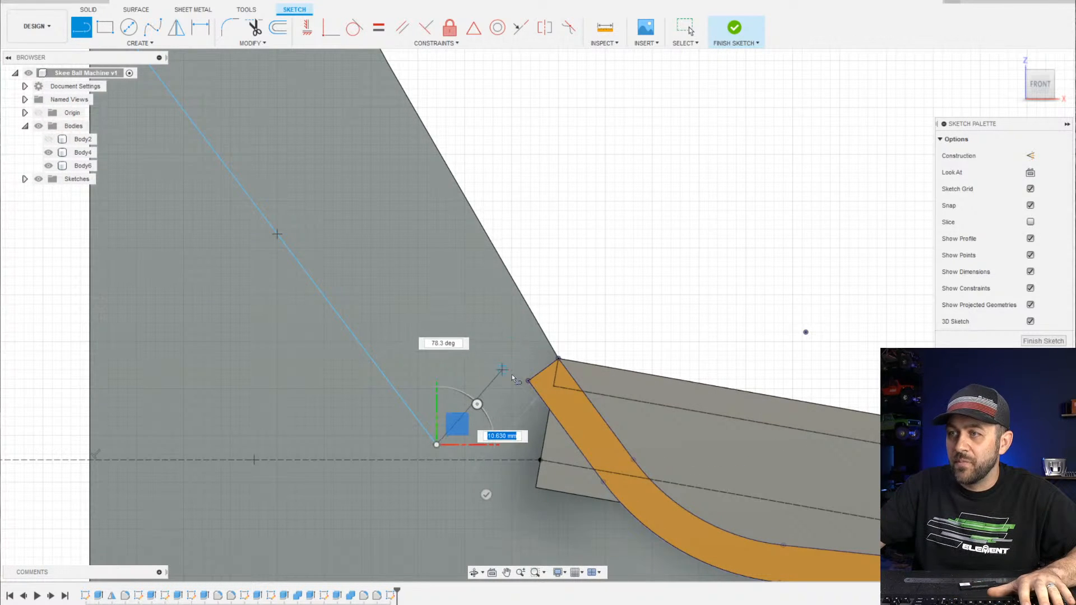
click(527, 378)
scroll(527, 378, down, 3)
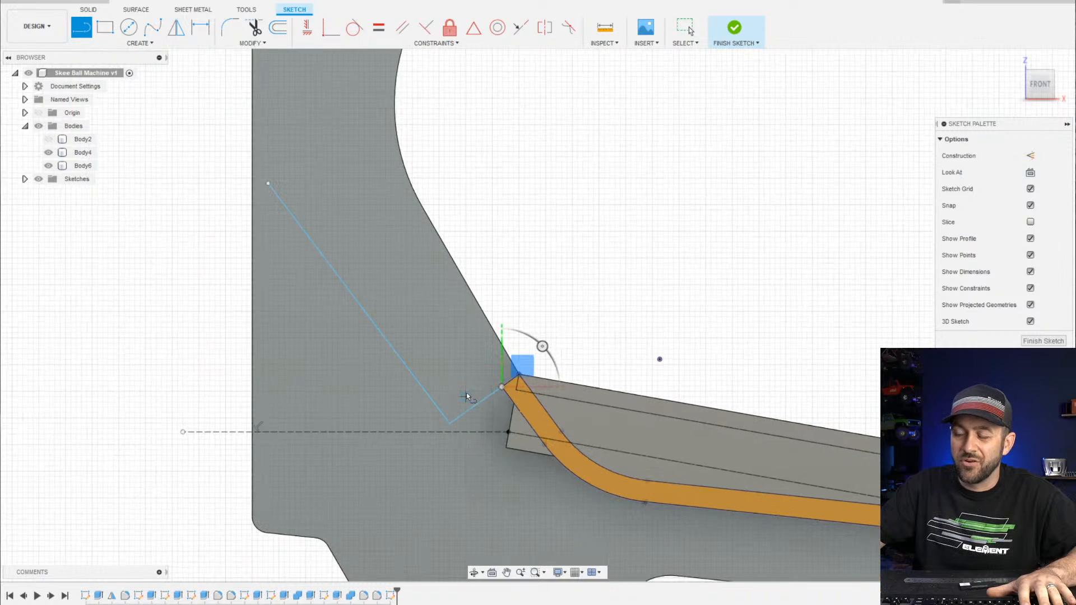
key(Escape)
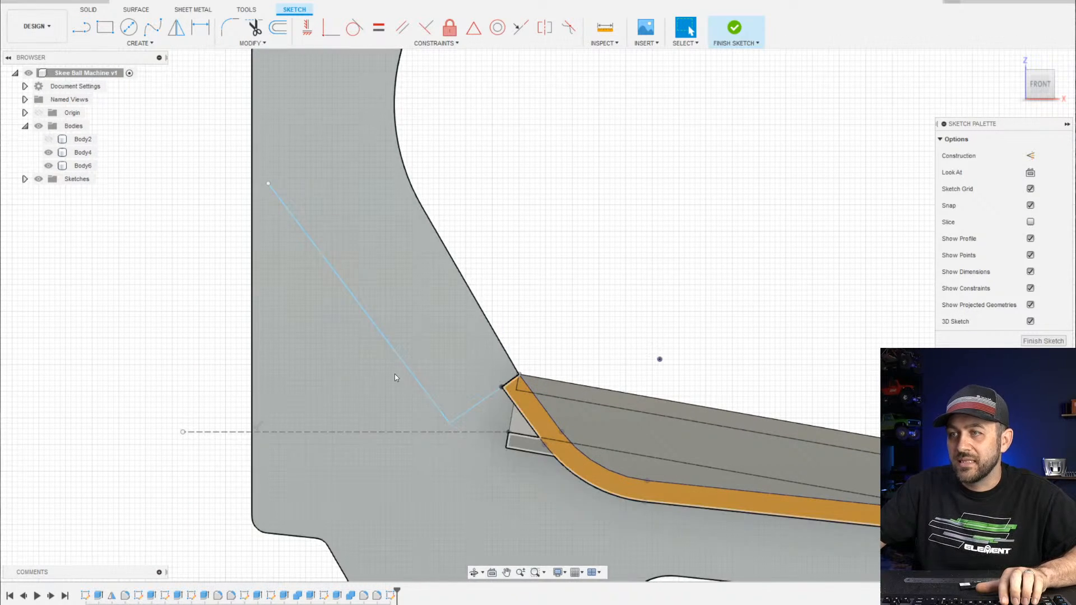
click(535, 422)
click(484, 398)
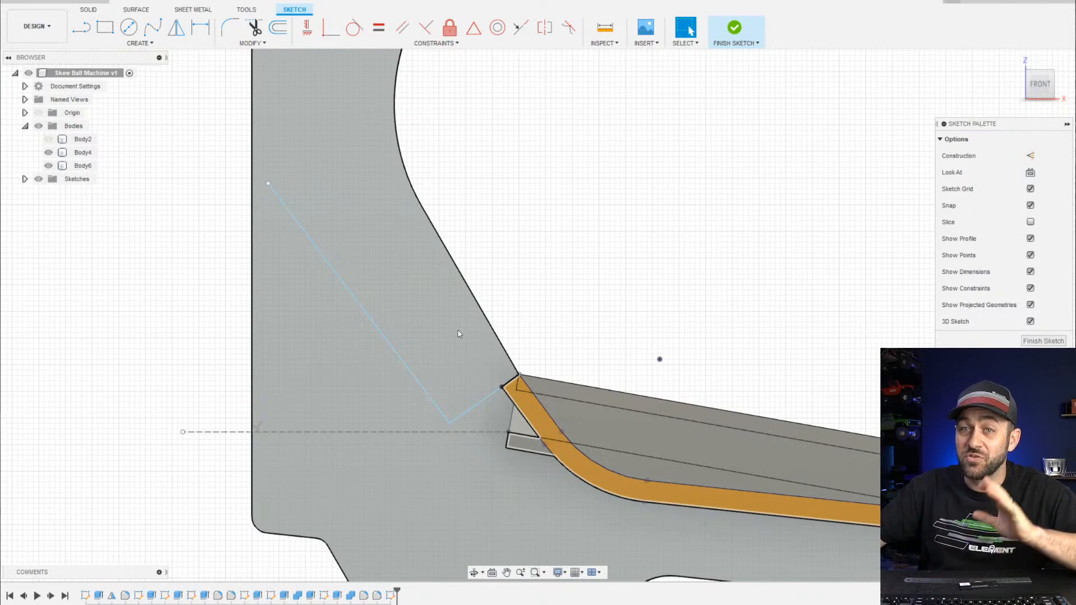
scroll(396, 350, down, 3)
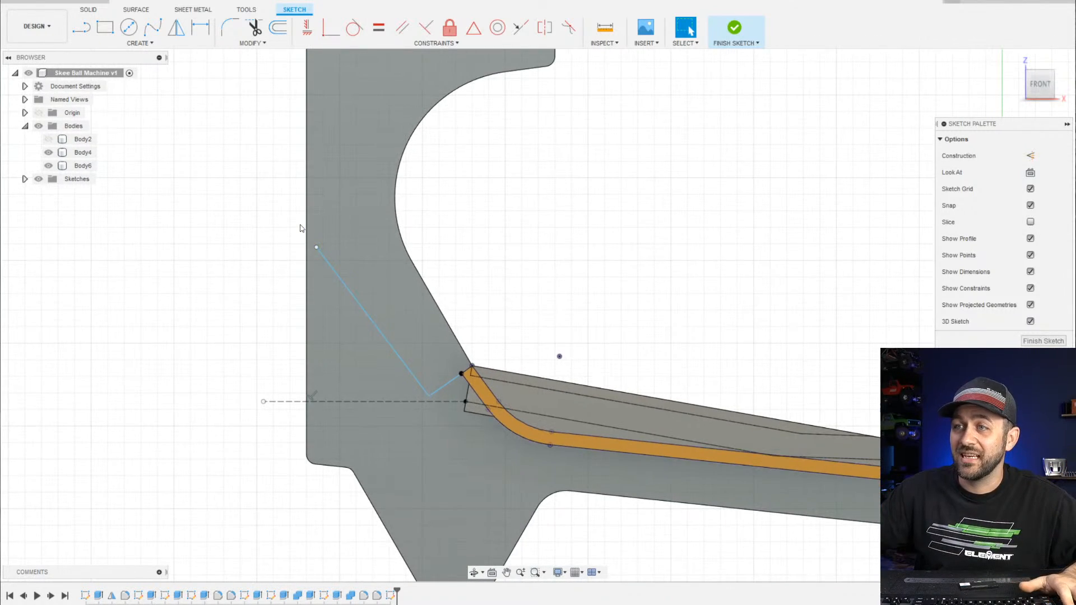
scroll(321, 278, up, 3)
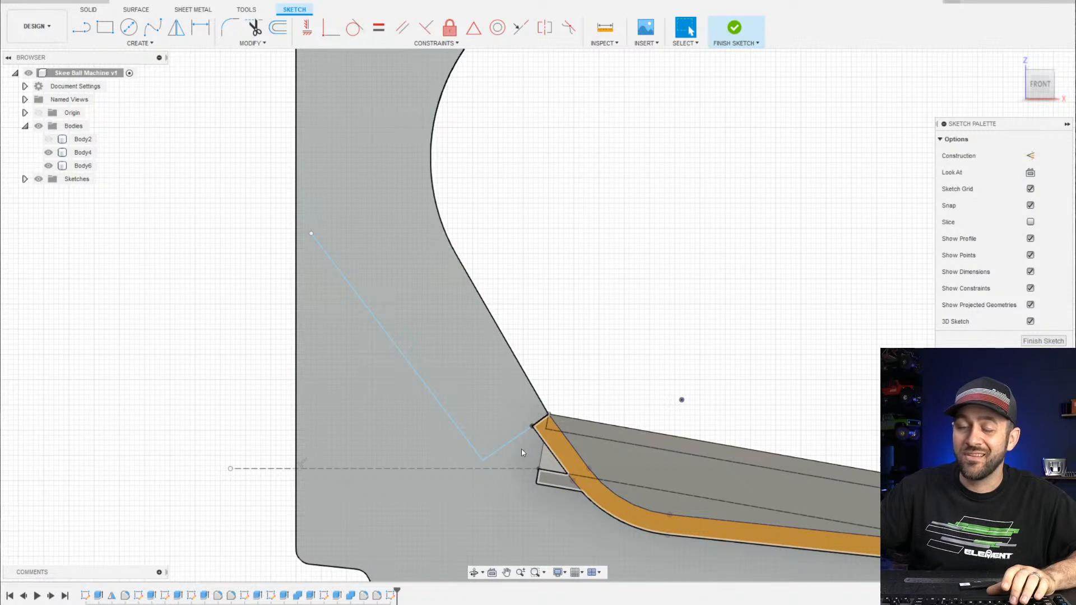
scroll(499, 461, down, 3)
scroll(502, 454, up, 4)
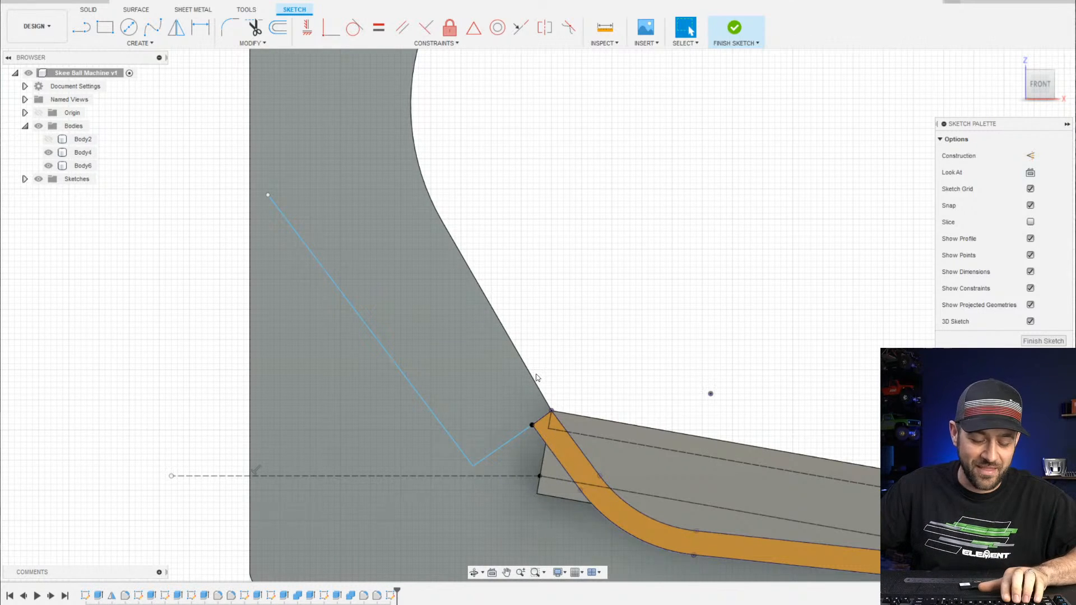
scroll(472, 362, down, 2)
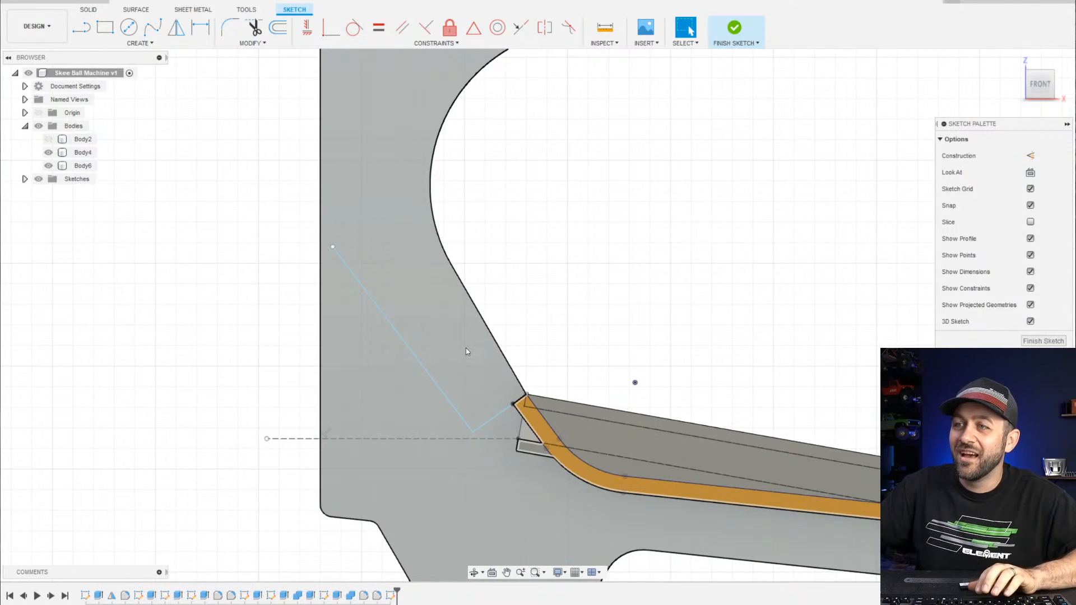
scroll(486, 328, down, 2)
Move the corner between the two sketched lines down onto the horizontal construction line
middle_drag(431, 290, 465, 338)
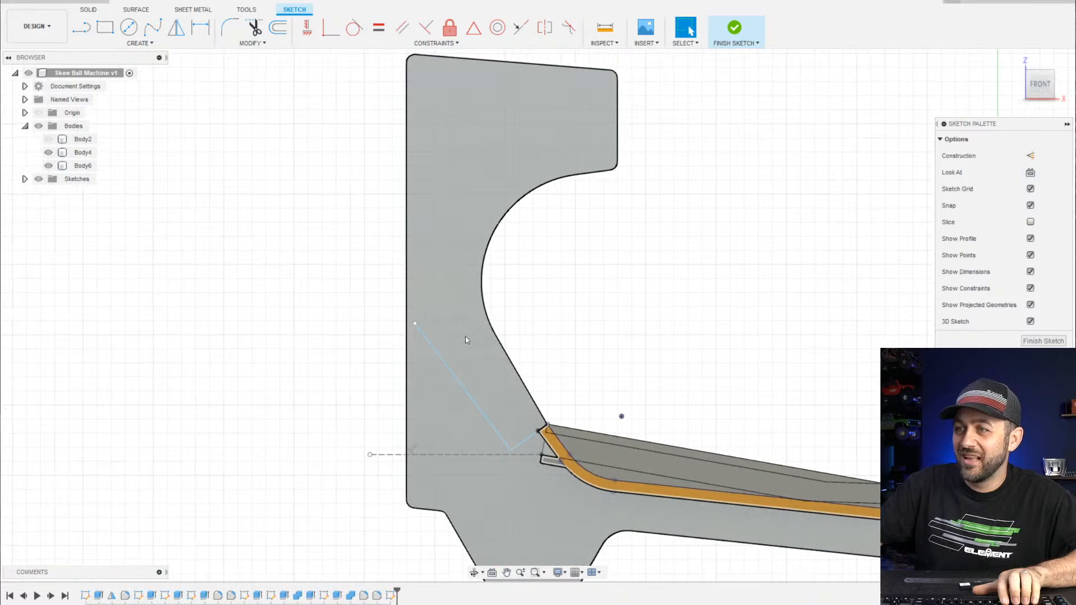
scroll(483, 329, up, 1)
scroll(485, 331, up, 1)
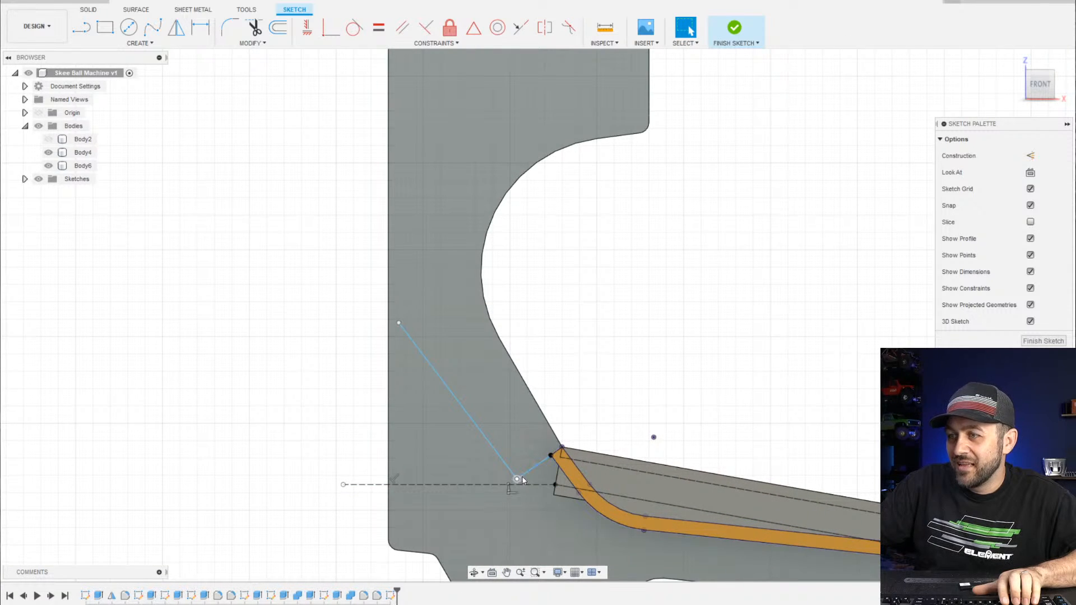
drag(522, 479, 525, 484)
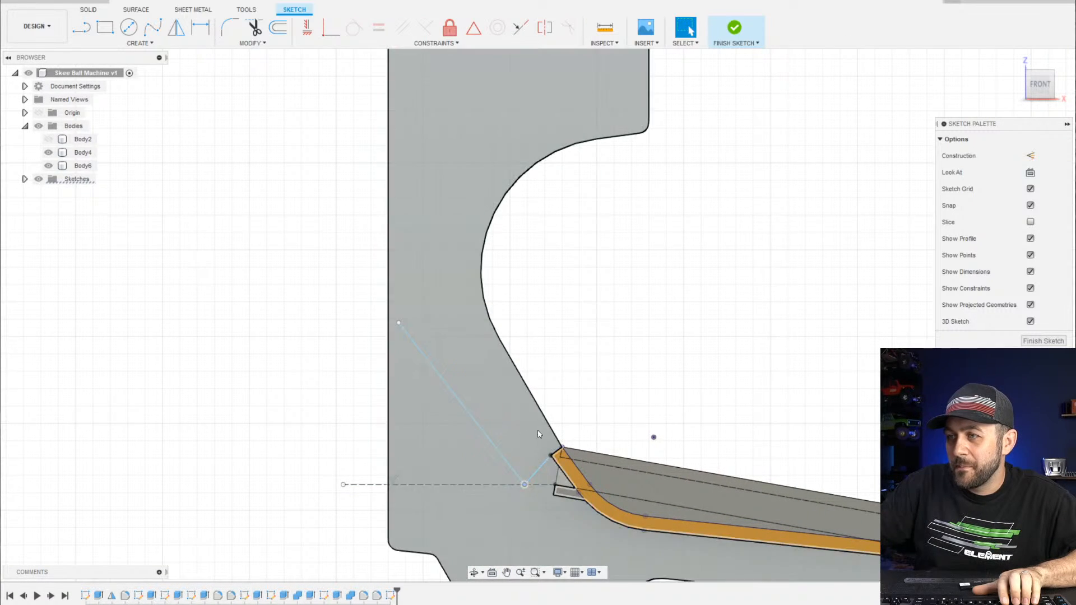
scroll(542, 420, down, 1)
scroll(426, 348, up, 3)
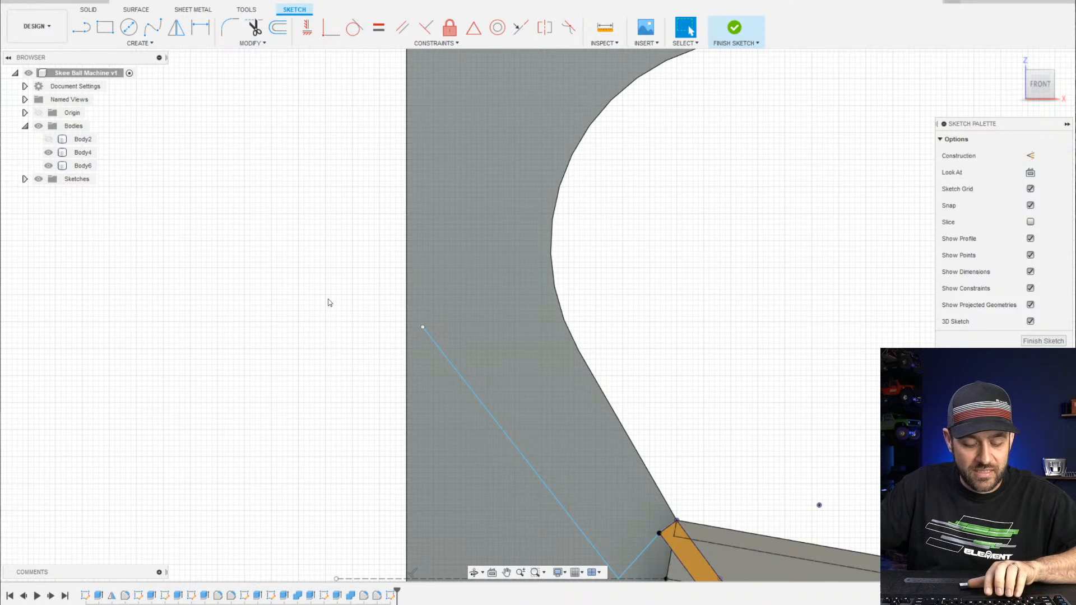
Offset the long sloping line 4 mm towards the back of the side body to give the target board its thickness
key(o)
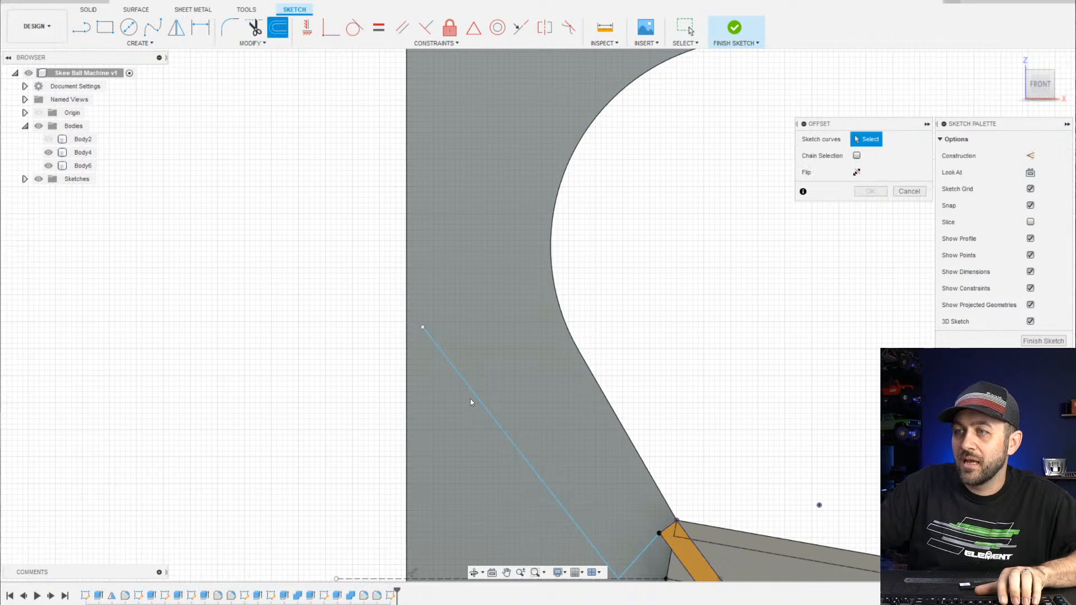
click(477, 399)
scroll(470, 452, down, 3)
scroll(456, 419, up, 4)
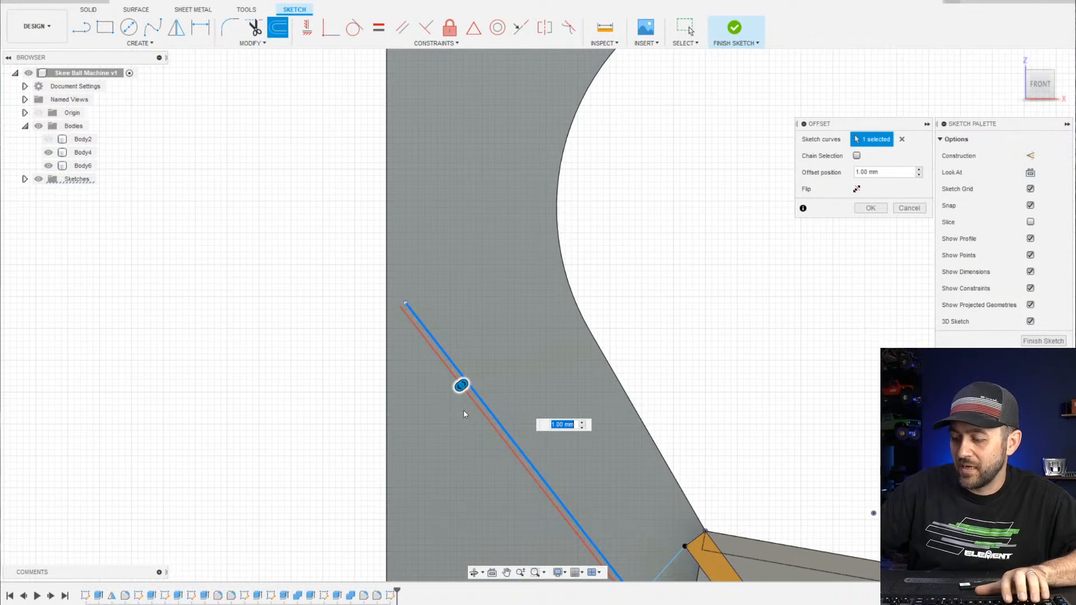
text(4)
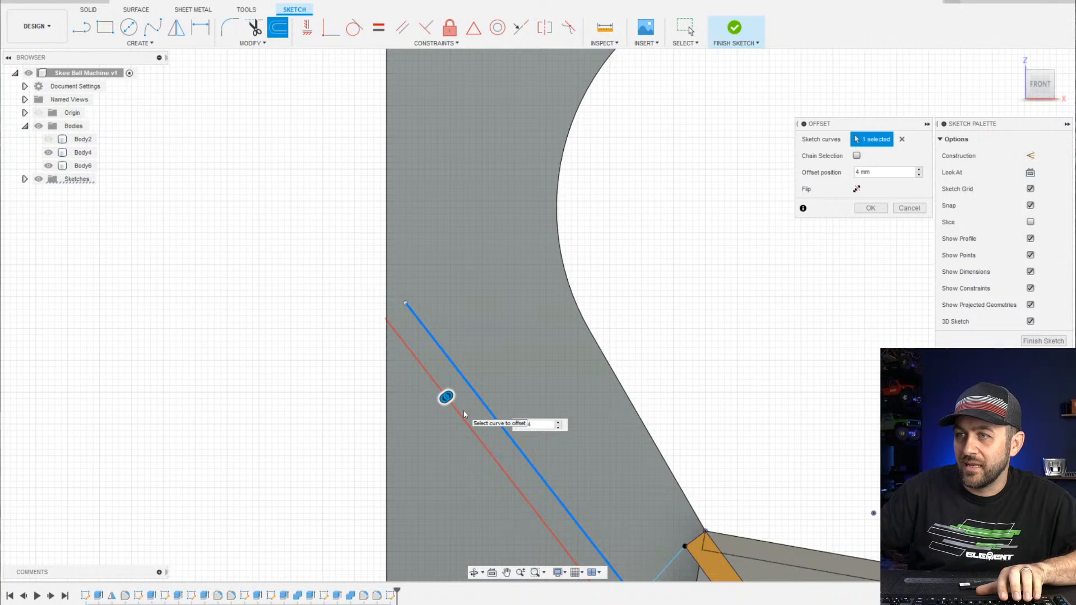
middle_drag(445, 379, 398, 292)
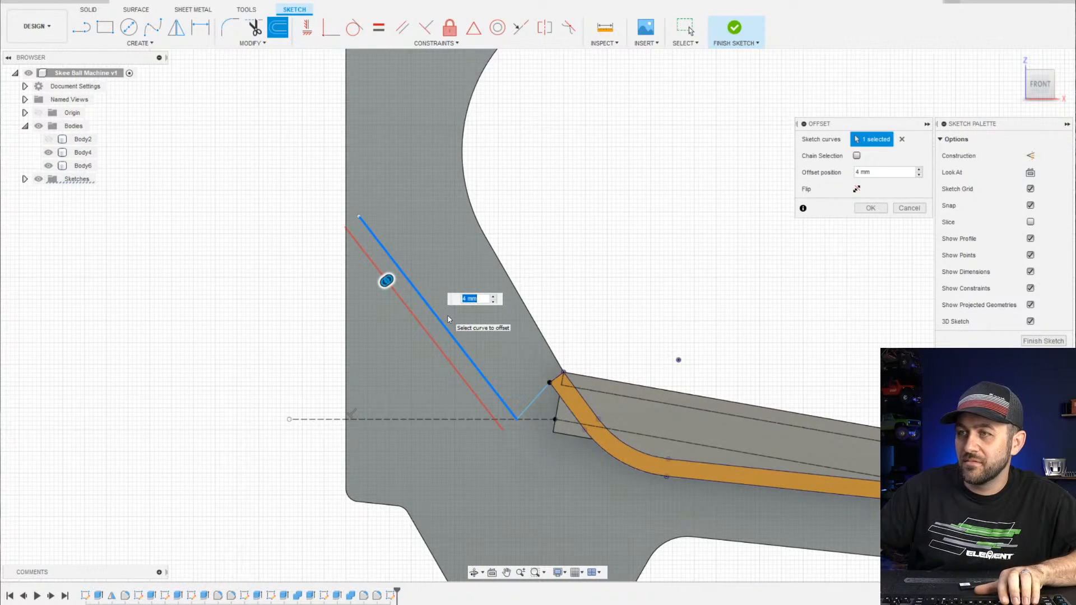
key(Return)
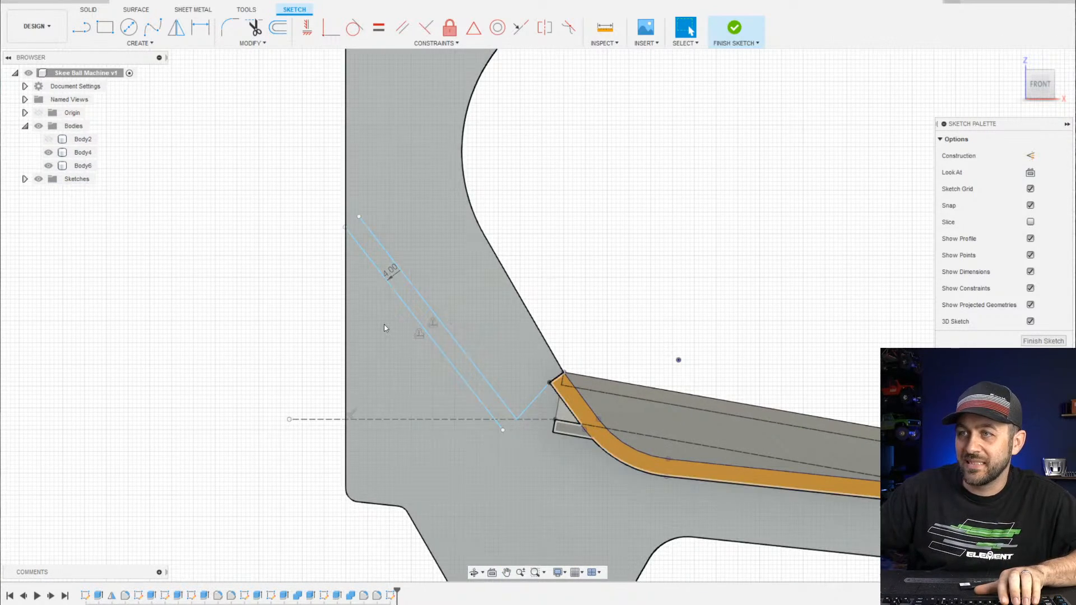
Examine how the two parallel board lines sit against the side body's outline and the ramp's raised end
scroll(372, 337, up, 2)
scroll(378, 291, up, 2)
scroll(382, 248, down, 4)
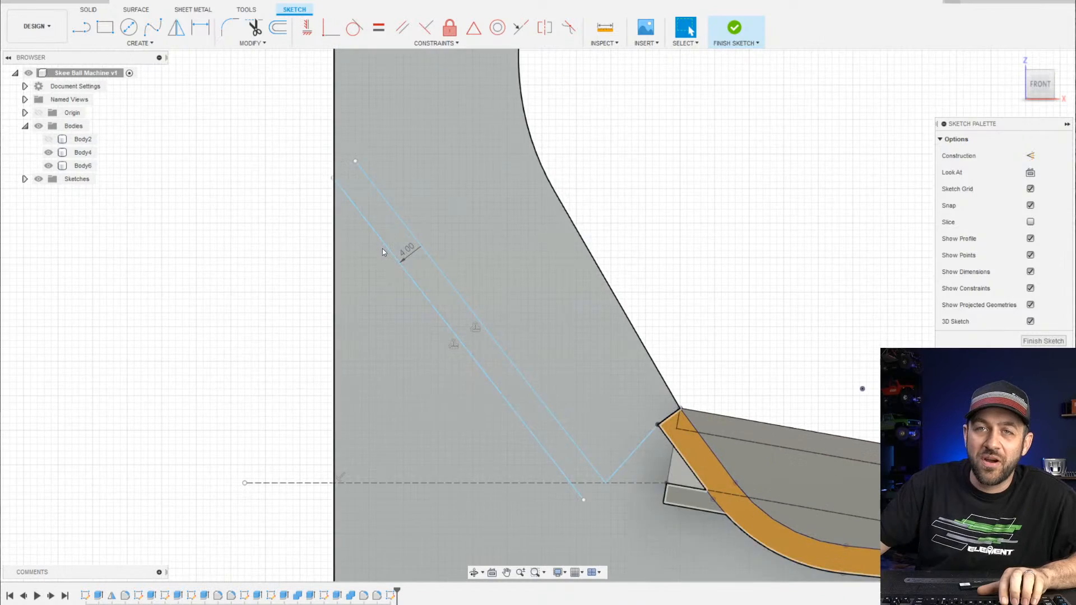
scroll(416, 211, up, 1)
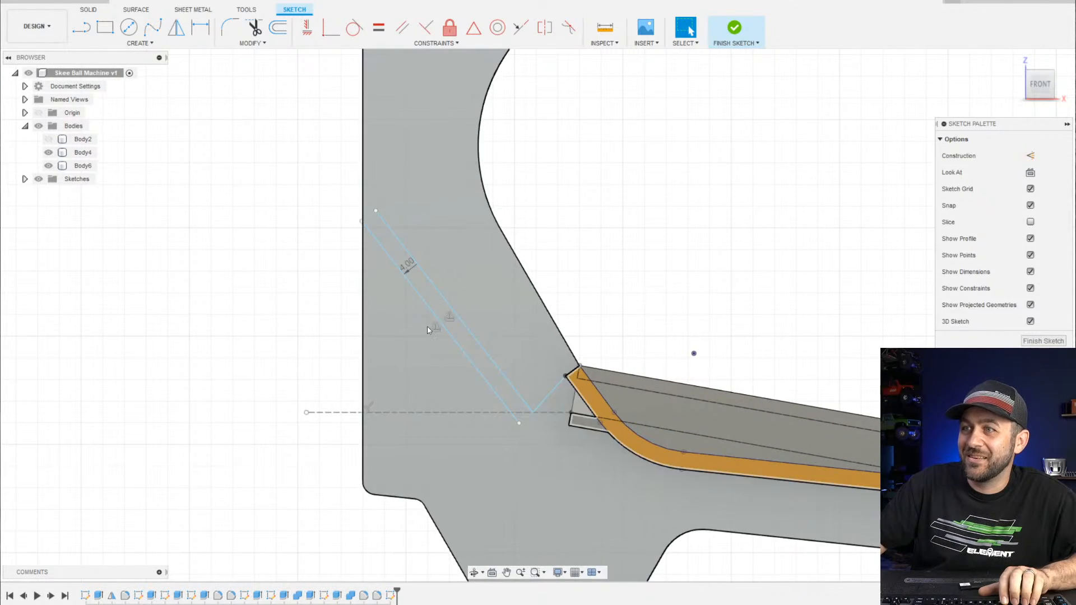
scroll(540, 272, down, 5)
scroll(540, 272, up, 3)
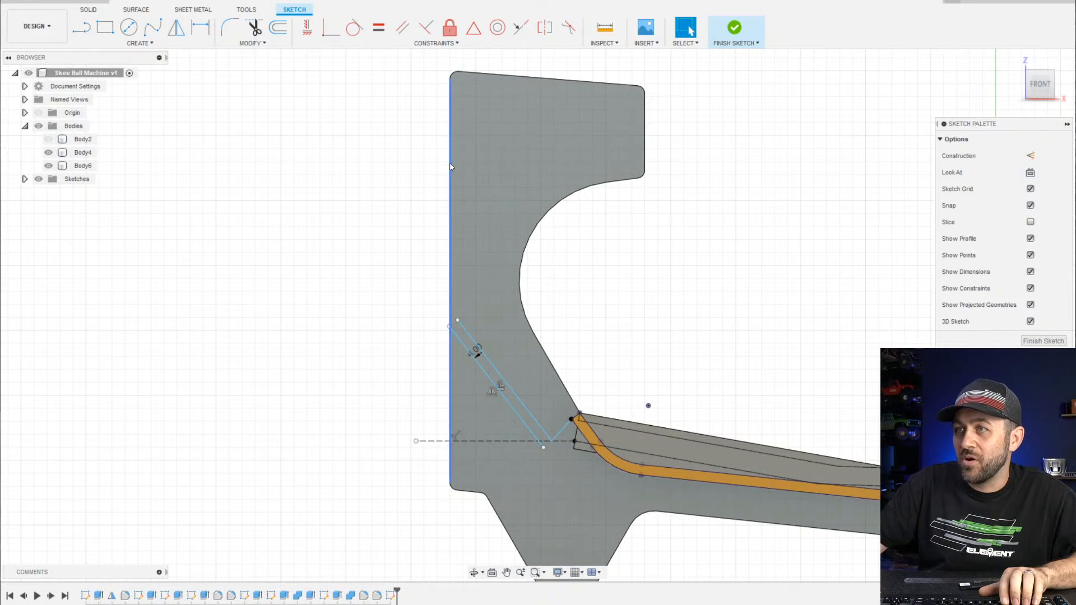
scroll(453, 201, up, 3)
scroll(468, 251, down, 2)
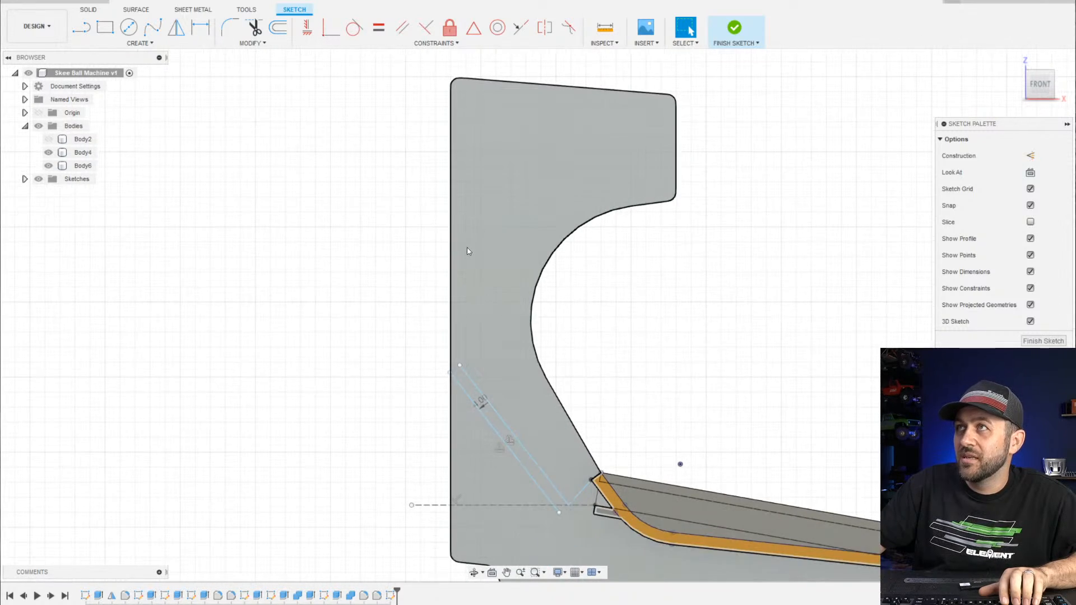
scroll(431, 386, up, 2)
middle_drag(533, 497, 459, 267)
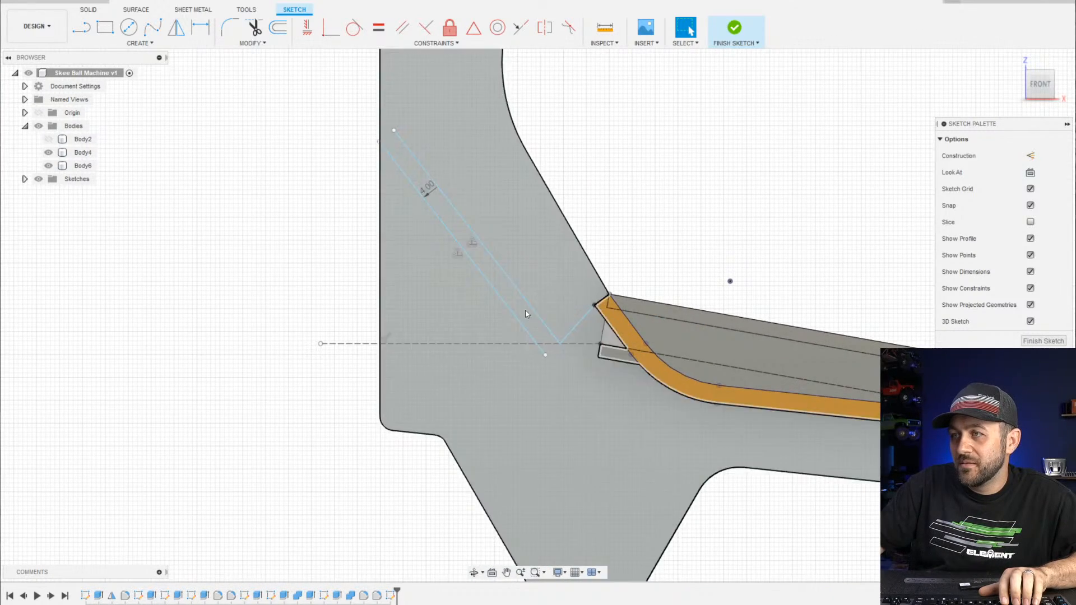
middle_drag(572, 328, 558, 360)
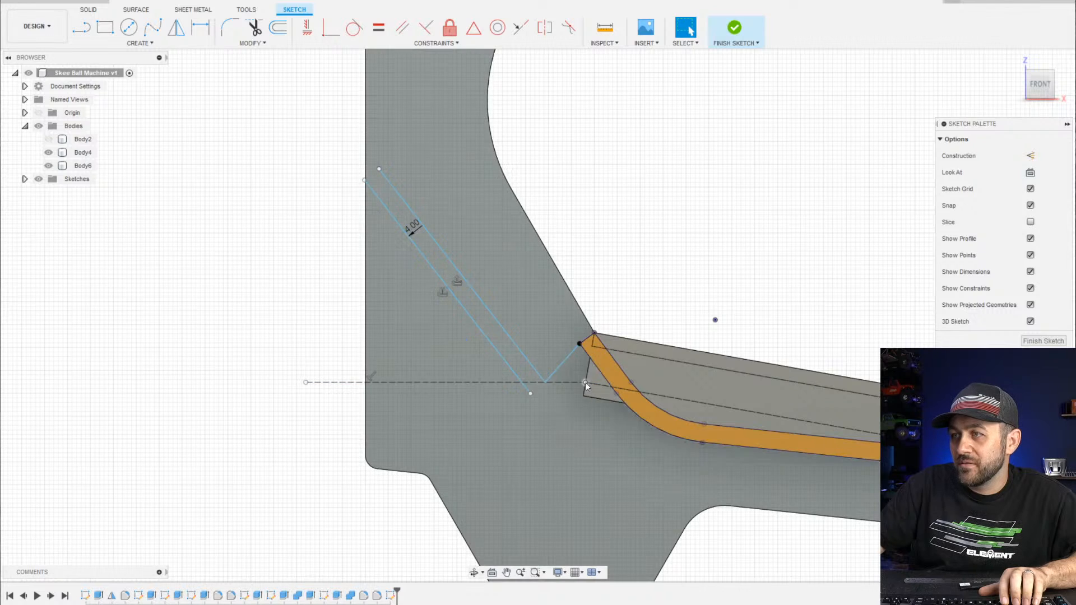
scroll(568, 335, down, 2)
middle_drag(583, 224, 525, 299)
scroll(469, 332, up, 3)
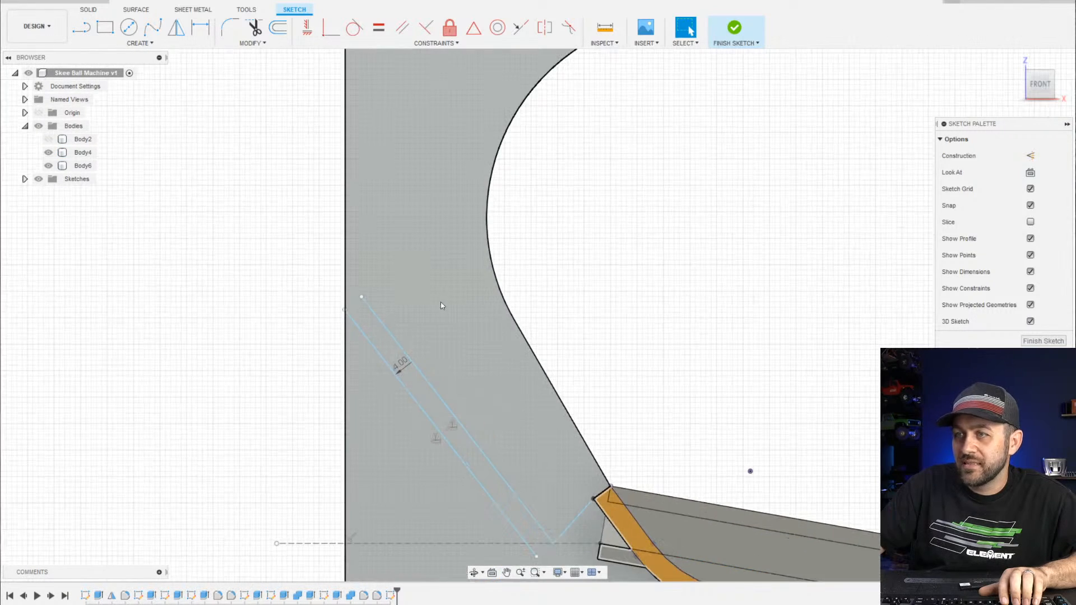
Sketch a short closing line upwards from the offset line's upper end on the back edge and move the sloping line's upper endpoint onto its free end
scroll(300, 288, up, 3)
key(l)
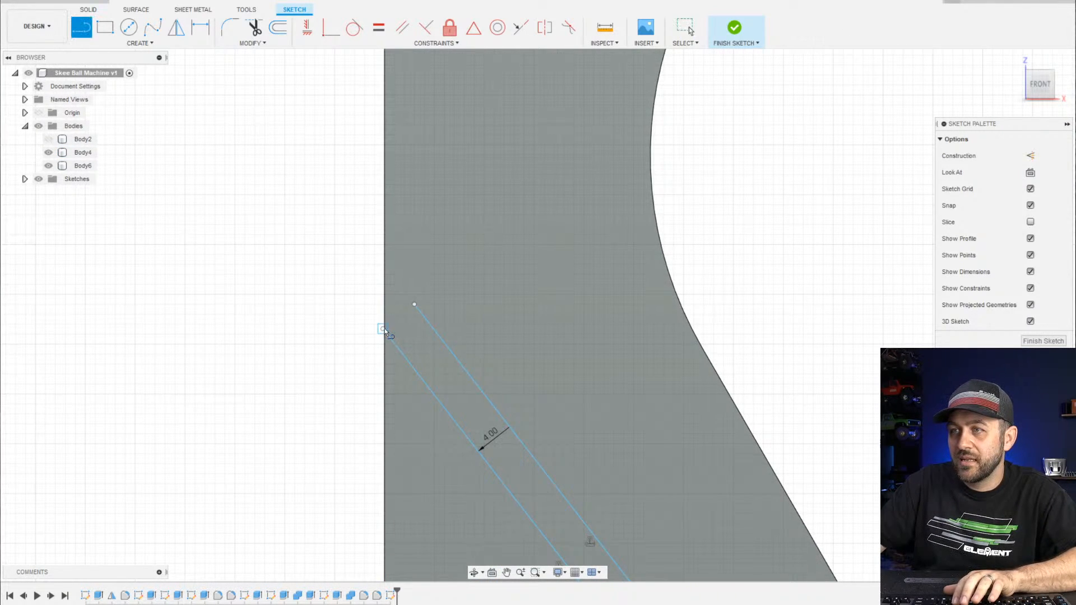
click(383, 329)
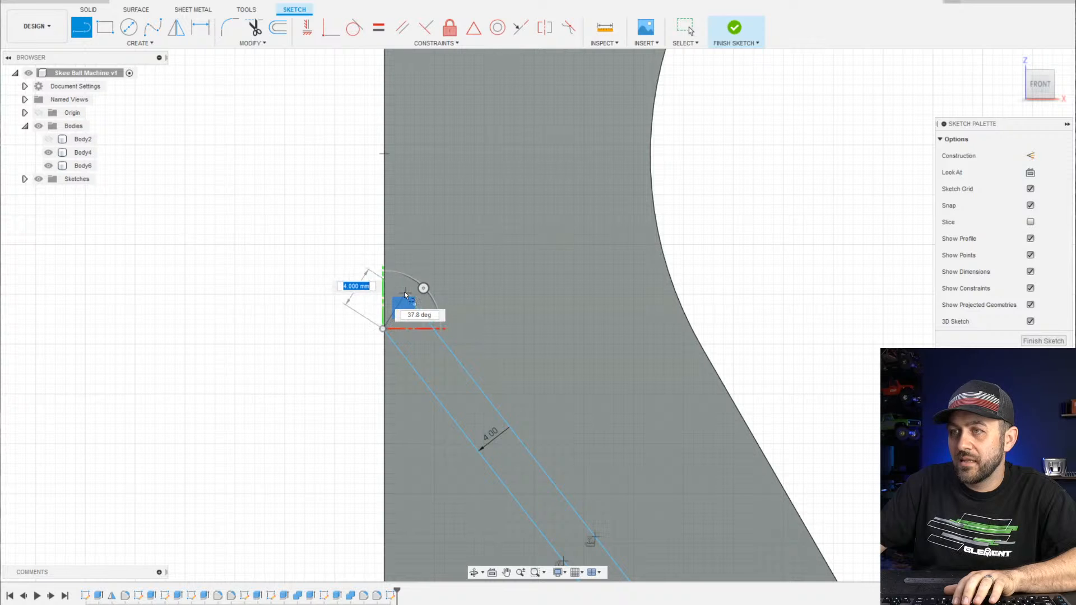
click(384, 272)
scroll(392, 300, down, 2)
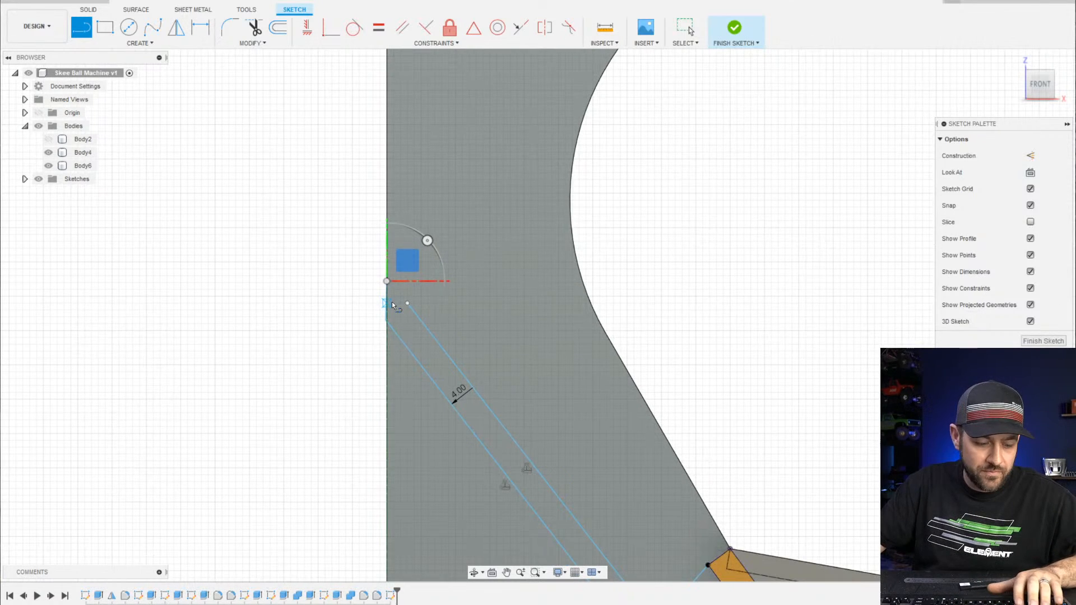
scroll(392, 301, up, 3)
key(Escape)
drag(416, 305, 383, 268)
scroll(402, 322, down, 5)
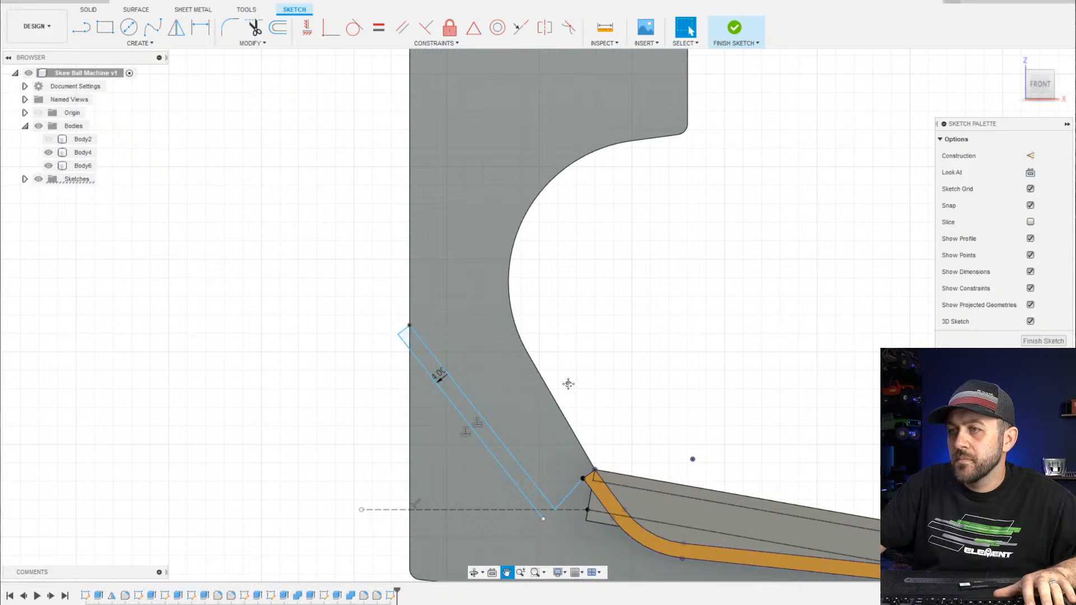
Make the short segment leading to the ramp's raised end perpendicular to the long sloping board line
middle_drag(569, 384, 503, 297)
scroll(465, 284, up, 2)
scroll(526, 390, up, 2)
scroll(559, 432, down, 3)
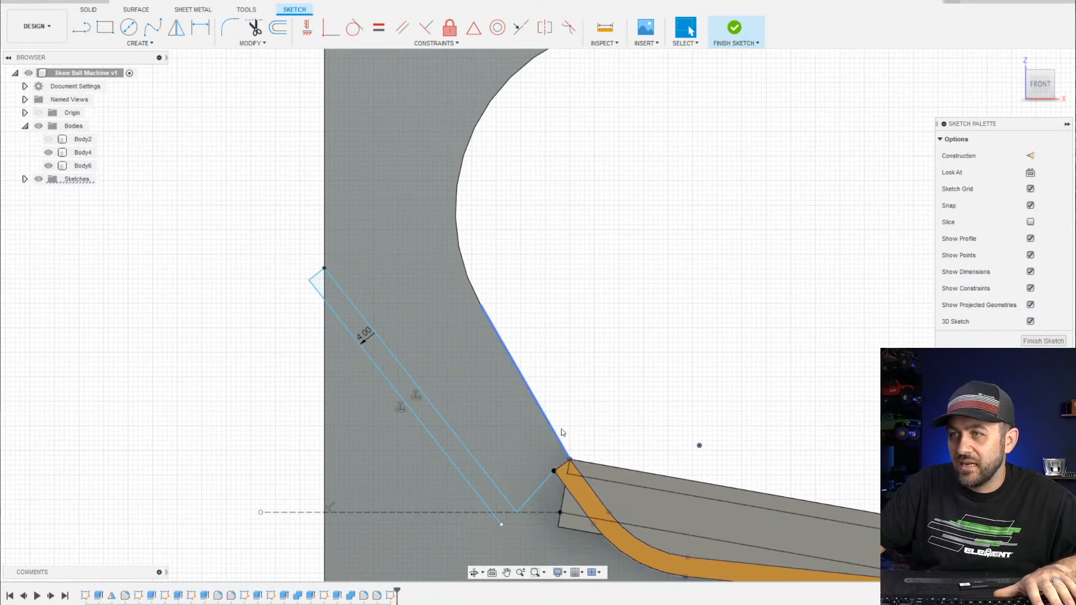
middle_drag(570, 399, 531, 348)
scroll(532, 346, down, 1)
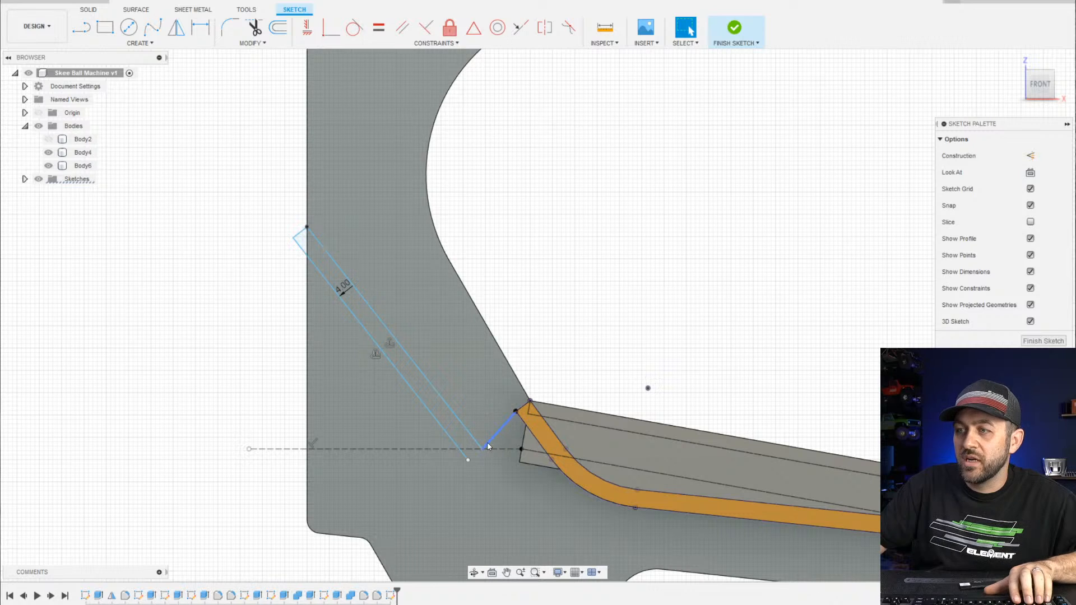
click(449, 405)
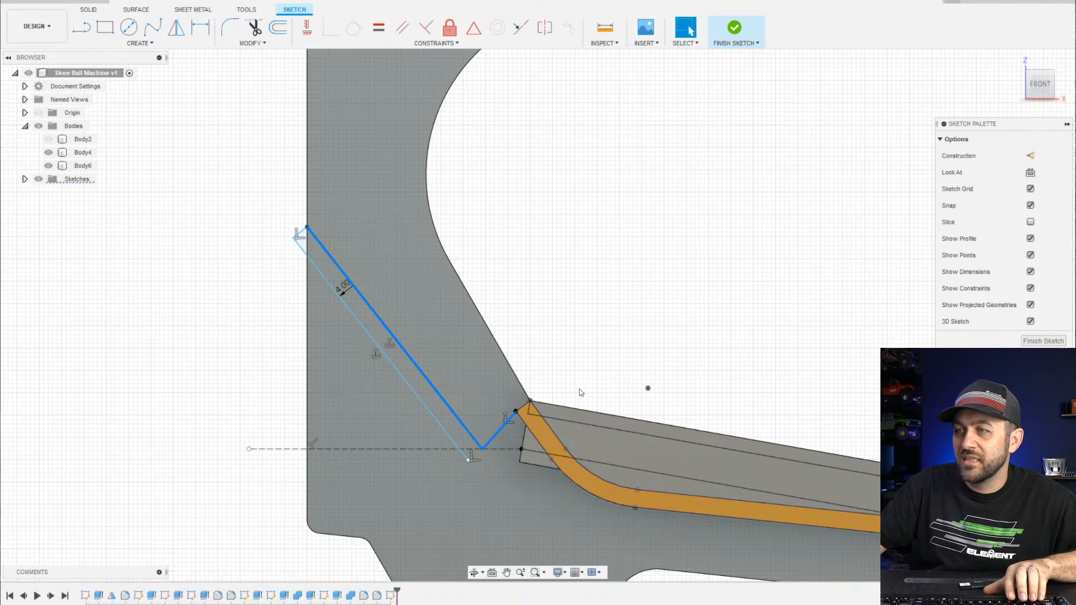
click(426, 27)
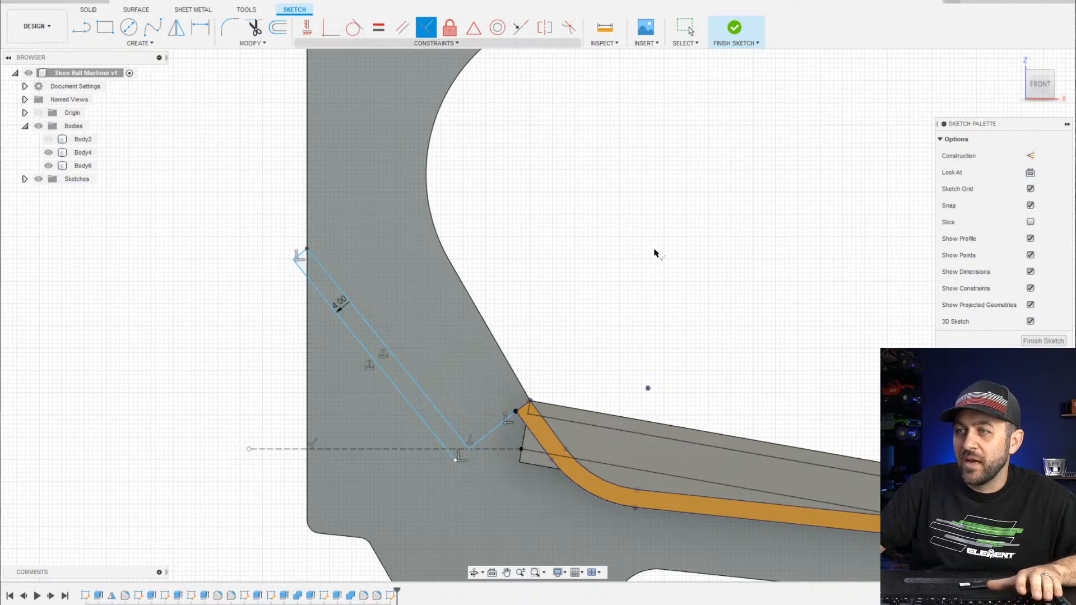
scroll(544, 361, up, 2)
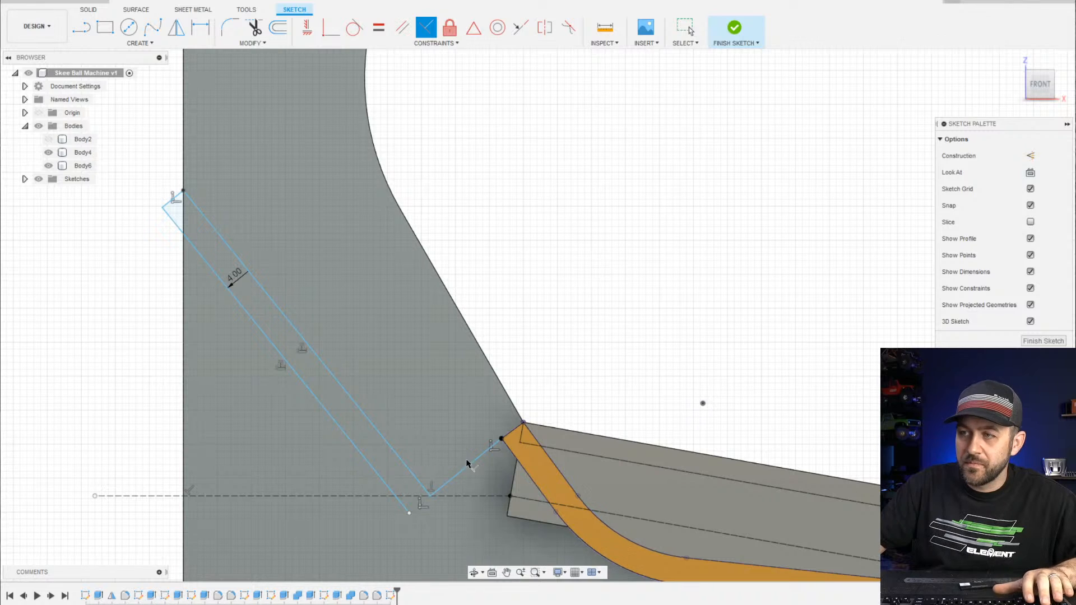
key(Escape)
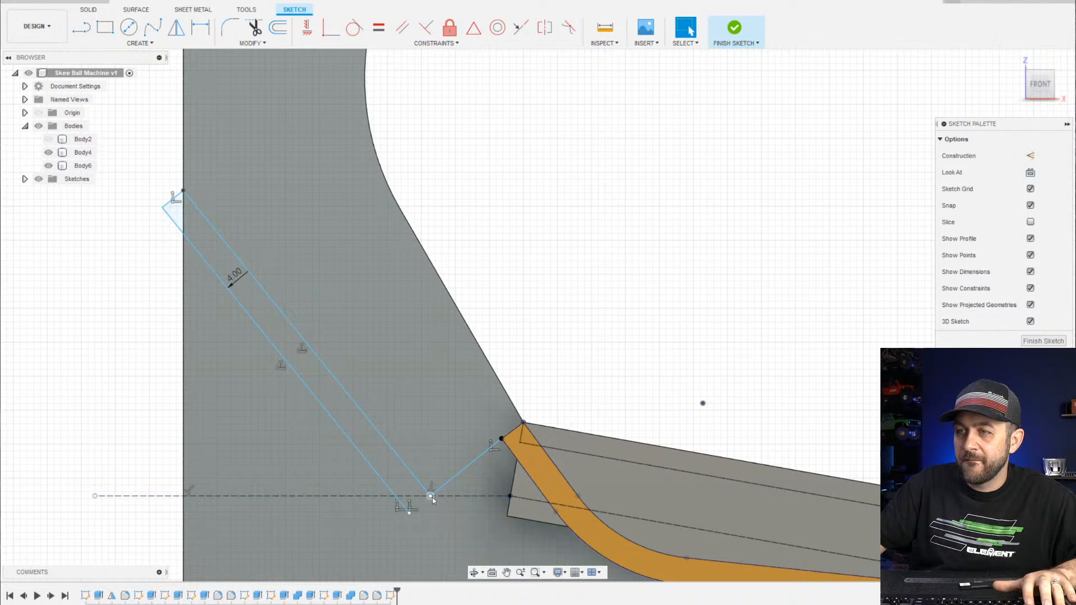
Shift the corner between the board line and the connecting segment slightly backwards along the horizontal construction line
mouse_move(431, 496)
mouse_down()
mouse_move(441, 495)
mouse_move(412, 499)
mouse_move(427, 500)
mouse_up()
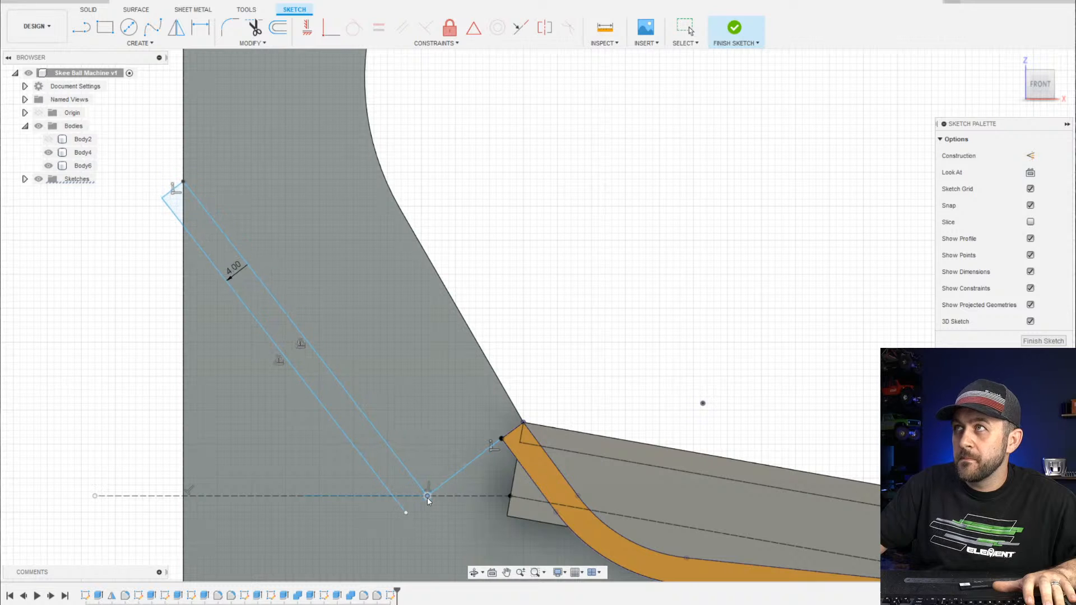
scroll(428, 497, down, 3)
middle_drag(447, 443, 401, 367)
scroll(402, 367, down, 1)
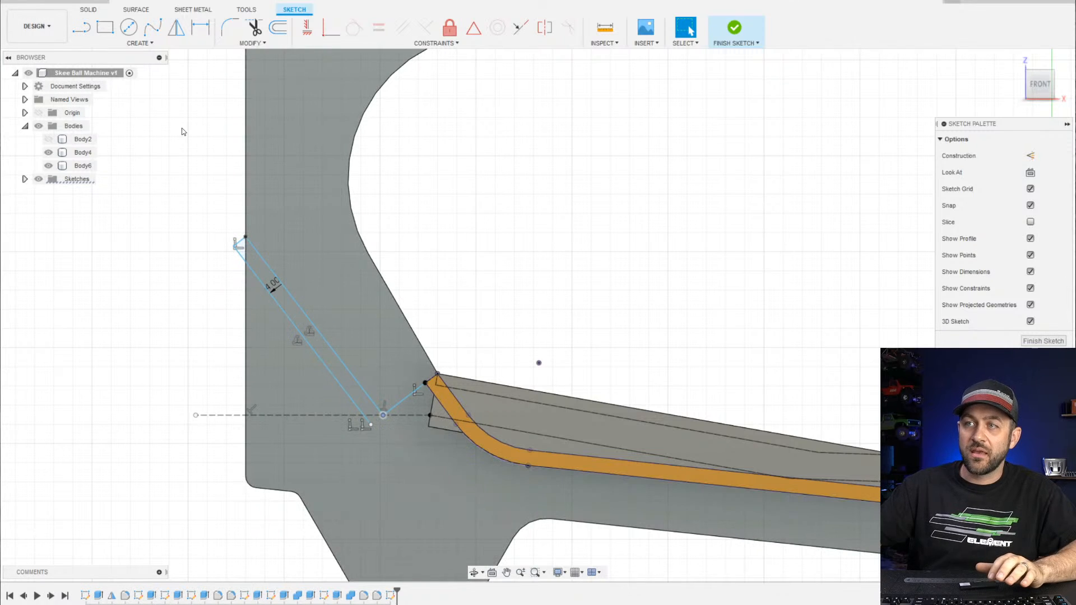
scroll(395, 351, down, 1)
scroll(309, 377, down, 1)
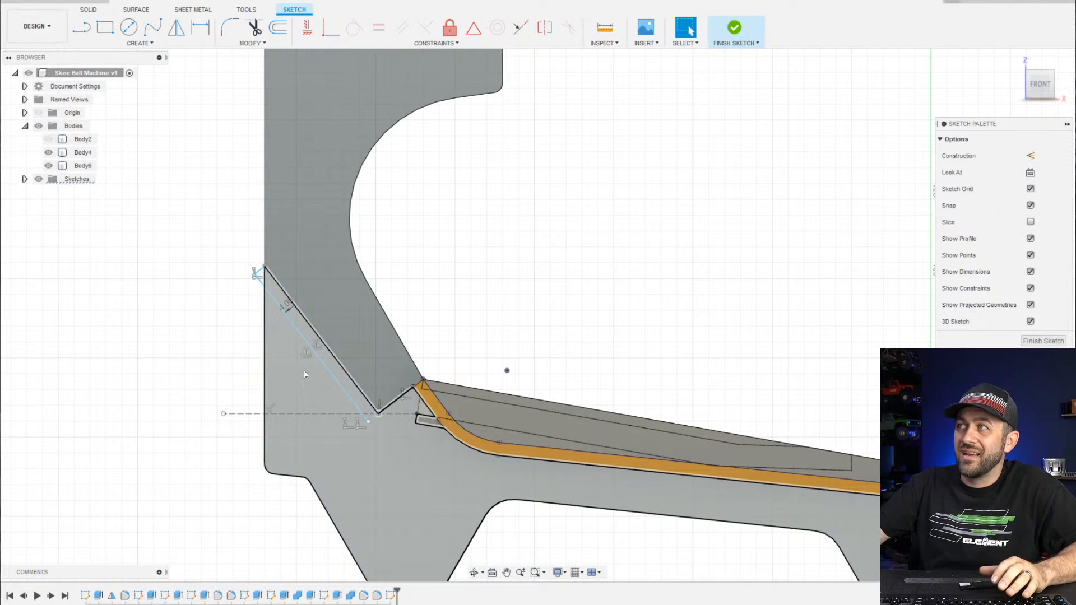
scroll(306, 375, down, 3)
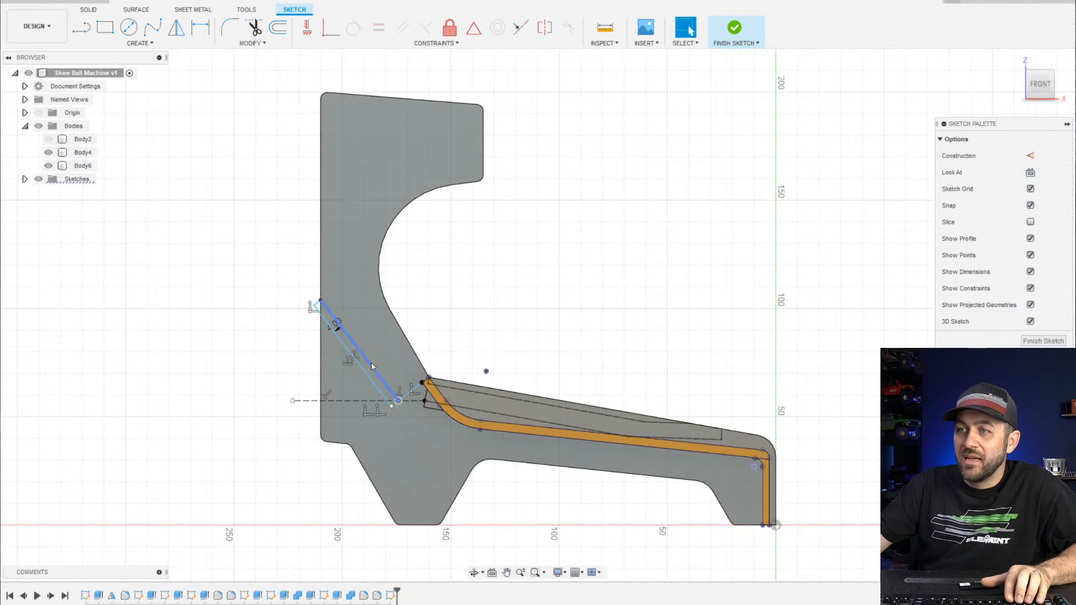
Close the board's lower end with a line from the offset line's lower endpoint to the corner on the construction line
scroll(432, 374, up, 4)
scroll(435, 365, down, 1)
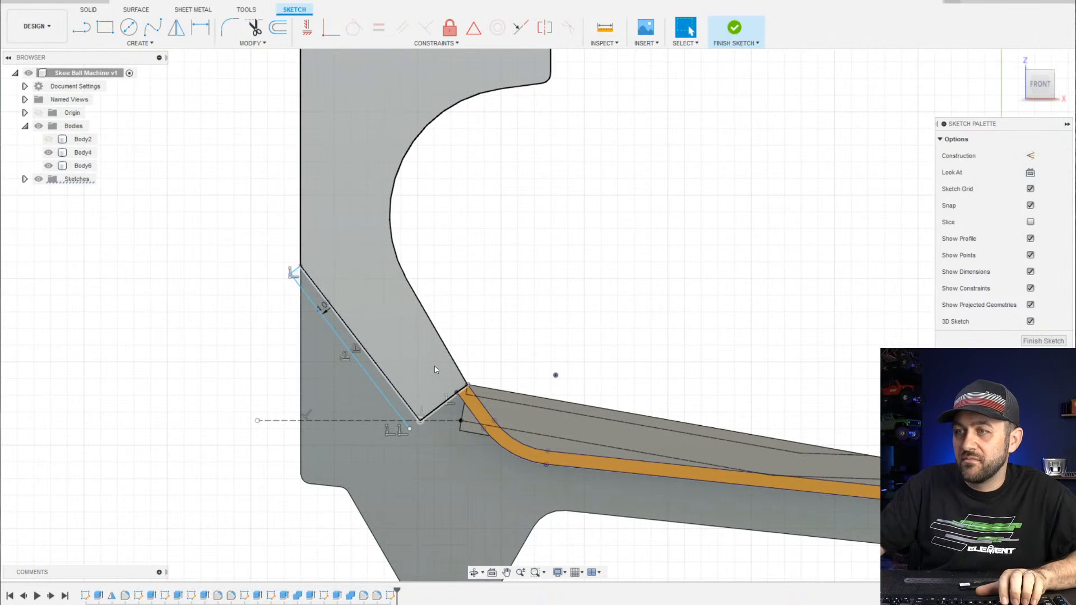
key(l)
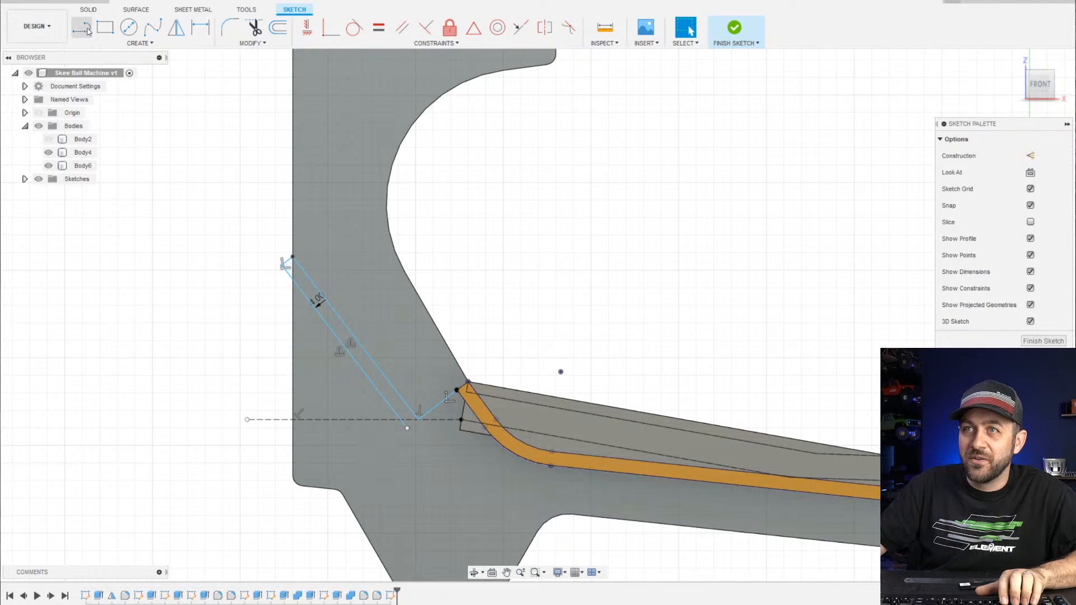
scroll(288, 329, up, 2)
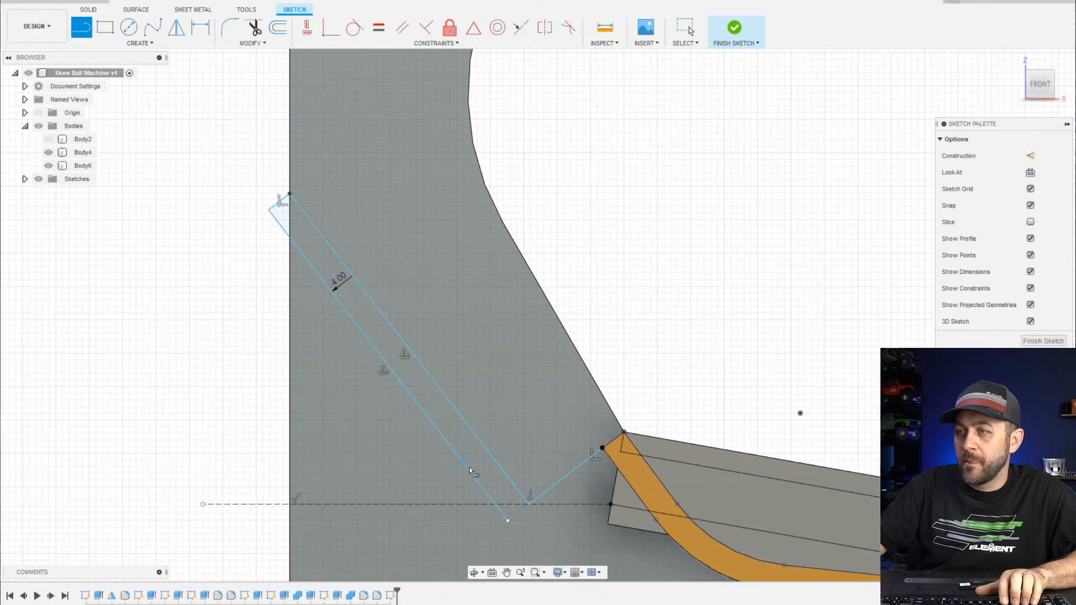
click(508, 520)
scroll(533, 504, up, 2)
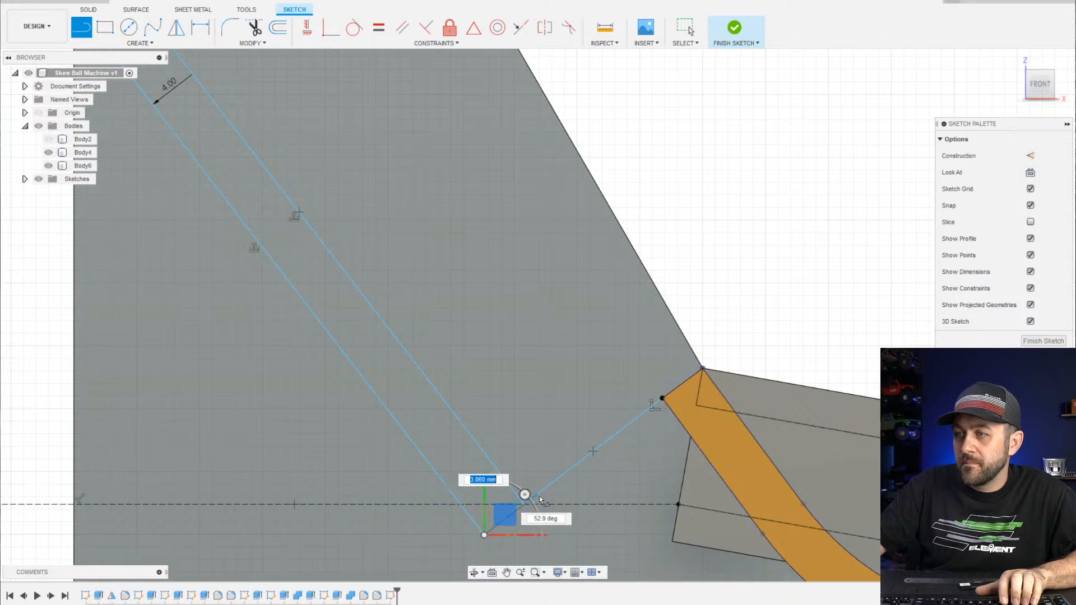
scroll(539, 496, up, 2)
click(512, 516)
scroll(513, 515, down, 2)
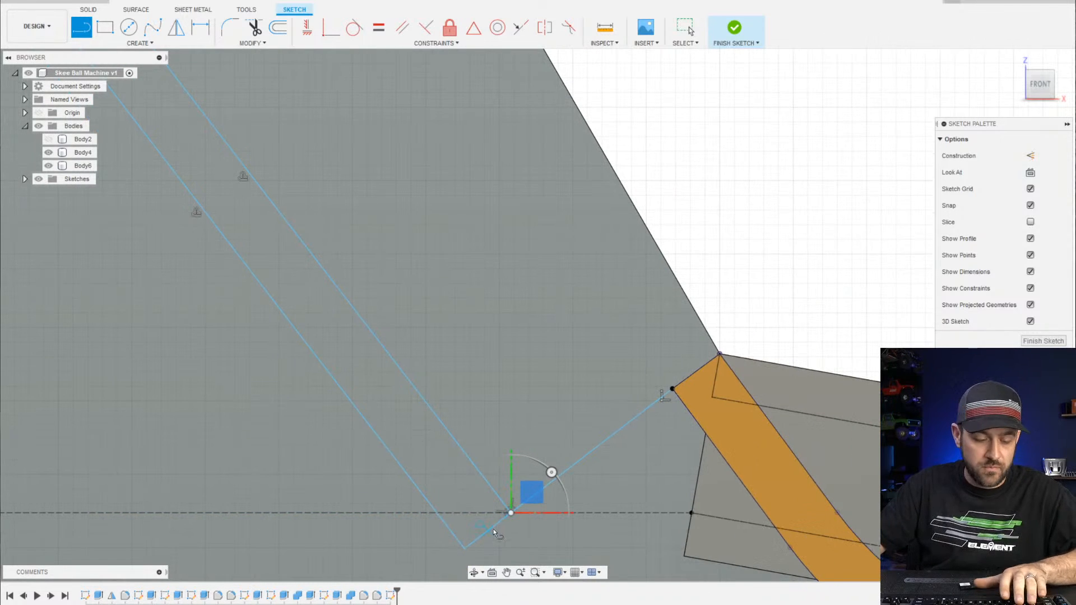
key(Escape)
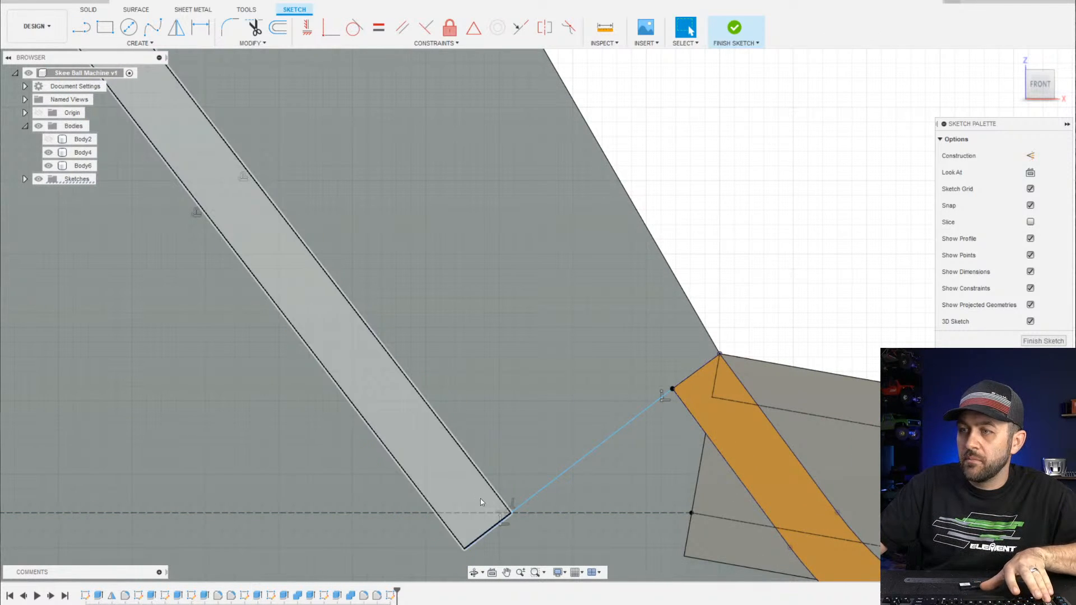
Apply a perpendicular constraint between the board's lower closing line and the sloping board line
shift+click(489, 485)
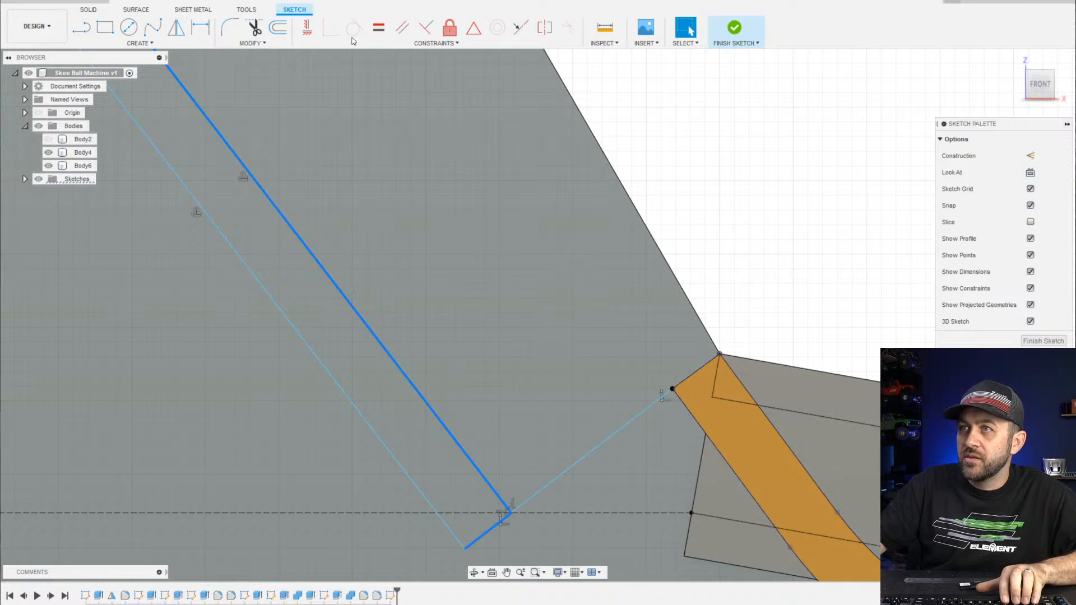
click(426, 27)
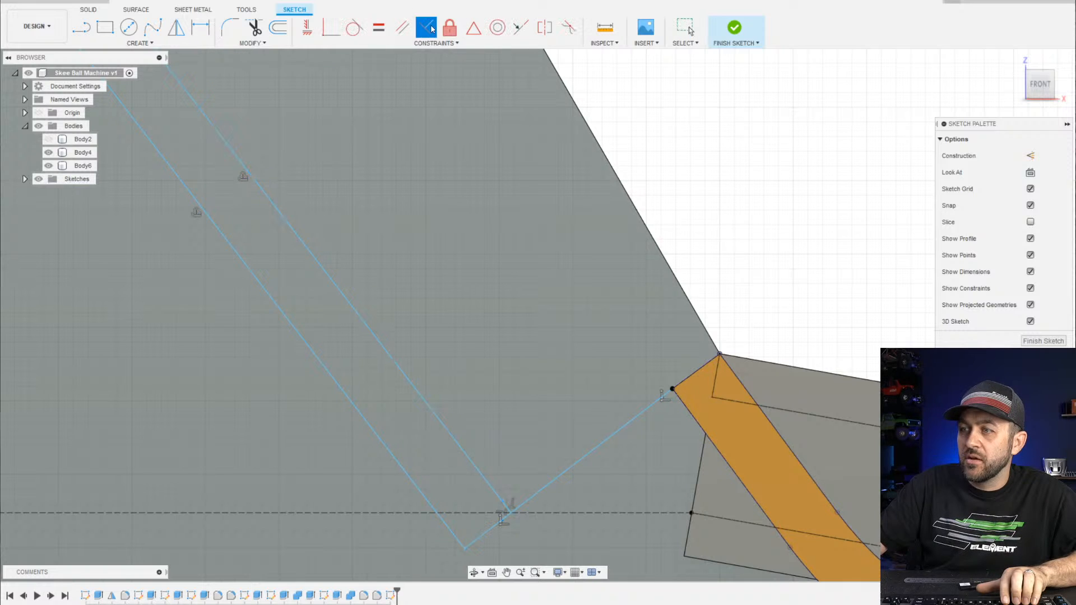
scroll(452, 309, down, 2)
scroll(452, 309, down, 1)
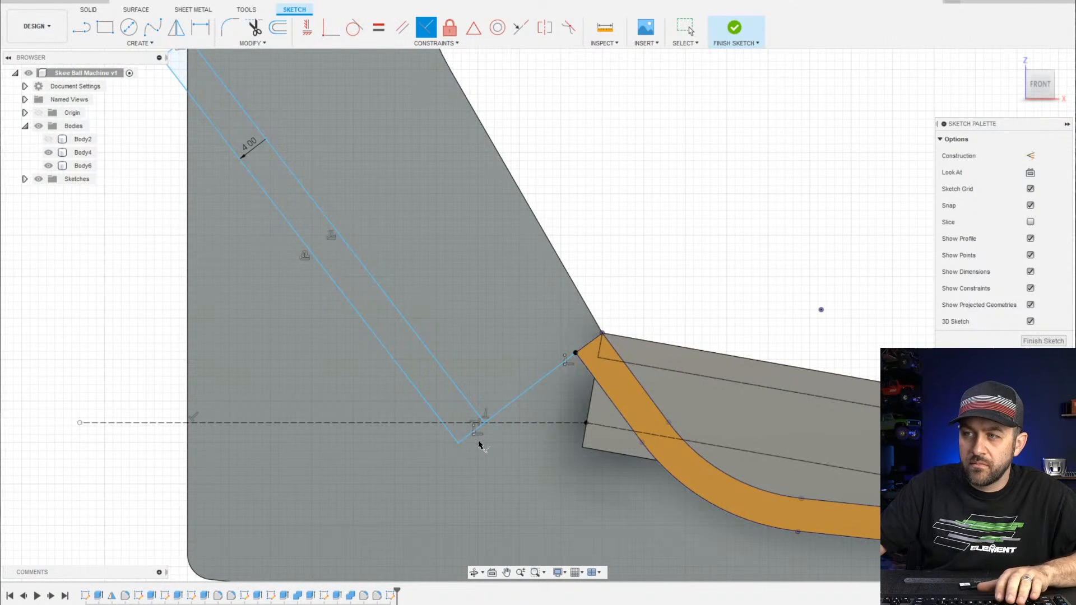
Undo the closing line at the sloping board's lower end together with its perpendicular constraint
scroll(459, 452, up, 3)
scroll(456, 451, down, 2)
key(Escape)
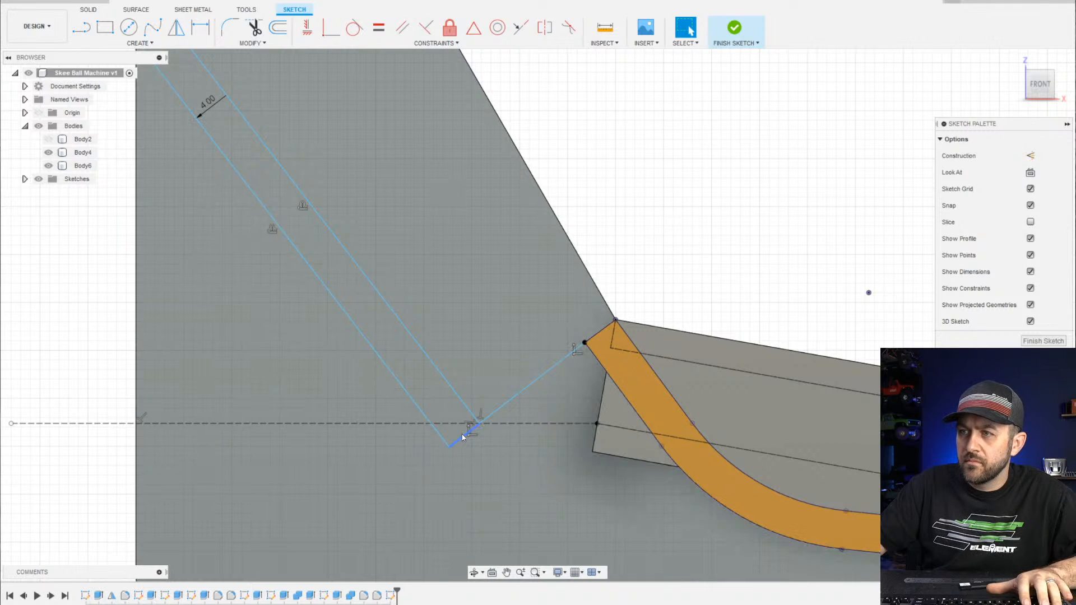
scroll(475, 427, up, 2)
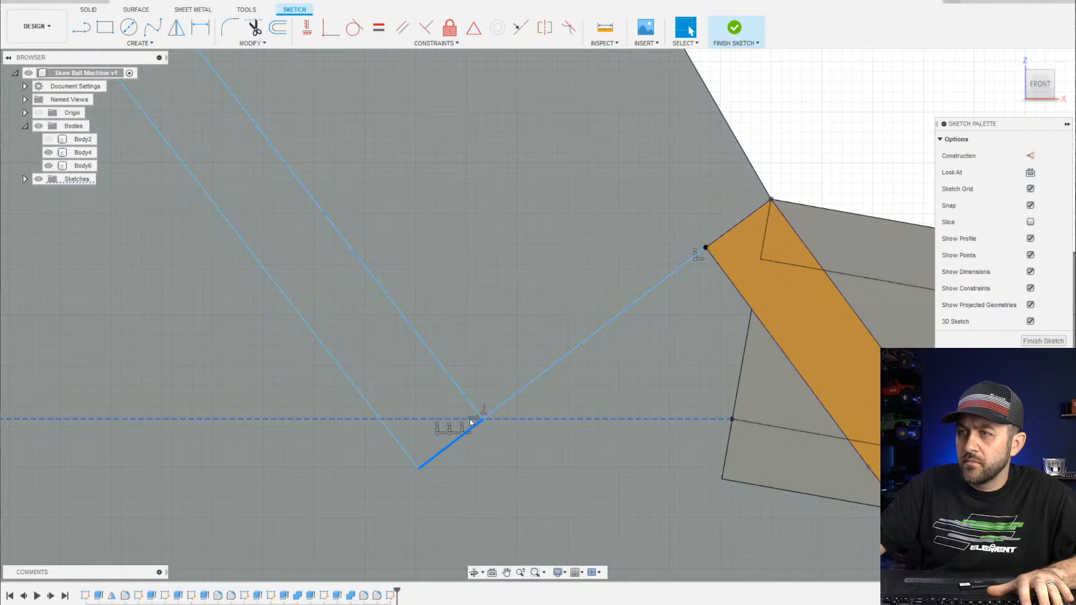
click(473, 419)
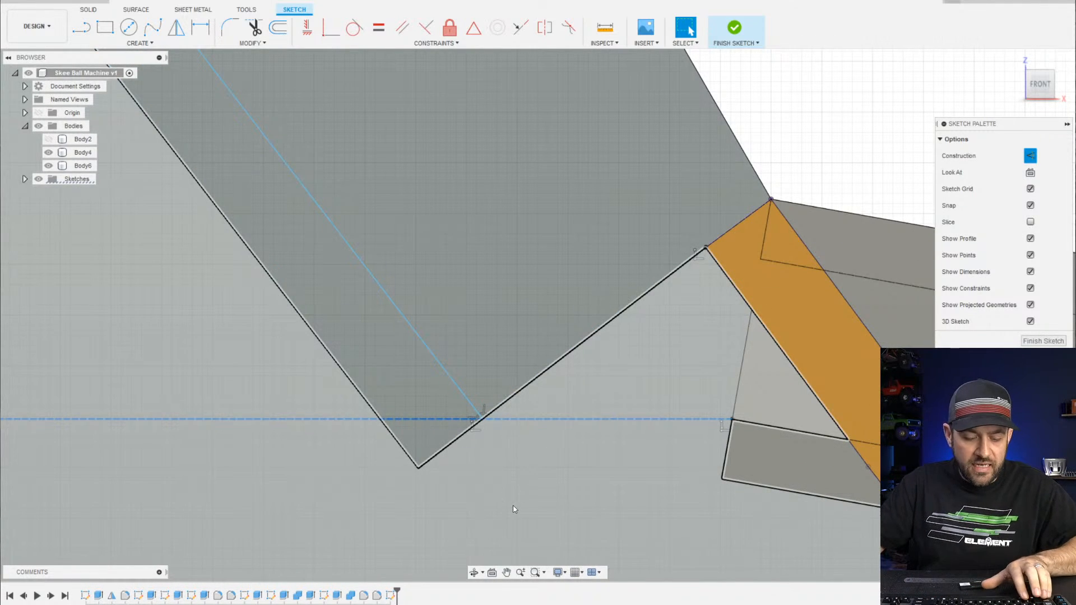
key(ctrl+z)
scroll(451, 504, down, 2)
Redraw the board's lower closing line from the offset line's endpoint to the corner on the construction line and finish the sketch
key(l)
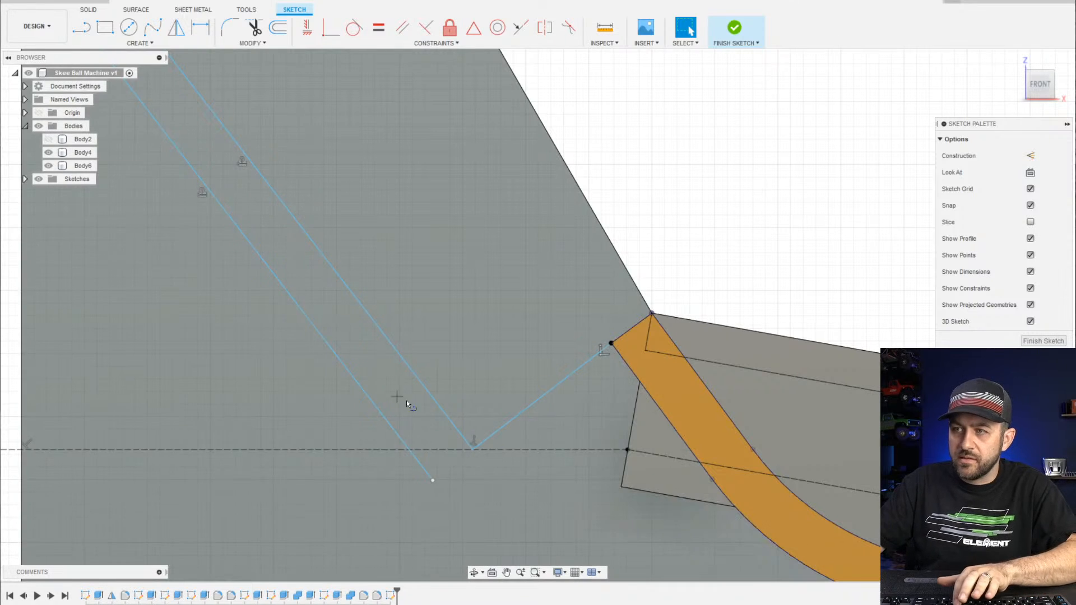
scroll(415, 407, up, 2)
click(439, 518)
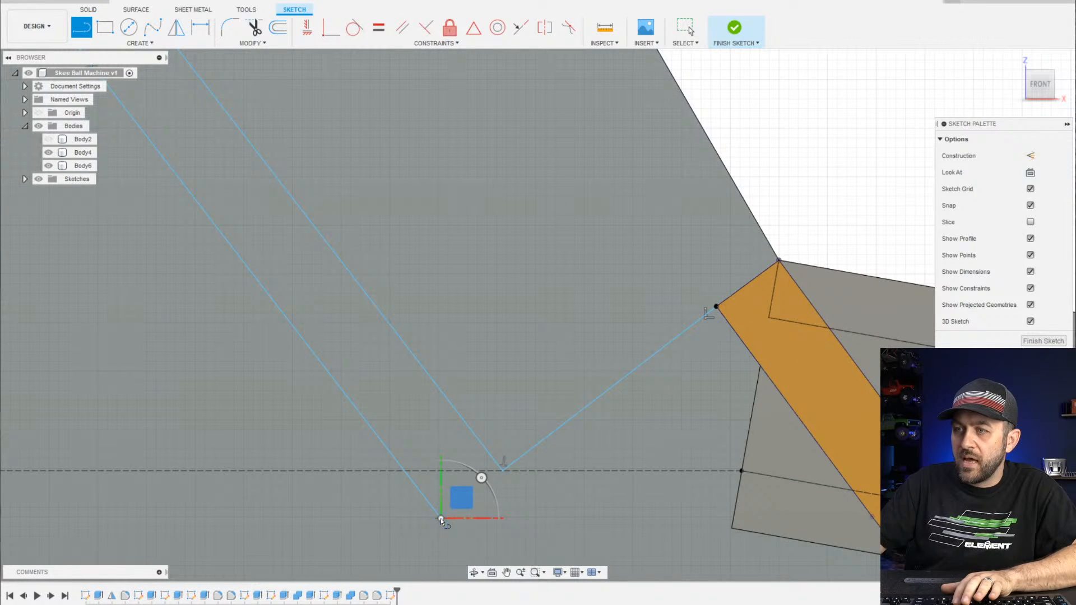
click(503, 471)
scroll(499, 485, down, 2)
scroll(500, 487, down, 1)
key(Escape)
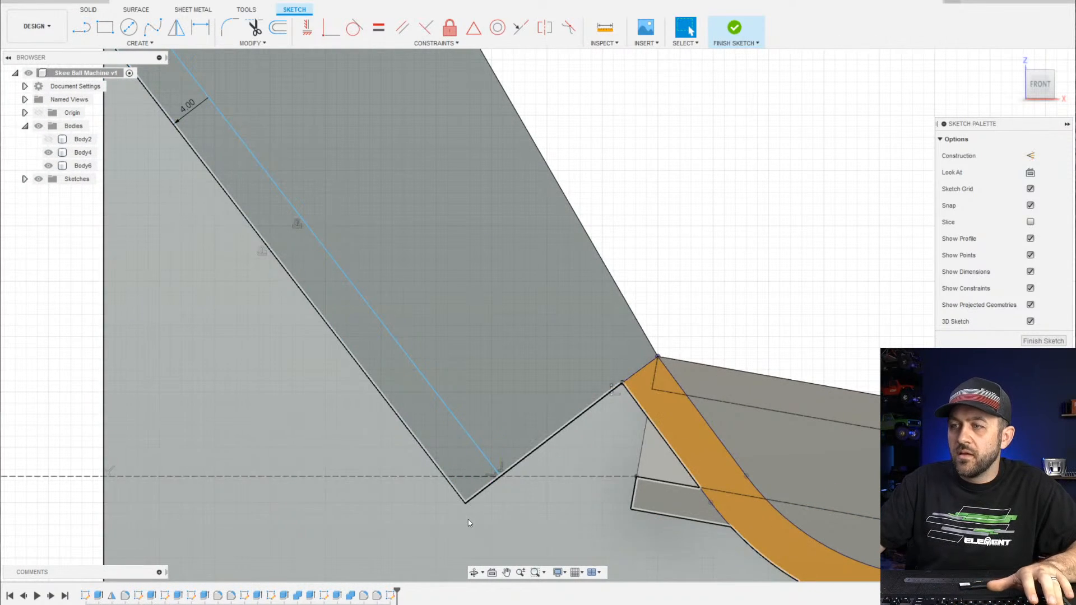
scroll(592, 375, down, 3)
scroll(472, 450, down, 1)
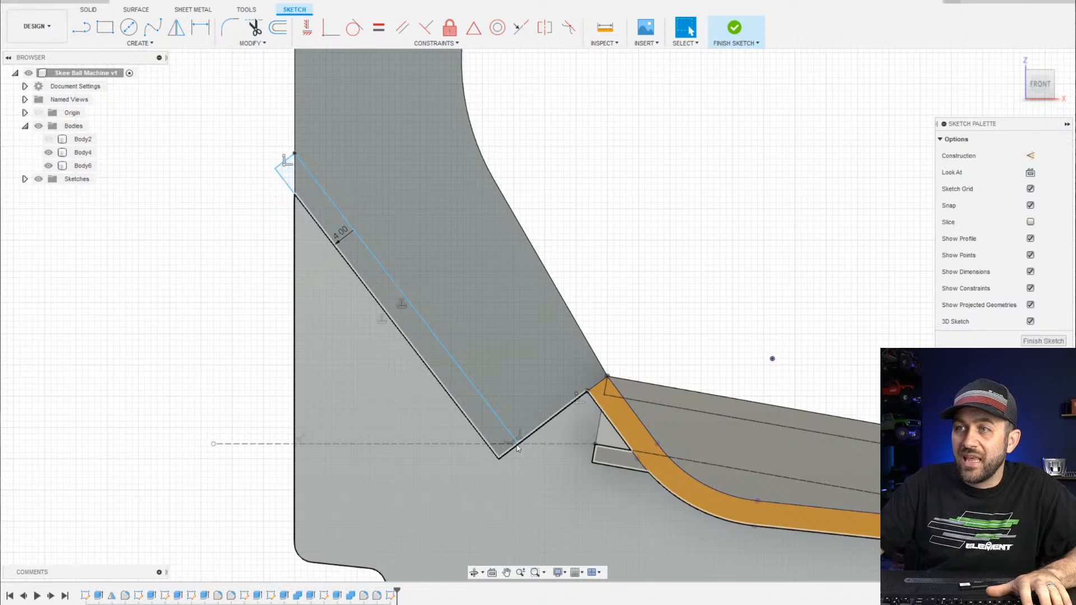
scroll(549, 443, up, 3)
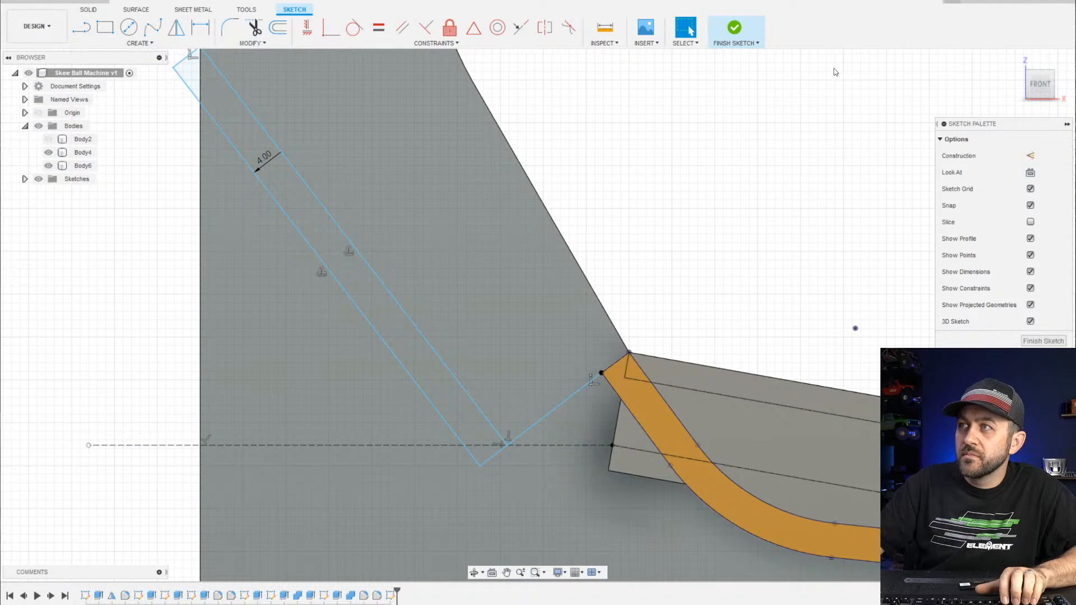
click(733, 31)
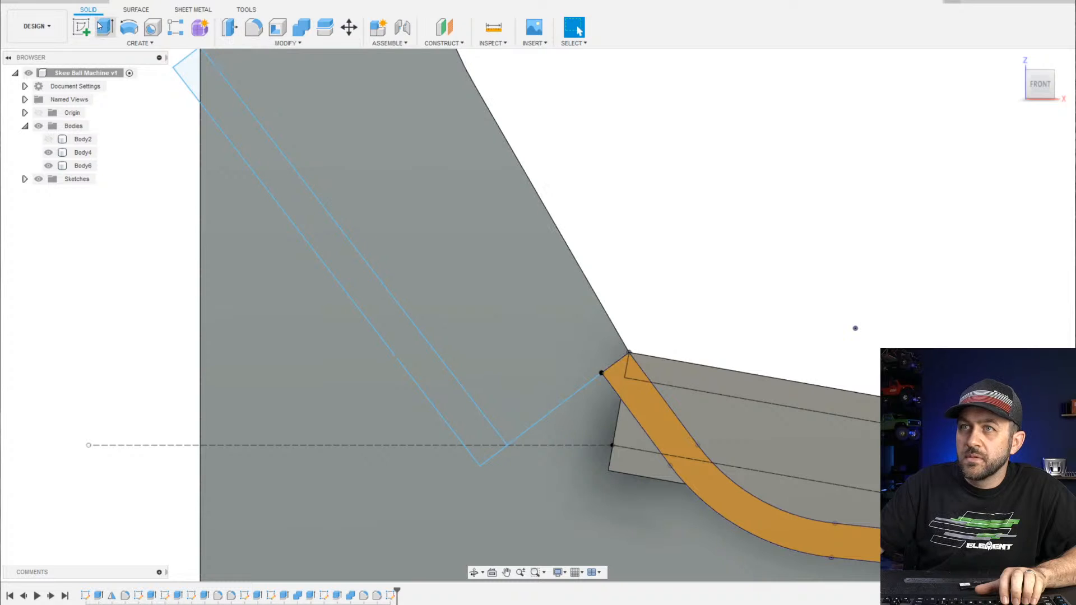
Extrude the sloping board's profile 97 mm across the machine as a new body
click(105, 27)
click(377, 281)
scroll(377, 281, down, 3)
shift+middle_drag(494, 292, 503, 357)
scroll(414, 314, down, 3)
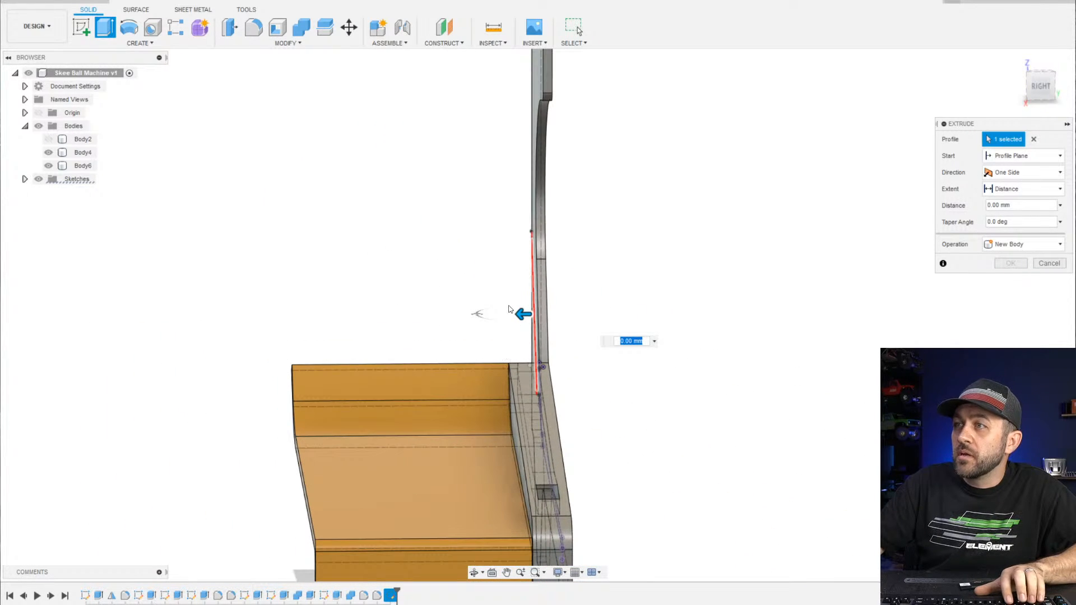
drag(522, 312, 247, 316)
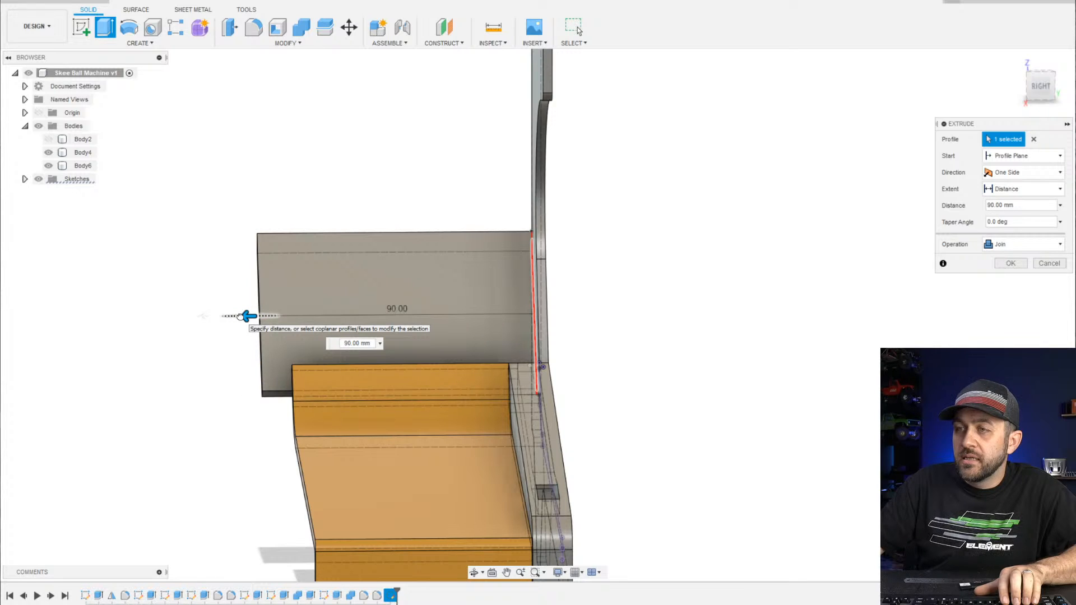
scroll(490, 346, up, 5)
middle_drag(431, 312, 452, 337)
scroll(583, 476, down, 3)
middle_drag(339, 462, 364, 360)
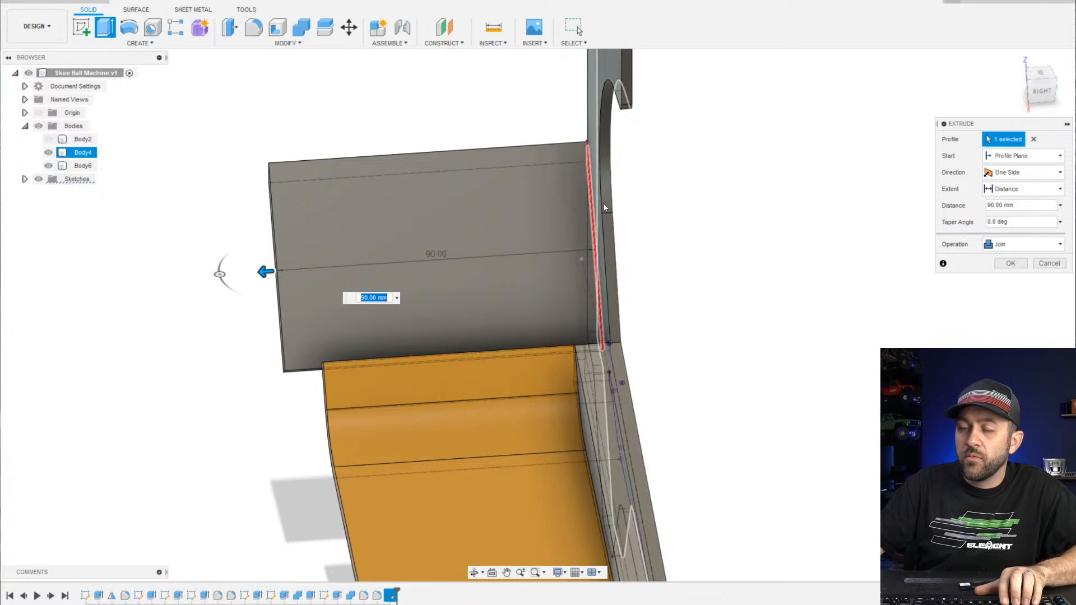
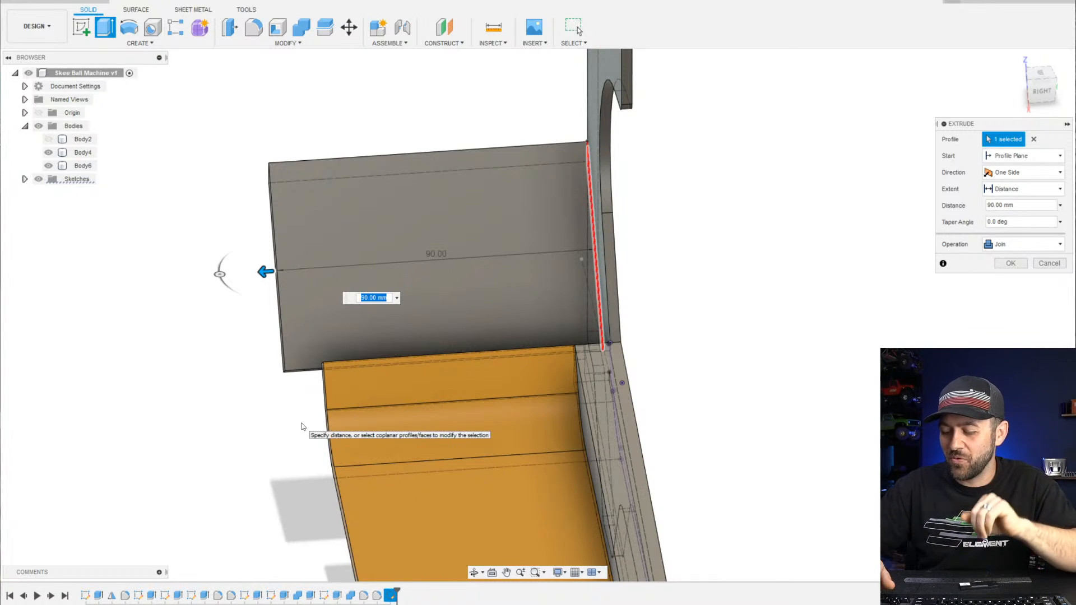
text(97)
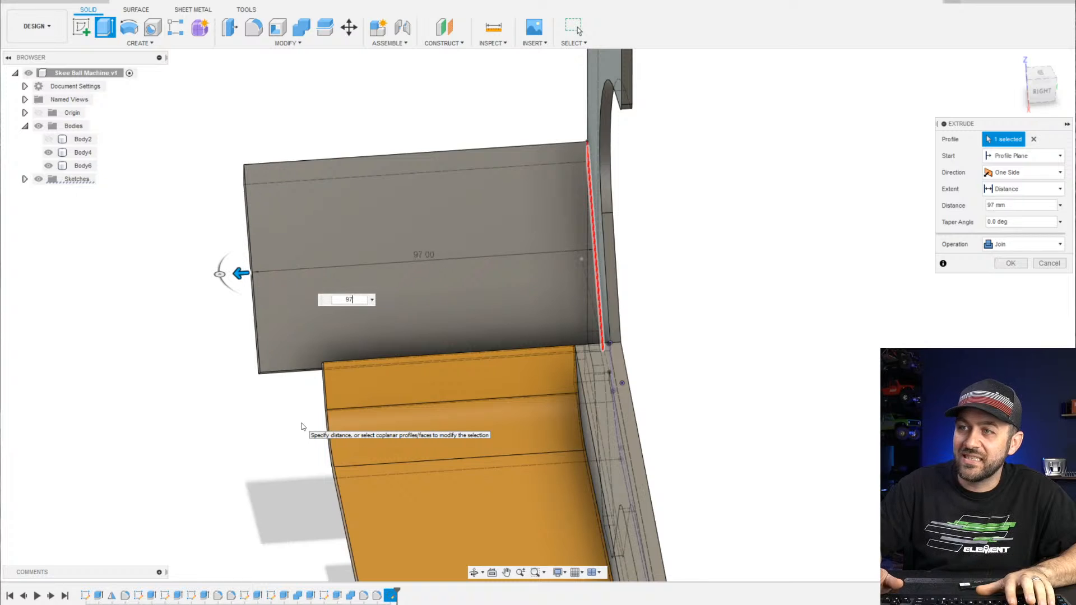
click(1014, 244)
click(1021, 303)
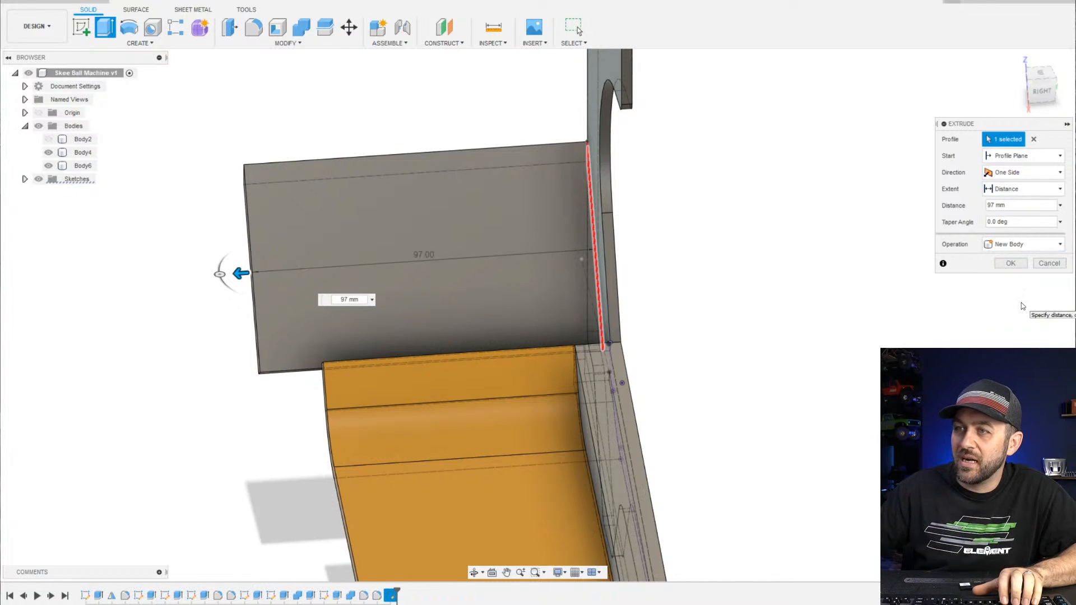
key(Return)
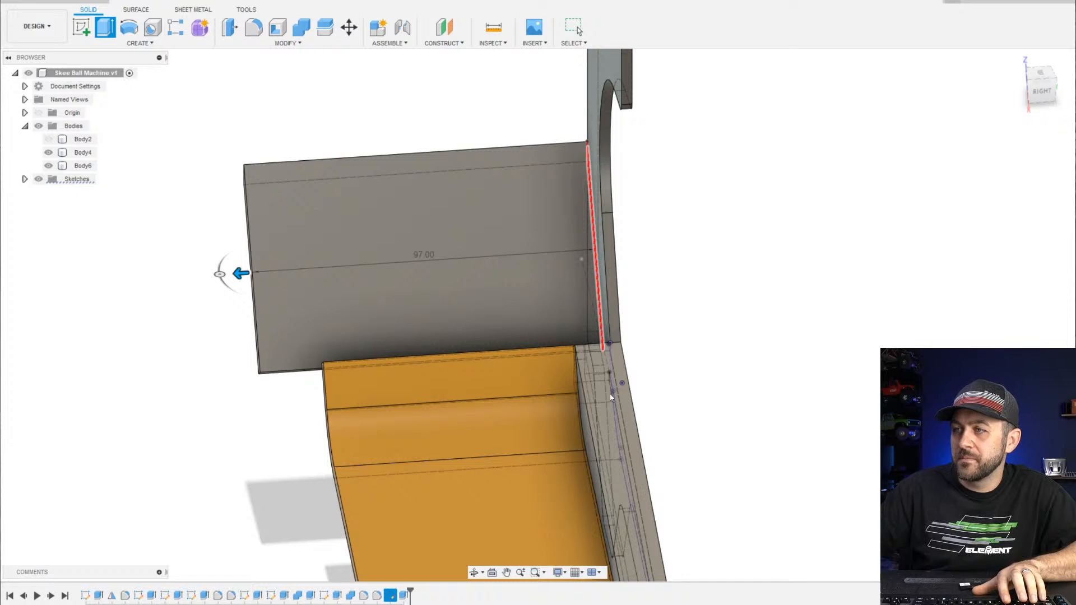
scroll(611, 397, down, 3)
key(Return)
Edit the side panel's base sketch and set the horizontal distance from the rear edge to the ramp corner to 70 mm
scroll(413, 408, up, 3)
shift+middle_drag(633, 399, 557, 310)
click(556, 310)
middle_drag(704, 283, 668, 329)
scroll(629, 248, down, 3)
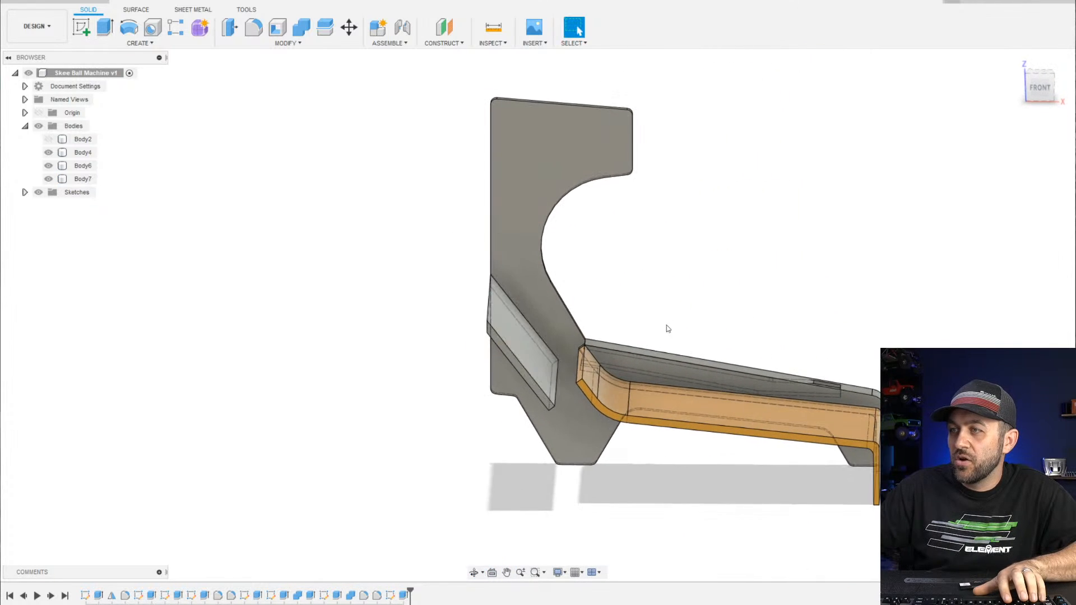
click(550, 303)
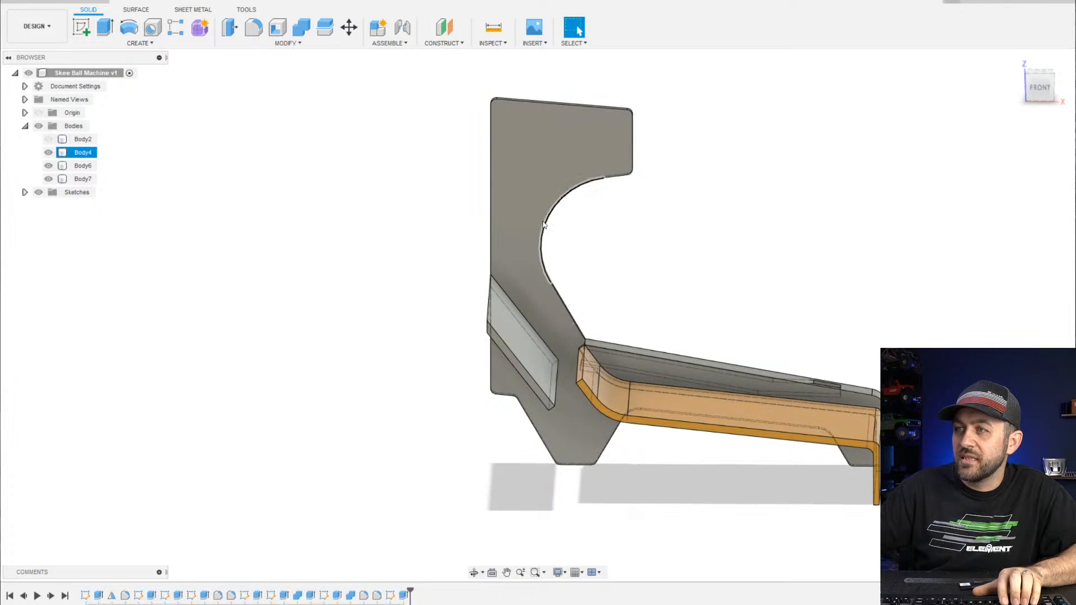
click(555, 255)
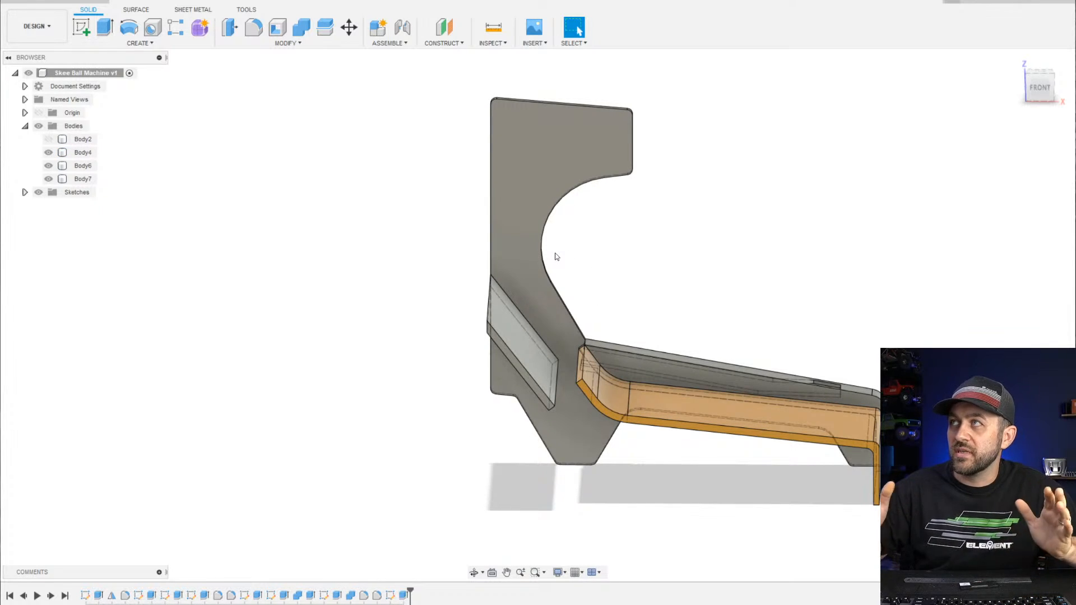
right_click(90, 598)
click(128, 491)
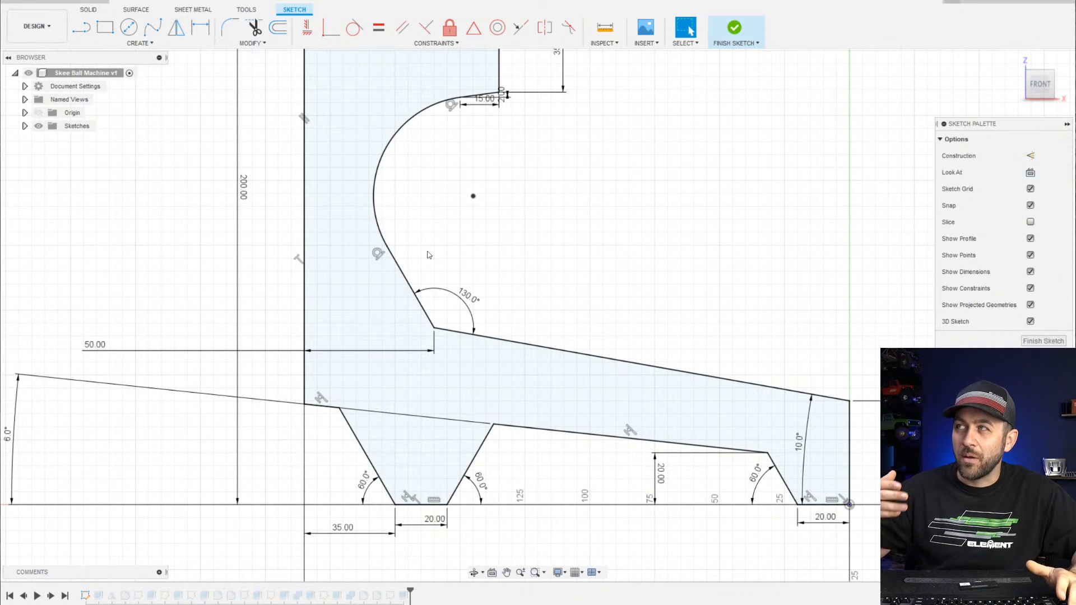
double_click(92, 346)
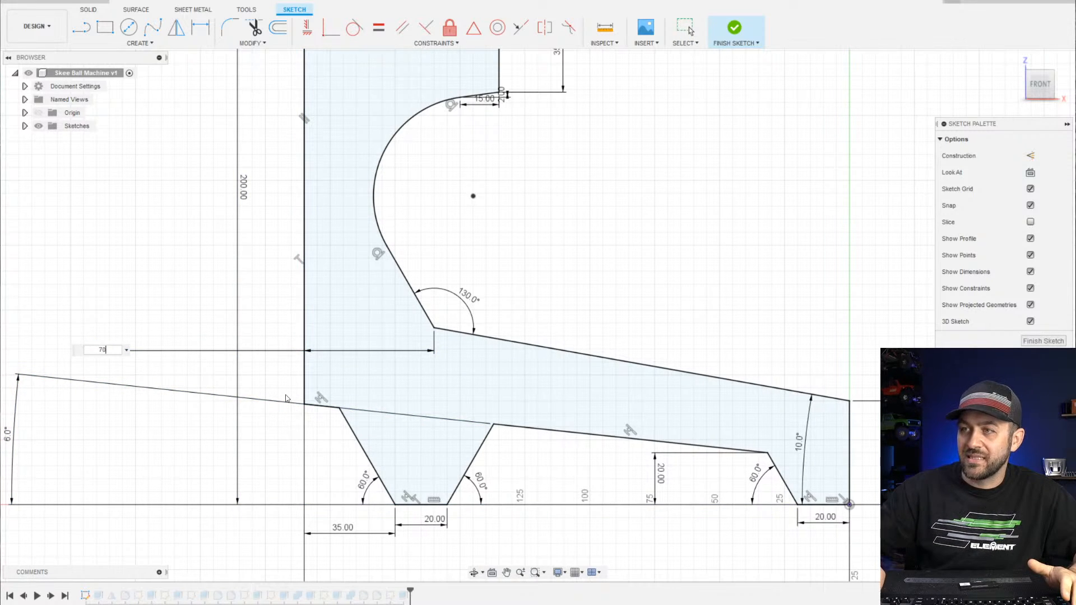
key(Return)
scroll(705, 298, down, 2)
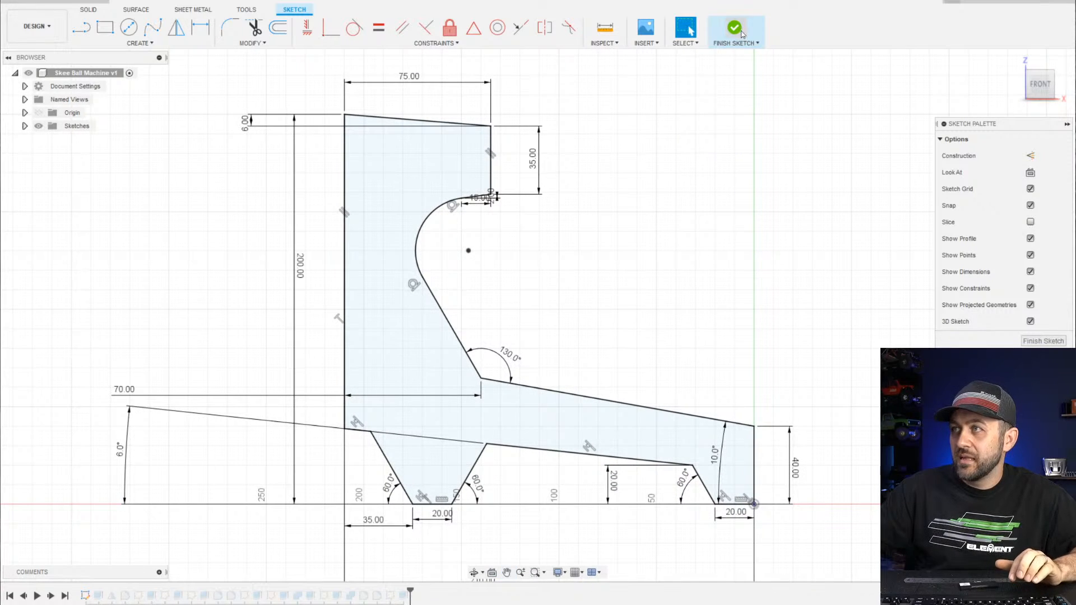
click(734, 28)
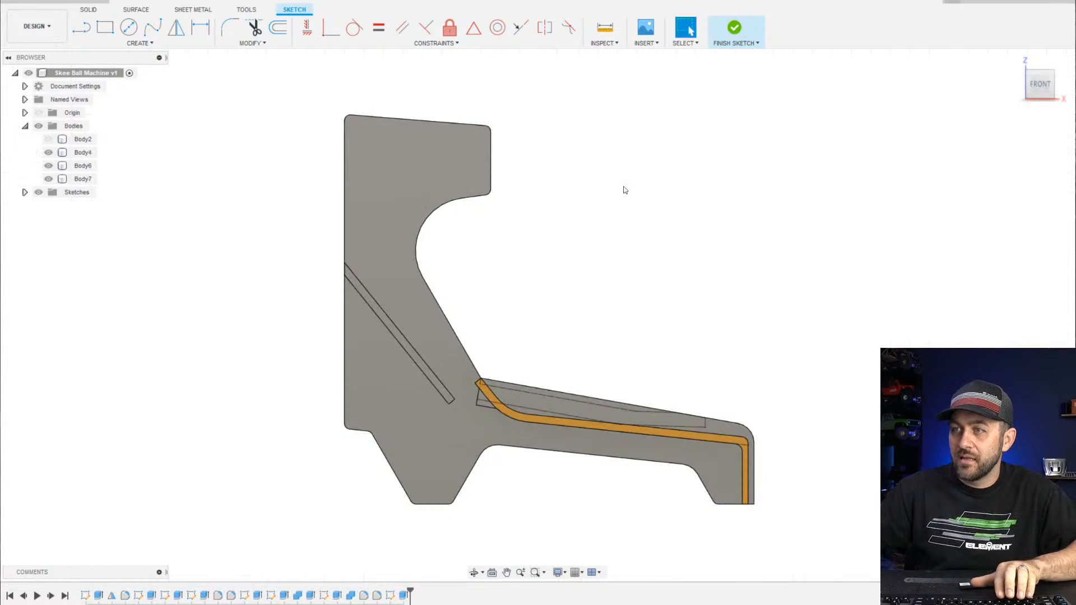
Examine the board's position relative to the ramp's raised end and the side panel from several angles
scroll(495, 371, up, 1)
scroll(504, 412, up, 4)
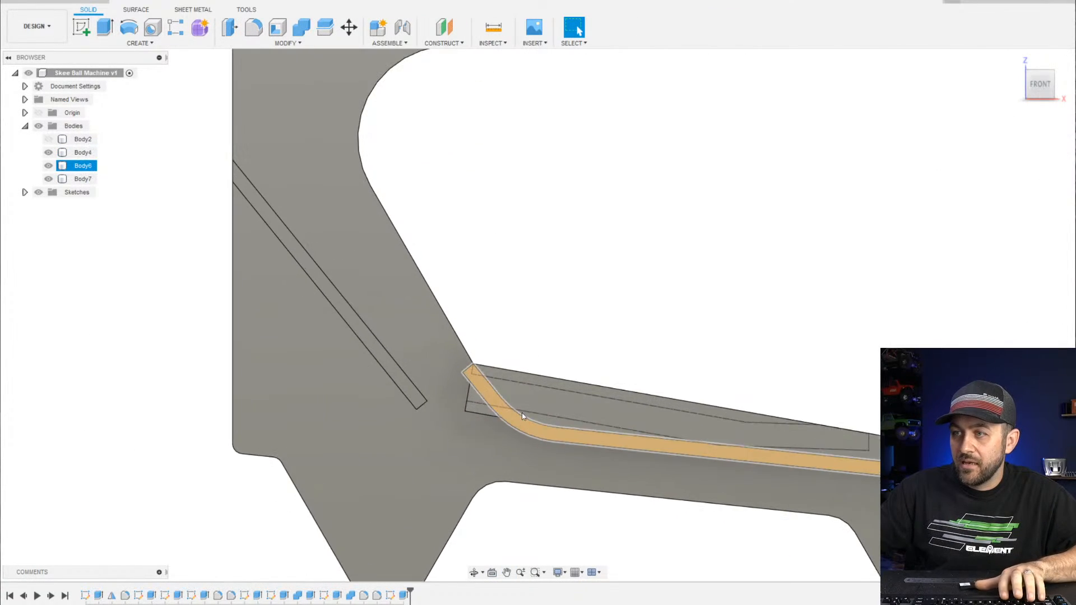
shift+middle_drag(522, 413, 514, 436)
scroll(467, 427, down, 3)
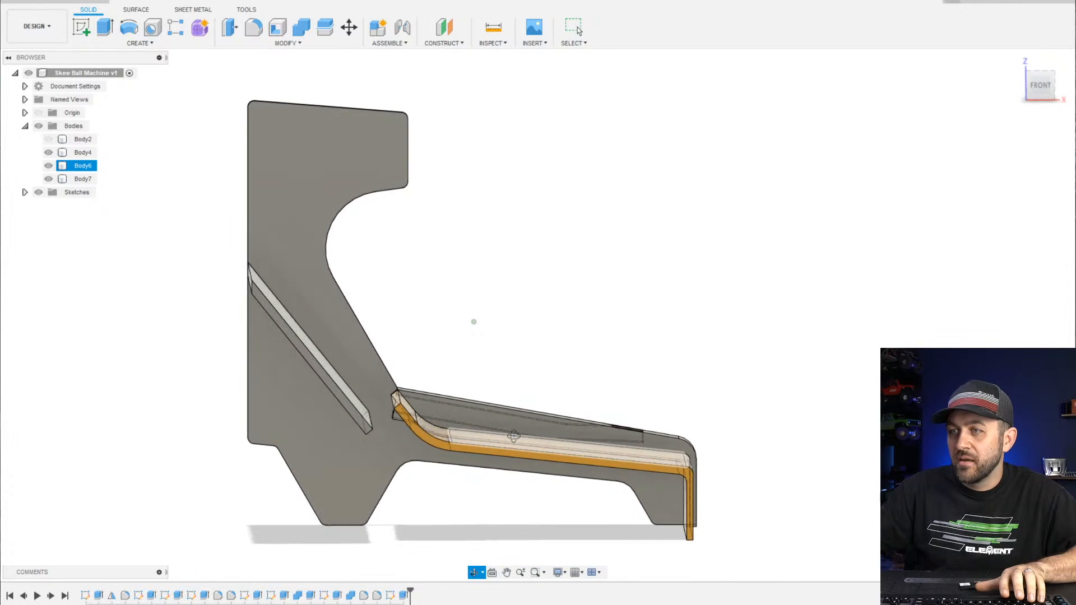
scroll(513, 436, up, 5)
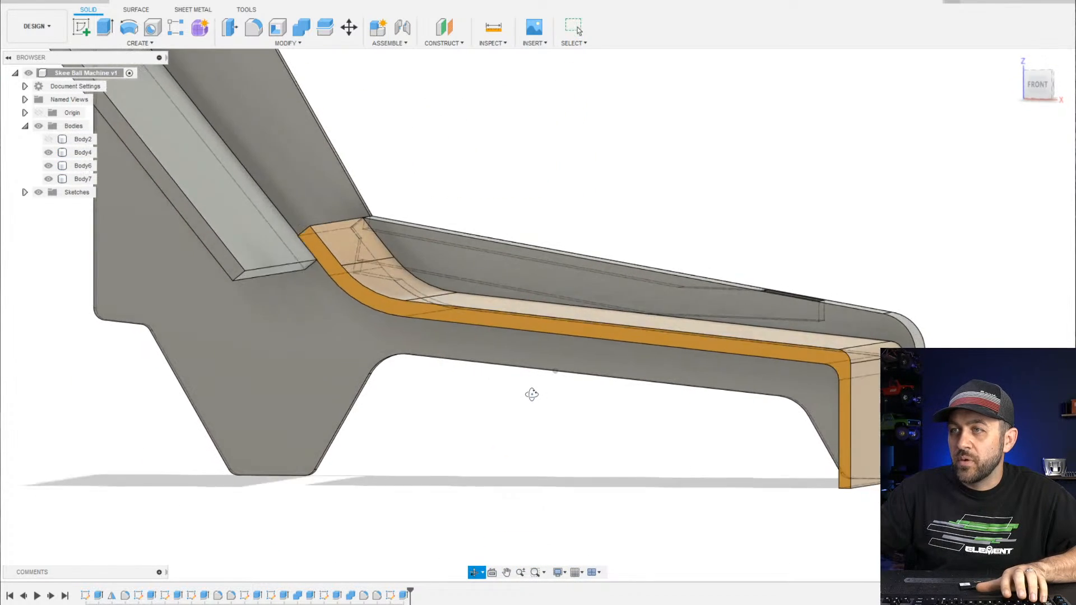
shift+middle_drag(532, 395, 512, 408)
scroll(412, 395, down, 3)
middle_drag(303, 315, 319, 334)
scroll(541, 274, up, 3)
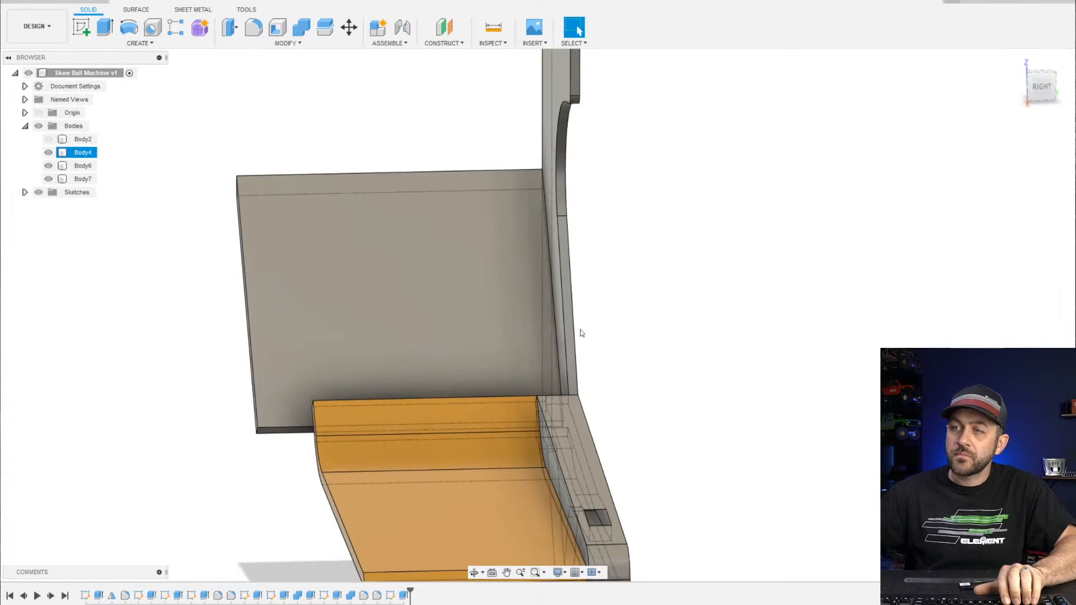
scroll(581, 333, down, 2)
shift+middle_drag(445, 372, 331, 428)
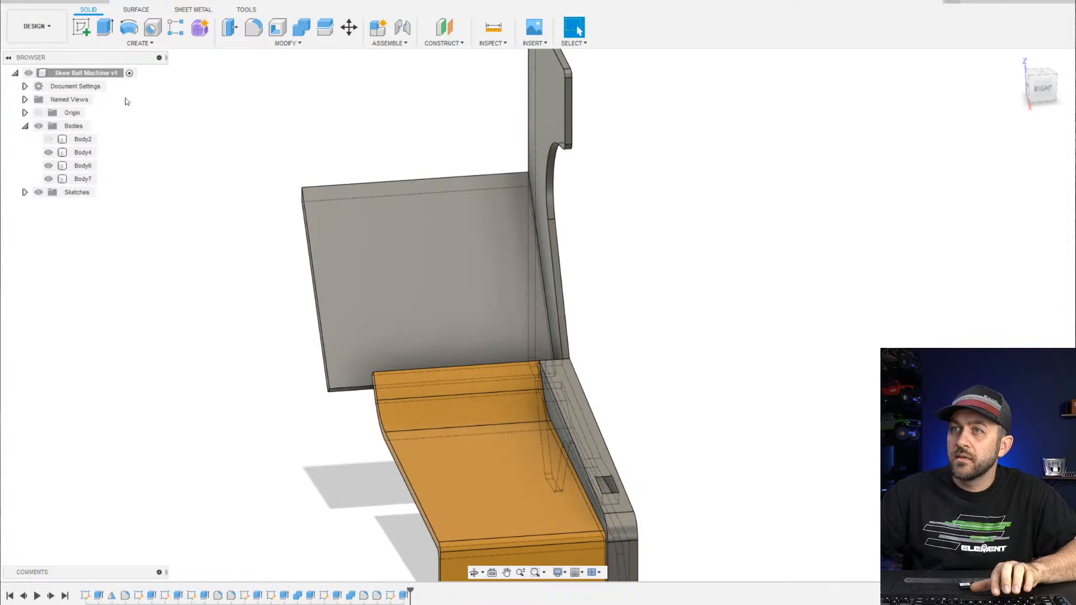
Create a sketch on the sloping board's front face and draw a construction centreline from the upper edge's midpoint to the lower edge
click(81, 27)
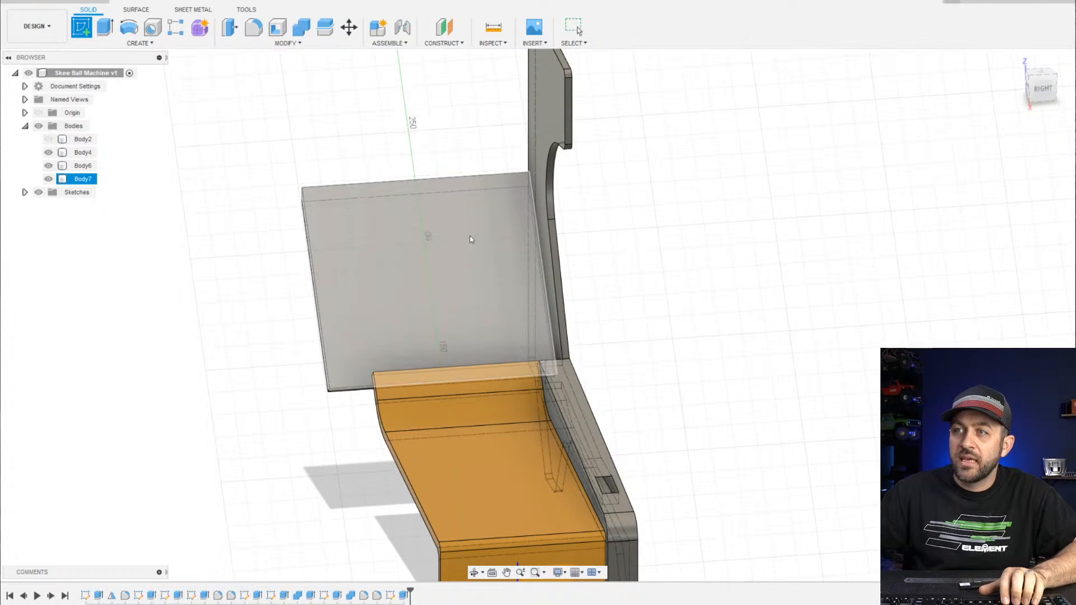
click(434, 275)
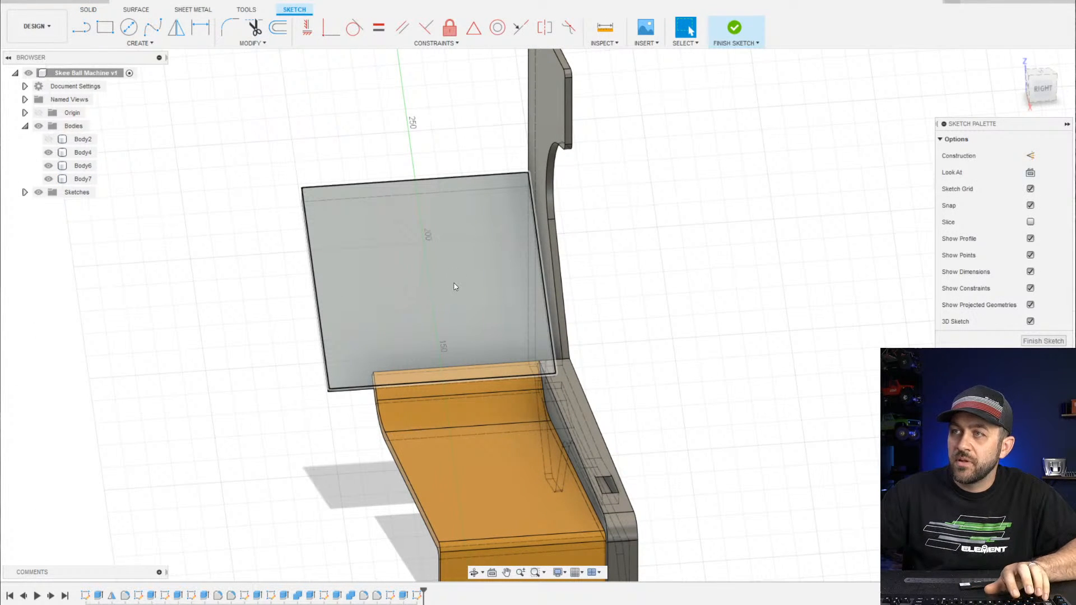
key(l)
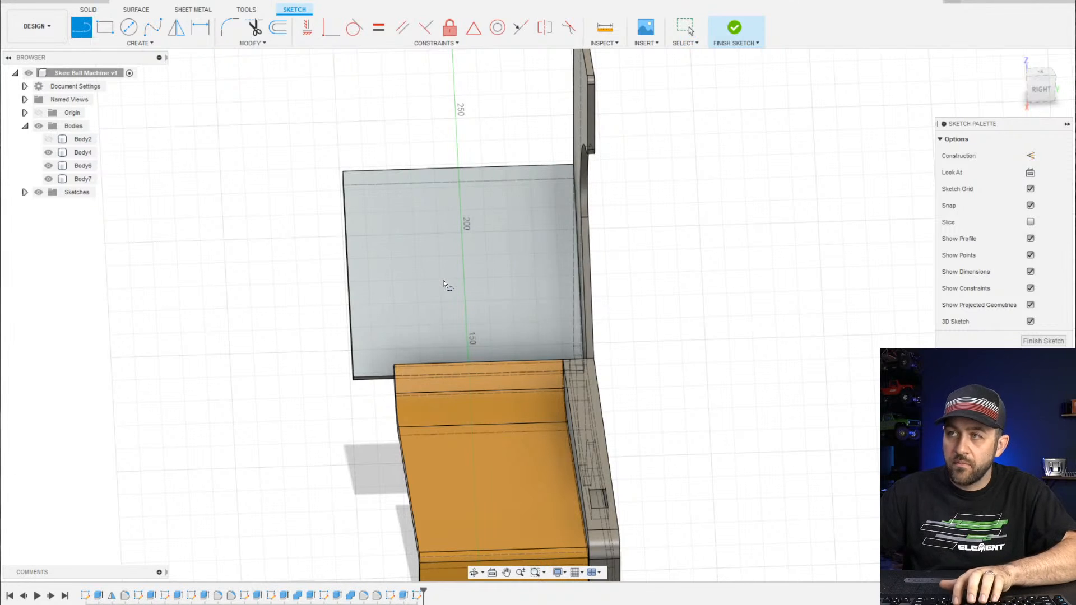
click(457, 166)
mouse_move(452, 267)
shift+middle_down()
mouse_move(464, 261)
mouse_move(349, 374)
shift+middle_up()
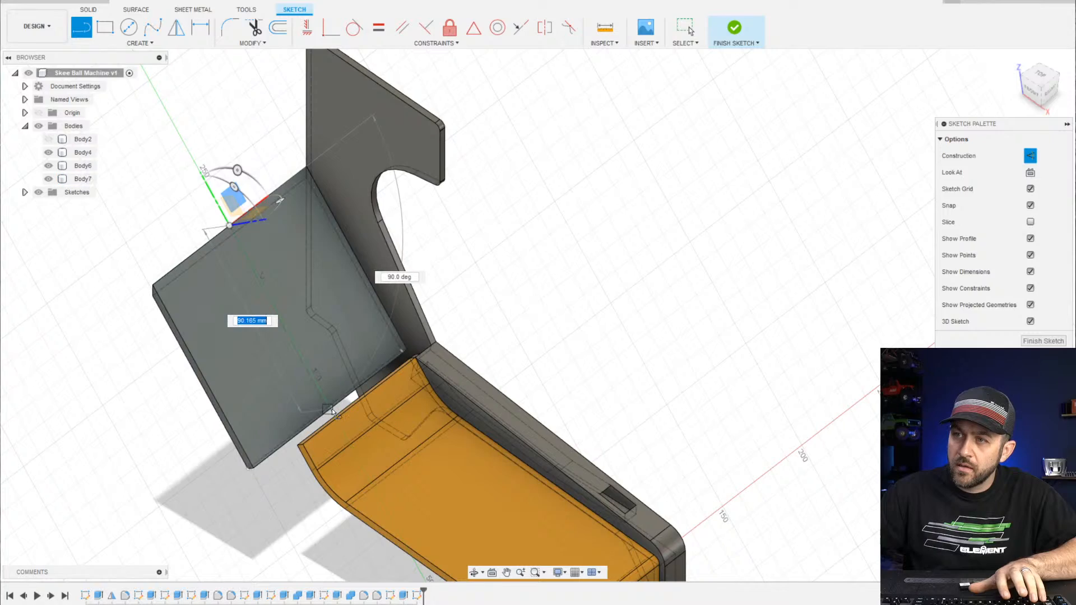
key(Escape)
scroll(331, 409, down, 3)
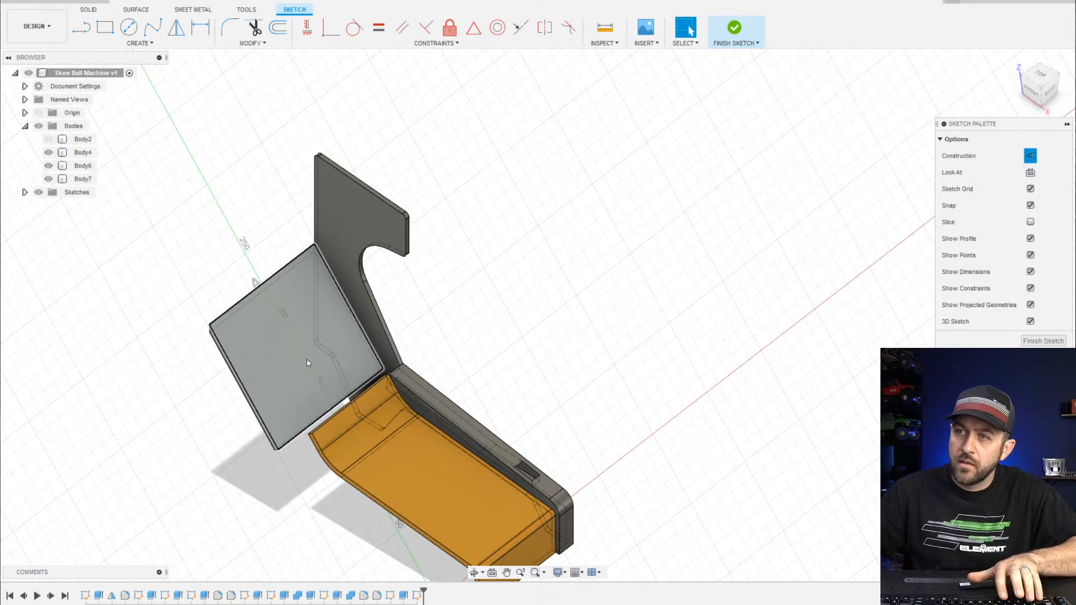
Draw a construction circle about 68 mm in diameter centred on the centreline near the middle of the sloping board
scroll(307, 359, down, 3)
scroll(331, 362, up, 5)
shift+middle_drag(333, 362, 301, 287)
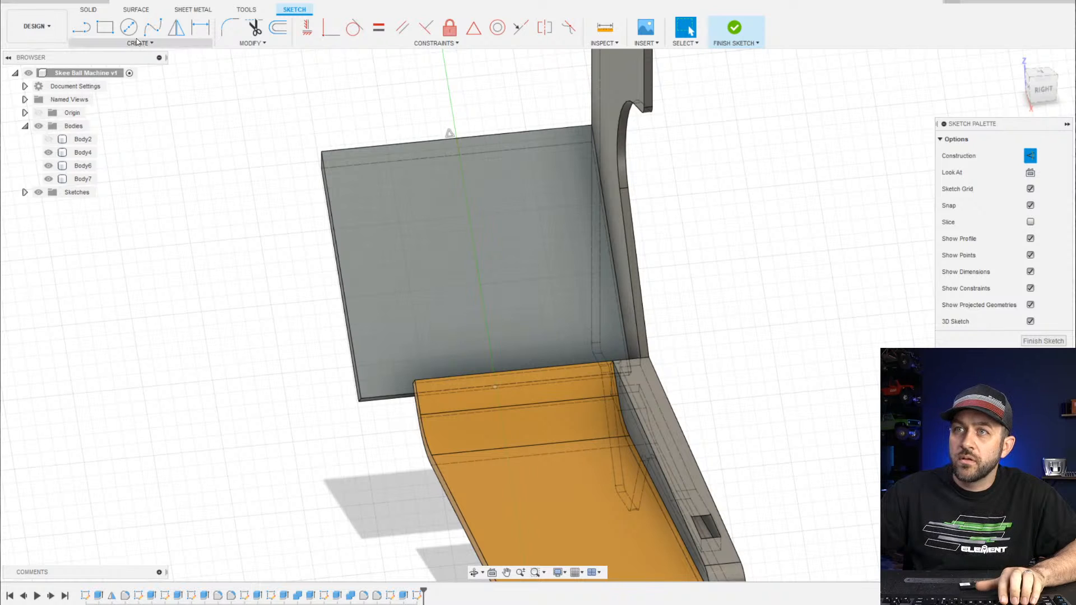
key(c)
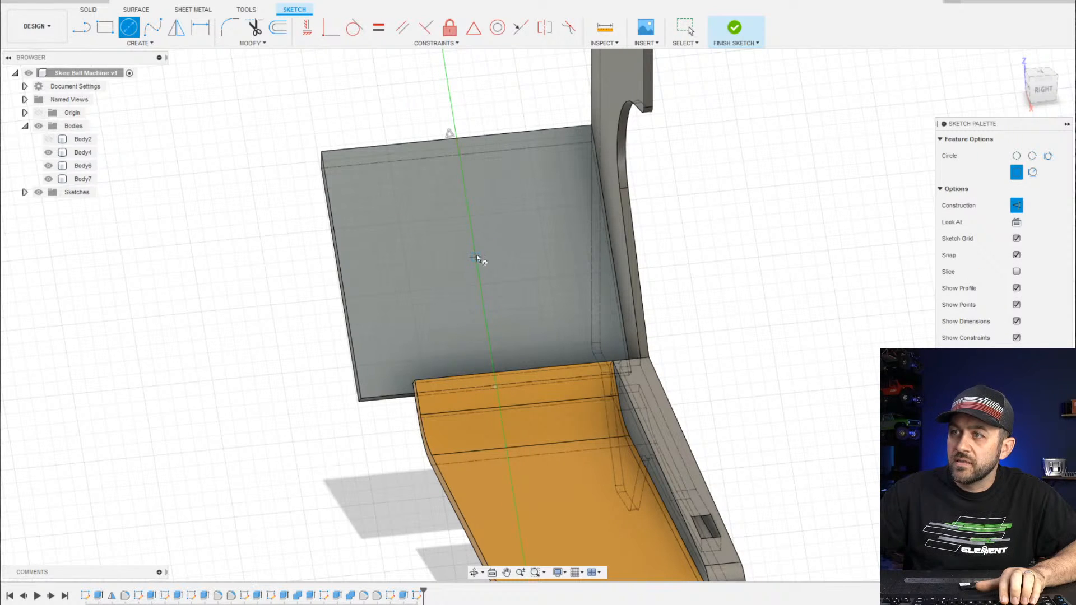
click(476, 259)
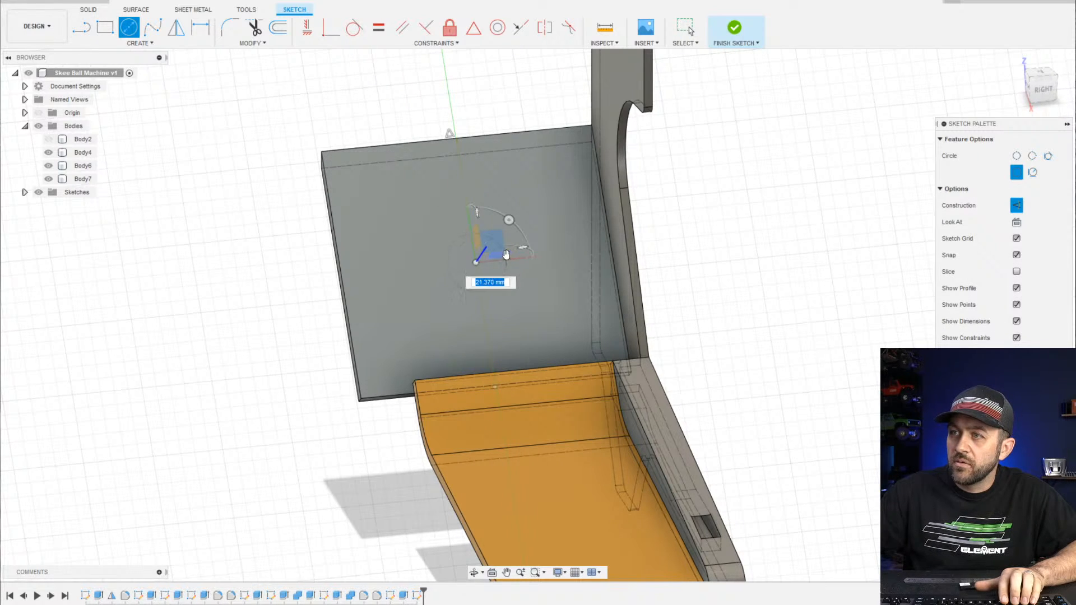
scroll(515, 274, up, 2)
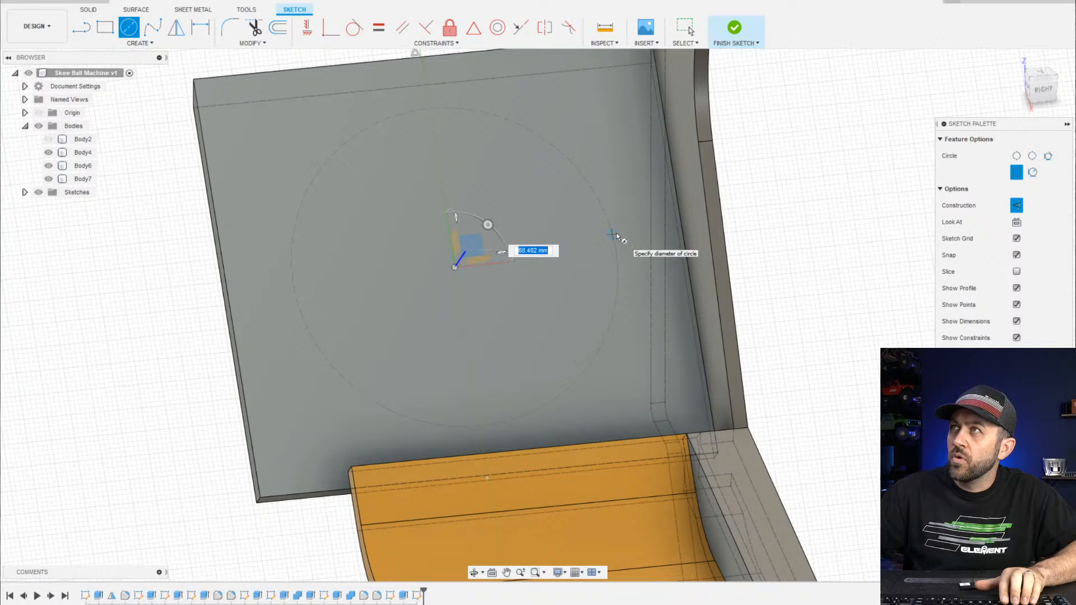
key(Escape)
scroll(505, 274, down, 2)
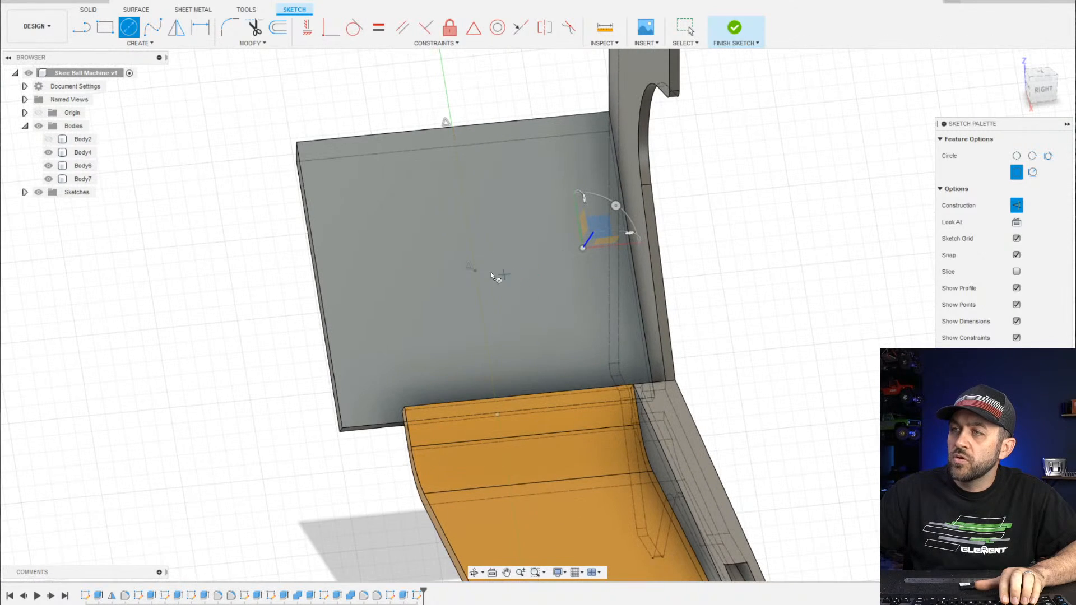
Draw two smaller construction circles concentric with the large one, the middle circle about 42 mm in diameter
click(476, 270)
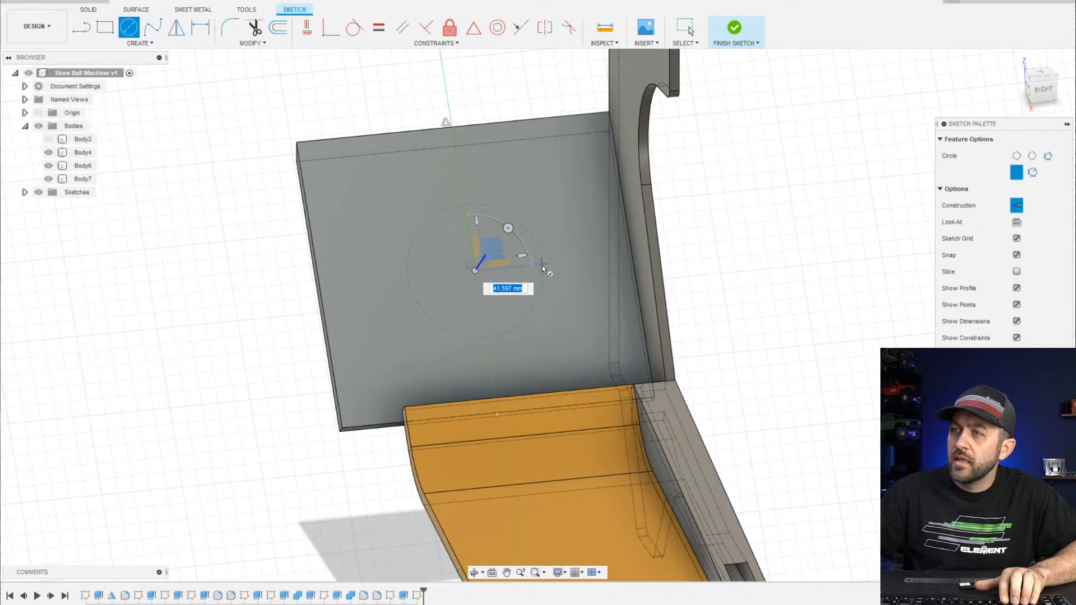
click(541, 265)
click(476, 272)
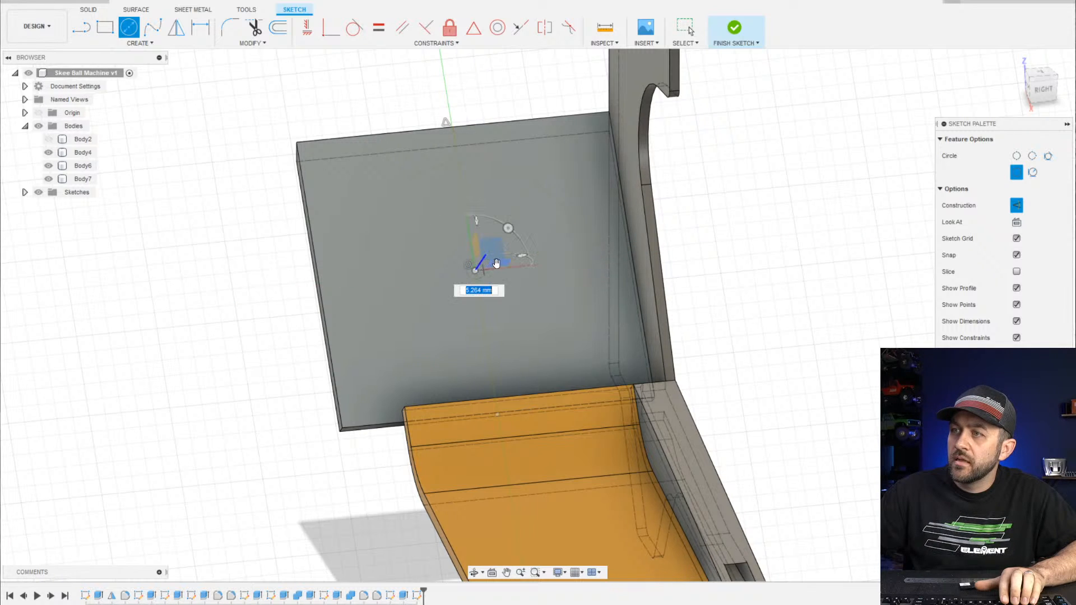
scroll(502, 271, up, 2)
click(500, 273)
scroll(481, 289, down, 5)
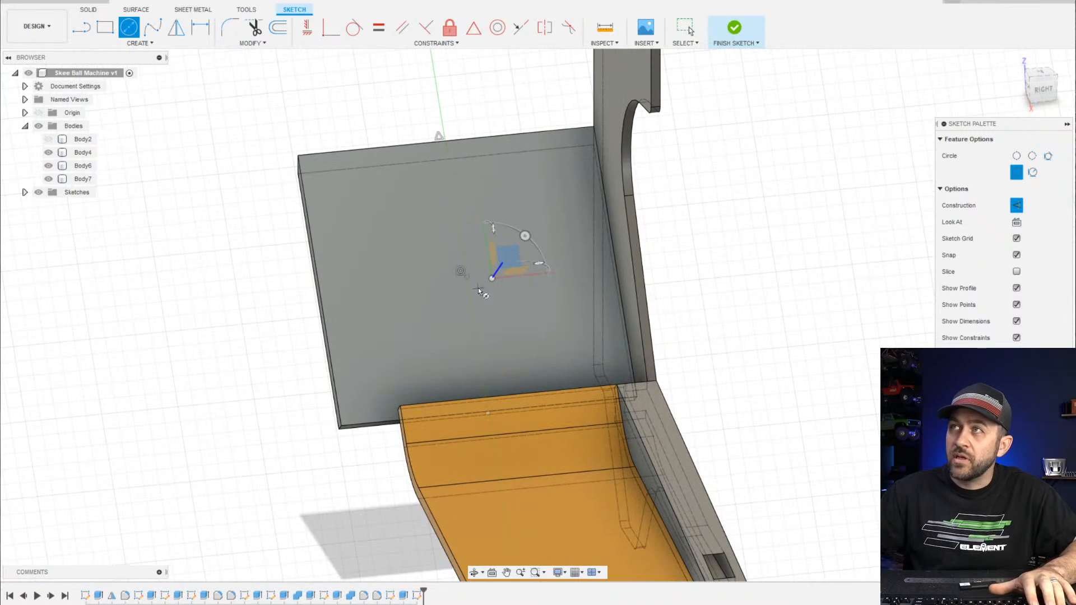
key(Escape)
Dimension the gap between the outer and middle circles and set it to 10 mm
scroll(470, 309, up, 2)
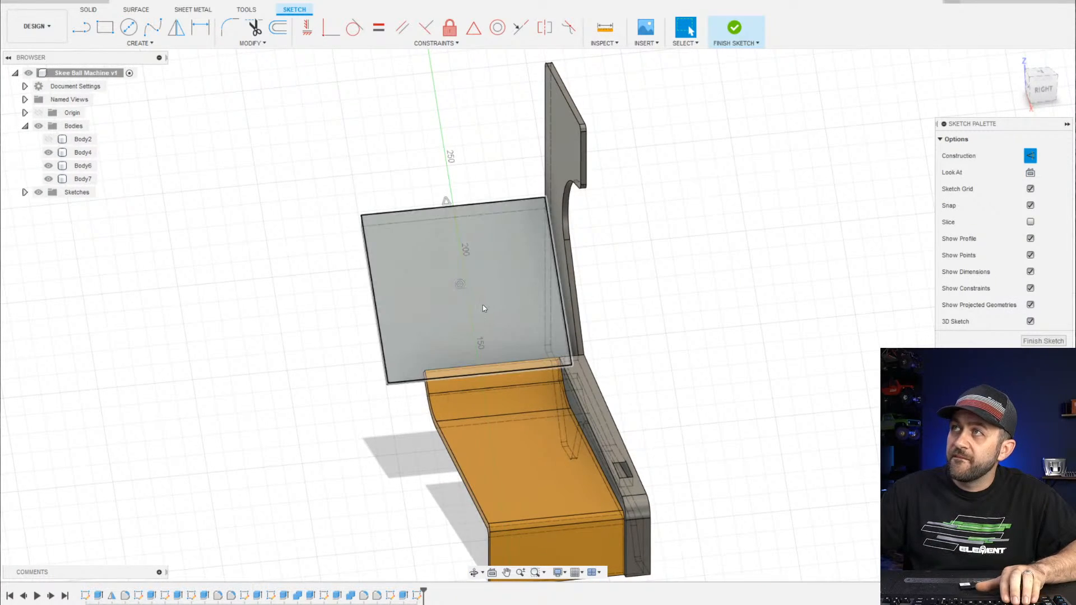
scroll(479, 309, up, 4)
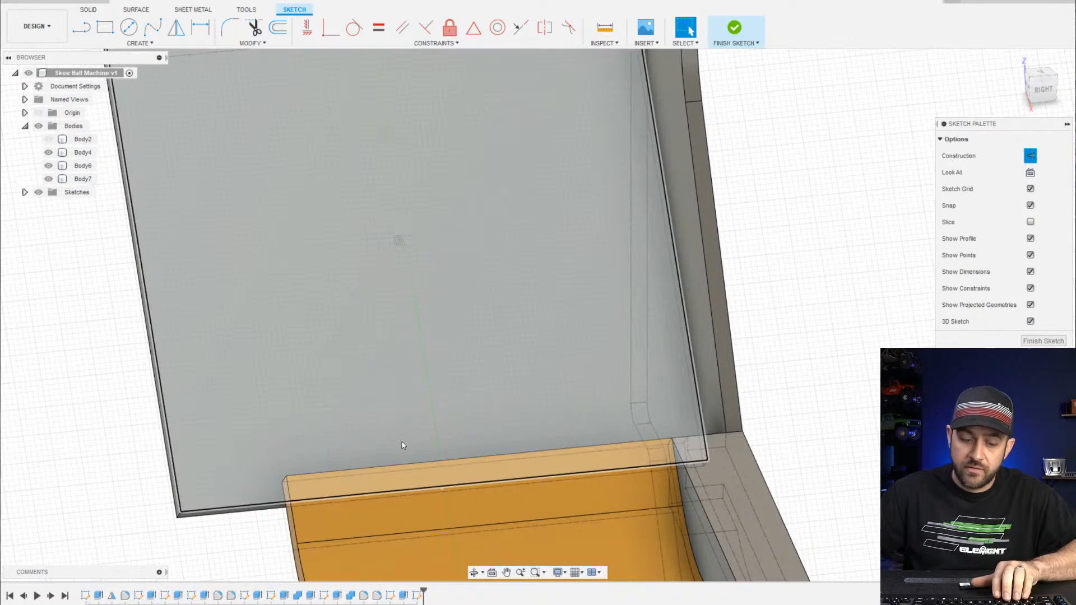
key(d)
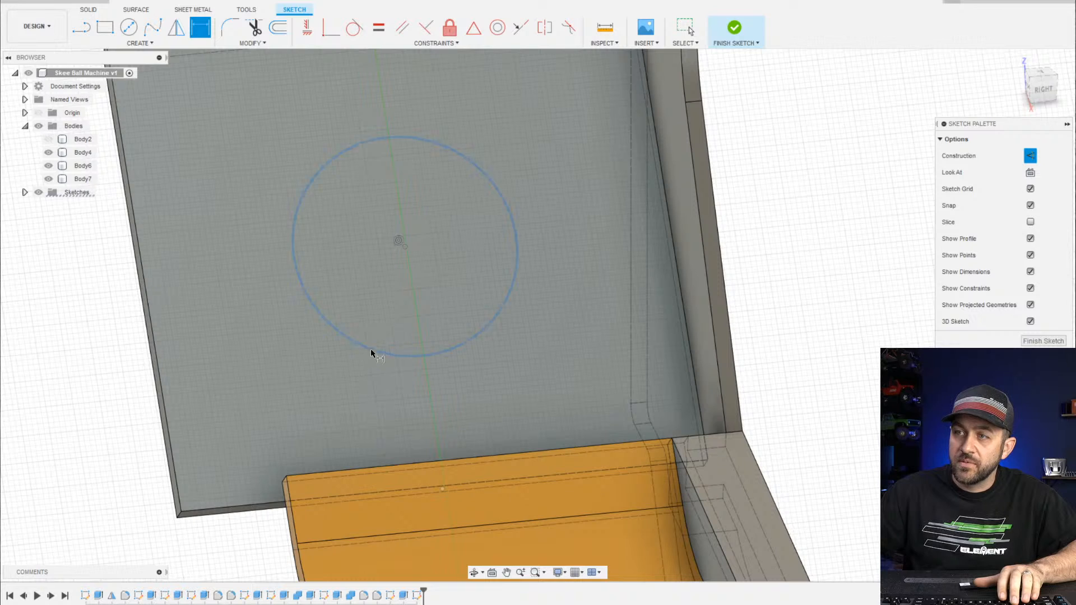
click(371, 353)
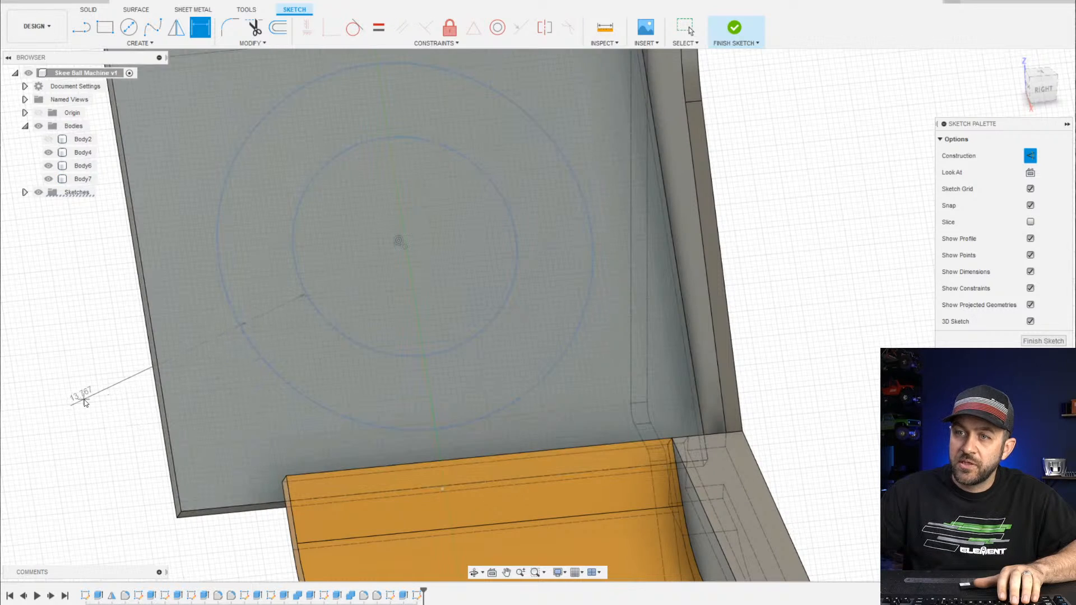
click(84, 398)
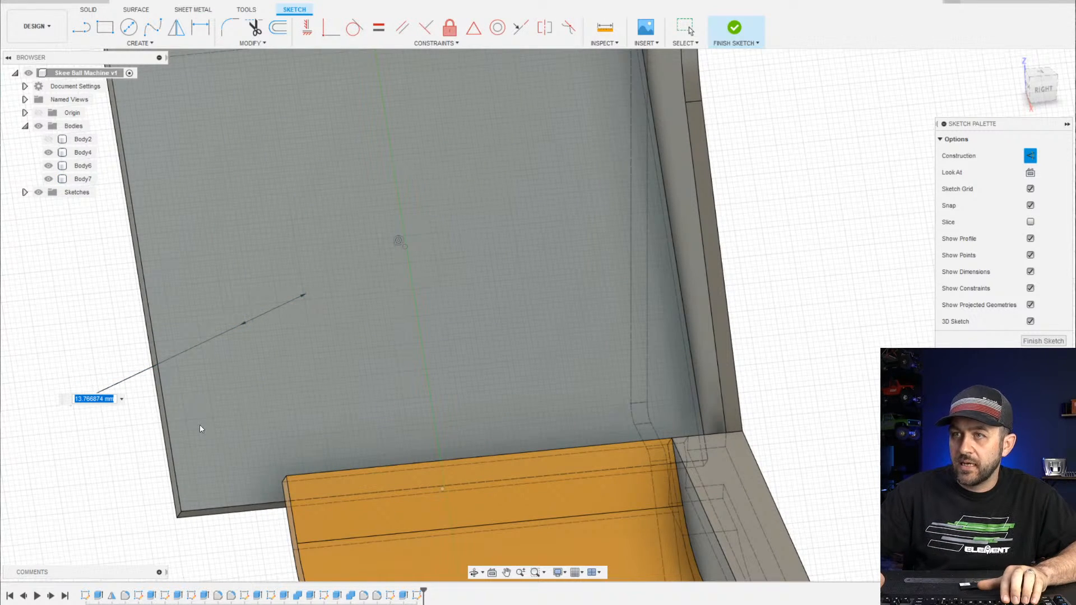
text(10)
key(Return)
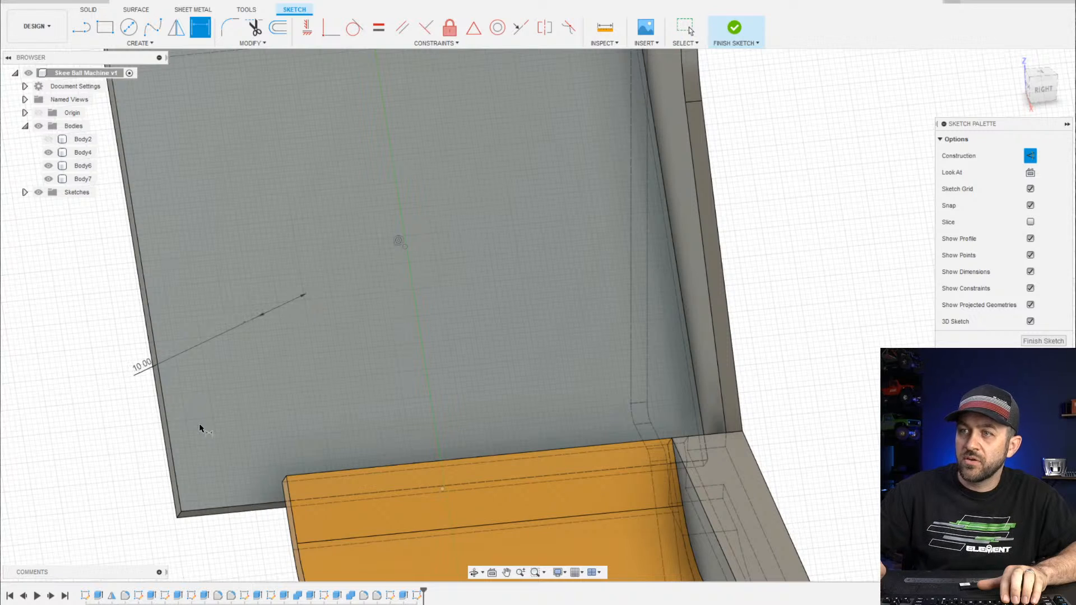
Dimension the gap between the middle and smallest circles and set it to 10 mm
scroll(201, 429, down, 1)
scroll(200, 429, down, 1)
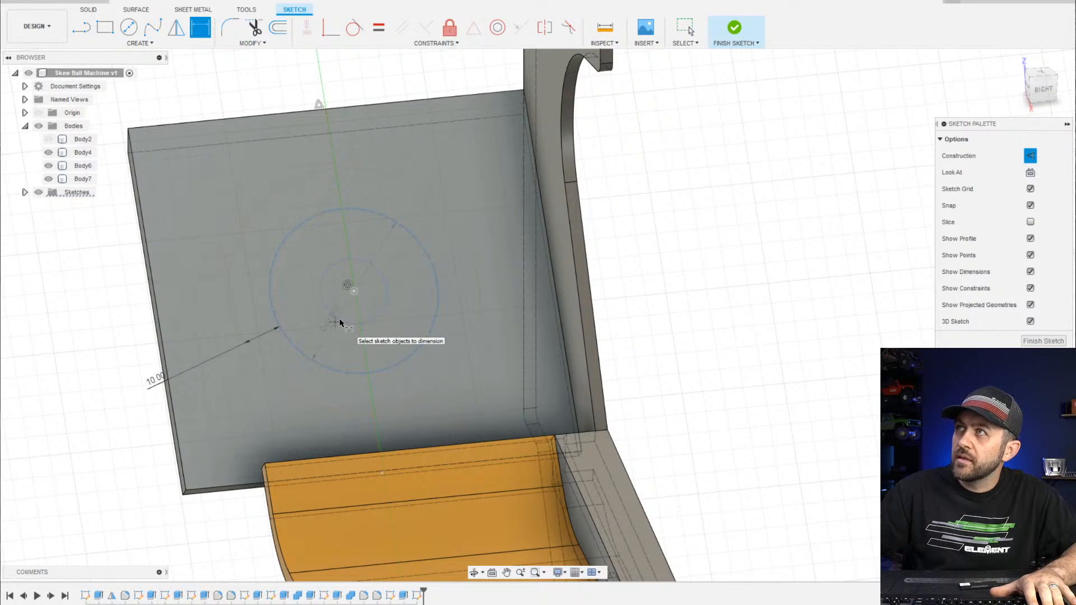
click(339, 320)
scroll(328, 334, up, 1)
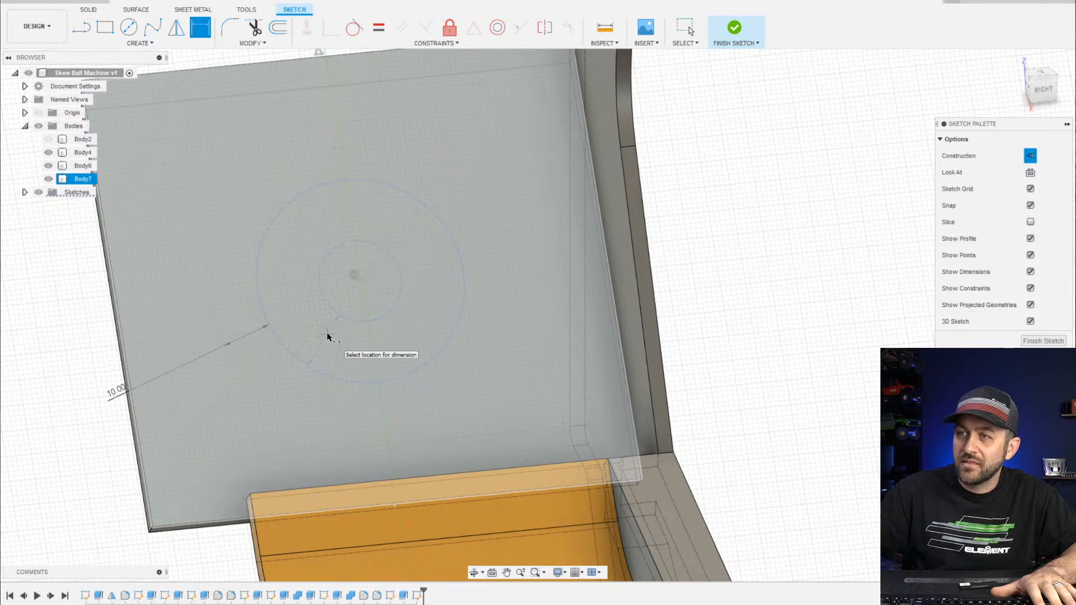
click(329, 336)
text(10)
key(Return)
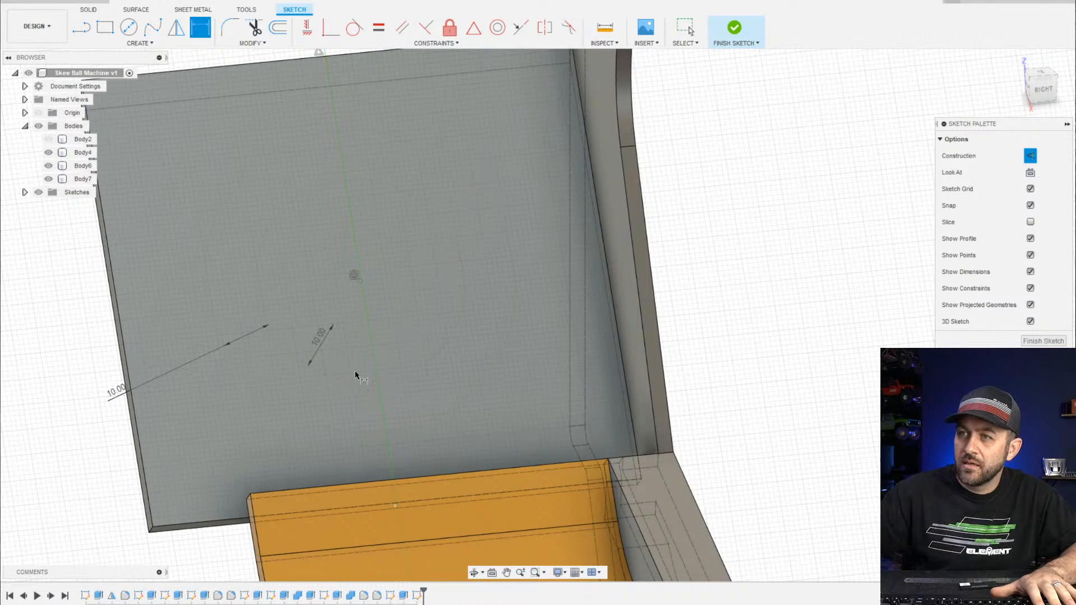
scroll(352, 363, down, 2)
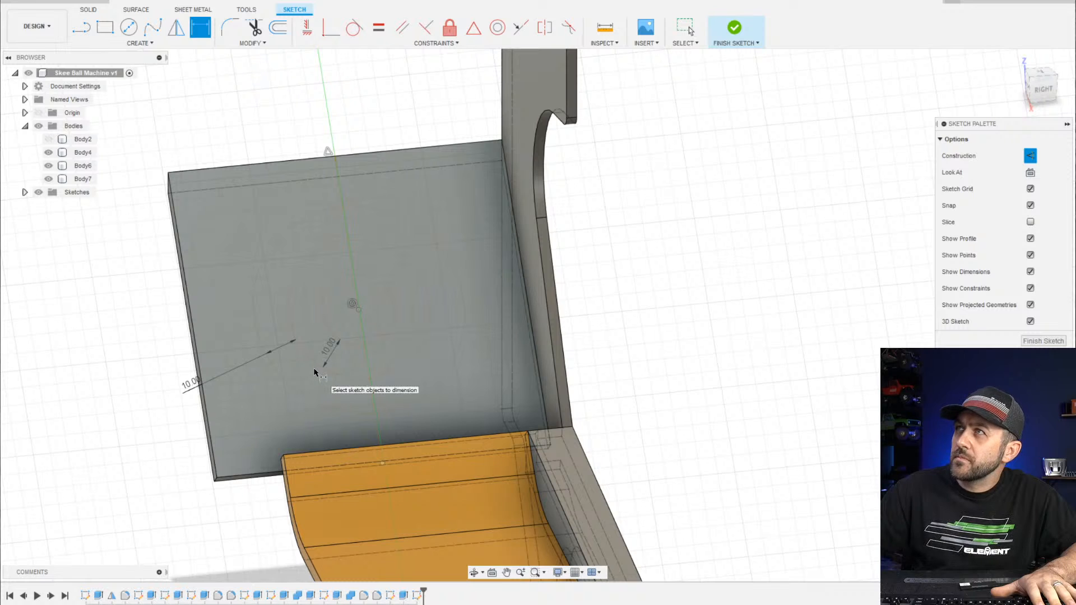
key(Escape)
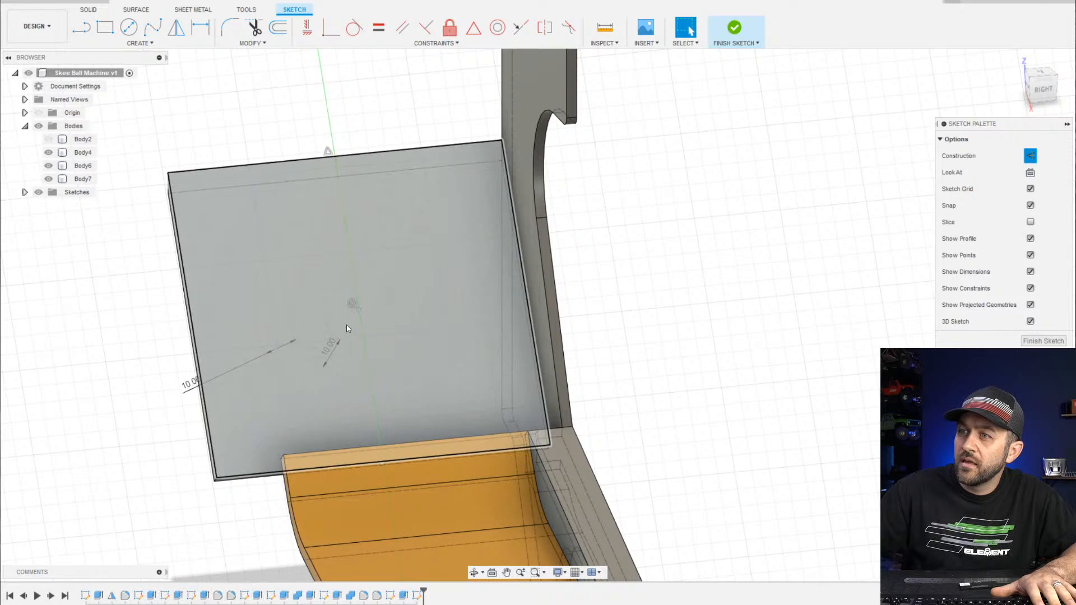
scroll(367, 269, up, 2)
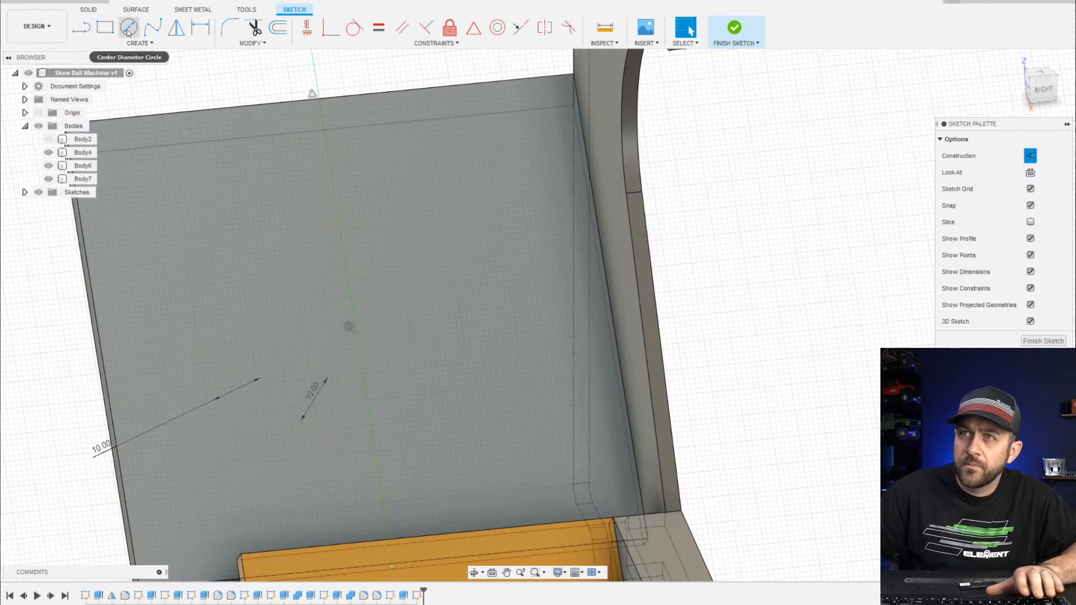
click(128, 27)
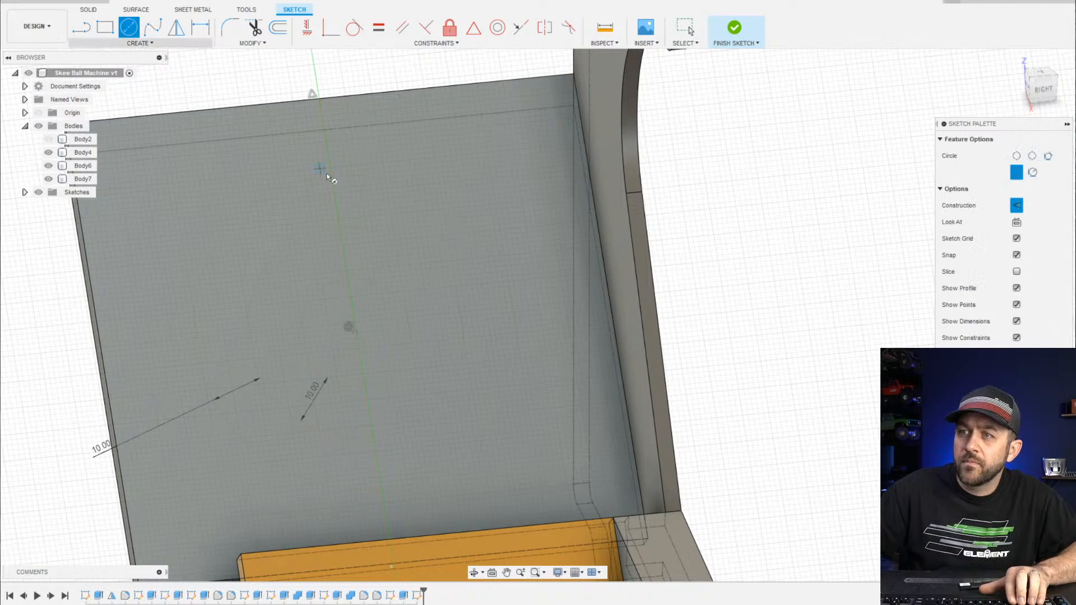
click(346, 253)
scroll(347, 253, up, 3)
key(Escape)
scroll(368, 287, down, 2)
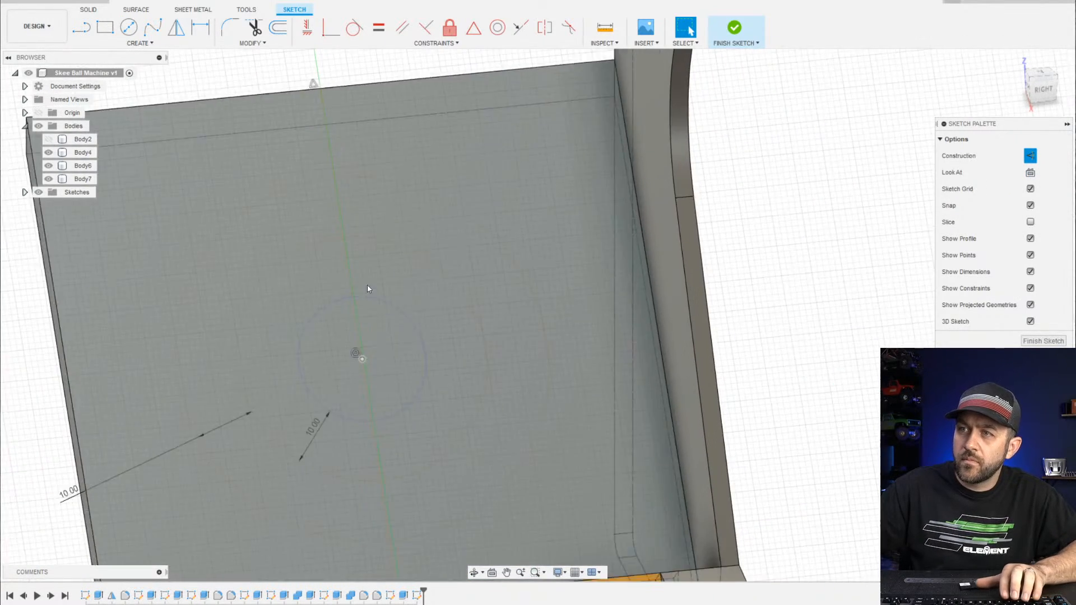
Dimension the outermost of the concentric circles on the sloping board
scroll(368, 288, down, 4)
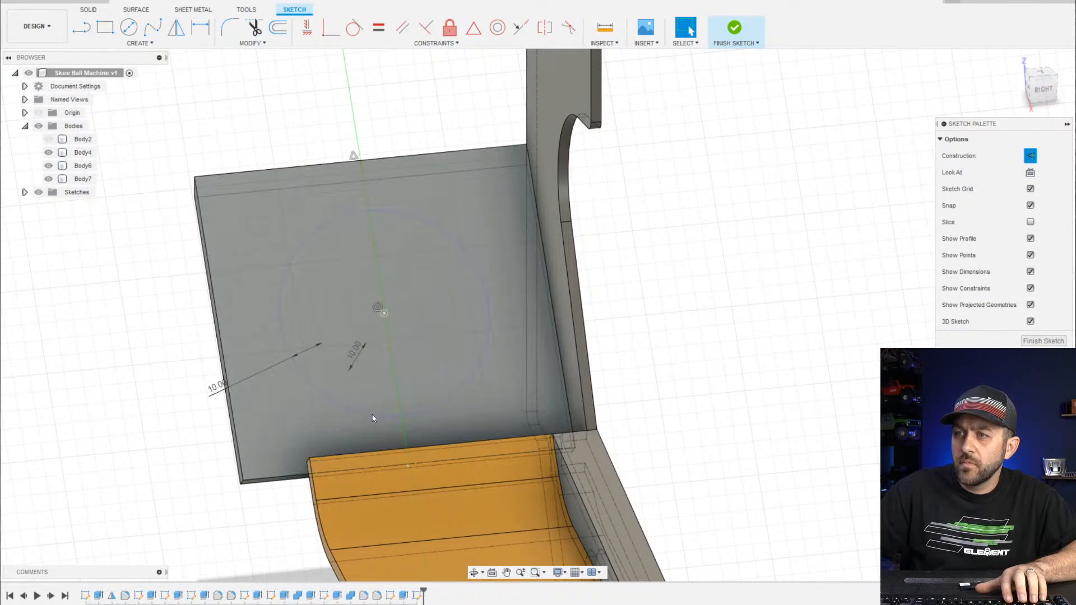
click(373, 417)
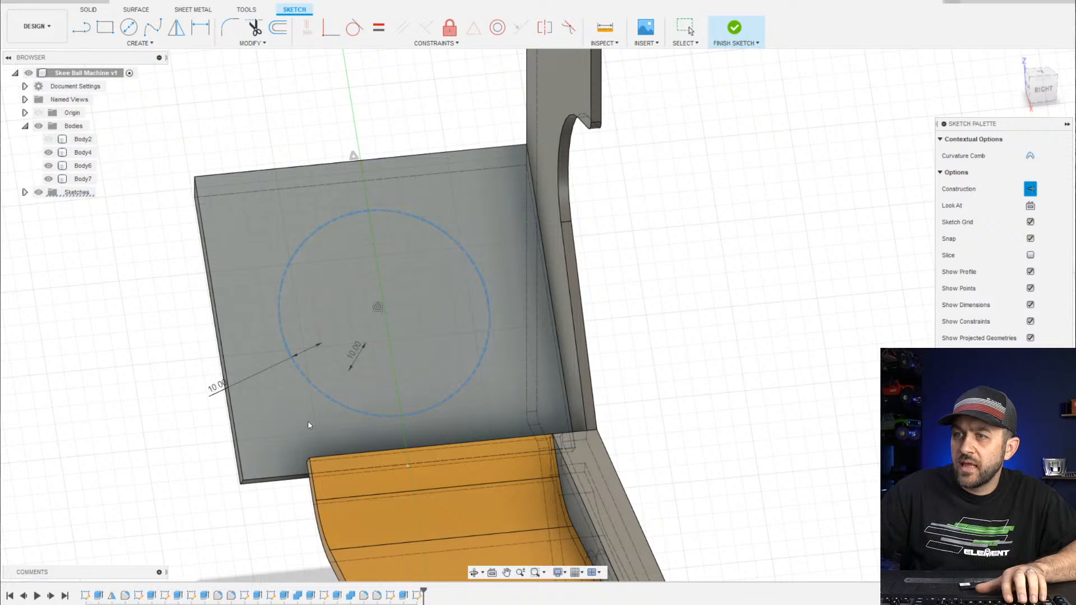
key(Delete)
key(d)
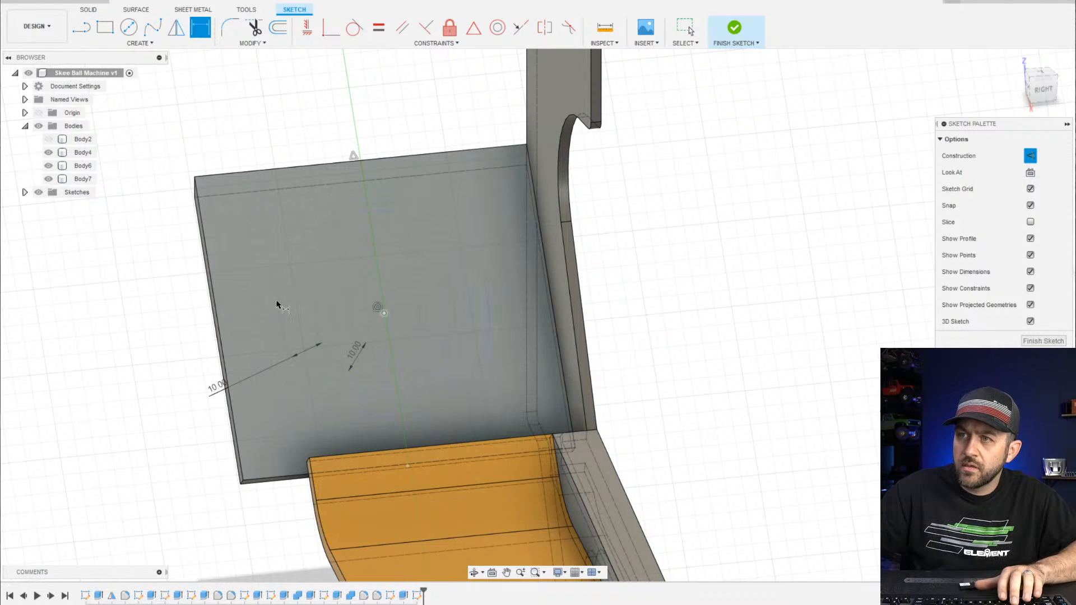
Dimension the outermost circle on the square backboard face to a diameter of 70 mm
click(284, 321)
click(153, 334)
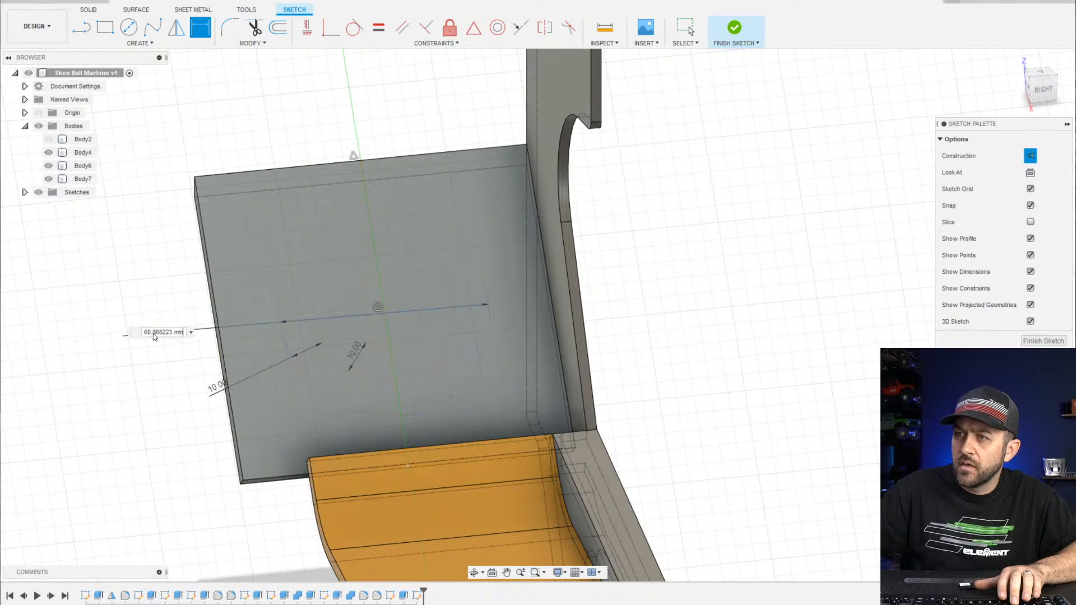
text(70)
key(Return)
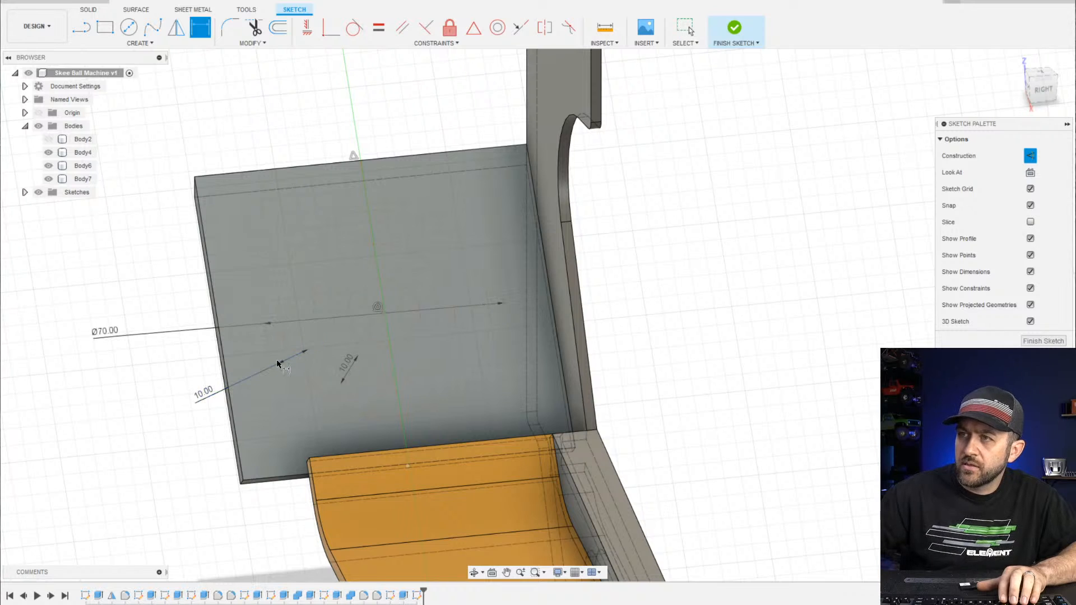
scroll(318, 336, up, 2)
scroll(351, 356, down, 2)
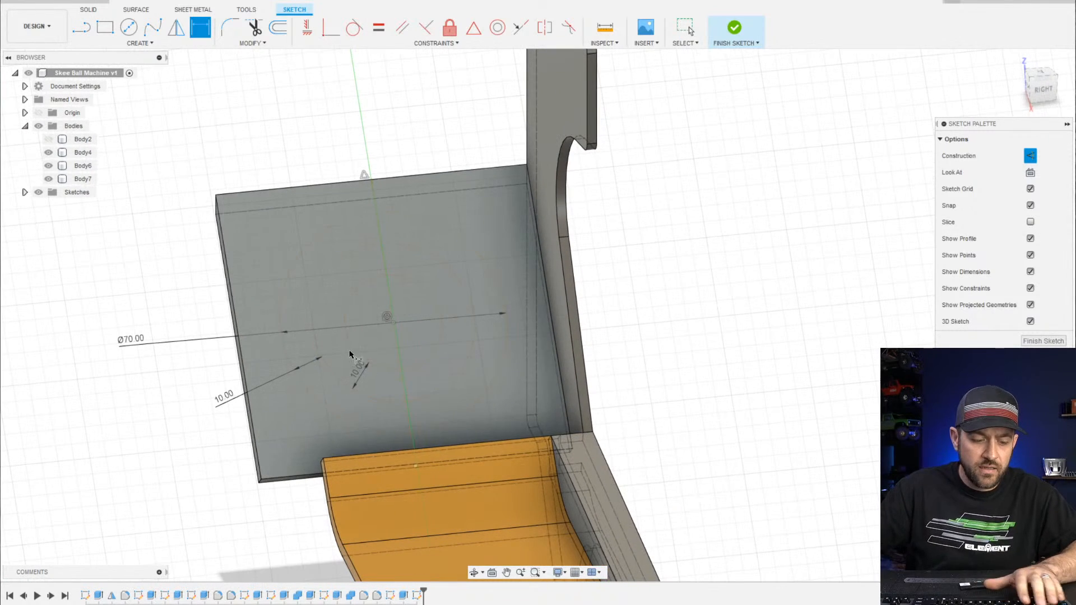
key(Escape)
Toggle the construction line style of the outermost 70 mm circle
click(322, 283)
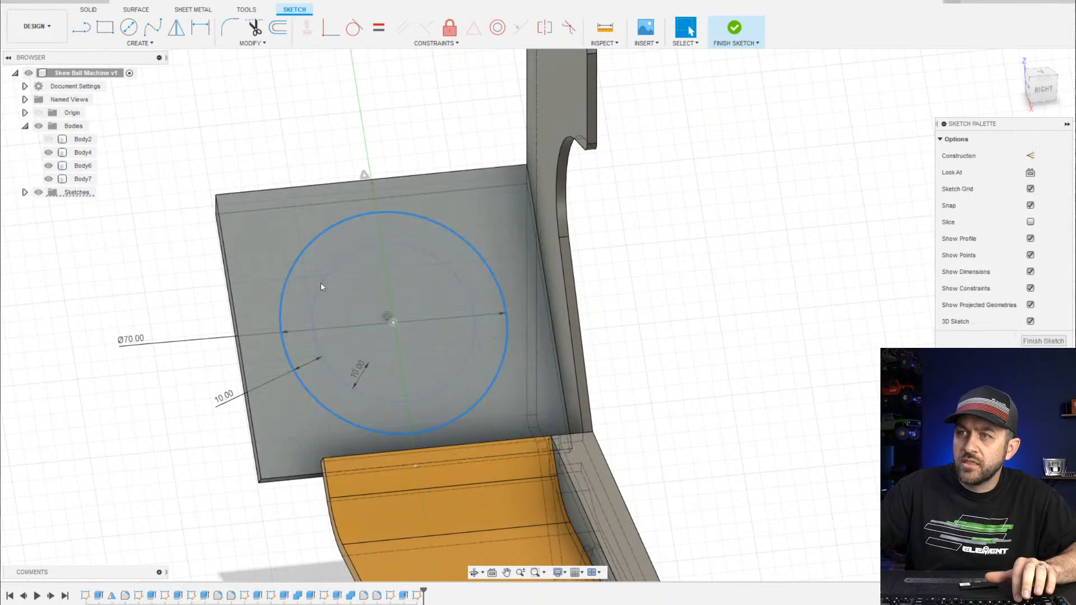
click(356, 292)
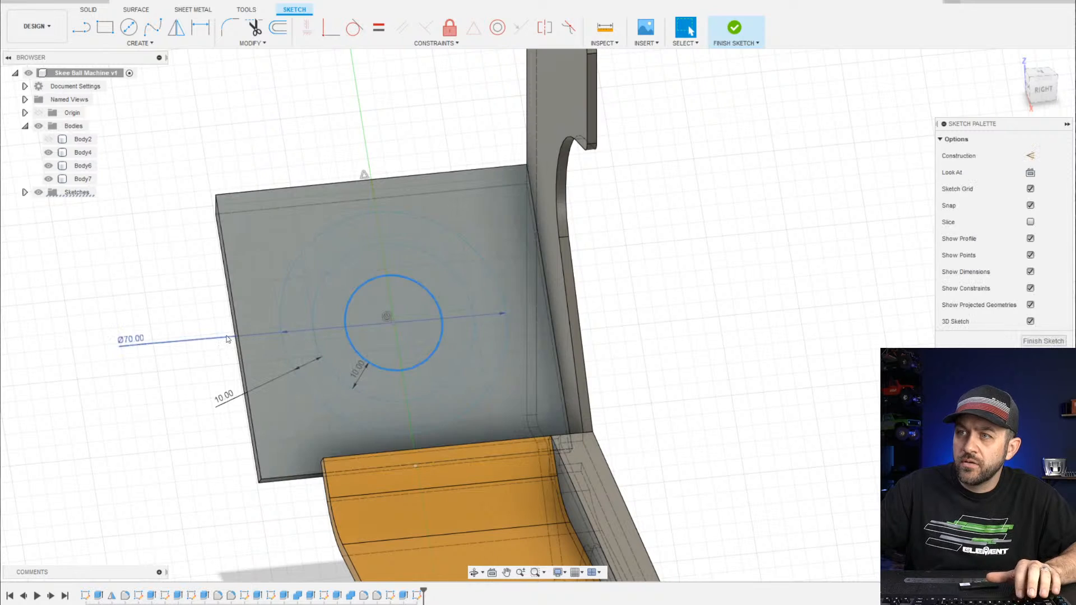
click(149, 339)
scroll(245, 303, down, 1)
click(281, 278)
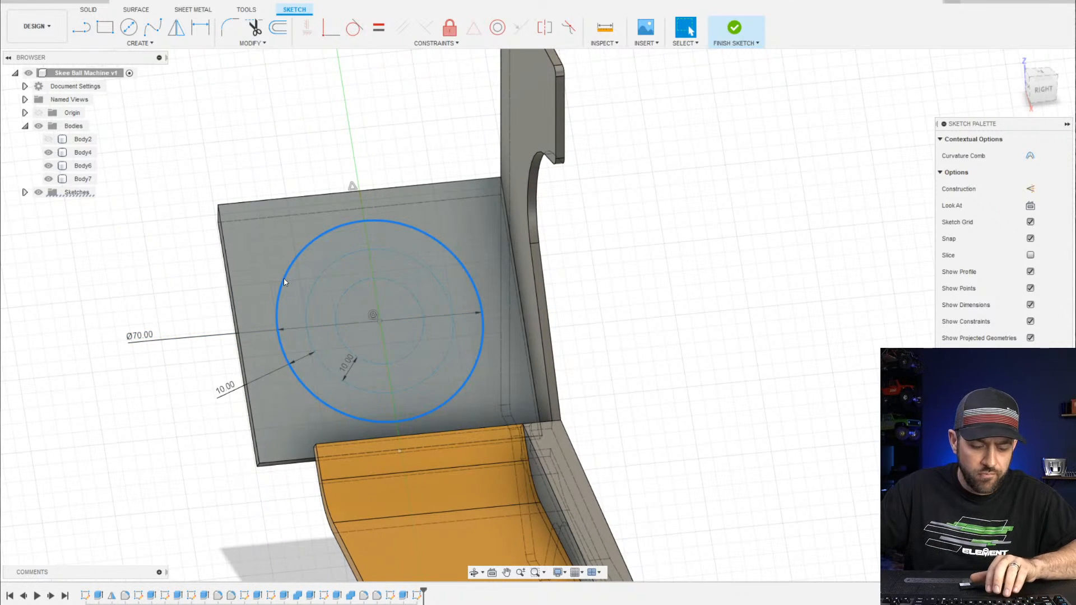
key(x)
scroll(296, 289, up, 2)
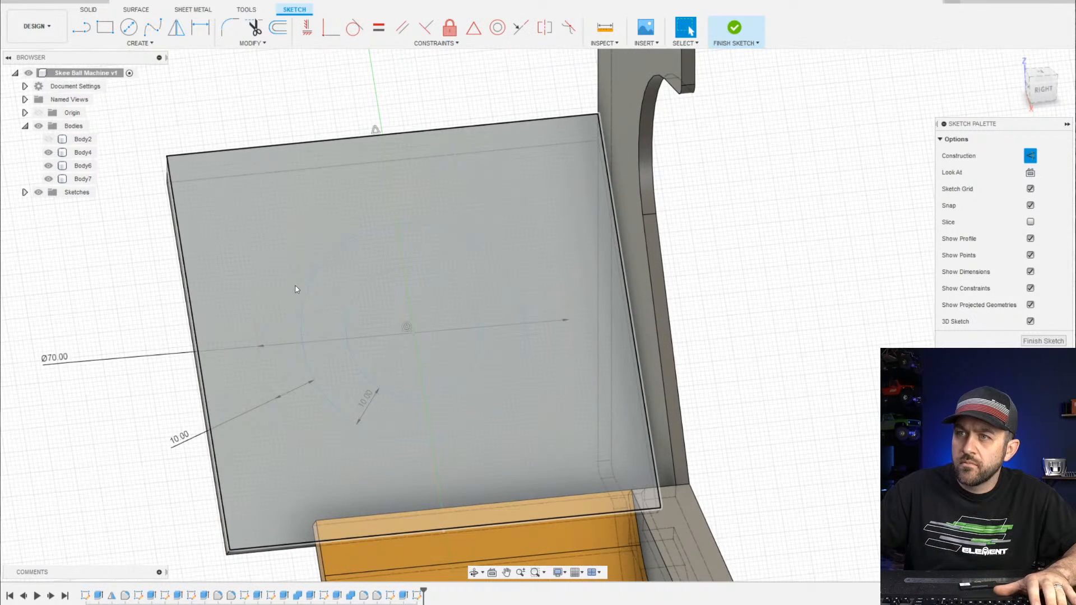
Toggle the construction line style of the middle concentric circle and clear the selection
click(278, 253)
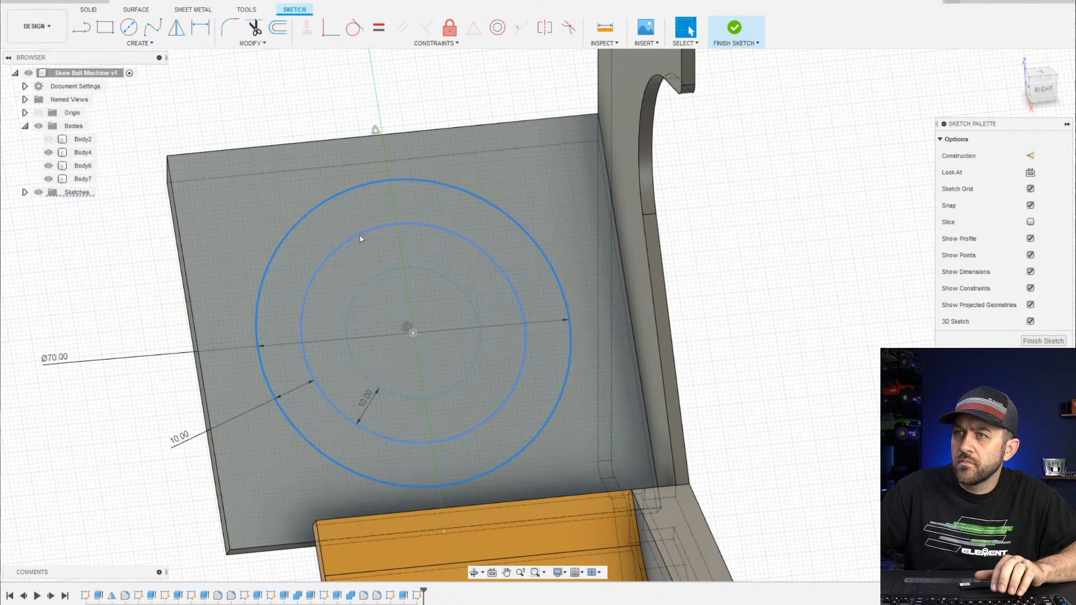
click(357, 243)
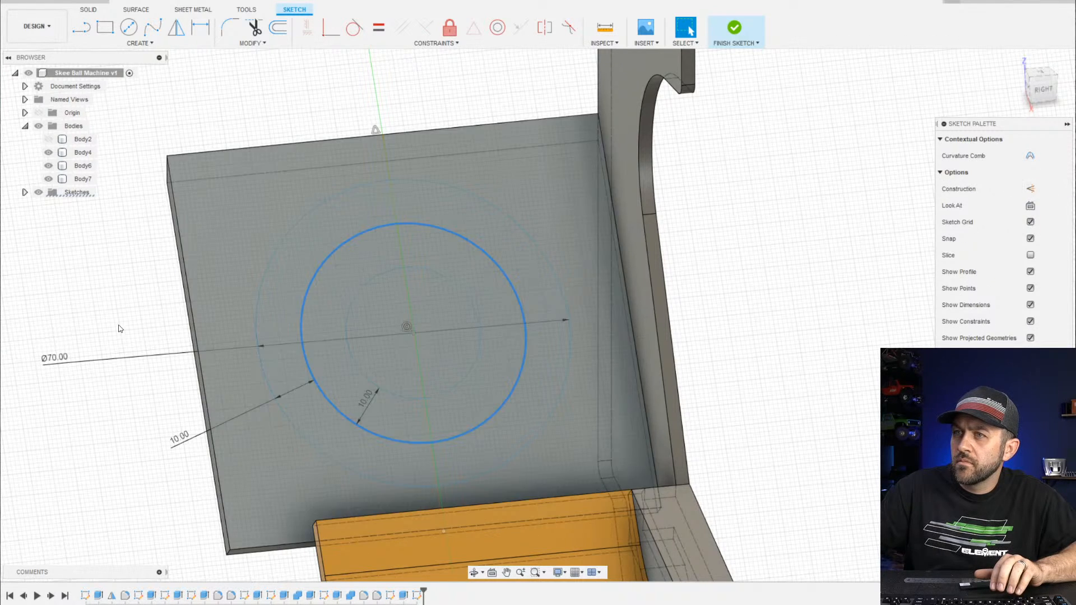
scroll(100, 298, up, 3)
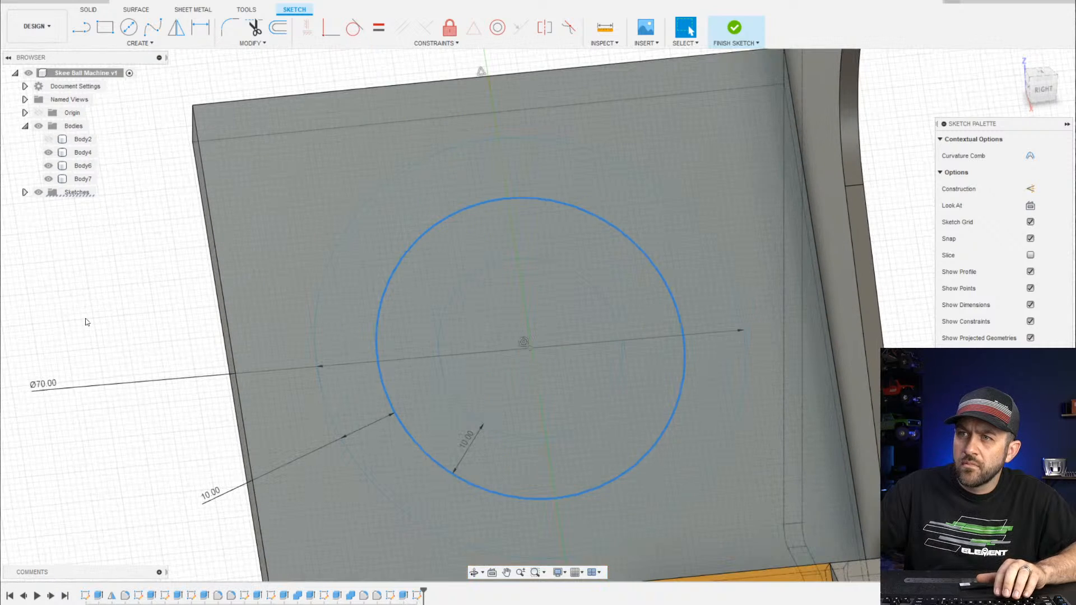
click(197, 363)
click(384, 295)
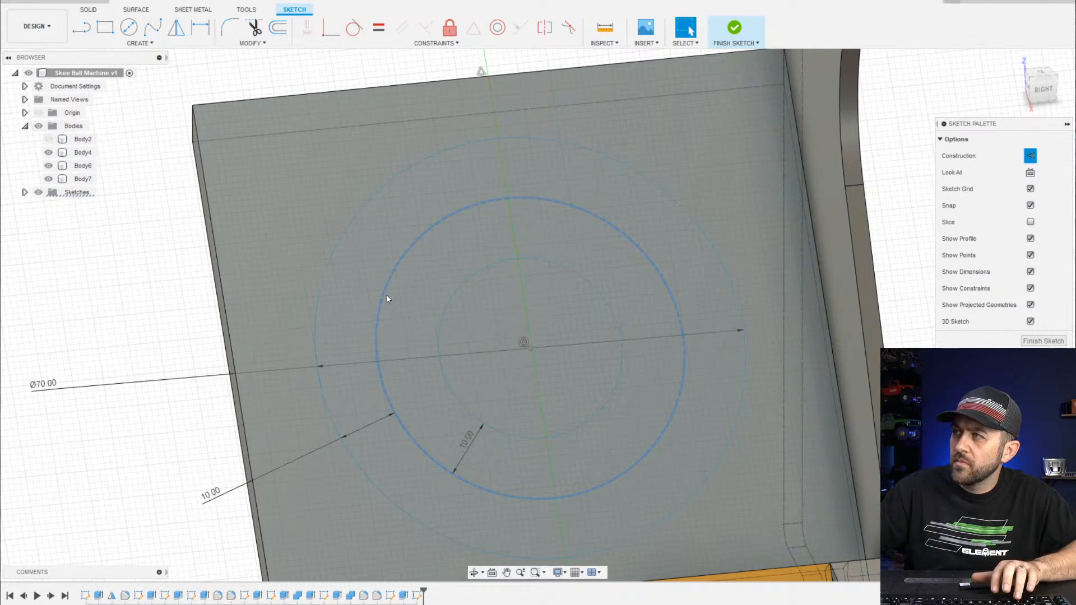
key(x)
click(896, 184)
scroll(482, 337, down, 3)
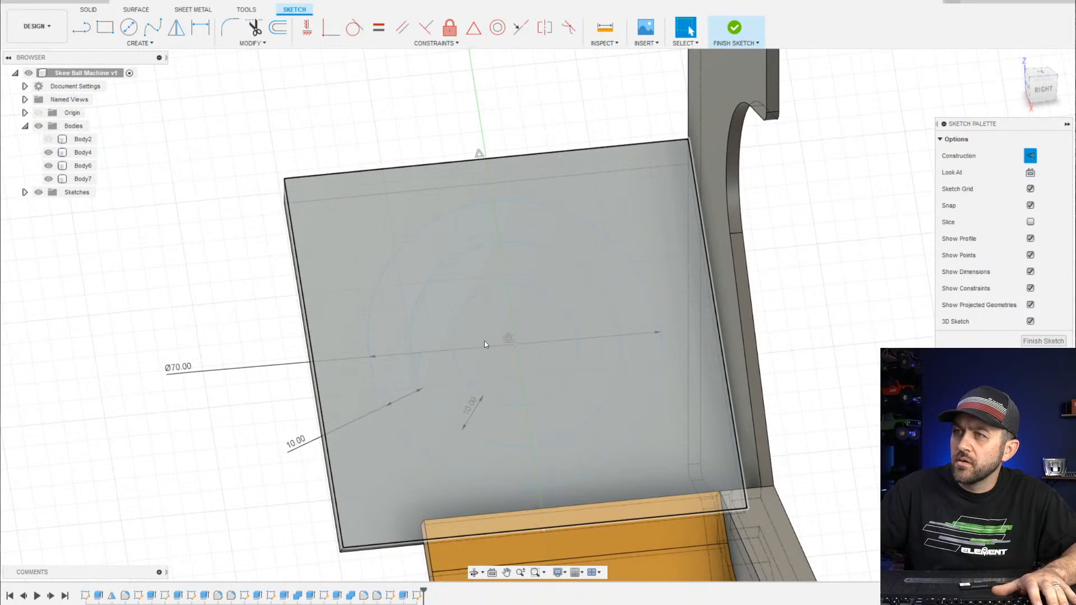
Turn off construction mode and draw a circle concentric with the 70 mm circle and slightly larger than it
scroll(485, 344, up, 2)
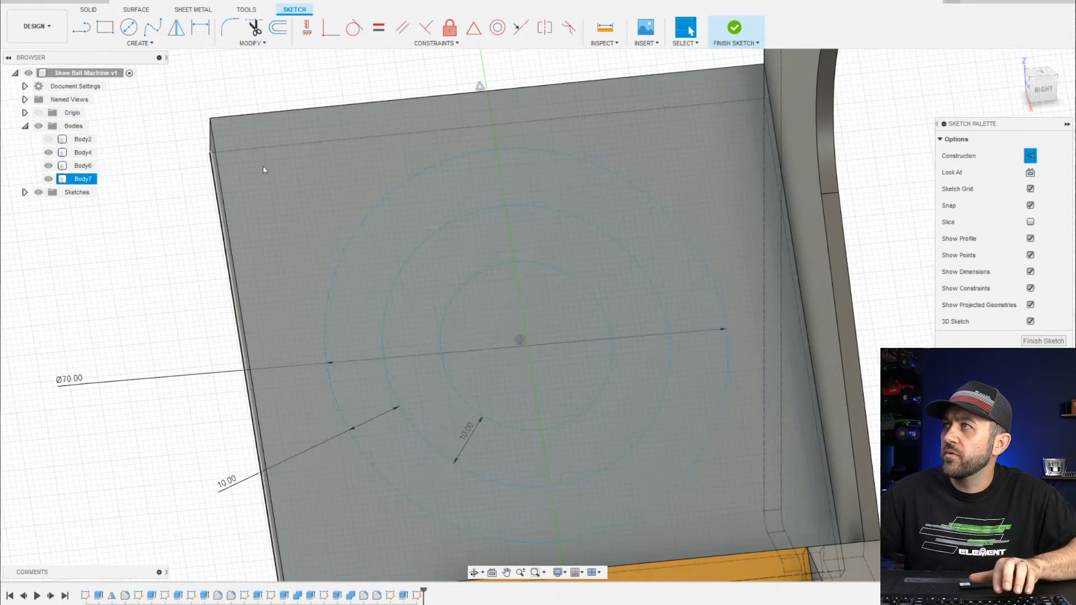
scroll(363, 417, down, 3)
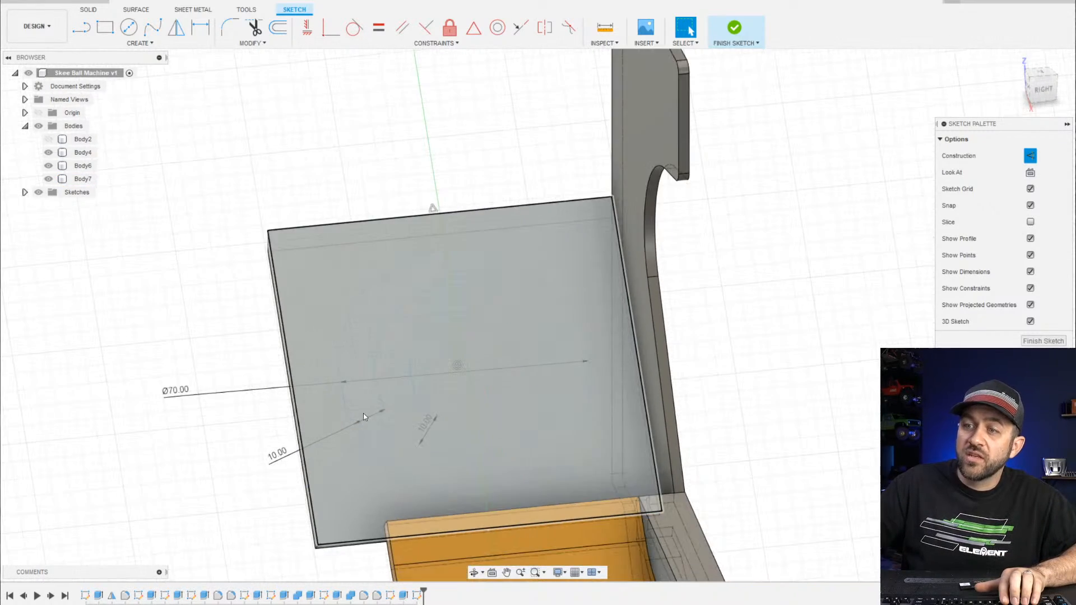
scroll(382, 423, up, 2)
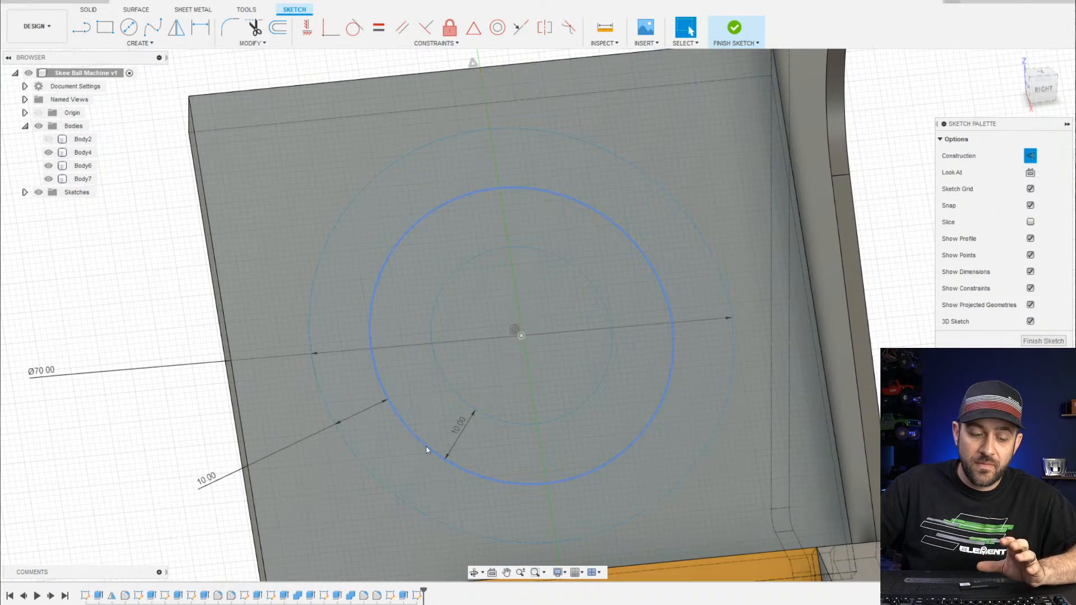
scroll(238, 482, down, 2)
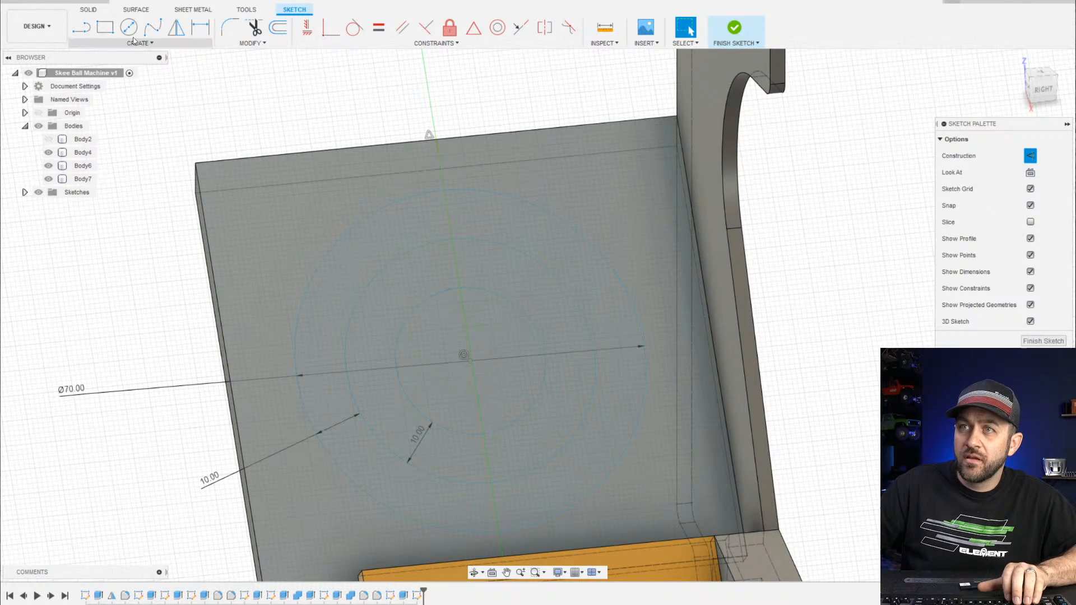
click(129, 27)
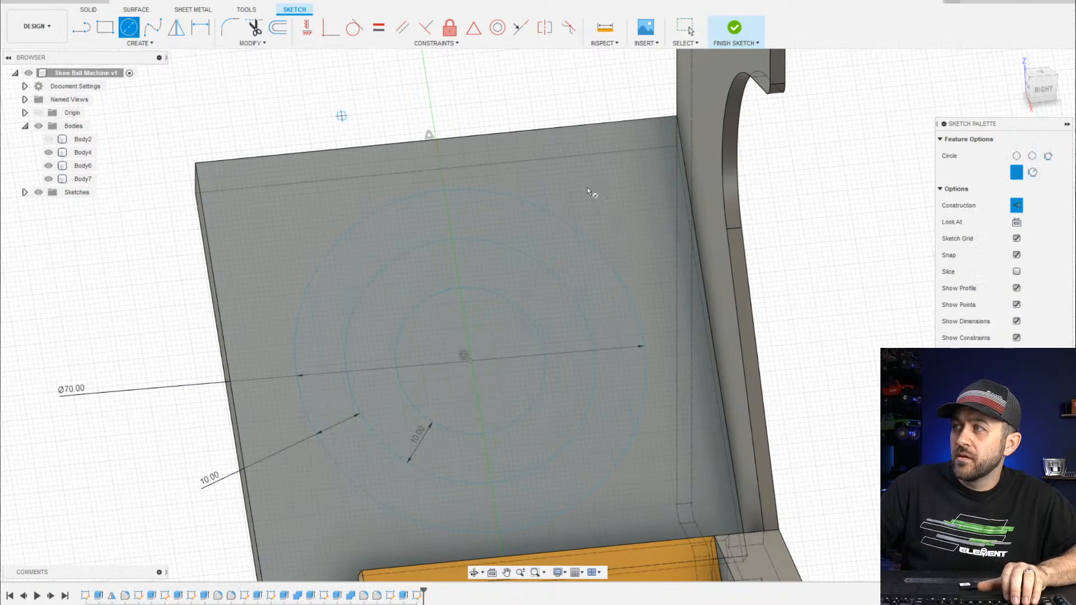
click(1018, 207)
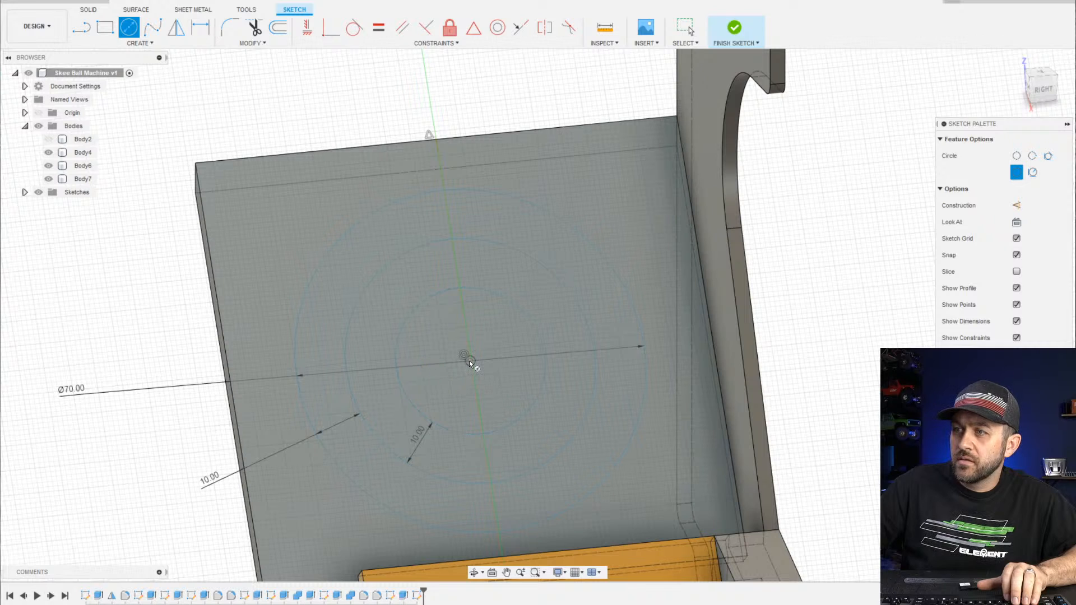
click(379, 517)
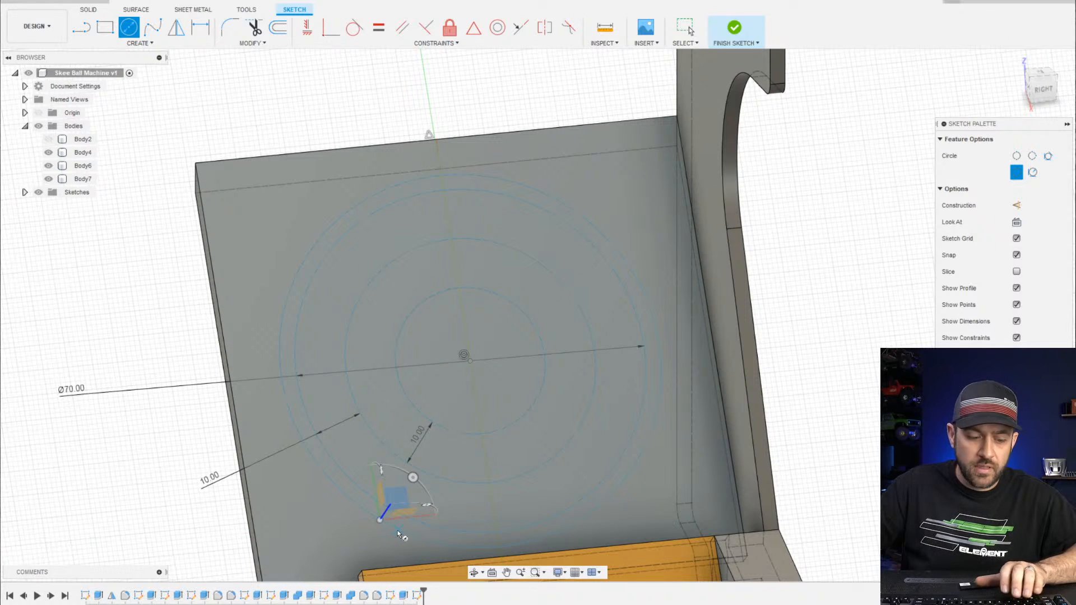
key(Escape)
Dimension the gap between the 70 mm circle and the new circle around it to 3 mm
key(o)
click(374, 514)
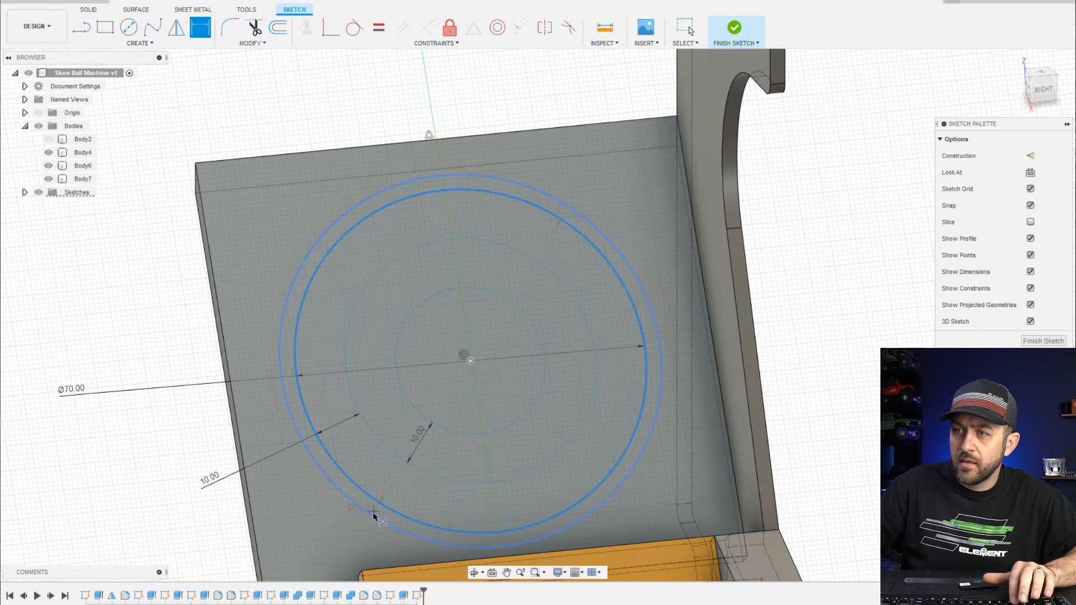
scroll(373, 519, up, 4)
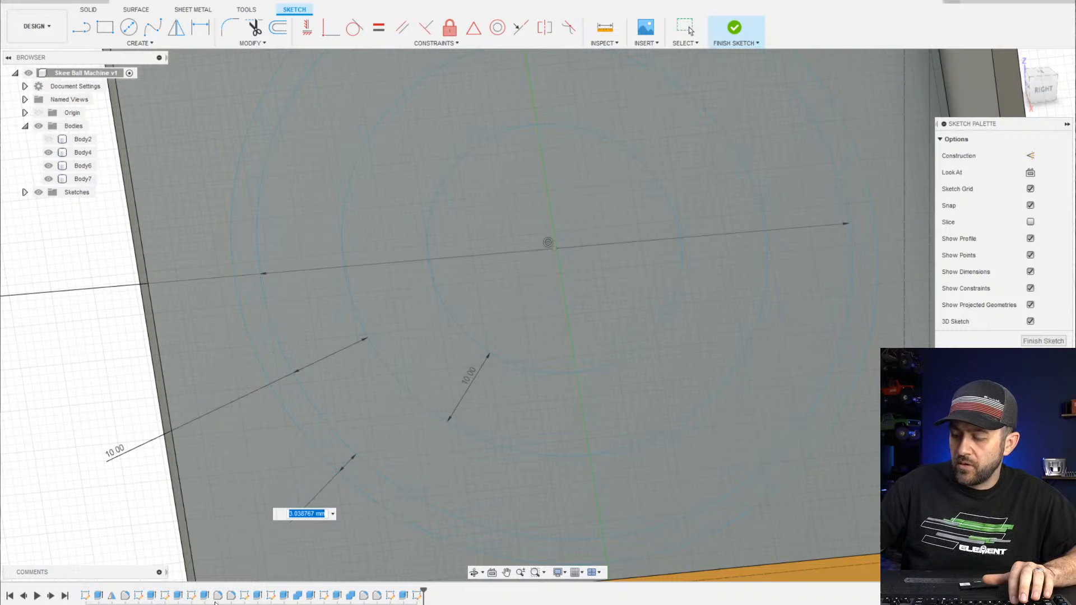
text(3)
key(Return)
key(d)
scroll(227, 409, down, 2)
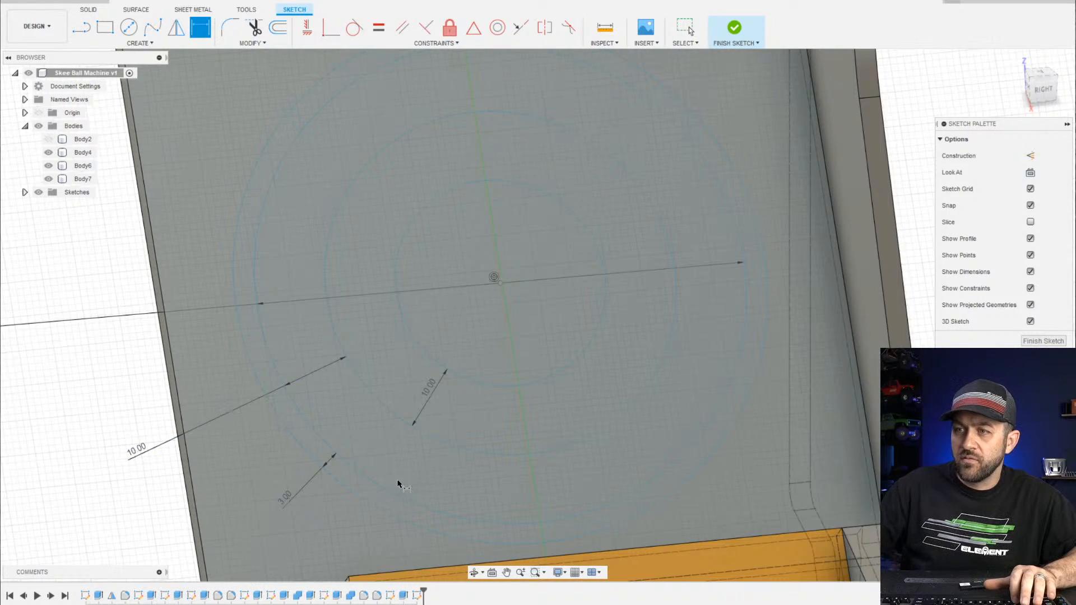
key(Escape)
scroll(356, 502, down, 4)
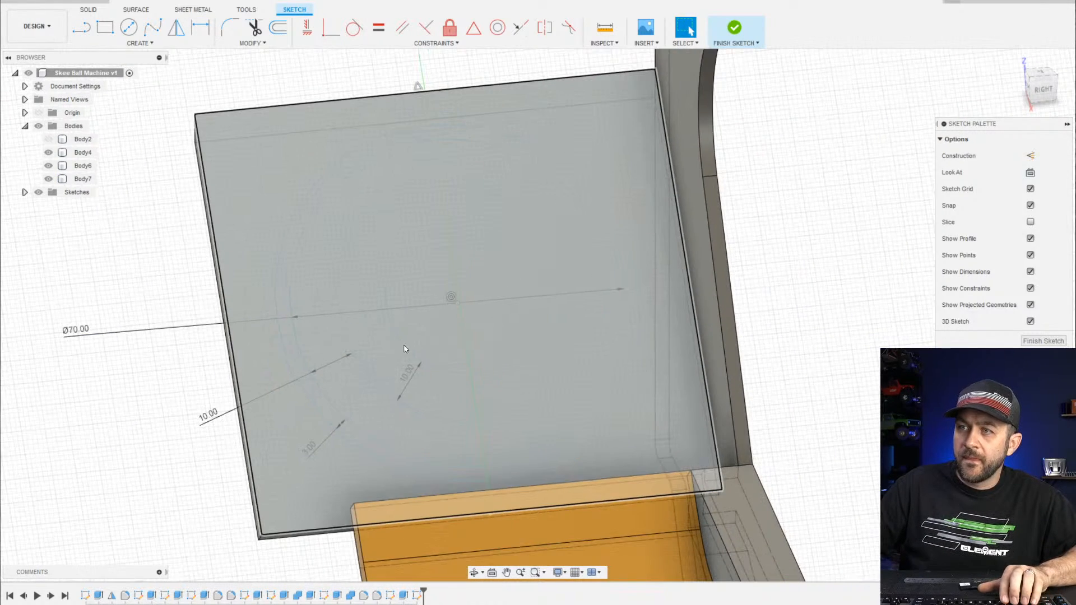
Draw a circle from the shared centre, slightly larger than the original middle circle
key(c)
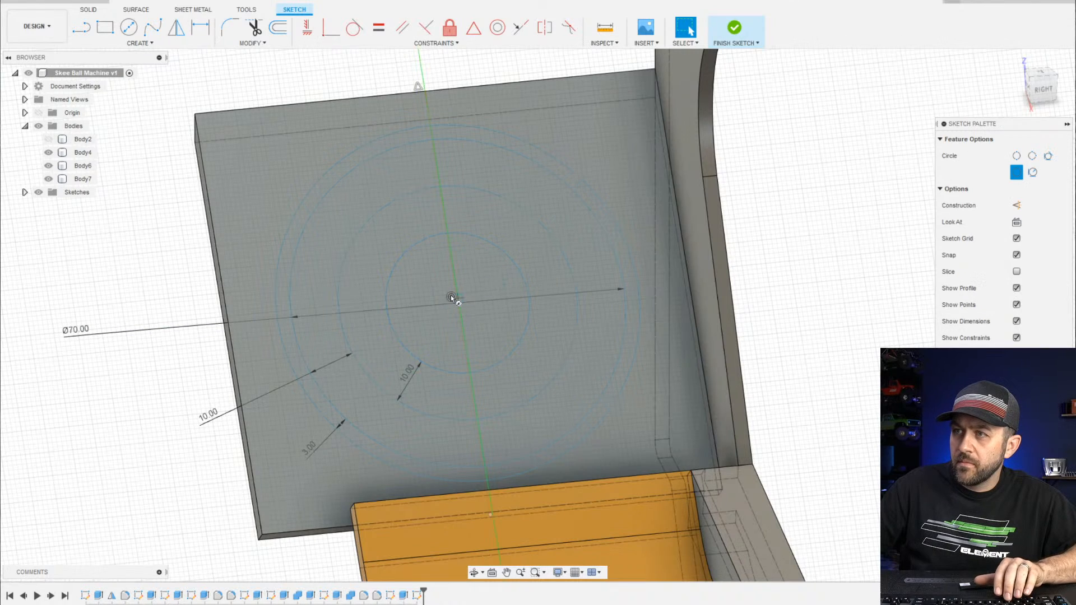
scroll(422, 355, up, 3)
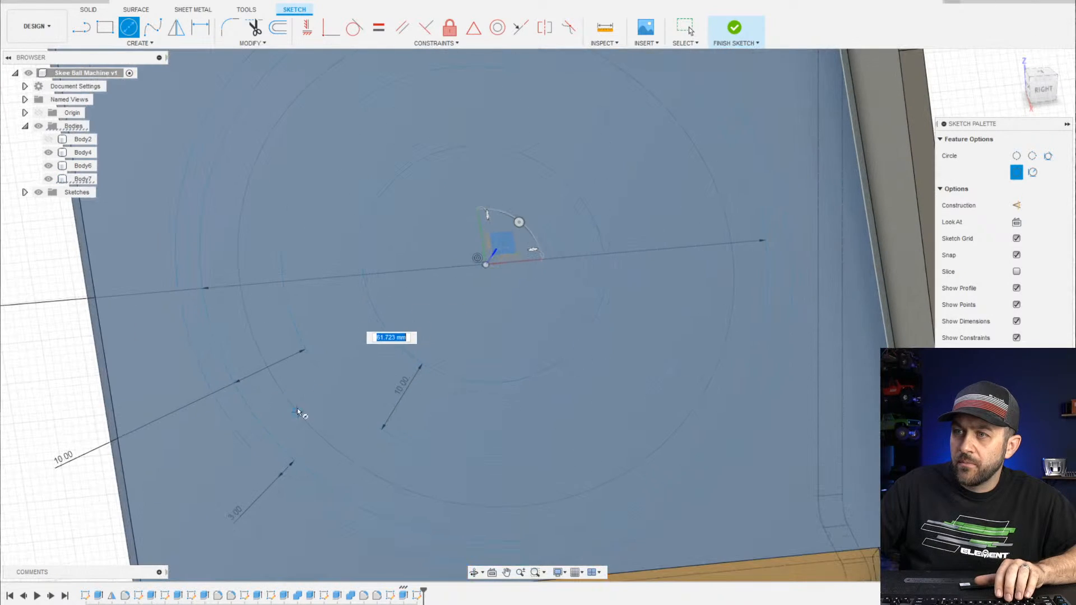
click(331, 408)
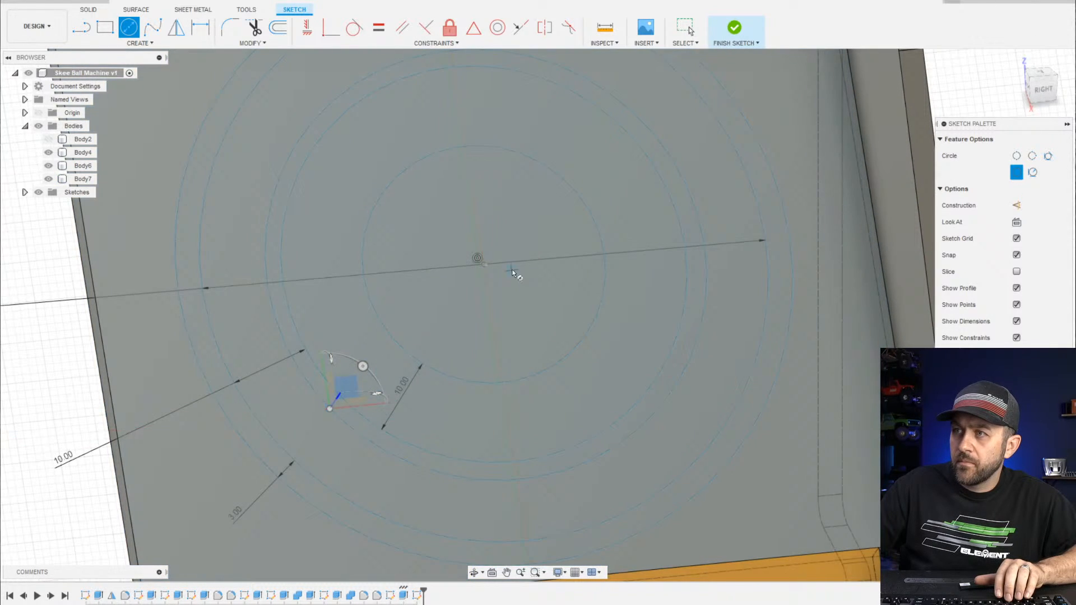
click(479, 261)
key(Escape)
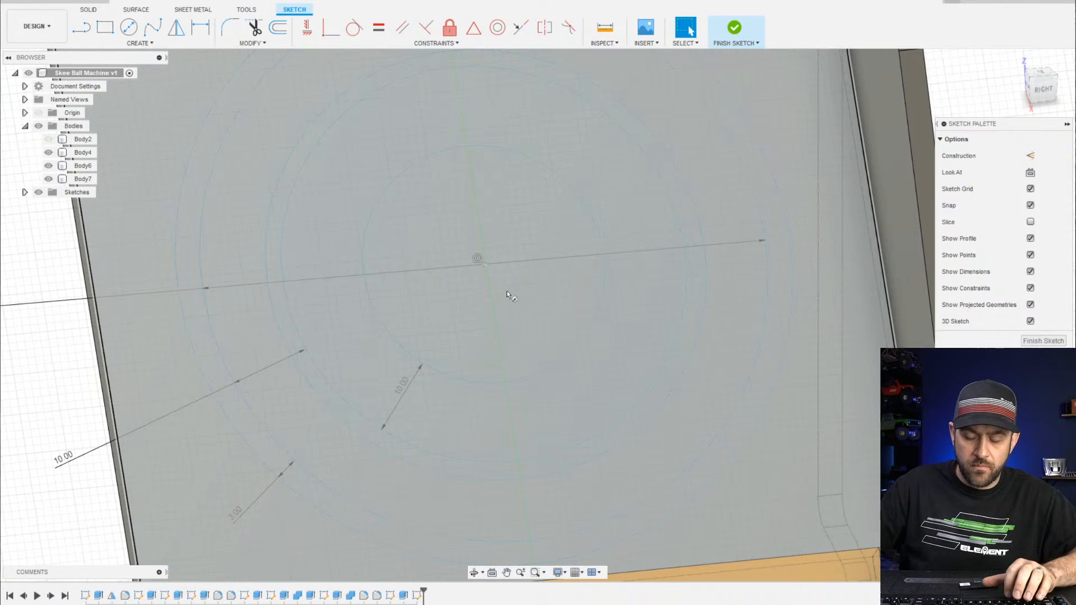
Draw a circle from the shared centre, slightly larger than the innermost circle
key(c)
click(484, 264)
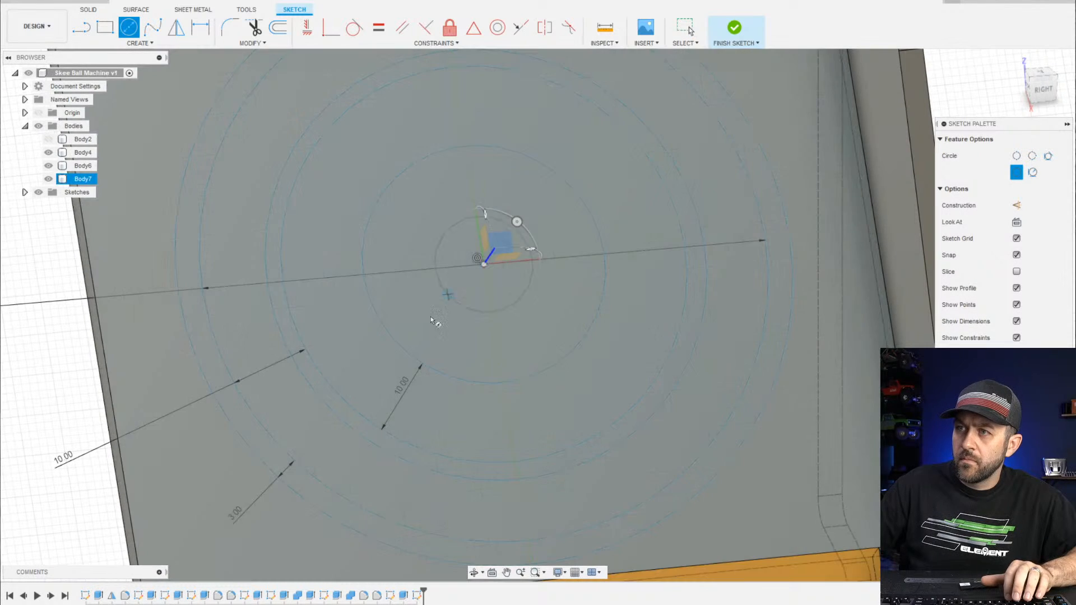
click(394, 356)
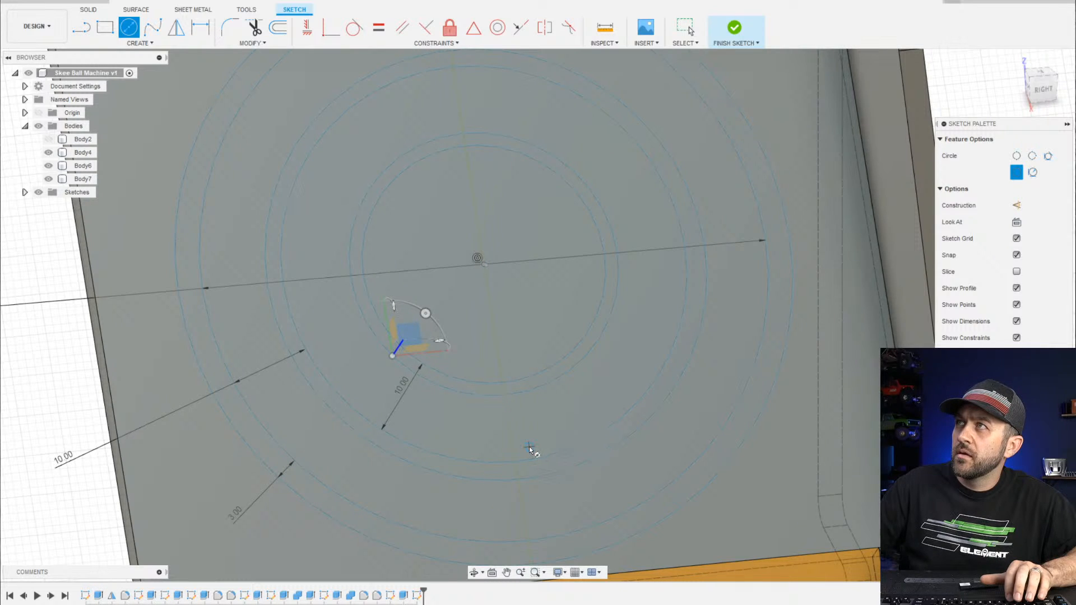
scroll(512, 344, down, 5)
scroll(500, 341, up, 4)
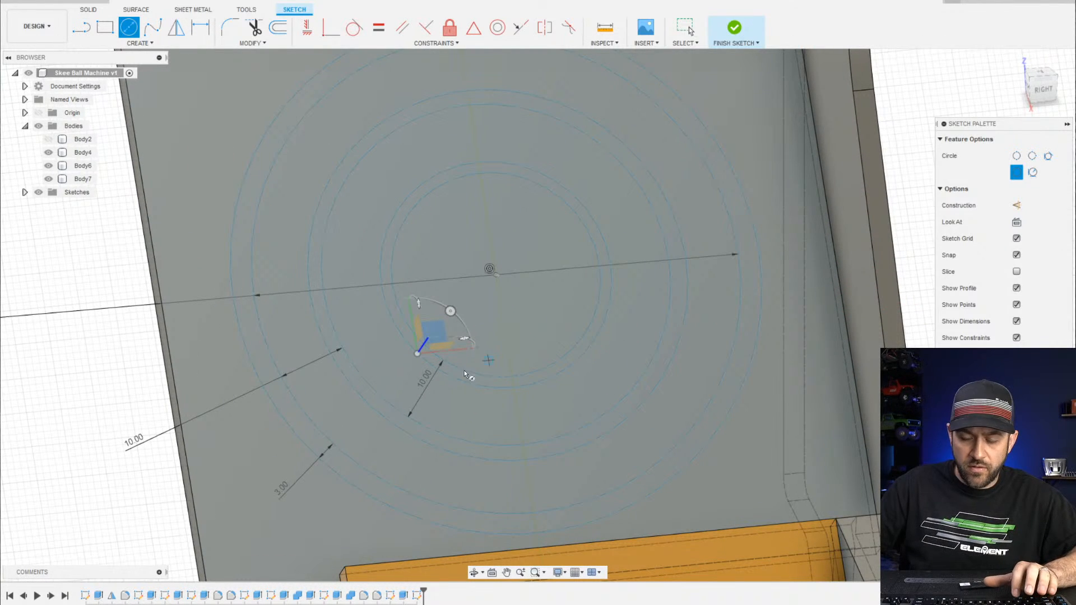
Try to add a diameter dimension to the innermost circle
key(d)
click(496, 380)
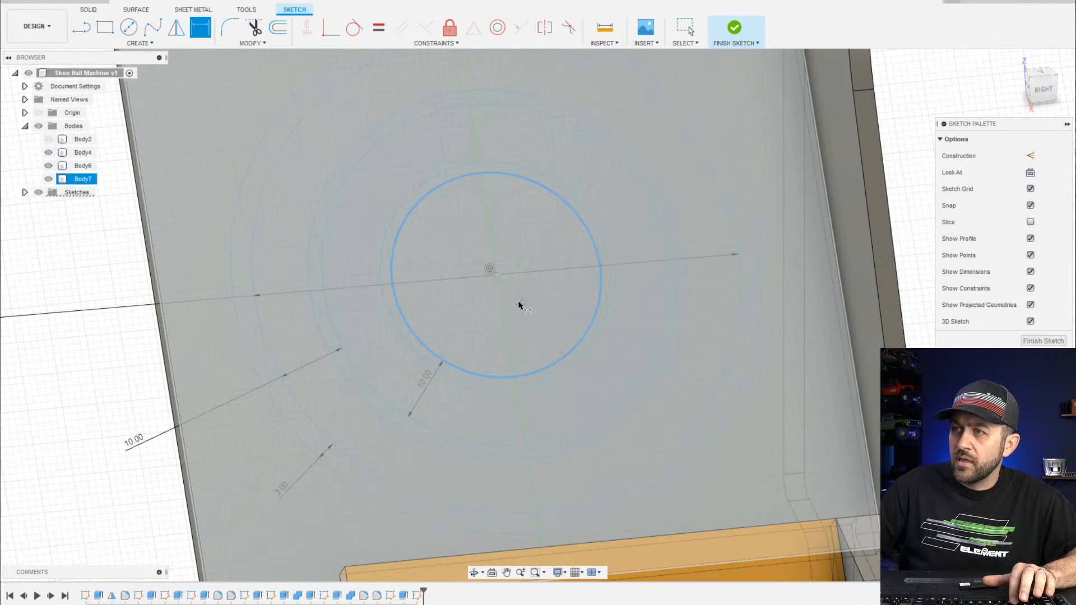
click(519, 301)
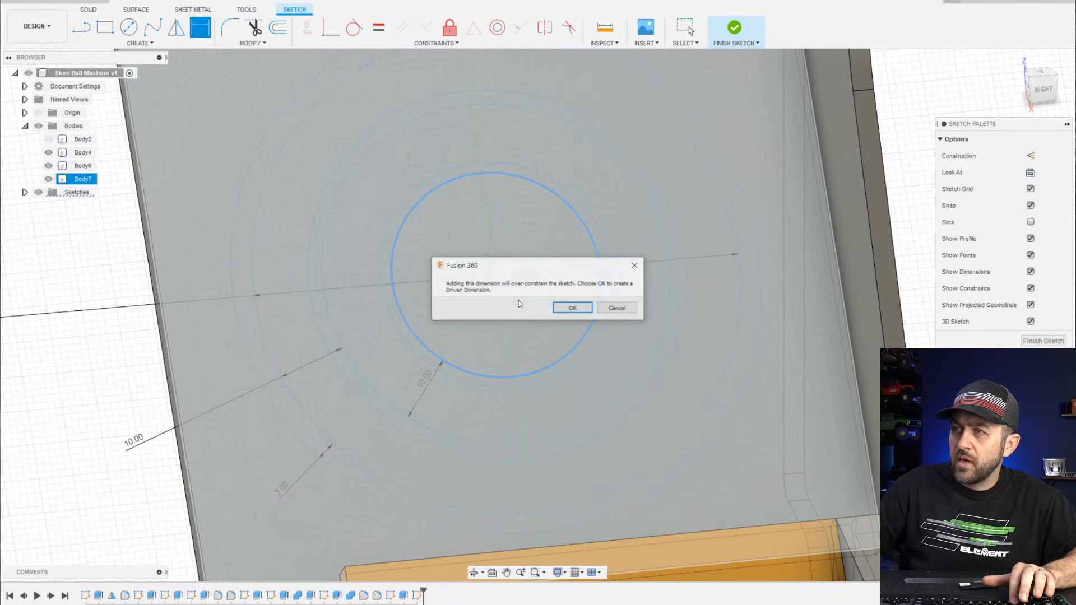
click(617, 309)
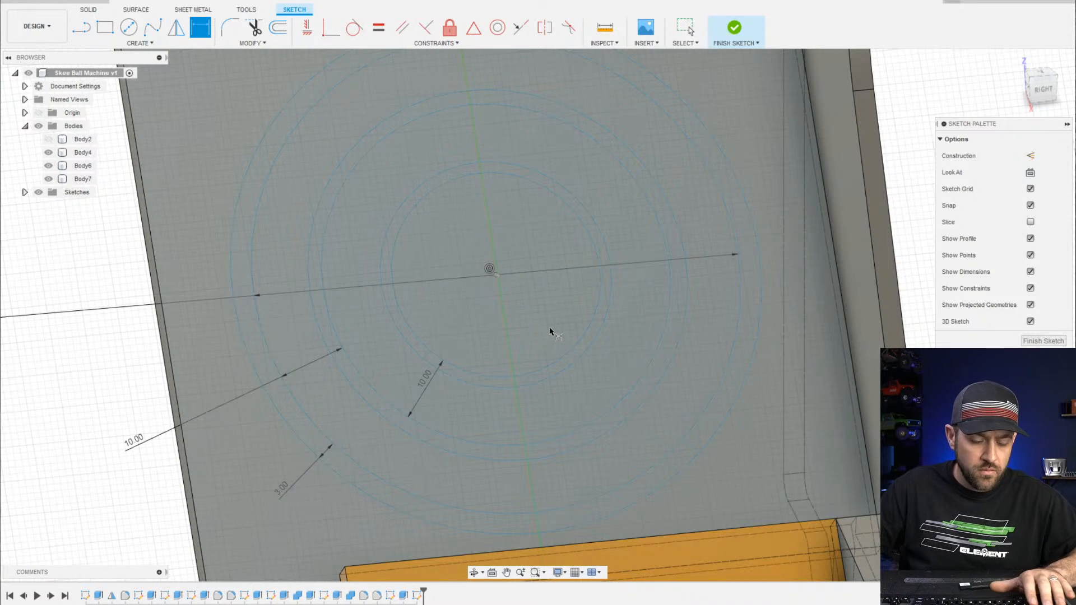
key(Escape)
Delete the 70 mm diameter dimension and both 10 mm gap dimensions from the target circles
scroll(533, 333, down, 5)
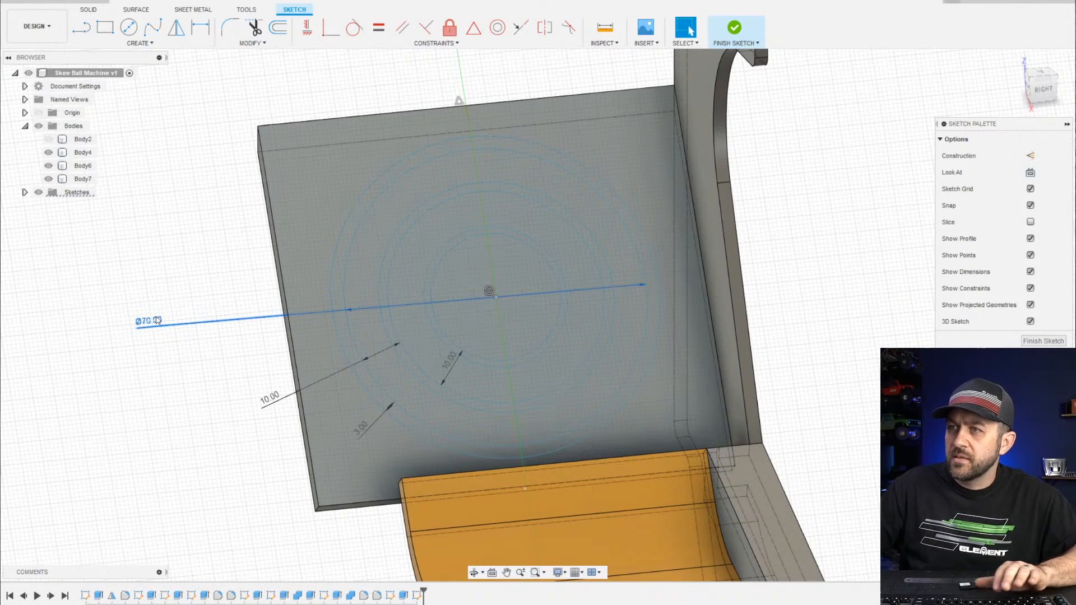
key(Delete)
key(d)
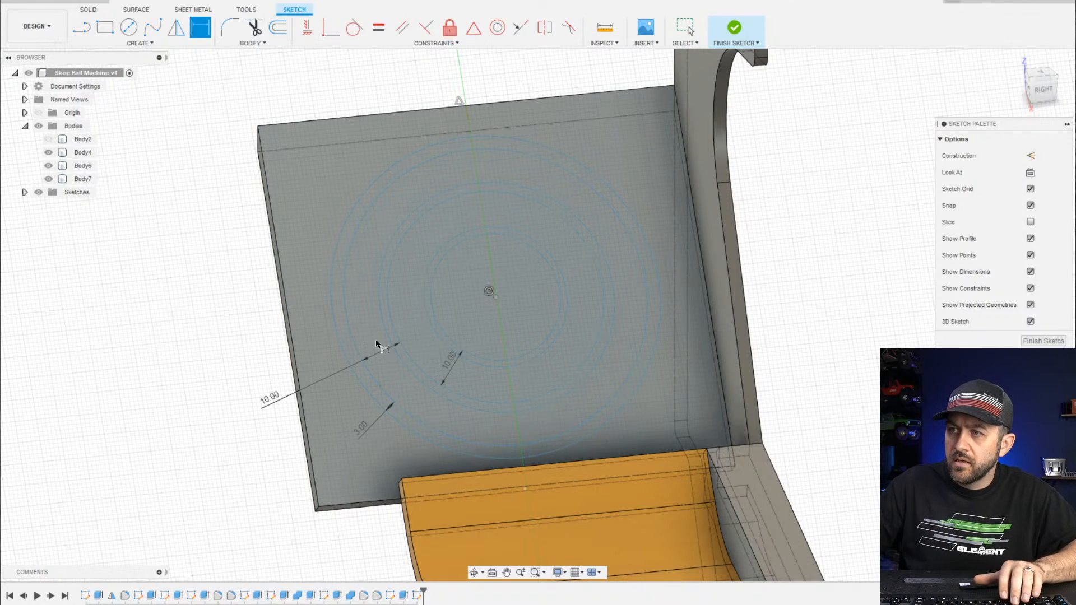
key(Escape)
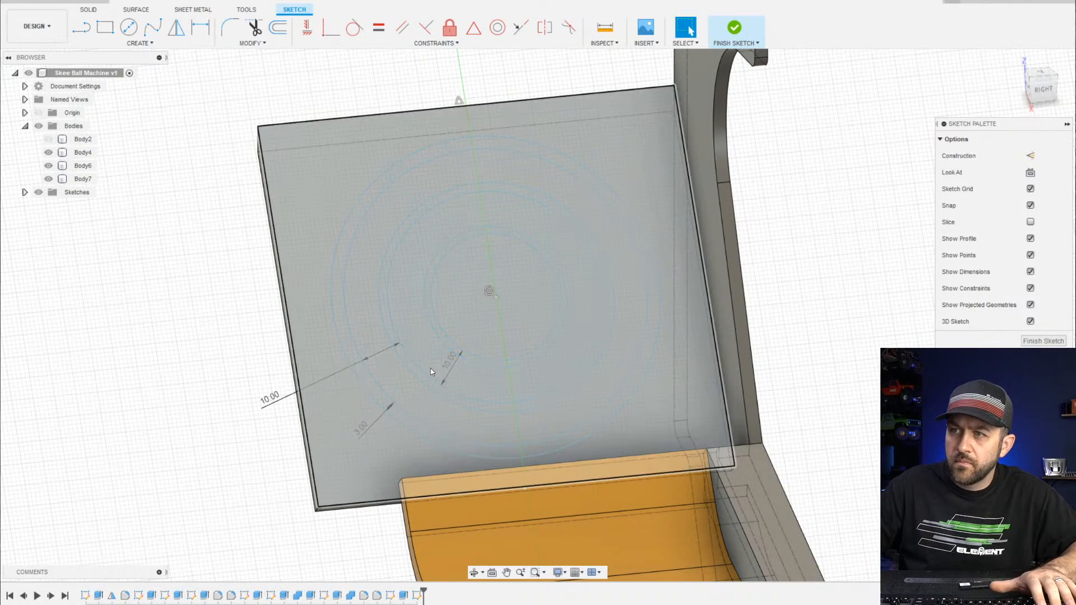
click(449, 362)
key(Delete)
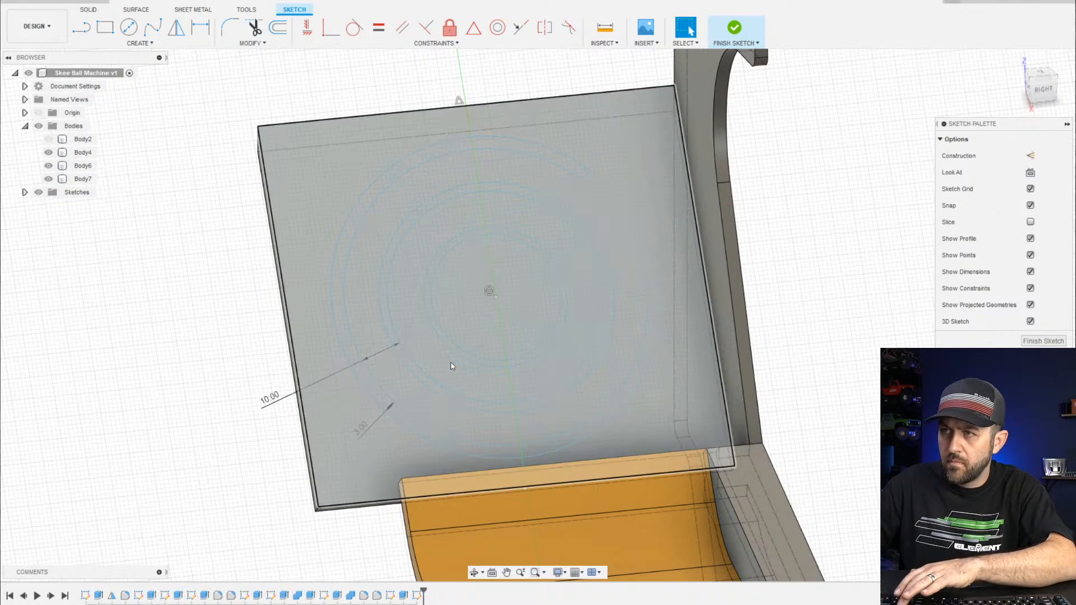
click(274, 401)
key(Delete)
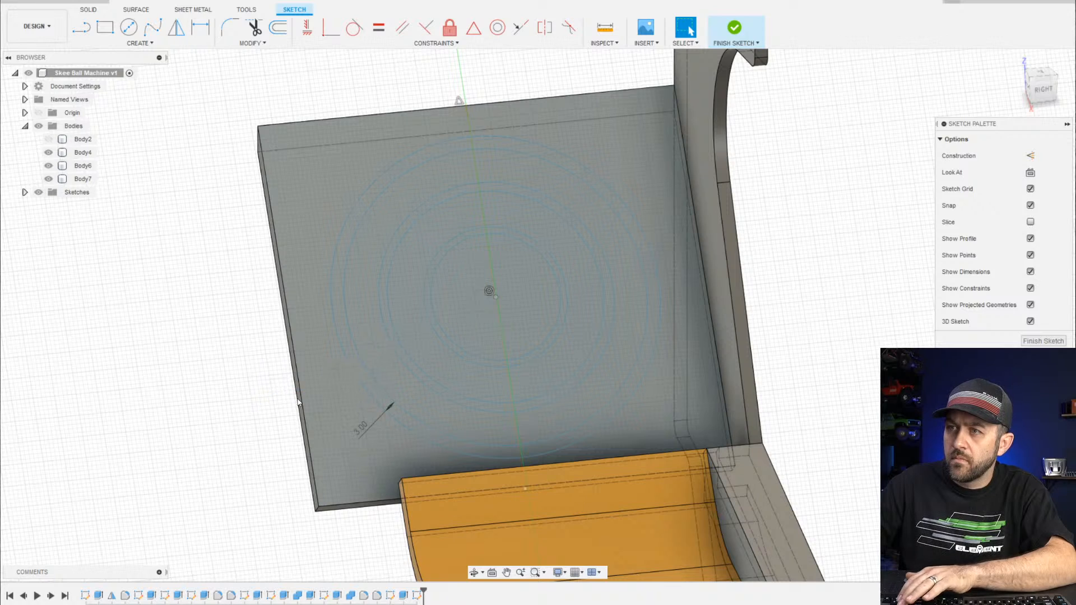
Dimension the diameter of the innermost target circle to 13 mm
scroll(475, 306, up, 3)
key(d)
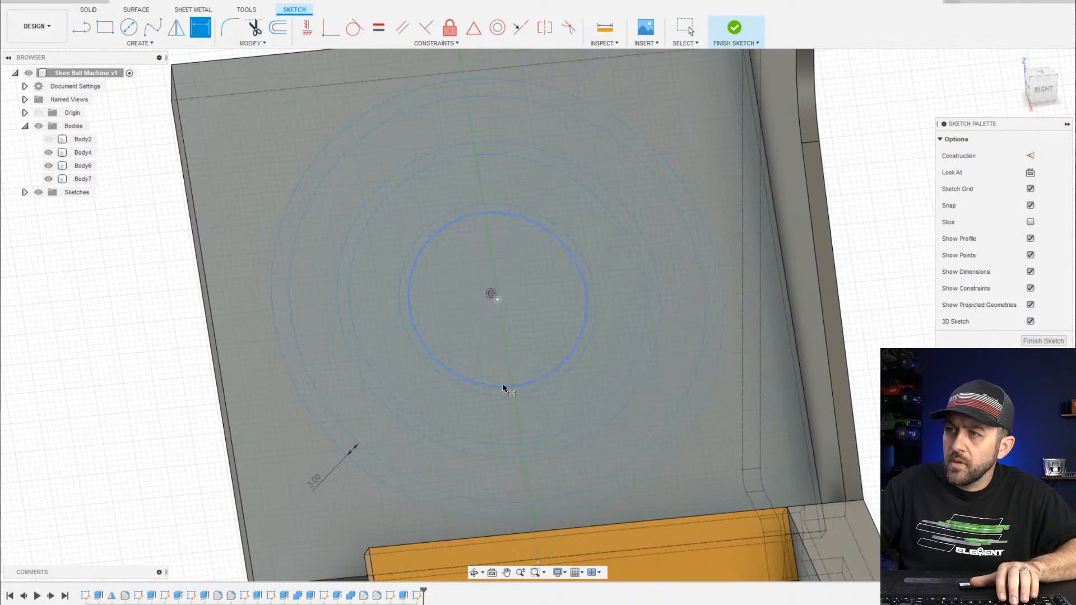
scroll(516, 350, up, 2)
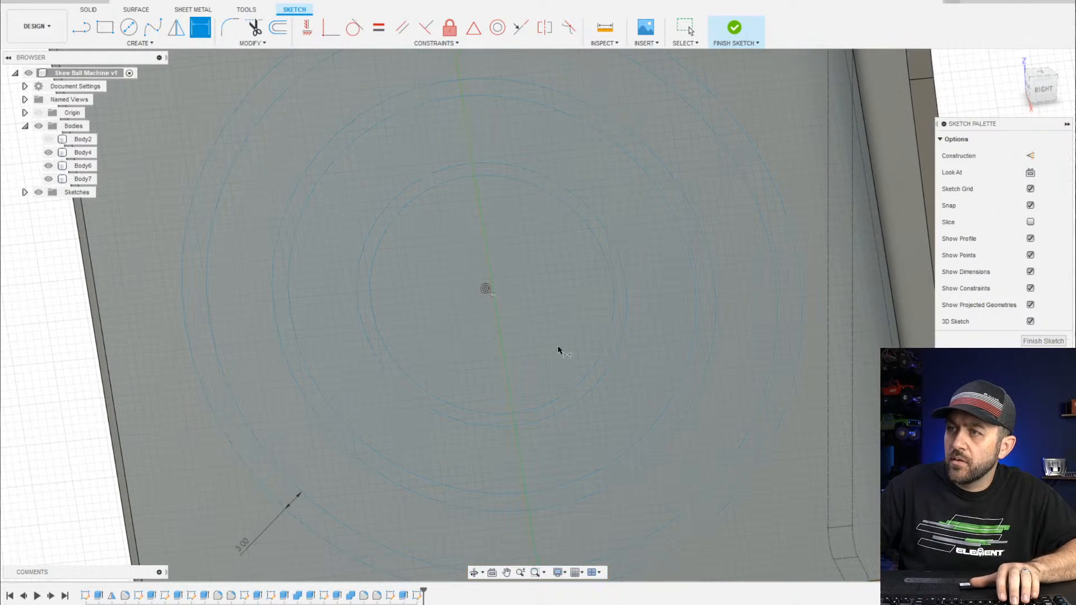
click(610, 332)
click(500, 346)
key(Return)
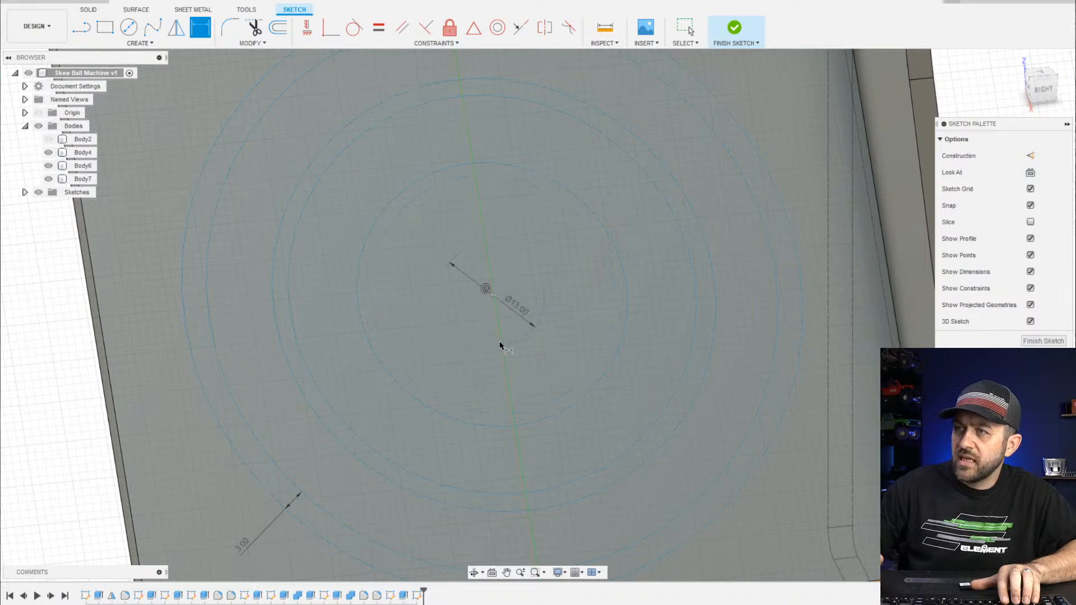
Dimension the gap between the 13 mm circle and the circle around it to 3 mm
scroll(458, 307, up, 2)
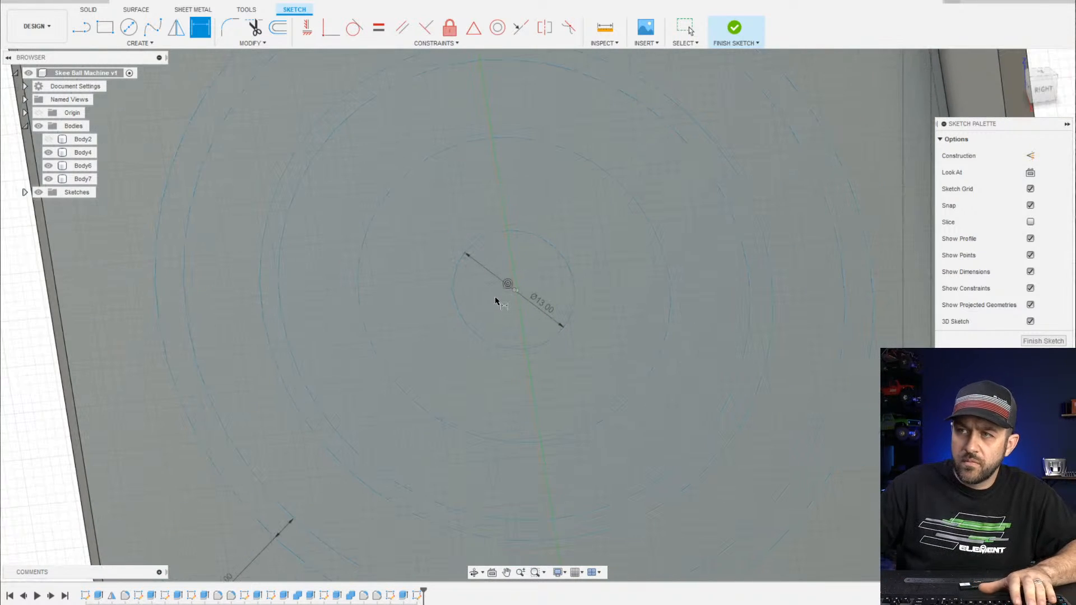
click(468, 323)
click(393, 384)
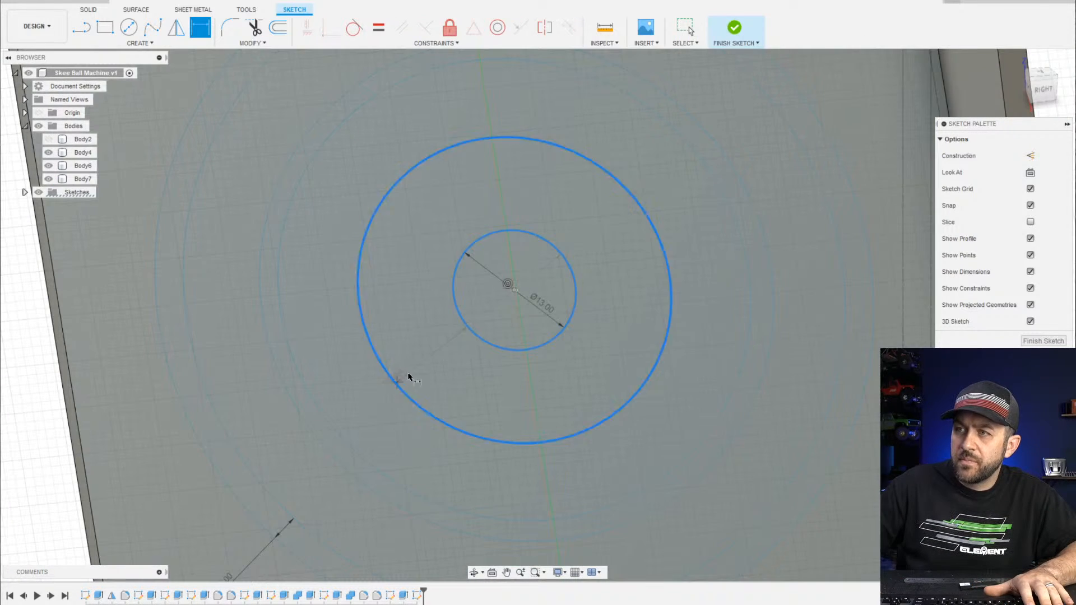
click(423, 348)
text(3)
key(Return)
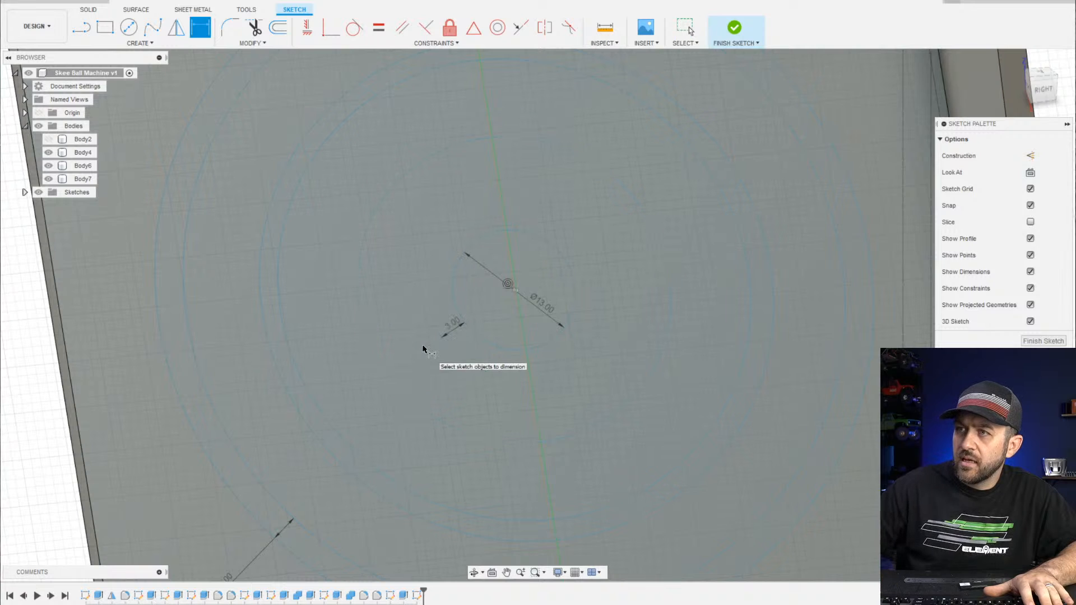
Dimension the gap from the innermost ring's outer circle to the middle ring's inner circle to 13 mm
scroll(422, 375, down, 2)
click(454, 348)
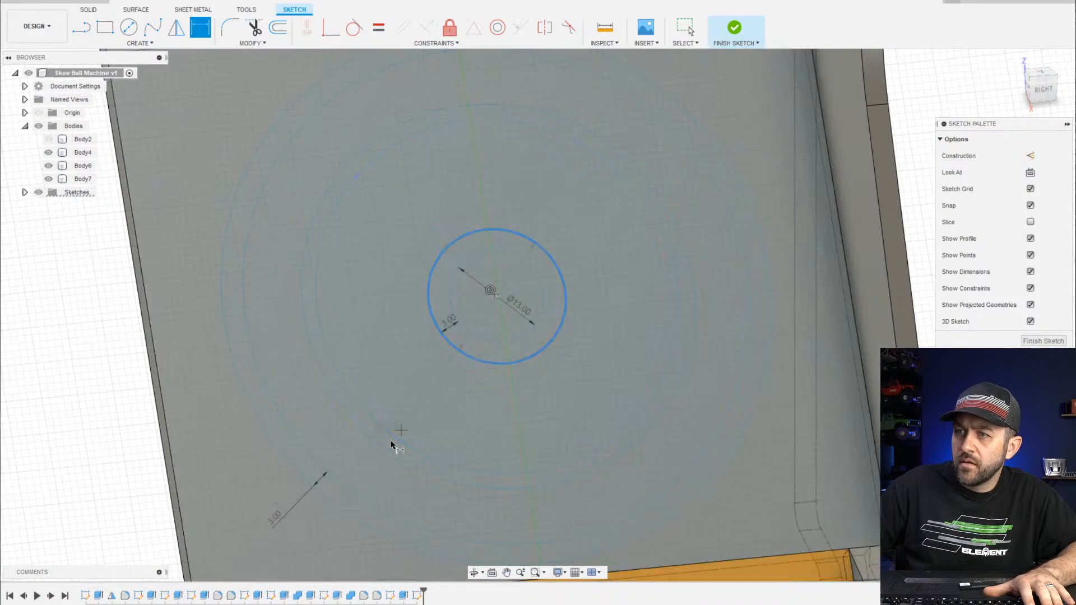
click(398, 439)
click(419, 402)
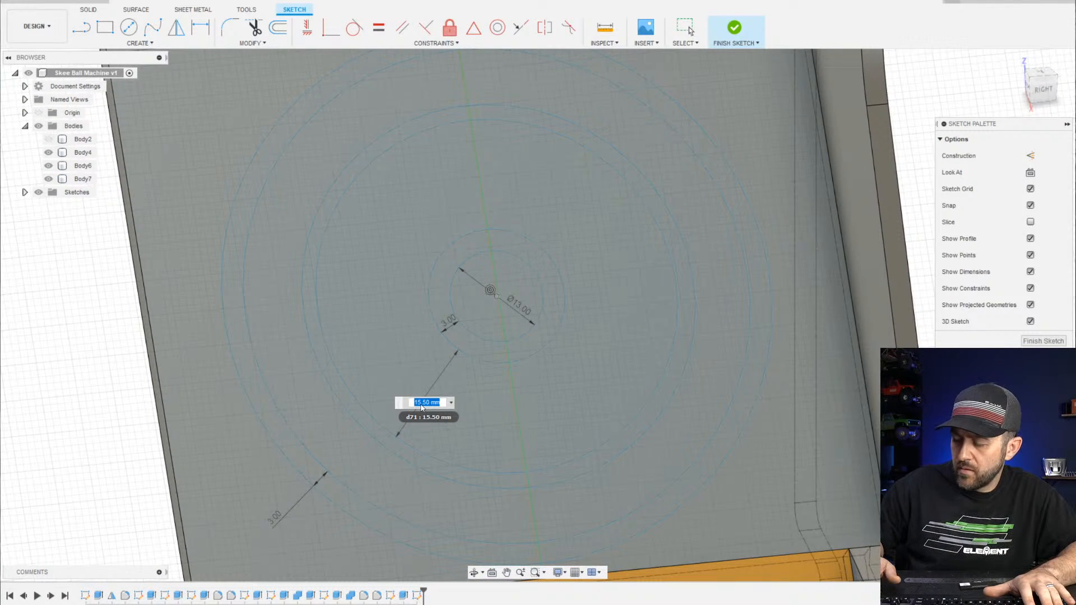
text(13)
key(Return)
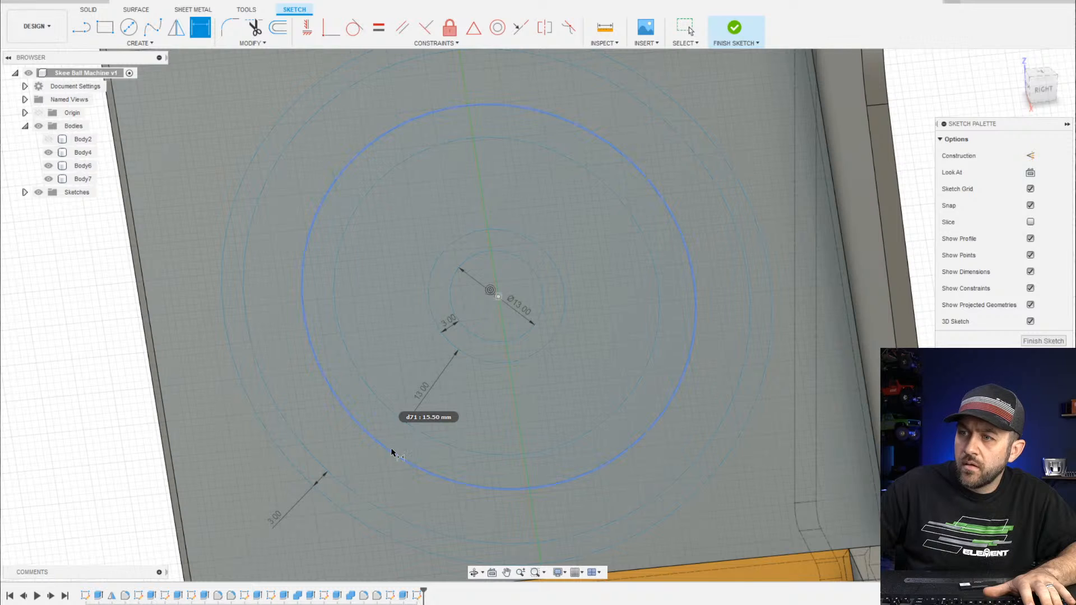
scroll(385, 405, up, 3)
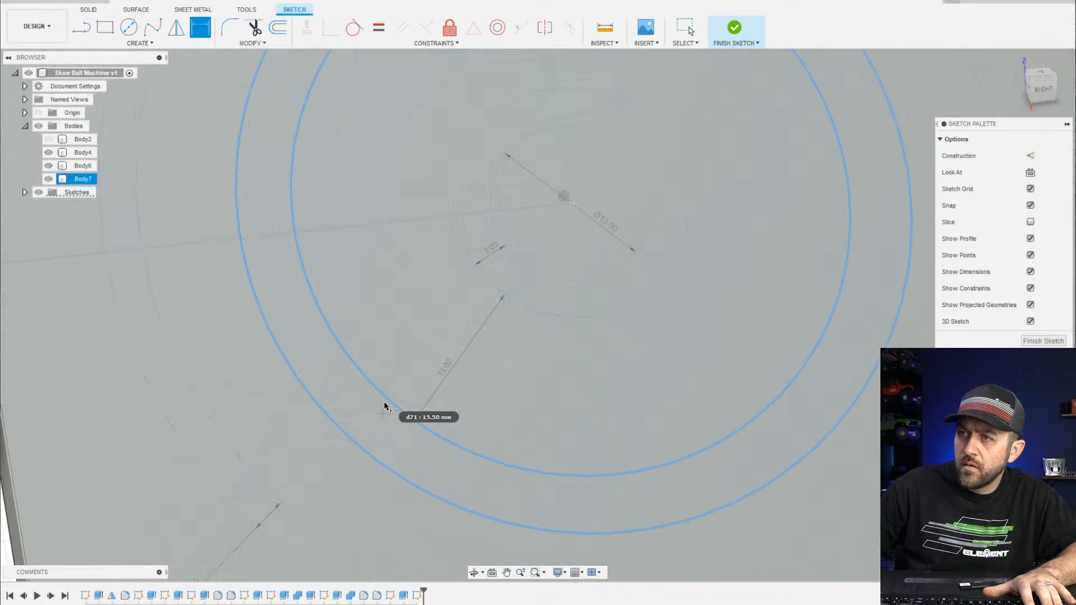
key(Escape)
scroll(382, 381, down, 3)
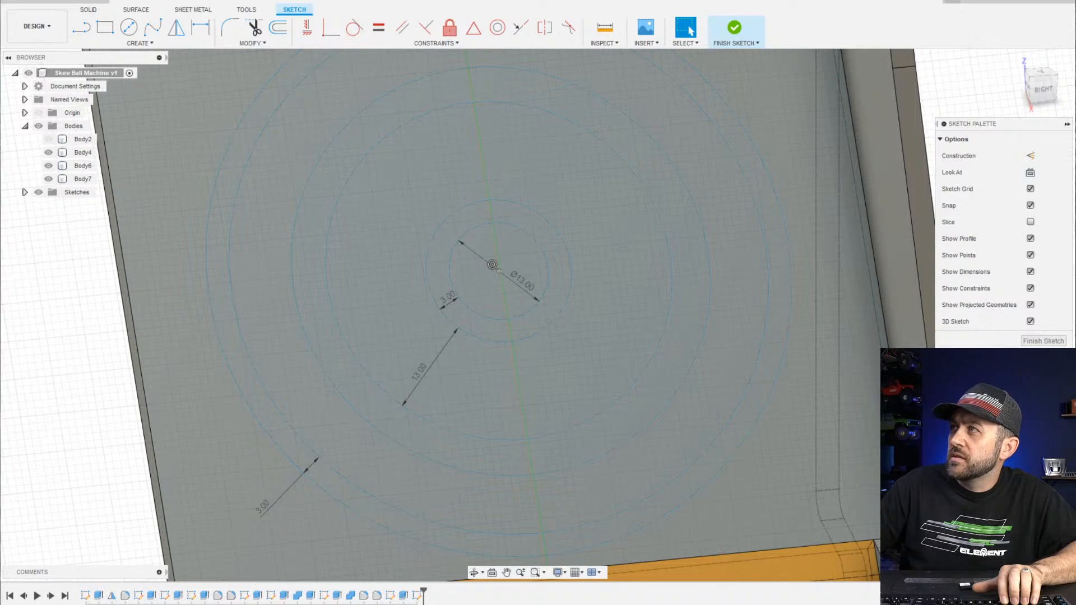
scroll(411, 143, down, 3)
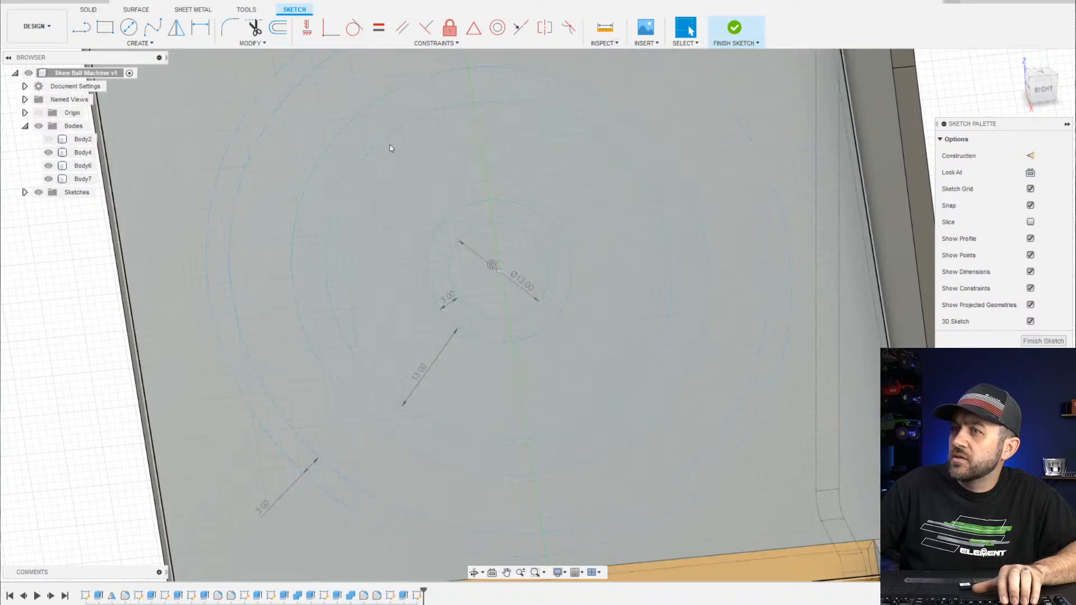
scroll(437, 216, down, 2)
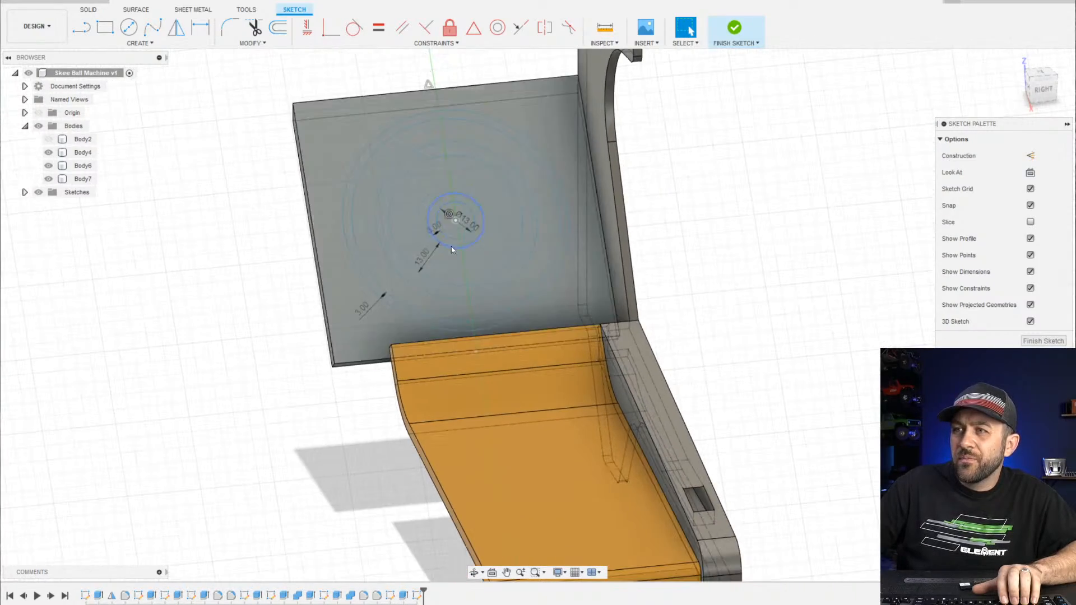
scroll(459, 219, up, 3)
shift+middle_drag(350, 288, 377, 298)
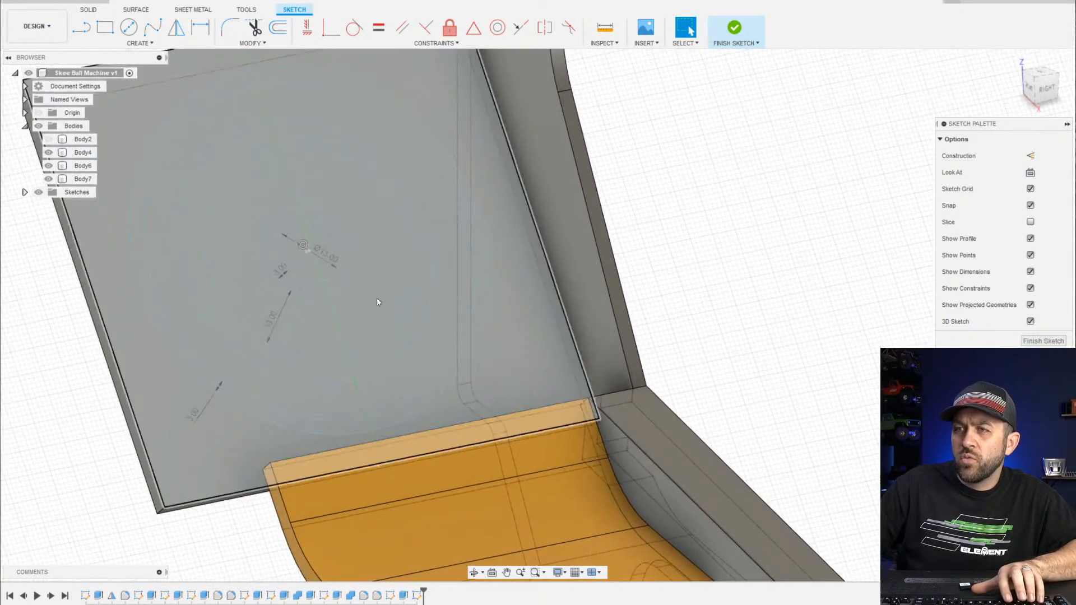
middle_drag(290, 315, 316, 324)
scroll(315, 324, up, 3)
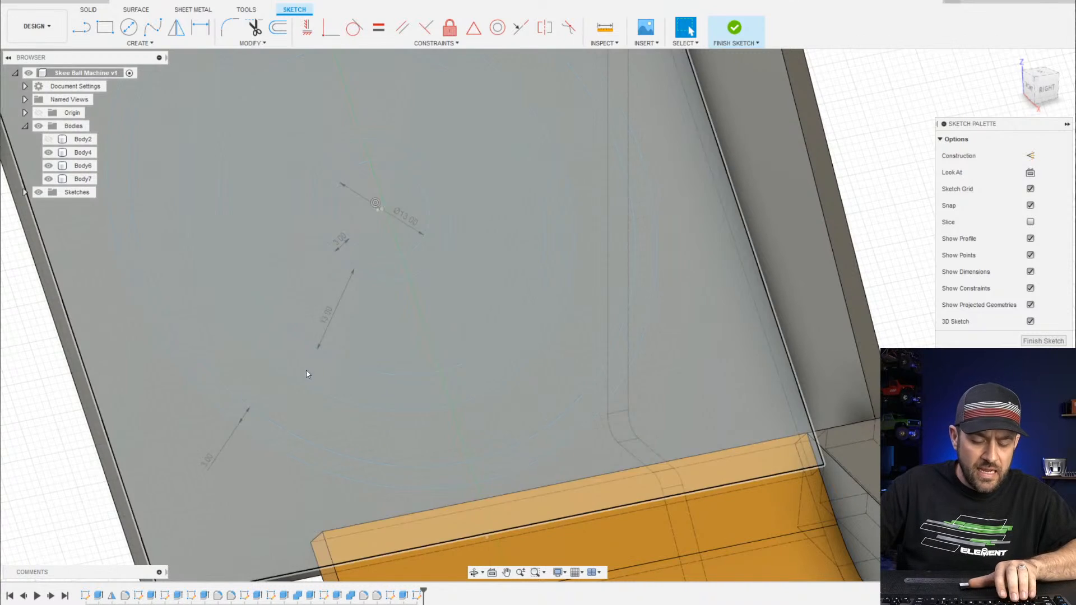
key(d)
click(299, 341)
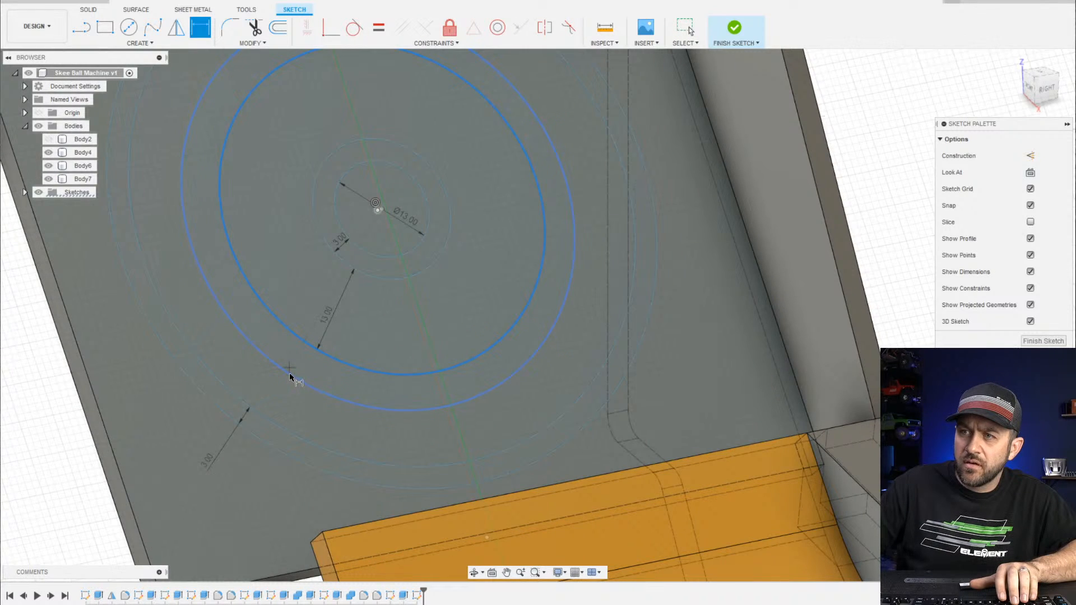
key(Escape)
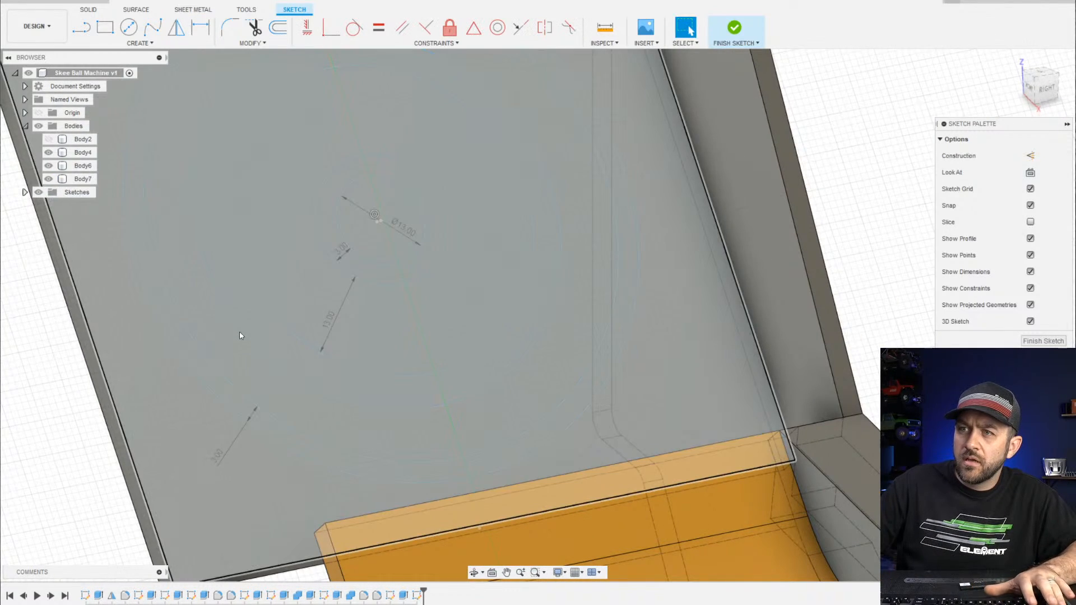
click(240, 335)
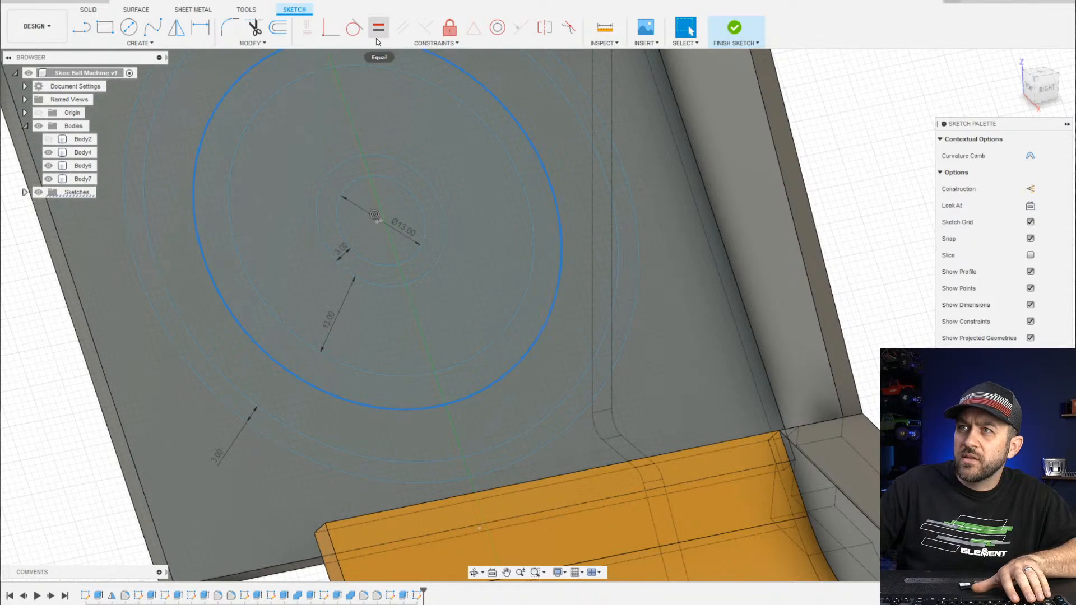
click(498, 27)
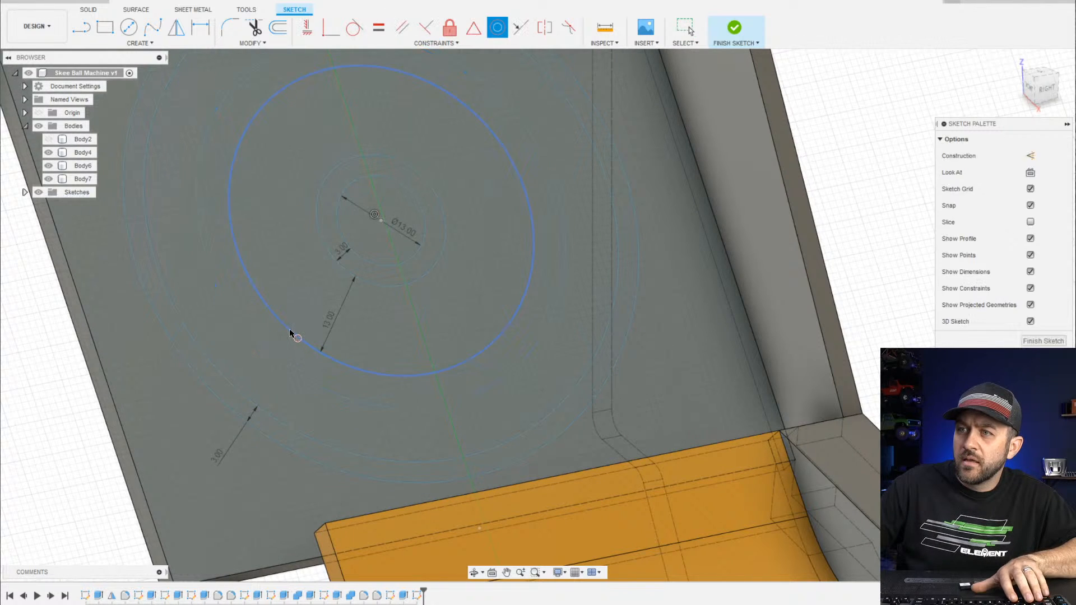
key(Escape)
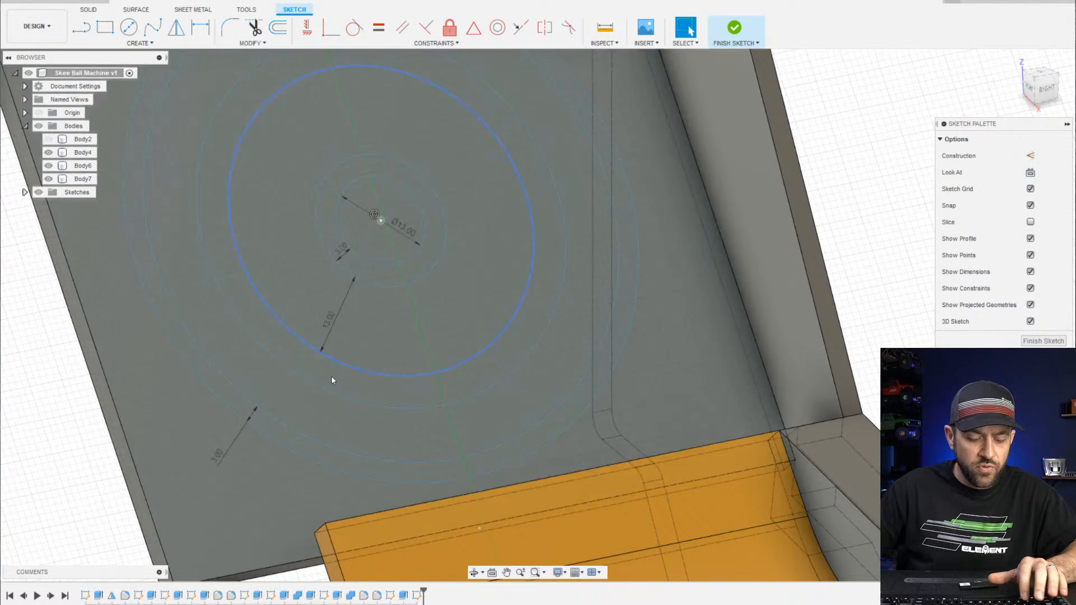
Dimension the gap between the middle ring's two circles to 3 mm
key(d)
click(273, 354)
click(292, 337)
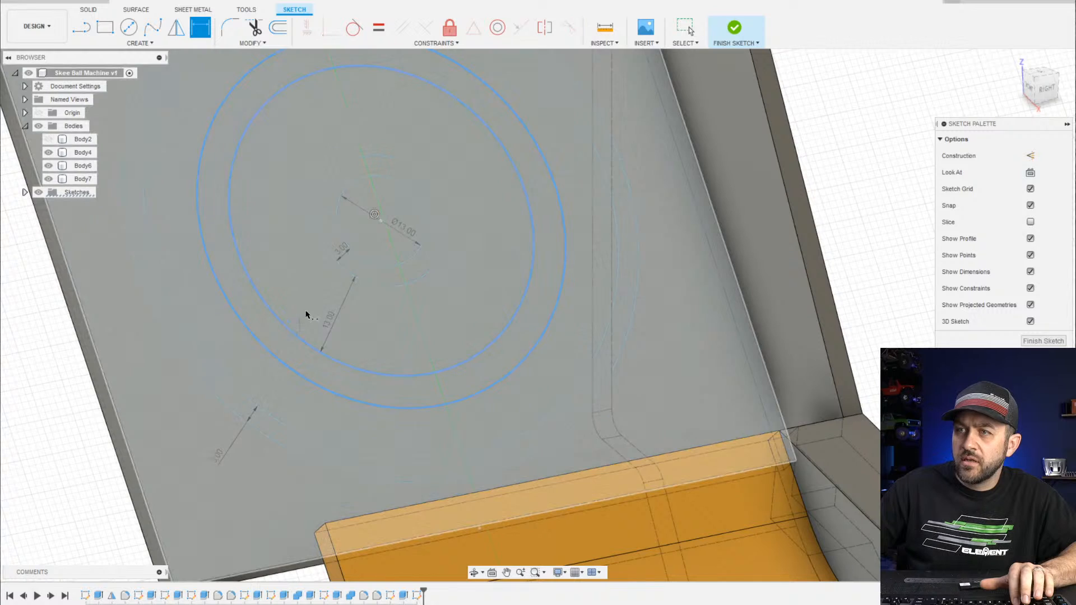
click(313, 300)
text(3)
key(Return)
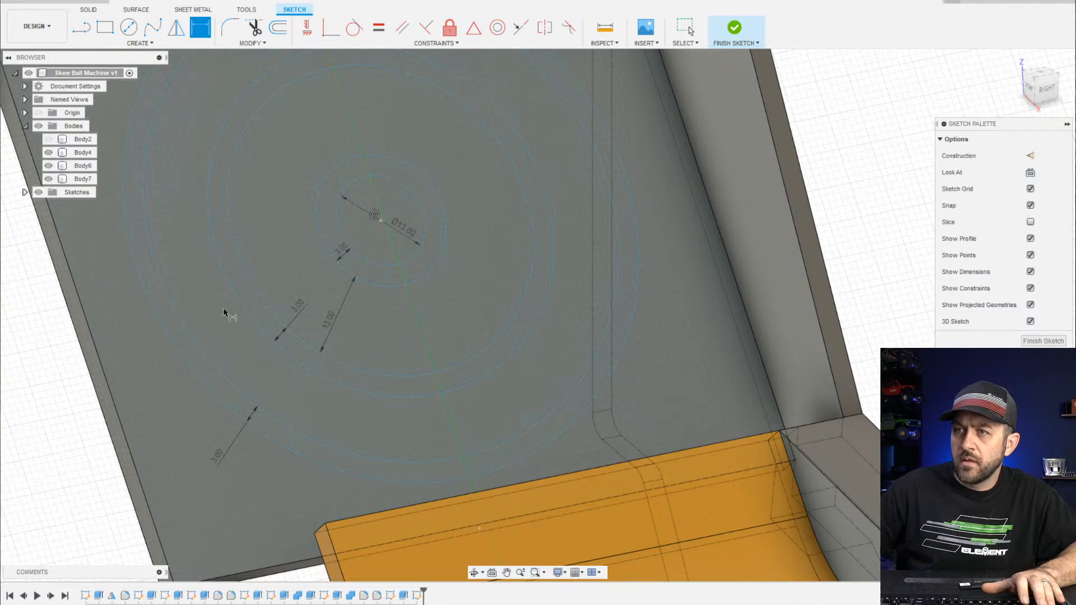
Dimension the gap from the middle ring's outer circle to the outer ring's inner circle to 13 mm
click(269, 350)
click(231, 387)
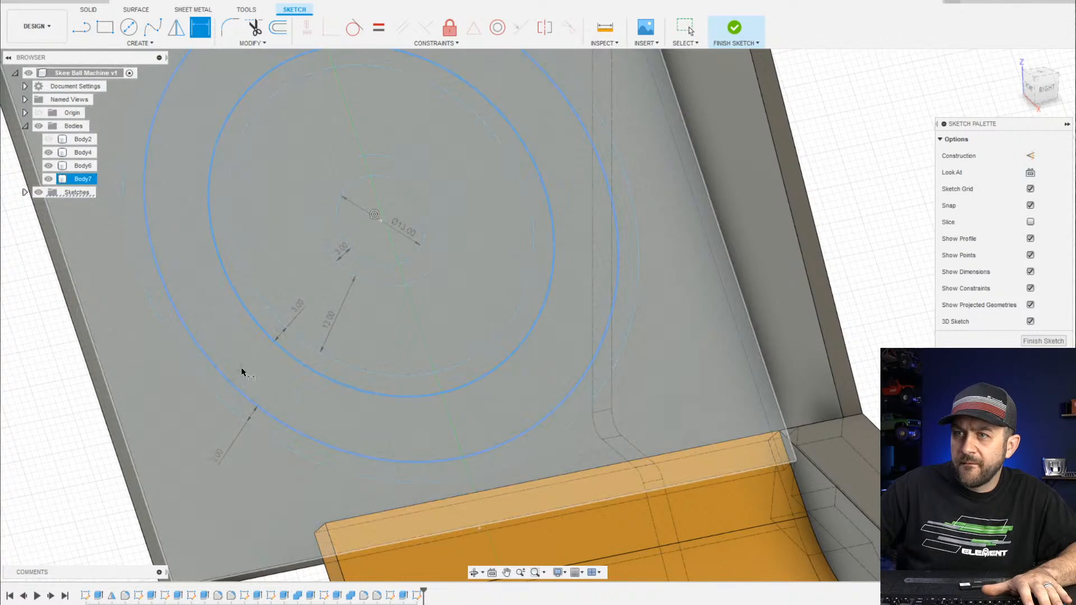
click(210, 370)
text(13)
key(Return)
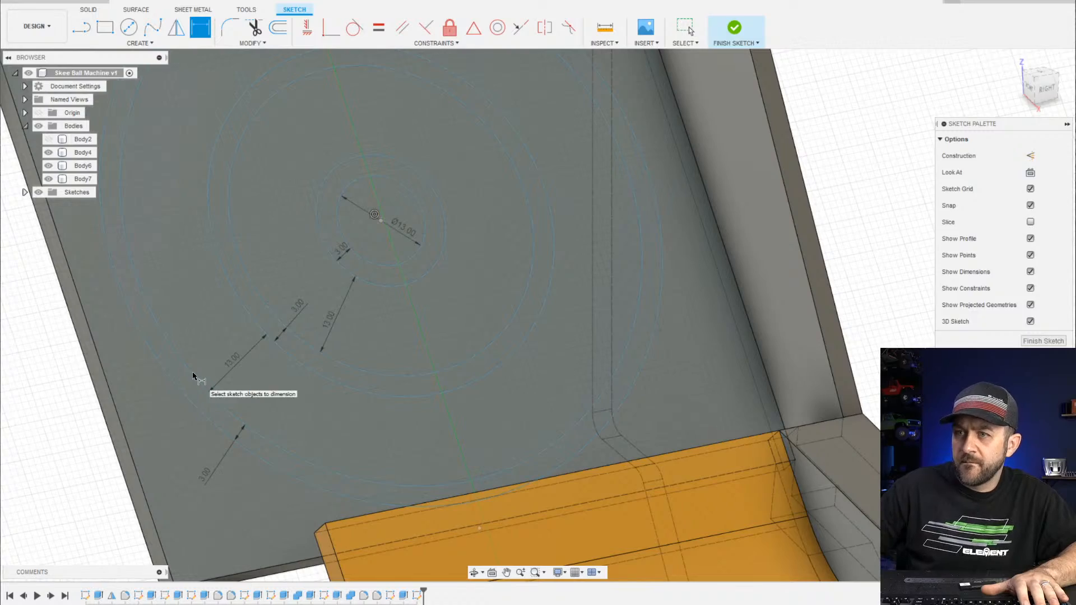
Draw a straight line at 180 degrees from the shared centre to the side of the outermost ring
scroll(335, 401, down, 3)
mouse_move(322, 416)
shift+middle_down()
mouse_move(348, 407)
mouse_move(315, 386)
shift+middle_up()
key(d)
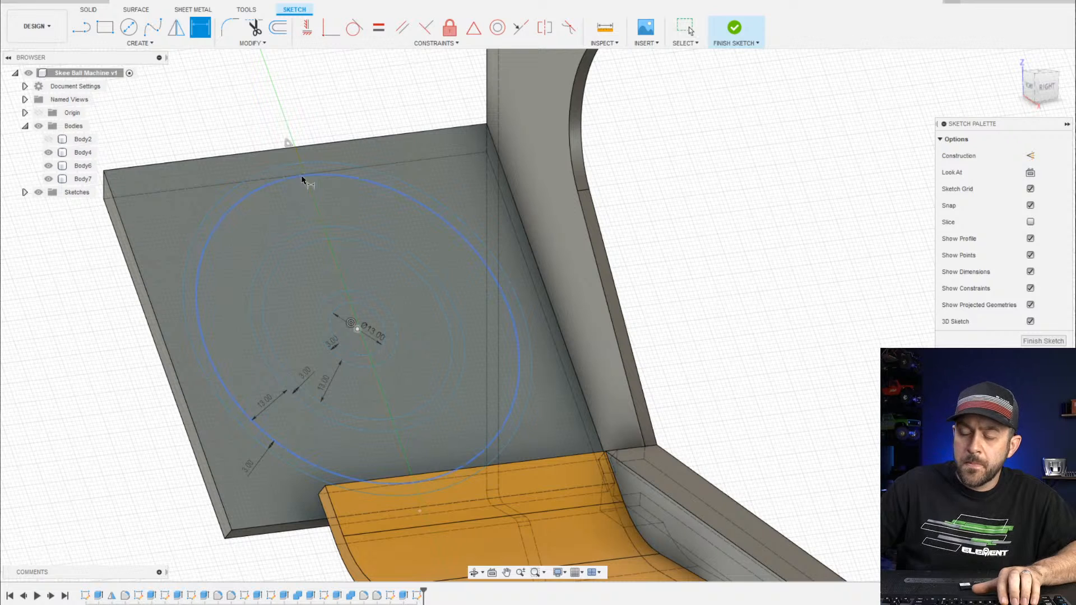
middle_drag(204, 280, 224, 296)
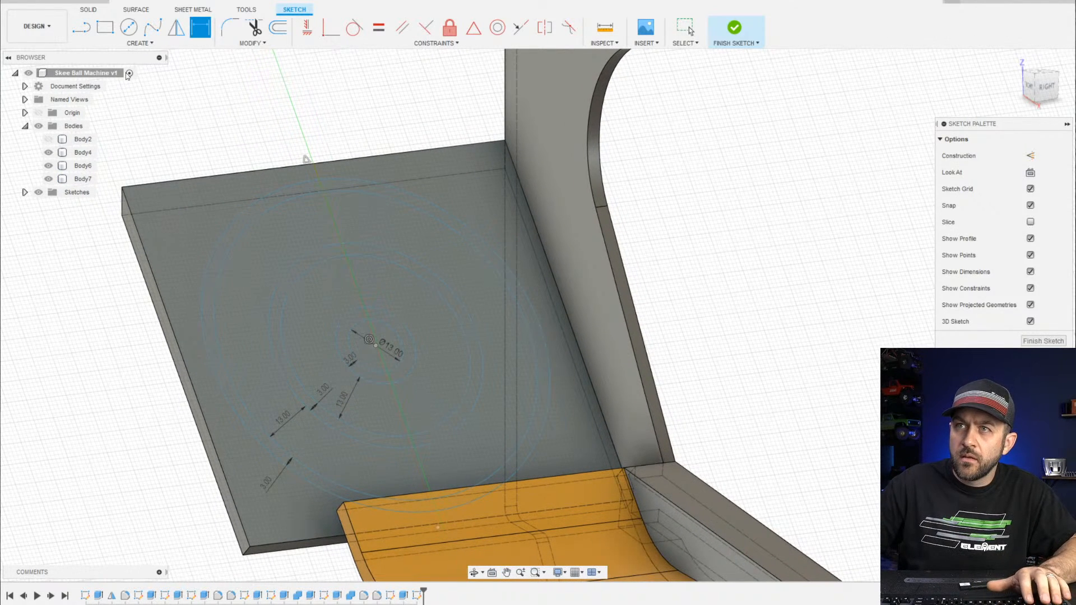
click(81, 34)
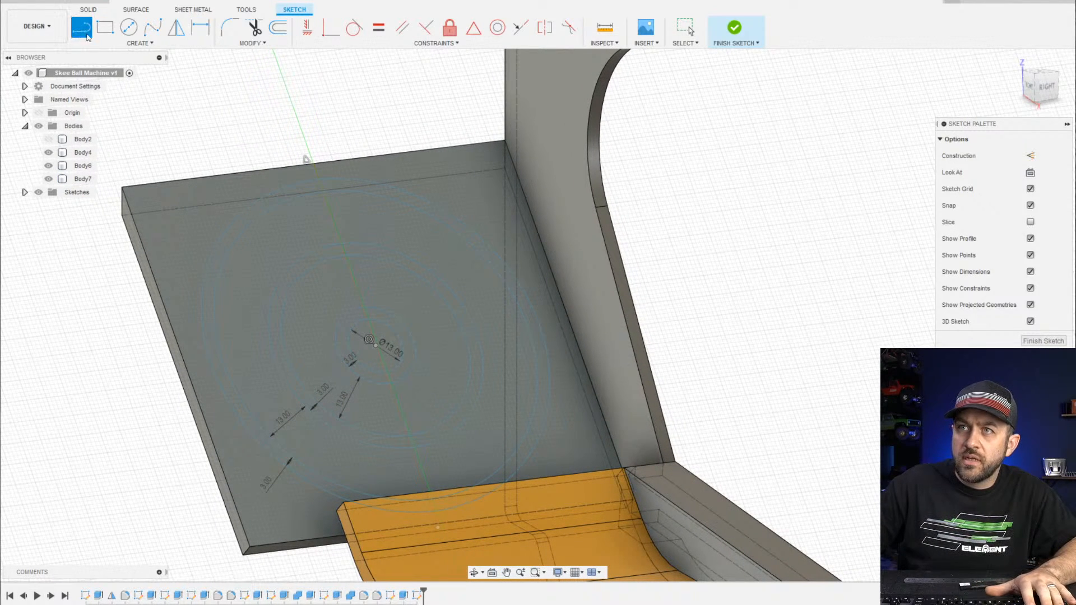
click(375, 343)
scroll(201, 369, up, 1)
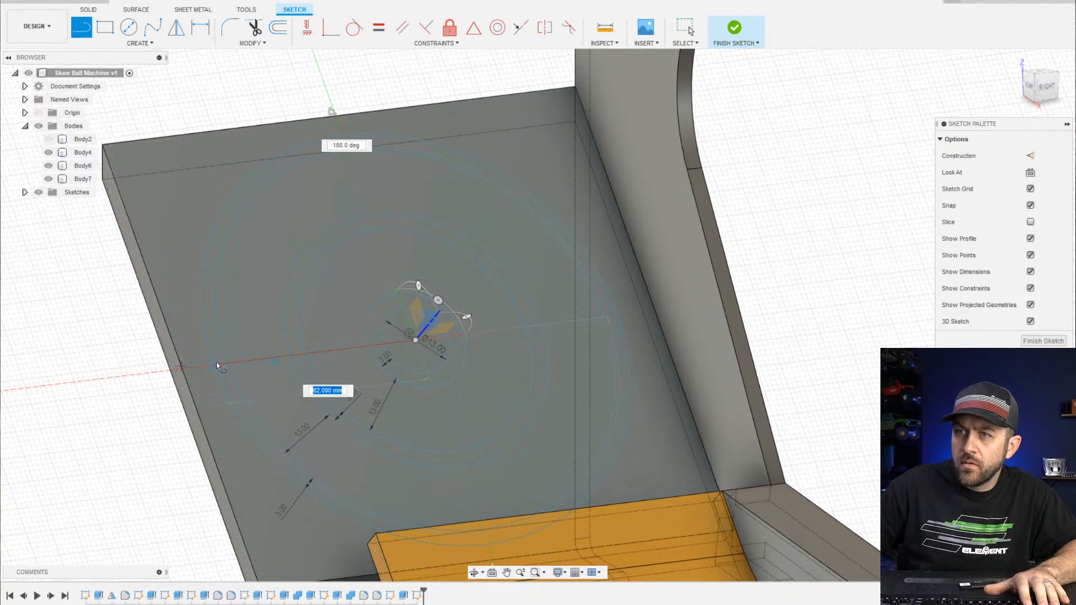
click(213, 366)
key(Escape)
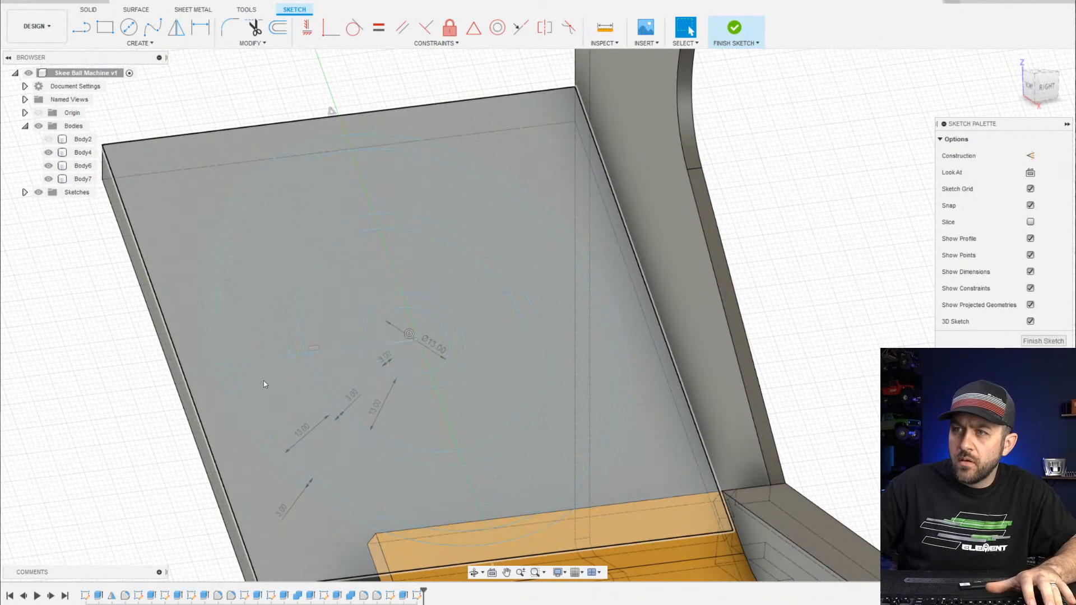
Draw a straight line from the outer end of the 180-degree line up to the backboard's upper edge
key(l)
click(213, 365)
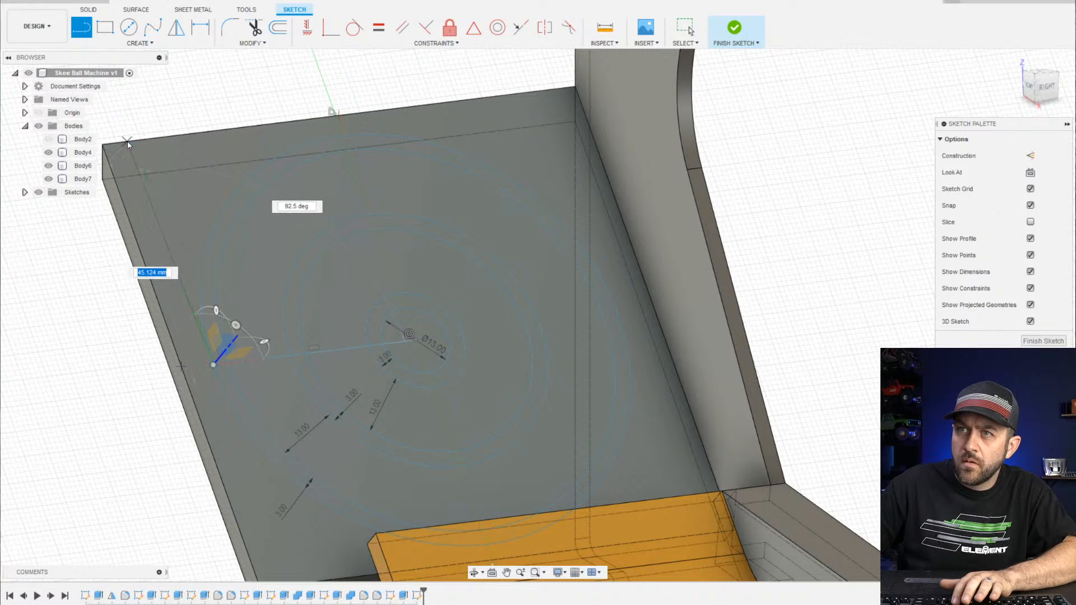
click(133, 139)
key(Escape)
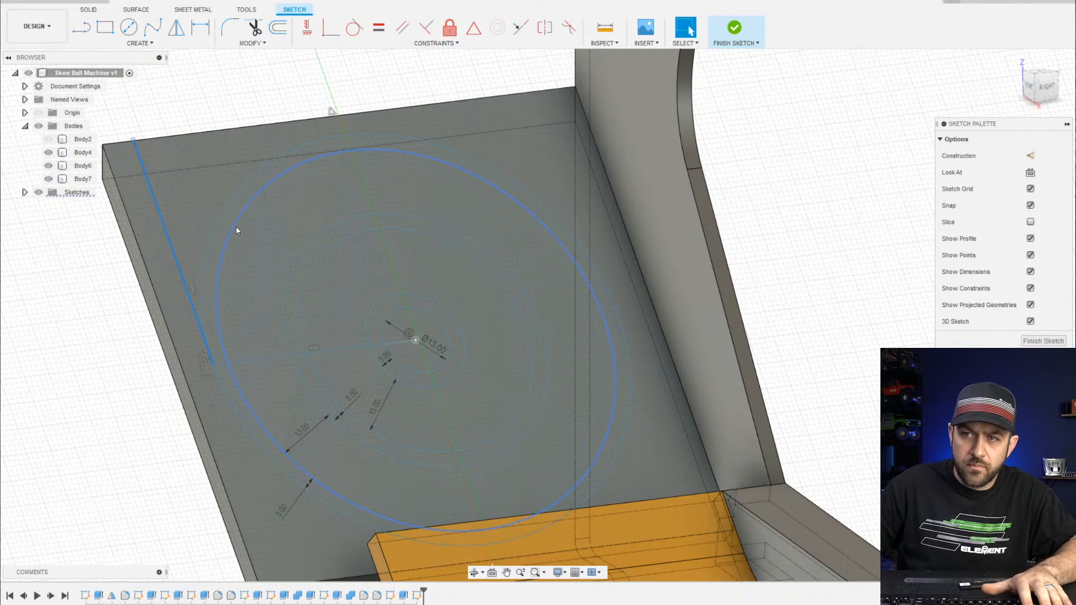
Draw a second line alongside the first, from the outermost ring's inner circle on the 180-degree line up to the backboard's upper edge
key(l)
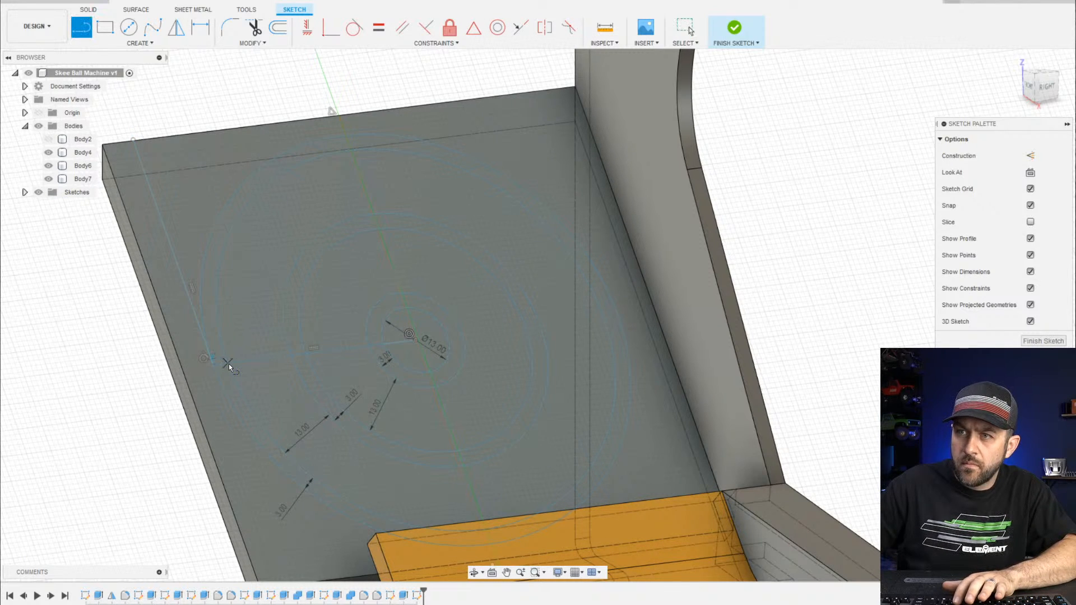
click(228, 363)
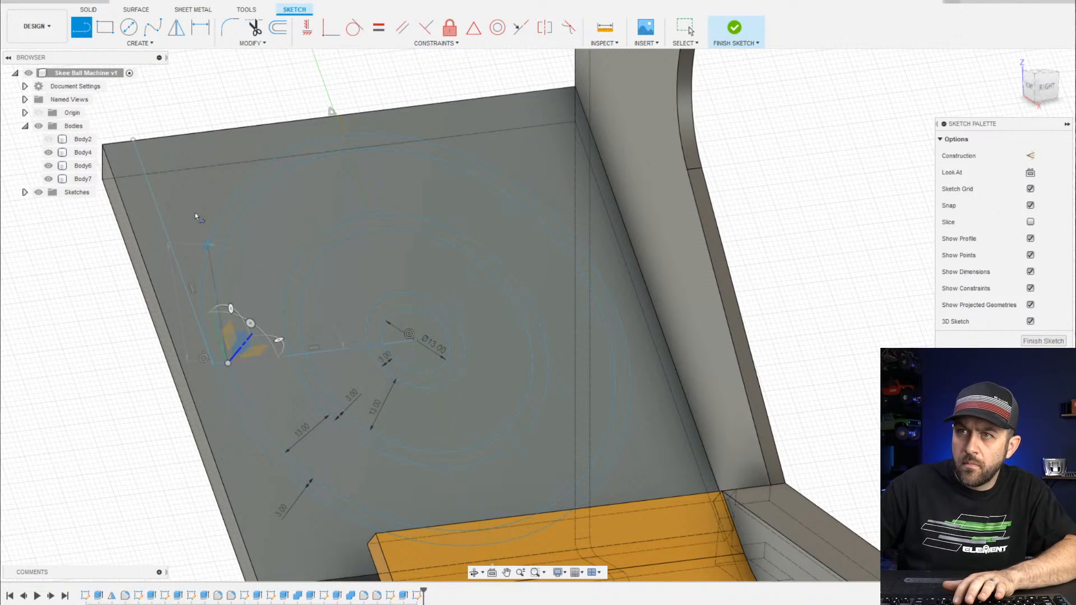
click(152, 139)
middle_drag(392, 189, 342, 195)
key(Escape)
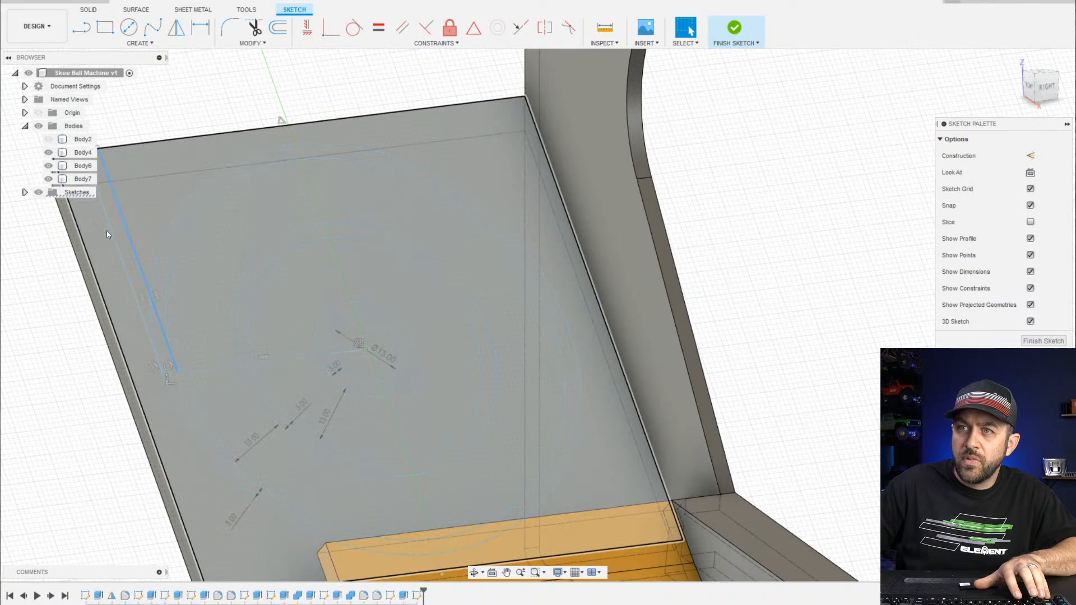
Try to mirror the two side lines across the rings' vertical centre axis
click(115, 225)
ctrl+click(114, 232)
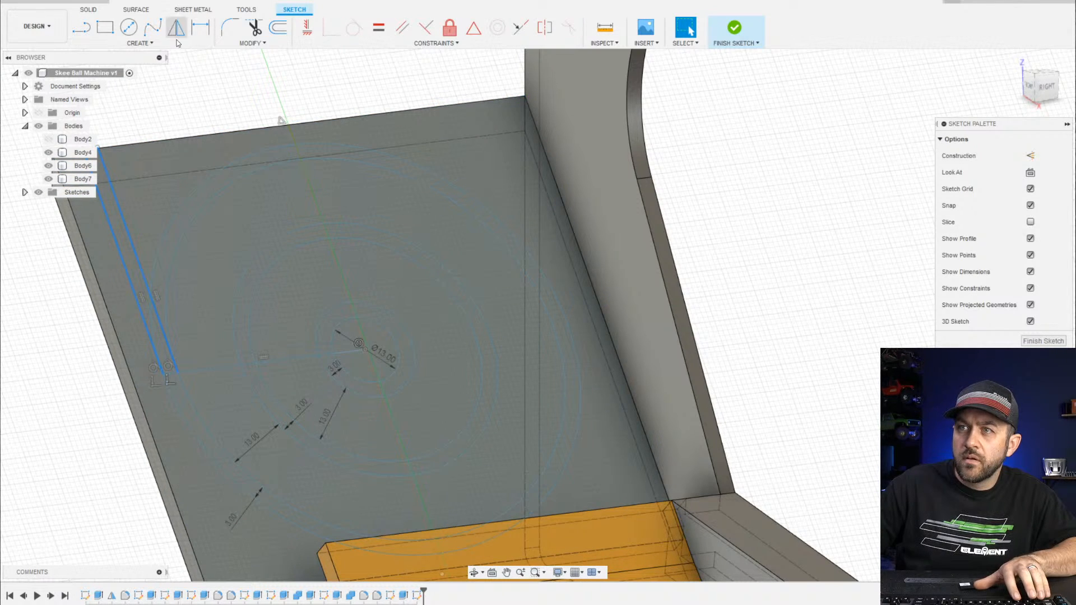
click(177, 43)
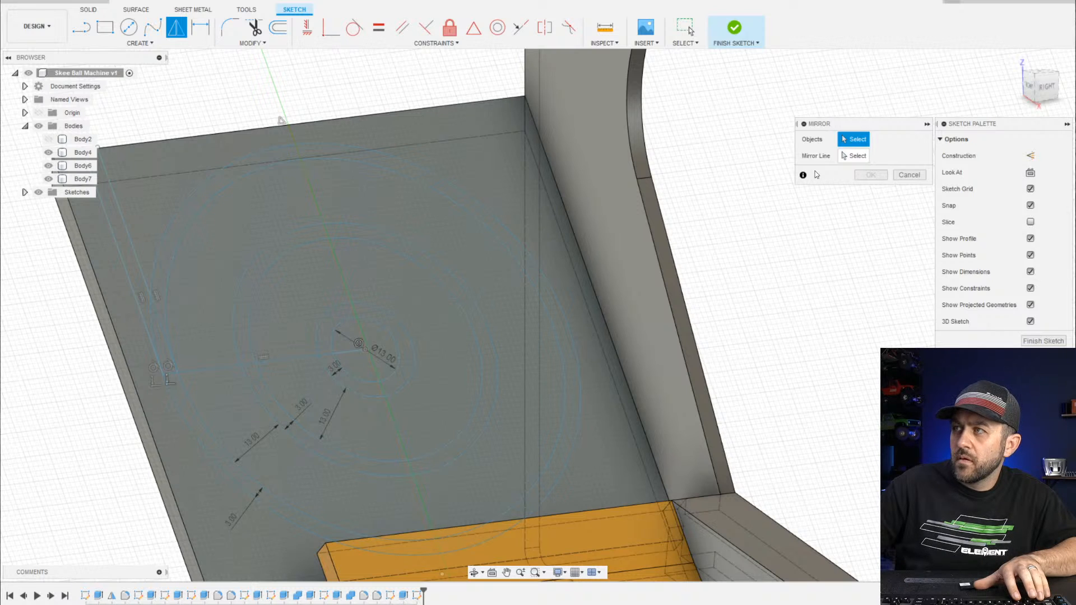
click(854, 155)
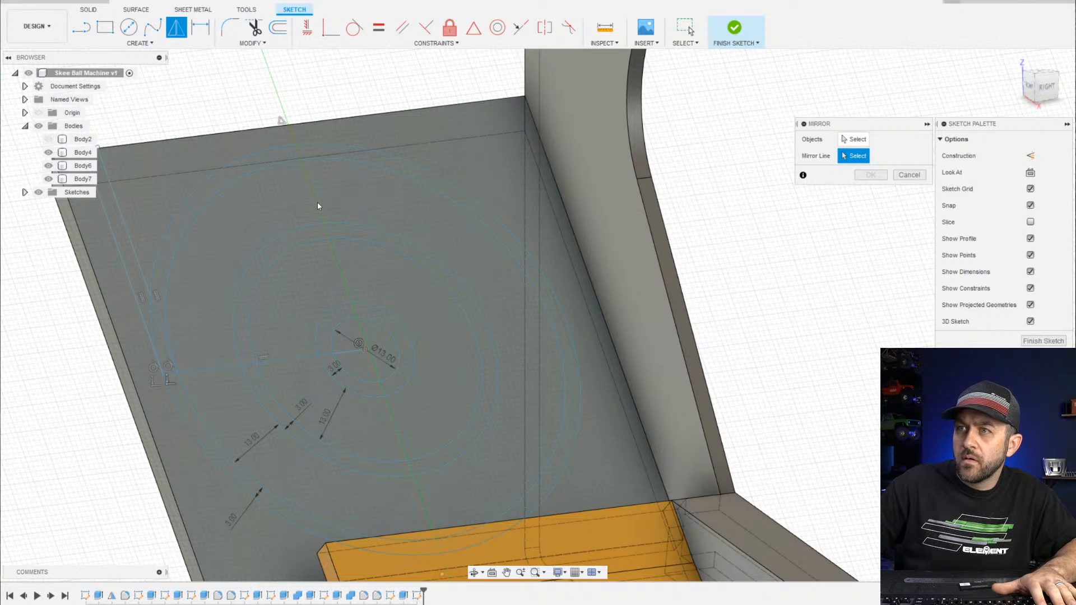
key(Escape)
scroll(309, 324, down, 4)
click(193, 243)
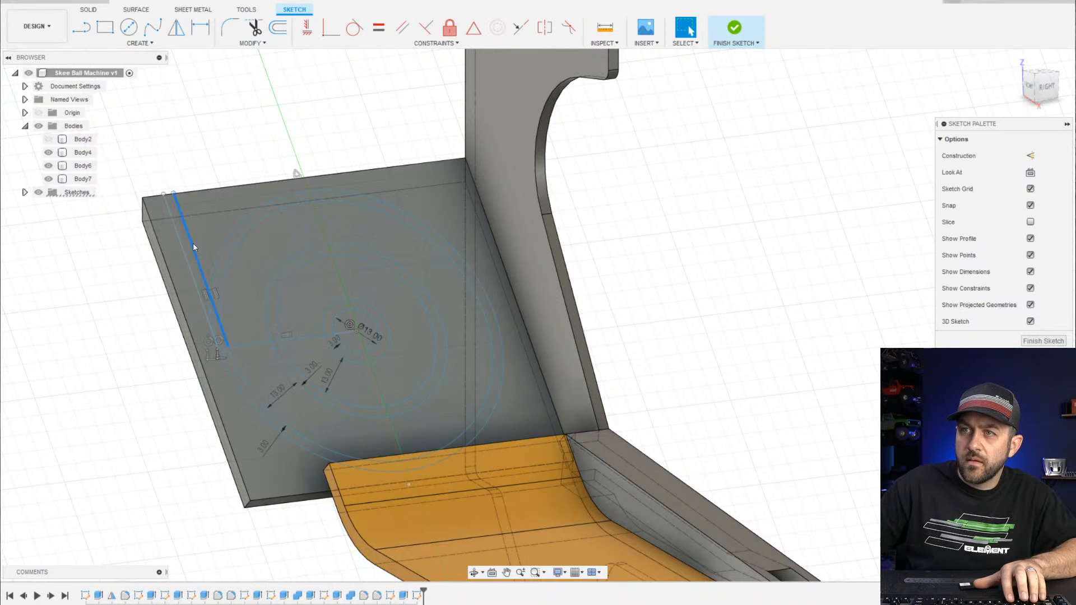
ctrl+click(181, 244)
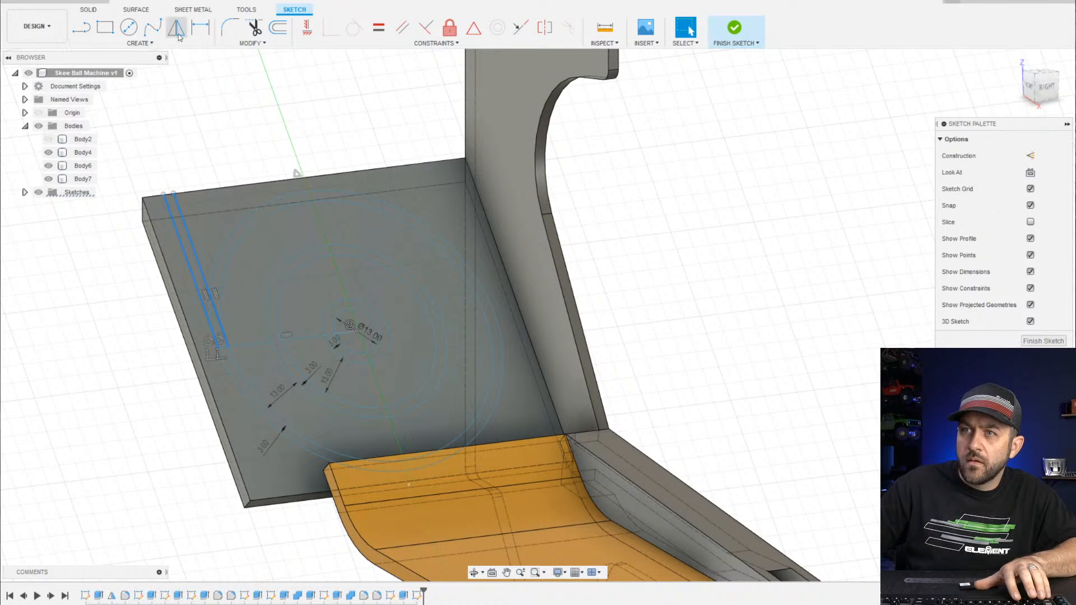
click(177, 27)
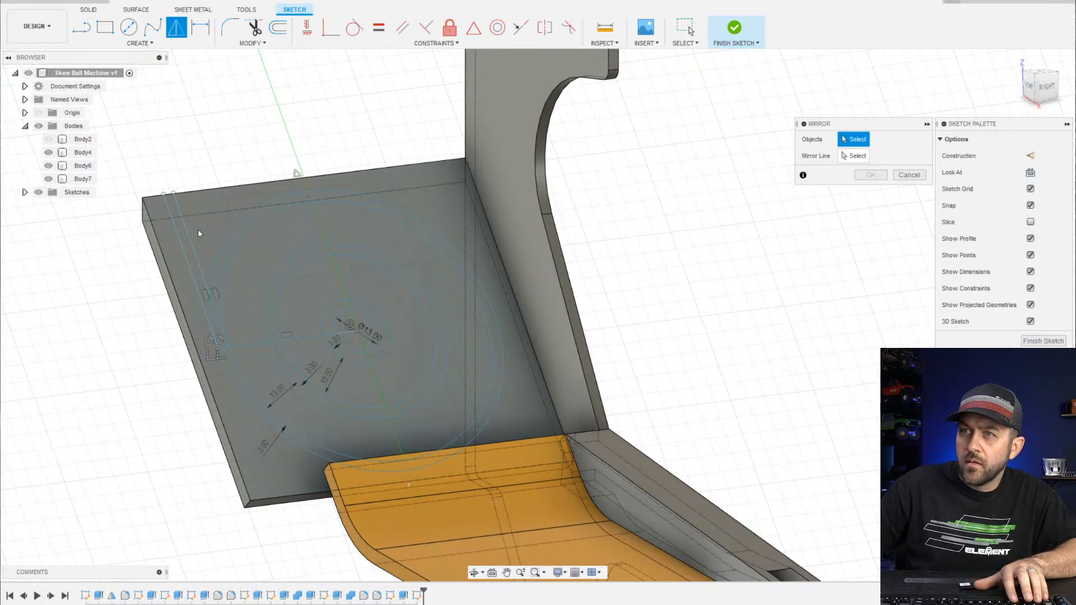
scroll(186, 233, up, 4)
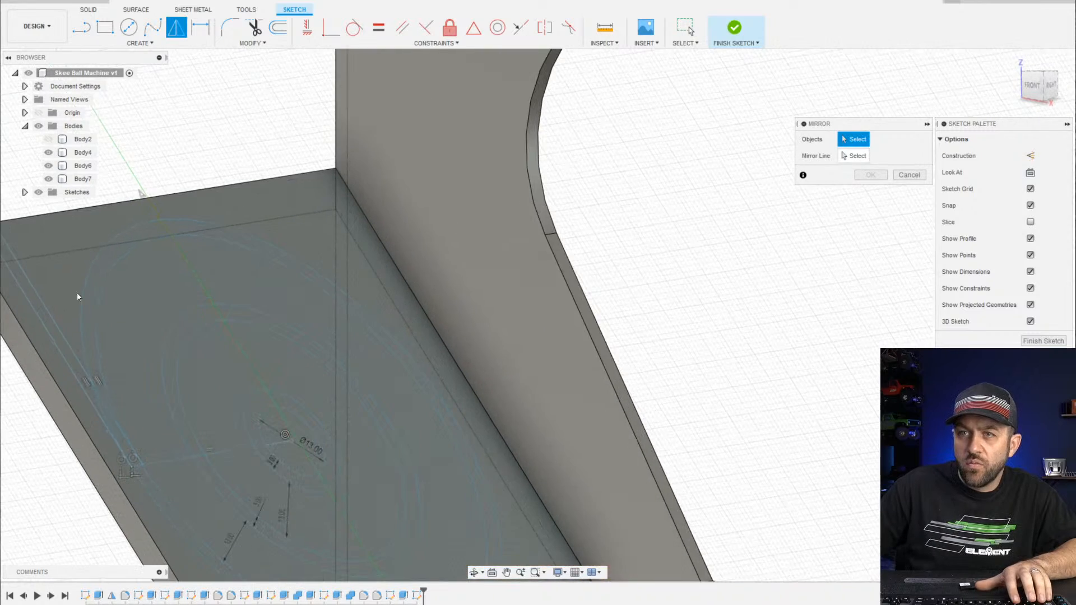
middle_drag(77, 293, 199, 267)
scroll(203, 261, up, 2)
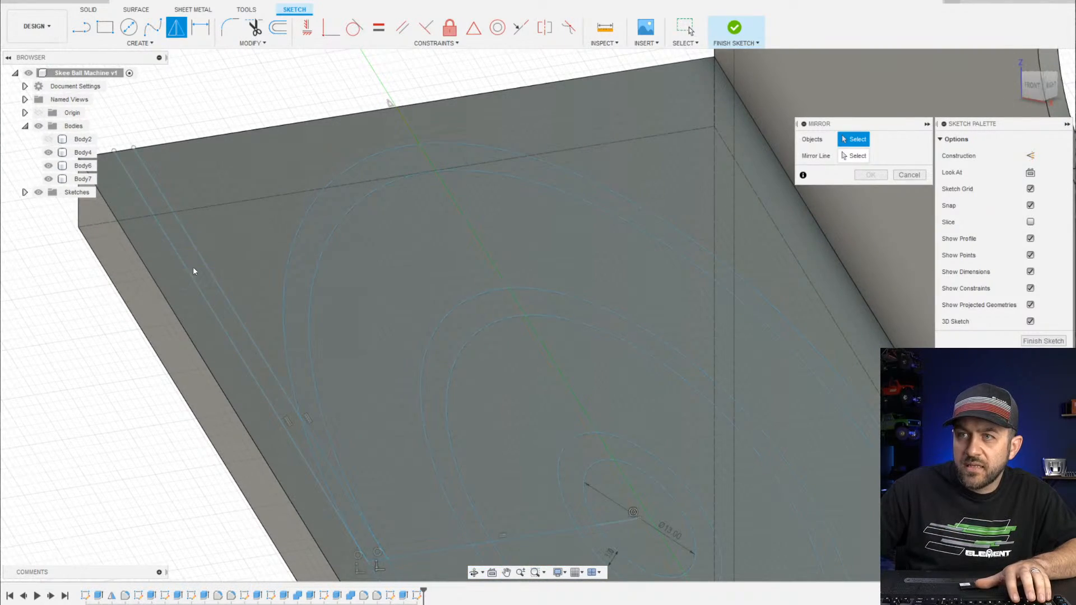
scroll(426, 241, down, 4)
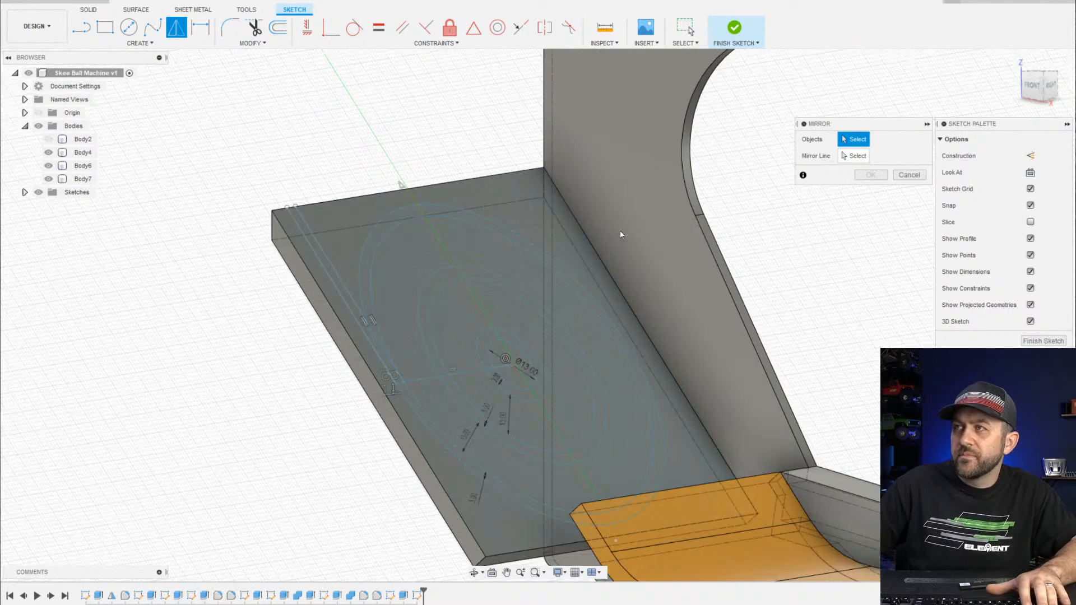
Finish the sketch and try to extrude the narrow strip between the two side lines as a new body
click(731, 38)
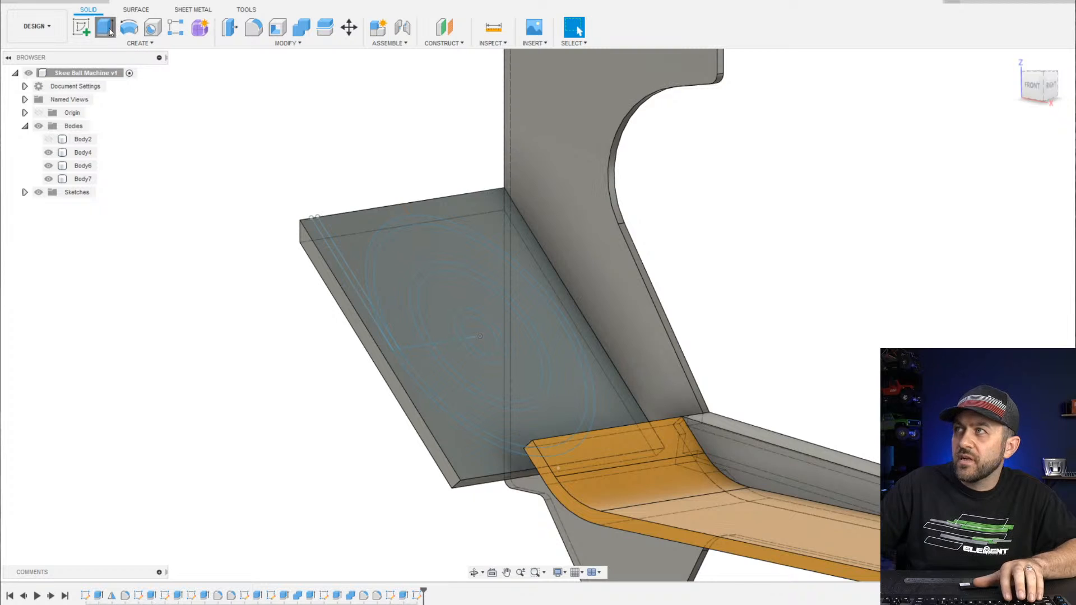
click(105, 27)
scroll(322, 287, up, 6)
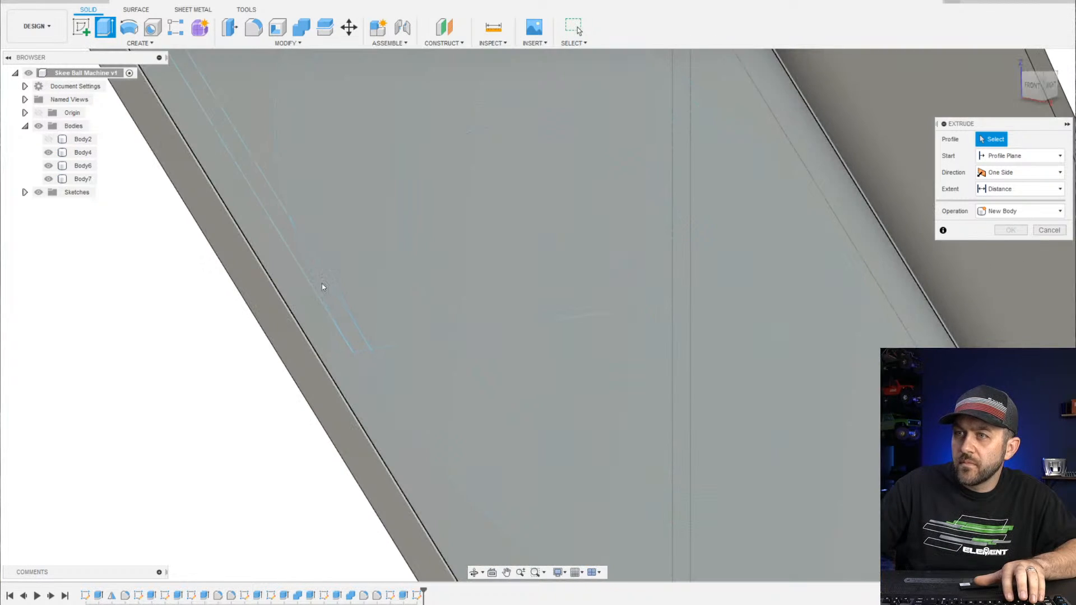
click(246, 161)
scroll(278, 189, down, 5)
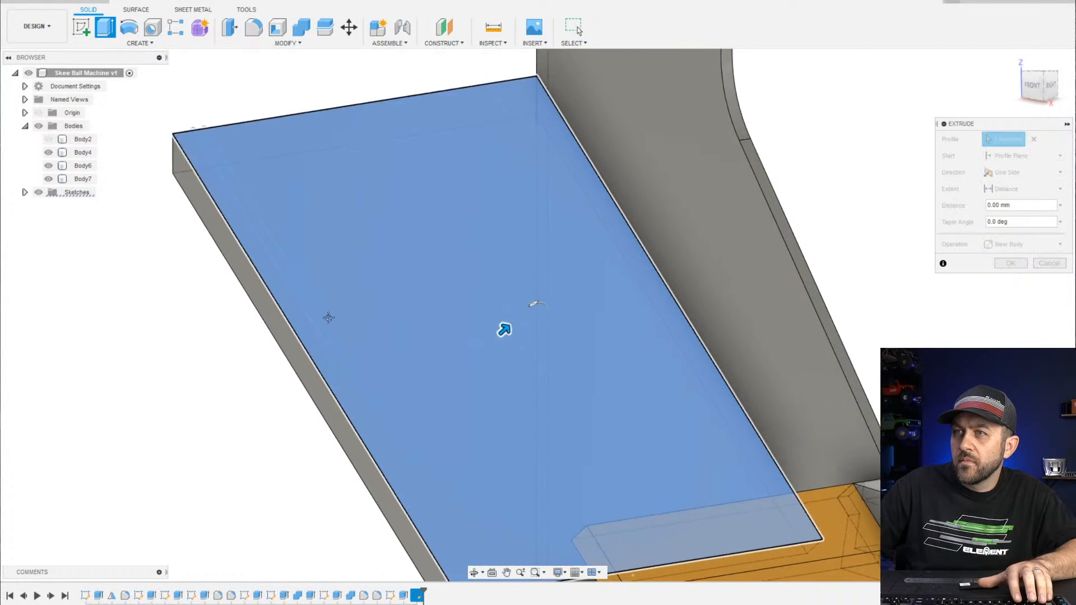
scroll(369, 348, down, 5)
key(Escape)
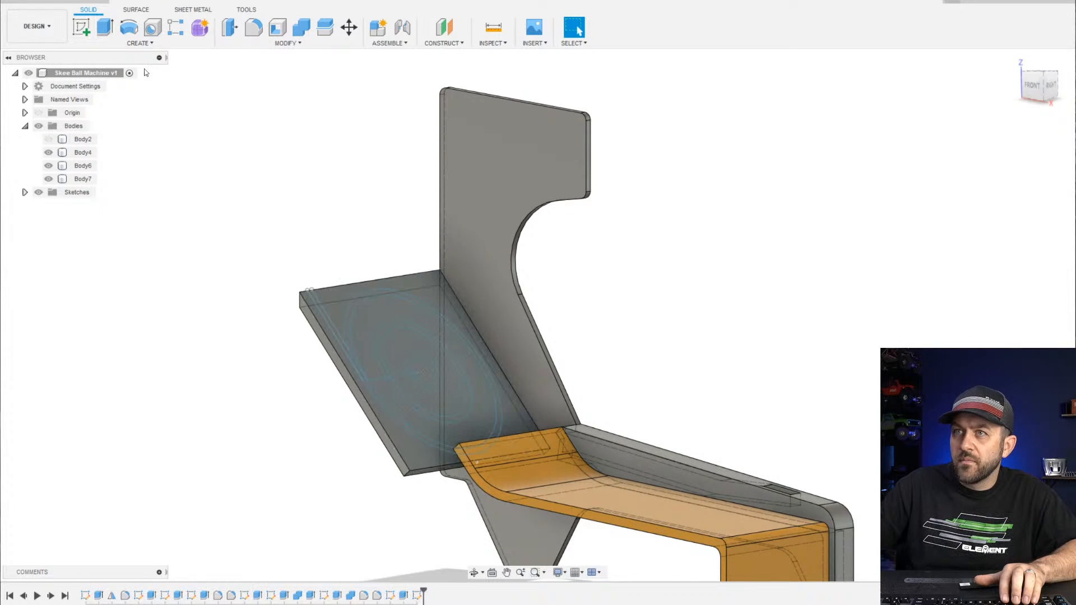
key(e)
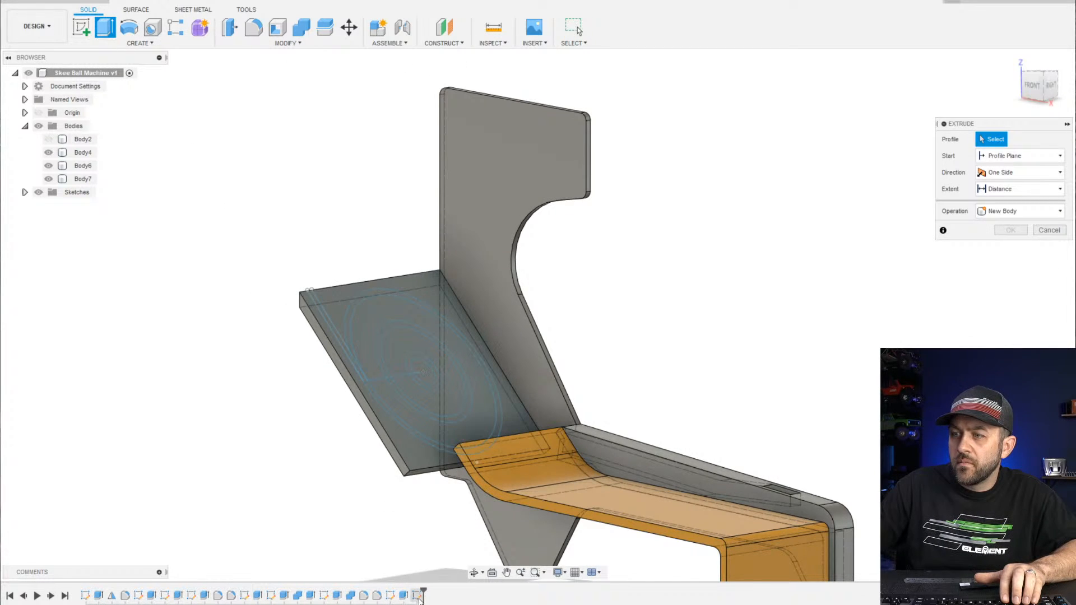
scroll(348, 351, up, 8)
click(361, 350)
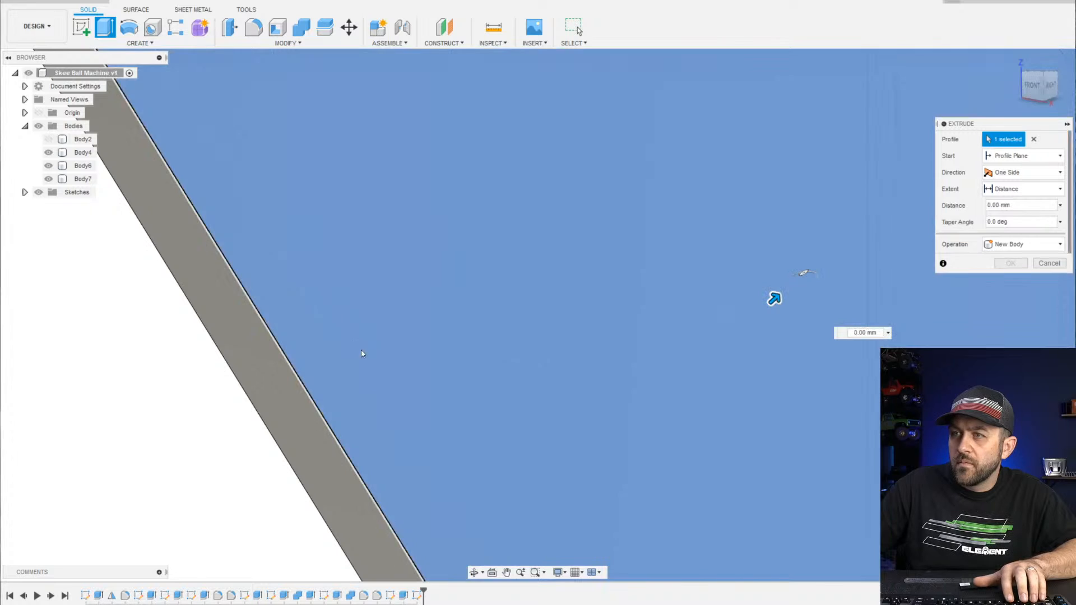
click(1022, 261)
scroll(384, 286, down, 6)
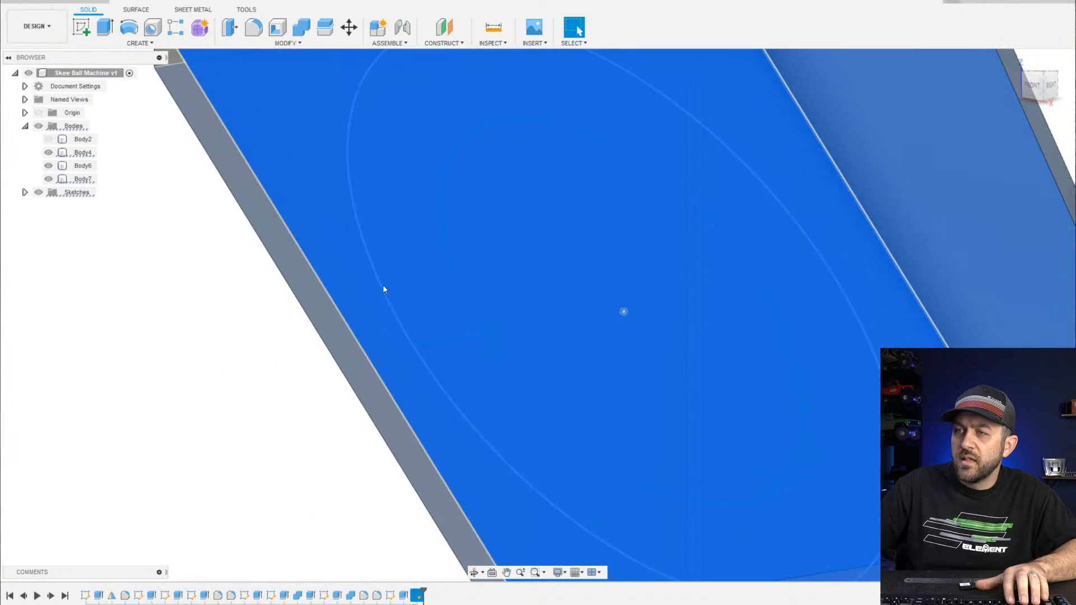
scroll(469, 345, down, 3)
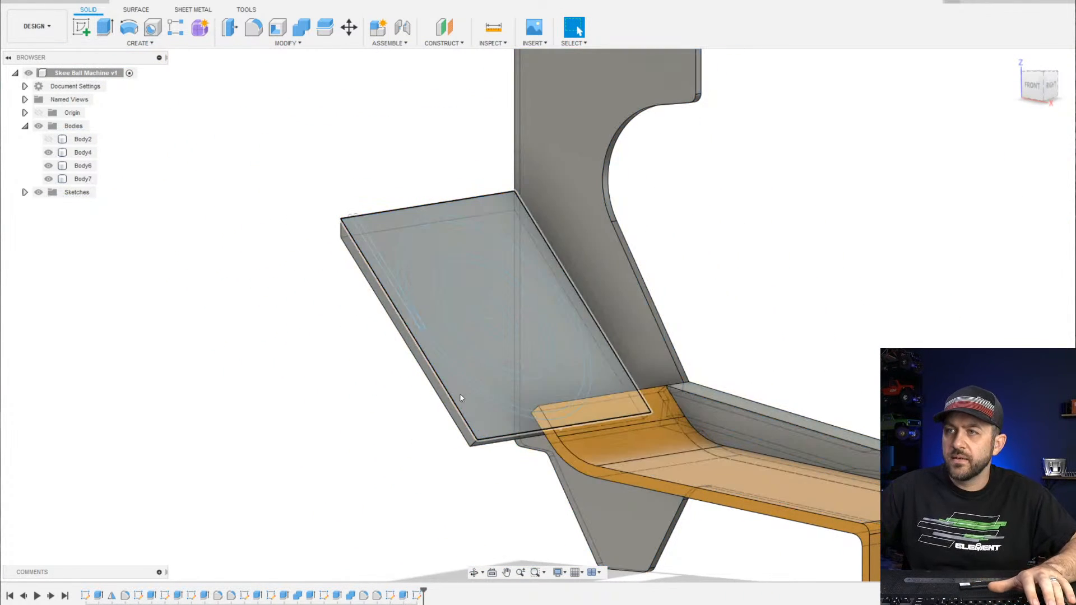
Reopen the ring sketch, try the Construction option on the middle ring's outer circle, and finish the sketch
scroll(441, 316, up, 4)
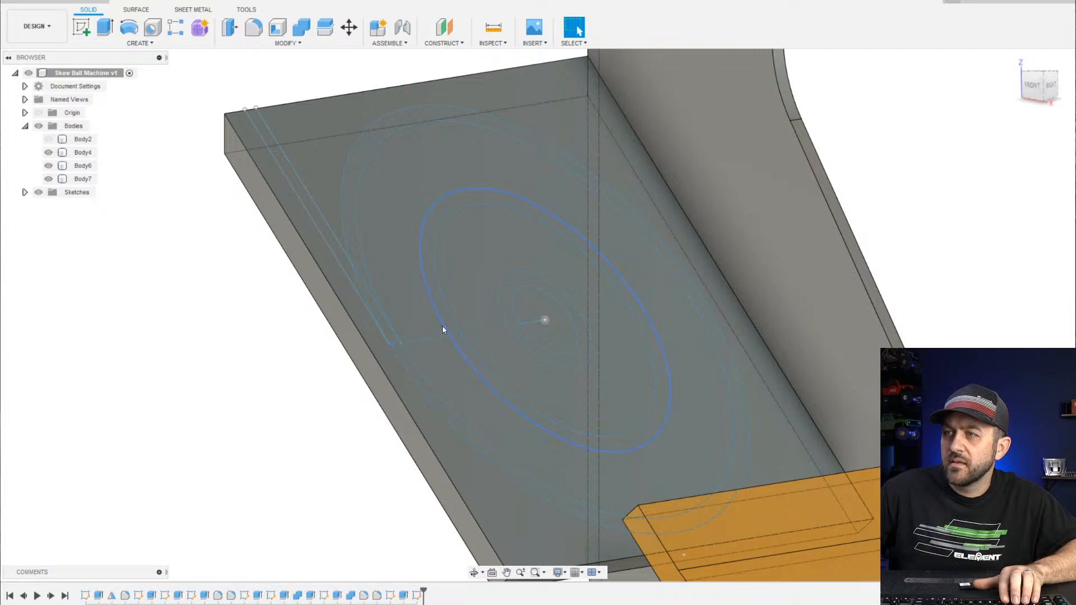
right_click(443, 326)
click(443, 387)
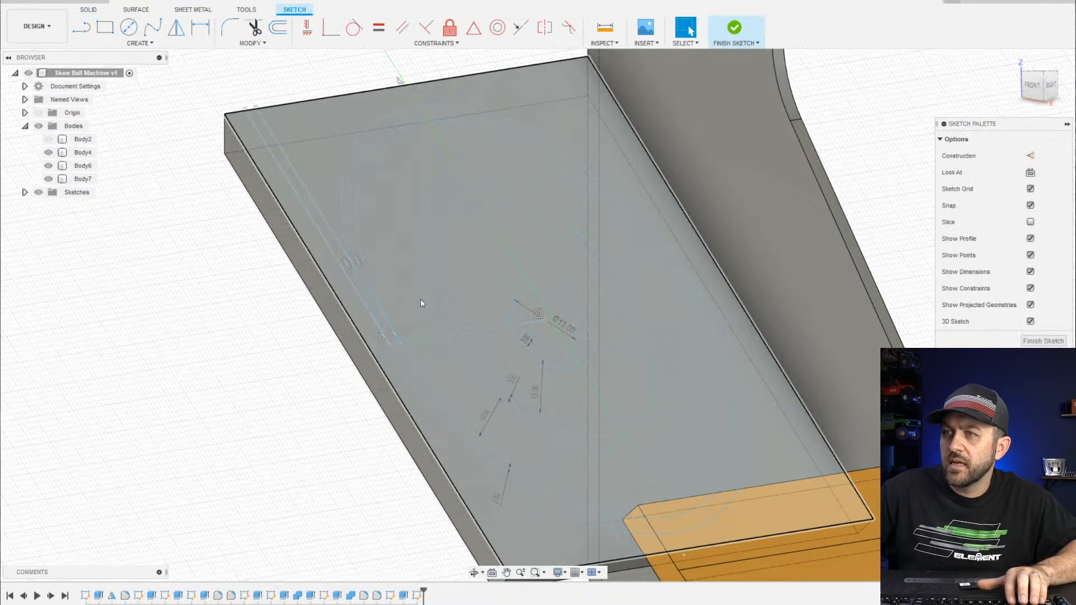
click(432, 303)
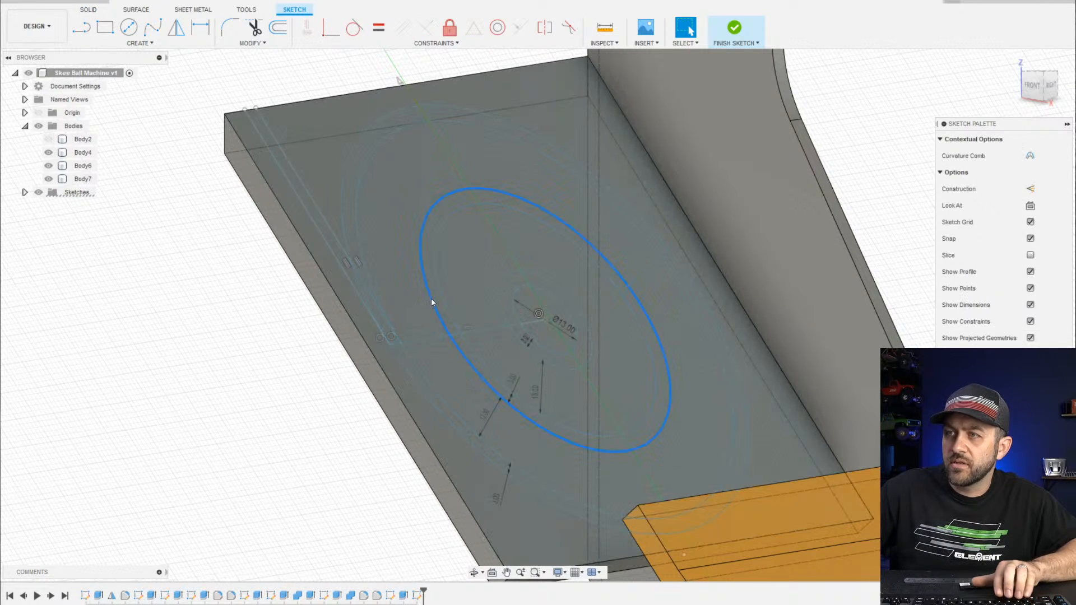
click(1035, 193)
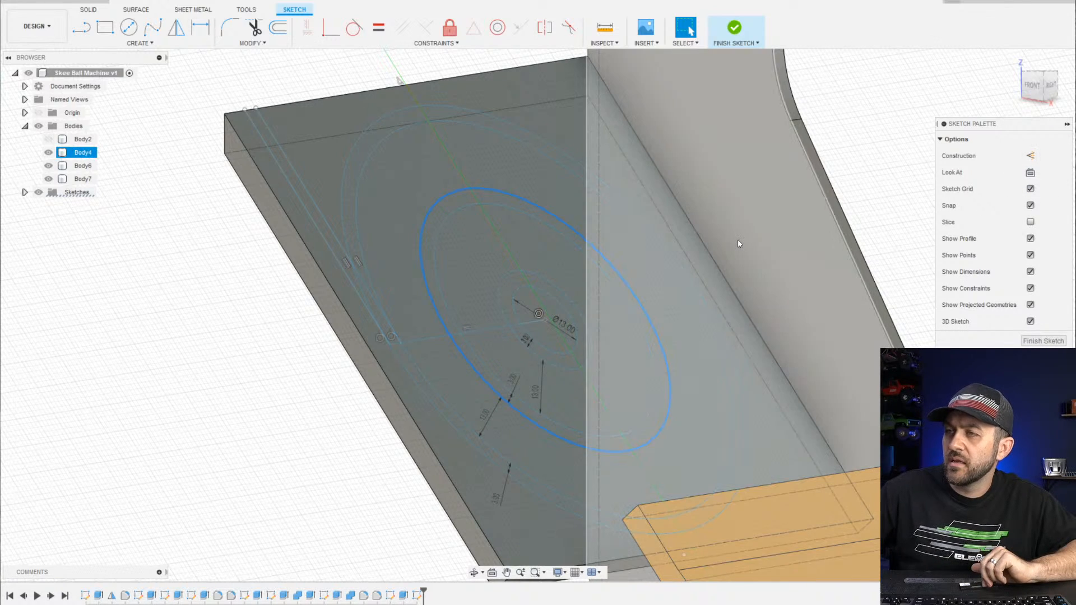
click(1044, 341)
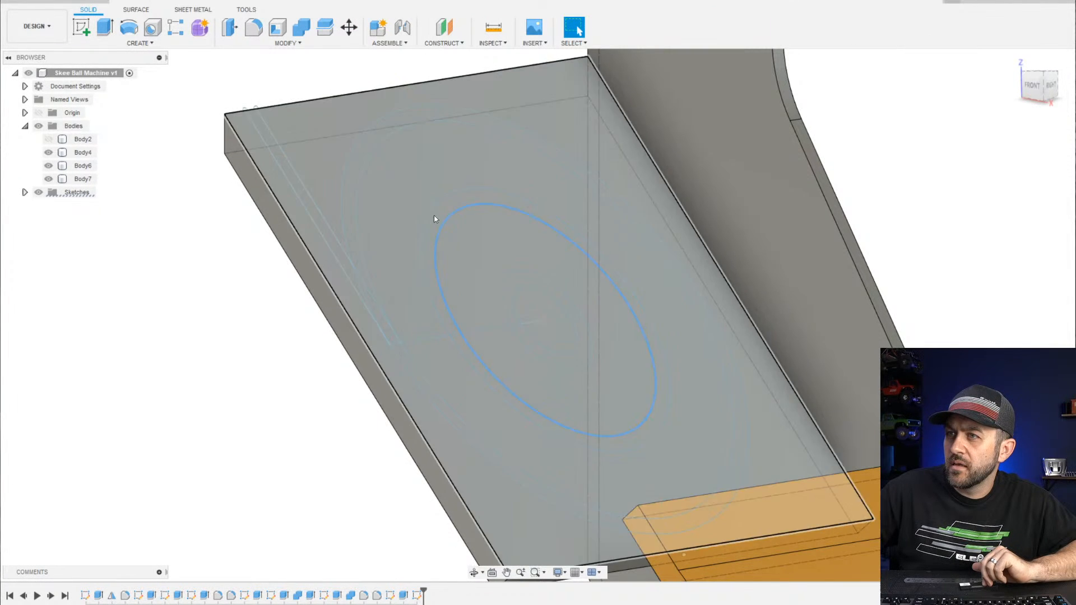
Hide the backboard body, Body7, to expose the ring sketch and its profiles
scroll(425, 233, up, 6)
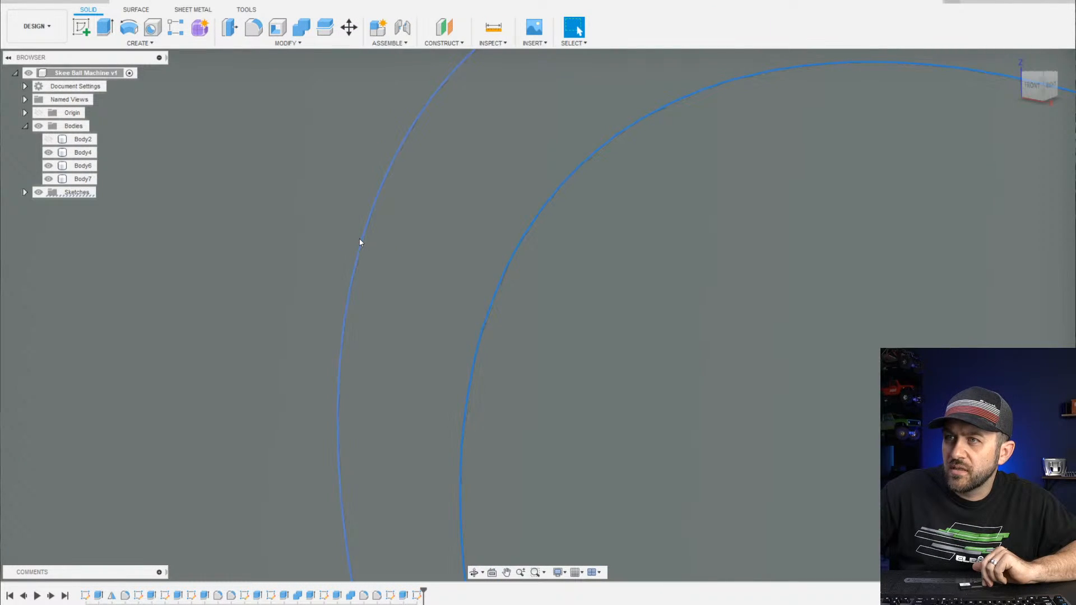
scroll(359, 269, down, 6)
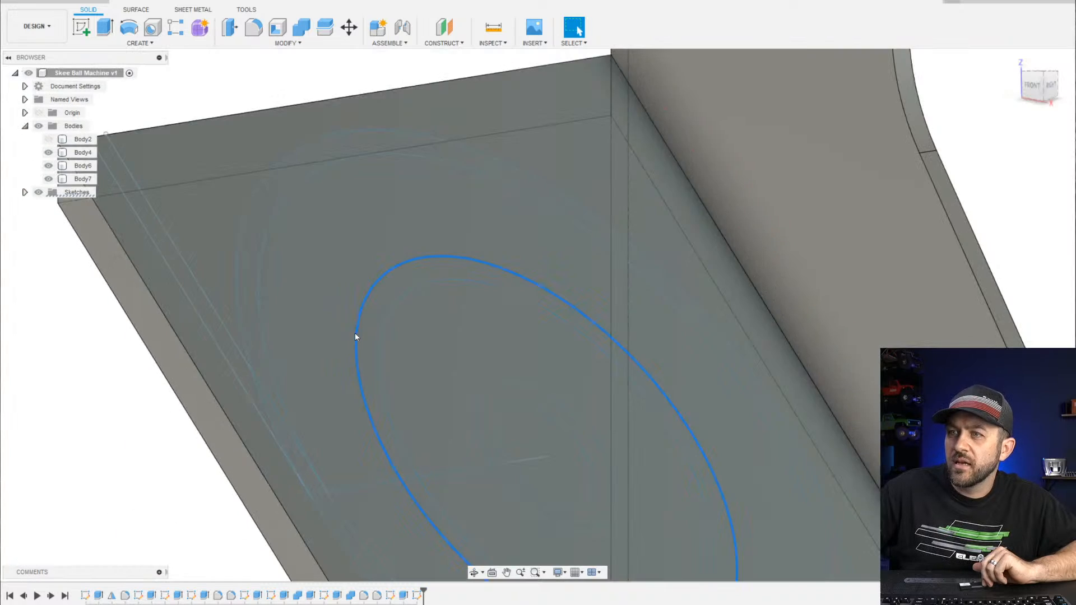
scroll(380, 332, down, 6)
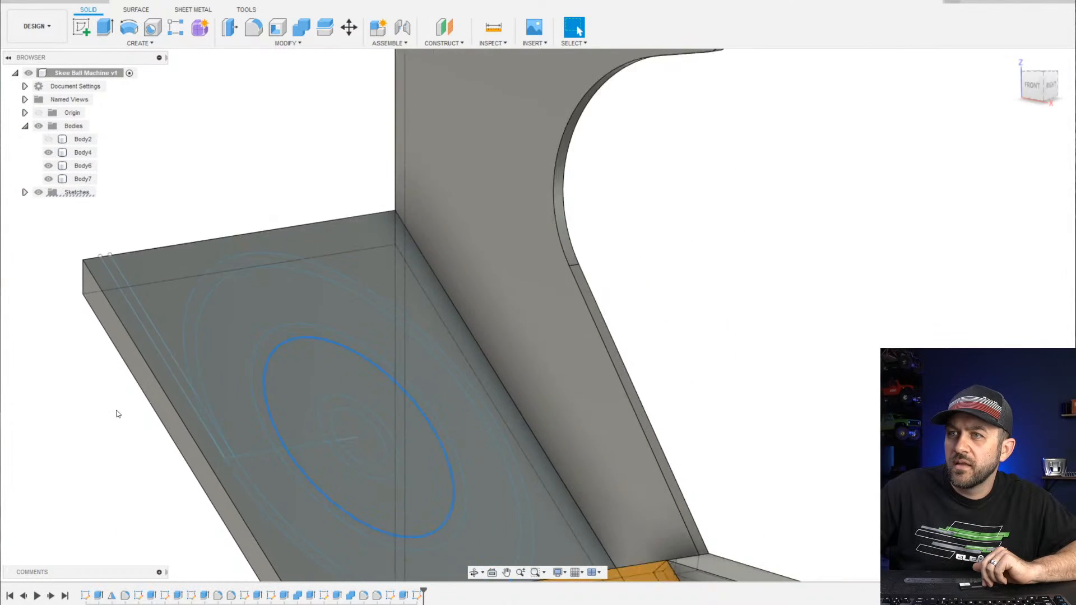
shift+middle_drag(337, 442, 297, 460)
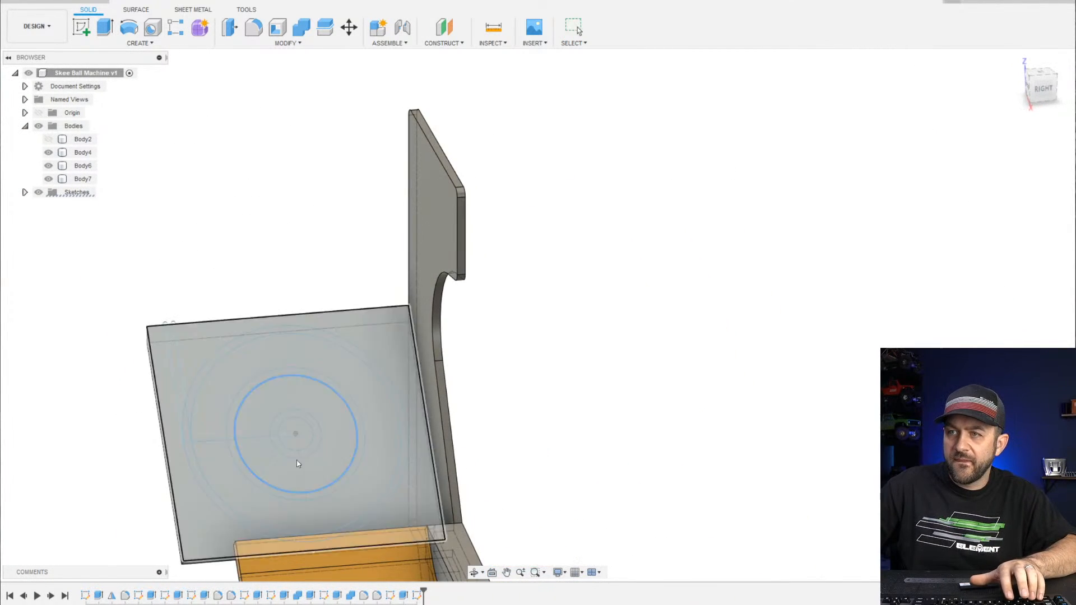
click(420, 596)
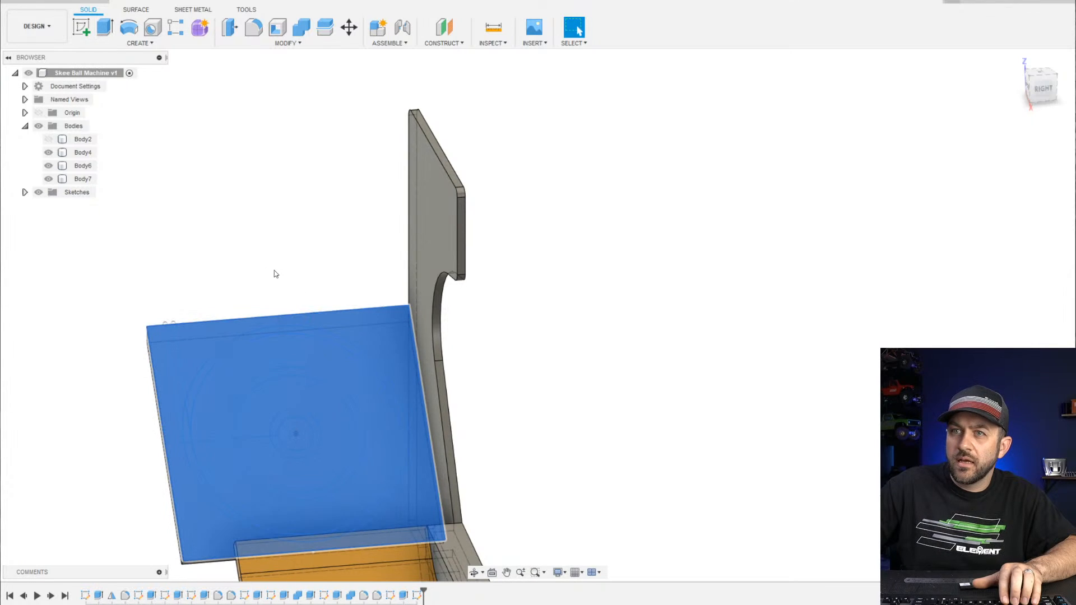
click(49, 180)
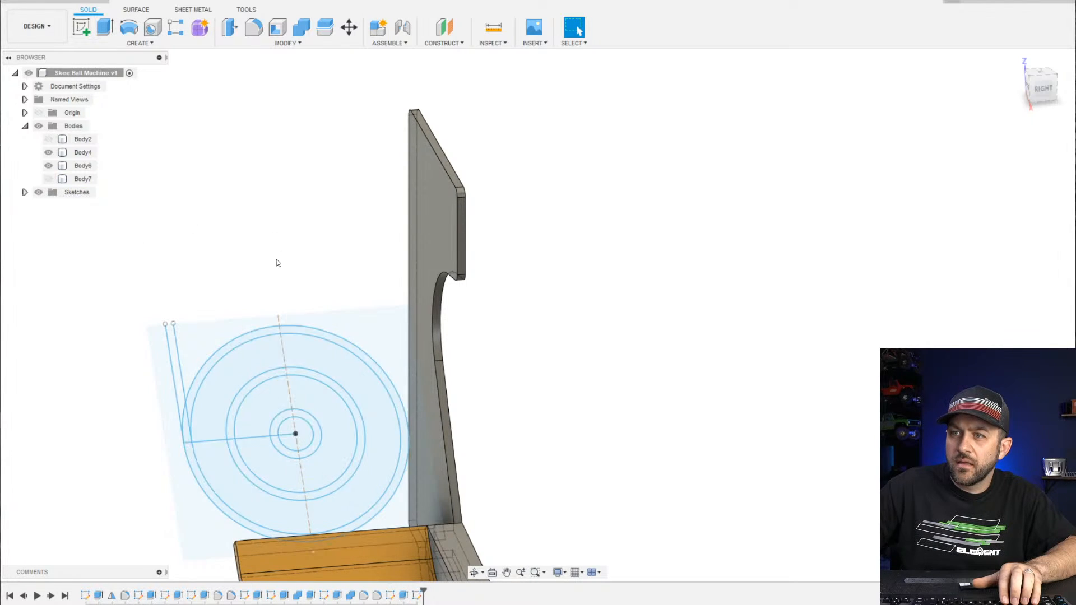
mouse_move(277, 259)
shift+middle_down()
mouse_move(240, 413)
mouse_move(250, 418)
mouse_move(267, 398)
mouse_move(260, 455)
shift+middle_up()
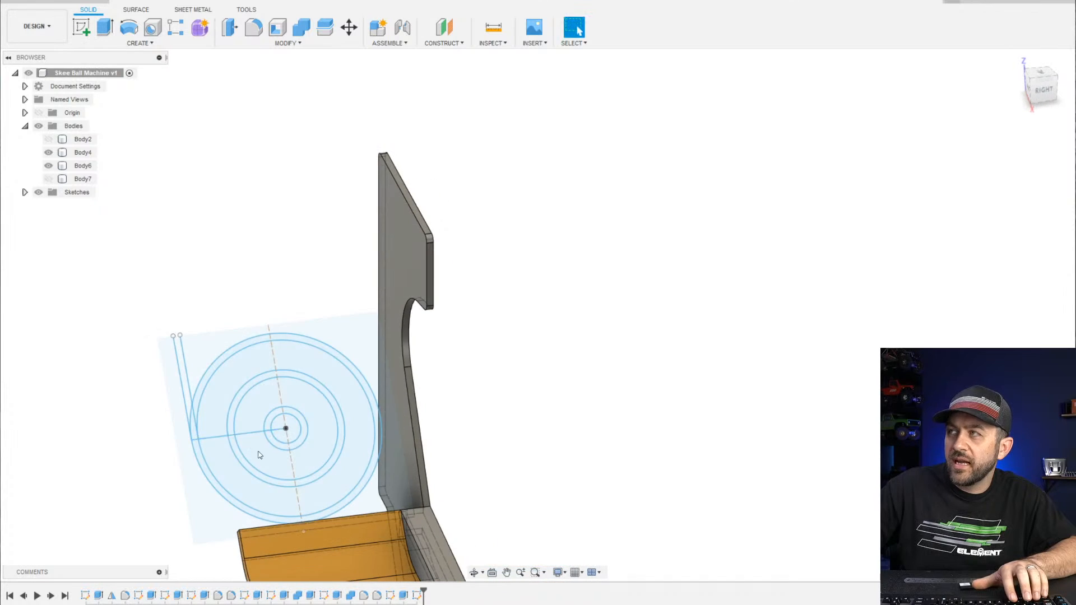
middle_drag(317, 408, 379, 334)
scroll(256, 361, up, 3)
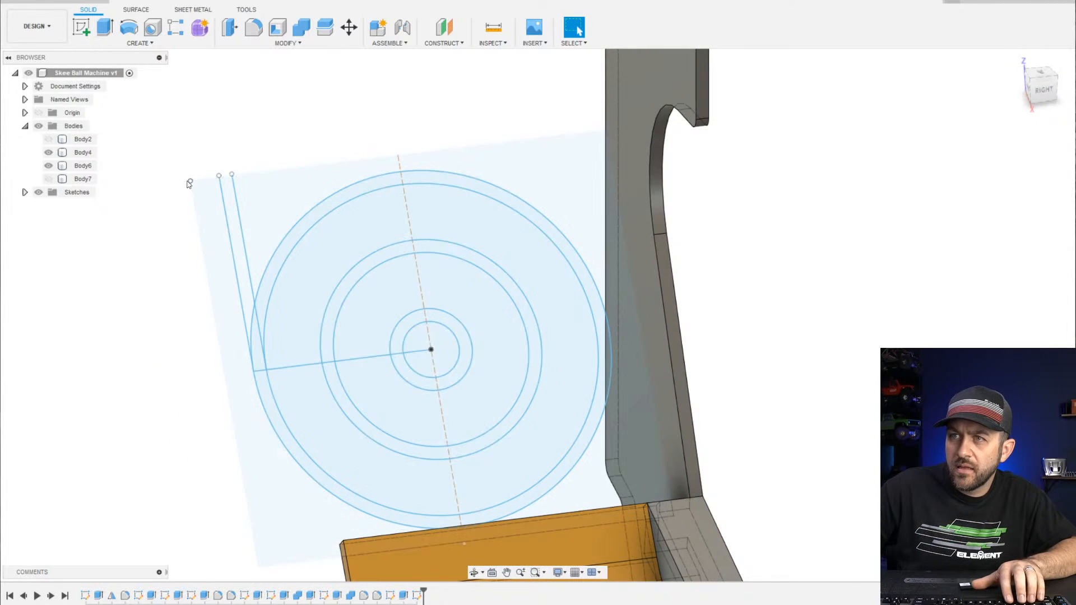
Reopen the ring sketch and project the backboard's front face into it, showing Body7 for the selection and hiding it again
scroll(209, 197, up, 3)
scroll(250, 249, down, 3)
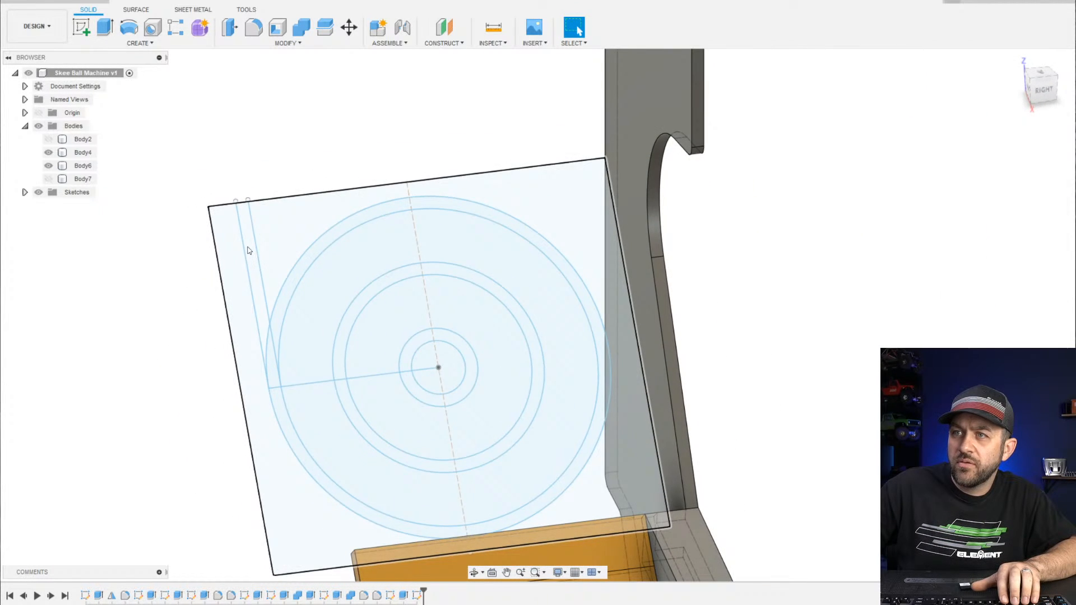
click(259, 219)
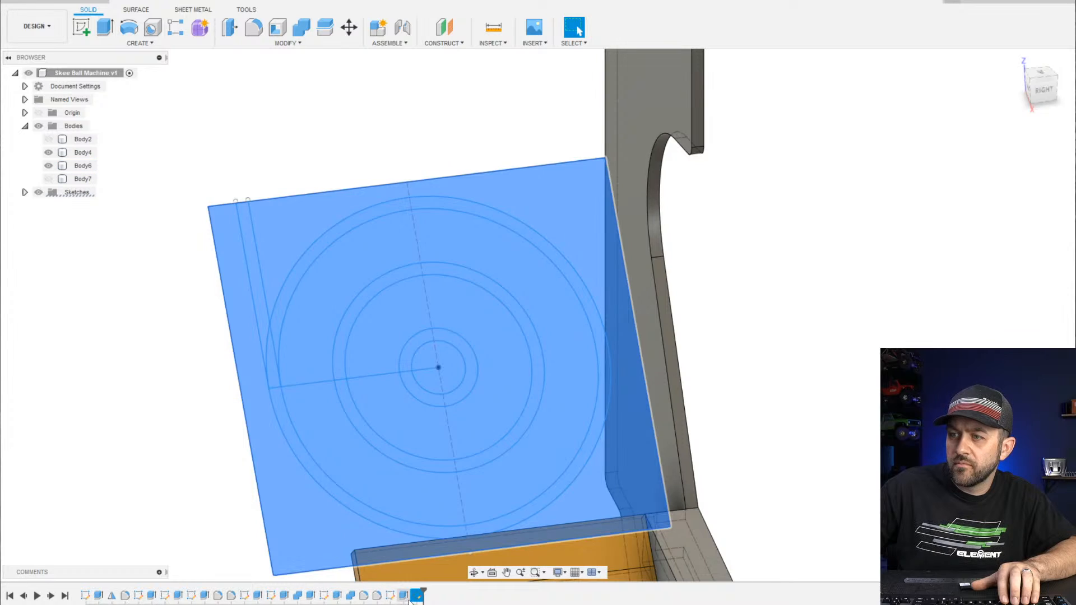
right_click(416, 597)
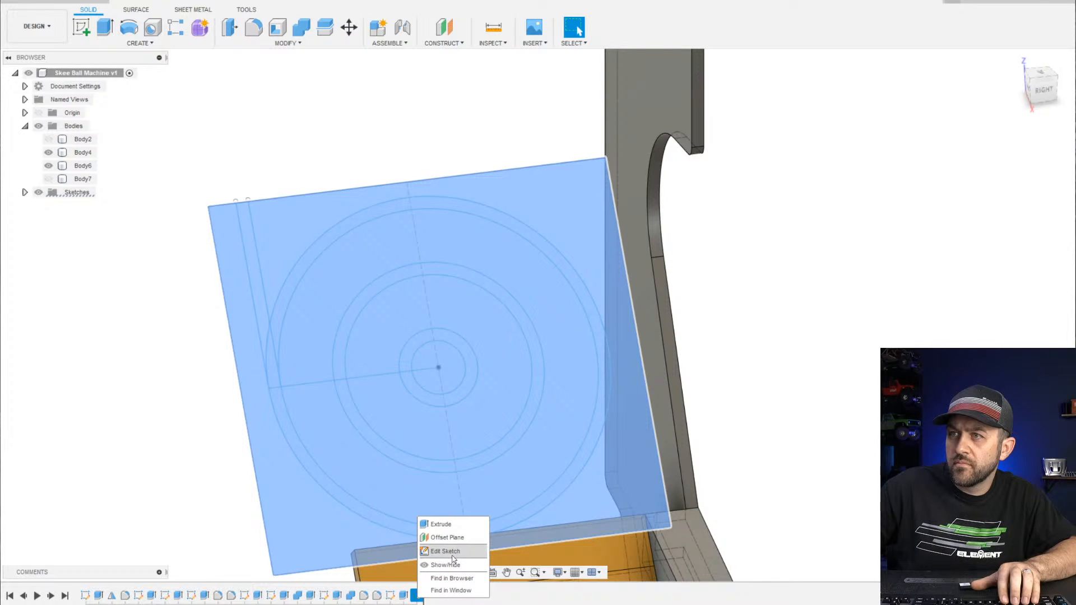
click(445, 551)
key(p)
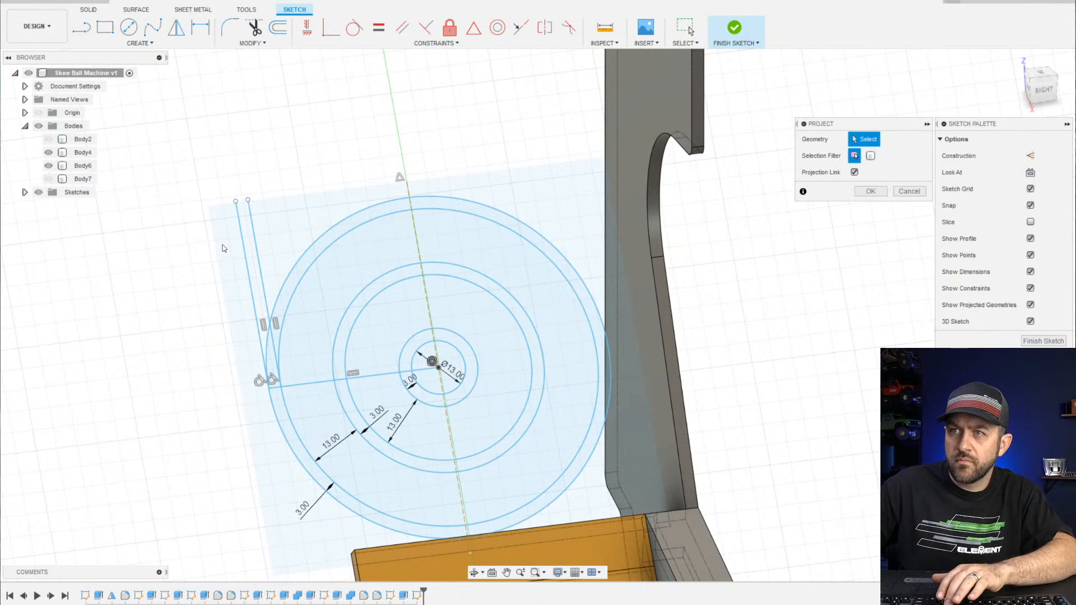
click(49, 179)
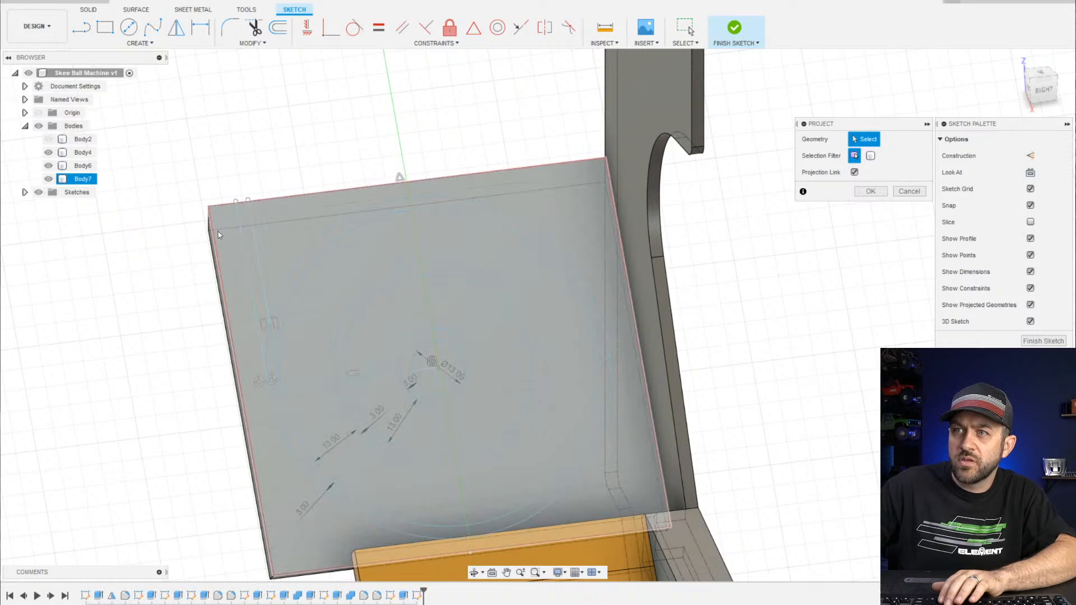
click(227, 237)
key(Return)
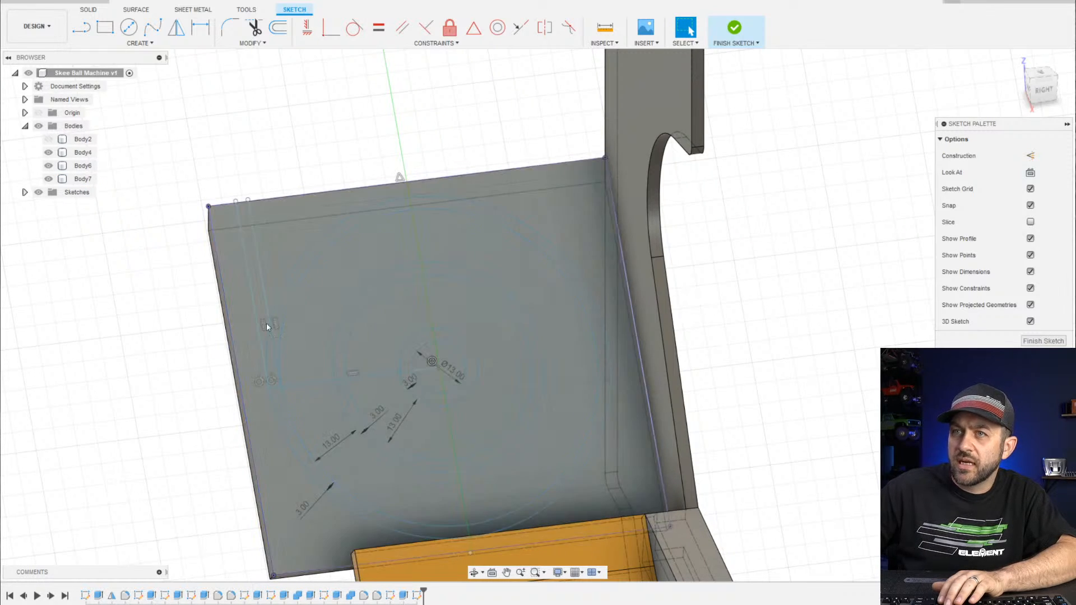
click(48, 179)
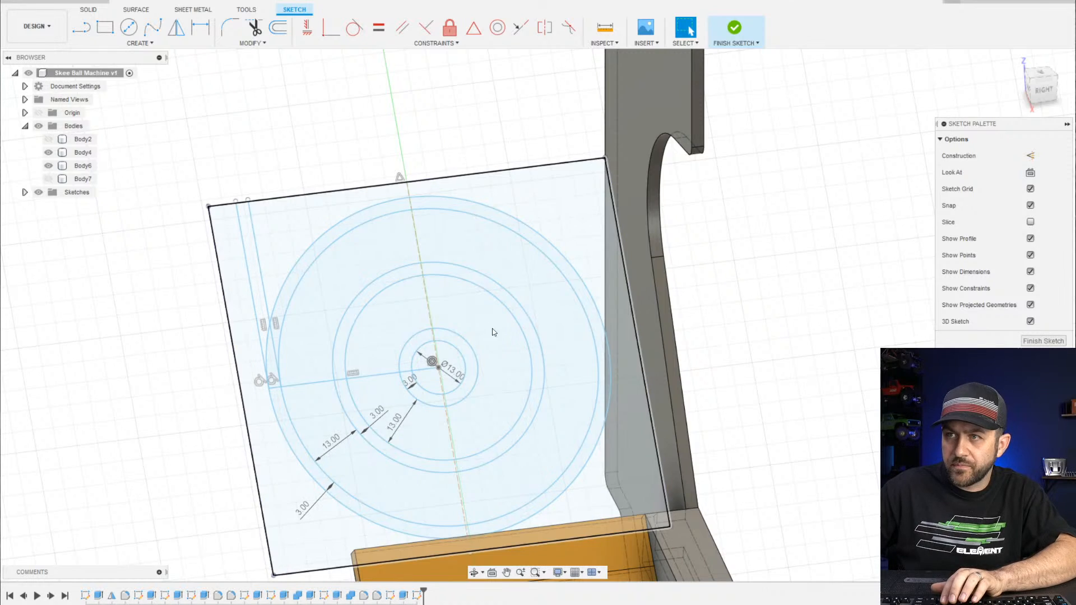
click(176, 27)
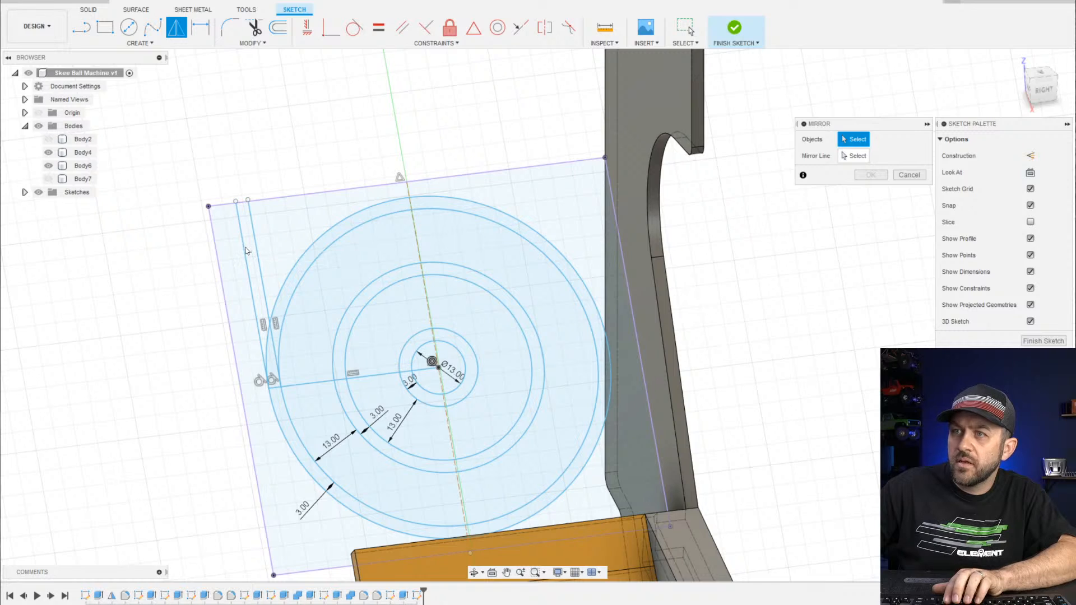
scroll(245, 254, up, 4)
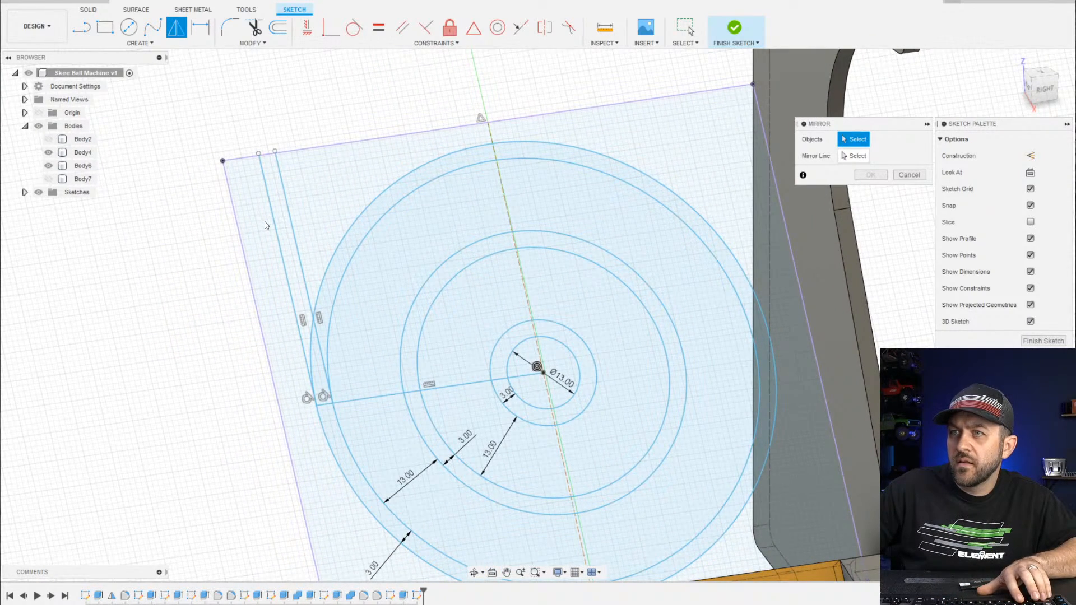
click(854, 156)
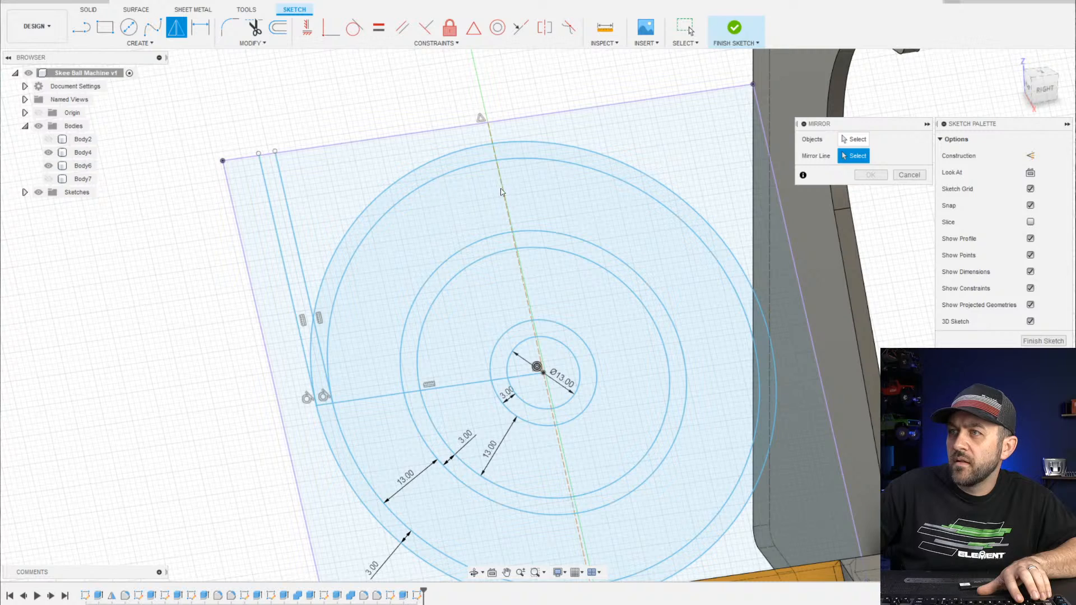
scroll(498, 427, down, 2)
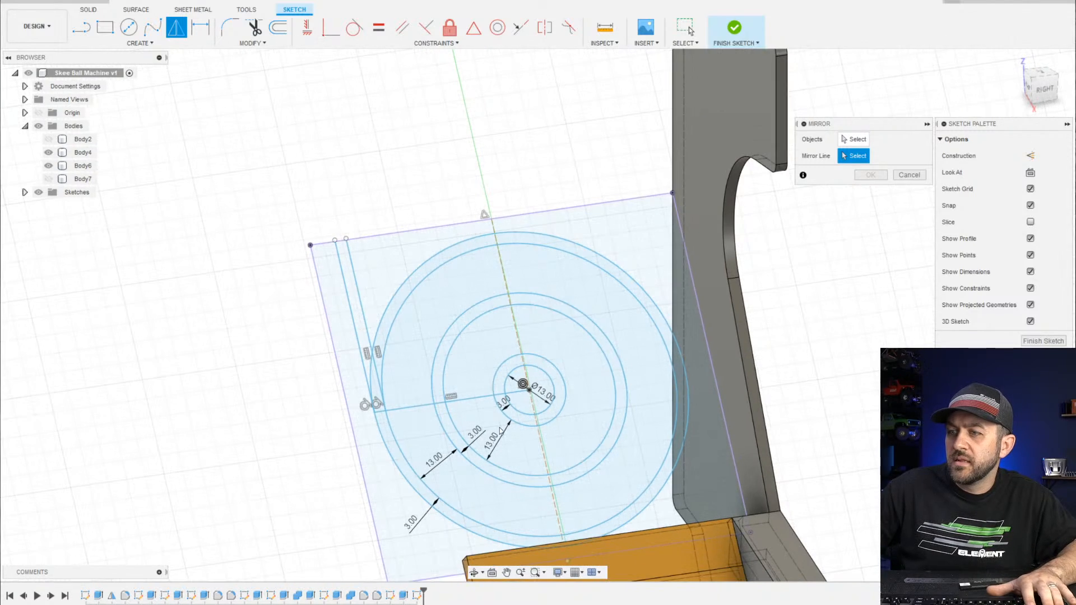
key(Escape)
Save the design as a new version with the description "User Saved"
shift+middle_drag(426, 383, 519, 262)
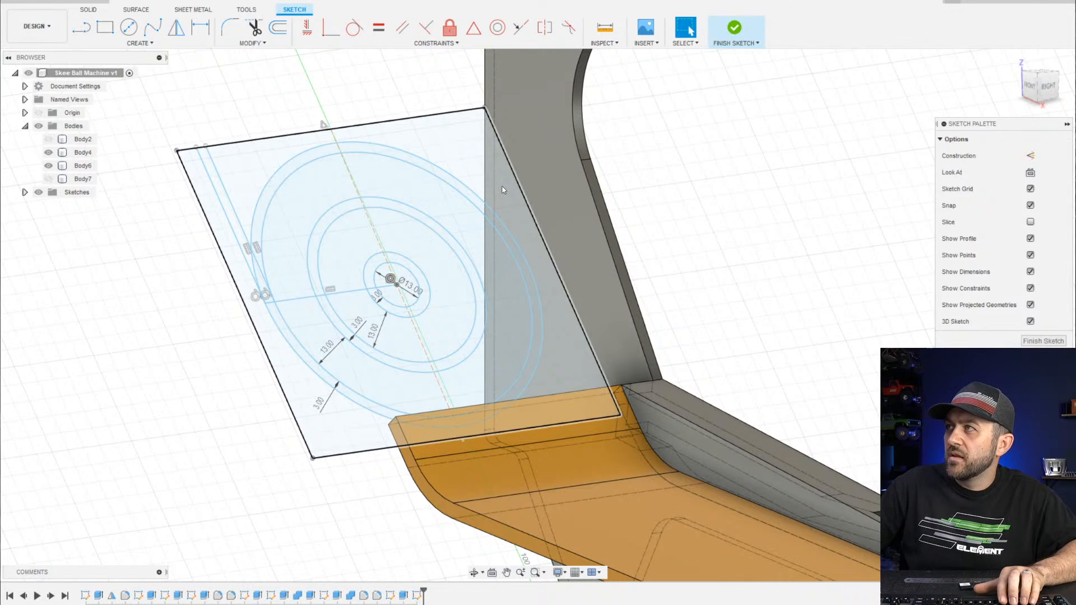
click(51, 1)
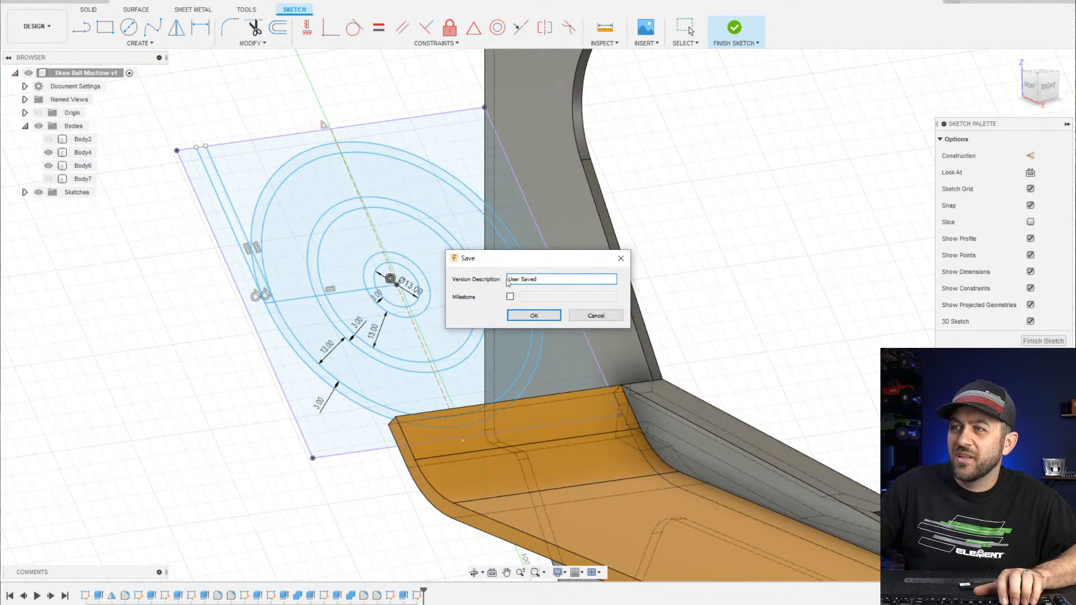
click(528, 319)
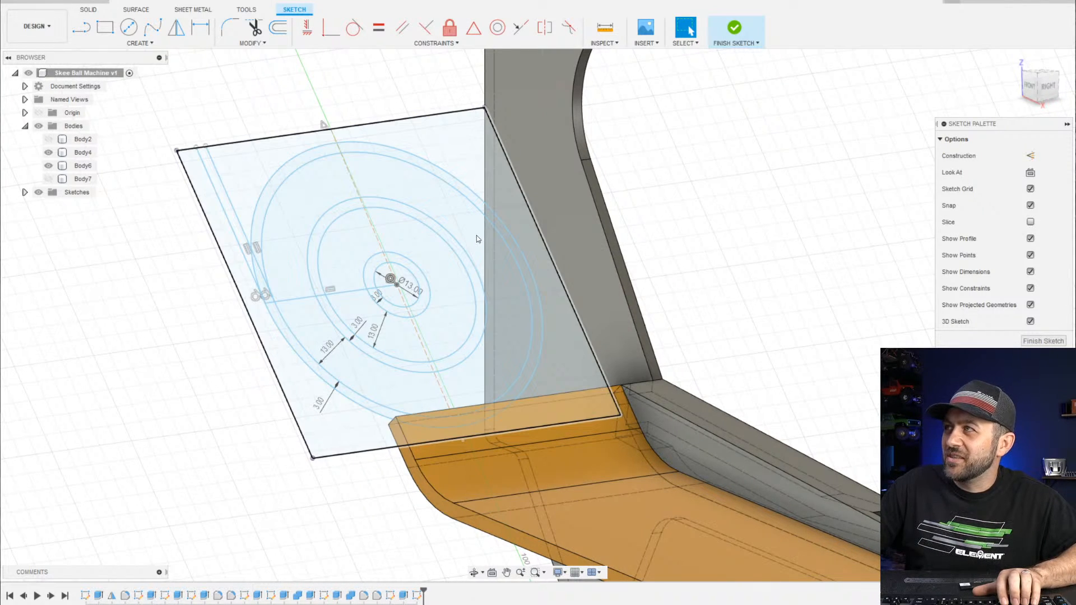
scroll(288, 212, up, 4)
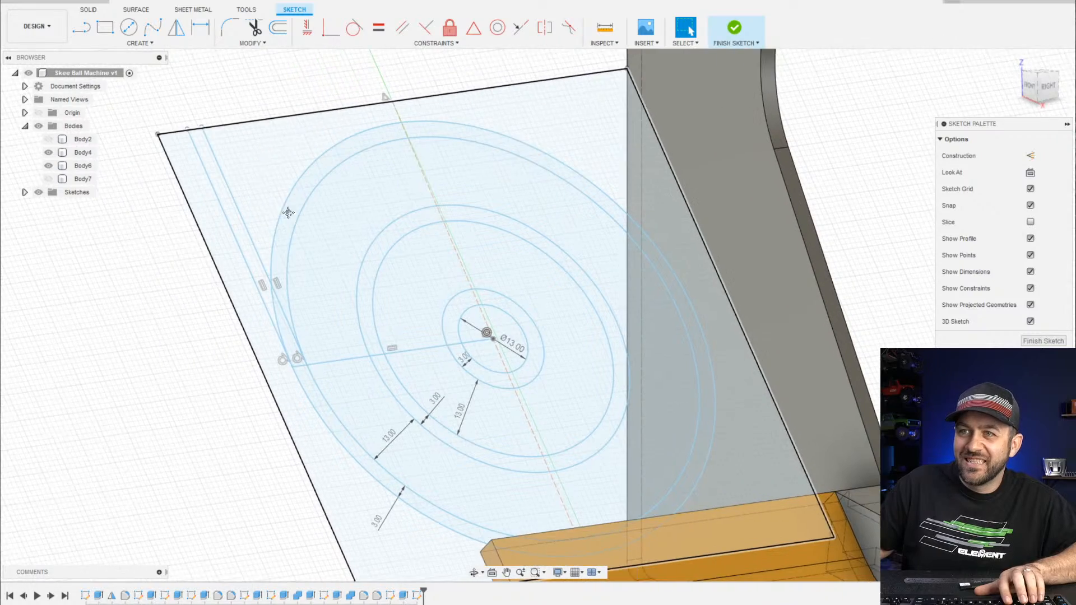
scroll(288, 212, down, 2)
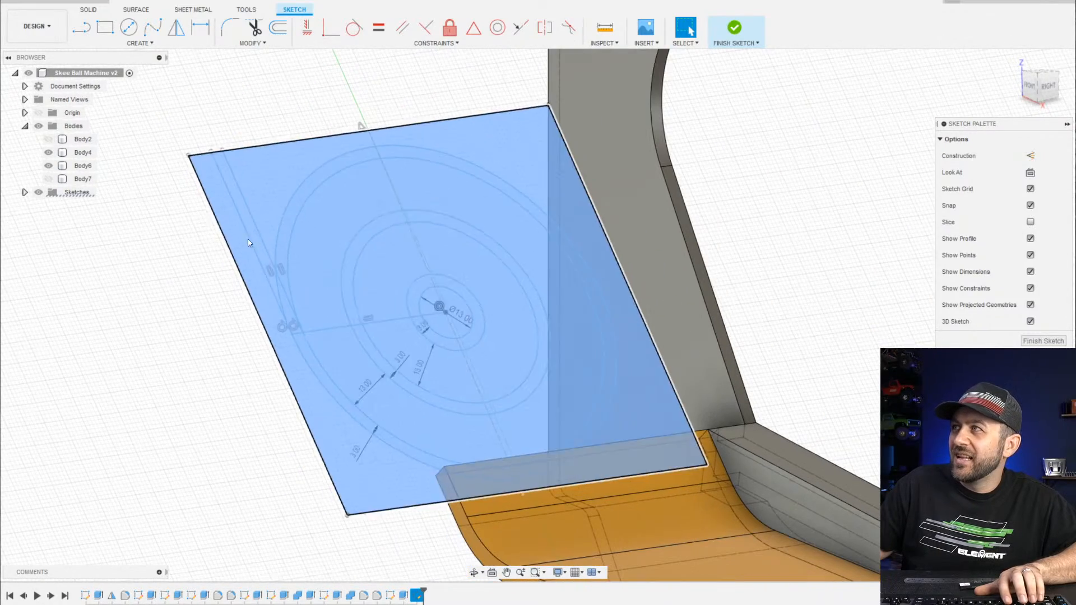
scroll(365, 278, down, 2)
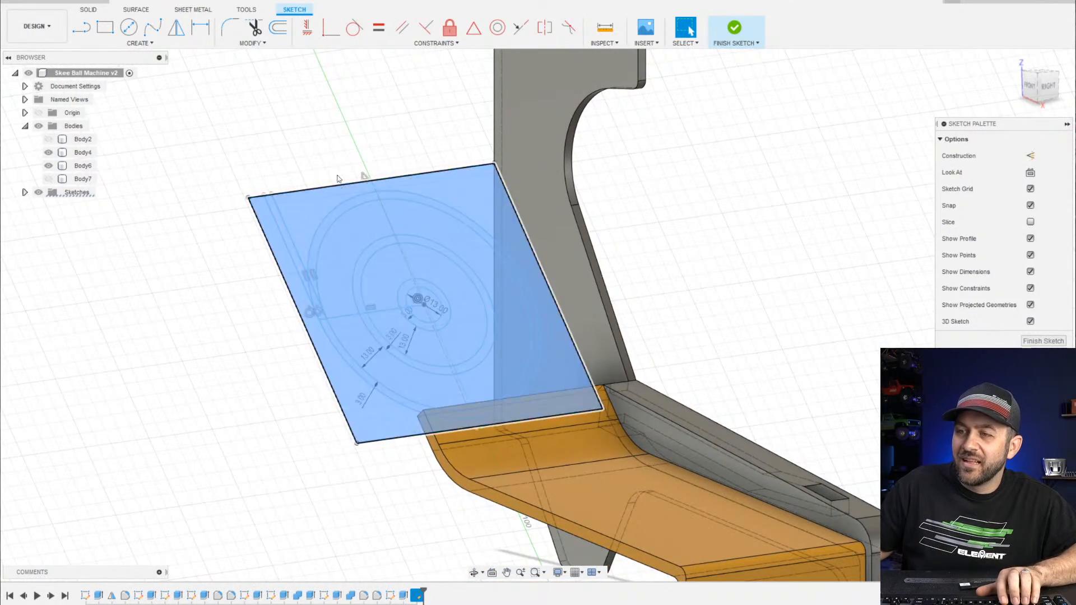
scroll(286, 193, up, 3)
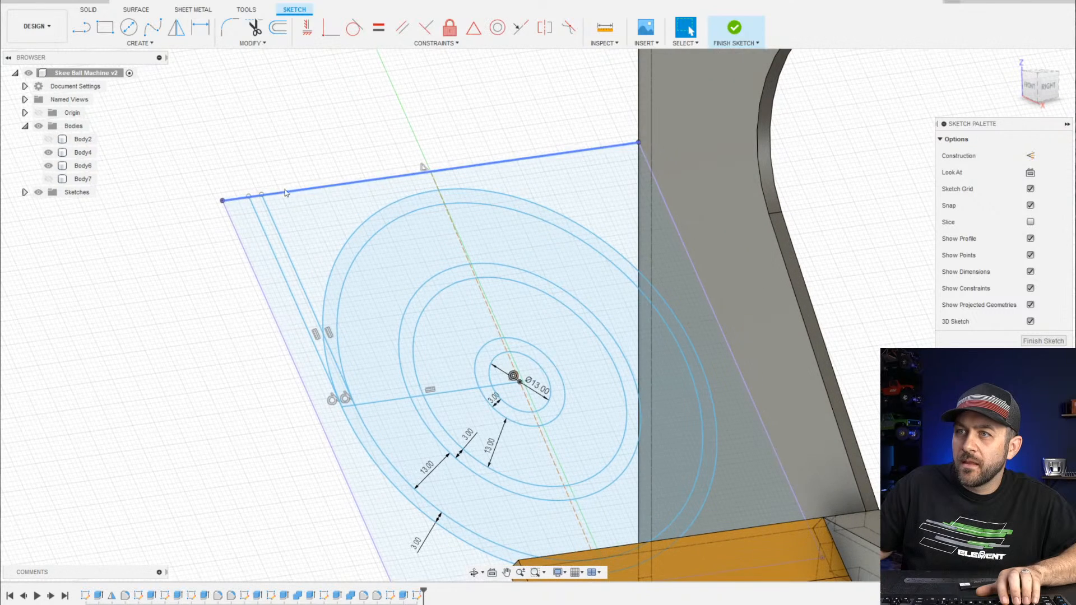
click(176, 27)
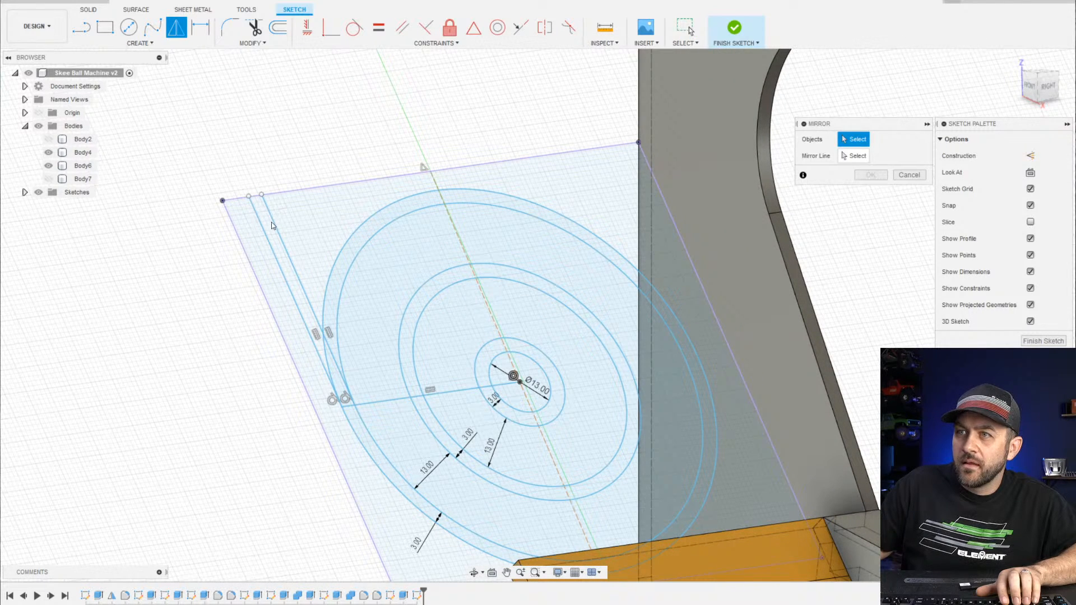
scroll(260, 243, down, 2)
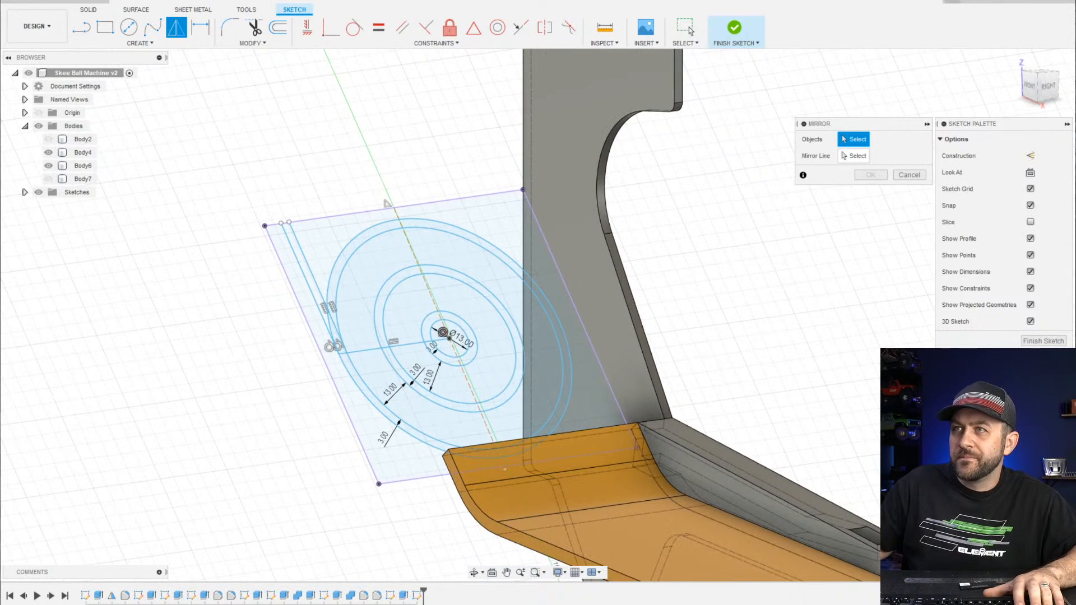
Finish editing the ring sketch and delete it from the design history
click(743, 40)
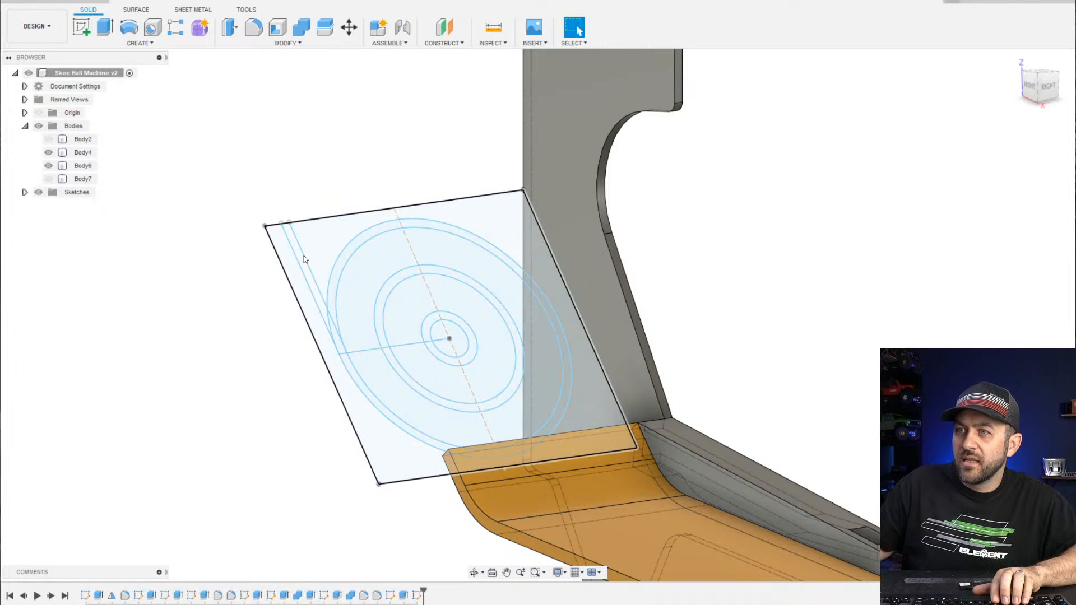
scroll(421, 361, down, 2)
scroll(449, 328, up, 2)
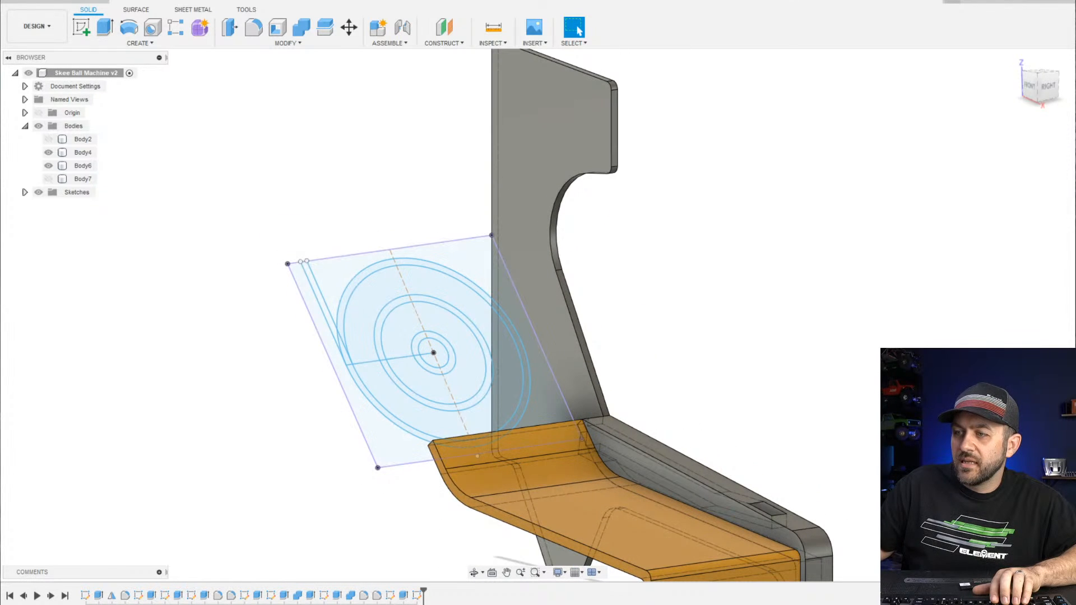
click(416, 597)
key(Delete)
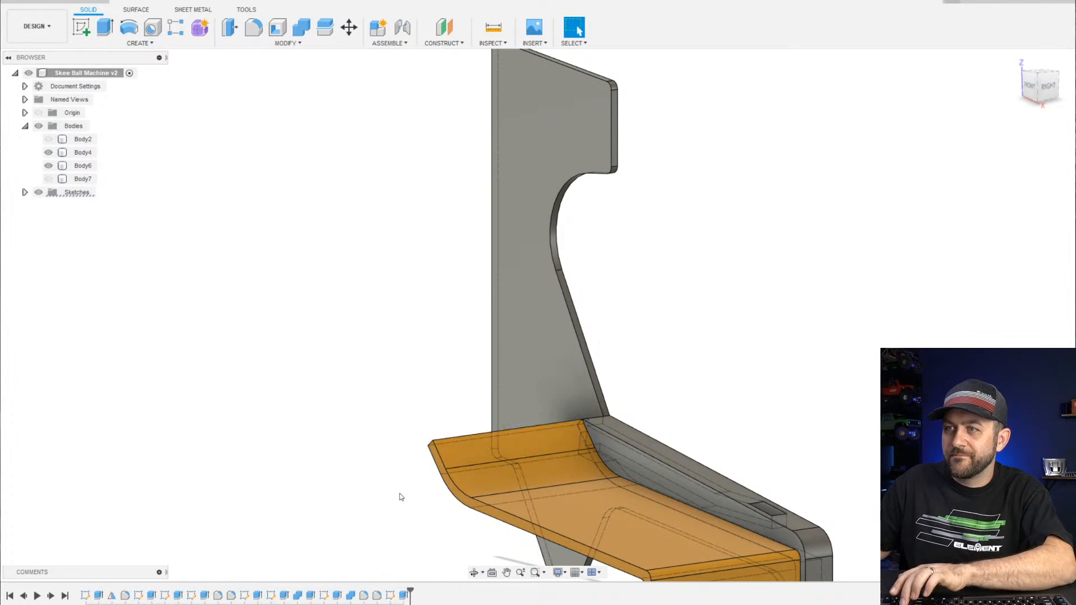
Show the backboard body, Body7, and start a new sketch on its front face
click(48, 179)
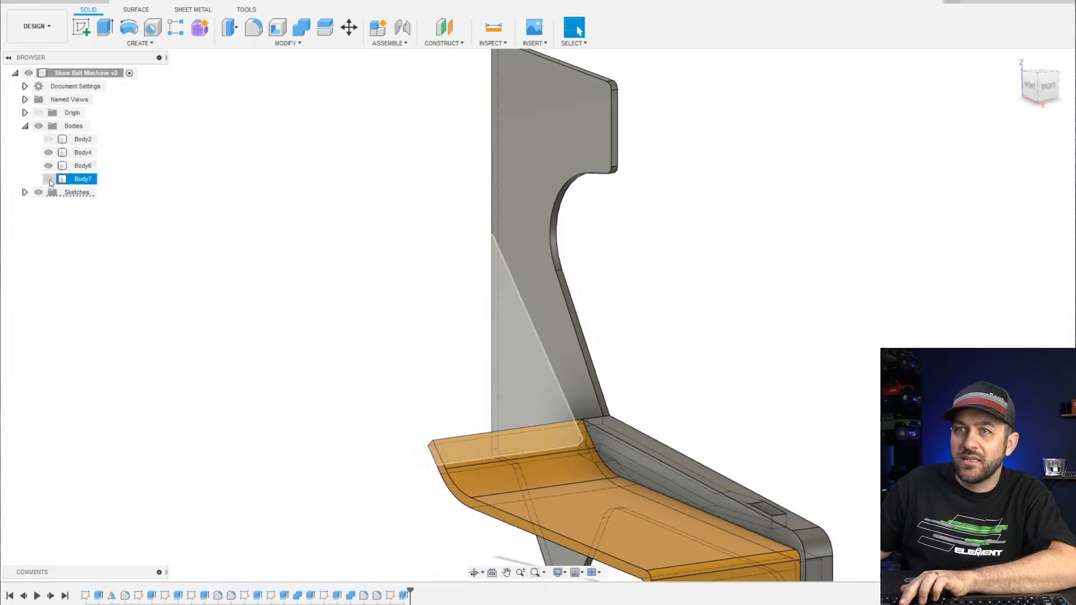
click(81, 27)
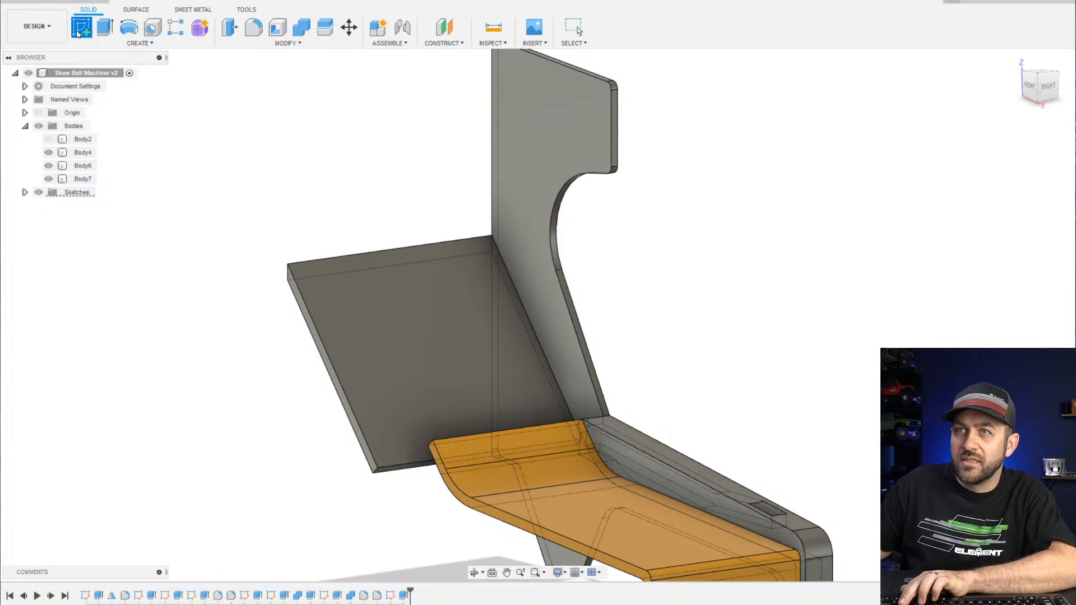
click(347, 317)
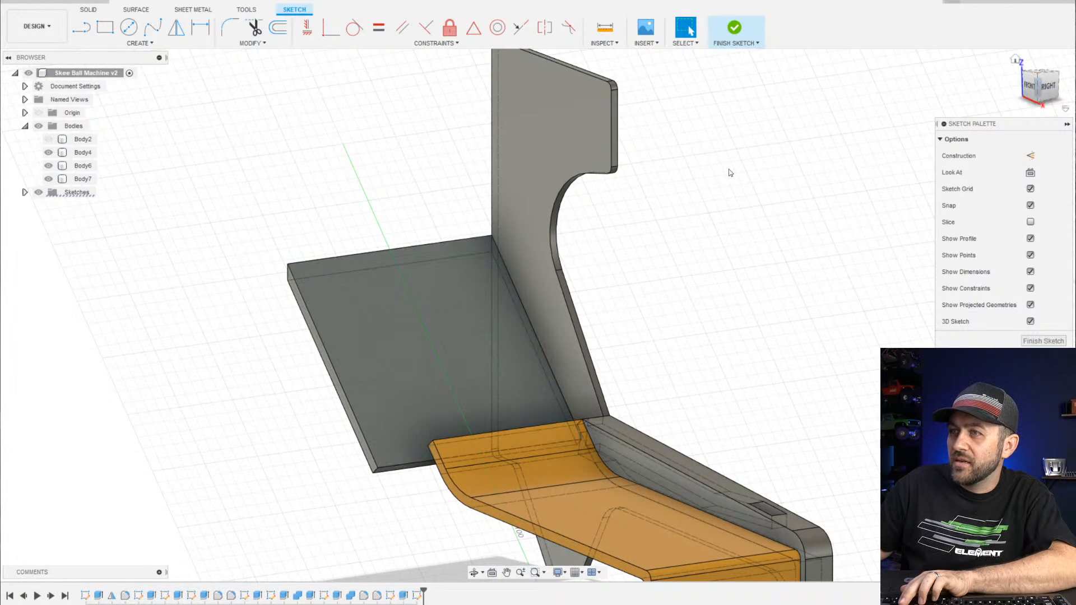
scroll(375, 274, up, 3)
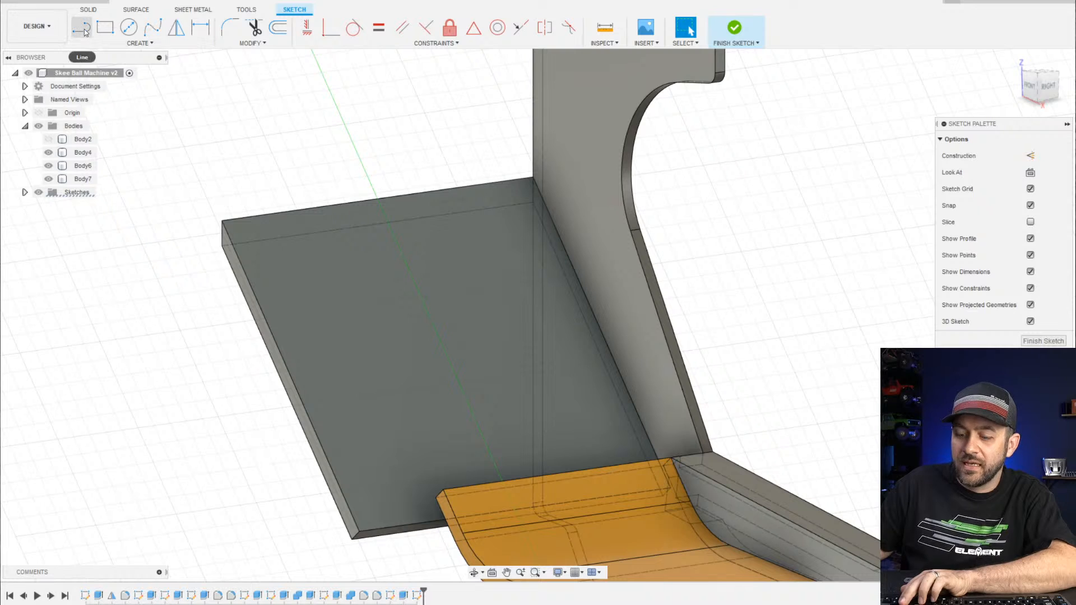
Draw a construction line about 90 mm long down the backboard's middle, starting at the midpoint of its upper edge
key(l)
key(x)
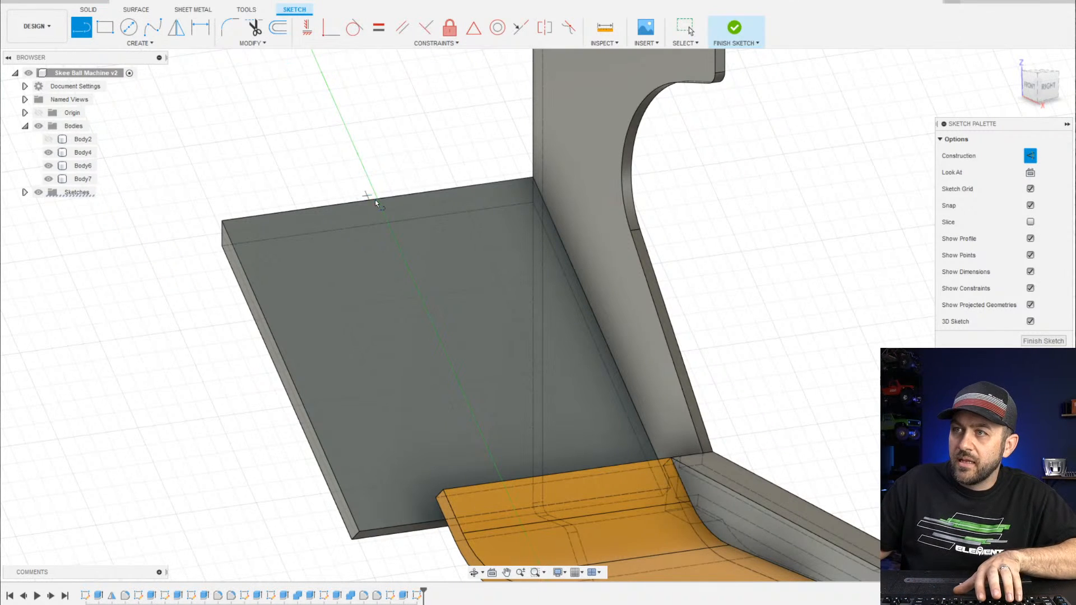
scroll(399, 253, down, 3)
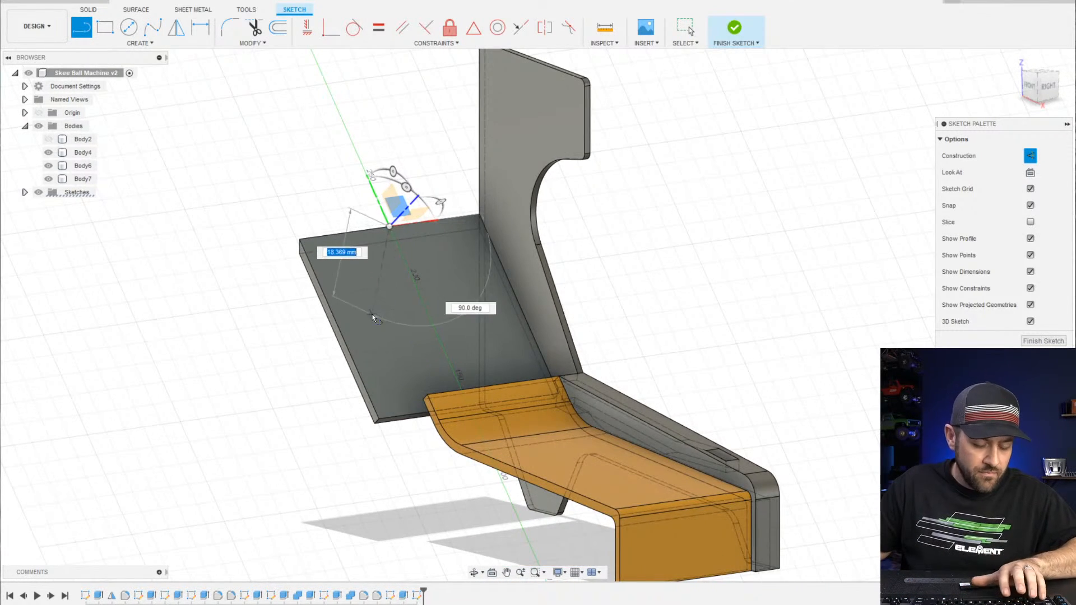
shift+middle_drag(375, 316, 428, 365)
scroll(396, 446, up, 3)
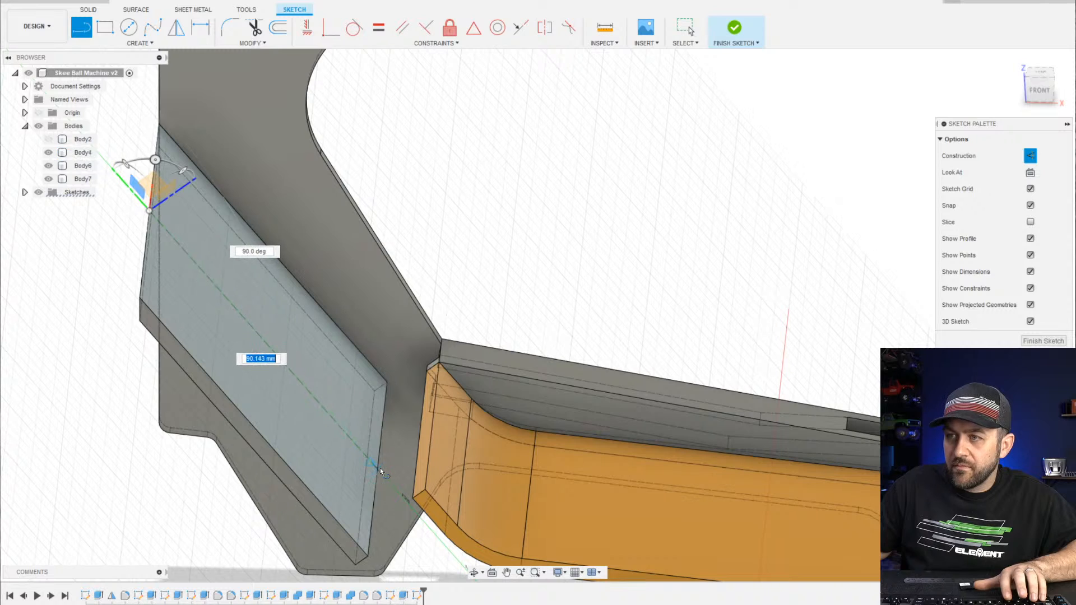
click(380, 469)
key(Escape)
shift+middle_drag(396, 406, 378, 263)
middle_drag(378, 263, 297, 429)
key(c)
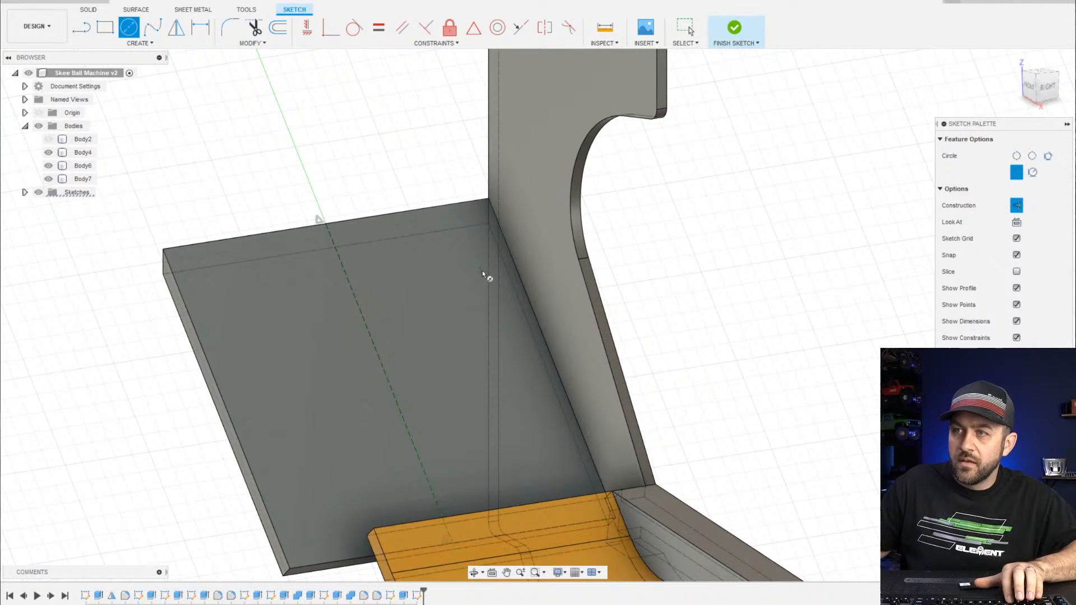
click(380, 359)
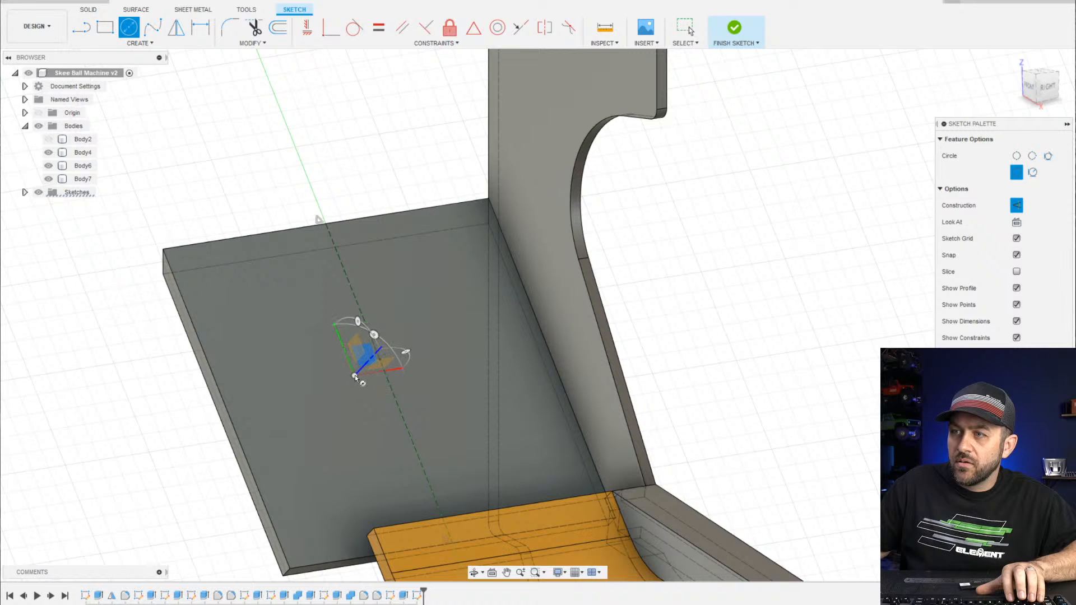
key(Escape)
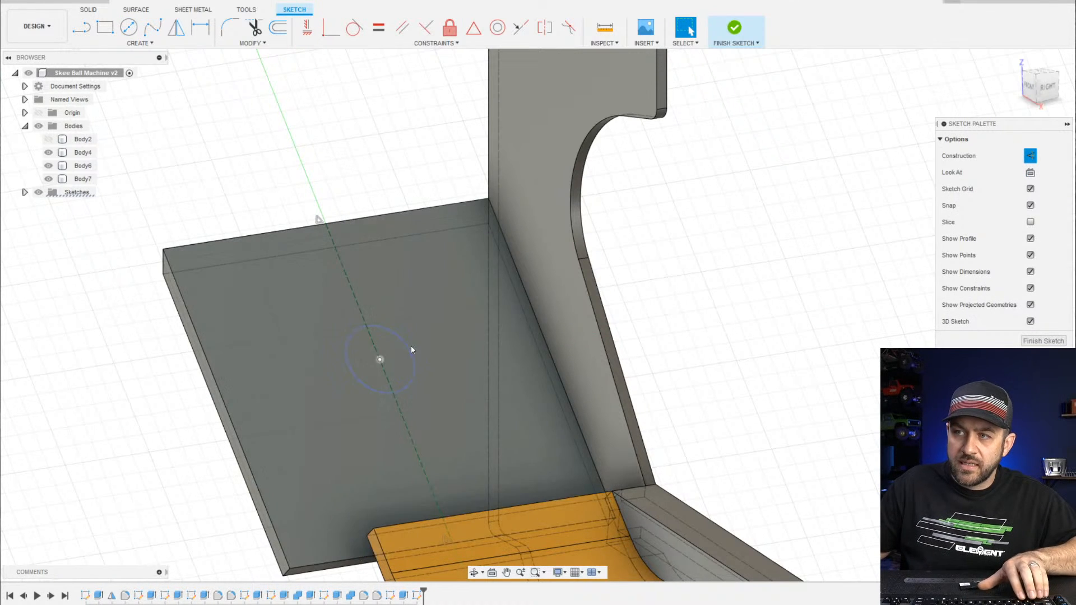
Draw two concentric circles in regular, non-construction linework, centred on the backboard's vertical construction line
key(c)
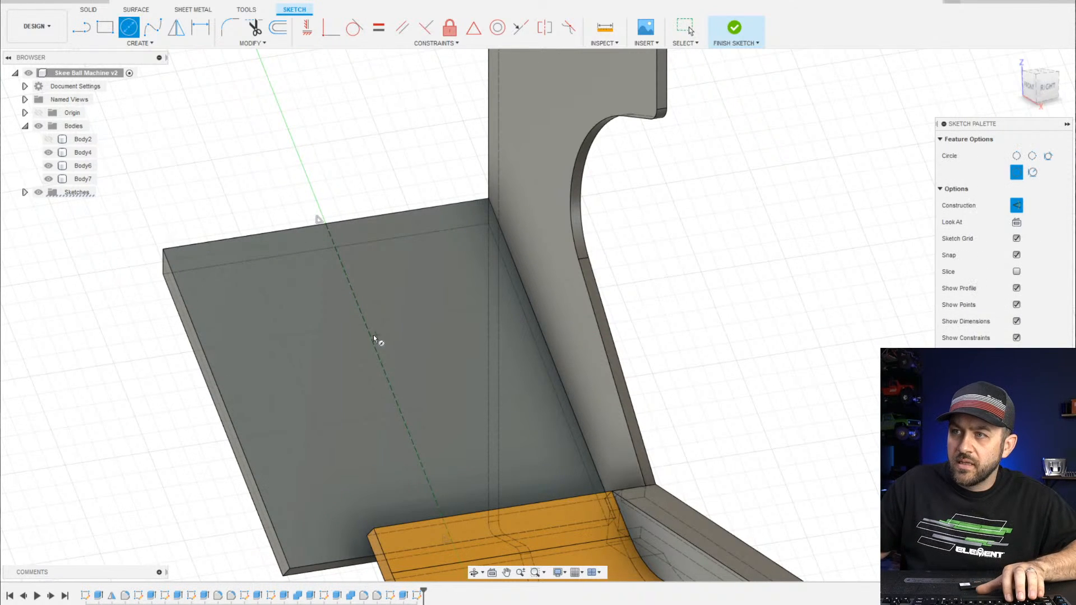
click(382, 365)
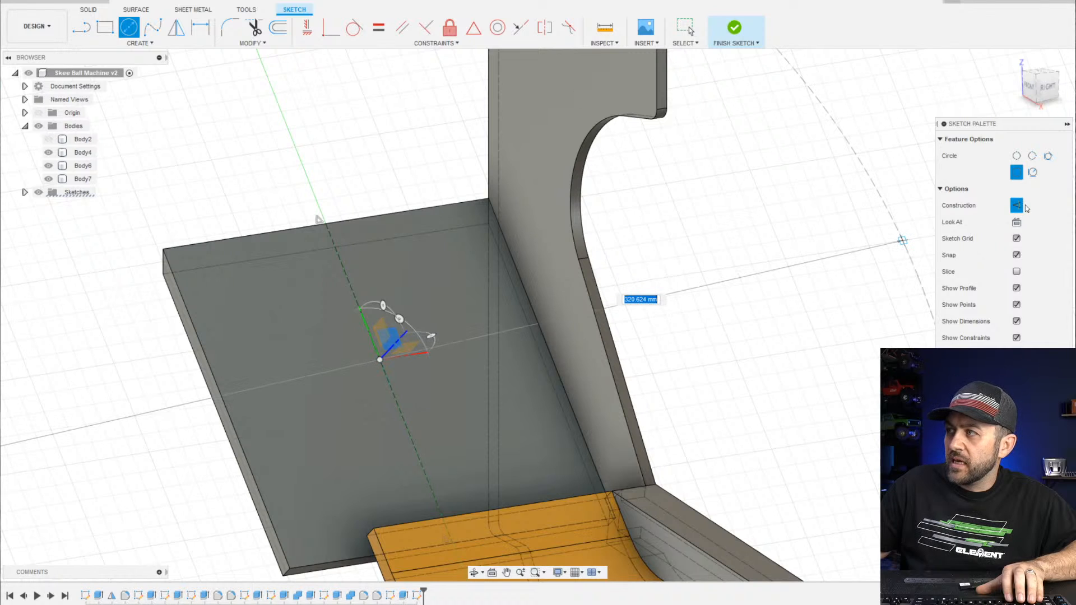
scroll(398, 383, up, 2)
click(351, 382)
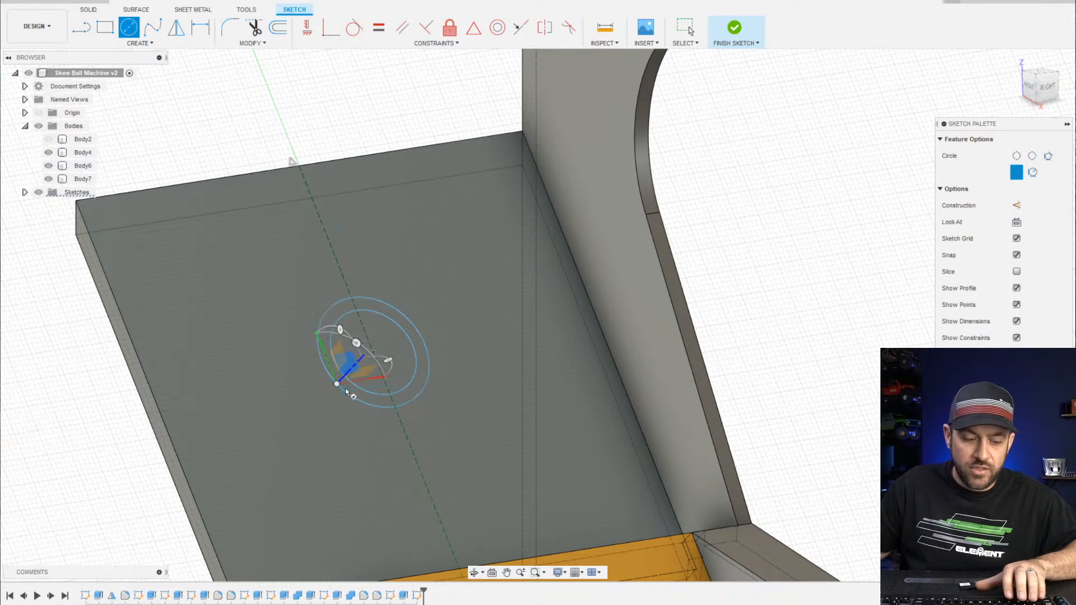
key(Escape)
Dimension the inner circle to a diameter of 13 mm
key(d)
click(333, 363)
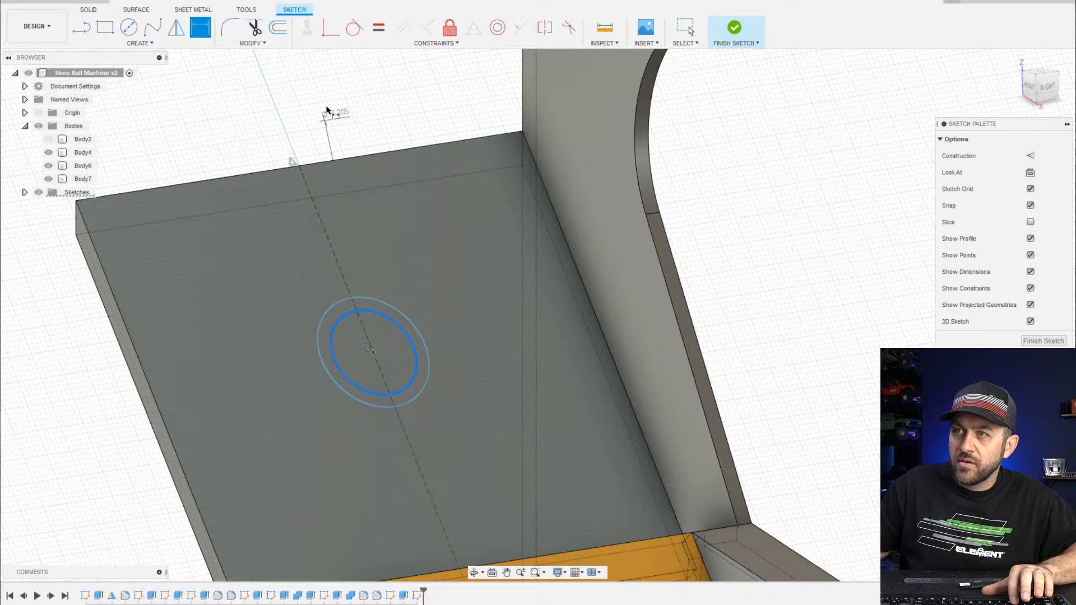
click(308, 109)
text(13)
key(Return)
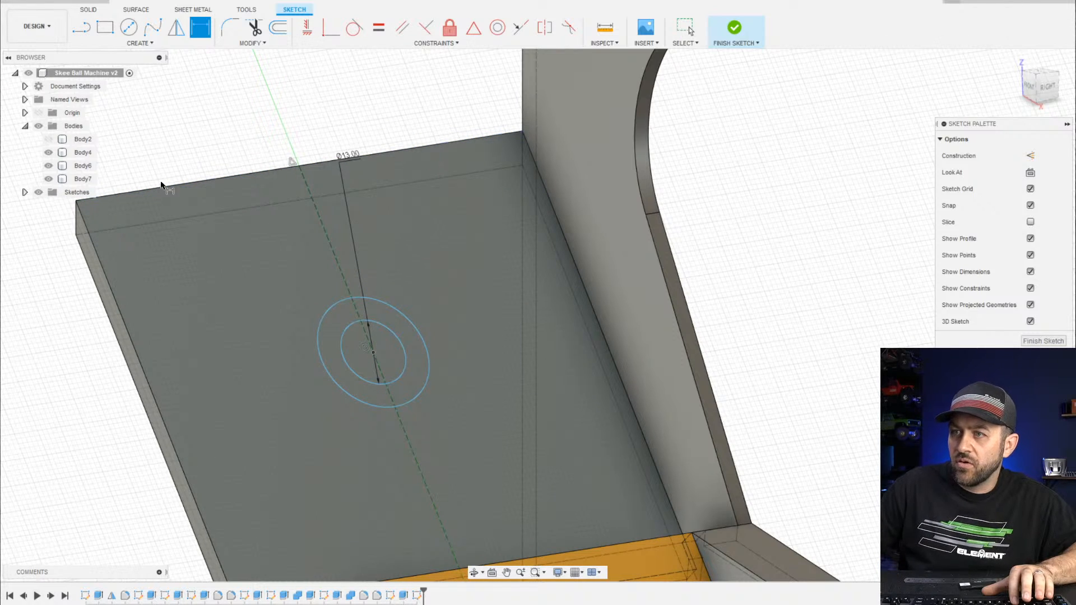
Set the gap between the two circles to 3 mm and finish the sketch
click(345, 366)
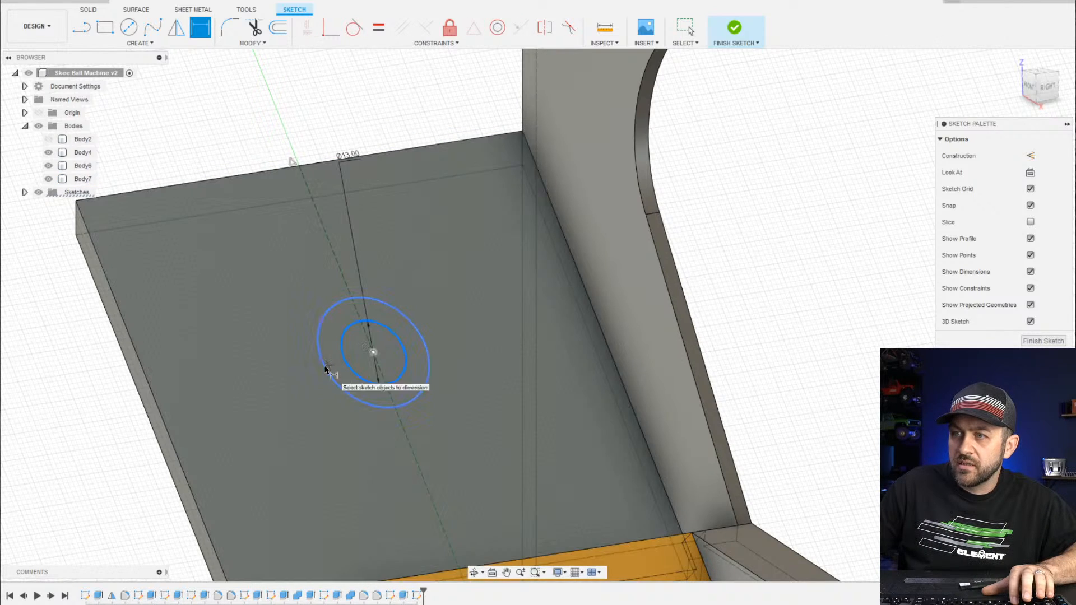
click(321, 369)
click(244, 118)
text(3)
key(Return)
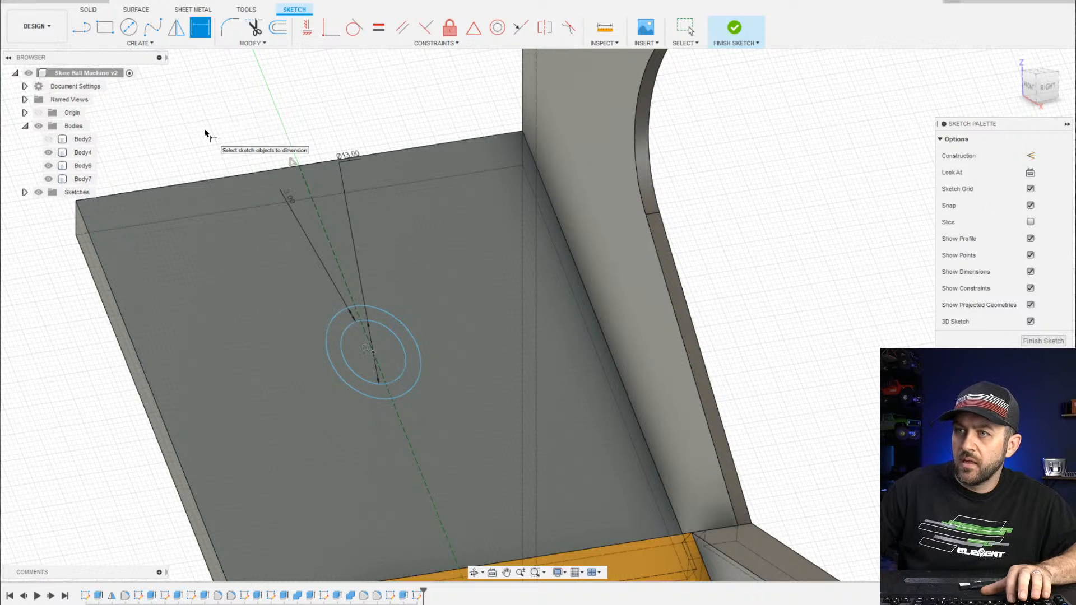
click(734, 28)
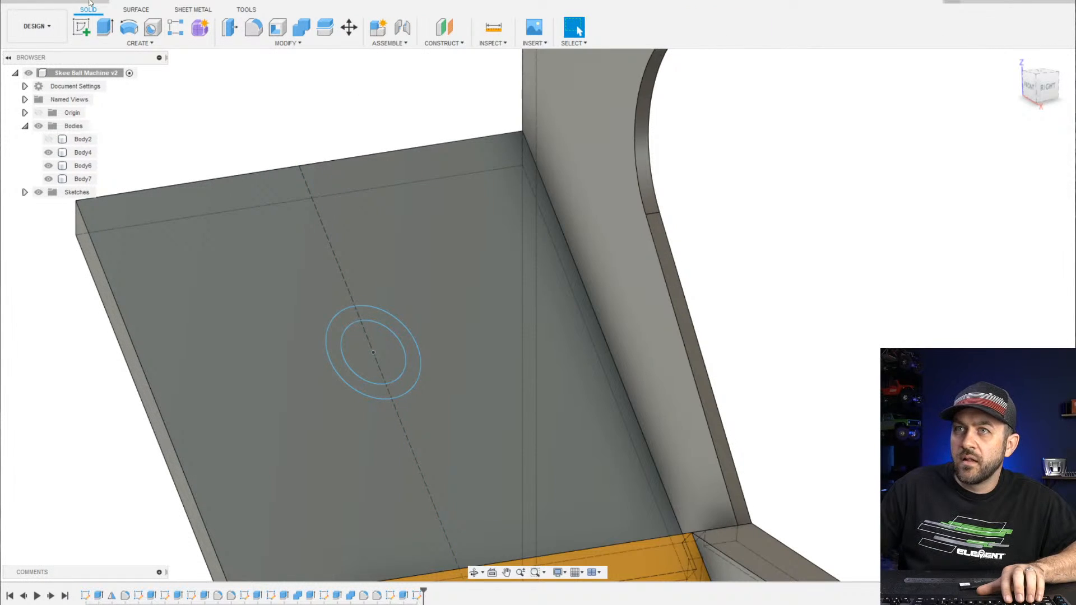
Extrude the ring profile 10 mm outward from the backboard with the Join operation
click(106, 27)
click(345, 328)
shift+middle_drag(345, 328, 449, 330)
drag(429, 318, 468, 285)
shift+middle_drag(467, 285, 622, 263)
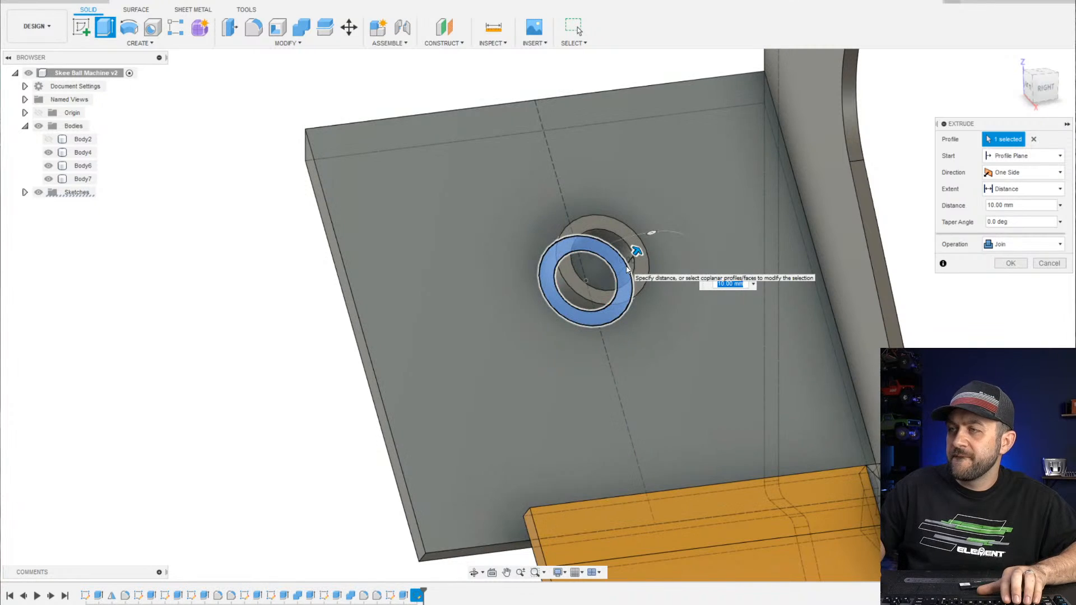
key(Return)
Hide and show Body7 to check whether the extruded ring belongs to the backboard body
shift+middle_drag(886, 335, 679, 422)
click(678, 423)
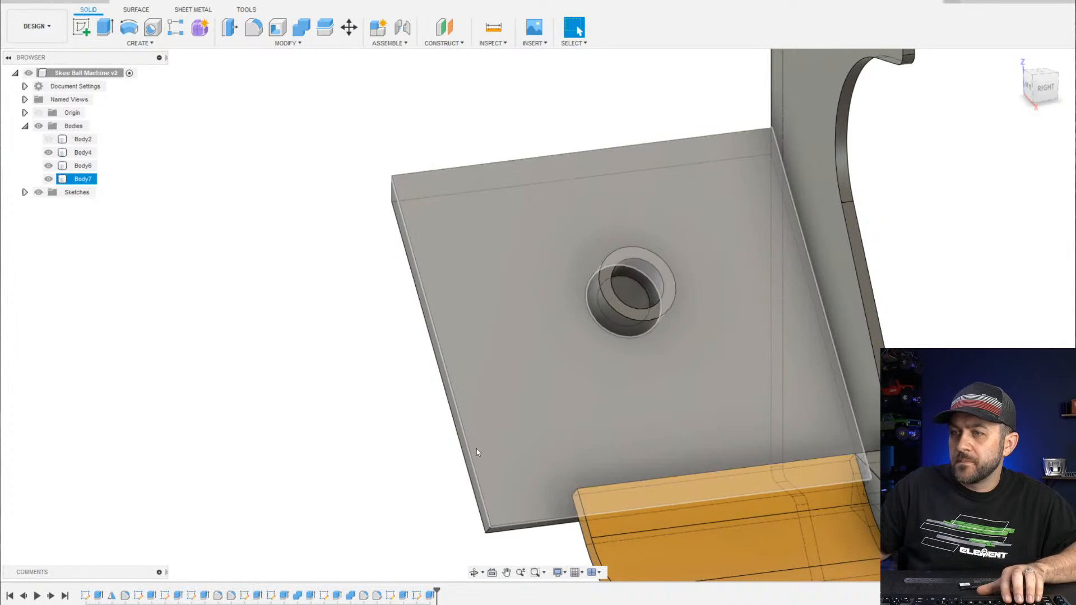
click(48, 180)
click(49, 178)
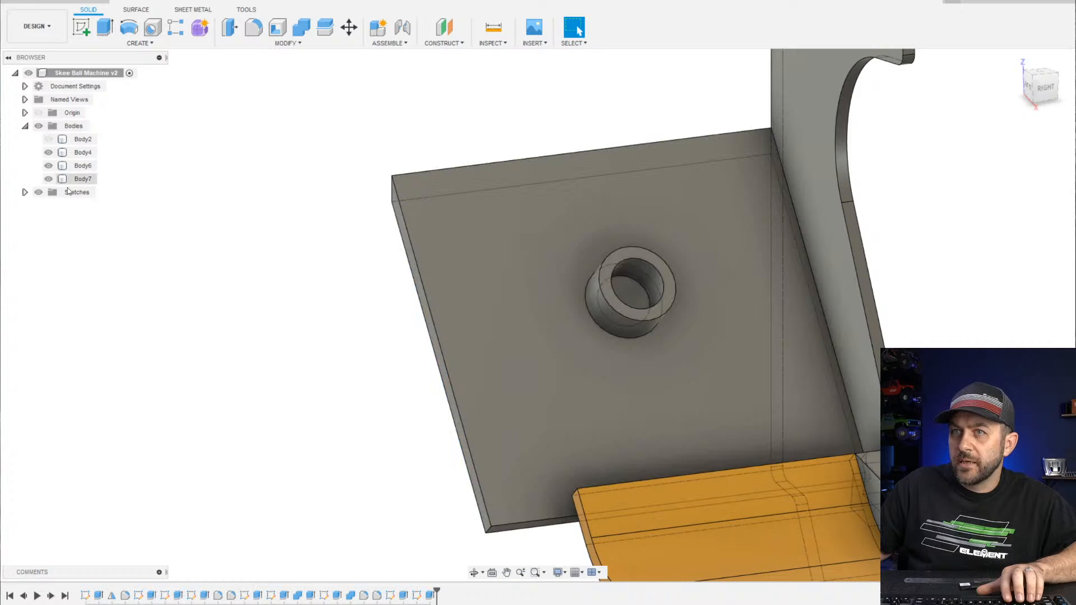
click(83, 179)
scroll(533, 372, up, 3)
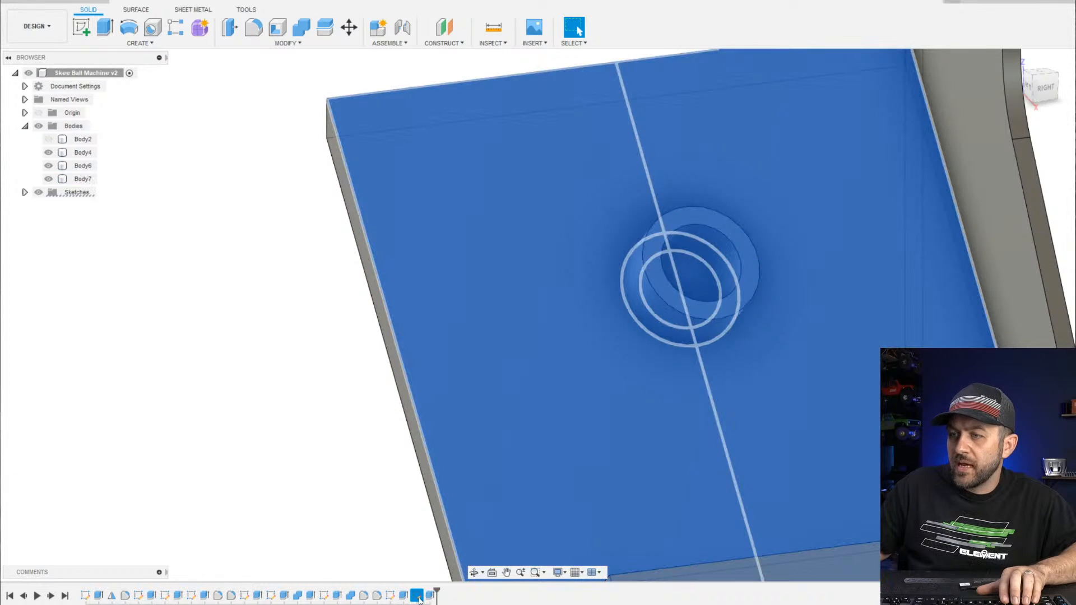
Reopen the ring sketch and draw four larger circles concentric with the existing pair, forming two more rings
right_click(418, 595)
click(451, 493)
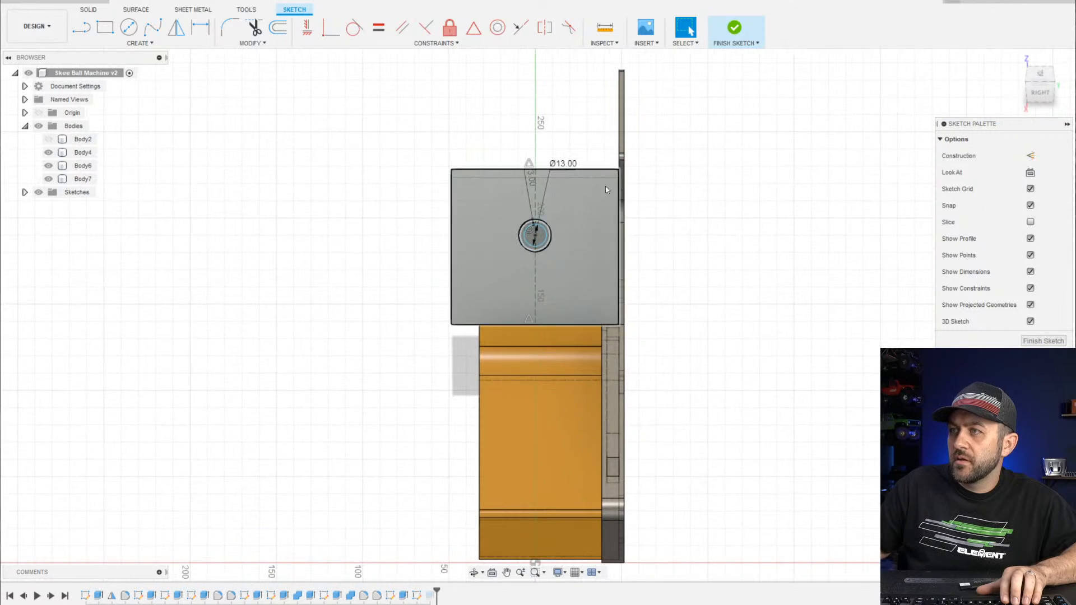
key(c)
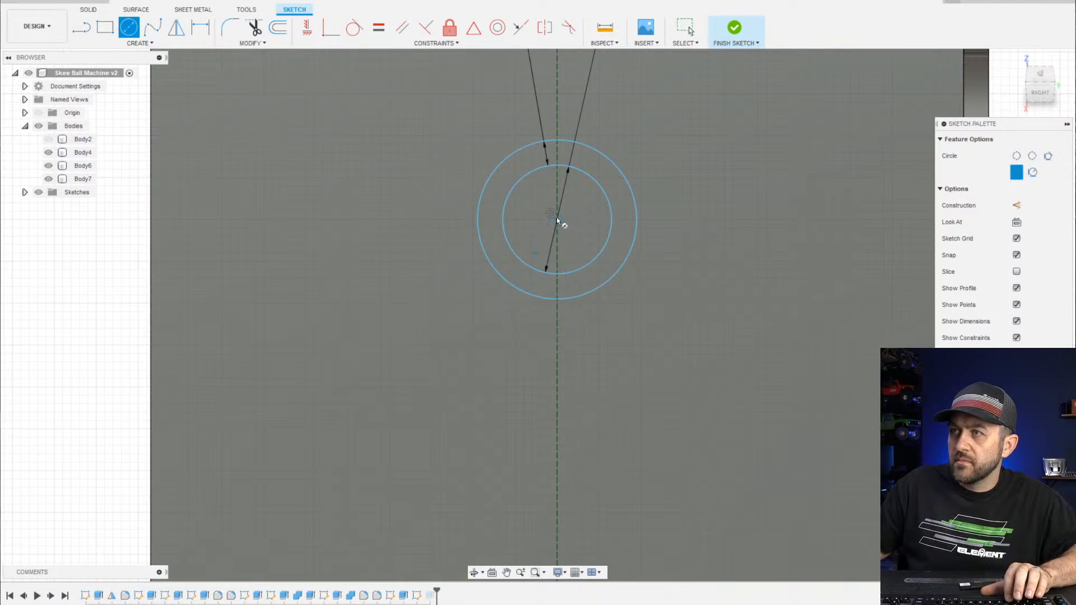
click(557, 218)
click(398, 287)
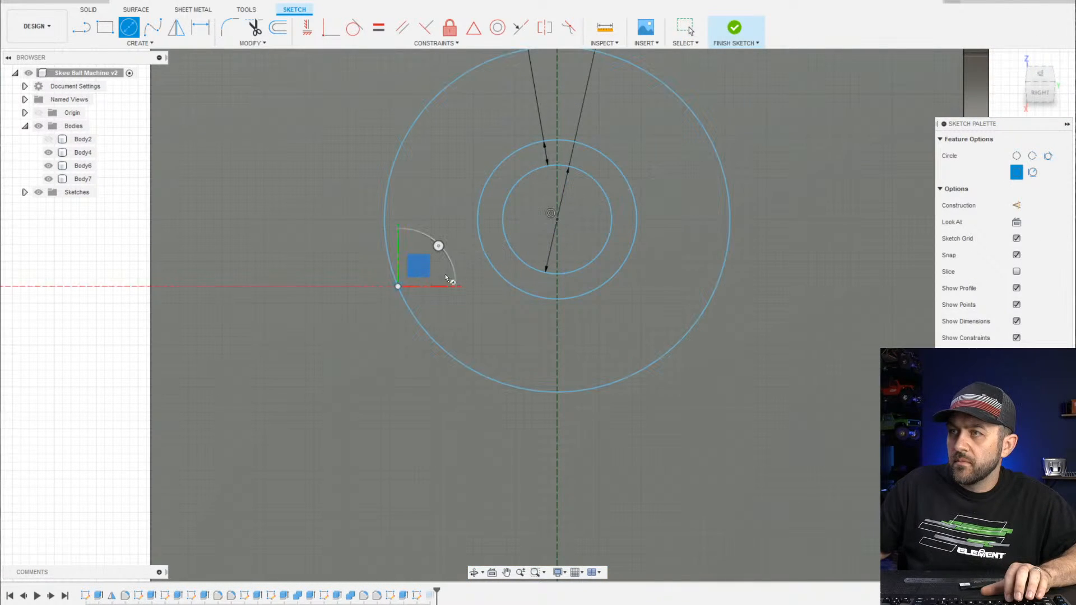
click(557, 223)
click(381, 310)
click(561, 220)
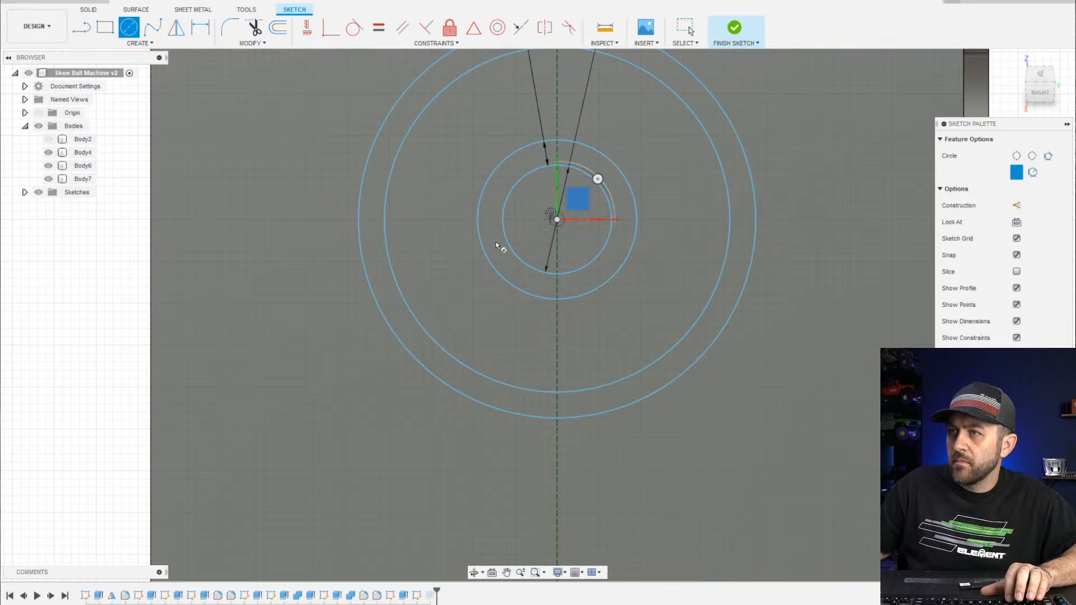
click(305, 353)
click(557, 223)
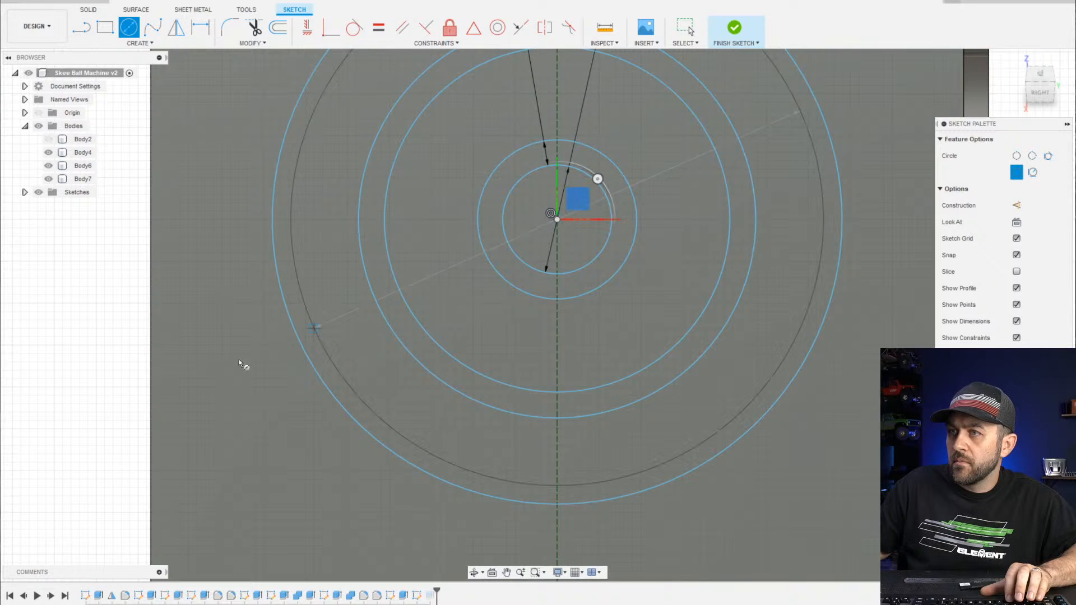
click(280, 352)
key(Escape)
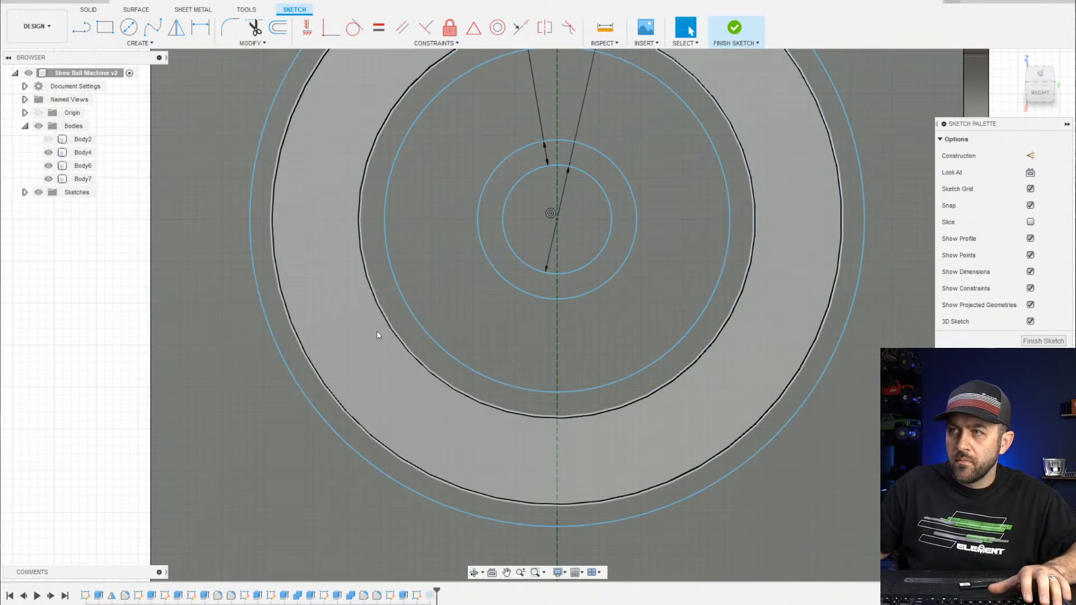
Dimension the gap between the small ring's outer circle and the middle ring's inner circle to 13 mm
scroll(484, 312, down, 4)
key(d)
click(503, 301)
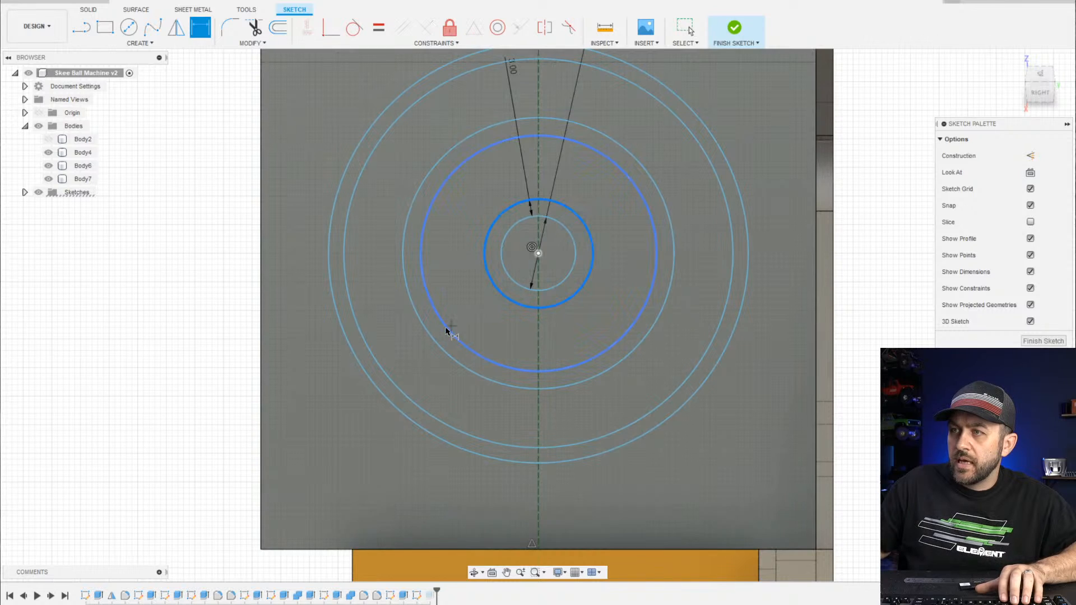
click(457, 314)
key(Return)
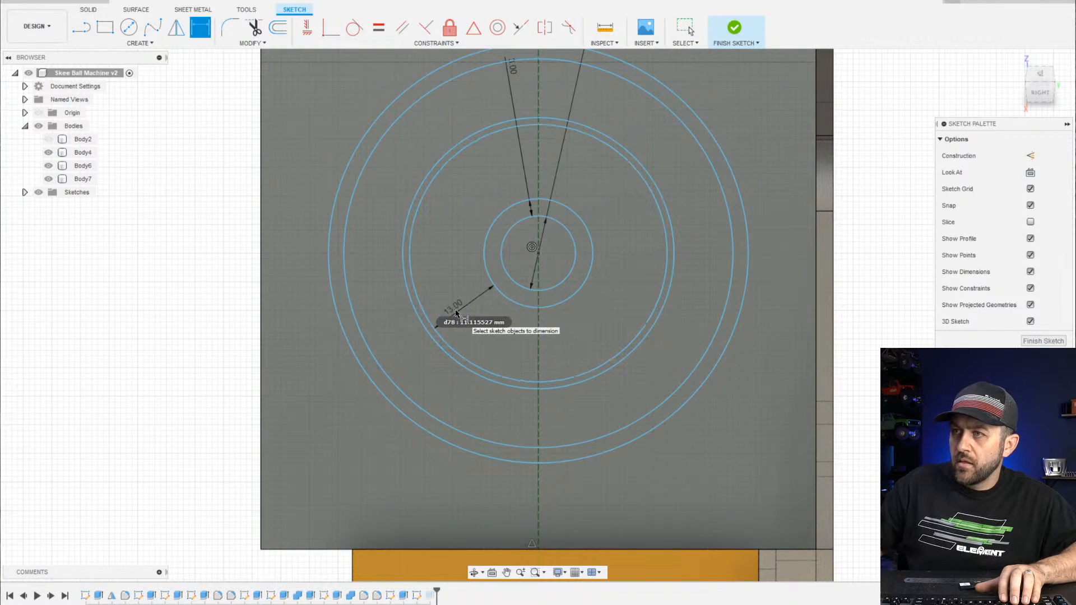
Set the middle ring's thickness to 3 mm by dimensioning between its two circles
scroll(527, 318, up, 3)
click(353, 333)
click(364, 342)
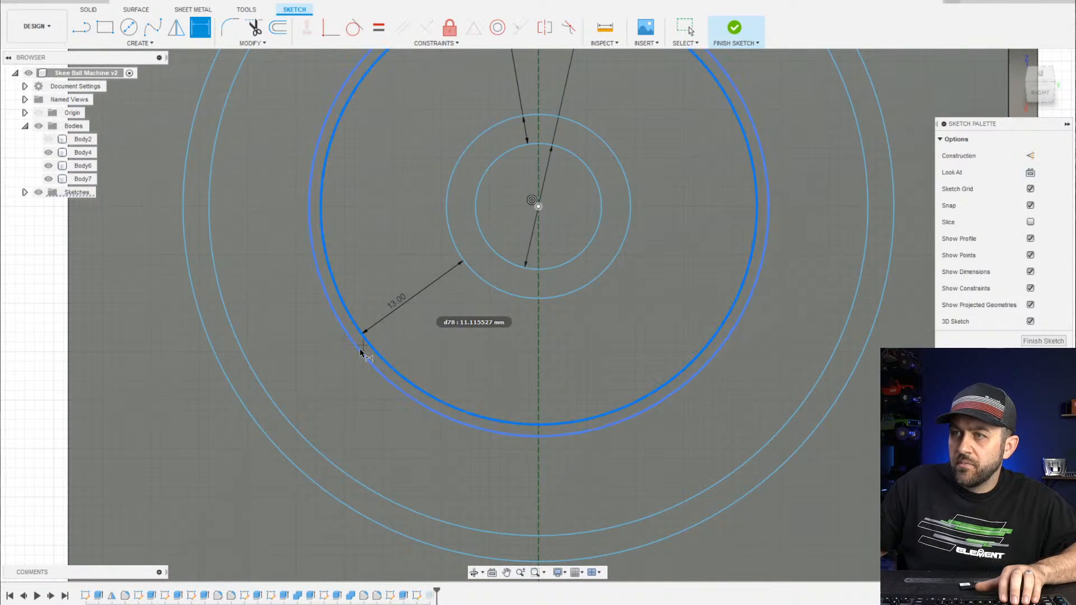
click(301, 373)
text(1)
key(Return)
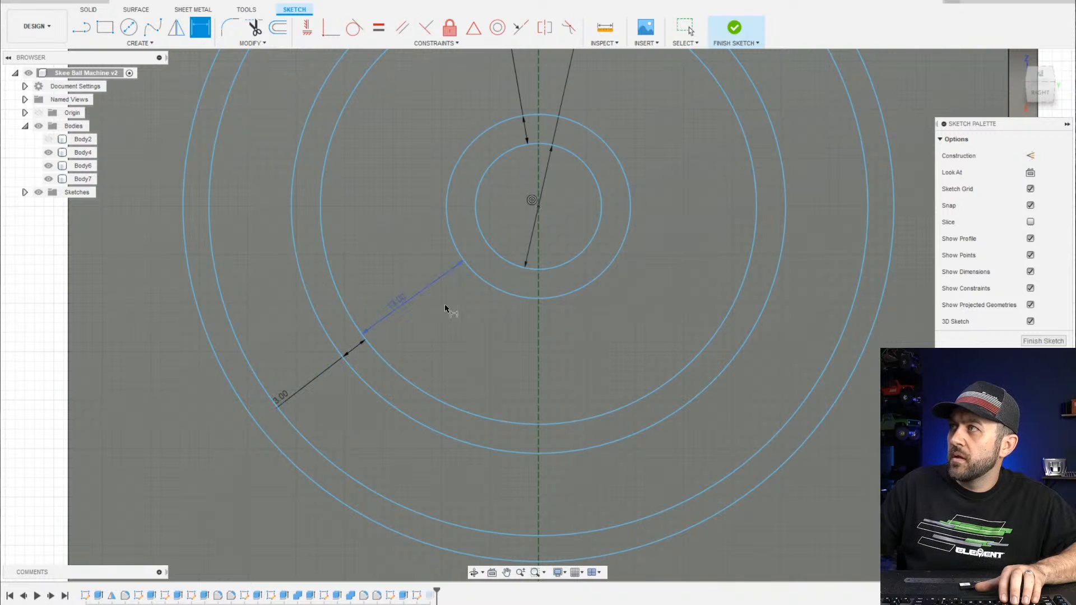
Dimension the gap between the middle ring's outer circle and the large ring's inner circle to 13 mm
scroll(381, 263, down, 3)
middle_drag(338, 295, 448, 257)
scroll(448, 258, up, 2)
click(480, 256)
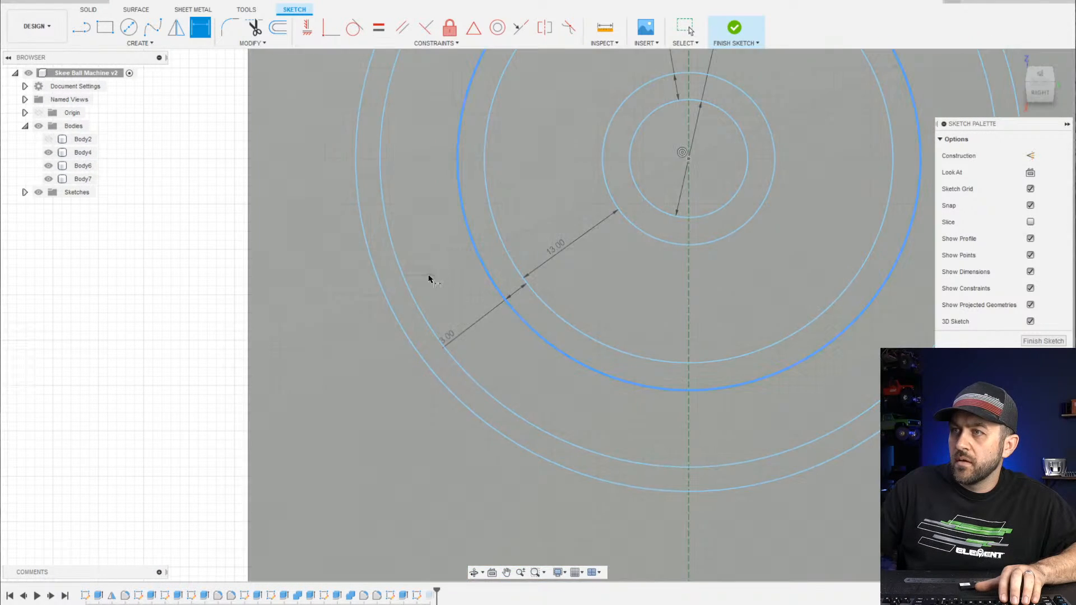
click(409, 296)
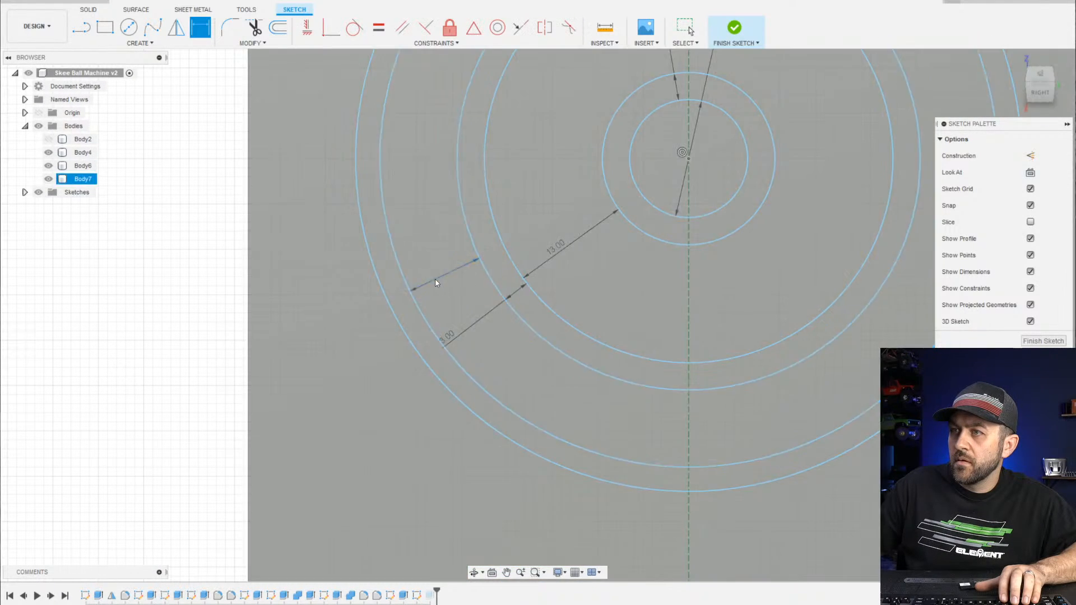
click(404, 289)
text(10)
key(Return)
Pull the remaining circle outside the 13 mm offset circle and set the large ring's thickness to 3 mm
key(Escape)
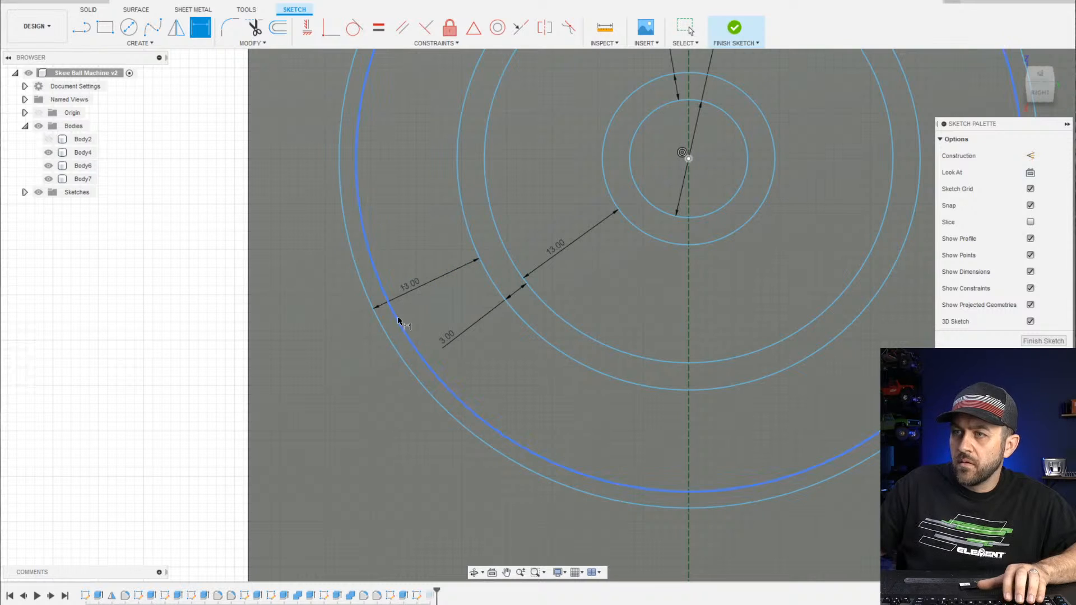
drag(406, 337, 383, 361)
key(d)
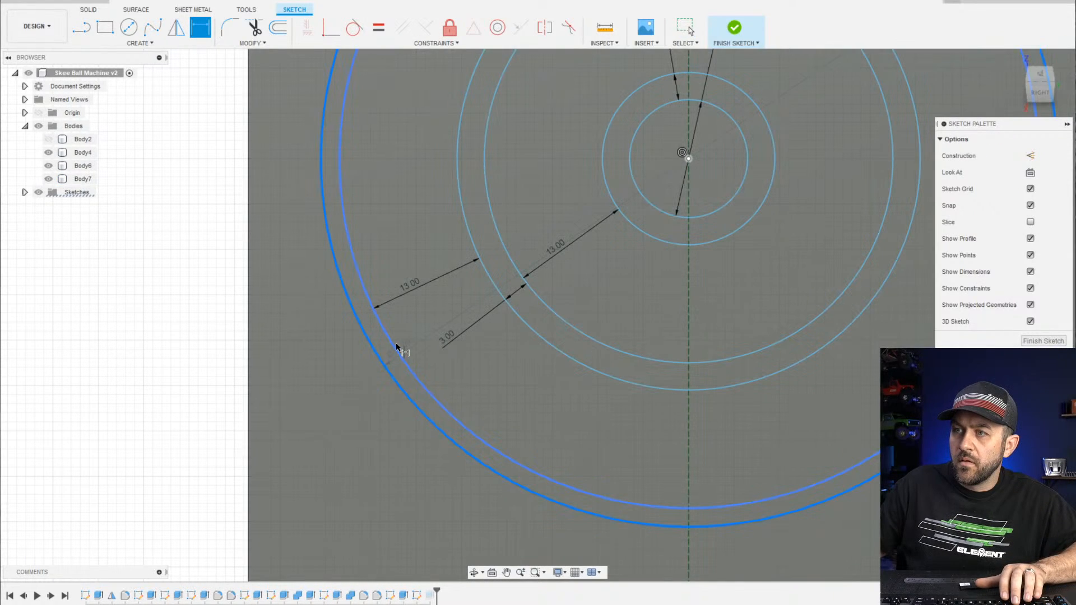
click(395, 349)
click(337, 385)
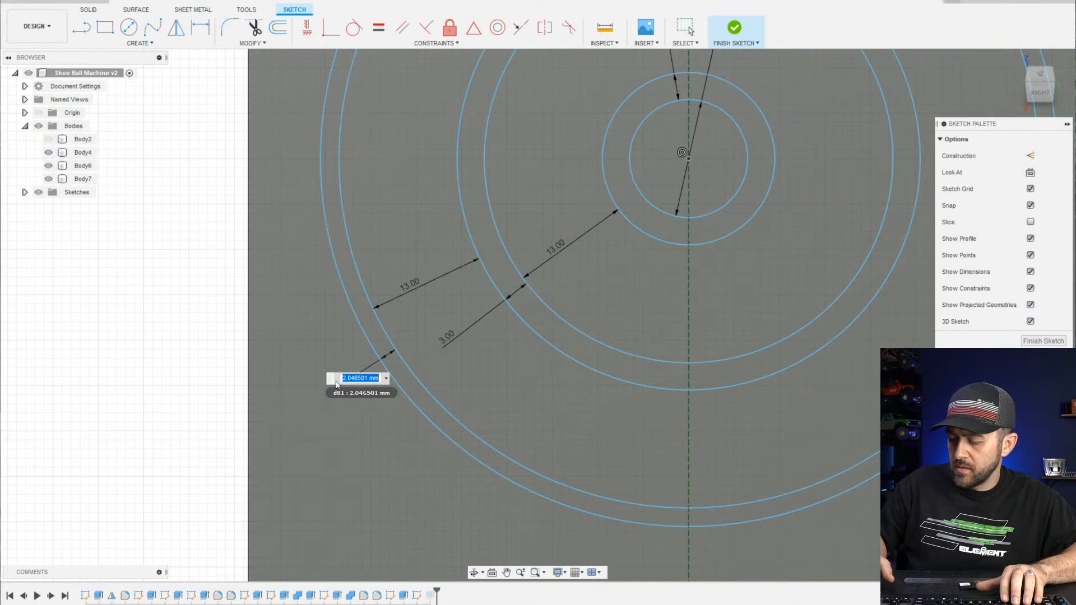
text(3)
key(Return)
Move the rings down the backboard and constrain their common centre to the midpoint of the vertical construction line
scroll(336, 385, down, 4)
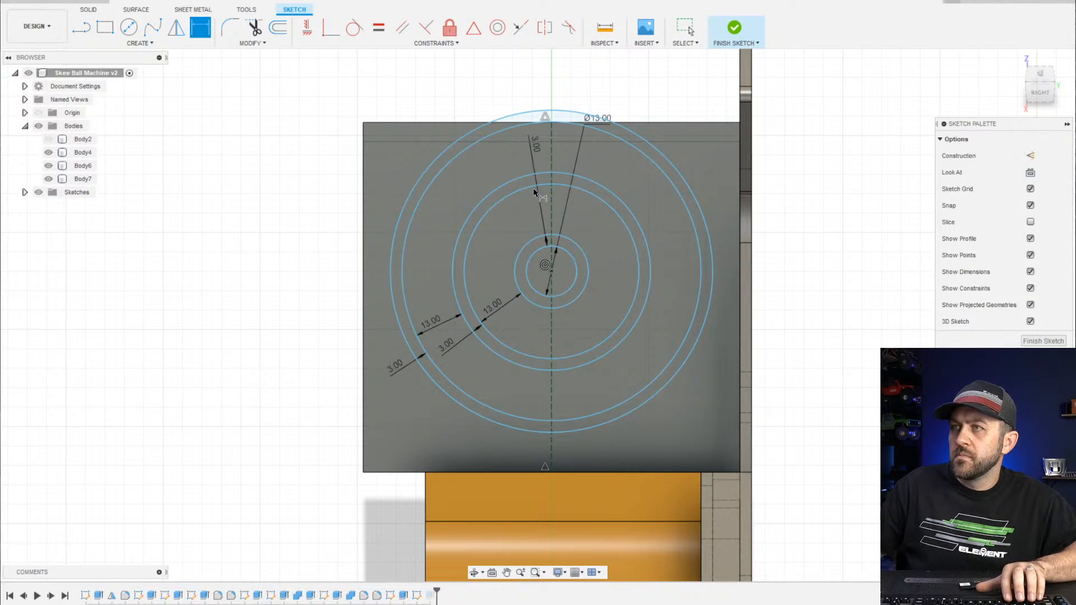
scroll(561, 308, up, 3)
key(Escape)
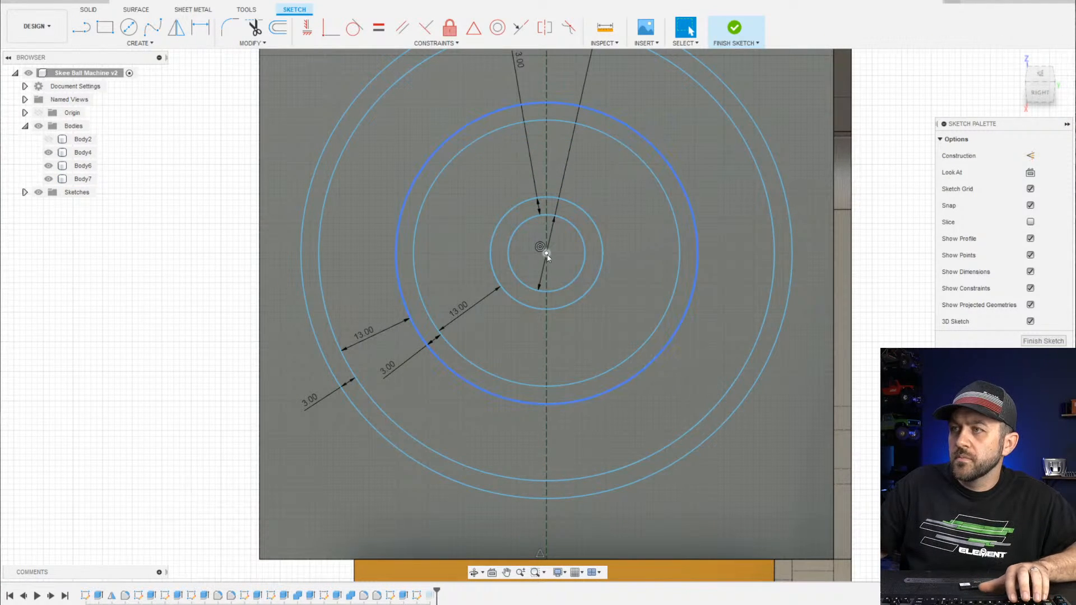
scroll(559, 283, up, 2)
drag(559, 279, 563, 293)
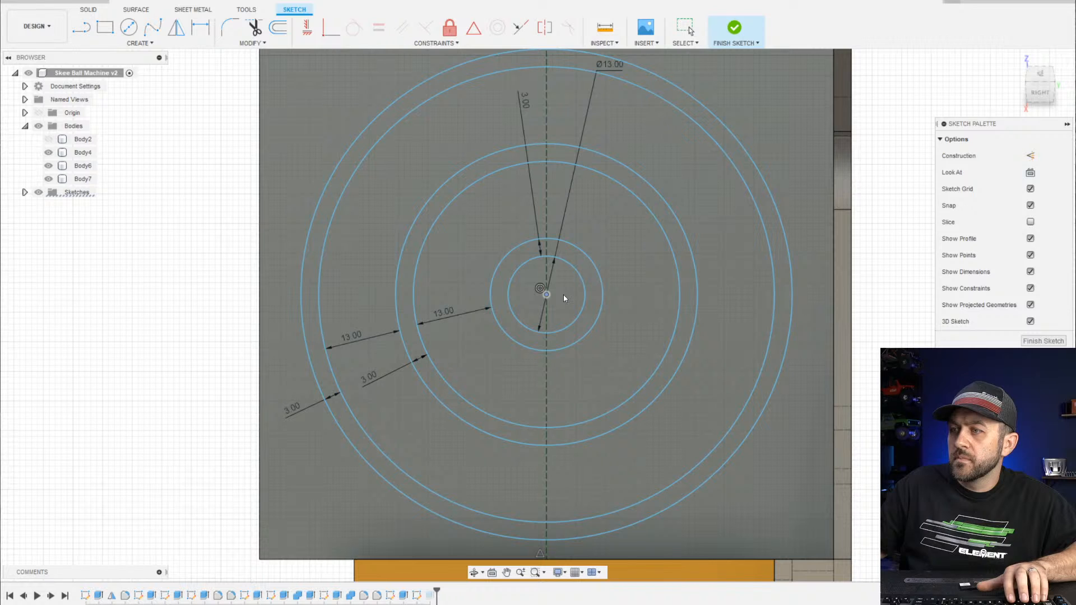
scroll(566, 311, down, 2)
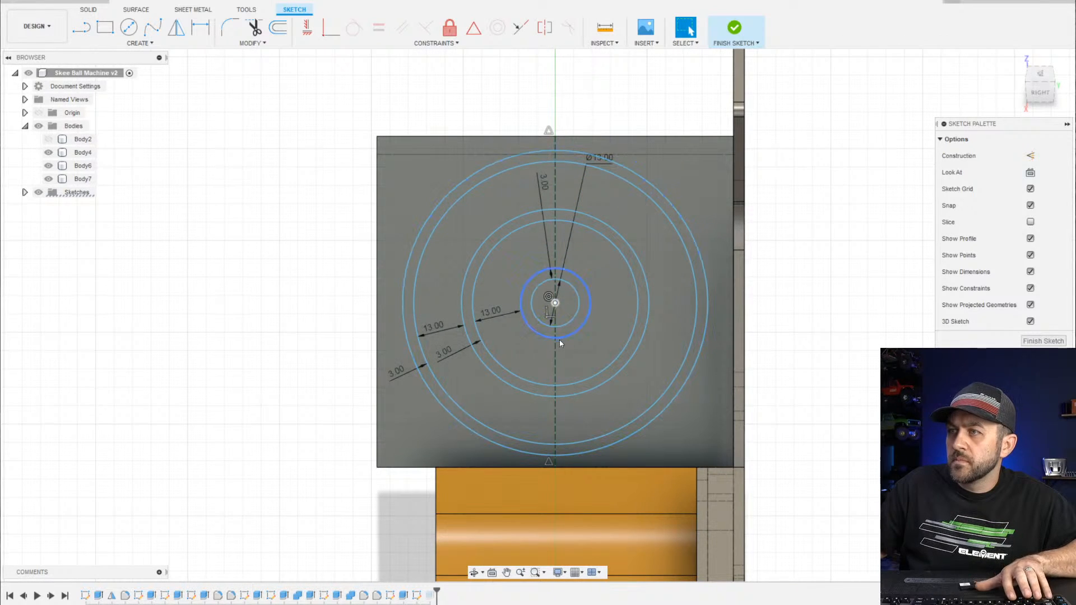
click(473, 26)
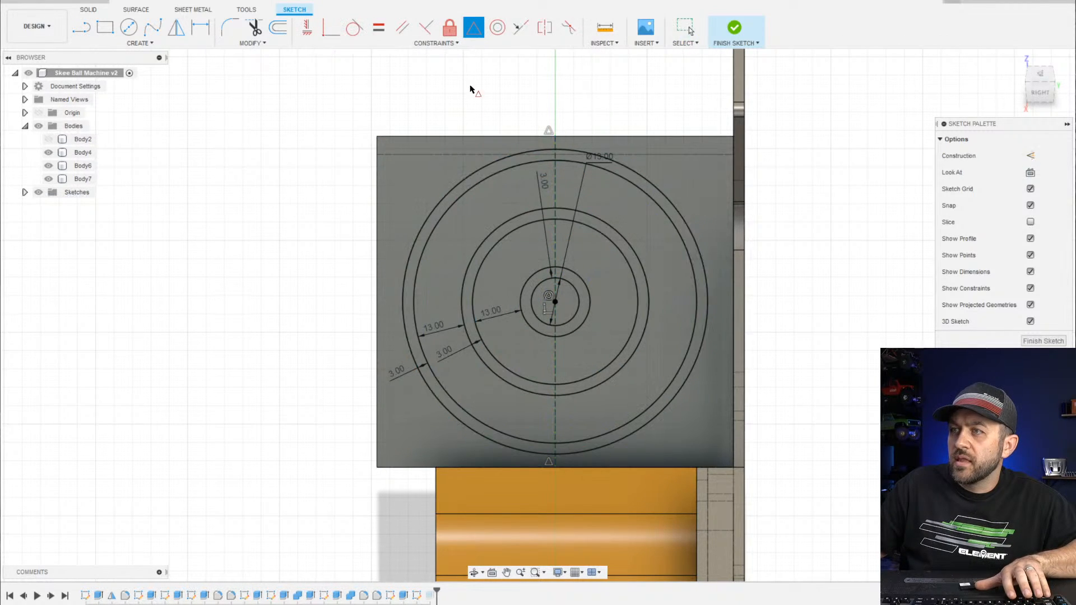
key(Escape)
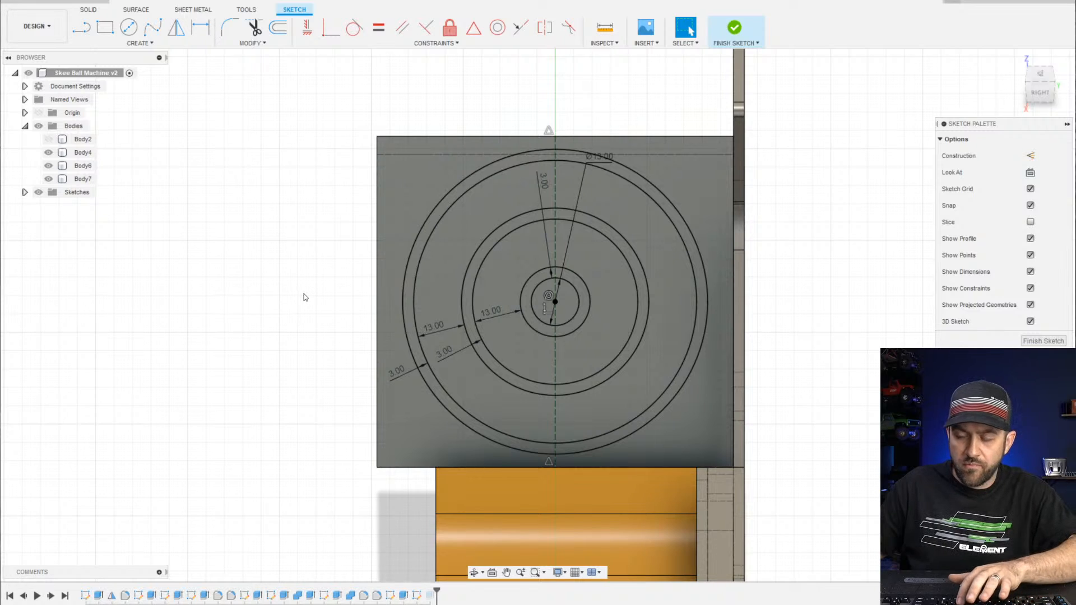
Draw a horizontal construction line from the rings' common centre to the midpoint of the backboard's left edge
key(l)
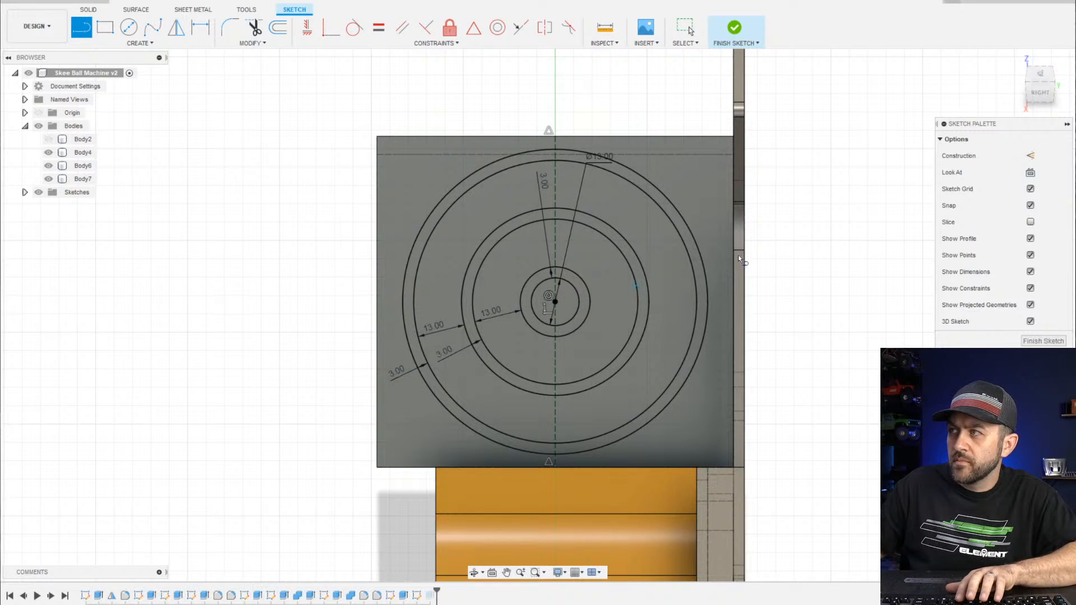
click(555, 302)
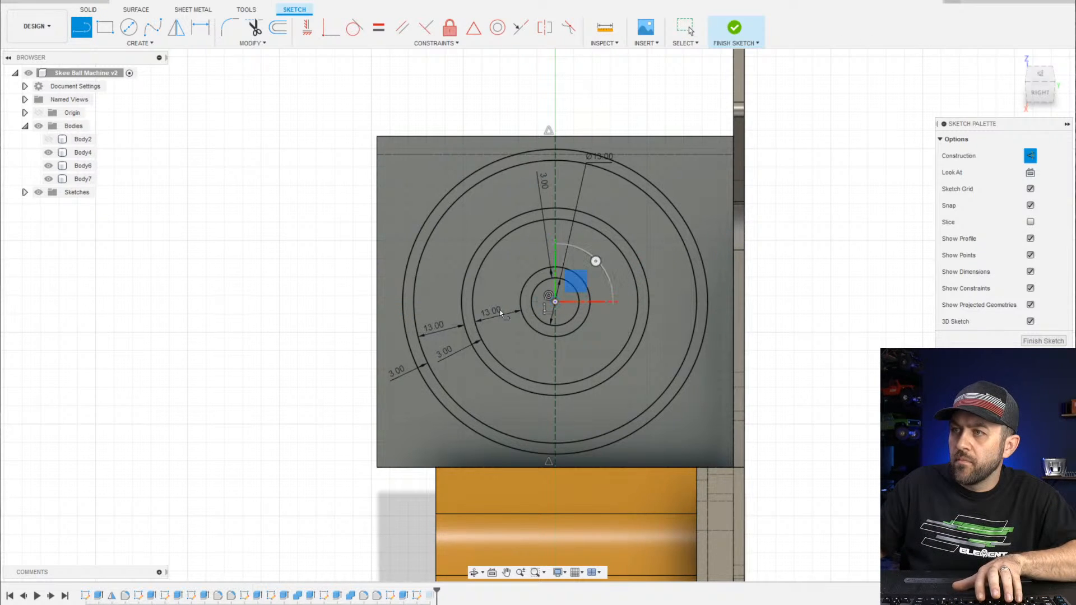
click(377, 303)
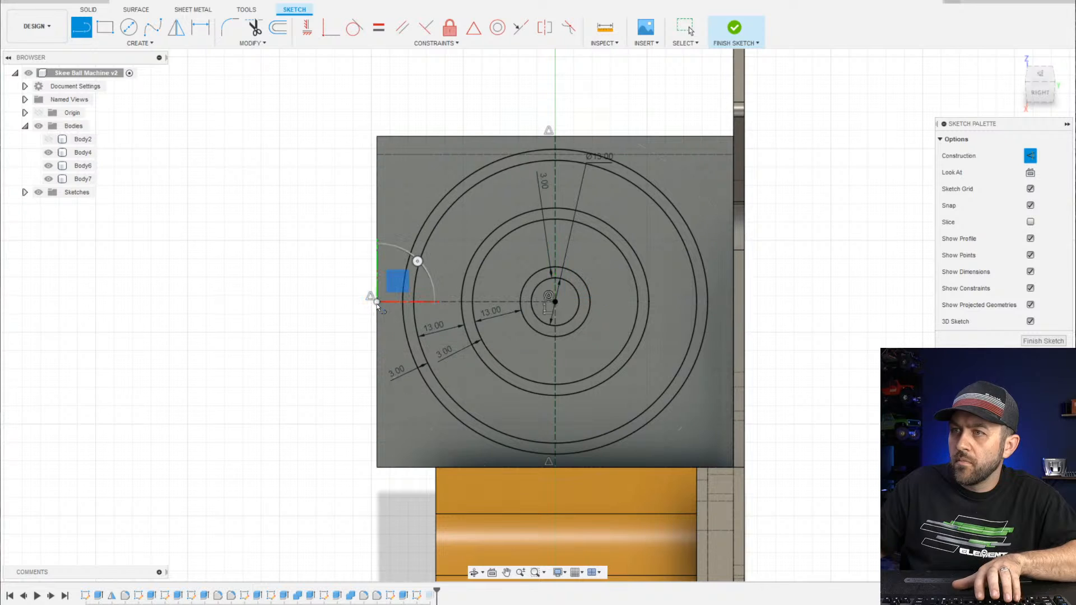
key(Escape)
key(l)
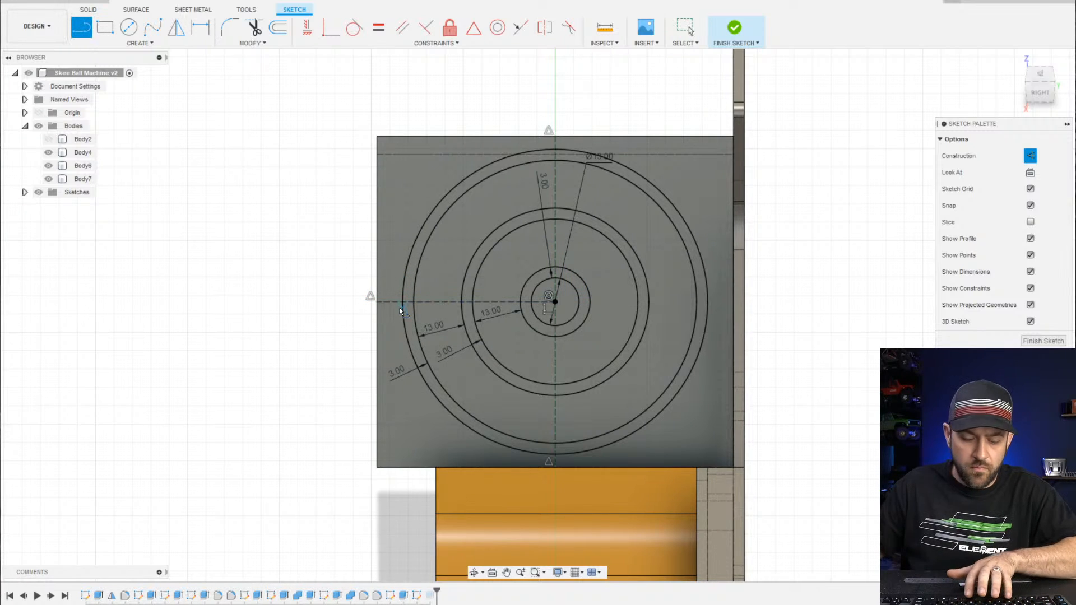
scroll(379, 316, up, 2)
click(409, 301)
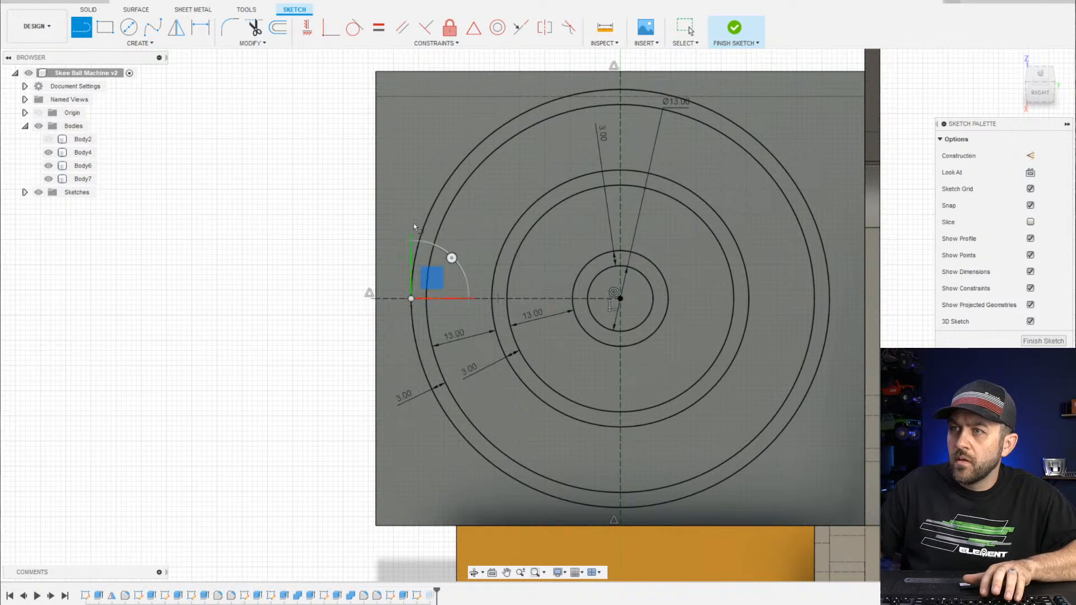
key(Escape)
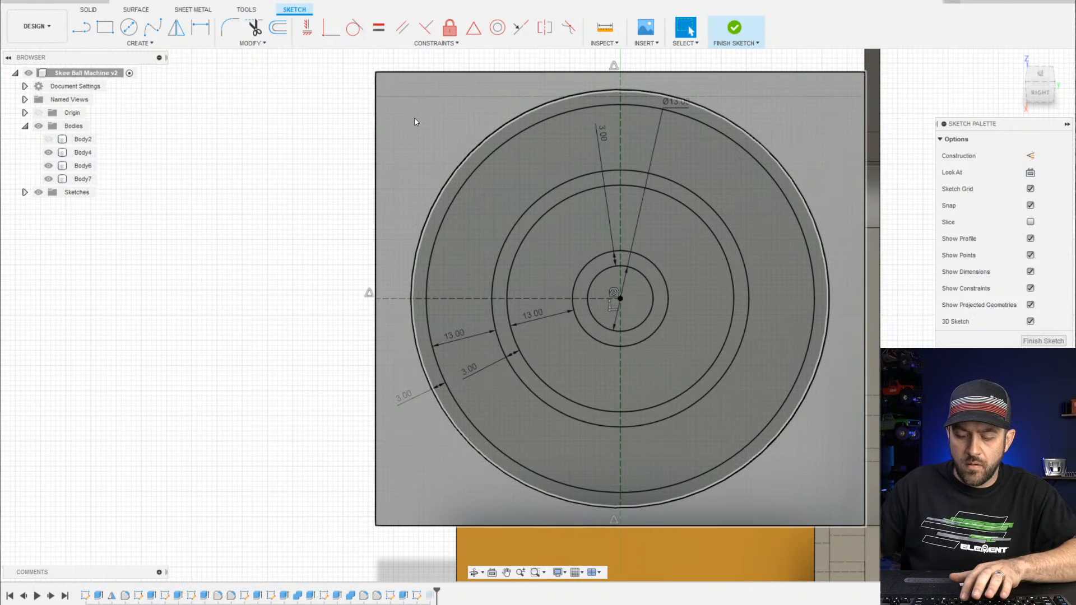
Project the backboard face outline and draw a vertical line from the large ring's outer circle up to the top edge
key(p)
click(422, 128)
key(Return)
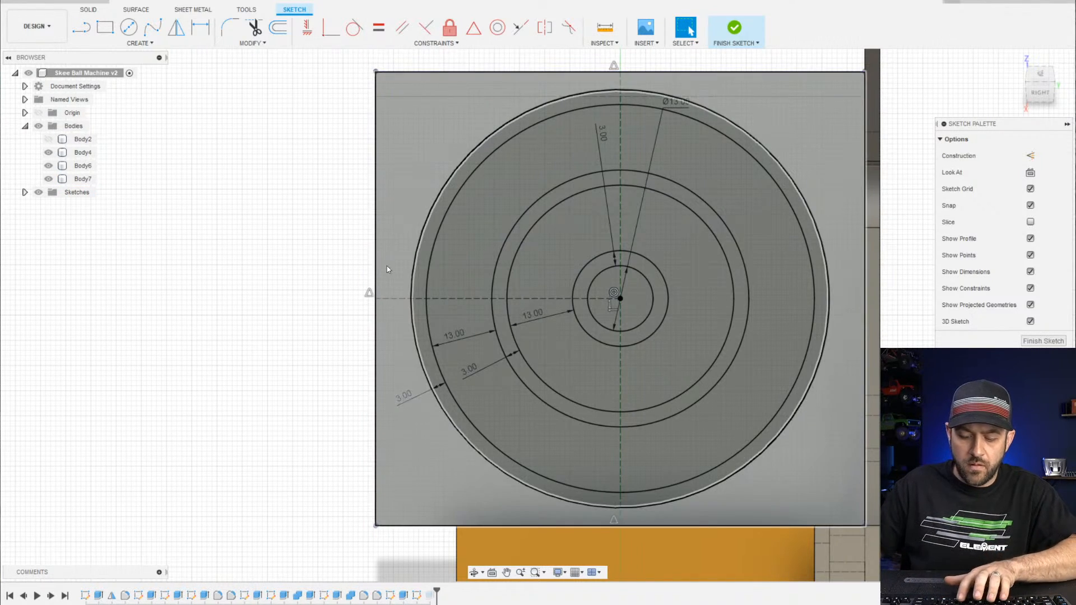
key(l)
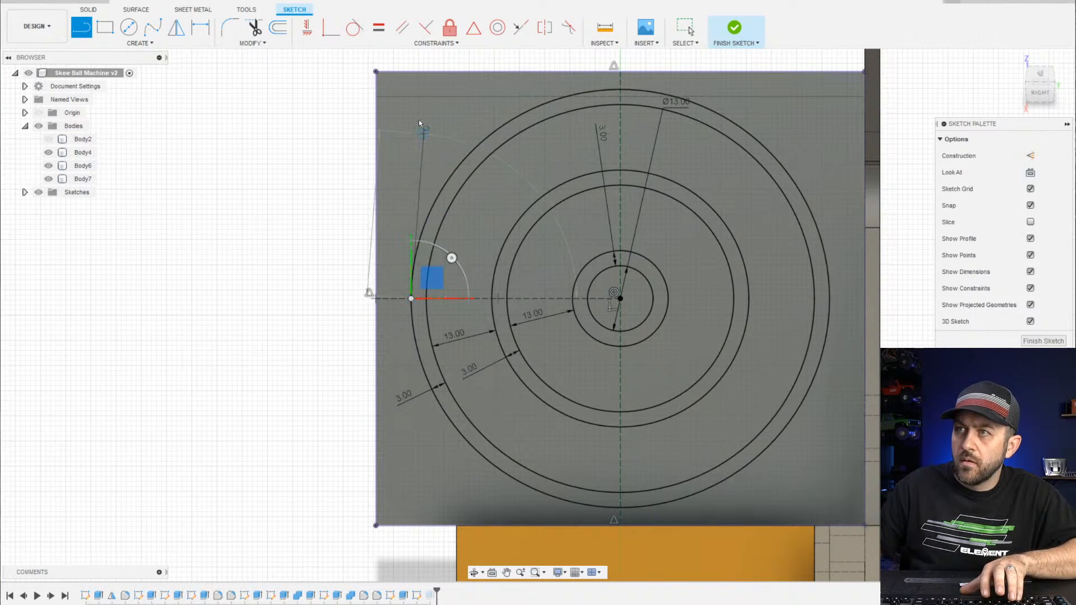
click(412, 71)
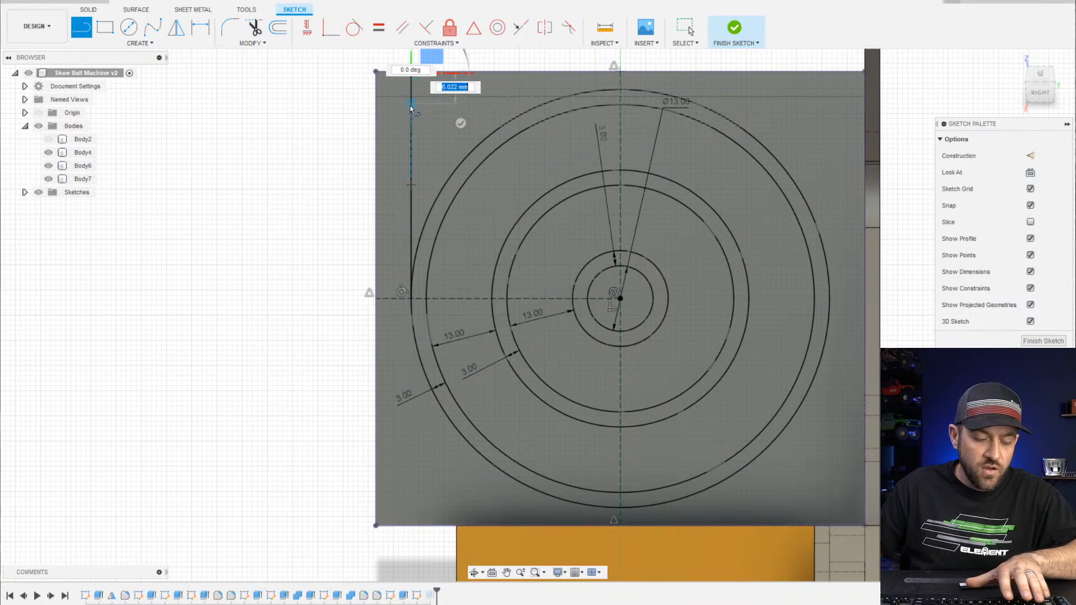
key(Escape)
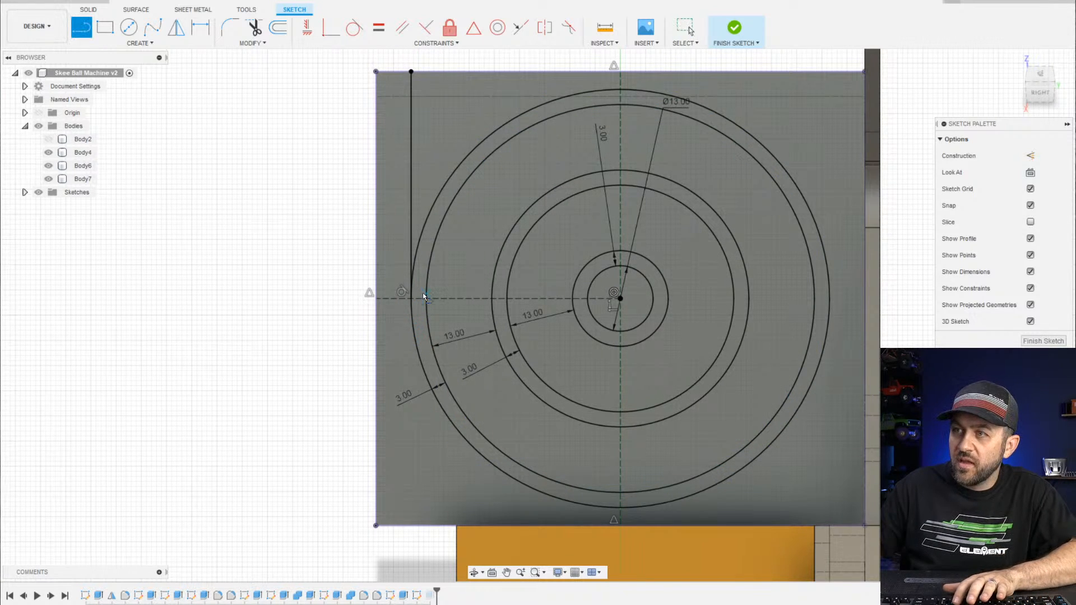
Draw a second vertical line up from the large ring's inner circle and attach its upper end to the backboard's top edge
click(427, 299)
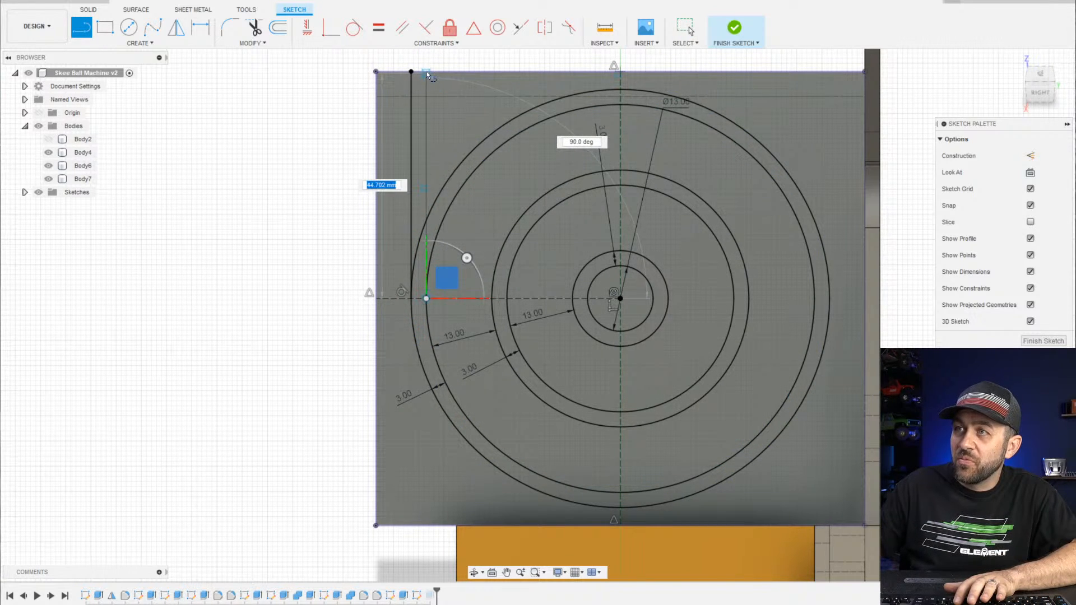
scroll(429, 69, up, 4)
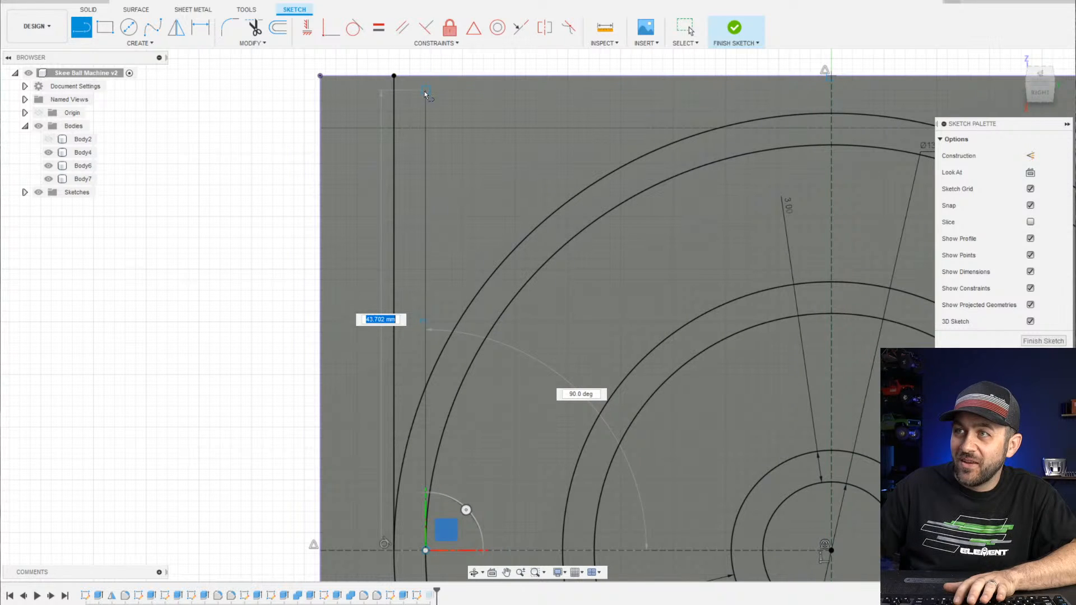
click(425, 90)
scroll(438, 90, up, 3)
key(Escape)
drag(416, 89, 416, 65)
scroll(376, 122, down, 3)
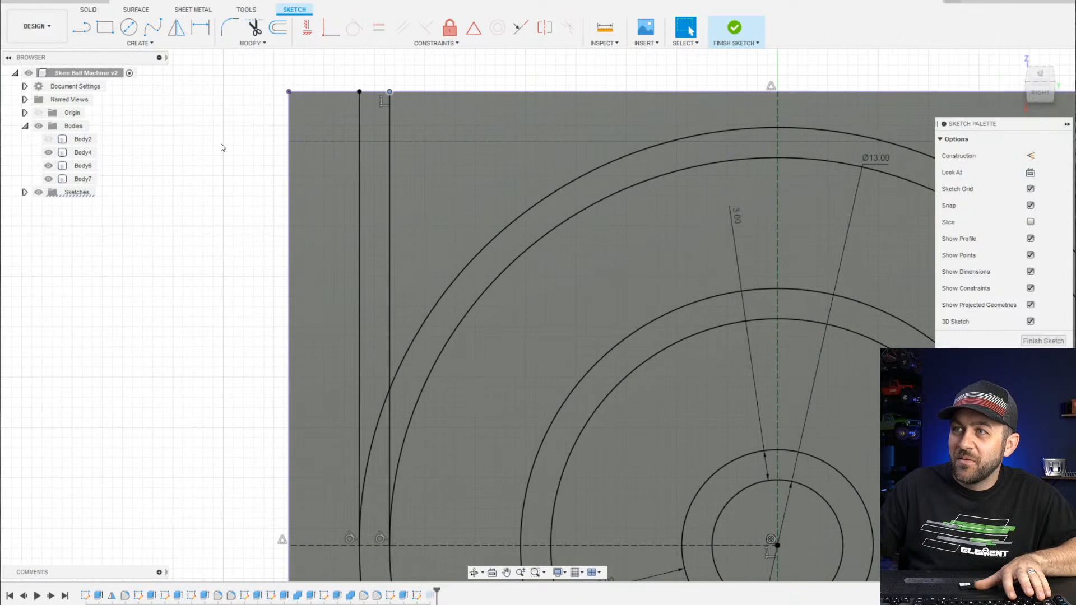
Close the side strip with a 3 mm line joining the upper ends of the two vertical lines
key(l)
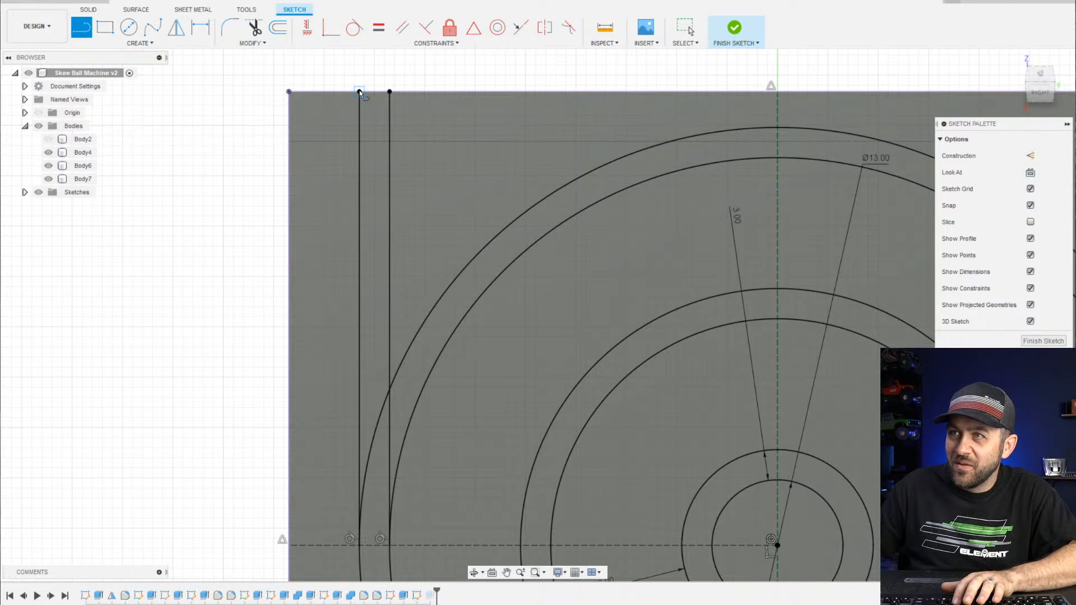
click(360, 92)
scroll(390, 96, up, 2)
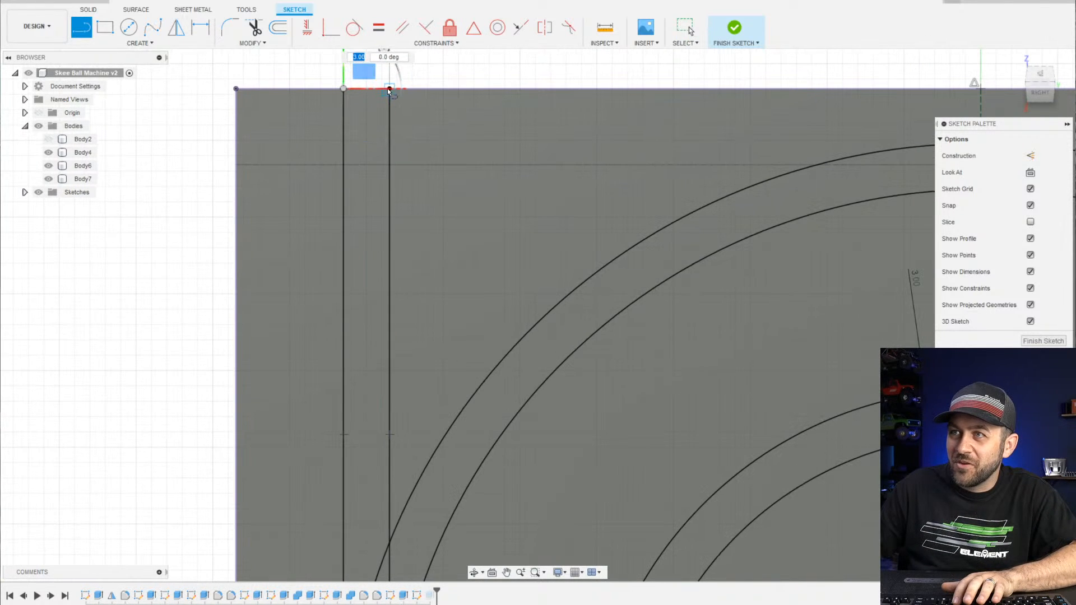
click(390, 91)
scroll(390, 128, down, 3)
scroll(348, 168, down, 3)
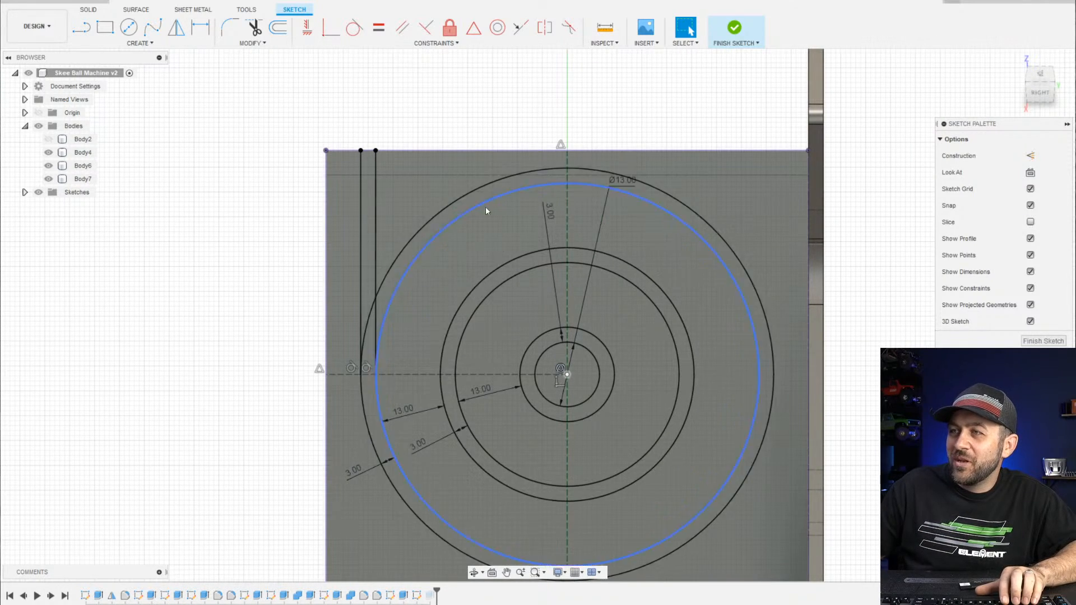
Mirror the side strip's three lines about the vertical construction line through the ring centre and finish the sketch
scroll(362, 194, up, 2)
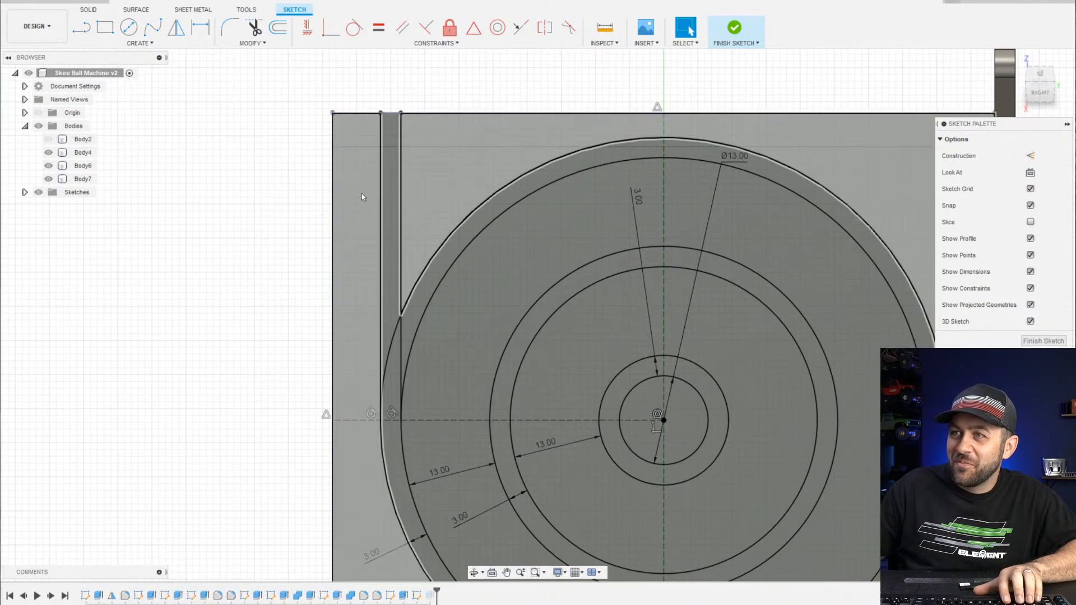
scroll(360, 300, down, 2)
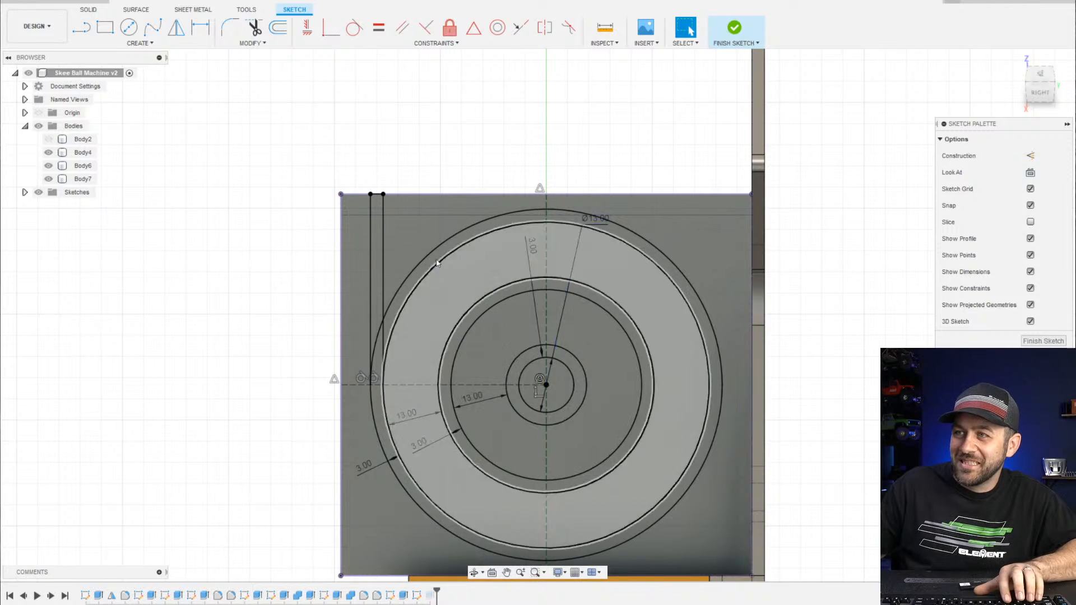
click(177, 27)
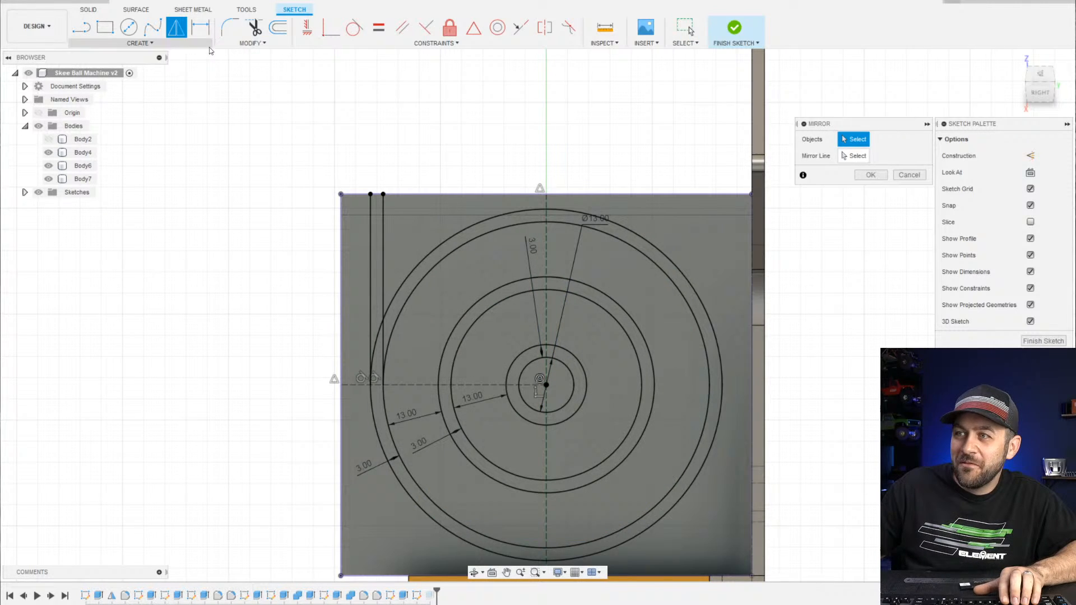
click(548, 231)
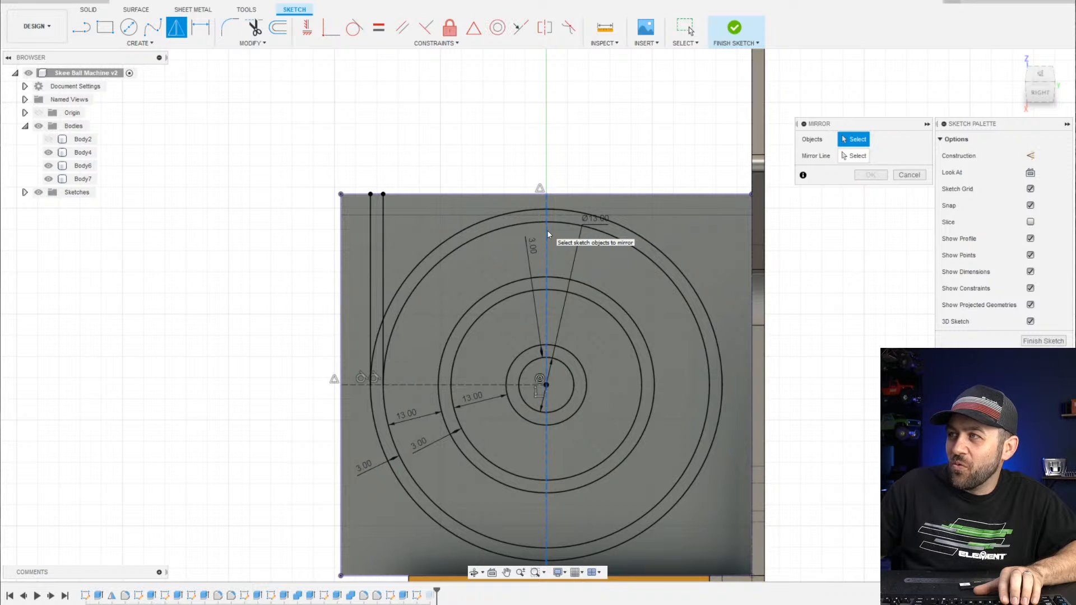
click(383, 235)
click(371, 219)
click(375, 195)
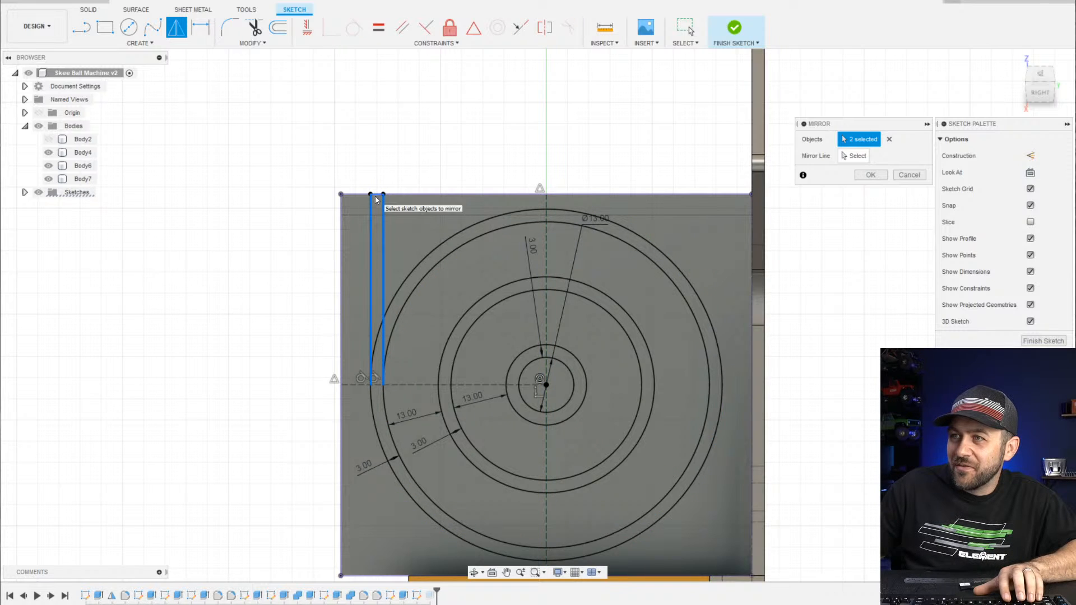
click(854, 156)
click(545, 229)
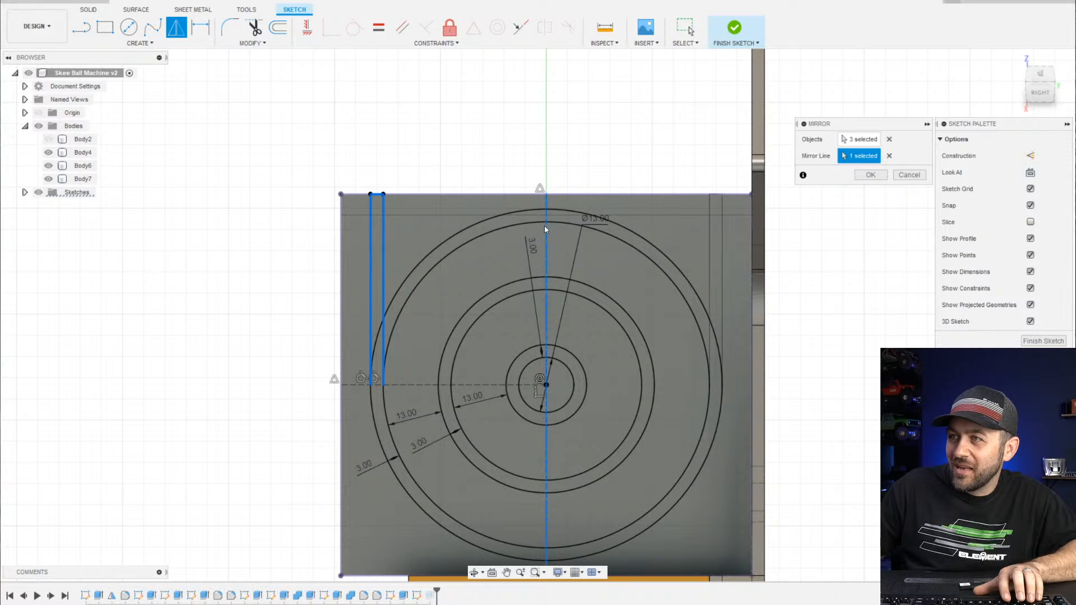
click(871, 175)
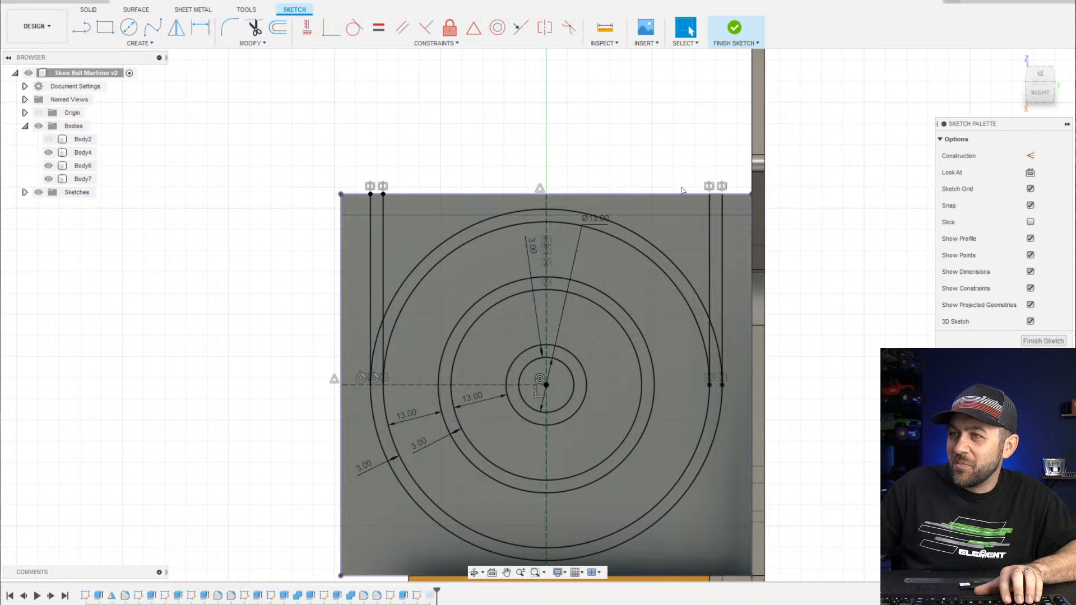
scroll(205, 250, down, 2)
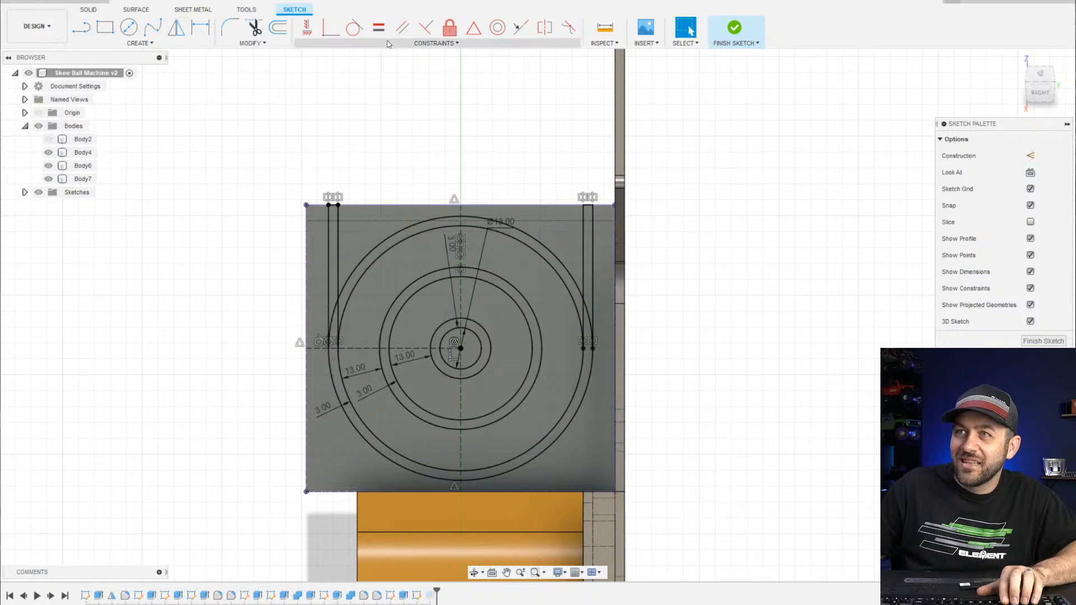
click(735, 31)
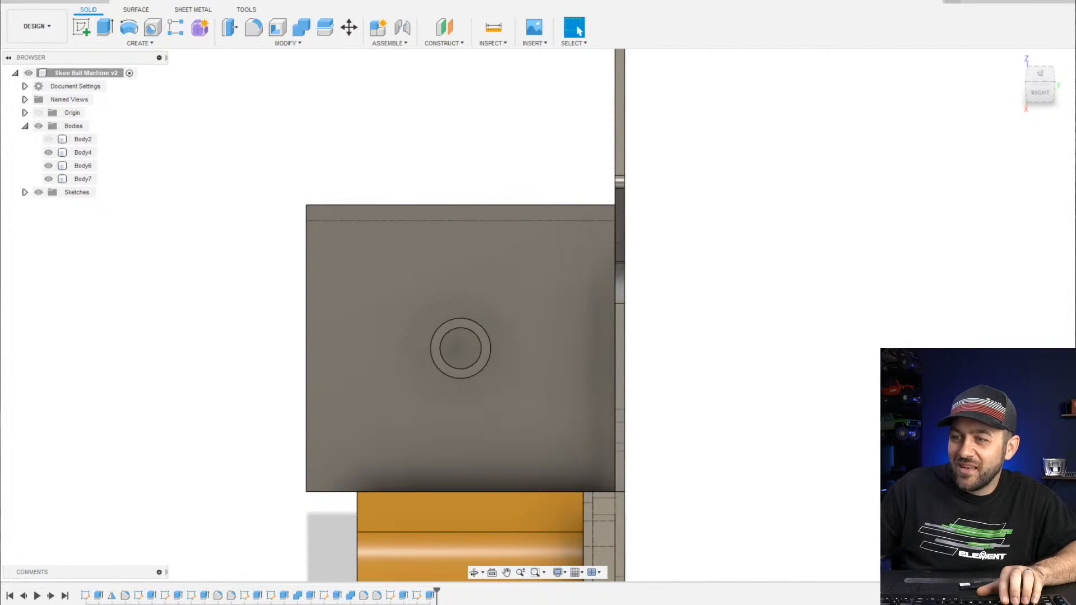
Edit the ring extrusion to add the middle ring, the large ring's lower arc and both side strips, at 10 mm distance
right_click(432, 597)
click(465, 488)
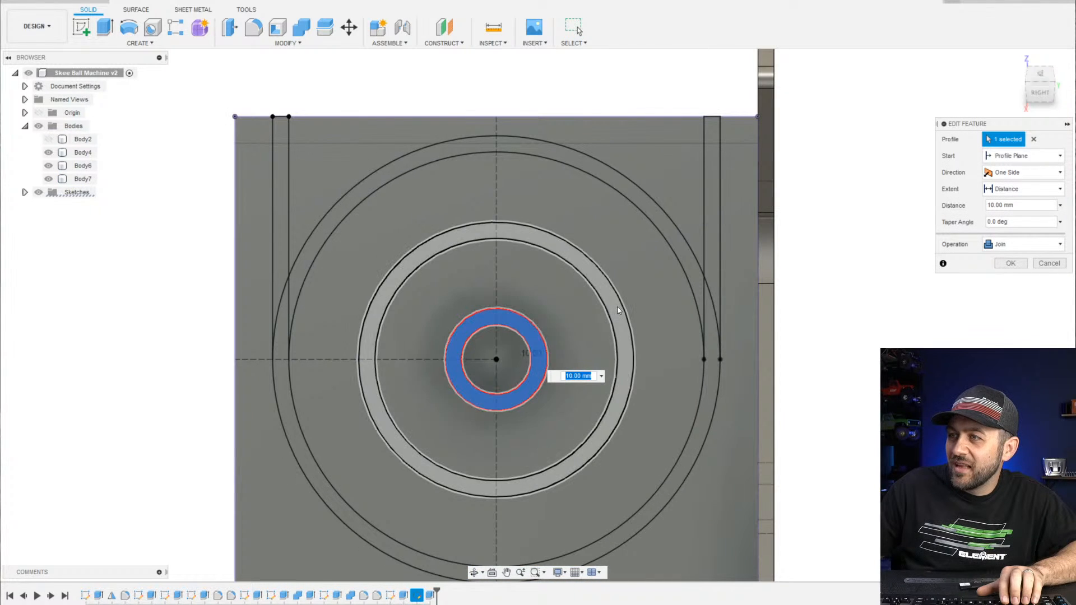
click(617, 307)
click(711, 371)
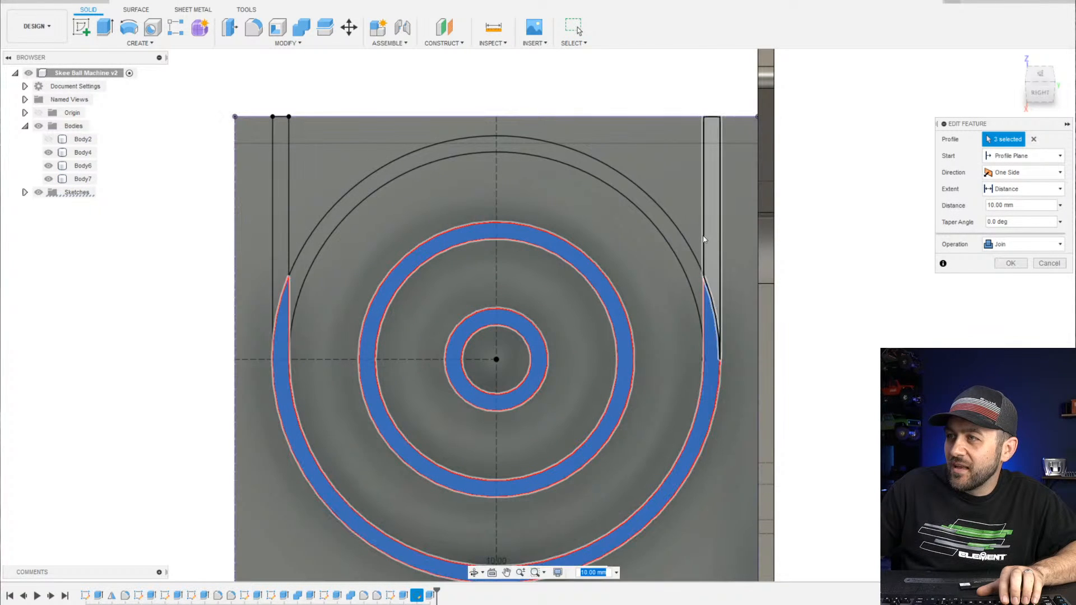
click(711, 235)
click(280, 213)
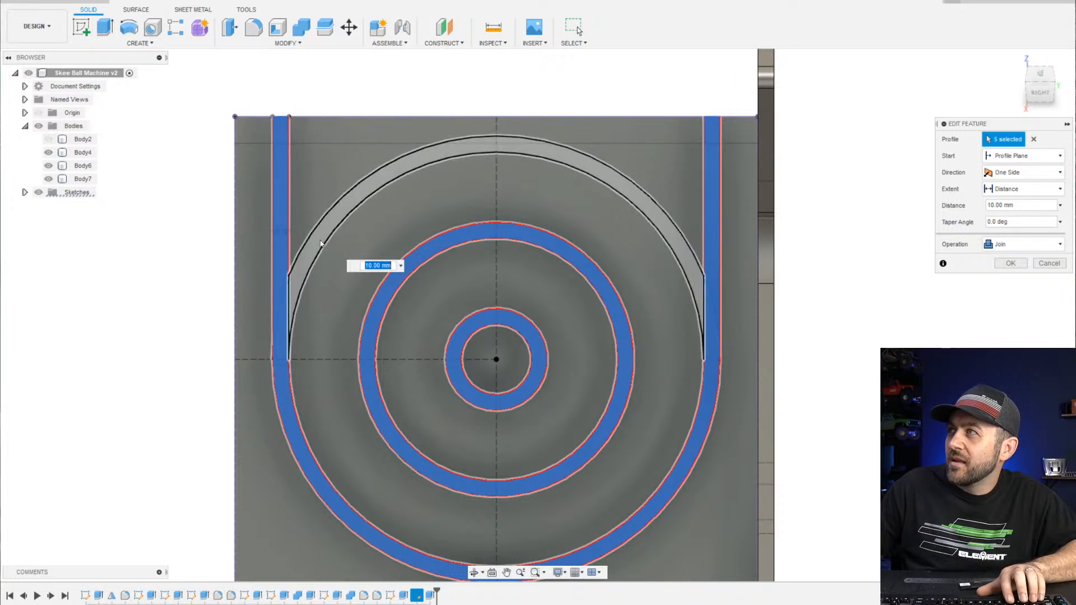
scroll(320, 241, down, 3)
shift+middle_drag(365, 299, 566, 372)
text(10)
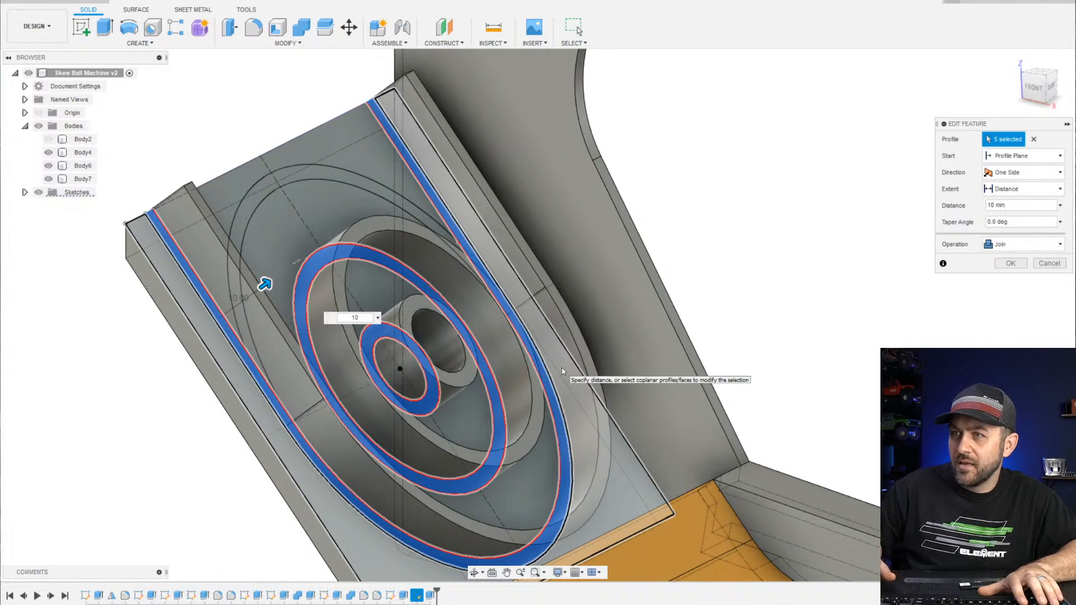
key(Return)
Examine the extruded rings and side rails on the backboard and compare them with the skee ball reference photo
shift+middle_drag(562, 368, 579, 340)
scroll(412, 311, down, 3)
scroll(427, 285, up, 3)
shift+middle_drag(489, 271, 431, 292)
scroll(428, 293, up, 3)
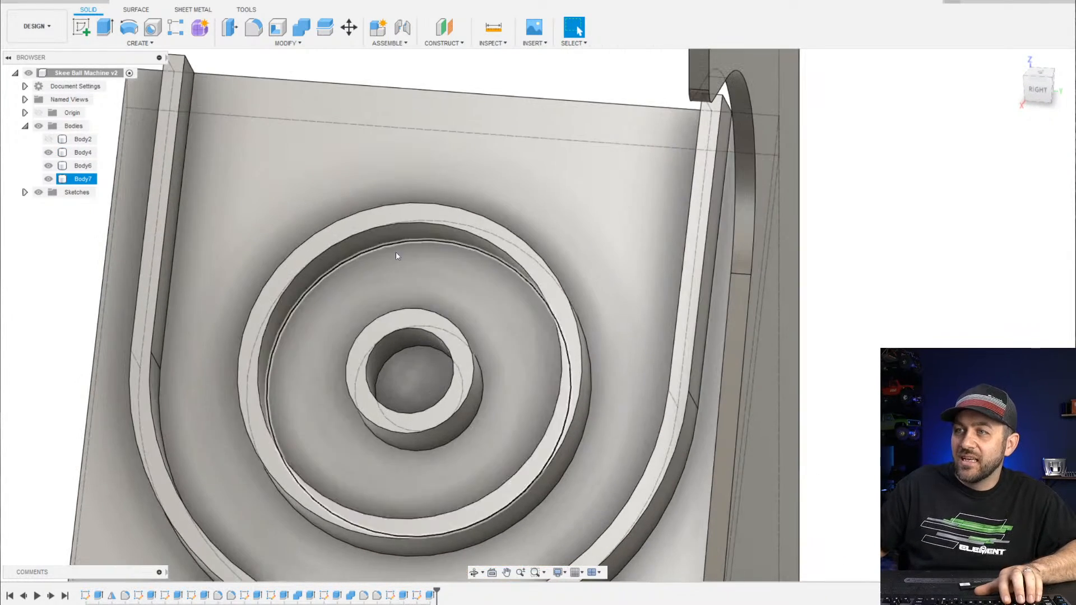
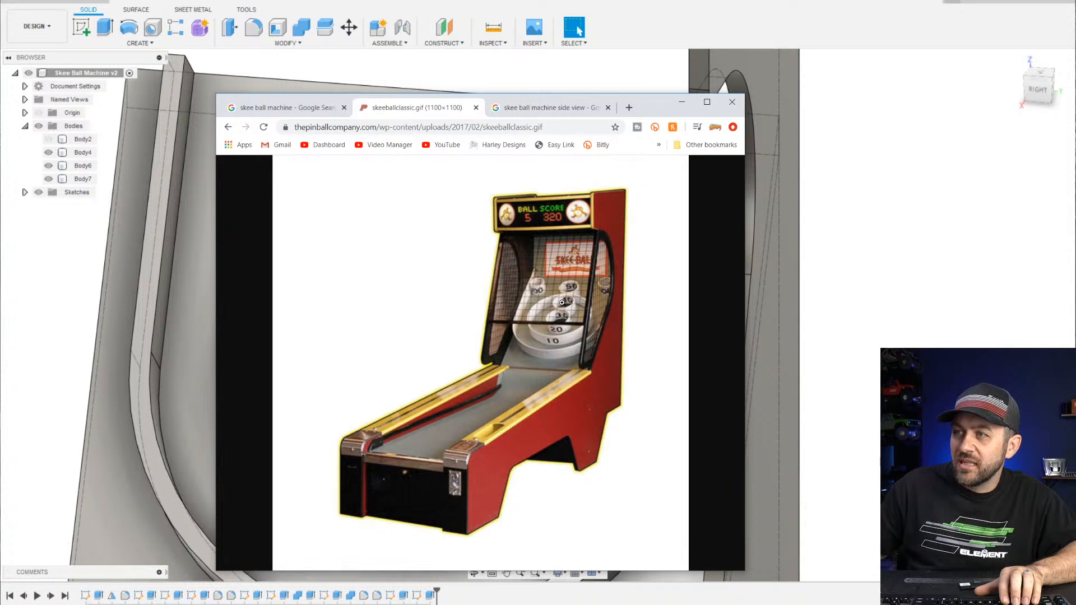
click(682, 101)
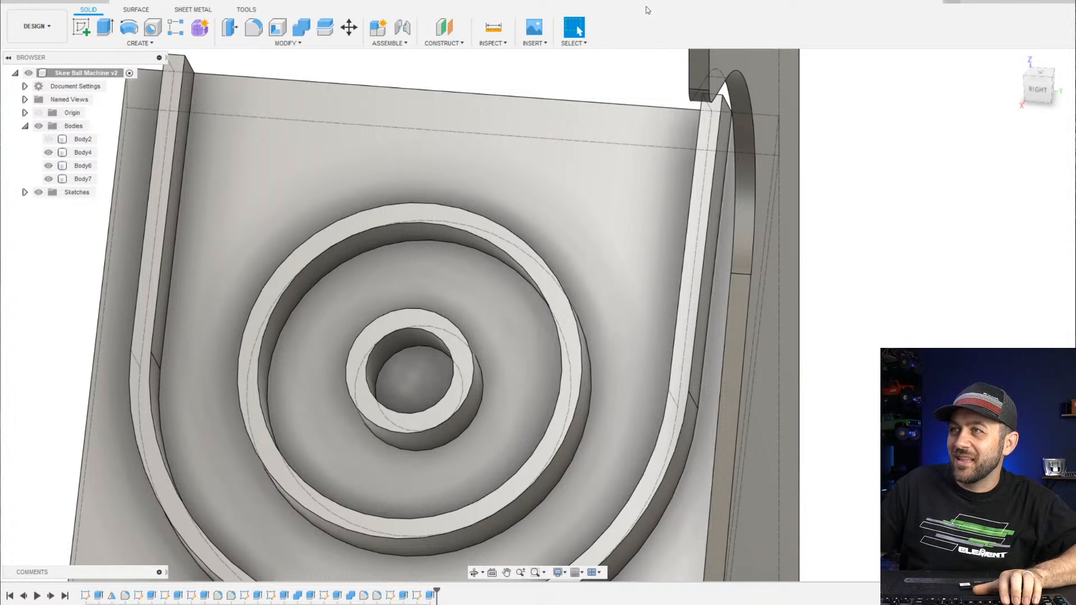
click(394, 413)
scroll(395, 412, down, 5)
scroll(348, 461, up, 3)
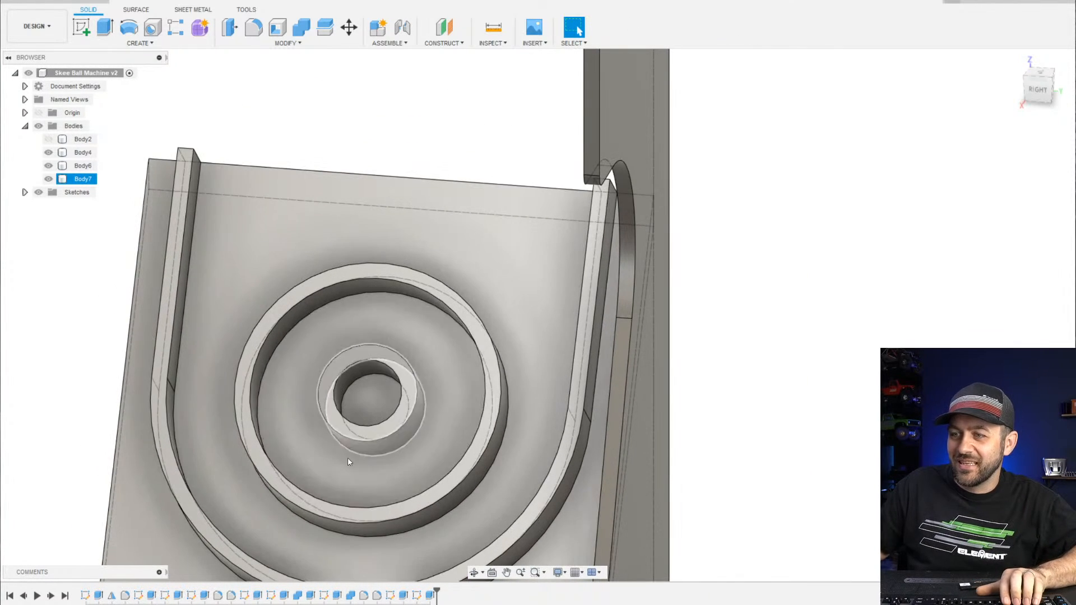
key(Escape)
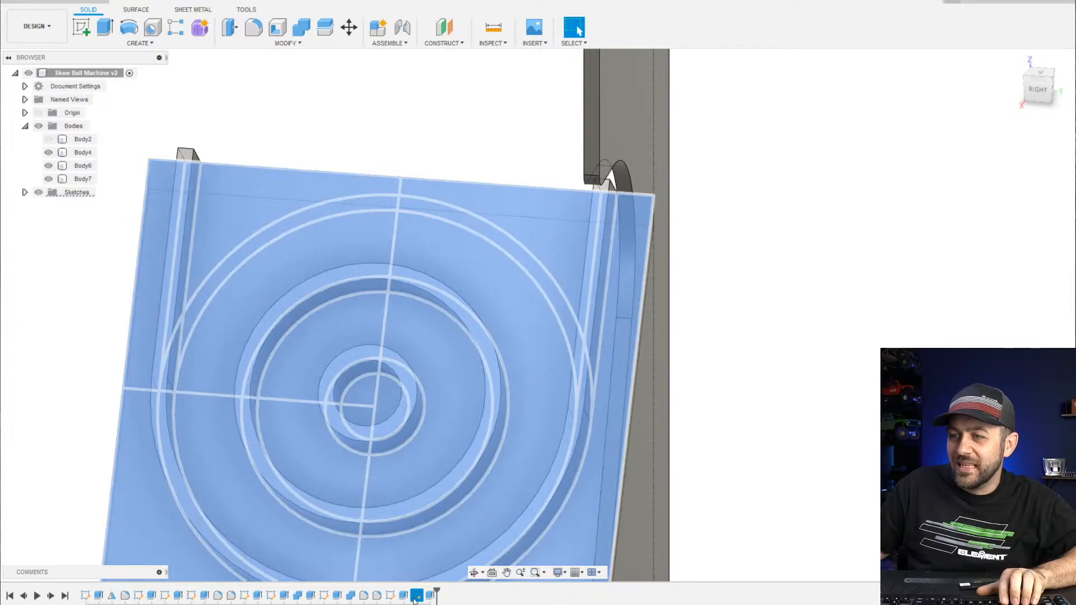
Edit the backboard ring sketch and draw two concentric circles between the small and middle rings, the inner one about 9 mm across
right_click(415, 598)
click(445, 488)
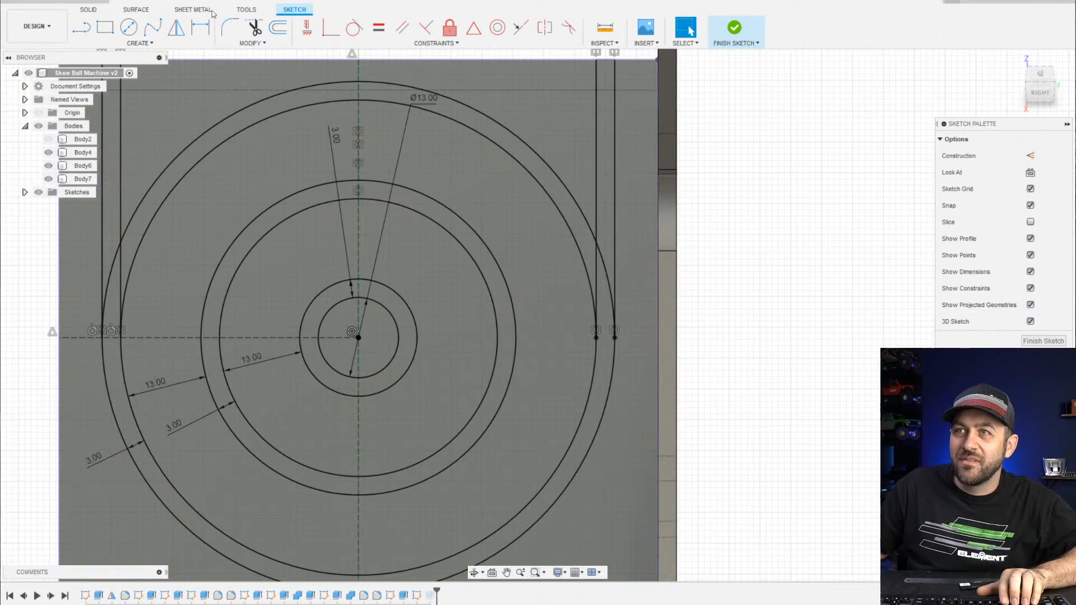
click(129, 27)
scroll(370, 269, up, 3)
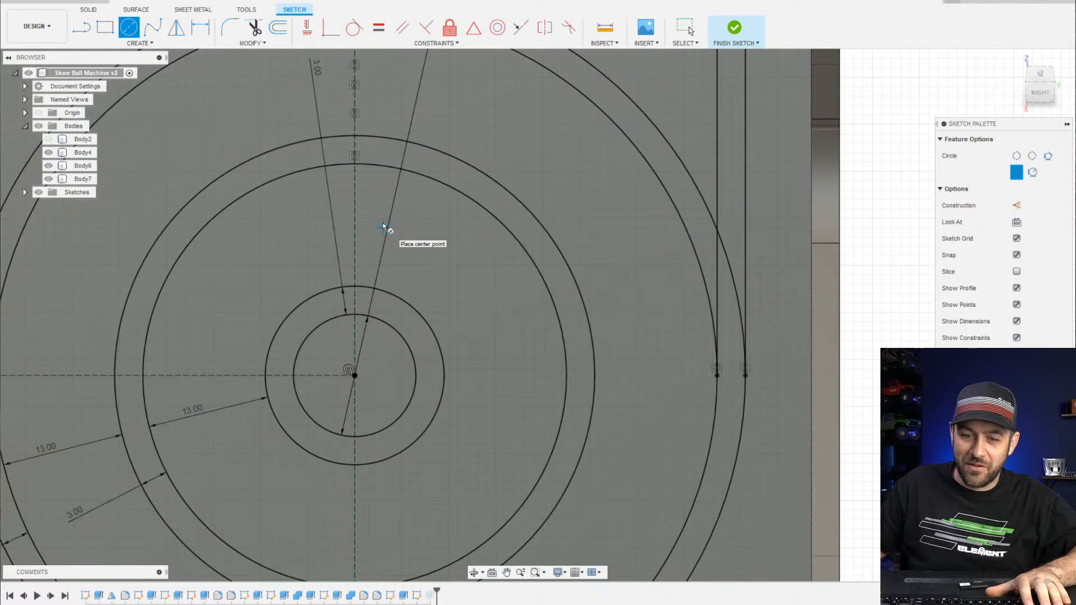
scroll(372, 227, up, 4)
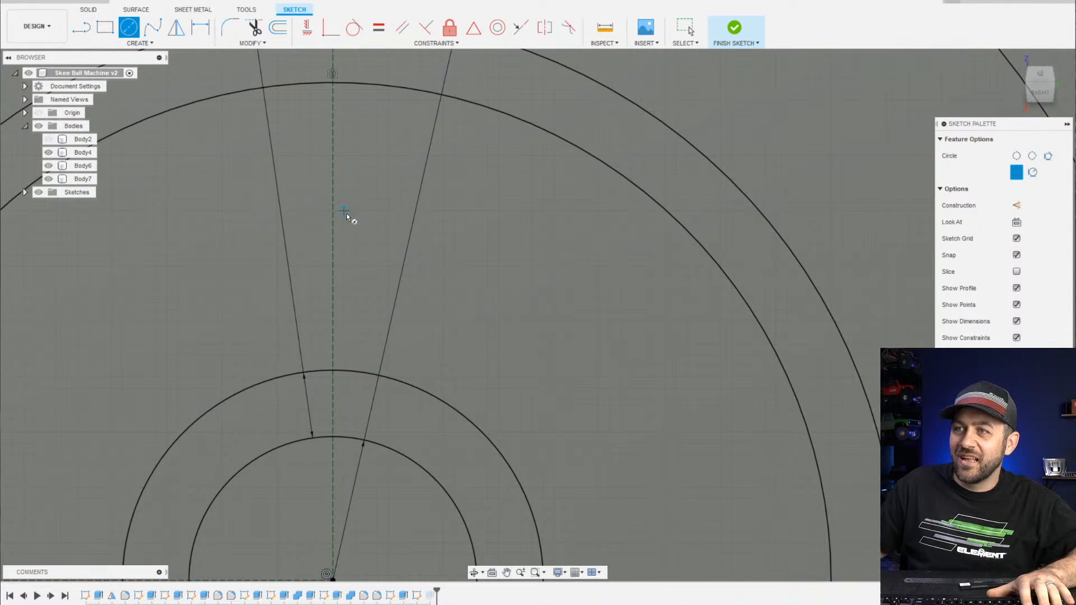
click(354, 233)
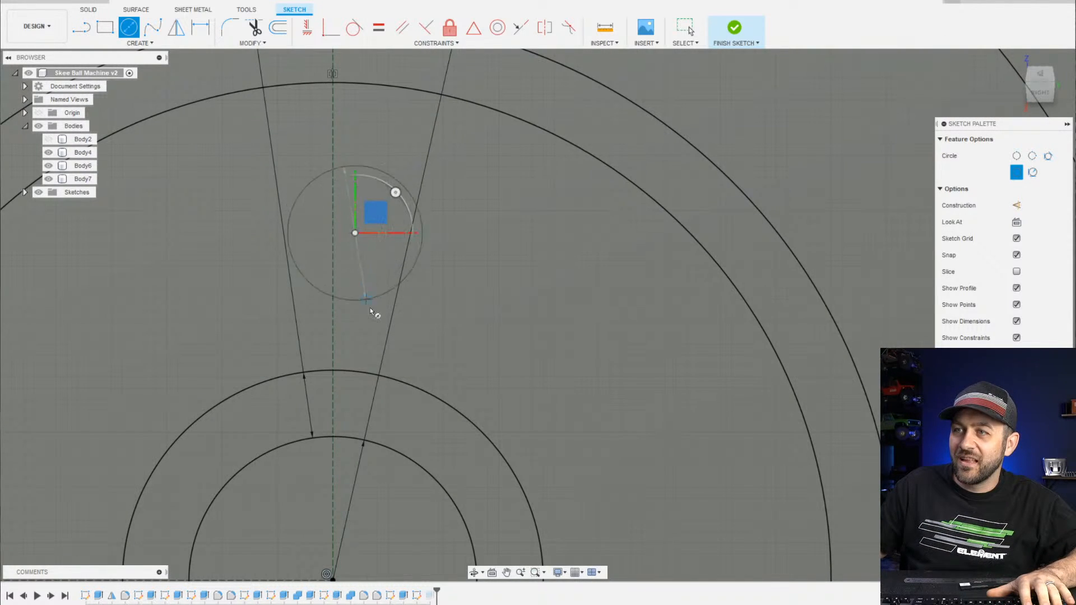
click(366, 355)
click(355, 233)
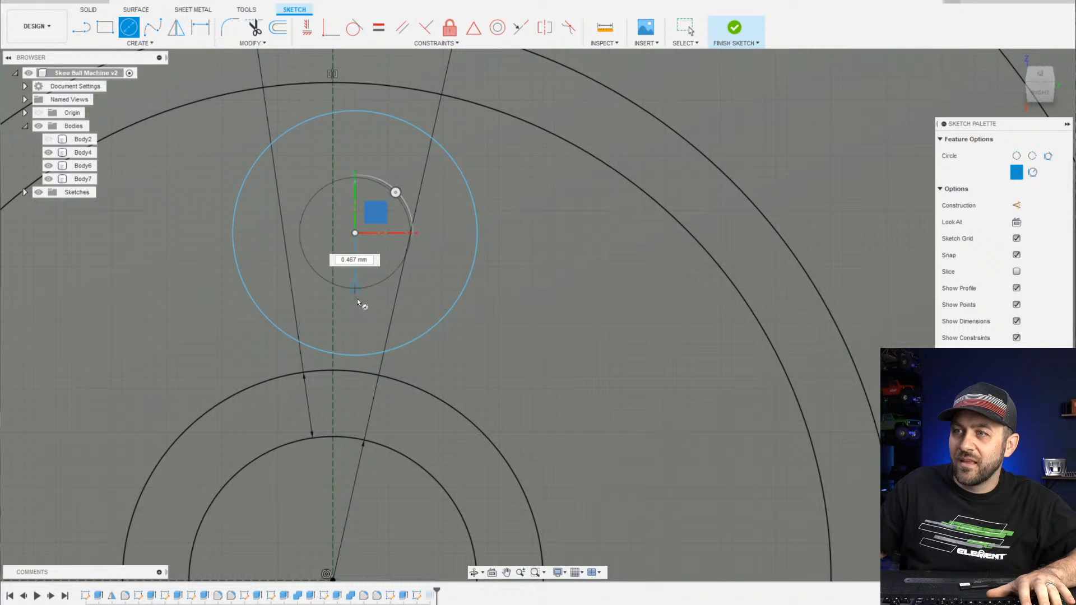
click(366, 333)
Draw a second pair of concentric circles between the middle and large rings, near the vertical construction line
scroll(375, 335, down, 3)
middle_drag(368, 311, 424, 491)
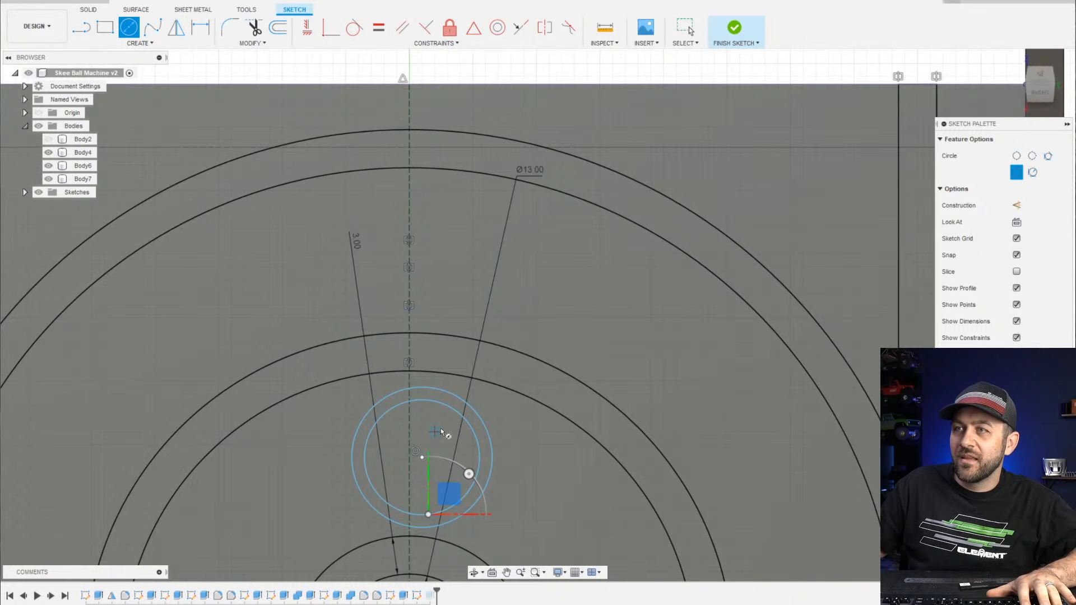
click(423, 247)
click(451, 310)
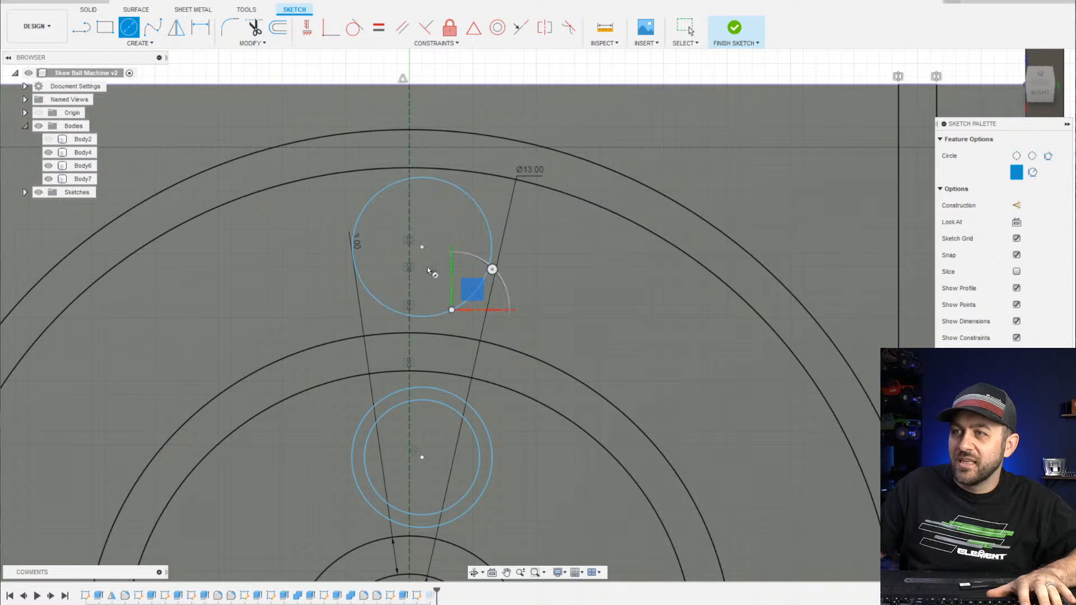
click(422, 247)
click(436, 298)
Draw two concentric circles in the backboard's upper left corner beside the side rail, the inner one about 11 mm across
scroll(436, 298, down, 3)
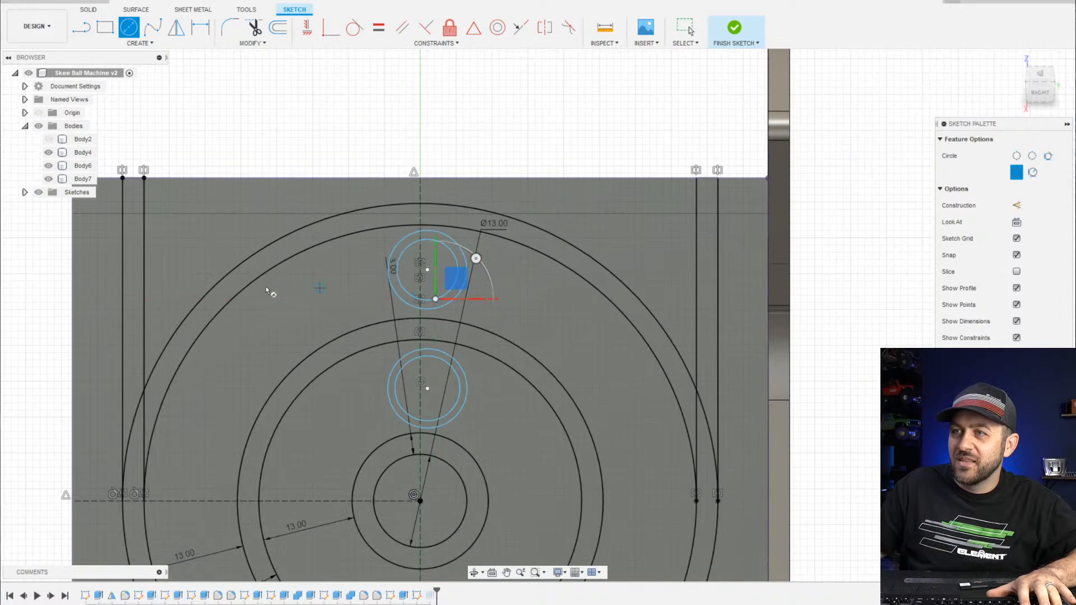
middle_drag(269, 287, 406, 312)
scroll(307, 253, up, 3)
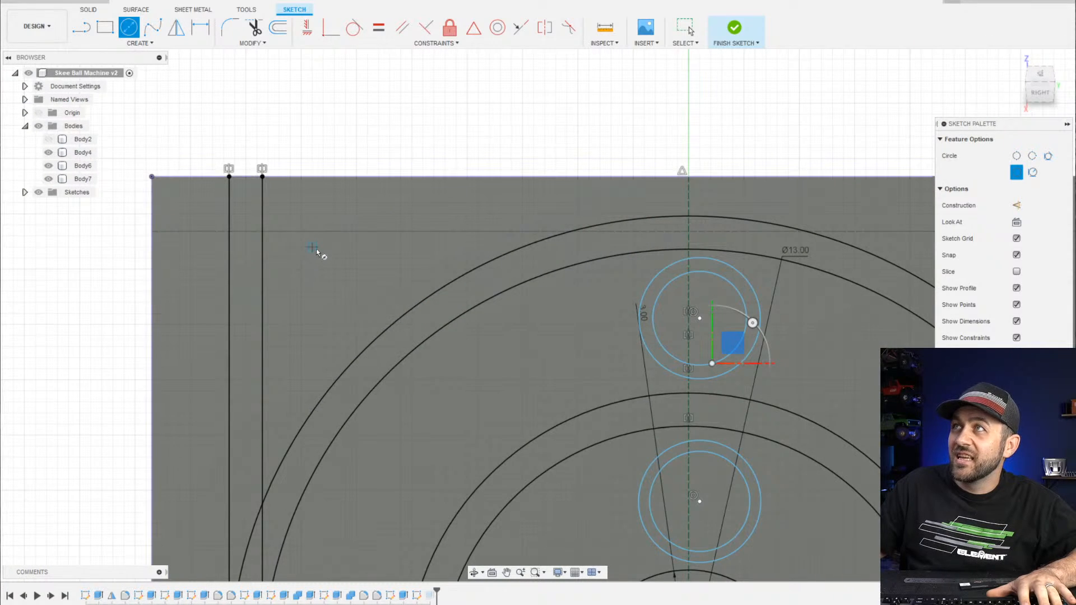
click(346, 276)
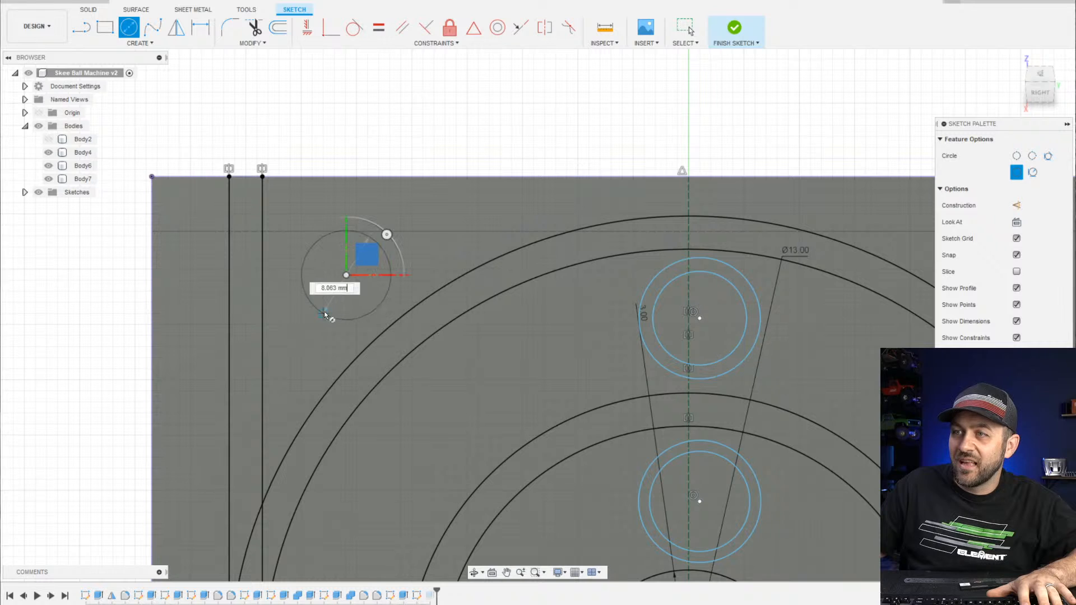
click(305, 338)
click(346, 275)
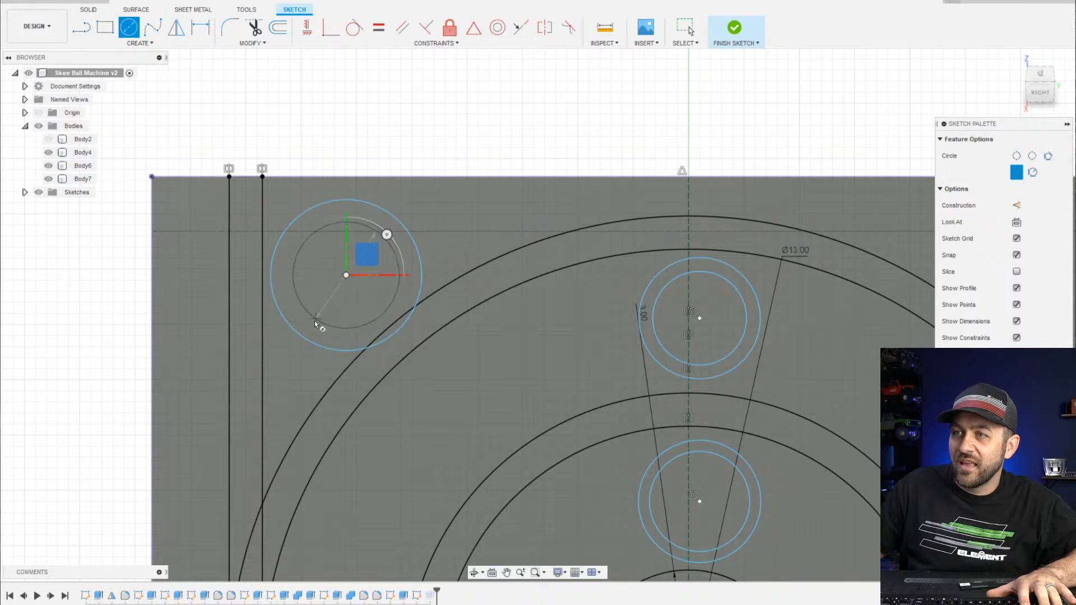
click(312, 329)
scroll(311, 328, down, 3)
key(Escape)
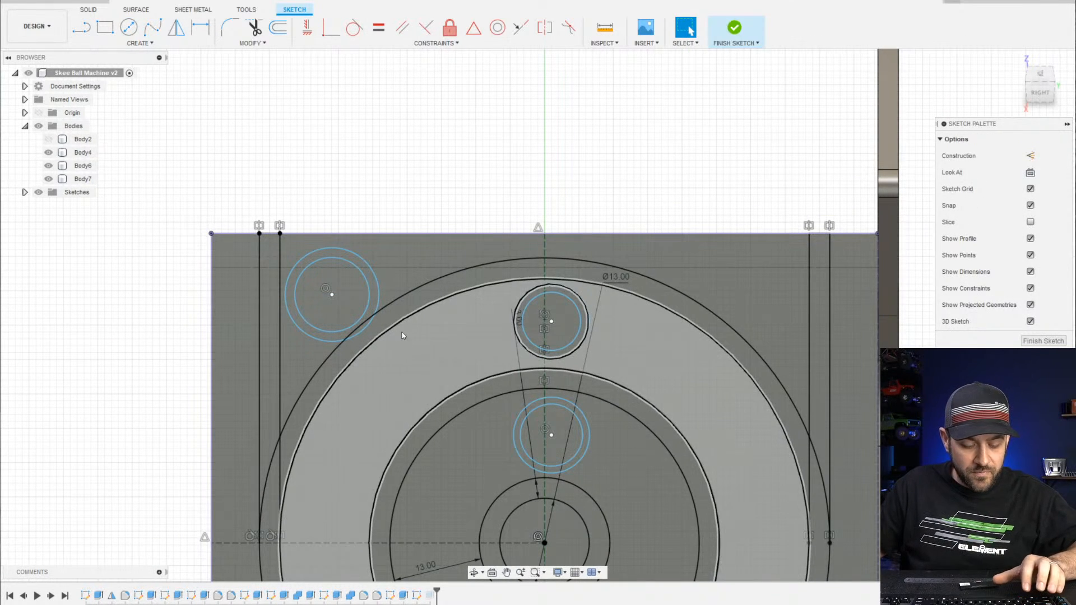
Dimension the corner pair's inner circle to a 13 mm diameter
scroll(311, 310, up, 2)
key(d)
click(316, 354)
click(332, 137)
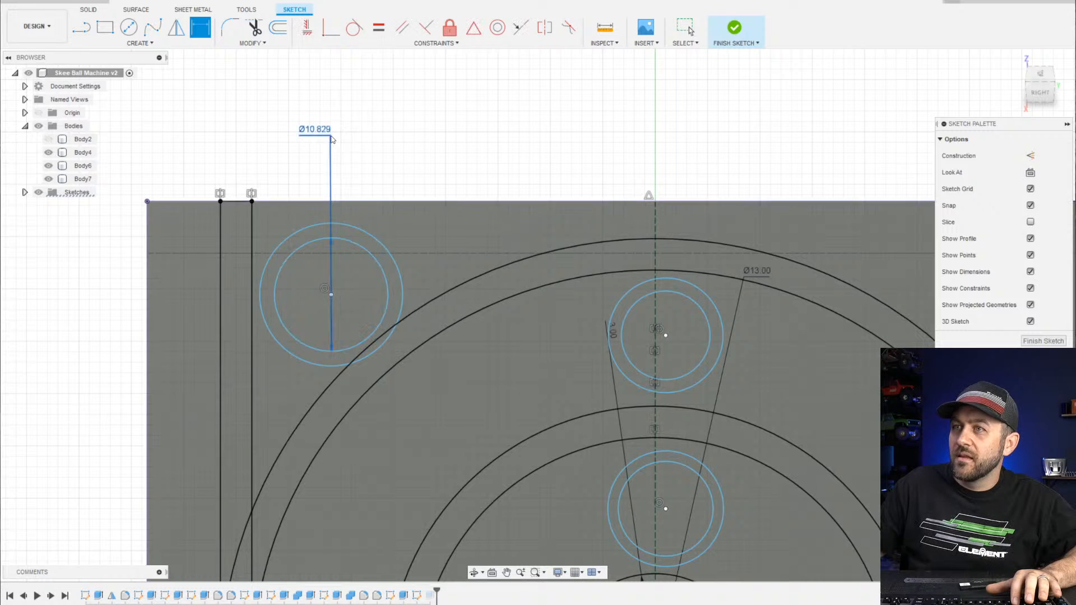
text(13)
key(Return)
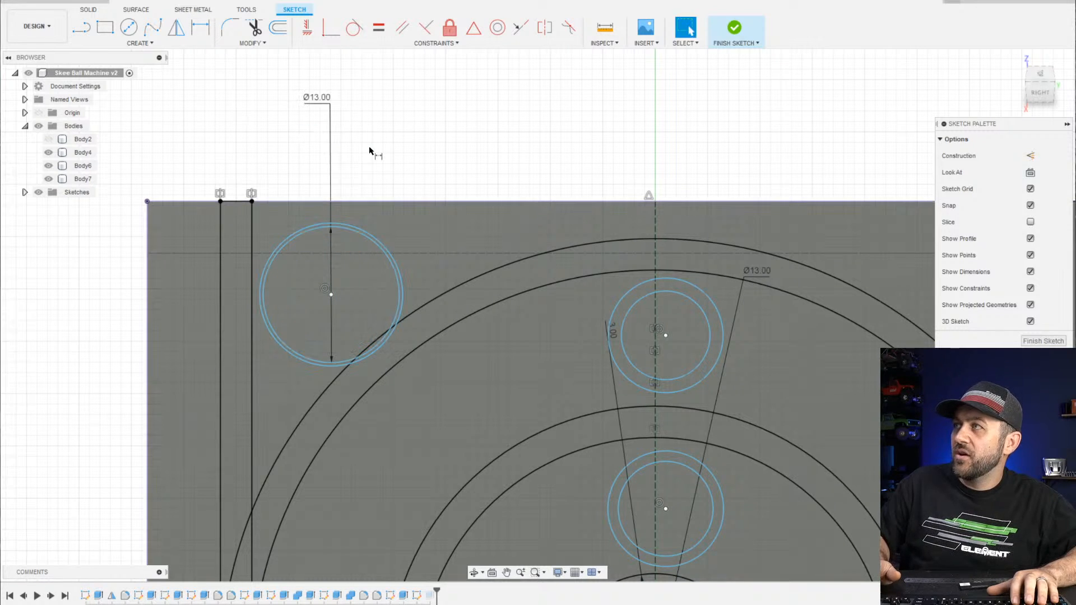
Change the diameter of the corner pair's inner circle to 11 mm
key(Escape)
double_click(307, 100)
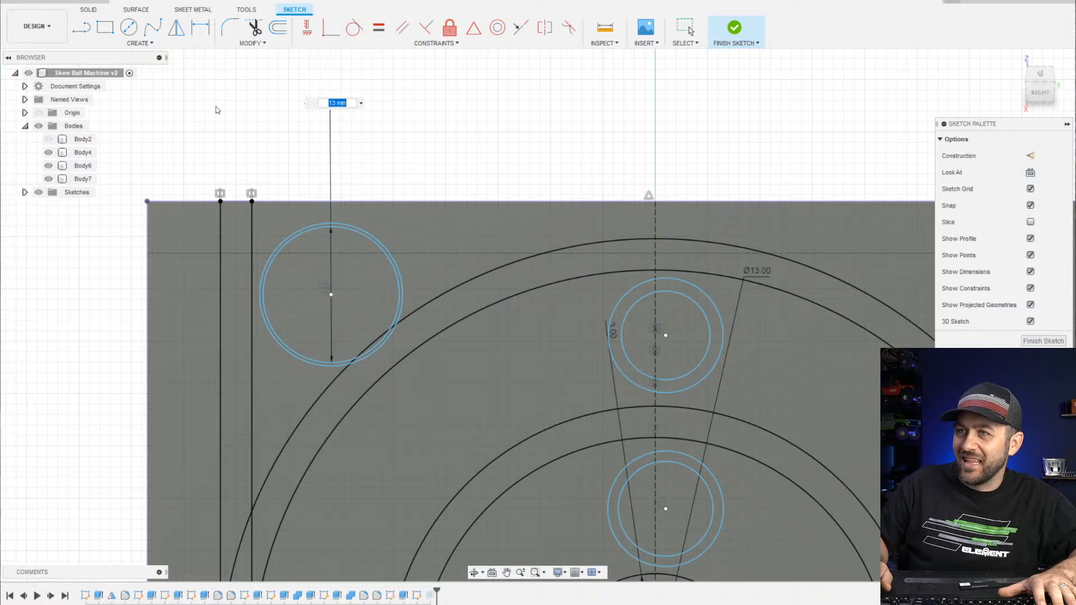
text(11)
key(Return)
Dimension the gap between the corner pair's inner and outer circles to 3 mm
key(d)
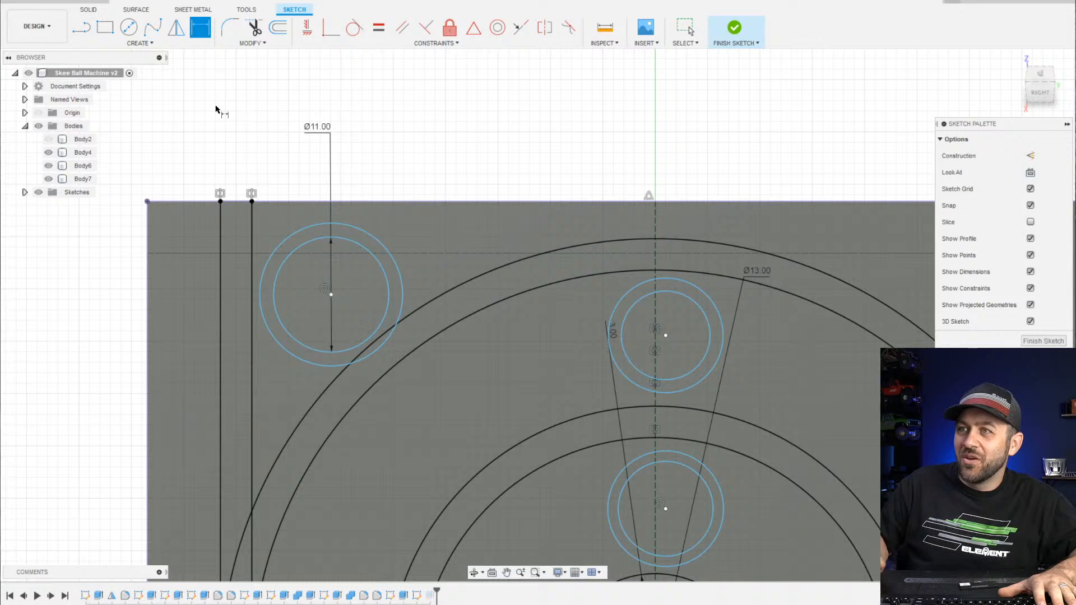
click(371, 238)
click(373, 252)
click(405, 163)
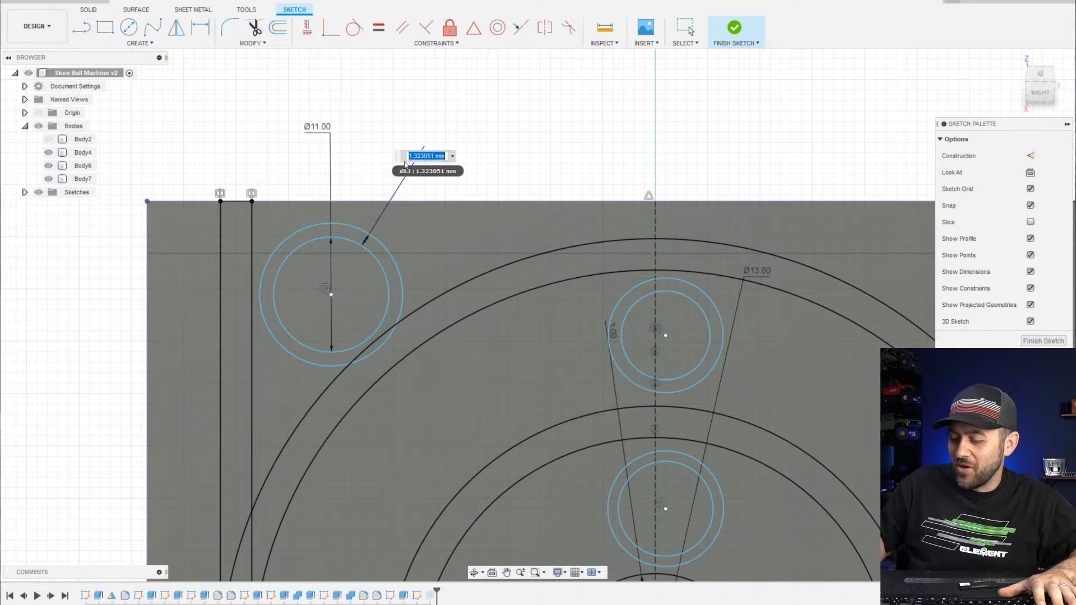
text(3)
key(Return)
Move the corner circle pair slightly inward and dimension its centre 11 mm from the backboard's upper edge
scroll(357, 242, down, 1)
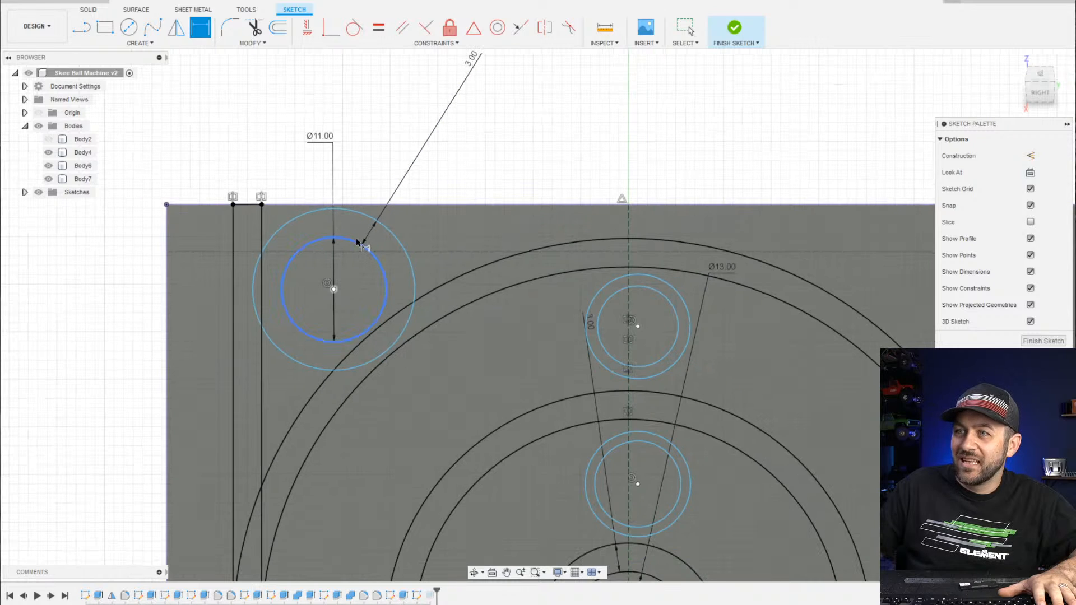
scroll(373, 247, down, 3)
scroll(347, 294, up, 3)
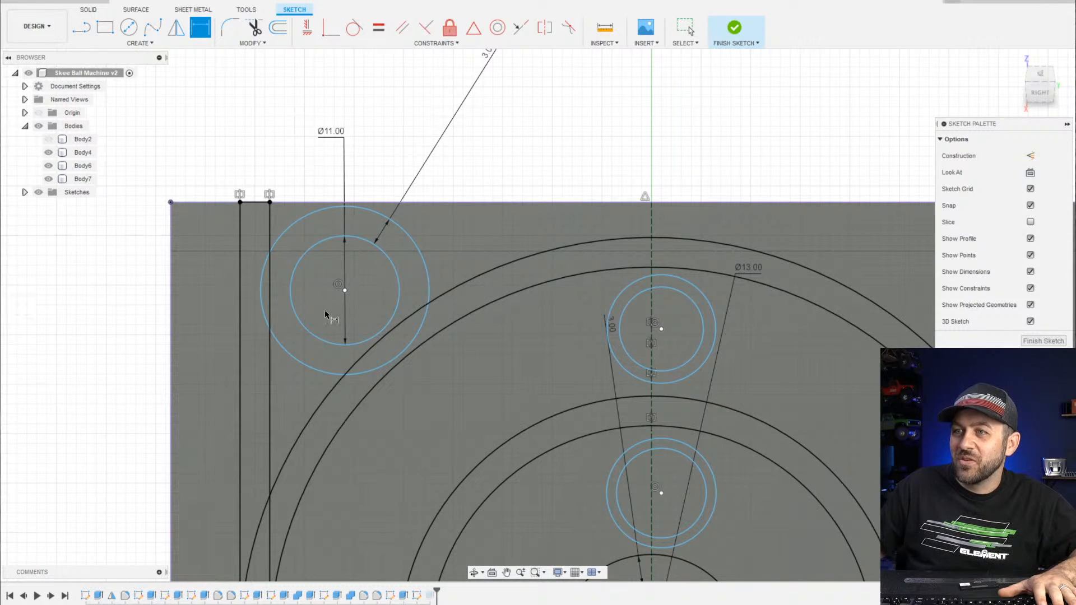
key(Escape)
mouse_move(345, 289)
mouse_down()
mouse_move(368, 301)
mouse_move(359, 304)
mouse_up()
scroll(336, 307, down, 3)
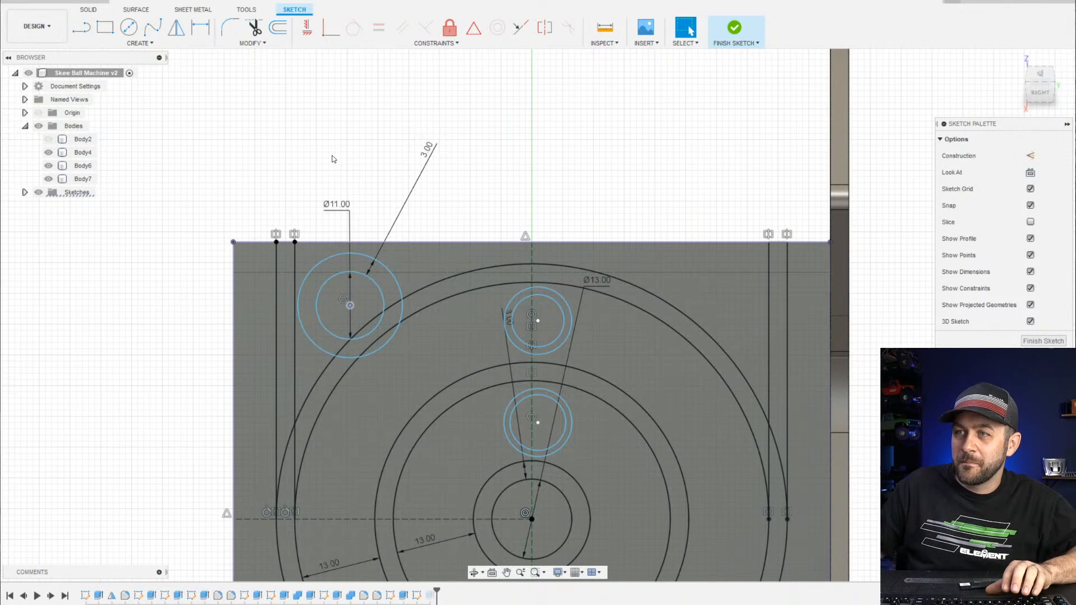
key(d)
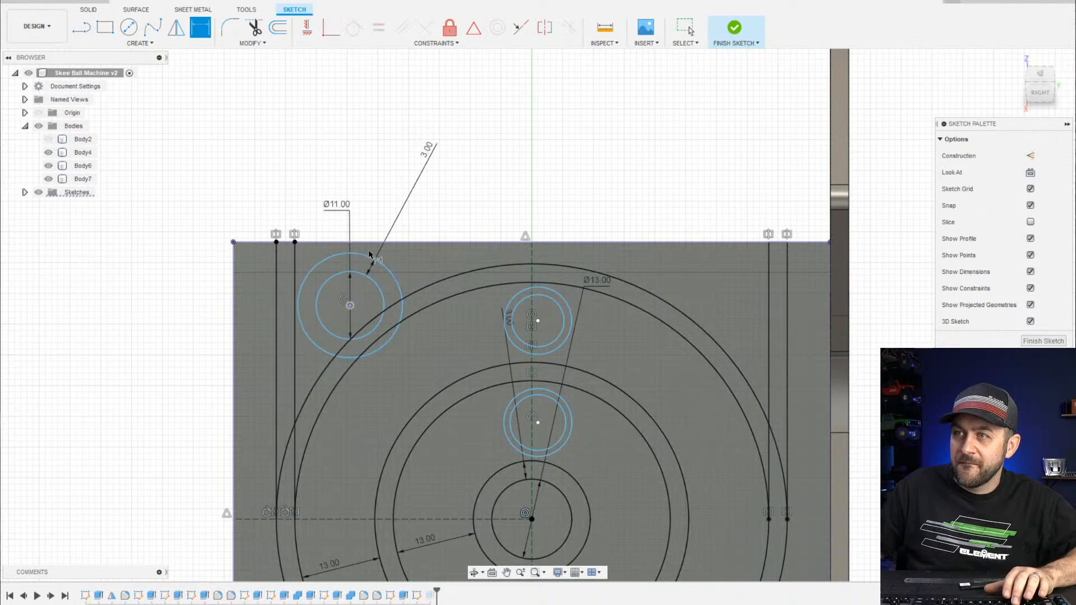
click(369, 242)
click(376, 162)
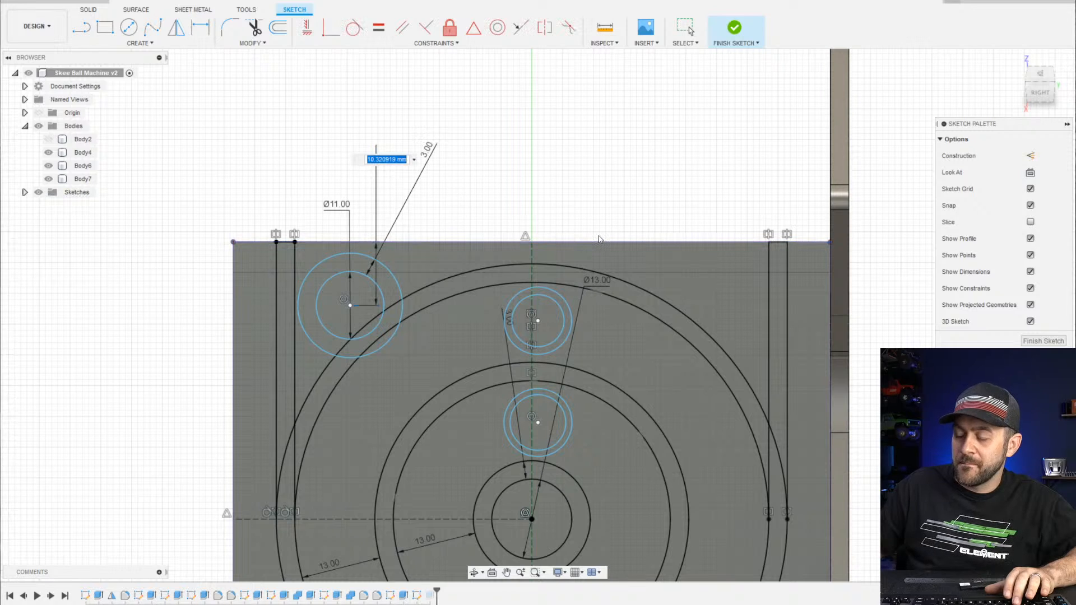
text(11)
key(Return)
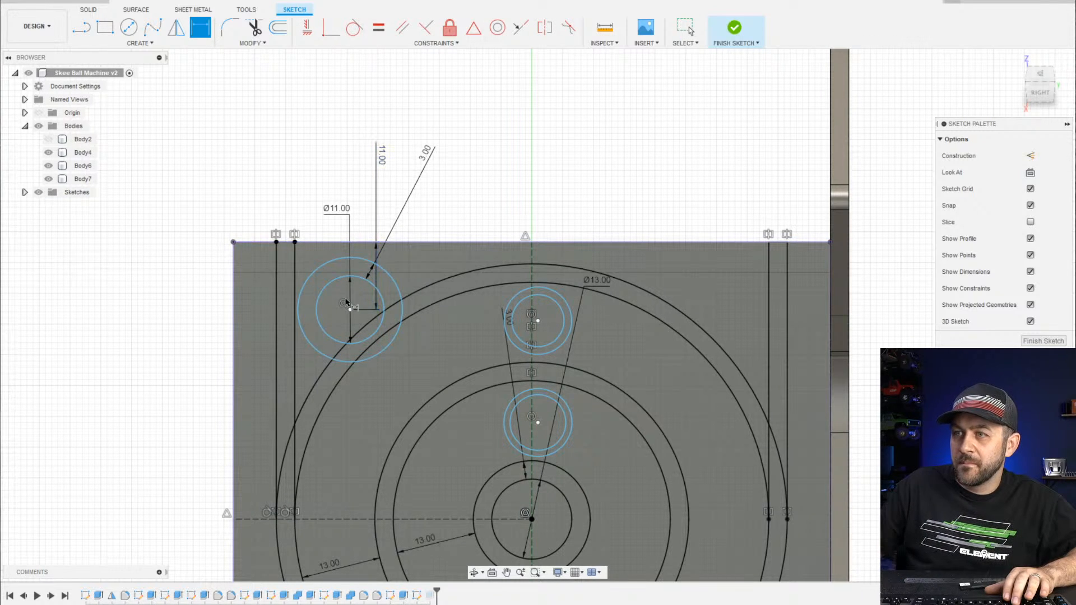
Dimension the corner circles' centre 9 mm from the inner vertical line of the adjacent side rail
click(297, 335)
click(294, 340)
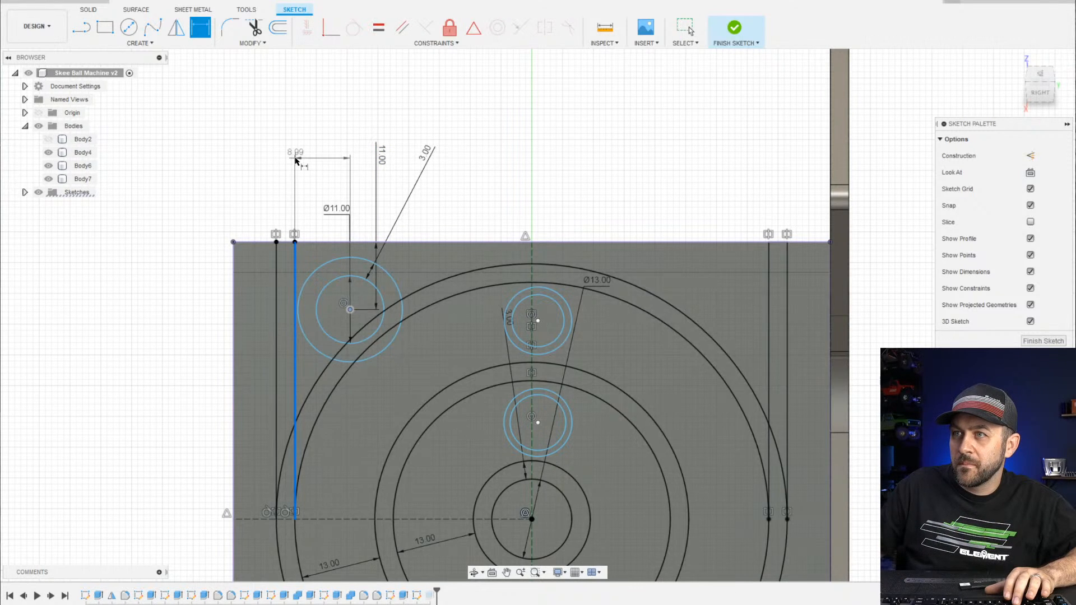
click(316, 174)
text(9)
key(Return)
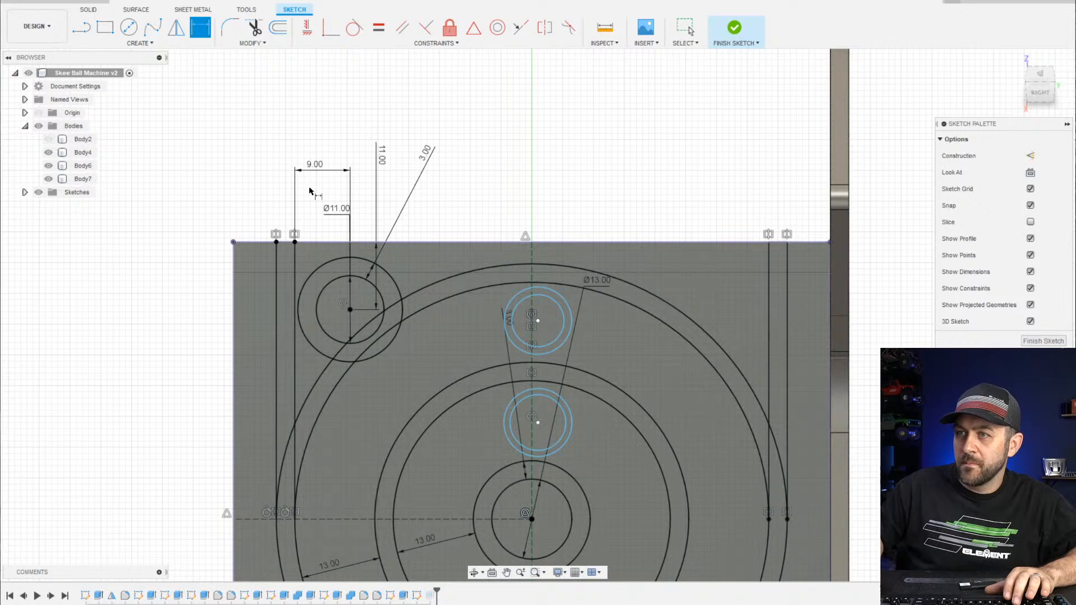
Dimension the inner circle of the pair between the small and middle rings to a 13 mm diameter
scroll(329, 263, down, 3)
scroll(328, 260, up, 3)
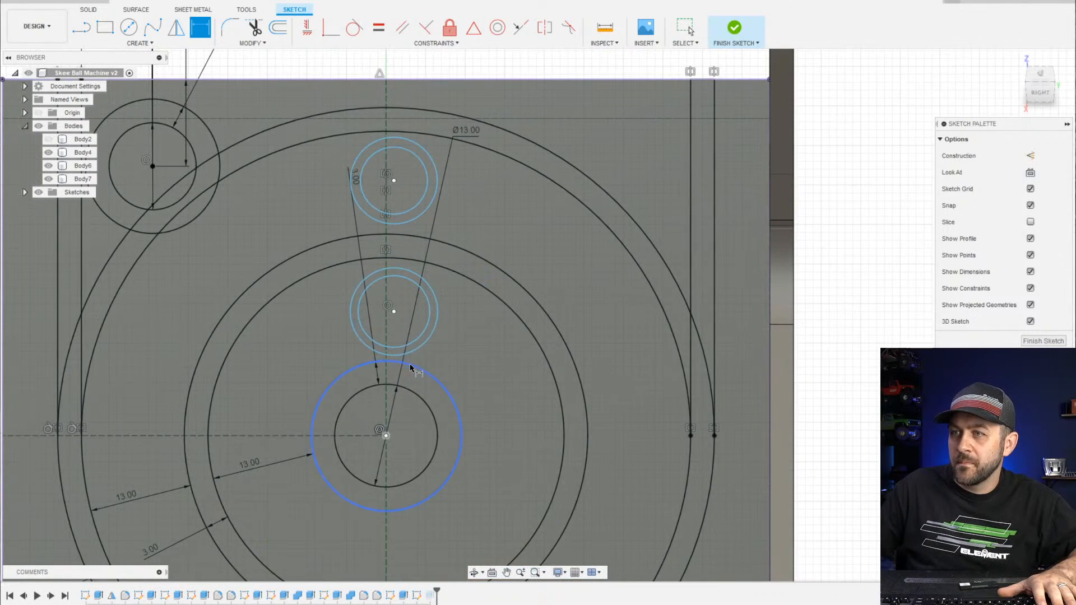
click(421, 337)
click(486, 365)
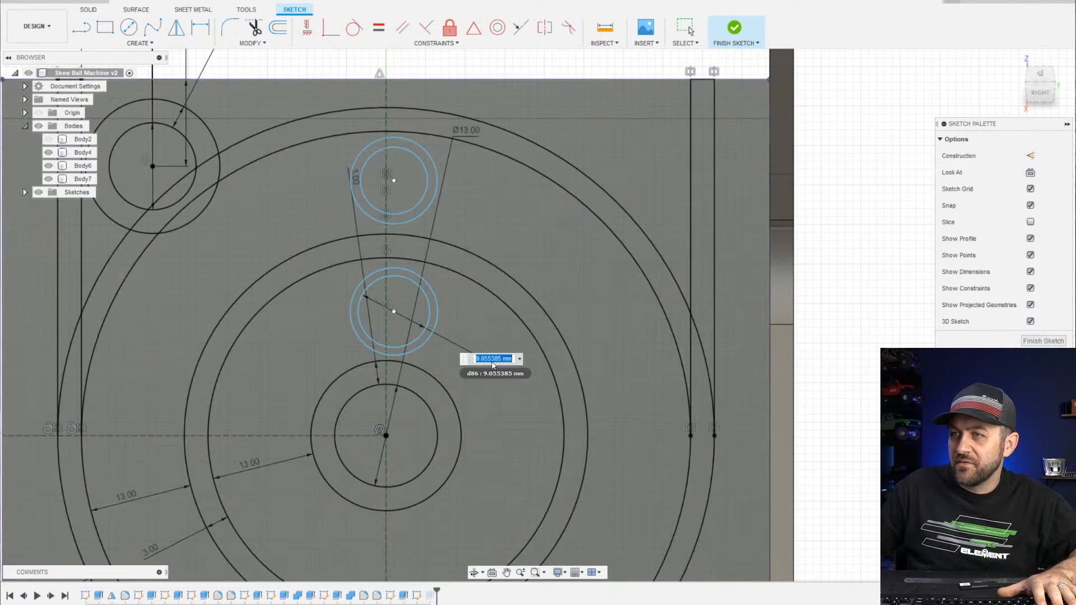
text(13)
key(Return)
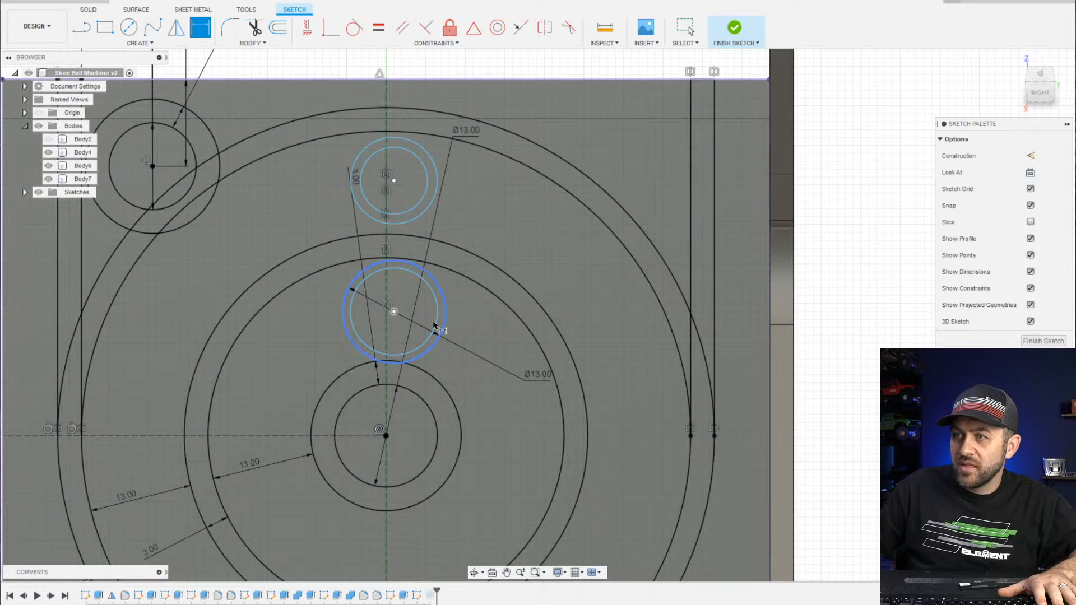
Examine how the dimensioned circle pair fits between the small and middle rings and review its diameter value
scroll(346, 301, up, 2)
scroll(479, 362, down, 2)
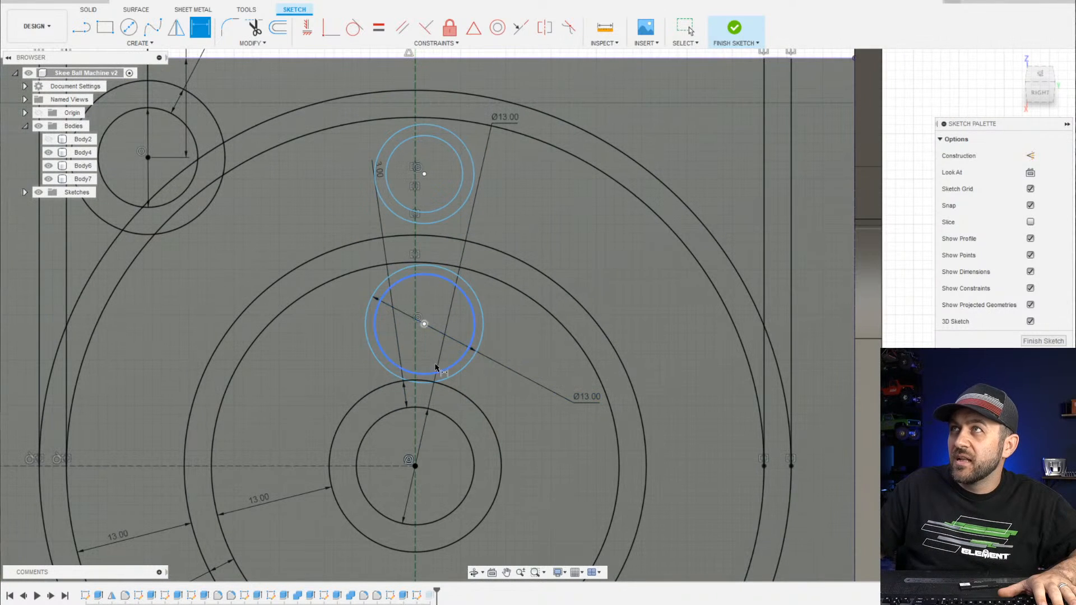
scroll(398, 317, up, 3)
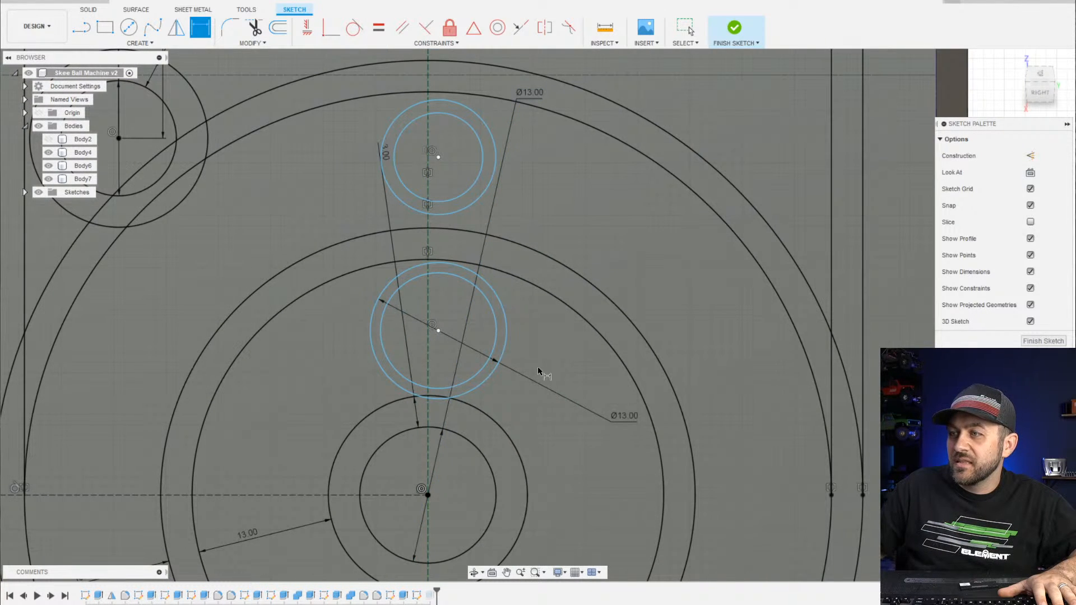
click(620, 417)
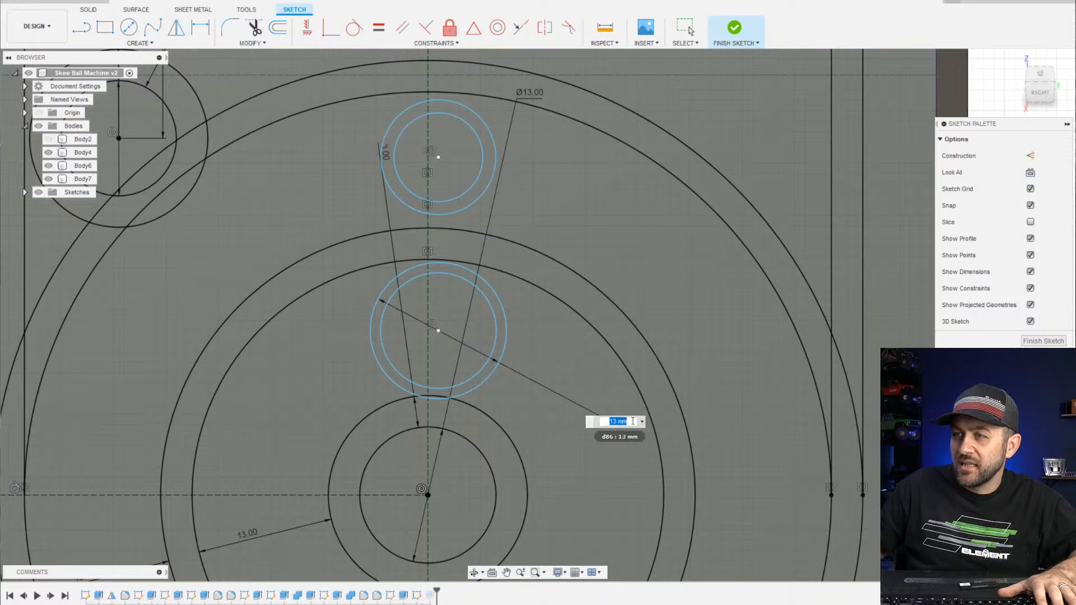
scroll(477, 430, down, 2)
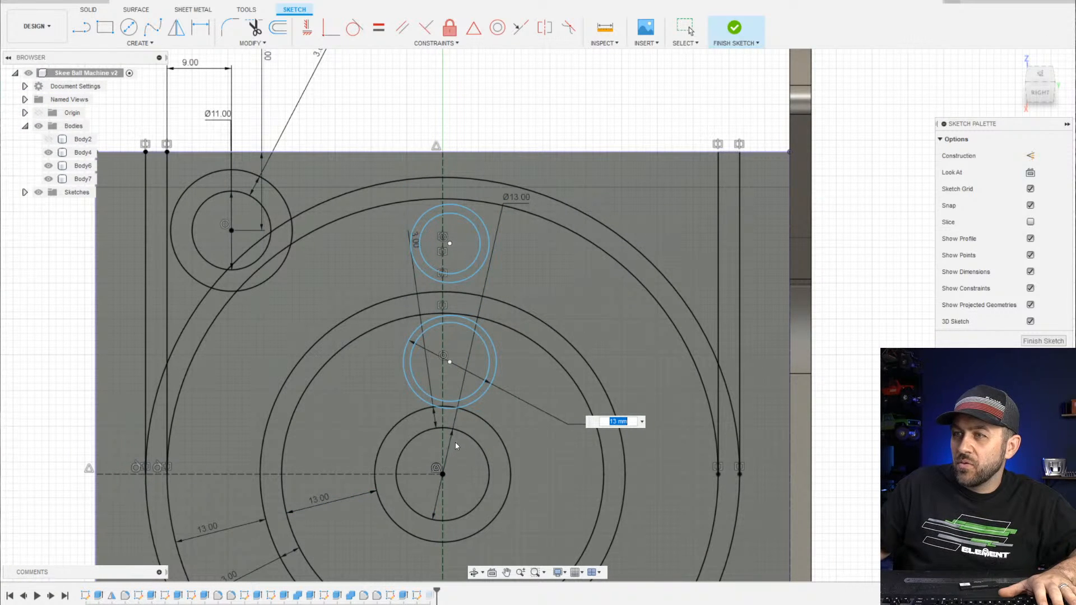
scroll(381, 544, down, 2)
scroll(405, 517, up, 4)
key(Return)
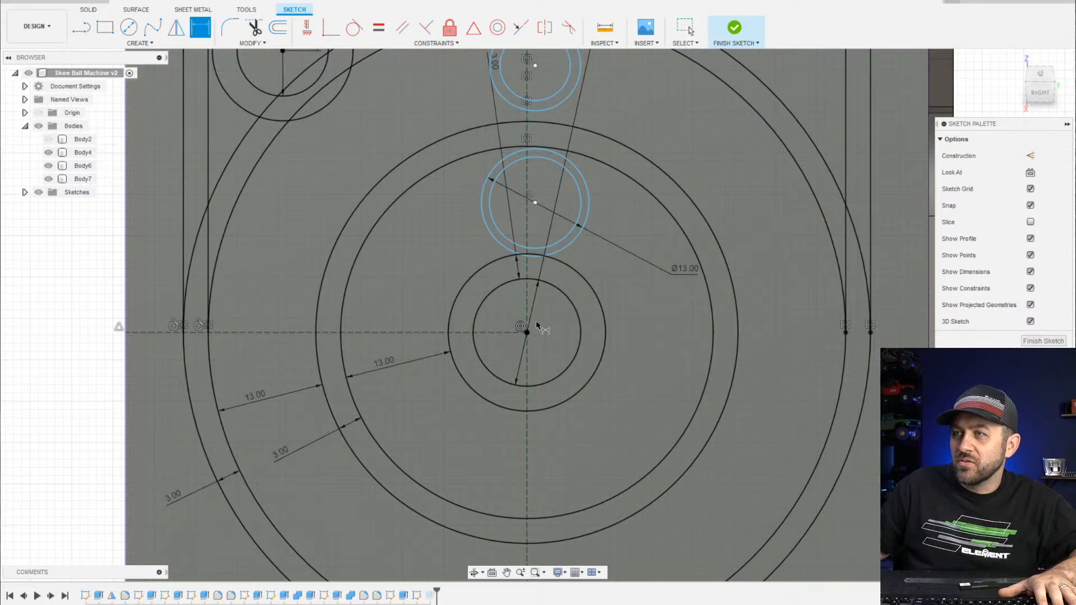
middle_drag(636, 281, 477, 397)
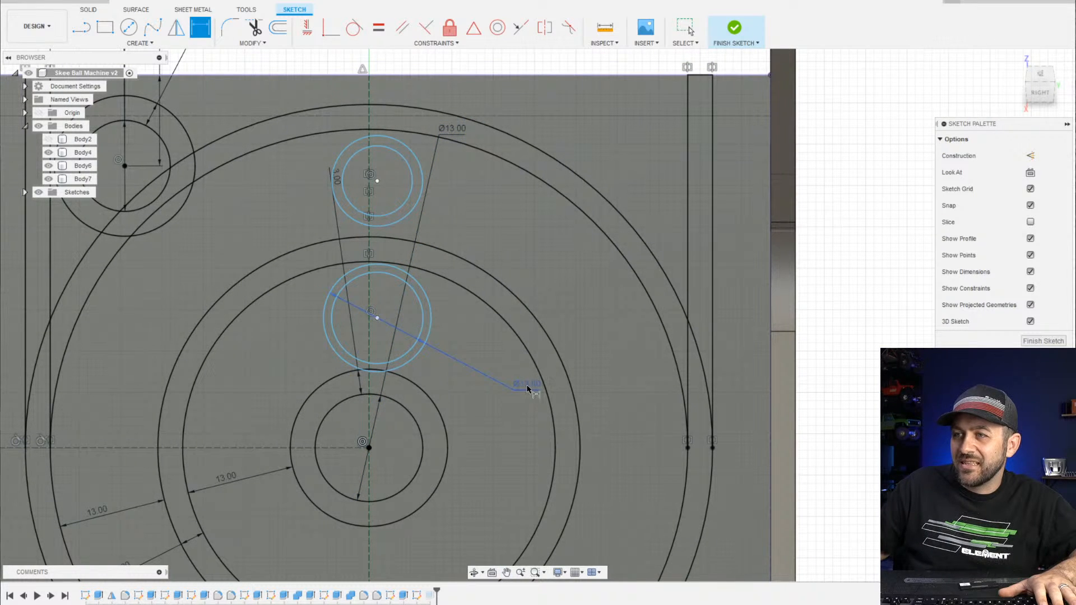
click(527, 388)
scroll(404, 343, up, 2)
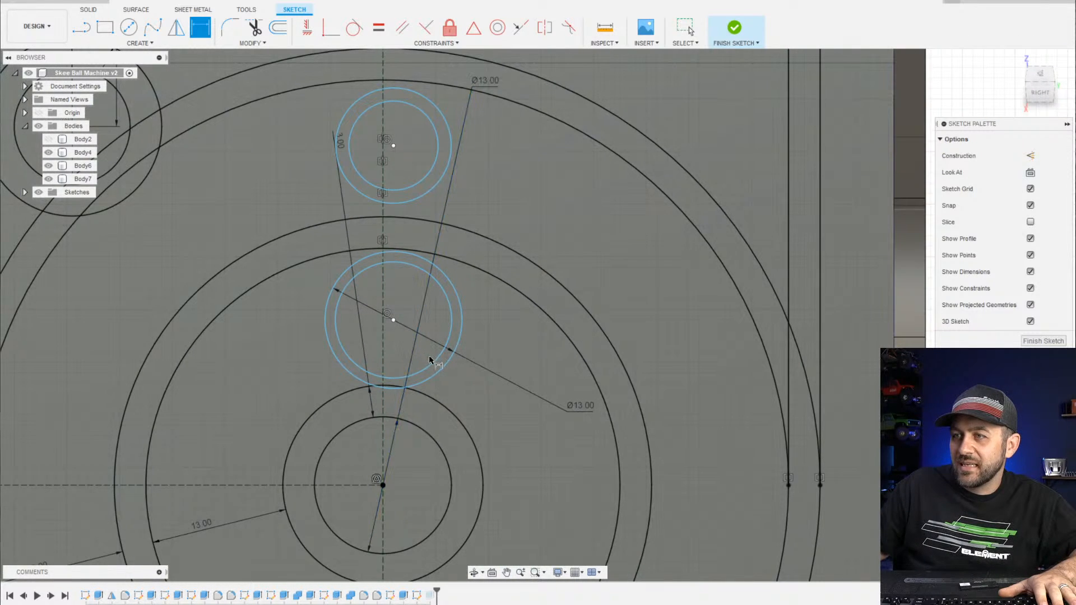
Enlarge the outer circle of the pair between the small and middle rings for a wider wall around the 13 mm circle
key(Escape)
drag(435, 362, 459, 374)
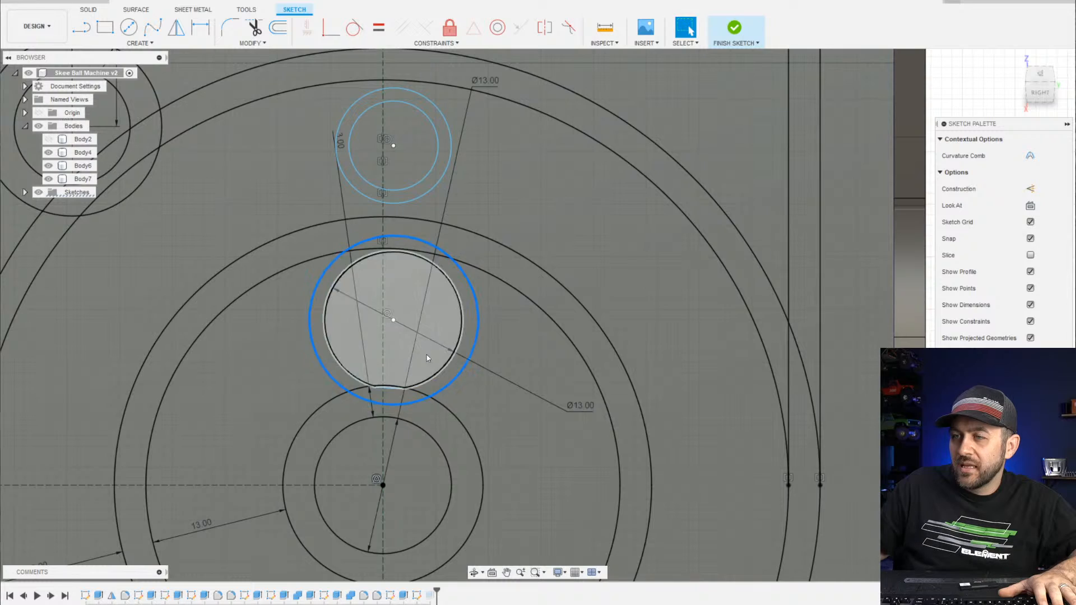
scroll(426, 355, down, 5)
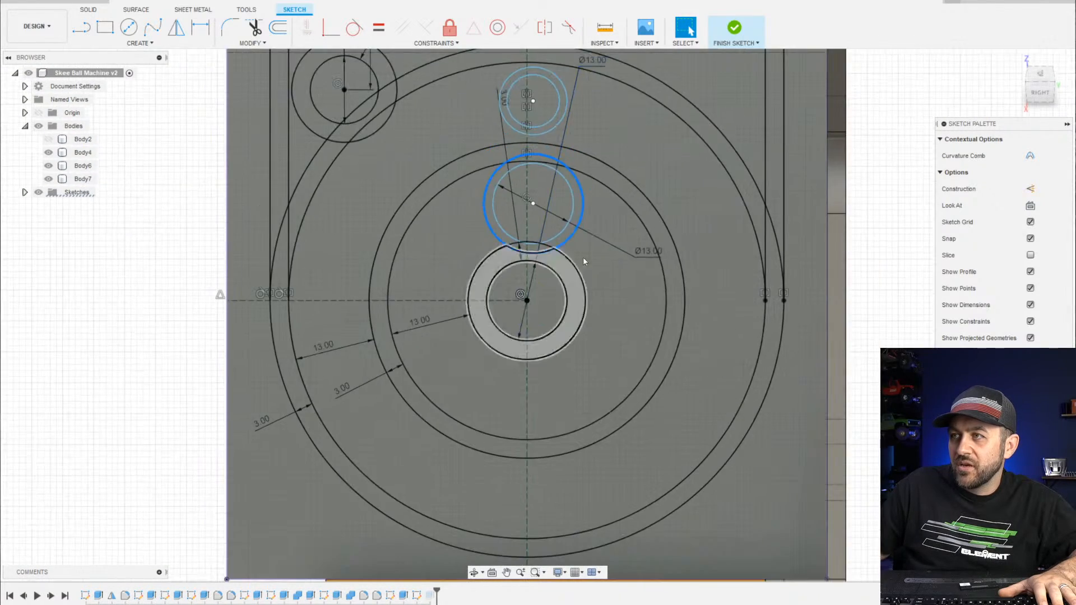
Set the wall thickness of both the middle ring and the outer ring to 2 mm
middle_drag(584, 258, 525, 337)
scroll(241, 471, up, 2)
double_click(297, 472)
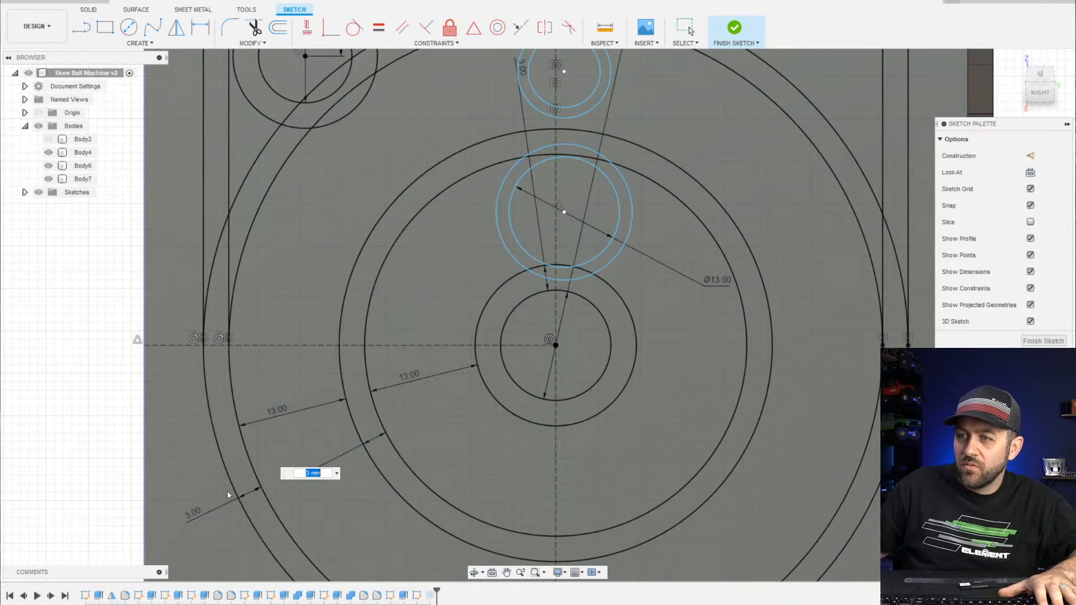
text(2)
key(Return)
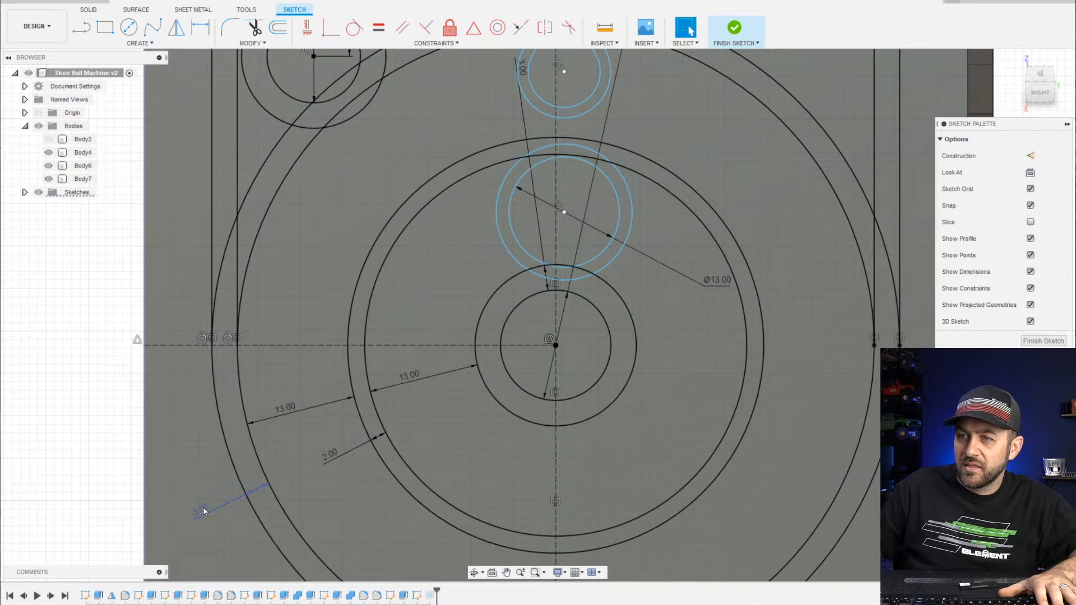
double_click(203, 511)
text(2)
key(Return)
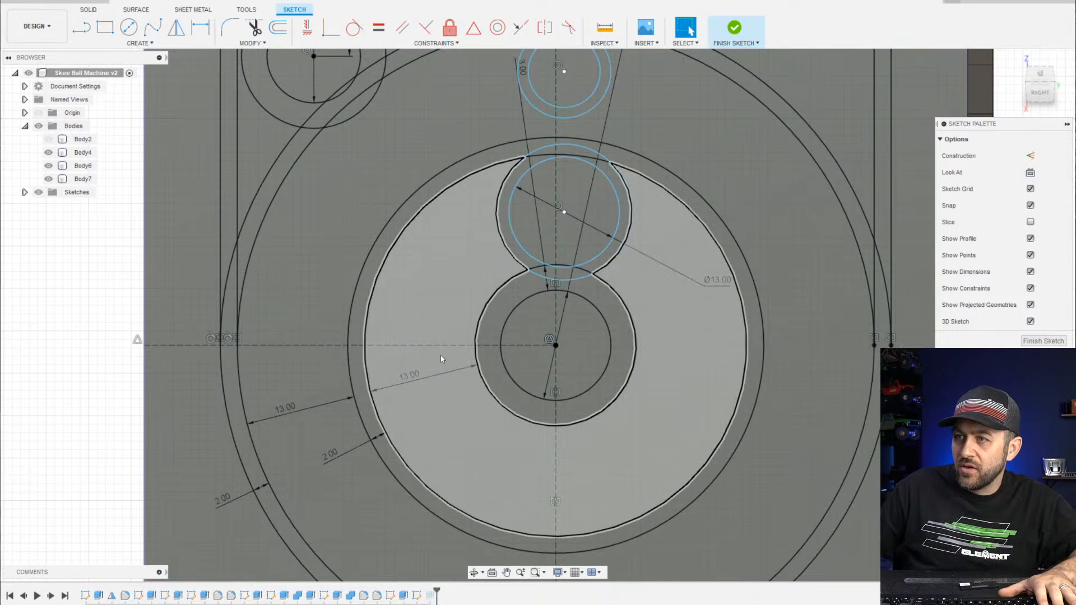
Set the gaps between the small, middle and outer rings to 14 mm each
double_click(372, 368)
text(14)
key(Return)
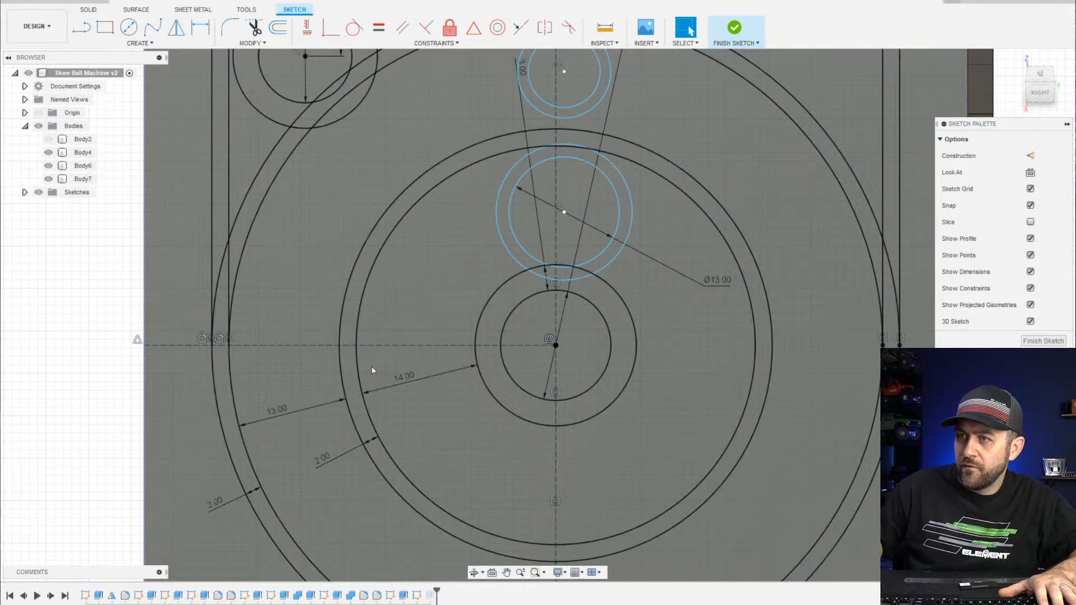
double_click(275, 418)
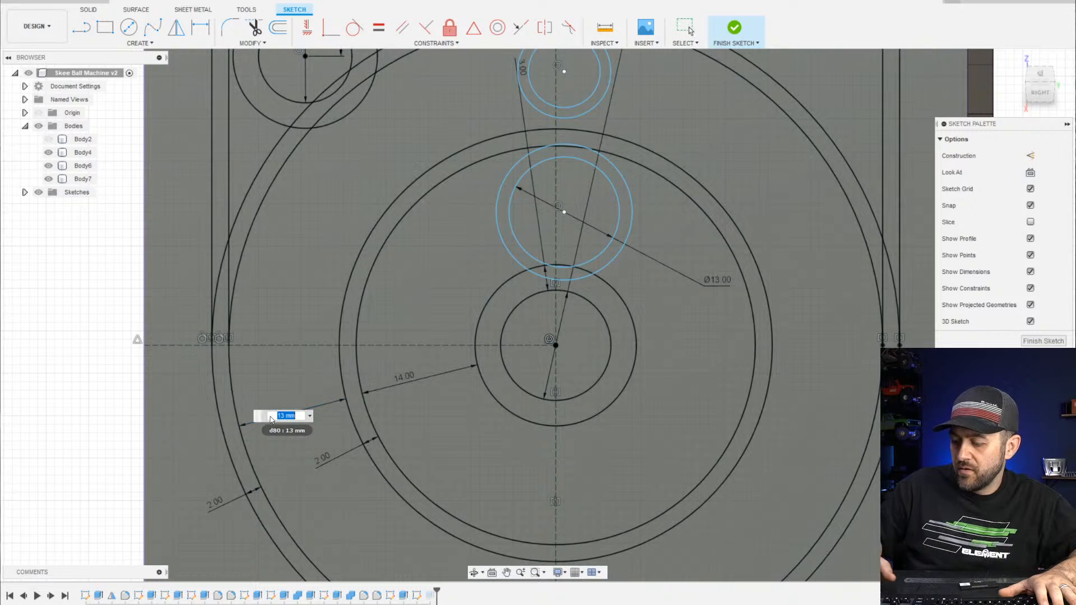
key(Return)
scroll(275, 418, down, 3)
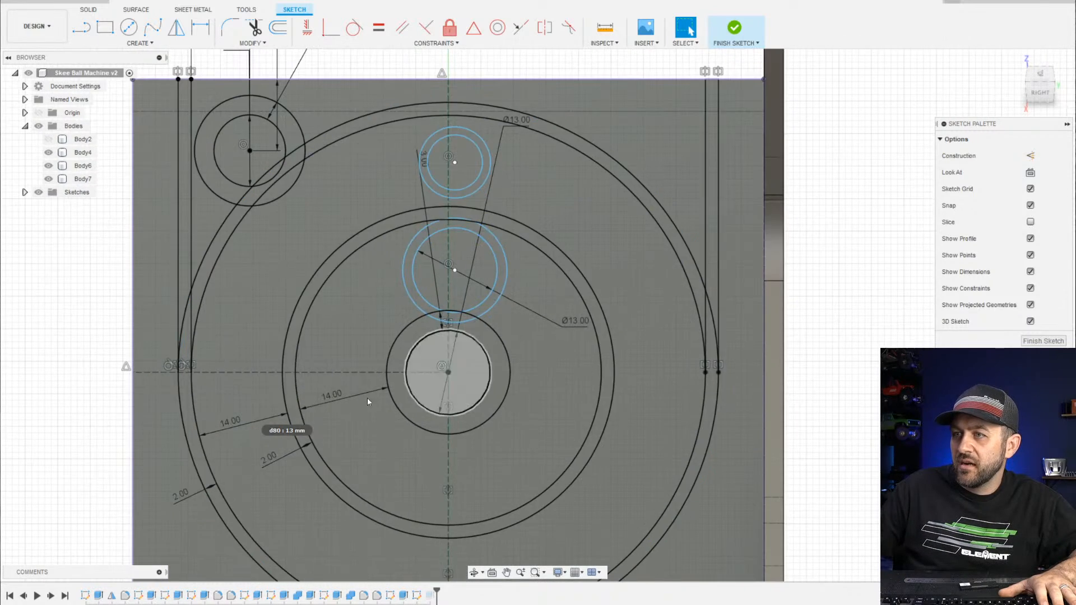
Reposition the small ring's inner diameter dimension to just outside the ring's lower side, clear of the circle pairs
scroll(419, 387, up, 3)
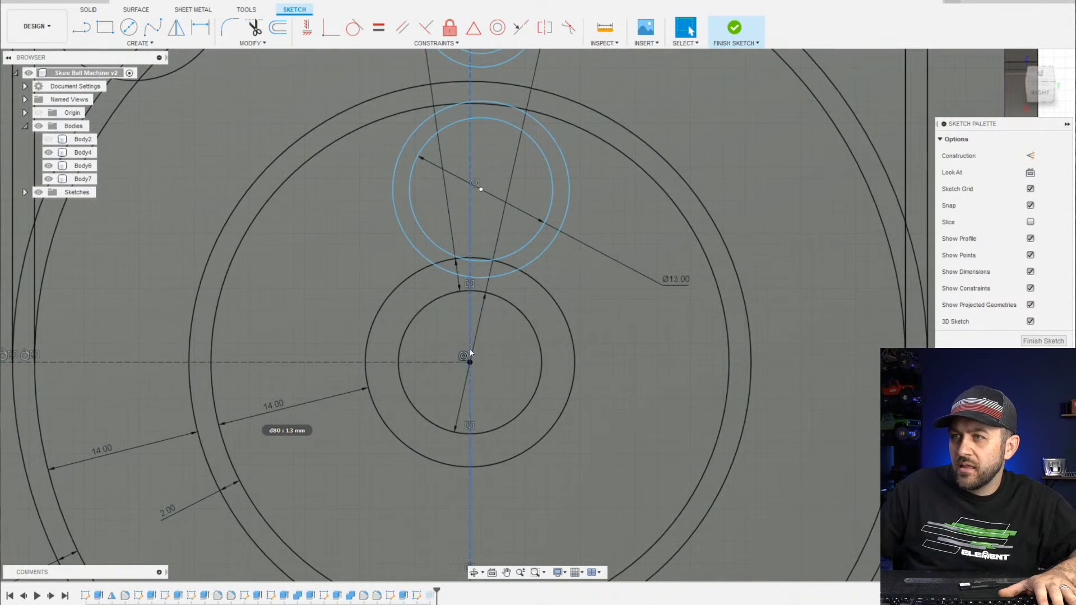
scroll(511, 317, down, 2)
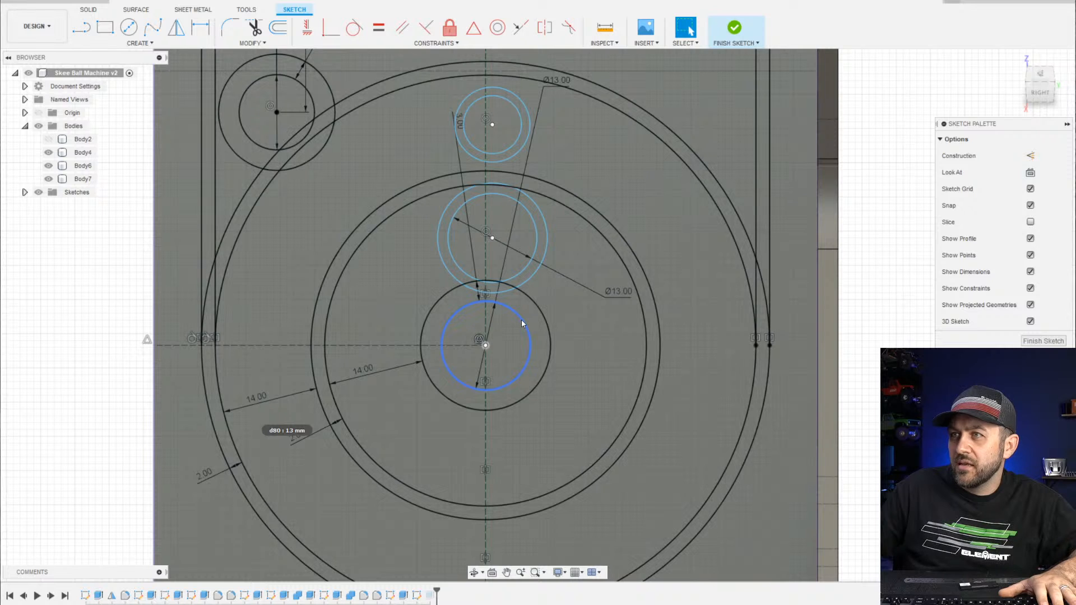
scroll(524, 359, up, 2)
scroll(526, 377, down, 3)
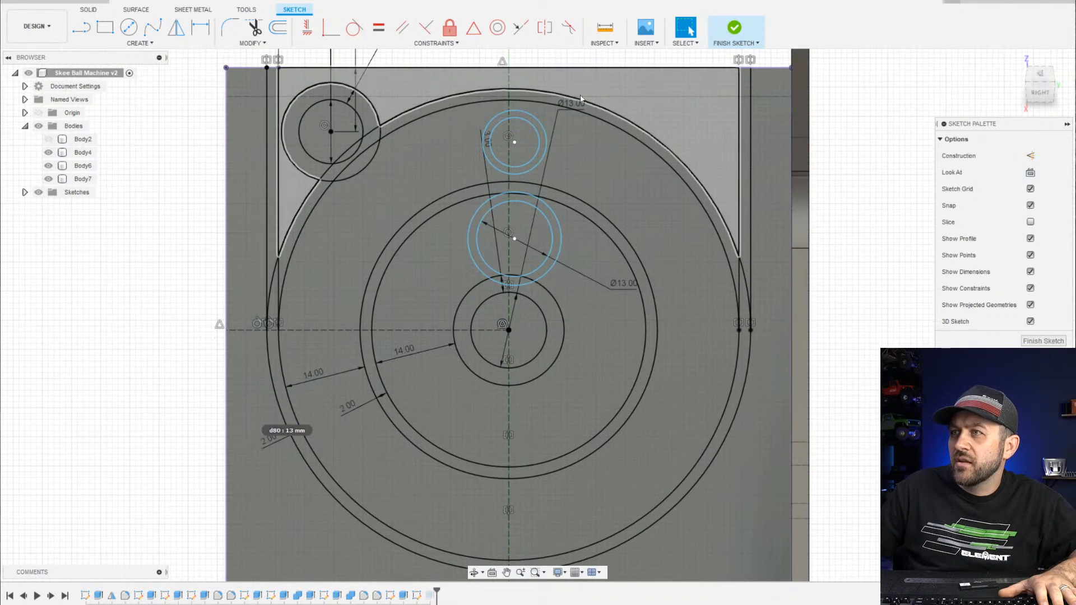
drag(581, 99, 590, 381)
Set the small ring's inner diameter to 14 mm
click(581, 389)
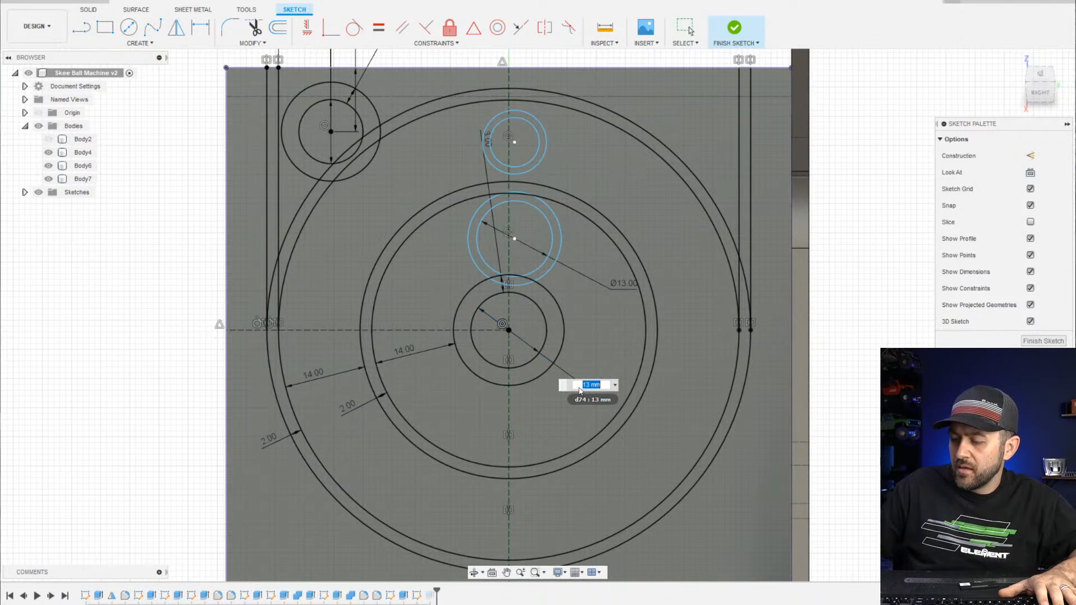
text(14)
key(Return)
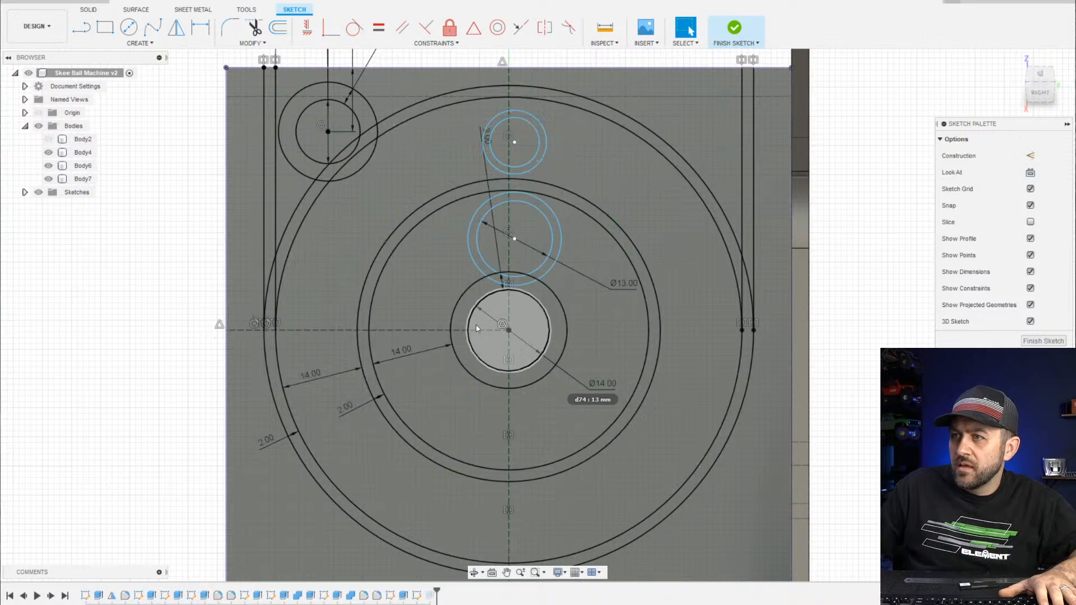
Reposition the small ring's wall dimension beside the ring, setting the wall to 2 mm and the inner diameter to 13 mm
click(485, 148)
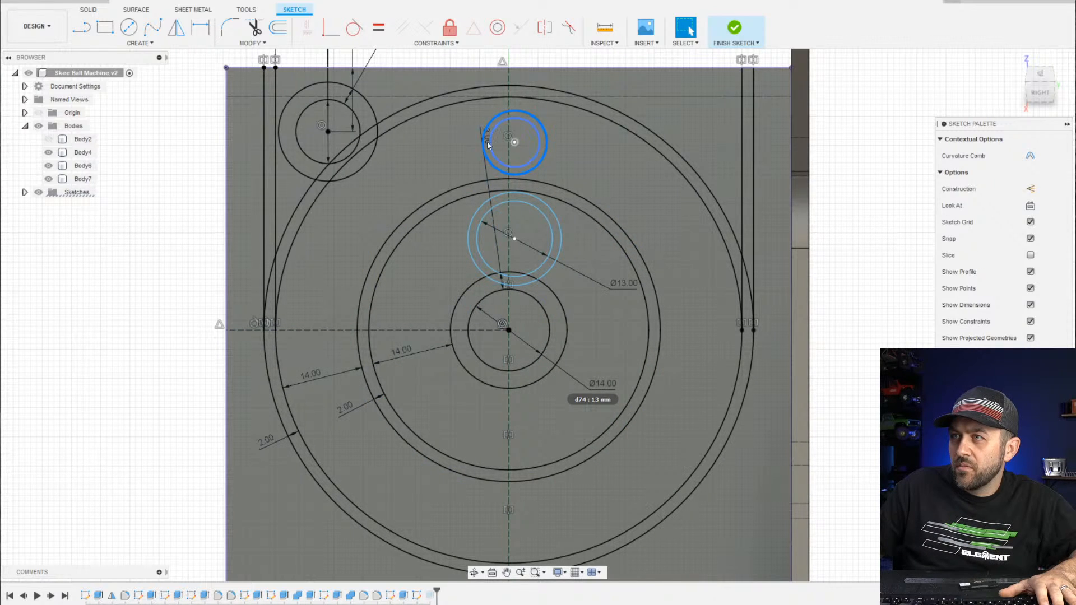
drag(487, 145, 435, 300)
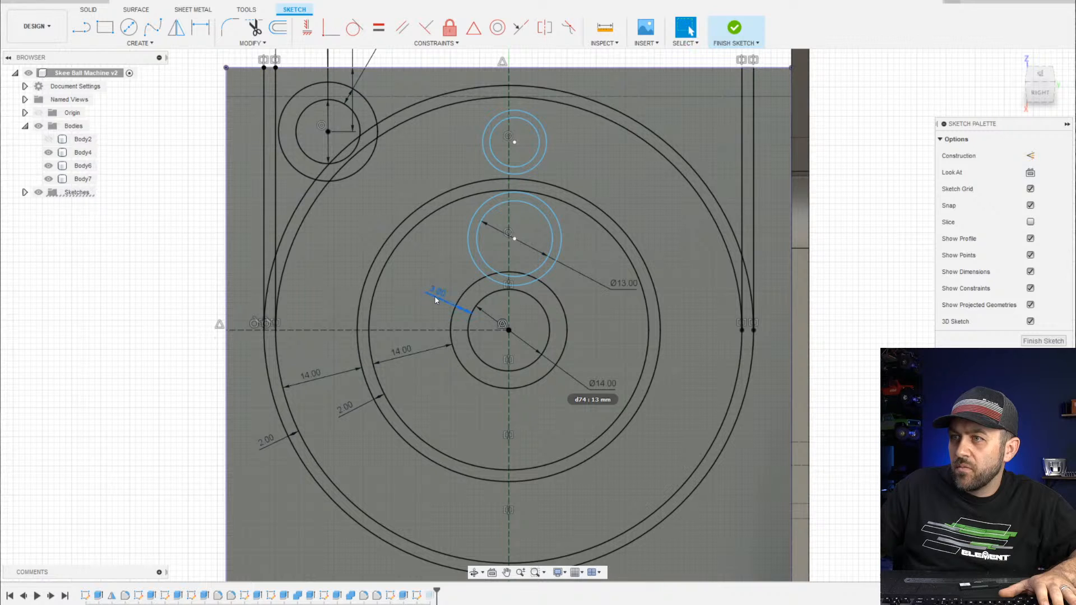
click(435, 300)
text(2)
key(Return)
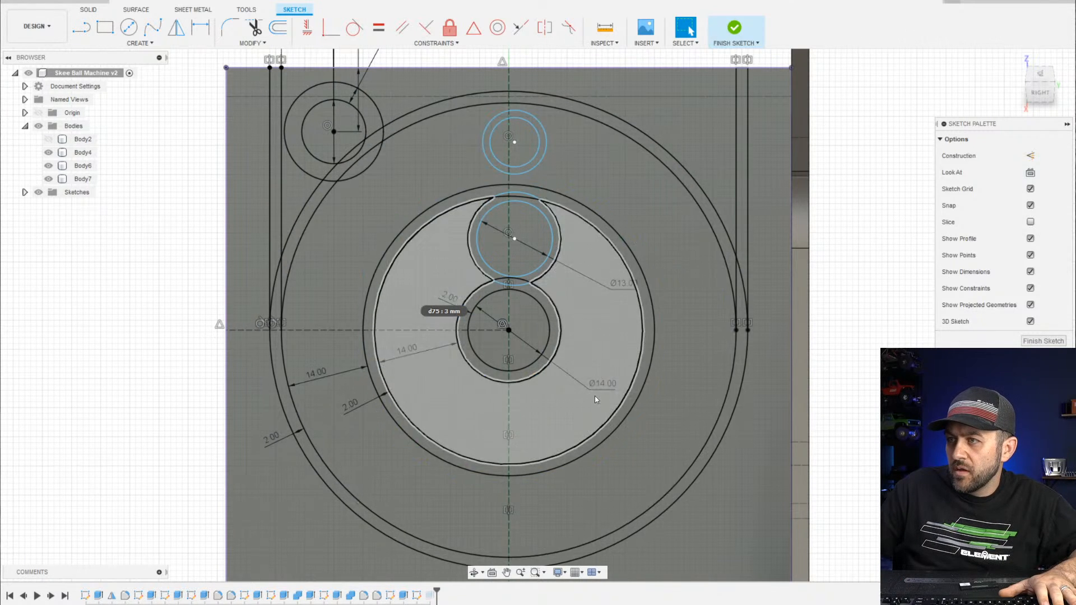
double_click(599, 385)
text(13)
key(Return)
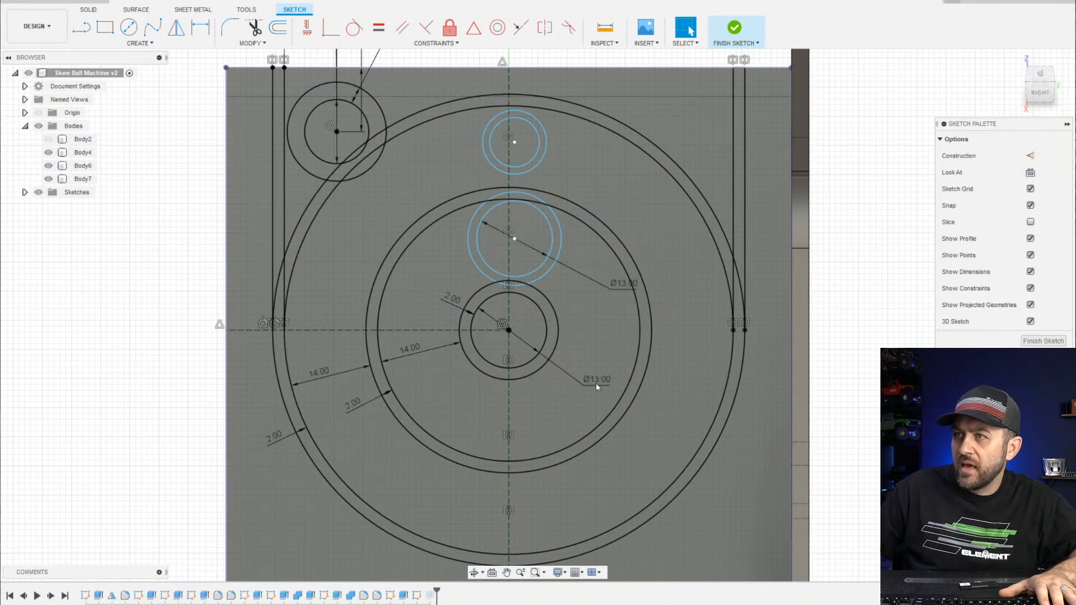
Place the centre of the circle pair between the small and middle rings on the vertical centre line, slightly higher up
scroll(482, 275, up, 4)
scroll(515, 340, up, 2)
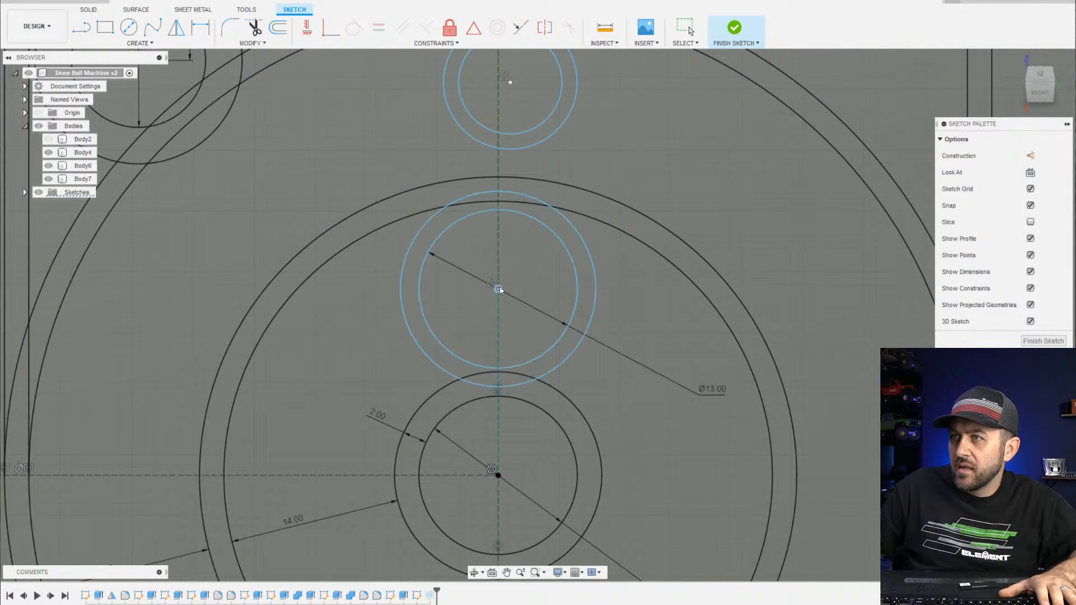
key(Escape)
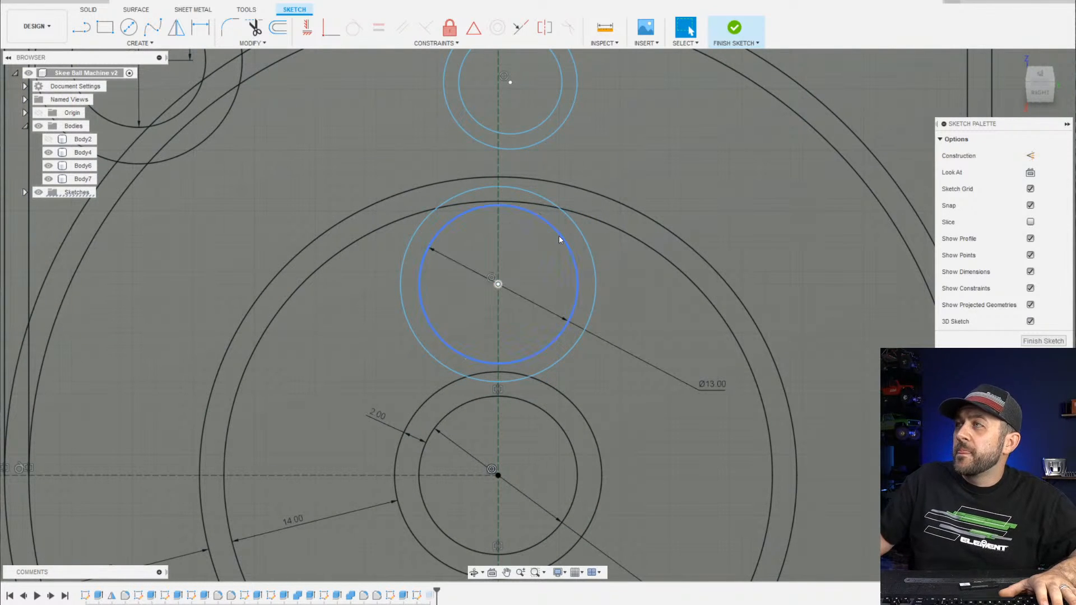
scroll(528, 291, down, 2)
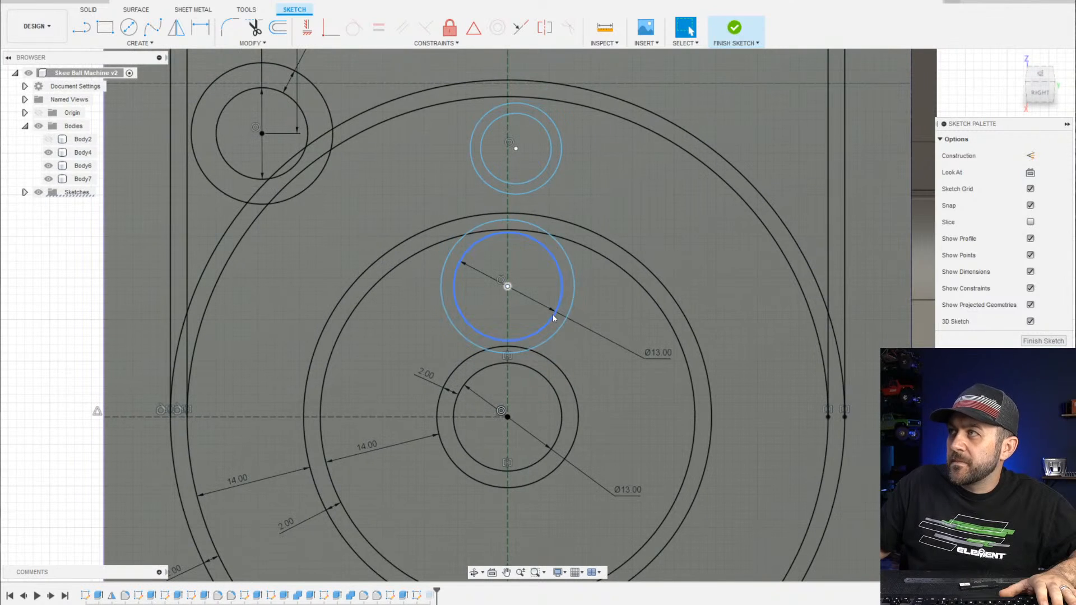
Keep the pair's 13 mm inner diameter and dimension the wall between its two circles as 2 mm
double_click(668, 358)
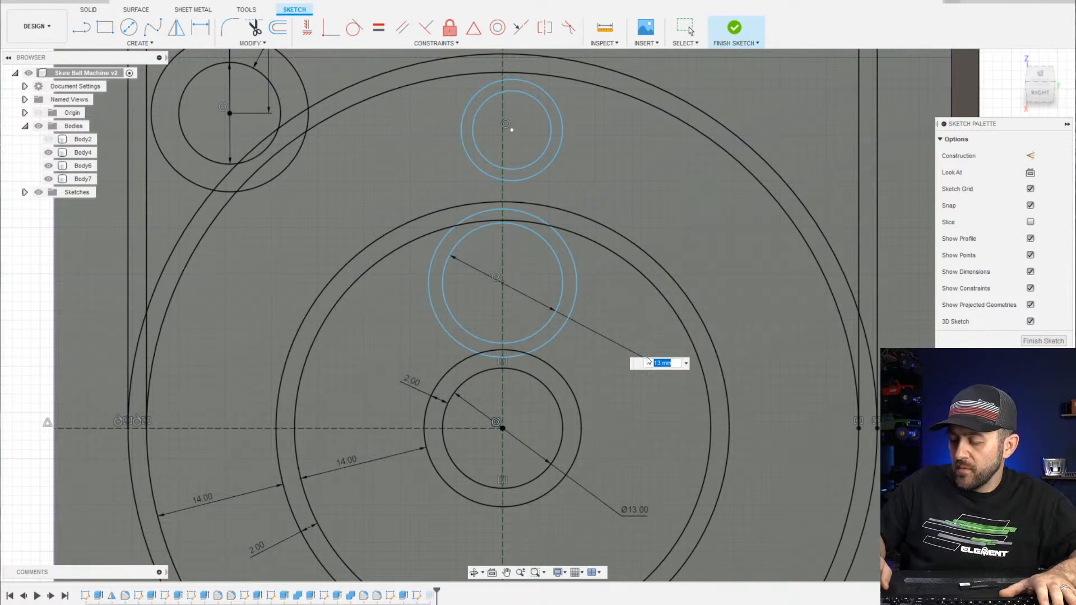
key(Return)
scroll(529, 321, down, 2)
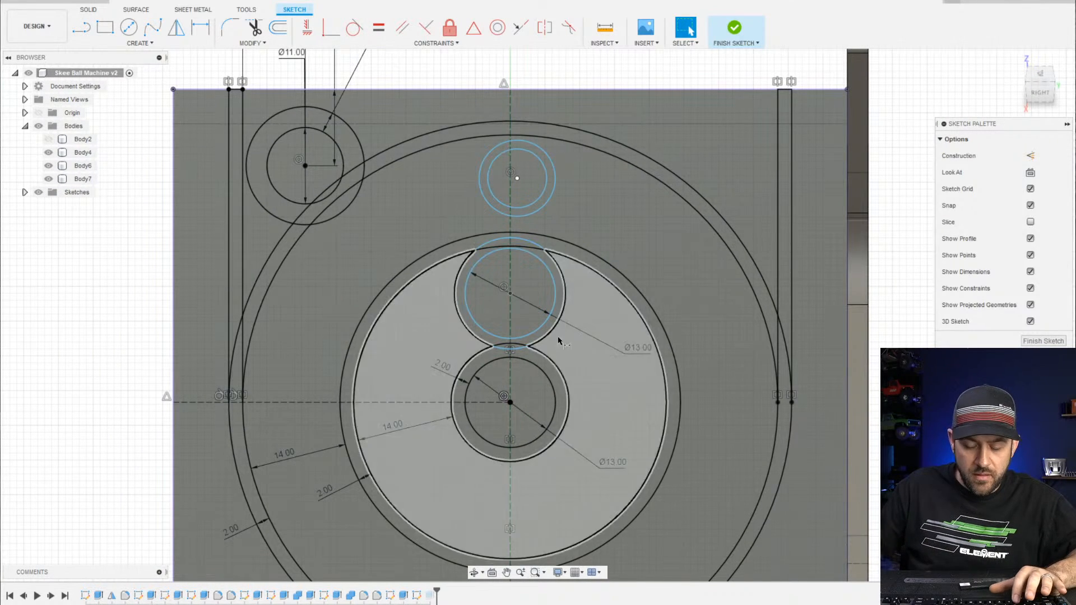
key(d)
scroll(558, 339, up, 3)
click(533, 319)
click(552, 331)
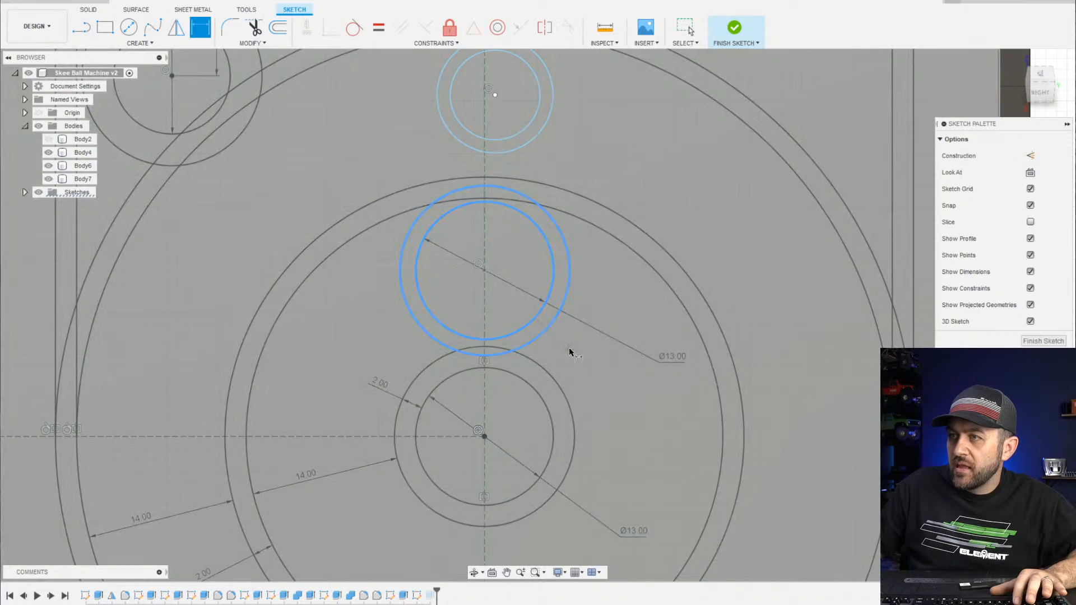
click(573, 352)
text(2)
key(Return)
Set the gap between the small ring and the middle ring to 16 mm
scroll(555, 385, down, 2)
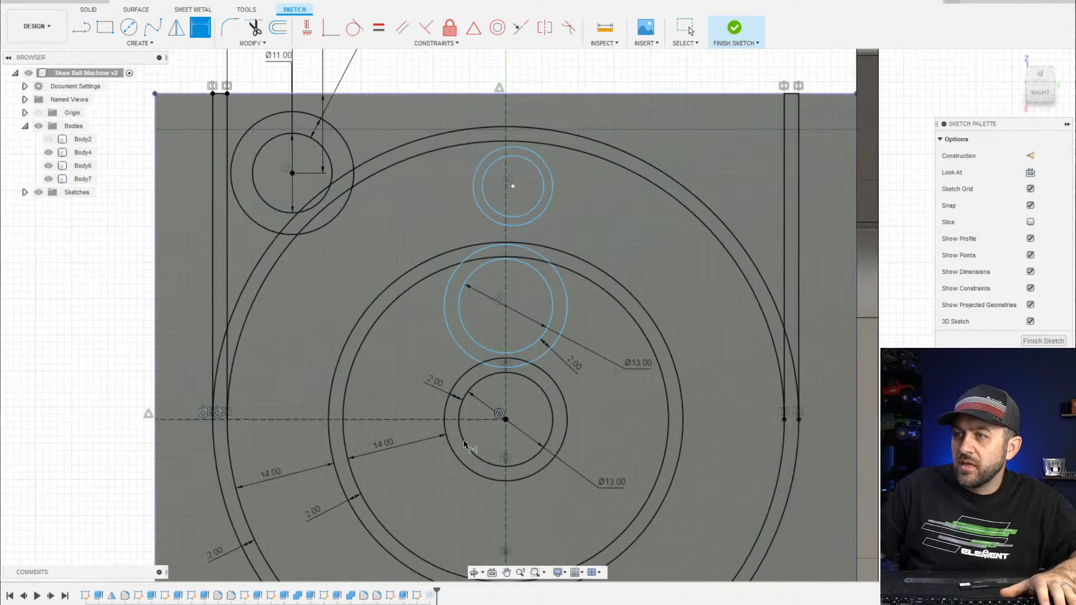
middle_drag(405, 458, 463, 410)
scroll(443, 399, down, 2)
middle_drag(491, 462, 495, 325)
click(443, 267)
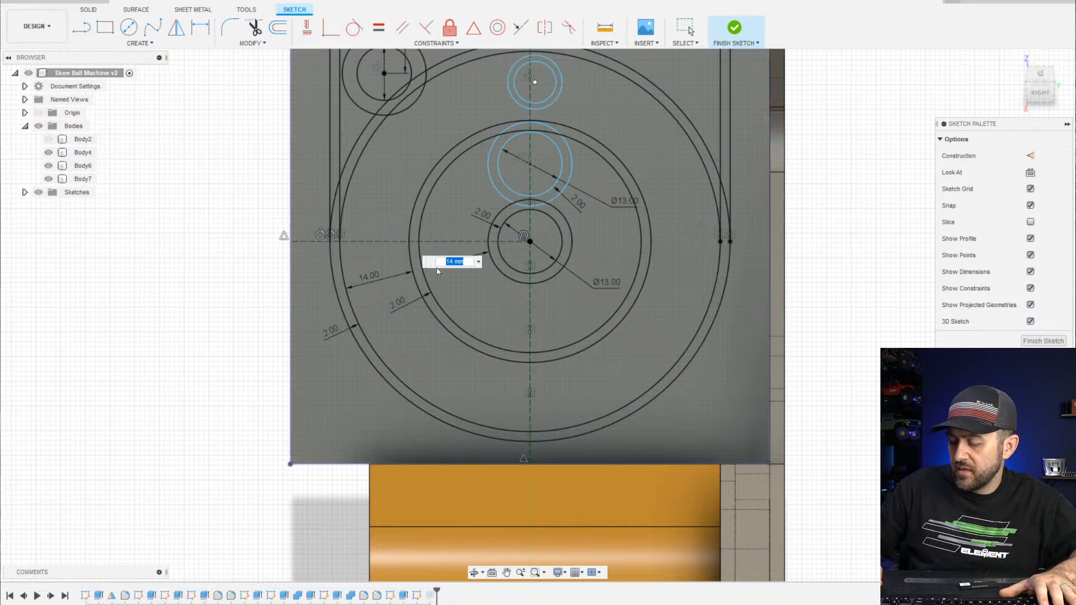
key(Return)
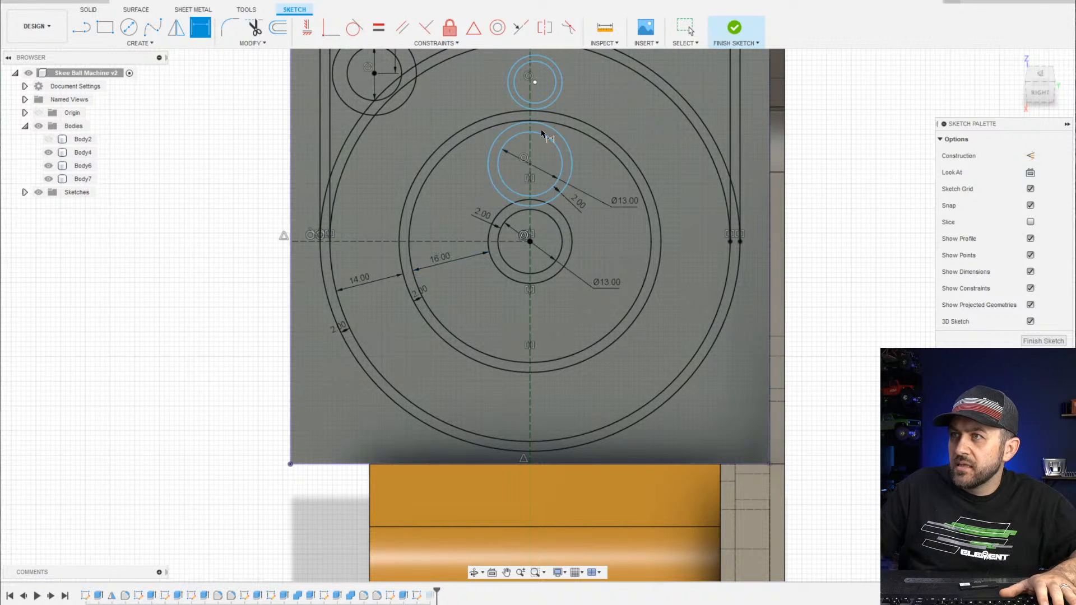
Set the gap between the middle ring and the outer ring to 16 mm
scroll(542, 134, up, 2)
scroll(415, 352, down, 3)
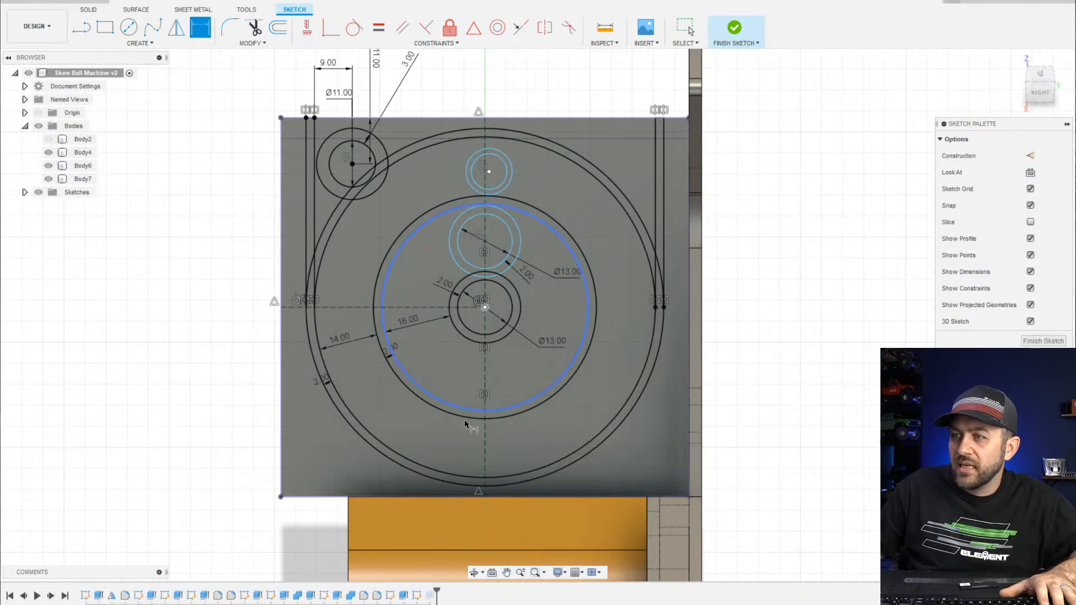
double_click(339, 339)
text(16)
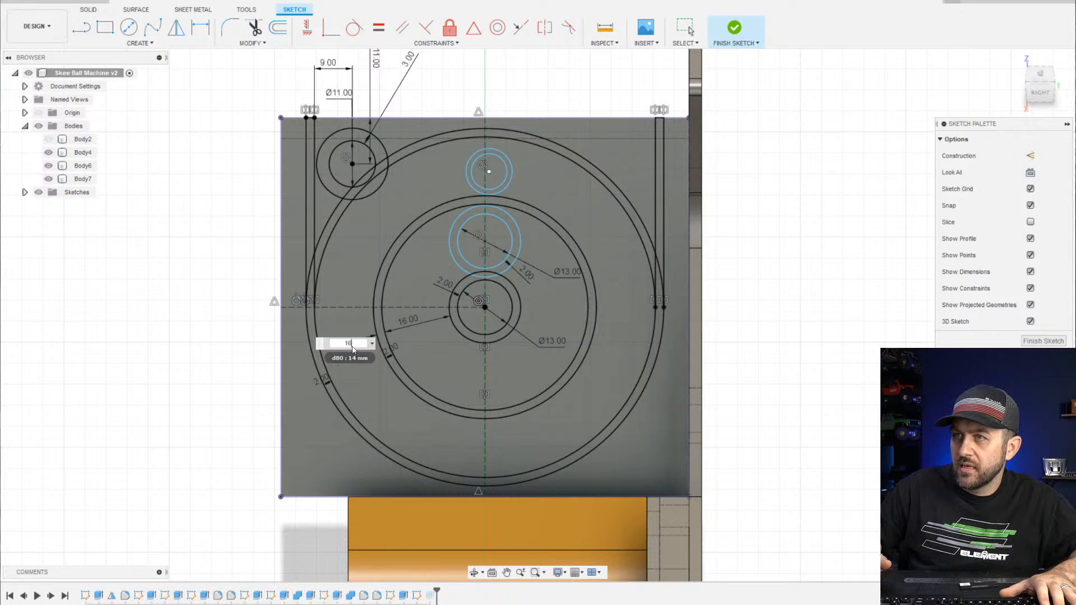
key(Return)
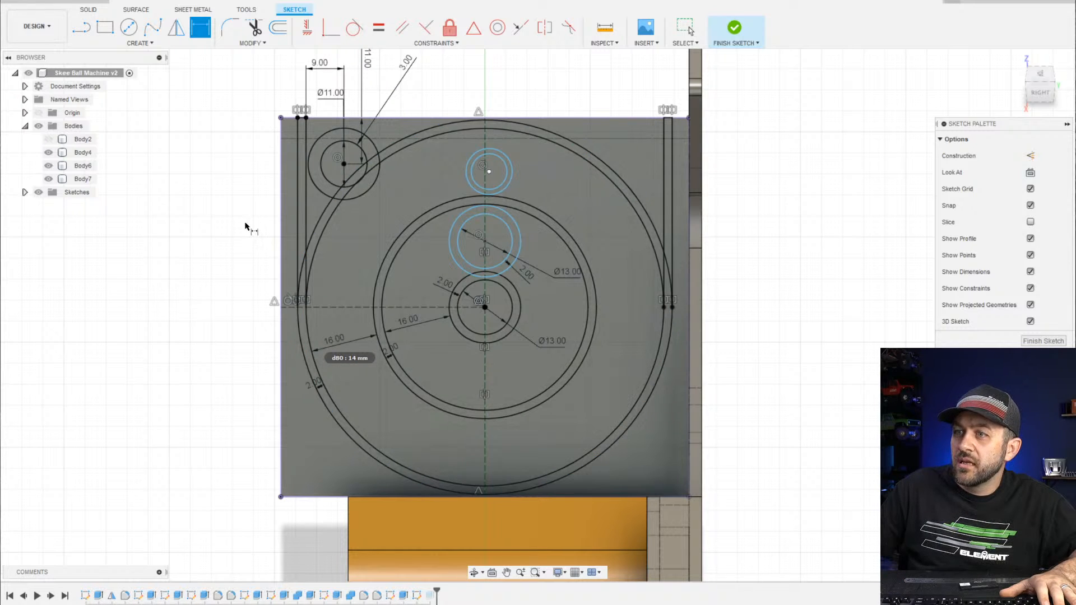
Examine how the circle pairs fit between the rings and compare the layout with the enlarged Skee Ball reference photo in the browser
scroll(649, 261, up, 2)
scroll(648, 305, down, 3)
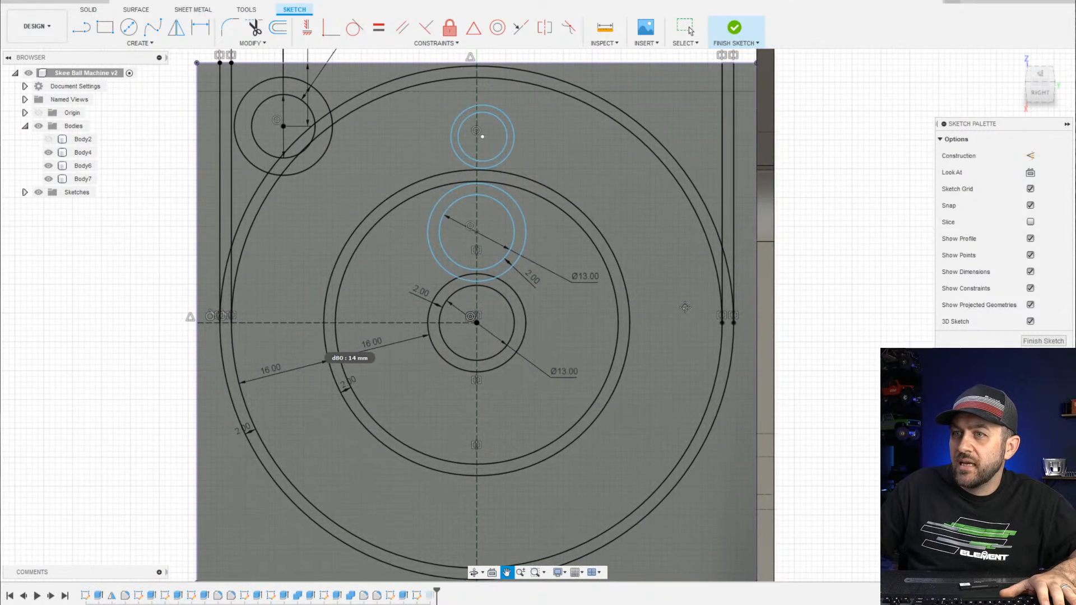
scroll(588, 350, up, 1)
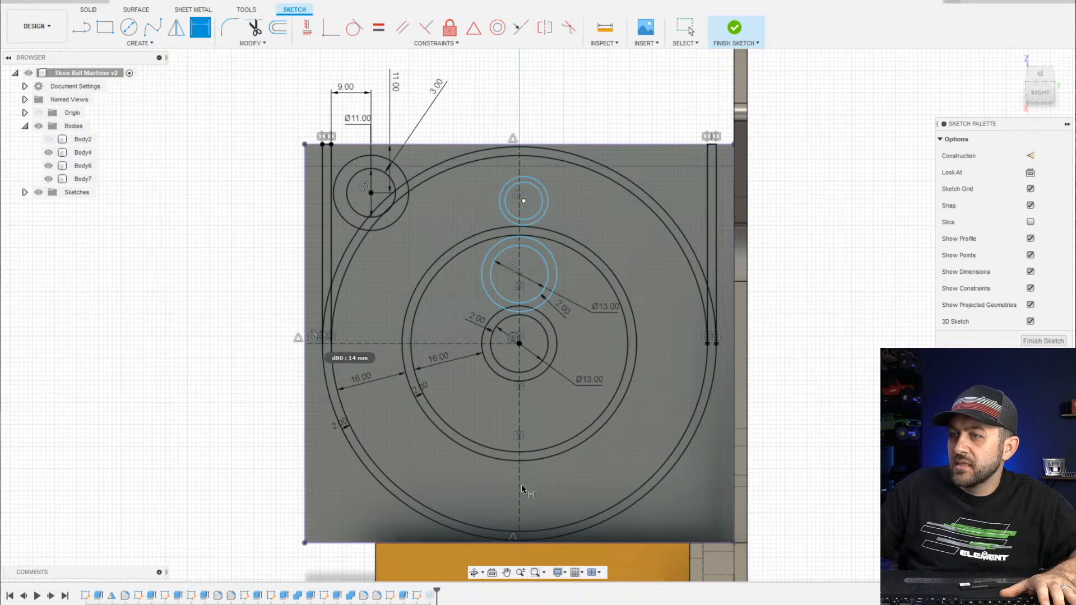
scroll(525, 395, up, 5)
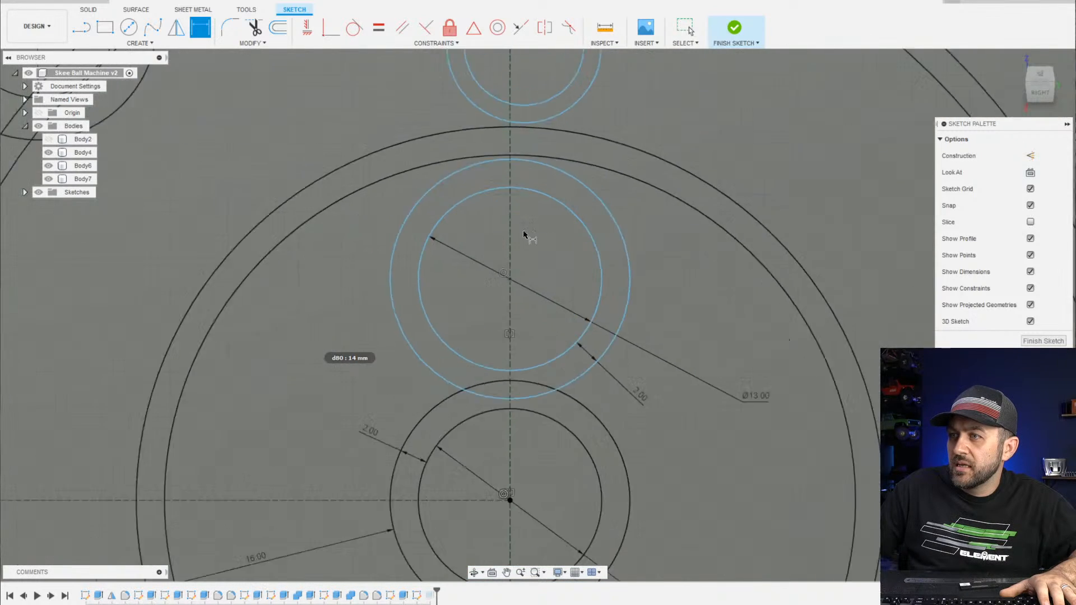
key(Escape)
scroll(550, 383, down, 1)
click(552, 387)
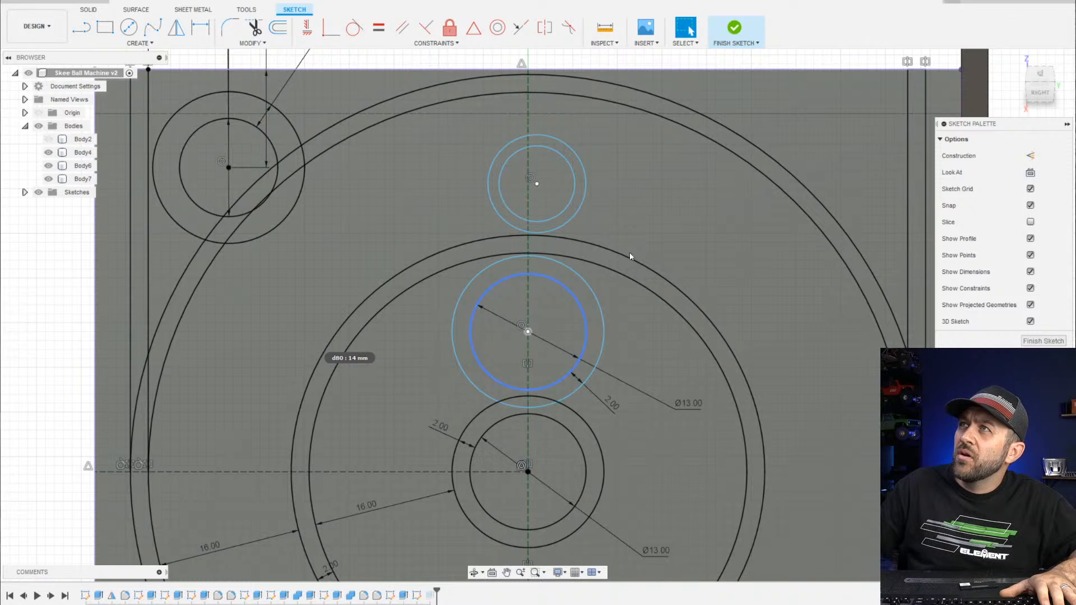
drag(668, 0, 690, 72)
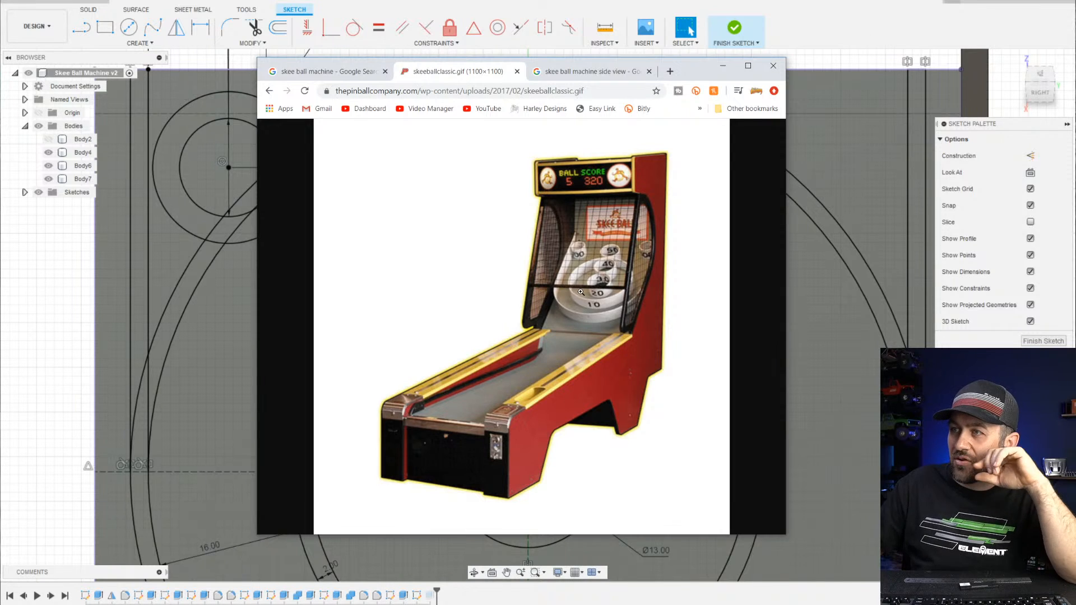
click(598, 291)
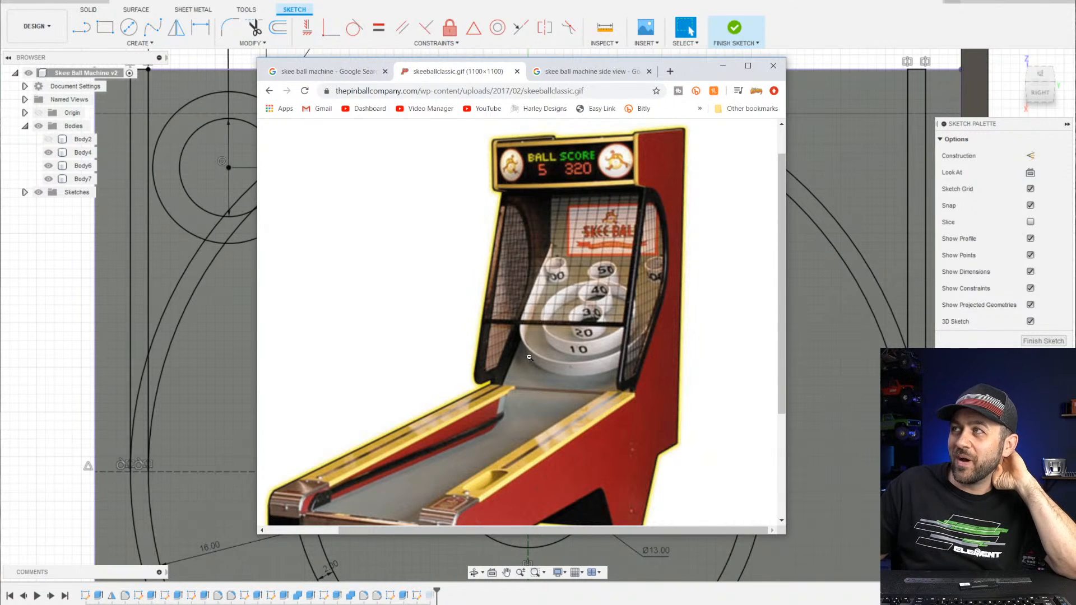
Return to the target sketch and convert both circles of the central ring to construction geometry
click(723, 66)
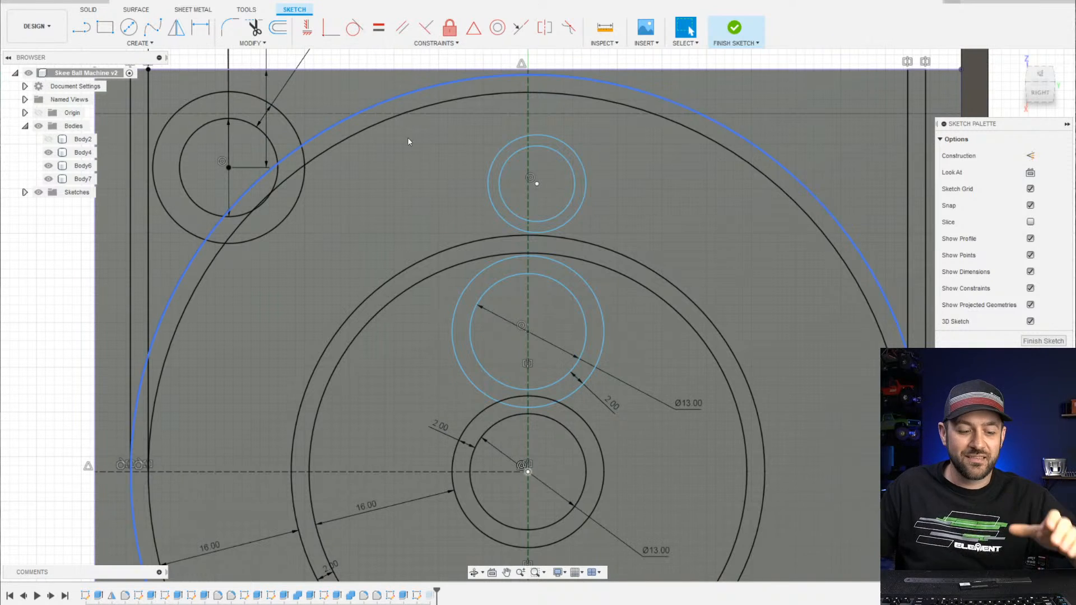
middle_drag(322, 253, 355, 85)
scroll(539, 282, down, 2)
middle_drag(591, 269, 552, 343)
click(563, 345)
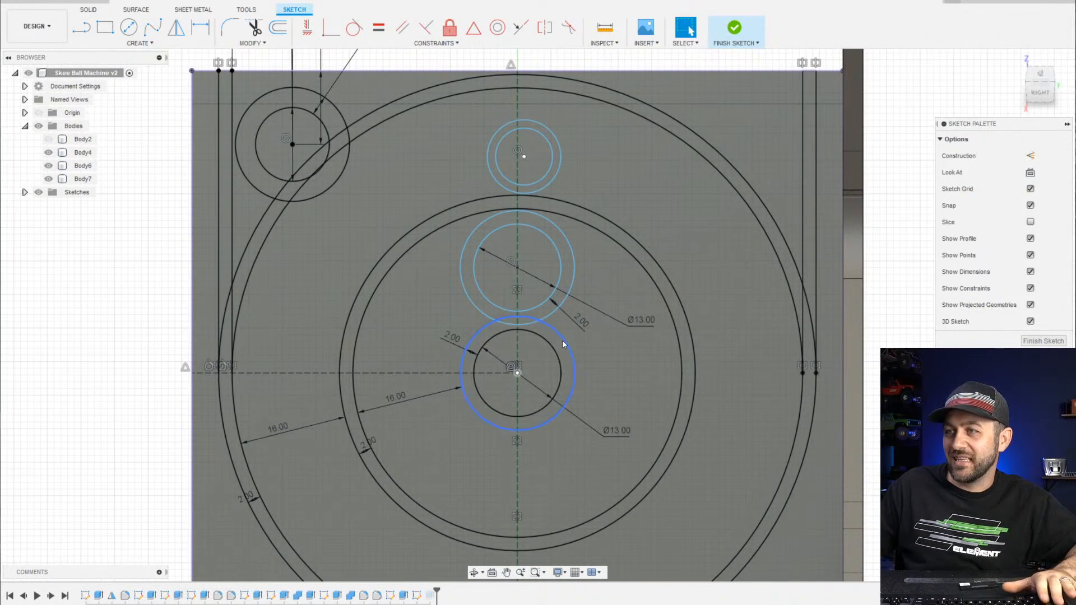
click(571, 402)
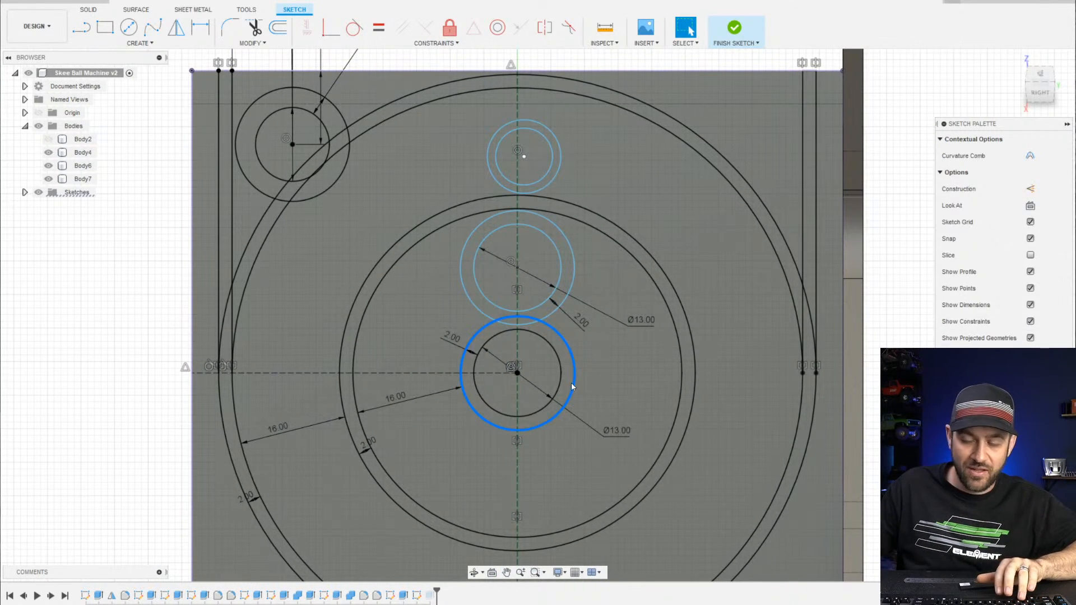
key(x)
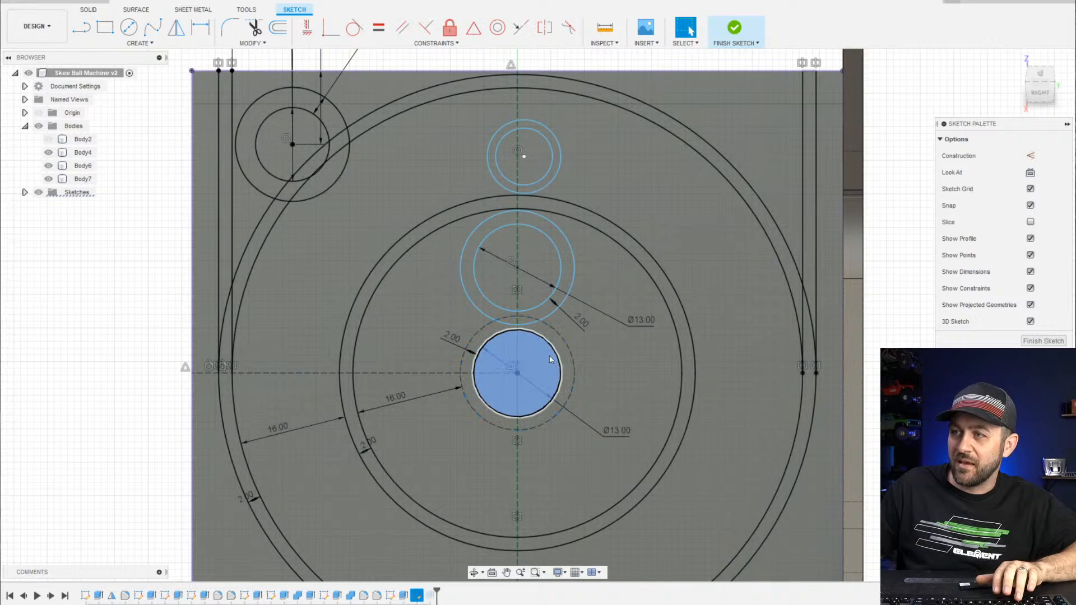
click(550, 360)
click(555, 353)
key(x)
scroll(527, 439, down, 3)
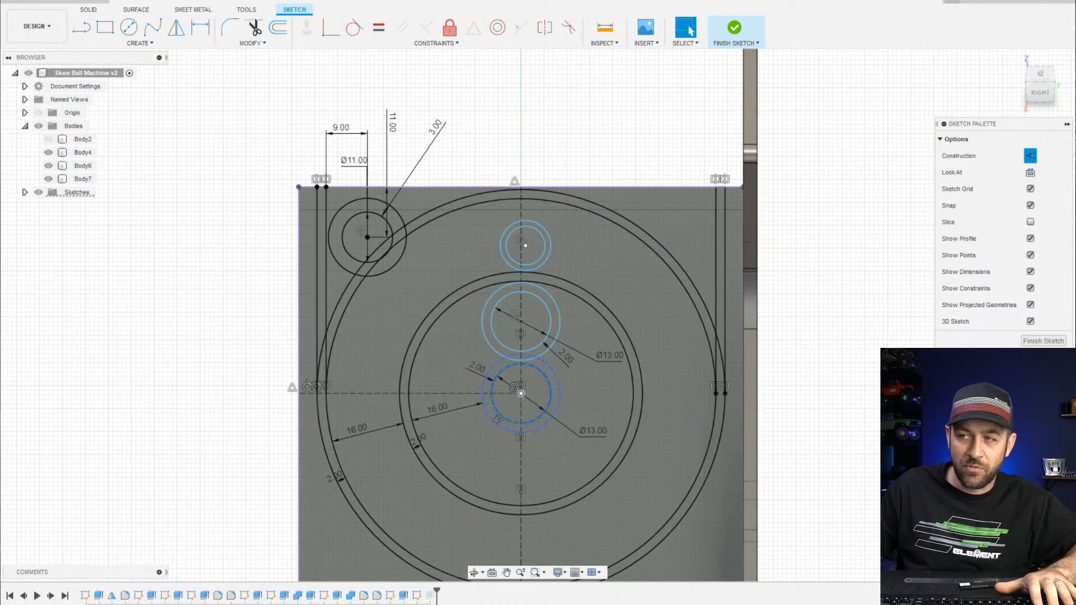
middle_drag(497, 420, 471, 343)
scroll(513, 296, up, 3)
key(Escape)
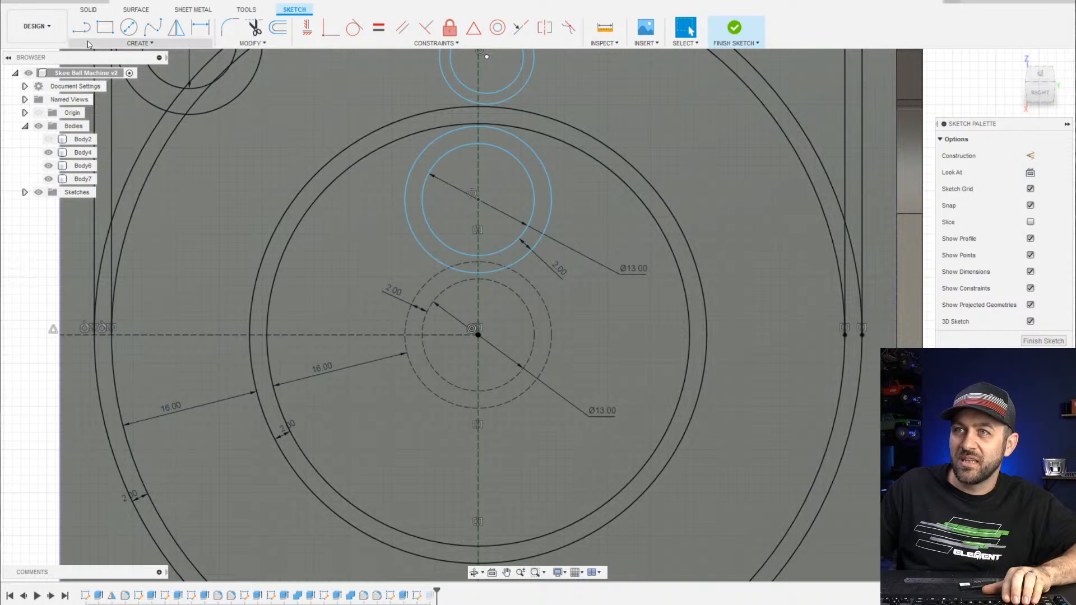
Draw two concentric circles of about 16 mm and 19 mm on the vertical centerline, just below the construction circles' center
click(128, 27)
scroll(475, 366, up, 2)
click(480, 364)
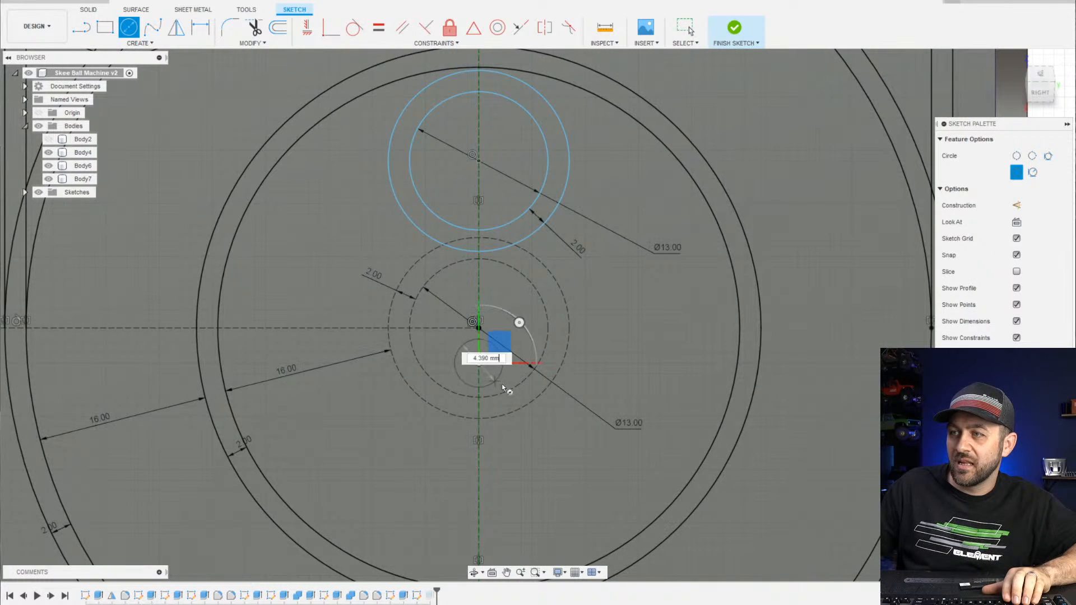
click(526, 434)
click(478, 363)
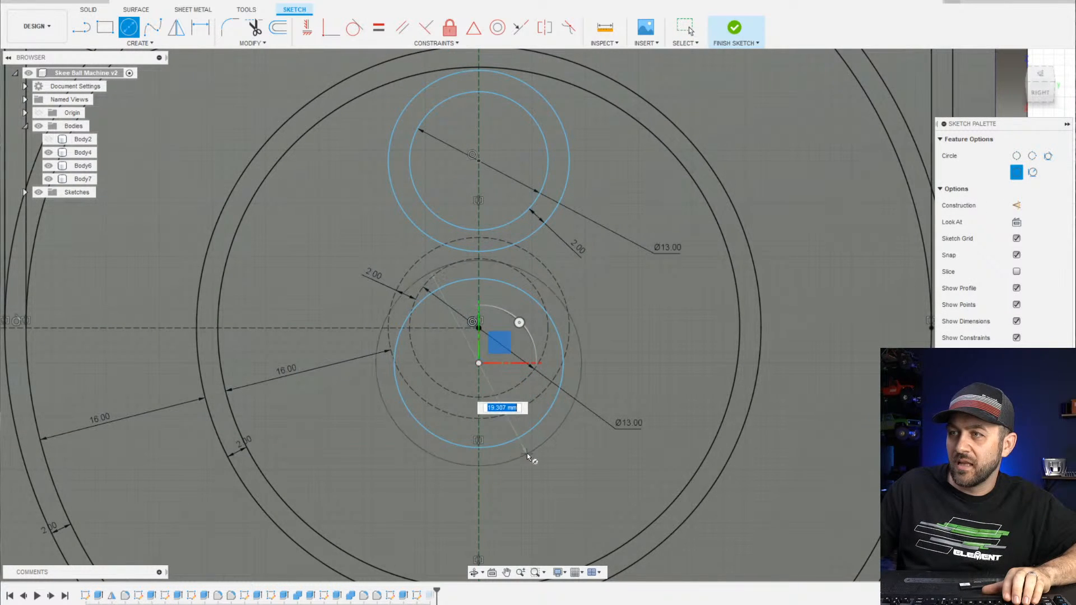
click(529, 453)
scroll(529, 451, down, 3)
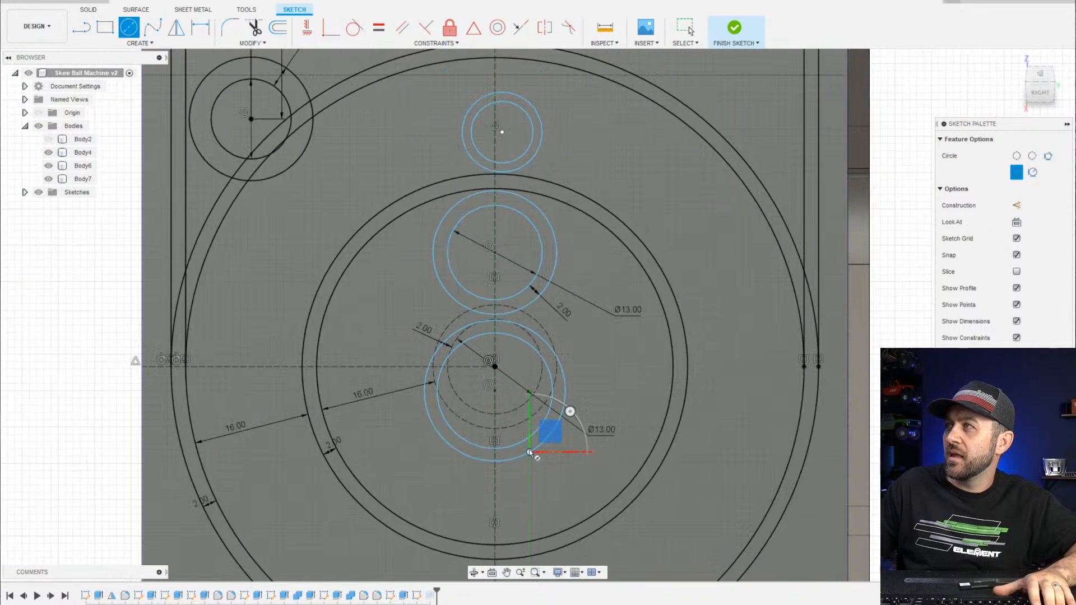
key(Escape)
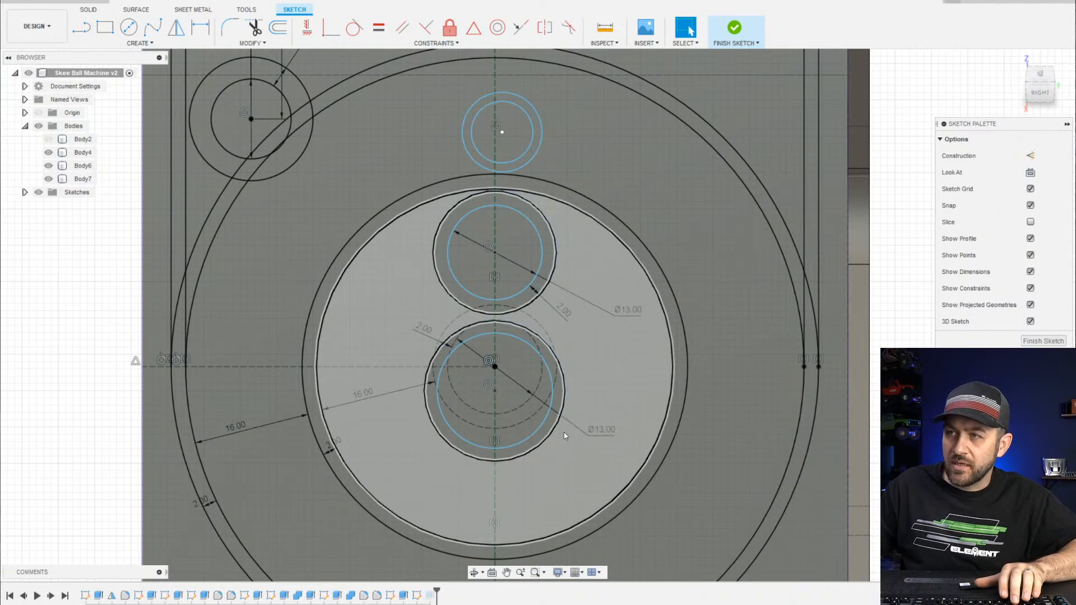
Dimension the inner circle of the new lower pair with a 13 mm diameter
key(d)
click(542, 427)
click(587, 460)
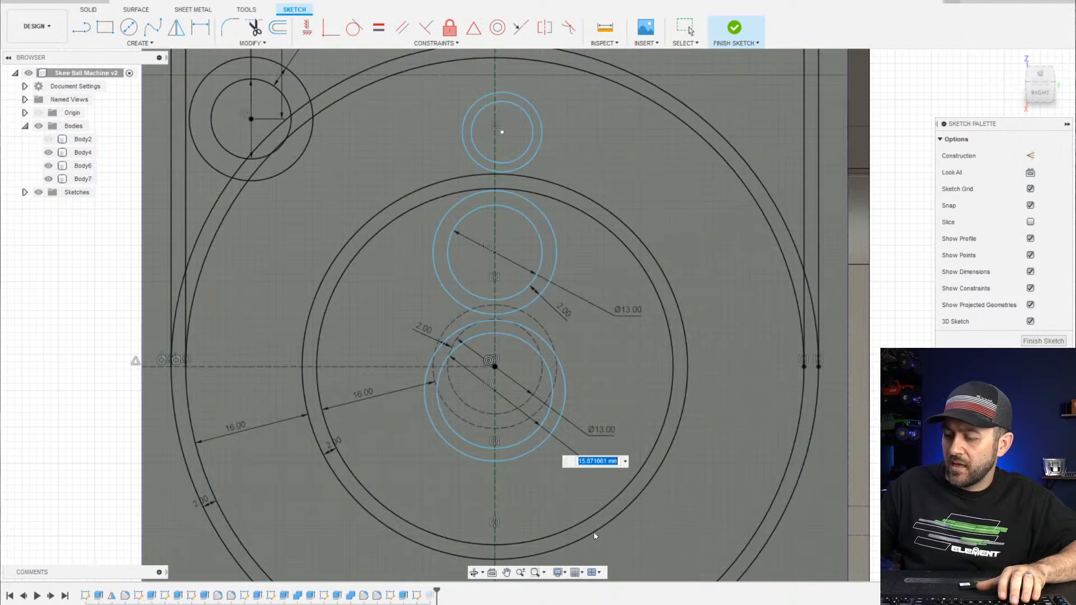
text(13)
key(Return)
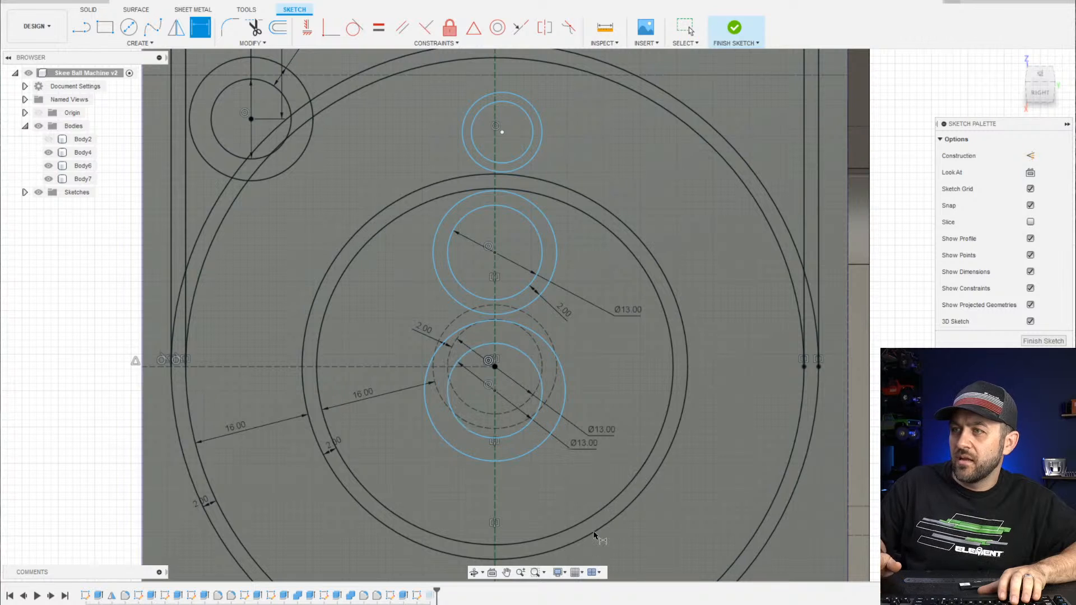
Set the inner diameters of the lower circle pair and the pair directly above it to 15 mm
double_click(578, 447)
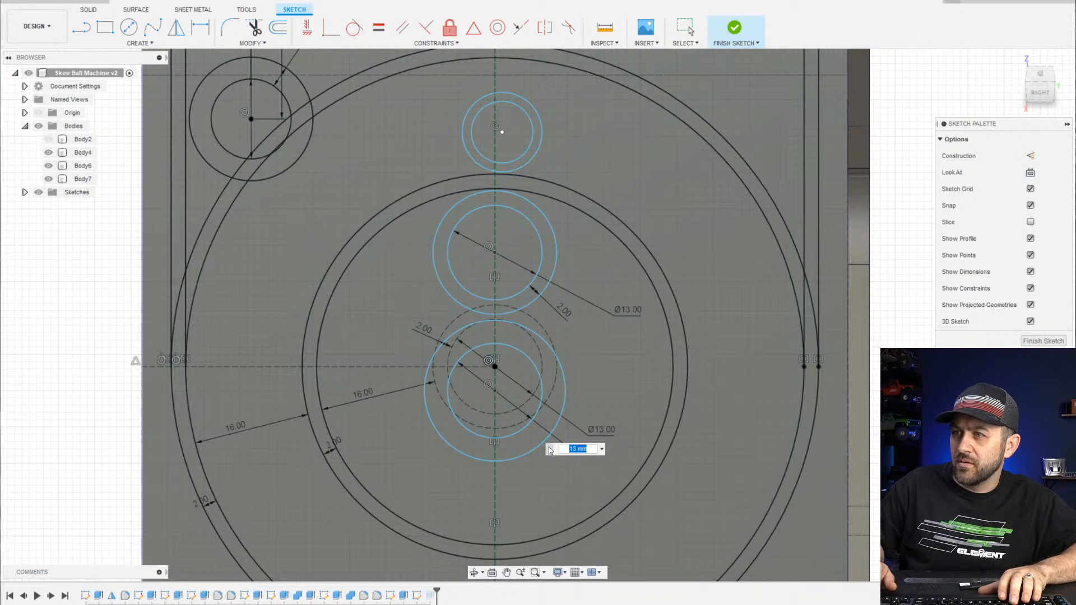
text(15)
key(Return)
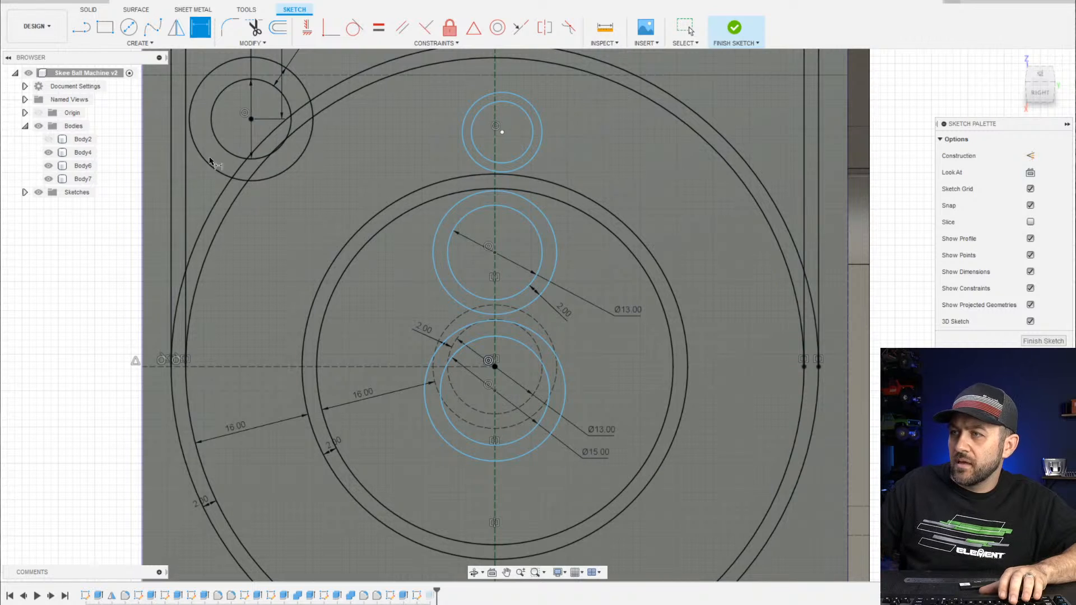
click(631, 311)
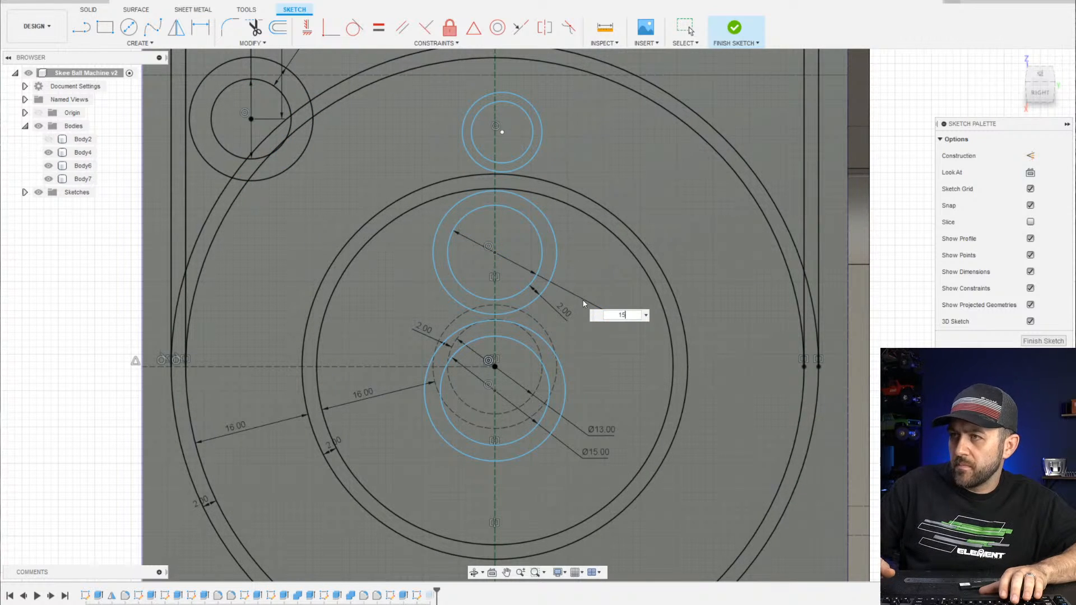
key(Return)
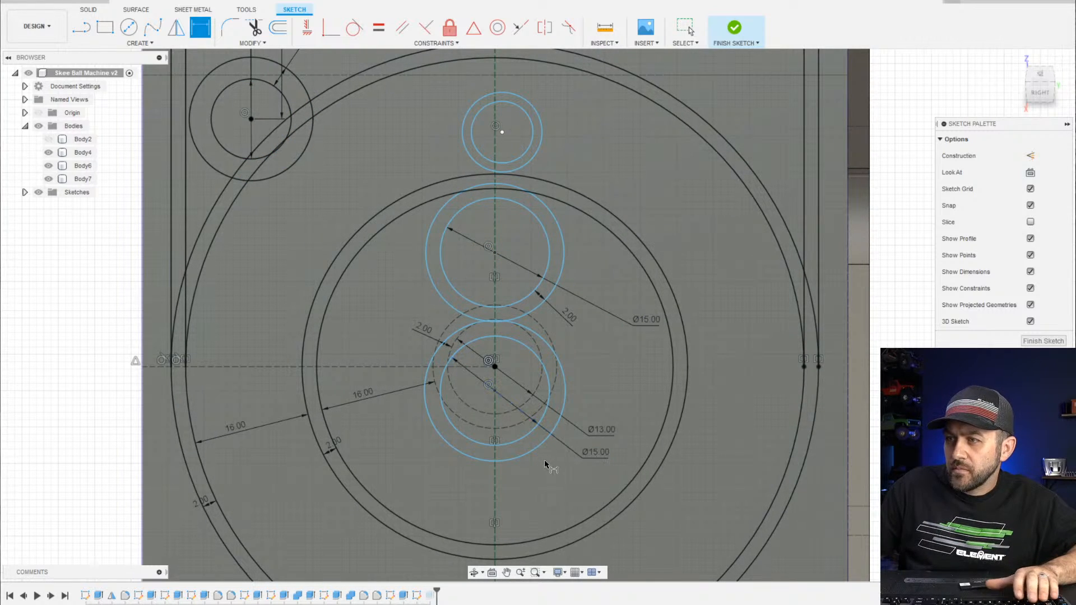
Dimension the wall between the lower pair's inner and outer circles as 2 mm
click(540, 445)
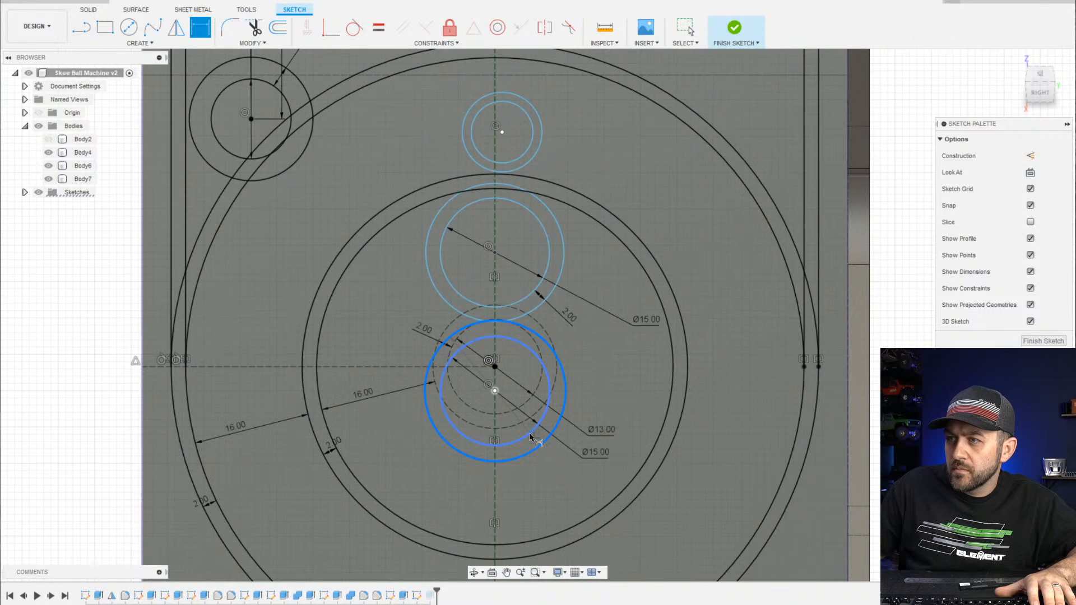
click(531, 434)
click(543, 477)
text(2.186996)
key(Return)
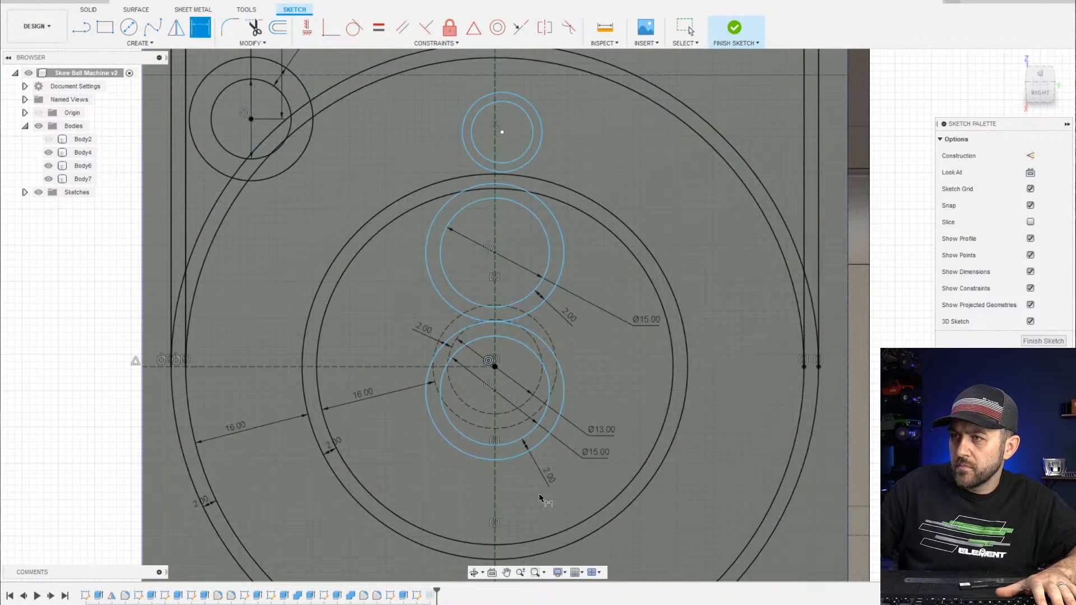
scroll(539, 495, down, 3)
scroll(510, 413, up, 2)
key(Escape)
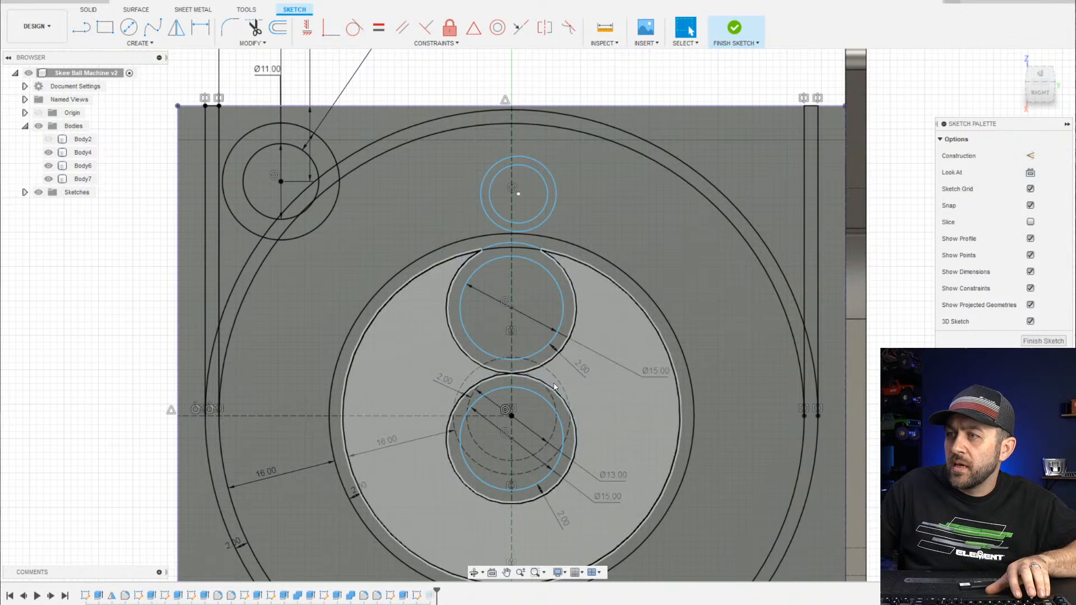
Make the two pairs' outer circles tangent to each other, and the upper one tangent to the middle ring's inner edge
click(555, 394)
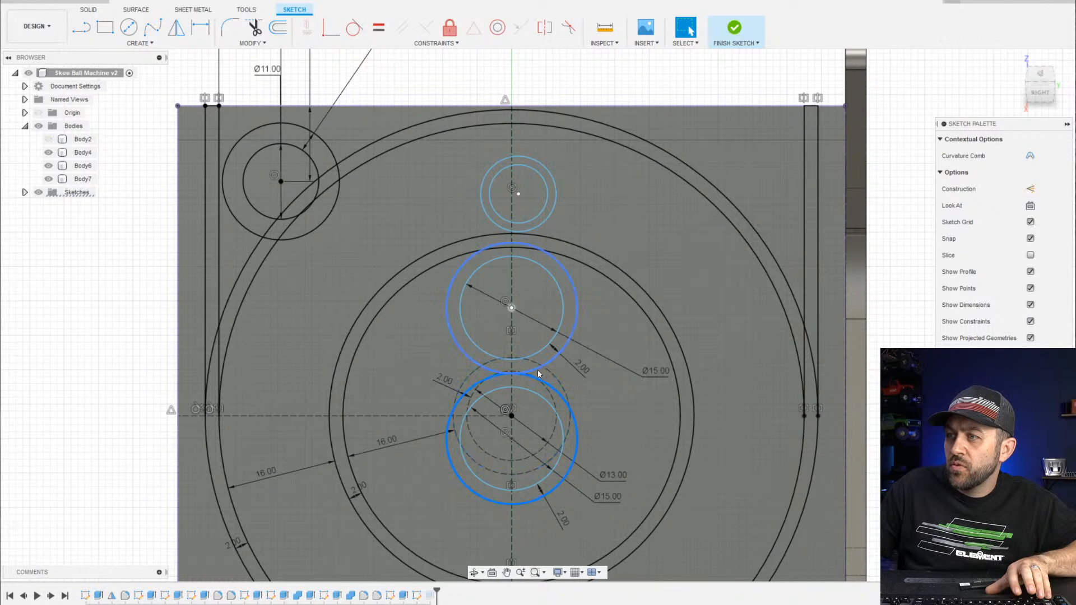
click(539, 370)
click(354, 28)
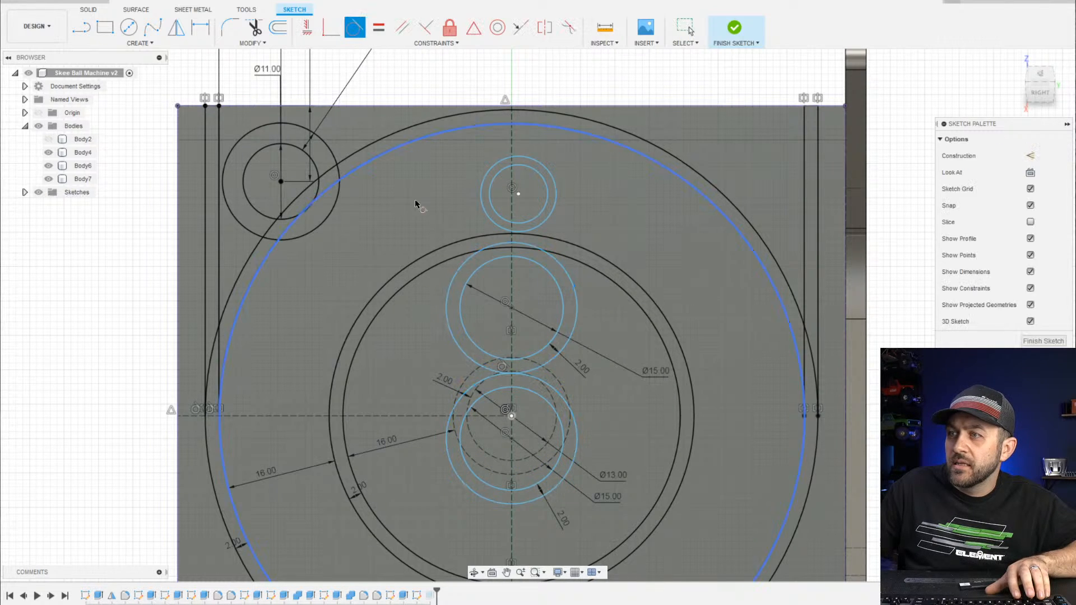
click(556, 263)
click(565, 257)
scroll(521, 314, down, 2)
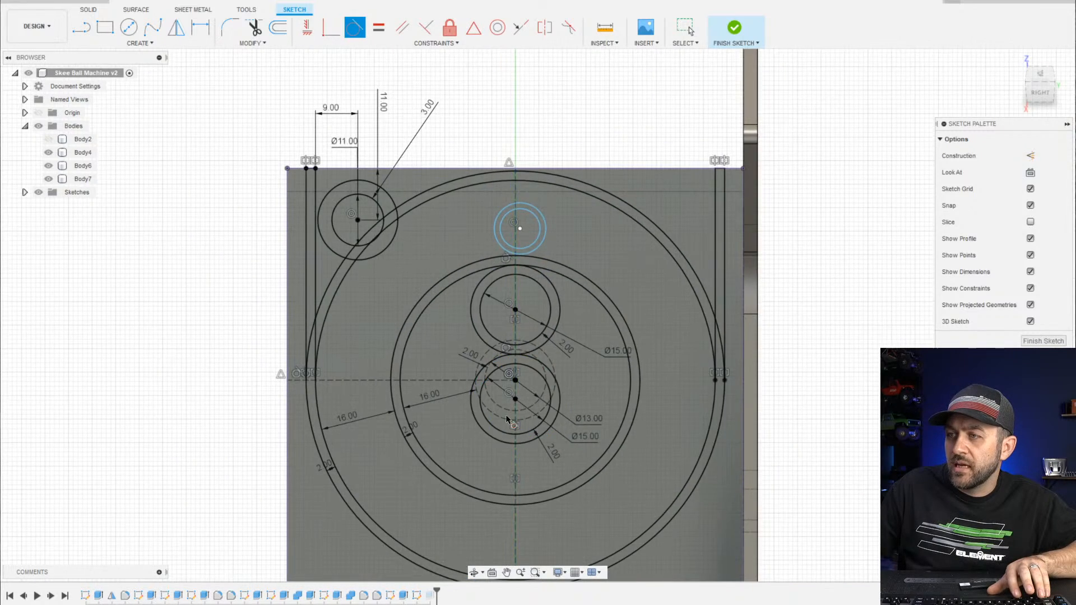
Examine the spacing of the tangent circle pairs and the remaining small pair above the middle ring
scroll(507, 418, up, 5)
scroll(508, 418, down, 5)
scroll(504, 252, up, 2)
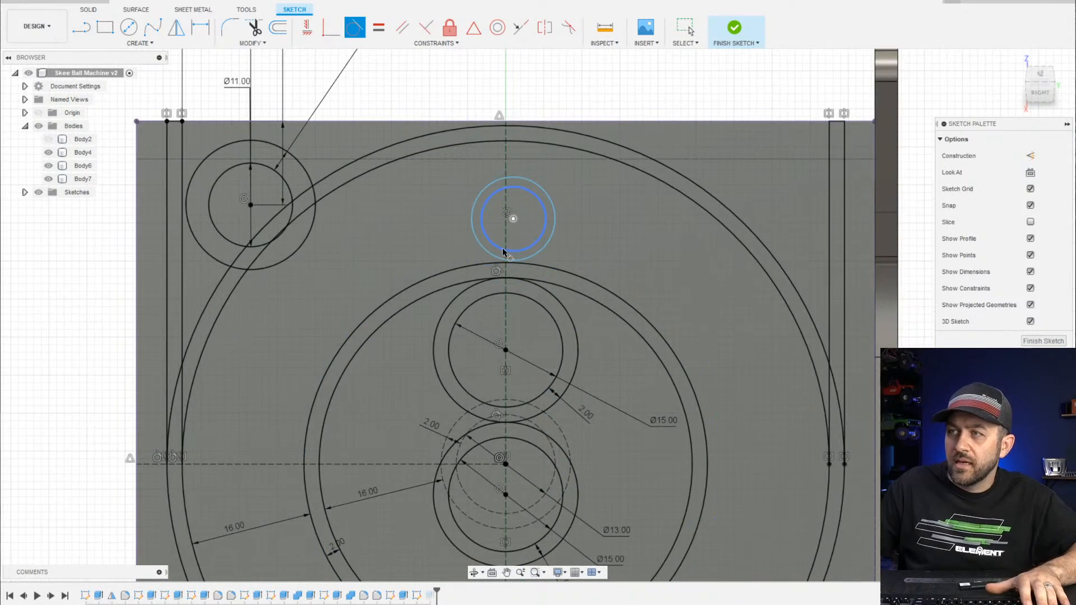
middle_drag(503, 252, 505, 291)
middle_drag(547, 320, 495, 228)
scroll(508, 266, down, 3)
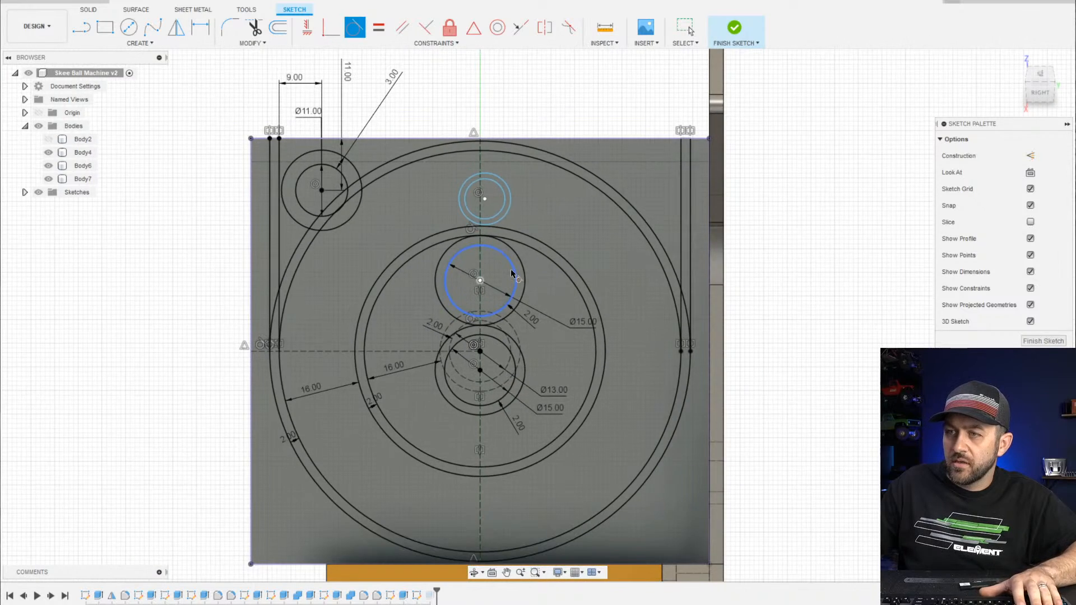
scroll(524, 224, up, 2)
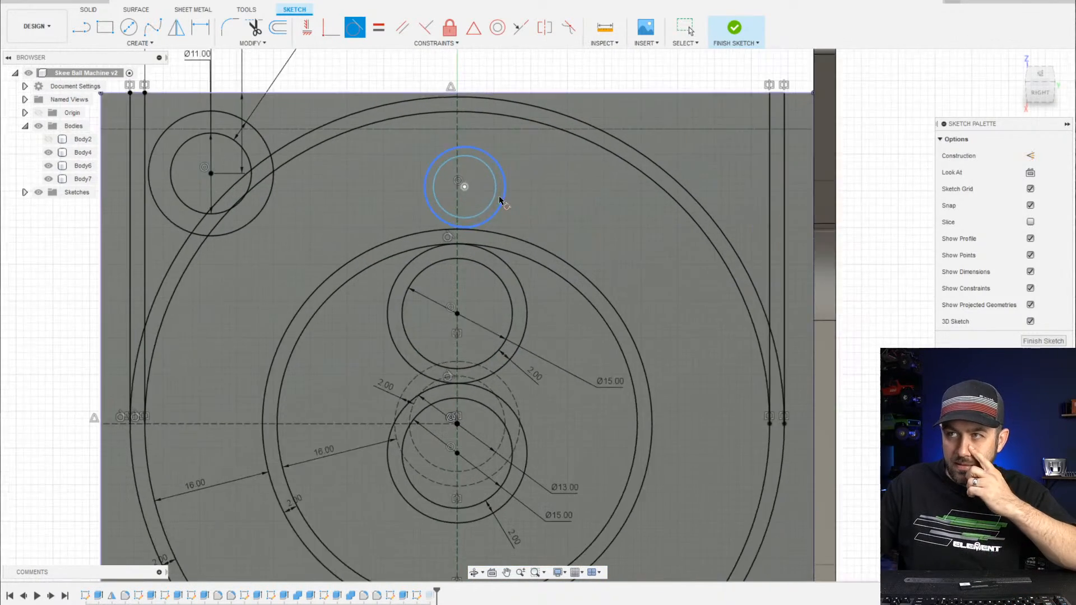
scroll(501, 201, up, 1)
key(Escape)
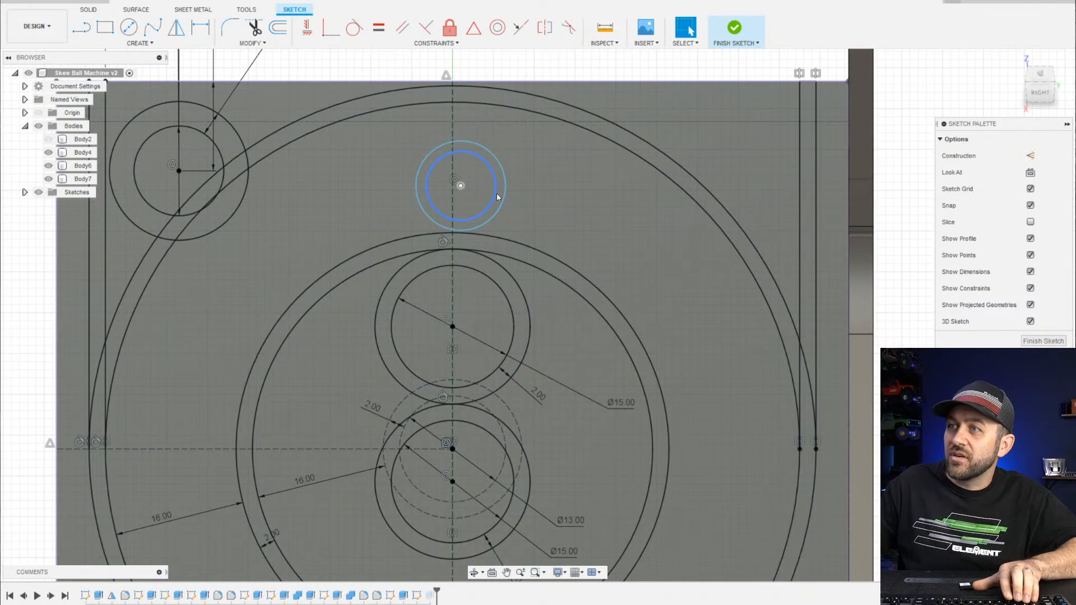
Dimension the inner circle of the small pair above the middle ring with a 15 mm diameter
scroll(494, 205, down, 2)
click(491, 206)
scroll(507, 231, down, 3)
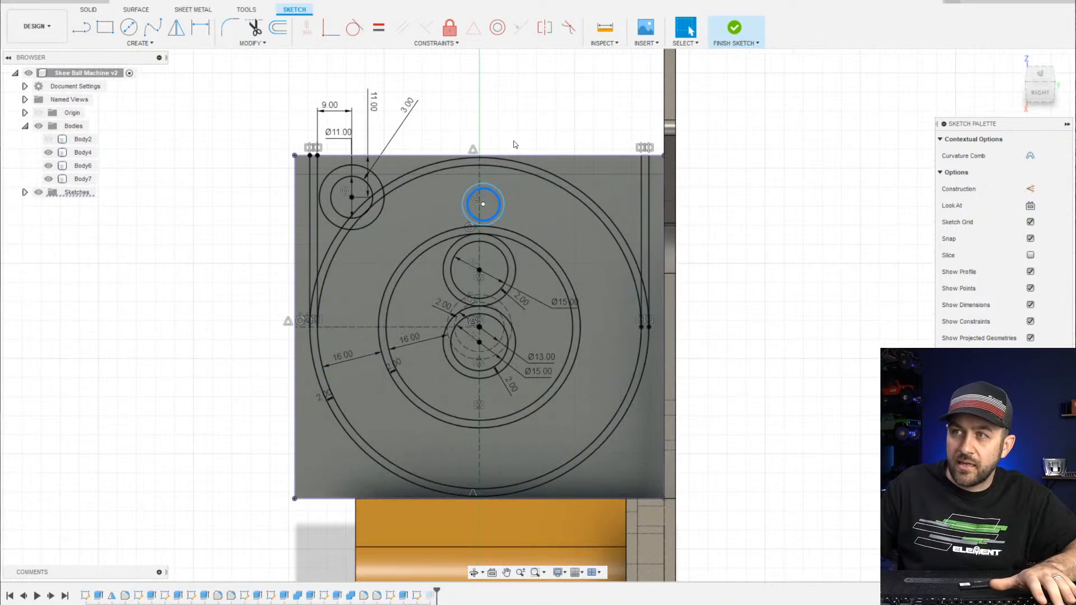
key(Escape)
scroll(501, 174, up, 4)
key(d)
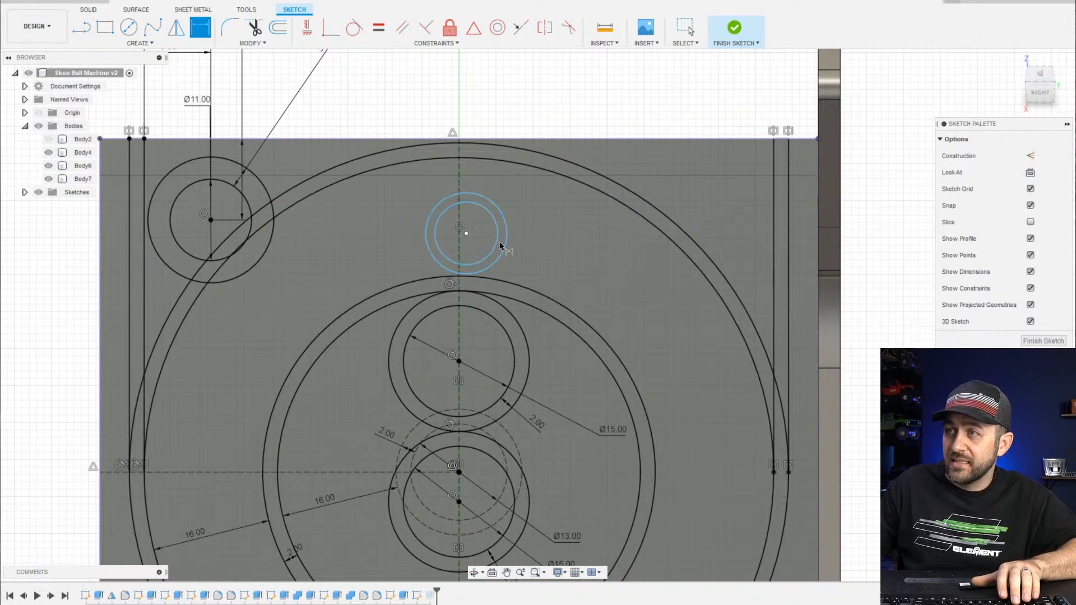
click(500, 247)
click(567, 257)
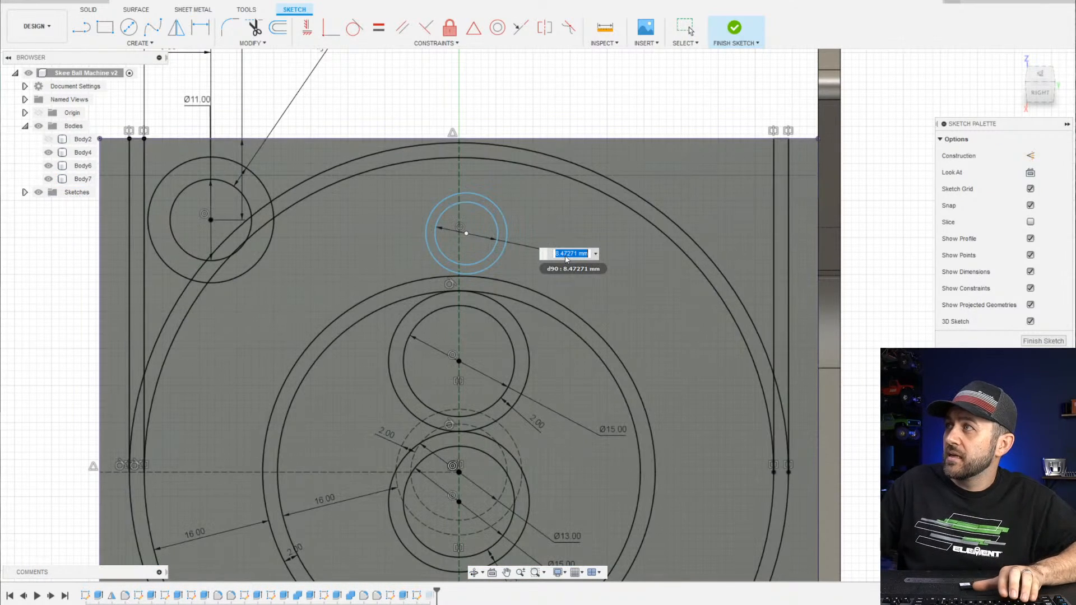
key(Return)
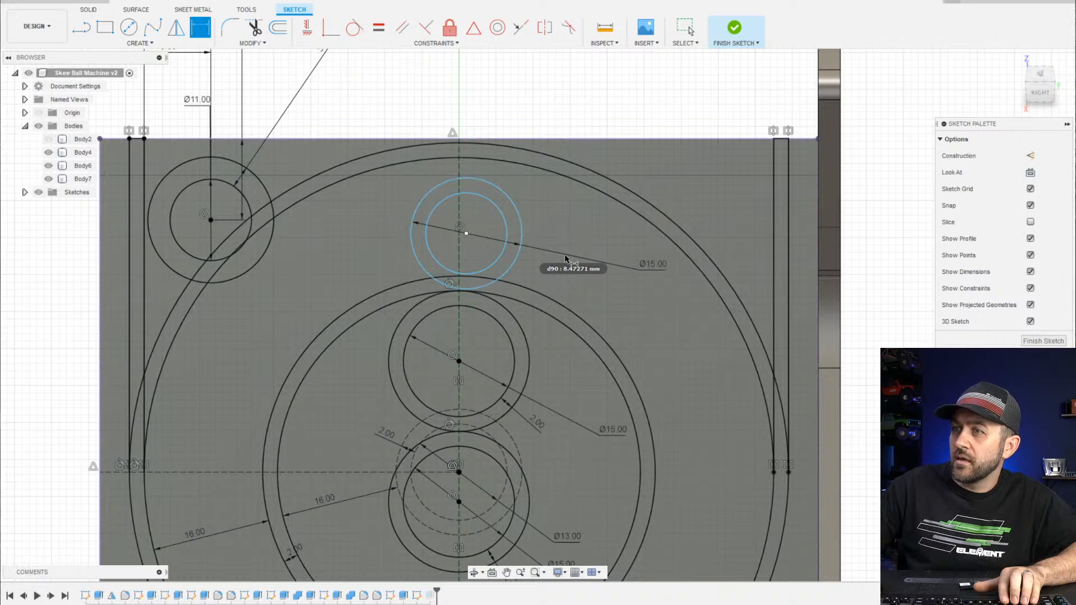
Enlarge the top pair's outer circle around its inner circle and try to dimension the wall between them
key(Escape)
key(d)
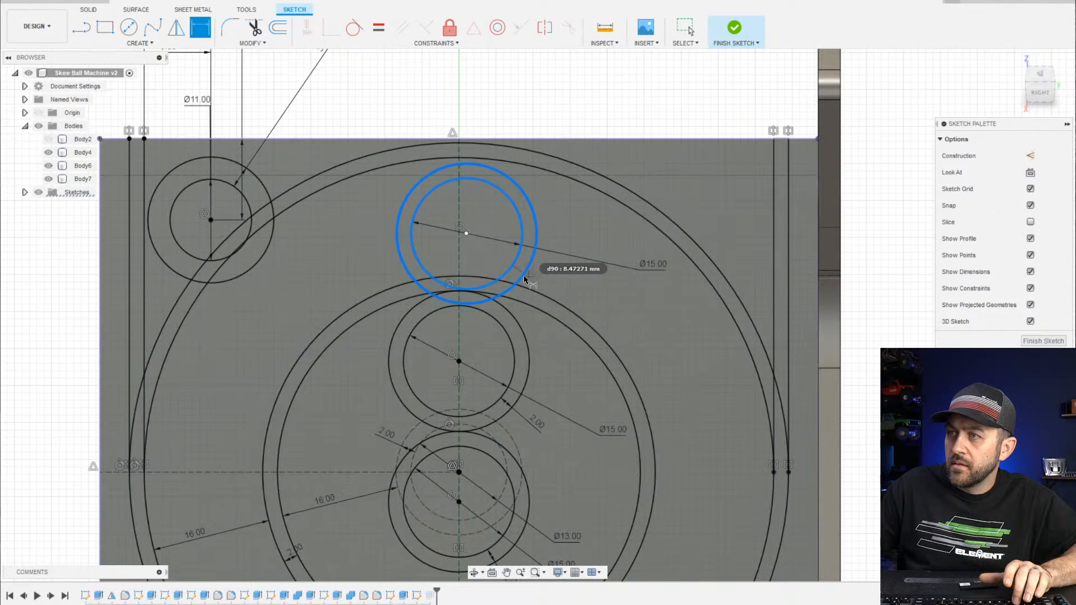
scroll(544, 287, up, 3)
scroll(544, 286, up, 1)
click(544, 286)
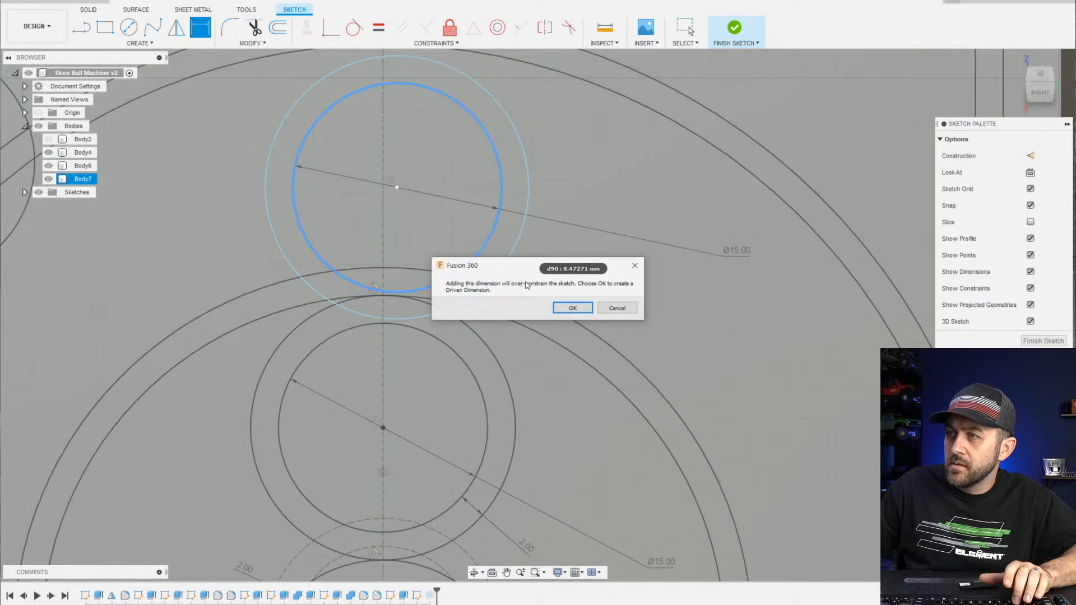
key(Escape)
key(Escape)
scroll(406, 215, down, 2)
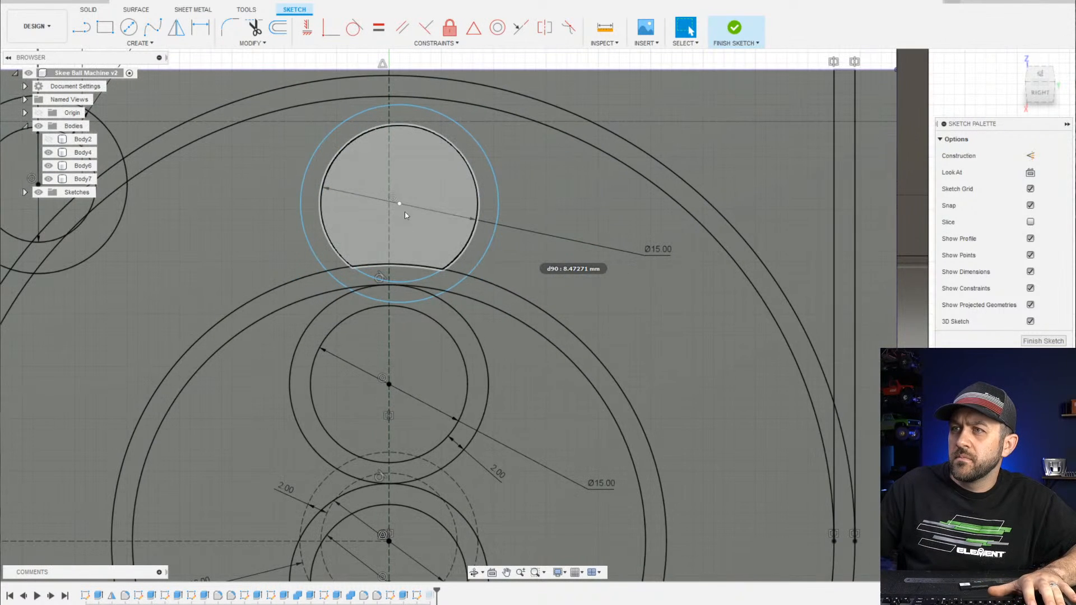
Reposition the top circle pair and dimension the wall between its inner and outer circles as 2 mm
drag(407, 203, 429, 157)
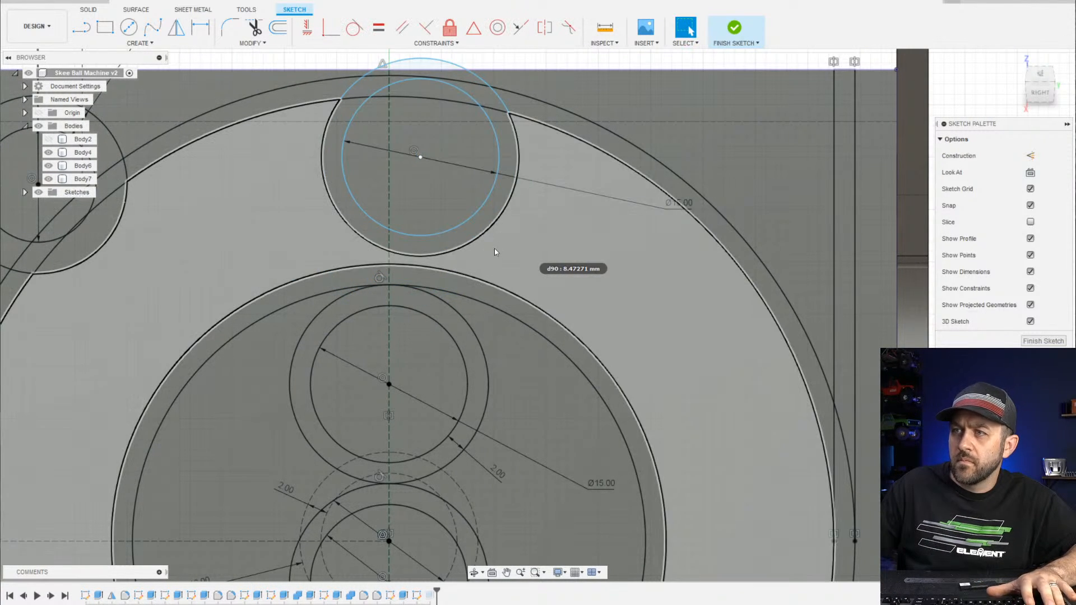
key(d)
click(480, 235)
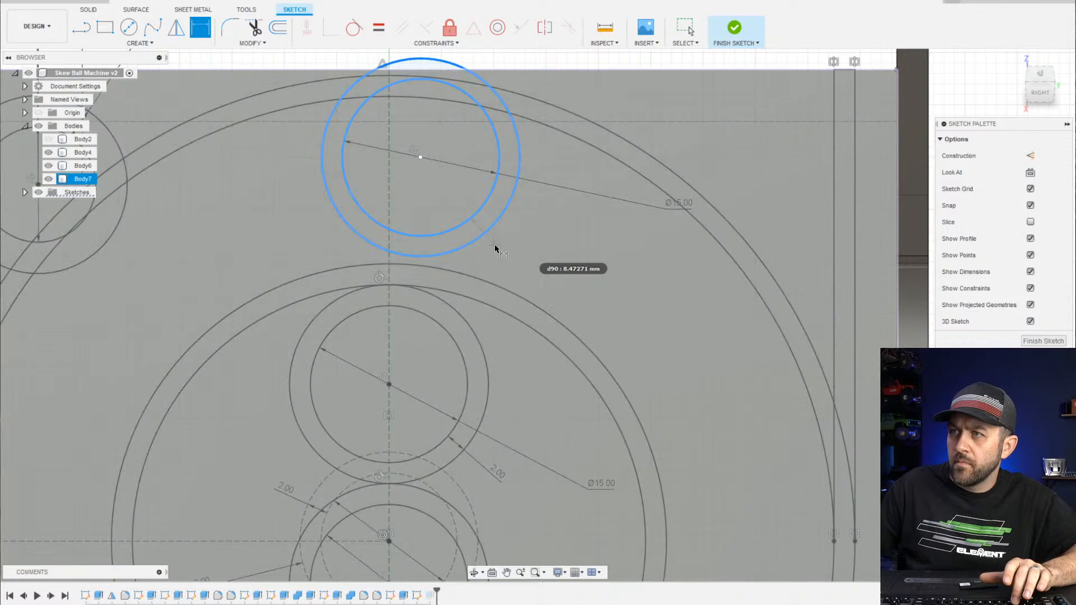
click(511, 259)
text(2)
key(Return)
scroll(496, 262, down, 3)
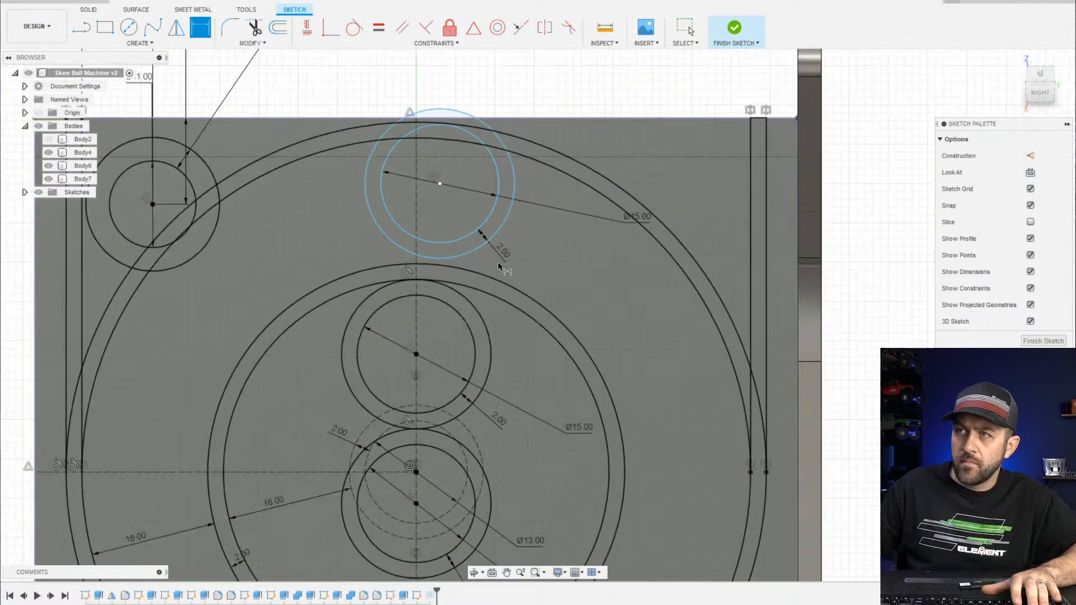
key(Escape)
Snap the top pair's centre onto the vertical centreline and make its outer circle tangent to the middle ring's outer edge
drag(446, 191, 423, 190)
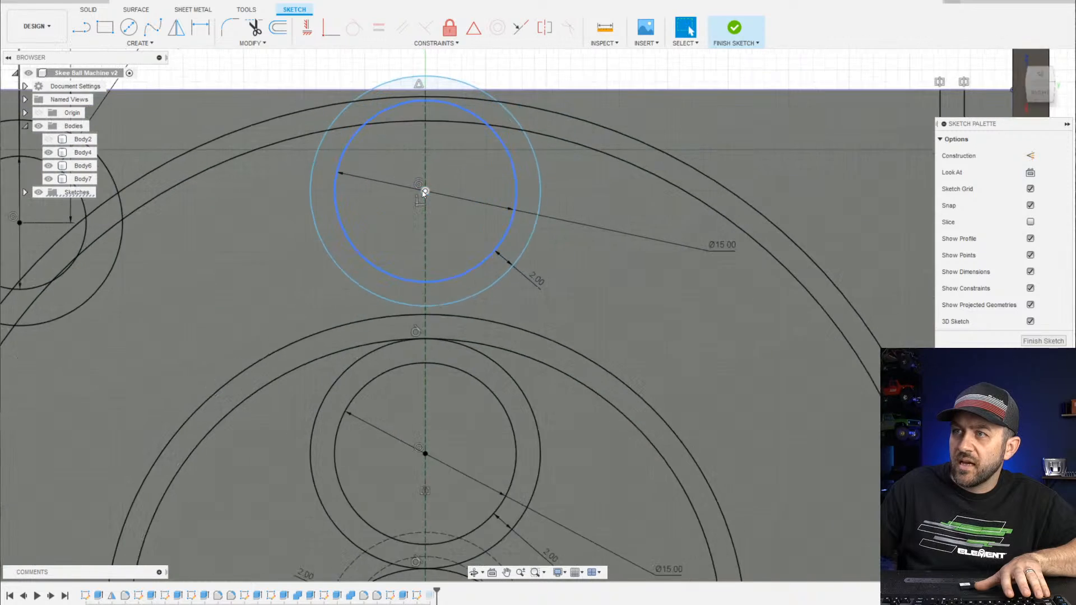
scroll(423, 190, up, 5)
scroll(442, 347, down, 6)
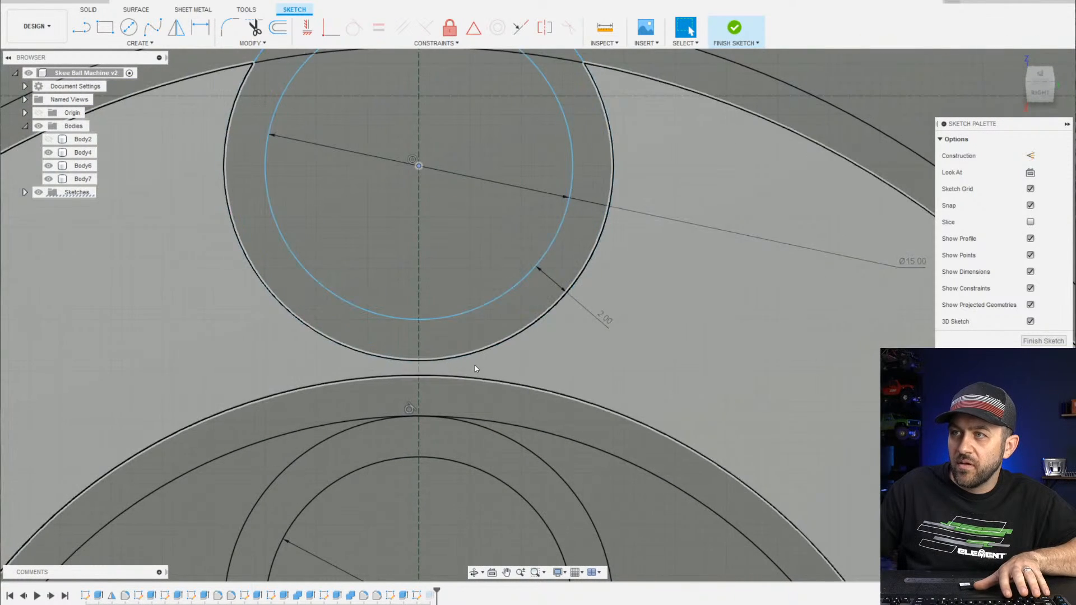
click(354, 27)
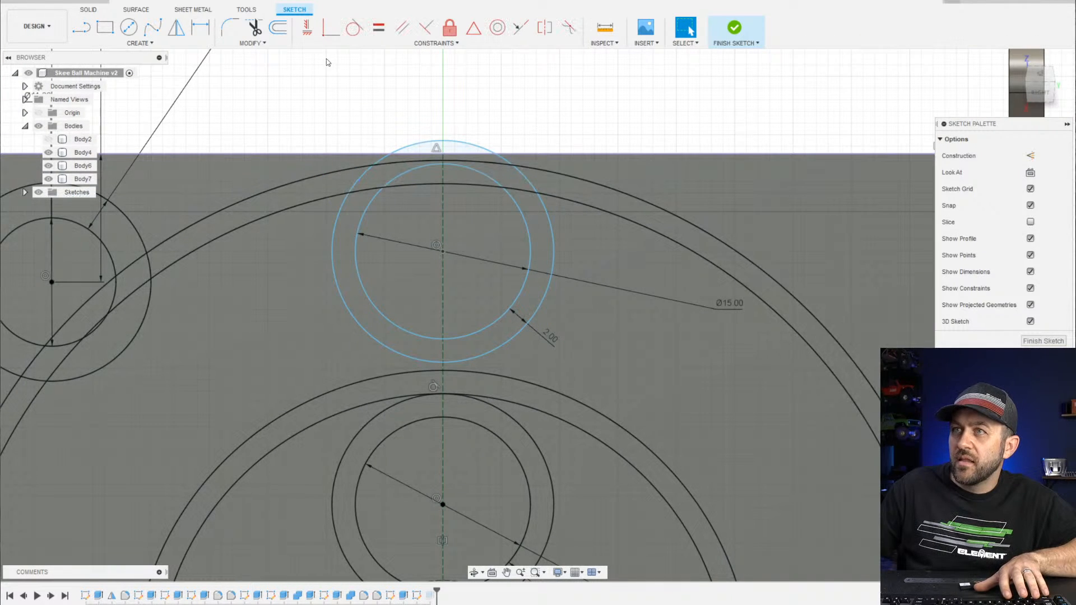
click(469, 360)
click(472, 373)
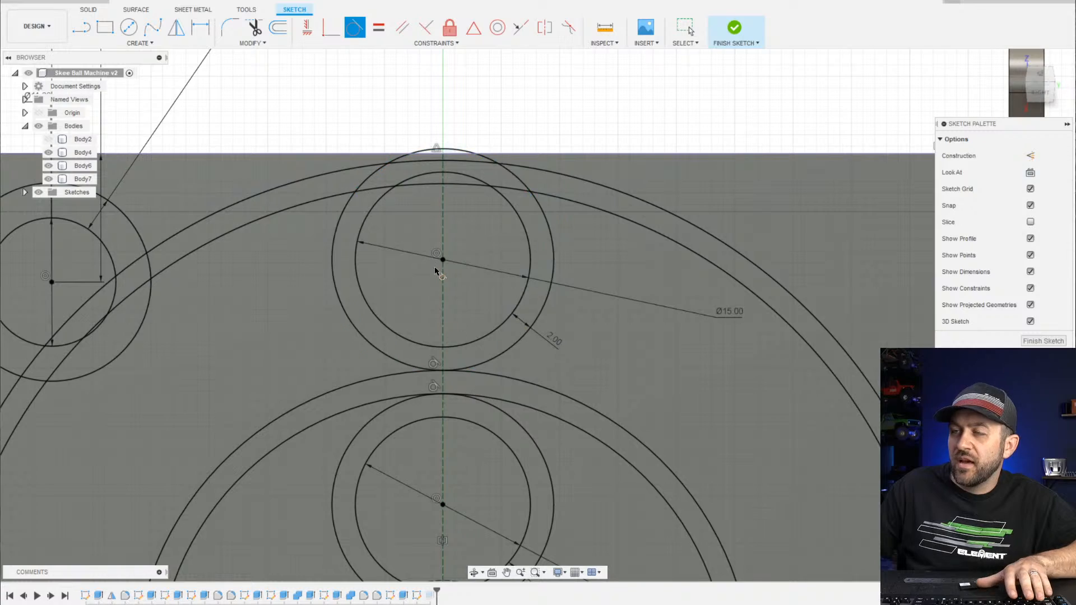
scroll(435, 271, down, 5)
key(Escape)
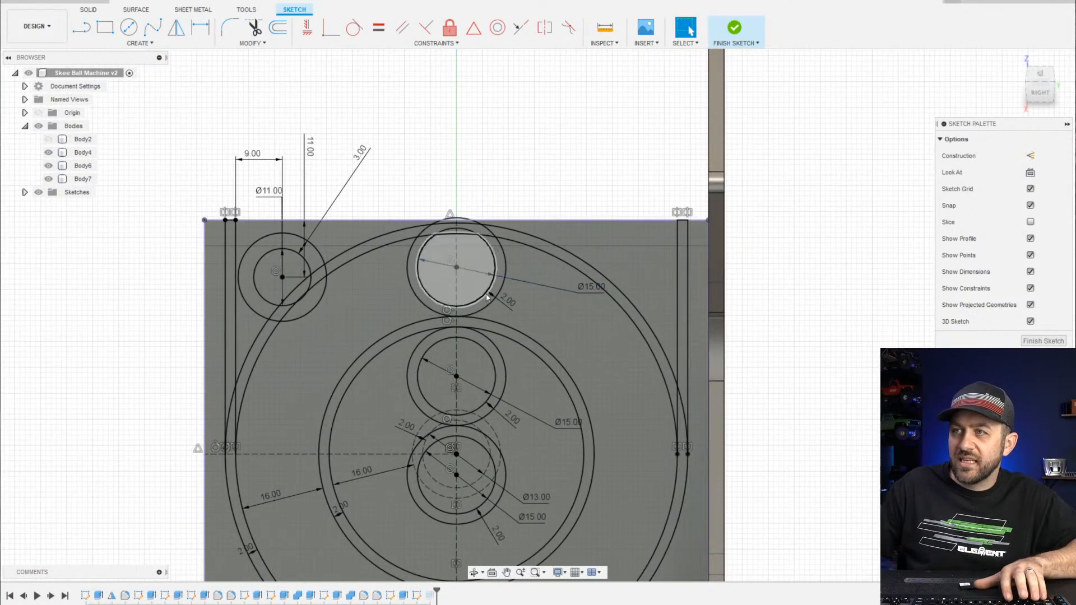
Set the gap between the dashed centre circle and the middle ring to 15 mm, and finish the sketch
mouse_move(487, 514)
middle_down()
mouse_move(502, 369)
mouse_move(486, 294)
middle_up()
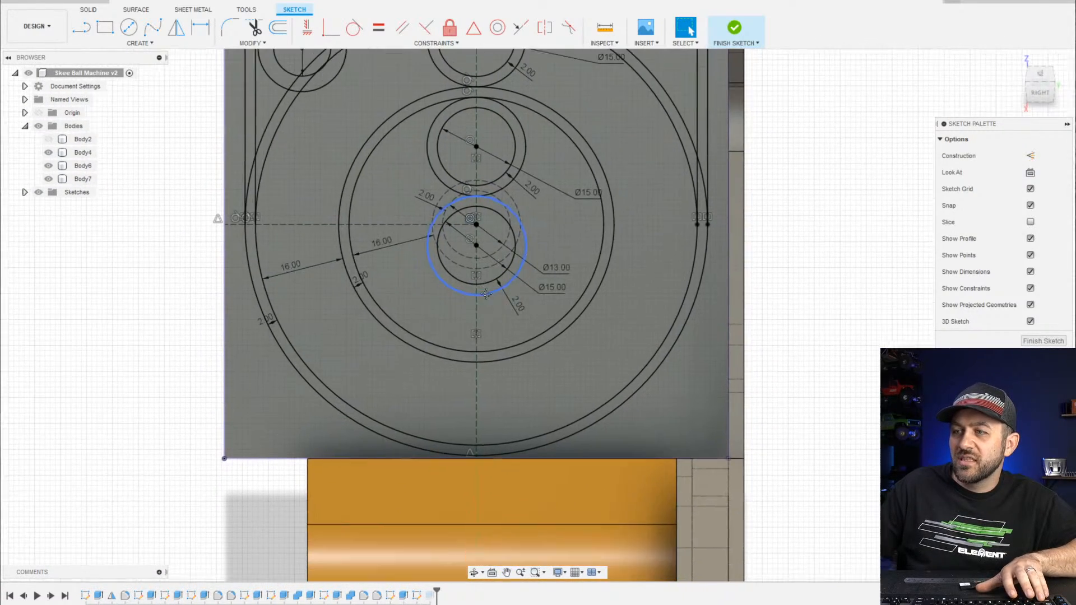
scroll(483, 402, down, 3)
scroll(559, 260, up, 1)
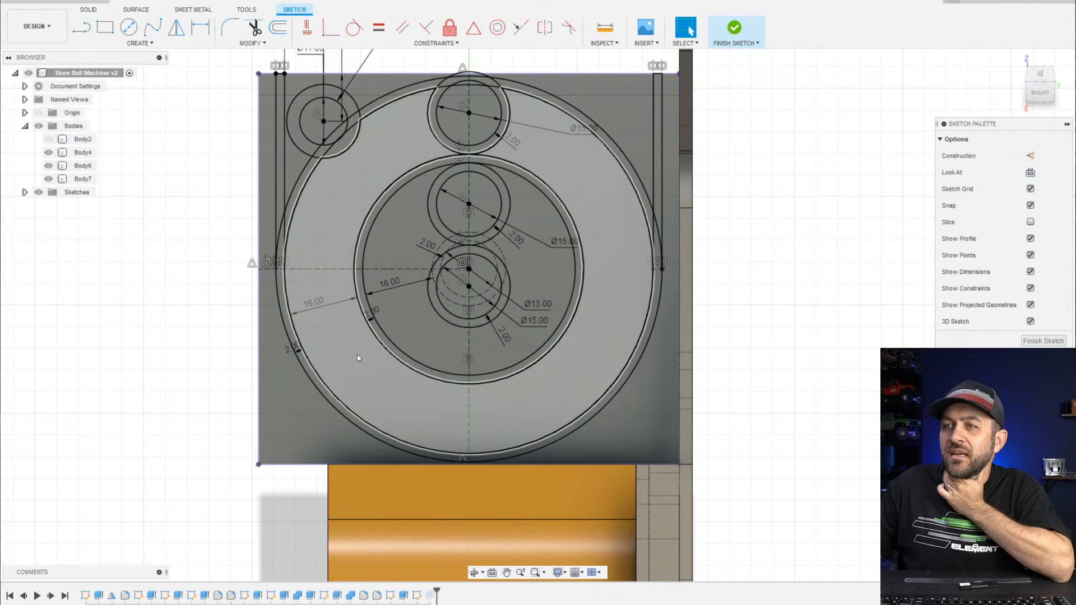
double_click(391, 287)
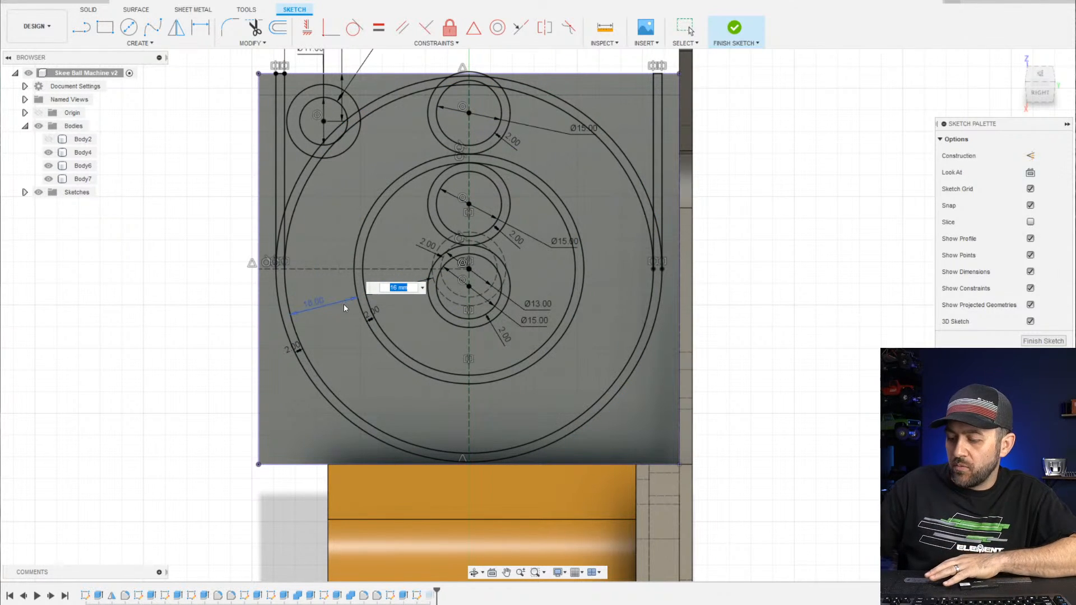
key(Return)
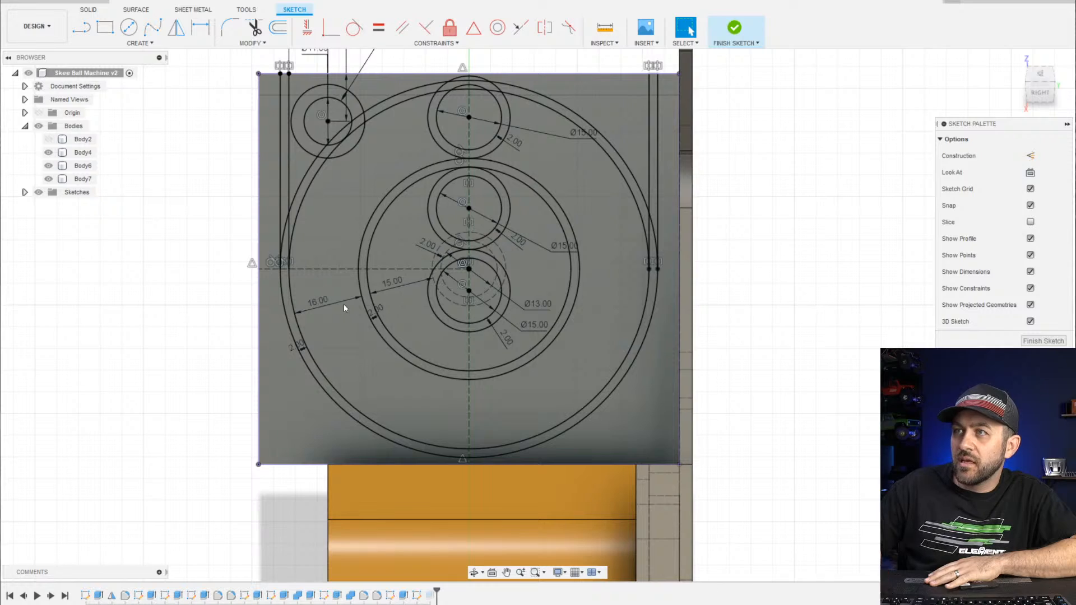
scroll(409, 171, up, 2)
scroll(443, 387, down, 3)
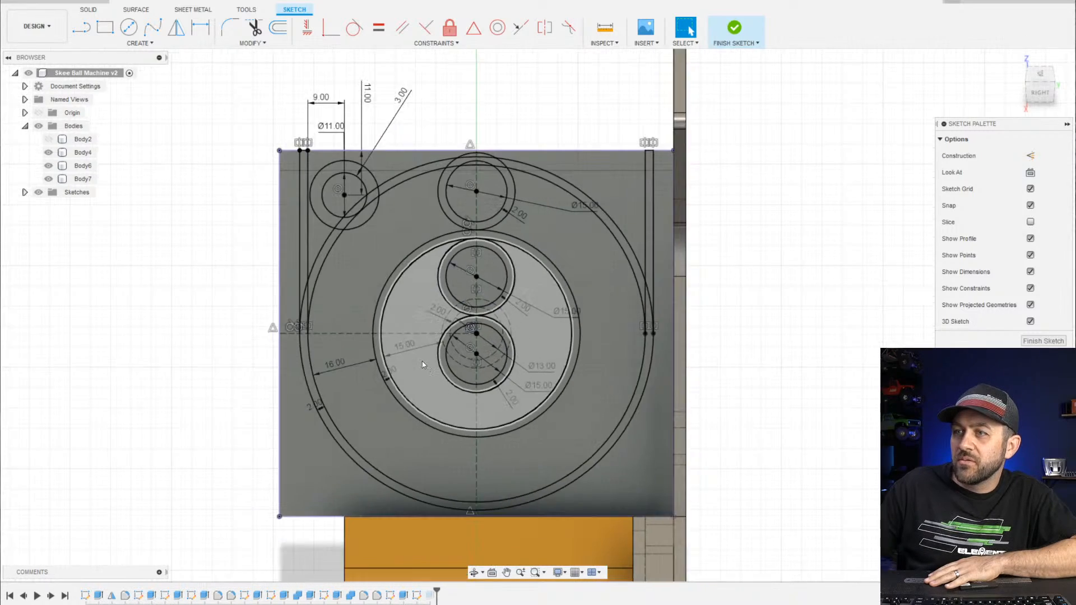
scroll(422, 364, up, 3)
scroll(419, 385, down, 3)
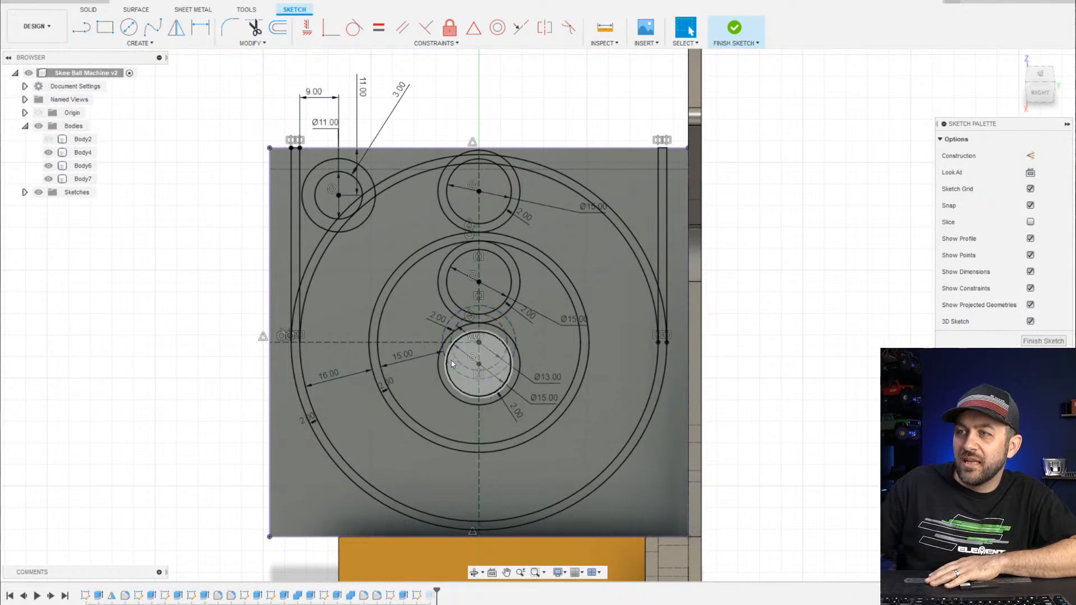
scroll(452, 364, up, 4)
scroll(513, 392, up, 5)
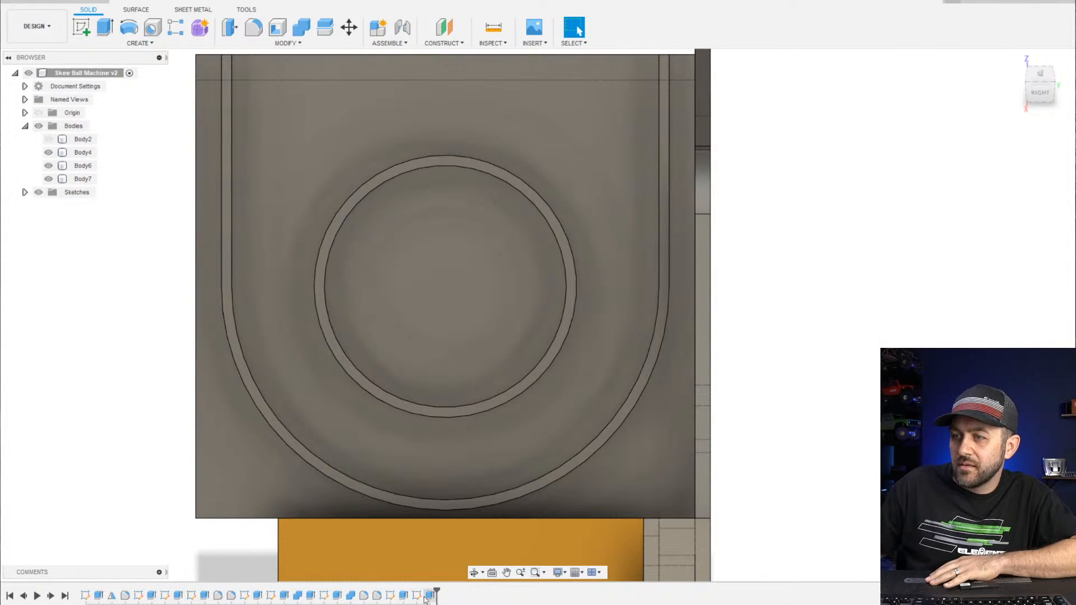
Edit the rings' 10 mm extrusion to include the walls of the two small holes inside the middle ring
right_click(429, 595)
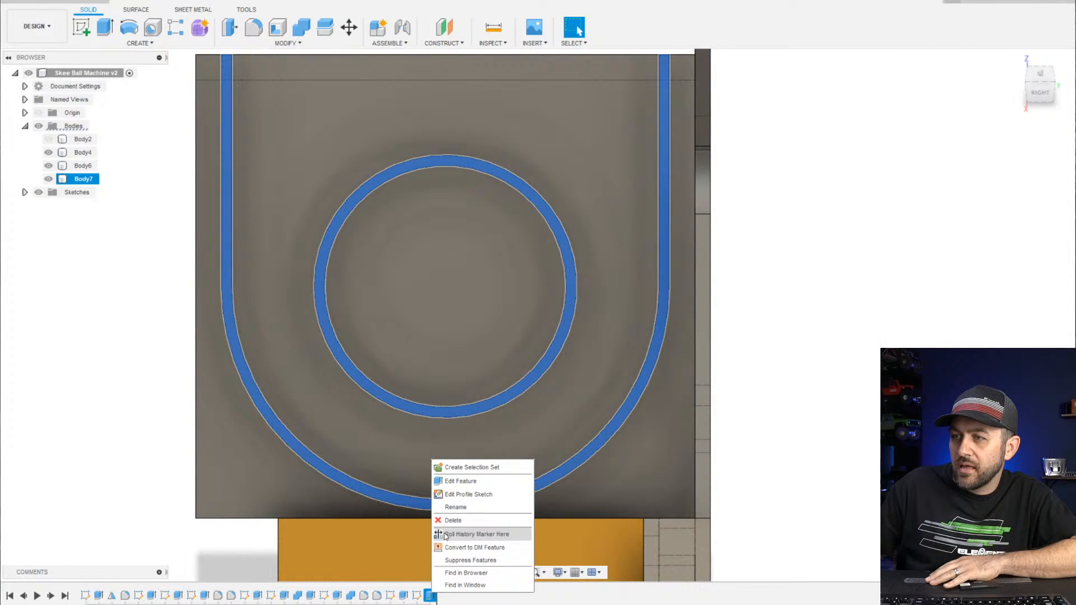
click(454, 481)
scroll(458, 433, up, 3)
click(456, 310)
scroll(481, 124, down, 1)
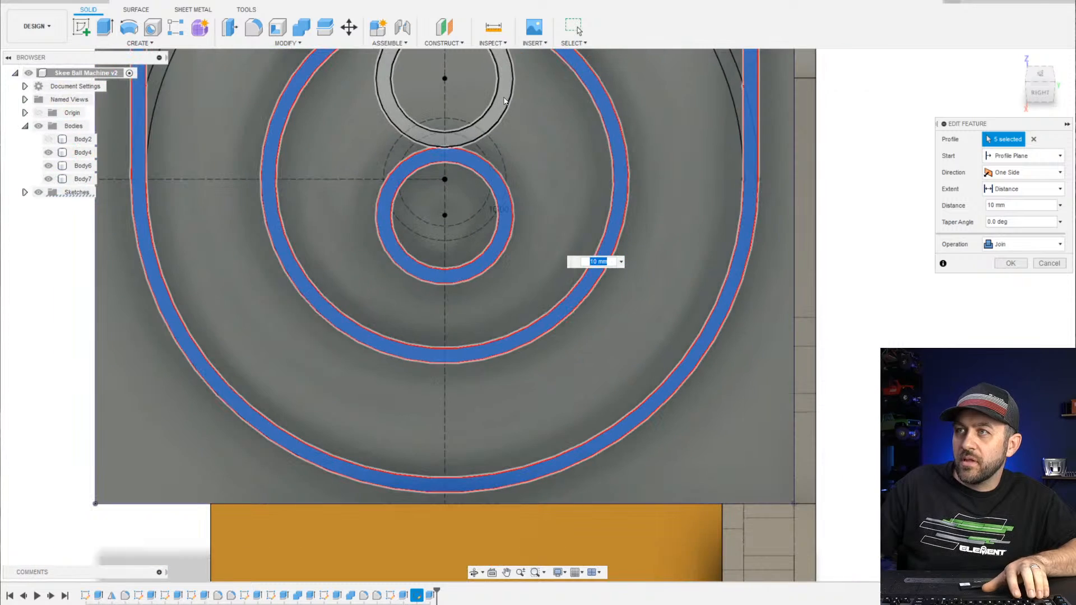
click(481, 125)
scroll(448, 207, down, 2)
scroll(449, 209, down, 1)
scroll(532, 233, up, 3)
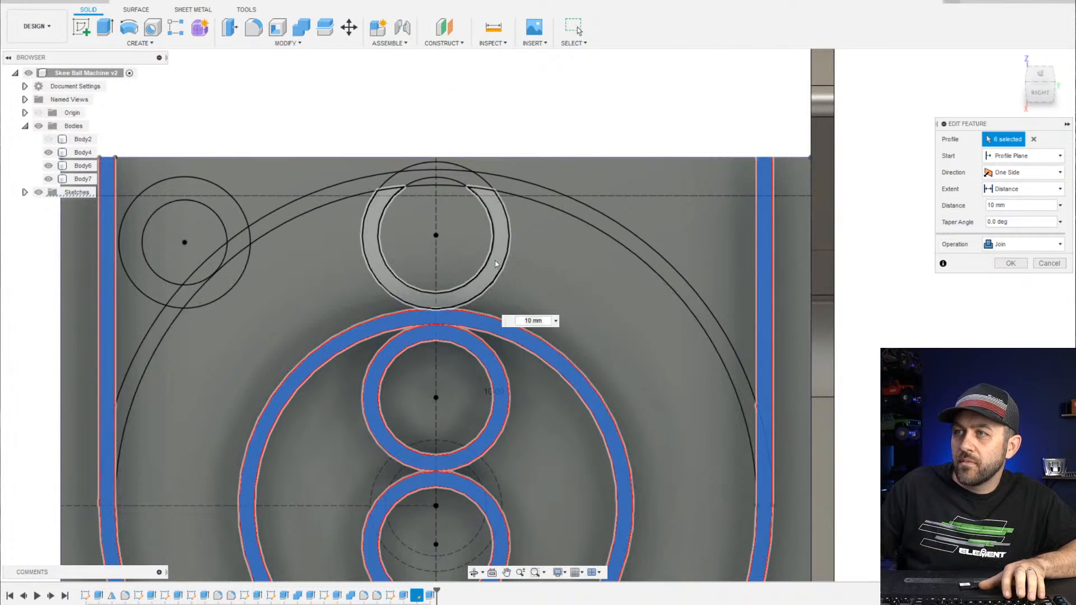
Add all wall segments of the small hole above the middle ring to the 10 mm extrusion and accept the edit
click(496, 260)
click(465, 178)
scroll(465, 185, up, 3)
scroll(465, 185, down, 2)
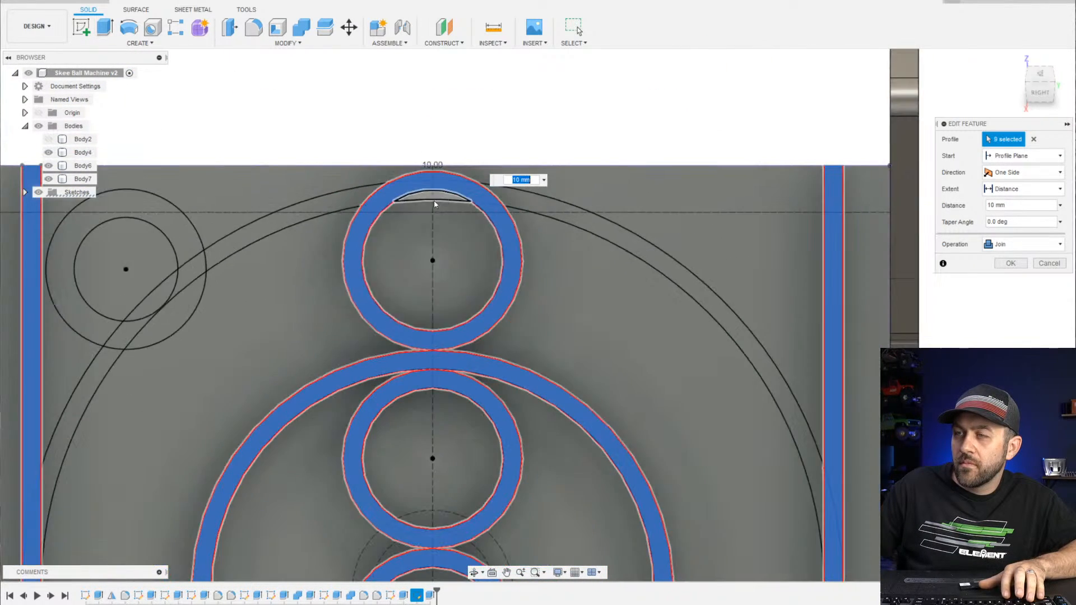
scroll(484, 301, up, 3)
scroll(429, 210, down, 3)
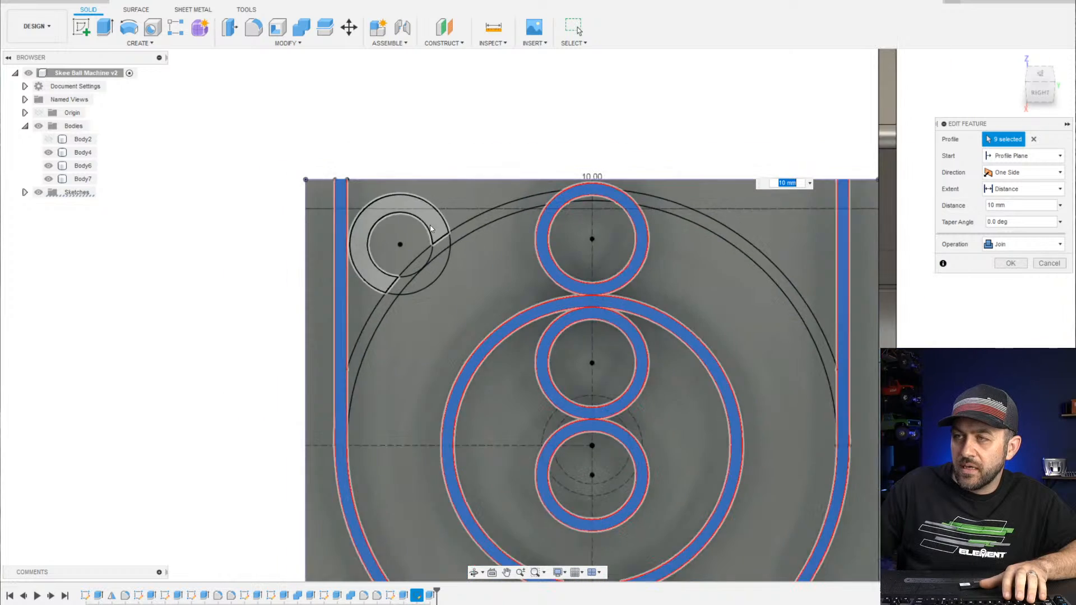
key(Return)
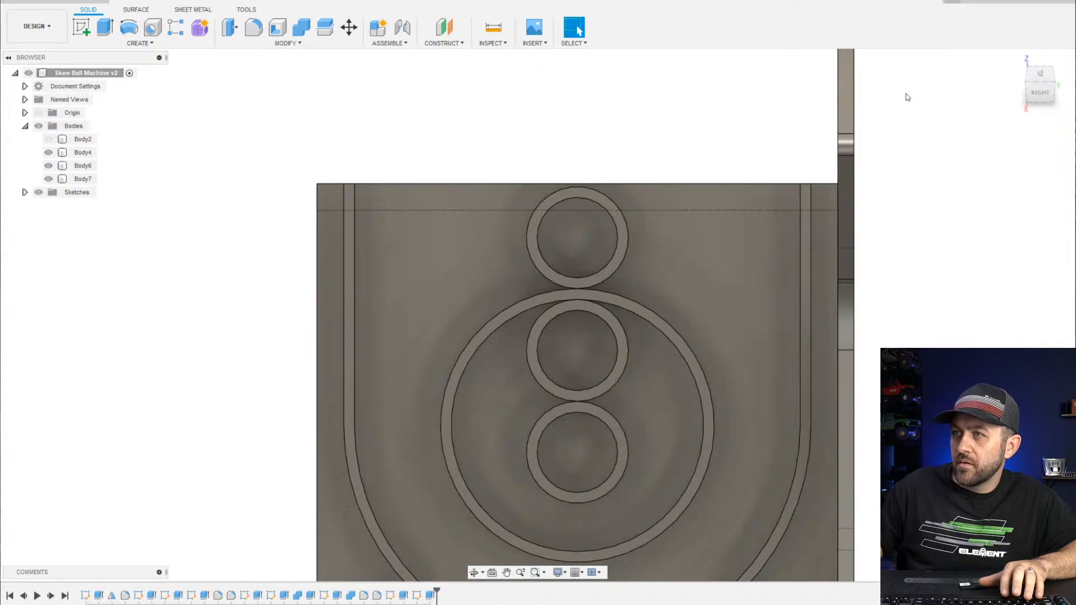
Reopen the target's sketch and set the wall between the corner hole's two circles to 2 mm
right_click(417, 595)
click(435, 485)
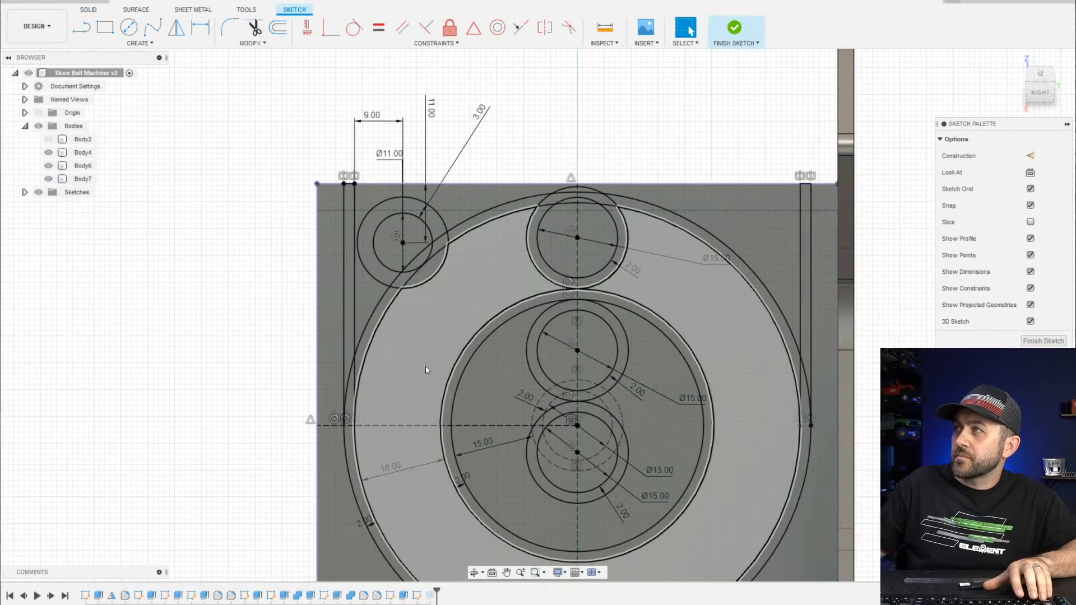
scroll(440, 348, down, 3)
click(1011, 56)
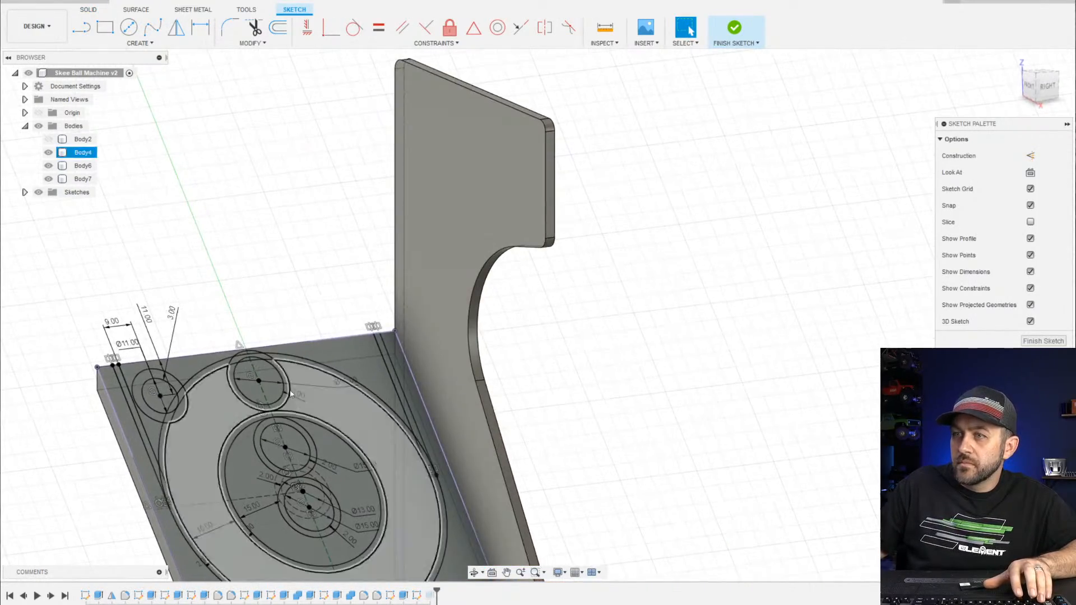
scroll(253, 307, up, 3)
mouse_move(393, 314)
shift+middle_down()
mouse_move(583, 259)
mouse_move(667, 207)
mouse_move(530, 304)
shift+middle_up()
scroll(506, 256, up, 2)
scroll(524, 263, down, 2)
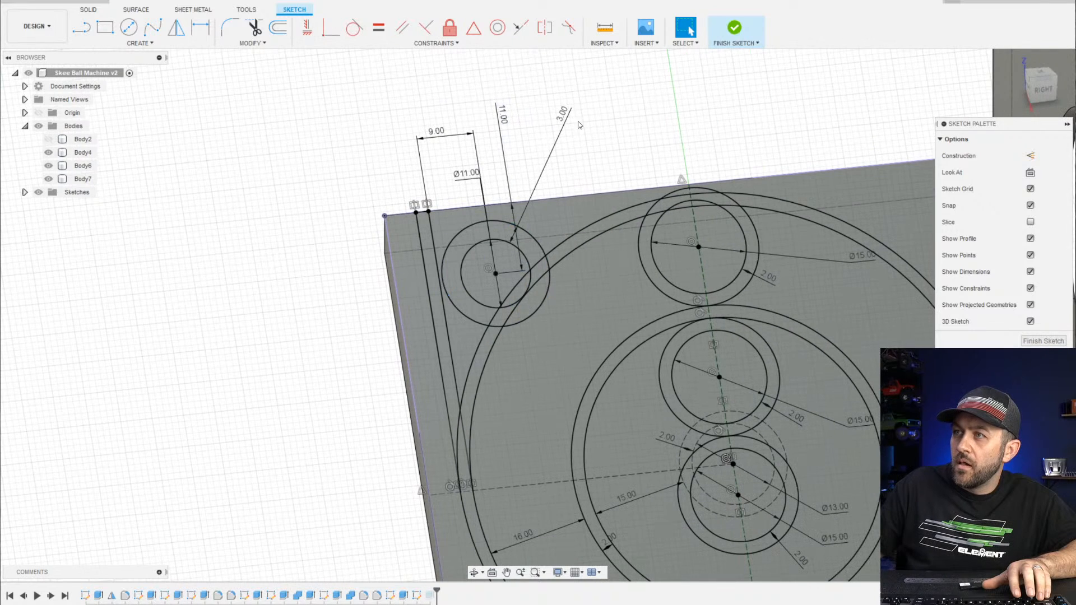
double_click(564, 123)
text(2)
key(Return)
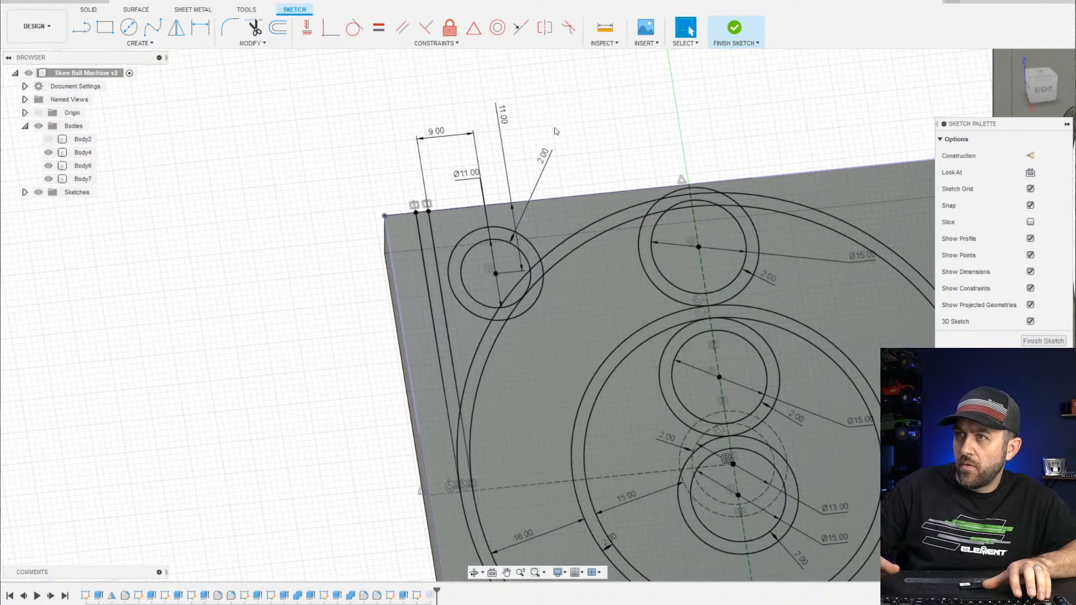
Set the corner hole's inner circle diameter to 13 mm
double_click(464, 178)
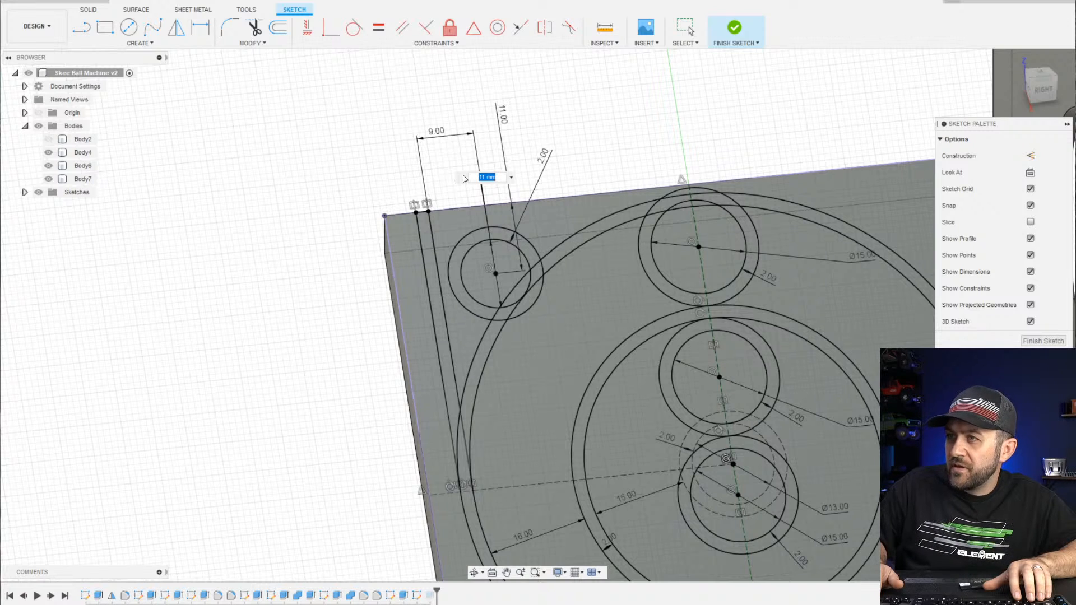
text(13)
key(Return)
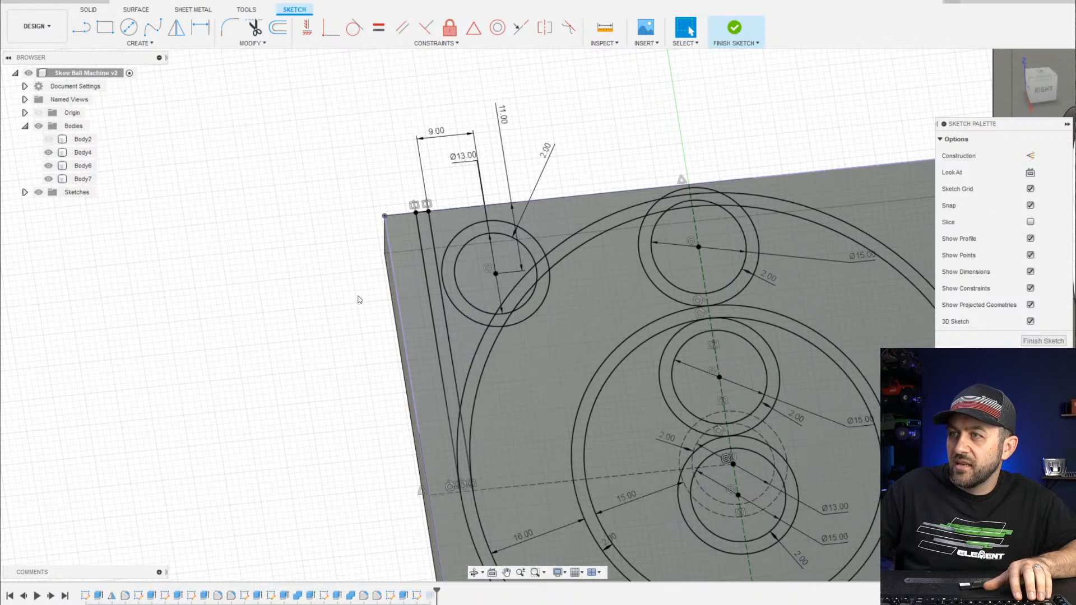
Mirror the corner hole's two circles about the vertical centreline to the opposite corner and finish the sketch
scroll(360, 300, down, 3)
middle_drag(632, 263, 574, 227)
click(177, 26)
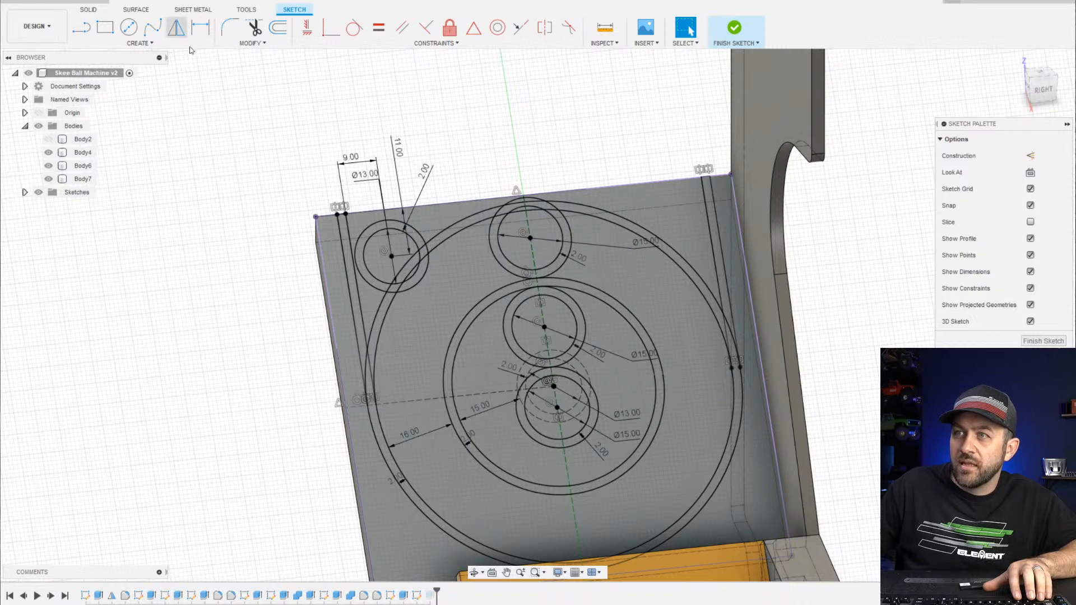
scroll(370, 247, up, 3)
click(440, 300)
click(452, 312)
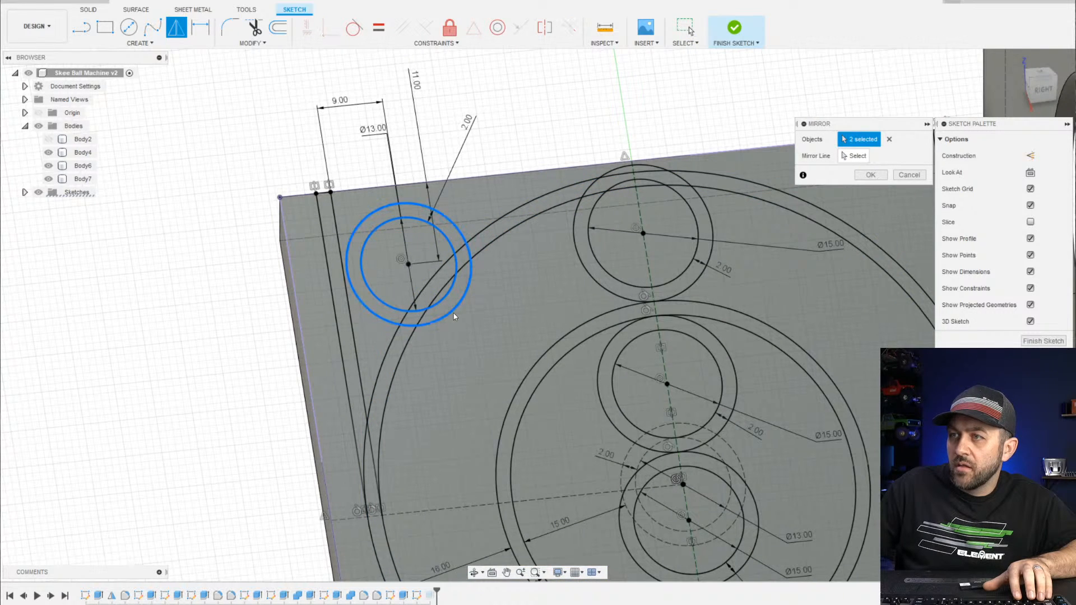
click(854, 156)
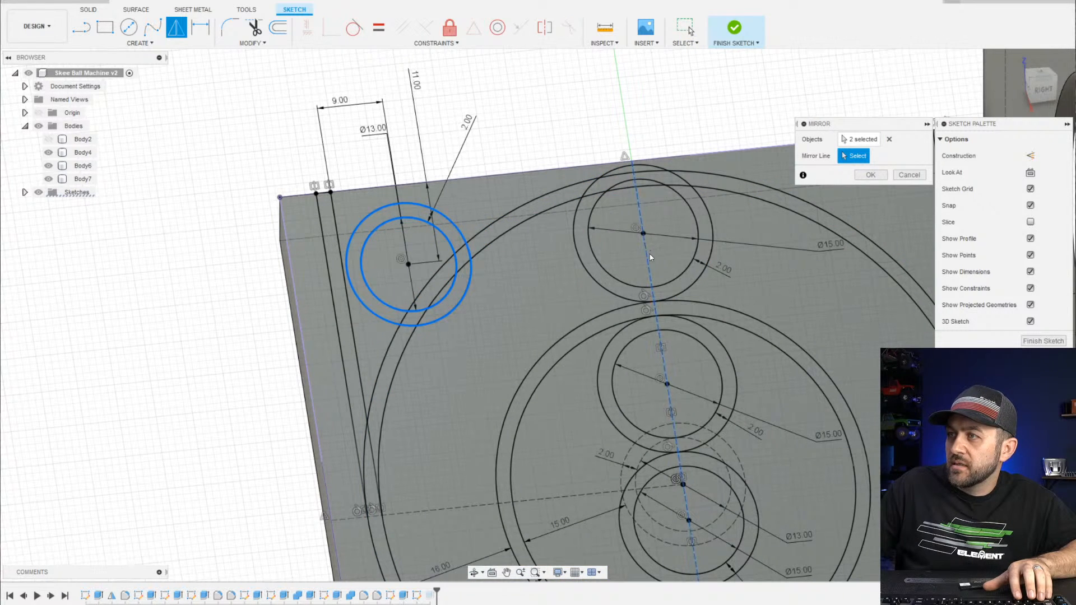
click(649, 256)
key(Return)
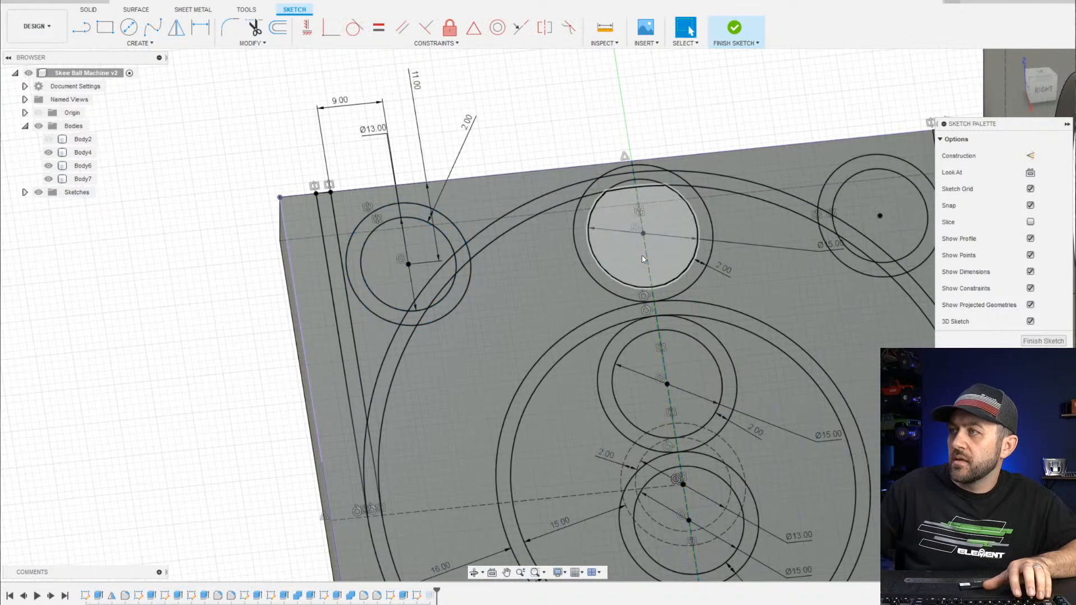
click(1040, 342)
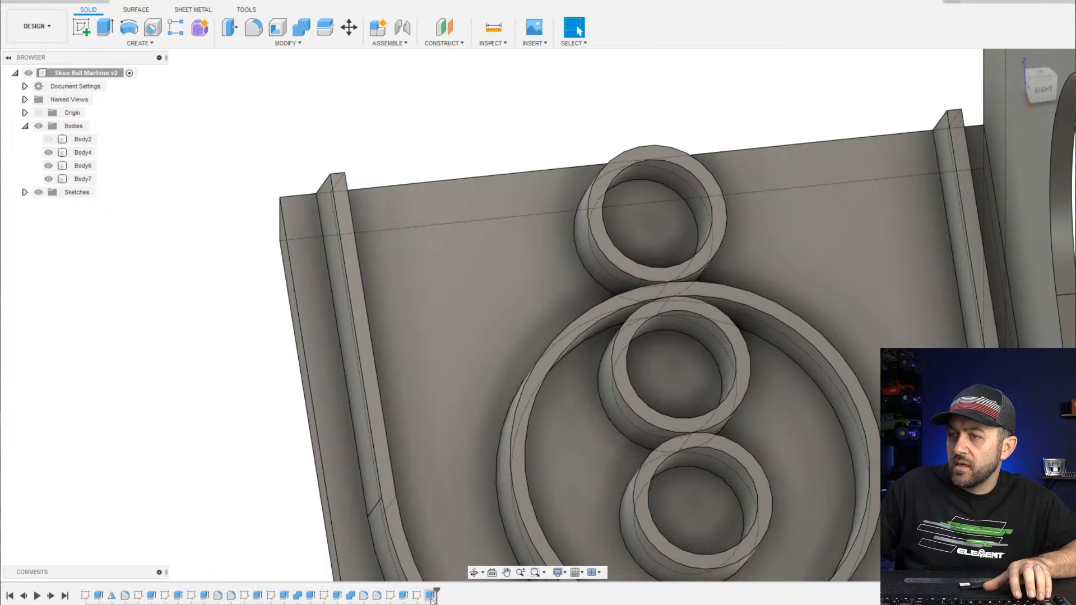
right_click(431, 595)
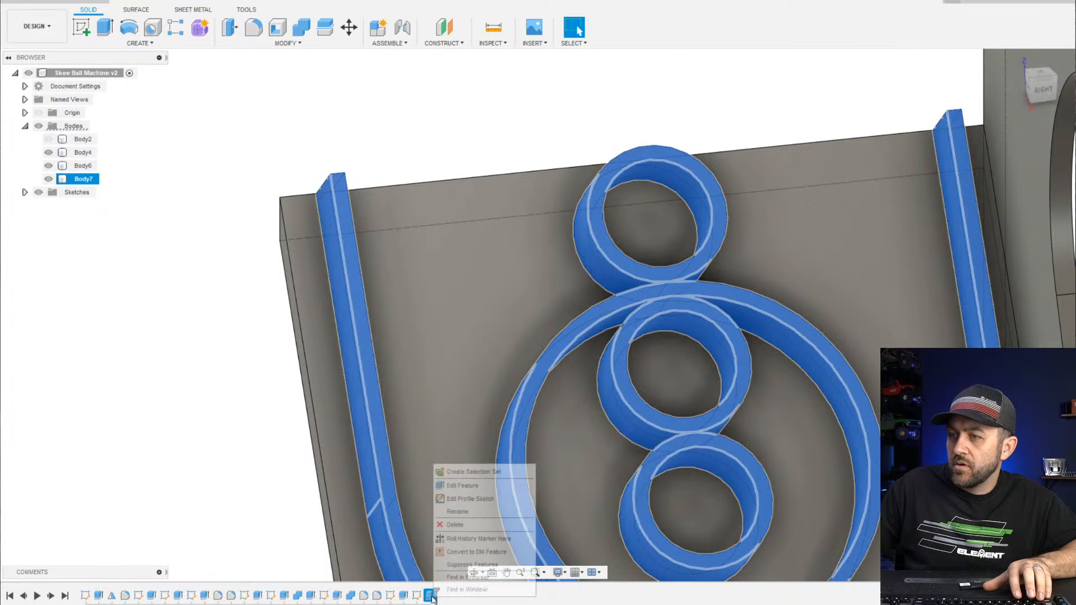
click(468, 487)
scroll(423, 257, up, 2)
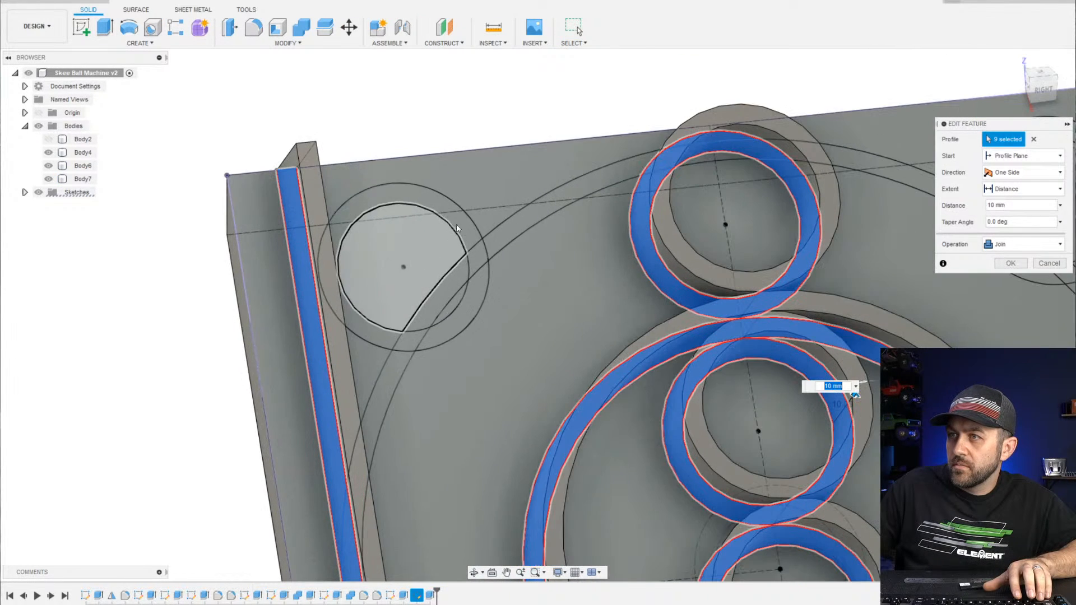
click(451, 216)
click(475, 259)
click(480, 299)
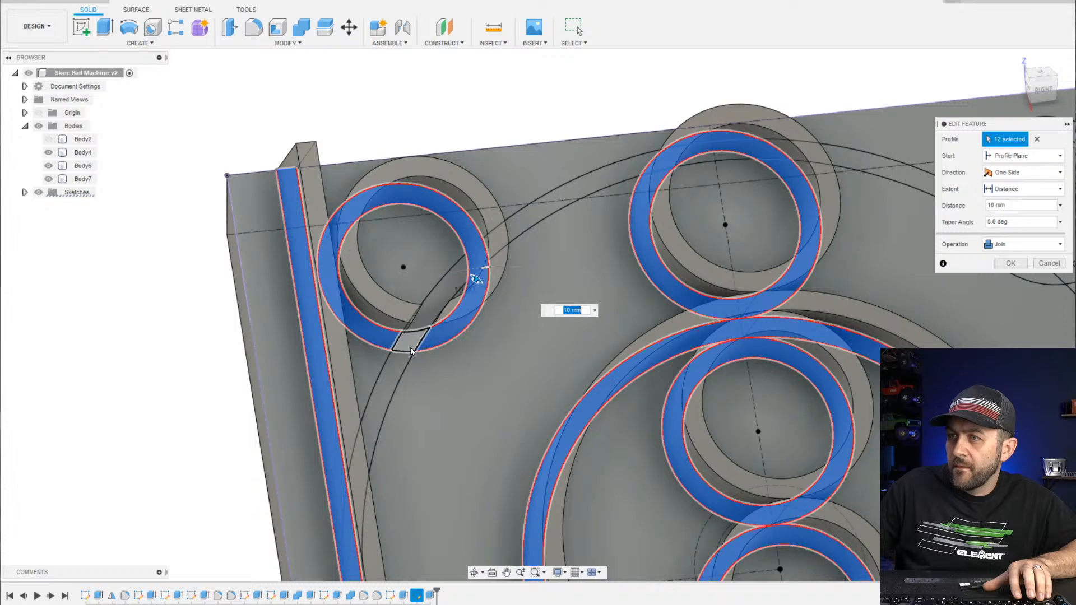
scroll(415, 342, down, 3)
scroll(813, 227, up, 4)
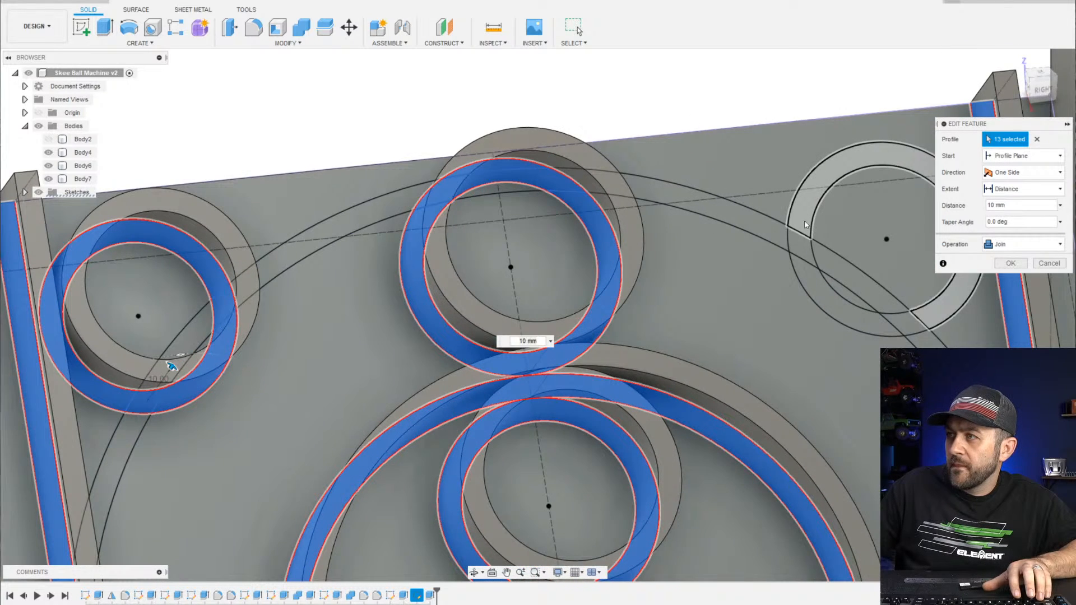
click(805, 225)
click(799, 246)
click(811, 281)
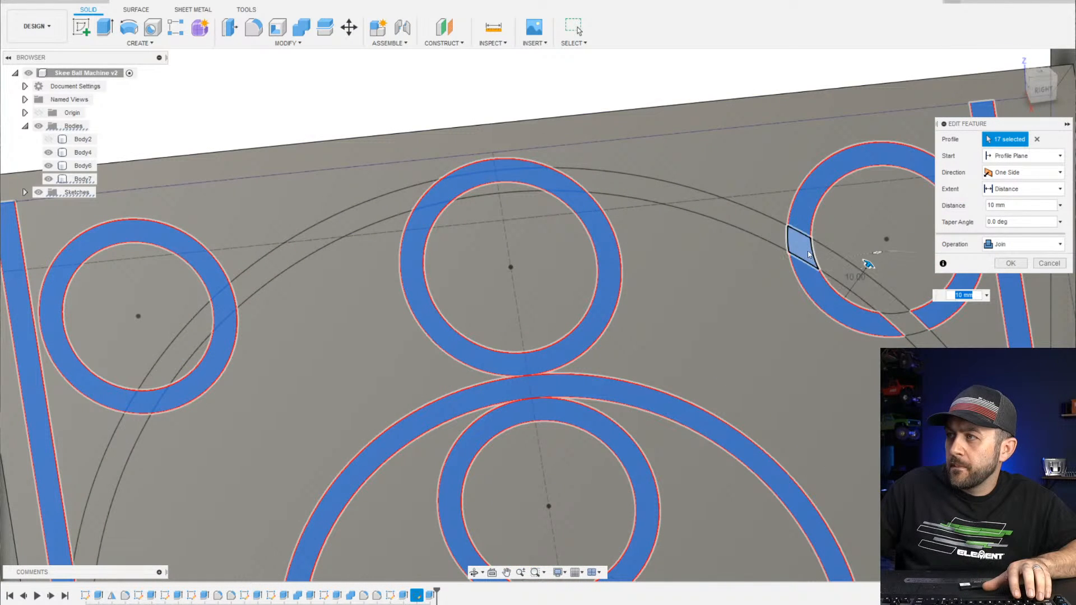
scroll(773, 293, down, 3)
click(797, 246)
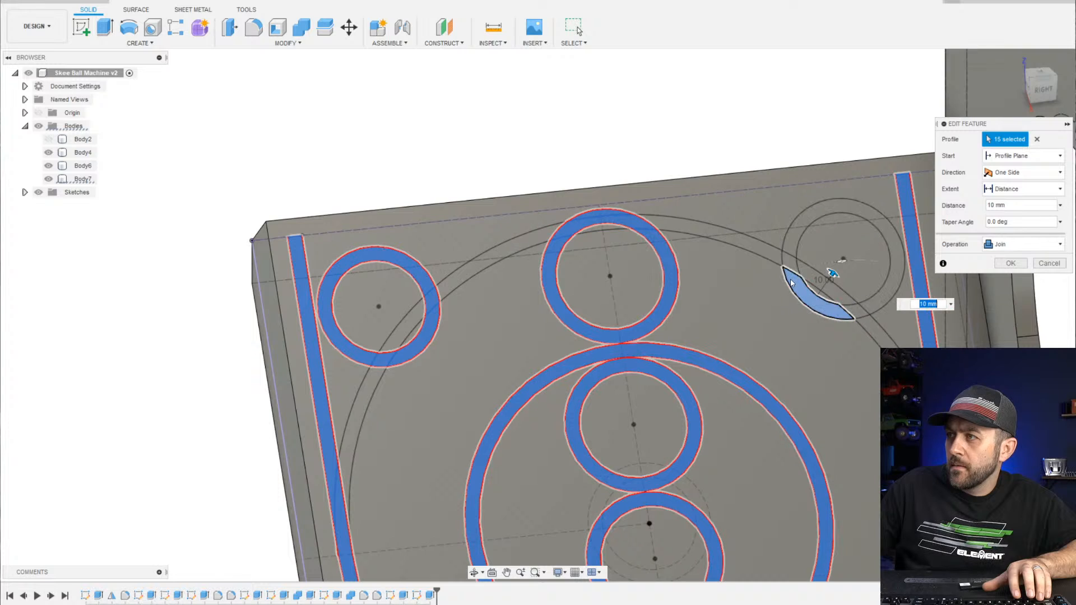
click(812, 305)
scroll(757, 314, down, 3)
scroll(779, 291, up, 3)
middle_drag(761, 316, 659, 248)
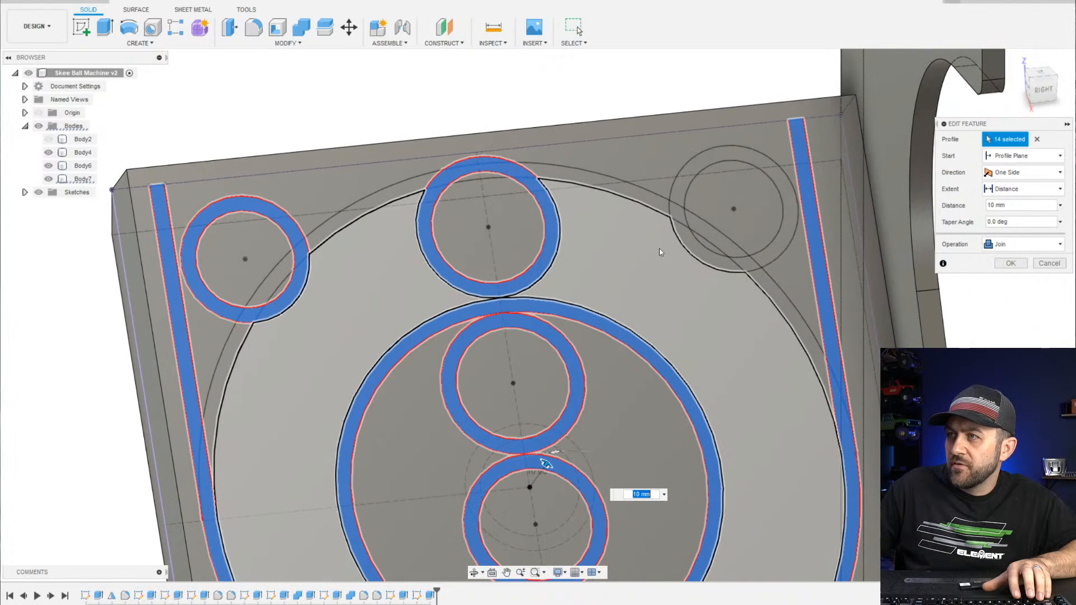
scroll(621, 200, down, 4)
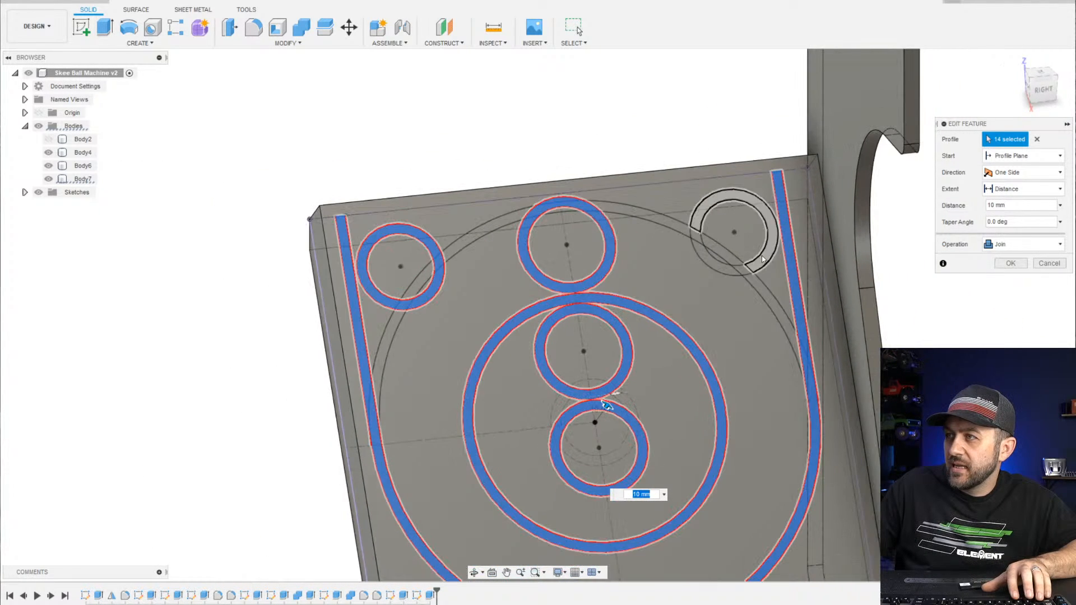
scroll(782, 314, up, 2)
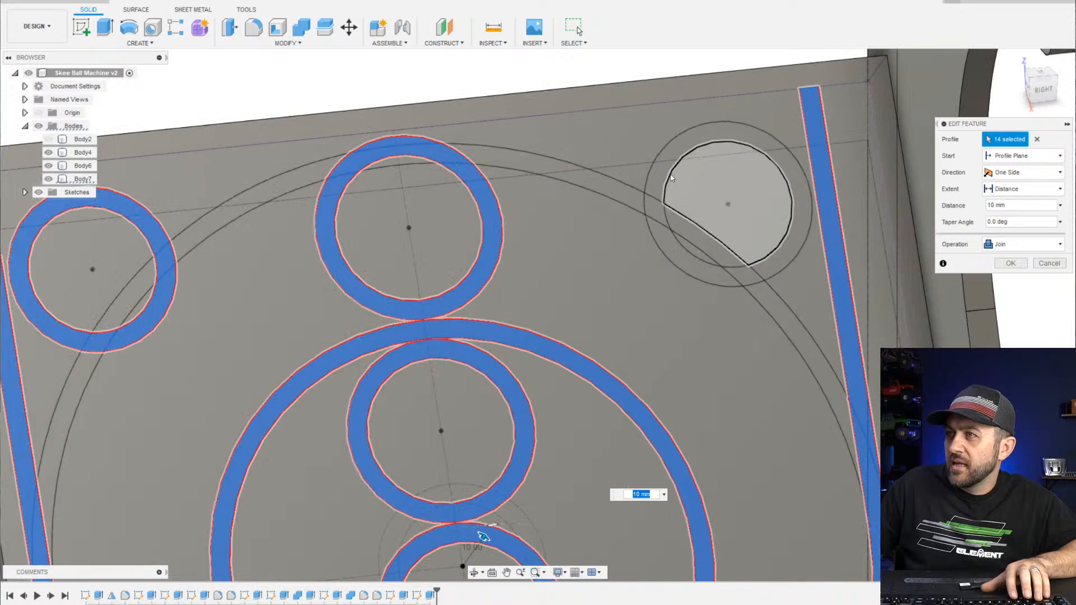
scroll(703, 218, down, 1)
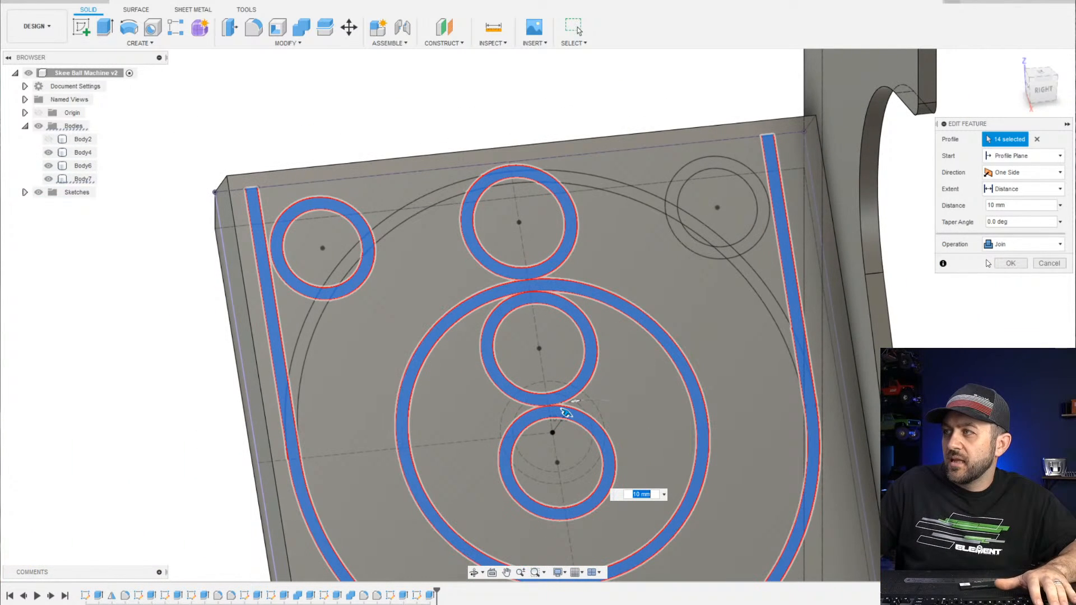
click(1046, 262)
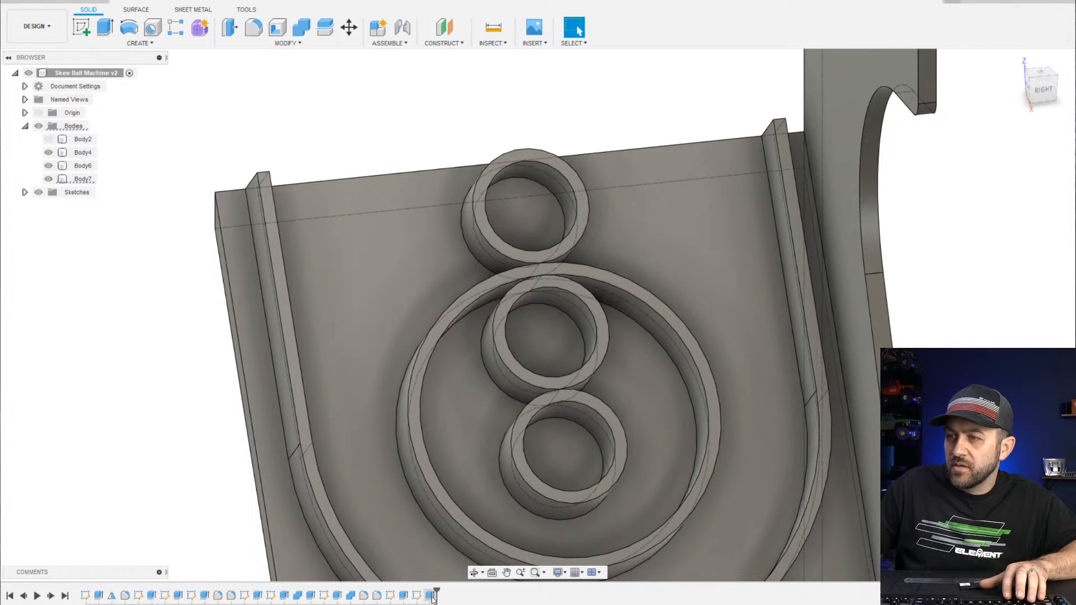
Reopen the 10 mm target extrusion and add all wall segments of the corner hole nearest the machine's side panel
right_click(431, 597)
click(455, 488)
scroll(673, 196, up, 3)
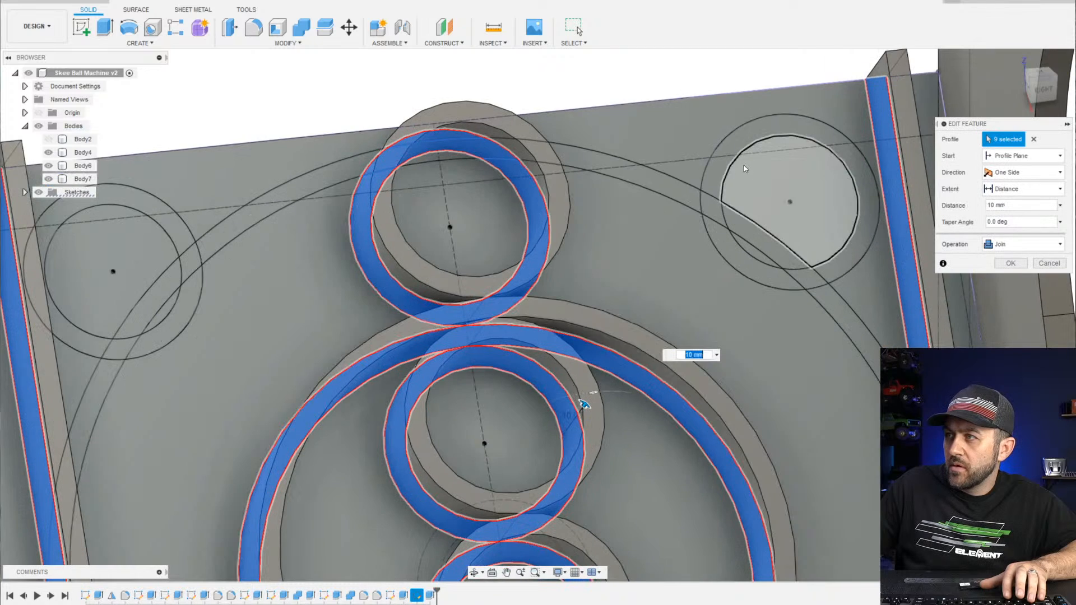
click(718, 173)
click(712, 206)
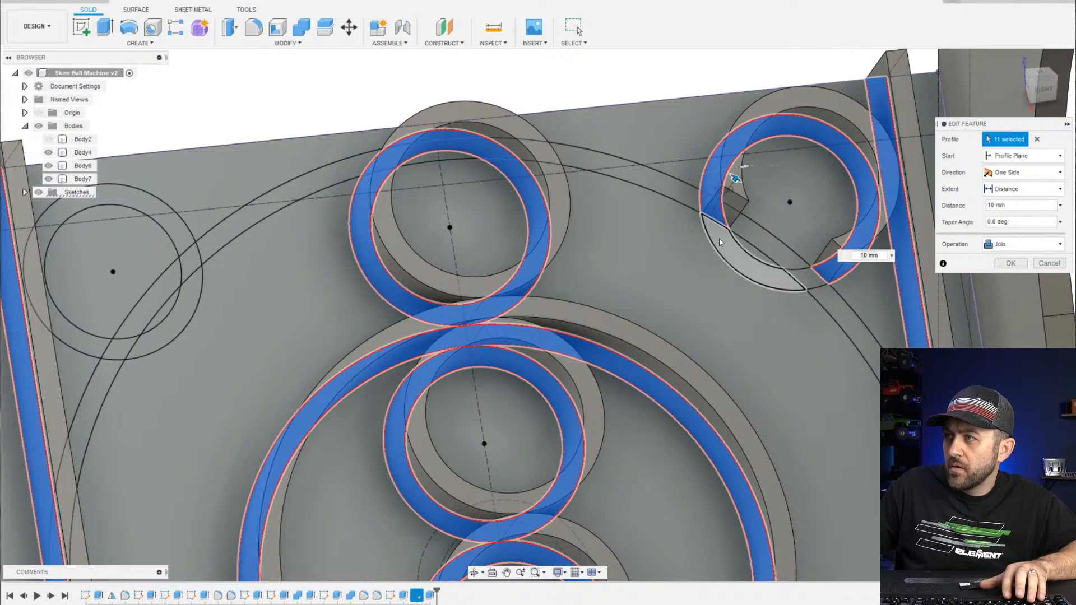
click(720, 242)
click(806, 281)
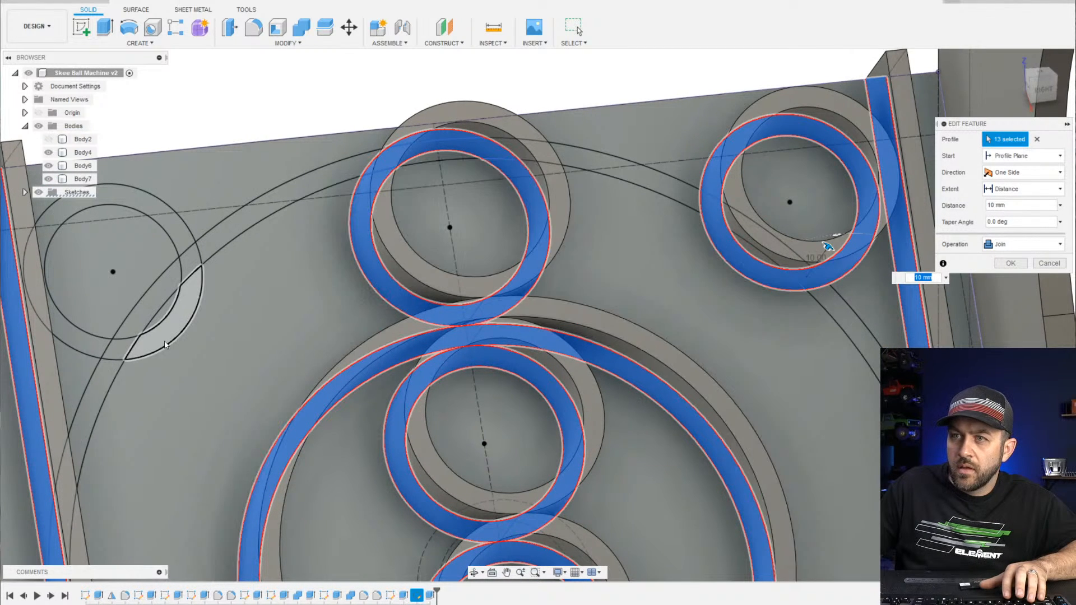
Add all wall segments of the opposite corner hole to the 10 mm extrusion and accept the edit
click(154, 334)
click(115, 348)
click(58, 228)
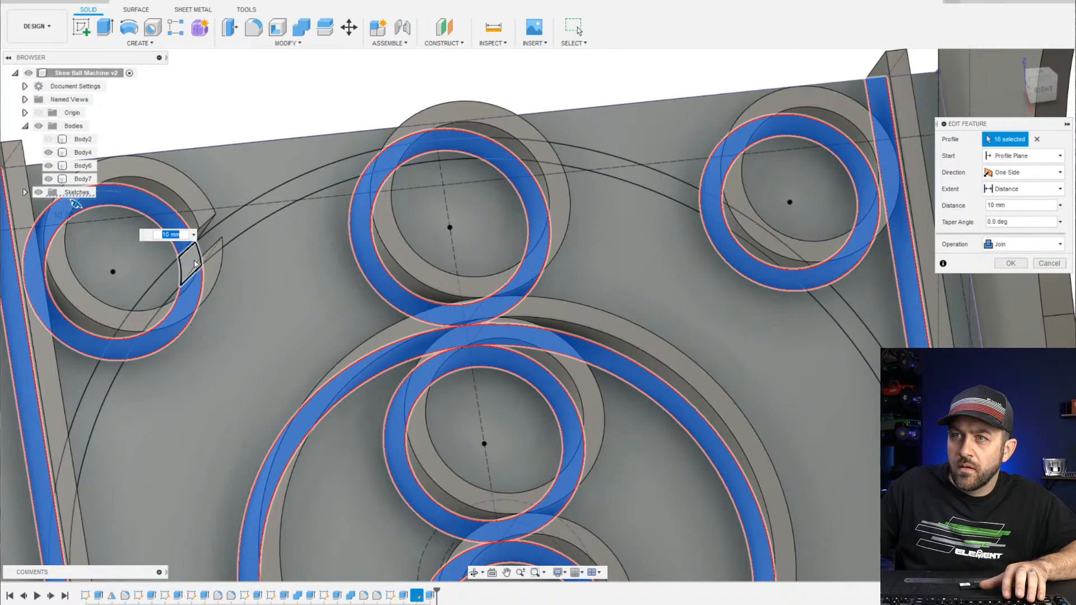
click(194, 264)
scroll(305, 294, down, 3)
key(Return)
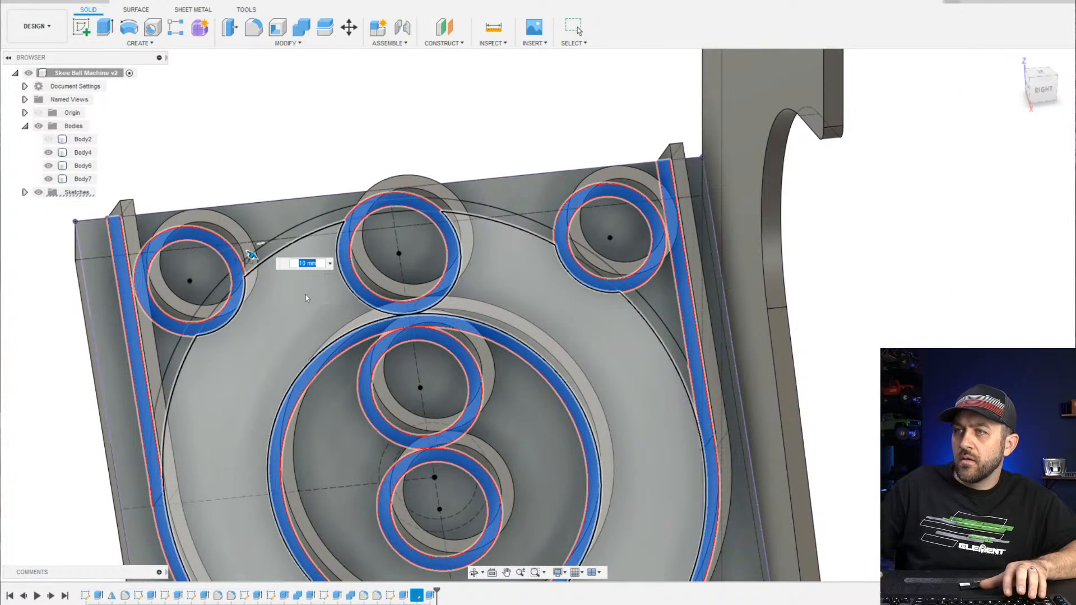
scroll(306, 297, down, 3)
click(83, 179)
shift+middle_drag(314, 359, 368, 371)
click(222, 96)
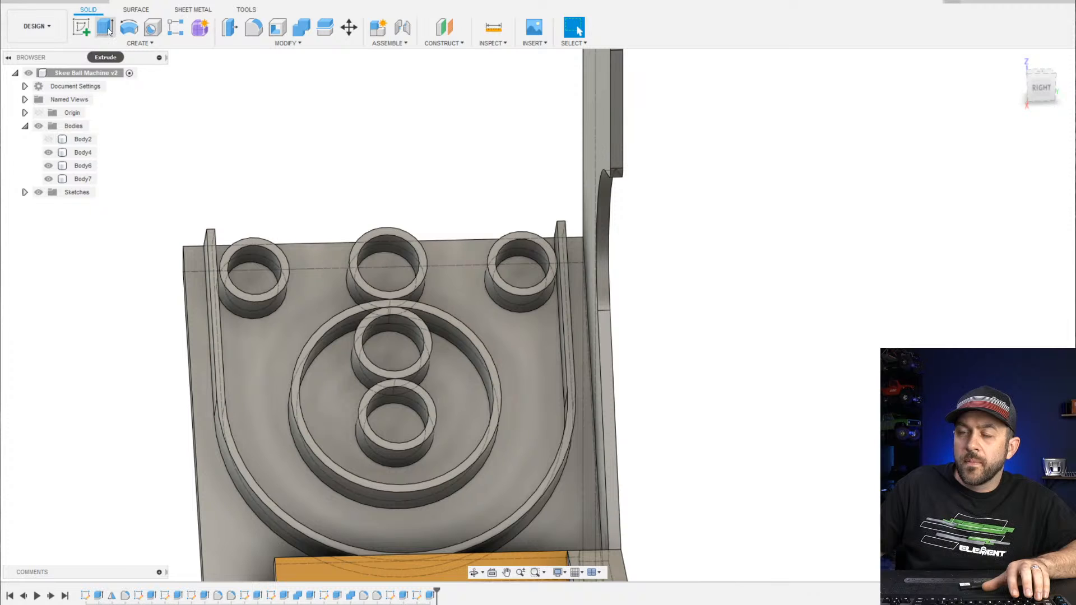
click(82, 179)
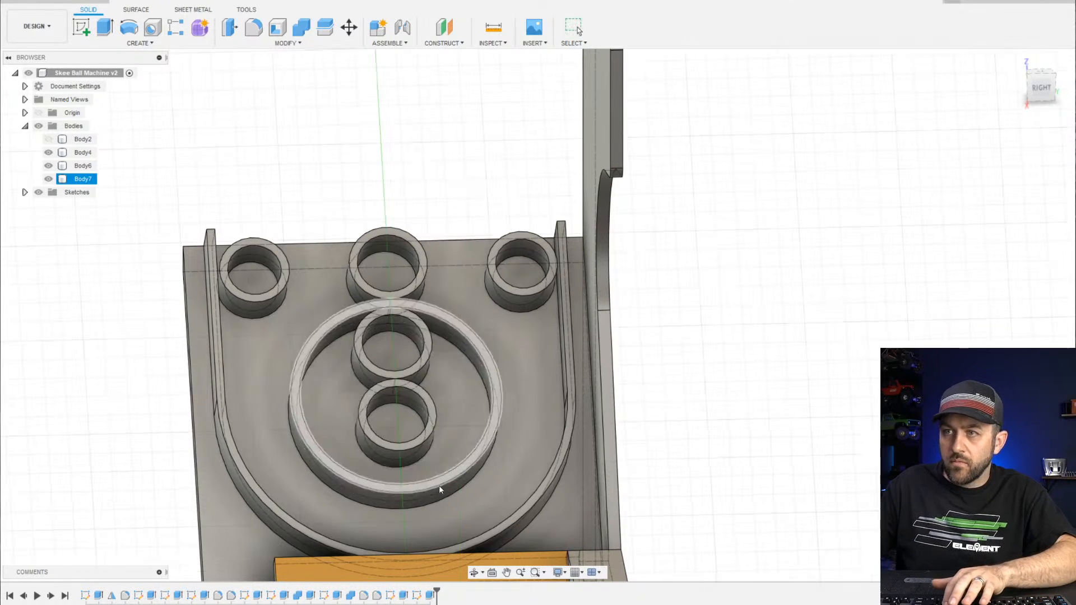
click(260, 395)
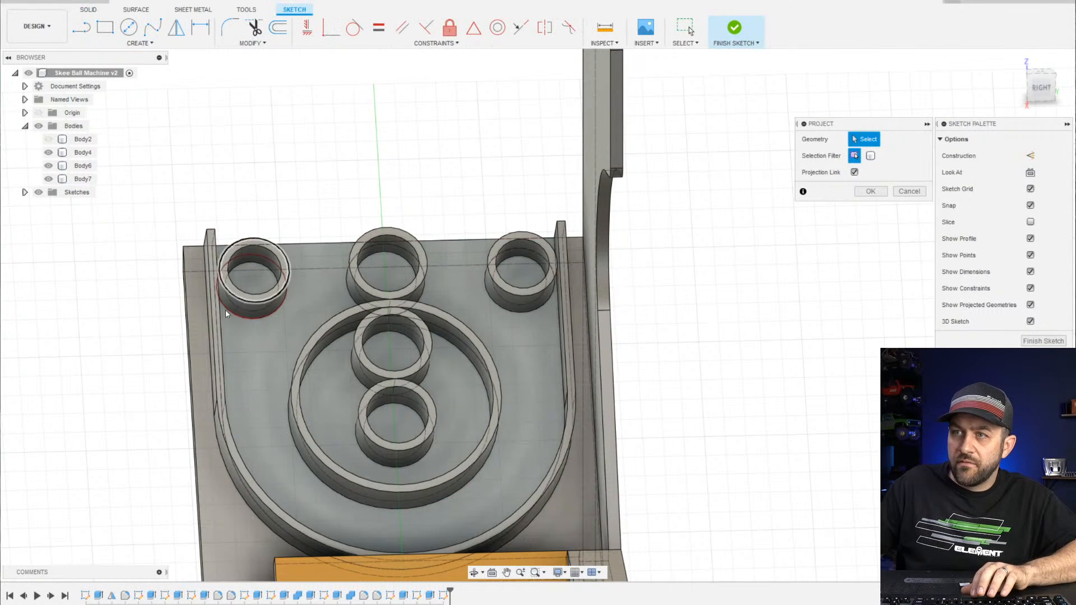
scroll(207, 316, up, 2)
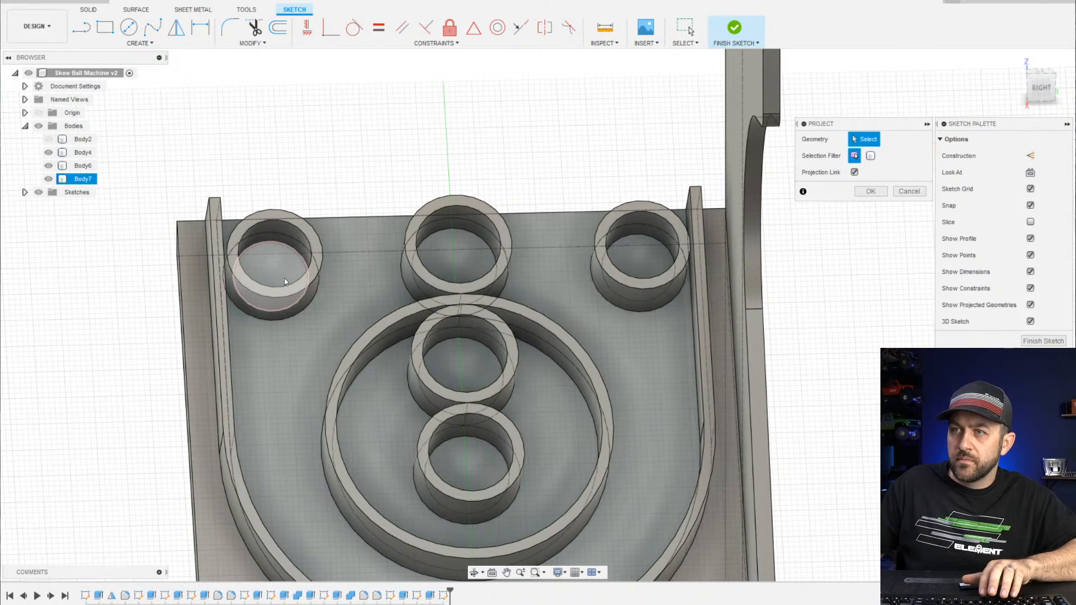
click(555, 445)
key(Escape)
scroll(502, 421, down, 2)
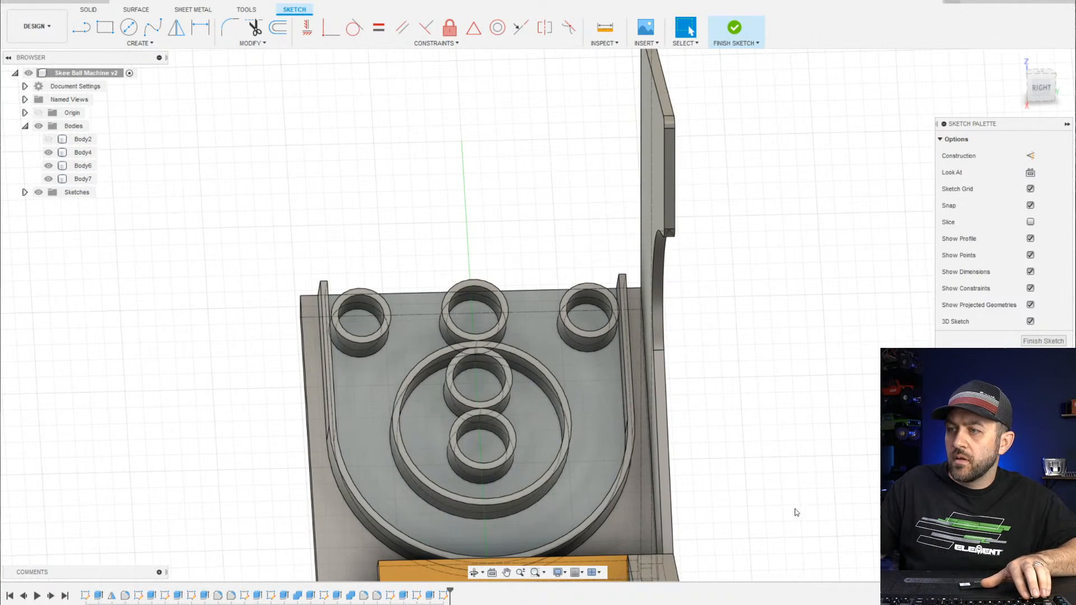
click(444, 596)
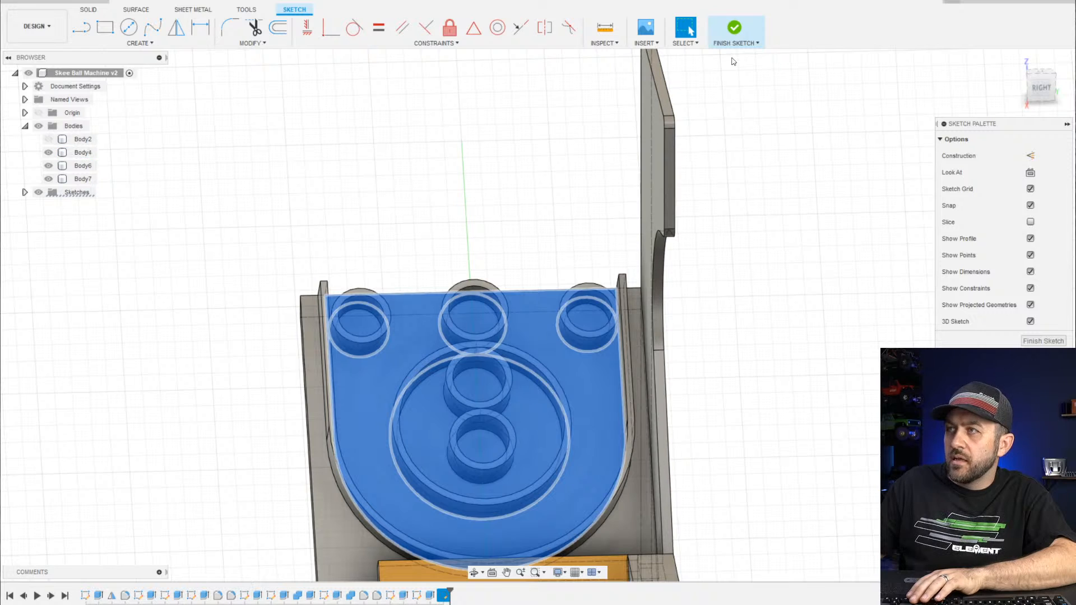
click(738, 27)
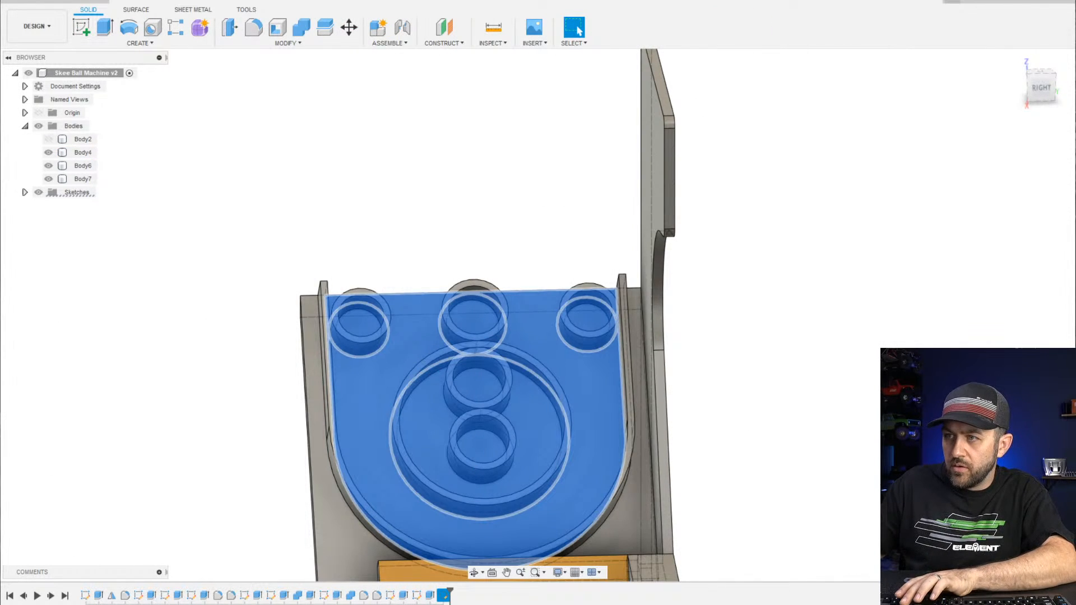
key(Delete)
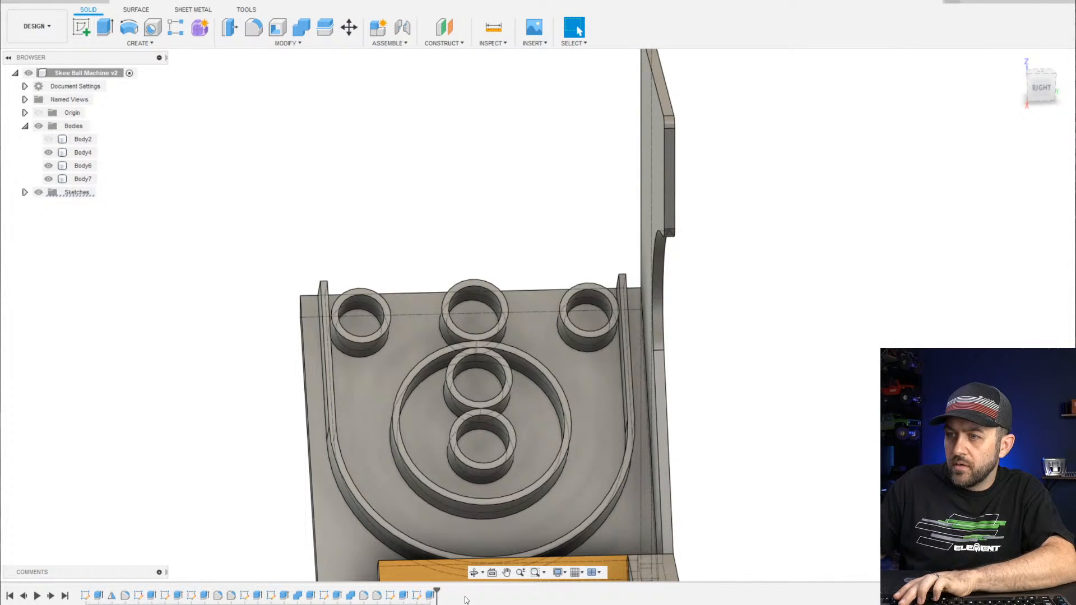
Start a sketch on the inclined target board's recessed face and project the floors of the five small cups into it
click(76, 32)
click(381, 395)
scroll(352, 350, up, 3)
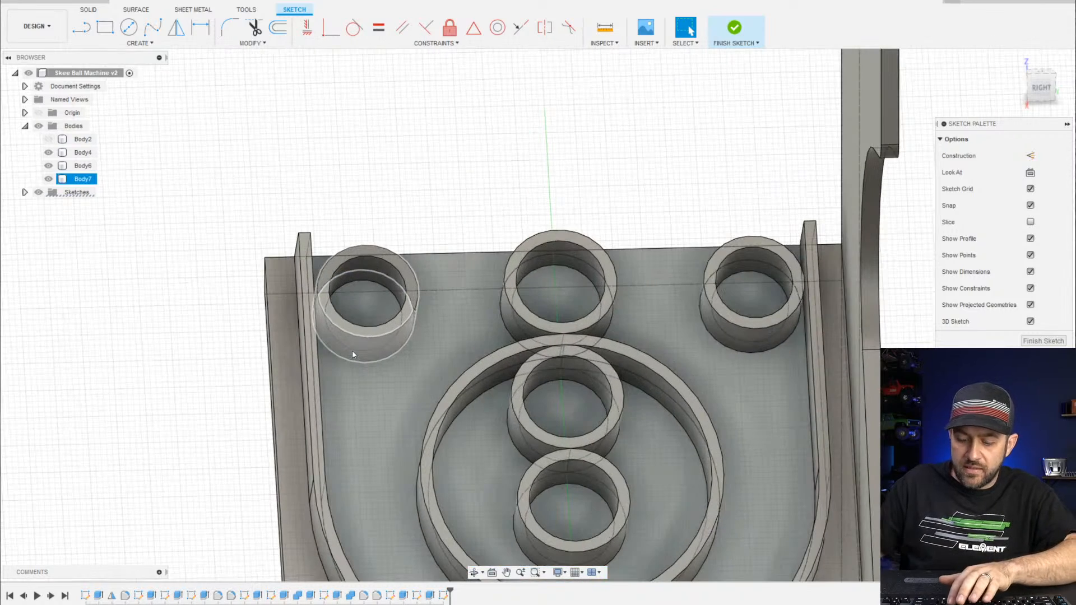
key(p)
click(362, 314)
click(555, 300)
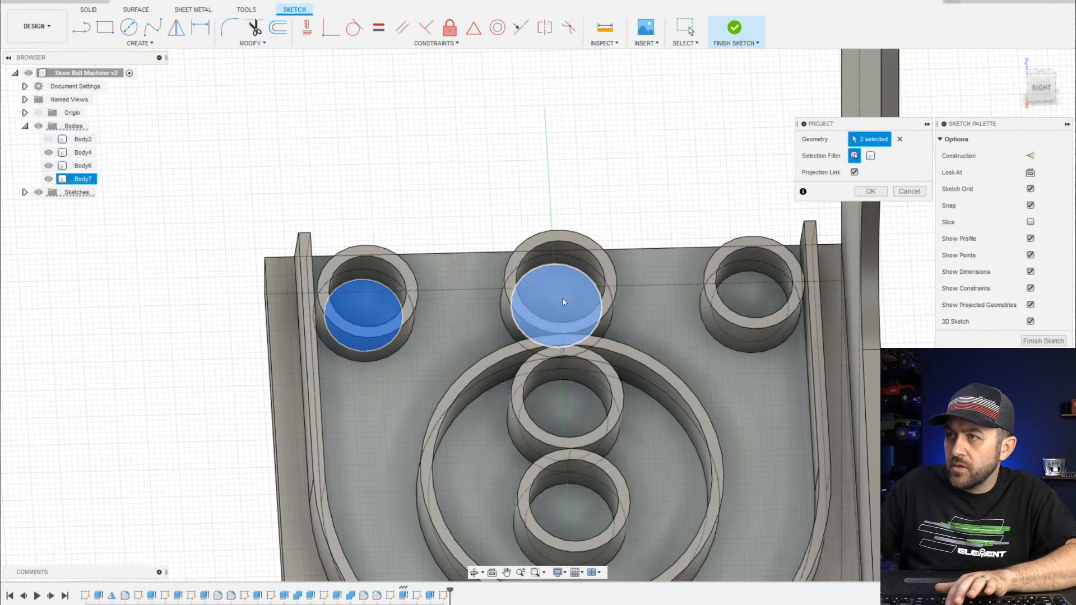
click(741, 298)
click(578, 392)
click(572, 499)
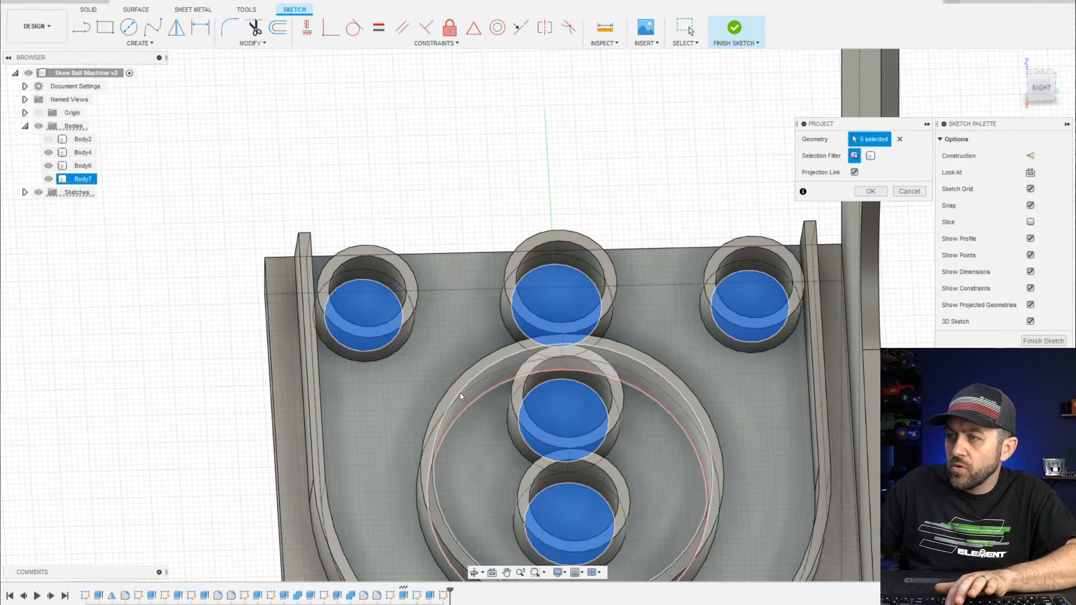
scroll(538, 337, down, 3)
scroll(503, 389, up, 3)
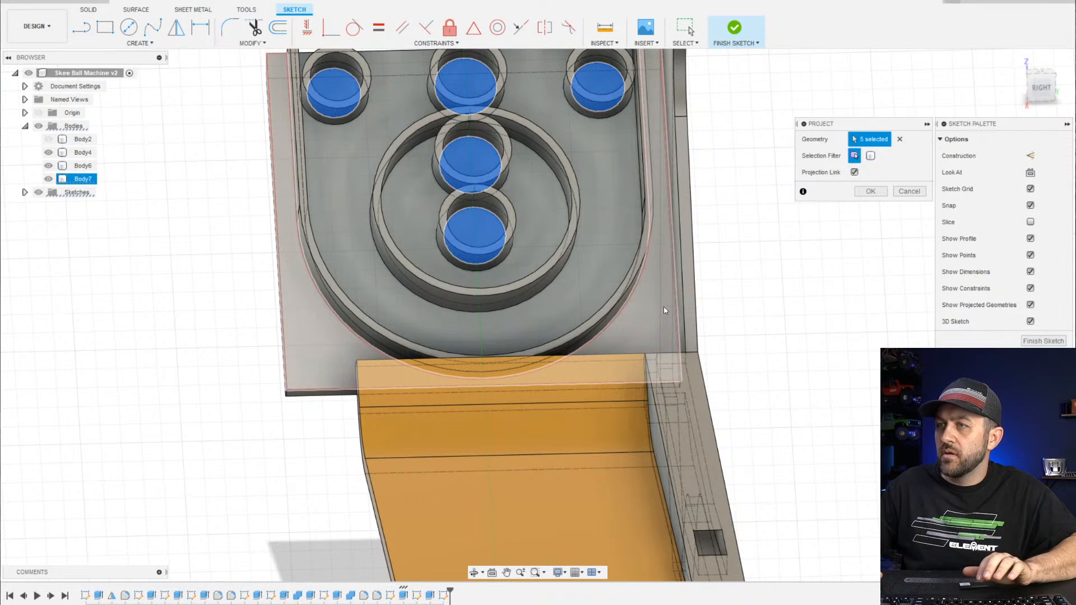
key(Return)
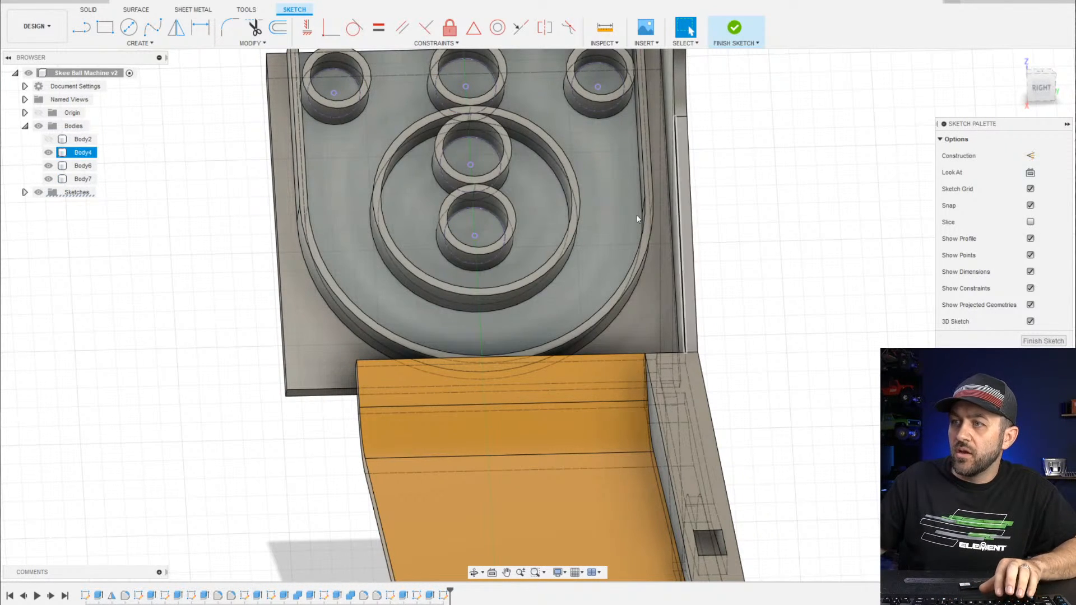
Sketch a circle about 11 mm in diameter on the vertical axis between the large ring and the outer curved wall
scroll(469, 384, up, 5)
key(c)
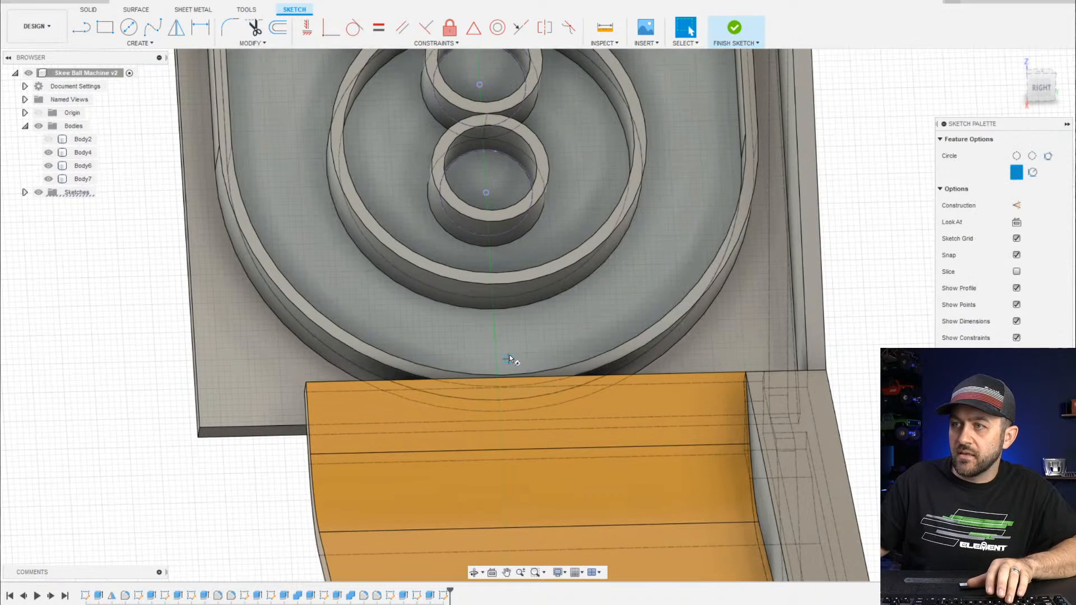
scroll(495, 350, up, 4)
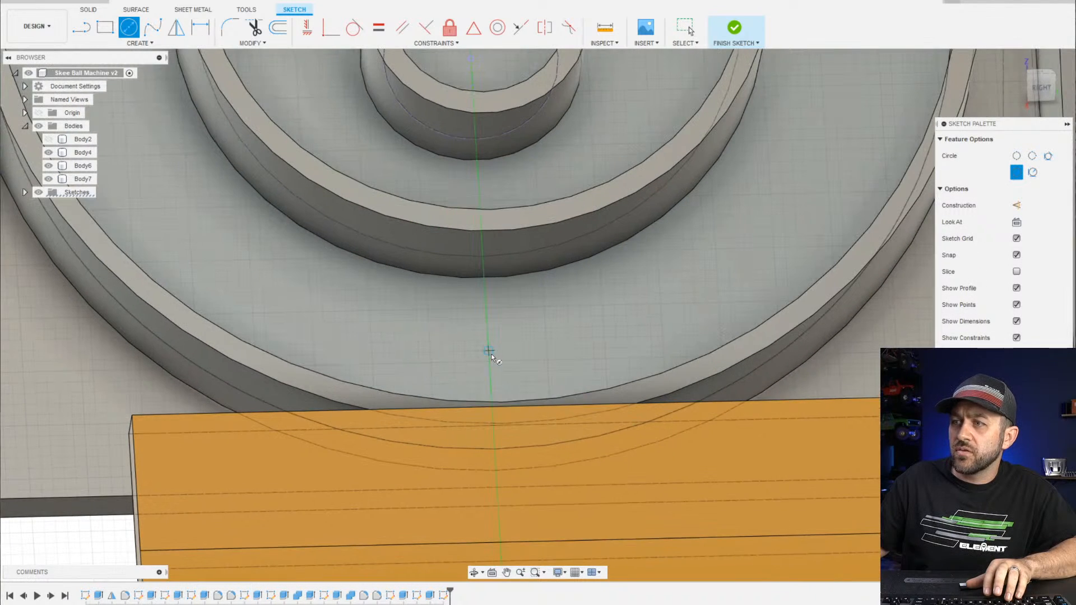
click(487, 345)
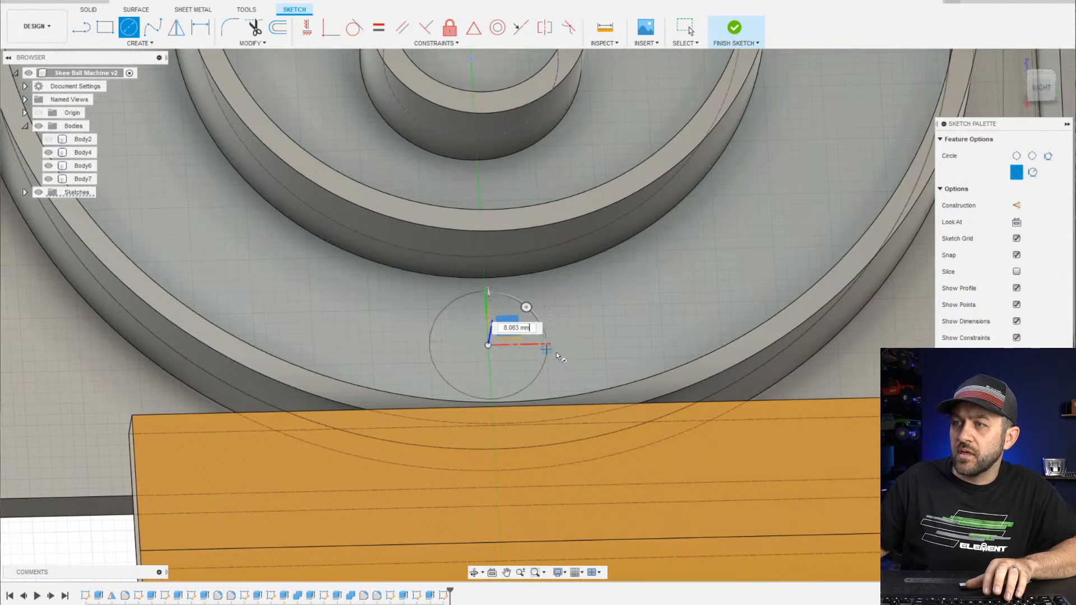
click(569, 351)
key(Escape)
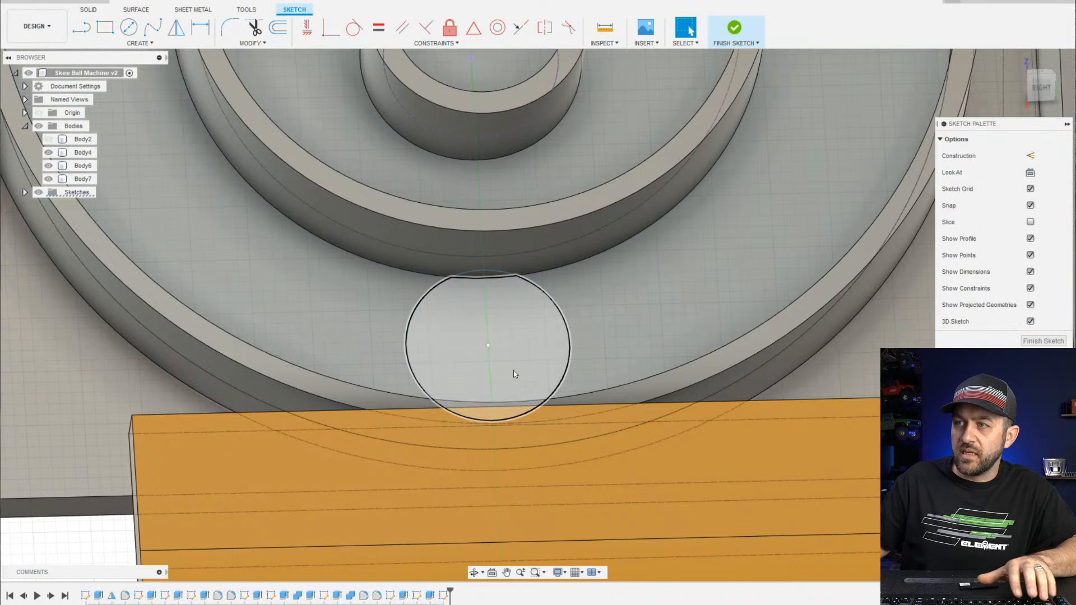
Constrain the new circle tangent to the large ring's outer edge
click(543, 284)
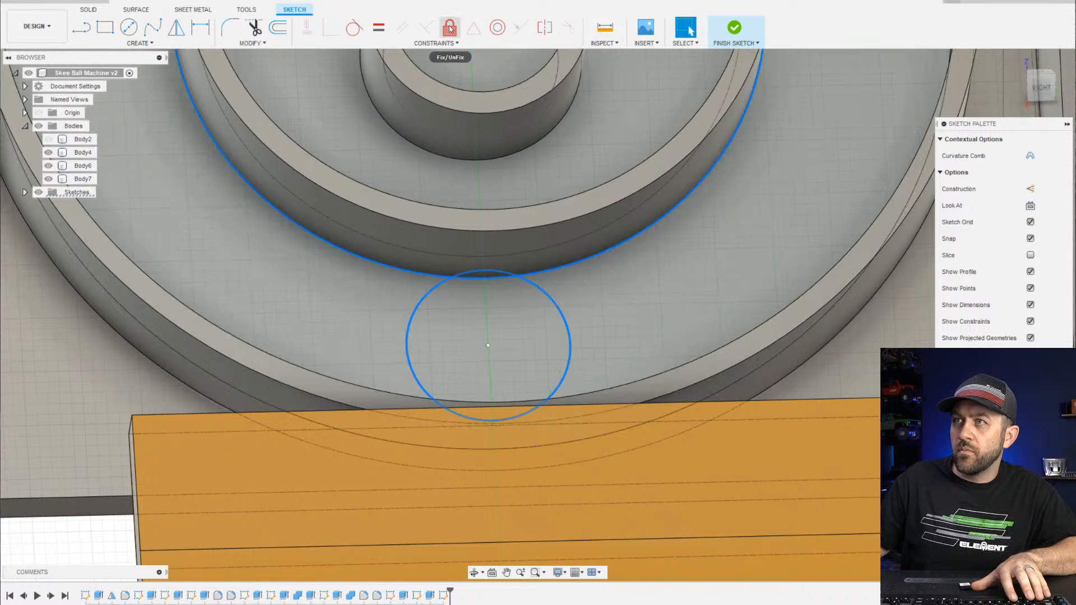
click(355, 35)
scroll(480, 352, down, 3)
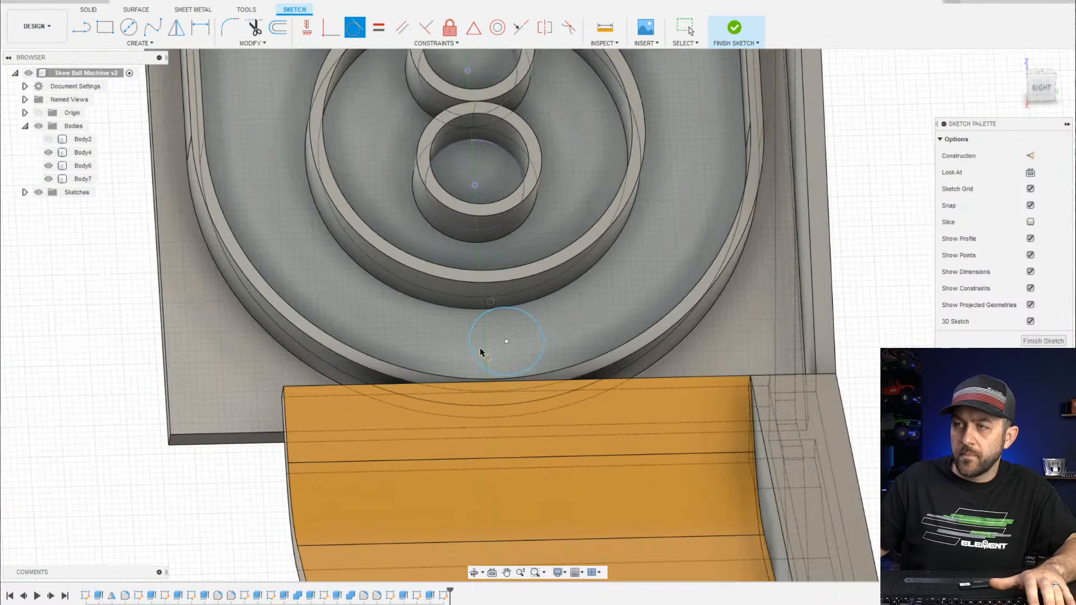
key(Escape)
middle_drag(510, 356, 498, 380)
Dimension the new circle's diameter to 8 mm
key(d)
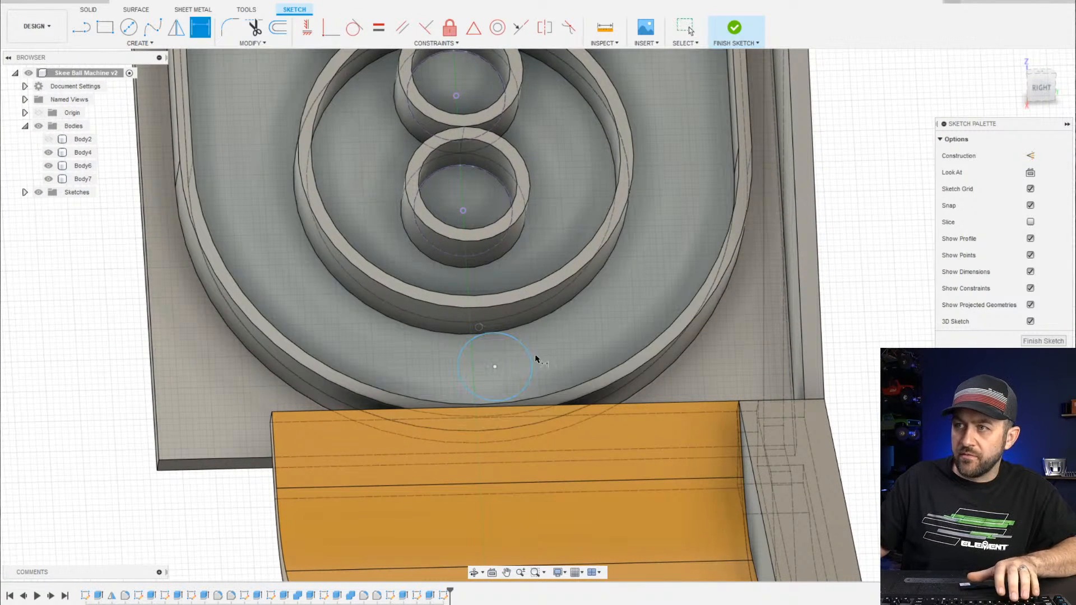
click(520, 361)
click(173, 511)
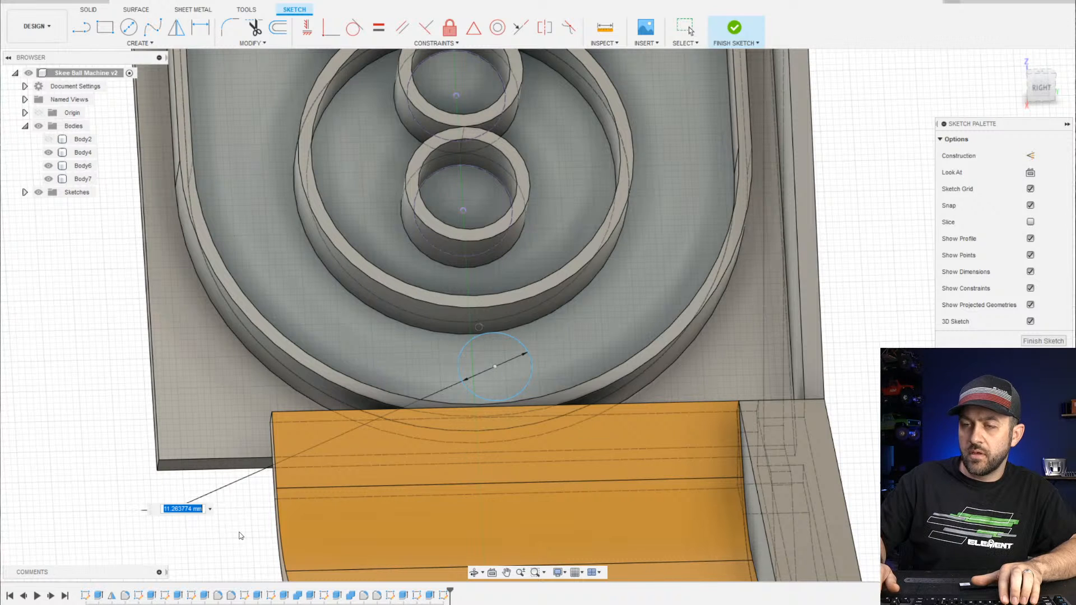
key(Return)
scroll(287, 510, down, 2)
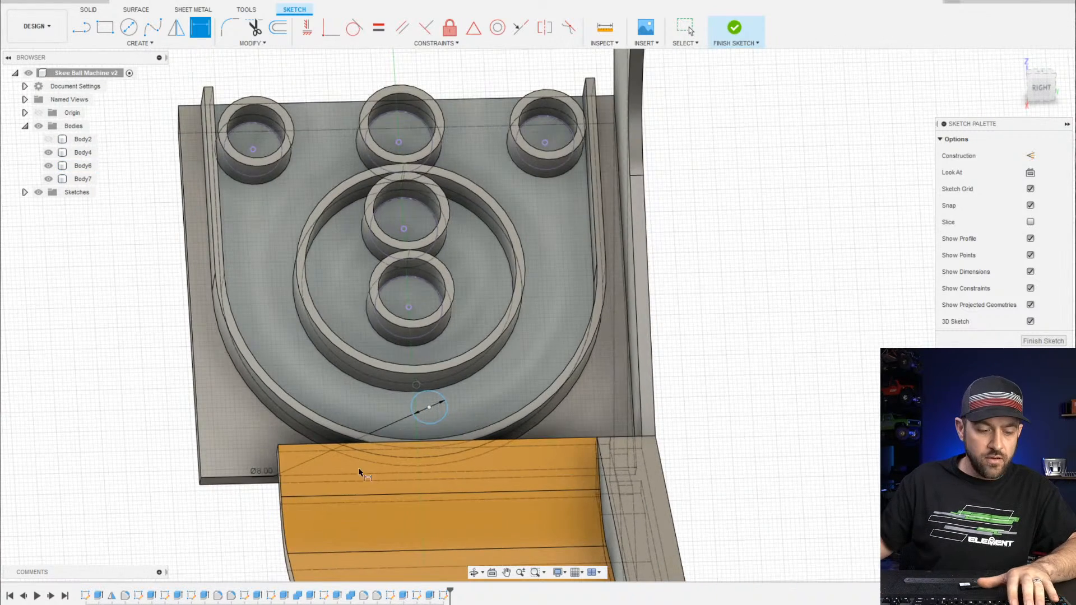
scroll(362, 471, up, 3)
key(Escape)
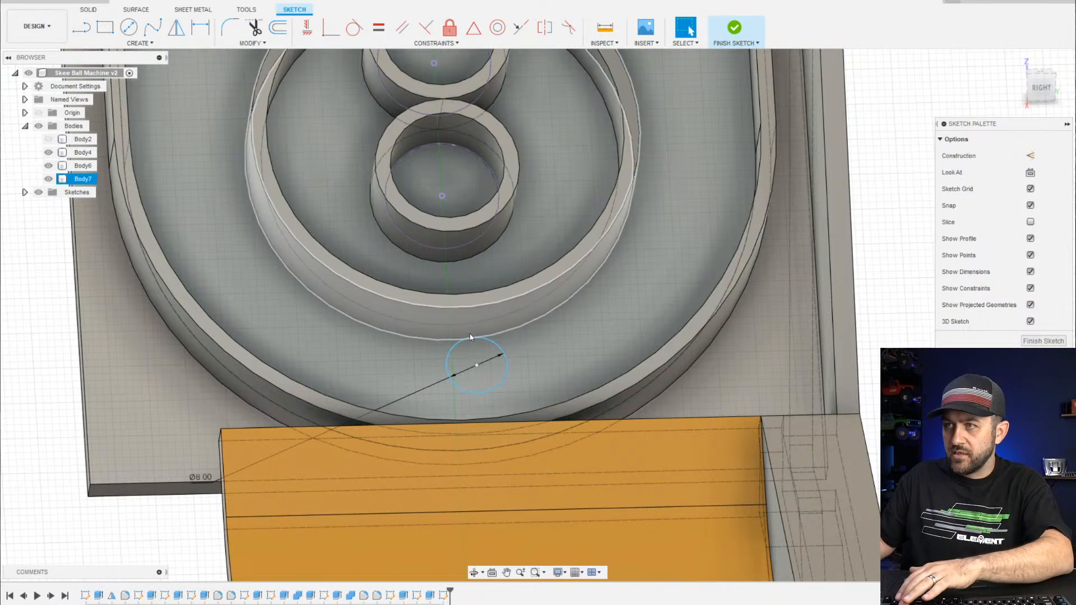
Make the 8 mm circle tangent to the inner edge of the outer curved wall
click(507, 361)
shift+middle_drag(508, 361, 465, 381)
click(465, 381)
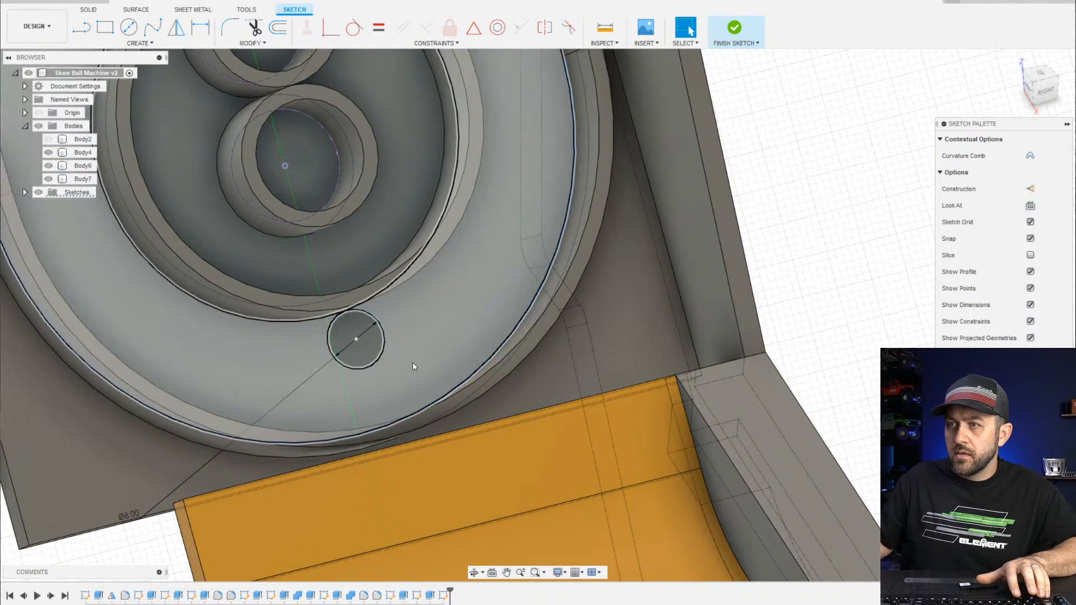
click(356, 28)
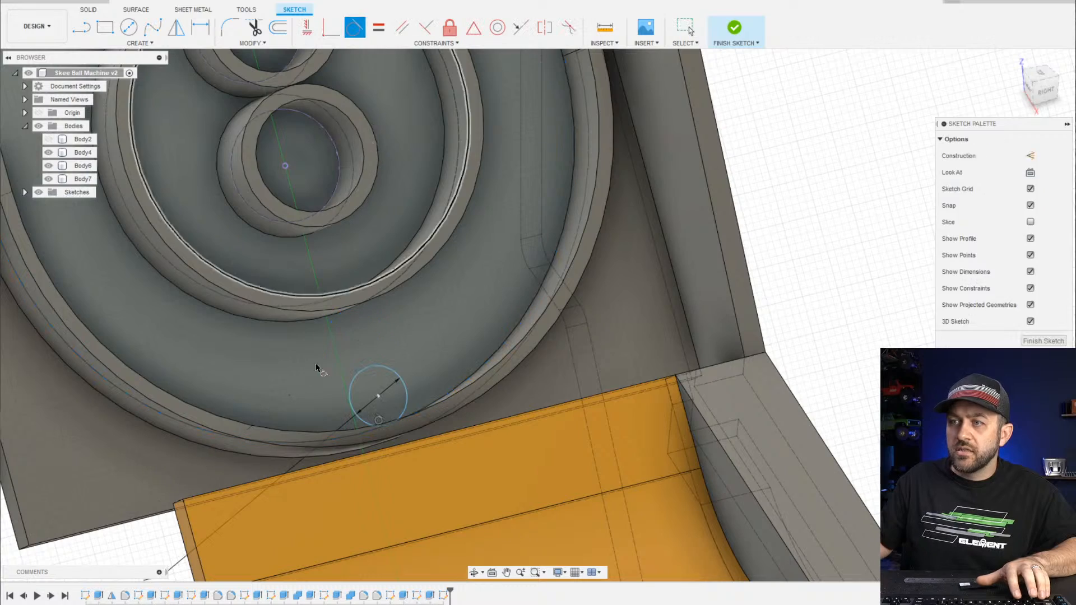
key(Escape)
scroll(379, 427, down, 2)
scroll(379, 427, down, 2)
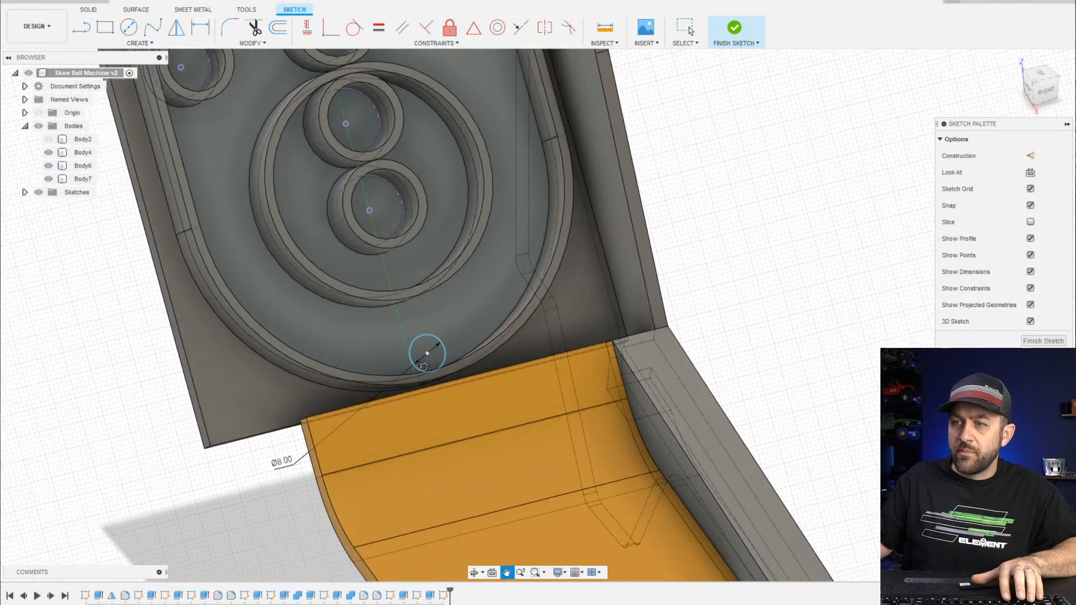
scroll(412, 368, up, 5)
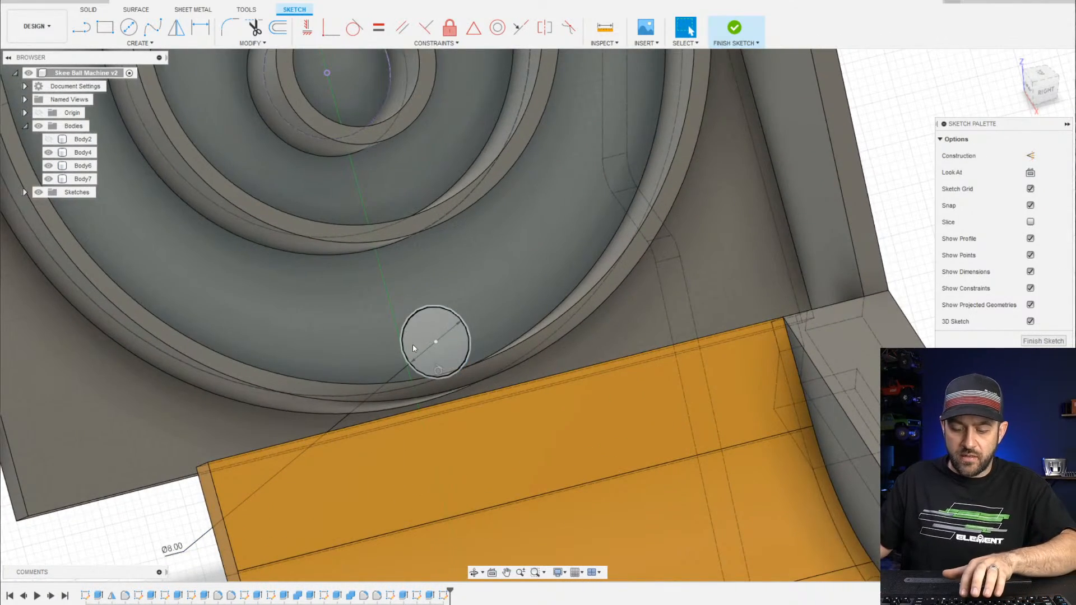
Draw a line about 40 mm long from the lowest cup's center perpendicular to the target board's lower edge
scroll(412, 344, down, 3)
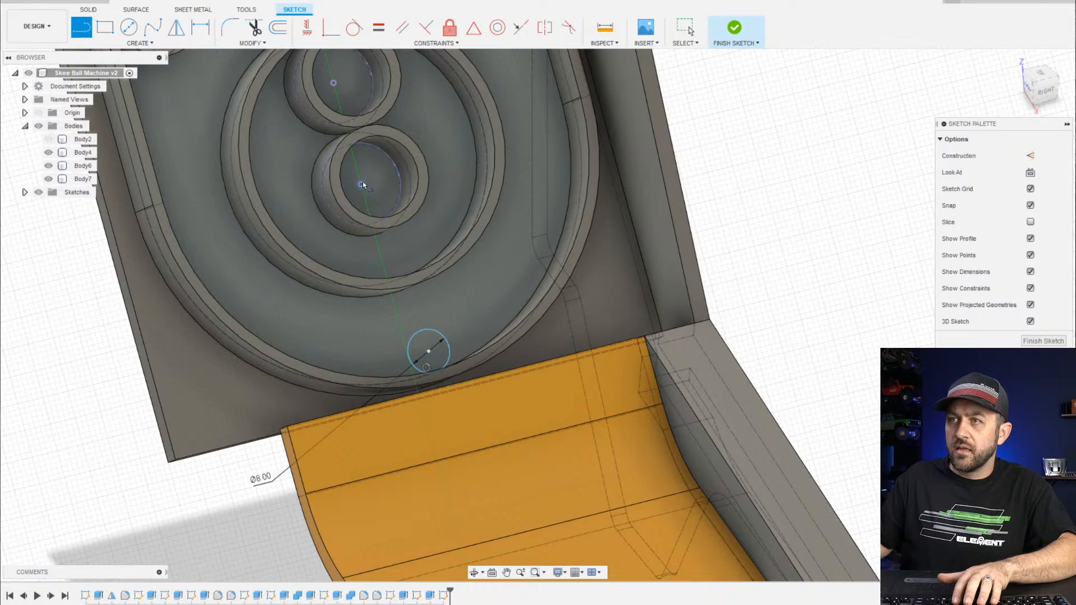
click(363, 185)
scroll(419, 371, up, 3)
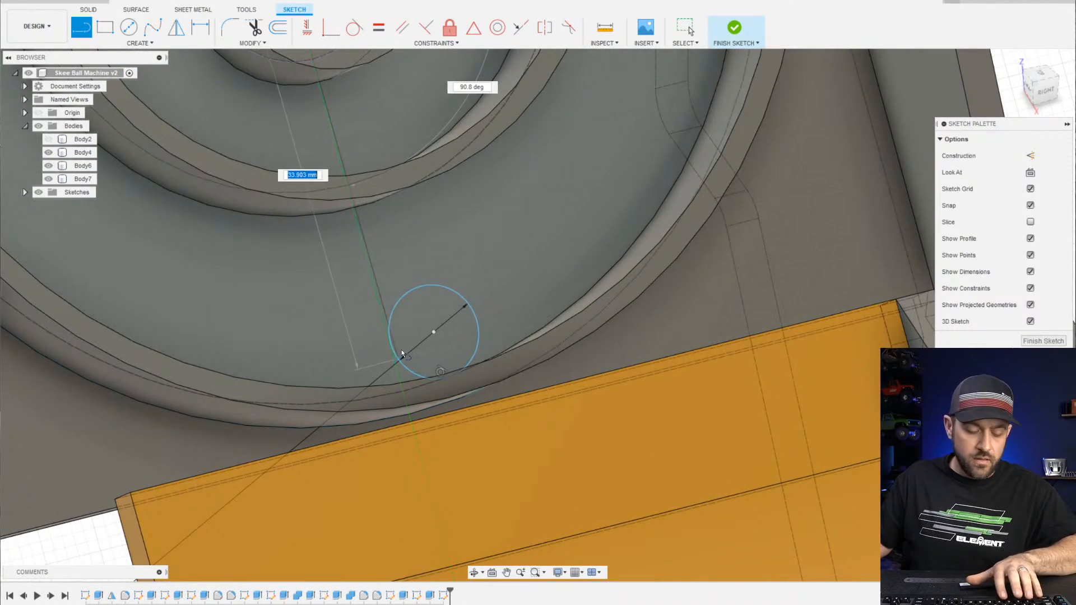
mouse_move(401, 350)
shift+middle_down()
mouse_move(404, 334)
mouse_move(373, 359)
mouse_move(329, 466)
mouse_move(416, 343)
mouse_move(468, 304)
mouse_move(310, 368)
mouse_move(319, 252)
mouse_move(349, 119)
shift+middle_up()
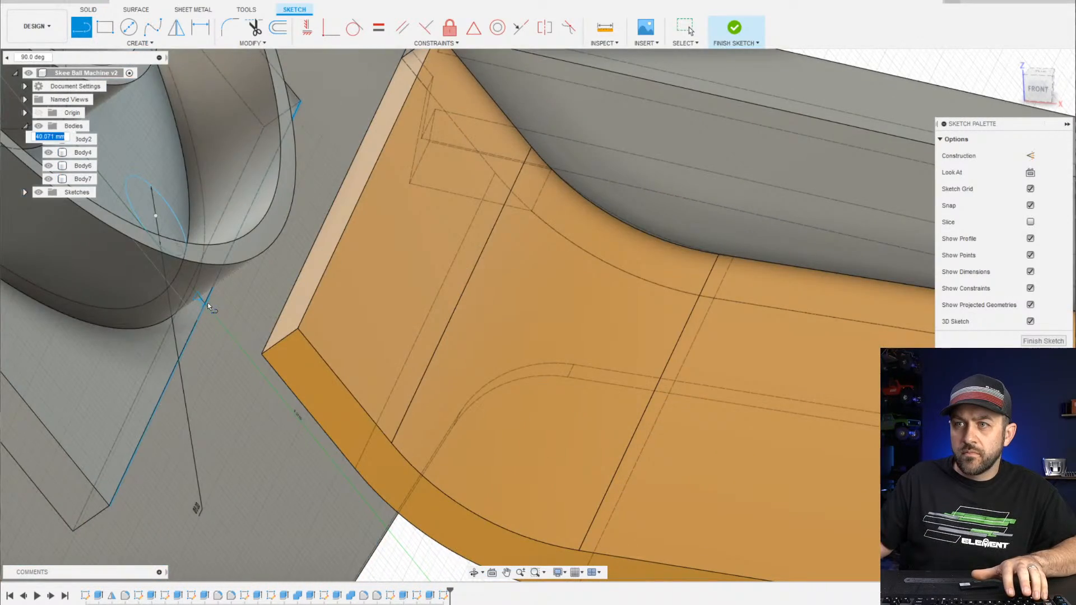
click(205, 303)
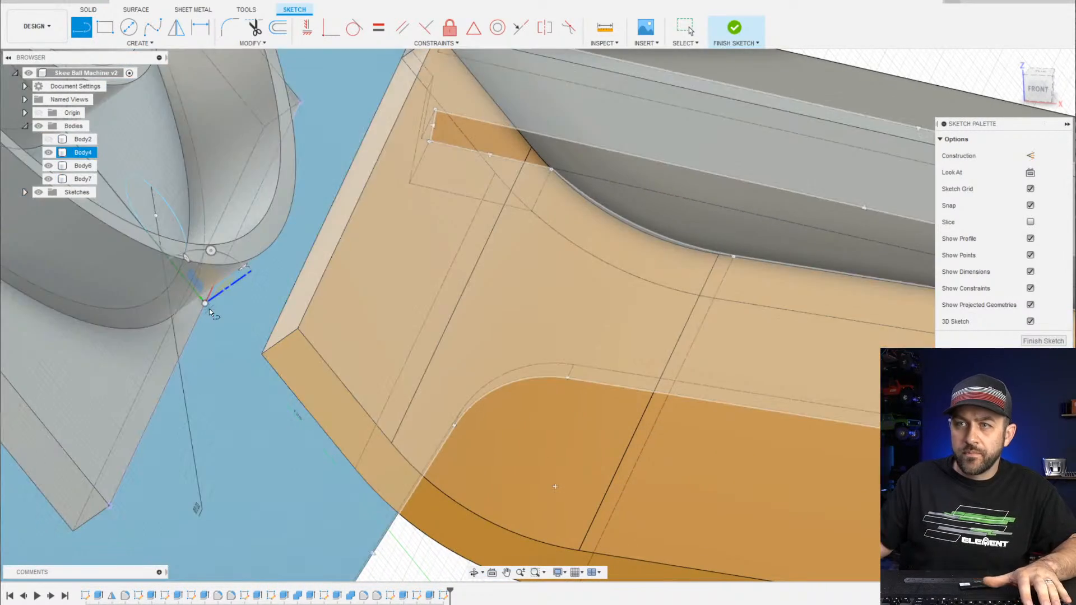
key(Escape)
Constrain the 8 mm circle's center coincident with the new center line
mouse_move(156, 223)
shift+middle_down()
mouse_move(247, 159)
mouse_move(247, 282)
shift+middle_up()
click(187, 209)
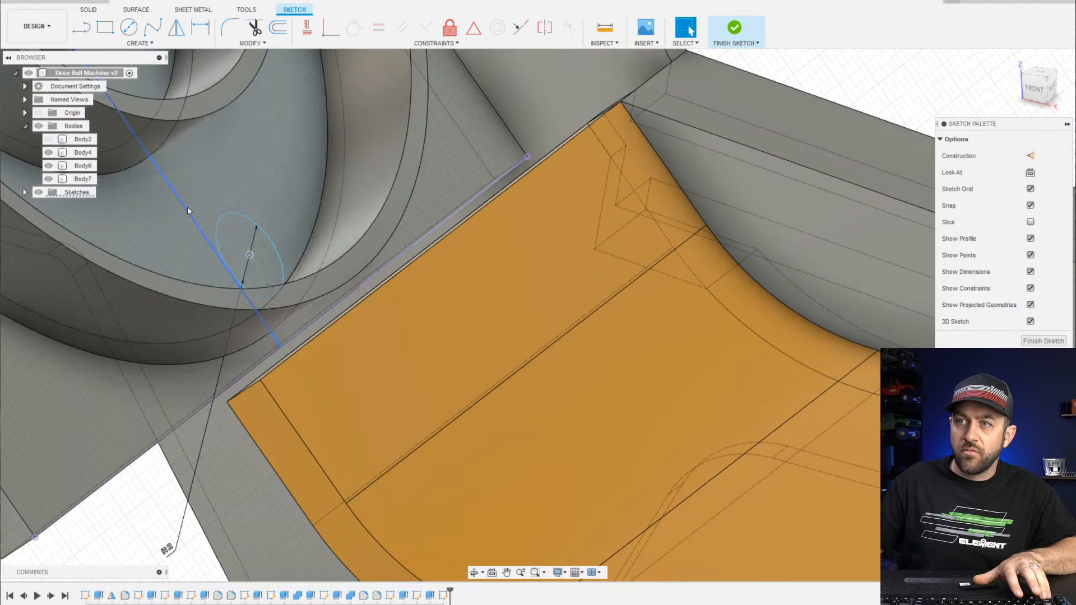
click(330, 26)
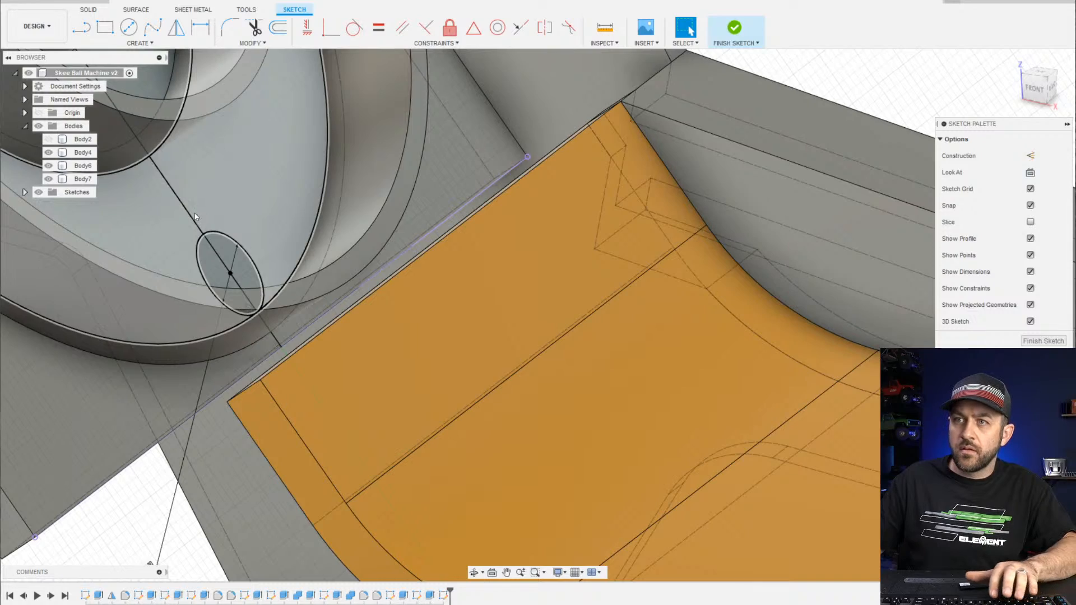
key(Escape)
Convert the center line to construction geometry and finish the sketch
click(193, 218)
key(x)
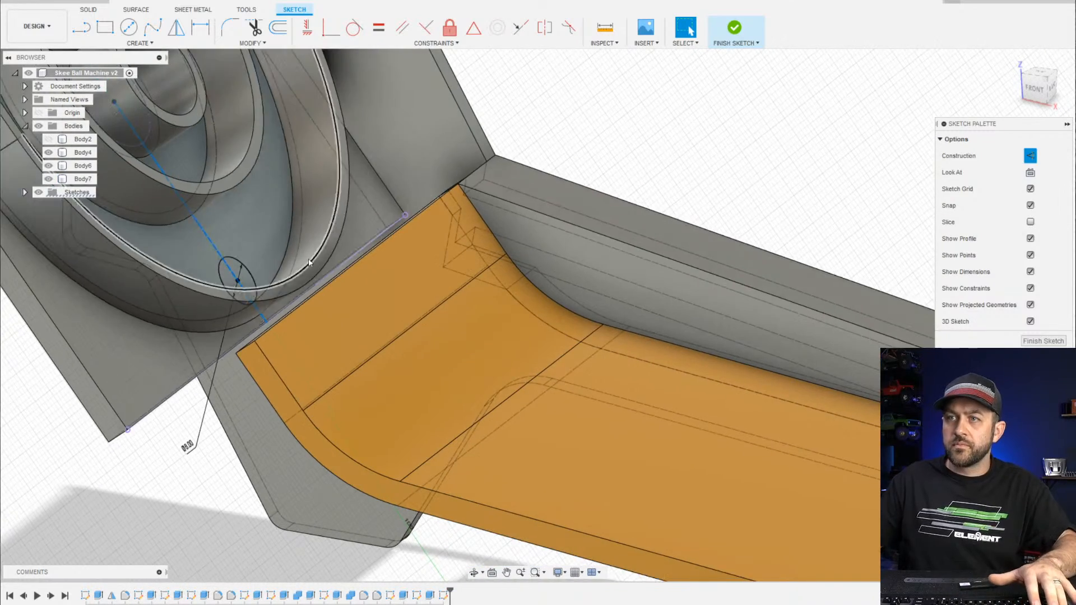
scroll(247, 290, down, 3)
shift+middle_drag(420, 247, 774, 97)
click(735, 28)
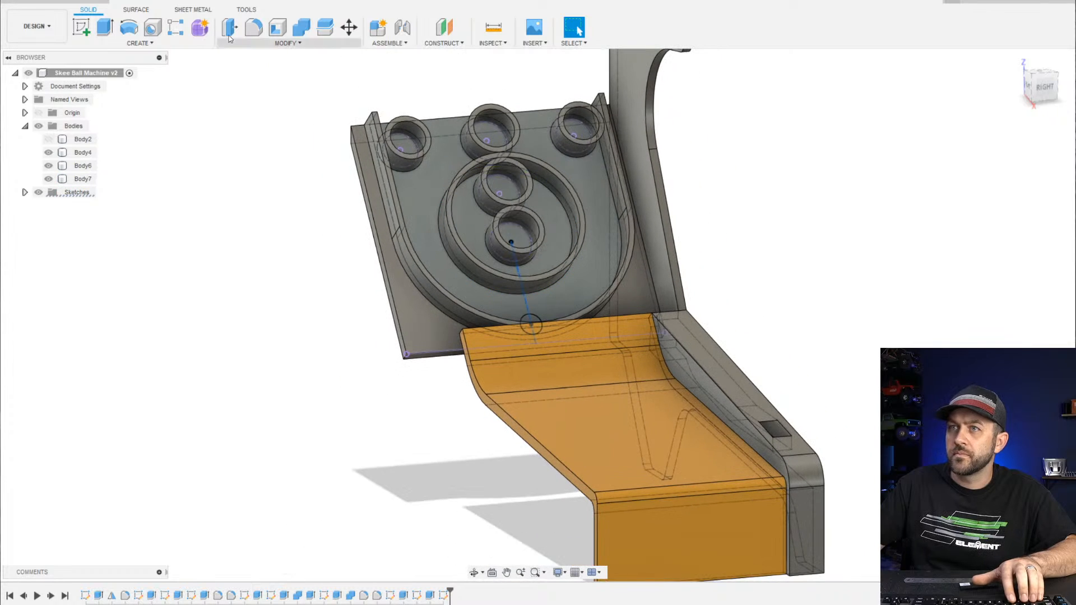
Extrude the five cup-hole circles and the small lower circle -10 mm as a cut through the target board
click(105, 27)
scroll(503, 179, up, 4)
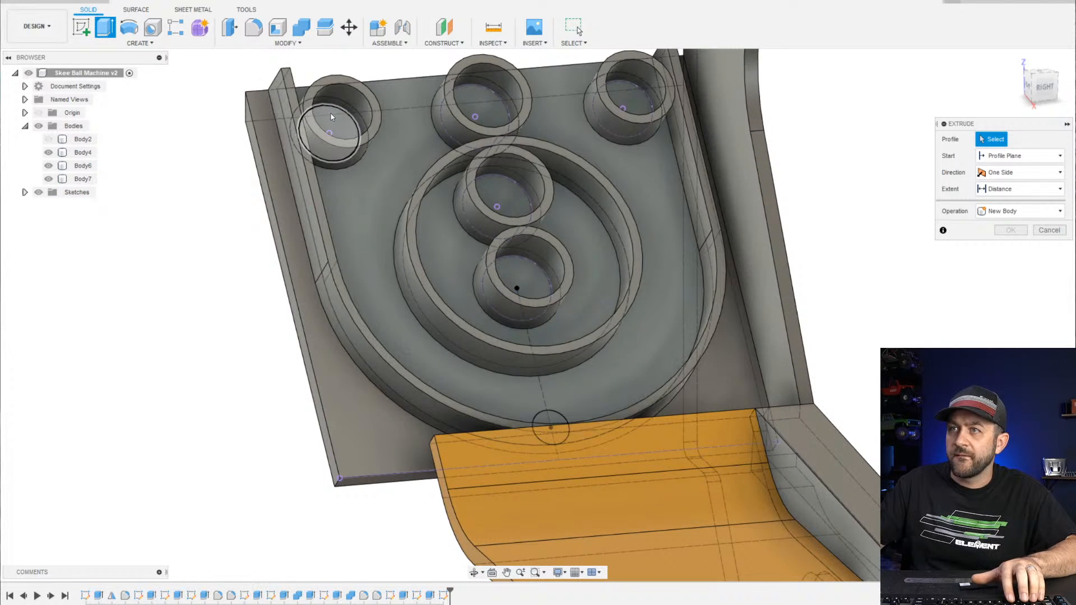
click(330, 132)
click(471, 118)
click(622, 107)
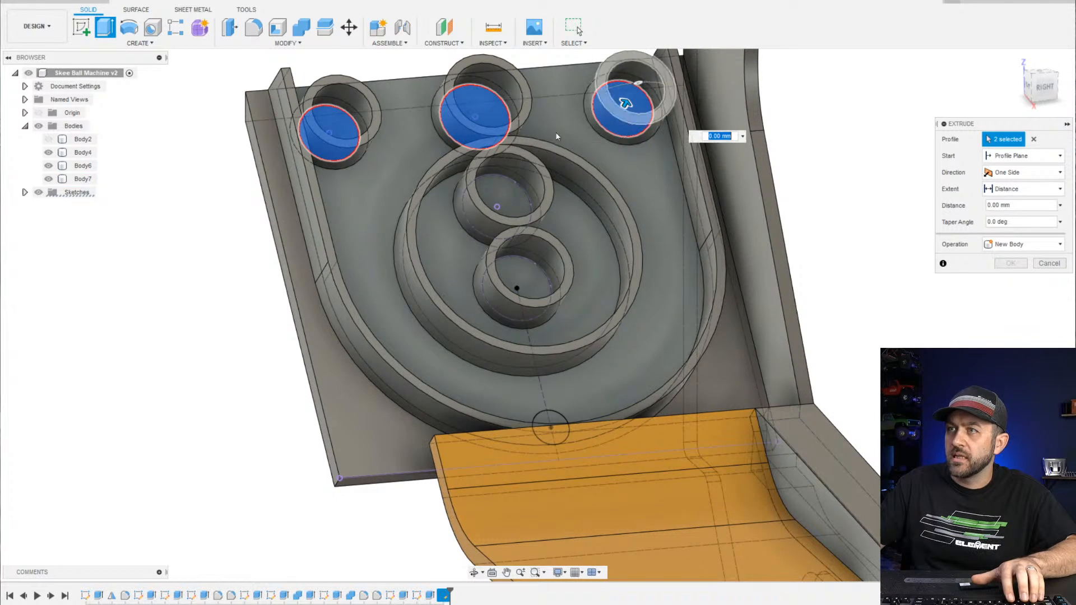
click(499, 181)
click(529, 274)
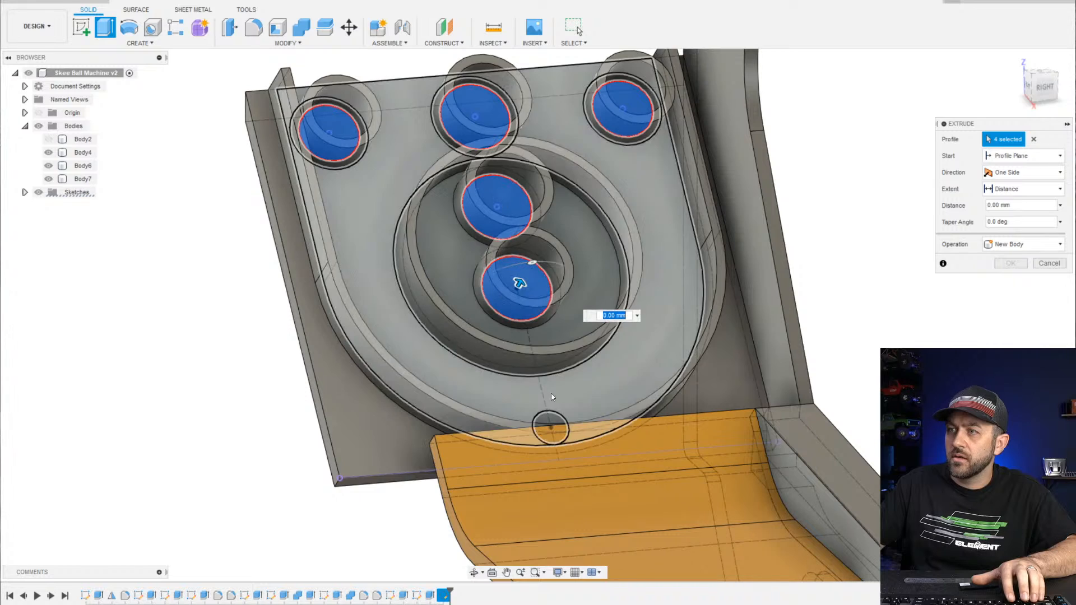
click(551, 421)
shift+middle_drag(550, 421, 549, 426)
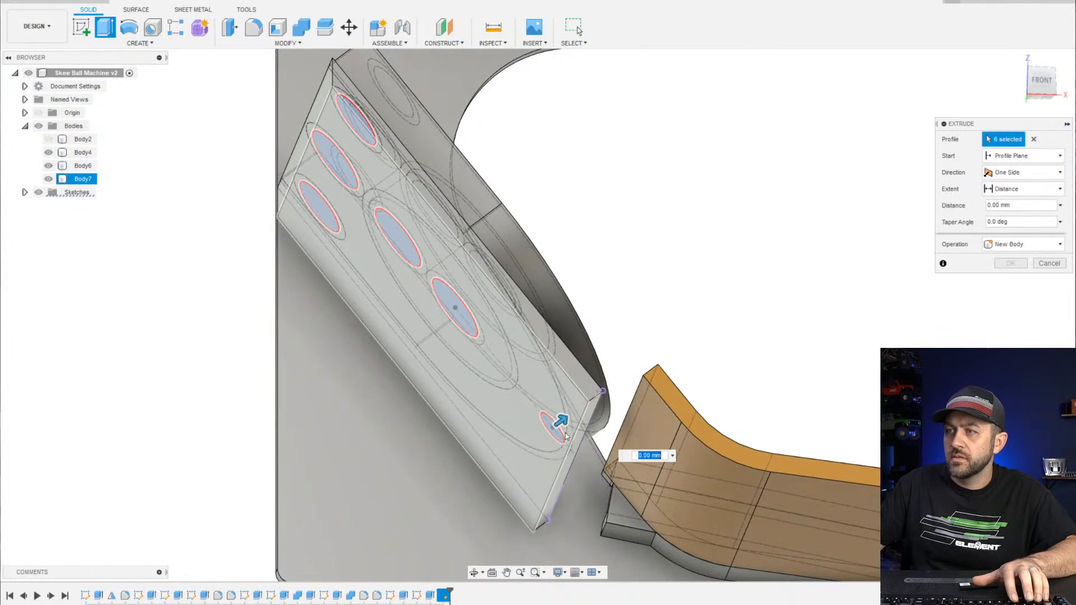
drag(550, 426, 507, 461)
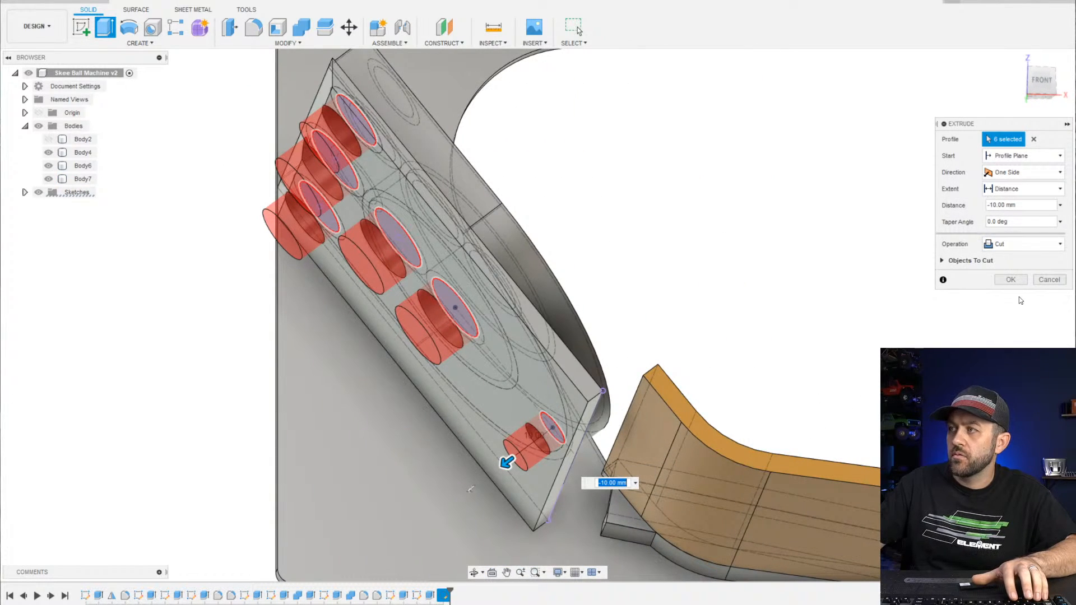
click(1010, 279)
Examine the cut holes and cups from the front and back of the target board
shift+middle_drag(656, 291, 652, 334)
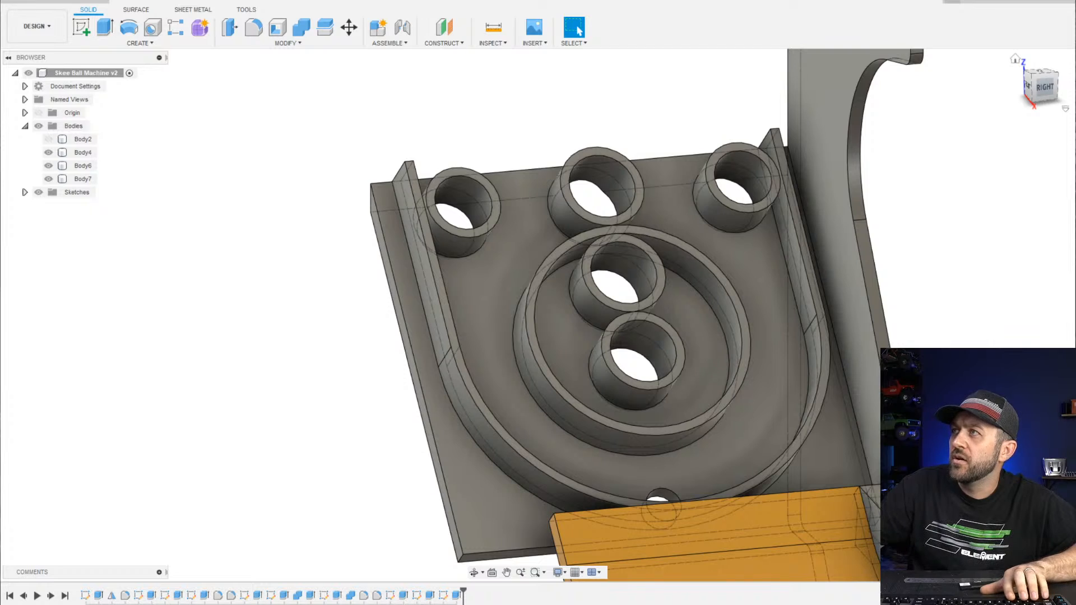
scroll(611, 205, up, 2)
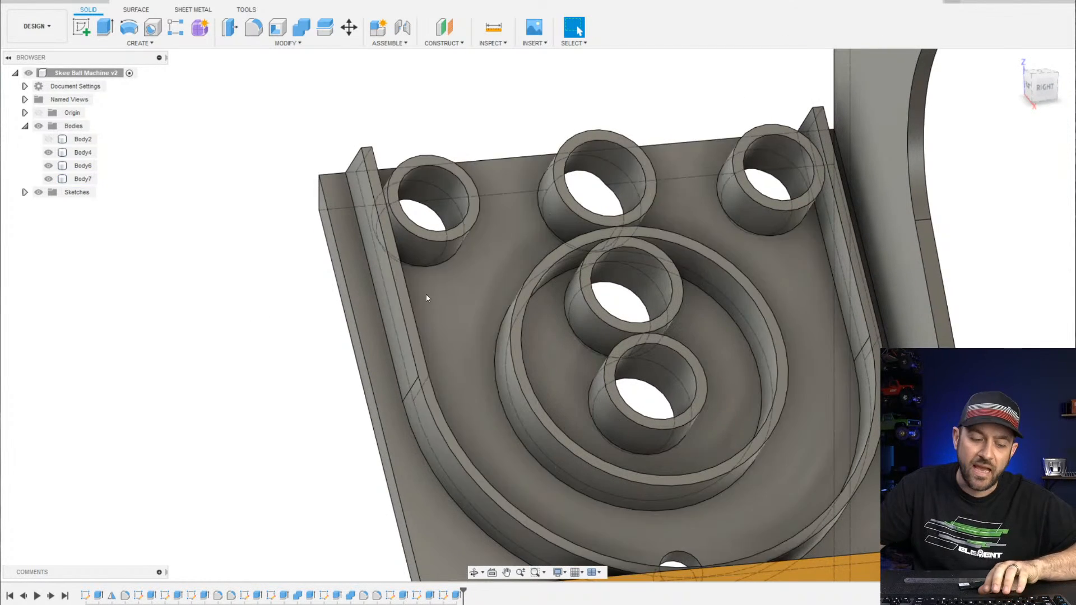
click(472, 296)
scroll(438, 317, down, 2)
scroll(494, 309, up, 2)
shift+middle_drag(520, 282, 693, 392)
click(416, 596)
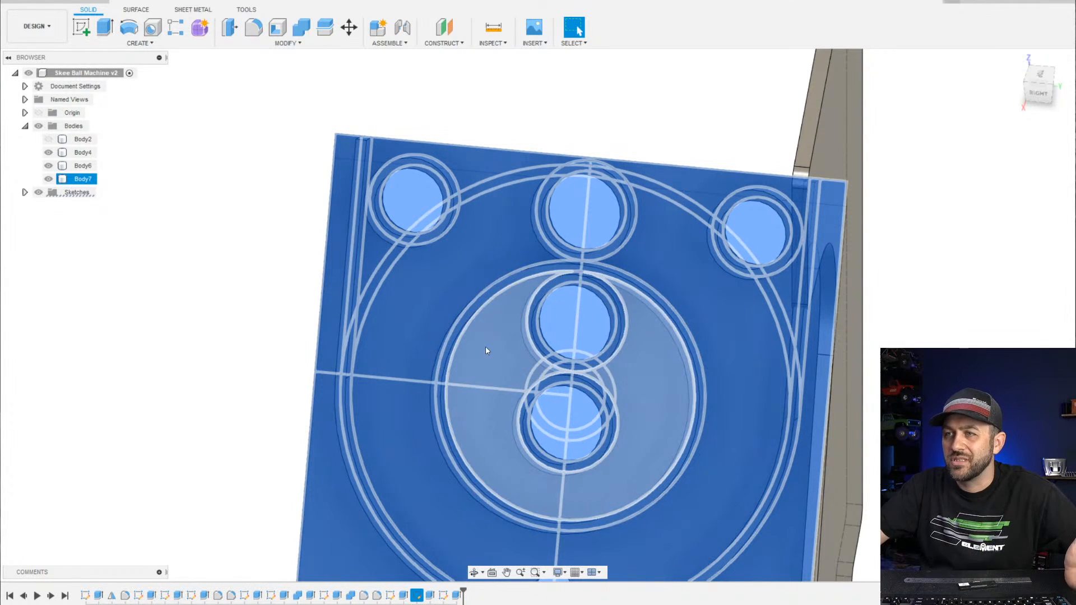
key(Escape)
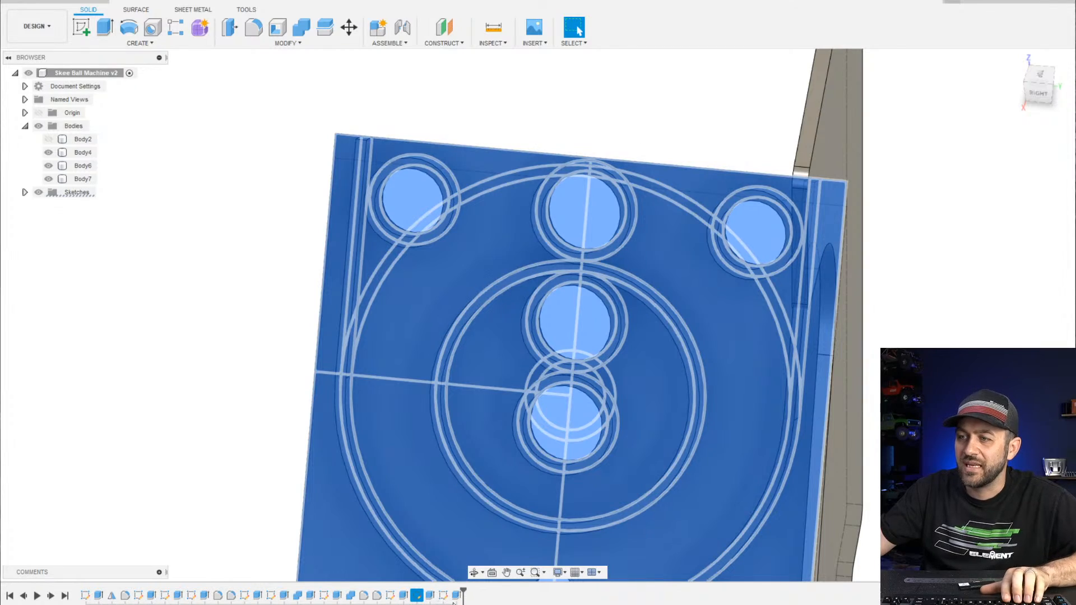
click(175, 409)
scroll(284, 428, down, 2)
middle_drag(293, 446, 372, 319)
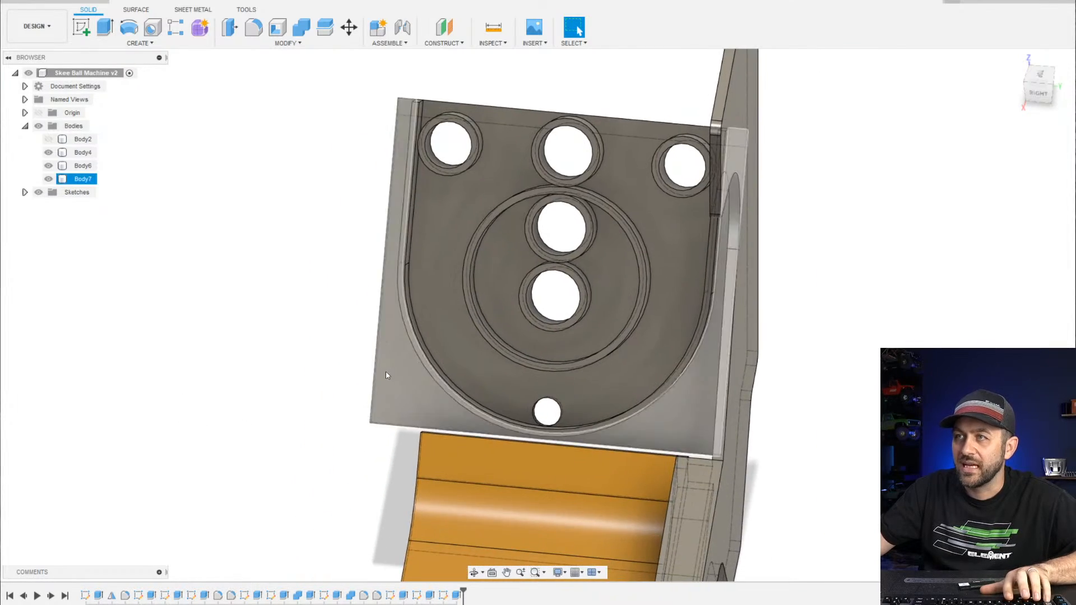
mouse_move(386, 372)
shift+middle_down()
mouse_move(435, 340)
mouse_move(461, 393)
shift+middle_up()
scroll(348, 171, down, 1)
scroll(391, 98, up, 3)
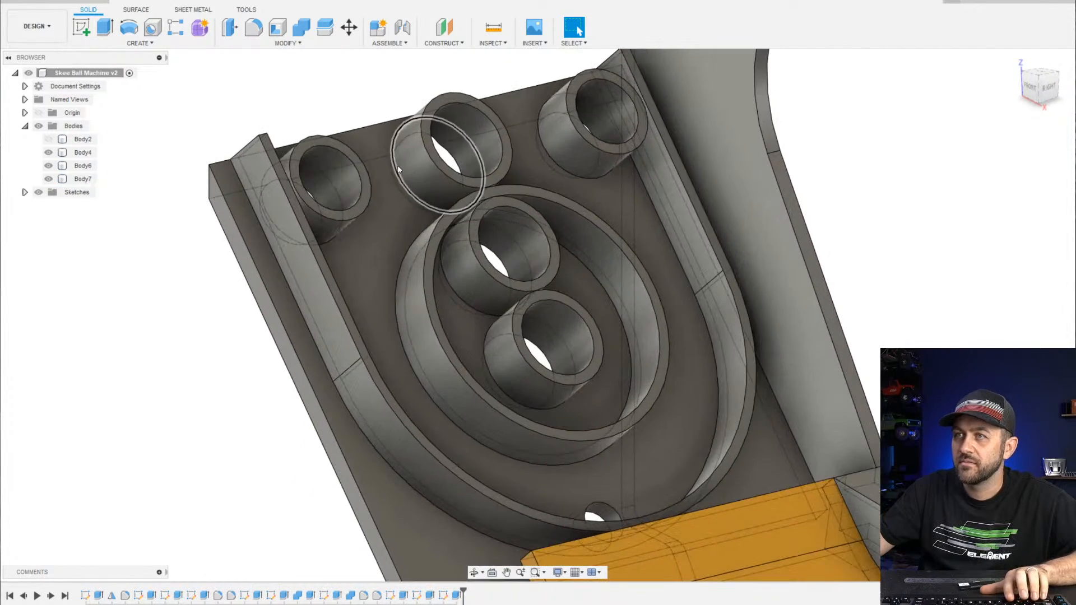
shift+middle_drag(398, 164, 428, 230)
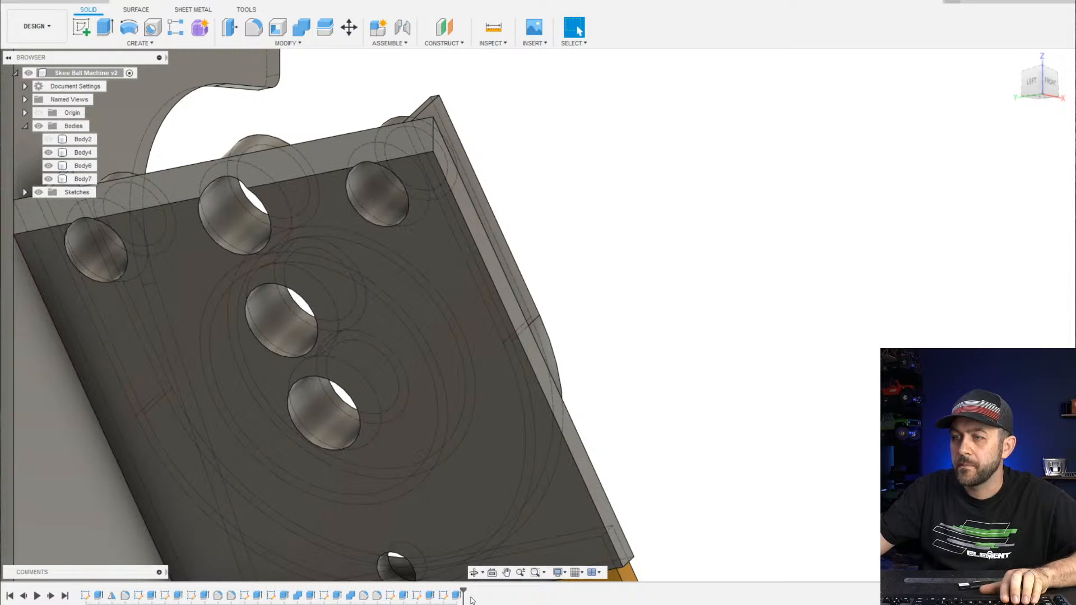
Set the visual style to Shaded with Visible Edges Only
click(562, 573)
mouse_move(646, 471)
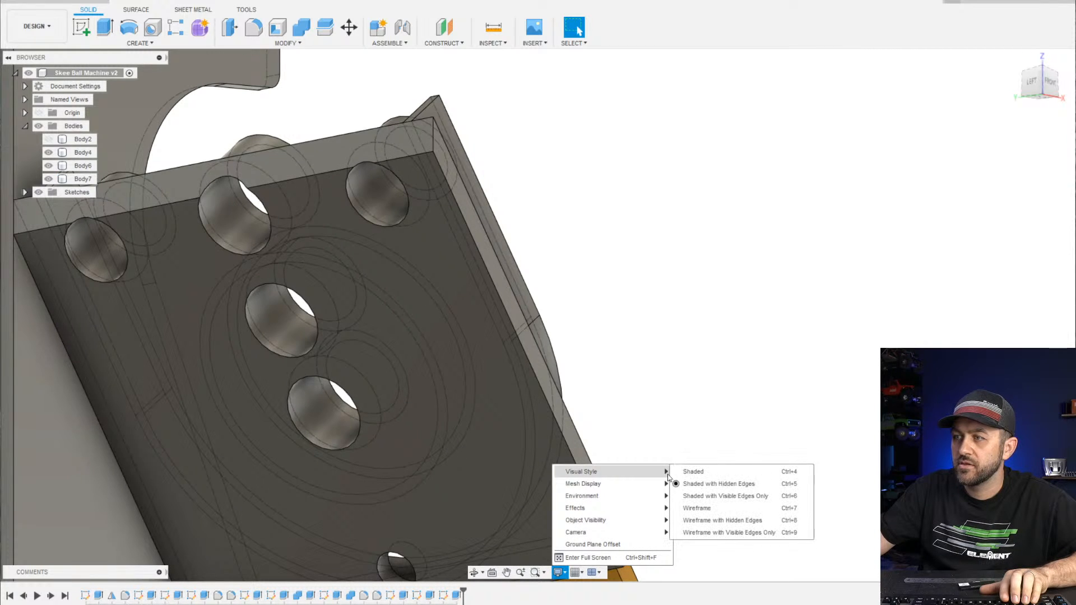
click(710, 493)
Inspect the target board's underside, its position against the side panel and ramp, and the hole at its lower wall
scroll(519, 328, down, 3)
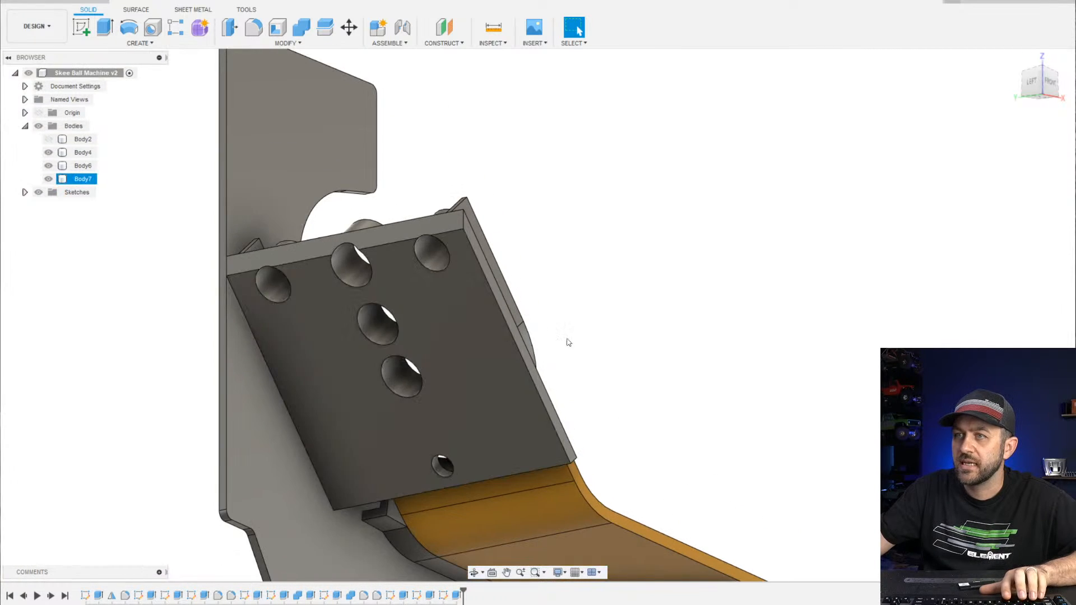
shift+middle_drag(645, 322, 623, 340)
scroll(305, 209, up, 3)
shift+middle_drag(432, 289, 364, 204)
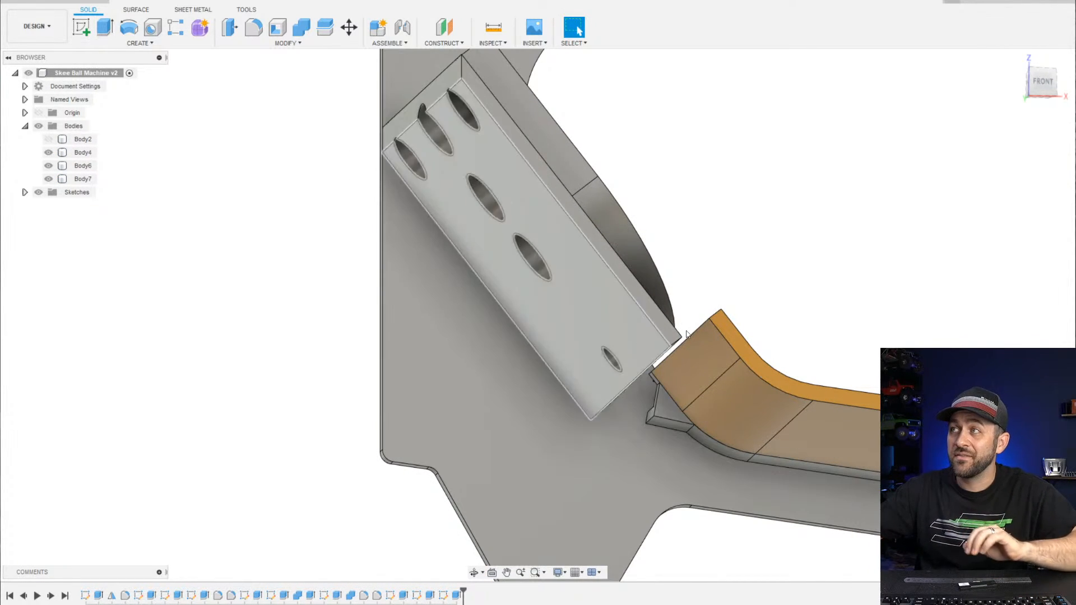
scroll(579, 287, down, 3)
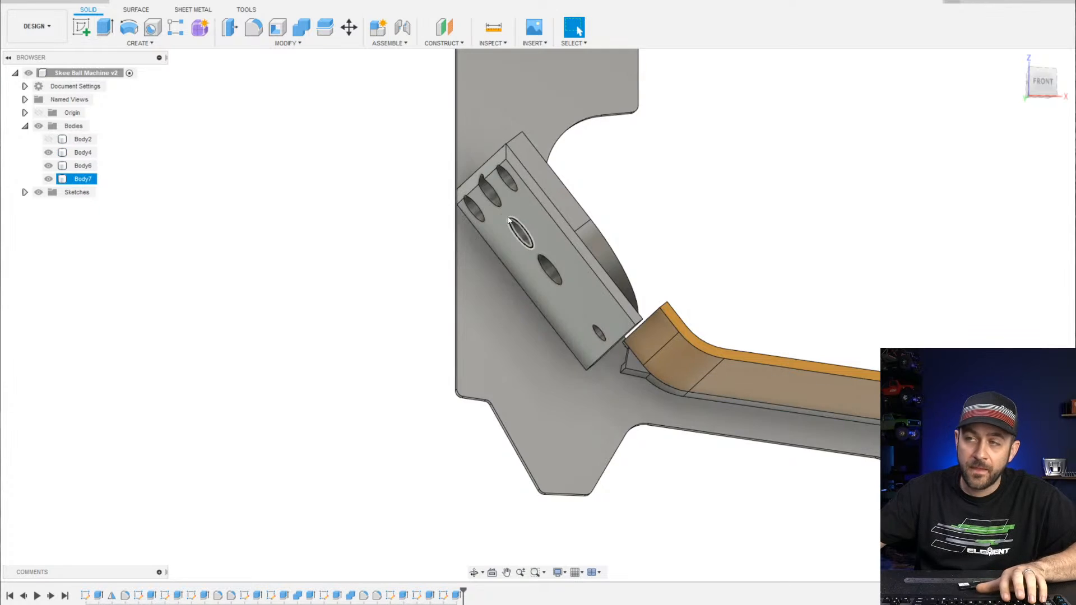
shift+middle_drag(500, 210, 499, 156)
scroll(479, 211, down, 1)
scroll(479, 213, down, 3)
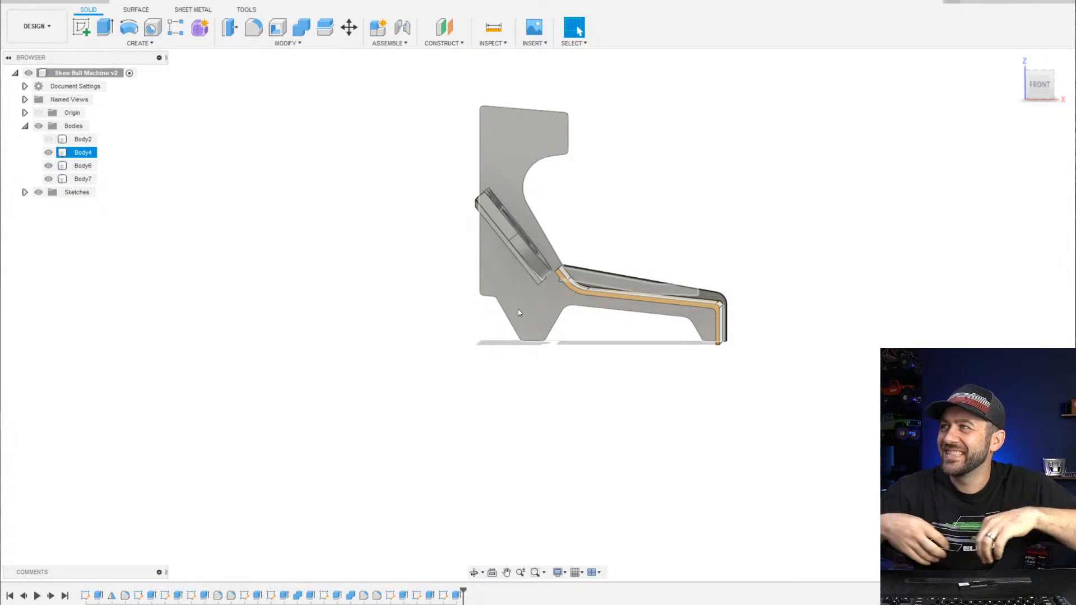
click(541, 267)
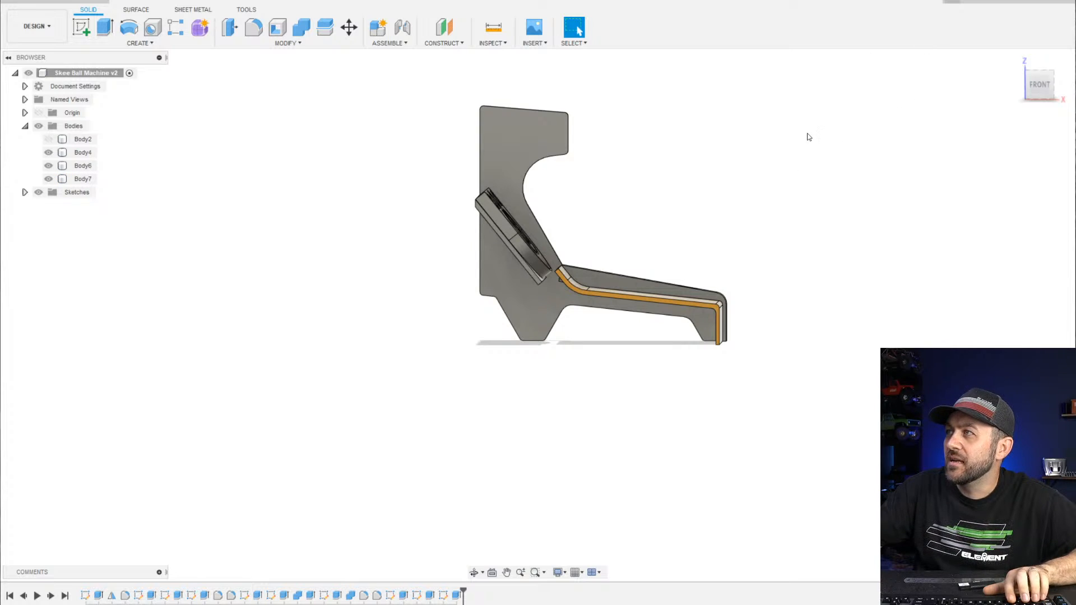
shift+middle_drag(648, 252, 567, 271)
scroll(615, 164, up, 4)
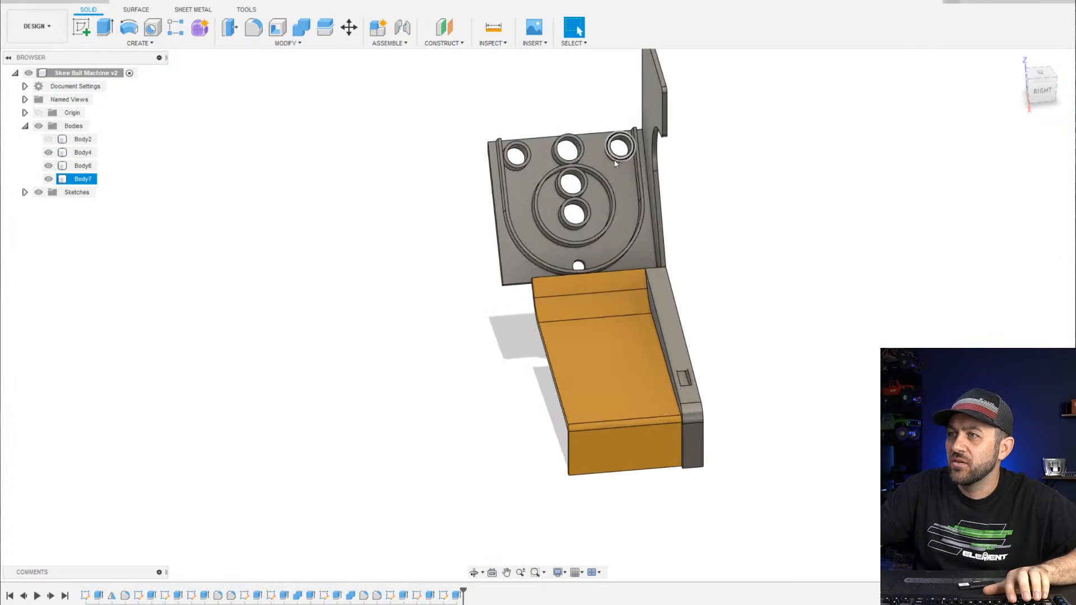
scroll(571, 256, up, 3)
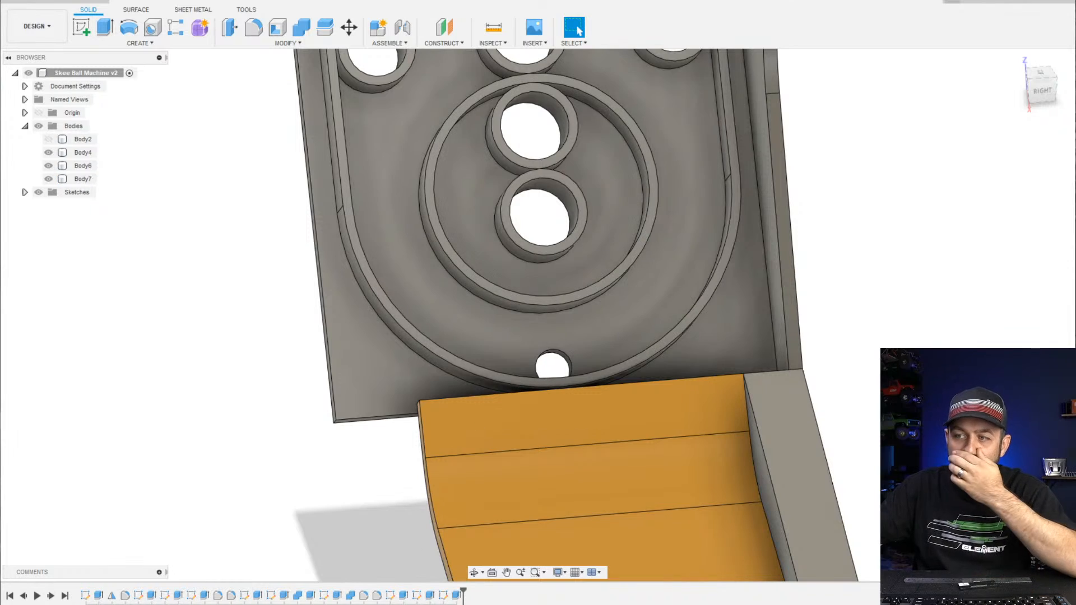
Reopen the hole sketch and draw a circle centered on the construction line between the lowest cup and the inner ring
right_click(445, 596)
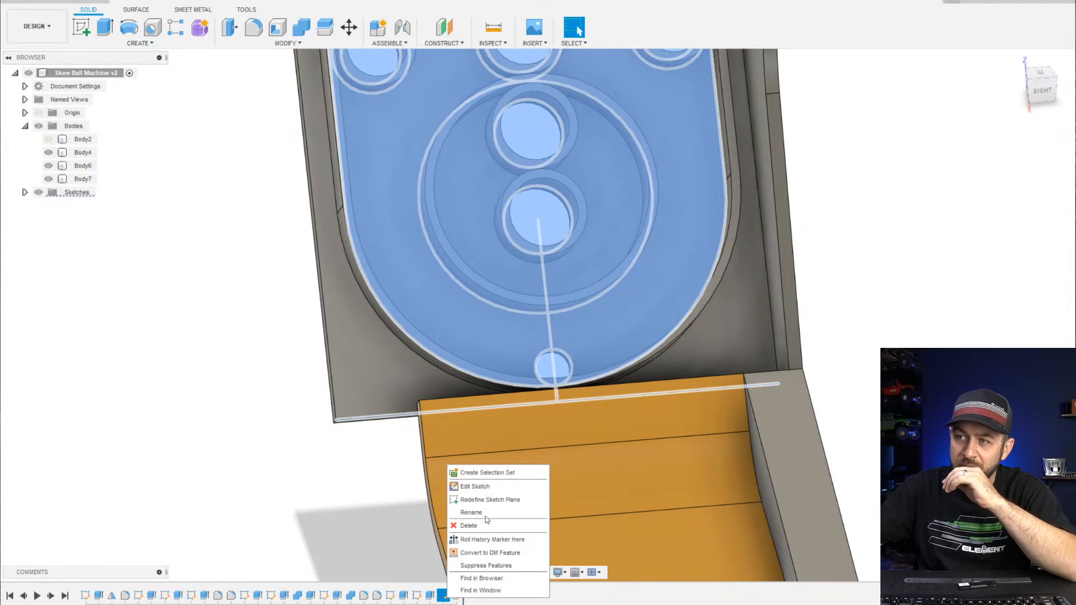
click(474, 487)
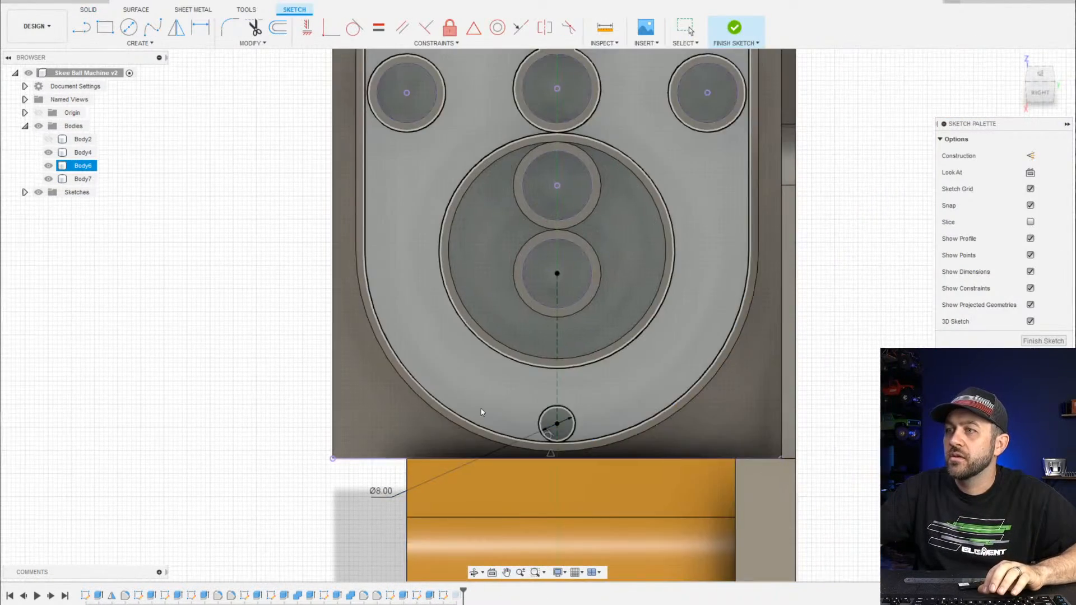
key(c)
scroll(612, 318, up, 2)
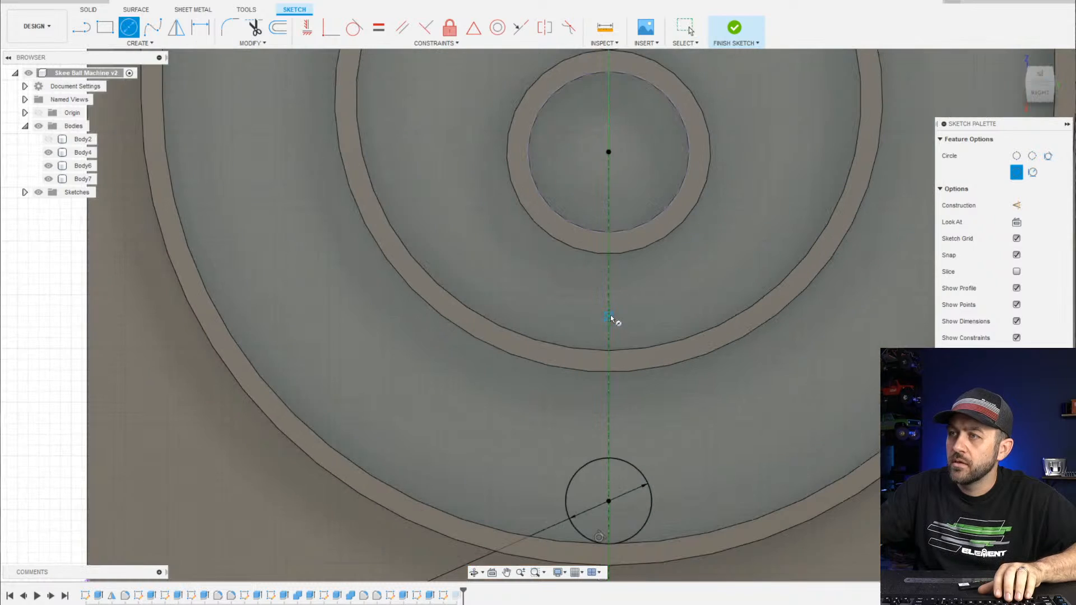
click(609, 306)
scroll(613, 321, up, 2)
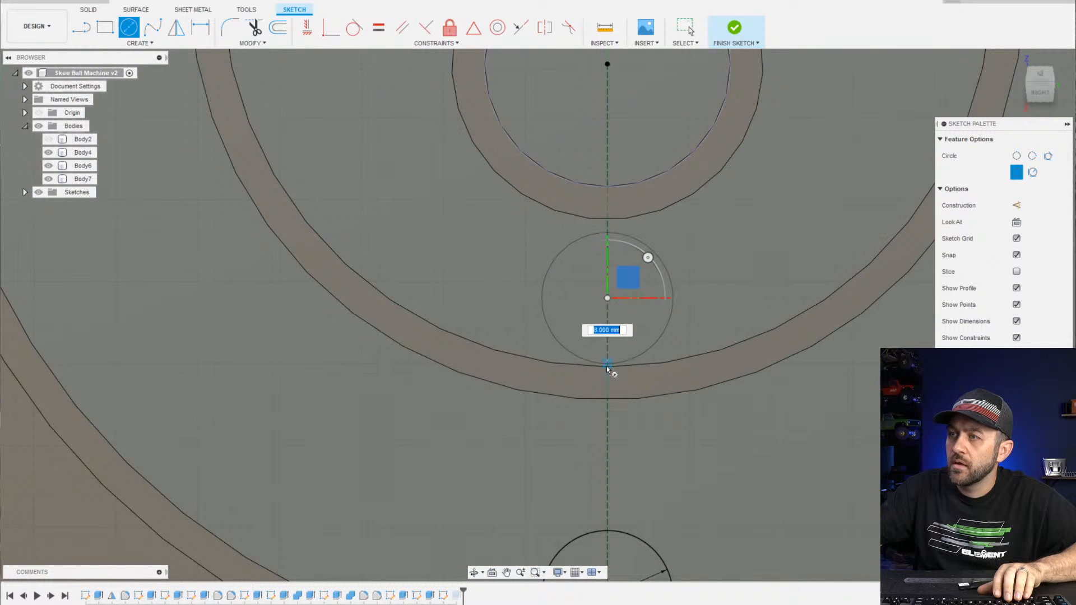
click(618, 354)
key(Escape)
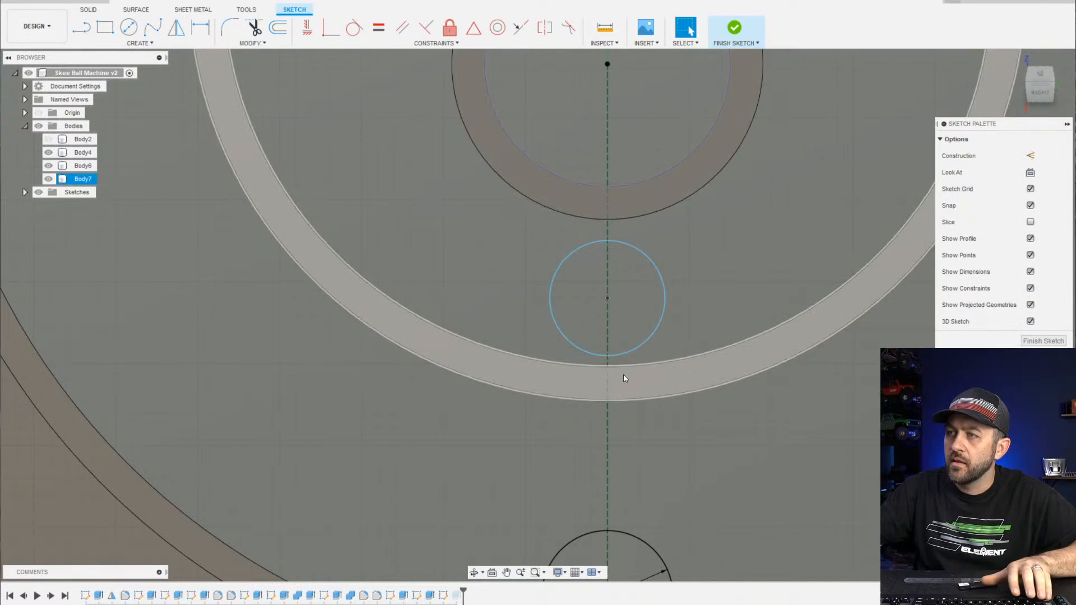
Project the board face inside the inner ring into the sketch and make the new circle tangent to the ring's inner edge
mouse_move(622, 352)
shift+middle_down()
mouse_move(640, 352)
mouse_move(678, 409)
shift+middle_up()
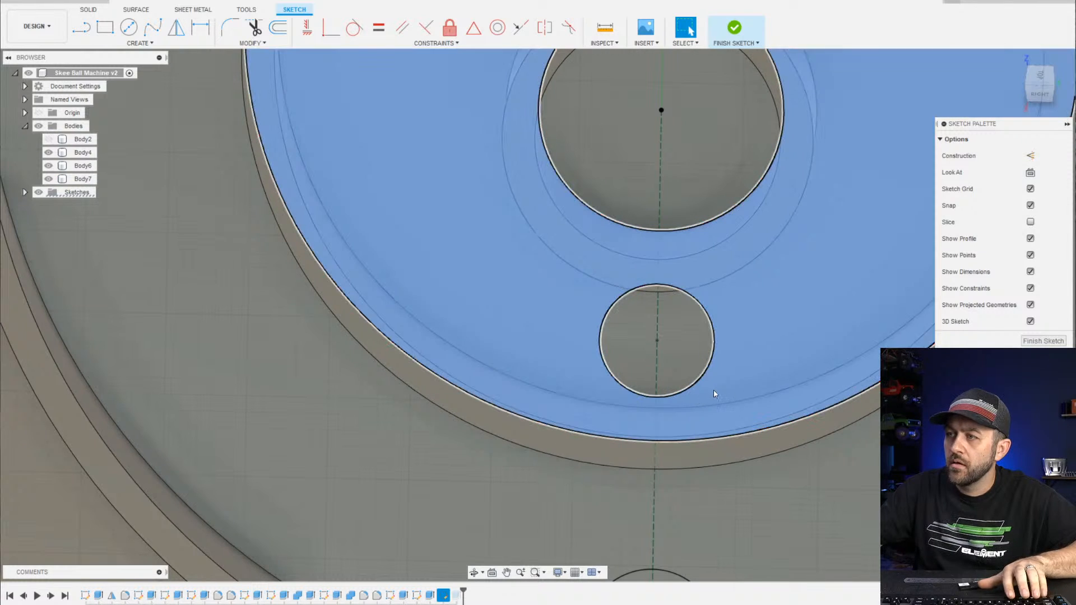
scroll(665, 398, down, 2)
click(701, 404)
key(p)
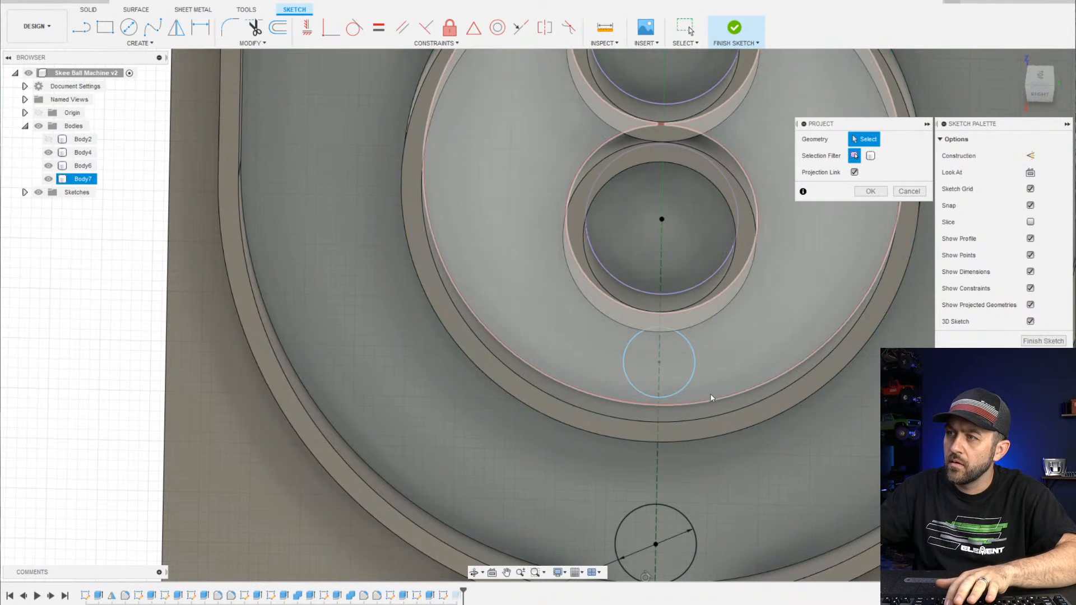
key(Return)
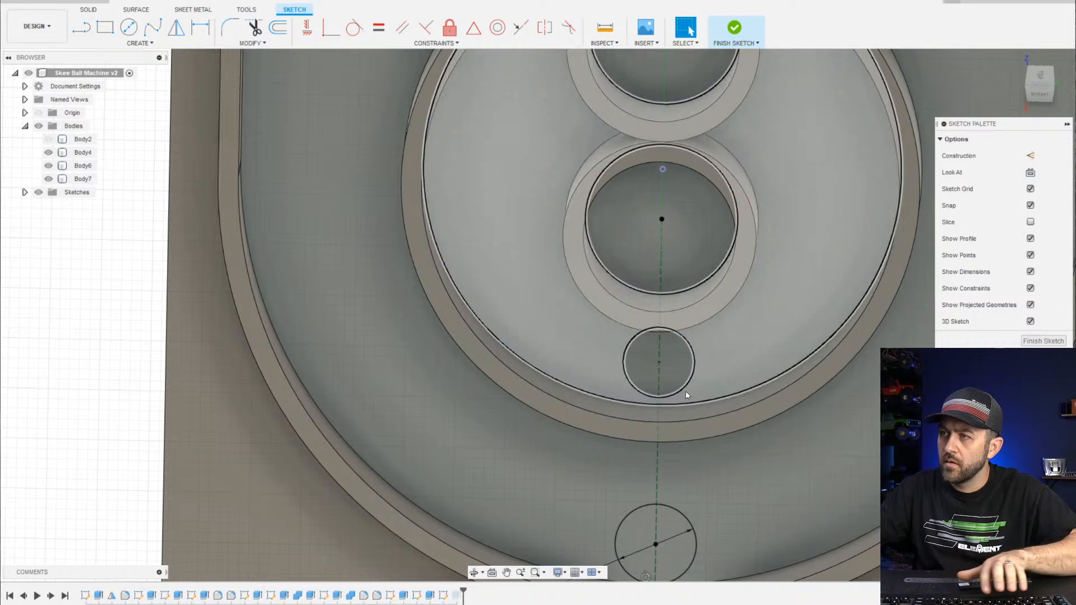
ctrl+click(679, 404)
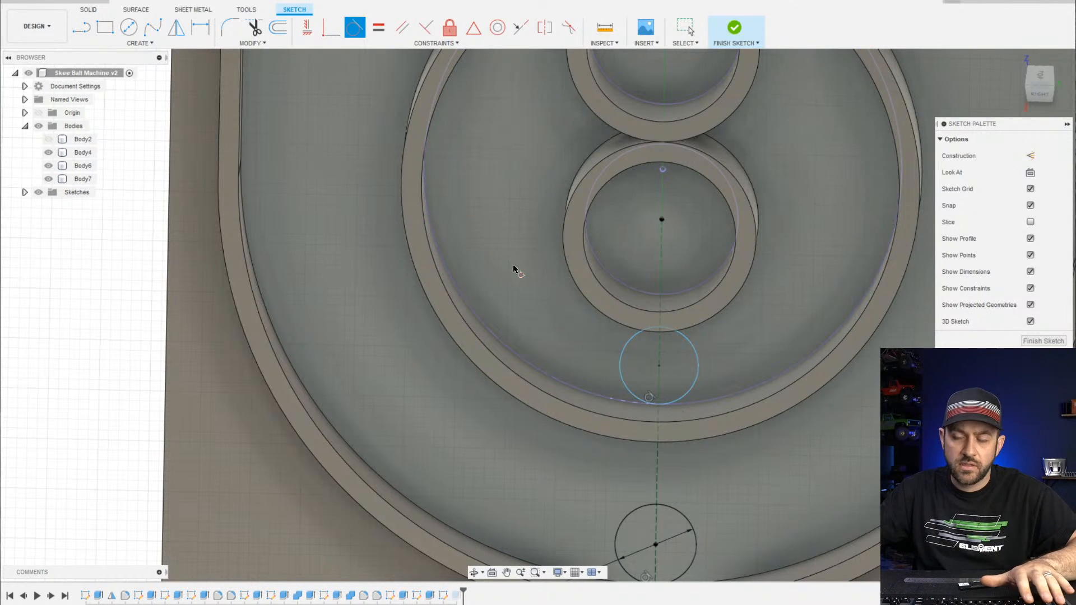
key(Escape)
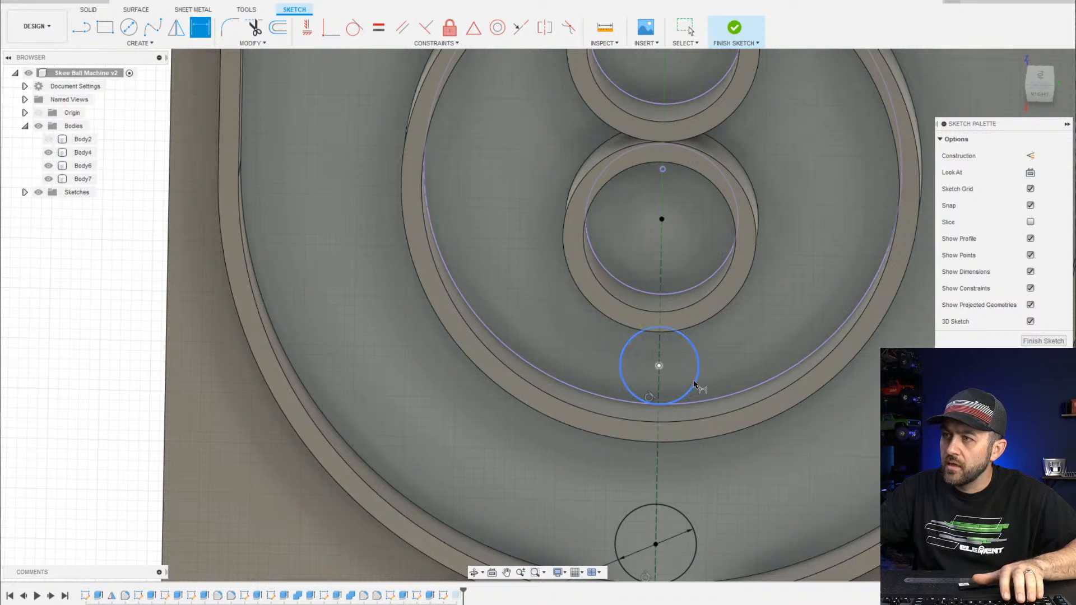
Constrain the new circle equal to the 8 mm circle and finish the sketch
ctrl+click(682, 510)
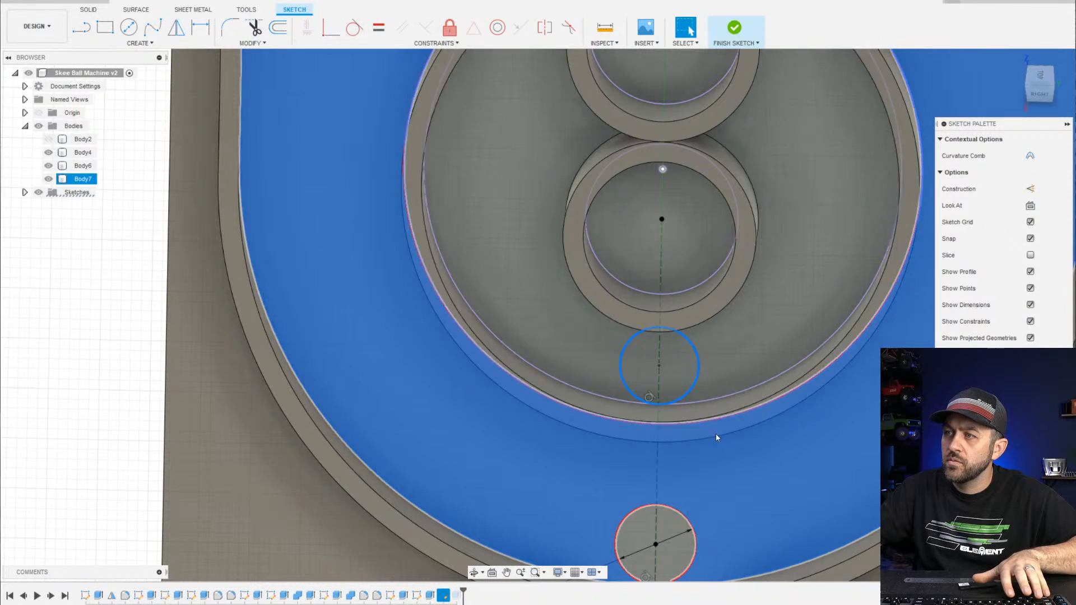
click(717, 438)
click(689, 391)
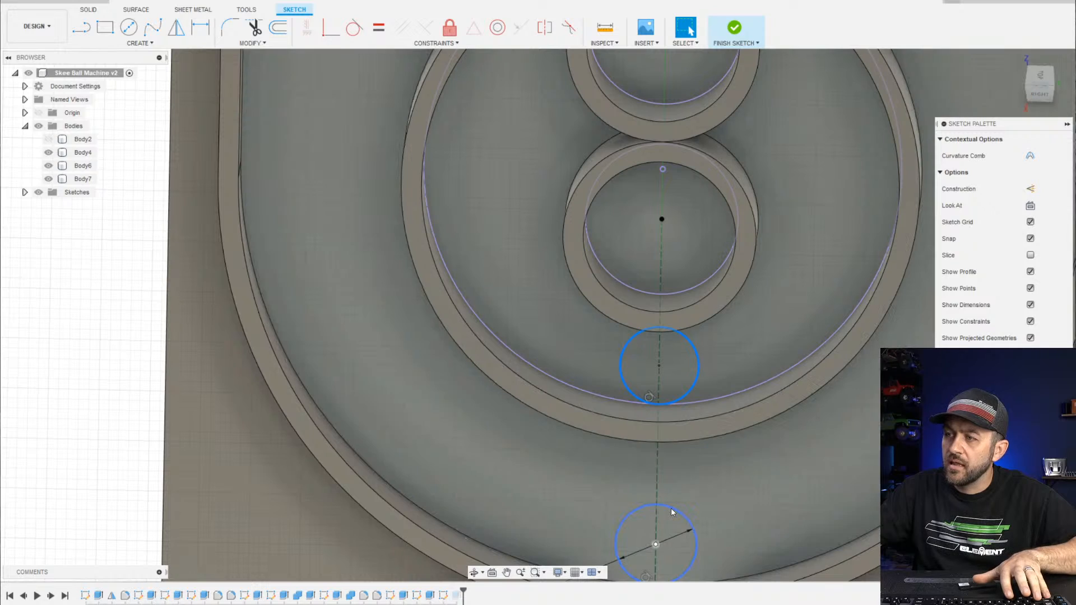
ctrl+click(673, 511)
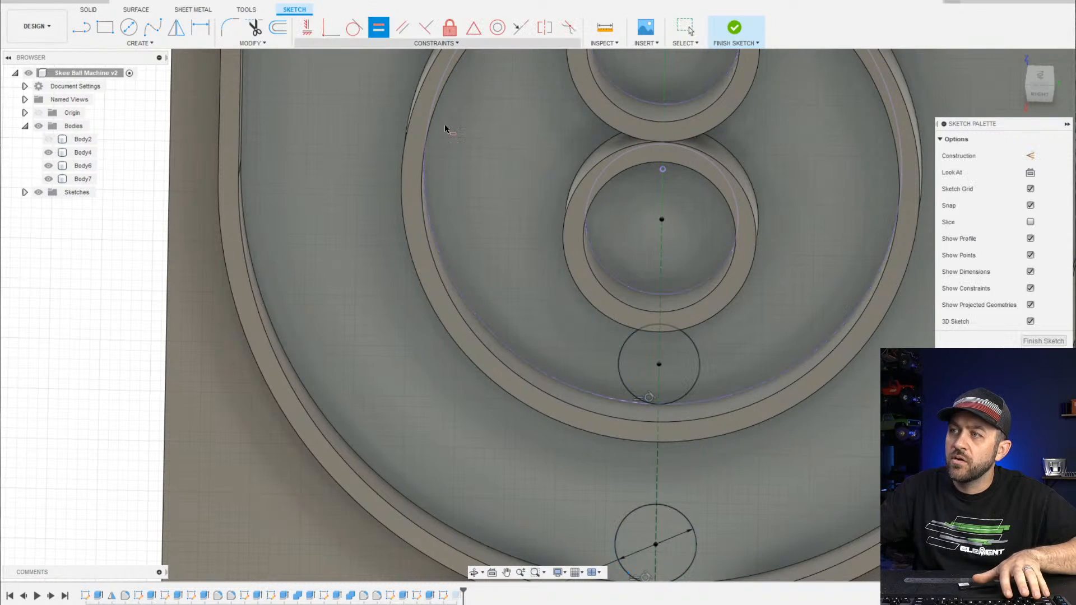
scroll(636, 277, down, 3)
shift+middle_drag(673, 352, 648, 339)
key(Escape)
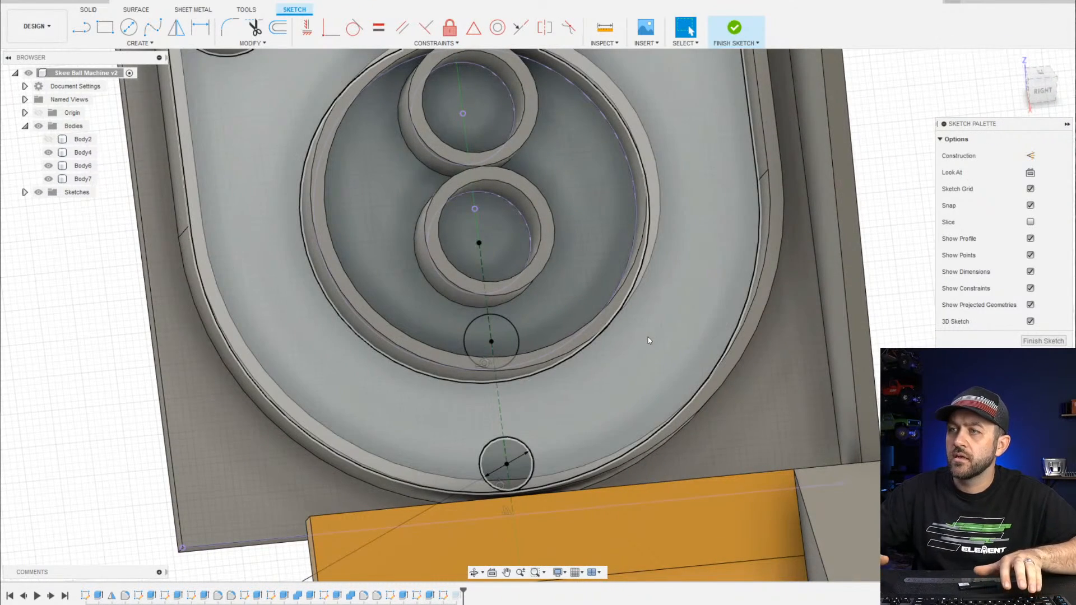
click(734, 27)
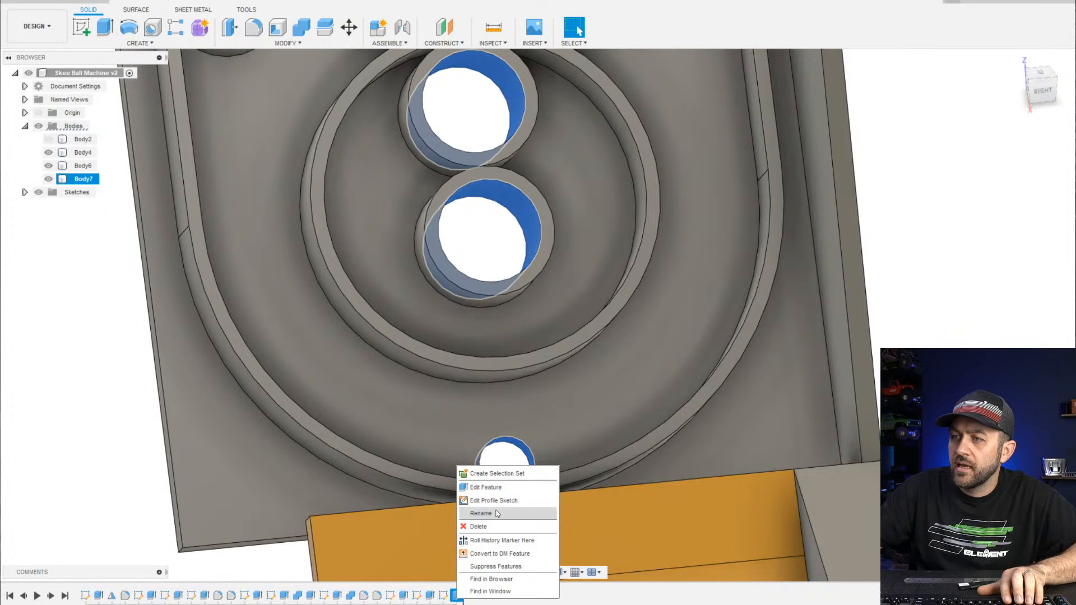
Edit the board's hole cut extrusion to include the new circle inside the inner ring and confirm it
click(486, 487)
key(Return)
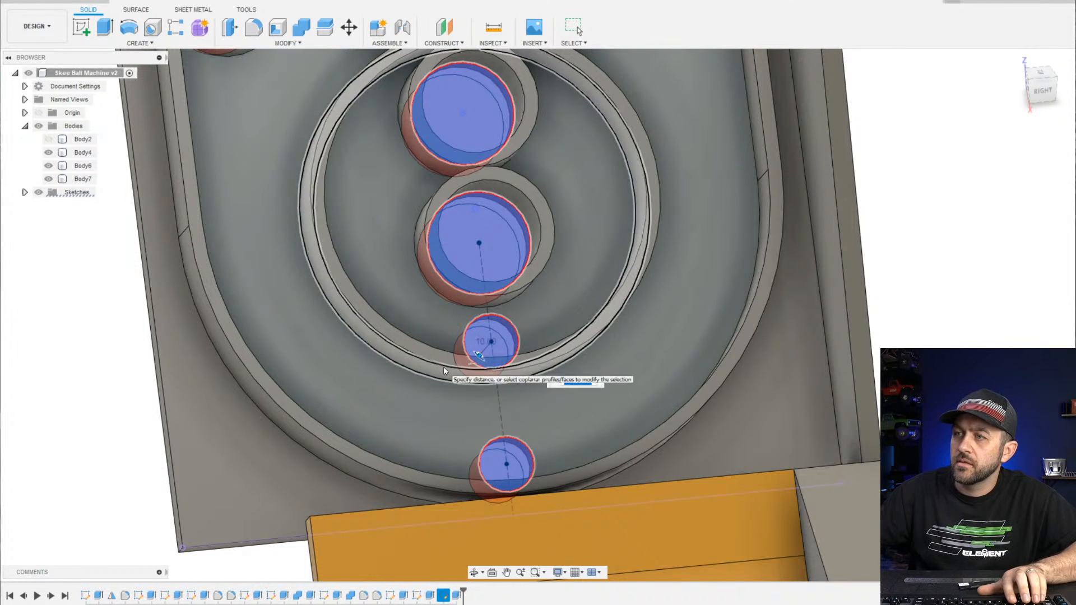
scroll(442, 367, down, 3)
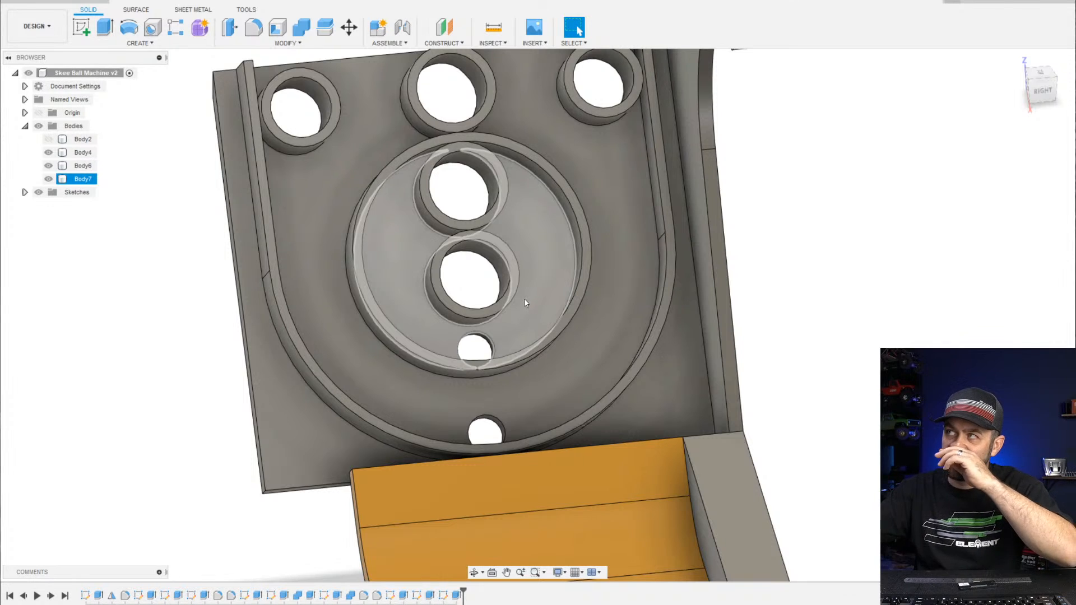
scroll(525, 299, down, 3)
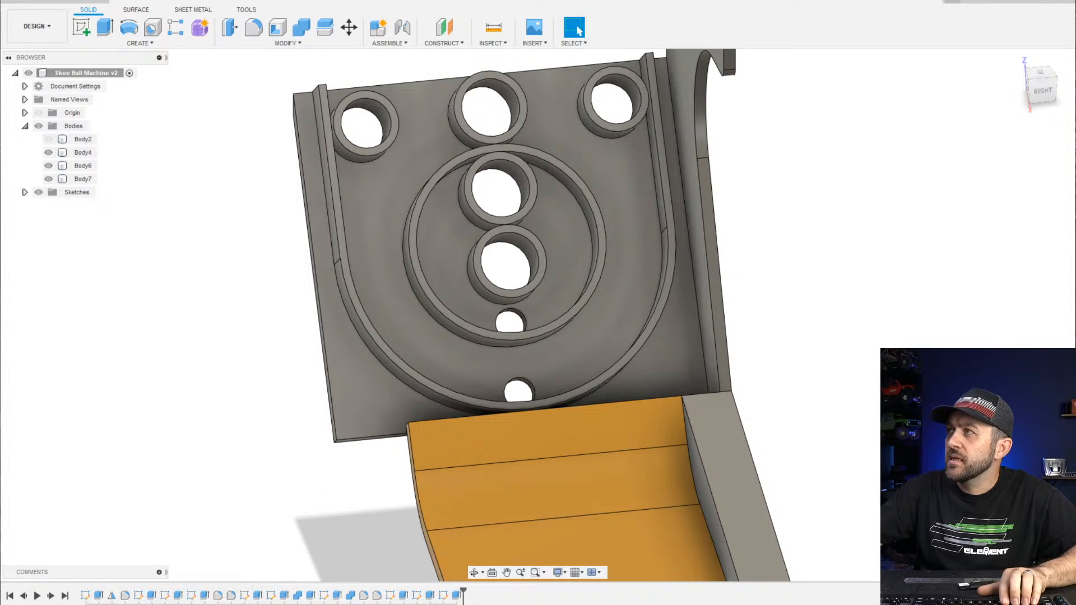
Examine the board's holes from the front, the side and the underside in relation to the side panel
scroll(465, 172, down, 2)
shift+middle_drag(473, 311, 586, 288)
scroll(499, 104, up, 3)
scroll(484, 288, down, 2)
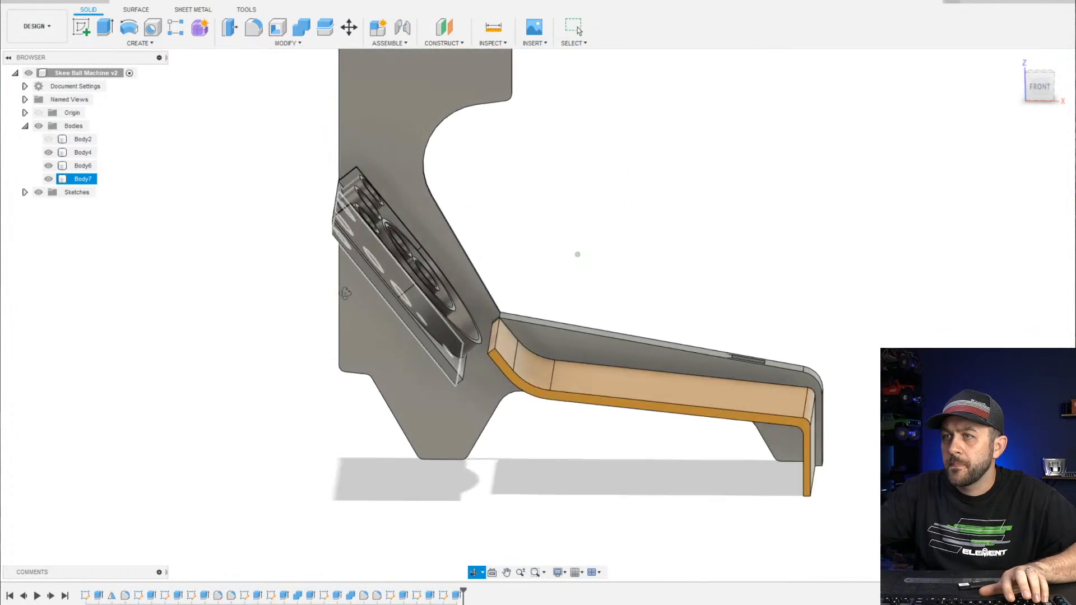
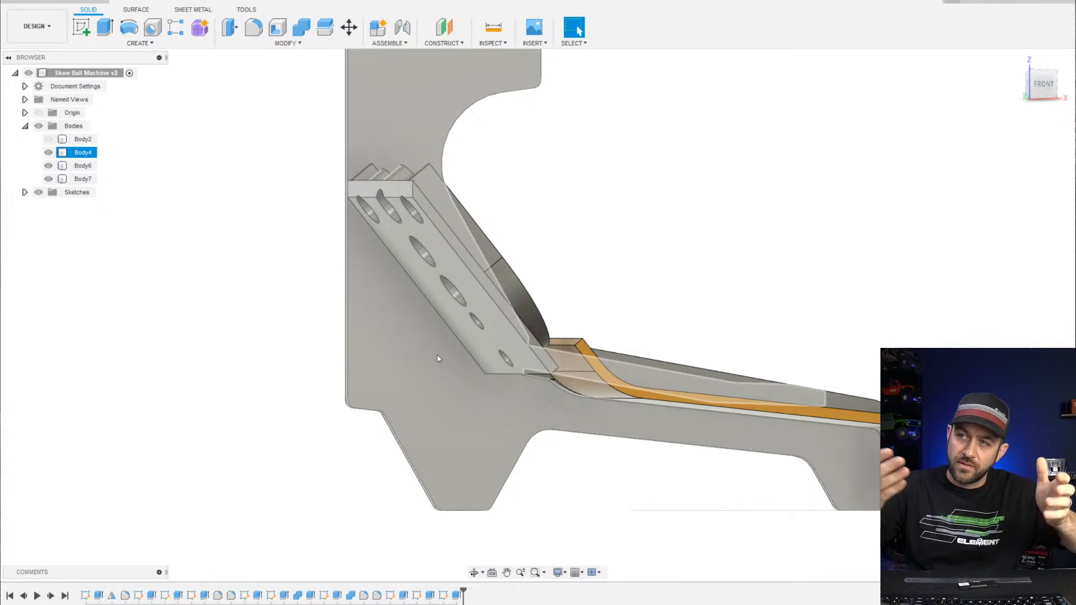
click(586, 456)
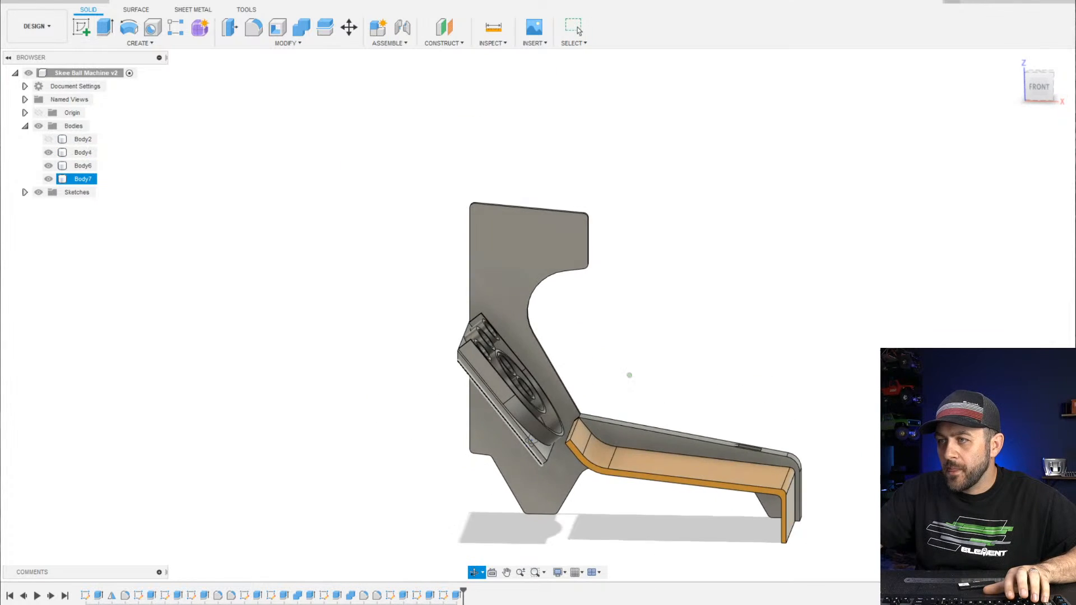
shift+middle_drag(530, 440, 524, 434)
scroll(520, 403, up, 3)
shift+middle_drag(477, 371, 503, 316)
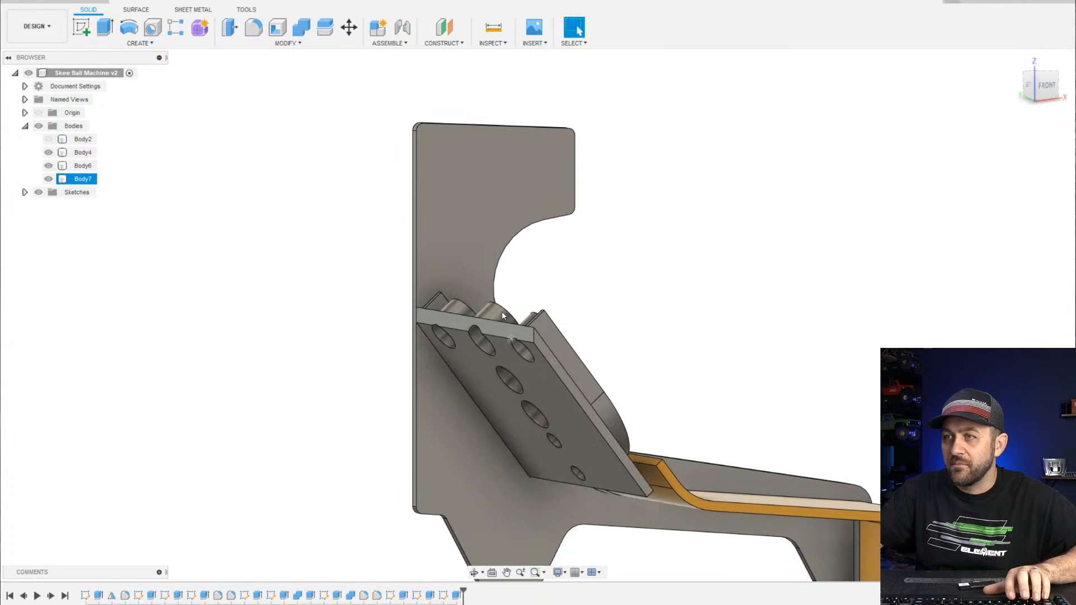
scroll(437, 322, up, 3)
shift+middle_drag(500, 353, 383, 395)
scroll(384, 418, down, 3)
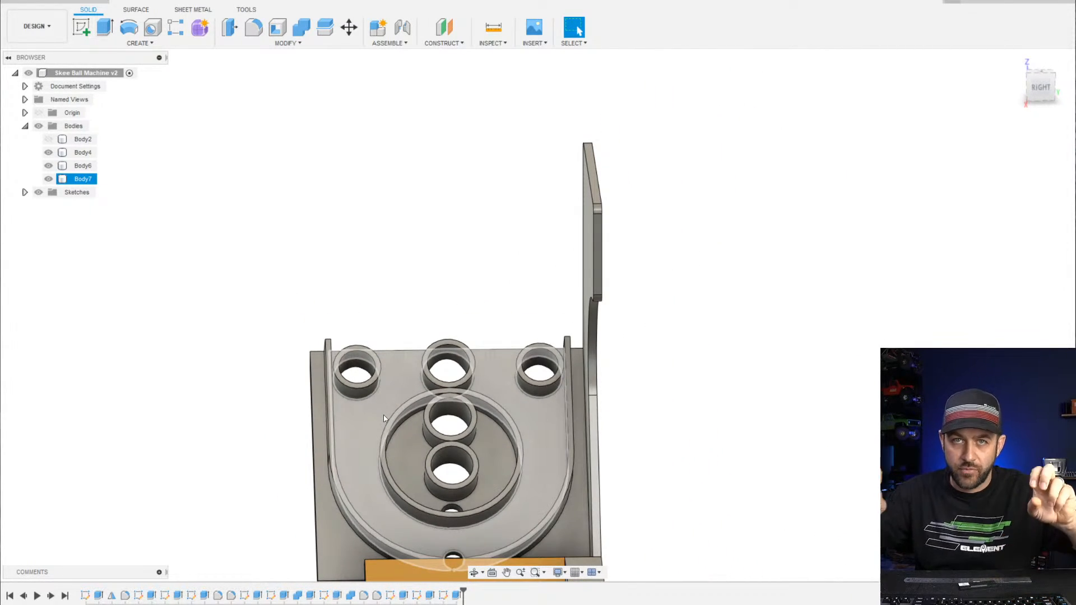
Examine the two small ball-return holes and the space between the target board's lower end and the ramp
key(Escape)
click(443, 435)
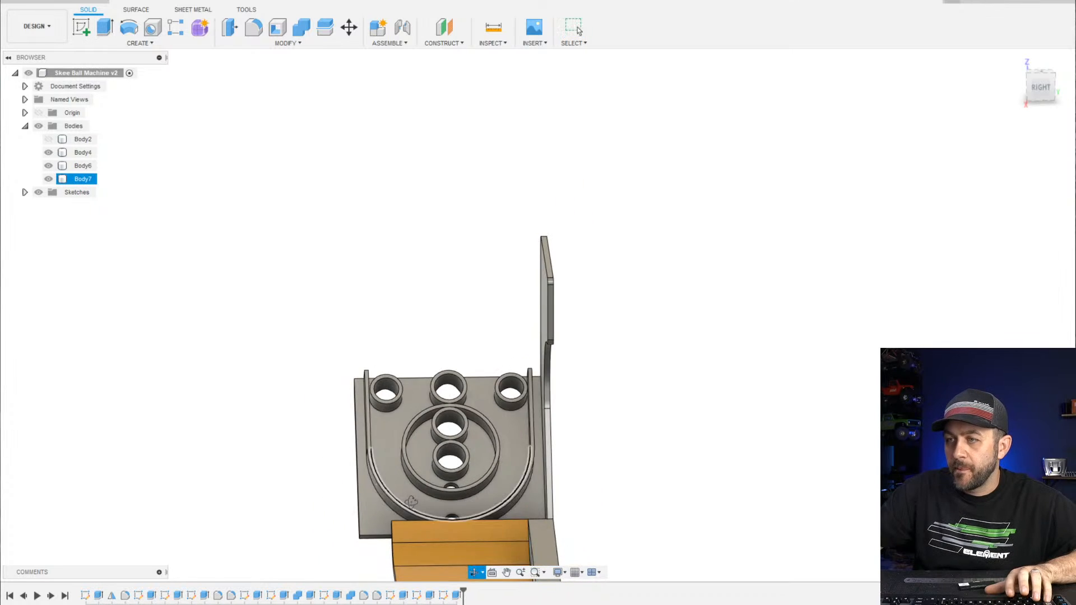
shift+middle_drag(443, 435, 594, 481)
scroll(447, 336, up, 3)
scroll(597, 478, down, 2)
middle_drag(661, 506, 621, 388)
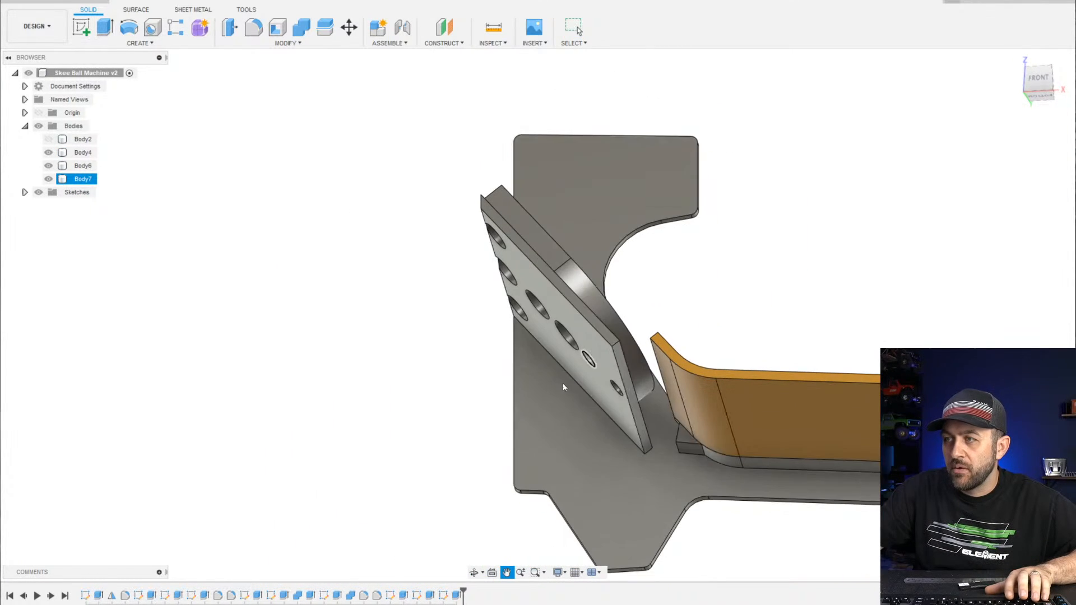
click(603, 475)
scroll(624, 491, down, 2)
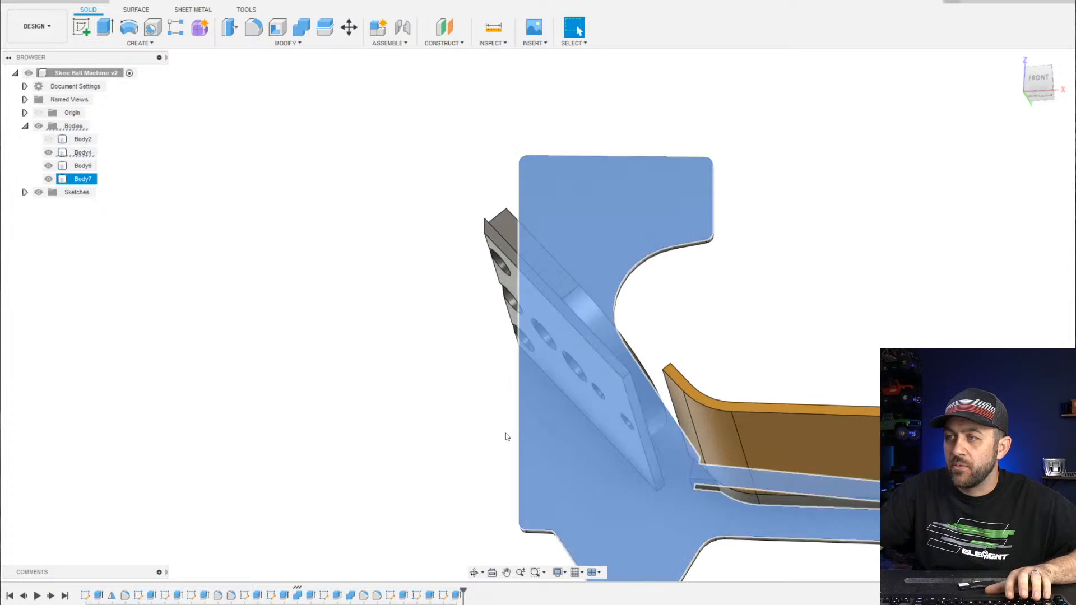
click(669, 448)
scroll(634, 353, up, 5)
scroll(481, 348, down, 3)
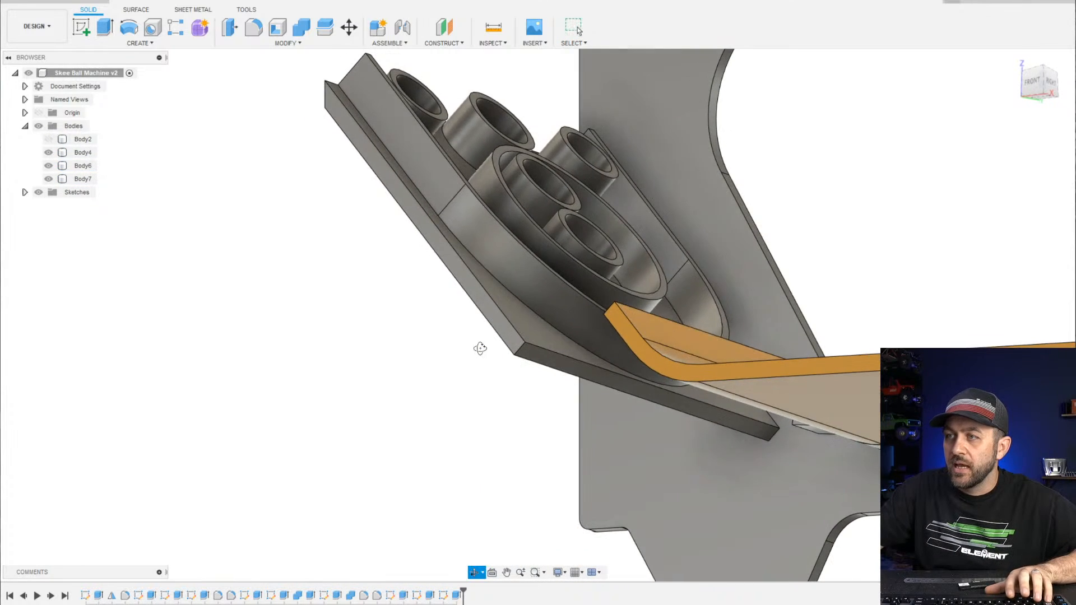
shift+middle_drag(480, 348, 311, 198)
click(416, 271)
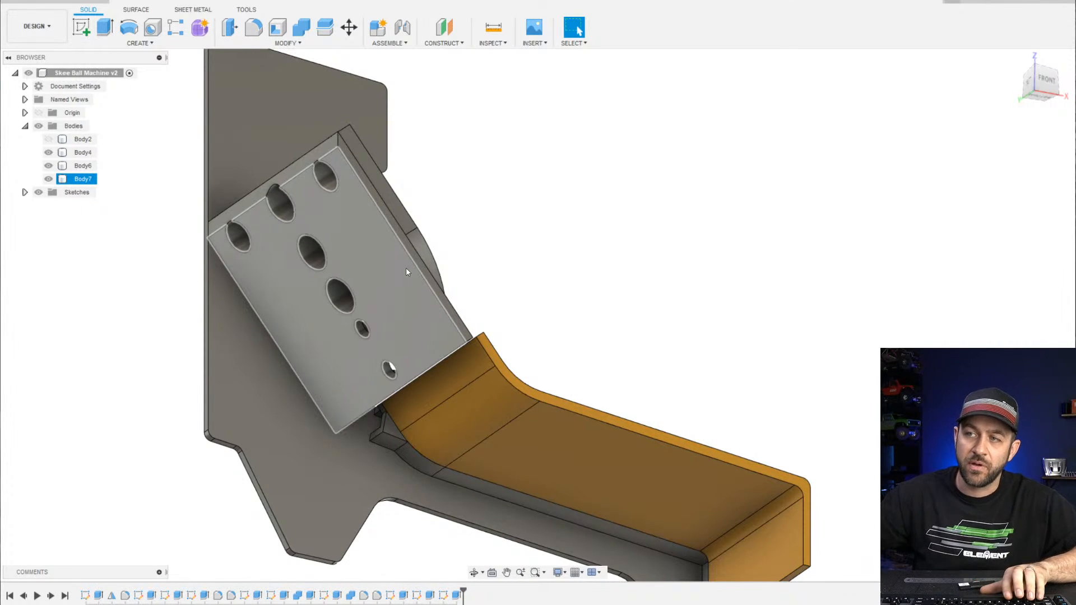
Examine the board's underside and the space behind it along the side panel, where returning balls have to travel
shift+middle_drag(351, 352, 289, 414)
scroll(287, 413, up, 3)
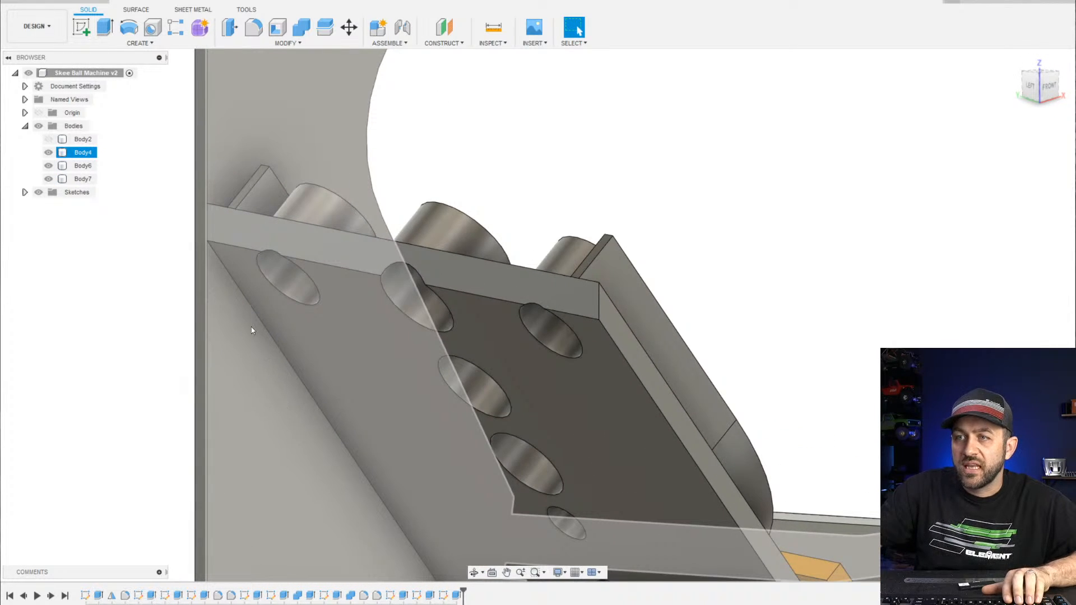
click(275, 375)
scroll(283, 413, down, 3)
shift+middle_drag(324, 502, 281, 467)
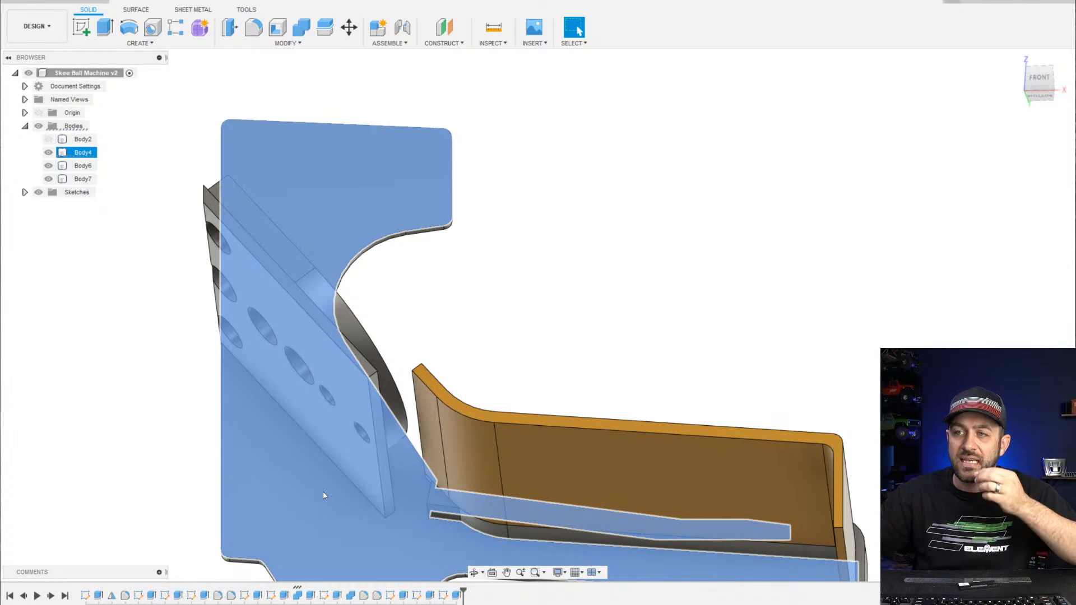
click(267, 413)
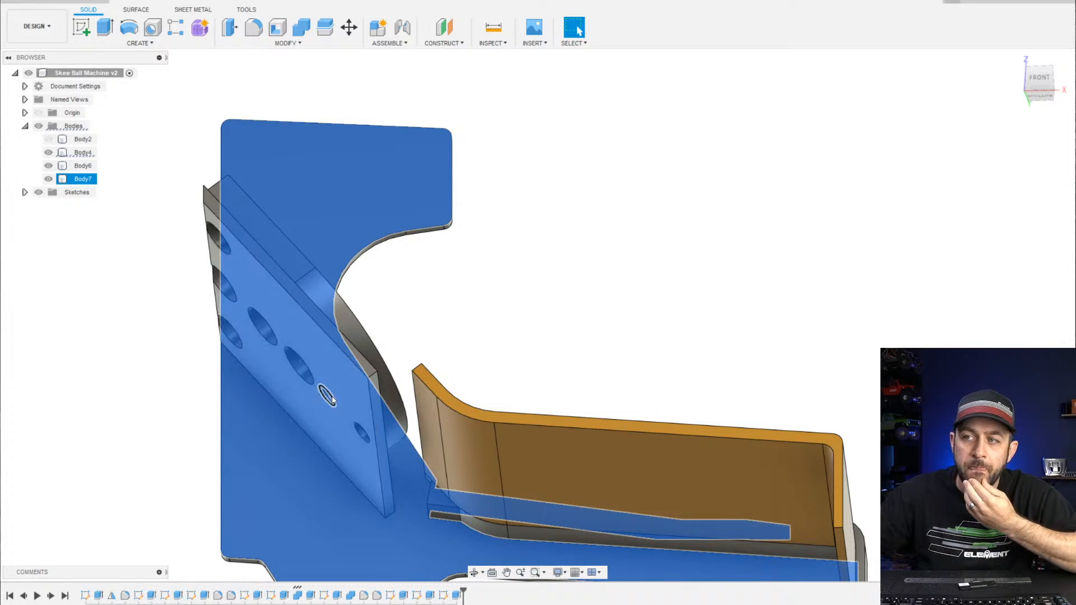
shift+middle_drag(334, 408, 375, 485)
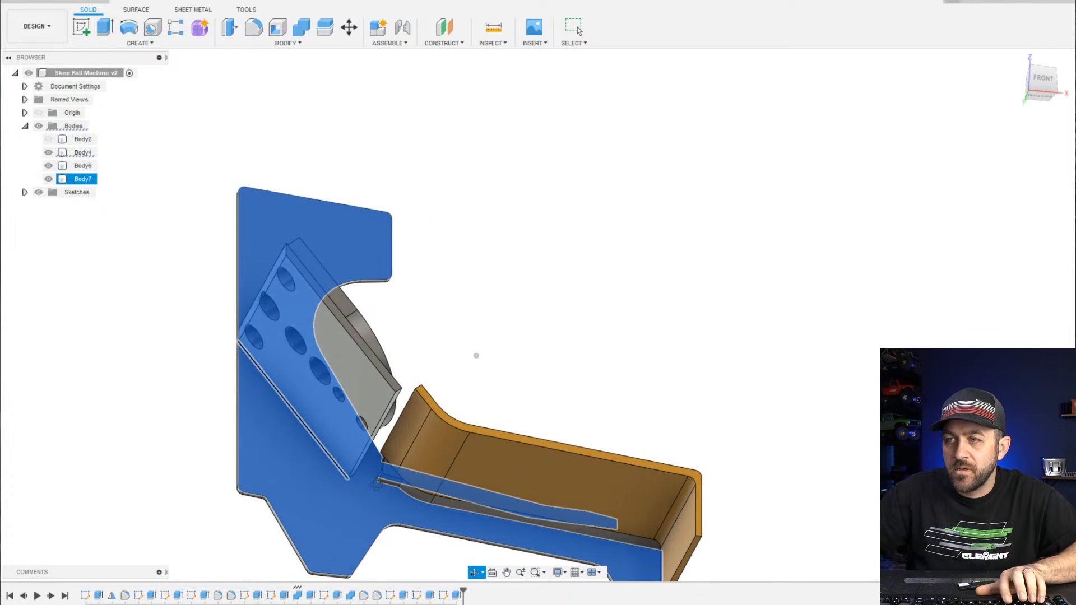
scroll(341, 445, up, 5)
key(Escape)
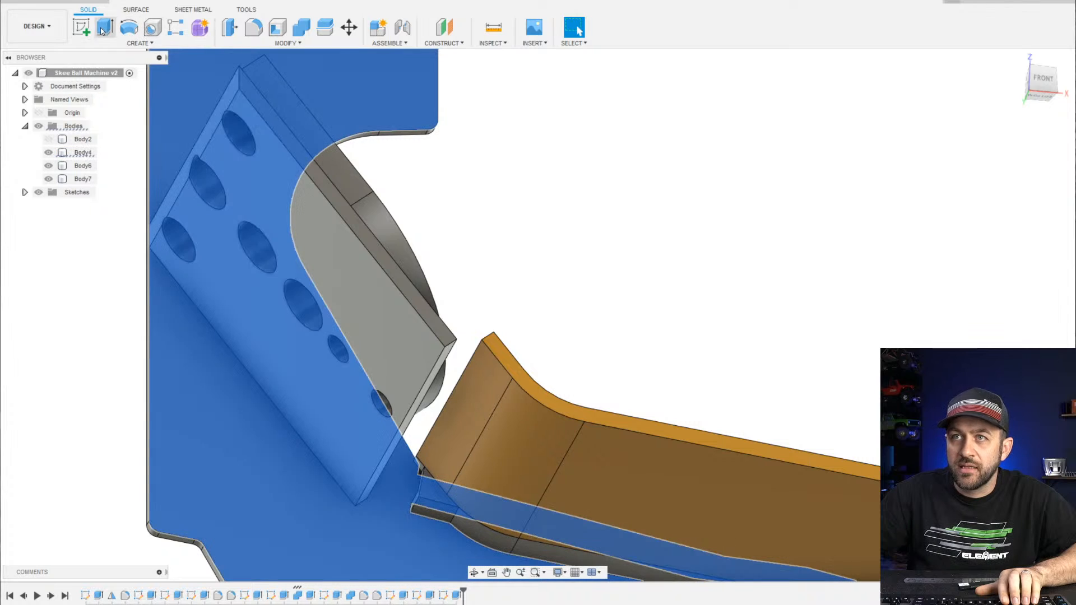
scroll(477, 319, down, 4)
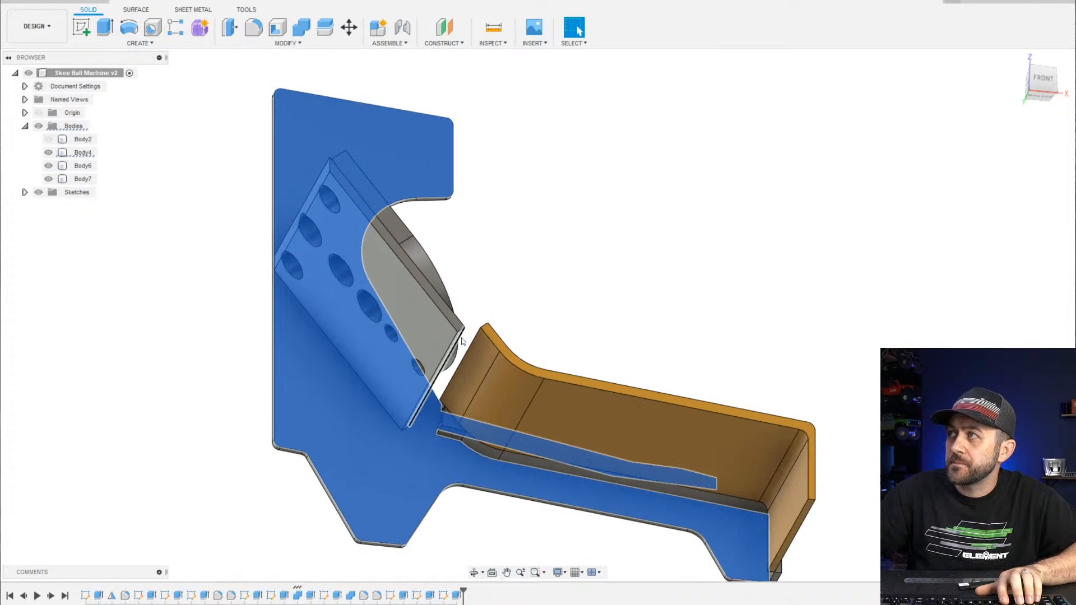
shift+middle_drag(343, 356, 305, 323)
scroll(292, 297, up, 3)
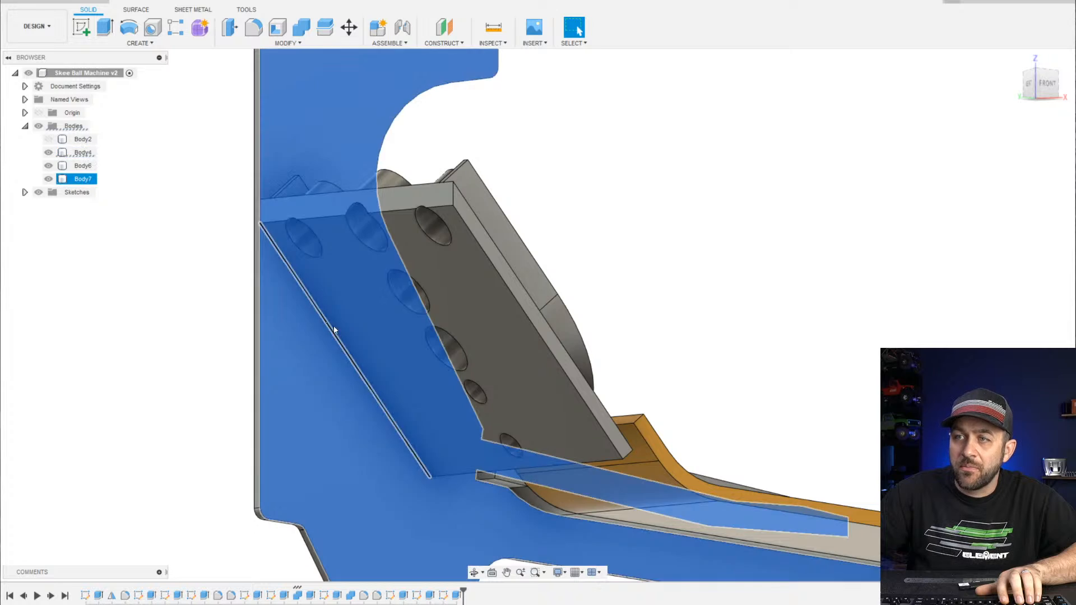
shift+middle_drag(337, 337, 314, 387)
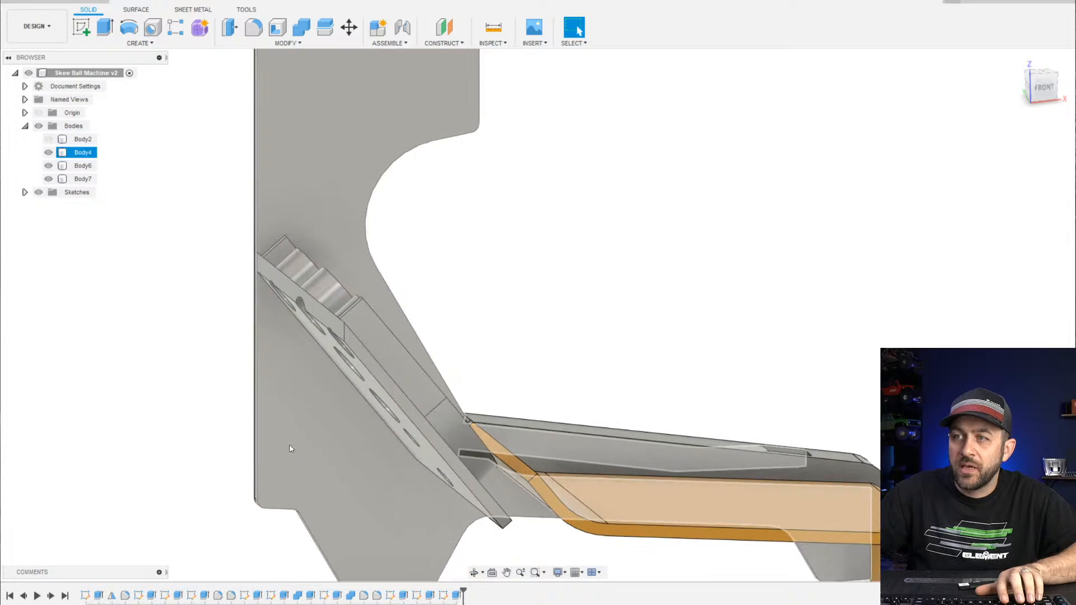
shift+middle_drag(178, 395, 447, 260)
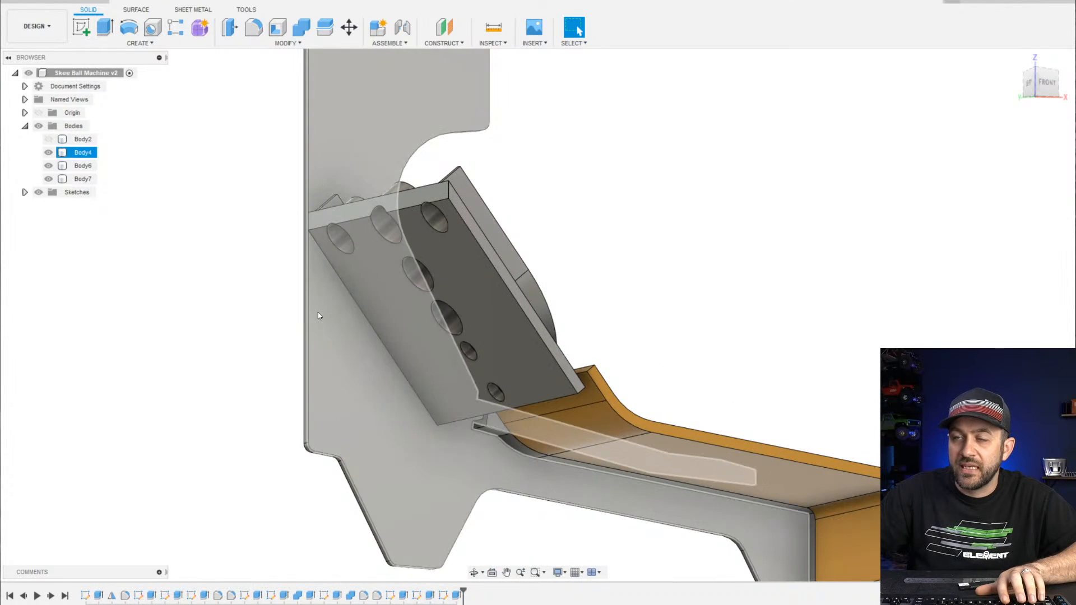
scroll(323, 229, up, 3)
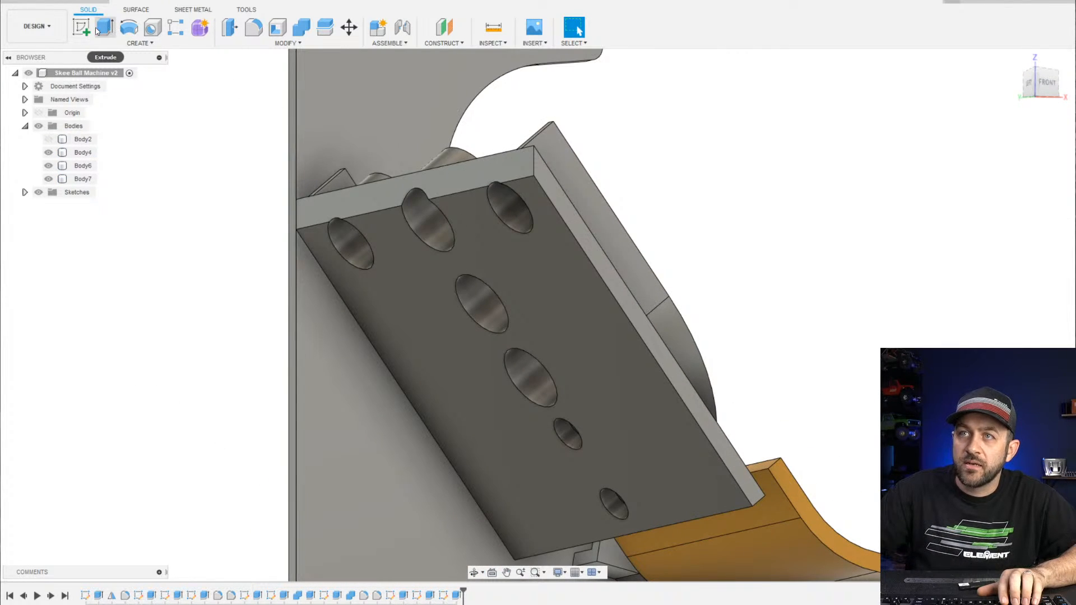
scroll(392, 301, down, 3)
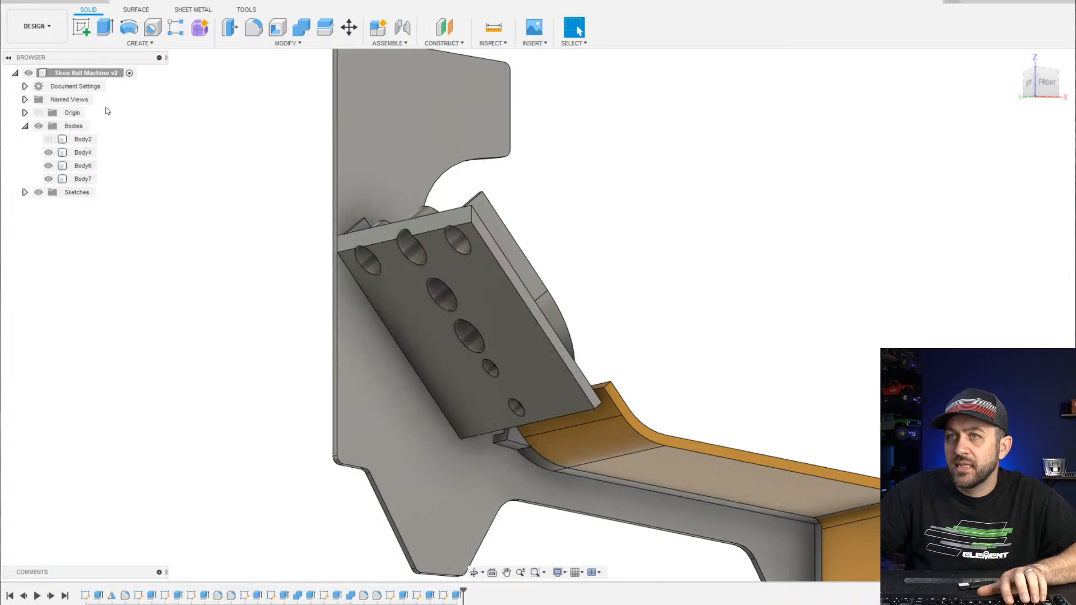
Start a new sketch on the side panel's inner face and view it from the front around the target board
click(381, 387)
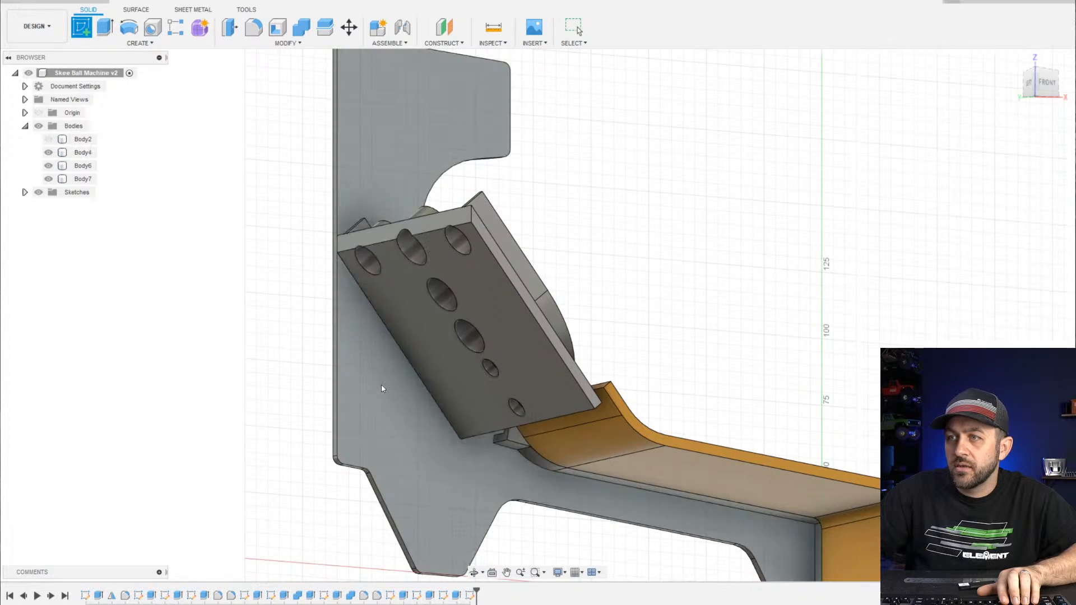
click(1047, 87)
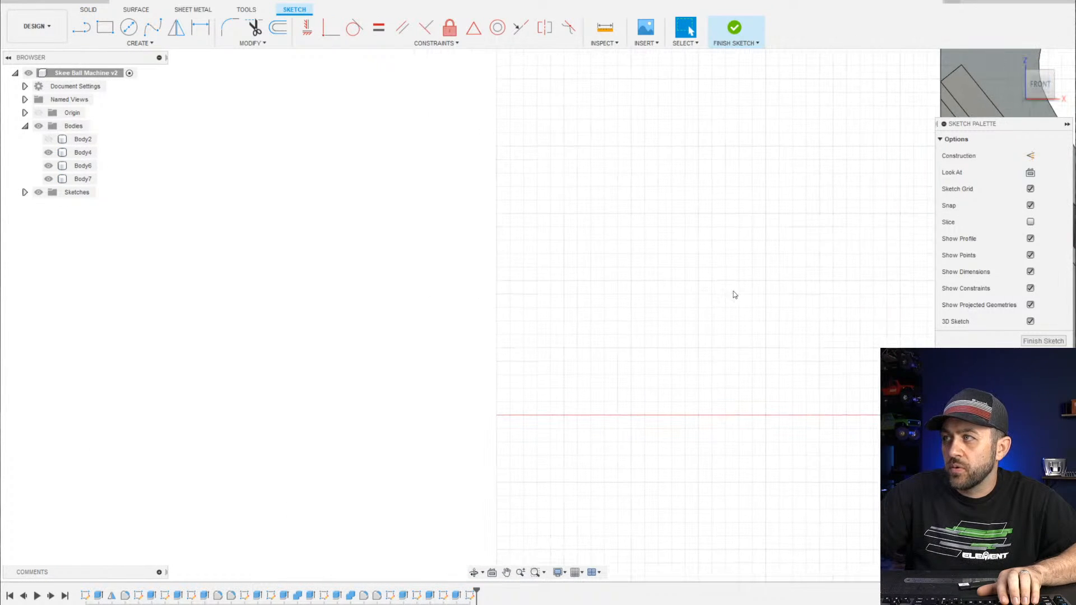
middle_drag(790, 267, 471, 329)
scroll(663, 232, up, 3)
middle_drag(643, 223, 584, 244)
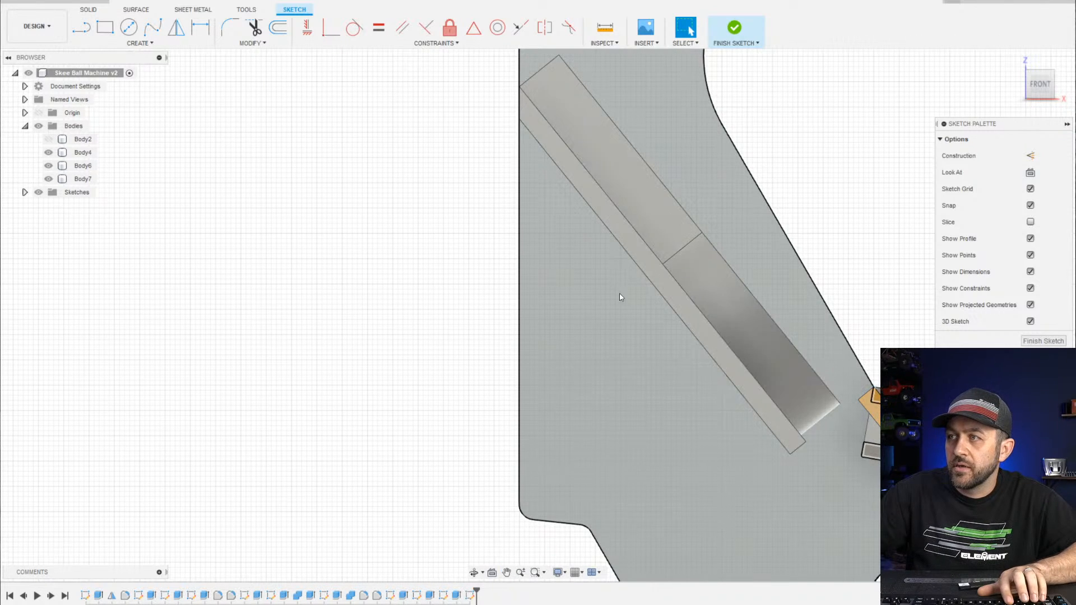
Hide the side panel body and project the target board's narrow side face into the sketch
shift+middle_drag(557, 289, 137, 324)
scroll(841, 303, down, 2)
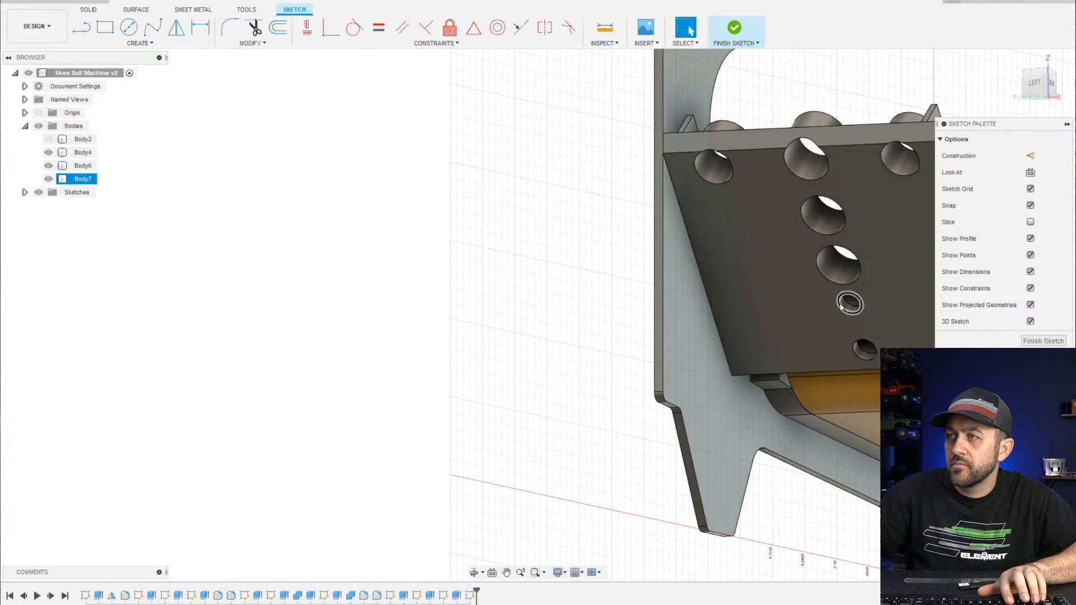
shift+middle_drag(673, 286, 232, 289)
scroll(609, 325, up, 2)
shift+middle_drag(370, 331, 353, 238)
click(48, 152)
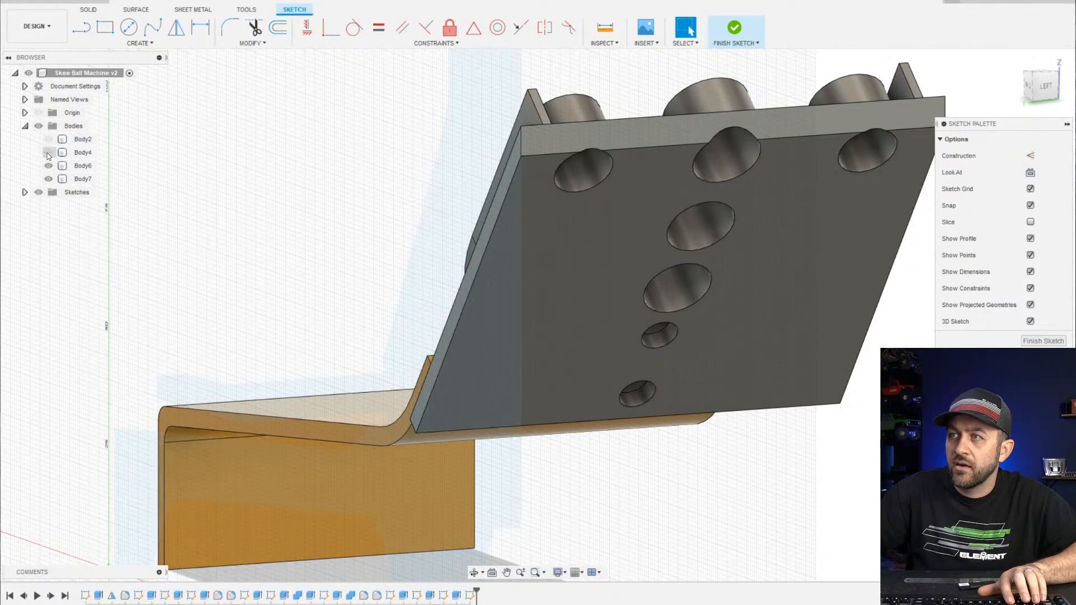
click(82, 178)
scroll(525, 184, up, 2)
key(p)
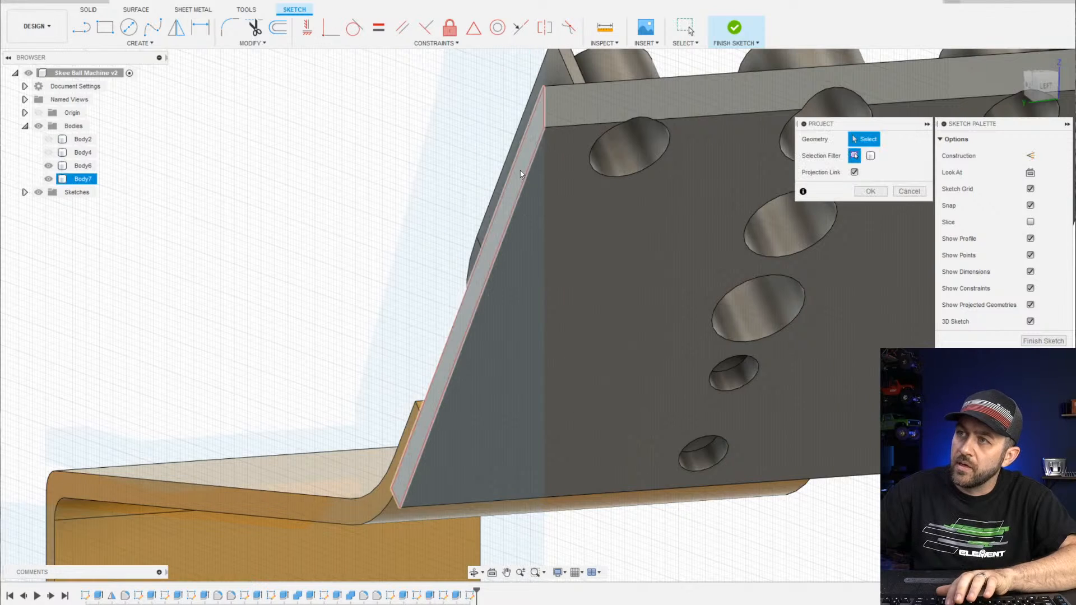
click(520, 169)
key(Return)
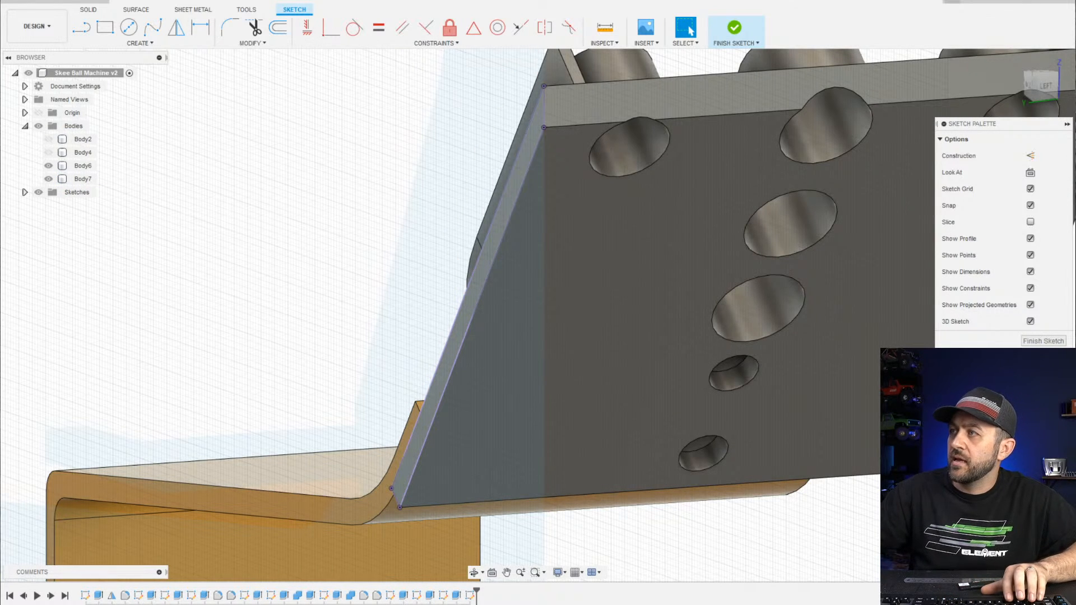
Show the side panel body again and hide the target board so the projected outline is exposed
click(48, 152)
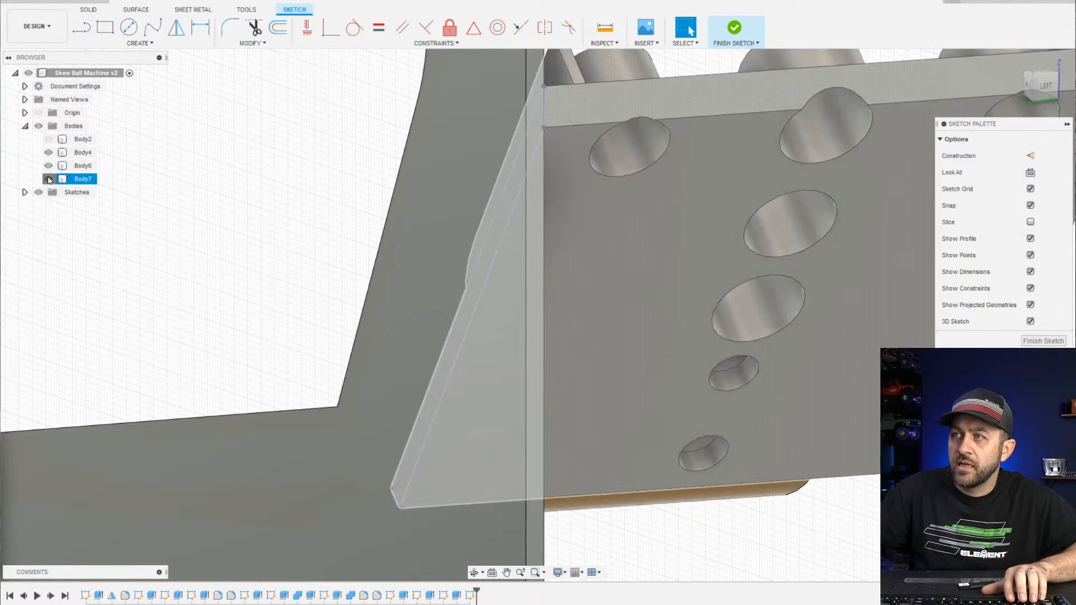
click(48, 179)
scroll(552, 379, down, 2)
mouse_move(553, 380)
shift+middle_down()
mouse_move(721, 372)
mouse_move(204, 420)
mouse_move(267, 97)
shift+middle_up()
scroll(312, 259, down, 2)
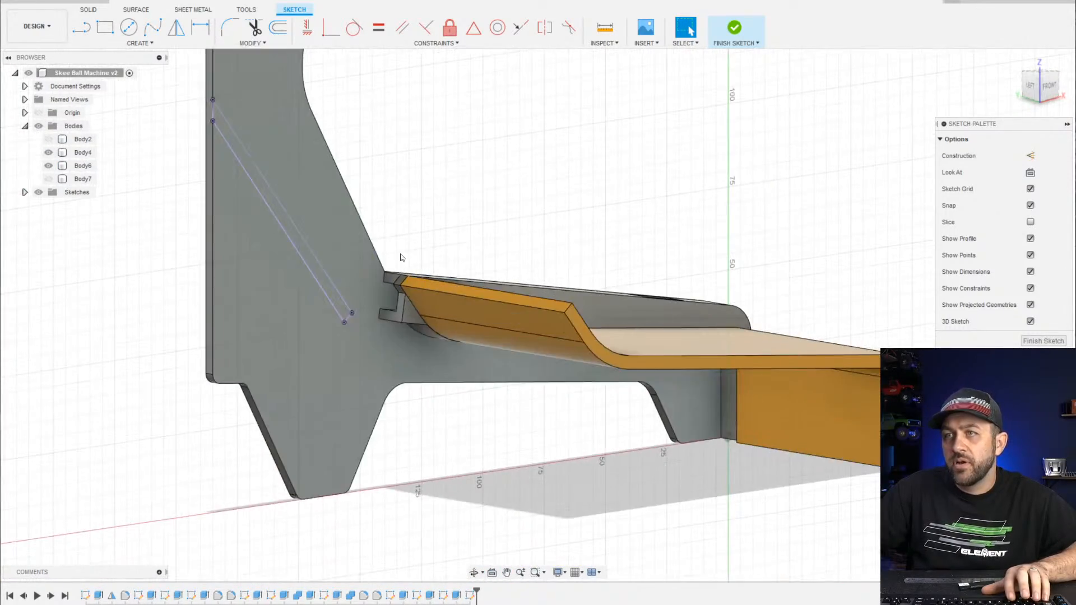
shift+middle_drag(398, 257, 187, 292)
middle_drag(112, 269, 409, 348)
scroll(398, 278, up, 2)
scroll(454, 307, down, 1)
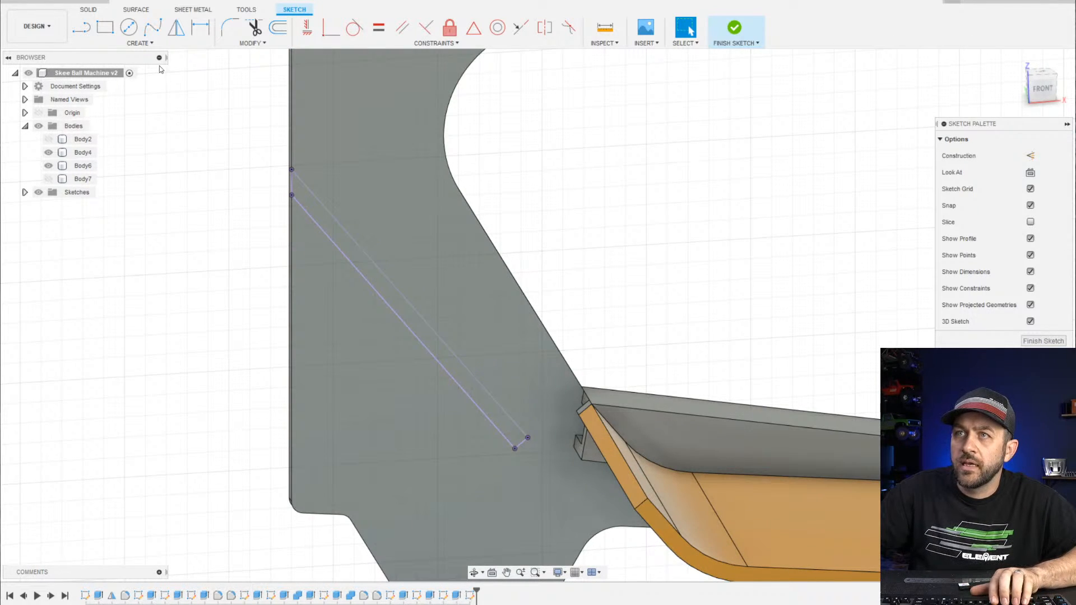
click(325, 228)
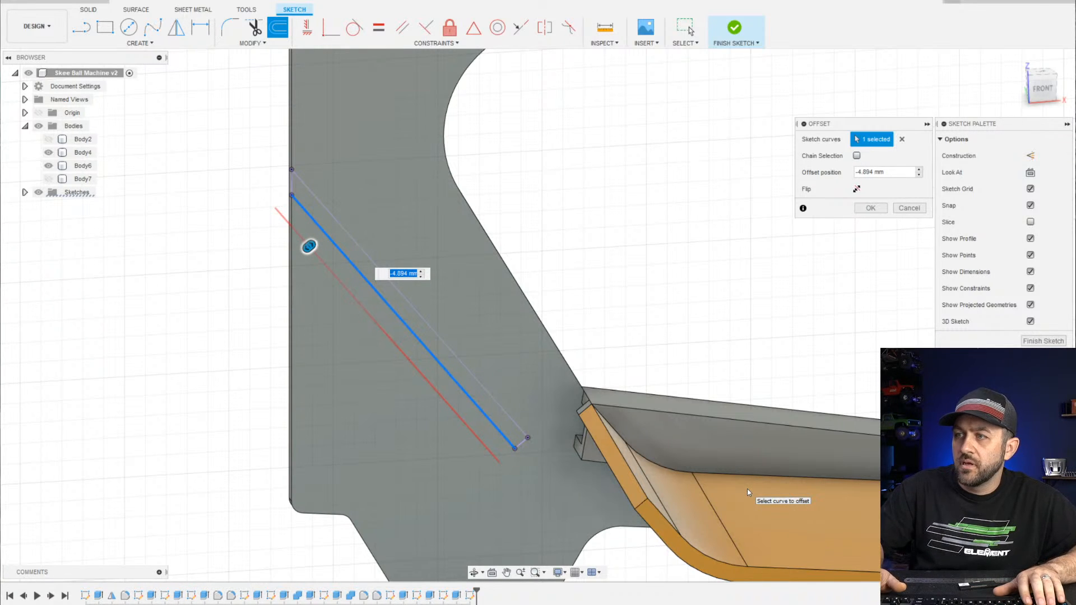
key(Return)
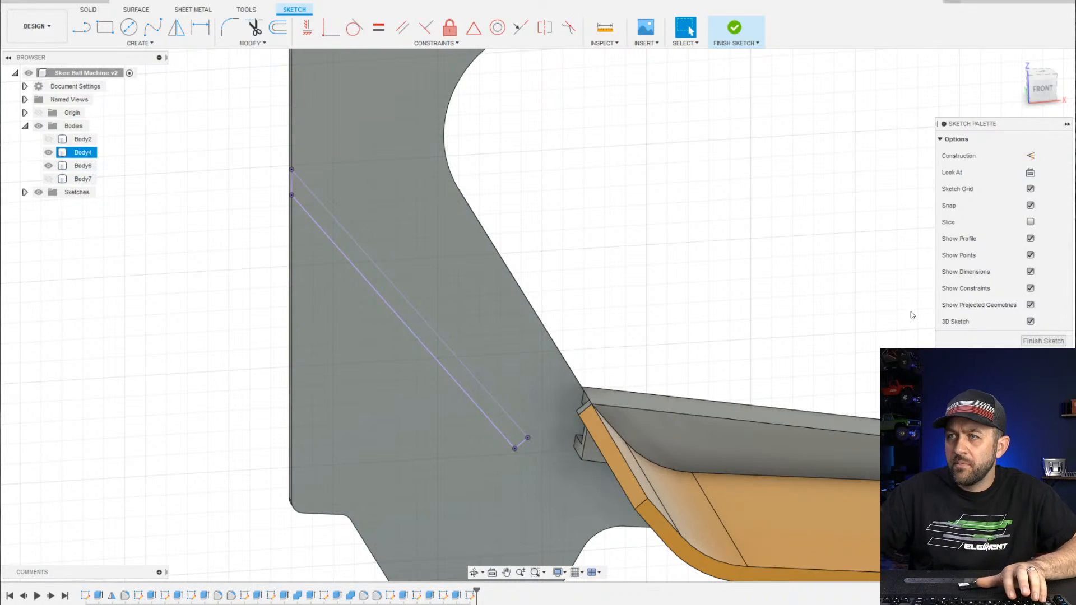
Check the projected board outline against the side panel's inner face and finish the sketch
shift+middle_drag(910, 312, 123, 392)
middle_drag(122, 391, 737, 237)
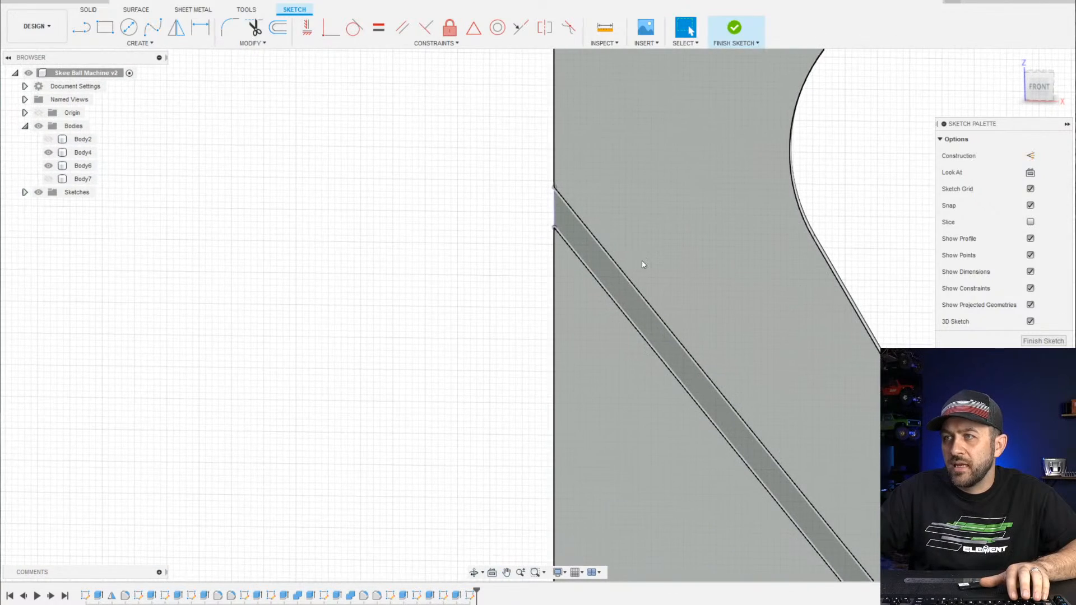
scroll(642, 267, up, 2)
middle_drag(642, 267, 463, 191)
scroll(516, 162, down, 2)
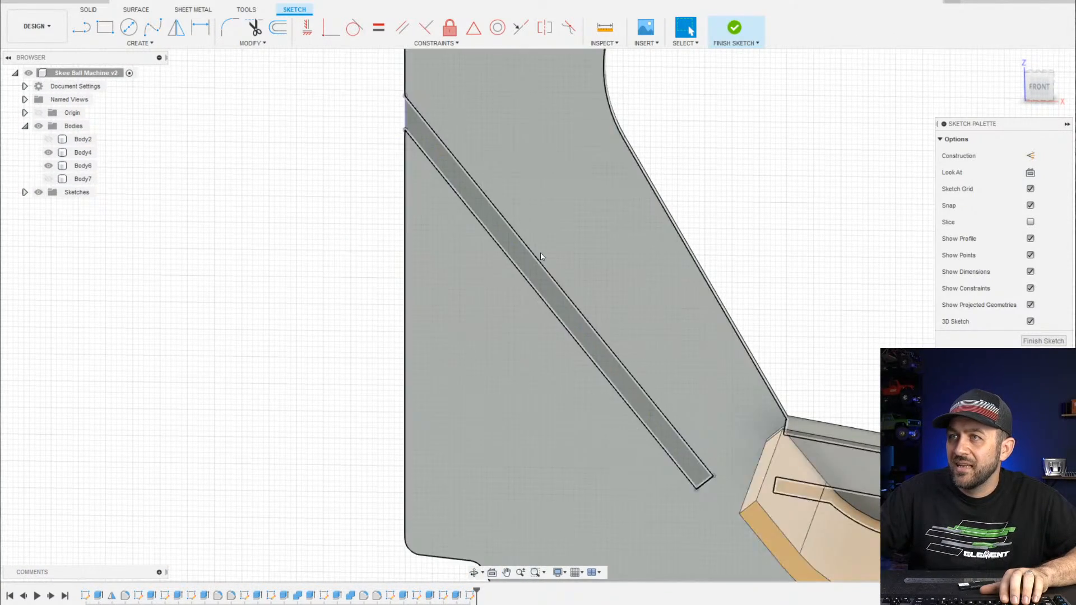
scroll(540, 255, up, 1)
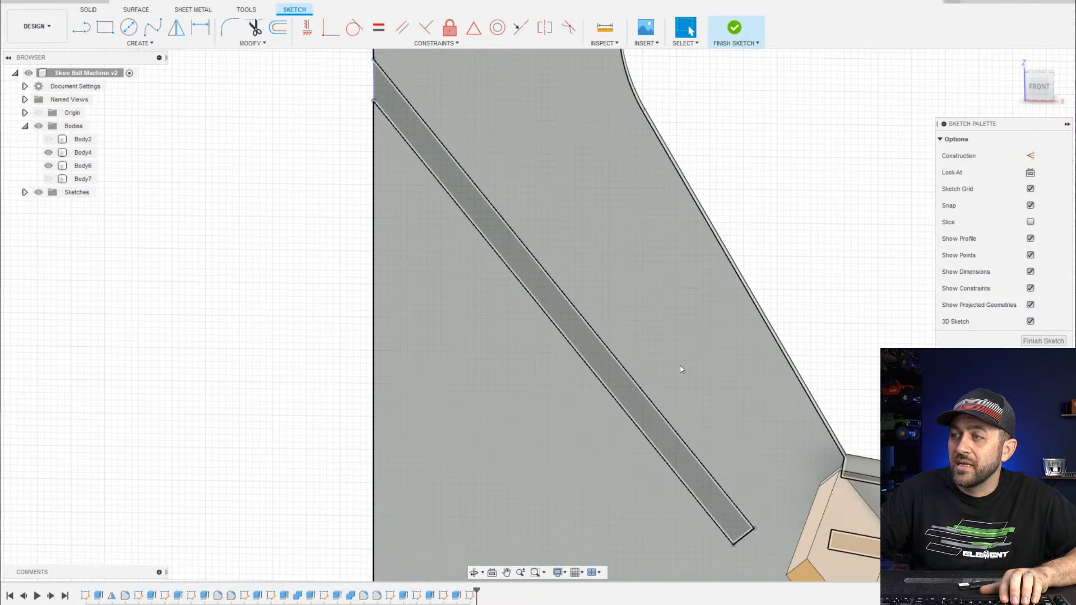
scroll(680, 365, down, 1)
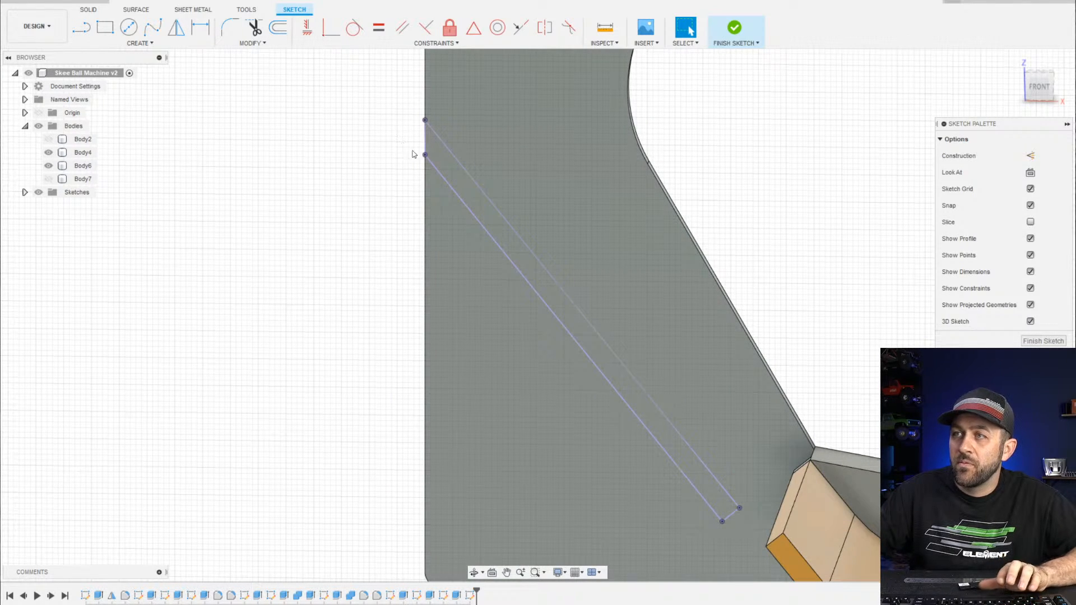
scroll(610, 369, down, 2)
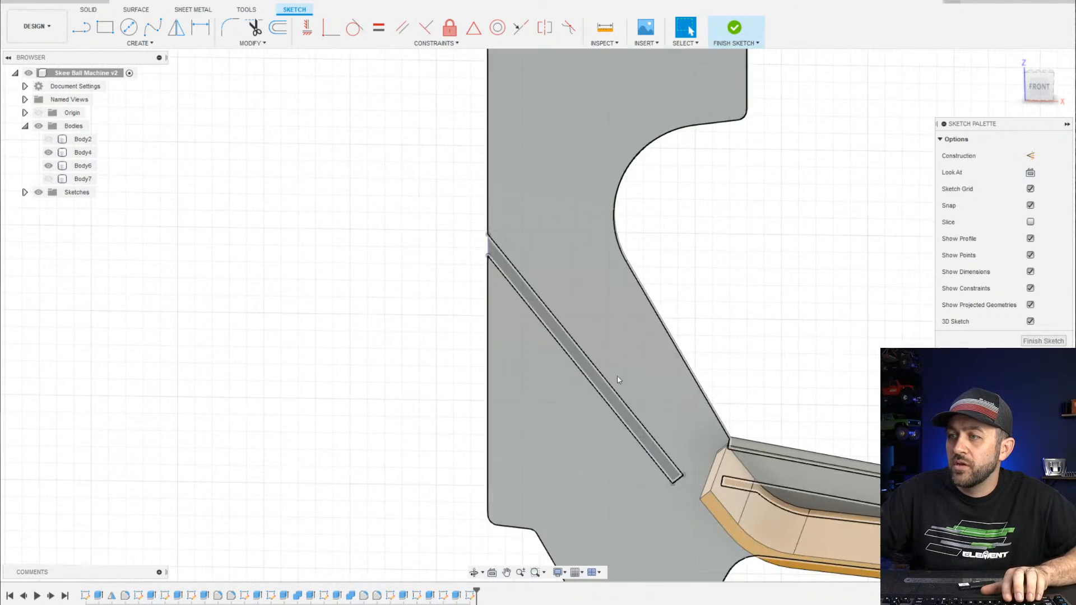
click(735, 28)
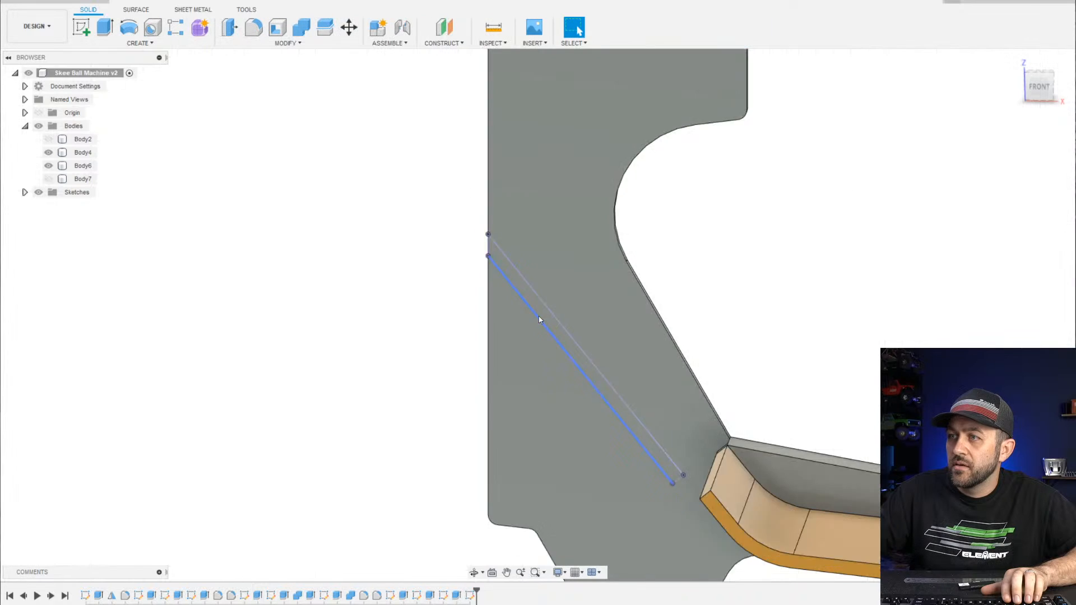
Cut the projected target board outline 0.5 mm deep into the side panel's inner face with Extrude
scroll(540, 314, up, 3)
click(561, 351)
scroll(542, 361, down, 2)
shift+middle_drag(504, 332, 557, 348)
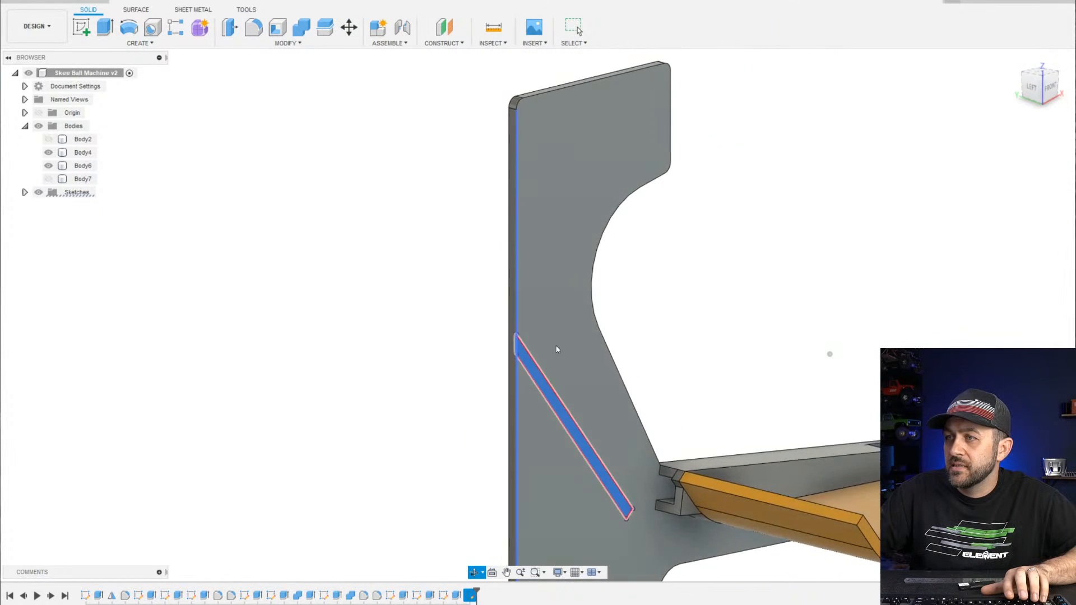
scroll(586, 438, down, 2)
scroll(578, 434, up, 3)
middle_drag(584, 436, 540, 293)
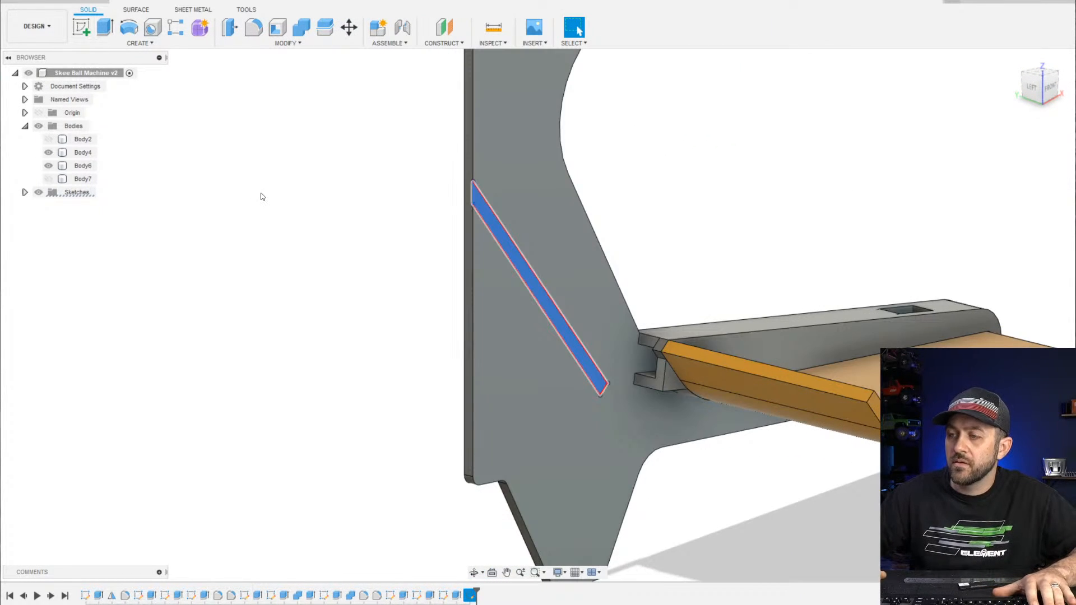
click(106, 28)
scroll(496, 268, up, 3)
click(508, 220)
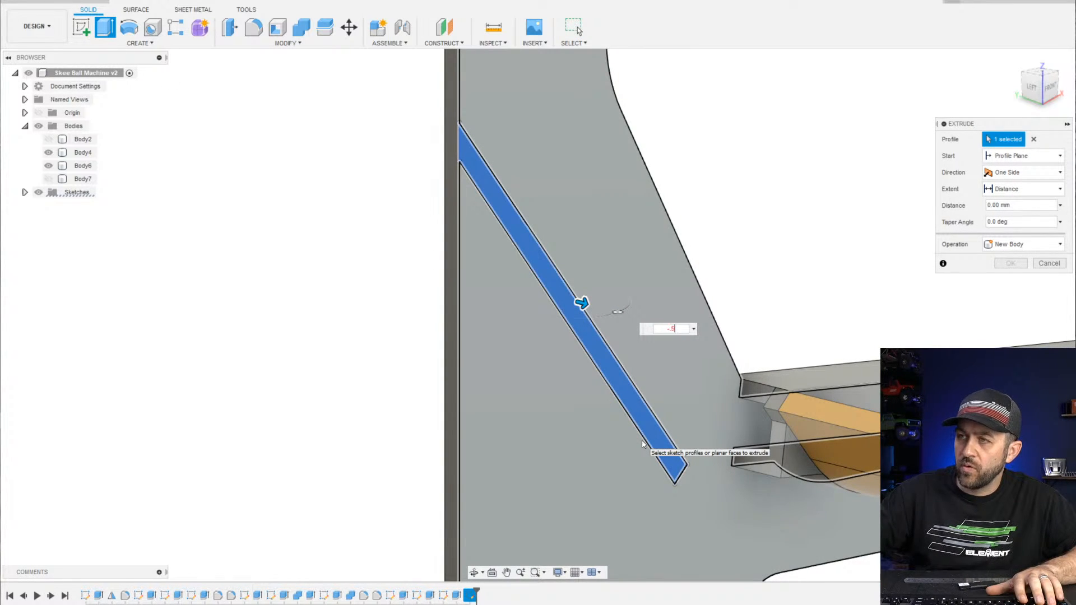
shift+middle_drag(643, 444, 469, 113)
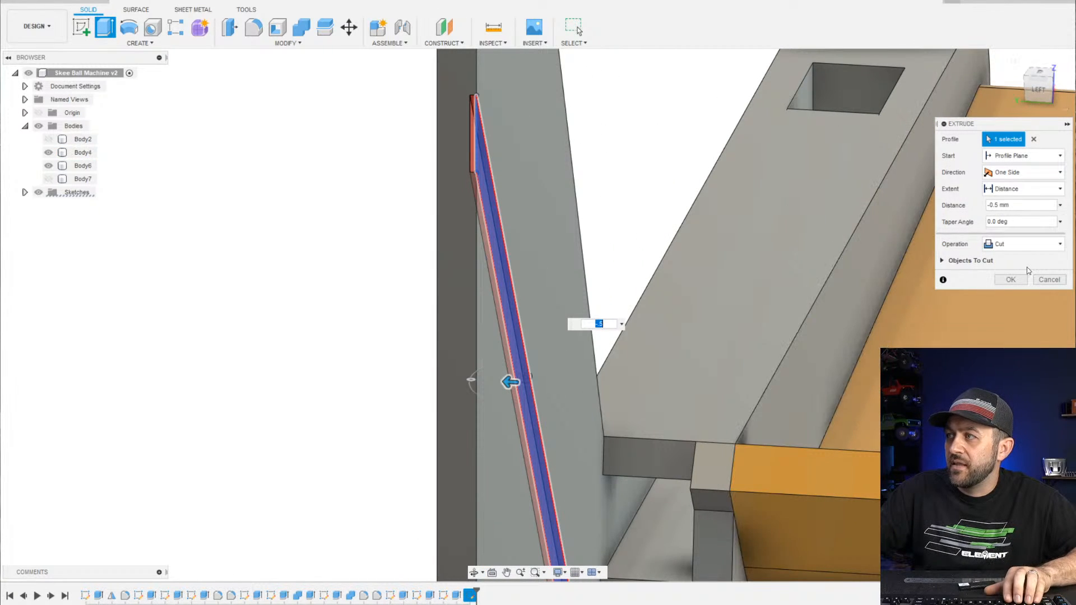
click(1012, 280)
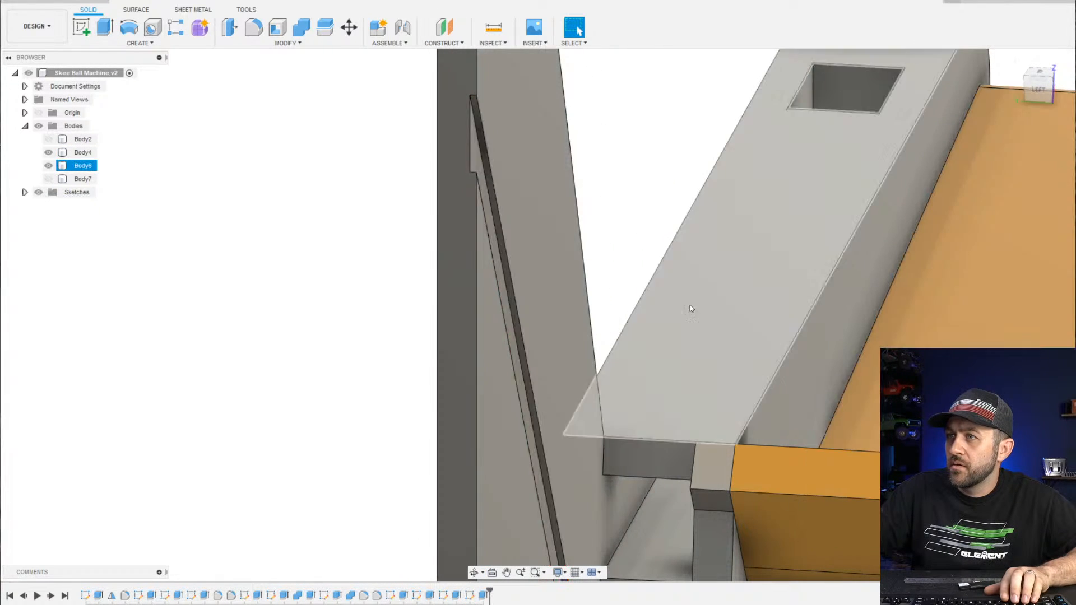
scroll(346, 278, down, 3)
shift+middle_drag(566, 319, 437, 297)
middle_drag(194, 359, 331, 464)
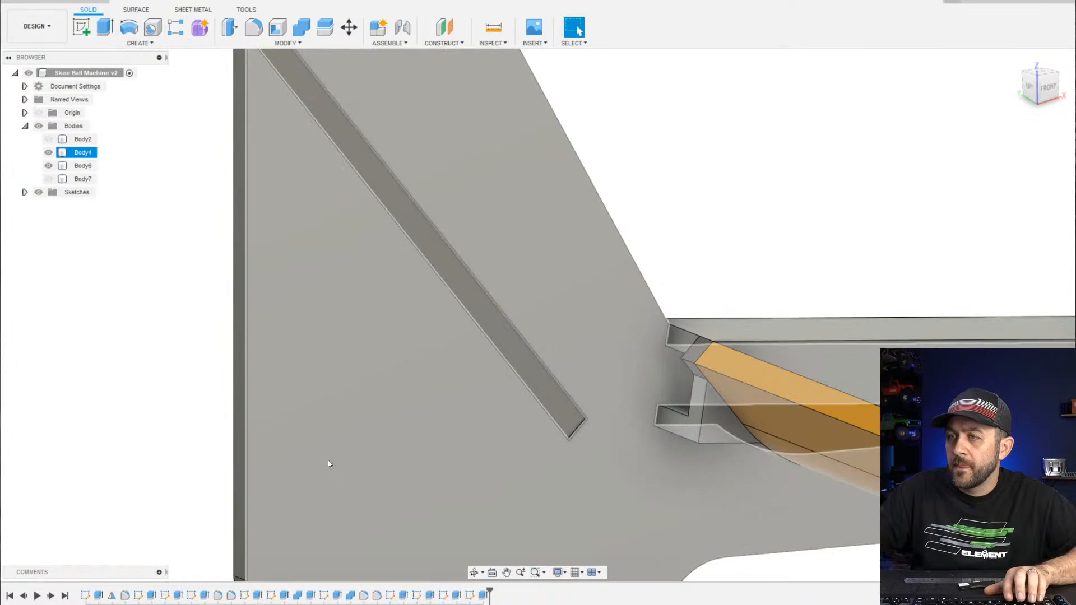
scroll(413, 474, down, 2)
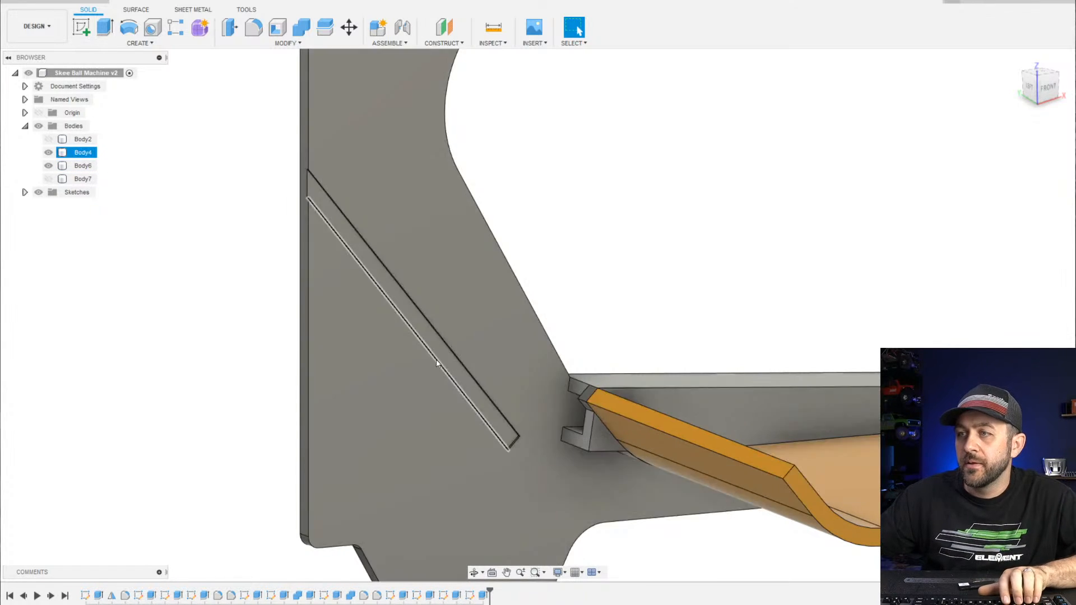
scroll(437, 363, down, 1)
click(114, 37)
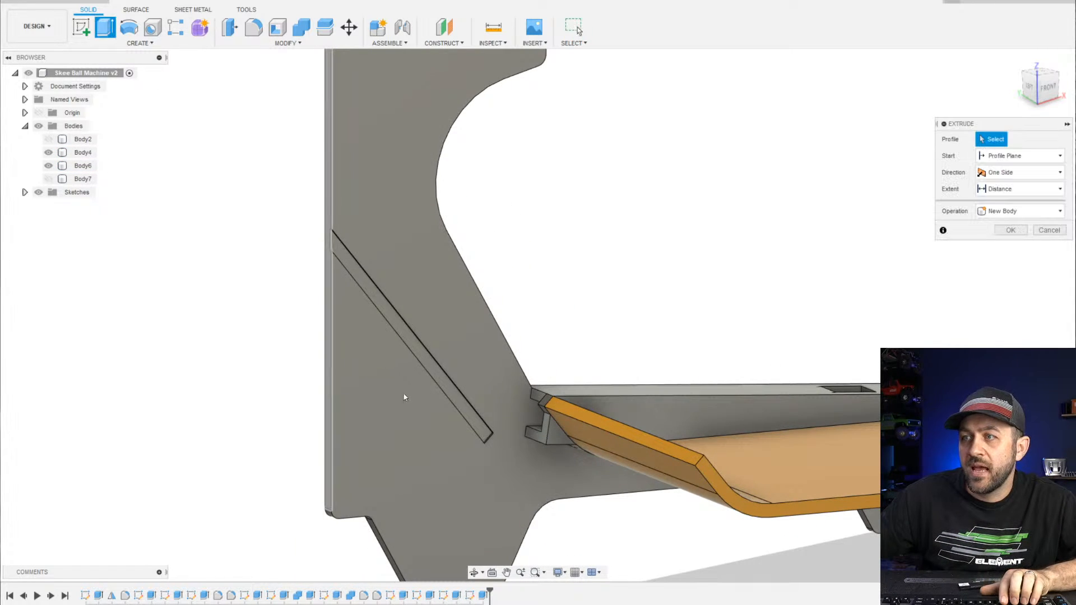
scroll(486, 432, up, 3)
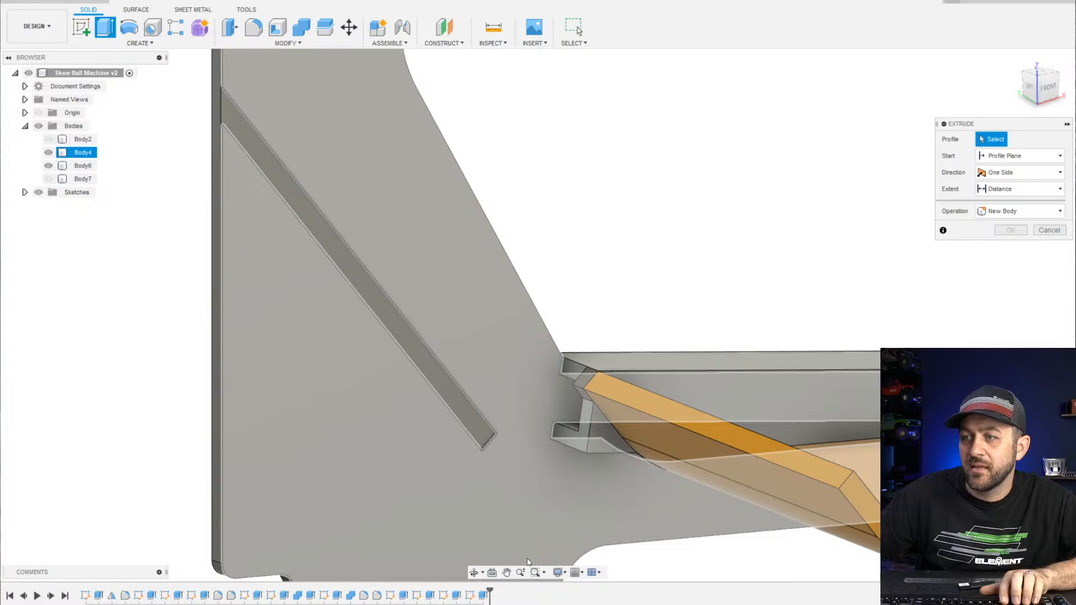
key(Escape)
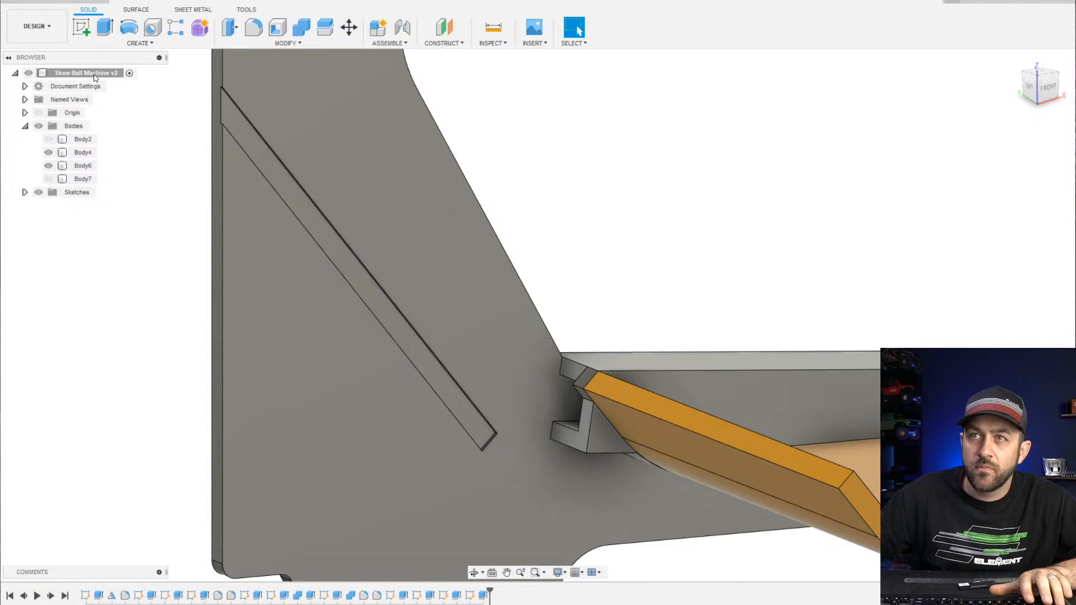
Start a new sketch on the side panel's inner face and project the groove's long lower edge and short end edge
click(76, 25)
click(364, 341)
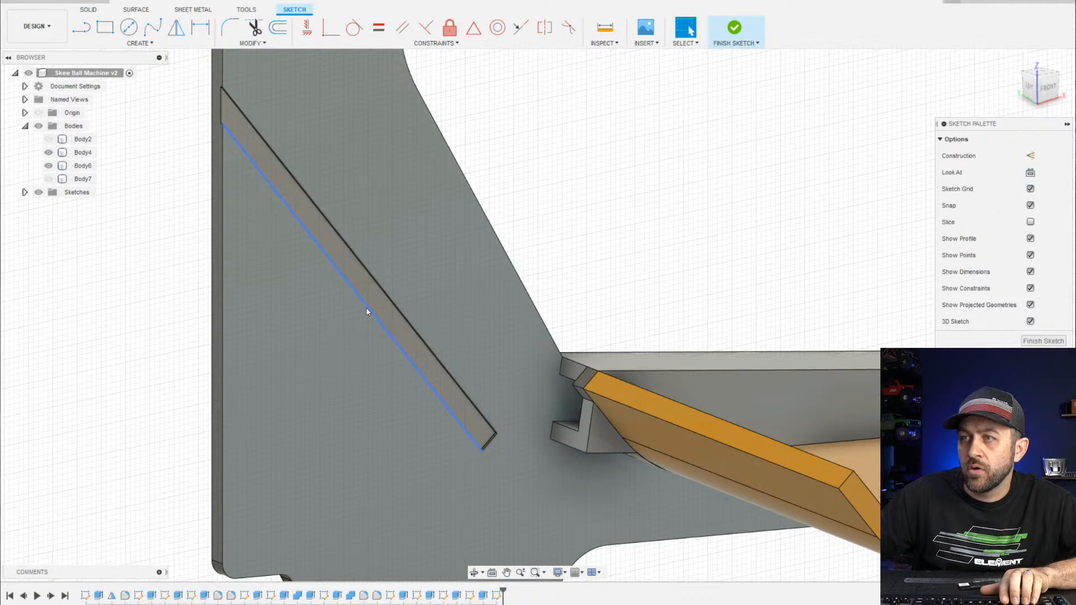
key(p)
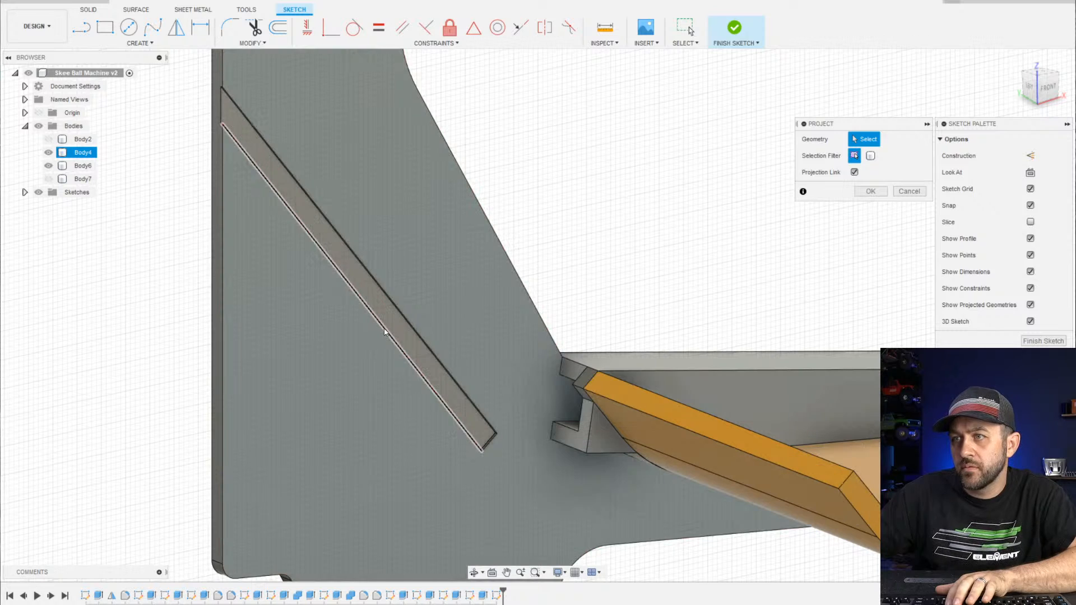
click(385, 331)
click(493, 440)
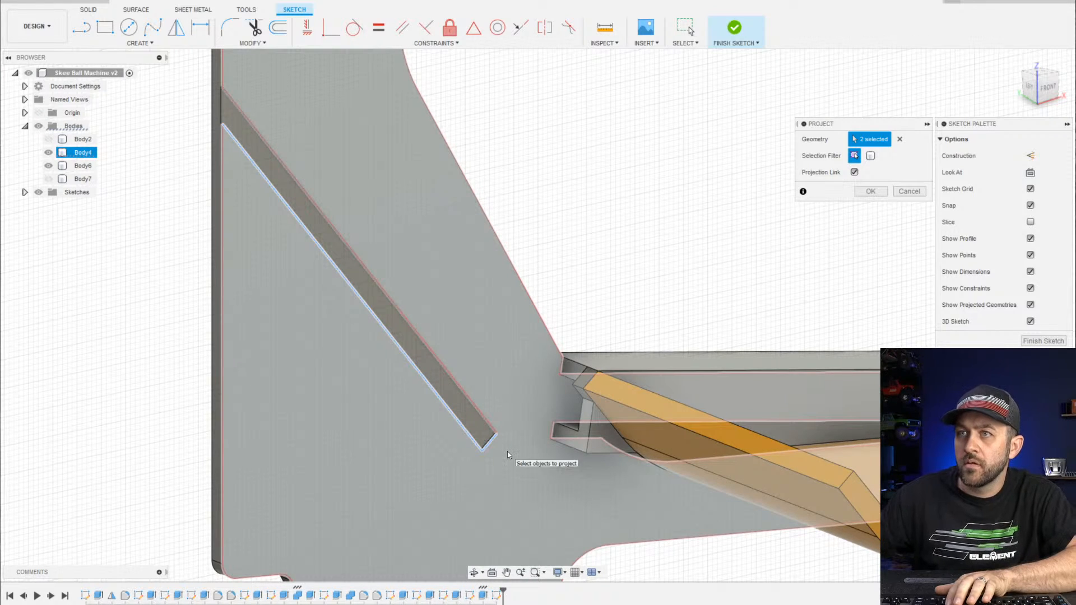
key(Return)
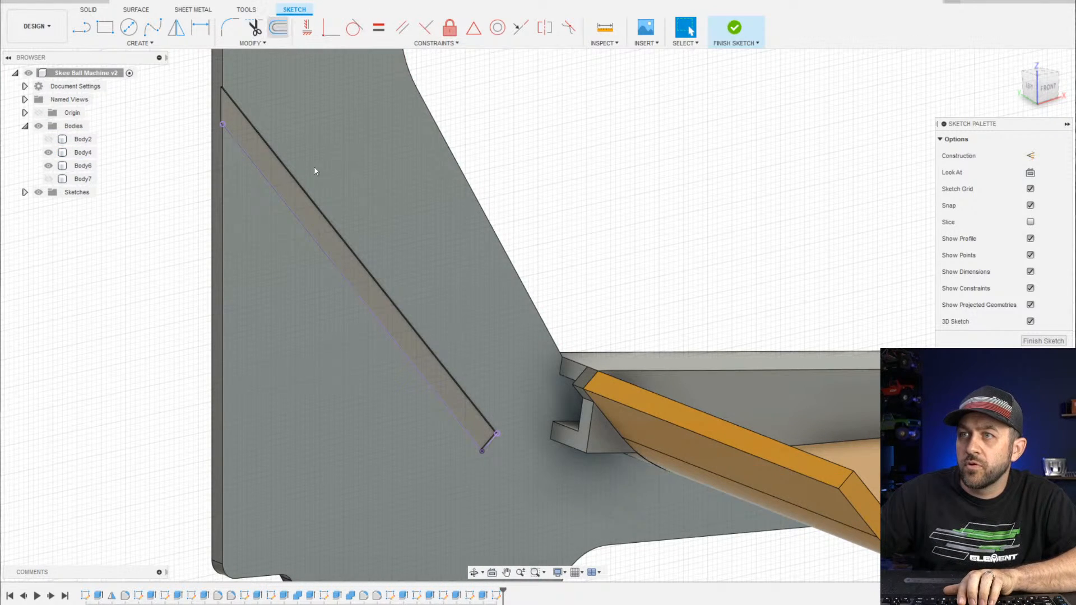
Offset the two projected groove edges by 3 mm away from the groove
click(297, 216)
click(493, 435)
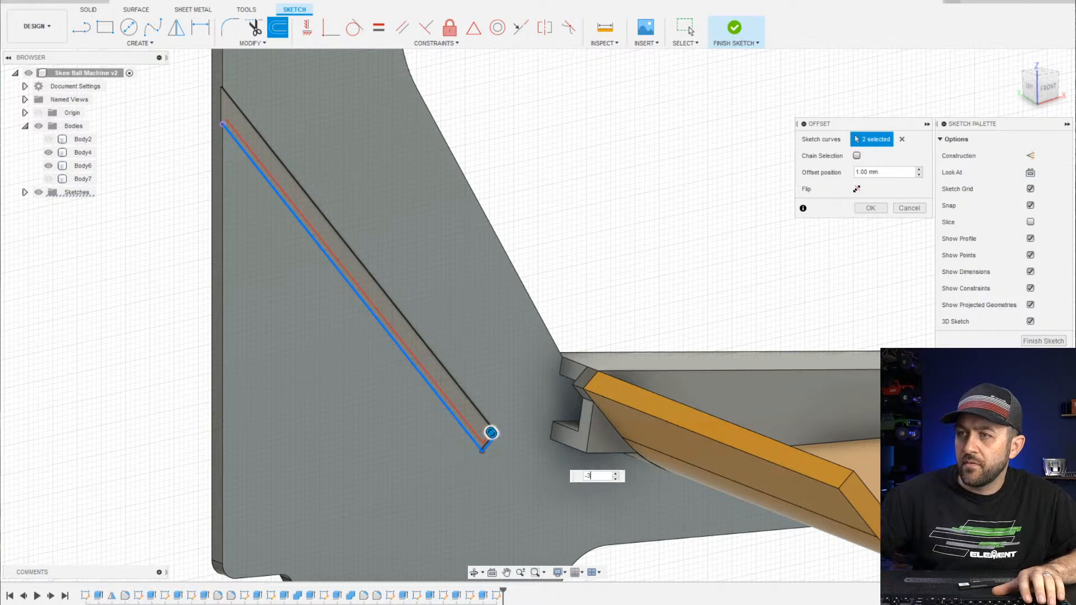
key(Return)
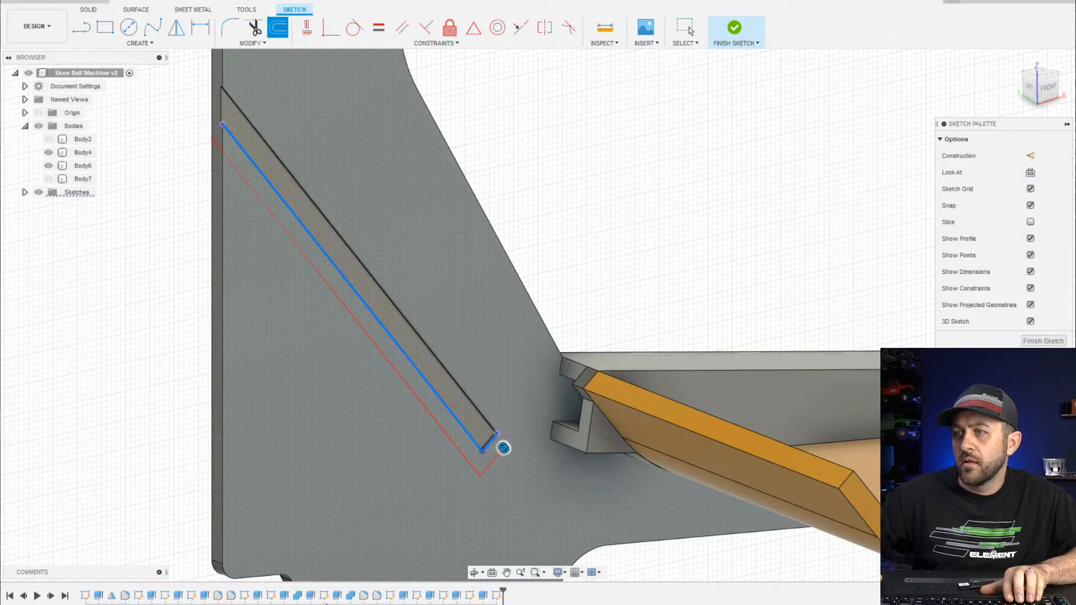
Close the outline's lower end with a line from the groove's corner to the offset curve's endpoint, and make the ends coincident
scroll(346, 512, up, 4)
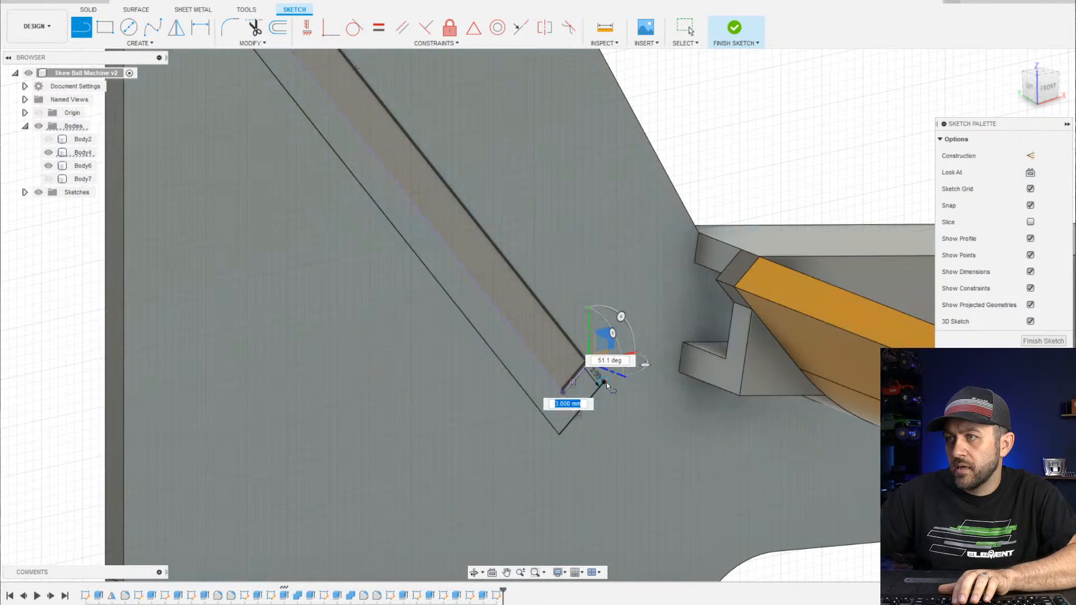
scroll(632, 415, down, 2)
key(Escape)
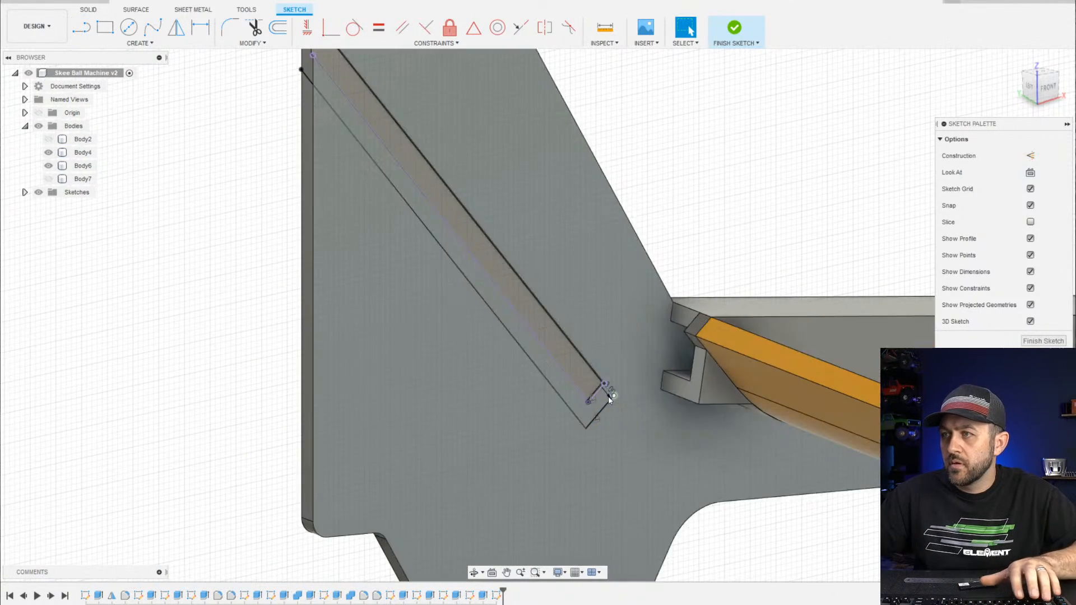
scroll(611, 400, up, 5)
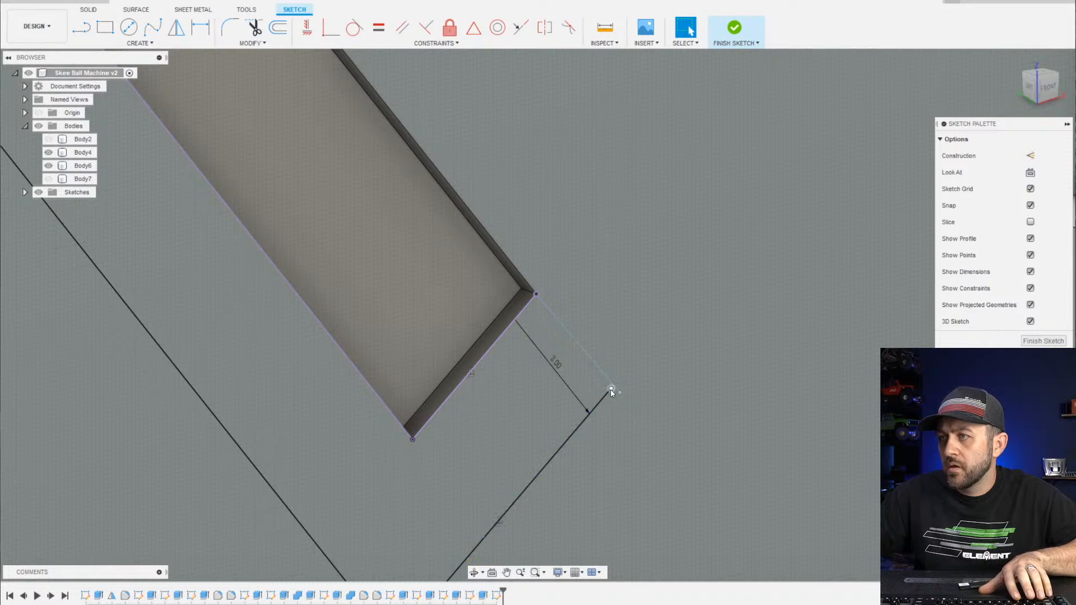
click(611, 389)
ctrl+click(621, 392)
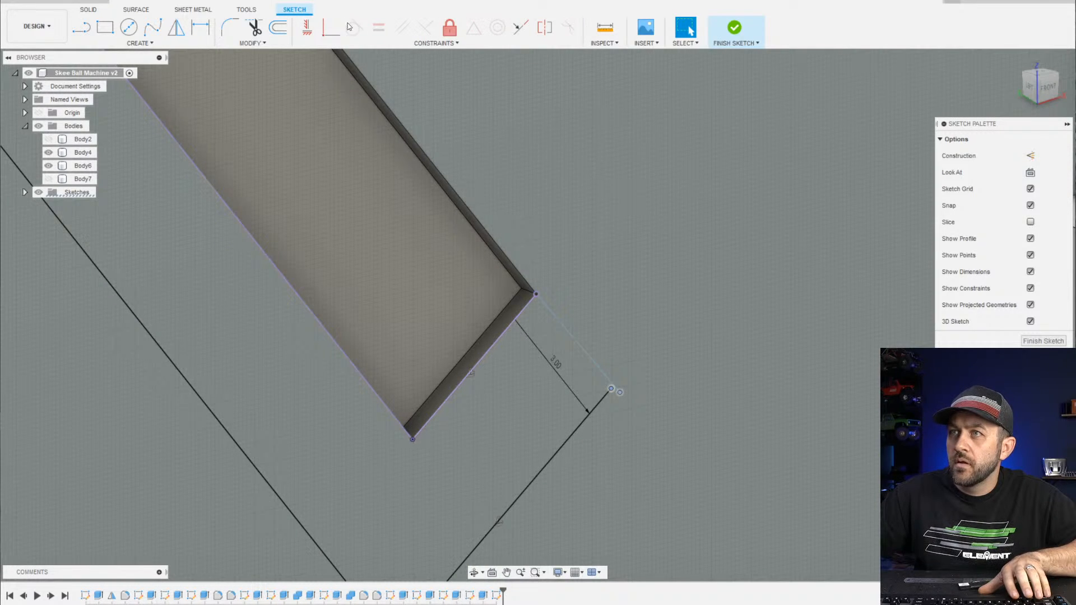
Close the outline's upper end with a line from the groove's lower corner along the panel's back edge to the offset line
scroll(458, 257, down, 5)
middle_drag(158, 146, 380, 371)
scroll(400, 241, down, 3)
middle_drag(411, 227, 492, 373)
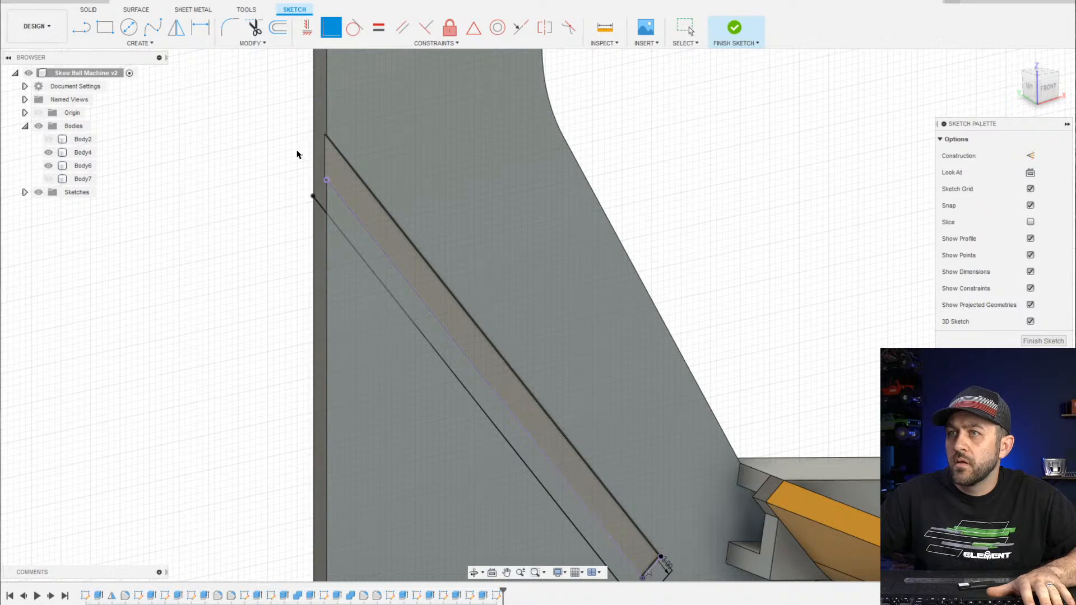
scroll(376, 243, up, 3)
key(l)
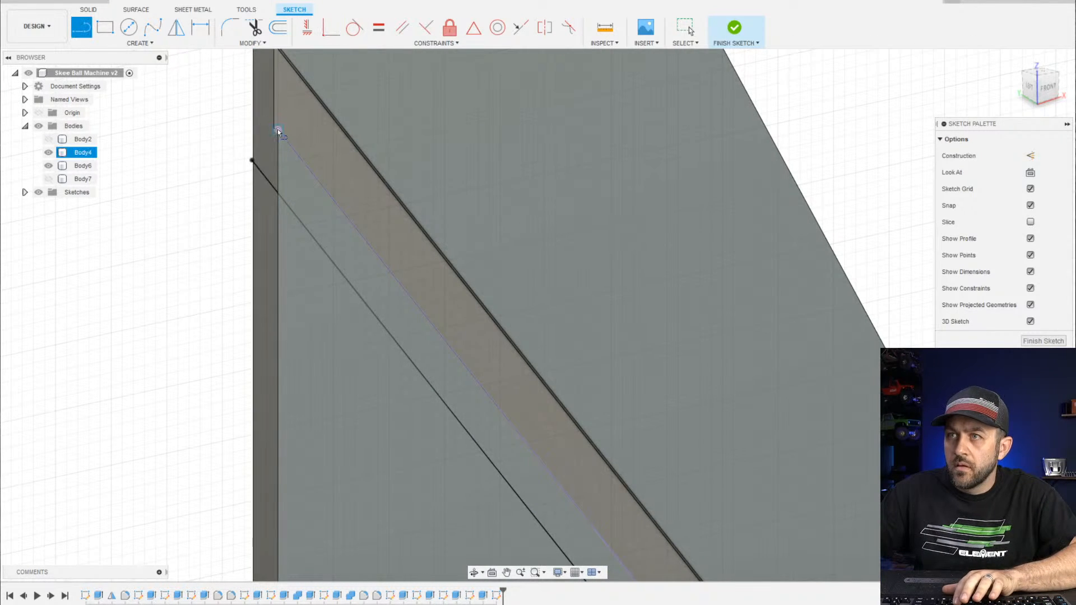
middle_drag(278, 196, 276, 242)
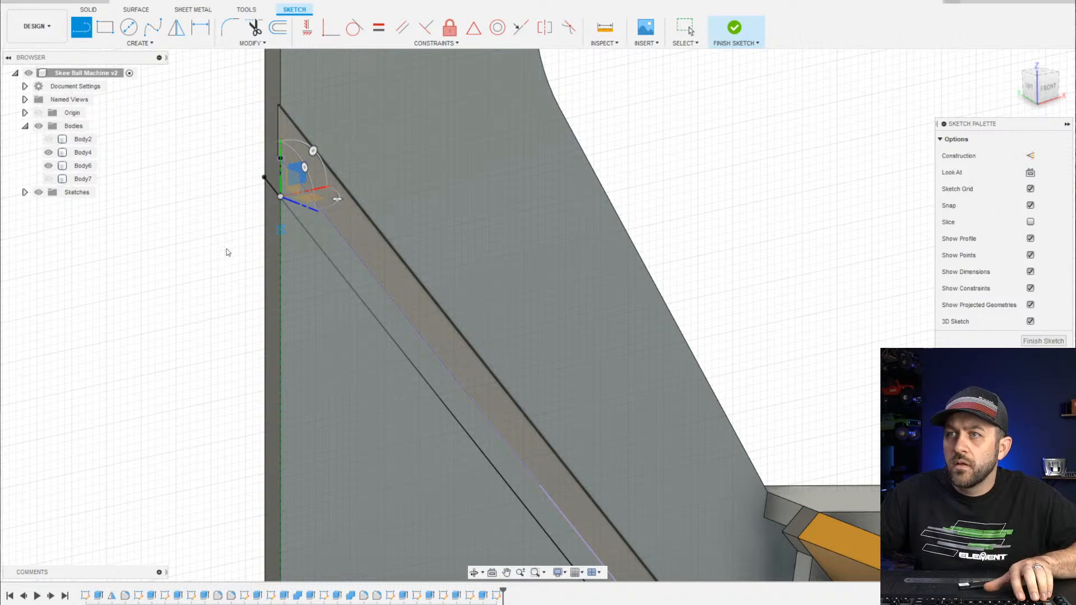
key(Escape)
Check that the closing line meets the offset line at the panel's back edge, and finish the sketch
scroll(261, 242, up, 6)
scroll(342, 126, up, 3)
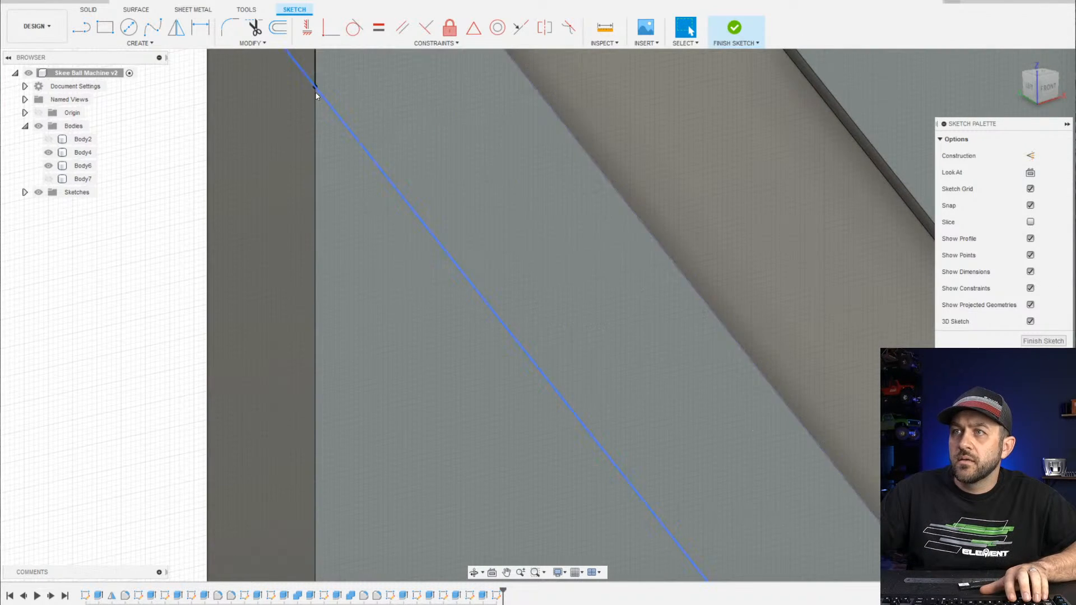
scroll(316, 94, up, 4)
scroll(307, 130, down, 8)
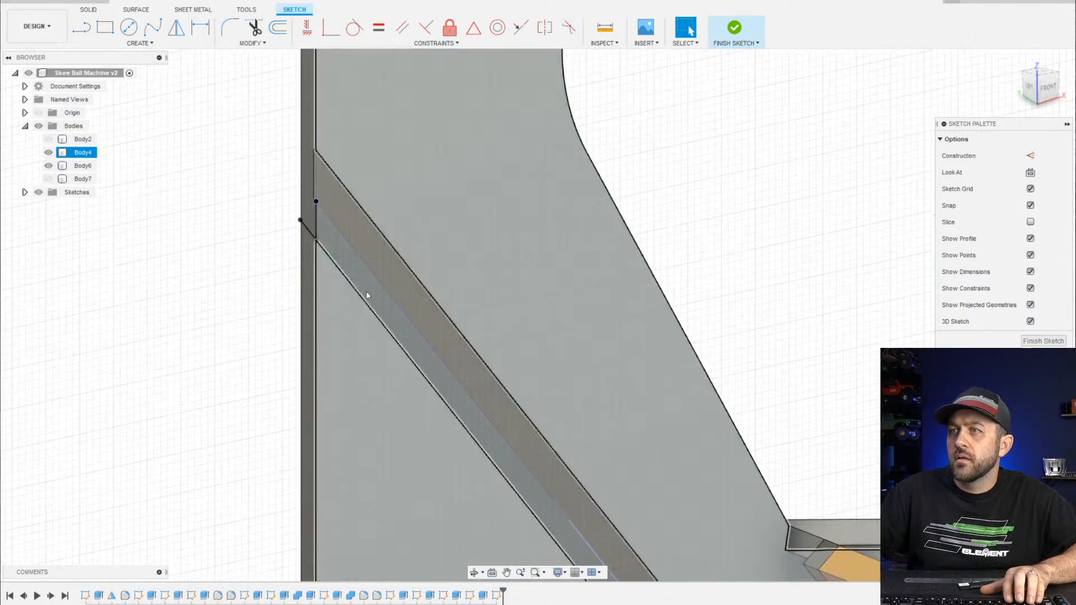
click(729, 48)
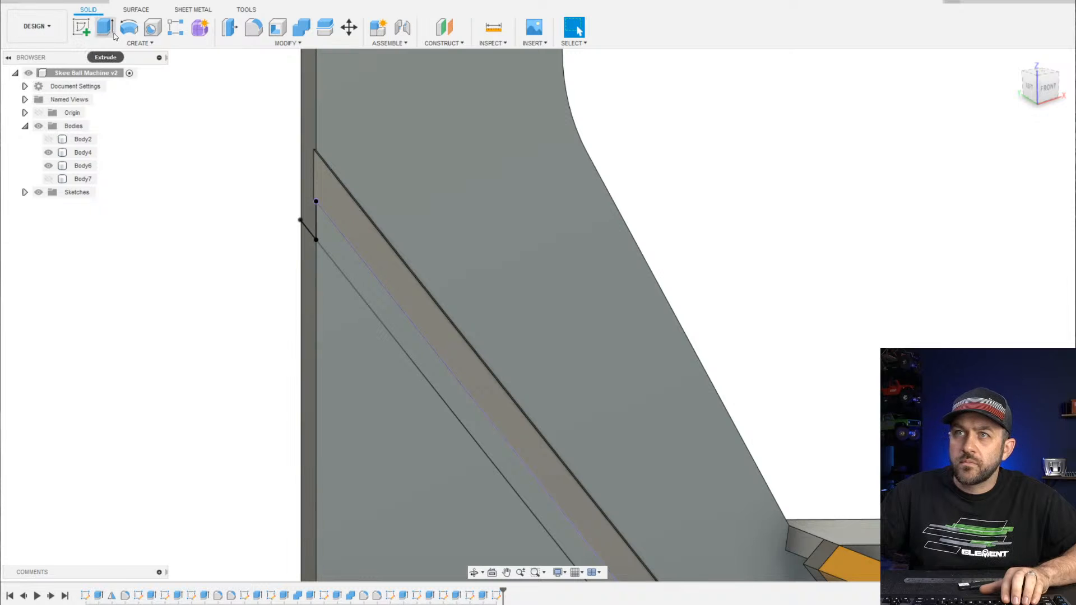
Extrude the L-shaped strip profile along the groove 4 mm as a new body
click(105, 28)
click(507, 443)
scroll(479, 328, down, 5)
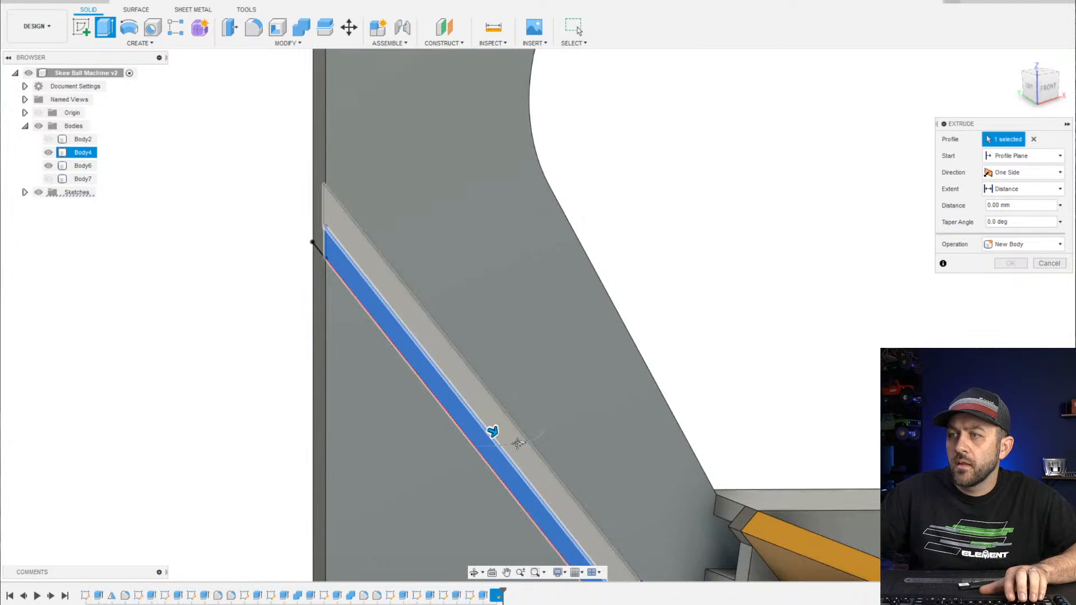
shift+middle_drag(479, 324, 563, 419)
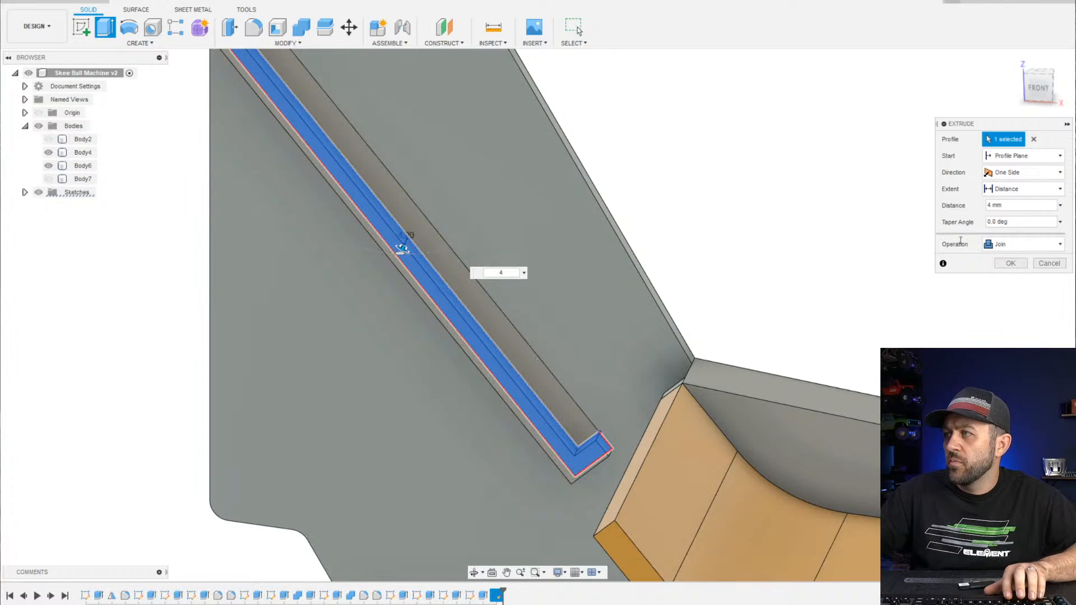
scroll(271, 276, down, 3)
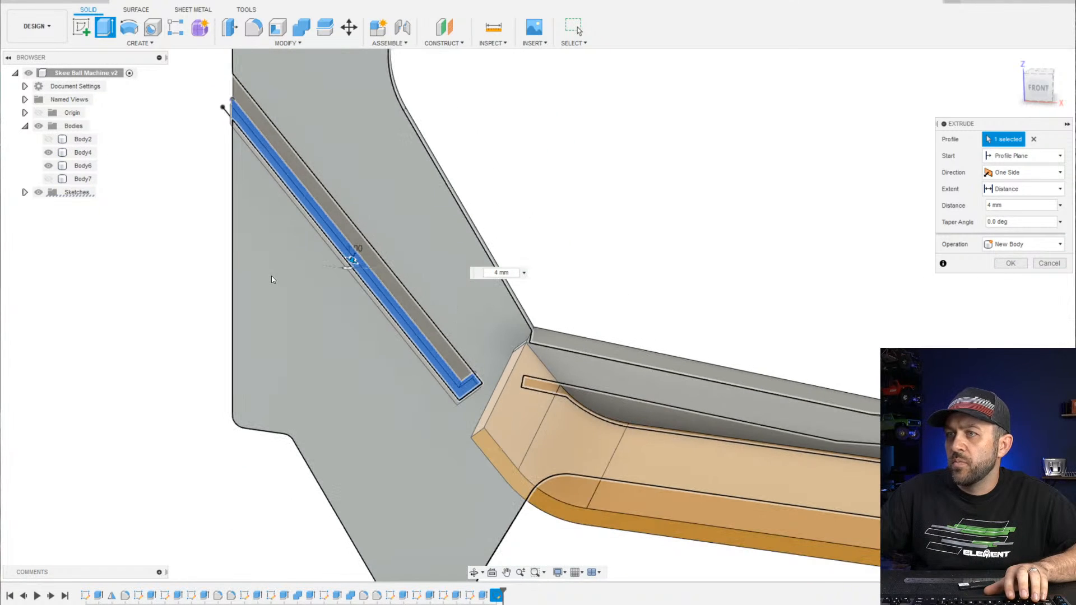
shift+middle_drag(271, 276, 399, 335)
key(Return)
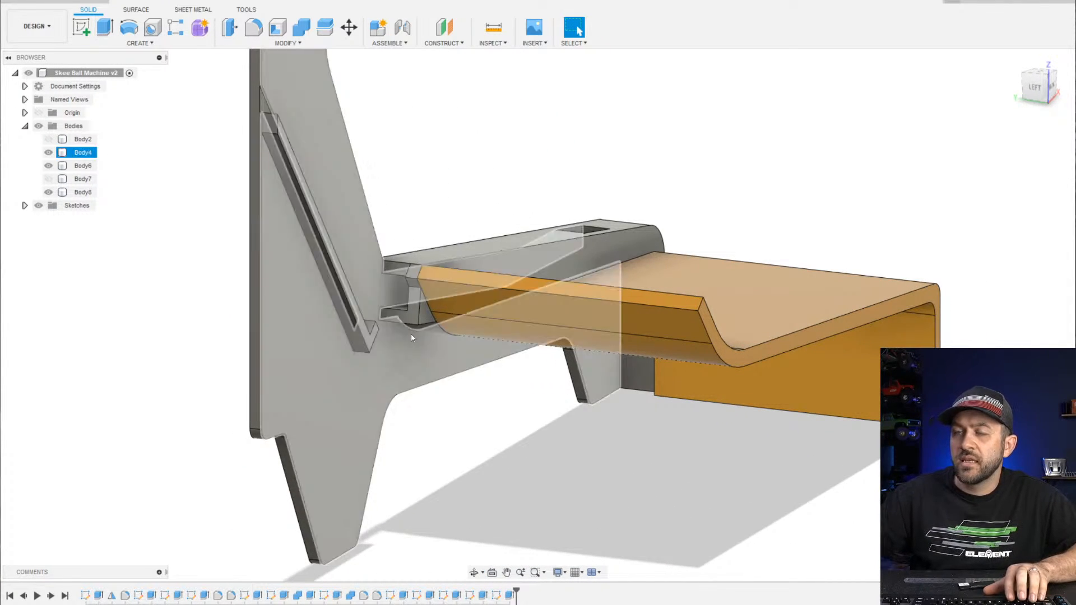
Join the extruded strip and the side panel into a single body with Combine
click(299, 29)
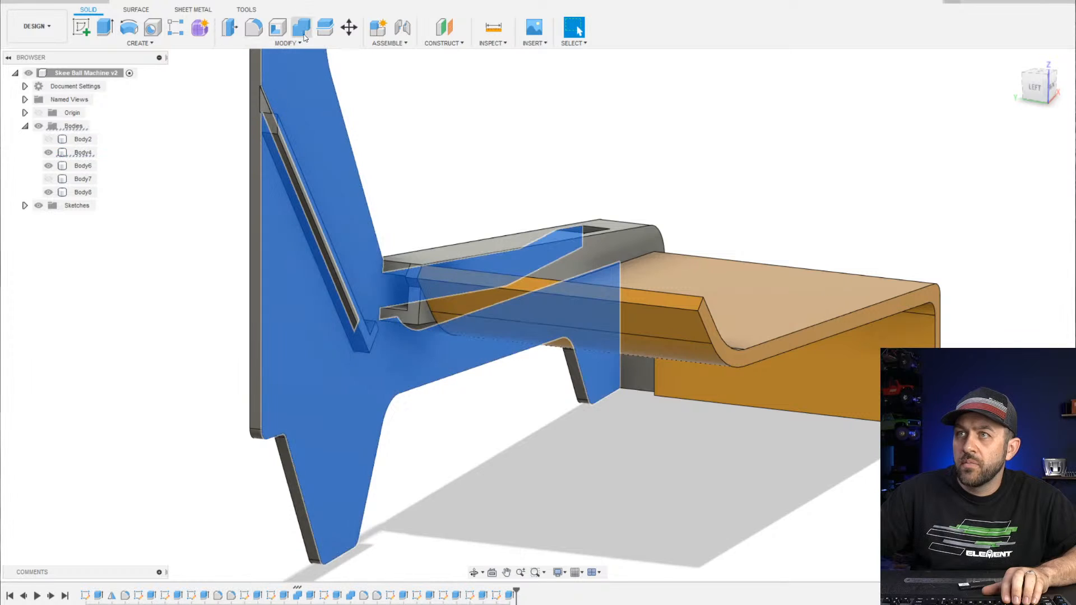
click(301, 140)
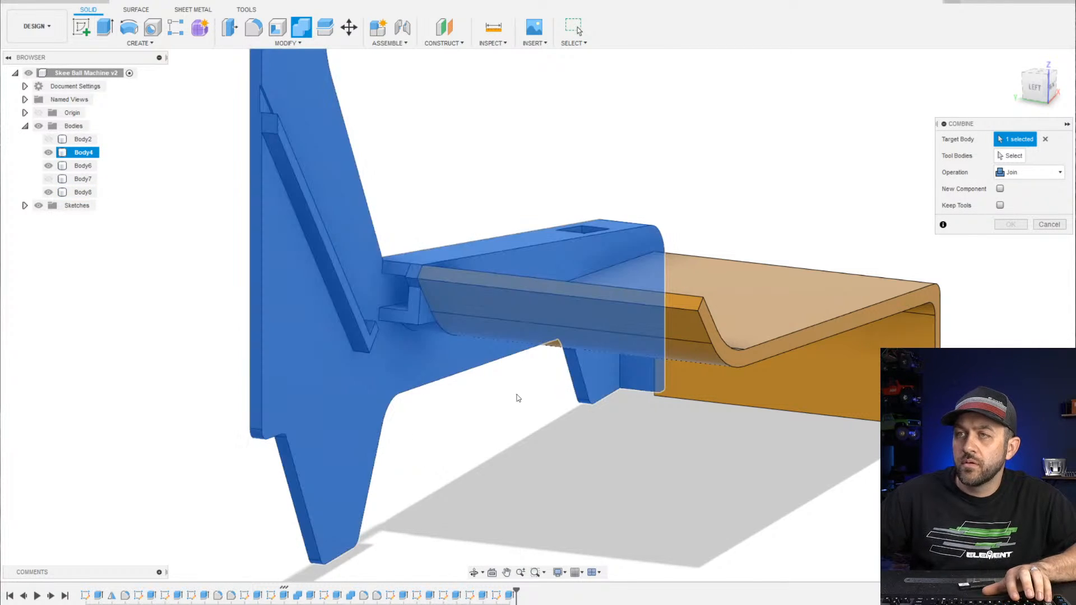
shift+middle_drag(352, 359, 405, 339)
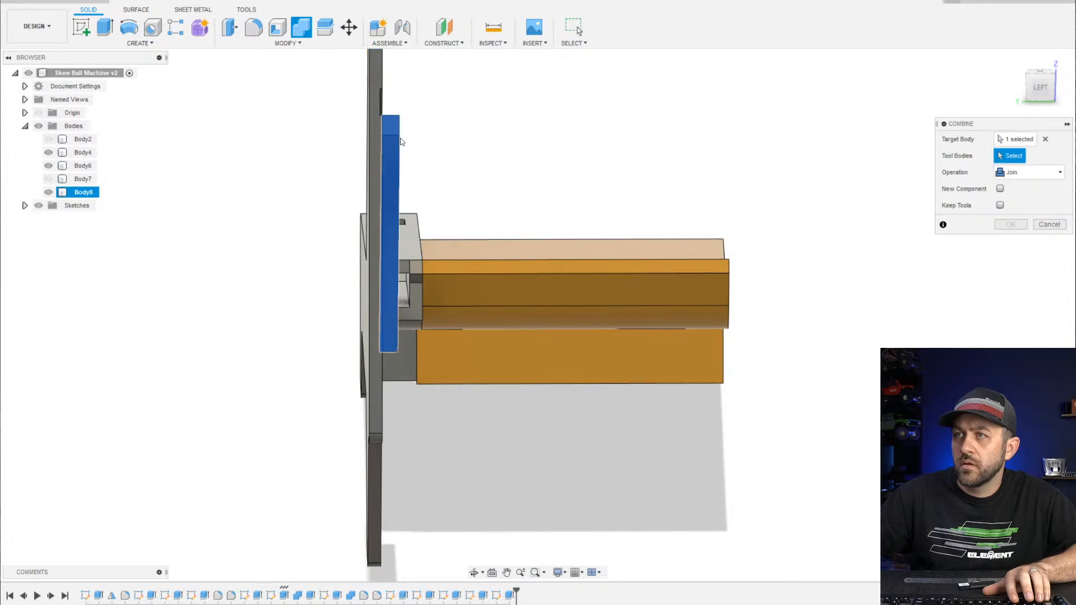
click(363, 142)
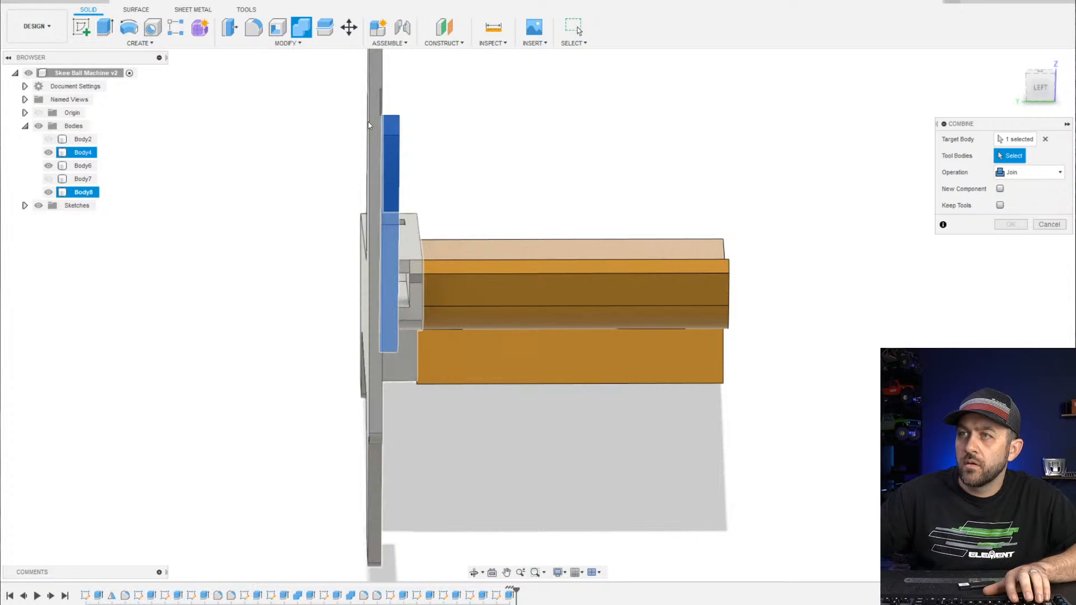
key(Return)
Show the target board body again and examine how its side edge sits in the side panel's groove
mouse_move(369, 125)
shift+middle_down()
mouse_move(449, 137)
mouse_move(409, 281)
mouse_move(563, 497)
mouse_move(487, 360)
mouse_move(547, 315)
mouse_move(187, 257)
shift+middle_up()
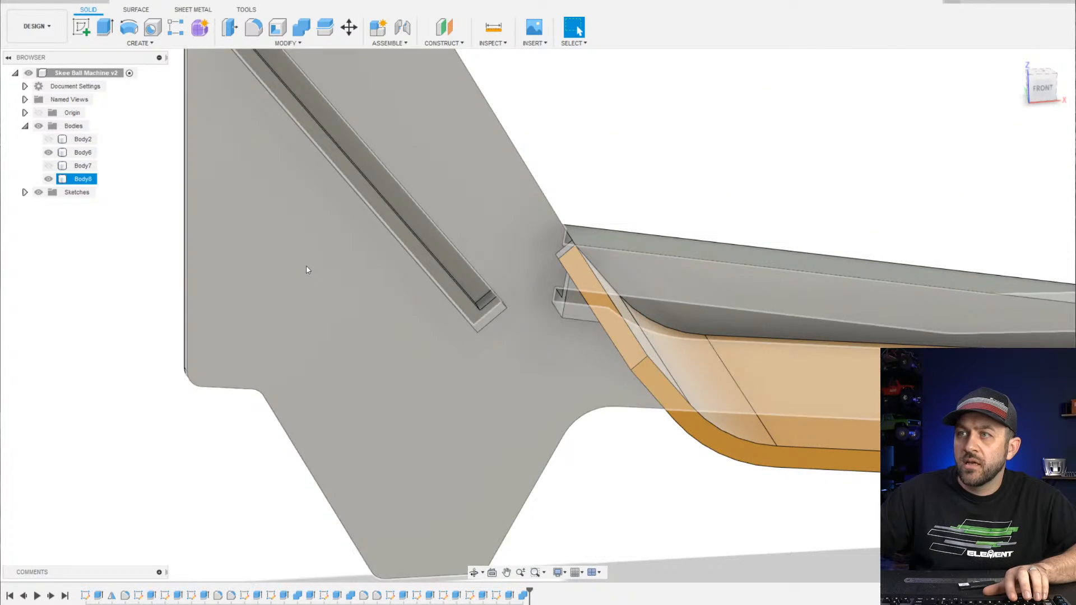
scroll(308, 269, down, 2)
click(49, 166)
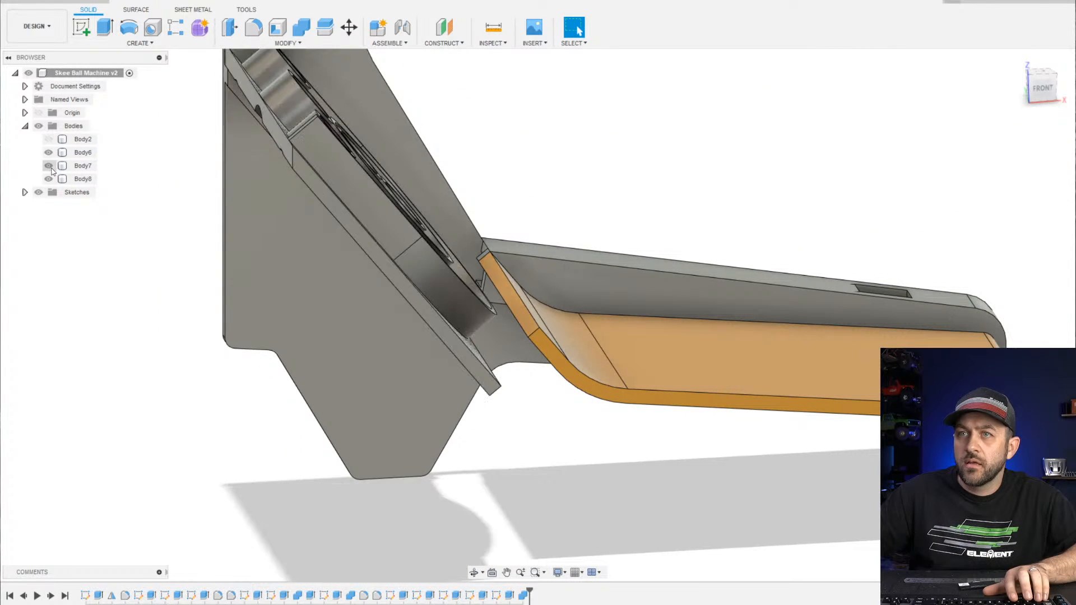
scroll(295, 222, down, 2)
shift+middle_drag(438, 112, 458, 247)
scroll(440, 202, up, 2)
middle_drag(329, 221, 100, 216)
scroll(140, 272, up, 10)
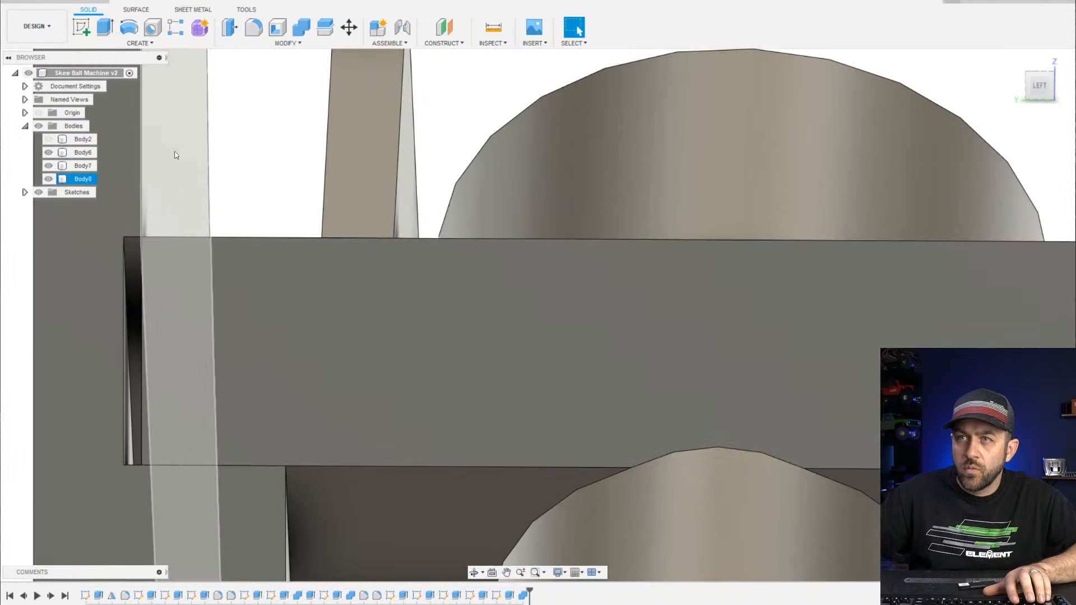
Extrude the target board's side edge face 0.3 mm into the groove as a new body
click(107, 29)
shift+middle_drag(163, 310, 138, 302)
click(137, 301)
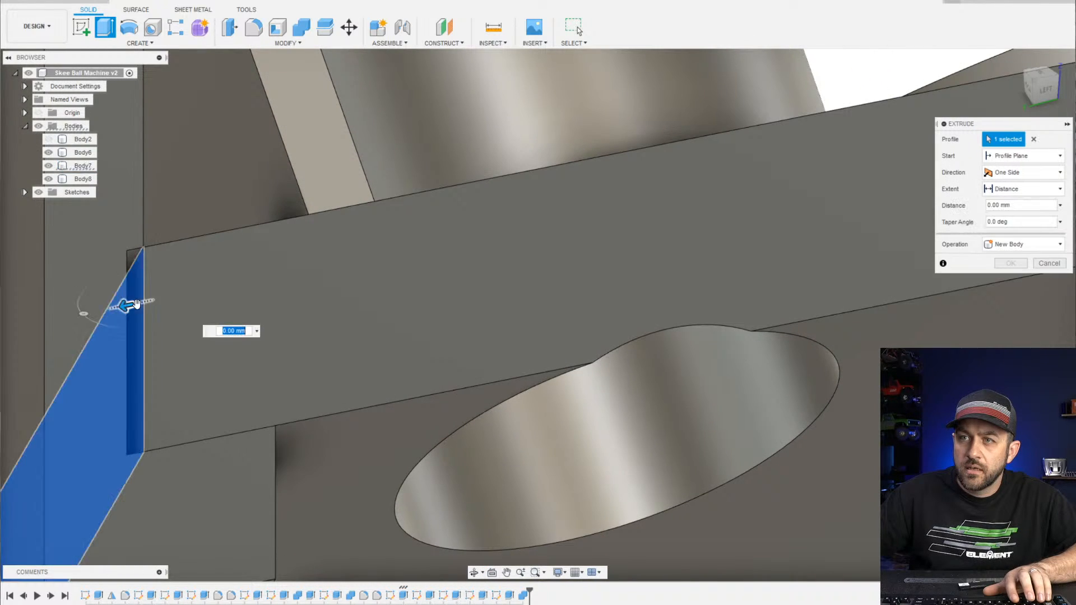
scroll(132, 302, up, 3)
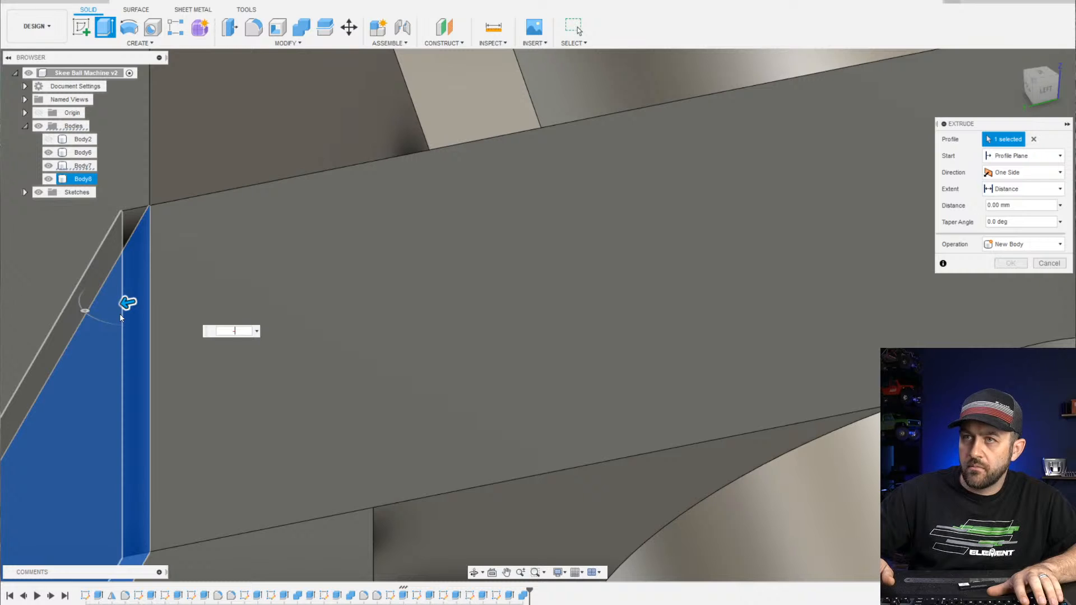
text(-0)
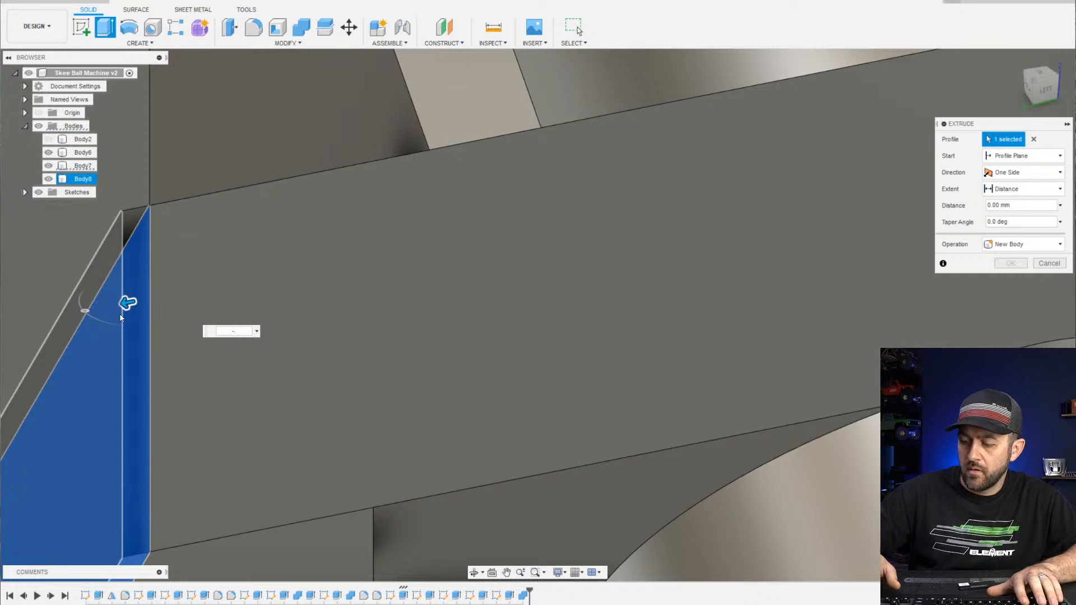
text(.3)
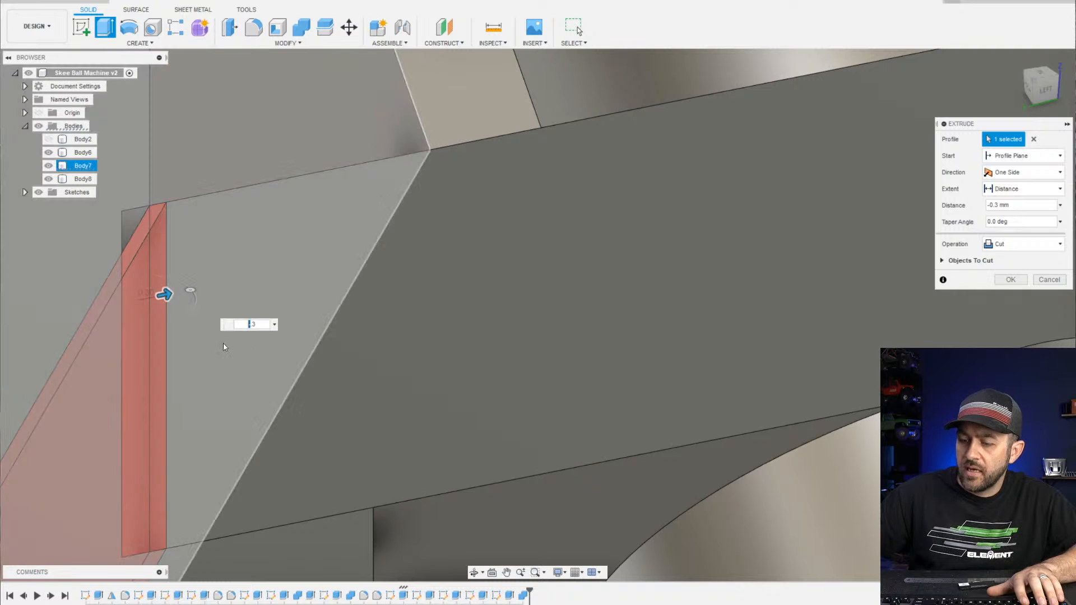
key(BackSpace)
scroll(314, 219, down, 4)
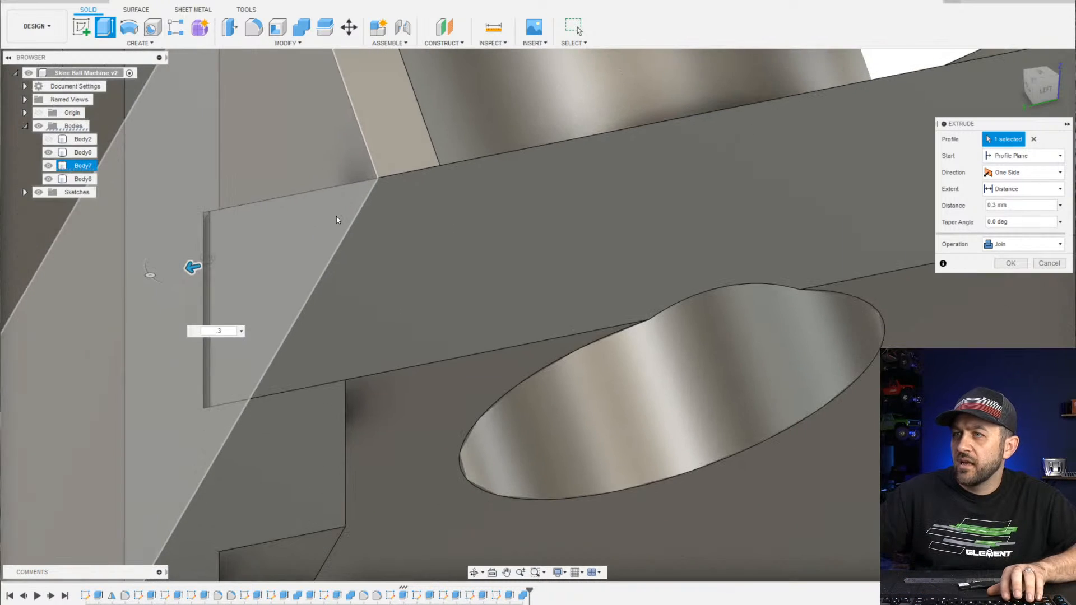
scroll(379, 353, down, 3)
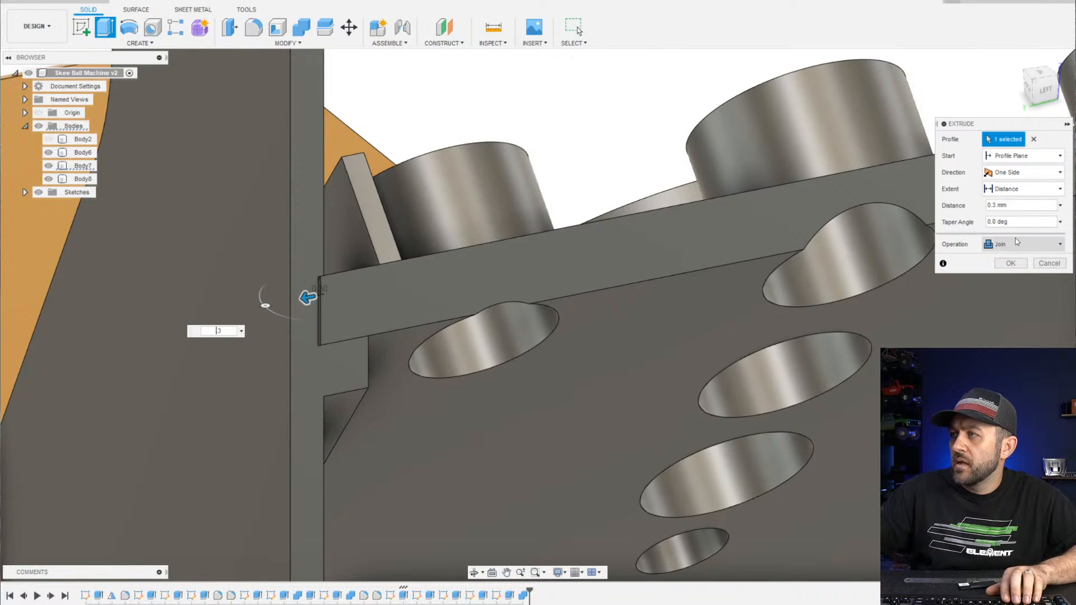
click(1010, 300)
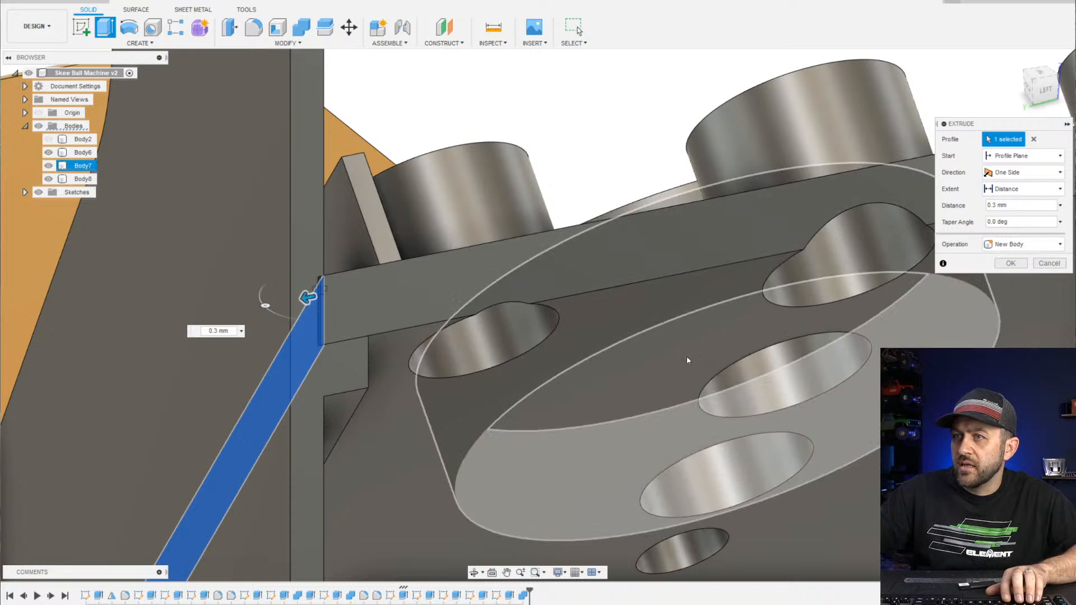
click(1011, 263)
scroll(321, 269, up, 5)
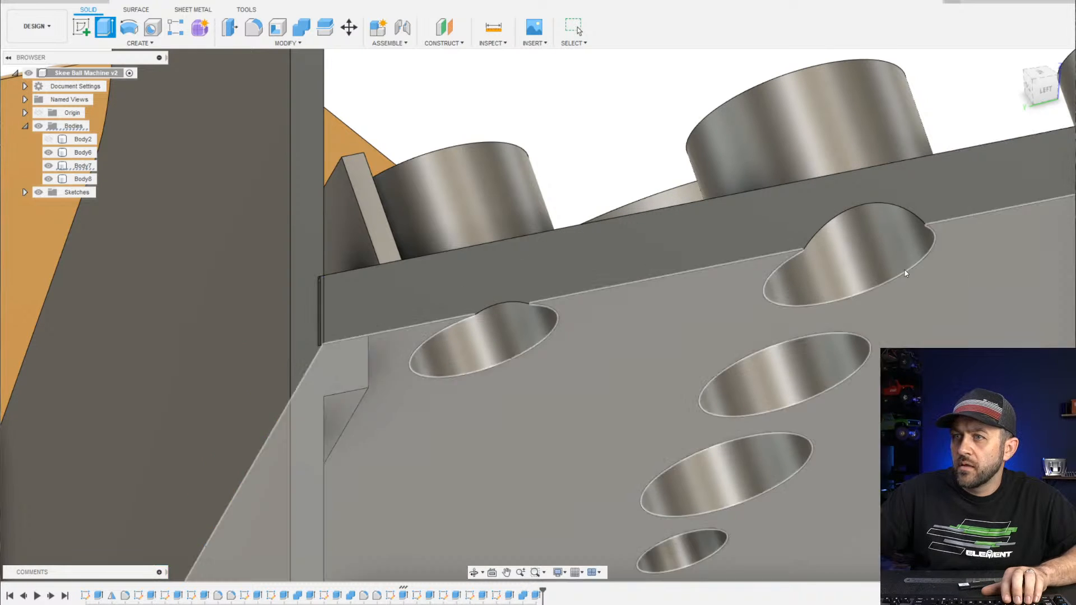
click(294, 25)
scroll(306, 297, up, 5)
click(306, 297)
click(295, 255)
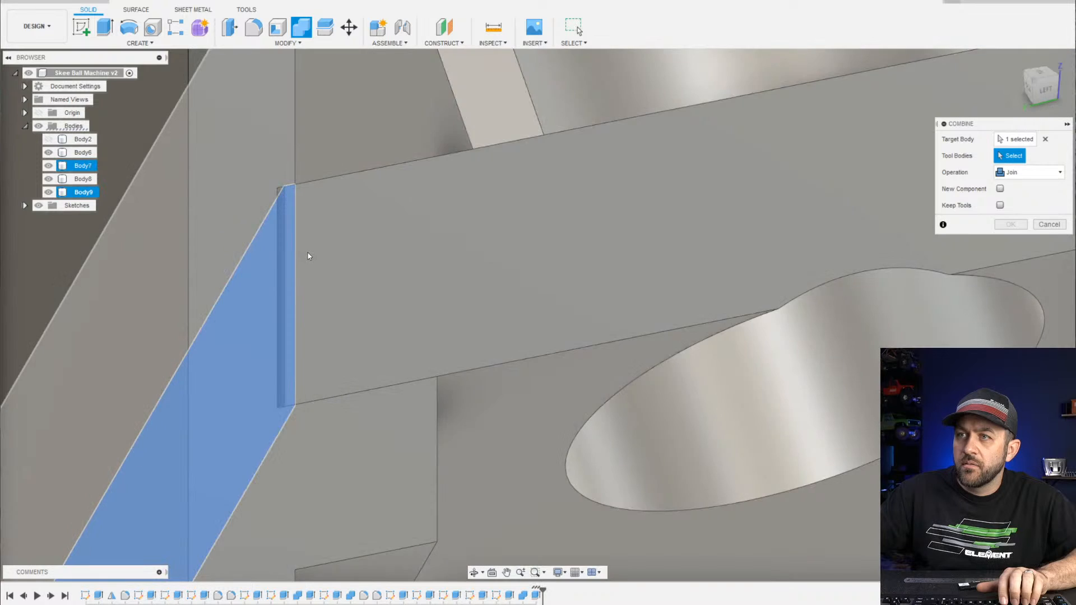
click(308, 256)
scroll(462, 302, down, 5)
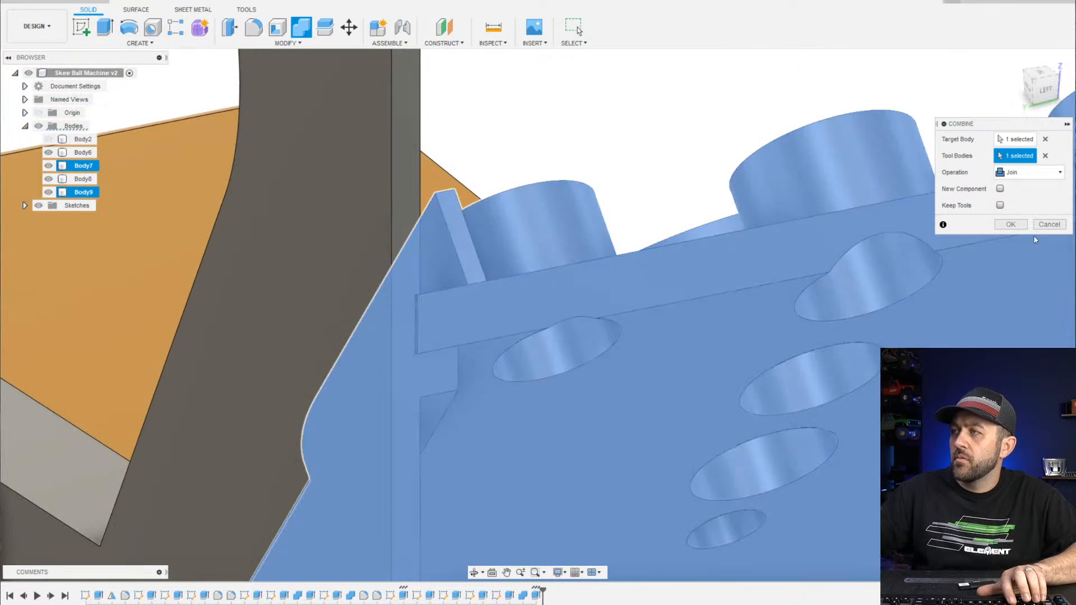
click(1049, 224)
scroll(457, 291, down, 3)
Mirror the 0.3 mm edge strip body to the target board's opposite side about the vertical origin plane running lengthwise through the machine
scroll(446, 302, up, 3)
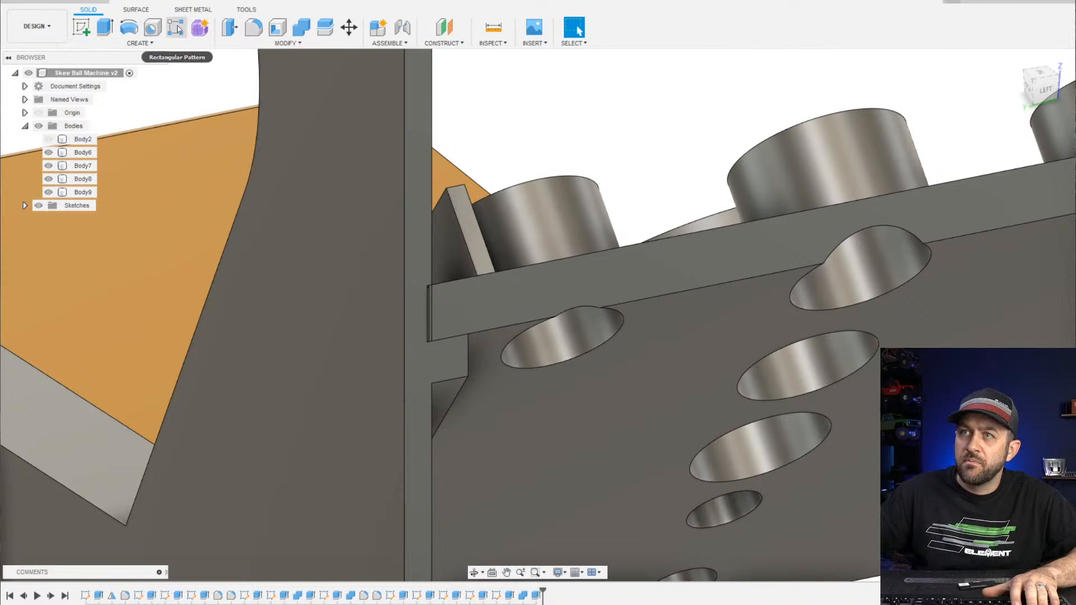
click(140, 43)
click(119, 315)
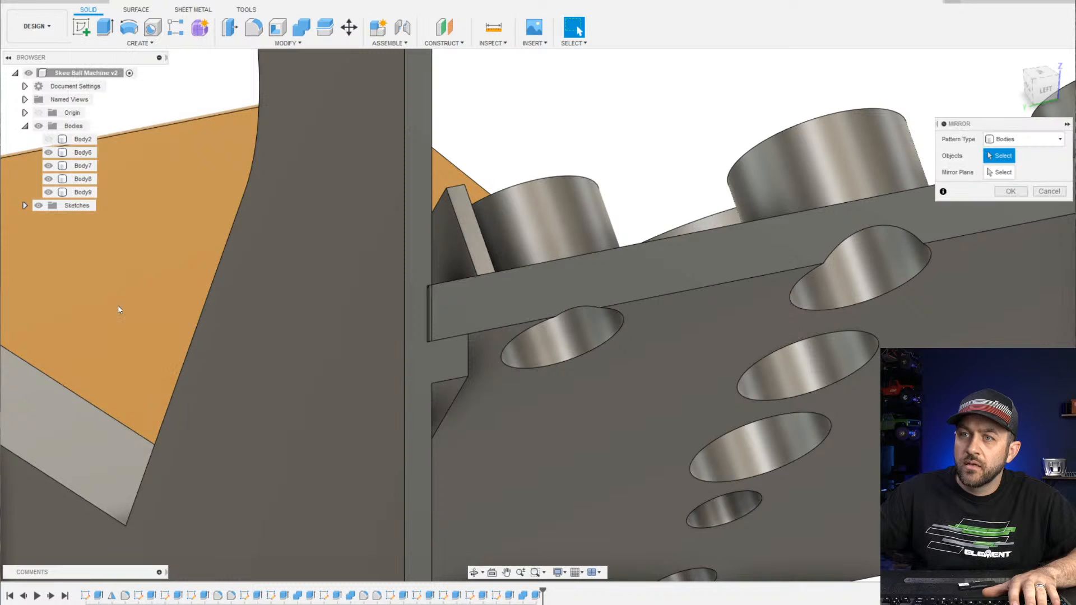
scroll(424, 280, up, 8)
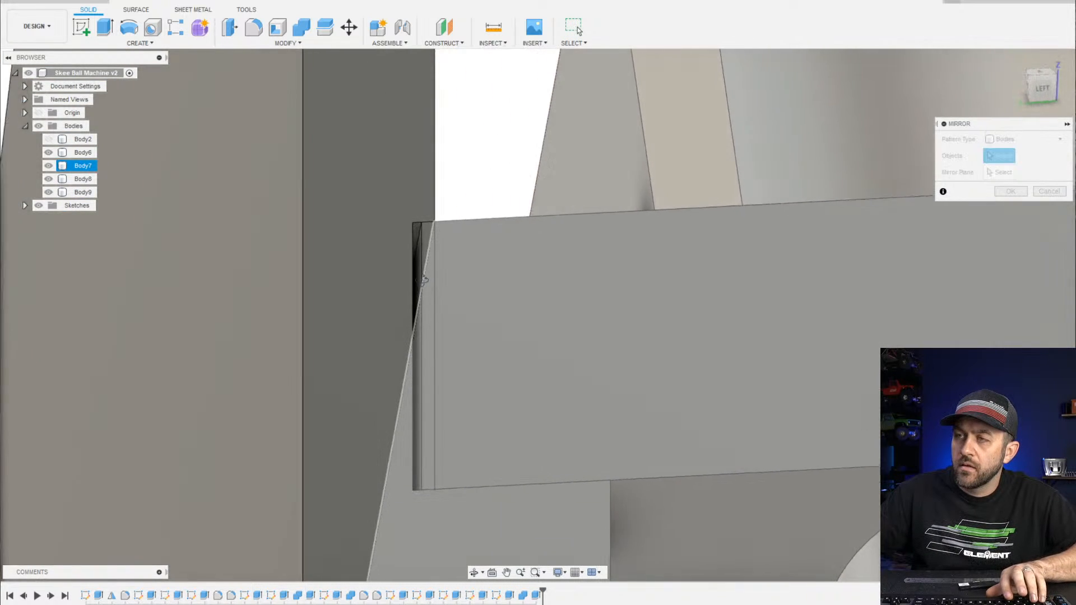
shift+middle_drag(425, 281, 418, 260)
click(428, 243)
scroll(452, 300, down, 3)
scroll(1064, 170, down, 1)
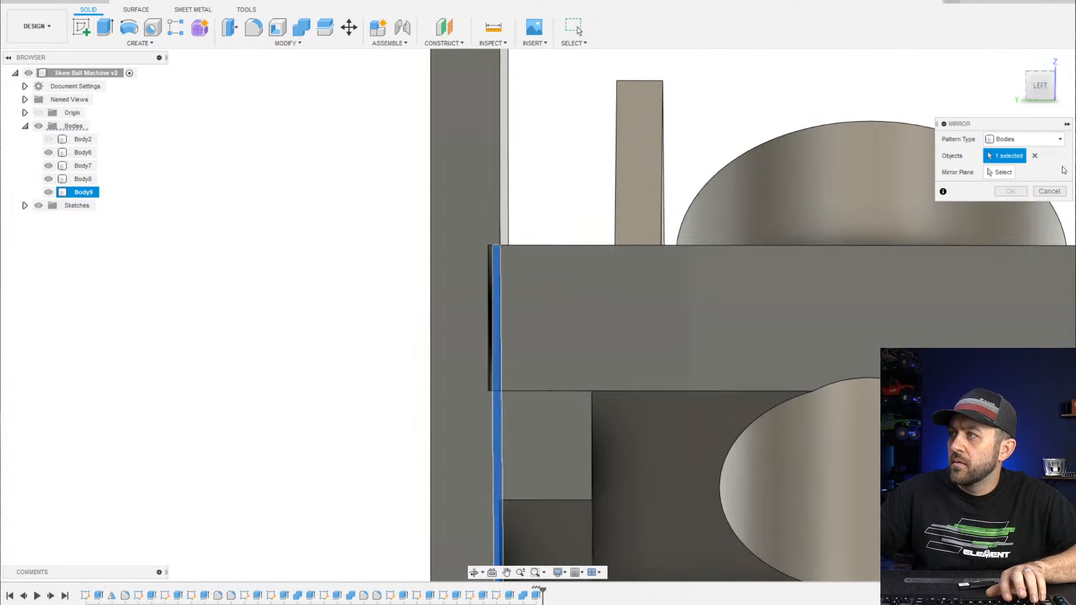
click(999, 174)
scroll(738, 346, down, 4)
middle_drag(830, 452, 514, 264)
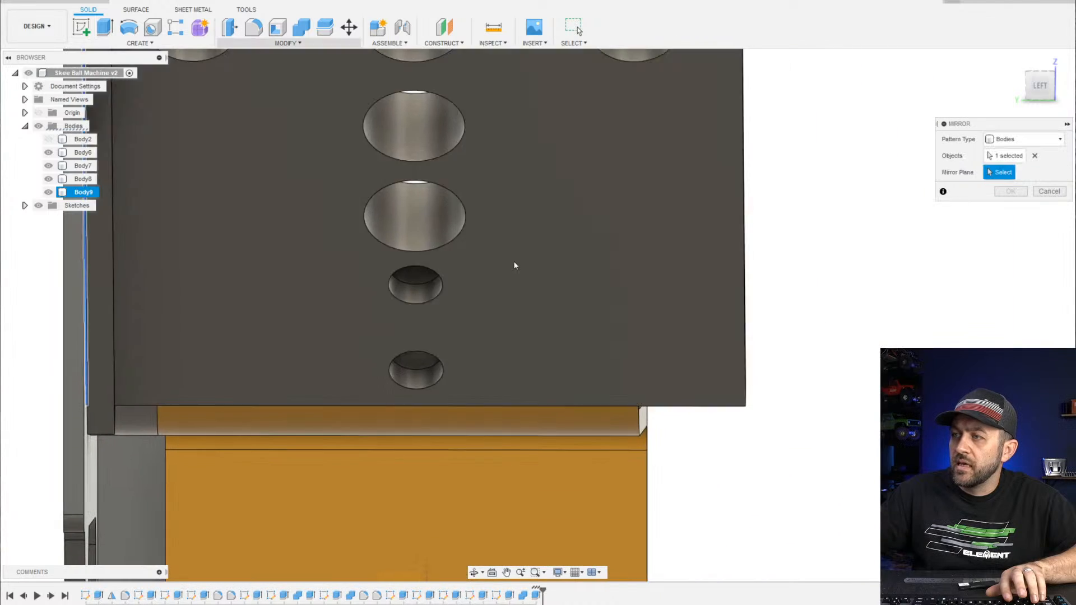
shift+middle_drag(646, 428, 822, 272)
click(813, 194)
scroll(697, 343, down, 5)
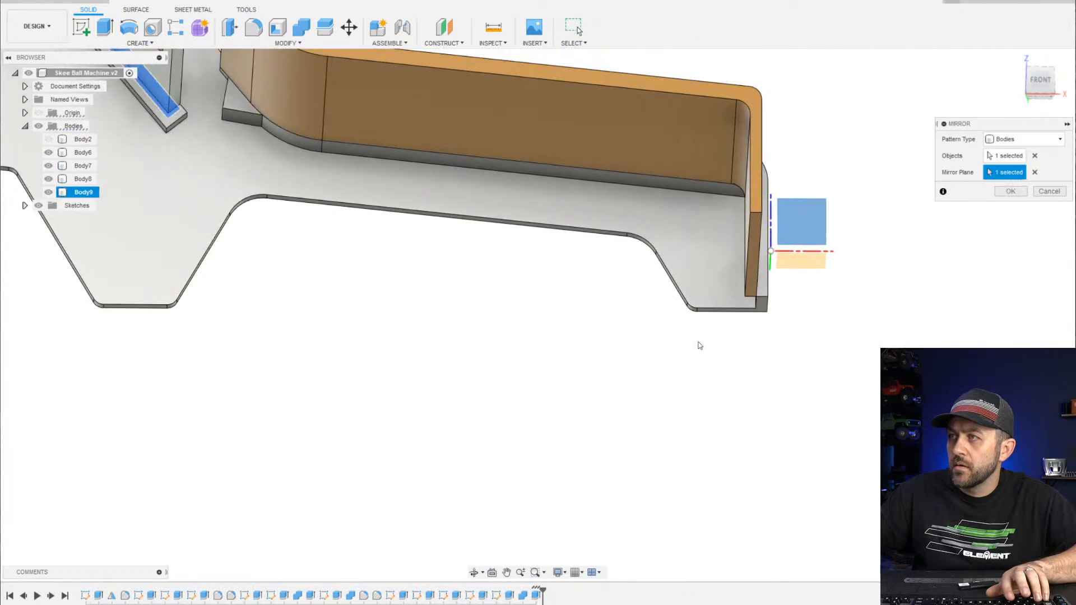
shift+middle_drag(469, 209, 535, 96)
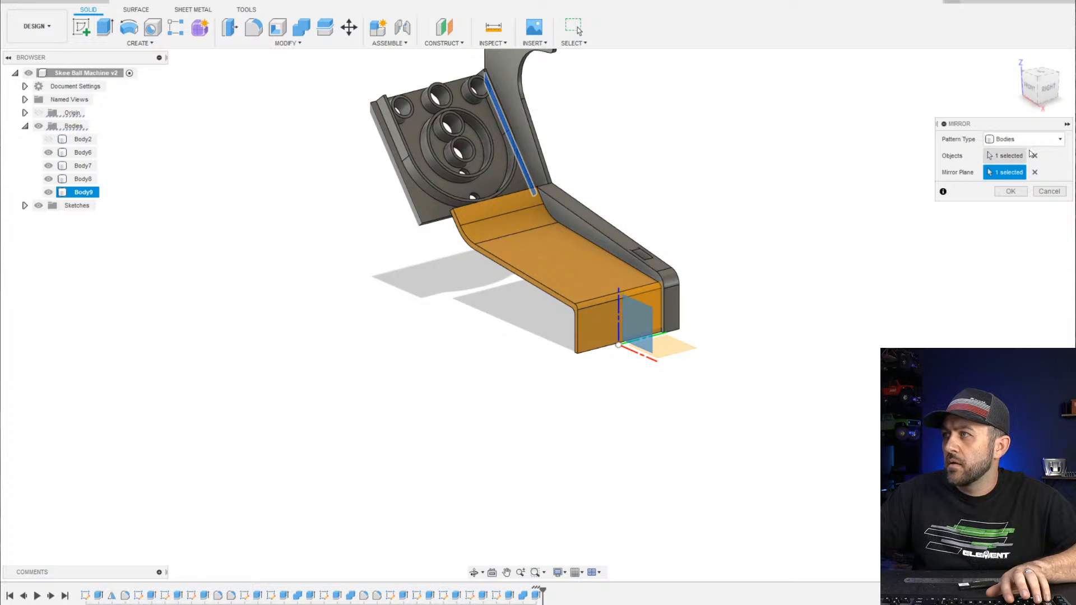
click(1012, 192)
Join the target board with the 0.3 mm strips on both of its side edges using Combine
scroll(372, 145, up, 3)
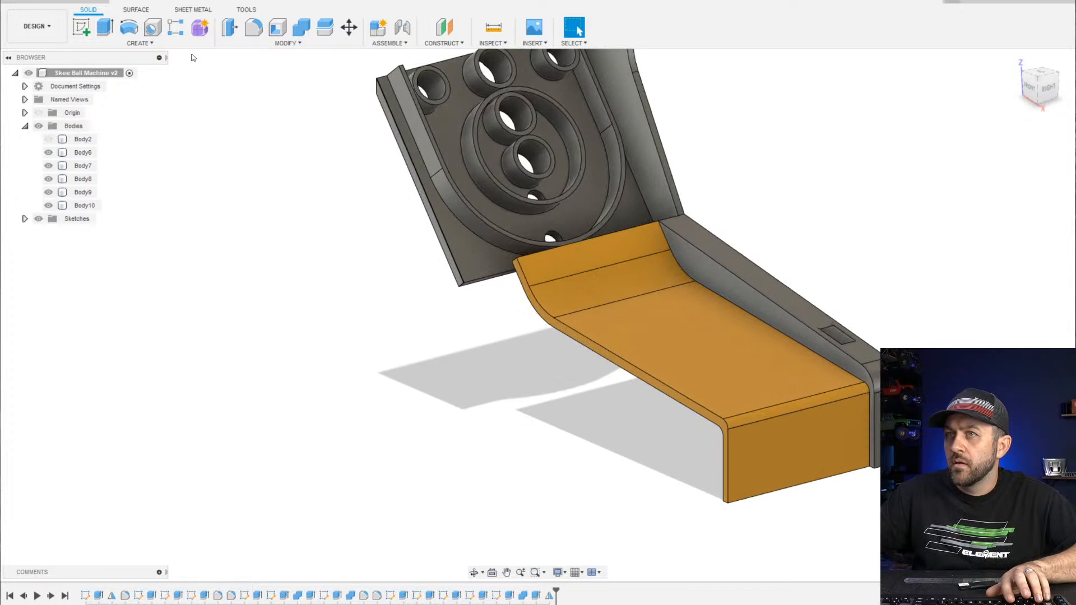
click(302, 27)
scroll(398, 143, up, 5)
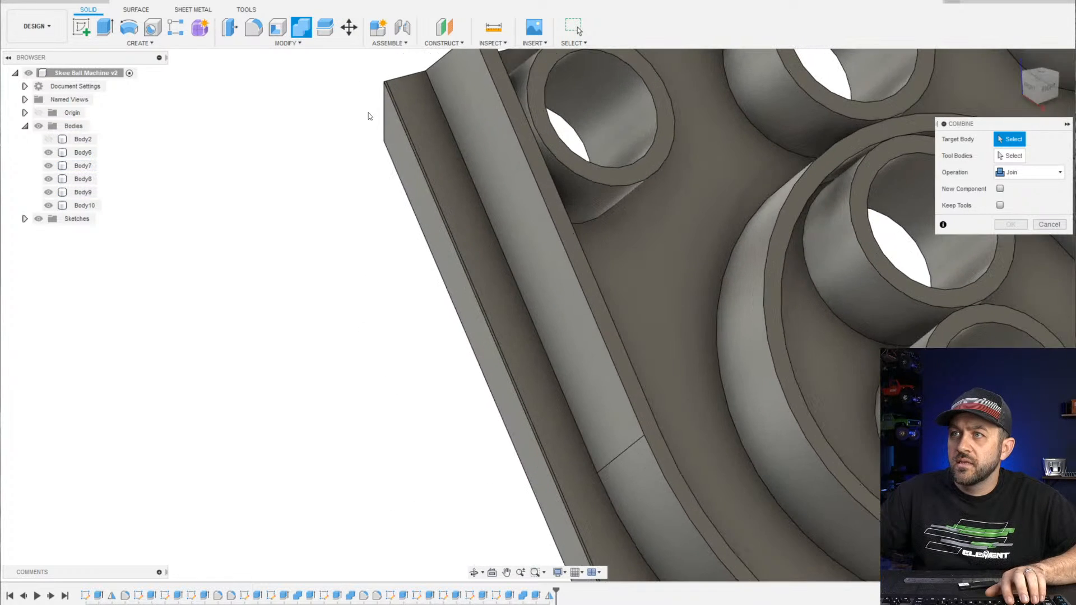
scroll(384, 98, up, 5)
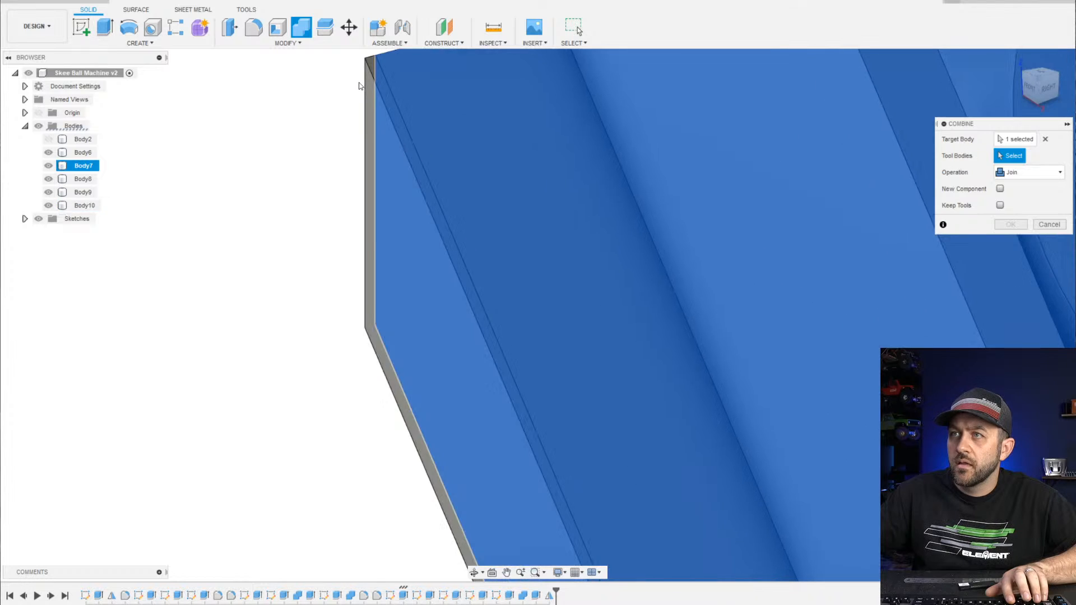
click(372, 77)
scroll(340, 135, down, 2)
scroll(360, 356, down, 2)
shift+middle_drag(389, 301, 572, 305)
scroll(409, 281, down, 3)
scroll(398, 336, up, 8)
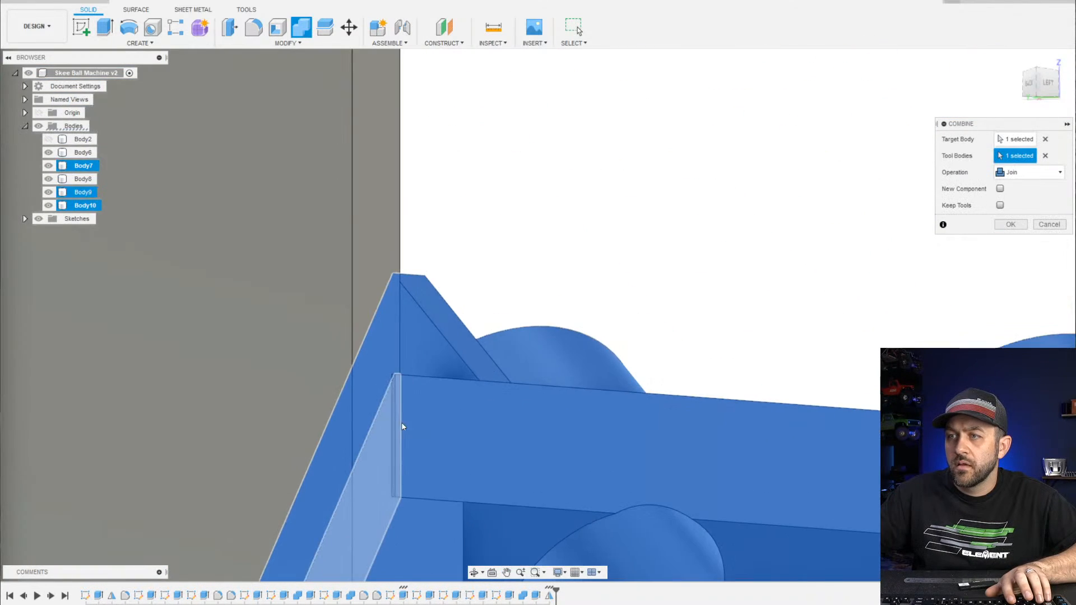
scroll(399, 340, up, 3)
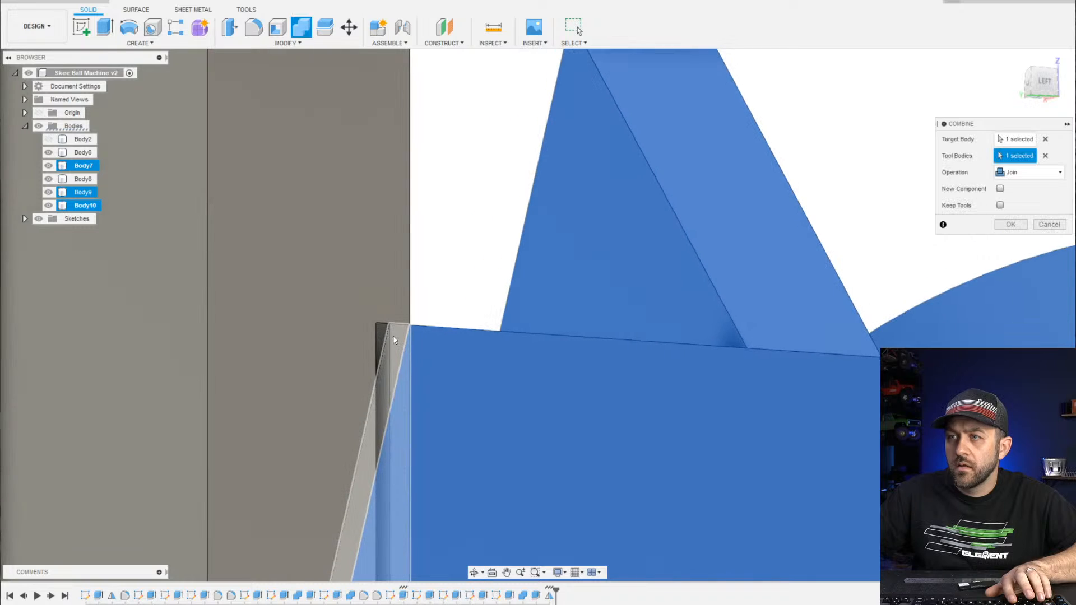
key(Return)
scroll(468, 448, down, 4)
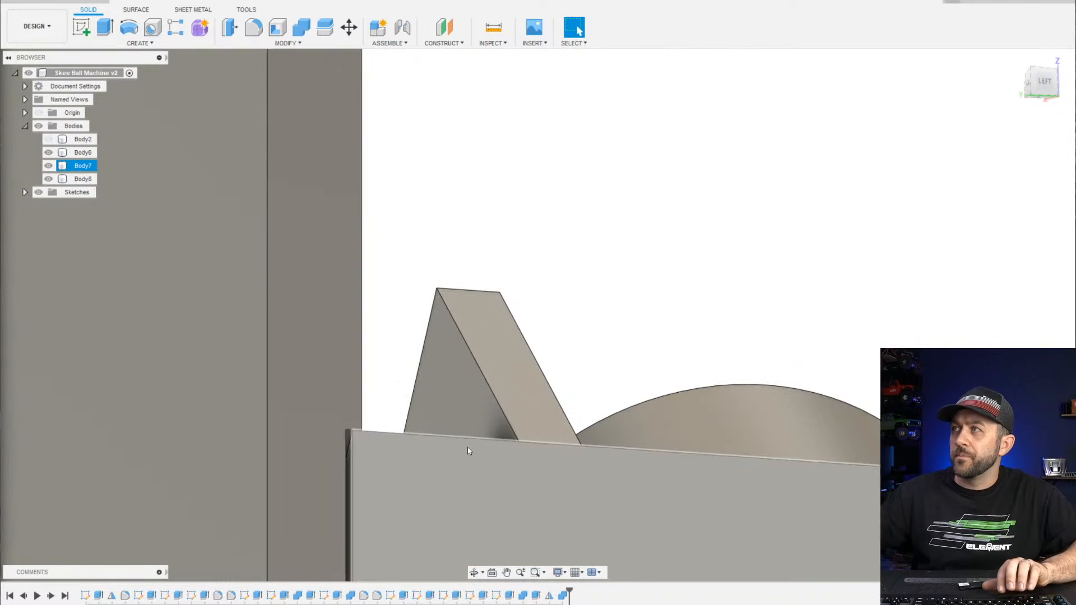
scroll(718, 435, down, 5)
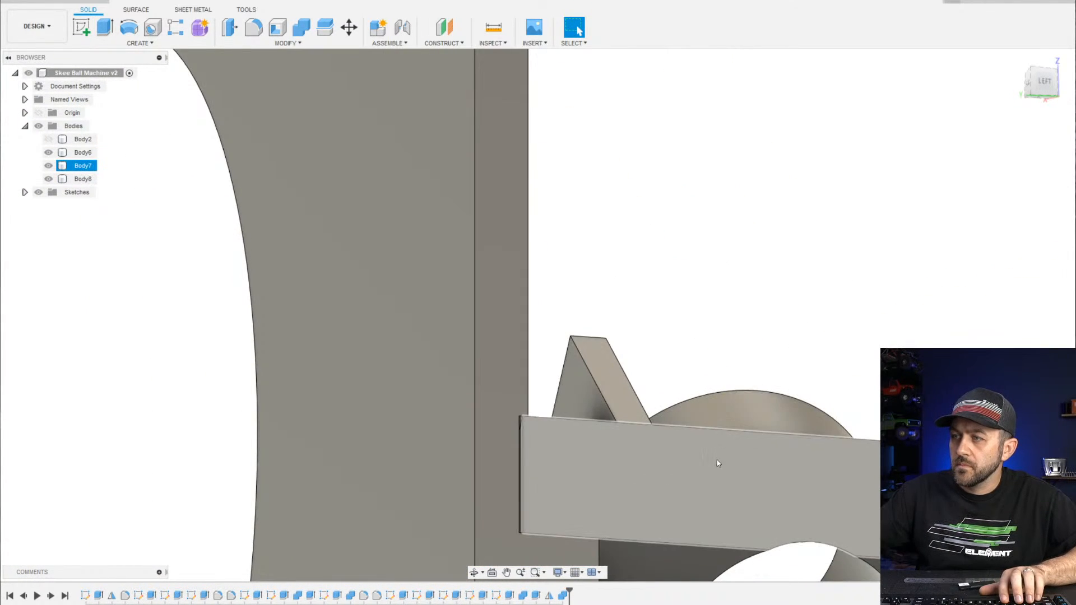
Examine how the joined target board's side edge sits in the side panel's groove
scroll(716, 463, up, 3)
scroll(559, 326, down, 5)
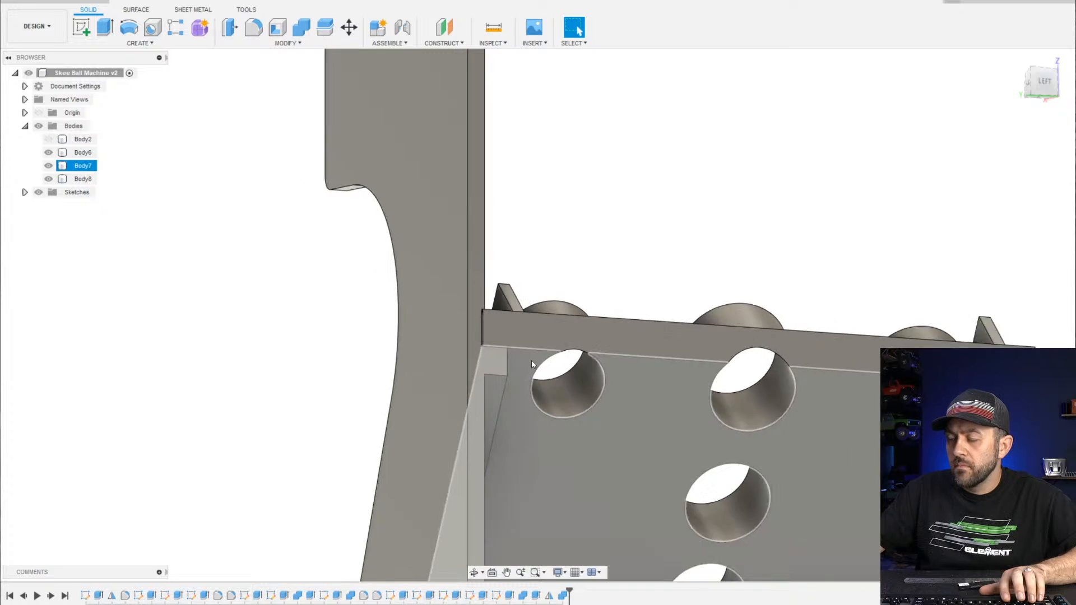
scroll(521, 306, up, 2)
shift+middle_drag(521, 305, 448, 317)
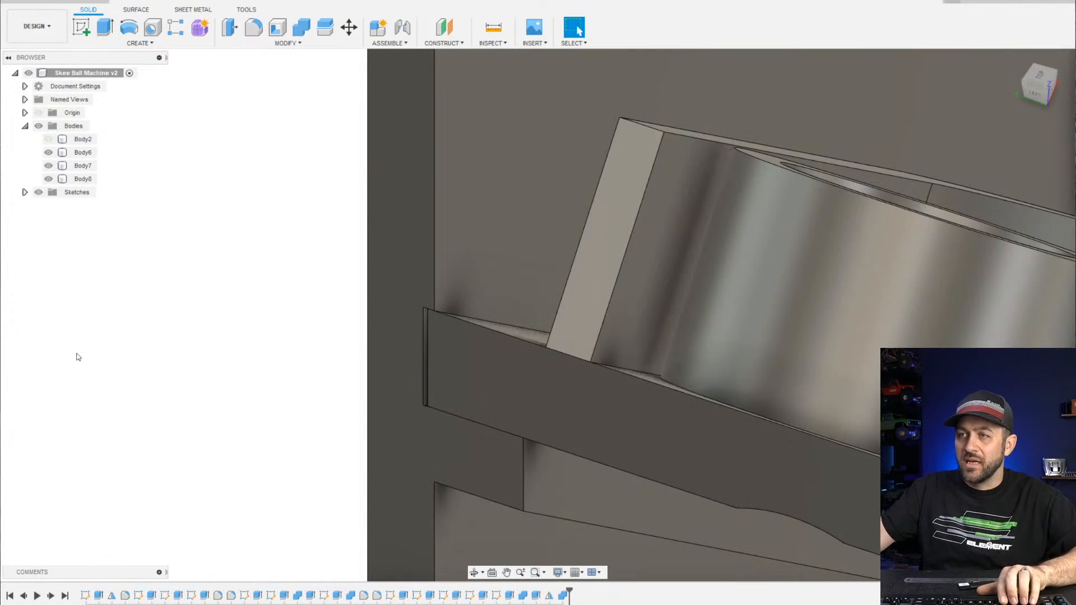
scroll(499, 341, down, 2)
shift+middle_drag(499, 341, 714, 239)
scroll(714, 236, down, 1)
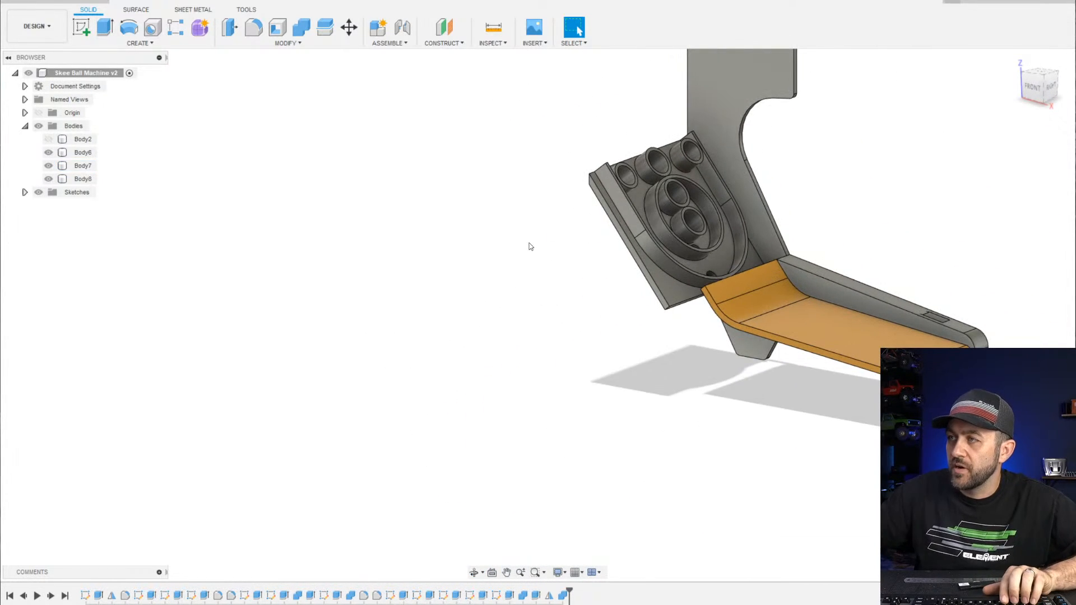
Inspect the target board from below, the side and the front, checking its alignment with the side panel and the orange ramp
scroll(731, 145, down, 1)
middle_drag(731, 145, 747, 200)
scroll(754, 169, up, 2)
shift+middle_drag(634, 314, 682, 292)
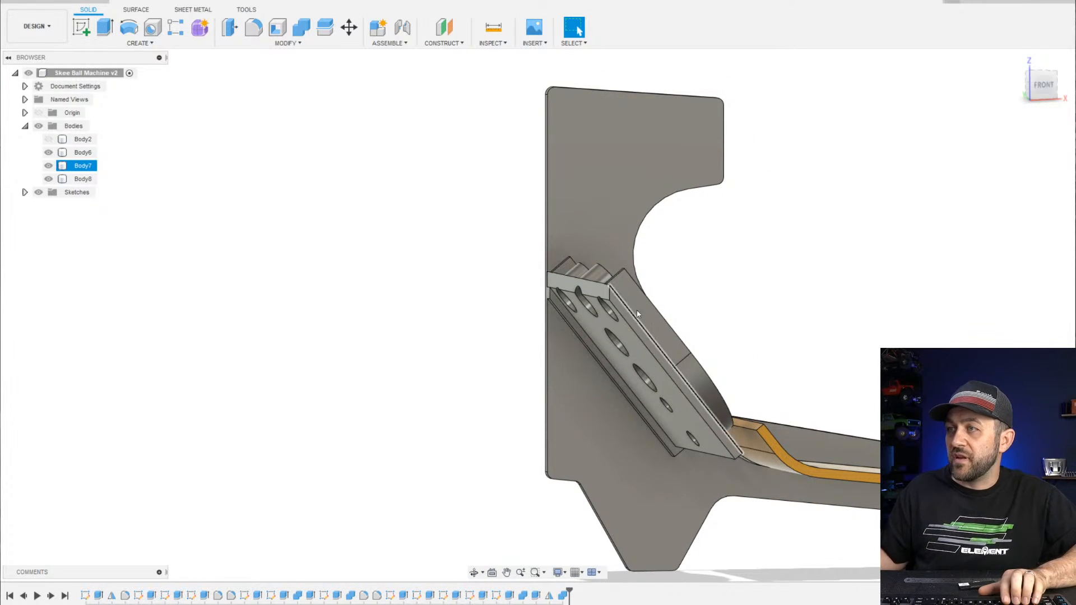
scroll(636, 306, down, 2)
shift+middle_drag(681, 304, 621, 295)
scroll(577, 249, up, 3)
scroll(643, 324, down, 2)
middle_drag(685, 303, 624, 197)
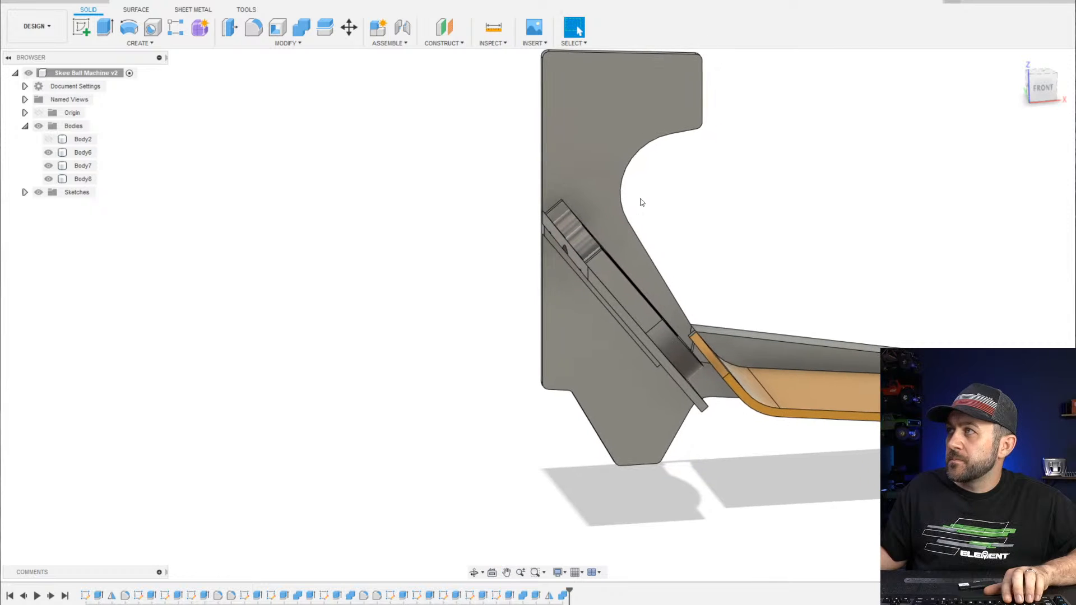
shift+middle_drag(733, 192, 718, 230)
scroll(719, 231, down, 2)
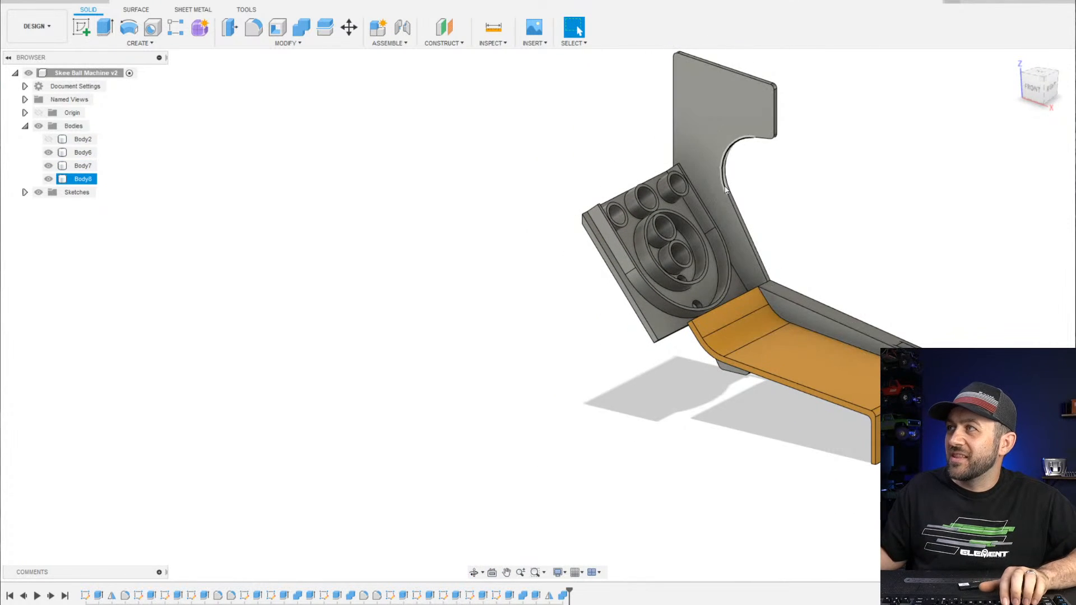
click(705, 260)
scroll(712, 250, up, 3)
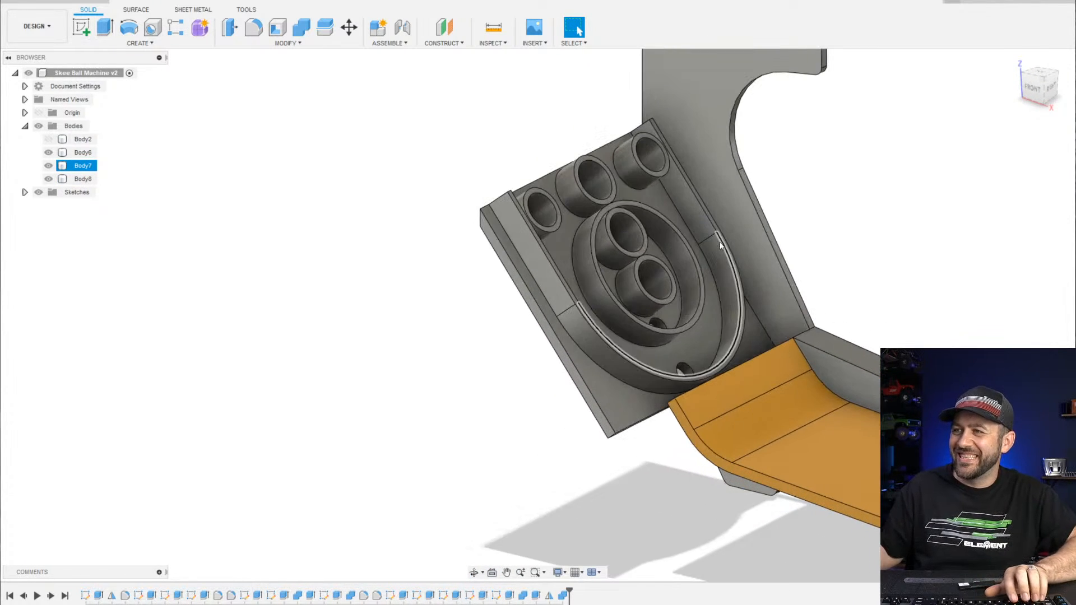
shift+middle_drag(685, 298, 607, 315)
scroll(693, 354, down, 2)
mouse_move(689, 348)
shift+middle_down()
mouse_move(705, 364)
mouse_move(685, 370)
mouse_move(684, 355)
shift+middle_up()
click(694, 384)
scroll(672, 358, up, 2)
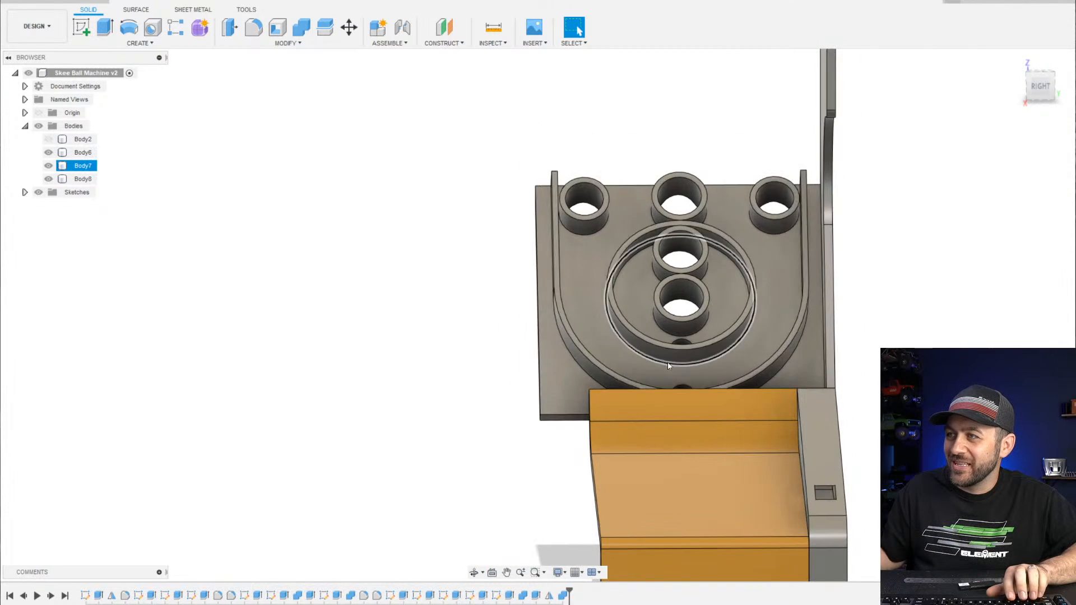
Show the hidden old side panel body opposite the grooved panel and delete it
click(257, 211)
click(83, 166)
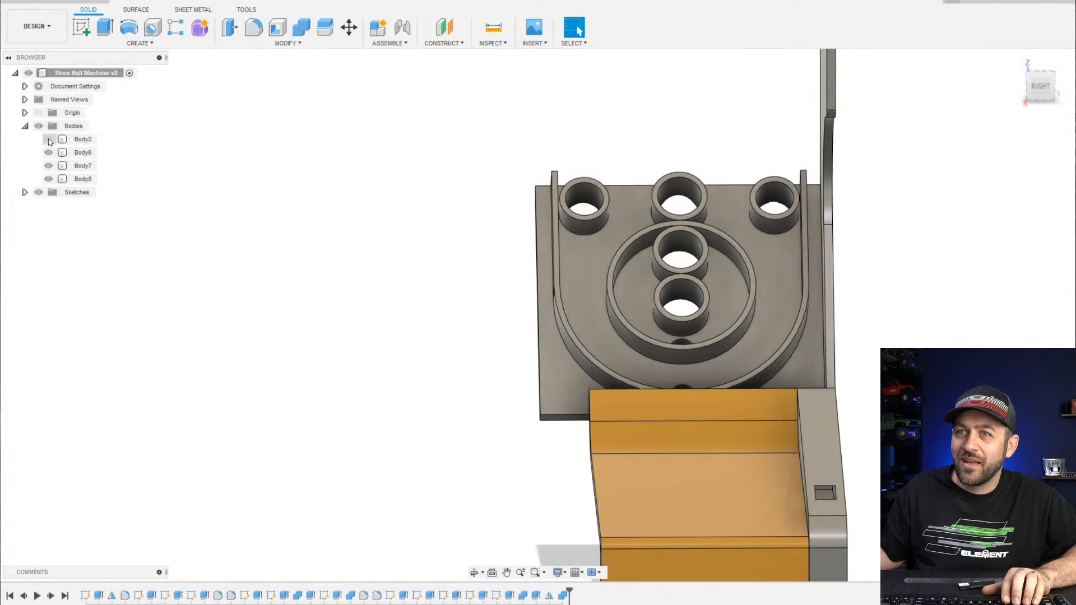
click(48, 139)
scroll(558, 334, down, 3)
scroll(504, 287, up, 4)
shift+middle_drag(578, 287, 526, 284)
scroll(623, 333, down, 3)
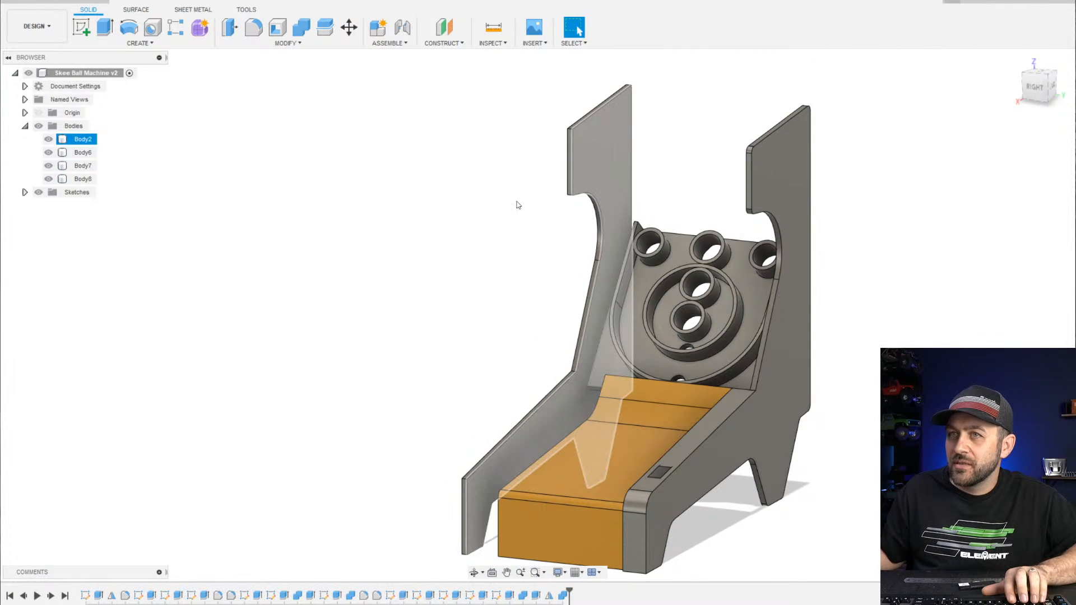
key(Delete)
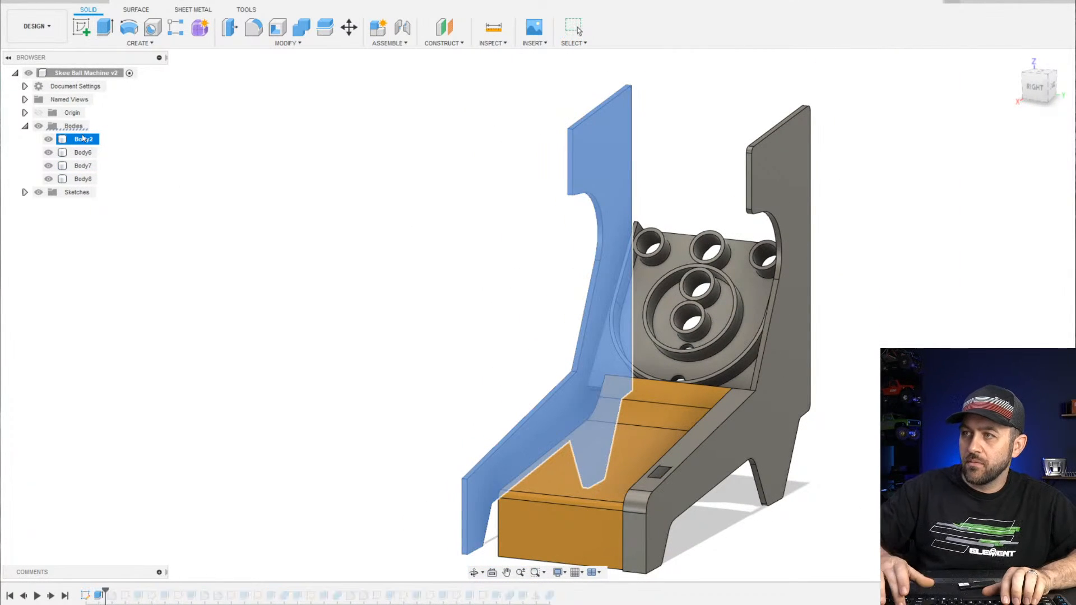
Mirror the grooved side panel body to the opposite side about the vertical origin plane running lengthwise through the machine
scroll(502, 337, down, 3)
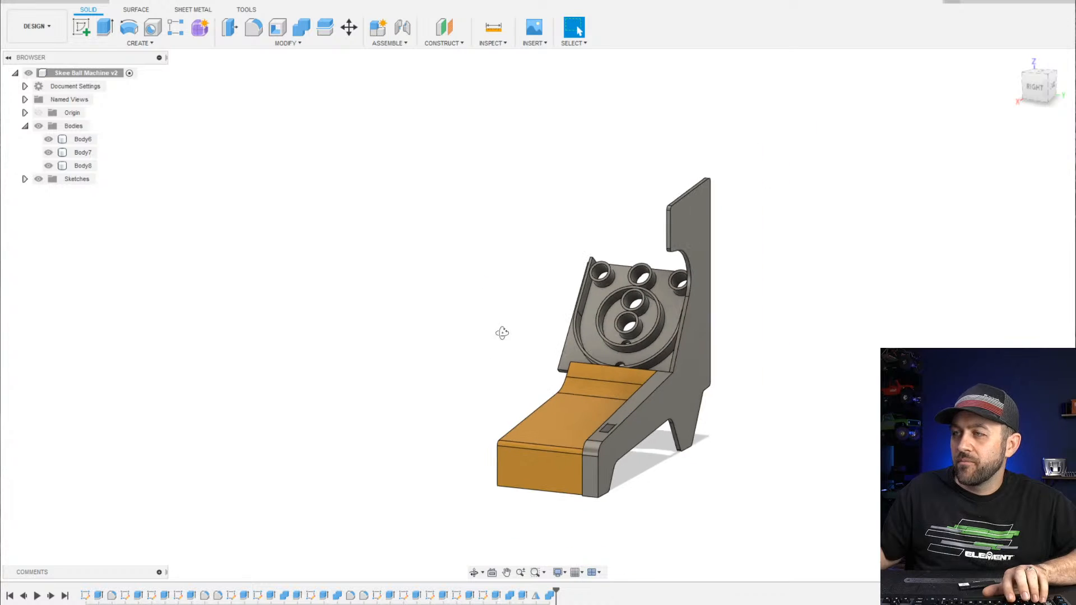
shift+middle_drag(501, 336, 570, 327)
scroll(354, 142, up, 5)
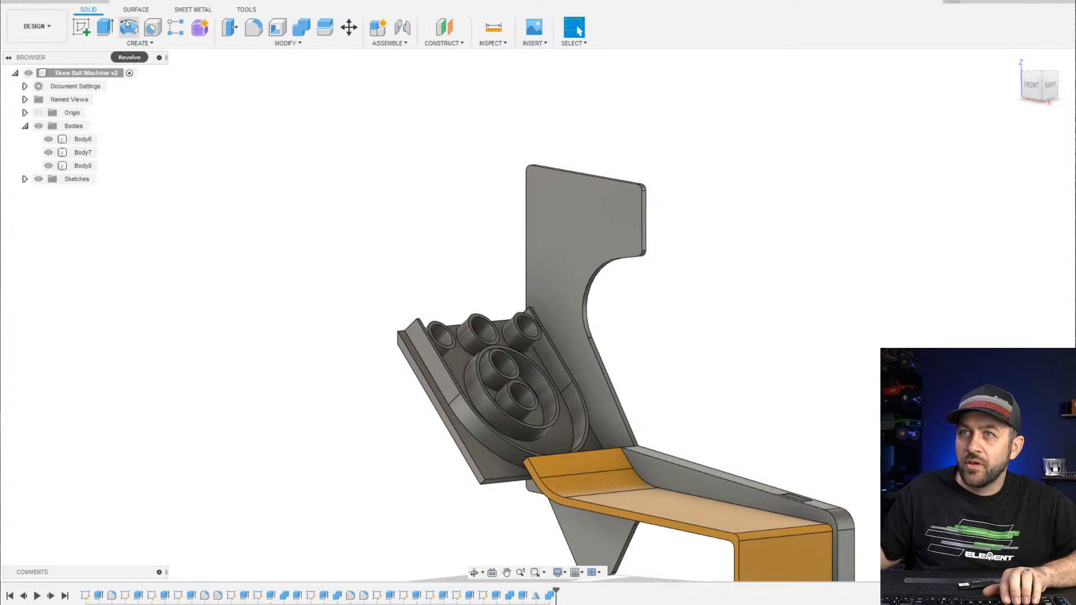
click(137, 44)
click(115, 308)
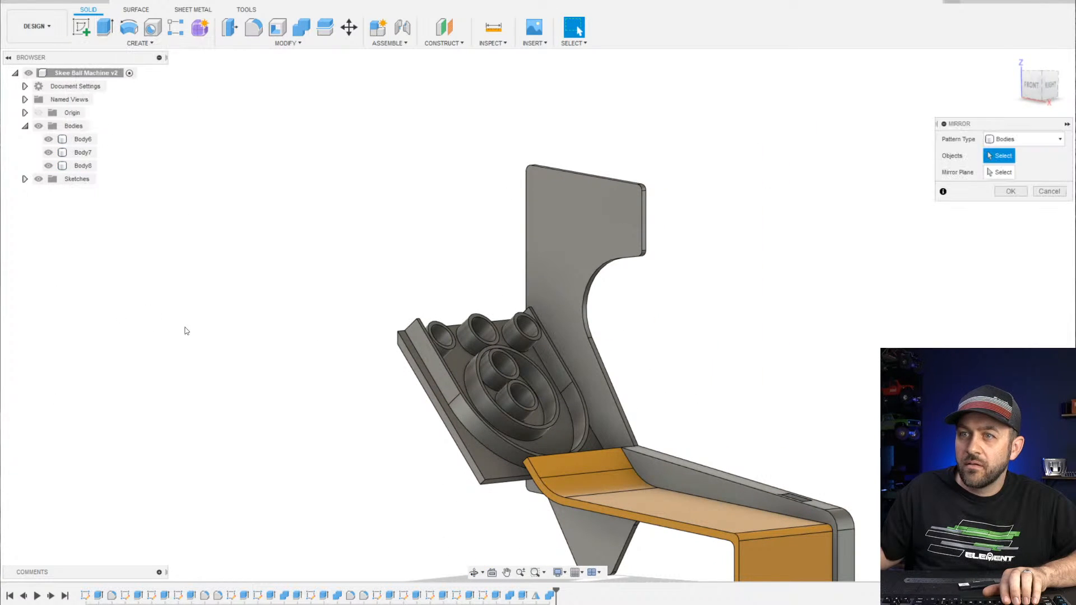
click(577, 234)
click(1010, 172)
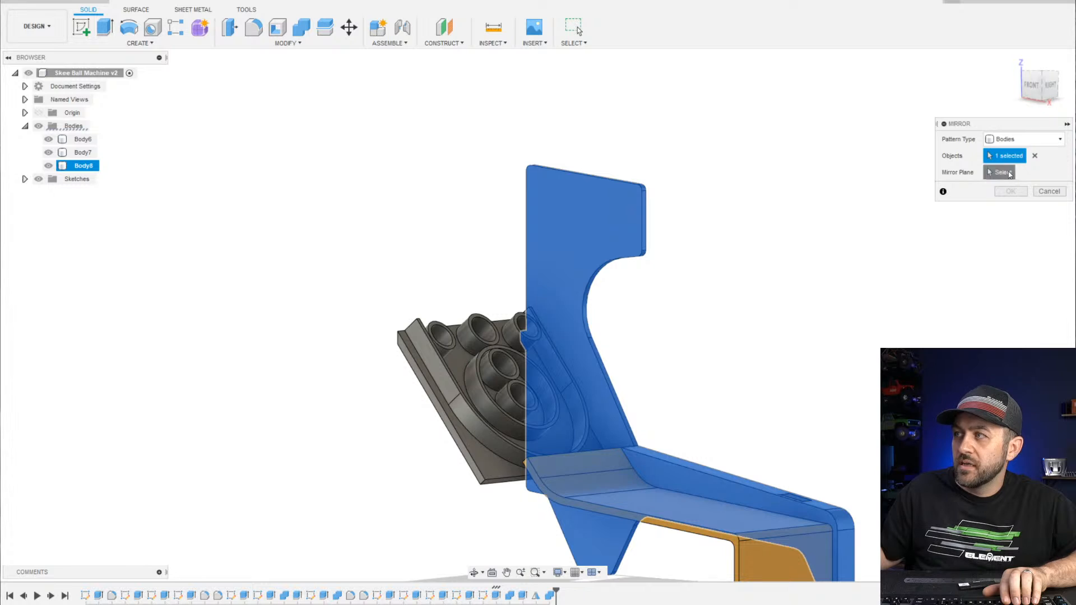
shift+middle_drag(759, 473, 849, 514)
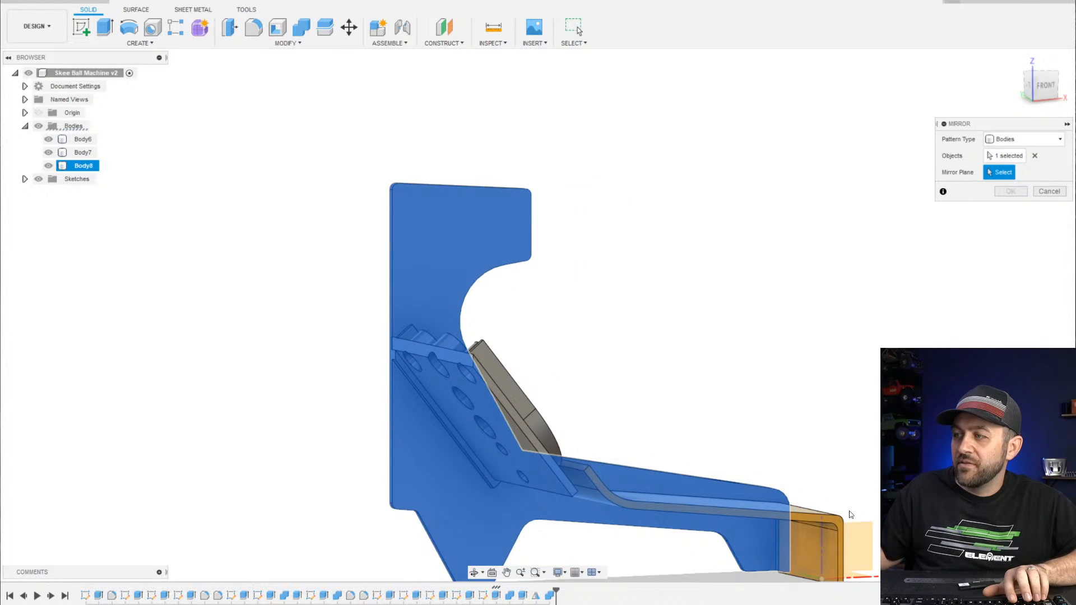
click(861, 541)
scroll(824, 524, down, 2)
shift+middle_drag(800, 449, 668, 467)
click(1019, 191)
Examine the gap between the orange ball lane and the mirrored side panel
scroll(654, 426, down, 3)
scroll(677, 435, up, 3)
scroll(667, 469, up, 6)
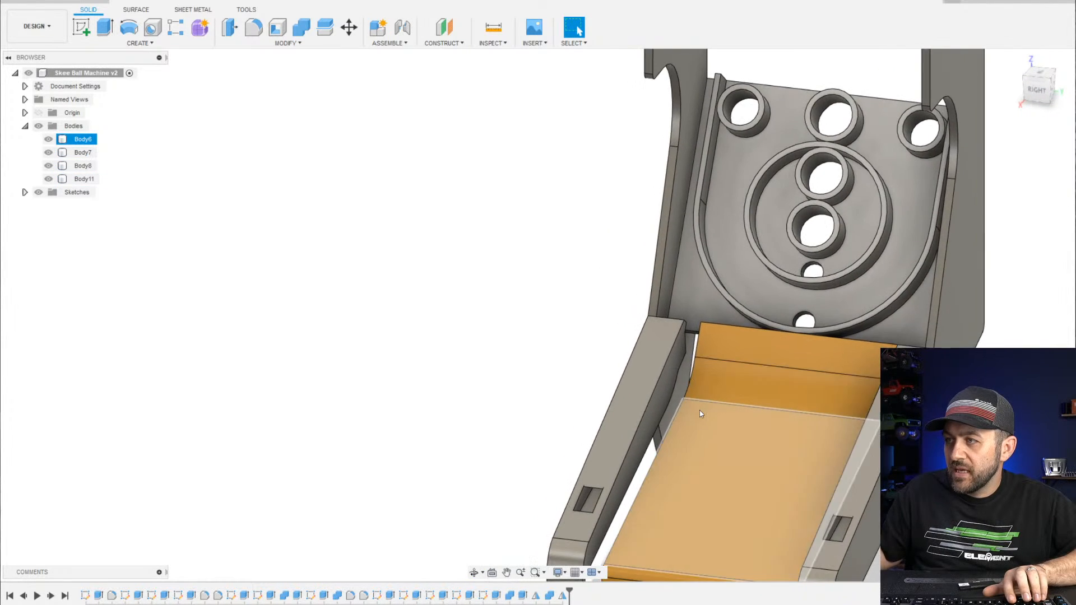
shift+middle_drag(693, 395, 704, 360)
scroll(671, 405, down, 3)
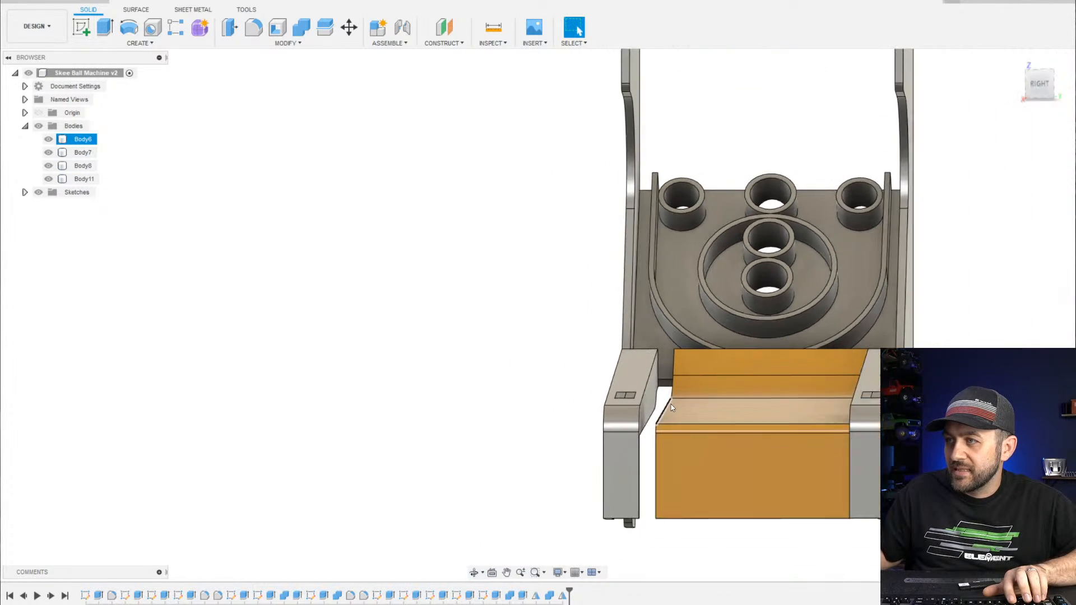
scroll(664, 427, up, 3)
mouse_move(622, 471)
shift+middle_down()
mouse_move(629, 466)
mouse_move(622, 471)
shift+middle_up()
scroll(622, 474, down, 5)
scroll(651, 437, up, 4)
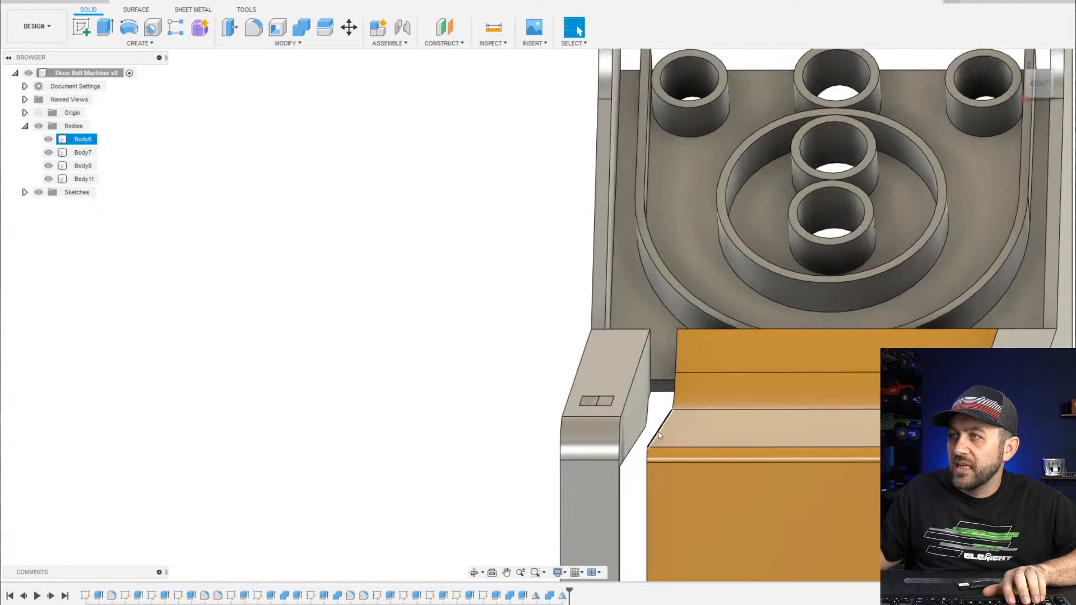
scroll(662, 436, down, 2)
scroll(673, 443, up, 3)
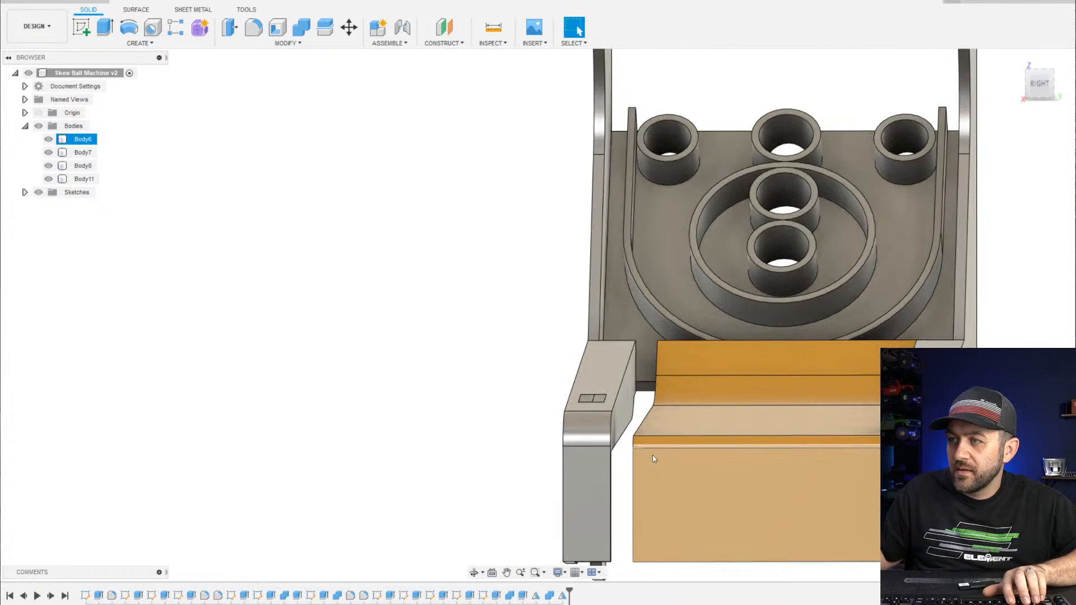
Edit the ball lane's extrusion feature and set its distance to 74 mm
click(680, 423)
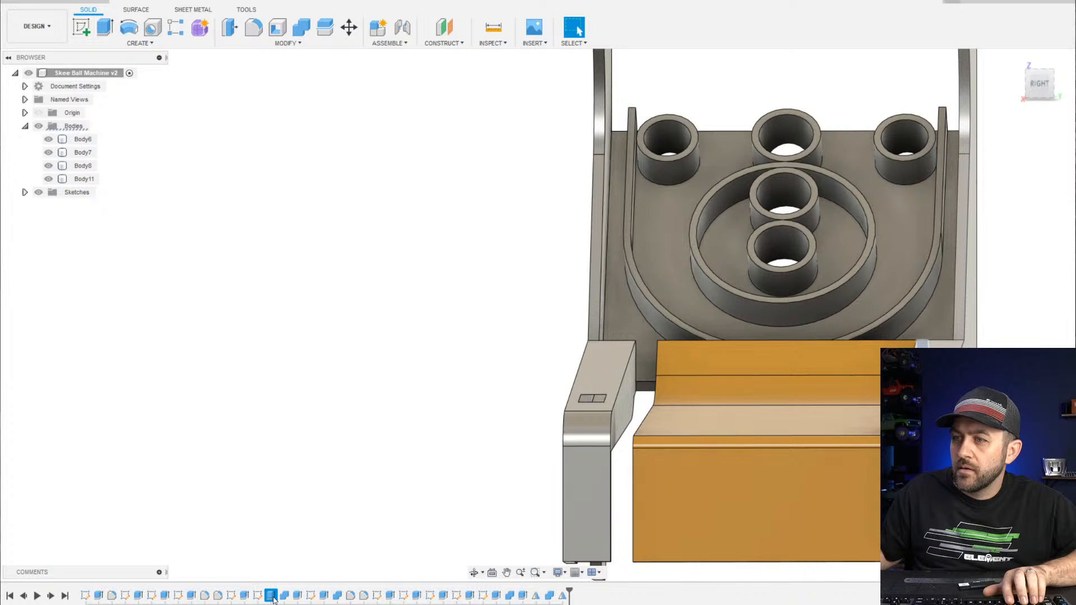
right_click(243, 596)
click(272, 487)
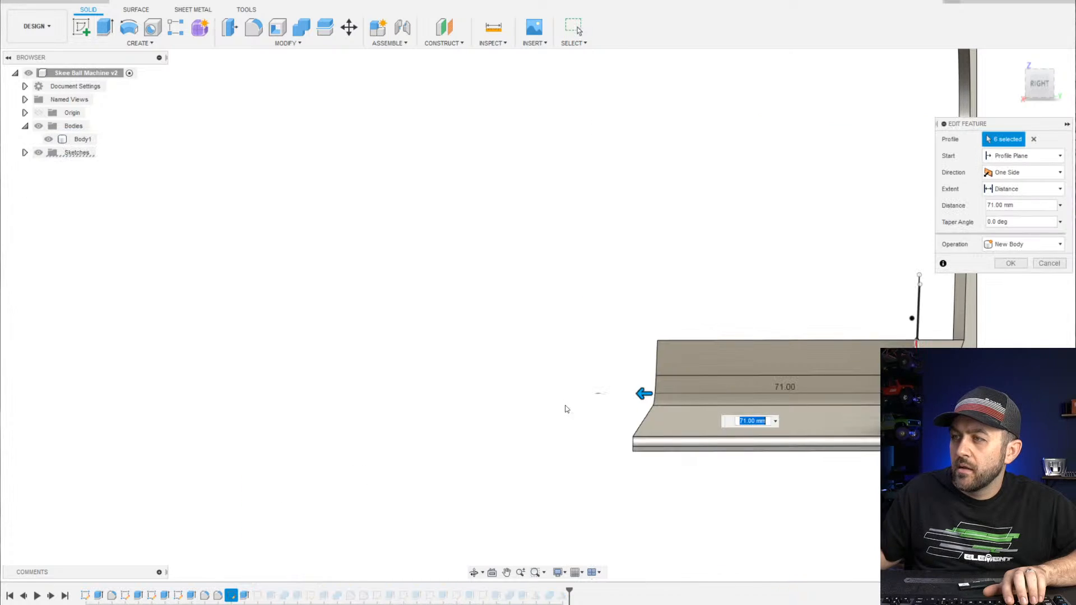
text(74)
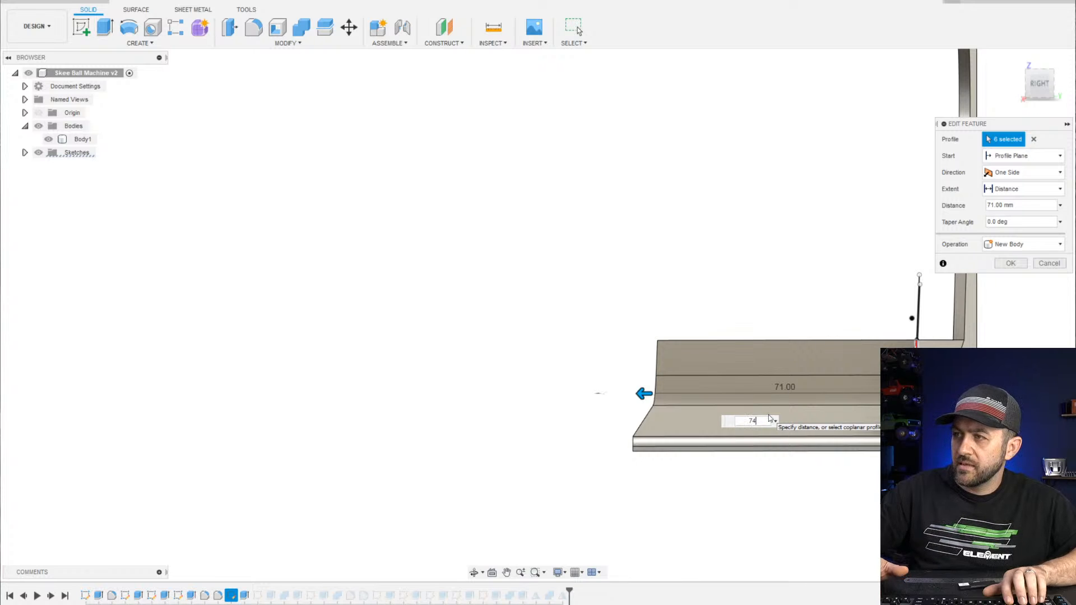
key(Return)
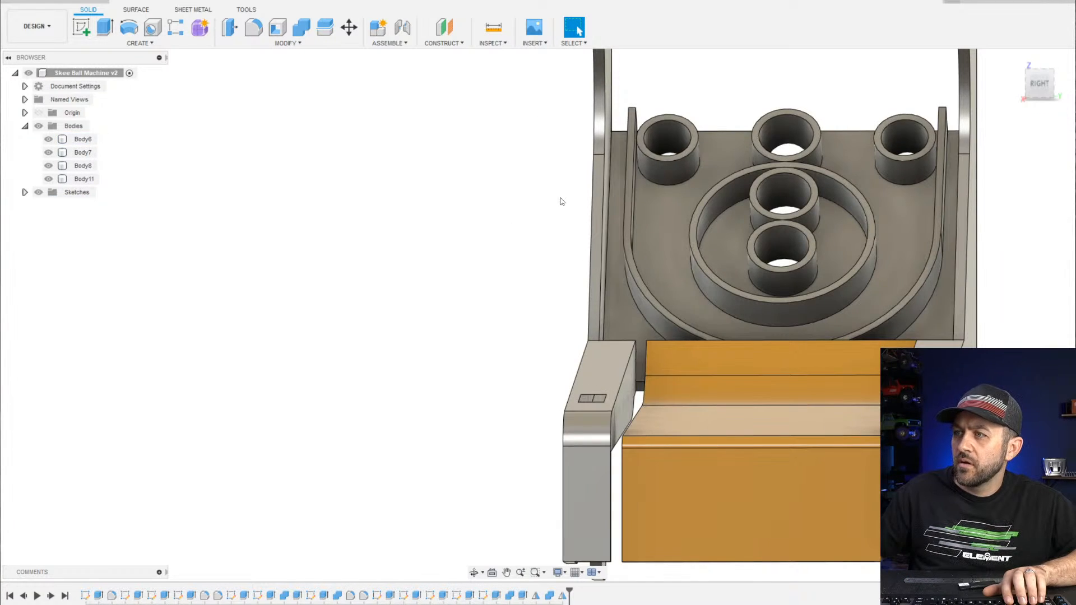
Check the remaining gap beside the ball lane and measure the distance between the two side panels' inner faces
scroll(668, 417, up, 4)
scroll(657, 444, down, 4)
shift+middle_drag(665, 429, 661, 447)
key(Escape)
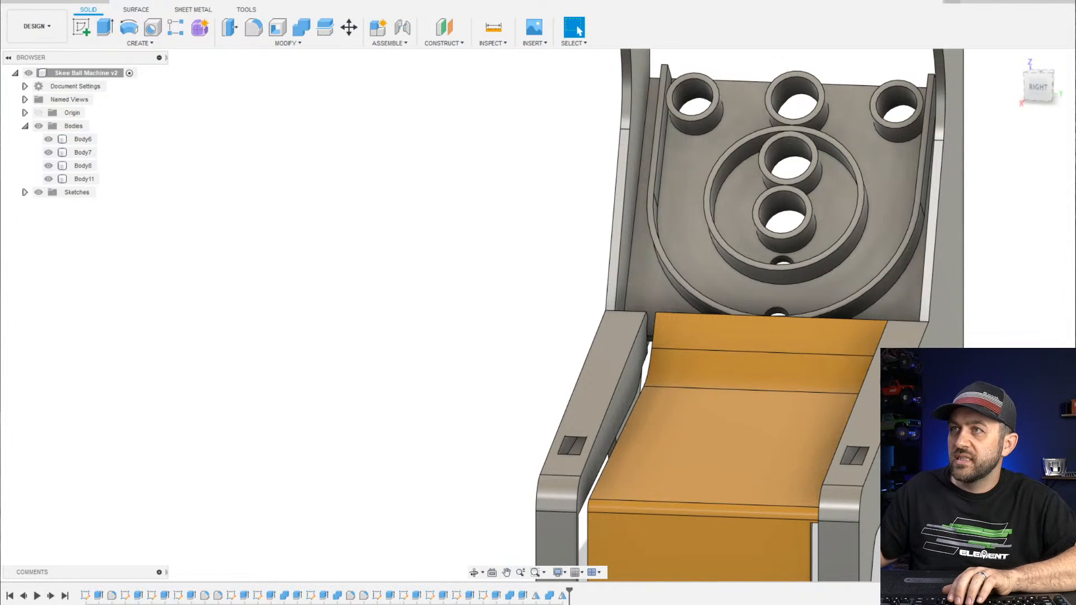
click(487, 32)
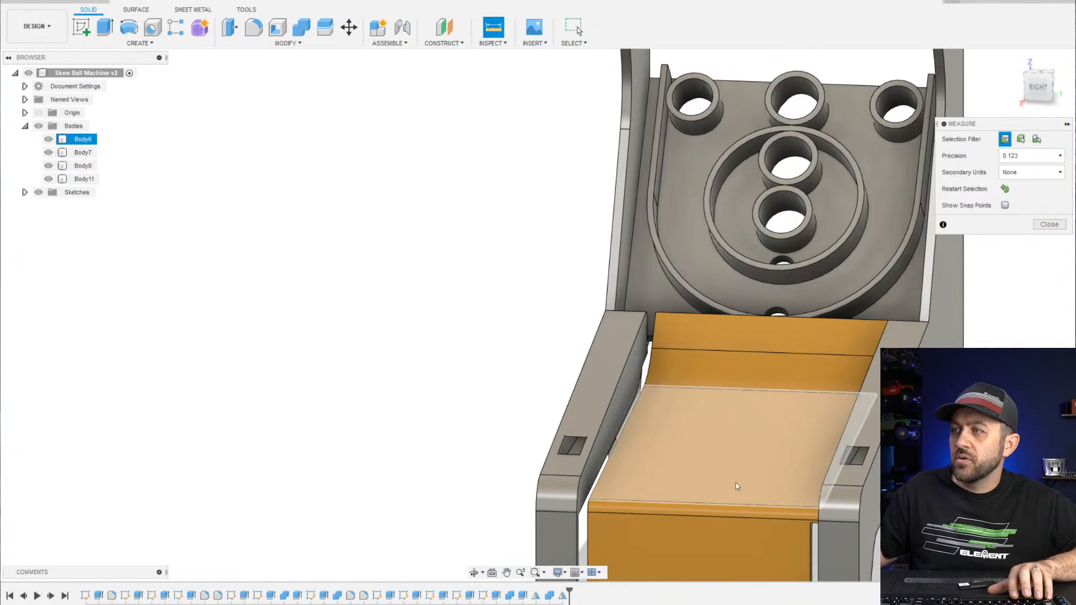
shift+middle_drag(737, 489, 772, 445)
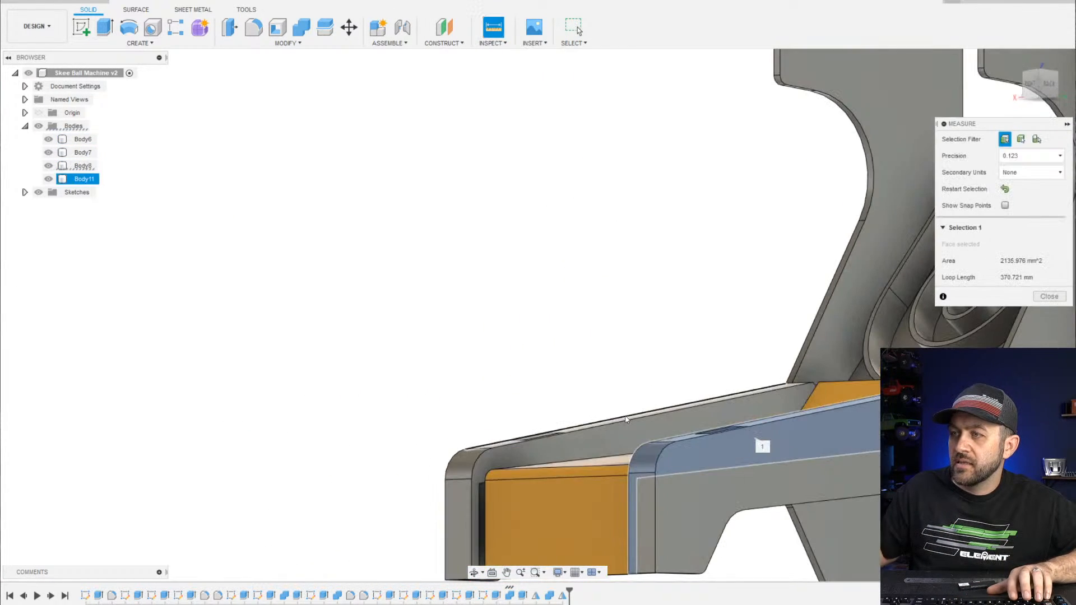
mouse_move(625, 432)
shift+middle_down()
mouse_move(635, 451)
mouse_move(622, 441)
shift+middle_up()
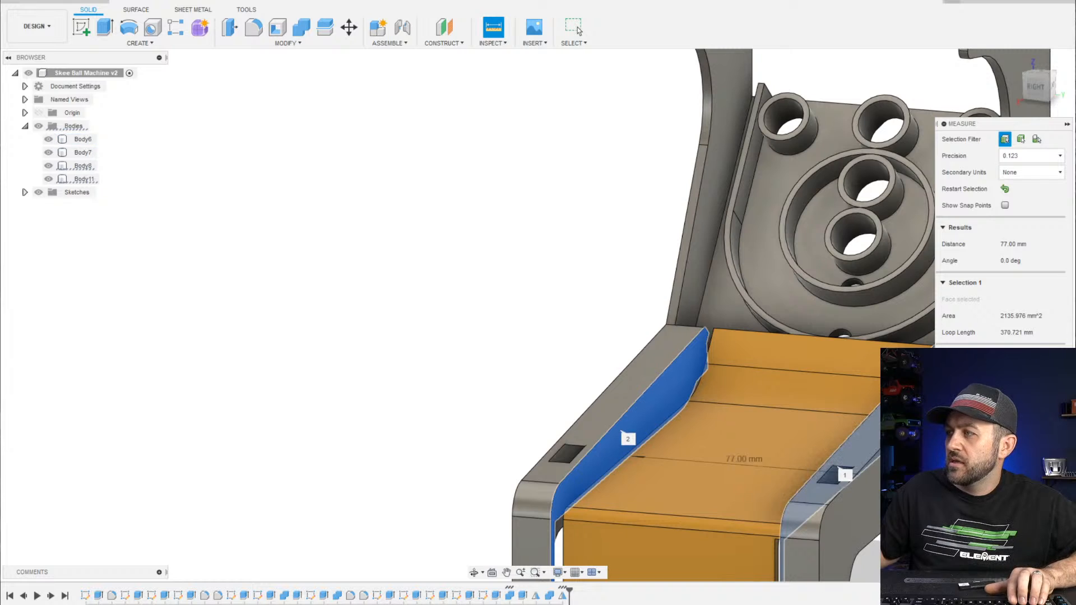
key(Escape)
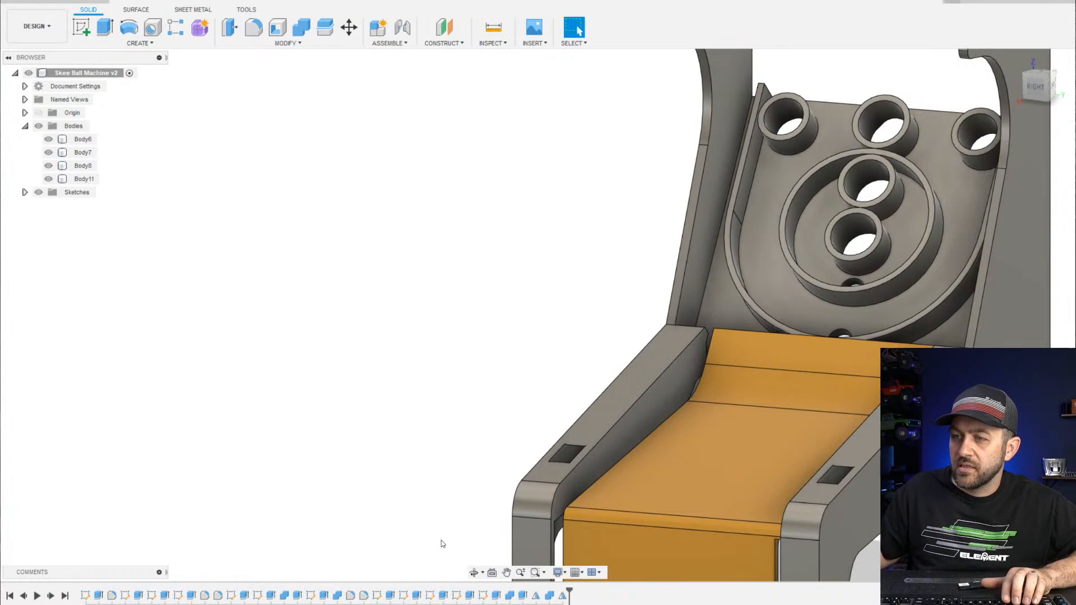
Set the ball lane's extrusion distance to 77 mm and check its fit between the side panels
right_click(269, 598)
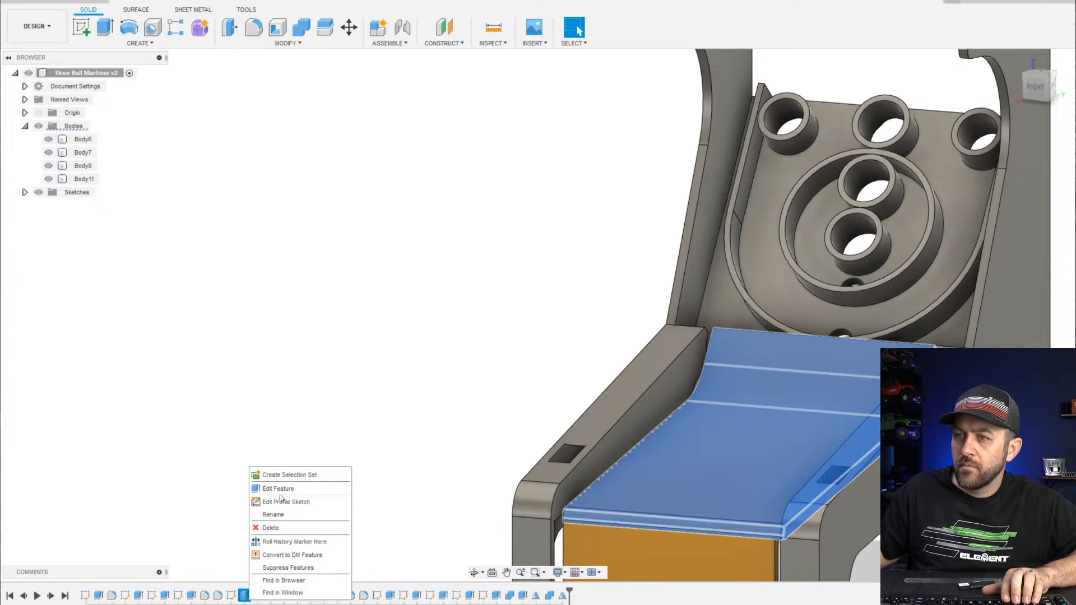
click(284, 494)
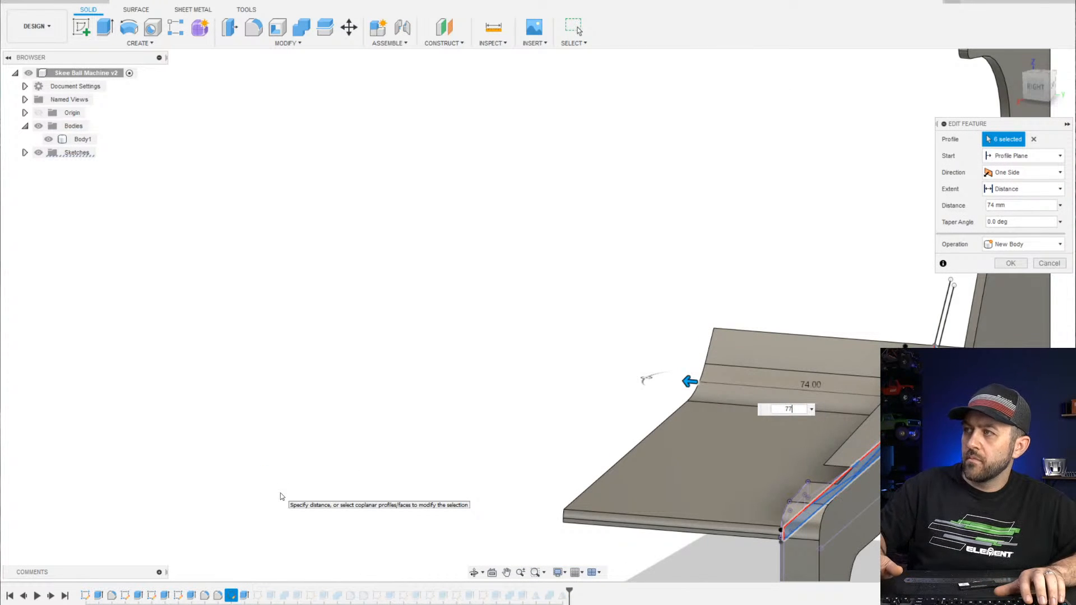
key(Escape)
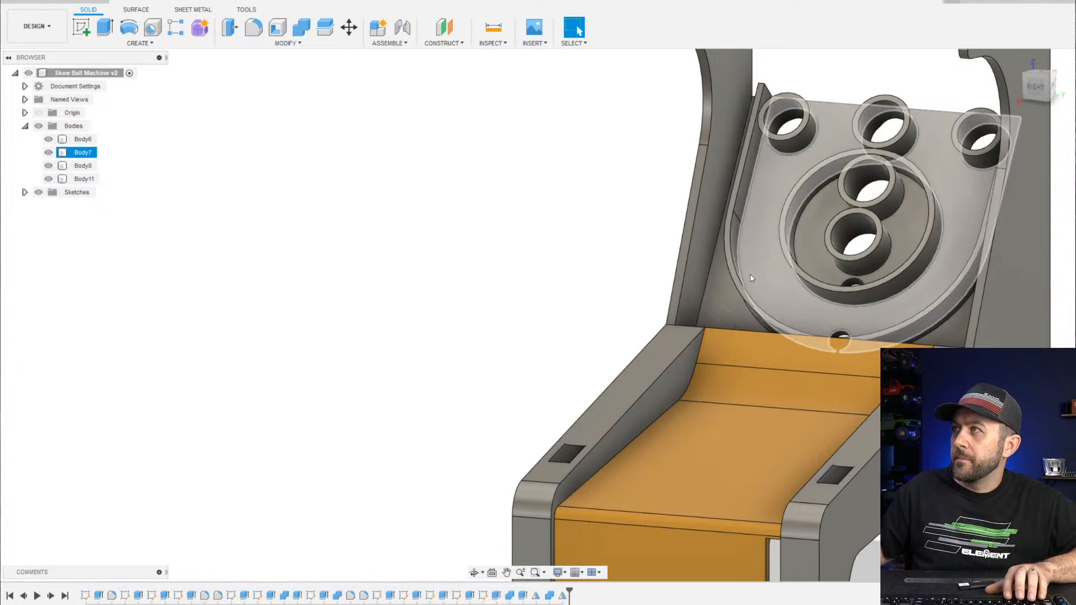
scroll(706, 388, down, 3)
shift+middle_drag(659, 477, 761, 396)
scroll(720, 324, up, 2)
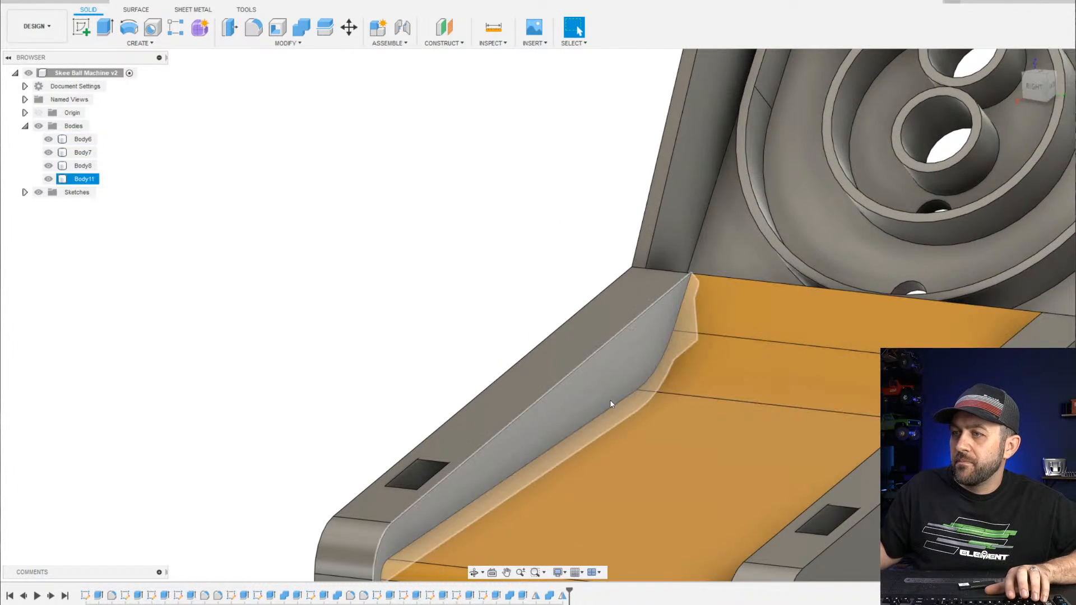
middle_drag(613, 402, 630, 364)
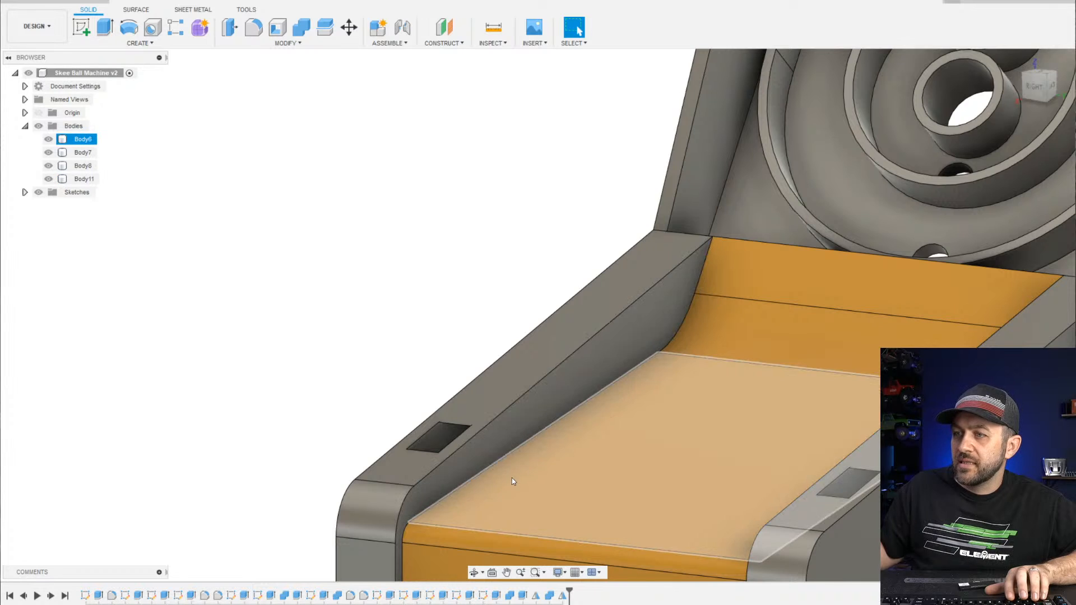
scroll(513, 478, down, 4)
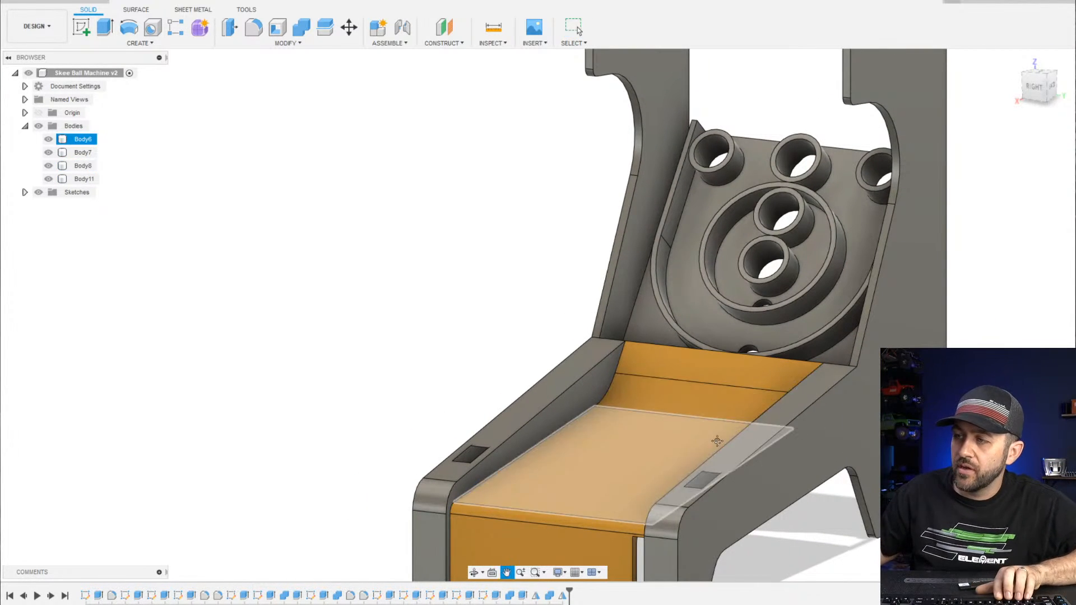
Edit the extrusion of the vertical front panel below the ball lane and set its distance to 77 mm
middle_drag(512, 481, 598, 318)
scroll(598, 318, up, 5)
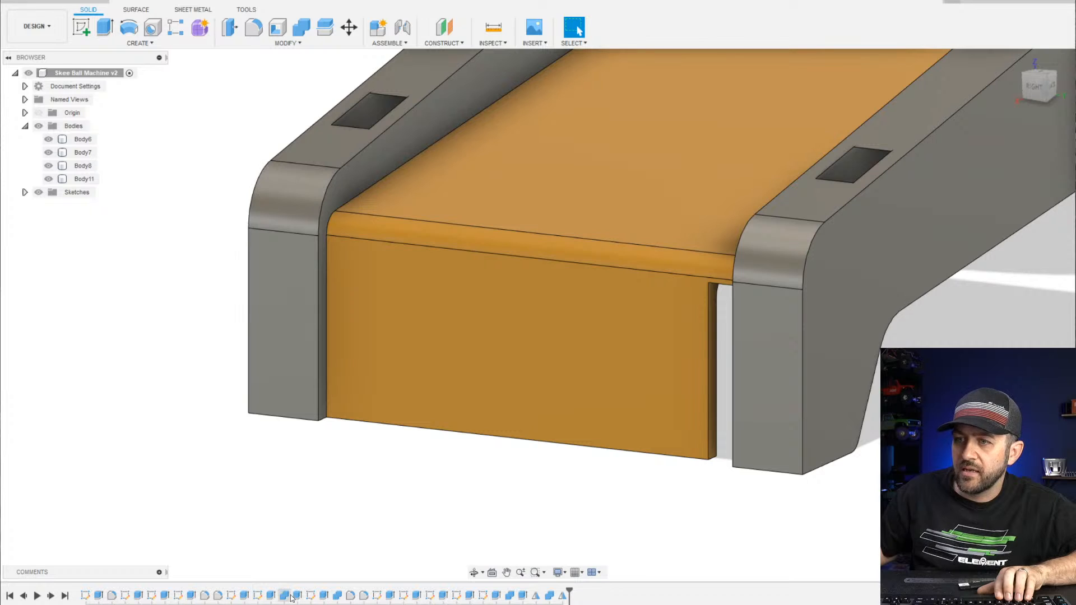
click(535, 391)
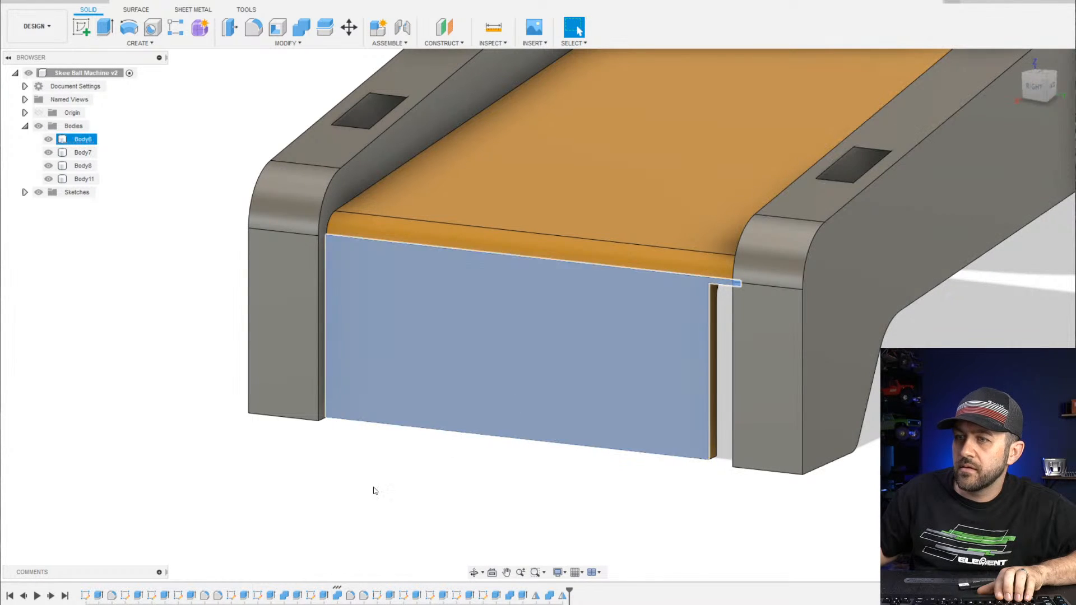
right_click(324, 596)
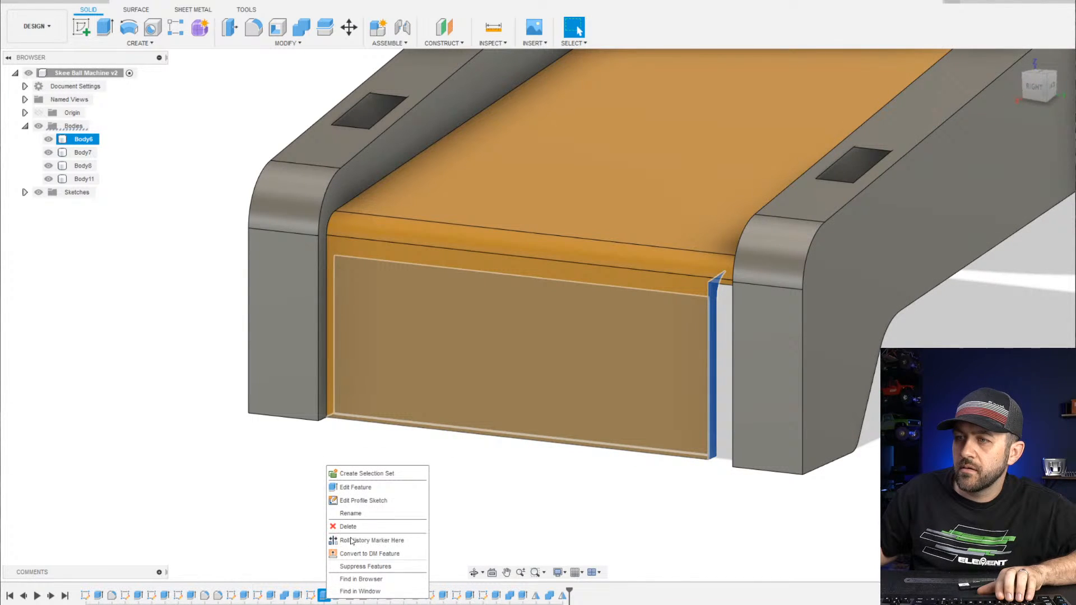
click(359, 488)
scroll(561, 359, up, 3)
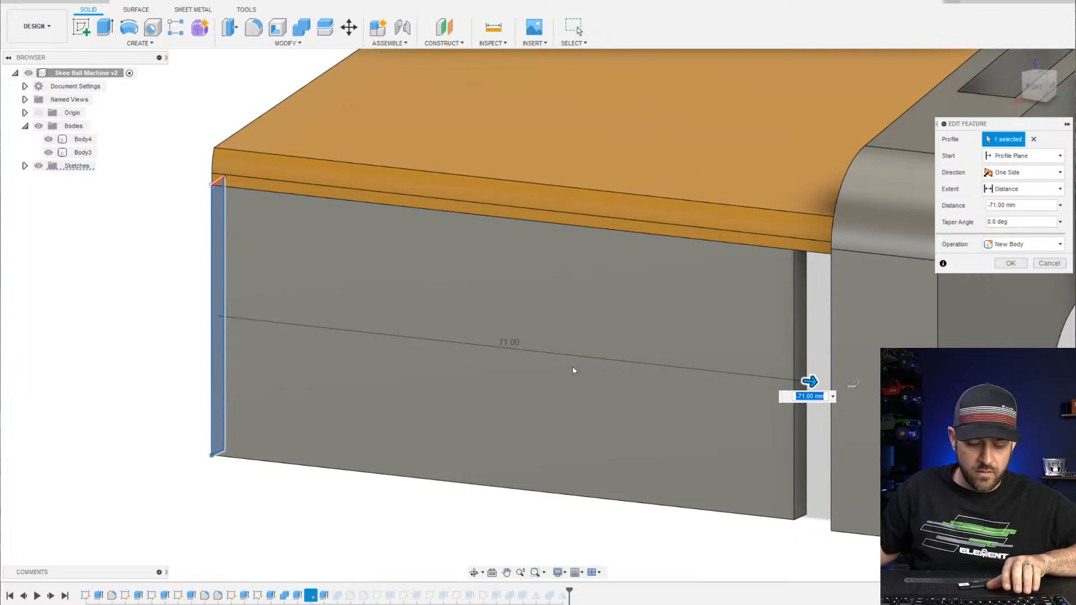
shift+middle_drag(573, 370, 886, 280)
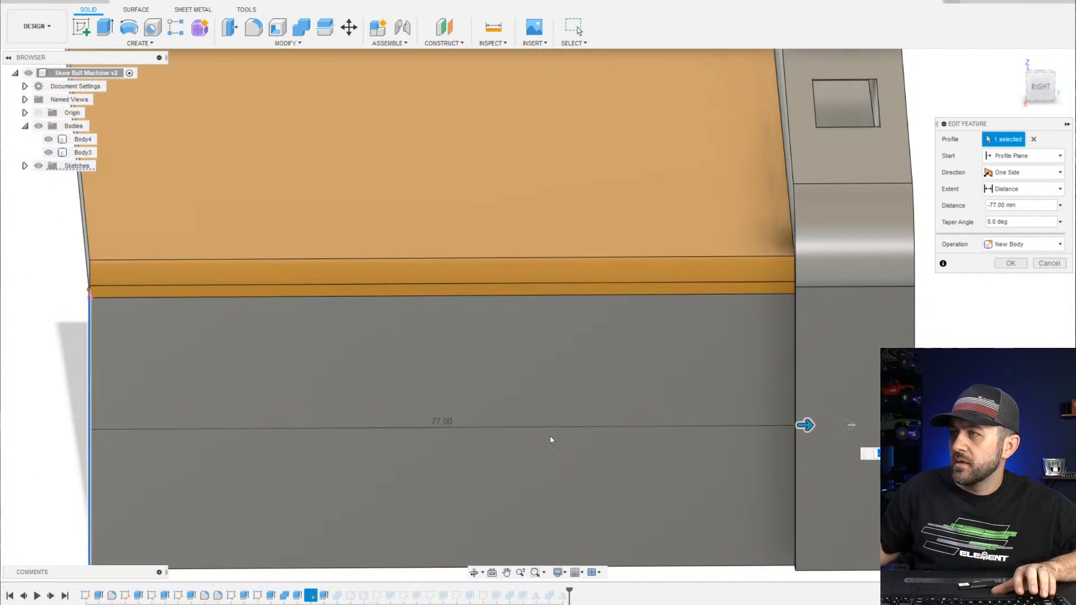
key(Return)
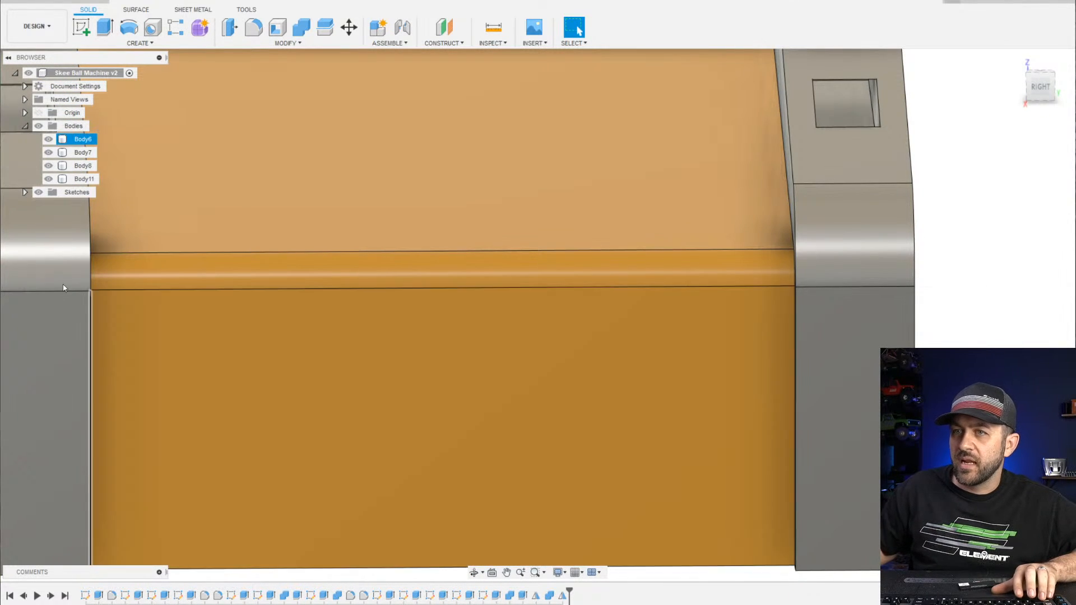
Examine how the widened ball lane and its front panel fit between the two side panels
scroll(64, 283, down, 3)
scroll(297, 351, down, 2)
middle_drag(311, 328, 446, 512)
scroll(409, 359, up, 1)
scroll(409, 359, down, 2)
shift+middle_drag(434, 386, 414, 400)
scroll(414, 400, down, 3)
scroll(342, 361, up, 6)
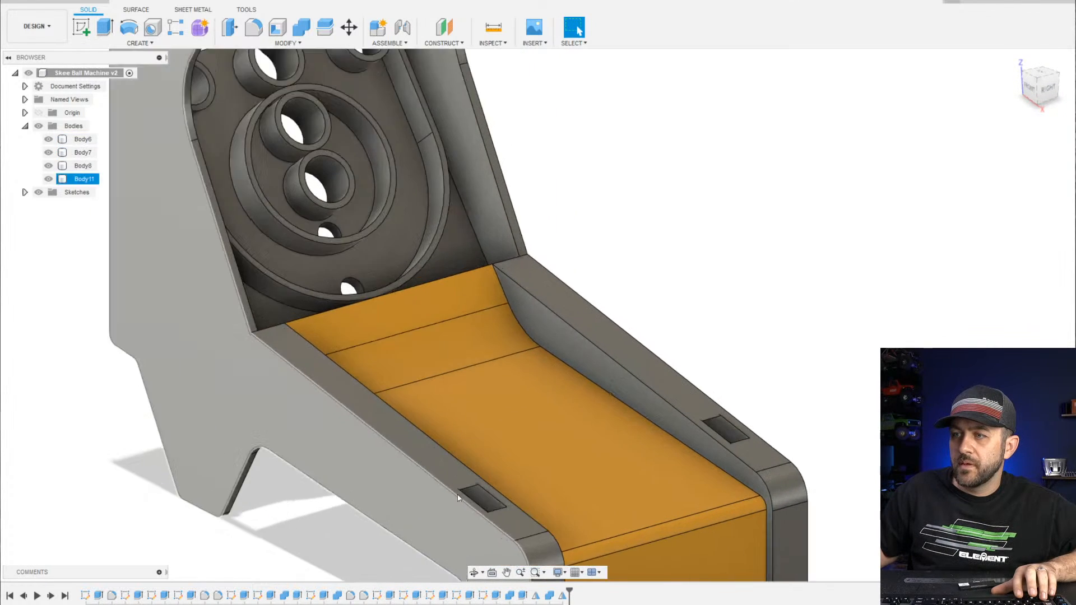
scroll(468, 454, down, 2)
scroll(386, 400, up, 3)
scroll(386, 399, down, 3)
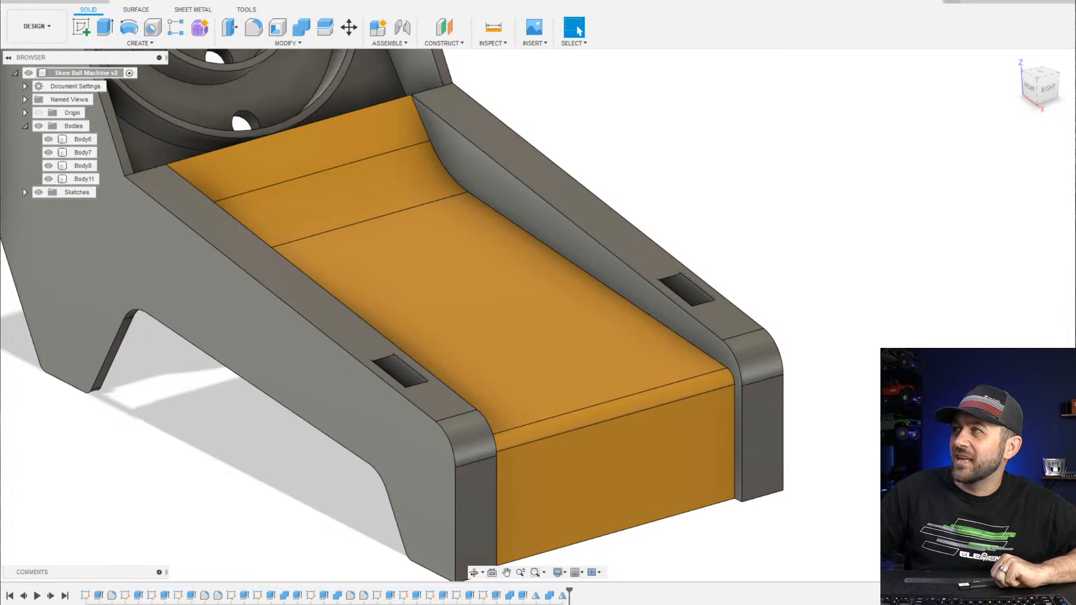
Examine the whole machine from the side and the front, including the open space behind the target board
scroll(492, 136, down, 3)
shift+middle_drag(492, 135, 286, 291)
scroll(365, 285, up, 5)
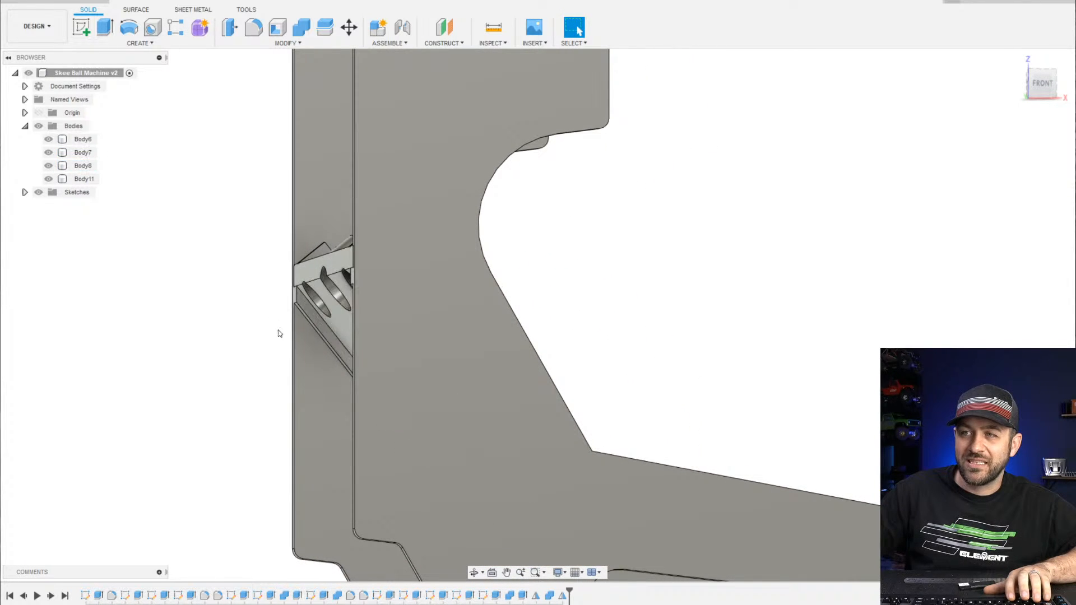
scroll(377, 349, down, 4)
shift+middle_drag(378, 349, 314, 355)
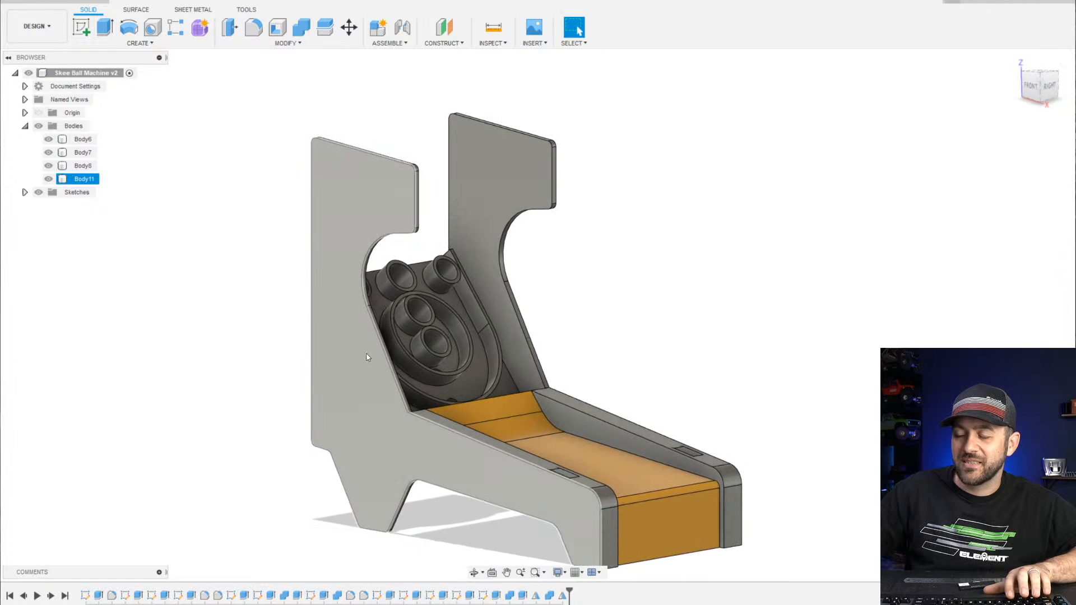
scroll(464, 352, down, 3)
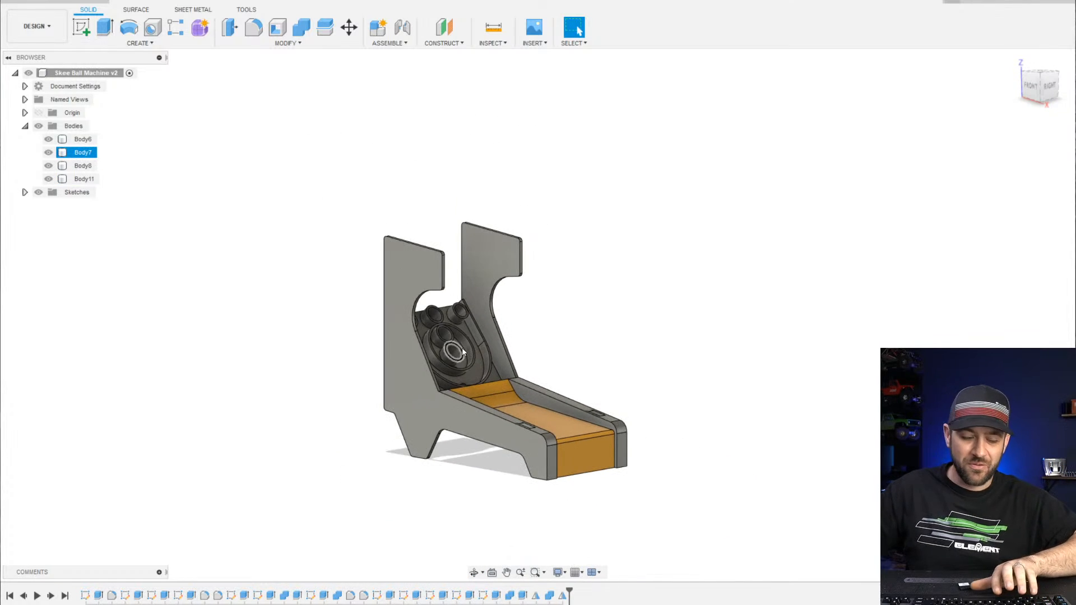
shift+middle_drag(380, 328, 426, 318)
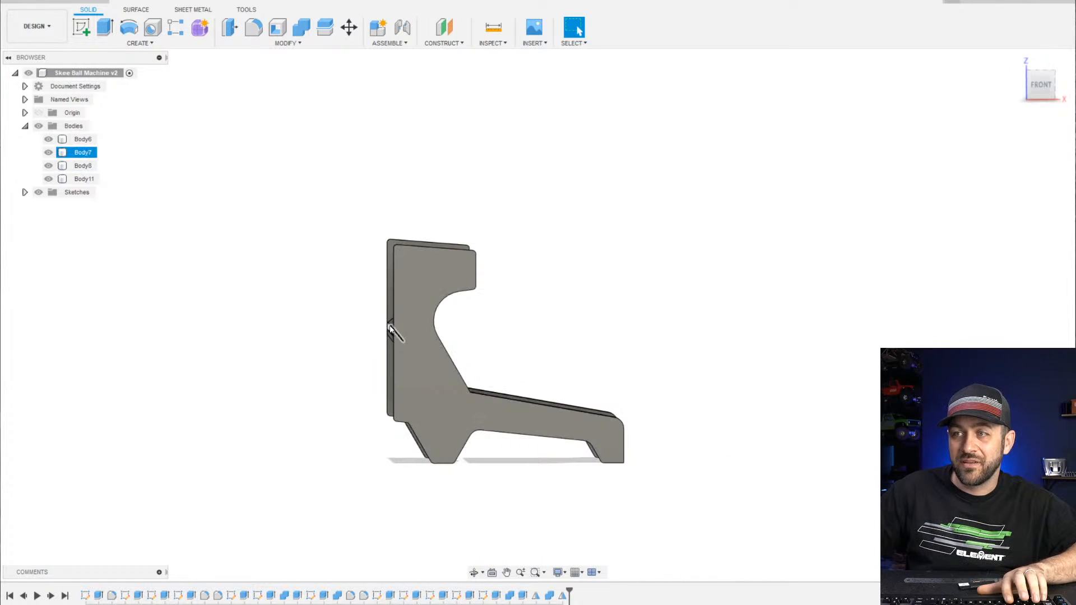
scroll(392, 351, down, 3)
scroll(399, 356, up, 6)
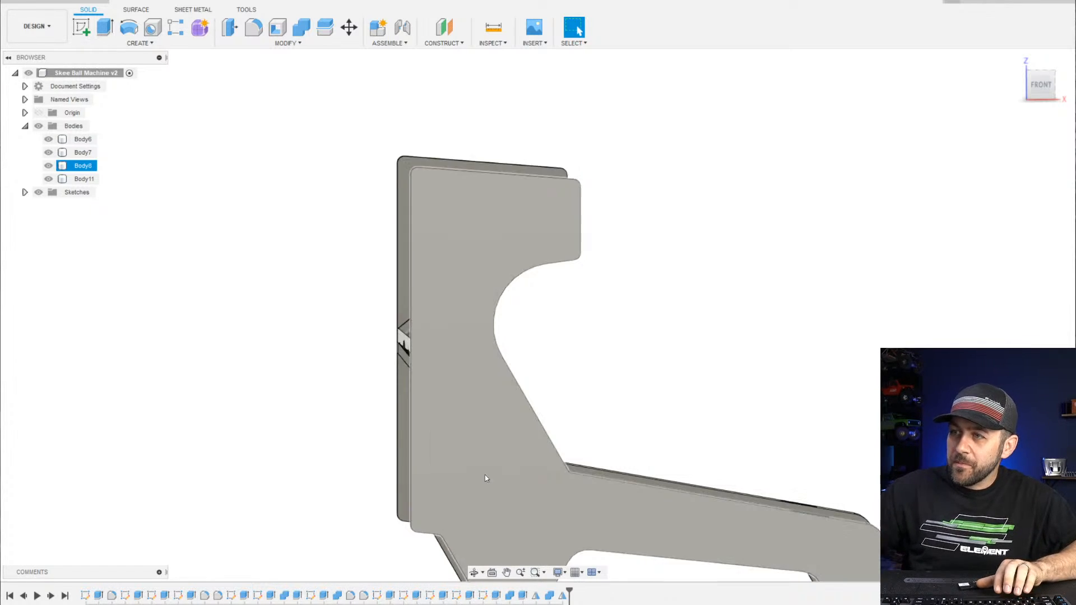
scroll(481, 404, down, 3)
middle_drag(467, 415, 323, 326)
shift+middle_drag(459, 330, 328, 351)
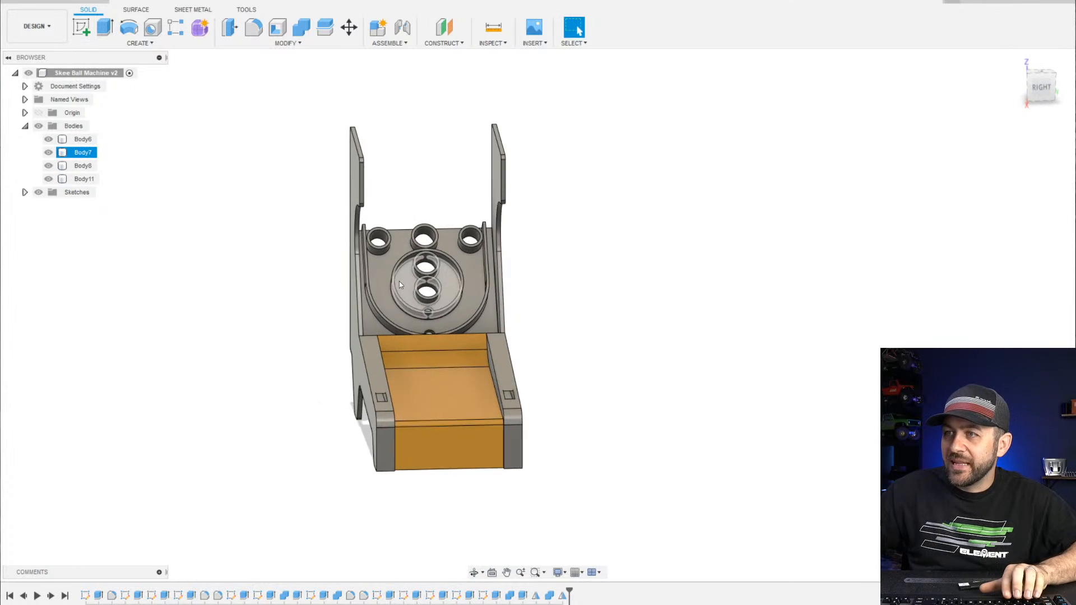
scroll(401, 275, up, 3)
middle_drag(409, 263, 521, 196)
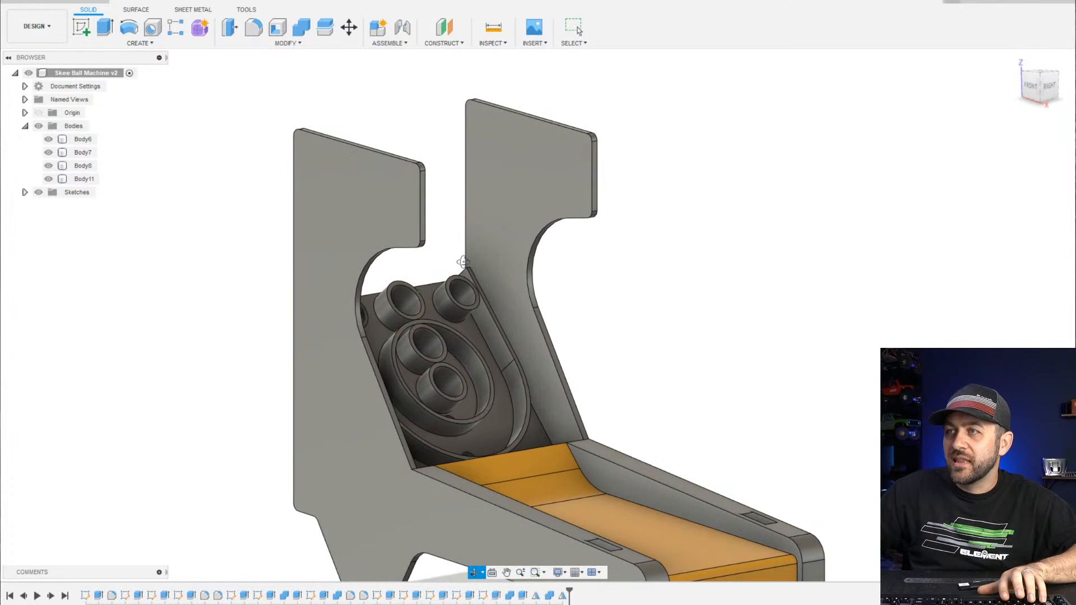
Inspect the upper sections of the side panels and the underside of the target board from behind
click(541, 177)
scroll(541, 177, up, 2)
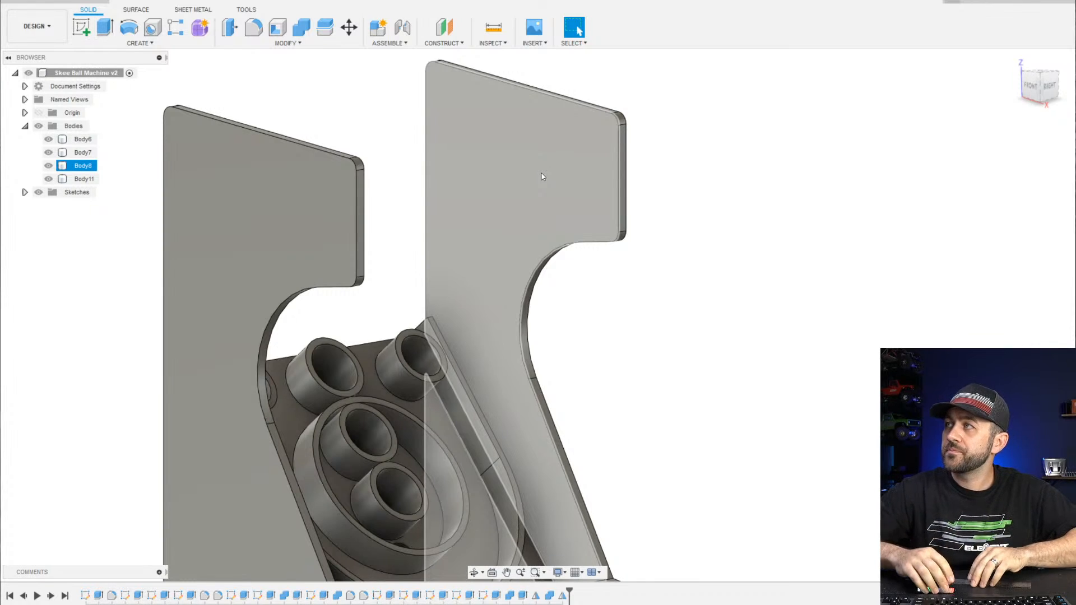
click(517, 549)
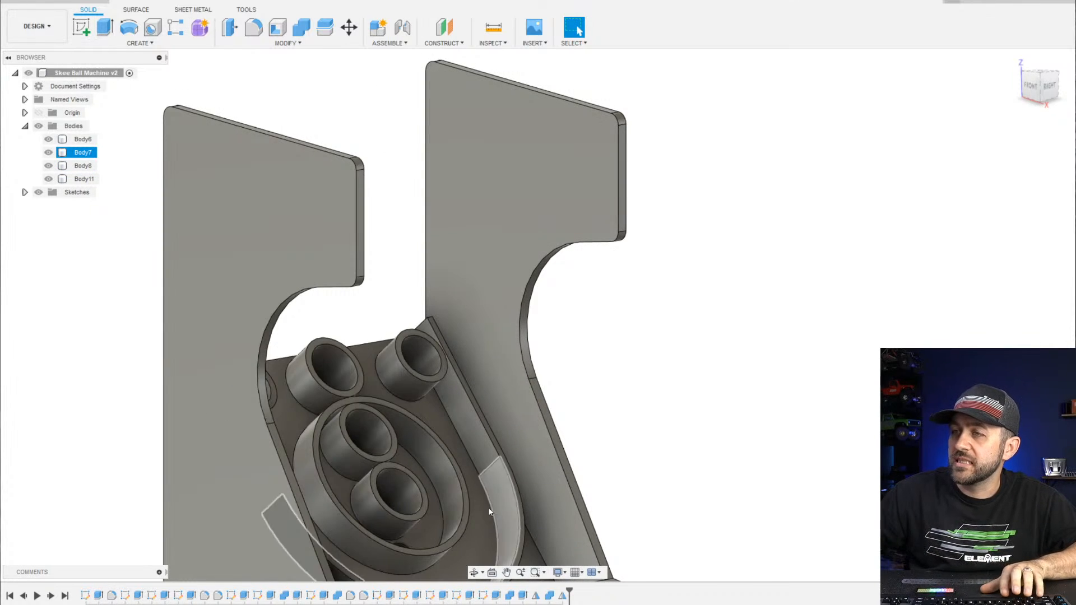
shift+middle_drag(201, 459, 242, 437)
middle_drag(111, 402, 224, 365)
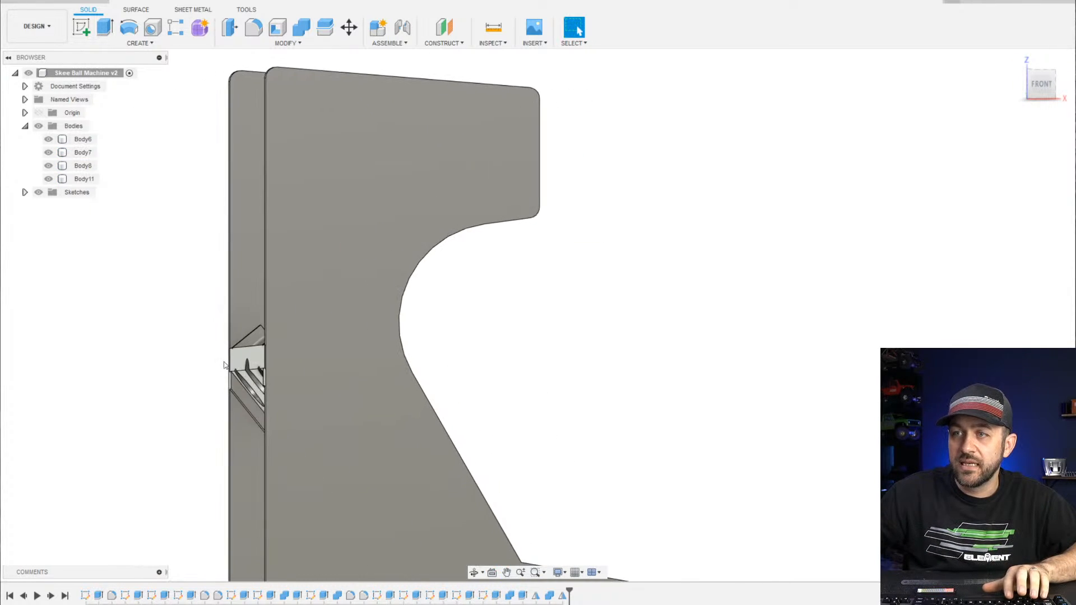
scroll(319, 204, up, 3)
shift+middle_drag(319, 204, 192, 249)
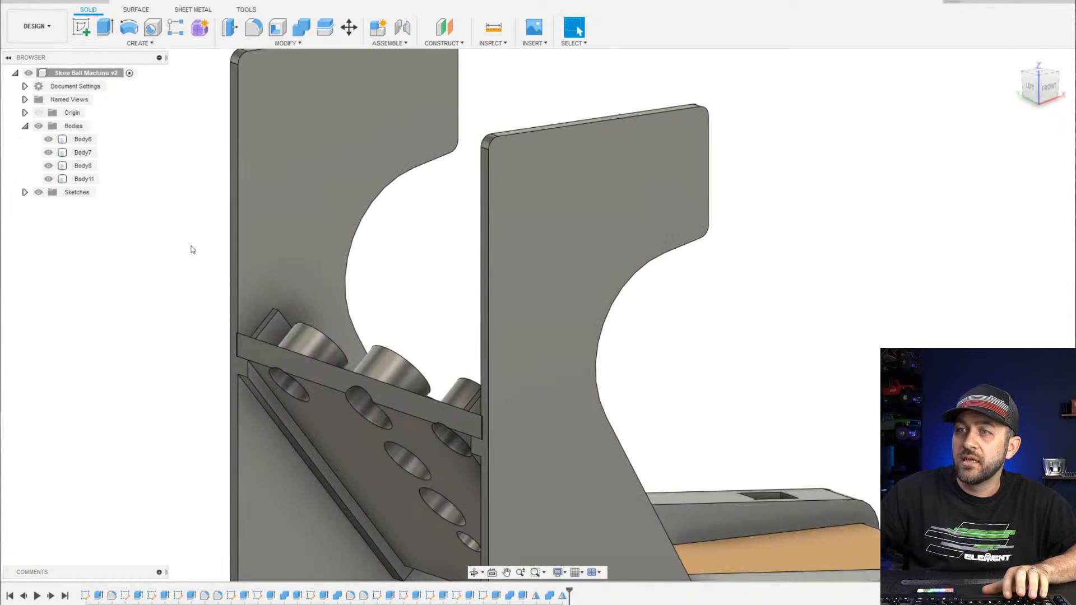
scroll(244, 85, down, 3)
middle_drag(261, 119, 284, 115)
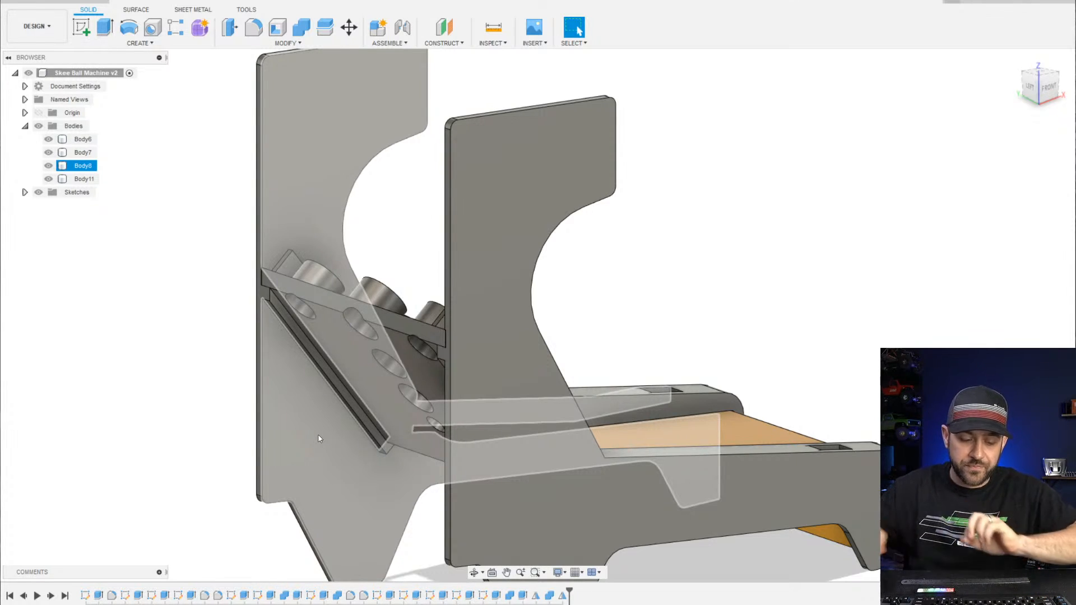
scroll(340, 419, down, 2)
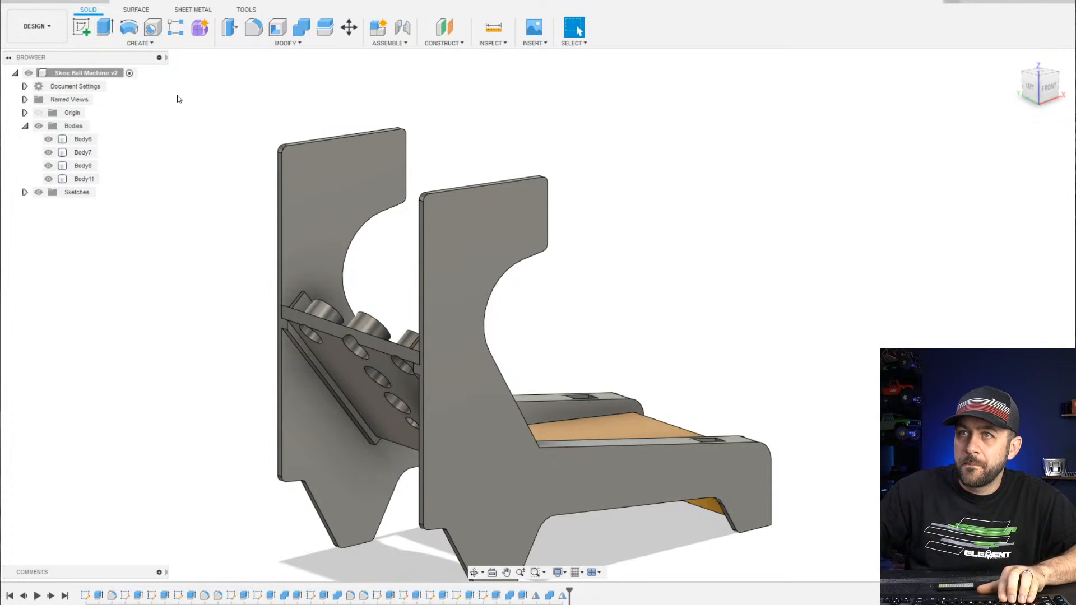
Hide the near side panel and start a sketch on the inner face of the opposite side panel, viewed straight on
click(82, 28)
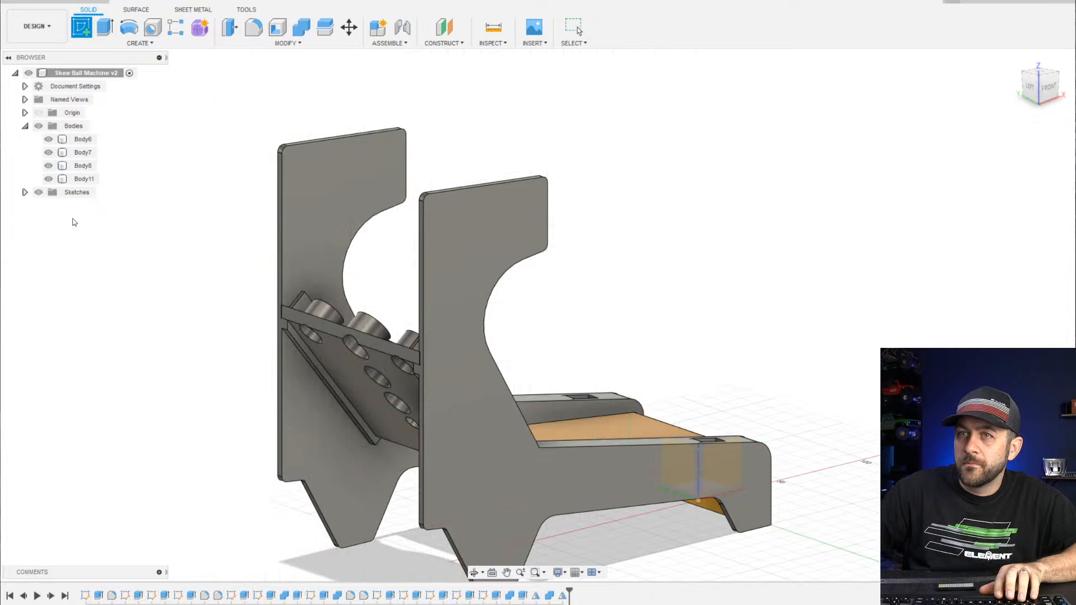
click(48, 179)
click(357, 177)
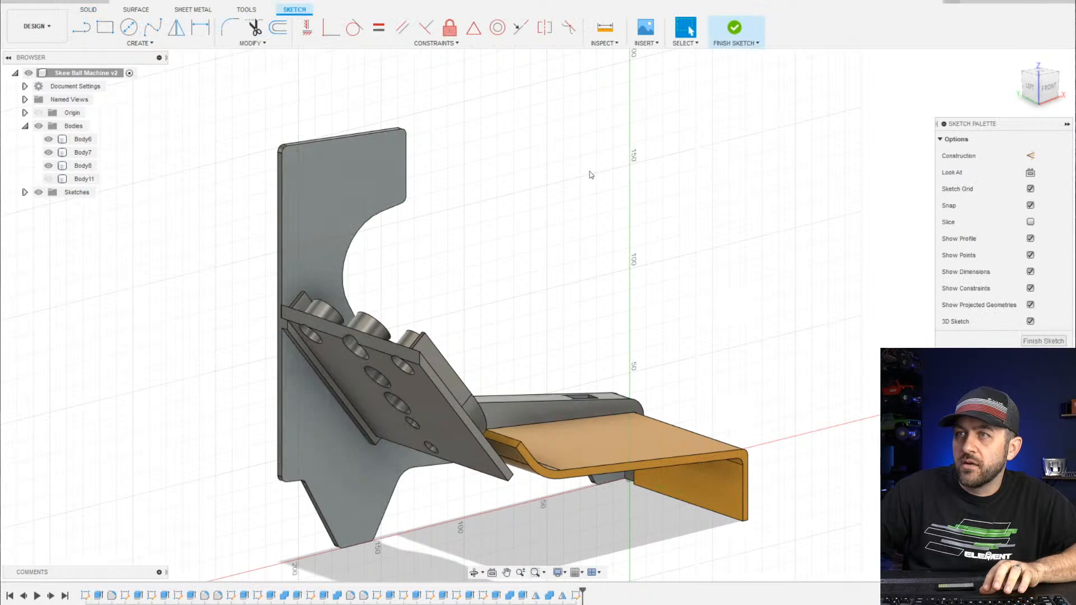
click(1044, 88)
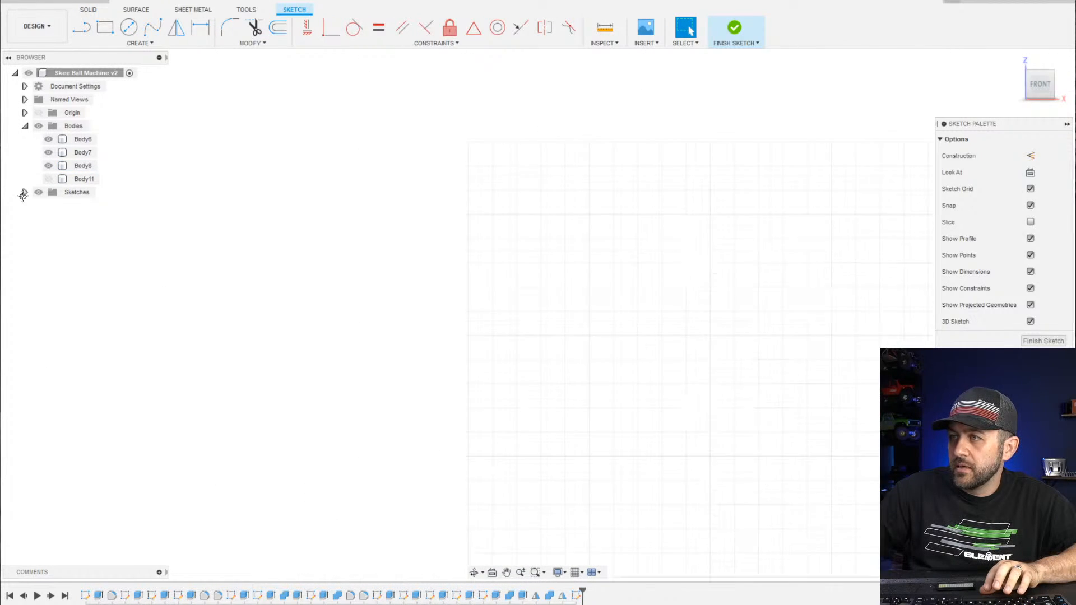
scroll(321, 187, up, 10)
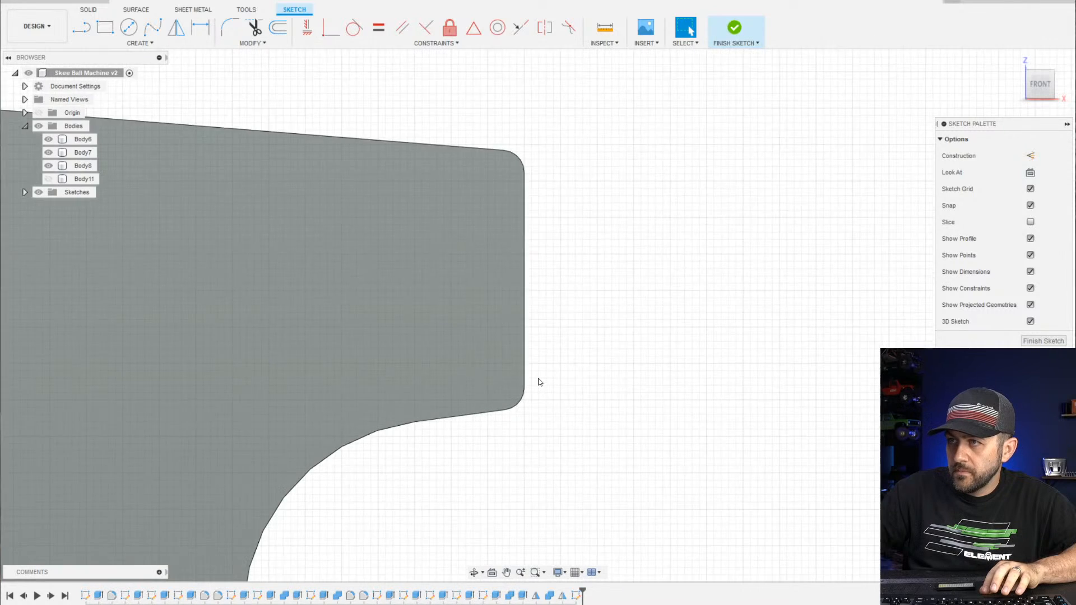
Sketch a narrow upright construction rectangle about 3 mm wide just inside the front edge of the panel's upper section
key(r)
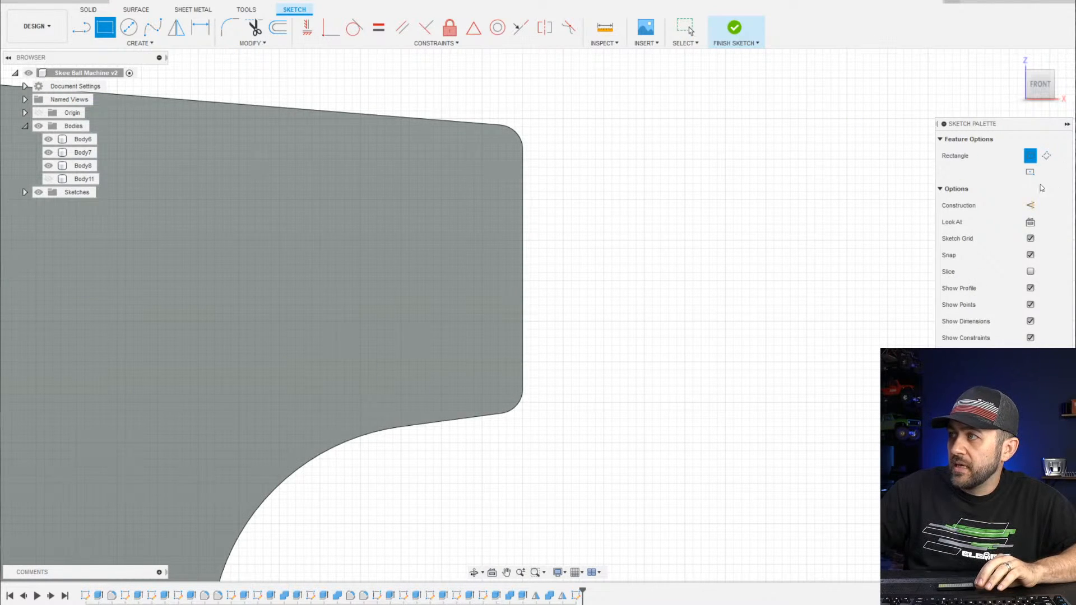
click(1032, 205)
scroll(495, 178, up, 1)
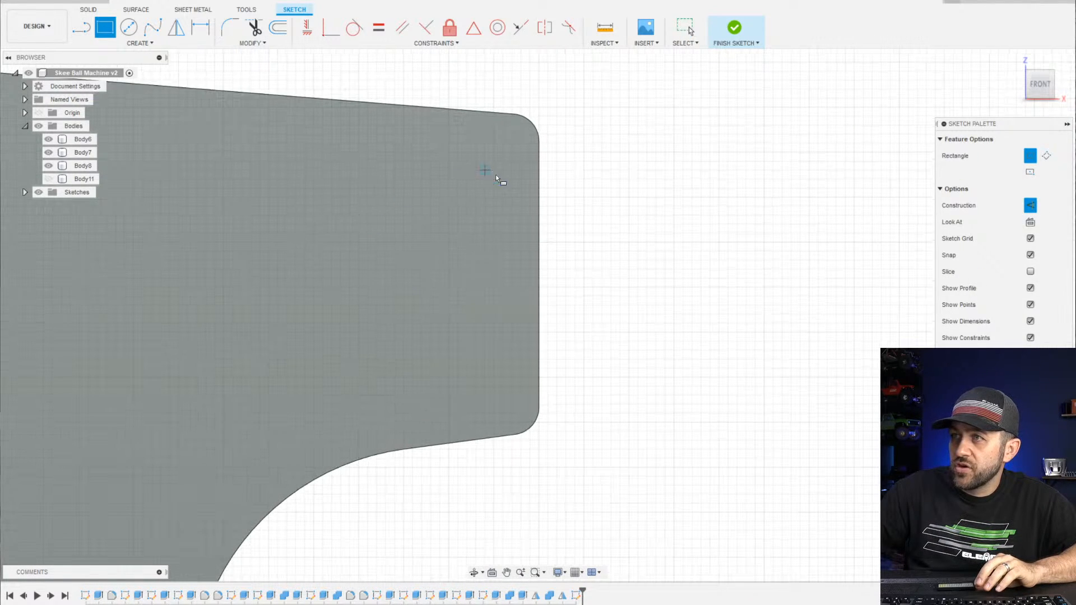
click(494, 152)
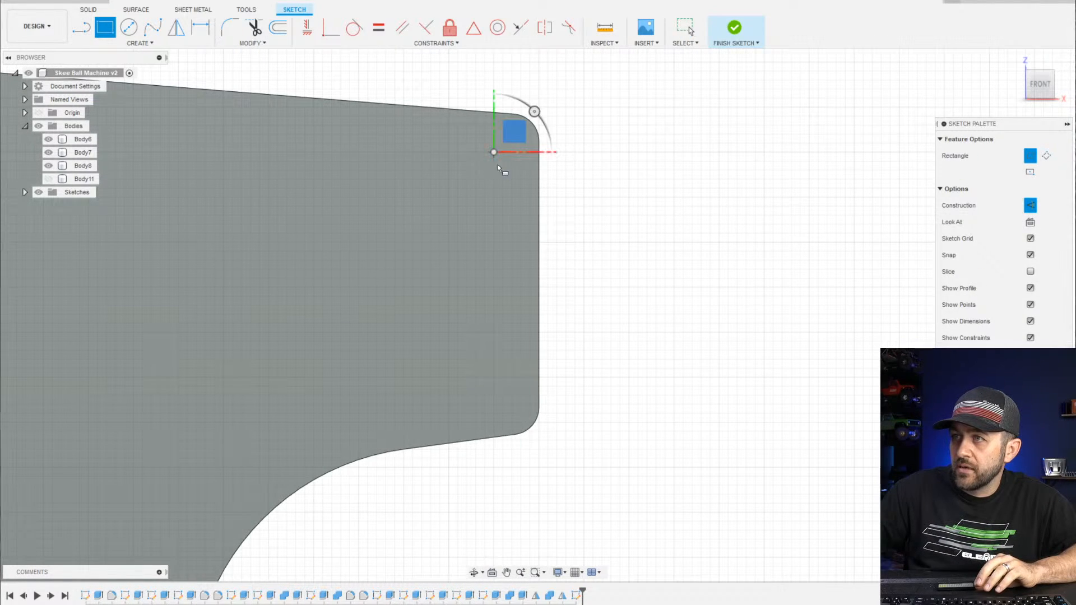
click(520, 405)
Dimension the construction rectangle to 30 mm high and 6 mm wide
key(d)
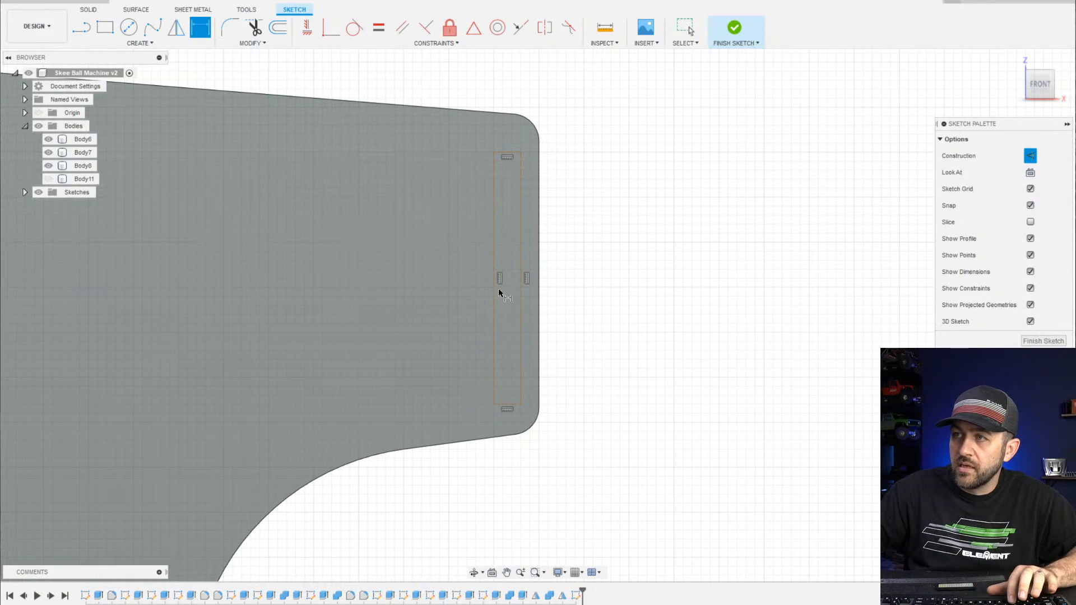
click(520, 294)
click(650, 319)
text(30)
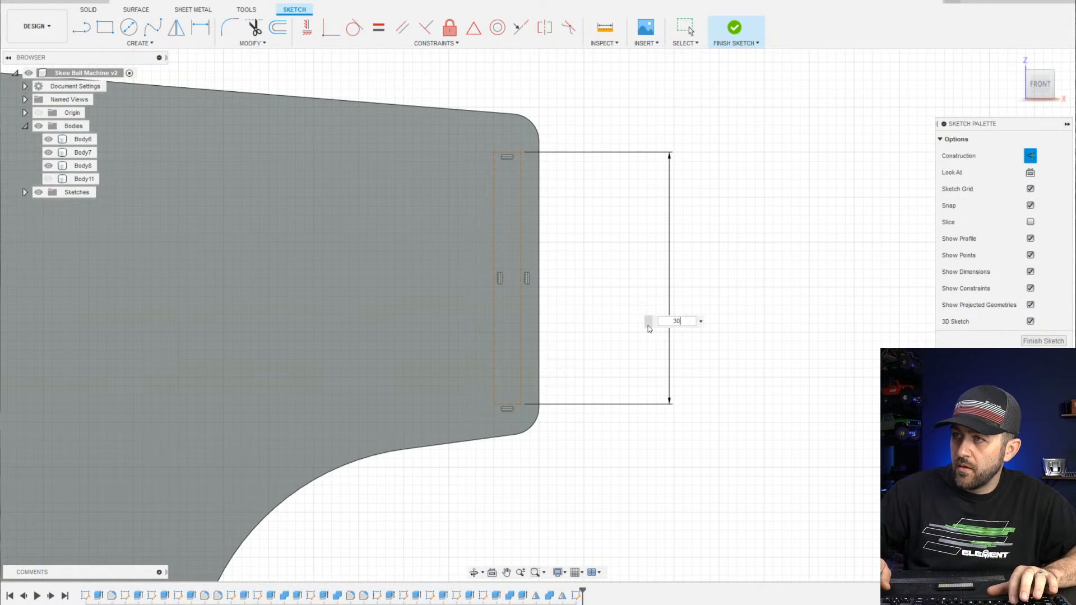
key(Return)
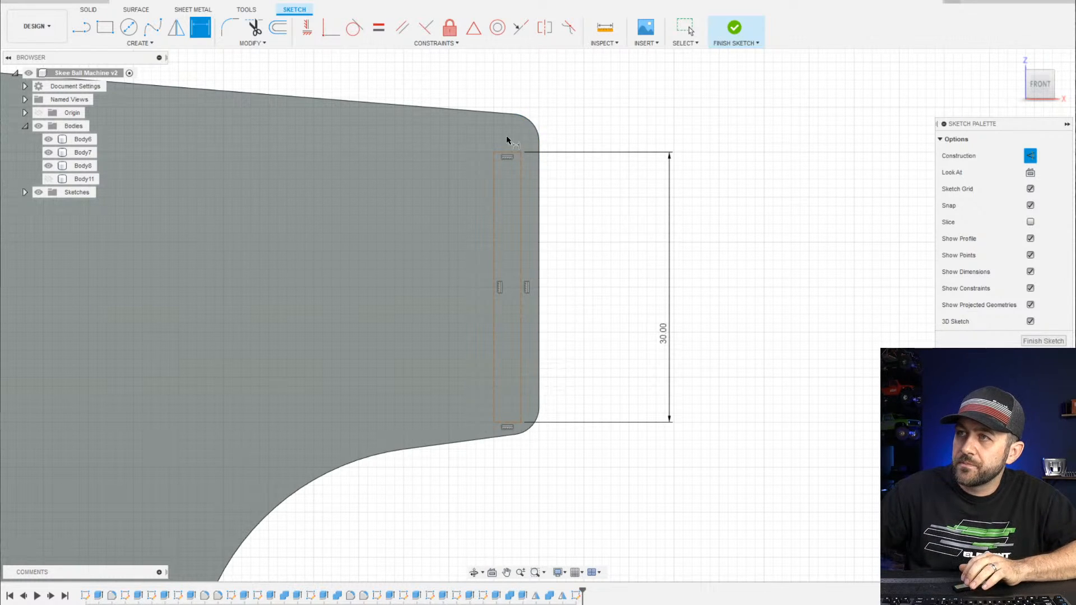
click(507, 153)
click(643, 111)
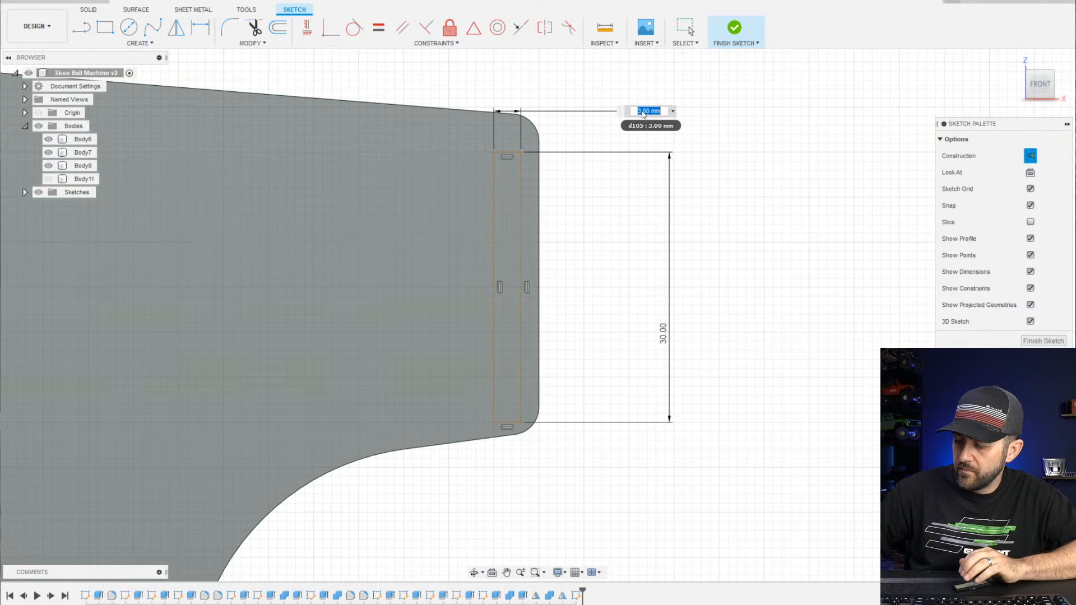
text(6)
key(Return)
key(Escape)
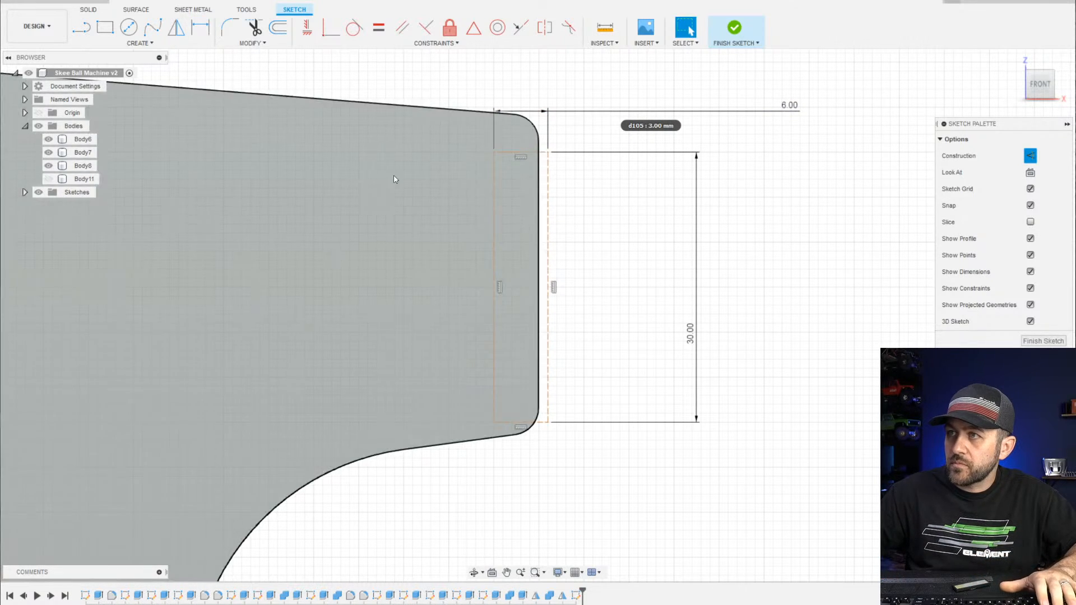
Shift the construction rectangle inside the panel and dimension its front side 1 mm from the panel's front edge
mouse_move(548, 153)
mouse_down()
mouse_move(528, 153)
mouse_move(530, 142)
mouse_up()
scroll(549, 180, up, 5)
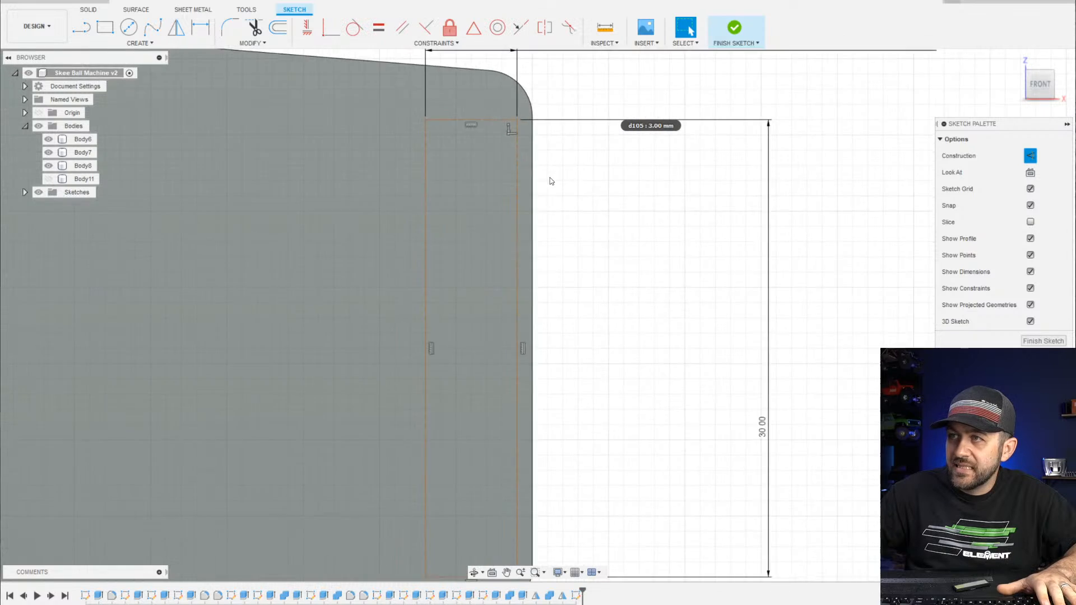
key(d)
click(505, 148)
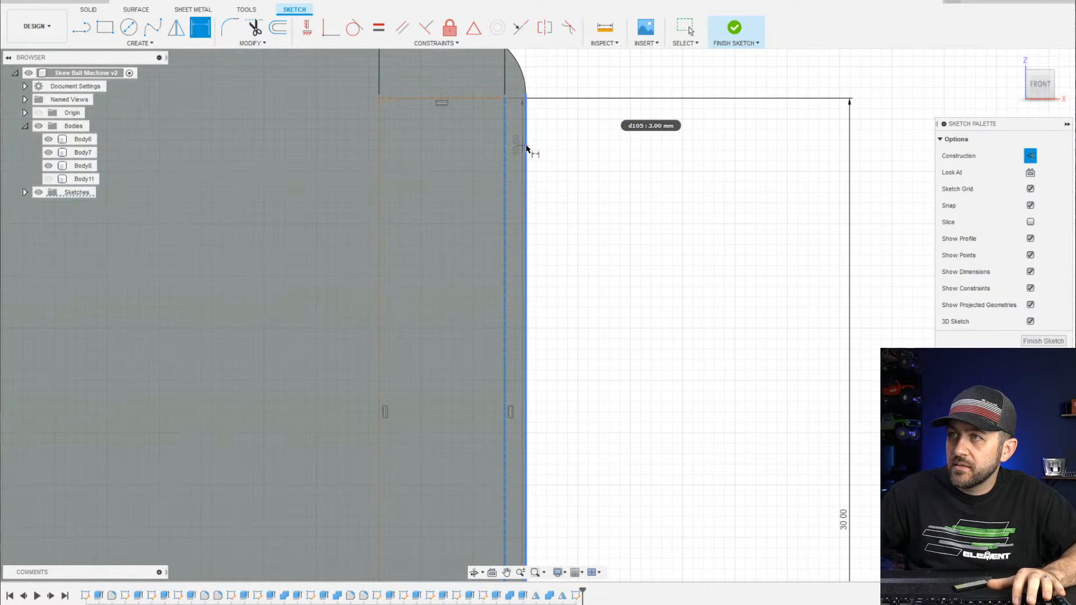
click(526, 146)
click(620, 203)
text(1)
key(Return)
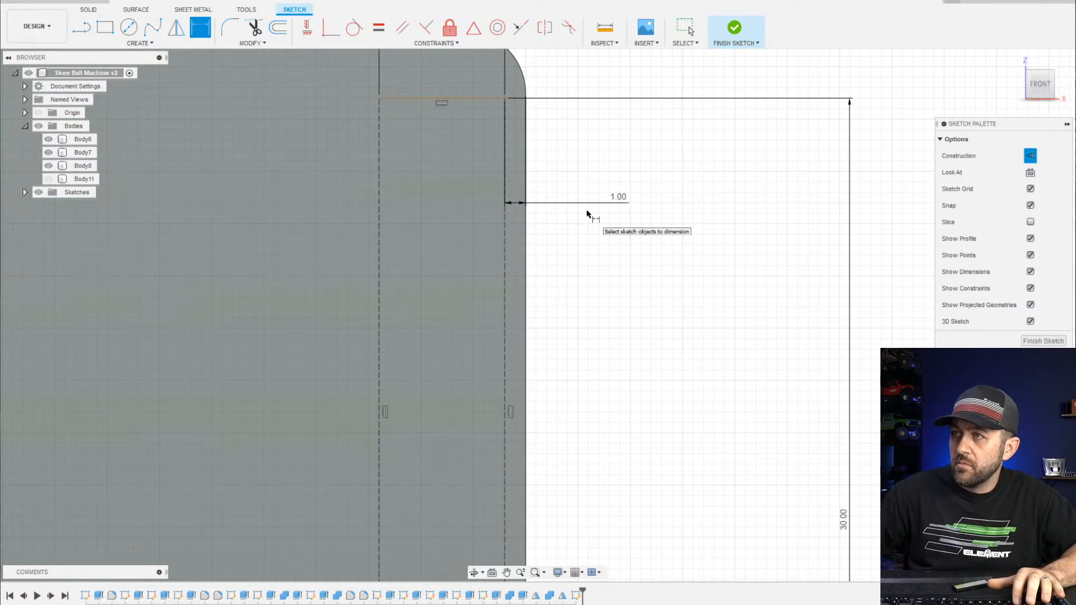
double_click(617, 204)
text(1)
key(Return)
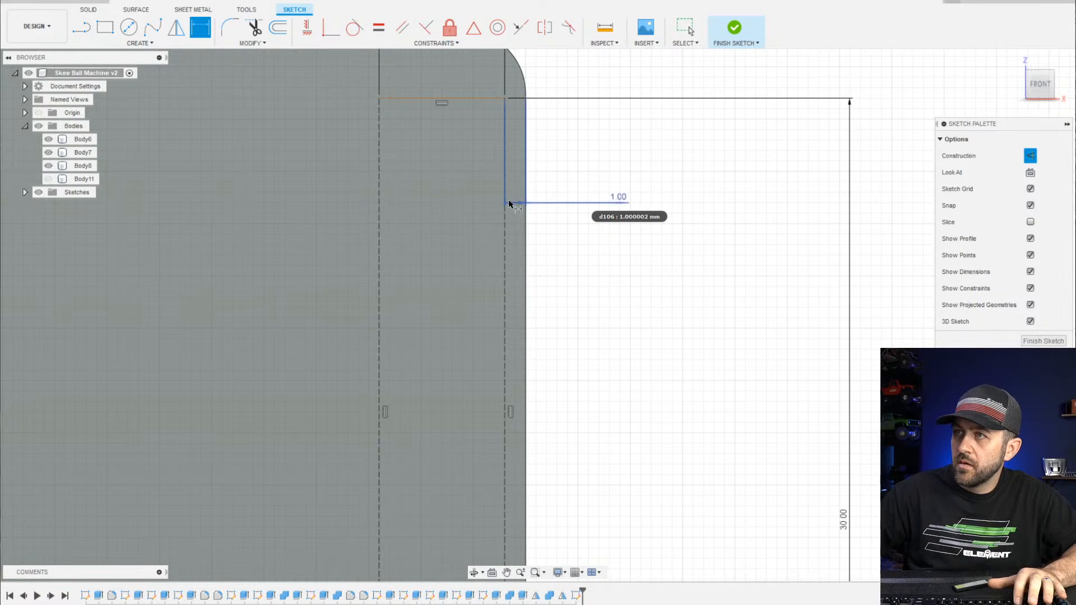
scroll(432, 320, down, 5)
key(Escape)
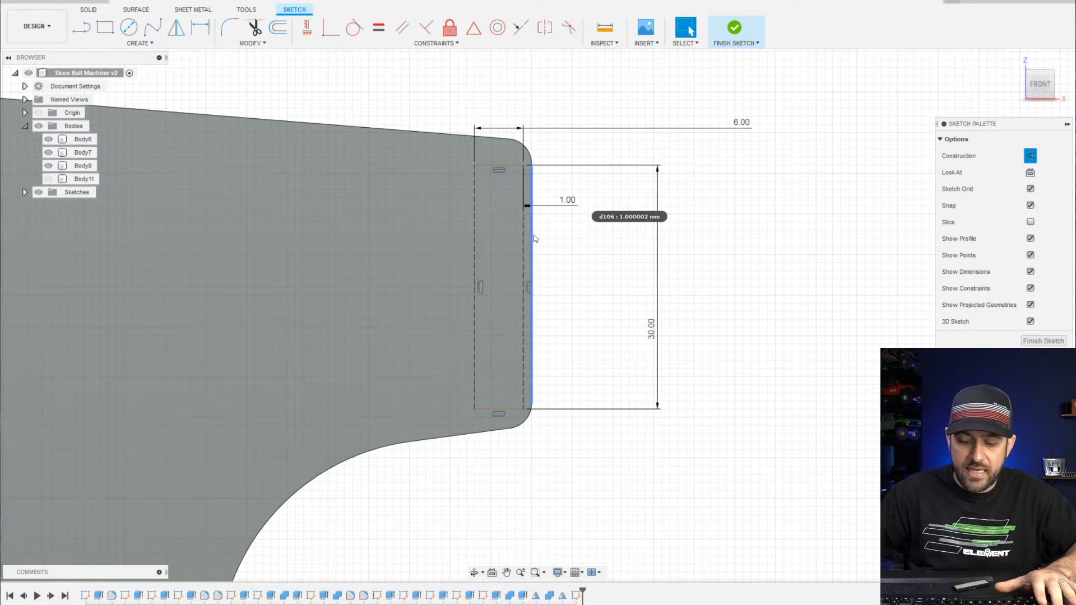
Draw a short construction line from the midpoint of the panel's front edge to the front side of the construction rectangle
key(l)
scroll(566, 264, up, 4)
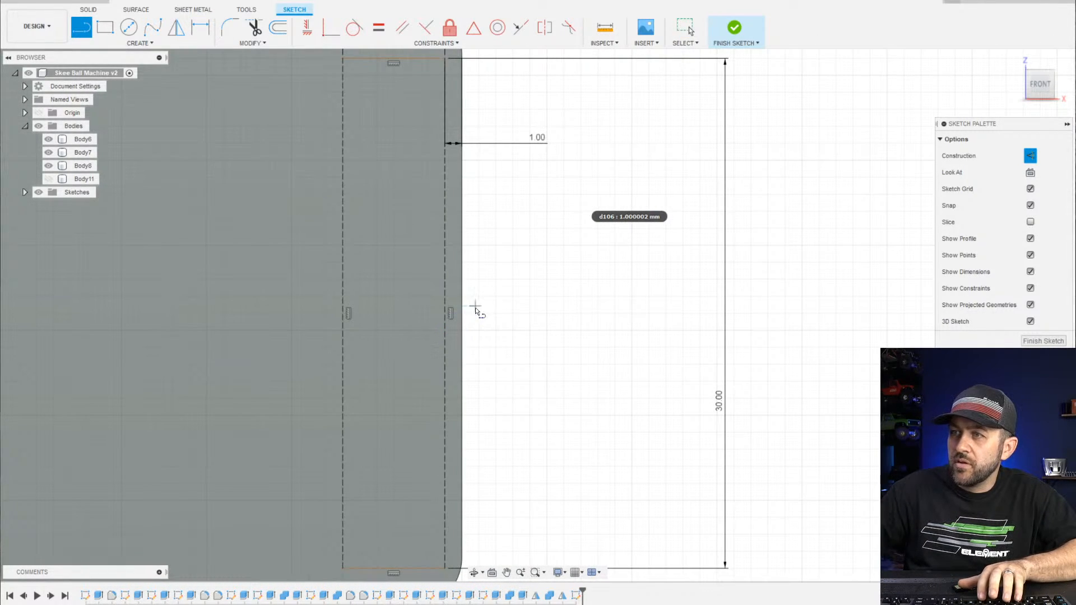
click(461, 305)
scroll(461, 305, up, 5)
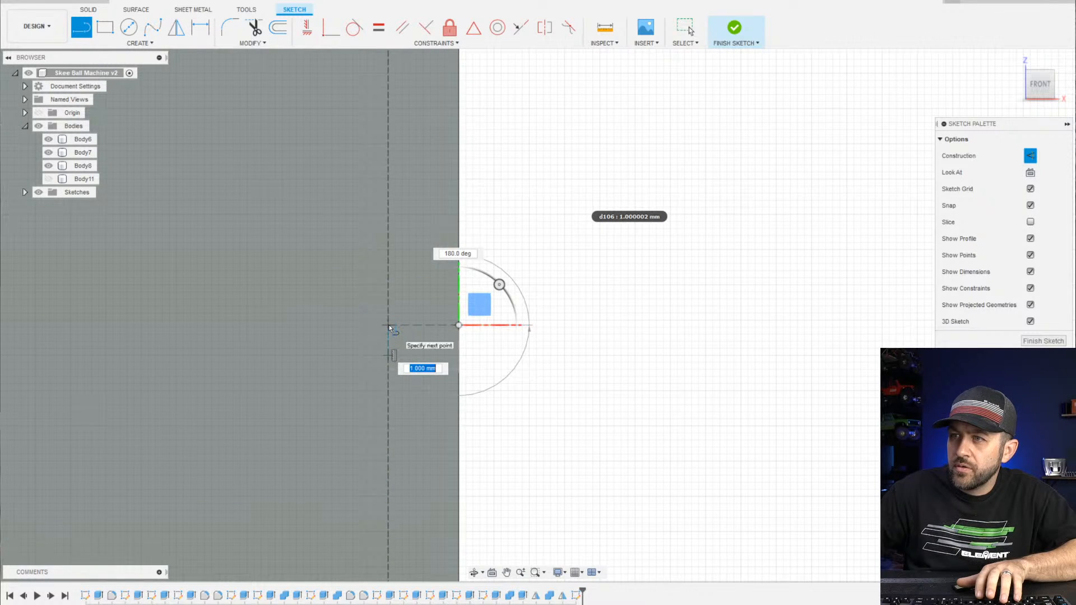
click(389, 279)
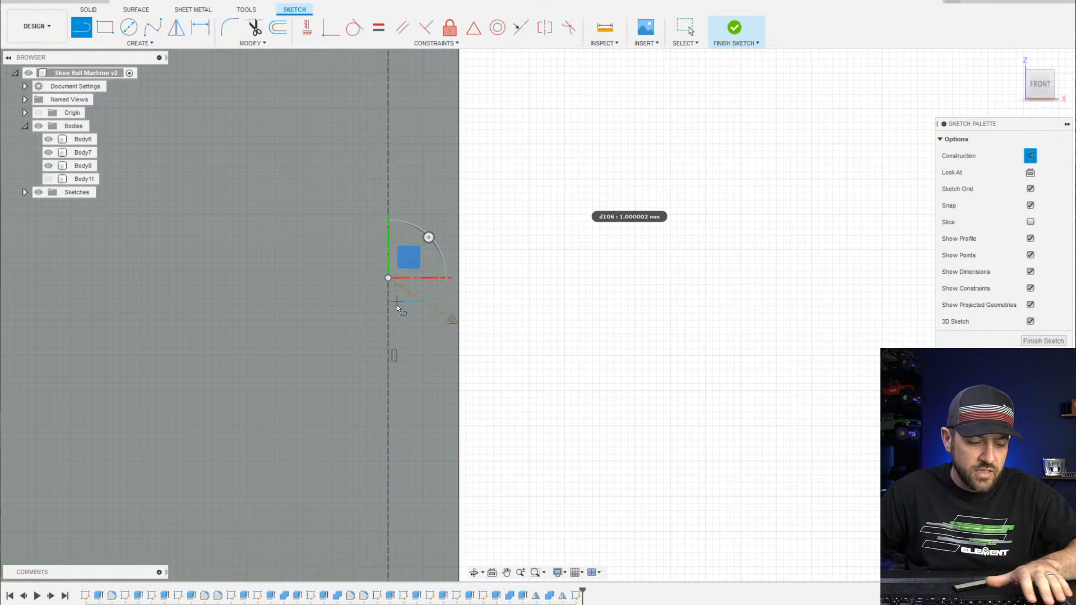
key(Escape)
Constrain the short line's inner endpoint to the midpoint of the rectangle's front side and make the line horizontal
click(389, 277)
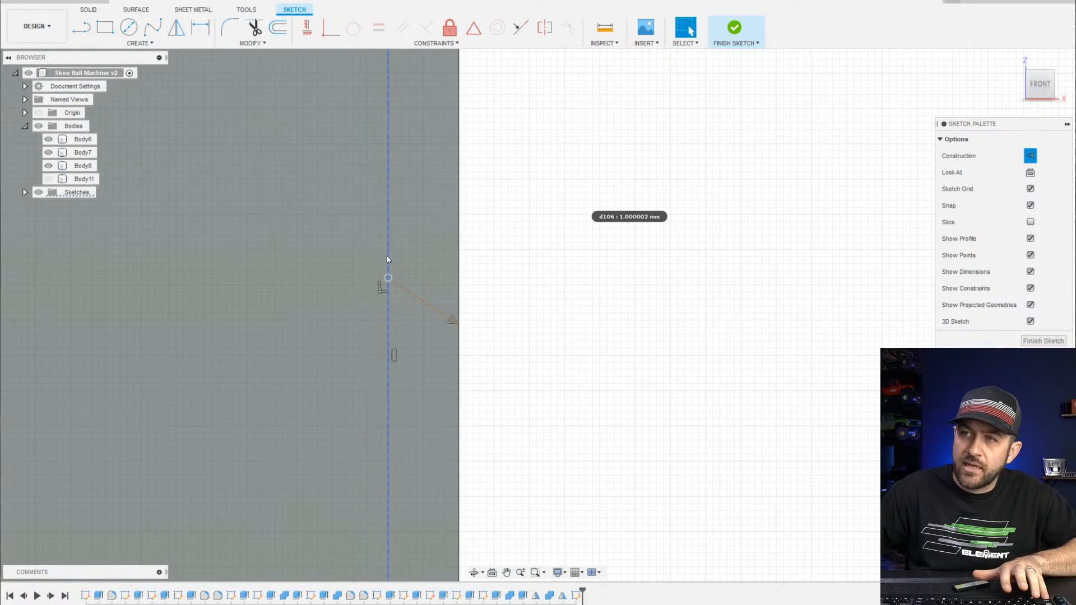
click(387, 255)
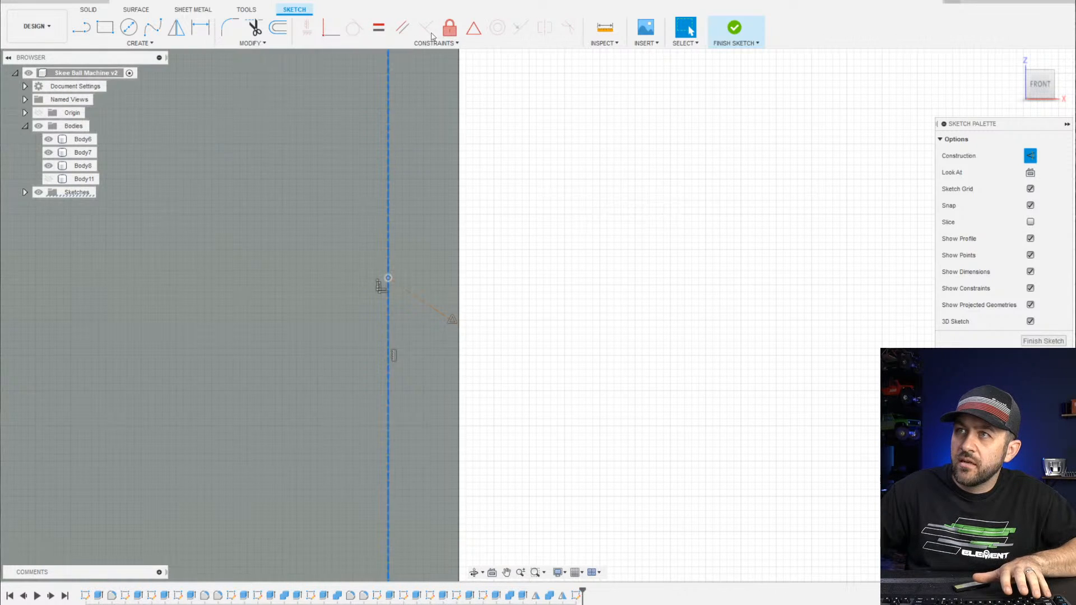
click(474, 35)
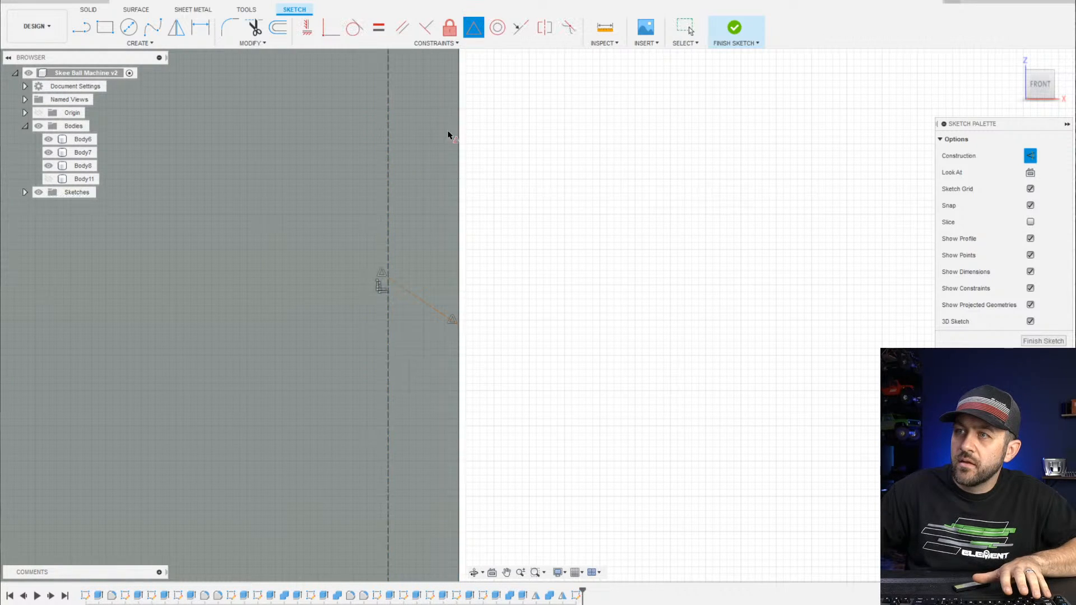
key(Escape)
click(429, 302)
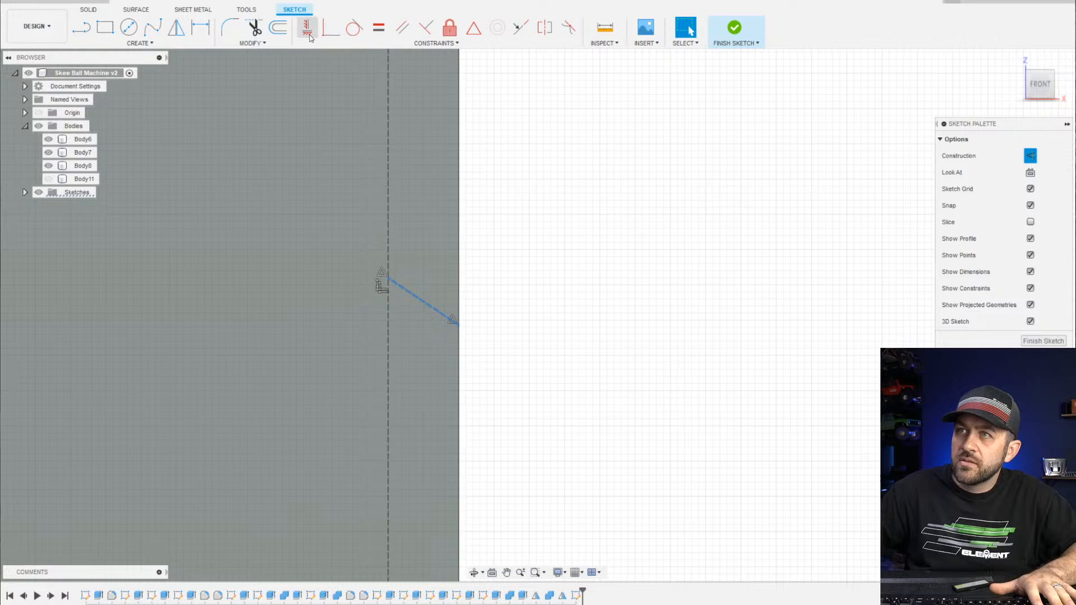
click(308, 33)
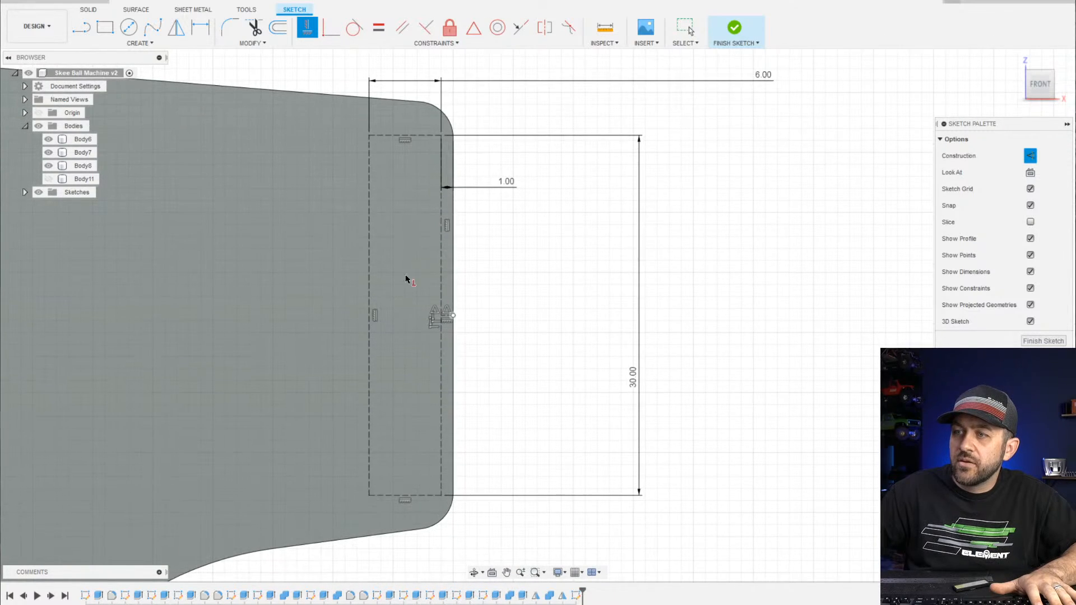
scroll(466, 302, down, 2)
scroll(465, 167, up, 3)
key(Escape)
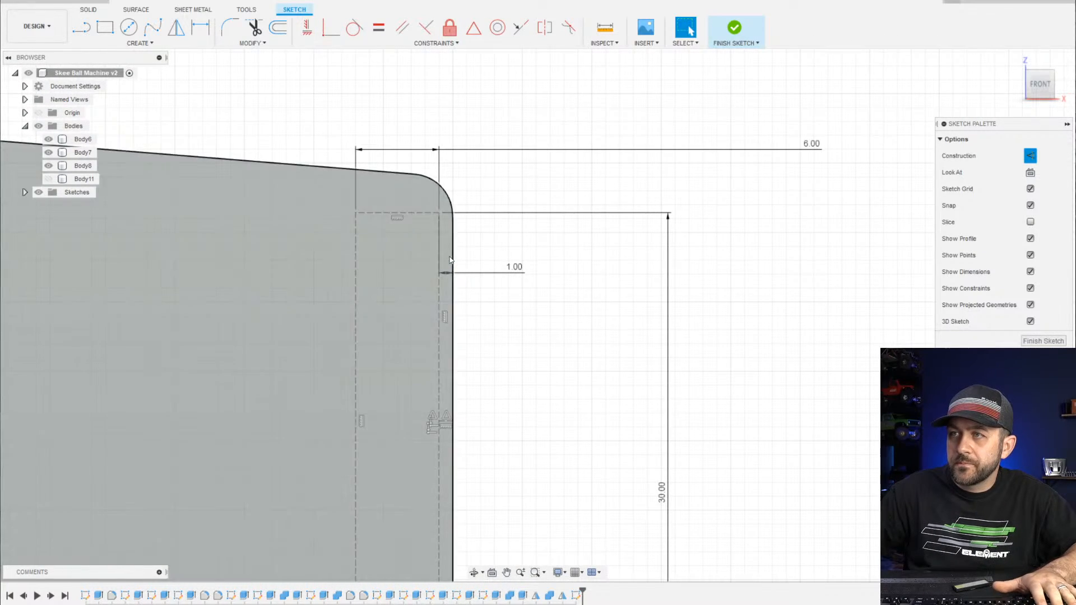
Start an offset of the upper section's outline, choosing six connected edges from the rear top corner around the front to the straight underside edge
scroll(455, 255, up, 3)
scroll(454, 267, down, 2)
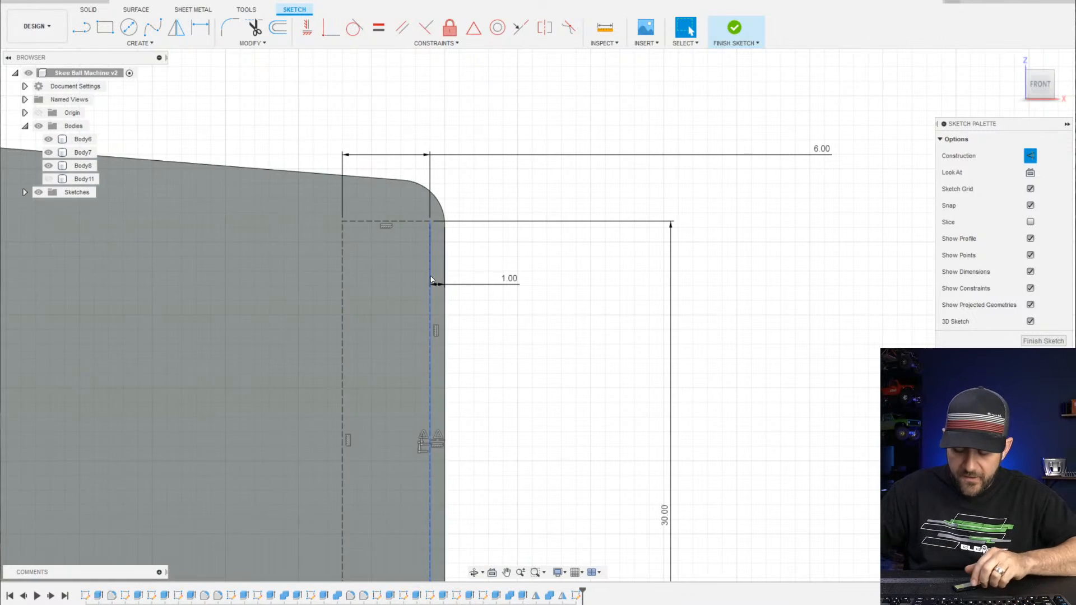
click(278, 30)
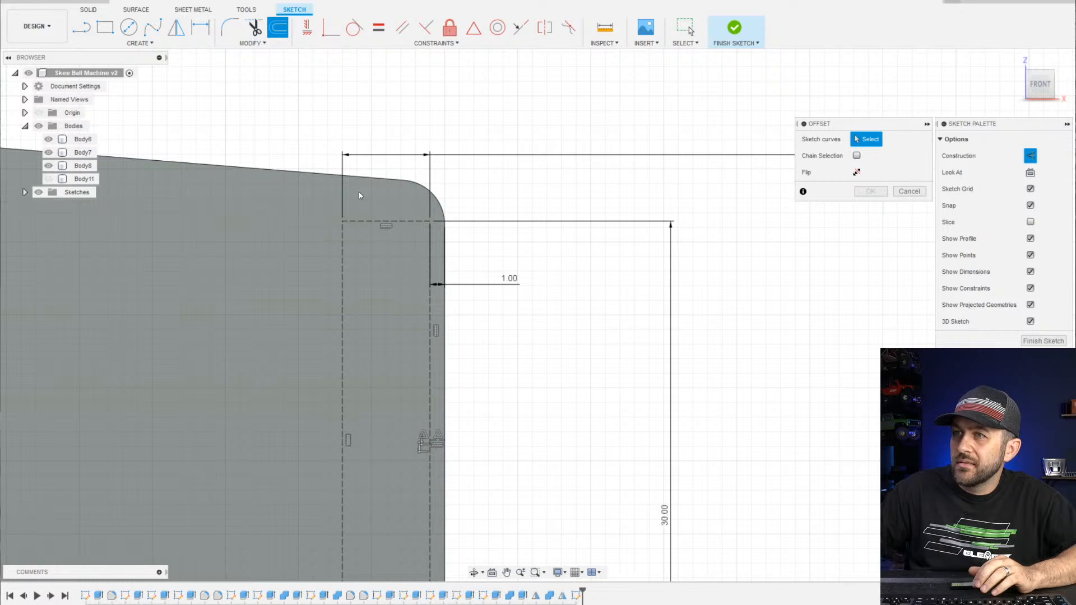
click(399, 181)
click(416, 187)
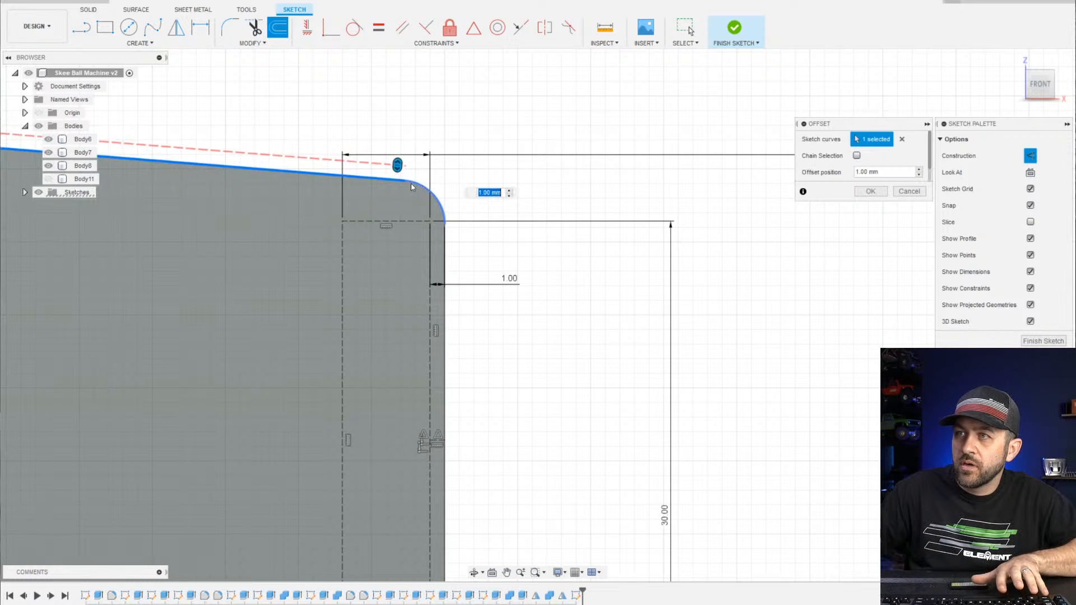
click(446, 261)
scroll(484, 271, down, 3)
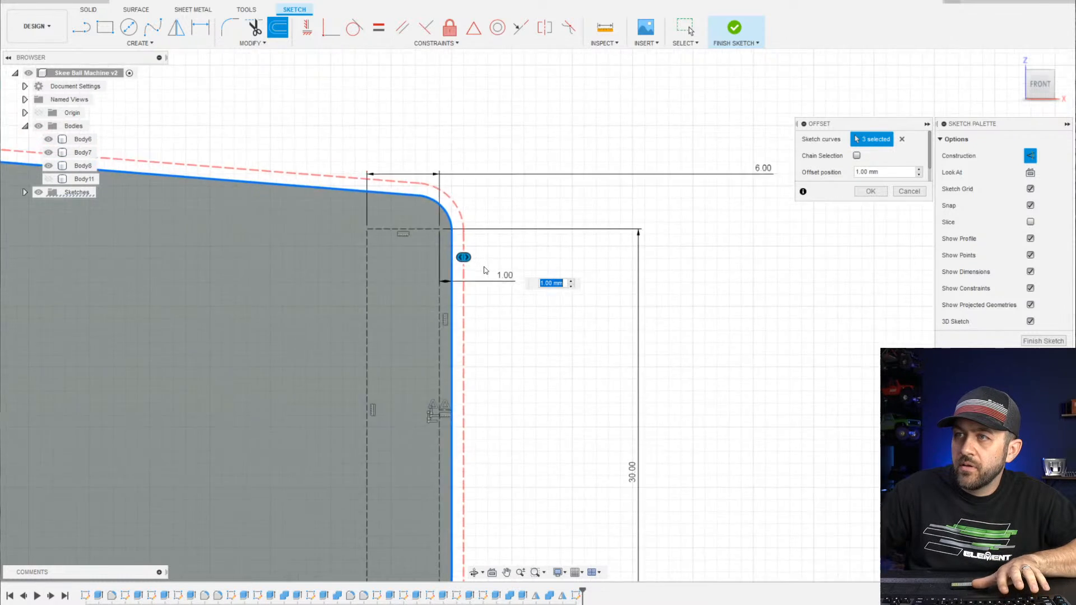
middle_drag(523, 491, 628, 291)
scroll(554, 330, up, 3)
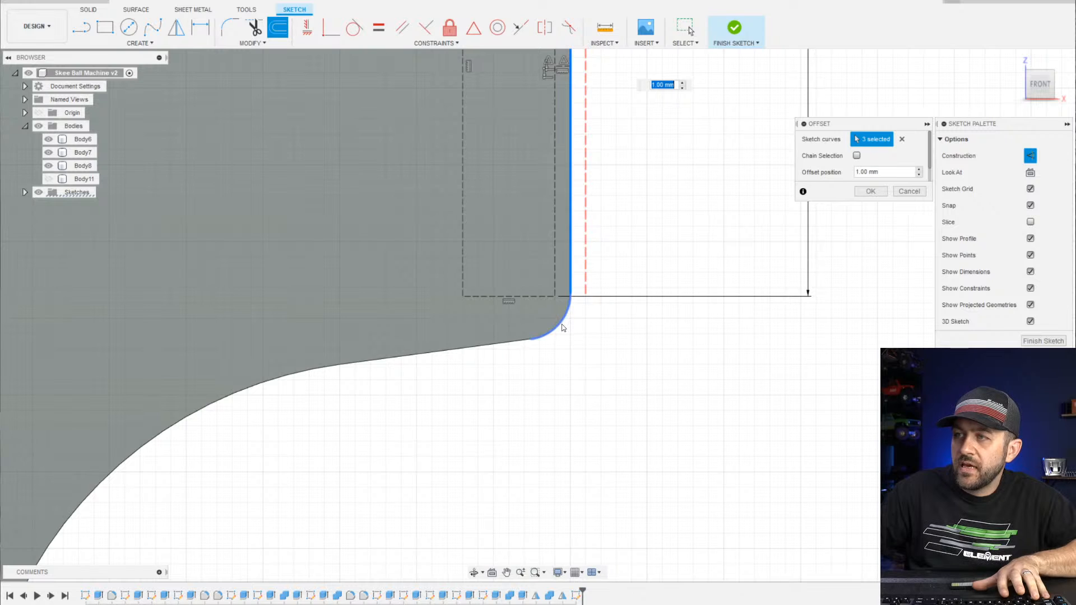
click(562, 324)
click(465, 349)
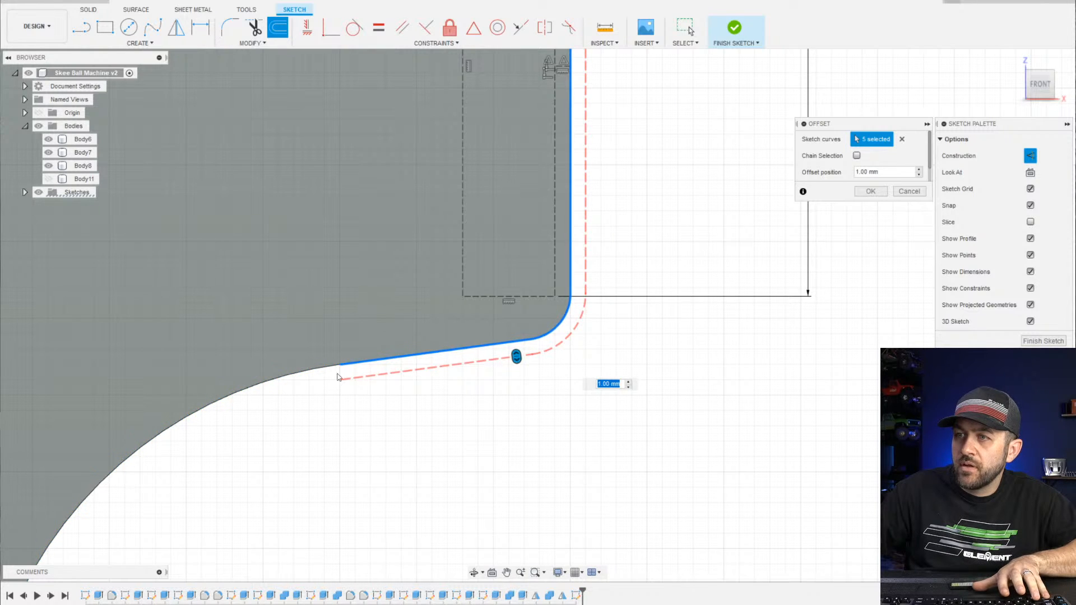
scroll(394, 380, down, 3)
middle_drag(89, 227, 583, 303)
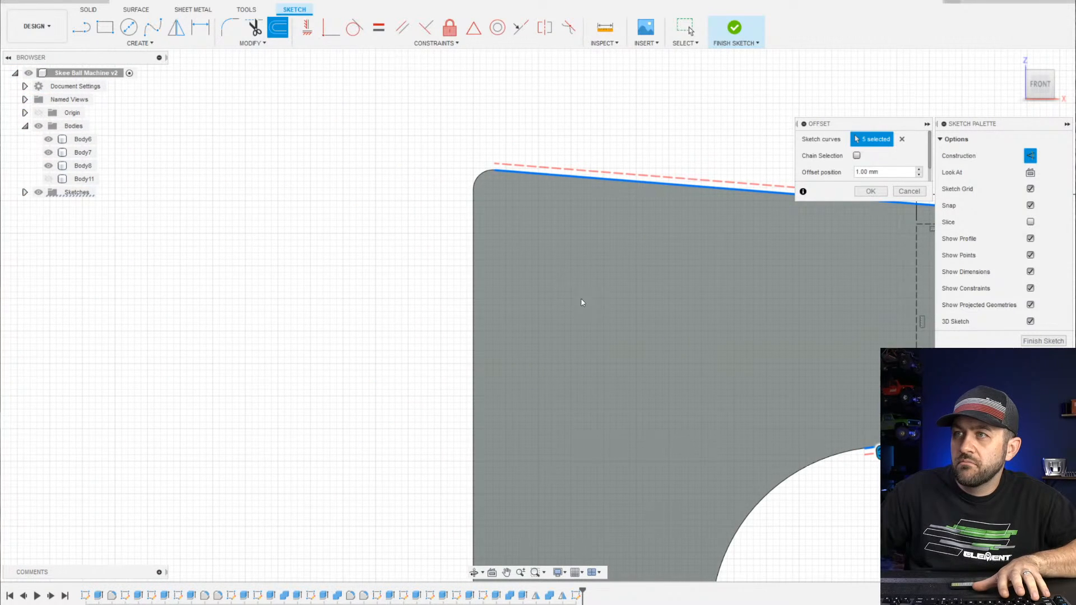
click(489, 170)
middle_drag(522, 235, 239, 233)
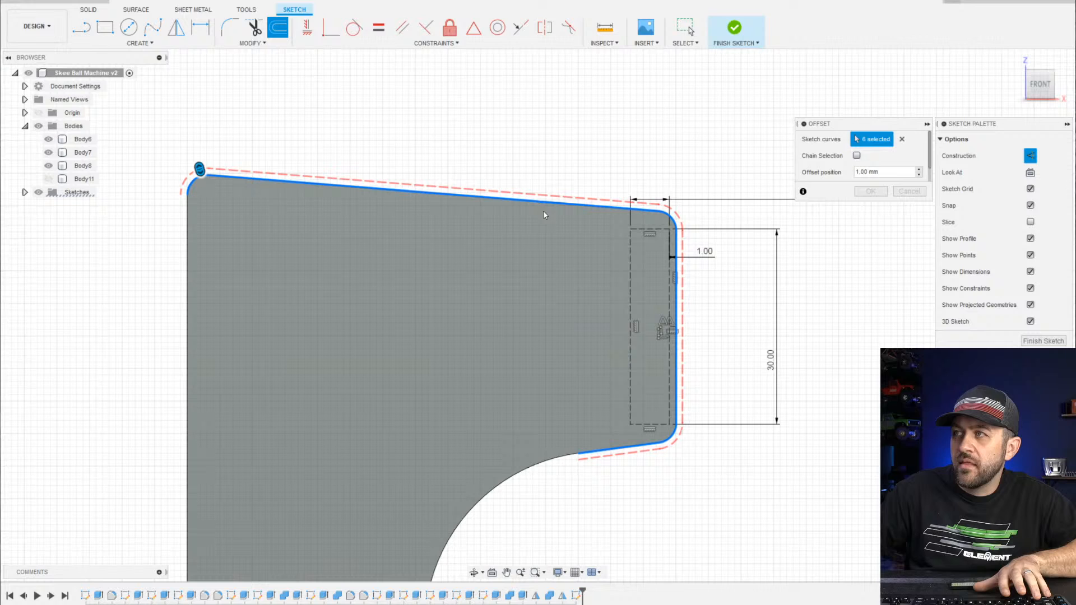
Switch the offset curves from construction to regular lines and offset them 2.4 mm inward
click(1030, 155)
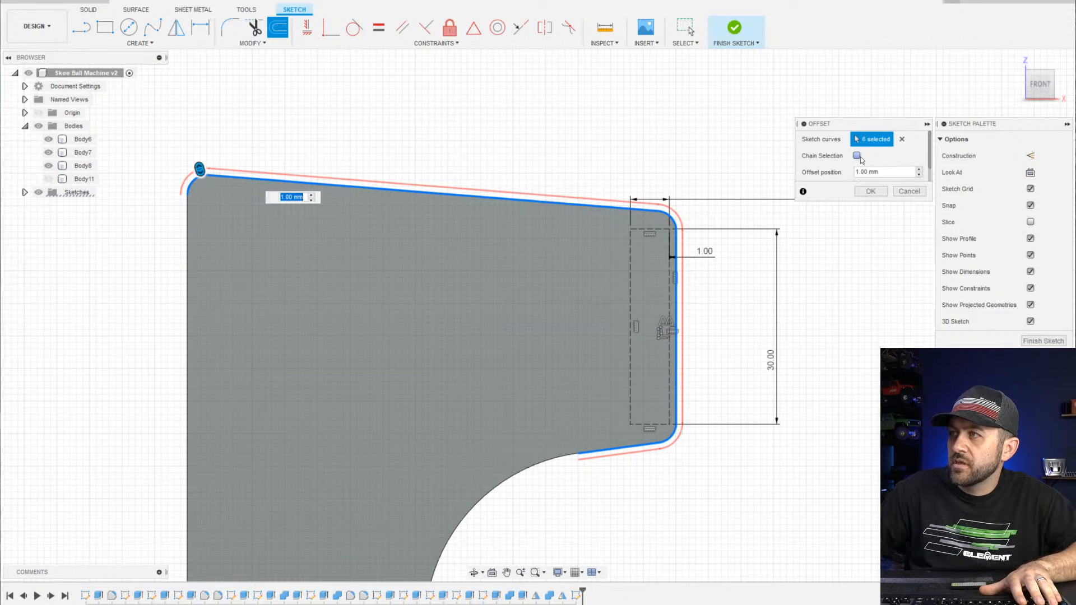
scroll(861, 157, down, 1)
drag(882, 156, 850, 156)
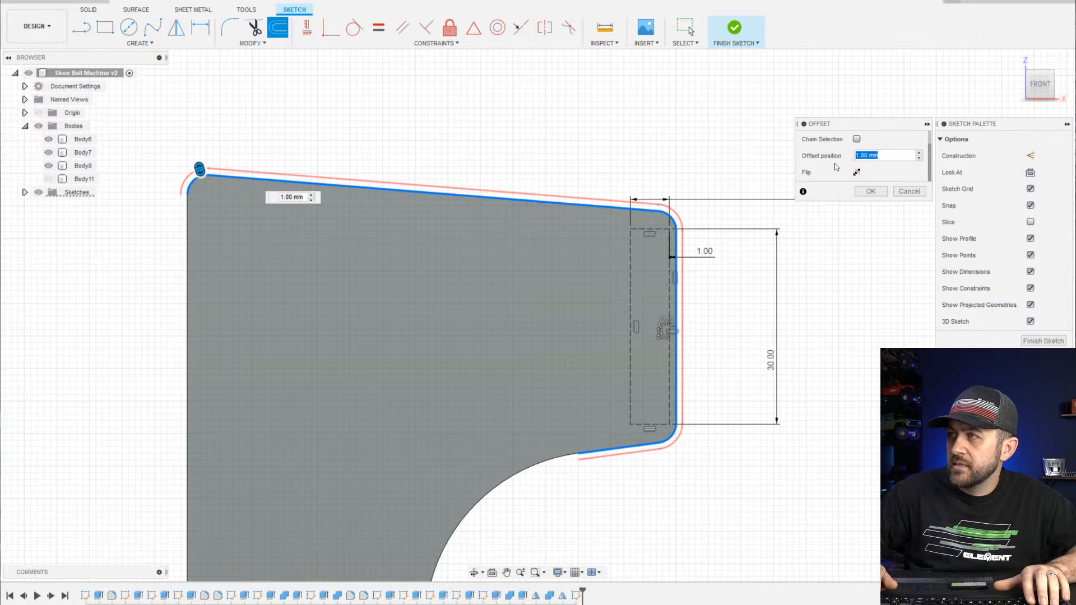
text(3)
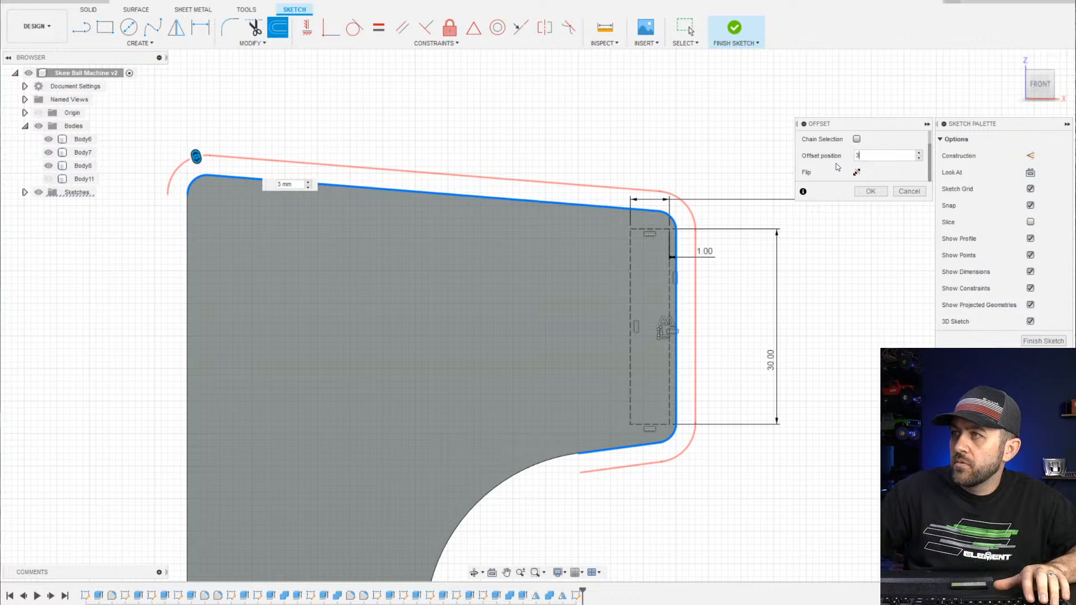
click(857, 173)
scroll(649, 277, up, 3)
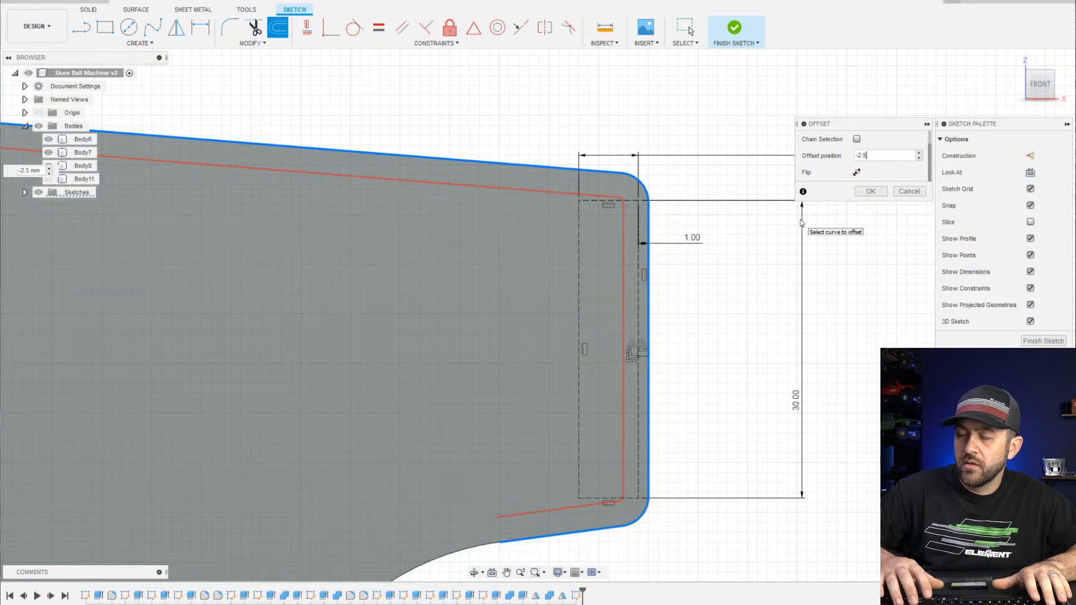
key(BackSpace)
key(BackSpace)
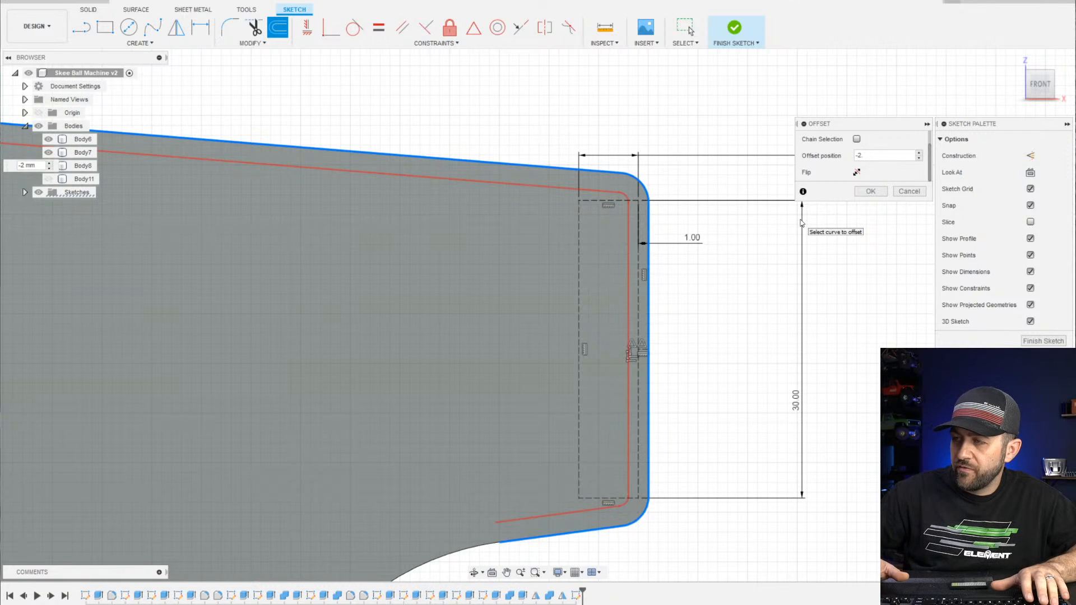
text(.4)
key(Return)
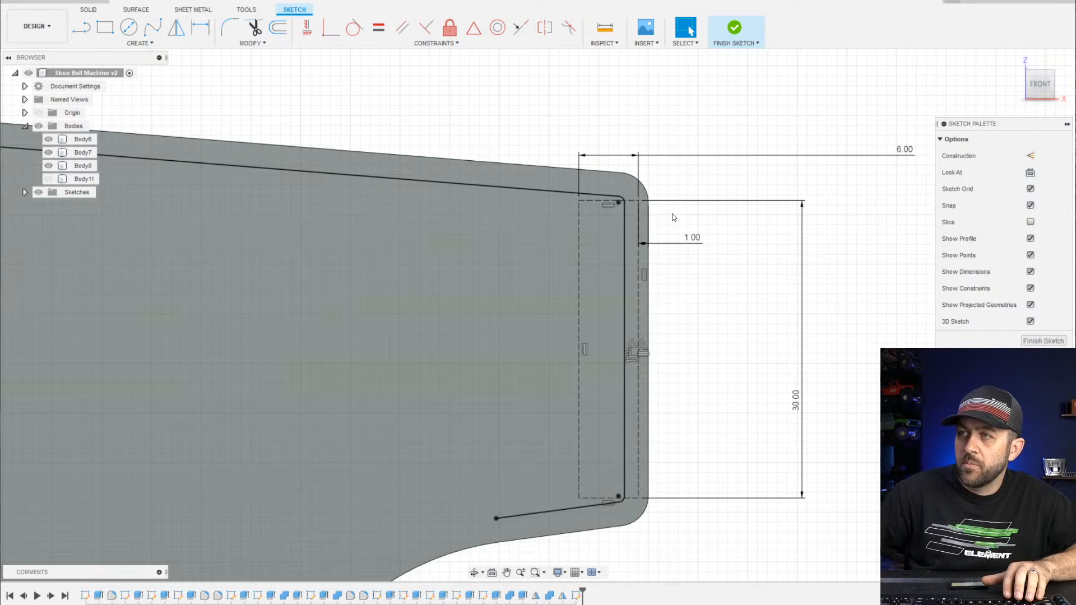
Delete the 1 mm dimension and constrain the rectangle's front side collinear with the vertical line of the offset outline
scroll(670, 220, up, 2)
scroll(621, 231, down, 2)
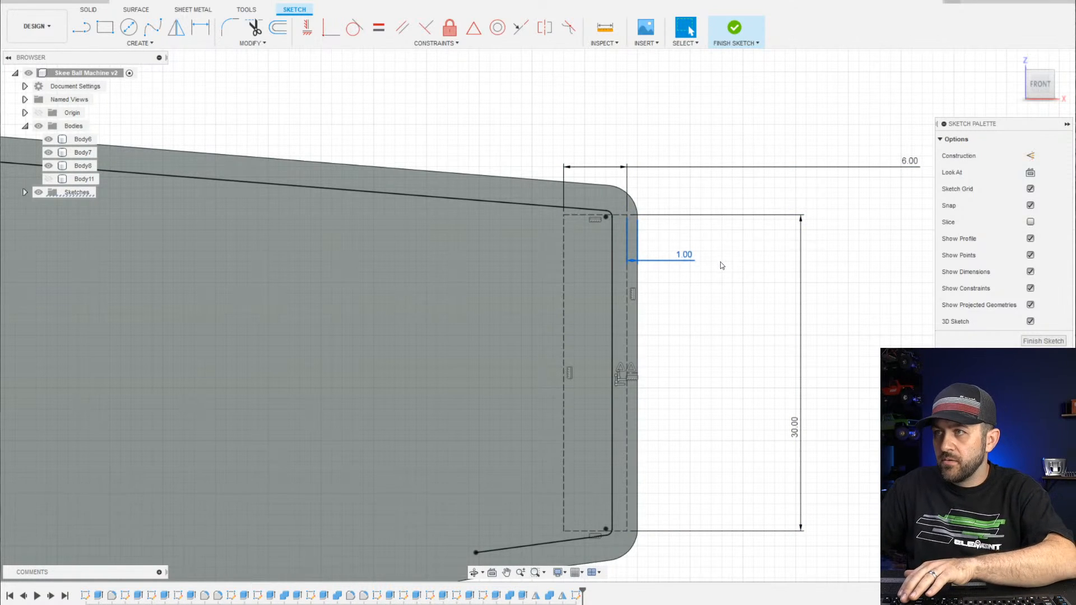
key(Delete)
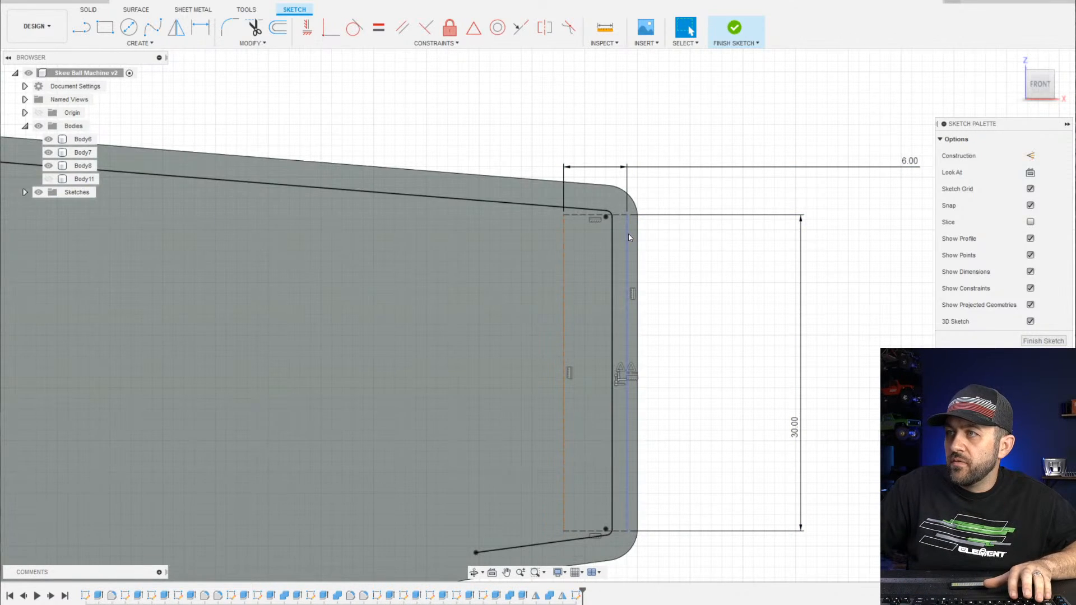
drag(627, 234, 607, 239)
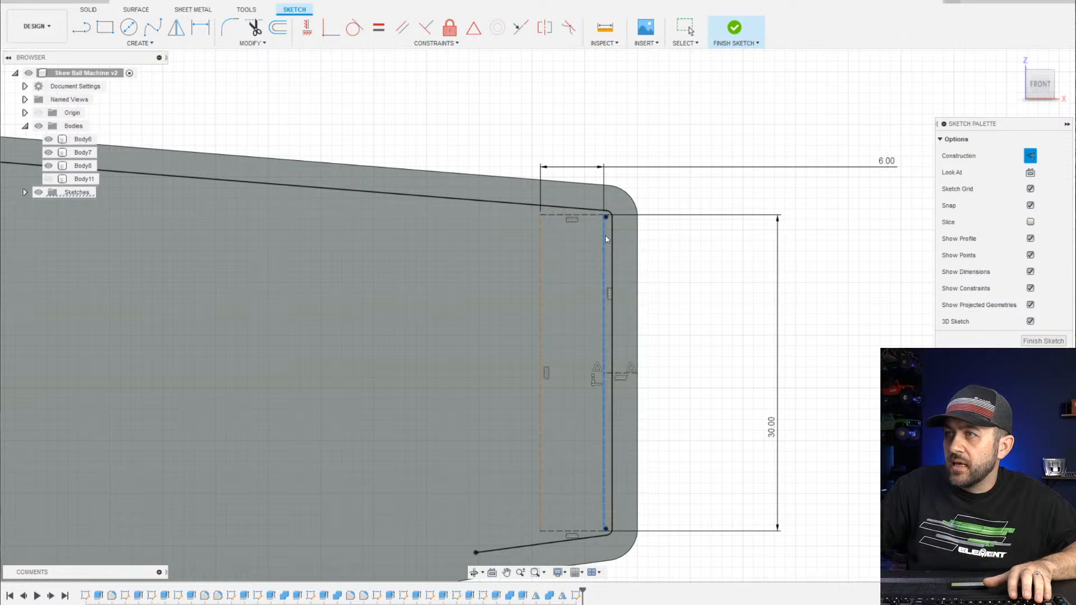
scroll(610, 235, up, 3)
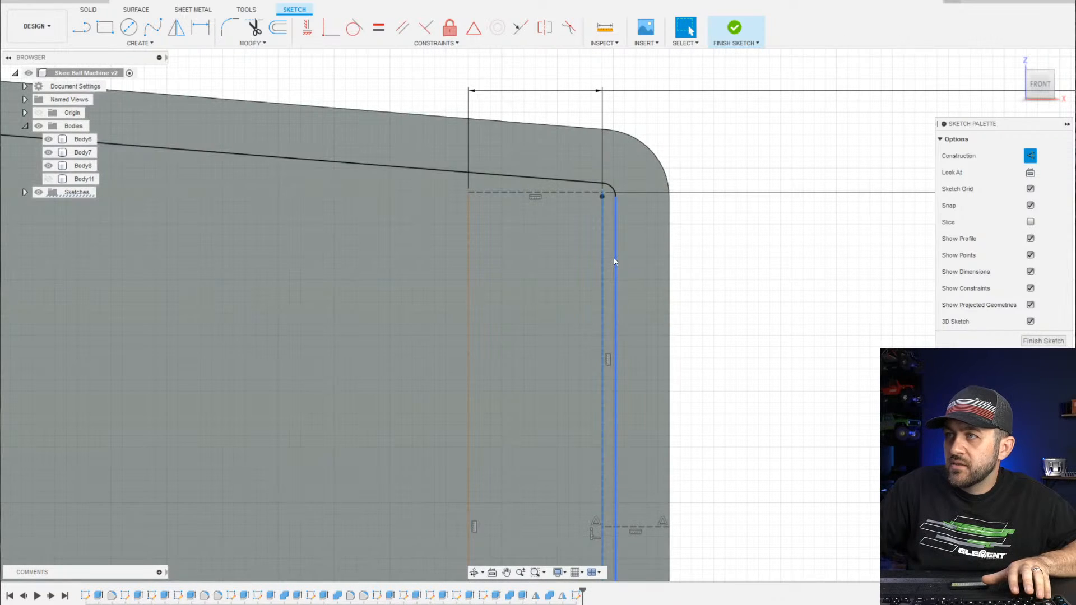
ctrl+click(616, 260)
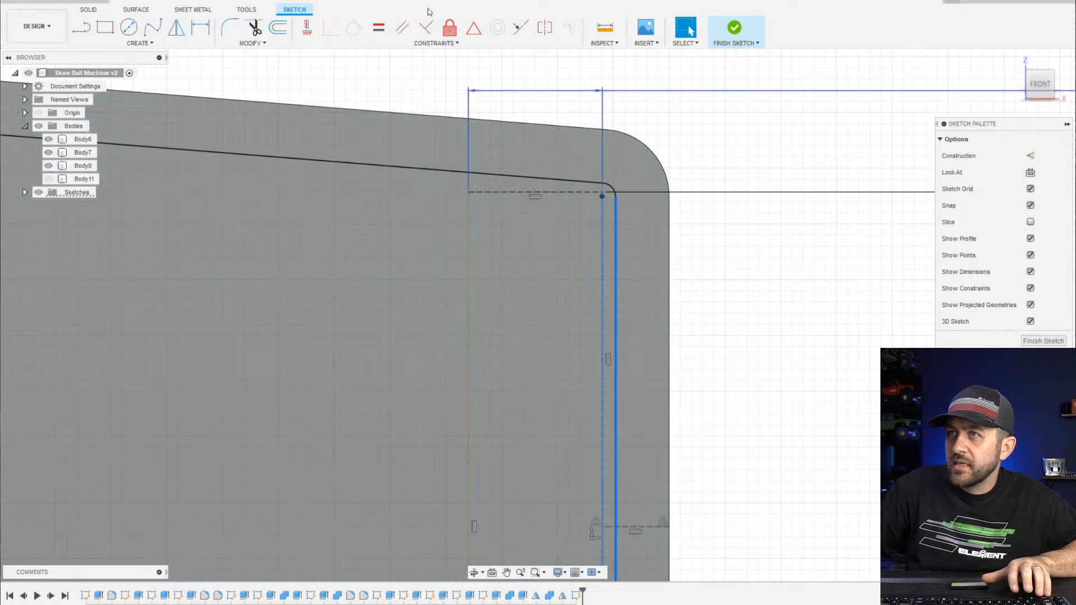
click(521, 27)
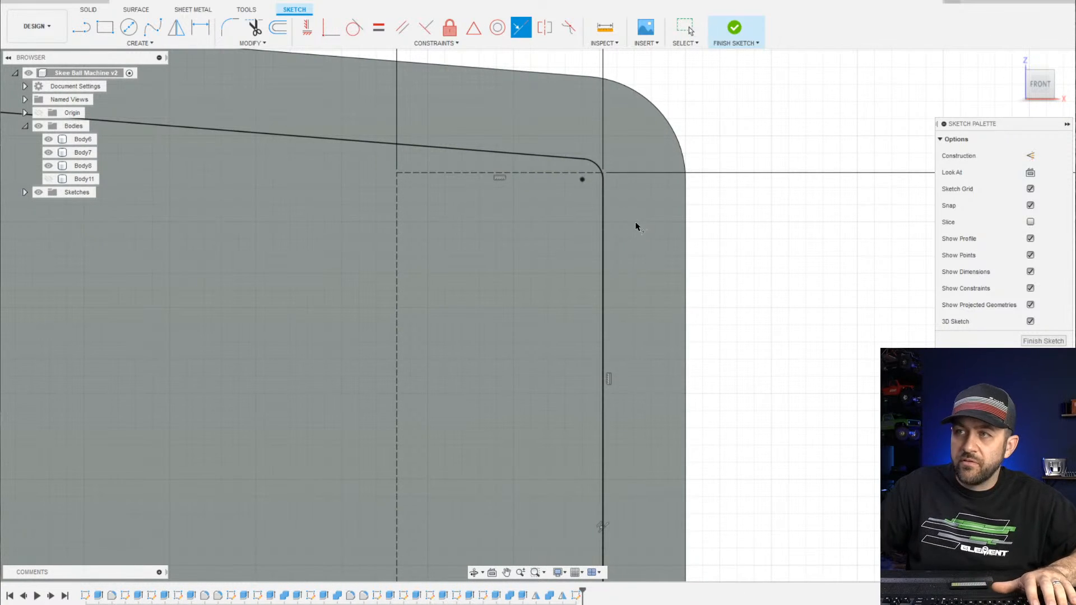
key(Escape)
Draw two short horizontal lines joining the inset outline's front vertical line to the panel's front edge, near the upper and lower corners
scroll(639, 230, up, 3)
click(81, 27)
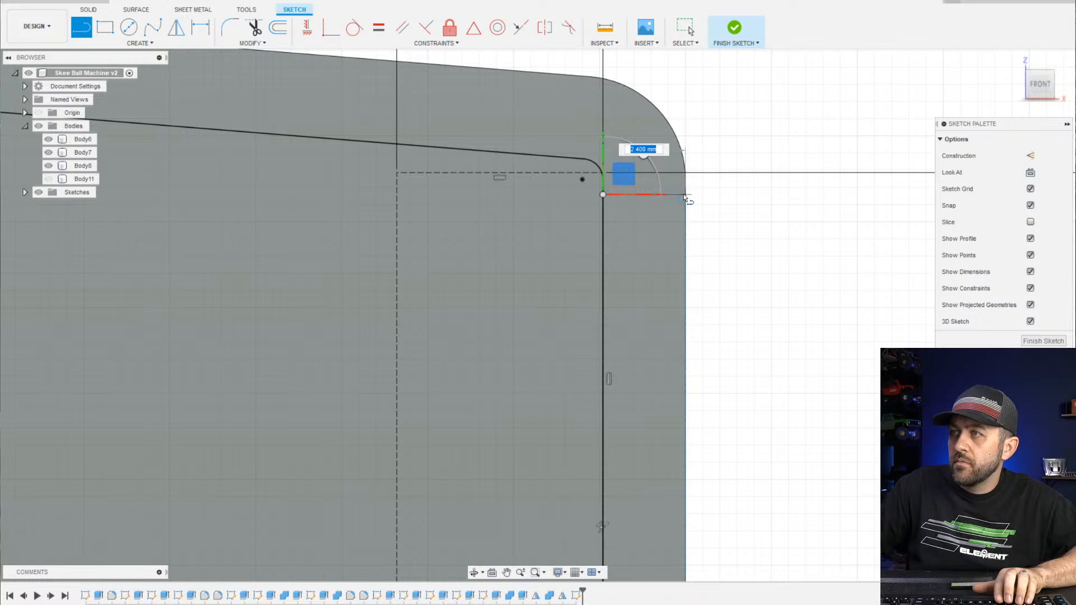
scroll(829, 400, down, 2)
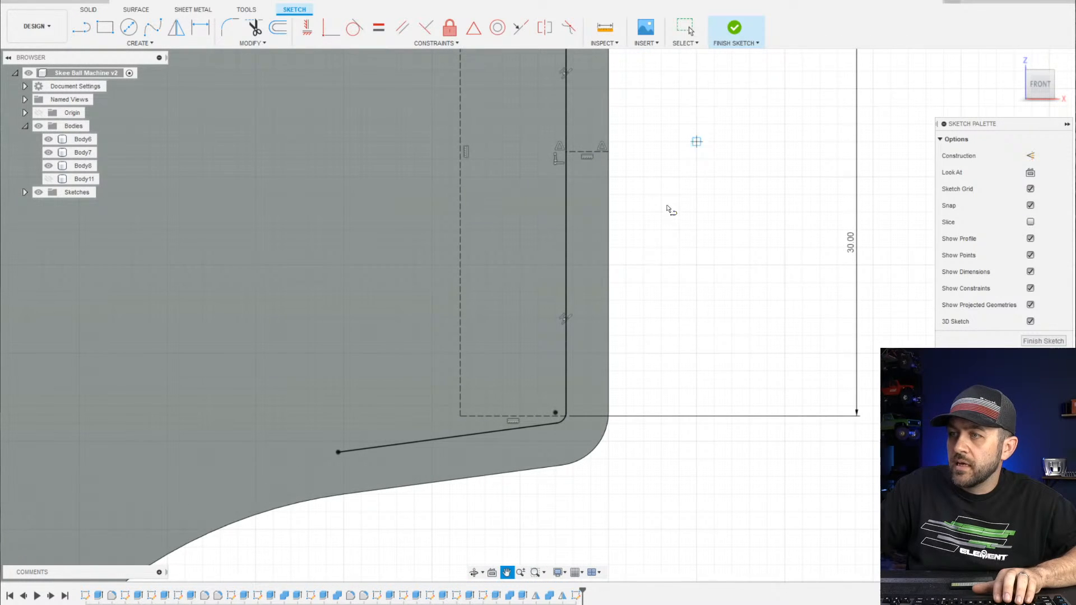
key(l)
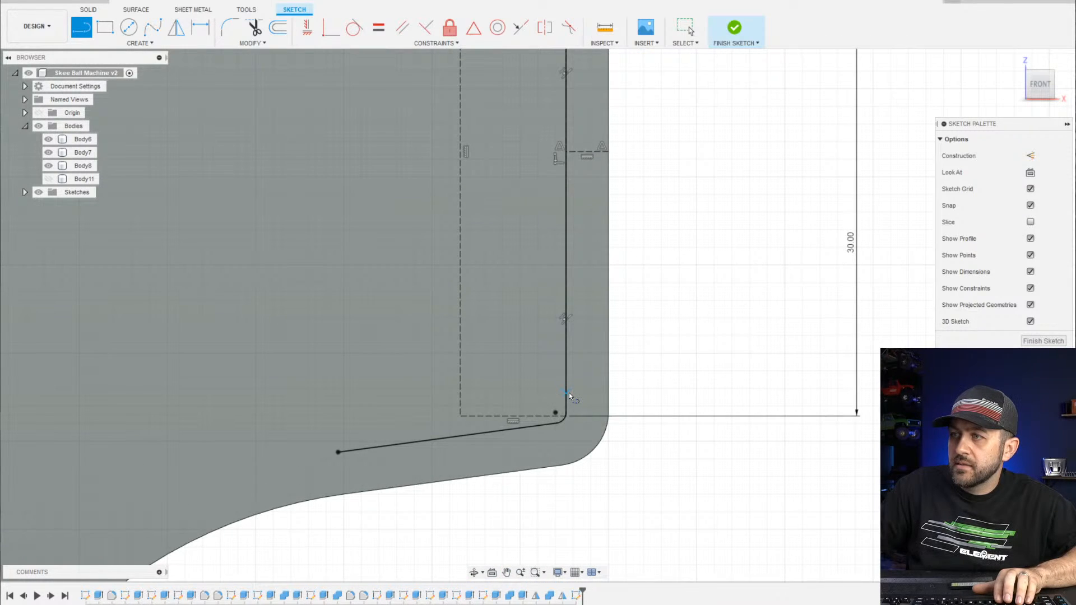
drag(570, 393, 625, 400)
scroll(632, 408, up, 3)
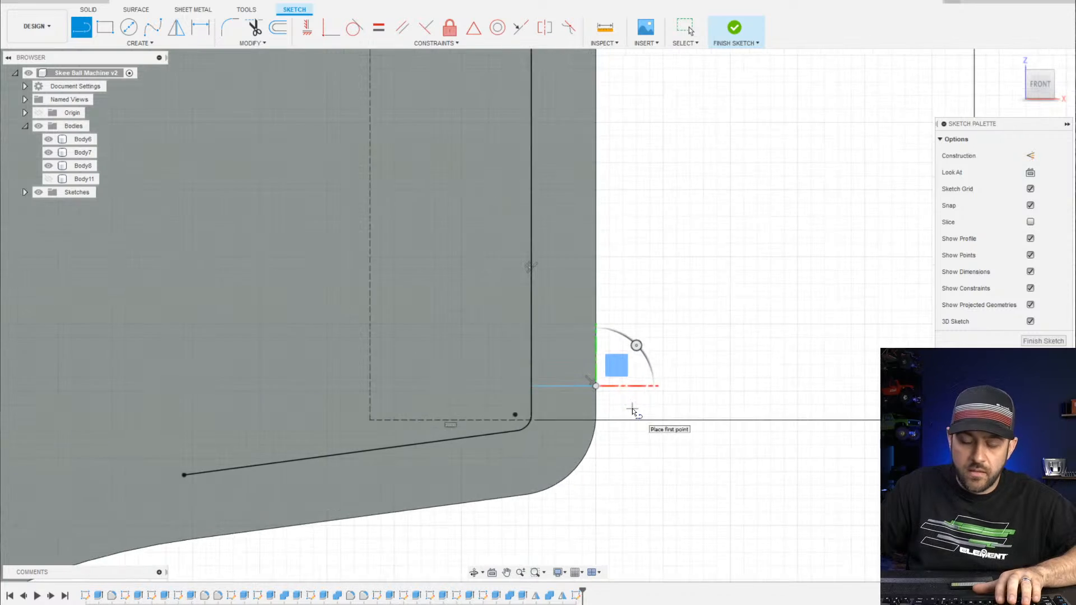
key(Escape)
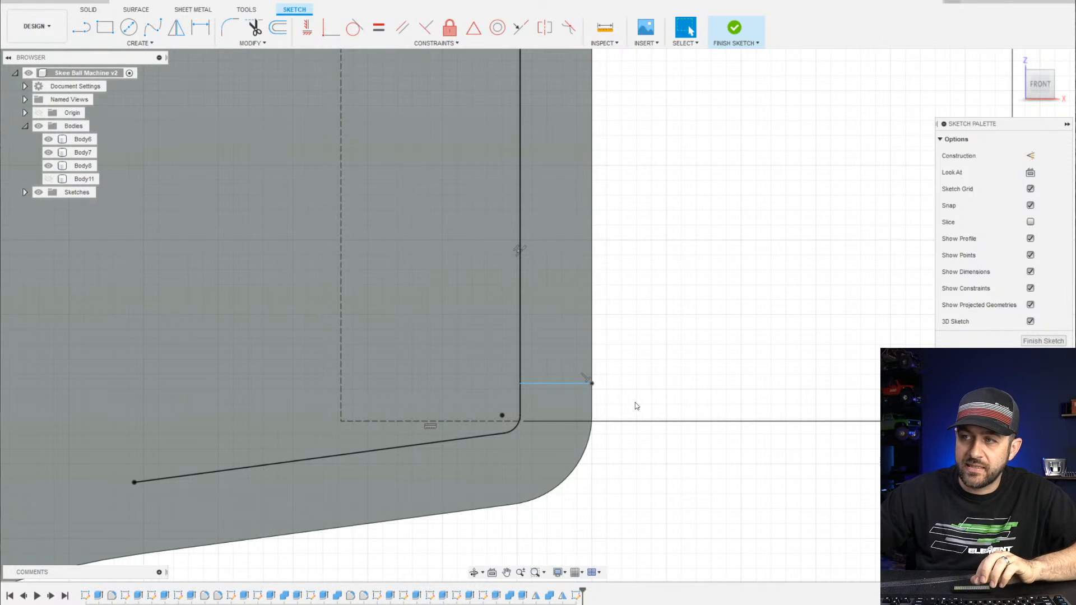
Dimension the lower connecting line 3 mm from the construction rectangle's lower side
key(d)
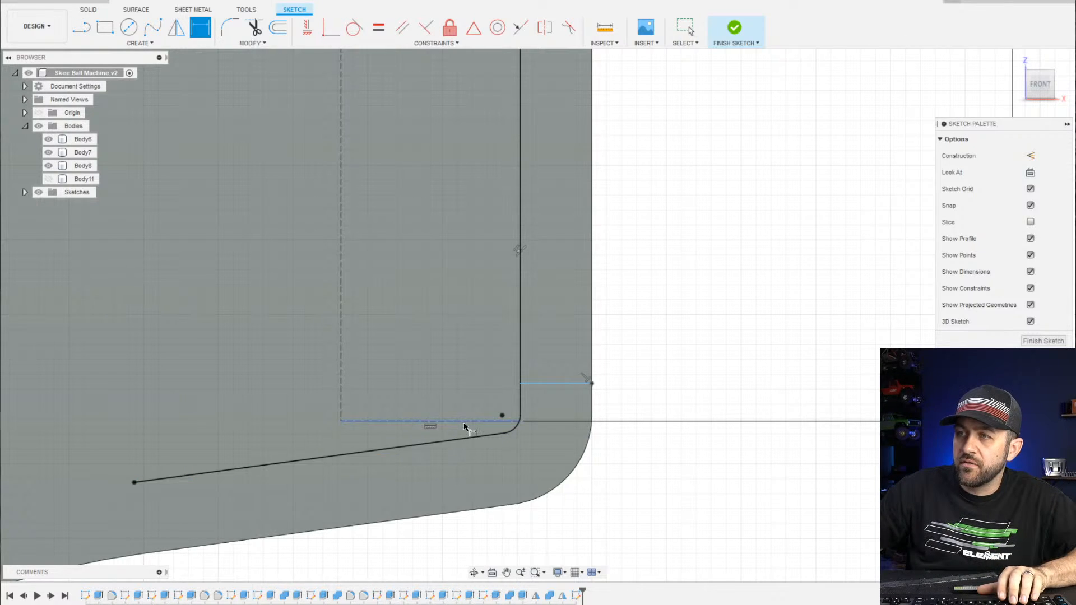
click(464, 425)
click(562, 385)
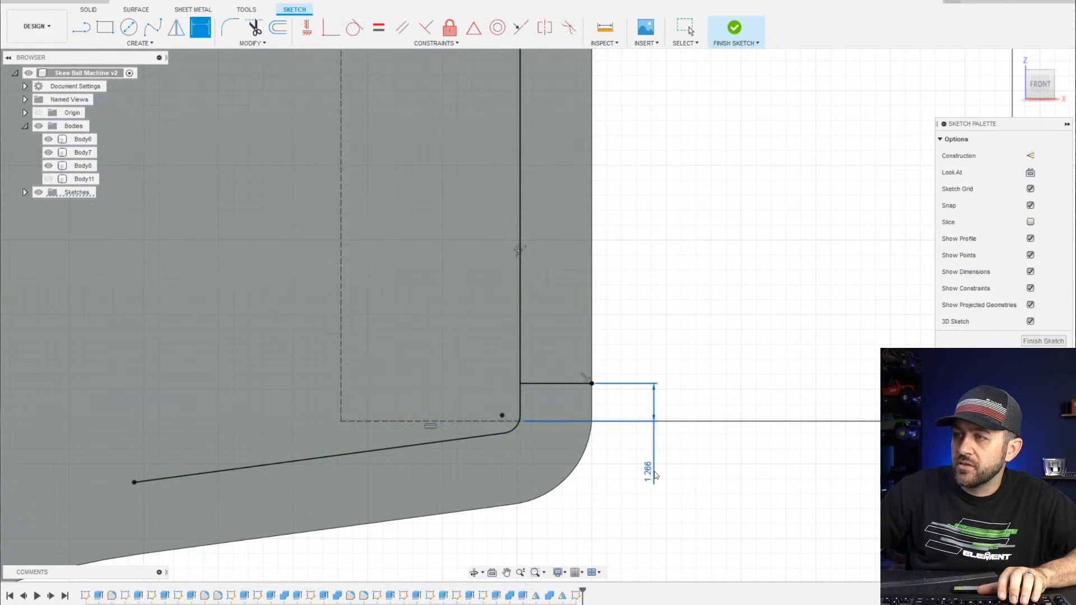
click(655, 472)
text(3)
key(Return)
Dimension the upper connecting line 3 mm from the construction rectangle's upper side
scroll(595, 486, down, 3)
middle_drag(650, 307, 581, 511)
middle_drag(480, 428, 571, 326)
scroll(565, 299, up, 3)
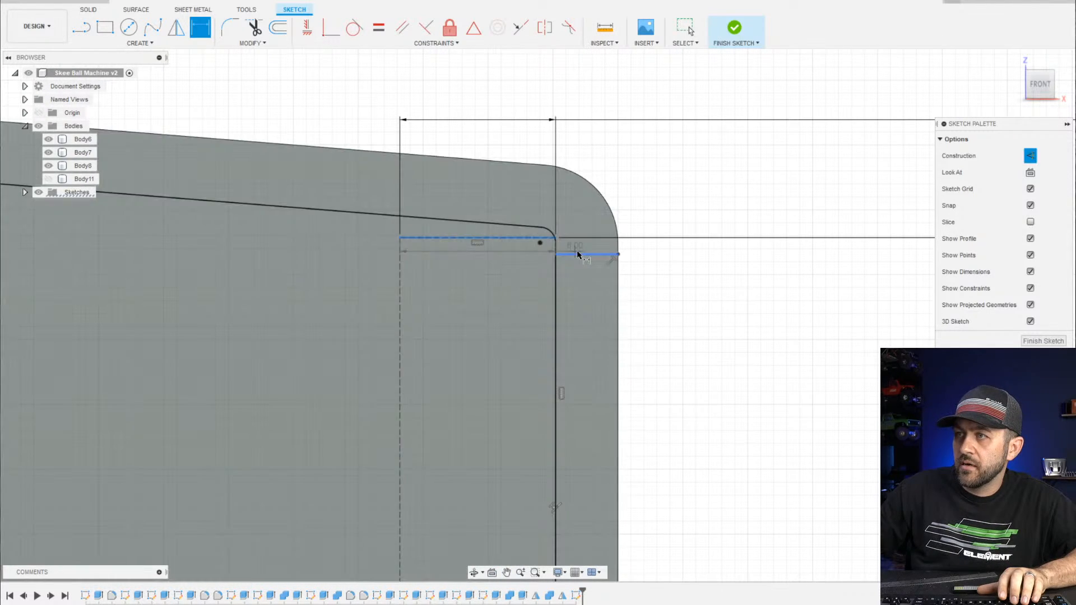
click(519, 240)
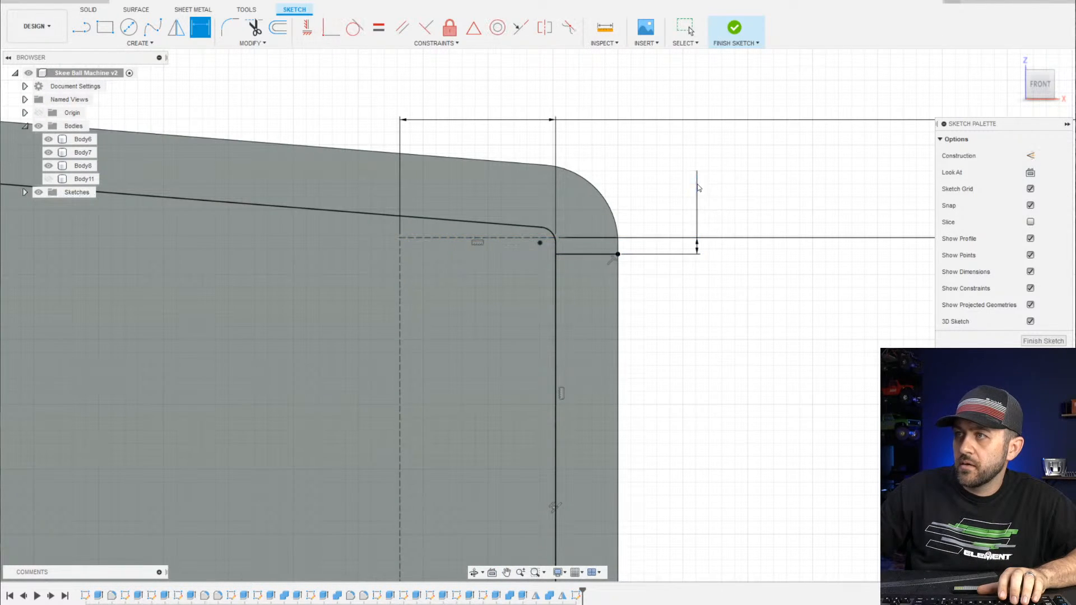
click(690, 186)
text(3)
key(Return)
Draw a short line closing the inset outline's lower end to the panel edge where the large concave curve begins
scroll(580, 296, down, 3)
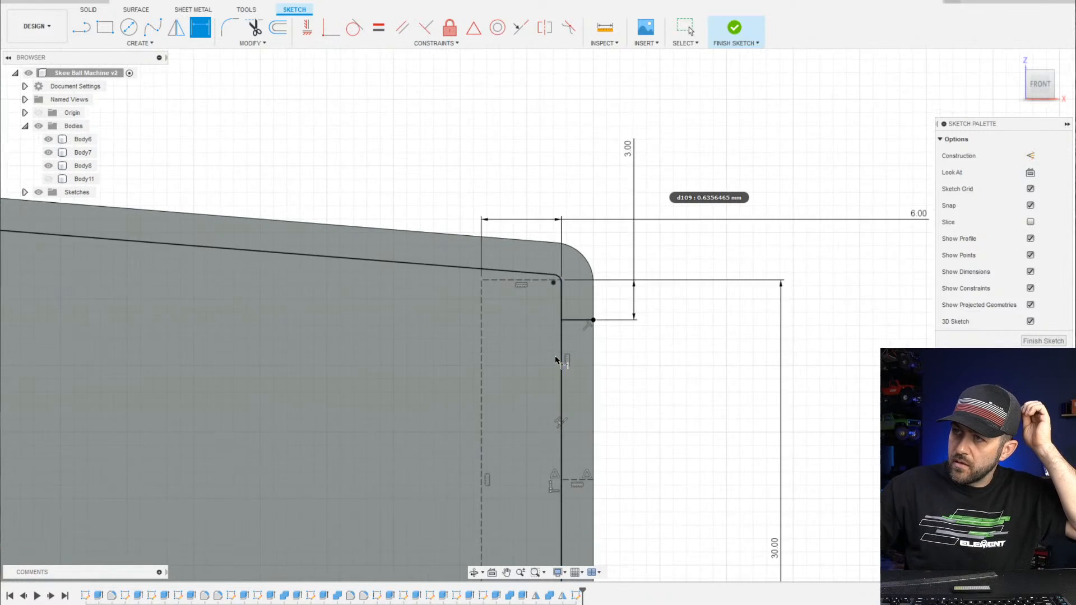
middle_drag(561, 408, 585, 225)
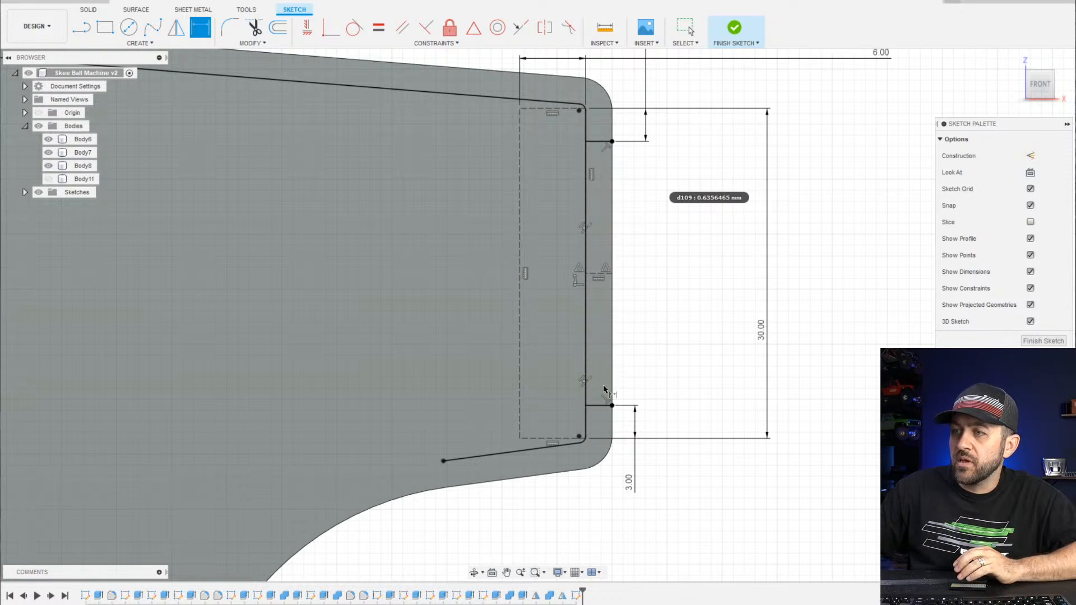
scroll(422, 419, down, 3)
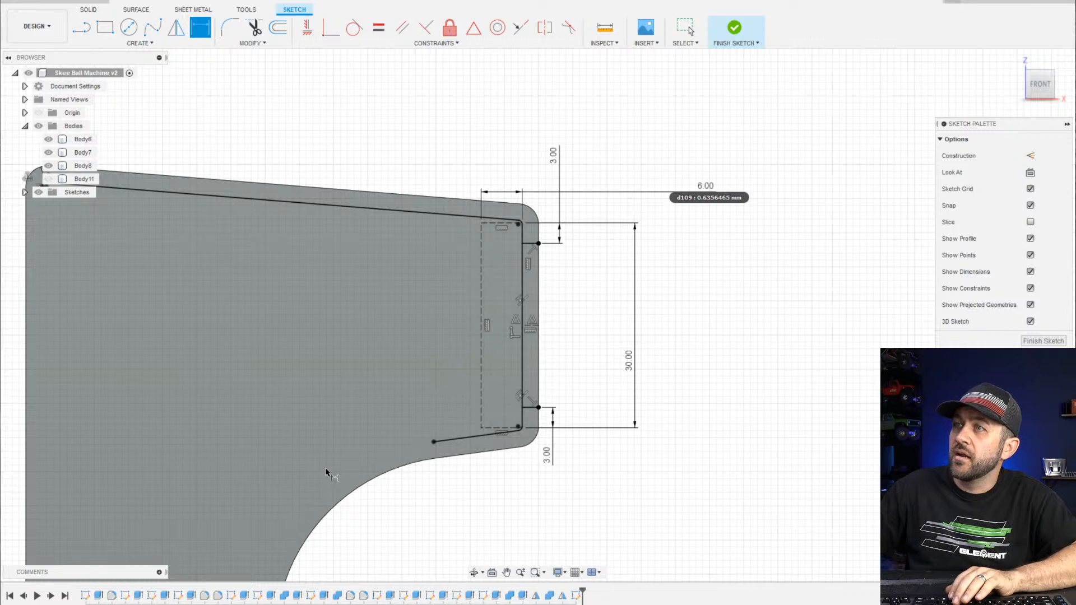
middle_drag(326, 469, 591, 329)
scroll(550, 303, up, 3)
key(l)
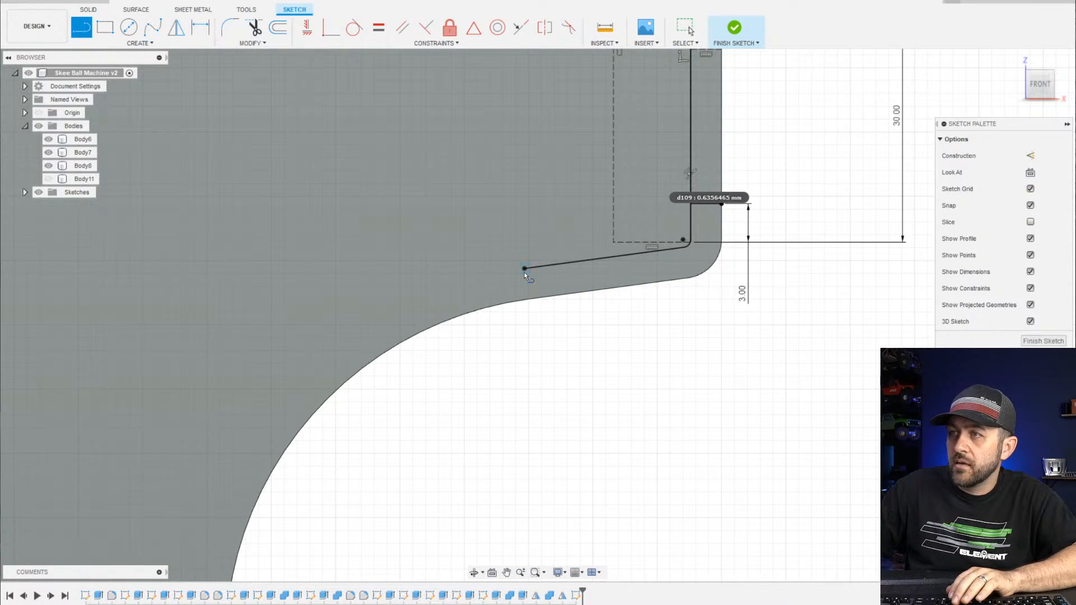
click(525, 269)
click(529, 300)
Draw a vertical line down from the inset outline's rear corner arc and a short horizontal line from it to the panel's rear edge
scroll(538, 331, down, 3)
mouse_move(541, 288)
middle_down()
mouse_move(603, 354)
mouse_move(747, 411)
middle_up()
scroll(375, 222, up, 4)
key(l)
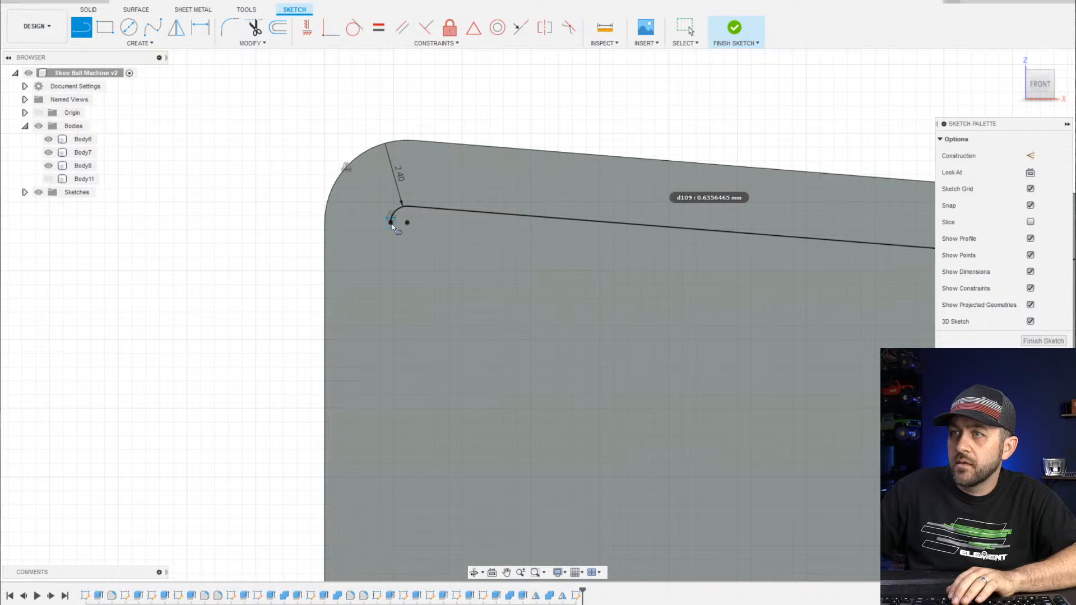
click(392, 223)
click(392, 338)
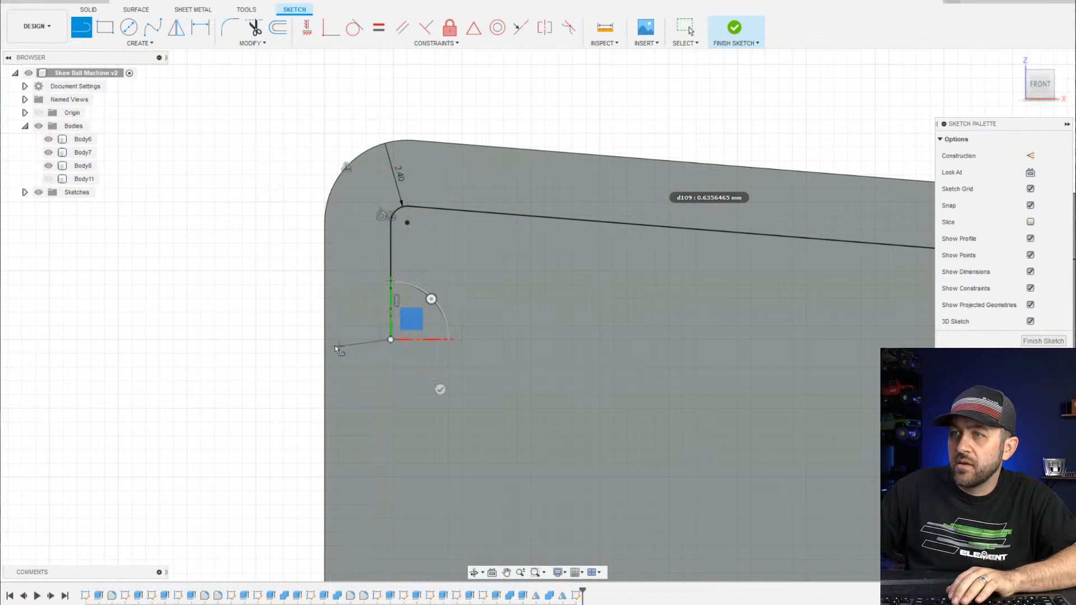
click(324, 340)
key(Escape)
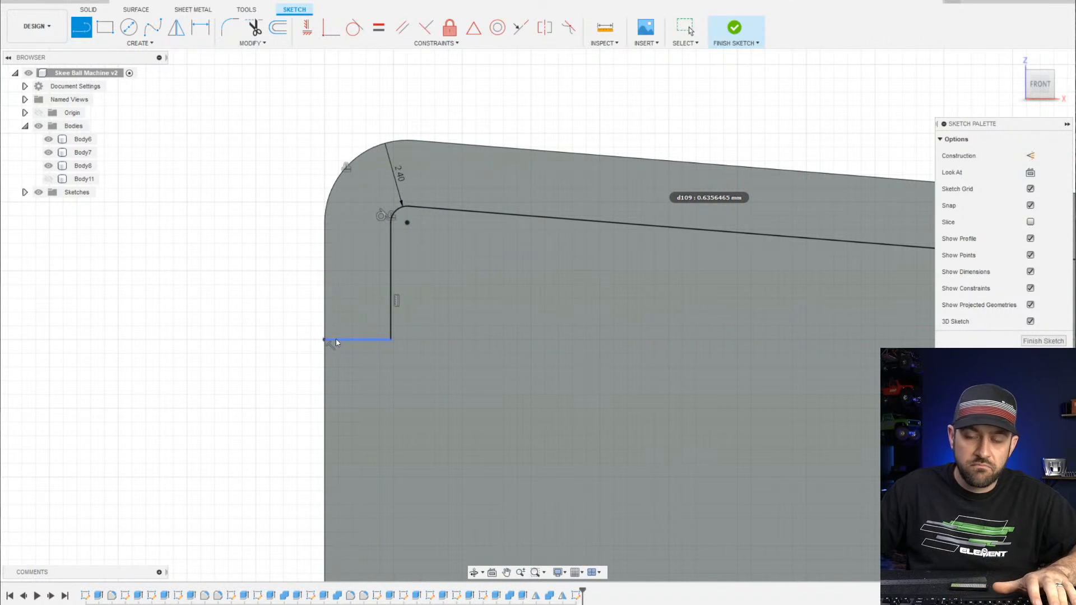
key(Escape)
Project the panel's rear vertical edge into the sketch and finish the sketch
scroll(242, 322, down, 2)
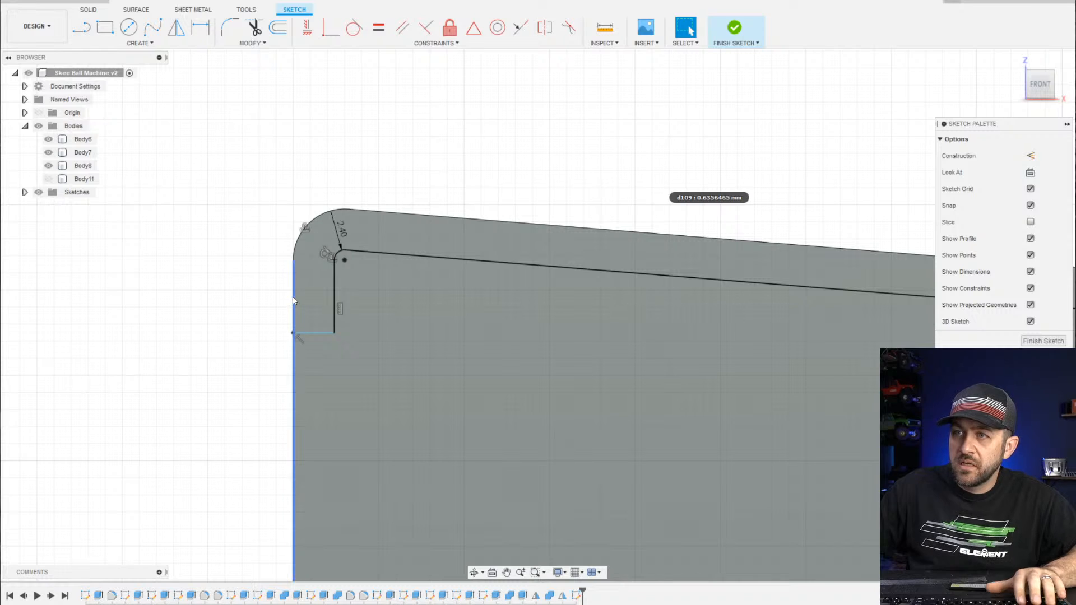
scroll(293, 300, up, 2)
key(p)
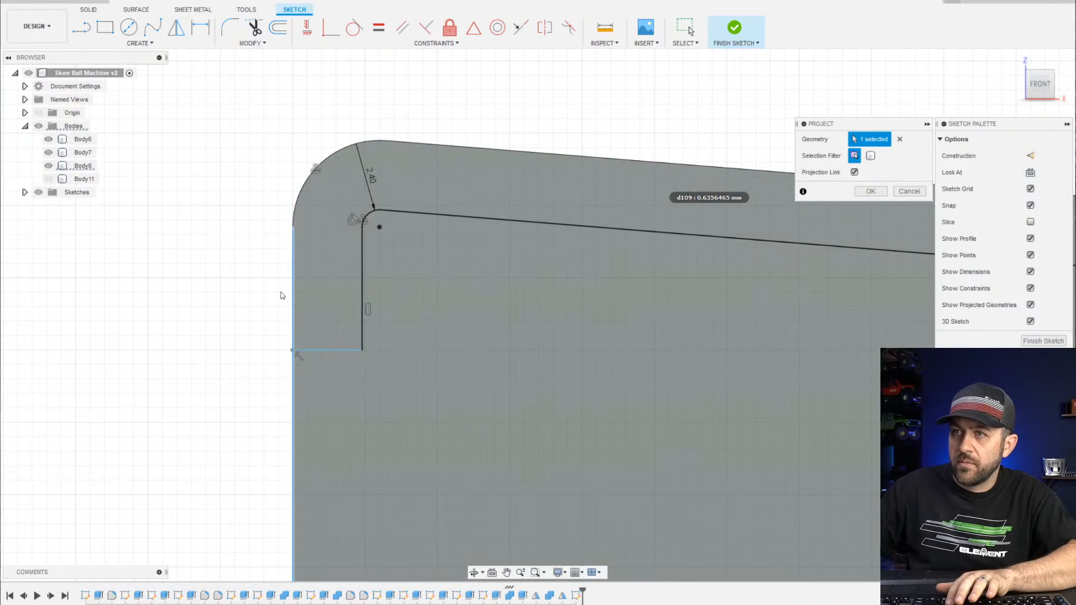
key(Return)
scroll(389, 233, down, 3)
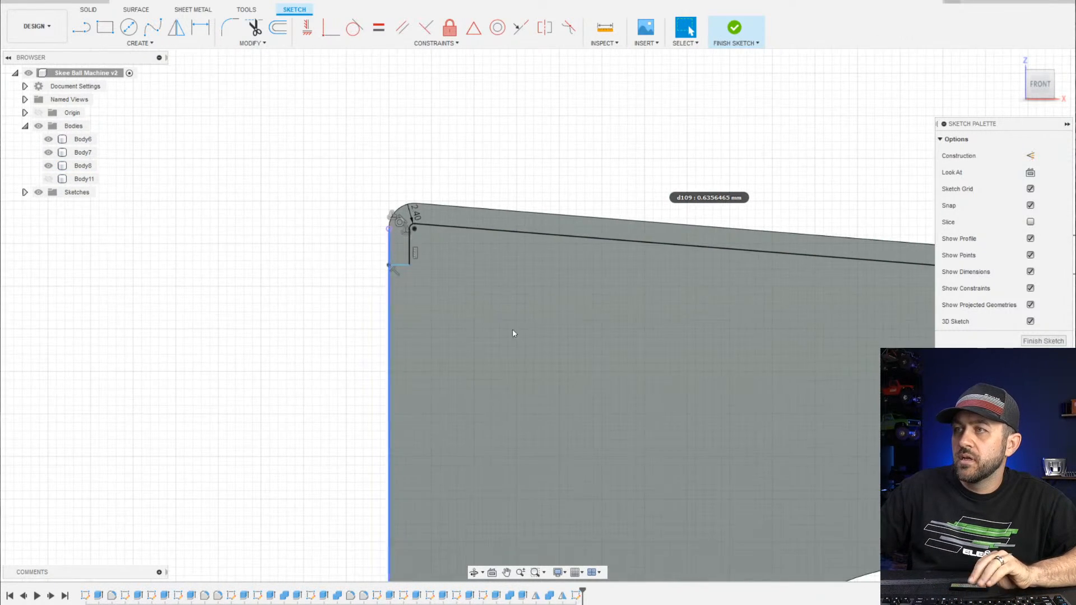
middle_drag(649, 364, 363, 351)
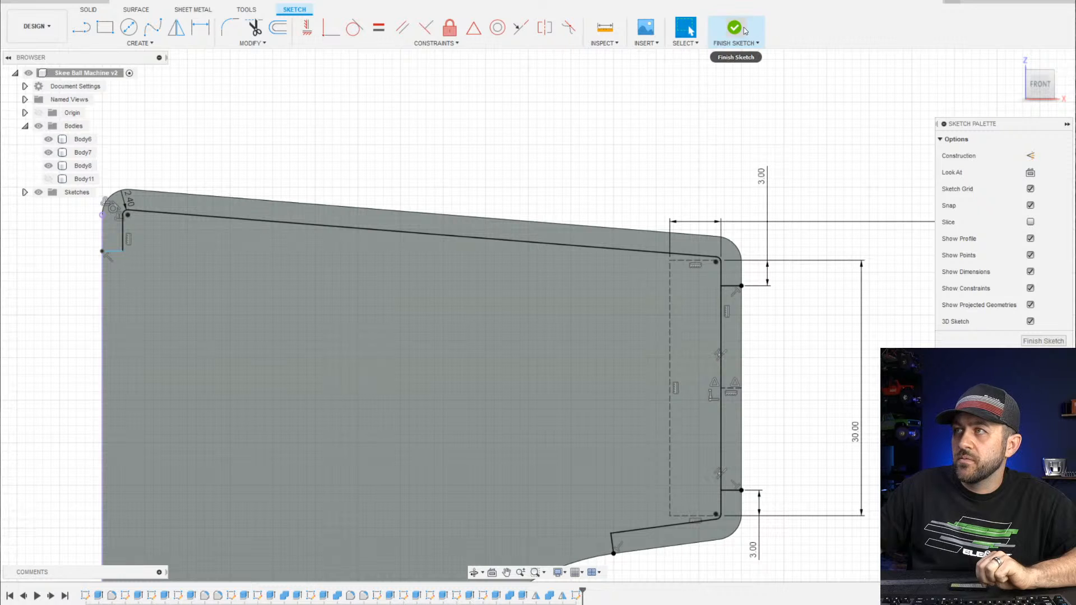
click(735, 28)
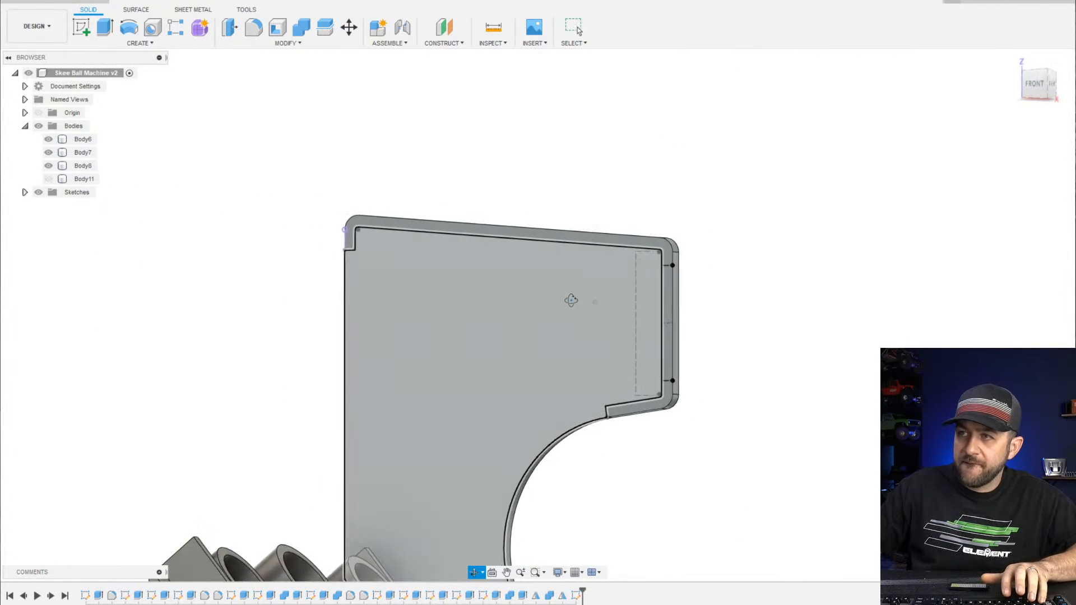
Examine the upper and lower border profiles between the inset outline and the panel edge
shift+middle_drag(571, 301, 555, 310)
scroll(636, 288, up, 3)
scroll(646, 283, down, 3)
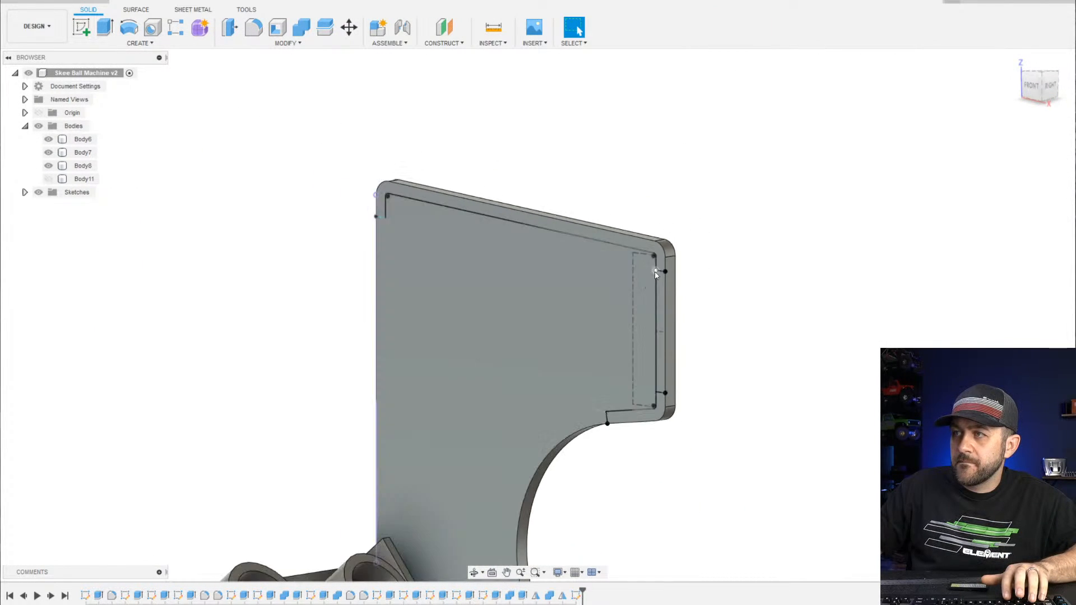
scroll(645, 249, up, 3)
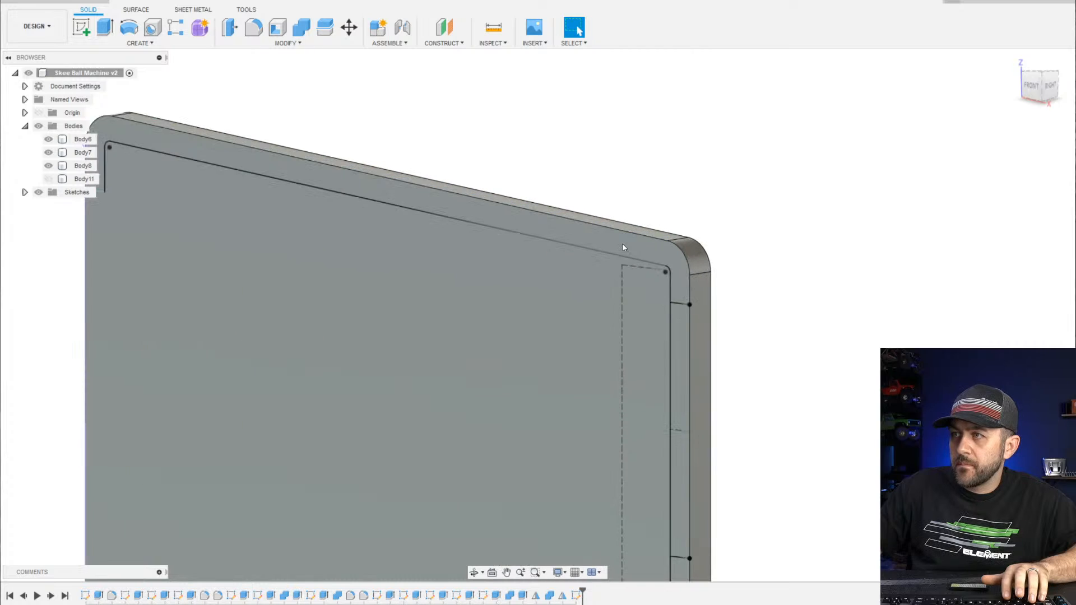
click(624, 247)
scroll(640, 260, down, 5)
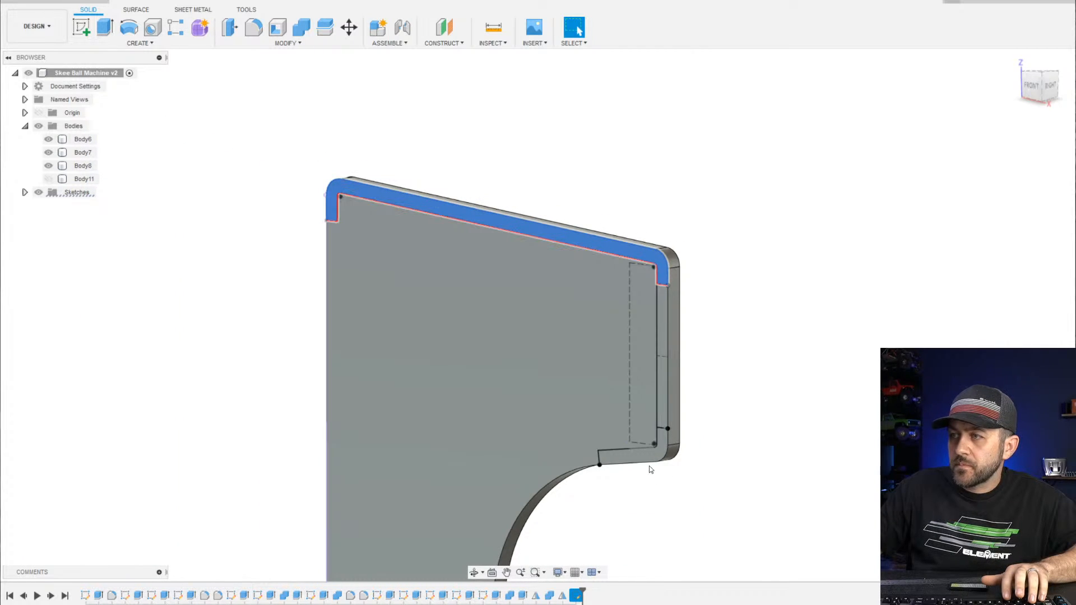
click(662, 454)
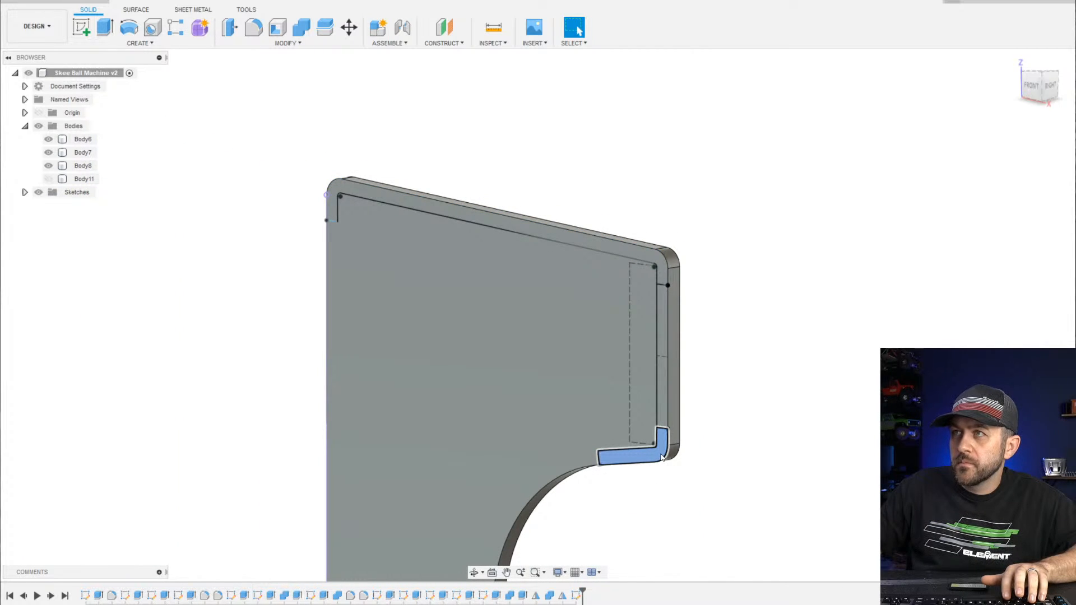
click(7, 257)
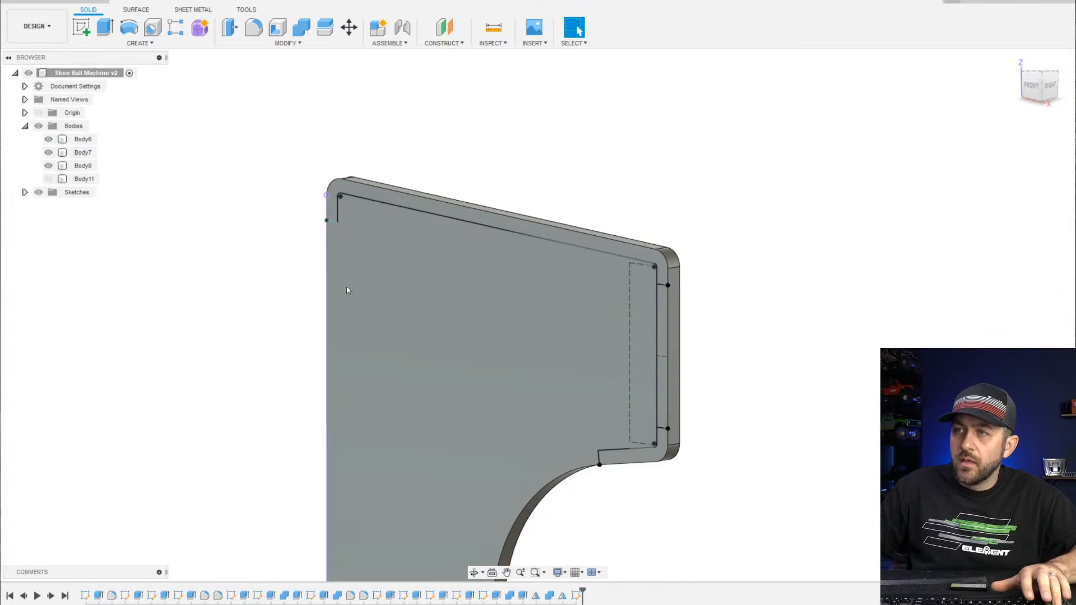
shift+middle_drag(347, 290, 657, 471)
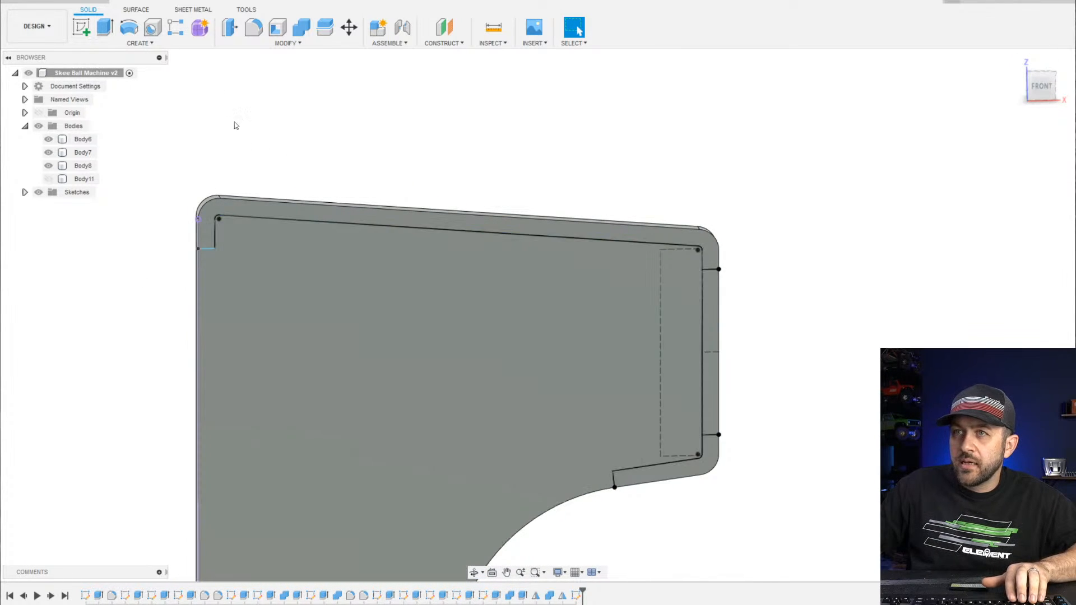
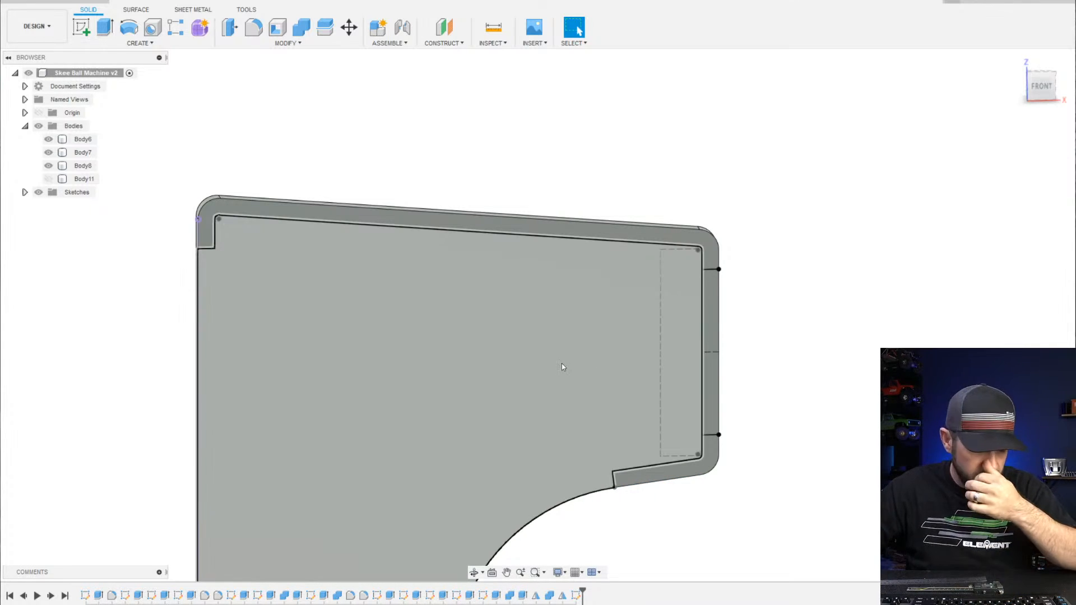
Reopen the sketch and draw a line just behind the construction rectangle from the inset outline's upper line to its lower line
key(l)
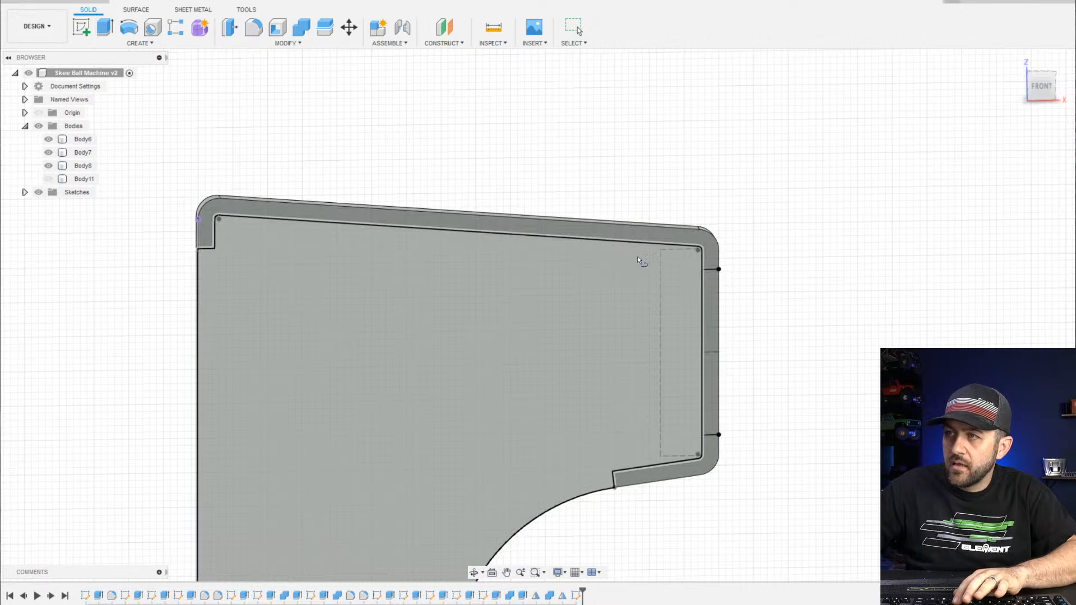
key(Escape)
click(577, 595)
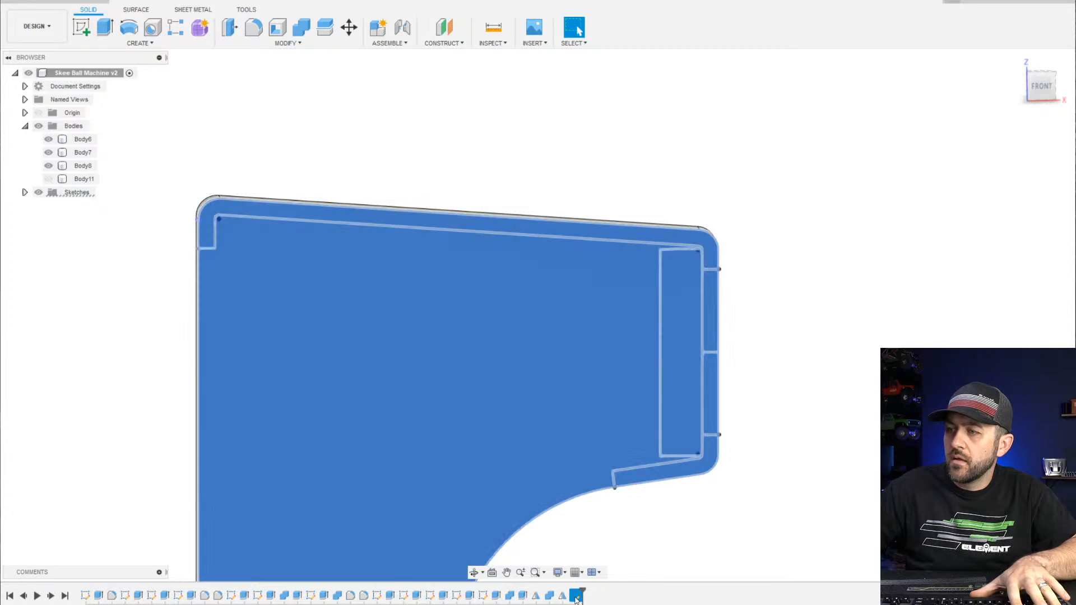
right_click(577, 596)
click(604, 486)
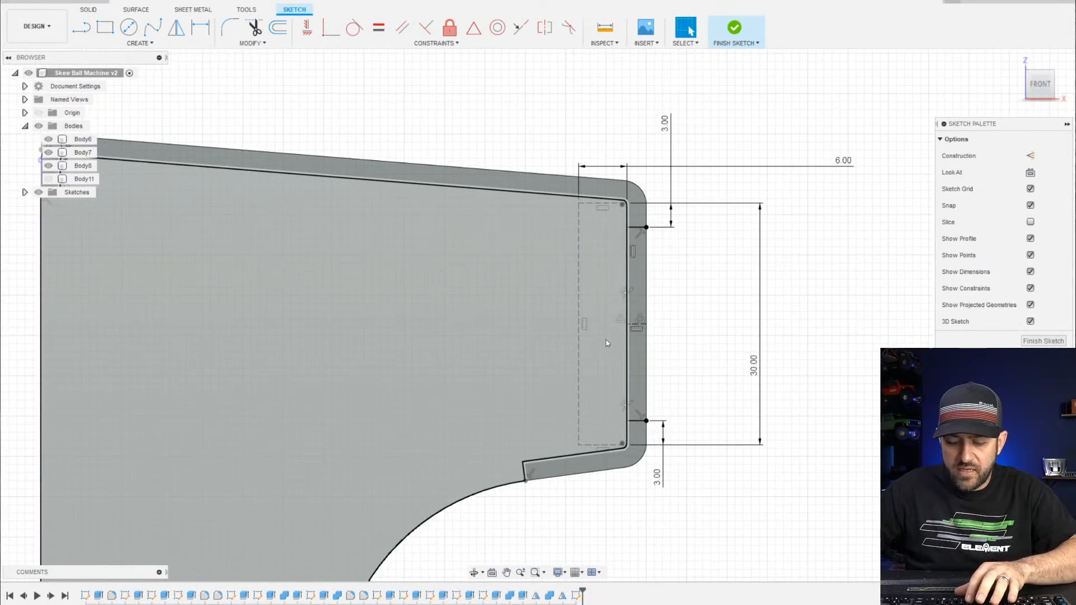
scroll(597, 280, down, 2)
key(l)
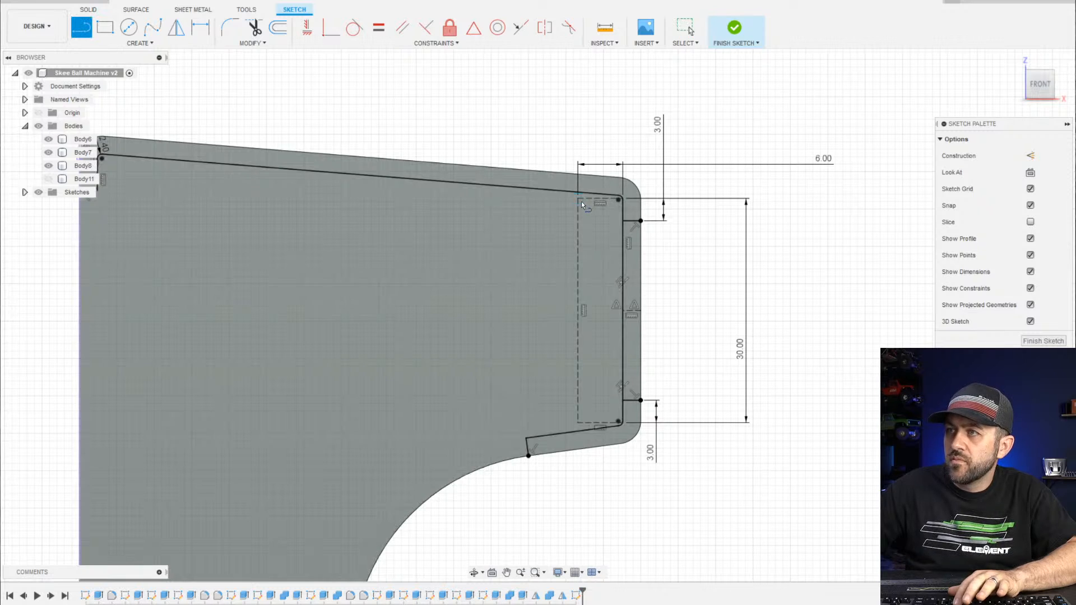
click(570, 191)
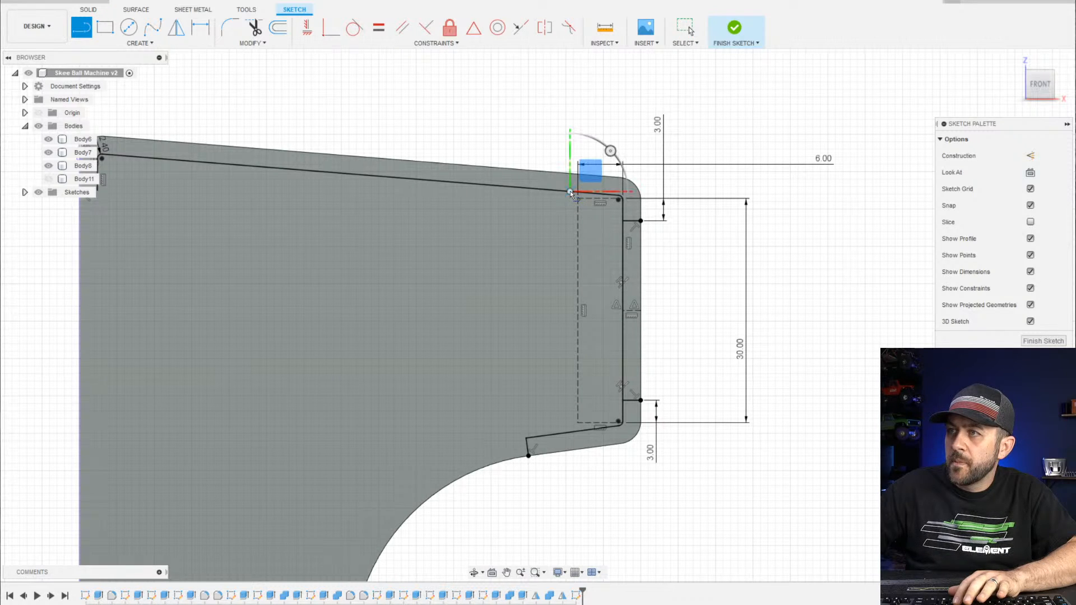
click(572, 432)
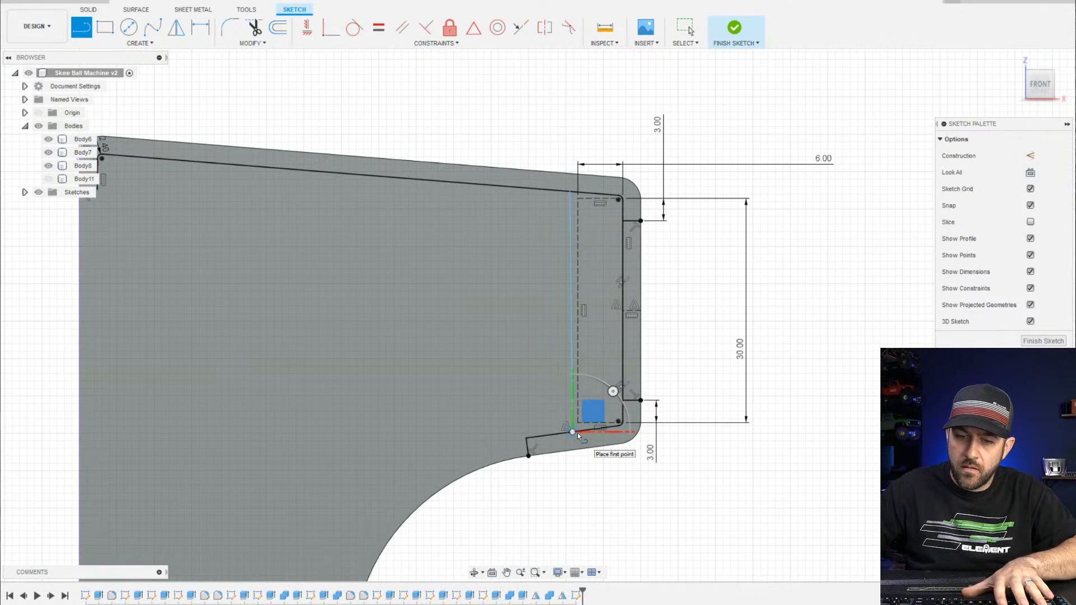
key(Escape)
Try offsetting the line behind the construction rectangle 2.5 mm toward the panel's rear, then undo the offset
click(278, 28)
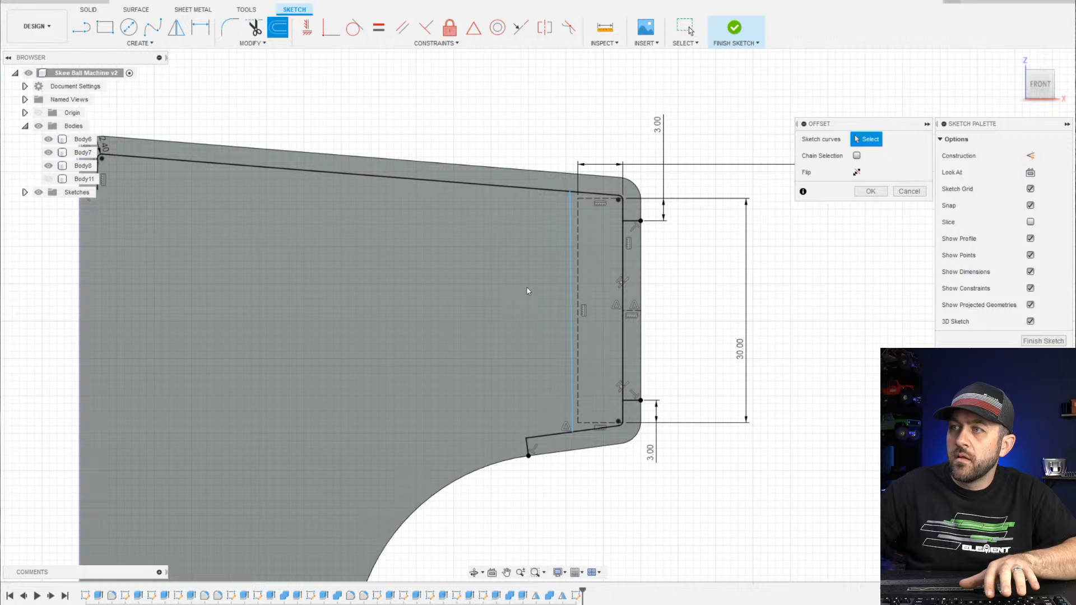
click(573, 285)
drag(558, 281, 552, 283)
text(2)
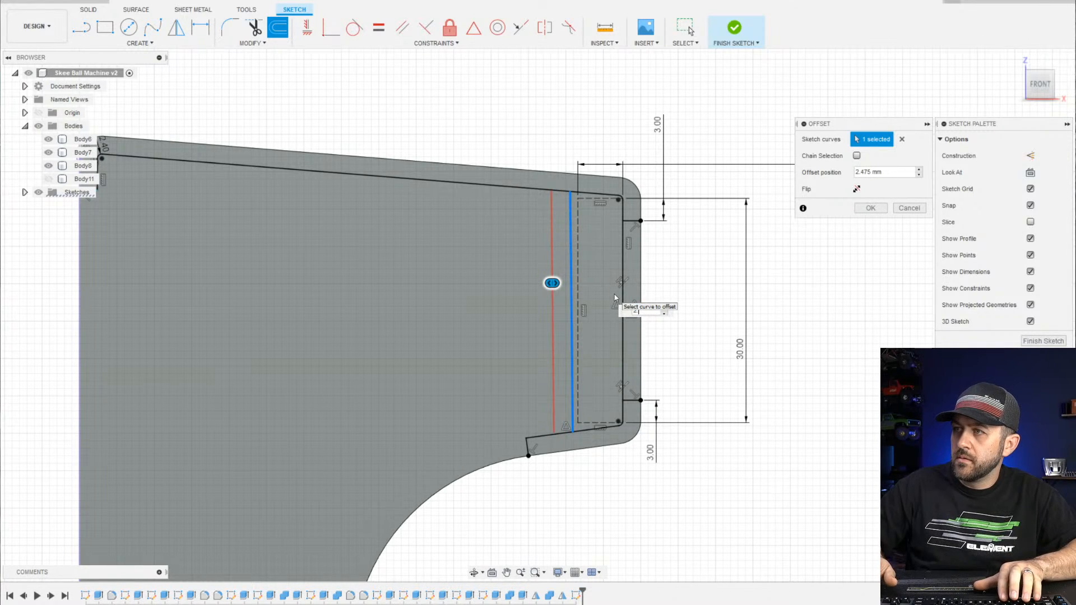
text(.5)
key(Return)
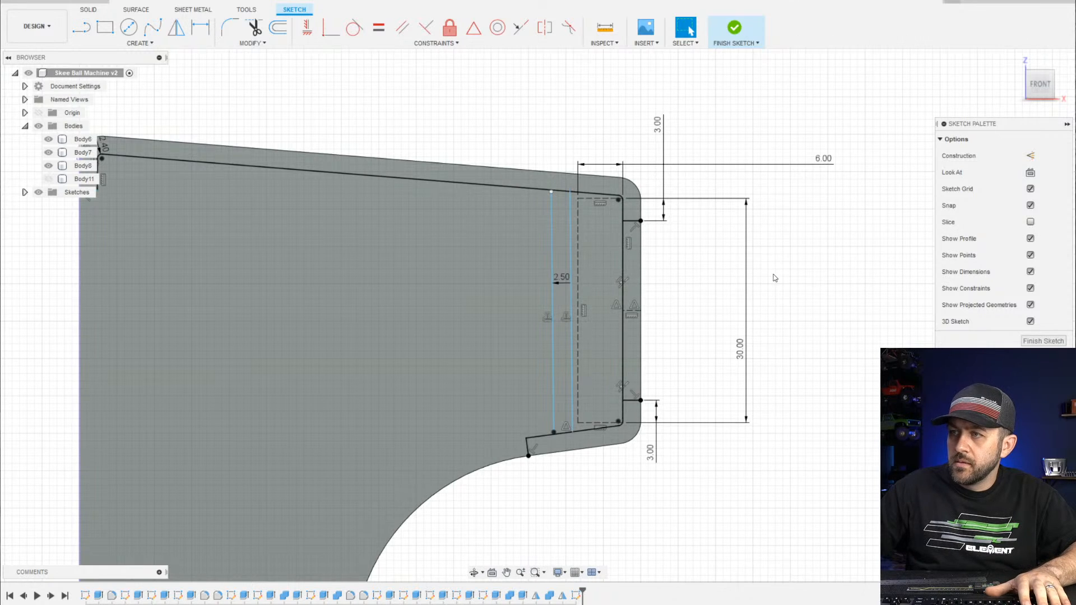
scroll(775, 278, up, 3)
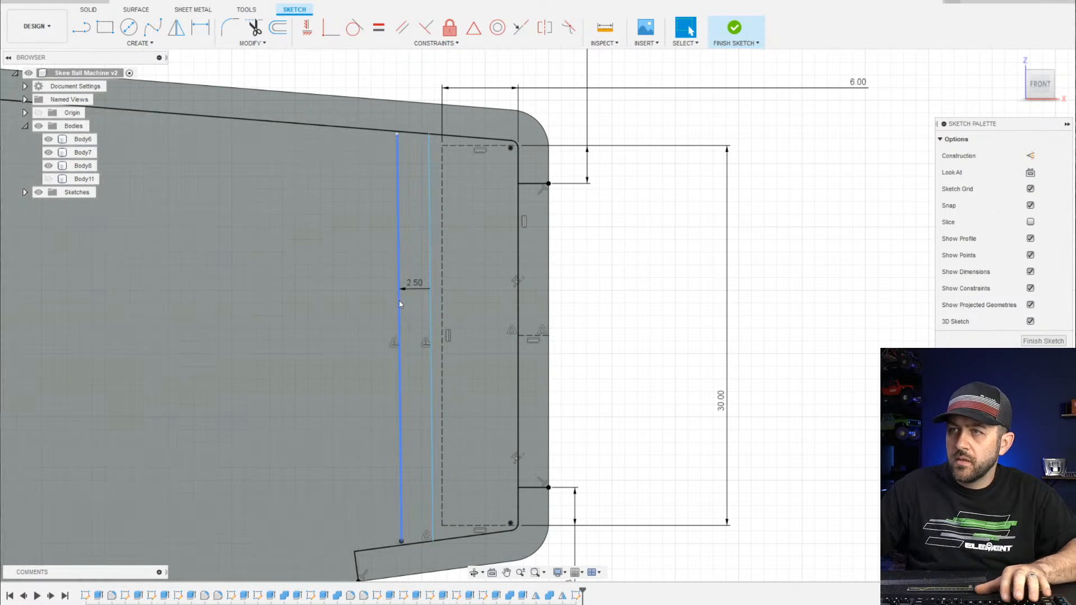
key(ctrl+z)
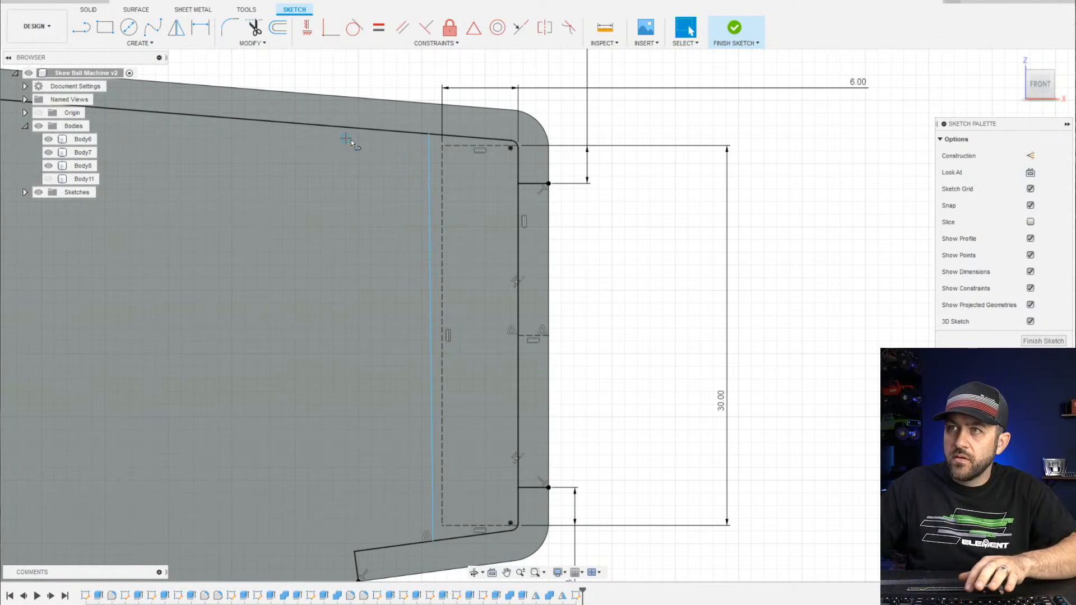
Draw a second vertical line, a little behind the existing one, from the inset outline's upper line to its lower line
key(l)
click(392, 131)
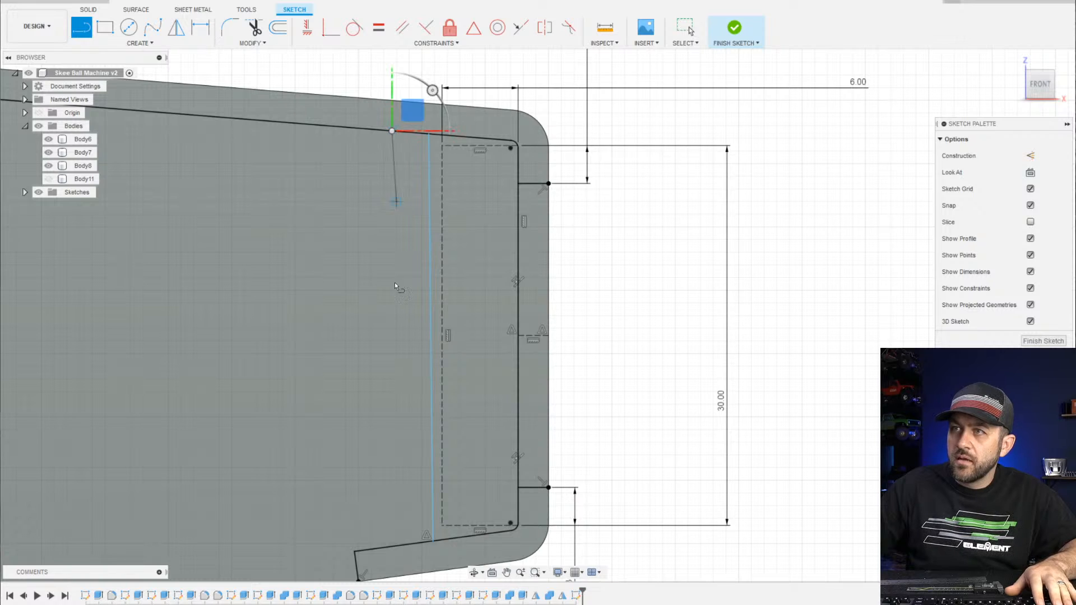
click(394, 547)
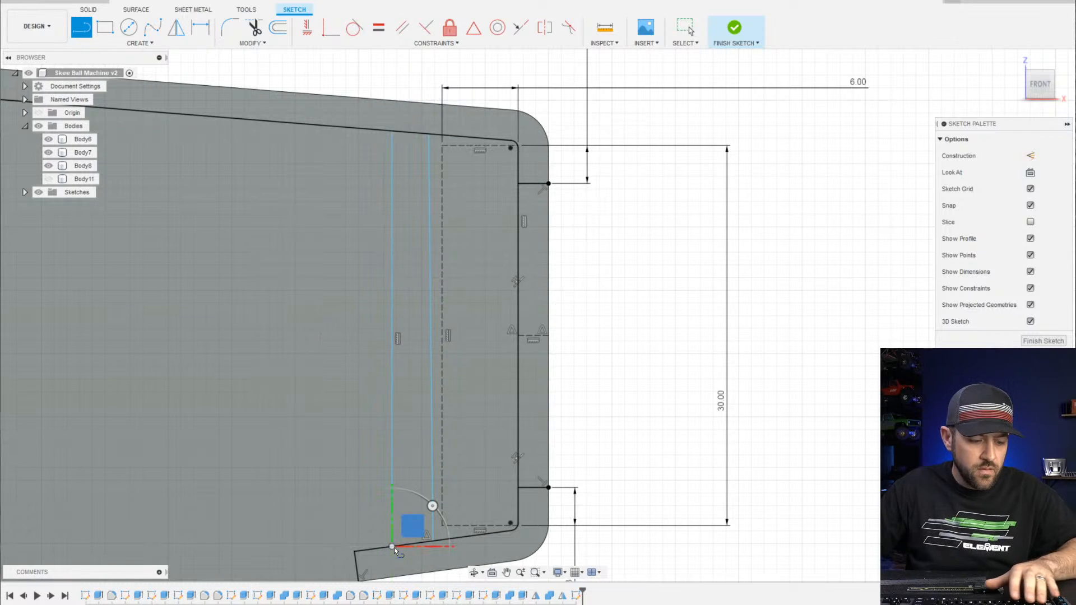
key(Escape)
key(d)
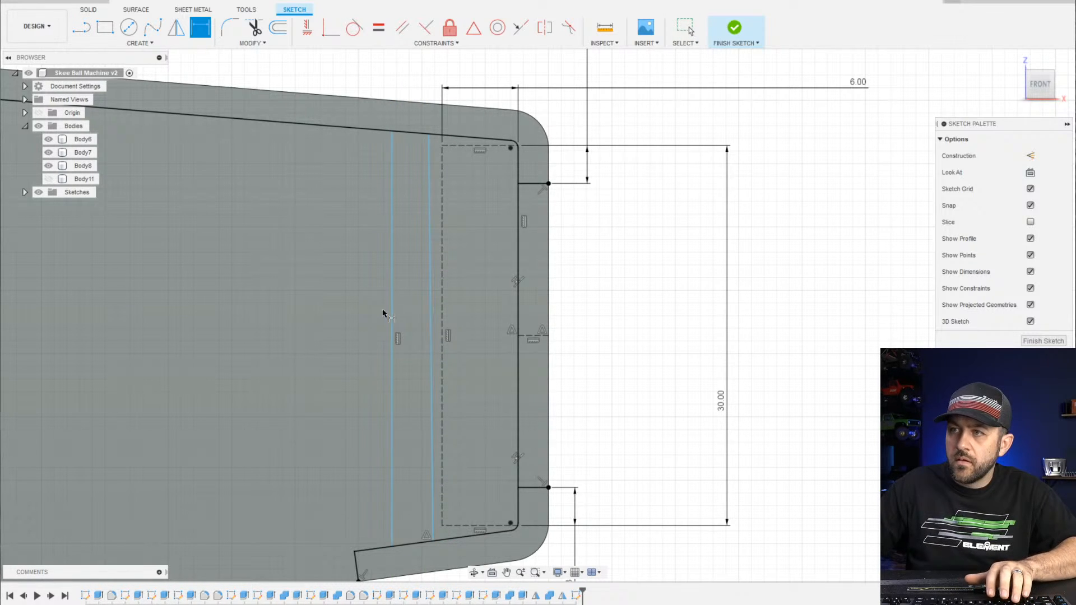
click(431, 303)
click(393, 305)
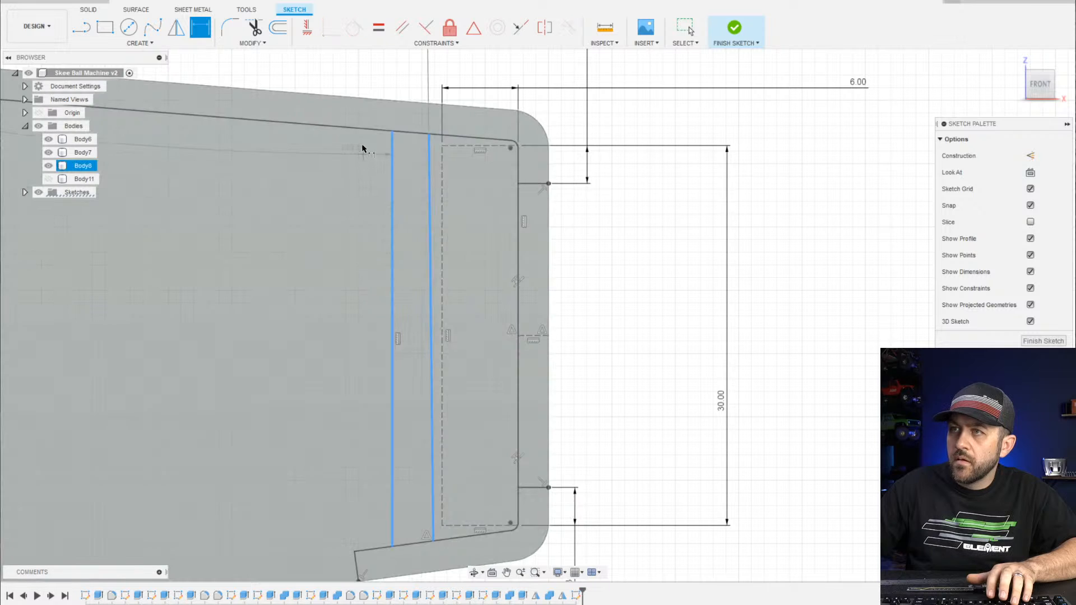
key(Escape)
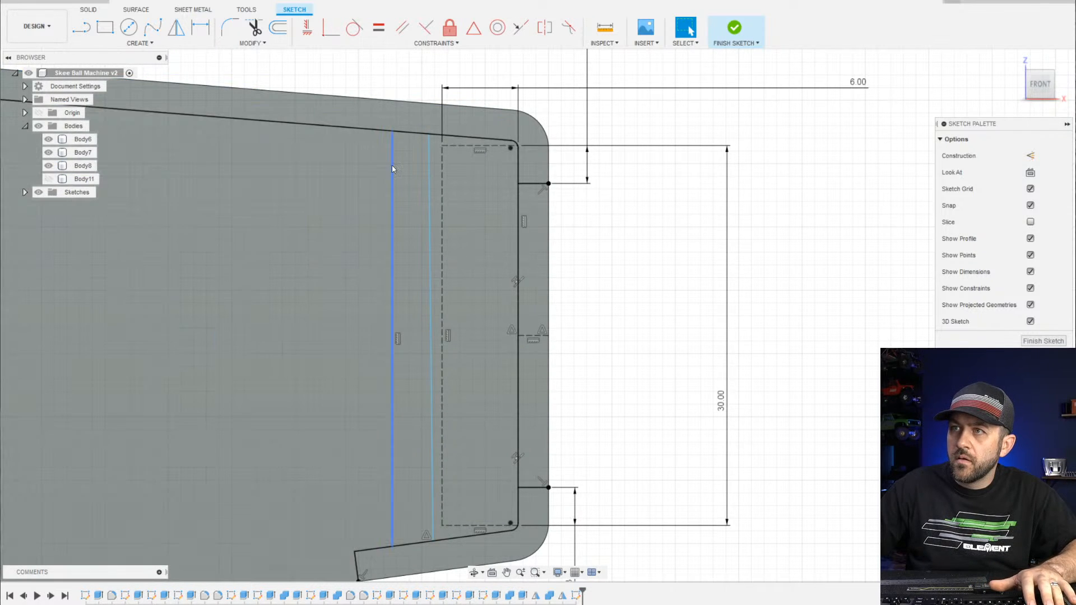
Constrain the slanted line next to the construction rectangle to be vertical
click(392, 165)
click(308, 35)
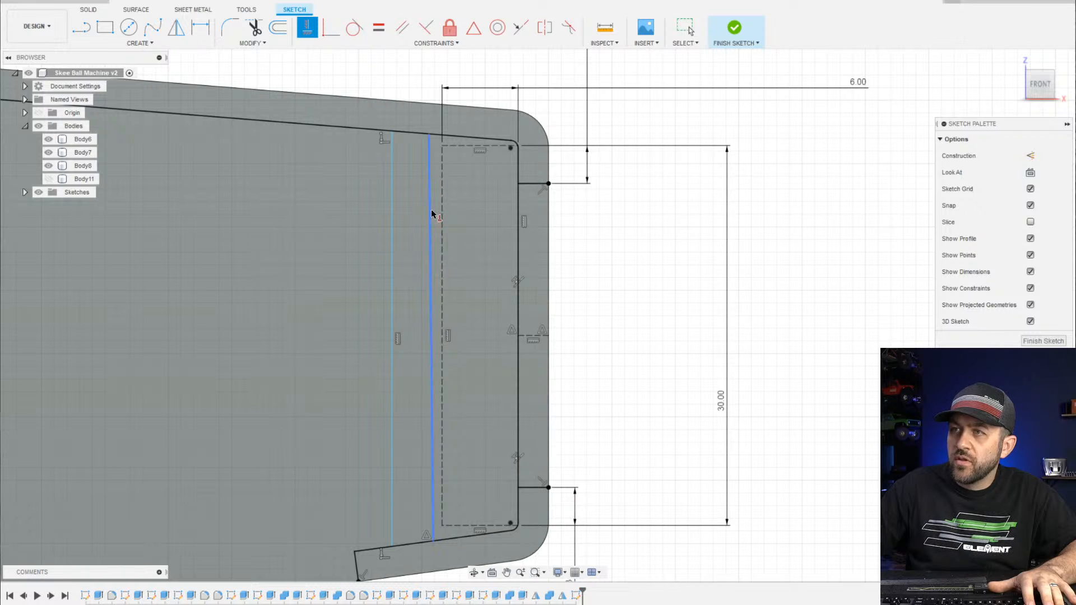
click(431, 229)
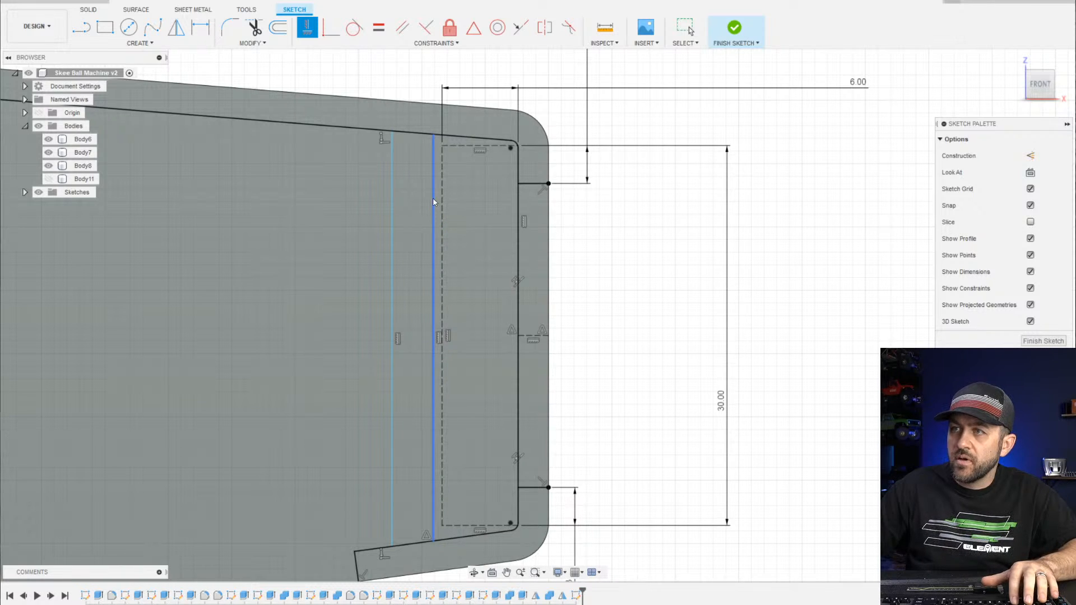
Dimension the spacing between the two vertical lines behind the construction rectangle to 2.5 mm
key(d)
click(392, 214)
click(433, 211)
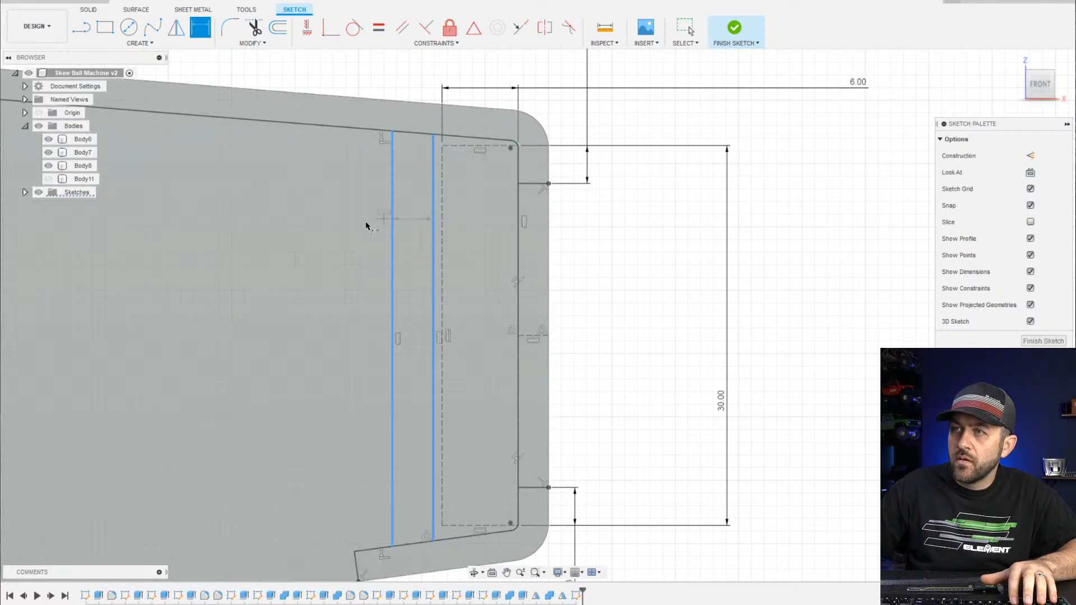
click(336, 231)
text(2.5)
key(Return)
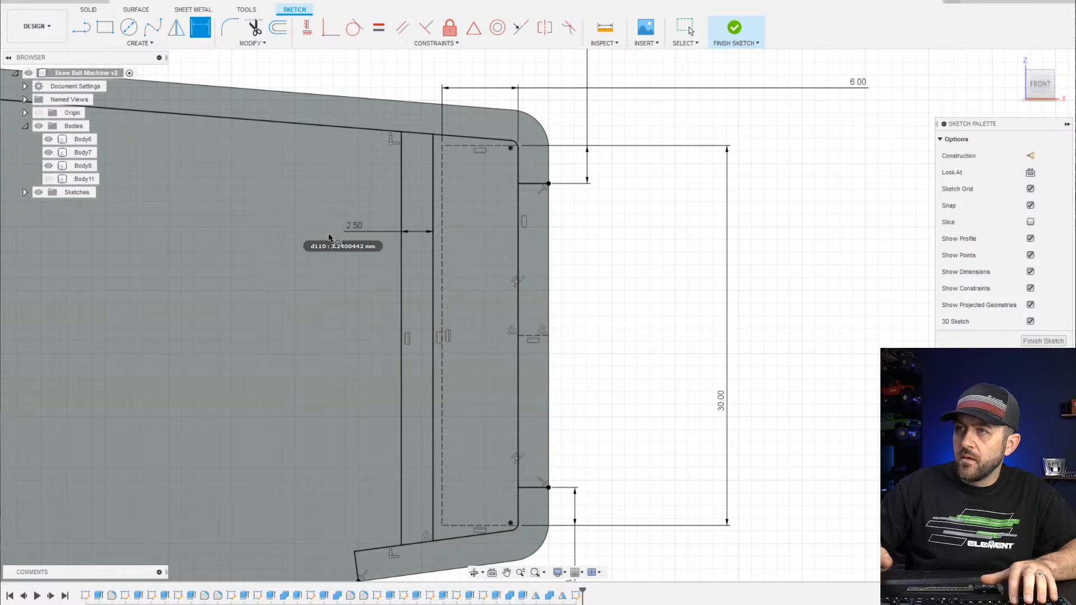
Try to dimension the distance from the line next to the construction rectangle to the inset outline's front vertical line
click(432, 255)
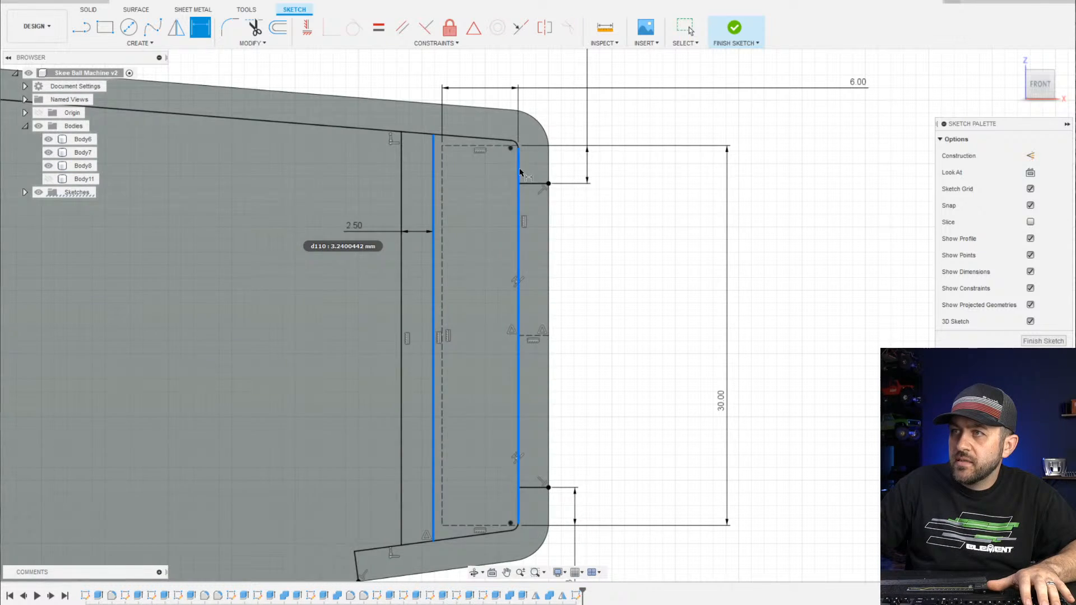
click(520, 172)
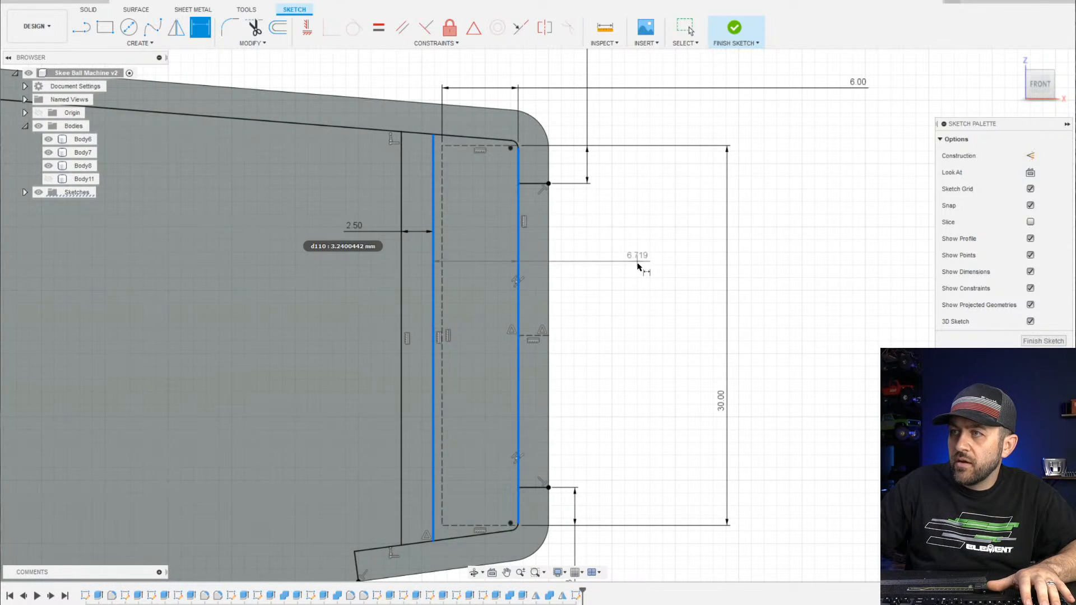
click(650, 283)
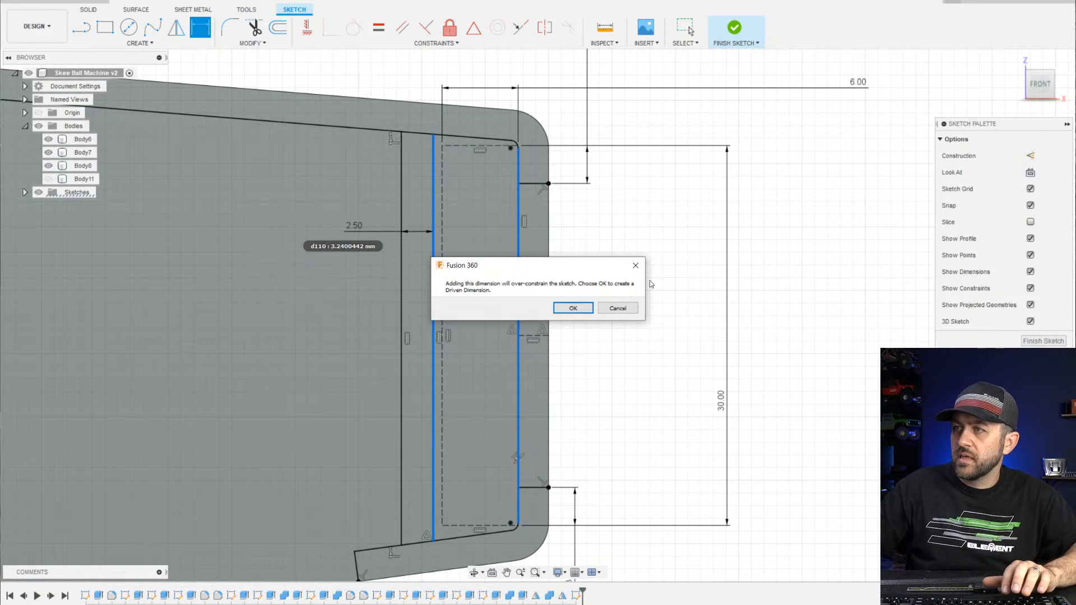
click(619, 309)
scroll(560, 321, down, 2)
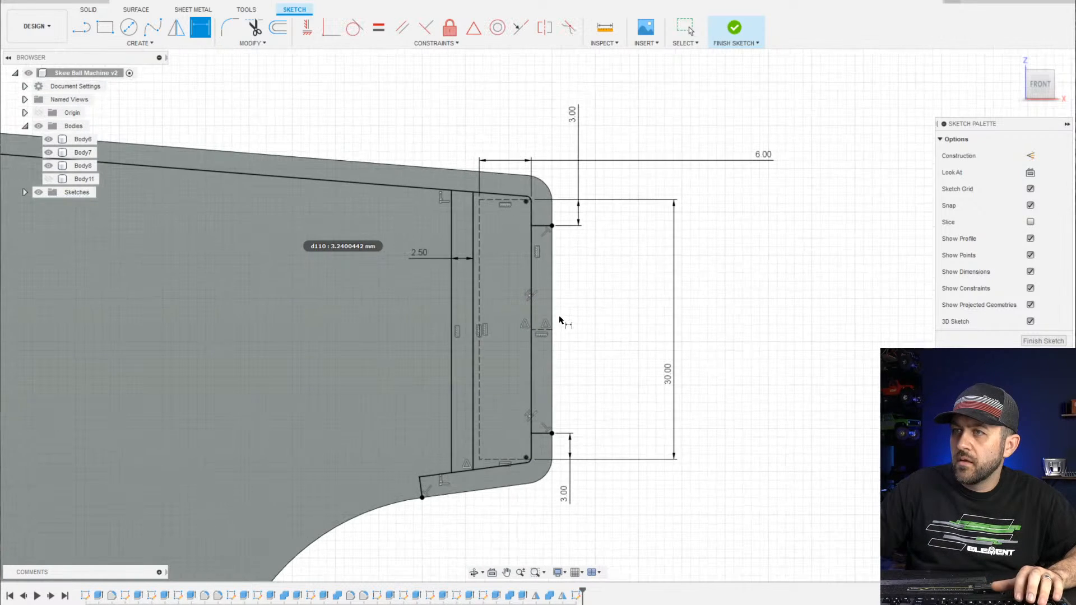
scroll(490, 370, up, 2)
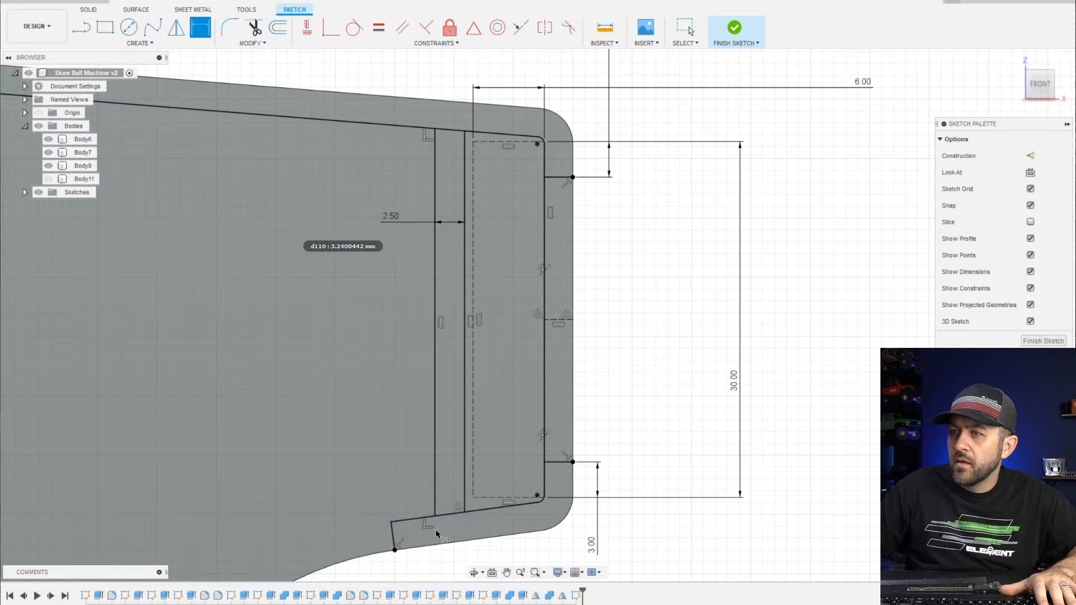
scroll(476, 516, up, 2)
key(Escape)
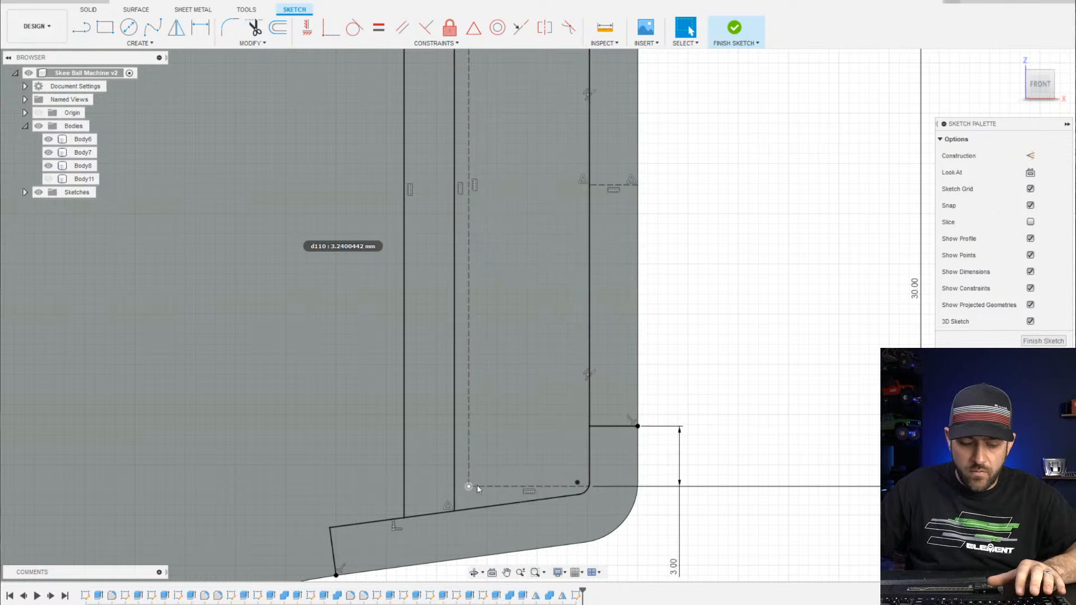
Measure the distance between the line next to the construction rectangle and the inset outline's front vertical line
click(605, 27)
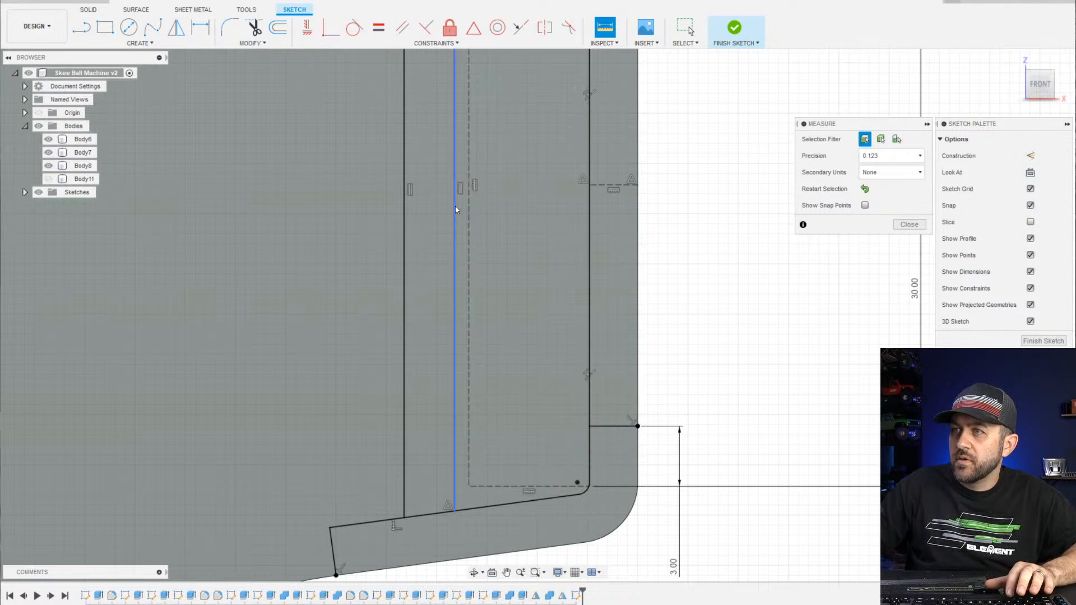
click(455, 209)
click(590, 444)
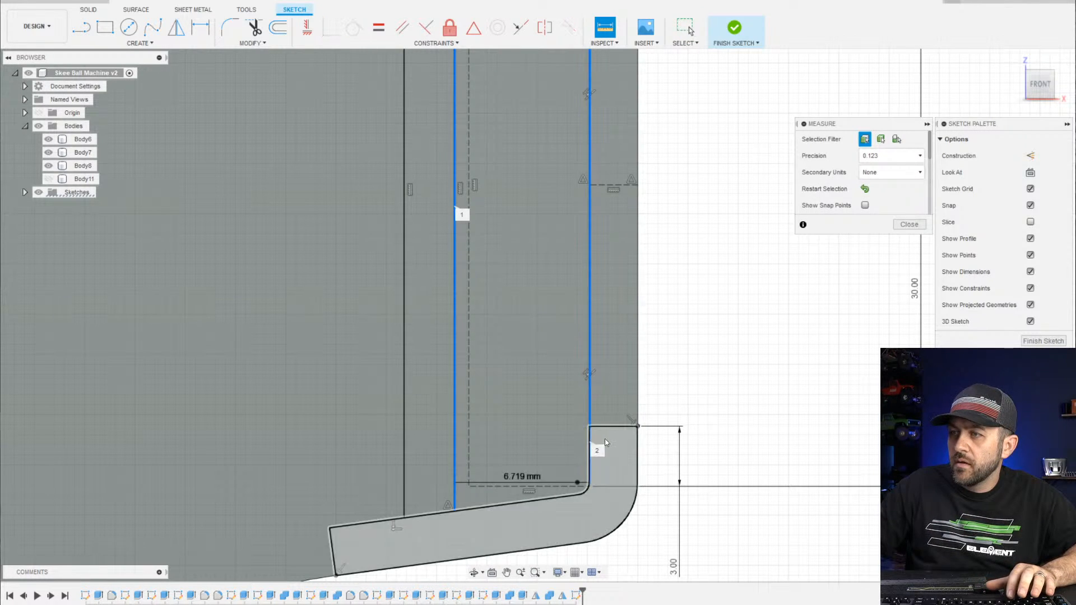
key(Escape)
scroll(532, 460, down, 3)
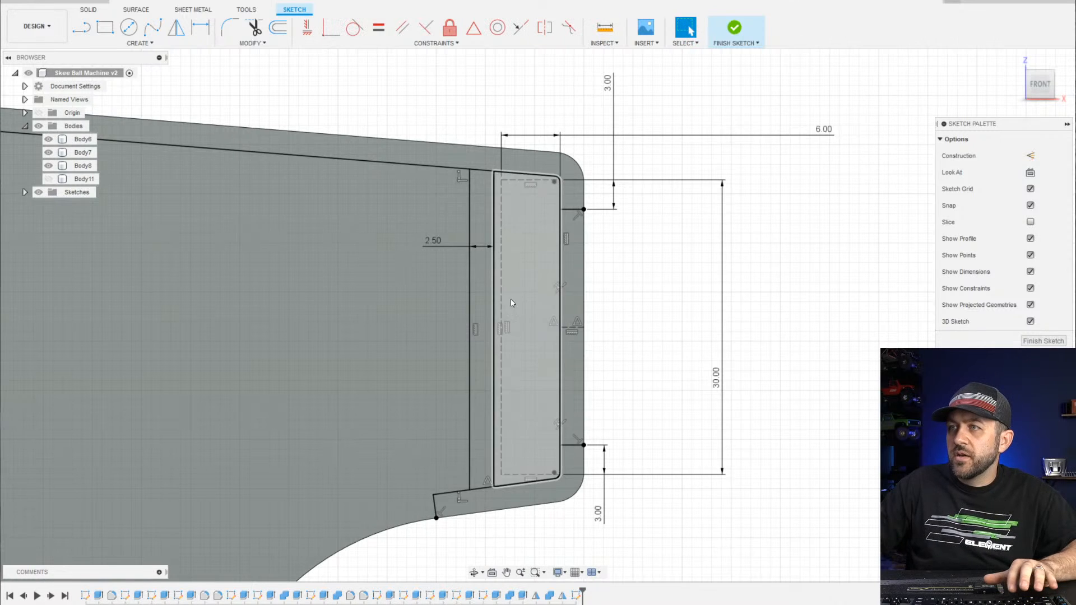
scroll(507, 307, up, 3)
scroll(579, 274, down, 3)
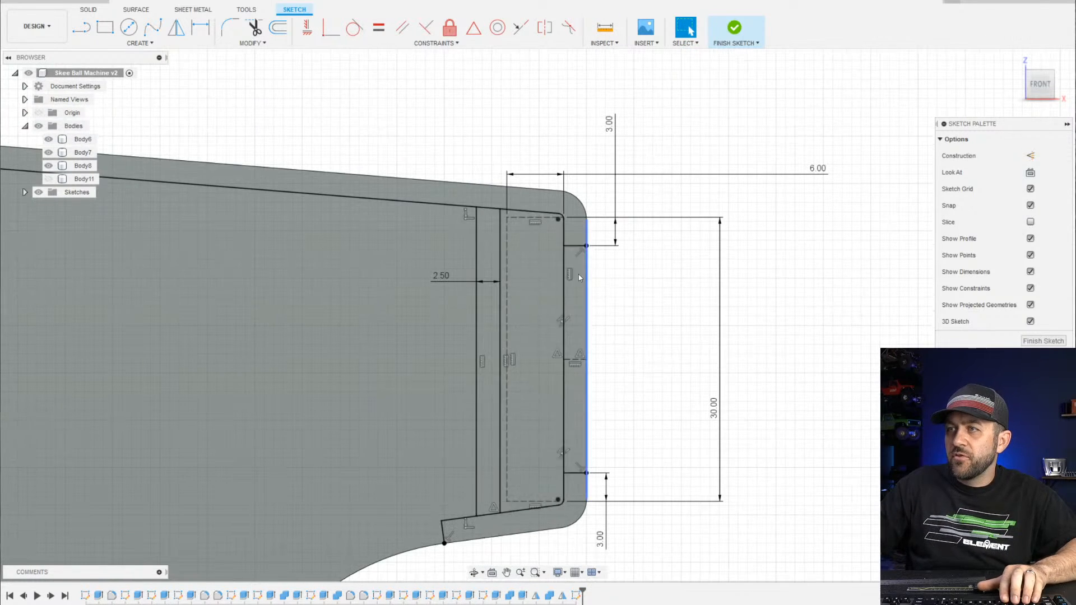
Finish the sketch and start an extrusion of the upper border, the lower border and the narrow strip between the two vertical lines
click(737, 28)
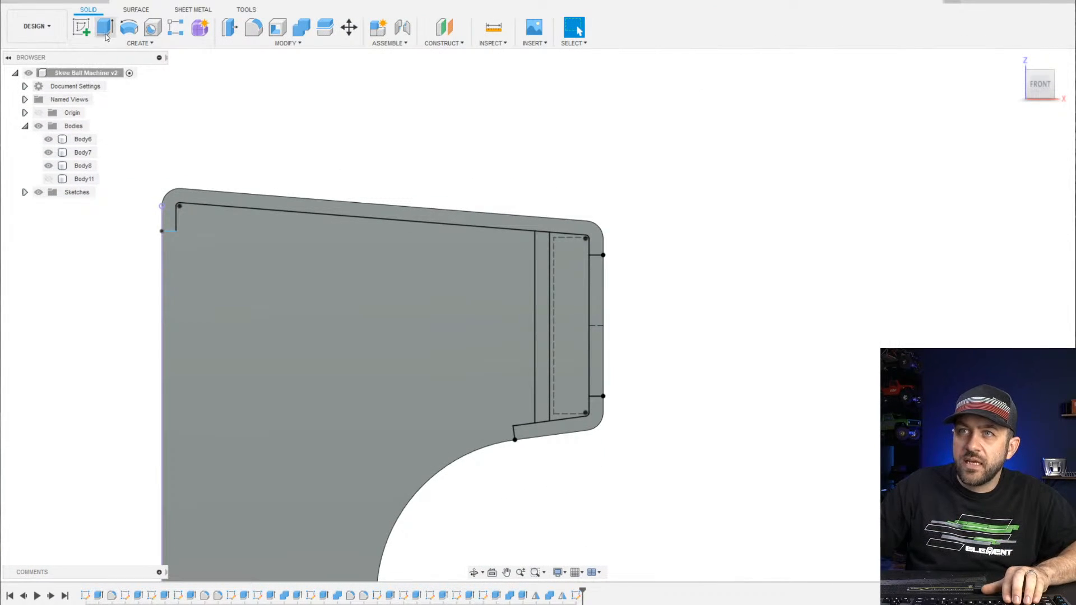
click(106, 35)
click(181, 203)
scroll(525, 261, up, 4)
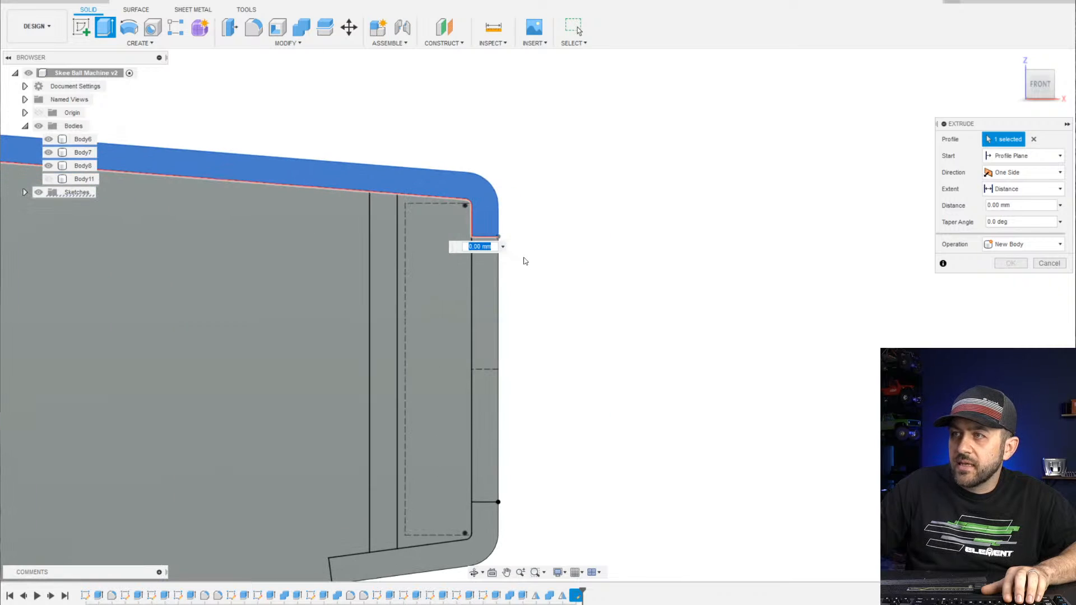
click(386, 432)
scroll(455, 497, down, 2)
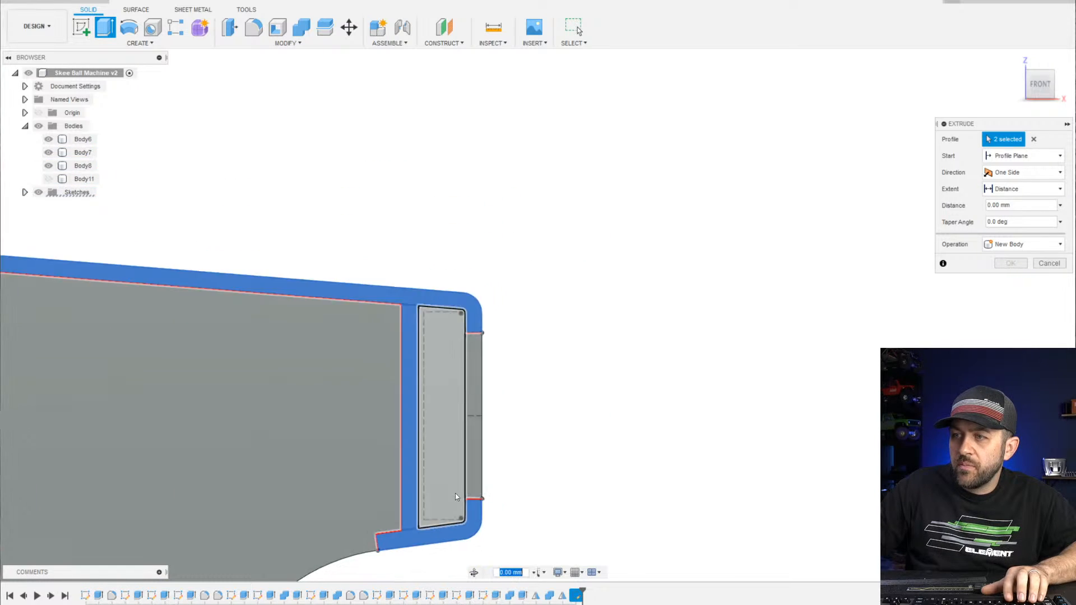
scroll(460, 487, down, 3)
shift+middle_drag(440, 464, 507, 334)
scroll(427, 481, up, 2)
scroll(432, 492, down, 2)
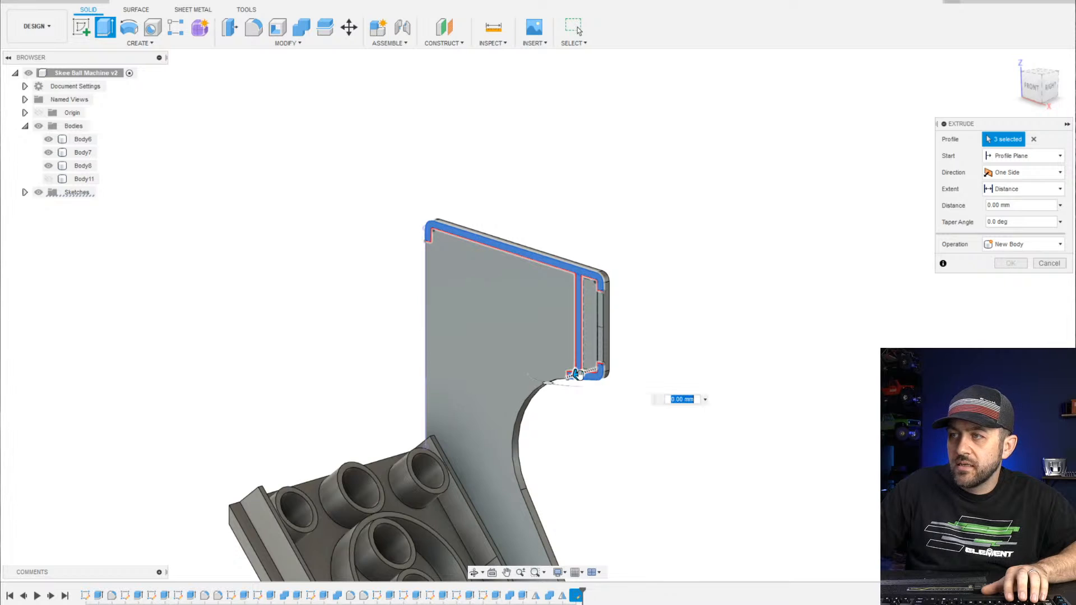
Set the extrusion distance of the three profiles to 97 mm, running inward from the side panel across the machine
drag(578, 374, 288, 447)
shift+middle_drag(288, 447, 355, 443)
scroll(274, 441, down, 3)
scroll(220, 409, up, 3)
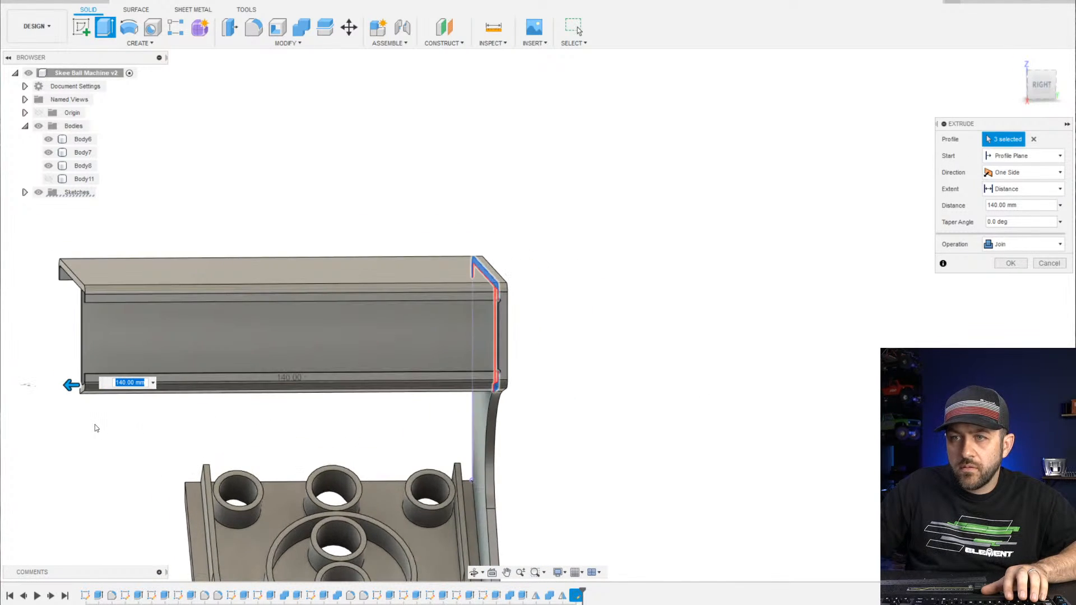
drag(67, 386, 157, 390)
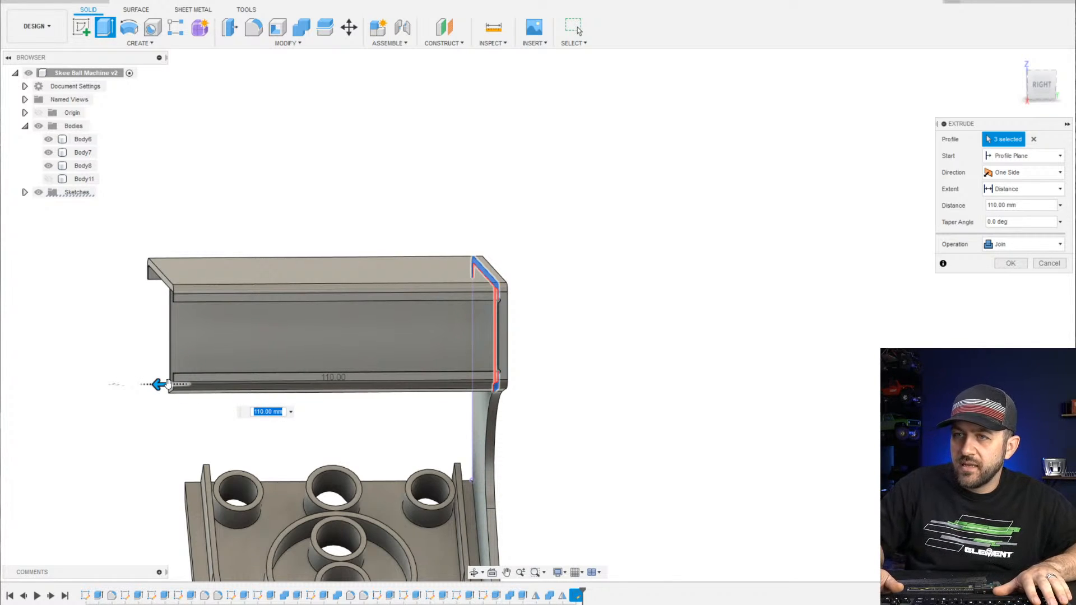
text(97)
key(Return)
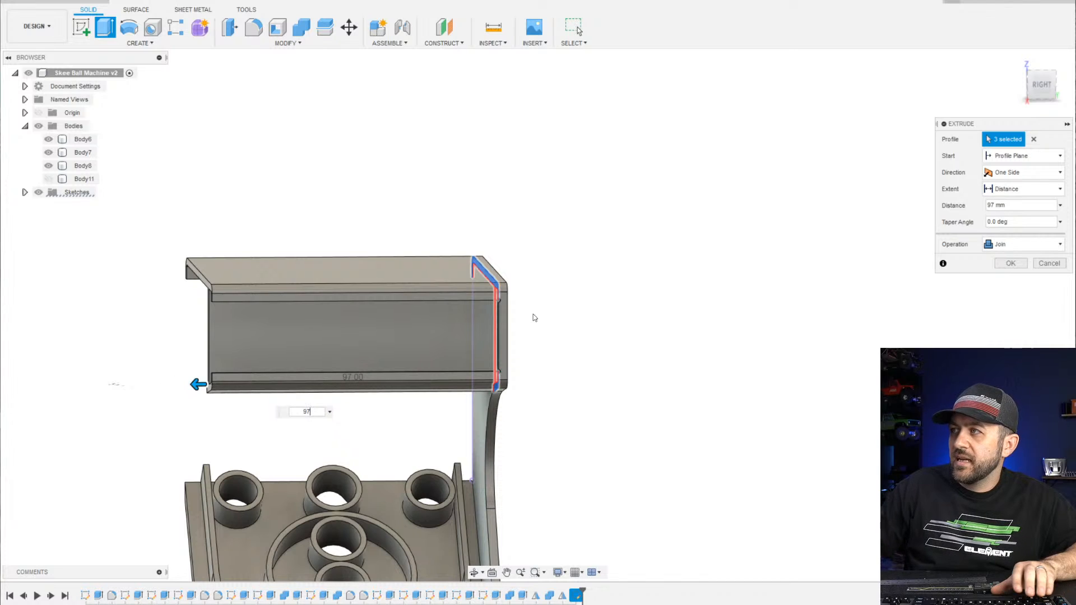
Set the extrusion's operation to New Body and create it
shift+middle_drag(535, 318, 266, 339)
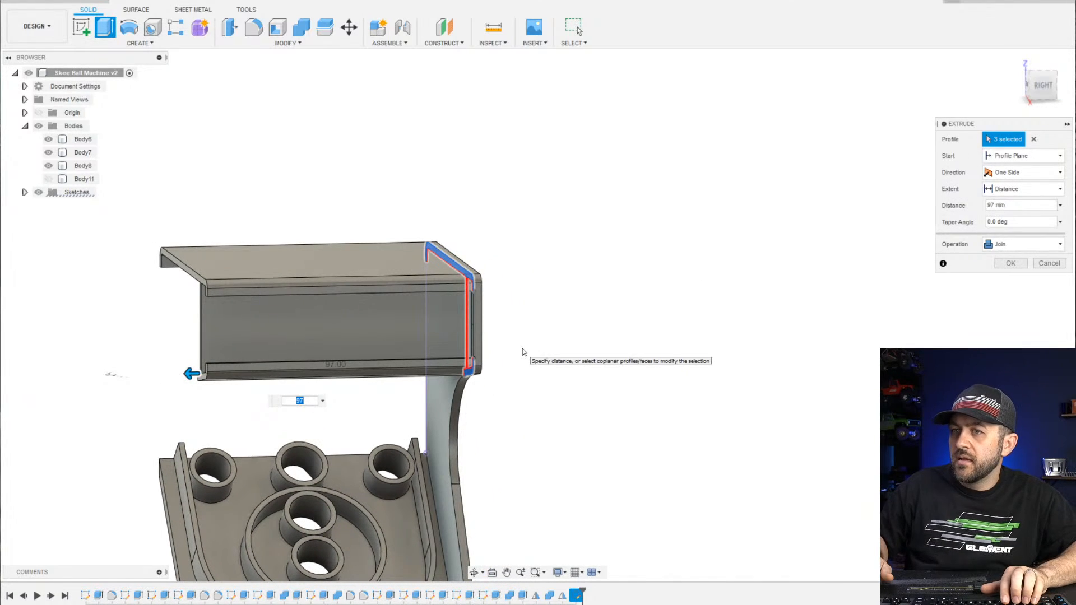
click(1003, 245)
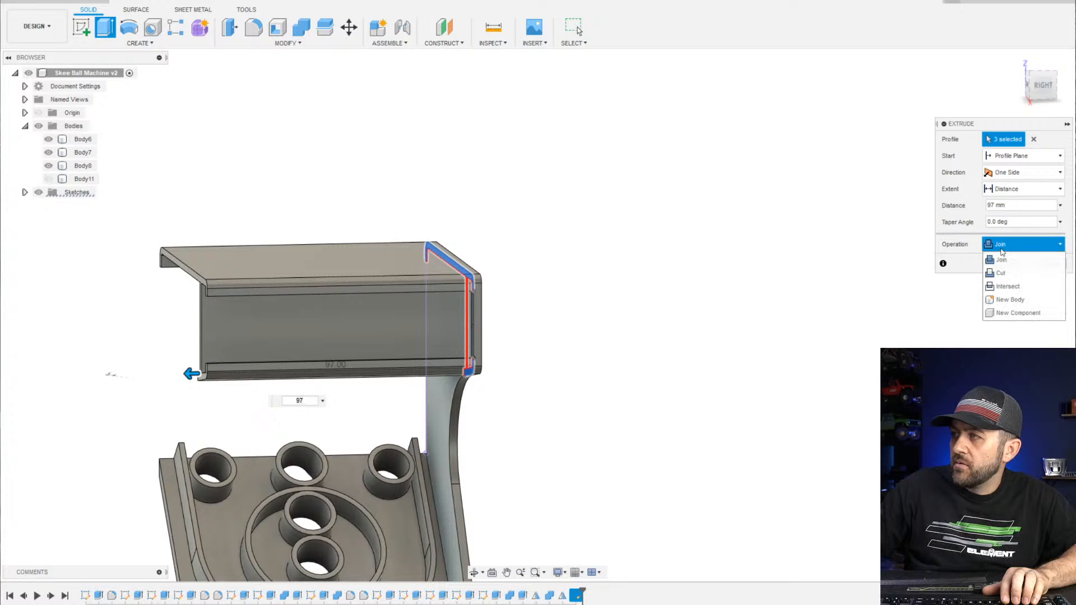
click(1016, 300)
key(Return)
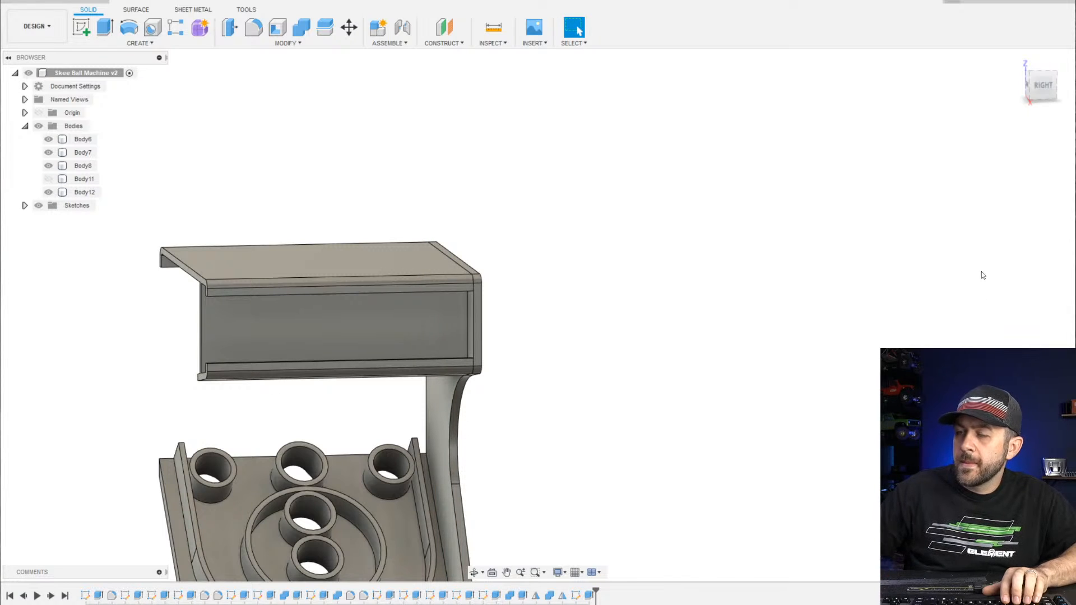
scroll(575, 255, up, 2)
scroll(410, 326, up, 1)
click(411, 322)
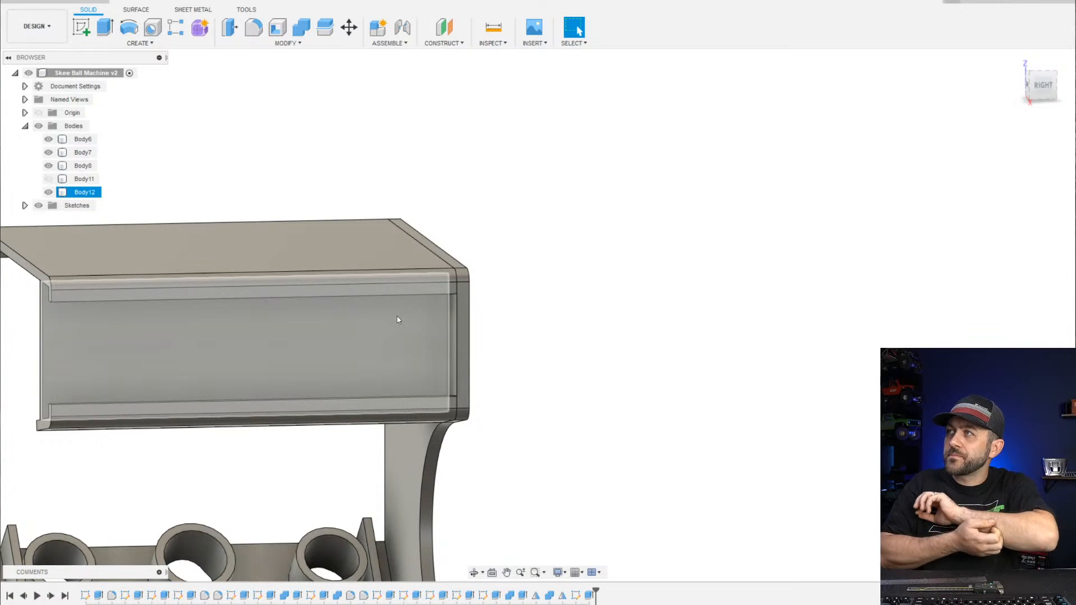
Reopen the side panel sketch holding the top part's border and support strip profiles for editing
scroll(474, 293, up, 2)
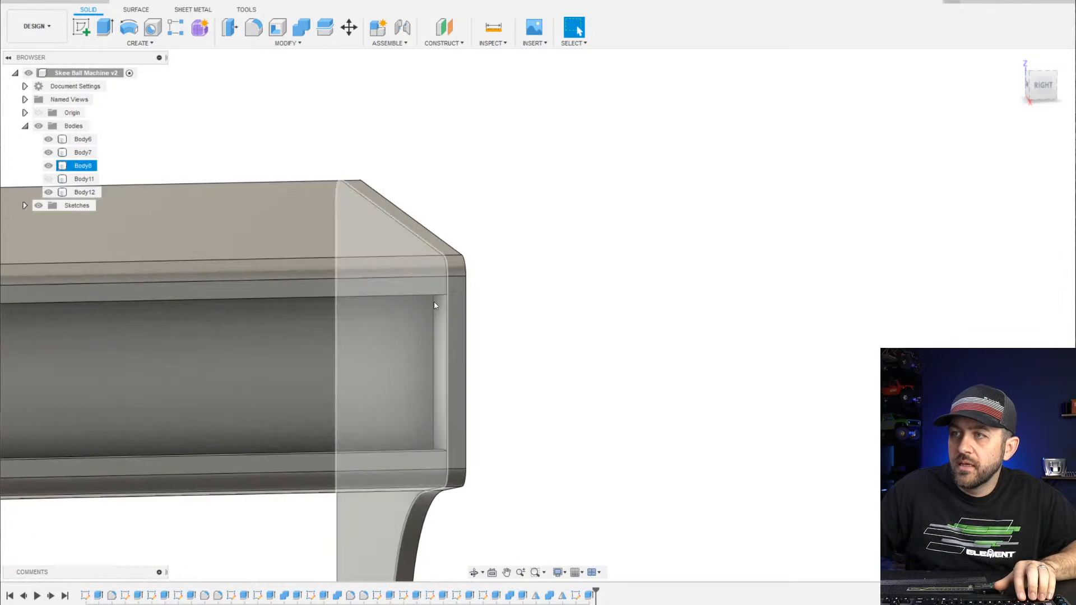
scroll(287, 349, down, 3)
shift+middle_drag(287, 348, 440, 568)
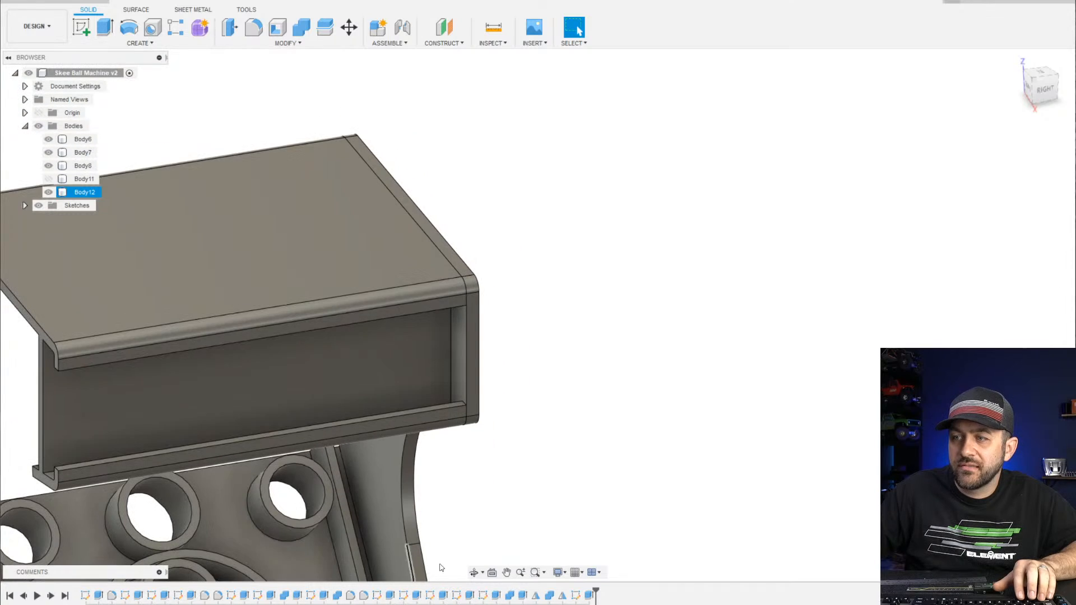
click(441, 568)
right_click(581, 595)
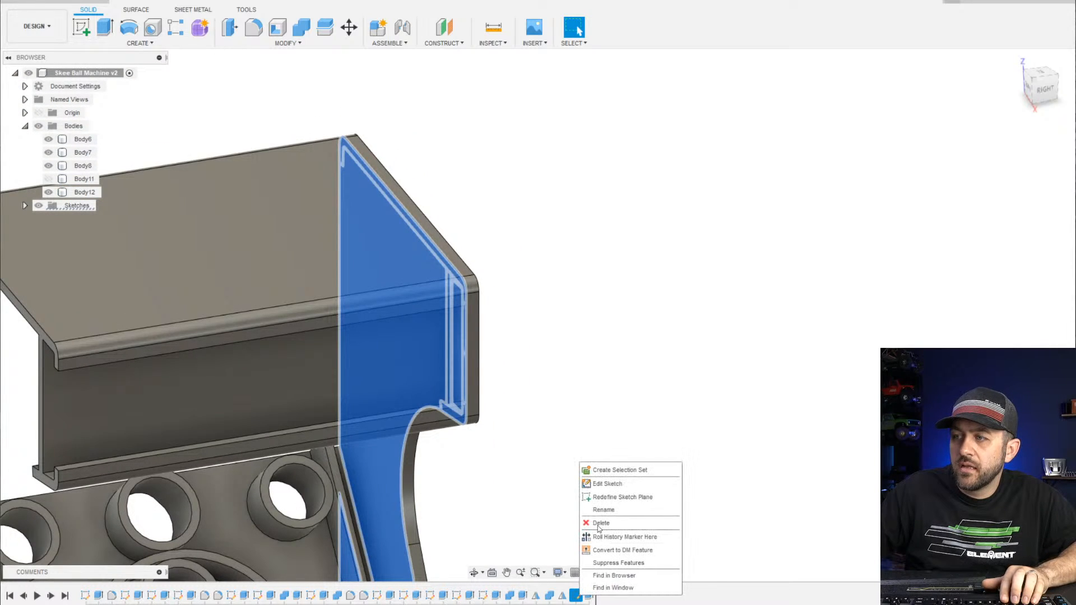
click(605, 483)
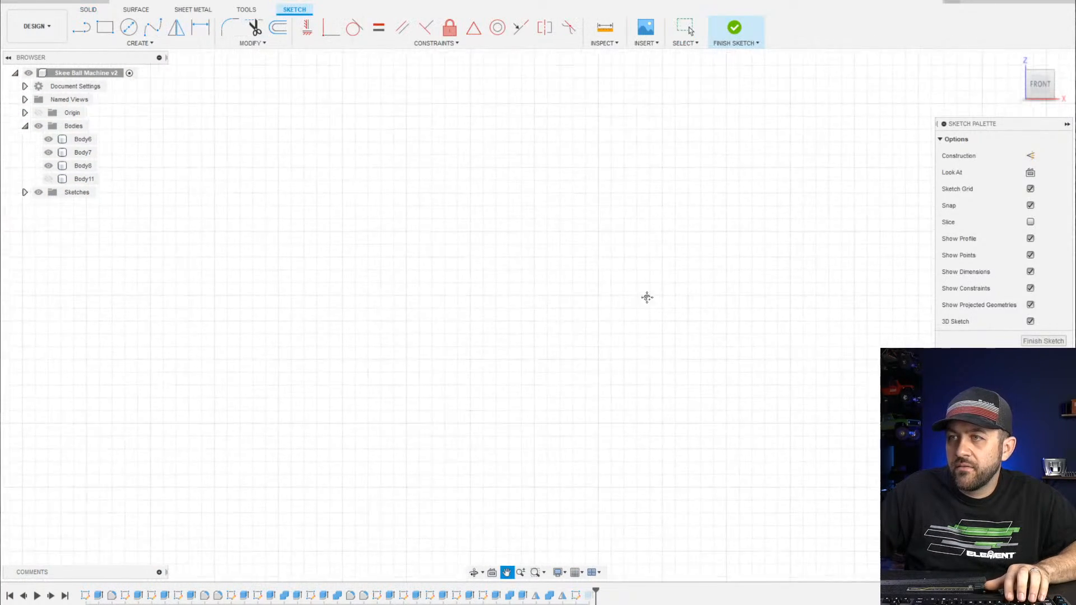
Examine the sketch's front end, checking the border, the strip lines, the construction rectangle and their dimensions
drag(427, 336, 476, 333)
scroll(445, 86, up, 3)
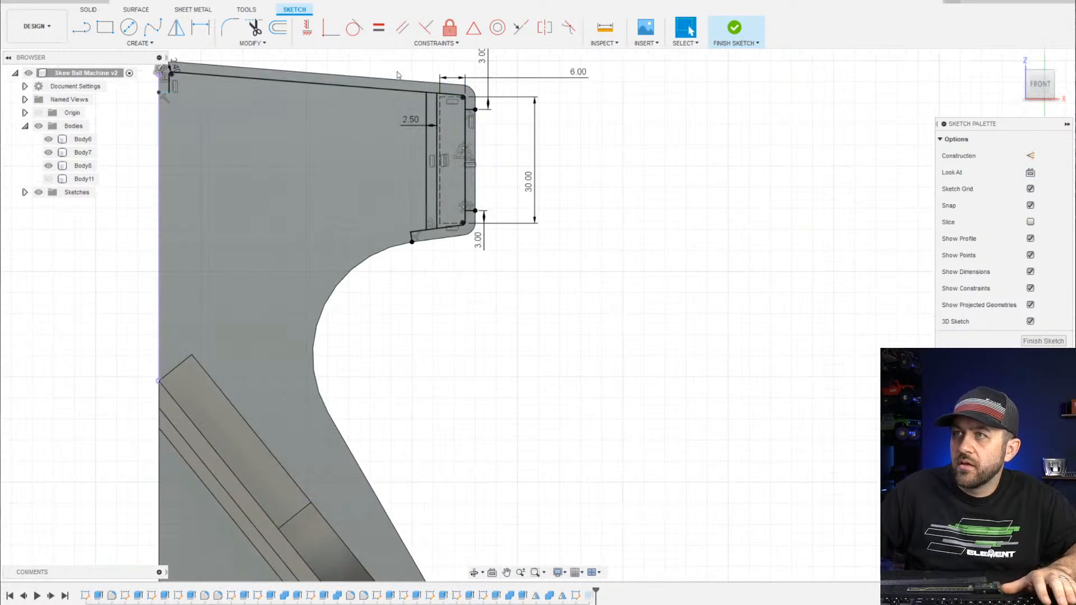
middle_drag(404, 99, 470, 264)
scroll(437, 272, up, 2)
scroll(602, 332, up, 2)
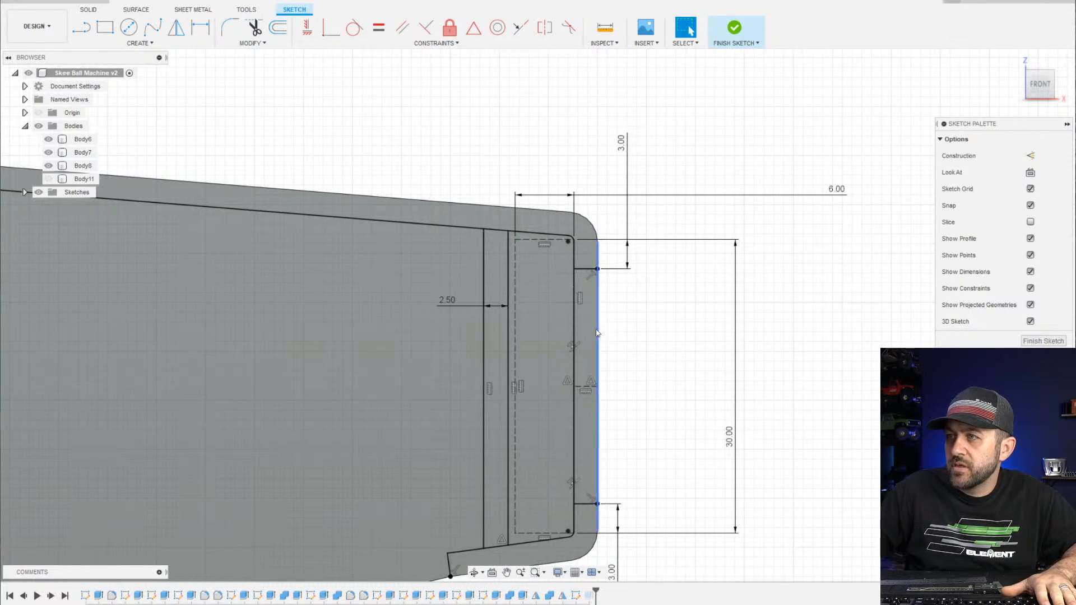
middle_drag(602, 332, 557, 324)
scroll(509, 251, up, 2)
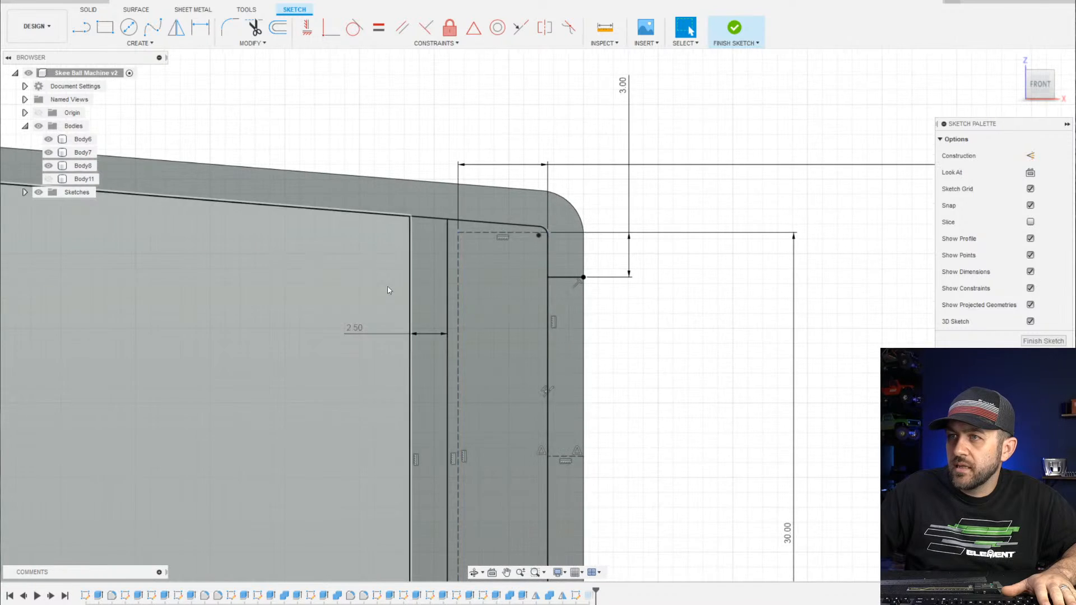
scroll(532, 458, down, 2)
middle_drag(533, 457, 605, 441)
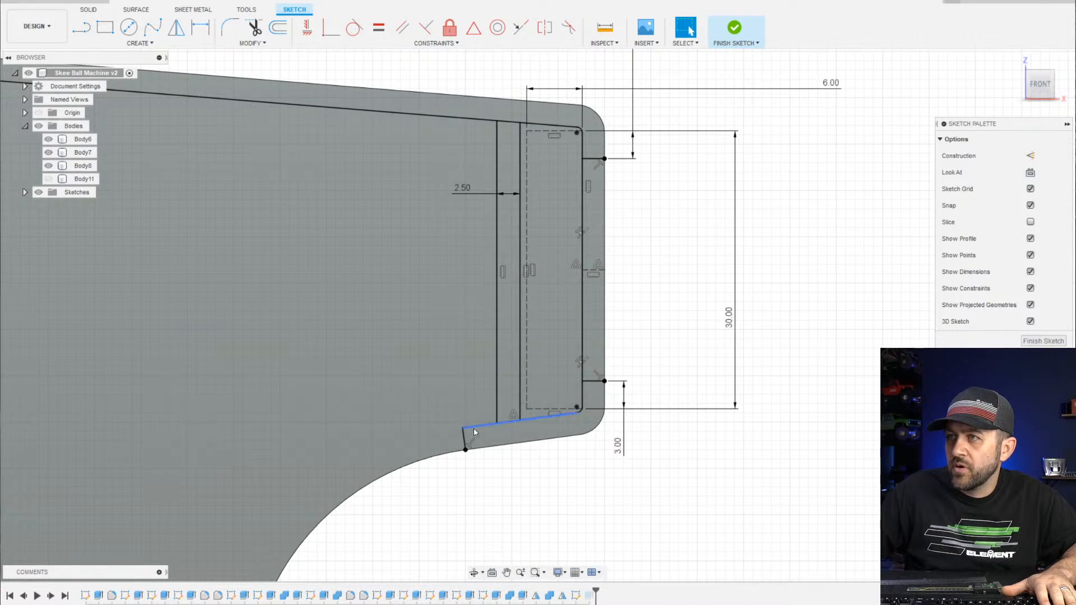
scroll(473, 429, down, 2)
Try to set the inset outline's offset dimension at the upper rear corner to -3 mm
middle_drag(516, 375, 660, 411)
scroll(291, 215, up, 5)
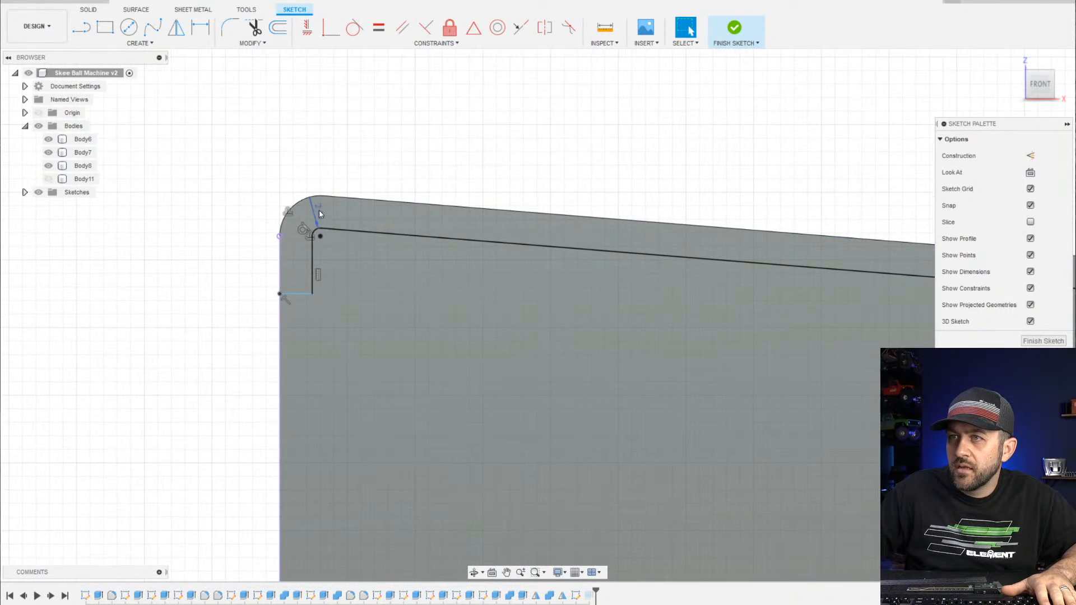
drag(318, 211, 377, 120)
double_click(383, 124)
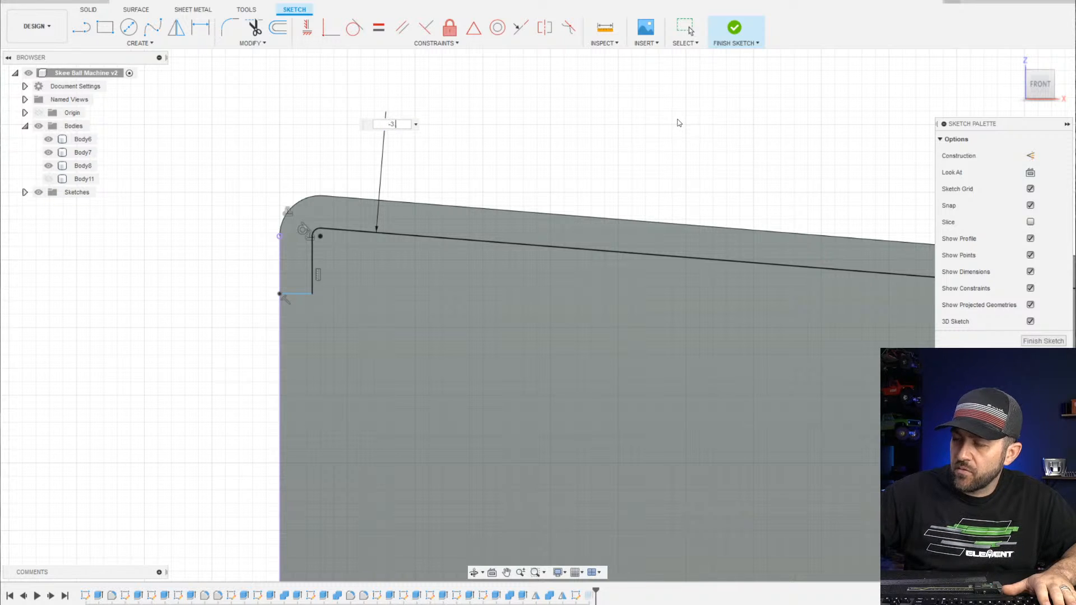
key(Escape)
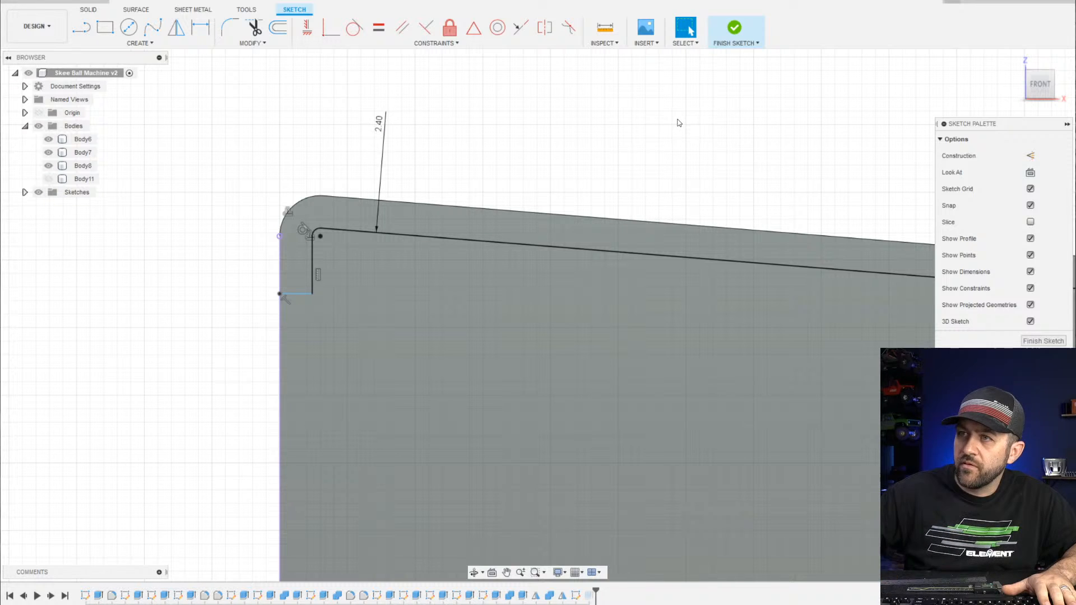
Delete the 2.40 mm offset dimension between the upper sloped outer edge and the inner line
double_click(378, 123)
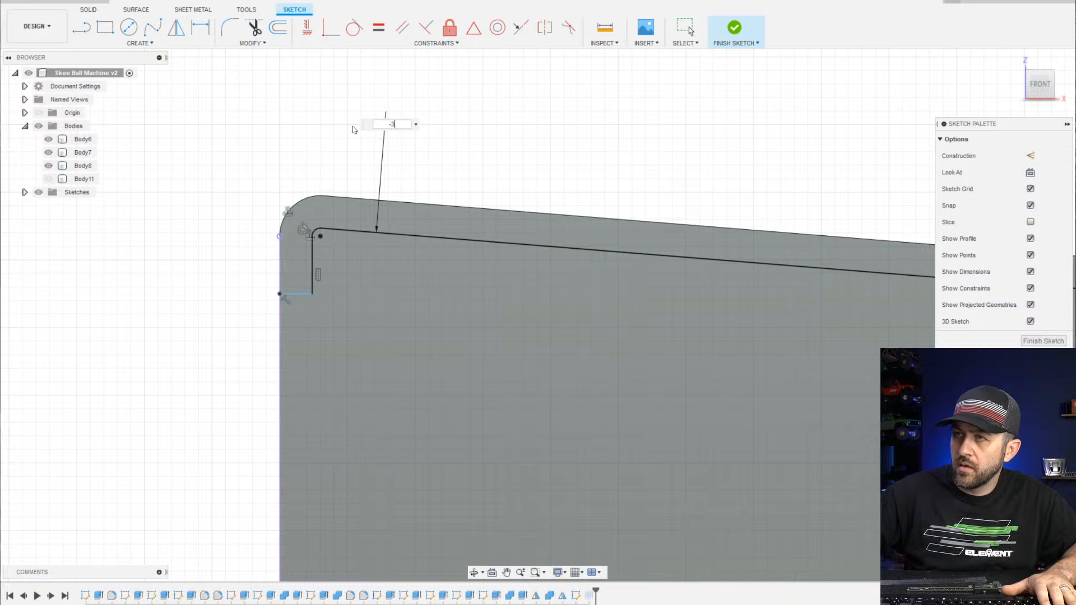
key(Escape)
scroll(720, 234, down, 3)
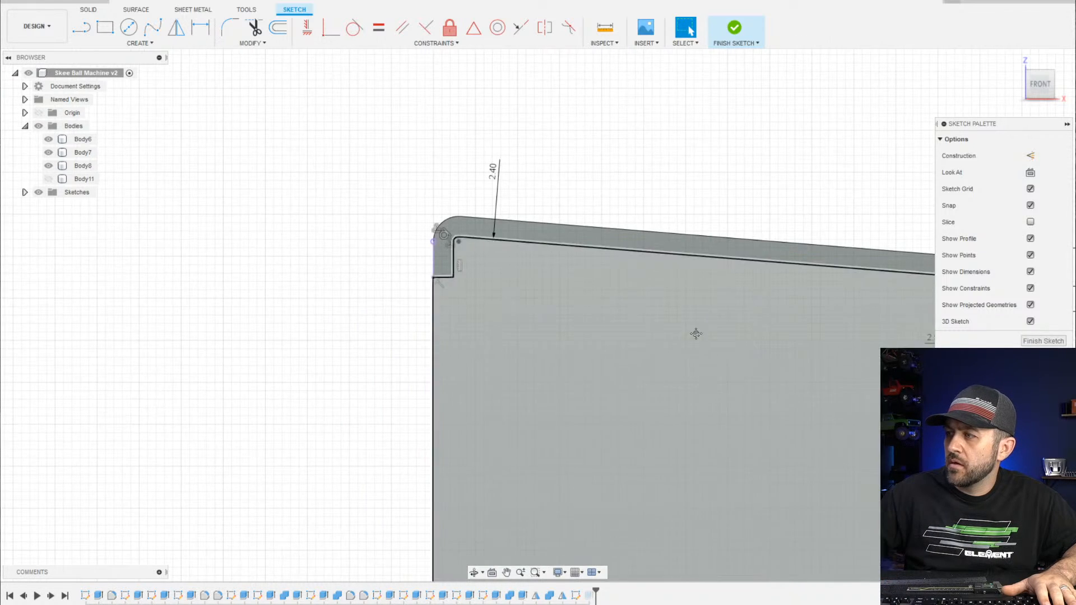
middle_drag(695, 332, 306, 327)
click(112, 167)
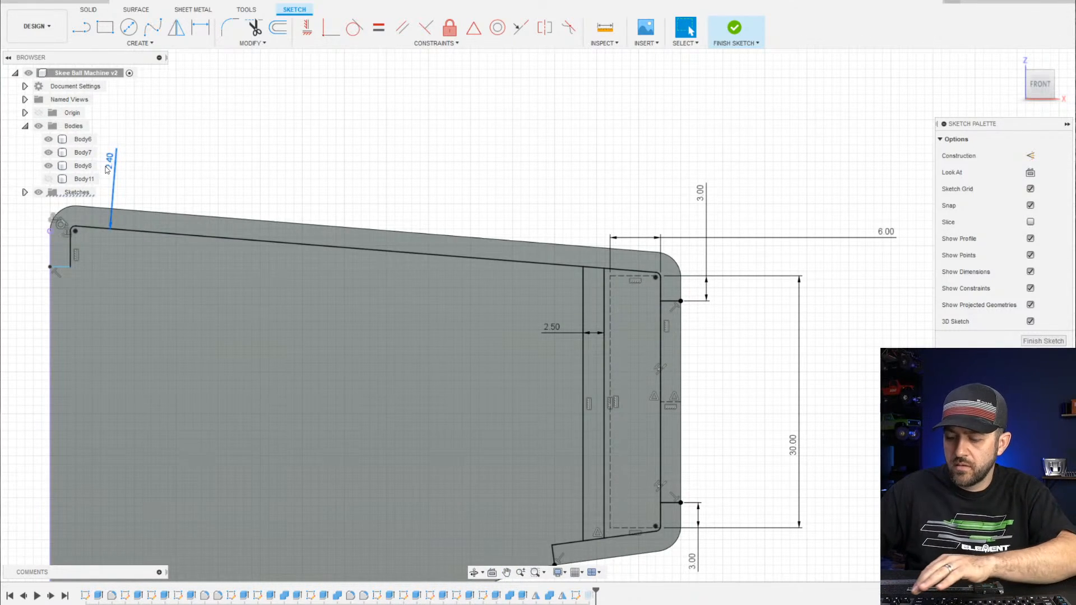
key(Delete)
mouse_move(161, 236)
mouse_down()
mouse_move(166, 243)
mouse_move(165, 231)
mouse_up()
key(ctrl+z)
middle_drag(97, 228, 133, 227)
scroll(133, 230, up, 4)
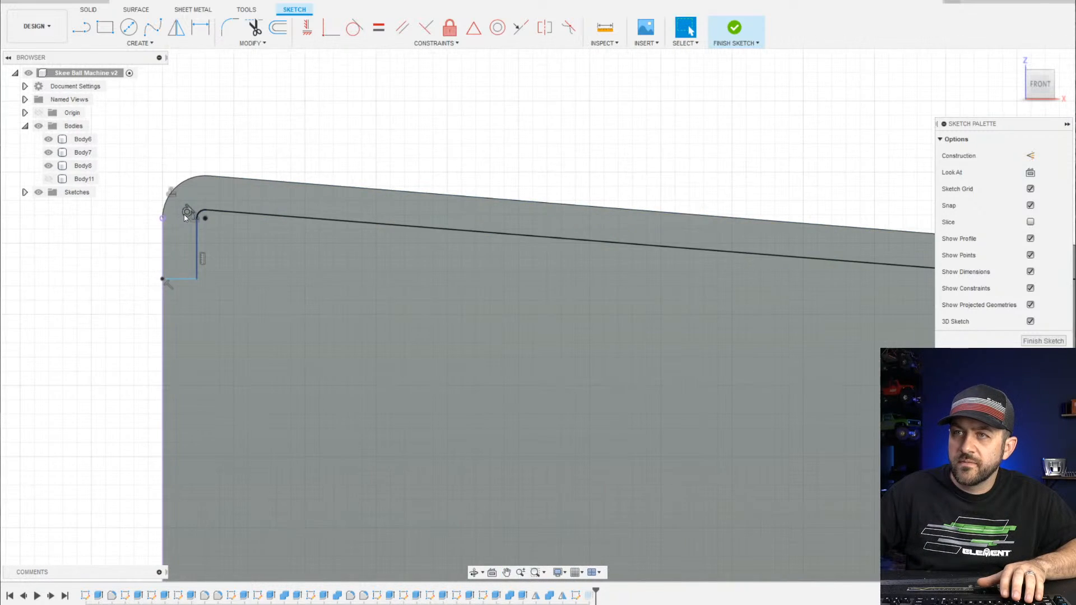
Delete the small fillet arc joining the inner vertical and sloped lines at the profile's upper-left corner
scroll(331, 306, down, 5)
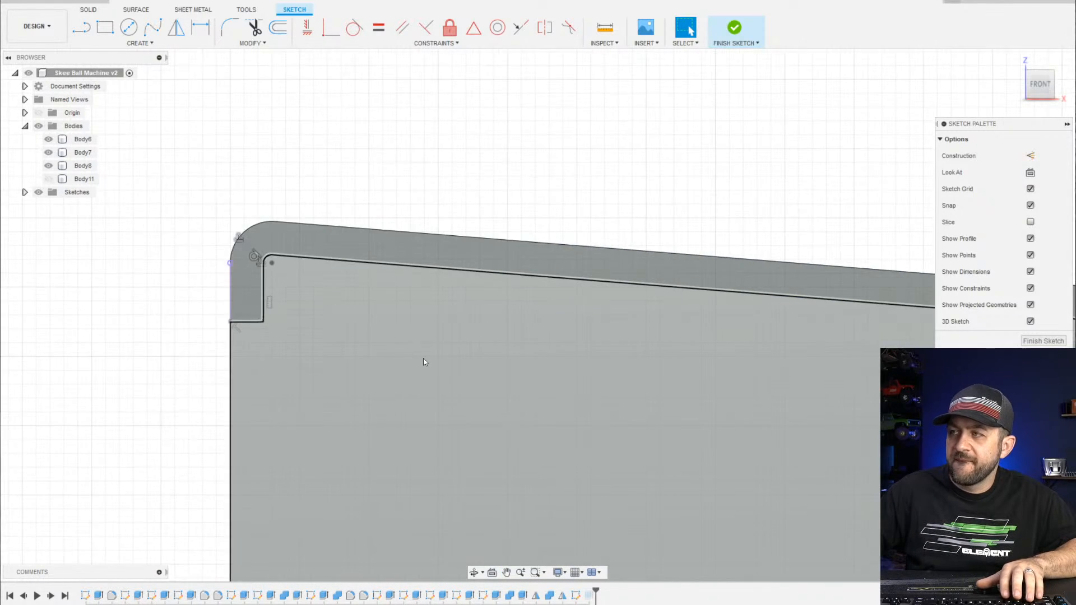
middle_drag(669, 433, 608, 378)
scroll(269, 248, up, 3)
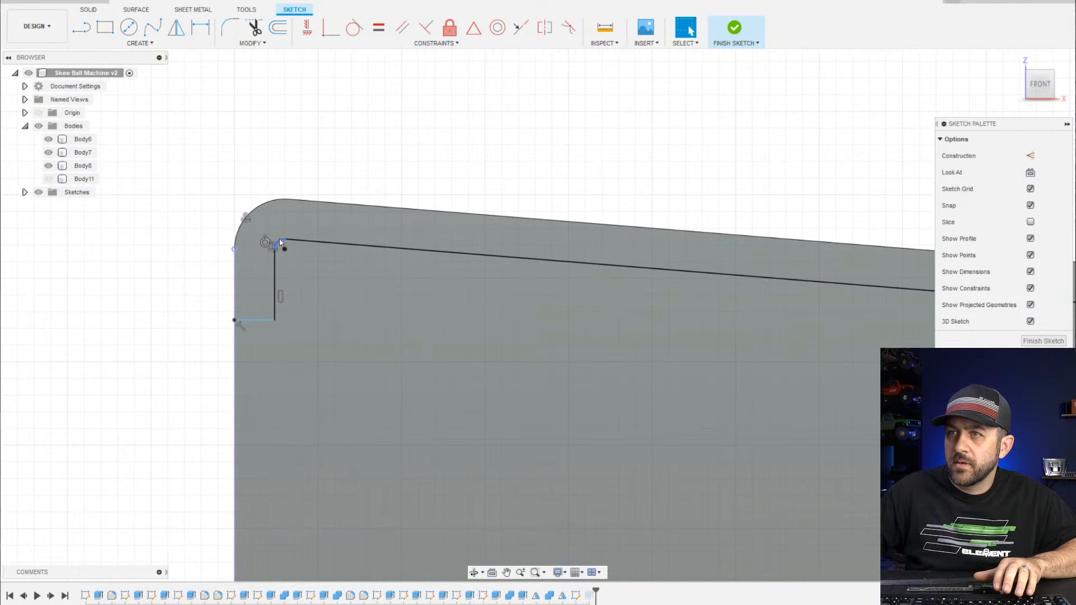
click(280, 243)
key(Delete)
Delete the small fillet arc at the inner profile's upper-right corner
scroll(283, 286, down, 2)
middle_drag(486, 301, 68, 146)
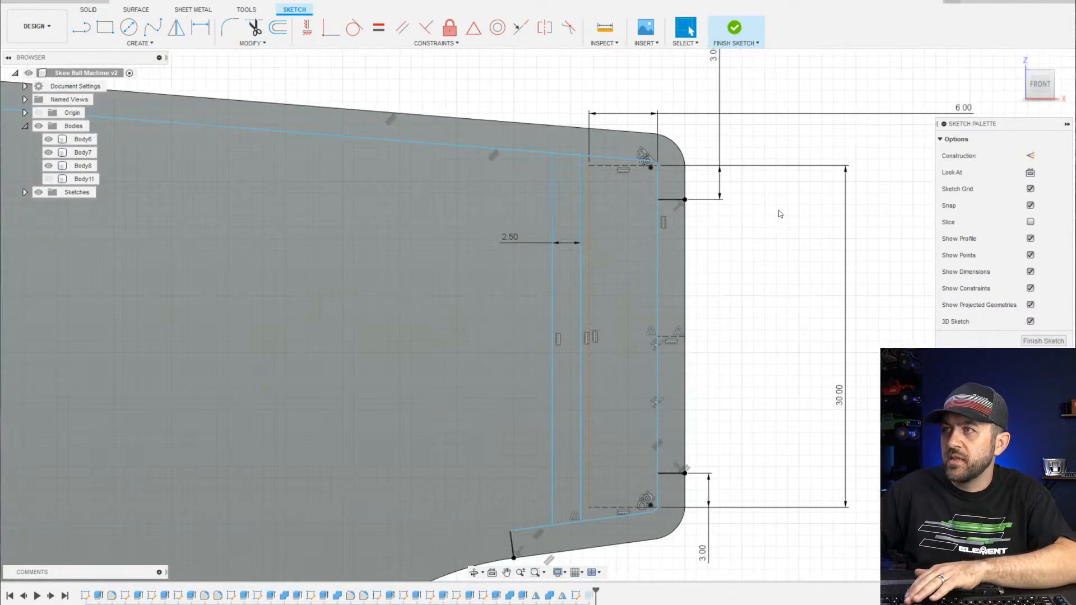
scroll(689, 171, up, 5)
click(643, 179)
key(Delete)
scroll(635, 224, down, 3)
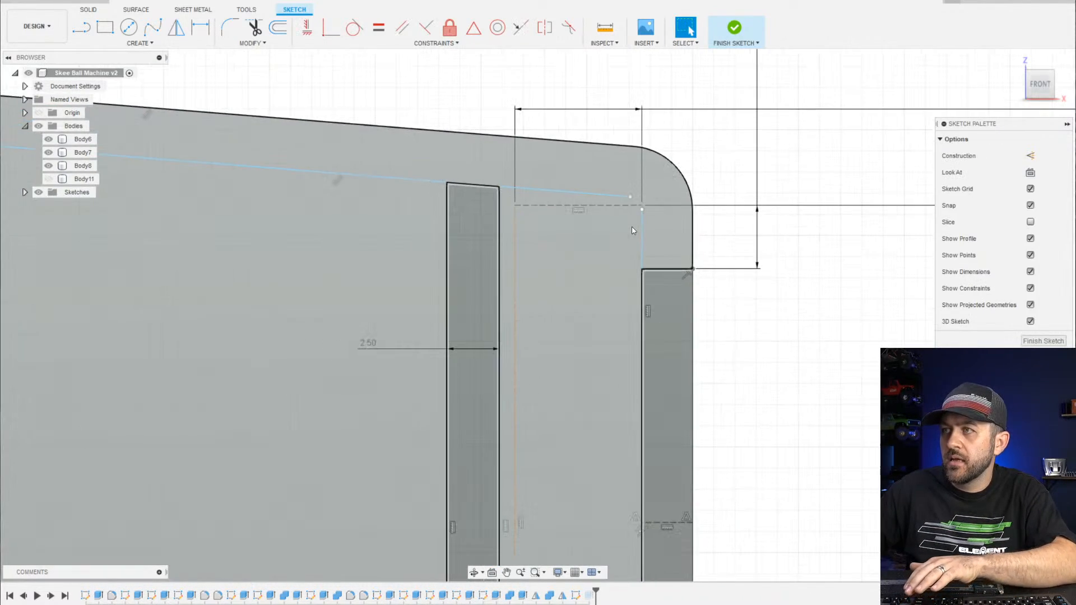
scroll(478, 239, down, 3)
key(d)
click(346, 200)
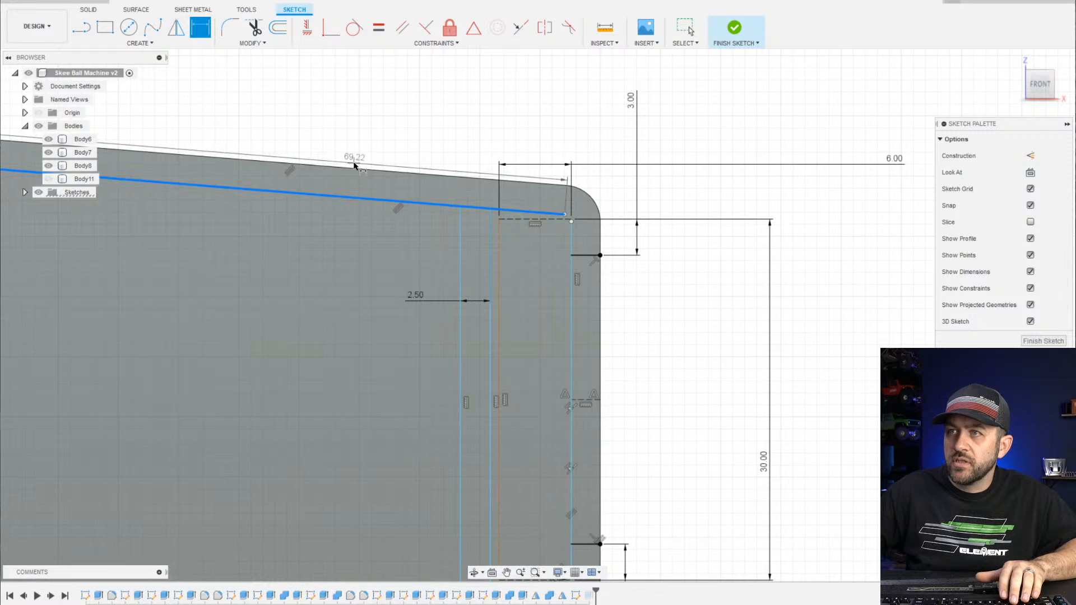
click(359, 162)
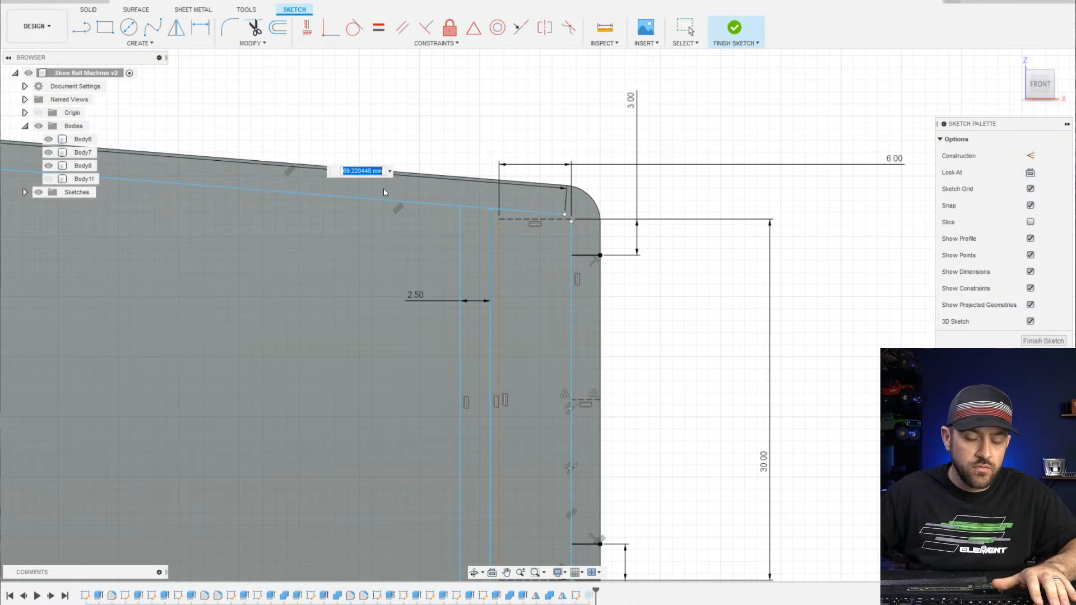
key(Return)
key(Escape)
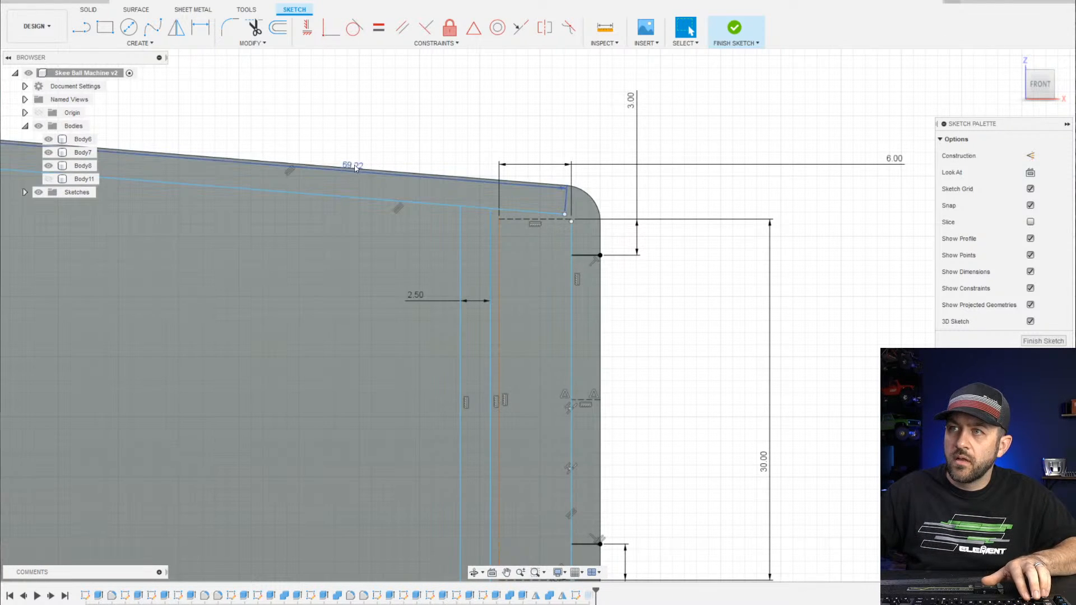
Dimension the gap between the upper sloped outer edge and the parallel inner line at 3.40 mm
scroll(355, 171, up, 2)
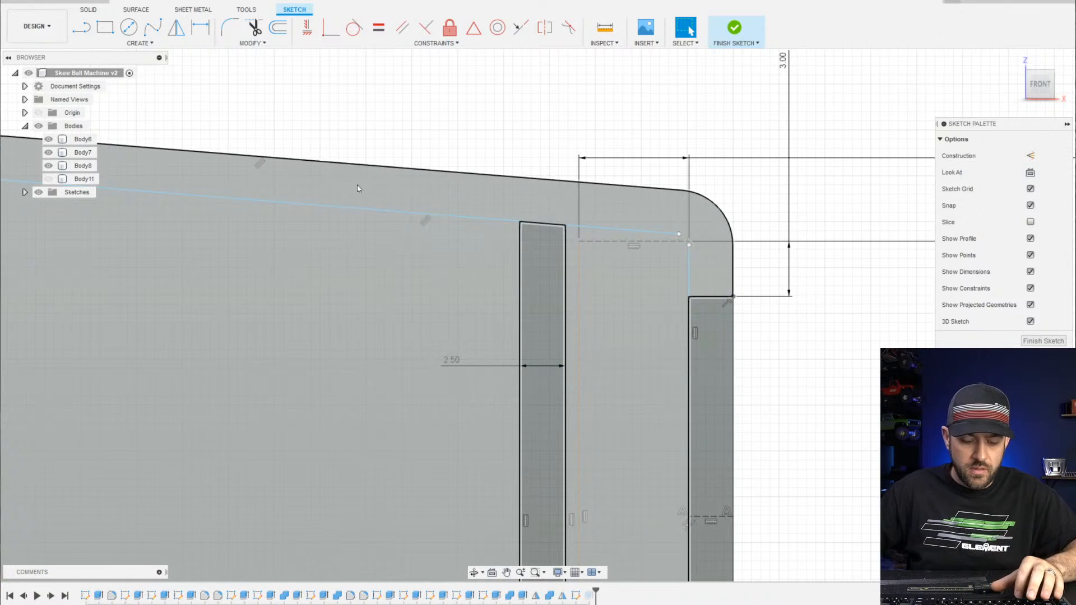
key(d)
click(360, 173)
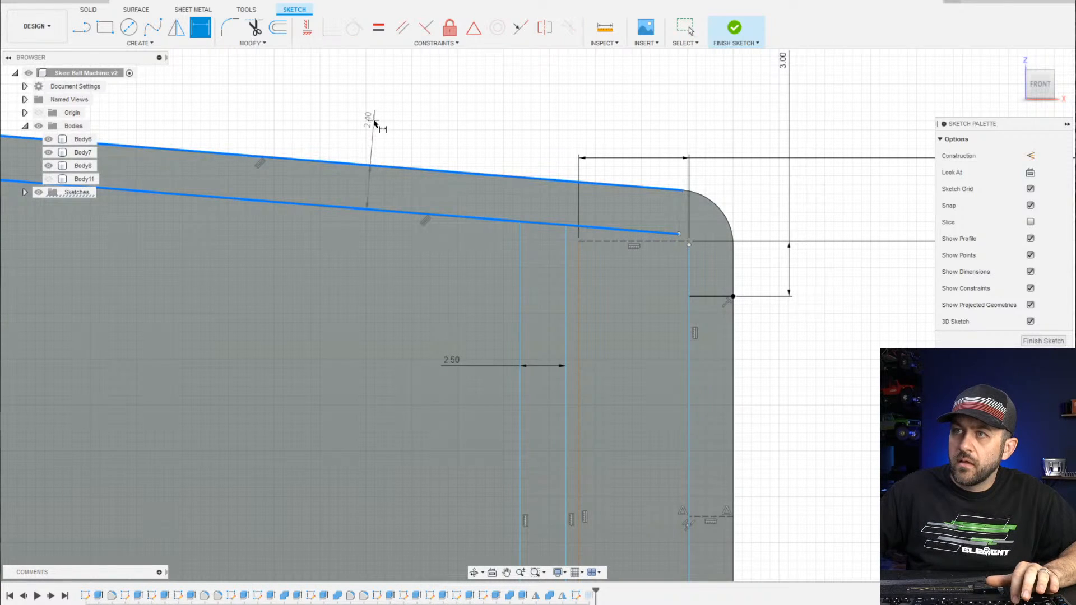
click(373, 119)
text(3)
key(Return)
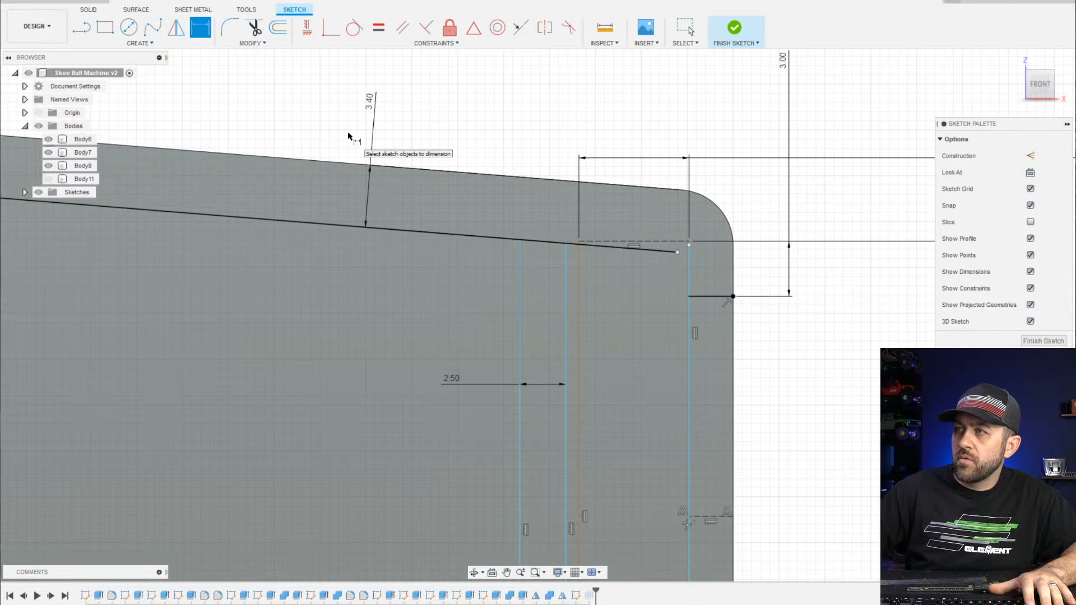
Dimension the gap between the inner vertical line and the outer vertical edge at the profile's right end, accepting the default value
scroll(397, 176, down, 2)
middle_drag(614, 424, 570, 235)
scroll(573, 259, up, 2)
scroll(566, 292, down, 3)
middle_drag(577, 294, 565, 373)
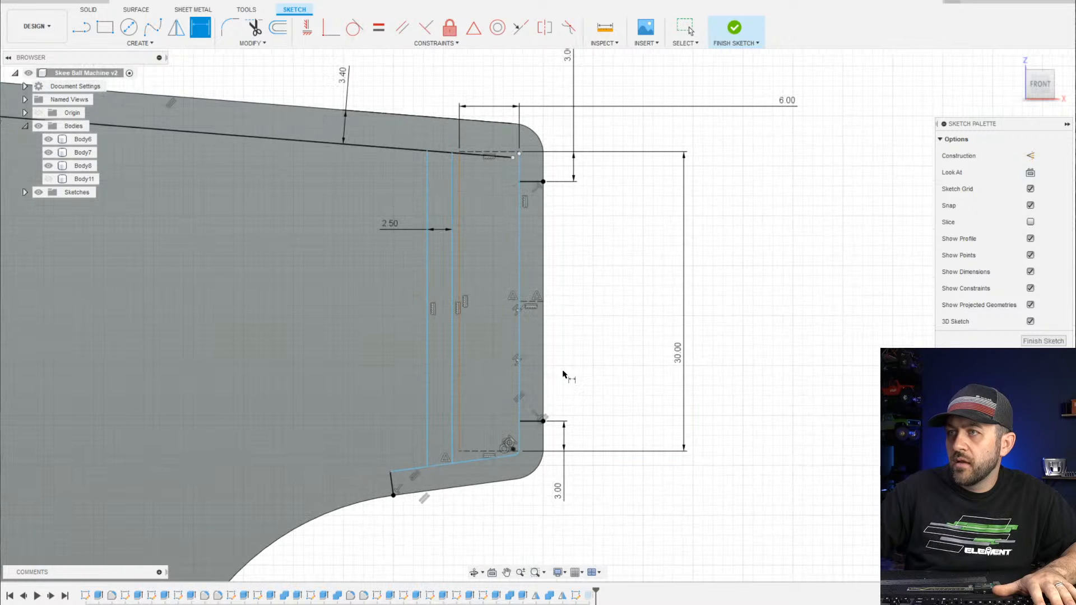
middle_drag(547, 179, 590, 201)
scroll(591, 201, up, 3)
scroll(584, 262, down, 3)
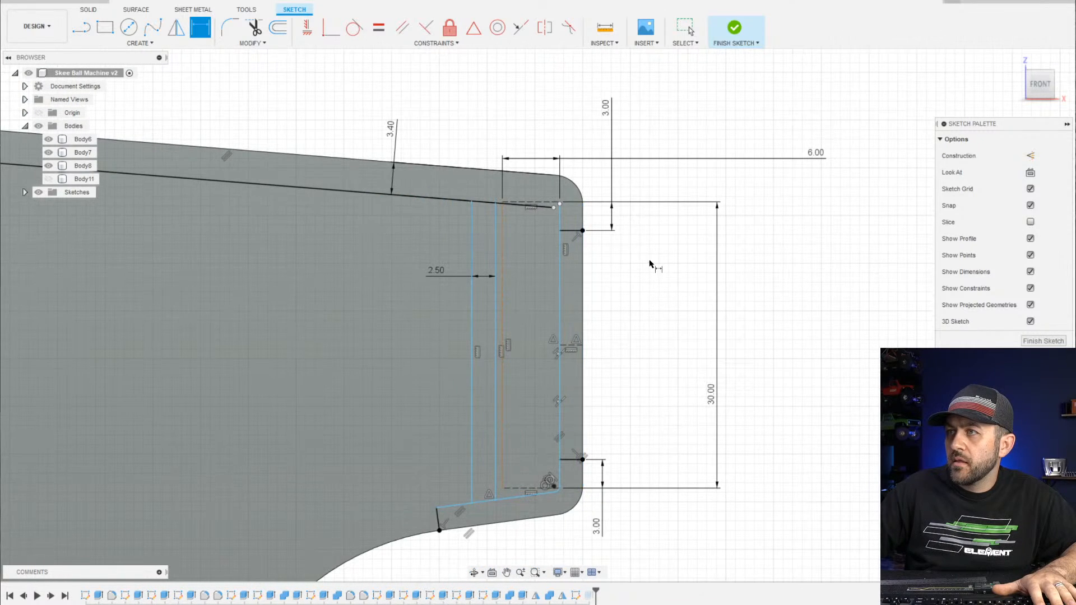
middle_drag(649, 260, 612, 257)
scroll(537, 276, up, 2)
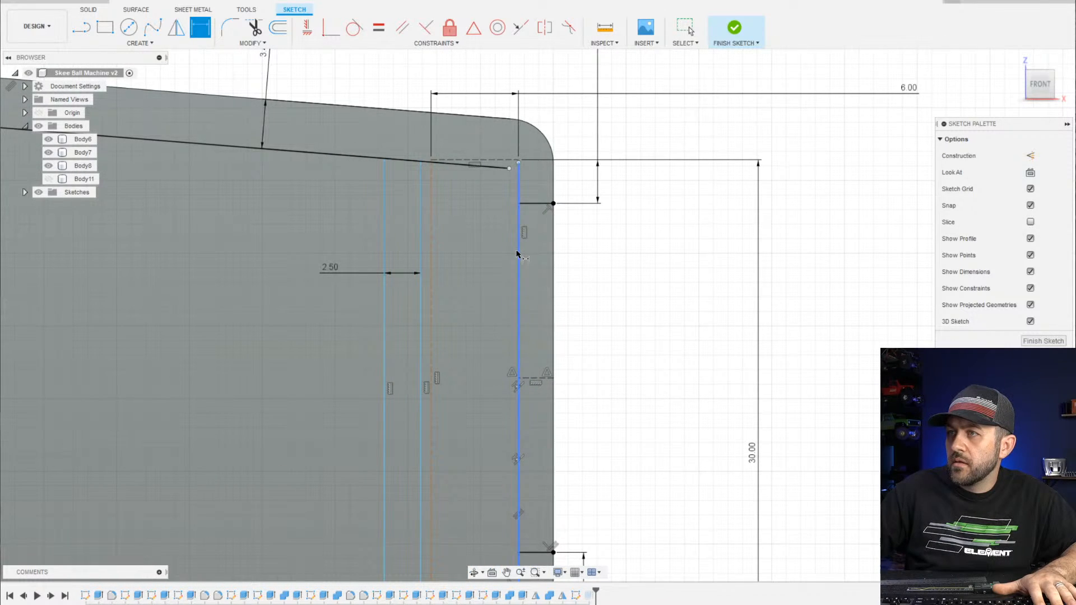
click(518, 254)
click(553, 211)
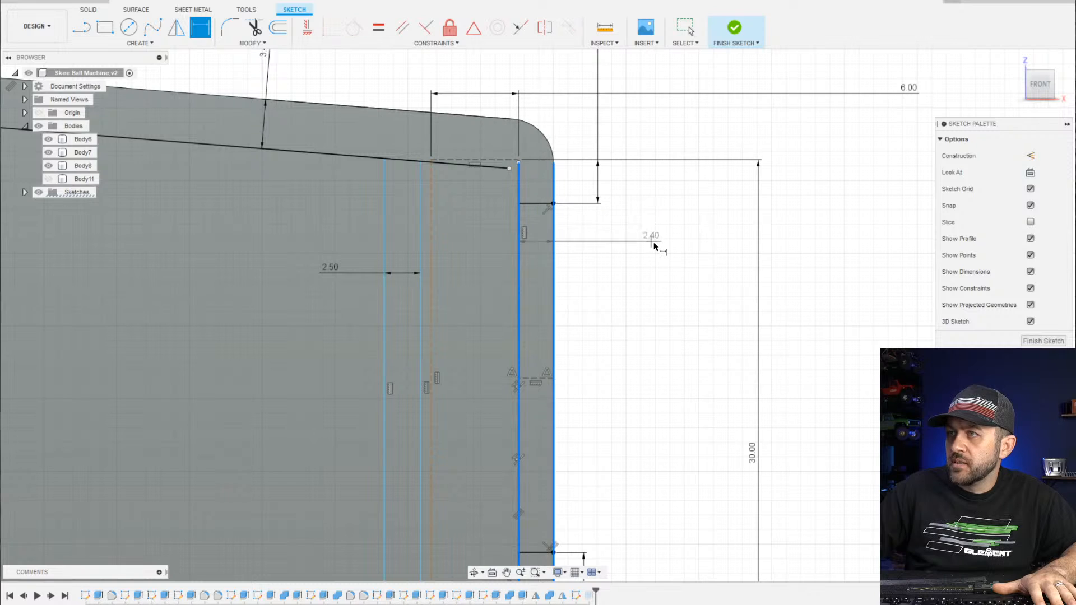
scroll(630, 247, down, 1)
scroll(627, 247, up, 1)
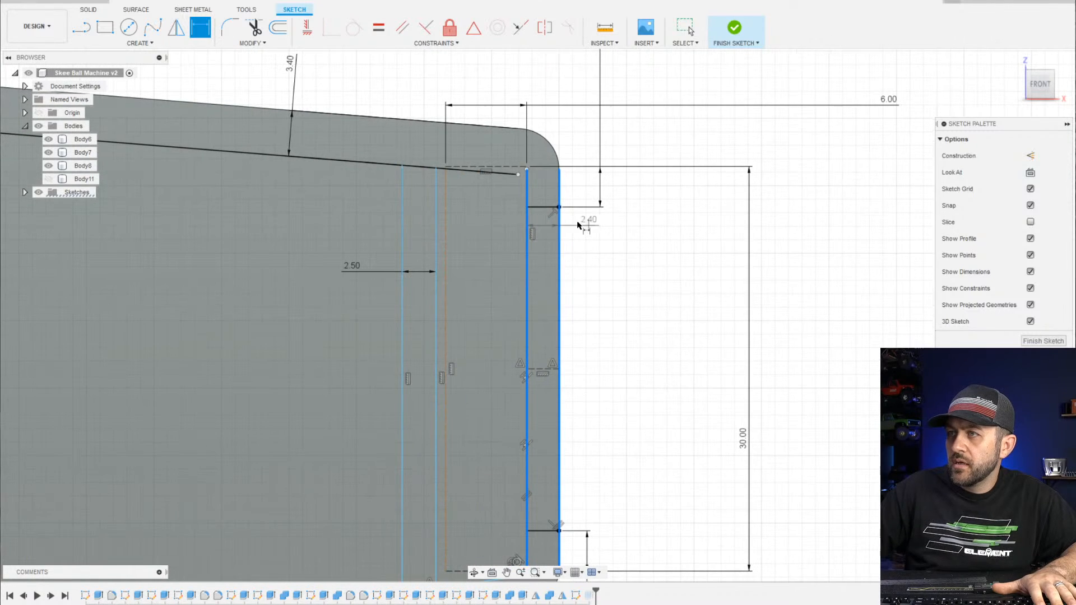
click(578, 225)
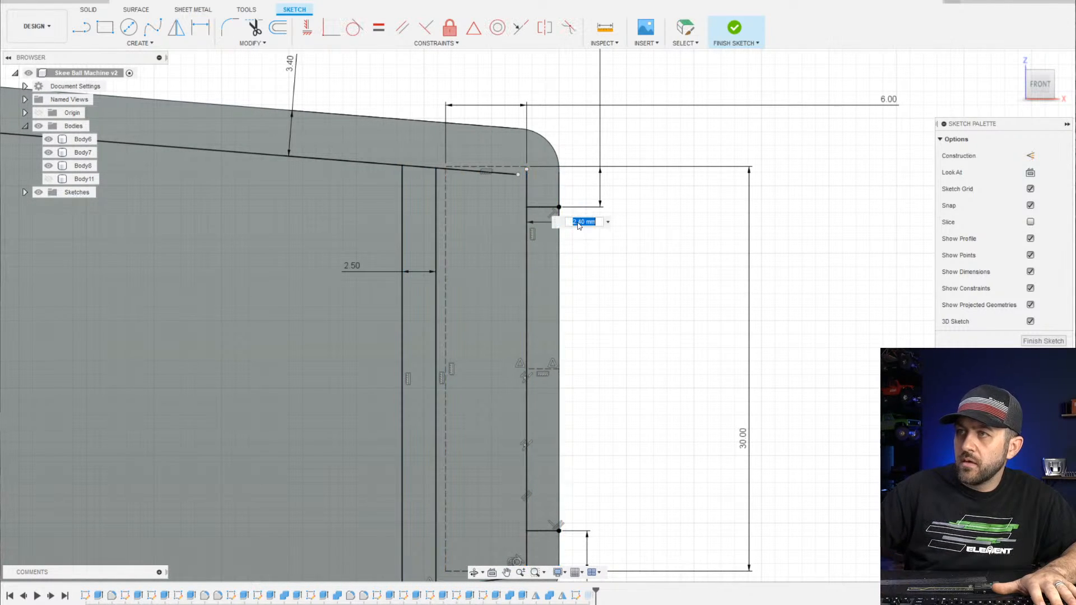
key(Return)
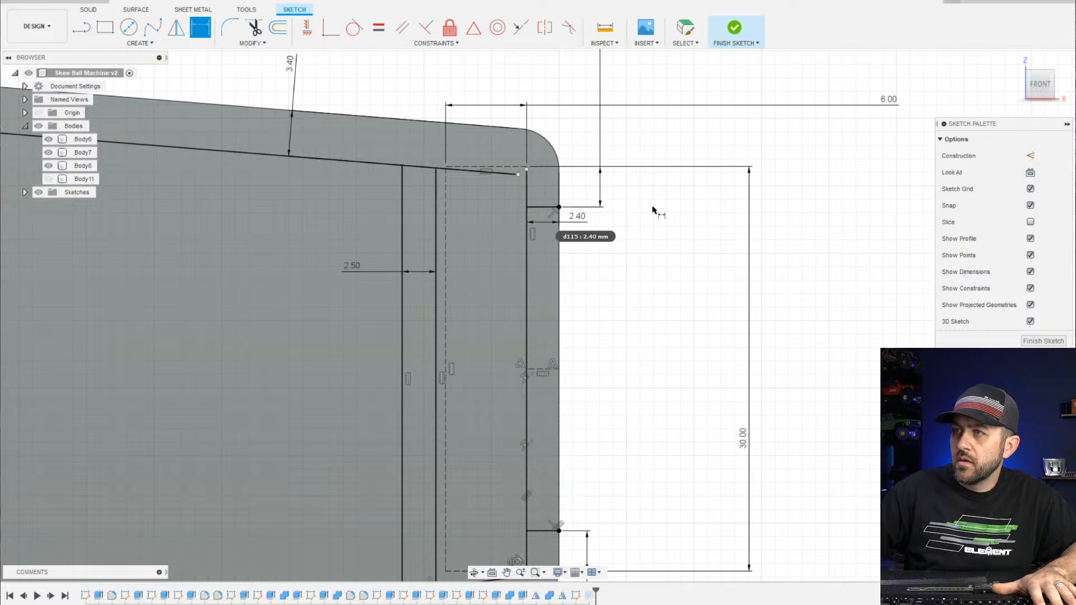
Delete the small fillet arc at the inner profile's lower-right corner
scroll(610, 305, down, 2)
middle_drag(559, 476, 618, 377)
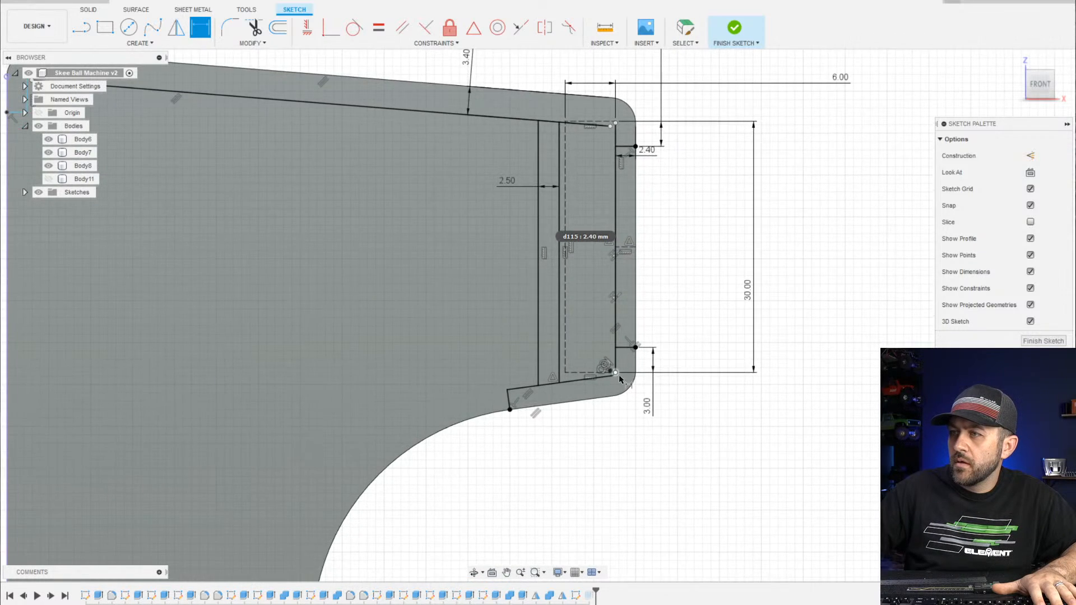
scroll(613, 380, up, 4)
key(Escape)
click(630, 359)
key(Delete)
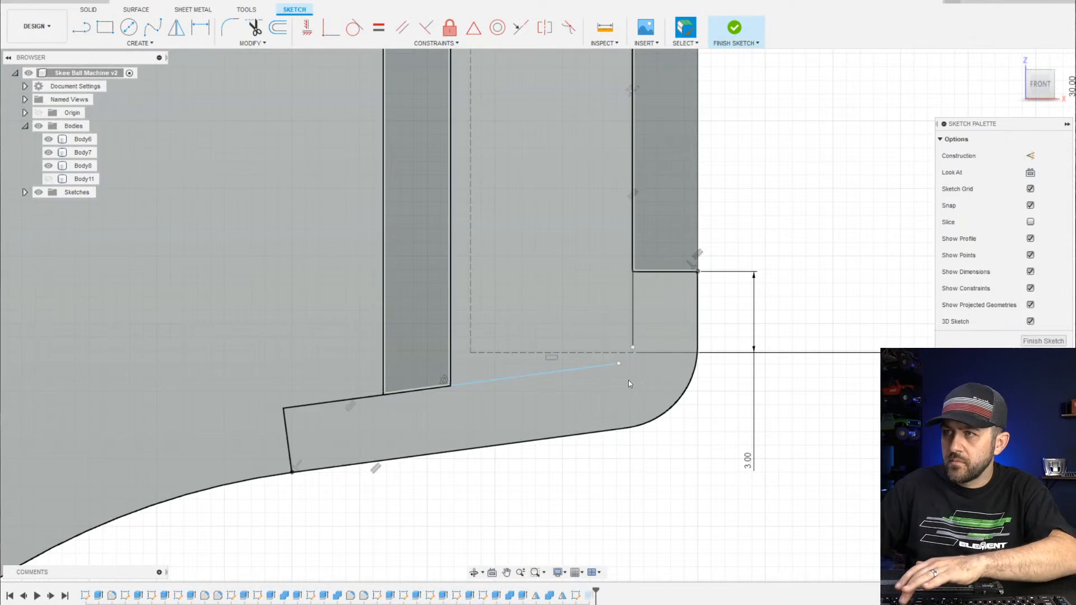
middle_drag(715, 251, 638, 412)
key(d)
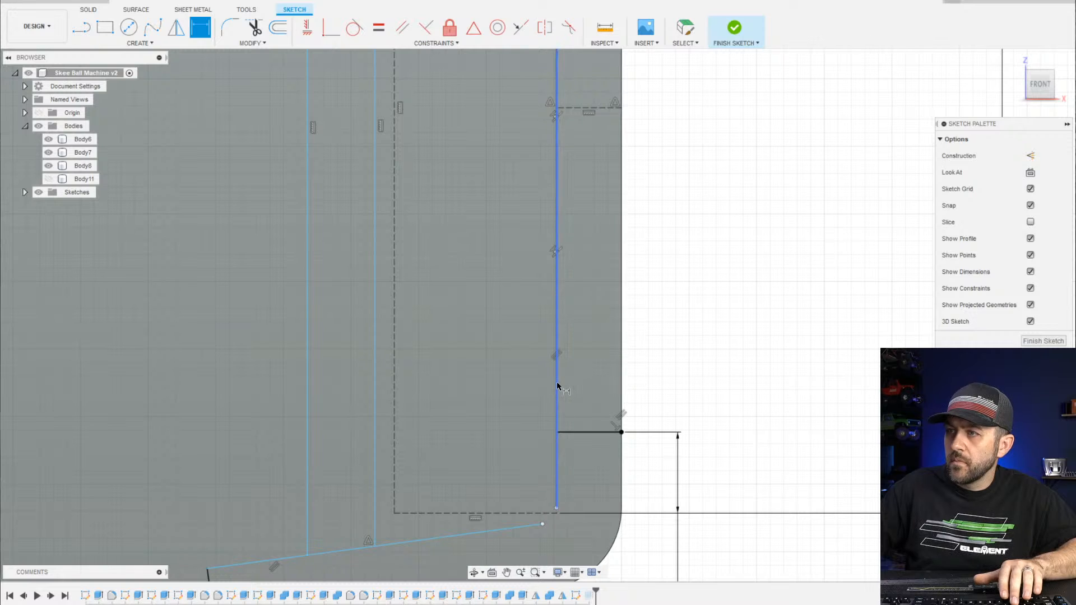
click(557, 385)
click(623, 462)
click(748, 321)
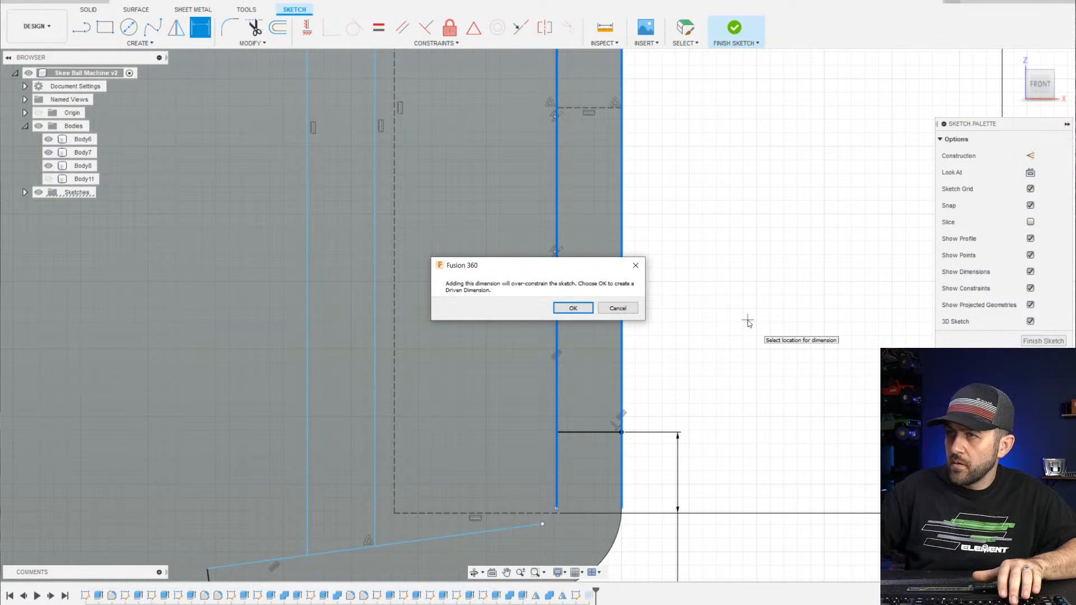
click(619, 311)
Set the gap between the inner vertical line and the outer right edge to 3.4 mm
scroll(603, 331, down, 3)
middle_drag(657, 368, 608, 541)
scroll(616, 422, down, 1)
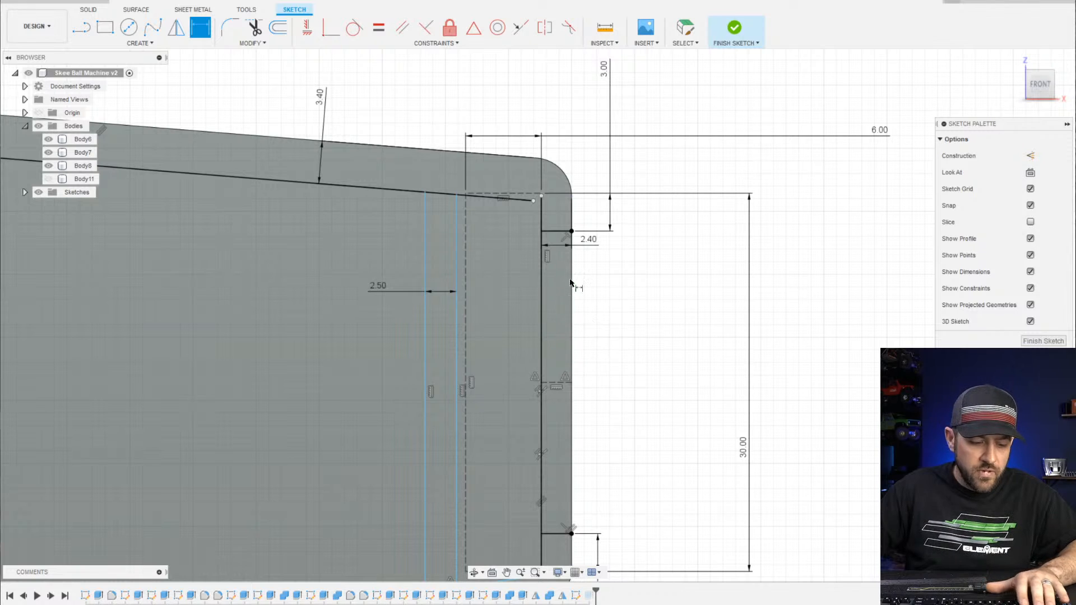
scroll(574, 192, up, 2)
click(607, 291)
text(3.4)
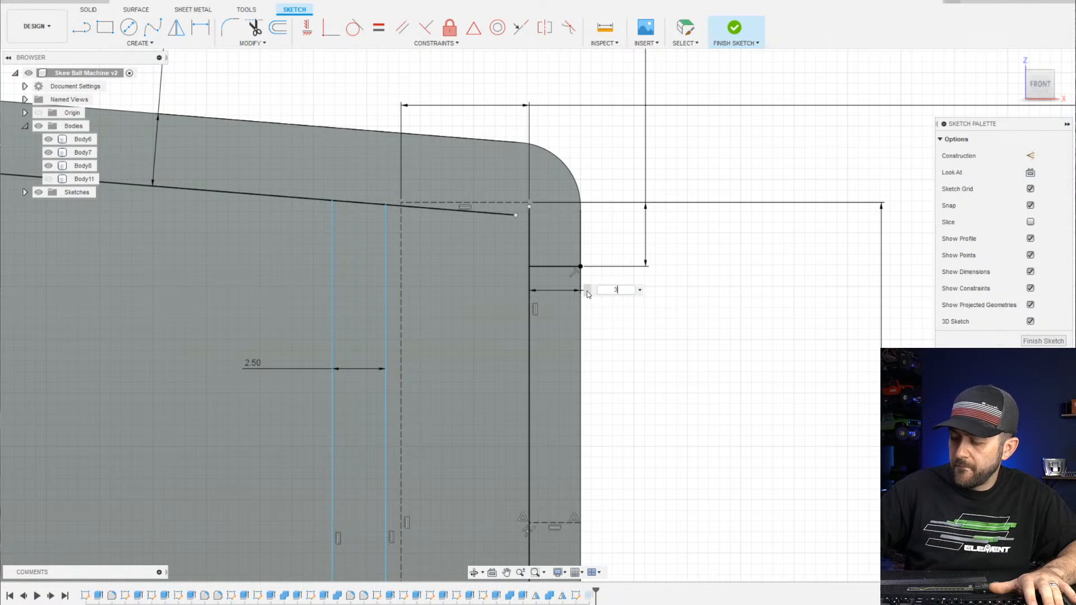
key(Return)
Move the lower sloped inner line upward and attach its right endpoint to the lower end of the inner vertical line
middle_drag(548, 306, 583, 174)
scroll(571, 224, down, 2)
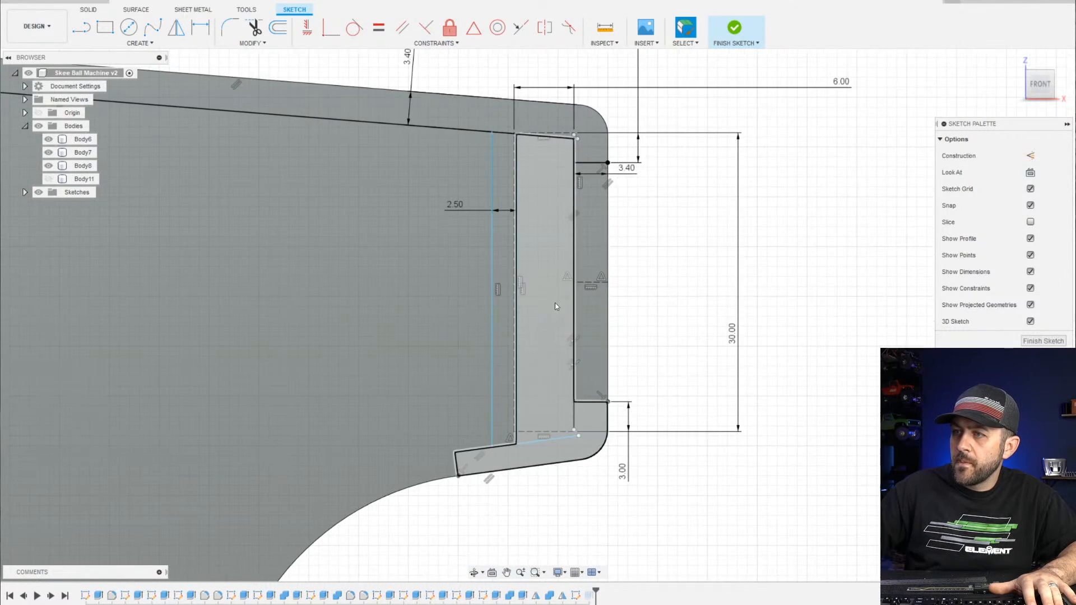
middle_drag(567, 470, 670, 310)
scroll(647, 271, up, 4)
scroll(689, 302, up, 2)
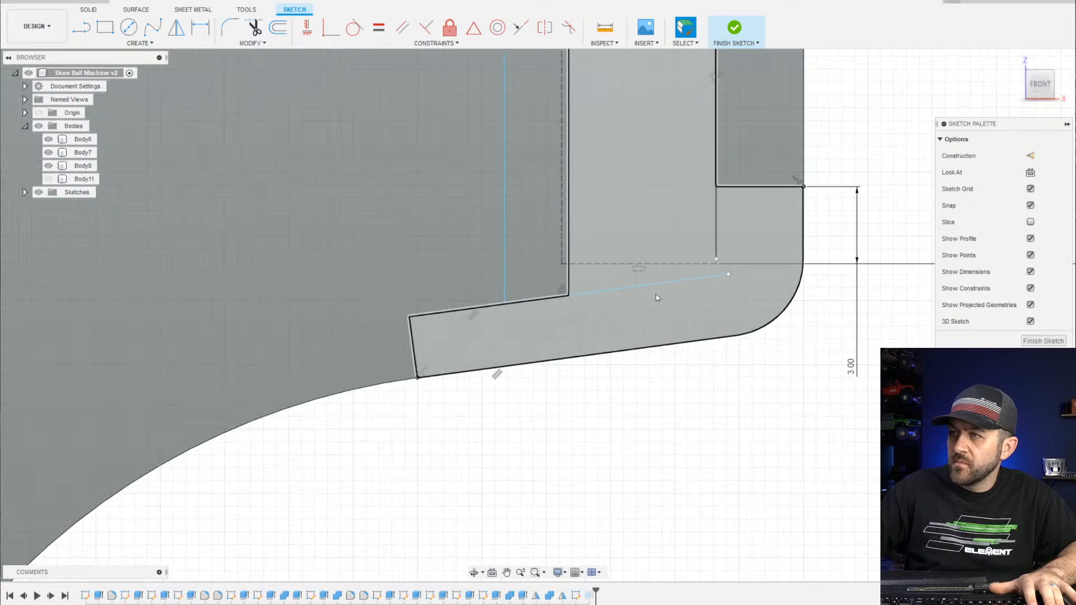
drag(584, 291, 580, 268)
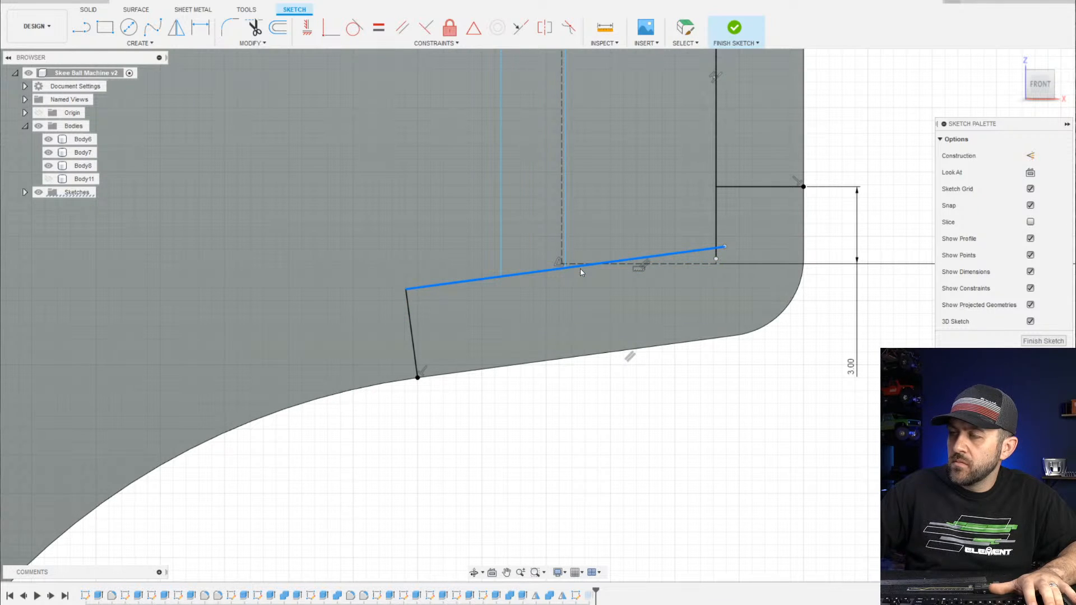
drag(724, 247, 716, 259)
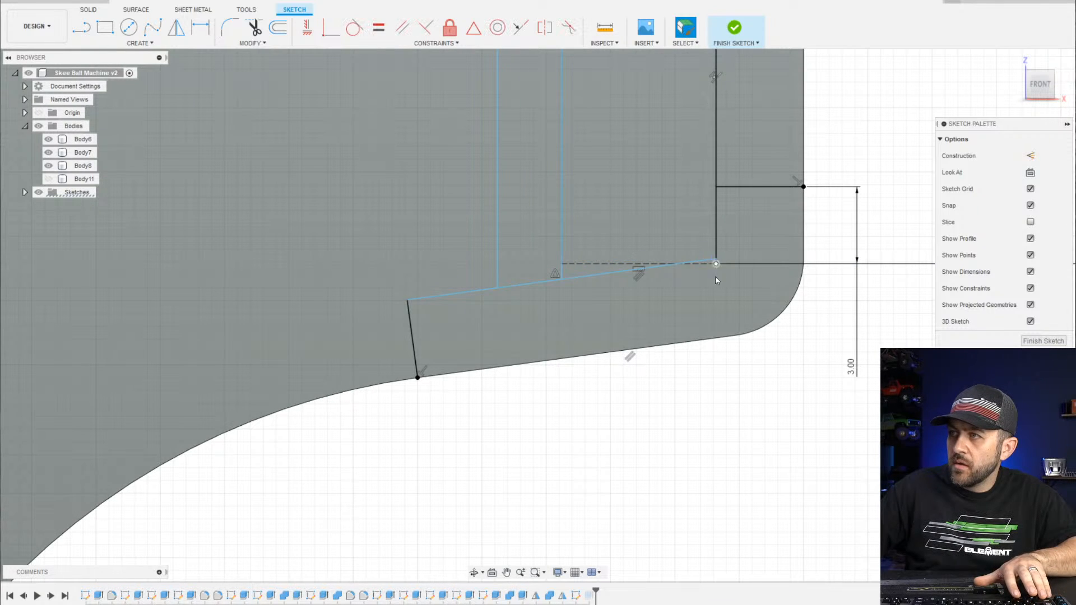
Dimension the distance between the vertical construction line and the inner vertical line at 7 mm
scroll(715, 277, down, 7)
scroll(680, 233, up, 3)
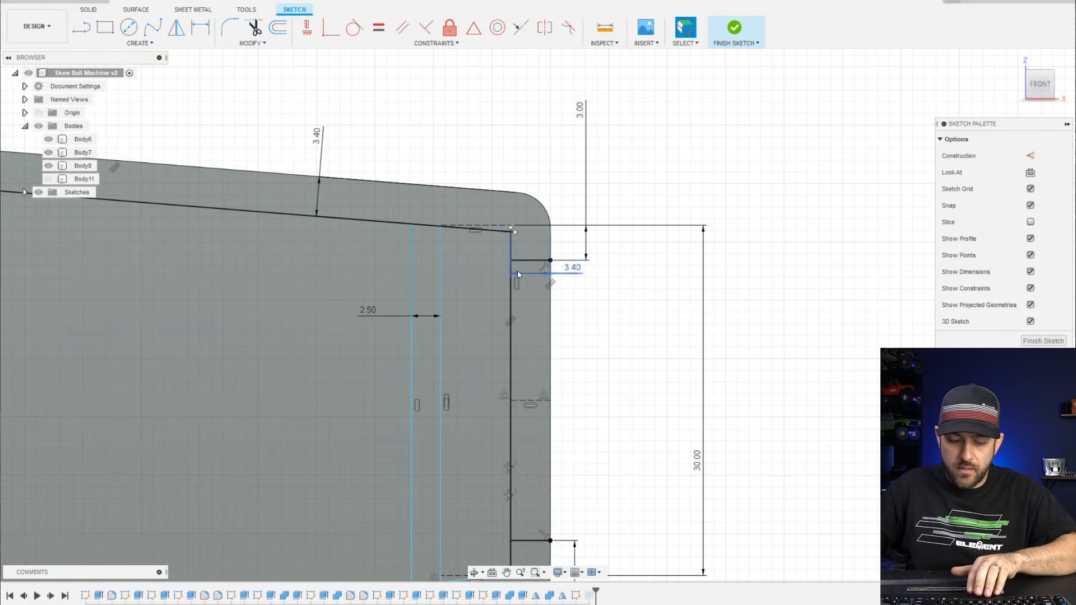
key(d)
scroll(456, 283, up, 1)
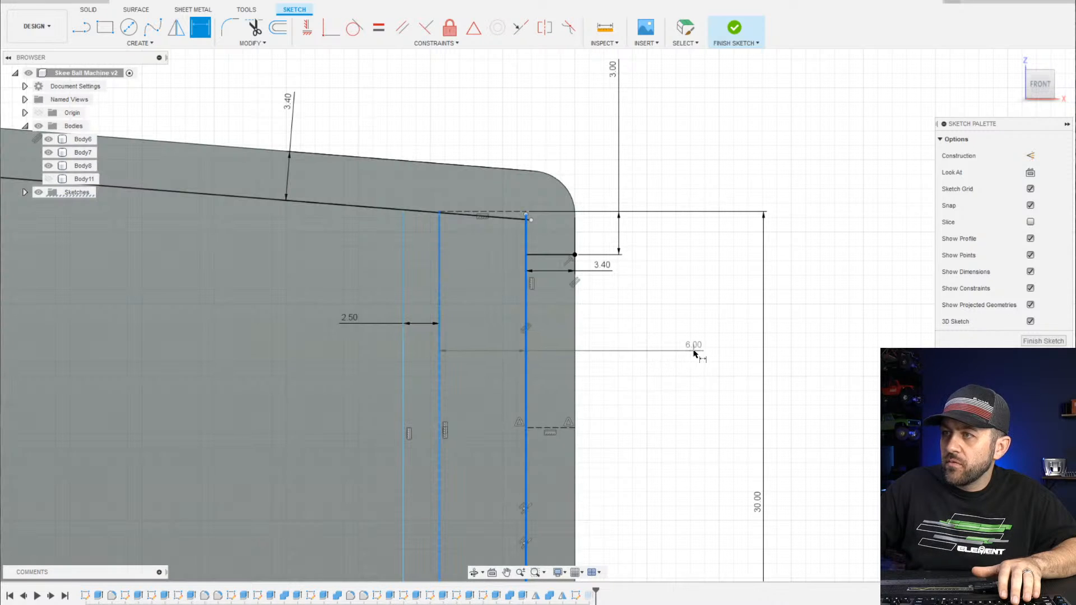
click(694, 351)
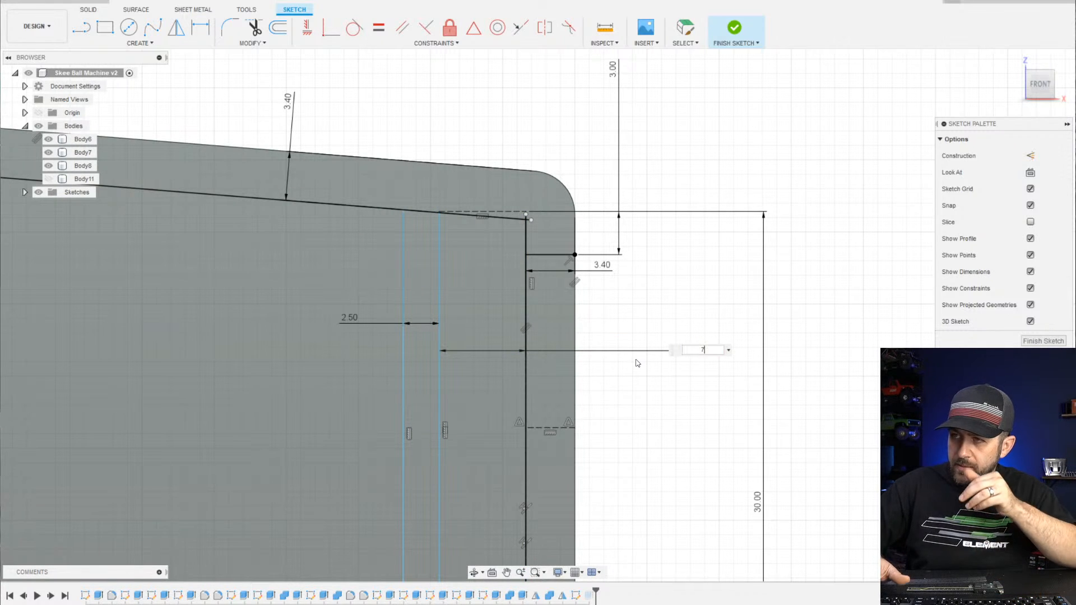
key(Return)
middle_drag(349, 381, 405, 320)
scroll(405, 319, down, 3)
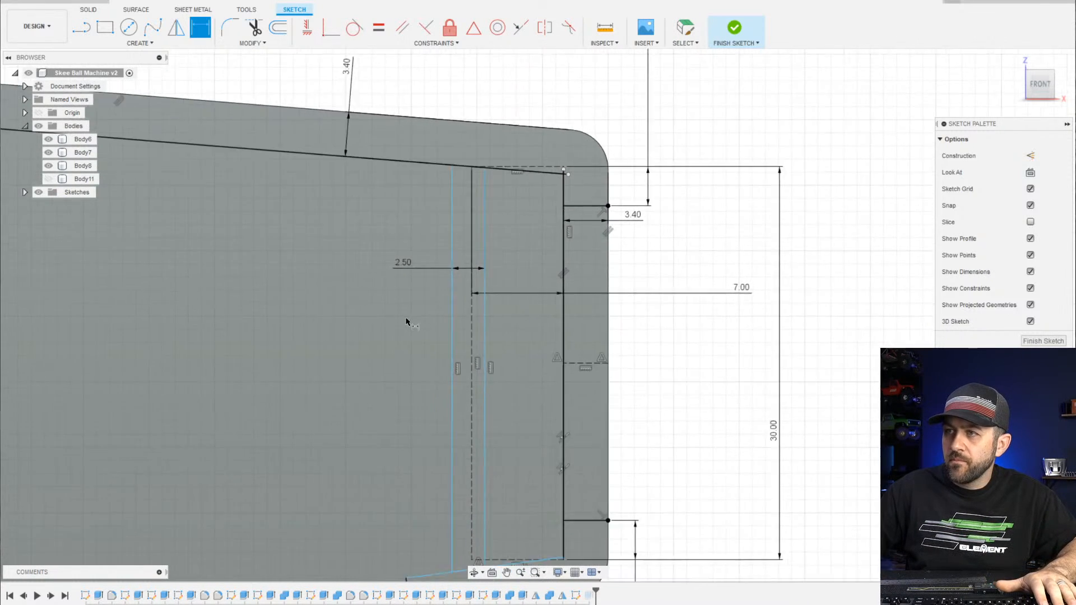
Make the right line of the 2.5 mm wall strip collinear with the vertical construction line of the 7 mm dimension
scroll(483, 296, up, 2)
key(Escape)
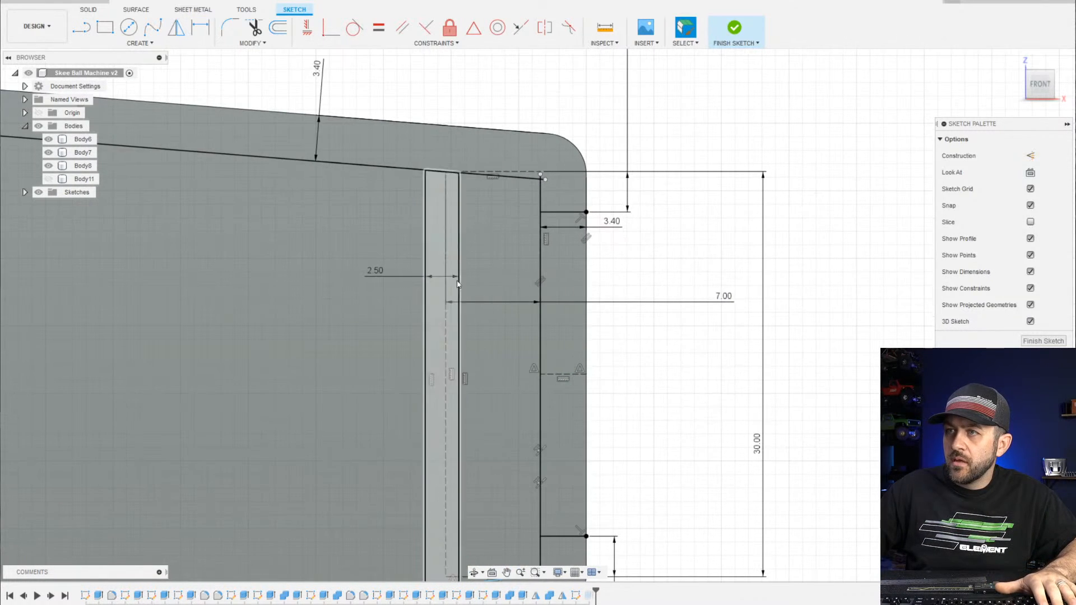
click(458, 236)
scroll(487, 277, down, 3)
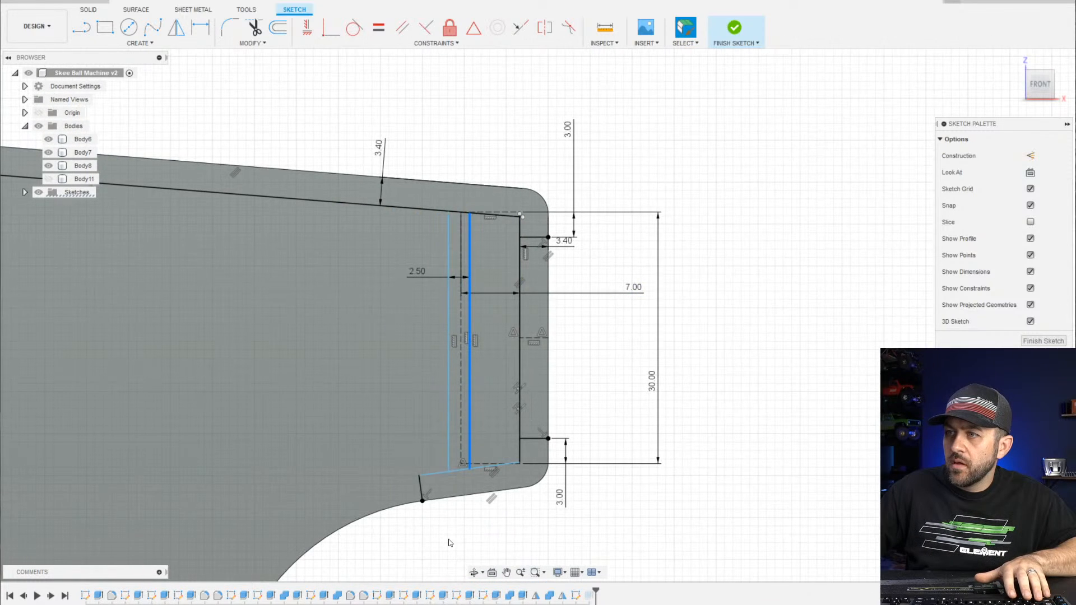
scroll(464, 438, up, 3)
click(468, 494)
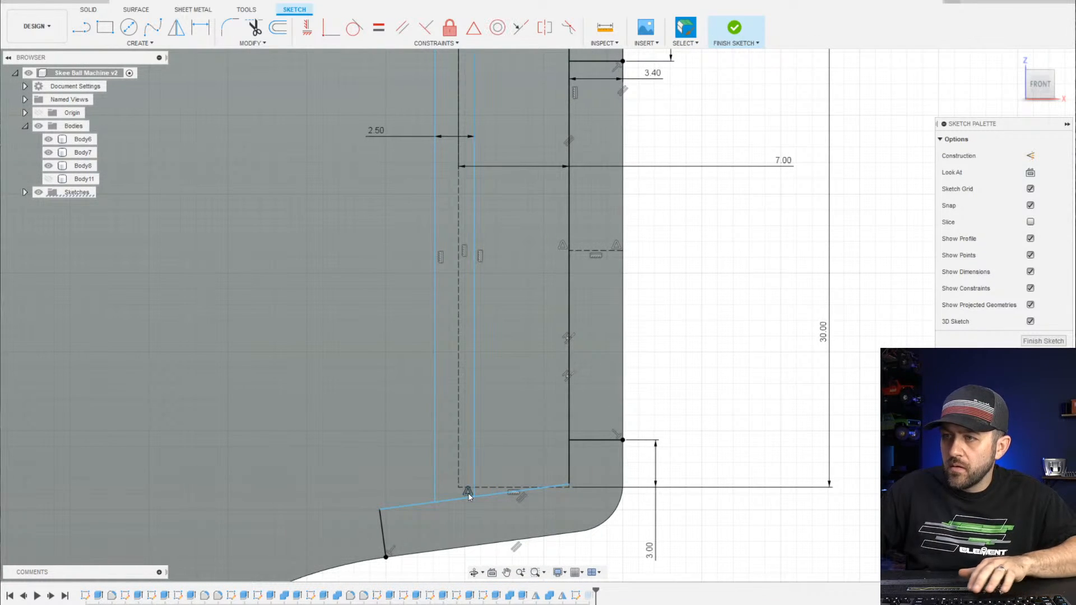
scroll(466, 493, up, 4)
click(491, 494)
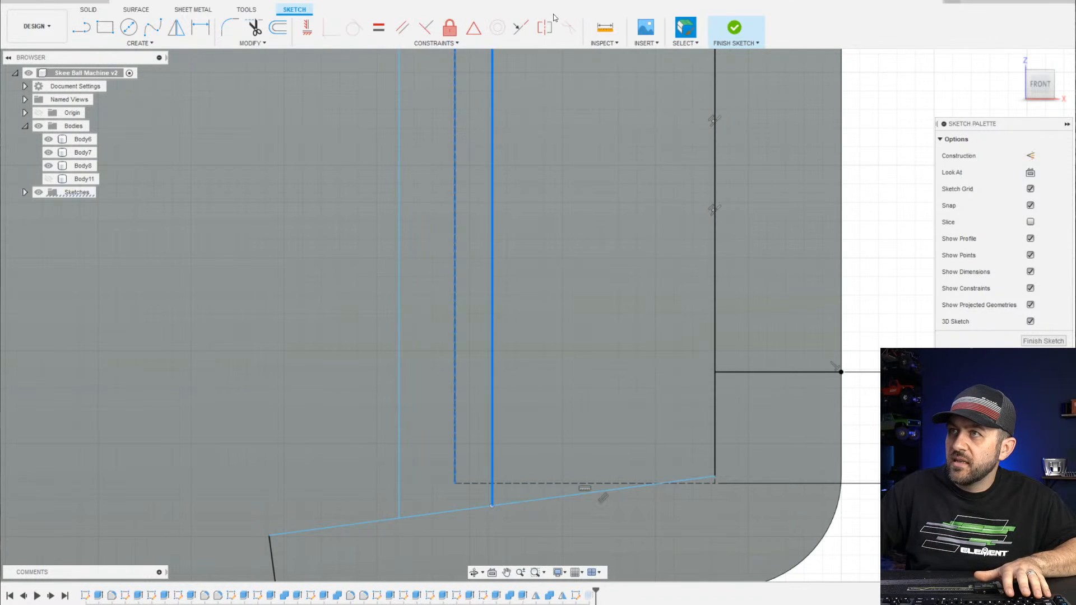
click(523, 28)
Check the reference photo of the skee ball machine in the browser window and move it out of view again
scroll(533, 227, down, 5)
middle_drag(565, 280, 591, 508)
drag(656, 0, 698, 124)
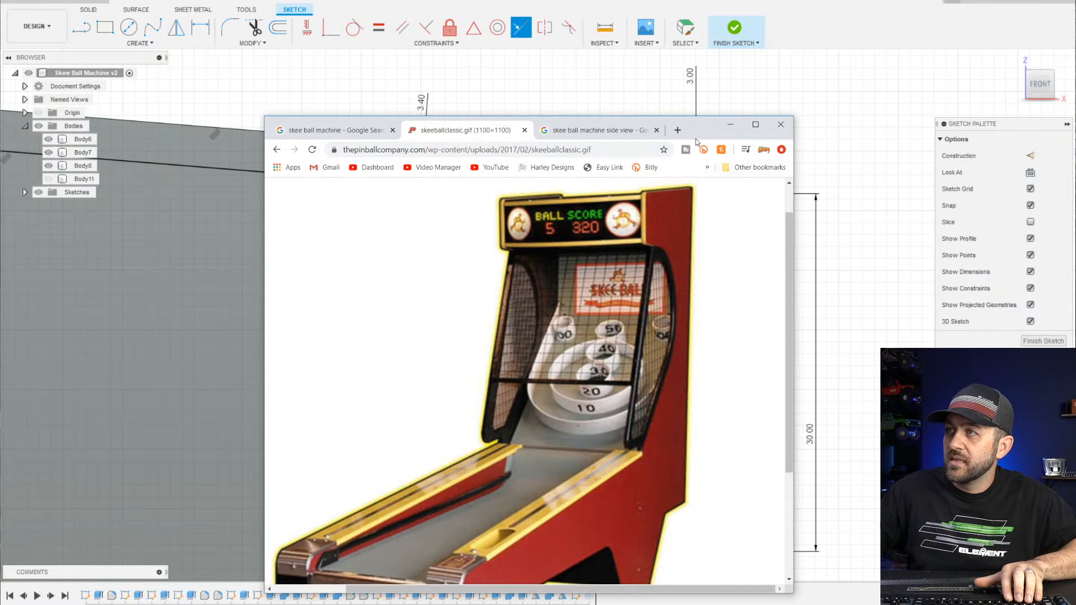
drag(698, 141, 701, 0)
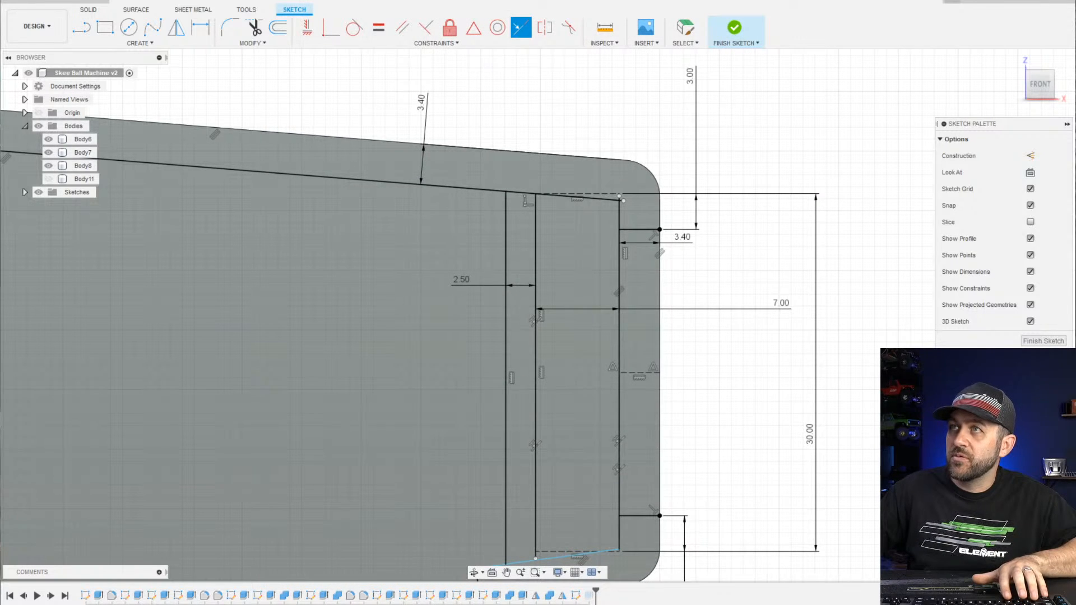
Leave the Collinear constraint and examine the inner profile's upper-left corner and its long sloped upper edge
scroll(470, 168, down, 3)
middle_drag(293, 286, 505, 286)
scroll(279, 168, up, 4)
scroll(314, 168, up, 3)
mouse_move(312, 187)
middle_down()
mouse_move(372, 271)
mouse_move(449, 318)
middle_up()
scroll(449, 317, down, 3)
key(Escape)
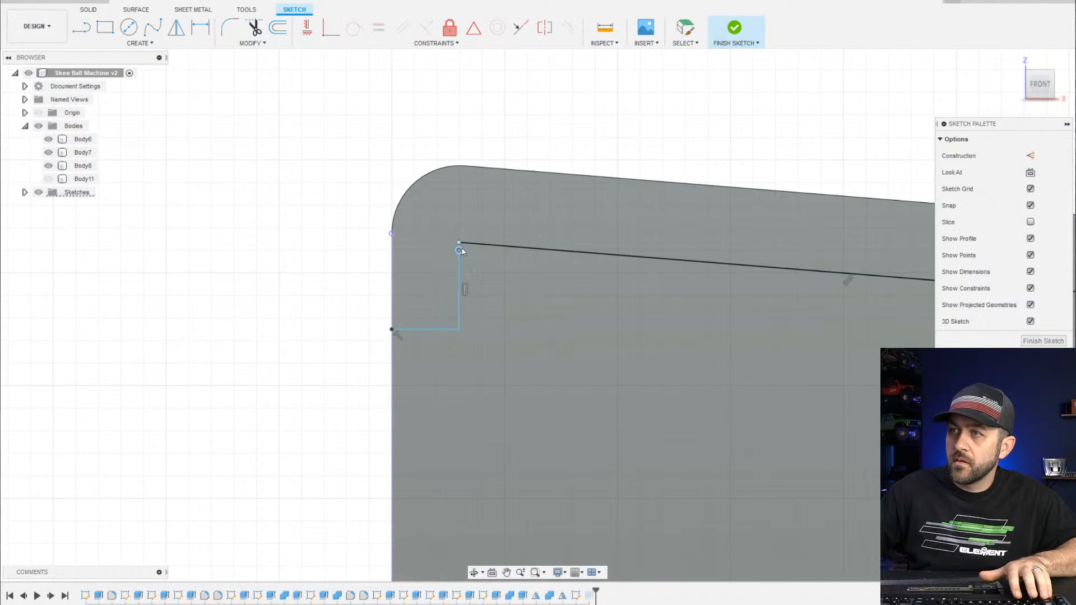
scroll(453, 280, down, 2)
middle_drag(670, 351, 312, 258)
scroll(312, 257, down, 3)
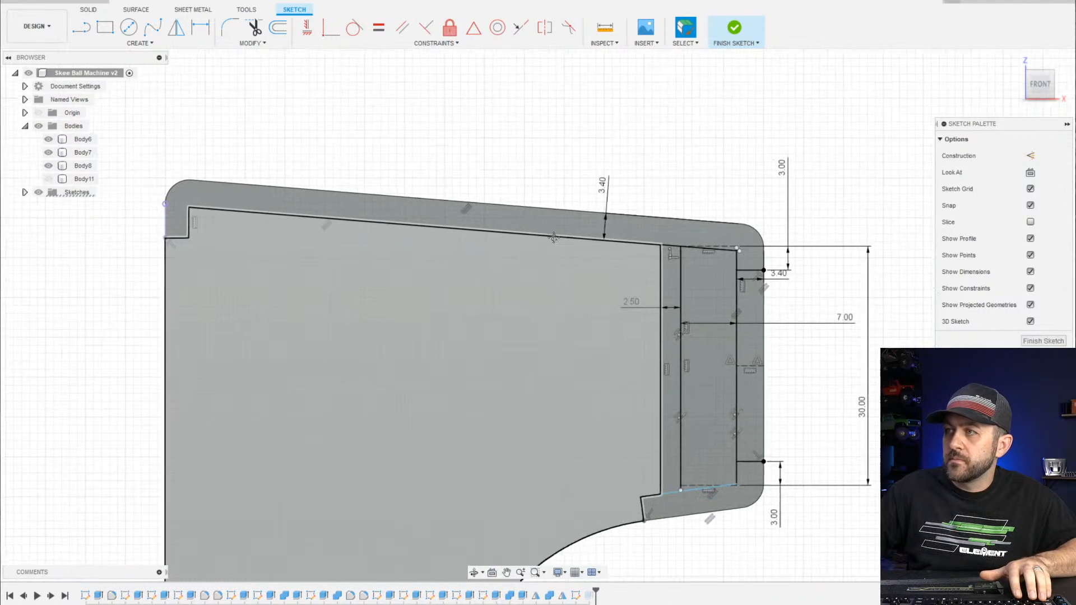
Move the lower sloped inner line slightly upward and dimension its distance to the outer lower edge at 3.4 mm
middle_drag(666, 283, 546, 215)
scroll(555, 224, up, 2)
scroll(614, 510, up, 3)
scroll(555, 527, up, 1)
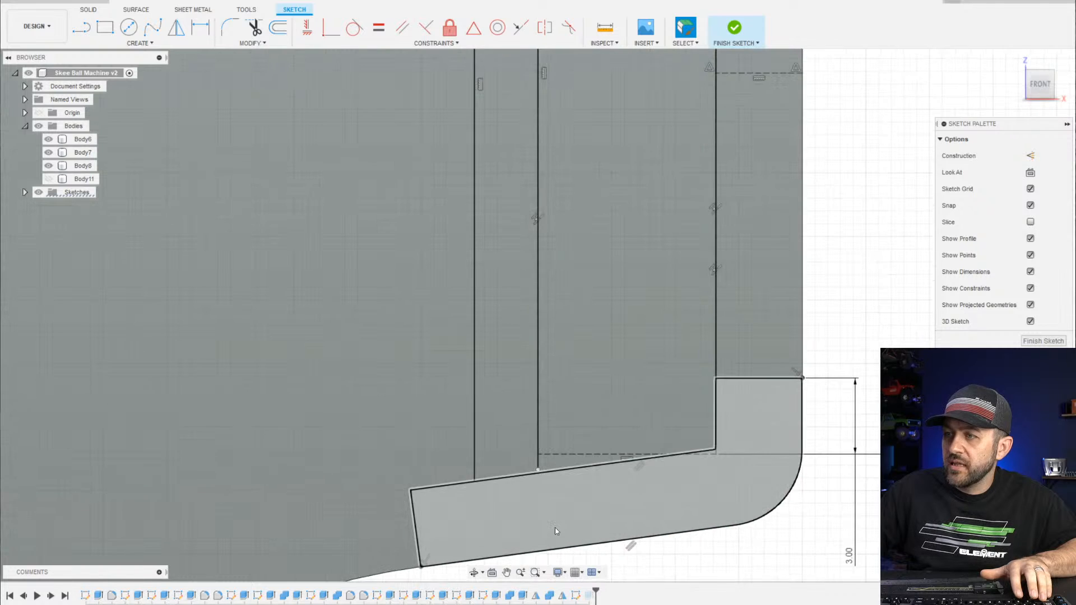
middle_drag(555, 527, 548, 455)
scroll(556, 425, down, 2)
scroll(557, 402, up, 1)
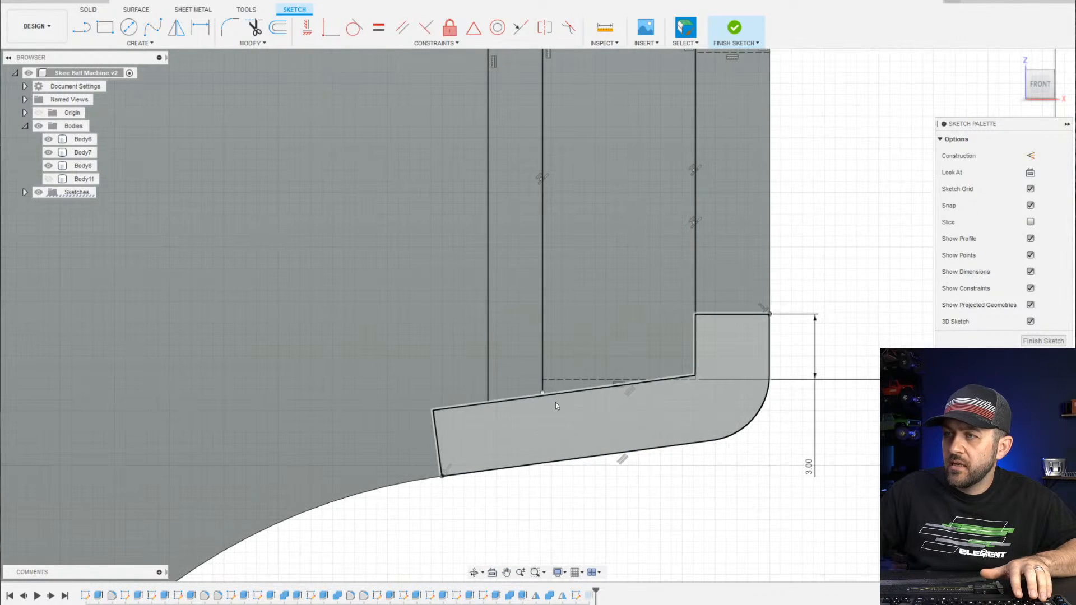
drag(560, 393, 559, 374)
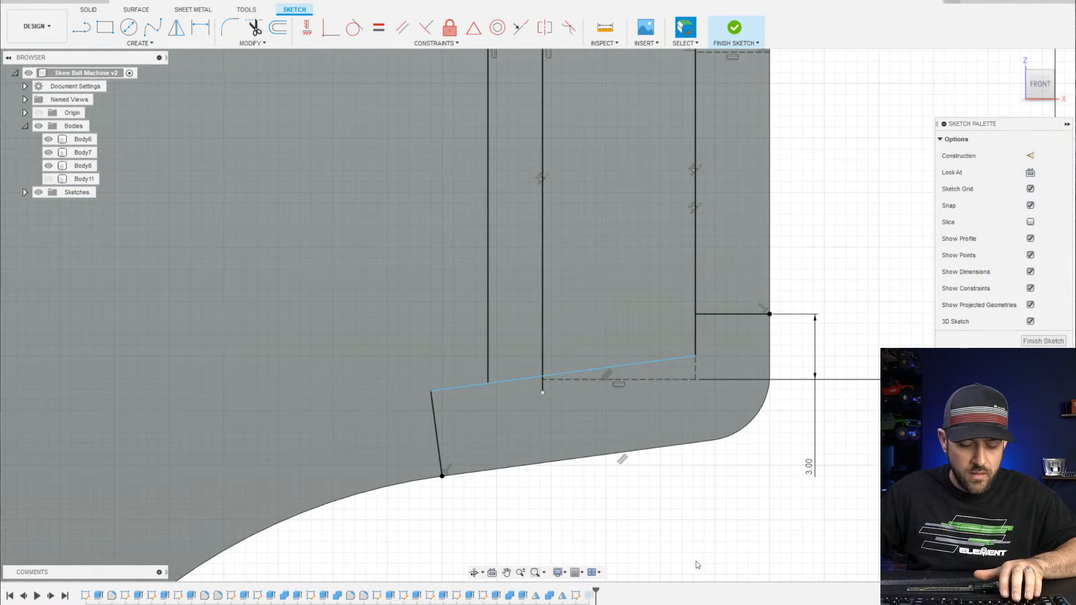
click(556, 380)
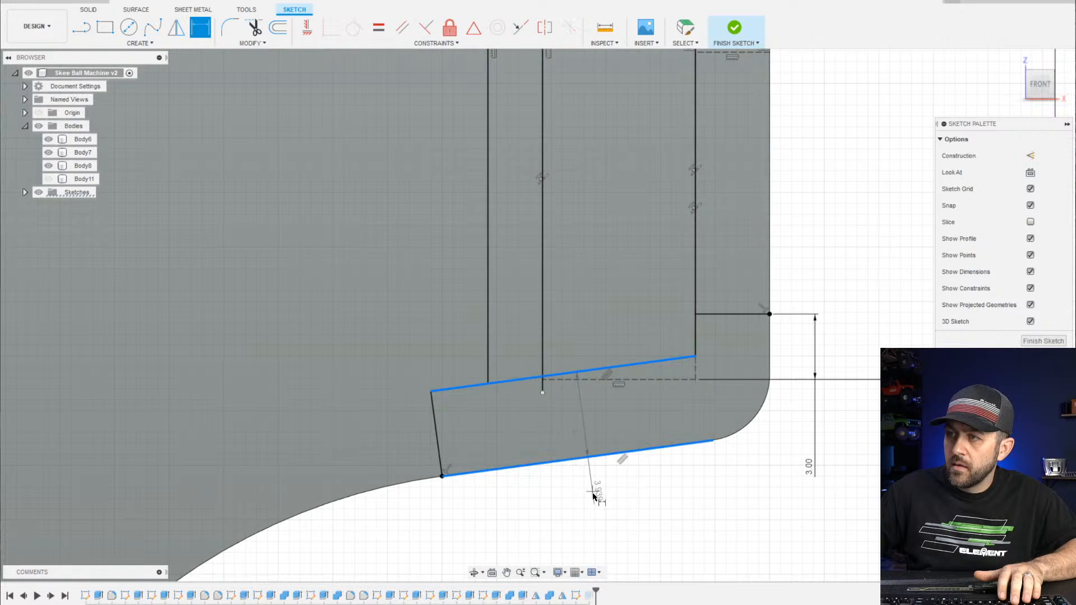
click(593, 496)
text(3)
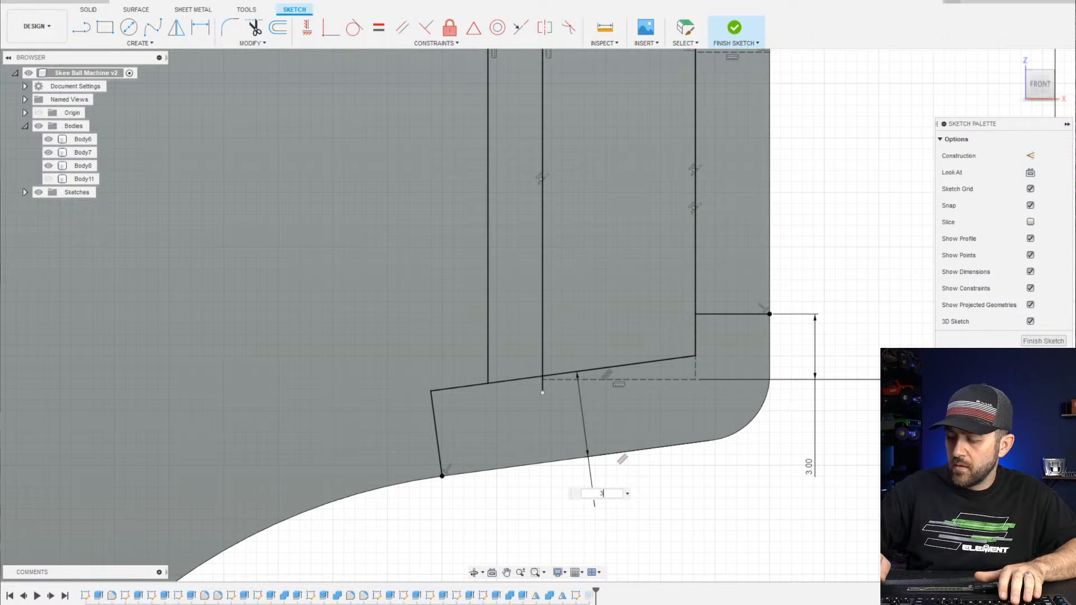
text(.4)
key(Return)
Examine the horizontal construction line at the upper-right inner corner and how the inner lines meet at the lower-right corner
scroll(448, 291, down, 4)
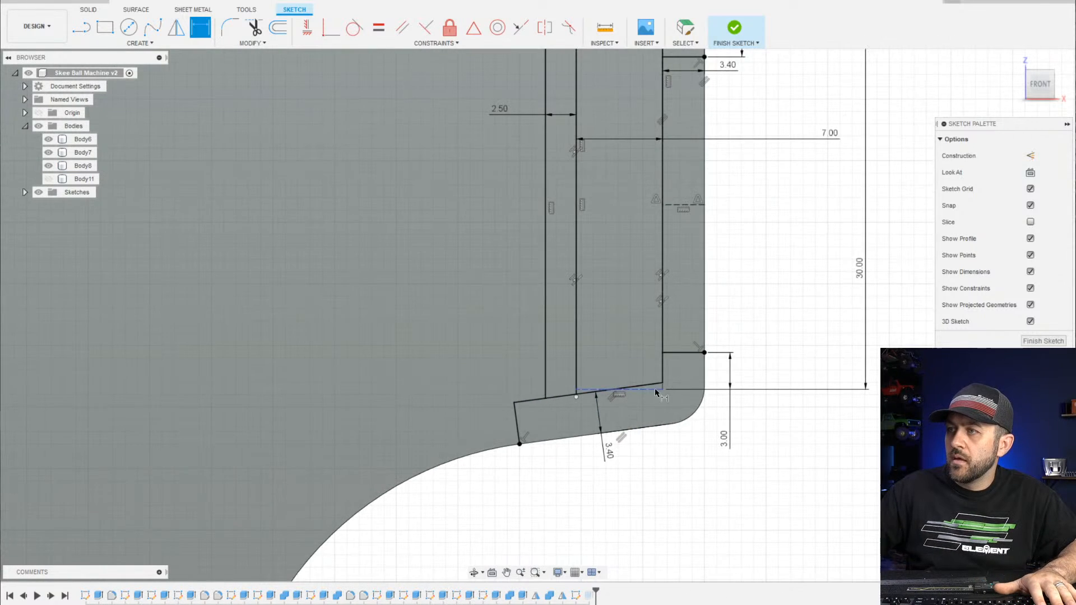
scroll(566, 230, up, 3)
scroll(566, 230, up, 5)
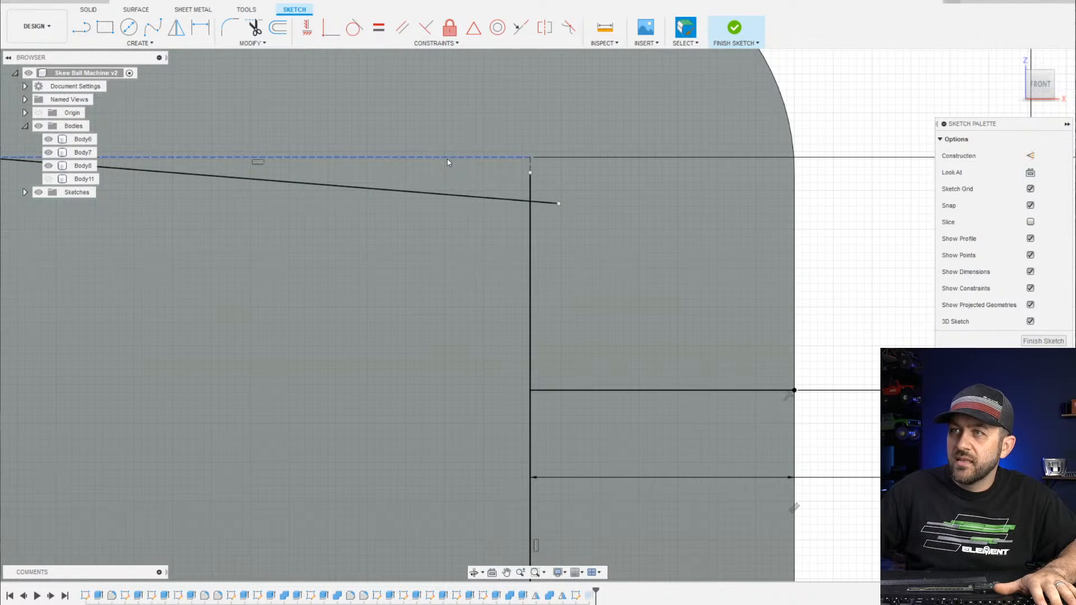
click(448, 160)
scroll(449, 168, down, 3)
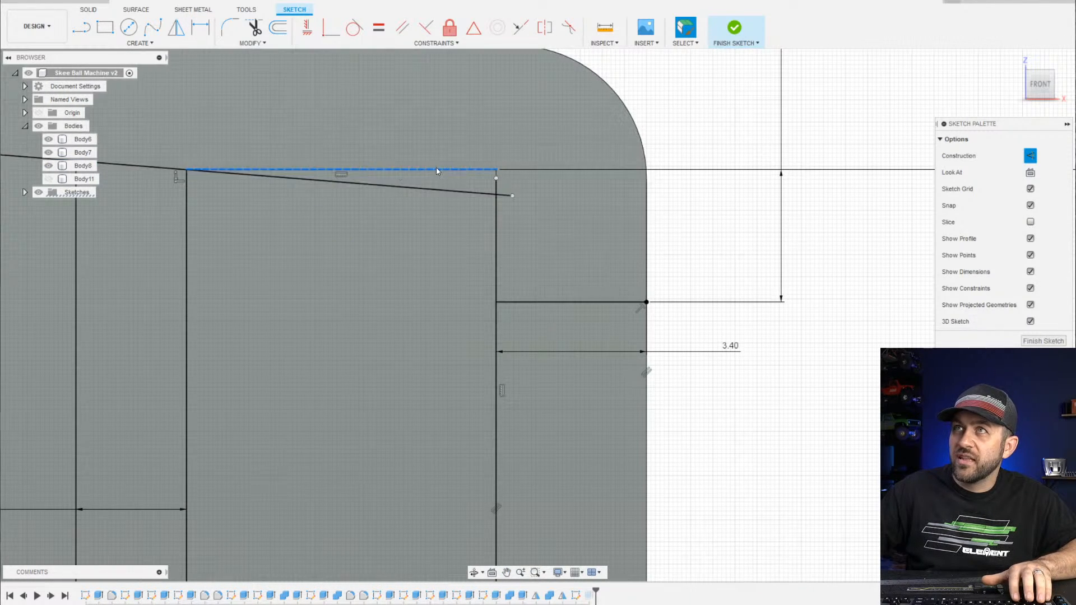
scroll(447, 193, up, 4)
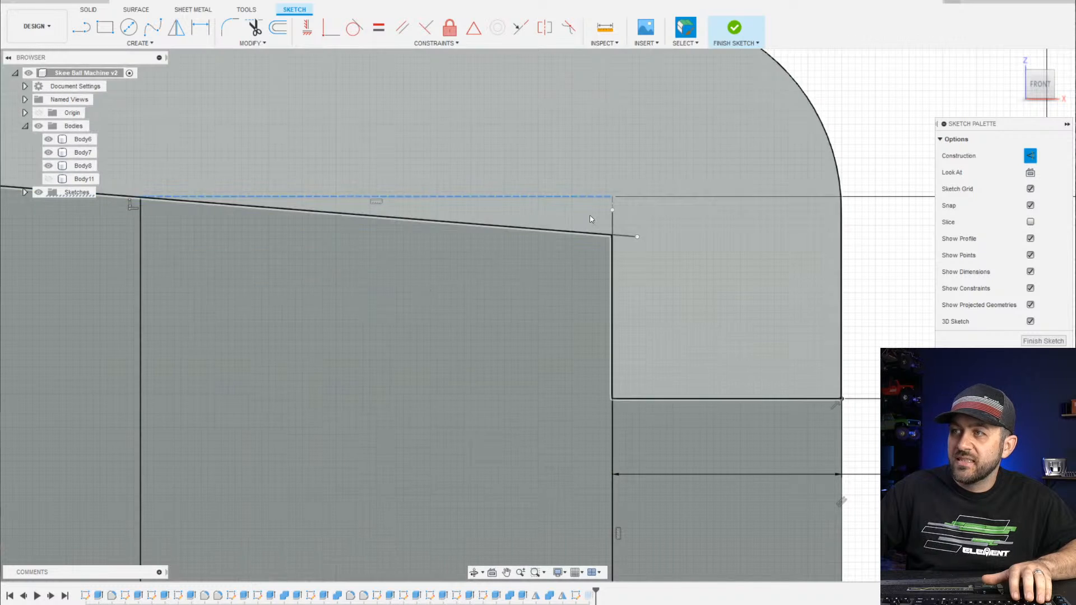
scroll(571, 250, down, 3)
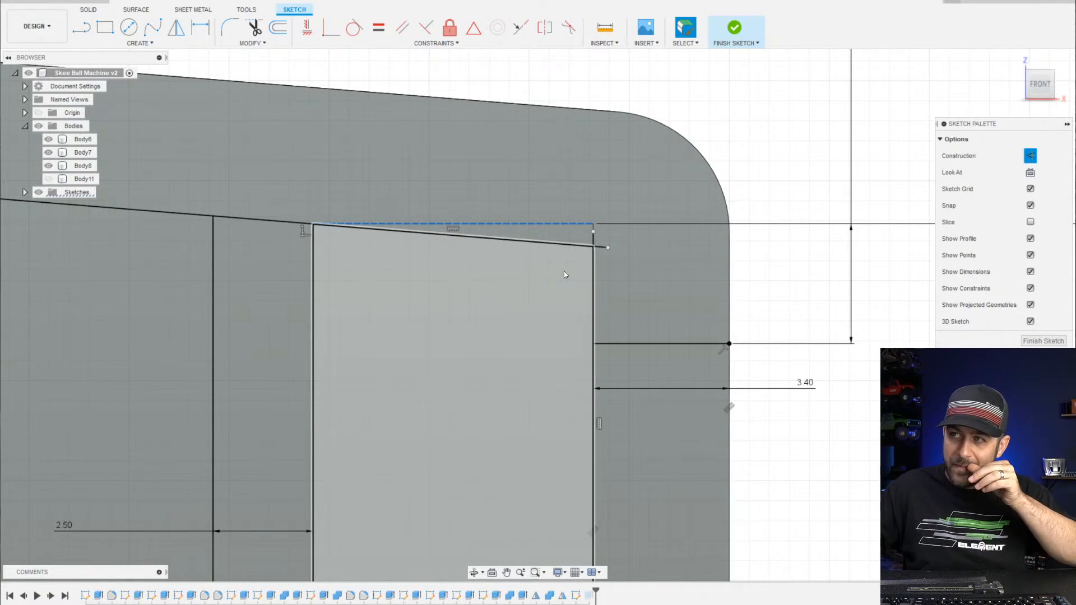
scroll(614, 234, down, 5)
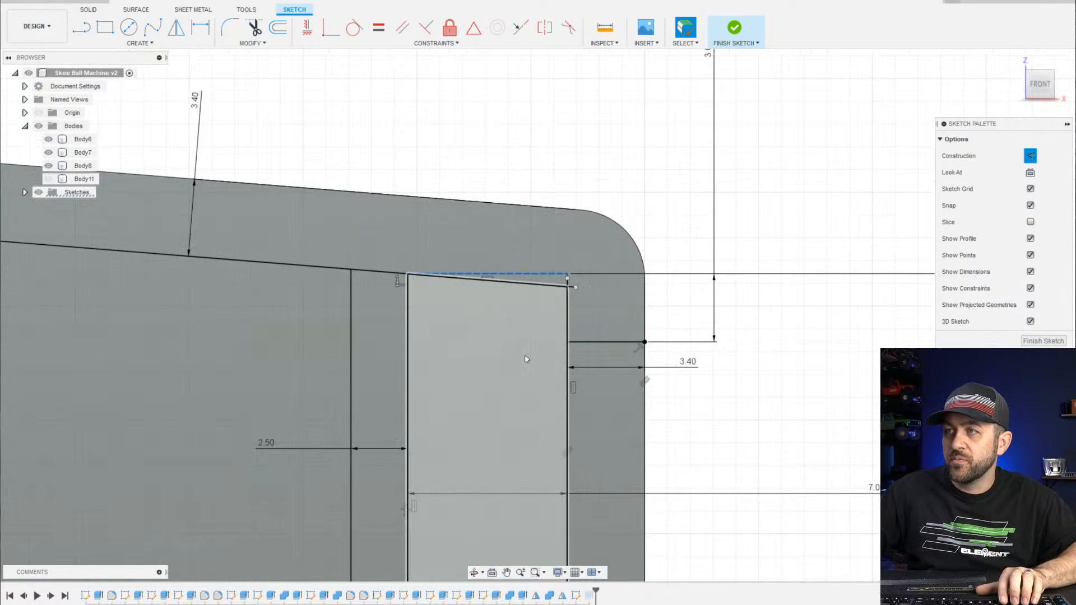
middle_drag(575, 427, 541, 149)
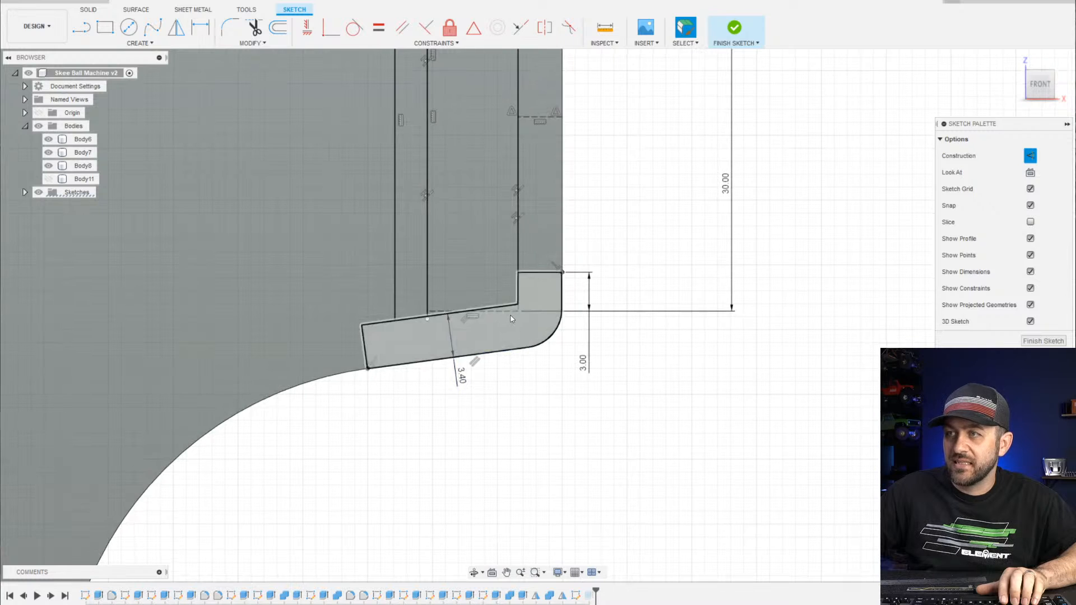
scroll(510, 316, up, 3)
scroll(512, 364, down, 3)
middle_drag(501, 318, 531, 437)
scroll(520, 370, down, 3)
middle_drag(501, 217, 535, 338)
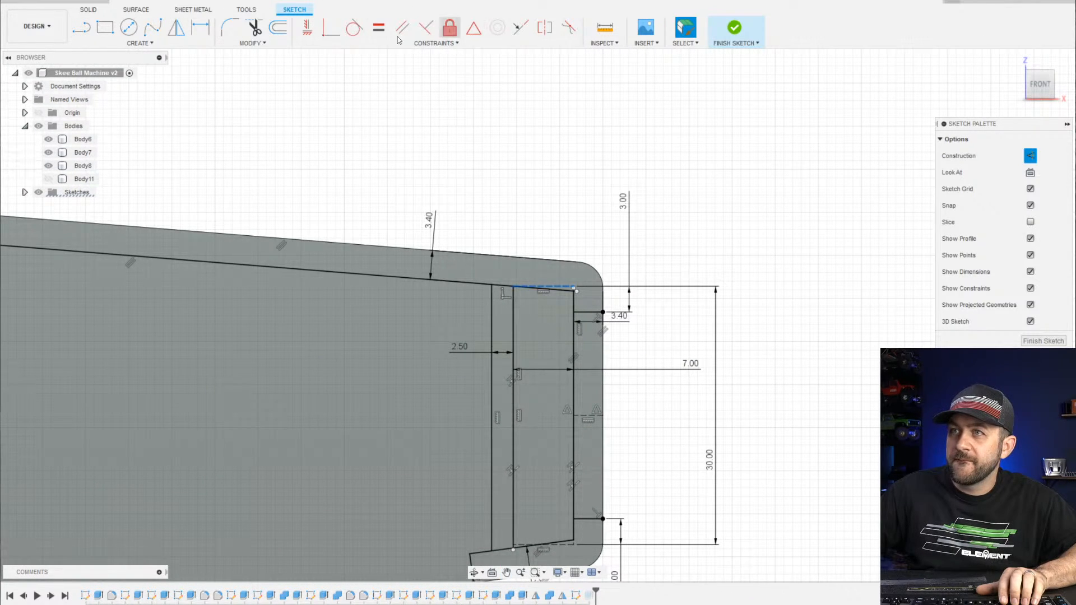
click(279, 31)
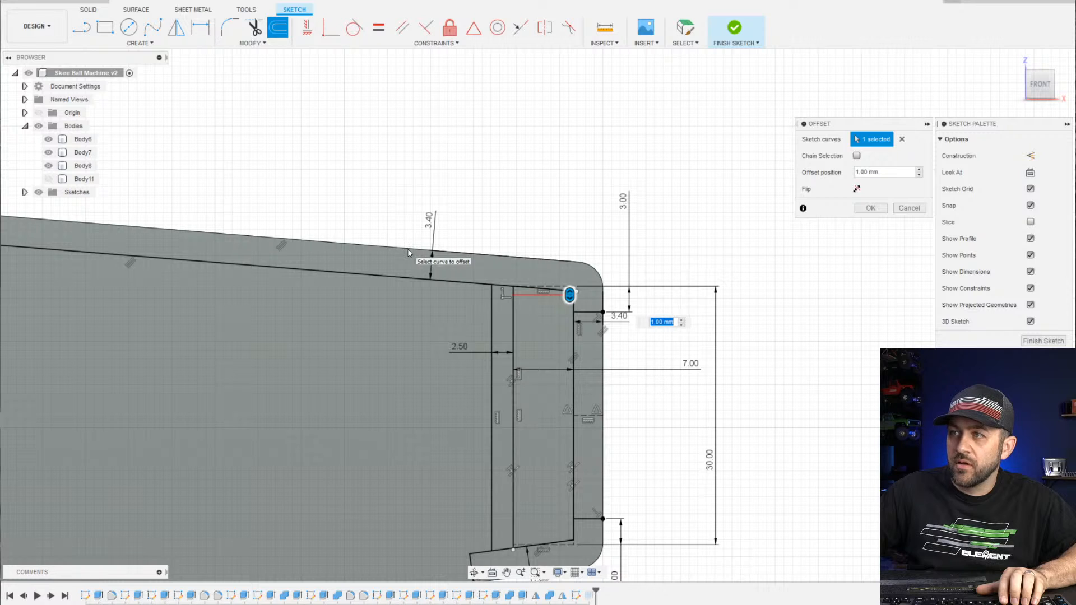
scroll(408, 253, up, 2)
key(Return)
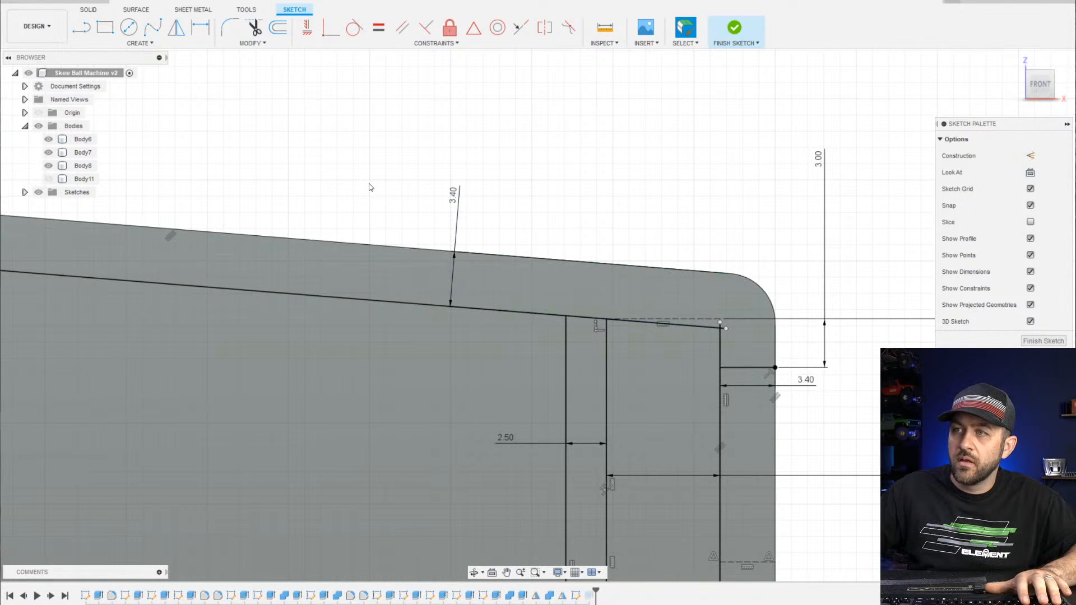
Offset the seven outer edges and corner arcs, from the left edge around to the lower sloped edge, inward by 1 mm and finish the sketch
click(279, 28)
click(385, 247)
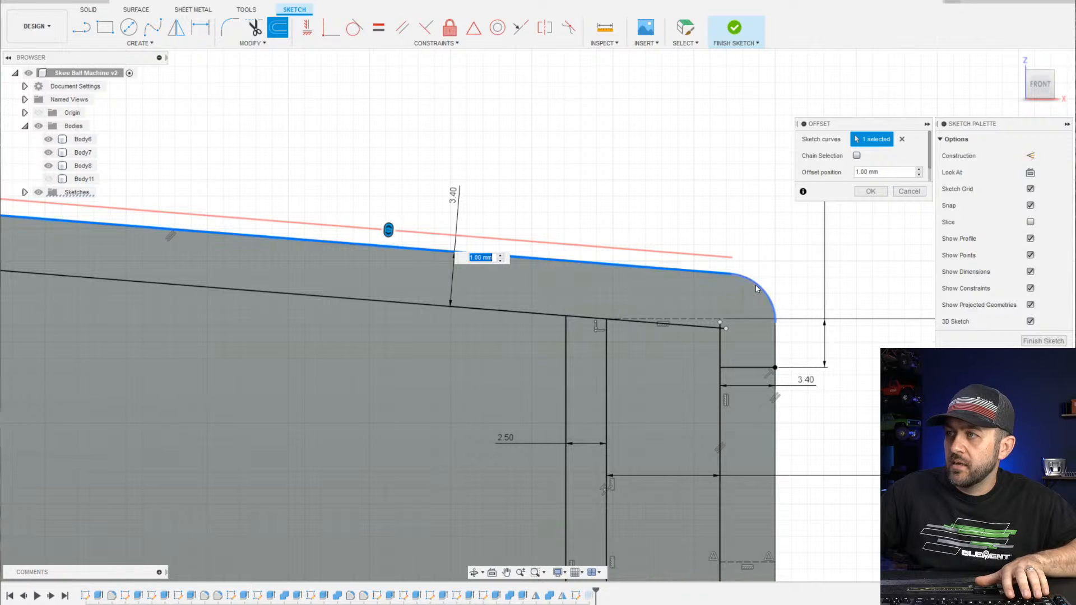
click(776, 352)
scroll(748, 342, down, 2)
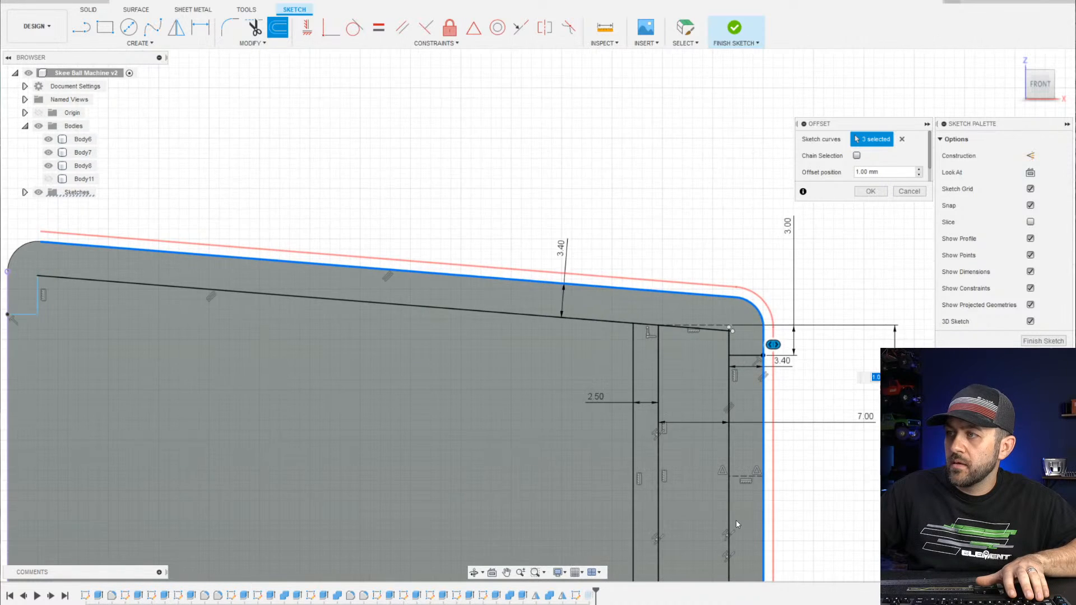
middle_drag(735, 519, 771, 214)
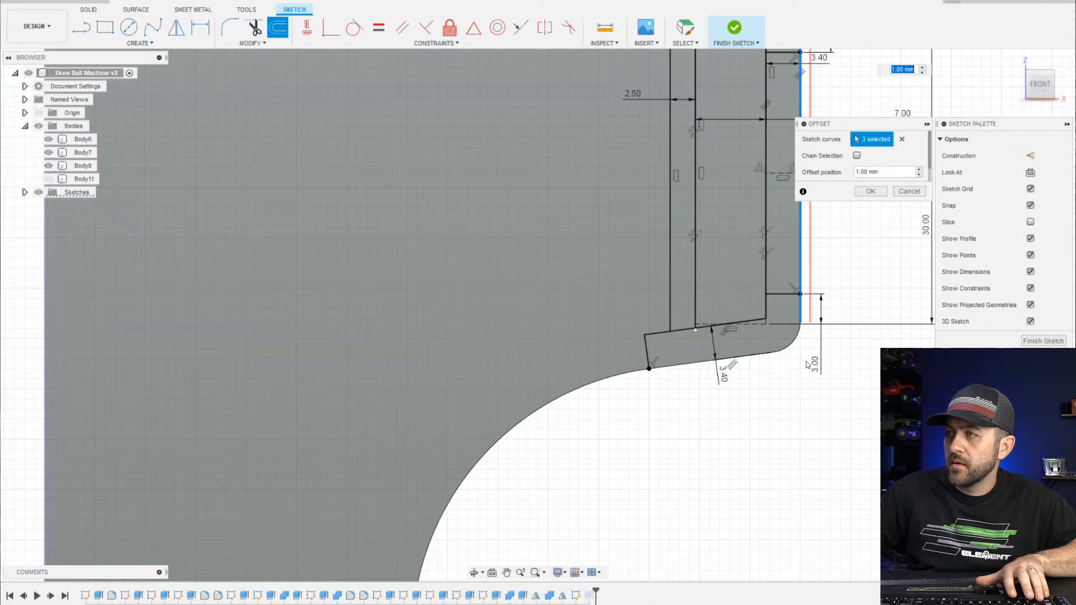
click(760, 360)
scroll(541, 307, down, 3)
middle_drag(542, 307, 649, 379)
scroll(410, 239, up, 5)
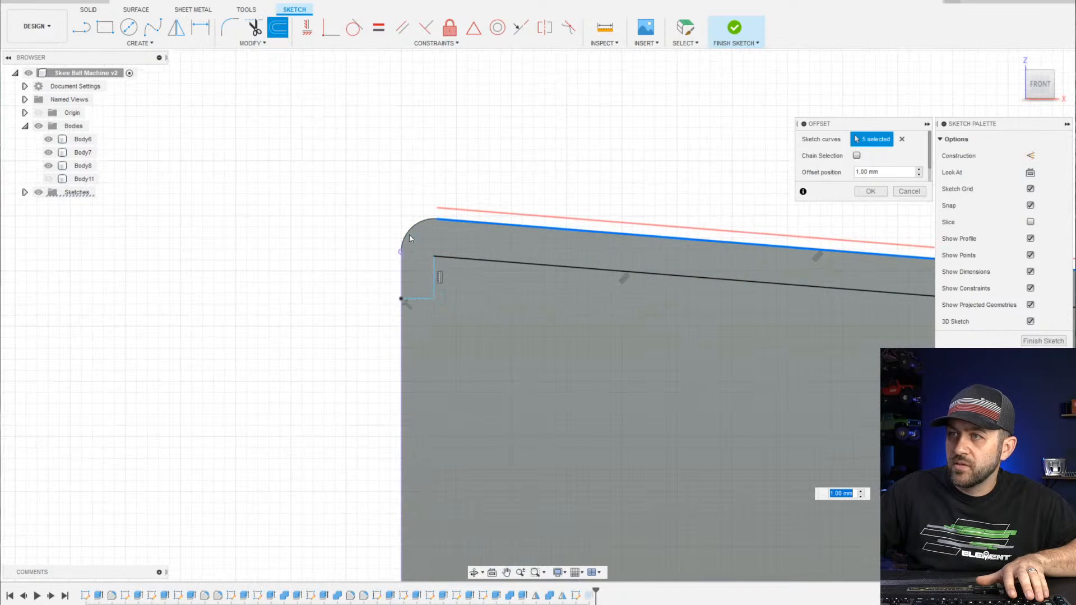
click(403, 279)
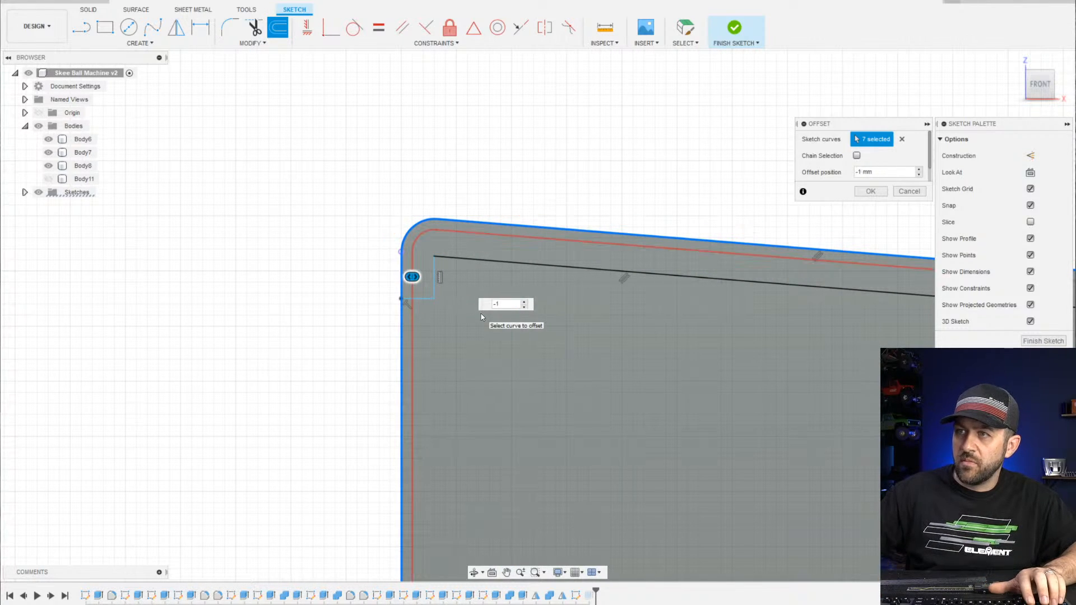
scroll(190, 244, down, 3)
middle_drag(742, 387, 645, 380)
scroll(645, 380, up, 4)
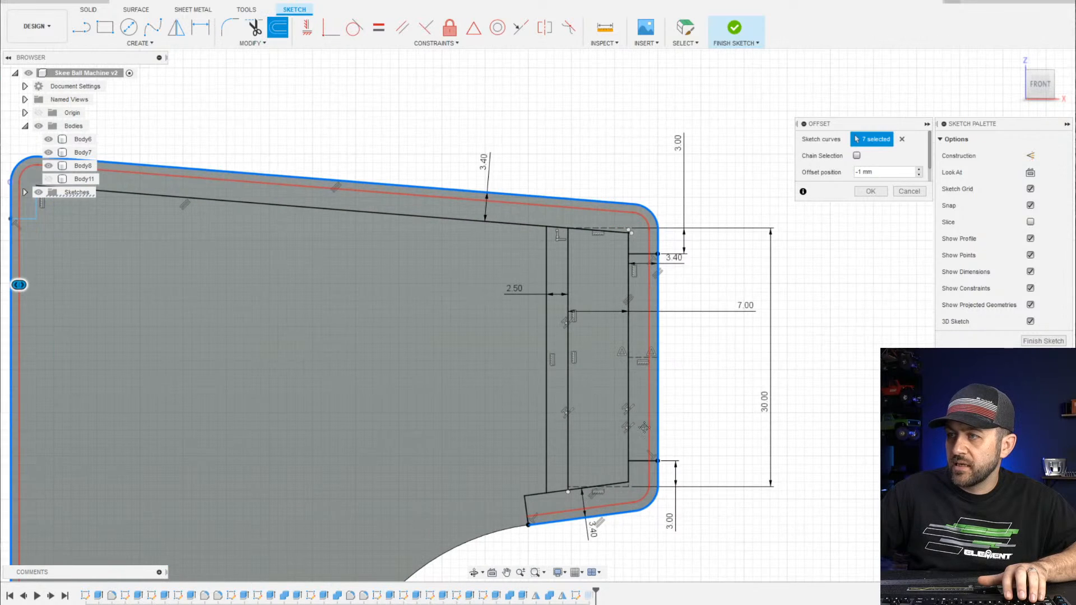
key(Return)
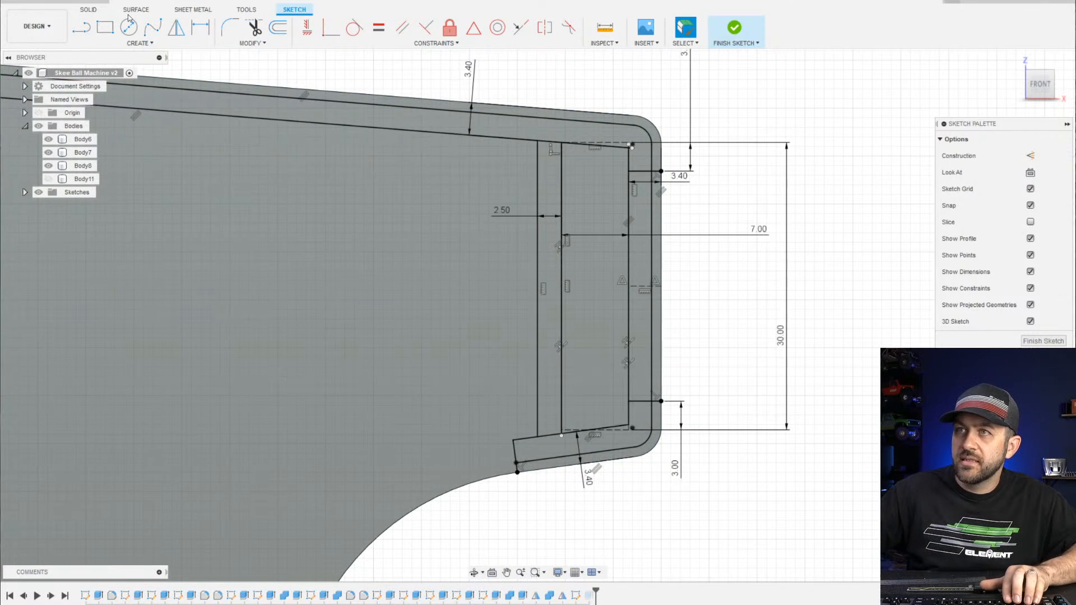
scroll(600, 156, up, 3)
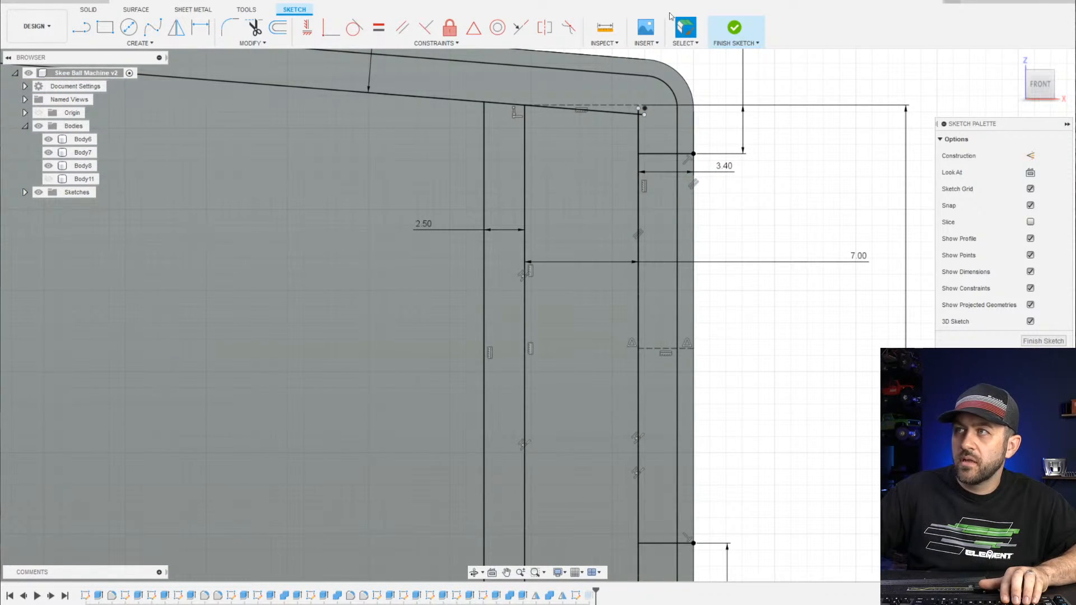
click(734, 29)
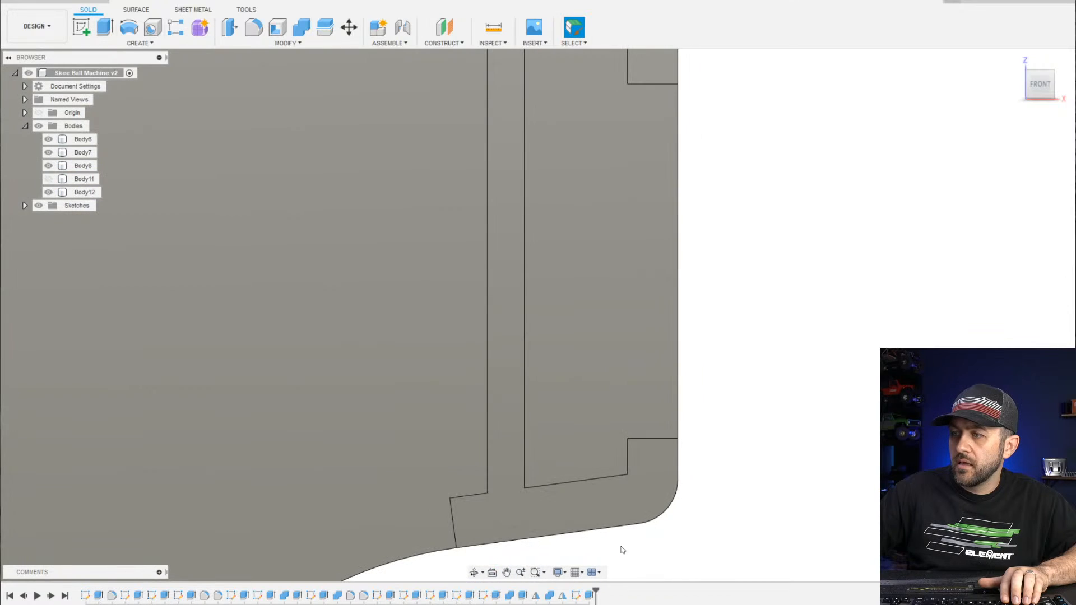
click(589, 595)
right_click(589, 595)
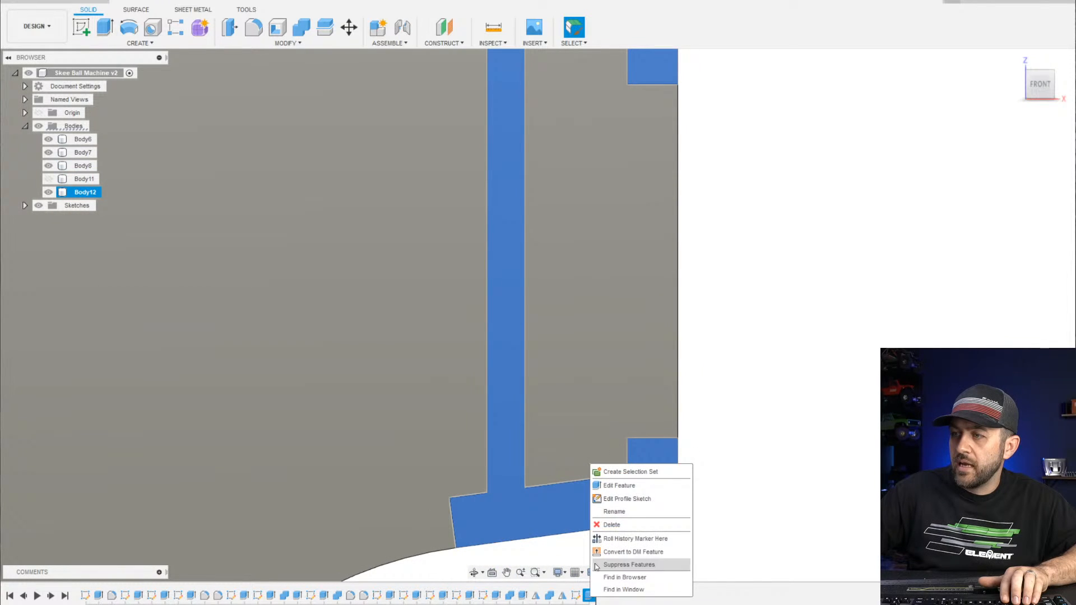
click(611, 484)
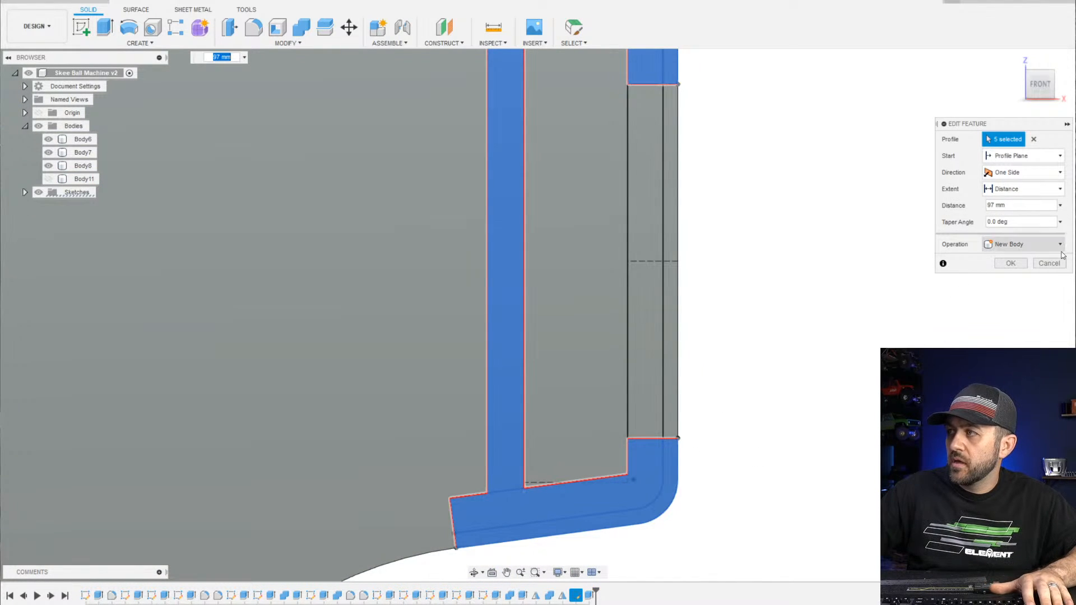
click(1049, 264)
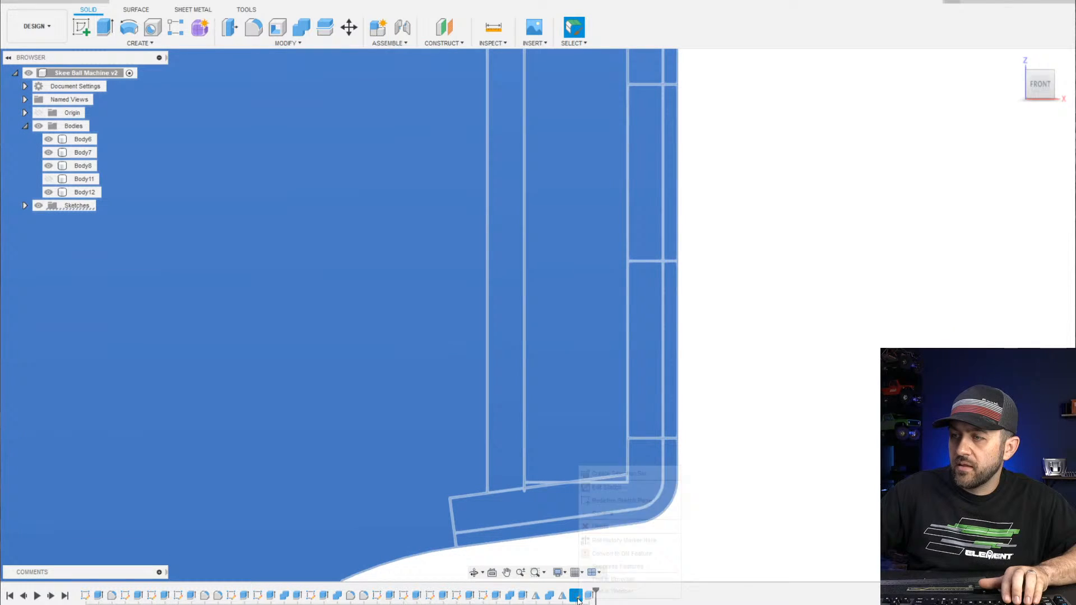
Edit the inner profile sketch and turn the construction lines at the lower-right inner corner into normal lines
right_click(576, 596)
click(615, 490)
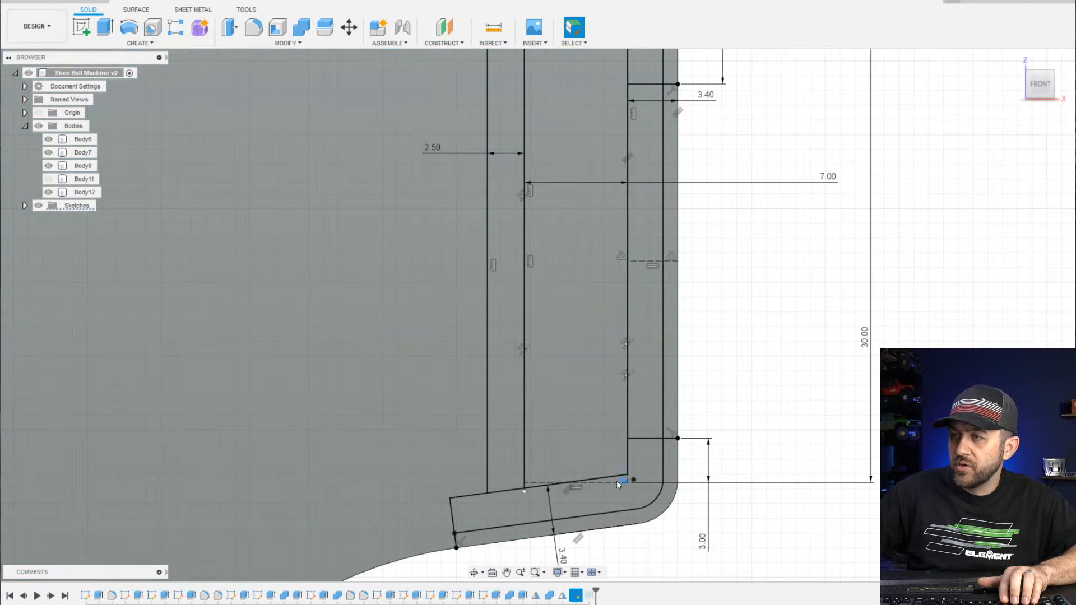
scroll(622, 477, up, 10)
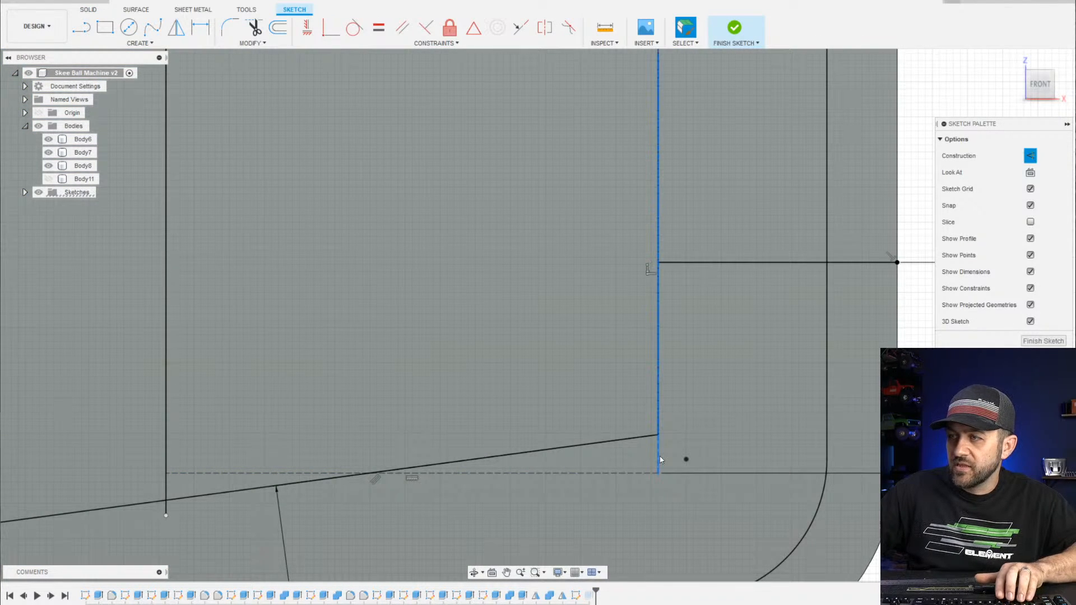
shift+click(644, 473)
key(x)
scroll(639, 479, down, 5)
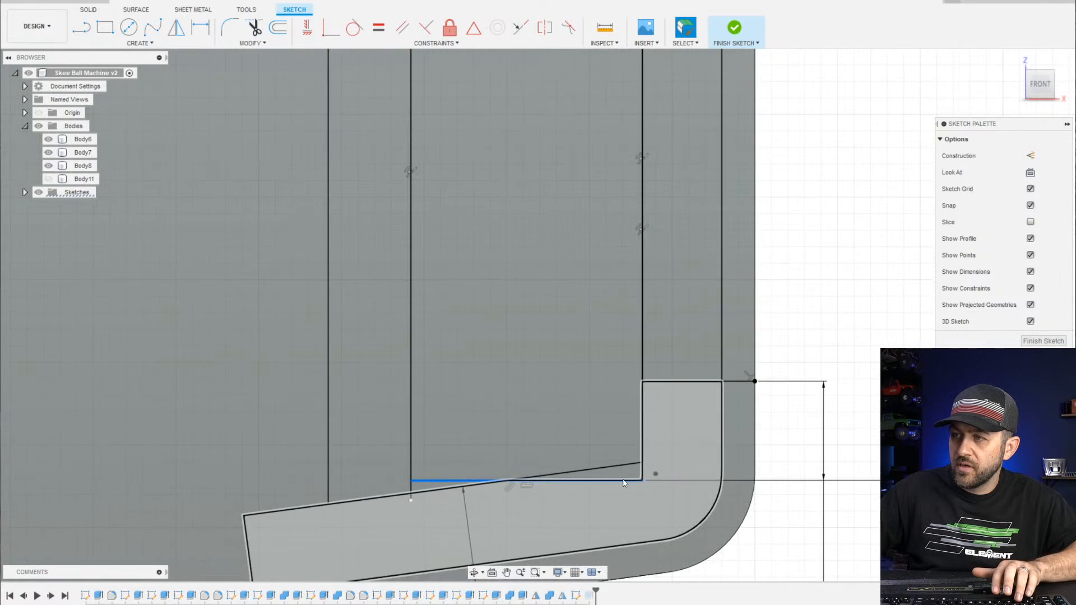
Turn the horizontal construction line at the upper-right inner corner into a normal line and finish the sketch
middle_drag(548, 200, 577, 437)
scroll(670, 105, up, 3)
scroll(642, 105, up, 3)
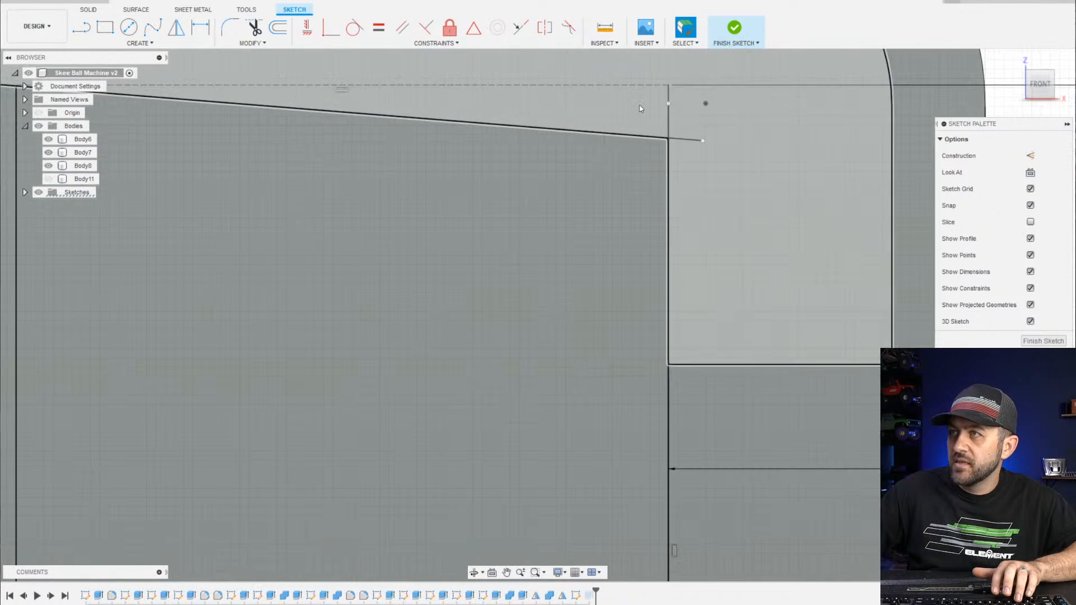
click(643, 86)
scroll(622, 158, down, 3)
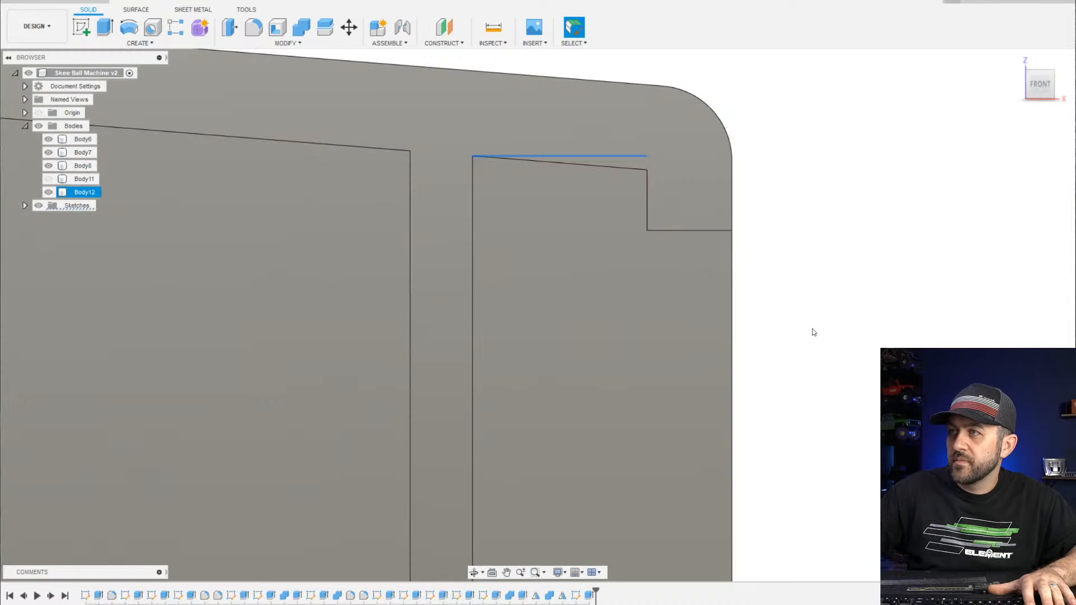
Try to leave the lower-right outer rim out of the extrusion's profiles while keeping the upper inner band
right_click(589, 595)
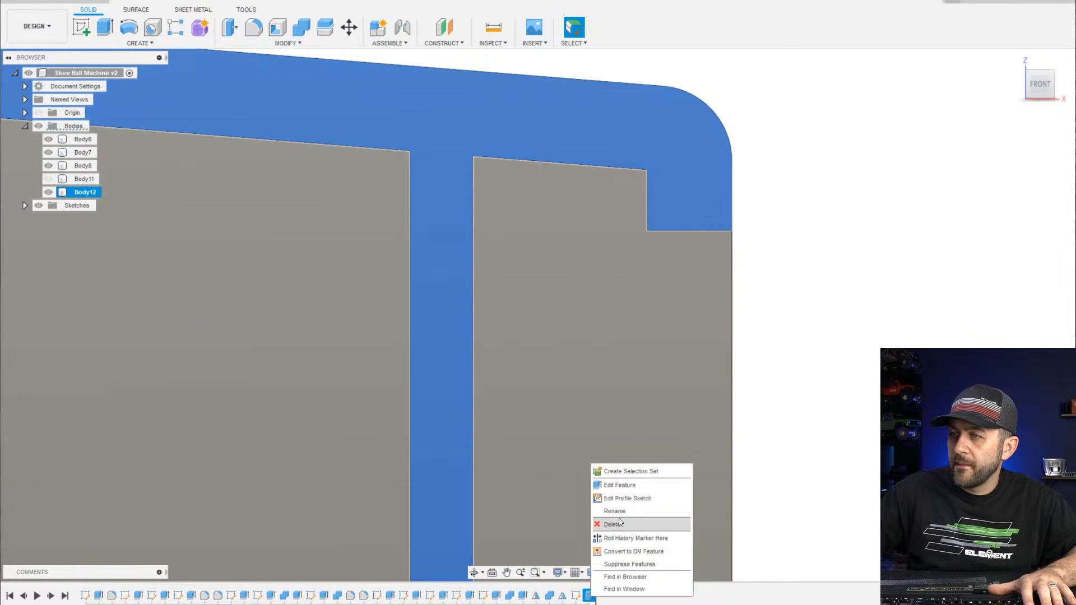
click(621, 488)
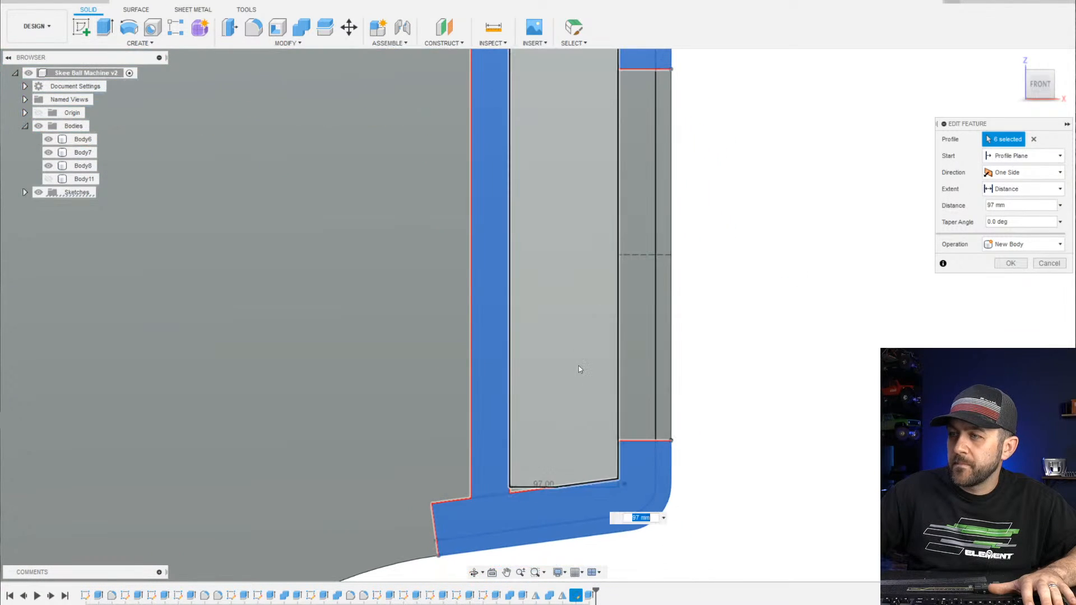
click(662, 491)
click(645, 487)
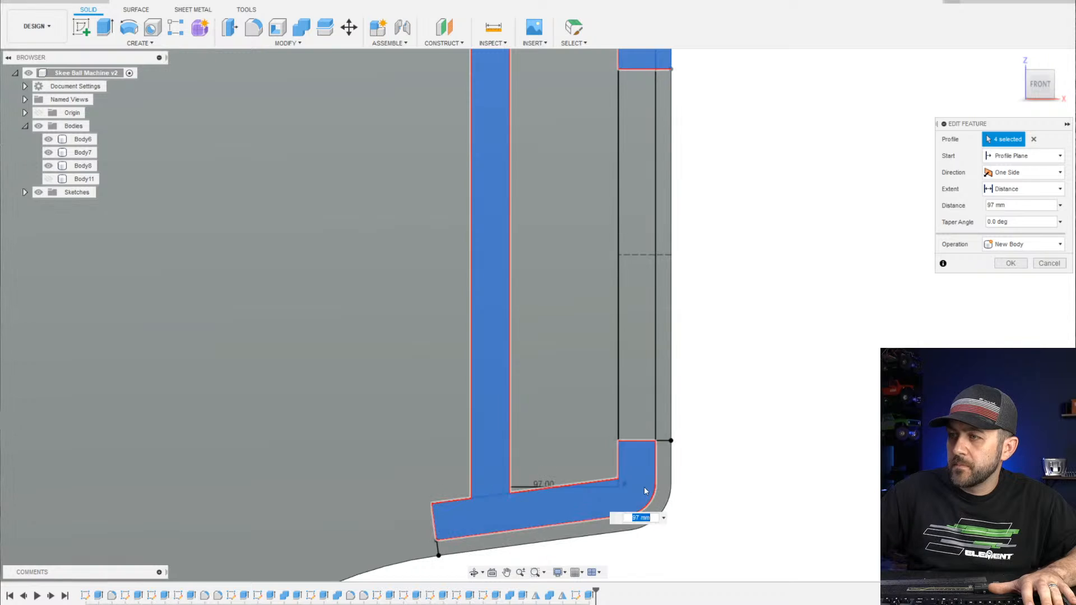
scroll(514, 507, up, 3)
scroll(519, 478, up, 3)
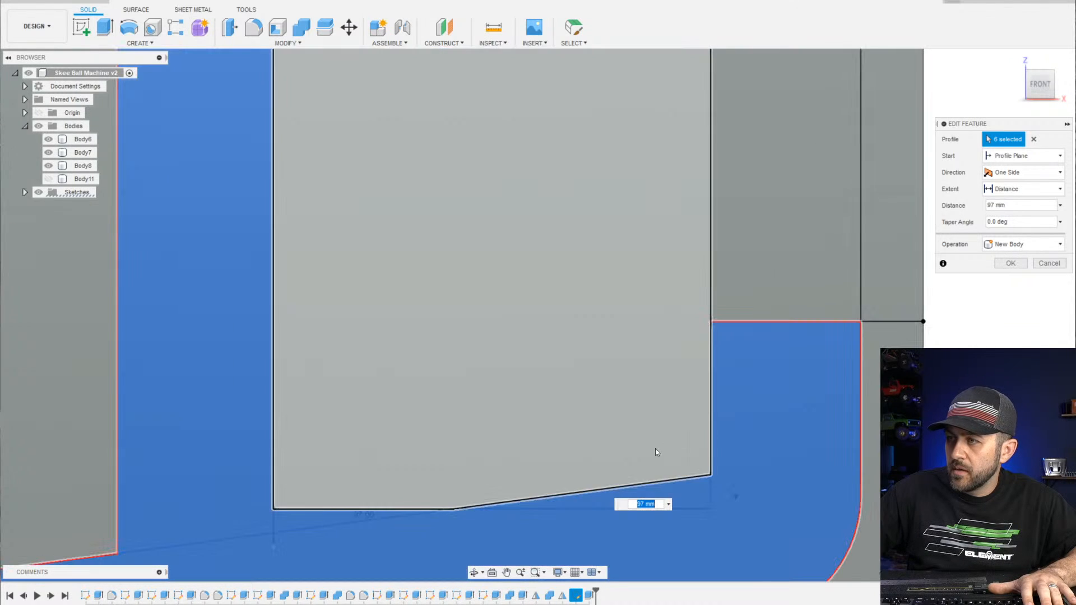
scroll(651, 443, down, 5)
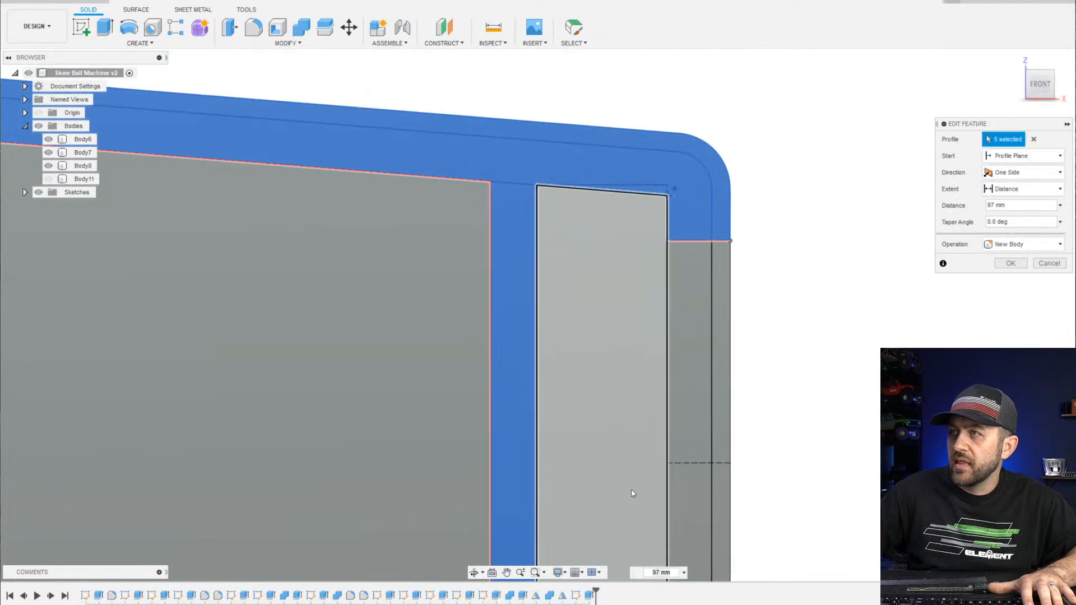
scroll(657, 200, up, 4)
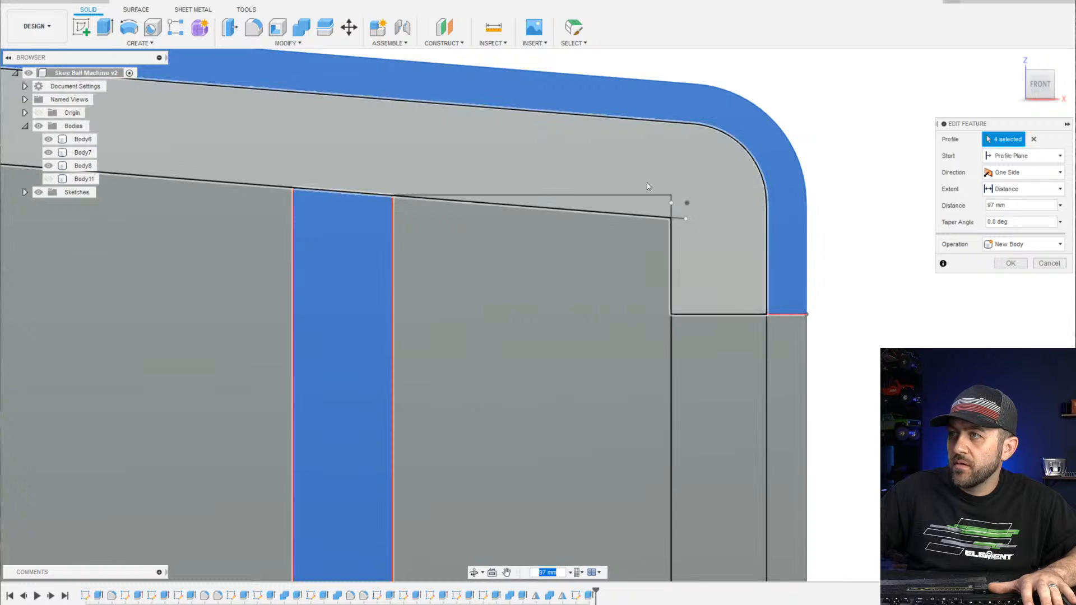
click(672, 190)
key(Return)
scroll(677, 213, up, 3)
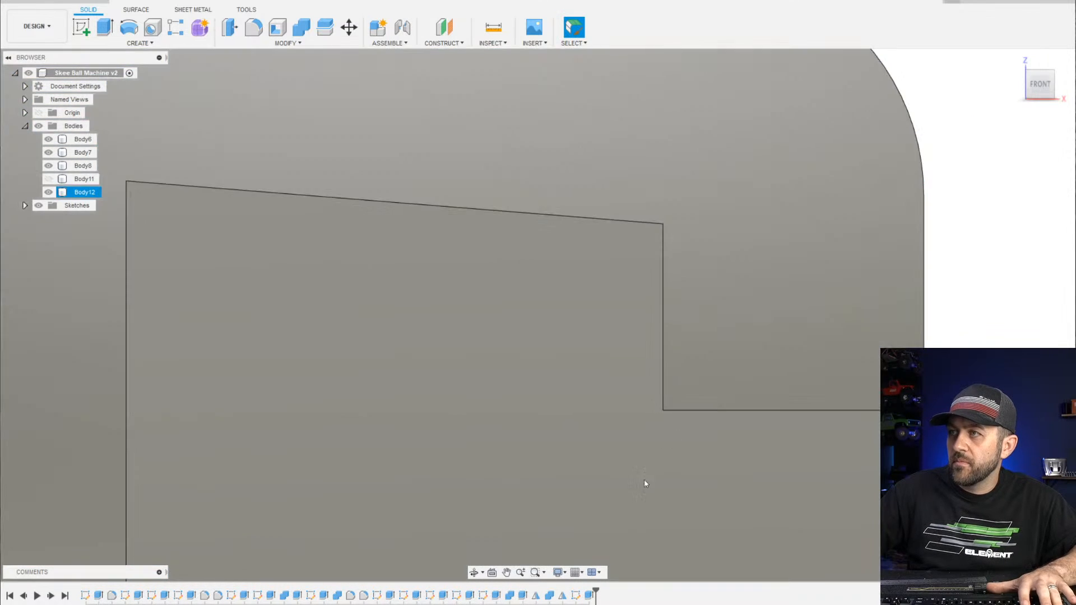
In the profile sketch, make the upper-right vertical inner line a normal line, adjust its upper end at the horizontal line, and finish the sketch
right_click(576, 598)
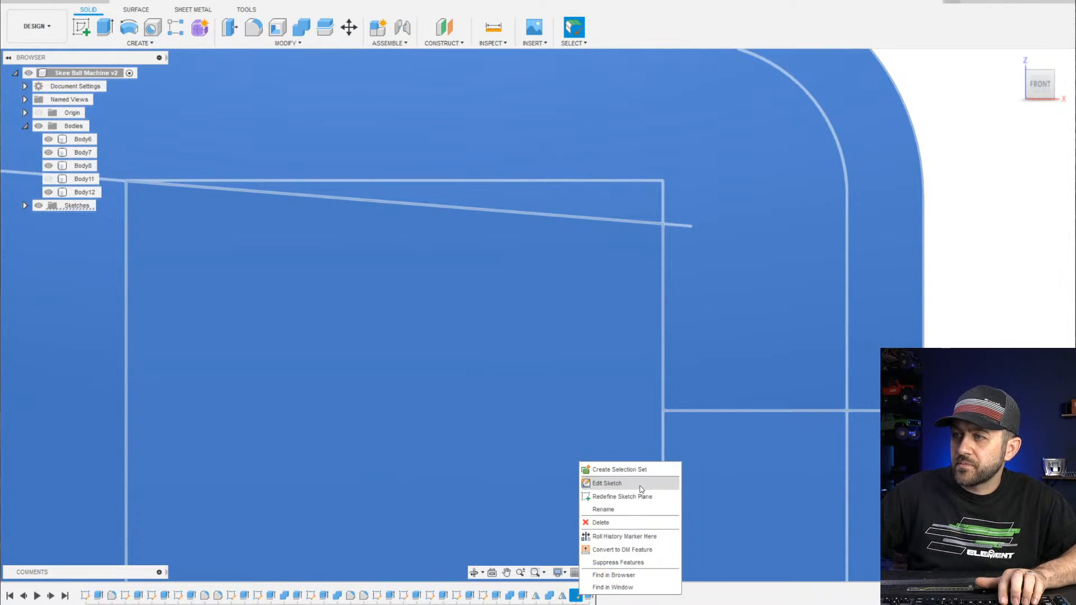
click(598, 483)
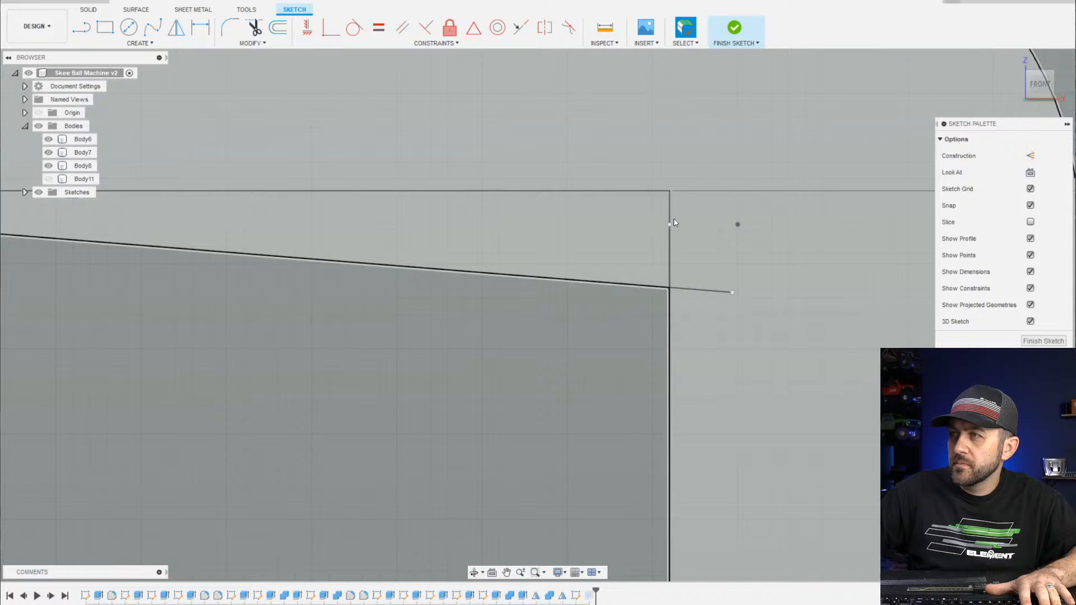
click(672, 210)
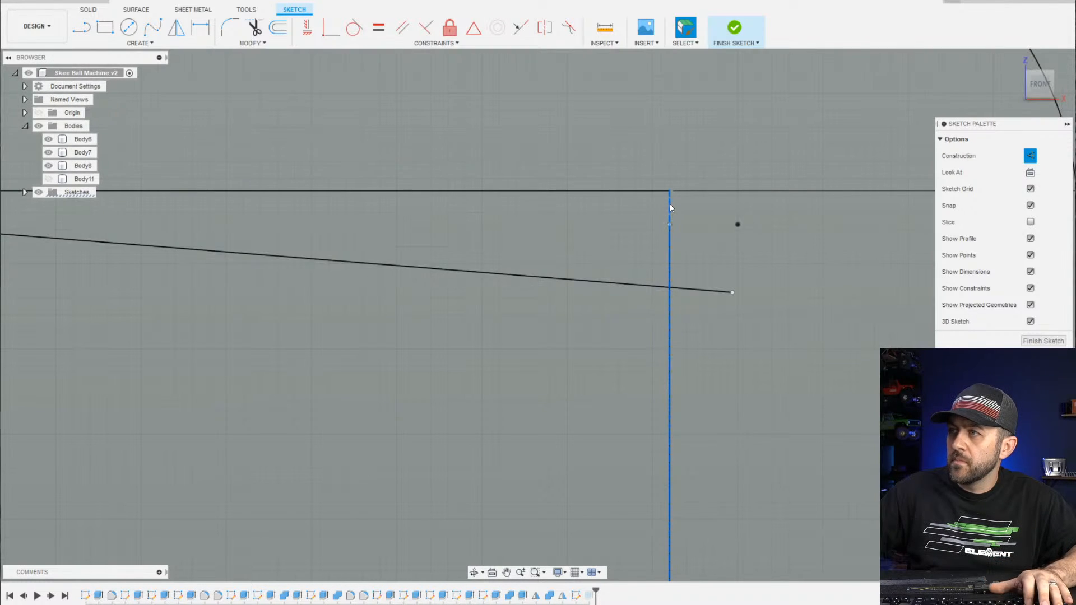
key(x)
scroll(687, 292, down, 5)
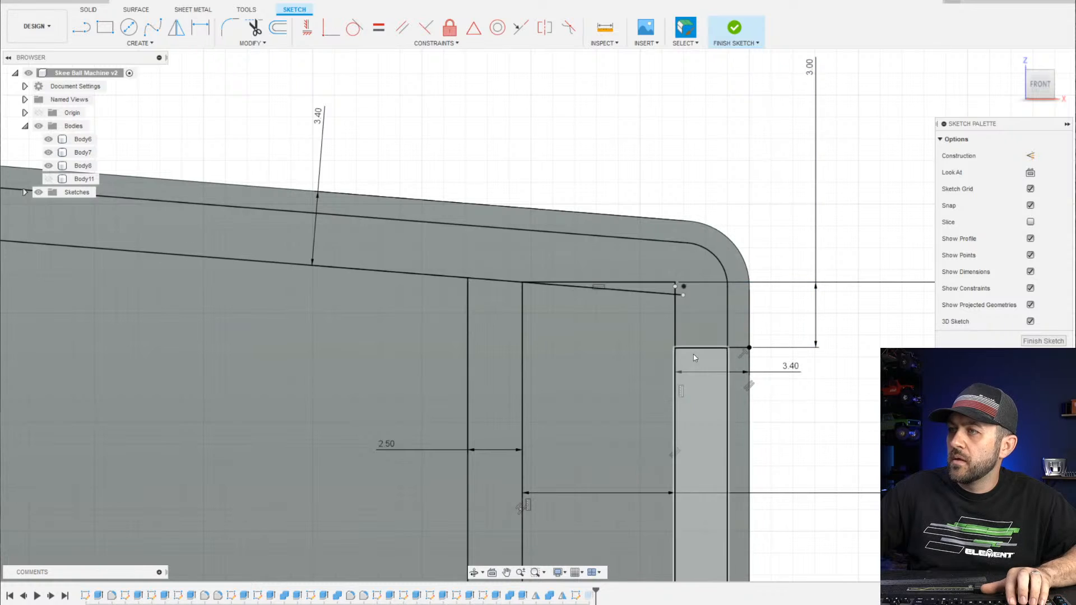
scroll(690, 337, up, 4)
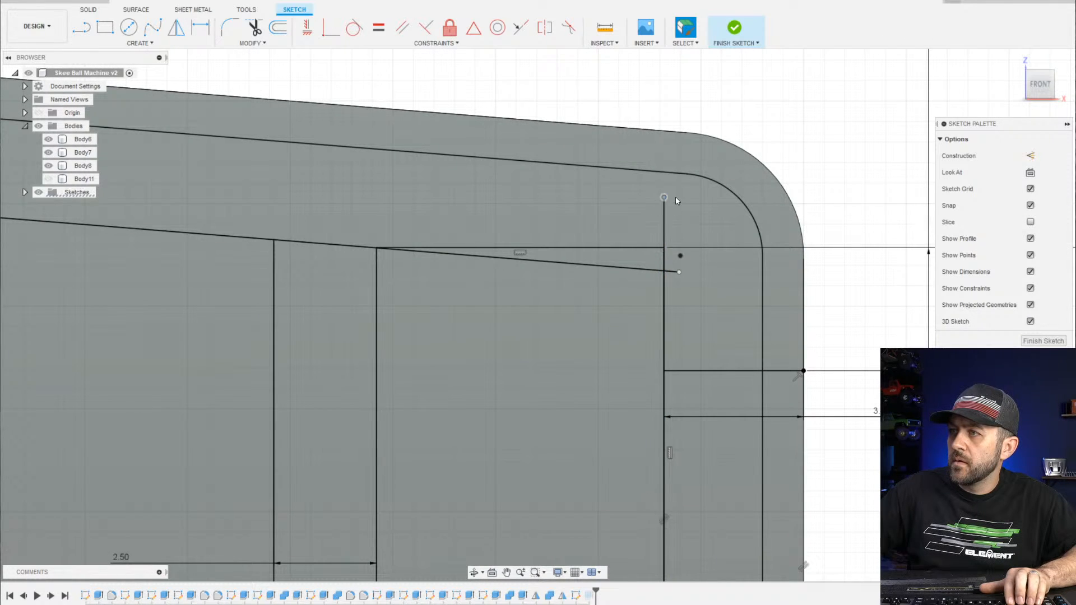
click(745, 42)
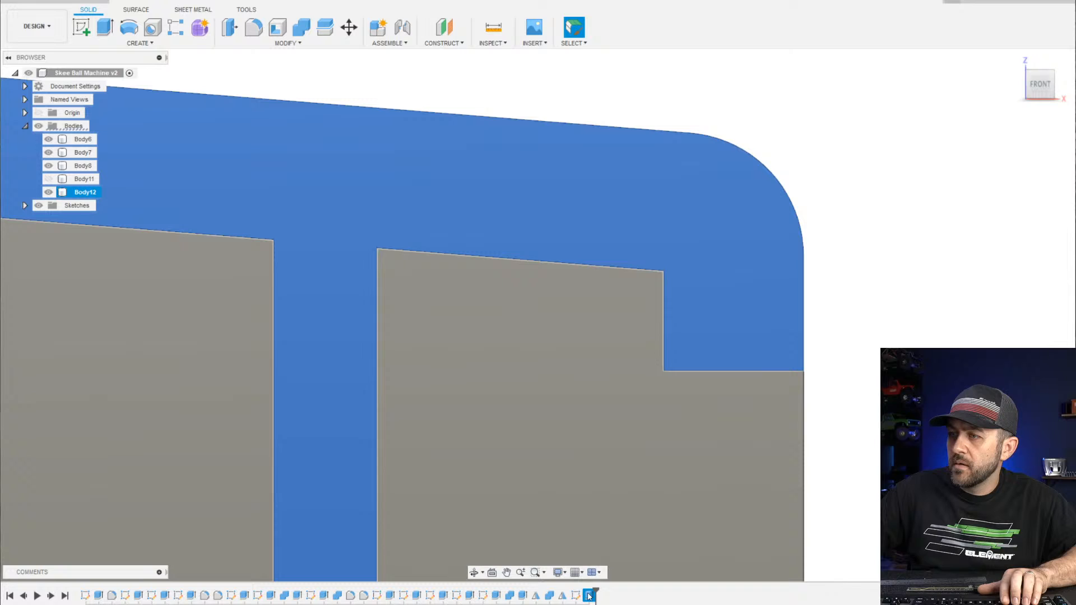
Edit the 97 mm extrusion's profiles to include the upper inner band and leave out the upper outer rim
right_click(589, 595)
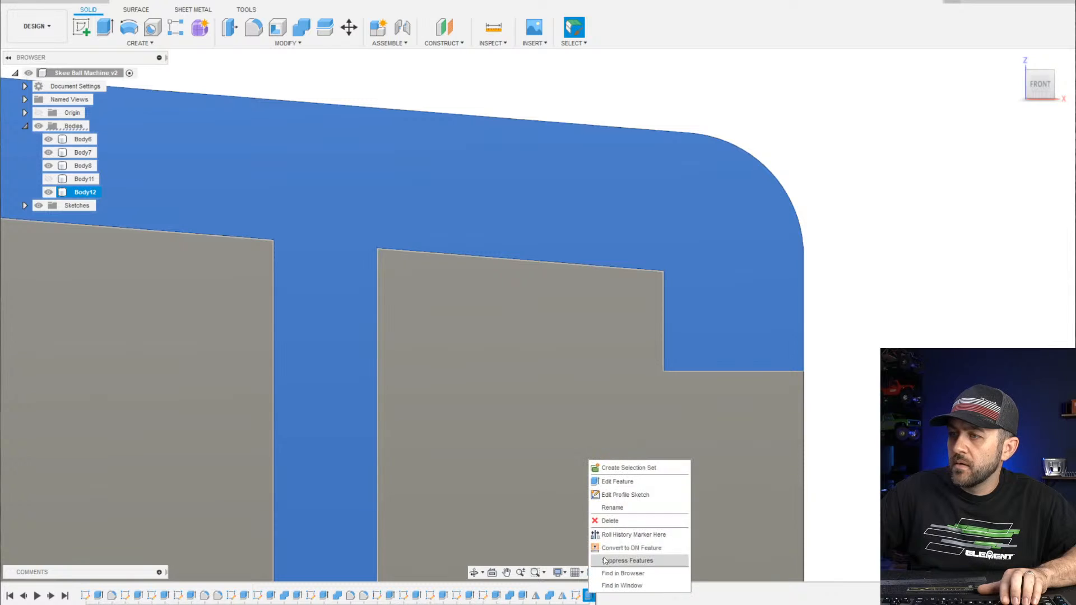
click(617, 481)
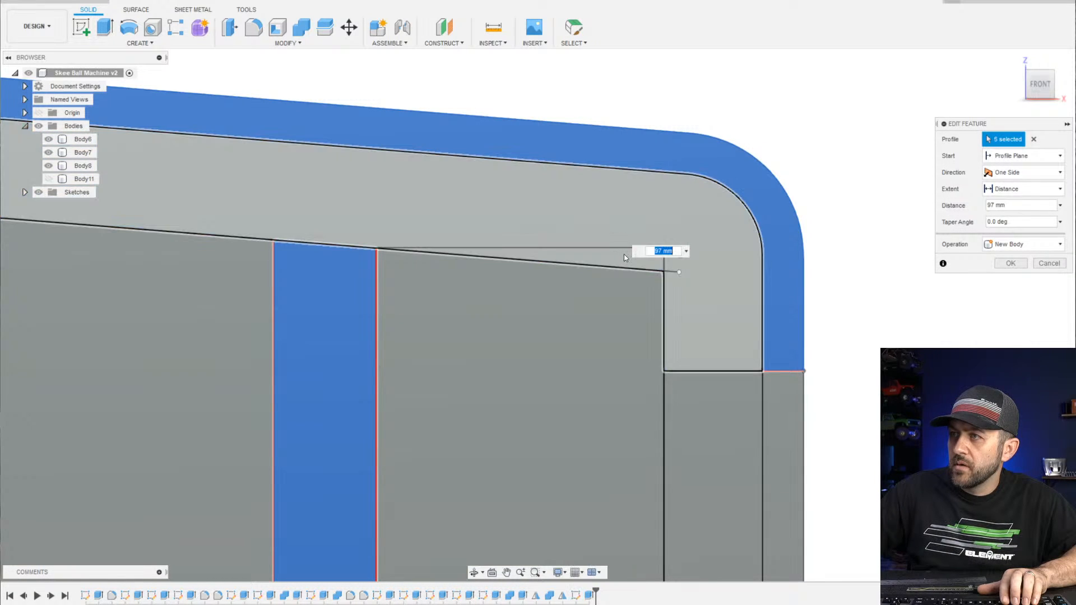
click(607, 245)
click(581, 262)
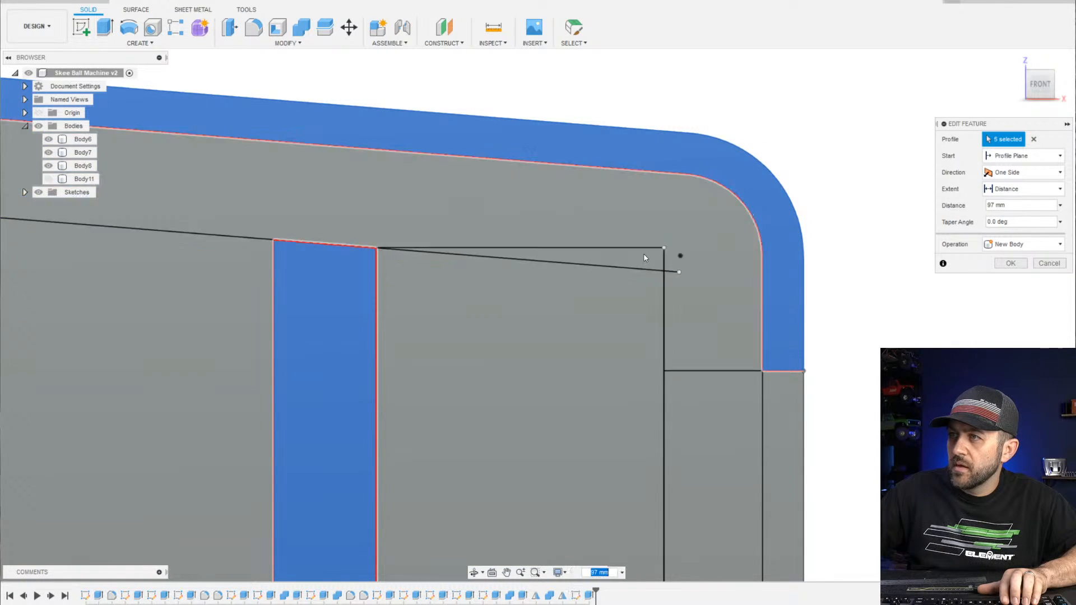
click(633, 259)
click(632, 262)
scroll(632, 262, down, 3)
scroll(502, 311, down, 1)
middle_drag(437, 323, 661, 298)
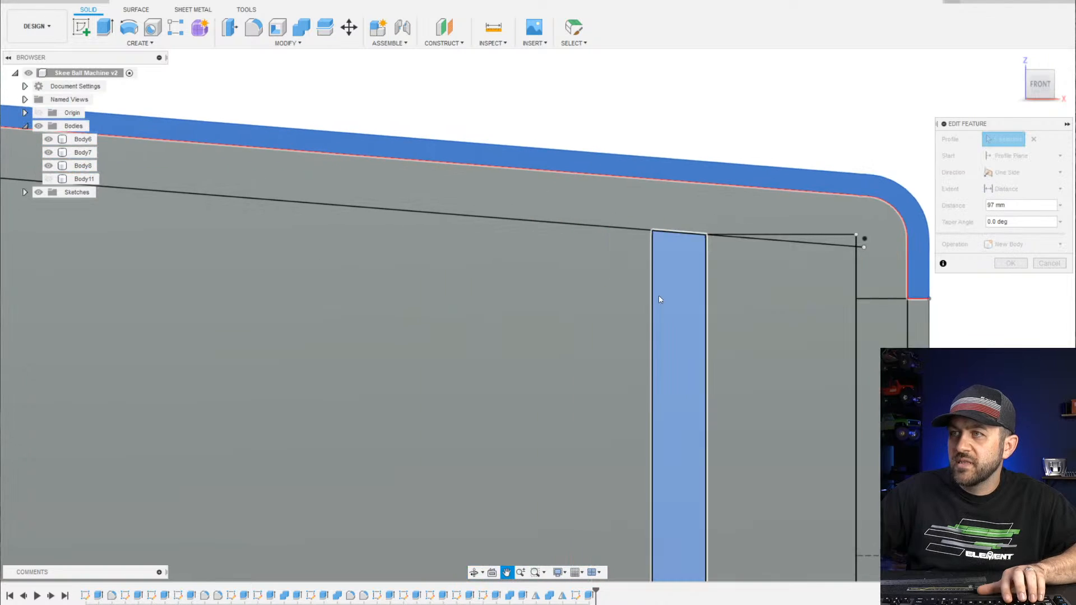
scroll(659, 297, down, 5)
scroll(796, 262, up, 5)
click(790, 261)
click(763, 266)
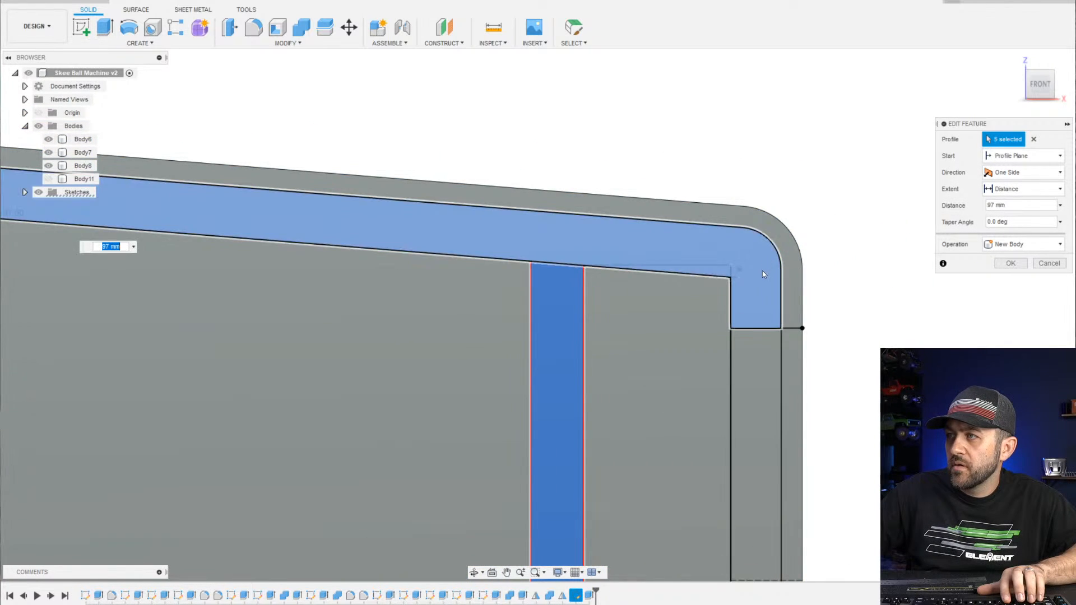
Leave the lower outer rim out of the extrusion's profiles, check both right-hand corners and accept the edit
scroll(729, 304, down, 3)
middle_drag(317, 265, 805, 264)
scroll(306, 354, down, 5)
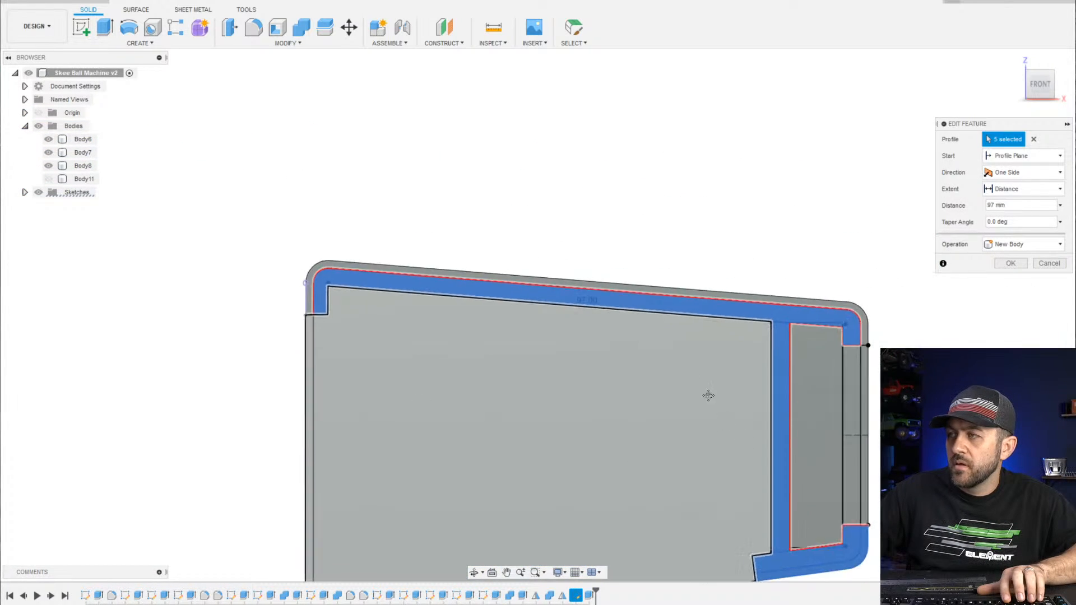
scroll(631, 348, up, 8)
click(692, 307)
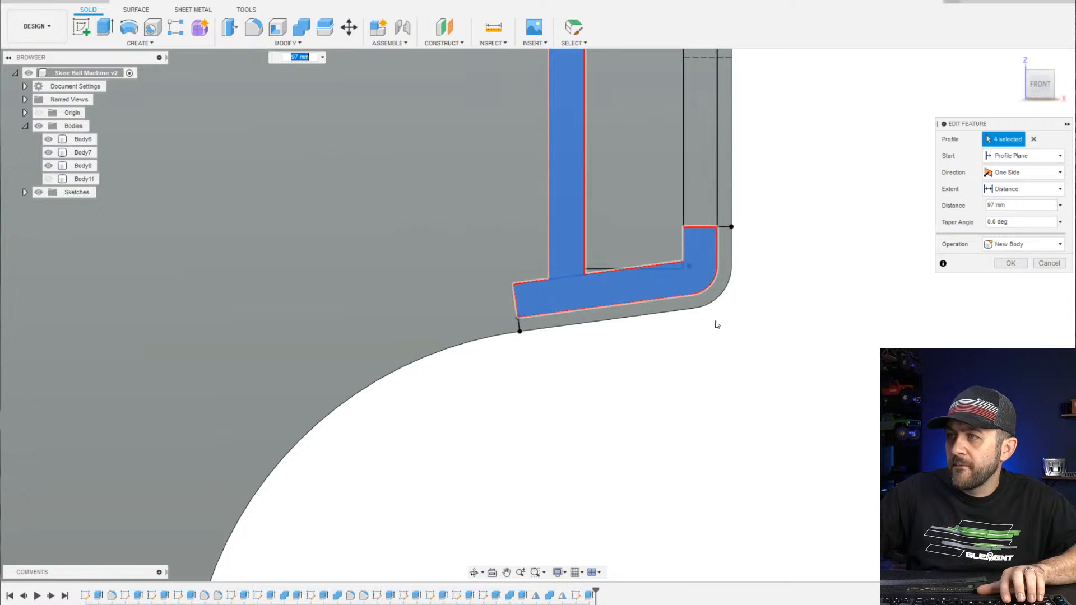
scroll(713, 324, up, 6)
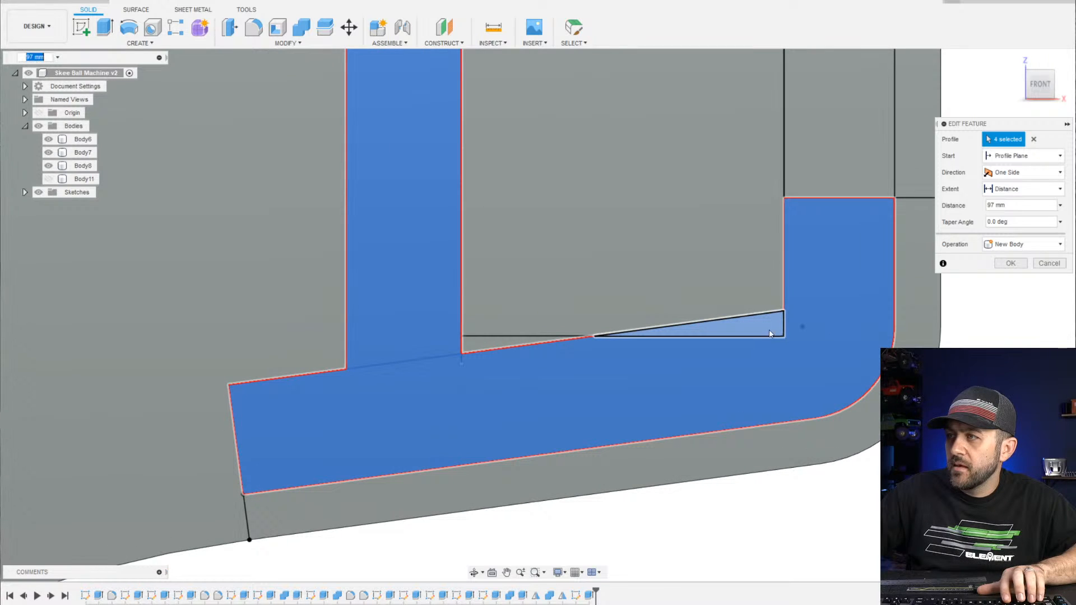
scroll(510, 362, down, 4)
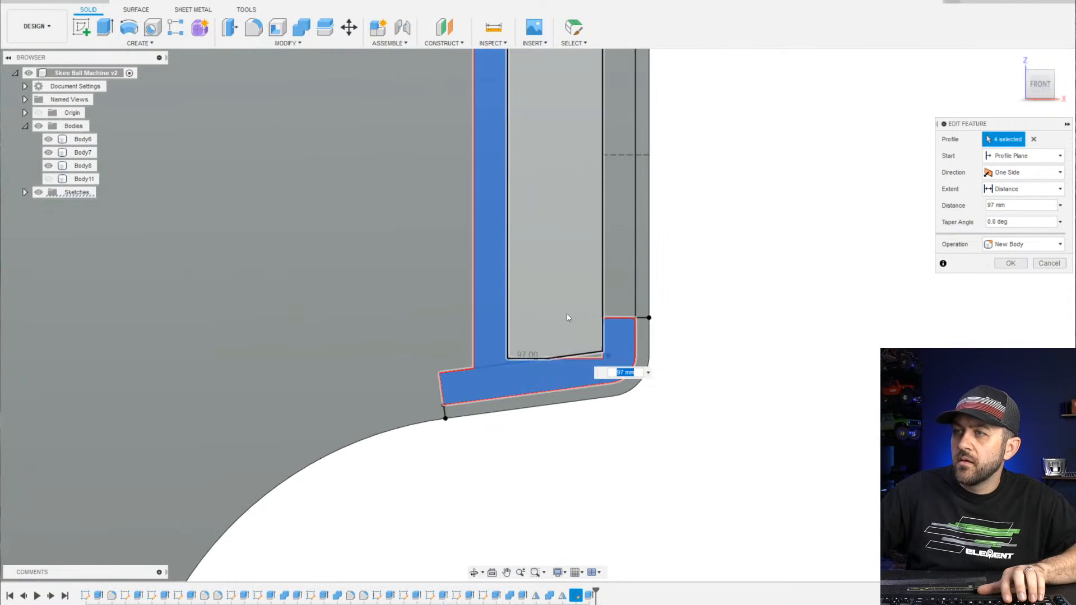
middle_drag(563, 160, 586, 421)
scroll(569, 196, up, 4)
scroll(670, 240, down, 3)
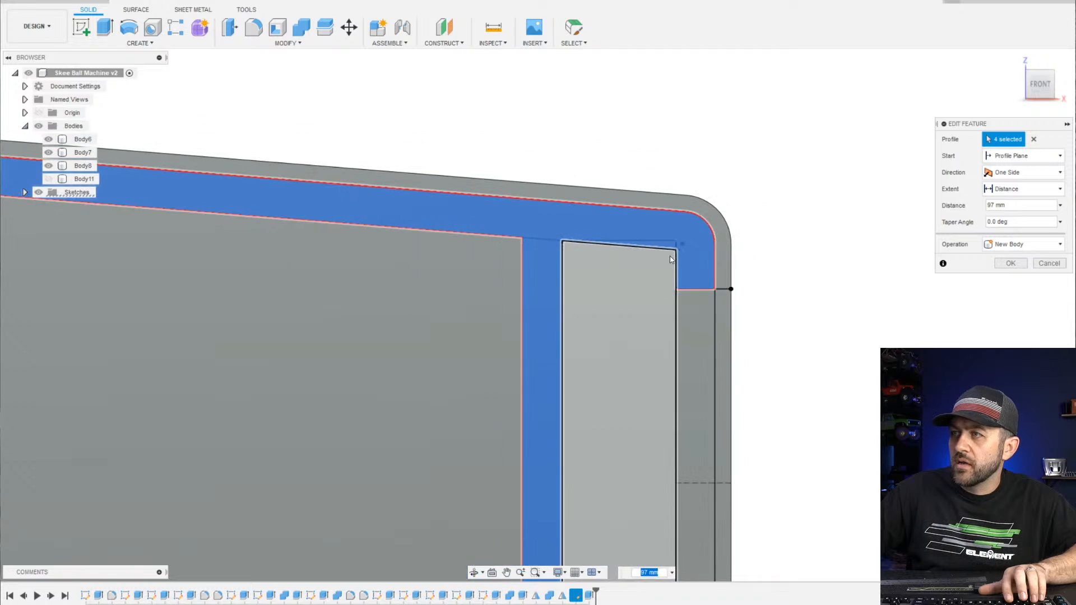
click(1020, 264)
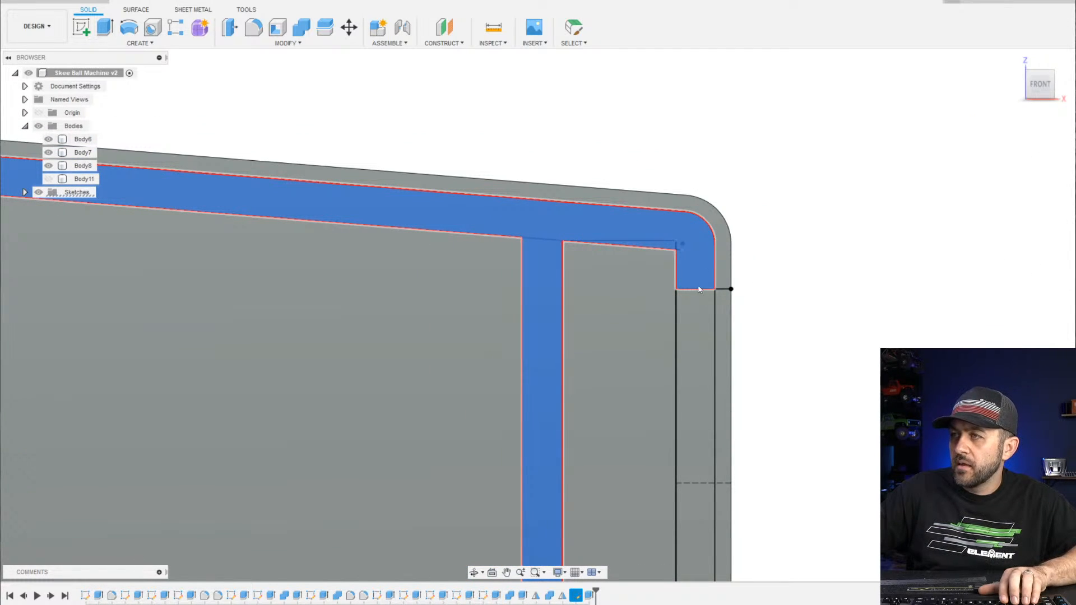
Examine the extruded body in 3D, especially its inset from the side panel and its upper-right corner
scroll(957, 115, down, 3)
scroll(727, 322, down, 2)
shift+middle_drag(829, 286, 733, 274)
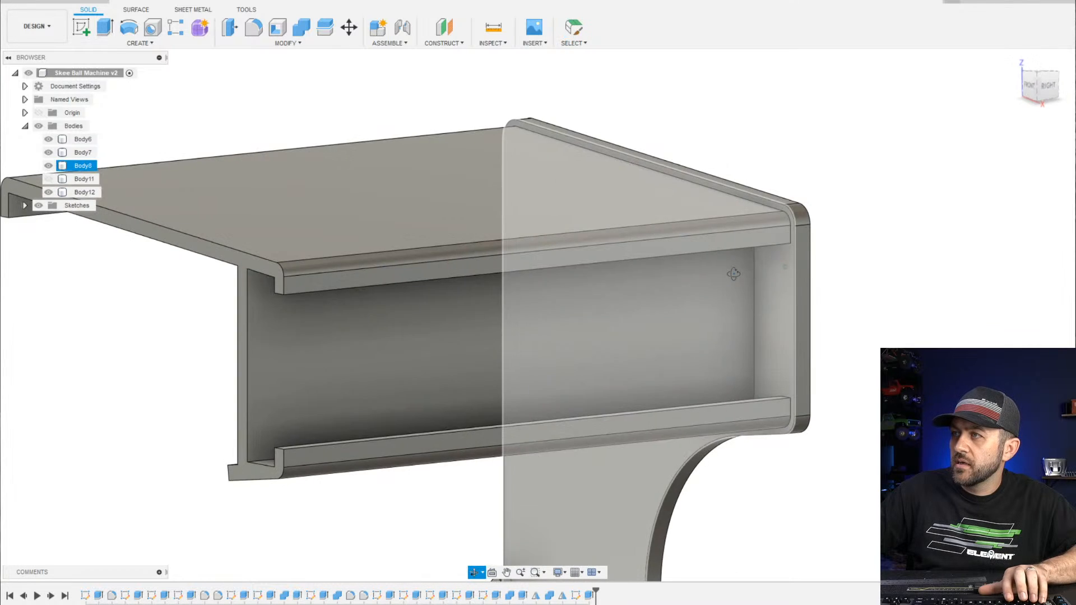
scroll(612, 292, down, 1)
scroll(608, 285, down, 3)
scroll(459, 314, up, 3)
shift+middle_drag(653, 278, 708, 264)
scroll(682, 248, up, 3)
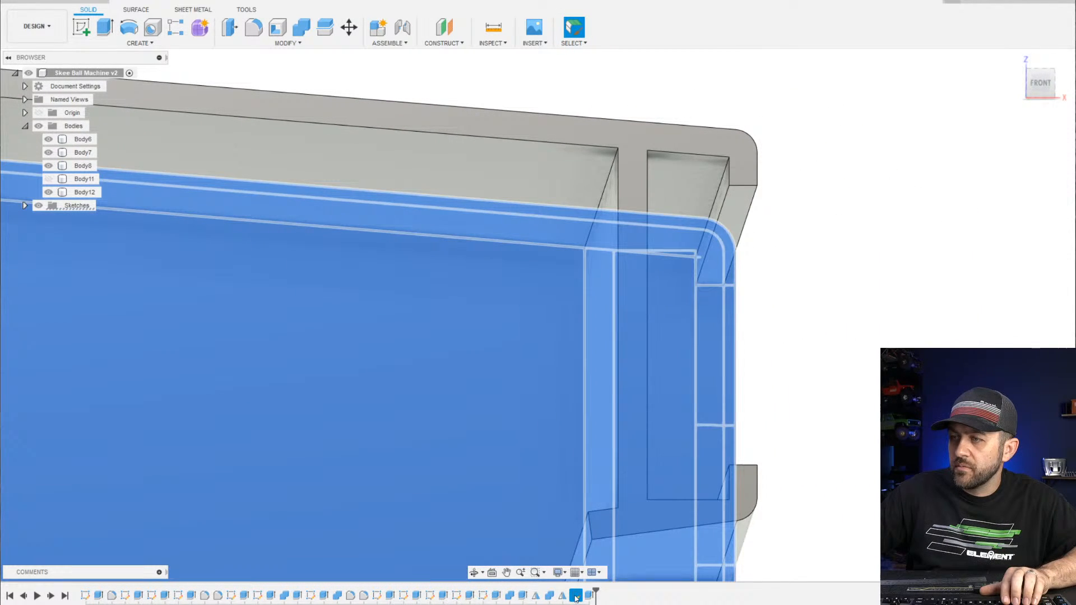
In the profile sketch, pull the upper end of the rear compartment's left vertical line above the sloped inner line and finish the sketch
right_click(574, 596)
click(605, 514)
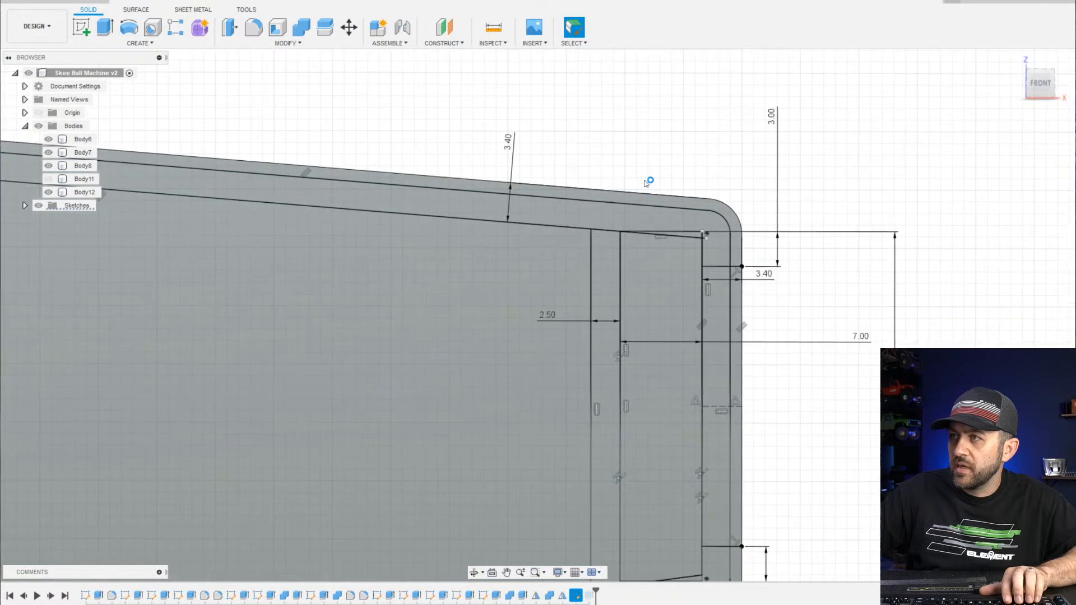
scroll(644, 173, up, 10)
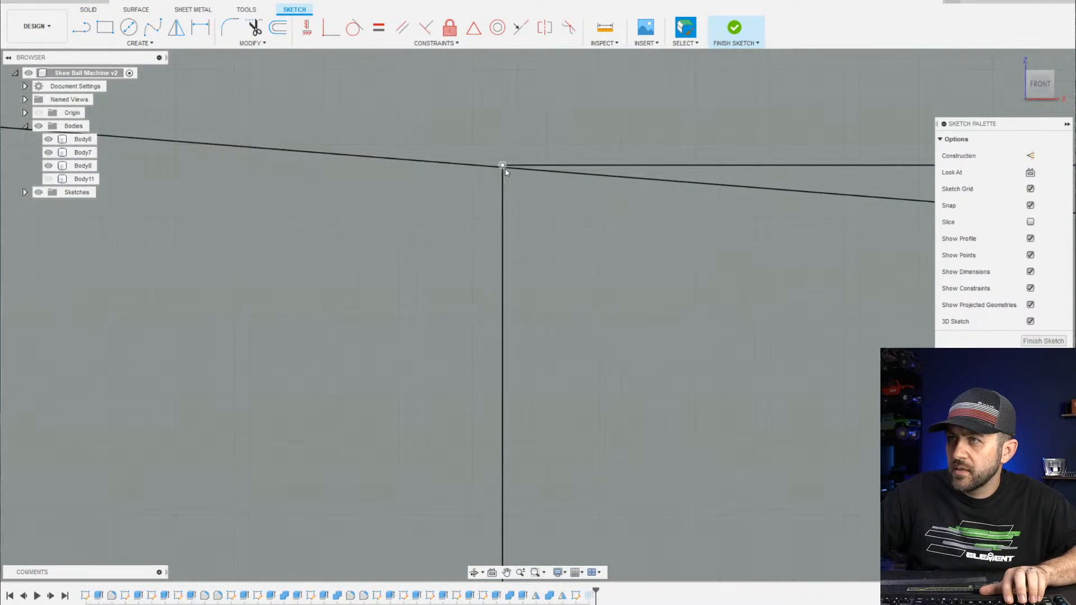
drag(506, 169, 455, 145)
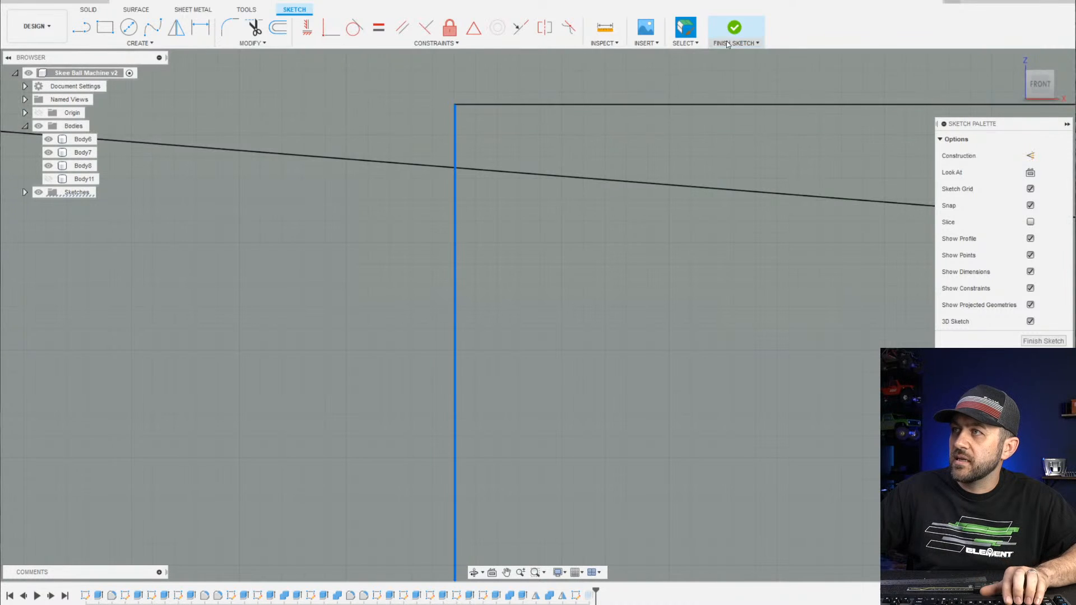
click(729, 38)
scroll(350, 260, down, 5)
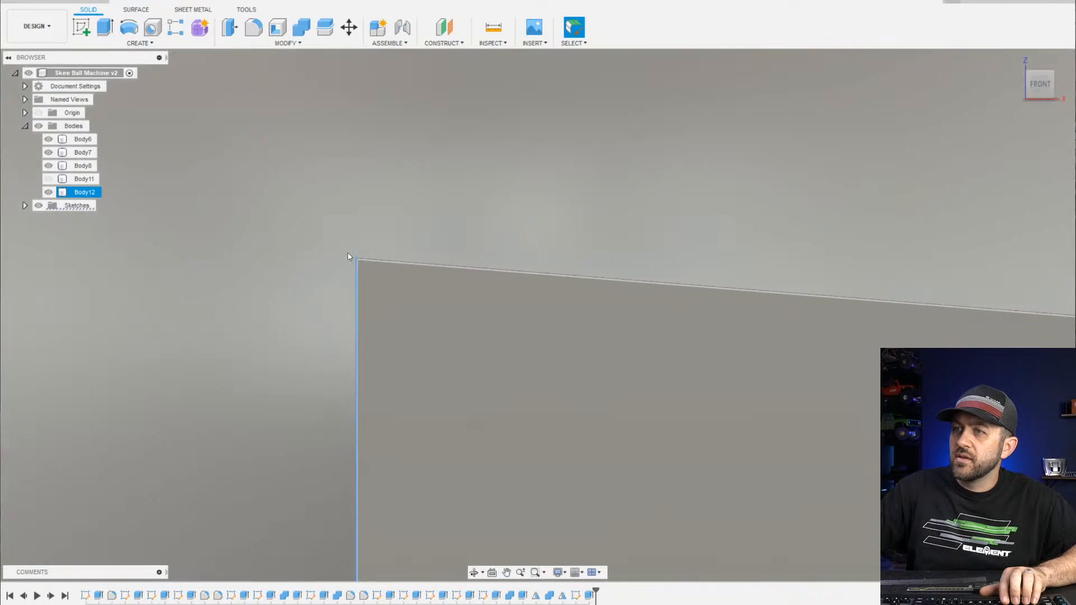
Edit the 97 mm extrusion to leave out the thin triangular profile above the rear compartment's sloped line
scroll(340, 236, down, 4)
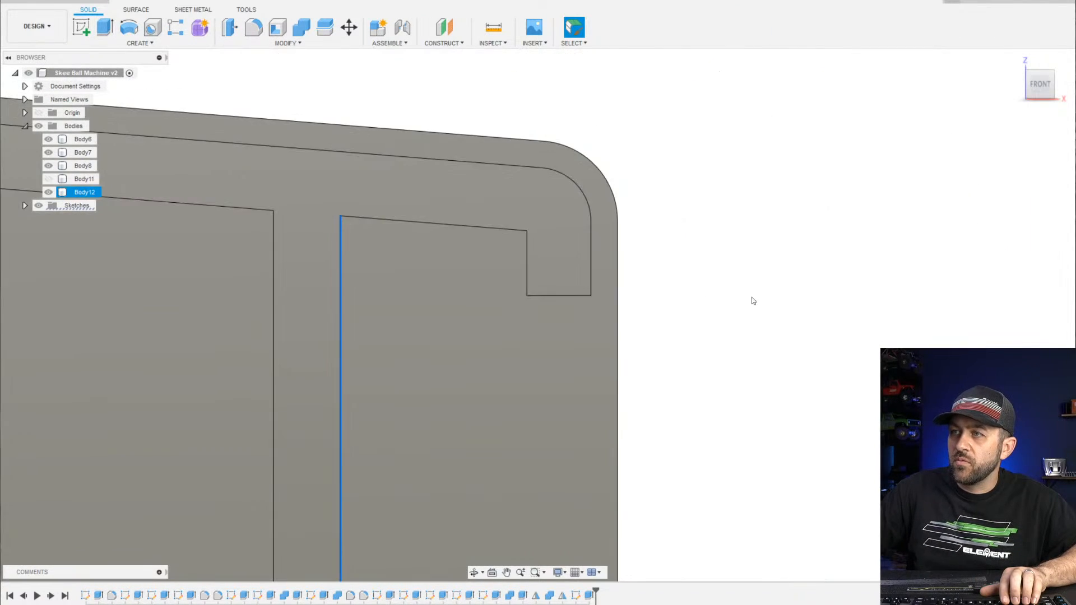
right_click(588, 596)
click(623, 483)
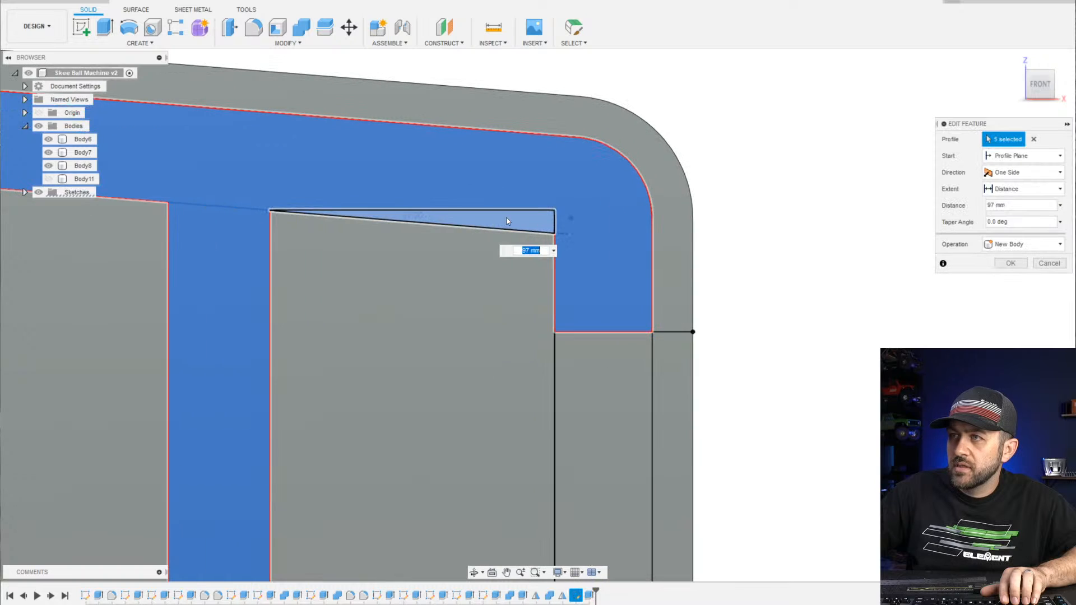
click(507, 221)
scroll(588, 252, down, 3)
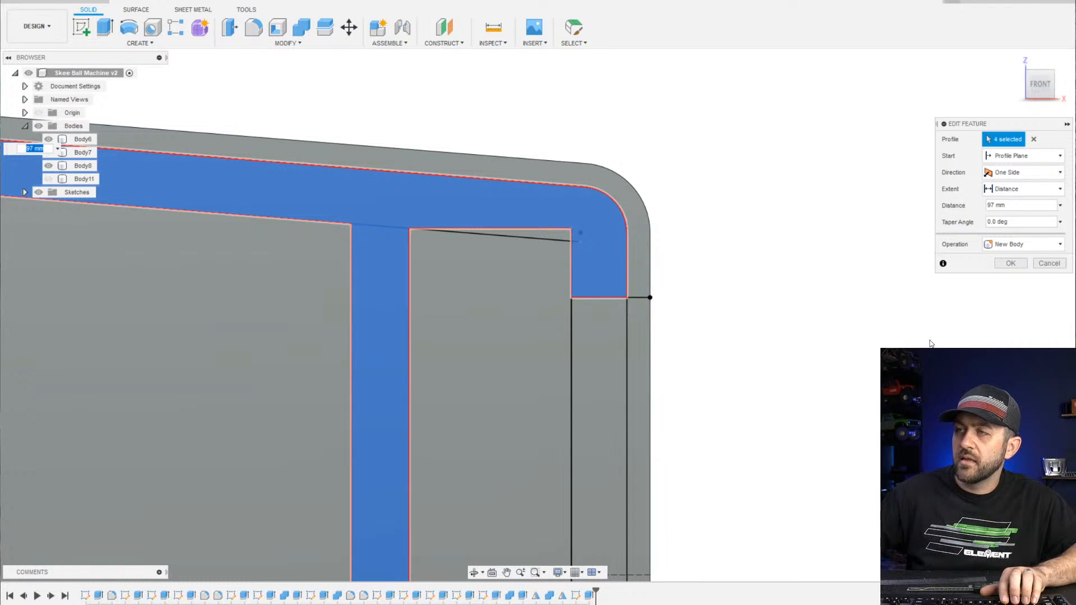
key(Return)
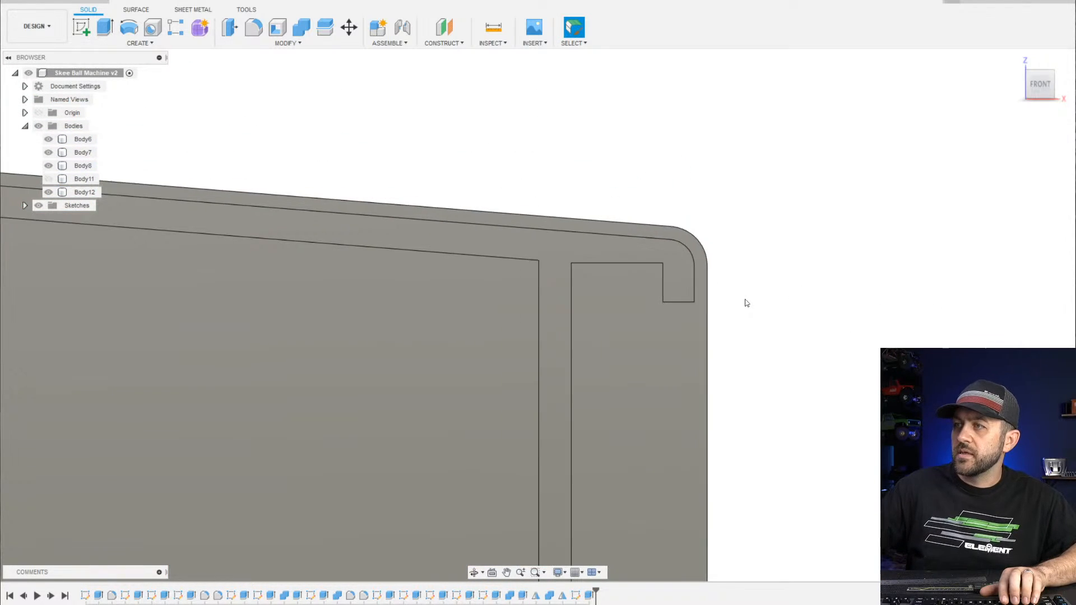
Inspect the extruded body in 3D and identify the machine's parts by toggling the visibility of Body12, Body11, Body8 and Body7
scroll(715, 304, down, 4)
shift+middle_drag(716, 305, 671, 358)
shift+middle_drag(470, 344, 543, 162)
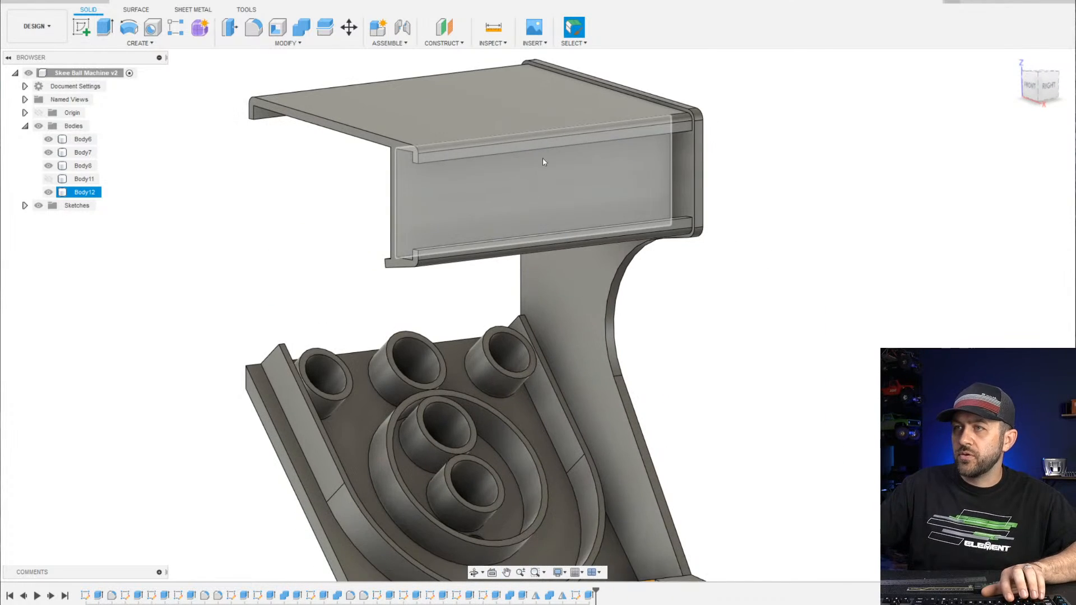
click(373, 184)
click(49, 192)
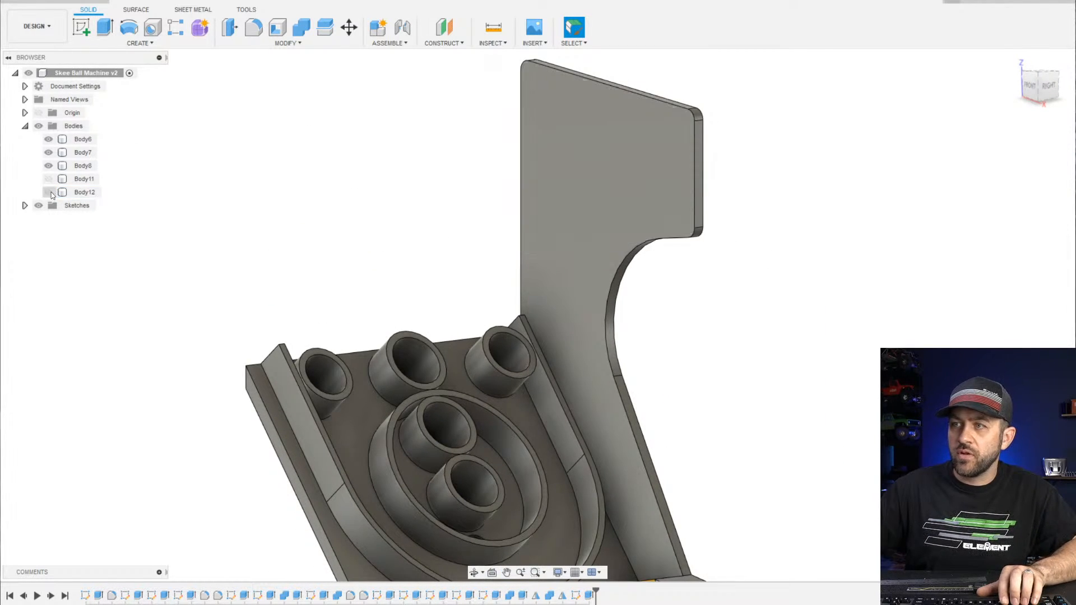
click(49, 192)
click(49, 180)
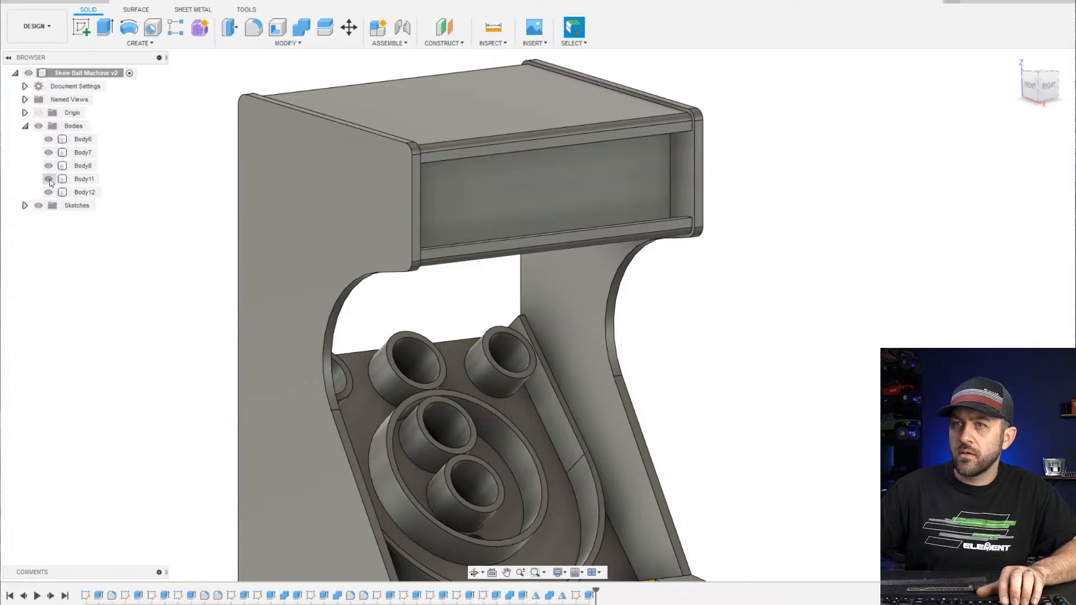
click(50, 180)
click(48, 165)
click(49, 166)
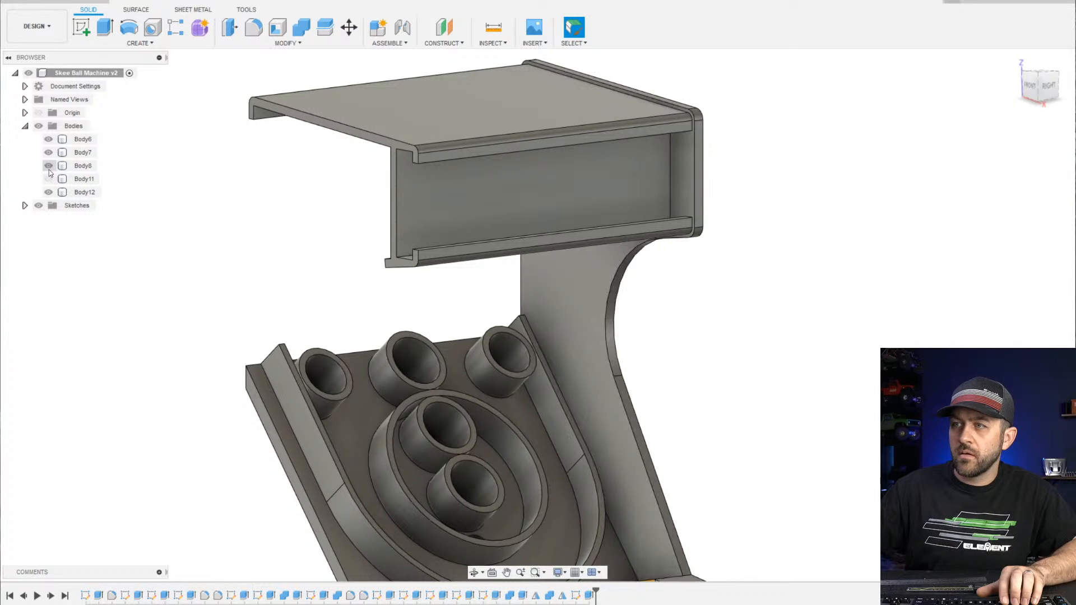
click(48, 153)
middle_drag(234, 278, 212, 226)
click(49, 153)
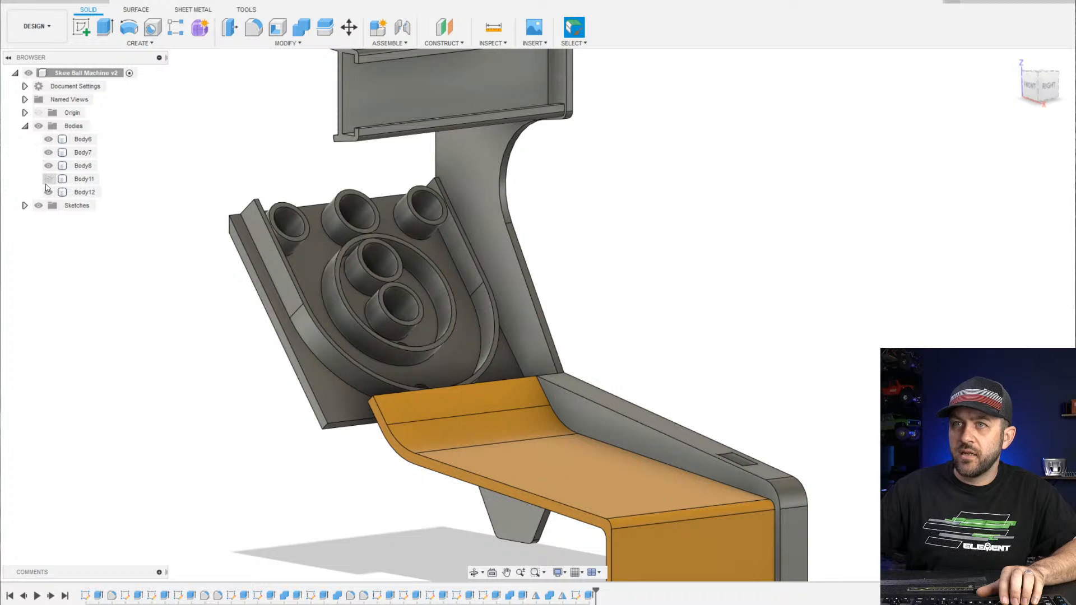
Show Body11 and examine the complete machine from front and rear, including the gap between the target board and the ramp
click(49, 179)
scroll(397, 313, down, 3)
shift+middle_drag(566, 292, 508, 280)
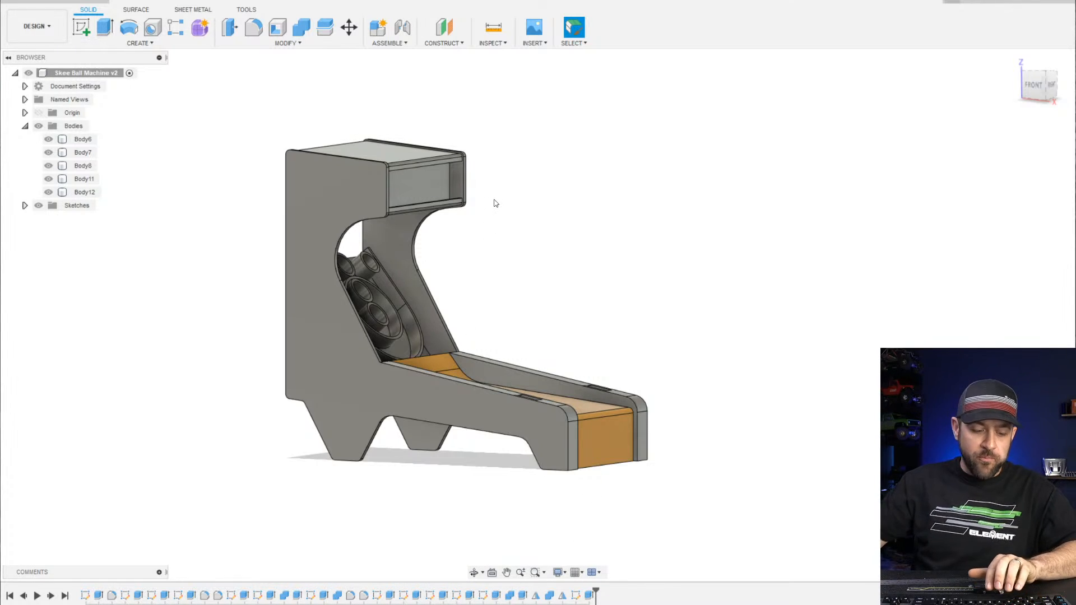
scroll(351, 283, up, 3)
shift+middle_drag(409, 281, 448, 287)
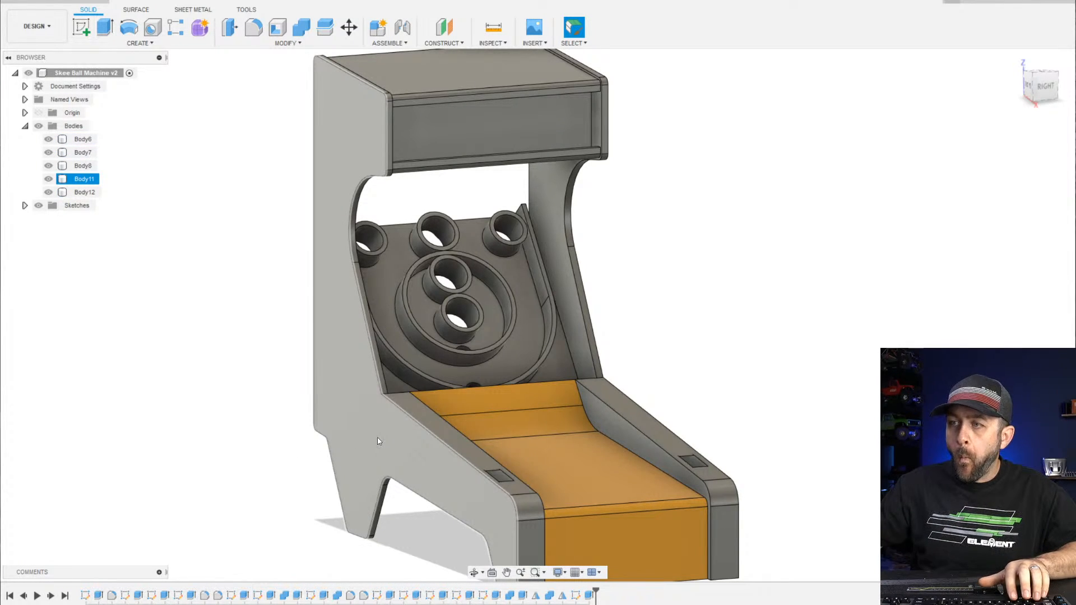
shift+middle_drag(377, 441, 429, 384)
click(771, 347)
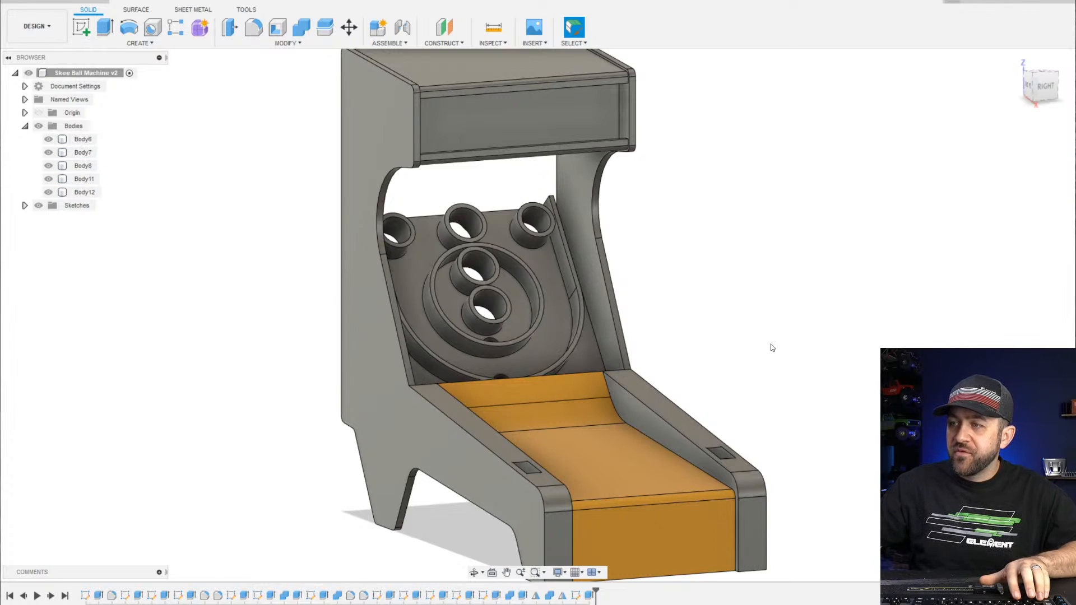
shift+middle_drag(150, 436, 257, 348)
click(421, 341)
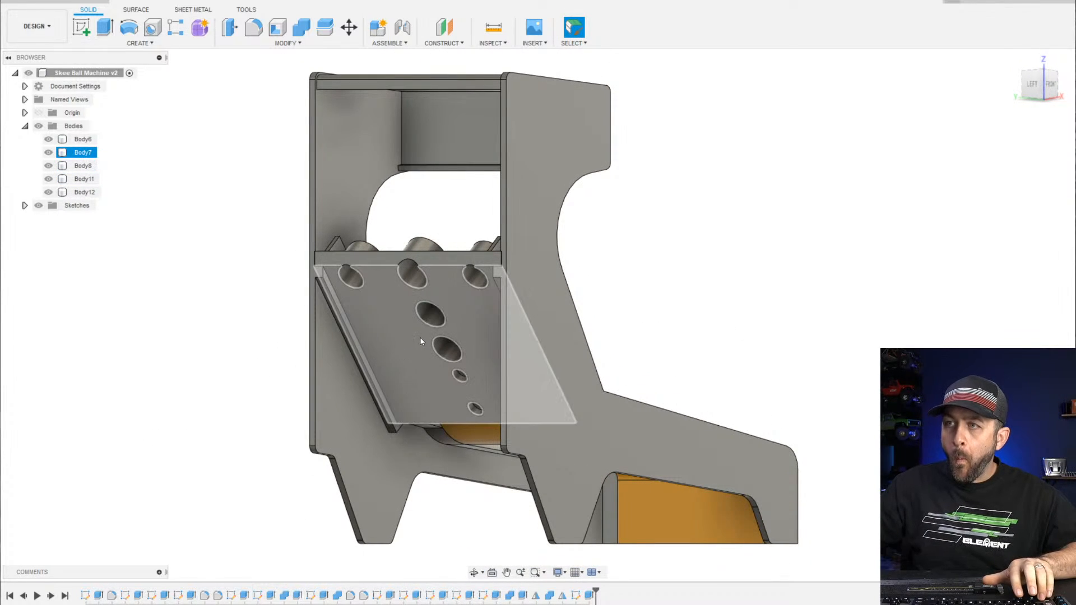
mouse_move(450, 410)
shift+middle_down()
mouse_move(462, 382)
mouse_move(524, 327)
mouse_move(425, 409)
mouse_move(452, 391)
mouse_move(439, 420)
mouse_move(365, 395)
mouse_move(422, 403)
mouse_move(449, 426)
mouse_move(449, 442)
mouse_move(452, 427)
mouse_move(331, 428)
mouse_move(358, 474)
mouse_move(440, 426)
shift+middle_up()
scroll(425, 415, up, 3)
middle_drag(428, 552, 248, 319)
scroll(452, 314, up, 3)
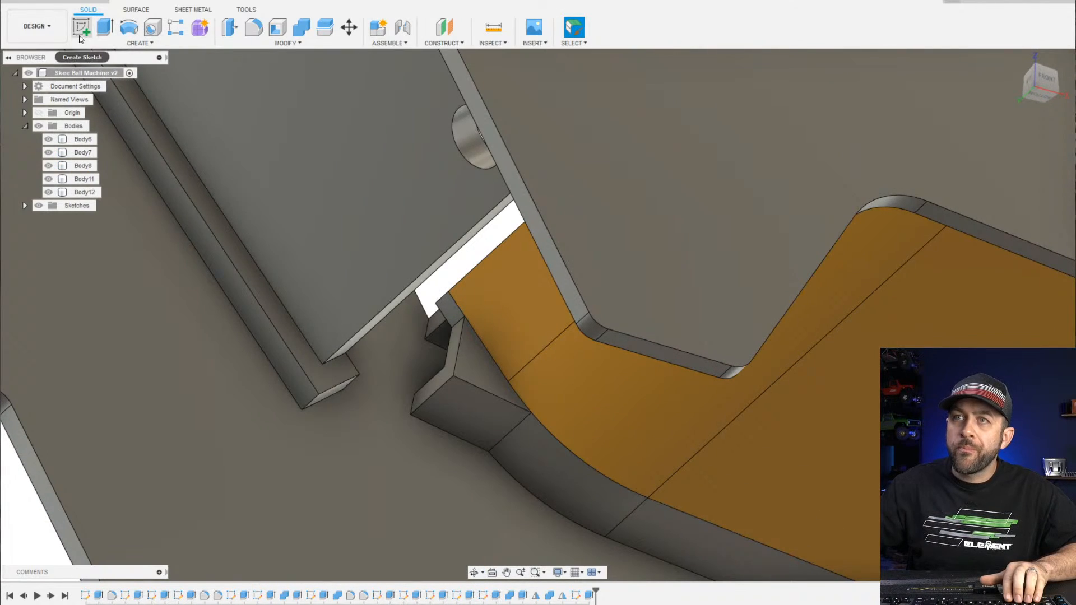
Start a sketch on the inner face of the far side panel and hide Body11
click(79, 35)
click(373, 461)
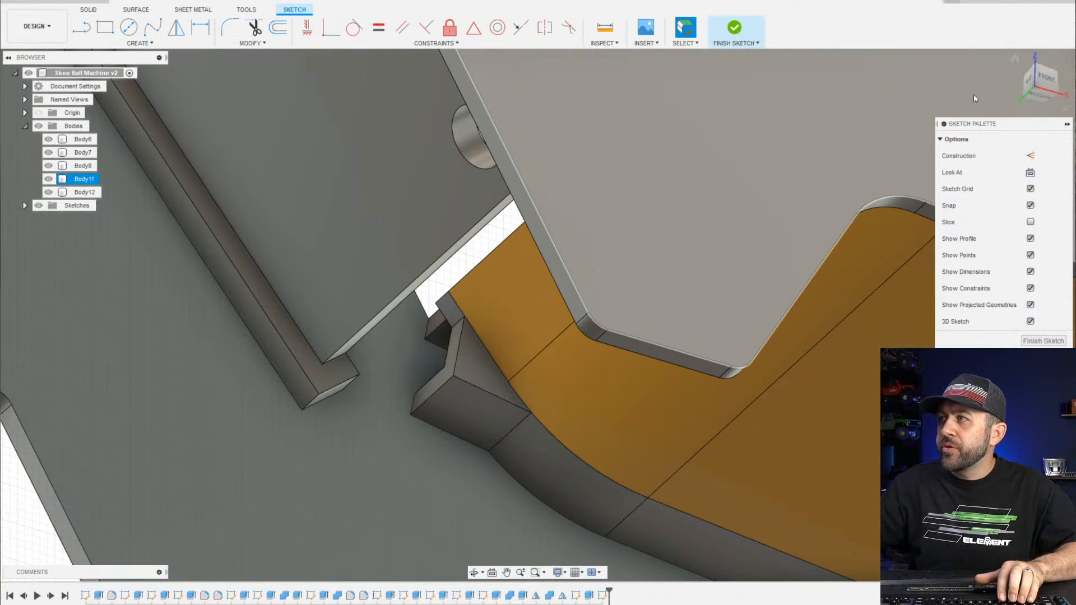
scroll(502, 428, down, 3)
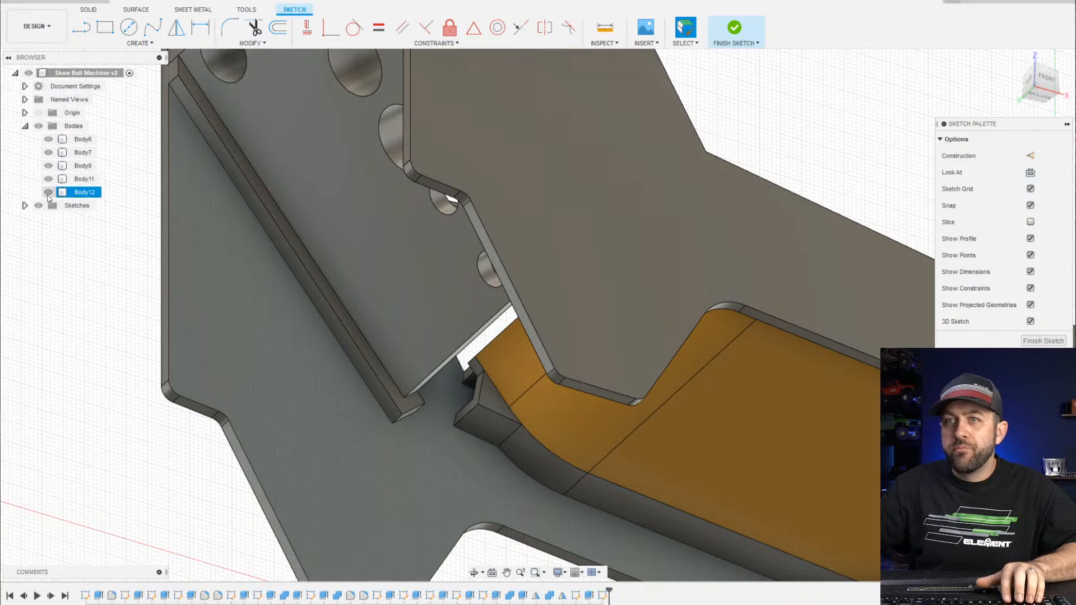
click(48, 179)
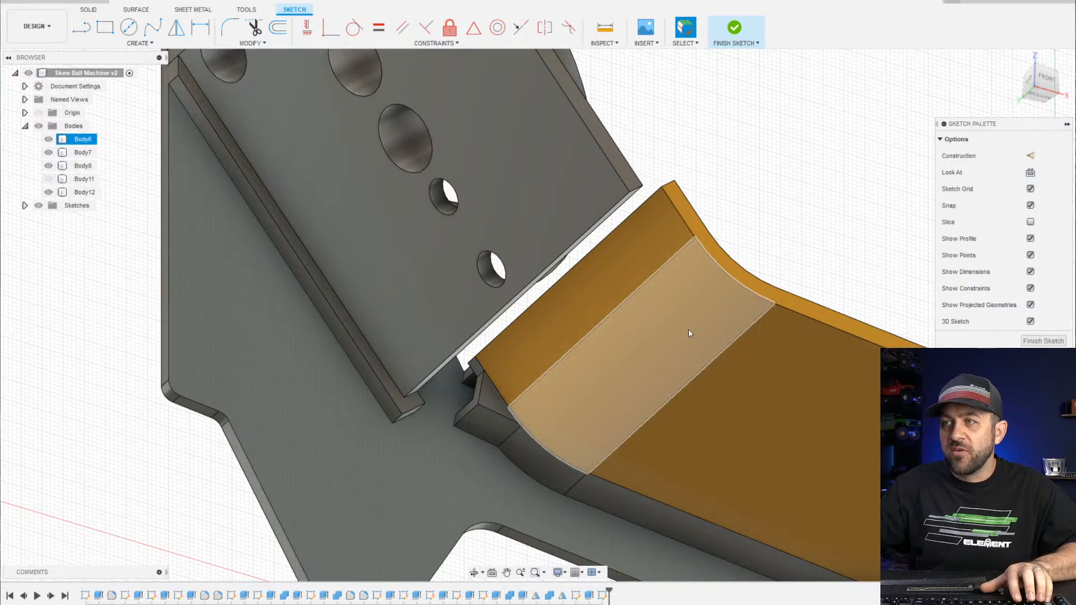
shift+middle_drag(689, 328, 651, 325)
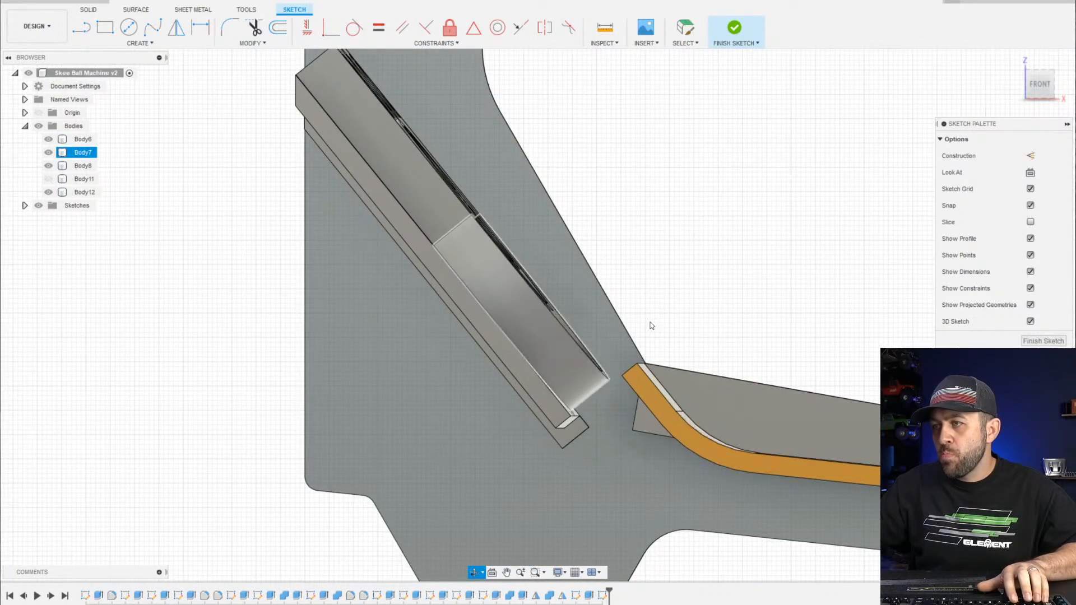
Set the visual style to Shaded with Hidden Edges for drawing lines in the sketch
click(82, 27)
scroll(538, 418, up, 2)
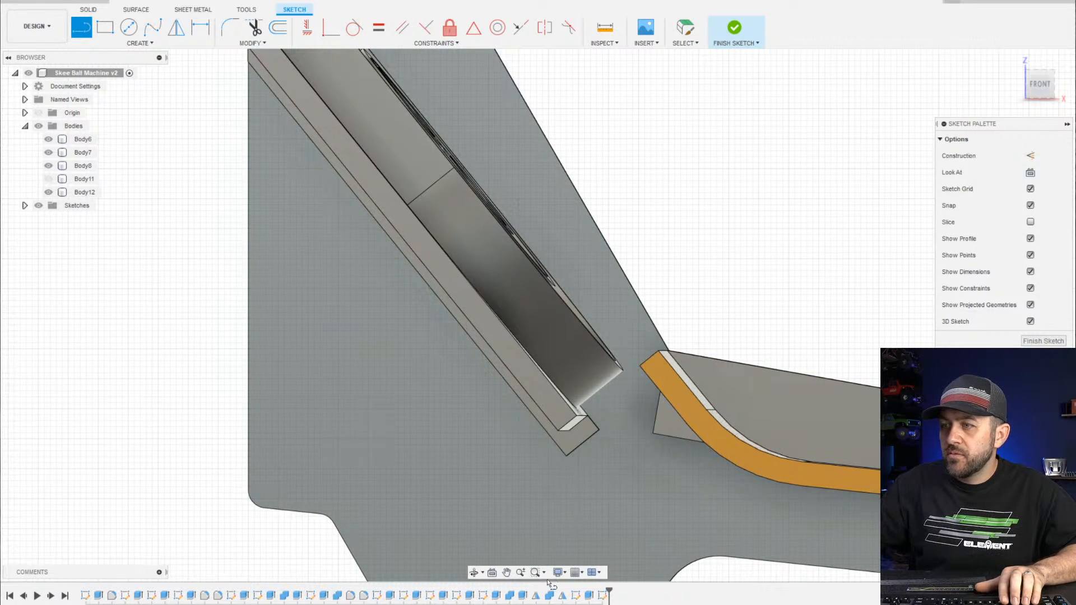
click(561, 573)
mouse_move(603, 473)
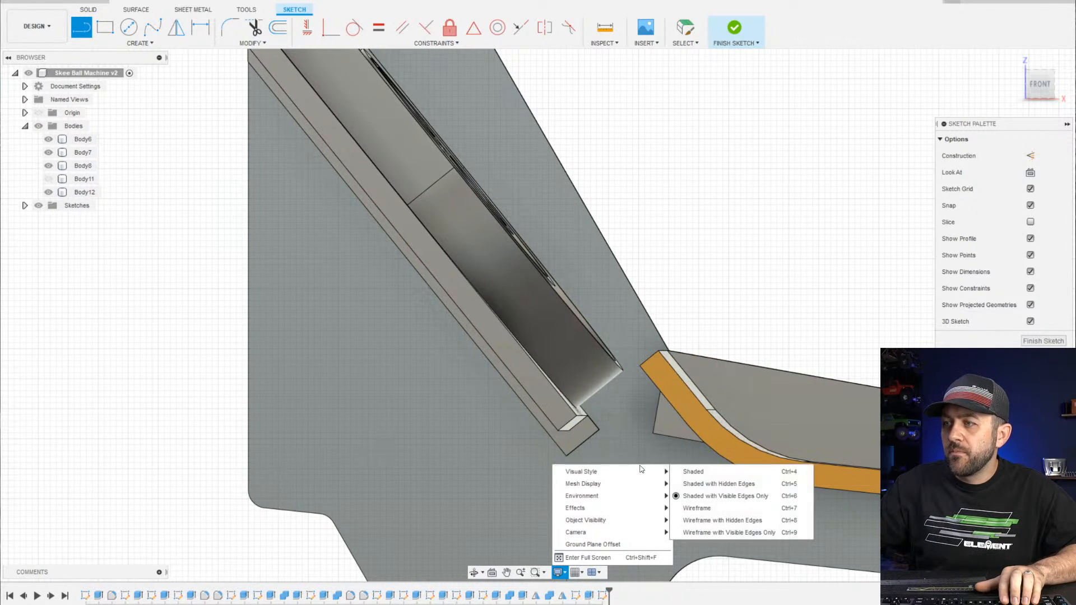
click(691, 483)
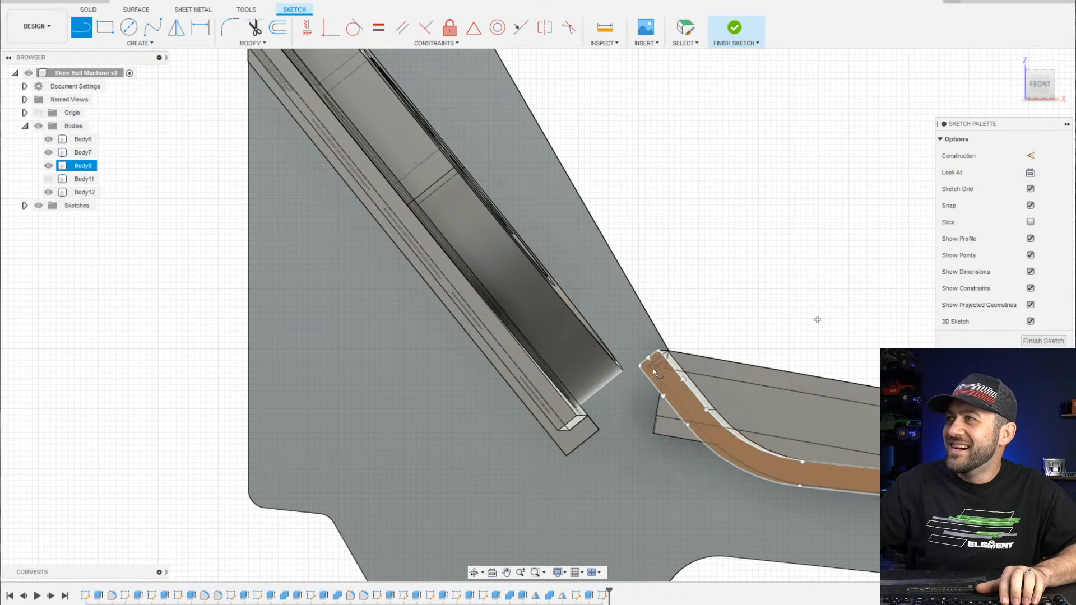
Draw a line from the hidden-edge corner on the ramp support's rear edge back beneath the target board, rising about 2° toward the rear
scroll(620, 402, up, 2)
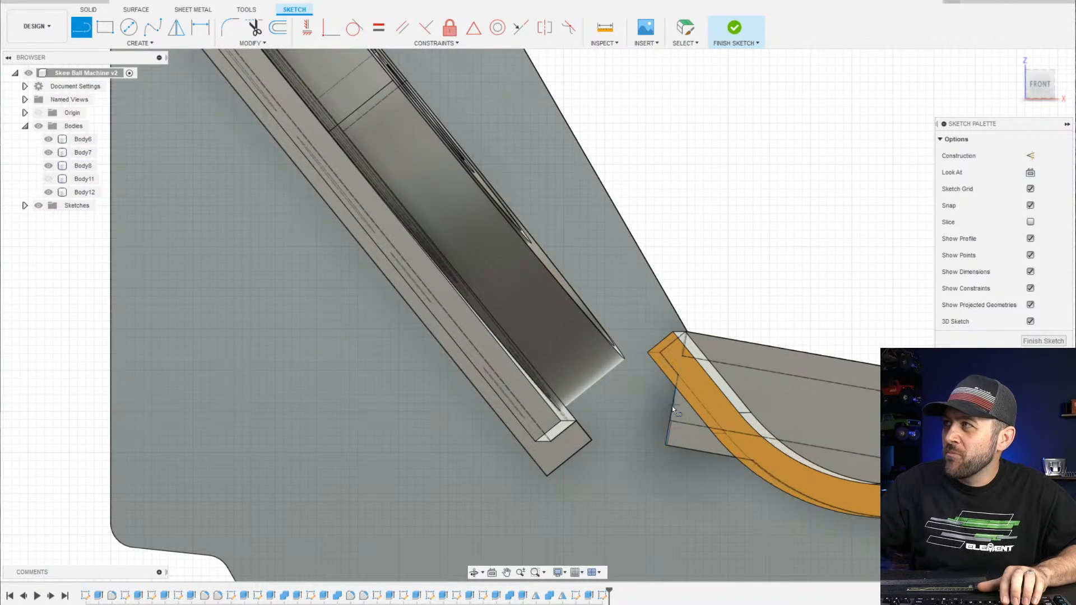
scroll(668, 422, up, 1)
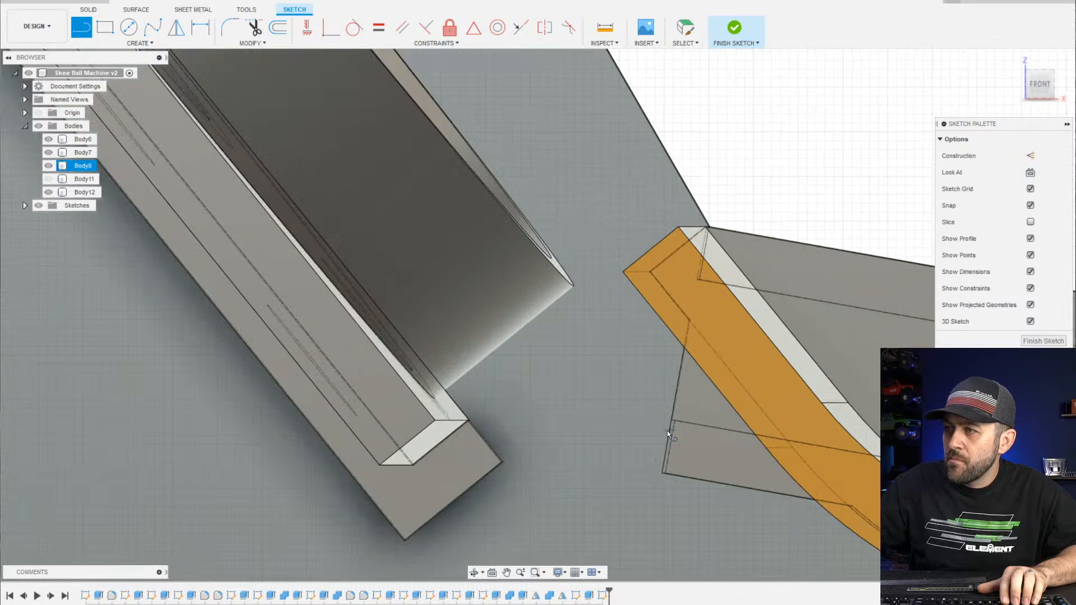
scroll(684, 423, up, 3)
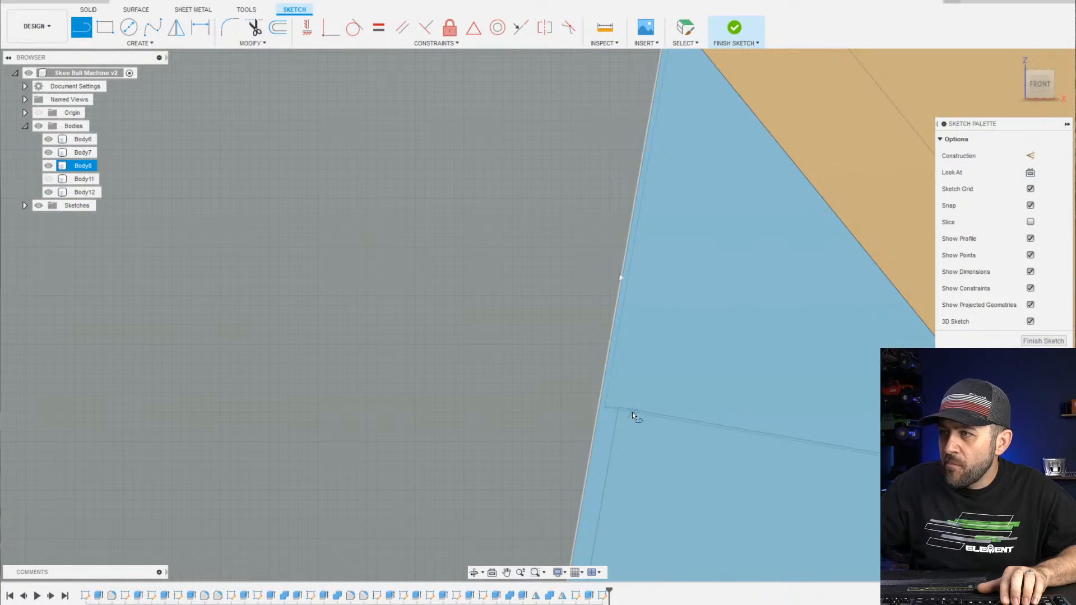
mouse_move(632, 415)
middle_down()
mouse_move(548, 377)
mouse_move(440, 442)
mouse_move(535, 398)
mouse_move(708, 368)
middle_up()
click(427, 408)
scroll(421, 409, down, 4)
scroll(708, 368, down, 3)
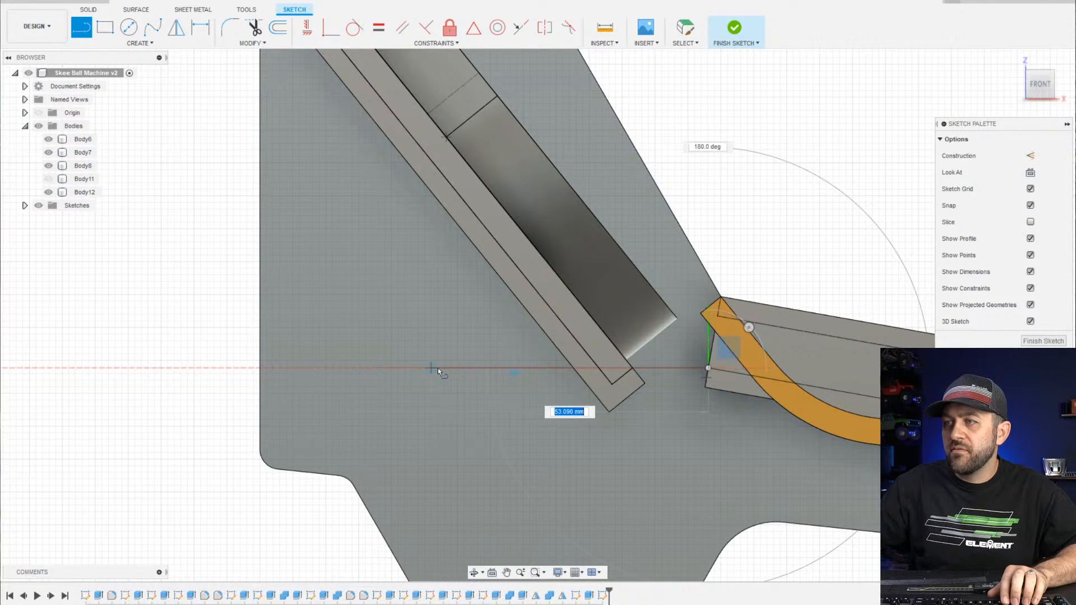
click(497, 360)
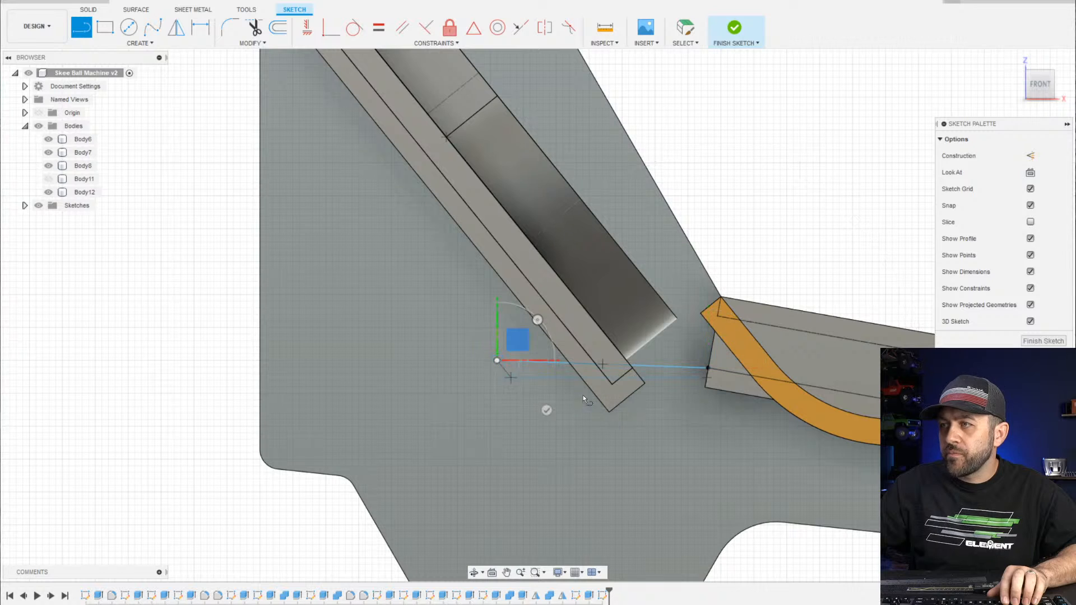
key(Escape)
key(d)
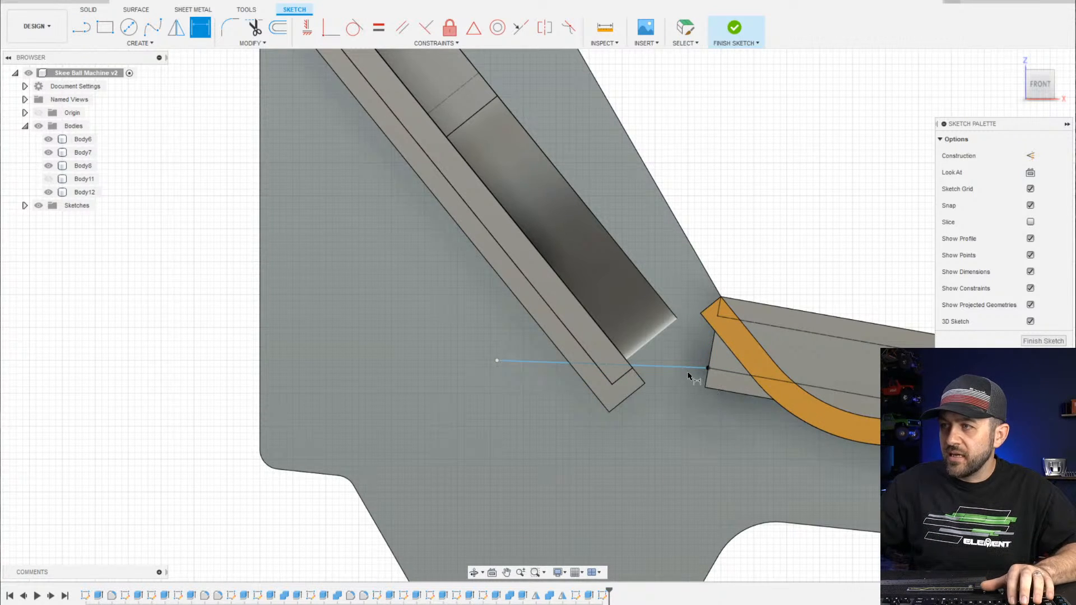
key(Escape)
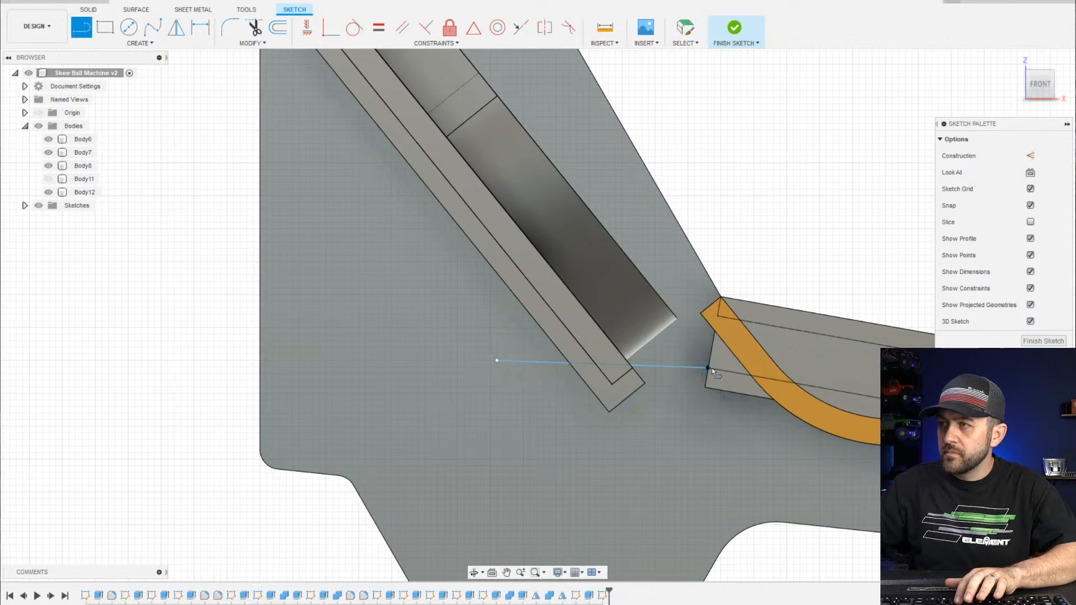
Draw a 75 mm horizontal construction line from the same corner past the side panel's rear edge
click(709, 368)
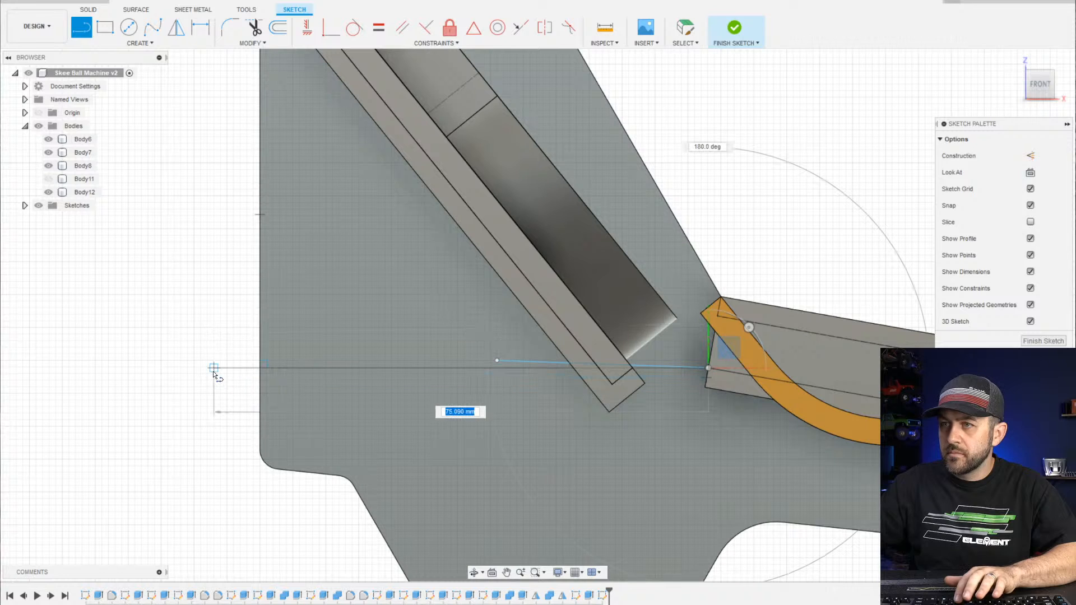
click(213, 368)
key(Escape)
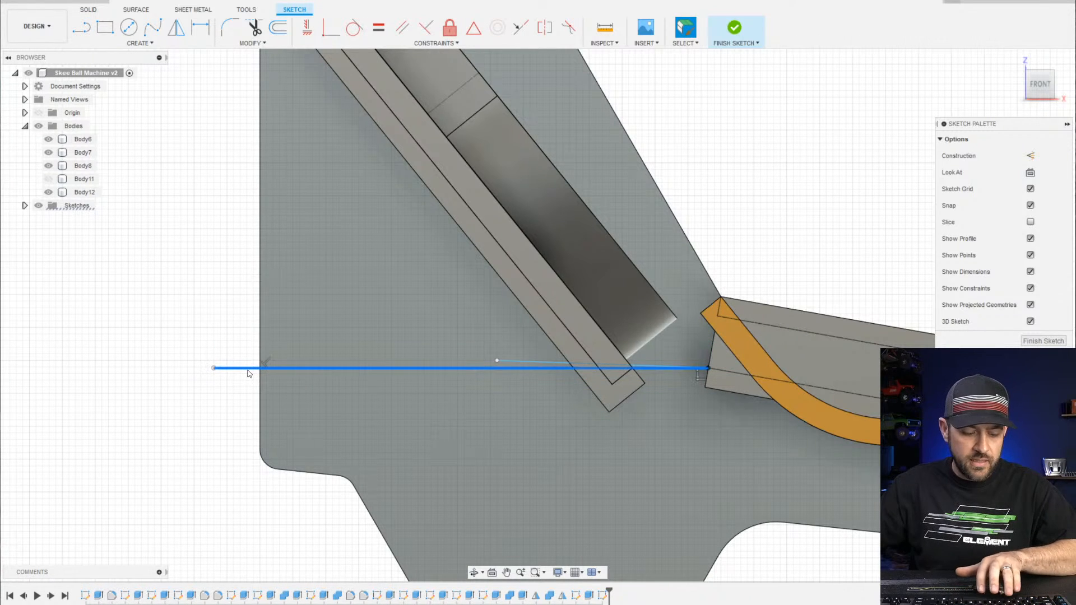
Dimension the angle between the sloped line and the horizontal construction line as 2°
key(d)
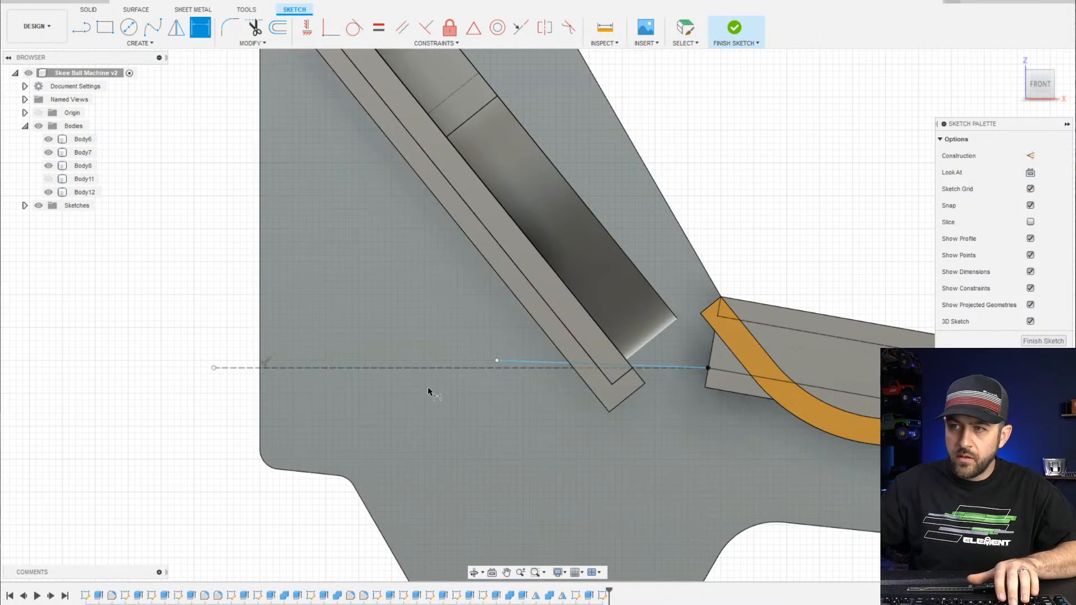
click(509, 361)
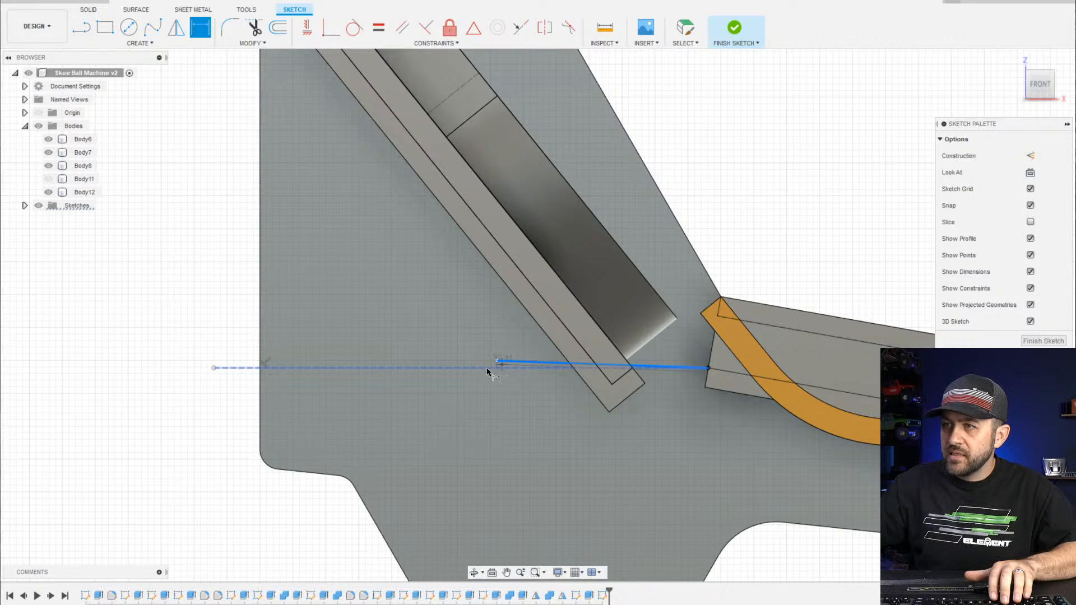
click(488, 369)
click(114, 360)
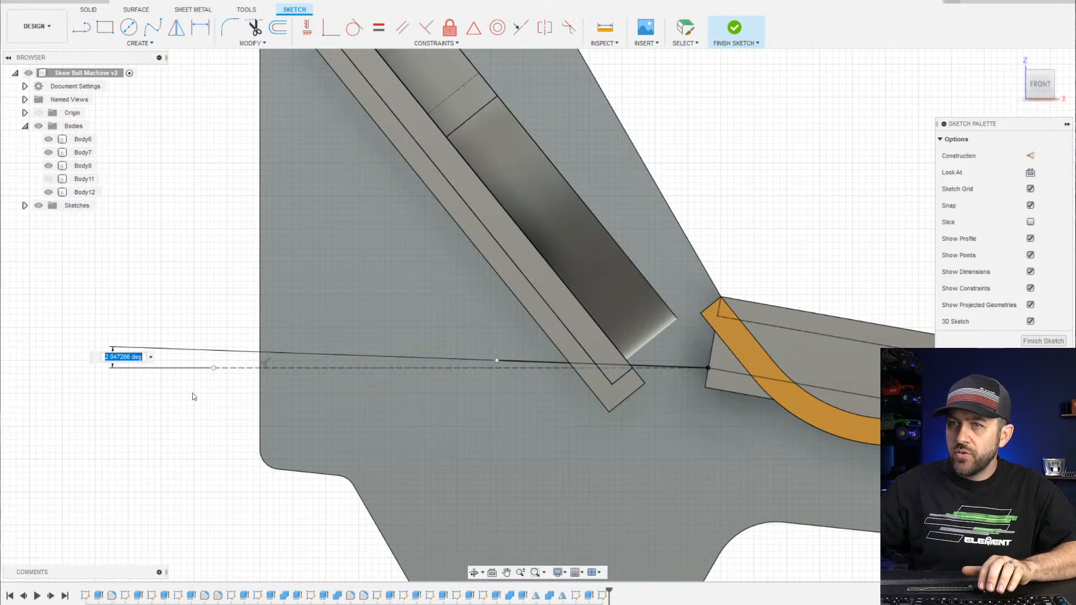
text(2)
key(Return)
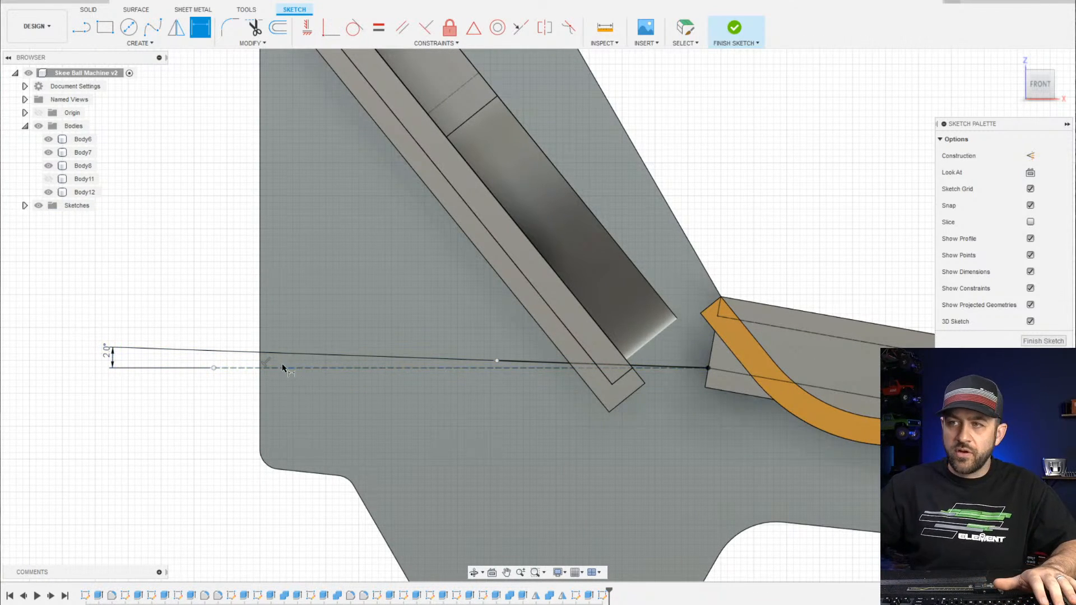
key(Escape)
scroll(608, 388, up, 3)
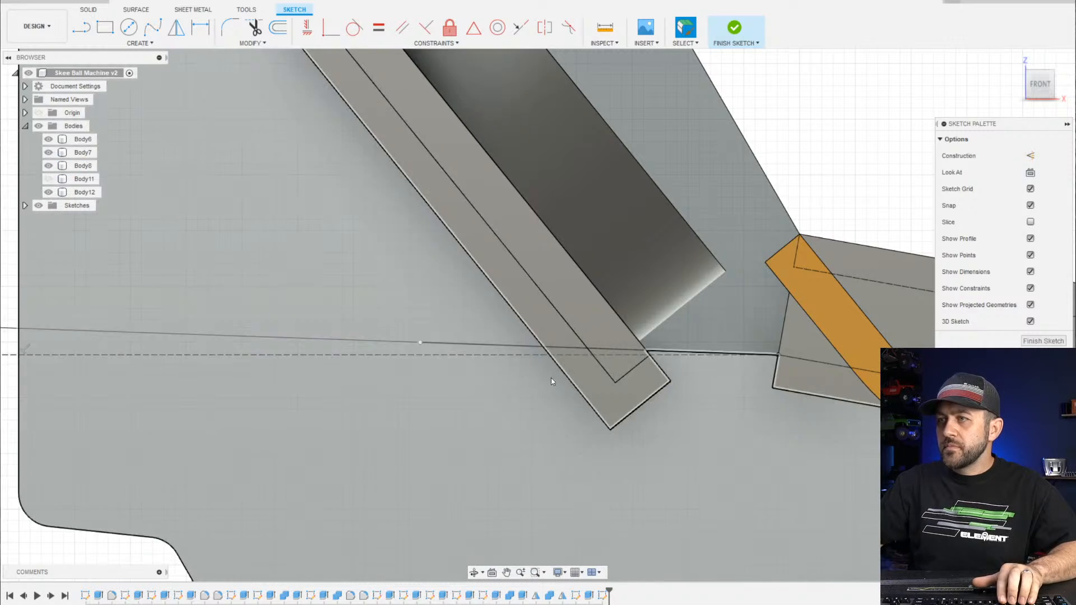
Examine from several angles how the sloped line passes the target board's lower end, its holes and the side panel
scroll(555, 379, down, 4)
scroll(579, 373, up, 2)
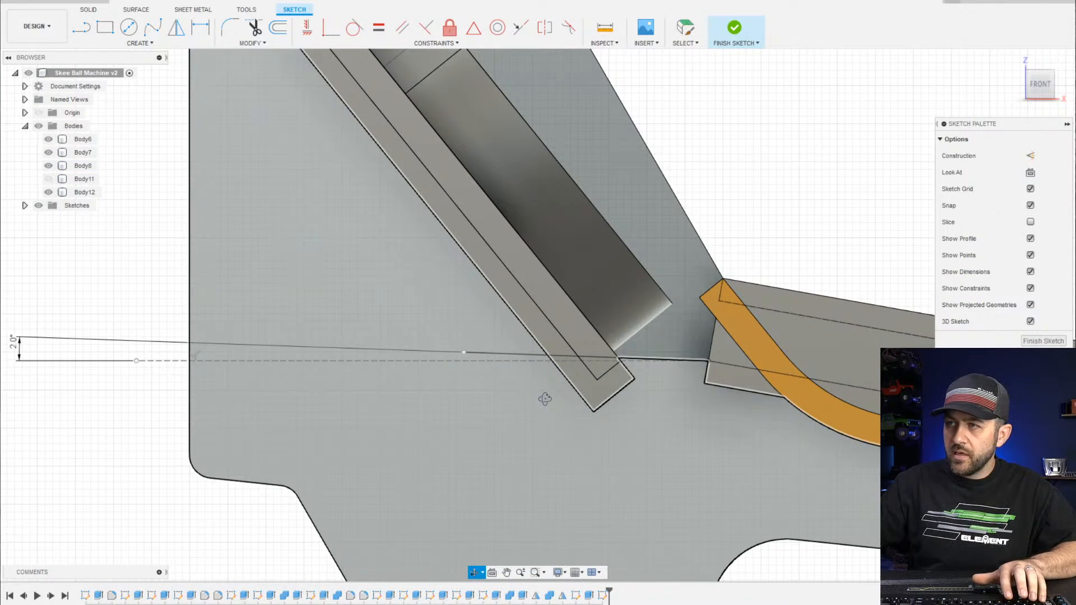
shift+middle_drag(545, 398, 555, 402)
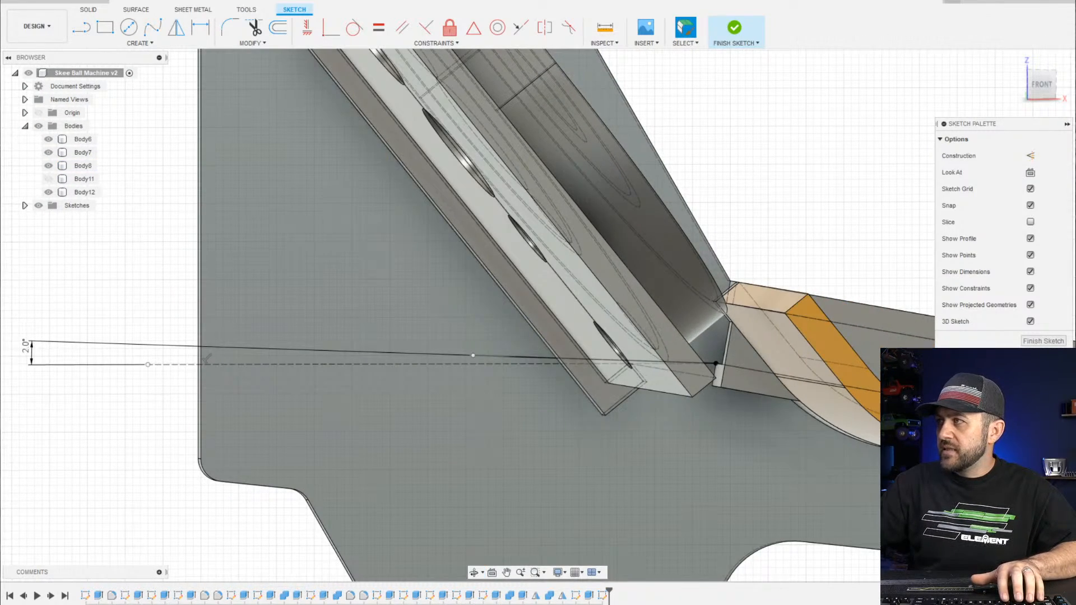
scroll(632, 368, up, 3)
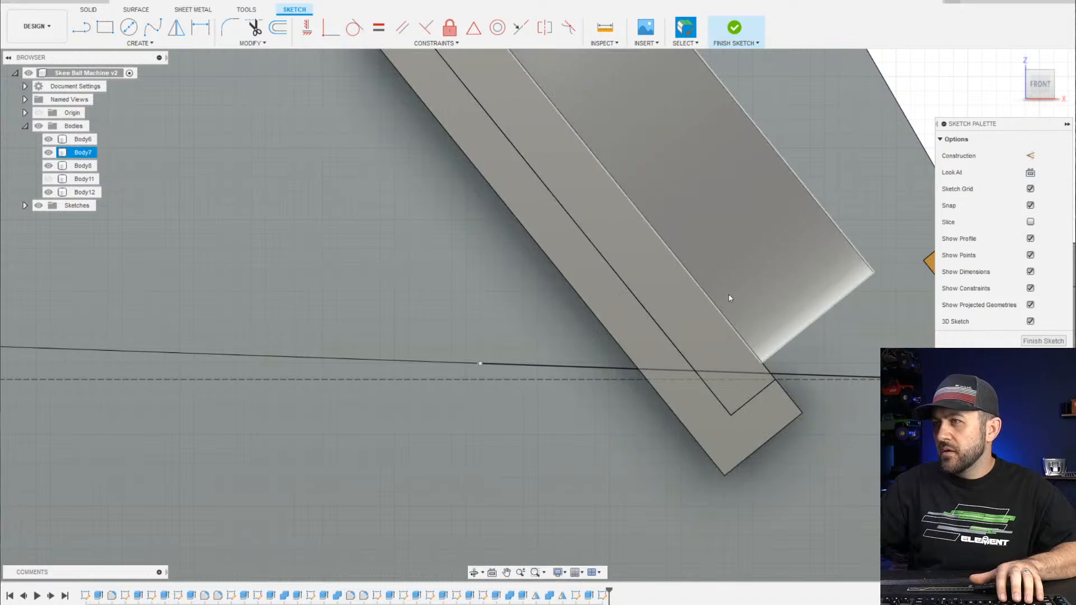
scroll(727, 295, down, 3)
scroll(712, 356, down, 3)
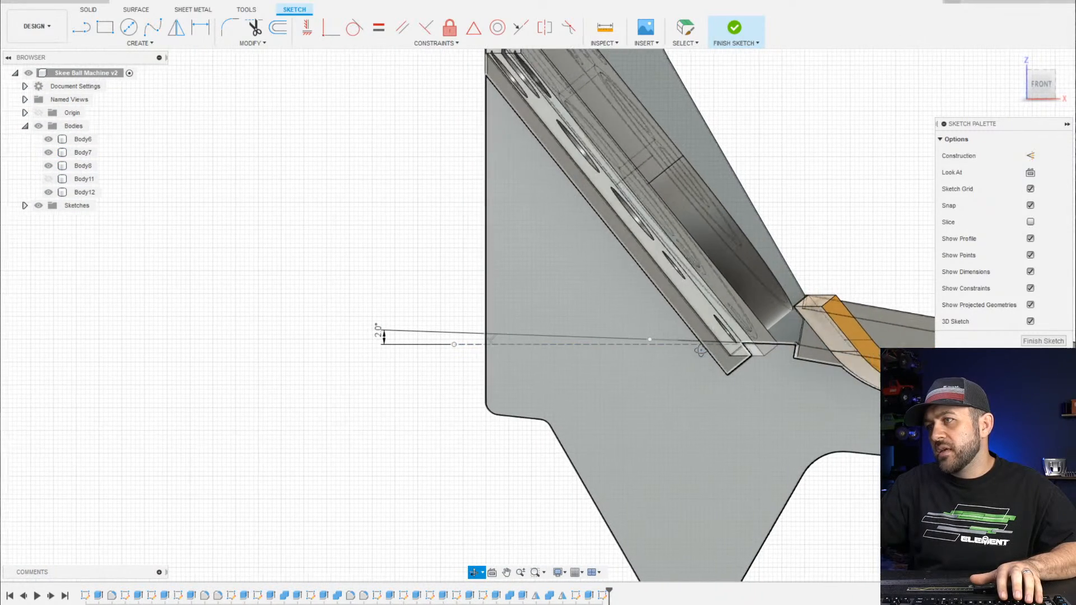
scroll(717, 347, up, 4)
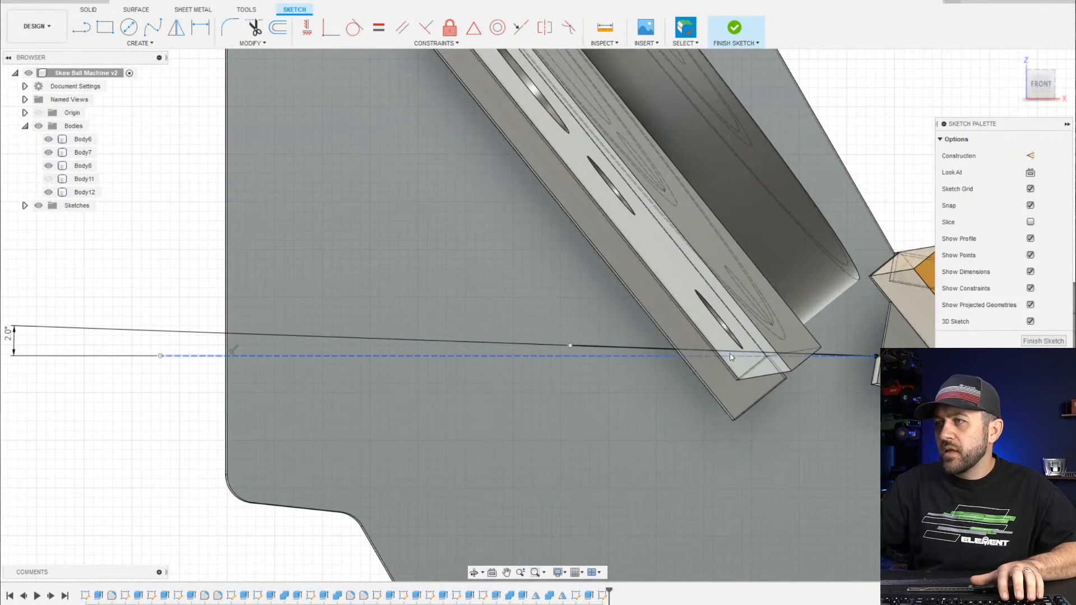
click(1047, 83)
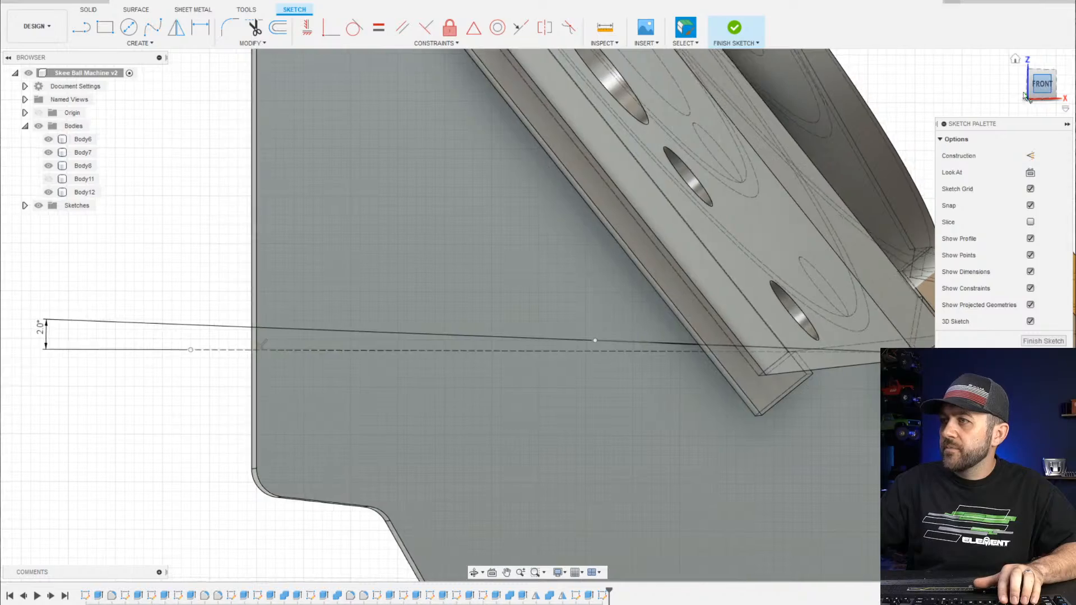
scroll(786, 296, down, 3)
mouse_move(841, 286)
shift+middle_down()
mouse_move(751, 342)
mouse_move(970, 180)
mouse_move(957, 166)
shift+middle_up()
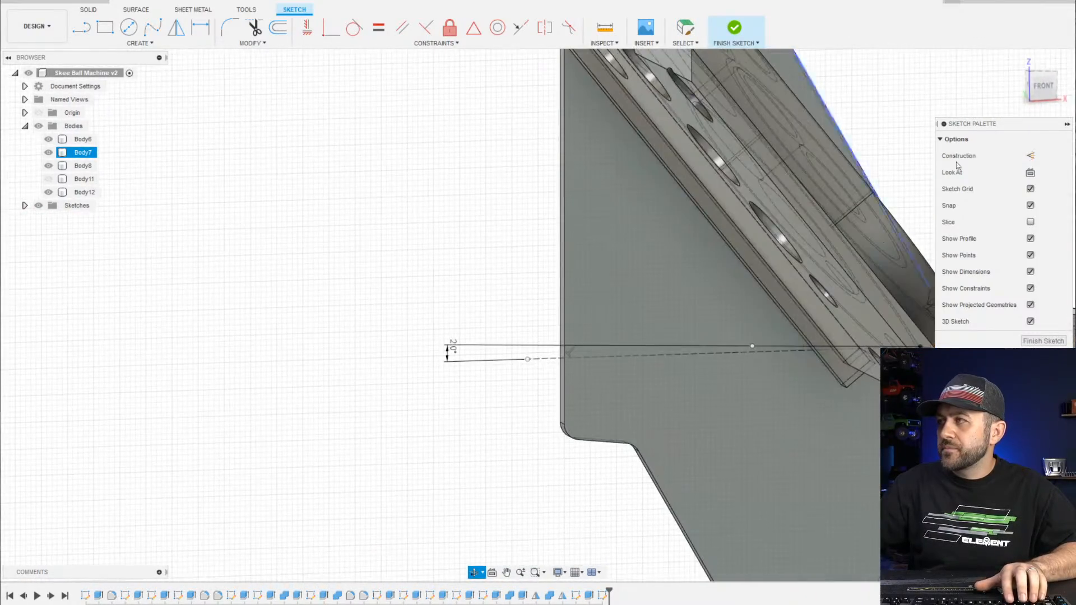
click(1042, 85)
scroll(728, 392, up, 2)
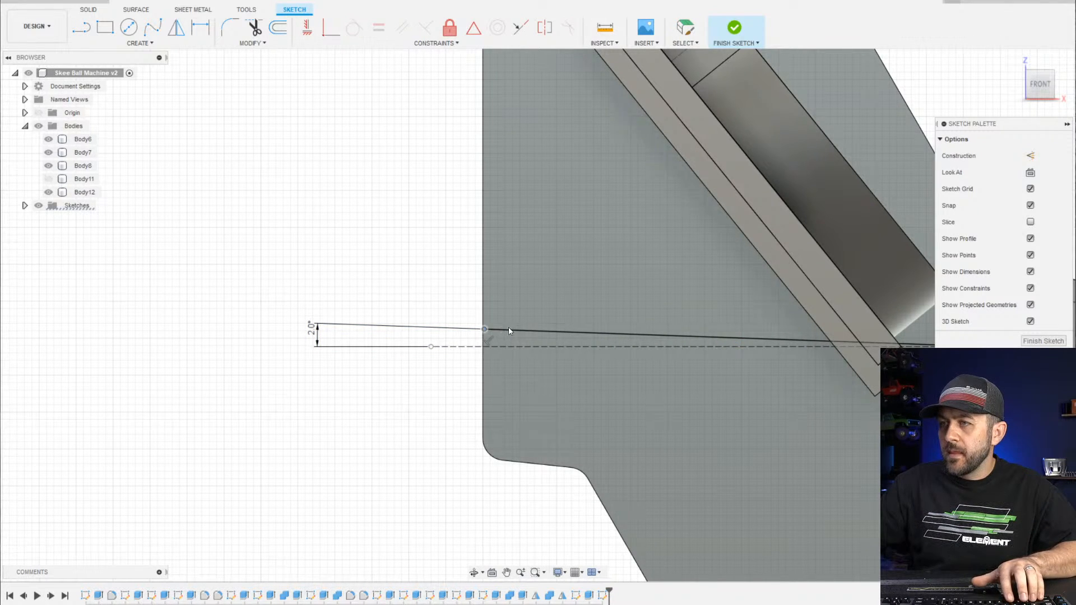
Project the side panel's outline into the sketch and make the sloped line's rear endpoint coincident with the projected rear edge
scroll(494, 331, up, 2)
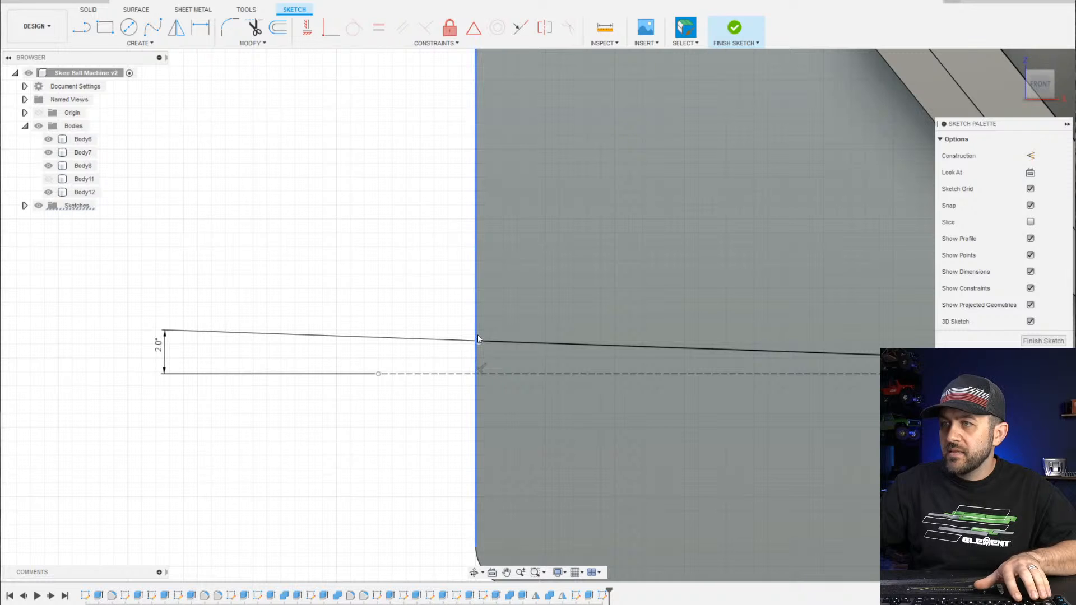
click(478, 339)
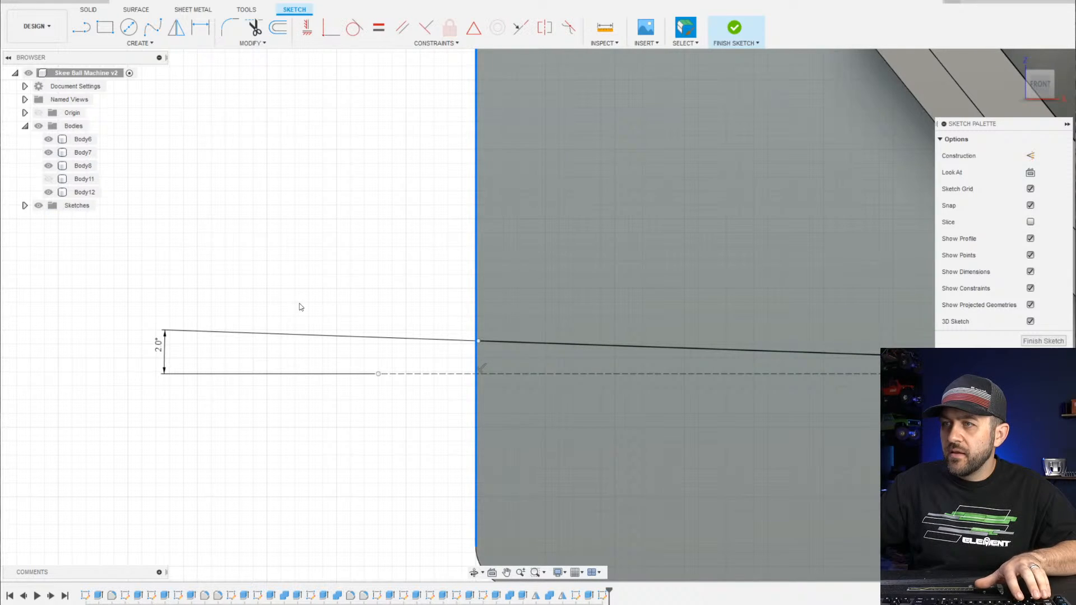
click(410, 315)
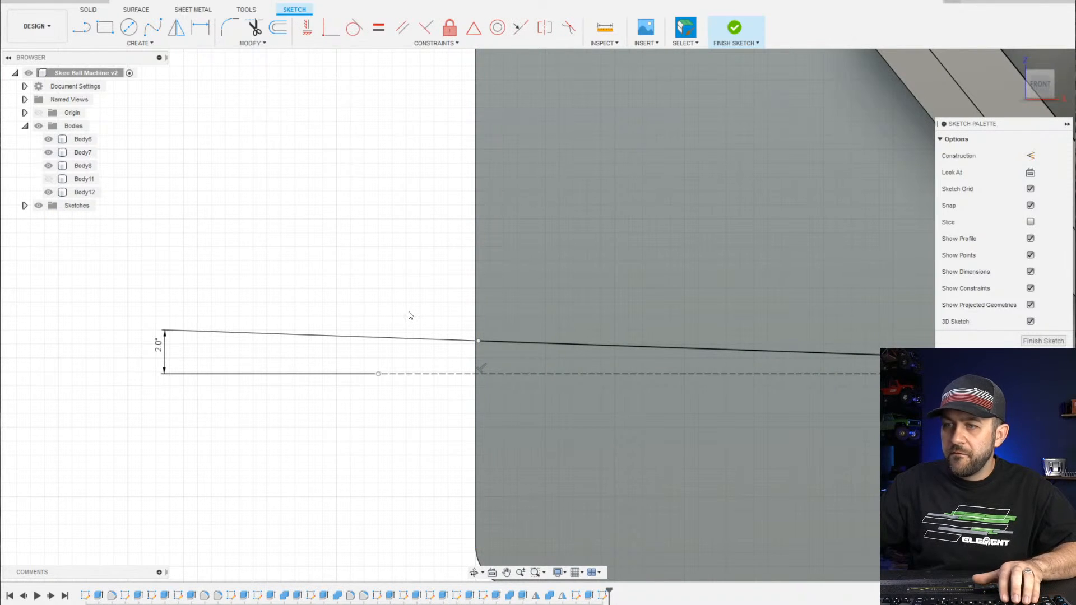
key(p)
click(562, 262)
key(Return)
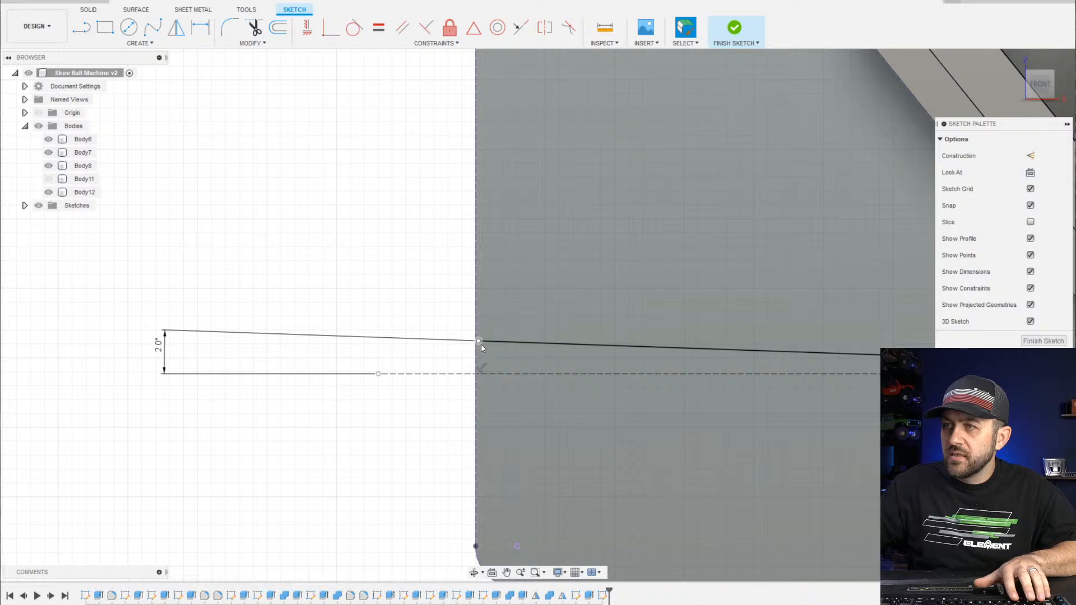
click(476, 328)
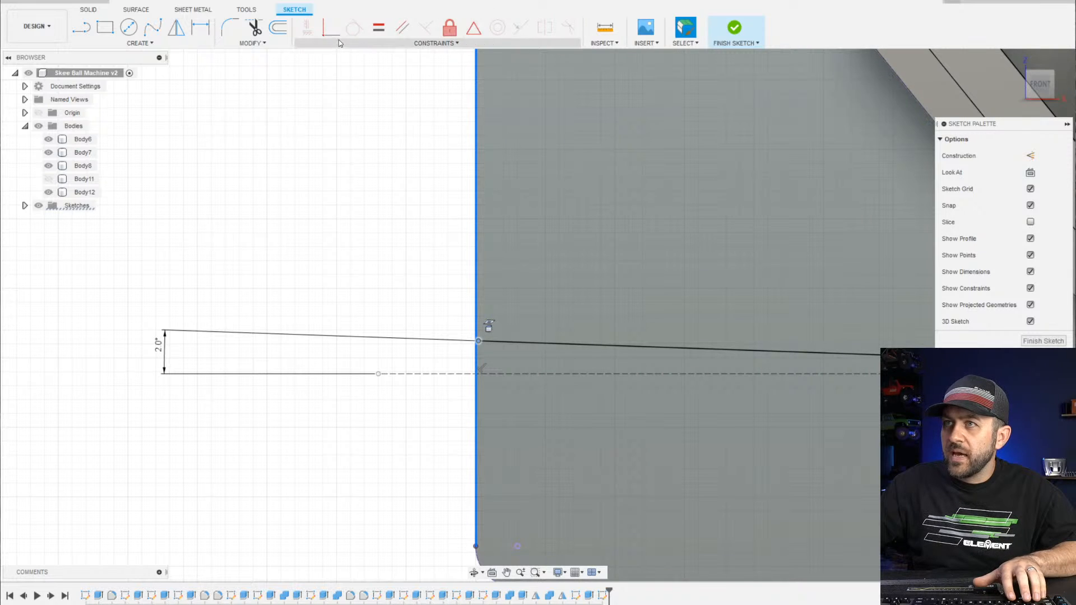
click(331, 27)
Draw a 3 mm line from the sloped line's front end down the ramp support's rear edge to its lower corner
scroll(570, 314, down, 4)
scroll(635, 298, down, 3)
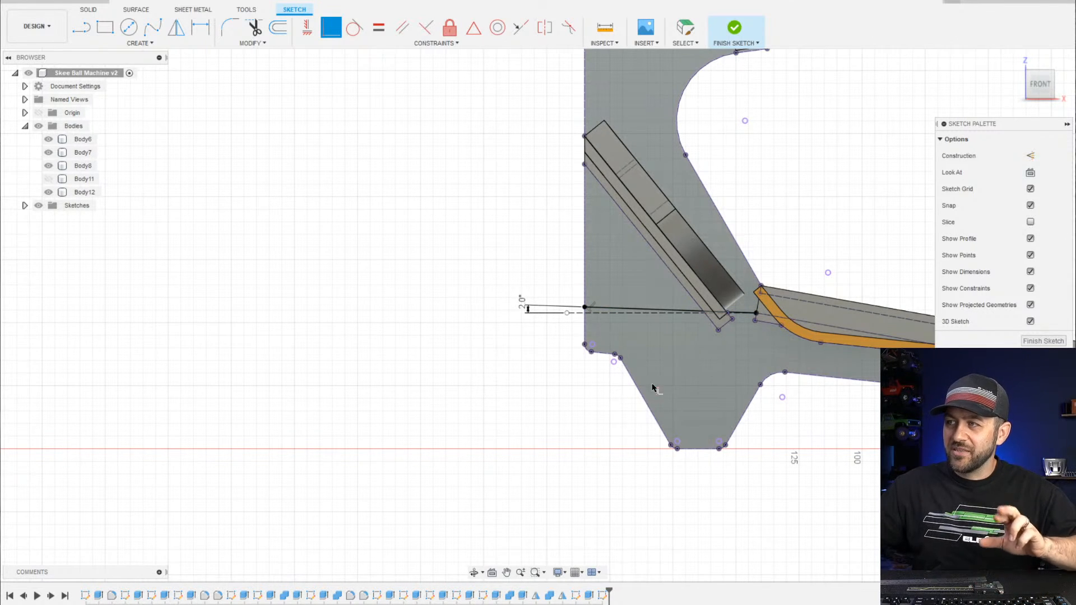
scroll(654, 388, down, 3)
scroll(653, 362, up, 5)
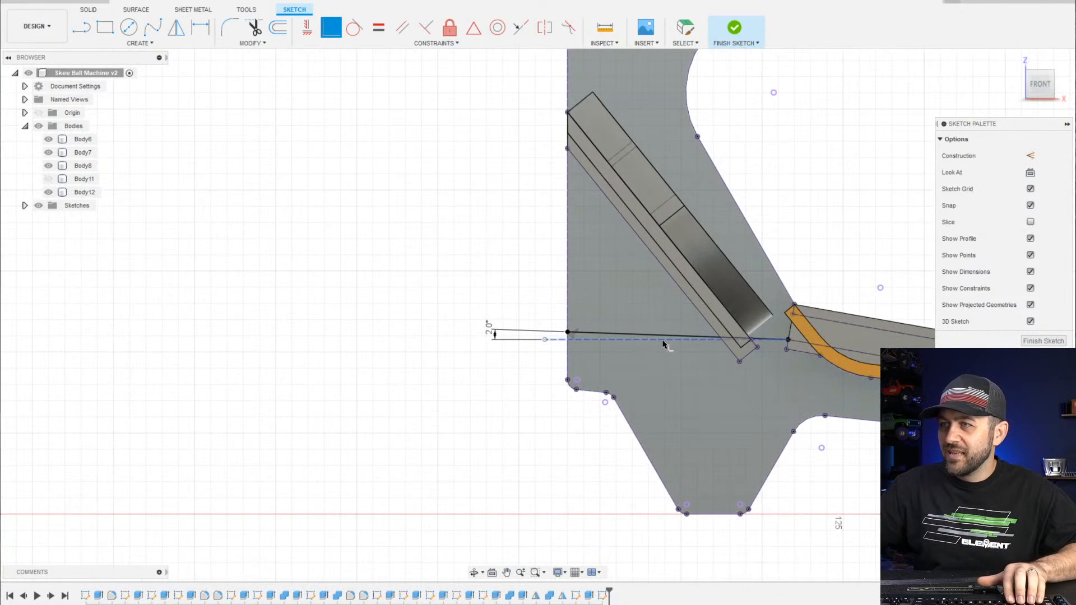
scroll(663, 344, up, 3)
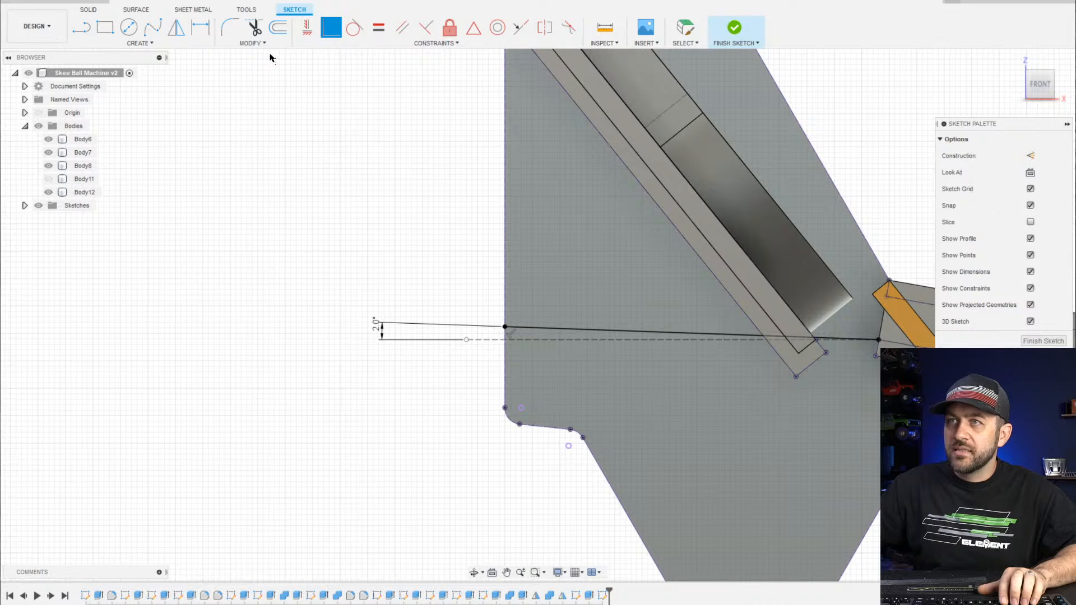
middle_drag(654, 325, 524, 322)
scroll(672, 347, up, 3)
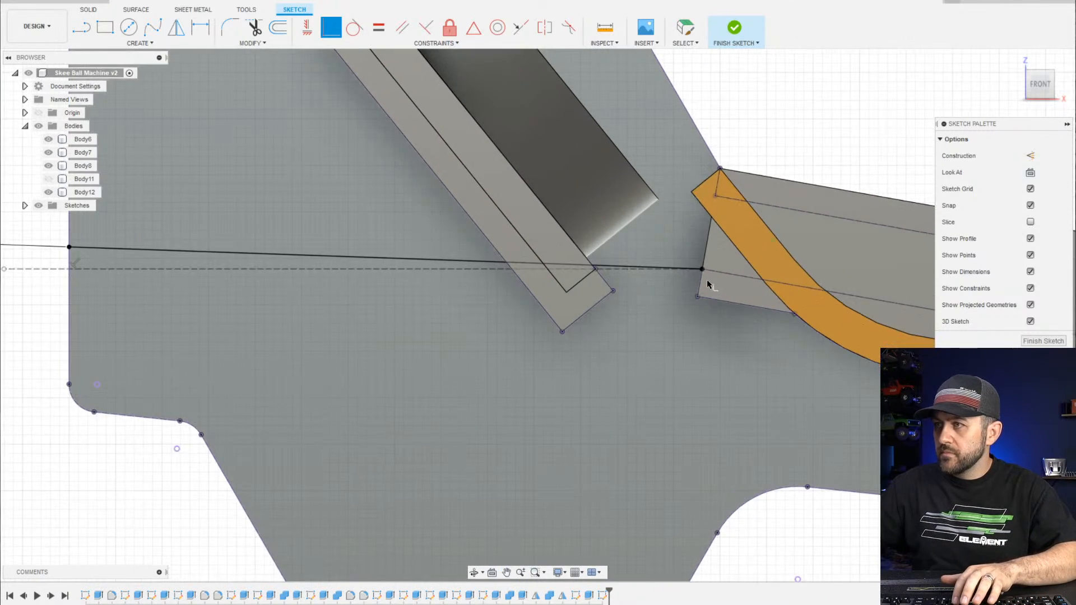
key(l)
click(705, 267)
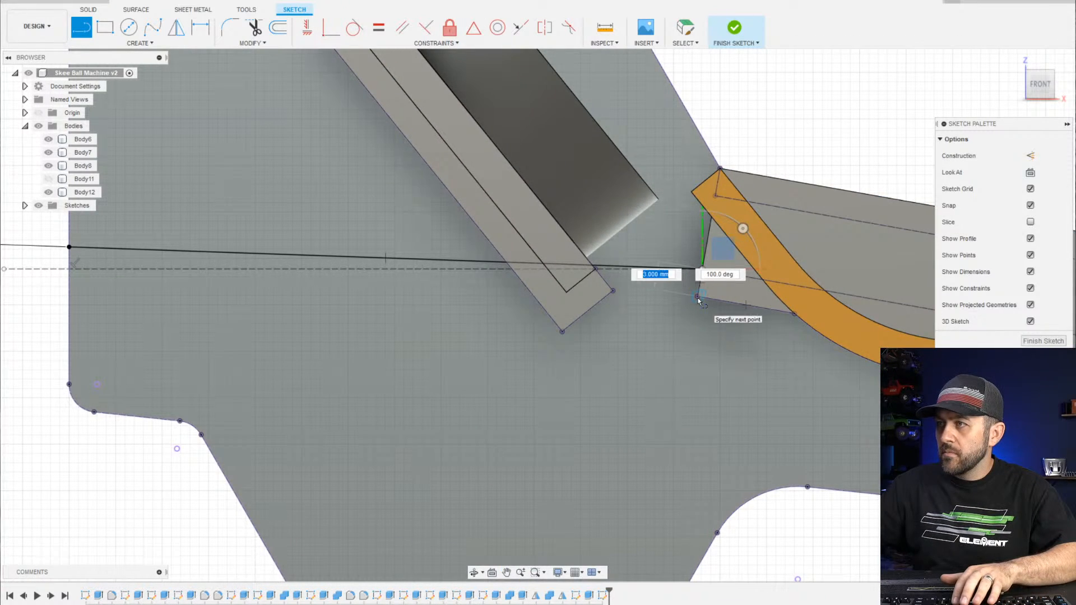
double_click(698, 297)
Draw a second line beneath the sloped one, from the ramp support's lower corner back to the side panel's rear edge
scroll(432, 335, up, 2)
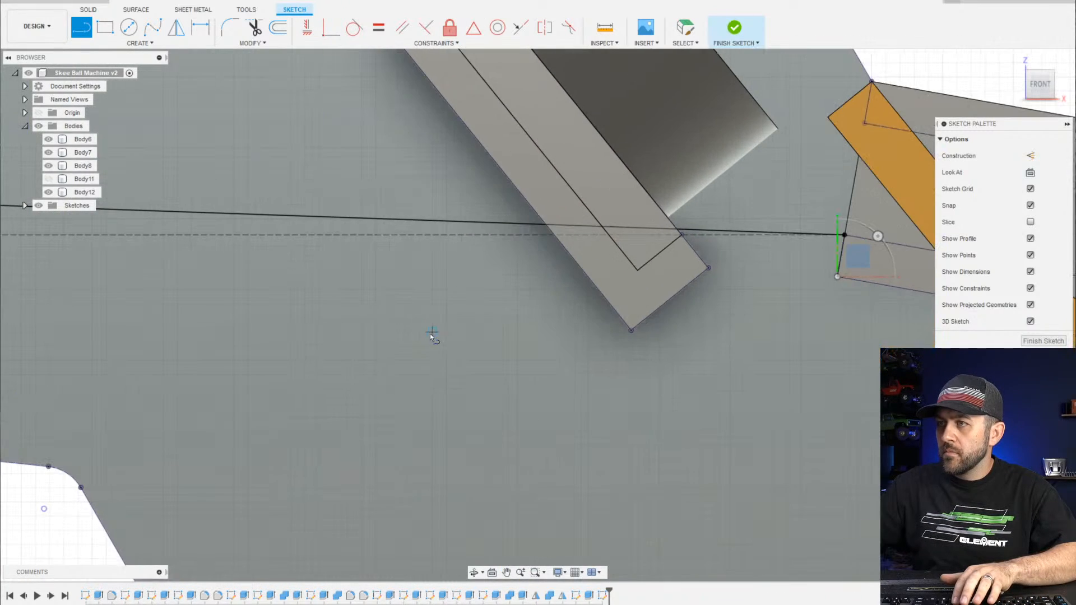
click(837, 277)
scroll(789, 283, down, 3)
scroll(286, 259, up, 3)
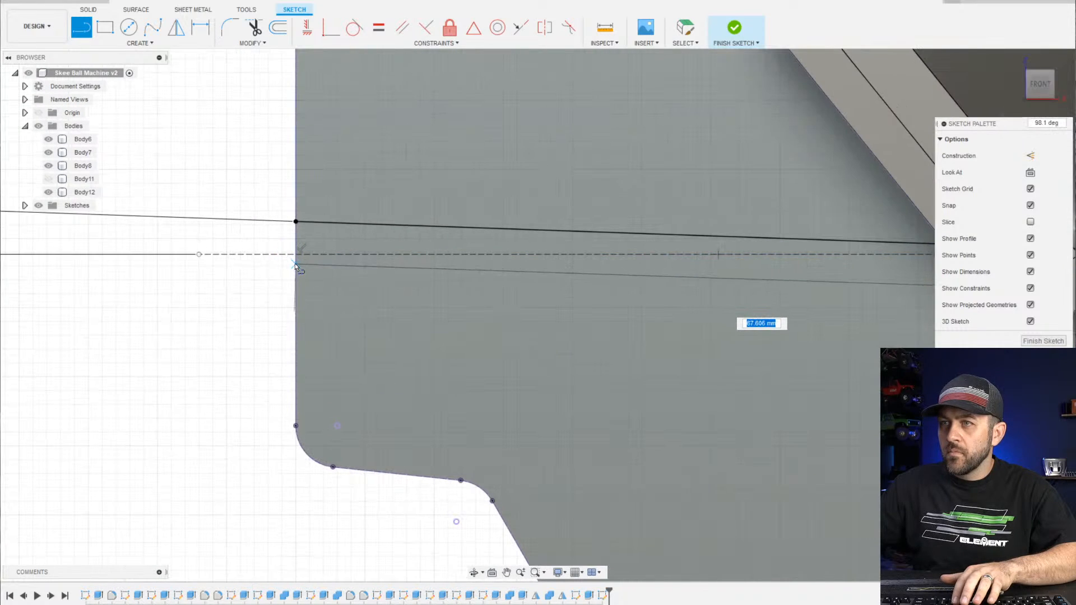
double_click(295, 264)
click(296, 221)
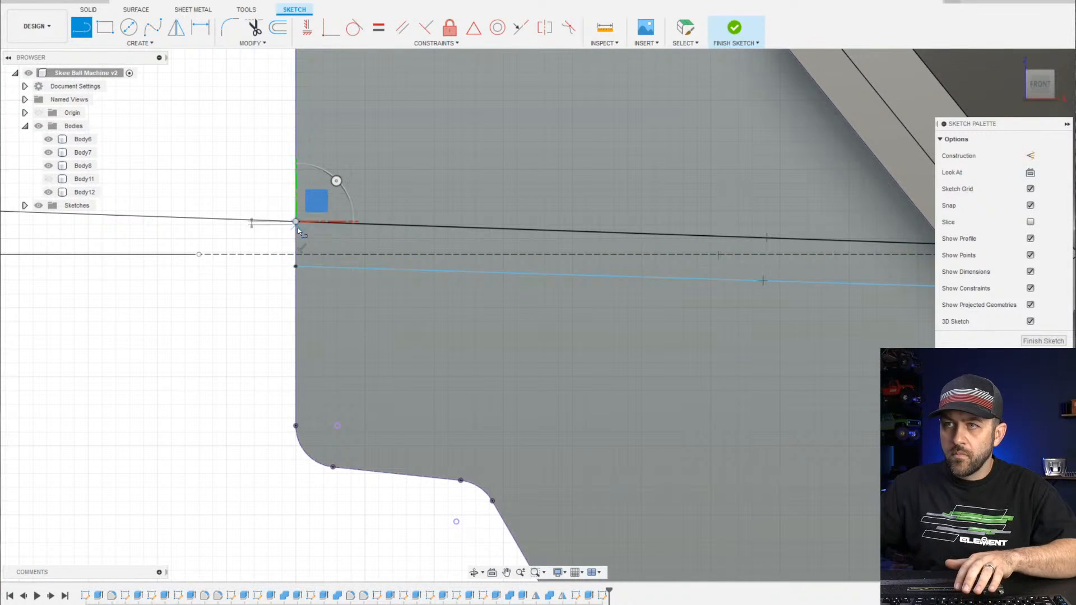
key(Escape)
Constrain the lower line parallel to the 2° sloped line and finish the sketch
scroll(298, 228, down, 2)
click(401, 228)
shift+click(417, 260)
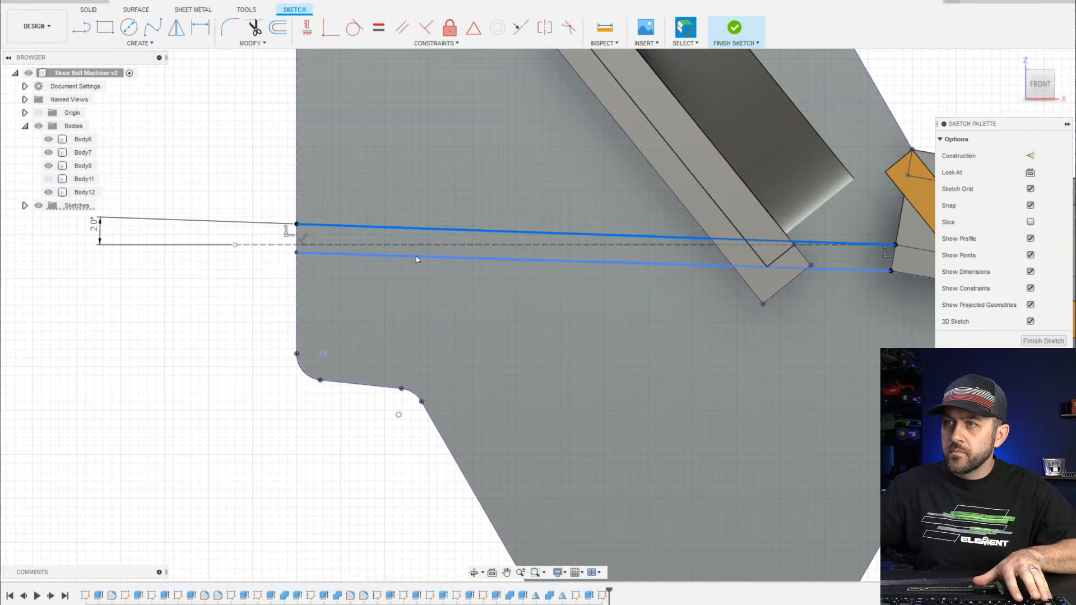
click(401, 31)
scroll(465, 219, down, 2)
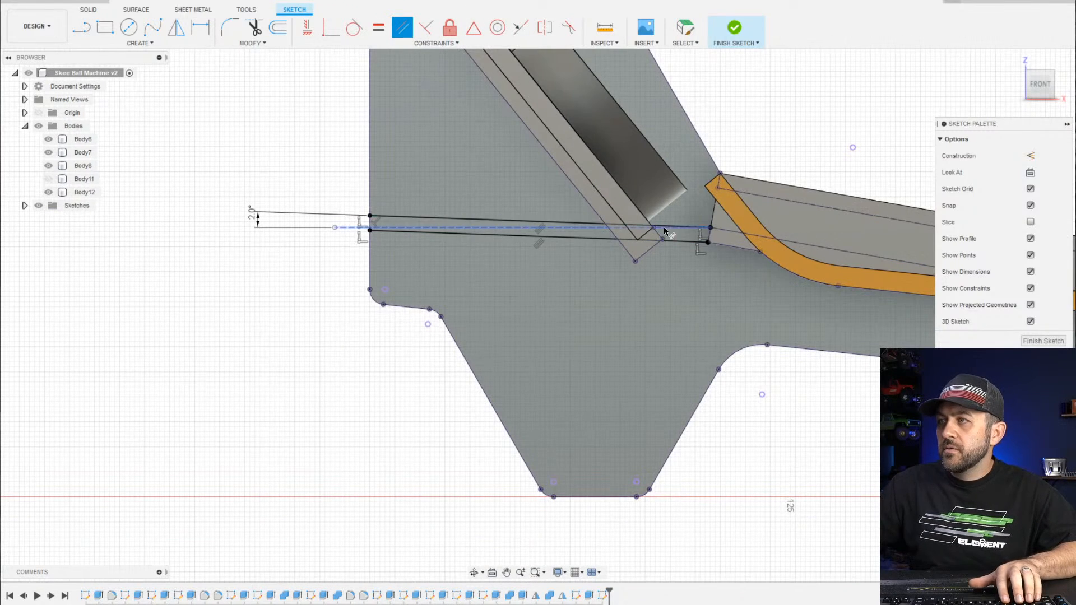
scroll(729, 269, up, 3)
scroll(509, 286, down, 3)
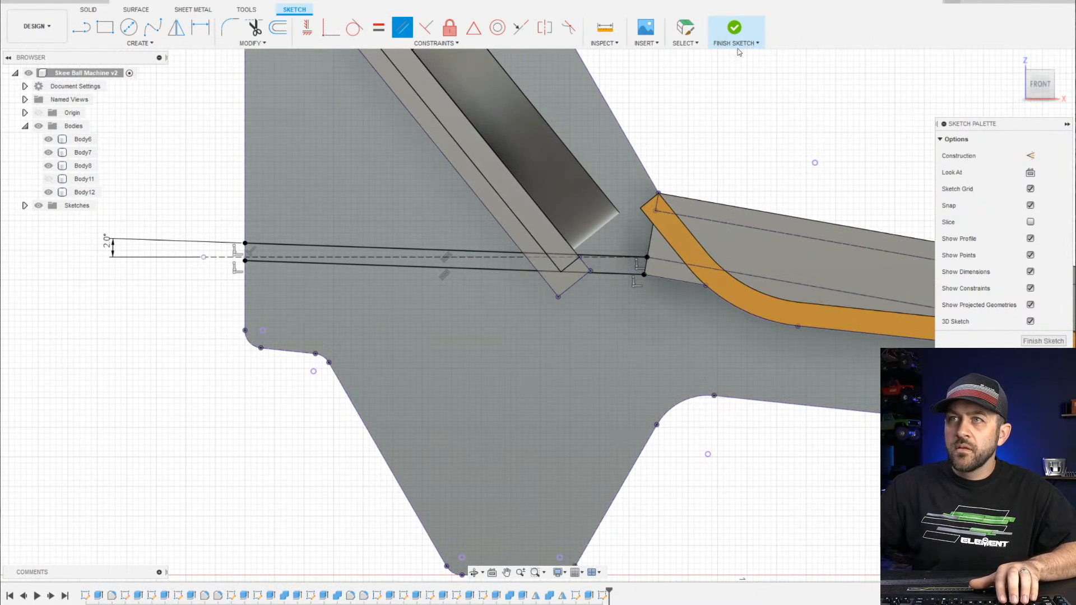
click(743, 38)
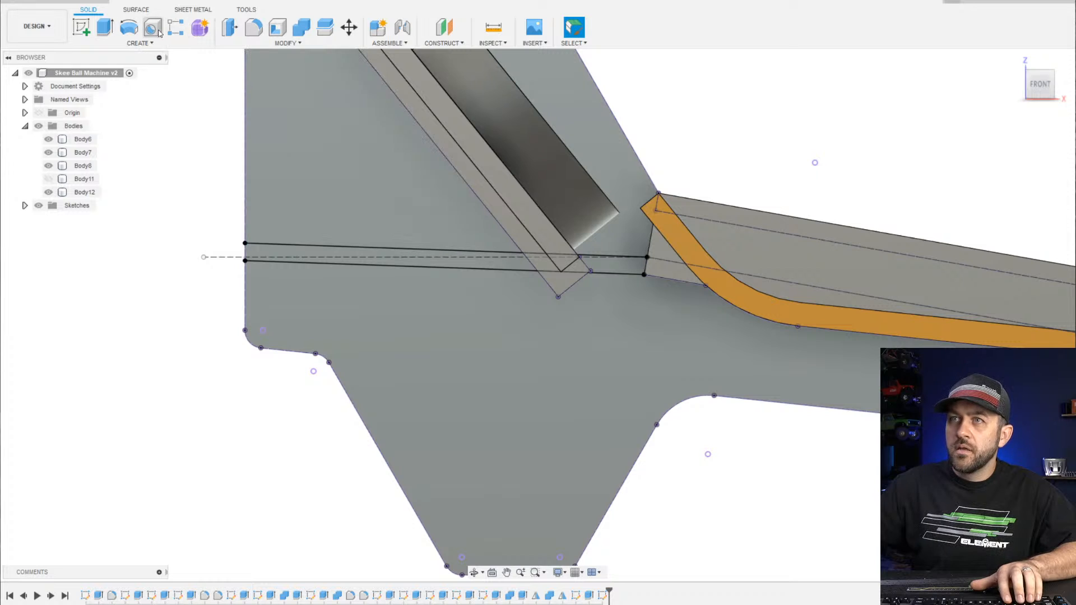
Extrude the three profiles of the sloped strip, including the part crossing the target board, 97.30 mm inward as a new body
click(106, 27)
scroll(260, 243, up, 3)
click(729, 259)
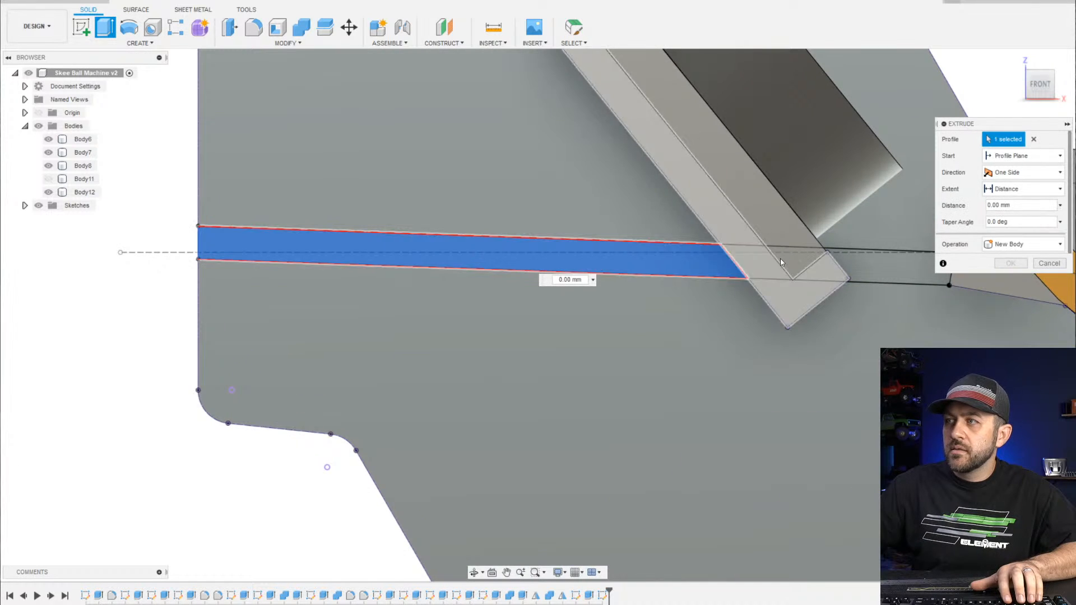
click(879, 264)
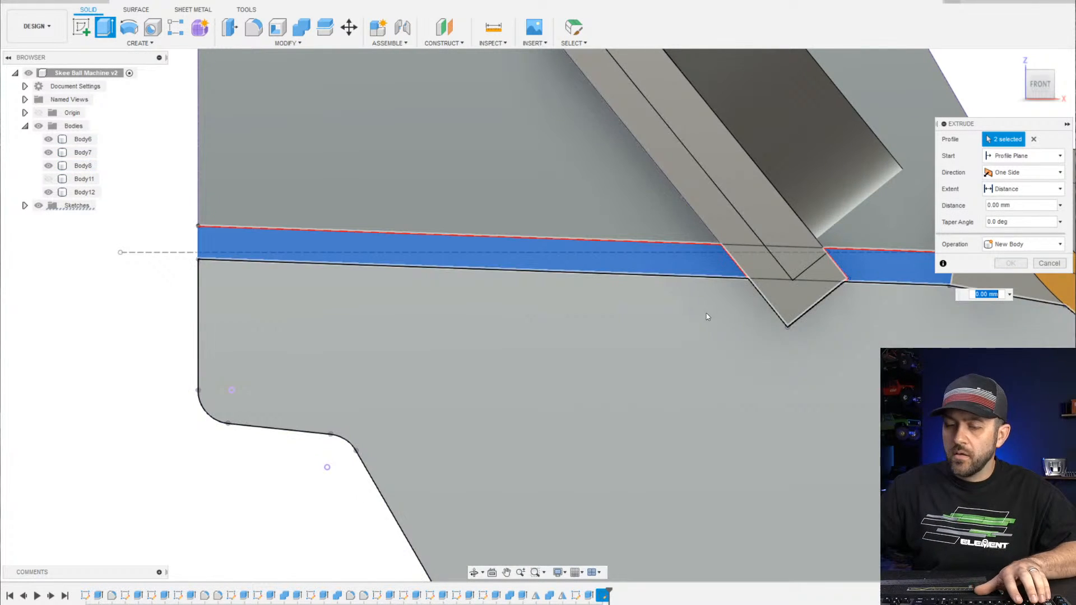
shift+middle_drag(708, 311, 880, 287)
click(761, 282)
scroll(749, 297, down, 3)
drag(764, 285, 896, 153)
shift+middle_drag(684, 244, 628, 280)
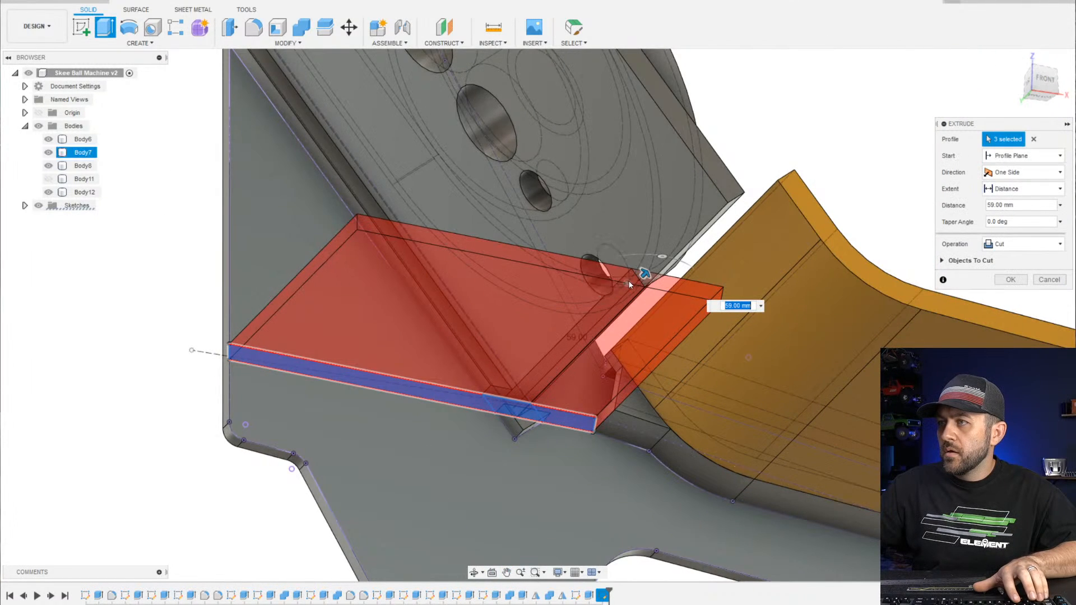
drag(646, 275, 730, 191)
click(1035, 244)
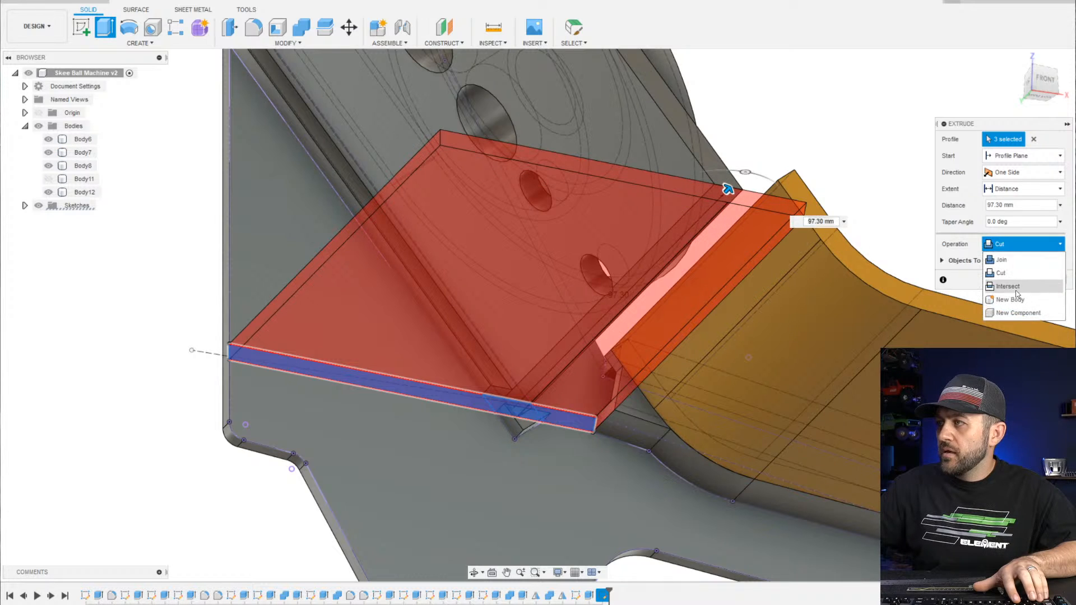
click(1009, 297)
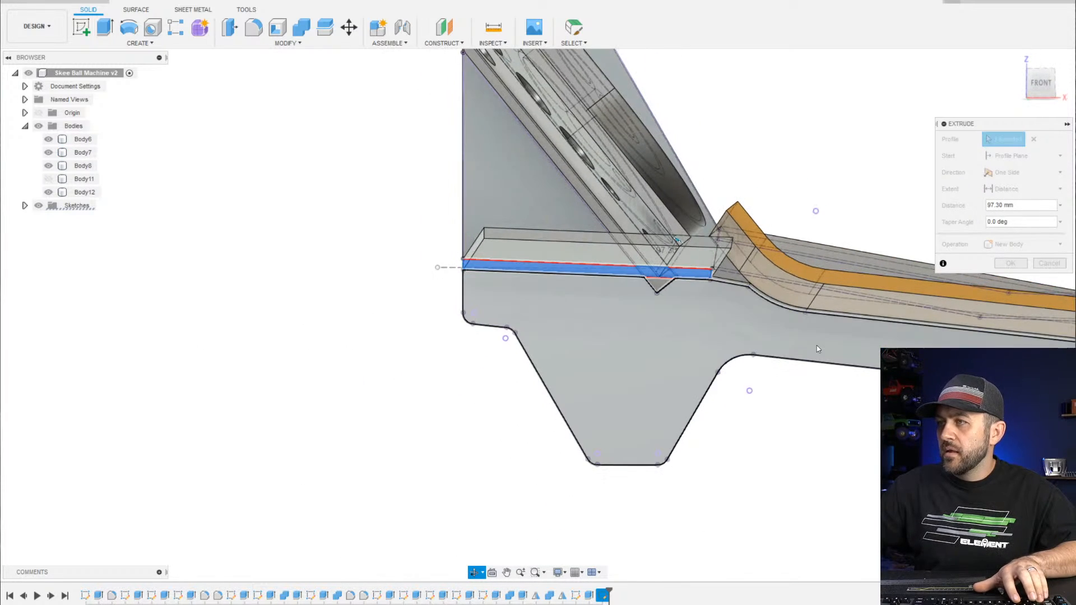
key(Return)
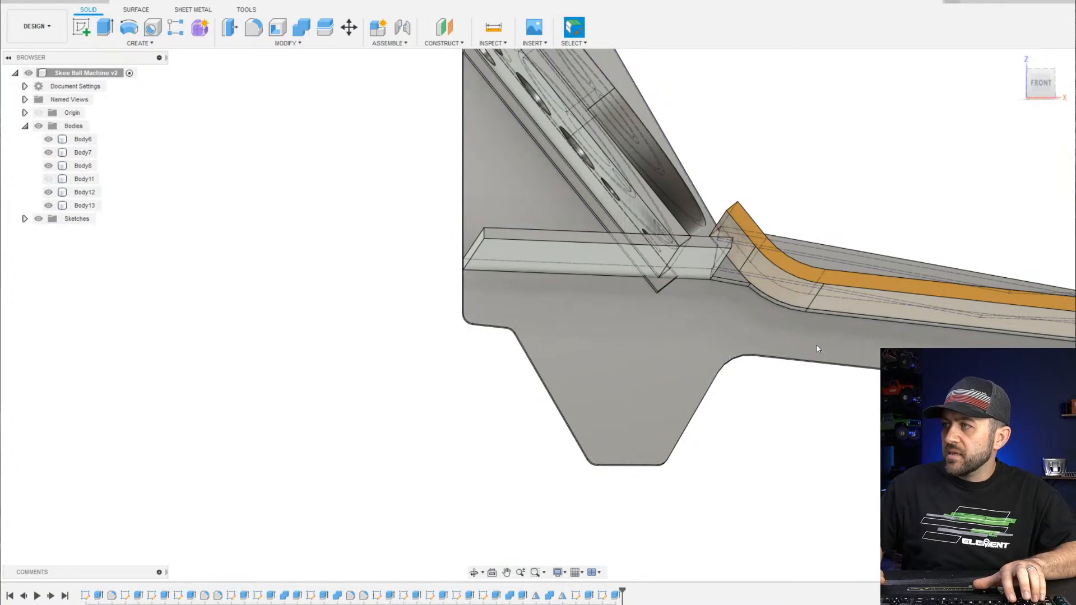
Examine where the new sloped panel meets the target board and its lowest hole
scroll(632, 261, up, 2)
shift+middle_drag(649, 282, 719, 269)
scroll(719, 268, up, 3)
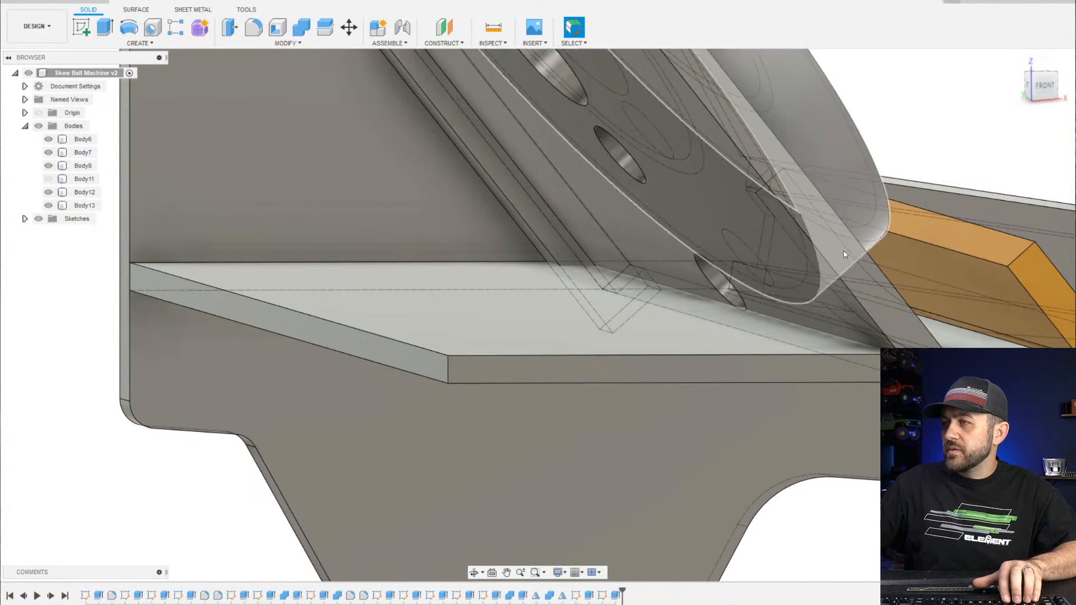
scroll(739, 311, up, 5)
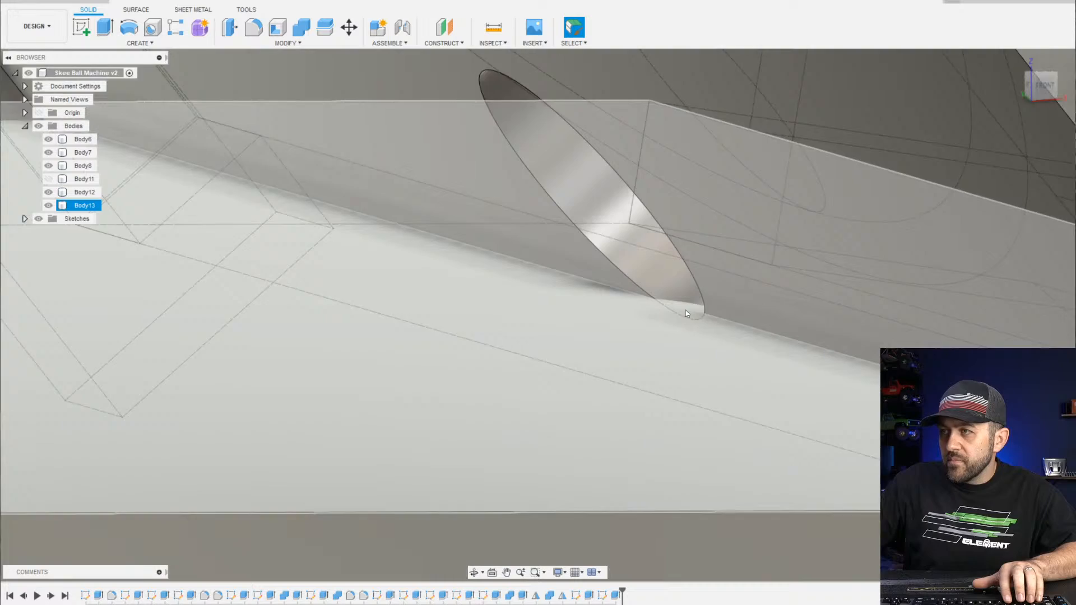
mouse_move(685, 311)
shift+middle_down()
mouse_move(675, 330)
mouse_move(693, 330)
shift+middle_up()
scroll(619, 310, down, 5)
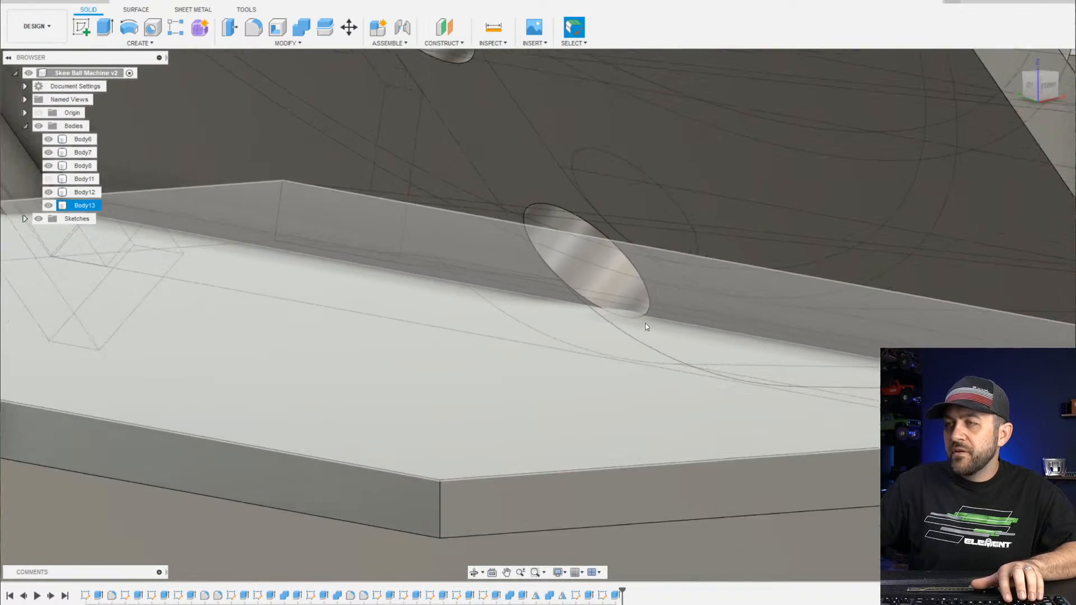
shift+middle_drag(677, 415, 398, 394)
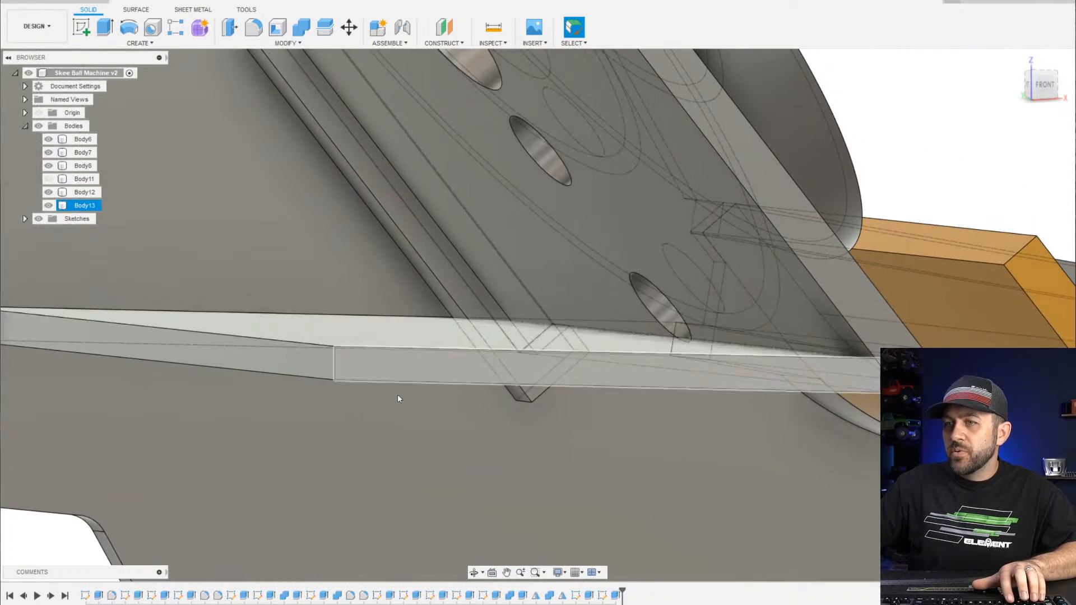
Set the angle of the sloped line in the new panel's sketch to 1° and finish the sketch
right_click(603, 596)
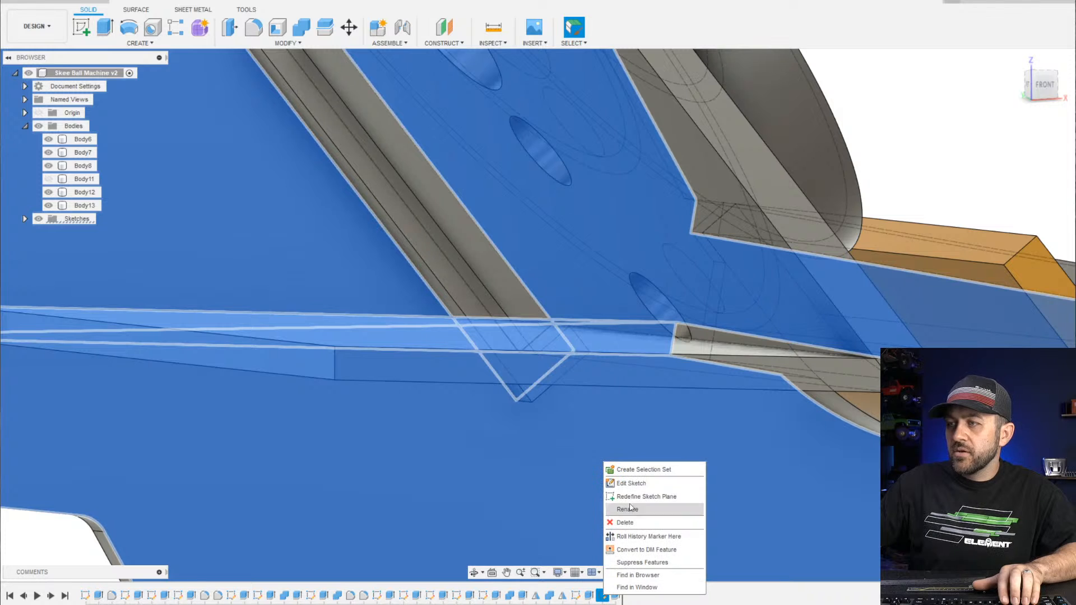
click(631, 480)
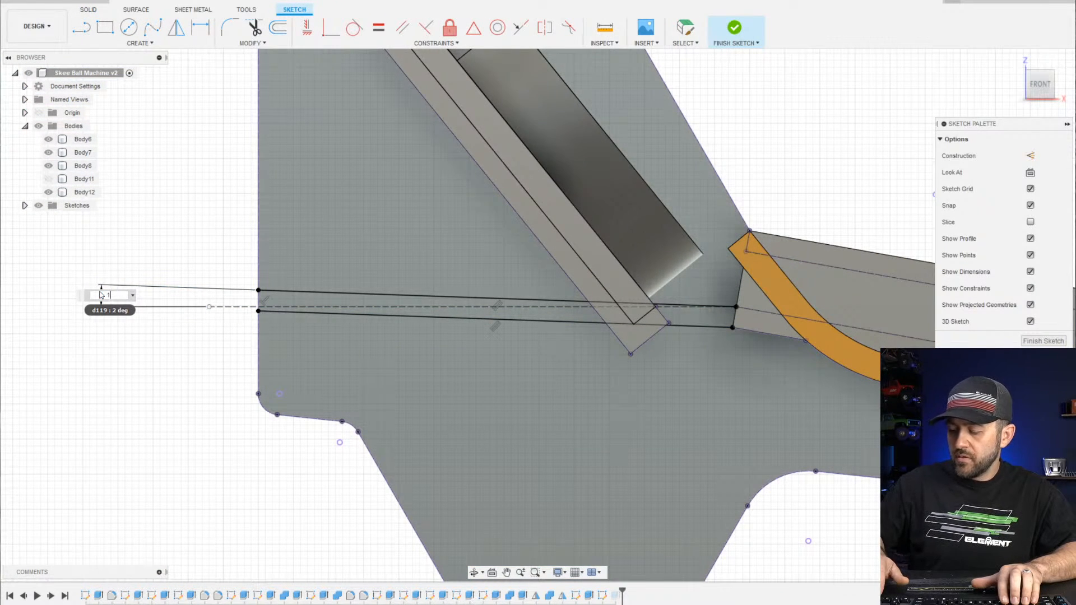
key(Return)
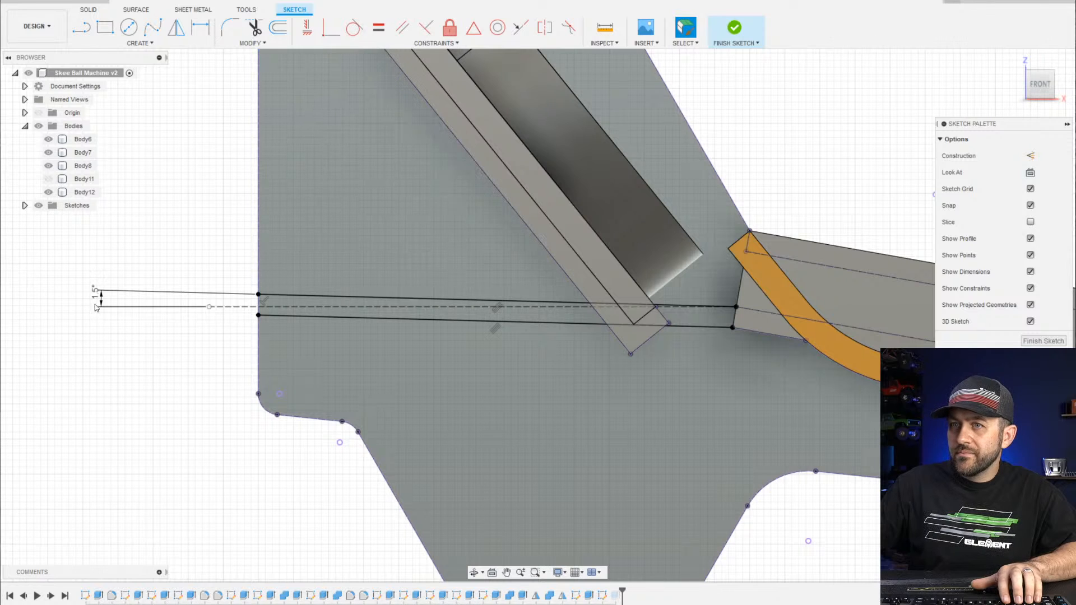
key(Return)
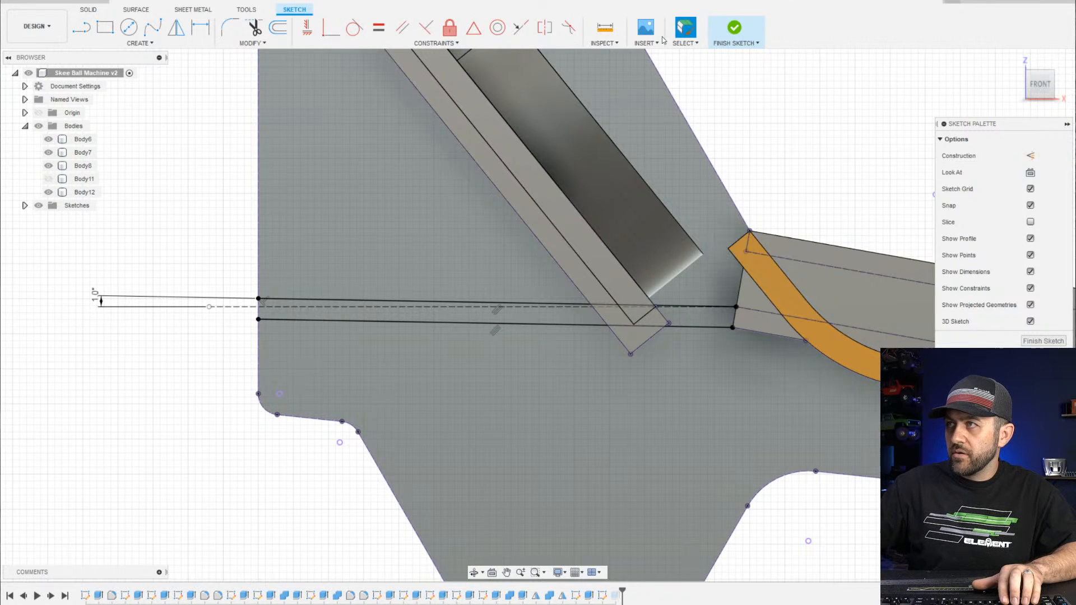
click(740, 29)
Examine the fit of the reangled panel against the target board's lowest hole and back side
scroll(564, 358, down, 2)
shift+middle_drag(485, 388, 703, 369)
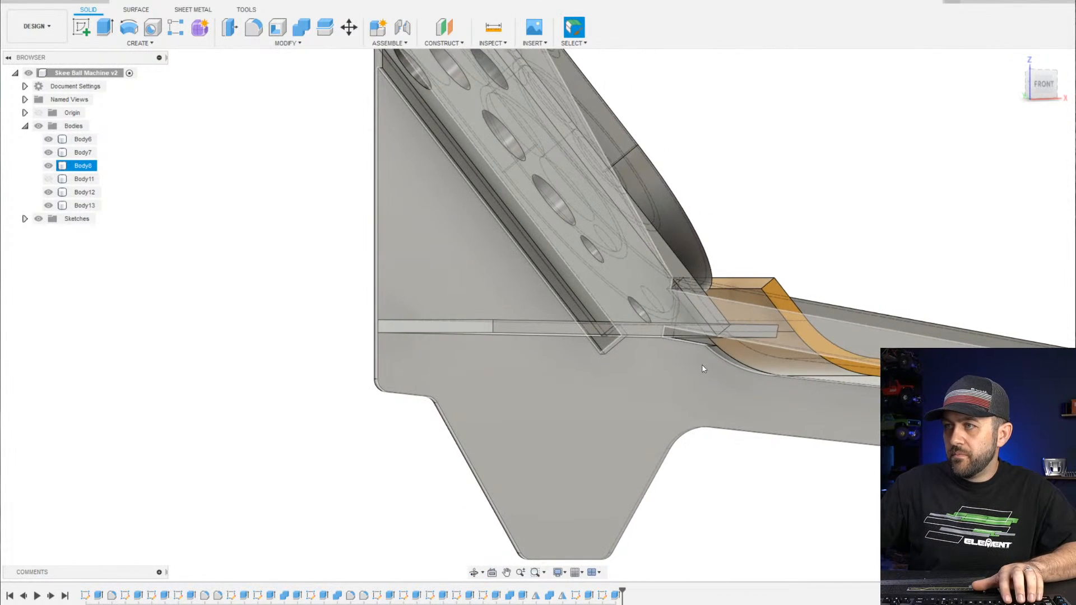
scroll(701, 367, up, 3)
scroll(617, 306, up, 3)
shift+middle_drag(617, 305, 620, 312)
scroll(493, 167, up, 3)
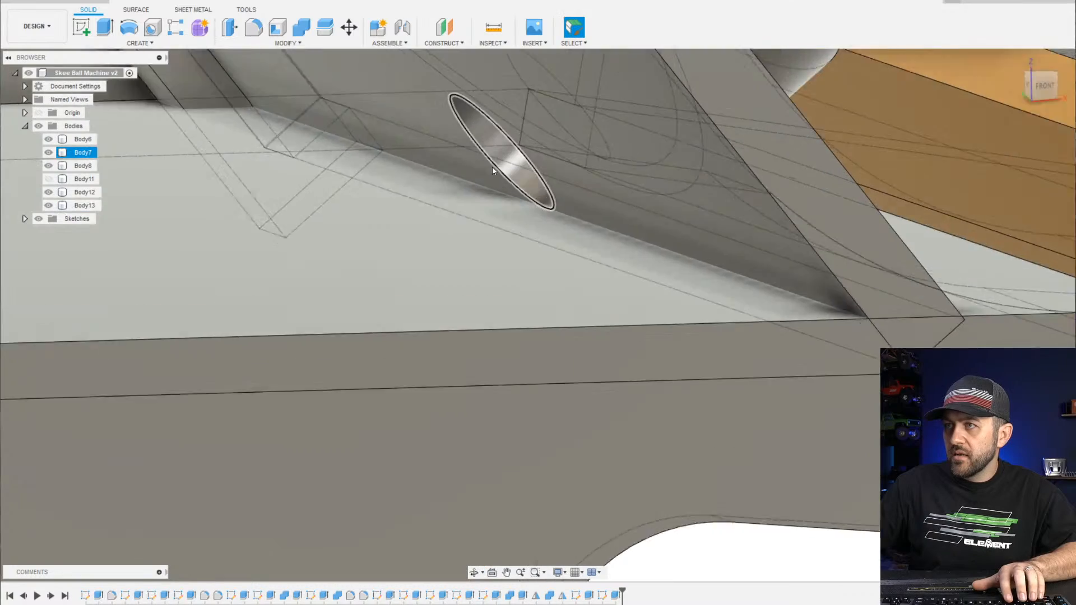
shift+middle_drag(548, 224, 585, 246)
scroll(585, 245, down, 5)
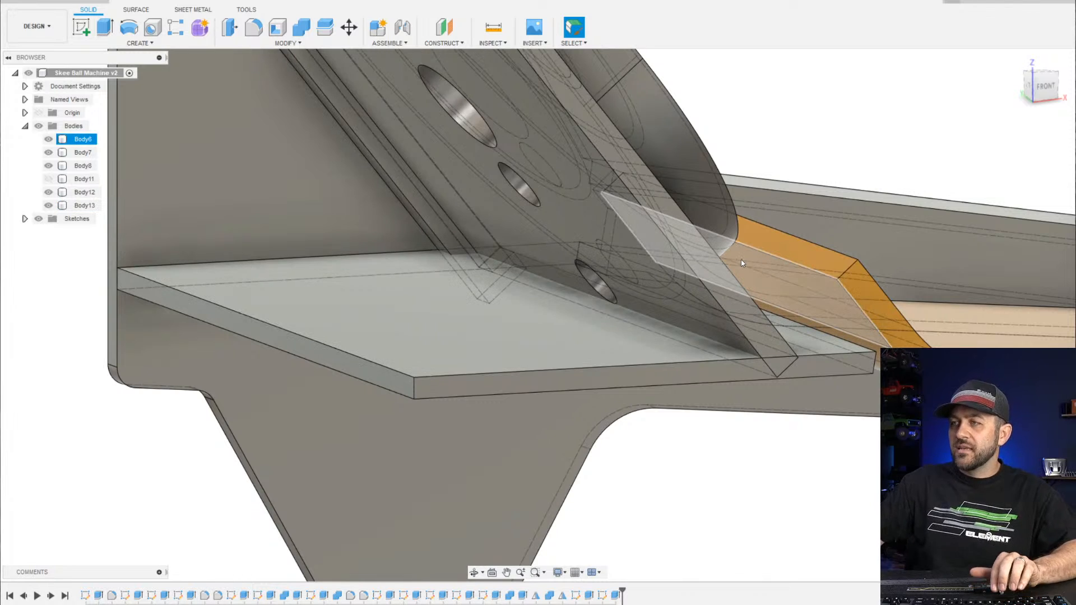
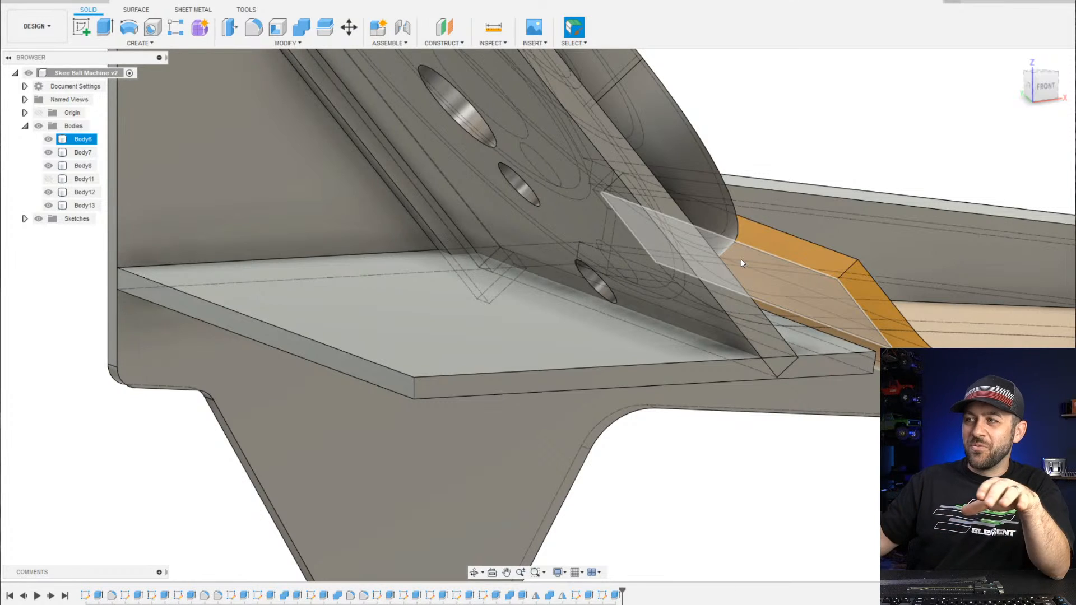
scroll(777, 383, down, 2)
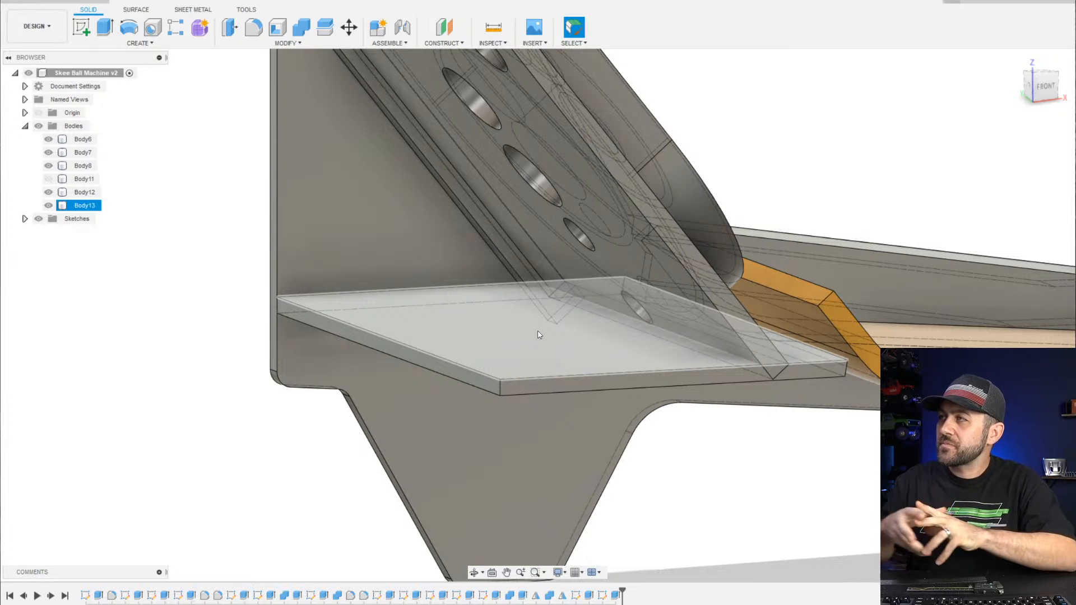
scroll(711, 258, down, 3)
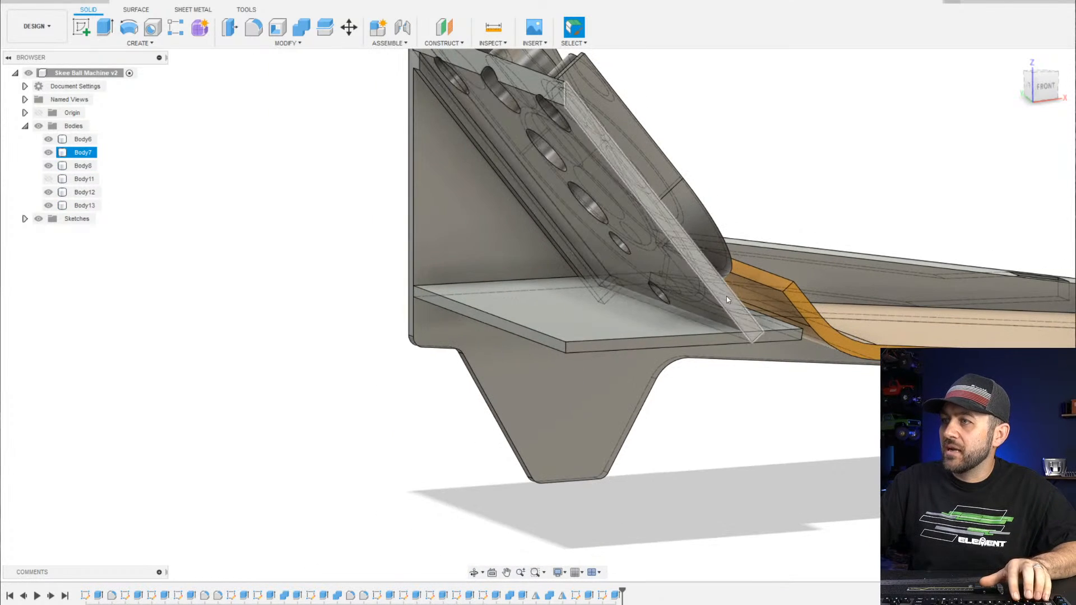
scroll(737, 295, down, 2)
shift+middle_drag(784, 294, 645, 314)
scroll(755, 299, up, 3)
scroll(760, 294, up, 2)
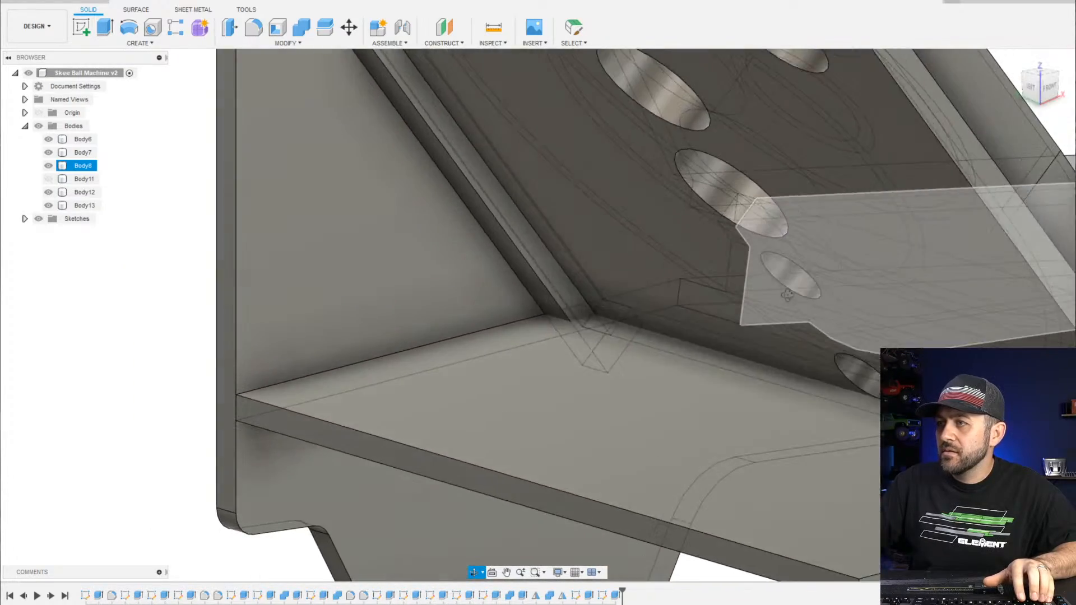
Inspect the new panel's top face and the ramp support strip on the side panel to compare their heights
click(557, 385)
click(557, 386)
middle_drag(647, 352, 488, 328)
shift+middle_drag(543, 318, 622, 174)
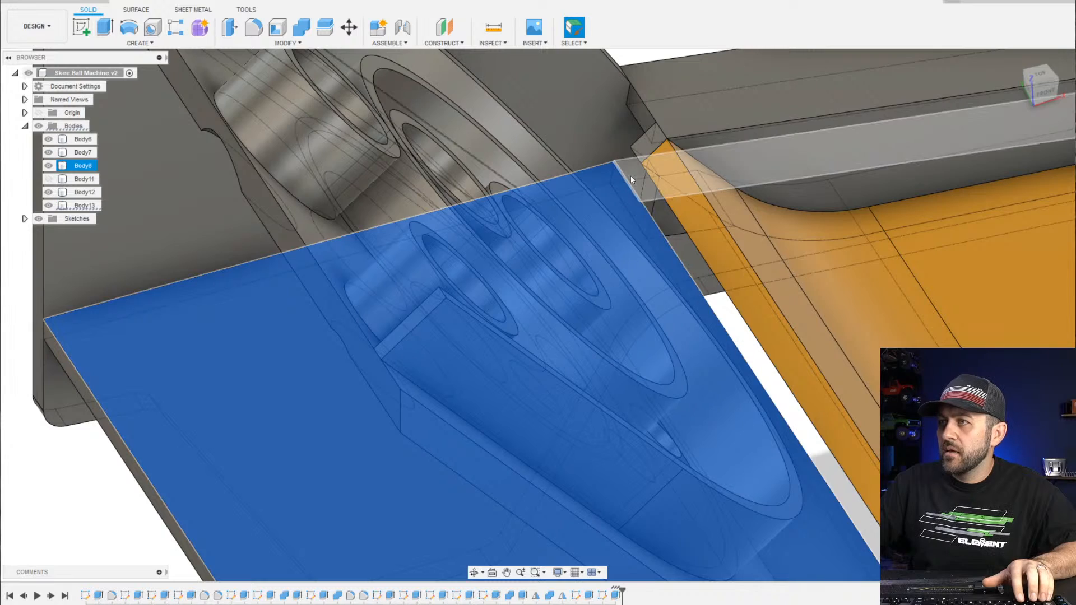
click(629, 181)
scroll(628, 182, down, 1)
shift+middle_drag(665, 252, 648, 196)
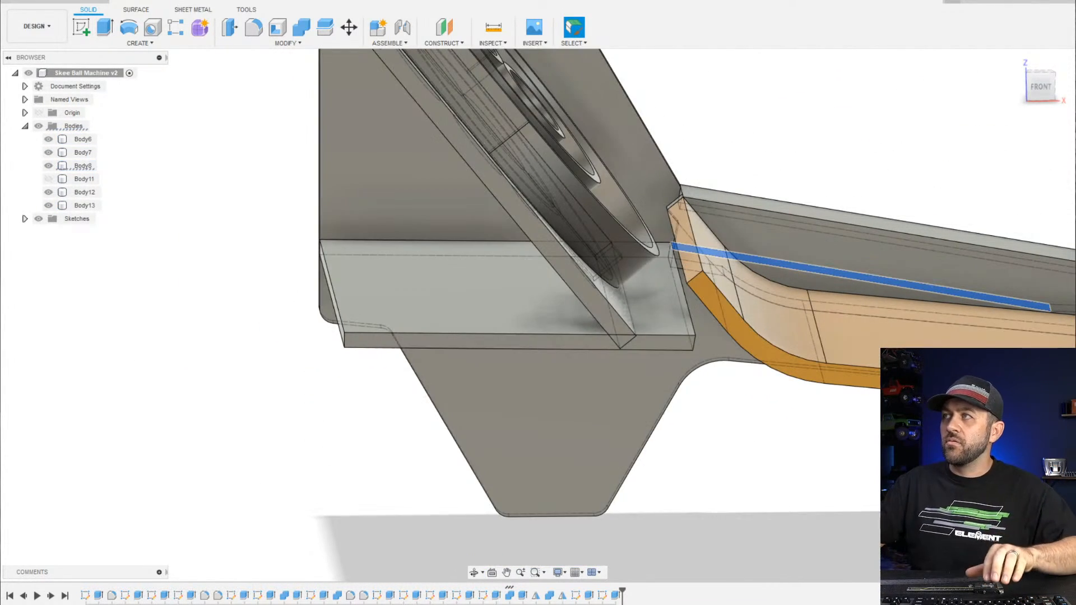
scroll(654, 315, down, 2)
mouse_move(655, 315)
shift+middle_down()
mouse_move(610, 343)
mouse_move(661, 335)
shift+middle_up()
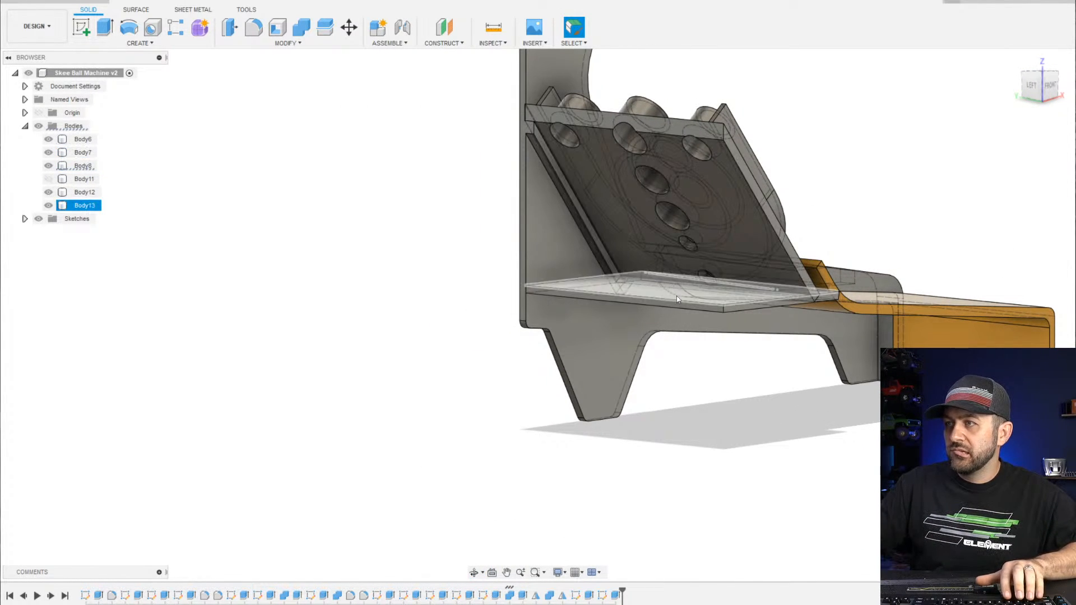
scroll(683, 296, up, 2)
mouse_move(682, 296)
shift+middle_down()
mouse_move(687, 287)
mouse_move(672, 291)
mouse_move(697, 283)
mouse_move(677, 289)
shift+middle_up()
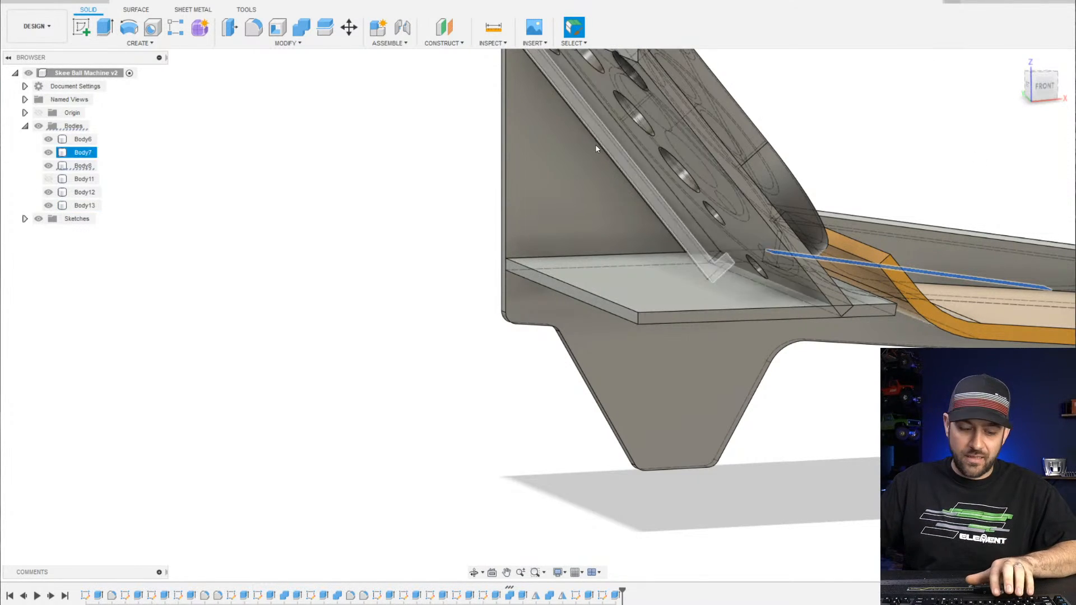
scroll(568, 151, down, 3)
shift+middle_drag(792, 116, 783, 122)
scroll(695, 221, up, 5)
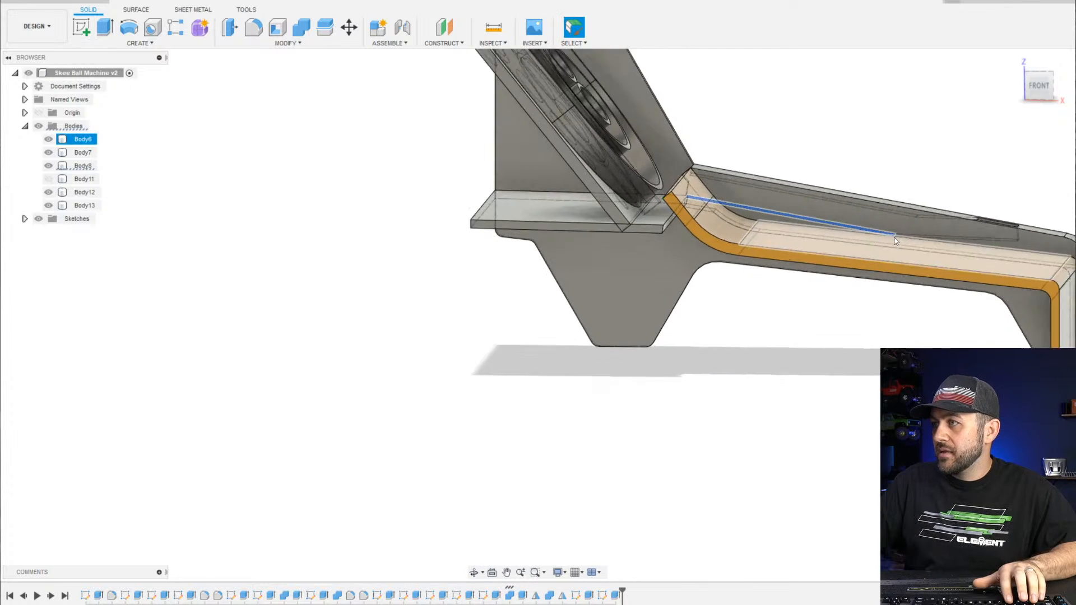
shift+middle_drag(697, 217, 702, 215)
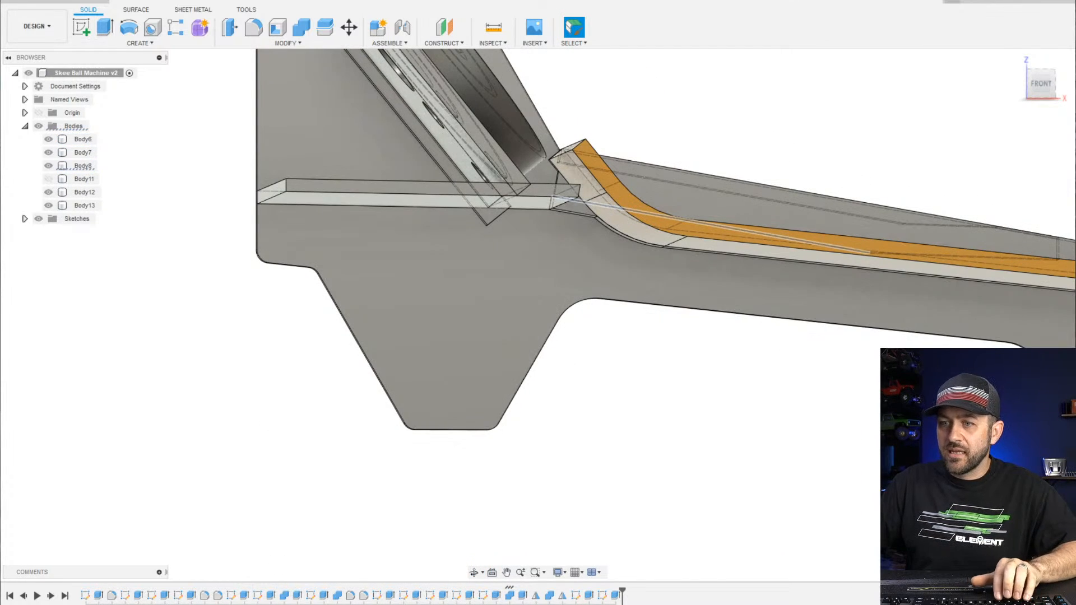
Examine the side panel's outline sketch and how the ramp meets the target board and the new panel
click(125, 595)
scroll(653, 284, down, 3)
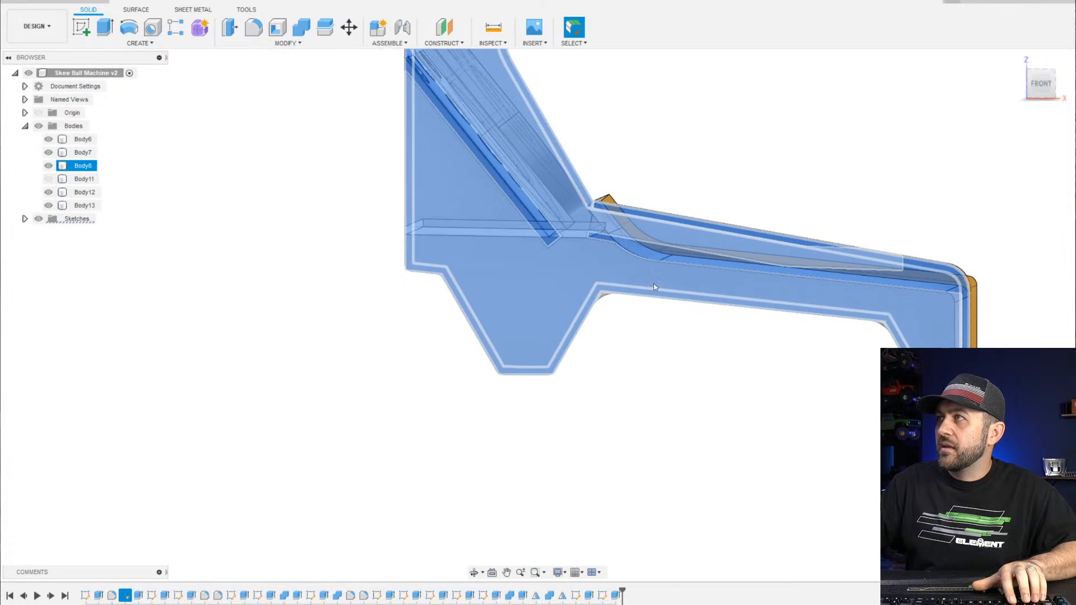
shift+middle_drag(683, 247, 671, 251)
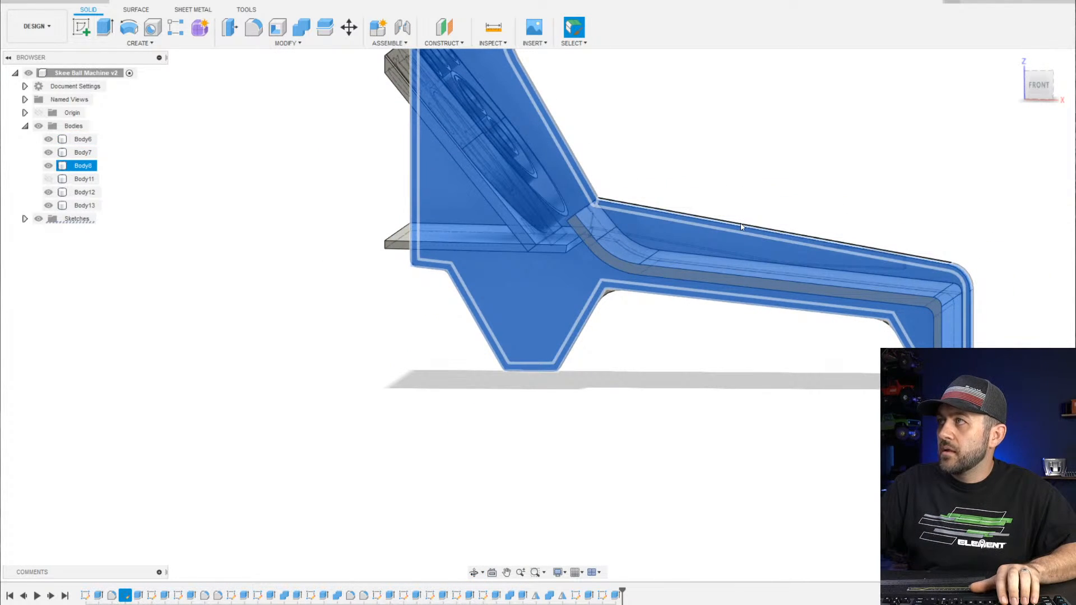
scroll(689, 338, up, 4)
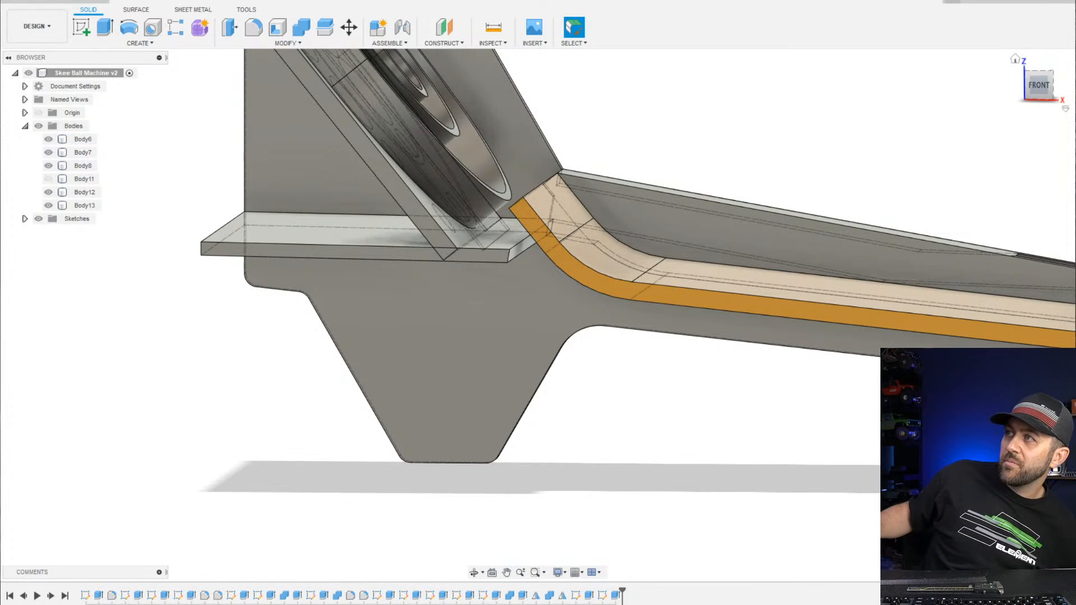
scroll(375, 191, down, 4)
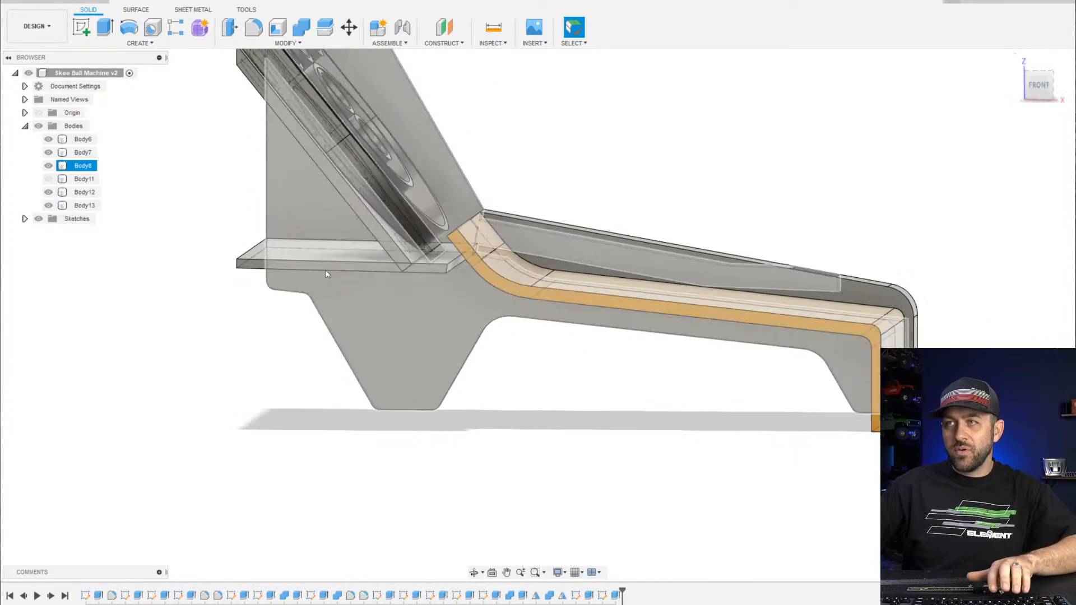
scroll(382, 186, up, 5)
shift+middle_drag(773, 253, 513, 336)
scroll(499, 353, down, 3)
shift+middle_drag(488, 372, 628, 312)
scroll(513, 420, up, 4)
shift+middle_drag(836, 427, 768, 434)
scroll(673, 443, down, 2)
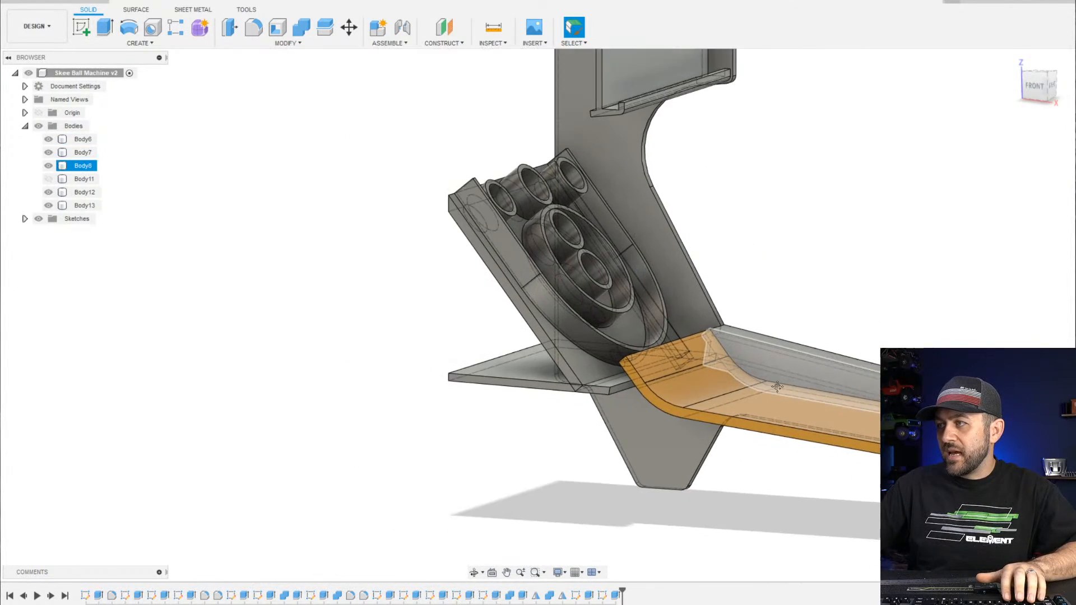
middle_drag(672, 442, 510, 416)
scroll(567, 347, down, 1)
scroll(568, 343, up, 3)
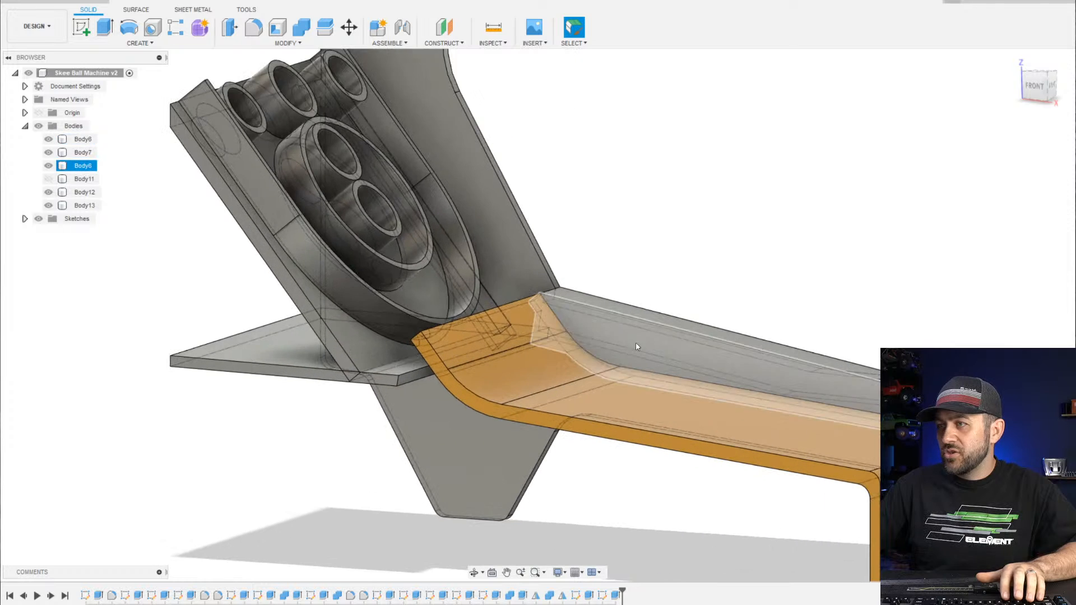
shift+middle_drag(698, 386, 716, 380)
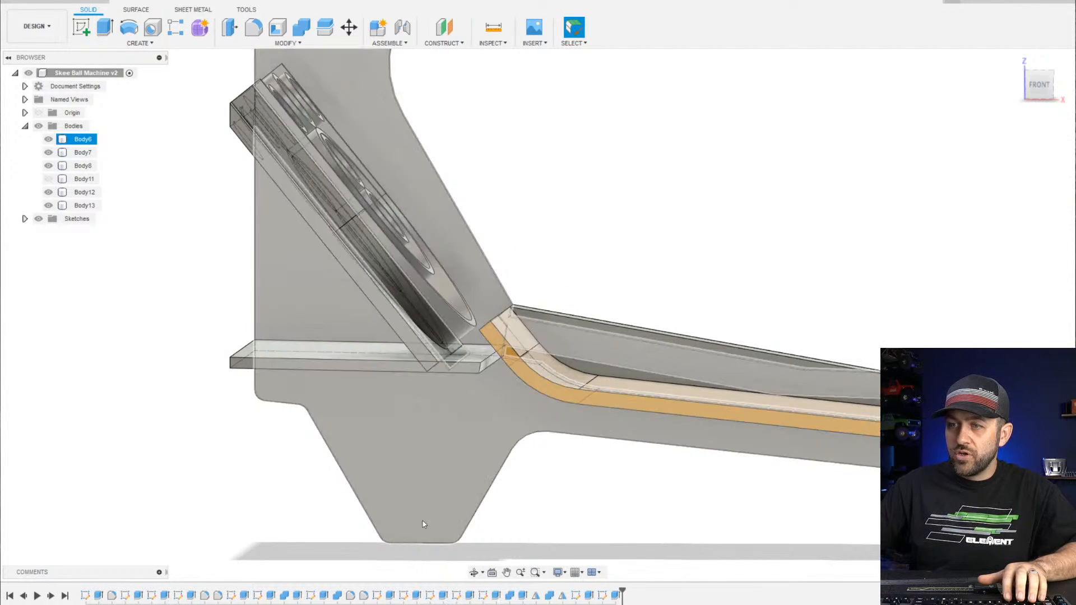
right_click(124, 598)
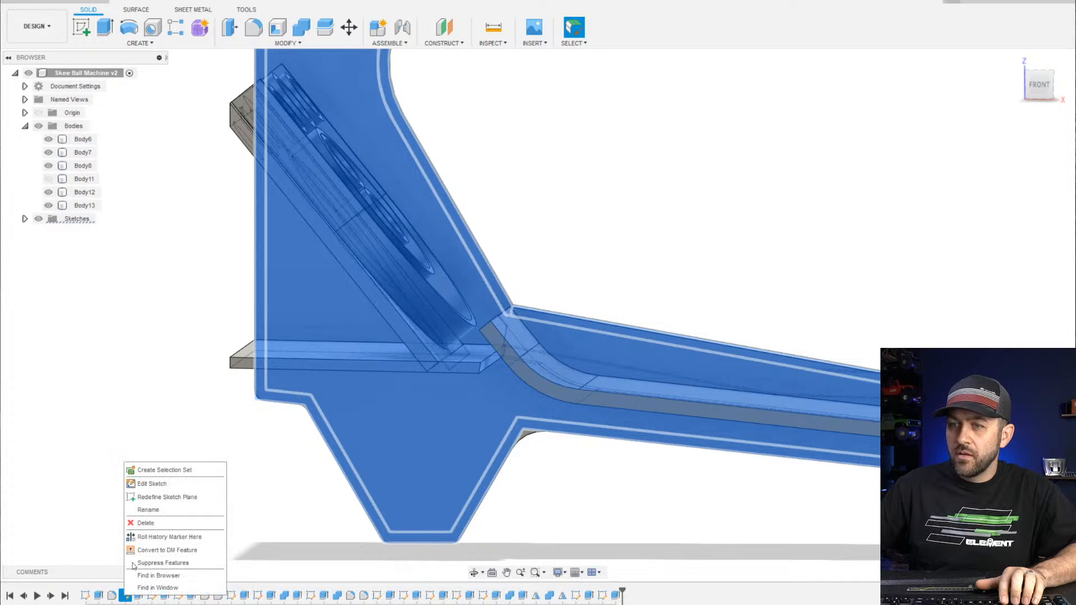
click(151, 484)
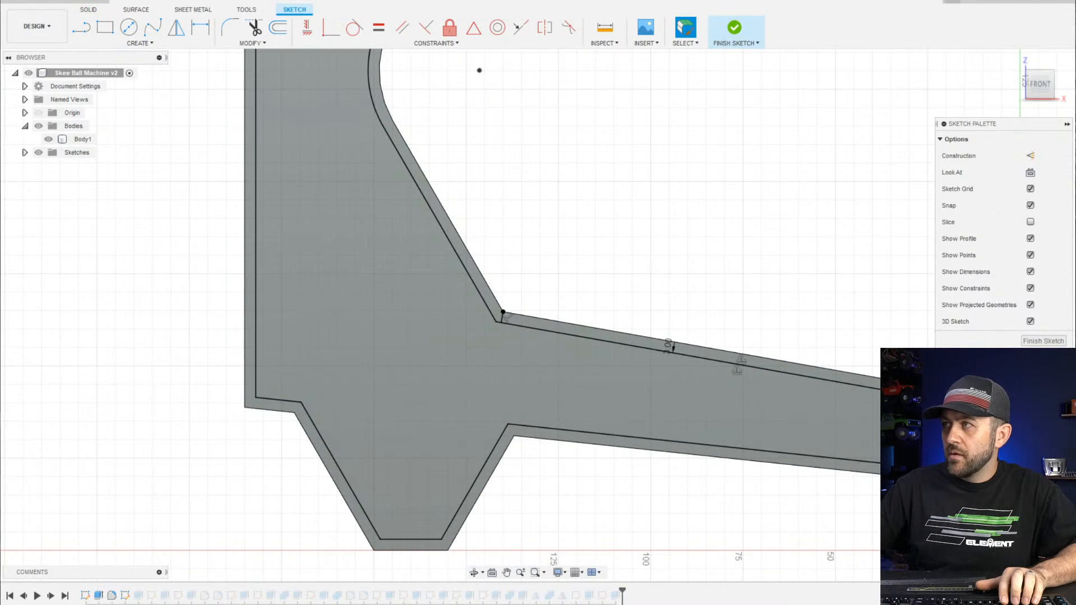
click(736, 31)
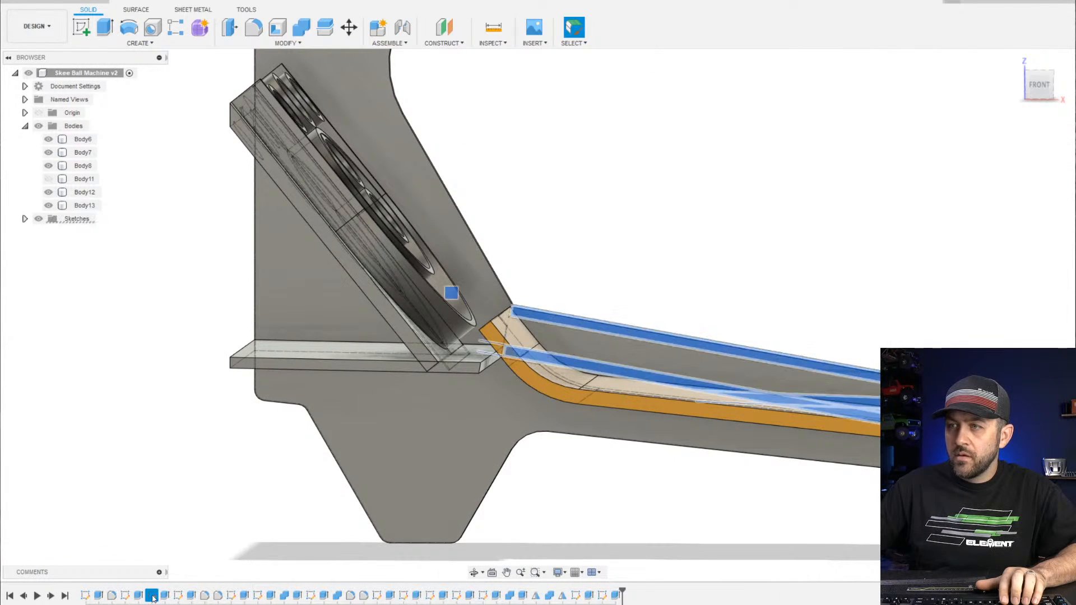
Edit the ramp support sketch and delete the 8 mm dimension between the steeper support's top line and the side panel's upper rim
right_click(153, 596)
click(168, 484)
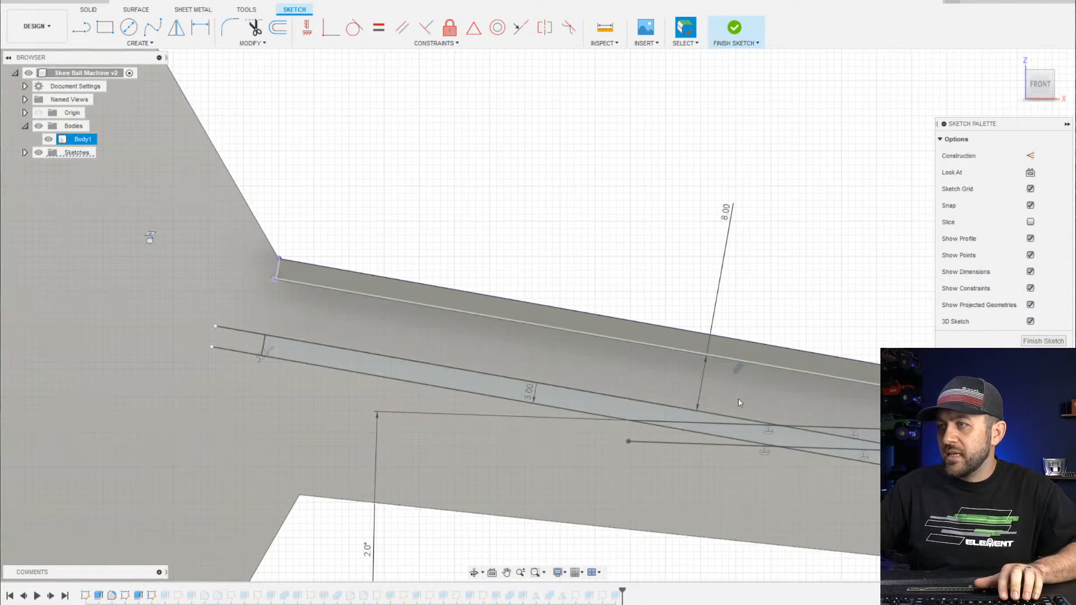
scroll(635, 423, down, 3)
middle_drag(713, 346, 635, 305)
scroll(544, 370, up, 2)
click(545, 367)
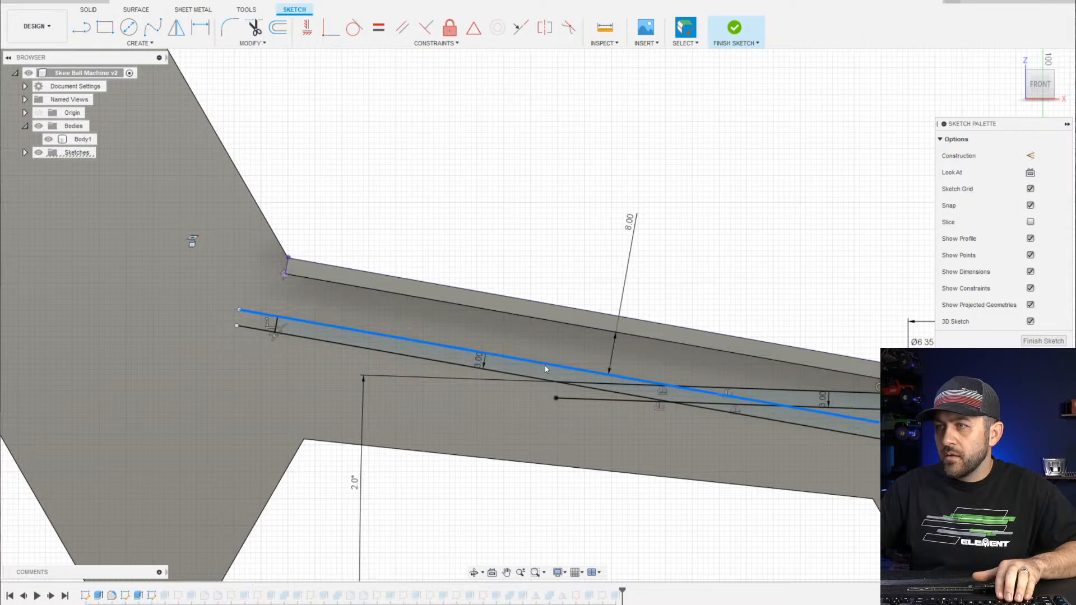
scroll(322, 323, up, 4)
middle_drag(473, 365, 172, 304)
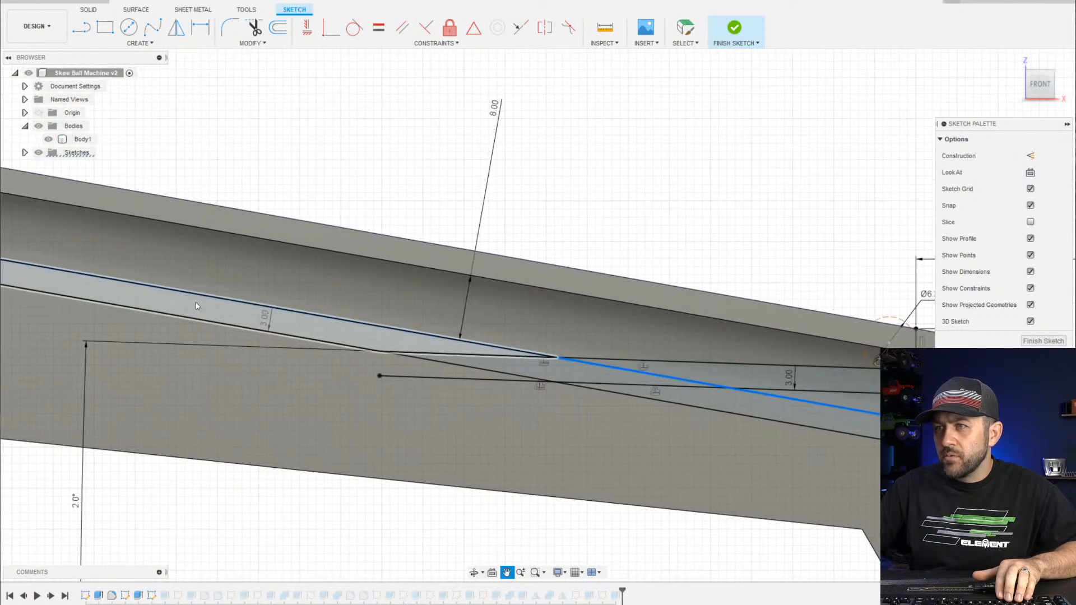
scroll(713, 430, down, 5)
scroll(568, 425, up, 4)
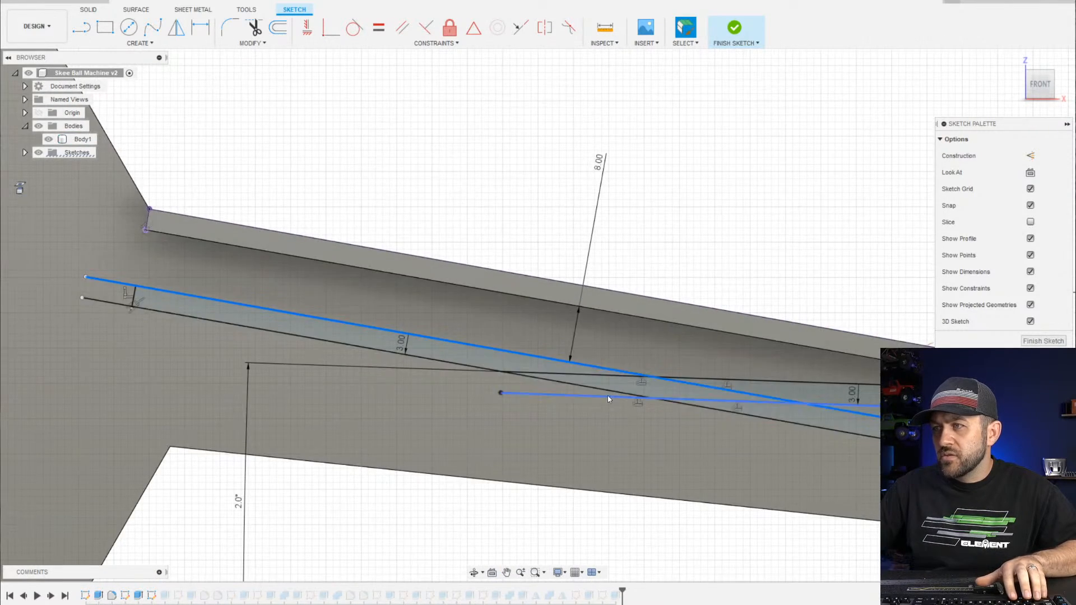
scroll(865, 393, up, 3)
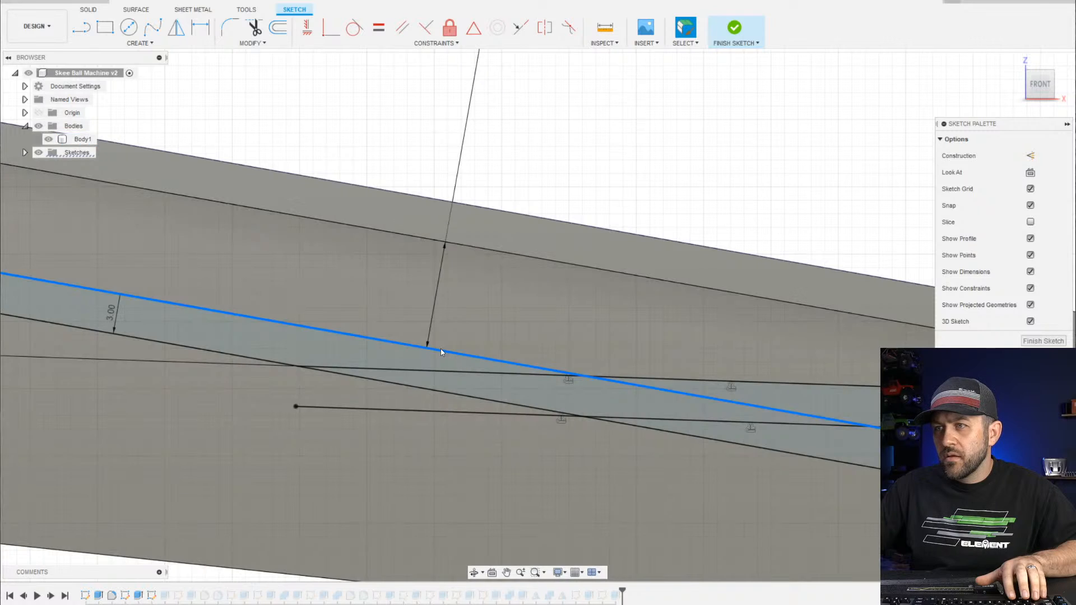
scroll(465, 342, down, 2)
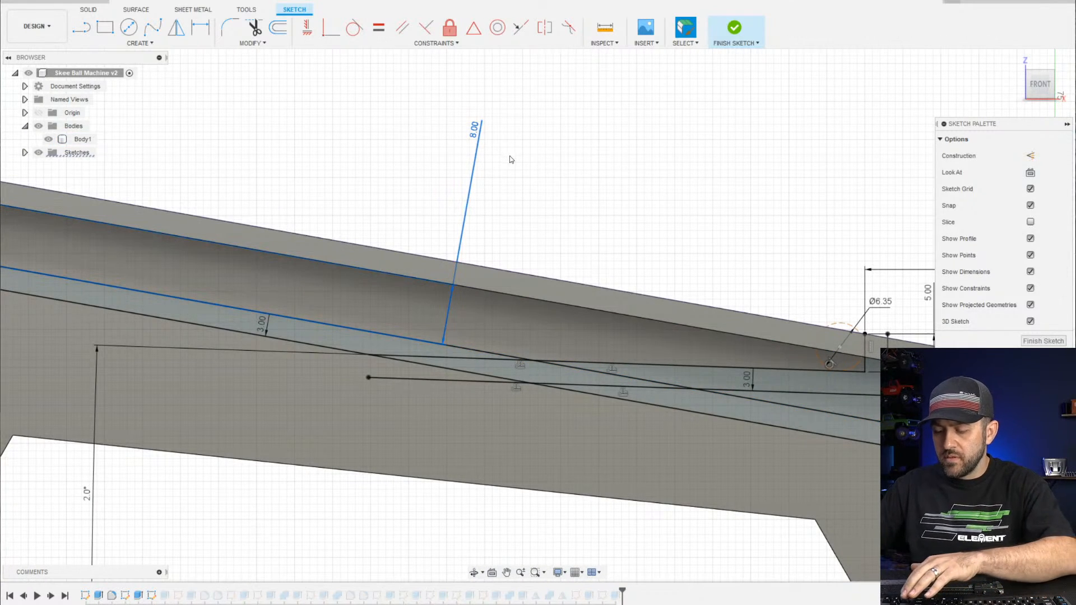
Try to add an angle dimension between the steeper ramp support's top line and the side panel's base edge
scroll(533, 343, down, 3)
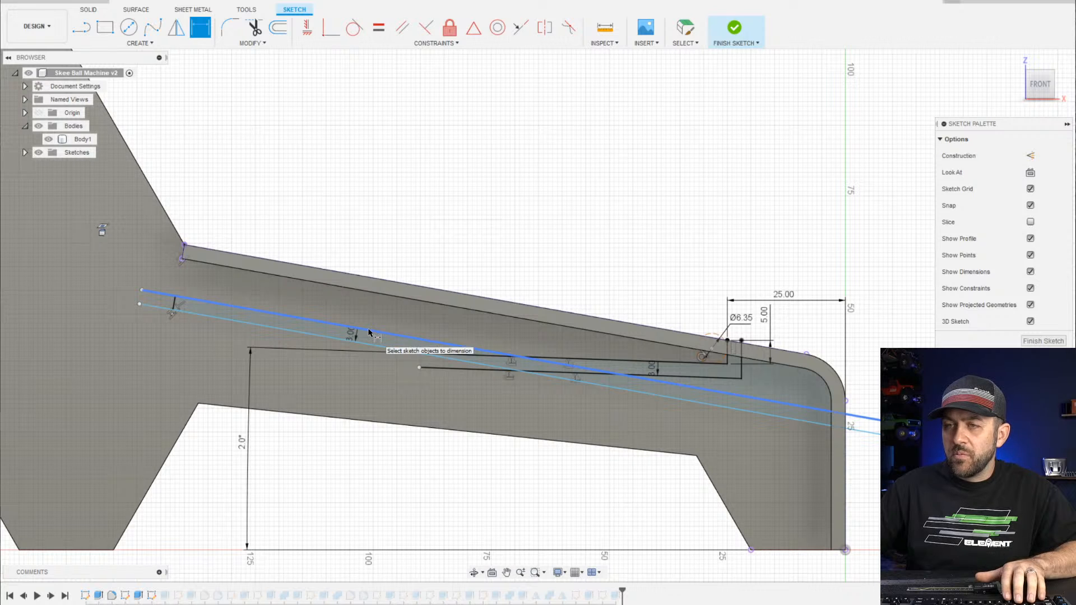
click(369, 332)
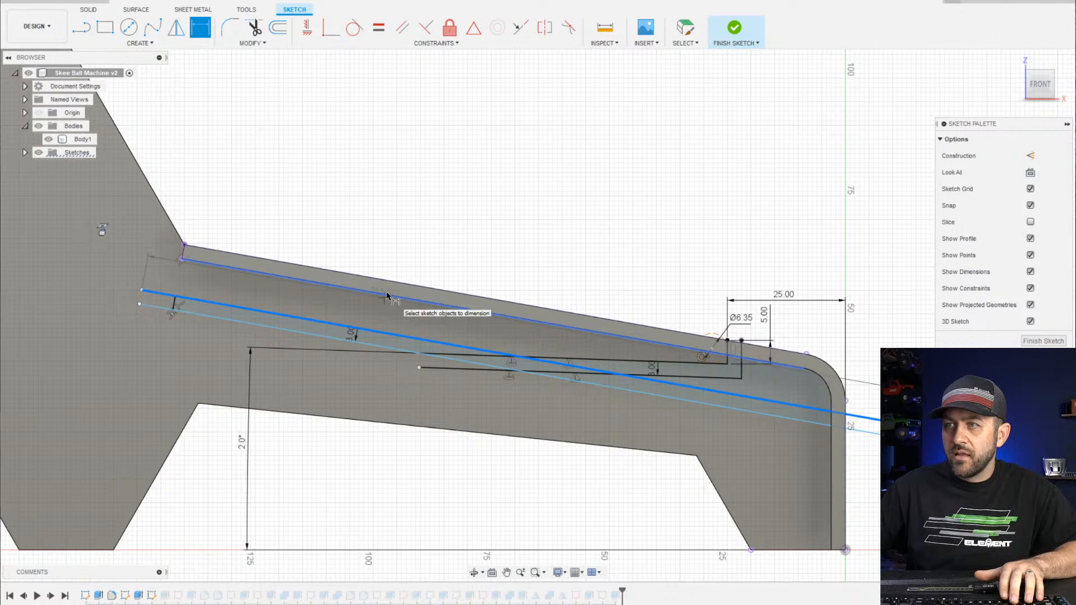
key(Escape)
scroll(313, 304, up, 2)
scroll(313, 306, up, 1)
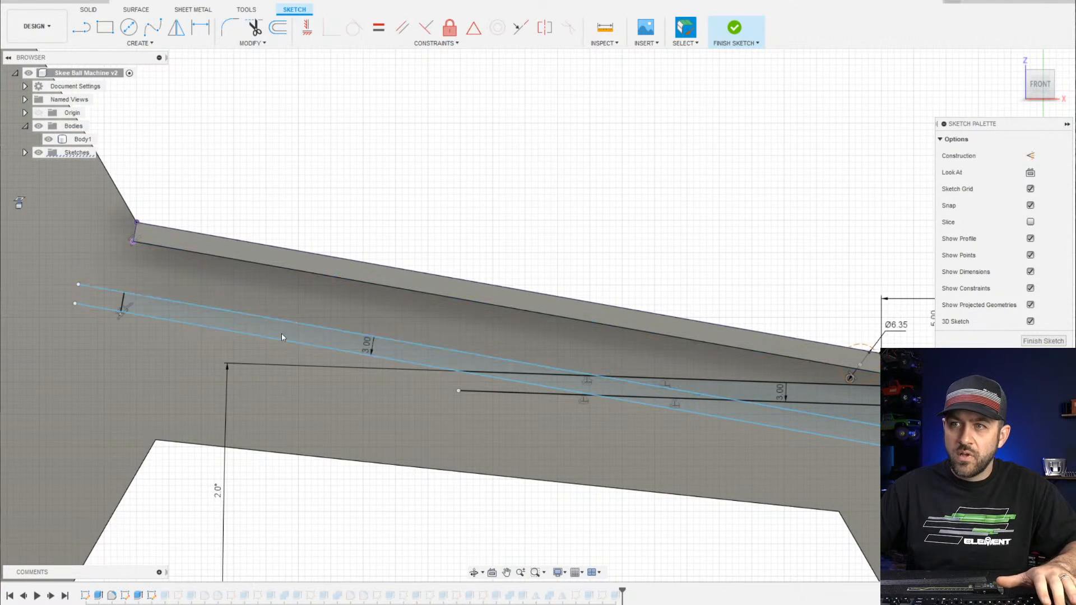
scroll(364, 332, down, 3)
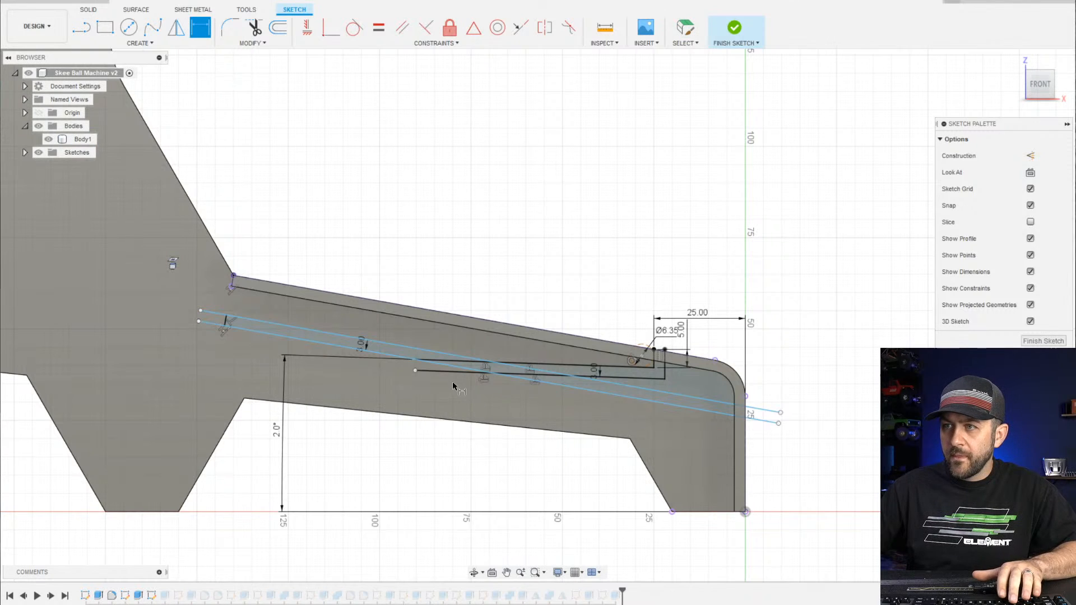
click(391, 348)
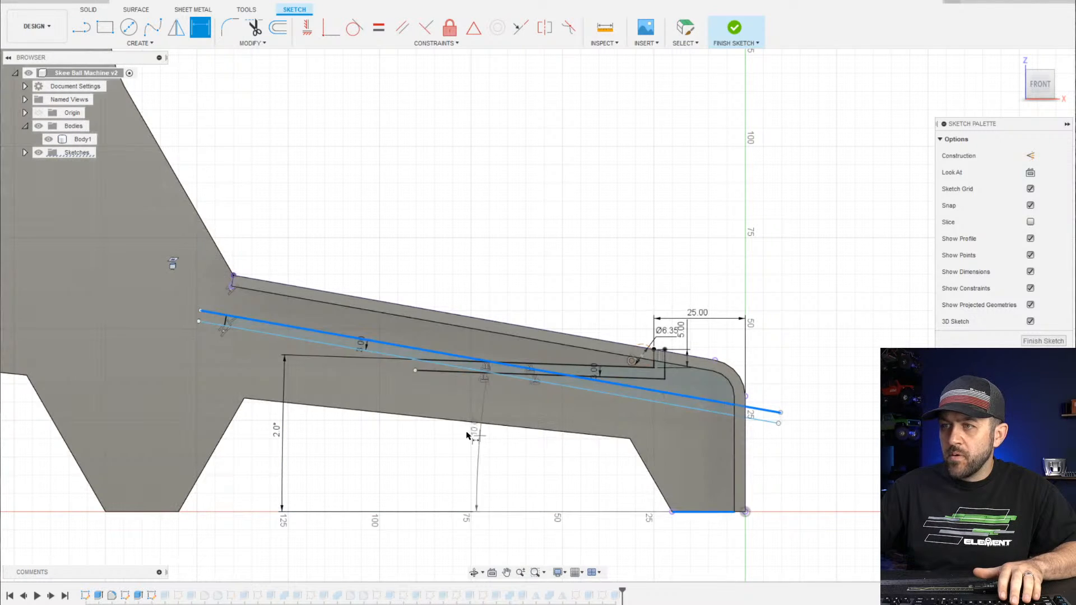
scroll(432, 443, up, 1)
click(408, 449)
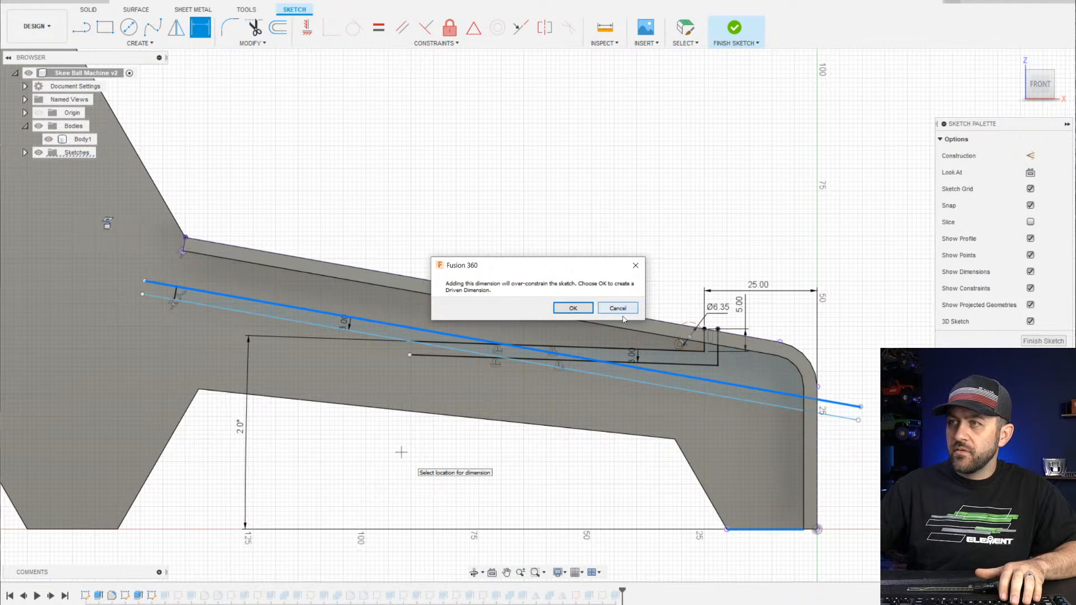
click(589, 313)
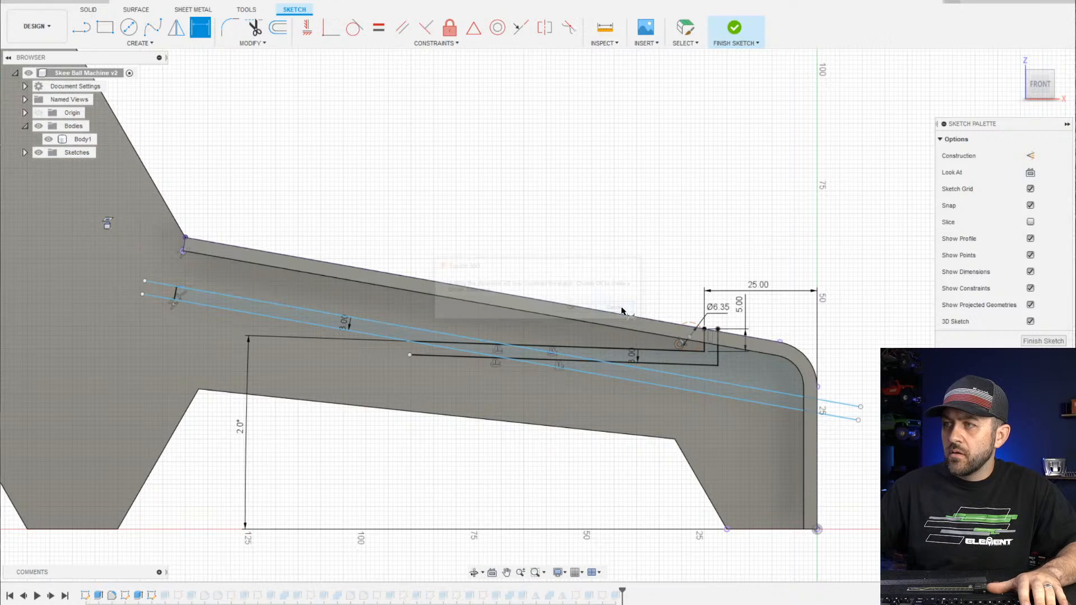
Delete the 3 mm spacing dimension between the steeper support's lines and a linking constraint, and move the top line's raised end slightly upward
scroll(617, 404, up, 2)
middle_drag(480, 412, 521, 376)
scroll(290, 303, down, 2)
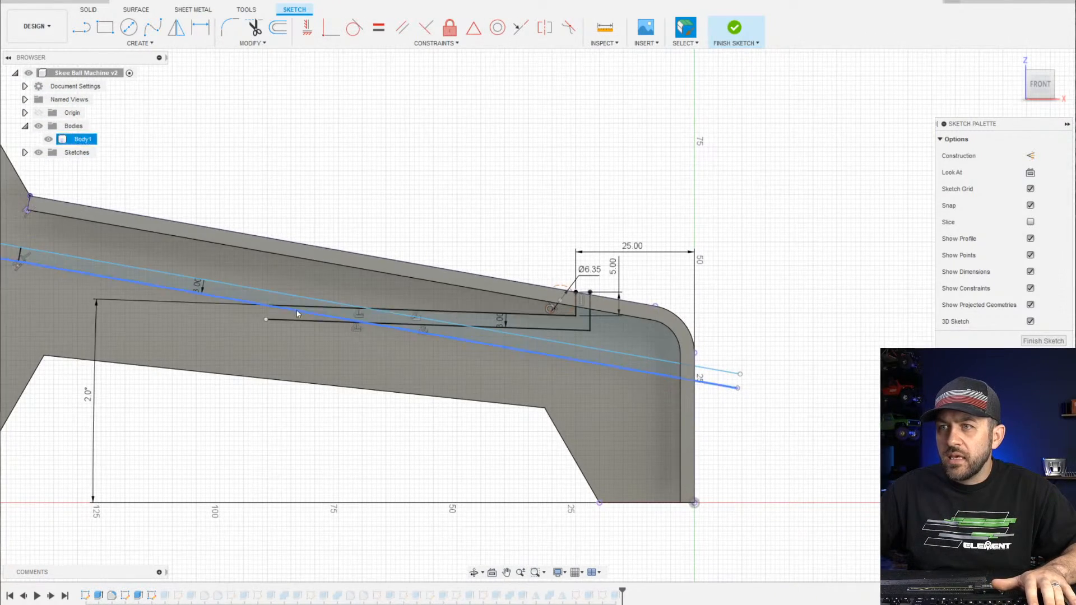
click(272, 291)
middle_drag(238, 294, 355, 289)
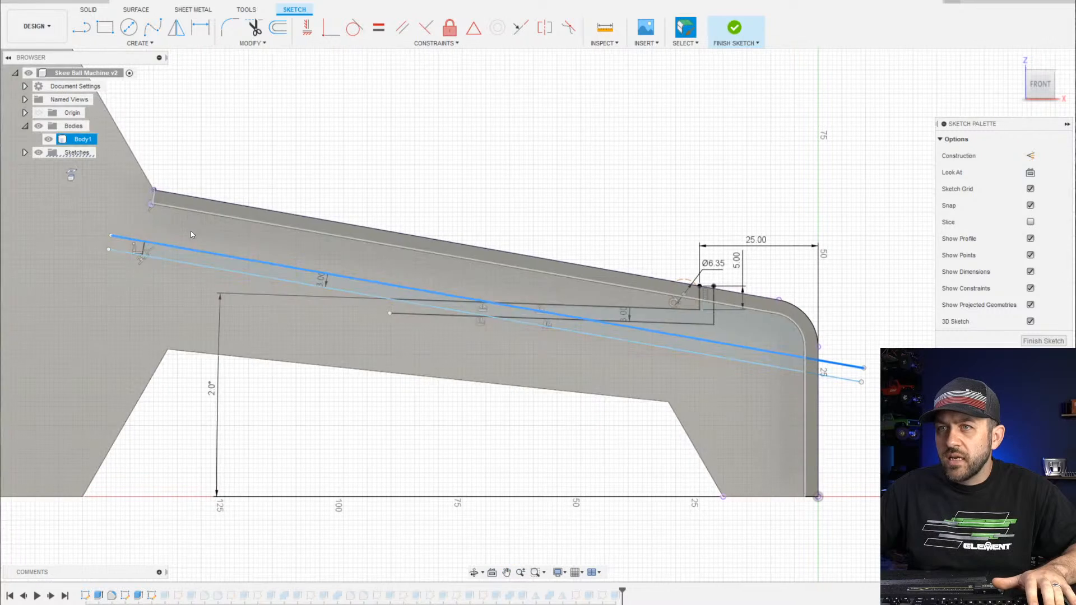
scroll(475, 335, up, 3)
scroll(474, 335, up, 3)
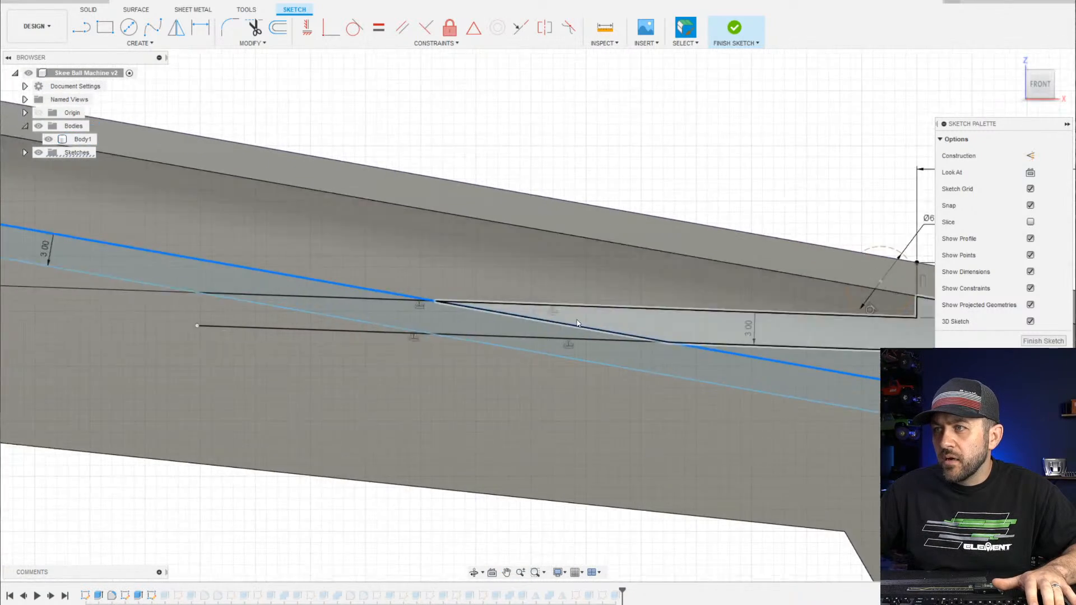
scroll(407, 313, down, 8)
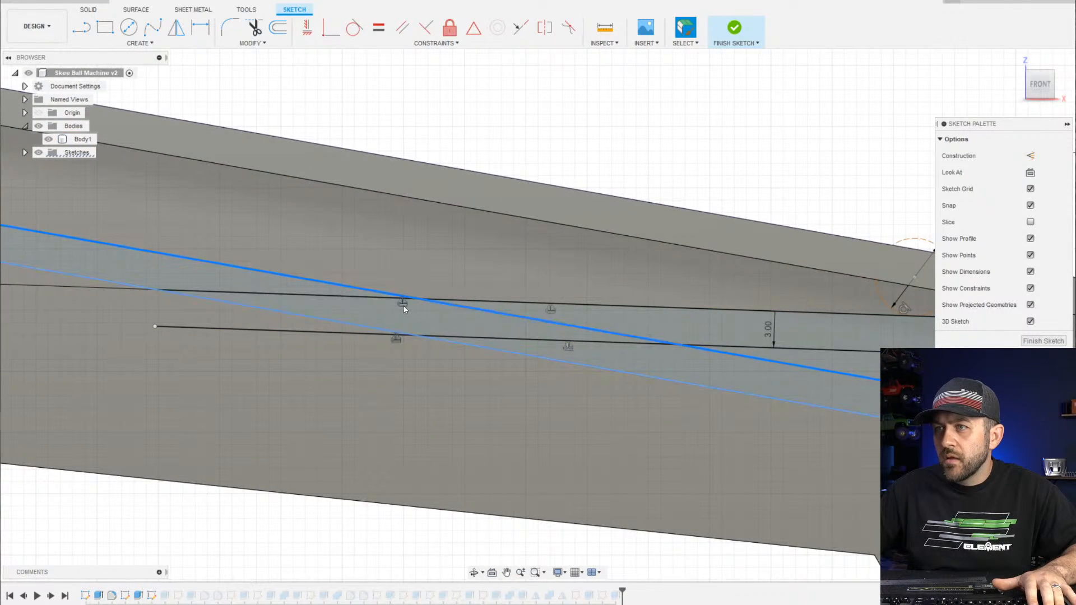
middle_drag(438, 369, 552, 377)
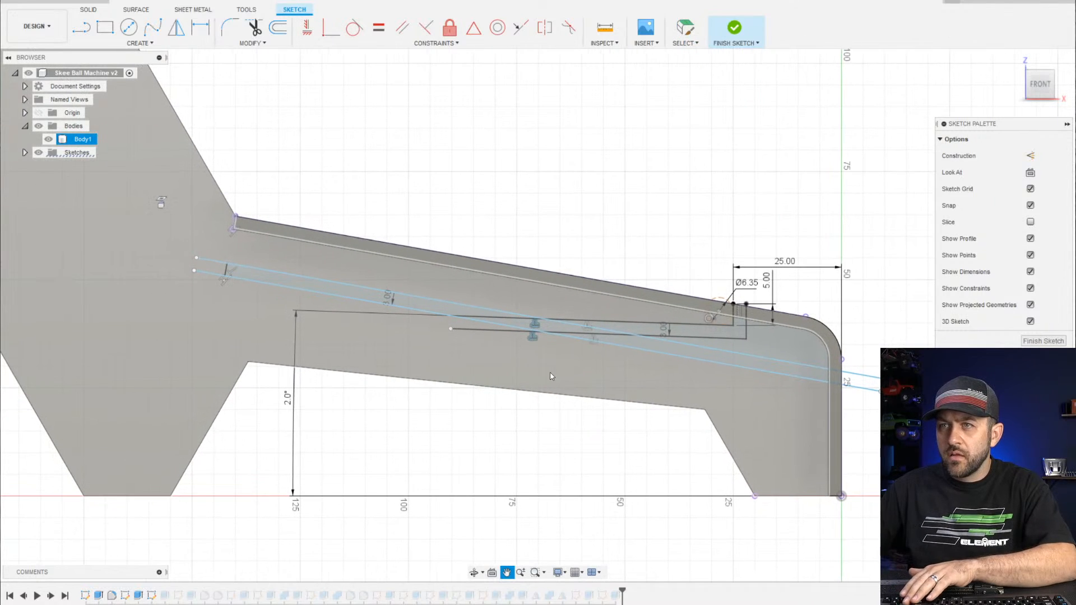
scroll(527, 346, up, 1)
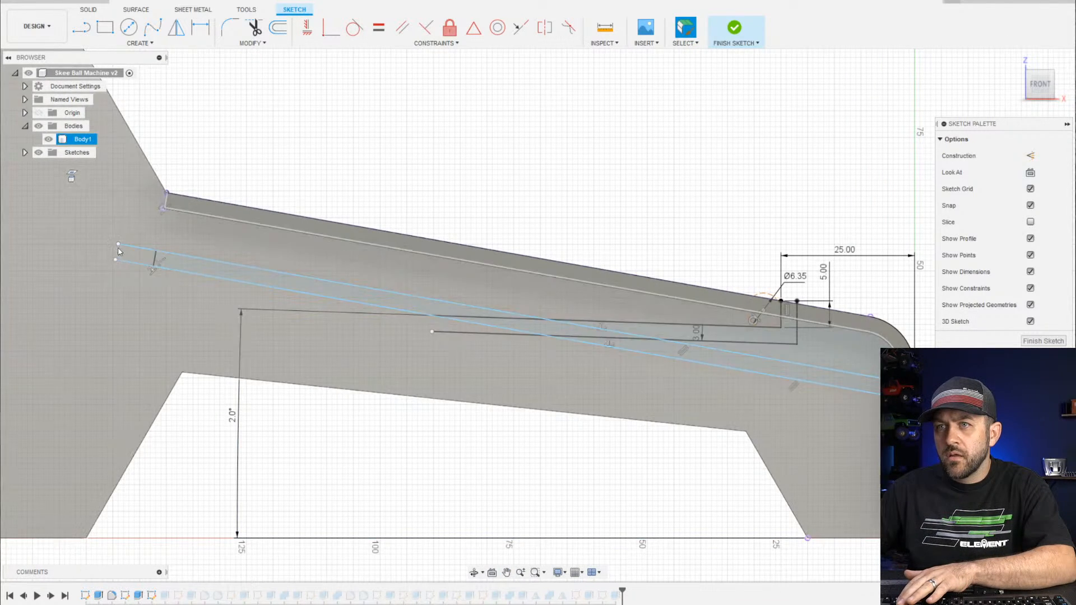
mouse_move(118, 244)
mouse_down()
mouse_move(107, 265)
mouse_move(114, 240)
mouse_up()
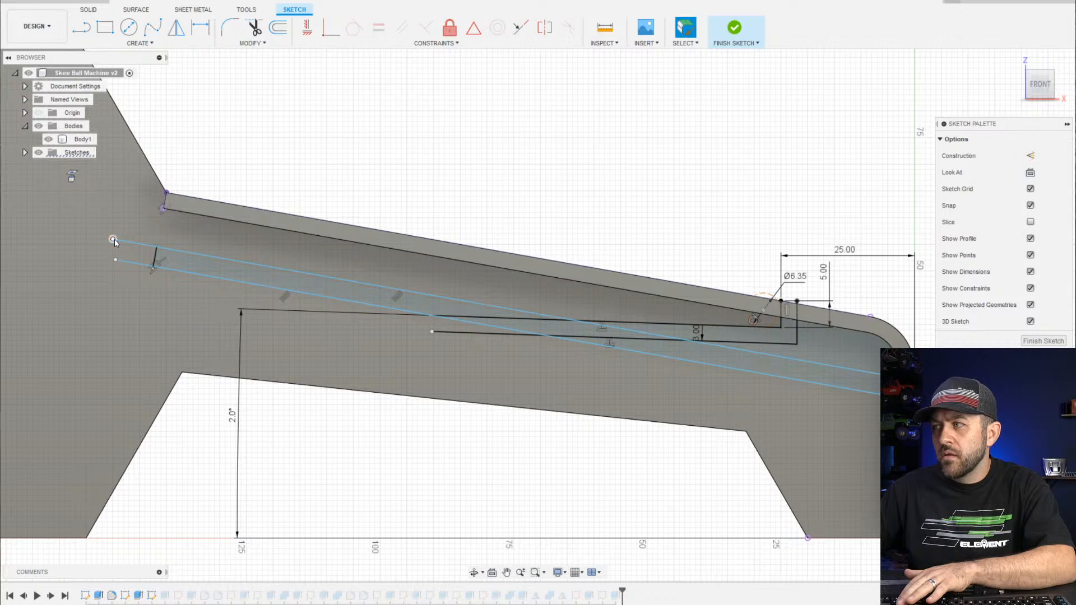
click(303, 362)
key(d)
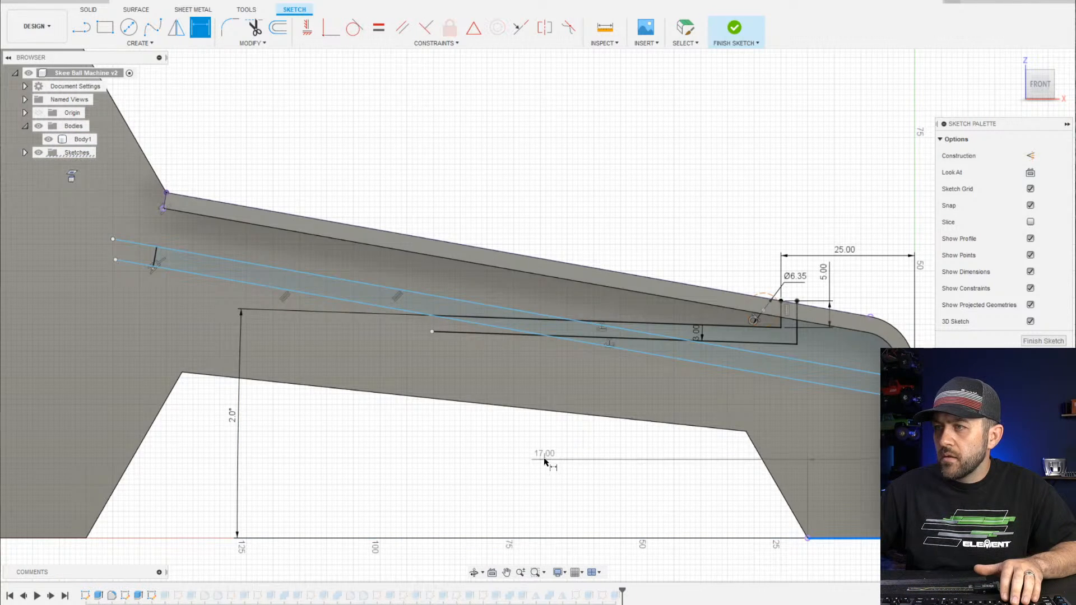
key(Escape)
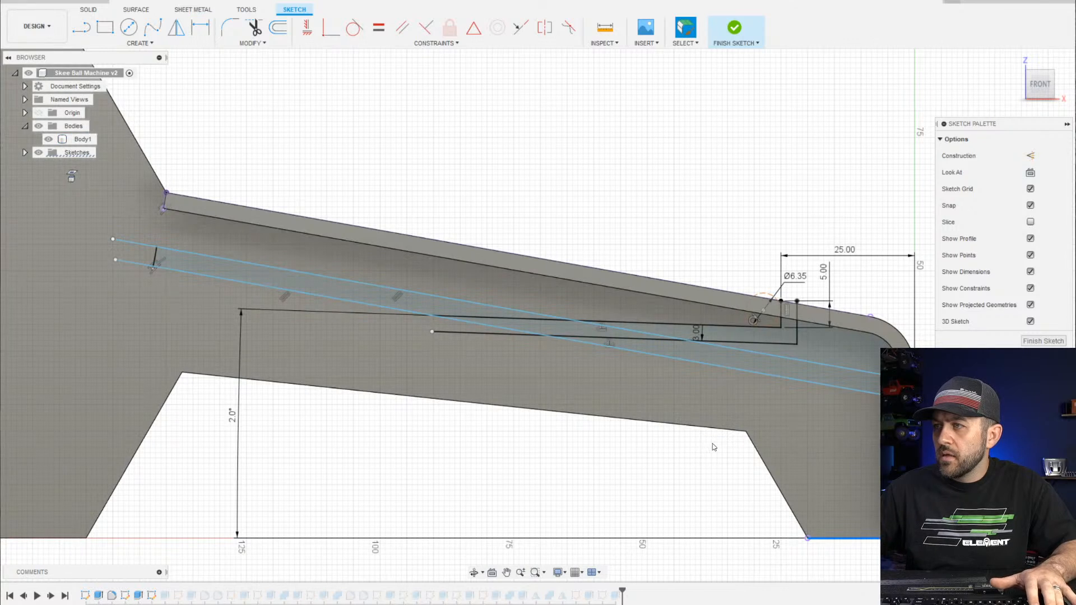
scroll(156, 250, down, 2)
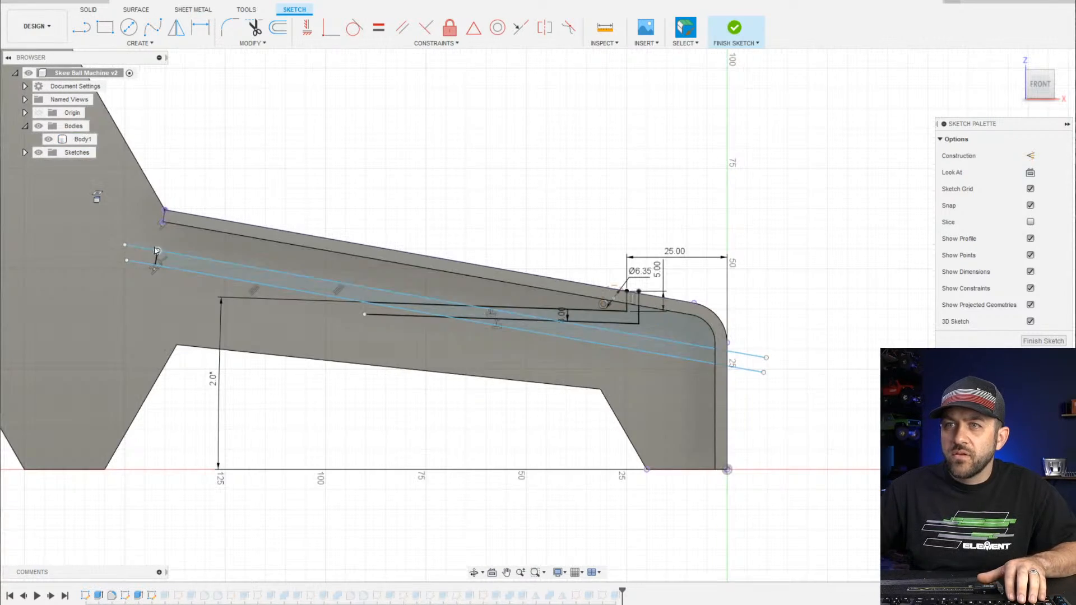
Examine the constraints on the steeper support's lower line, where it crosses the flatter support and at its raised end
click(149, 263)
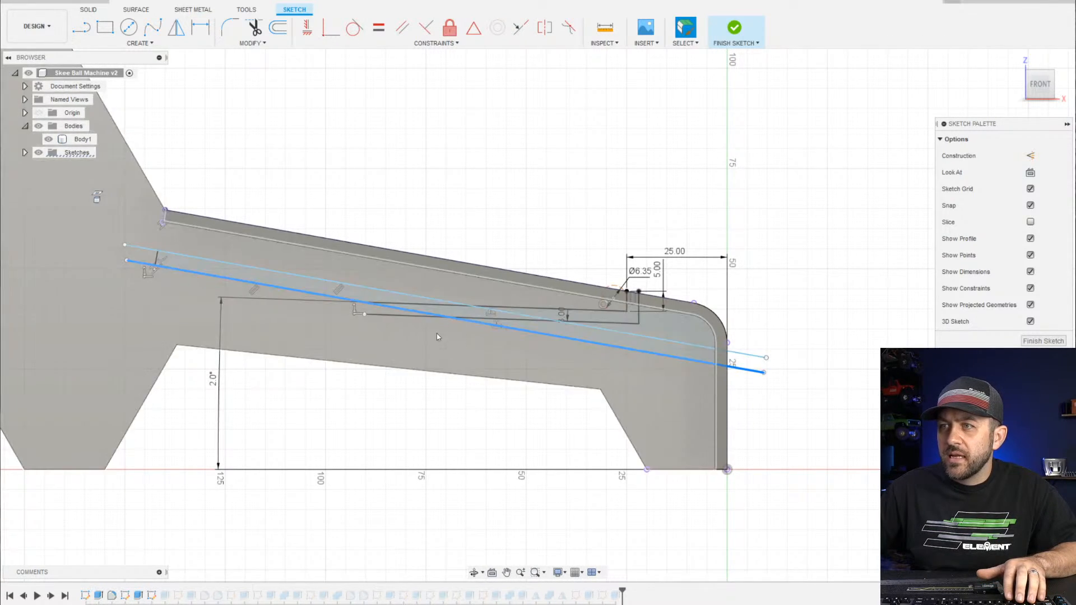
scroll(465, 339, up, 3)
middle_drag(535, 306, 489, 322)
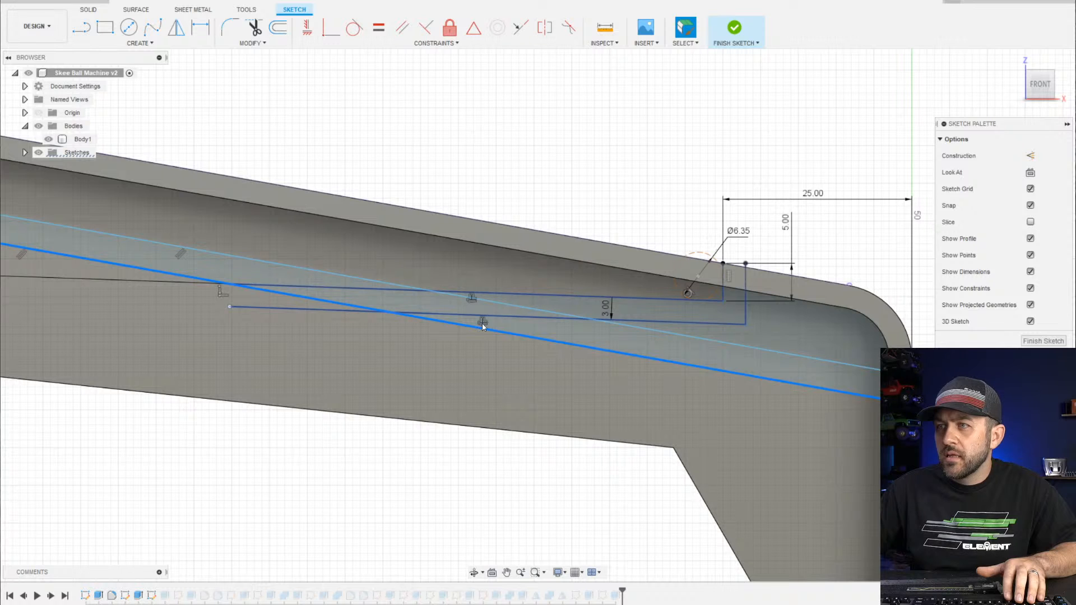
click(482, 325)
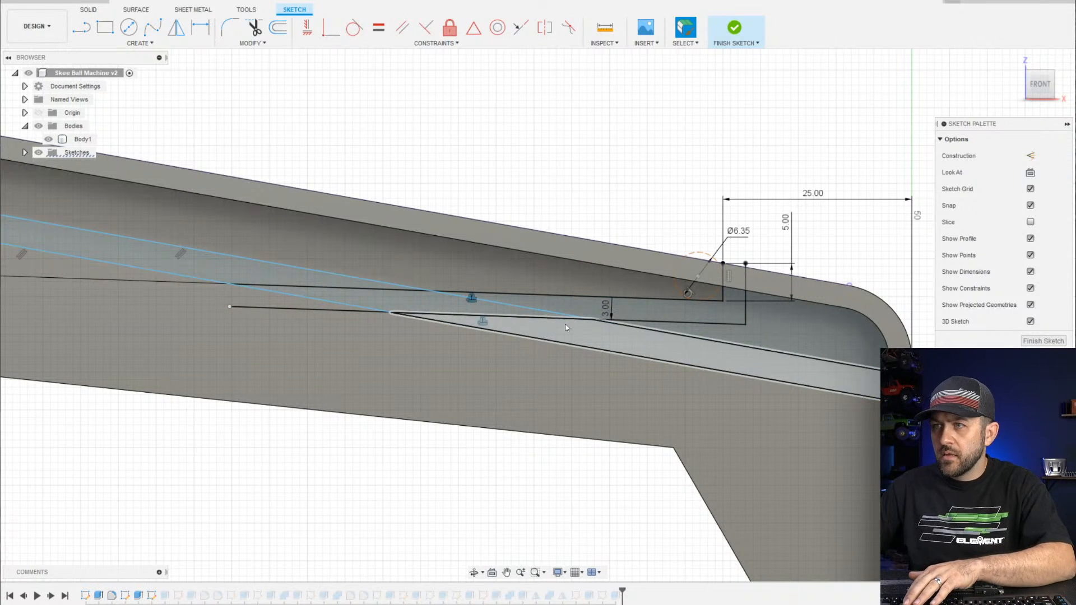
click(492, 329)
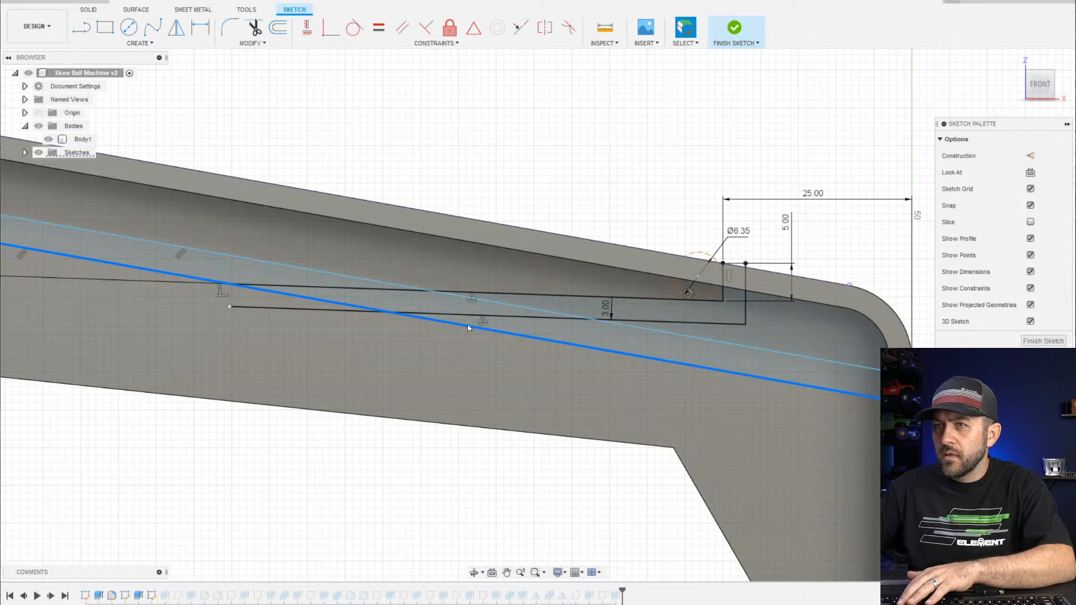
middle_drag(403, 334, 772, 357)
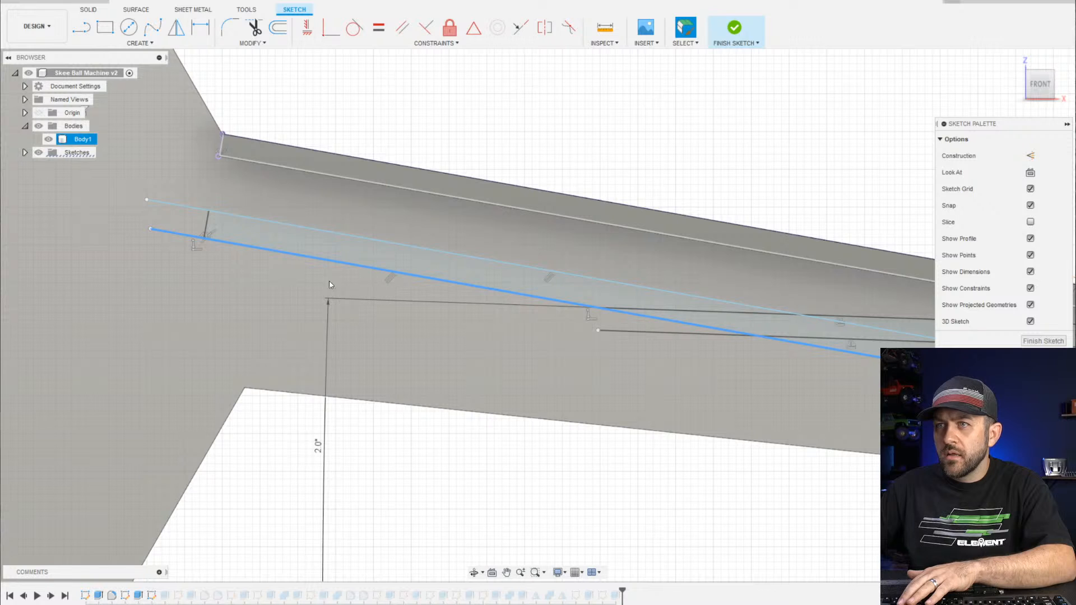
scroll(213, 238, up, 5)
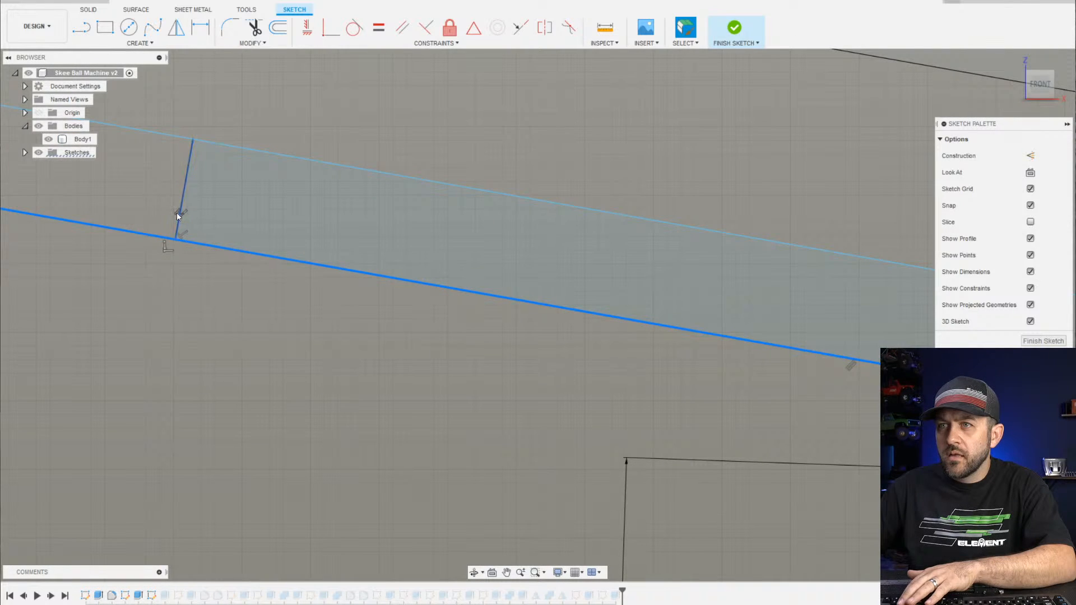
key(Escape)
scroll(194, 247, down, 4)
scroll(183, 225, up, 6)
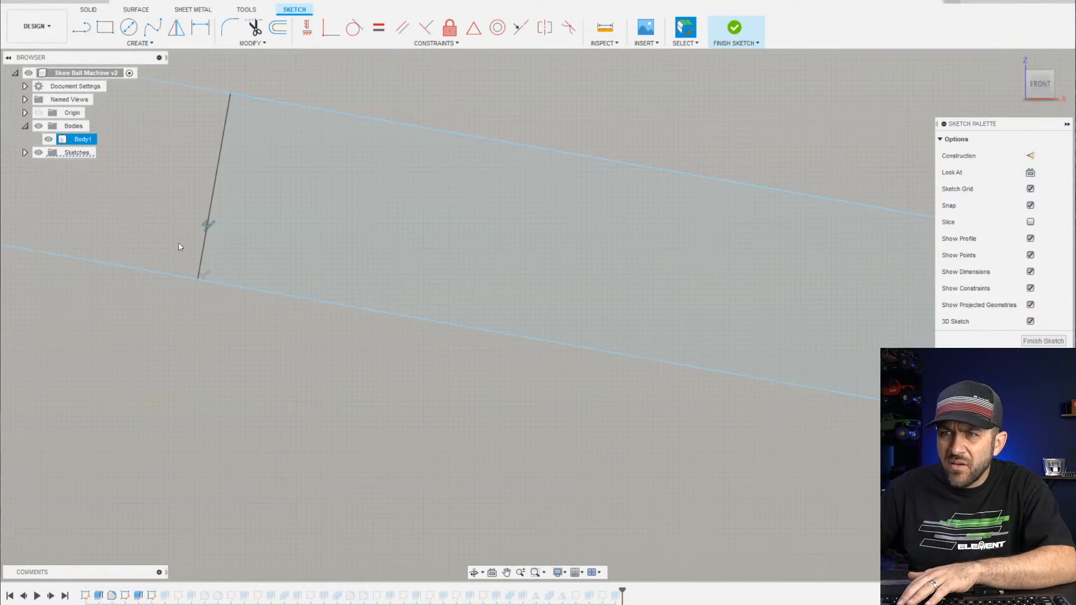
scroll(179, 247, down, 4)
scroll(428, 468, down, 6)
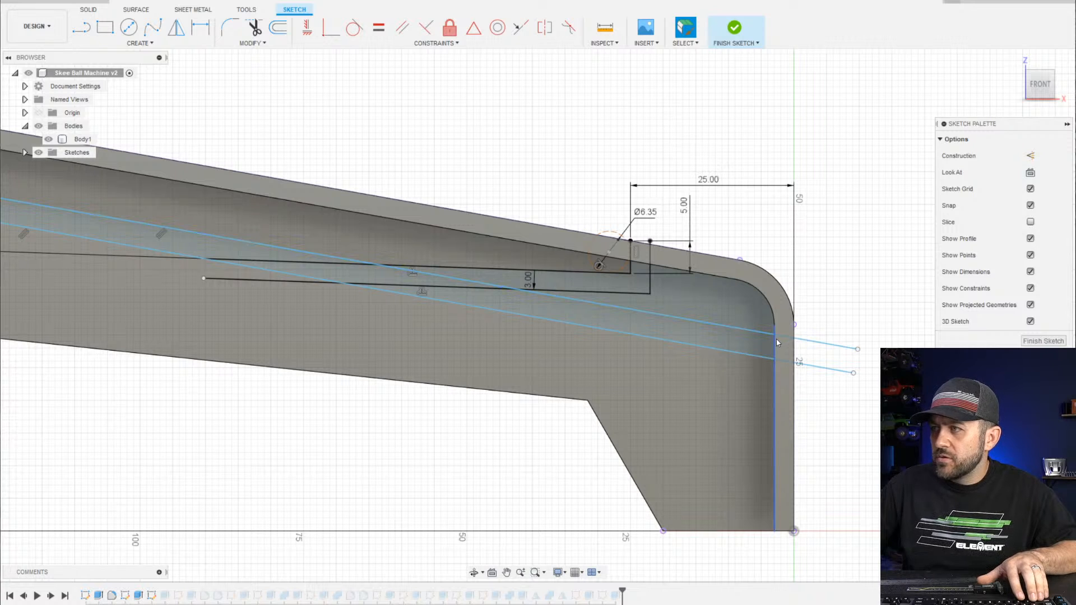
End the steeper support's two lines at the side panel's inner vertical edge and dimension them 3 mm apart
scroll(511, 343, down, 3)
scroll(697, 342, up, 4)
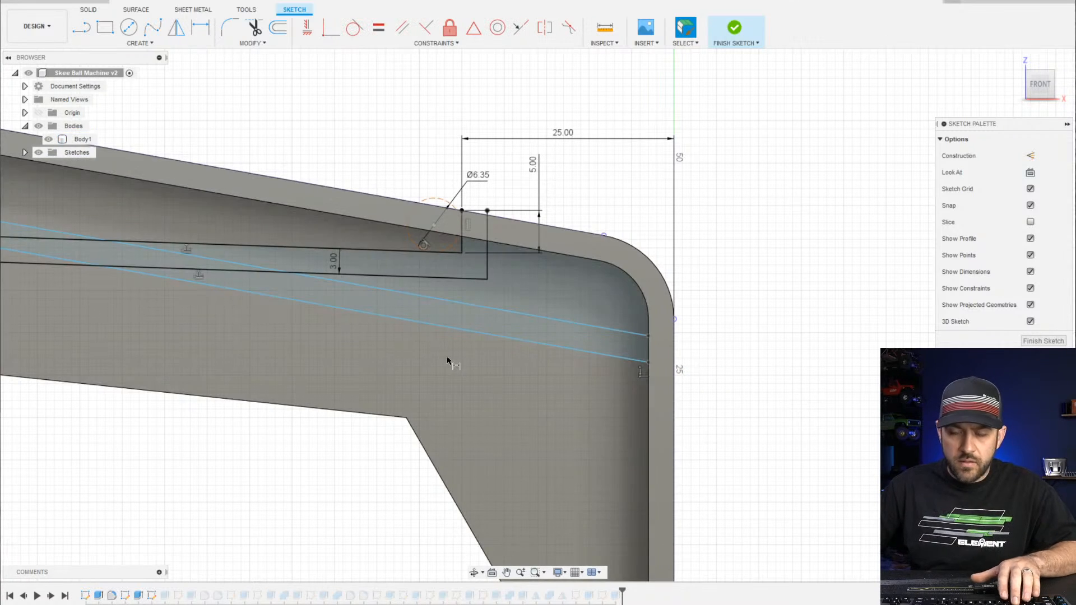
click(499, 314)
click(500, 336)
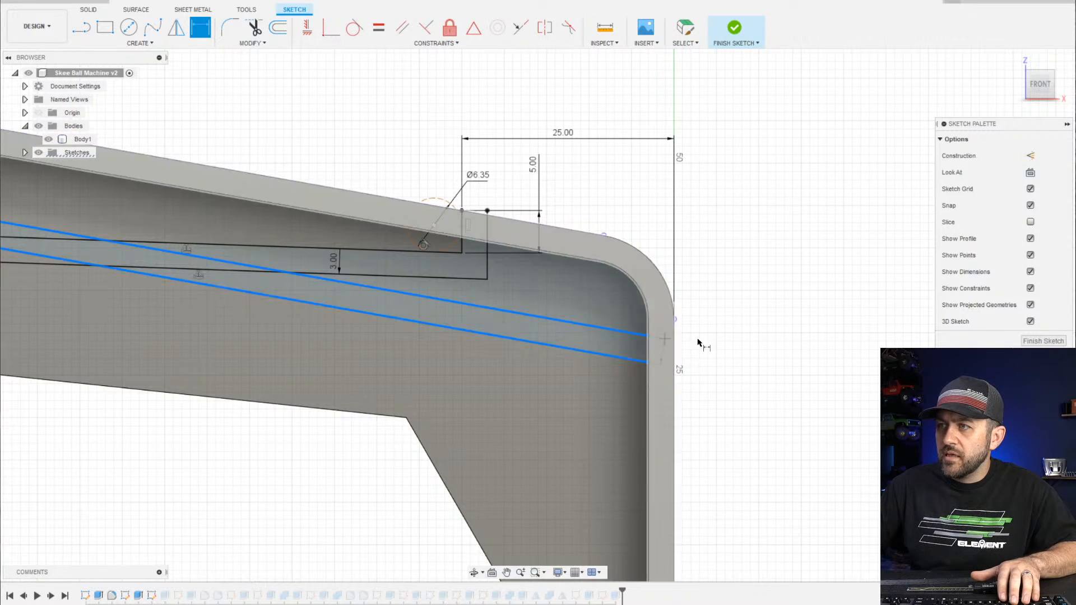
click(737, 314)
text(3)
key(Return)
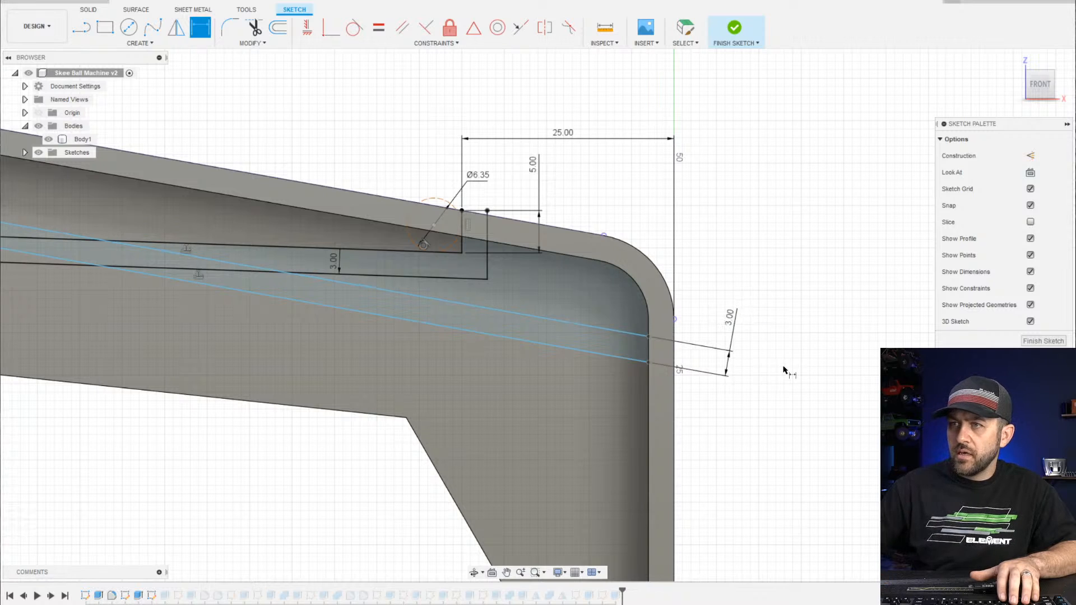
Lower the raised end of the steeper support and set the angle between its top line and the panel's base edge to 6°
scroll(698, 331, down, 3)
middle_drag(202, 343, 449, 335)
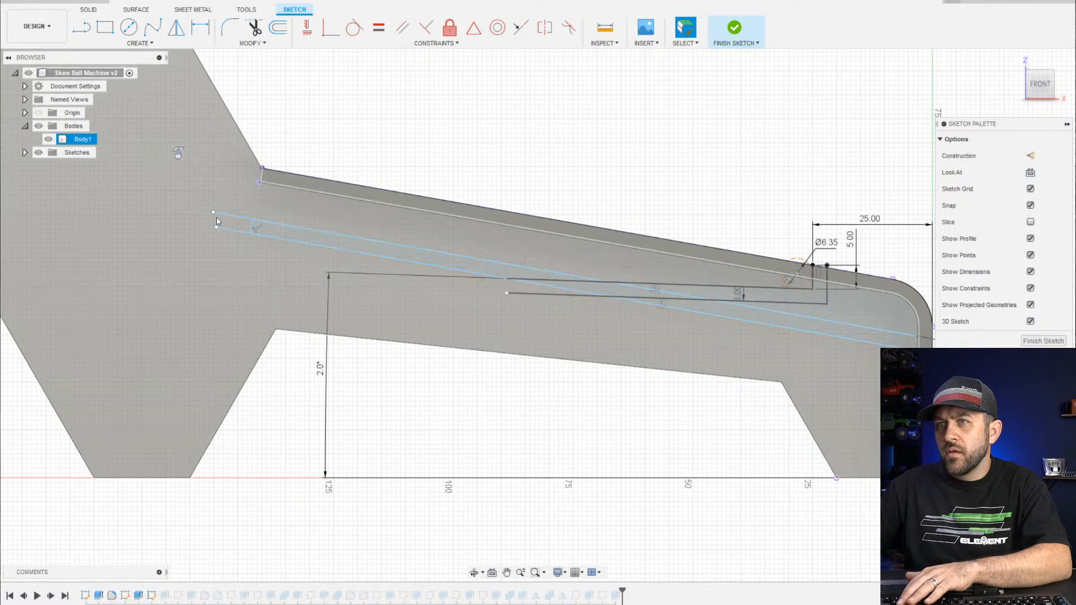
drag(215, 215, 212, 235)
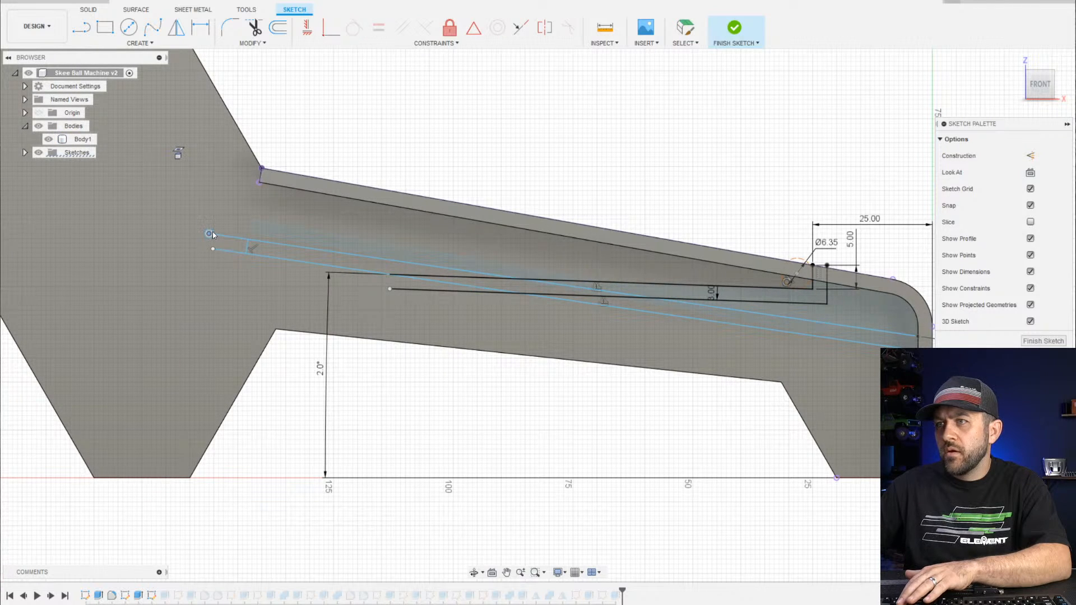
click(384, 260)
click(858, 478)
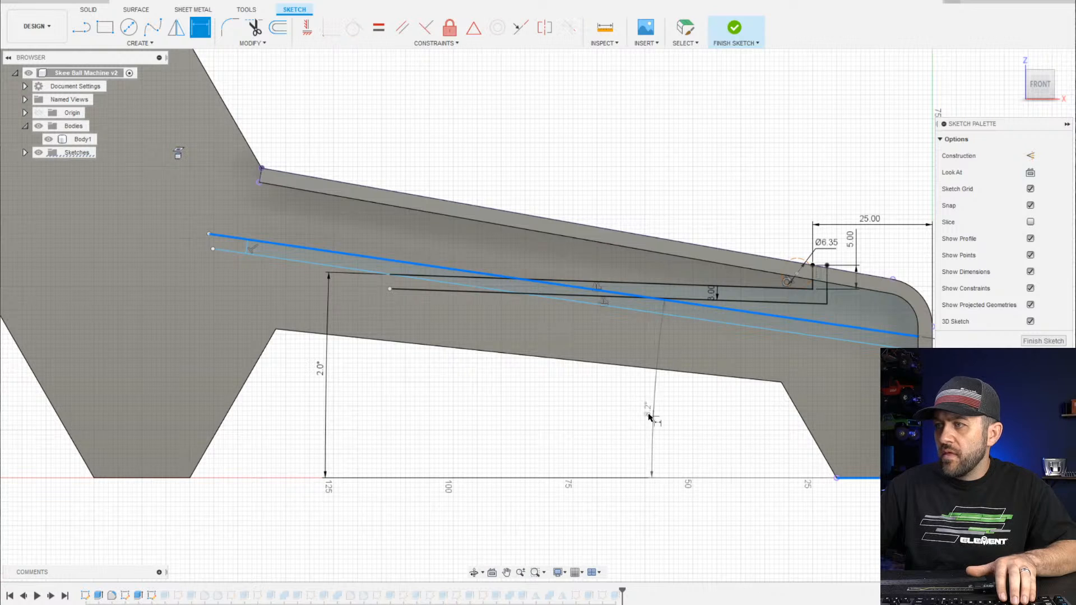
click(647, 415)
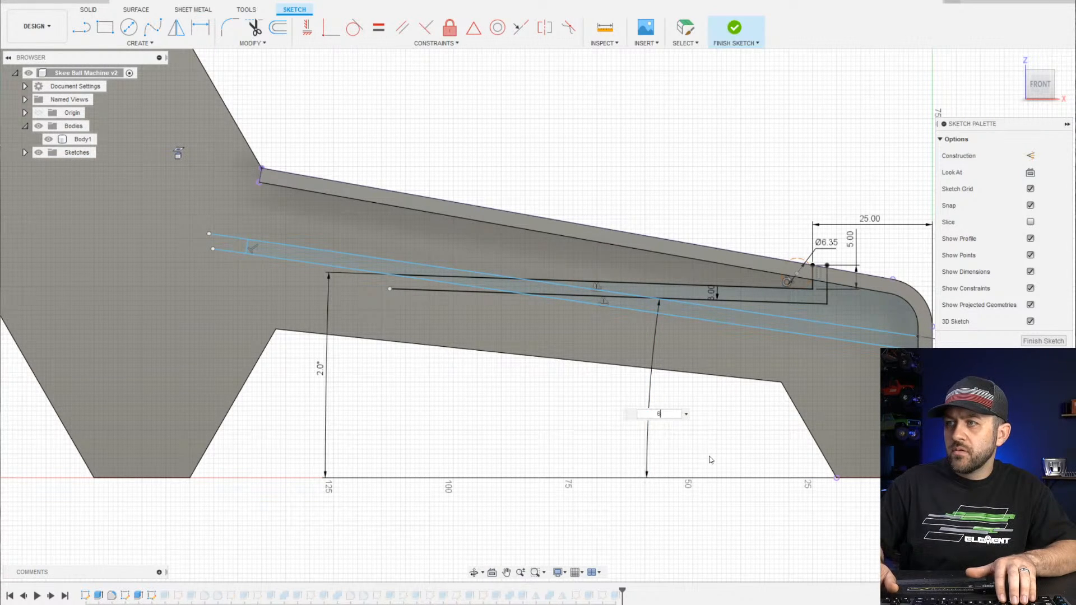
text(6)
key(Return)
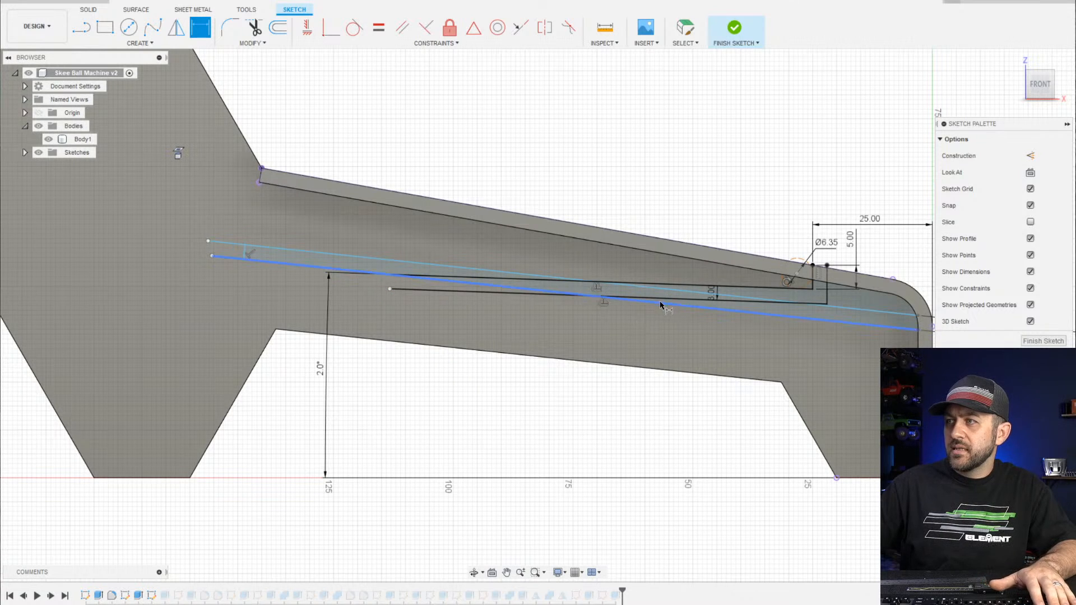
Finish the support sketch and roll the design history back to just before the first feature flagged with a warning
click(1043, 342)
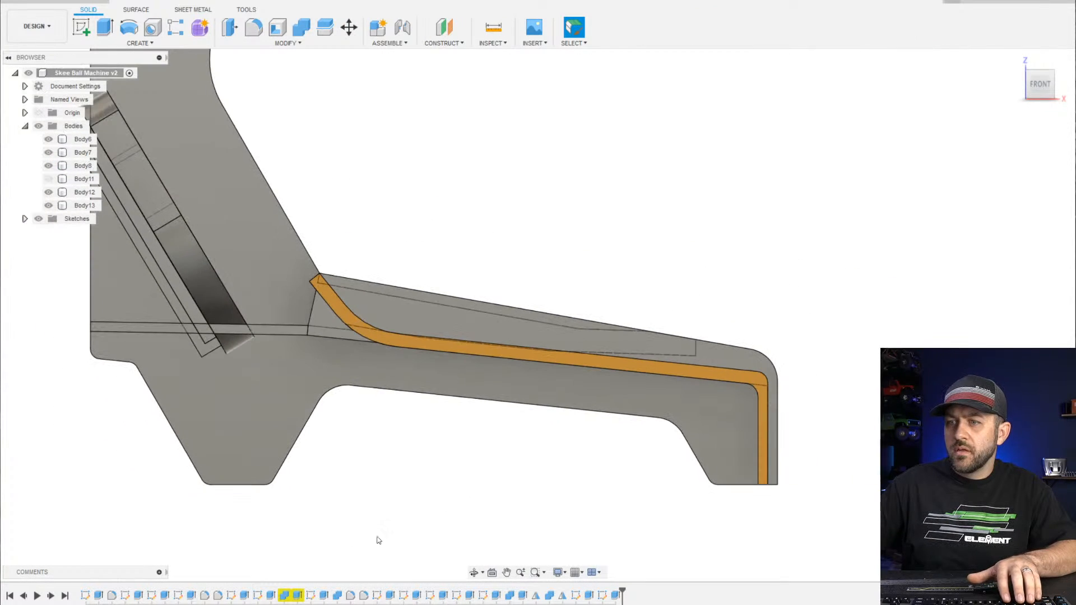
shift+middle_drag(268, 493, 288, 480)
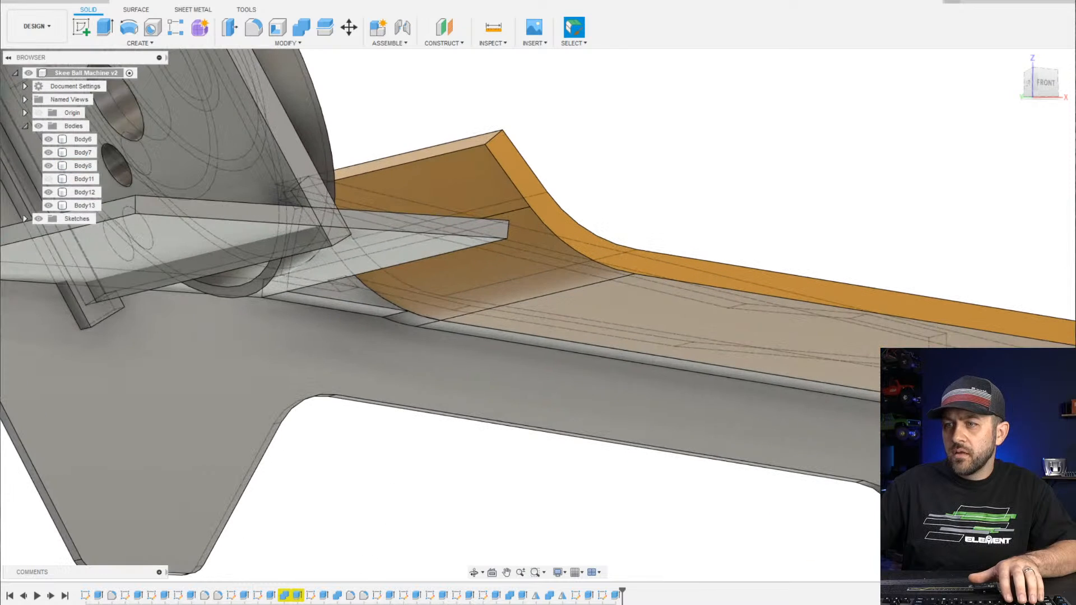
drag(609, 595, 304, 596)
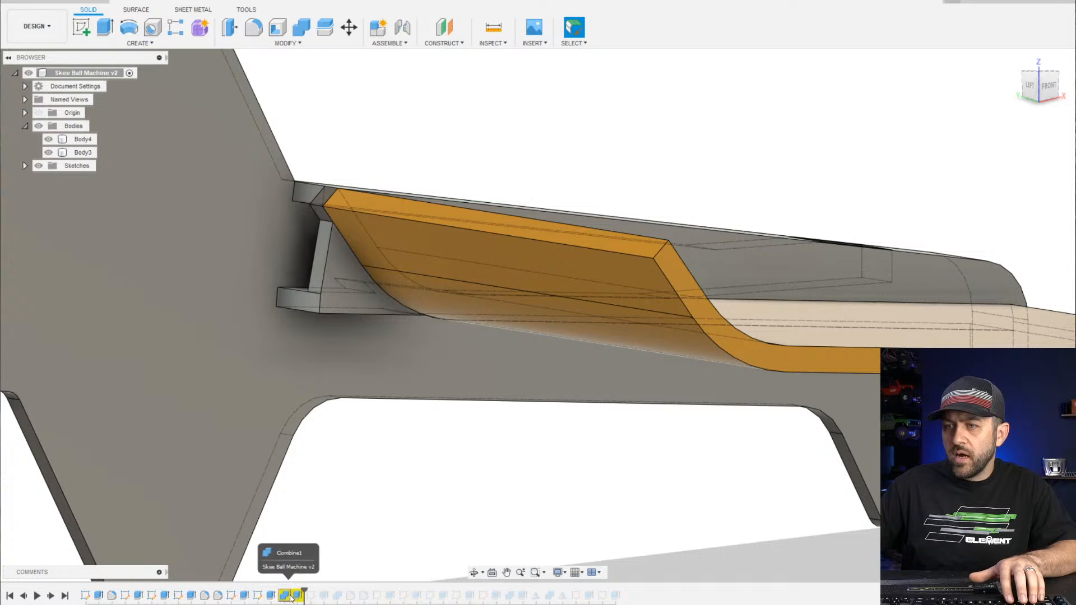
drag(287, 589, 279, 592)
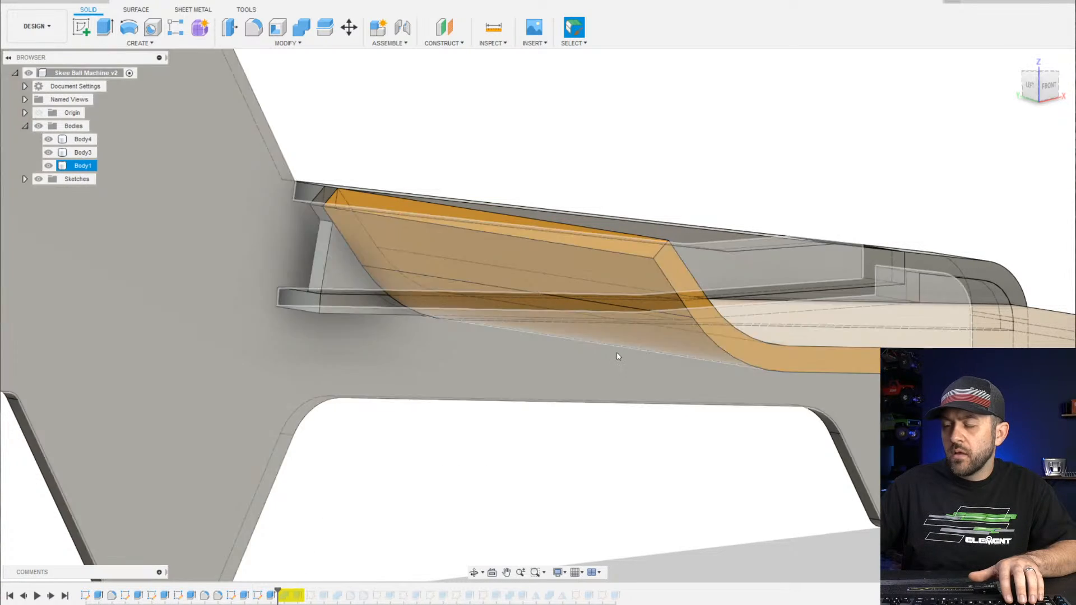
Examine how the ramp supports, ramp panel and side panel fit together as separate bodies, checking the model without the side panel
scroll(617, 353, down, 3)
shift+middle_drag(690, 336, 597, 351)
click(272, 595)
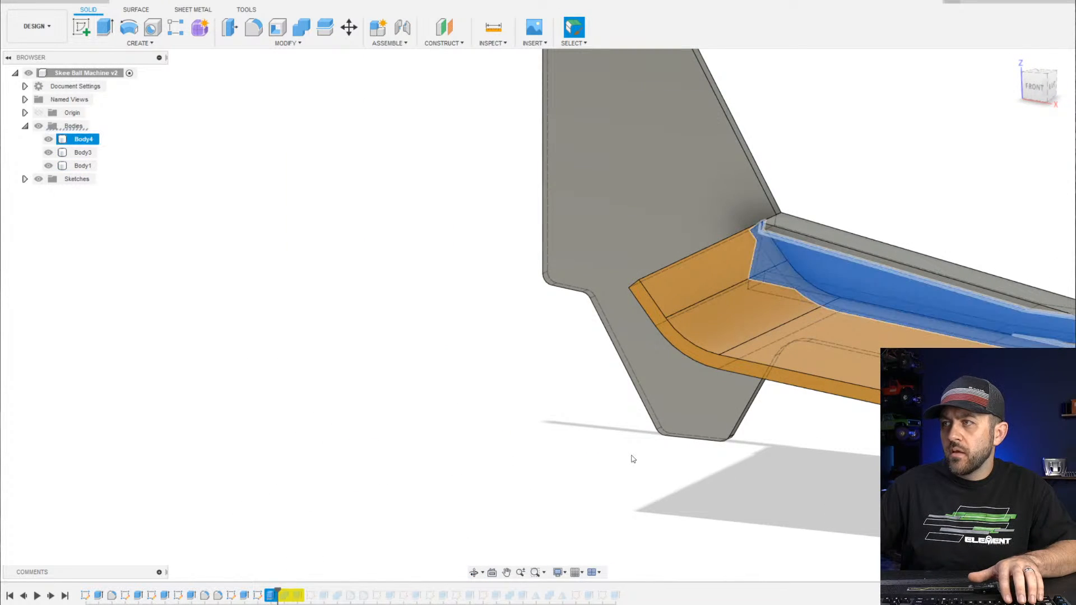
scroll(632, 457, down, 3)
middle_drag(895, 360, 605, 249)
scroll(604, 249, up, 3)
scroll(364, 558, up, 4)
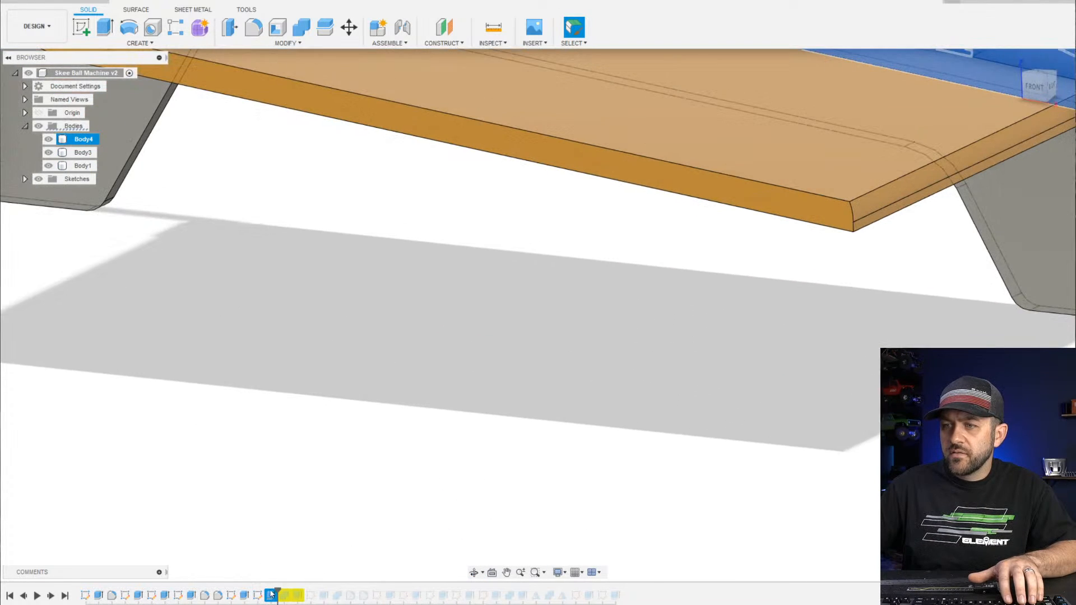
scroll(622, 367, down, 5)
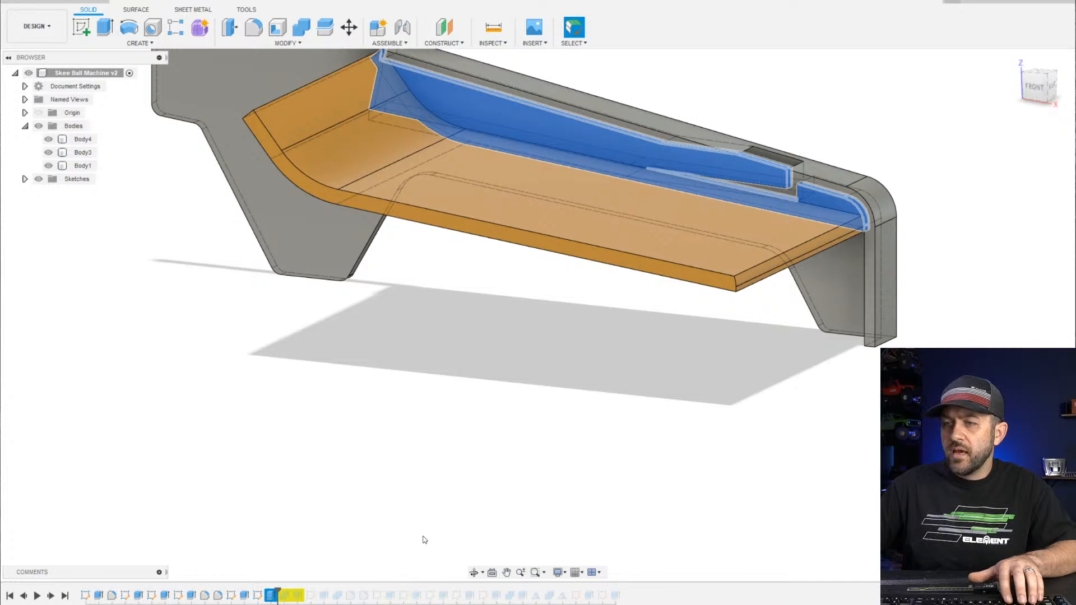
scroll(746, 237, up, 3)
scroll(797, 231, down, 2)
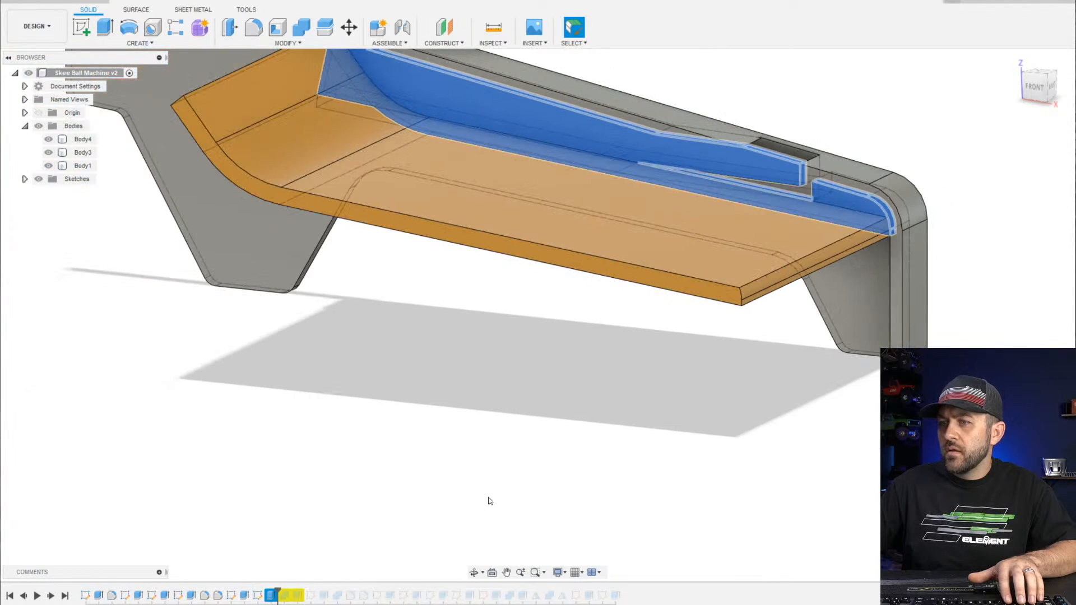
click(49, 166)
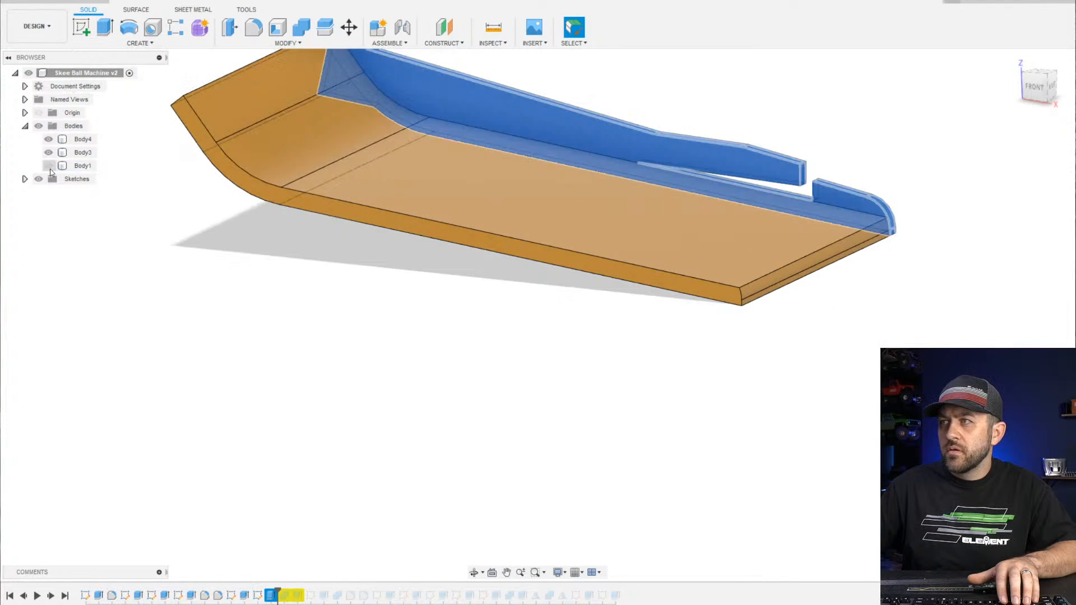
click(48, 166)
scroll(813, 185, up, 3)
key(Escape)
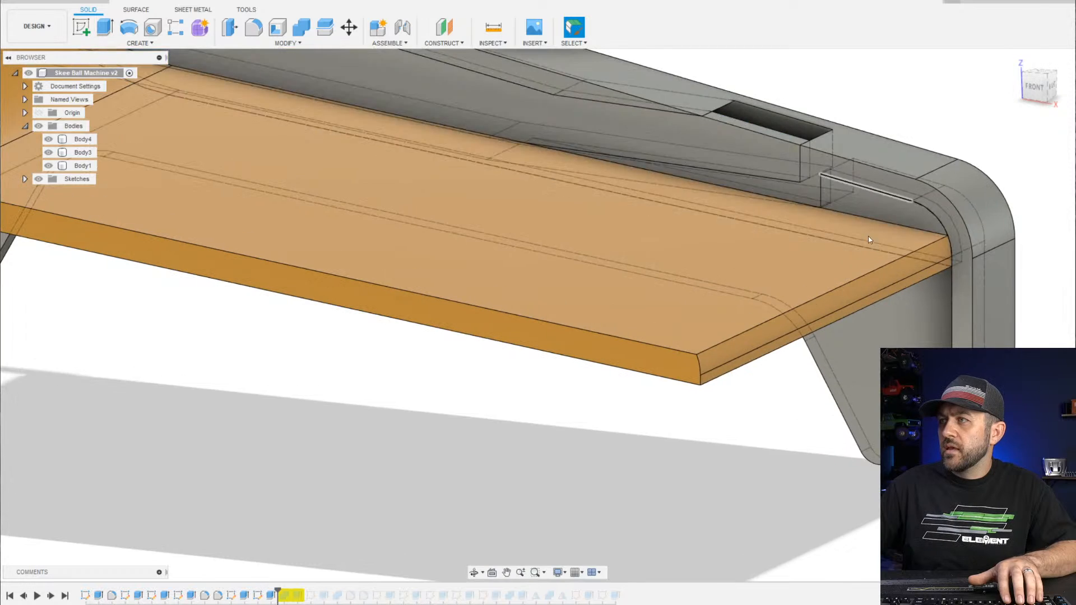
scroll(869, 237, down, 3)
scroll(862, 203, up, 1)
scroll(862, 203, up, 2)
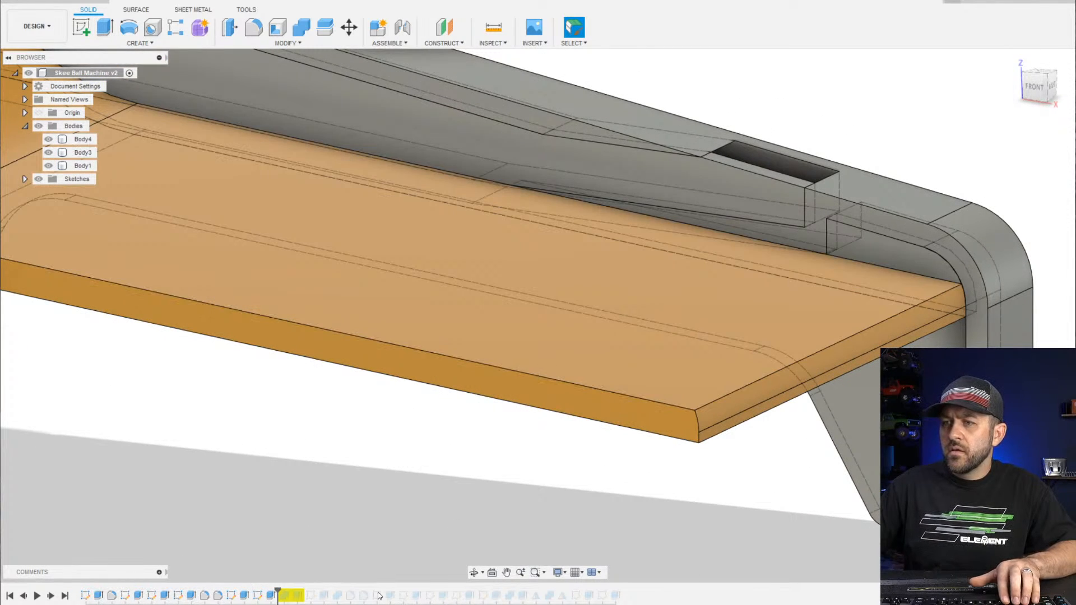
Advance the history past the flagged combine, hide the ramp panel body, and inspect the joined supports from underneath
drag(278, 592, 286, 599)
click(78, 152)
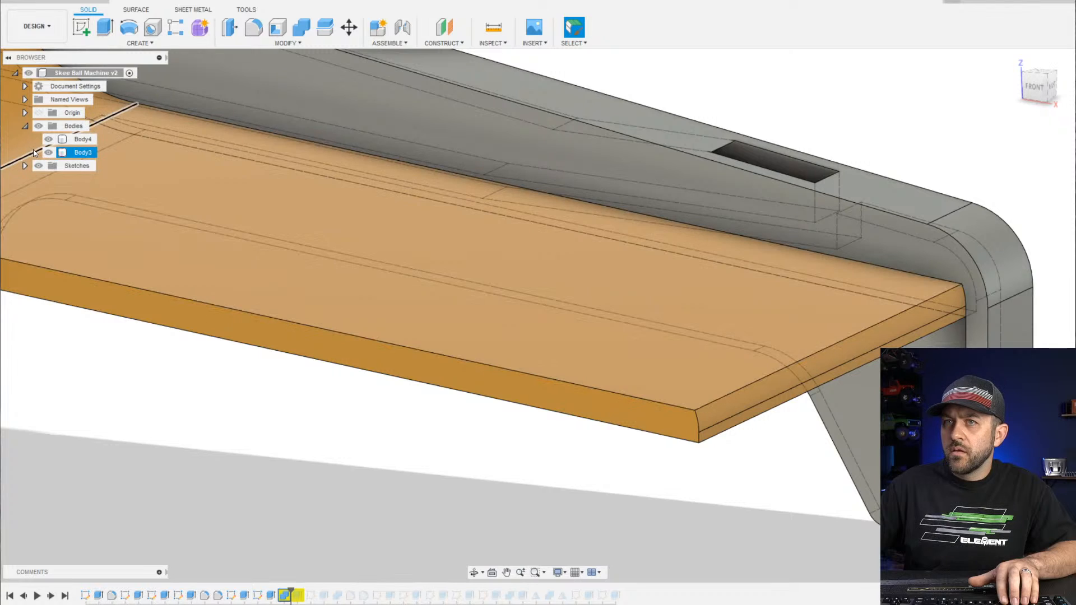
click(48, 152)
scroll(647, 449, down, 3)
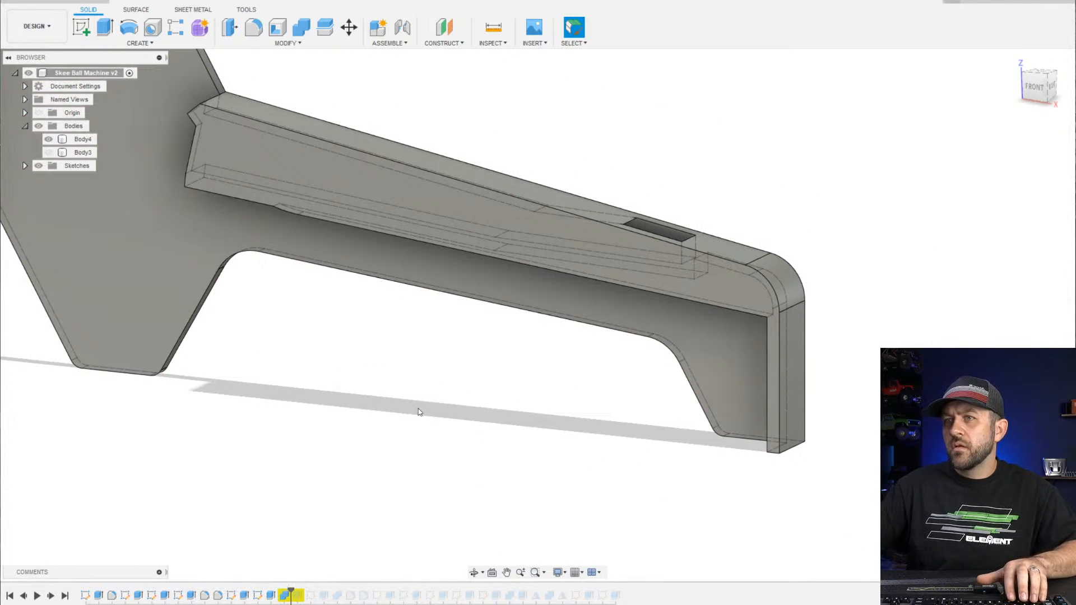
shift+middle_drag(418, 412, 540, 316)
scroll(536, 352, up, 4)
scroll(543, 363, down, 4)
shift+middle_drag(479, 283, 470, 350)
key(Escape)
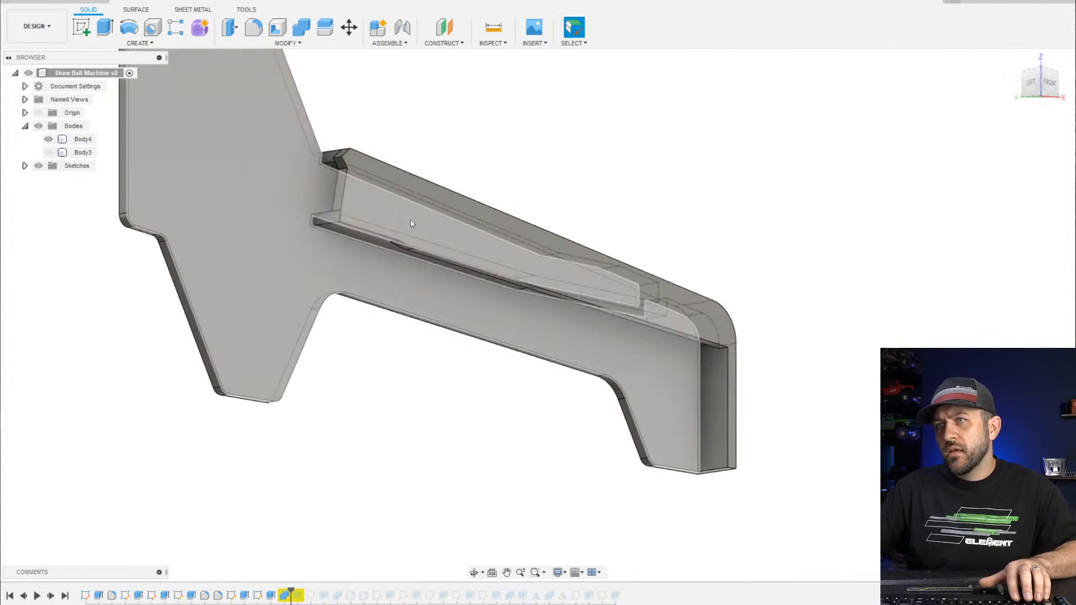
scroll(411, 224, up, 3)
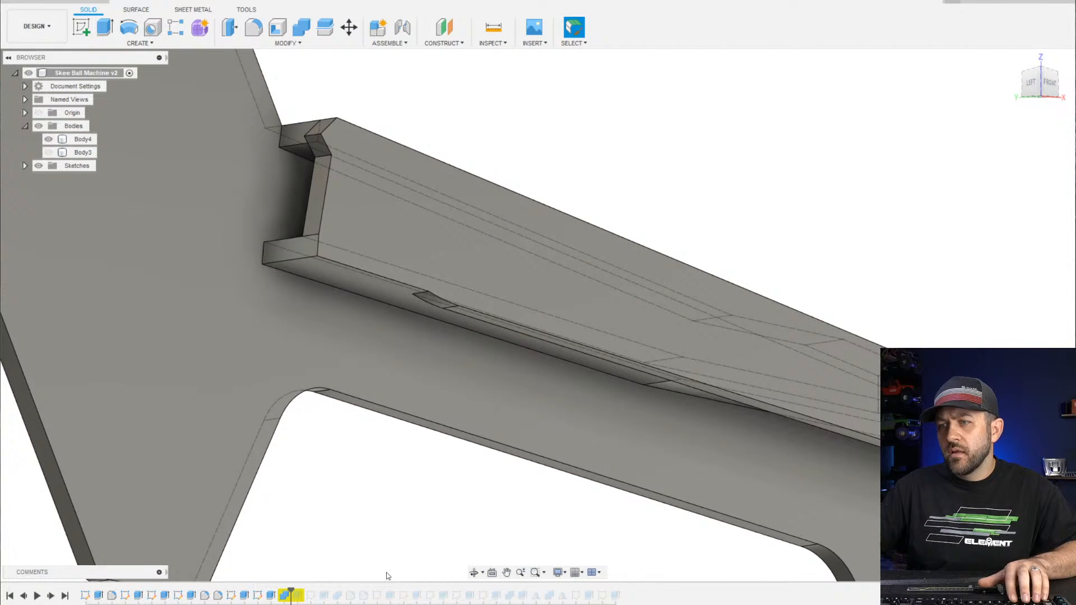
Redefine the flagged Join with the side panel as target body and the ramp support body as tool body
right_click(284, 595)
click(324, 490)
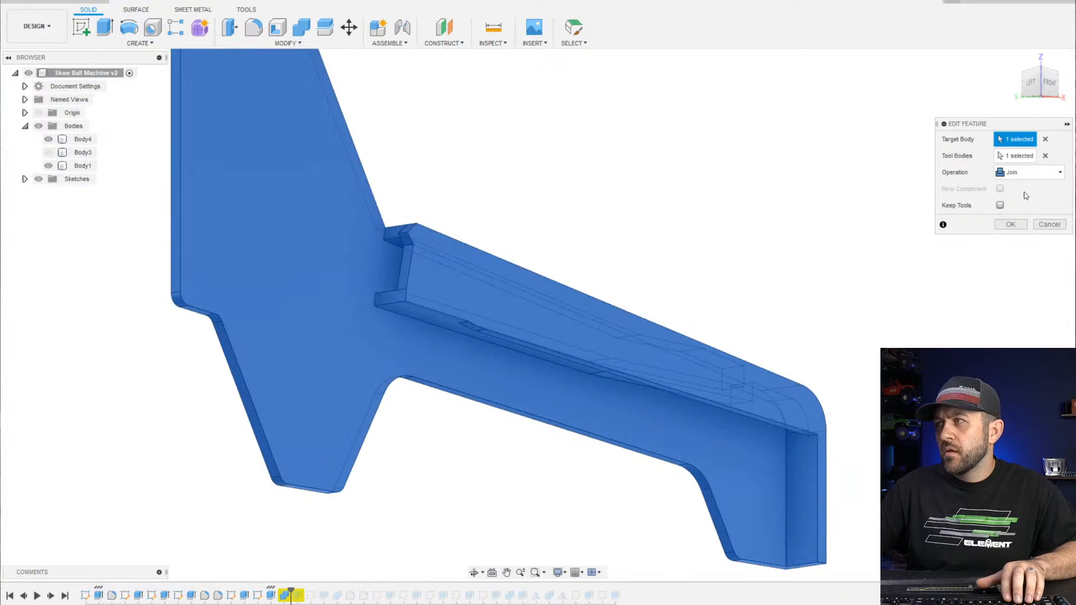
click(1045, 139)
click(1046, 156)
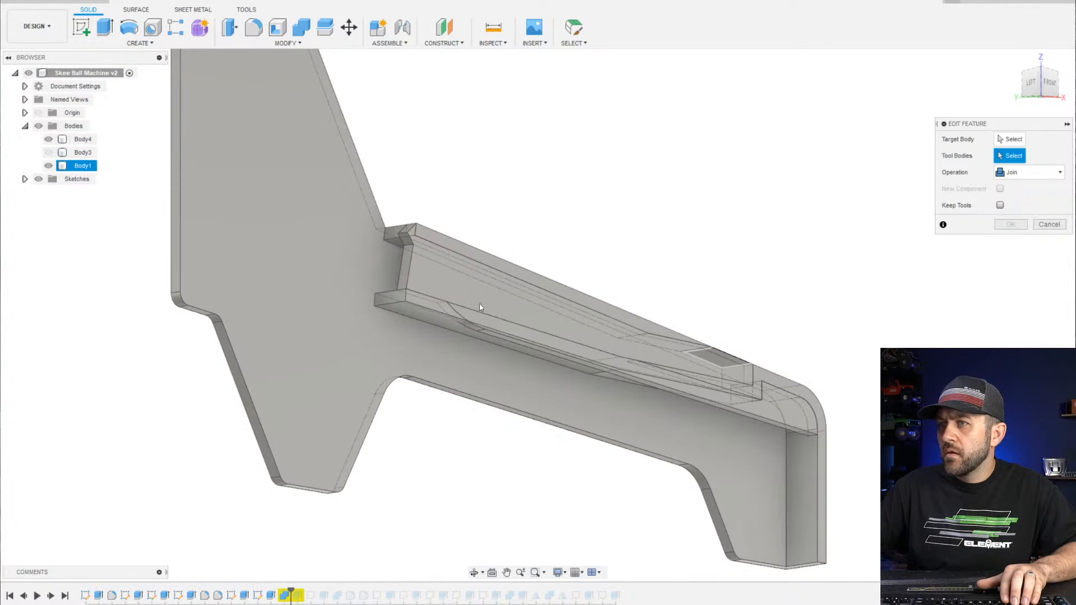
click(429, 277)
shift+middle_drag(349, 273, 428, 277)
click(426, 279)
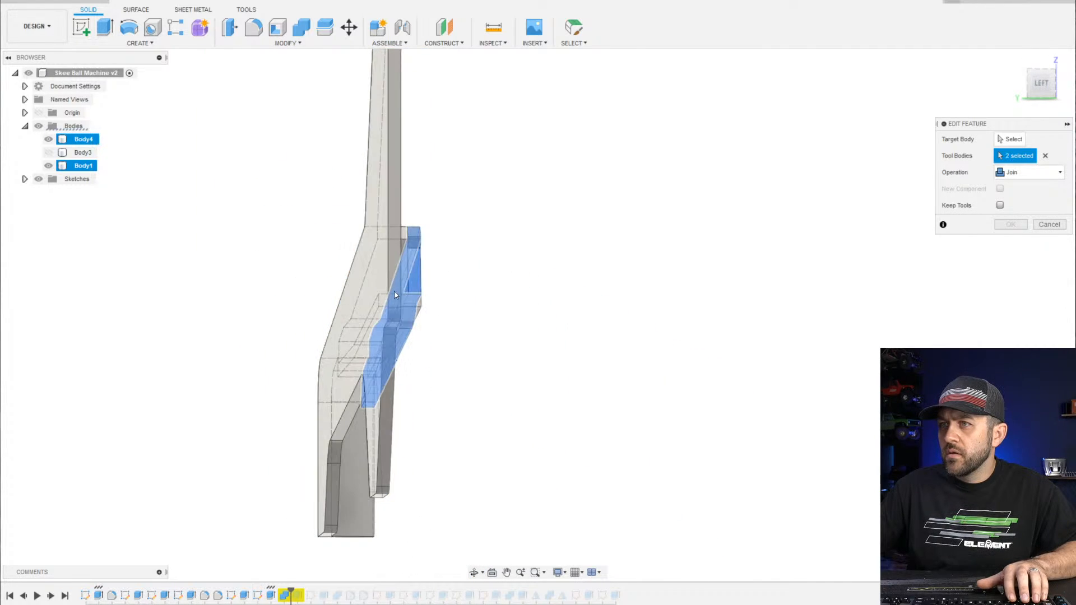
click(379, 184)
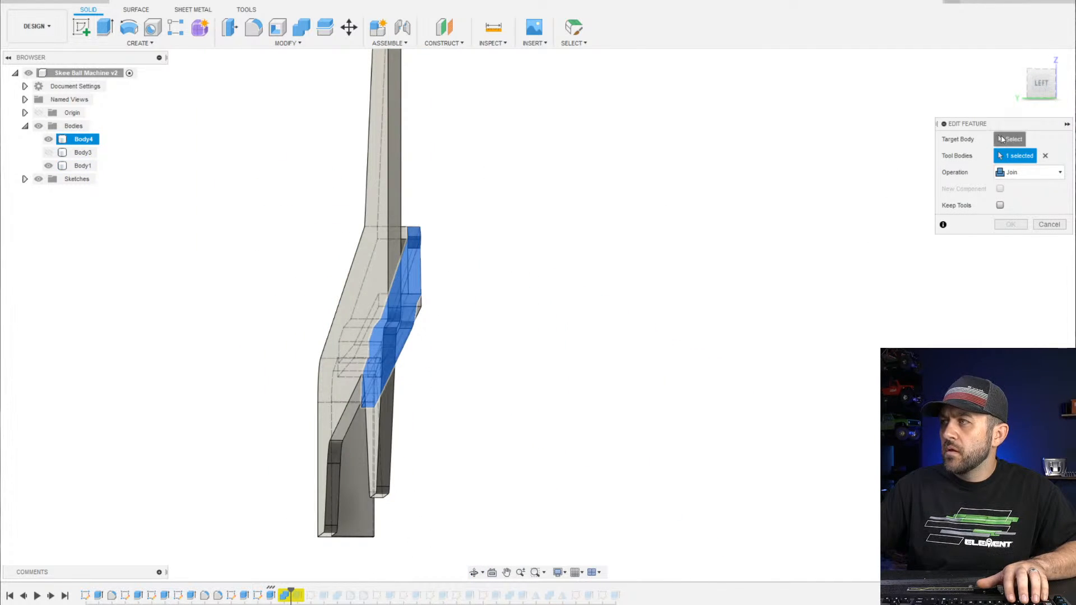
click(395, 167)
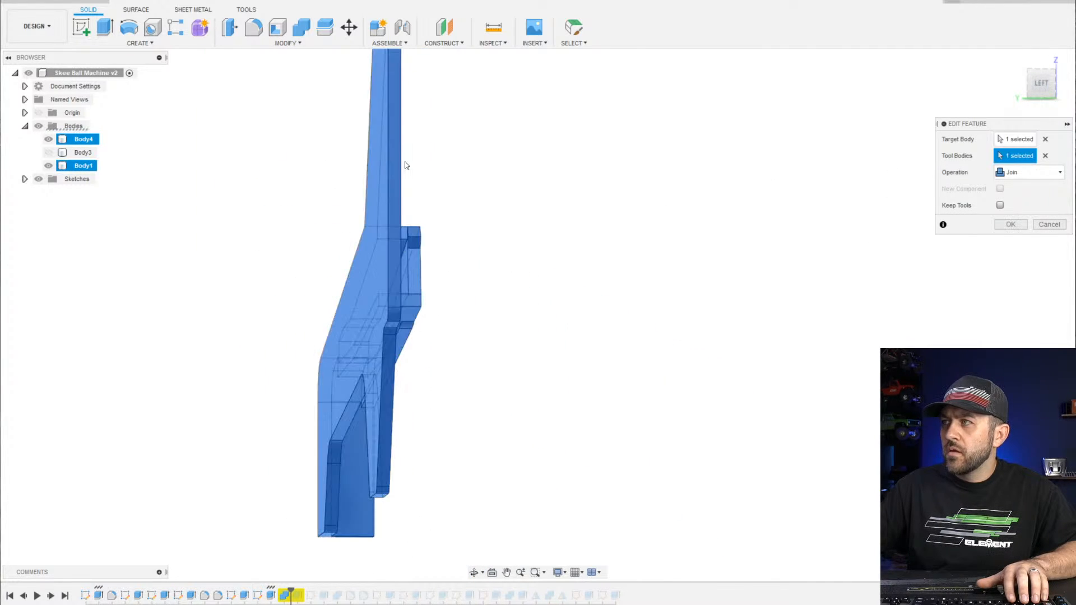
click(1011, 225)
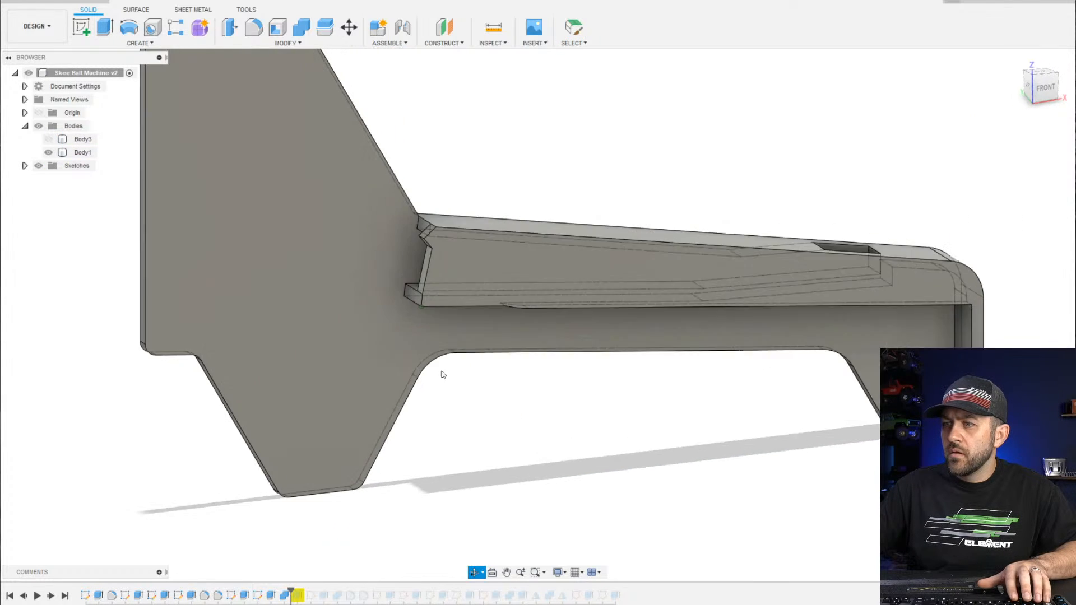
Advance the history past the next flagged feature and on to the end, and inspect the ramp against the target board assembly
drag(291, 590, 305, 593)
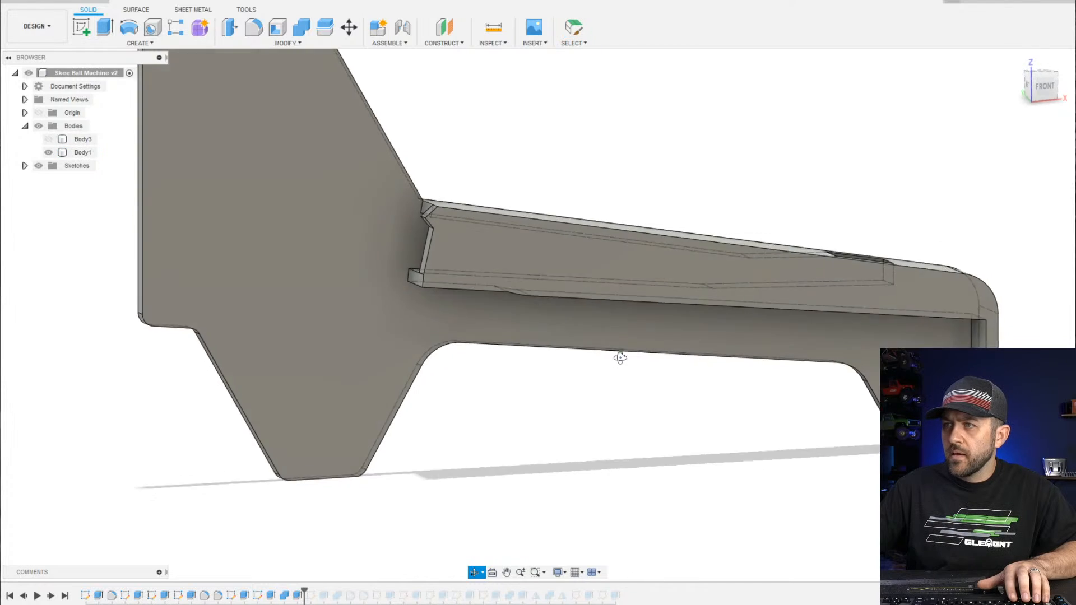
shift+middle_drag(620, 355, 805, 406)
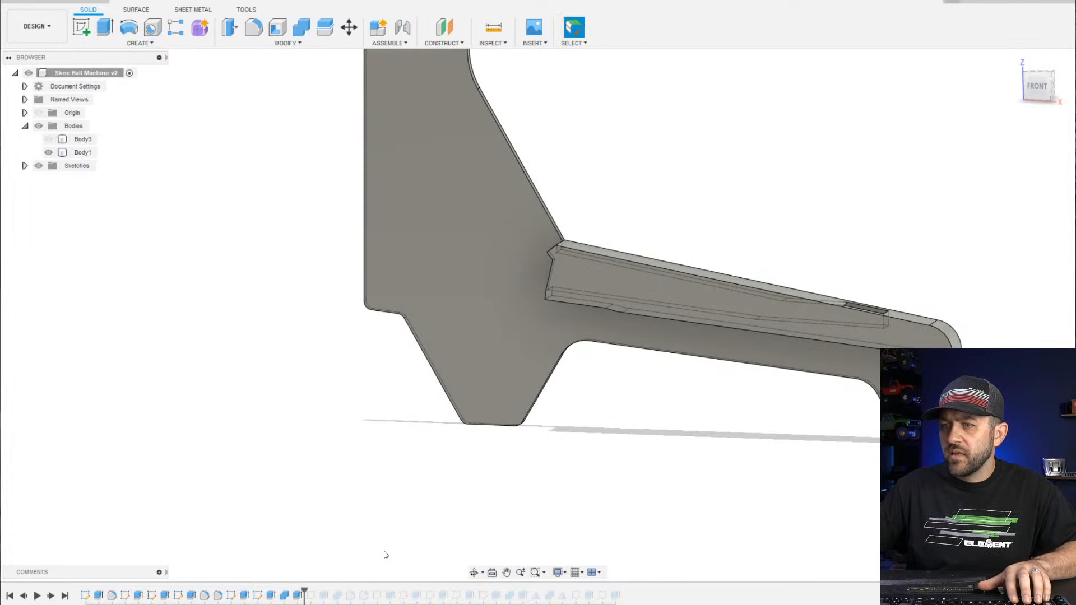
drag(304, 593, 620, 593)
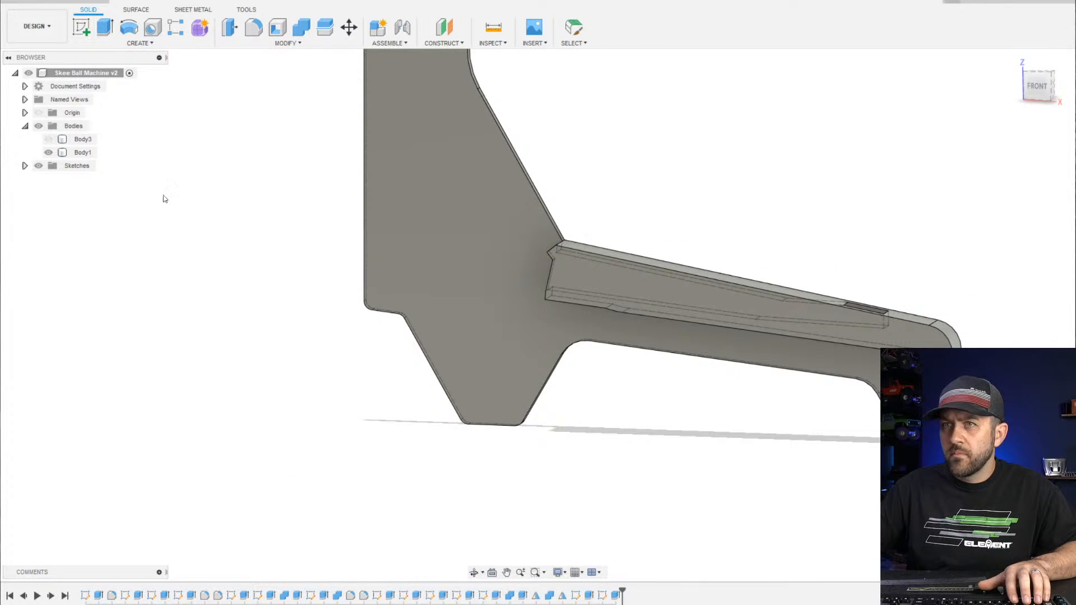
click(54, 178)
scroll(657, 345, down, 3)
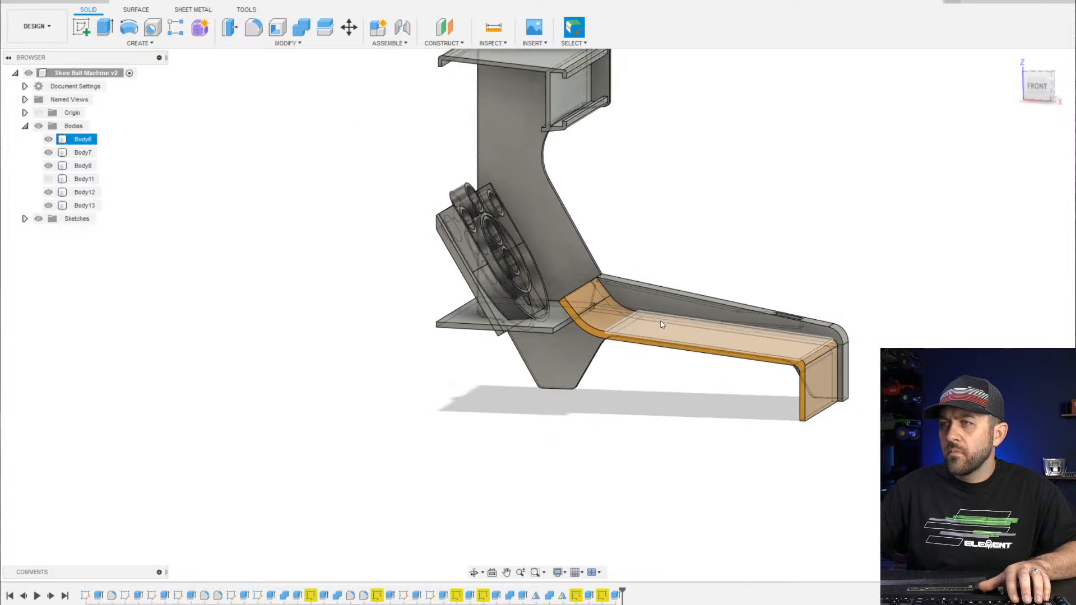
scroll(740, 197, up, 3)
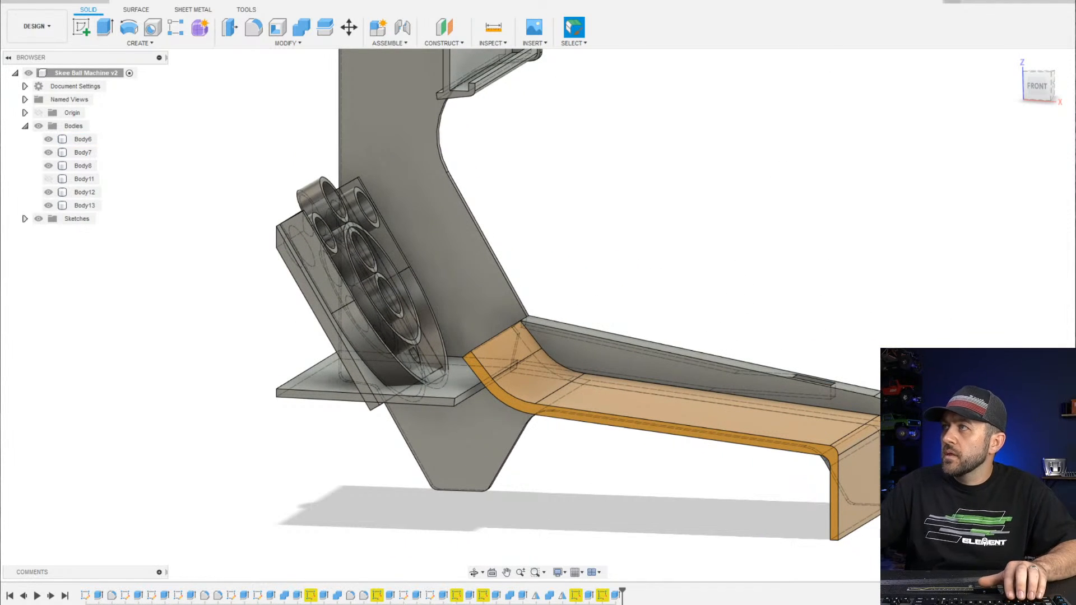
click(541, 399)
shift+middle_drag(541, 399, 602, 399)
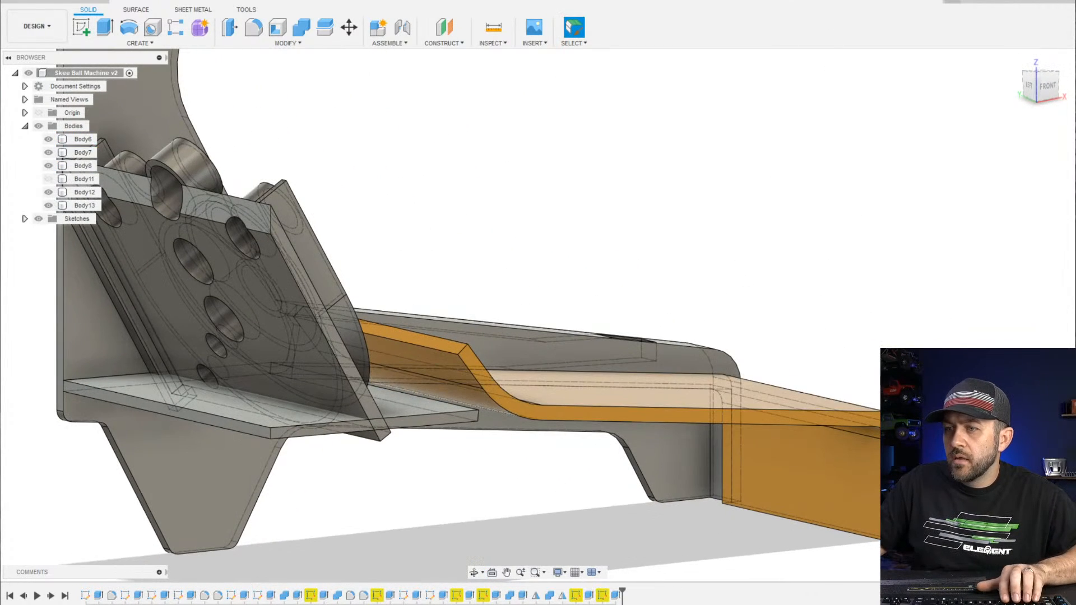
Open the ramp panel's flagged profile sketch and examine the outer corner where the sloped line meets the vertical line
right_click(311, 595)
click(345, 490)
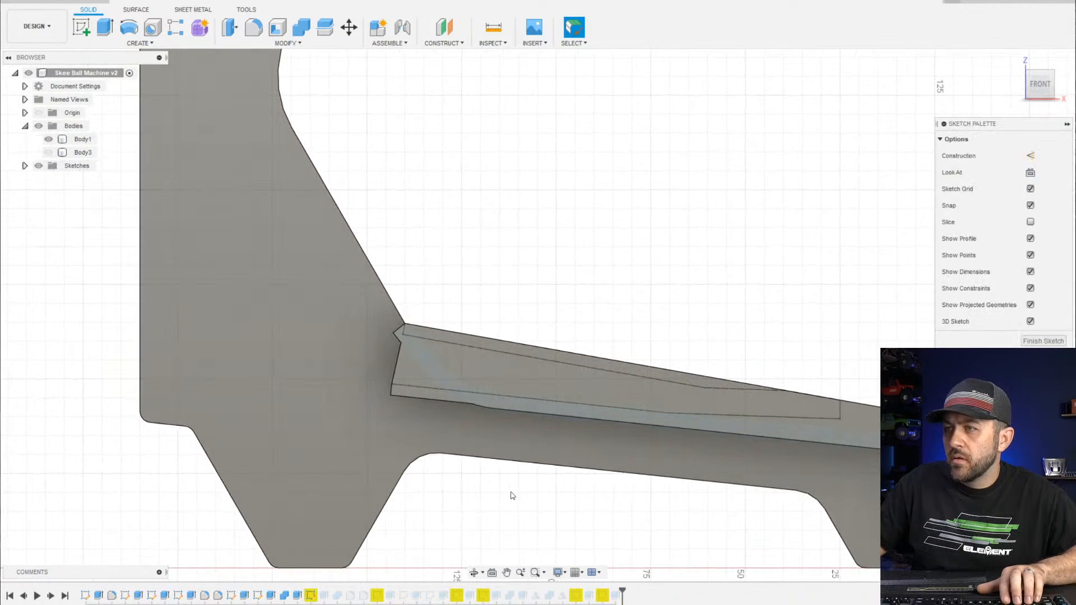
middle_drag(953, 461, 735, 324)
scroll(735, 324, up, 3)
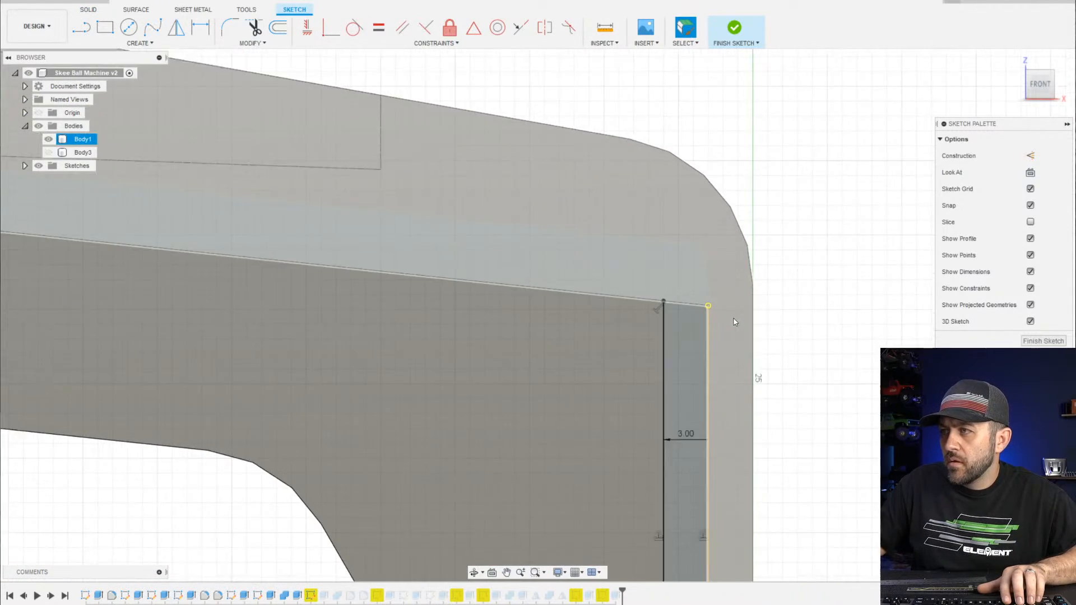
middle_drag(686, 361, 632, 281)
scroll(650, 224, up, 3)
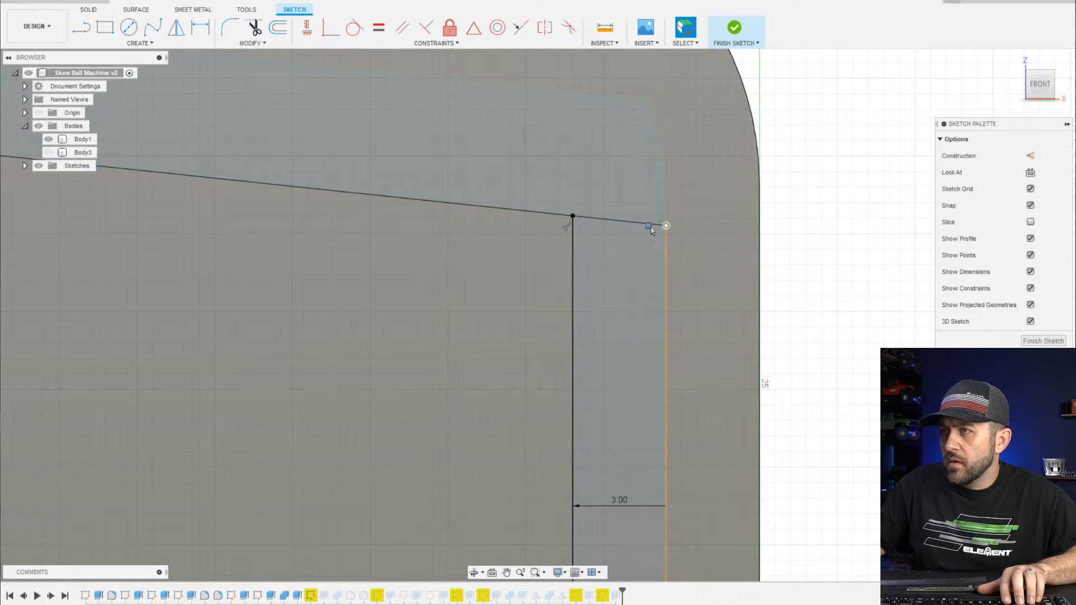
click(671, 233)
scroll(691, 234, up, 3)
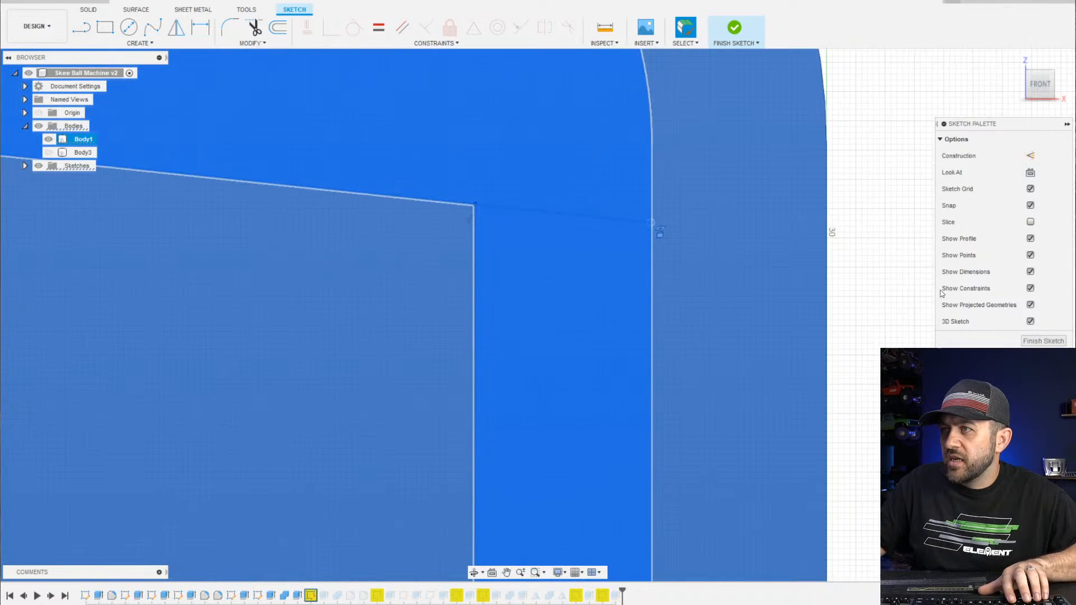
key(Escape)
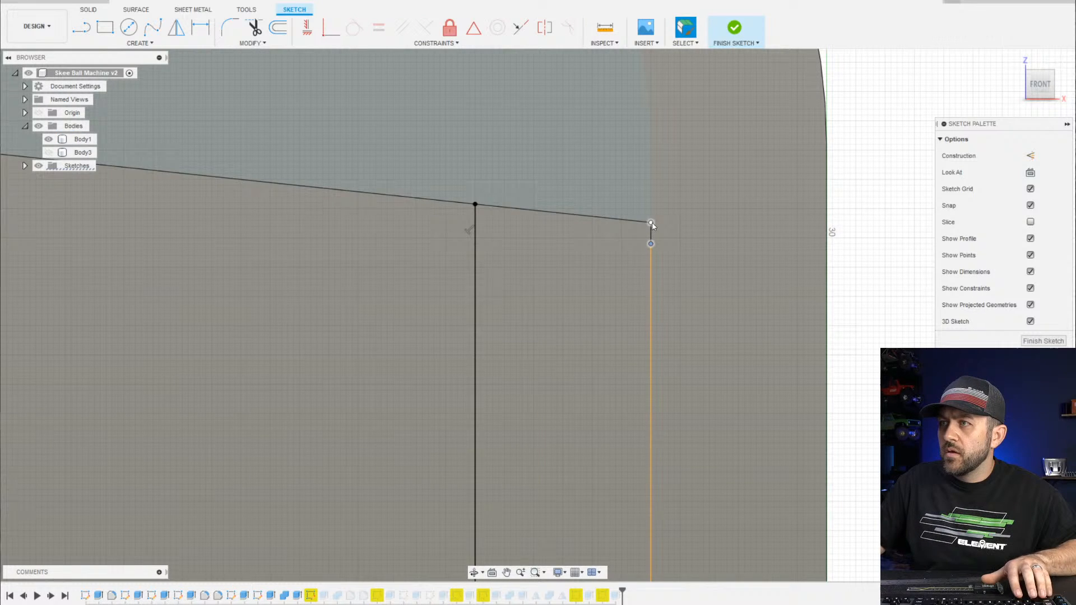
Make the two separated endpoints at the ramp profile's outer corner coincident and finish the sketch
drag(650, 226, 649, 242)
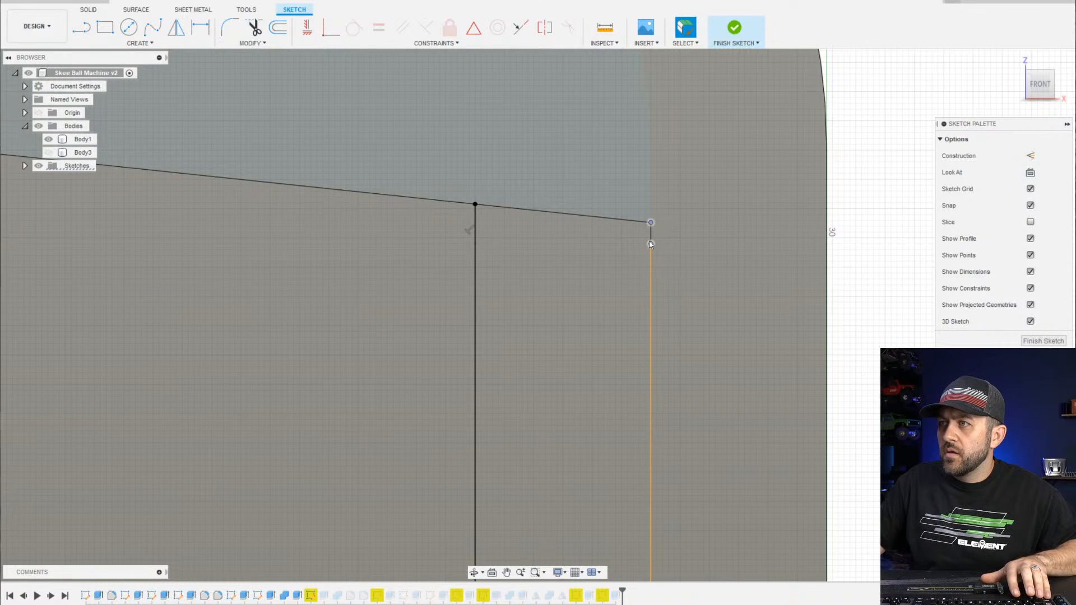
click(331, 28)
scroll(560, 224, down, 5)
scroll(841, 415, down, 10)
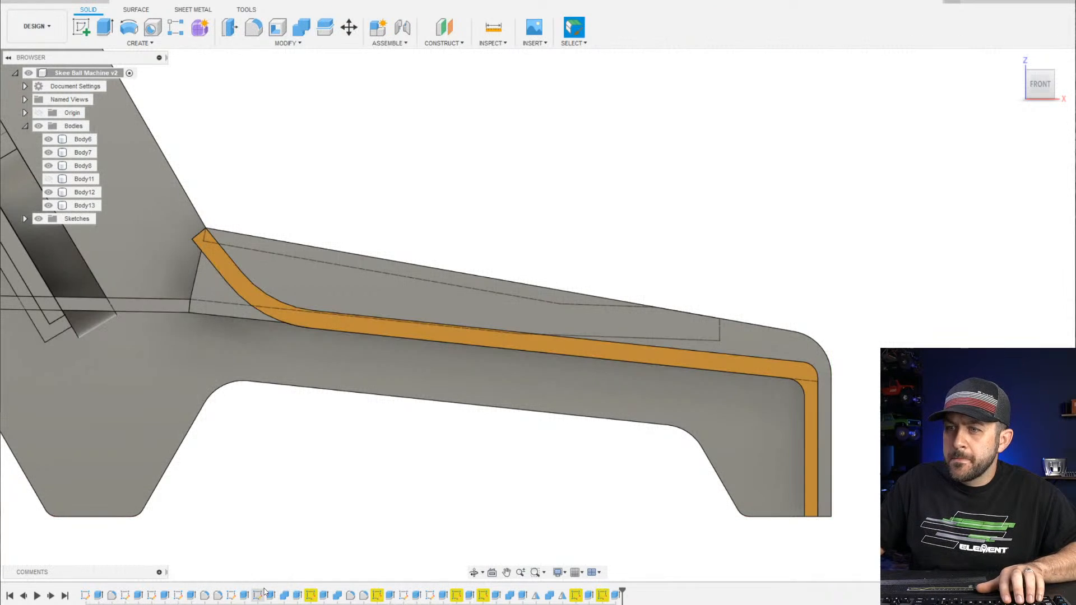
Try to redefine the flagged ramp profile sketch's plane onto the ramp support's side face
right_click(312, 596)
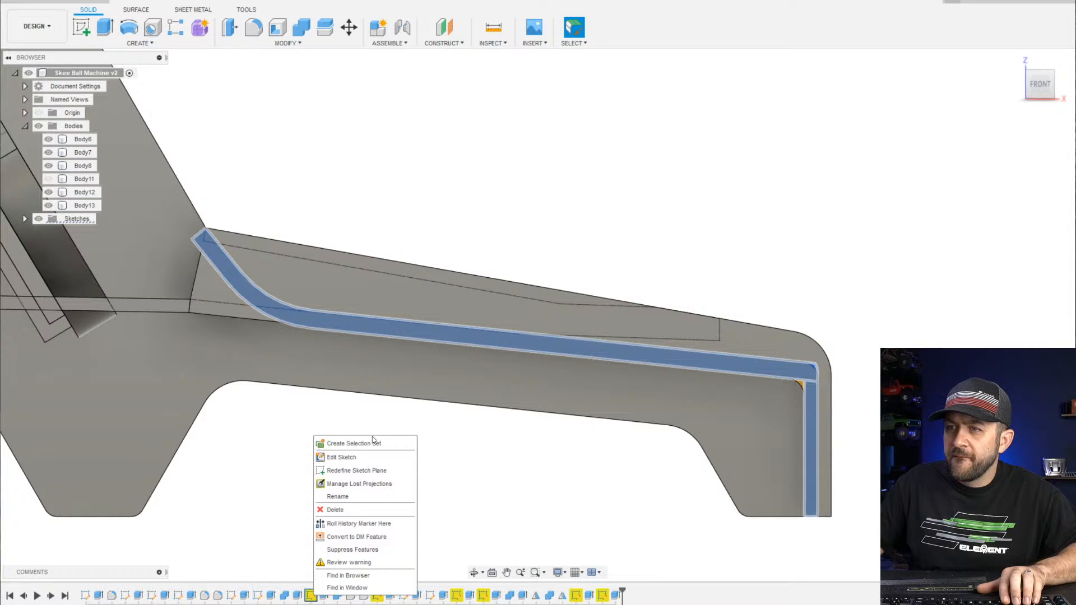
click(358, 471)
click(779, 362)
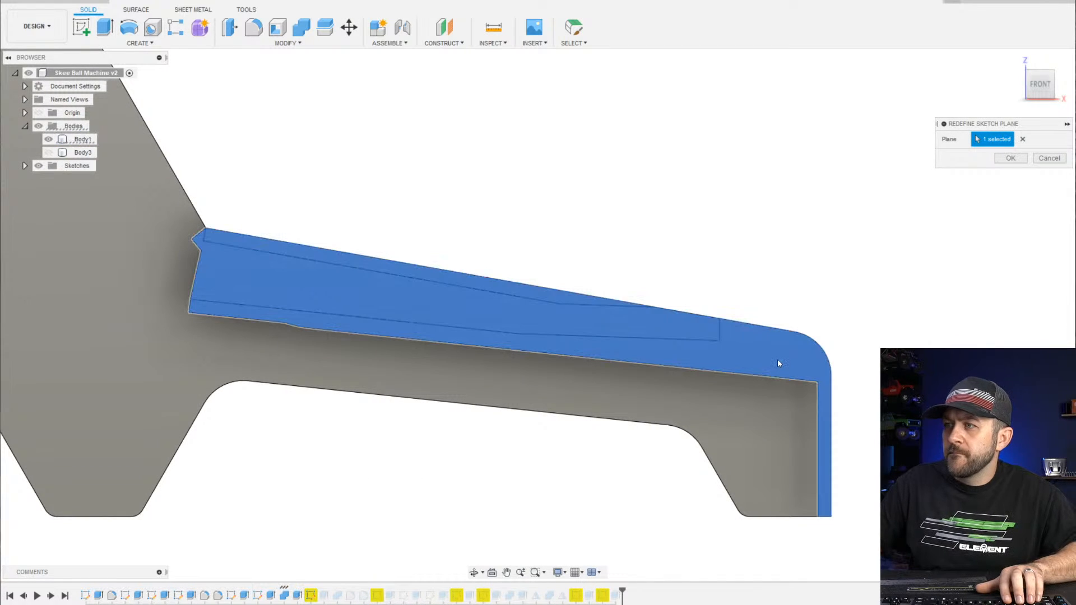
key(Return)
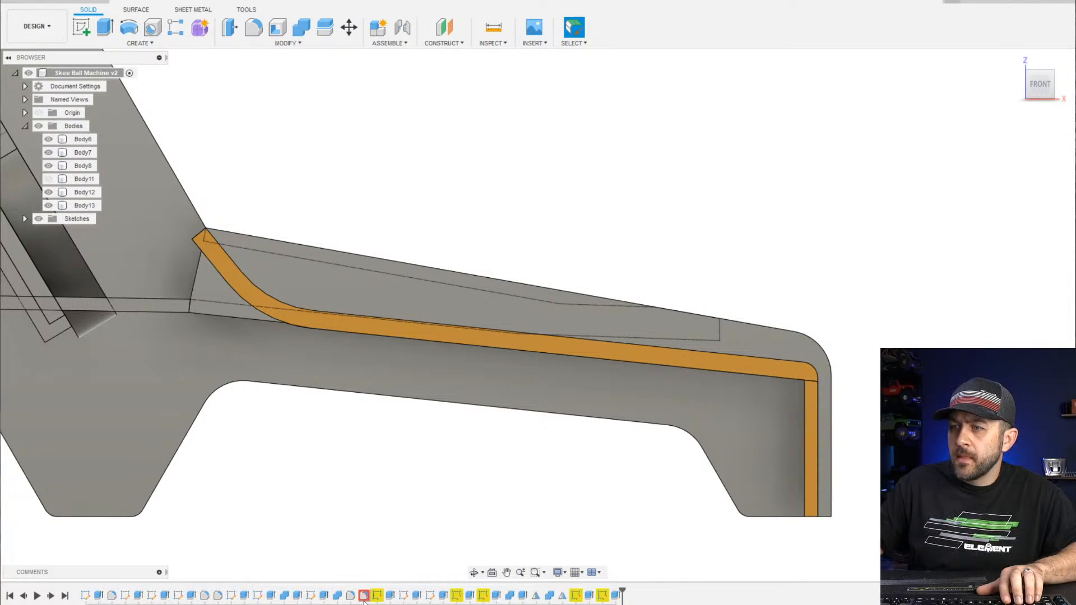
Check the flagged fillet and the ramp panel extrusion's profile selection, leaving the extrusion's settings as they are
shift+middle_drag(708, 418, 643, 436)
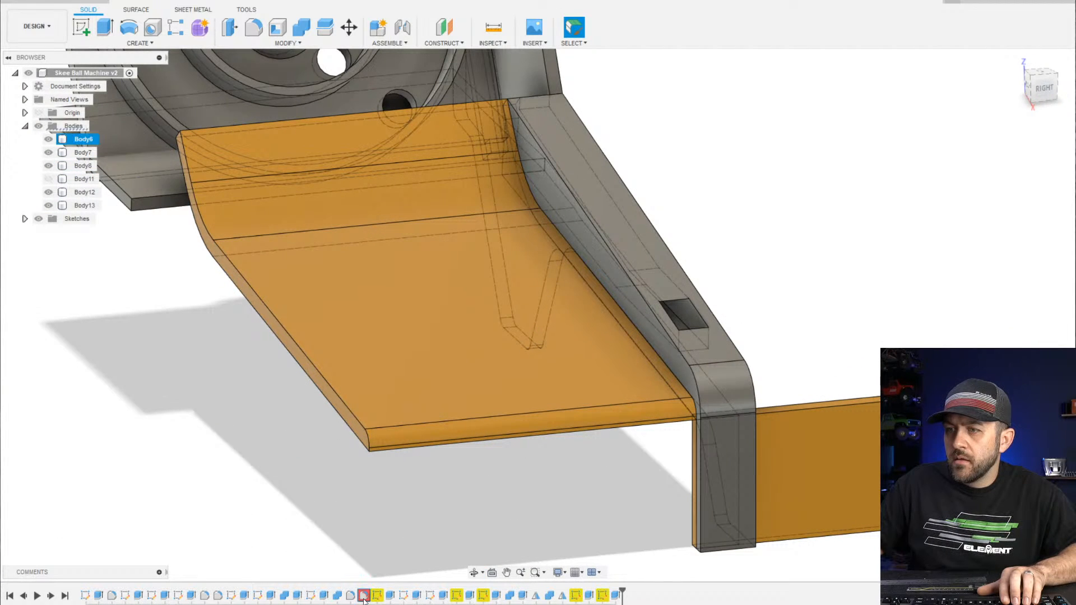
right_click(365, 596)
click(559, 521)
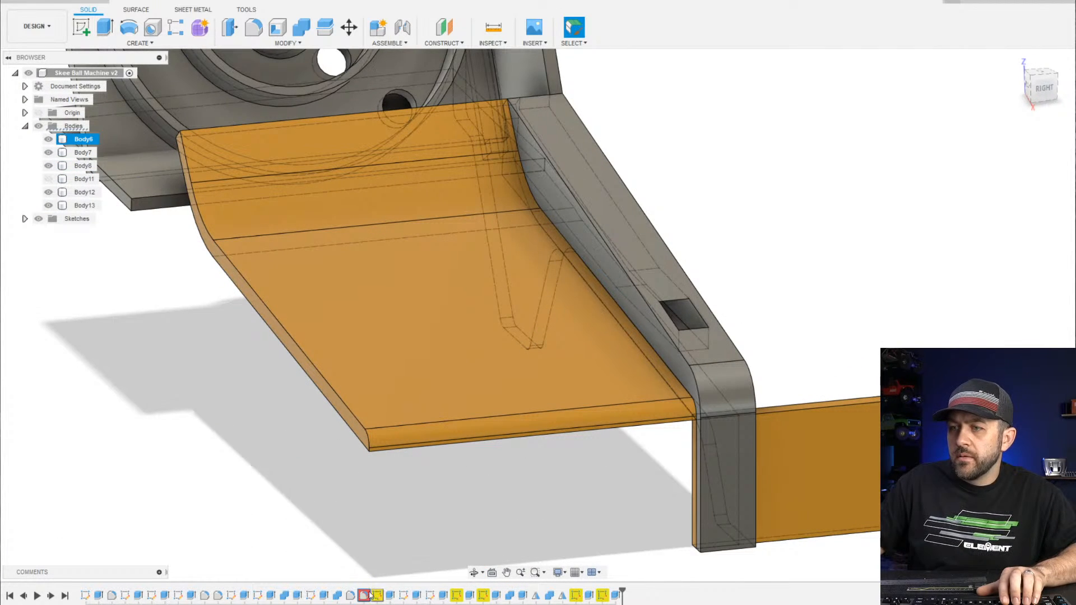
click(337, 596)
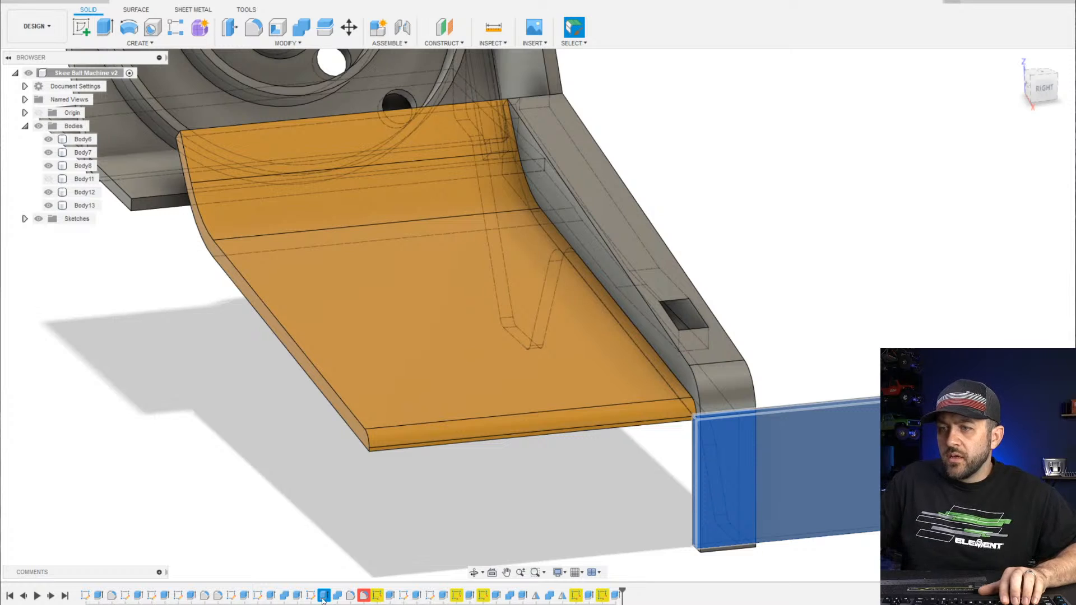
right_click(323, 597)
click(385, 509)
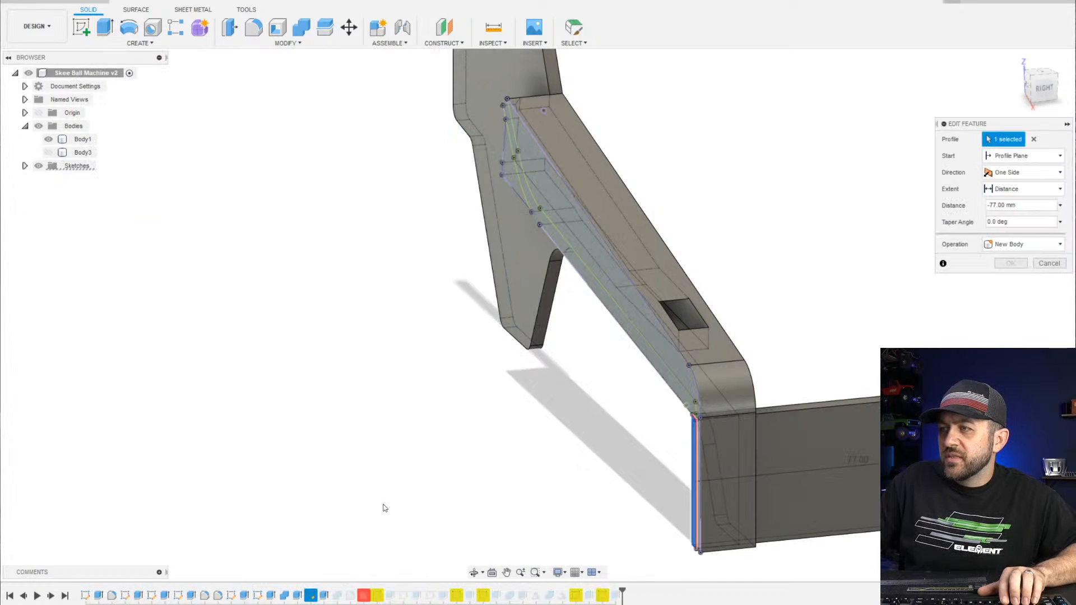
scroll(724, 461, down, 4)
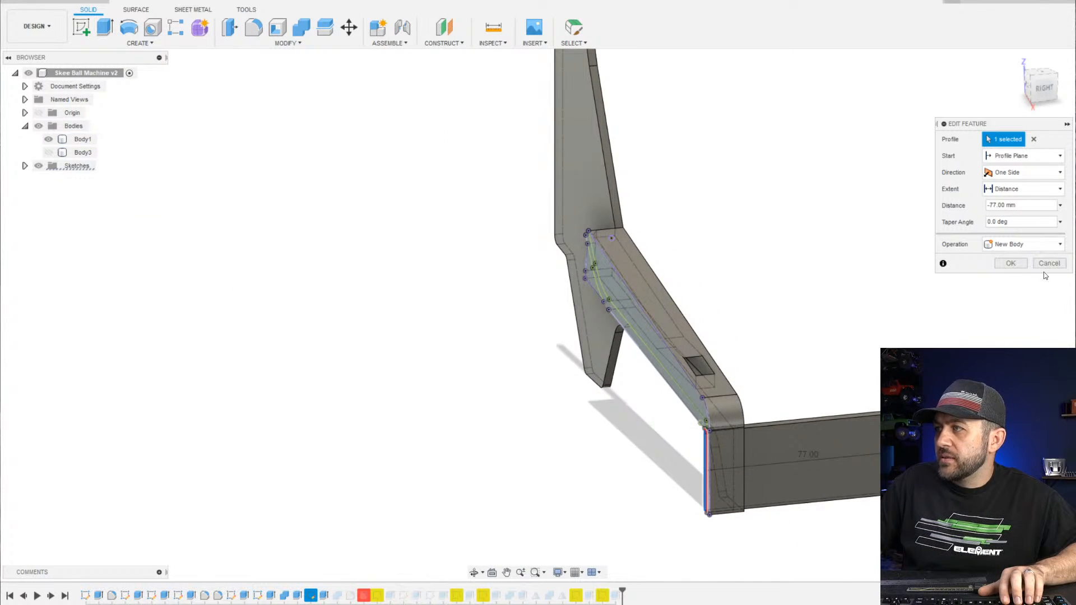
click(1049, 264)
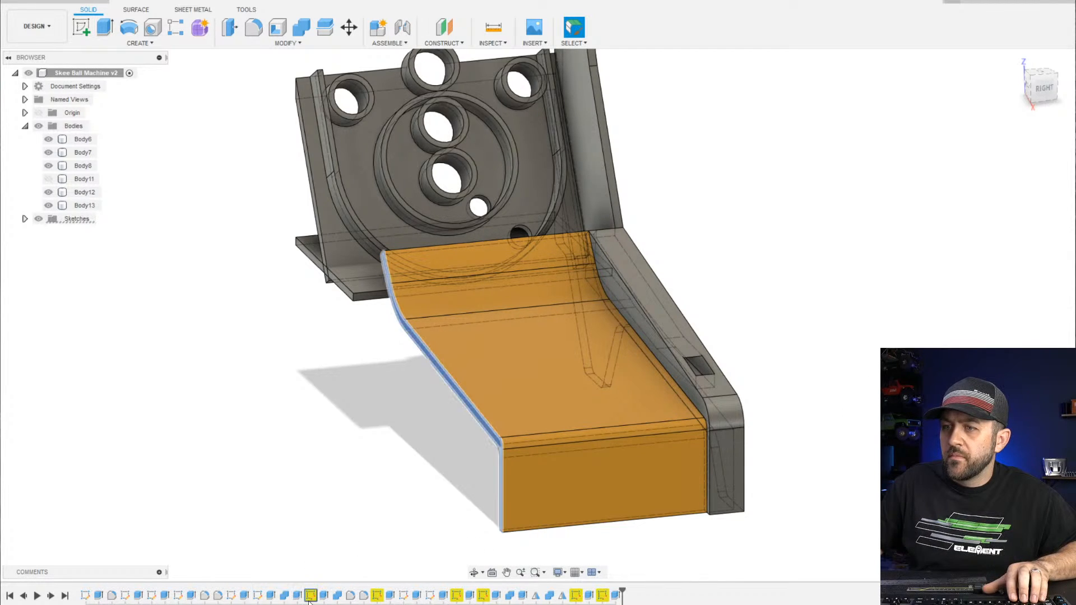
Show the hidden ramp body and redefine the flagged ramp profile sketch's plane onto its outer side face
right_click(310, 596)
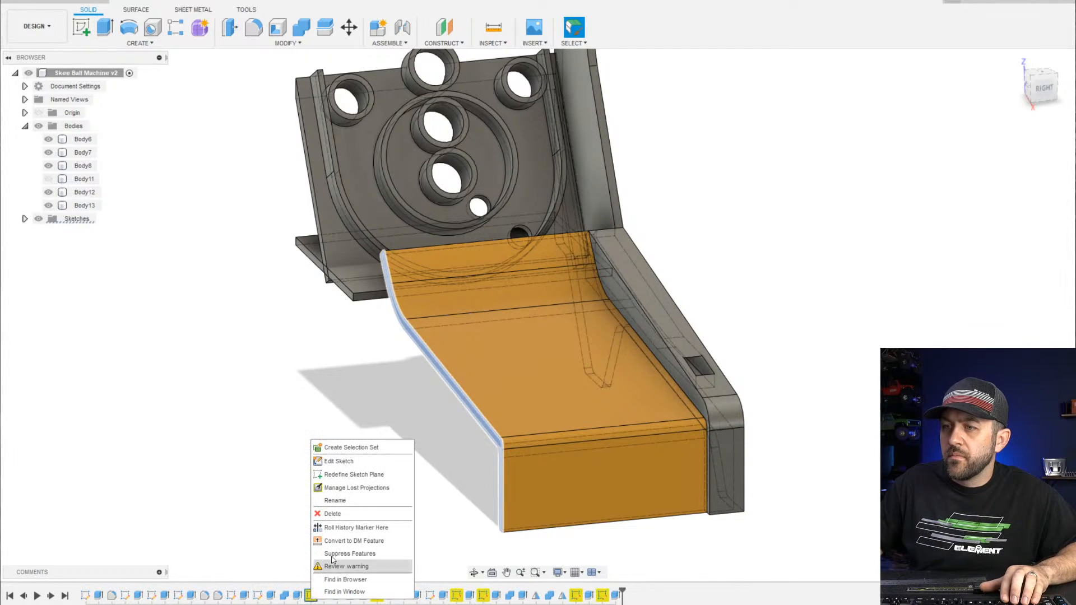
click(347, 475)
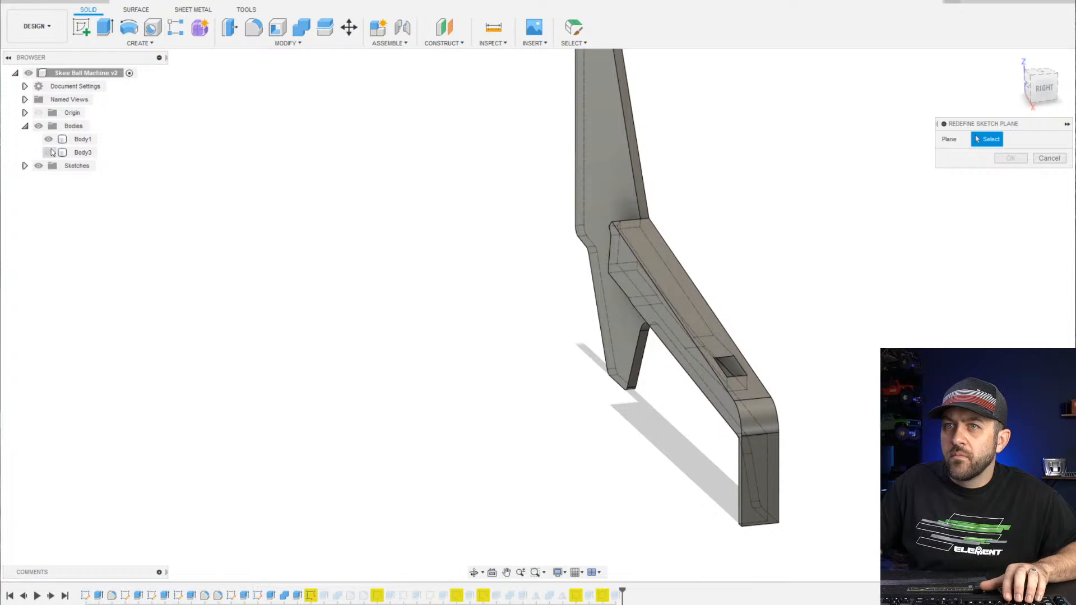
click(49, 152)
scroll(486, 432, up, 5)
click(489, 447)
key(Return)
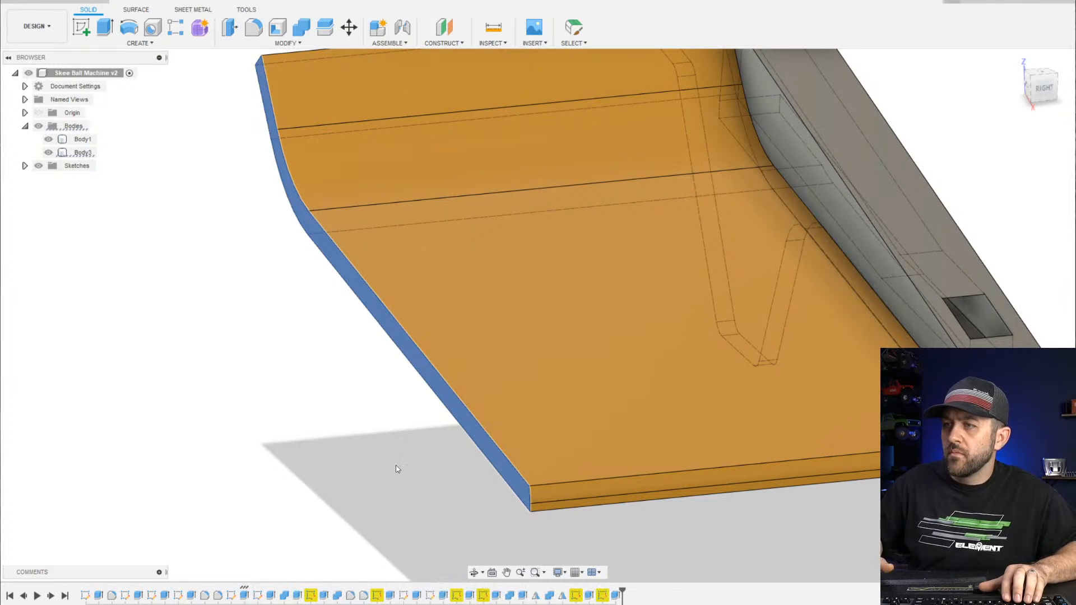
scroll(559, 487, down, 4)
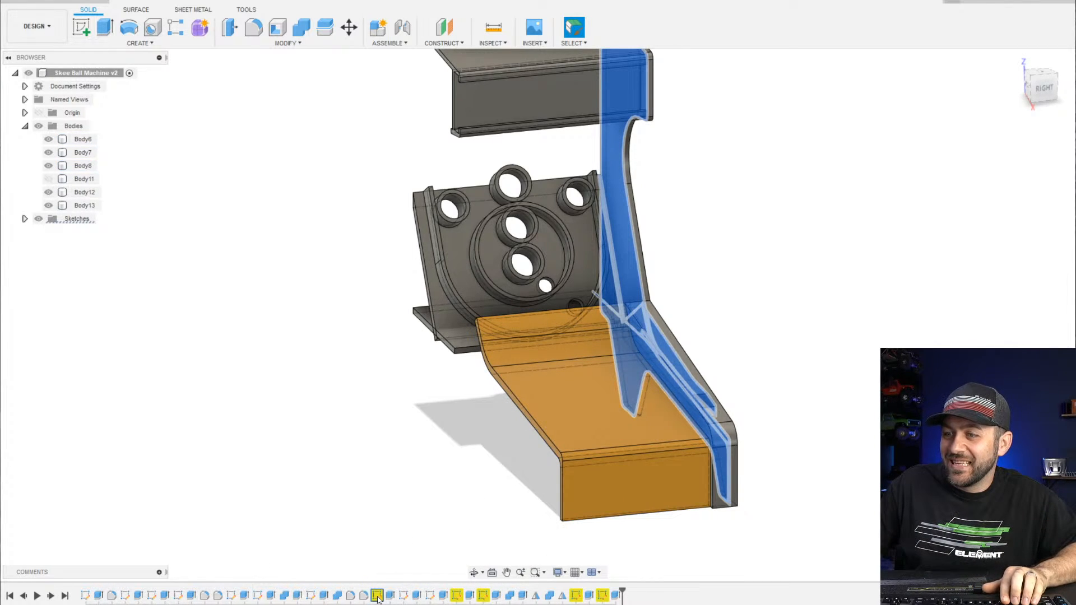
Open the next flagged sketch, with the 4 mm thick angled board profile, examine it against the side panel, and close it
scroll(620, 319, down, 2)
shift+middle_drag(472, 333, 605, 328)
scroll(502, 343, up, 5)
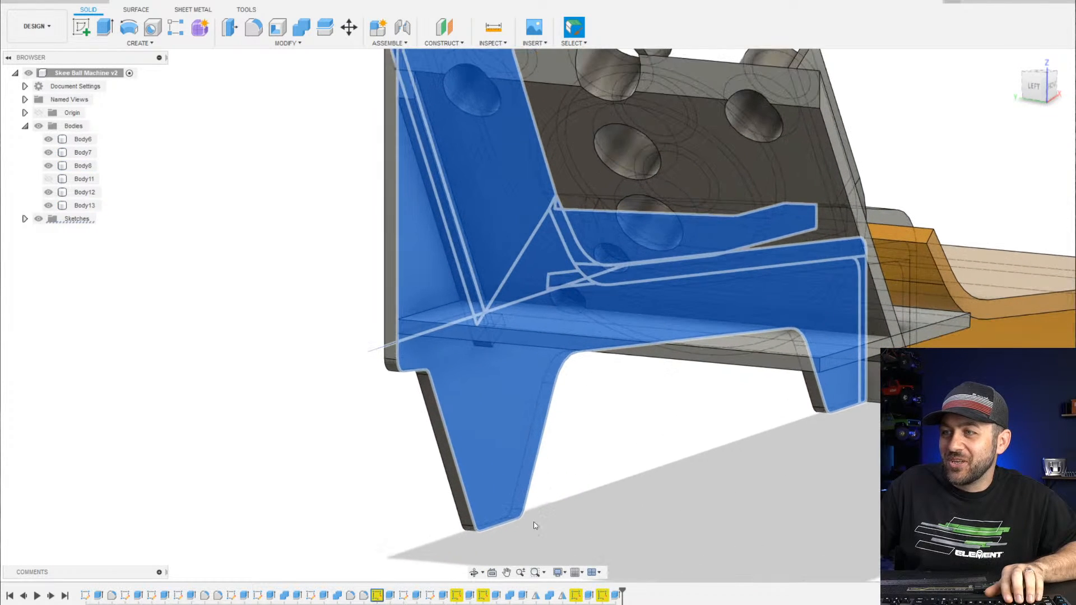
right_click(382, 597)
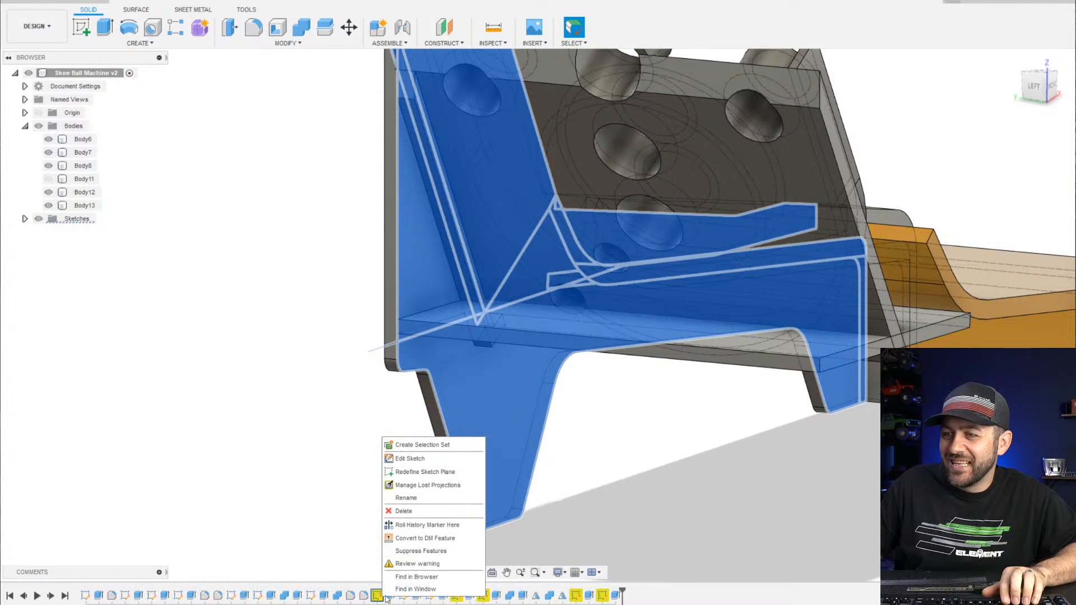
click(423, 460)
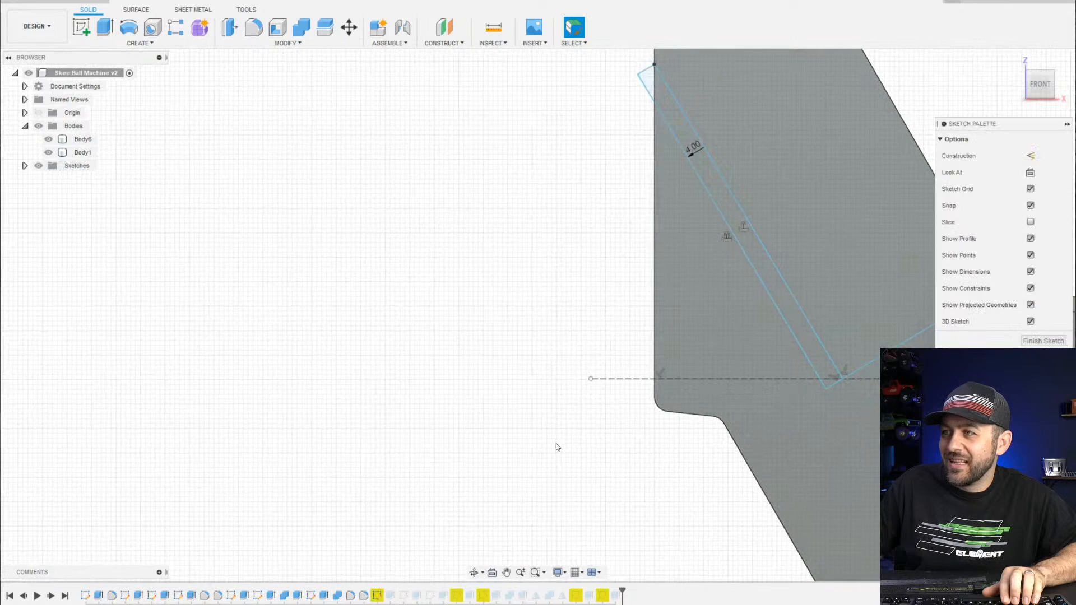
click(734, 28)
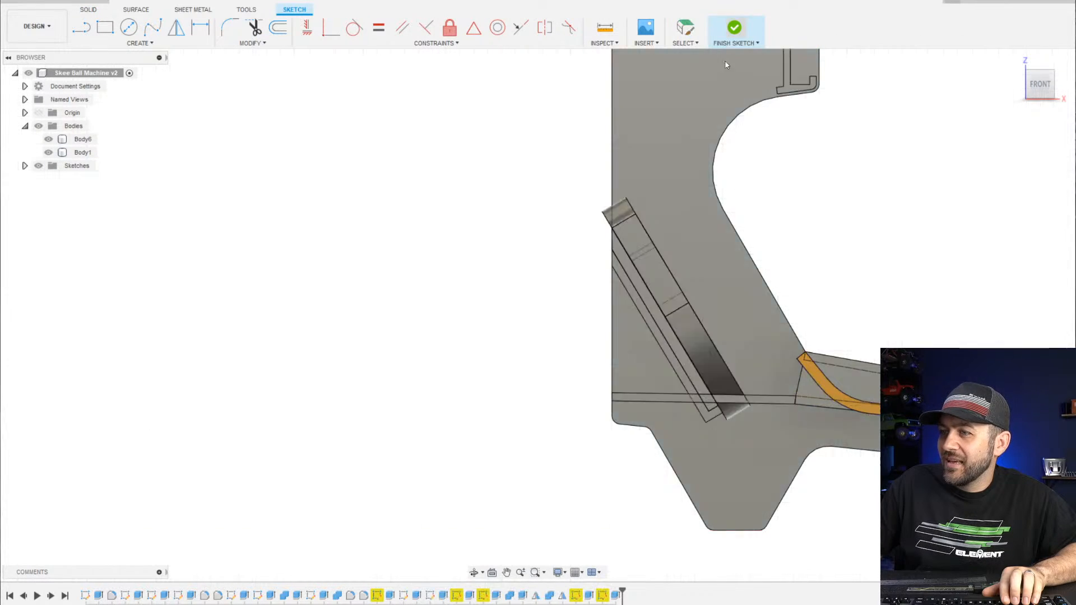
Redefine the flagged angled board sketch's plane onto the side panel's large flat face
right_click(376, 598)
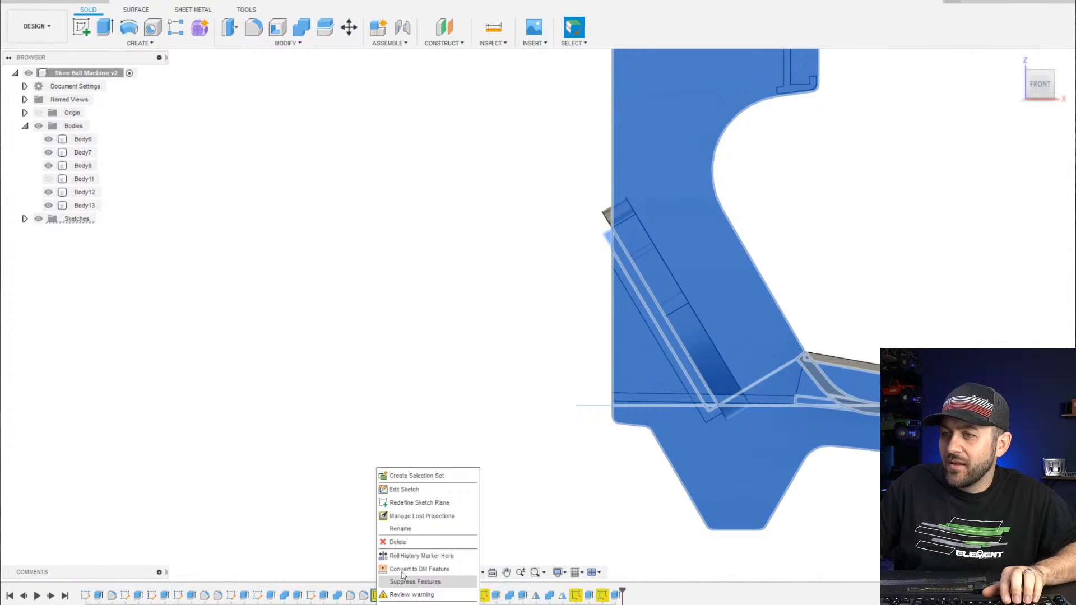
click(425, 502)
click(697, 438)
key(Return)
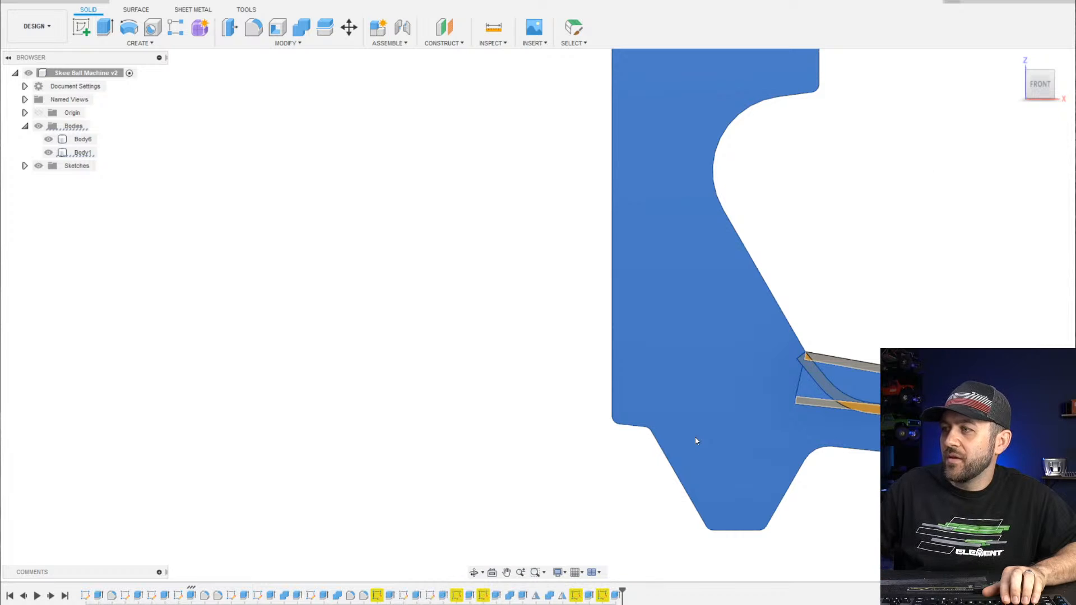
Select the next flagged sketch and examine how the target board and ramp sit against the side panel
click(458, 596)
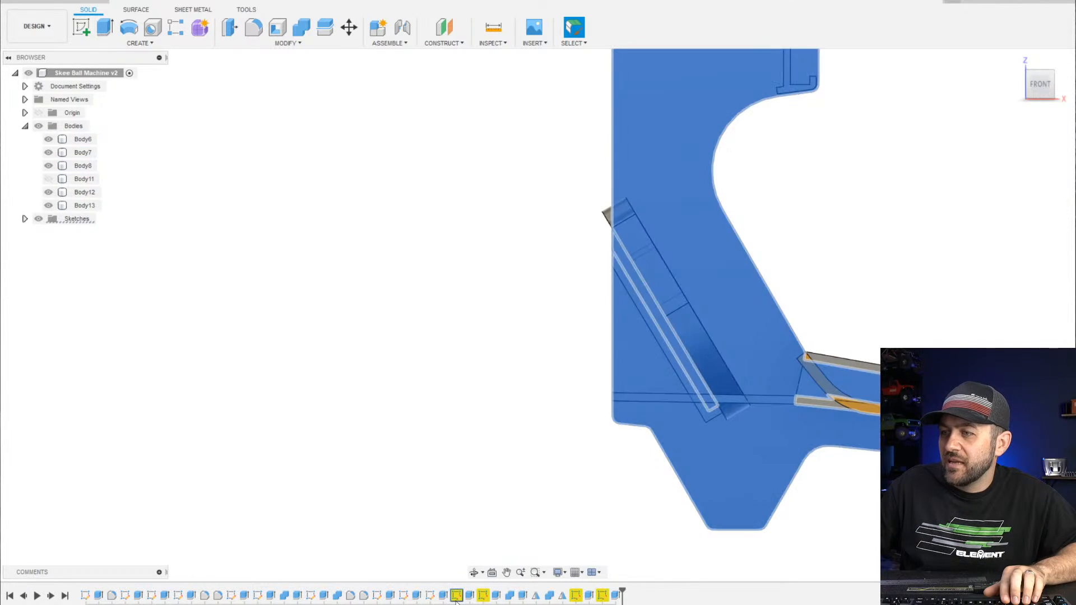
scroll(517, 415, down, 3)
mouse_move(685, 361)
shift+middle_down()
mouse_move(712, 329)
mouse_move(729, 327)
shift+middle_up()
scroll(848, 326, up, 2)
scroll(841, 324, up, 2)
click(733, 315)
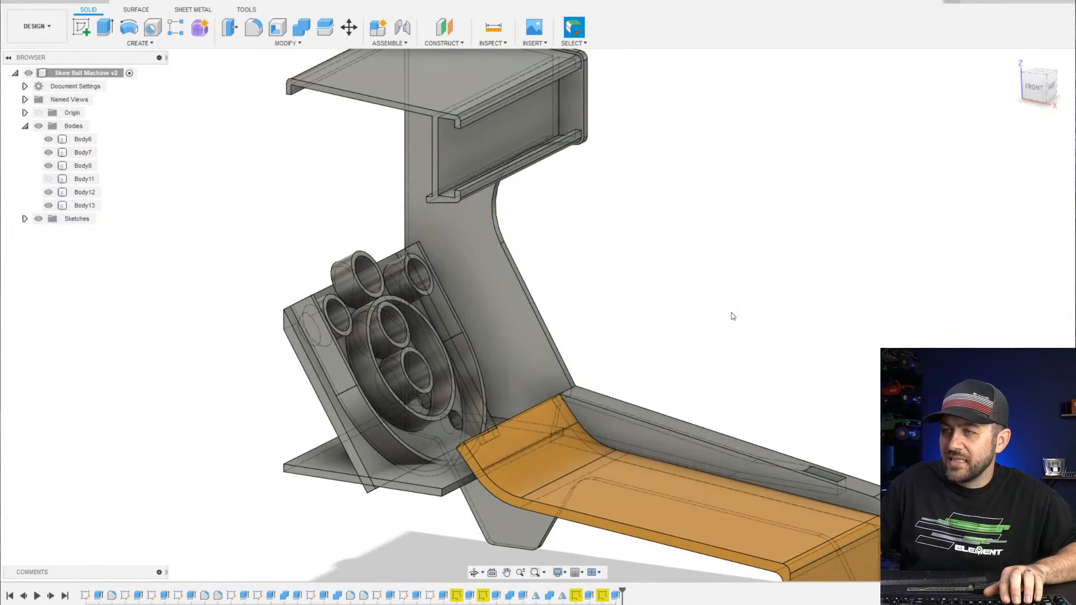
scroll(569, 411, down, 3)
scroll(570, 408, up, 3)
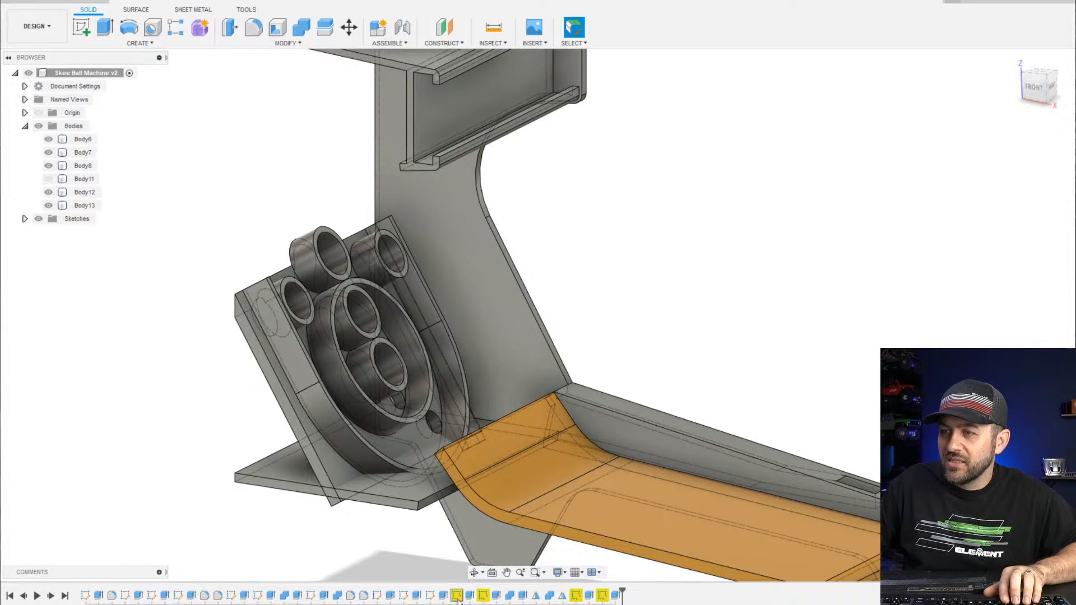
Open the flagged sketch behind the target board, examine its geometry near the ramp's upper end, and finish it
right_click(457, 596)
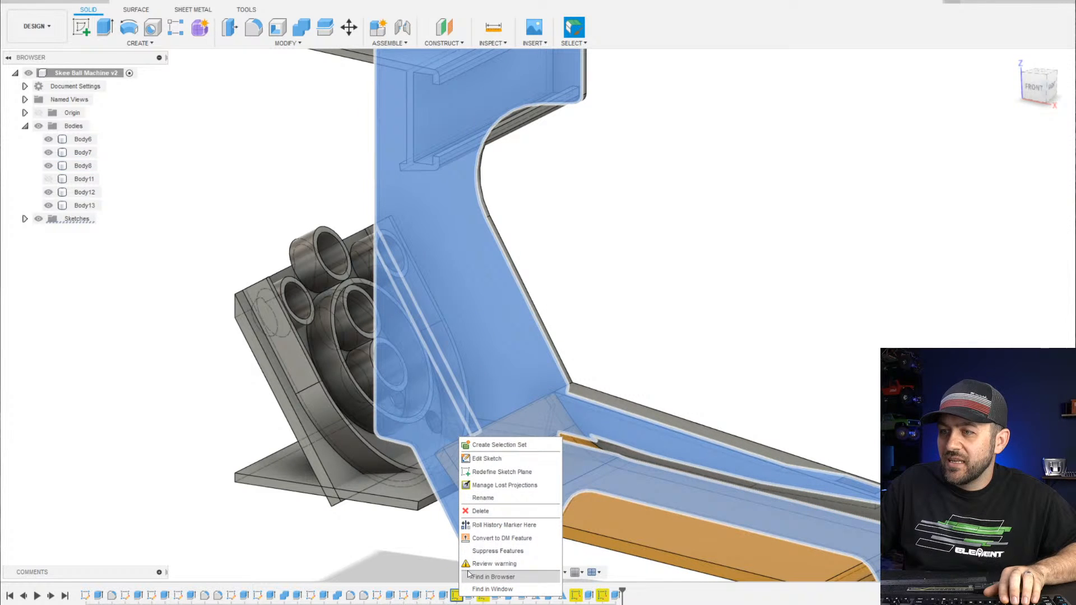
click(480, 459)
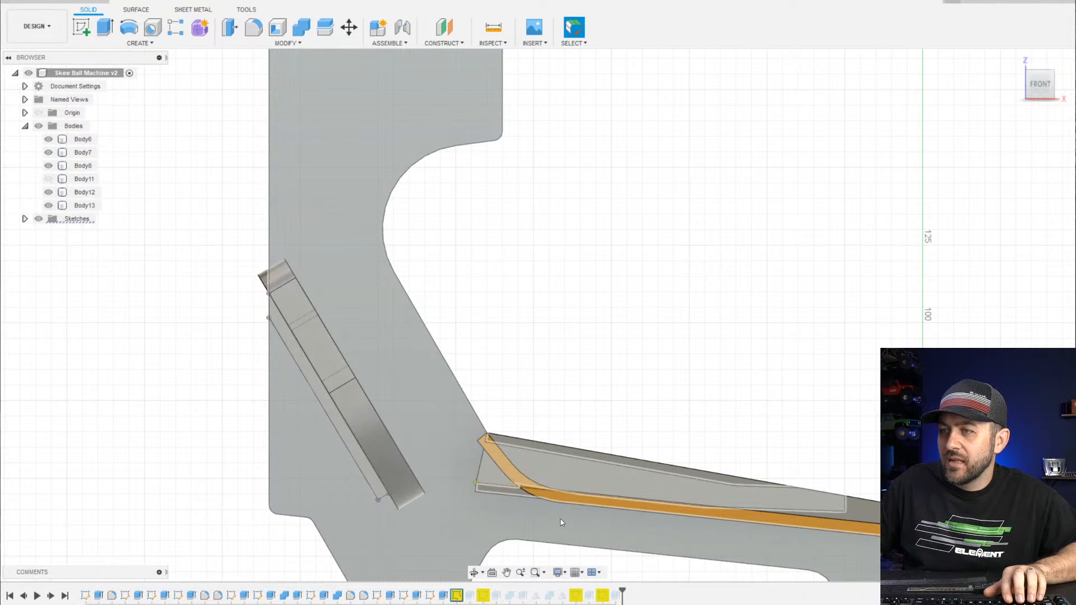
scroll(518, 497, up, 3)
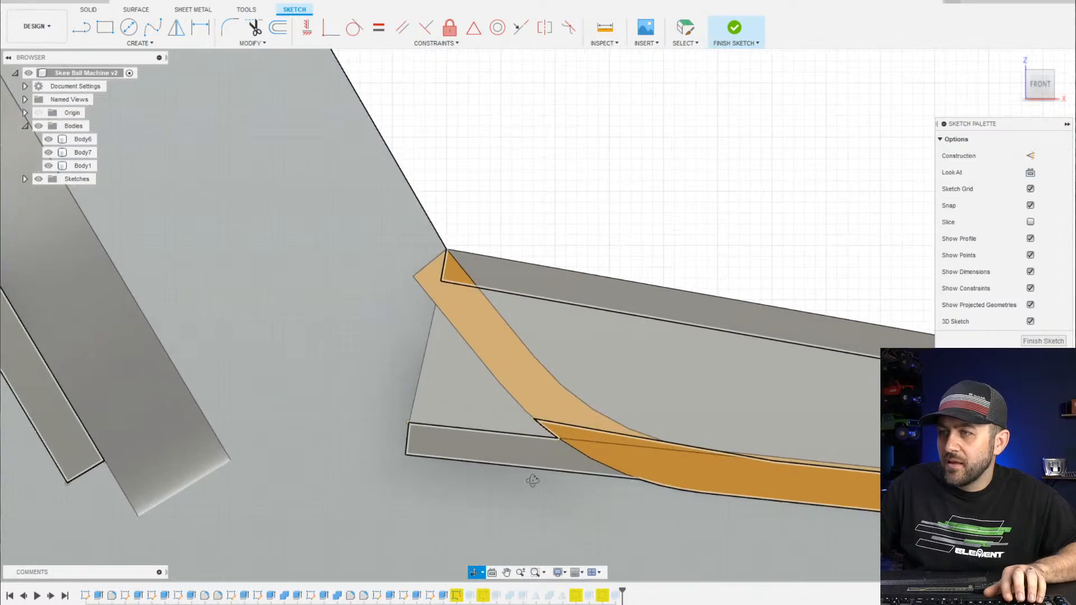
mouse_move(534, 481)
shift+middle_down()
mouse_move(554, 496)
mouse_move(493, 204)
shift+middle_up()
scroll(493, 204, down, 2)
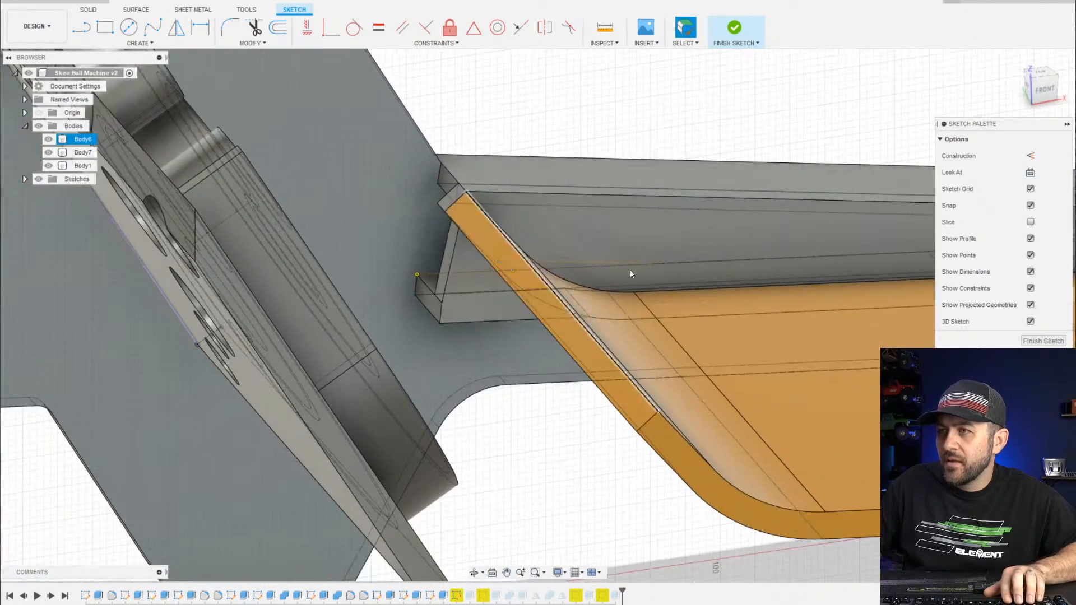
click(743, 33)
mouse_move(449, 252)
shift+middle_down()
mouse_move(498, 235)
mouse_move(518, 196)
mouse_move(557, 209)
mouse_move(526, 341)
shift+middle_up()
scroll(525, 340, down, 3)
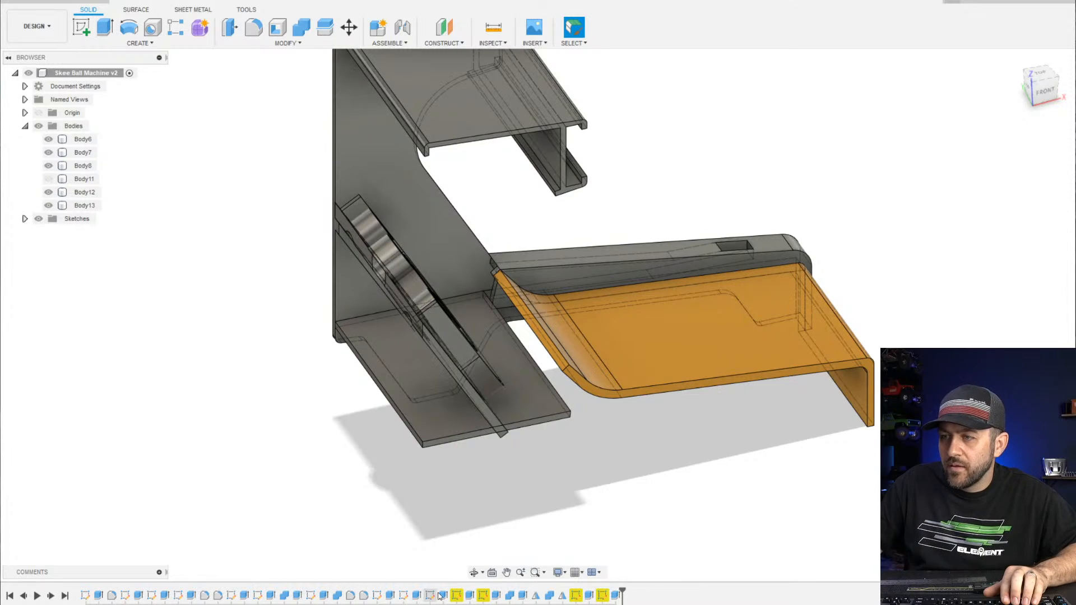
Reopen the flagged sketch, compare its angled line and points with the target board and ramp bodies, and finish it
right_click(459, 595)
click(488, 487)
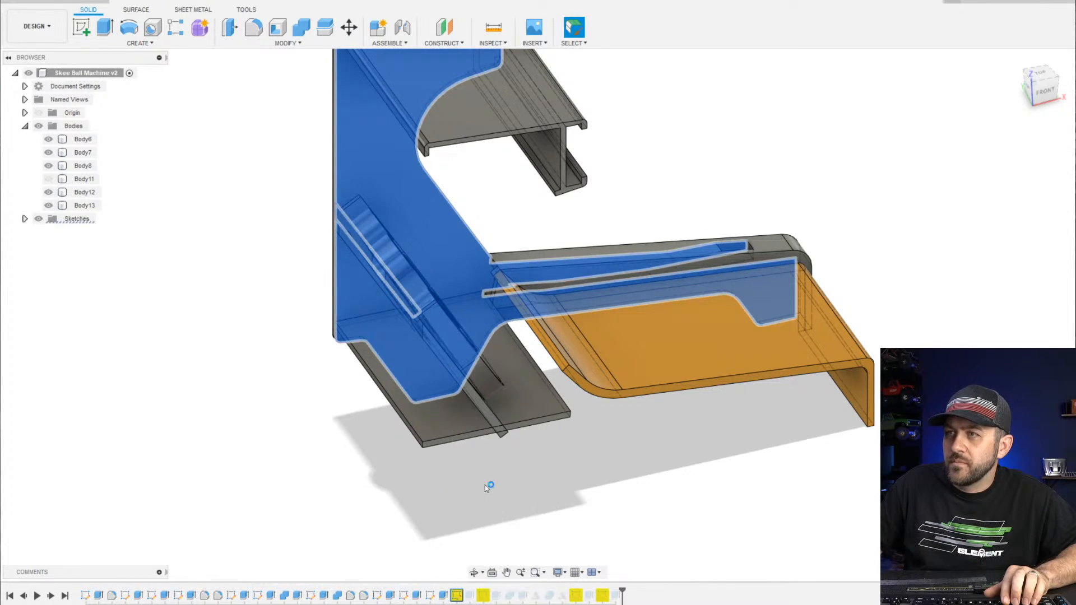
scroll(559, 174, up, 4)
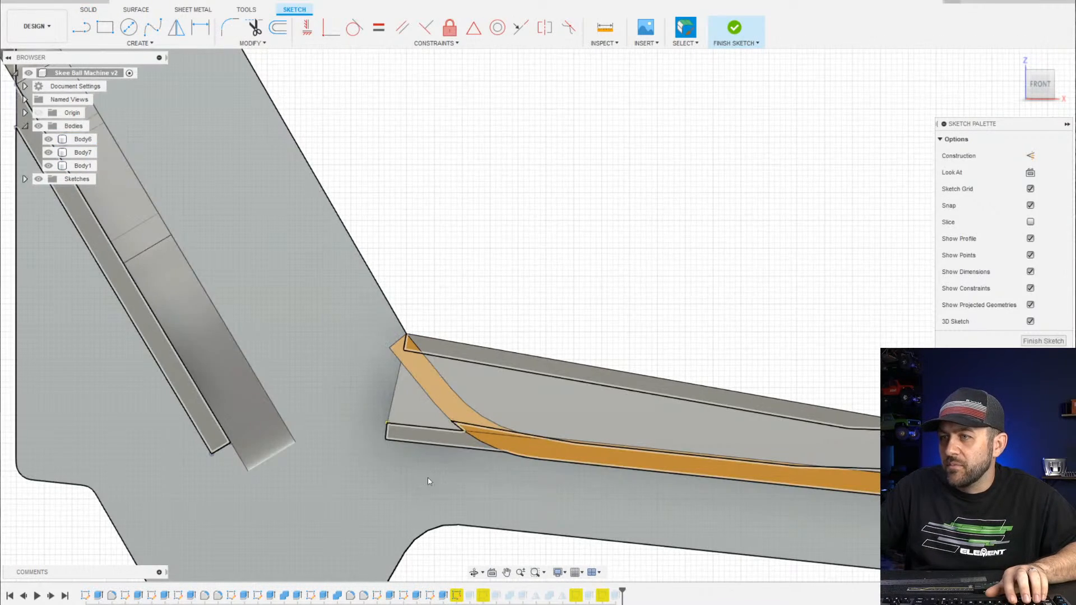
scroll(314, 216, up, 3)
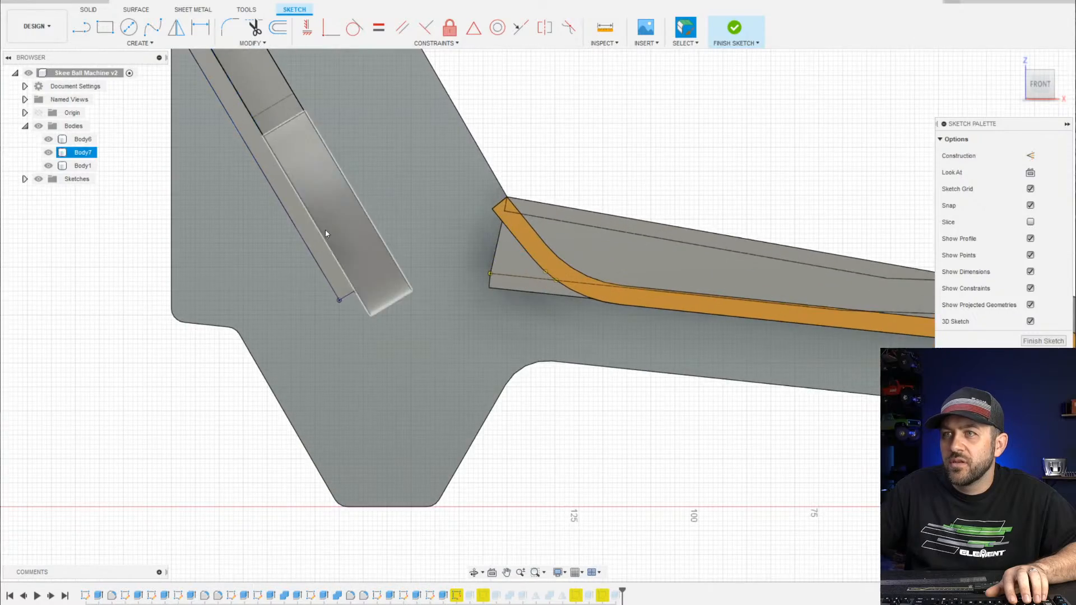
middle_drag(269, 174, 393, 329)
scroll(393, 328, down, 3)
shift+middle_drag(302, 241, 505, 286)
middle_drag(635, 345, 463, 218)
scroll(467, 214, up, 2)
shift+middle_drag(575, 287, 497, 297)
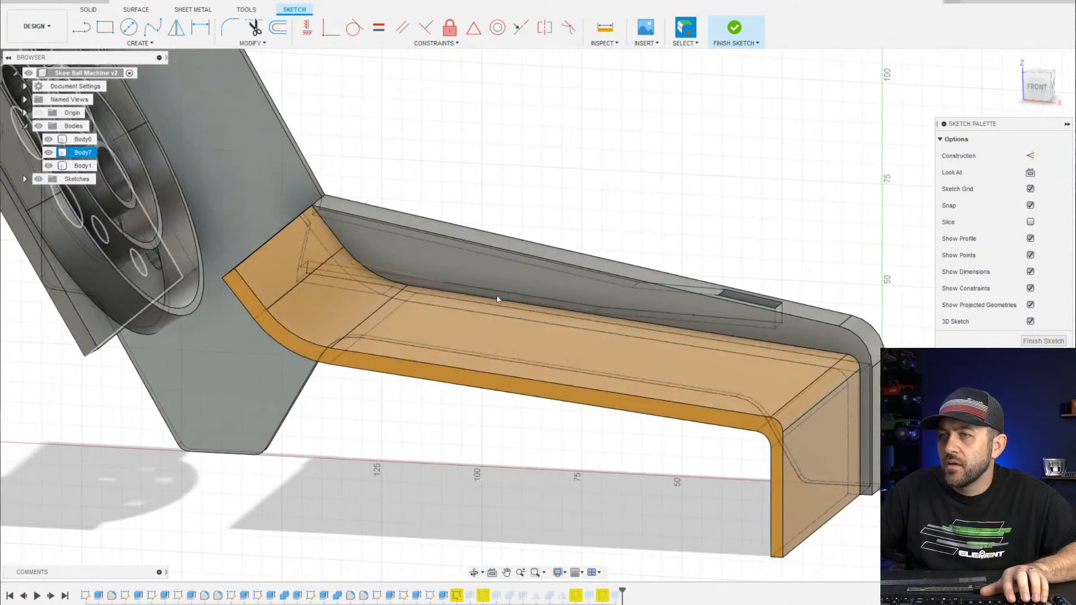
middle_drag(225, 294, 342, 277)
click(731, 27)
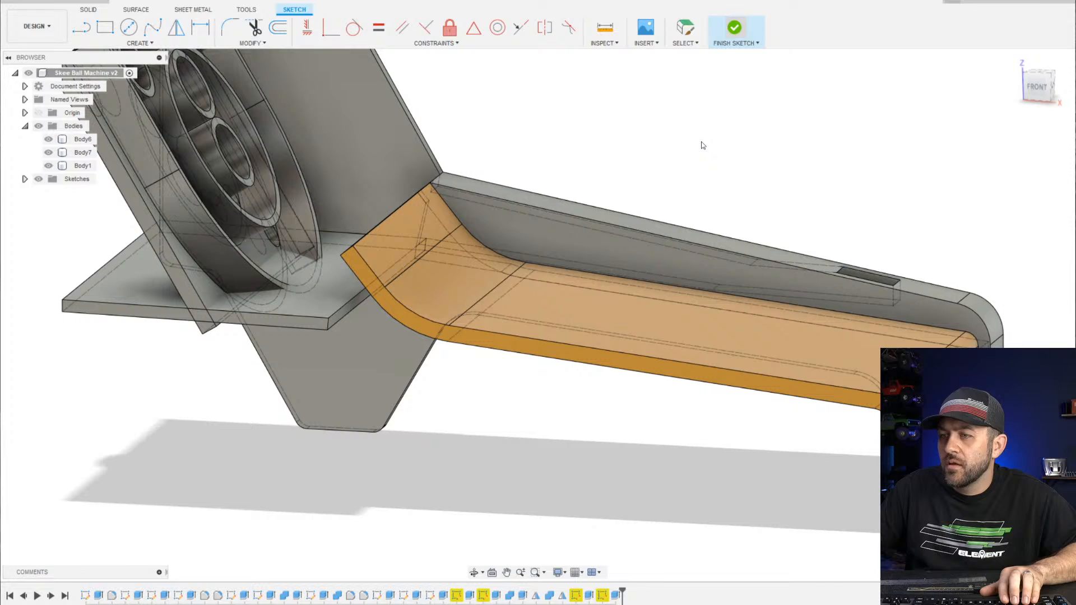
Select the feature built from the flagged sketch and examine how the shelf and target board meet the side panel from behind and the side
click(470, 595)
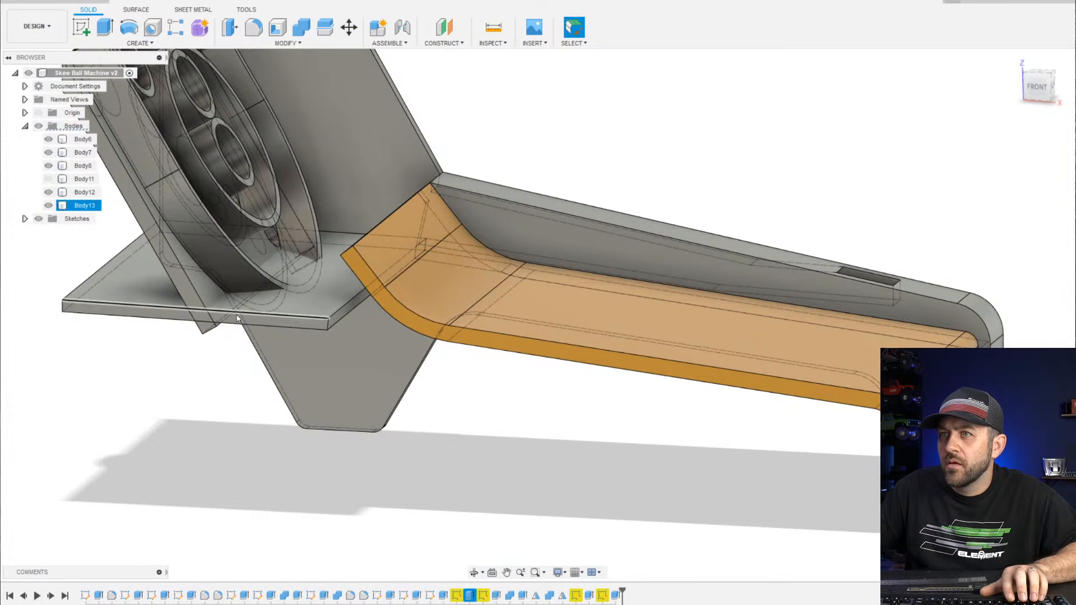
scroll(305, 313, down, 3)
shift+middle_drag(304, 312, 318, 305)
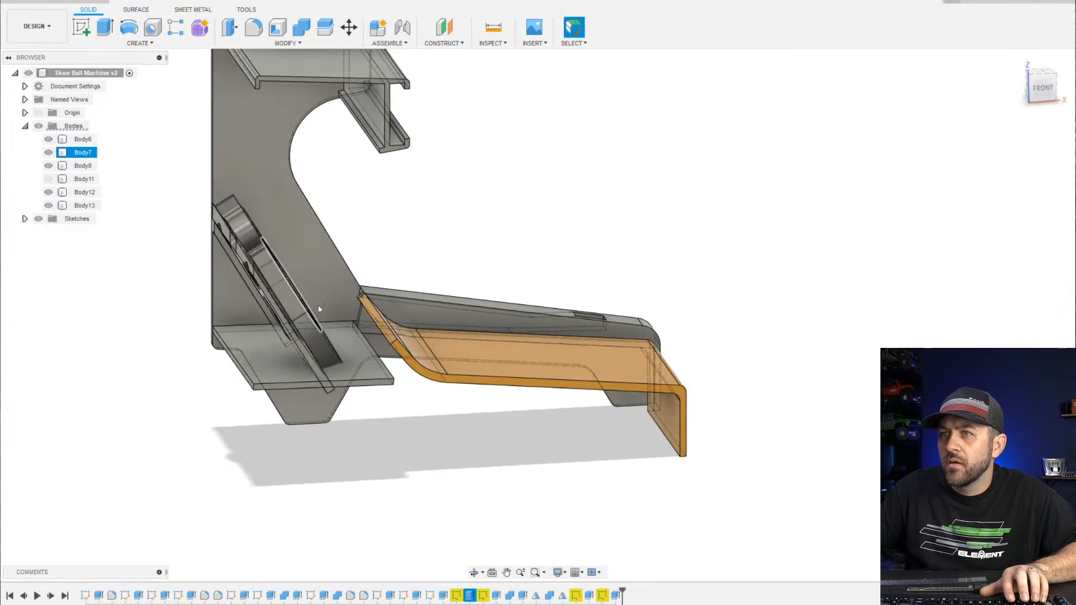
double_click(471, 596)
shift+middle_drag(366, 534, 383, 439)
scroll(291, 279, up, 3)
scroll(331, 261, up, 6)
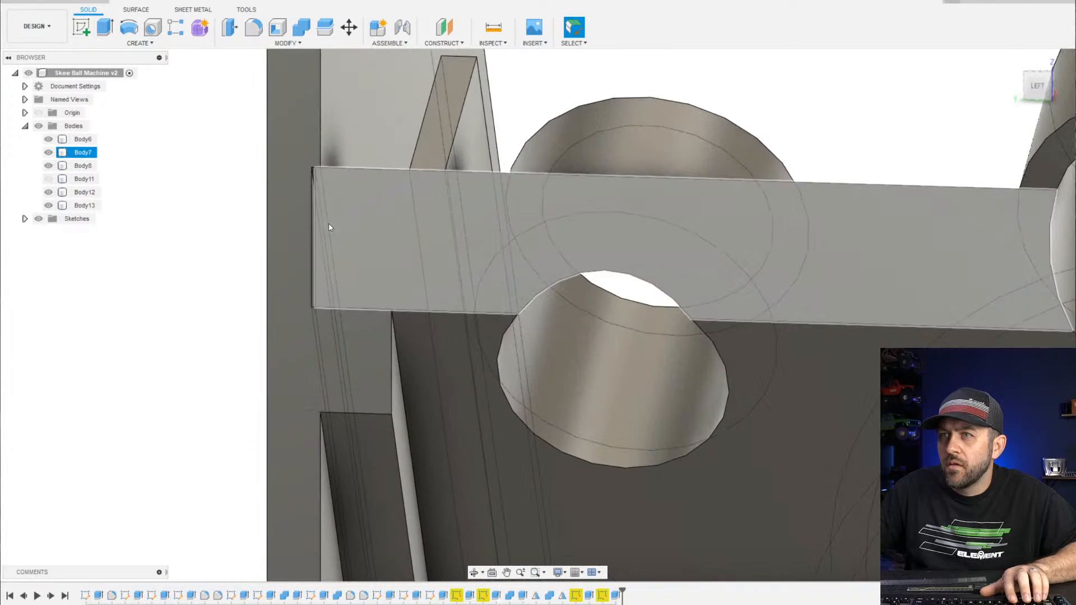
scroll(698, 384, down, 6)
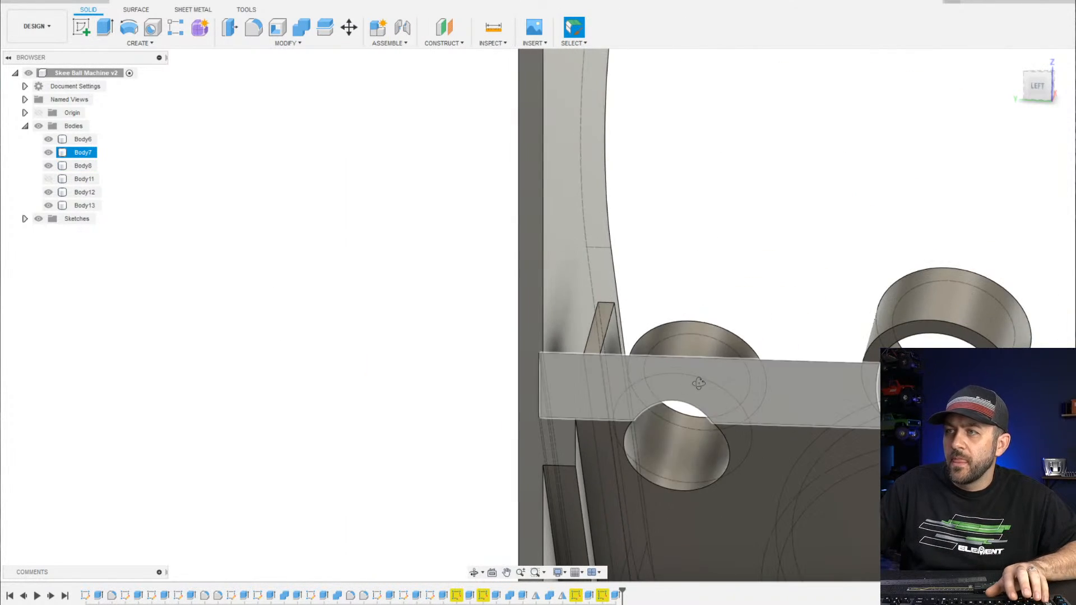
shift+middle_drag(699, 384, 496, 228)
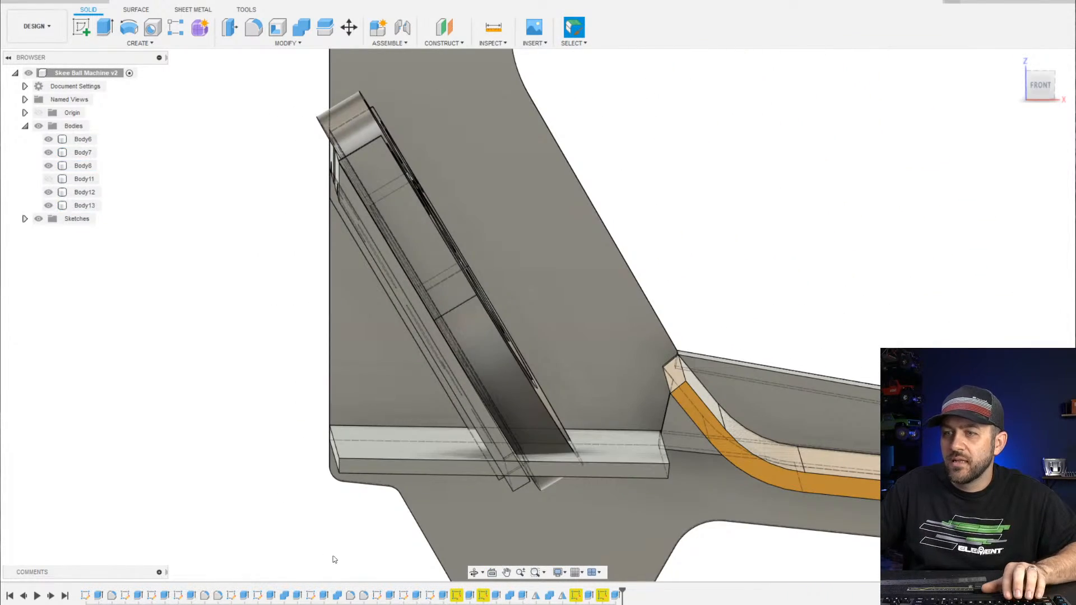
Open and finish the flagged target board sketch, comparing its geometry with the horizontal shelf's end face and the side panel
right_click(457, 595)
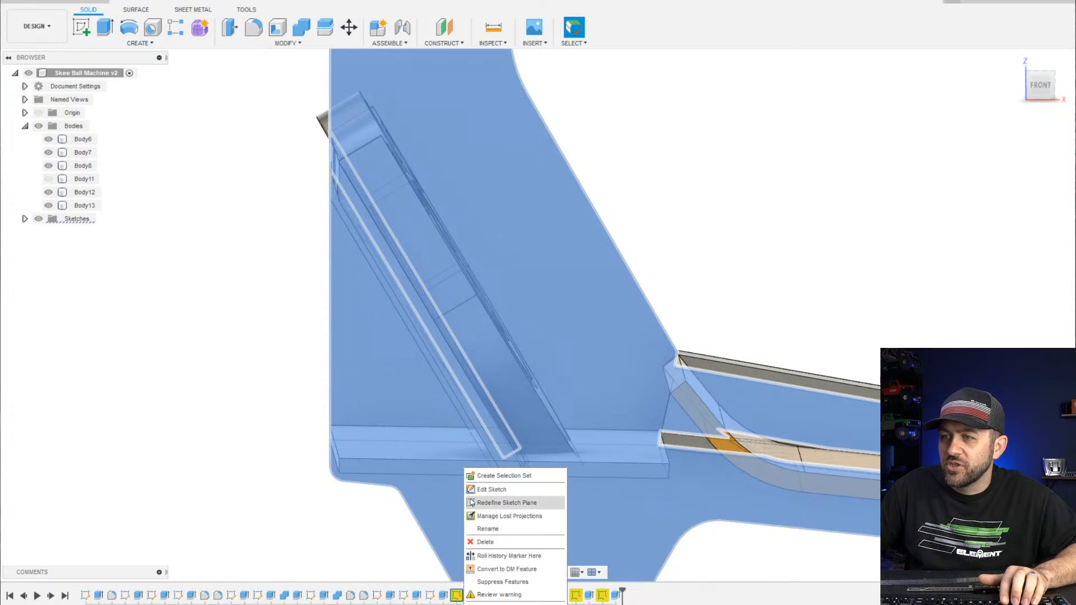
click(491, 490)
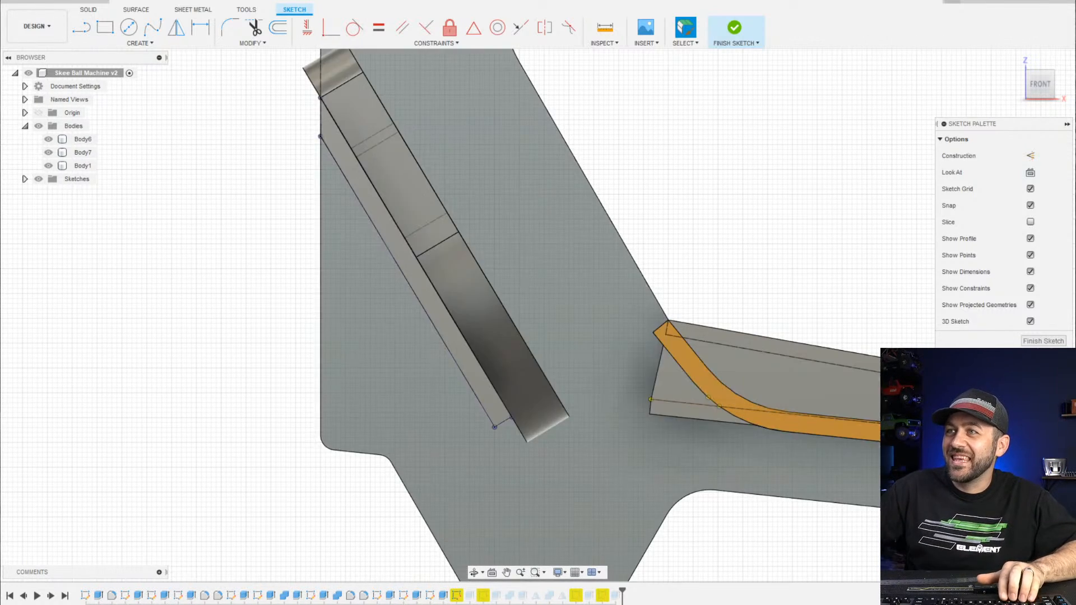
scroll(639, 427, down, 5)
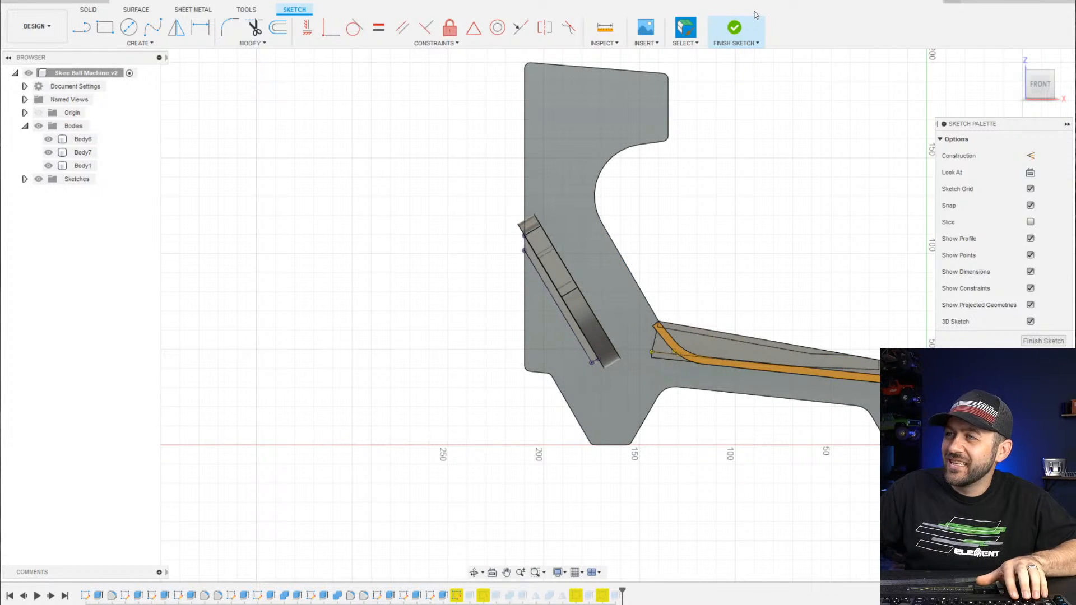
click(748, 31)
scroll(651, 339, up, 3)
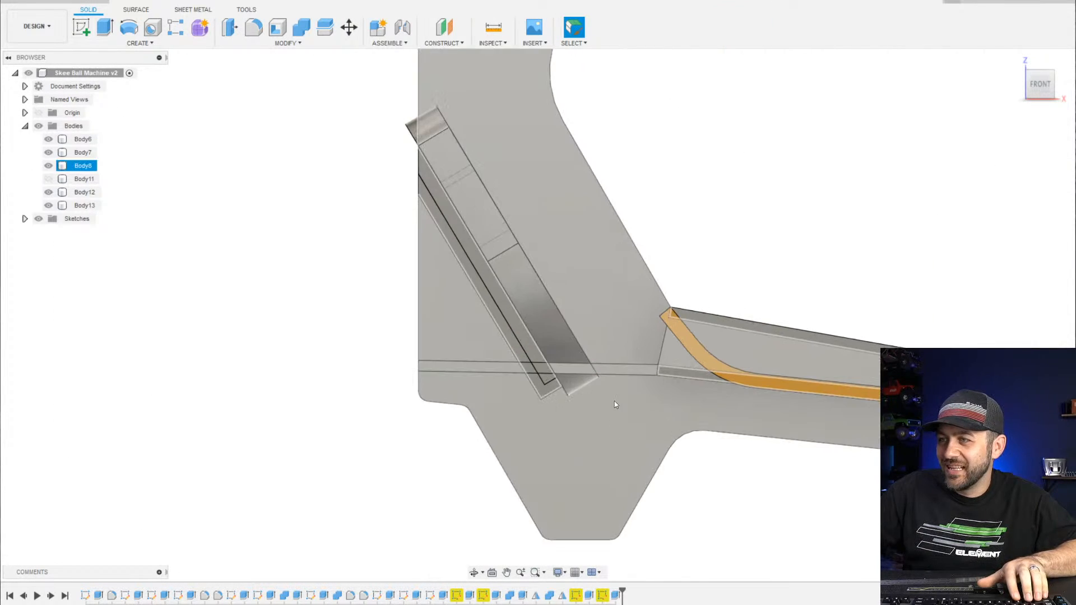
click(644, 369)
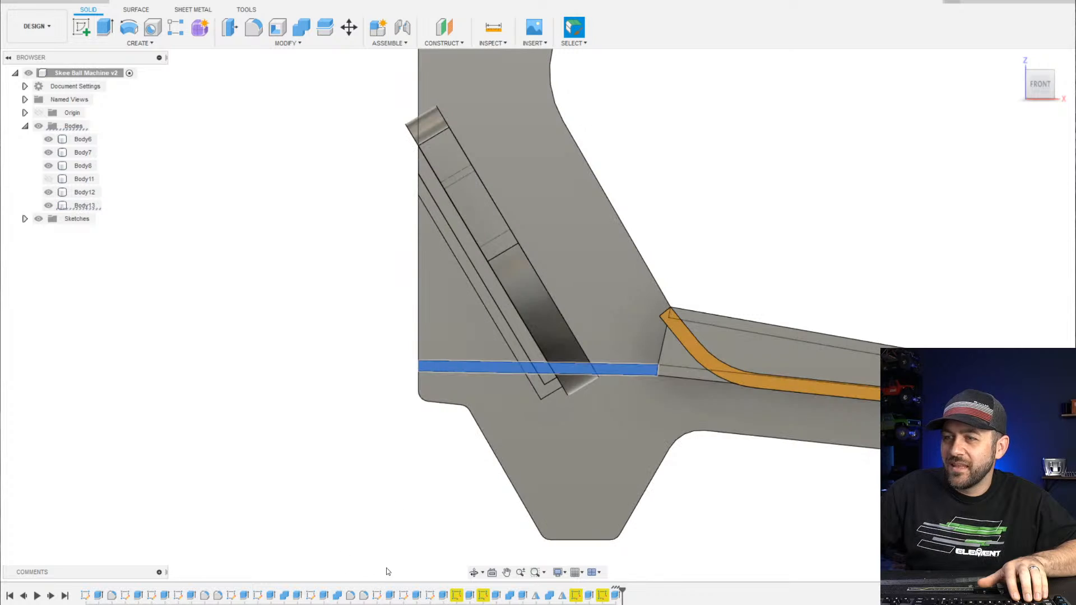
right_click(456, 595)
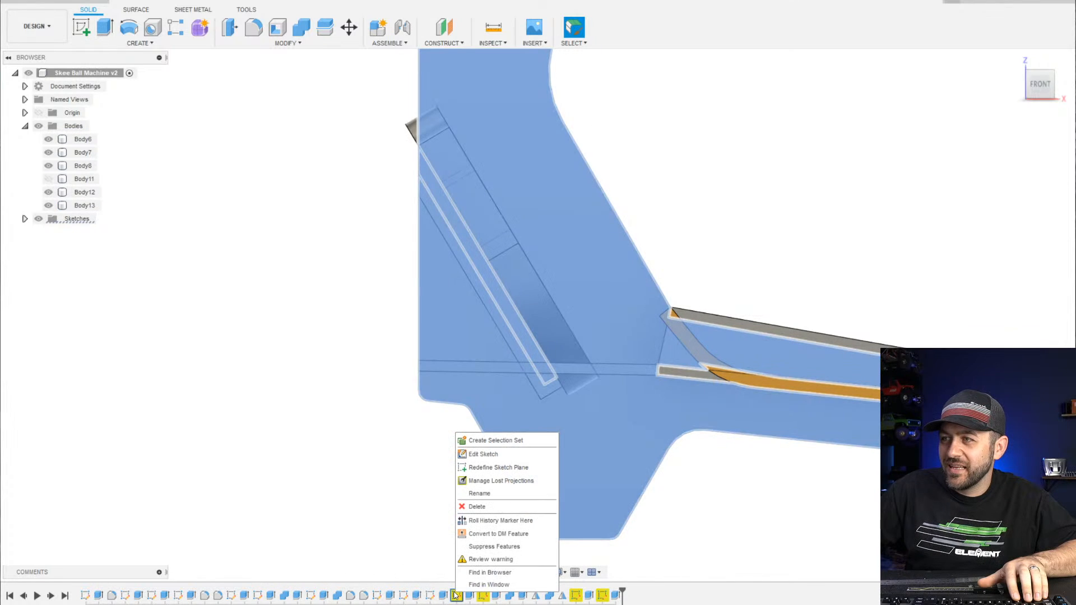
click(483, 455)
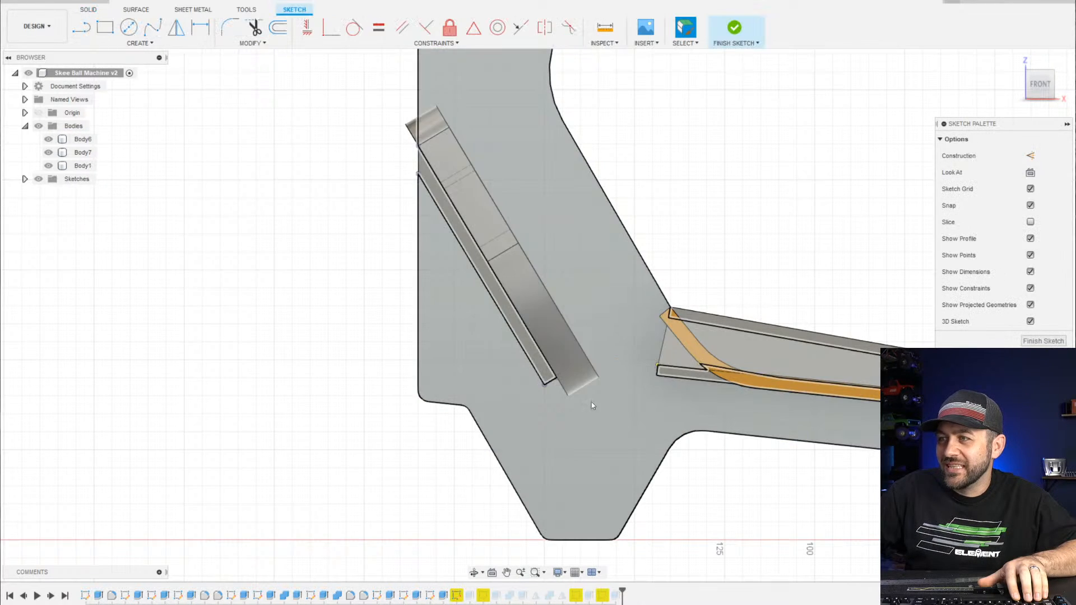
click(736, 23)
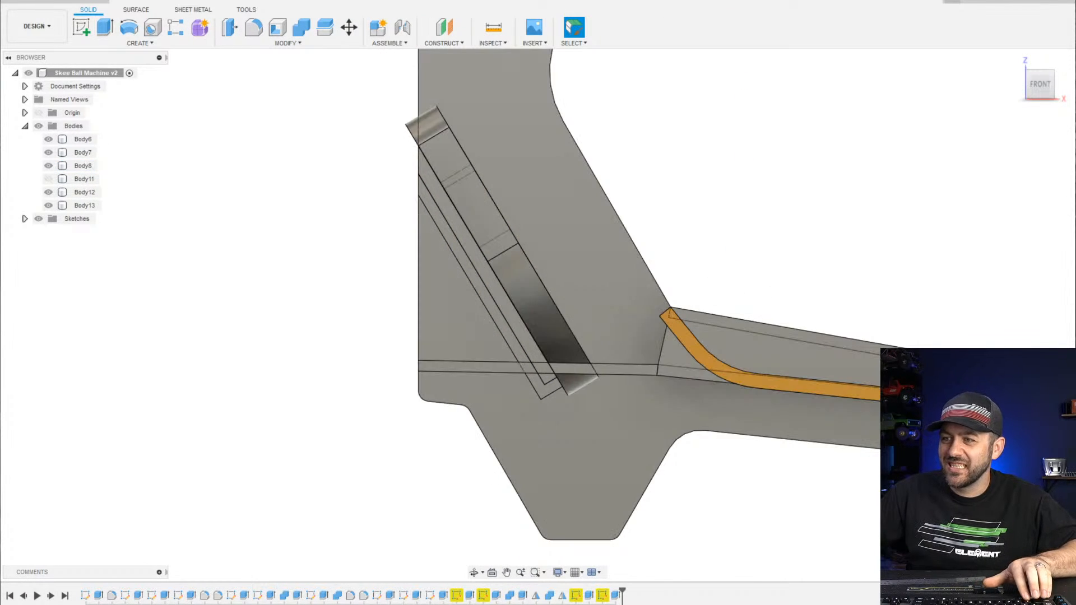
Undo the re-angling changes in the ramp's sketch on the side panel and leave the sketch
double_click(441, 596)
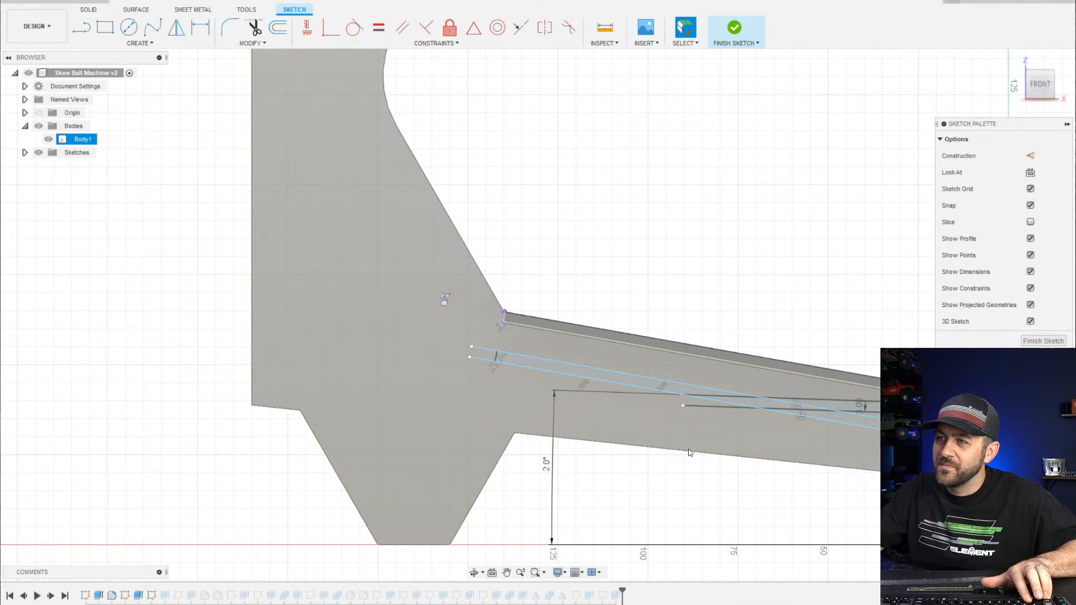
key(ctrl+z)
key(ctrl+z)
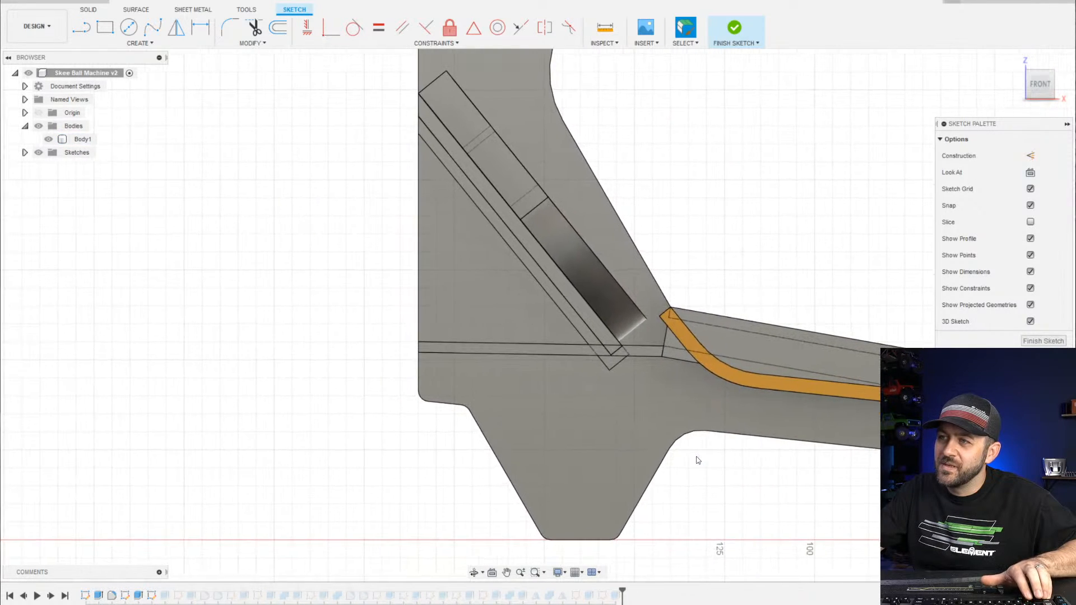
scroll(661, 403, down, 2)
scroll(661, 403, down, 2)
shift+middle_drag(745, 334, 683, 354)
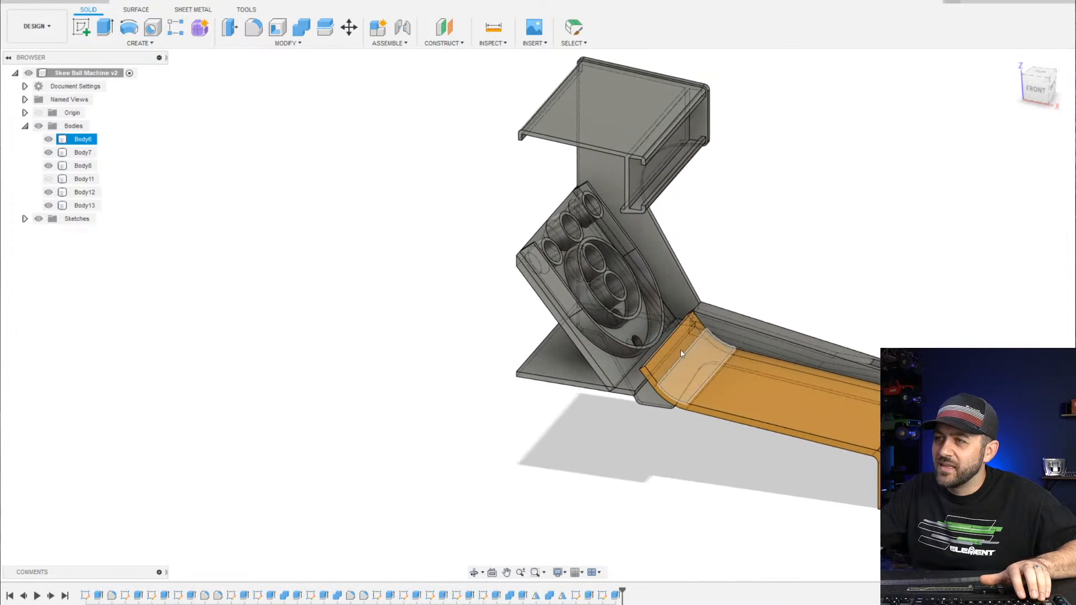
Save the design as a new version with the description "User Saved" and mark it as a milestone
scroll(872, 414, up, 2)
scroll(645, 404, down, 3)
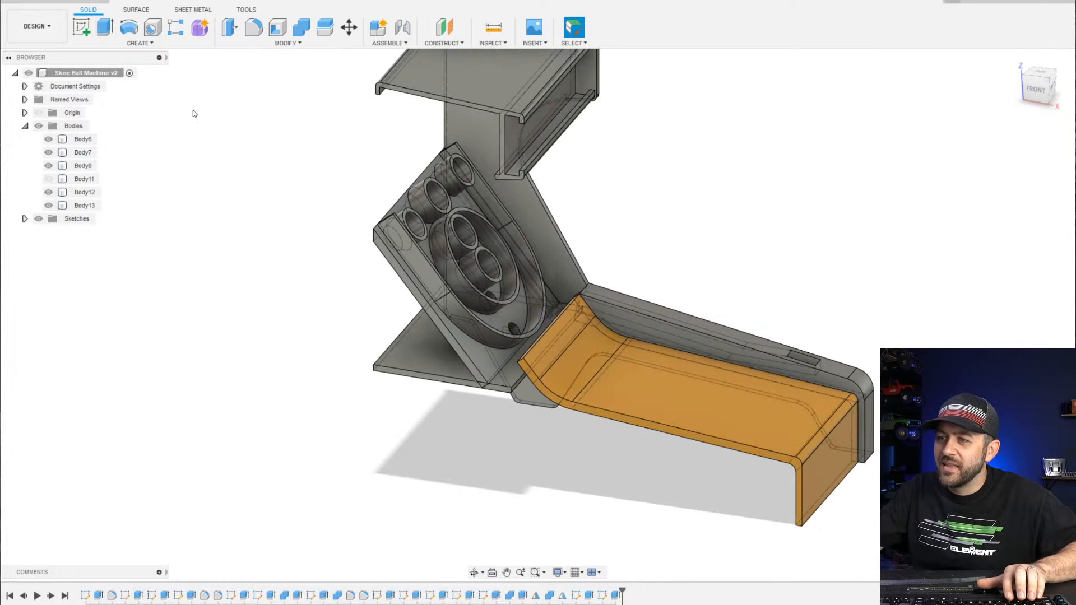
click(46, 2)
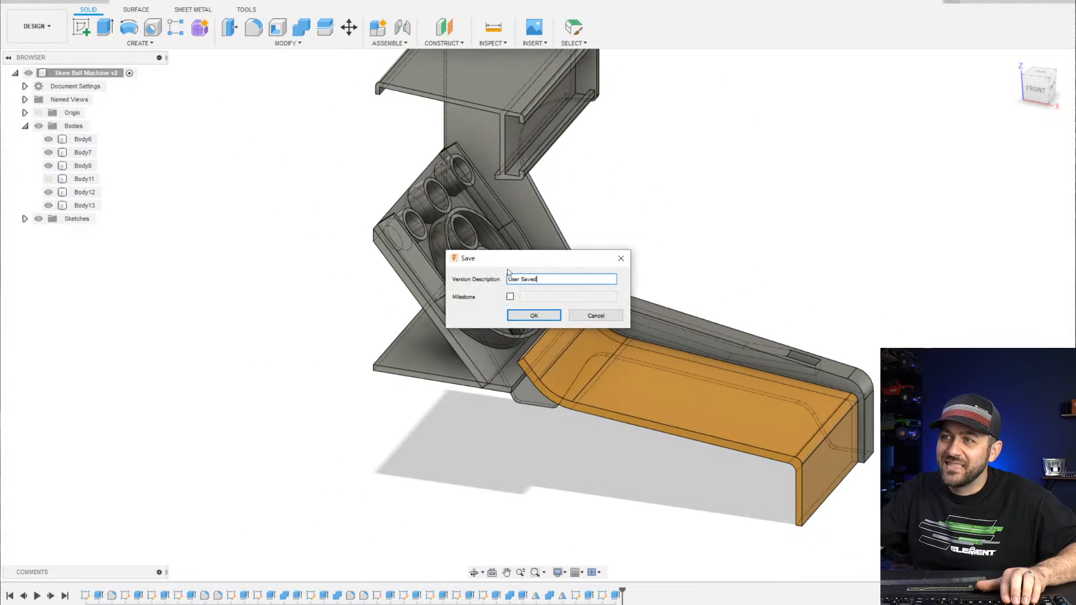
click(510, 297)
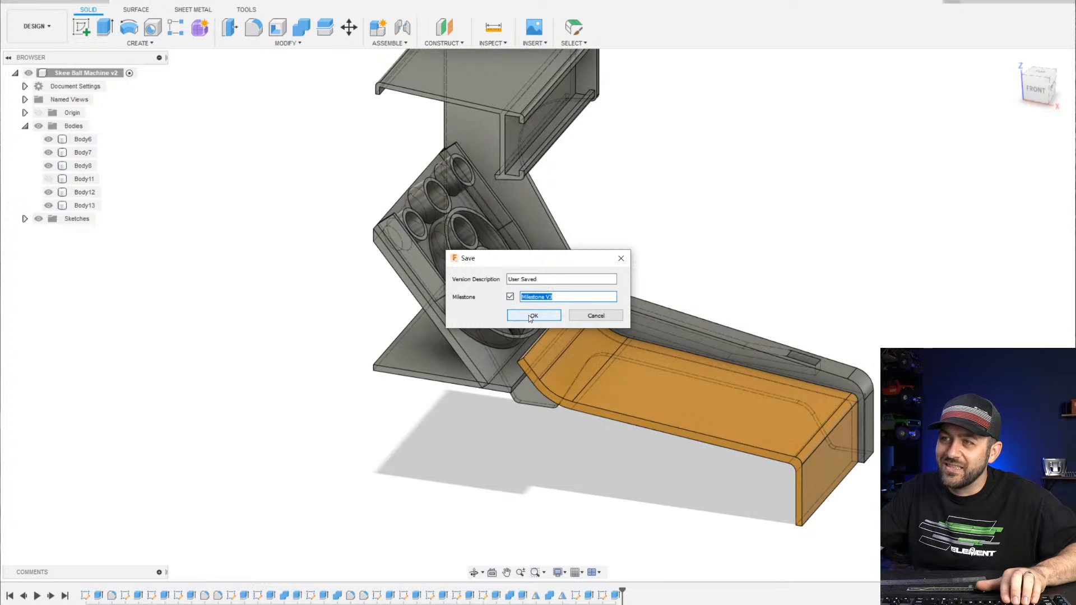
click(533, 314)
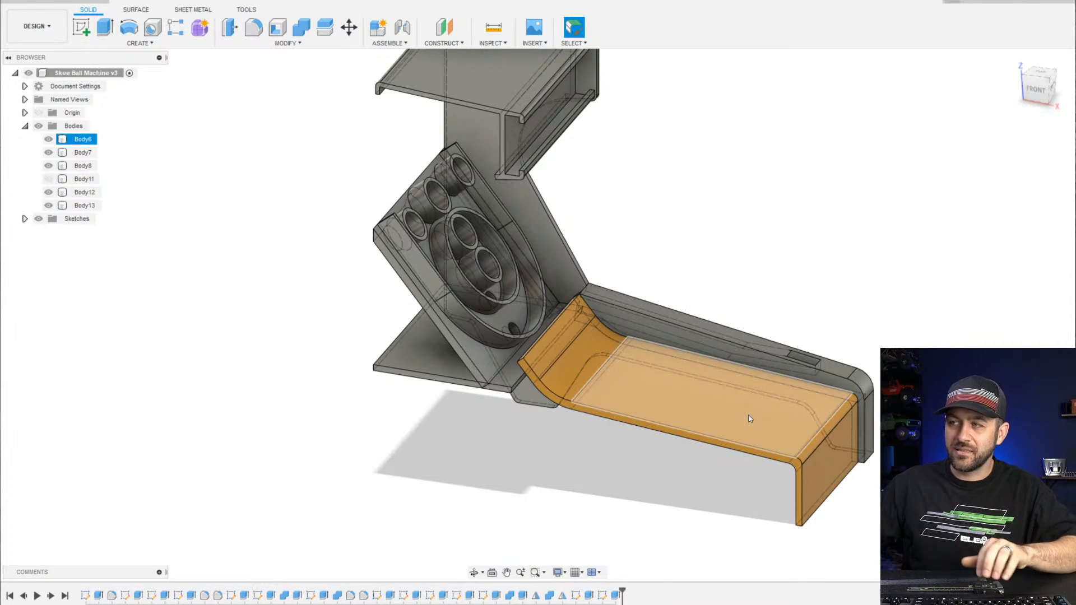
Examine the ramp's side edge, the hidden channel inside the side panel and the rectangular slot on the panel's upper edge
scroll(758, 372, up, 5)
scroll(760, 377, up, 3)
shift+middle_drag(728, 381, 754, 363)
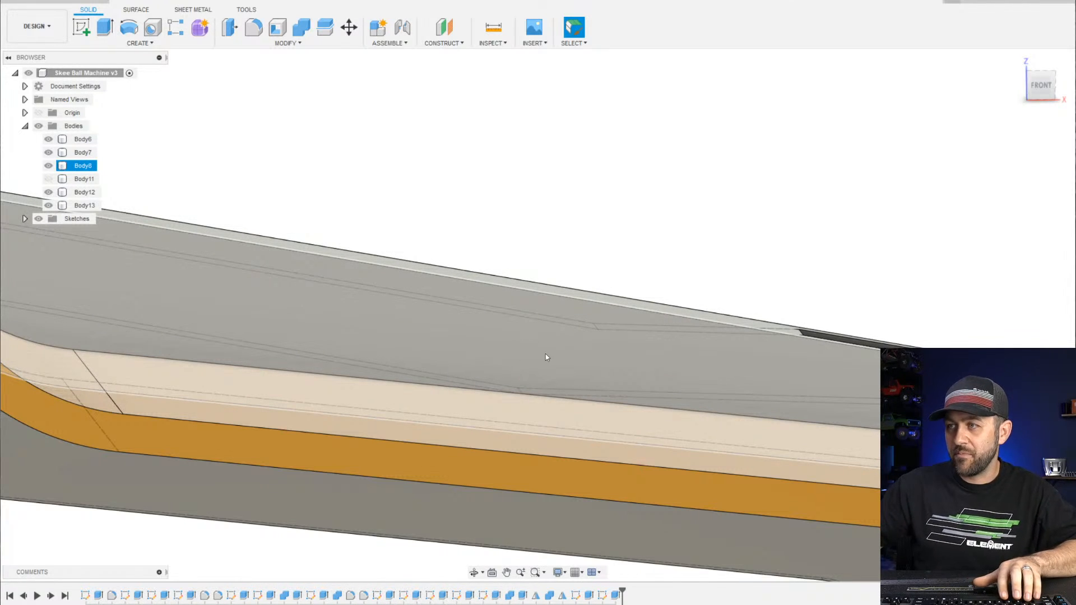
scroll(728, 334, up, 3)
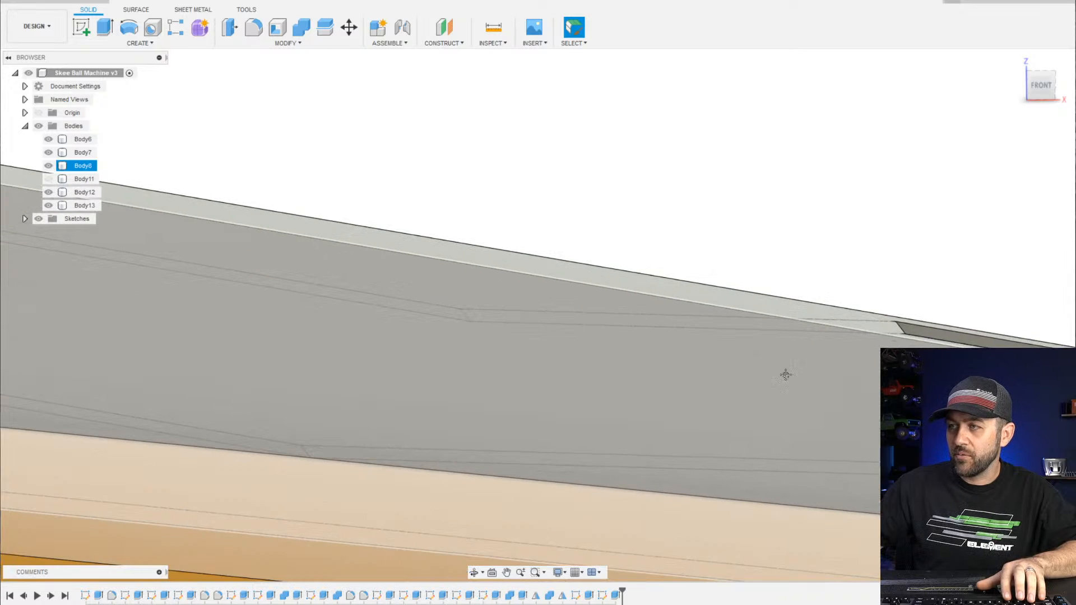
scroll(586, 370, down, 3)
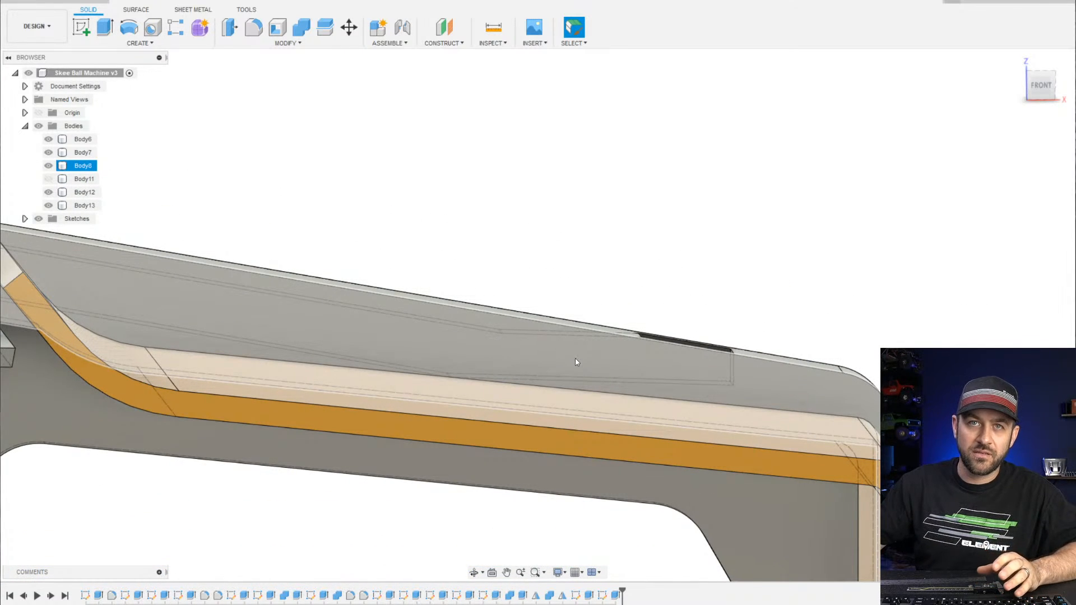
scroll(627, 376, down, 5)
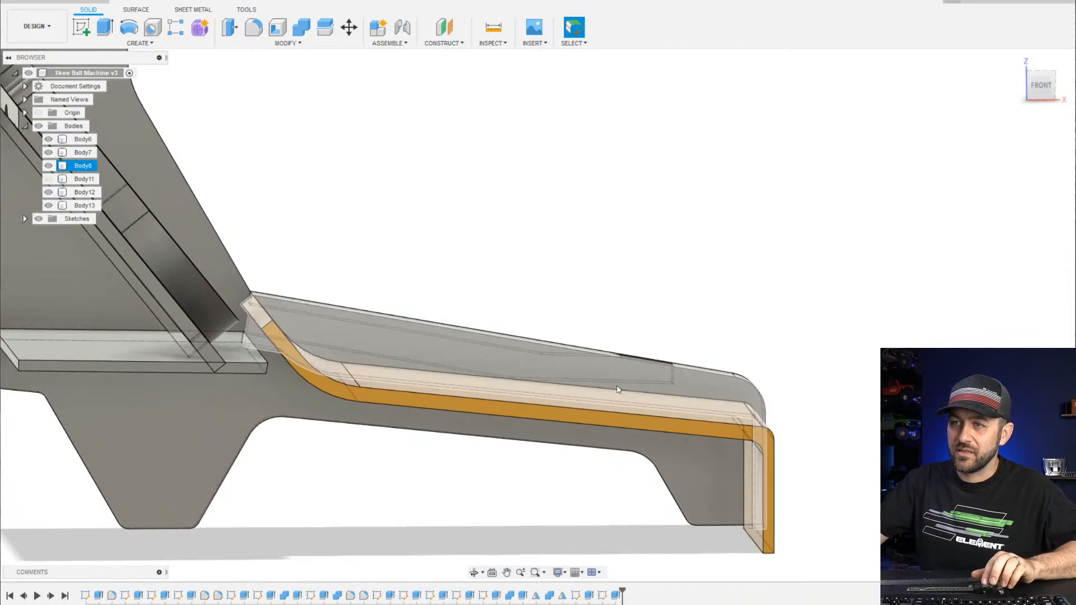
shift+middle_drag(545, 446, 497, 440)
scroll(644, 409, up, 5)
scroll(644, 409, down, 2)
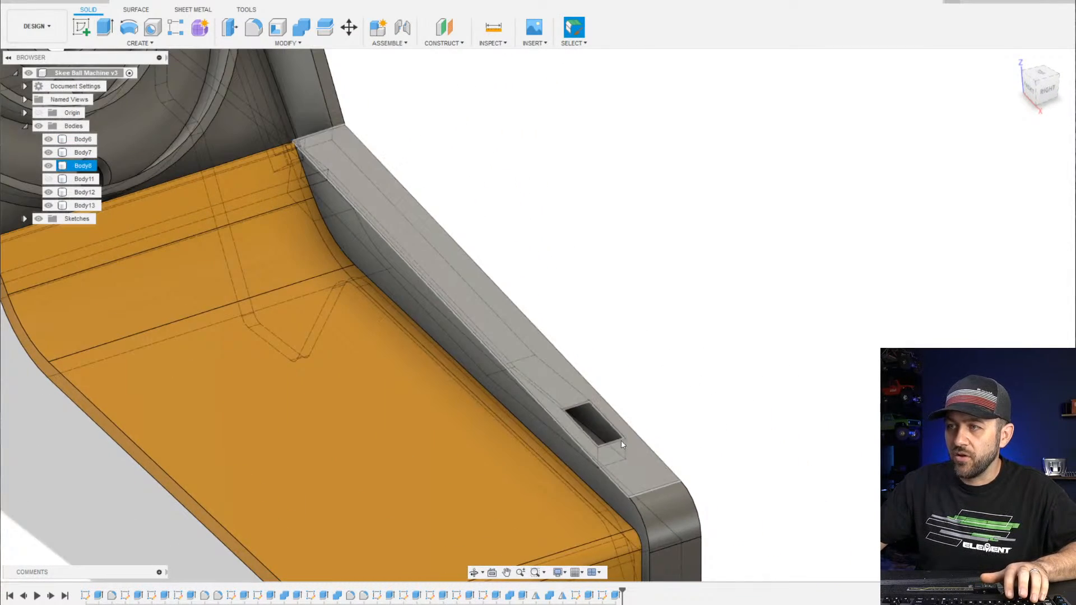
scroll(554, 217, down, 3)
scroll(258, 322, down, 4)
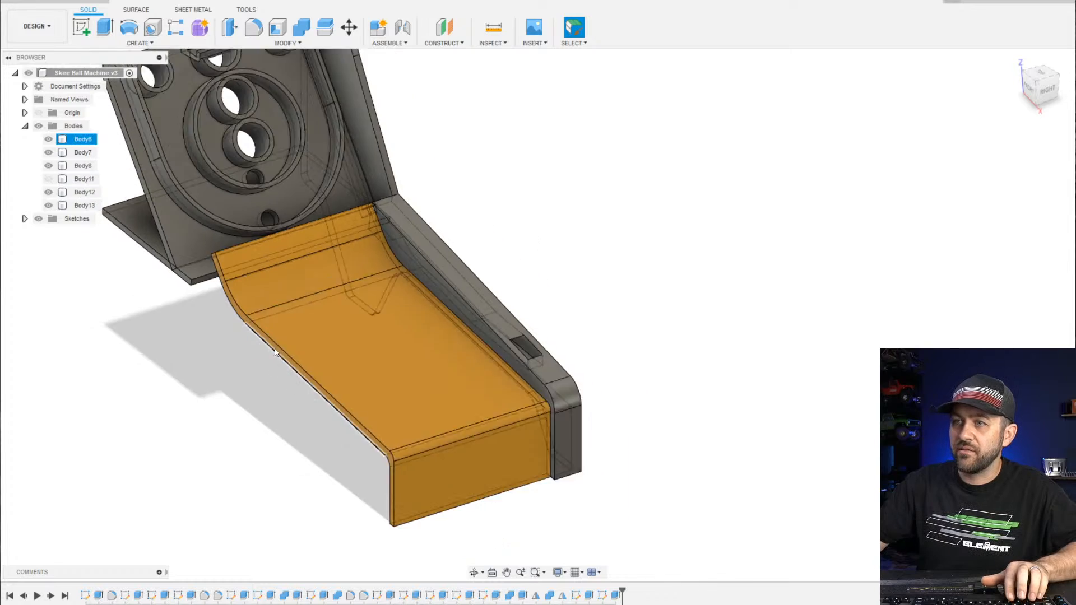
Show the hidden second side panel, Body11, and view the complete skee ball machine from the side
click(48, 178)
scroll(219, 281, down, 2)
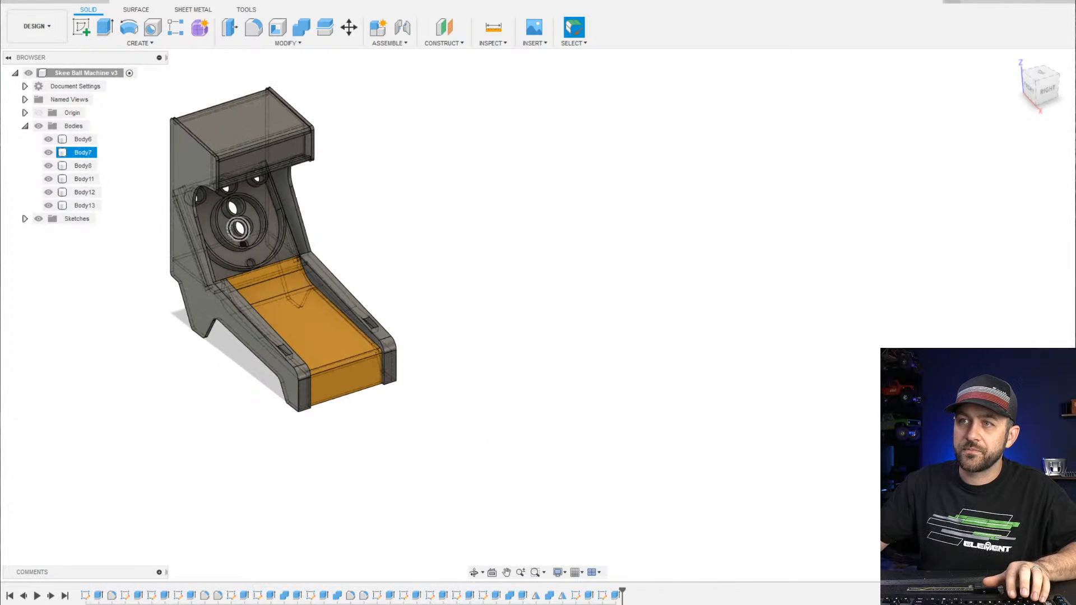
shift+middle_drag(264, 230, 208, 209)
scroll(236, 213, up, 4)
shift+middle_drag(207, 312, 267, 329)
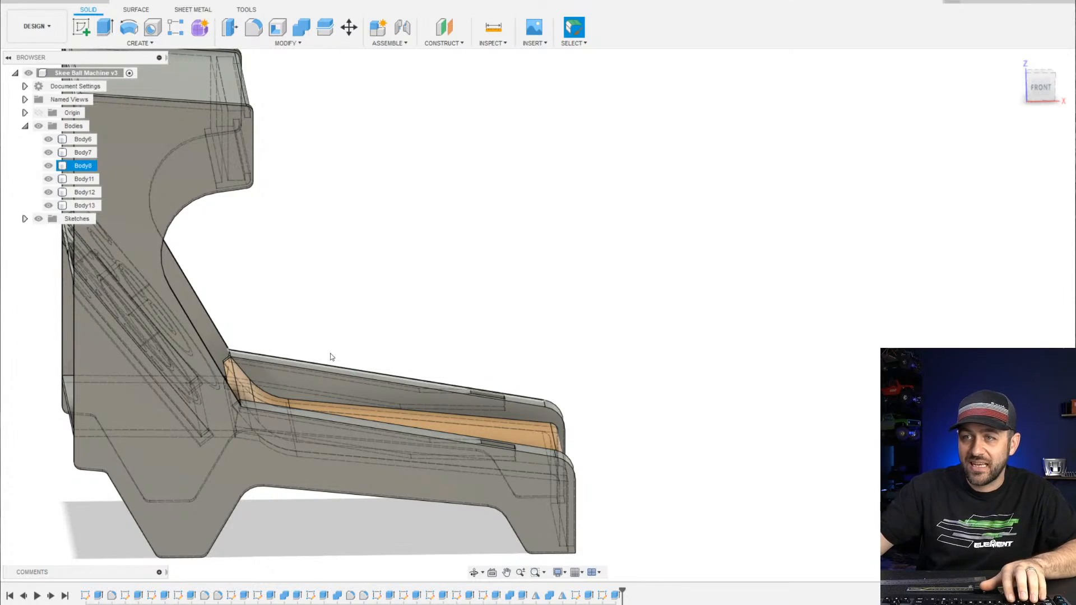
Inspect the complete machine from the front corner and above, checking the hood, target board and ramp between both side panels
click(334, 373)
scroll(337, 348, down, 3)
shift+middle_drag(340, 346, 370, 343)
shift+middle_drag(246, 317, 220, 320)
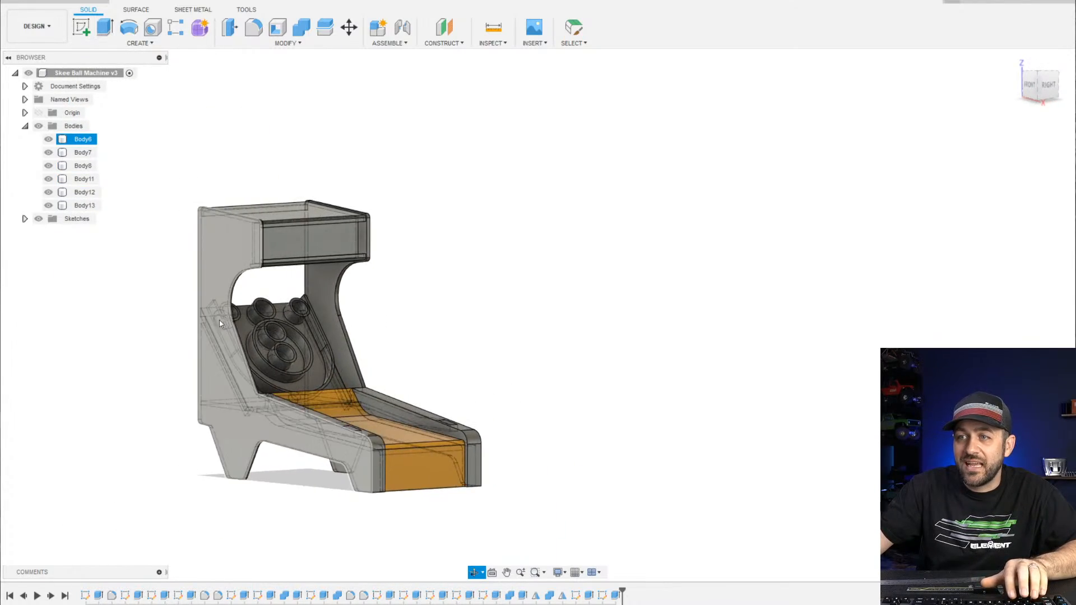
scroll(220, 321, up, 3)
mouse_move(370, 446)
shift+middle_down()
mouse_move(300, 464)
mouse_move(471, 442)
mouse_move(340, 461)
mouse_move(380, 434)
shift+middle_up()
scroll(380, 434, down, 3)
scroll(361, 338, up, 3)
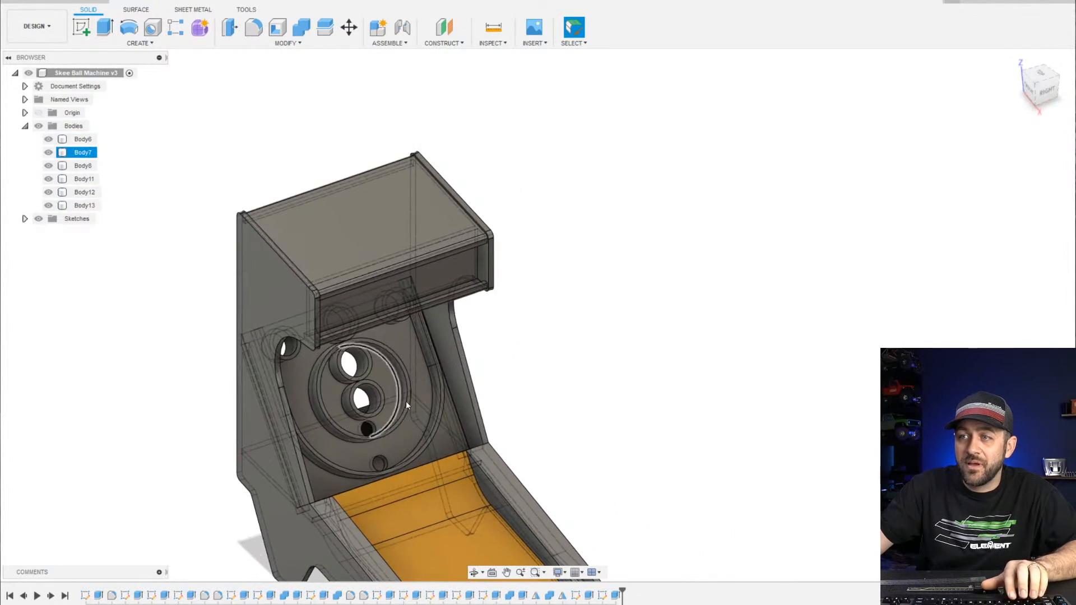
shift+middle_drag(395, 504, 439, 306)
scroll(438, 306, down, 3)
scroll(439, 306, down, 1)
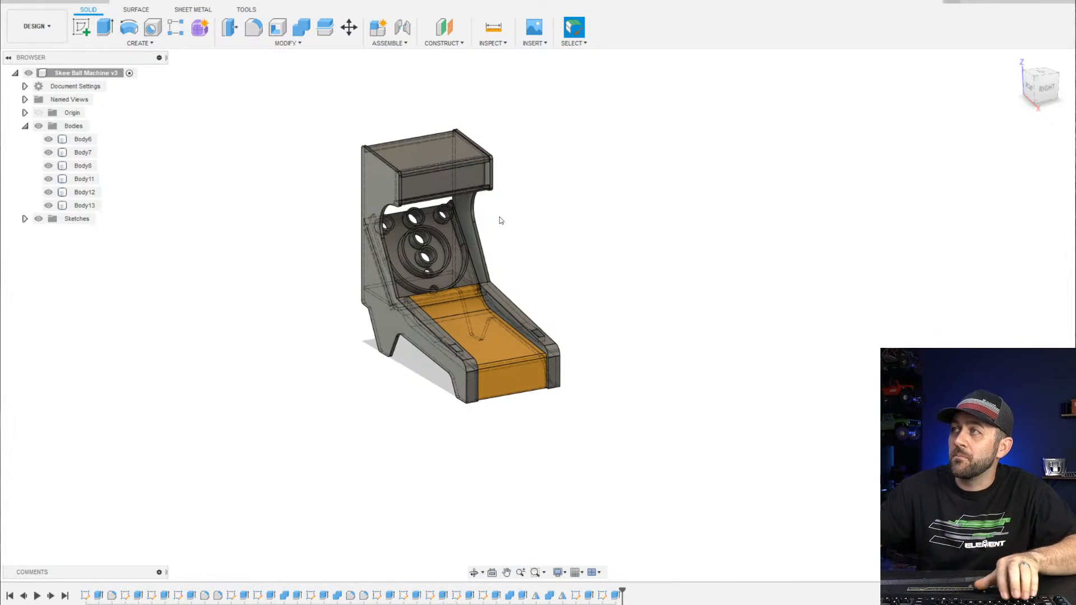
Select the lowest ball hole in the target board and examine from behind how it clears the shelf and ramp
scroll(443, 283, up, 8)
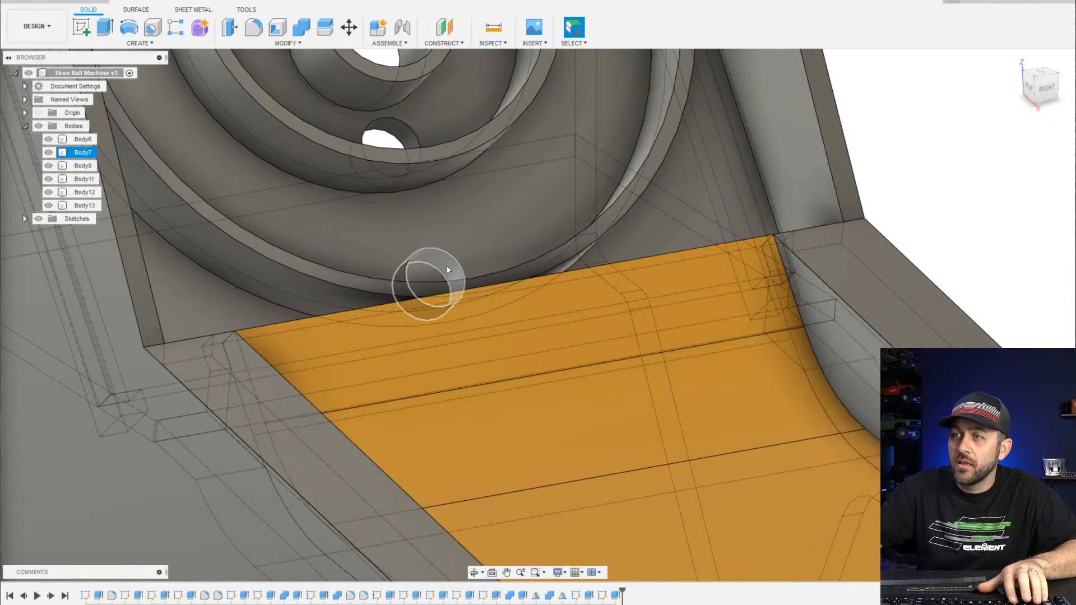
shift+middle_drag(448, 270, 358, 351)
scroll(270, 314, up, 5)
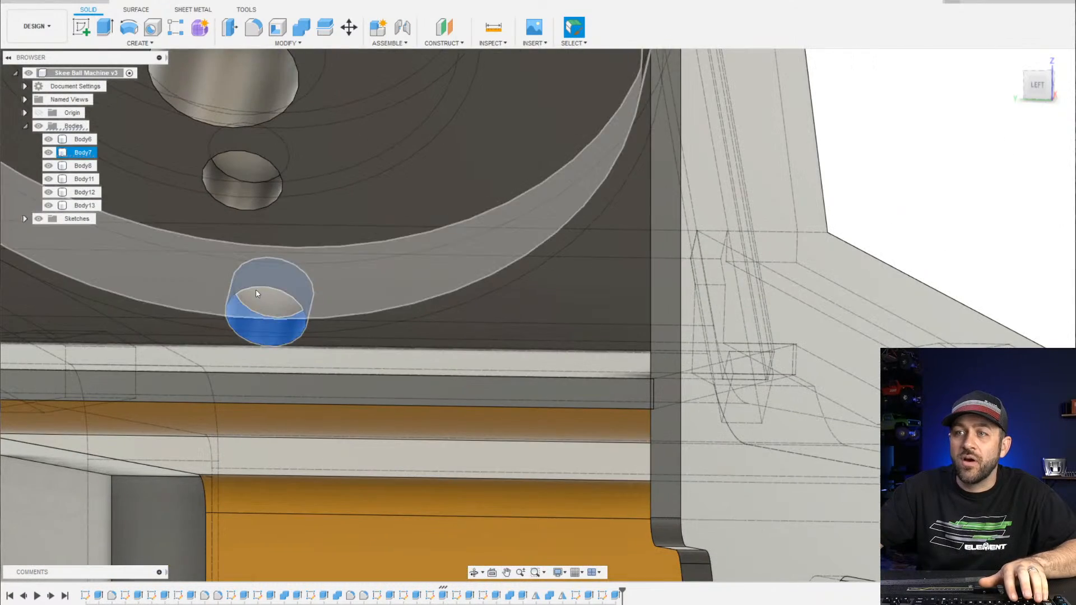
scroll(257, 293, down, 3)
scroll(257, 297, down, 3)
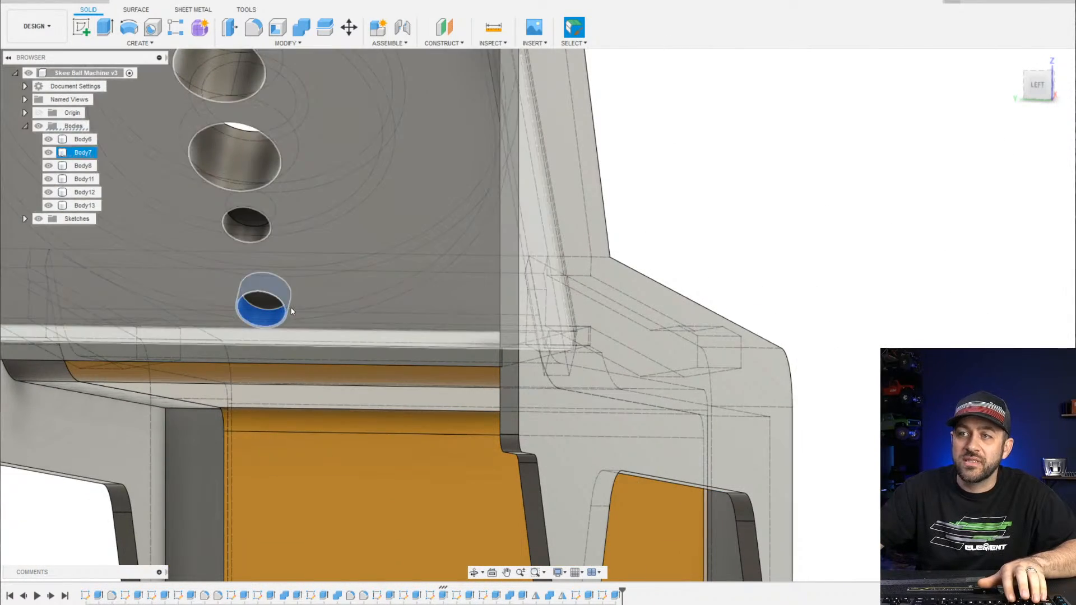
scroll(261, 303, up, 3)
scroll(261, 305, down, 4)
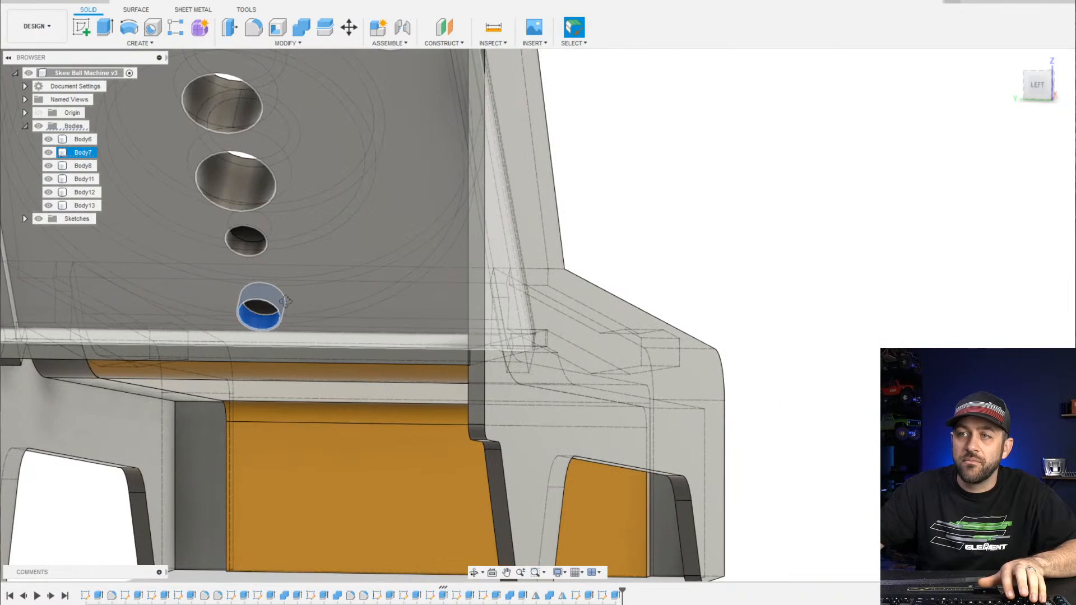
Examine the lowest ball hole and the shelf beneath it from behind, and view the whole machine from the front
shift+middle_drag(284, 297, 280, 326)
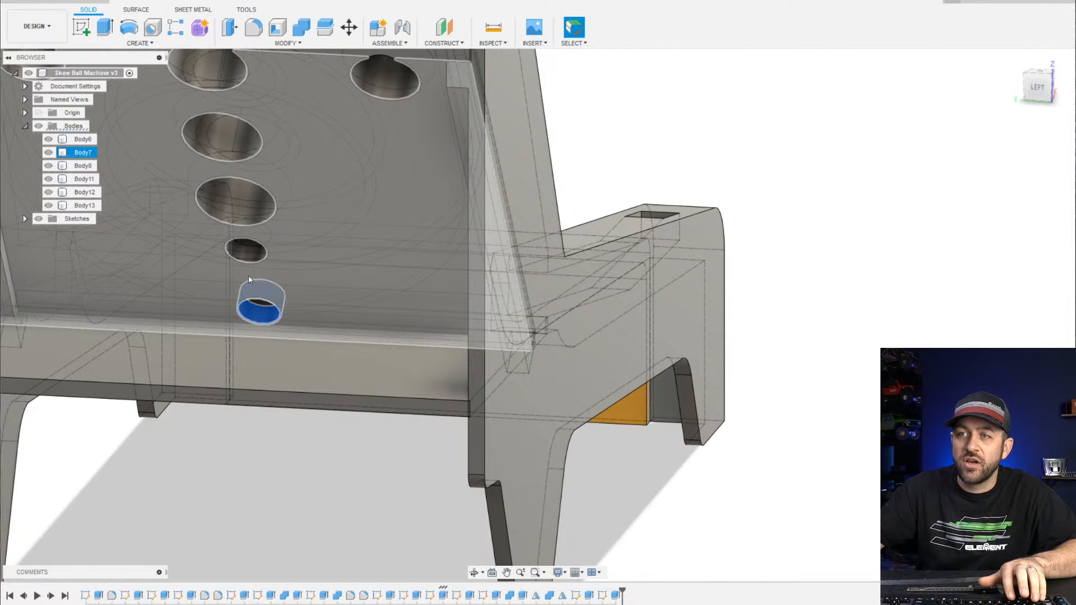
click(204, 344)
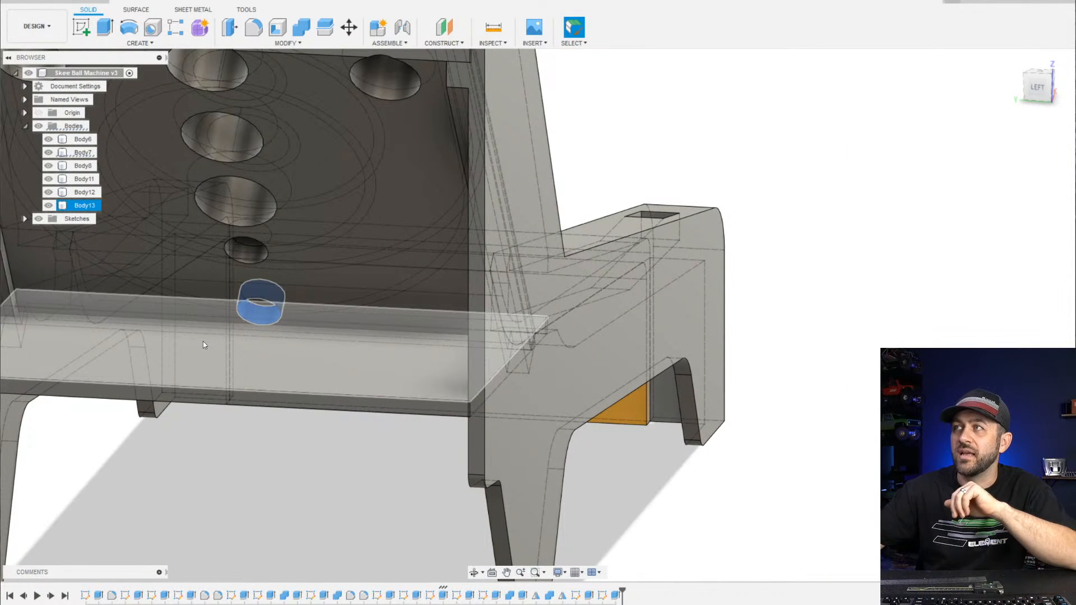
scroll(225, 370, down, 5)
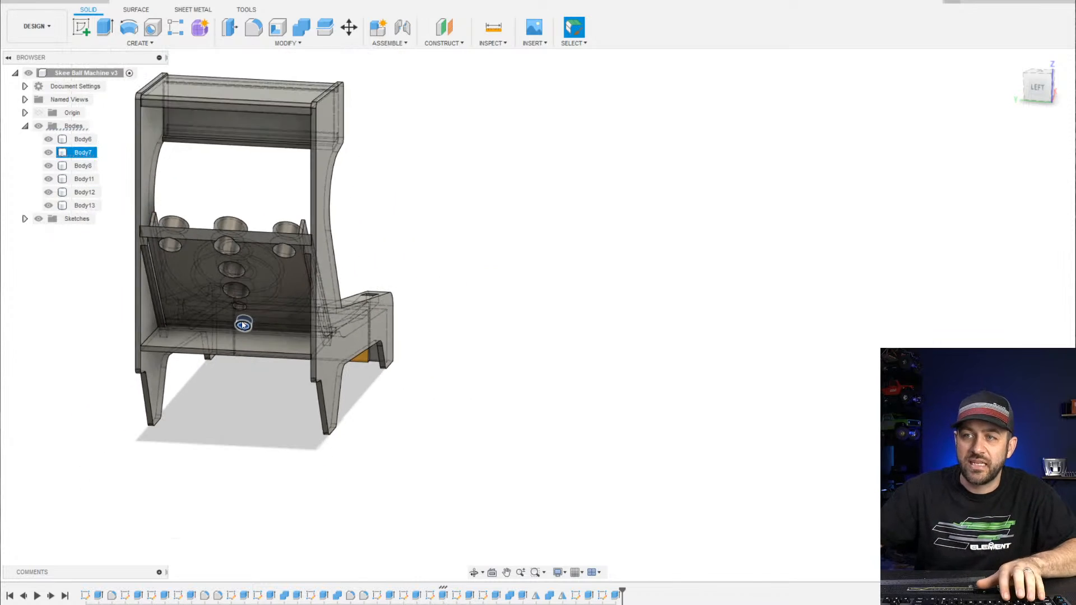
scroll(443, 317, up, 3)
shift+middle_drag(490, 327, 413, 289)
scroll(413, 289, down, 2)
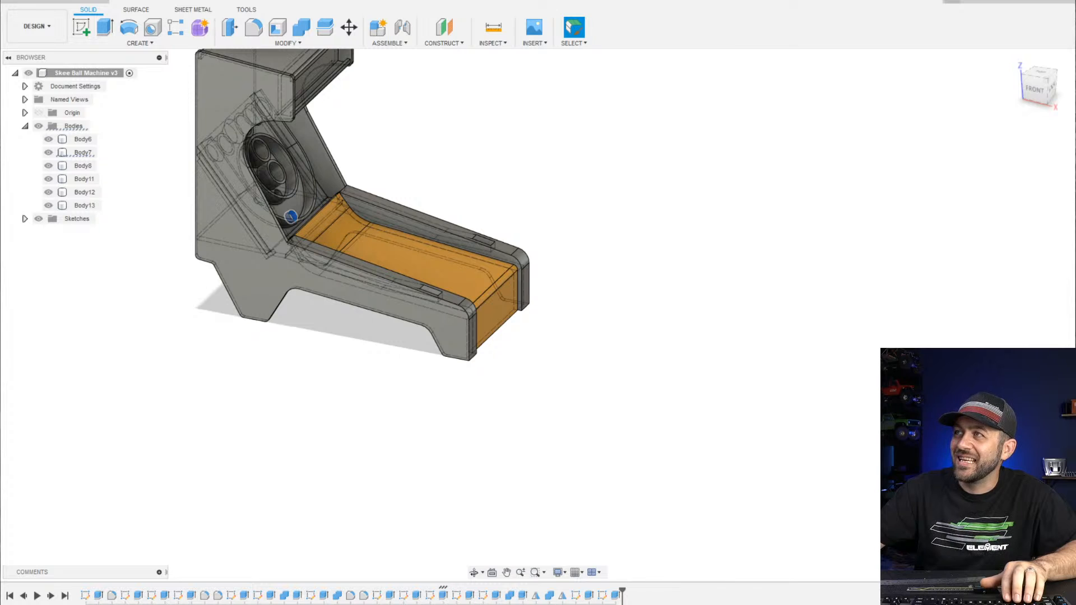
Examine the rectangular slots on the upper edges of both side panels from above, and view the complete machine from the front corner
scroll(401, 239, up, 3)
shift+middle_drag(628, 246, 562, 292)
scroll(573, 223, up, 3)
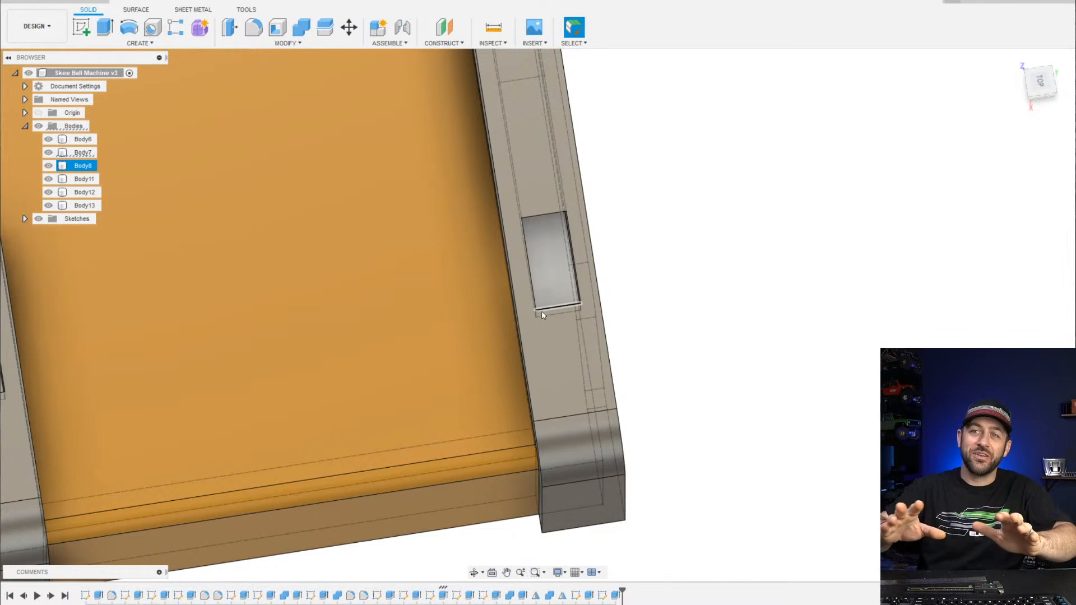
scroll(543, 306, down, 6)
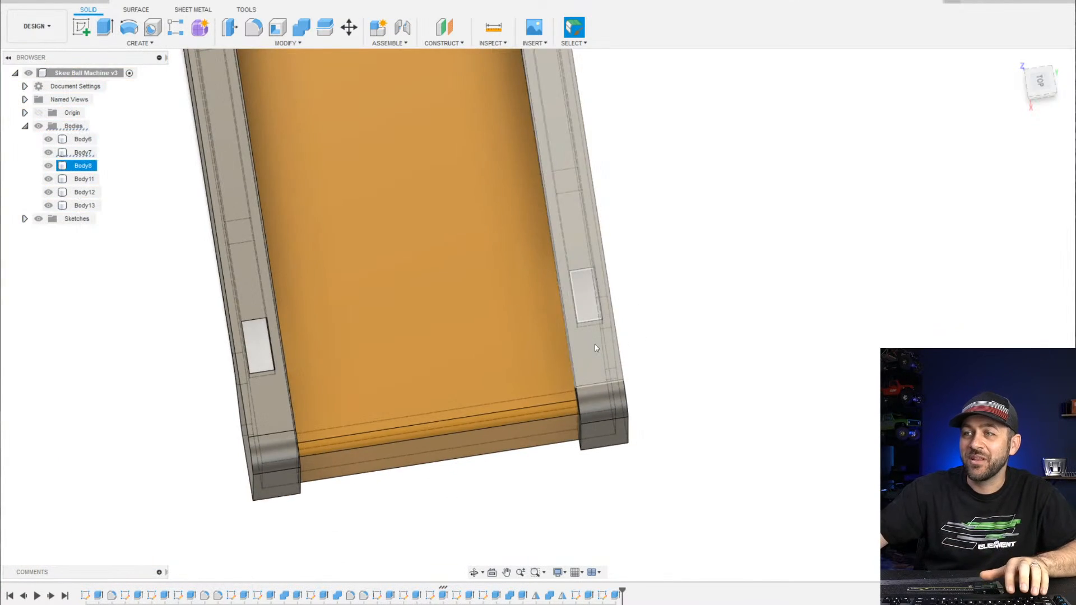
scroll(456, 196, up, 2)
shift+middle_drag(471, 418, 499, 315)
middle_drag(469, 281, 523, 364)
scroll(526, 367, down, 1)
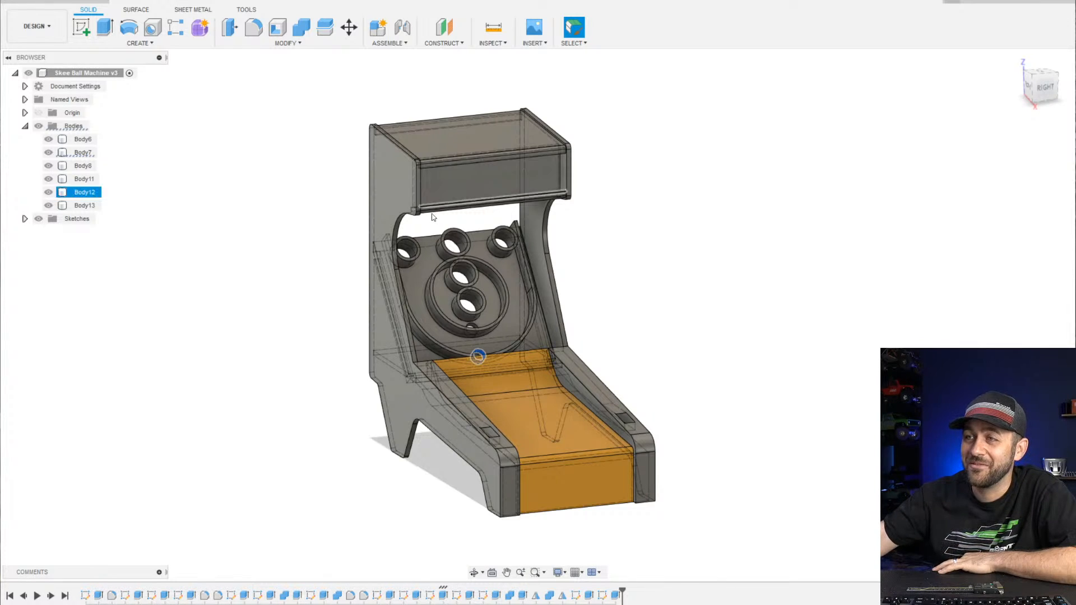
scroll(474, 368, down, 4)
scroll(476, 370, up, 4)
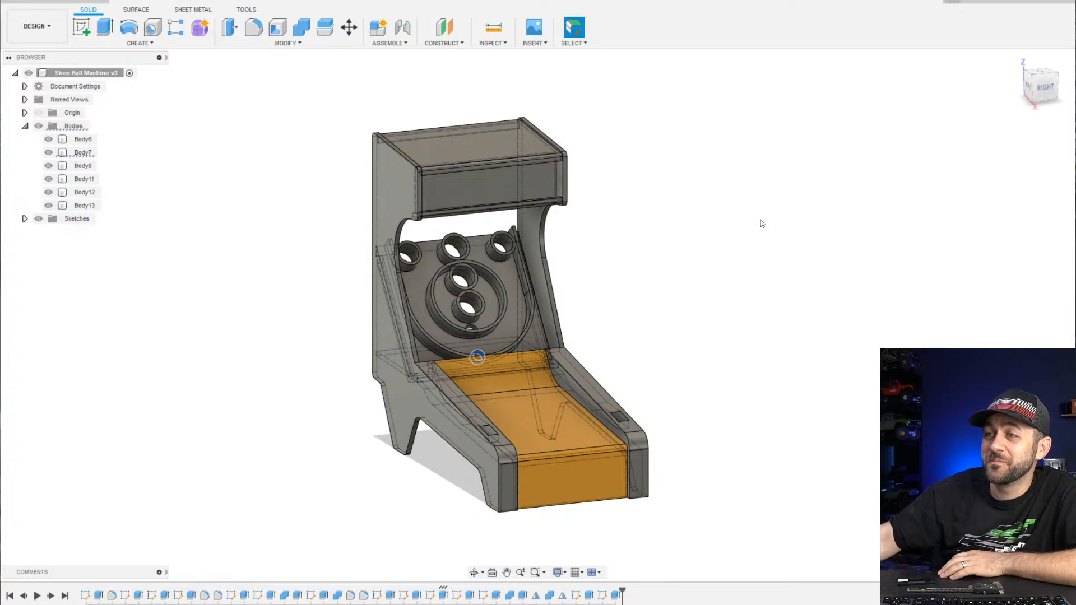
Change the model's visual style to Shaded with Visible Edges Only
click(559, 572)
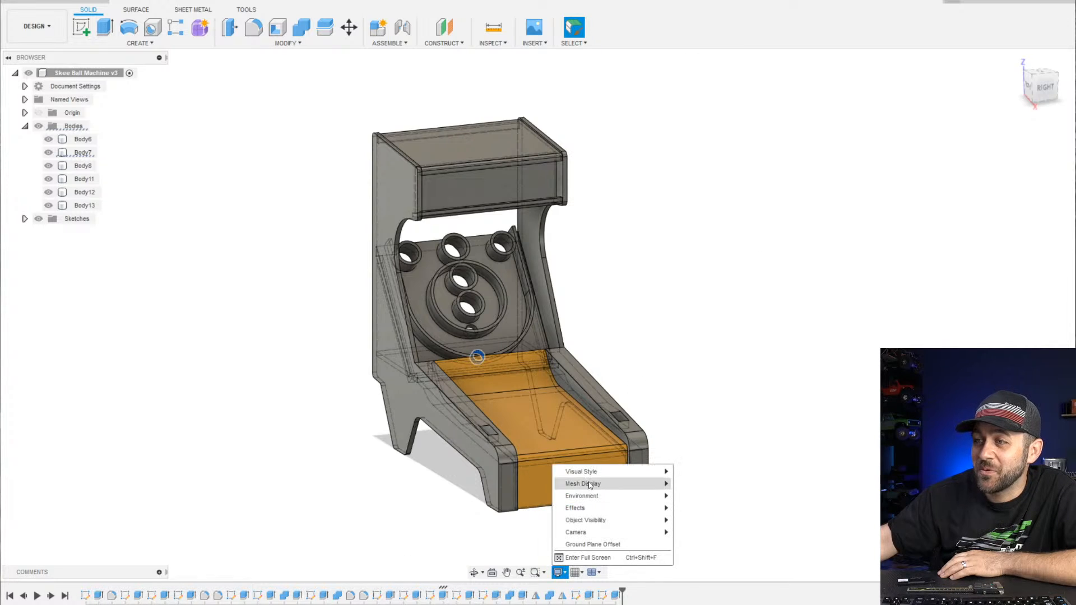
mouse_move(644, 472)
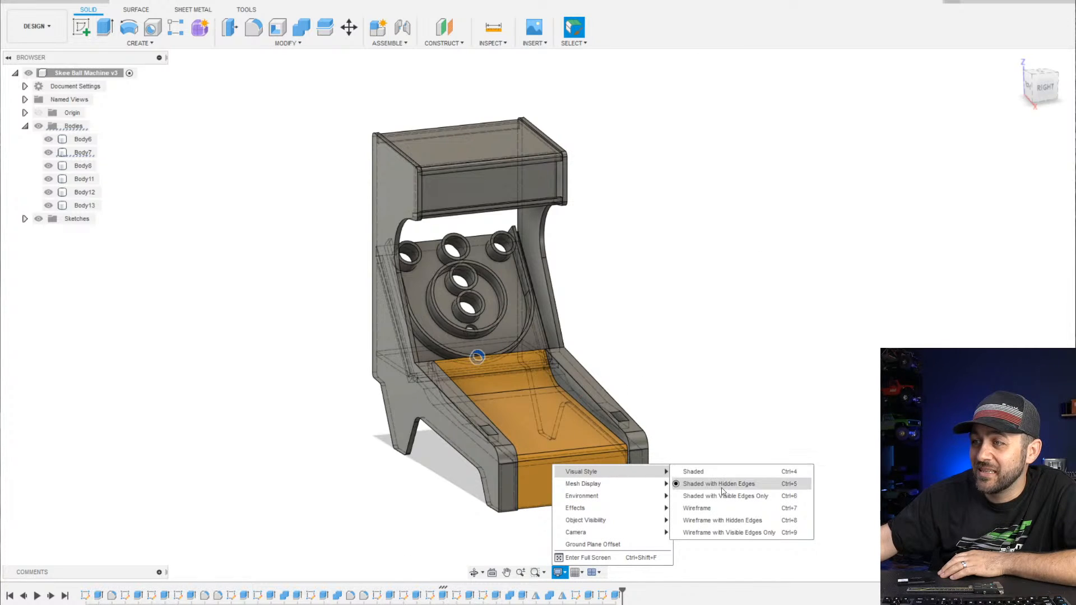
click(728, 495)
scroll(577, 320, up, 3)
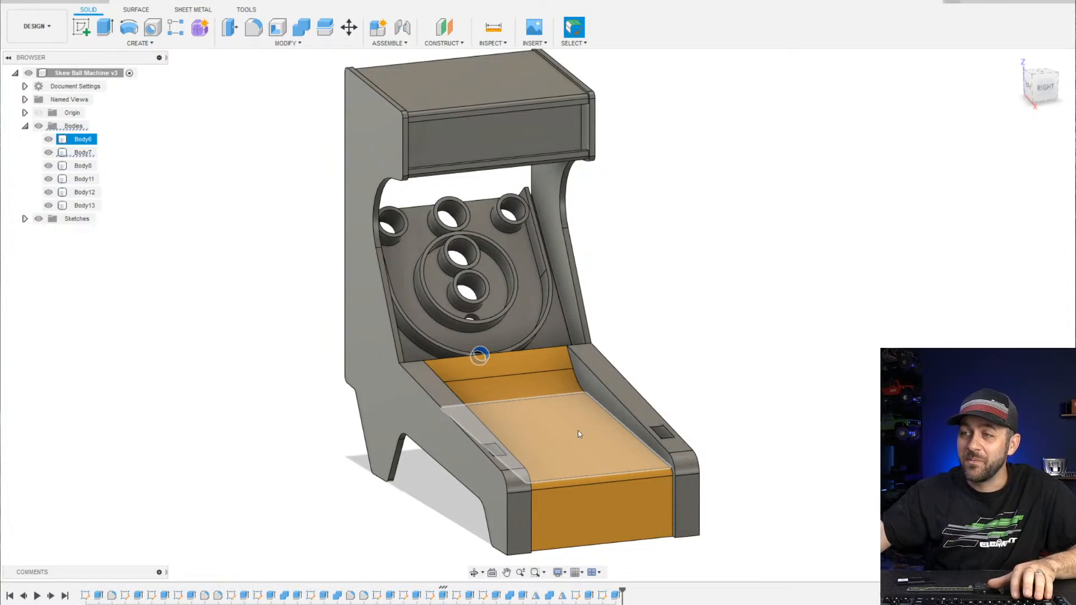
Inspect the shaded skee ball machine from both front corners, checking the hood, target board, ramp and side panels
shift+middle_drag(595, 411, 559, 436)
scroll(560, 437, down, 3)
shift+middle_drag(494, 463, 451, 434)
click(199, 198)
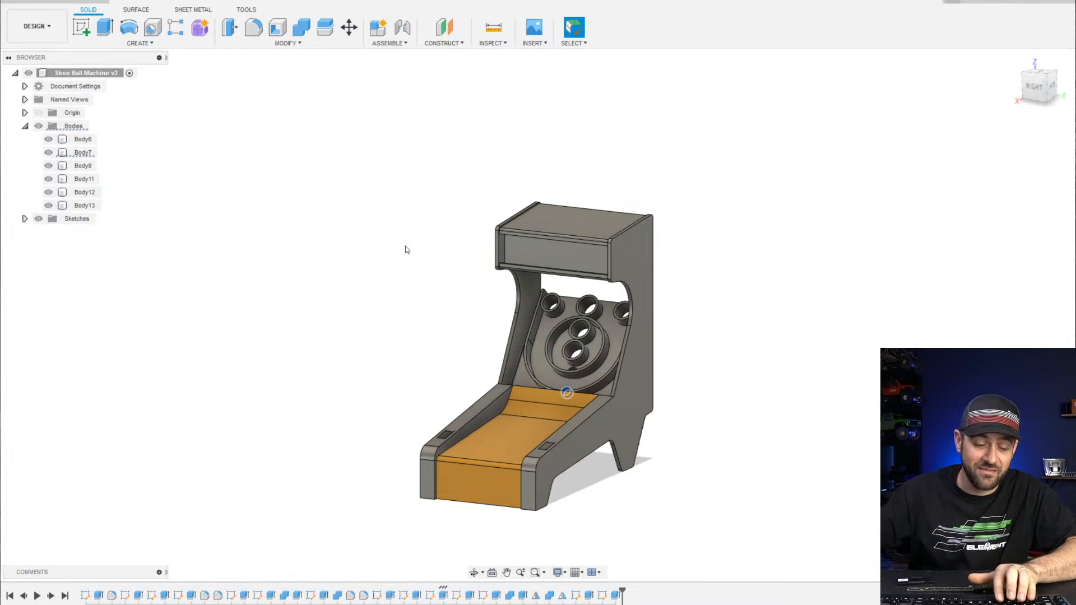
scroll(573, 351, up, 3)
shift+middle_drag(505, 417, 574, 409)
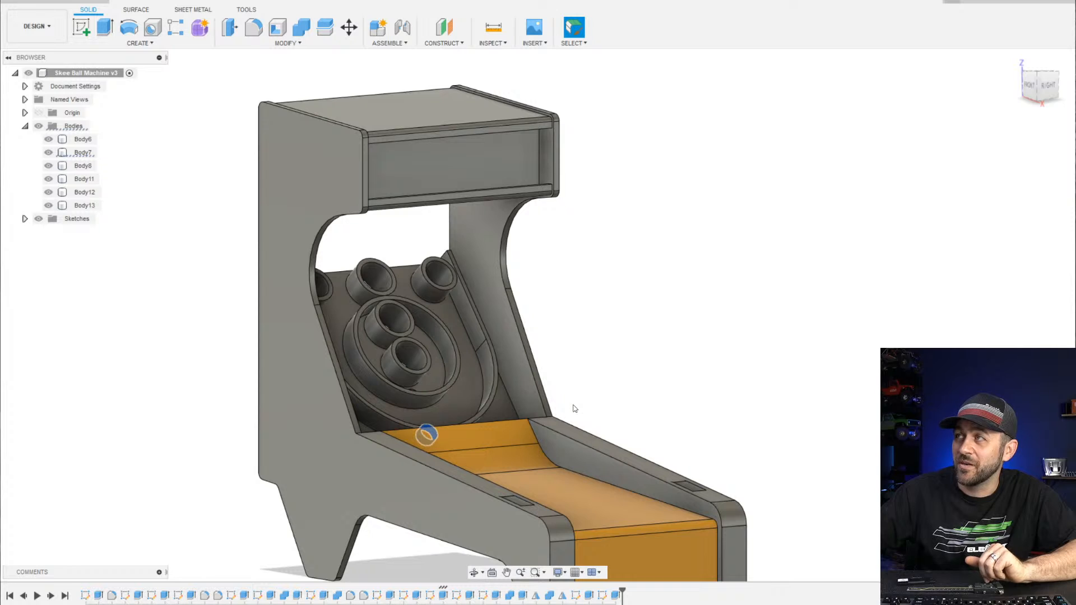